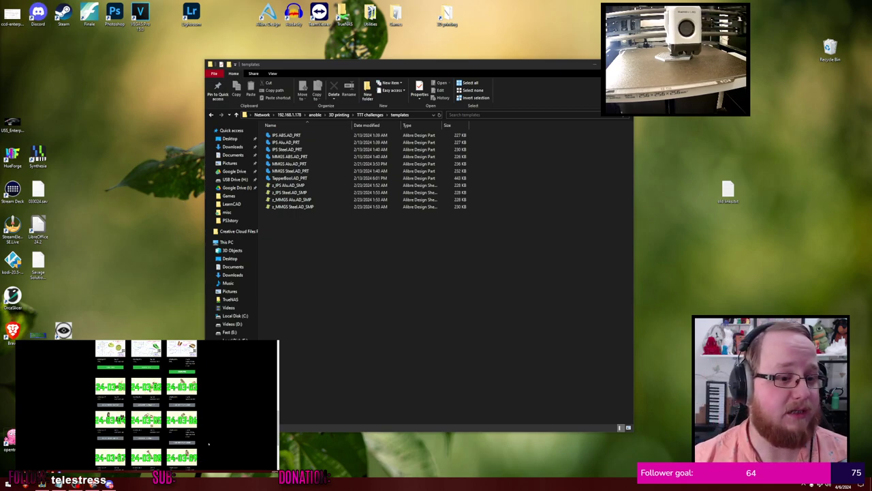
Open the 24-03-01 Corner Tie practice model and start its challenge timer to reveal the drawing
{"action": "left_click", "coordinate": [114, 406]}
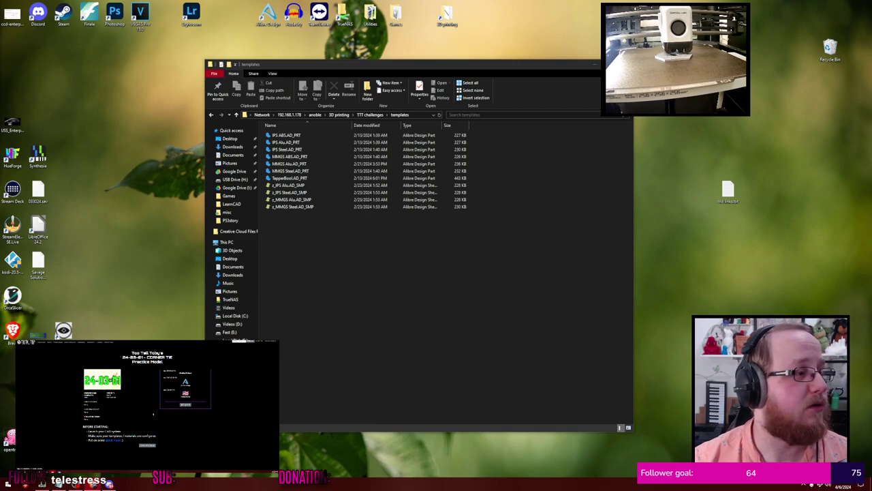
{"action": "left_click", "coordinate": [147, 445]}
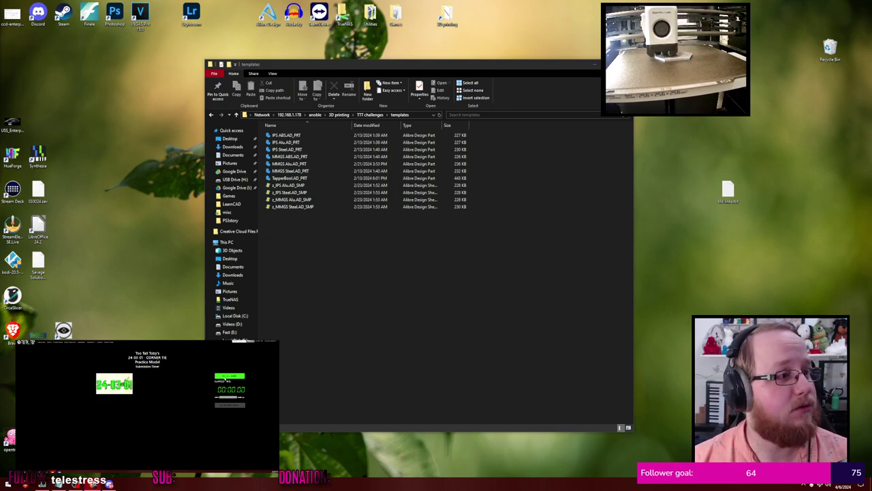
{"action": "left_click", "coordinate": [229, 376]}
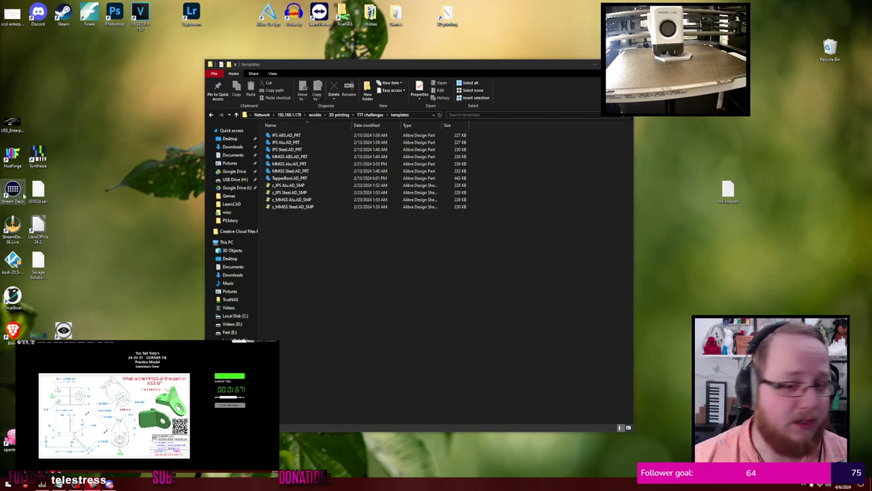
Open the MMGS Steel part template and enlarge the challenge page to make the drawing readable
{"action": "double_click", "coordinate": [308, 164]}
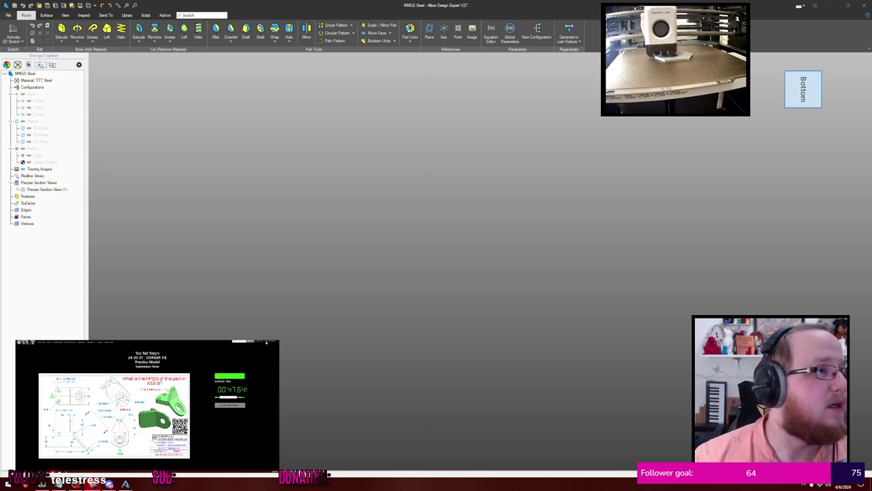
{"action": "left_click", "coordinate": [276, 340]}
{"action": "left_click", "coordinate": [212, 357]}
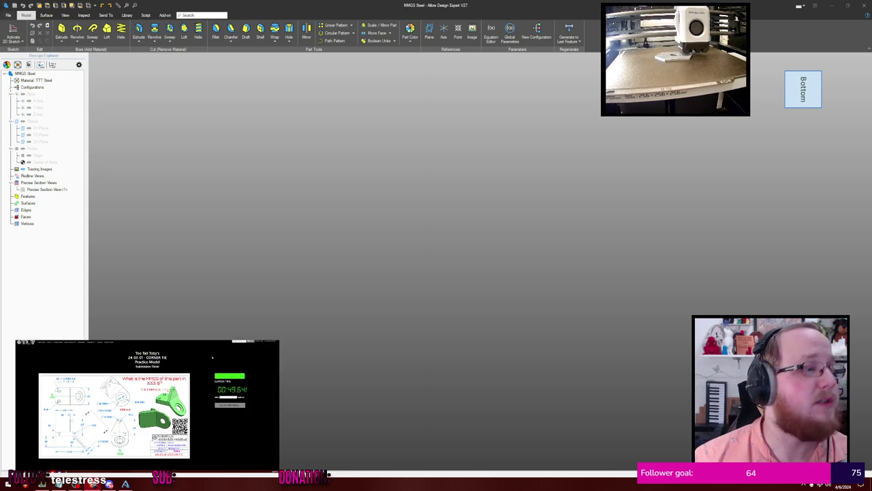
{"action": "scroll", "coordinate": [212, 357], "scroll_direction": "up", "scroll_amount": 3, "text": "ctrl"}
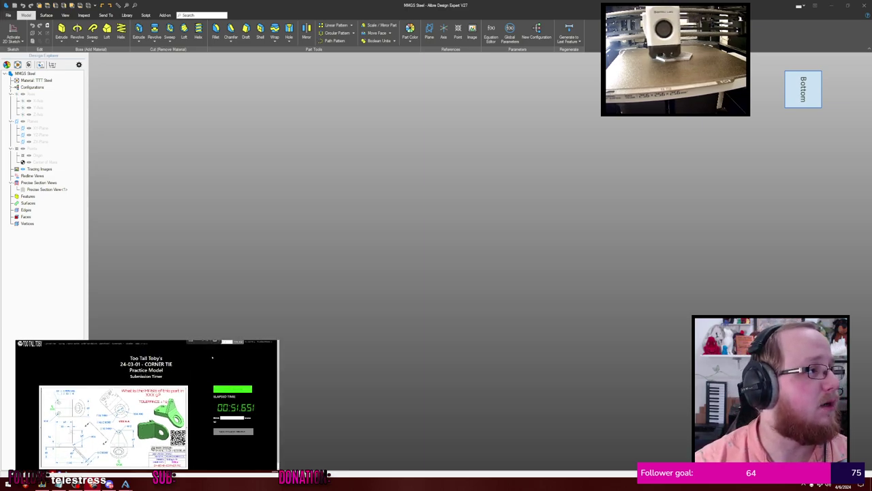
{"action": "scroll", "coordinate": [212, 357], "scroll_direction": "up", "scroll_amount": 2, "text": "ctrl"}
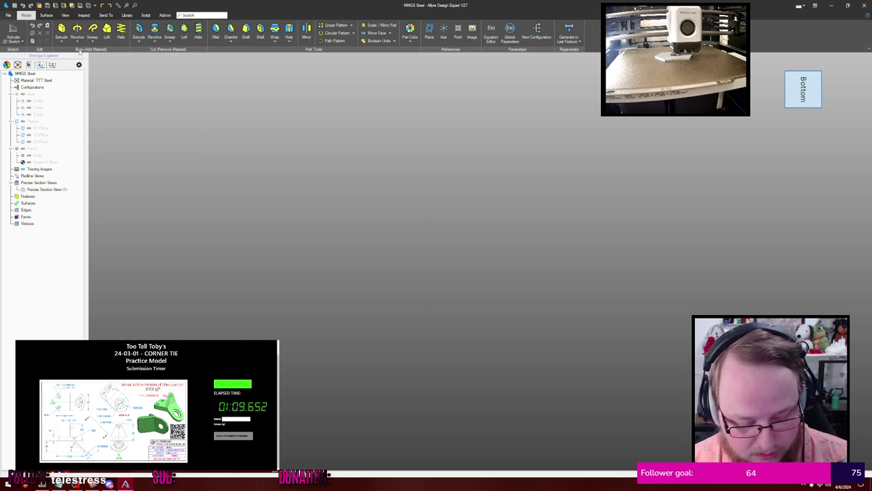
On the XY plane, sketch a 69 × 69 mm square centred on the origin and constrain its upper edge horizontal
{"action": "double_click", "coordinate": [48, 130]}
{"action": "key", "text": "s"}
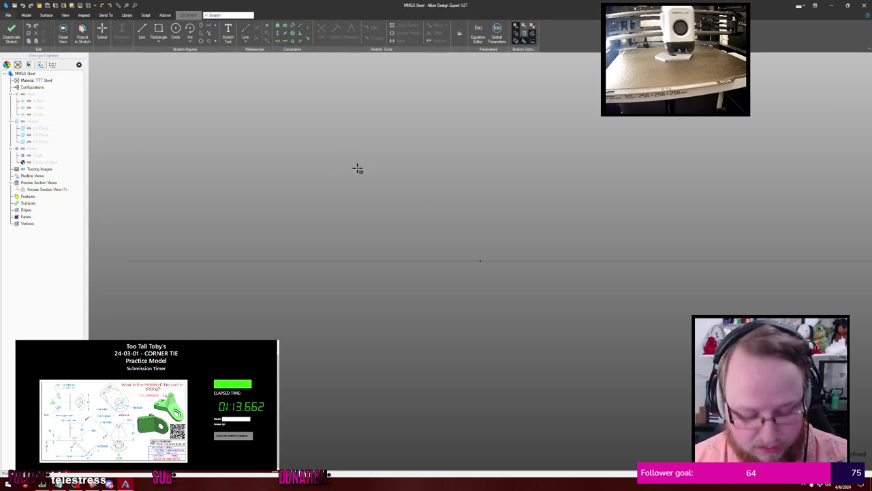
{"action": "left_click", "coordinate": [480, 260]}
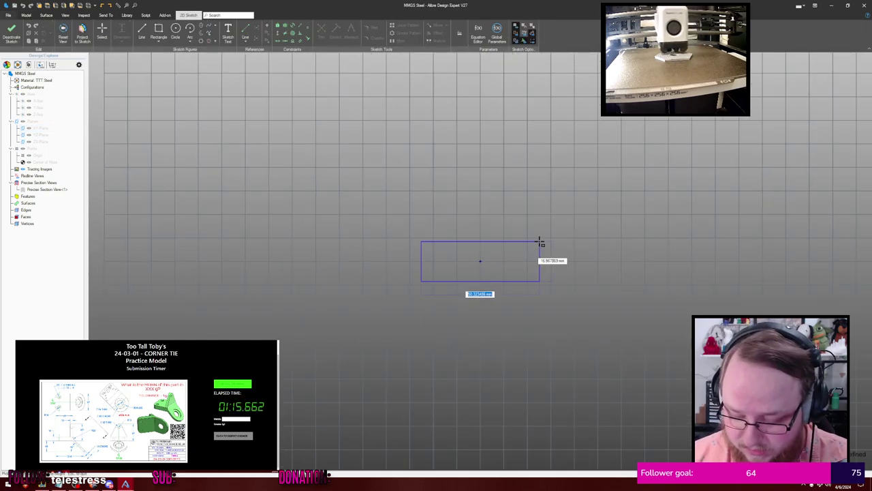
{"action": "type", "text": "69"}
{"action": "key", "text": "Return"}
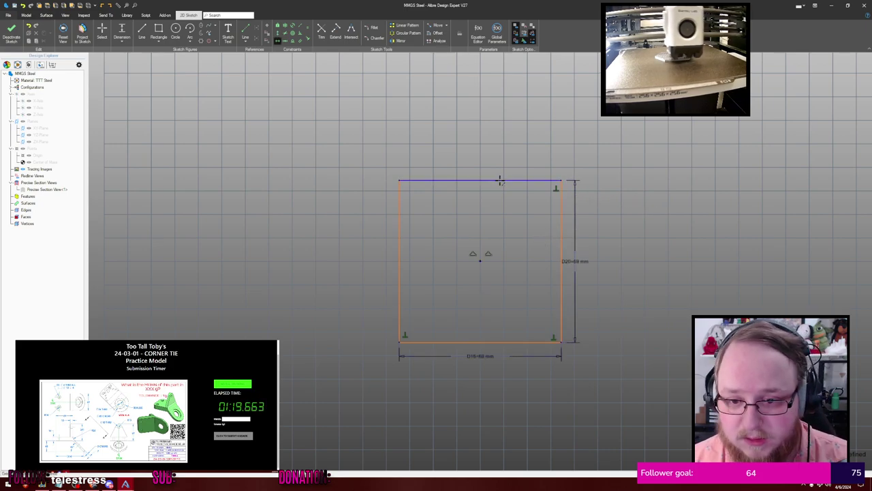
{"action": "left_click", "coordinate": [502, 180]}
{"action": "key", "text": "Escape"}
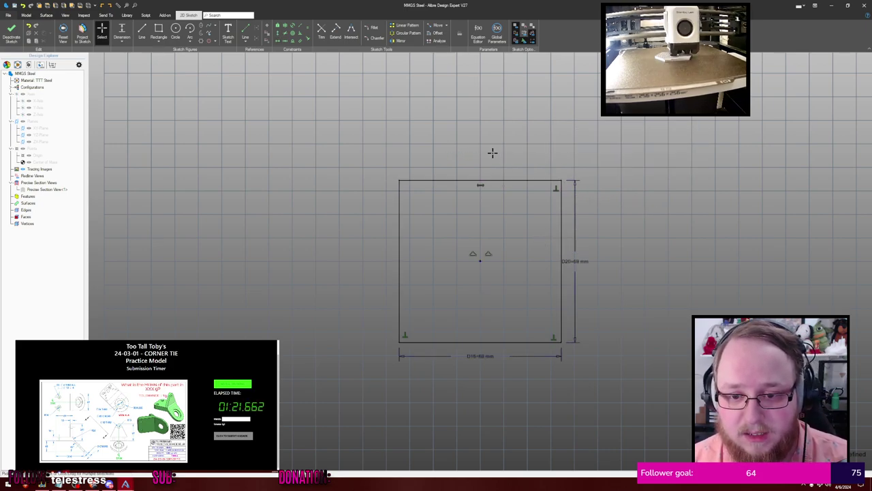
Extrude the square sketch to a depth of 16 mm
{"action": "middle_click_drag", "start_coordinate": [490, 152], "coordinate": [420, 139]}
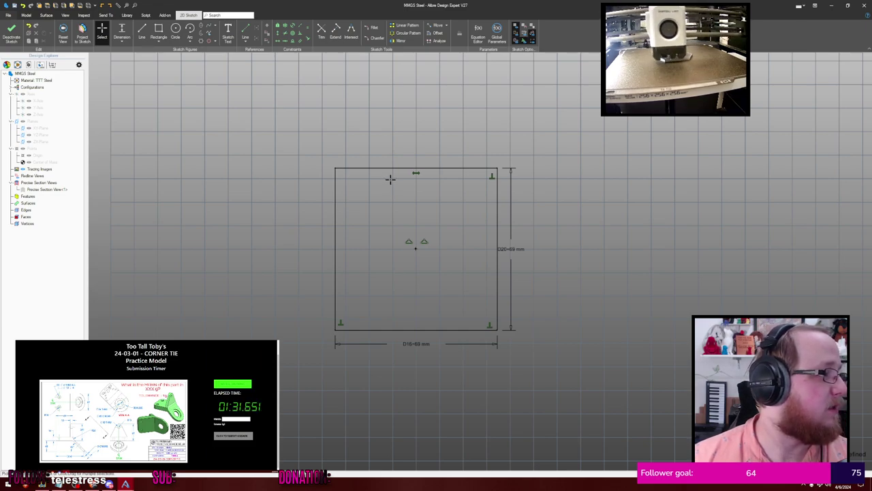
{"action": "key", "text": "e"}
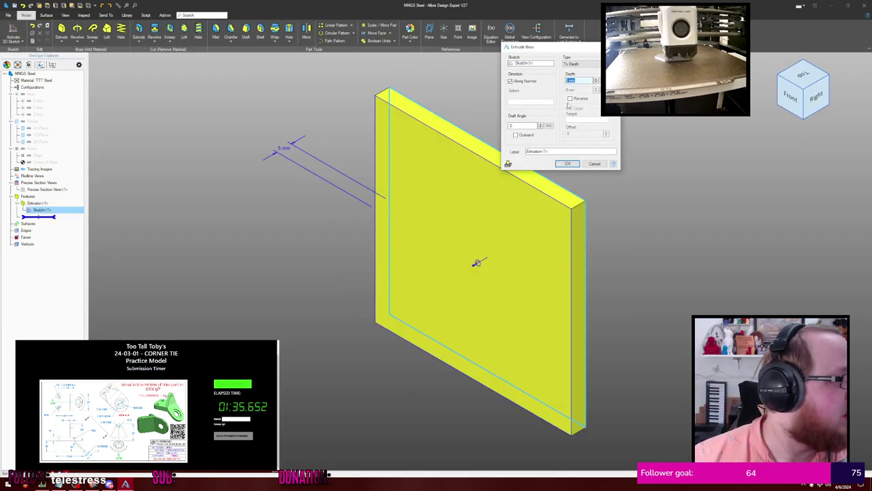
{"action": "type", "text": "16"}
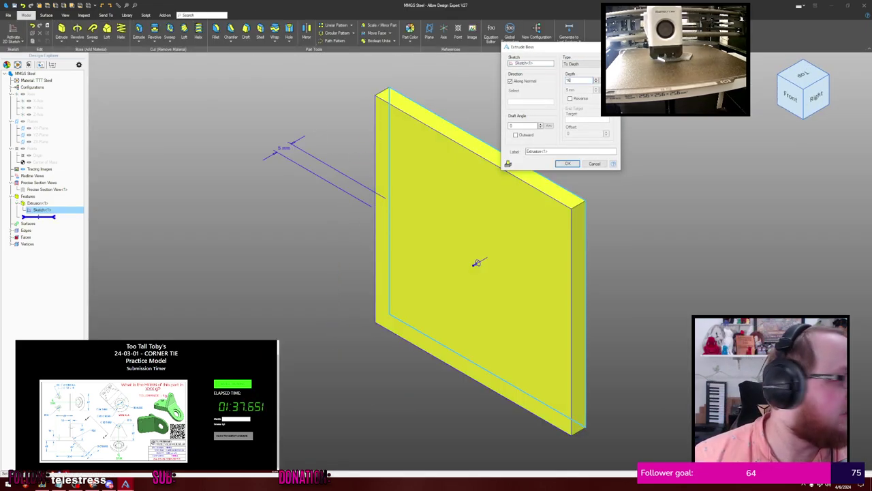
{"action": "key", "text": "Return"}
{"action": "left_click", "coordinate": [588, 119]}
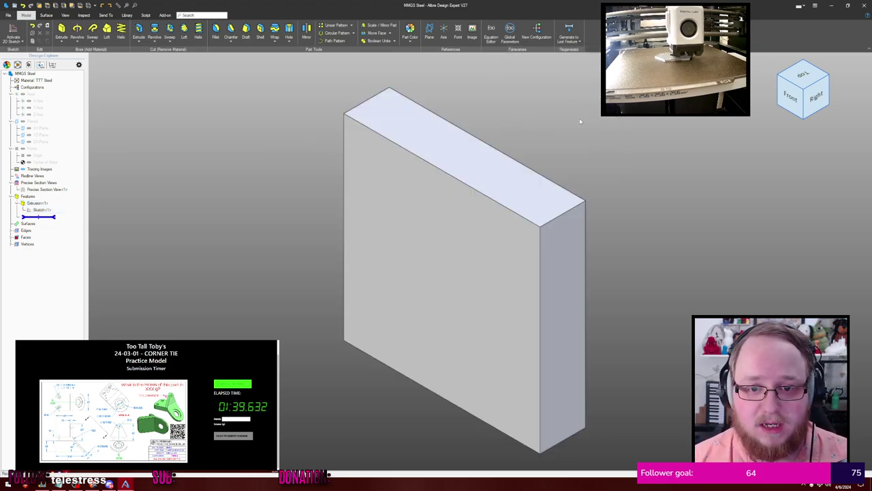
Fillet the block's two left-hand corner edges with a 14 mm radius
{"action": "key", "text": "f"}
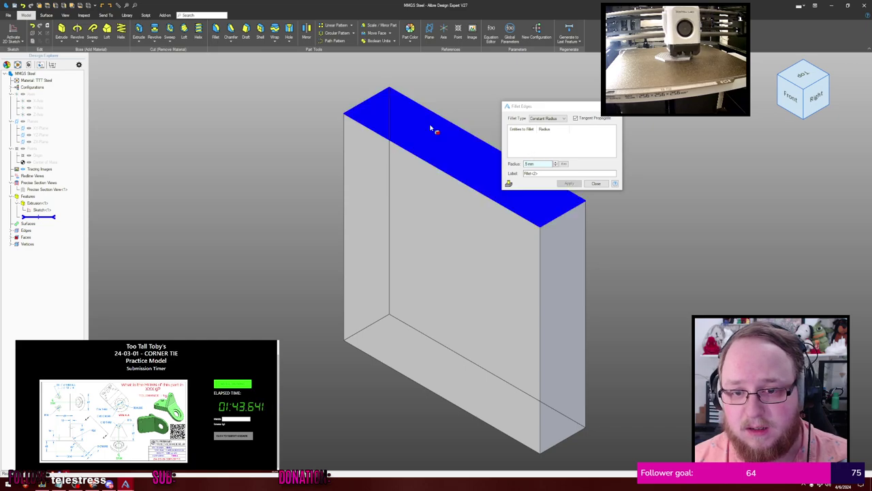
{"action": "left_click", "coordinate": [374, 99]}
{"action": "left_click", "coordinate": [379, 321]}
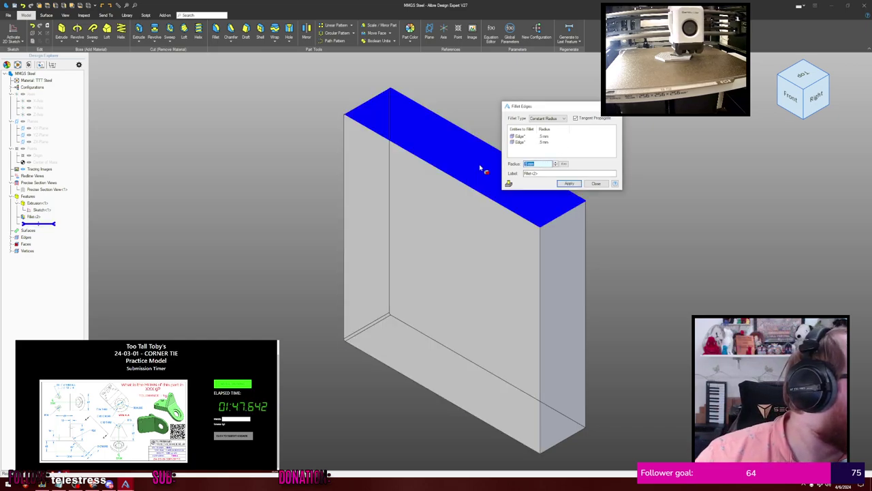
{"action": "type", "text": "14"}
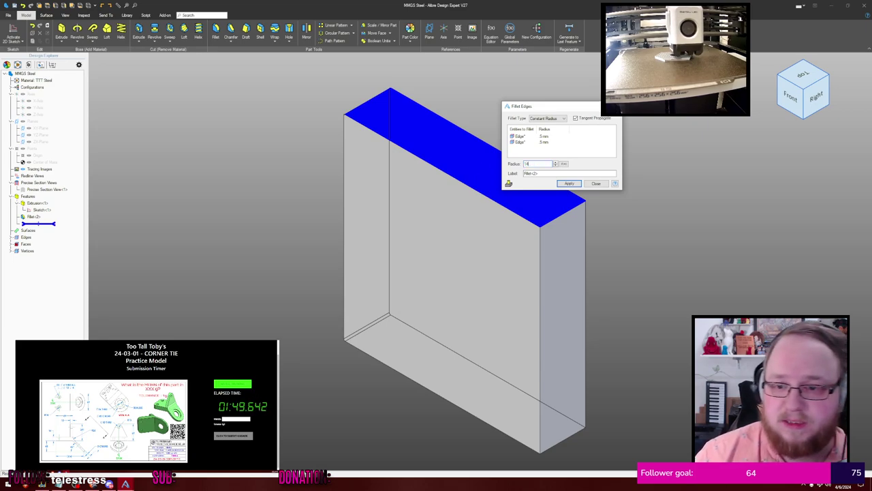
{"action": "key", "text": "Return"}
{"action": "left_click", "coordinate": [595, 184]}
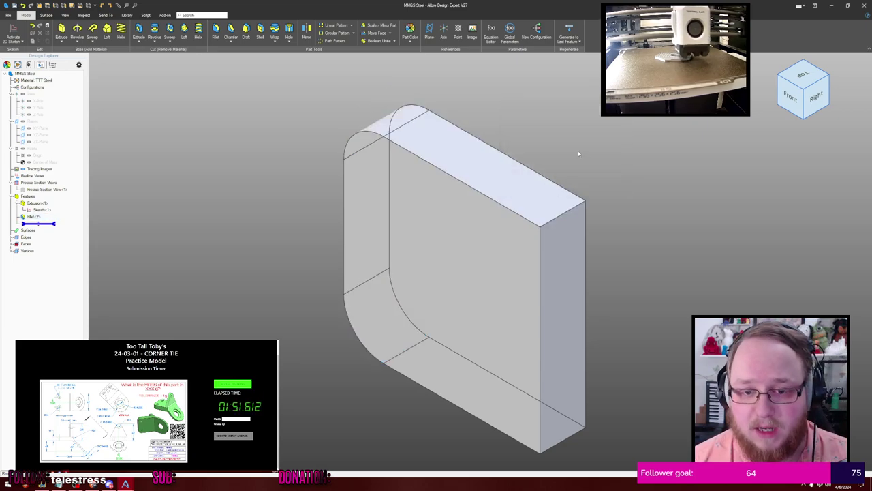
On the block's front face, sketch a 6 mm diameter circle near each rounded corner, keeping both circles equal
{"action": "mouse_move", "coordinate": [565, 151]}
{"action": "middle_mouse_down"}
{"action": "mouse_move", "coordinate": [574, 148]}
{"action": "mouse_move", "coordinate": [558, 145]}
{"action": "middle_mouse_up"}
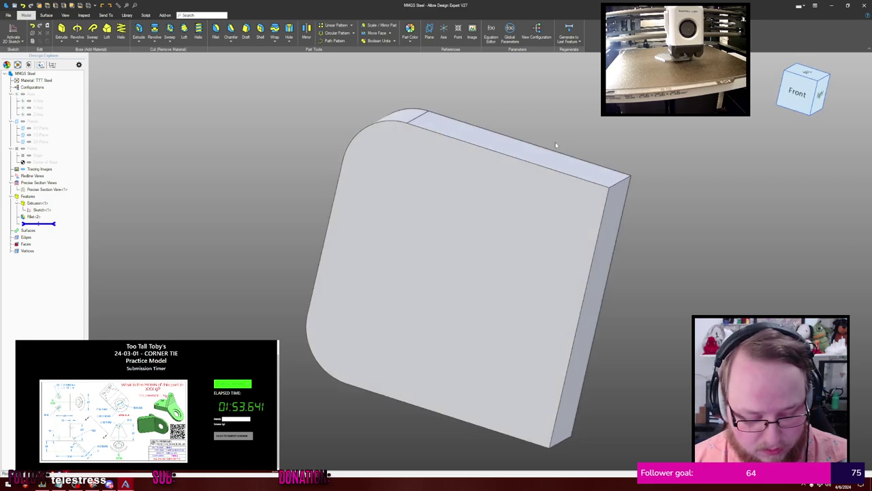
{"action": "left_click", "coordinate": [536, 177]}
{"action": "key", "text": "c"}
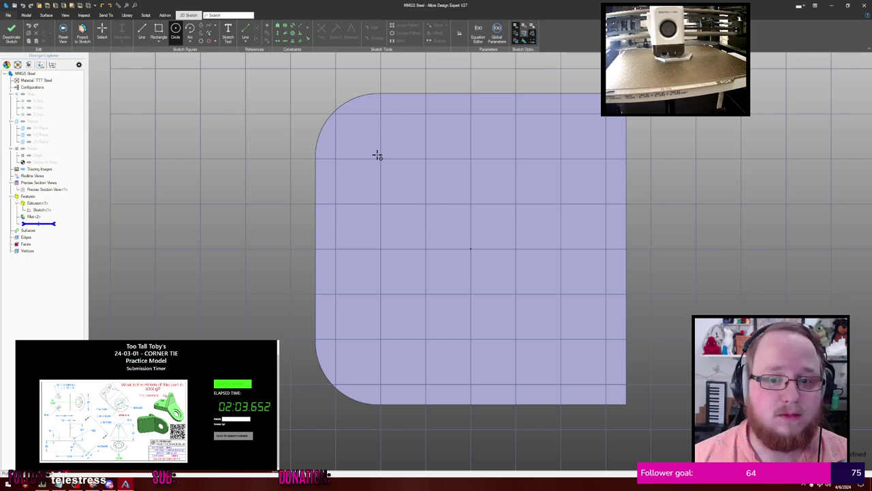
{"action": "left_click", "coordinate": [377, 155]}
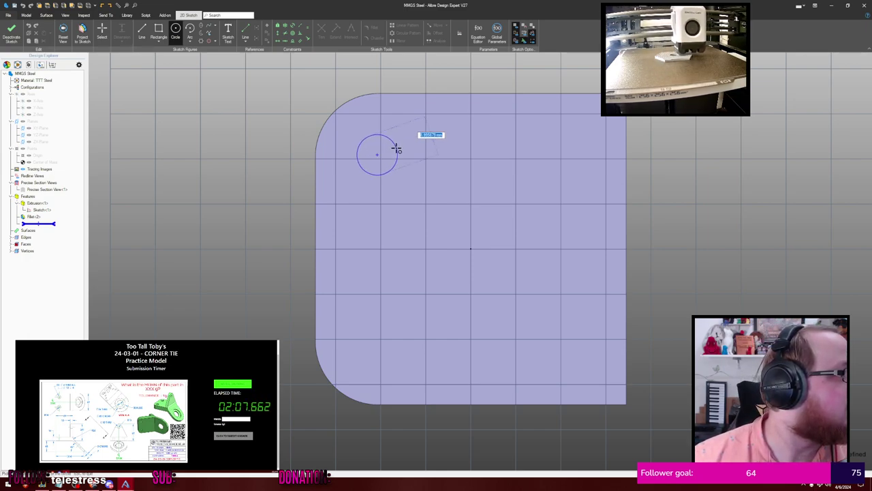
{"action": "key", "text": "Escape"}
{"action": "left_click", "coordinate": [396, 148]}
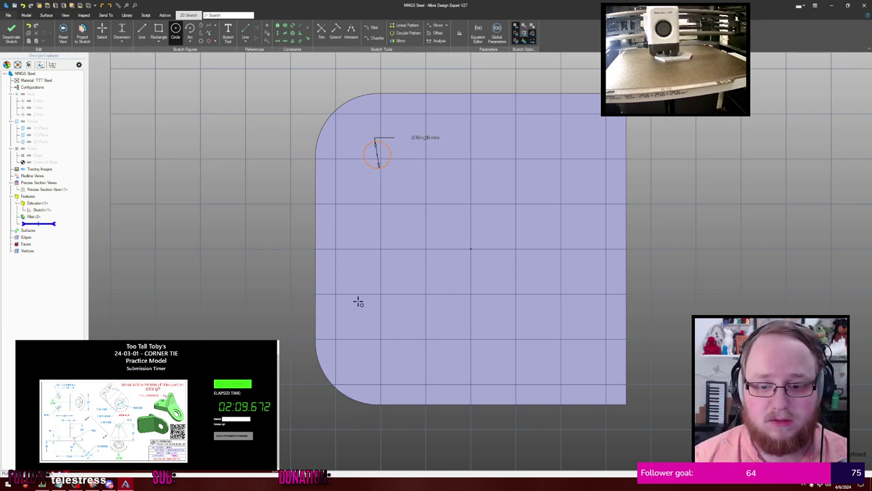
{"action": "left_click", "coordinate": [383, 341]}
{"action": "left_click", "coordinate": [394, 334]}
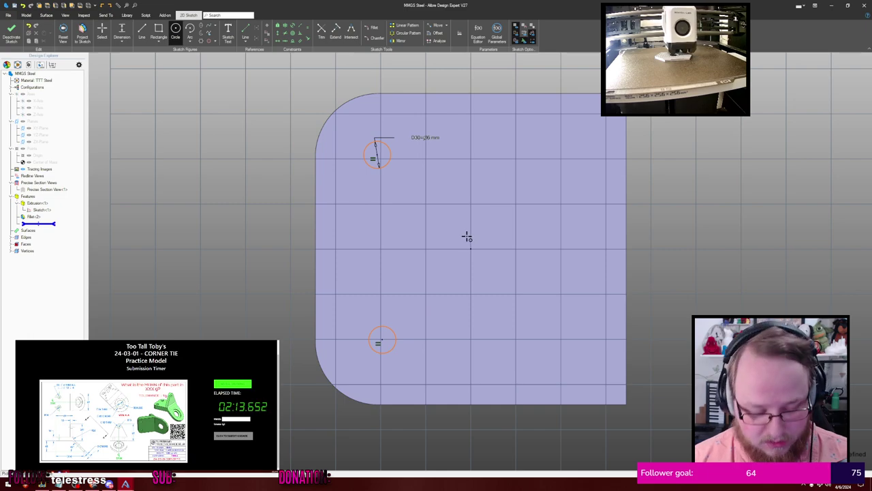
Constrain each 6 mm circle concentric with its neighbouring rounded corner
{"action": "key", "text": "shift+c"}
{"action": "left_click", "coordinate": [394, 150]}
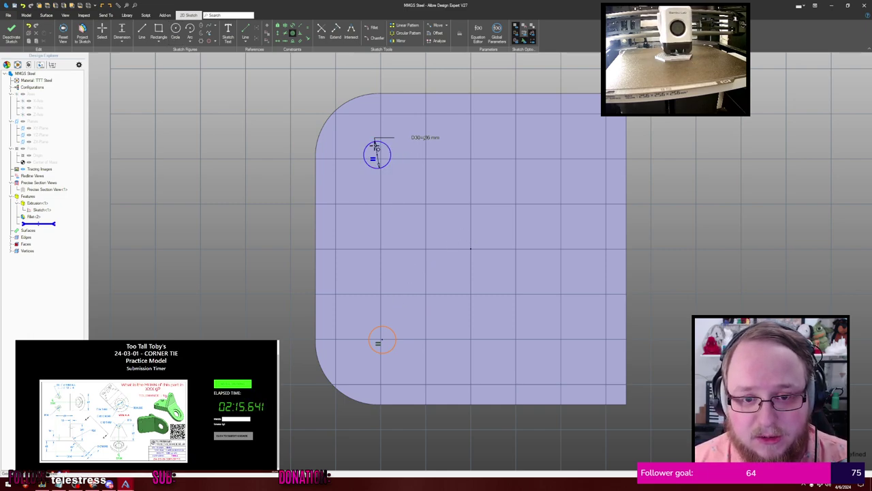
{"action": "left_click", "coordinate": [338, 113]}
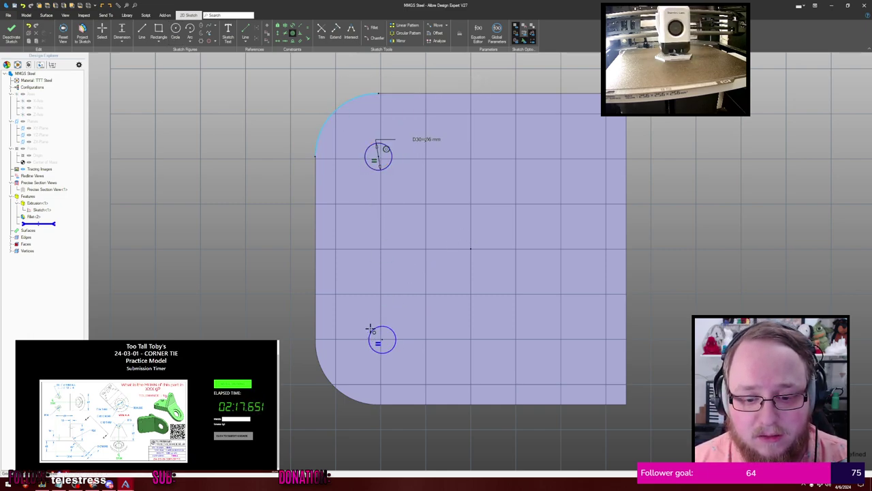
{"action": "key", "text": "Escape"}
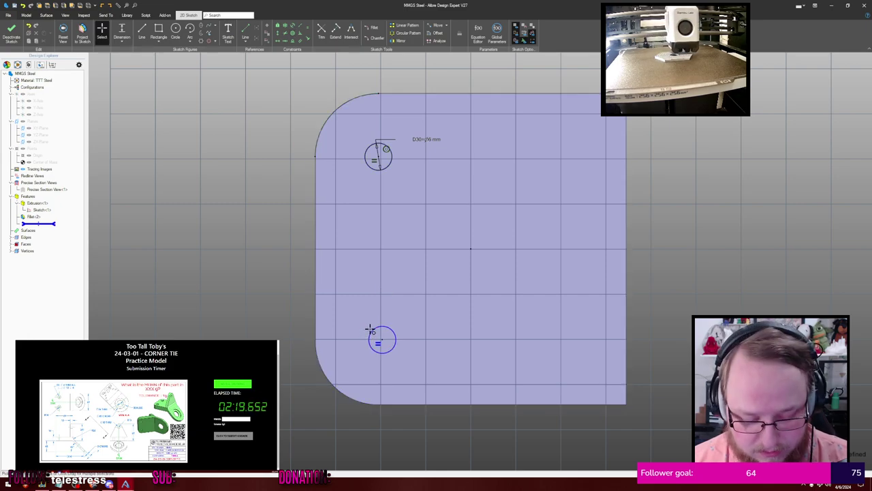
{"action": "left_click", "coordinate": [334, 386]}
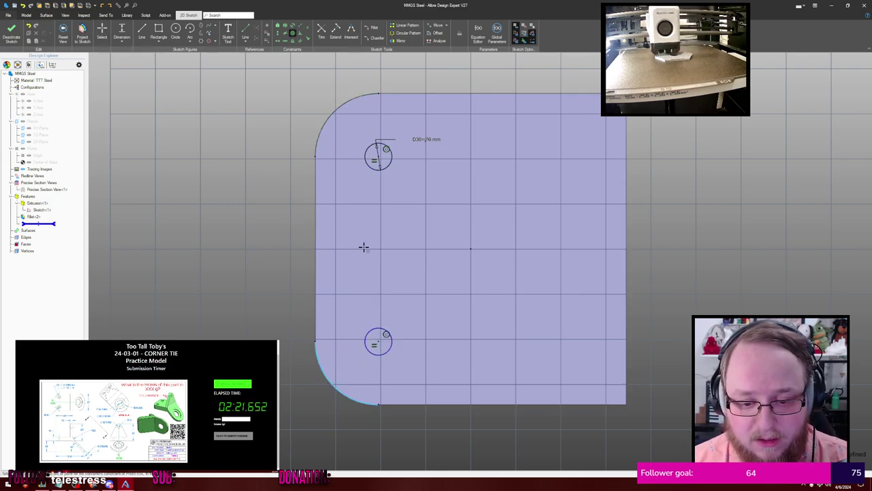
{"action": "key", "text": "Escape"}
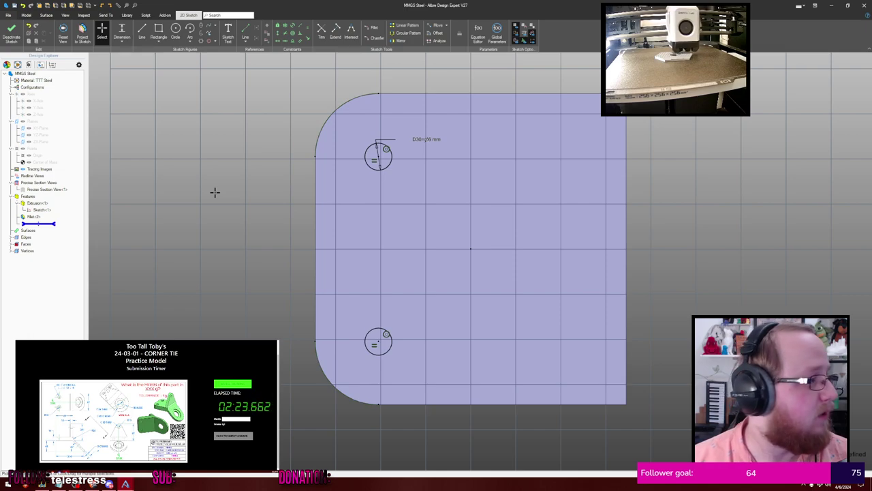
Extrude-cut the two 6 mm circles through all of the block
{"action": "key", "text": "shift+x"}
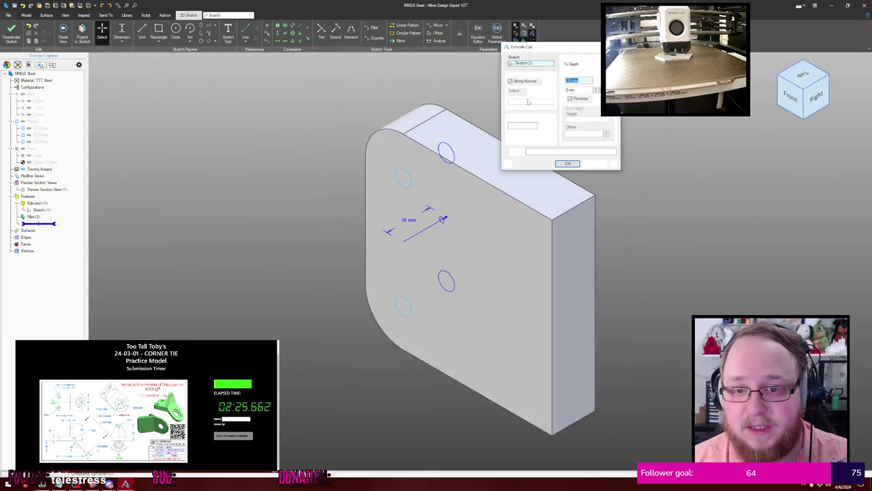
{"action": "left_click", "coordinate": [581, 65]}
{"action": "left_click", "coordinate": [580, 74]}
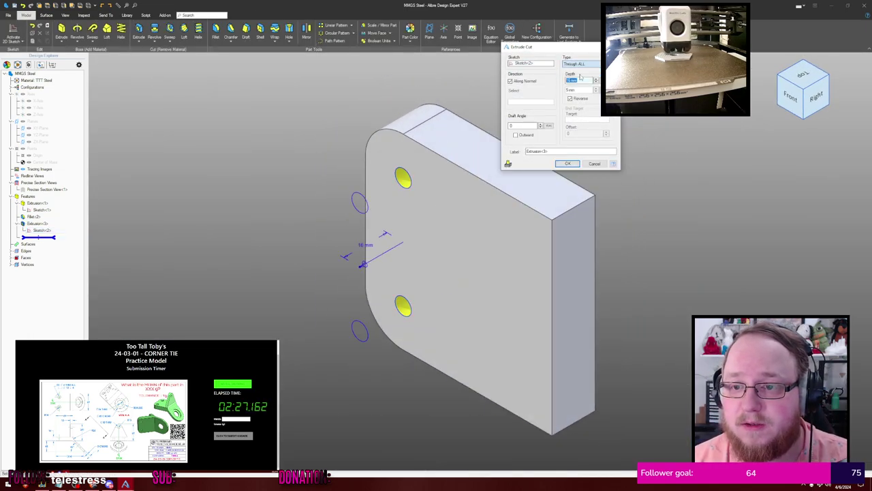
{"action": "left_click", "coordinate": [572, 164]}
On the block's front face, sketch a 13 mm diameter circle around each of the two 6 mm holes
{"action": "middle_click_drag", "start_coordinate": [503, 120], "coordinate": [512, 118]}
{"action": "left_click", "coordinate": [470, 198]}
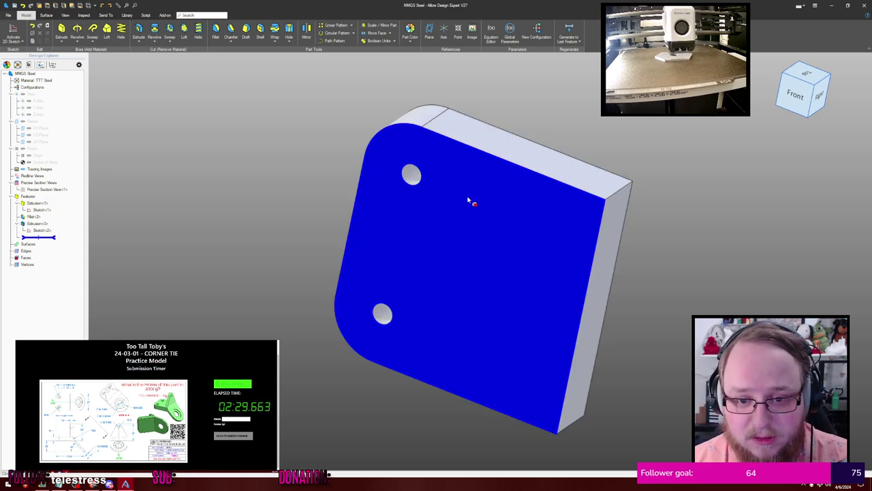
{"action": "key", "text": "s"}
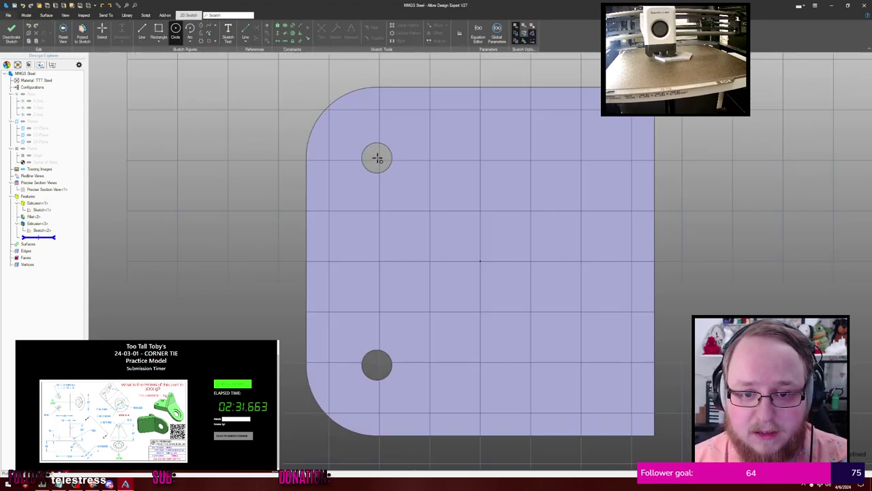
{"action": "left_click", "coordinate": [378, 158]}
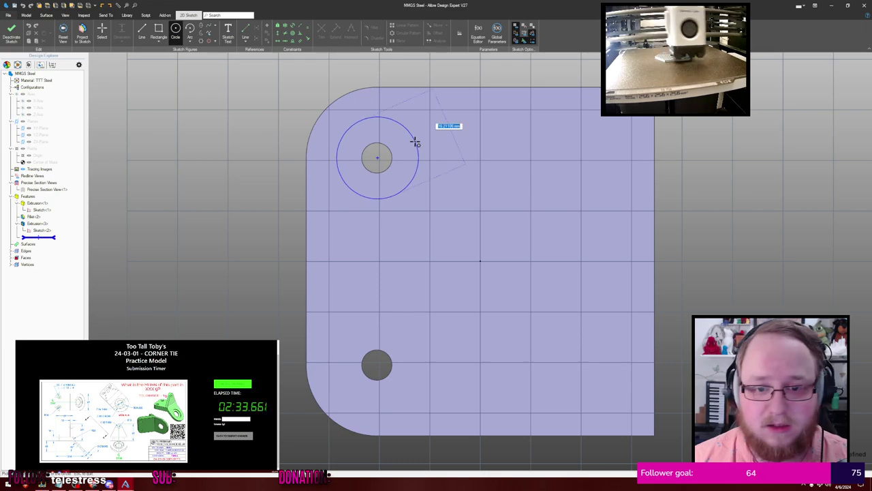
{"action": "key", "text": "Escape"}
{"action": "left_click", "coordinate": [410, 155]}
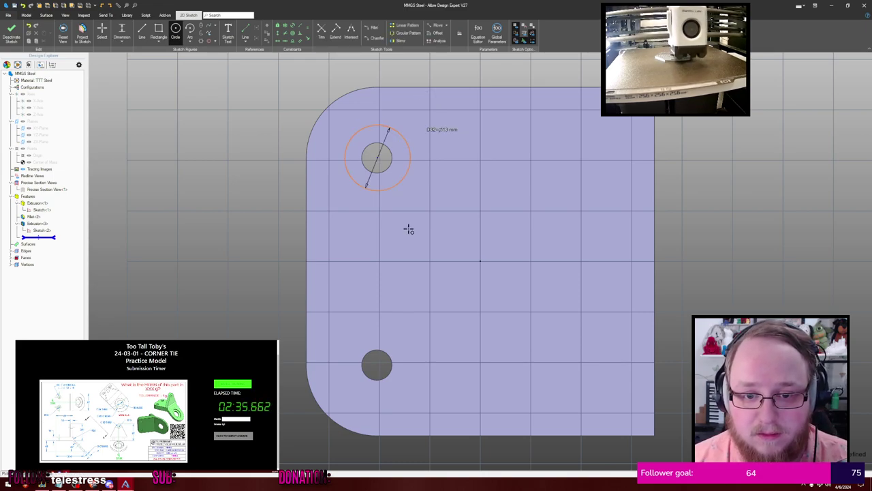
{"action": "left_click", "coordinate": [377, 365]}
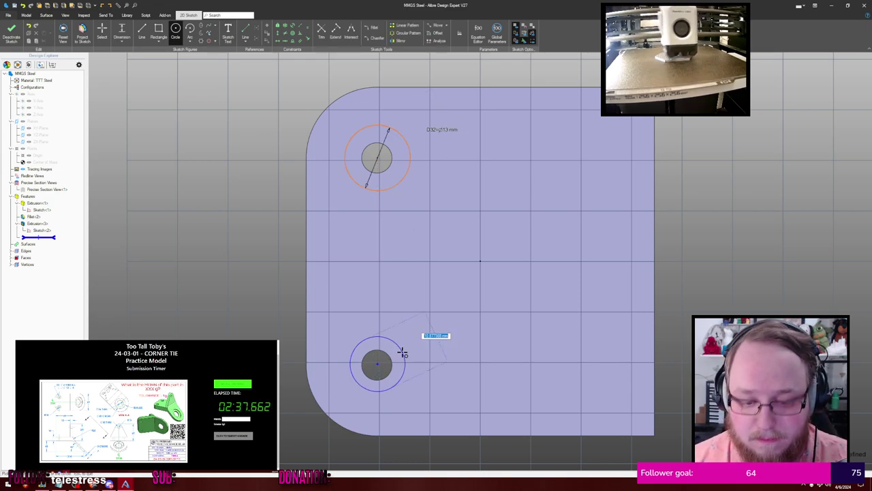
{"action": "left_click", "coordinate": [403, 352]}
{"action": "key", "text": "Escape"}
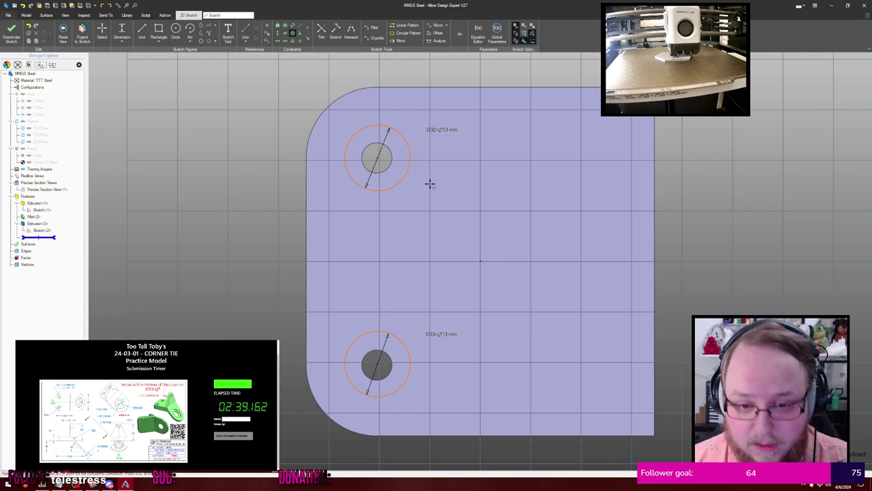
Constrain each 13 mm circle concentric with the hole edge it surrounds
{"action": "left_click", "coordinate": [404, 140]}
{"action": "left_click", "coordinate": [392, 157]}
{"action": "key", "text": "Escape"}
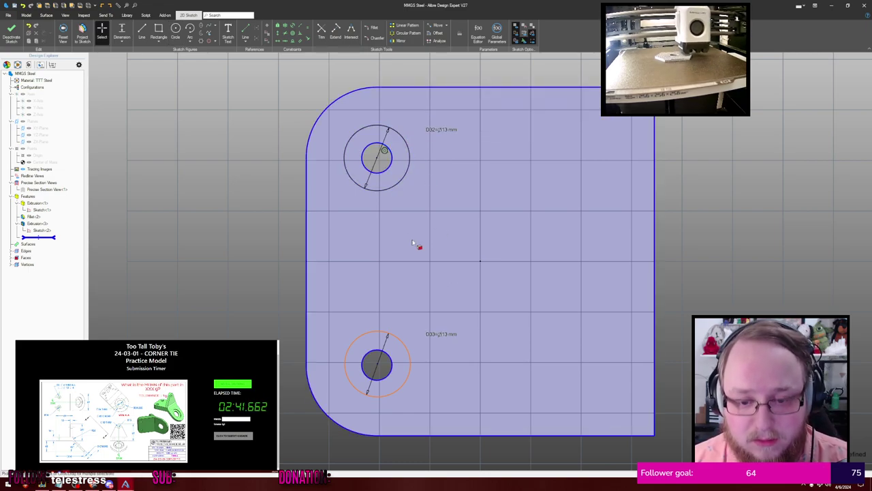
{"action": "left_click", "coordinate": [400, 343]}
{"action": "left_click", "coordinate": [391, 359], "text": "ctrl"}
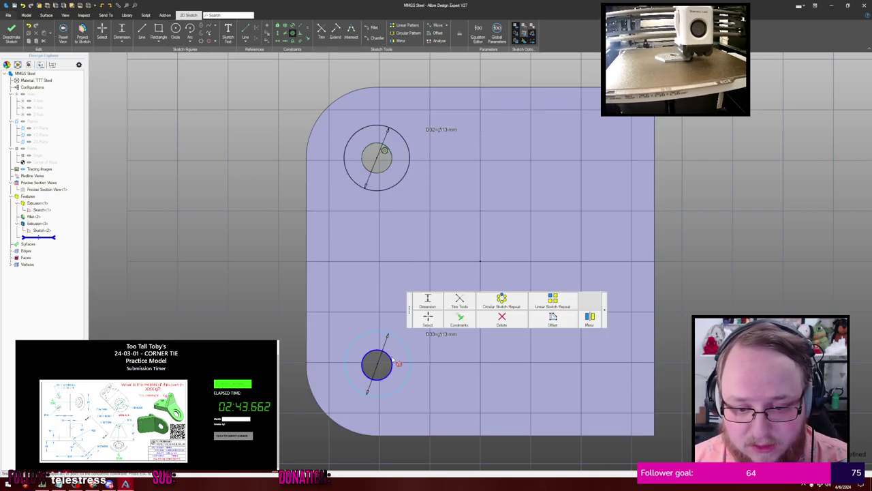
{"action": "key", "text": "Escape"}
Extrude-cut the two 13 mm circles to a set depth as counterbores around the holes
{"action": "key", "text": "shift+e"}
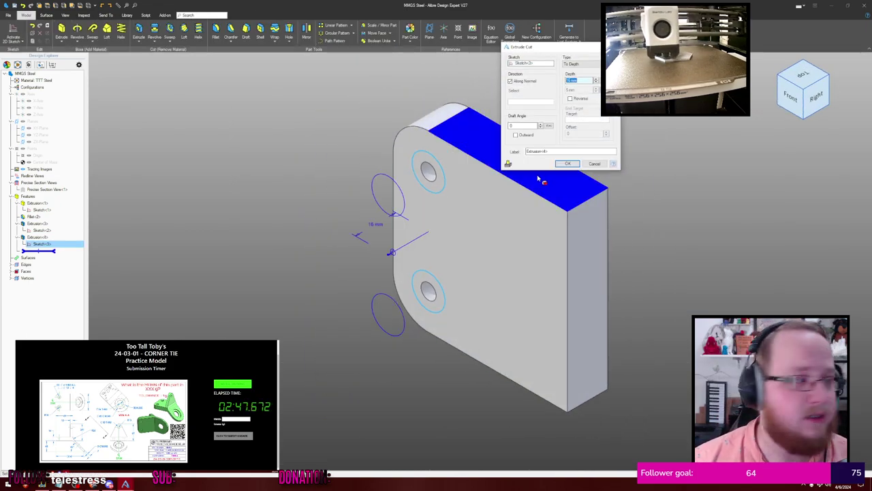
{"action": "key", "text": "Return"}
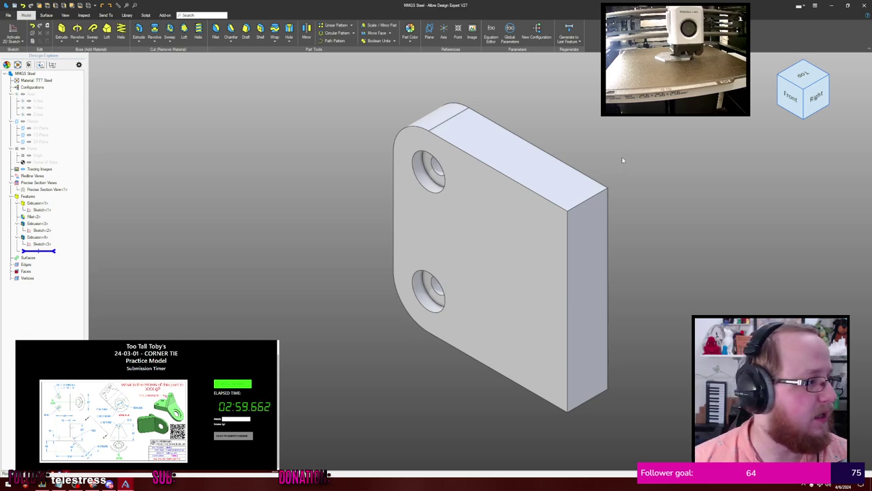
On the block's side face opposite the rounded corners, sketch an outward-bulging arc of about 12 mm radius, spaced away from the face and centred on its mid-height
{"action": "mouse_move", "coordinate": [622, 160]}
{"action": "middle_mouse_down"}
{"action": "mouse_move", "coordinate": [608, 164]}
{"action": "mouse_move", "coordinate": [625, 181]}
{"action": "mouse_move", "coordinate": [630, 166]}
{"action": "middle_mouse_up"}
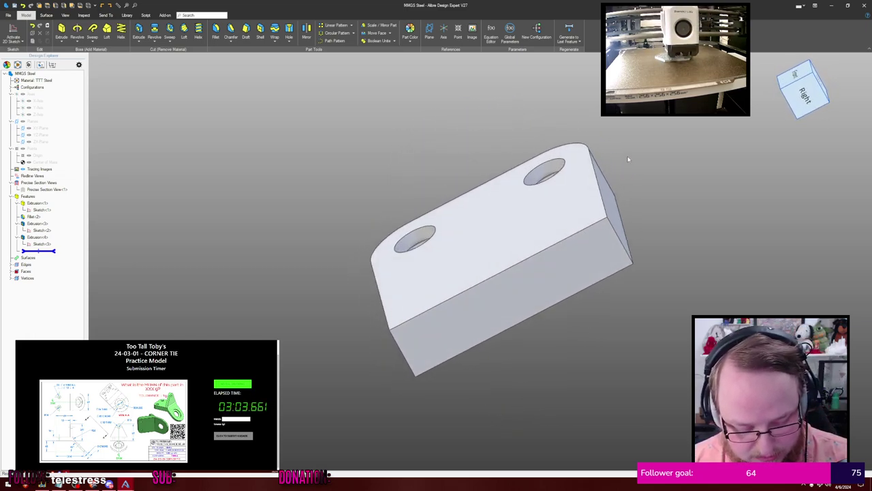
{"action": "left_click", "coordinate": [535, 279]}
{"action": "key", "text": "s"}
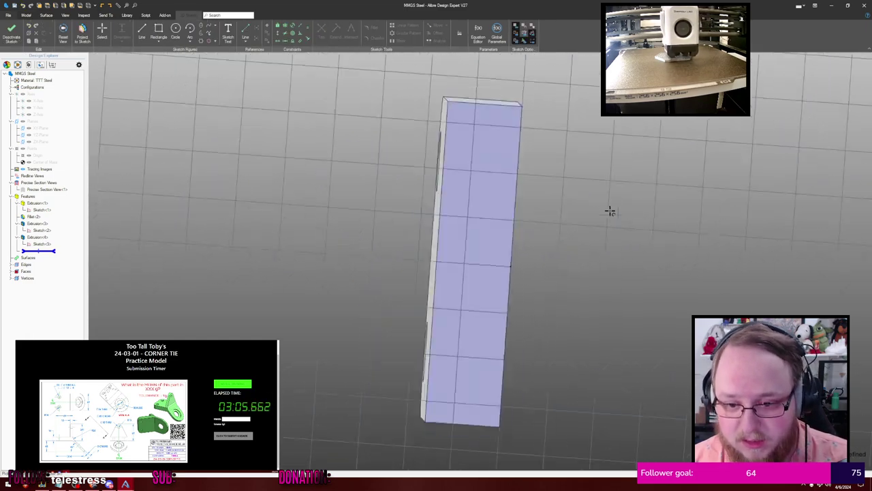
{"action": "scroll", "coordinate": [270, 266], "scroll_direction": "down", "scroll_amount": 2}
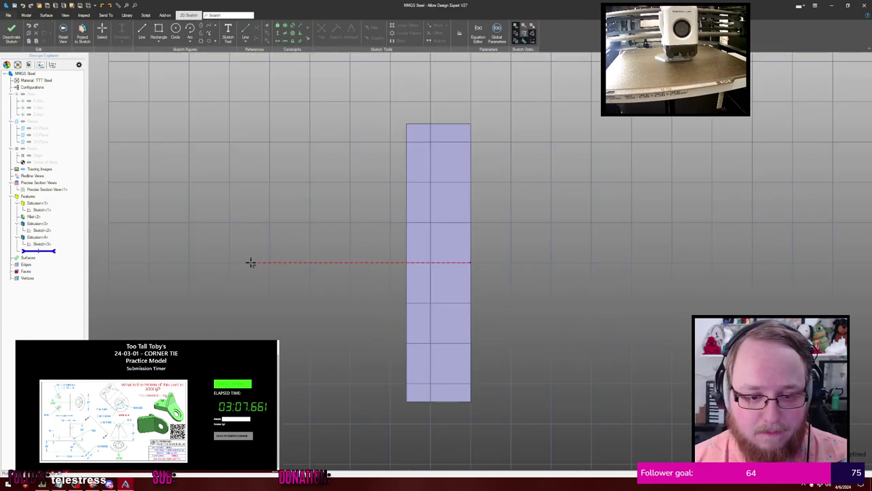
{"action": "left_click", "coordinate": [247, 263]}
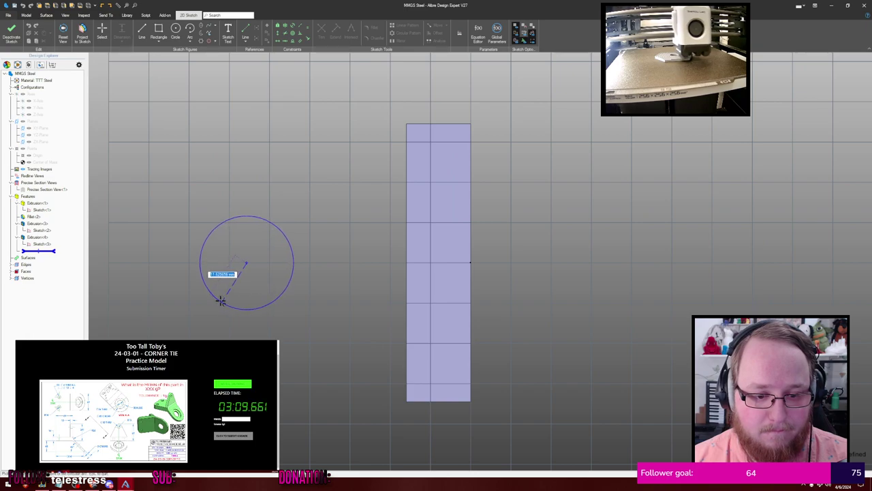
{"action": "left_click", "coordinate": [220, 299]}
{"action": "left_click", "coordinate": [218, 217]}
{"action": "key", "text": "Escape"}
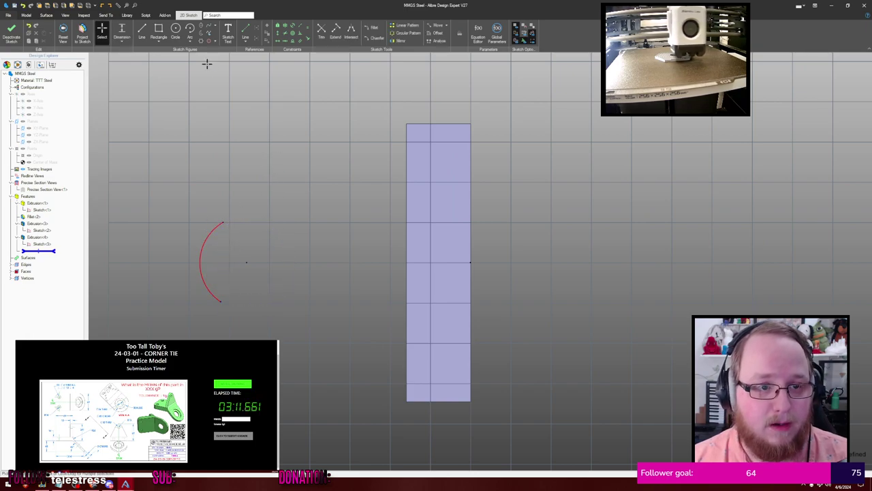
Try to constrain the arc's two endpoints evenly about its centre point
{"action": "left_click", "coordinate": [286, 43]}
{"action": "left_click", "coordinate": [223, 222]}
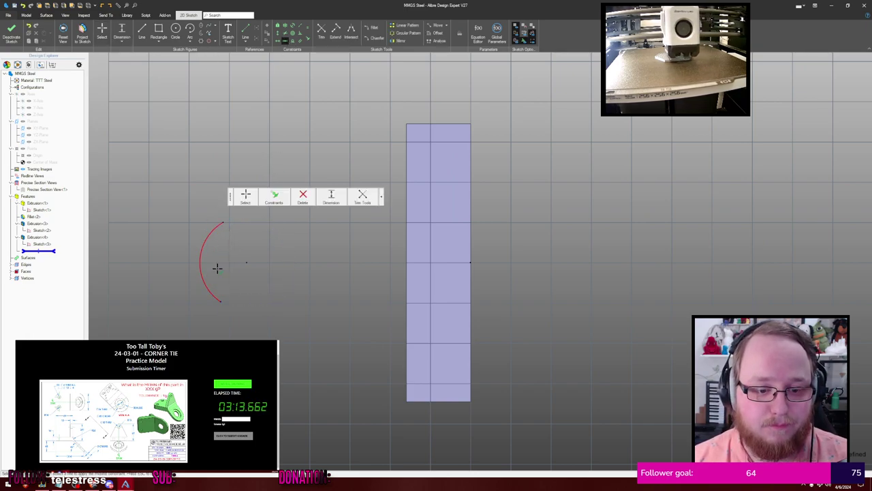
{"action": "left_click", "coordinate": [221, 302]}
{"action": "left_click", "coordinate": [246, 262]}
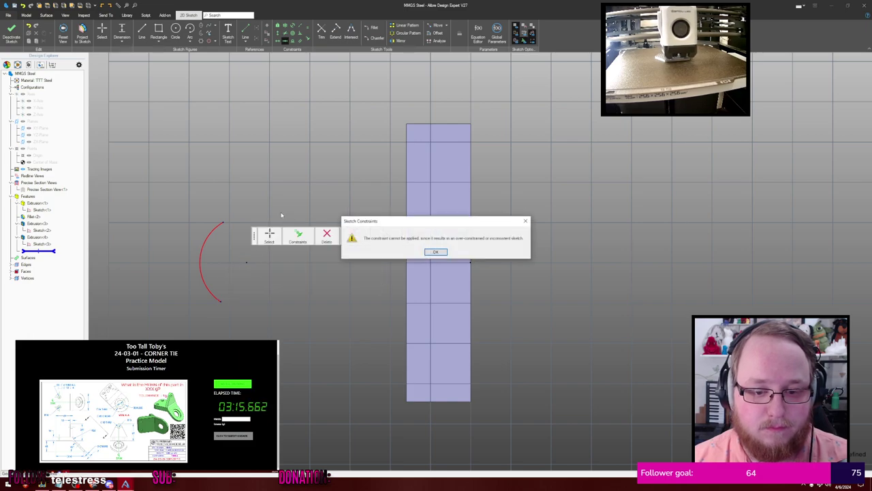
{"action": "left_click", "coordinate": [435, 252]}
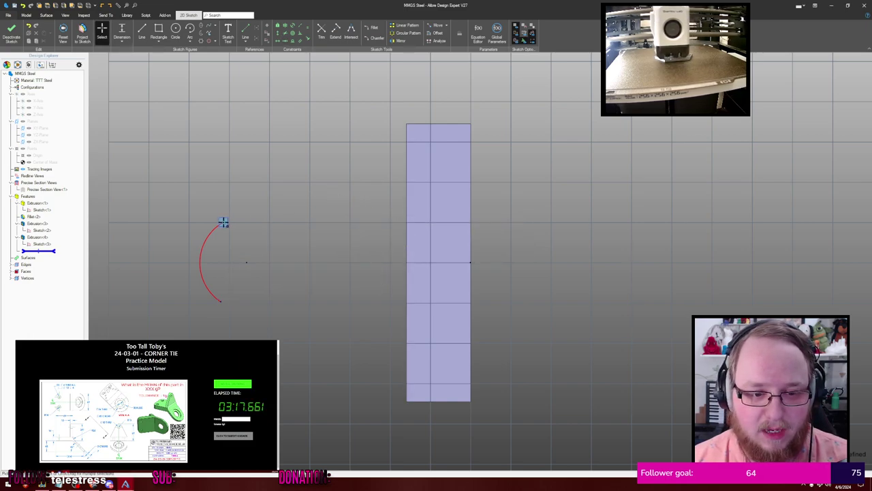
Move the arc's upper endpoint and constrain the arc's centre horizontally in line with the midpoint of the block's far edge
{"action": "left_click_drag", "start_coordinate": [224, 222], "coordinate": [275, 201]}
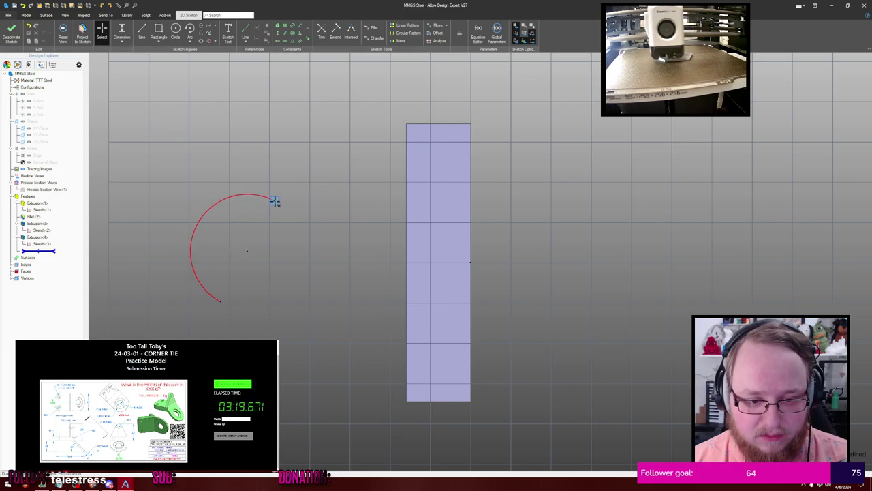
{"action": "key", "text": "h"}
{"action": "left_click", "coordinate": [247, 251]}
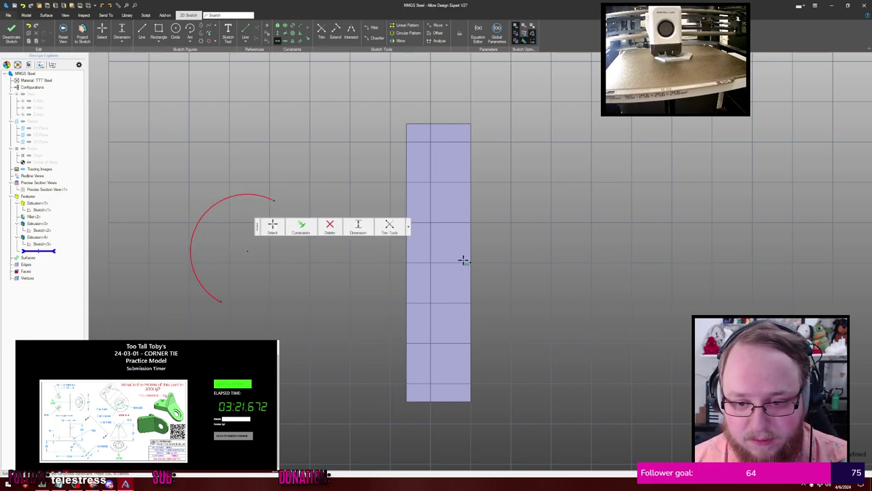
{"action": "left_click", "coordinate": [468, 262]}
{"action": "key", "text": "Escape"}
Reshape the arc into a shorter one through its upper endpoint, trying again to constrain both endpoints evenly about the centre
{"action": "left_click_drag", "start_coordinate": [267, 217], "coordinate": [209, 221]}
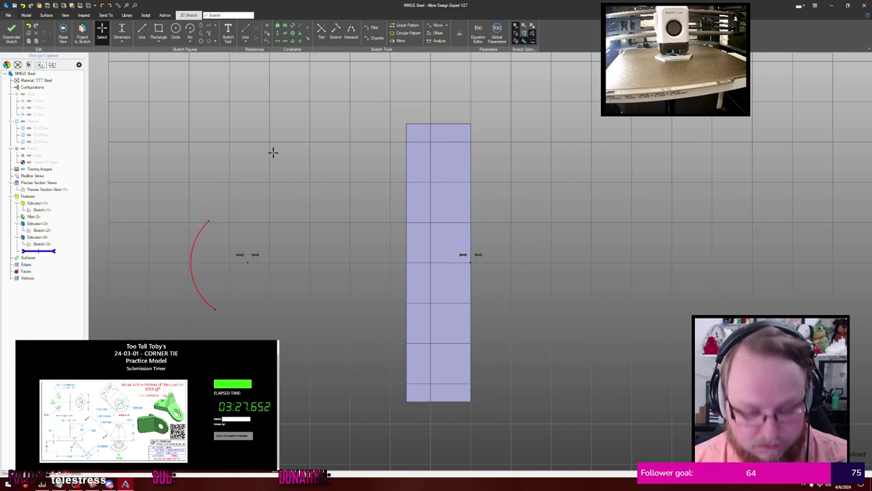
{"action": "left_click", "coordinate": [216, 310]}
{"action": "left_click", "coordinate": [248, 262]}
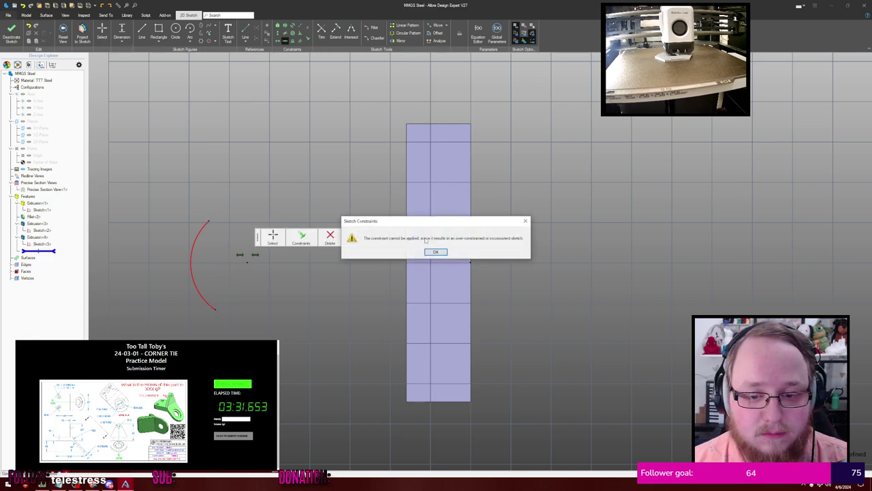
{"action": "left_click", "coordinate": [438, 251]}
{"action": "left_click", "coordinate": [436, 252]}
{"action": "key", "text": "Escape"}
{"action": "mouse_move", "coordinate": [209, 220]}
{"action": "left_mouse_down"}
{"action": "mouse_move", "coordinate": [224, 208]}
{"action": "mouse_move", "coordinate": [243, 215]}
{"action": "mouse_move", "coordinate": [257, 244]}
{"action": "mouse_move", "coordinate": [223, 227]}
{"action": "left_mouse_up"}
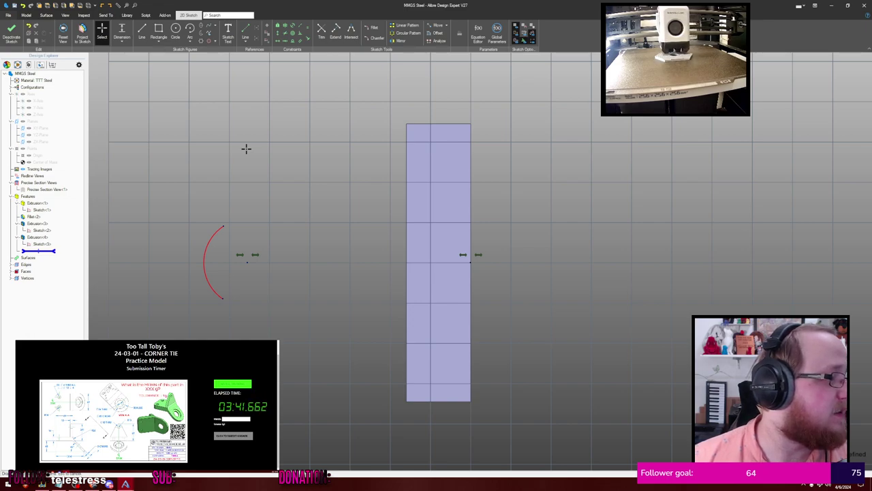
{"action": "key", "text": "l"}
{"action": "left_click", "coordinate": [204, 262]}
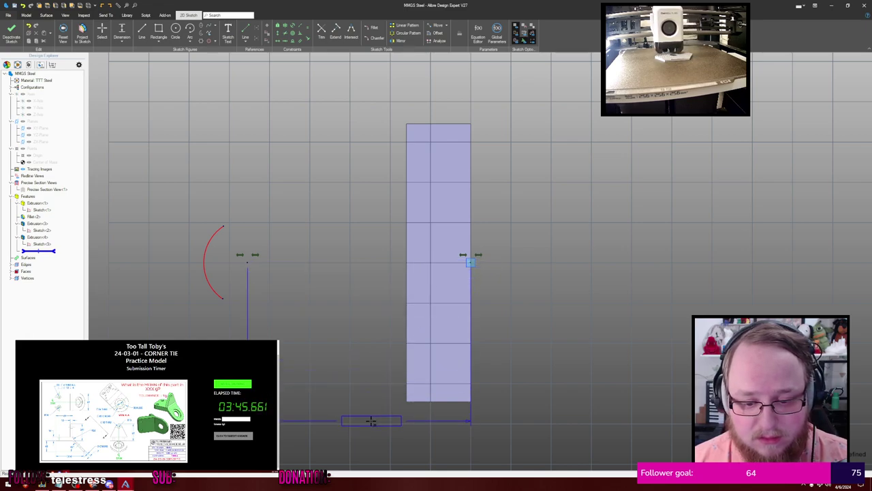
{"action": "key", "text": "Escape"}
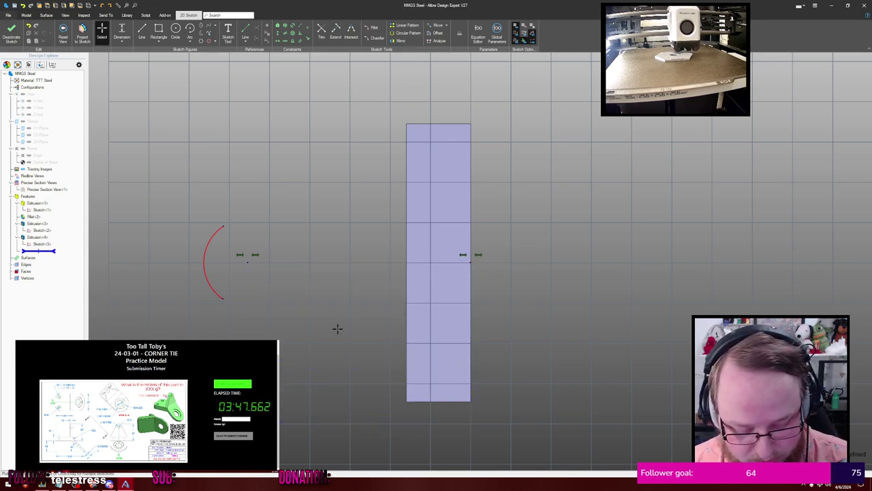
Sketch a vertical reference line just outside the arc and constrain the arc tangent to it
{"action": "left_click", "coordinate": [183, 182]}
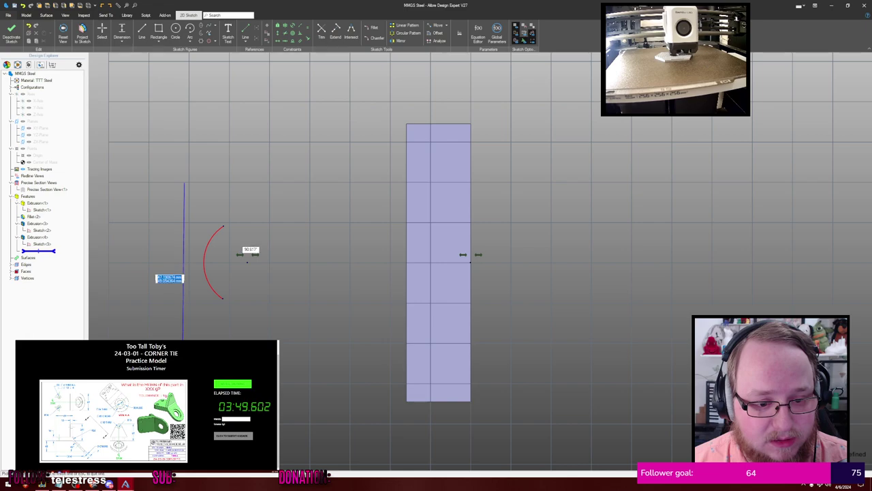
{"action": "left_click", "coordinate": [184, 389]}
{"action": "key", "text": "Escape"}
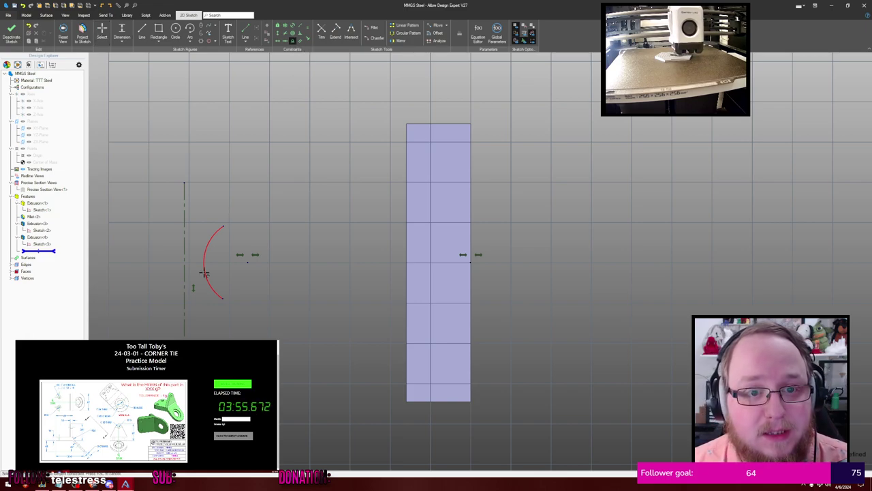
{"action": "left_click", "coordinate": [186, 261]}
{"action": "left_click", "coordinate": [206, 259]}
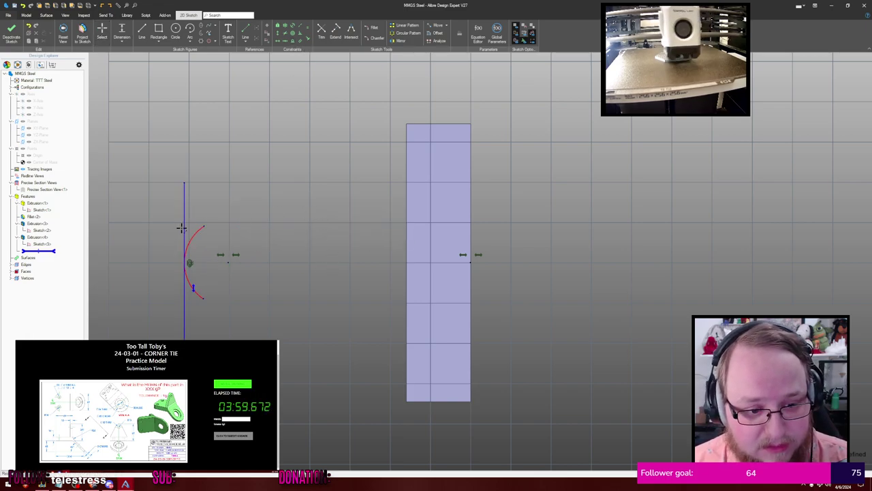
Dimension the vertical reference line 69 mm from the midpoint of the block's far edge
{"action": "left_click", "coordinate": [182, 228]}
{"action": "left_click", "coordinate": [471, 261]}
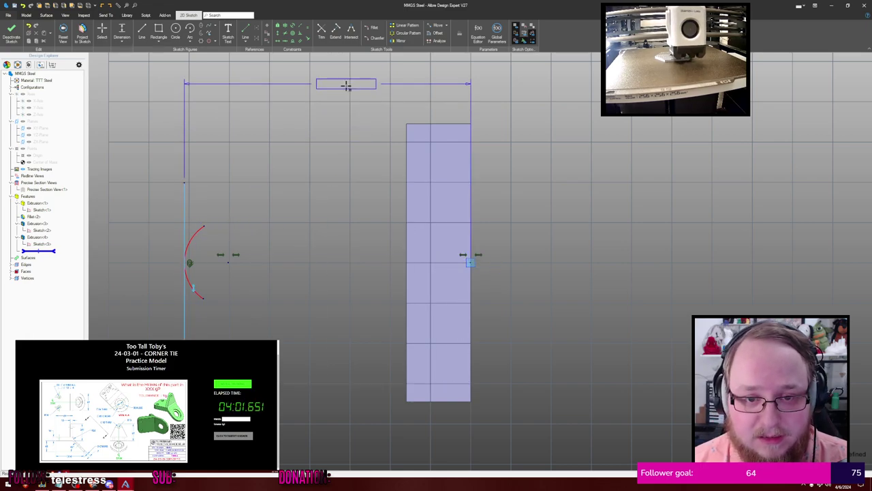
{"action": "left_click", "coordinate": [346, 86]}
{"action": "type", "text": "69"}
{"action": "key", "text": "Return"}
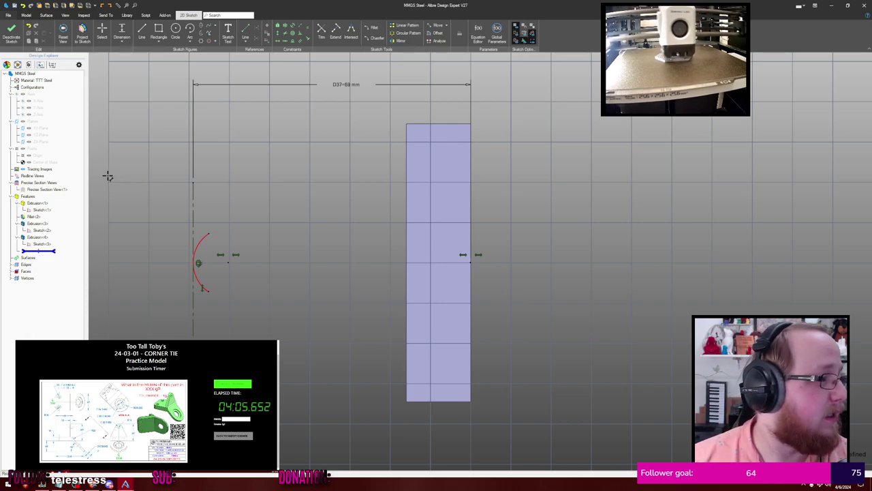
Project the block's side face into the sketch as reference figures
{"action": "key", "text": "p"}
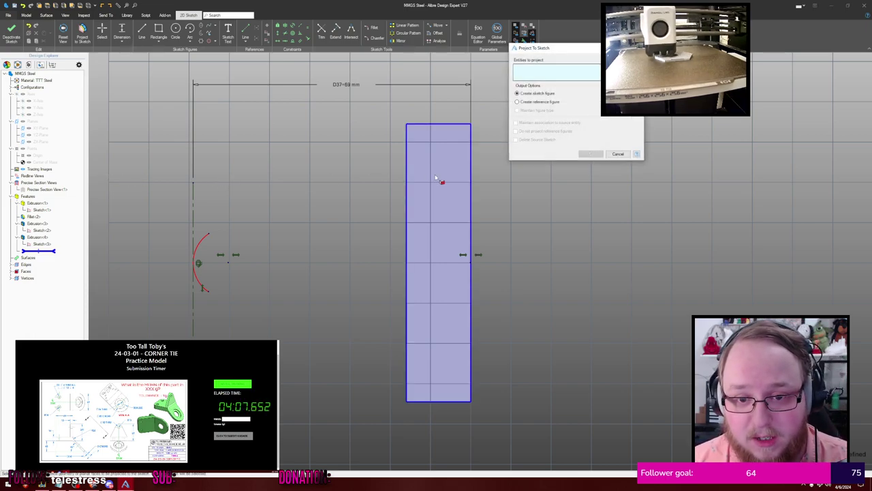
{"action": "left_click", "coordinate": [436, 176]}
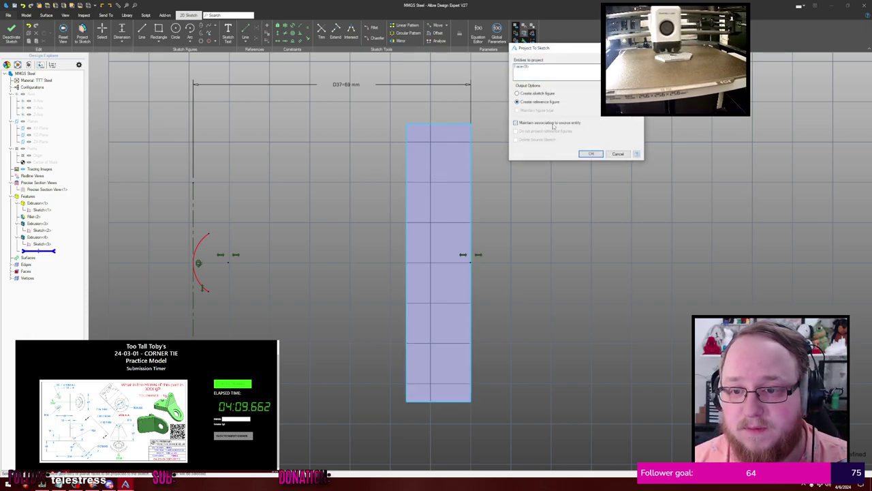
{"action": "left_click", "coordinate": [591, 153]}
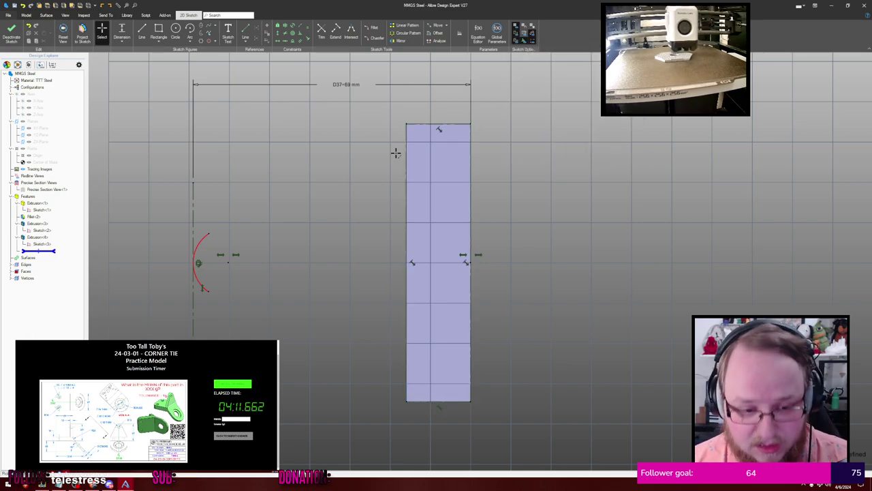
Sketch a straight line from the arc's upper endpoint to the nearest upper corner of the projected face
{"action": "key", "text": "l"}
{"action": "left_click", "coordinate": [208, 234]}
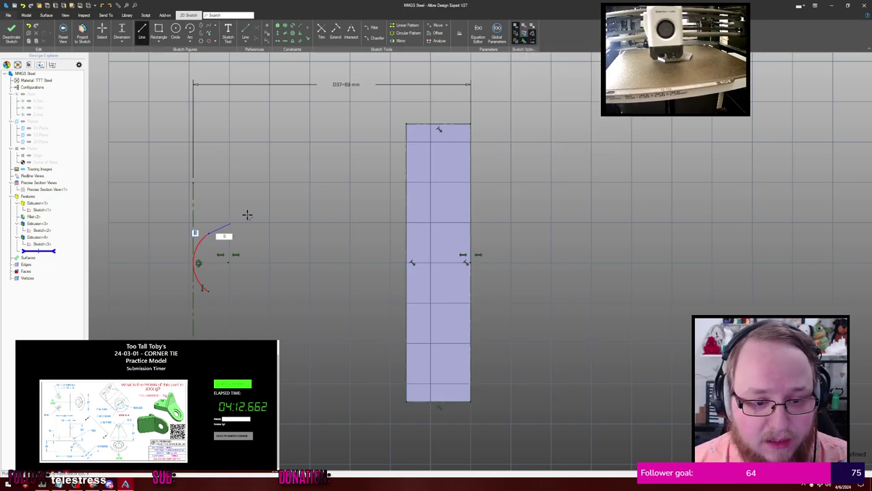
{"action": "left_click", "coordinate": [407, 124]}
{"action": "key", "text": "Escape"}
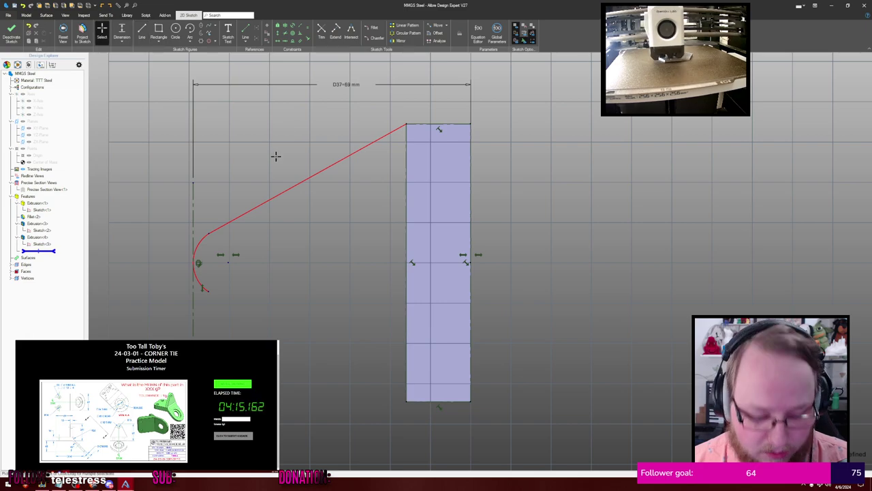
Constrain the upper sloping line tangent to the arc
{"action": "left_click", "coordinate": [279, 192]}
{"action": "left_click", "coordinate": [202, 240]}
{"action": "key", "text": "Escape"}
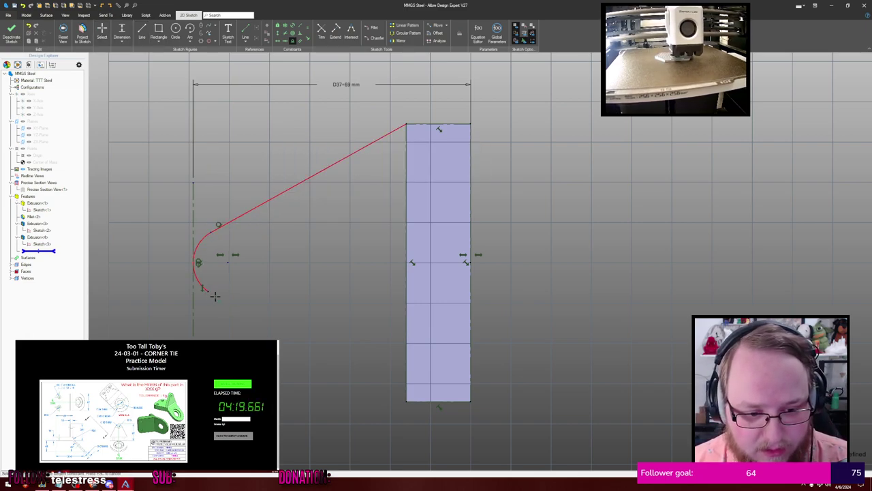
{"action": "key", "text": "Escape"}
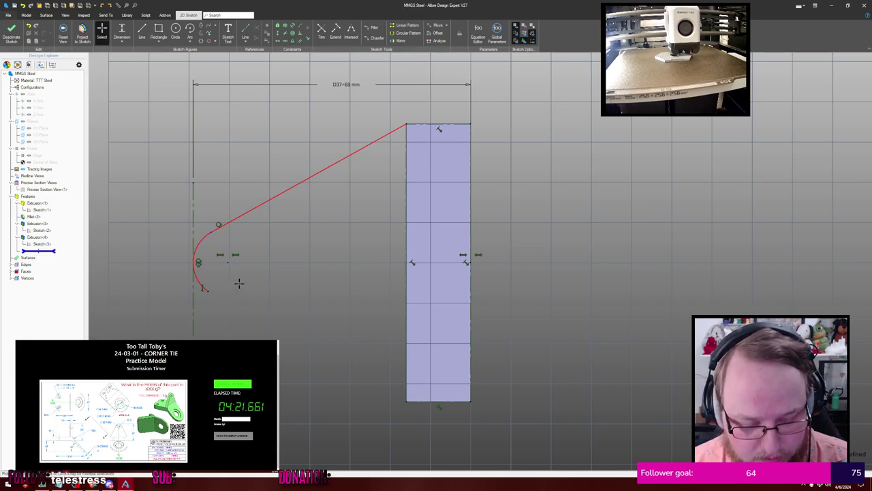
Sketch a line from the arc's lower endpoint to the projected face's nearest lower corner and constrain it tangent to the arc
{"action": "key", "text": "l"}
{"action": "left_click", "coordinate": [207, 288]}
{"action": "left_click", "coordinate": [407, 400]}
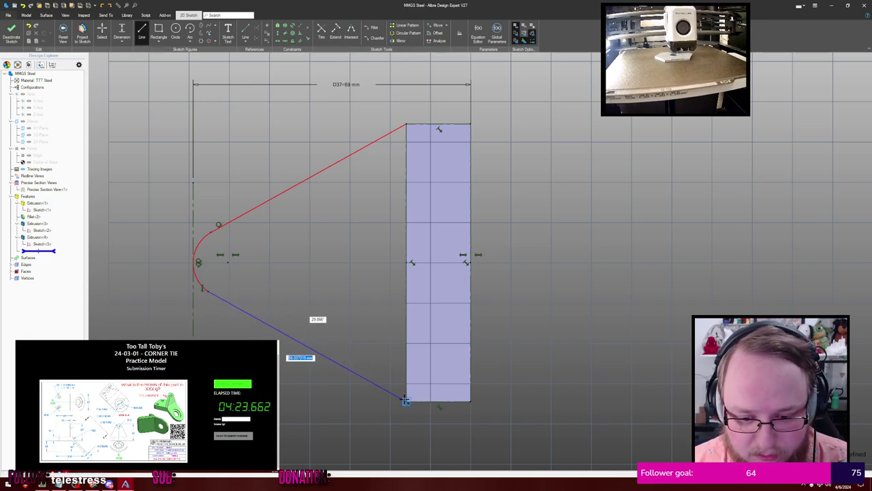
{"action": "key", "text": "Escape"}
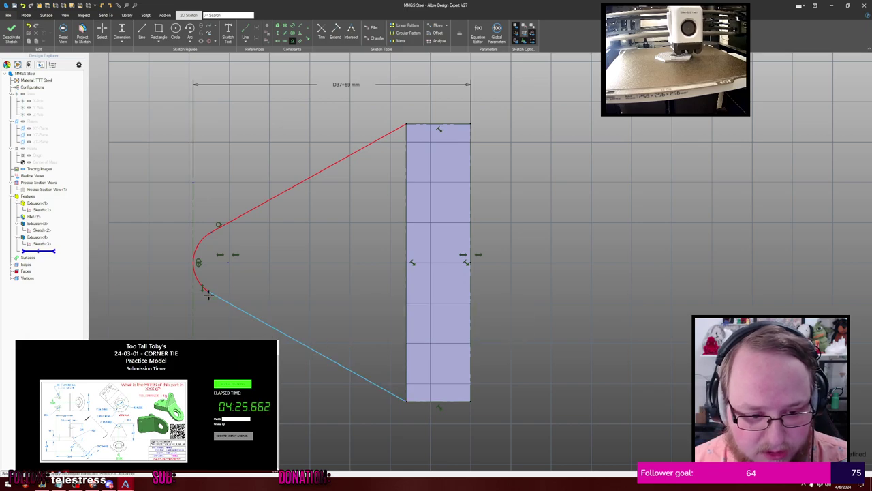
{"action": "right_click", "coordinate": [198, 274]}
{"action": "key", "text": "Escape"}
{"action": "key", "text": "Escape"}
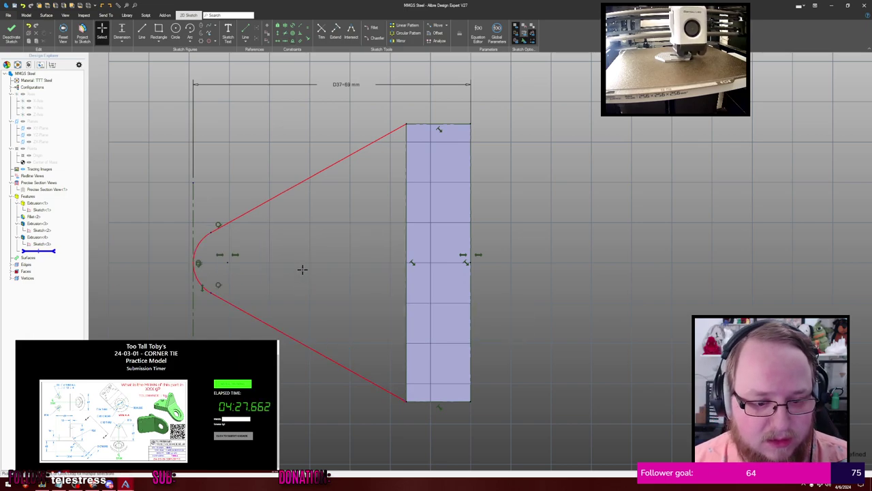
Enlarge the arc freehand and dimension its radius as 13 mm
{"action": "left_click_drag", "start_coordinate": [213, 233], "coordinate": [246, 236]}
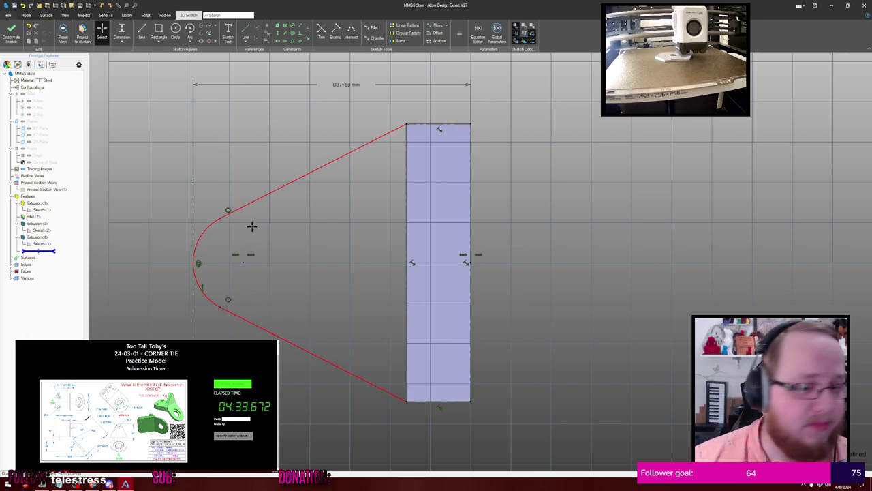
{"action": "key", "text": "d"}
{"action": "left_click", "coordinate": [205, 233]}
{"action": "left_click", "coordinate": [133, 184]}
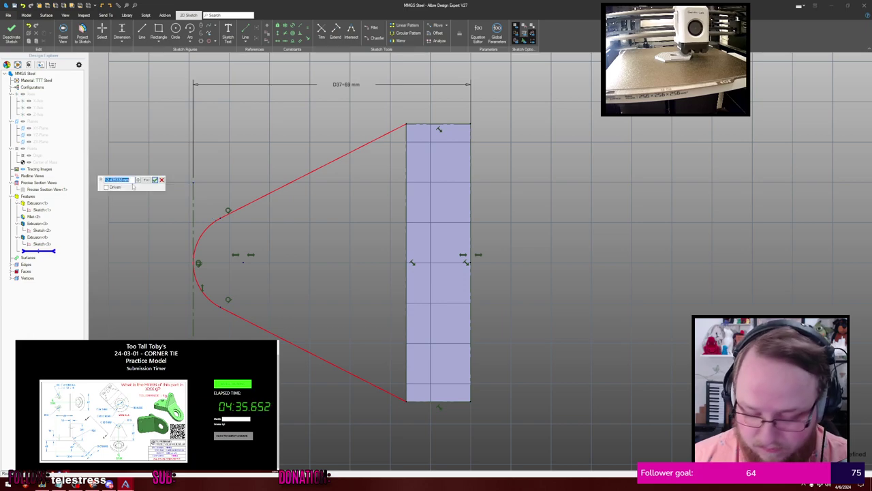
{"action": "key", "text": "Return"}
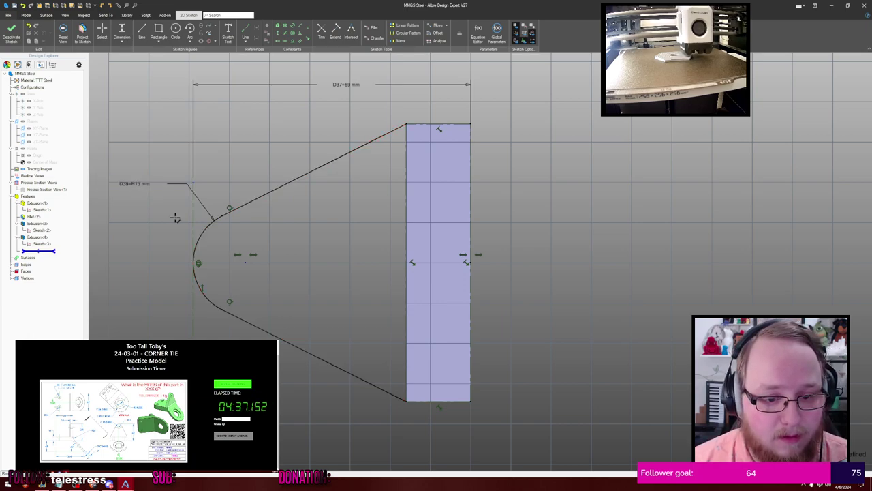
Sketch a 10 mm diameter circle centred on the arc's centre point
{"action": "key", "text": "c"}
{"action": "left_click", "coordinate": [245, 262]}
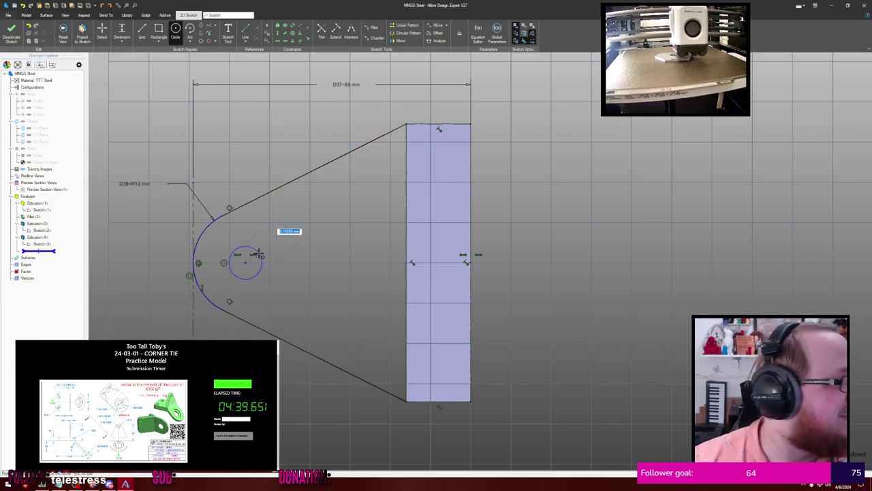
{"action": "type", "text": "10"}
{"action": "key", "text": "Return"}
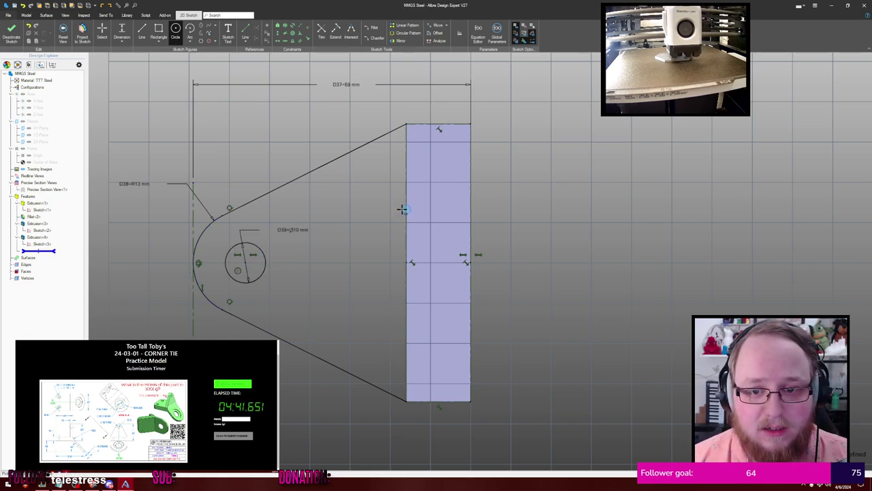
Close the lug profile with a line along the projected face's near edge and extrude it inward from the block's side face
{"action": "key", "text": "l"}
{"action": "left_click", "coordinate": [406, 125]}
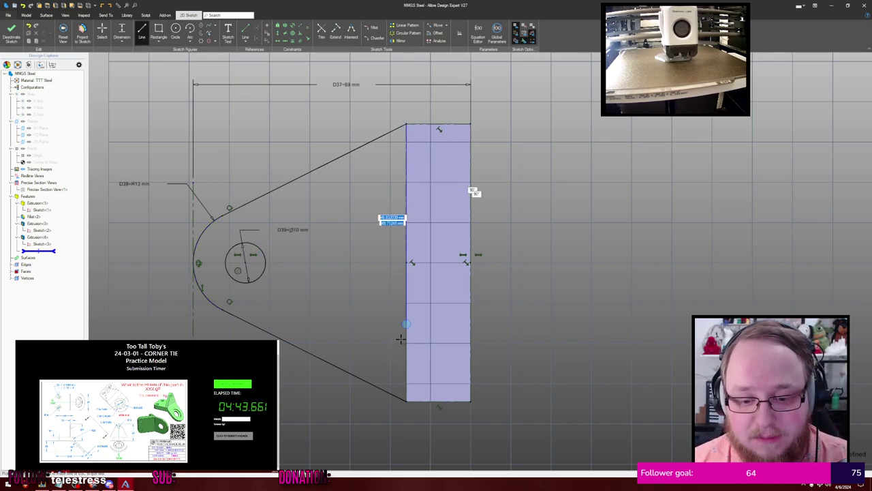
{"action": "left_click", "coordinate": [407, 400]}
{"action": "key", "text": "Escape"}
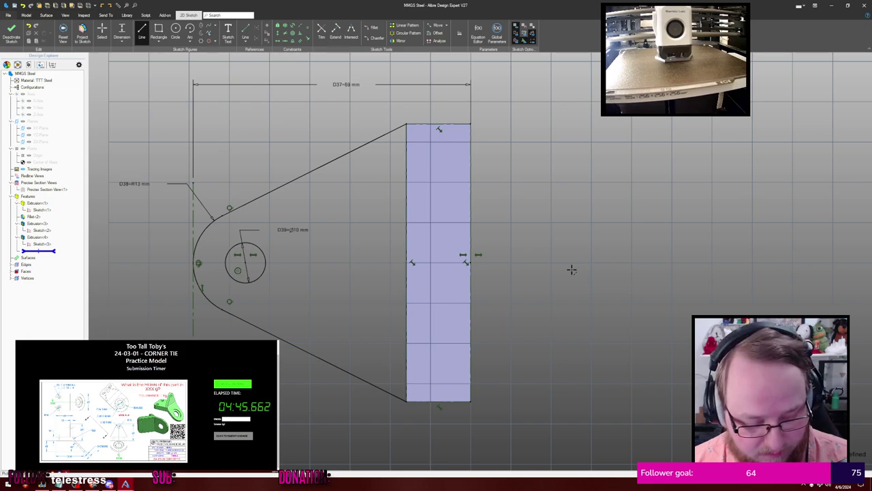
{"action": "key", "text": "e"}
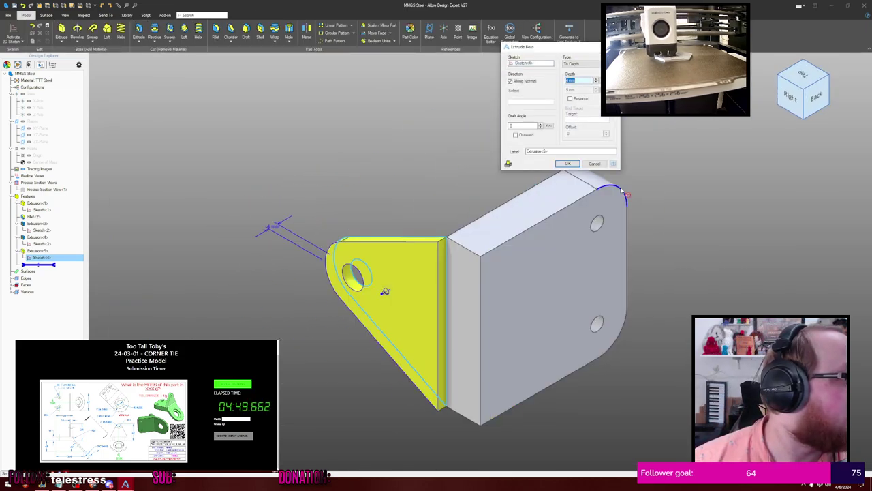
{"action": "key", "text": "Return"}
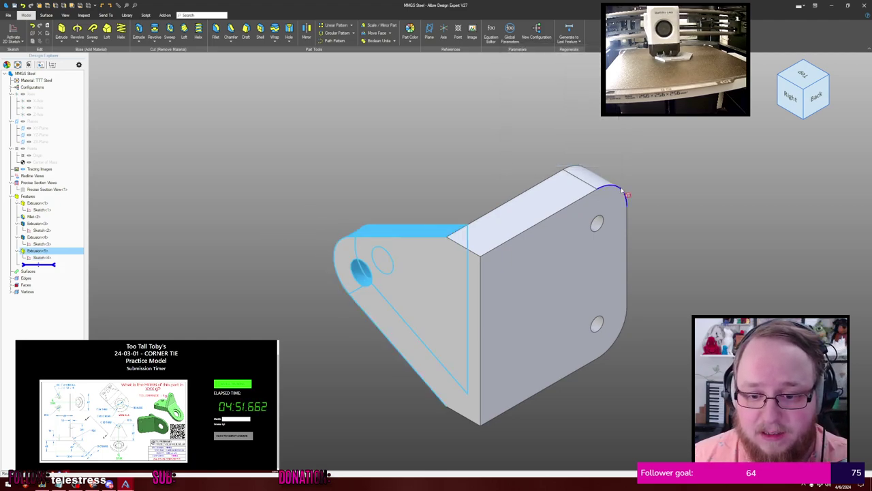
Start a new 2D sketch on the ZX-Plane
{"action": "middle_click_drag", "start_coordinate": [646, 155], "coordinate": [479, 142]}
{"action": "key", "text": "ctrl+shift+r"}
{"action": "left_click", "coordinate": [447, 89]}
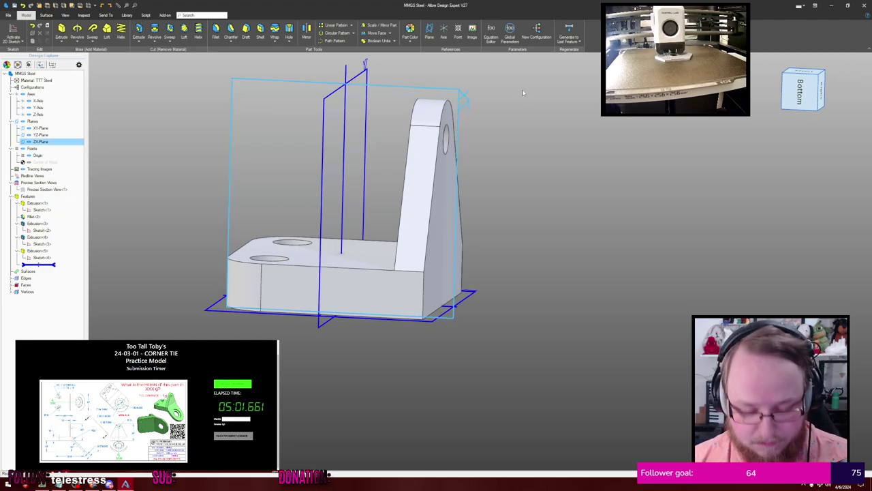
{"action": "left_click", "coordinate": [12, 30]}
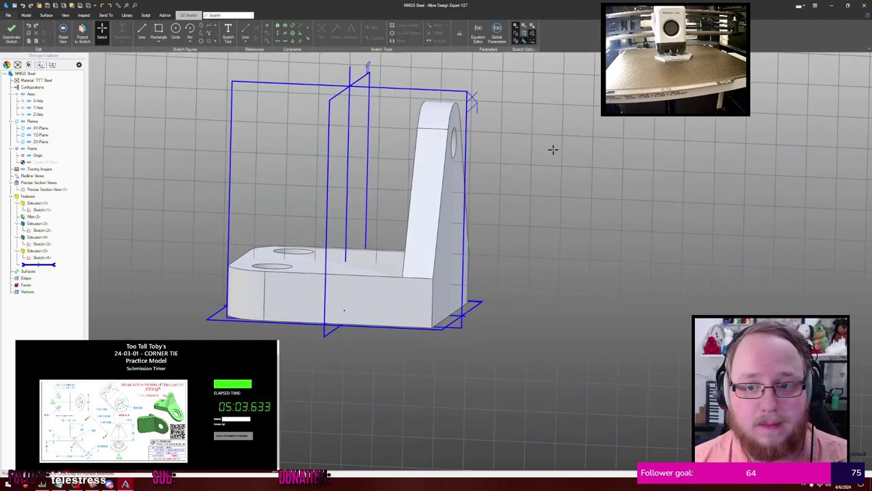
{"action": "scroll", "coordinate": [668, 181], "scroll_direction": "down", "scroll_amount": 3}
{"action": "middle_click_drag", "start_coordinate": [710, 191], "coordinate": [514, 137]}
{"action": "key", "text": "ctrl+shift+r"}
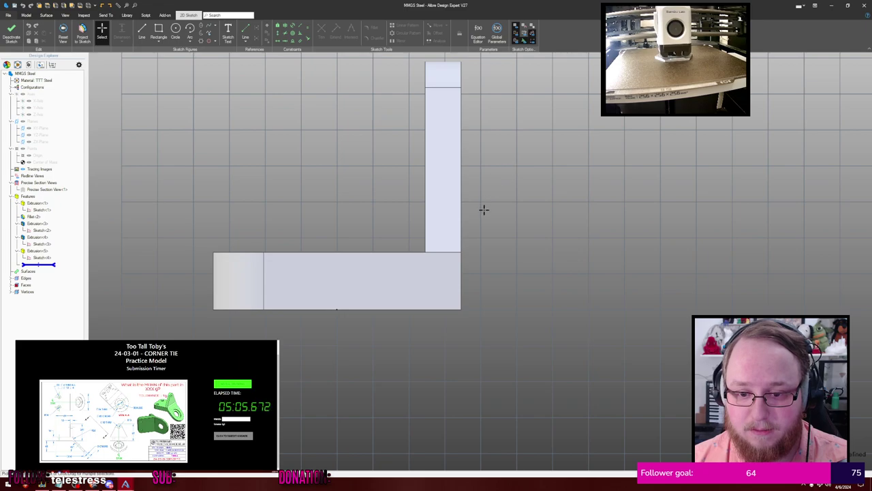
Project the block's long flat side face into the sketch as reference figures
{"action": "middle_click_drag", "start_coordinate": [526, 194], "coordinate": [470, 165]}
{"action": "key", "text": "p"}
{"action": "left_click", "coordinate": [392, 252]}
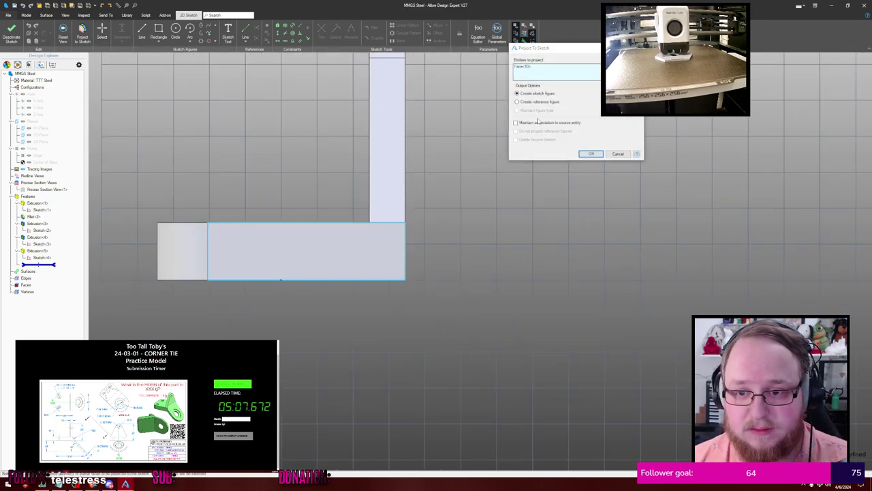
{"action": "left_click", "coordinate": [591, 153]}
{"action": "middle_click_drag", "start_coordinate": [542, 163], "coordinate": [464, 152]}
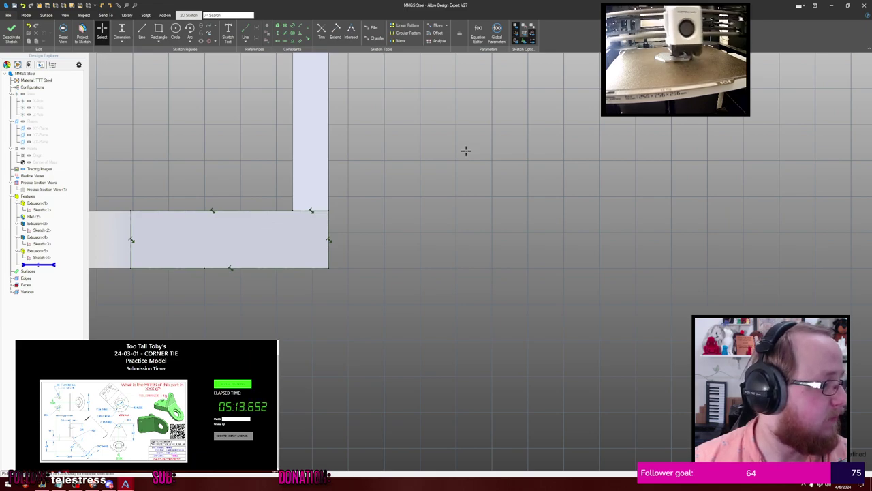
Sketch a horizontal reference line about 102 mm long below the block
{"action": "scroll", "coordinate": [245, 321], "scroll_direction": "down", "scroll_amount": 1}
{"action": "mouse_move", "coordinate": [246, 322]}
{"action": "middle_mouse_down"}
{"action": "mouse_move", "coordinate": [362, 265]}
{"action": "mouse_move", "coordinate": [406, 225]}
{"action": "middle_mouse_up"}
{"action": "left_click", "coordinate": [245, 322]}
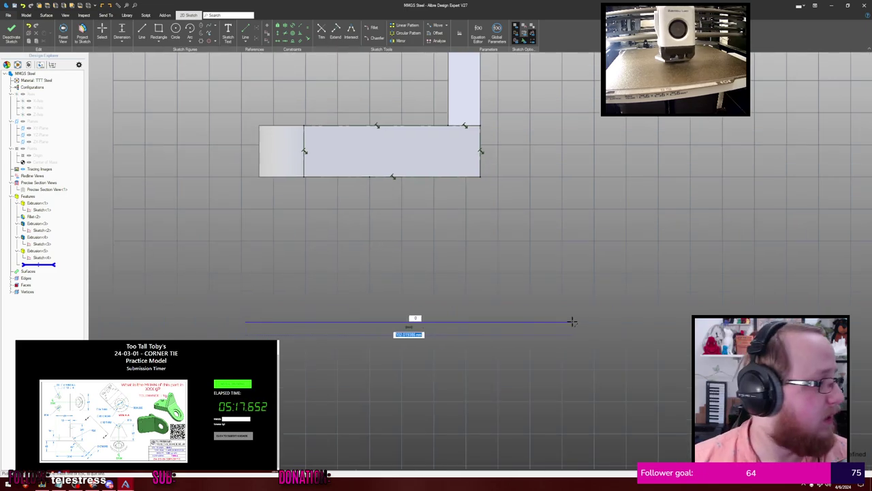
{"action": "left_click", "coordinate": [572, 321]}
{"action": "key", "text": "Escape"}
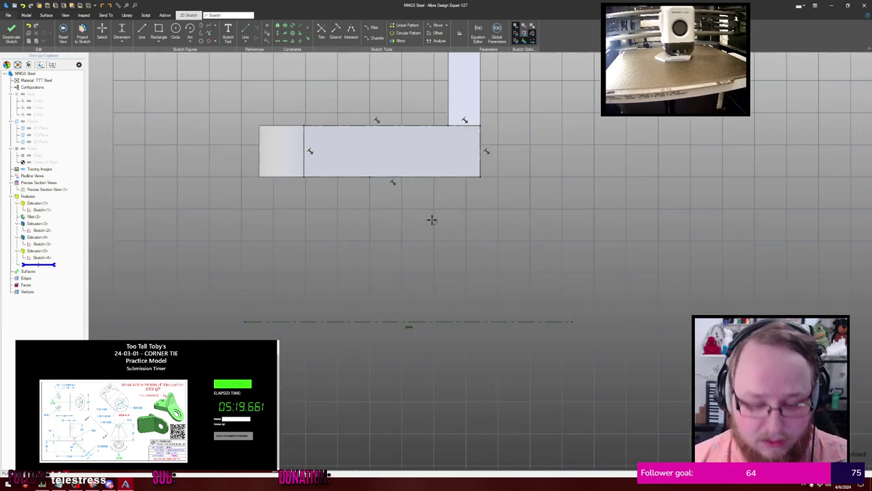
Dimension the horizontal reference line 45 mm below the block's lower edge
{"action": "left_click", "coordinate": [356, 321]}
{"action": "left_click", "coordinate": [334, 177]}
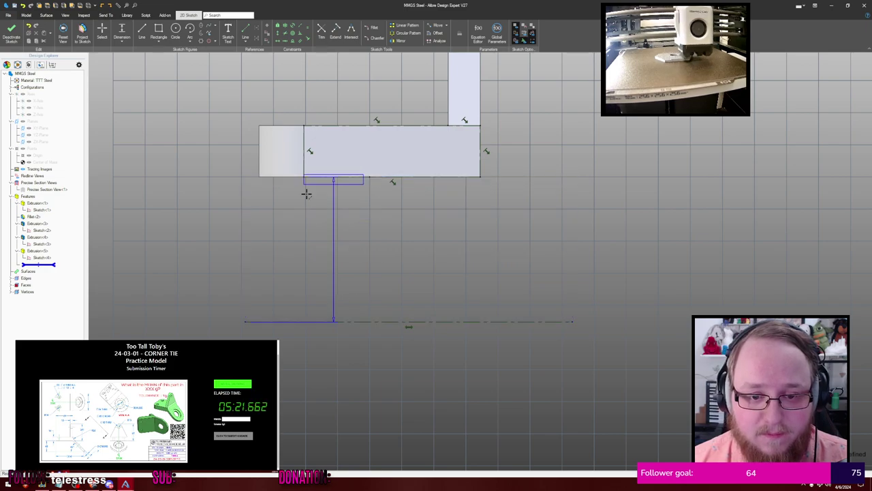
{"action": "left_click", "coordinate": [214, 225]}
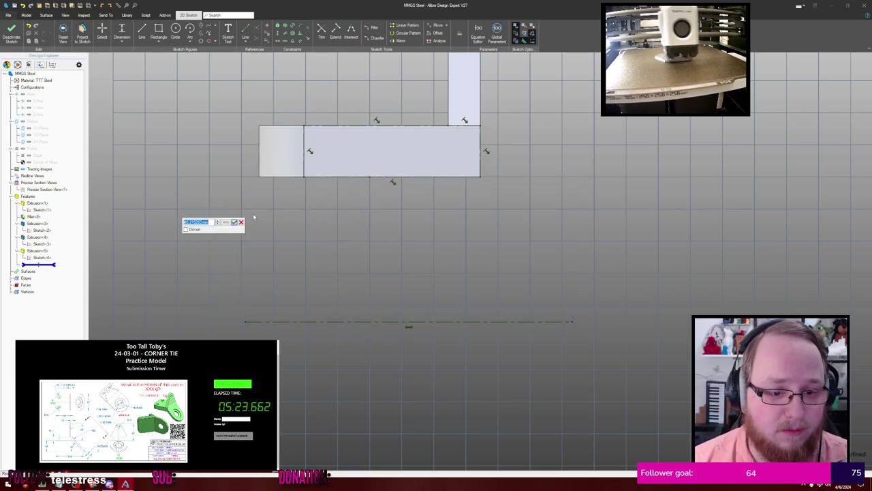
{"action": "type", "text": "45"}
{"action": "key", "text": "Return"}
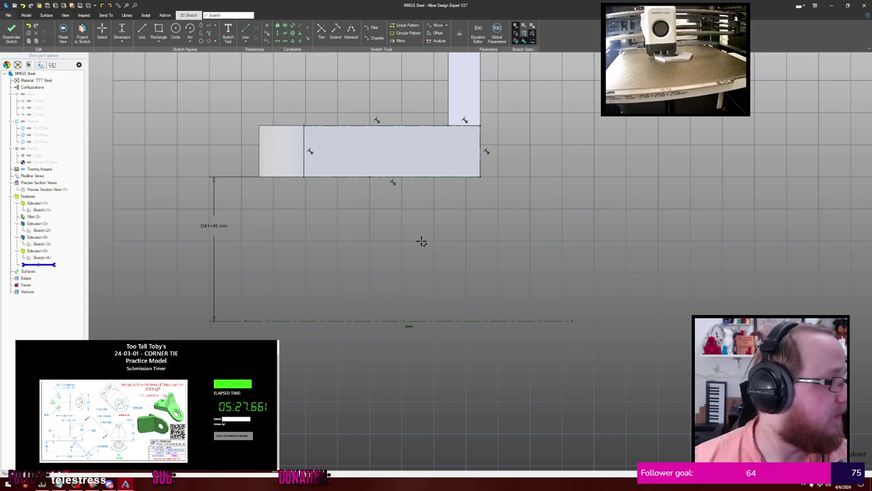
Project the block's rounded corner face into the sketch as reference figures
{"action": "middle_click_drag", "start_coordinate": [420, 241], "coordinate": [274, 222]}
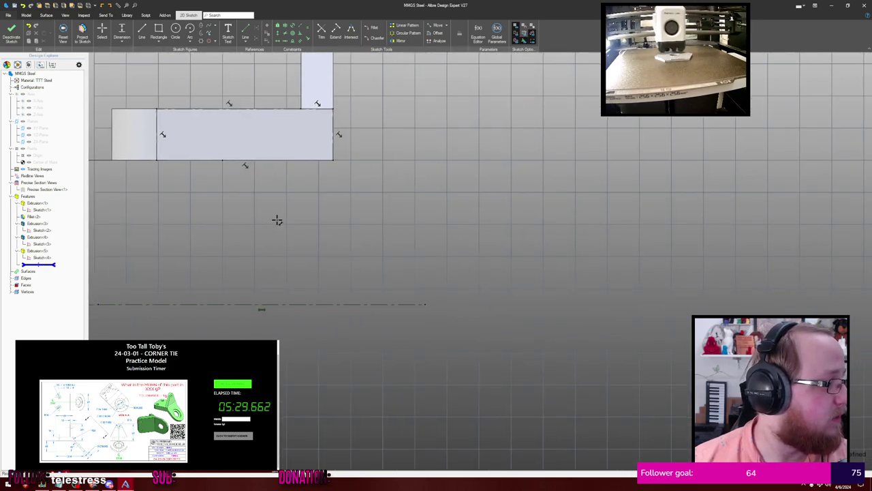
{"action": "middle_click_drag", "start_coordinate": [216, 224], "coordinate": [411, 223]}
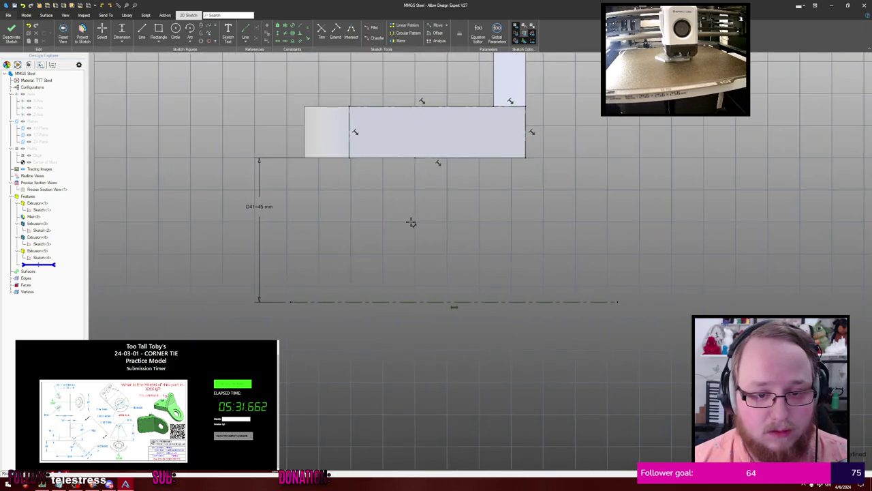
{"action": "key", "text": "p"}
{"action": "left_click", "coordinate": [317, 140]}
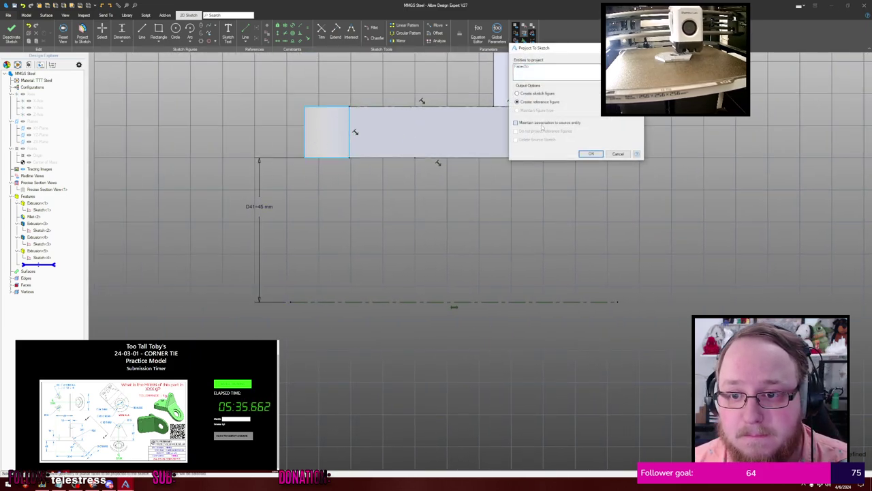
{"action": "left_click", "coordinate": [593, 153]}
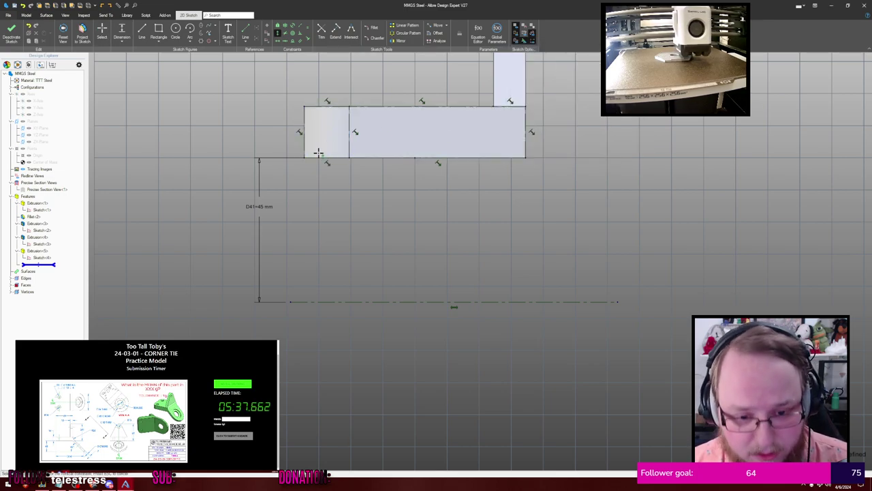
Align the reference line's left endpoint vertically with the lower corner of the block's rounded end
{"action": "left_click", "coordinate": [291, 302]}
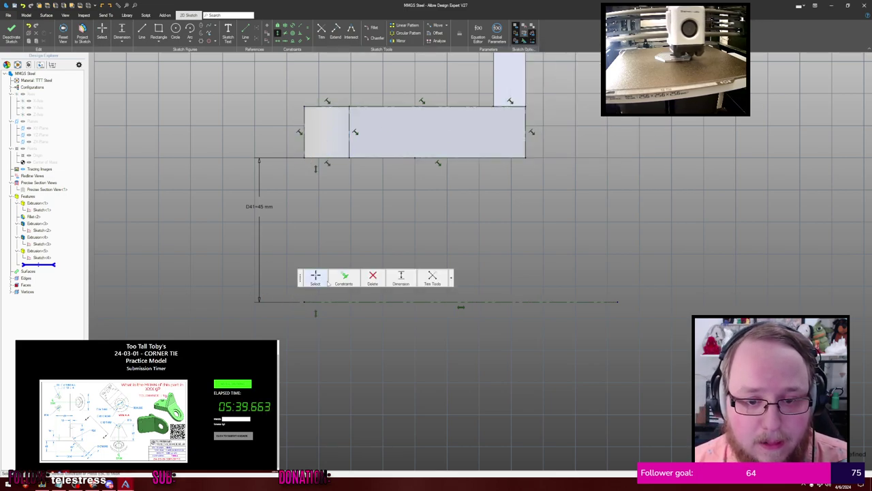
{"action": "key", "text": "Escape"}
{"action": "middle_click_drag", "start_coordinate": [468, 194], "coordinate": [424, 191]}
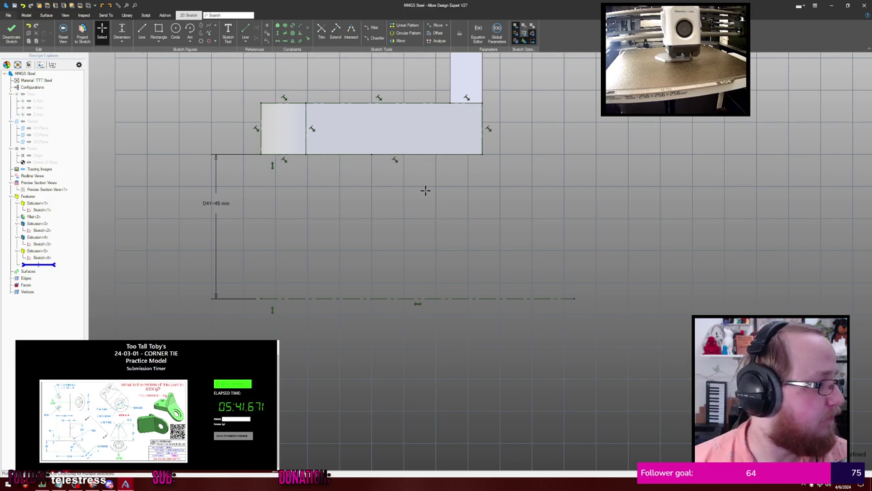
Dimension the horizontal reference line's length as 114 mm
{"action": "key", "text": "d"}
{"action": "left_click", "coordinate": [464, 299]}
{"action": "left_click", "coordinate": [456, 340]}
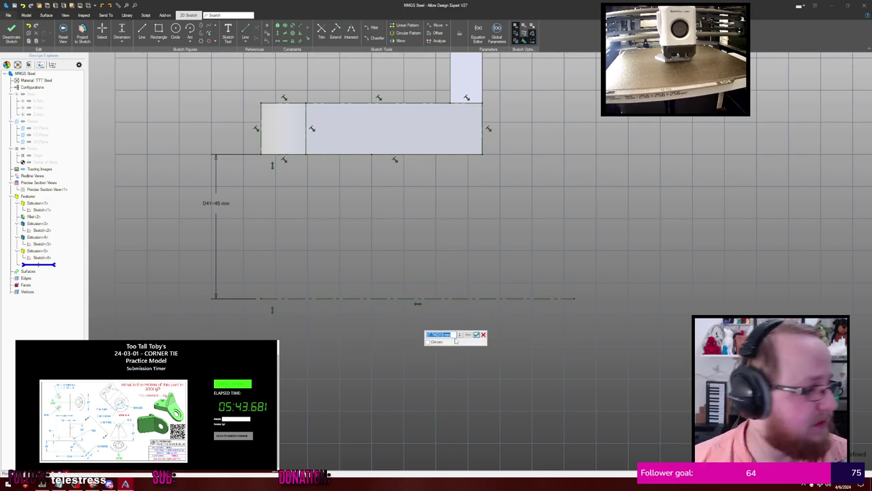
{"action": "key", "text": "Return"}
Sketch a straight line from the block's lower corner below the lug to the right endpoint of the reference line
{"action": "middle_click_drag", "start_coordinate": [616, 195], "coordinate": [471, 188]}
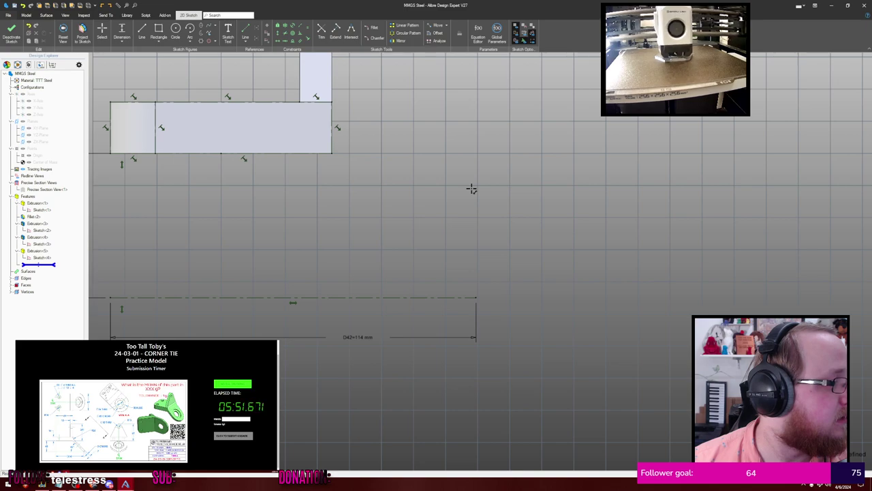
{"action": "key", "text": "l"}
{"action": "left_click", "coordinate": [332, 153]}
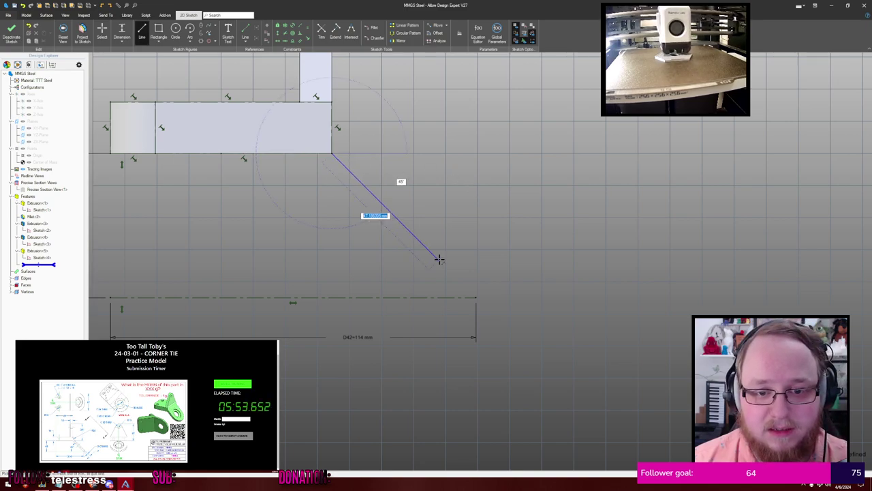
{"action": "left_click", "coordinate": [476, 297]}
{"action": "key", "text": "Escape"}
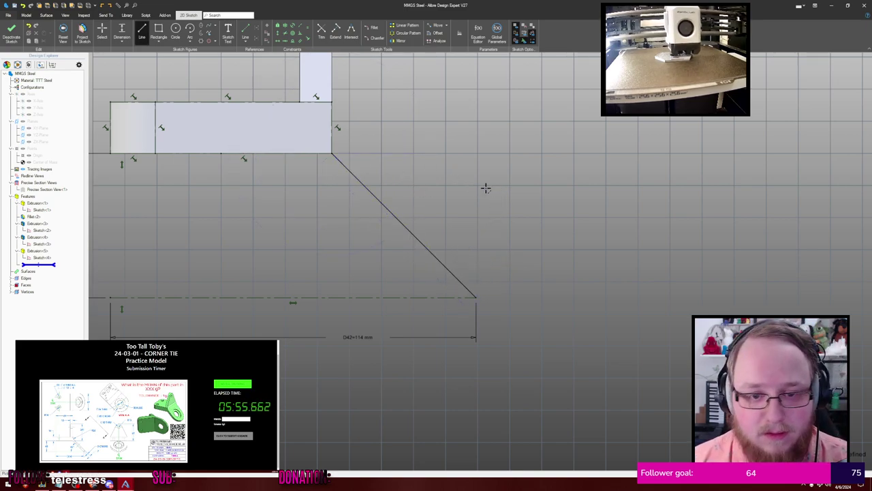
{"action": "middle_click_drag", "start_coordinate": [485, 186], "coordinate": [437, 176]}
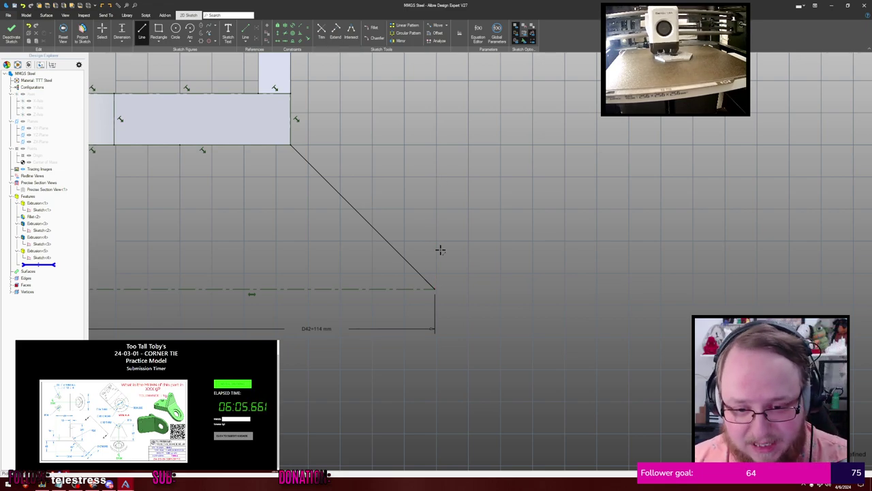
Sketch a 7 mm line perpendicular to the angled line's outer end and a line from it parallel back toward the block
{"action": "left_click", "coordinate": [436, 289]}
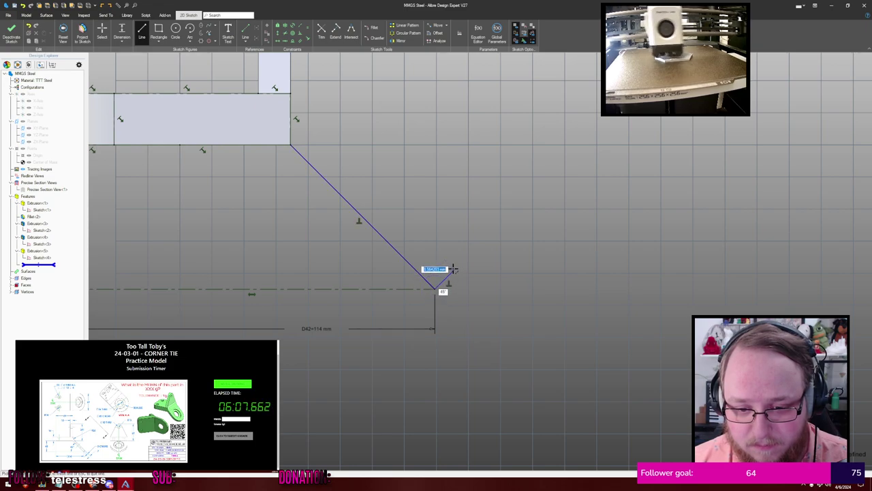
{"action": "type", "text": "7"}
{"action": "key", "text": "Return"}
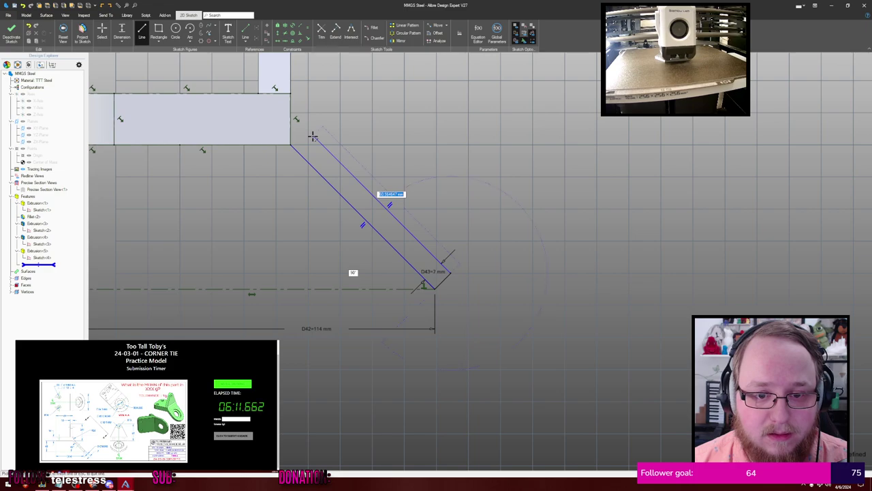
{"action": "double_click", "coordinate": [331, 152]}
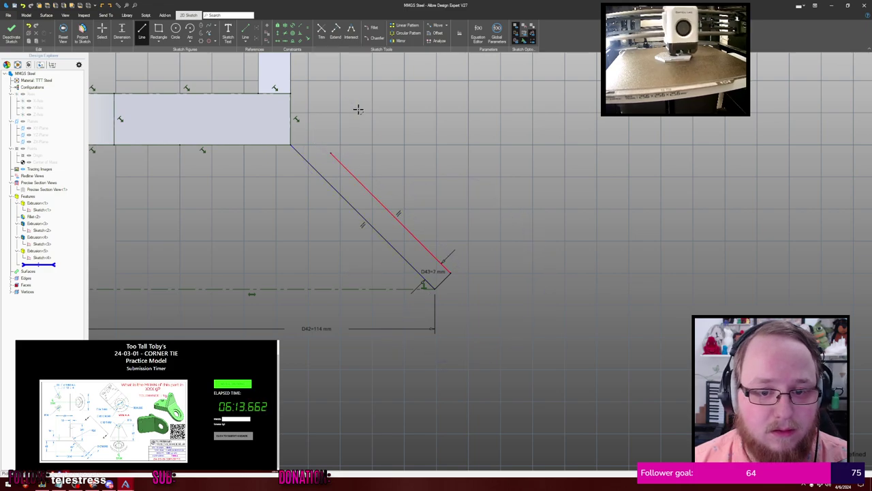
Draw a 26 mm radius arc from the parallel line's open end to the block's upper corner beside the lug
{"action": "middle_click_drag", "start_coordinate": [362, 117], "coordinate": [387, 132]}
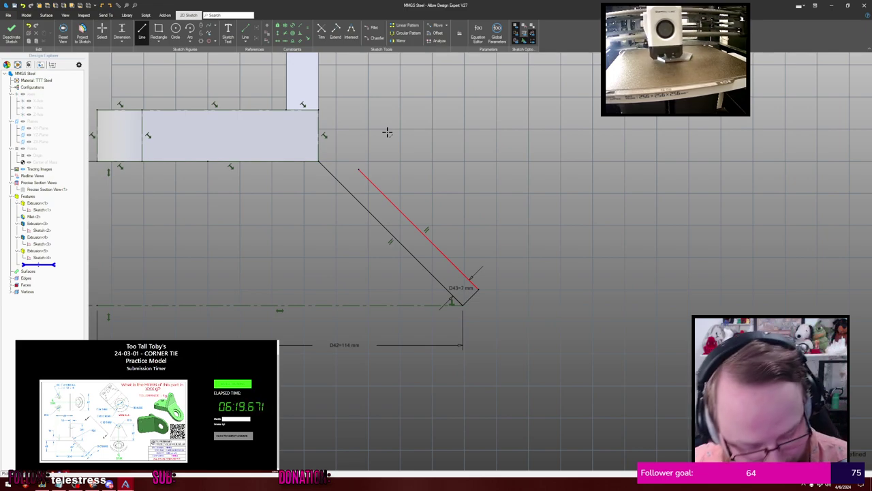
{"action": "left_click", "coordinate": [359, 169]}
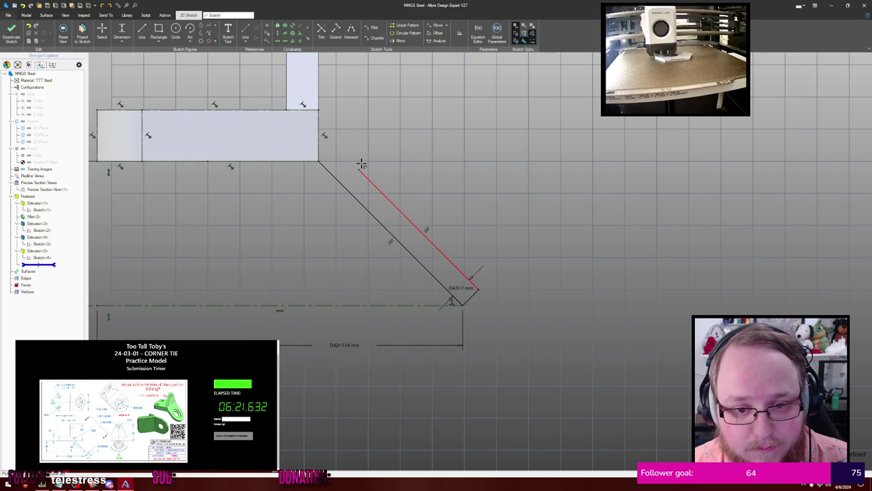
{"action": "left_click", "coordinate": [319, 111]}
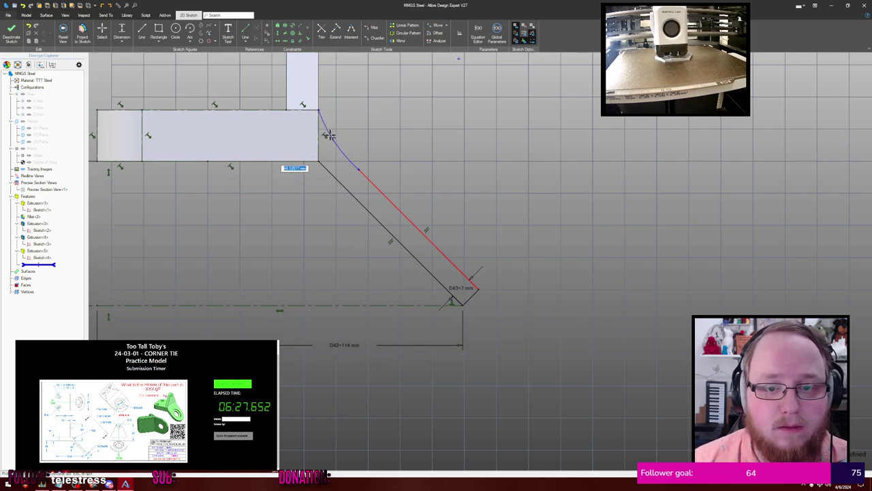
{"action": "left_click", "coordinate": [330, 137]}
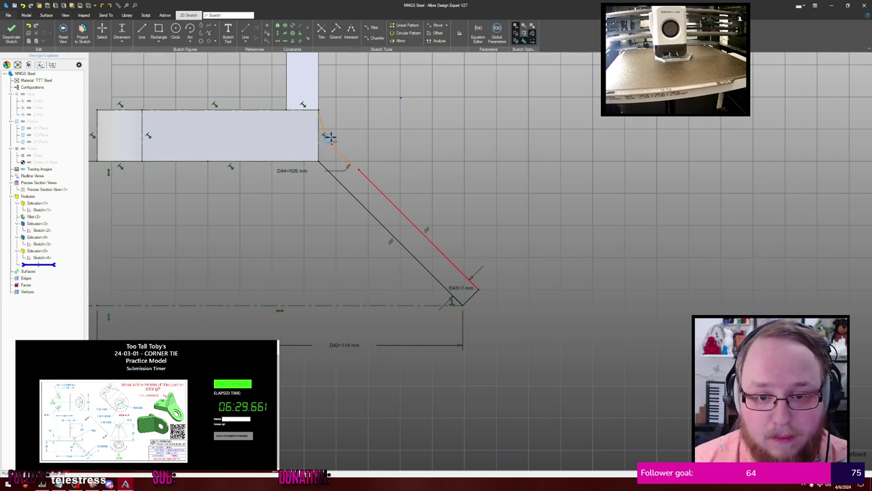
{"action": "key", "text": "Escape"}
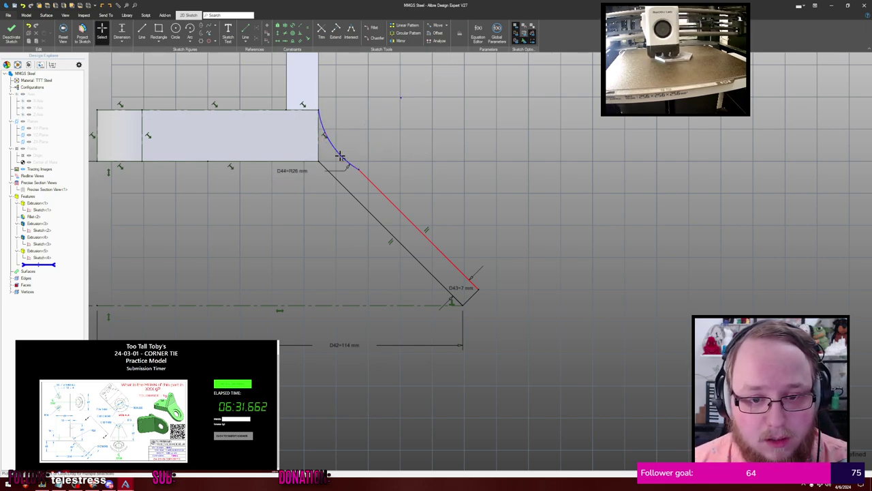
Make the arc tangent to the parallel line of the flange profile
{"action": "mouse_move", "coordinate": [358, 170]}
{"action": "left_mouse_down"}
{"action": "mouse_move", "coordinate": [334, 136]}
{"action": "mouse_move", "coordinate": [366, 175]}
{"action": "mouse_move", "coordinate": [350, 157]}
{"action": "left_mouse_up"}
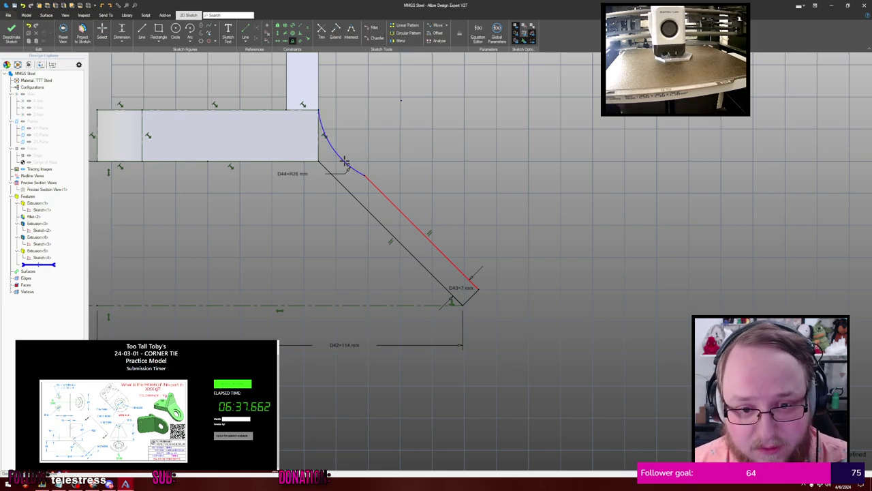
{"action": "key", "text": "Escape"}
{"action": "key", "text": "Escape"}
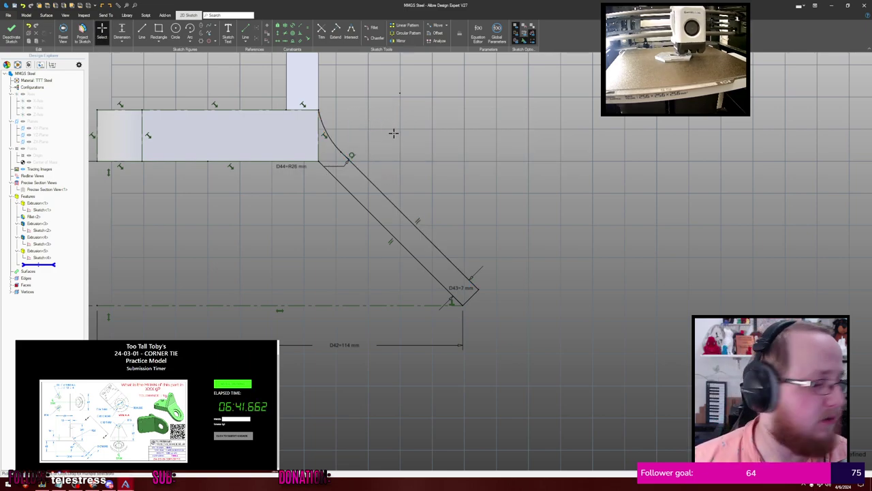
{"action": "key", "text": "e"}
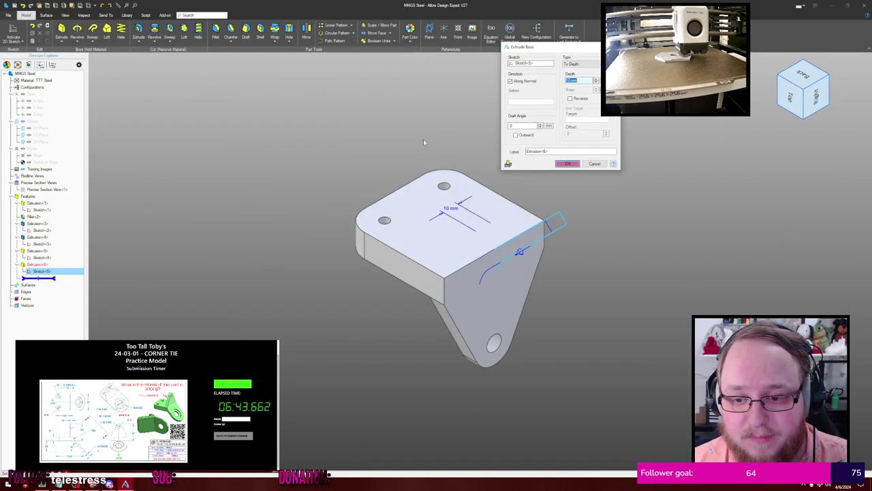
{"action": "middle_click_drag", "start_coordinate": [422, 139], "coordinate": [427, 135]}
{"action": "left_click", "coordinate": [575, 65]}
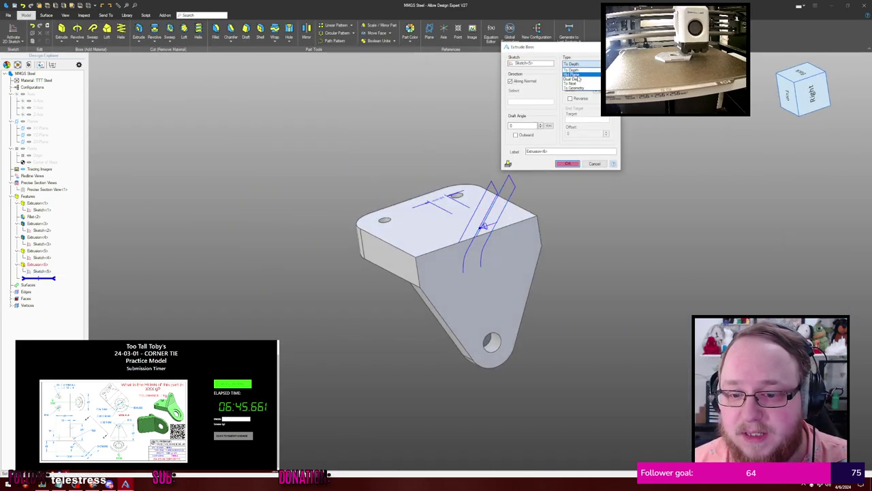
{"action": "left_click", "coordinate": [601, 165]}
{"action": "left_click", "coordinate": [589, 165]}
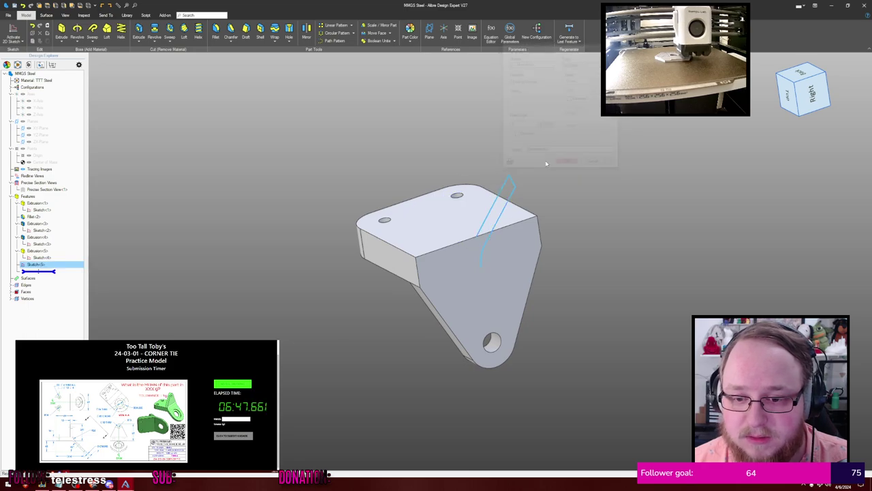
Reopen the flange sketch and close the profile with a line along the block's end face
{"action": "right_click", "coordinate": [59, 265]}
{"action": "left_click", "coordinate": [71, 271]}
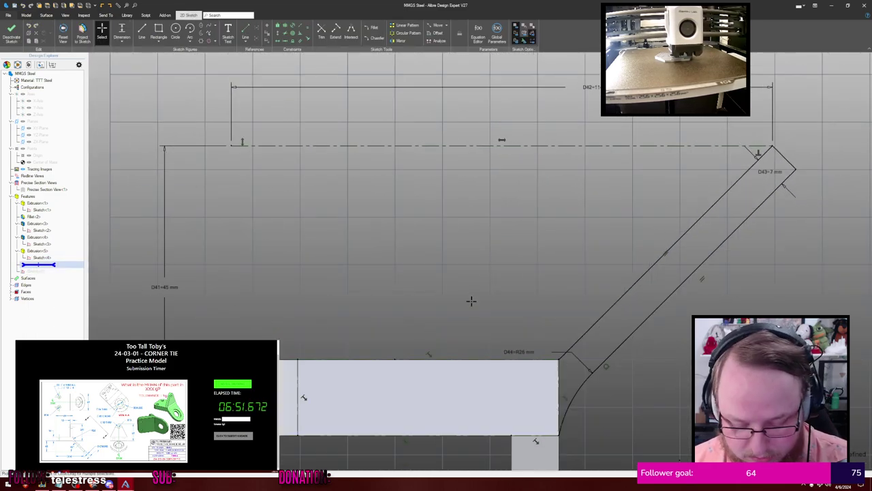
{"action": "key", "text": "l"}
{"action": "left_click", "coordinate": [559, 360]}
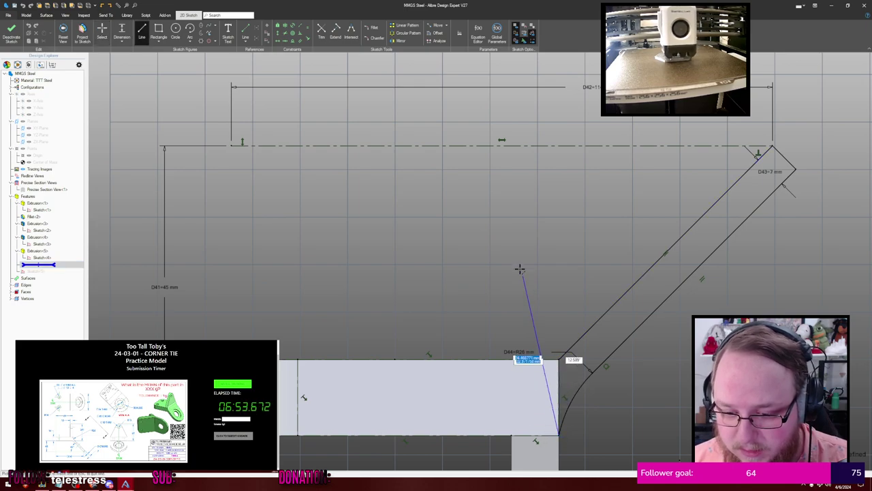
{"action": "key", "text": "Escape"}
Extrude the closed flange profile as a boss with the Mid Plane type and a depth of 69 mm
{"action": "key", "text": "e"}
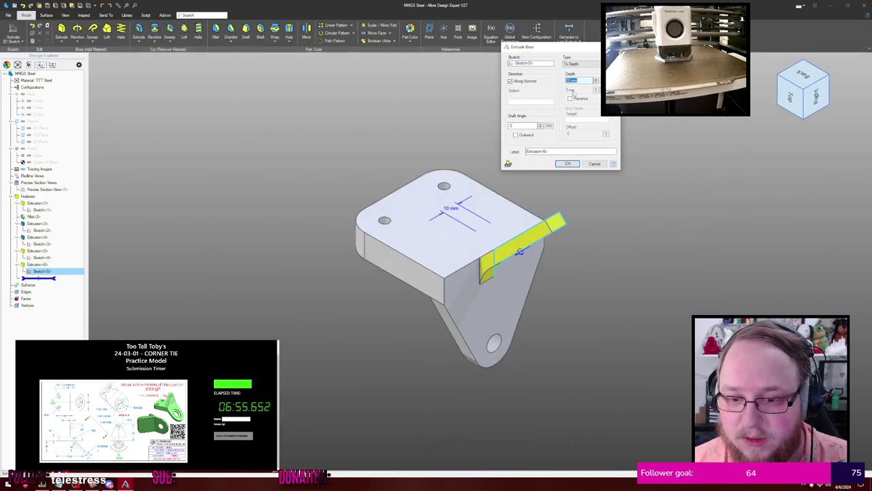
{"action": "left_click", "coordinate": [577, 64]}
{"action": "left_click", "coordinate": [576, 76]}
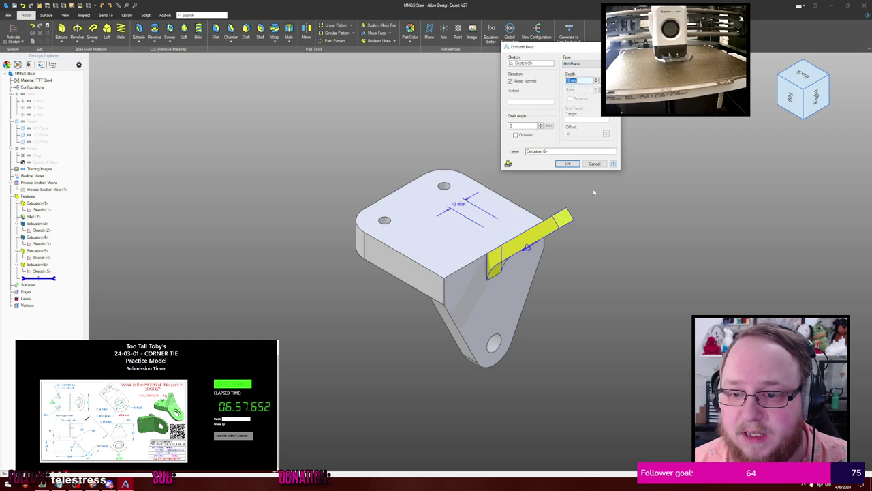
{"action": "middle_click_drag", "start_coordinate": [593, 190], "coordinate": [629, 189]}
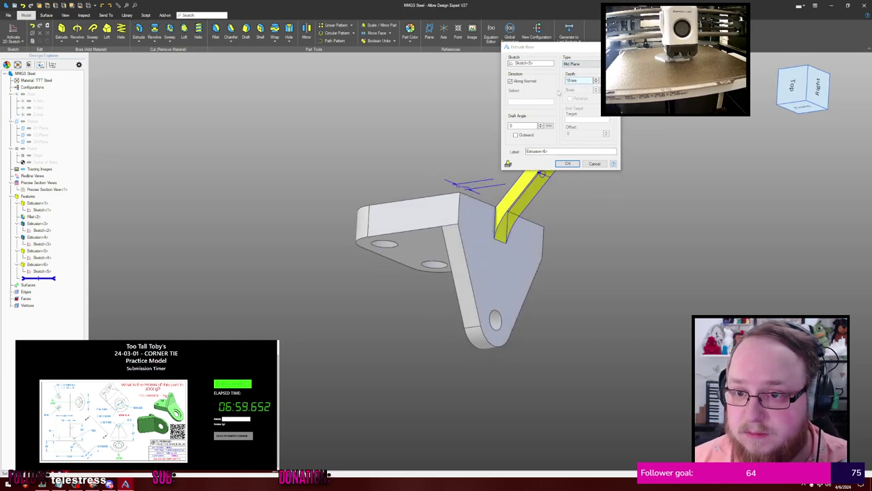
{"action": "left_click", "coordinate": [585, 81]}
{"action": "type", "text": "70"}
{"action": "key", "text": "Return"}
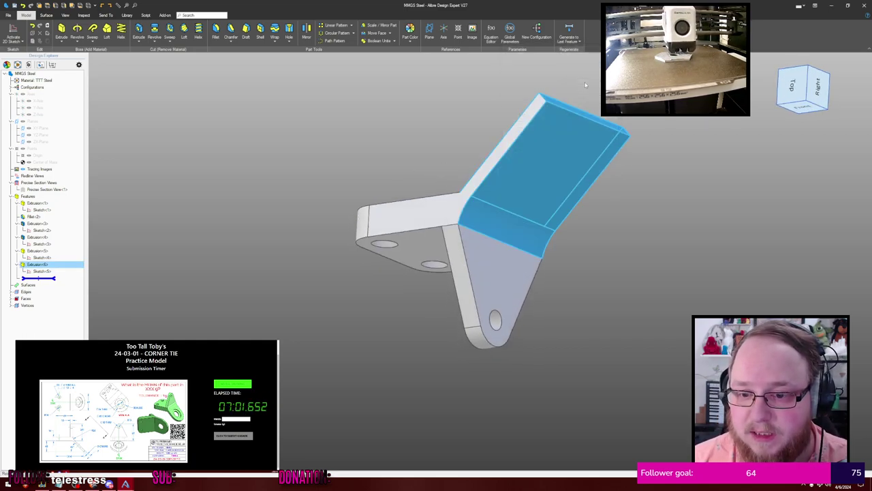
{"action": "key", "text": "Escape"}
Fillet the two outer corner edges of the angled flange with a 34.5 mm radius
{"action": "middle_click_drag", "start_coordinate": [584, 82], "coordinate": [651, 122]}
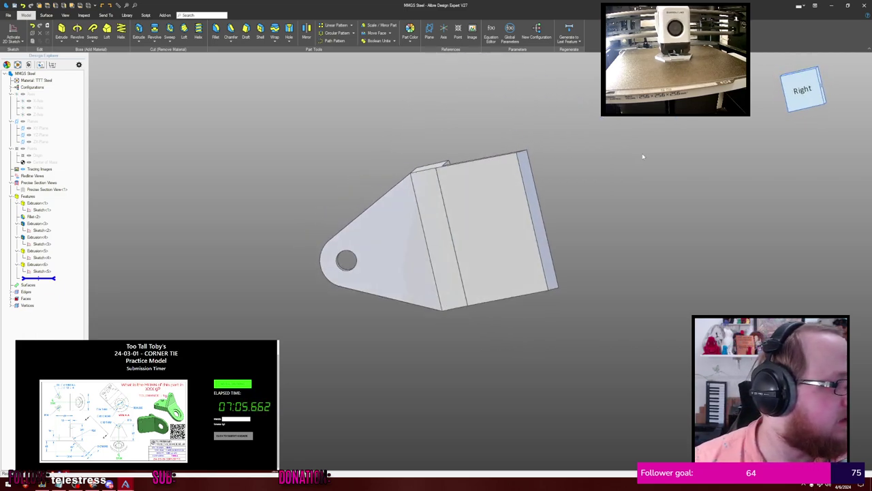
{"action": "middle_click_drag", "start_coordinate": [629, 151], "coordinate": [598, 156]}
{"action": "key", "text": "f"}
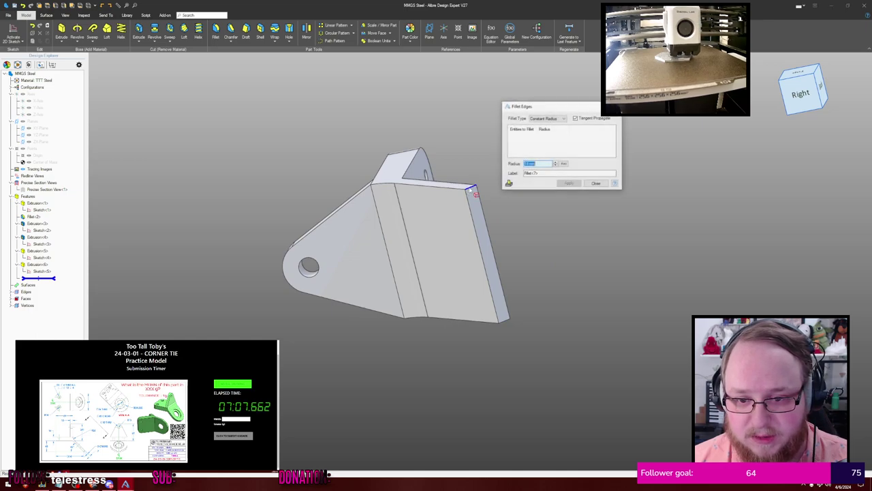
{"action": "left_click", "coordinate": [473, 189]}
{"action": "left_click", "coordinate": [503, 315]}
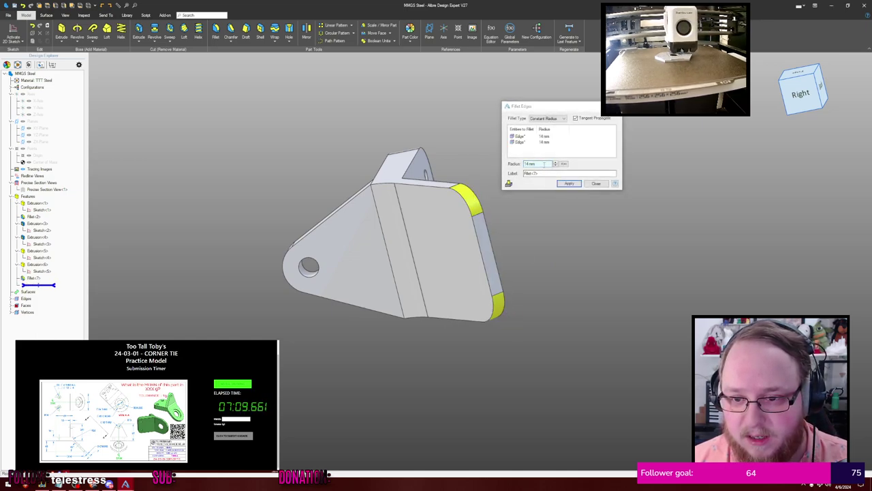
{"action": "type", "text": "84.5"}
{"action": "key", "text": "Return"}
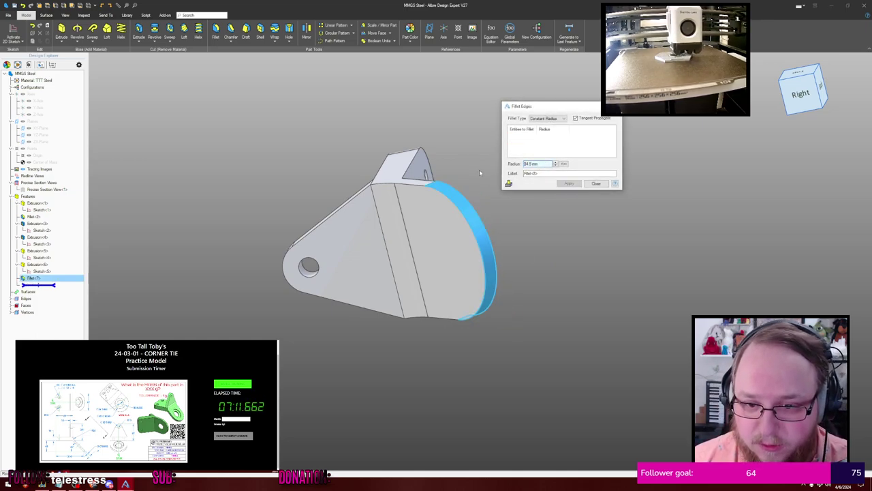
{"action": "left_click", "coordinate": [597, 183]}
Start a sketch on the angled flange's outer face and draw a 42 mm diameter circle near its rounded end
{"action": "middle_click_drag", "start_coordinate": [580, 195], "coordinate": [588, 180]}
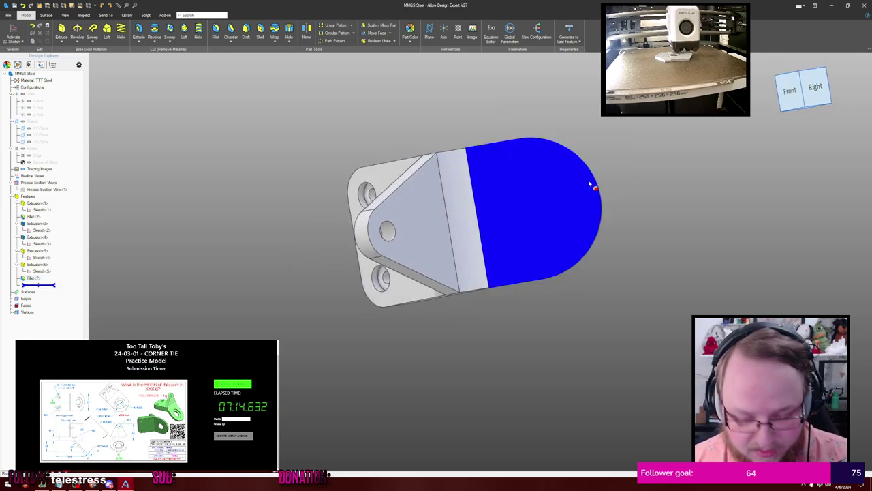
{"action": "left_click", "coordinate": [557, 204]}
{"action": "key", "text": "c"}
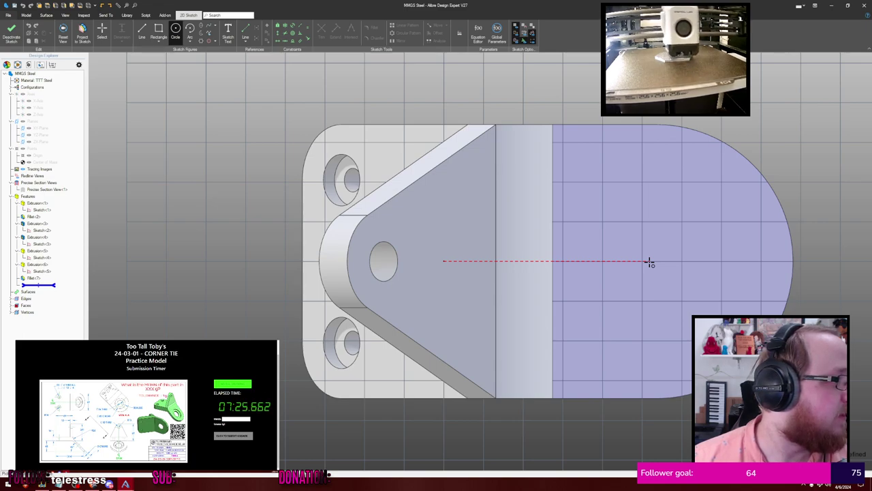
{"action": "left_click", "coordinate": [650, 262]}
{"action": "type", "text": "42"}
{"action": "key", "text": "Return"}
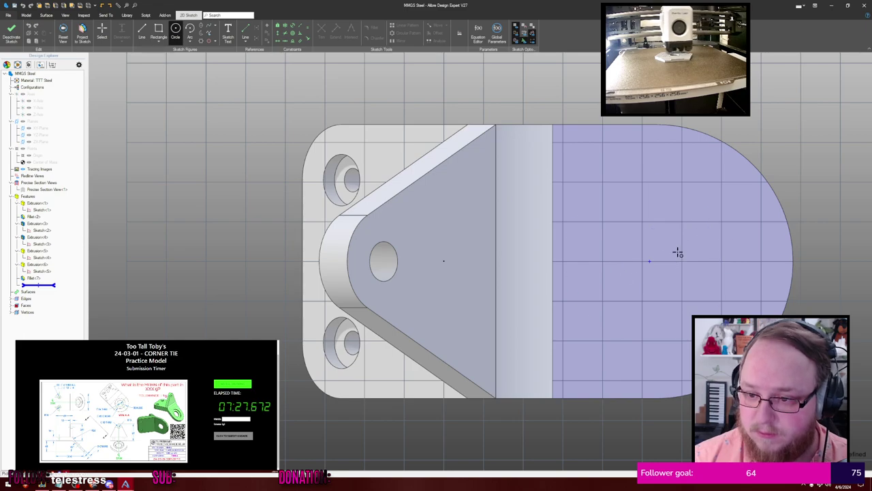
Make the 42 mm circle concentric with the flange's rounded end
{"action": "key", "text": "Escape"}
{"action": "key", "text": "c"}
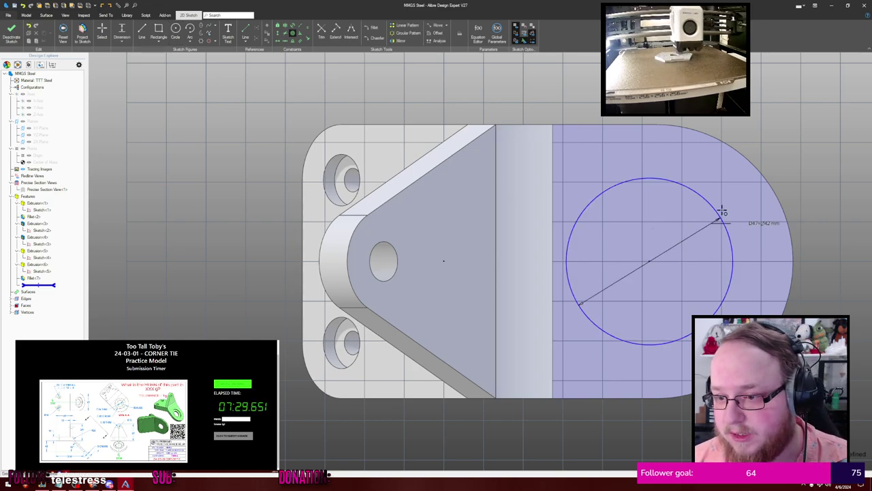
{"action": "left_click", "coordinate": [719, 213]}
{"action": "left_click", "coordinate": [743, 158]}
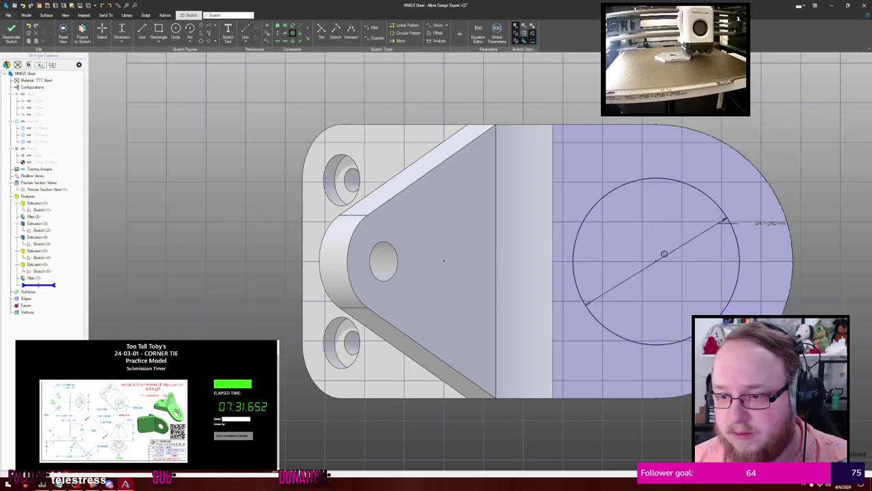
Cut the 42 mm circle 3 mm deep into the flange as a circular recess
{"action": "key", "text": "x"}
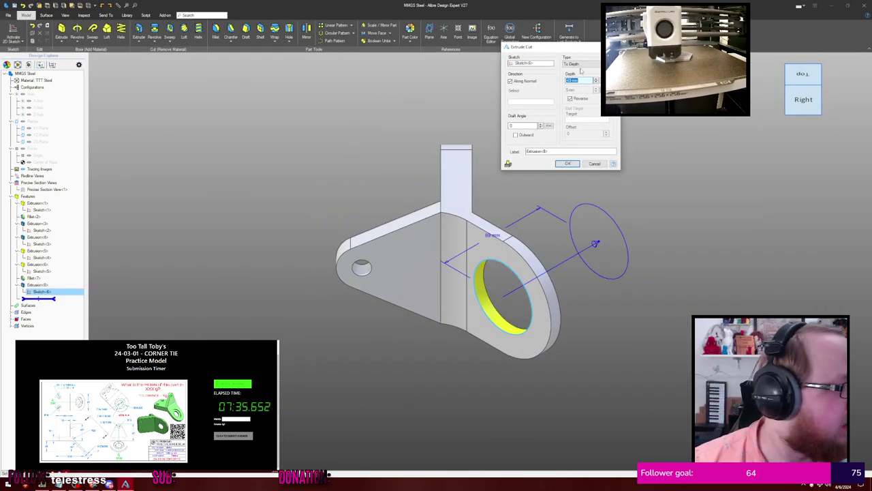
{"action": "type", "text": "4"}
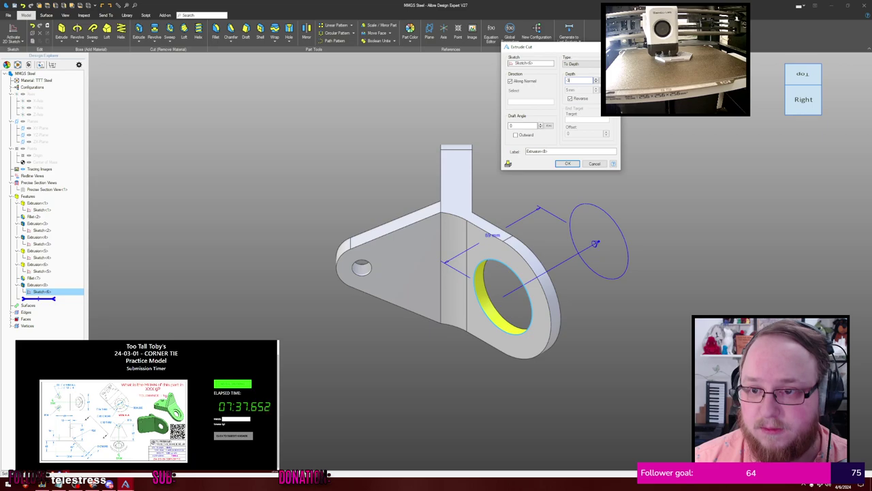
{"action": "key", "text": "Return"}
{"action": "left_click", "coordinate": [591, 120]}
{"action": "middle_click_drag", "start_coordinate": [590, 119], "coordinate": [581, 167]}
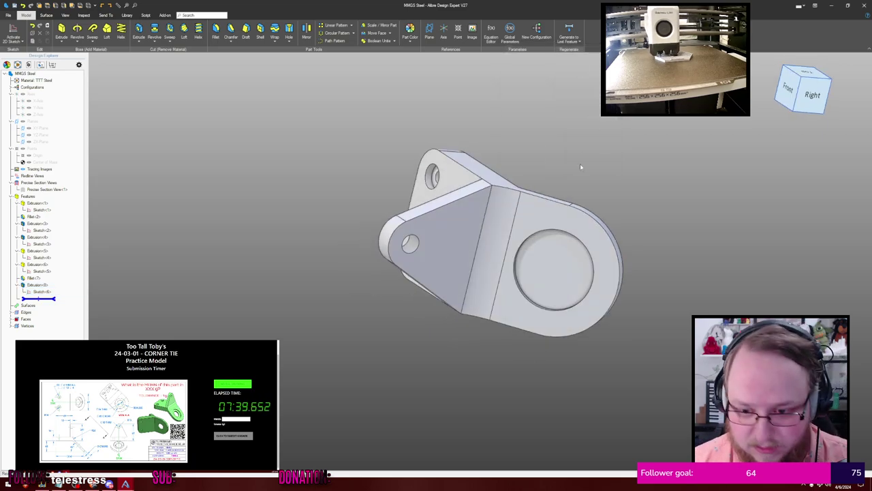
Start a sketch on the recess floor and draw a 26 mm diameter circle inside the recess
{"action": "left_click", "coordinate": [558, 256]}
{"action": "key", "text": "s"}
{"action": "key", "text": "c"}
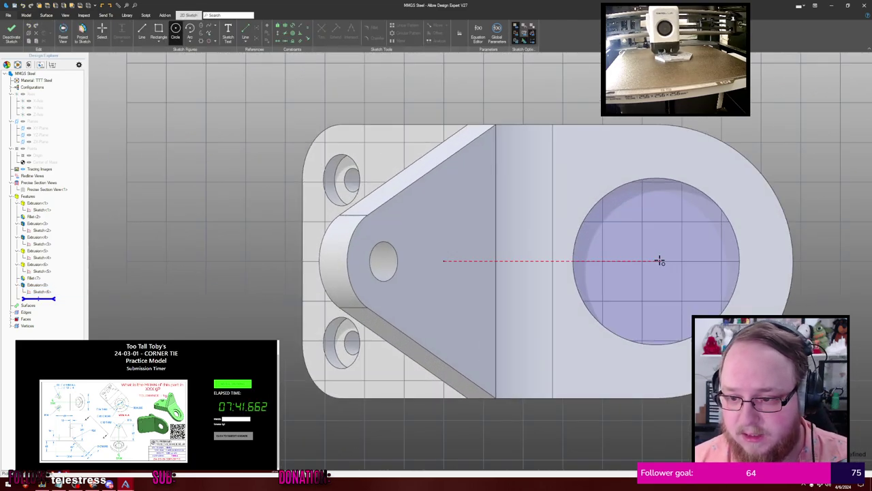
{"action": "left_click", "coordinate": [640, 261]}
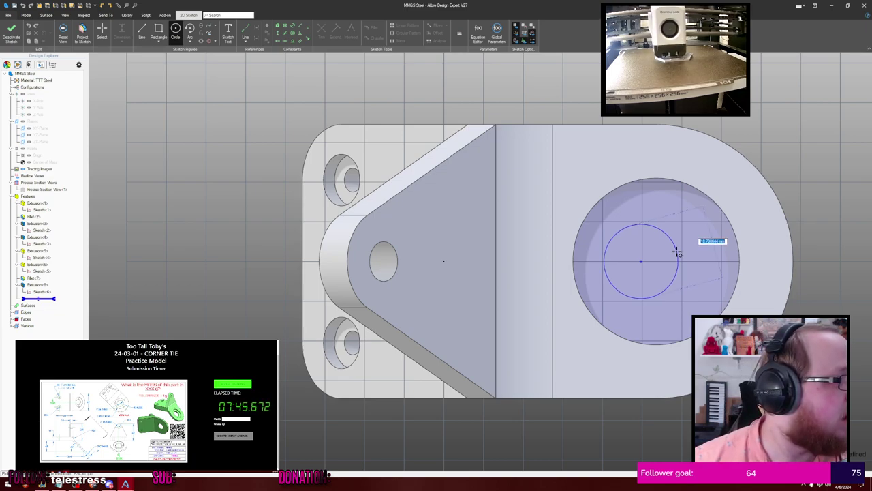
{"action": "type", "text": "26"}
{"action": "key", "text": "Return"}
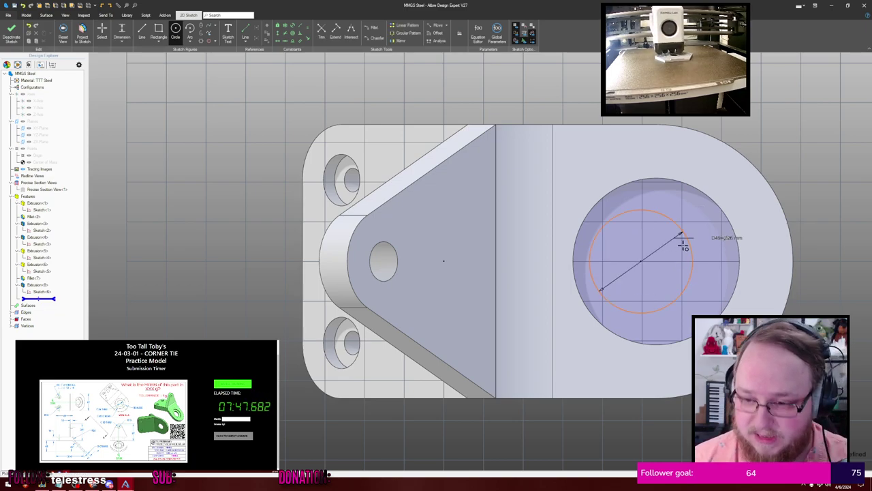
Make the 26 mm circle concentric with the circular recess edge on the angled flange
{"action": "key", "text": "Escape"}
{"action": "left_click", "coordinate": [679, 227]}
{"action": "left_click", "coordinate": [726, 200]}
{"action": "left_click", "coordinate": [721, 225]}
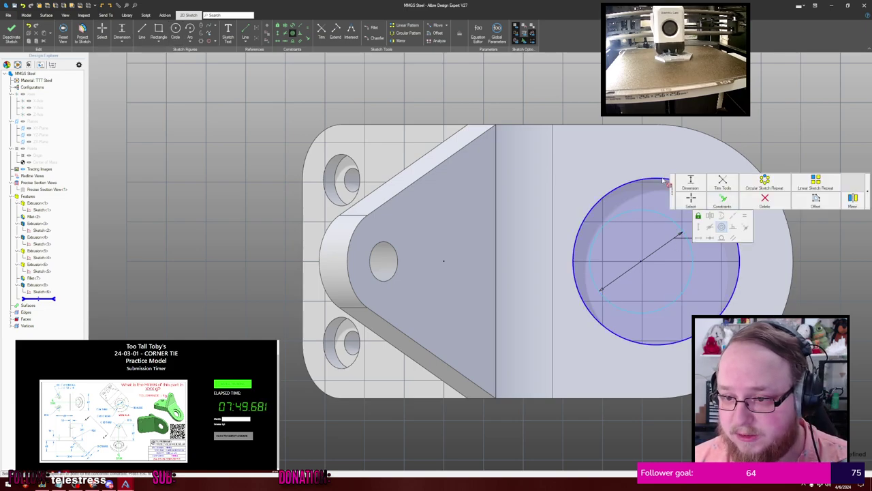
{"action": "left_click", "coordinate": [667, 179]}
Cut the 26 mm circle through the remaining thickness of the angled flange
{"action": "key", "text": "Escape"}
{"action": "key", "text": "x"}
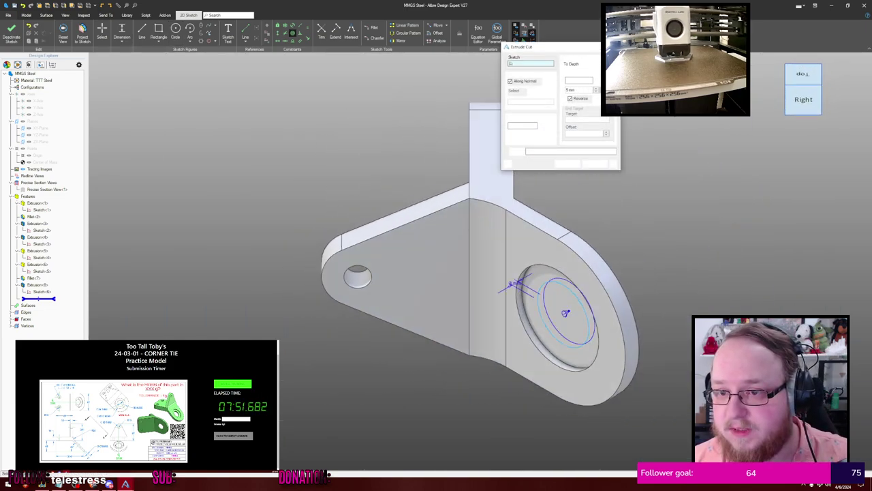
{"action": "key", "text": "Return"}
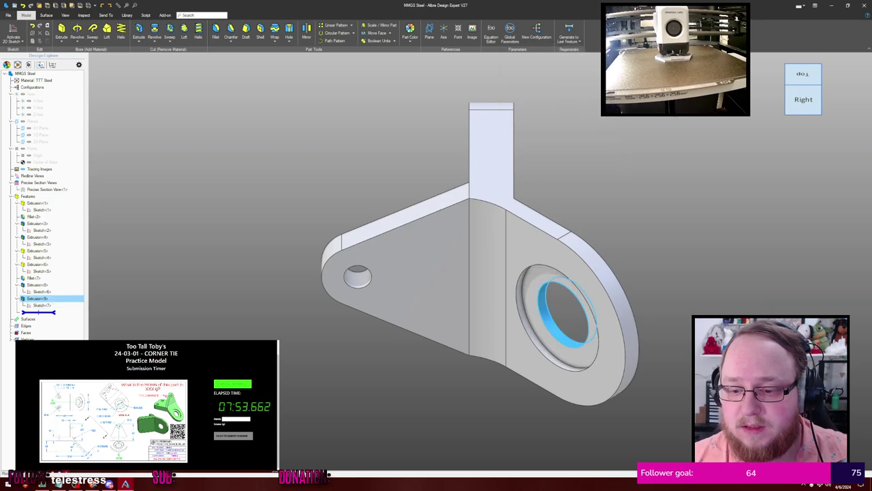
{"action": "left_click", "coordinate": [666, 156]}
Calculate the part's physical properties at high accuracy to check its mass
{"action": "middle_click_drag", "start_coordinate": [660, 182], "coordinate": [621, 191]}
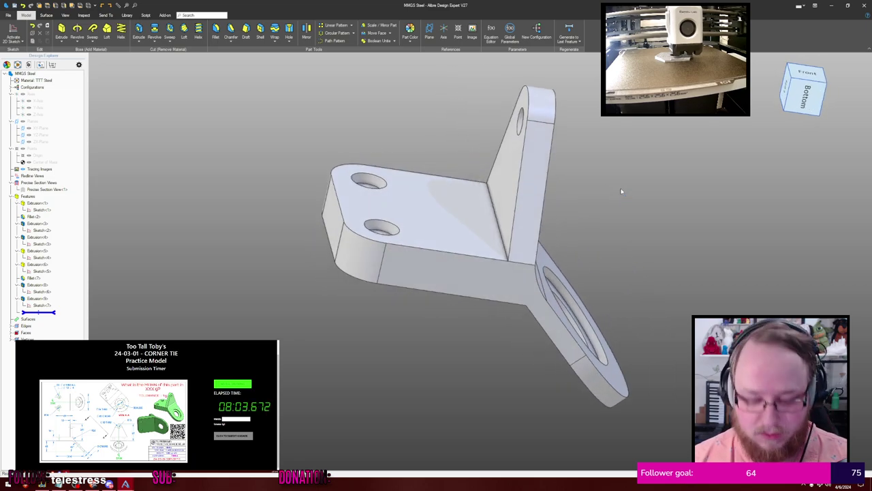
{"action": "key", "text": "p"}
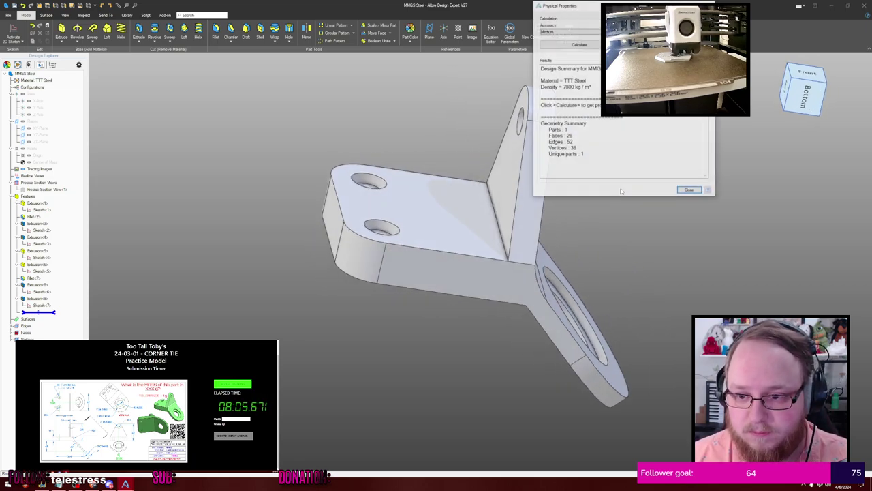
{"action": "key", "text": "Return"}
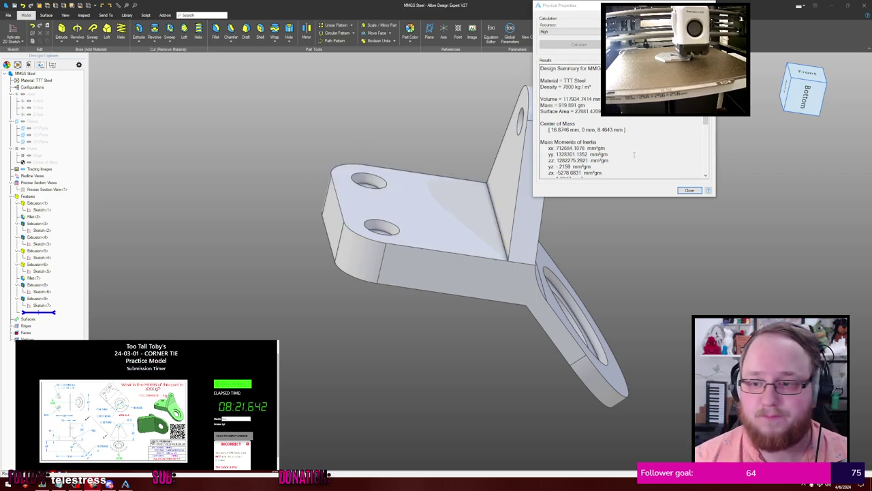
{"action": "left_click", "coordinate": [690, 191]}
Measure the counterbore edge and the inner through-hole edge of one mounting hole in the base plate
{"action": "middle_click_drag", "start_coordinate": [672, 201], "coordinate": [660, 222]}
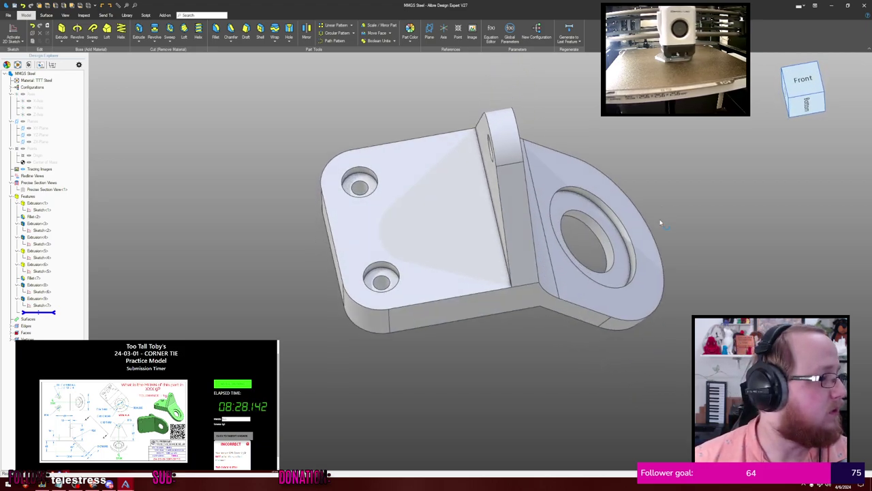
{"action": "left_click", "coordinate": [83, 15]}
{"action": "left_click", "coordinate": [10, 31]}
{"action": "left_click", "coordinate": [368, 173]}
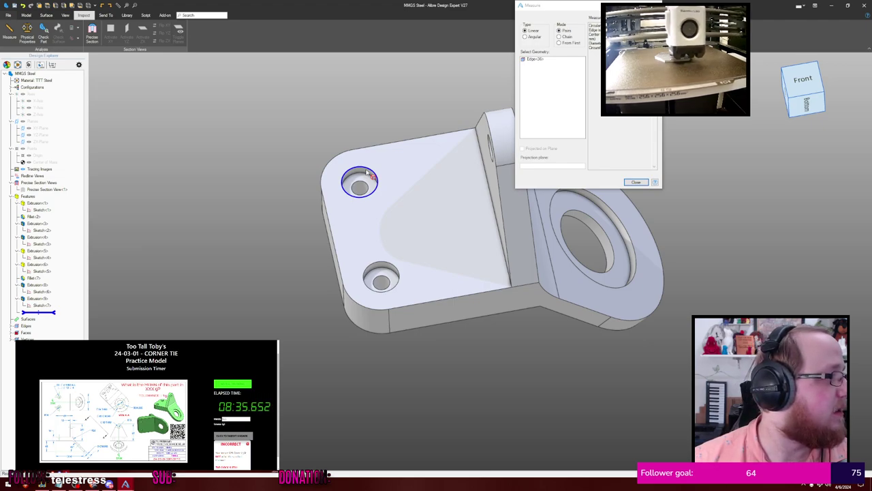
{"action": "left_click", "coordinate": [537, 60]}
{"action": "key", "text": "Delete"}
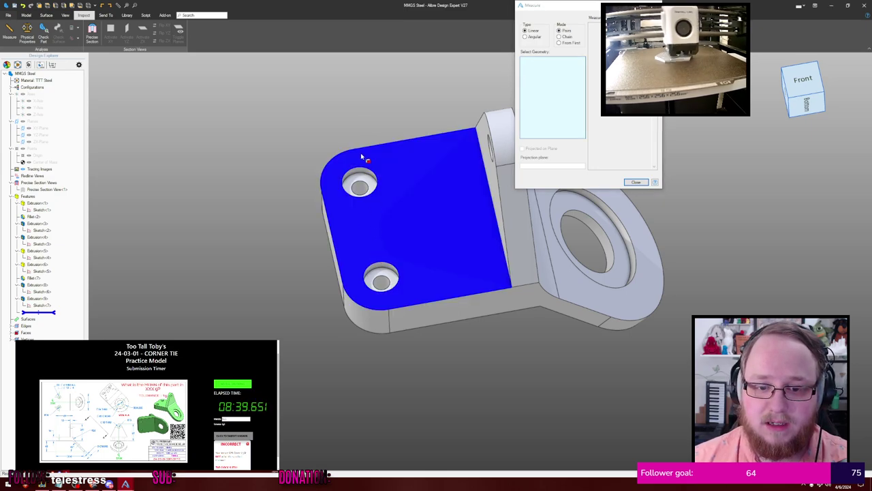
{"action": "left_click", "coordinate": [365, 182]}
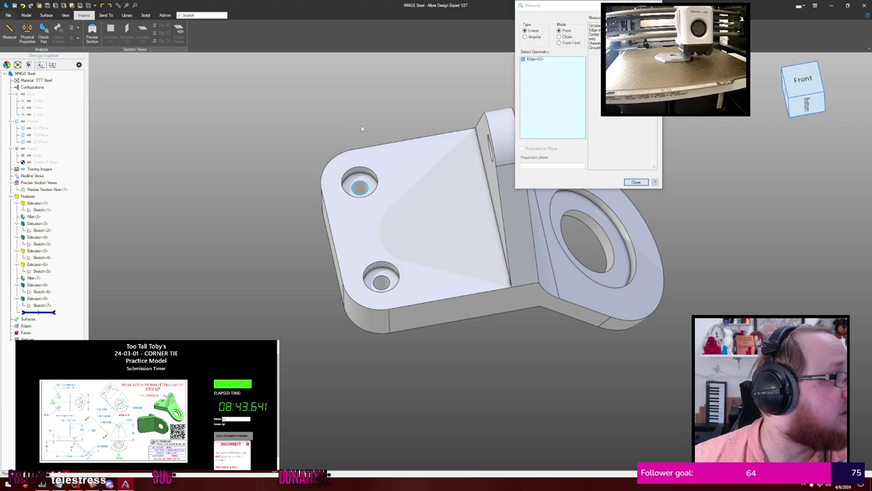
{"action": "left_click", "coordinate": [541, 60]}
{"action": "key", "text": "Delete"}
Measure the distance from the upright flange's base edge at the bend to the base plate's far end edge
{"action": "middle_click_drag", "start_coordinate": [469, 83], "coordinate": [465, 83]}
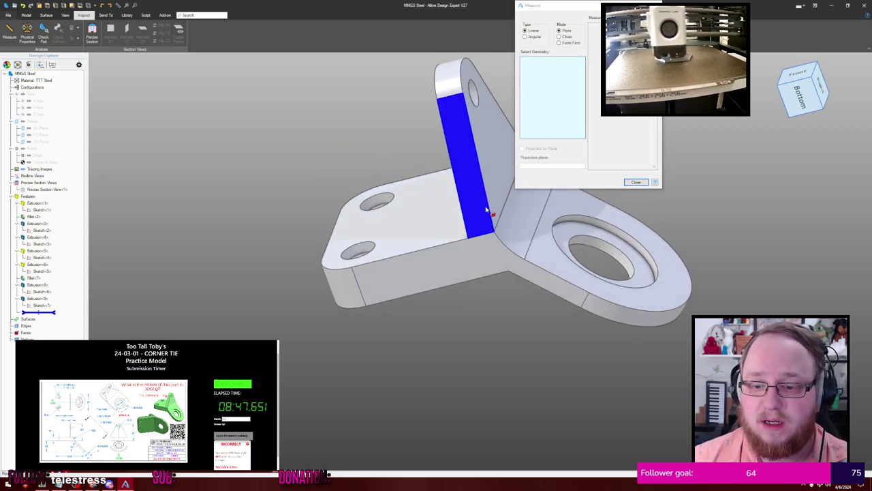
{"action": "left_click", "coordinate": [505, 220]}
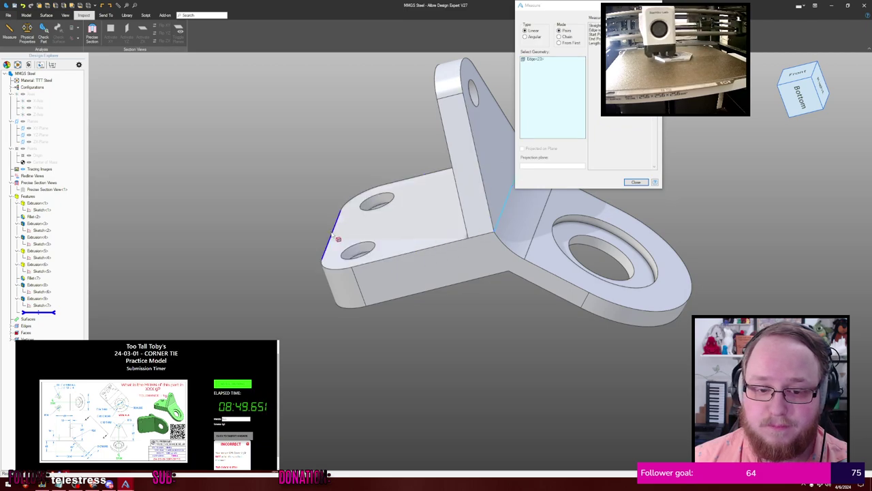
{"action": "left_click", "coordinate": [334, 238]}
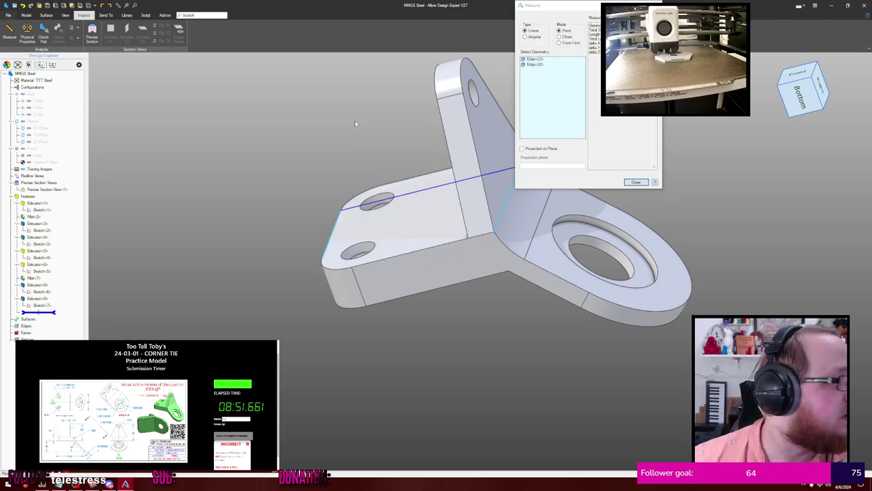
{"action": "left_click", "coordinate": [548, 66]}
{"action": "key", "text": "Delete"}
{"action": "left_click", "coordinate": [547, 60]}
{"action": "key", "text": "Delete"}
Measure the radius of the upright flange's rounded tip, and clear the measured edge
{"action": "middle_click_drag", "start_coordinate": [501, 61], "coordinate": [480, 60]}
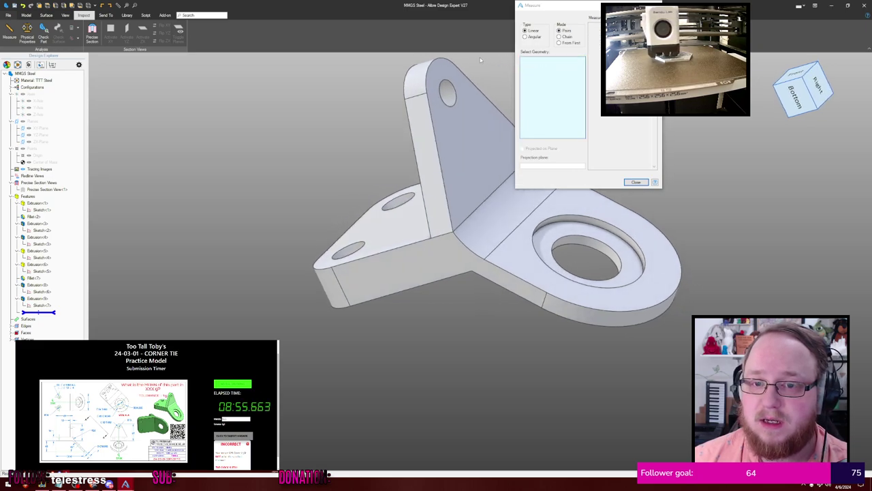
{"action": "middle_click_drag", "start_coordinate": [443, 102], "coordinate": [394, 179]}
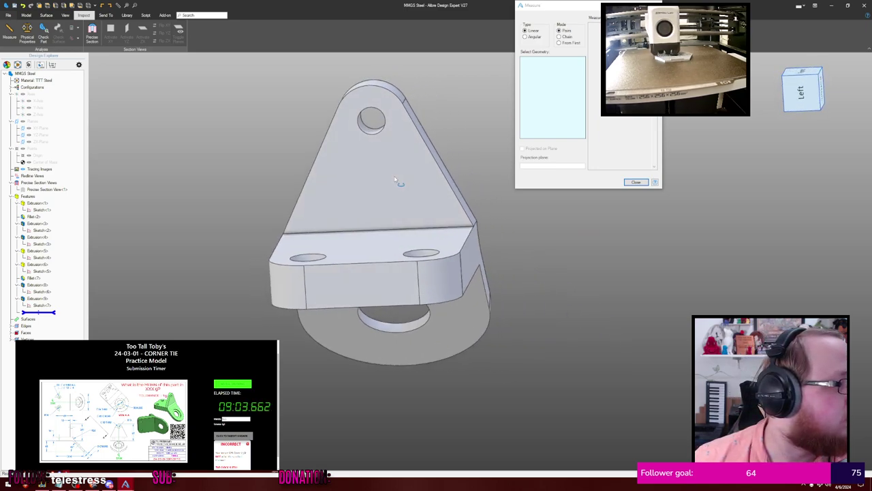
{"action": "middle_click_drag", "start_coordinate": [396, 180], "coordinate": [399, 157]}
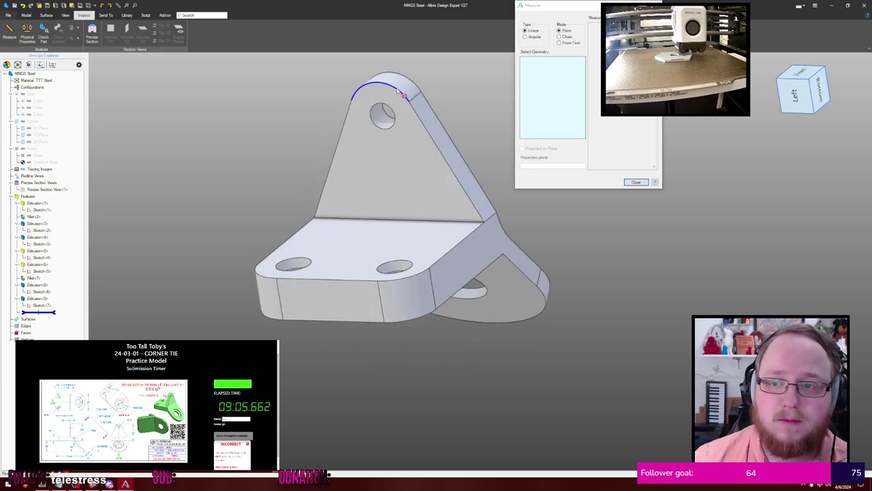
{"action": "left_click", "coordinate": [399, 83]}
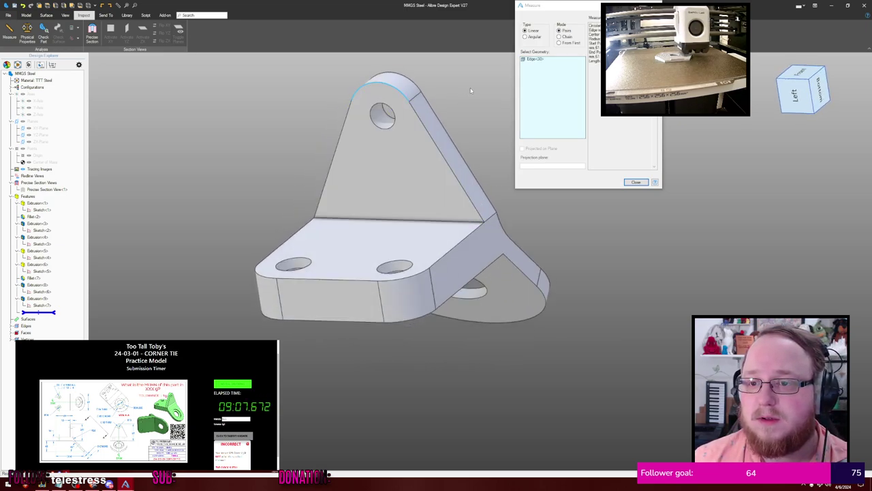
{"action": "left_click", "coordinate": [543, 60]}
{"action": "key", "text": "Delete"}
Measure the radius of the bend between the upright and angled flanges, and end the measurement
{"action": "middle_click_drag", "start_coordinate": [476, 121], "coordinate": [440, 196]}
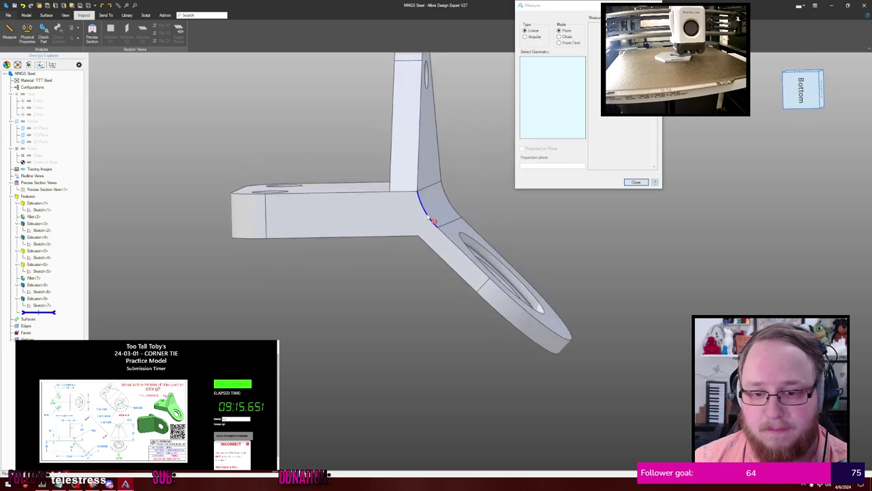
{"action": "left_click", "coordinate": [443, 198]}
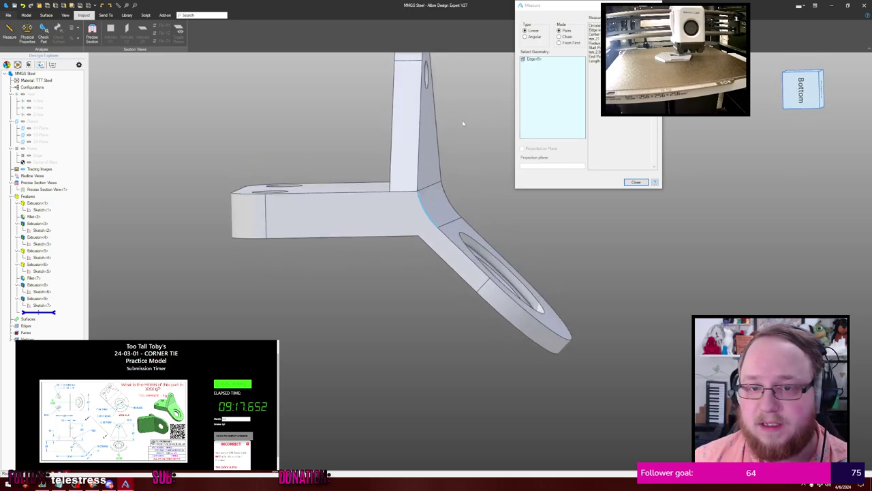
{"action": "left_click", "coordinate": [540, 60]}
{"action": "key", "text": "Delete"}
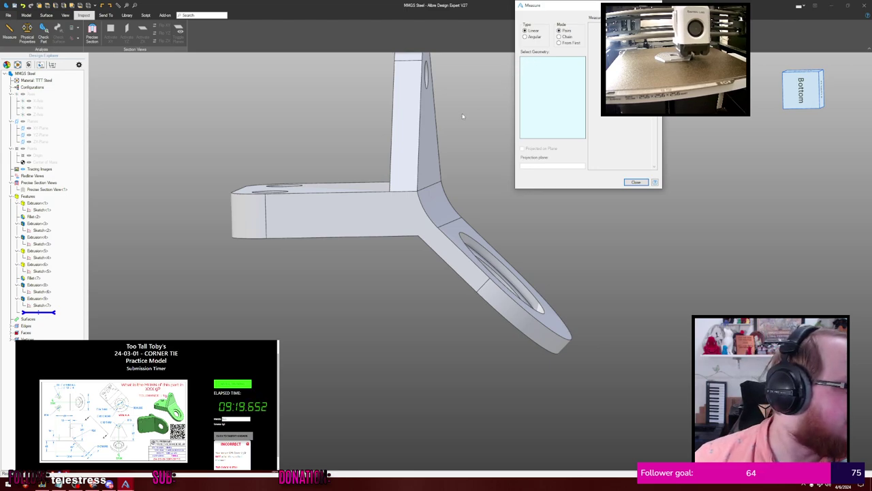
{"action": "left_click", "coordinate": [636, 183]}
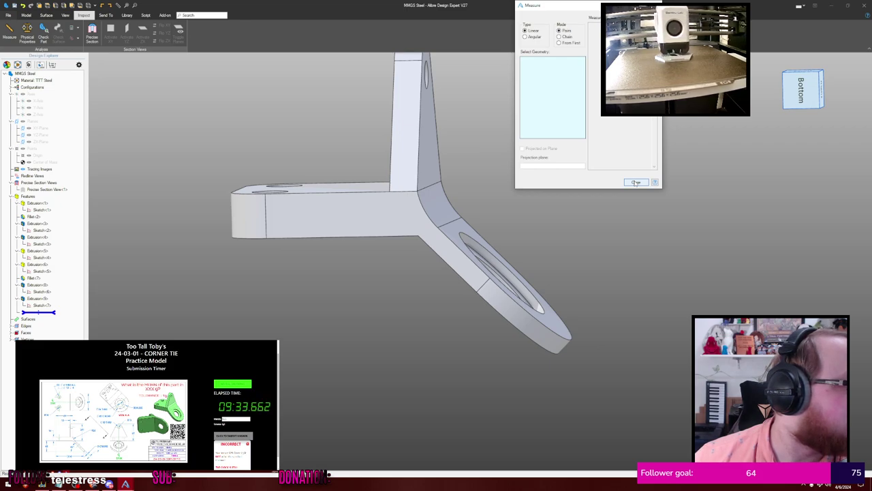
{"action": "left_click", "coordinate": [636, 182]}
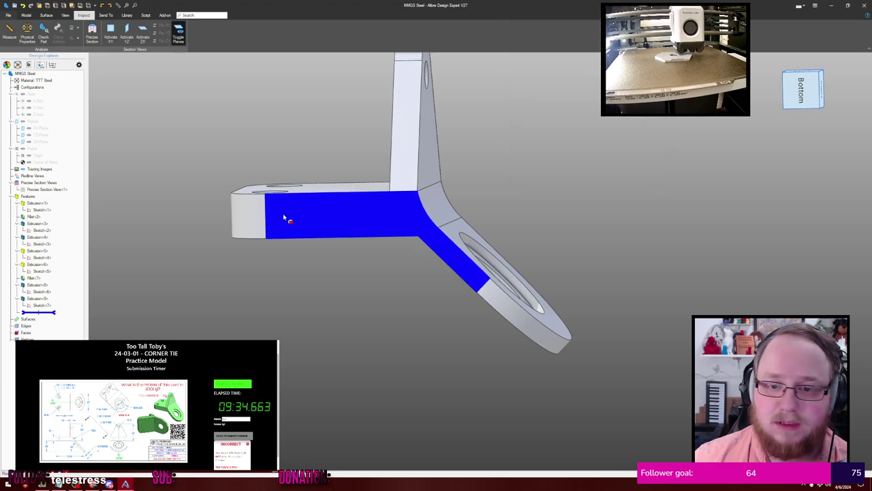
Open the upright triangular flange's sketch to check its dimensions, and leave it without edits
{"action": "right_click", "coordinate": [58, 259]}
{"action": "left_click", "coordinate": [72, 262]}
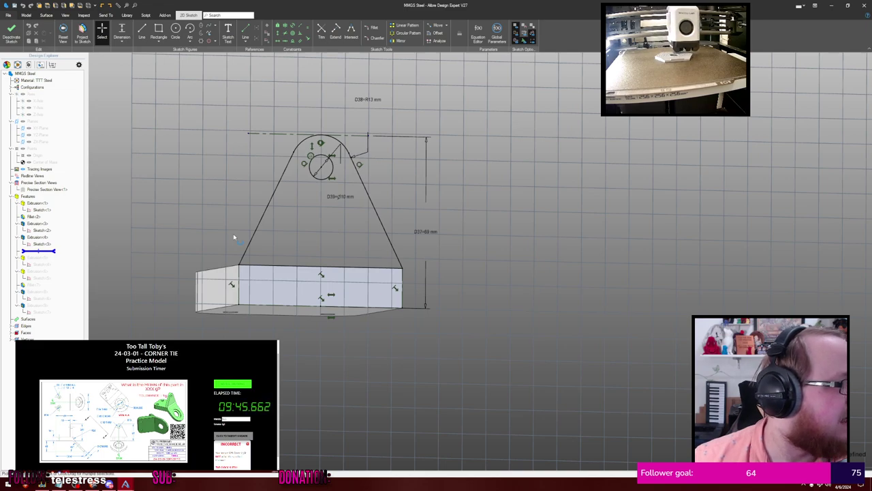
{"action": "key", "text": "Escape"}
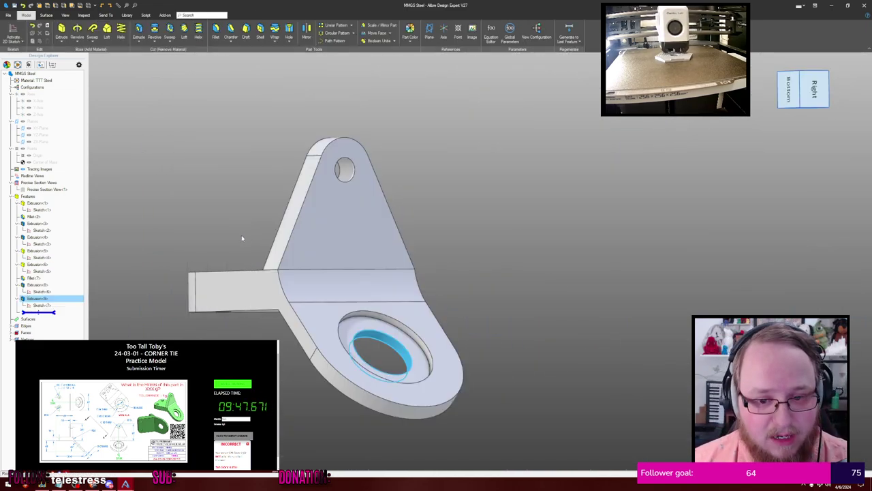
{"action": "left_click", "coordinate": [241, 237]}
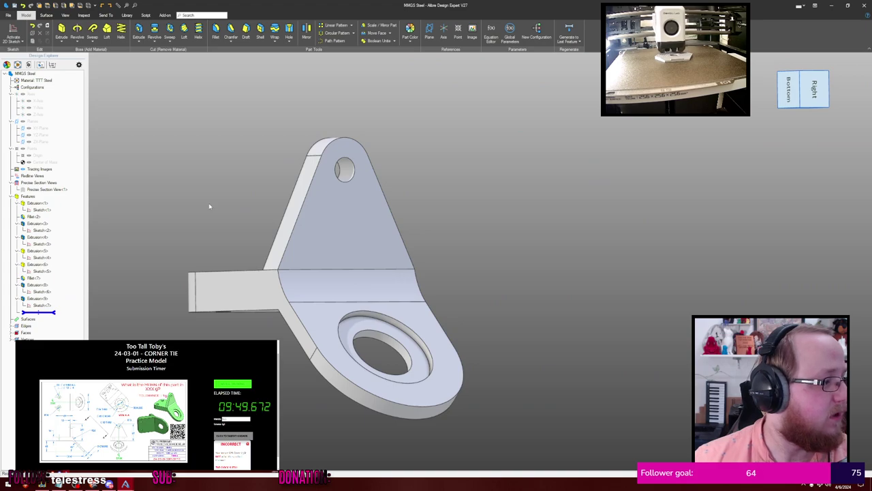
Open the upright flange's extrusion settings to check its depth, and accept them as they are
{"action": "mouse_move", "coordinate": [210, 206]}
{"action": "middle_mouse_down"}
{"action": "mouse_move", "coordinate": [229, 204]}
{"action": "mouse_move", "coordinate": [226, 218]}
{"action": "mouse_move", "coordinate": [225, 209]}
{"action": "middle_mouse_up"}
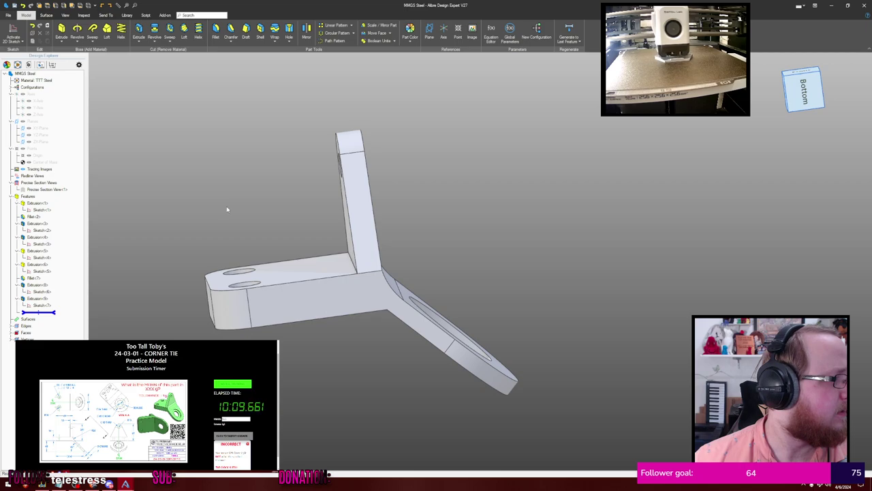
{"action": "right_click", "coordinate": [47, 250]}
{"action": "left_click", "coordinate": [75, 254]}
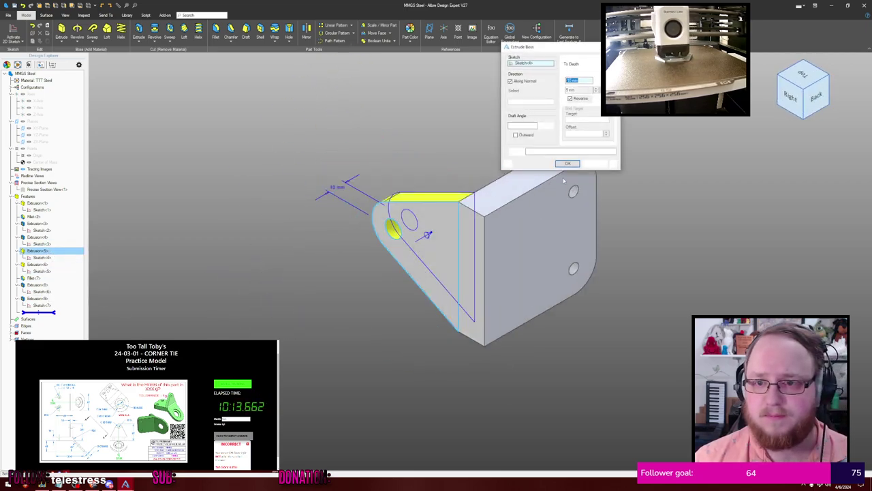
{"action": "left_click", "coordinate": [567, 164]}
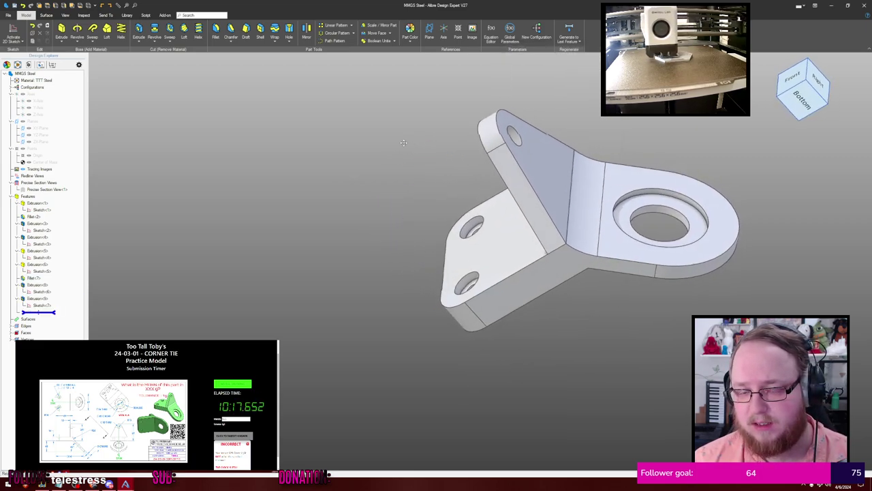
{"action": "middle_click_drag", "start_coordinate": [404, 143], "coordinate": [334, 155]}
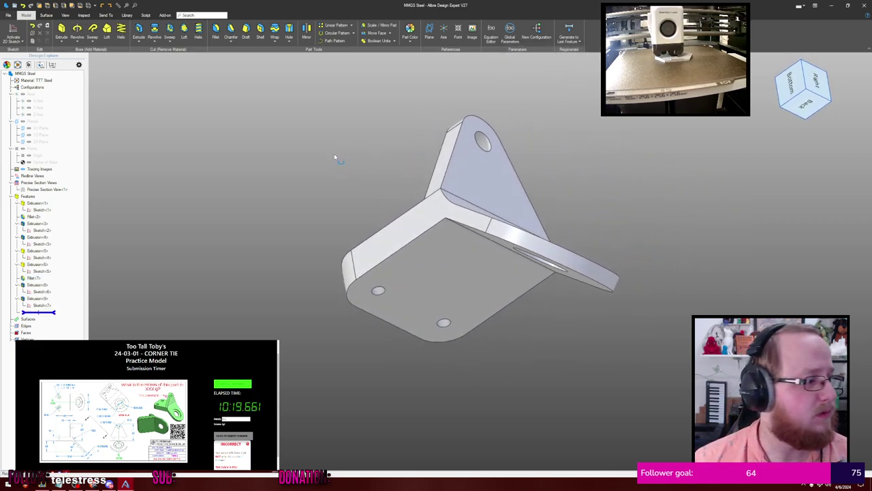
{"action": "left_click", "coordinate": [6, 17]}
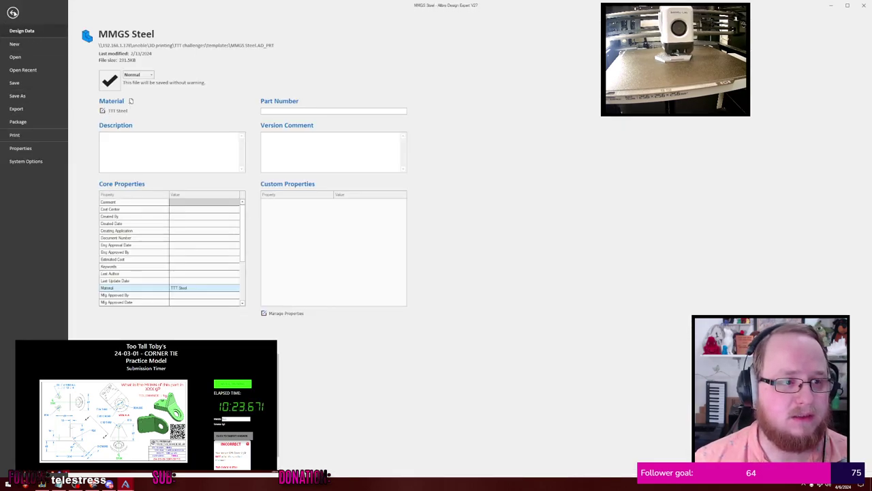
{"action": "left_click", "coordinate": [13, 12]}
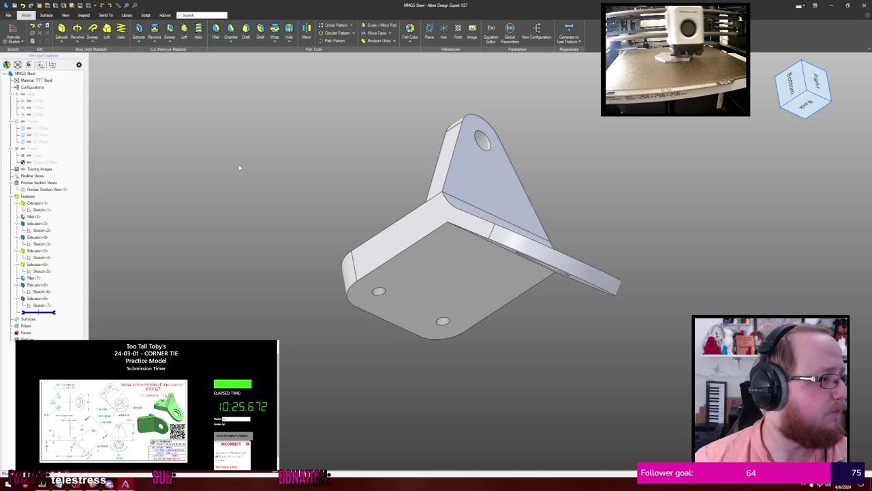
Open the end fillet of the angled flange to check its radius, and accept it as it is
{"action": "middle_click_drag", "start_coordinate": [238, 164], "coordinate": [187, 178]}
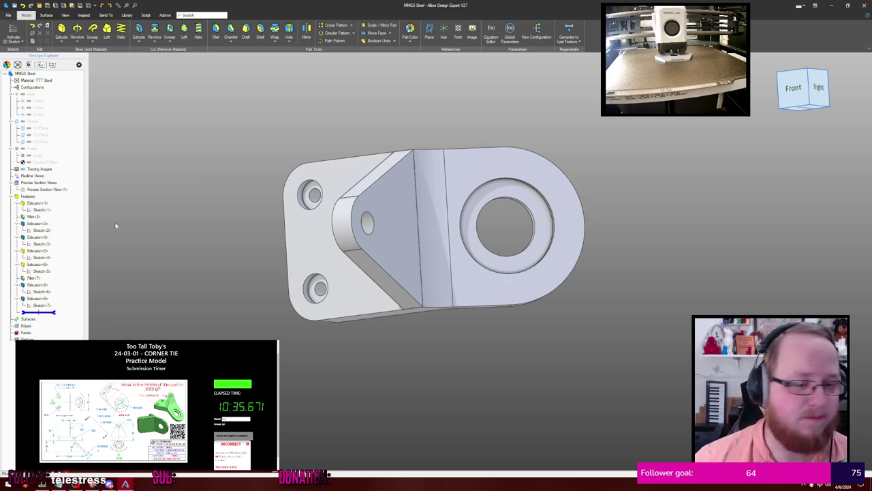
{"action": "right_click", "coordinate": [67, 281]}
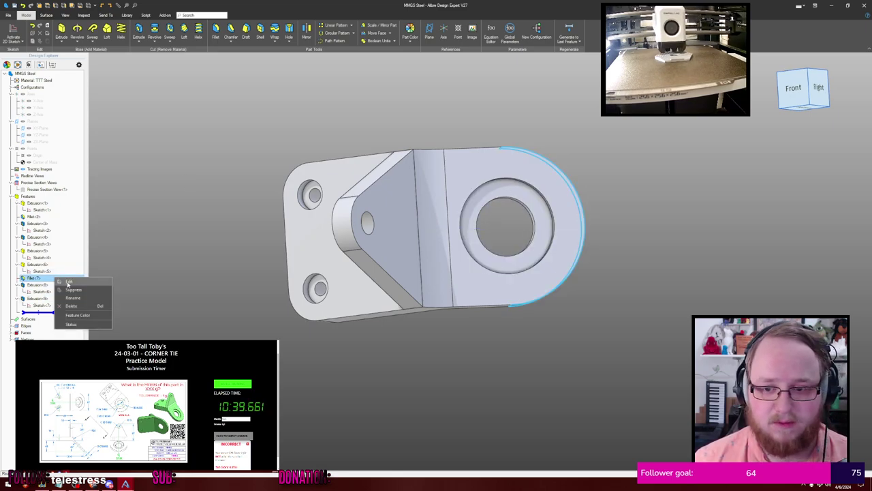
{"action": "left_click", "coordinate": [68, 281]}
{"action": "middle_click_drag", "start_coordinate": [238, 174], "coordinate": [171, 175]}
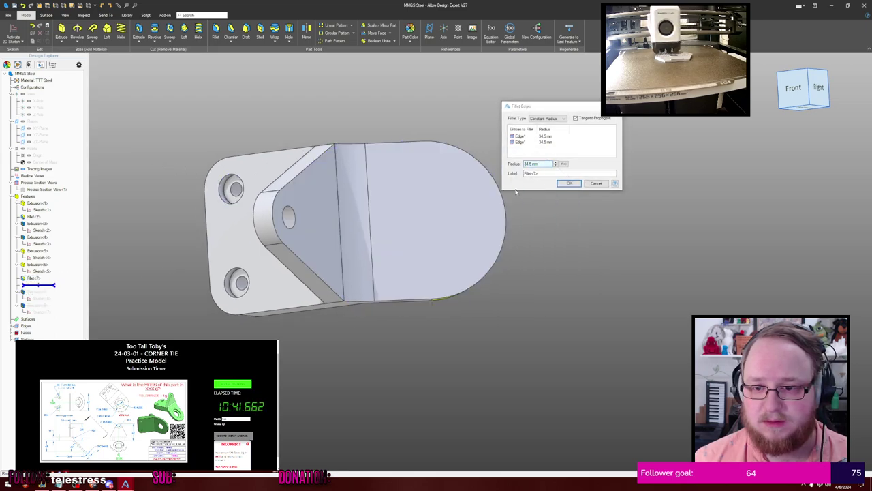
{"action": "left_click", "coordinate": [569, 183]}
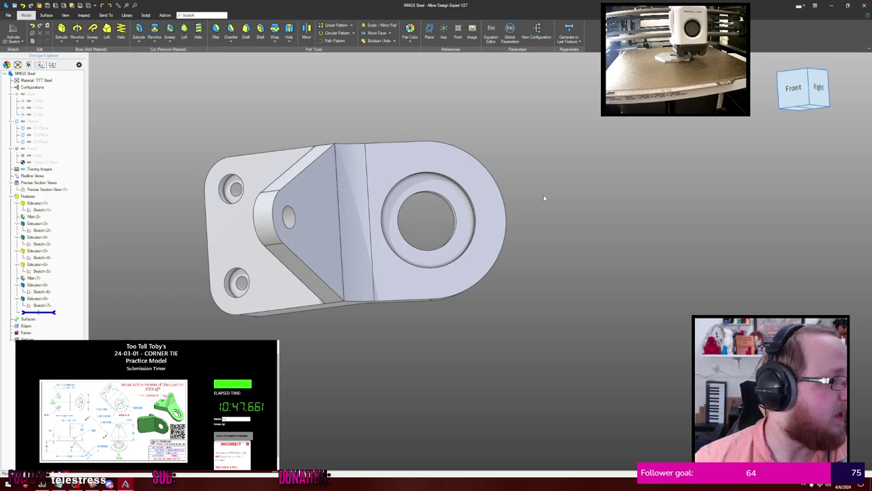
Open the angled flange's profile sketch and add a reference angle dimension between its sloped lower line and the horizontal construction line
{"action": "right_click", "coordinate": [50, 271]}
{"action": "left_click", "coordinate": [59, 276]}
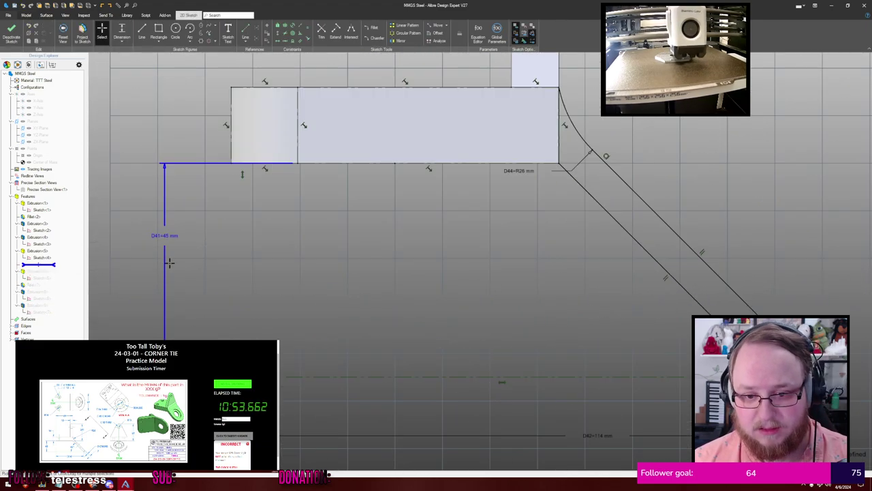
{"action": "scroll", "coordinate": [230, 261], "scroll_direction": "down", "scroll_amount": 1}
{"action": "middle_click_drag", "start_coordinate": [383, 255], "coordinate": [306, 240]}
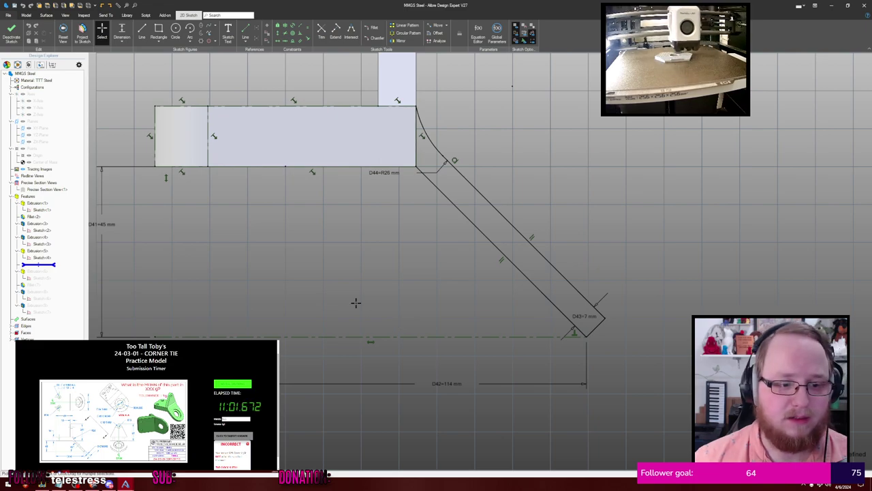
{"action": "middle_click_drag", "start_coordinate": [330, 287], "coordinate": [382, 278]}
{"action": "scroll", "coordinate": [382, 279], "scroll_direction": "down", "scroll_amount": 1}
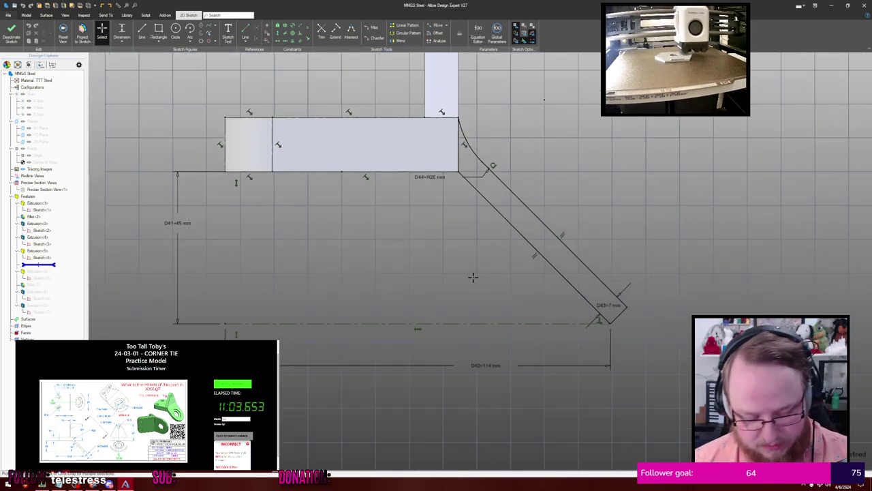
{"action": "left_click", "coordinate": [552, 266]}
{"action": "left_click", "coordinate": [528, 323]}
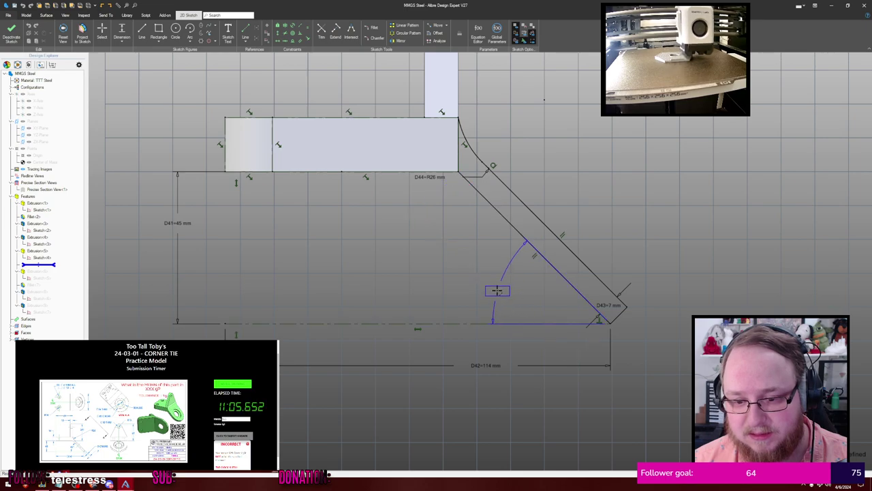
{"action": "left_click", "coordinate": [491, 283]}
{"action": "left_click", "coordinate": [508, 277]}
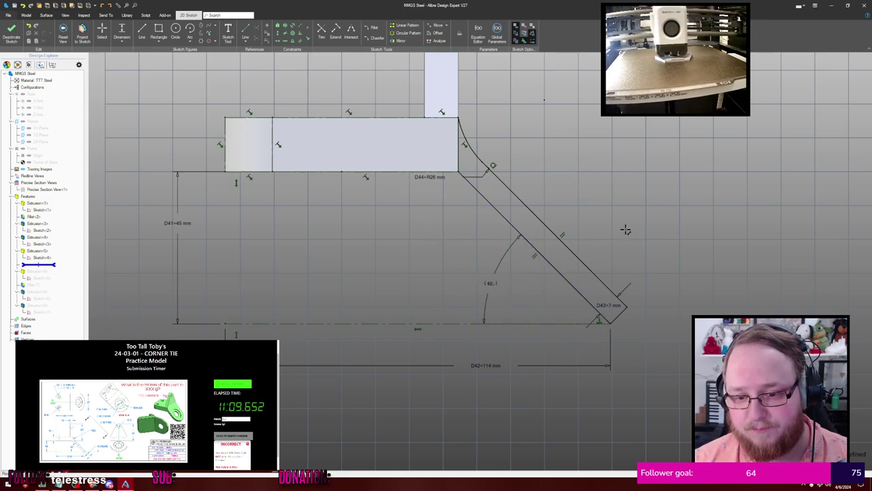
{"action": "middle_click_drag", "start_coordinate": [625, 229], "coordinate": [573, 236]}
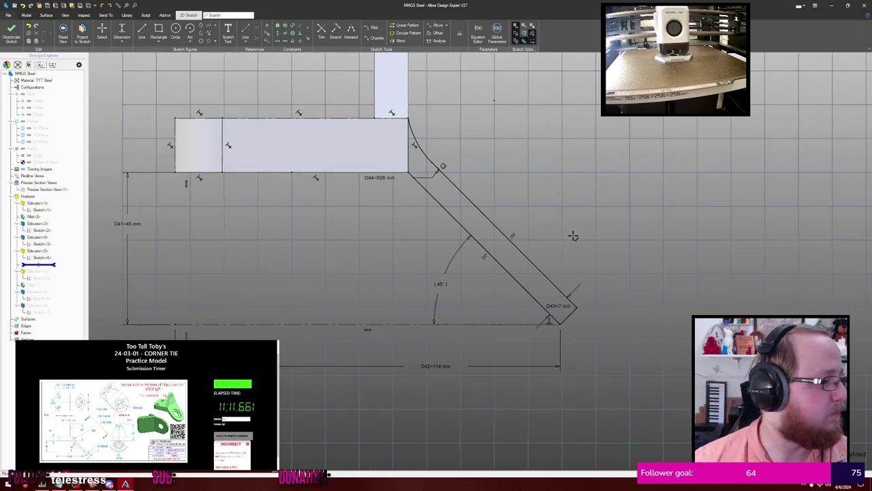
Move the angled flange's thickness and bend radius dimensions clear of the profile, and leave the sketch
{"action": "left_click", "coordinate": [573, 310]}
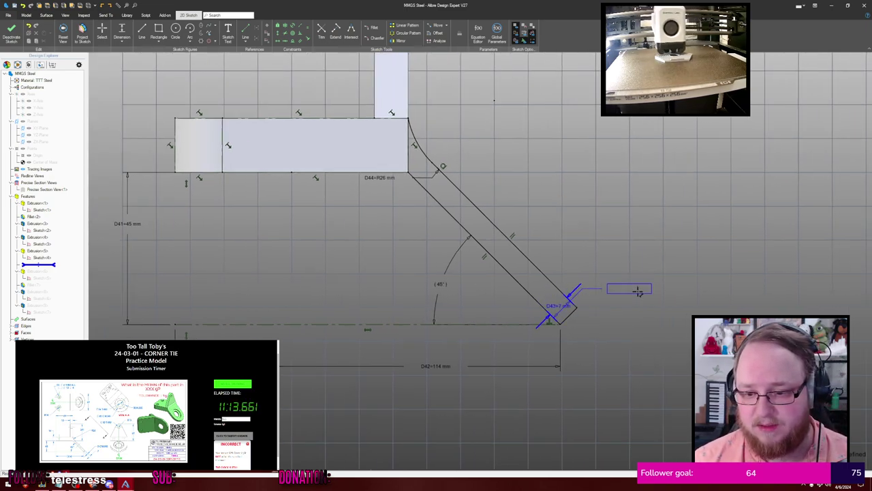
{"action": "left_click", "coordinate": [661, 294]}
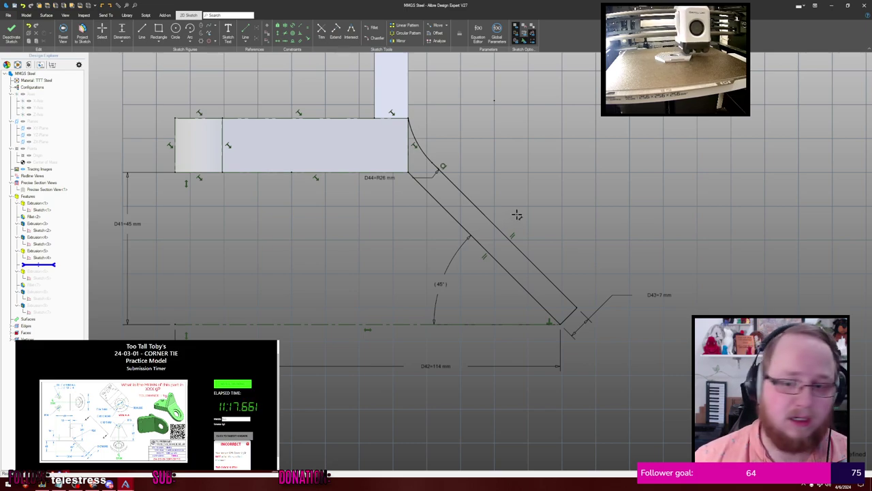
{"action": "left_click", "coordinate": [489, 249]}
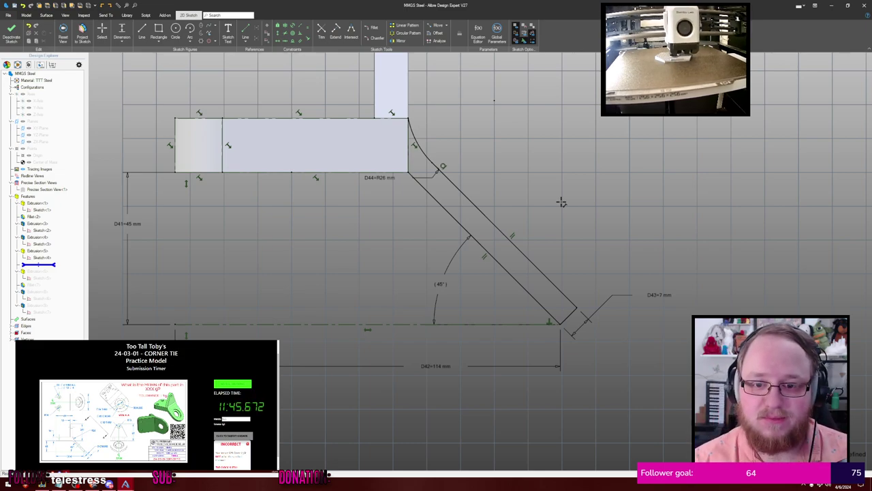
{"action": "middle_click_drag", "start_coordinate": [561, 201], "coordinate": [569, 255]}
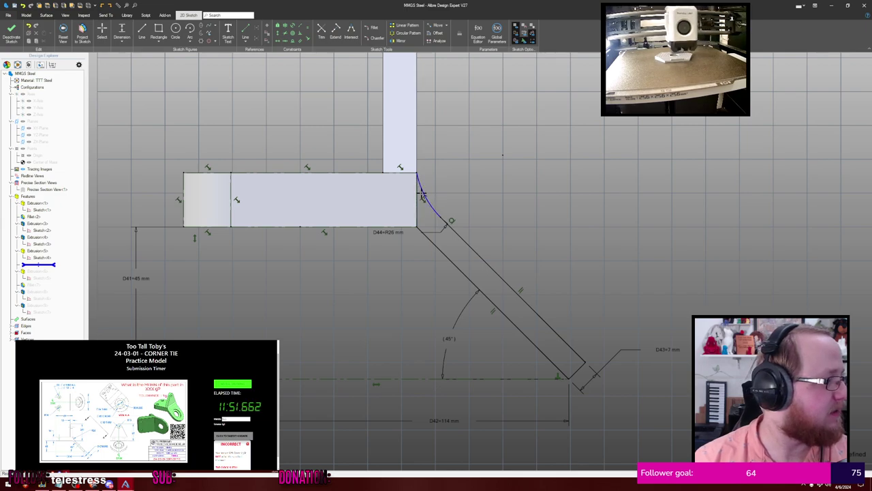
{"action": "left_click_drag", "start_coordinate": [401, 233], "coordinate": [471, 181]}
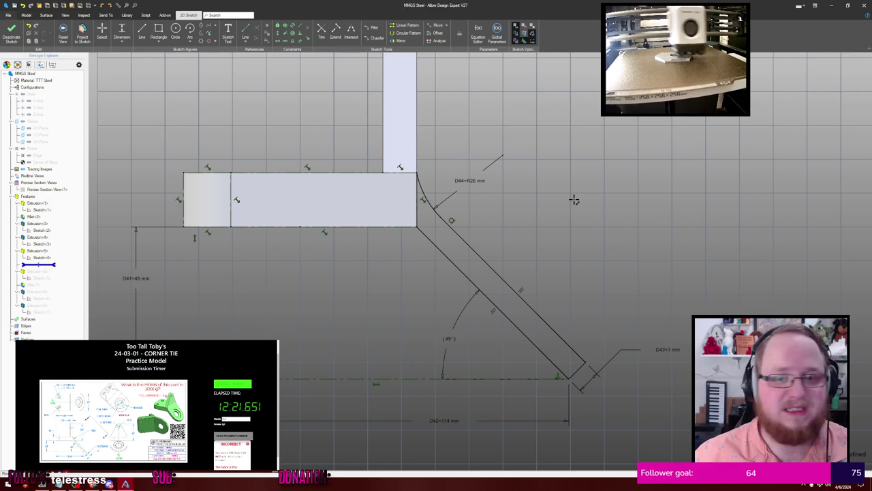
{"action": "middle_click_drag", "start_coordinate": [537, 169], "coordinate": [507, 243]}
{"action": "key", "text": "Escape"}
{"action": "key", "text": "Escape"}
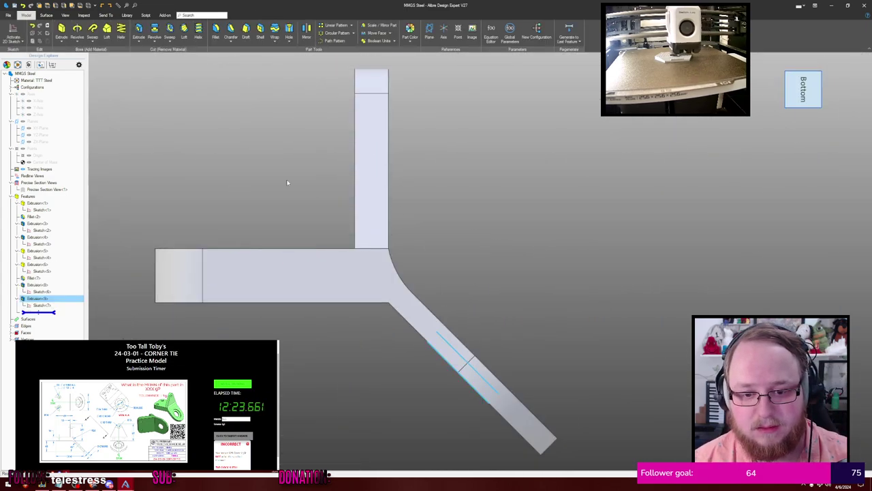
Open the upright flange's profile sketch to check its height, end radius and hole diameter, and leave it without edits
{"action": "middle_click_drag", "start_coordinate": [214, 175], "coordinate": [107, 246]}
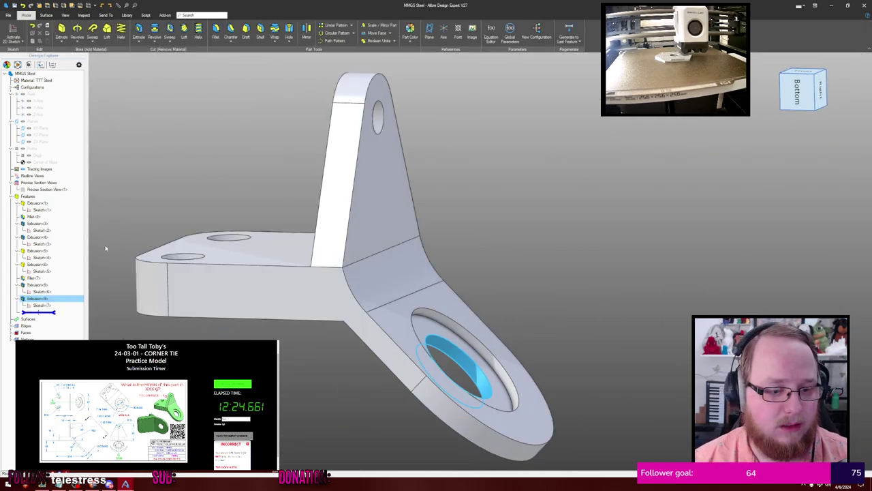
{"action": "double_click", "coordinate": [40, 257]}
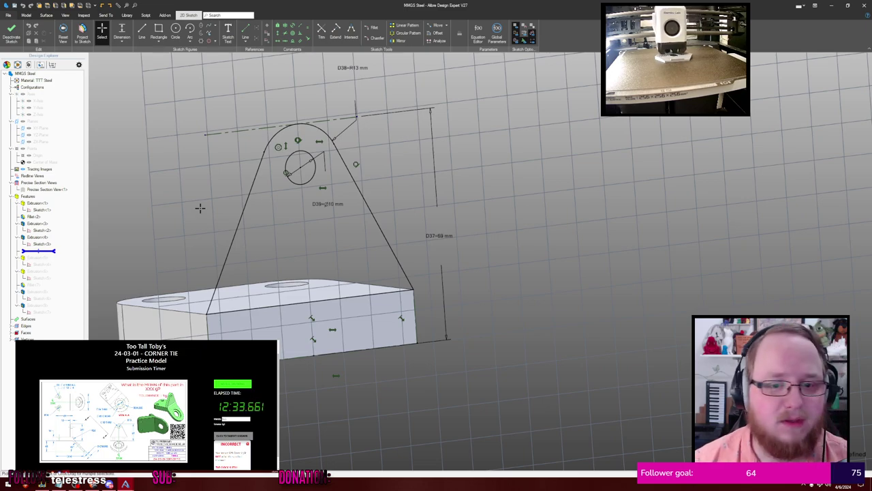
{"action": "mouse_move", "coordinate": [202, 208]}
{"action": "middle_mouse_down"}
{"action": "mouse_move", "coordinate": [210, 216]}
{"action": "mouse_move", "coordinate": [211, 205]}
{"action": "middle_mouse_up"}
{"action": "key", "text": "Escape"}
{"action": "left_click", "coordinate": [198, 191]}
Open the base plate's rectangle sketch to check its dimensions, and leave it without edits
{"action": "middle_click_drag", "start_coordinate": [163, 243], "coordinate": [171, 157]}
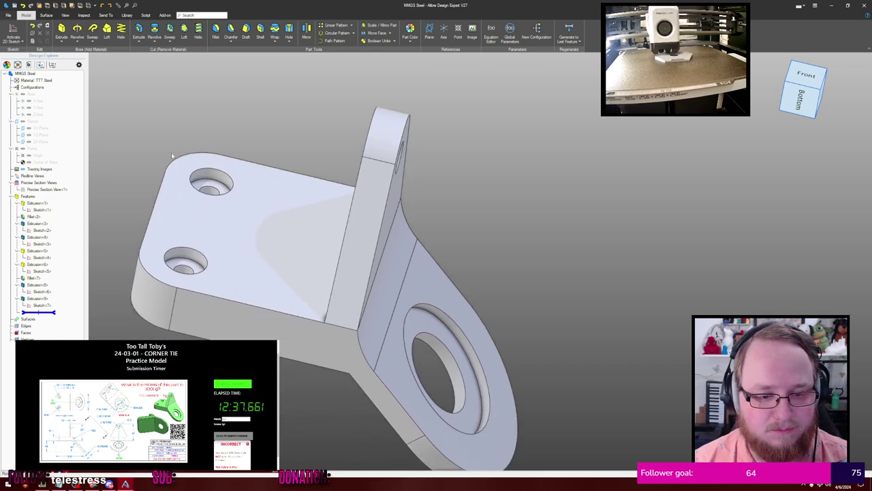
{"action": "right_click", "coordinate": [43, 210]}
{"action": "left_click", "coordinate": [57, 215]}
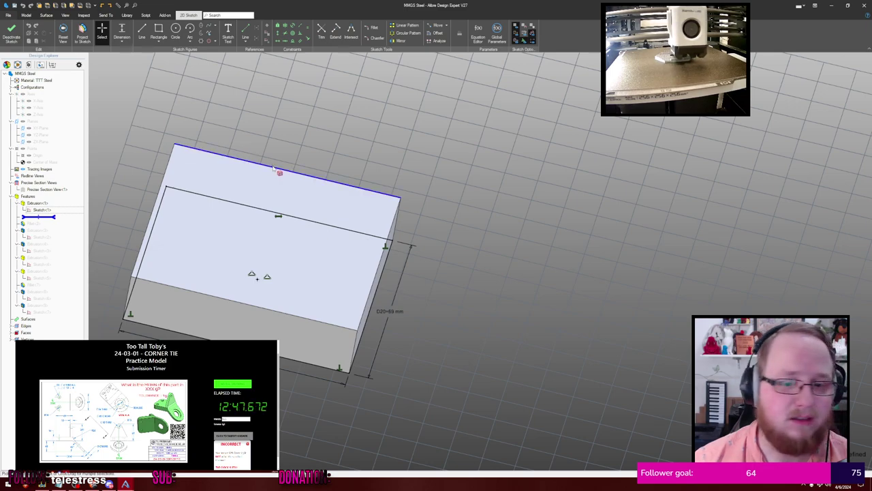
{"action": "key", "text": "Escape"}
Open the base plate's corner fillet to check its radius, and close it without changes
{"action": "mouse_move", "coordinate": [297, 135]}
{"action": "middle_mouse_down"}
{"action": "mouse_move", "coordinate": [300, 151]}
{"action": "mouse_move", "coordinate": [295, 128]}
{"action": "mouse_move", "coordinate": [300, 136]}
{"action": "middle_mouse_up"}
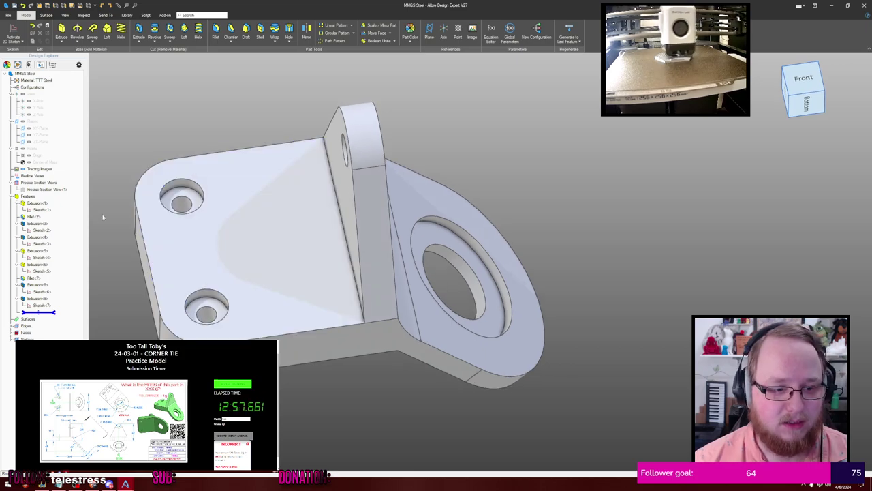
{"action": "left_click", "coordinate": [56, 216]}
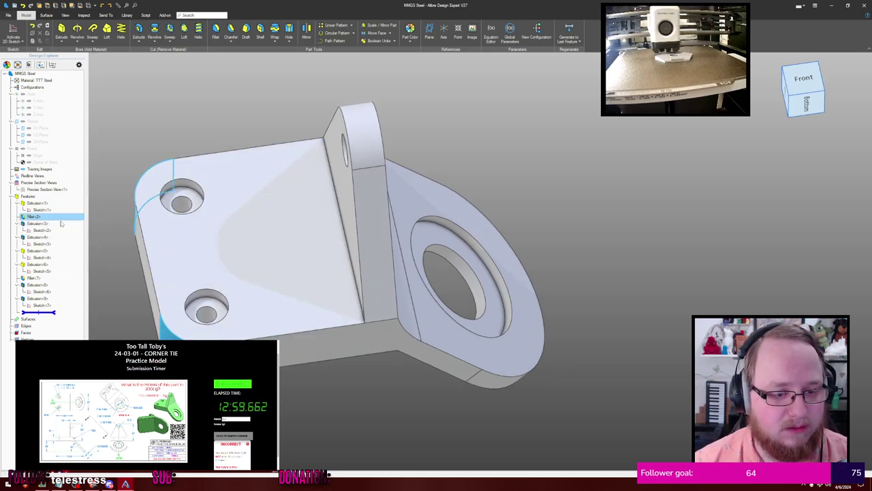
{"action": "double_click", "coordinate": [60, 218]}
{"action": "left_click", "coordinate": [569, 187]}
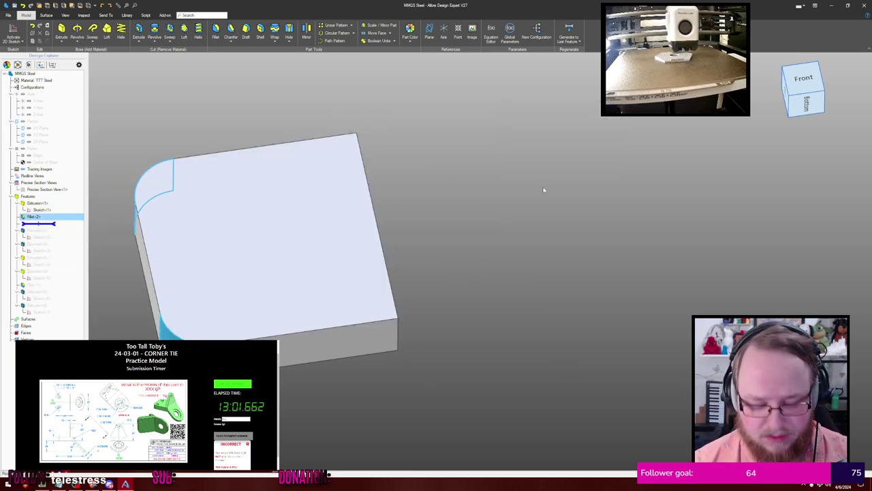
{"action": "left_click", "coordinate": [504, 166]}
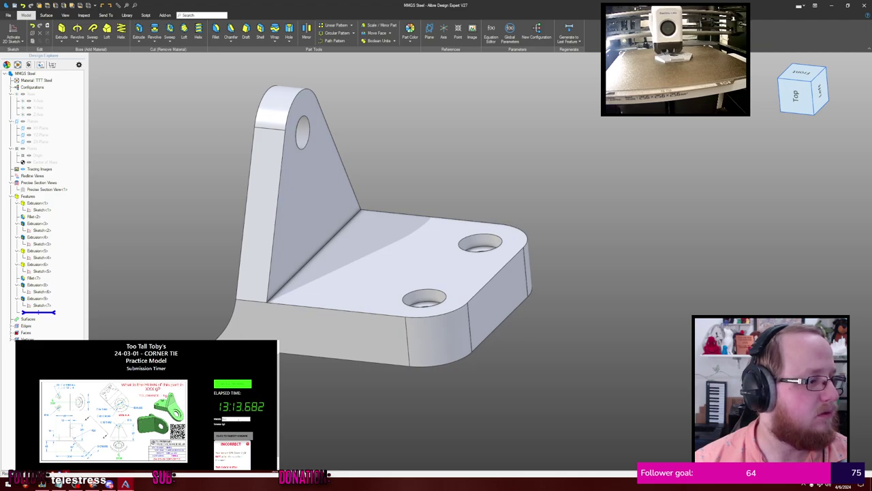
Calculate the part's physical properties at High accuracy
{"action": "key", "text": "p"}
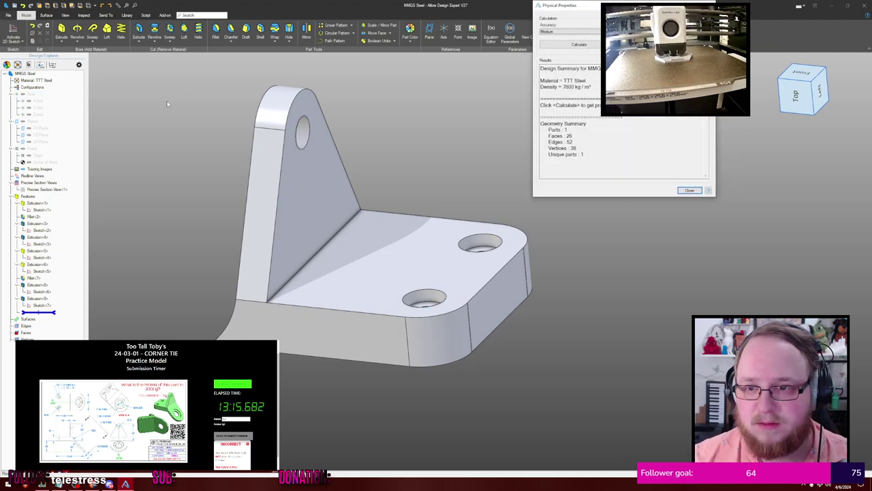
{"action": "key", "text": "Tab"}
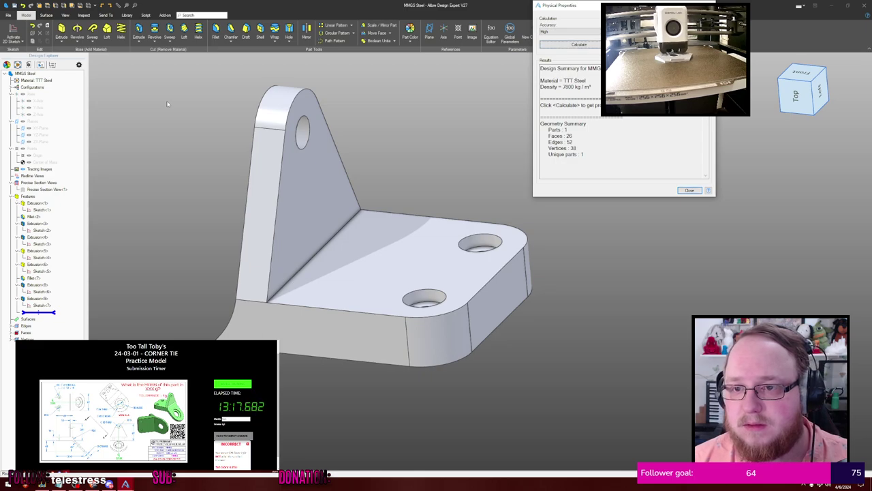
{"action": "key", "text": "Return"}
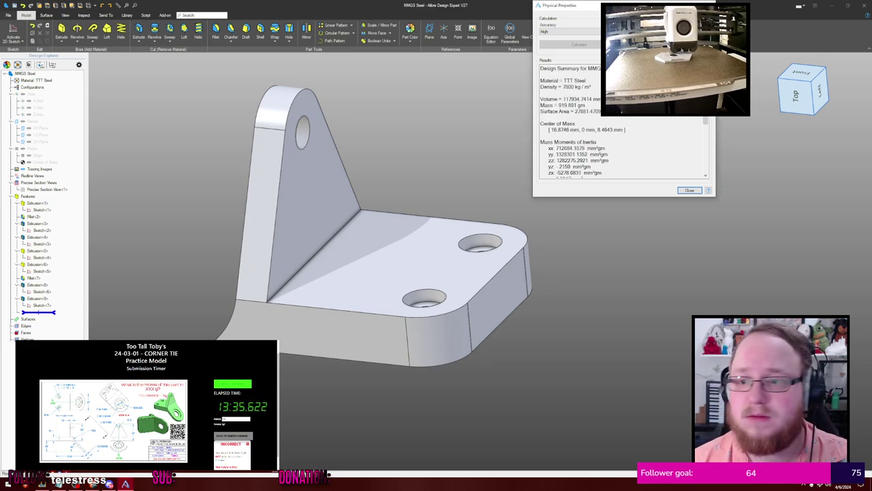
Display the physical properties with a precision of 4, review the mass results, and close the window
{"action": "left_click", "coordinate": [656, 48]}
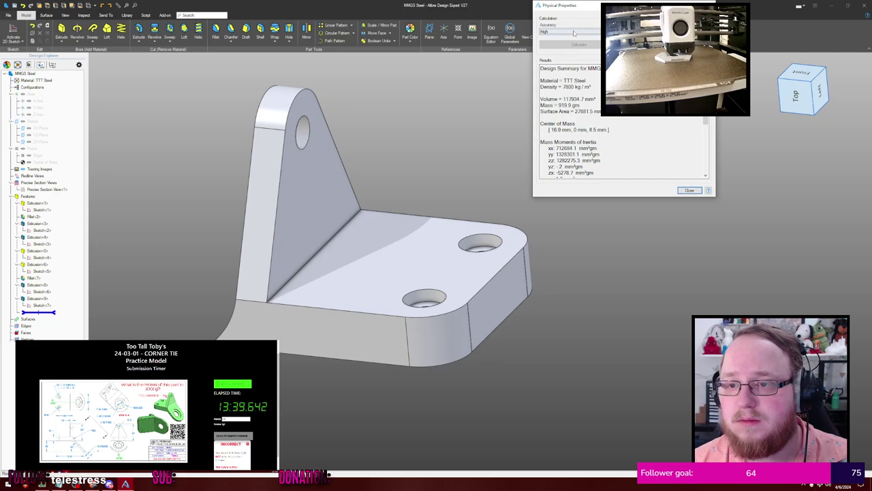
{"action": "left_click", "coordinate": [655, 62]}
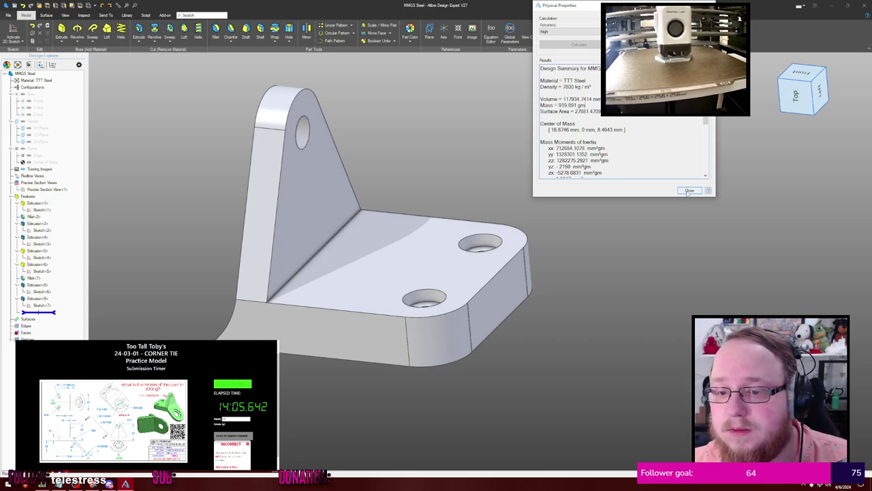
{"action": "scroll", "coordinate": [643, 154], "scroll_direction": "down", "scroll_amount": 4}
{"action": "scroll", "coordinate": [643, 154], "scroll_direction": "up", "scroll_amount": 4}
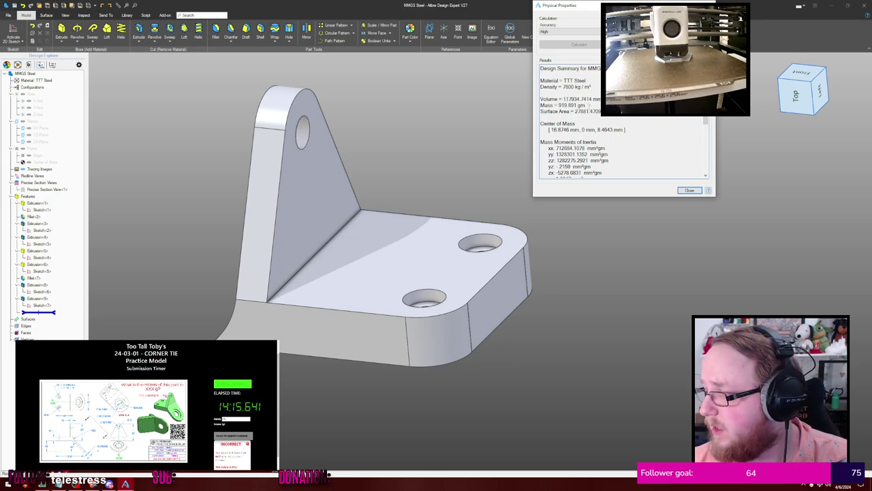
{"action": "left_click_drag", "start_coordinate": [569, 4], "coordinate": [409, 90]}
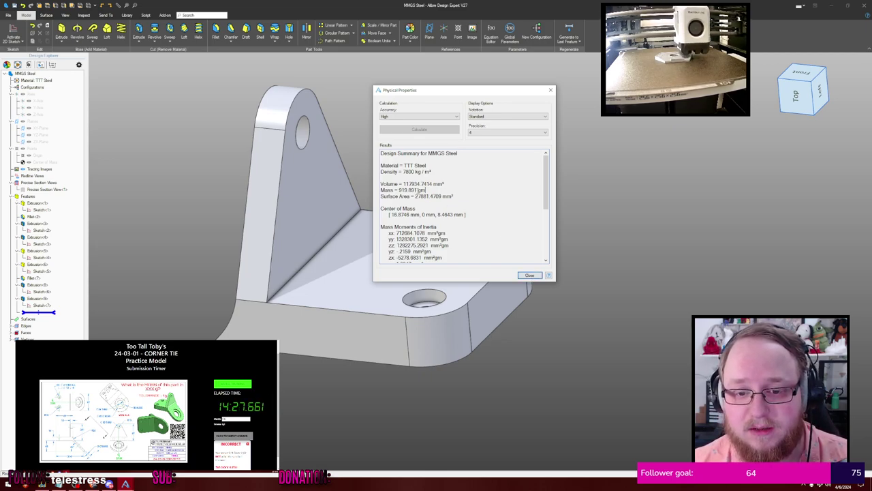
{"action": "left_click", "coordinate": [535, 276]}
{"action": "middle_click_drag", "start_coordinate": [416, 171], "coordinate": [459, 161]}
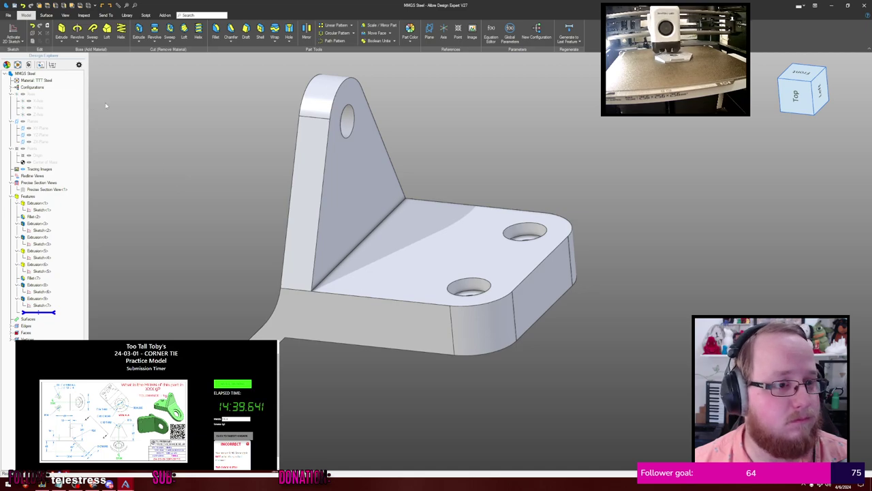
Check the density and units of Plain Carbon Steel MMGS in the TTT material library, and assign that material to the part
{"action": "left_click", "coordinate": [8, 14]}
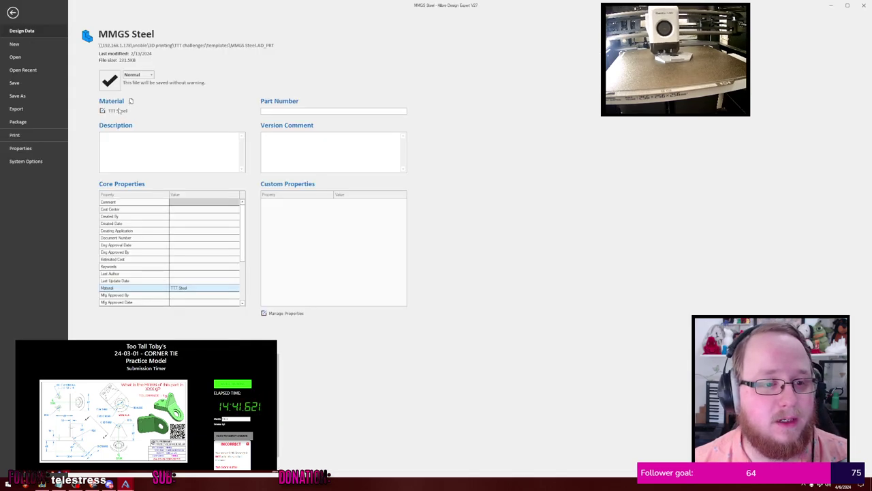
{"action": "left_click", "coordinate": [102, 111]}
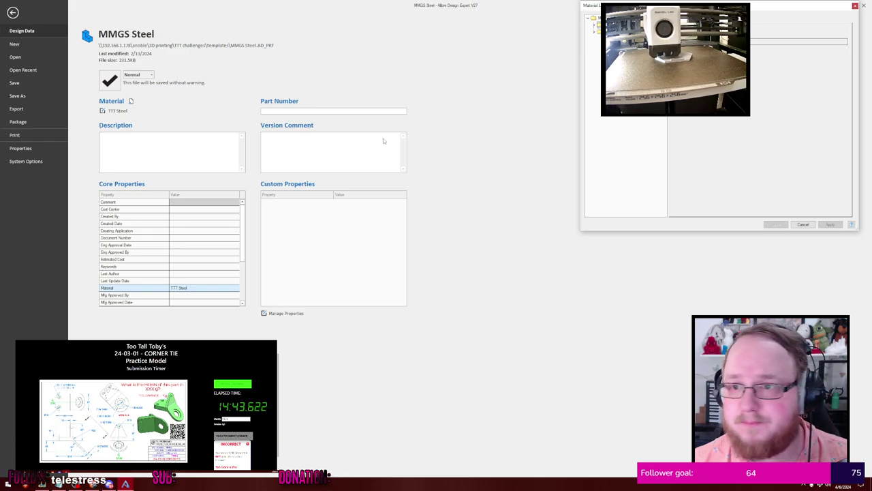
{"action": "left_click_drag", "start_coordinate": [614, 5], "coordinate": [399, 82]}
{"action": "left_click", "coordinate": [380, 109]}
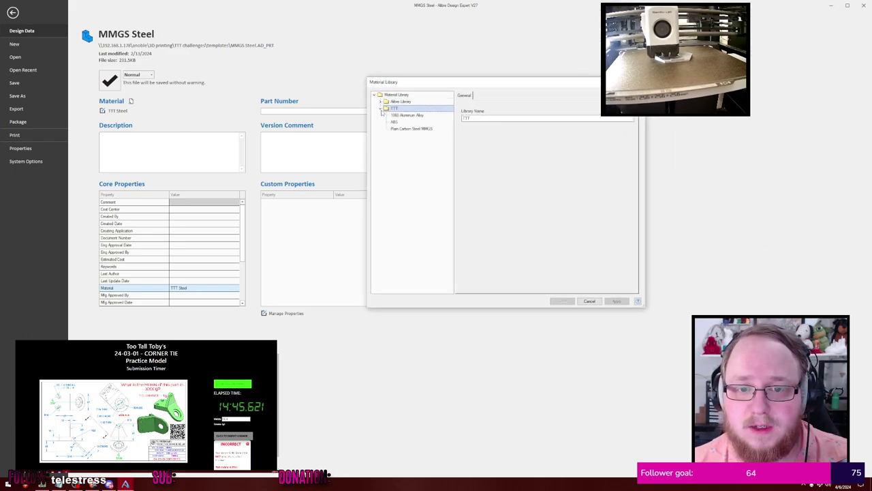
{"action": "left_click", "coordinate": [409, 129]}
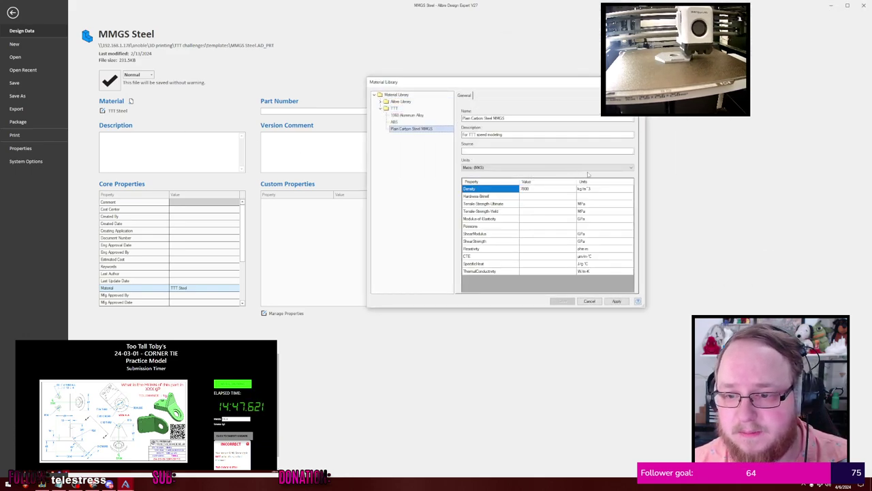
{"action": "left_click", "coordinate": [548, 169]}
{"action": "left_click", "coordinate": [548, 174]}
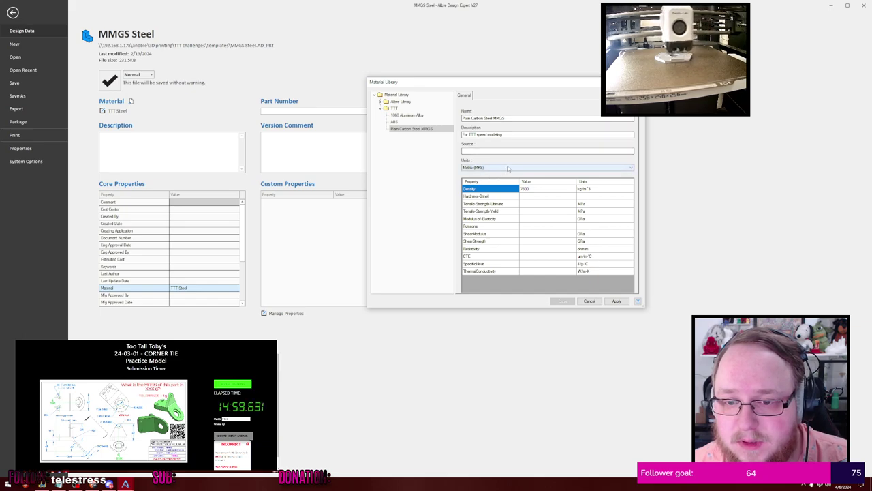
{"action": "left_click", "coordinate": [615, 301]}
{"action": "left_click", "coordinate": [12, 13]}
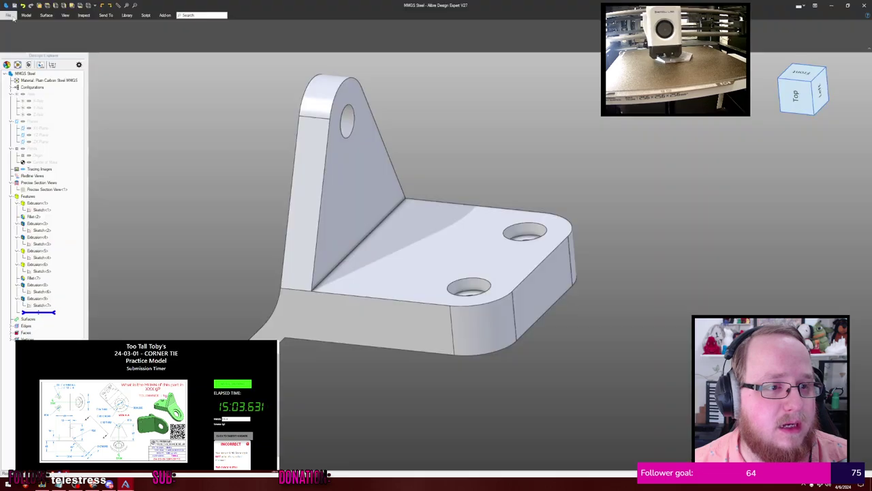
{"action": "middle_click_drag", "start_coordinate": [238, 164], "coordinate": [275, 154]}
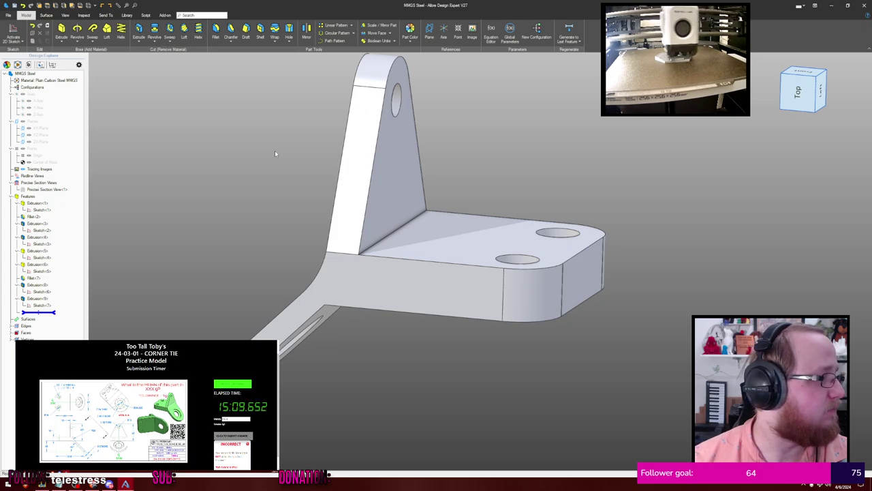
Measure the distance from the upright tab's sloping outer edge to the vertical edge at the base plate's rounded corner, and clear the selection
{"action": "left_click", "coordinate": [83, 15]}
{"action": "left_click", "coordinate": [10, 30]}
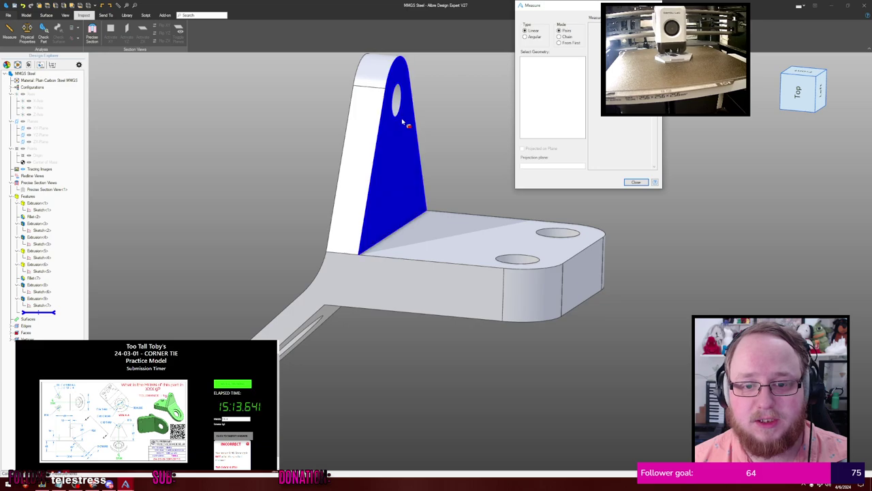
{"action": "left_click", "coordinate": [352, 146]}
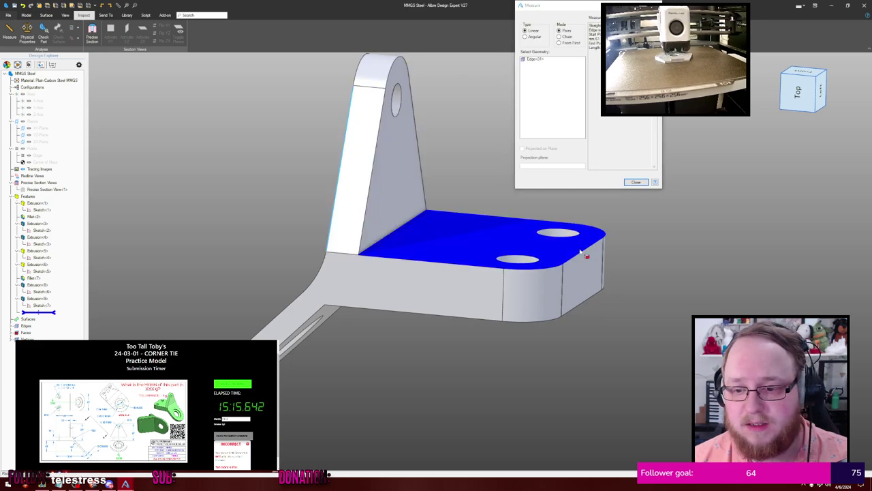
{"action": "left_click", "coordinate": [563, 273]}
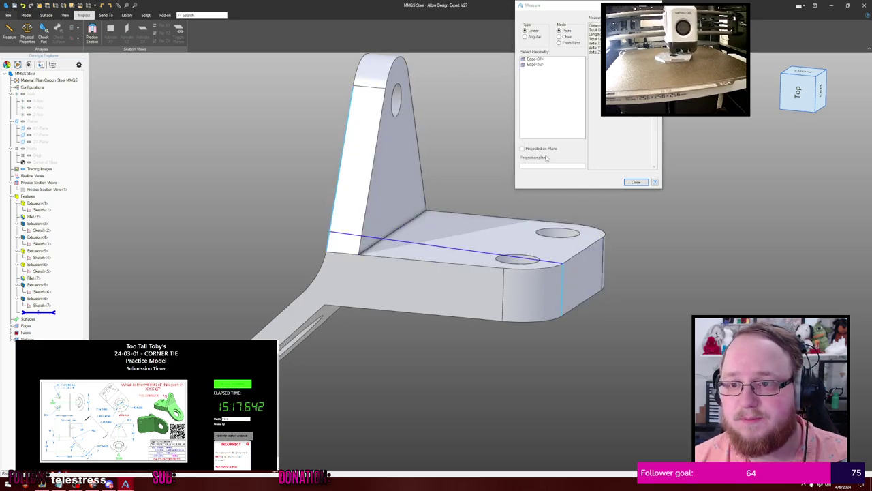
{"action": "left_click", "coordinate": [553, 66]}
{"action": "key", "text": "Delete"}
{"action": "left_click", "coordinate": [551, 61]}
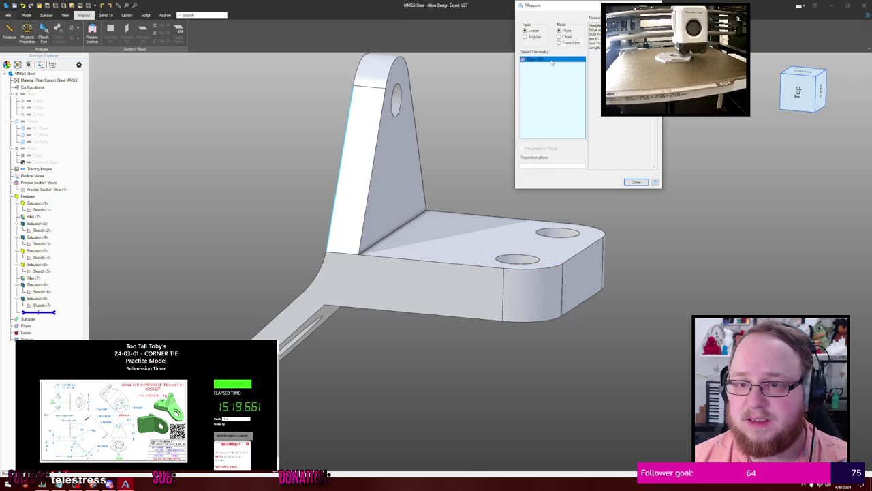
{"action": "key", "text": "Delete"}
Measure the base plate's thickness between the upper and lower edges of its side face, and clear the selection
{"action": "middle_click_drag", "start_coordinate": [481, 120], "coordinate": [413, 144]}
{"action": "left_click", "coordinate": [411, 245]}
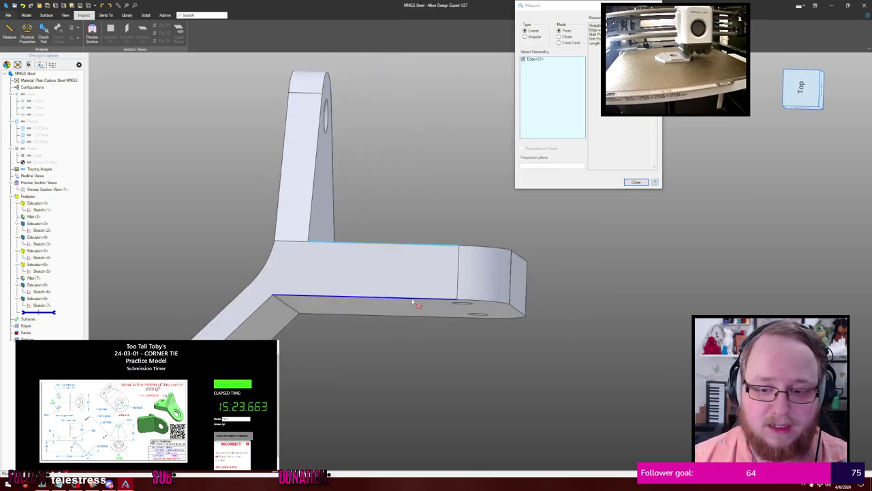
{"action": "left_click", "coordinate": [413, 299]}
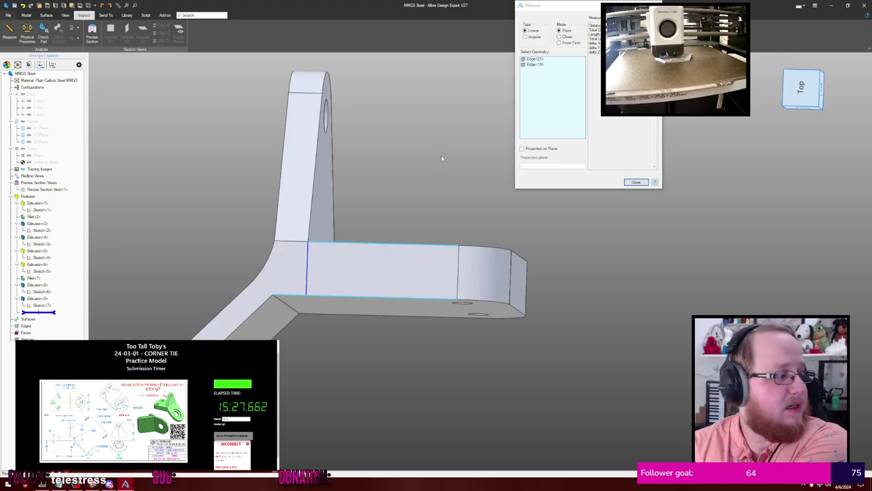
{"action": "left_click", "coordinate": [555, 64]}
{"action": "key", "text": "Delete"}
{"action": "left_click", "coordinate": [550, 59]}
{"action": "key", "text": "Delete"}
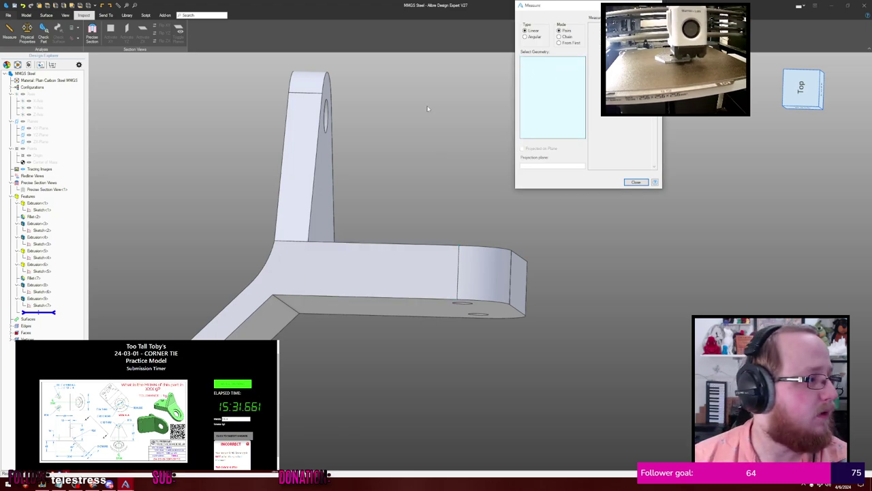
Examine the upright tab, base plate and angled leg from several sides, and finish measuring
{"action": "middle_click_drag", "start_coordinate": [412, 138], "coordinate": [391, 156]}
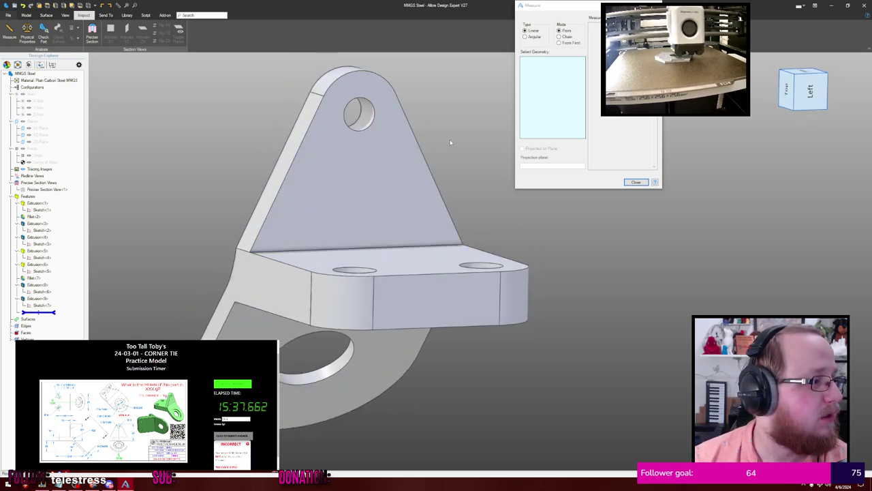
{"action": "right_click_drag", "start_coordinate": [448, 141], "coordinate": [472, 141]}
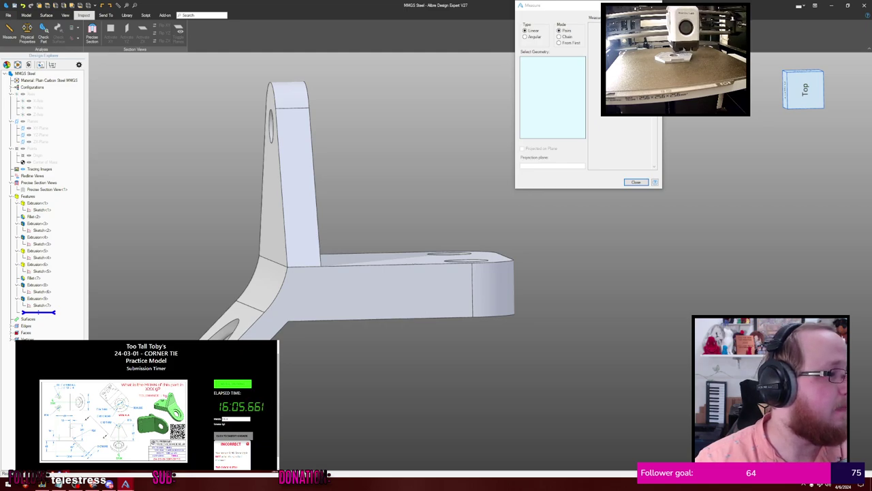
{"action": "right_click", "coordinate": [56, 137]}
{"action": "middle_click_drag", "start_coordinate": [162, 133], "coordinate": [190, 128]}
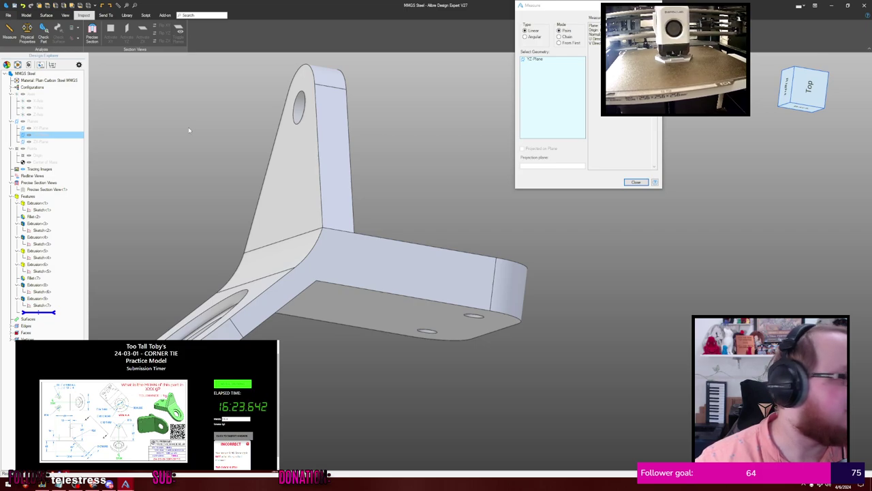
{"action": "left_click", "coordinate": [636, 182]}
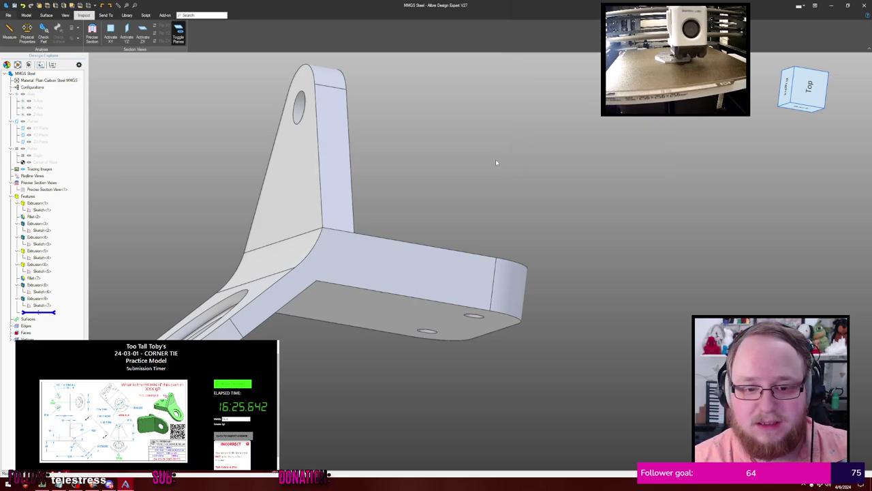
Open the angled leg's profile sketch for editing and delete the R26 arc joining it to the base plate
{"action": "middle_click_drag", "start_coordinate": [496, 162], "coordinate": [520, 170]}
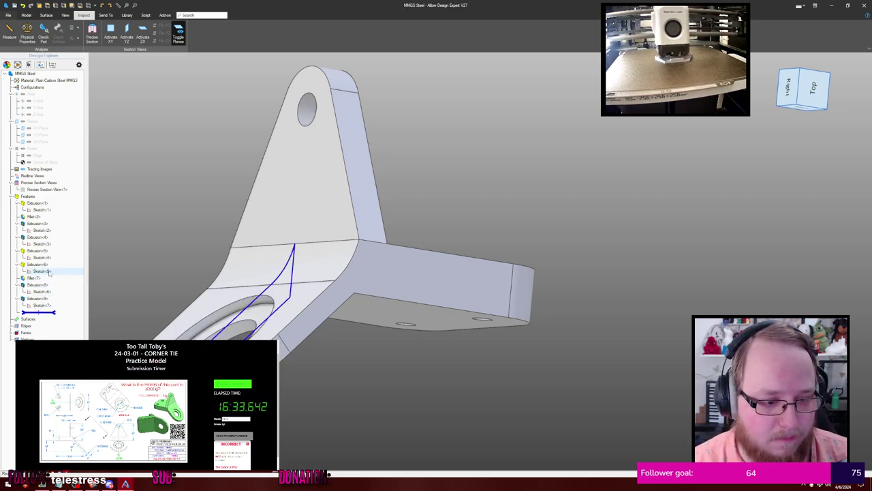
{"action": "double_click", "coordinate": [42, 271]}
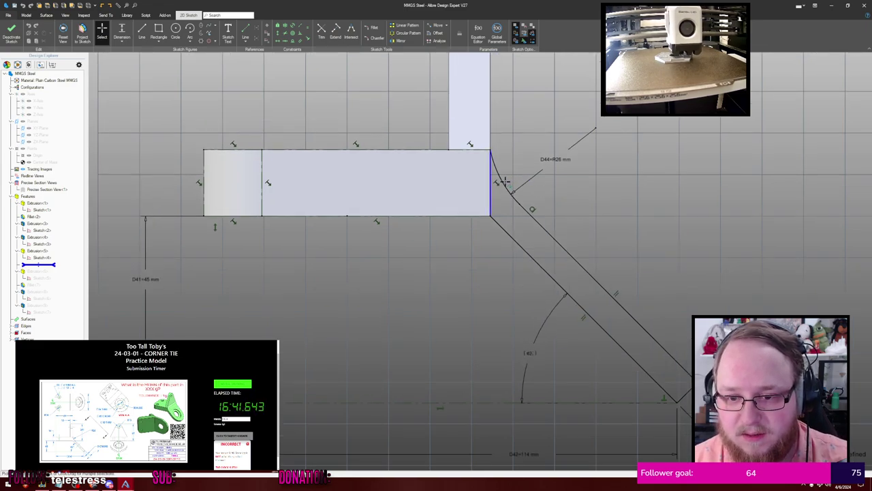
{"action": "left_click", "coordinate": [506, 181]}
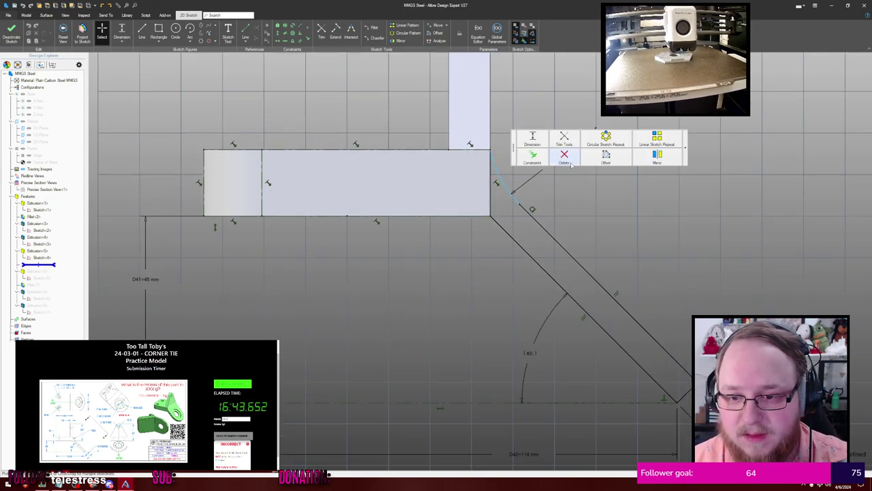
{"action": "left_click", "coordinate": [573, 162]}
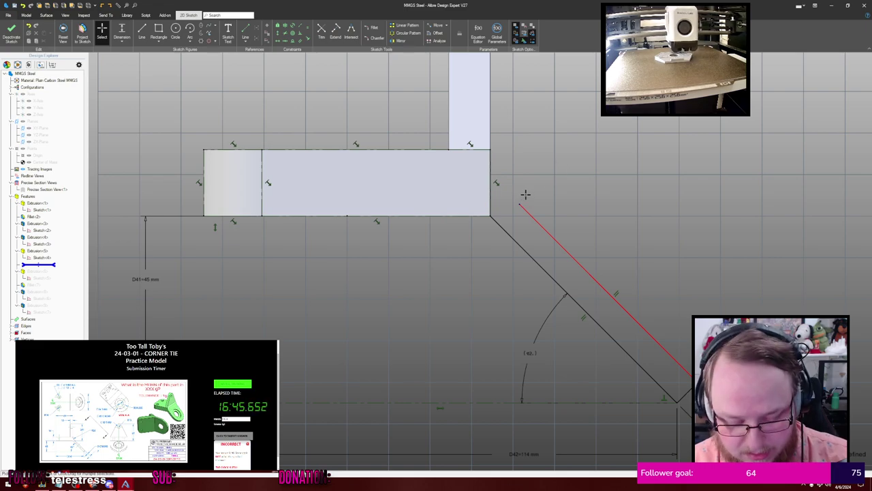
Attach the angled leg's upper line to the plate's end edge, close the profile with a vertical line to the lower corner, and exit the sketch
{"action": "left_click", "coordinate": [522, 204]}
{"action": "left_click", "coordinate": [490, 175], "text": "shift"}
{"action": "left_click", "coordinate": [548, 148]}
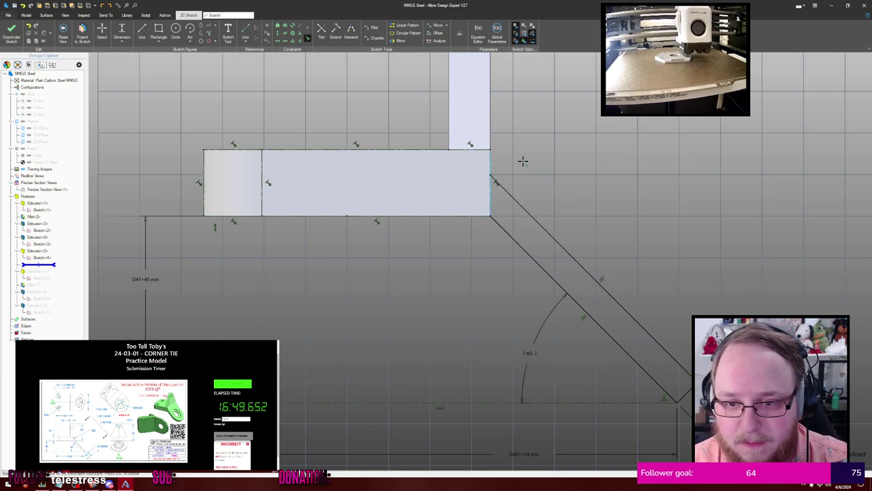
{"action": "key", "text": "Escape"}
{"action": "left_click", "coordinate": [494, 180]}
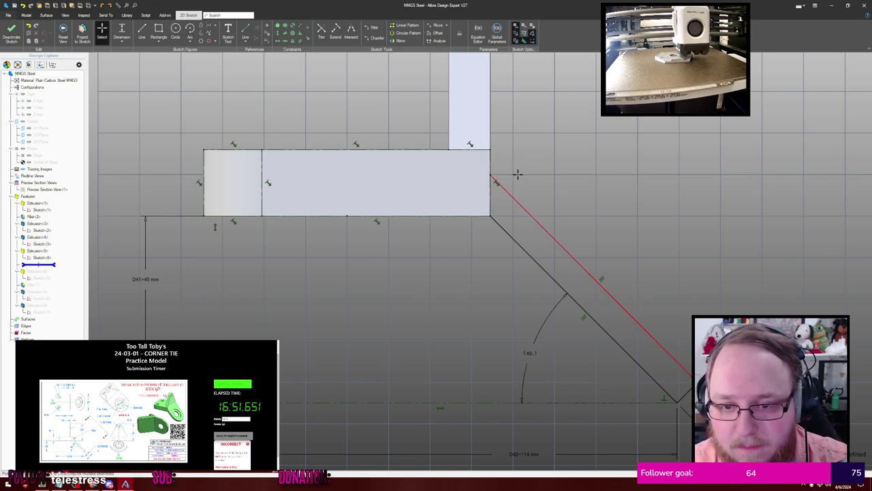
{"action": "key", "text": "l"}
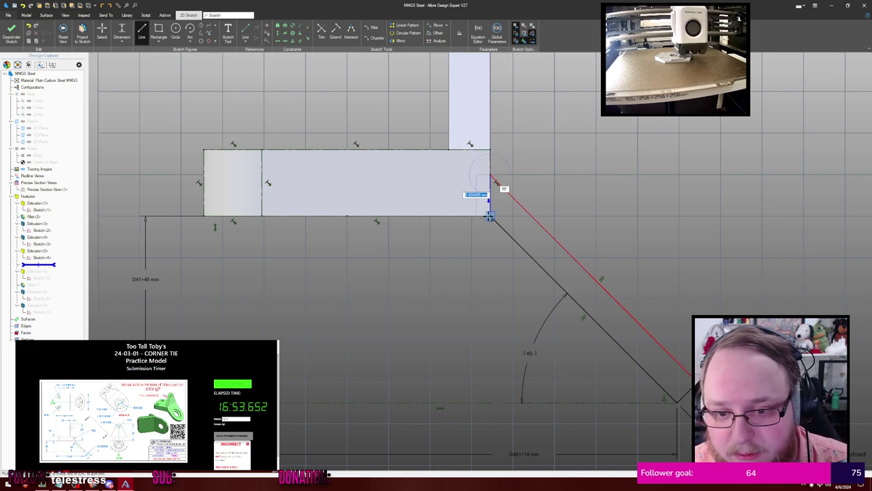
{"action": "key", "text": "Escape"}
{"action": "middle_click_drag", "start_coordinate": [556, 160], "coordinate": [521, 130]}
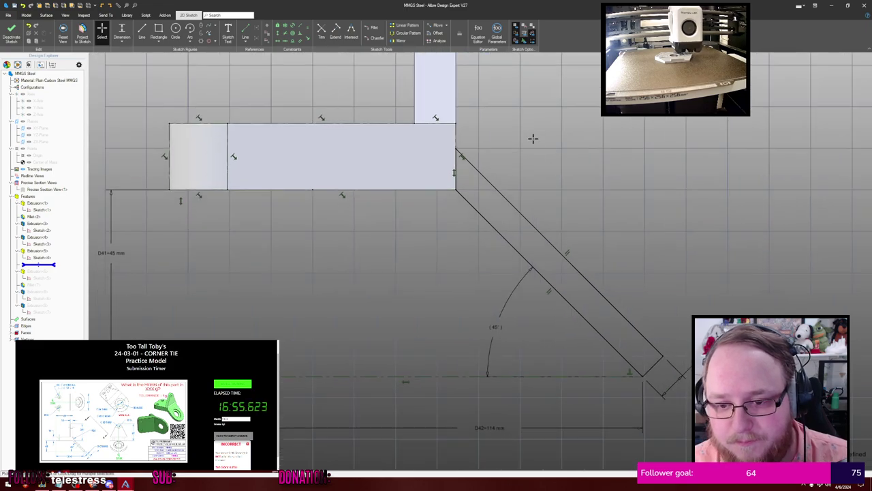
{"action": "key", "text": "Escape"}
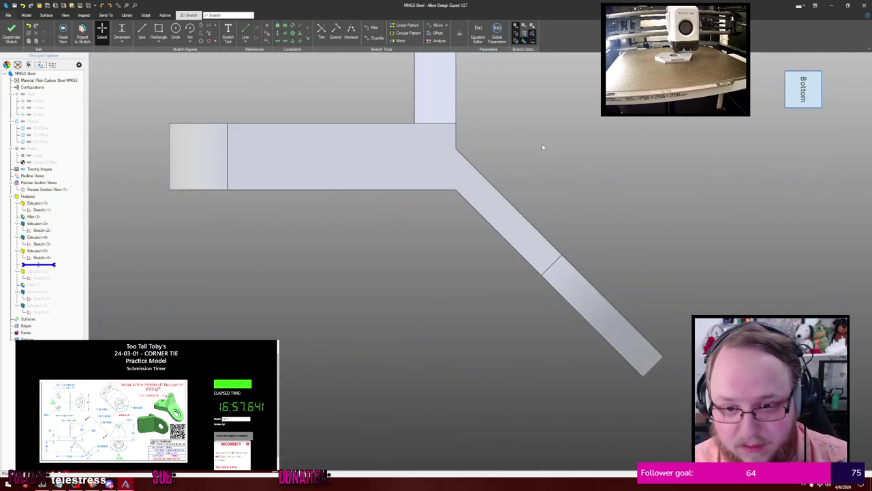
Fillet the edge between the upright tab's back face and the angled leg with a 26 mm radius
{"action": "mouse_move", "coordinate": [545, 146]}
{"action": "middle_mouse_down"}
{"action": "mouse_move", "coordinate": [507, 223]}
{"action": "mouse_move", "coordinate": [518, 217]}
{"action": "middle_mouse_up"}
{"action": "middle_click_drag", "start_coordinate": [578, 119], "coordinate": [527, 169]}
{"action": "key", "text": "f"}
{"action": "left_click", "coordinate": [436, 191]}
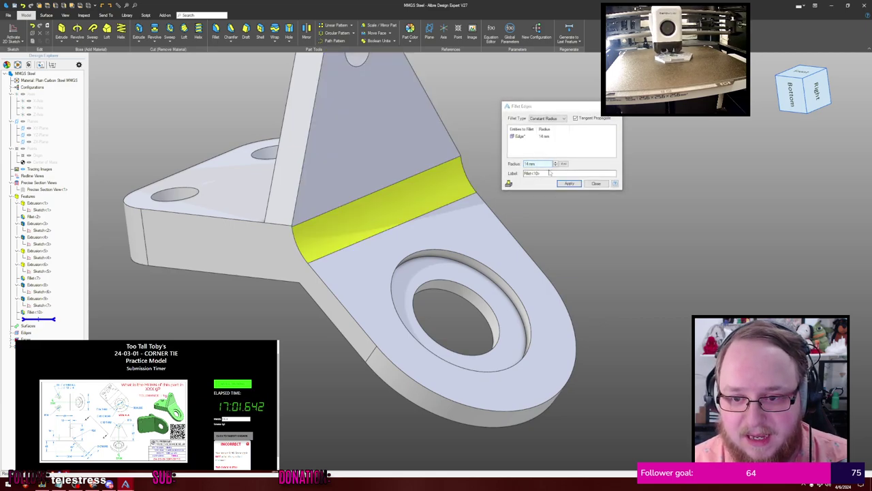
{"action": "left_click_drag", "start_coordinate": [545, 165], "coordinate": [493, 166]}
{"action": "type", "text": "26"}
{"action": "key", "text": "Return"}
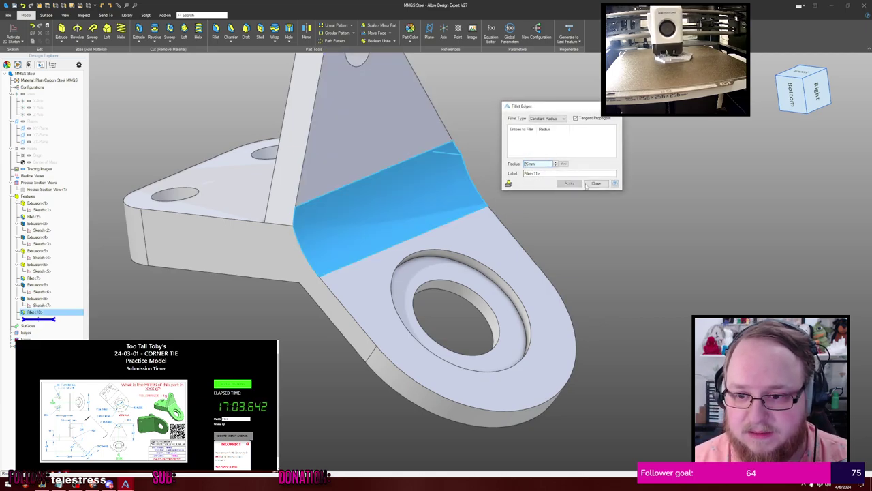
{"action": "left_click", "coordinate": [591, 184]}
{"action": "left_click", "coordinate": [560, 150]}
Calculate the part's physical properties at High accuracy, submit 922 g as the Corner Tie answer, and close the results
{"action": "key", "text": "p"}
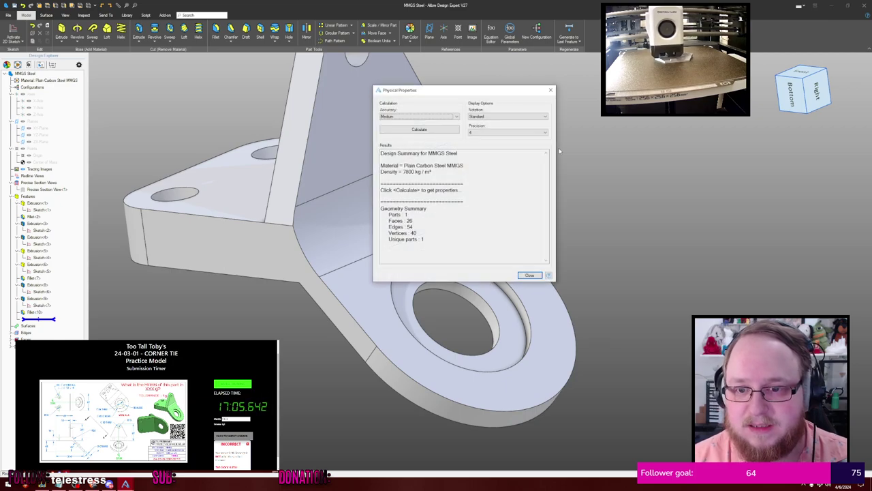
{"action": "left_click", "coordinate": [419, 129]}
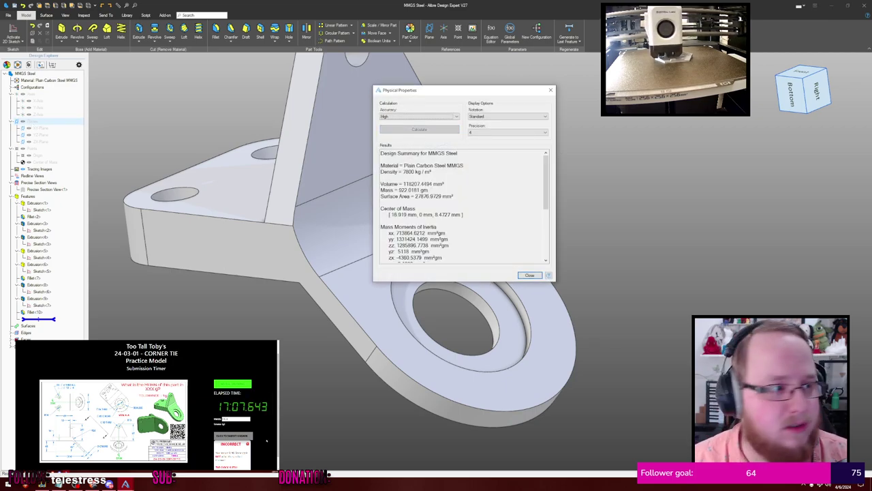
{"action": "double_click", "coordinate": [226, 419]}
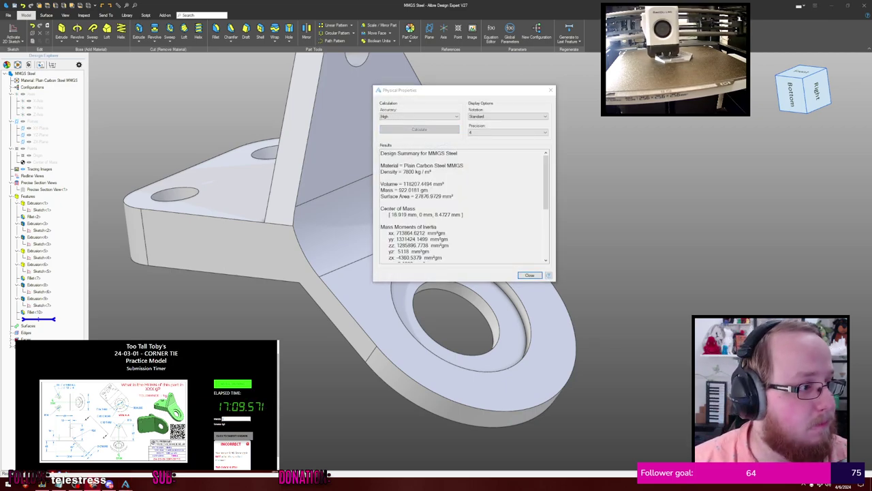
{"action": "type", "text": "922"}
{"action": "key", "text": "Return"}
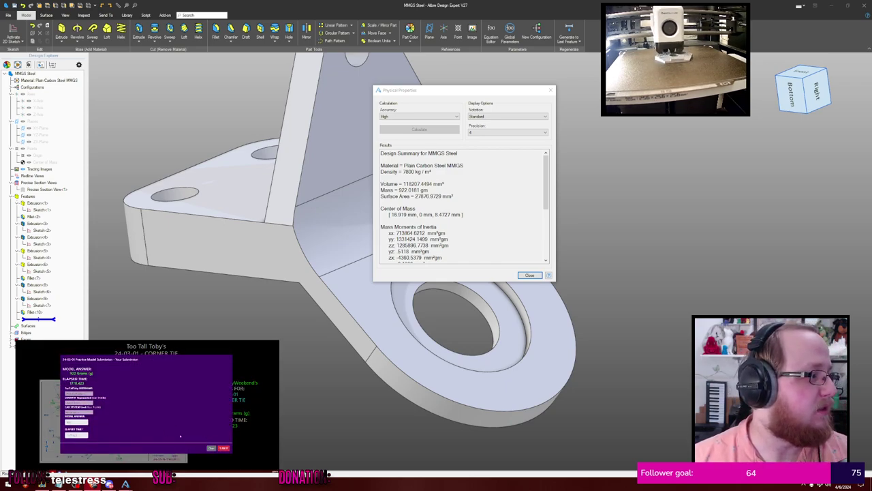
{"action": "left_click", "coordinate": [224, 448]}
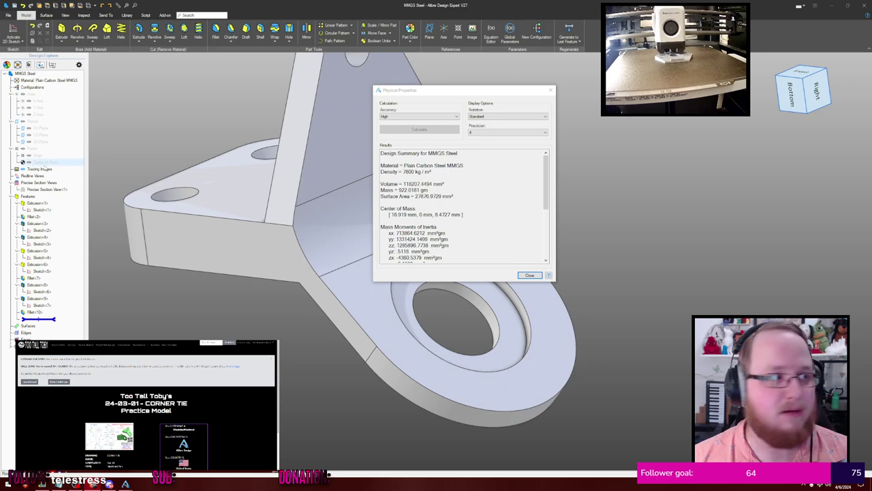
{"action": "left_click", "coordinate": [530, 276]}
{"action": "middle_click_drag", "start_coordinate": [573, 157], "coordinate": [464, 173]}
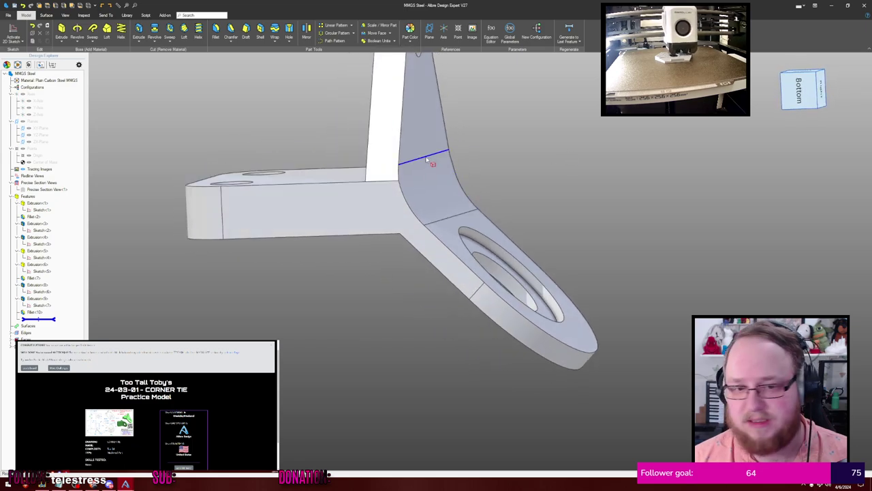
{"action": "middle_click_drag", "start_coordinate": [522, 160], "coordinate": [575, 192]}
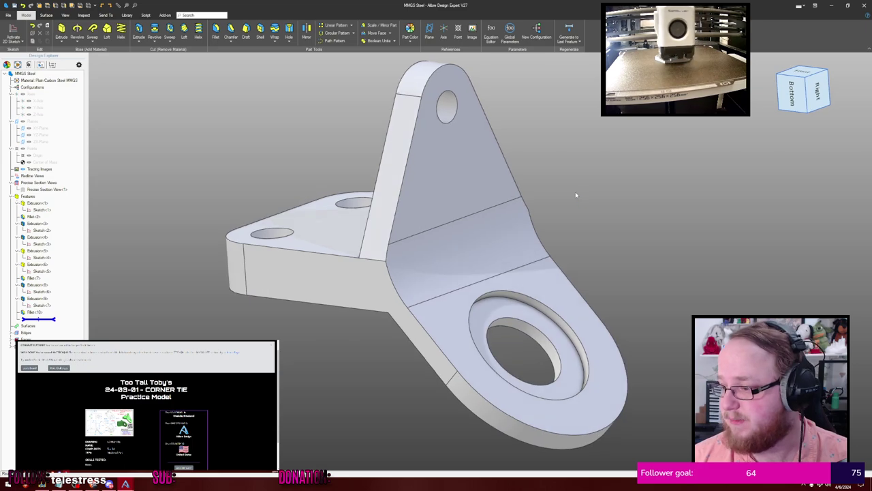
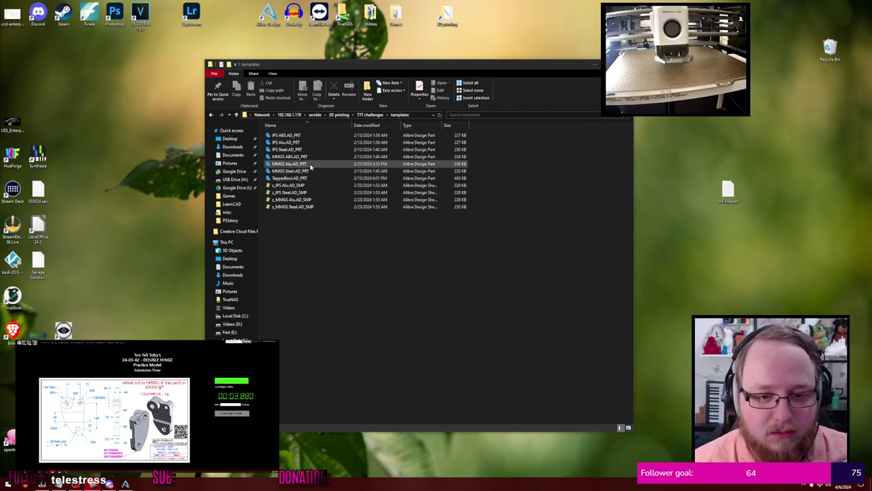
Open the MMGS Alu.AD_PRT template for the Double Hinge model and start a new sketch on the XY plane
{"action": "double_click", "coordinate": [310, 167]}
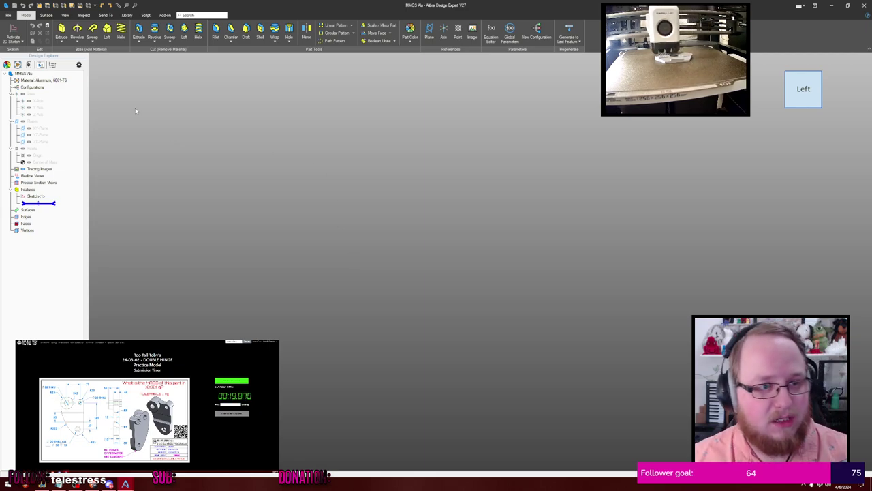
{"action": "left_click", "coordinate": [13, 32]}
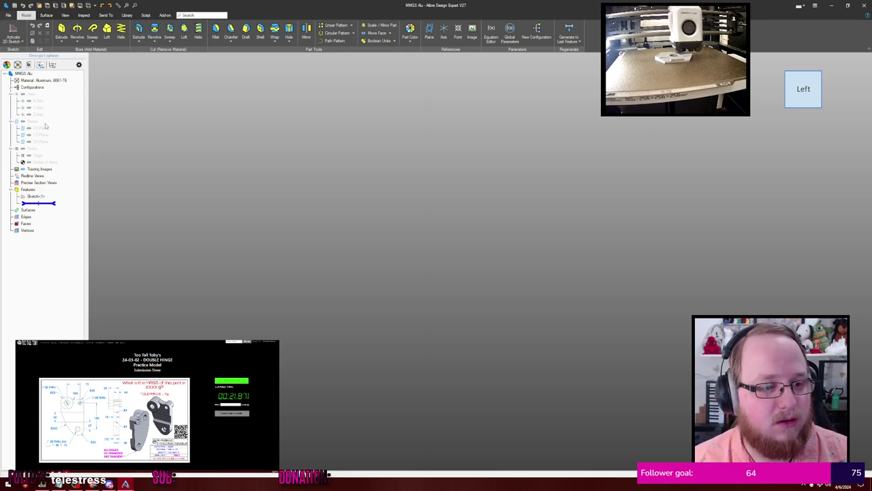
{"action": "left_click", "coordinate": [49, 129]}
{"action": "scroll", "coordinate": [360, 175], "scroll_direction": "down", "scroll_amount": 7}
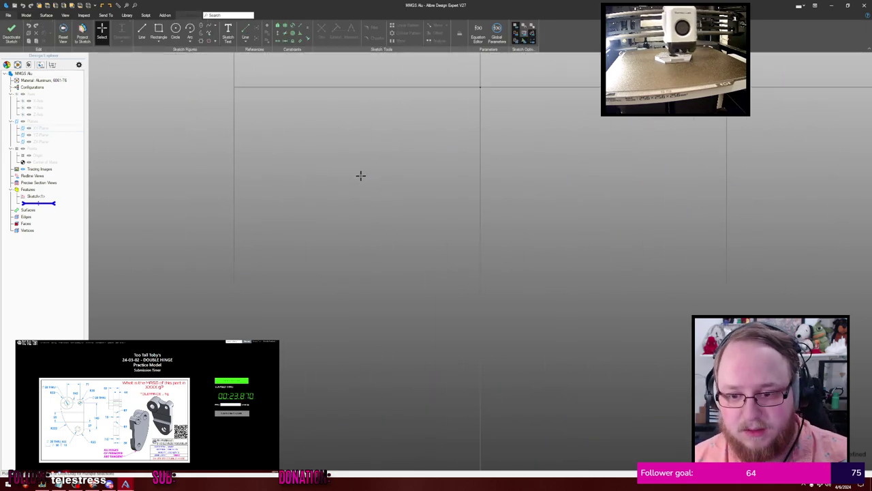
{"action": "scroll", "coordinate": [447, 211], "scroll_direction": "down", "scroll_amount": 3}
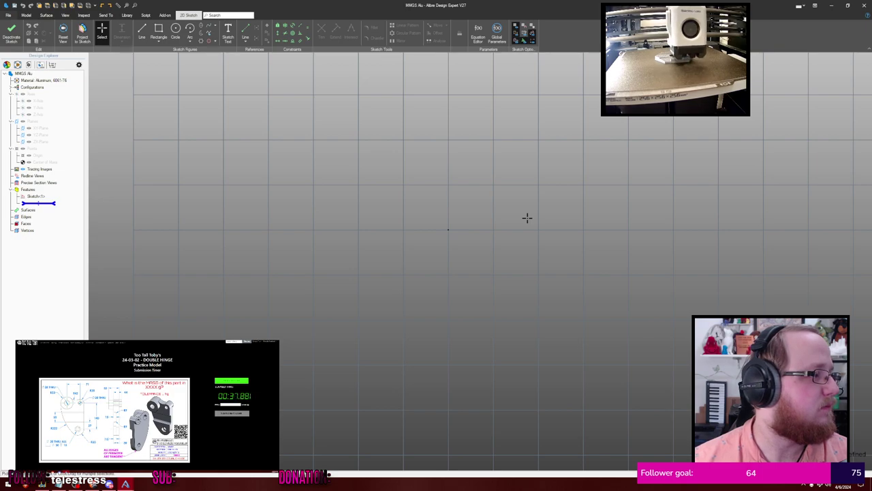
{"action": "middle_click_drag", "start_coordinate": [516, 198], "coordinate": [442, 230]}
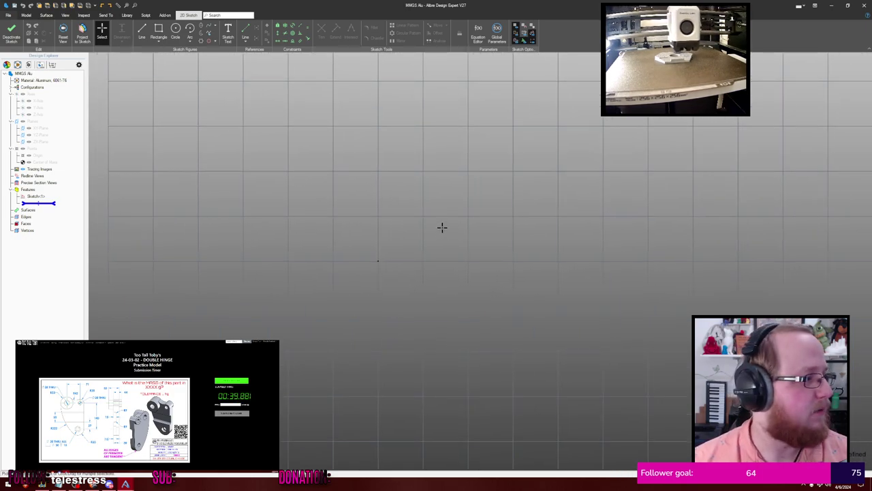
Draw an open lower arc with about 24 mm radius, centered vertically below the origin and opening upward
{"action": "scroll", "coordinate": [441, 227], "scroll_direction": "down", "scroll_amount": 1}
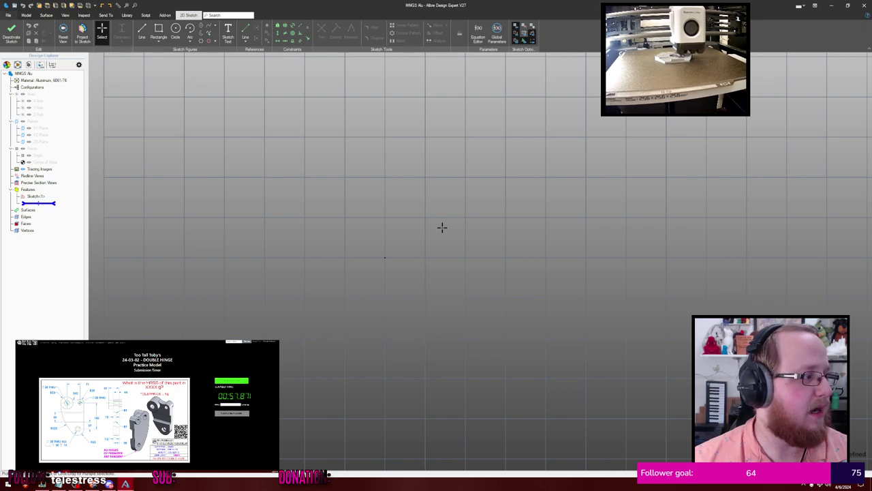
{"action": "scroll", "coordinate": [511, 229], "scroll_direction": "down", "scroll_amount": 2}
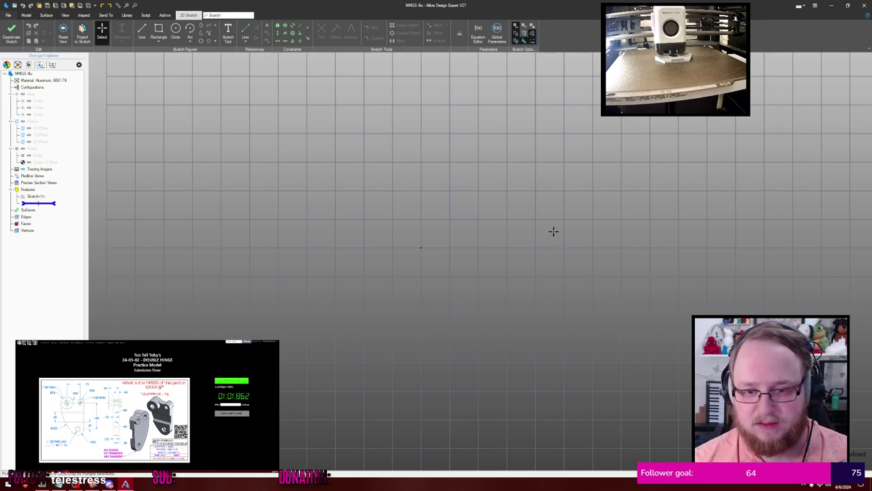
{"action": "key", "text": "c"}
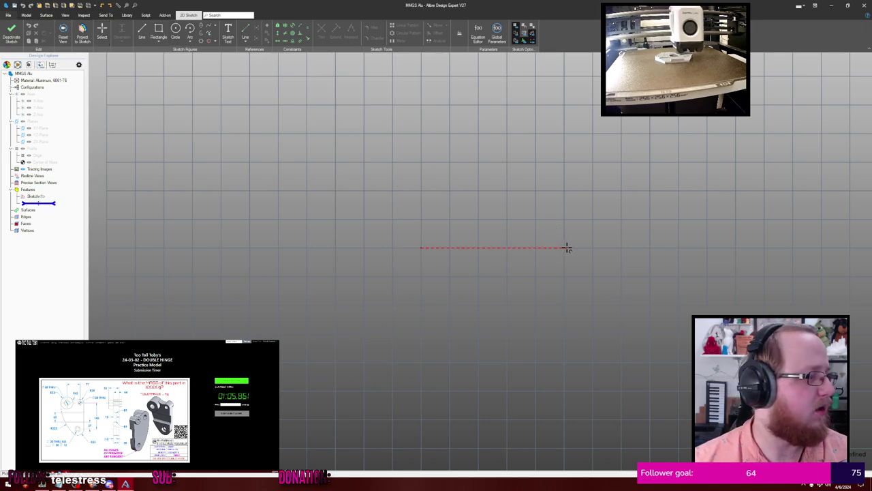
{"action": "left_click", "coordinate": [420, 326]}
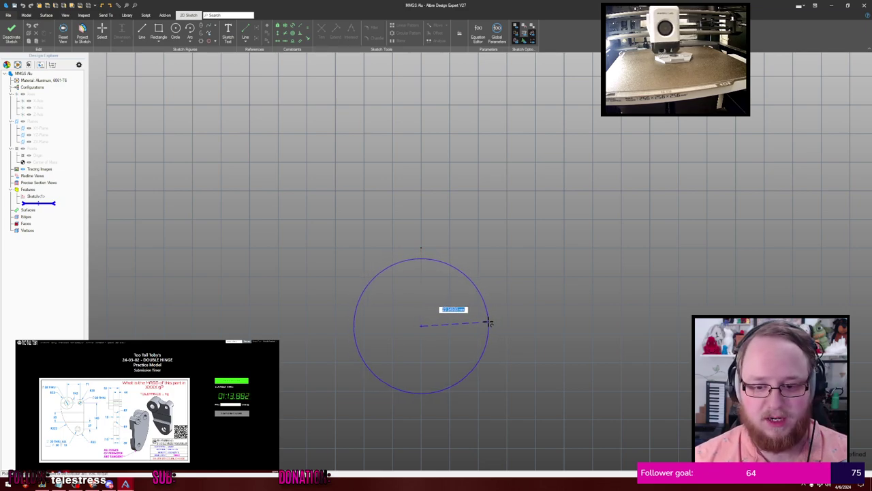
{"action": "left_click", "coordinate": [489, 321]}
{"action": "left_click", "coordinate": [371, 378]}
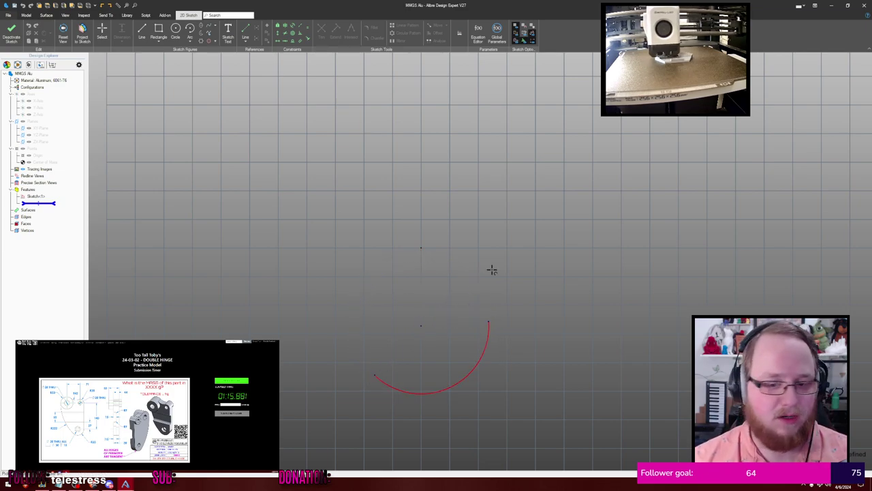
Draw a smaller arc well above the origin, centered slightly right of it and curving over to its right side
{"action": "middle_click_drag", "start_coordinate": [491, 271], "coordinate": [458, 304]}
{"action": "scroll", "coordinate": [431, 289], "scroll_direction": "down", "scroll_amount": 1}
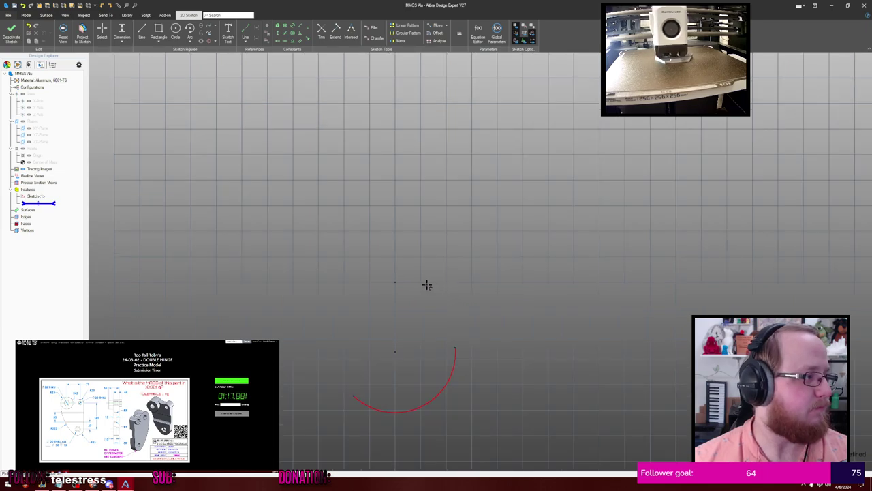
{"action": "scroll", "coordinate": [407, 249], "scroll_direction": "down", "scroll_amount": 3}
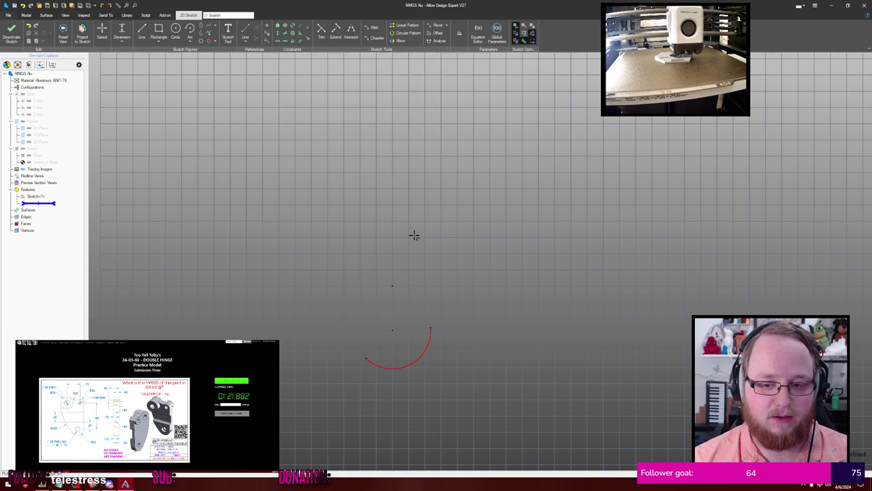
{"action": "left_click", "coordinate": [410, 180]}
{"action": "left_click", "coordinate": [402, 152]}
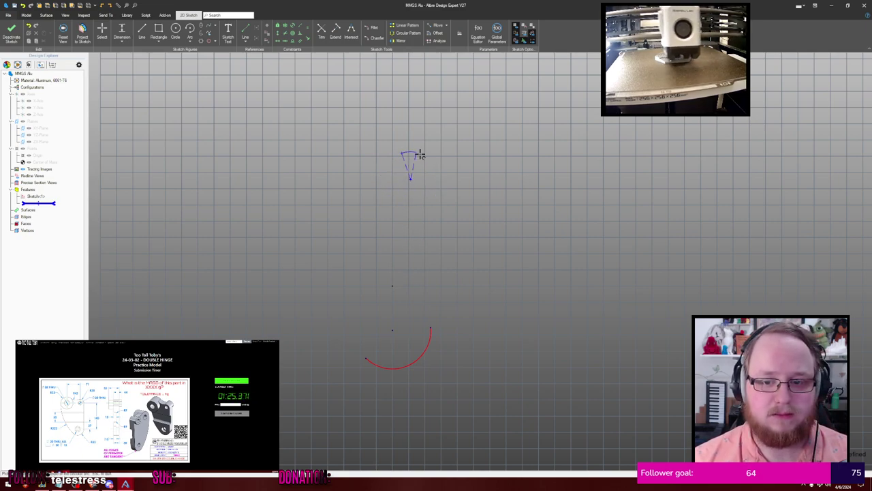
{"action": "left_click", "coordinate": [452, 169]}
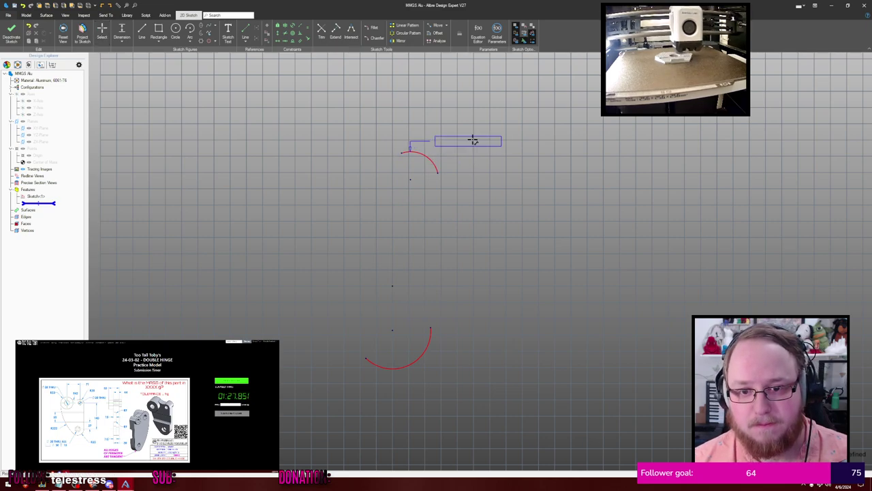
Dimension the upper arc with a 20 mm radius and the lower arc with a 33 mm radius
{"action": "left_click", "coordinate": [473, 140]}
{"action": "type", "text": "20"}
{"action": "key", "text": "Return"}
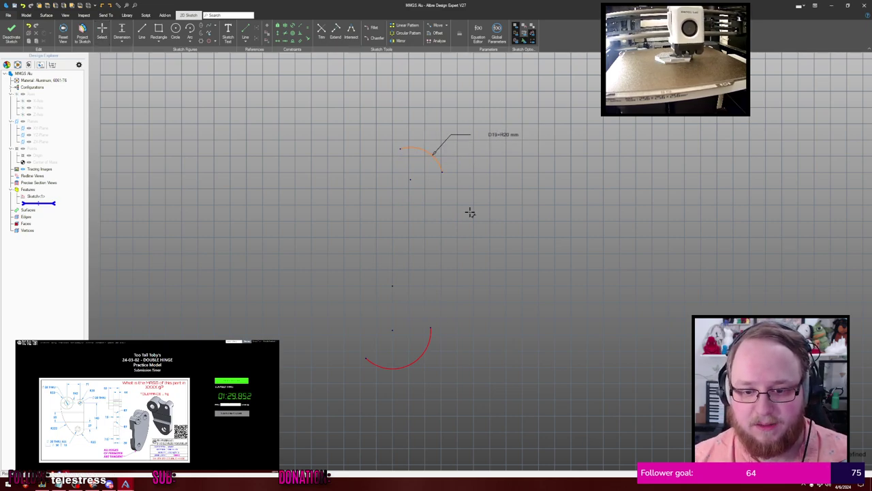
{"action": "left_click", "coordinate": [492, 382]}
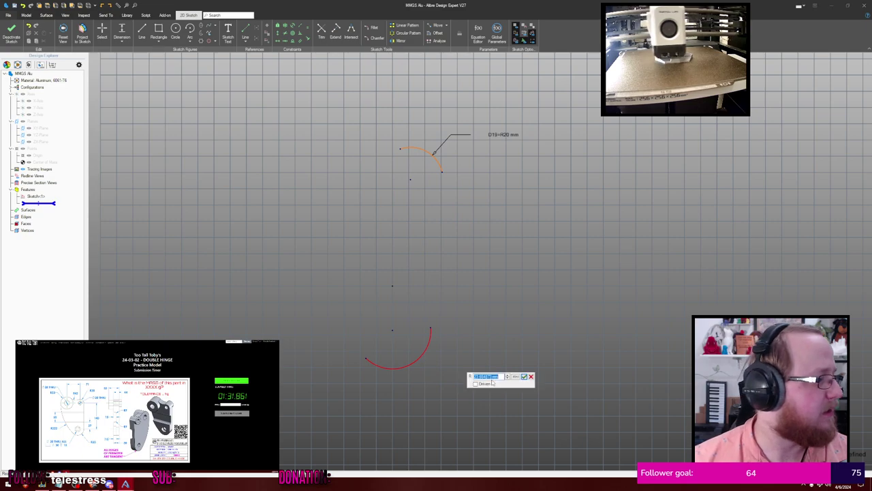
{"action": "type", "text": "33"}
{"action": "key", "text": "Return"}
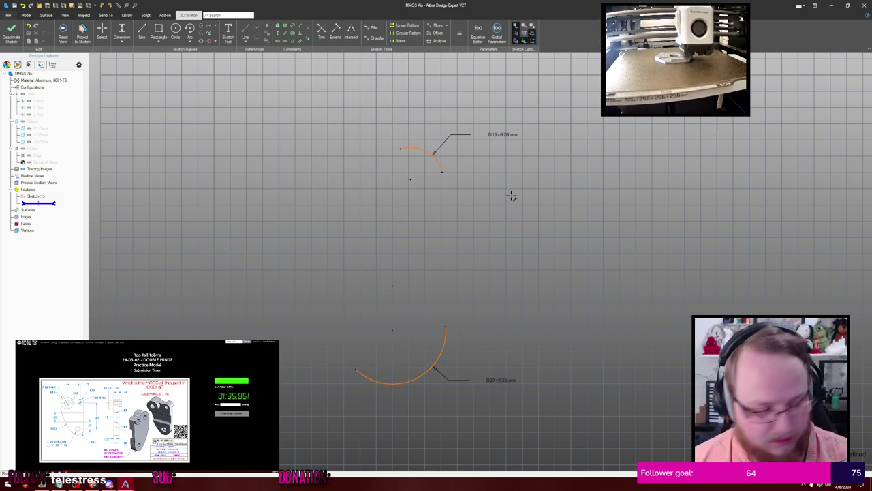
Connect the right ends of the upper and lower arcs with a line and constrain it vertical
{"action": "key", "text": "l"}
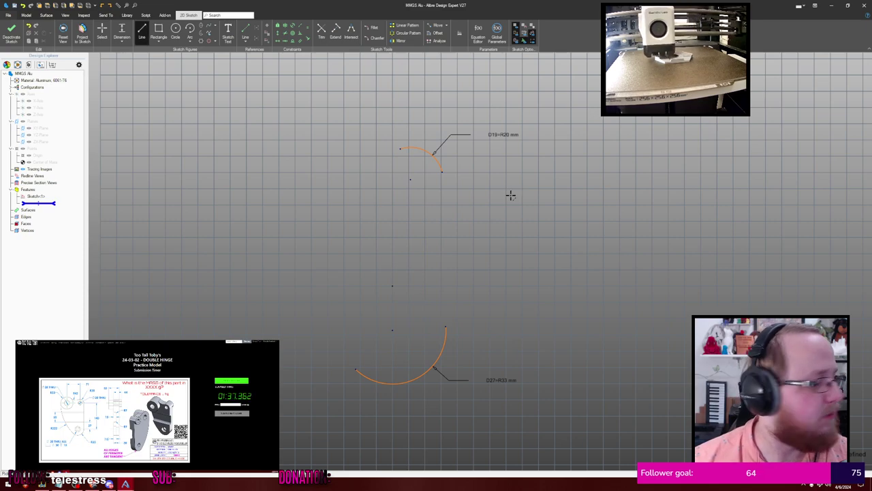
{"action": "left_click", "coordinate": [442, 172]}
{"action": "left_click", "coordinate": [445, 326]}
{"action": "key", "text": "Escape"}
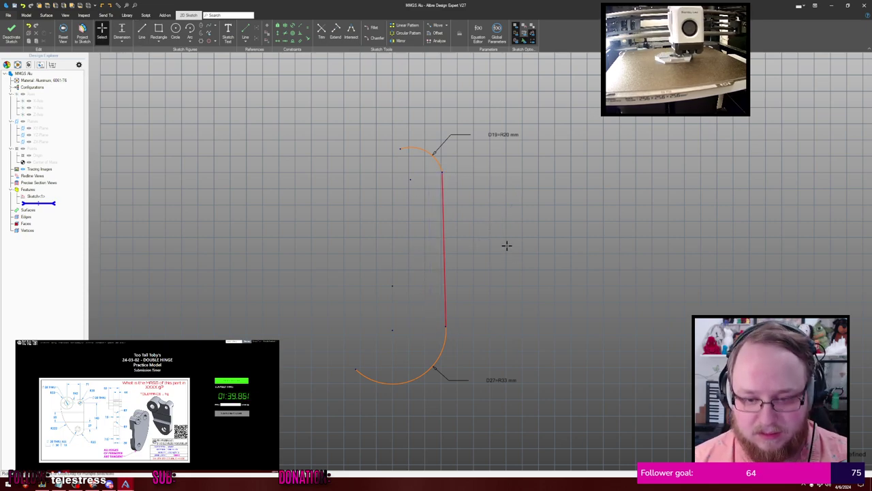
{"action": "left_click", "coordinate": [452, 238]}
{"action": "left_click", "coordinate": [507, 229]}
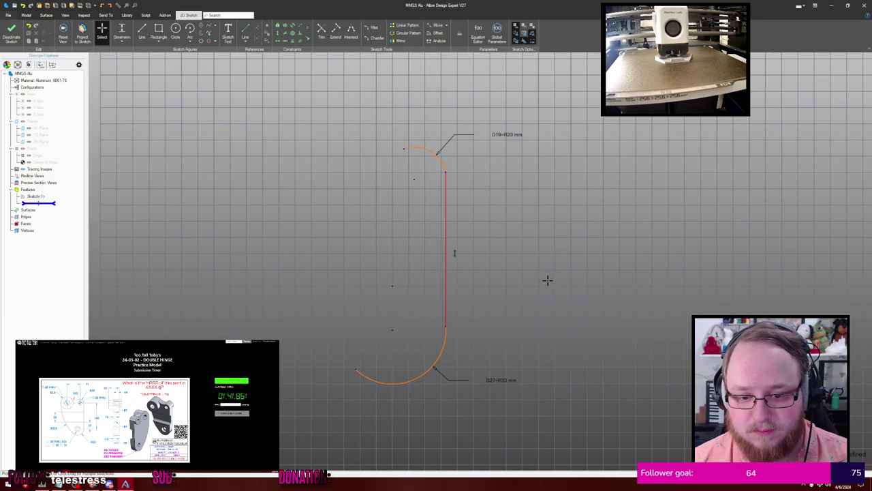
Dimension the vertical distance between the upper and lower arc centers as 140 mm
{"action": "key", "text": "d"}
{"action": "left_click", "coordinate": [414, 179]}
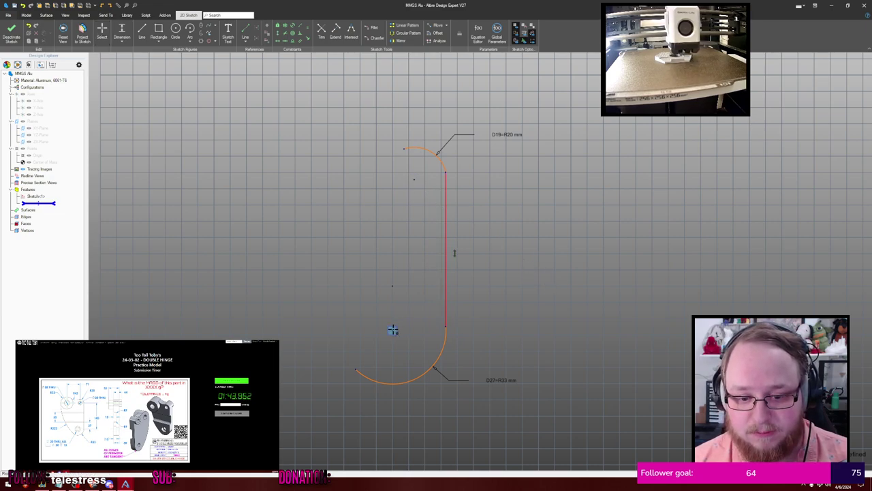
{"action": "left_click", "coordinate": [393, 329]}
{"action": "left_click", "coordinate": [505, 272]}
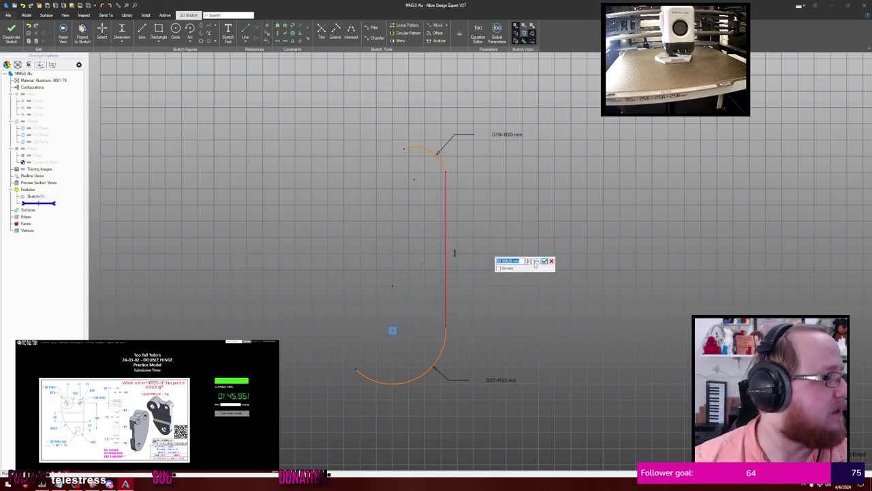
{"action": "type", "text": "140"}
{"action": "key", "text": "Return"}
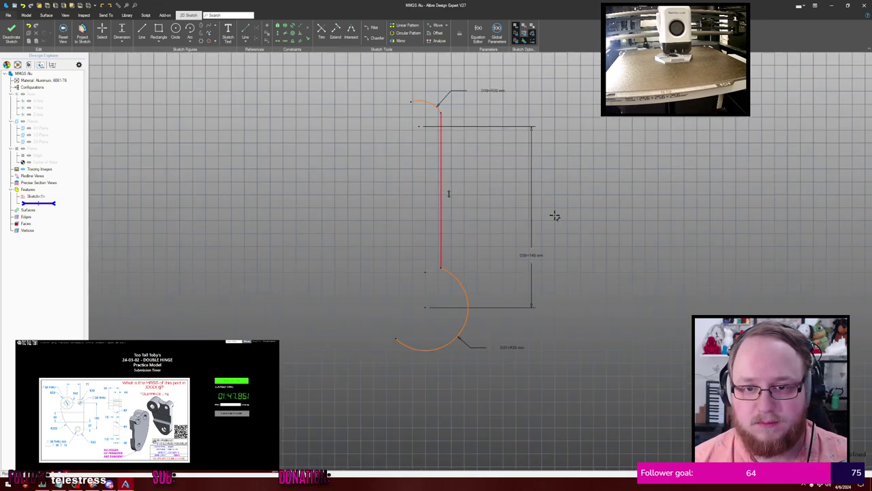
Constrain the vertical line tangent to both the upper arc and the lower arc
{"action": "key", "text": "Escape"}
{"action": "key", "text": "t"}
{"action": "left_click", "coordinate": [435, 106]}
{"action": "left_click", "coordinate": [442, 130]}
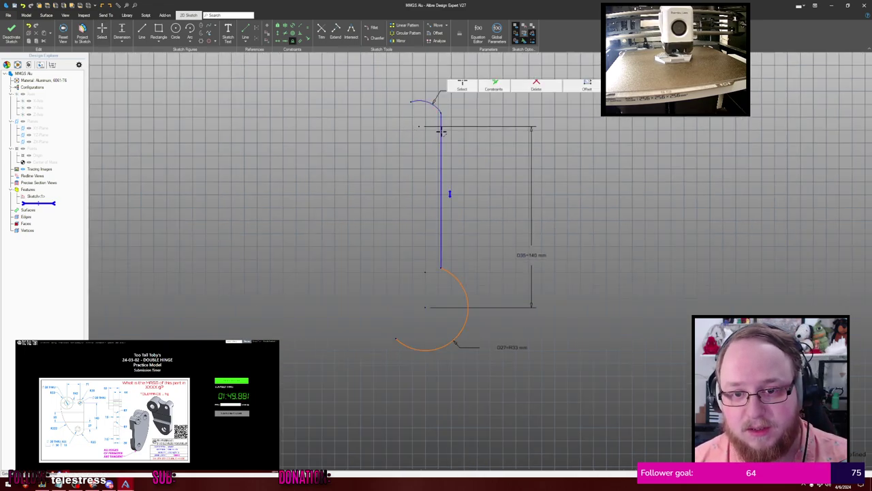
{"action": "key", "text": "Escape"}
{"action": "key", "text": "t"}
{"action": "left_click", "coordinate": [461, 281]}
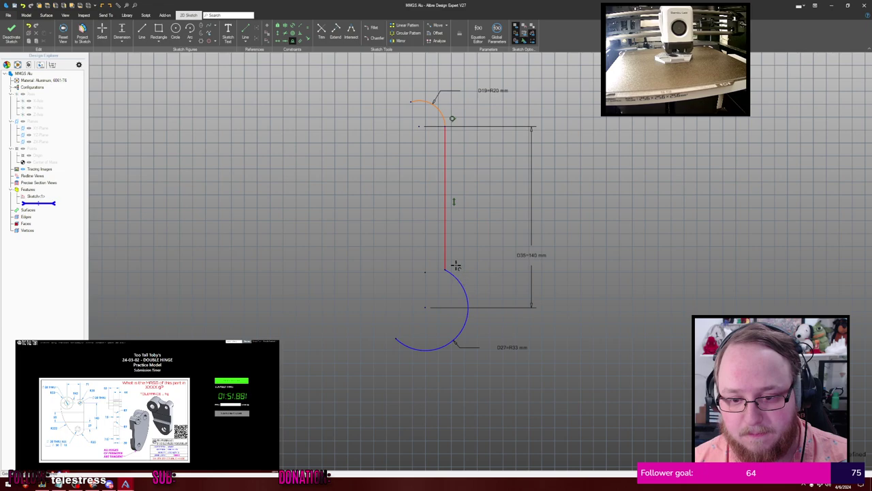
{"action": "left_click", "coordinate": [445, 246]}
{"action": "key", "text": "Escape"}
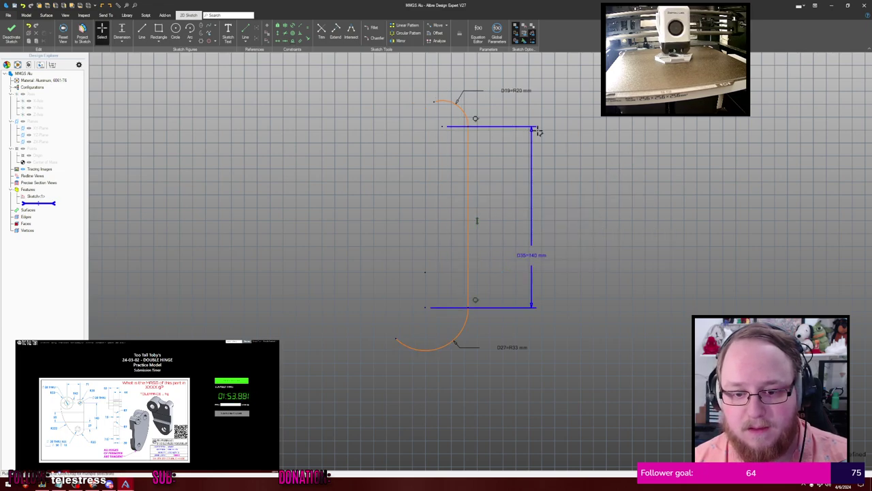
Test the profile's remaining freedom and align the lower arc's center vertically with the origin
{"action": "key", "text": "Escape"}
{"action": "left_click", "coordinate": [469, 314]}
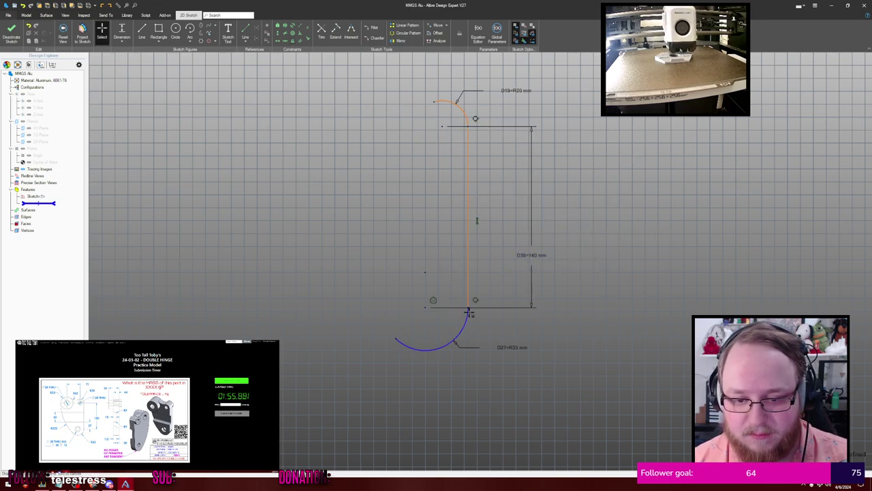
{"action": "mouse_move", "coordinate": [469, 292]}
{"action": "left_mouse_down"}
{"action": "mouse_move", "coordinate": [484, 298]}
{"action": "mouse_move", "coordinate": [467, 282]}
{"action": "mouse_move", "coordinate": [473, 286]}
{"action": "left_mouse_up"}
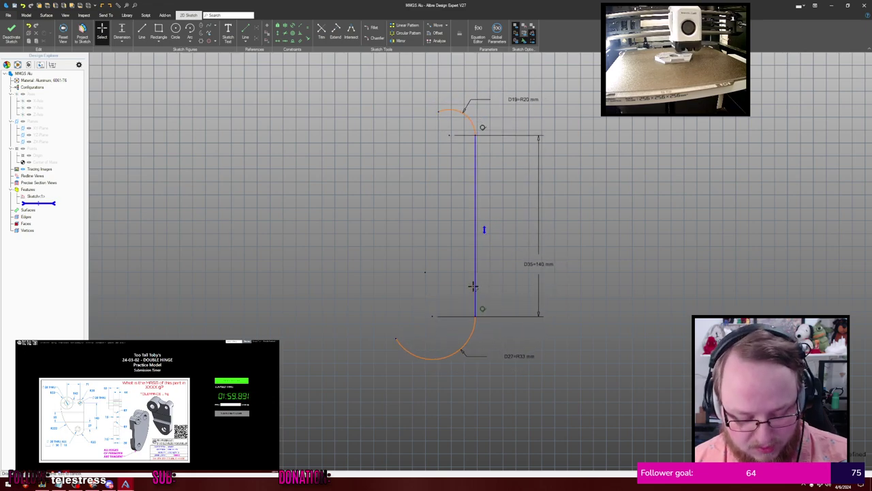
{"action": "key", "text": "v"}
{"action": "left_click", "coordinate": [432, 316]}
{"action": "left_click", "coordinate": [425, 272]}
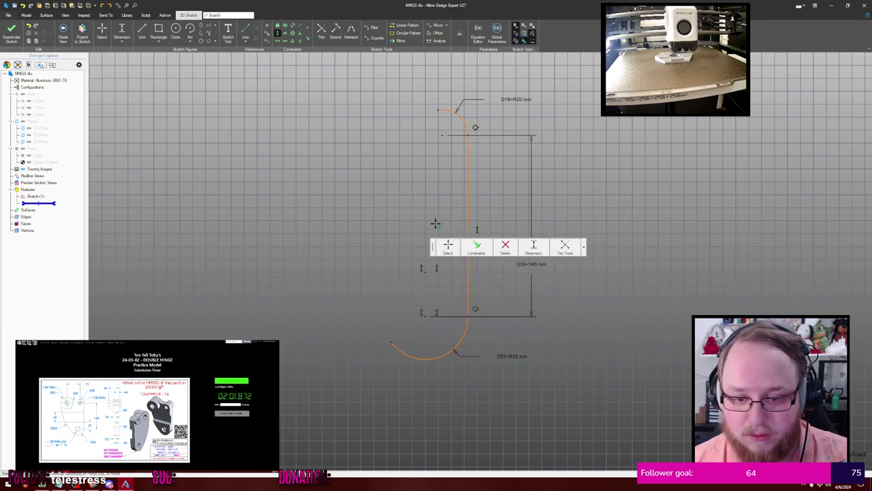
{"action": "key", "text": "Escape"}
Apply a midpoint constraint that centers the profile's height on the origin, and pull the lower arc's free end back to the lower left
{"action": "mouse_move", "coordinate": [425, 316]}
{"action": "left_mouse_down"}
{"action": "mouse_move", "coordinate": [429, 340]}
{"action": "mouse_move", "coordinate": [433, 299]}
{"action": "mouse_move", "coordinate": [429, 314]}
{"action": "mouse_move", "coordinate": [435, 308]}
{"action": "left_mouse_up"}
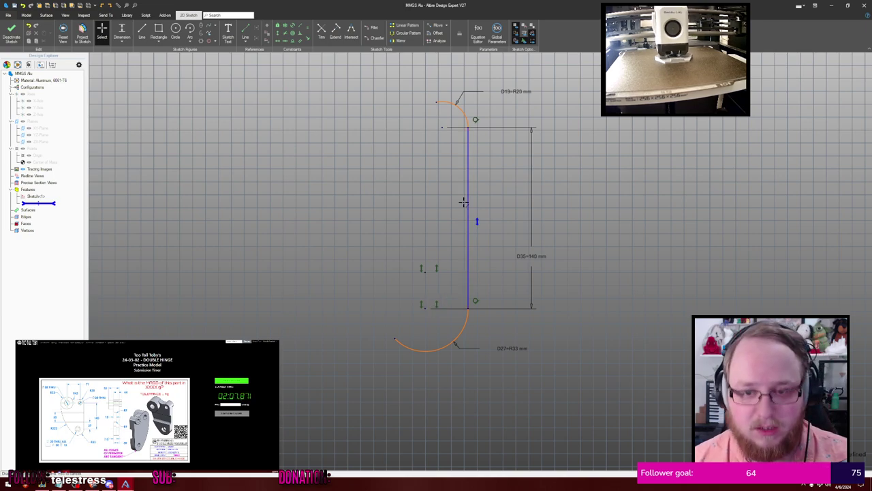
{"action": "left_click", "coordinate": [443, 128]}
{"action": "left_click", "coordinate": [426, 309]}
{"action": "left_click", "coordinate": [425, 272]}
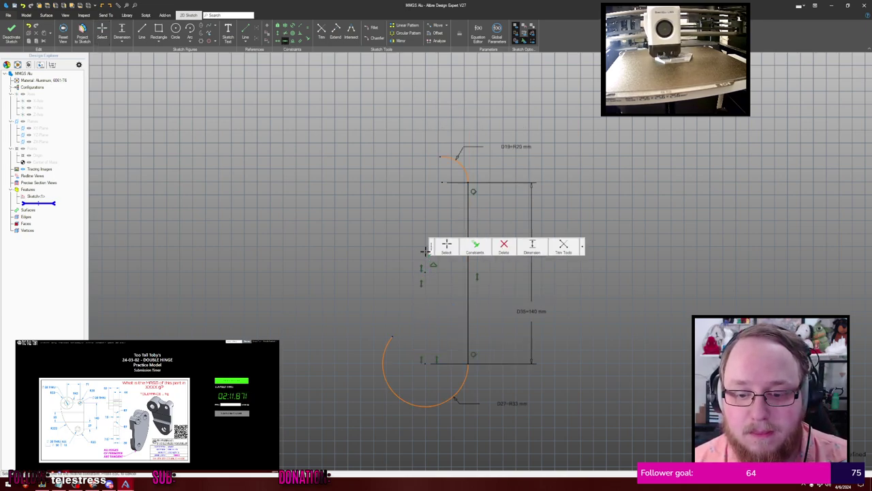
{"action": "key", "text": "Escape"}
{"action": "left_click_drag", "start_coordinate": [392, 336], "coordinate": [379, 411]}
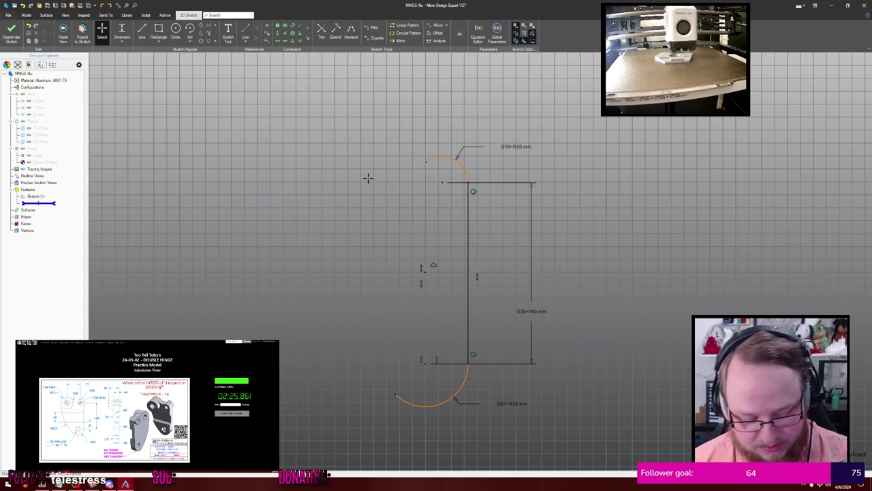
Draw an upper-left arc with its center level with the upper-right arc's center, and dimension its radius as 33 mm
{"action": "key", "text": "l"}
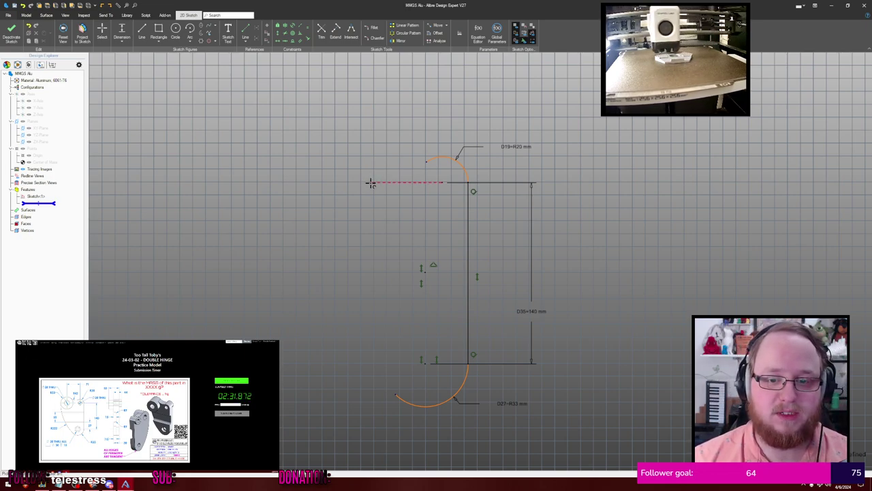
{"action": "left_click", "coordinate": [371, 182]}
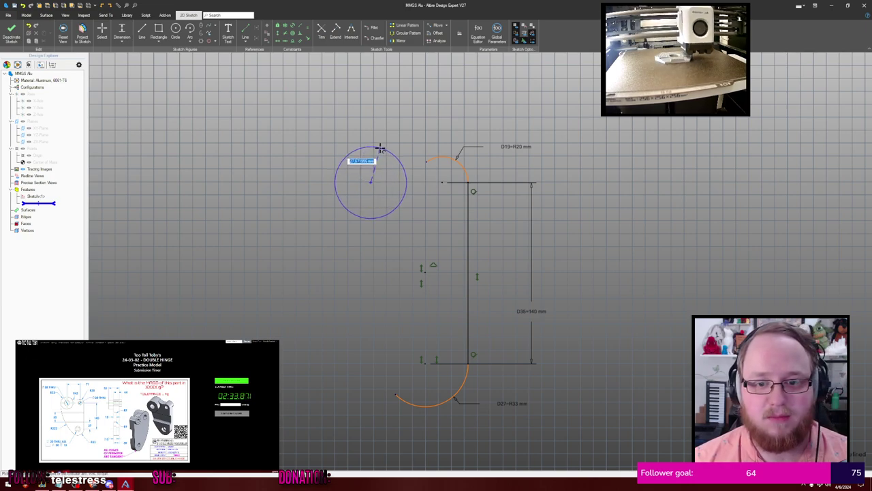
{"action": "left_click", "coordinate": [324, 167]}
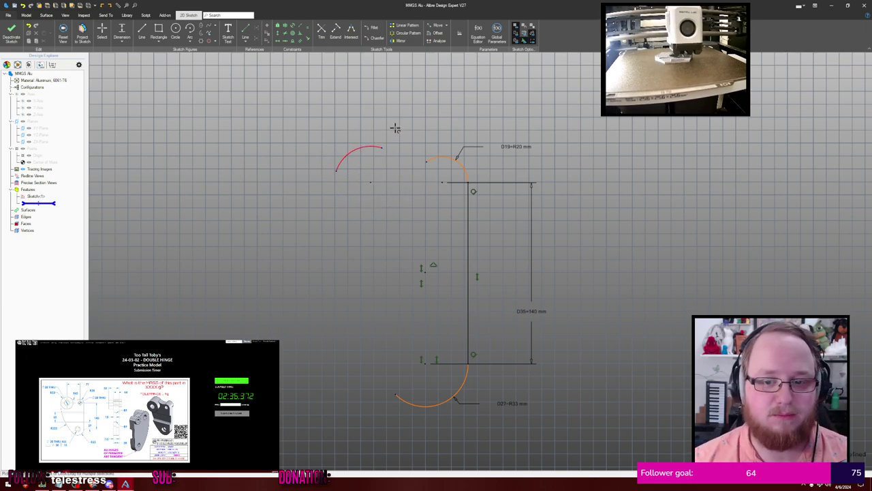
{"action": "left_click", "coordinate": [297, 129]}
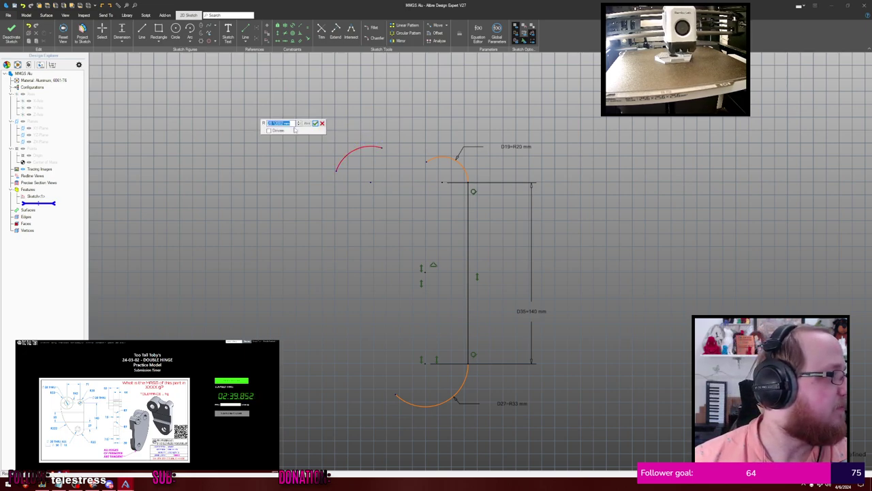
{"action": "type", "text": "33"}
{"action": "key", "text": "Return"}
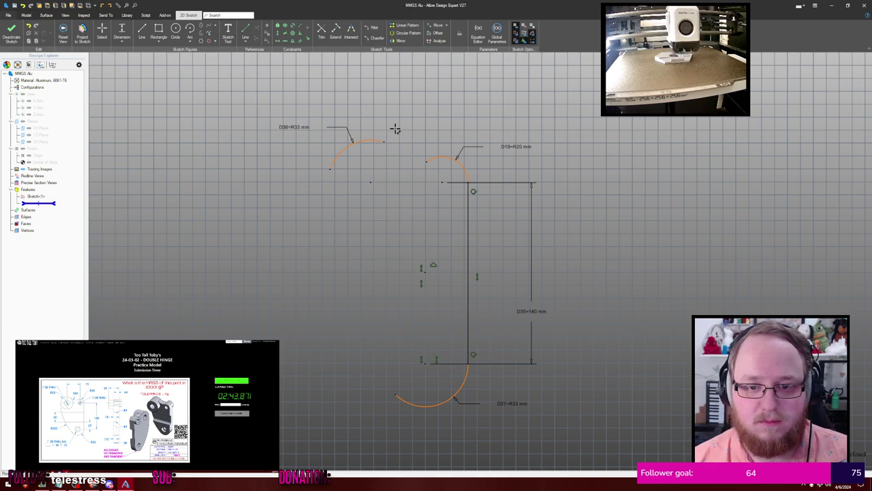
Constrain the two upper arc centers horizontal to each other and extend the upper-left arc's outer end farther left
{"action": "key", "text": "Escape"}
{"action": "left_click_drag", "start_coordinate": [384, 141], "coordinate": [356, 138]}
{"action": "key", "text": "h"}
{"action": "left_click", "coordinate": [369, 188]}
{"action": "left_click", "coordinate": [442, 182]}
{"action": "key", "text": "Escape"}
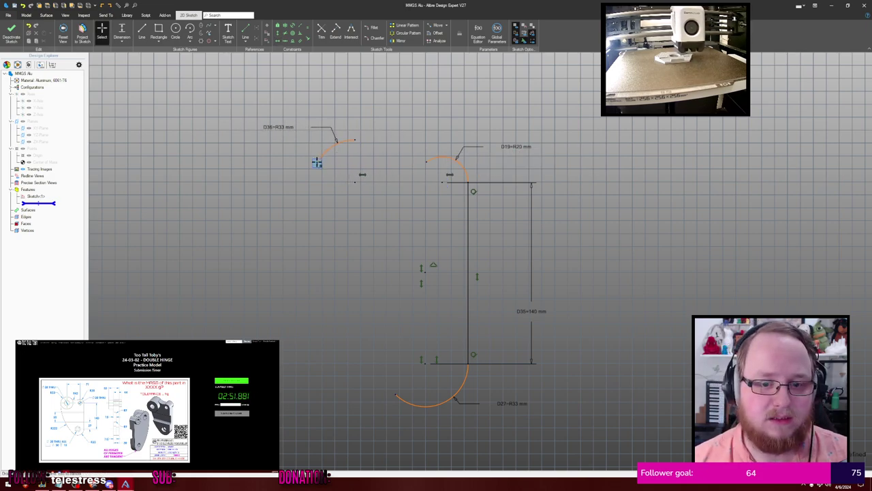
{"action": "left_click_drag", "start_coordinate": [318, 163], "coordinate": [301, 173]}
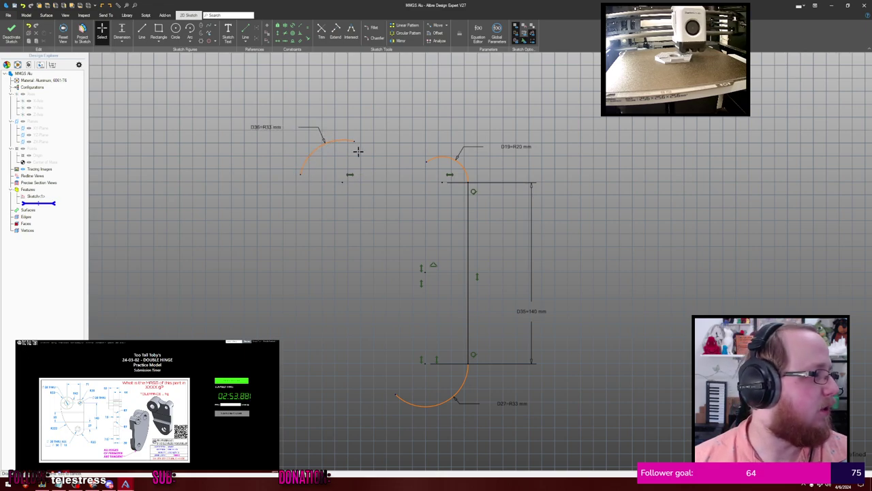
Dimension the horizontal distance between the two upper arc centers as 71 mm
{"action": "key", "text": "d"}
{"action": "left_click", "coordinate": [343, 181]}
{"action": "left_click", "coordinate": [441, 181]}
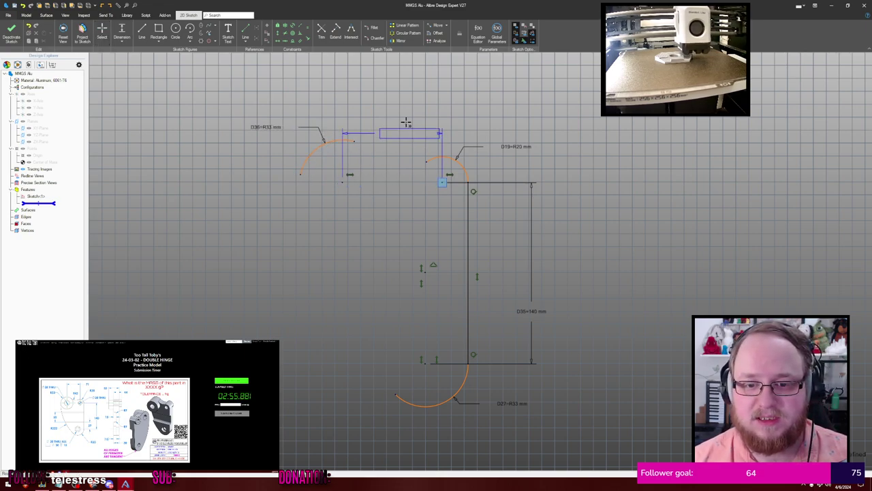
{"action": "left_click", "coordinate": [399, 94]}
{"action": "type", "text": "70"}
{"action": "key", "text": "Return"}
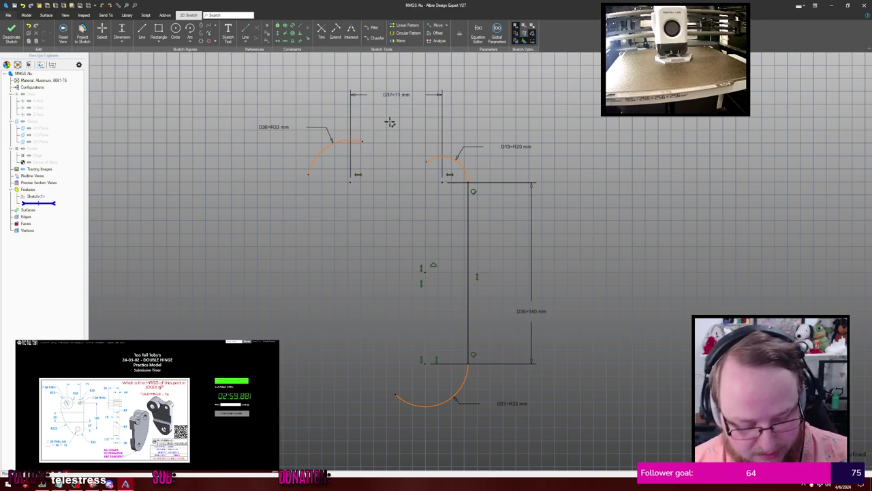
Draw a concave arc joining the inner ends of the upper-left and upper-right arcs
{"action": "key", "text": "a"}
{"action": "left_click", "coordinate": [362, 141]}
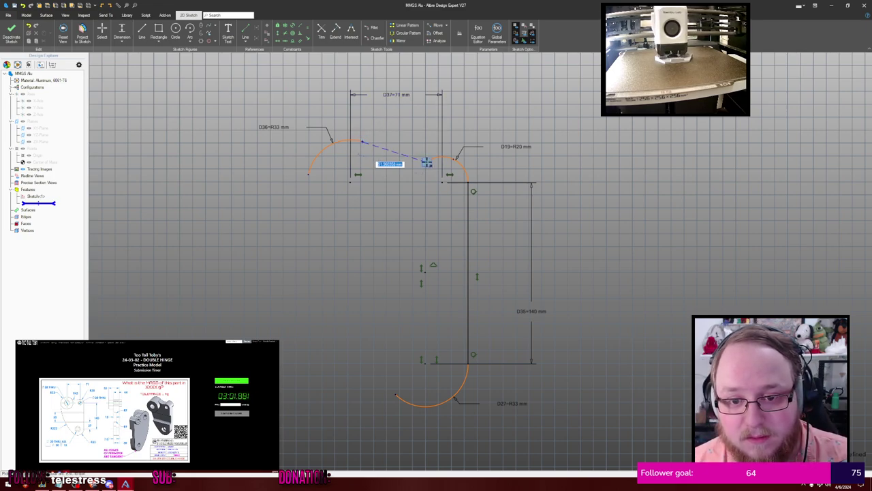
{"action": "left_click", "coordinate": [427, 163]}
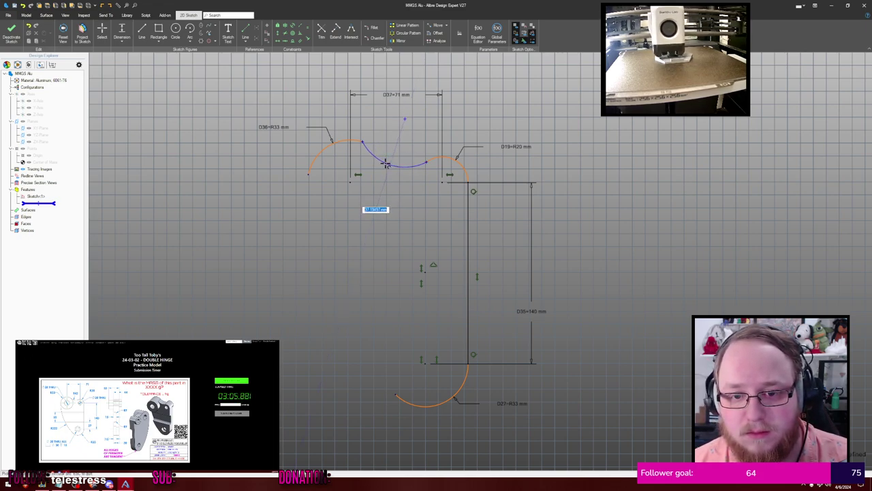
{"action": "left_click", "coordinate": [385, 162]}
{"action": "key", "text": "Escape"}
Make the concave connecting arc tangent to both upper arcs and check how freely it still moves
{"action": "key", "text": "t"}
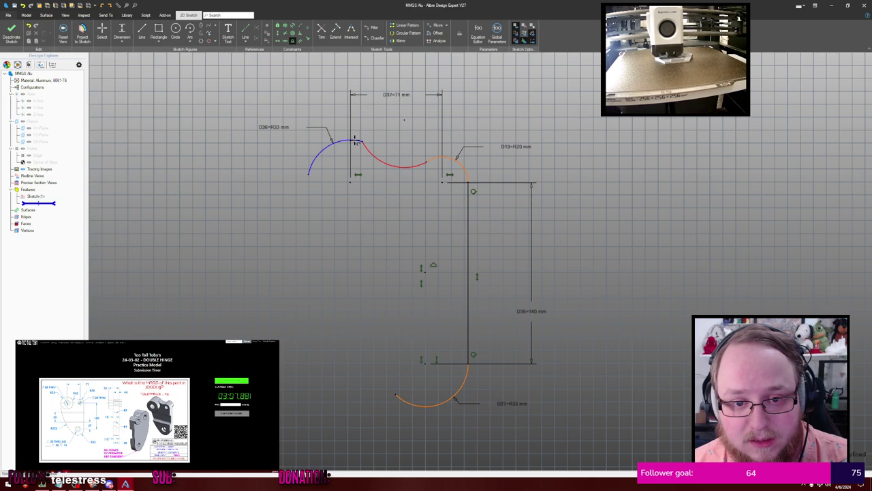
{"action": "left_click", "coordinate": [356, 141]}
{"action": "left_click", "coordinate": [370, 152]}
{"action": "left_click", "coordinate": [420, 163]}
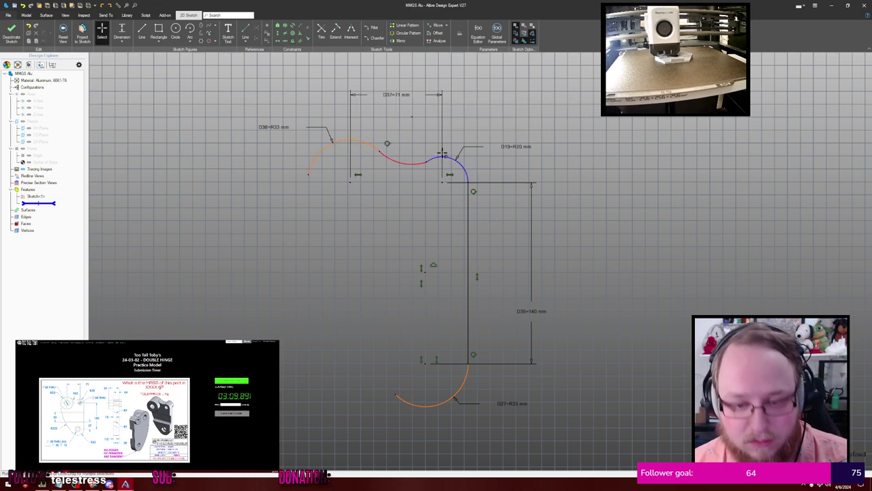
{"action": "left_click", "coordinate": [417, 162]}
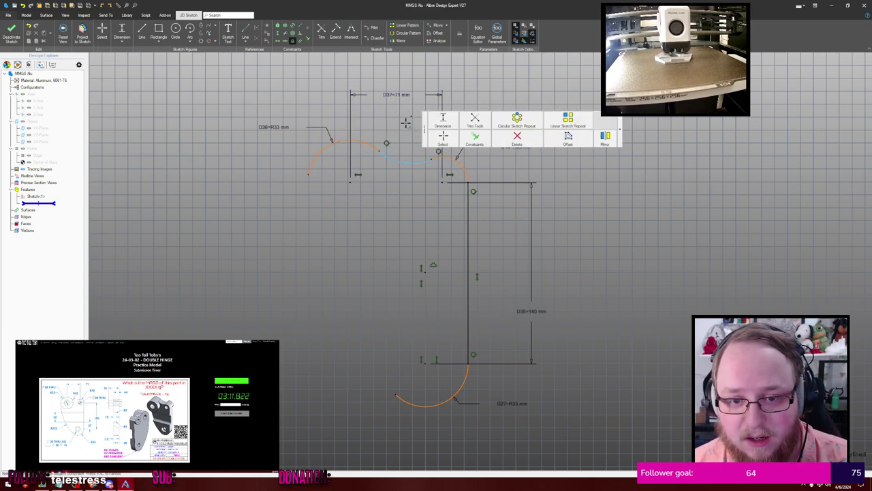
{"action": "key", "text": "Escape"}
{"action": "left_click_drag", "start_coordinate": [409, 164], "coordinate": [428, 158]}
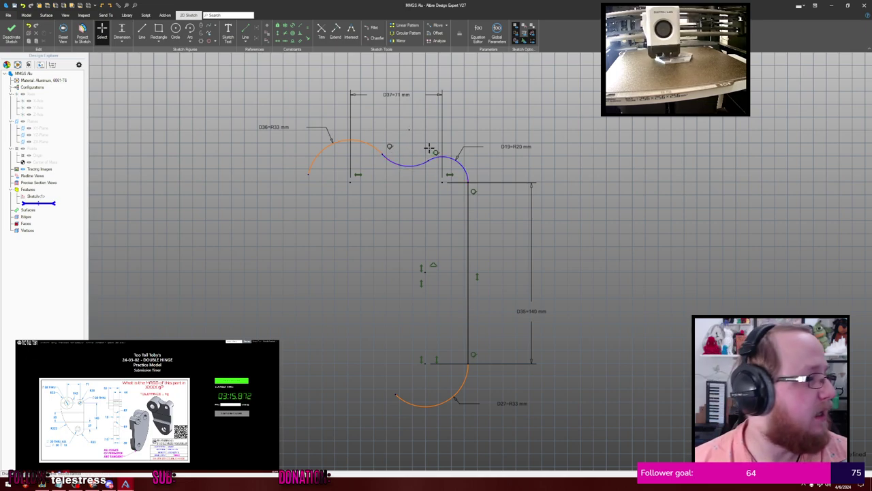
{"action": "key", "text": "Escape"}
Dimension the concave connecting arc's radius as 42 mm
{"action": "left_click", "coordinate": [404, 165]}
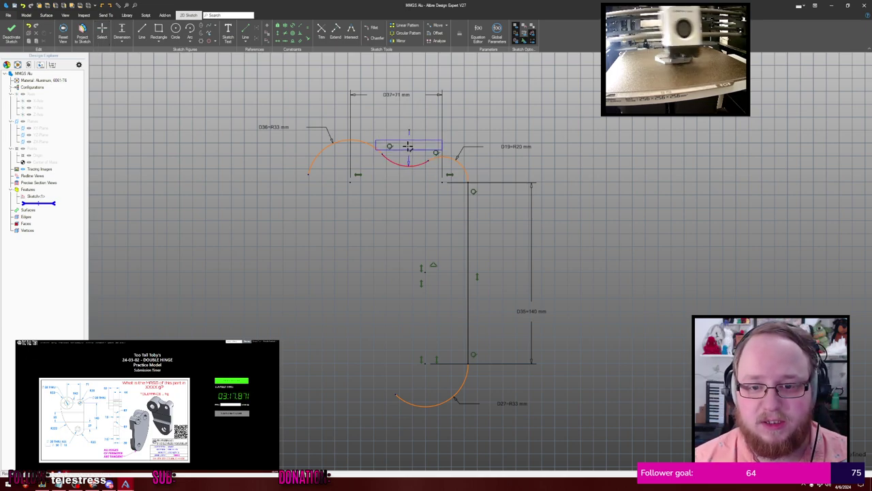
{"action": "left_click", "coordinate": [409, 148]}
{"action": "type", "text": "42.5"}
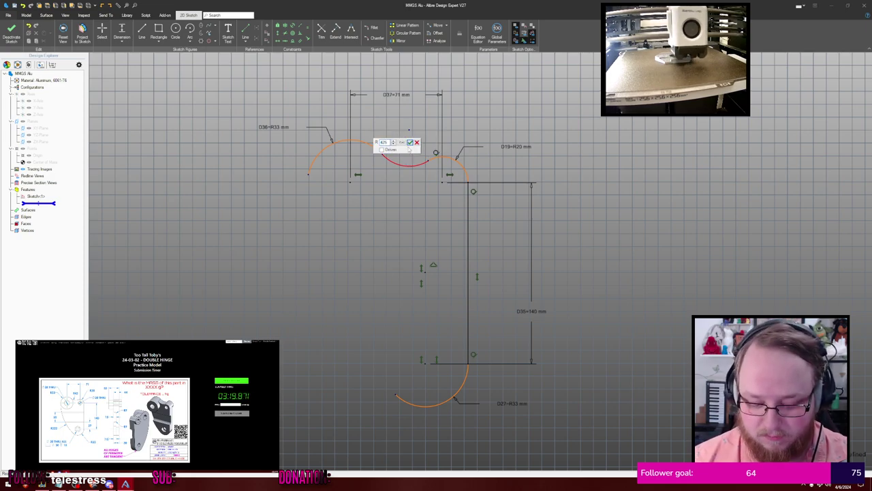
{"action": "key", "text": "Return"}
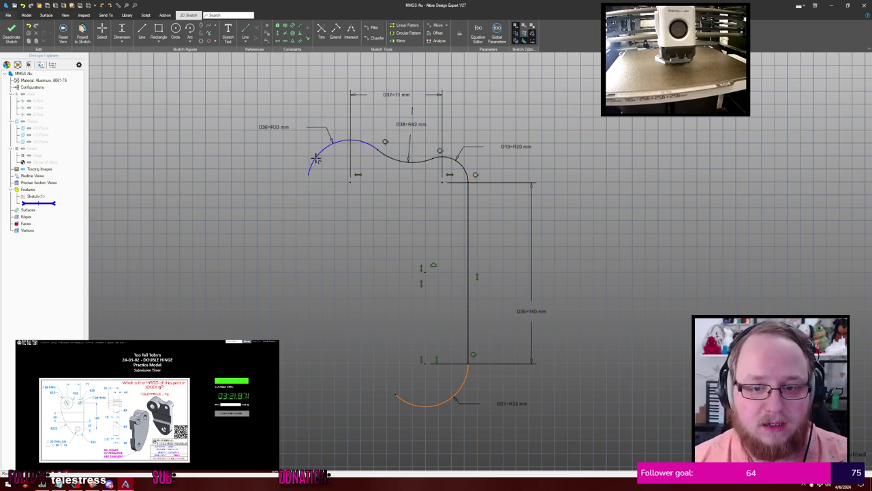
{"action": "key", "text": "Escape"}
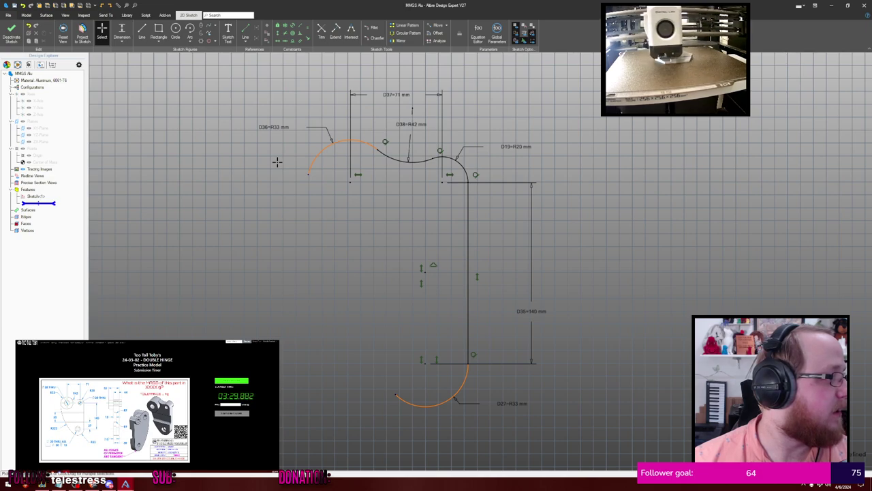
Draw a large arc from the upper-left arc's outer end to the lower arc's free end, tangent to both
{"action": "key", "text": "a"}
{"action": "left_click", "coordinate": [309, 174]}
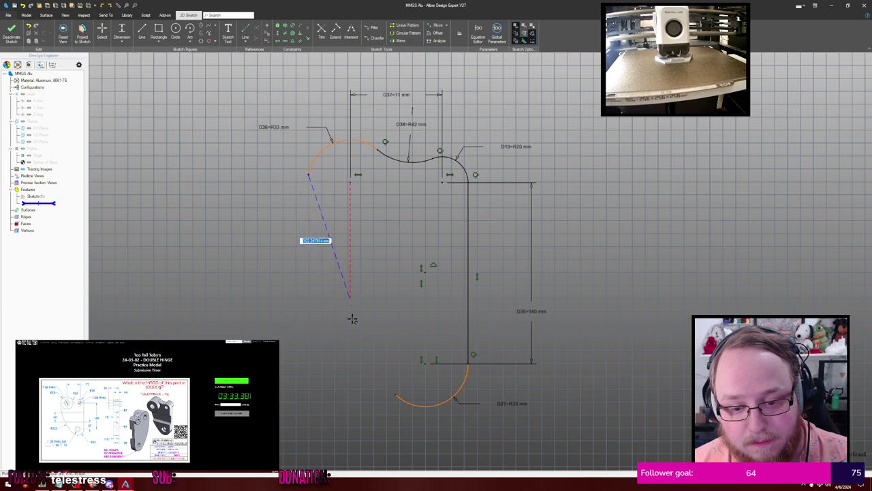
{"action": "left_click", "coordinate": [395, 394]}
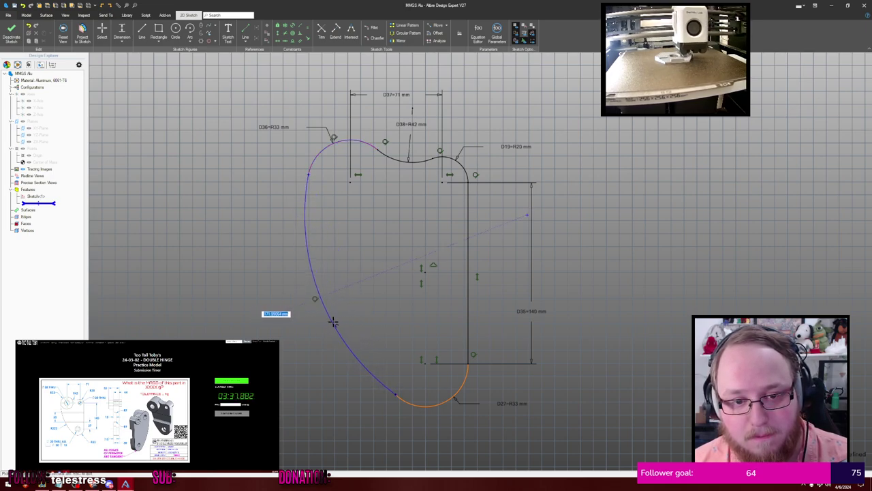
{"action": "left_click", "coordinate": [333, 321]}
{"action": "left_click", "coordinate": [371, 378]}
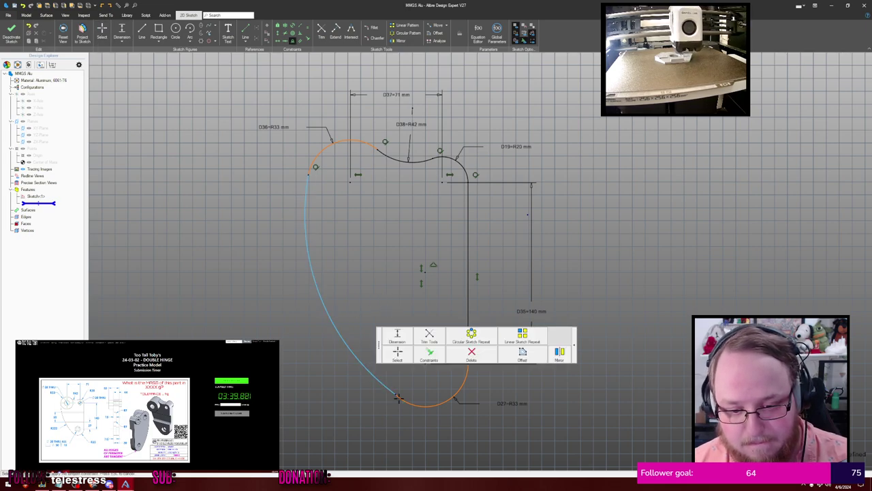
{"action": "key", "text": "Escape"}
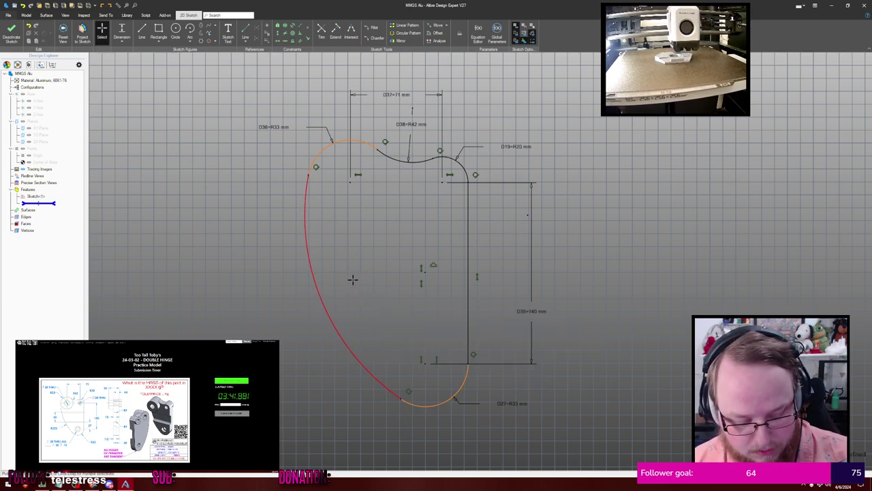
Dimension the large left-side arc's radius as 222 mm
{"action": "key", "text": "d"}
{"action": "left_click", "coordinate": [321, 305]}
{"action": "left_click", "coordinate": [239, 339]}
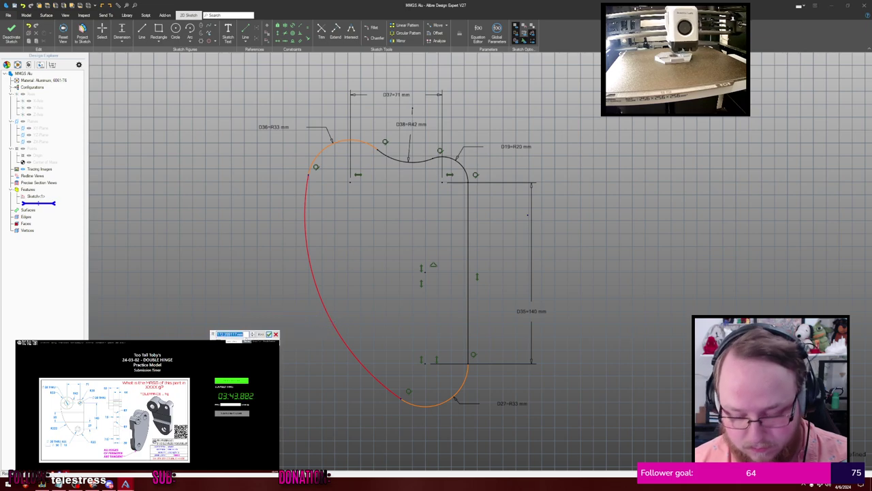
{"action": "type", "text": "22"}
{"action": "left_click", "coordinate": [245, 334]}
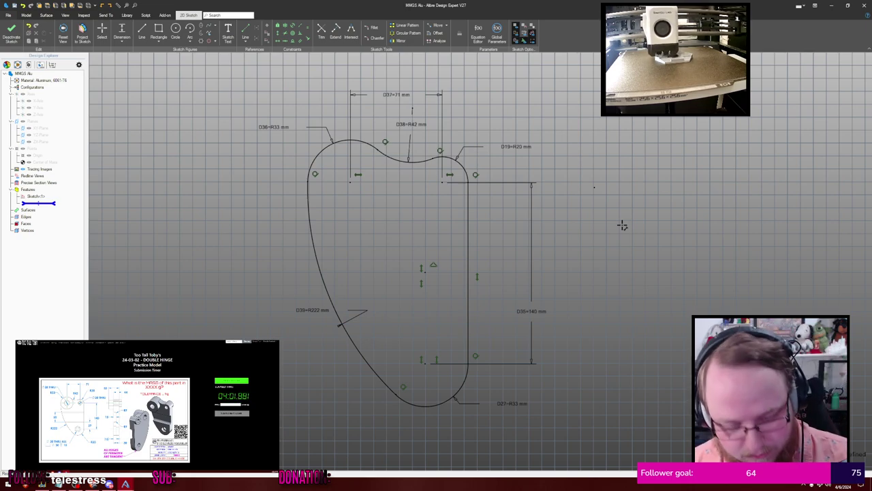
Extrude the closed hinge profile 30 mm
{"action": "type", "text": "e"}
{"action": "type", "text": "30"}
{"action": "key", "text": "Return"}
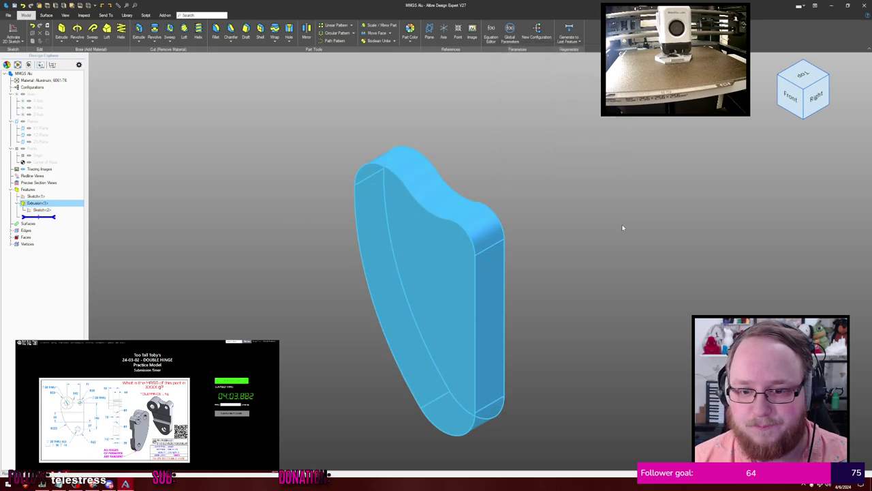
{"action": "left_click", "coordinate": [611, 228]}
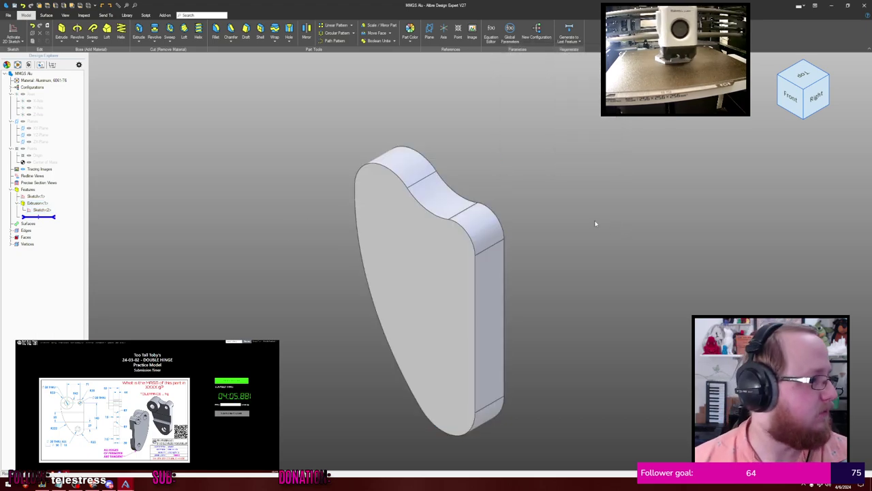
Edit the extrusion's sketch and add 20 mm diameter circles centered on the upper-right and lower arcs
{"action": "double_click", "coordinate": [41, 210]}
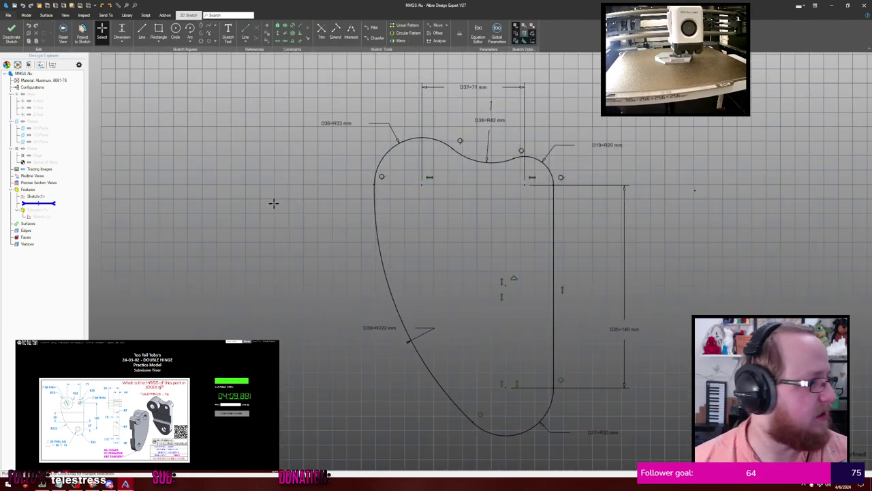
{"action": "key", "text": "c"}
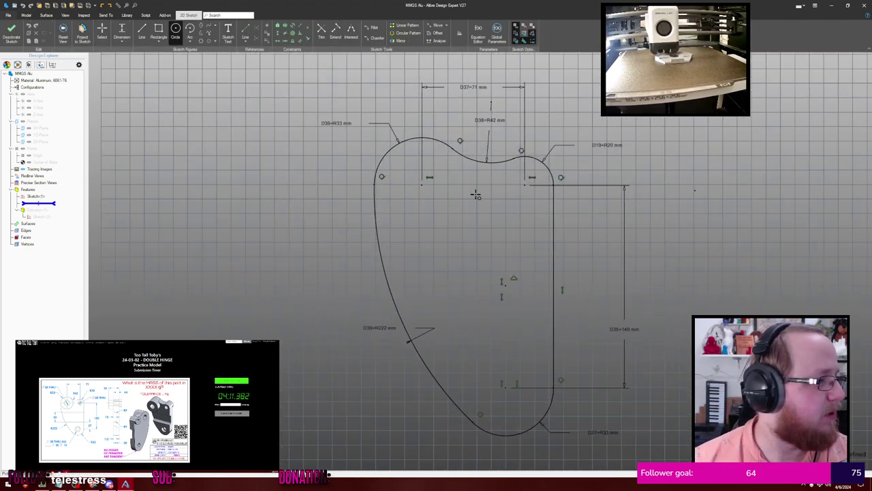
{"action": "left_click", "coordinate": [525, 185]}
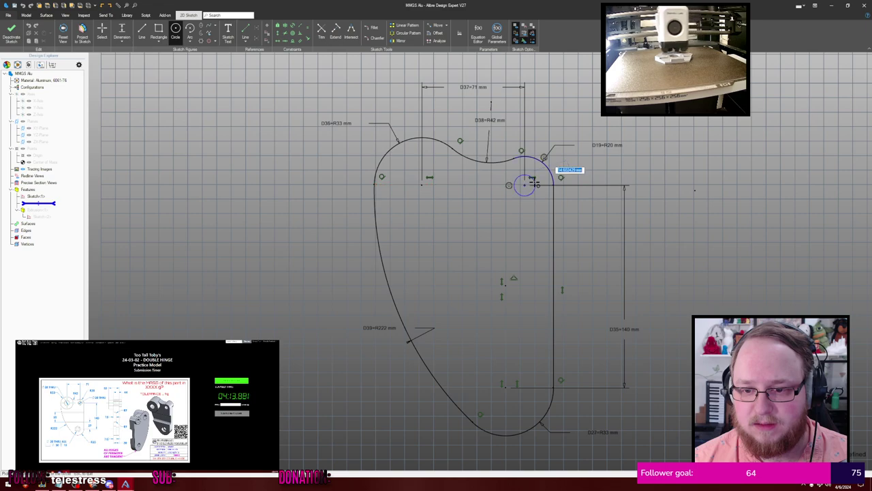
{"action": "type", "text": "20"}
{"action": "key", "text": "Return"}
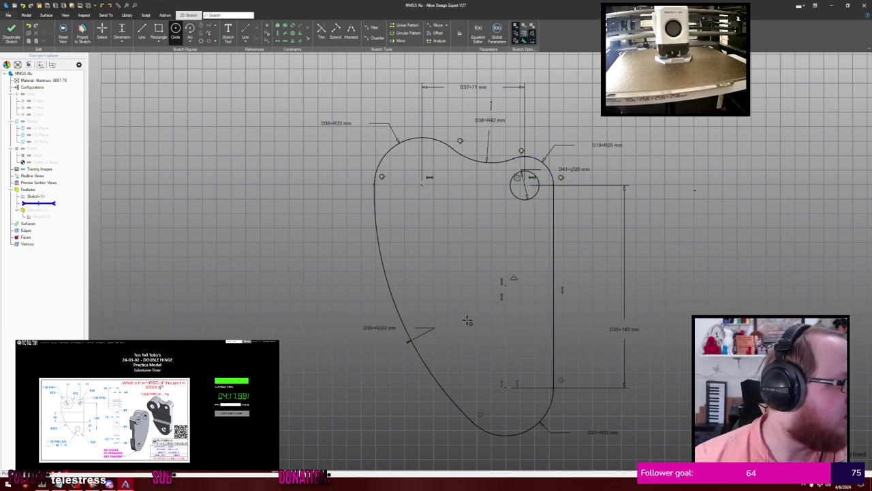
{"action": "left_click", "coordinate": [505, 386]}
{"action": "type", "text": "20"}
{"action": "key", "text": "Return"}
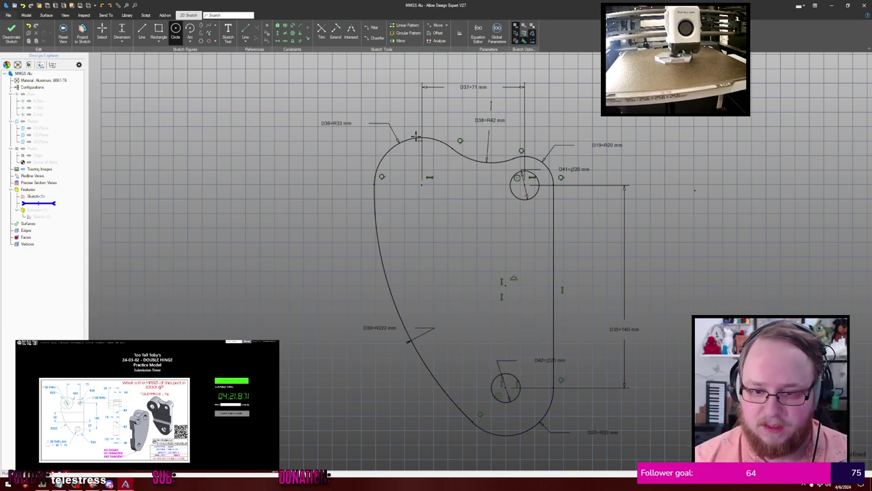
Add a 28 mm diameter circle centered on the upper-left arc and finish the sketch
{"action": "left_click", "coordinate": [424, 184]}
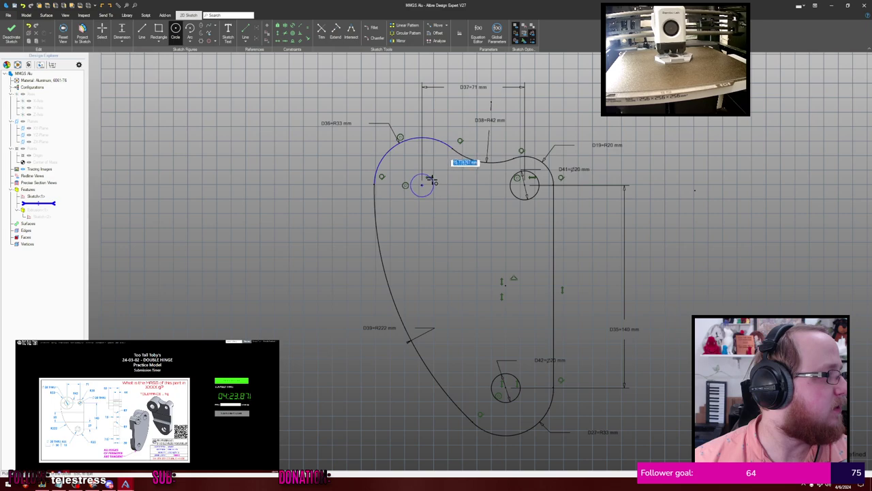
{"action": "type", "text": "28"}
{"action": "key", "text": "Return"}
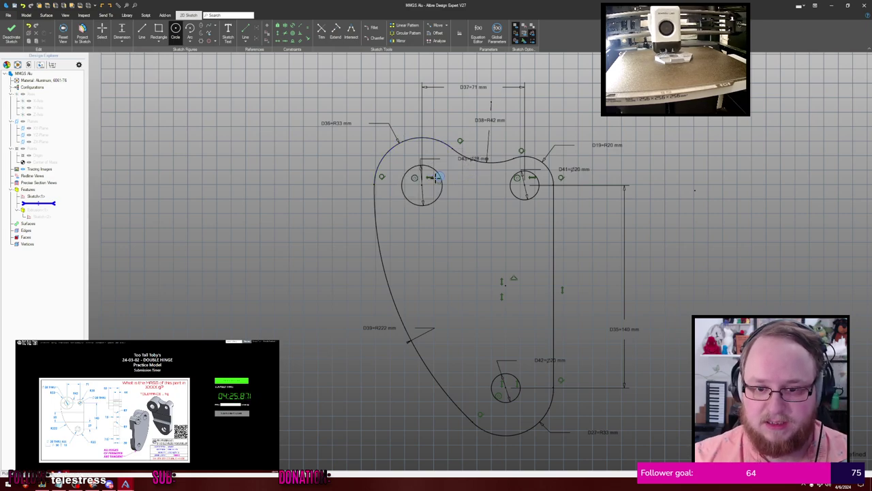
{"action": "key", "text": "ctrl+k"}
{"action": "left_click", "coordinate": [661, 135]}
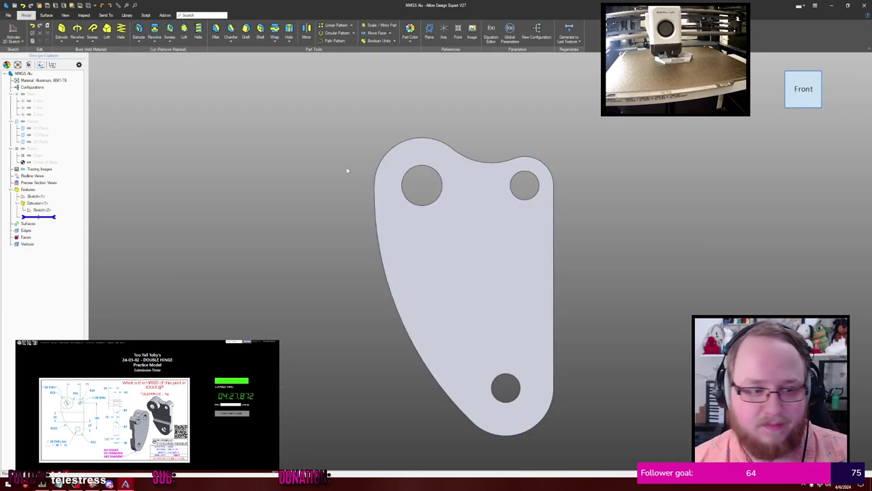
Sketch a 30 mm diameter circle on the plate's front face, concentric with the lower hole
{"action": "left_click", "coordinate": [466, 250]}
{"action": "key", "text": "ctrl+k"}
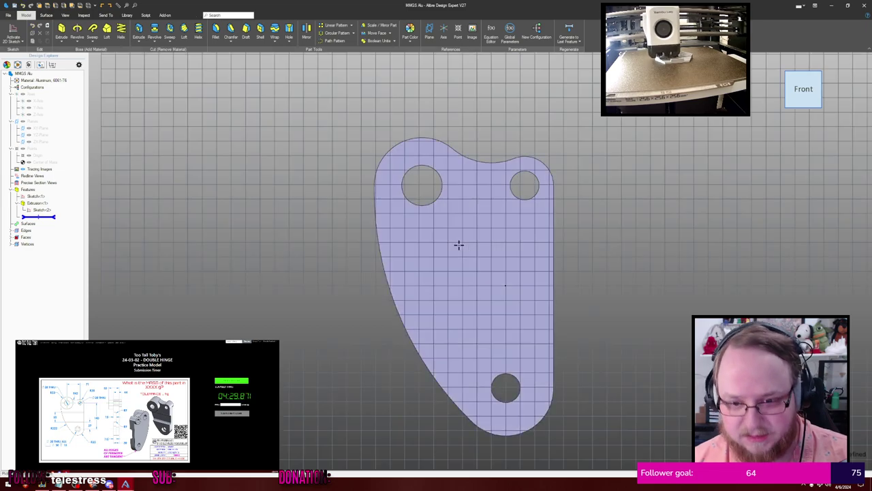
{"action": "key", "text": "c"}
{"action": "key", "text": "h"}
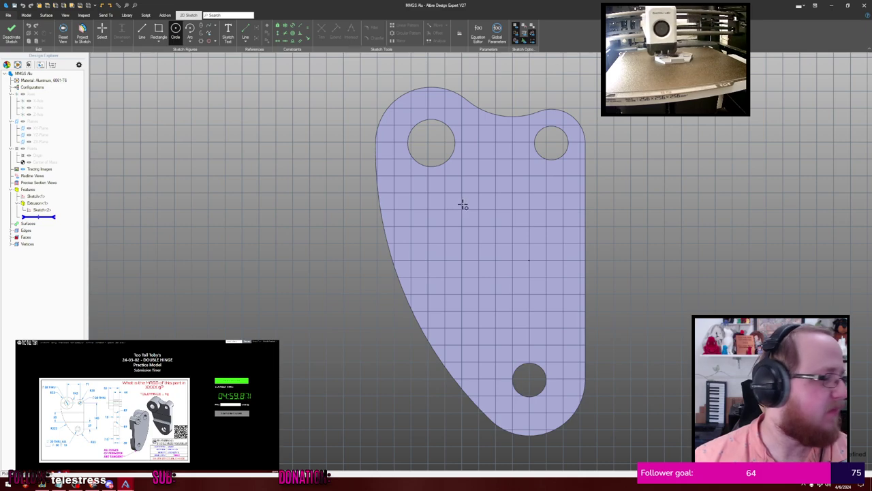
{"action": "left_click", "coordinate": [531, 380]}
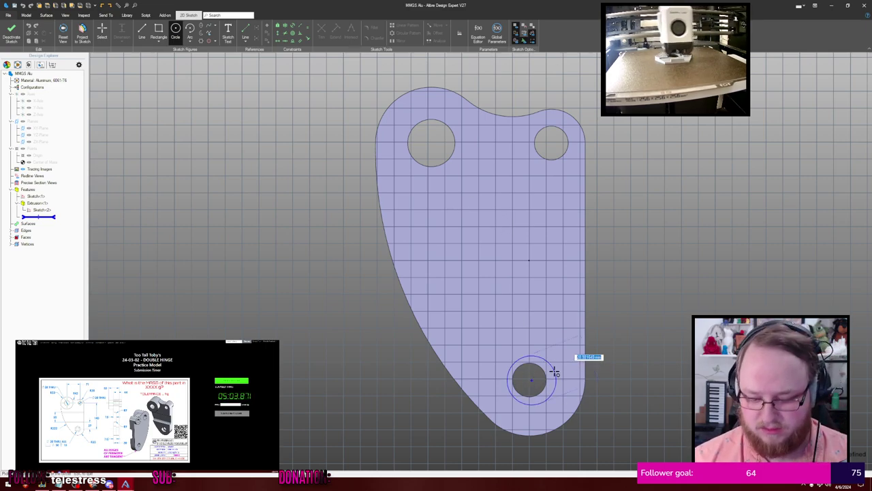
{"action": "left_click", "coordinate": [550, 365]}
{"action": "key", "text": "Escape"}
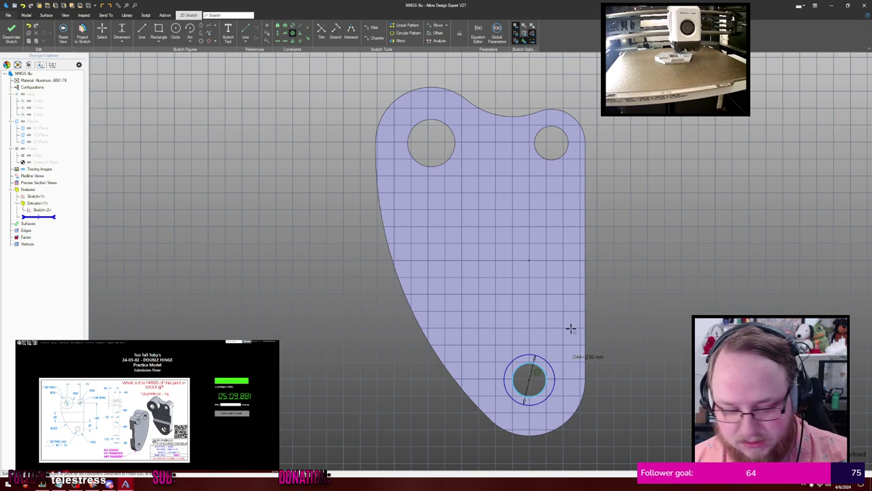
{"action": "key", "text": "Escape"}
Cut the circle 15 mm deep to form a counterbore around the lower hole
{"action": "key", "text": "shift+e"}
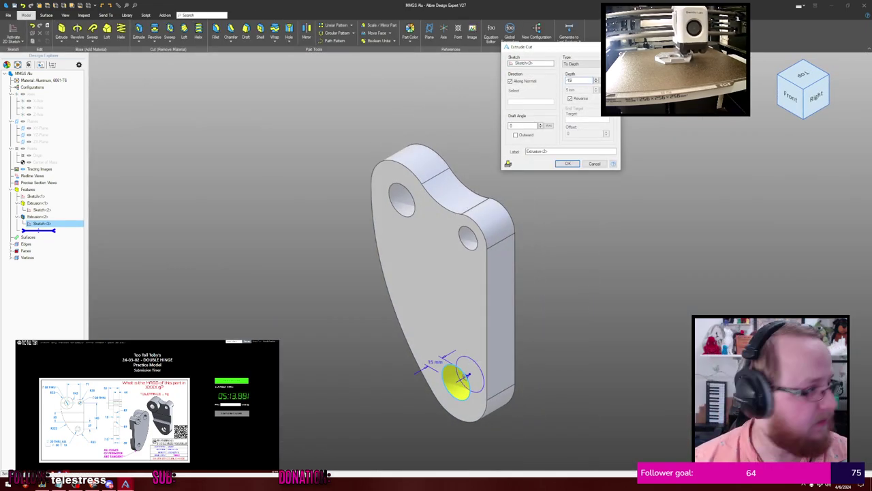
{"action": "key", "text": "Return"}
{"action": "middle_click_drag", "start_coordinate": [575, 223], "coordinate": [591, 215]}
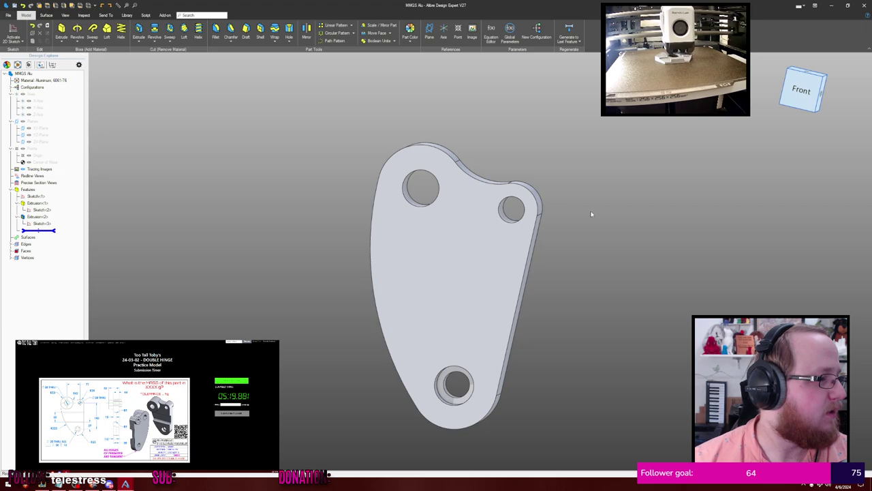
{"action": "middle_click_drag", "start_coordinate": [608, 236], "coordinate": [616, 243]}
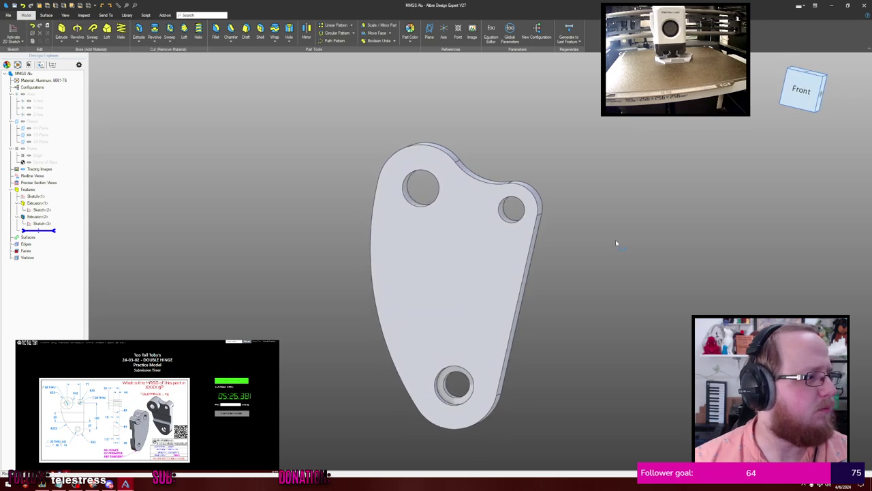
Sketch a 20 mm diameter circle on the plate's front face, centered on the upper-right hole
{"action": "left_click", "coordinate": [533, 222]}
{"action": "key", "text": "s"}
{"action": "key", "text": "c"}
{"action": "key", "text": "ctrl+h"}
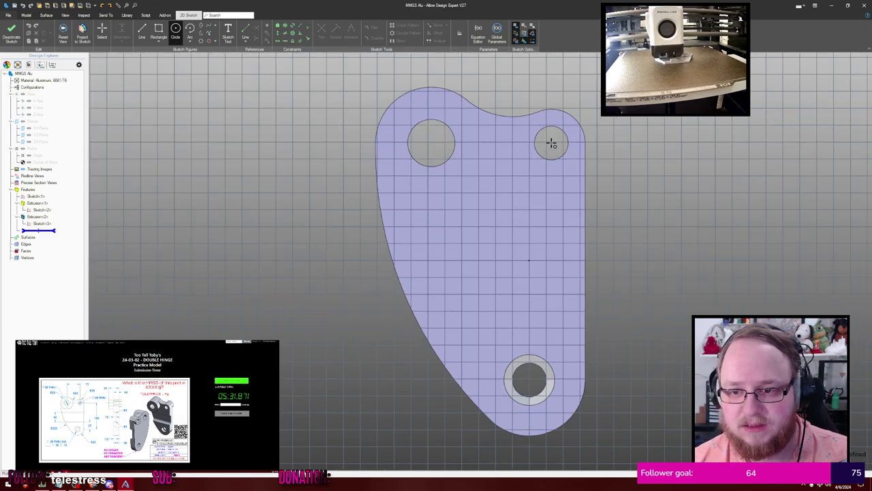
{"action": "left_click", "coordinate": [552, 143]}
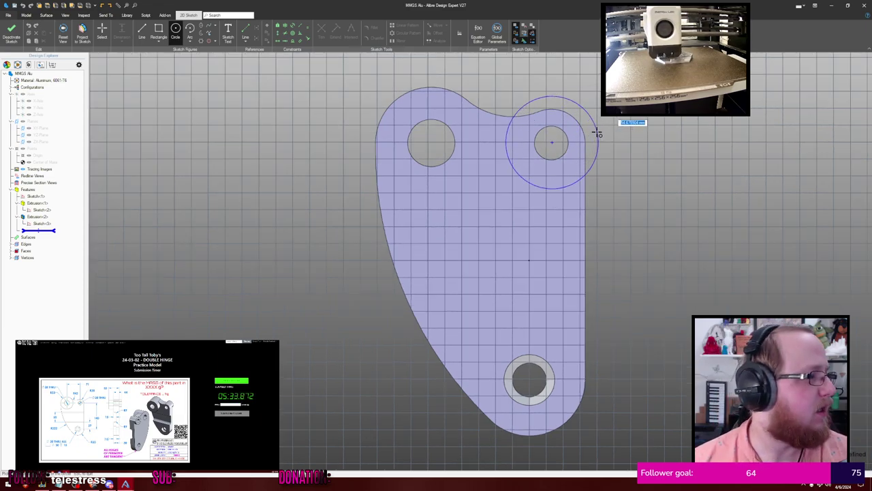
{"action": "type", "text": "20"}
{"action": "key", "text": "Return"}
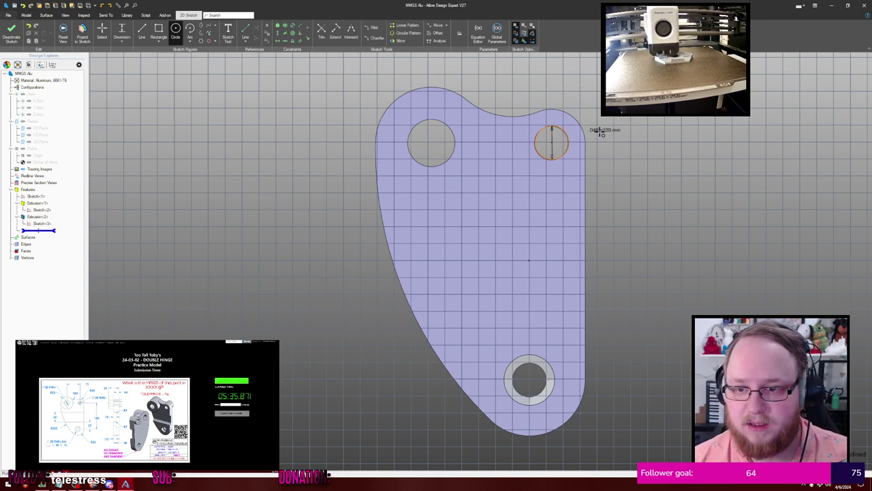
Set the new circle's diameter to 40 mm
{"action": "key", "text": "Escape"}
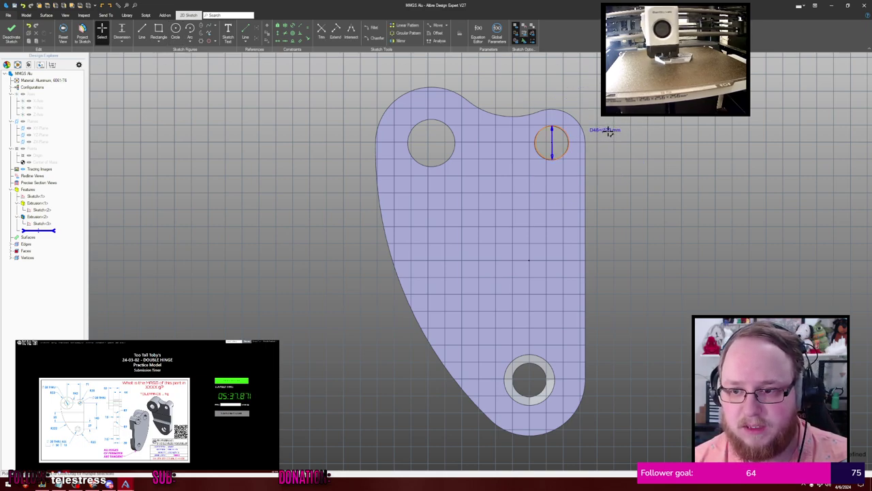
{"action": "double_click", "coordinate": [607, 129]}
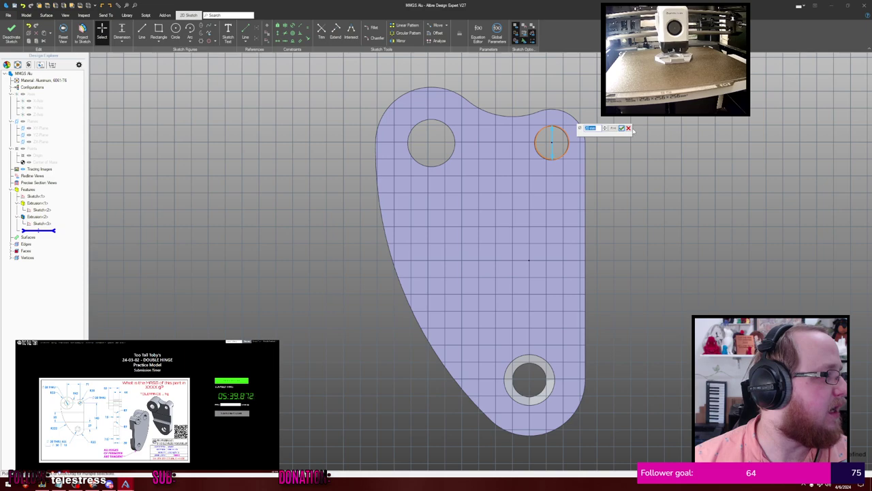
{"action": "type", "text": "40"}
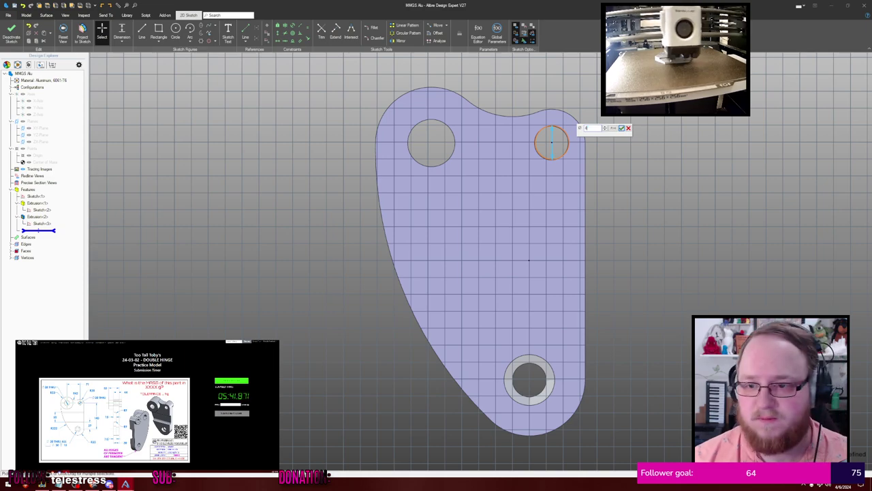
{"action": "key", "text": "Return"}
Constrain the 40 mm circle to be concentric with the upper-right hole
{"action": "scroll", "coordinate": [623, 128], "scroll_direction": "up", "scroll_amount": 1}
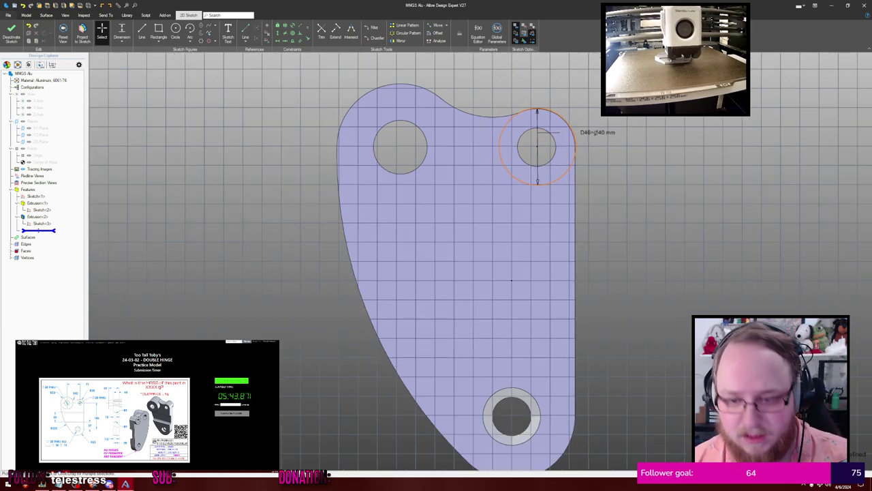
{"action": "left_click", "coordinate": [540, 143]}
{"action": "left_click", "coordinate": [436, 255]}
{"action": "key", "text": "Escape"}
{"action": "scroll", "coordinate": [585, 167], "scroll_direction": "up", "scroll_amount": 1}
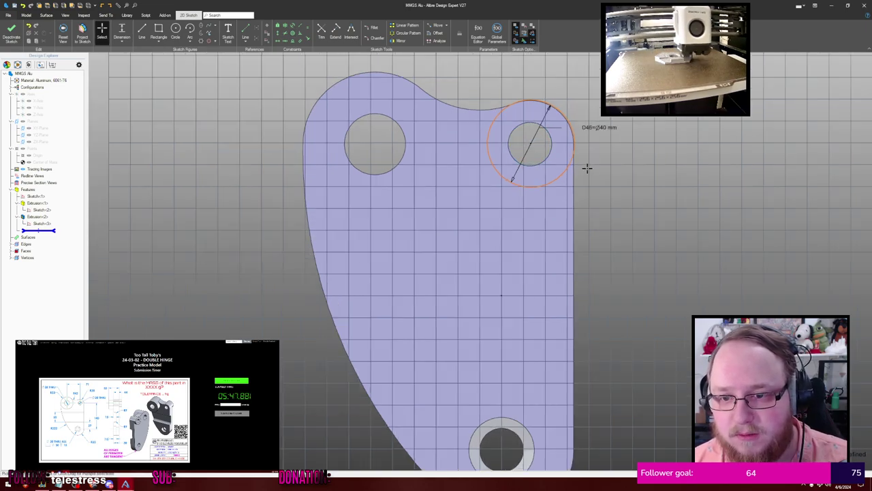
{"action": "key", "text": "t"}
{"action": "left_click", "coordinate": [574, 128]}
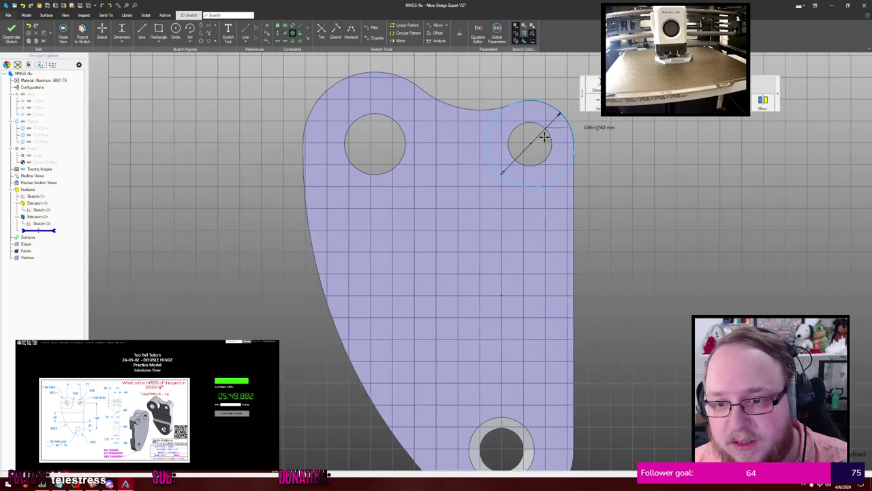
{"action": "left_click", "coordinate": [551, 141]}
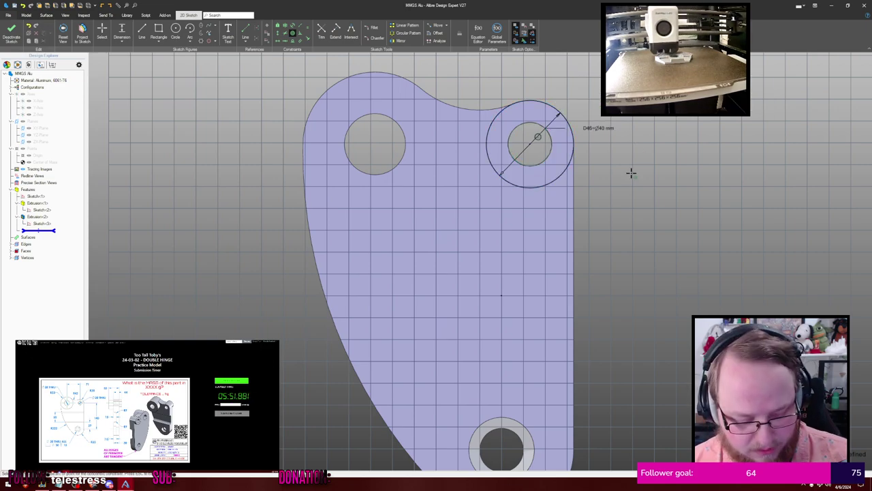
Extrude the 40 mm circle to a depth of -44 mm, forming a cylindrical boss behind the plate
{"action": "key", "text": "e"}
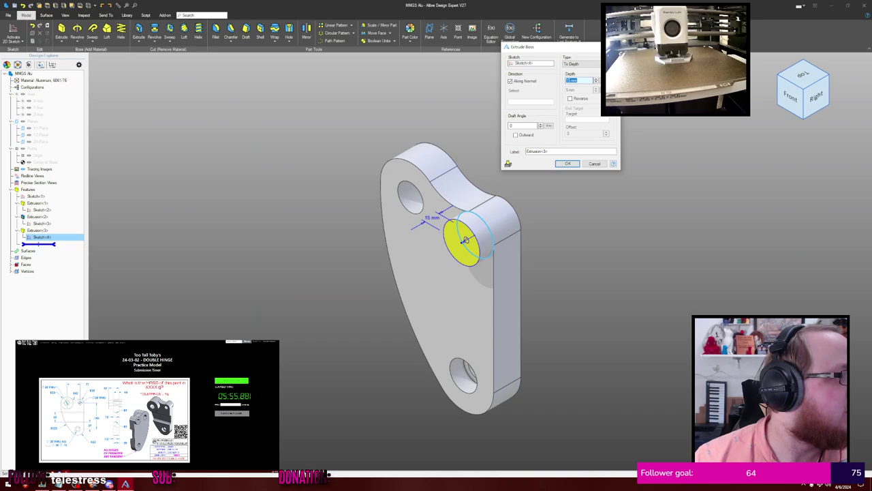
{"action": "key", "text": "BackSpace"}
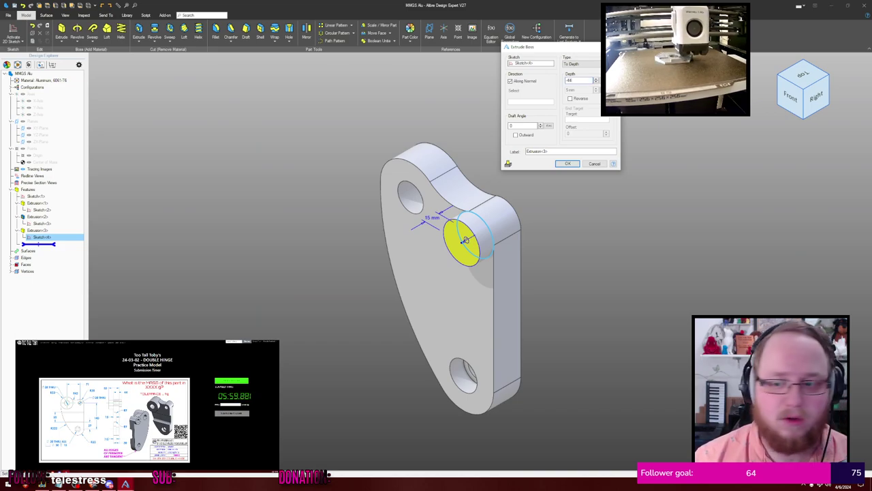
{"action": "key", "text": "Return"}
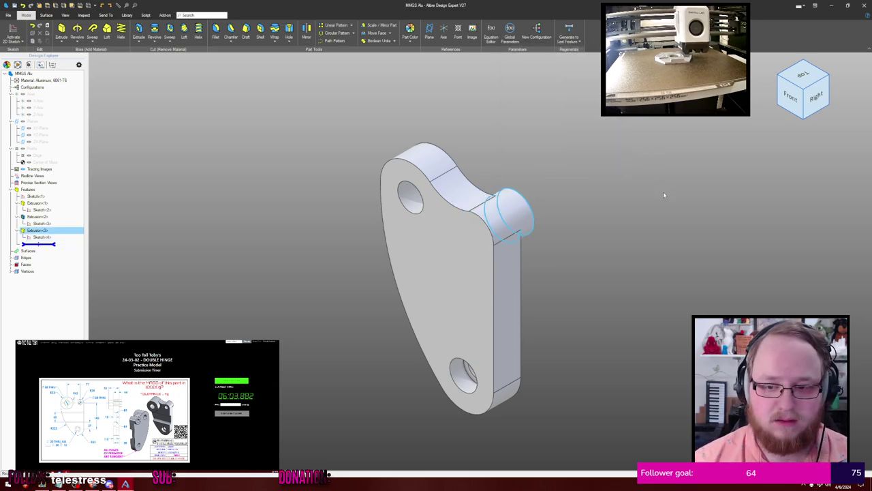
{"action": "key", "text": "Escape"}
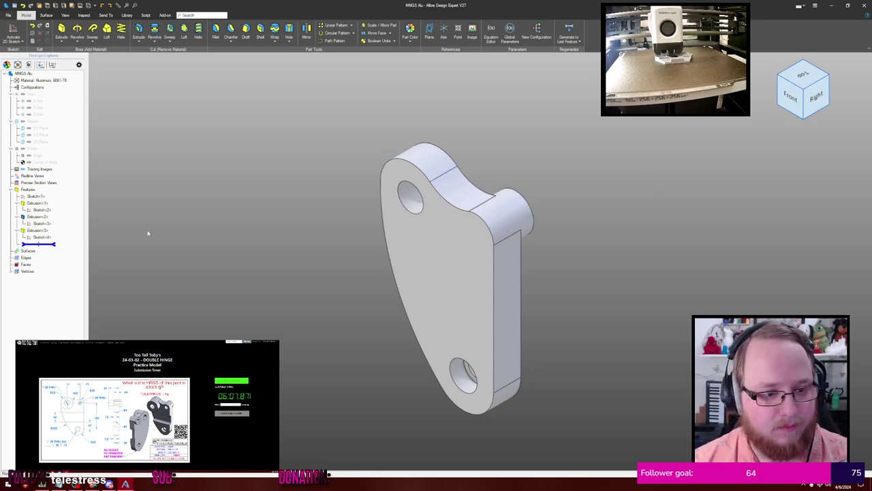
Edit the boss's sketch and convert the inner hole circle to a regular figure, so the hole runs through the boss
{"action": "right_click", "coordinate": [59, 240]}
{"action": "left_click", "coordinate": [78, 243]}
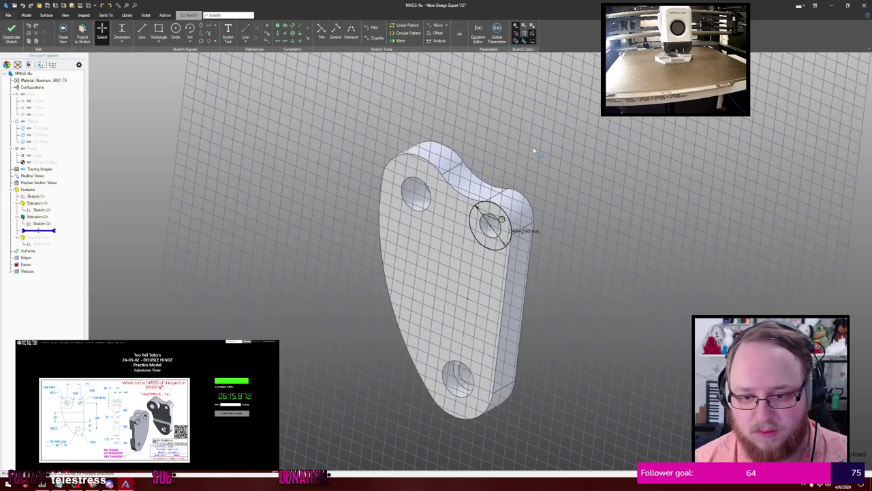
{"action": "scroll", "coordinate": [550, 155], "scroll_direction": "up", "scroll_amount": 5}
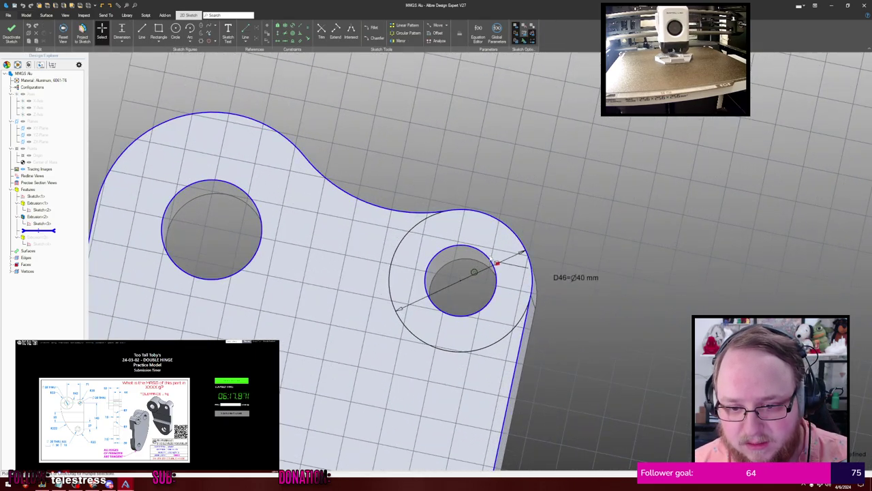
{"action": "right_click", "coordinate": [485, 256]}
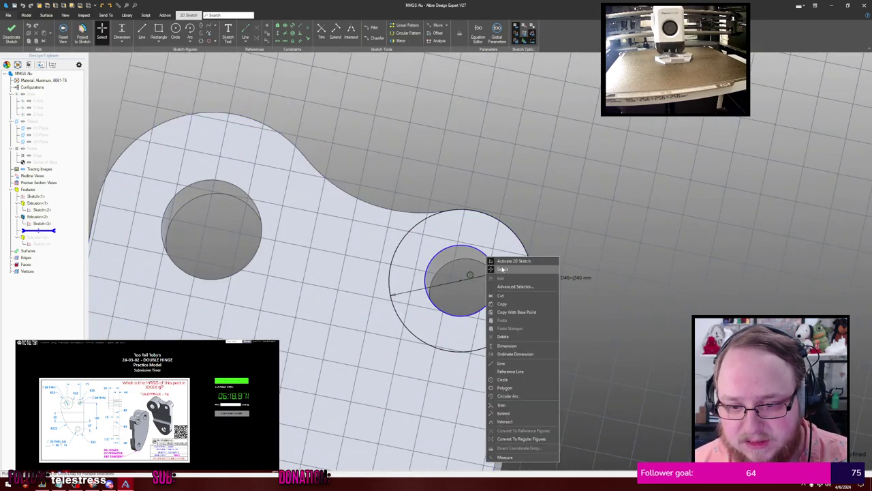
{"action": "left_click", "coordinate": [537, 444]}
{"action": "key", "text": "Escape"}
{"action": "mouse_move", "coordinate": [663, 218]}
{"action": "middle_mouse_down"}
{"action": "mouse_move", "coordinate": [641, 239]}
{"action": "mouse_move", "coordinate": [673, 248]}
{"action": "mouse_move", "coordinate": [623, 241]}
{"action": "middle_mouse_up"}
{"action": "scroll", "coordinate": [638, 241], "scroll_direction": "down", "scroll_amount": 3}
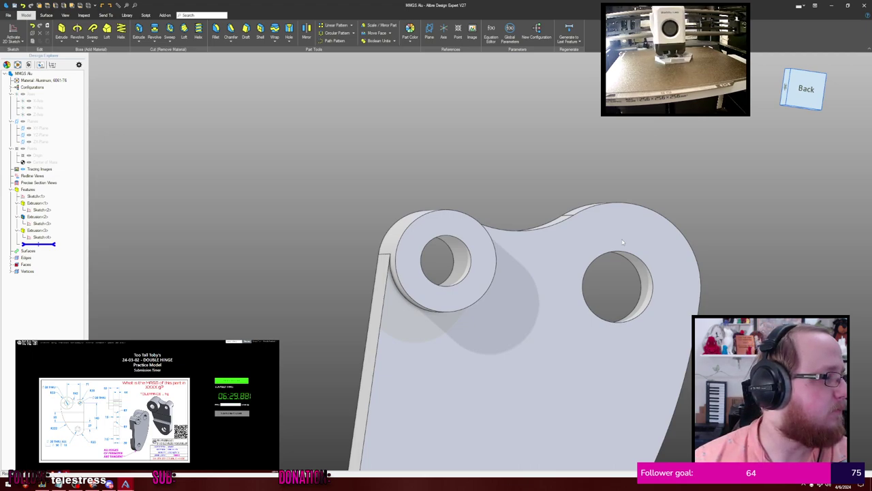
Edit the boss's sketch again and convert the inner hole circle back to a reference figure
{"action": "middle_click_drag", "start_coordinate": [544, 197], "coordinate": [592, 208]}
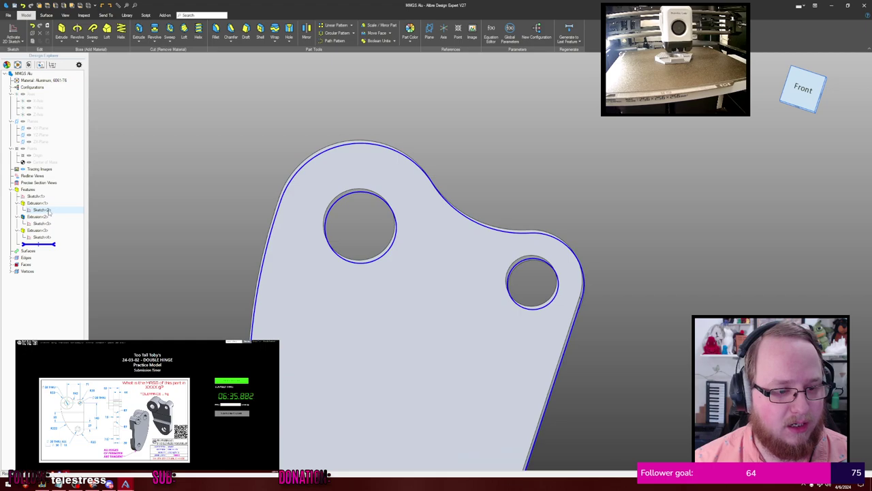
{"action": "right_click", "coordinate": [48, 236]}
{"action": "left_click", "coordinate": [57, 241]}
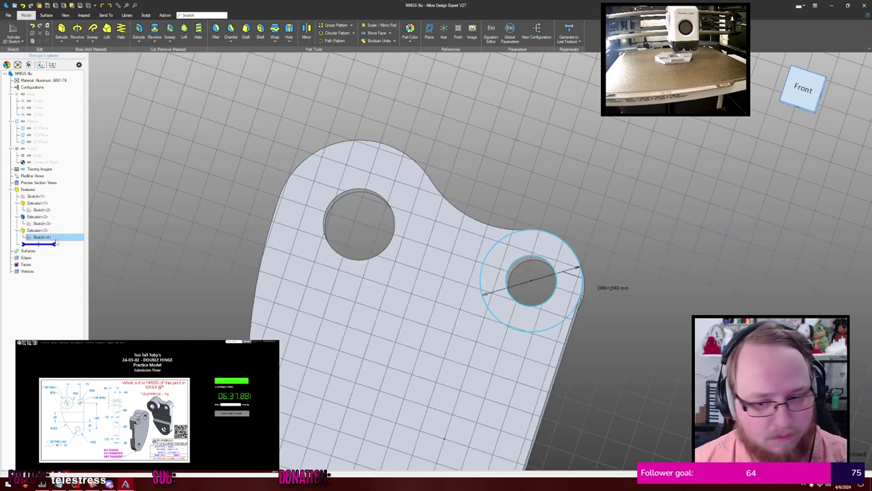
{"action": "right_click", "coordinate": [554, 268]}
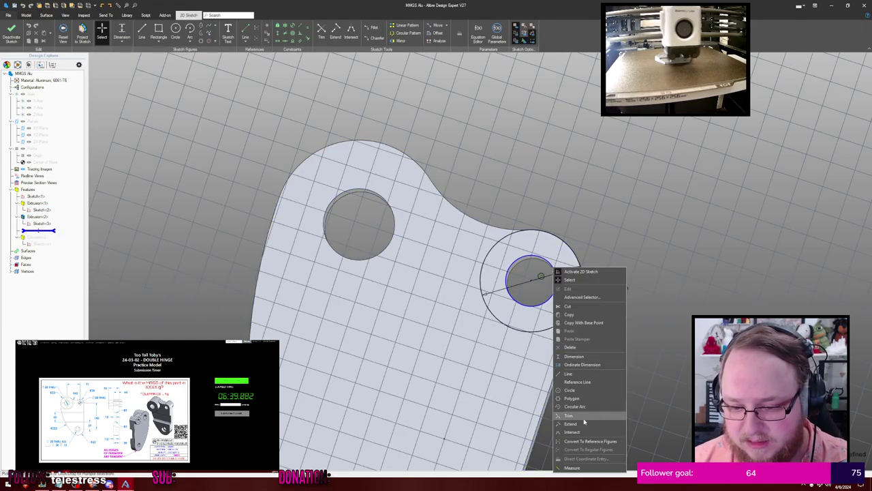
{"action": "left_click", "coordinate": [586, 443]}
{"action": "key", "text": "ctrl+k"}
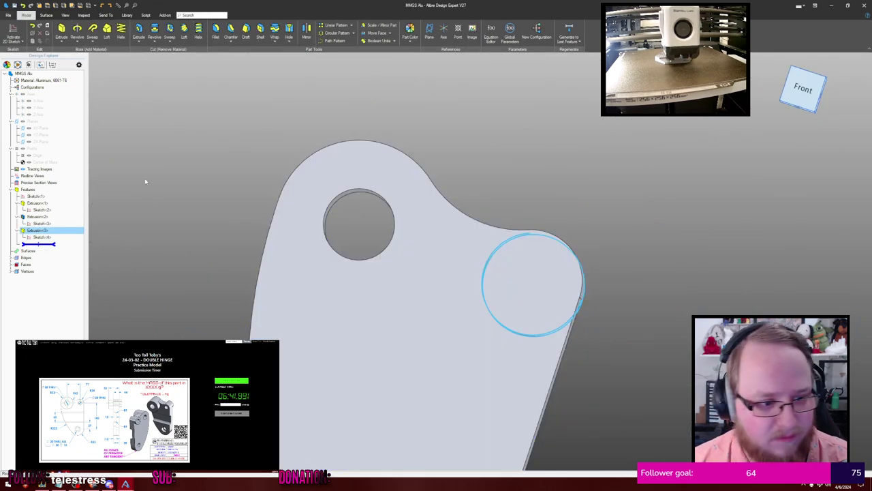
Edit the plate extrusion's sketch and convert the upper-right 20 mm circle to a reference figure
{"action": "right_click", "coordinate": [57, 210]}
{"action": "key", "text": "Escape"}
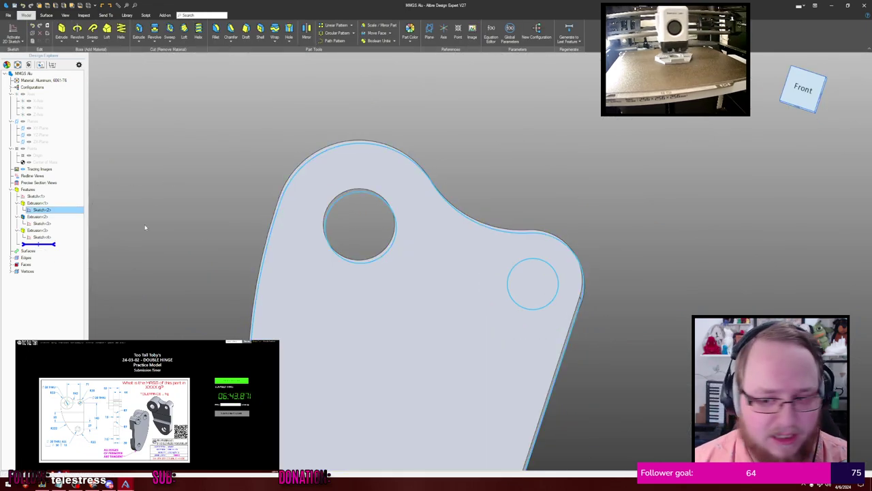
{"action": "right_click", "coordinate": [536, 261]}
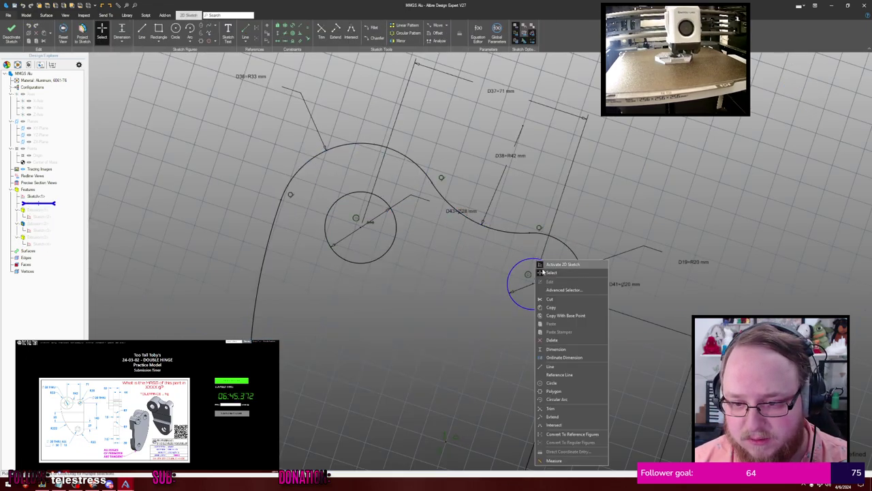
{"action": "left_click", "coordinate": [573, 434]}
{"action": "key", "text": "Escape"}
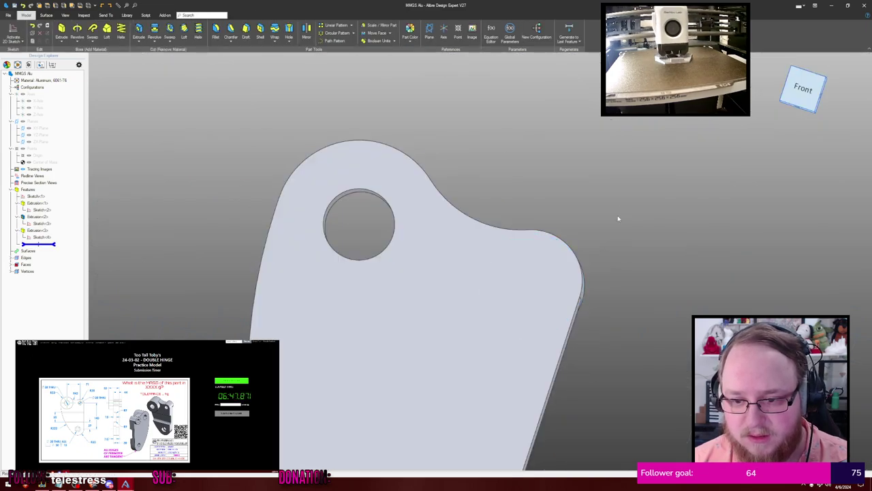
Sketch a 20 mm diameter circle on the plate's front face, centered on the upper-right rounded corner
{"action": "left_click", "coordinate": [521, 278]}
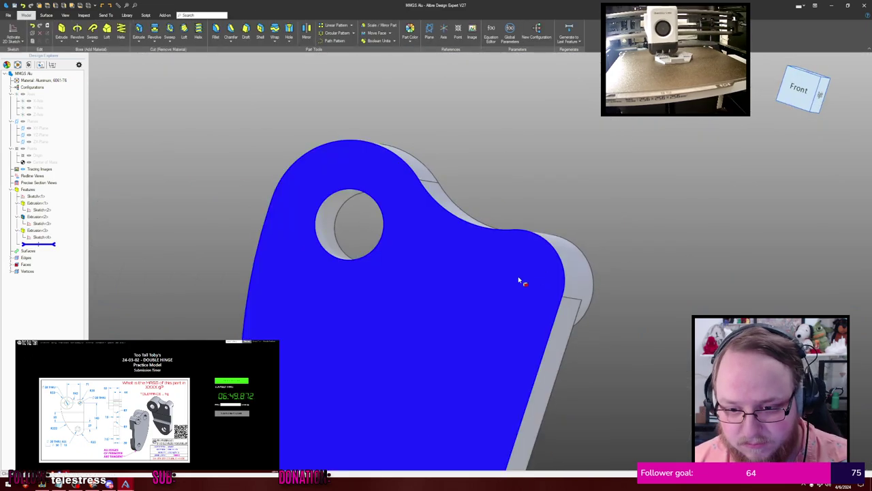
{"action": "key", "text": "s"}
{"action": "key", "text": "c"}
{"action": "left_click", "coordinate": [552, 141]}
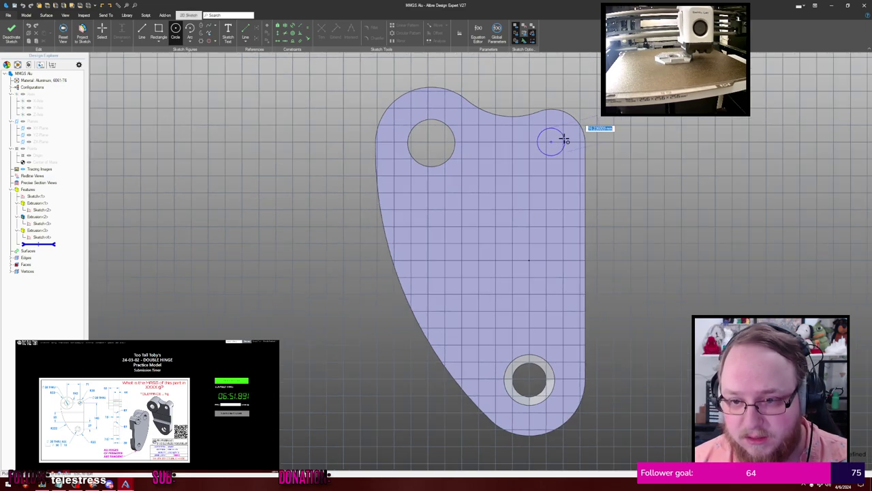
{"action": "left_click", "coordinate": [565, 136]}
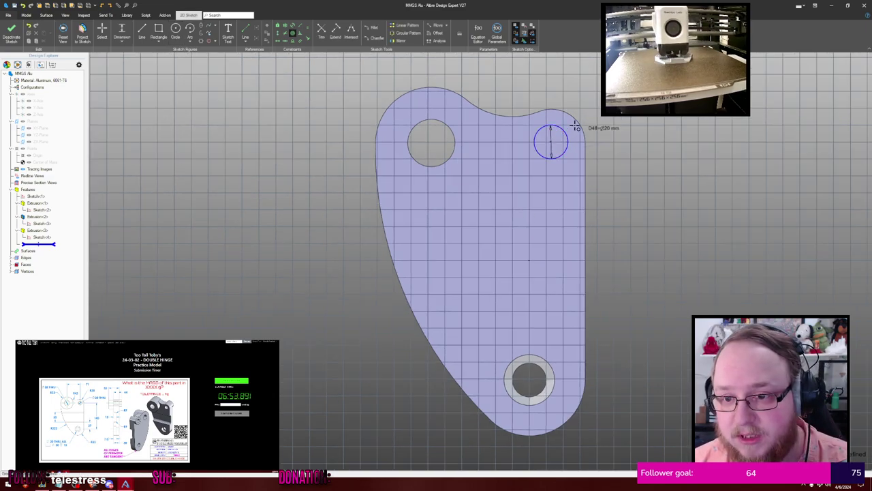
Cut the 20 mm circle with the To Geometry type, using the plate's back face as the end target
{"action": "key", "text": "x"}
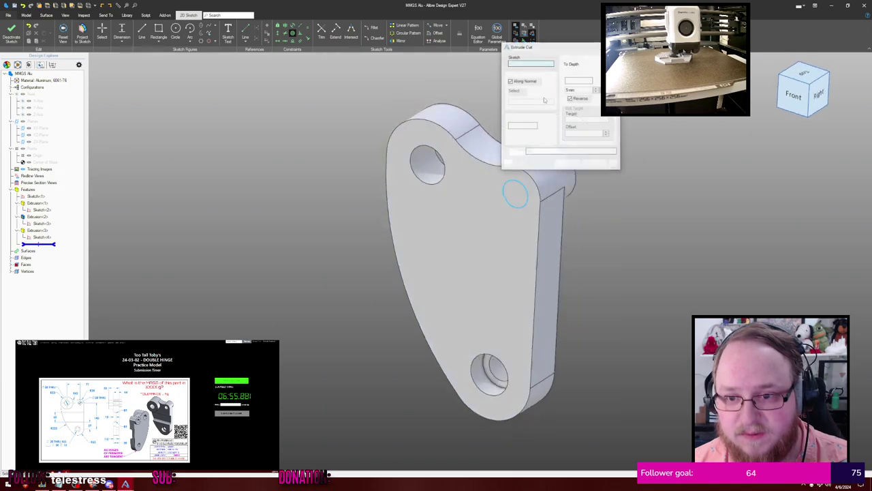
{"action": "left_click", "coordinate": [582, 64]}
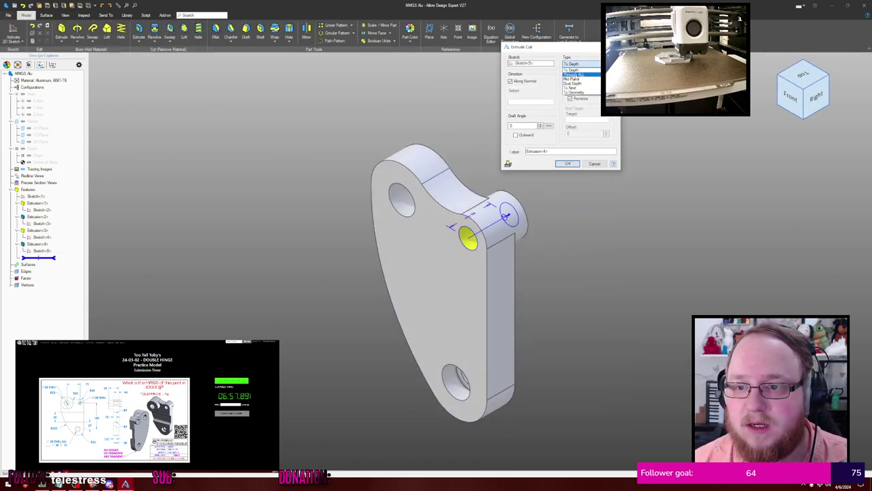
{"action": "left_click", "coordinate": [579, 93]}
{"action": "middle_click_drag", "start_coordinate": [642, 255], "coordinate": [508, 265]}
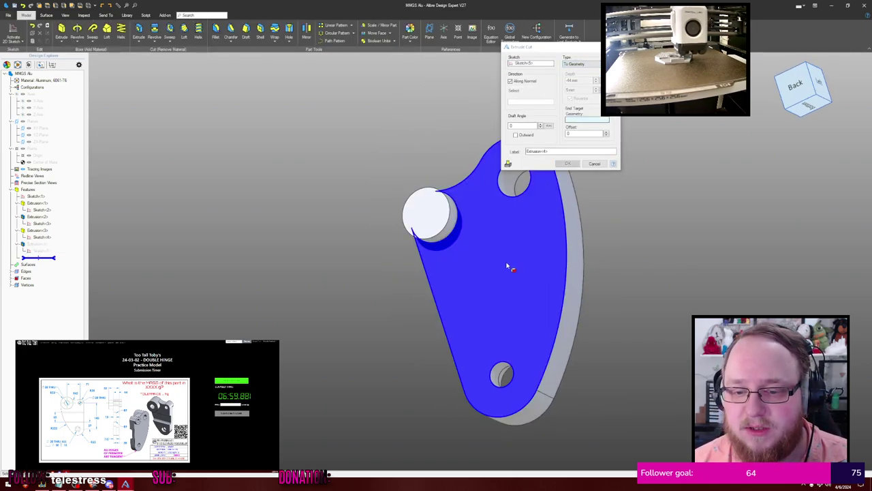
{"action": "left_click", "coordinate": [509, 266]}
{"action": "left_click", "coordinate": [569, 164]}
{"action": "middle_click_drag", "start_coordinate": [572, 182], "coordinate": [616, 195]}
{"action": "left_click", "coordinate": [458, 205]}
{"action": "key", "text": "s"}
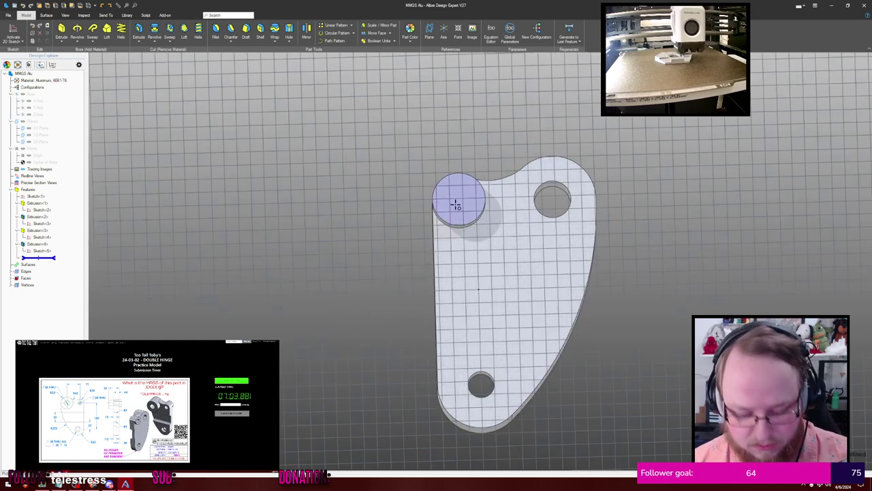
{"action": "key", "text": "c"}
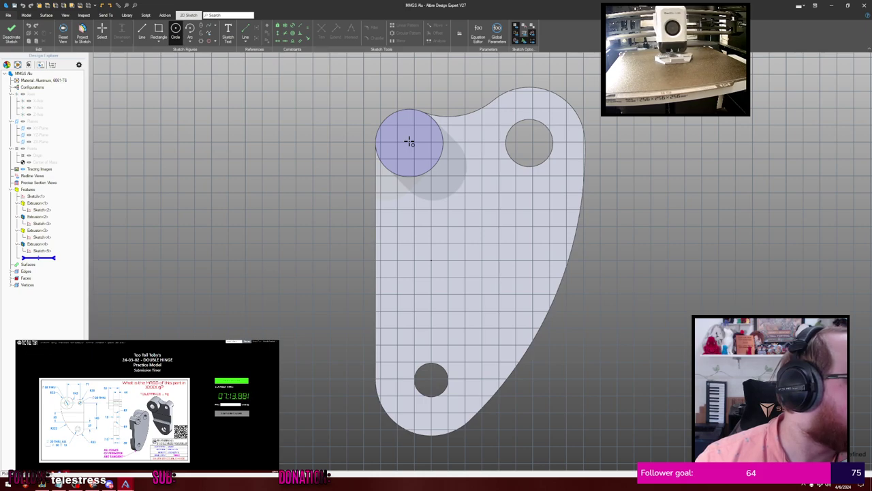
{"action": "key", "text": "Escape"}
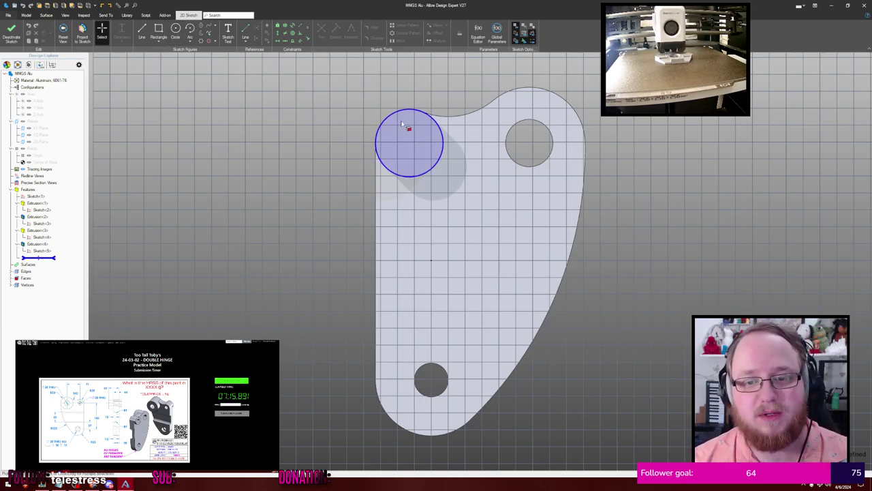
{"action": "key", "text": "Escape"}
{"action": "mouse_move", "coordinate": [233, 131]}
{"action": "middle_mouse_down"}
{"action": "mouse_move", "coordinate": [241, 149]}
{"action": "mouse_move", "coordinate": [313, 146]}
{"action": "mouse_move", "coordinate": [333, 134]}
{"action": "middle_mouse_up"}
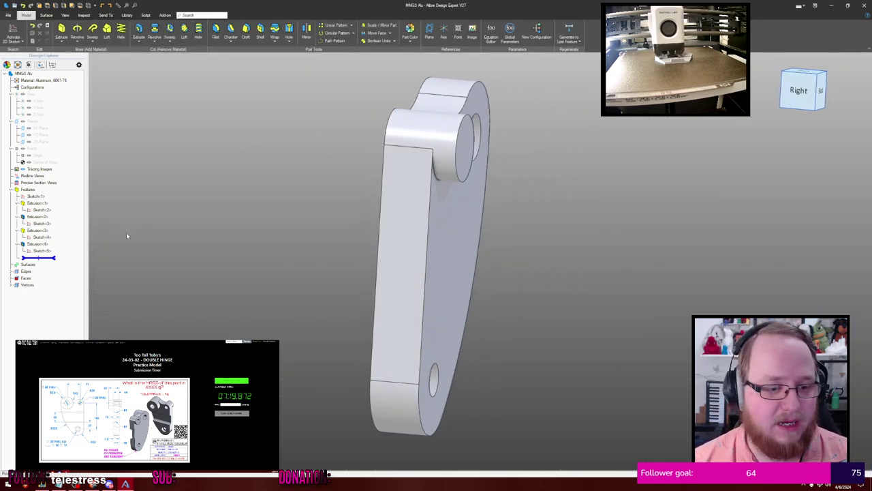
Review the sketch behind the 20 mm hole cut at the plate's upper-right corner
{"action": "right_click", "coordinate": [52, 252]}
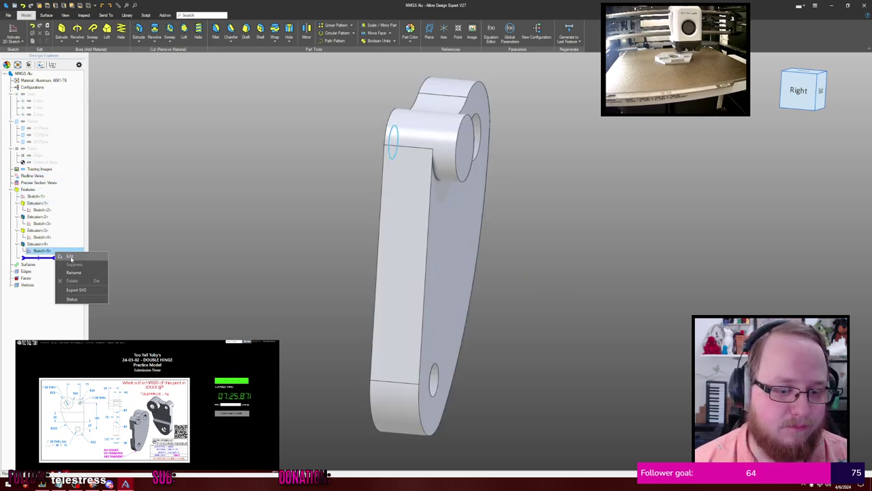
{"action": "left_click", "coordinate": [71, 257]}
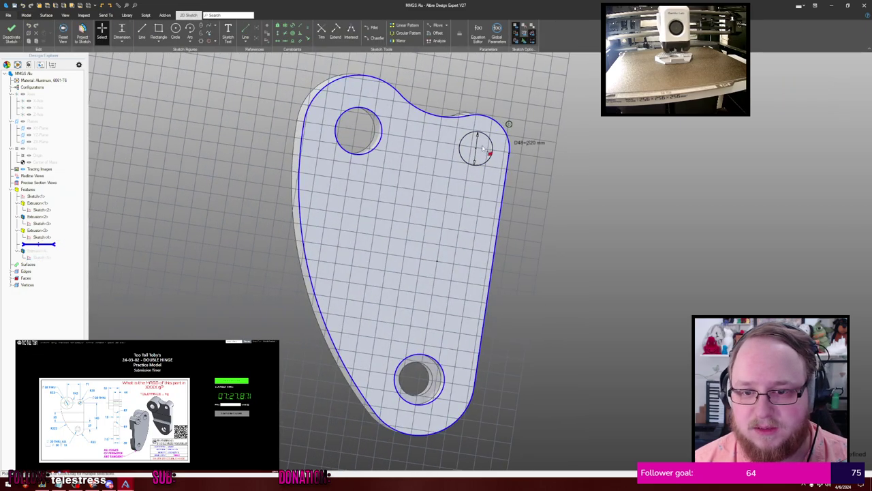
{"action": "scroll", "coordinate": [482, 149], "scroll_direction": "up", "scroll_amount": 3}
{"action": "scroll", "coordinate": [558, 121], "scroll_direction": "up", "scroll_amount": 3}
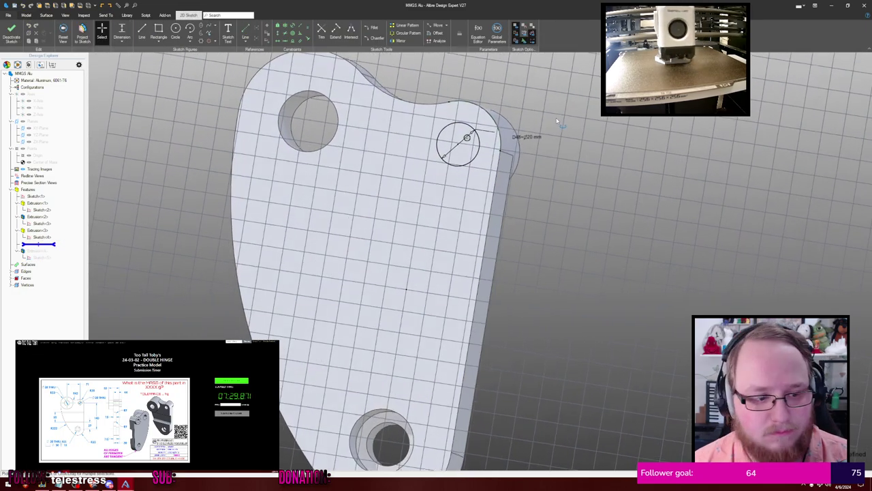
{"action": "middle_click_drag", "start_coordinate": [557, 120], "coordinate": [555, 119]}
{"action": "key", "text": "Escape"}
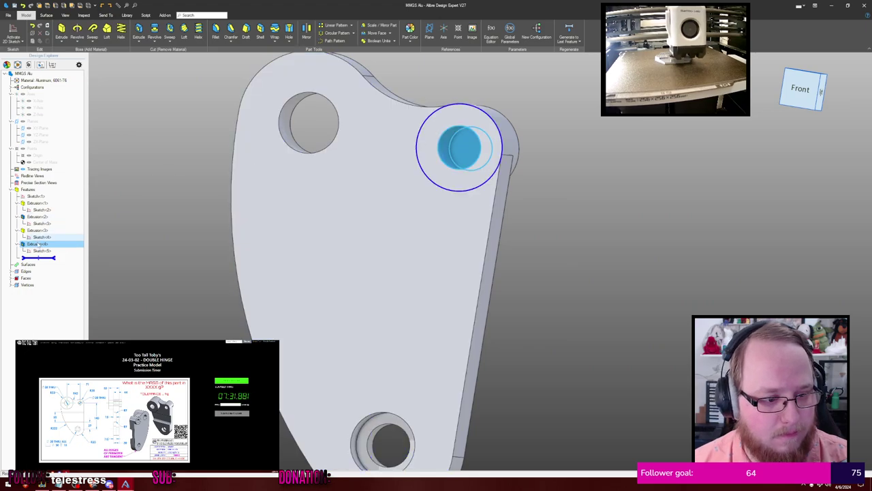
{"action": "right_click", "coordinate": [39, 244]}
{"action": "left_click", "coordinate": [68, 257]}
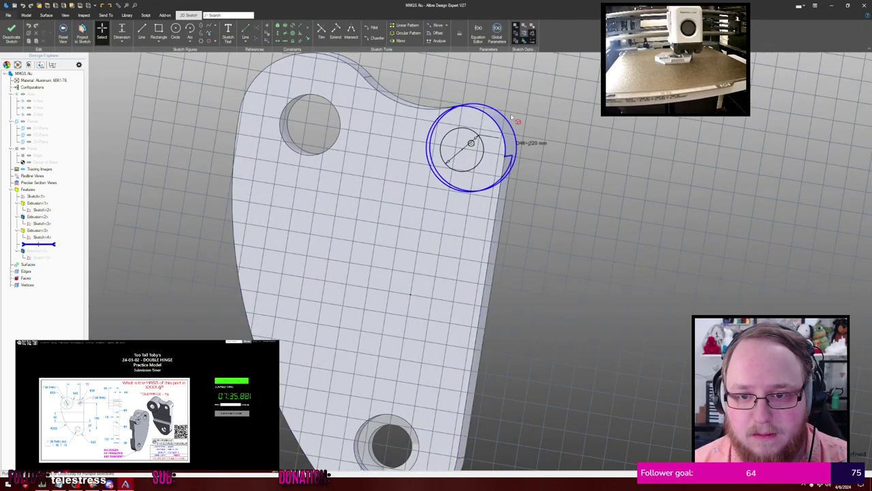
{"action": "key", "text": "Escape"}
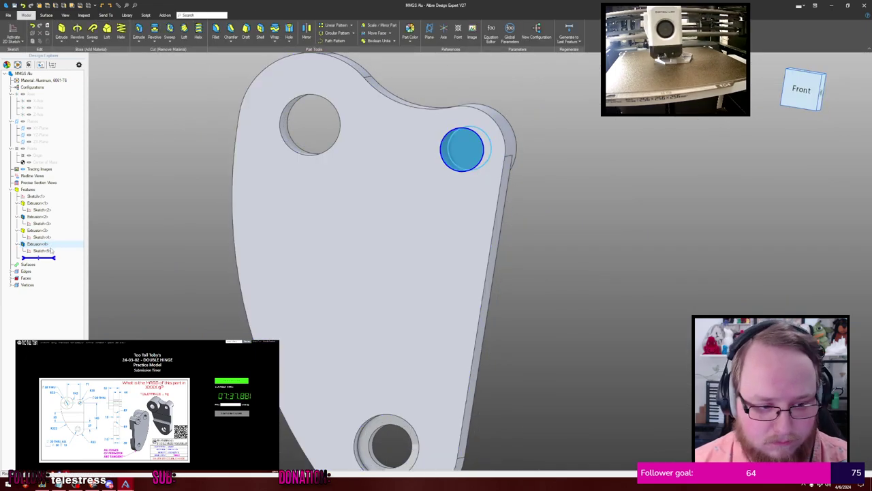
Delete the 20 mm hole cut at the plate's upper-right corner together with its sketch
{"action": "key", "text": "Delete"}
{"action": "left_click", "coordinate": [52, 245]}
{"action": "key", "text": "Delete"}
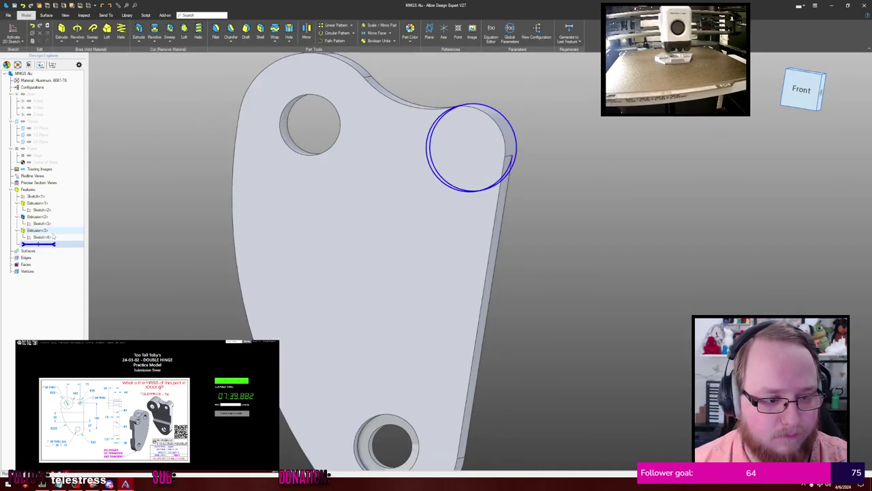
Edit the rear boss's sketch and convert the inner reference circle to a regular figure
{"action": "double_click", "coordinate": [40, 236]}
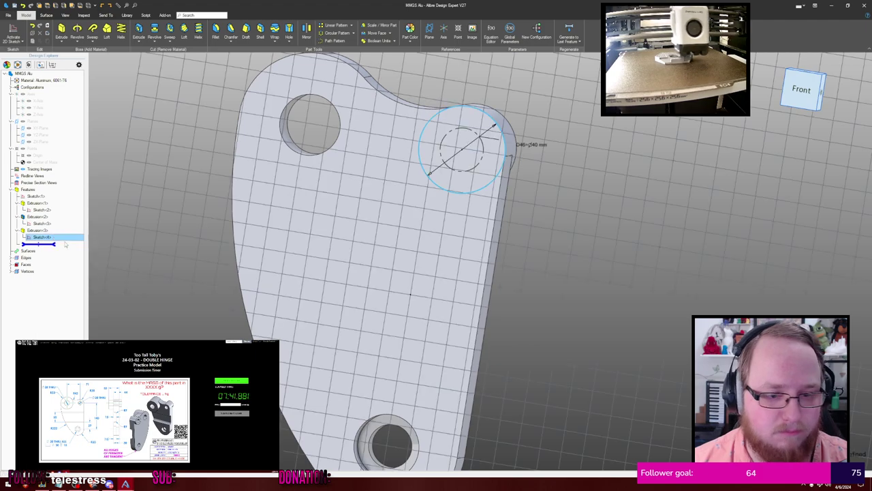
{"action": "right_click", "coordinate": [488, 148]}
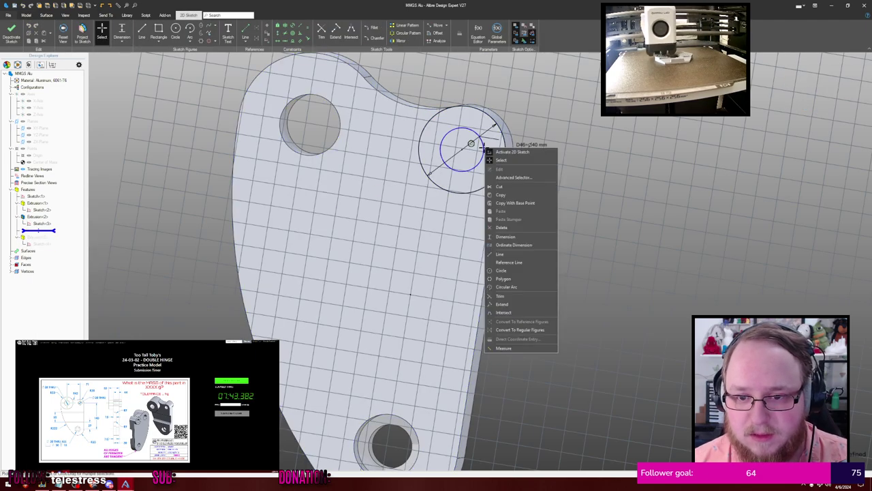
{"action": "left_click", "coordinate": [521, 332]}
{"action": "key", "text": "Escape"}
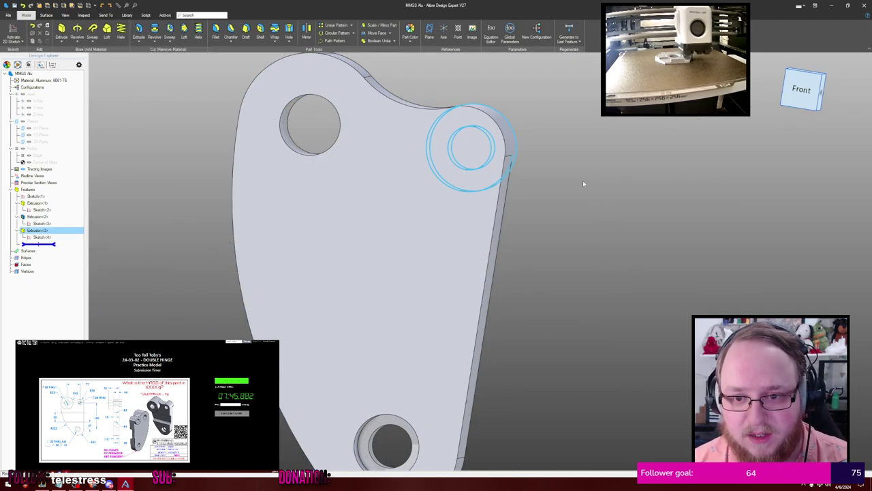
Open the unused open-profile sketch at the start of the feature history for inspection, and delete it
{"action": "right_click", "coordinate": [43, 197]}
{"action": "left_click", "coordinate": [52, 203]}
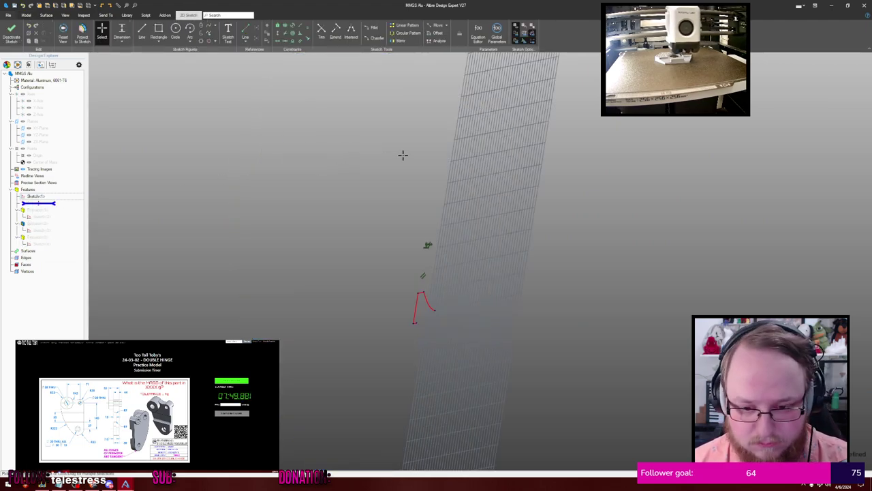
{"action": "mouse_move", "coordinate": [403, 156]}
{"action": "middle_mouse_down"}
{"action": "mouse_move", "coordinate": [405, 147]}
{"action": "mouse_move", "coordinate": [387, 147]}
{"action": "mouse_move", "coordinate": [404, 161]}
{"action": "middle_mouse_up"}
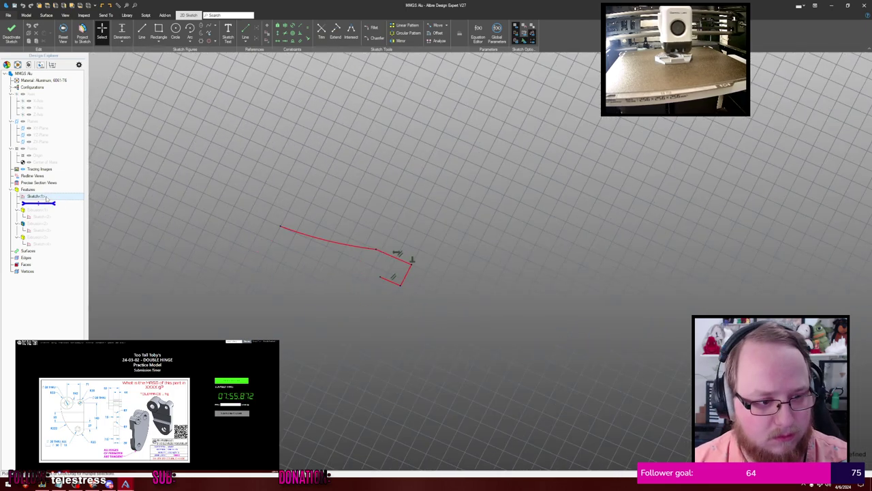
{"action": "key", "text": "Escape"}
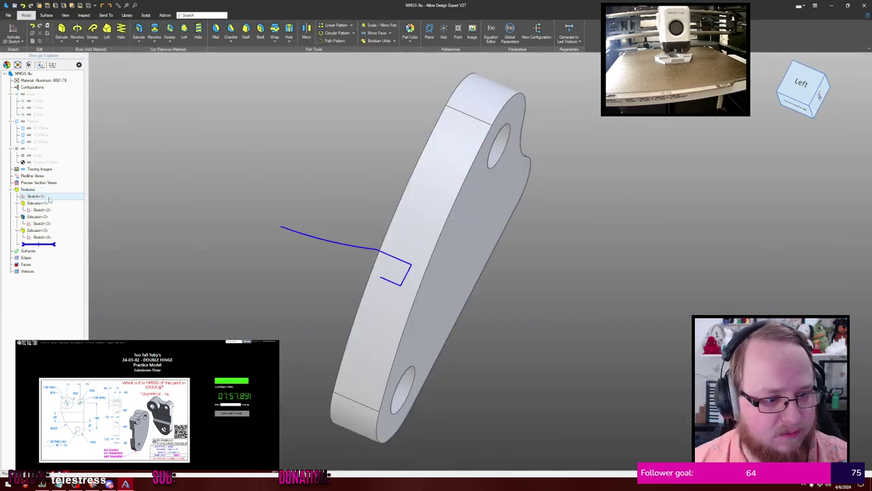
{"action": "key", "text": "Delete"}
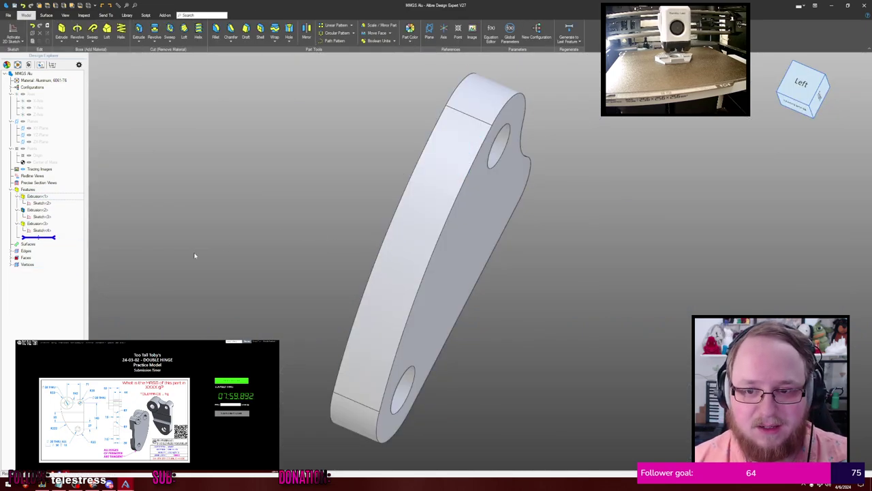
Edit the plate extrusion's sketch and convert the upper-right 20 mm reference circle to a regular figure
{"action": "middle_click_drag", "start_coordinate": [195, 256], "coordinate": [185, 239]}
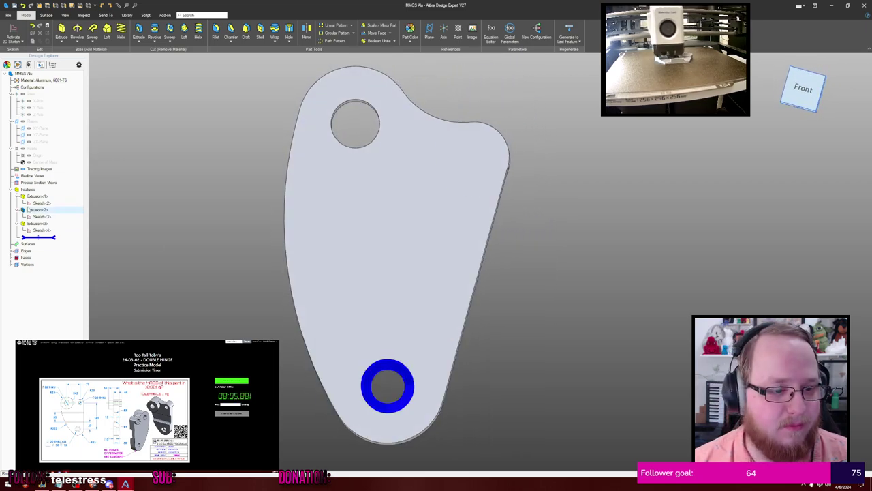
{"action": "right_click", "coordinate": [45, 205]}
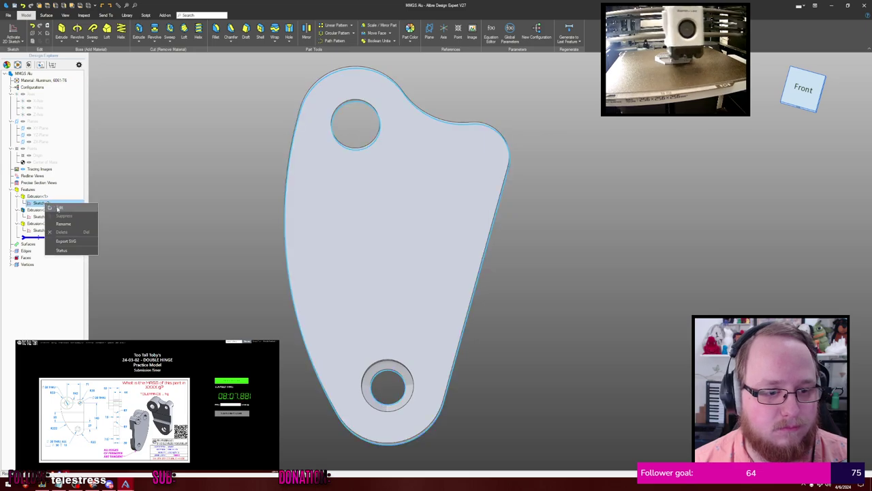
{"action": "left_click", "coordinate": [64, 210]}
{"action": "right_click", "coordinate": [494, 156]}
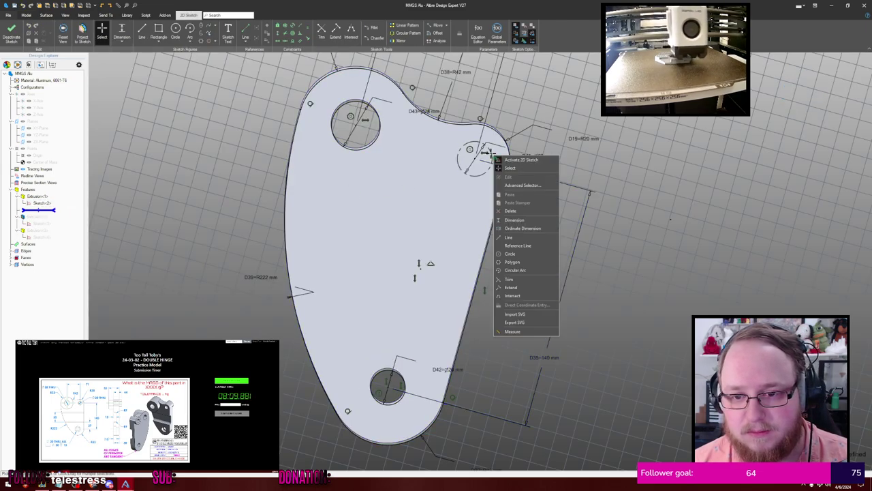
{"action": "key", "text": "Escape"}
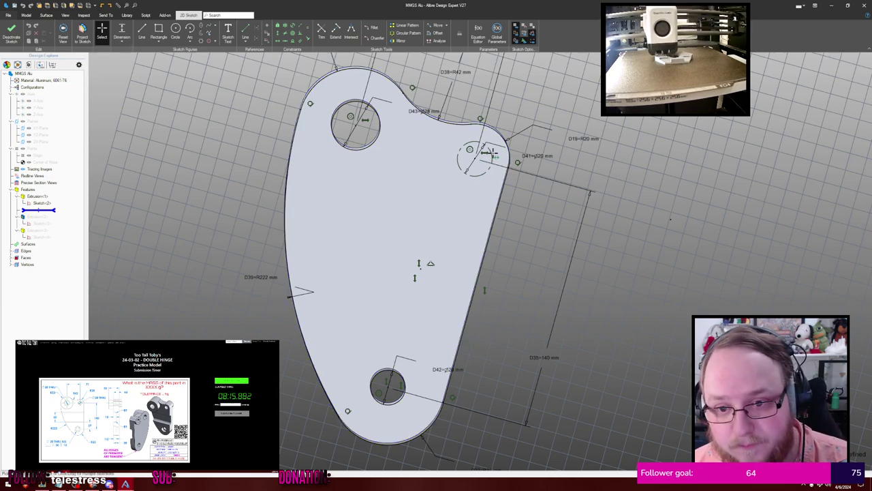
{"action": "scroll", "coordinate": [511, 153], "scroll_direction": "up", "scroll_amount": 1}
{"action": "key", "text": "Home"}
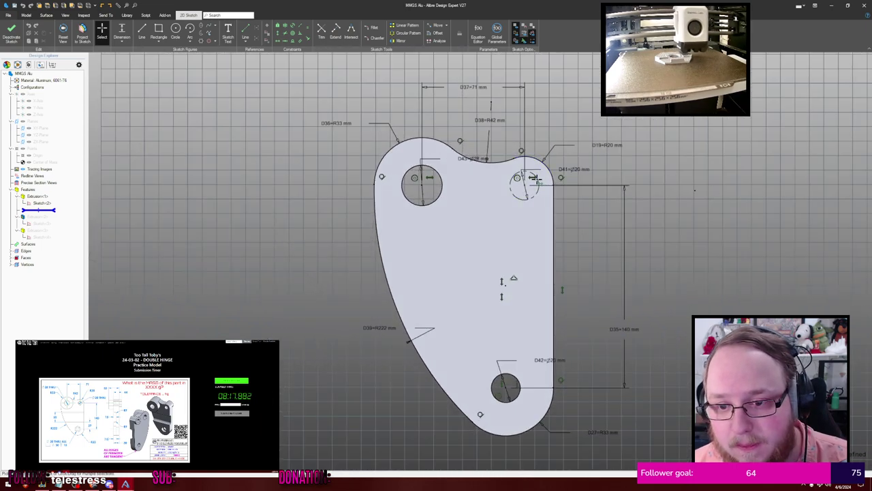
{"action": "scroll", "coordinate": [535, 178], "scroll_direction": "up", "scroll_amount": 2}
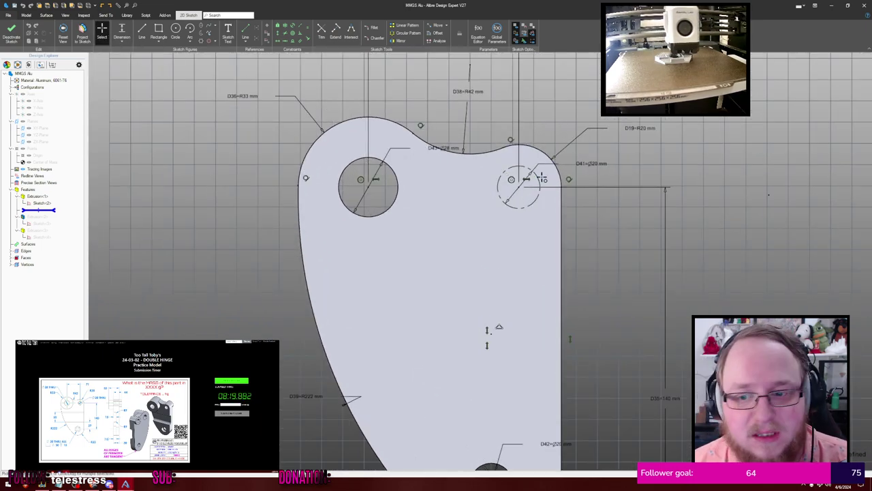
{"action": "right_click", "coordinate": [540, 176]}
{"action": "left_click", "coordinate": [565, 360]}
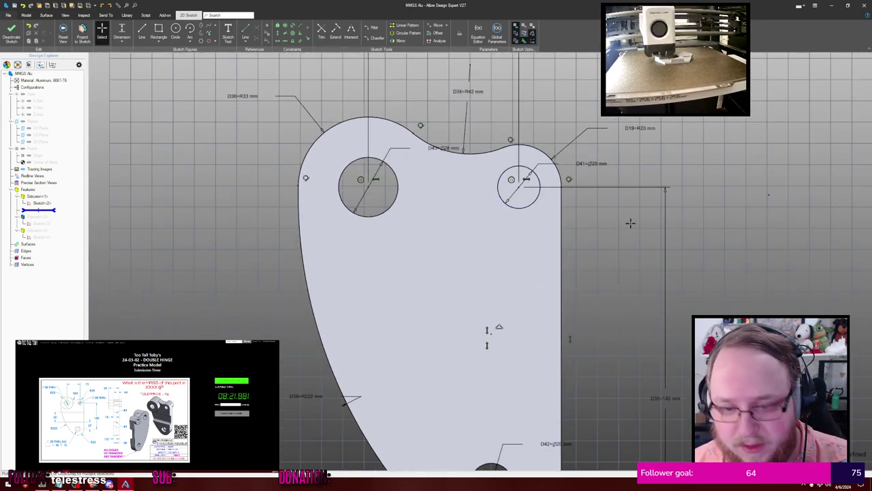
{"action": "key", "text": "ctrl+k"}
Sketch a 66 mm diameter circle on the plate's front face around the upper-left hole and make it concentric with that hole
{"action": "mouse_move", "coordinate": [674, 156]}
{"action": "middle_mouse_down"}
{"action": "mouse_move", "coordinate": [638, 176]}
{"action": "mouse_move", "coordinate": [655, 176]}
{"action": "middle_mouse_up"}
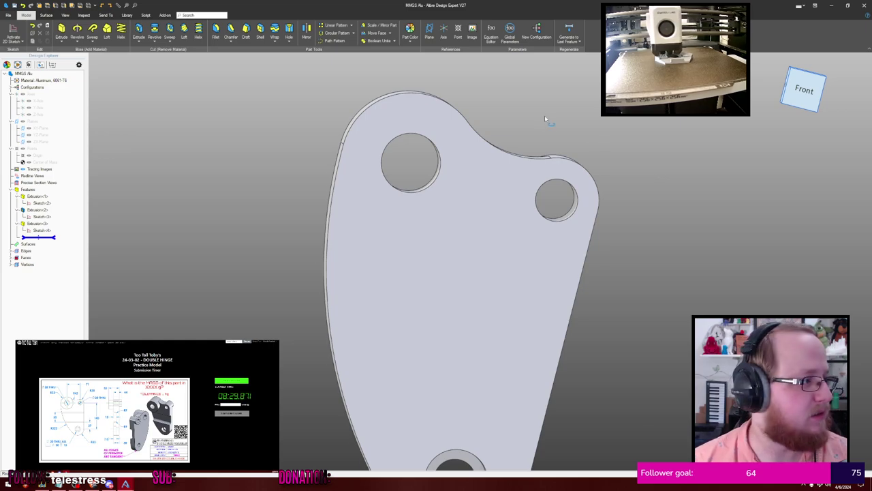
{"action": "middle_click_drag", "start_coordinate": [544, 115], "coordinate": [527, 124]}
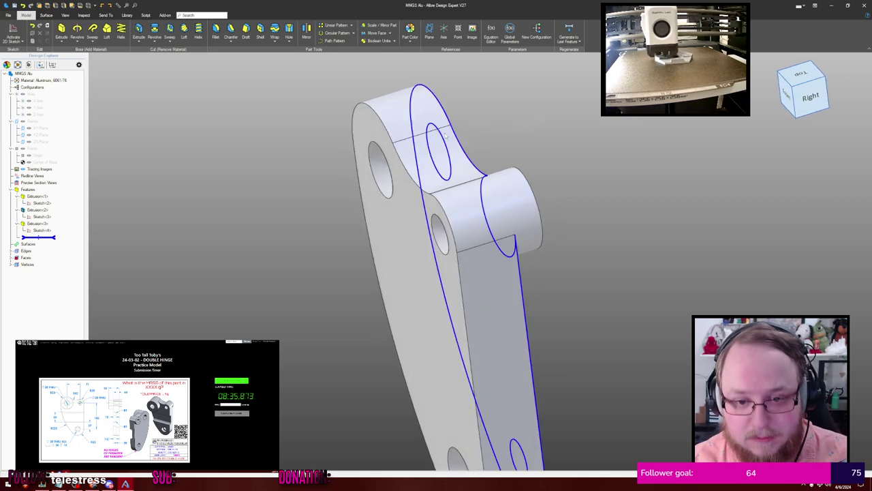
{"action": "left_click", "coordinate": [401, 197]}
{"action": "key", "text": "c"}
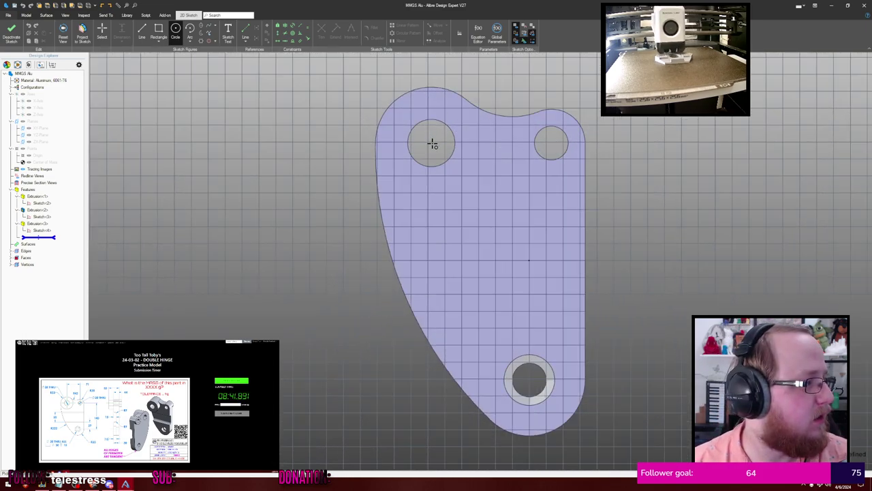
{"action": "left_click", "coordinate": [432, 144]}
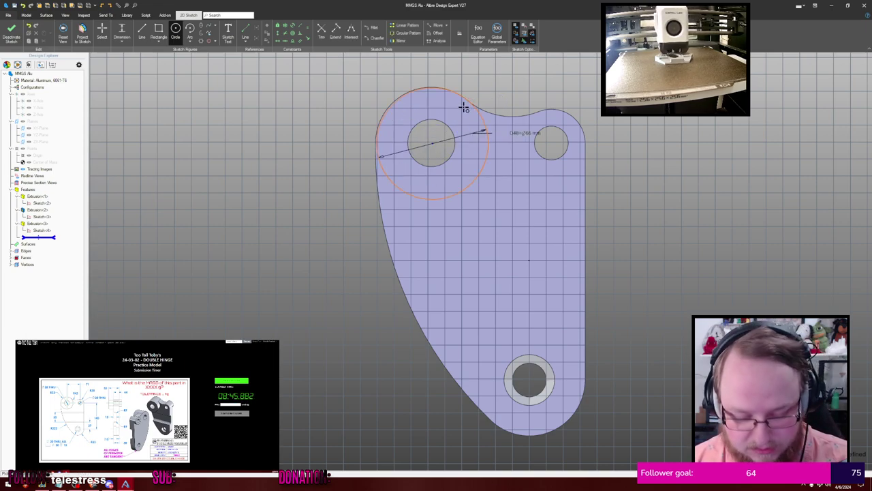
{"action": "left_click", "coordinate": [450, 93]}
{"action": "scroll", "coordinate": [386, 109], "scroll_direction": "up", "scroll_amount": 2}
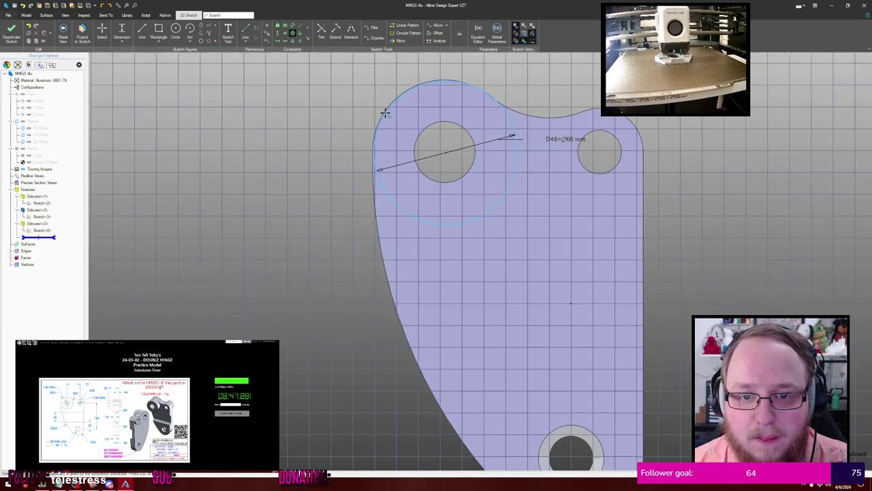
{"action": "scroll", "coordinate": [385, 112], "scroll_direction": "up", "scroll_amount": 3}
{"action": "left_click", "coordinate": [443, 133]}
{"action": "scroll", "coordinate": [459, 124], "scroll_direction": "down", "scroll_amount": 4}
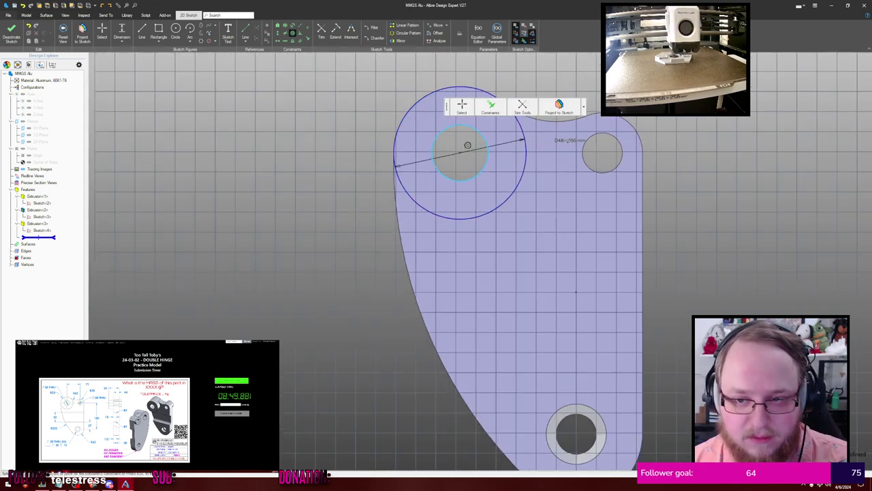
{"action": "key", "text": "Escape"}
Extrude the 66 mm circle outward from the plate's front face to a depth of 55-44 (11 mm)
{"action": "key", "text": "e"}
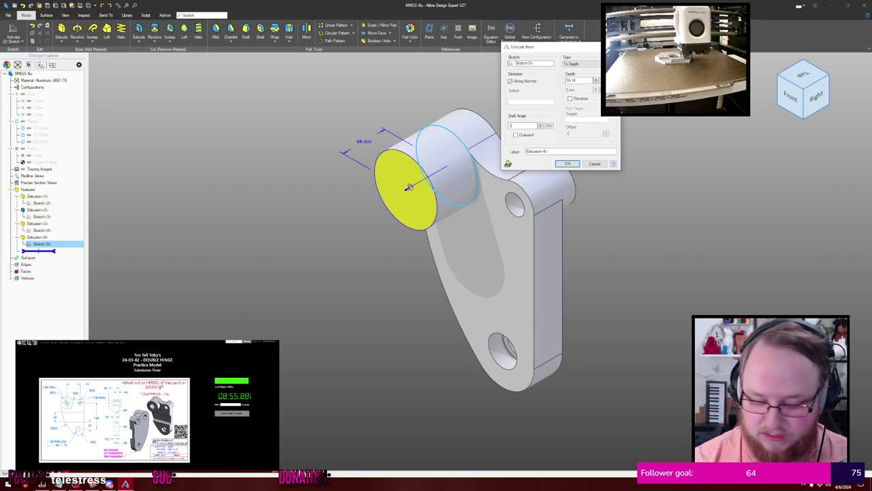
{"action": "type", "text": "55-"}
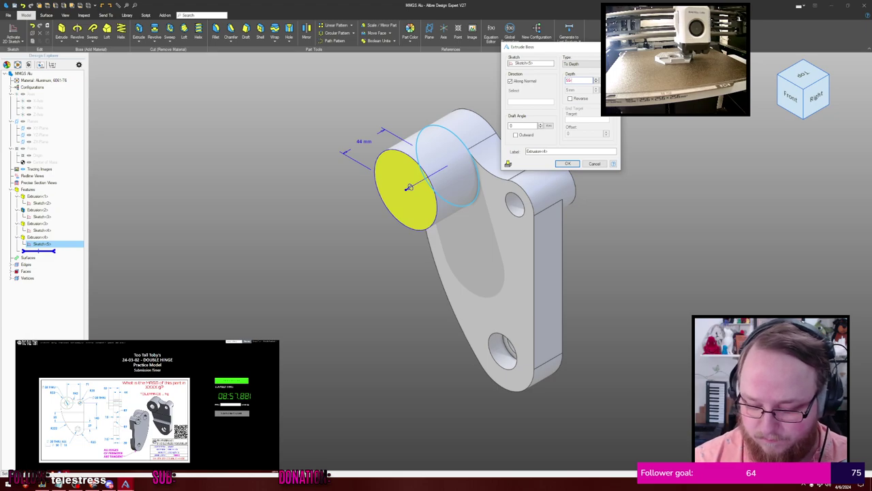
{"action": "type", "text": "44"}
{"action": "key", "text": "Return"}
{"action": "key", "text": "Escape"}
{"action": "middle_click_drag", "start_coordinate": [477, 259], "coordinate": [409, 262]}
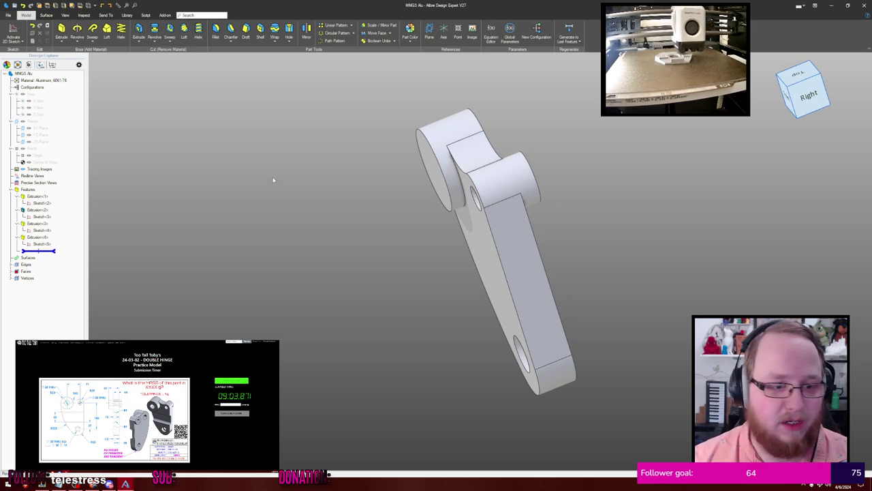
Edit the front boss's extrusion and set its depth to 55 mm
{"action": "right_click", "coordinate": [39, 238]}
{"action": "left_click", "coordinate": [49, 244]}
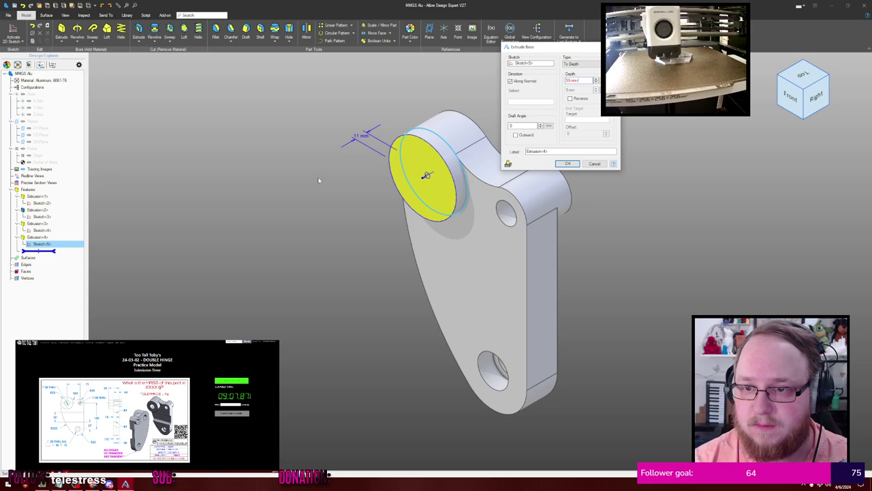
{"action": "key", "text": "Return"}
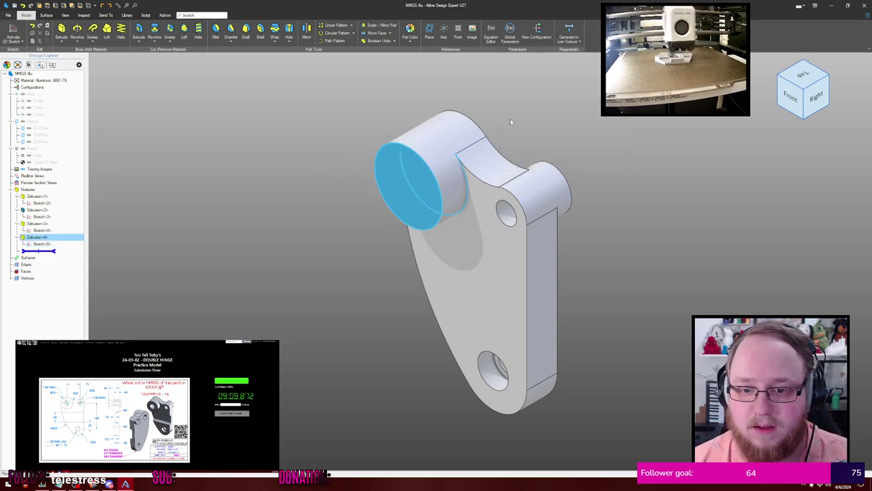
{"action": "left_click", "coordinate": [550, 105]}
Open the front boss's 66 mm circle sketch for editing
{"action": "middle_click_drag", "start_coordinate": [550, 105], "coordinate": [577, 92]}
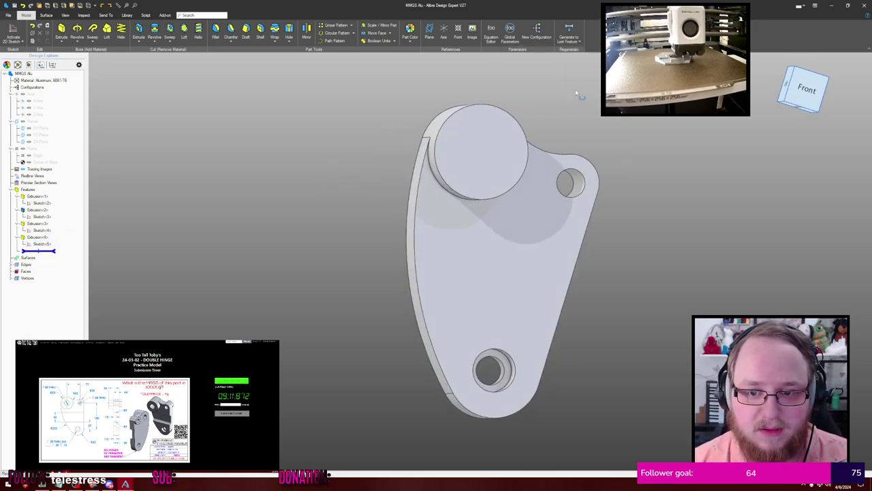
{"action": "right_click", "coordinate": [59, 244]}
{"action": "left_click", "coordinate": [68, 249]}
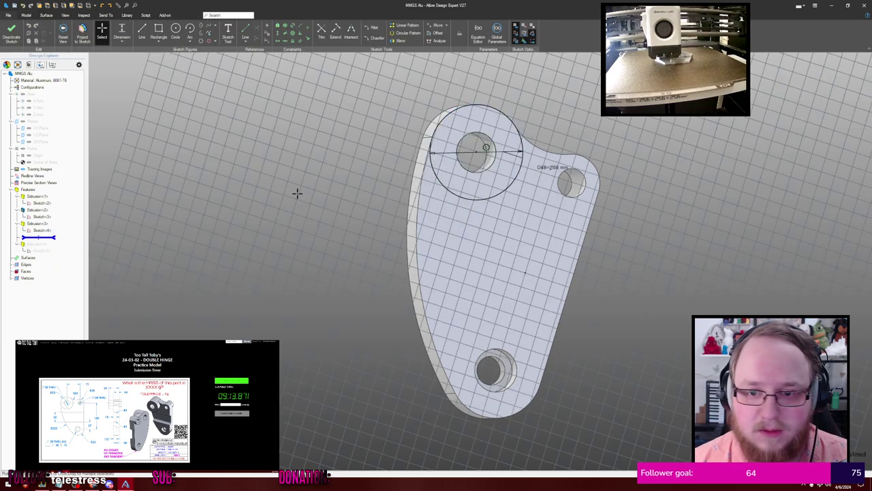
Finish editing the sketch of the circle around the large hole and regenerate the boss extrusion
{"action": "right_click", "coordinate": [488, 138]}
{"action": "left_click", "coordinate": [529, 322]}
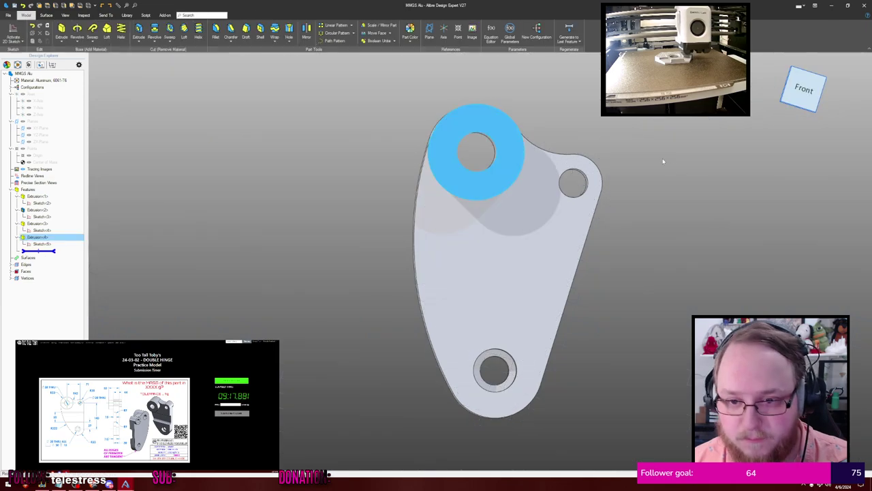
{"action": "left_click", "coordinate": [671, 140]}
{"action": "middle_click_drag", "start_coordinate": [671, 139], "coordinate": [641, 133]}
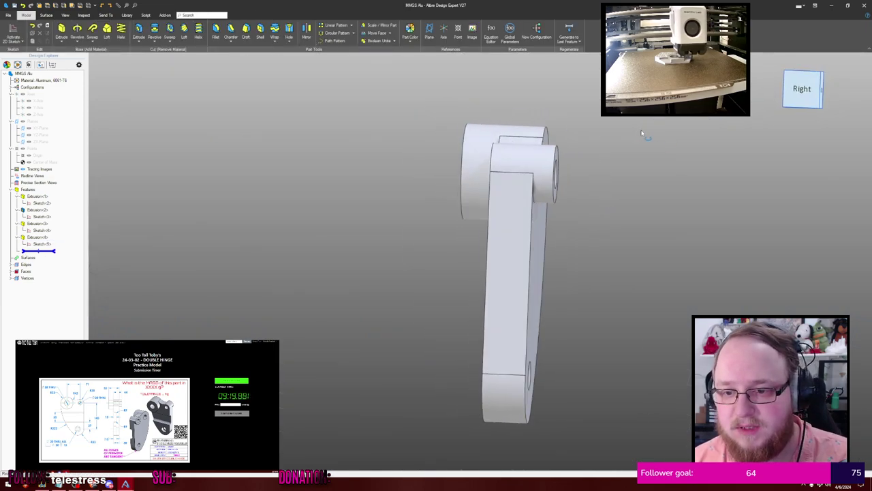
Show the reference geometry and start a 2D sketch on the YZ-Plane
{"action": "key", "text": "ctrl+1"}
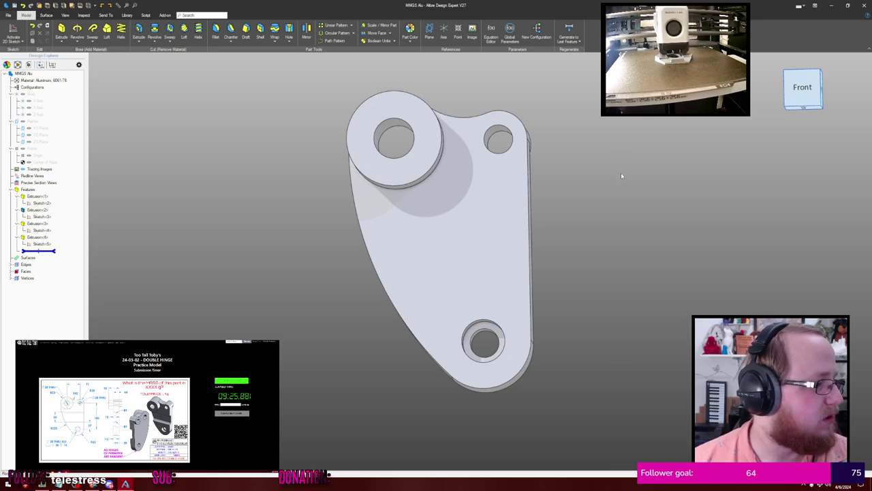
{"action": "key", "text": "ctrl+6"}
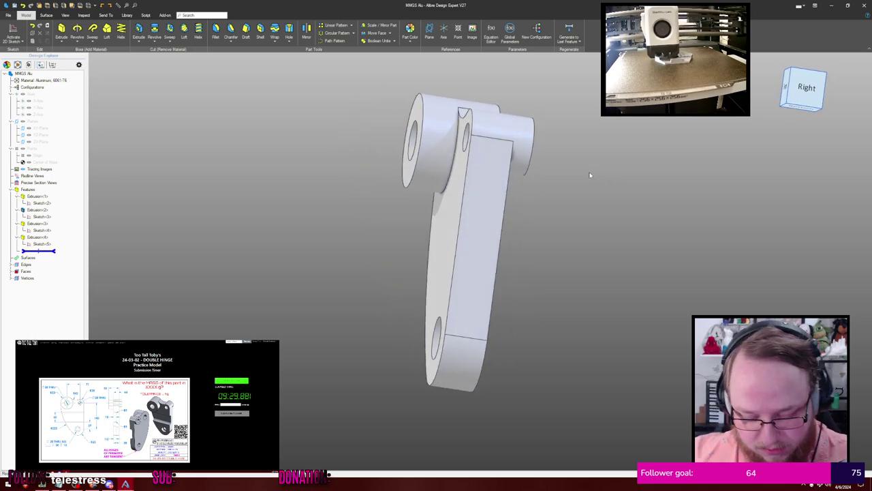
{"action": "key", "text": "ctrl+shift+r"}
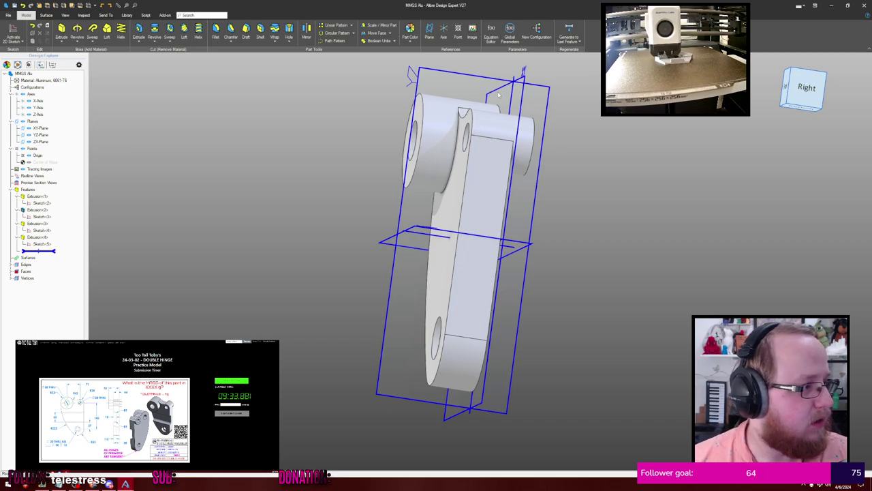
{"action": "left_click", "coordinate": [498, 80]}
{"action": "key", "text": "ctrl+k"}
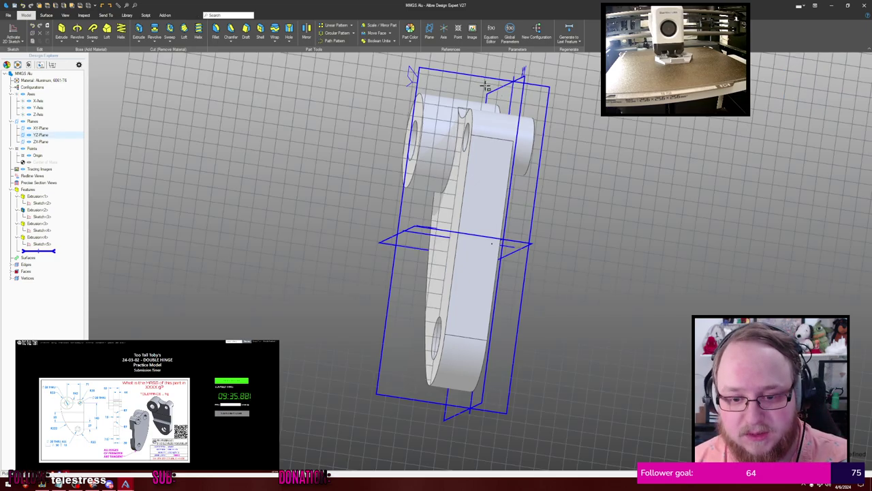
Hide the reference geometry and draw a centre rectangle left of the plate, its centre level with the origin
{"action": "key", "text": "r"}
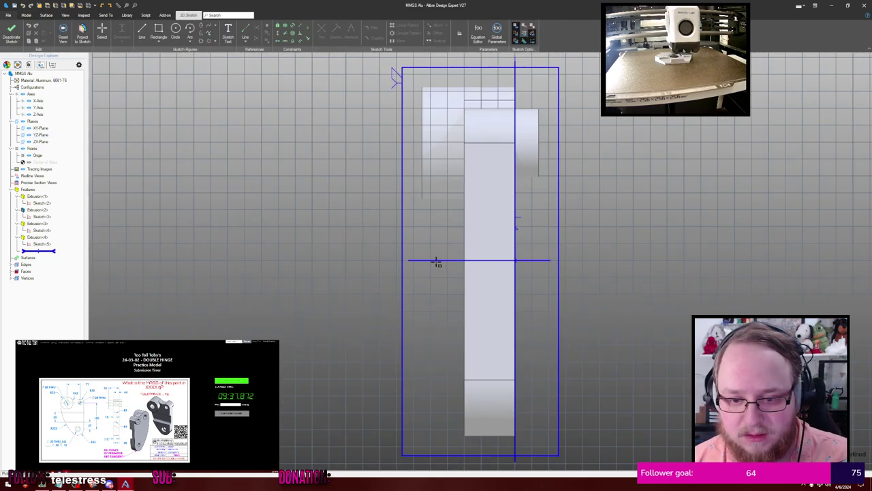
{"action": "key", "text": "ctrl+shift+r"}
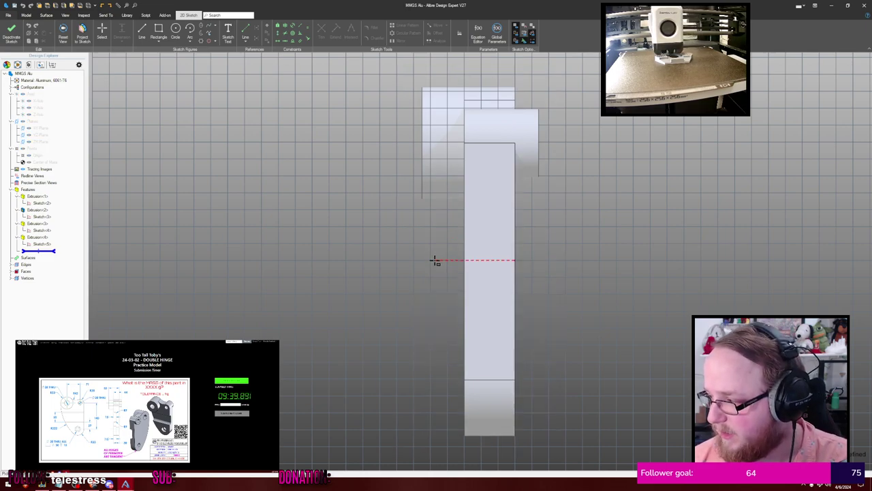
{"action": "left_click", "coordinate": [427, 260]}
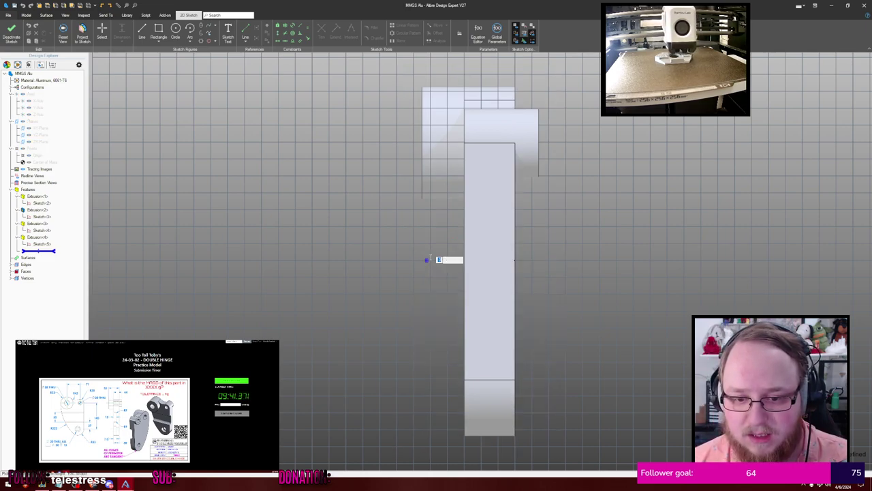
{"action": "left_click", "coordinate": [437, 212]}
{"action": "right_click", "coordinate": [505, 259]}
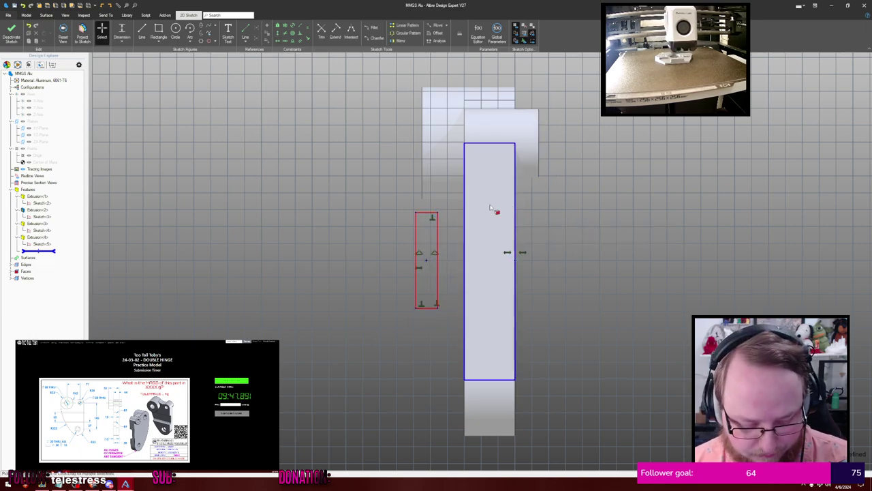
Constrain the left edge of the rectangle to be vertical
{"action": "key", "text": "d"}
{"action": "left_click", "coordinate": [415, 234]}
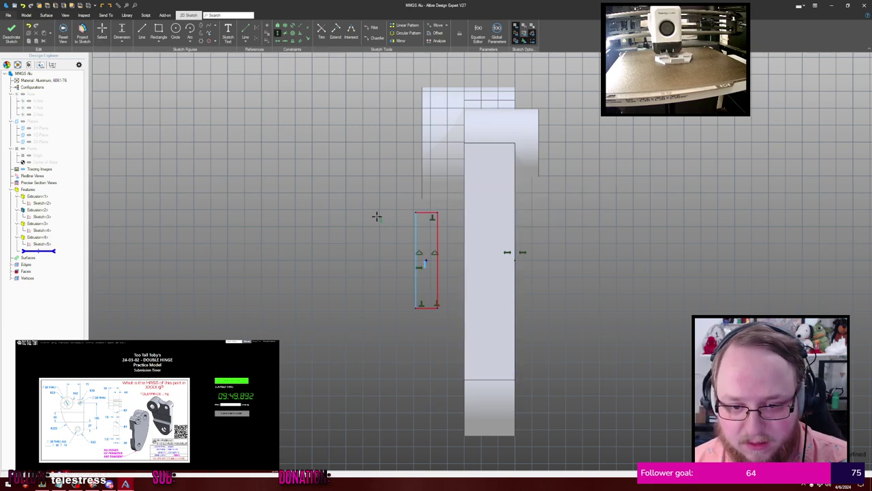
{"action": "key", "text": "Escape"}
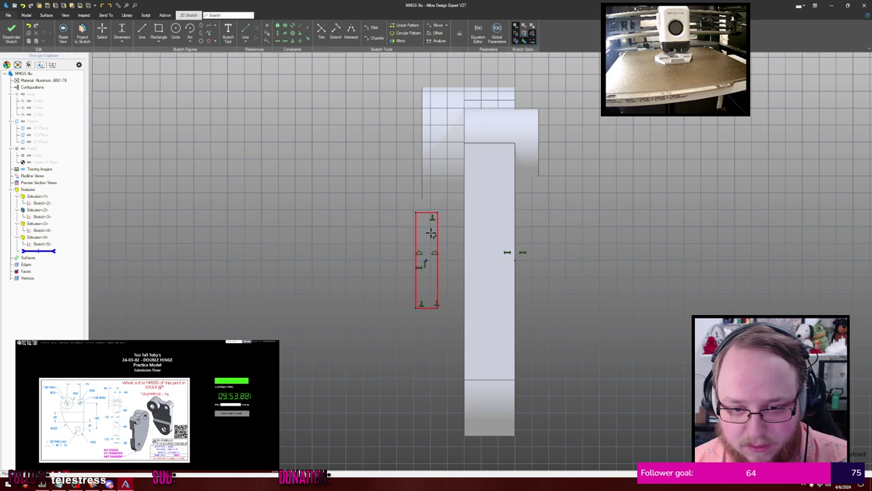
Widen the rectangle into the plate and dimension its right edge 15 mm from the plate's left edge
{"action": "left_click_drag", "start_coordinate": [438, 234], "coordinate": [478, 234]}
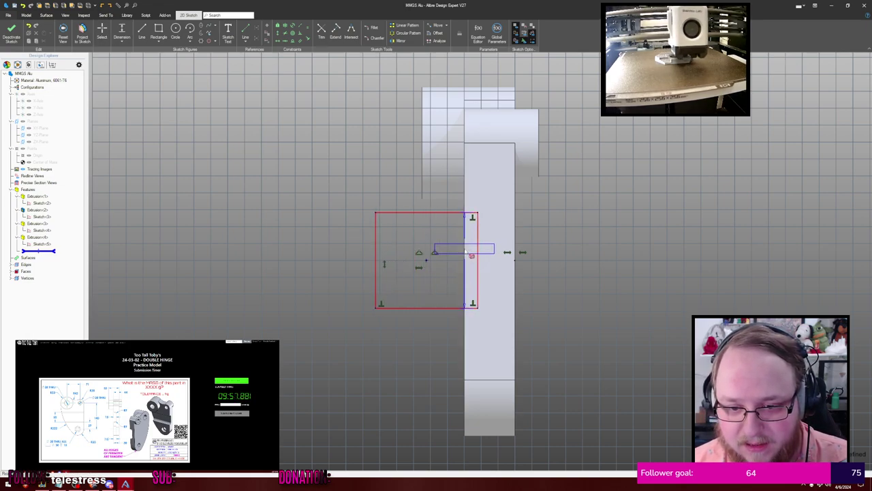
{"action": "left_click", "coordinate": [468, 253]}
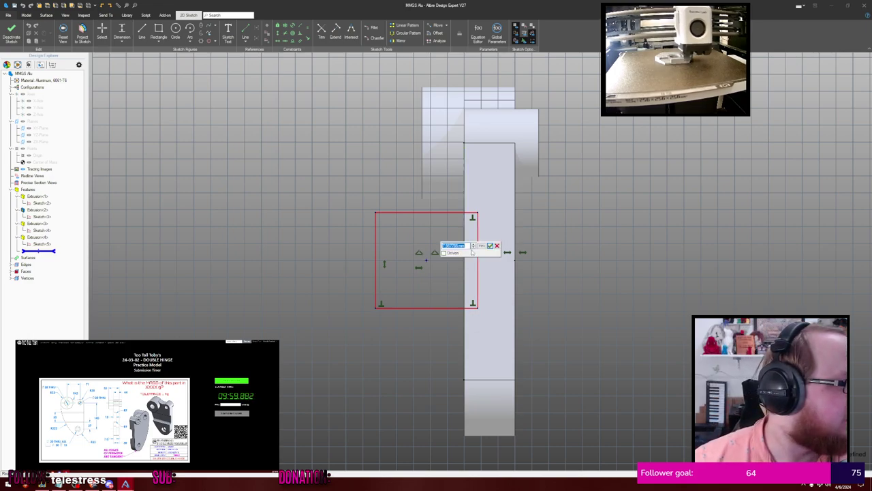
{"action": "type", "text": "15"}
{"action": "key", "text": "Return"}
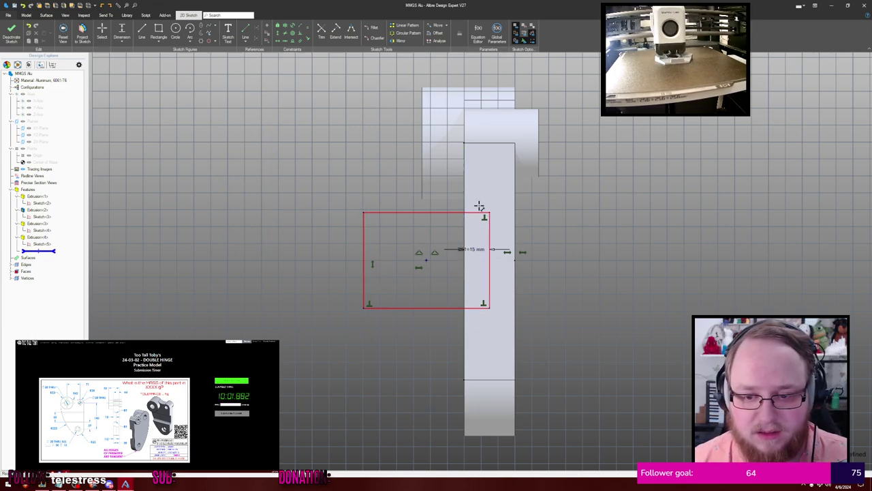
Dimension the distance between the rectangle's upper and lower edges as 55 mm
{"action": "left_click", "coordinate": [430, 211]}
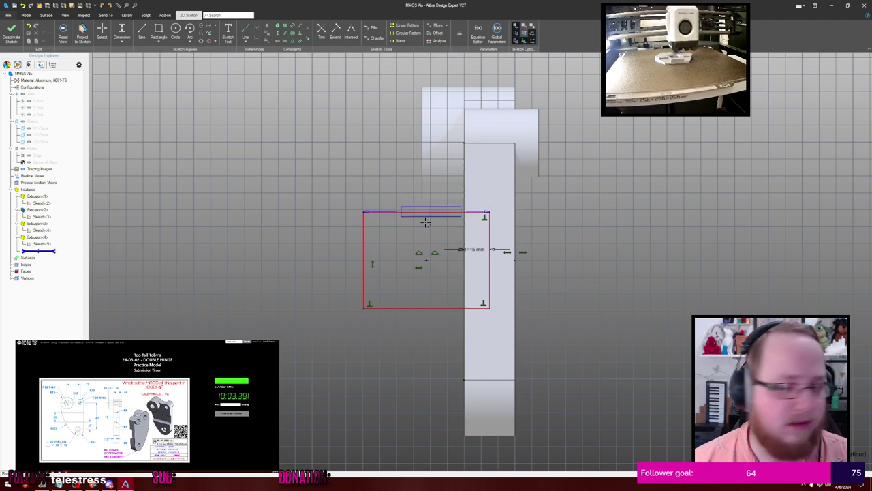
{"action": "left_click", "coordinate": [423, 307]}
{"action": "left_click", "coordinate": [428, 288]}
{"action": "type", "text": "55"}
{"action": "key", "text": "Return"}
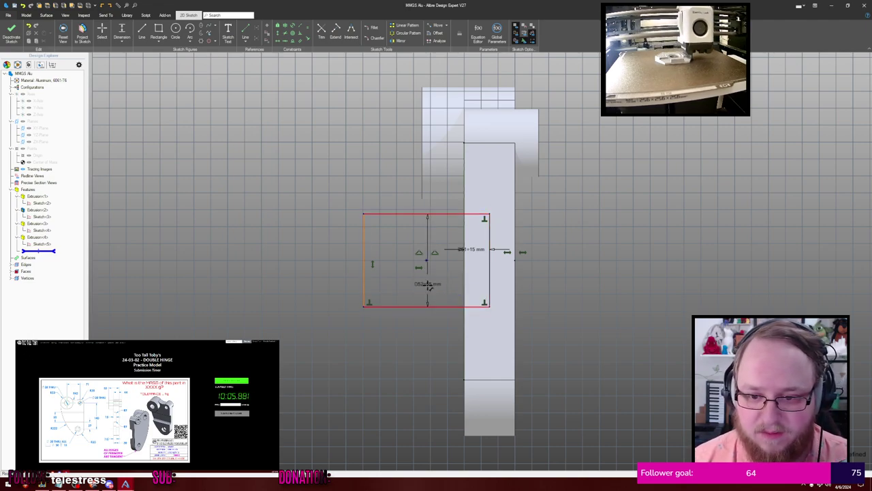
Pull the rectangle's left edge inward to a width of about 60 mm and dimension that width as drawn
{"action": "key", "text": "Escape"}
{"action": "mouse_move", "coordinate": [364, 220]}
{"action": "left_mouse_down"}
{"action": "mouse_move", "coordinate": [357, 220]}
{"action": "mouse_move", "coordinate": [389, 233]}
{"action": "left_mouse_up"}
{"action": "left_click_drag", "start_coordinate": [371, 230], "coordinate": [390, 229]}
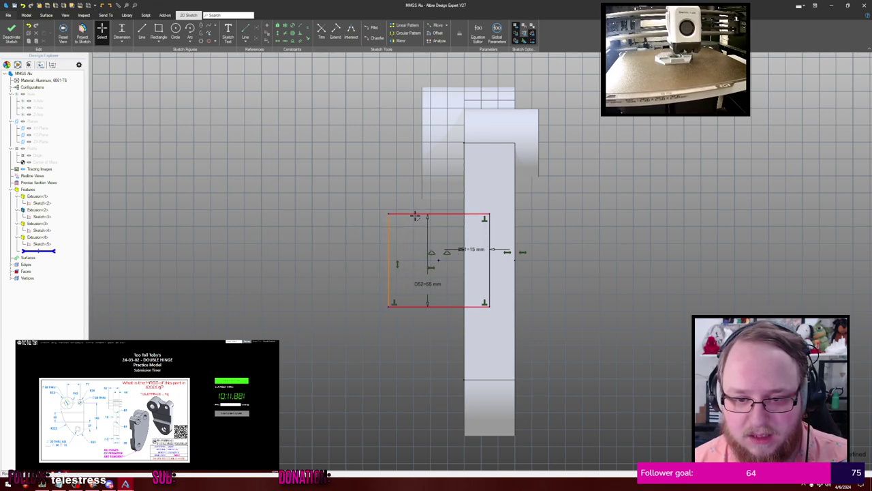
{"action": "key", "text": "d"}
{"action": "left_click", "coordinate": [389, 236]}
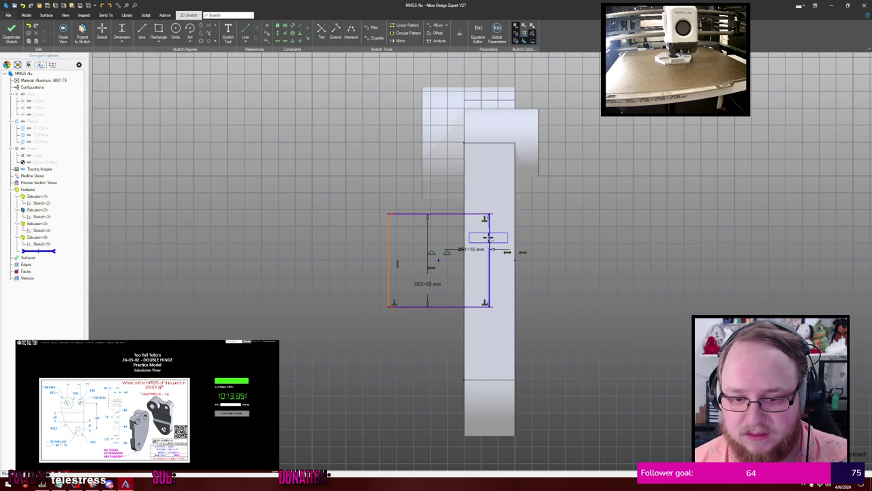
{"action": "left_click", "coordinate": [489, 238]}
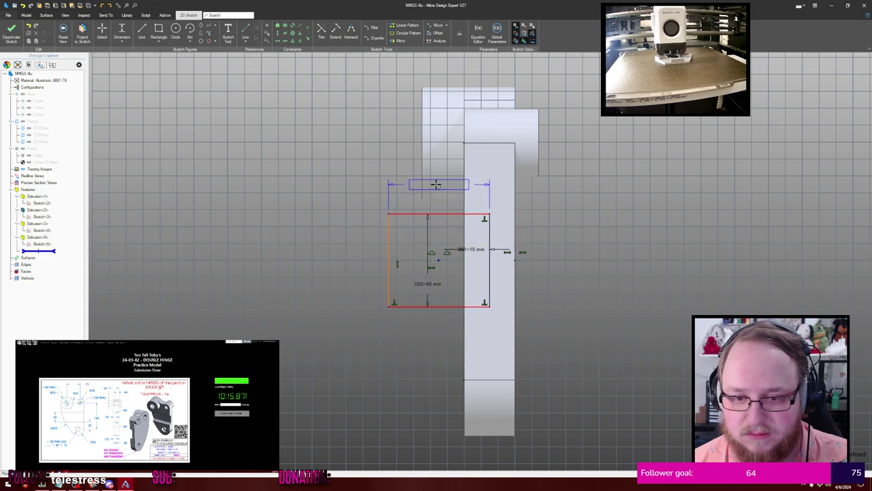
{"action": "left_click", "coordinate": [439, 184]}
{"action": "key", "text": "Return"}
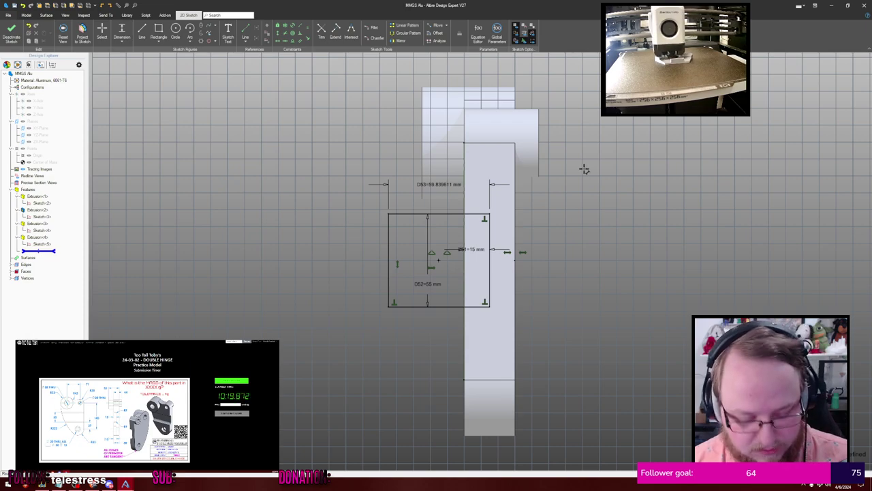
Extrude-cut the rectangle in the reverse direction to form a notch across the plate's full width
{"action": "key", "text": "x"}
{"action": "key", "text": "Home"}
{"action": "type", "text": "-"}
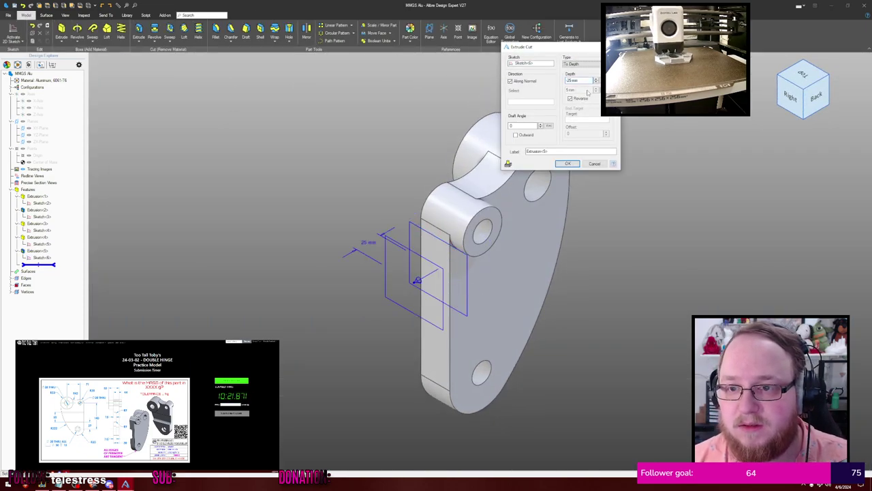
{"action": "key", "text": "Return"}
Start a constant-radius fillet on the notch's two inner corner edges, removing the mistakenly picked face from the selection
{"action": "left_click", "coordinate": [659, 143]}
{"action": "middle_click_drag", "start_coordinate": [658, 143], "coordinate": [607, 186]}
{"action": "key", "text": "f"}
{"action": "left_click", "coordinate": [496, 255]}
{"action": "middle_click_drag", "start_coordinate": [531, 263], "coordinate": [479, 297]}
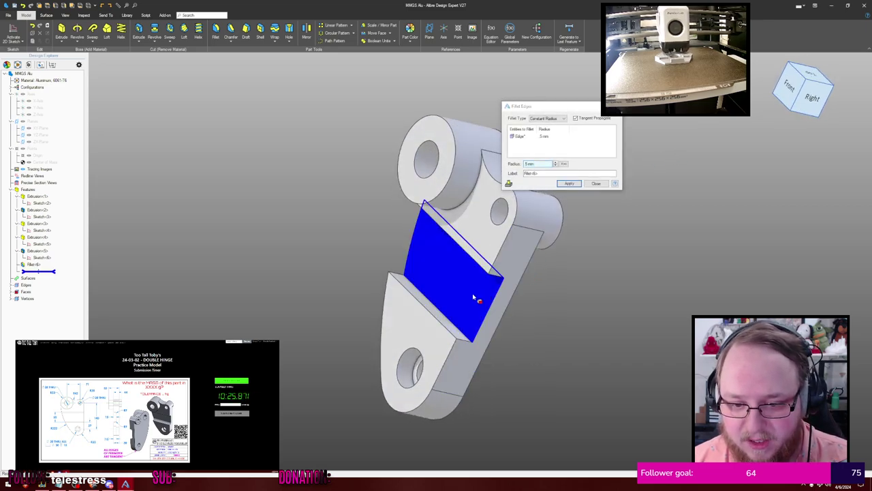
{"action": "left_click", "coordinate": [444, 319]}
{"action": "left_click", "coordinate": [530, 143]}
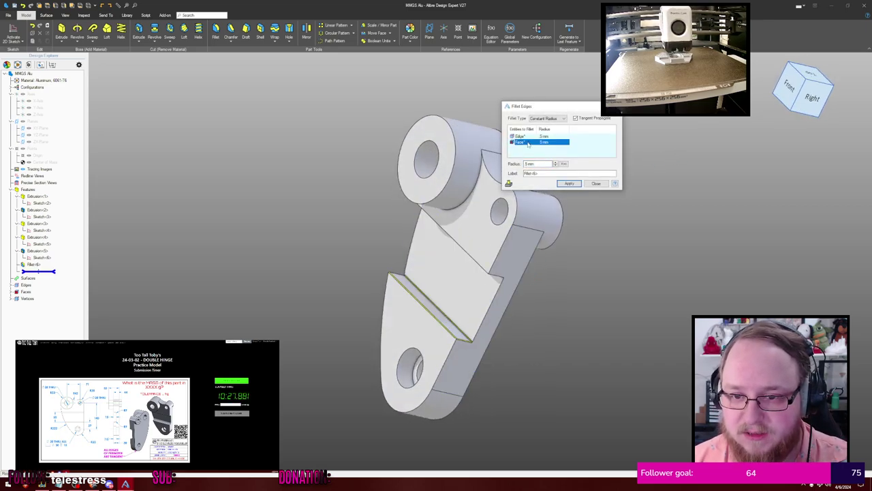
{"action": "key", "text": "Delete"}
{"action": "left_click", "coordinate": [452, 321]}
Set the radius of the notch fillets to 9 mm, apply it and close the fillet dialog
{"action": "left_click_drag", "start_coordinate": [544, 165], "coordinate": [489, 171]}
{"action": "type", "text": "9"}
{"action": "key", "text": "Return"}
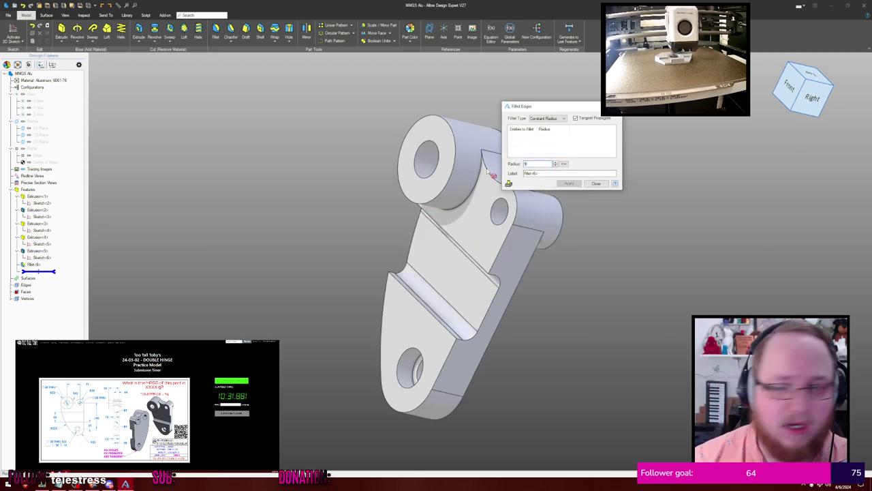
{"action": "left_click", "coordinate": [595, 185]}
{"action": "left_click", "coordinate": [626, 218]}
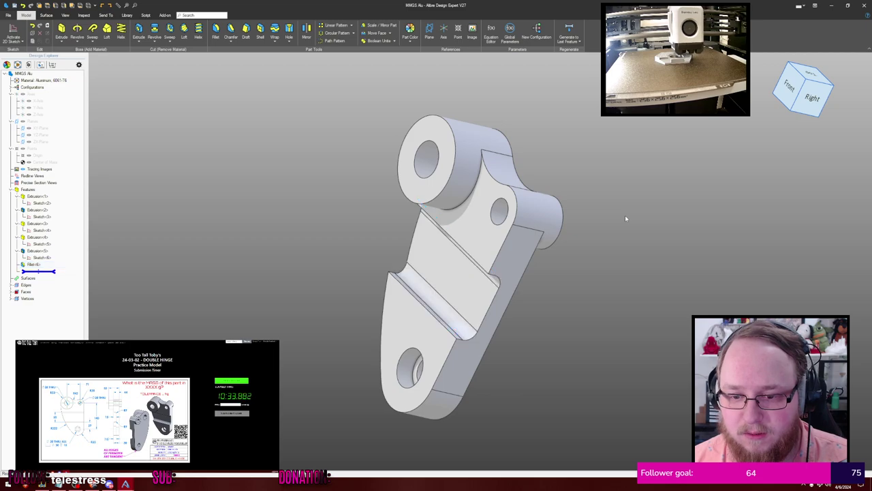
Calculate the part's physical properties and submit its mass as the answer on the practice model page
{"action": "key", "text": "p"}
{"action": "key", "text": "h"}
{"action": "key", "text": "Tab"}
{"action": "key", "text": "Return"}
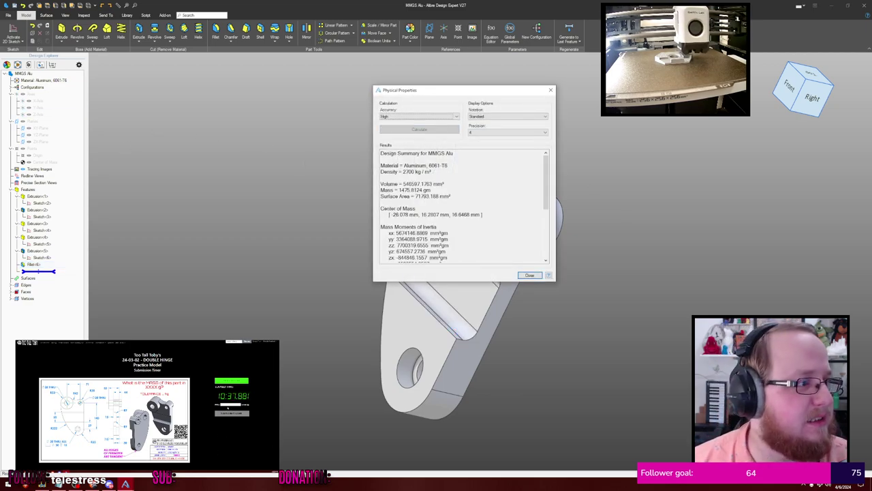
{"action": "left_click", "coordinate": [230, 405]}
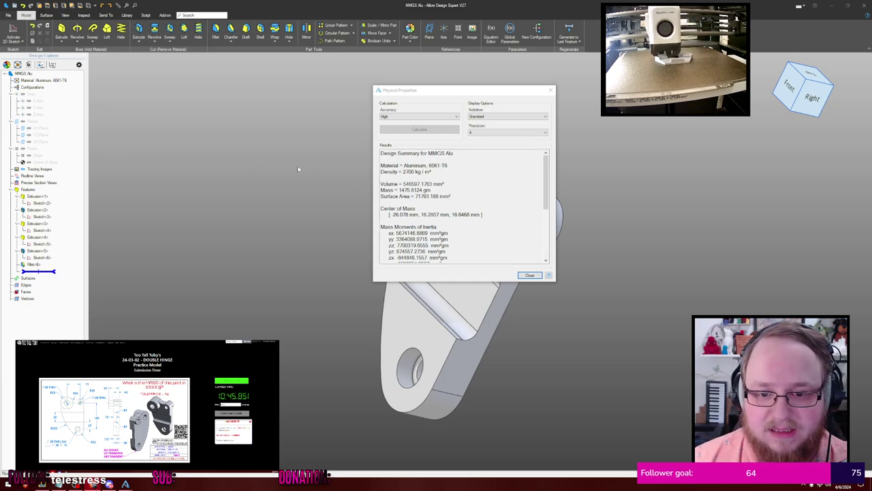
{"action": "left_click", "coordinate": [536, 274]}
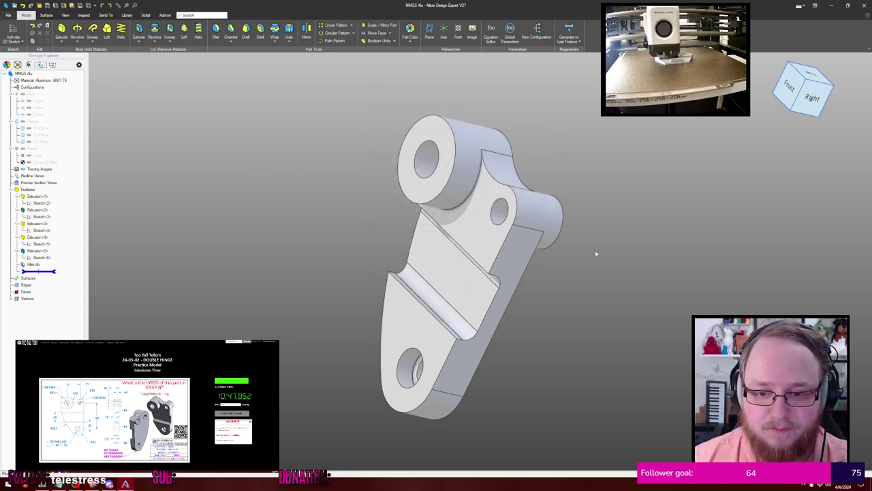
Measure the distance between the outer circular edges of the large boss and the small boss
{"action": "middle_click_drag", "start_coordinate": [596, 252], "coordinate": [614, 250]}
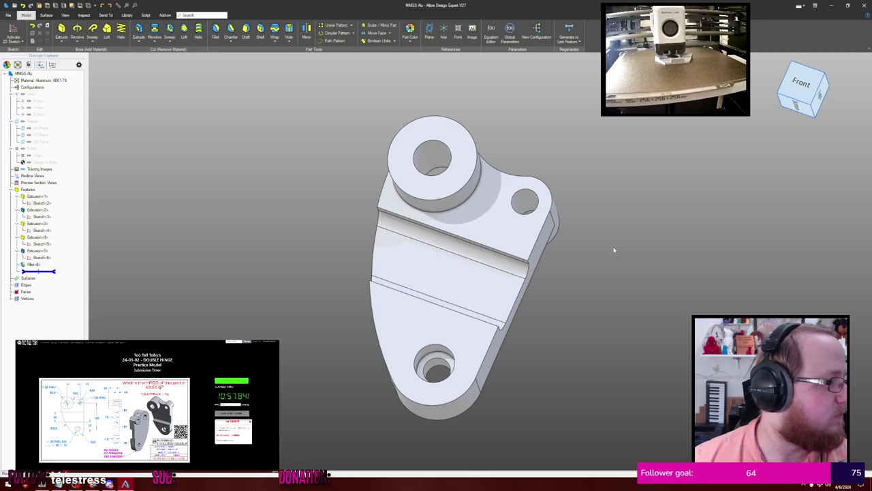
{"action": "middle_click_drag", "start_coordinate": [616, 249], "coordinate": [593, 208]}
{"action": "left_click", "coordinate": [84, 15]}
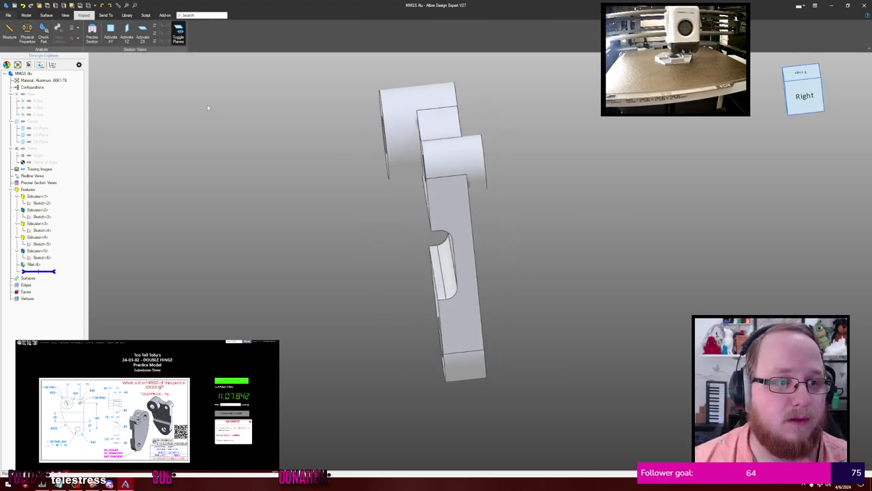
{"action": "middle_click_drag", "start_coordinate": [370, 131], "coordinate": [384, 126]}
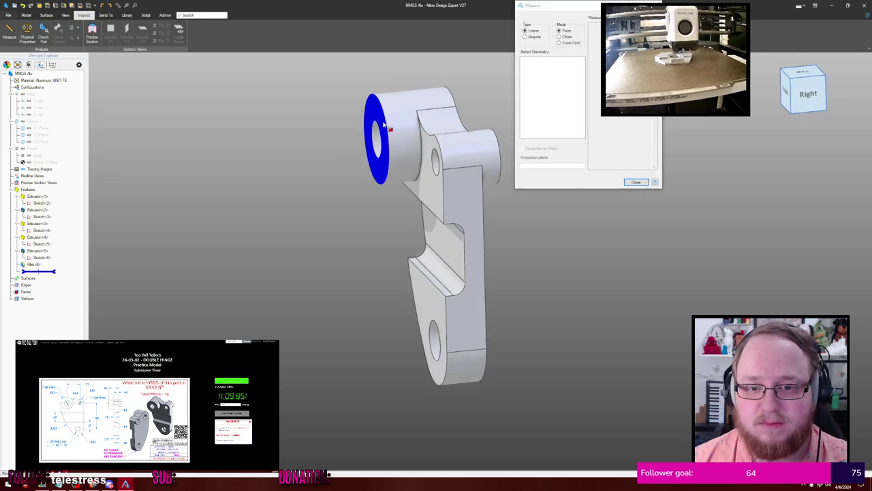
{"action": "left_click", "coordinate": [389, 124]}
{"action": "mouse_move", "coordinate": [468, 120]}
{"action": "middle_mouse_down"}
{"action": "mouse_move", "coordinate": [445, 117]}
{"action": "mouse_move", "coordinate": [457, 126]}
{"action": "mouse_move", "coordinate": [485, 96]}
{"action": "middle_mouse_up"}
{"action": "left_click", "coordinate": [444, 138]}
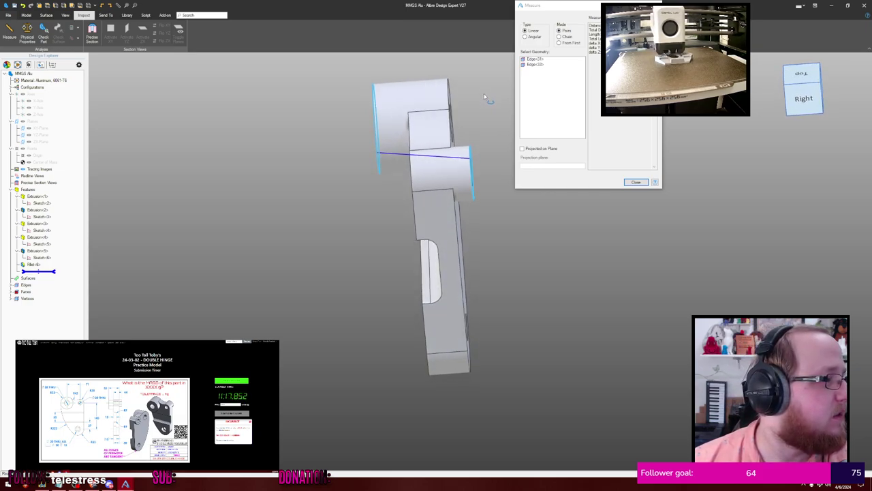
{"action": "middle_click_drag", "start_coordinate": [484, 96], "coordinate": [485, 96]}
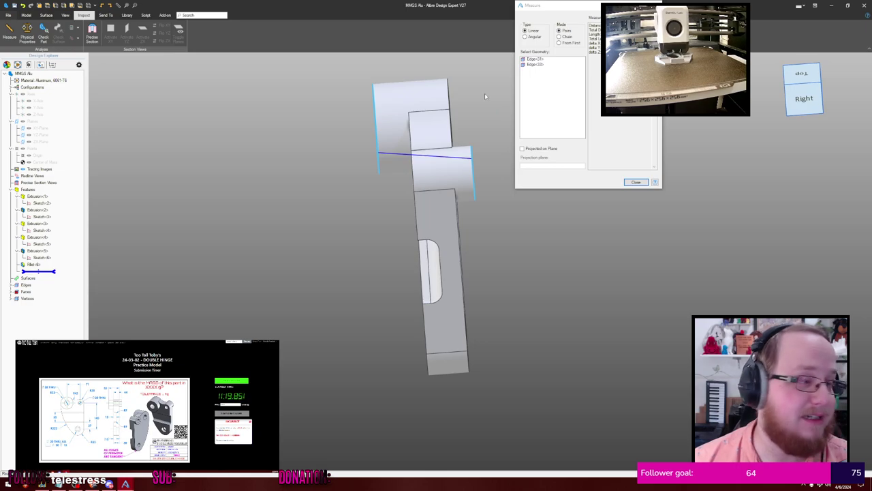
Clear both edges from the measurement selection
{"action": "left_click", "coordinate": [559, 65]}
{"action": "key", "text": "Delete"}
{"action": "left_click", "coordinate": [553, 60]}
{"action": "key", "text": "Delete"}
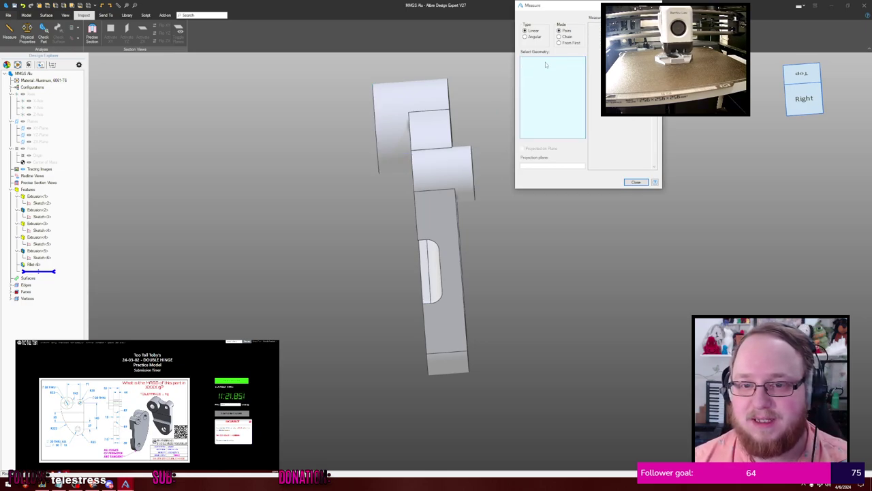
Measure the outer circular edge of the large boss and its bore edge in turn, clearing each selection
{"action": "middle_click_drag", "start_coordinate": [481, 97], "coordinate": [399, 111]}
{"action": "left_click", "coordinate": [399, 111]}
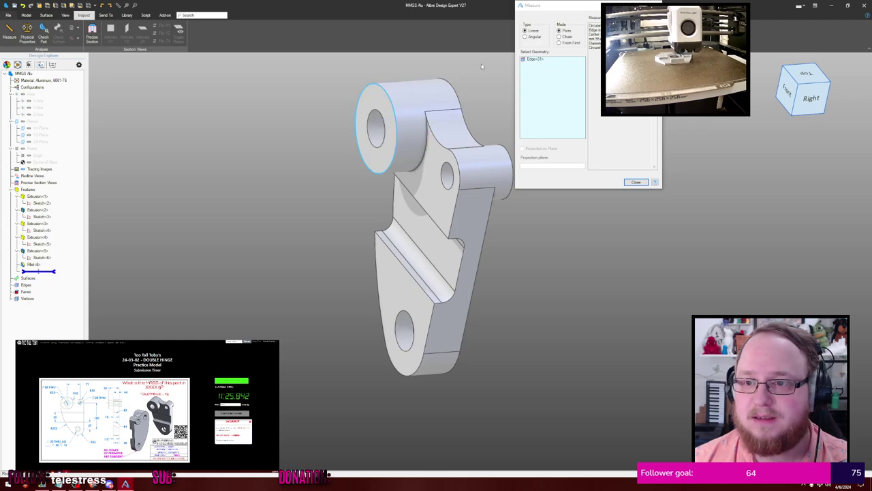
{"action": "key", "text": "Escape"}
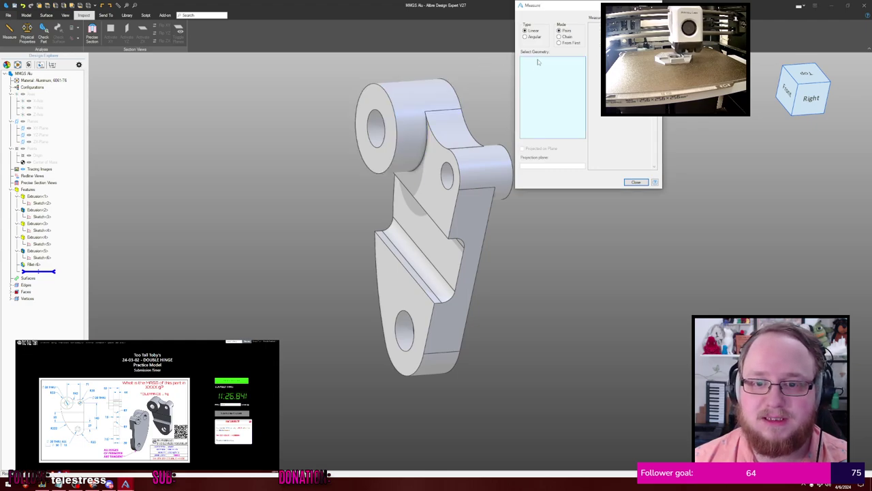
{"action": "left_click", "coordinate": [382, 117]}
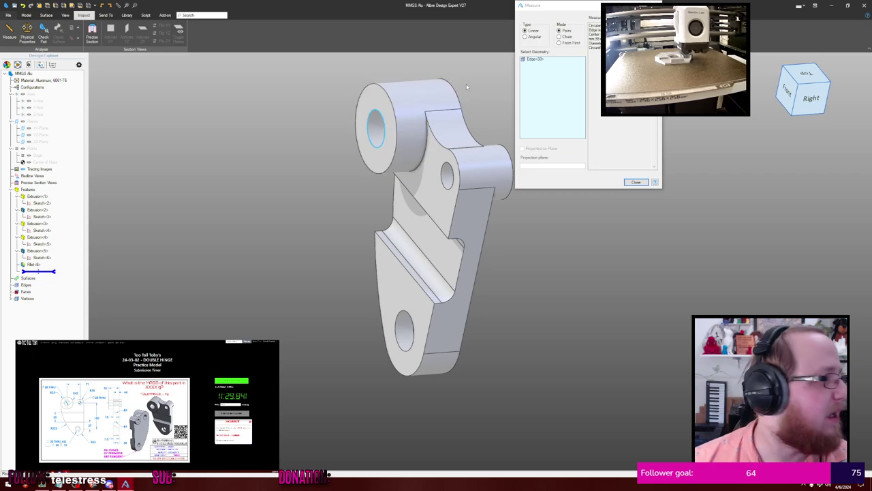
{"action": "left_click", "coordinate": [549, 62]}
{"action": "key", "text": "Delete"}
Measure the concave arc edge between the large and small bosses, and clear the selection
{"action": "middle_click_drag", "start_coordinate": [486, 81], "coordinate": [472, 94]}
{"action": "right_click_drag", "start_coordinate": [472, 94], "coordinate": [473, 102]}
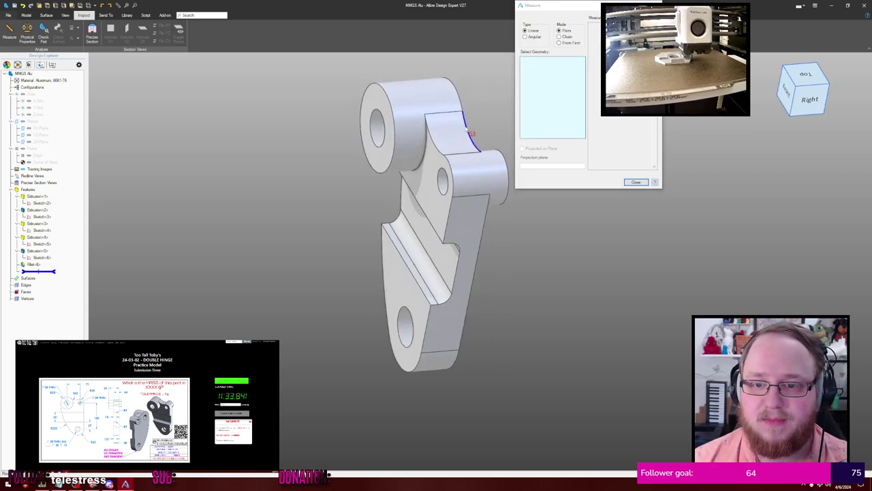
{"action": "left_click", "coordinate": [471, 131]}
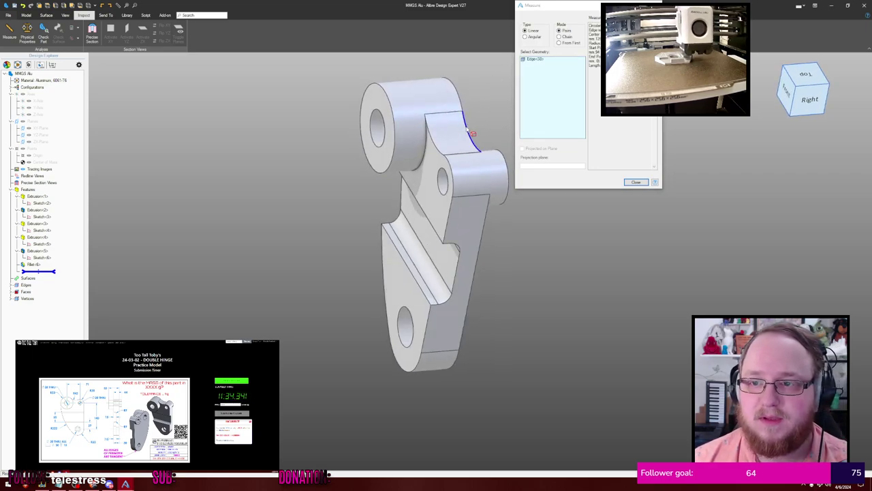
{"action": "left_click", "coordinate": [540, 61]}
{"action": "key", "text": "Delete"}
Measure the long curved edge along the side of the plate, and clear the selection
{"action": "middle_click_drag", "start_coordinate": [411, 190], "coordinate": [430, 176]}
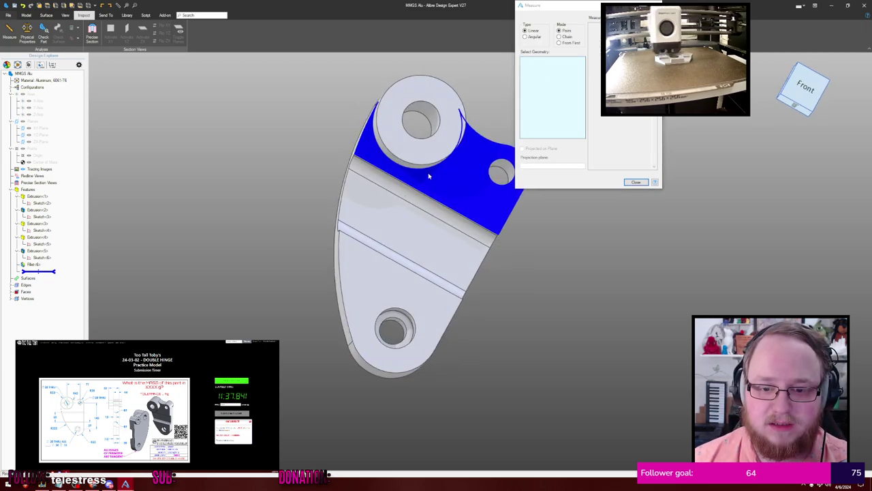
{"action": "right_click_drag", "start_coordinate": [340, 266], "coordinate": [322, 260]}
{"action": "left_click", "coordinate": [321, 259]}
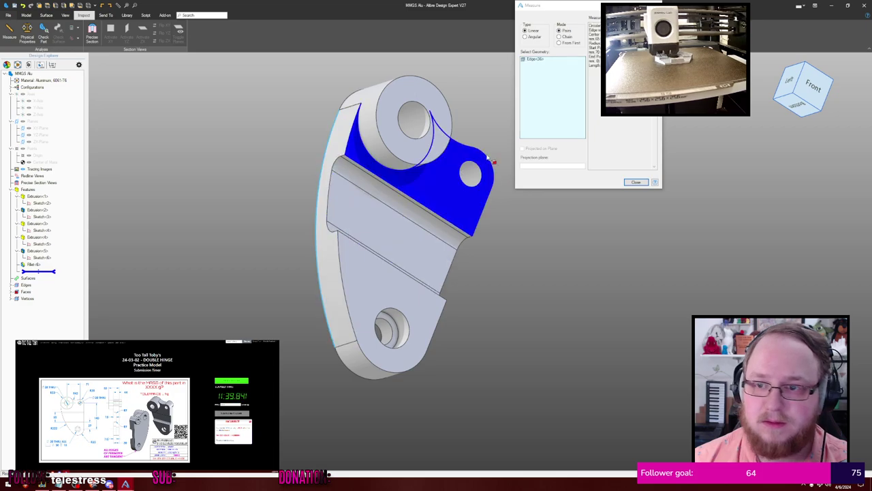
{"action": "key", "text": "Escape"}
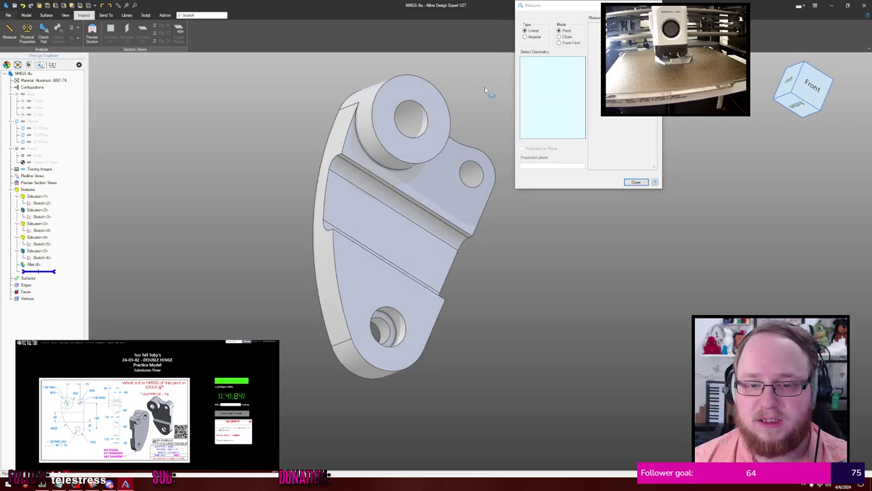
Measure the width of the notch between its two opposite opening edges, and clear both edges from the selection
{"action": "right_click_drag", "start_coordinate": [485, 87], "coordinate": [457, 68]}
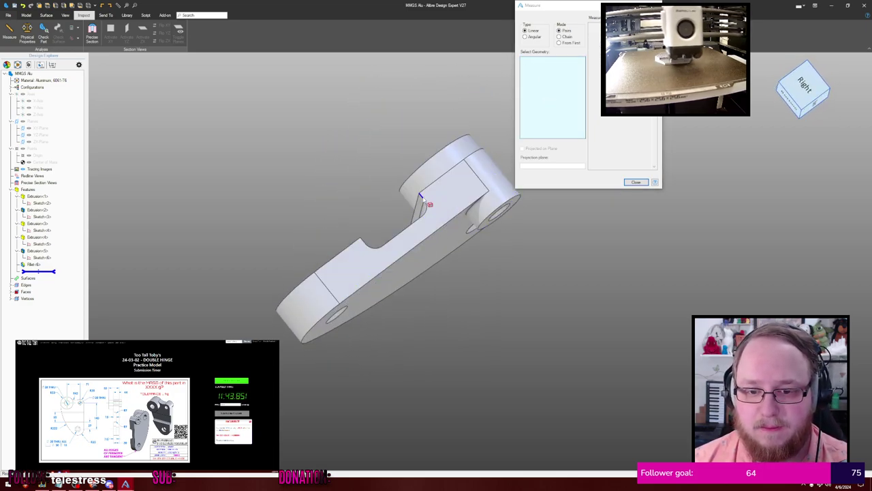
{"action": "right_click_drag", "start_coordinate": [424, 202], "coordinate": [371, 245]}
{"action": "left_click", "coordinate": [367, 246]}
{"action": "left_click", "coordinate": [372, 238]}
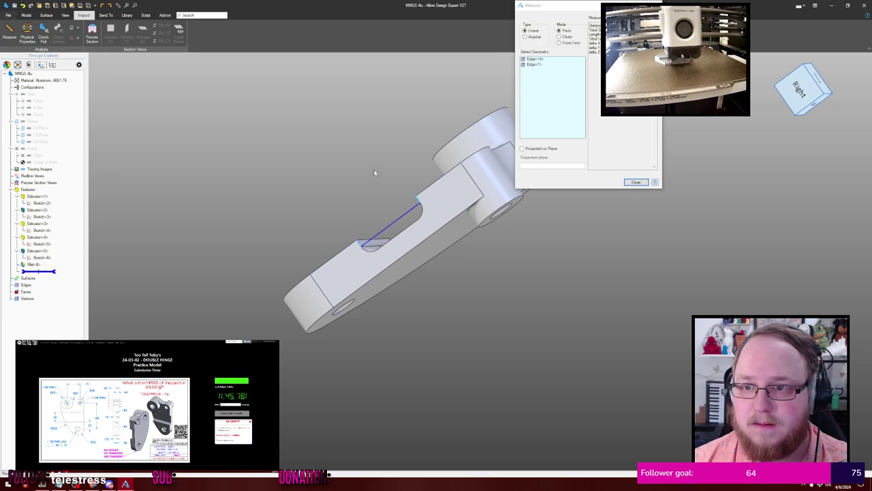
{"action": "right_click_drag", "start_coordinate": [374, 173], "coordinate": [382, 172]}
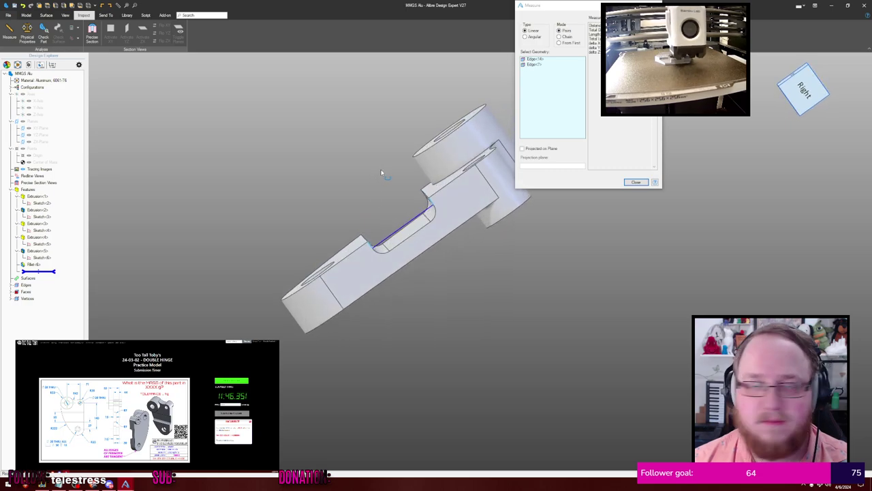
{"action": "left_click", "coordinate": [541, 64]}
{"action": "key", "text": "Delete"}
{"action": "left_click", "coordinate": [540, 60]}
{"action": "key", "text": "Delete"}
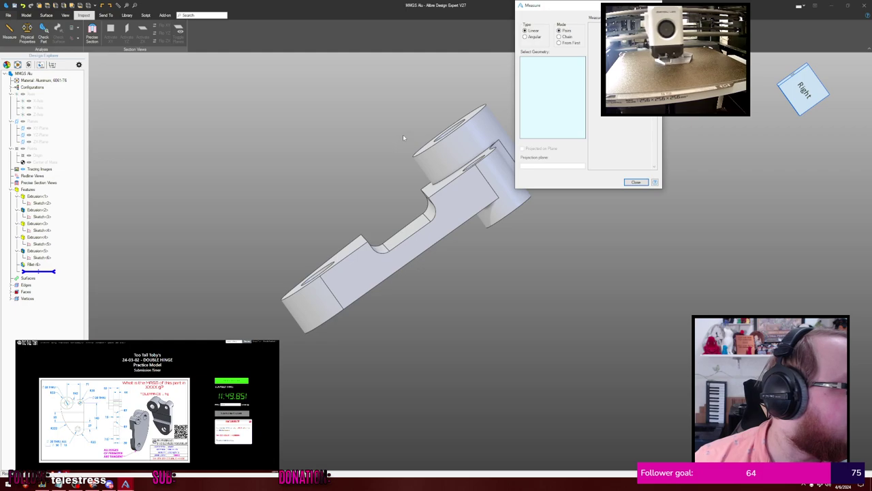
Measure the notch depth from its upper opening edge to the floor edge, clear both edges and close the measurement tool
{"action": "right_click_drag", "start_coordinate": [402, 133], "coordinate": [409, 153]}
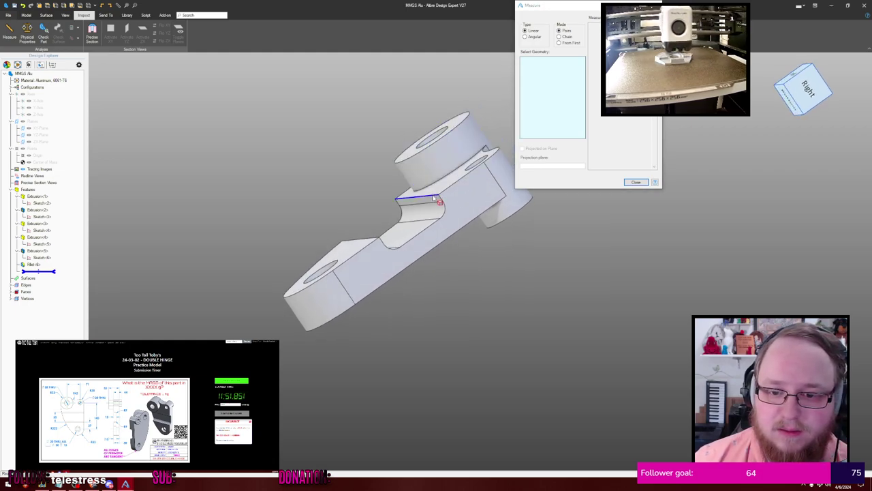
{"action": "left_click", "coordinate": [434, 198]}
{"action": "left_click", "coordinate": [436, 225]}
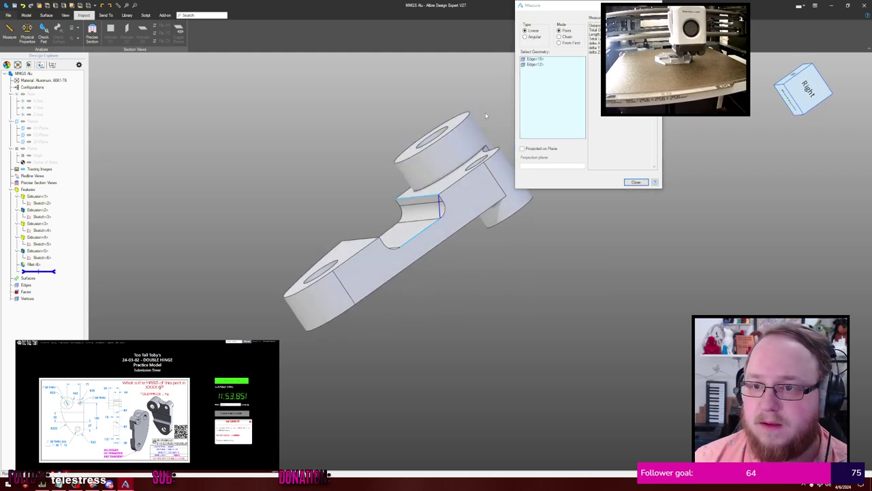
{"action": "left_click", "coordinate": [548, 64]}
{"action": "key", "text": "Delete"}
{"action": "left_click", "coordinate": [539, 61]}
{"action": "key", "text": "Delete"}
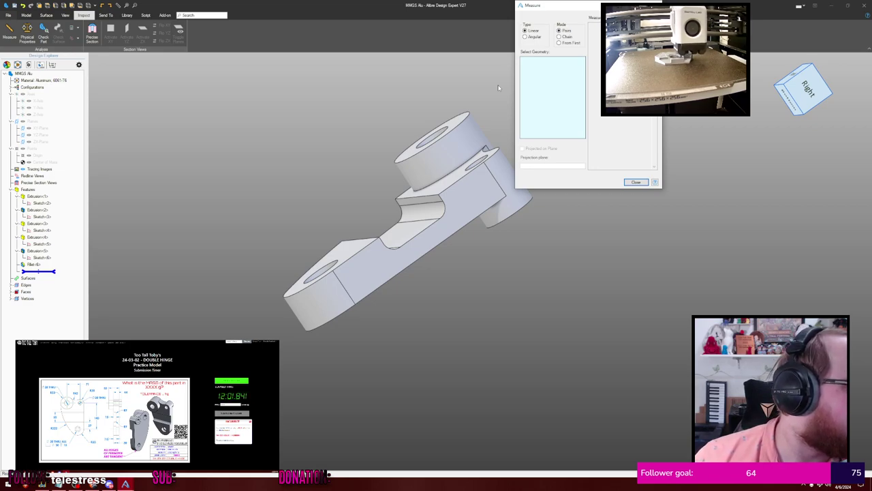
{"action": "left_click", "coordinate": [636, 182]}
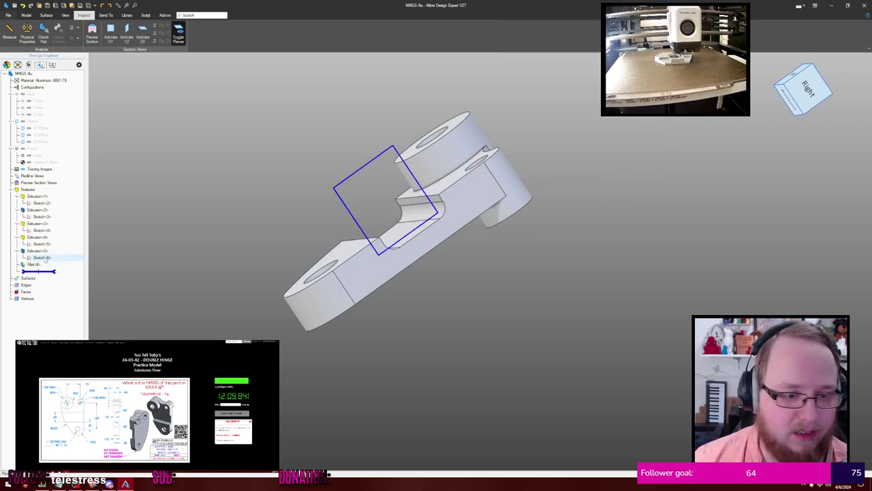
Open the sketch of the notch cut for editing and examine the rectangle's dimensions against the plate
{"action": "right_click", "coordinate": [45, 257]}
{"action": "left_click", "coordinate": [96, 259]}
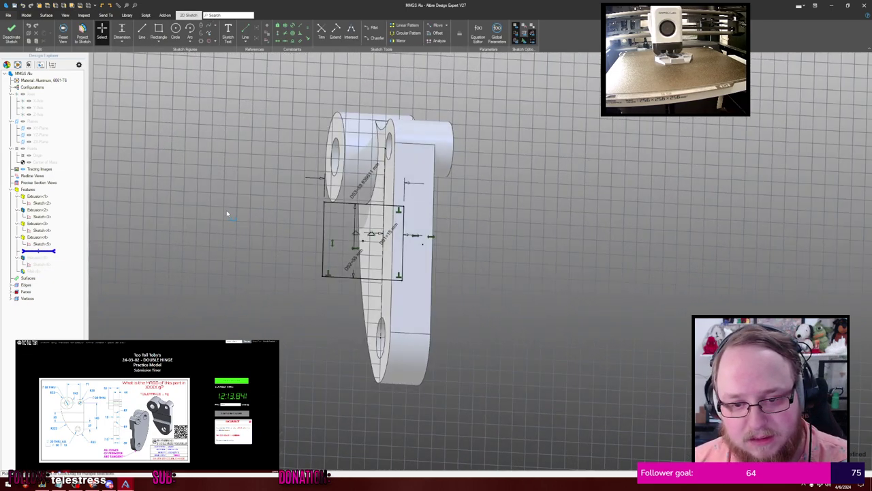
{"action": "scroll", "coordinate": [353, 249], "scroll_direction": "up", "scroll_amount": 5}
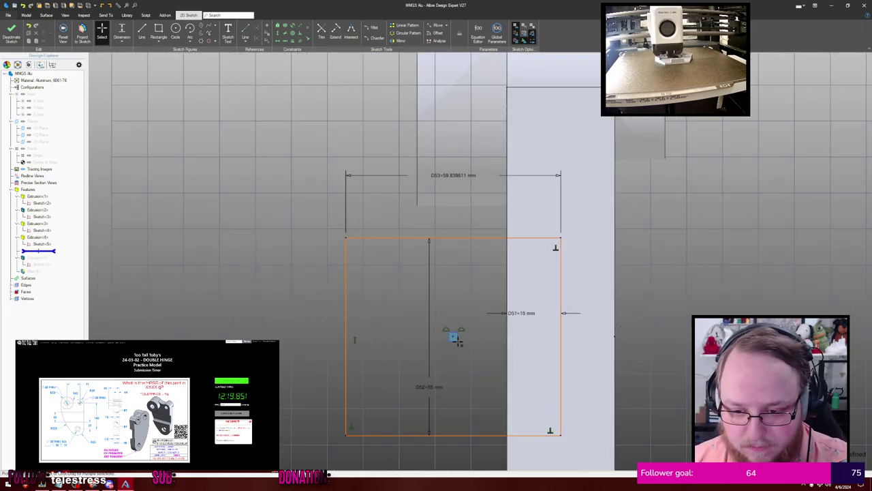
{"action": "scroll", "coordinate": [453, 336], "scroll_direction": "down", "scroll_amount": 2}
{"action": "left_click_drag", "start_coordinate": [472, 274], "coordinate": [475, 277]}
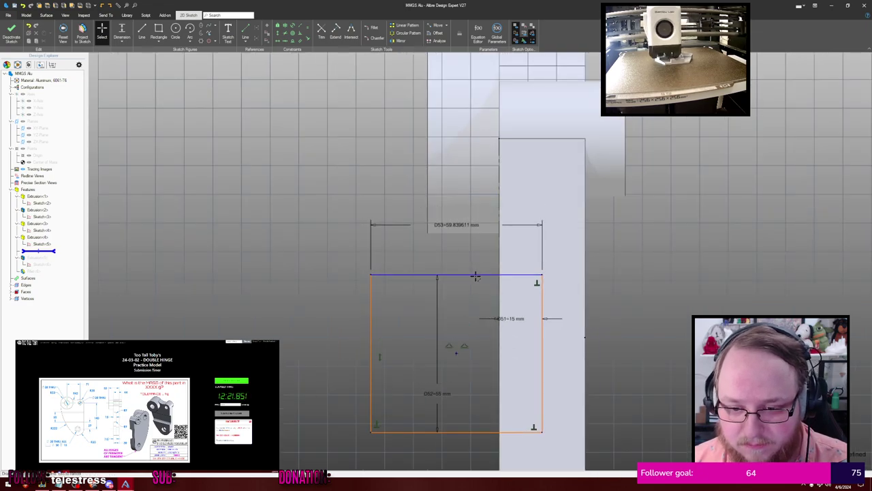
{"action": "scroll", "coordinate": [475, 277], "scroll_direction": "down", "scroll_amount": 2}
{"action": "mouse_move", "coordinate": [626, 333]}
{"action": "middle_mouse_down"}
{"action": "mouse_move", "coordinate": [616, 304]}
{"action": "mouse_move", "coordinate": [540, 216]}
{"action": "mouse_move", "coordinate": [528, 238]}
{"action": "middle_mouse_up"}
{"action": "key", "text": "Home"}
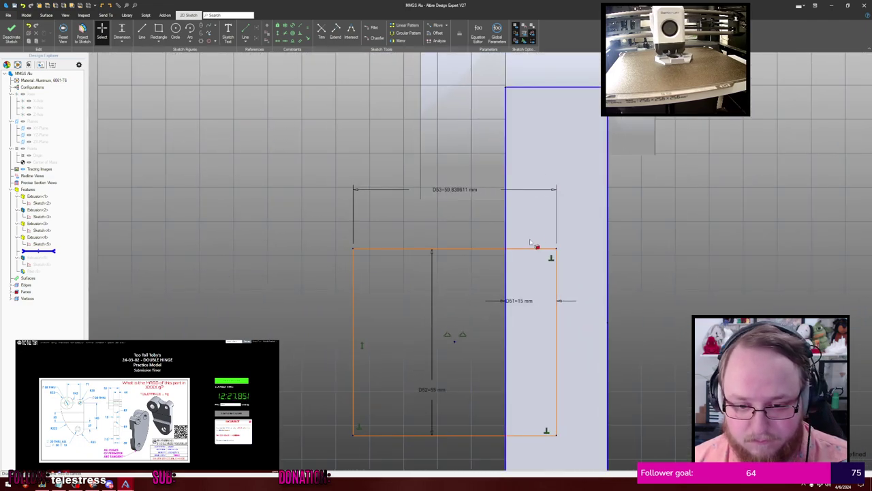
{"action": "scroll", "coordinate": [573, 252], "scroll_direction": "down", "scroll_amount": 2}
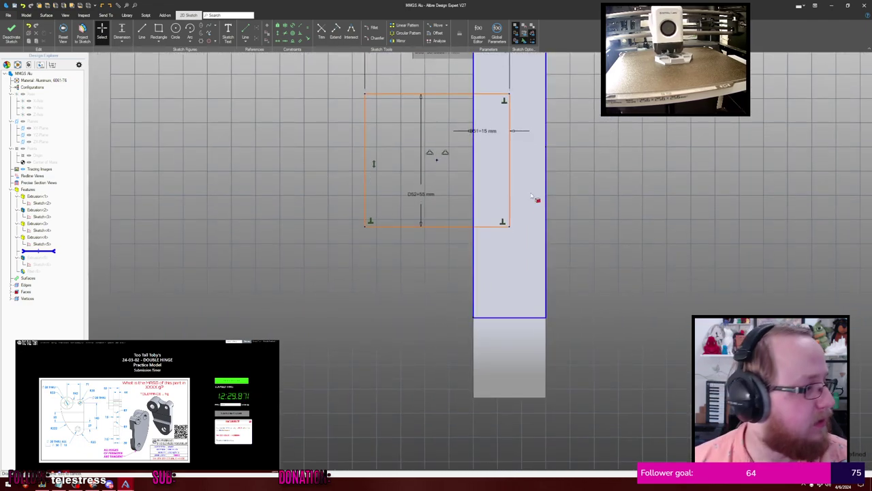
Try to dimension the notch rectangle's lower edge 3 mm from the corner where the plate's rounded end begins, and undo it
{"action": "key", "text": "d"}
{"action": "left_click", "coordinate": [465, 227]}
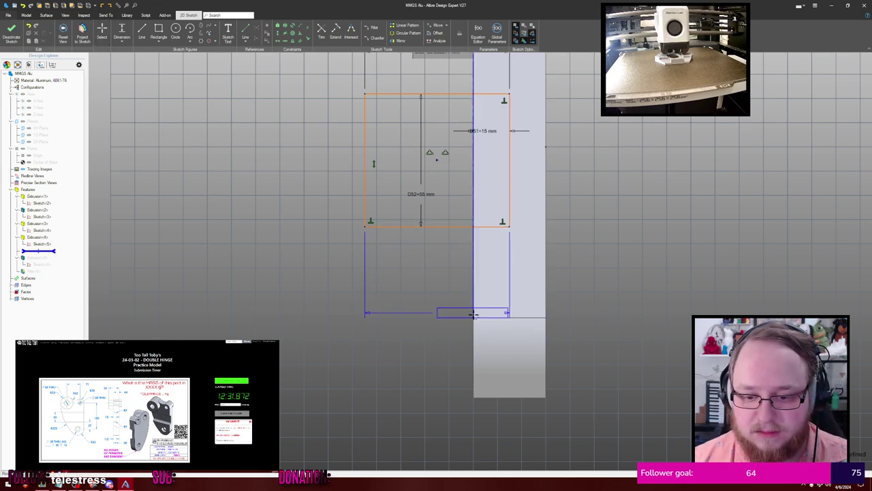
{"action": "left_click", "coordinate": [473, 318]}
{"action": "left_click", "coordinate": [430, 273]}
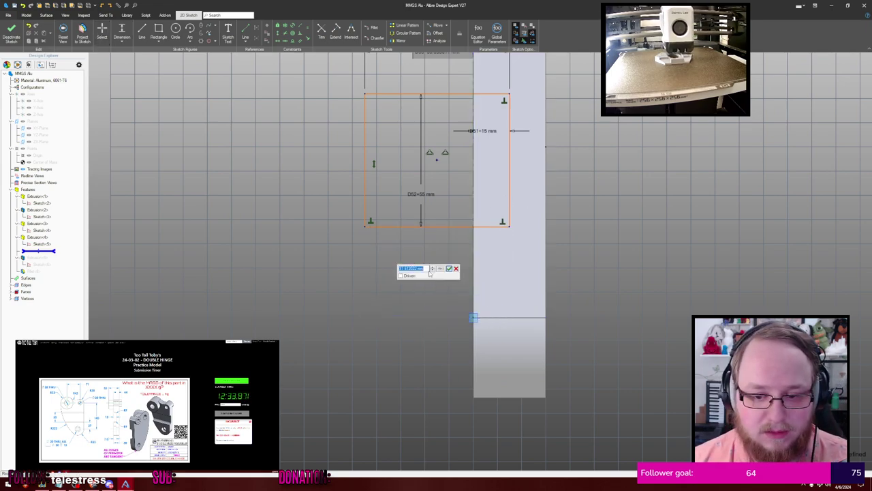
{"action": "type", "text": "3"}
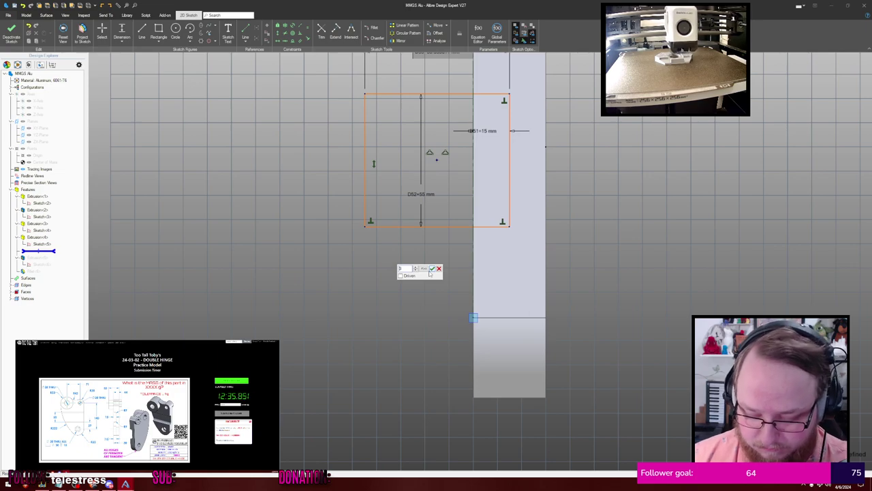
{"action": "key", "text": "Return"}
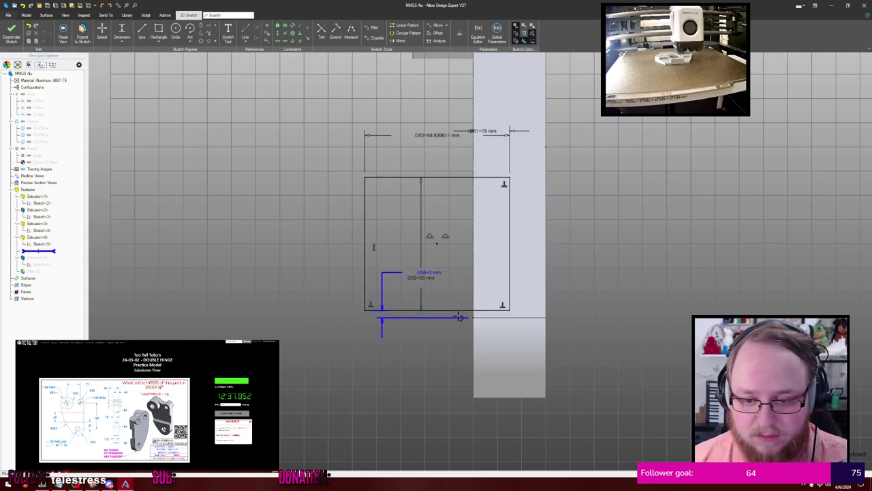
{"action": "key", "text": "ctrl+z"}
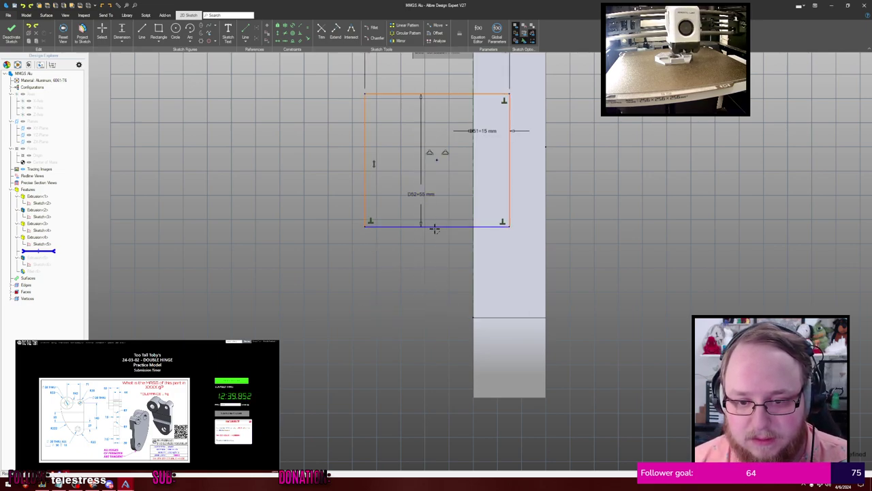
Dimension the notch rectangle's lower edge from the corner where the plate's rounded end begins, and exit the sketch
{"action": "left_click", "coordinate": [434, 227]}
{"action": "left_click", "coordinate": [473, 318]}
{"action": "left_click", "coordinate": [432, 290]}
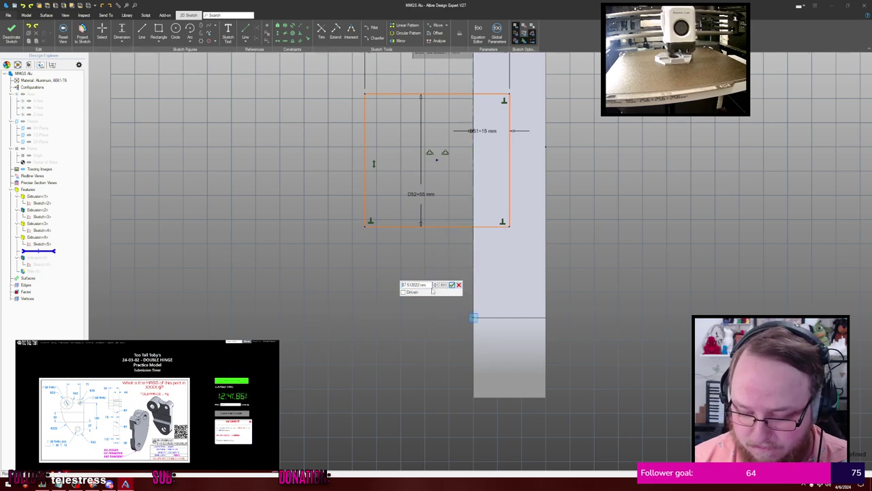
{"action": "key", "text": "Return"}
{"action": "scroll", "coordinate": [337, 213], "scroll_direction": "down", "scroll_amount": 1}
{"action": "mouse_move", "coordinate": [330, 190]}
{"action": "middle_mouse_down"}
{"action": "mouse_move", "coordinate": [316, 236]}
{"action": "mouse_move", "coordinate": [328, 229]}
{"action": "middle_mouse_up"}
{"action": "key", "text": "Escape"}
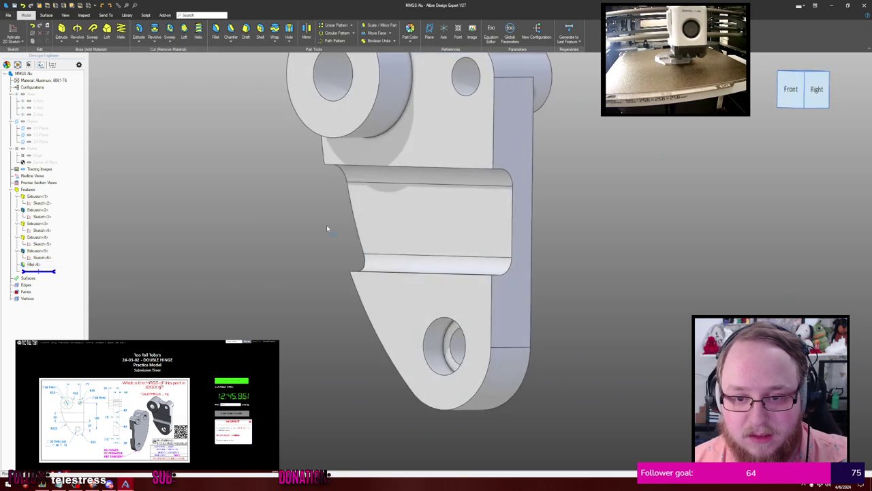
Recalculate the corrected part's physical properties at high accuracy and submit the new mass on the practice page
{"action": "key", "text": "p"}
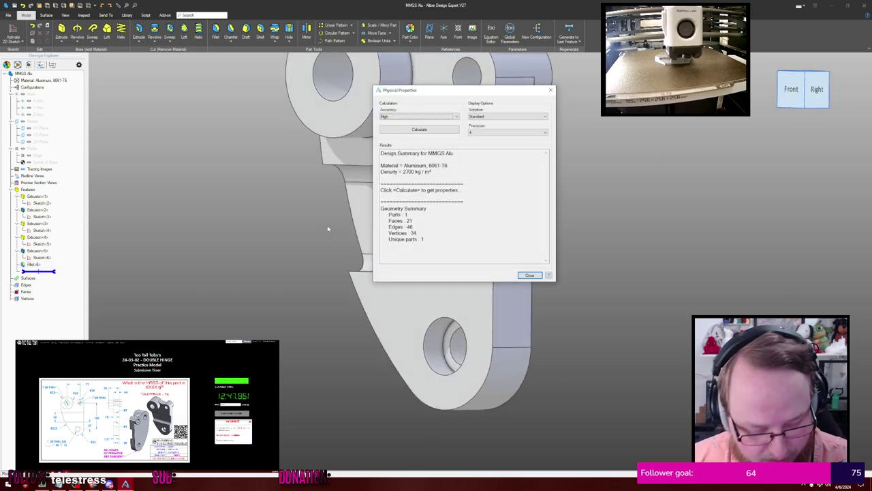
{"action": "key", "text": "Tab"}
{"action": "key", "text": "Return"}
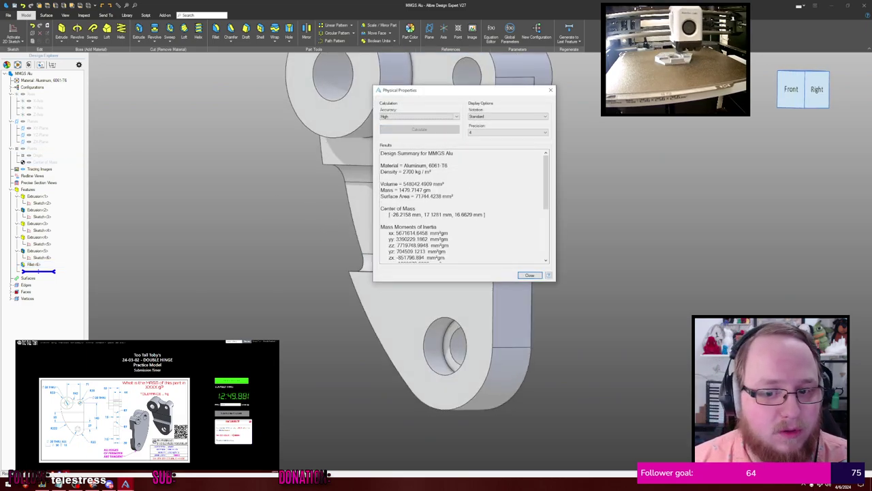
{"action": "left_click_drag", "start_coordinate": [230, 405], "coordinate": [191, 406]}
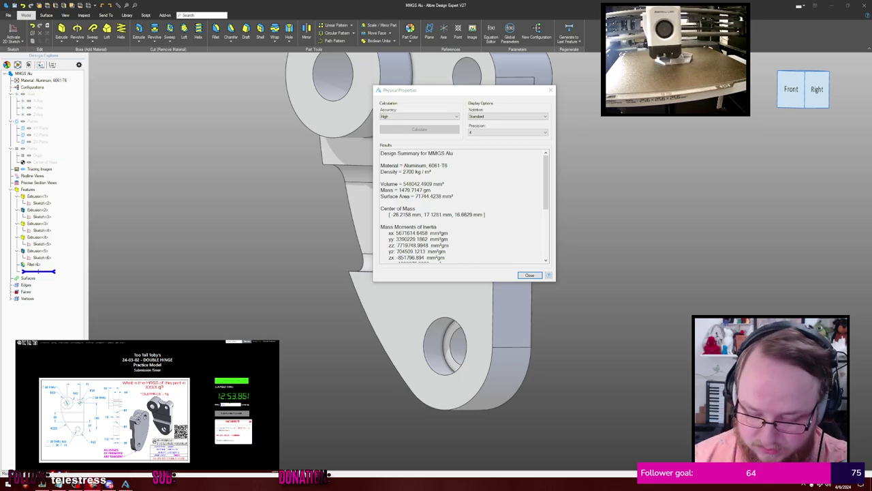
{"action": "key", "text": "Return"}
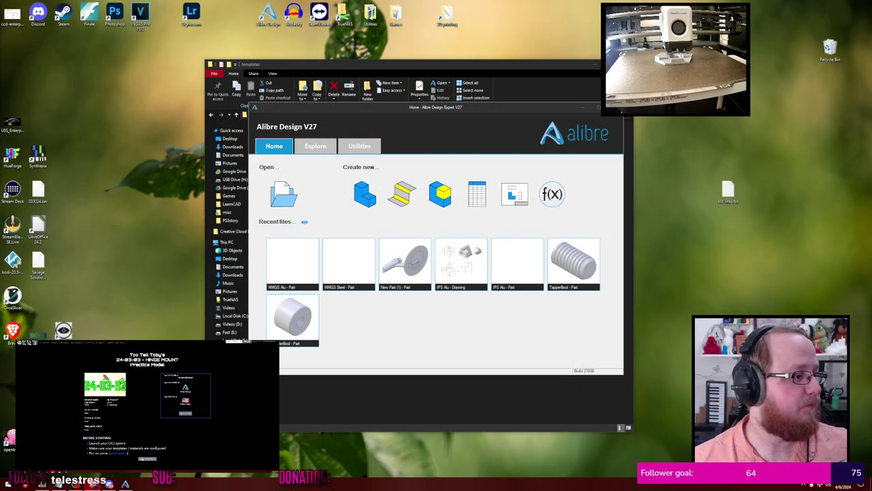
Start the timed 24-03-03 Hinge Mount practice model and switch to the File Explorer window showing the templates folder
{"action": "left_click", "coordinate": [141, 458]}
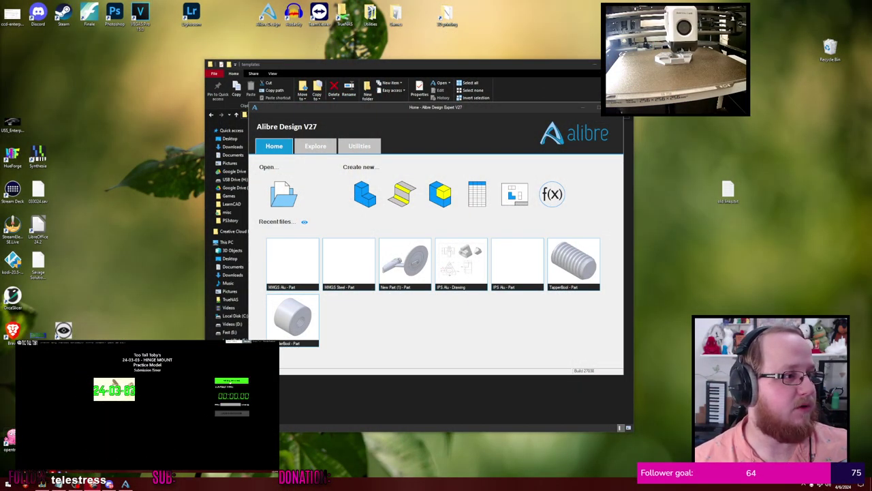
{"action": "left_click", "coordinate": [232, 413]}
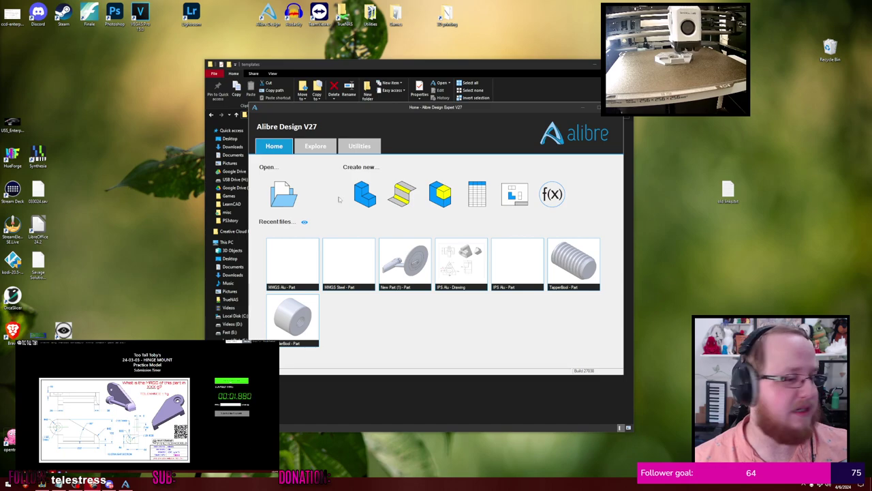
{"action": "left_click", "coordinate": [393, 74]}
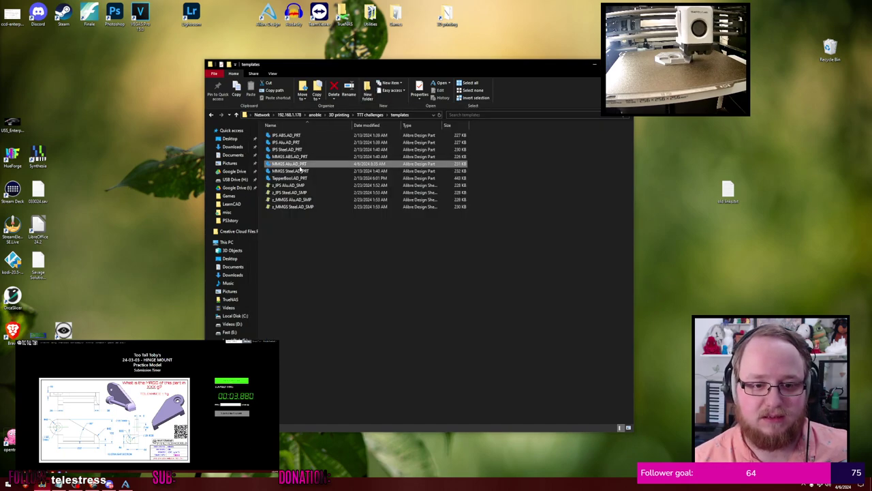
Open the MMGS ABS part template in Alibre Design and start a 2D sketch on its YZ plane
{"action": "double_click", "coordinate": [298, 164]}
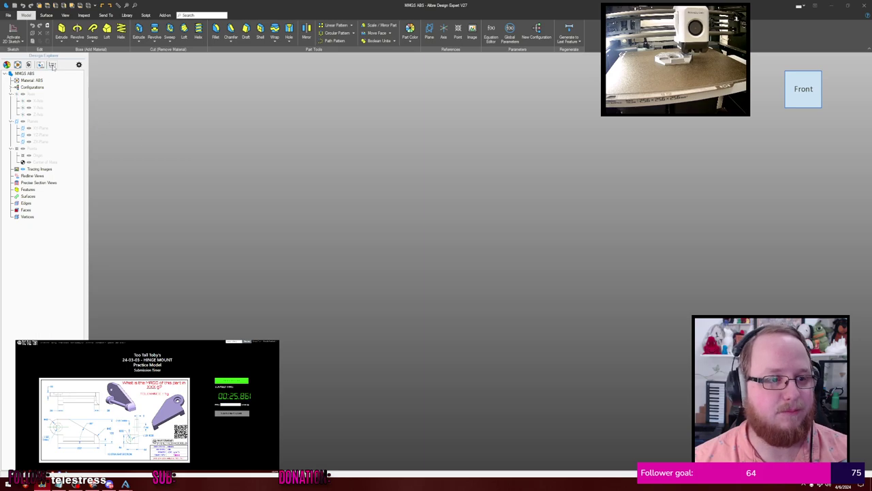
{"action": "left_click", "coordinate": [15, 32]}
{"action": "left_click", "coordinate": [56, 135]}
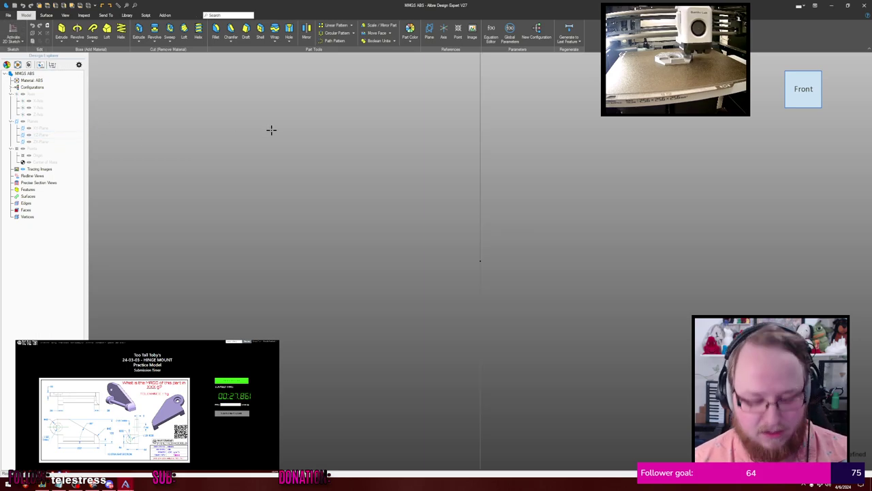
{"action": "scroll", "coordinate": [327, 140], "scroll_direction": "down", "scroll_amount": 5}
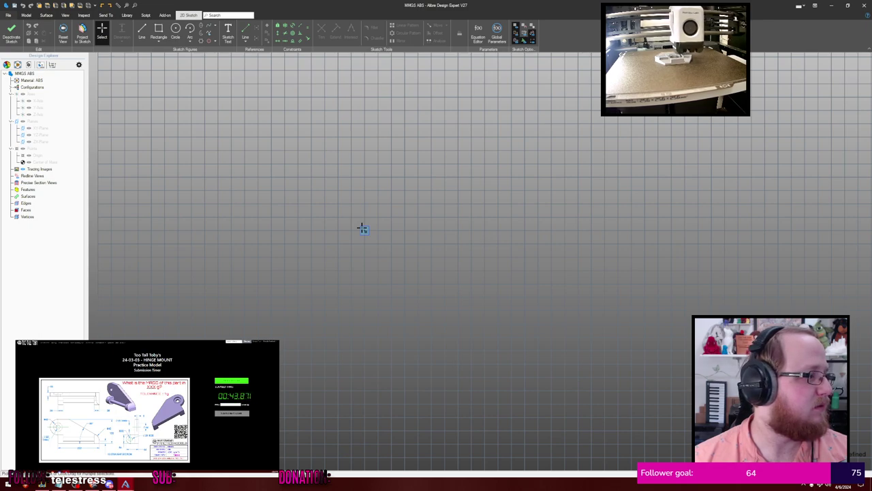
Sketch a circle 22 mm in diameter for the hinge hole
{"action": "key", "text": "c"}
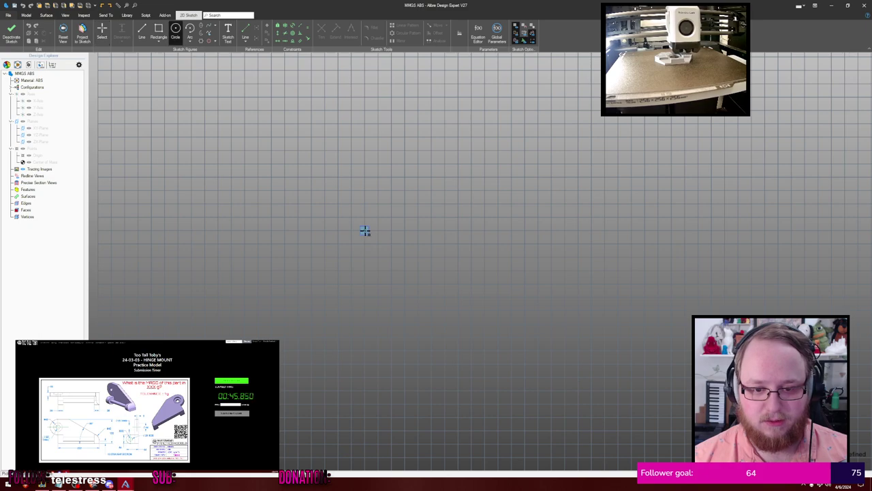
{"action": "left_click", "coordinate": [365, 230]}
{"action": "type", "text": "22"}
{"action": "key", "text": "Return"}
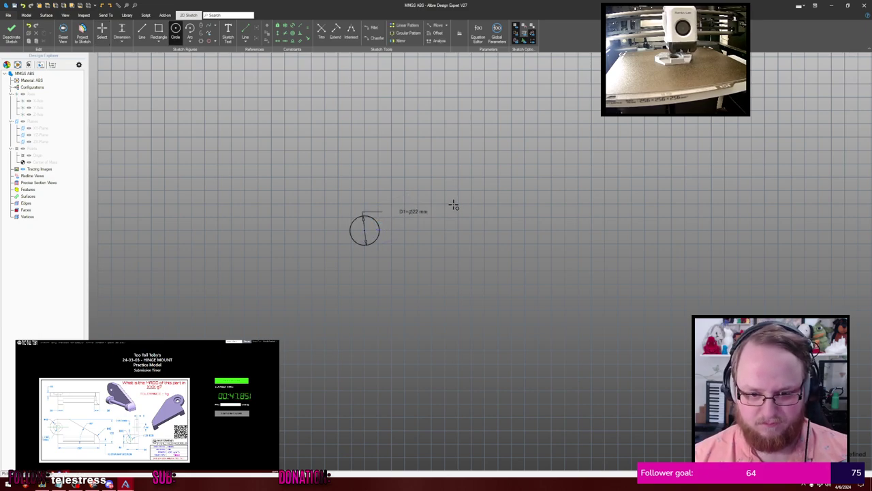
{"action": "middle_click_drag", "start_coordinate": [452, 203], "coordinate": [413, 198]}
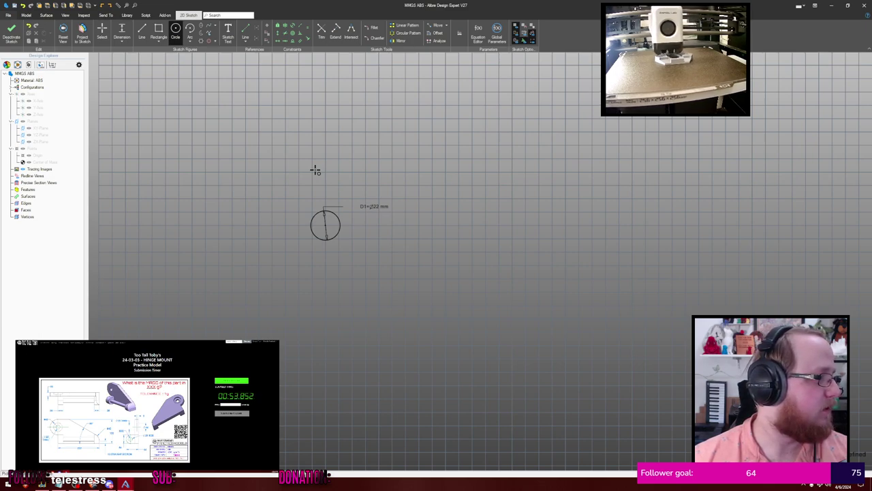
Sketch a semicircular arc of about 43 mm radius around the circle's center, open toward the right
{"action": "key", "text": "Escape"}
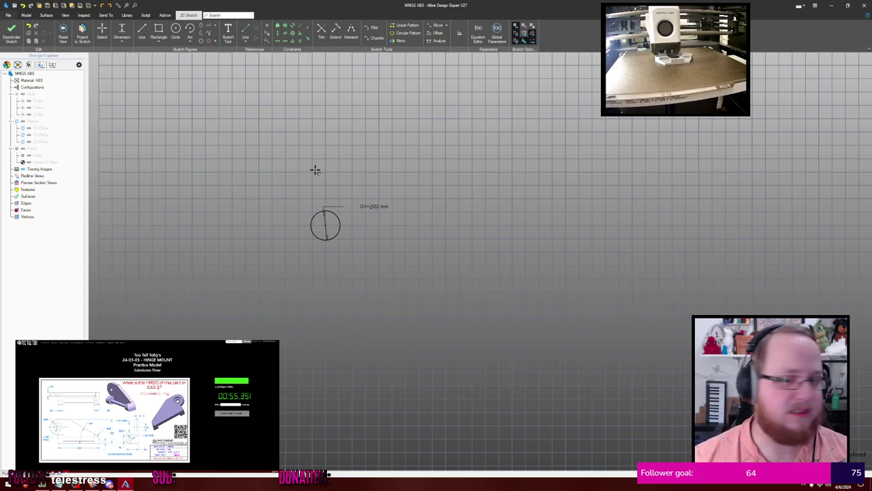
{"action": "left_click", "coordinate": [325, 225]}
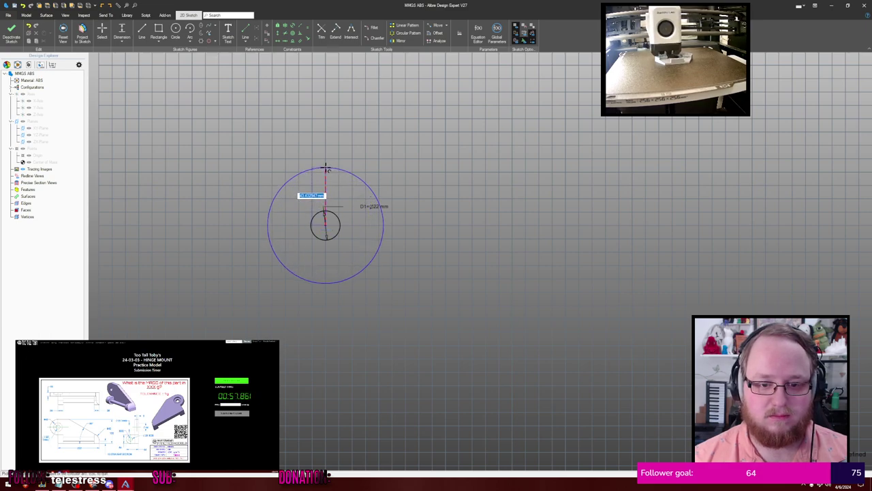
{"action": "left_click", "coordinate": [326, 168]}
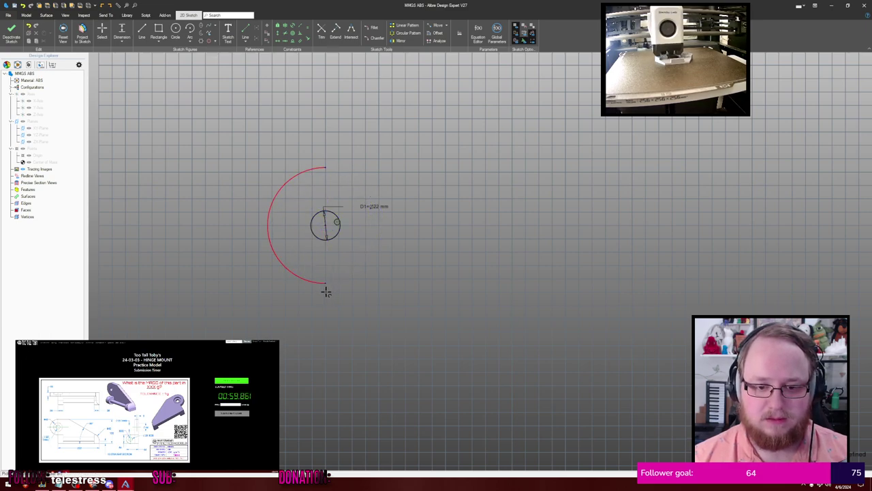
{"action": "left_click", "coordinate": [326, 291]}
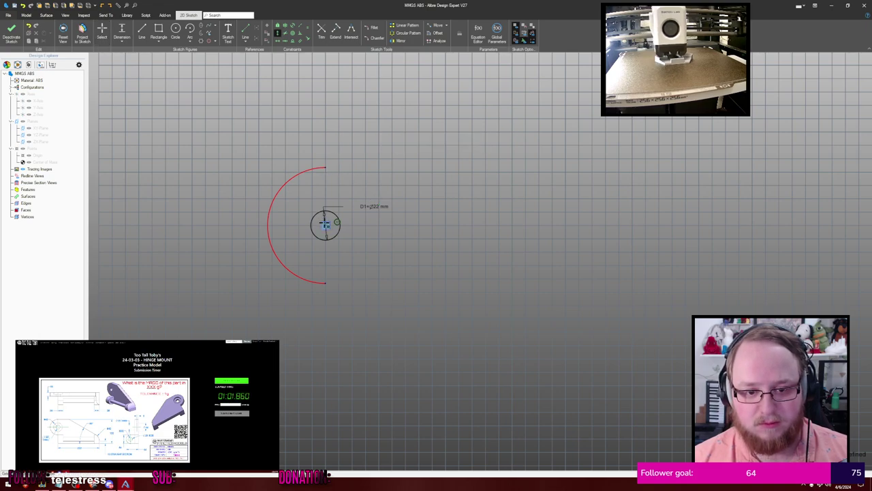
Constrain the arc's upper and lower endpoints to be vertically aligned with the circle's center
{"action": "left_click", "coordinate": [325, 225]}
{"action": "left_click", "coordinate": [326, 225]}
{"action": "left_click", "coordinate": [326, 282]}
{"action": "key", "text": "Escape"}
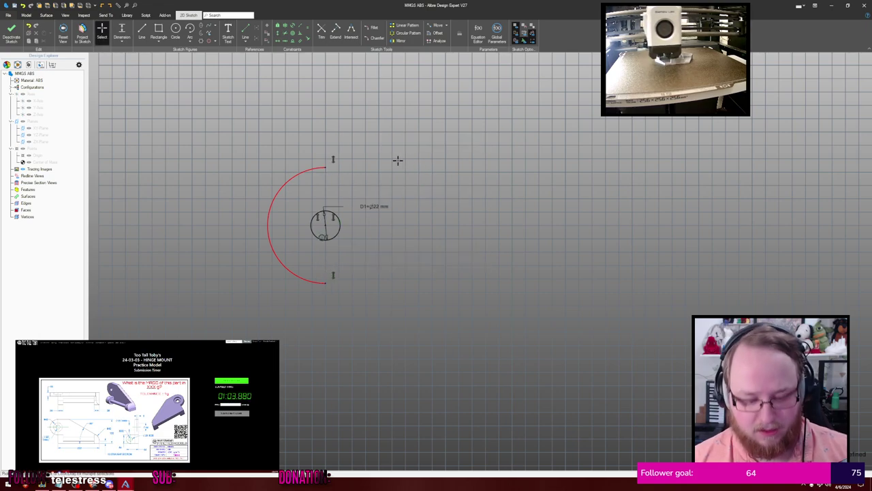
Dimension the large arc's radius as 42 mm
{"action": "key", "text": "d"}
{"action": "left_click", "coordinate": [288, 181]}
{"action": "left_click", "coordinate": [214, 152]}
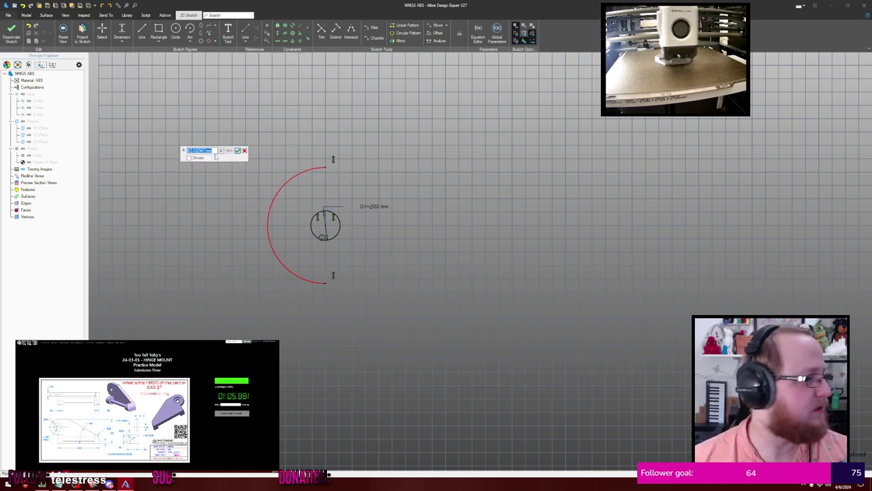
{"action": "type", "text": "42"}
{"action": "key", "text": "Return"}
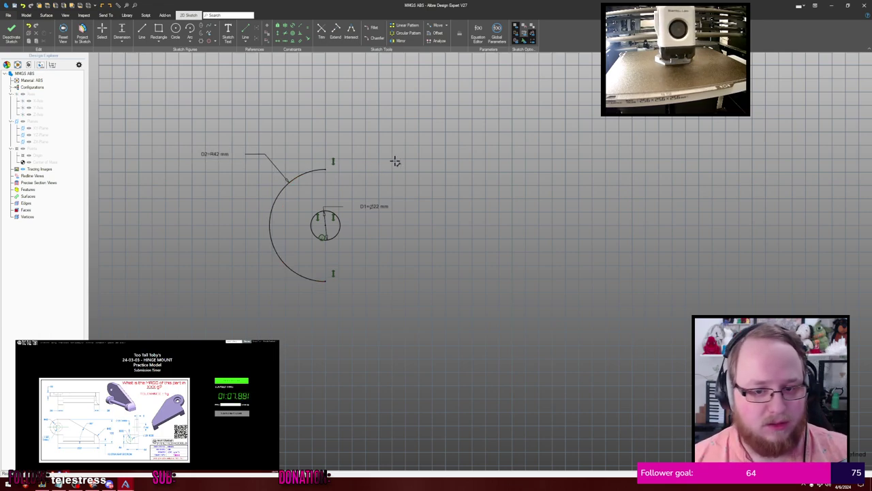
Sketch a 28 mm horizontal line to the right from the arc's lower endpoint
{"action": "middle_click_drag", "start_coordinate": [396, 159], "coordinate": [371, 142]}
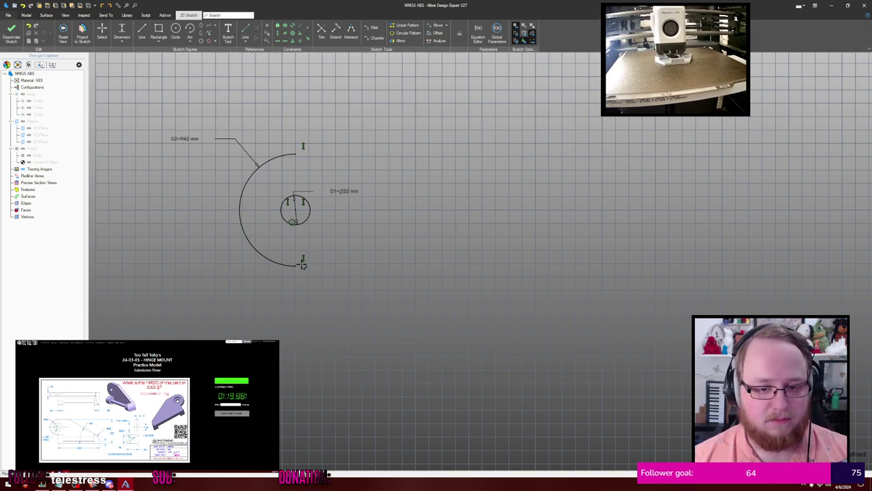
{"action": "key", "text": "l"}
{"action": "left_click", "coordinate": [297, 266]}
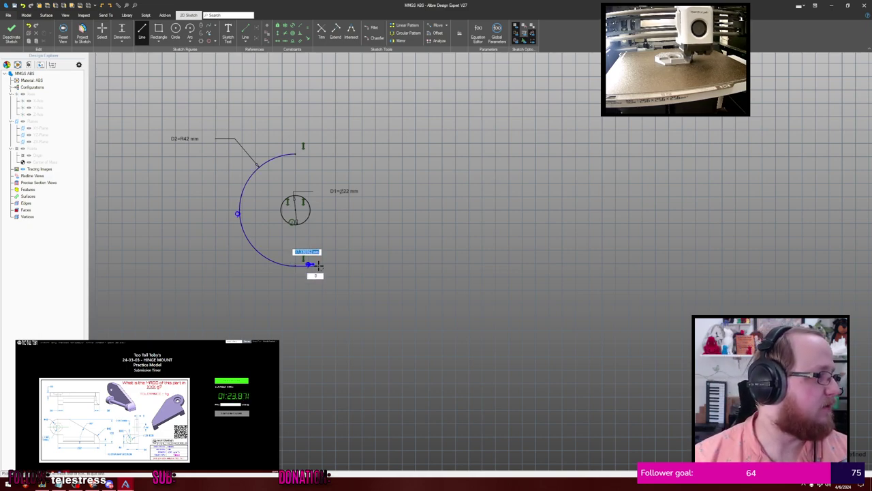
{"action": "type", "text": "28"}
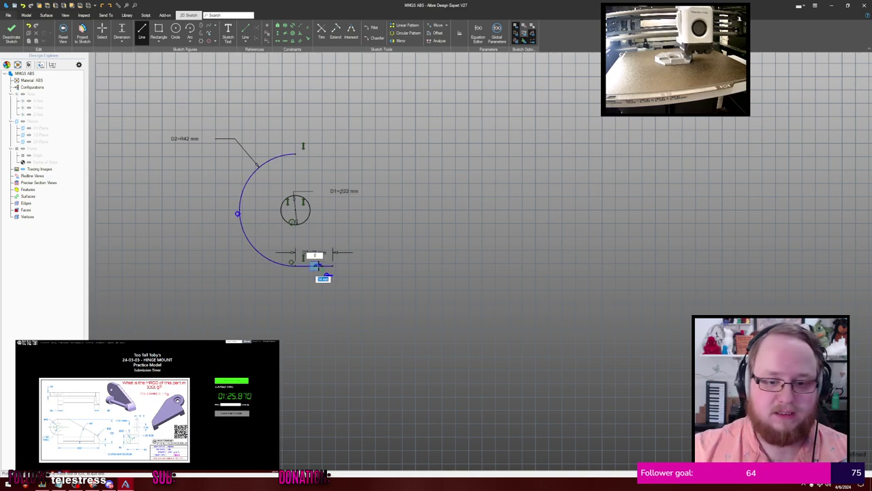
{"action": "key", "text": "Return"}
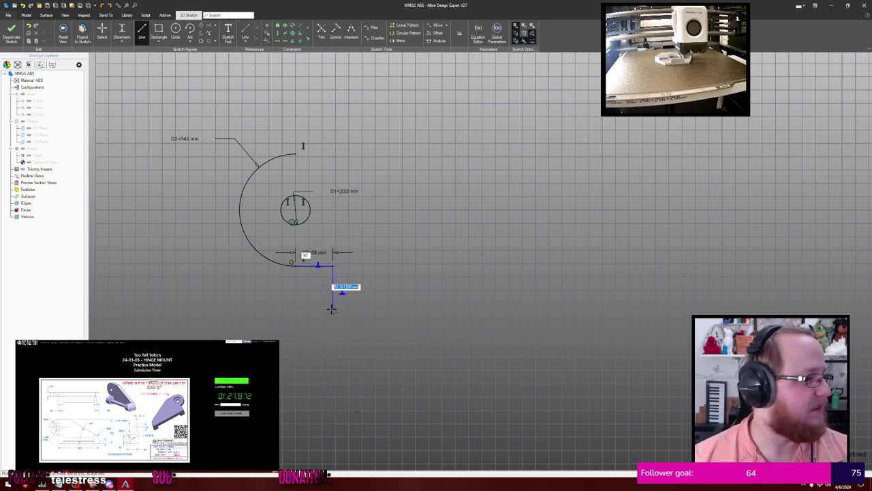
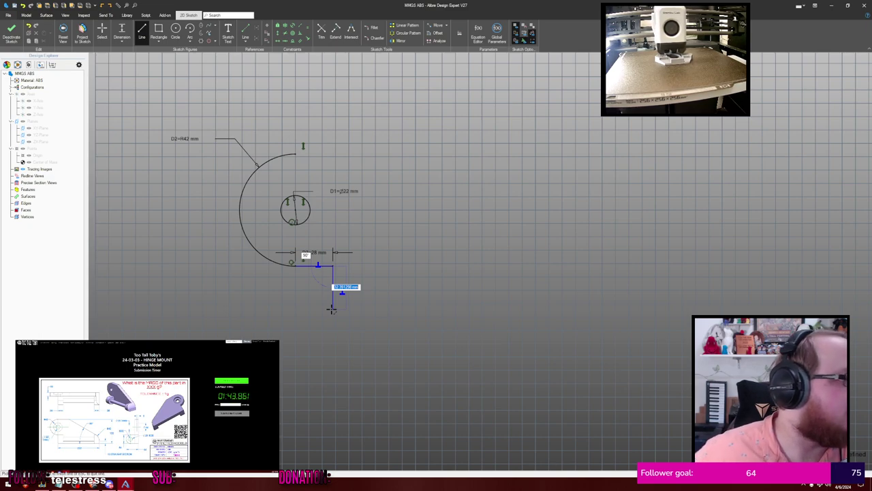
{"action": "key", "text": "Escape"}
Sketch a horizontal line running right from the arc's upper endpoint, tangent to the arc
{"action": "middle_click_drag", "start_coordinate": [382, 254], "coordinate": [239, 210]}
{"action": "scroll", "coordinate": [298, 233], "scroll_direction": "down", "scroll_amount": 1}
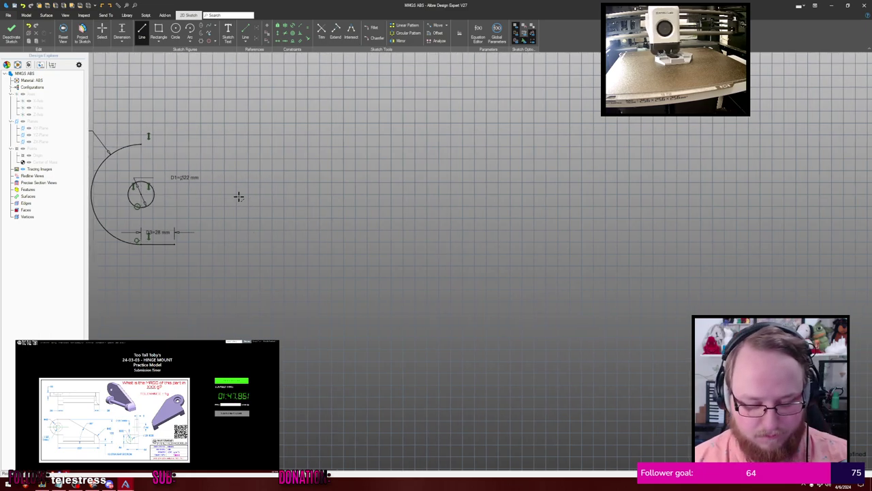
{"action": "left_click", "coordinate": [142, 144]}
{"action": "left_click", "coordinate": [263, 144]}
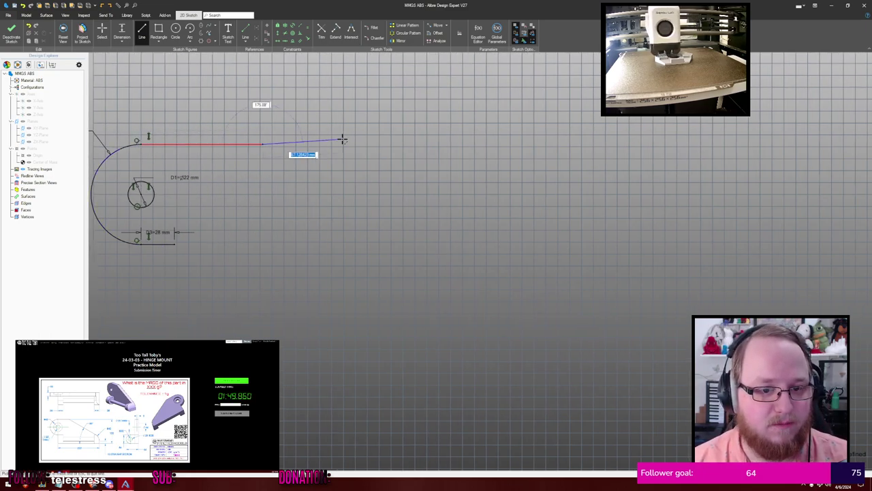
{"action": "key", "text": "Escape"}
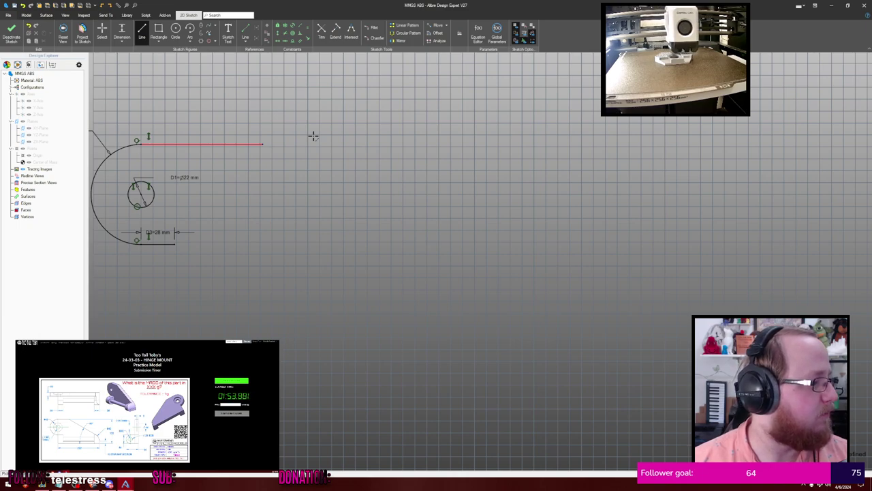
Sketch a 222 mm horizontal reference line below the arc, starting directly beneath the circle's center
{"action": "middle_click_drag", "start_coordinate": [326, 217], "coordinate": [318, 158]}
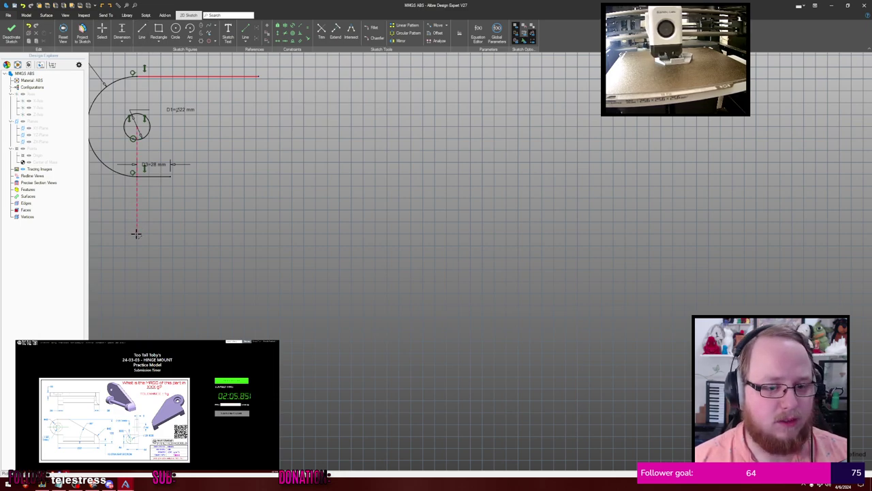
{"action": "left_click", "coordinate": [136, 233]}
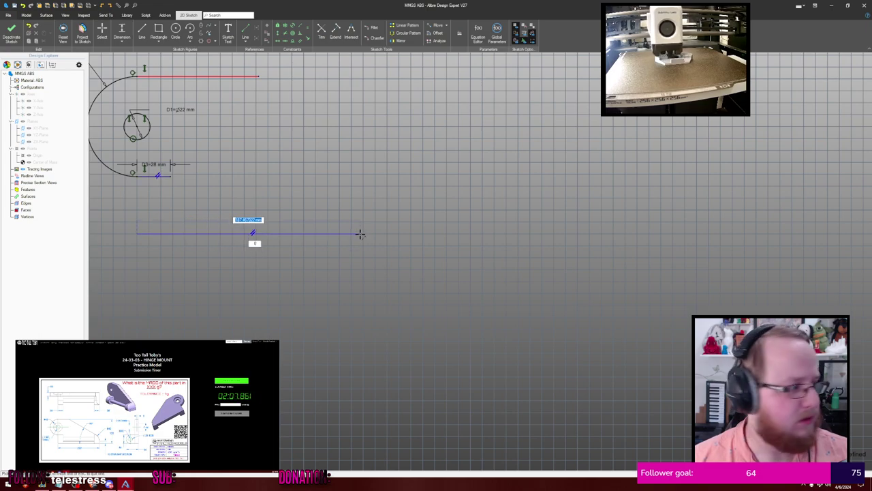
{"action": "type", "text": "222"}
{"action": "key", "text": "Return"}
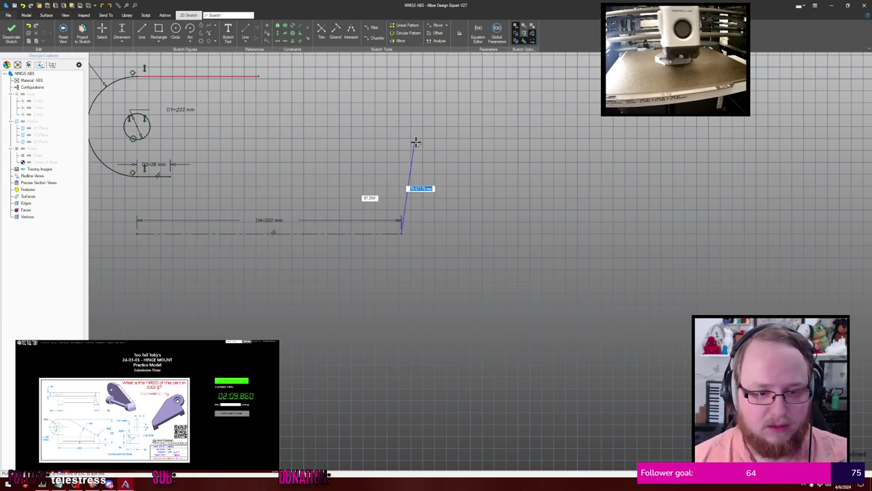
{"action": "key", "text": "Escape"}
{"action": "key", "text": "Escape"}
Constrain the reference line's left end to be vertically aligned with the arc's lower endpoint
{"action": "key", "text": "v"}
{"action": "left_click", "coordinate": [137, 176]}
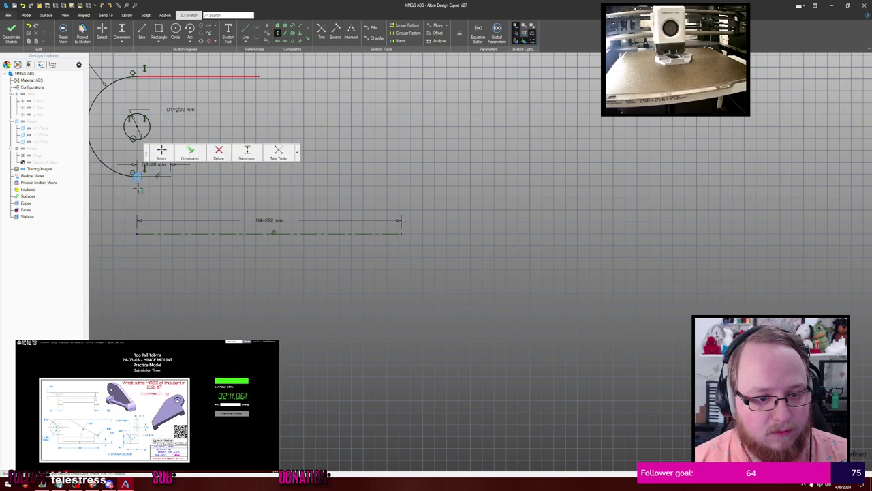
{"action": "left_click", "coordinate": [137, 234]}
{"action": "key", "text": "Escape"}
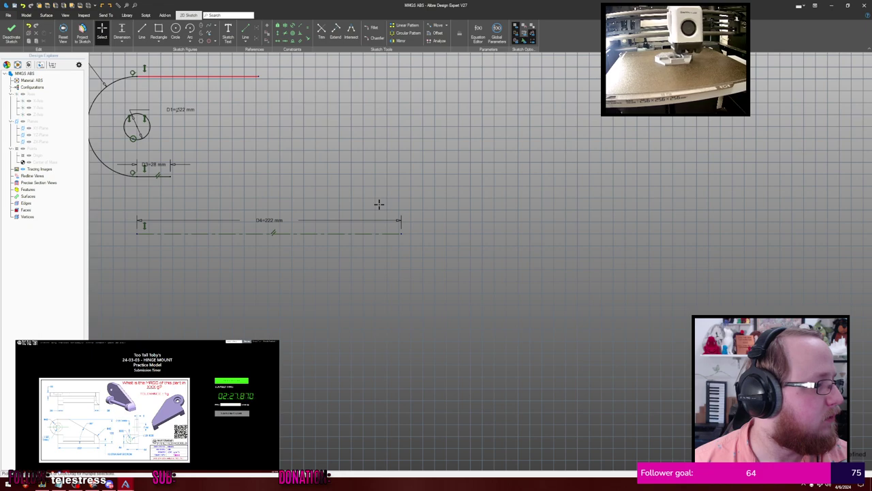
Replace the 28 mm line with a vertical line connecting the arc's lower endpoint to the left end of the reference line
{"action": "left_click", "coordinate": [167, 176]}
{"action": "key", "text": "Delete"}
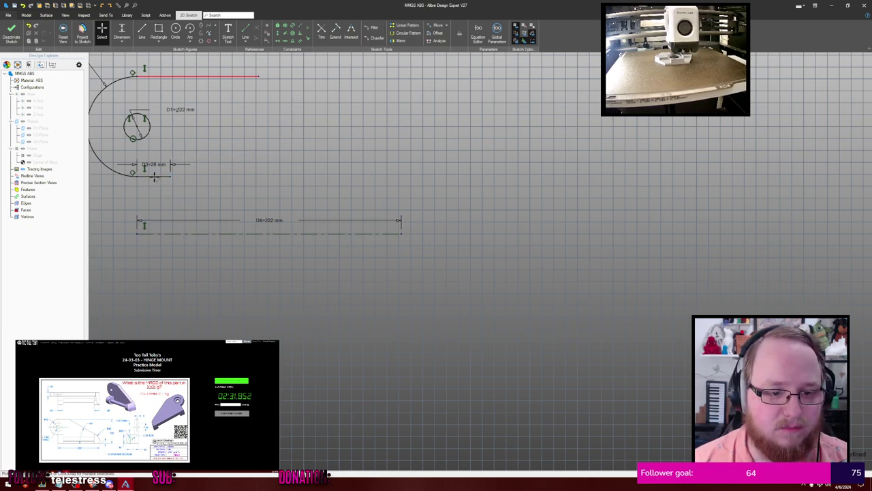
{"action": "key", "text": "Delete"}
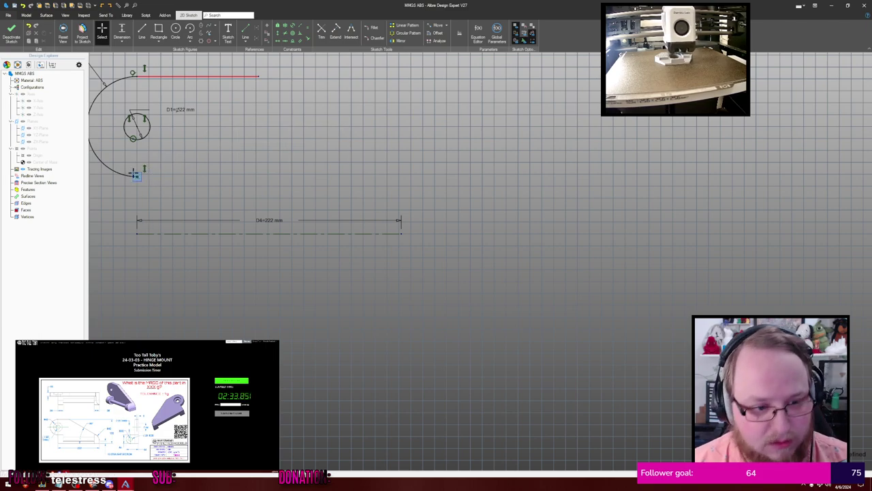
{"action": "key", "text": "l"}
{"action": "left_click", "coordinate": [138, 176]}
{"action": "left_click", "coordinate": [137, 233]}
{"action": "key", "text": "Escape"}
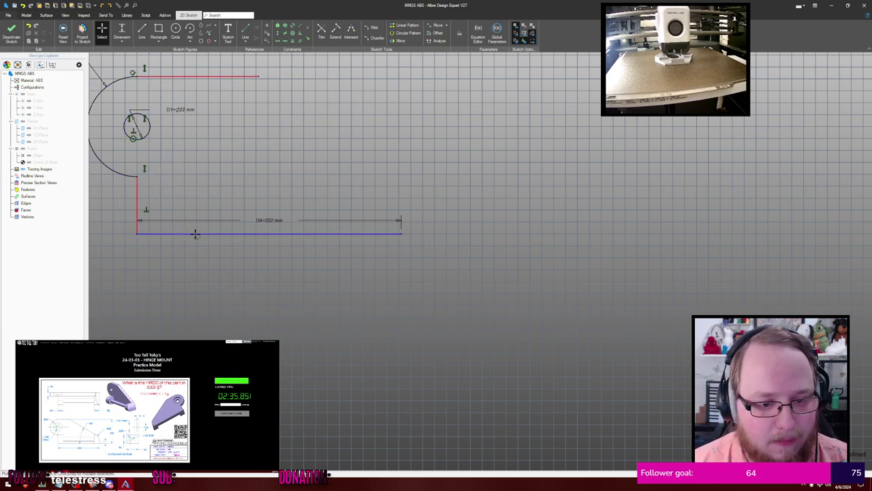
Convert the 222 mm reference line to a regular sketch line and draw a 13 mm vertical line up from its right end
{"action": "right_click", "coordinate": [195, 234]}
{"action": "left_click", "coordinate": [226, 355]}
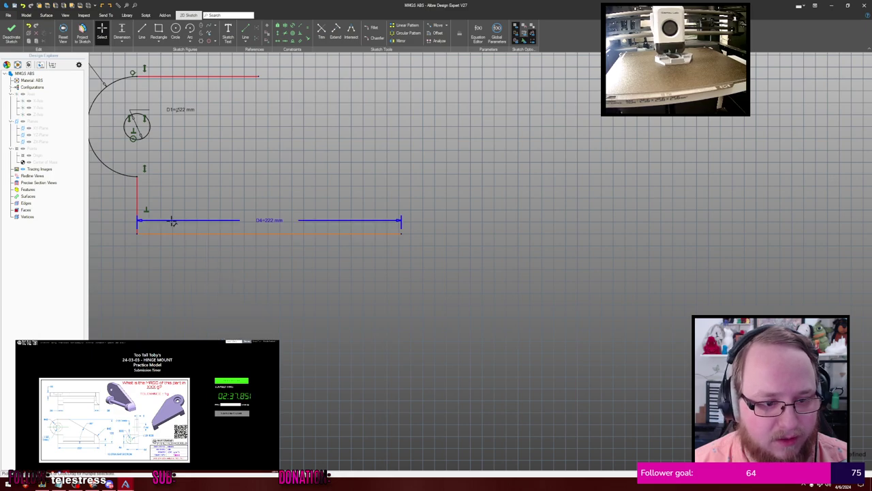
{"action": "middle_click_drag", "start_coordinate": [171, 200], "coordinate": [275, 201]}
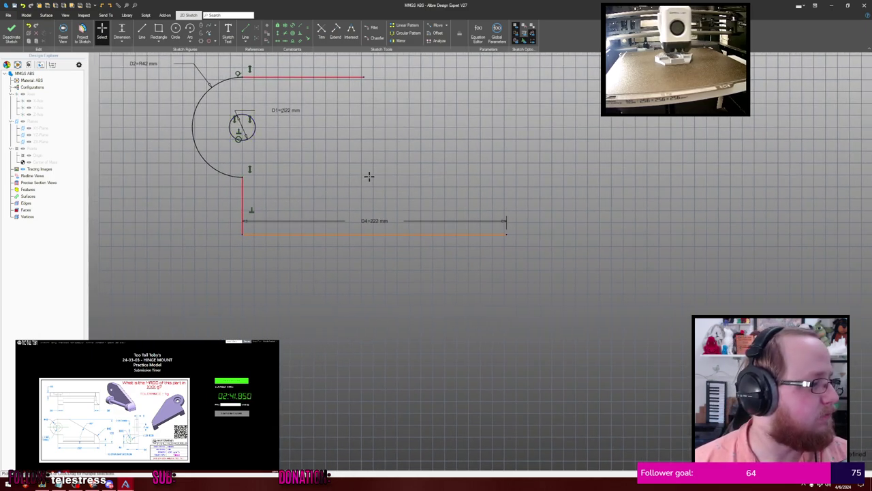
{"action": "middle_click_drag", "start_coordinate": [368, 178], "coordinate": [288, 173]}
{"action": "key", "text": "l"}
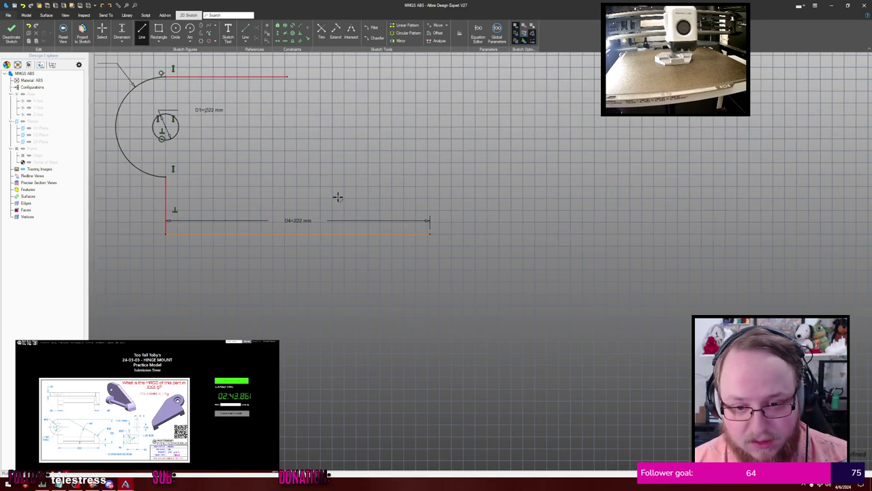
{"action": "left_click", "coordinate": [429, 232]}
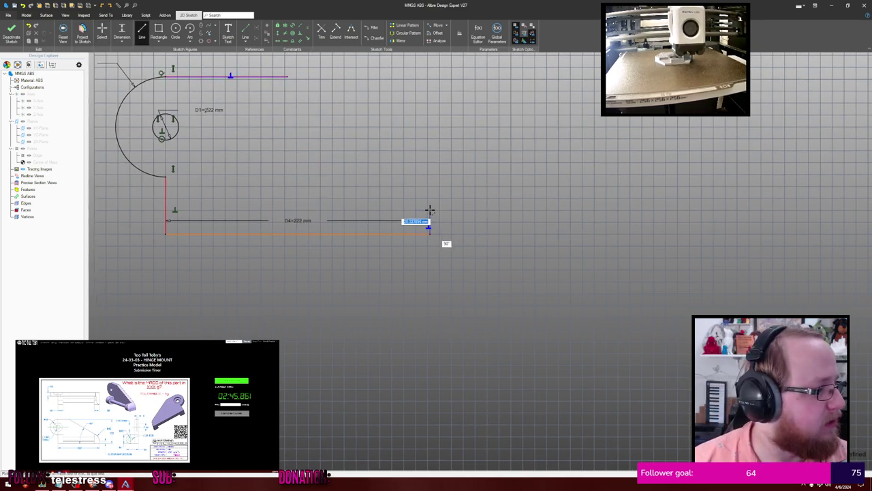
{"action": "type", "text": "15"}
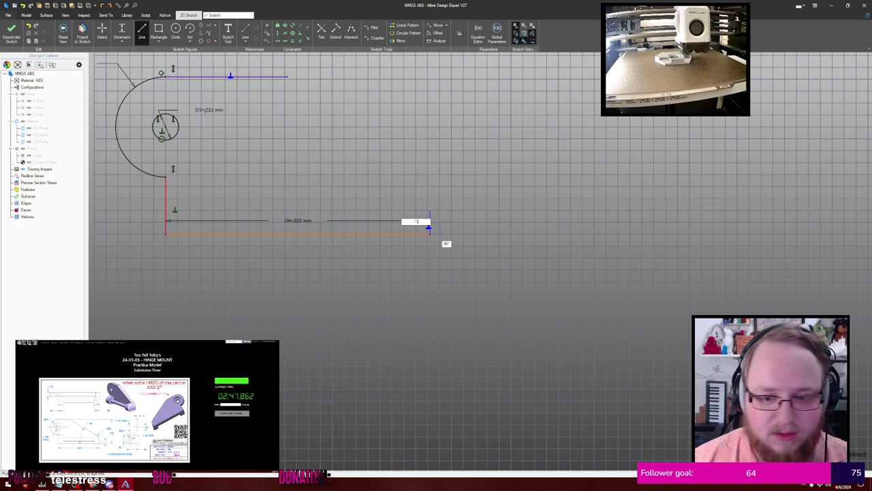
{"action": "key", "text": "Return"}
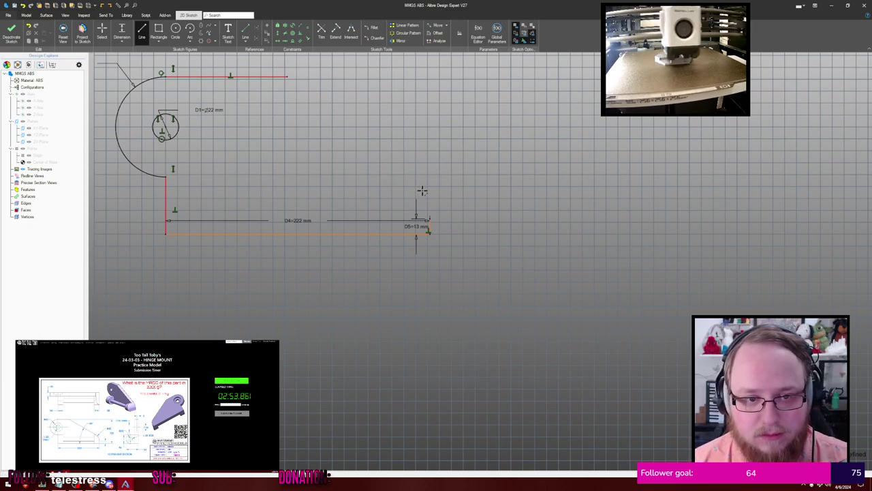
Draw a line sloping down from the free end of the upper horizontal line toward the 13 mm vertical line
{"action": "left_click", "coordinate": [287, 77]}
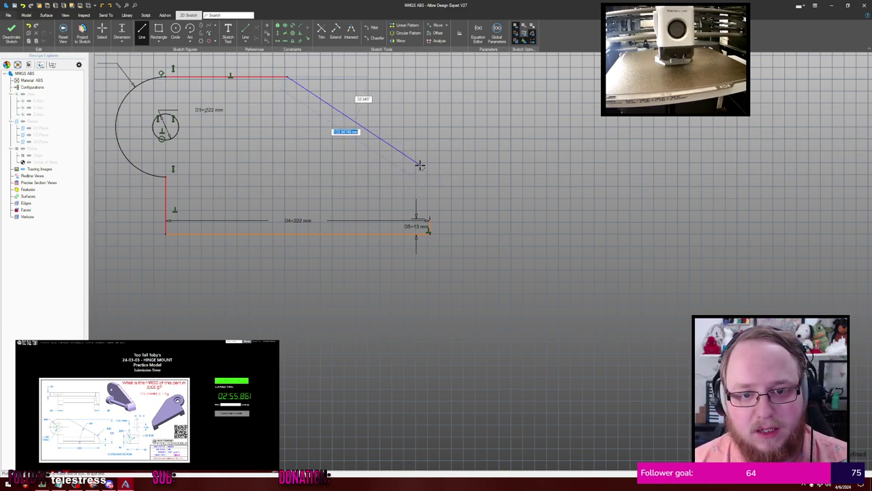
{"action": "left_click", "coordinate": [394, 161]}
{"action": "key", "text": "Escape"}
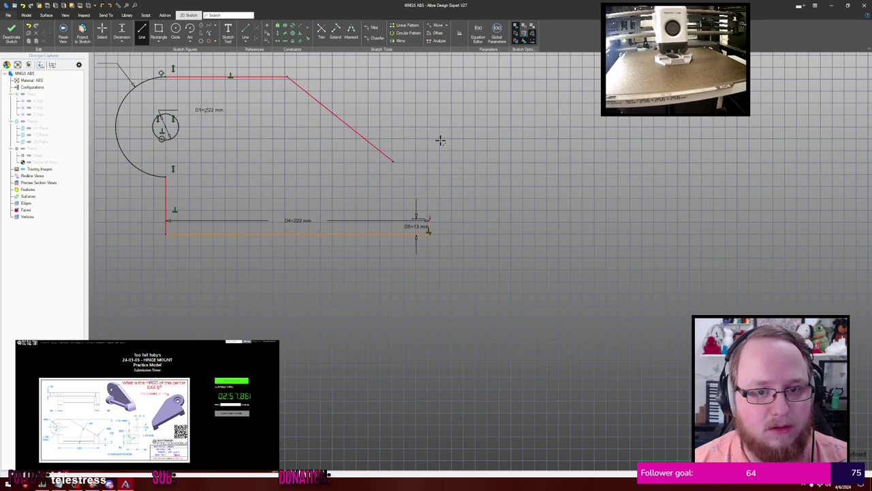
Join the 13 mm vertical line's upper end to the sloped line with an arc tangent to both lines
{"action": "middle_click_drag", "start_coordinate": [441, 132], "coordinate": [409, 128]}
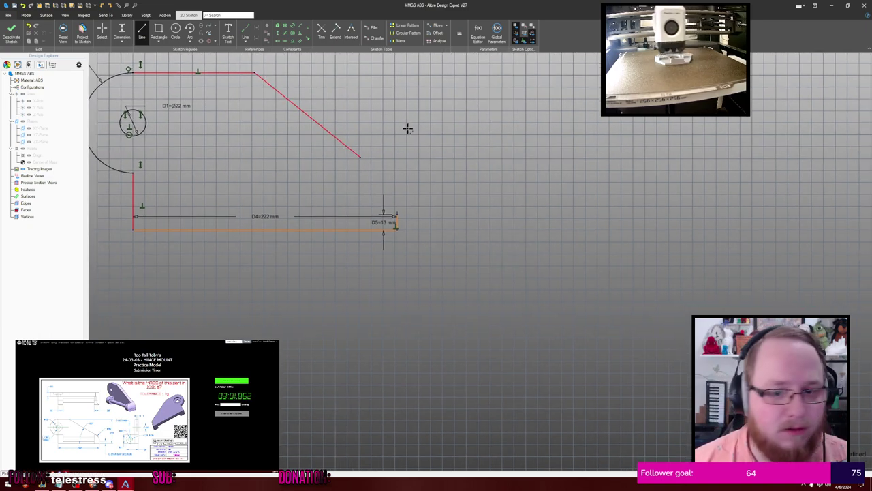
{"action": "key", "text": "a"}
{"action": "mouse_move", "coordinate": [362, 158]}
{"action": "left_mouse_down"}
{"action": "mouse_move", "coordinate": [390, 208]}
{"action": "mouse_move", "coordinate": [392, 182]}
{"action": "left_mouse_up"}
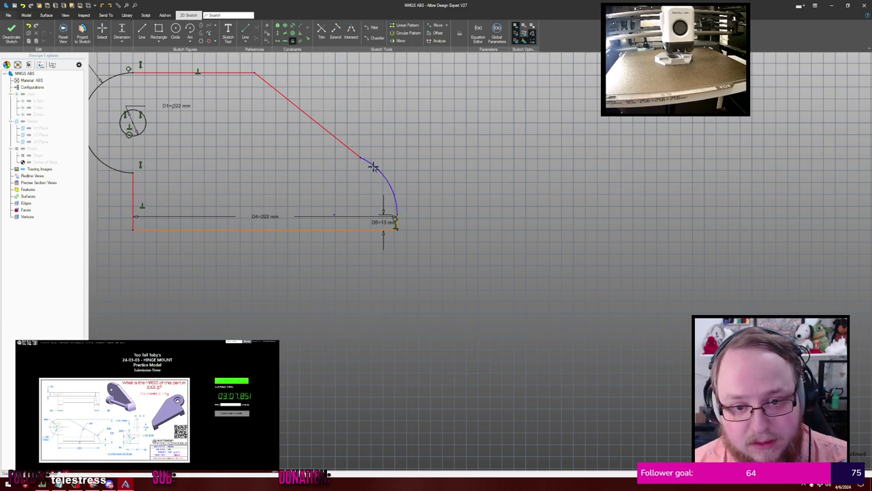
{"action": "right_click", "coordinate": [353, 149]}
Dimension the angle between the sloped line and the base line as 30°
{"action": "key", "text": "d"}
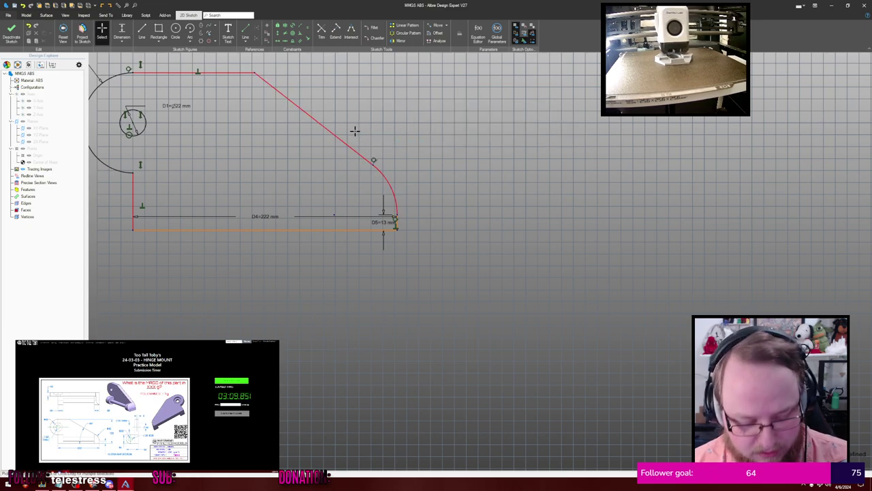
{"action": "left_click", "coordinate": [347, 141]}
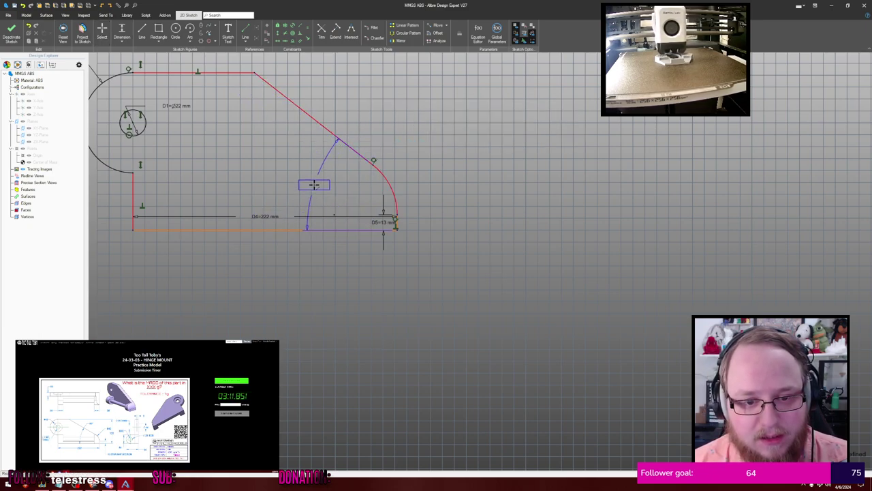
{"action": "left_click", "coordinate": [314, 186]}
{"action": "key", "text": "Return"}
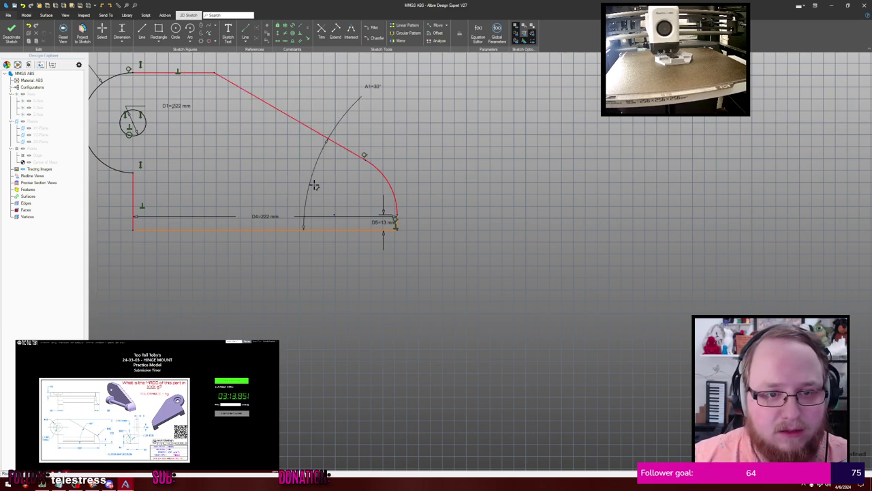
Test the profile's free corners and dimension the vertical line below the large arc as 46 mm
{"action": "middle_click_drag", "start_coordinate": [276, 125], "coordinate": [330, 133]}
{"action": "key", "text": "Escape"}
{"action": "mouse_move", "coordinate": [268, 81]}
{"action": "left_mouse_down"}
{"action": "mouse_move", "coordinate": [282, 86]}
{"action": "mouse_move", "coordinate": [258, 92]}
{"action": "left_mouse_up"}
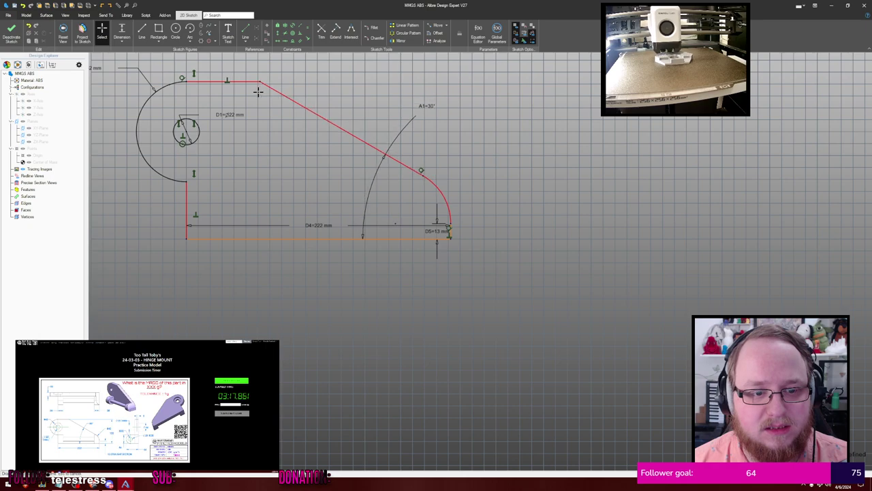
{"action": "mouse_move", "coordinate": [187, 239]}
{"action": "left_mouse_down"}
{"action": "mouse_move", "coordinate": [189, 261]}
{"action": "mouse_move", "coordinate": [193, 237]}
{"action": "left_mouse_up"}
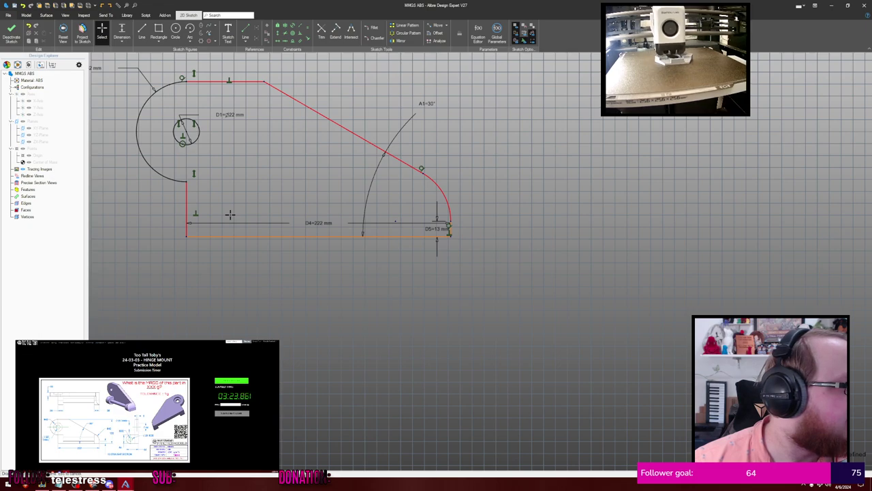
{"action": "left_click", "coordinate": [186, 207]}
{"action": "left_click", "coordinate": [165, 210]}
{"action": "type", "text": "46"}
{"action": "key", "text": "Return"}
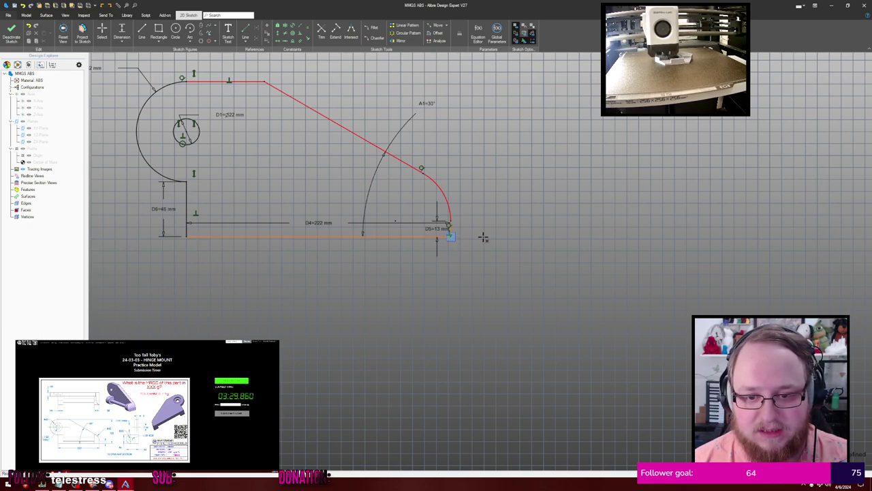
Test the base line's free end and constrain the 222 mm base line to be horizontal
{"action": "key", "text": "Escape"}
{"action": "left_click_drag", "start_coordinate": [452, 236], "coordinate": [466, 253]}
{"action": "left_click", "coordinate": [386, 250]}
{"action": "left_click", "coordinate": [444, 224]}
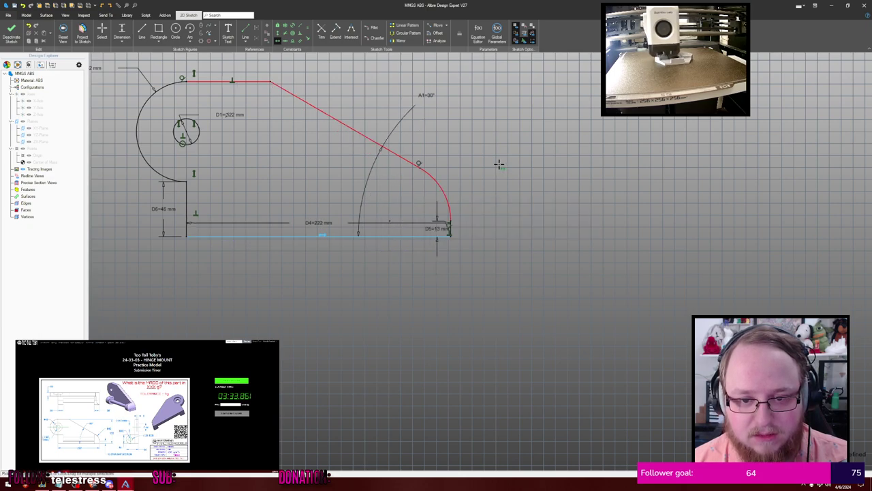
Set the radius of the arc between the sloped line and the 13 mm vertical line to 40 mm
{"action": "key", "text": "Escape"}
{"action": "mouse_move", "coordinate": [420, 168]}
{"action": "left_mouse_down"}
{"action": "mouse_move", "coordinate": [446, 157]}
{"action": "mouse_move", "coordinate": [259, 84]}
{"action": "mouse_move", "coordinate": [272, 90]}
{"action": "left_mouse_up"}
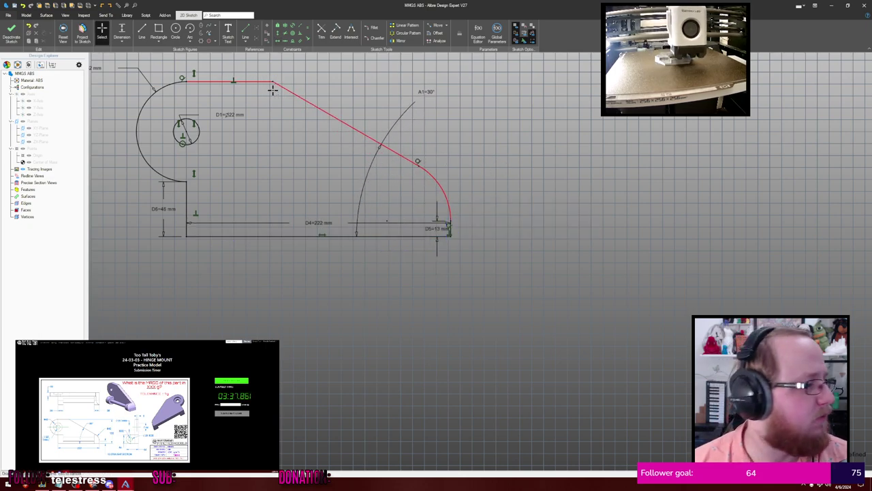
{"action": "key", "text": "d"}
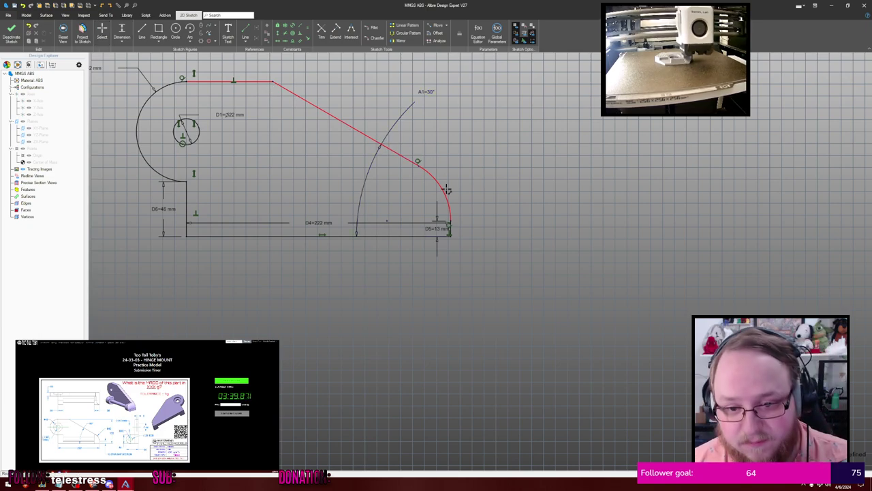
{"action": "left_click", "coordinate": [443, 188]}
{"action": "type", "text": "40"}
{"action": "key", "text": "Return"}
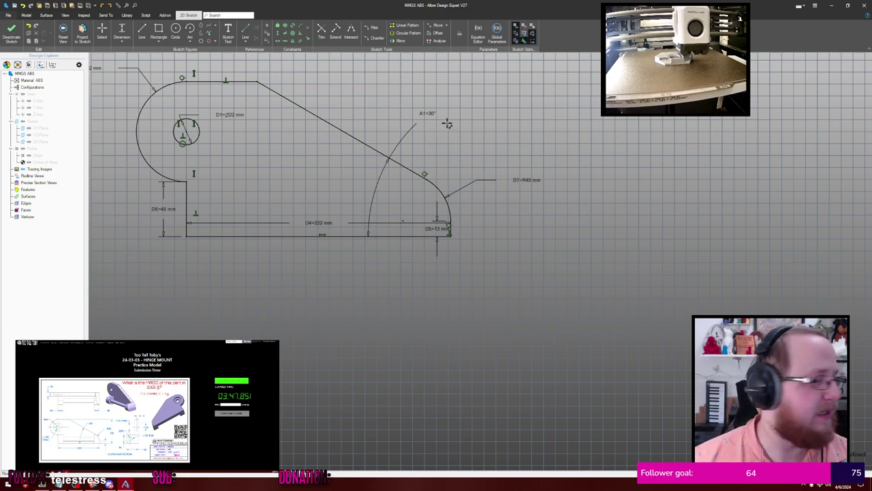
Extrude the hinge side profile to a depth of 20 mm
{"action": "type", "text": "e"}
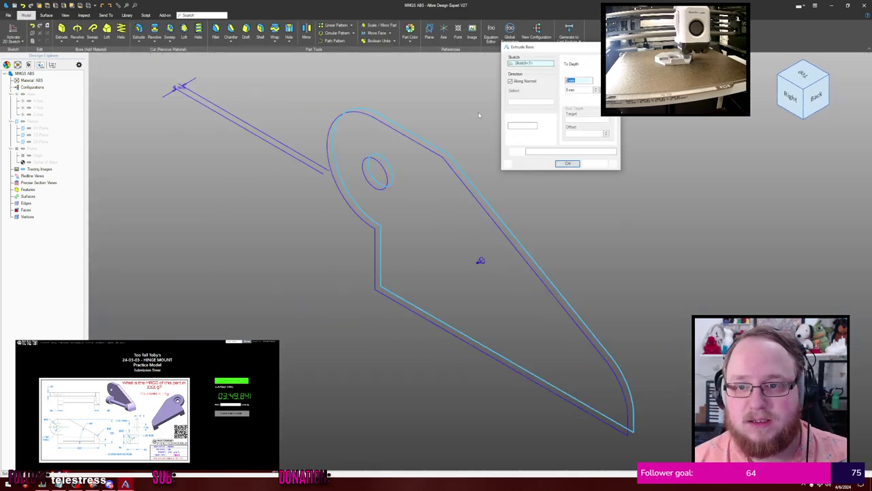
{"action": "type", "text": "20"}
{"action": "key", "text": "Return"}
{"action": "left_click", "coordinate": [490, 113]}
{"action": "middle_click_drag", "start_coordinate": [502, 142], "coordinate": [477, 129]}
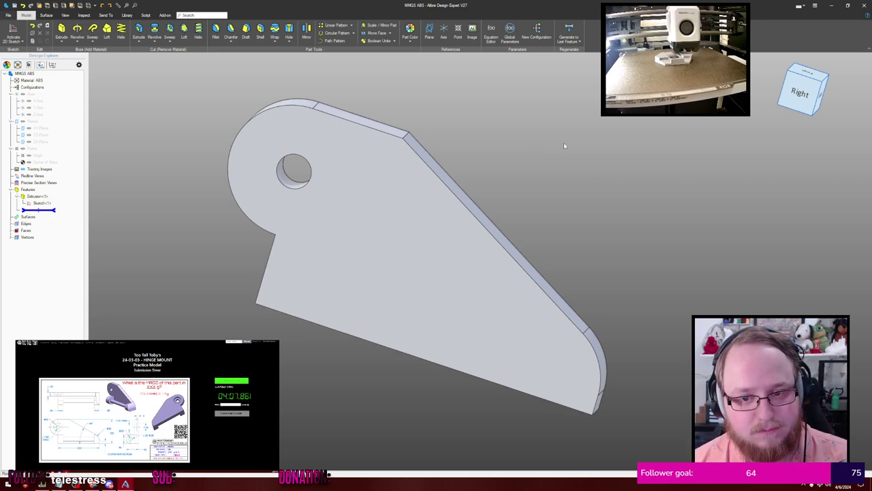
Start a sketch on the plate's large side face and project the face's outline into it as reference figures
{"action": "middle_click_drag", "start_coordinate": [564, 144], "coordinate": [543, 127]}
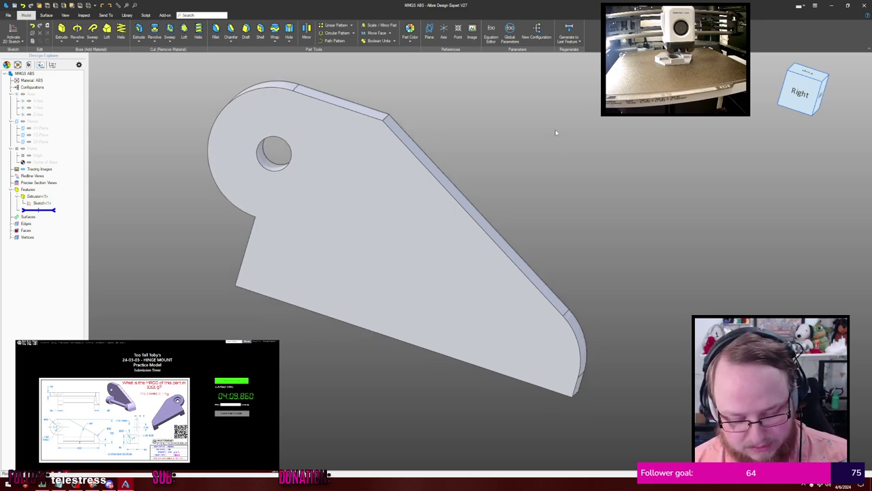
{"action": "left_click", "coordinate": [402, 221]}
{"action": "key", "text": "s"}
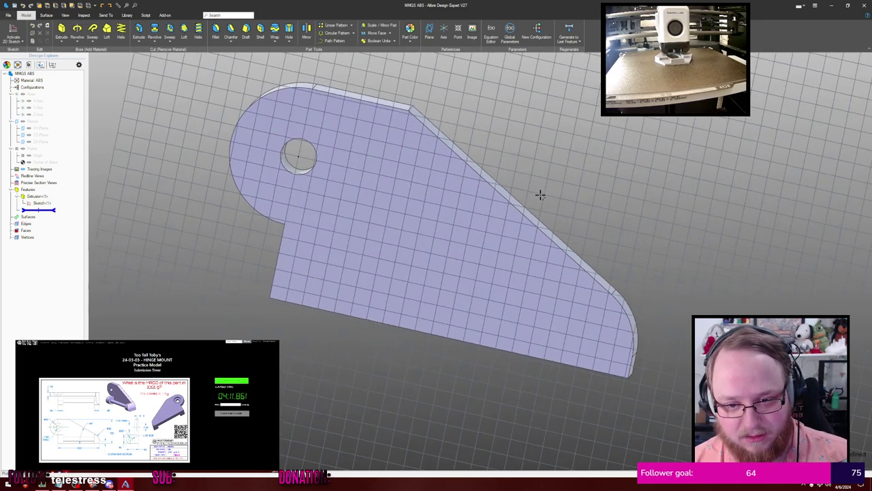
{"action": "key", "text": "p"}
{"action": "left_click", "coordinate": [486, 249]}
{"action": "left_click", "coordinate": [540, 103]}
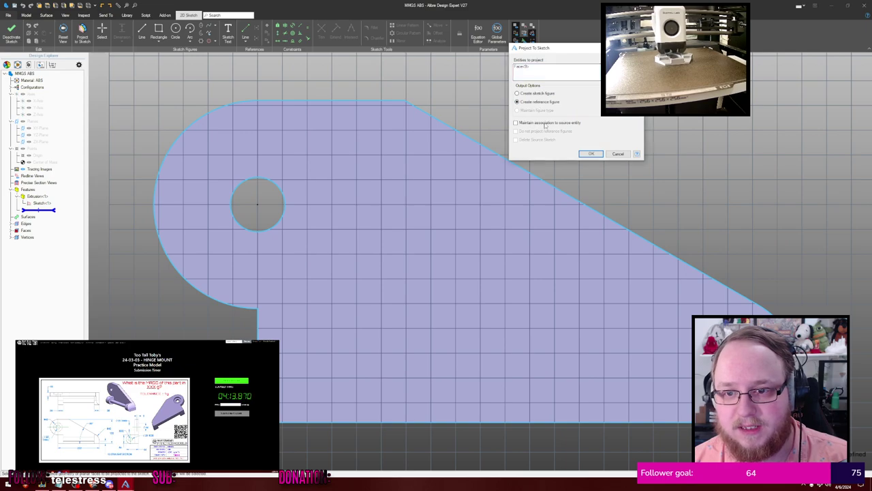
{"action": "left_click", "coordinate": [590, 154]}
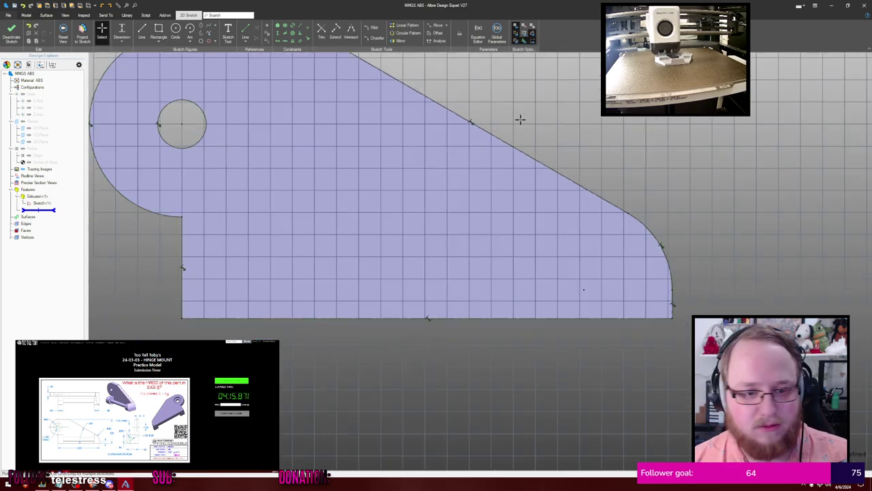
Sketch lines 28 mm along the base from the lower corner, straight up, and back to the large arc's lower endpoint
{"action": "middle_click_drag", "start_coordinate": [520, 120], "coordinate": [576, 134]}
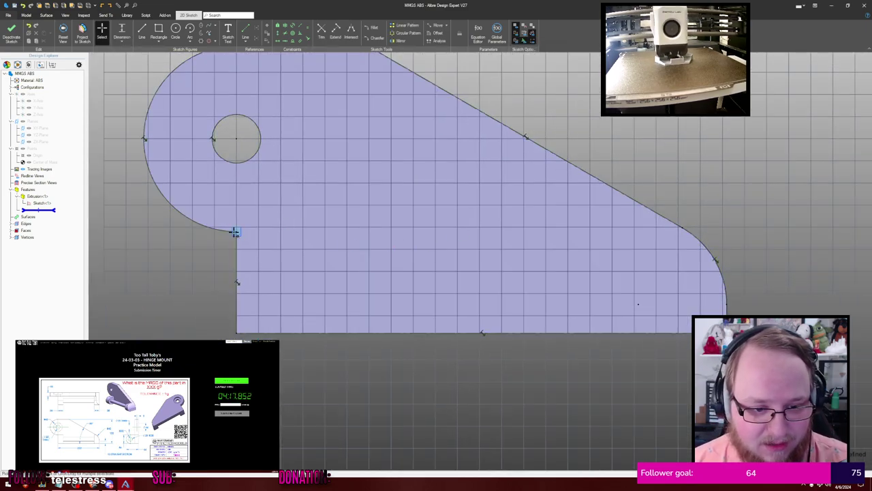
{"action": "key", "text": "l"}
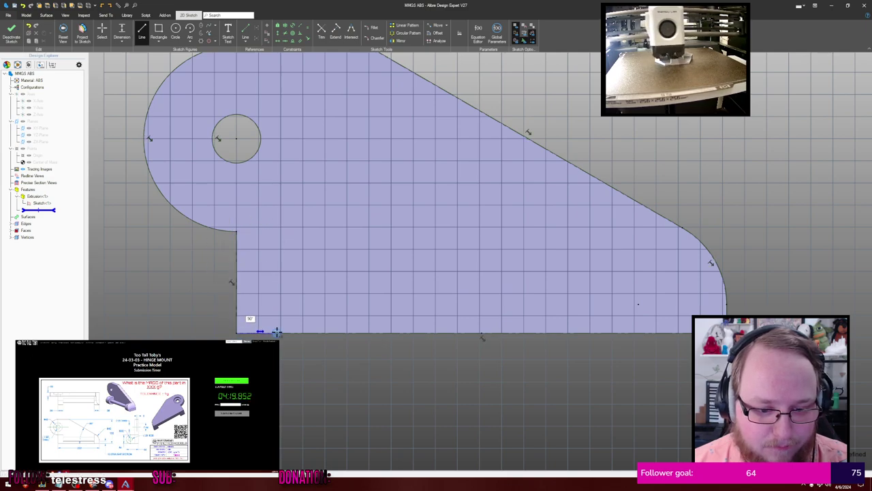
{"action": "left_click", "coordinate": [298, 333]}
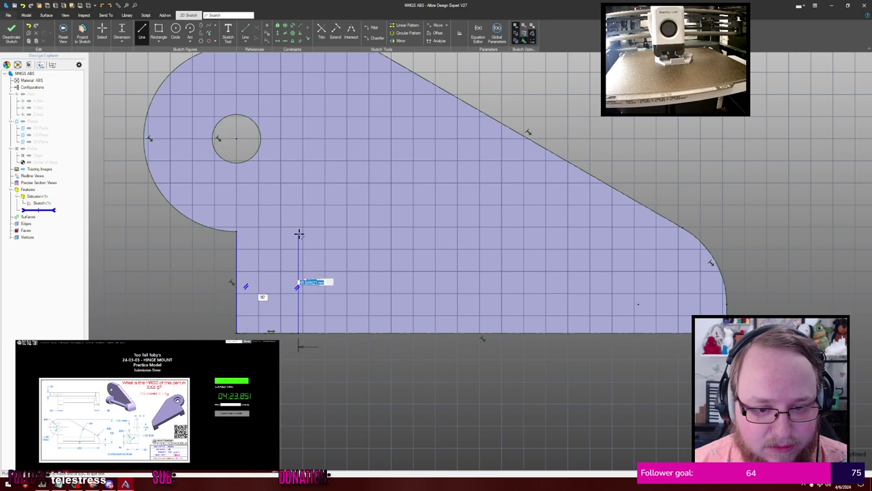
{"action": "left_click", "coordinate": [298, 238]}
{"action": "left_click", "coordinate": [237, 232]}
{"action": "key", "text": "Escape"}
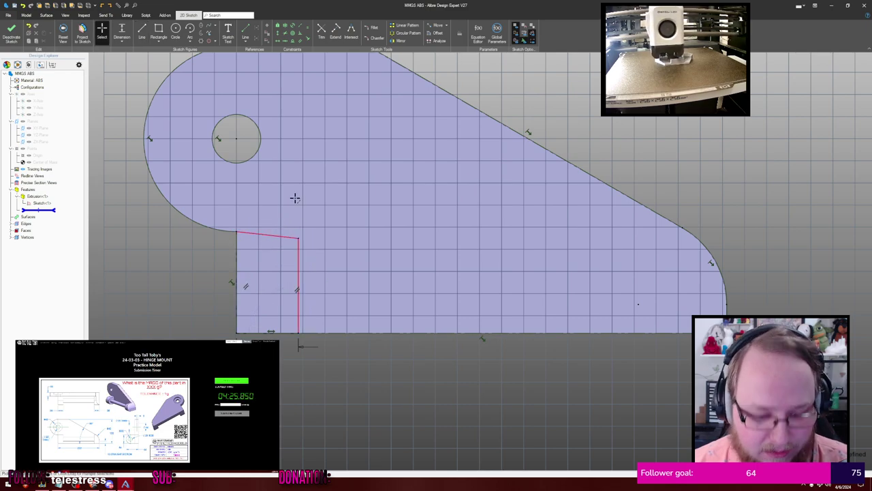
Constrain the top line of the 28 mm wide block outline to be horizontal
{"action": "key", "text": "h"}
{"action": "left_click", "coordinate": [274, 238]}
{"action": "key", "text": "Escape"}
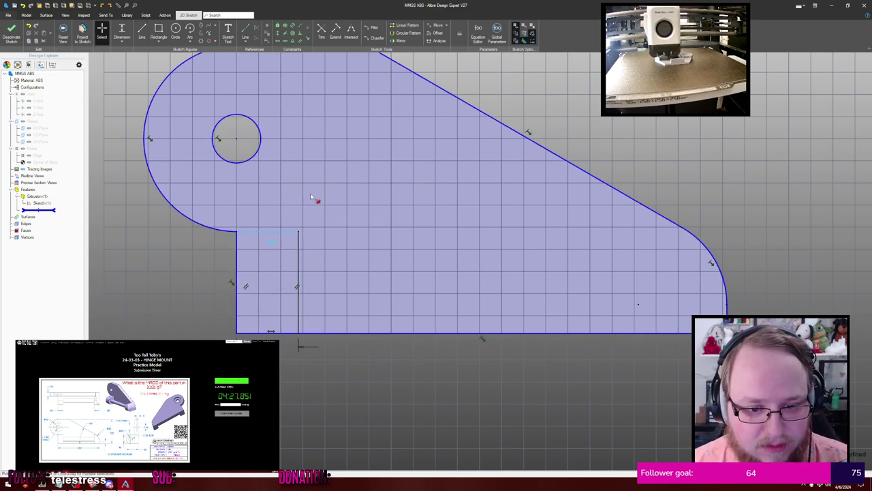
Draw a 28 mm line along the base edge inward from the corner at the rounded end
{"action": "middle_click_drag", "start_coordinate": [346, 201], "coordinate": [247, 195]}
{"action": "scroll", "coordinate": [294, 200], "scroll_direction": "down", "scroll_amount": 1}
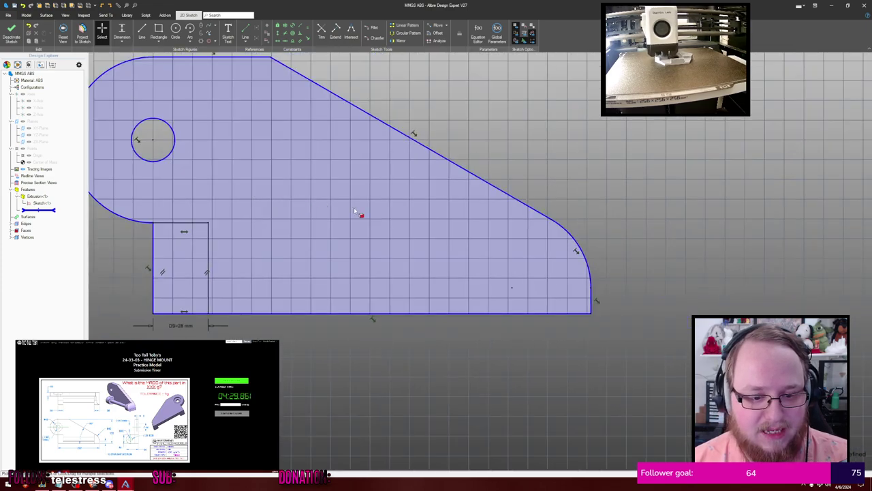
{"action": "middle_click_drag", "start_coordinate": [352, 208], "coordinate": [259, 196]}
{"action": "key", "text": "l"}
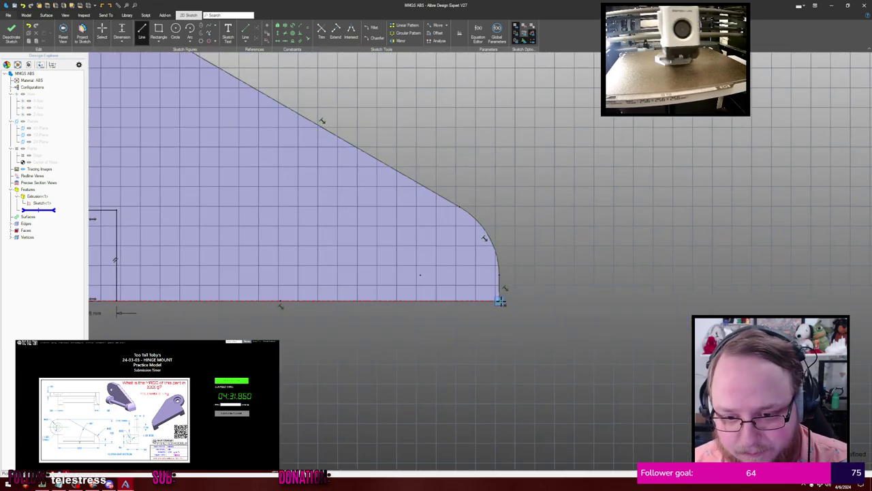
{"action": "left_click", "coordinate": [500, 300]}
{"action": "left_click", "coordinate": [443, 299]}
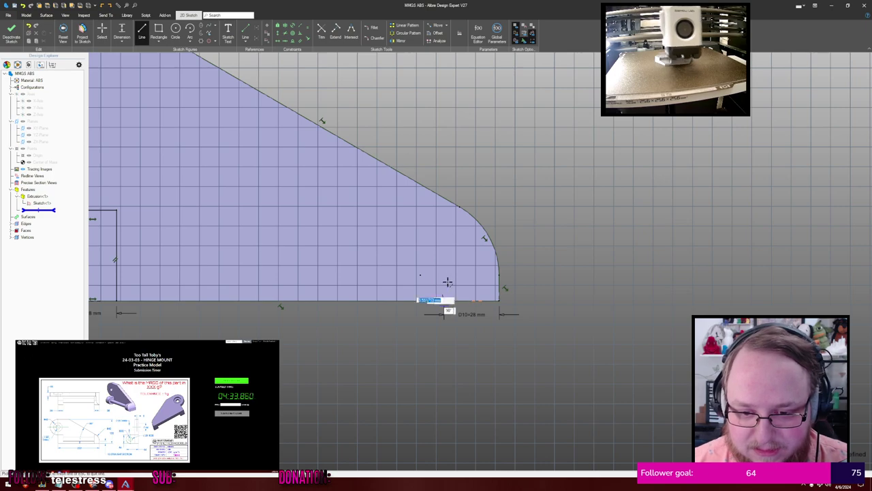
{"action": "key", "text": "Escape"}
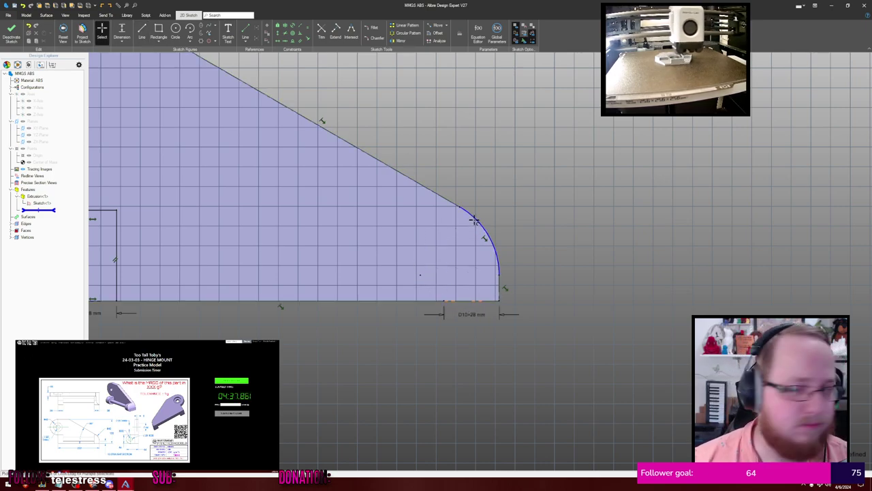
Convert the projected R40 arc at the rounded end to a regular sketch figure
{"action": "right_click", "coordinate": [477, 219]}
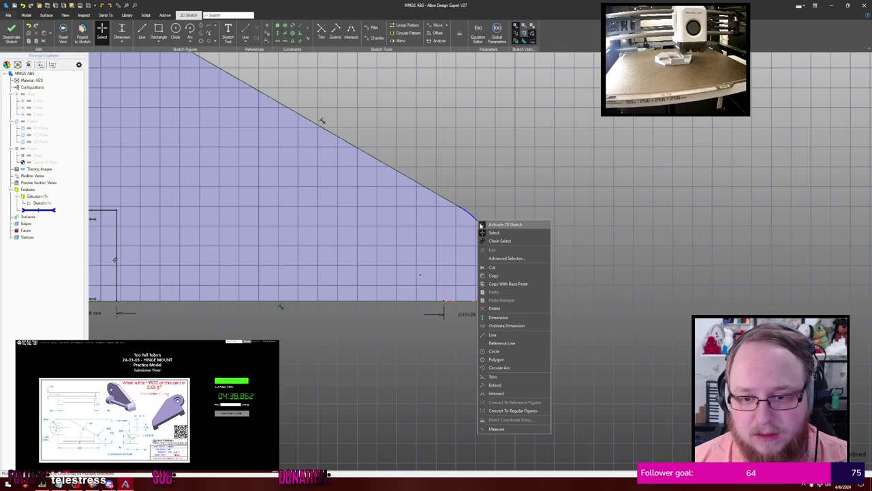
{"action": "left_click", "coordinate": [515, 411]}
Convert the projected short vertical edge below the R40 arc at the rounded end to a regular sketch figure
{"action": "right_click", "coordinate": [501, 285]}
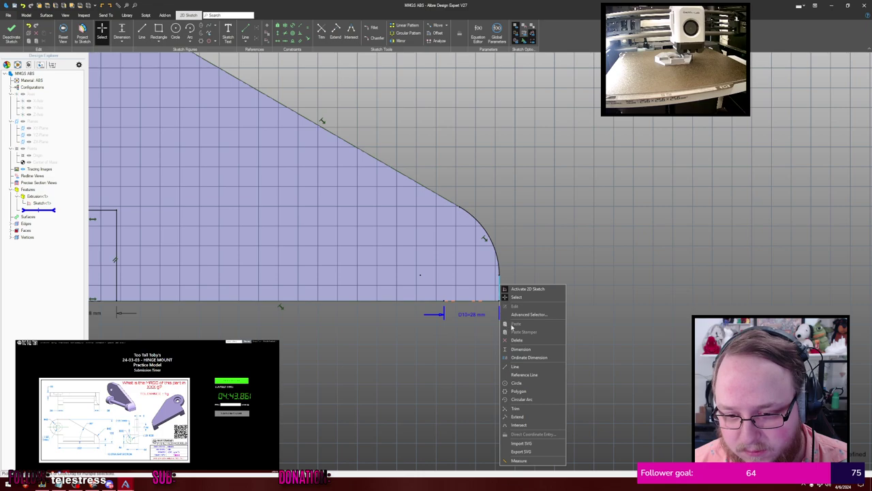
{"action": "left_click", "coordinate": [501, 297]}
{"action": "right_click", "coordinate": [501, 287]}
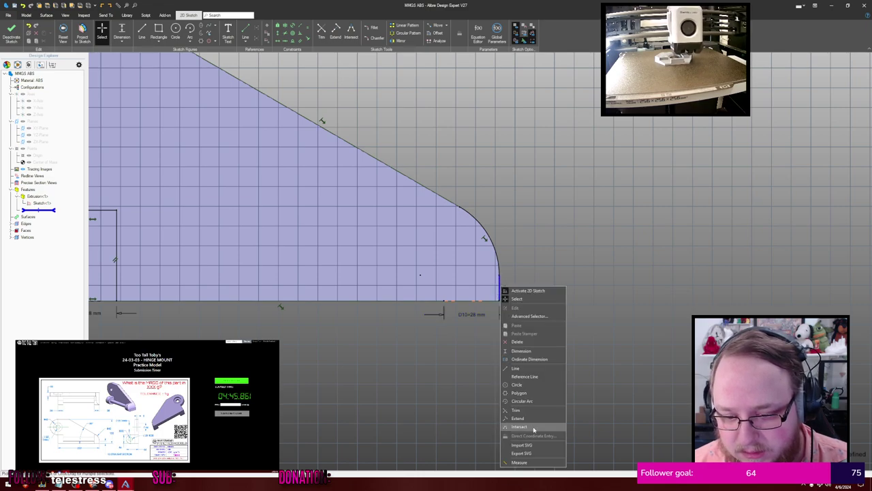
{"action": "left_click", "coordinate": [493, 391]}
{"action": "scroll", "coordinate": [497, 388], "scroll_direction": "up", "scroll_amount": 2}
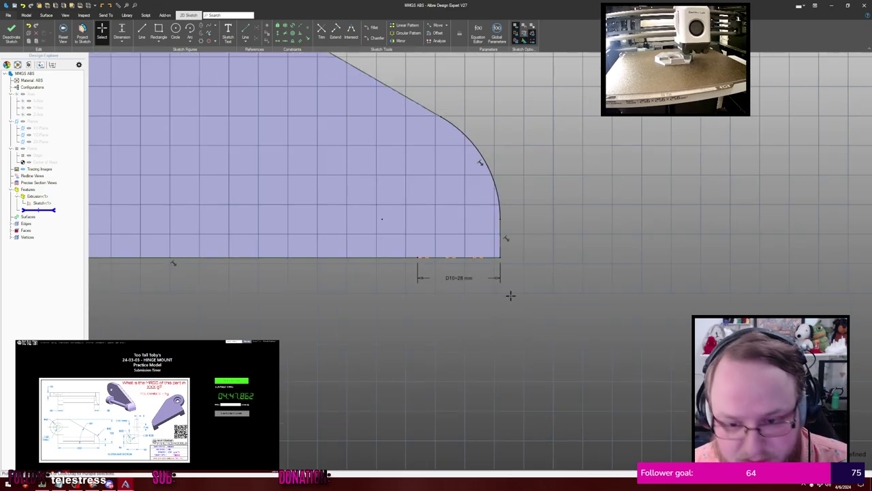
{"action": "right_click", "coordinate": [502, 233]}
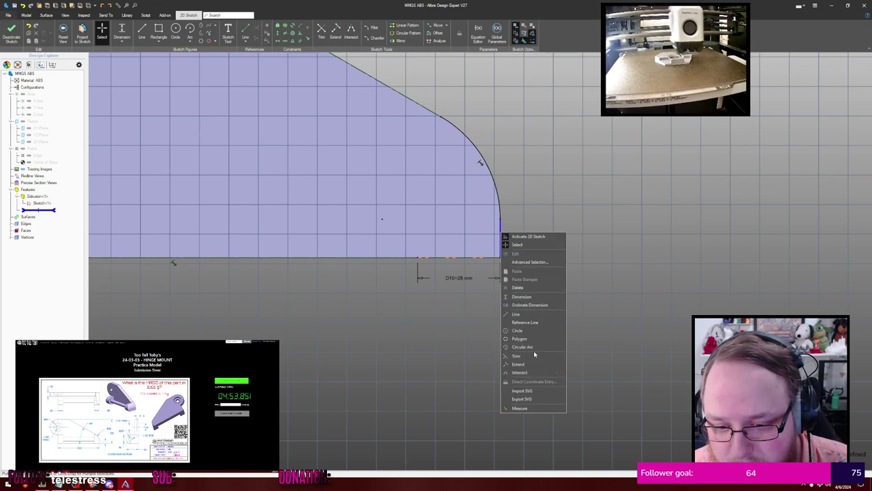
{"action": "left_click", "coordinate": [480, 340]}
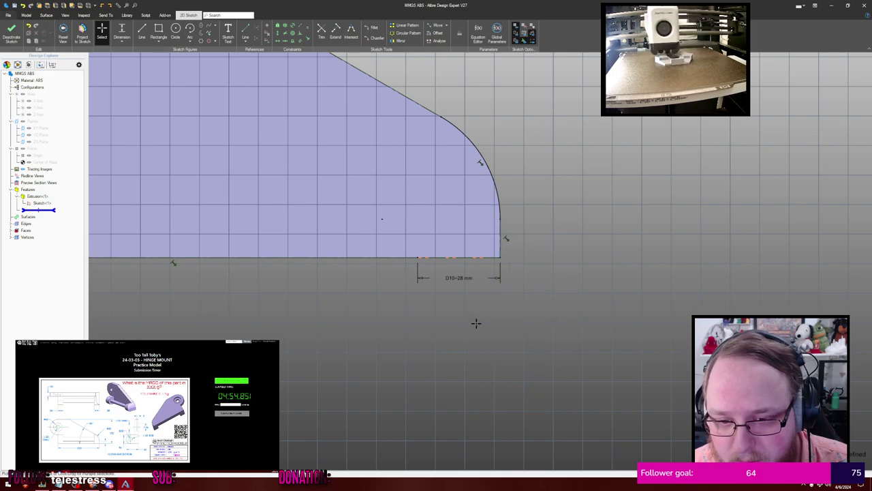
{"action": "scroll", "coordinate": [501, 237], "scroll_direction": "up", "scroll_amount": 1}
{"action": "left_click", "coordinate": [501, 238]}
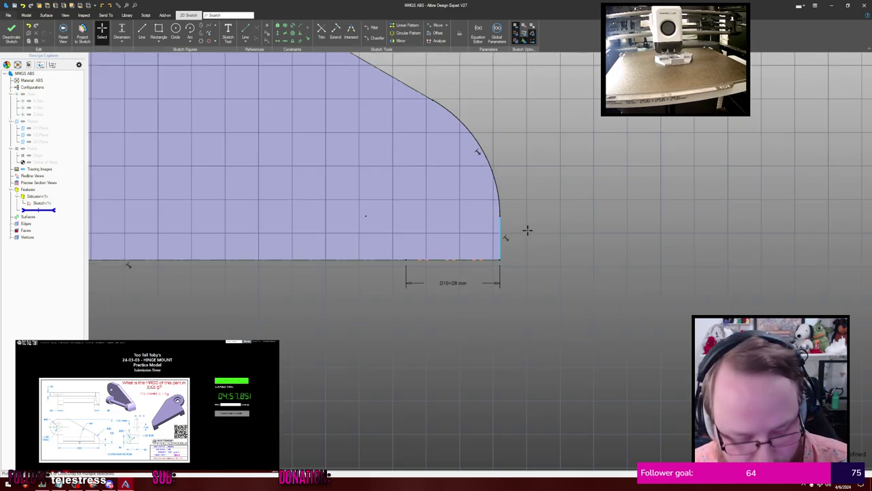
{"action": "right_click", "coordinate": [500, 231]}
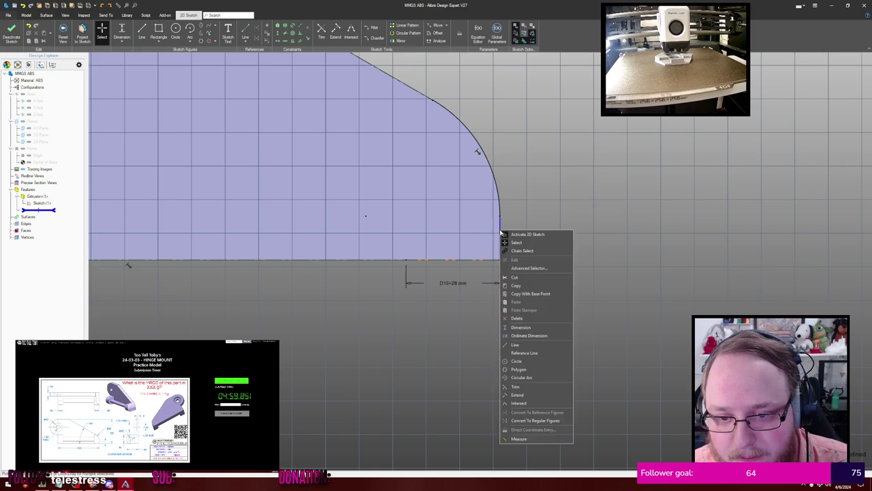
{"action": "left_click", "coordinate": [536, 419]}
{"action": "scroll", "coordinate": [623, 282], "scroll_direction": "down", "scroll_amount": 3}
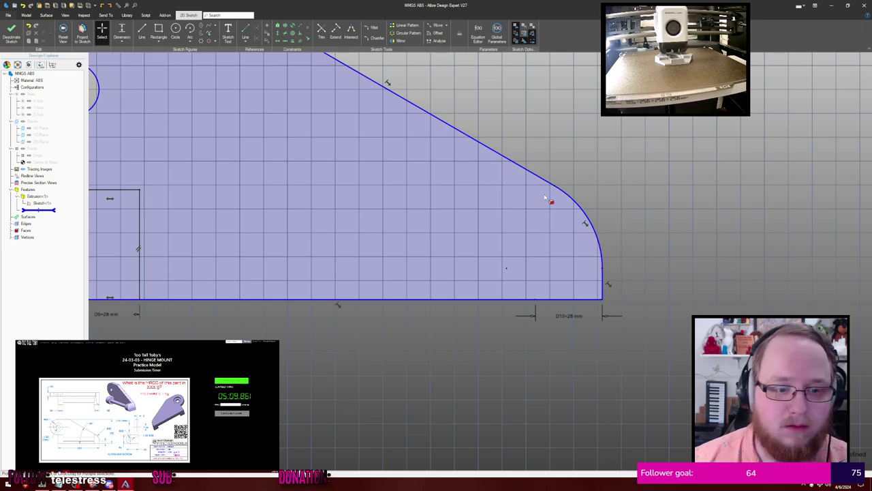
Draw a short horizontal line inside the rounded end, level with the top of the first 28 mm block outline
{"action": "middle_click_drag", "start_coordinate": [461, 215], "coordinate": [578, 225]}
{"action": "scroll", "coordinate": [489, 215], "scroll_direction": "down", "scroll_amount": 1}
{"action": "middle_click_drag", "start_coordinate": [476, 210], "coordinate": [427, 204]}
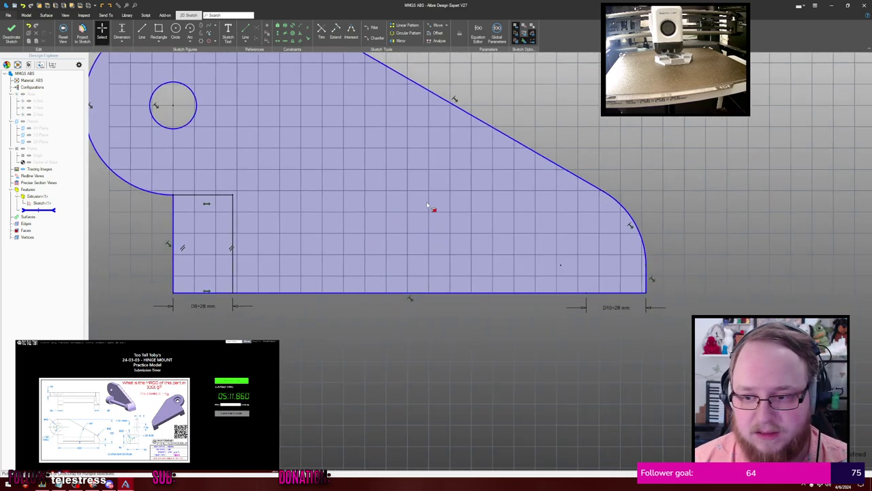
{"action": "key", "text": "l"}
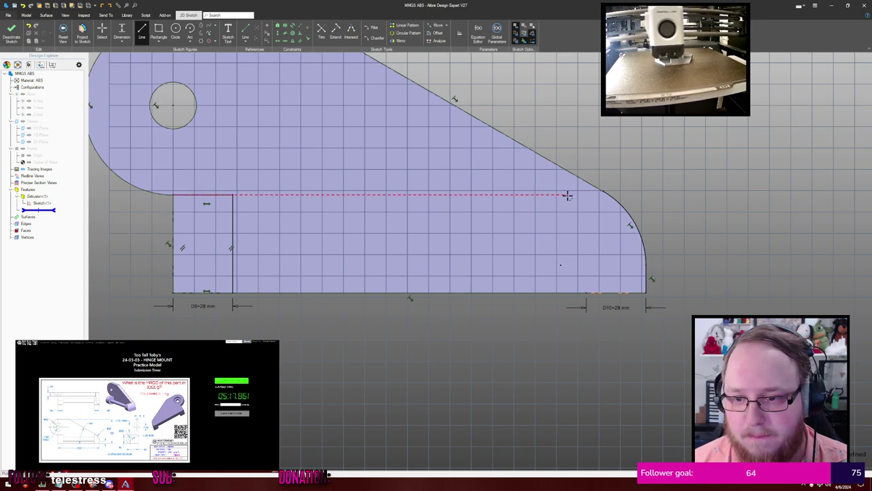
{"action": "left_click", "coordinate": [539, 196]}
{"action": "left_click", "coordinate": [573, 196]}
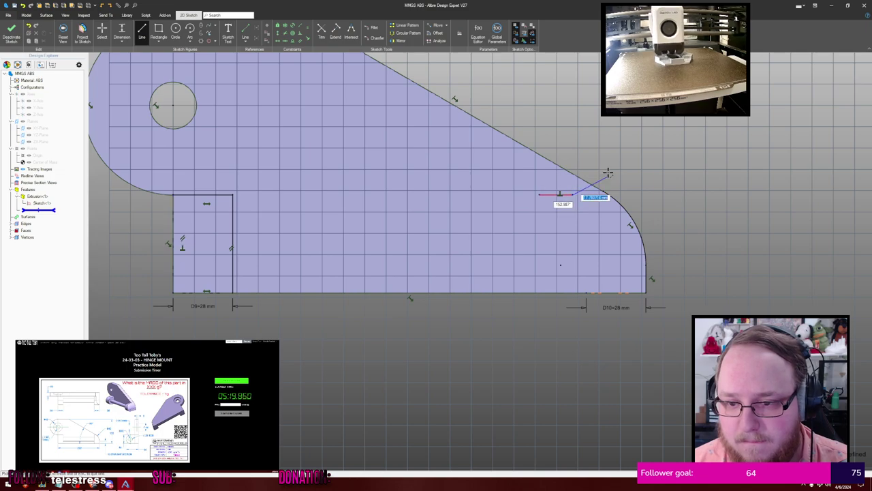
{"action": "key", "text": "Escape"}
Constrain the short line at the rounded end collinear with the top line of the first block outline
{"action": "scroll", "coordinate": [560, 194], "scroll_direction": "up", "scroll_amount": 3}
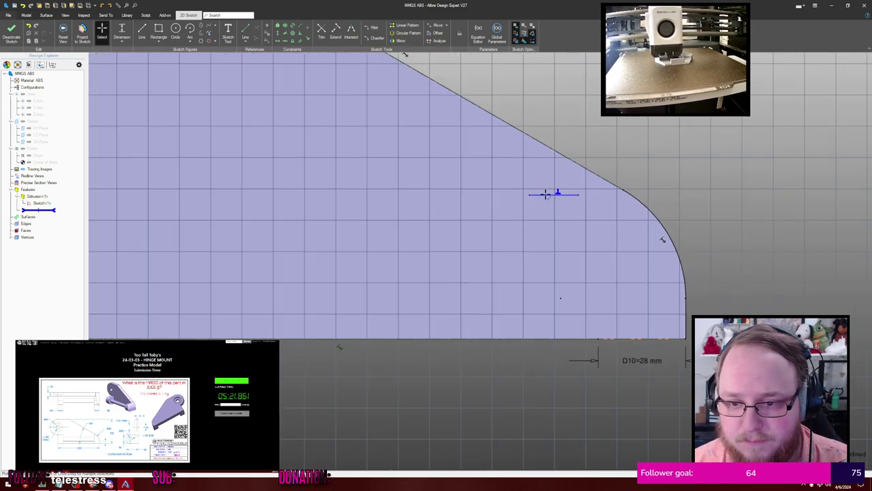
{"action": "scroll", "coordinate": [524, 196], "scroll_direction": "down", "scroll_amount": 3}
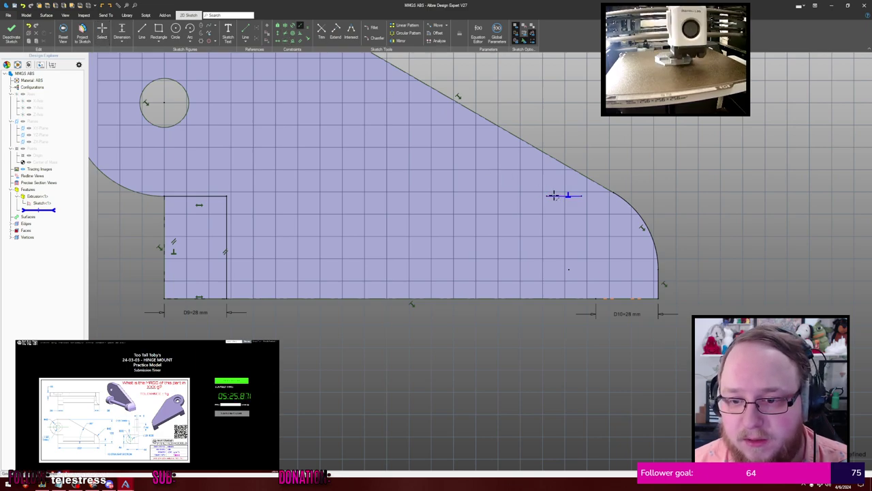
{"action": "left_click", "coordinate": [202, 195]}
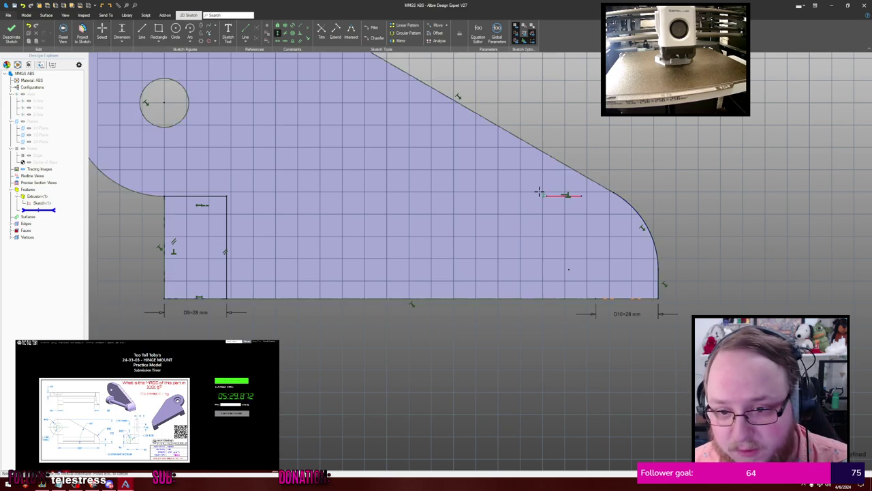
Try to align the short top line's endpoint vertically with the inner end of the 28 mm base line
{"action": "left_click", "coordinate": [547, 197]}
{"action": "left_click", "coordinate": [596, 299]}
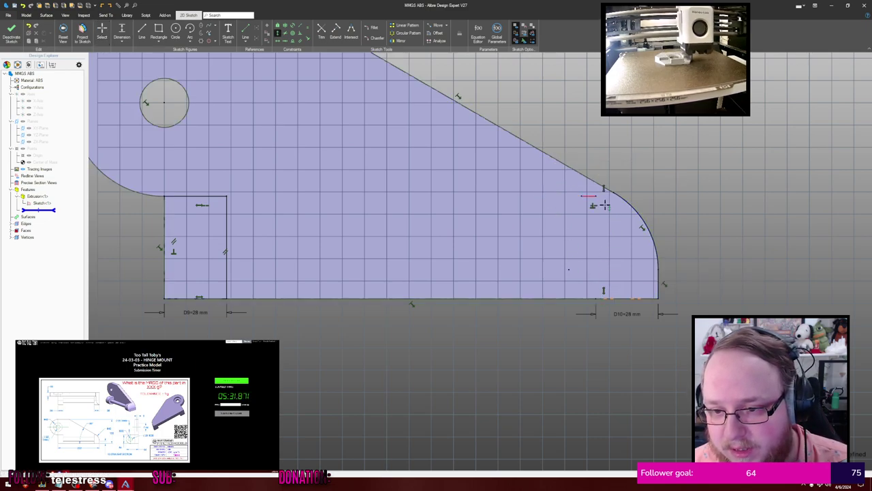
{"action": "key", "text": "Escape"}
{"action": "mouse_move", "coordinate": [596, 196]}
{"action": "left_mouse_down"}
{"action": "mouse_move", "coordinate": [610, 197]}
{"action": "mouse_move", "coordinate": [598, 200]}
{"action": "left_mouse_up"}
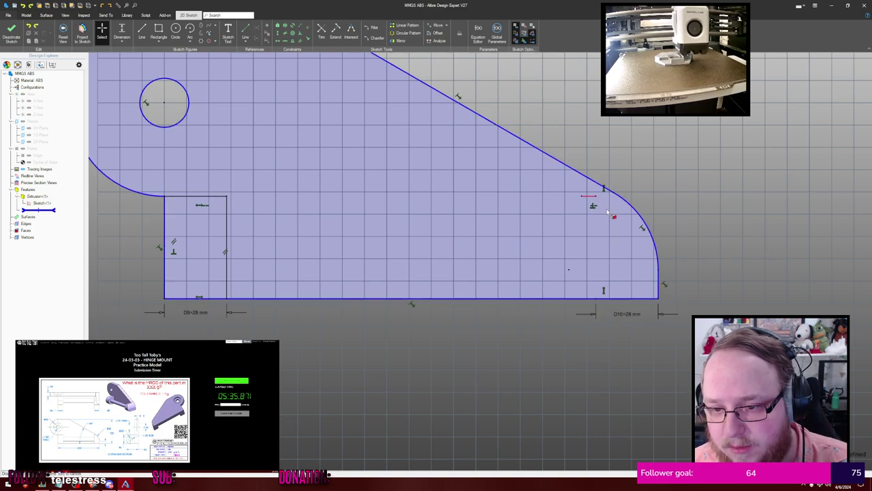
{"action": "scroll", "coordinate": [609, 215], "scroll_direction": "up", "scroll_amount": 1}
{"action": "key", "text": "v"}
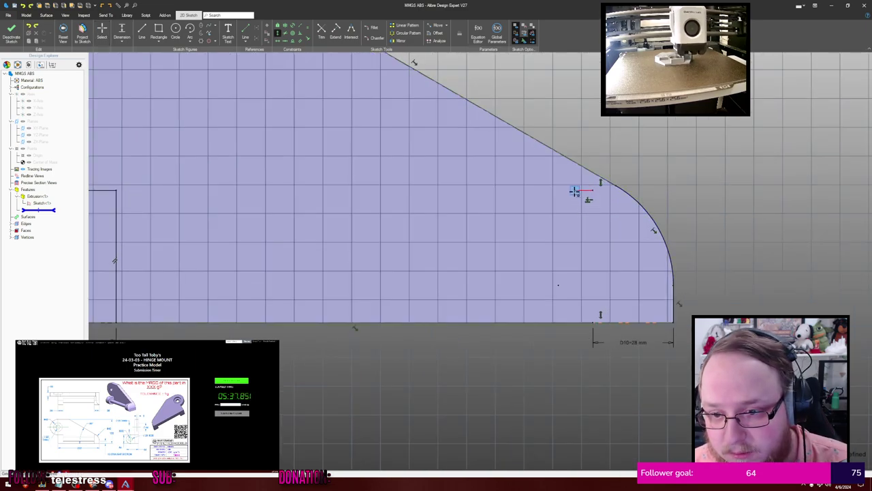
{"action": "left_click", "coordinate": [574, 191]}
{"action": "left_click", "coordinate": [594, 325]}
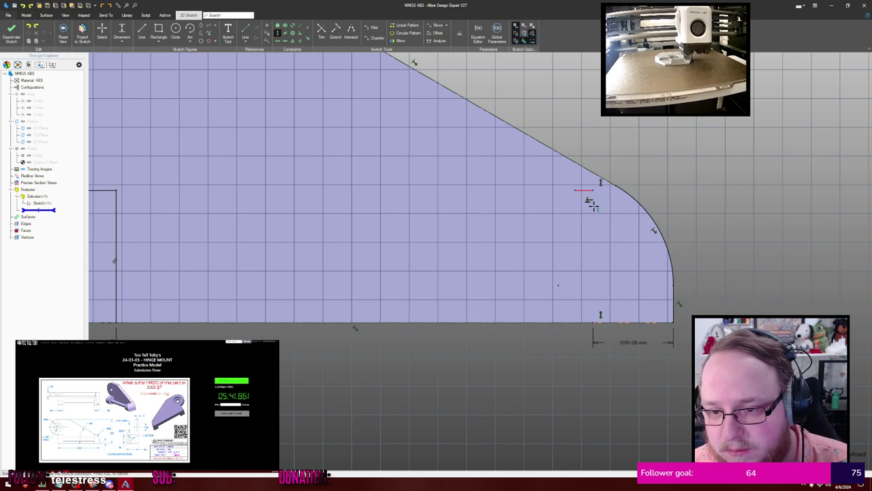
{"action": "scroll", "coordinate": [590, 205], "scroll_direction": "up", "scroll_amount": 1}
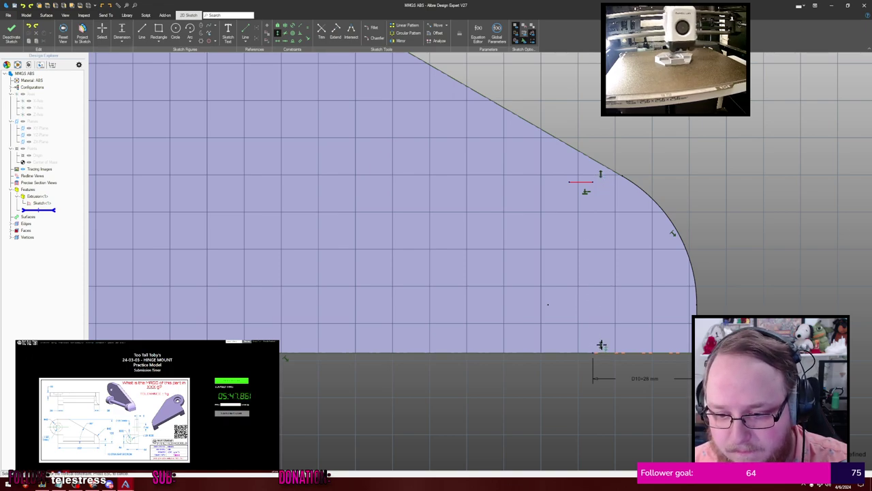
{"action": "key", "text": "Escape"}
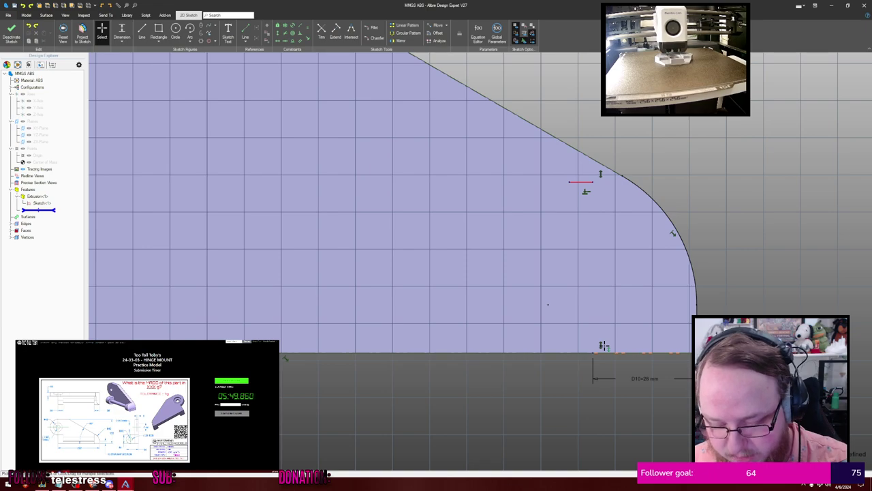
Run the short top line out to the R40 arc and align its inner endpoint vertically with the base line's inner end
{"action": "mouse_move", "coordinate": [592, 182]}
{"action": "left_mouse_down"}
{"action": "mouse_move", "coordinate": [632, 183]}
{"action": "mouse_move", "coordinate": [586, 183]}
{"action": "left_mouse_up"}
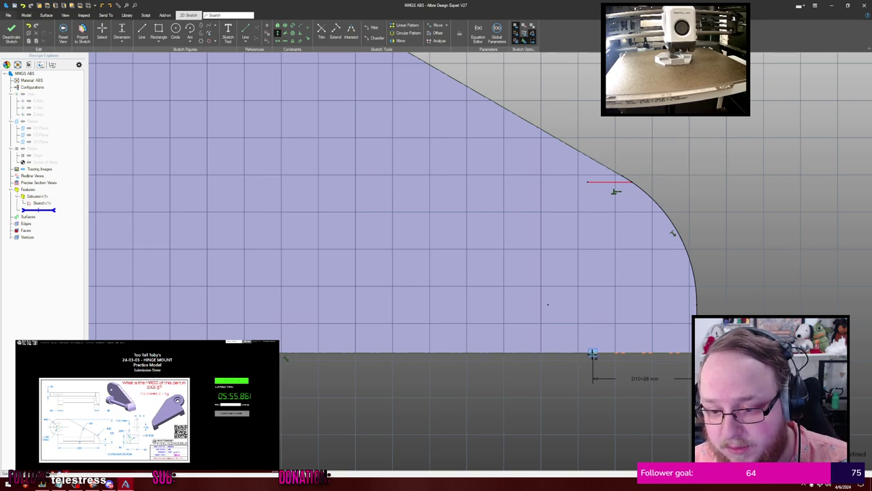
{"action": "left_click", "coordinate": [592, 353]}
{"action": "key", "text": "Escape"}
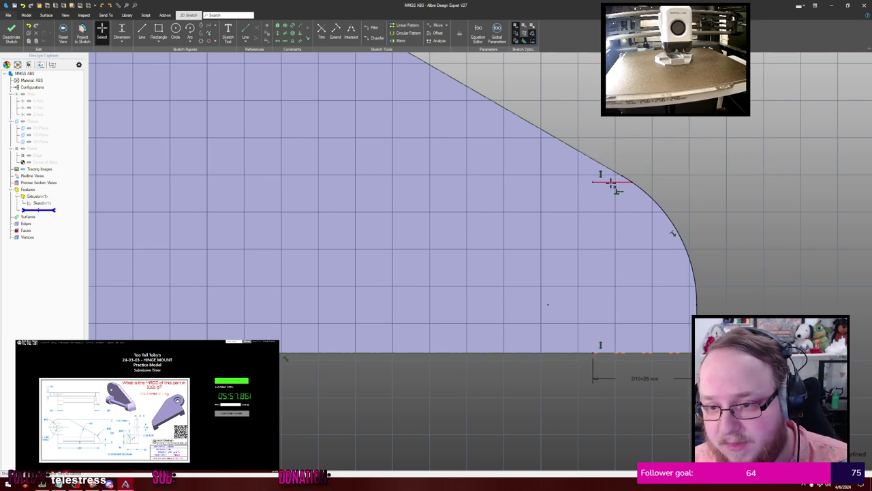
{"action": "key", "text": "Escape"}
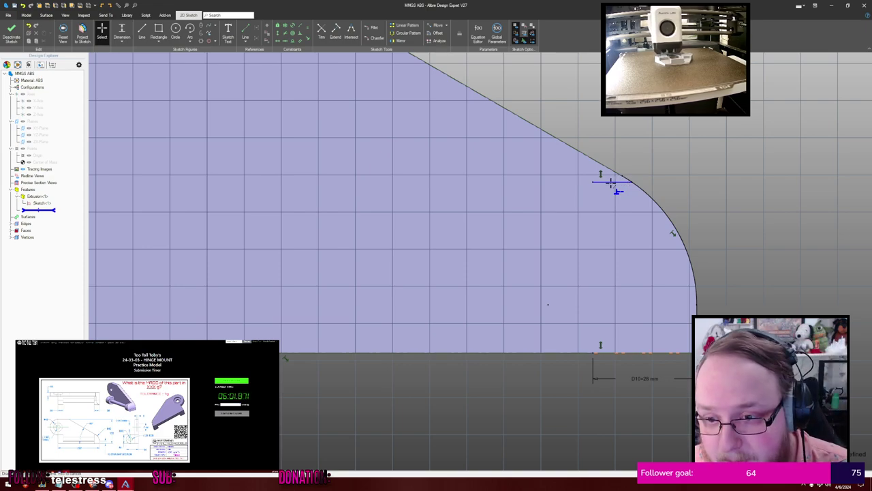
Convert the R40 arc at the rounded end back to a reference figure
{"action": "left_click", "coordinate": [611, 182]}
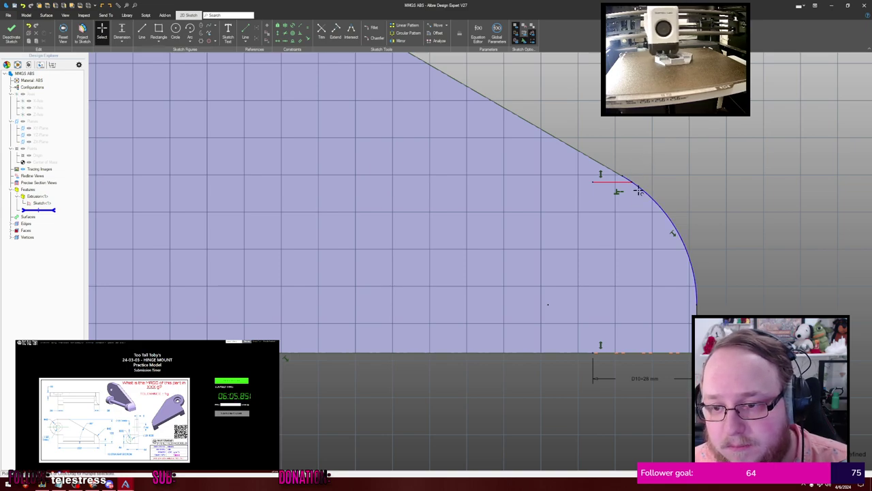
{"action": "right_click", "coordinate": [639, 187]}
{"action": "left_click", "coordinate": [674, 370]}
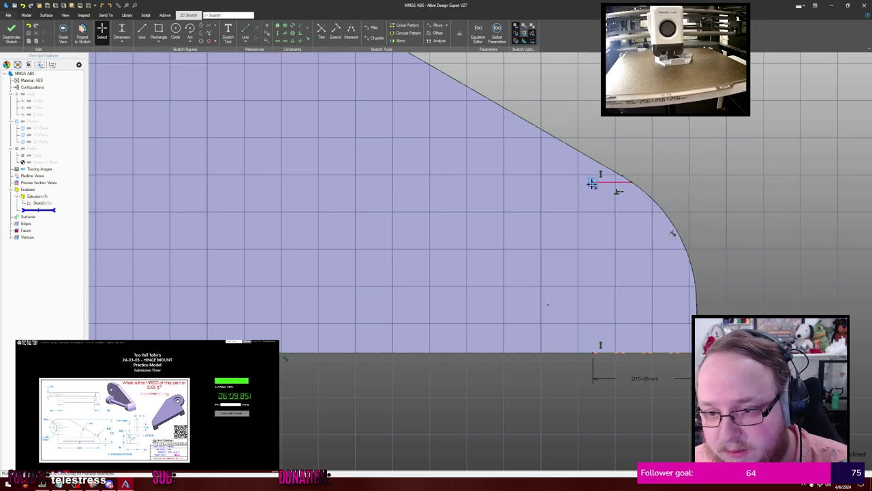
Check the outline's freedom by moving the top line's inner endpoint, and constrain the 28 mm base line to be horizontal
{"action": "left_click_drag", "start_coordinate": [593, 182], "coordinate": [600, 182]}
{"action": "key", "text": "h"}
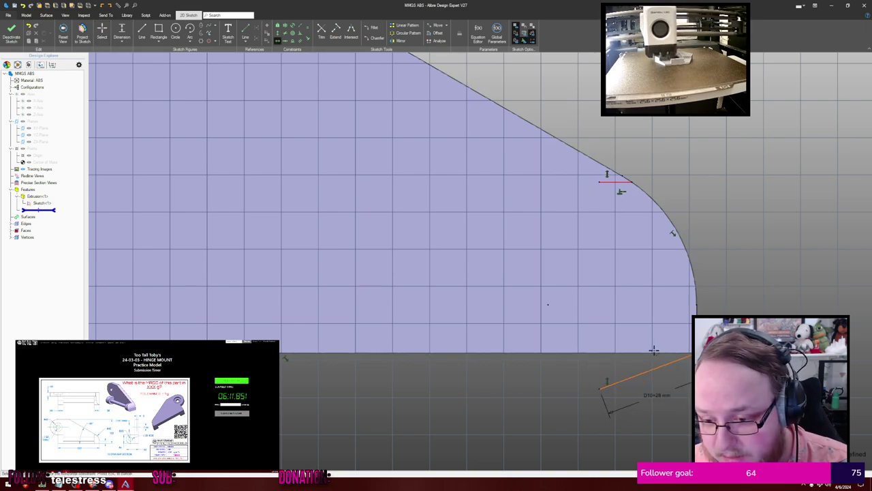
{"action": "left_click", "coordinate": [659, 366]}
{"action": "key", "text": "Escape"}
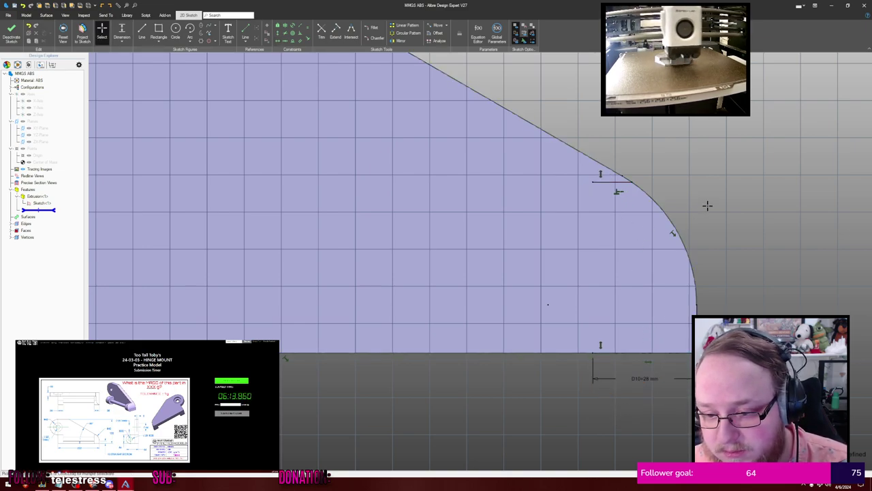
Draw a vertical line from the top line's inner endpoint down to the inner end of the 28 mm base line
{"action": "key", "text": "l"}
{"action": "left_click", "coordinate": [594, 182]}
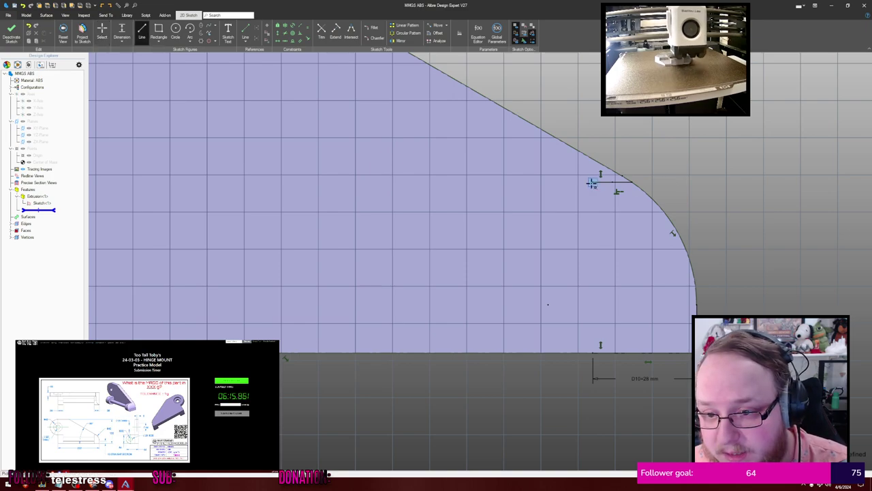
{"action": "left_click", "coordinate": [593, 352]}
{"action": "key", "text": "Escape"}
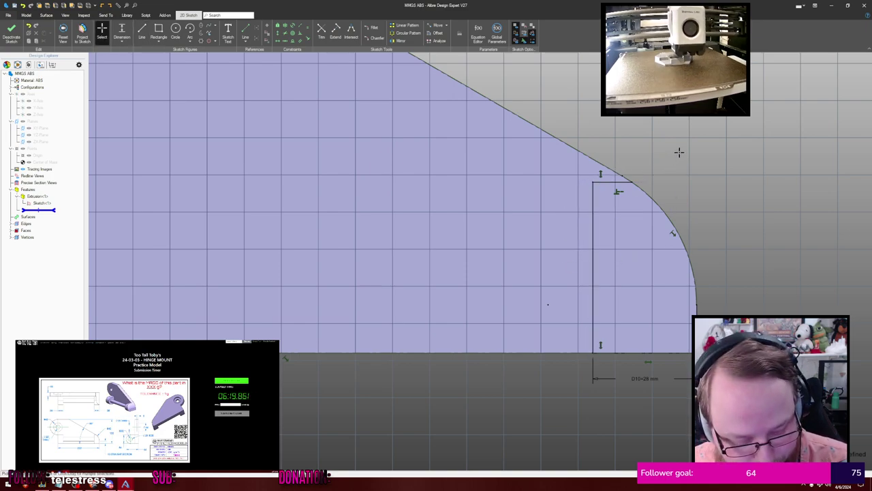
{"action": "key", "text": "l"}
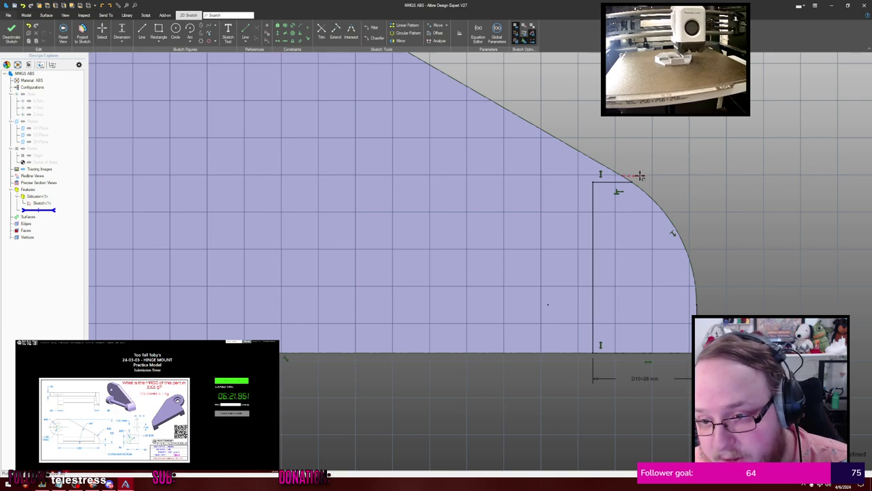
{"action": "left_click", "coordinate": [632, 182]}
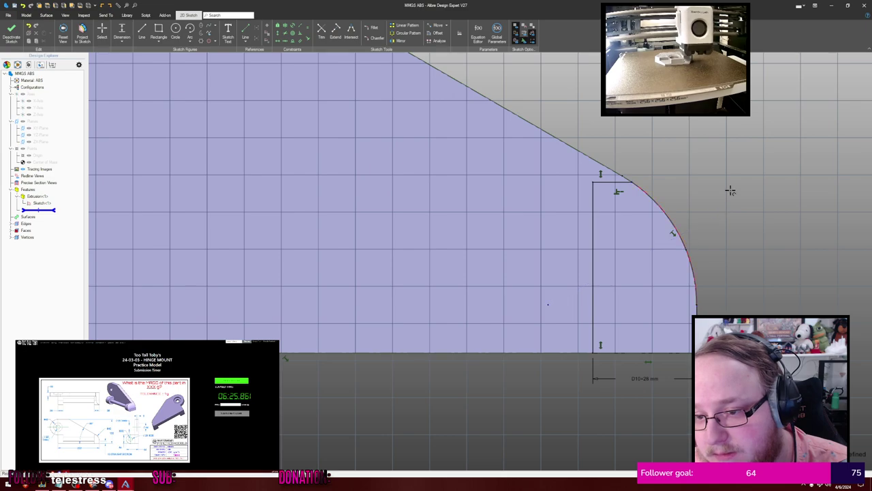
{"action": "key", "text": "Escape"}
{"action": "left_click", "coordinate": [681, 237]}
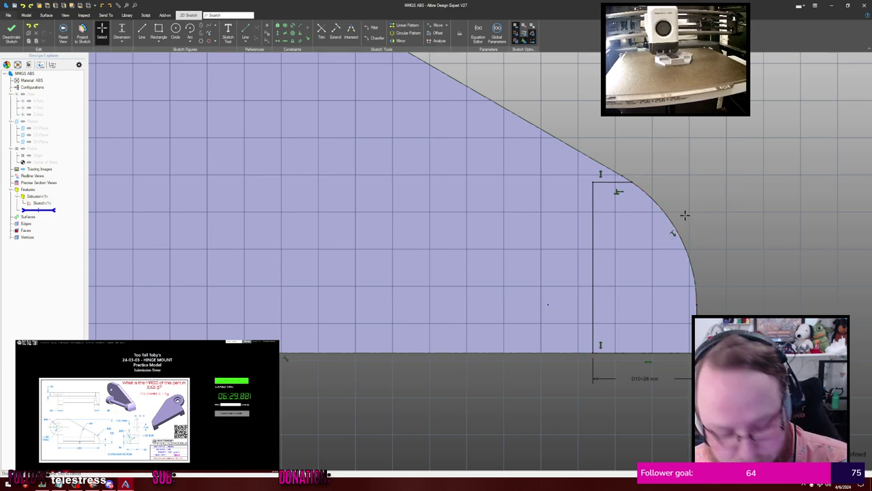
Draw an arc over the R40 reference arc from the top line's outer end to the upper end of the short vertical edge
{"action": "key", "text": "l"}
{"action": "left_click", "coordinate": [631, 182]}
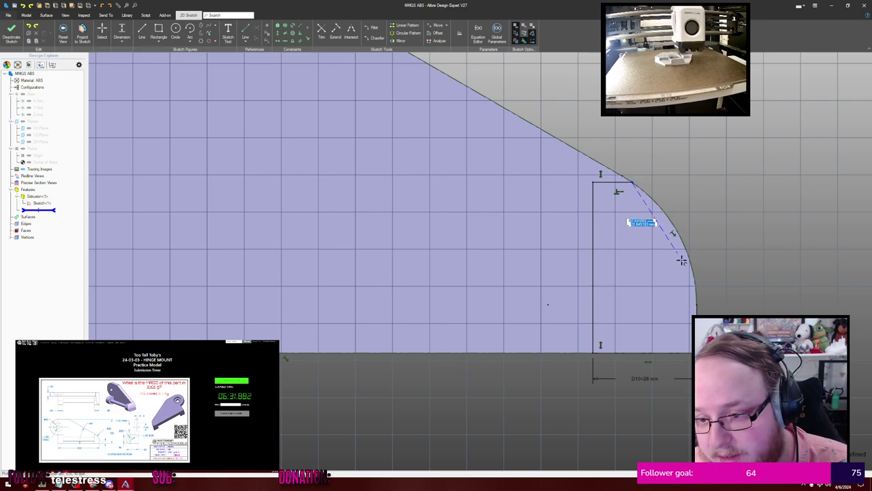
{"action": "left_click", "coordinate": [697, 304]}
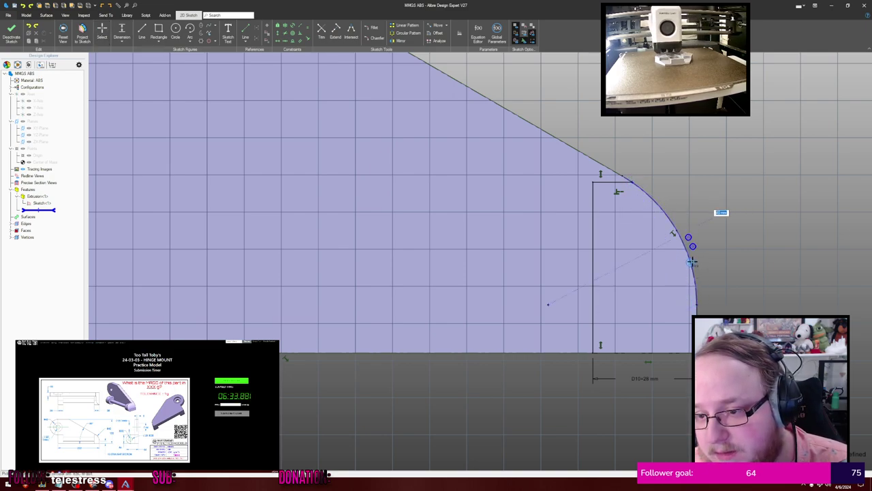
{"action": "key", "text": "Escape"}
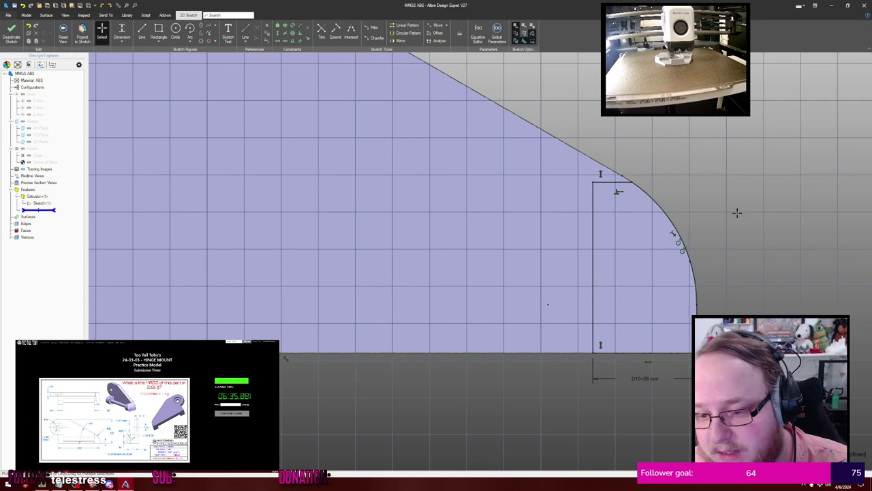
Extrude both end-block profiles 46 mm outward from the side plate
{"action": "scroll", "coordinate": [736, 217], "scroll_direction": "down", "scroll_amount": 4}
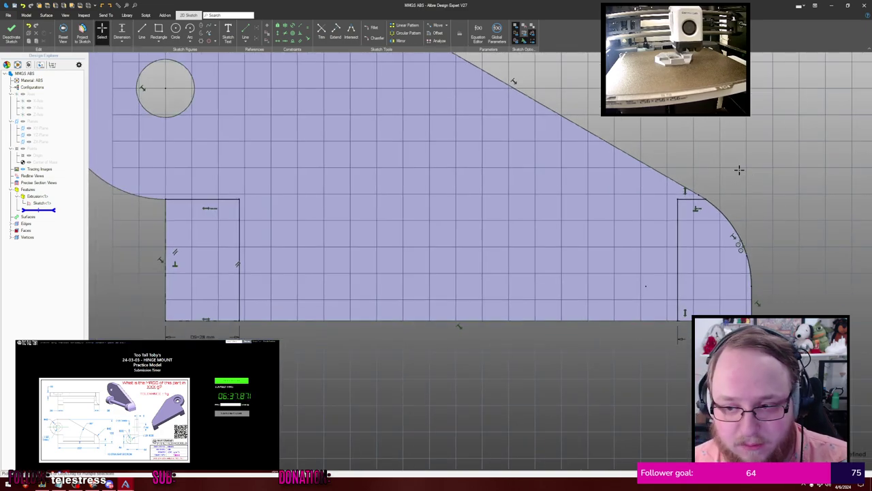
{"action": "key", "text": "e"}
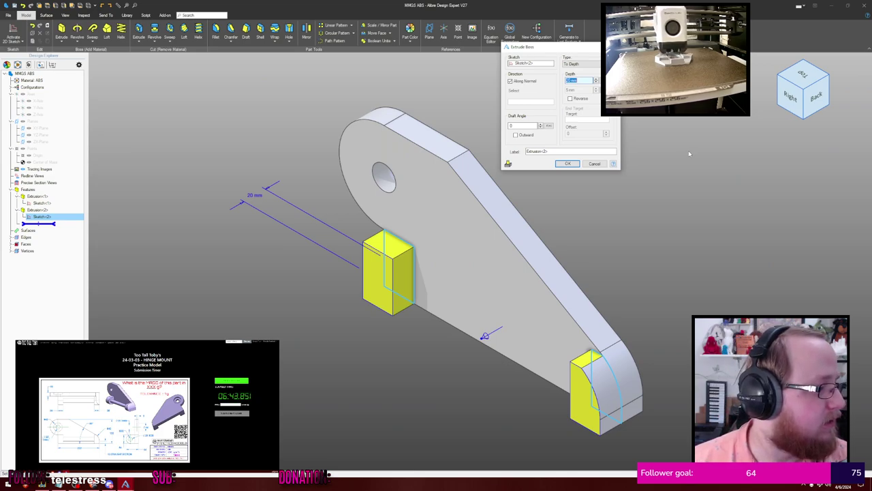
{"action": "type", "text": "60.2"}
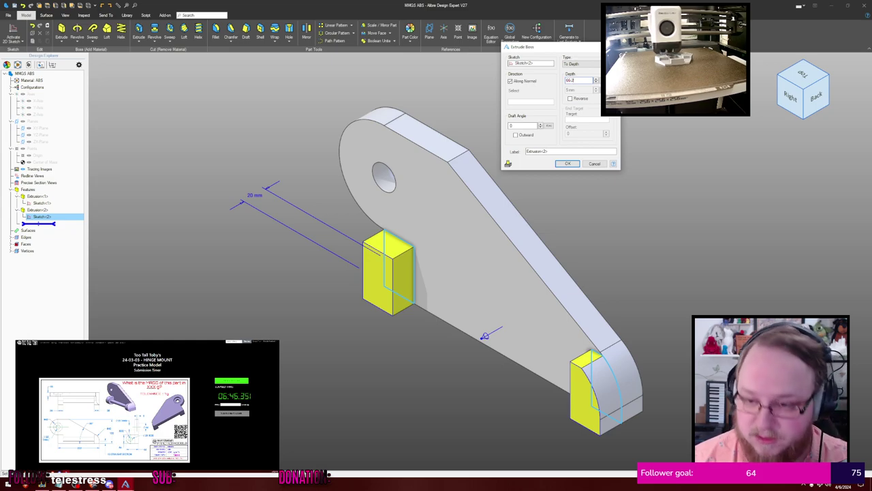
{"action": "key", "text": "Return"}
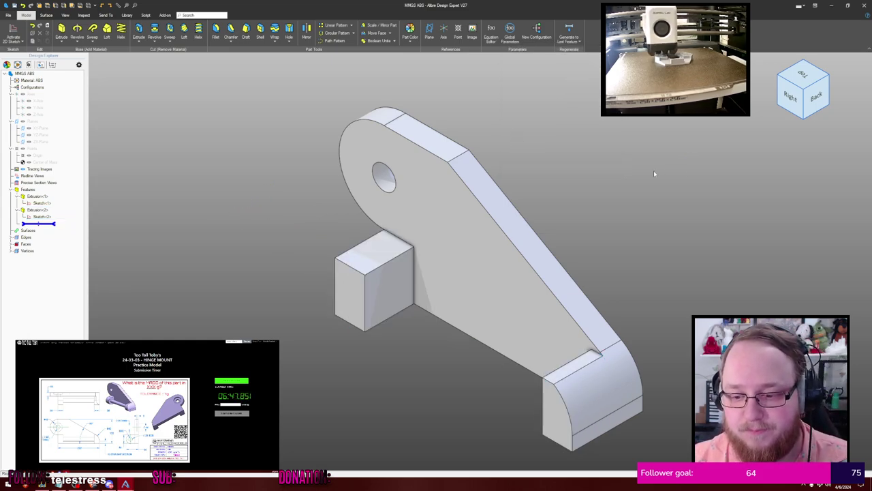
Fillet the upper and lower outer edges of both end blocks with a constant radius of 23 mm
{"action": "mouse_move", "coordinate": [654, 171]}
{"action": "middle_mouse_down"}
{"action": "mouse_move", "coordinate": [676, 162]}
{"action": "mouse_move", "coordinate": [622, 140]}
{"action": "mouse_move", "coordinate": [634, 148]}
{"action": "mouse_move", "coordinate": [624, 149]}
{"action": "middle_mouse_up"}
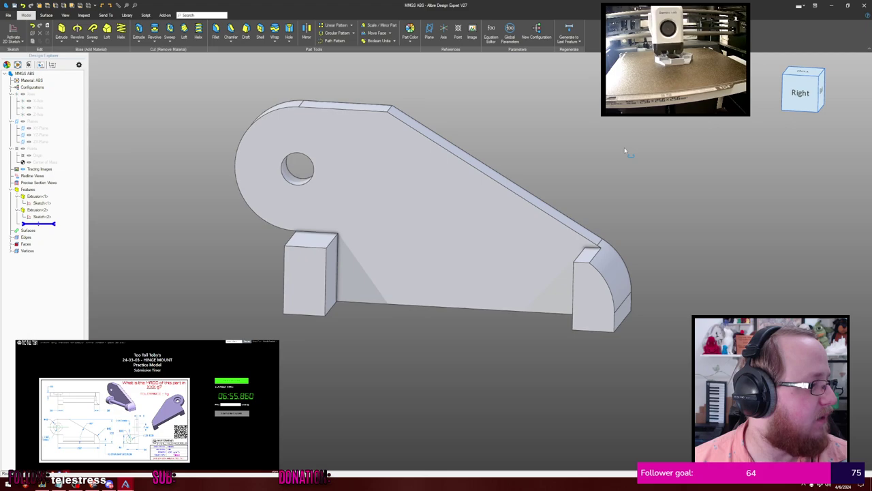
{"action": "middle_click_drag", "start_coordinate": [625, 149], "coordinate": [626, 150]}
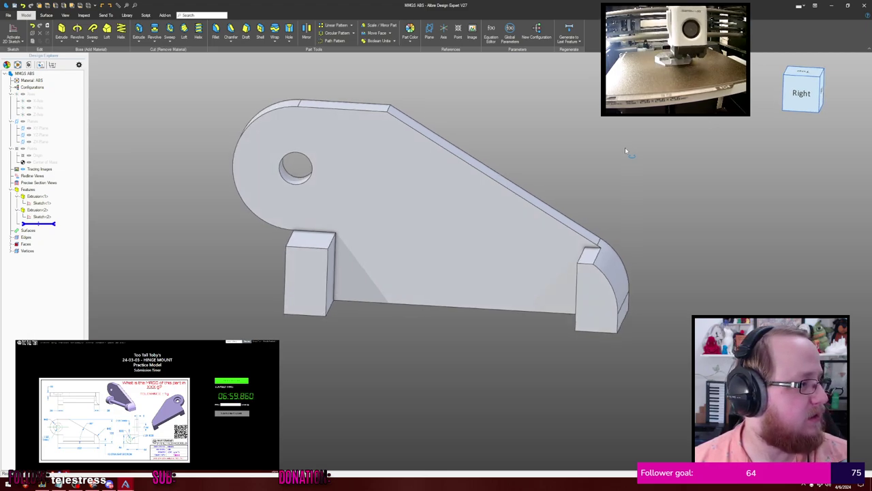
{"action": "left_click", "coordinate": [497, 205]}
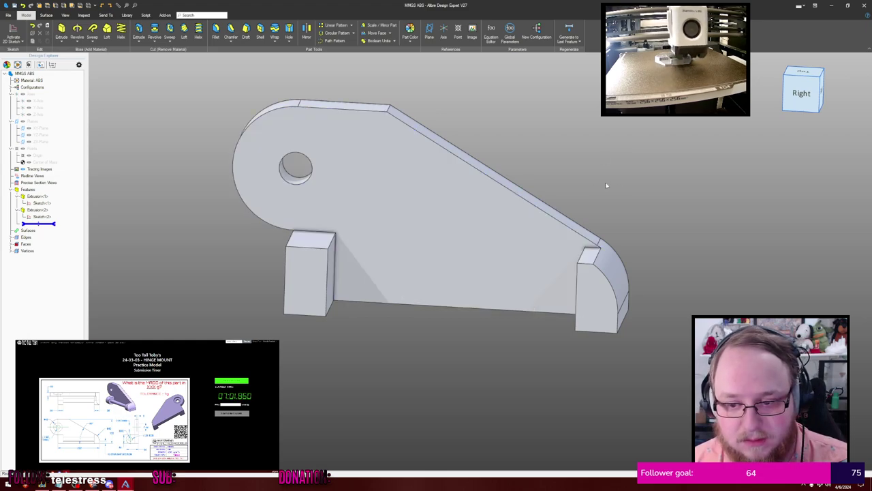
{"action": "key", "text": "f"}
{"action": "left_click", "coordinate": [315, 252]}
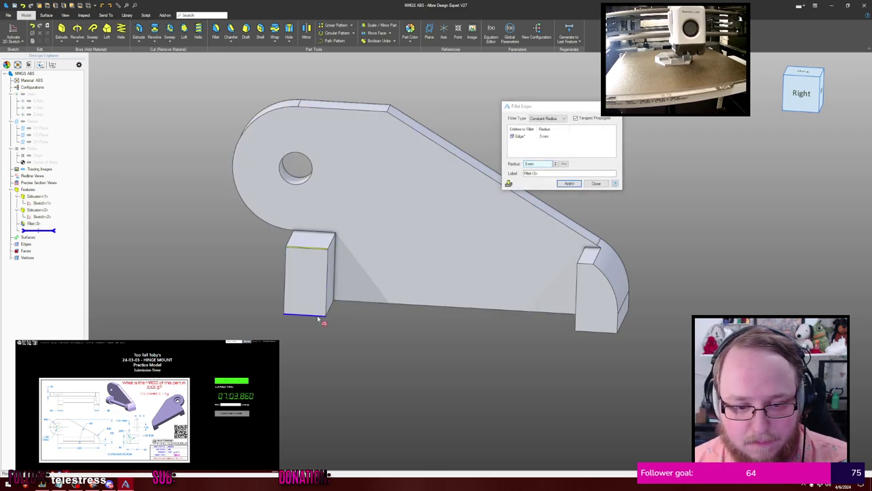
{"action": "left_click", "coordinate": [590, 269]}
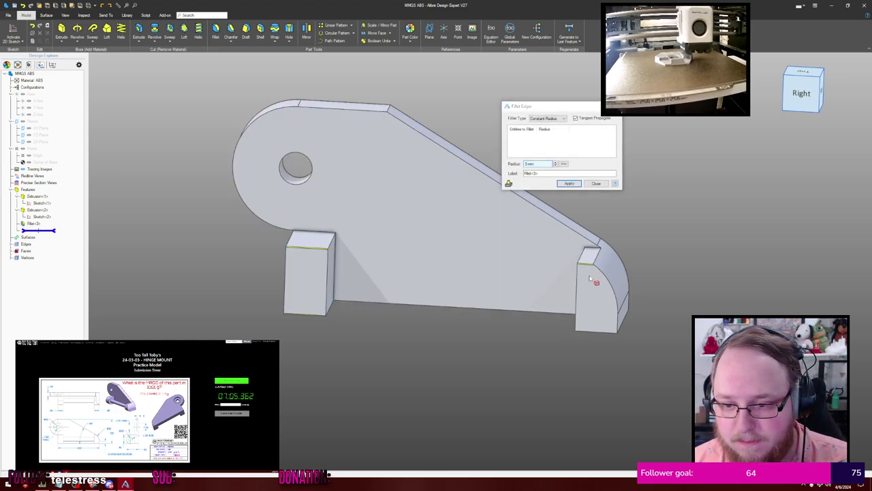
{"action": "left_click", "coordinate": [601, 332]}
{"action": "left_click_drag", "start_coordinate": [547, 164], "coordinate": [502, 172]}
{"action": "type", "text": "23"}
{"action": "key", "text": "Return"}
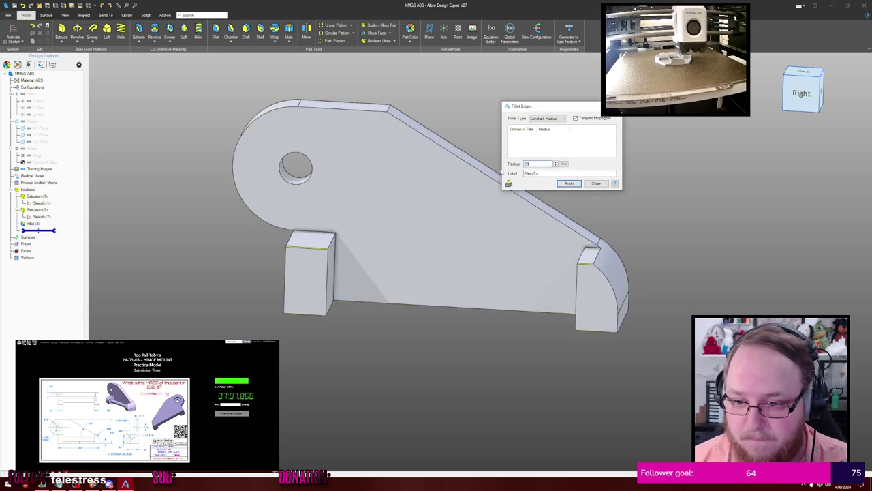
{"action": "left_click", "coordinate": [597, 184]}
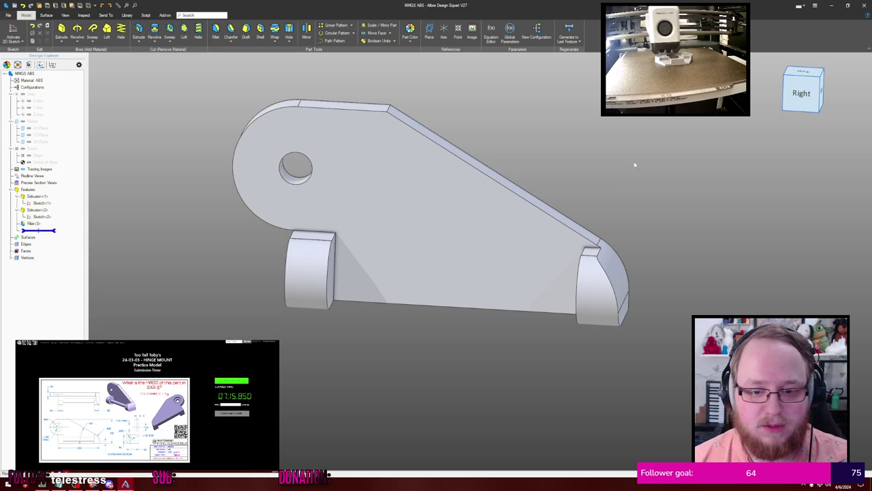
Sketch a 21 mm diameter circle on the inner face of the end block below the hole, concentric with the block's rounded end
{"action": "middle_click_drag", "start_coordinate": [633, 163], "coordinate": [626, 164]}
{"action": "mouse_move", "coordinate": [560, 175]}
{"action": "middle_mouse_down"}
{"action": "mouse_move", "coordinate": [572, 151]}
{"action": "mouse_move", "coordinate": [547, 161]}
{"action": "middle_mouse_up"}
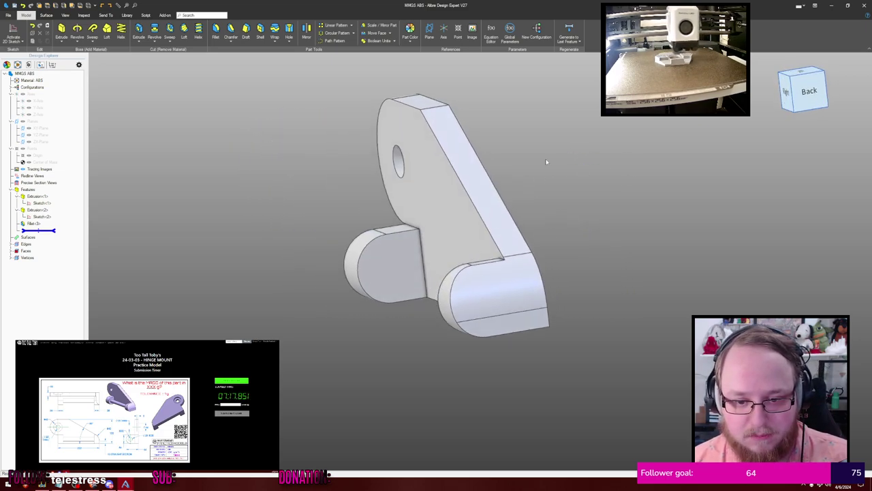
{"action": "left_click", "coordinate": [403, 255]}
{"action": "key", "text": "s"}
{"action": "key", "text": "c"}
{"action": "key", "text": "c"}
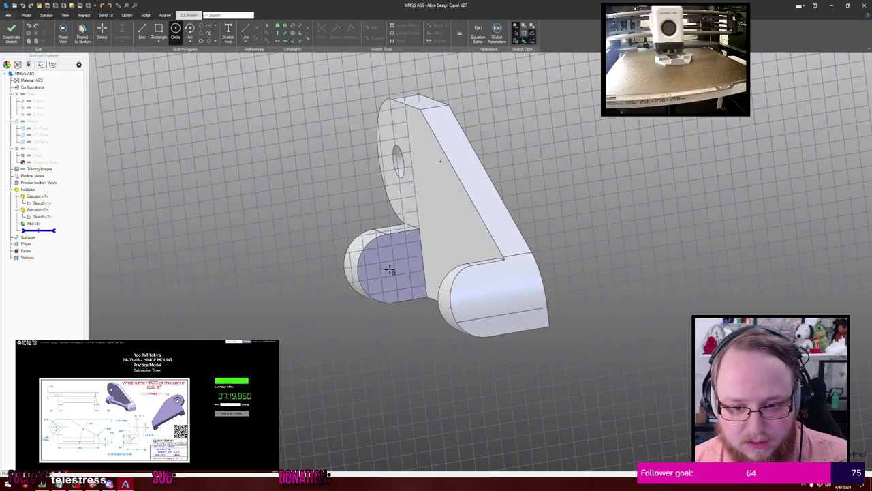
{"action": "left_click", "coordinate": [390, 266]}
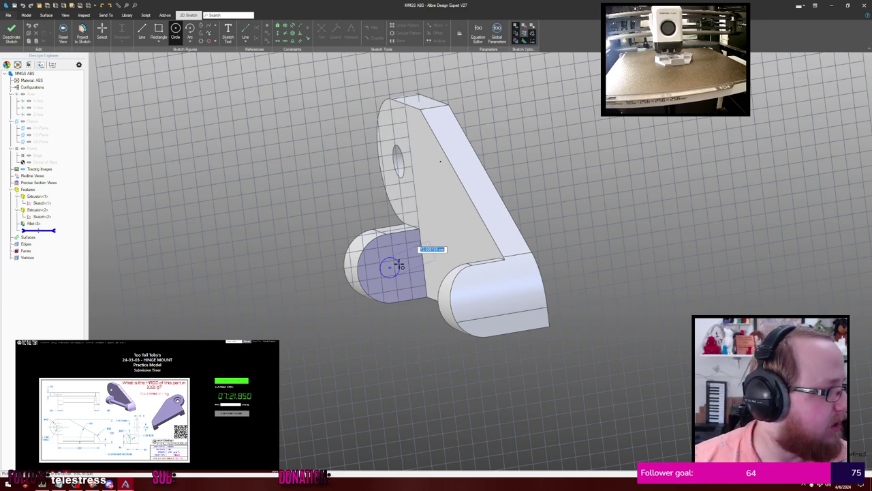
{"action": "left_click", "coordinate": [400, 258]}
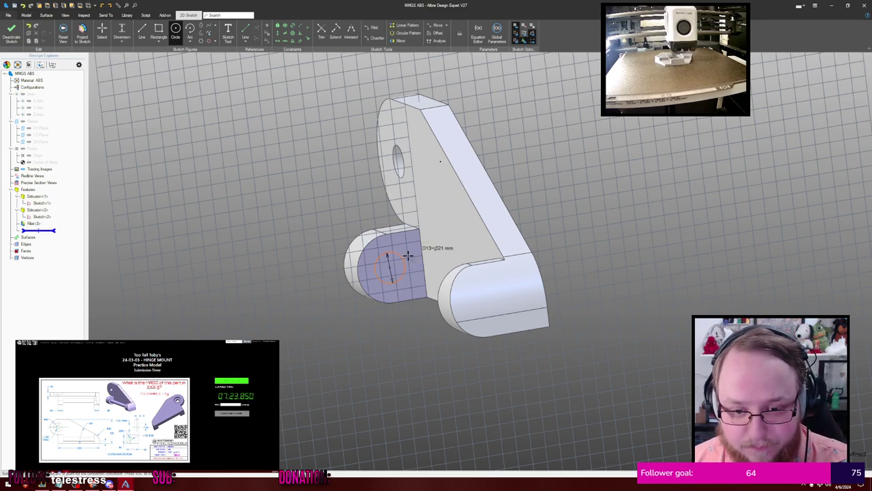
{"action": "left_click", "coordinate": [401, 257]}
{"action": "left_click", "coordinate": [365, 244]}
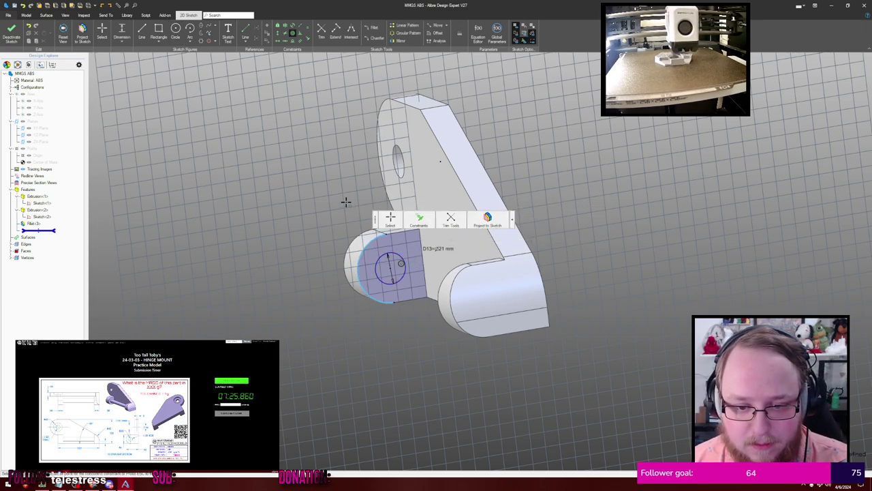
Extrude the circle To Geometry, ending at the opposite end block's inner face, to form the connecting rod
{"action": "key", "text": "e"}
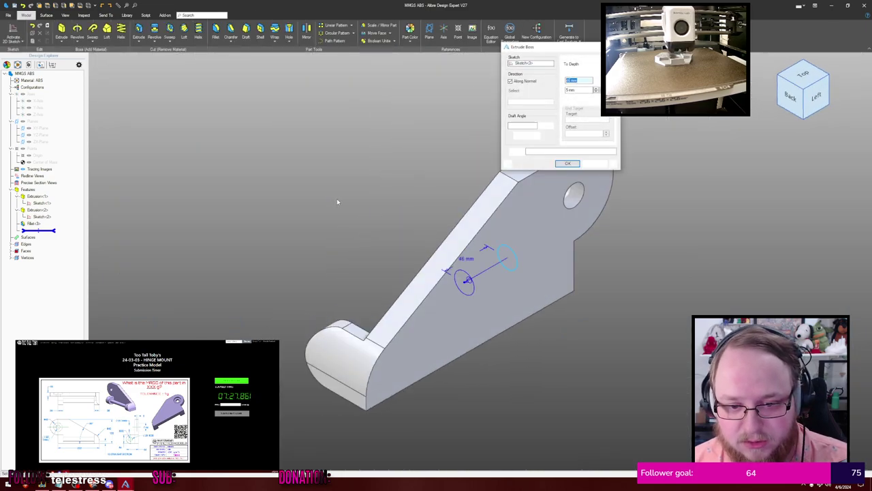
{"action": "middle_click_drag", "start_coordinate": [337, 201], "coordinate": [477, 137]}
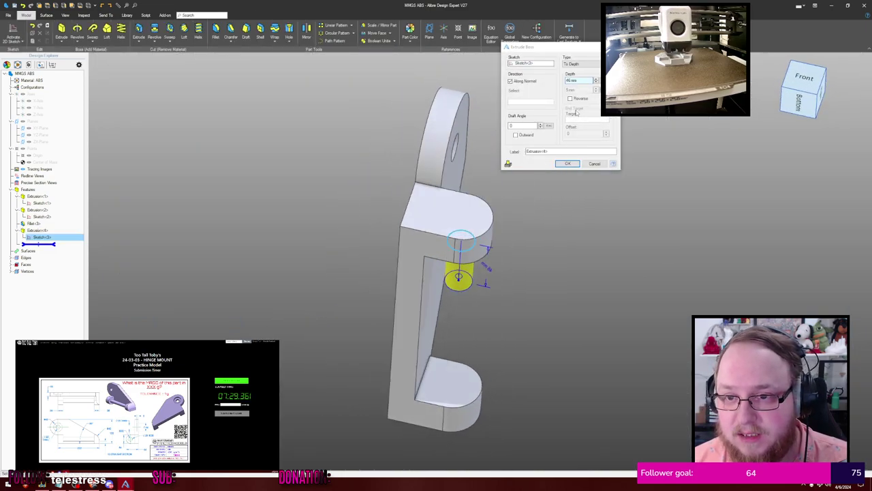
{"action": "left_click", "coordinate": [588, 64]}
{"action": "left_click", "coordinate": [576, 78]}
{"action": "left_click", "coordinate": [453, 382]}
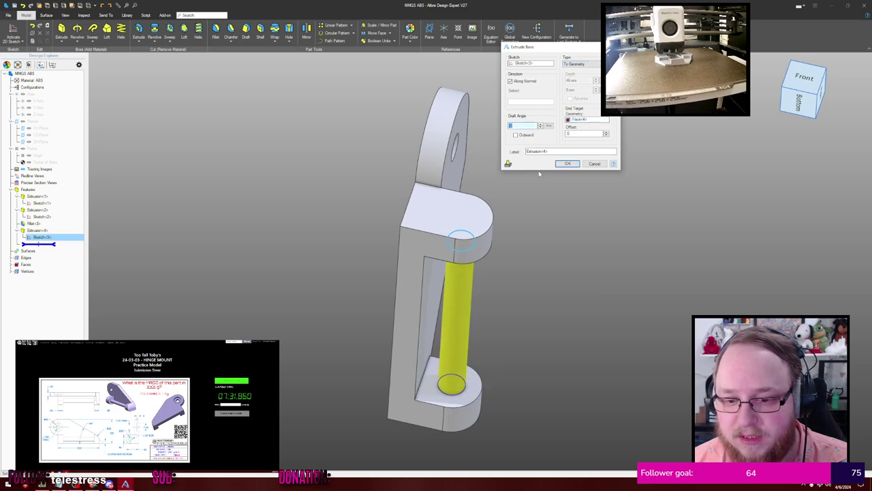
{"action": "left_click", "coordinate": [568, 163]}
Sketch a larger dimensioned circle on the plate's block-side face, centred on the existing hole
{"action": "middle_click_drag", "start_coordinate": [569, 167], "coordinate": [561, 194]}
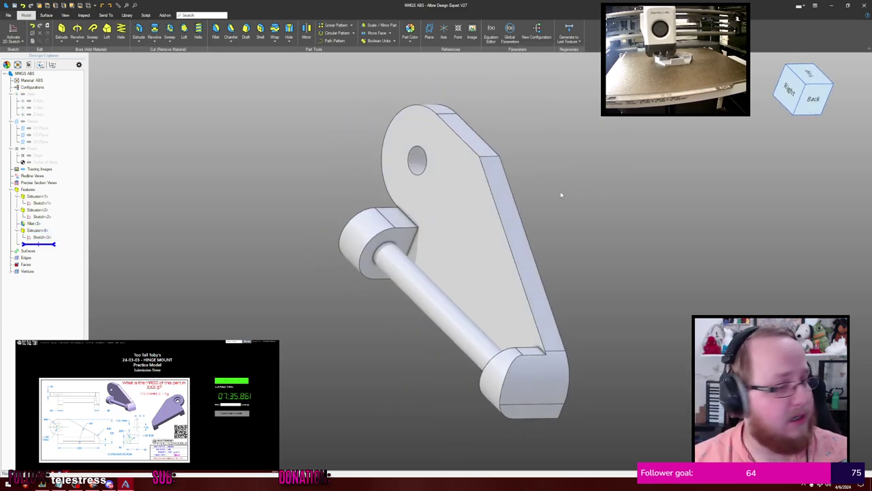
{"action": "middle_click_drag", "start_coordinate": [564, 188], "coordinate": [557, 195]}
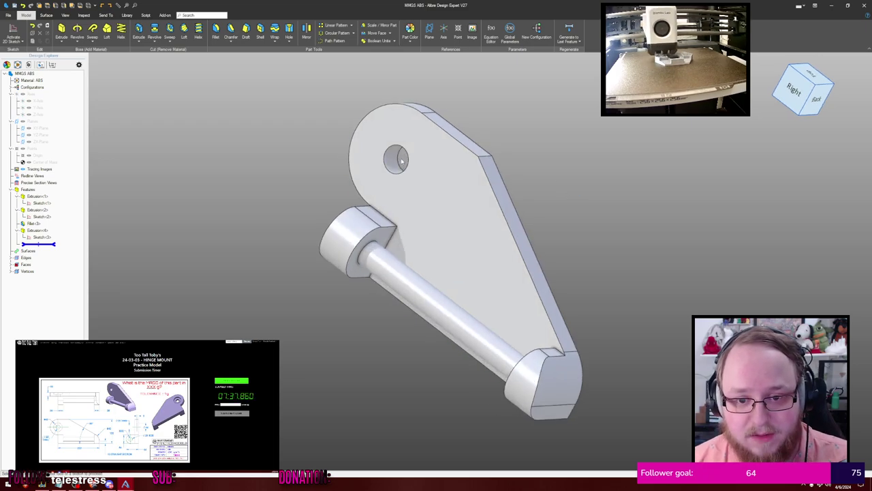
{"action": "left_click", "coordinate": [413, 158]}
{"action": "key", "text": "s"}
{"action": "key", "text": "c"}
{"action": "left_click", "coordinate": [395, 159]}
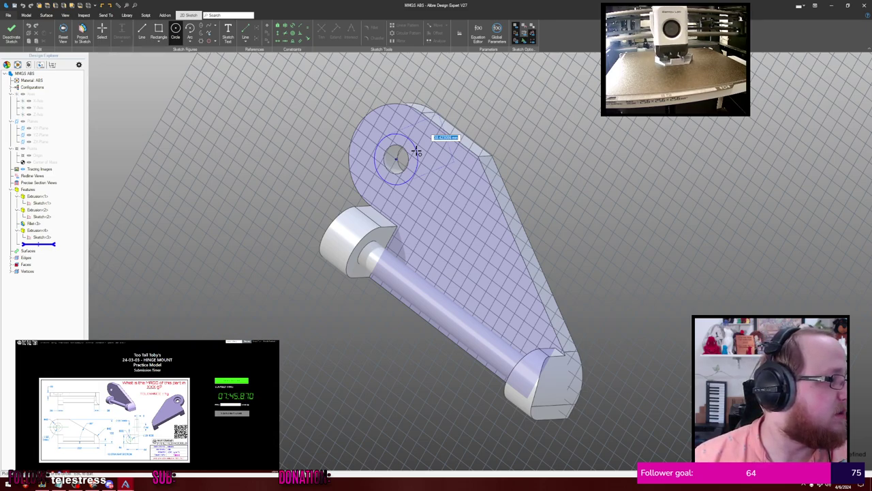
{"action": "type", "text": "8"}
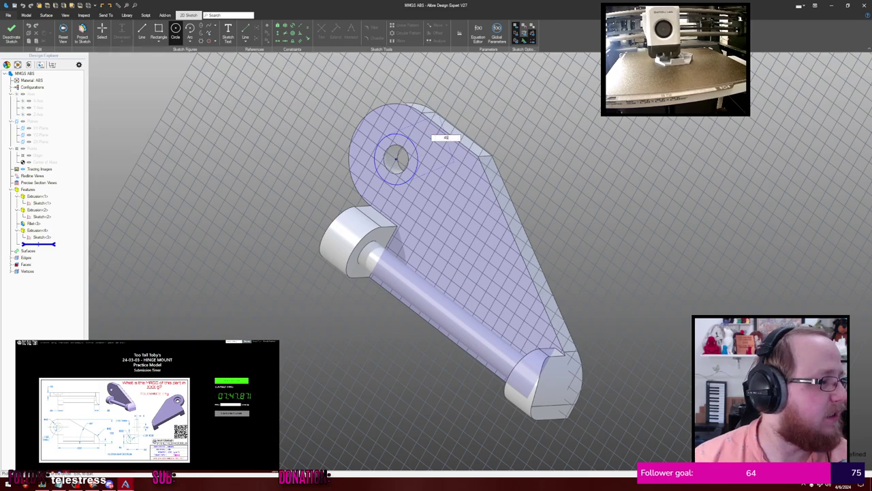
{"action": "key", "text": "Return"}
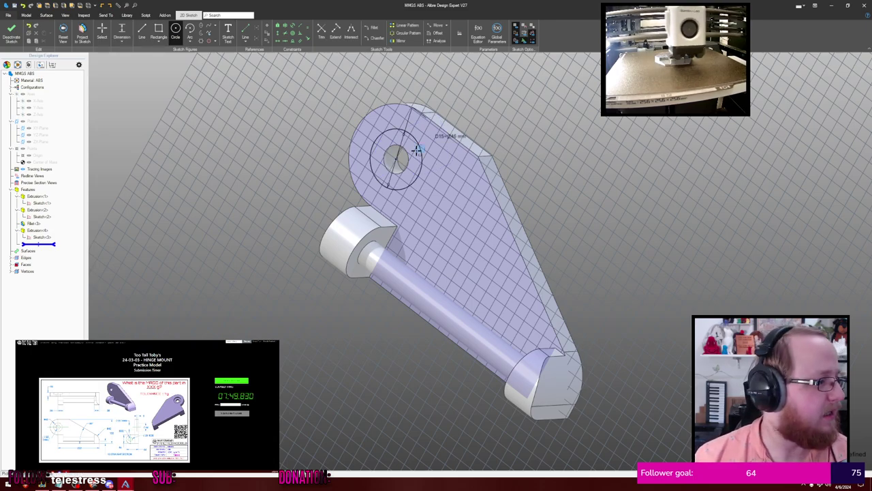
Cut the circle to a shallow depth into the plate to form a counterbore around the hole
{"action": "key", "text": "x"}
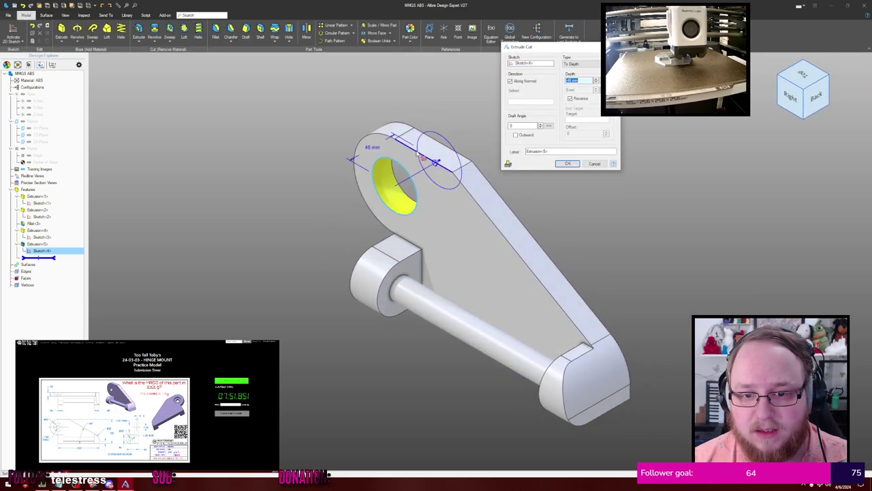
{"action": "key", "text": "Return"}
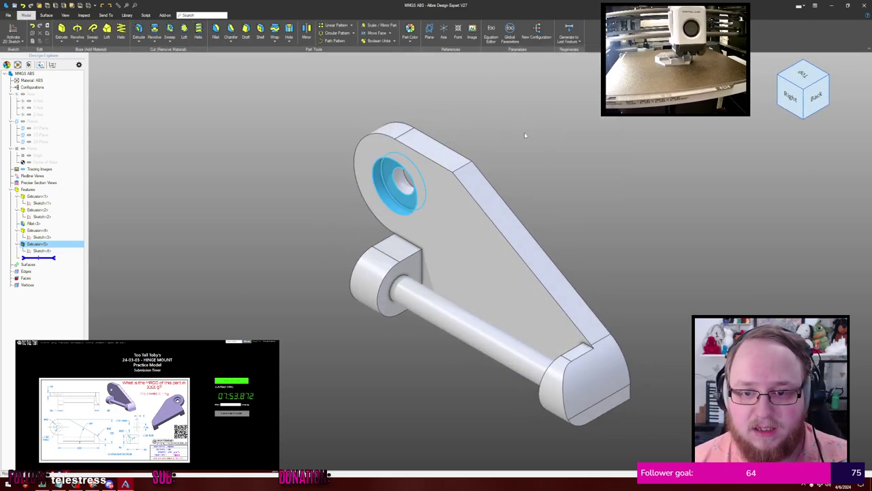
{"action": "middle_click_drag", "start_coordinate": [564, 152], "coordinate": [521, 100]}
{"action": "middle_click_drag", "start_coordinate": [557, 160], "coordinate": [562, 155]}
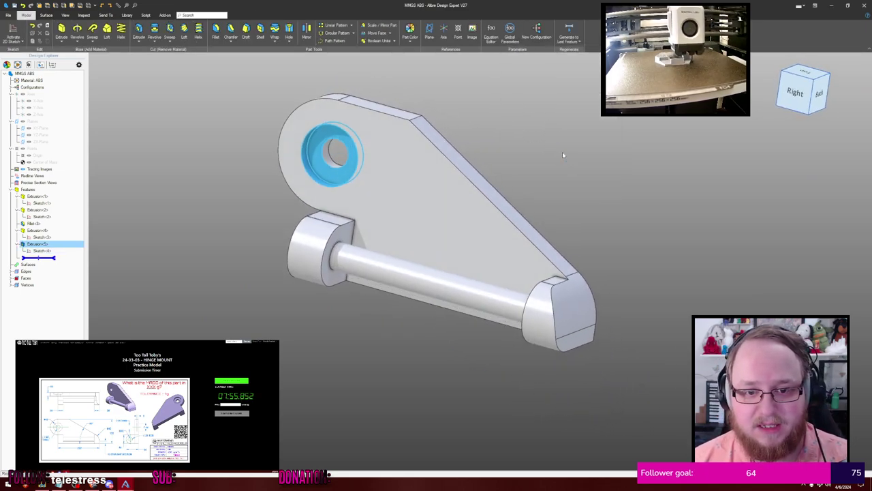
{"action": "left_click", "coordinate": [163, 205]}
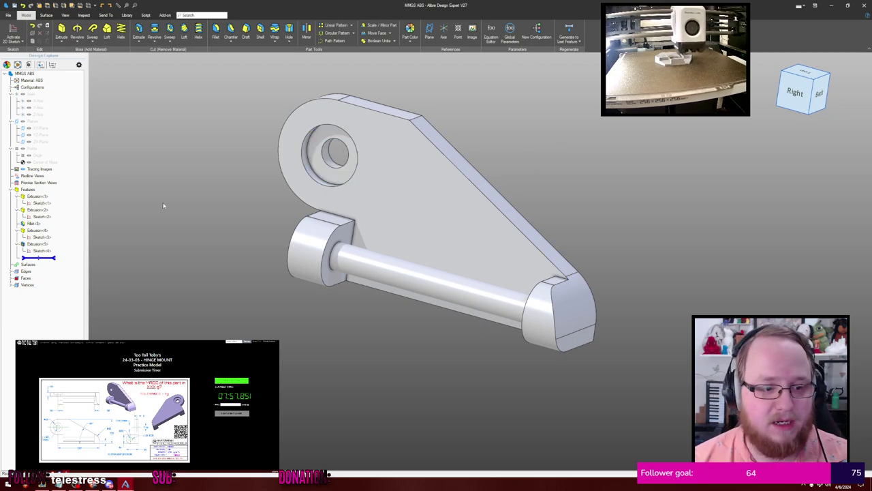
Calculate the part's physical properties at High accuracy to obtain its mass
{"action": "middle_click_drag", "start_coordinate": [231, 235], "coordinate": [199, 225]}
{"action": "key", "text": "ctrl+shift+p"}
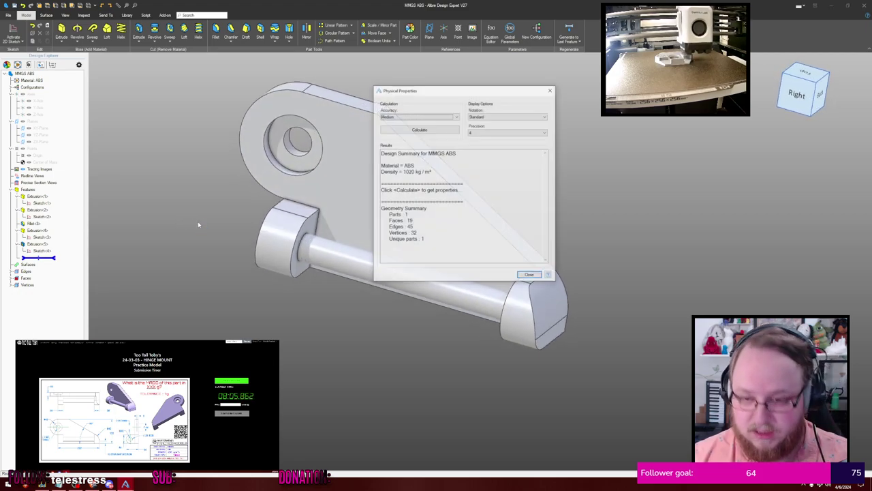
{"action": "key", "text": "Down"}
{"action": "key", "text": "Tab"}
{"action": "key", "text": "Return"}
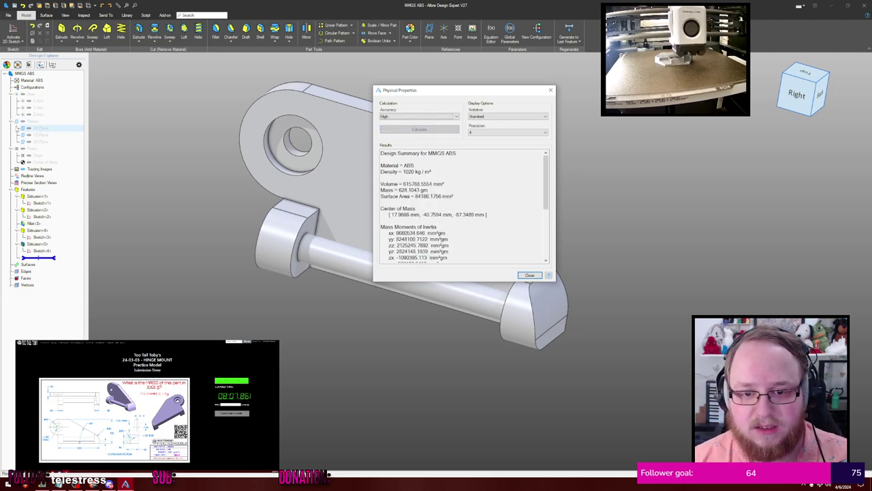
Submit 628 as the mass on the Too Tall Toby practice page and close the part's physical properties
{"action": "left_click", "coordinate": [231, 405]}
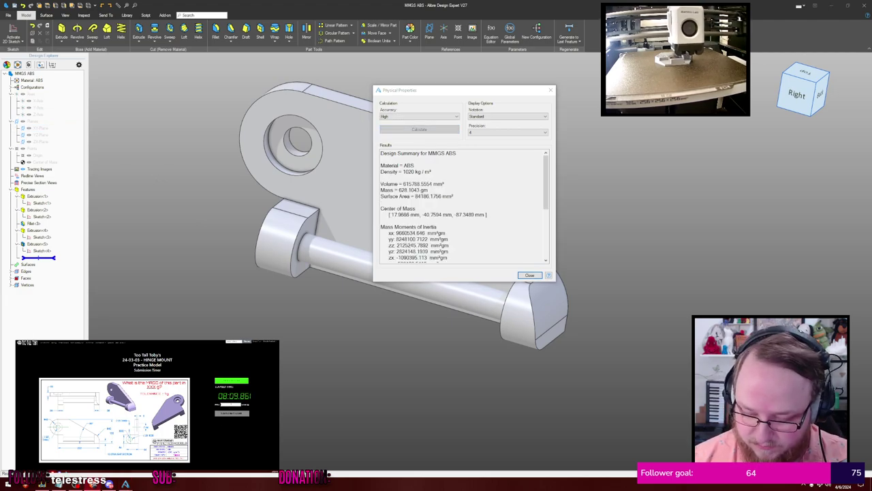
{"action": "type", "text": "628"}
{"action": "key", "text": "Return"}
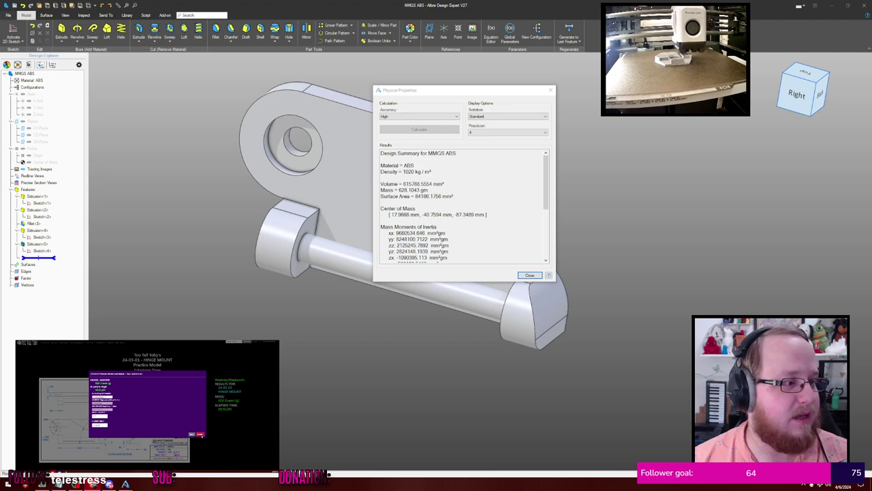
{"action": "left_click", "coordinate": [529, 274]}
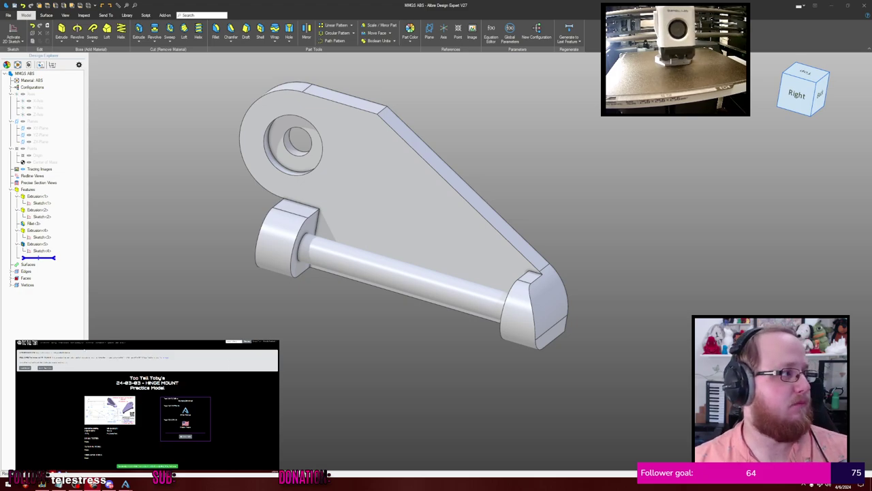
Return to the practice model list and close the hinge mount part without saving its changes
{"action": "left_click", "coordinate": [47, 368]}
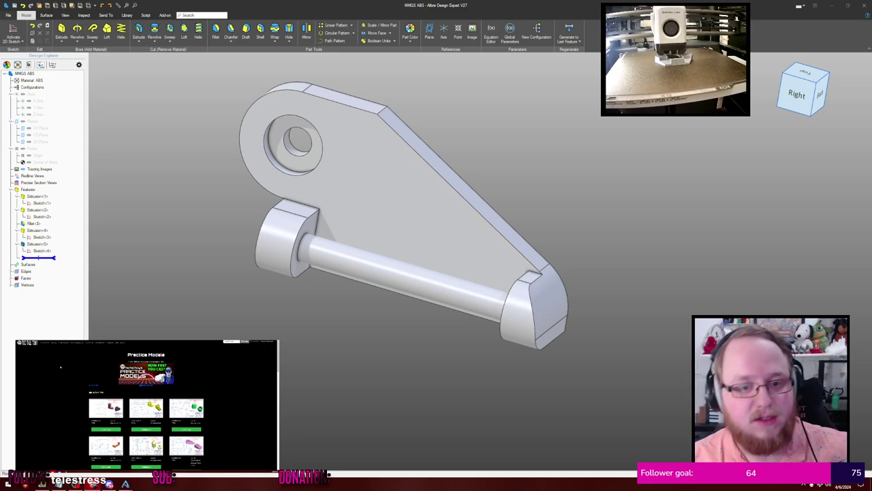
{"action": "left_click", "coordinate": [864, 5]}
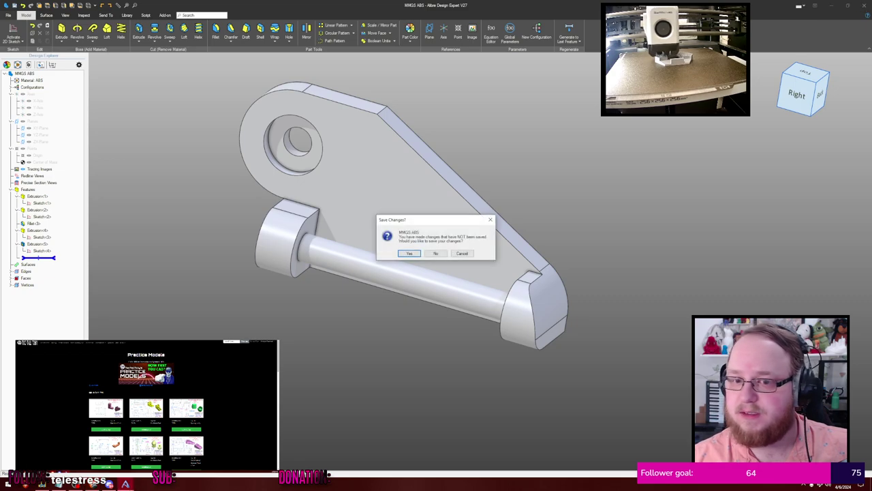
{"action": "left_click", "coordinate": [436, 252]}
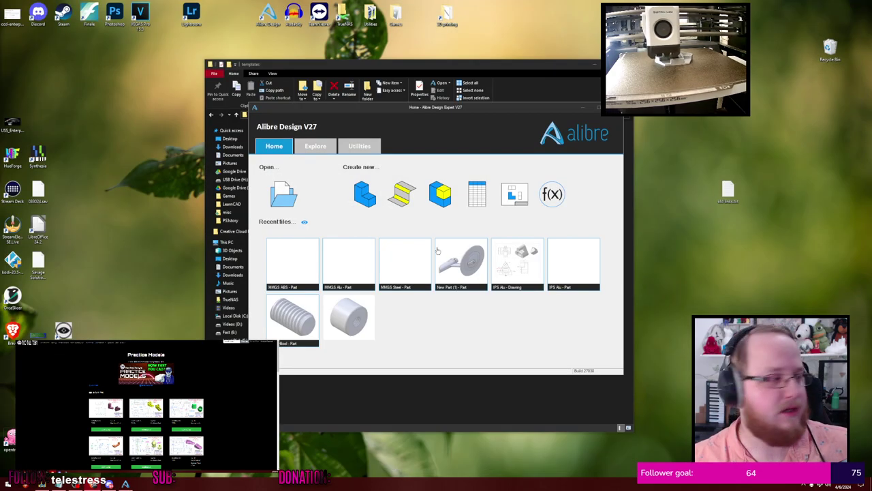
{"action": "left_click", "coordinate": [438, 68]}
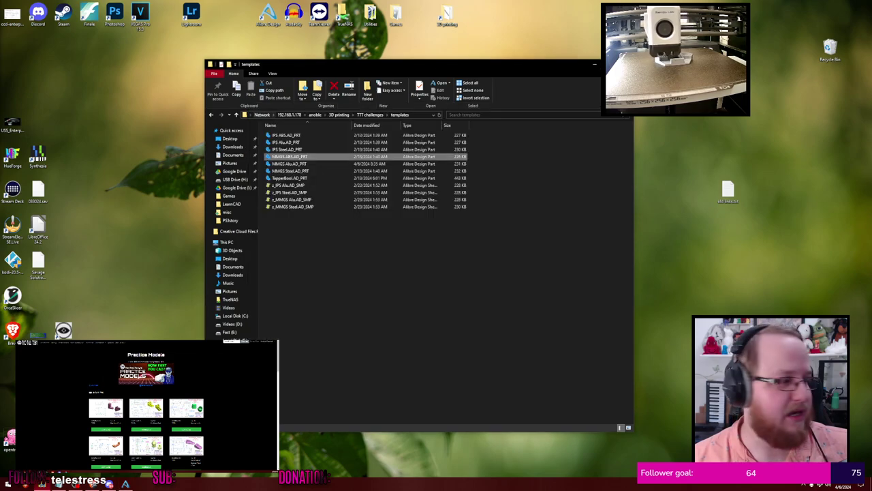
Open the 24-03-04 Pump Body practice model on the Too Tall Toby site and start its submission timer
{"action": "scroll", "coordinate": [146, 405], "scroll_direction": "down", "scroll_amount": 10}
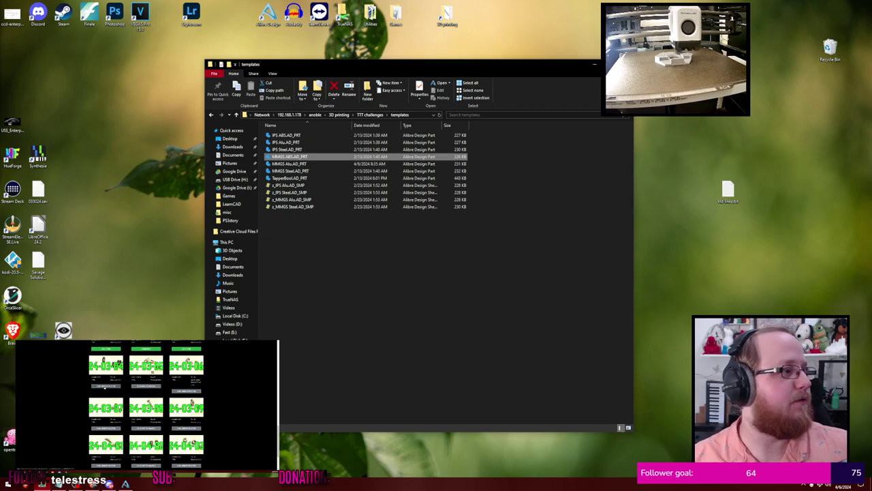
{"action": "left_click", "coordinate": [105, 386]}
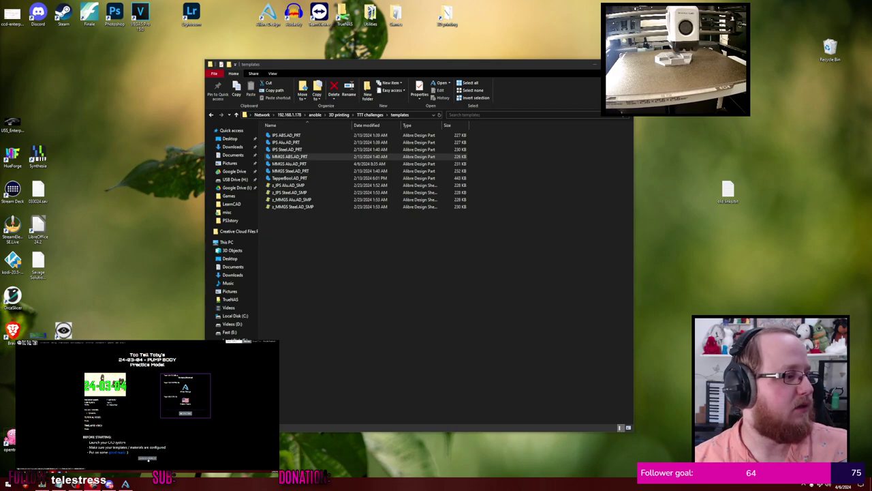
{"action": "left_click", "coordinate": [148, 458]}
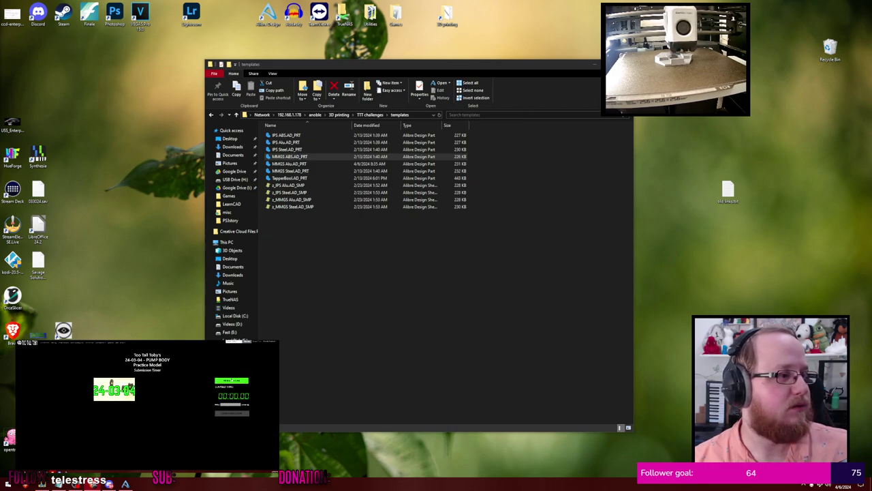
{"action": "left_click", "coordinate": [232, 381]}
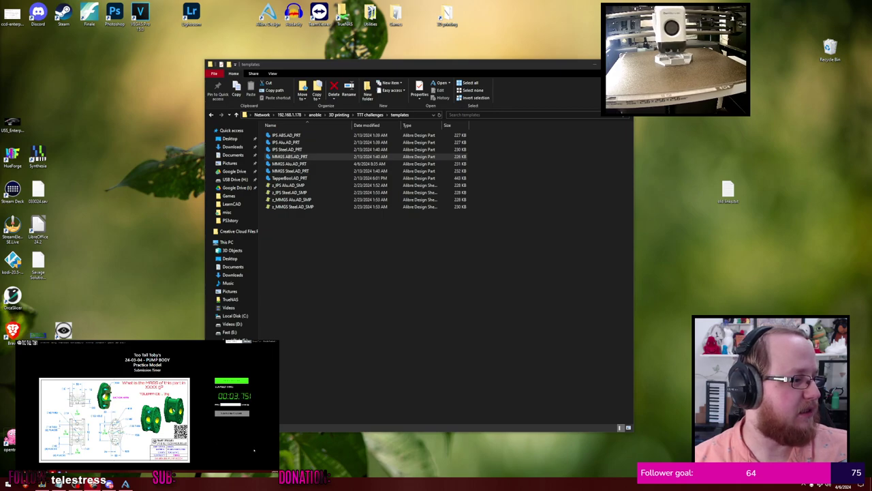
Open the MMGS Steel.AD_PRT template and start a 2D sketch on its second default reference plane
{"action": "double_click", "coordinate": [318, 171]}
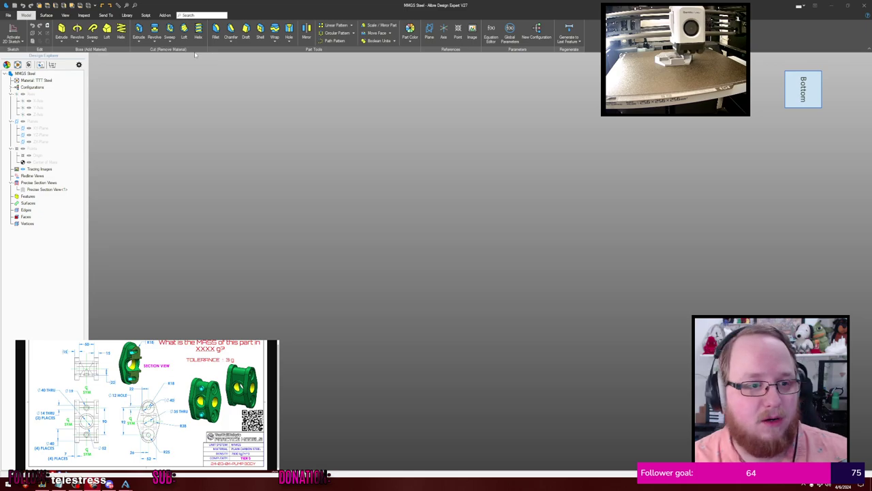
{"action": "left_click", "coordinate": [50, 135]}
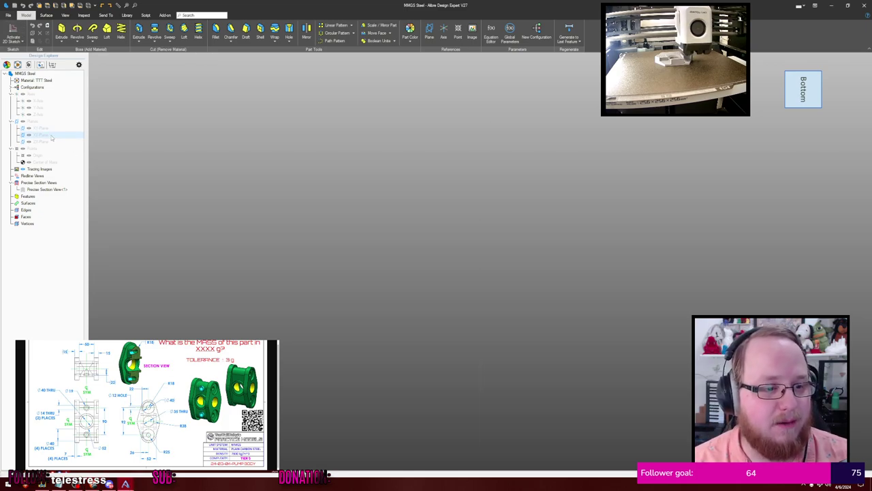
{"action": "key", "text": "s"}
{"action": "scroll", "coordinate": [434, 172], "scroll_direction": "down", "scroll_amount": 1}
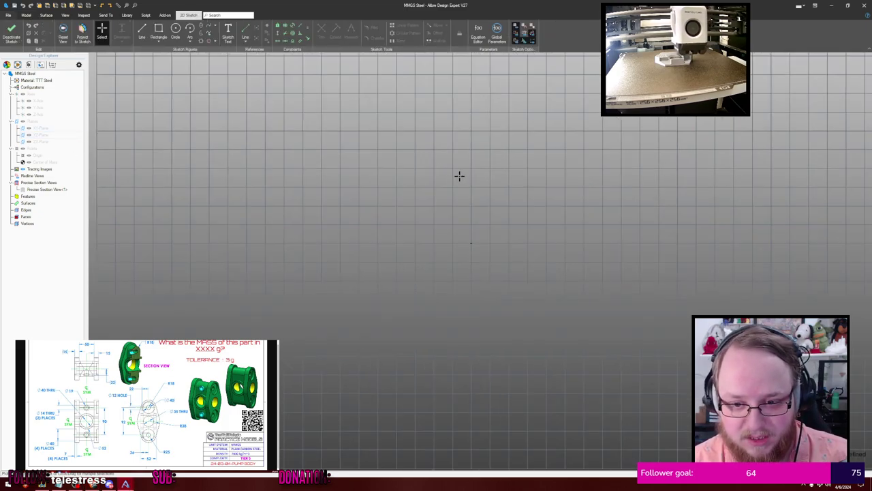
Sketch two 14 mm diameter circles, one directly above and one directly below the origin
{"action": "key", "text": "c"}
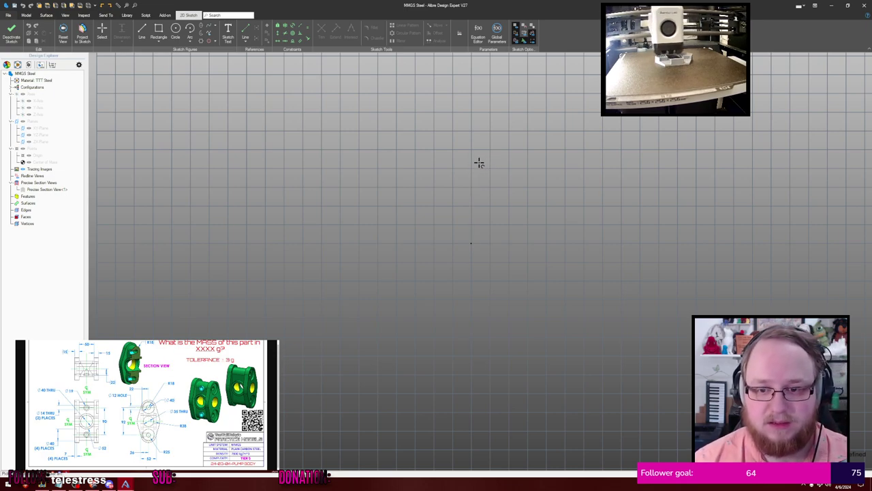
{"action": "key", "text": "c"}
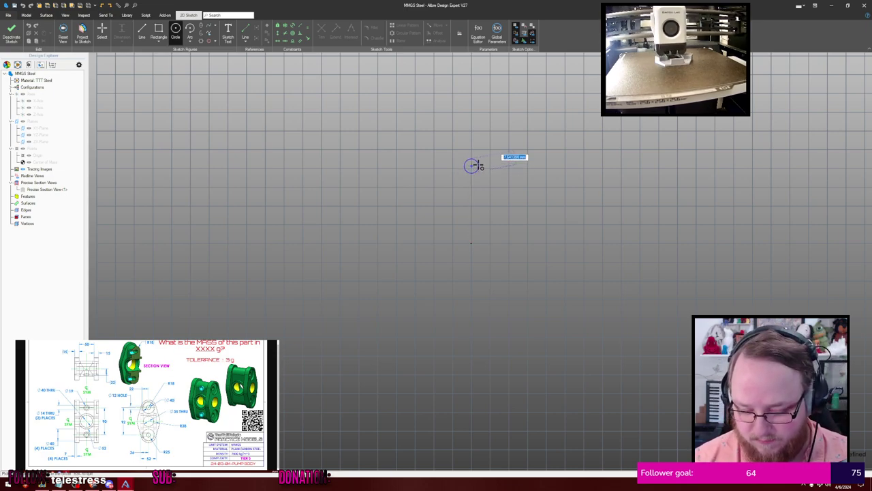
{"action": "type", "text": "14"}
{"action": "key", "text": "Return"}
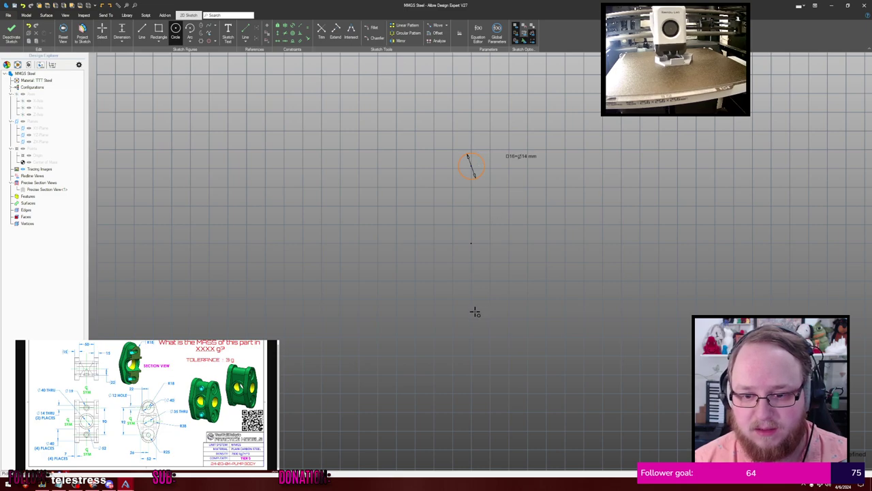
{"action": "left_click", "coordinate": [471, 333]}
{"action": "type", "text": "14"}
{"action": "key", "text": "Return"}
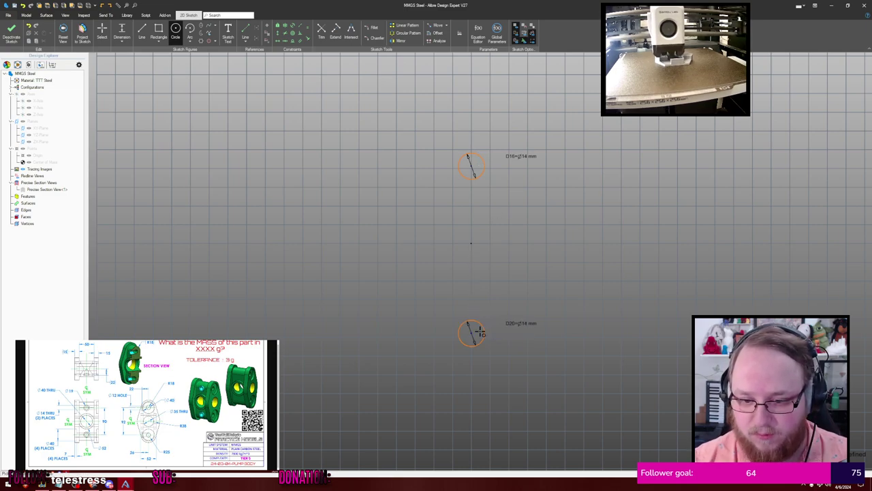
{"action": "key", "text": "Escape"}
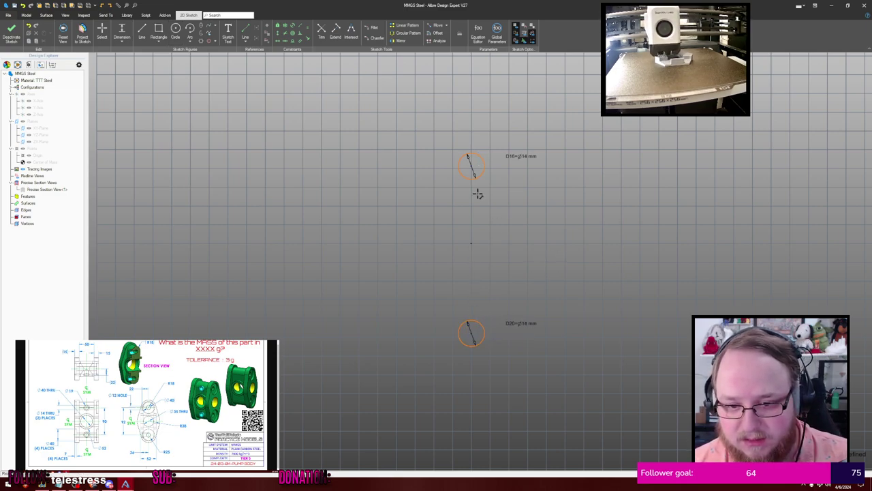
Dimension the vertical spacing between the two circle centres to 92 mm
{"action": "left_click", "coordinate": [470, 165]}
{"action": "left_click", "coordinate": [471, 333]}
{"action": "left_click", "coordinate": [603, 237]}
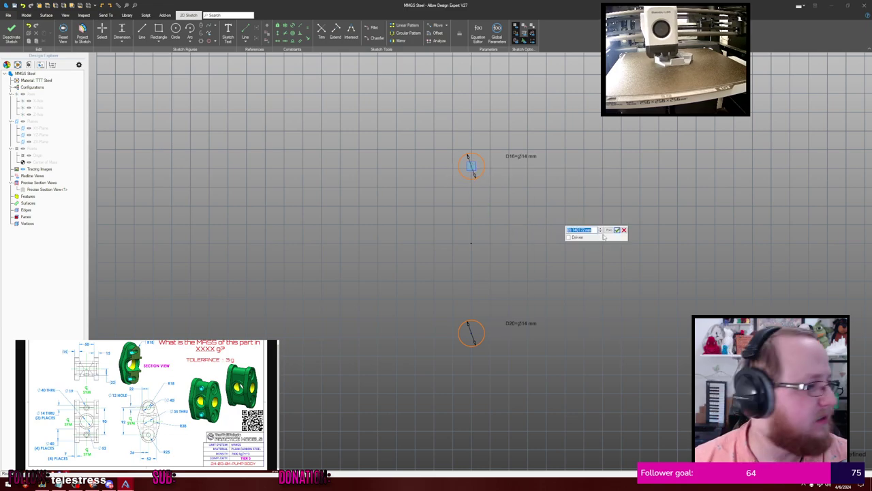
{"action": "type", "text": "92"}
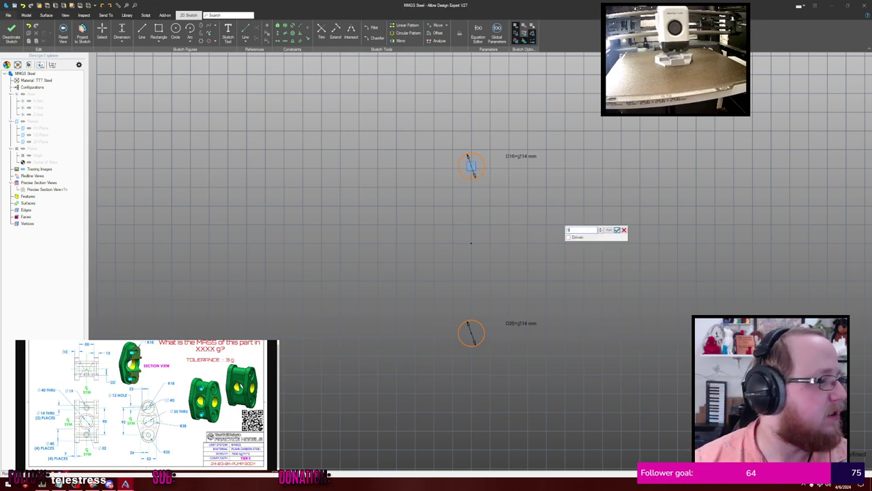
{"action": "key", "text": "Return"}
{"action": "key", "text": "Escape"}
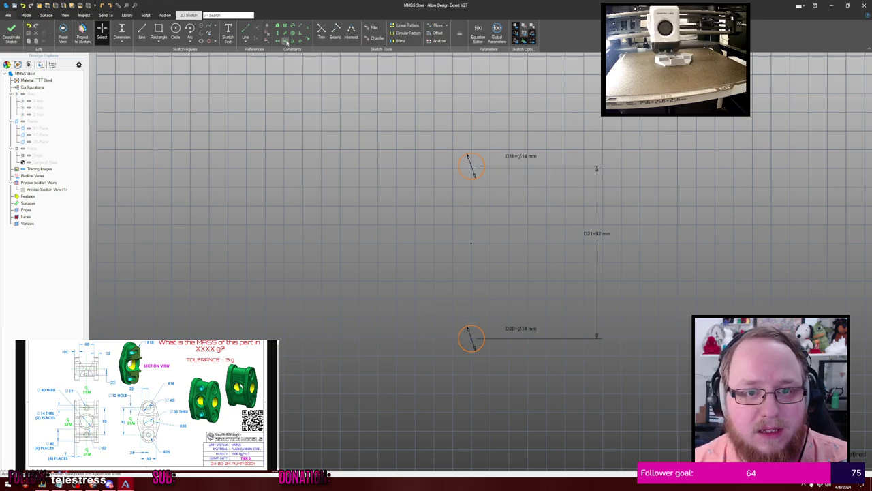
Constrain the sketch origin as the midpoint between the two circle centres
{"action": "left_click", "coordinate": [471, 339]}
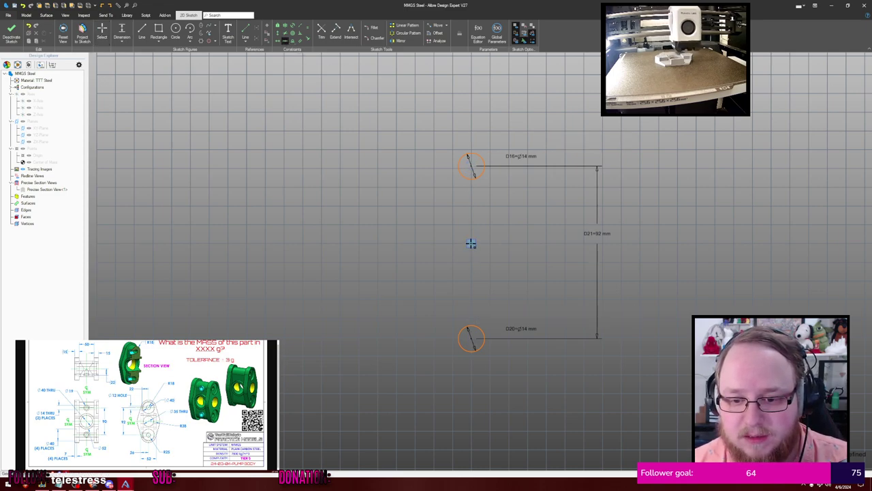
{"action": "left_click", "coordinate": [471, 243]}
{"action": "key", "text": "Escape"}
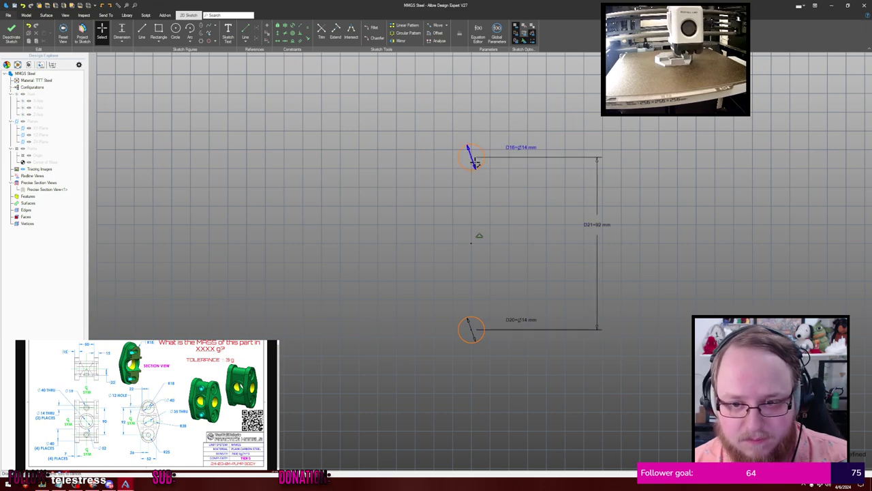
Check the circles' remaining freedom and constrain both circle centres vertically in line with the origin
{"action": "left_click_drag", "start_coordinate": [474, 168], "coordinate": [512, 177]}
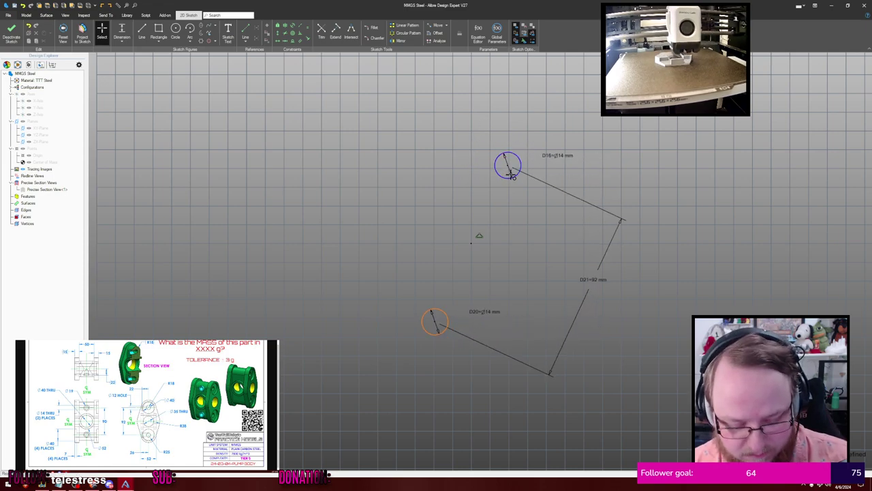
{"action": "left_click", "coordinate": [470, 244]}
{"action": "left_click", "coordinate": [470, 243]}
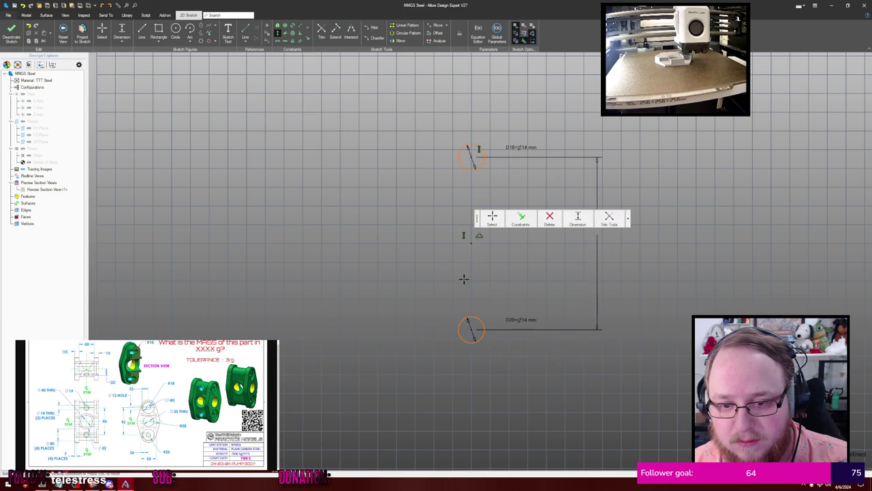
{"action": "left_click", "coordinate": [471, 330]}
{"action": "key", "text": "Escape"}
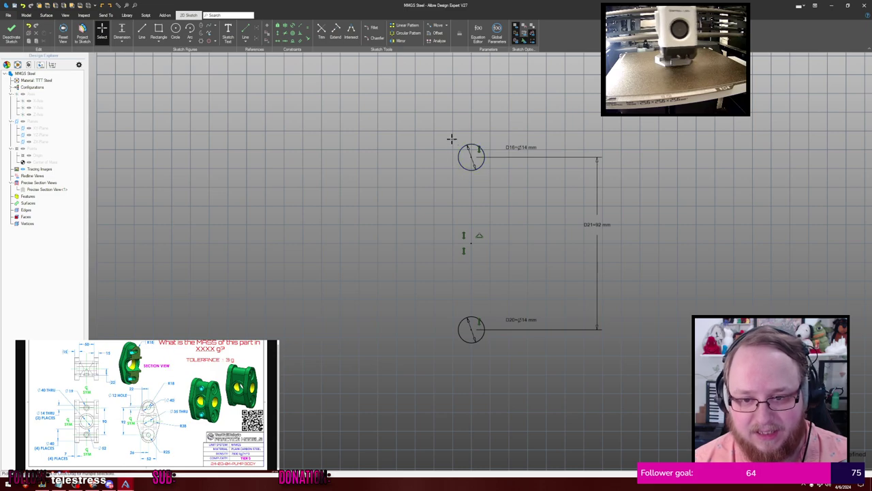
Draw a semicircular arc over the upper circle, concentric with it, and constrain its endpoints horizontally to the circle's centre
{"action": "key", "text": "c"}
{"action": "left_click", "coordinate": [472, 158]}
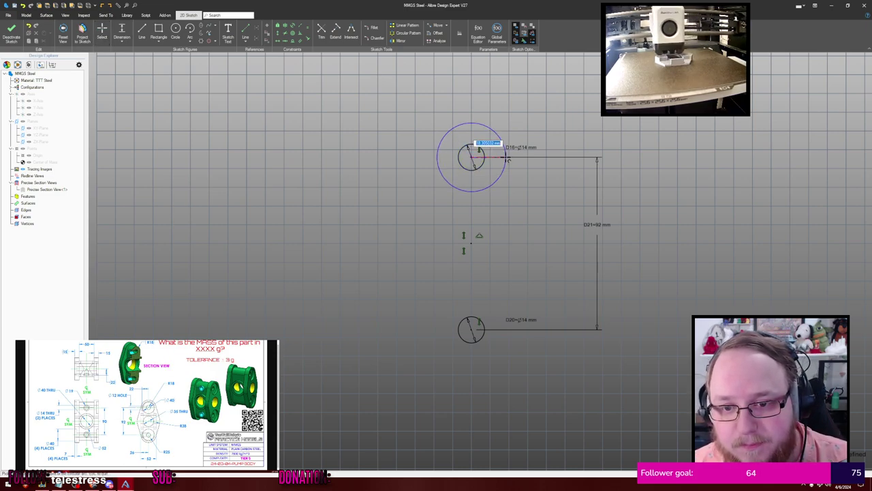
{"action": "left_click", "coordinate": [505, 156]}
{"action": "left_click", "coordinate": [417, 157]}
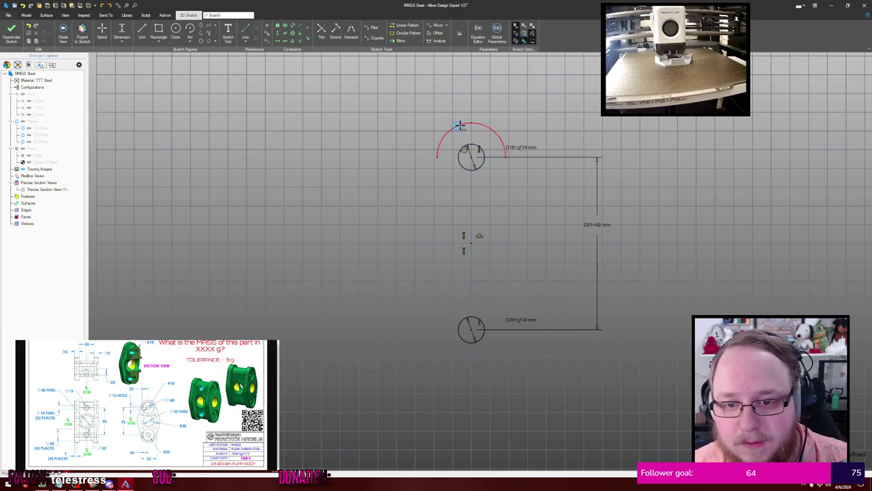
{"action": "key", "text": "Escape"}
{"action": "left_click", "coordinate": [484, 124]}
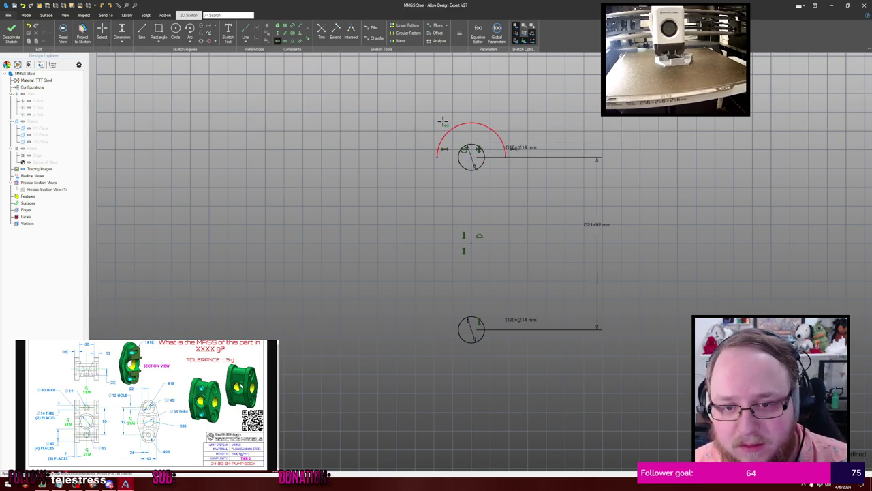
Dimension the upper arc's radius to 18 mm
{"action": "key", "text": "d"}
{"action": "left_click", "coordinate": [470, 123]}
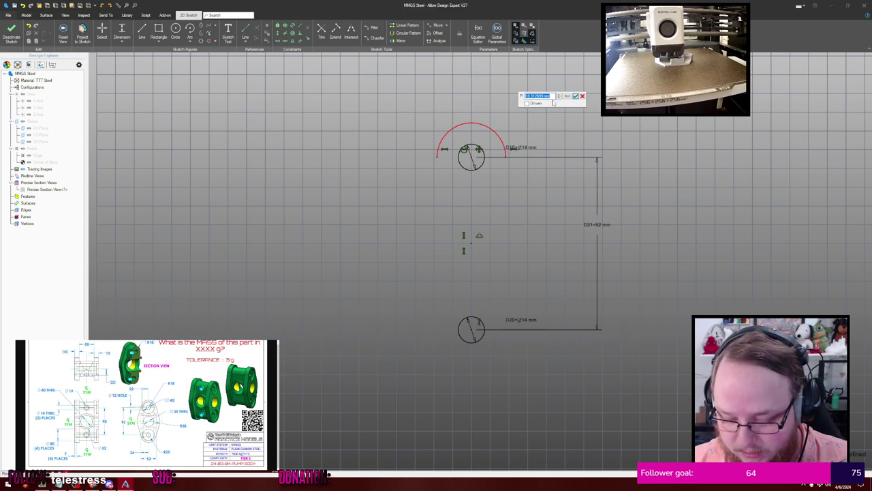
{"action": "left_click", "coordinate": [553, 101]}
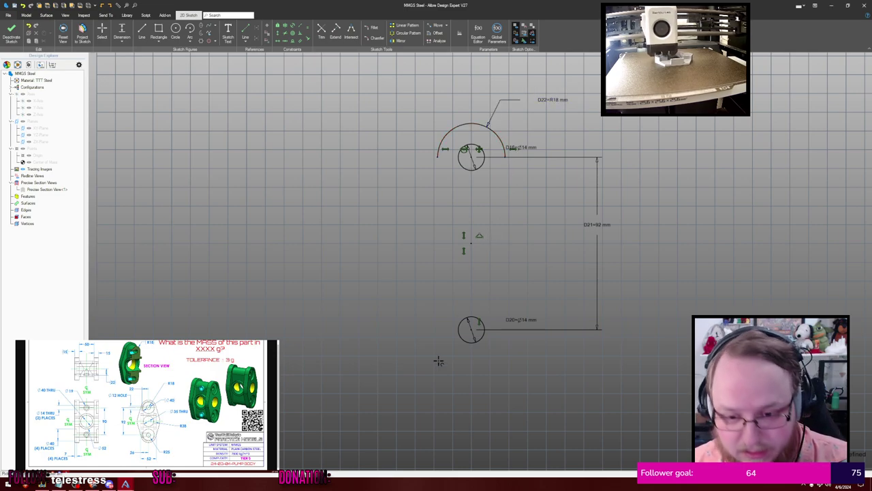
Draw a semicircular arc around the underside of the lower circle, concentric with it
{"action": "key", "text": "c"}
{"action": "left_click", "coordinate": [470, 330]}
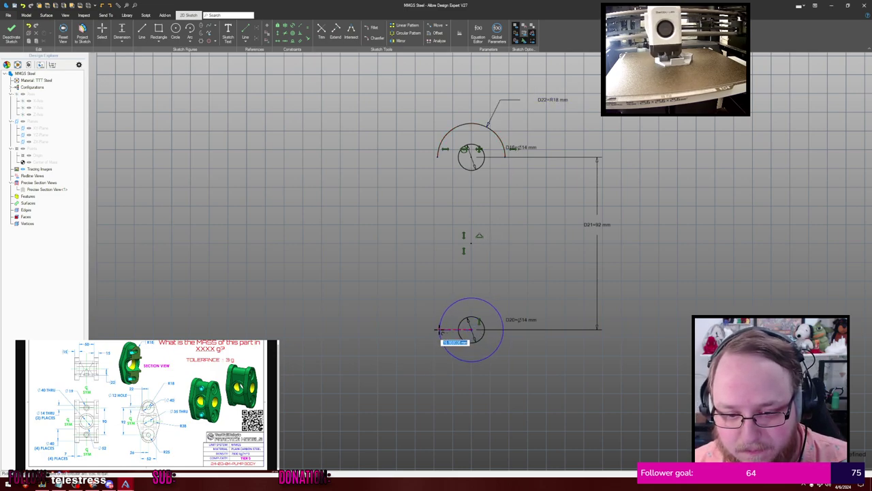
{"action": "left_click", "coordinate": [437, 331]}
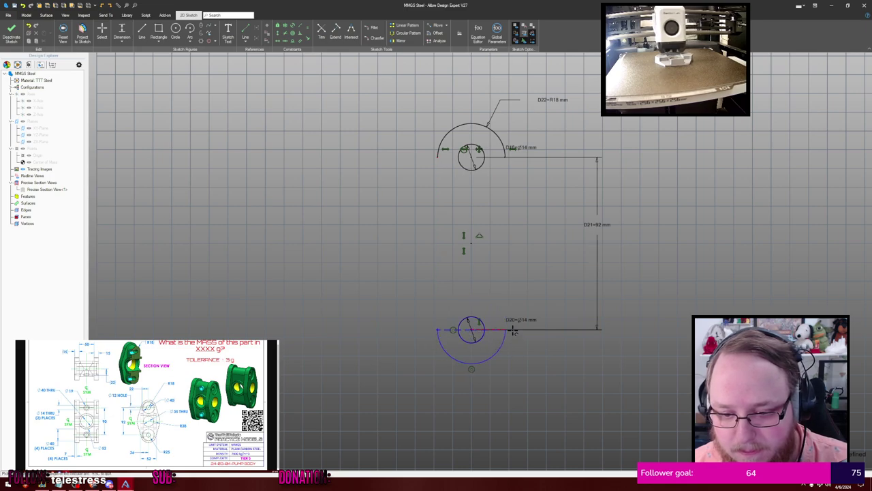
{"action": "left_click", "coordinate": [506, 330]}
{"action": "key", "text": "Escape"}
Set the lower arc's radius to 18 mm and constrain its endpoints horizontally to the circle's centre
{"action": "key", "text": "d"}
{"action": "left_click", "coordinate": [492, 356]}
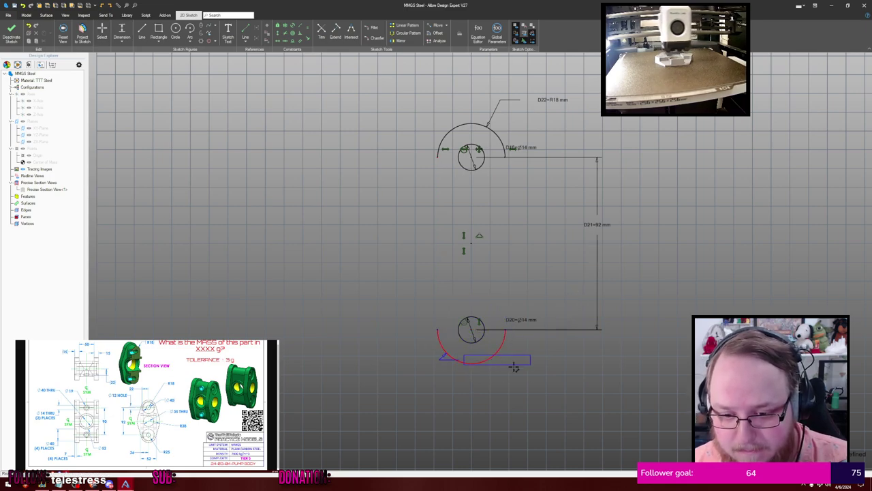
{"action": "left_click", "coordinate": [540, 378]}
{"action": "type", "text": "18"}
{"action": "key", "text": "Return"}
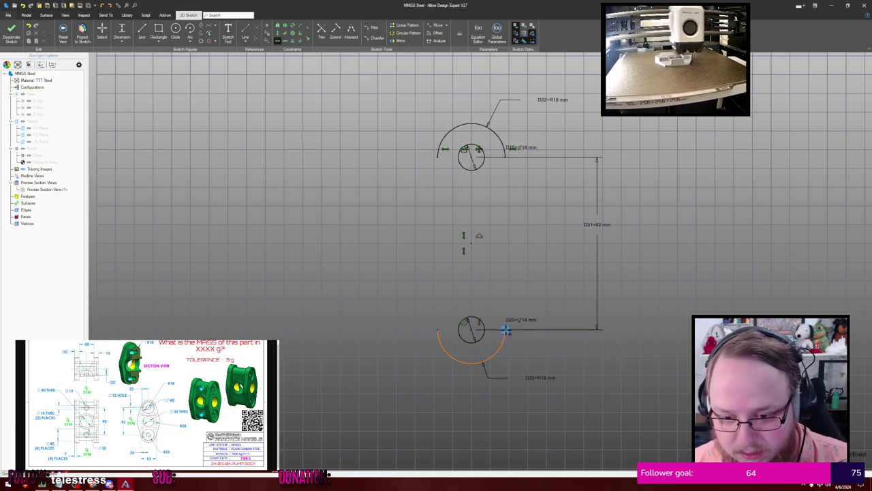
{"action": "right_click", "coordinate": [508, 330]}
{"action": "key", "text": "Escape"}
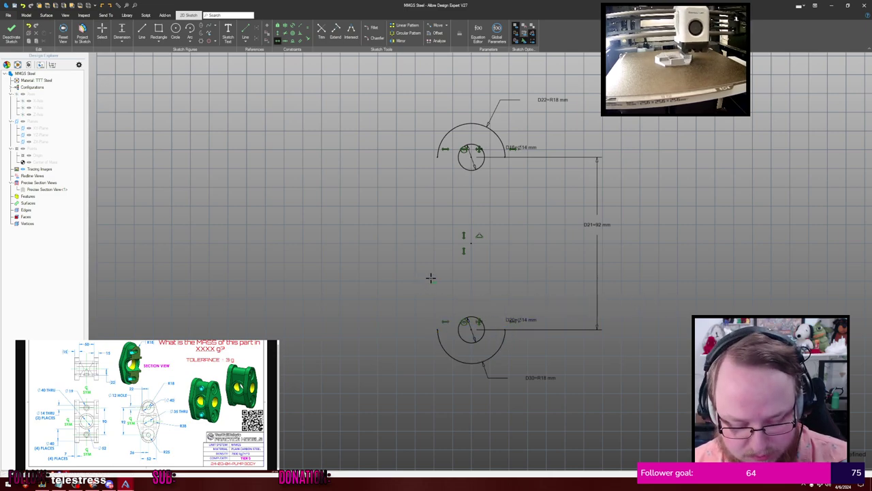
Close the outer profile with two vertical lines joining the endpoints of the upper and lower 18 mm arcs
{"action": "key", "text": "l"}
{"action": "left_click", "coordinate": [505, 330]}
{"action": "left_click", "coordinate": [505, 157]}
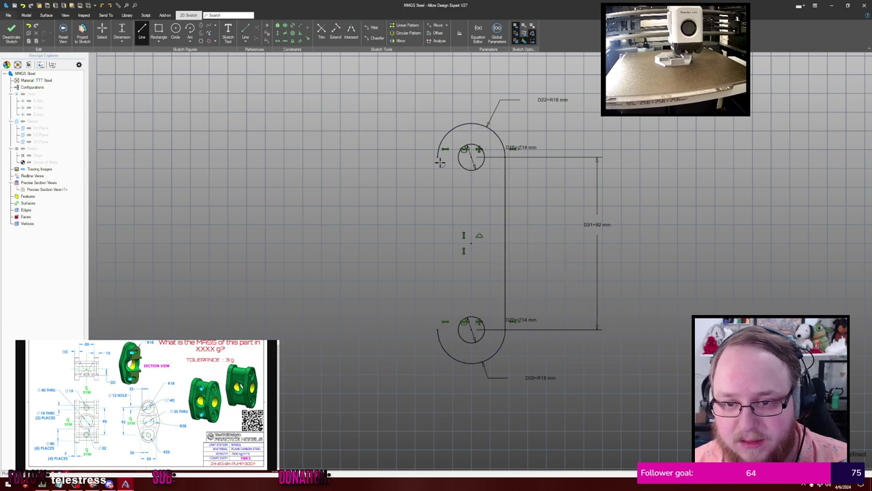
{"action": "left_click", "coordinate": [437, 157]}
{"action": "left_click", "coordinate": [437, 330]}
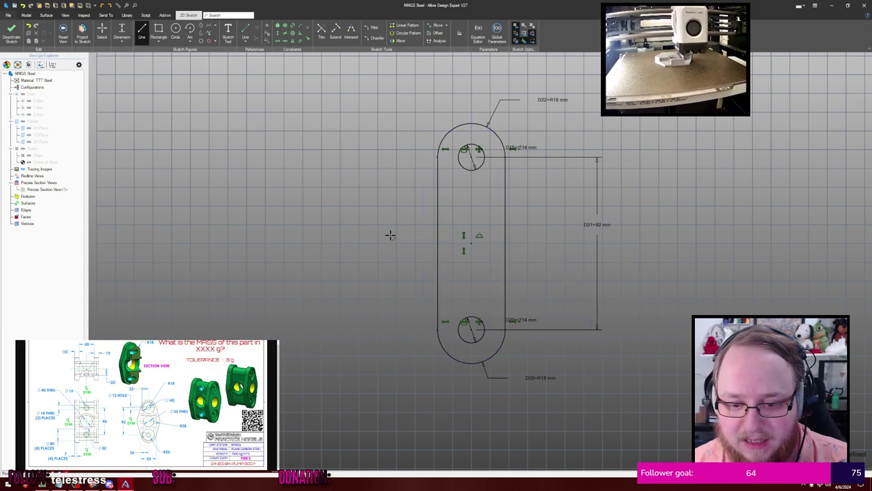
{"action": "key", "text": "Escape"}
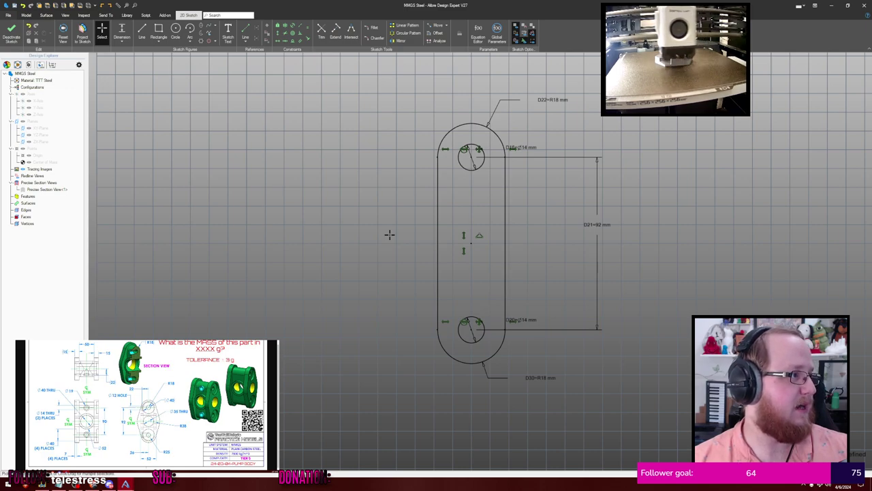
Extrude the closed profile with its two holes 50 mm as a Mid Plane boss
{"action": "key", "text": "e"}
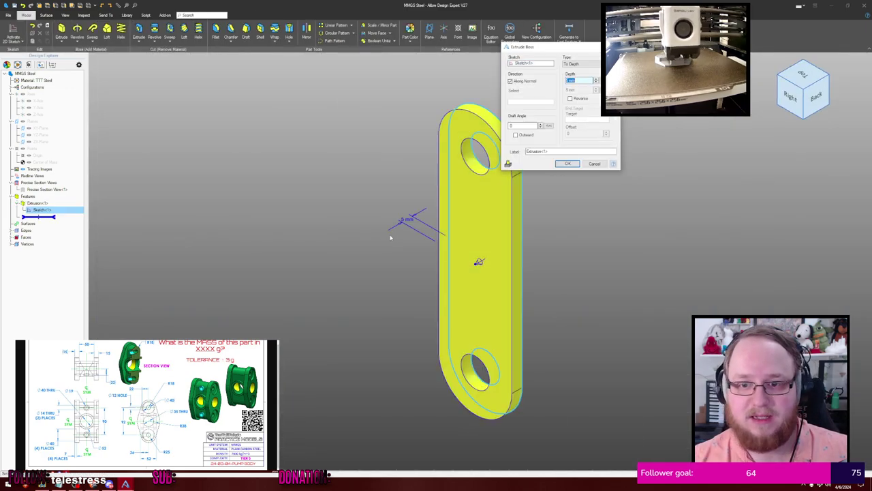
{"action": "left_click", "coordinate": [597, 64]}
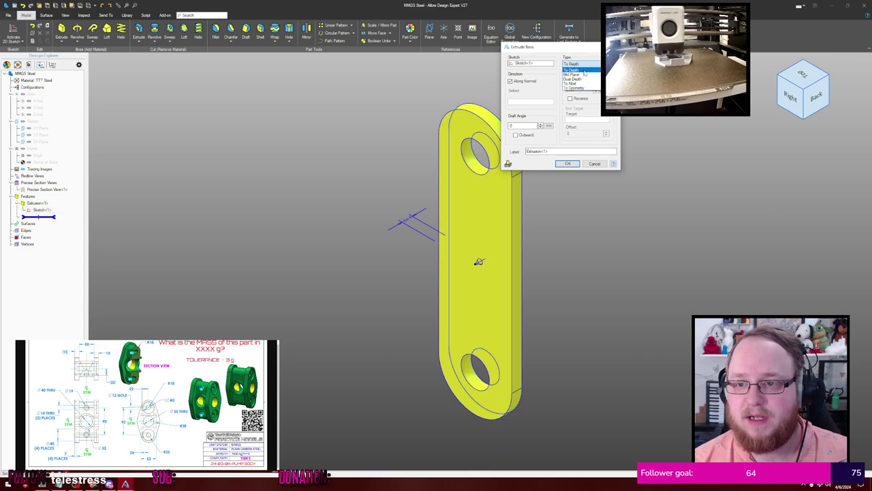
{"action": "left_click", "coordinate": [583, 74]}
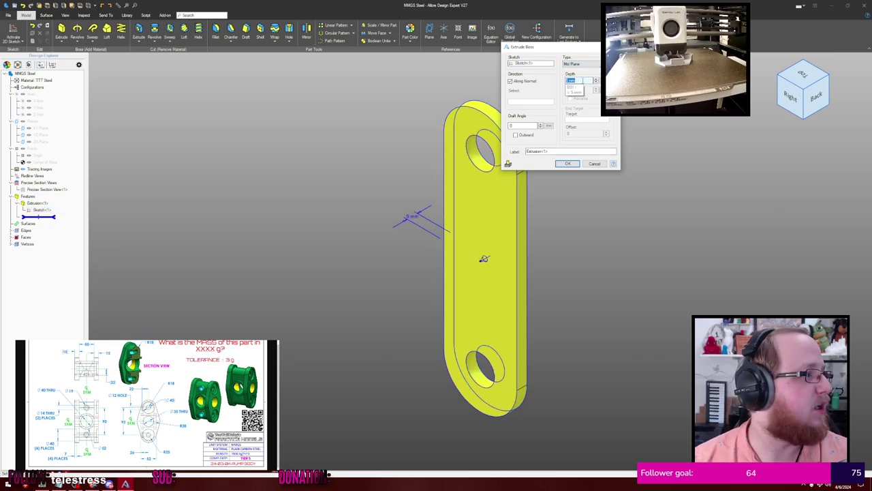
{"action": "type", "text": "50"}
{"action": "key", "text": "Return"}
{"action": "left_click", "coordinate": [586, 110]}
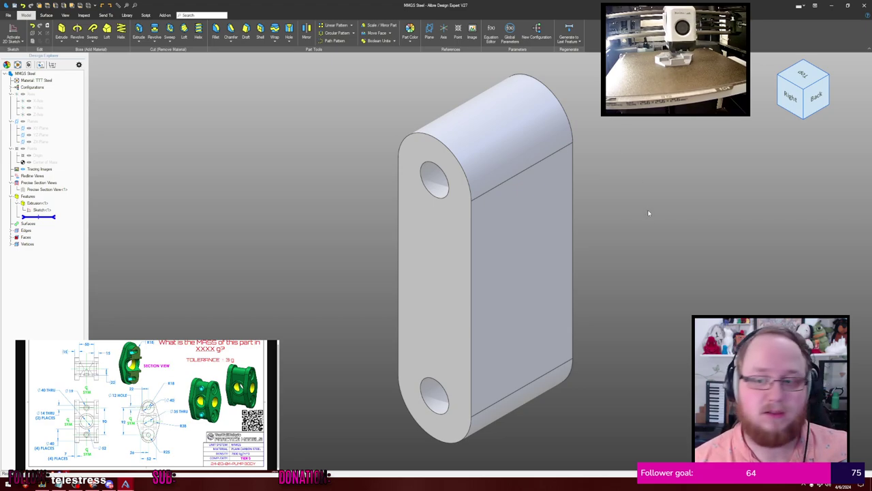
Start a sketch on the flat slot-shaped end face and project the face's edges as reference figures
{"action": "middle_click_drag", "start_coordinate": [646, 209], "coordinate": [652, 210]}
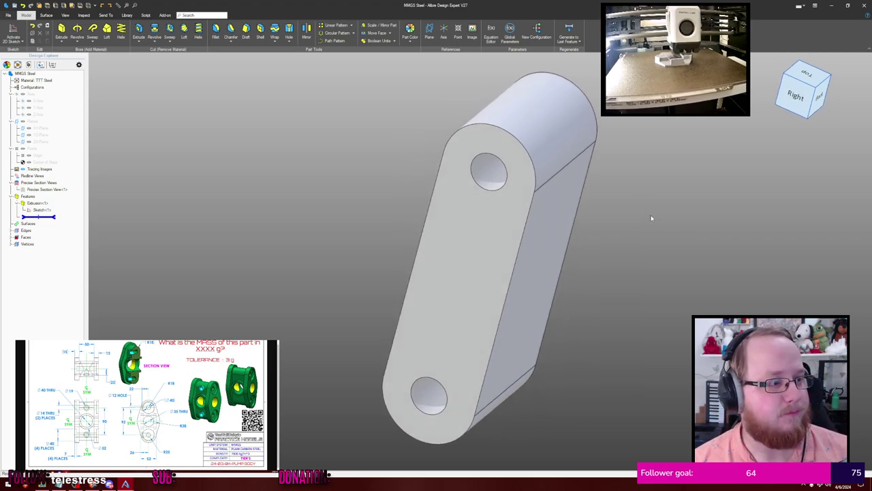
{"action": "right_click_drag", "start_coordinate": [652, 218], "coordinate": [593, 204]}
{"action": "left_click", "coordinate": [13, 30]}
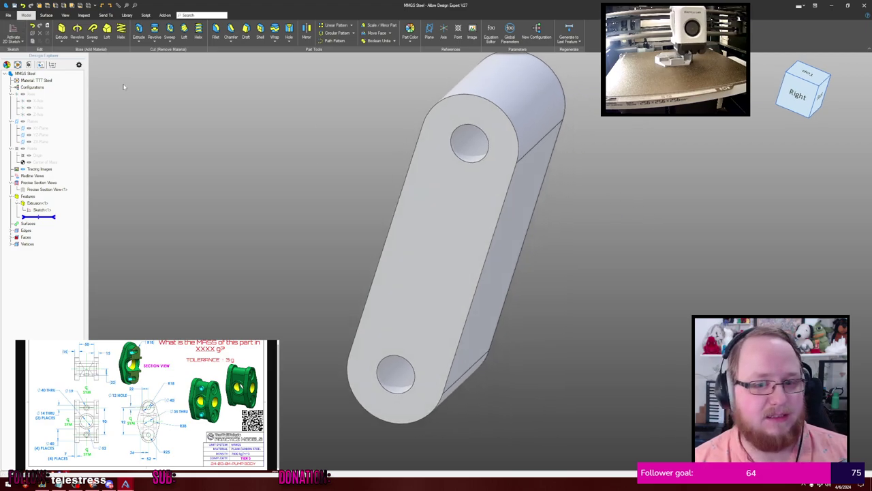
{"action": "left_click", "coordinate": [413, 198]}
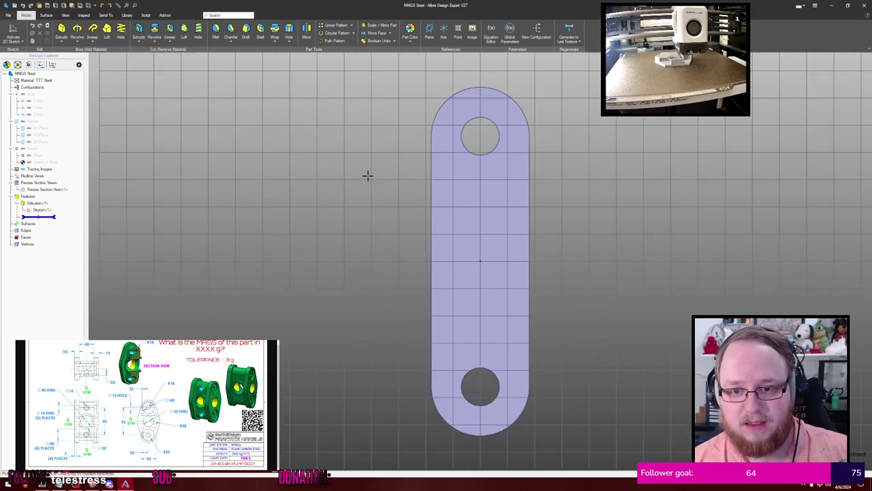
{"action": "key", "text": "p"}
{"action": "left_click", "coordinate": [546, 122]}
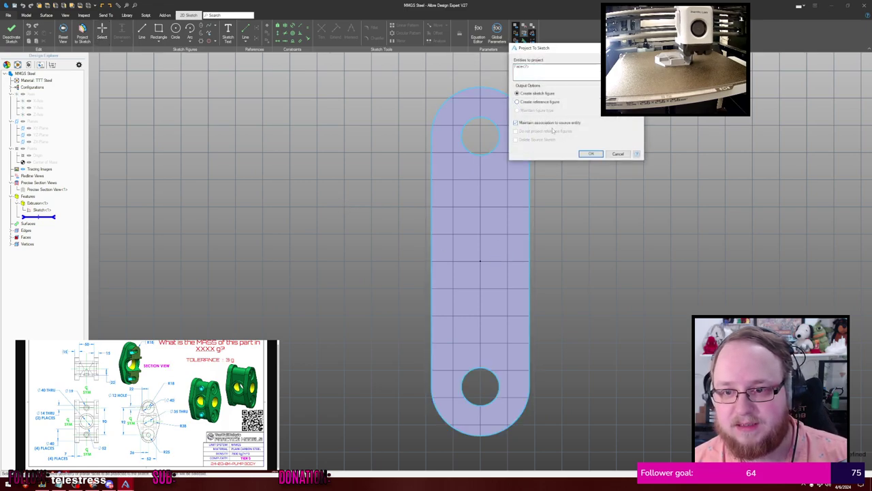
{"action": "left_click", "coordinate": [549, 101]}
{"action": "left_click", "coordinate": [590, 154]}
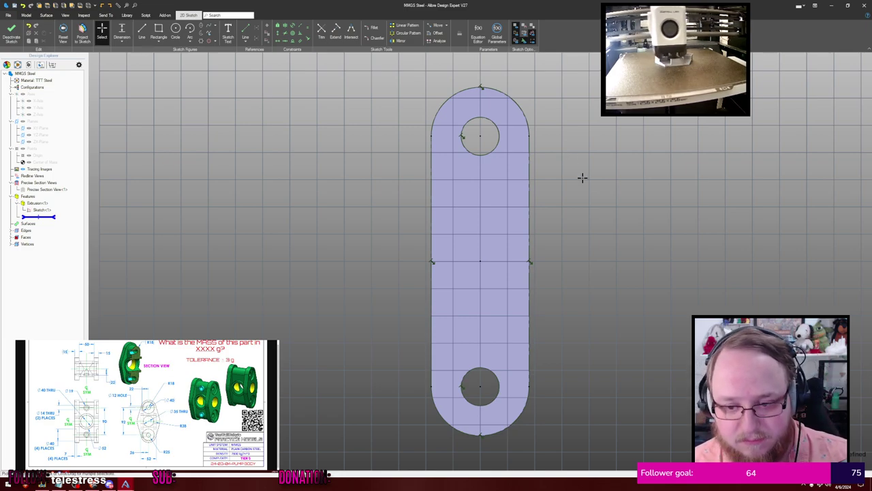
Draw an outward-bulging arc beside the body's right long edge, with its centre level with the origin
{"action": "key", "text": "c"}
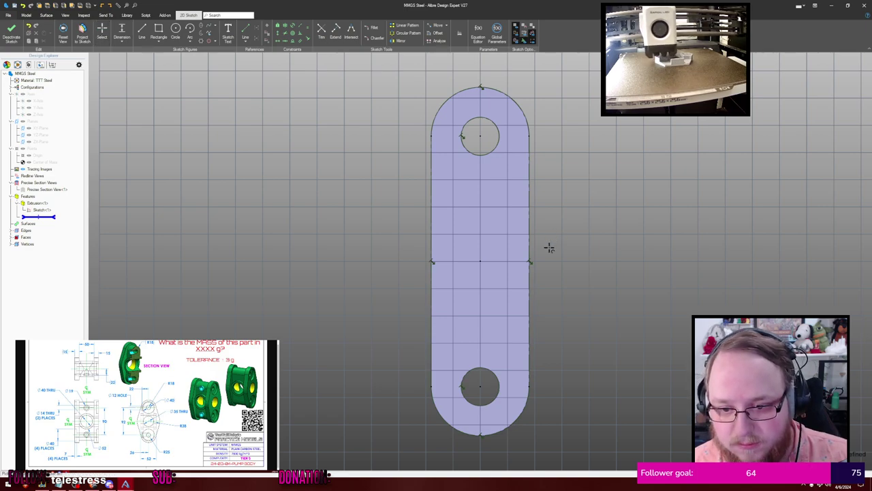
{"action": "left_click", "coordinate": [570, 261]}
{"action": "left_click", "coordinate": [584, 240]}
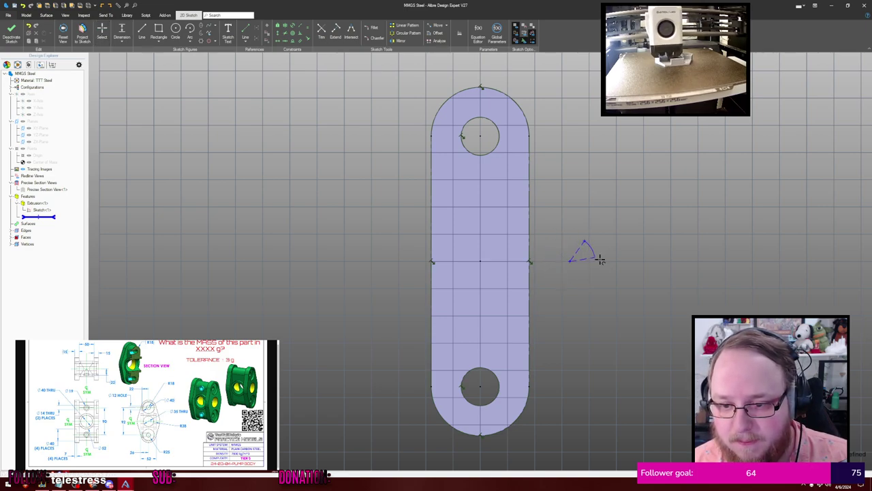
{"action": "left_click", "coordinate": [594, 281]}
{"action": "key", "text": "Escape"}
Dimension the side arc's radius to 38 mm
{"action": "key", "text": "d"}
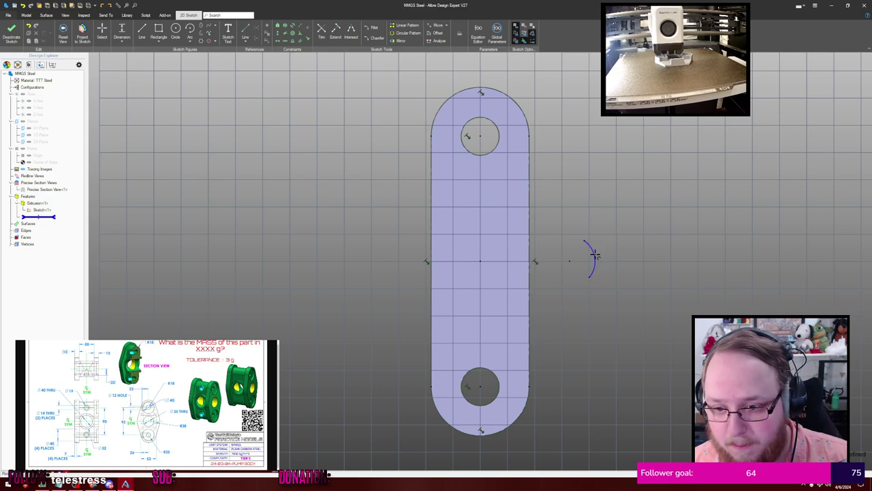
{"action": "left_click", "coordinate": [594, 255]}
{"action": "left_click", "coordinate": [676, 241]}
{"action": "type", "text": "38"}
{"action": "left_click", "coordinate": [678, 236]}
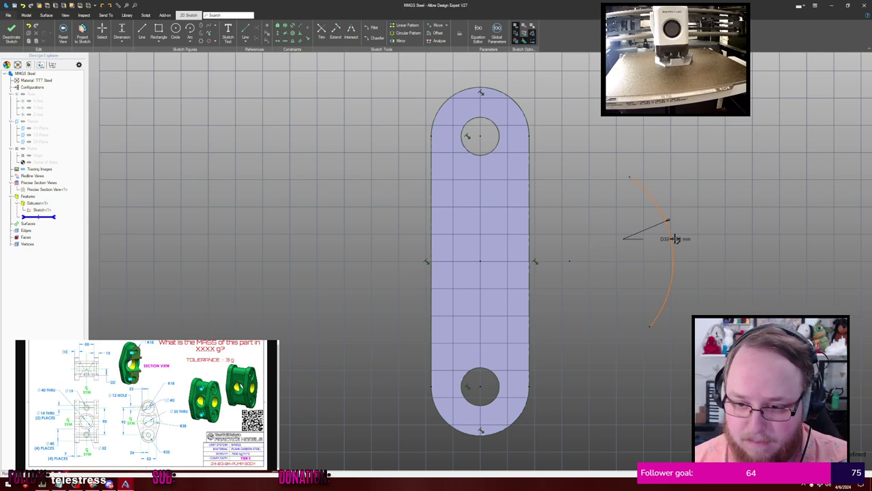
Constrain the side arc's centre horizontally to the origin and pull its upper endpoint in to shorten the arc
{"action": "left_click", "coordinate": [480, 261]}
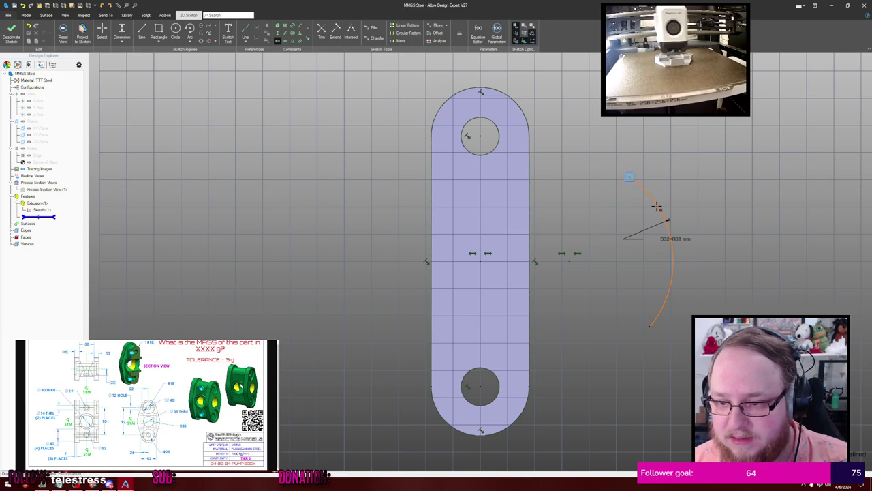
{"action": "key", "text": "Escape"}
{"action": "left_click_drag", "start_coordinate": [629, 176], "coordinate": [589, 229]}
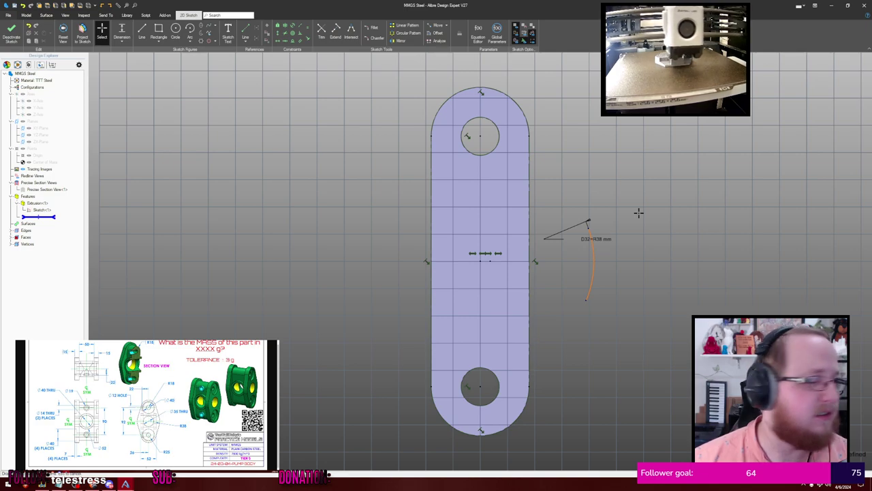
Draw an arc over the body's rounded upper end, centred on the upper hole
{"action": "scroll", "coordinate": [603, 195], "scroll_direction": "down", "scroll_amount": 1}
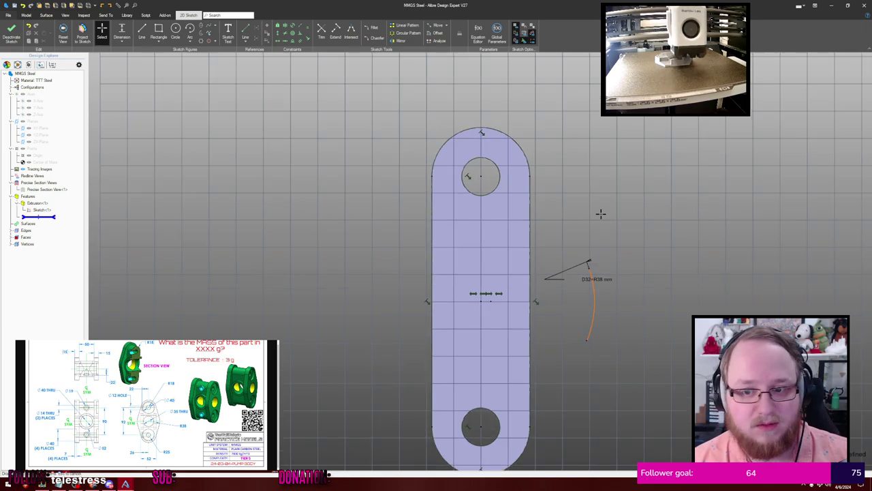
{"action": "key", "text": "c"}
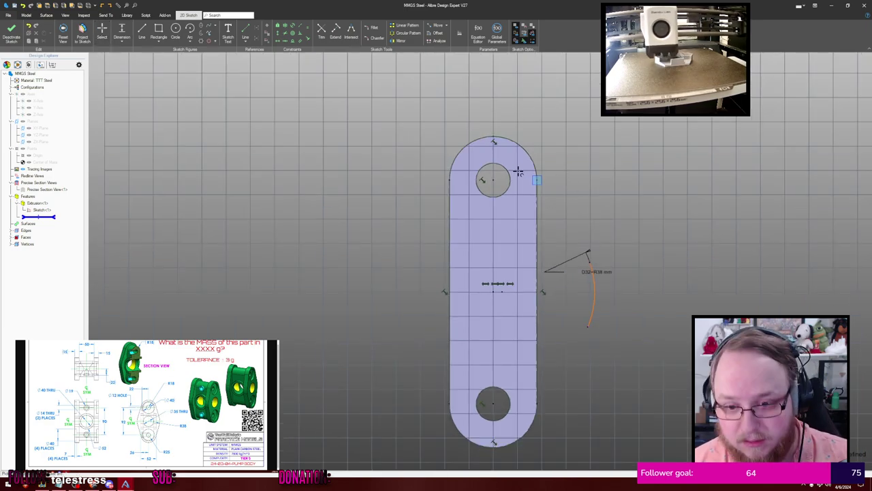
{"action": "left_click", "coordinate": [493, 179]}
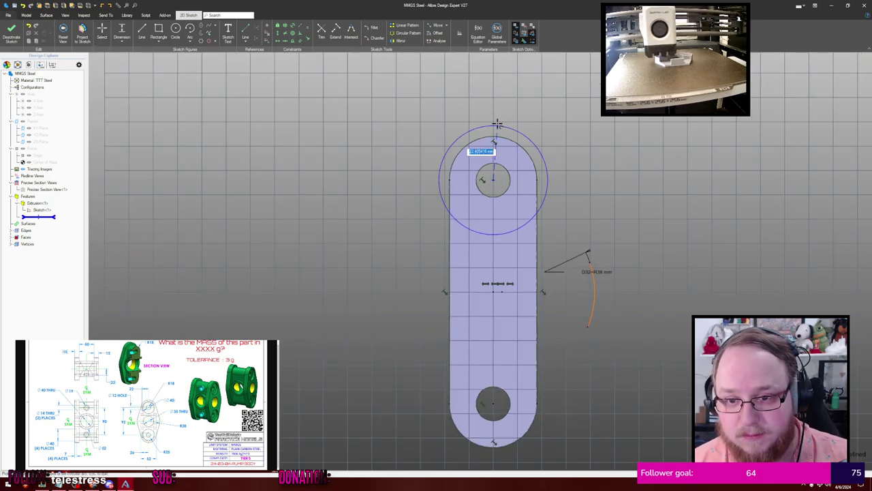
{"action": "left_click", "coordinate": [440, 144]}
{"action": "left_click", "coordinate": [556, 133]}
{"action": "key", "text": "Escape"}
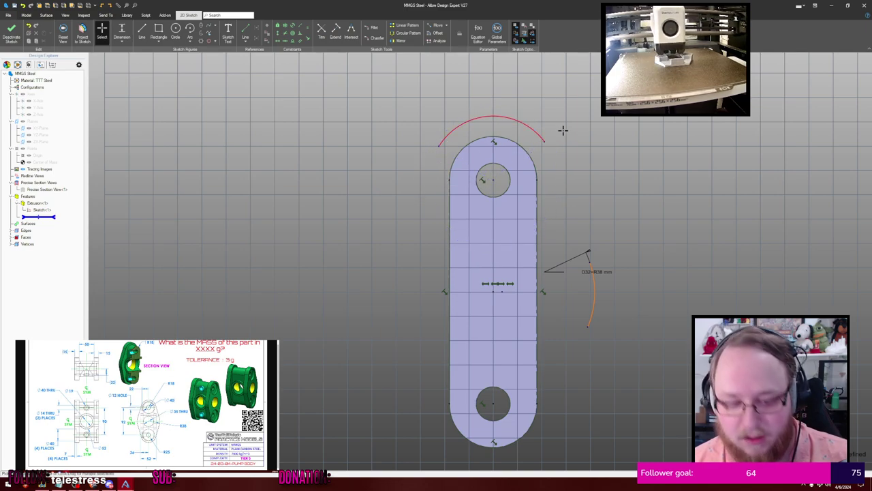
Dimension the radius of the arc over the upper end to 25 mm
{"action": "key", "text": "d"}
{"action": "left_click", "coordinate": [519, 121]}
{"action": "left_click", "coordinate": [573, 84]}
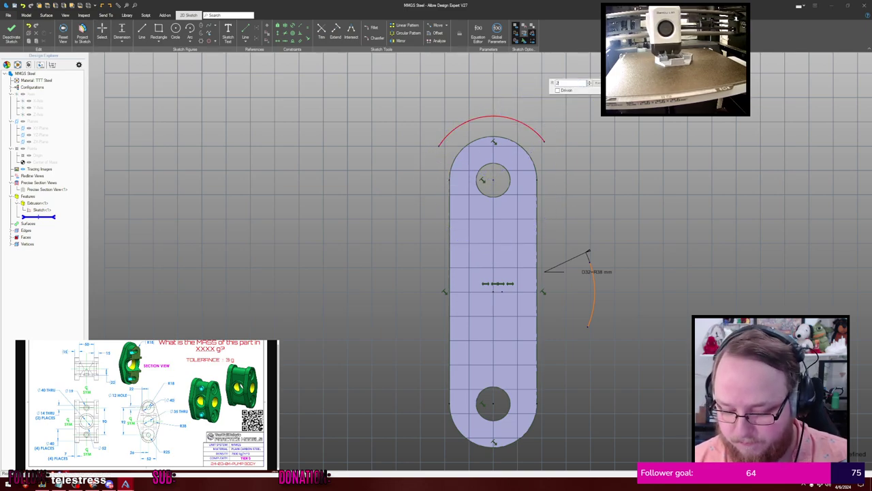
{"action": "key", "text": "Return"}
{"action": "key", "text": "Escape"}
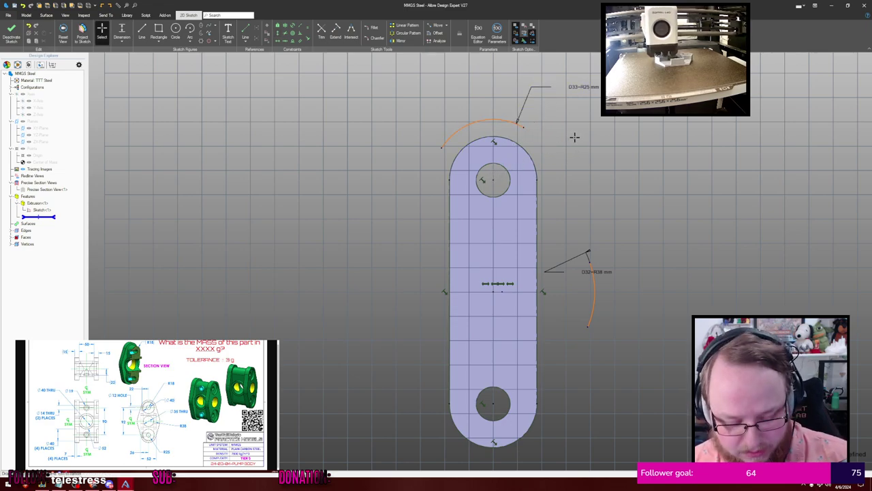
Constrain the upper arc's endpoints horizontally to each other and the side arc's endpoints vertically to each other
{"action": "left_click", "coordinate": [441, 146]}
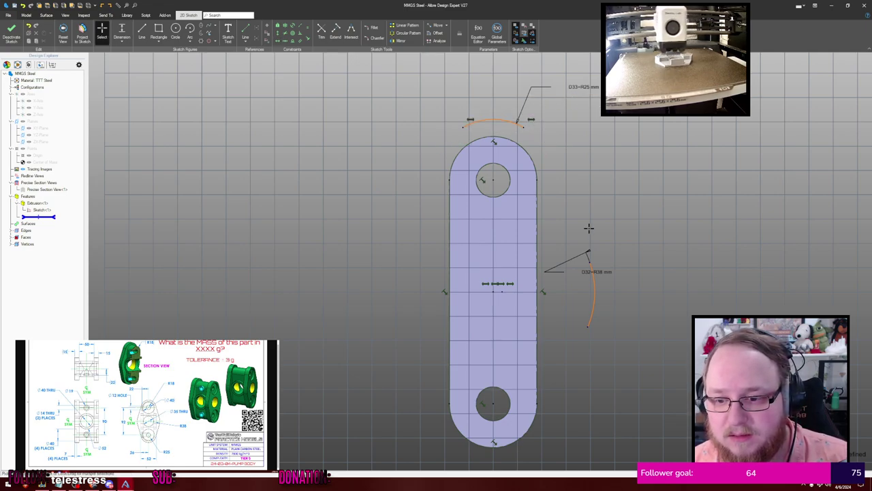
{"action": "left_click", "coordinate": [590, 258]}
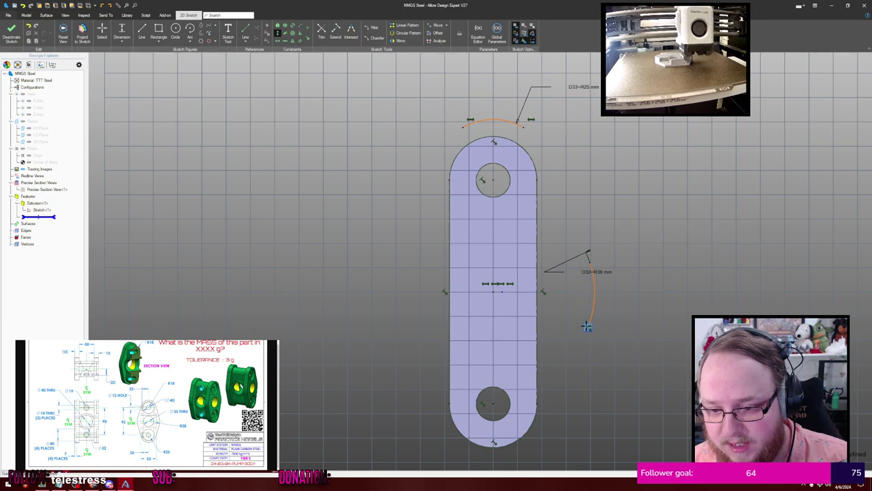
{"action": "left_click", "coordinate": [586, 324]}
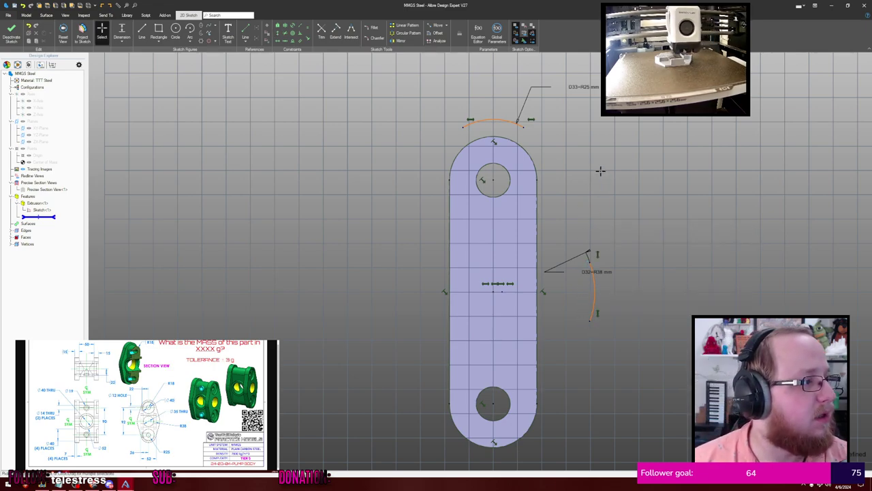
Draw a line joining the upper arc's right endpoint to the side arc's upper endpoint
{"action": "key", "text": "l"}
{"action": "left_click", "coordinate": [520, 125]}
{"action": "left_click", "coordinate": [590, 253]}
{"action": "key", "text": "Escape"}
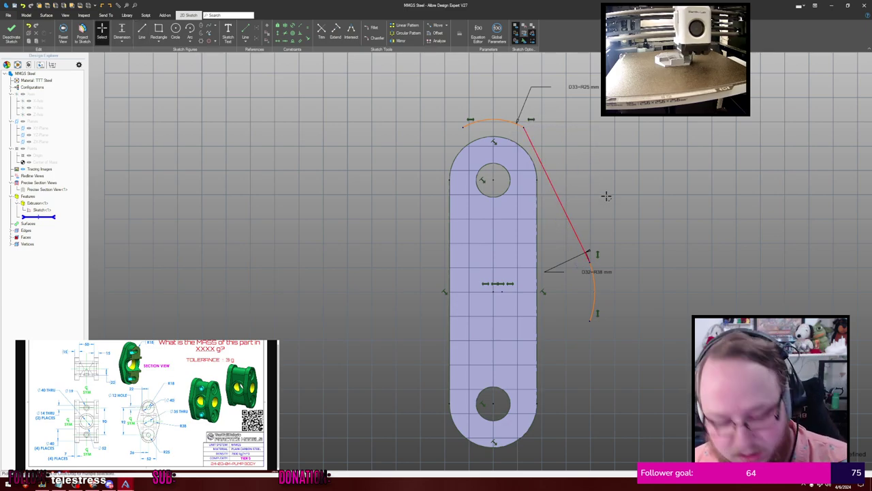
Make the connecting line tangent to both the 25 mm and 38 mm arcs and pull the side arc back toward the body
{"action": "left_click", "coordinate": [535, 143]}
{"action": "left_click", "coordinate": [535, 144]}
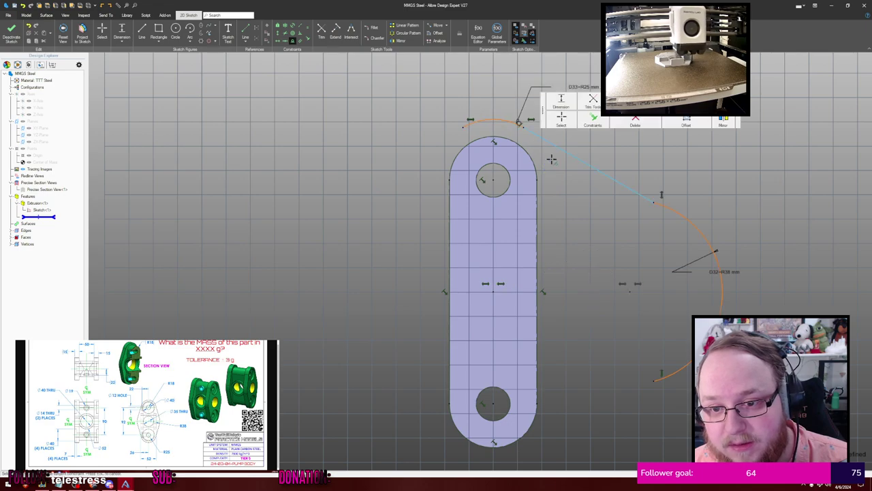
{"action": "left_click", "coordinate": [694, 223]}
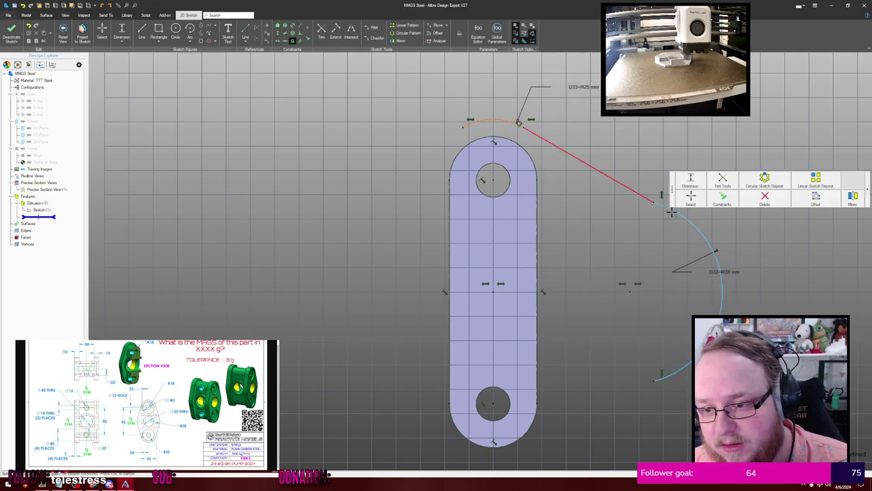
{"action": "left_click", "coordinate": [663, 205]}
{"action": "left_click", "coordinate": [639, 193]}
{"action": "left_click_drag", "start_coordinate": [654, 198], "coordinate": [599, 180]}
{"action": "key", "text": "Escape"}
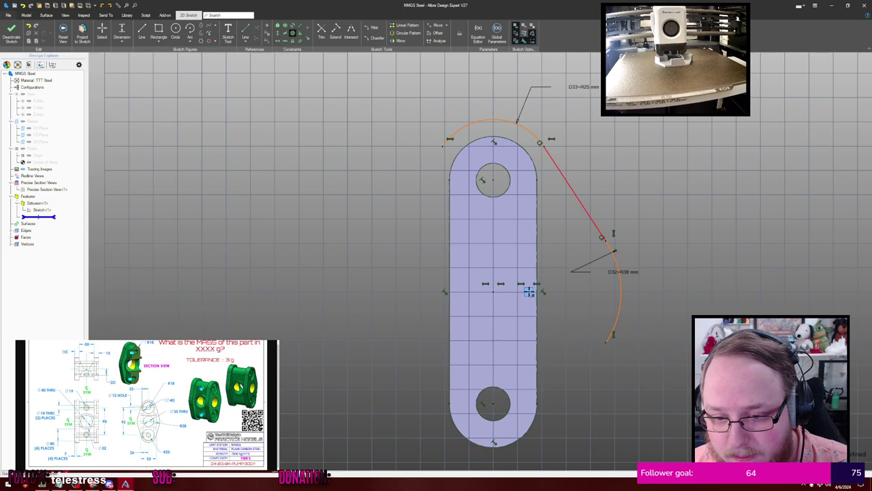
Constrain the 38 mm side arc to be concentric with the origin
{"action": "left_click", "coordinate": [620, 281]}
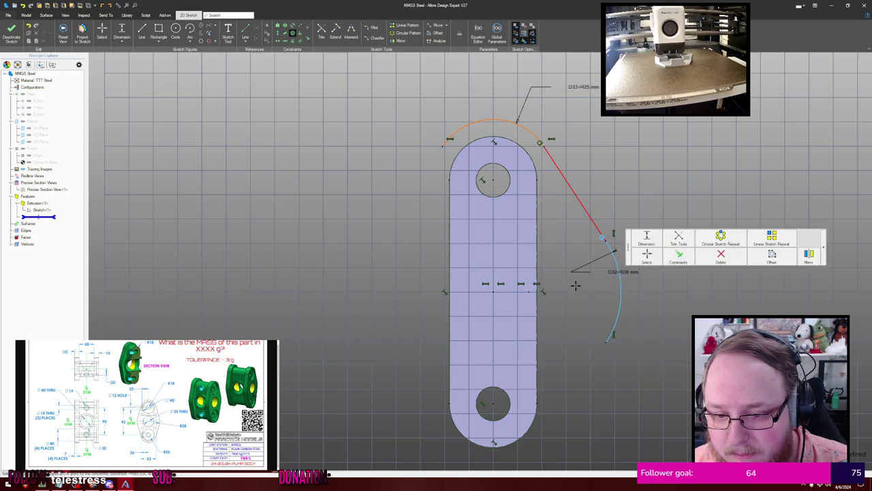
{"action": "left_click", "coordinate": [494, 291]}
{"action": "key", "text": "Escape"}
{"action": "scroll", "coordinate": [629, 227], "scroll_direction": "down", "scroll_amount": 1}
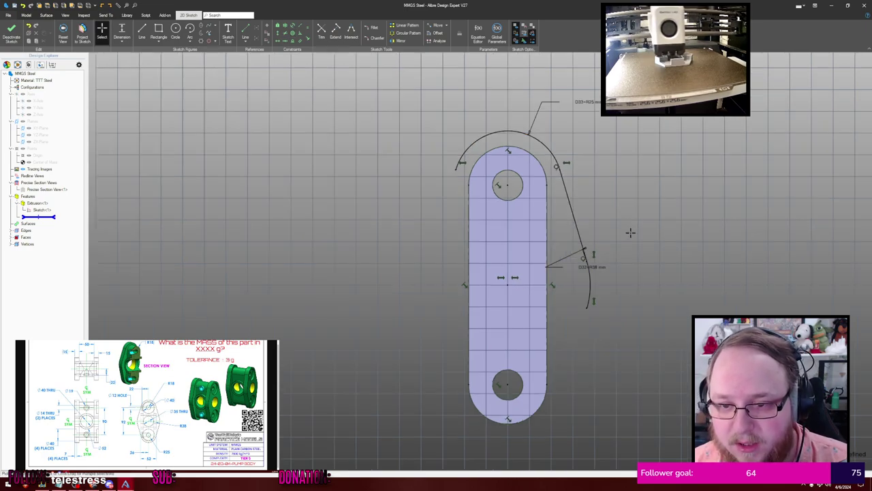
{"action": "middle_click_drag", "start_coordinate": [629, 233], "coordinate": [601, 175]}
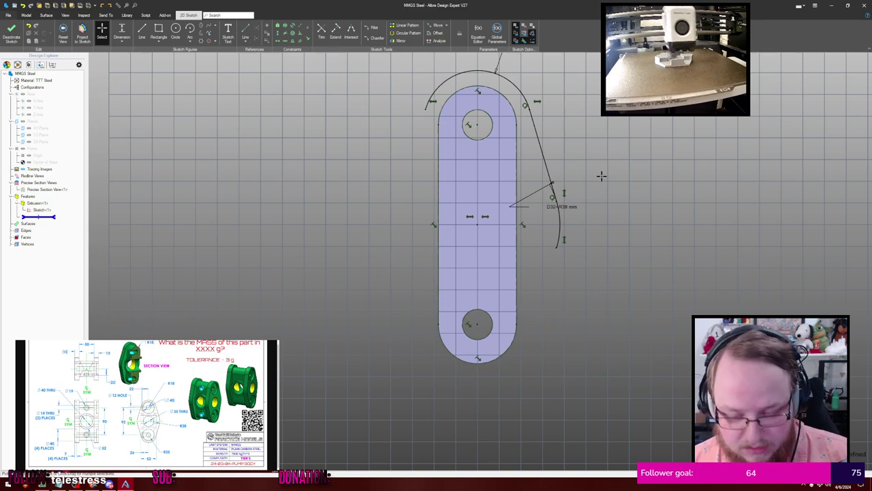
{"action": "scroll", "coordinate": [592, 172], "scroll_direction": "down", "scroll_amount": 2}
{"action": "scroll", "coordinate": [588, 186], "scroll_direction": "up", "scroll_amount": 1}
{"action": "middle_click_drag", "start_coordinate": [588, 186], "coordinate": [563, 203]}
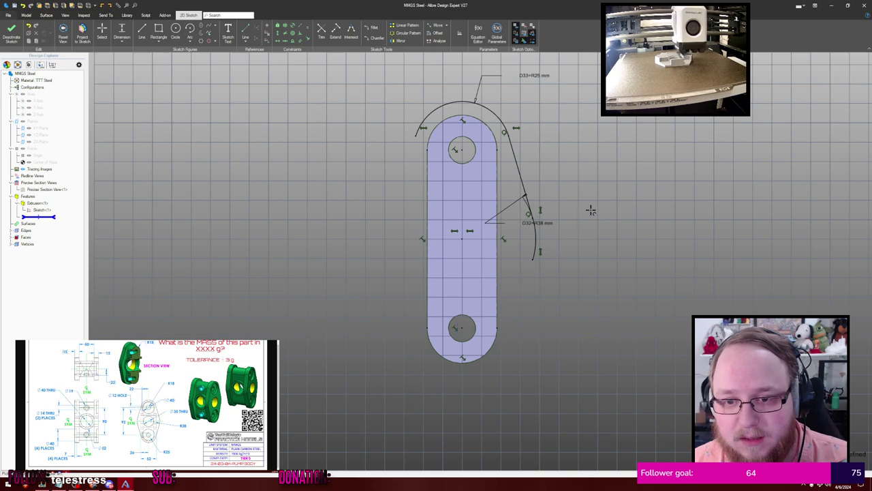
Mirror the connecting line and the 38 mm side arc about the sketch's vertical centre axis
{"action": "key", "text": "Escape"}
{"action": "key", "text": "ctrl+shift+r"}
{"action": "middle_click_drag", "start_coordinate": [610, 204], "coordinate": [610, 200]}
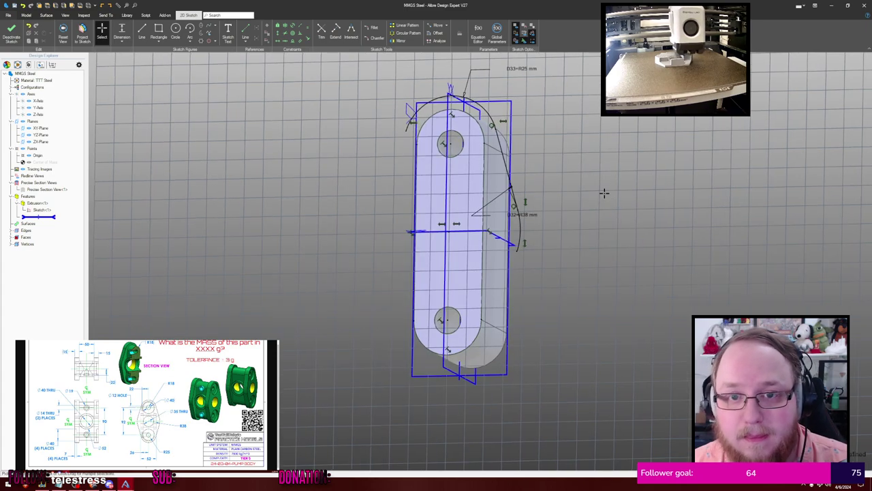
{"action": "left_click", "coordinate": [401, 42]}
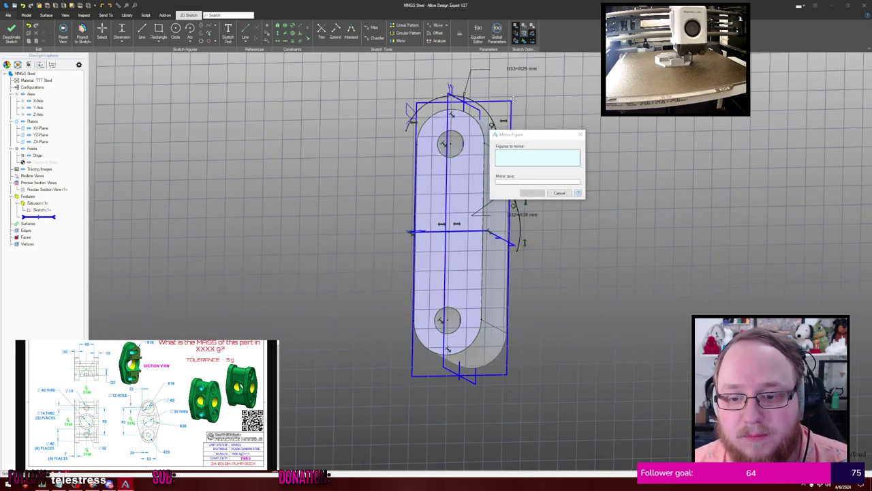
{"action": "middle_click_drag", "start_coordinate": [479, 105], "coordinate": [364, 105]}
{"action": "left_click", "coordinate": [404, 224]}
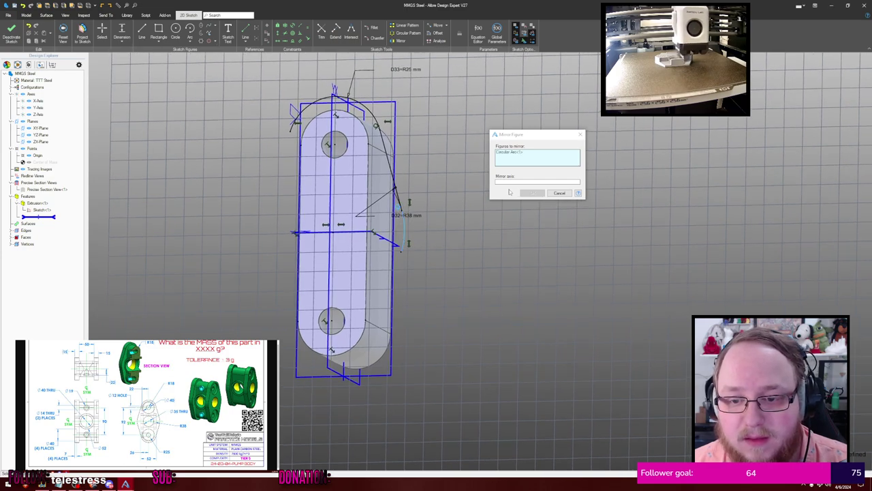
{"action": "left_click", "coordinate": [349, 107]}
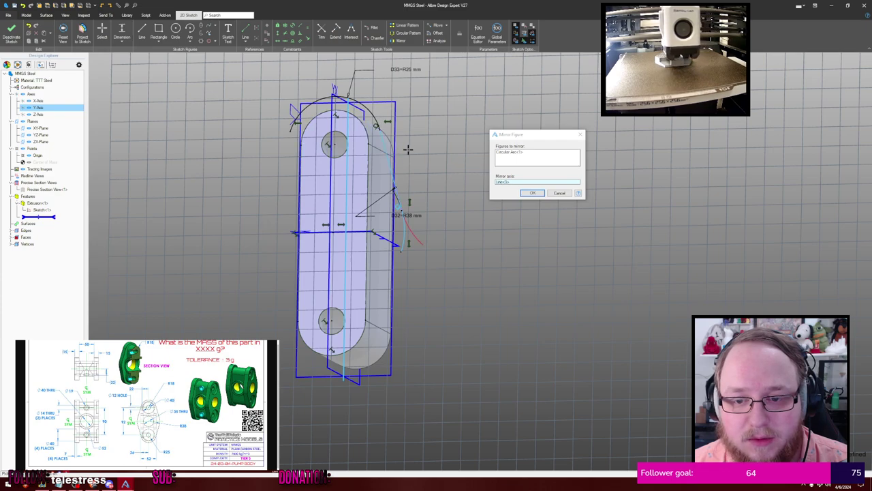
{"action": "left_click", "coordinate": [516, 182]}
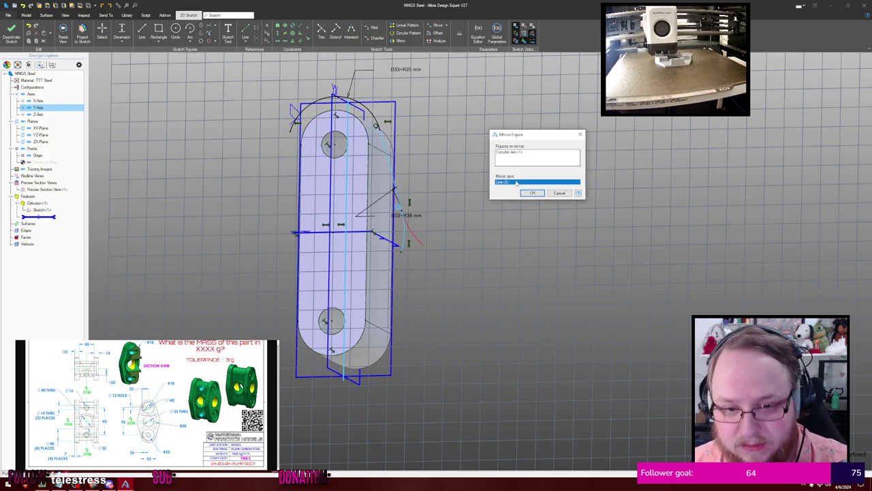
{"action": "key", "text": "Return"}
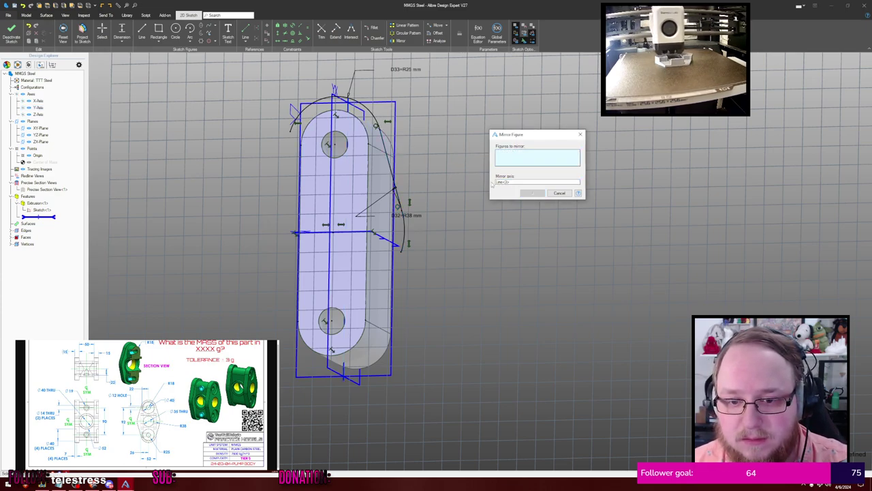
{"action": "left_click", "coordinate": [397, 190]}
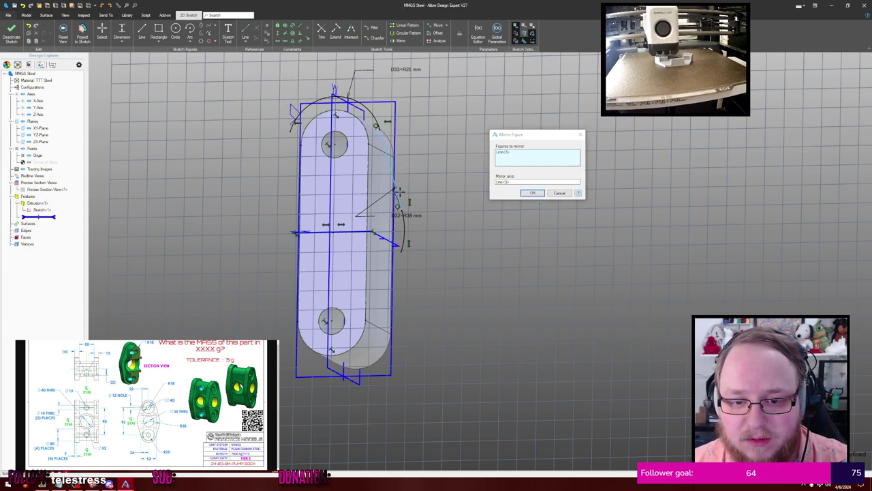
{"action": "left_click", "coordinate": [406, 231]}
{"action": "left_click", "coordinate": [499, 183]}
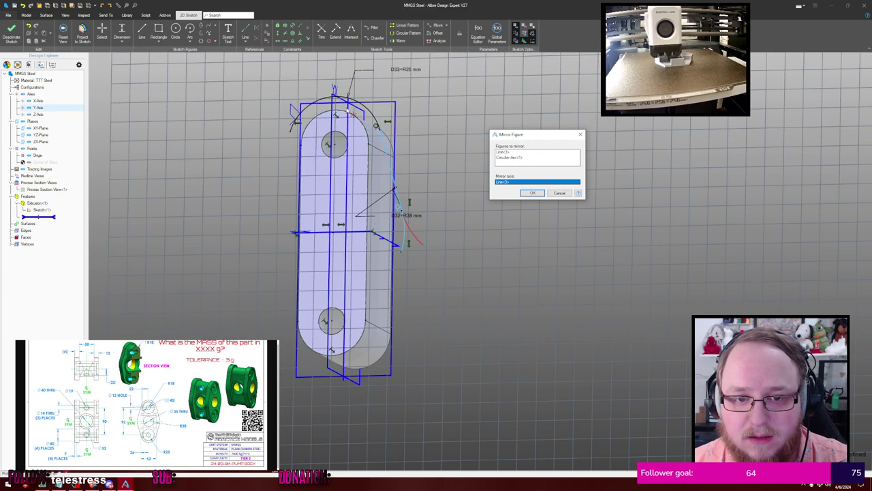
{"action": "left_click", "coordinate": [348, 112]}
{"action": "left_click", "coordinate": [532, 192]}
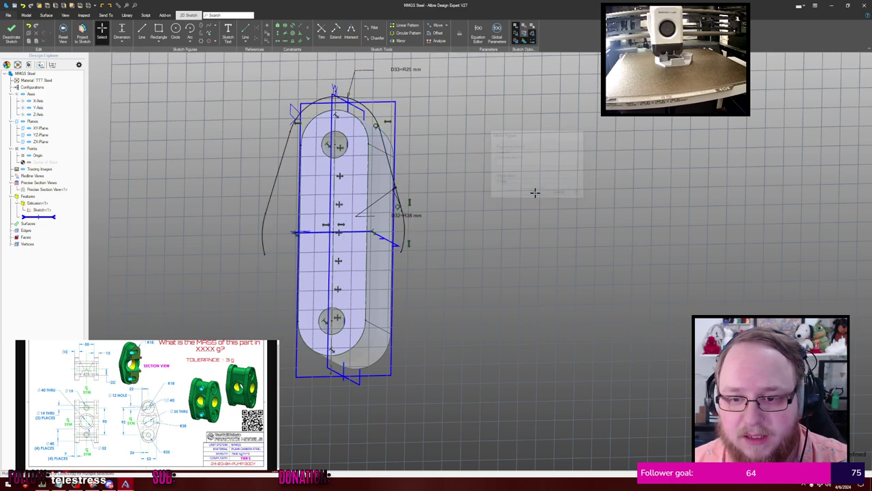
Mirror the upper arc and both slanted side lines about the Z-Axis to close the flange profile
{"action": "left_click", "coordinate": [401, 41]}
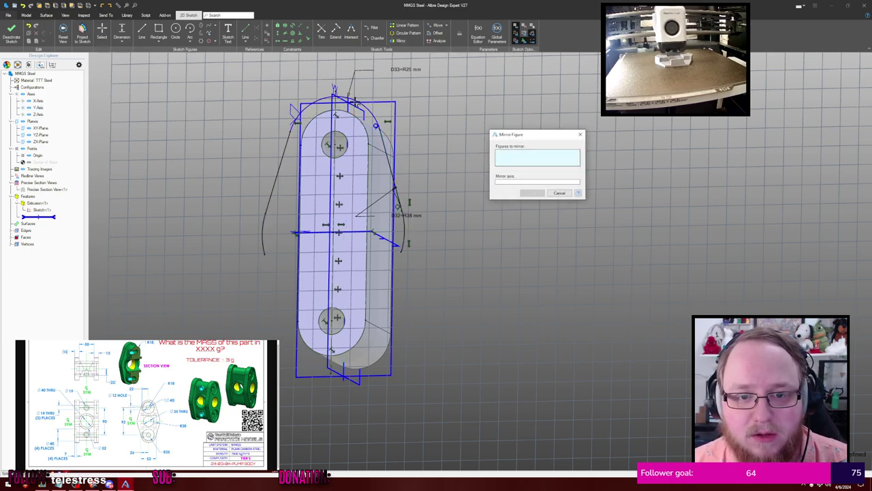
{"action": "left_click", "coordinate": [356, 102]}
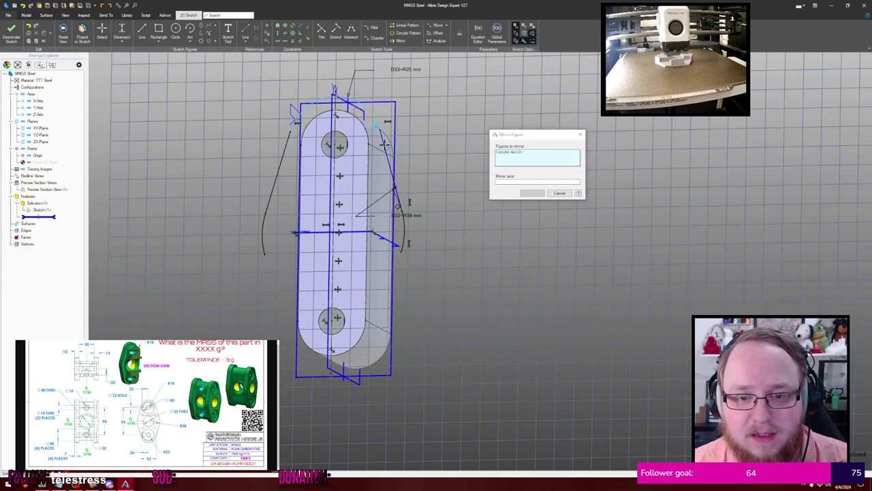
{"action": "left_click", "coordinate": [279, 165]}
{"action": "left_click", "coordinate": [279, 165]}
{"action": "left_click", "coordinate": [522, 182]}
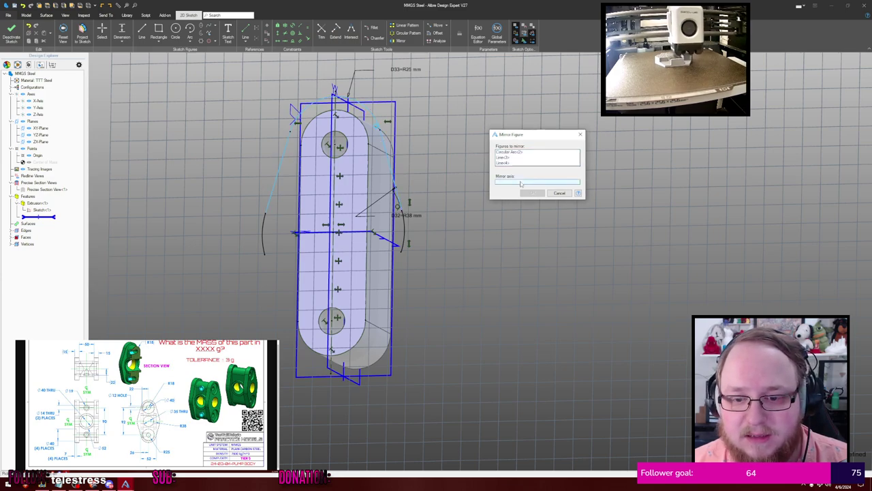
{"action": "middle_click_drag", "start_coordinate": [430, 230], "coordinate": [425, 227]}
{"action": "left_click", "coordinate": [374, 216]}
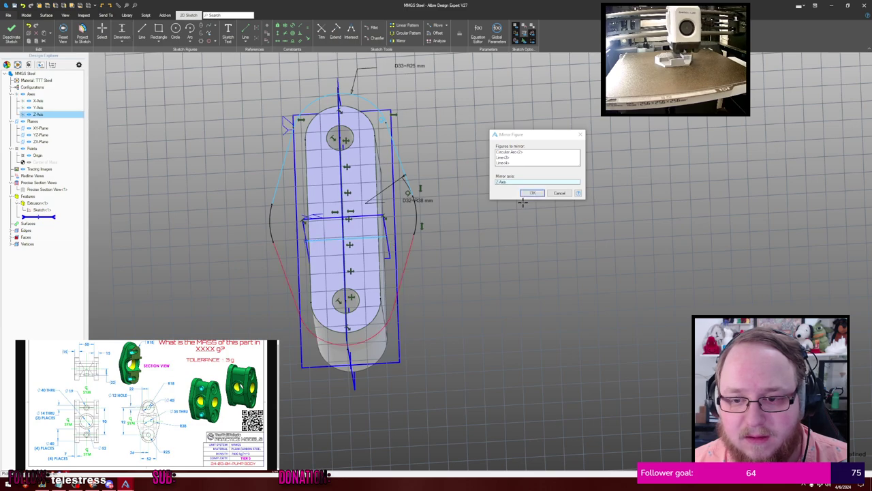
{"action": "left_click", "coordinate": [533, 193]}
{"action": "mouse_move", "coordinate": [496, 172]}
{"action": "middle_mouse_down"}
{"action": "mouse_move", "coordinate": [497, 179]}
{"action": "mouse_move", "coordinate": [489, 176]}
{"action": "middle_mouse_up"}
{"action": "key", "text": "ctrl+shift+r"}
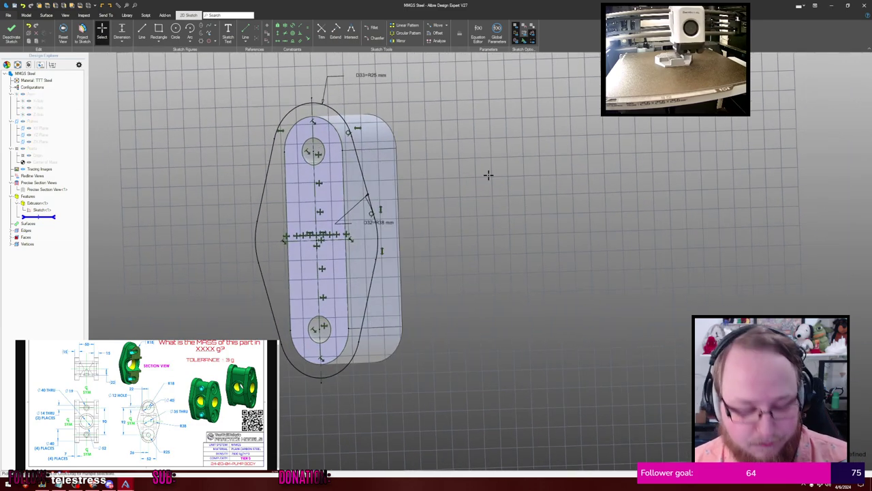
Extrude the closed flange profile 15 mm outward from the body's end face
{"action": "key", "text": "e"}
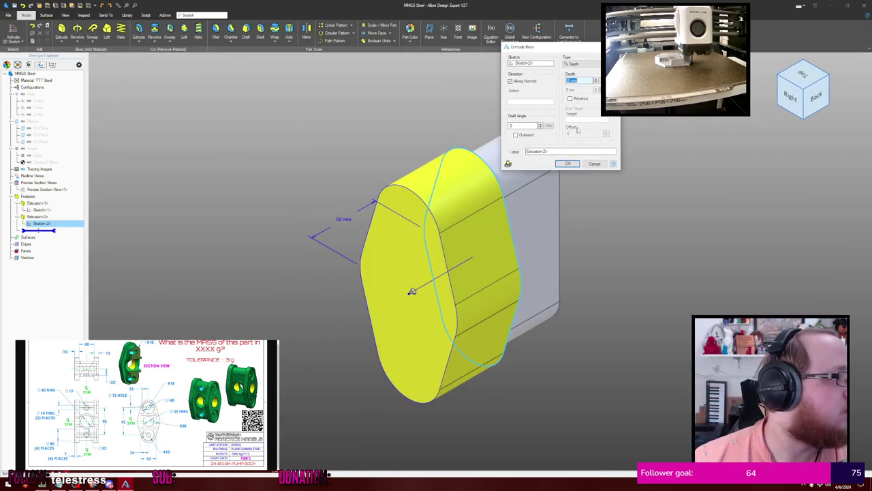
{"action": "type", "text": "15"}
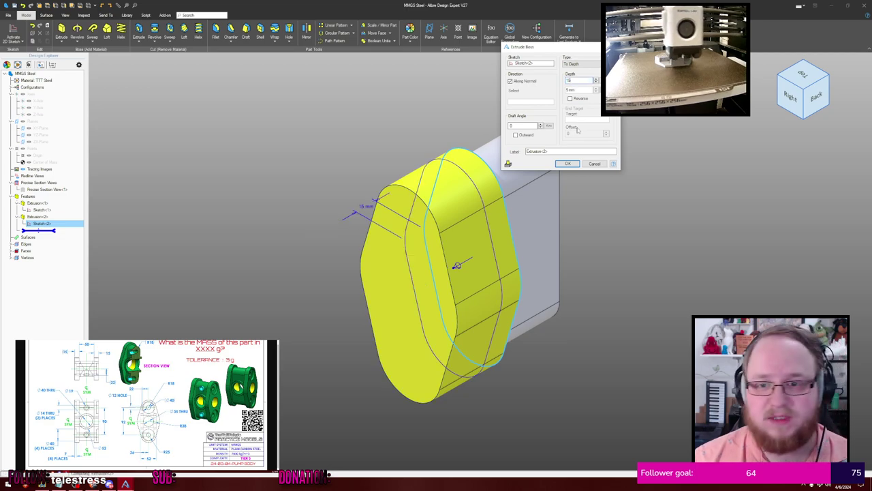
{"action": "key", "text": "Return"}
{"action": "left_click", "coordinate": [588, 123]}
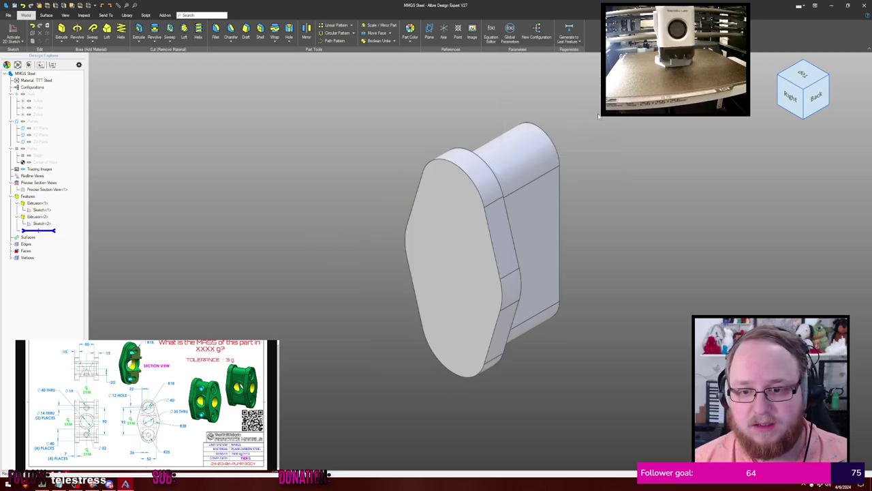
Edit the flange sketch, converting the projected upper and lower hole circles to regular figures so both holes pass through the flange
{"action": "middle_click_drag", "start_coordinate": [588, 124], "coordinate": [652, 111]}
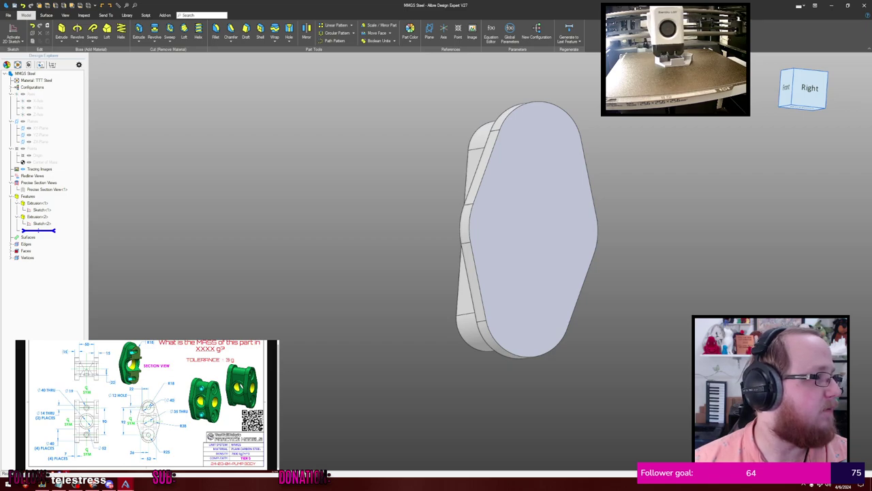
{"action": "middle_click_drag", "start_coordinate": [613, 96], "coordinate": [616, 116]}
{"action": "middle_click_drag", "start_coordinate": [420, 126], "coordinate": [429, 128]}
{"action": "right_click", "coordinate": [48, 223]}
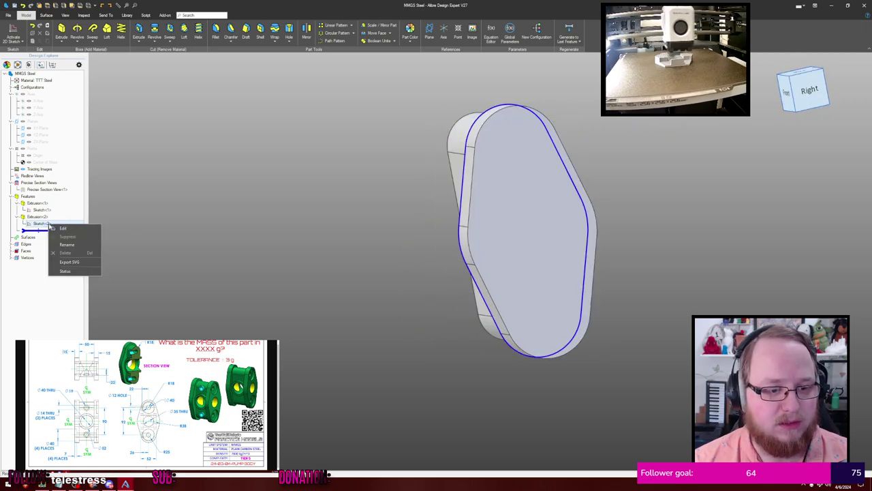
{"action": "left_click", "coordinate": [61, 228]}
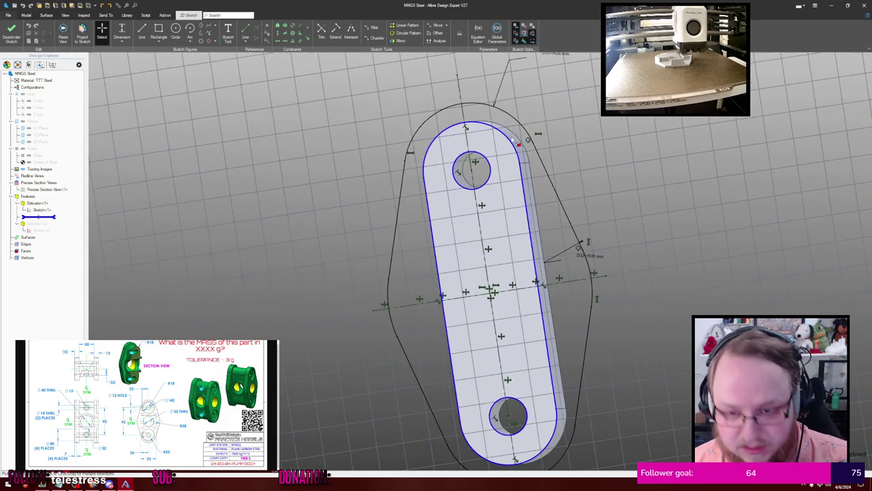
{"action": "scroll", "coordinate": [481, 161], "scroll_direction": "up", "scroll_amount": 2}
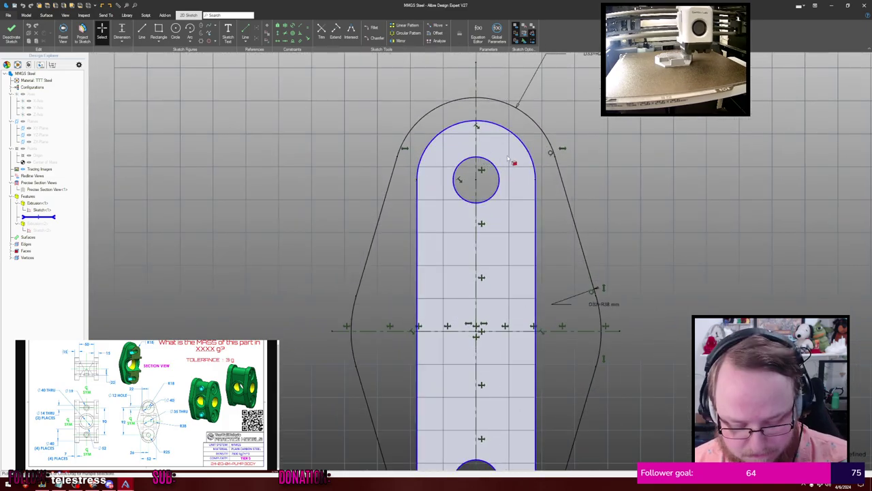
{"action": "right_click", "coordinate": [486, 166]}
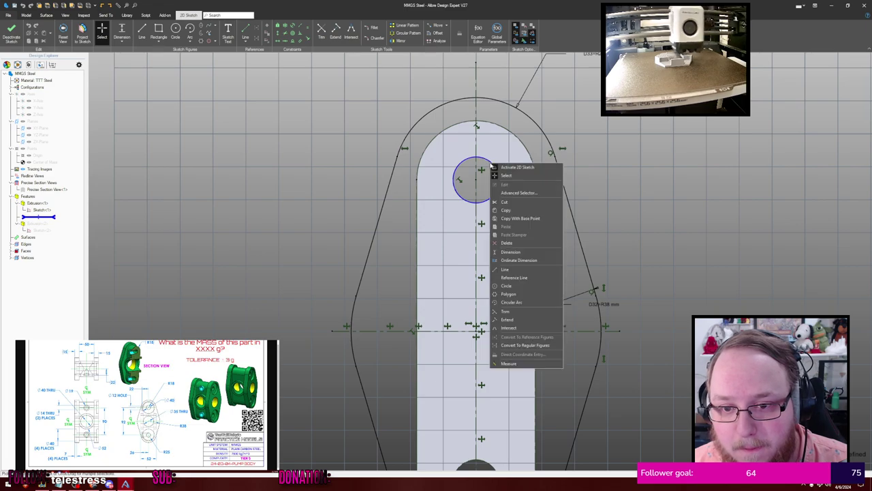
{"action": "left_click", "coordinate": [539, 335]}
{"action": "middle_click_drag", "start_coordinate": [545, 317], "coordinate": [515, 182]}
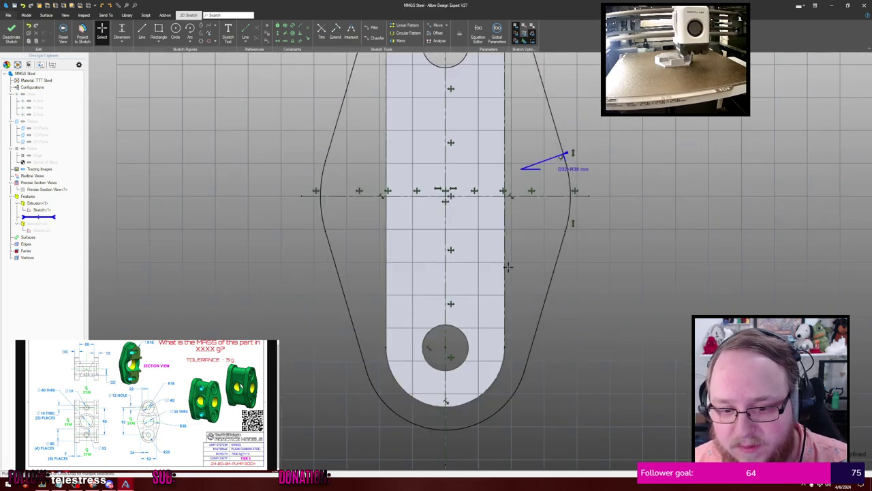
{"action": "right_click", "coordinate": [466, 336]}
{"action": "left_click", "coordinate": [502, 315]}
{"action": "left_click", "coordinate": [595, 284]}
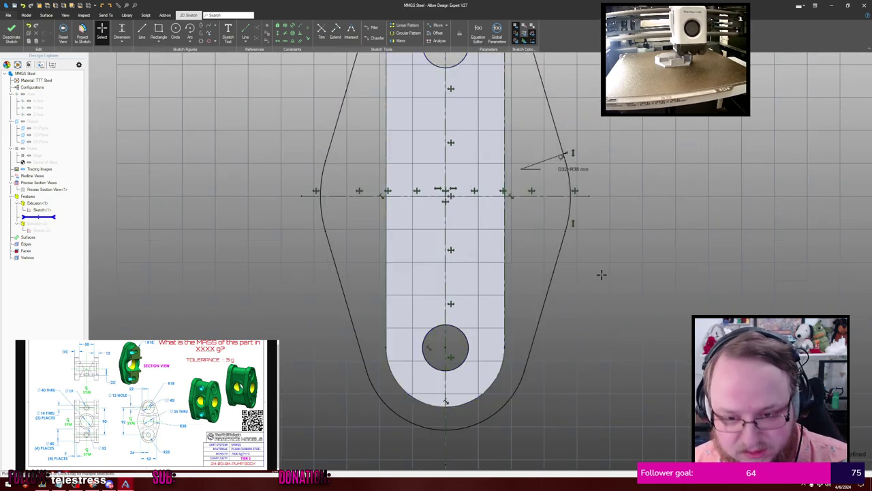
{"action": "scroll", "coordinate": [602, 273], "scroll_direction": "down", "scroll_amount": 3}
{"action": "middle_click_drag", "start_coordinate": [609, 261], "coordinate": [599, 289]}
{"action": "key", "text": "Escape"}
{"action": "left_click", "coordinate": [636, 210]}
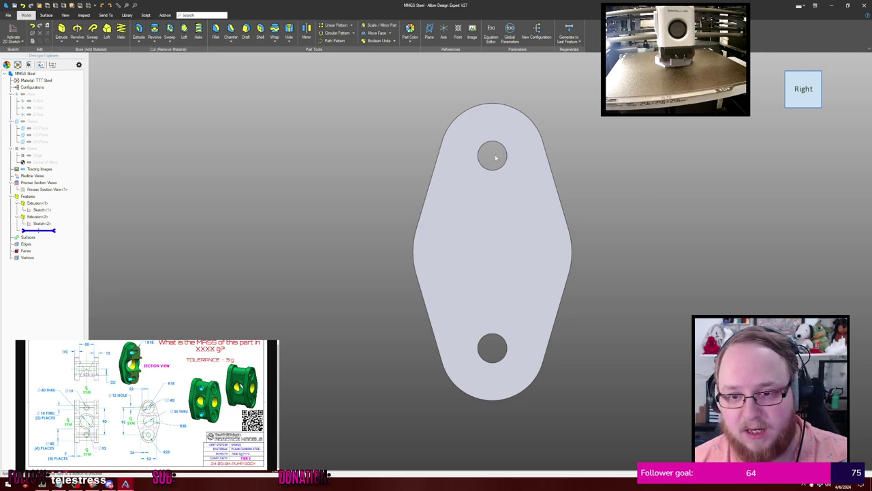
Sketch a 40 mm diameter circle on the flange's outer face at the centre of each of the two holes
{"action": "left_click", "coordinate": [521, 164]}
{"action": "key", "text": "s"}
{"action": "key", "text": "c"}
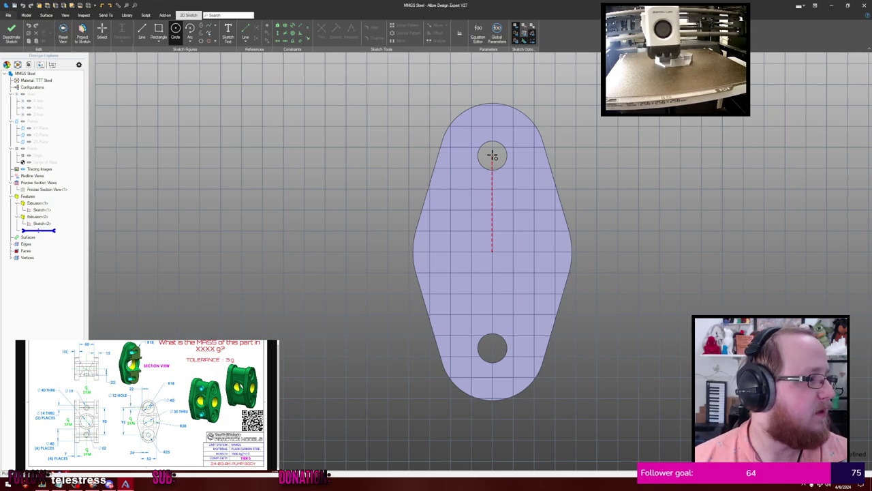
{"action": "left_click", "coordinate": [492, 157]}
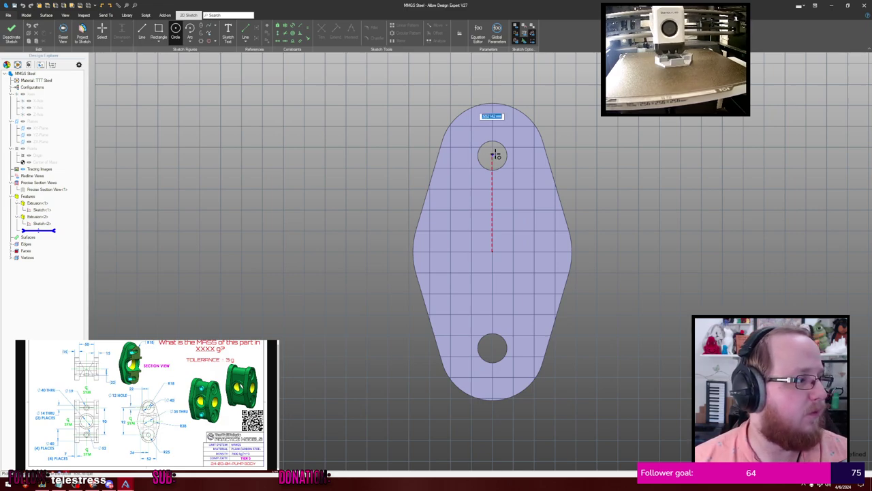
{"action": "left_click", "coordinate": [519, 125]}
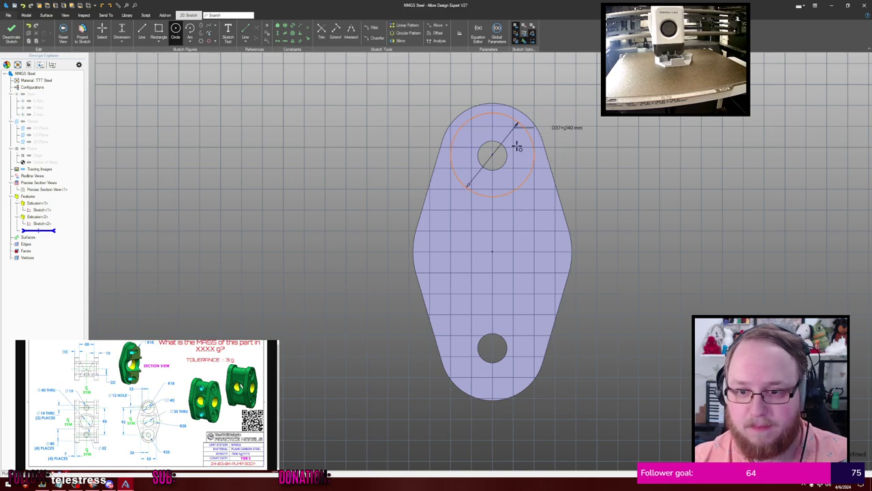
{"action": "left_click", "coordinate": [492, 348]}
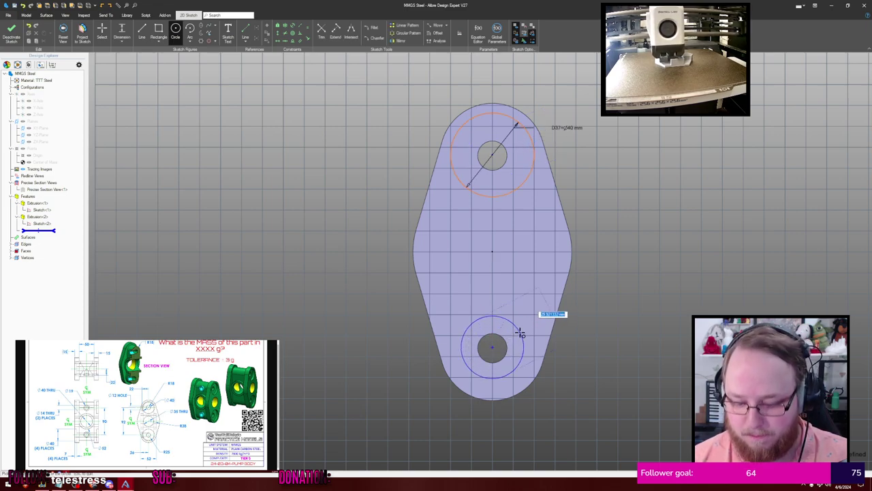
{"action": "type", "text": "40"}
{"action": "key", "text": "Return"}
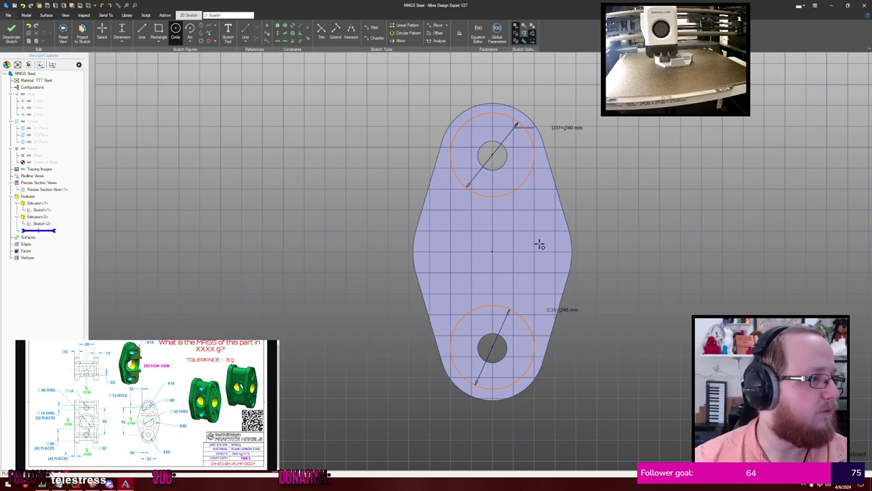
Constrain each 40 mm circle to be concentric with the hole it surrounds
{"action": "key", "text": "Escape"}
{"action": "left_click", "coordinate": [526, 156]}
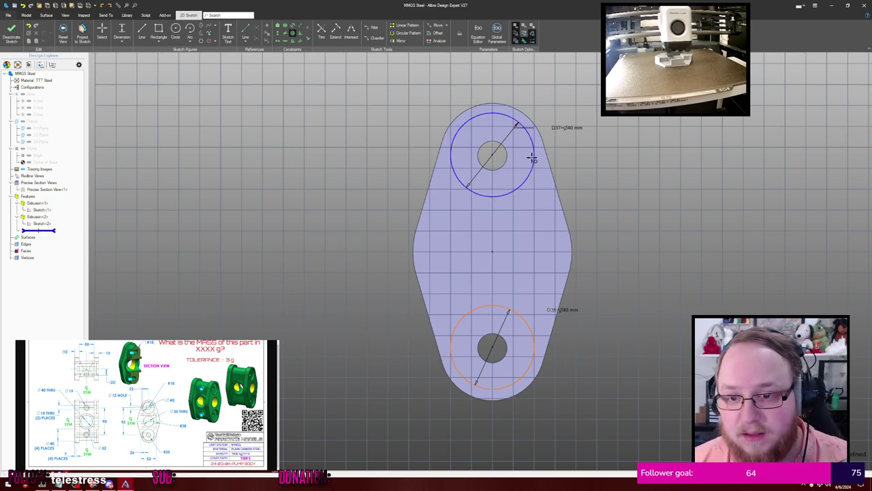
{"action": "left_click", "coordinate": [505, 157]}
{"action": "key", "text": "Escape"}
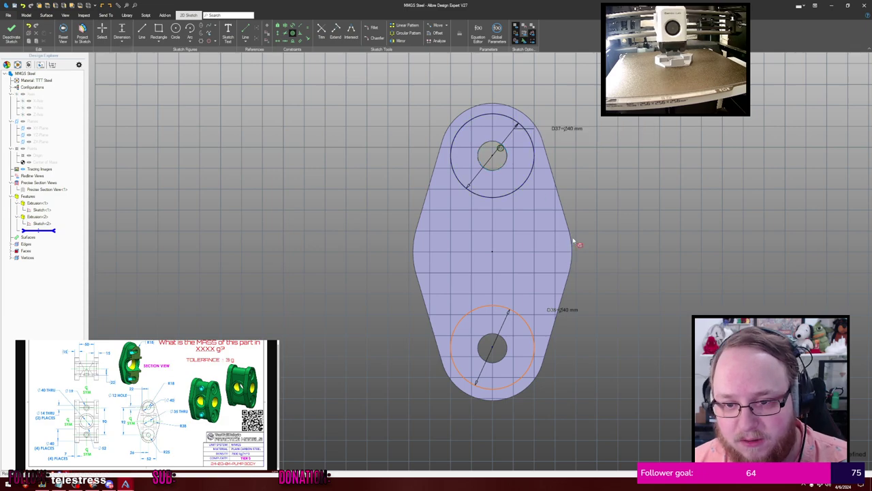
{"action": "left_click", "coordinate": [522, 315]}
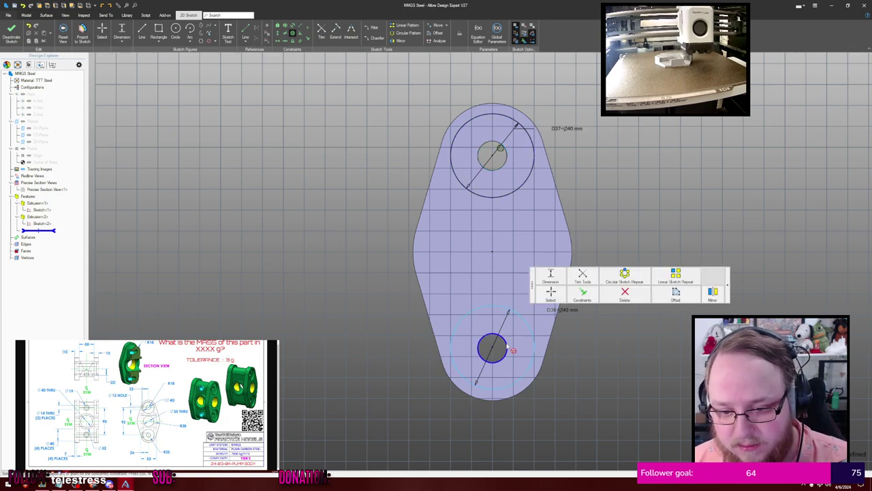
{"action": "key", "text": "Escape"}
Cut the two 40 mm circles 7 mm deep into the flange as counterbores around the holes
{"action": "type", "text": "x"}
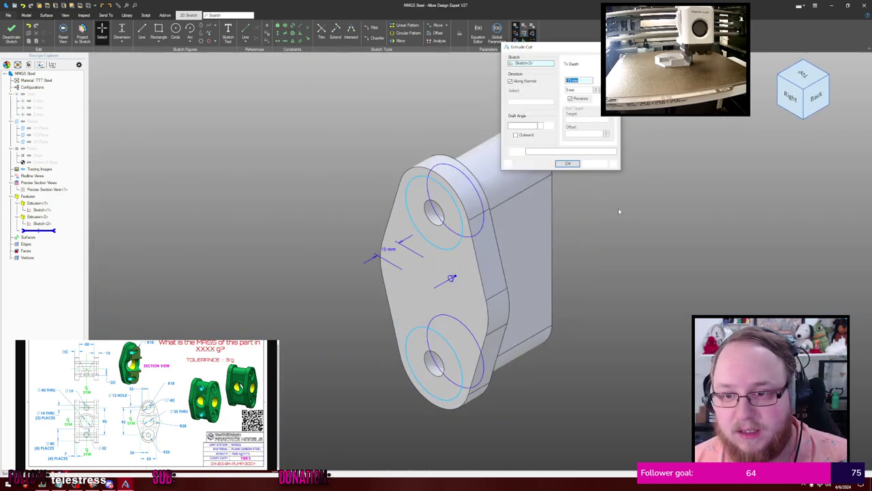
{"action": "type", "text": "-3"}
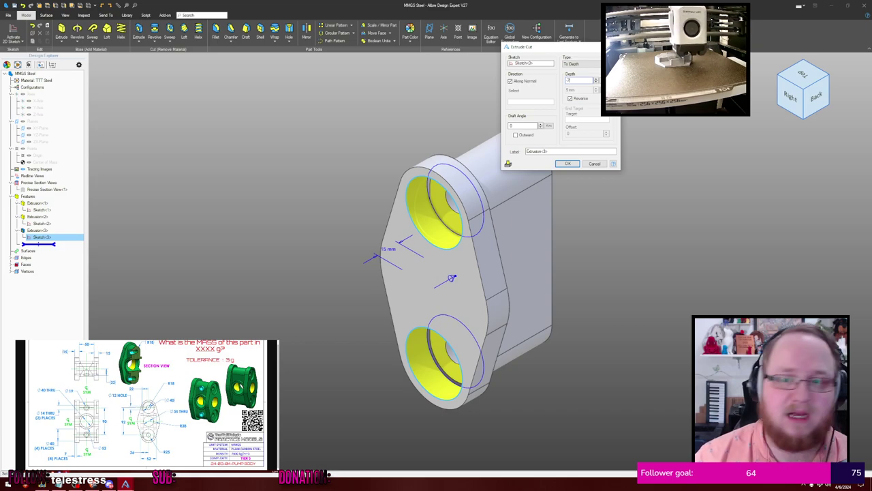
{"action": "key", "text": "Return"}
{"action": "left_click", "coordinate": [667, 156]}
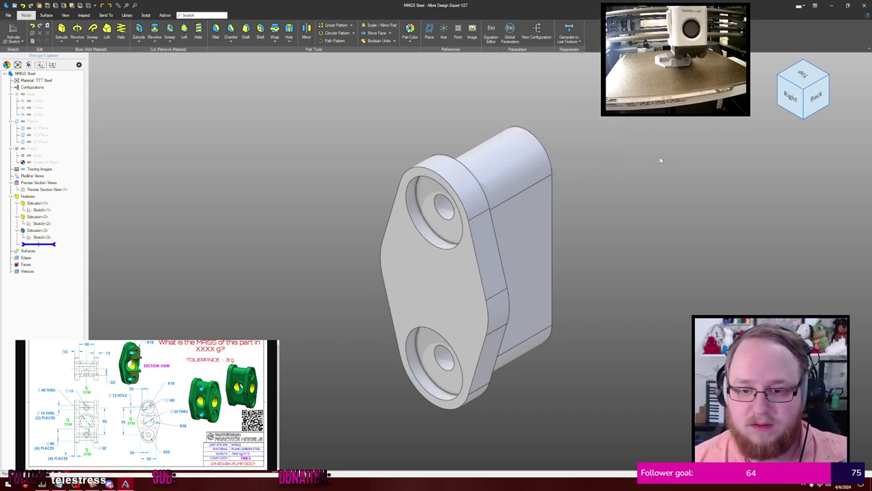
Mirror the flange extrusion and its counterbore cut across the YZ plane onto the body's opposite end
{"action": "mouse_move", "coordinate": [665, 156]}
{"action": "middle_mouse_down"}
{"action": "mouse_move", "coordinate": [687, 146]}
{"action": "mouse_move", "coordinate": [701, 156]}
{"action": "mouse_move", "coordinate": [687, 162]}
{"action": "mouse_move", "coordinate": [695, 163]}
{"action": "mouse_move", "coordinate": [682, 154]}
{"action": "middle_mouse_up"}
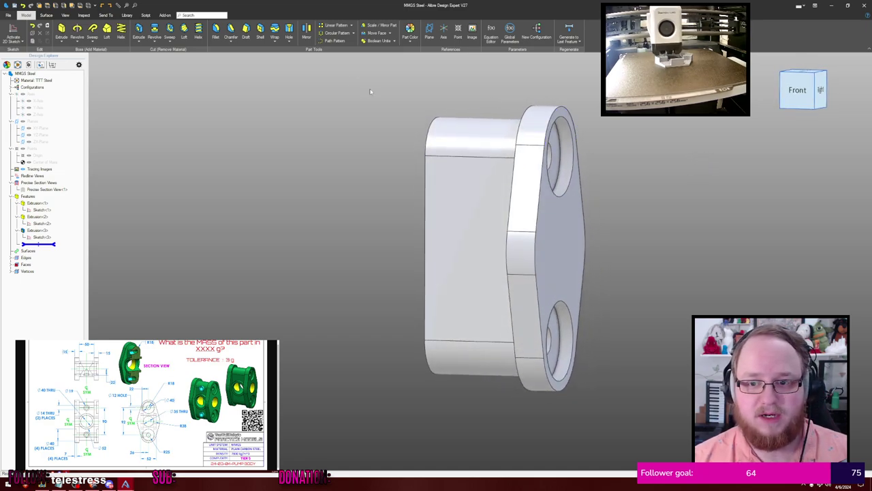
{"action": "middle_click_drag", "start_coordinate": [370, 91], "coordinate": [300, 87]}
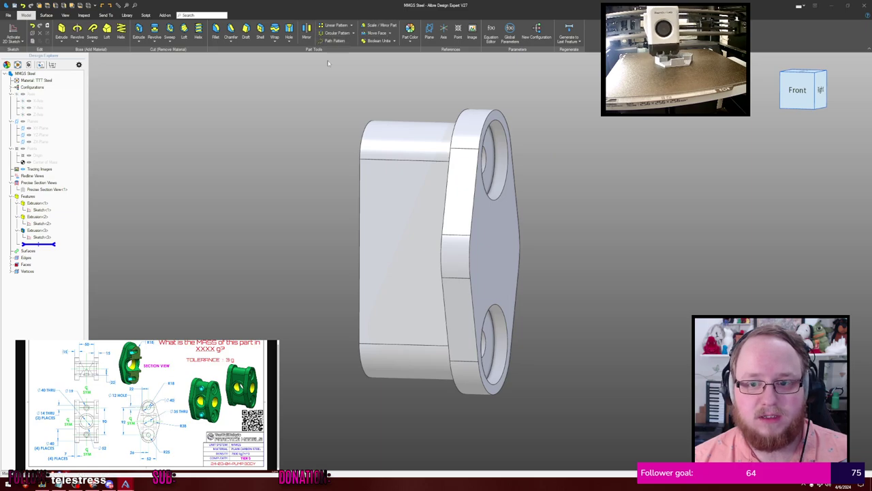
{"action": "left_click", "coordinate": [306, 29]}
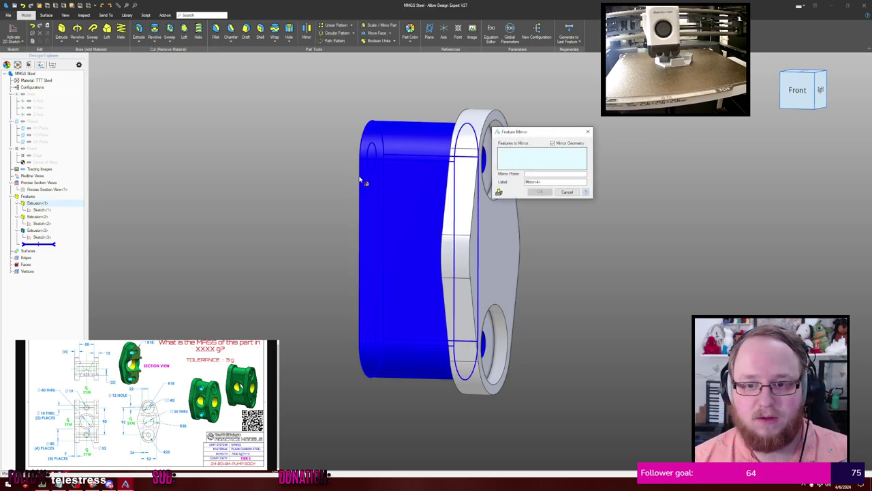
{"action": "left_click", "coordinate": [37, 216]}
{"action": "left_click", "coordinate": [38, 230]}
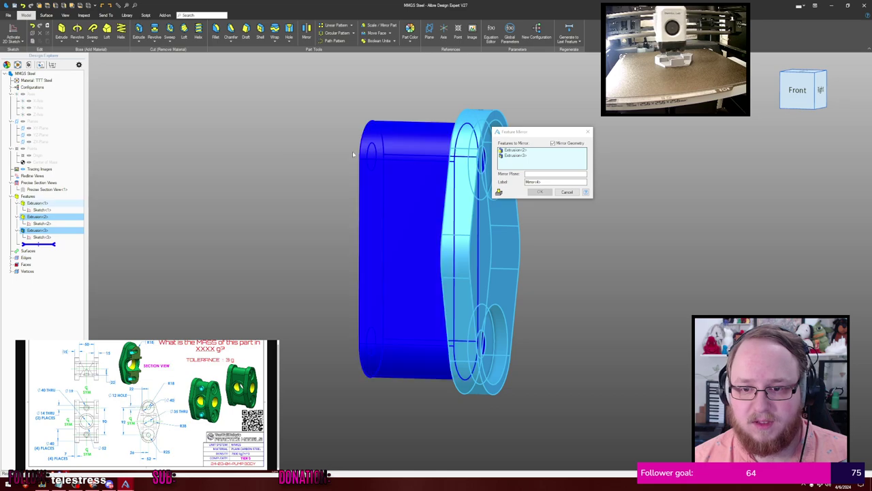
{"action": "middle_click_drag", "start_coordinate": [266, 128], "coordinate": [261, 143]}
{"action": "key", "text": "ctrl+shift+r"}
{"action": "left_click", "coordinate": [528, 175]}
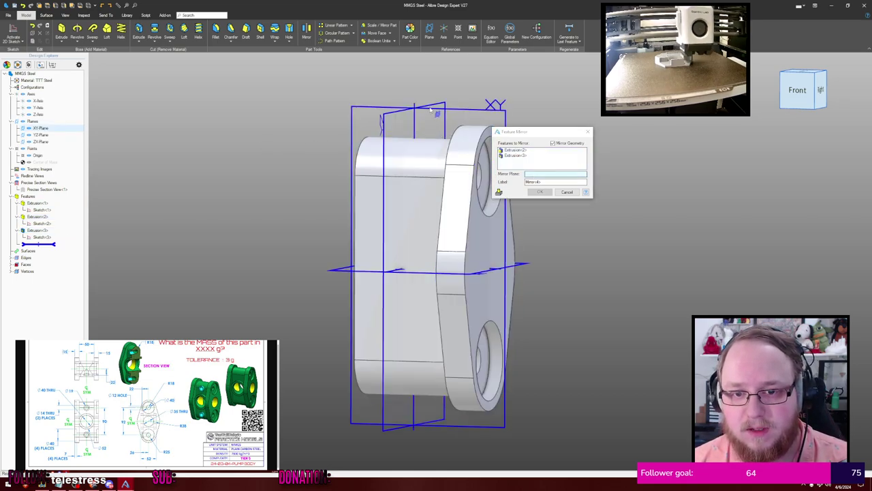
{"action": "left_click", "coordinate": [436, 109]}
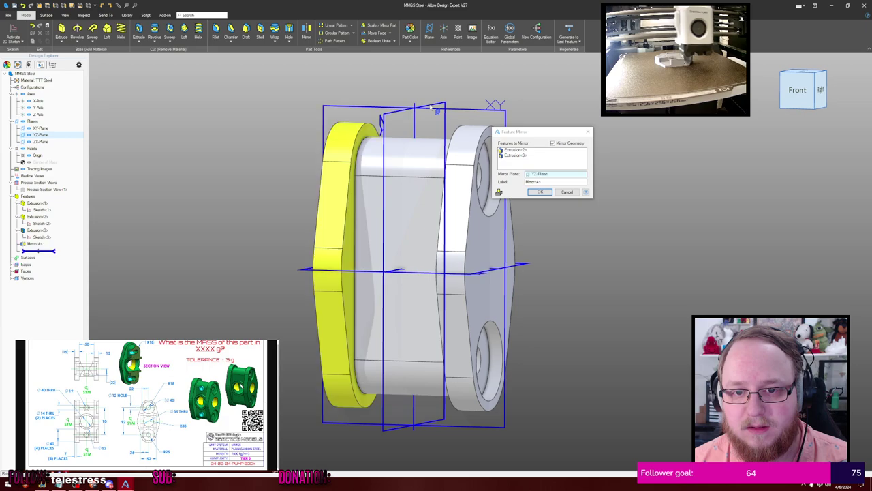
{"action": "left_click", "coordinate": [542, 192]}
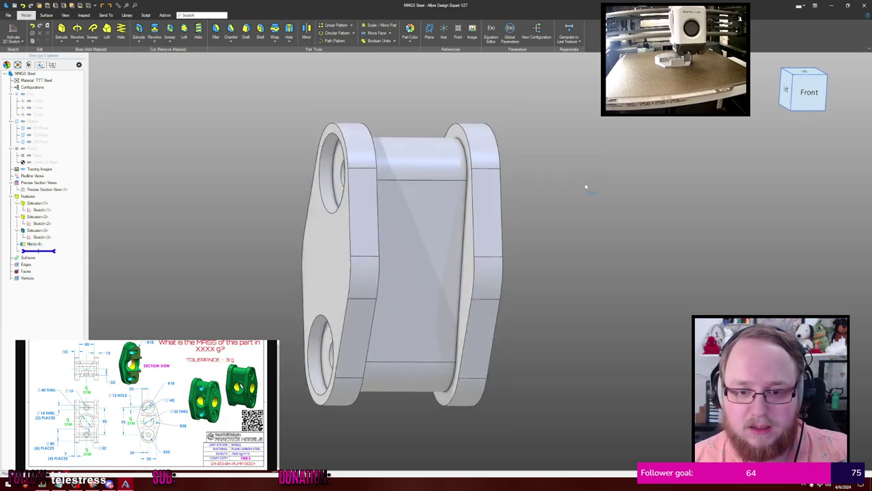
Sketch a 35 mm diameter circle at the origin on the flange's outer face, midway between the counterbores
{"action": "middle_click_drag", "start_coordinate": [585, 186], "coordinate": [553, 184]}
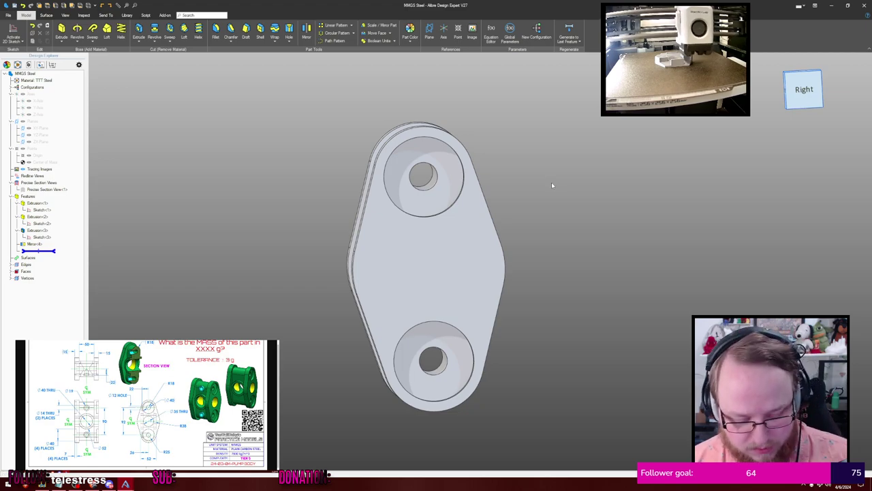
{"action": "left_click", "coordinate": [444, 257]}
{"action": "key", "text": "s"}
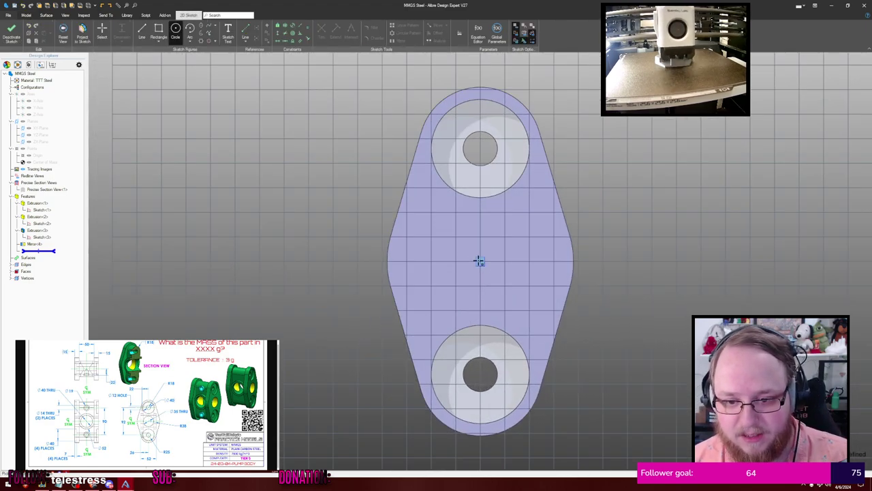
{"action": "left_click", "coordinate": [479, 261]}
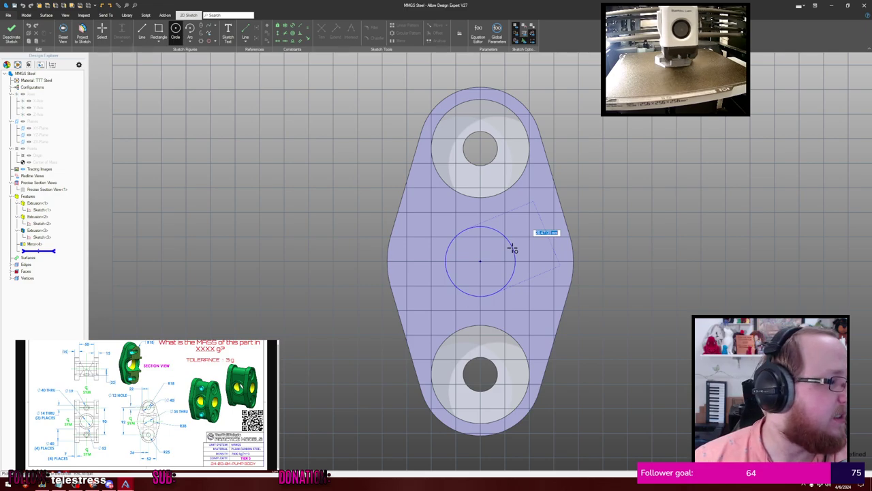
{"action": "type", "text": "40"}
{"action": "key", "text": "Return"}
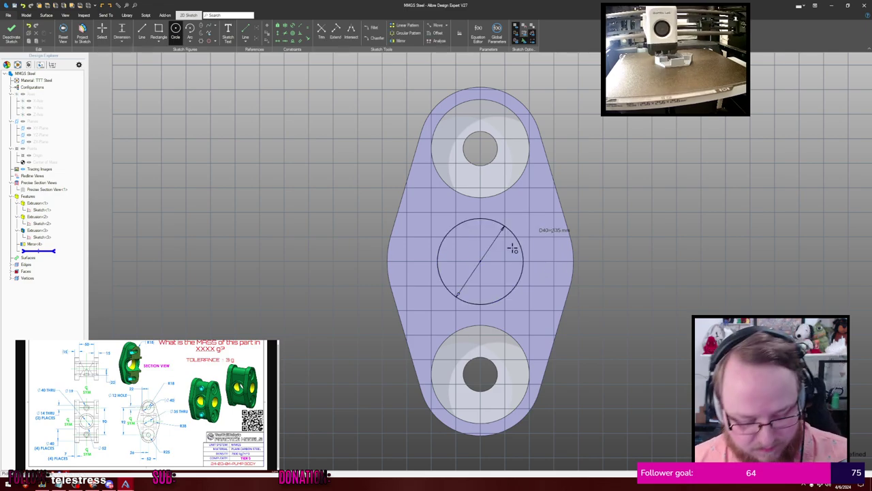
Cut the 35 mm circle through all, making the central bore through both flanges and the body
{"action": "key", "text": "x"}
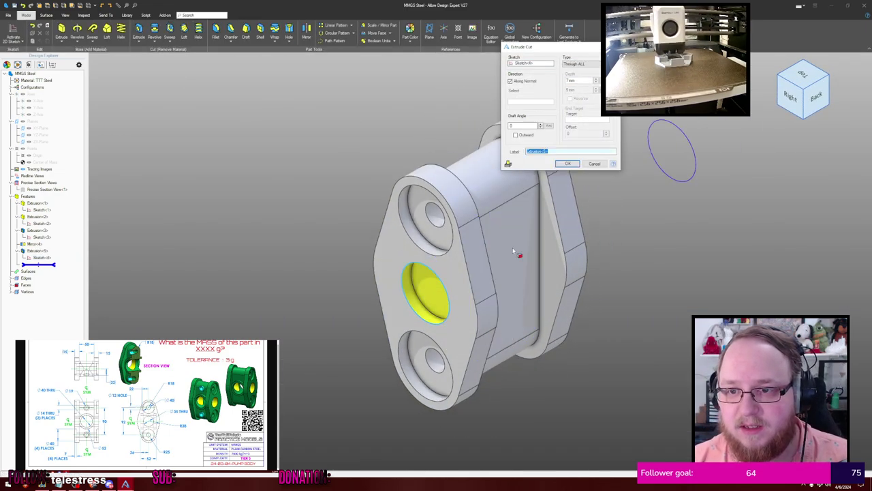
{"action": "key", "text": "Return"}
{"action": "middle_click_drag", "start_coordinate": [537, 238], "coordinate": [681, 167]}
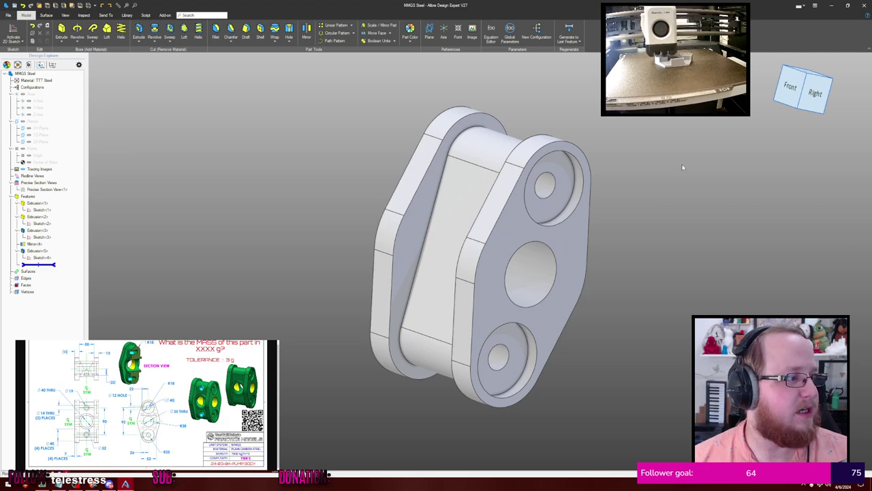
{"action": "middle_click_drag", "start_coordinate": [682, 166], "coordinate": [699, 173]}
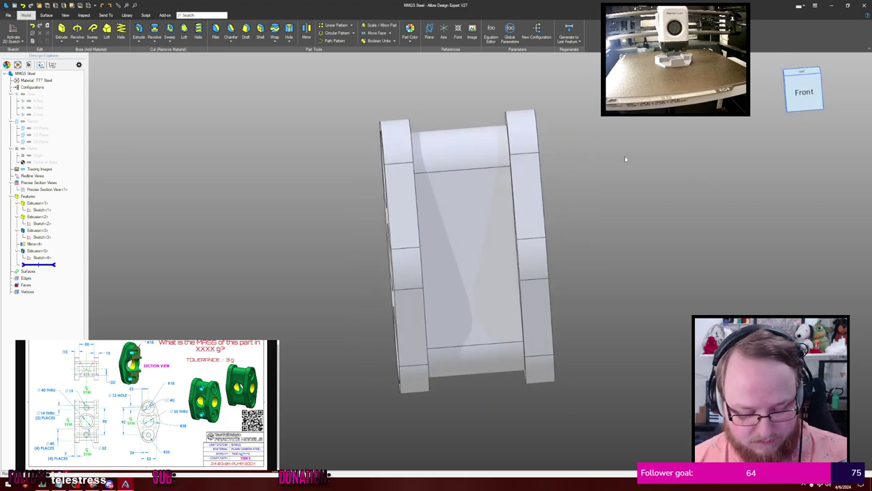
{"action": "left_click", "coordinate": [492, 234]}
{"action": "key", "text": "s"}
{"action": "key", "text": "c"}
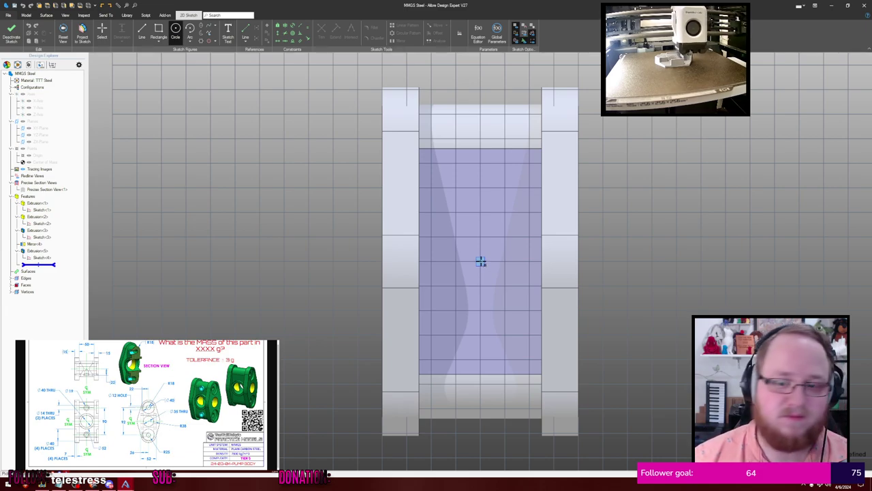
{"action": "left_click", "coordinate": [480, 262]}
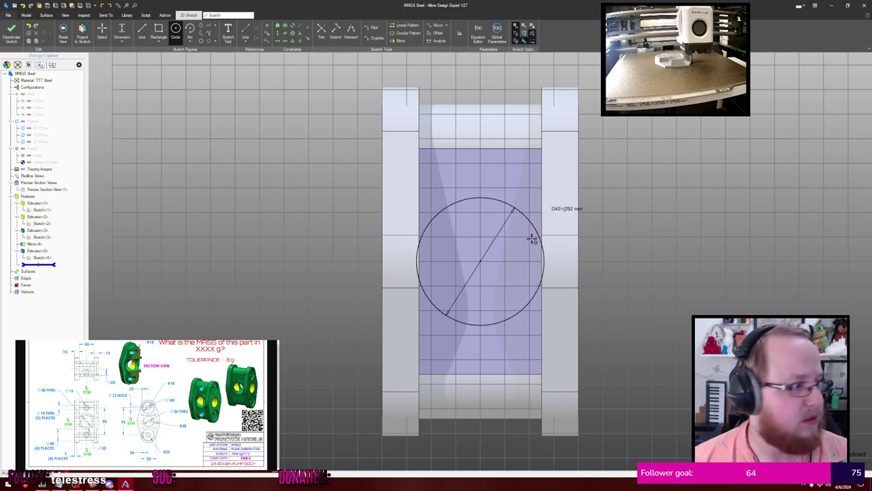
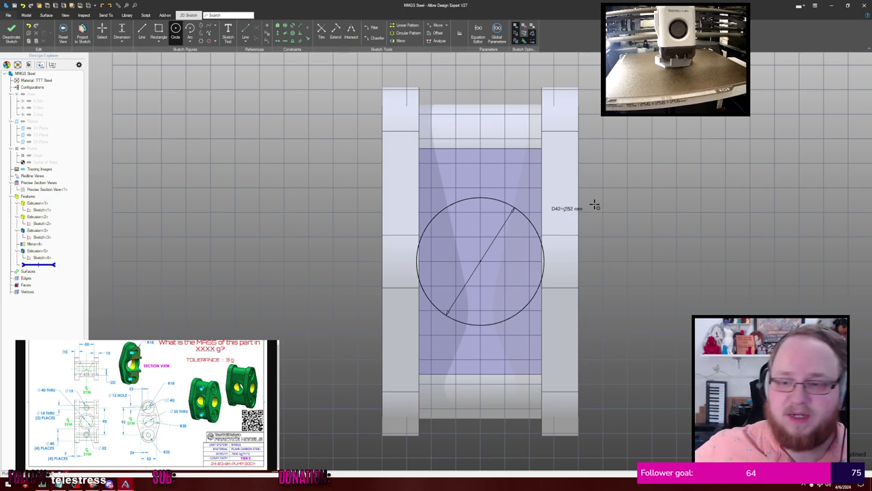
{"action": "middle_click_drag", "start_coordinate": [598, 201], "coordinate": [658, 209]}
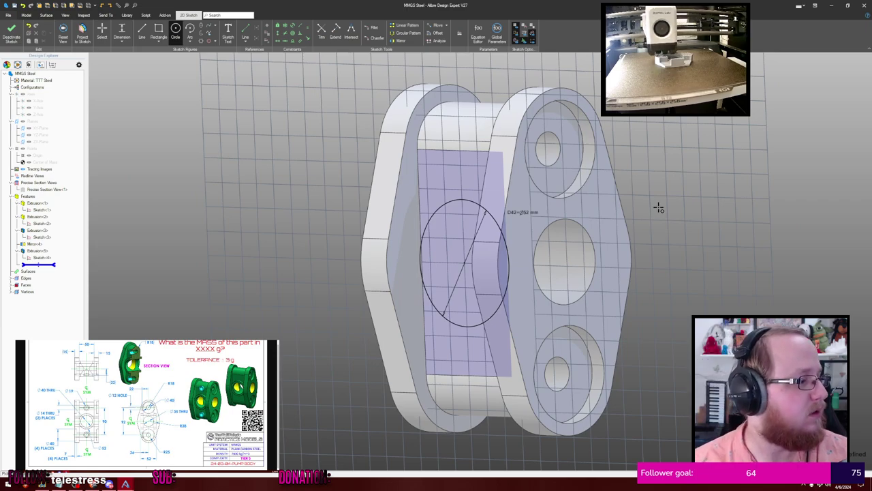
{"action": "mouse_move", "coordinate": [676, 205]}
{"action": "middle_mouse_down"}
{"action": "mouse_move", "coordinate": [657, 202]}
{"action": "mouse_move", "coordinate": [682, 202]}
{"action": "middle_mouse_up"}
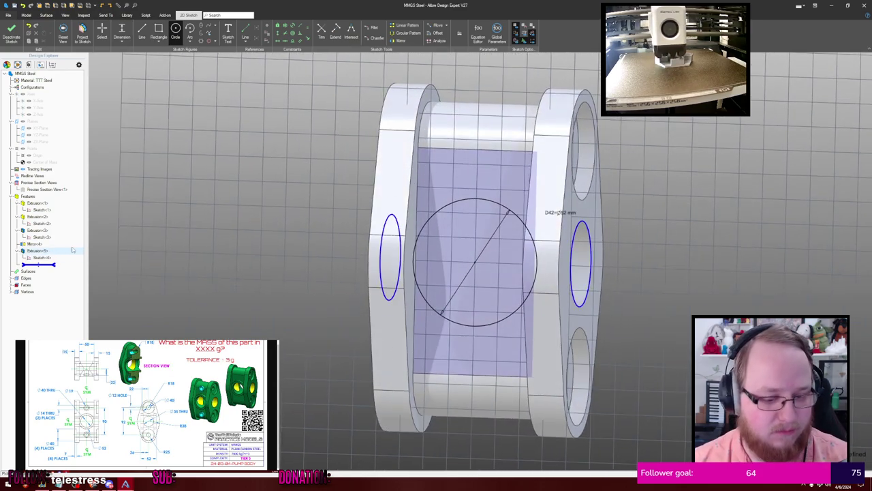
{"action": "key", "text": "Escape"}
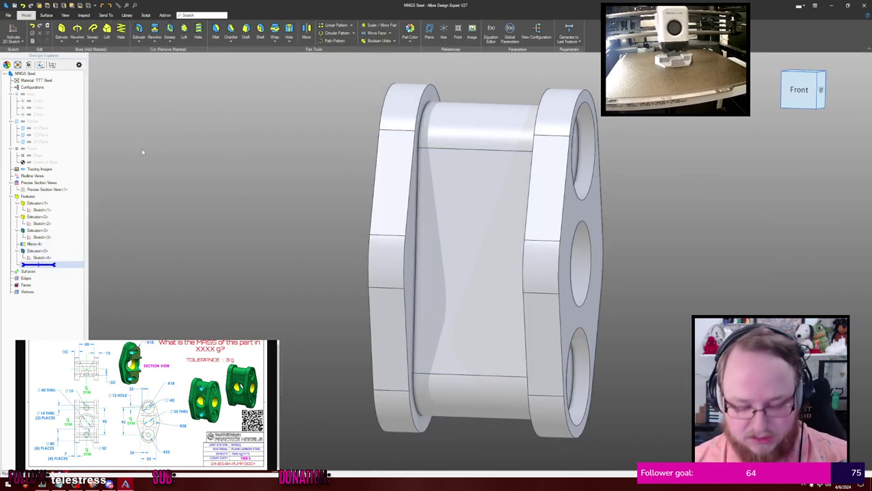
{"action": "key", "text": "ctrl+shift+r"}
{"action": "left_click", "coordinate": [13, 33]}
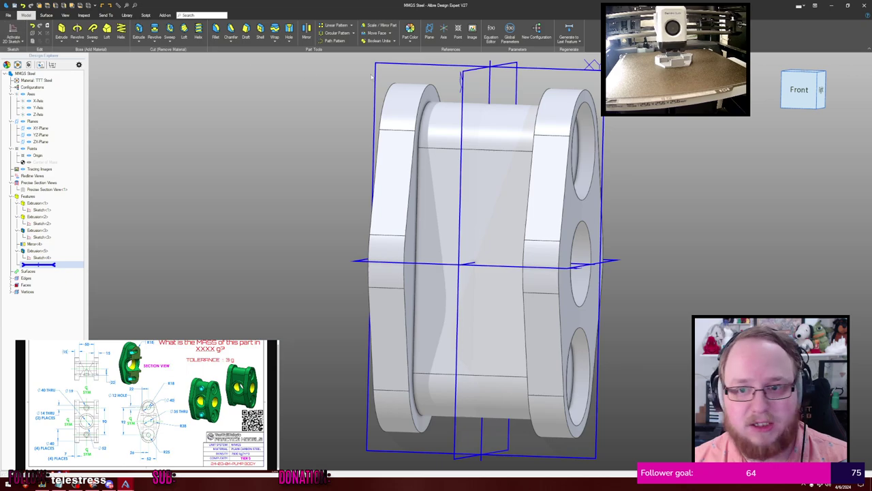
{"action": "left_click", "coordinate": [597, 74]}
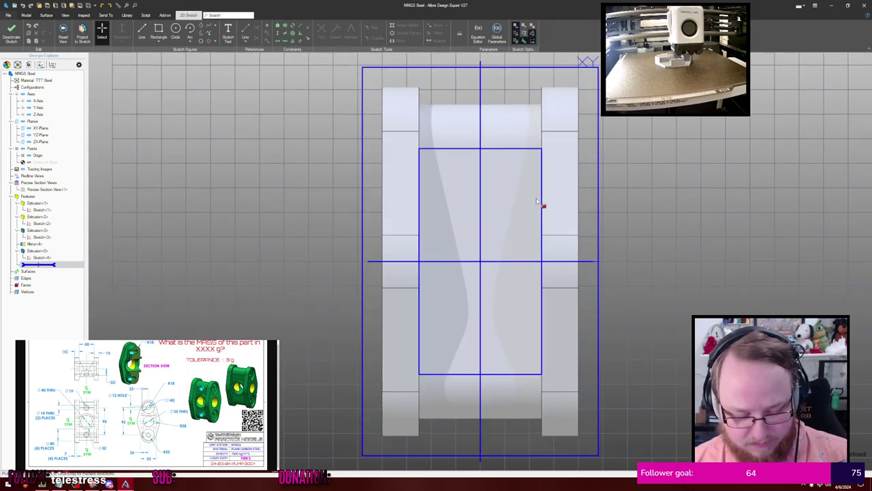
{"action": "key", "text": "c"}
{"action": "left_click", "coordinate": [481, 261]}
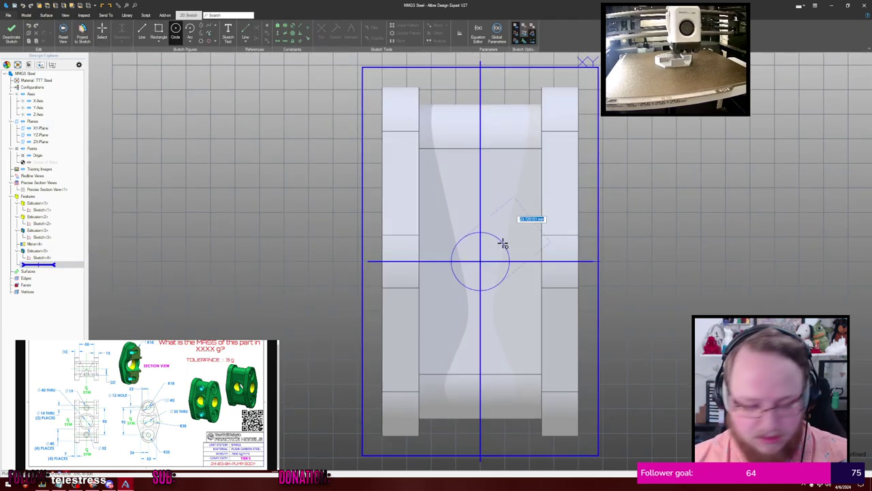
{"action": "type", "text": "52"}
{"action": "key", "text": "Return"}
{"action": "middle_click_drag", "start_coordinate": [670, 180], "coordinate": [644, 179]}
{"action": "left_click", "coordinate": [12, 38]}
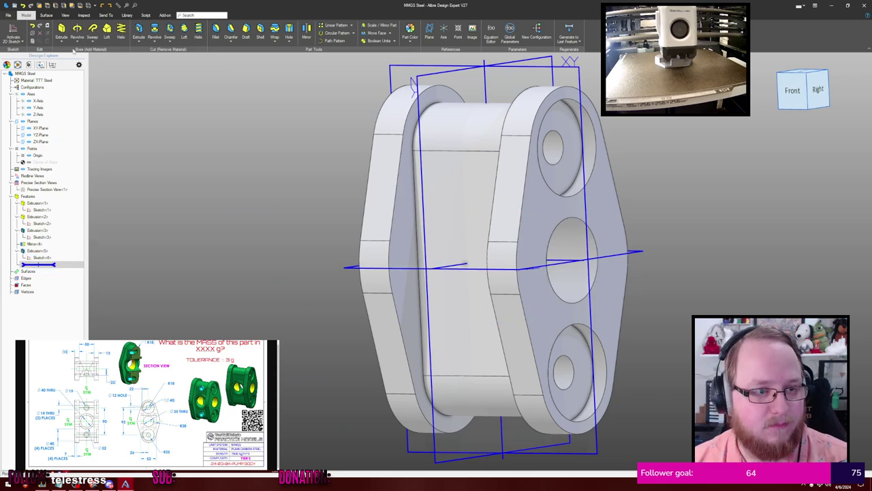
Sketch a 52 mm diameter circle at the centre of the body's flat front face between the flanges
{"action": "left_click", "coordinate": [13, 32]}
{"action": "left_click", "coordinate": [460, 218]}
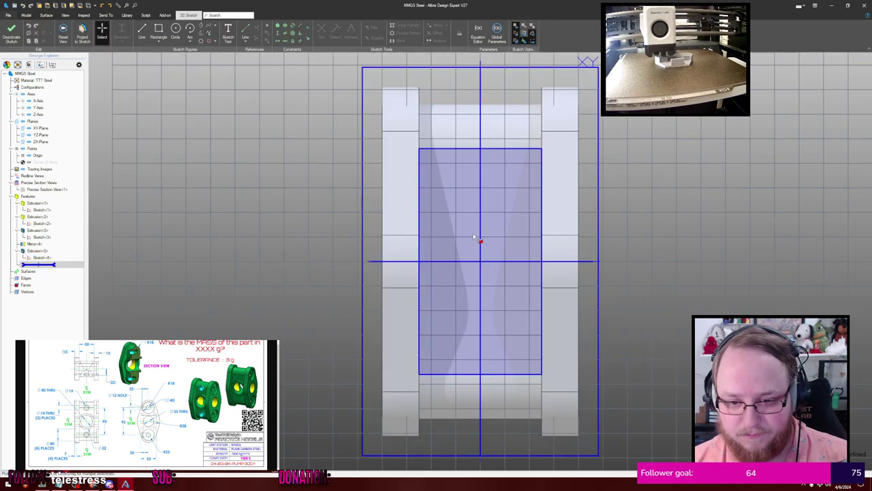
{"action": "key", "text": "c"}
{"action": "left_click", "coordinate": [480, 261]}
{"action": "type", "text": "5"}
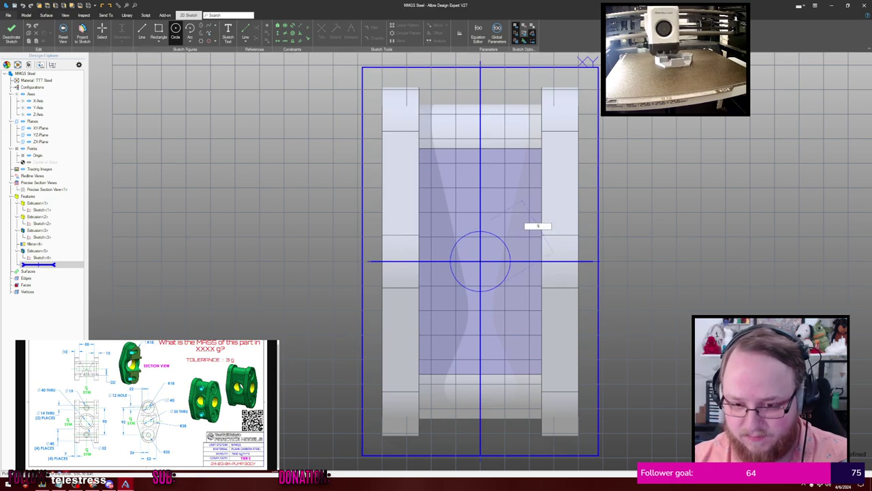
{"action": "type", "text": "2"}
{"action": "key", "text": "Return"}
{"action": "key", "text": "ctrl+shift+r"}
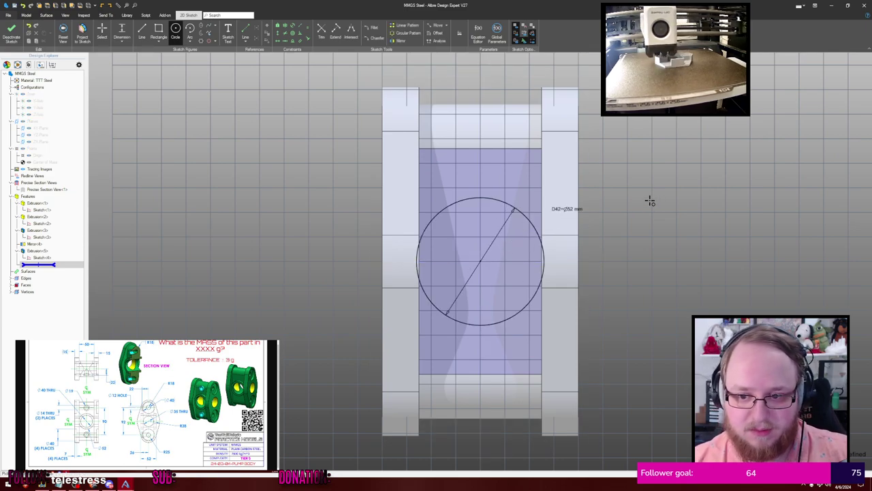
Extrude the 52 mm circle 7 mm outward from the body's front face as a round boss
{"action": "key", "text": "e"}
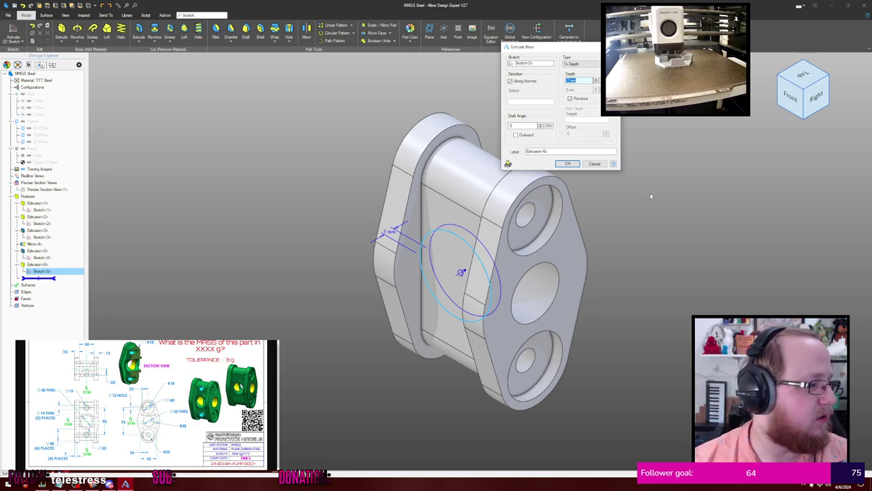
{"action": "type", "text": "-7"}
{"action": "key", "text": "Return"}
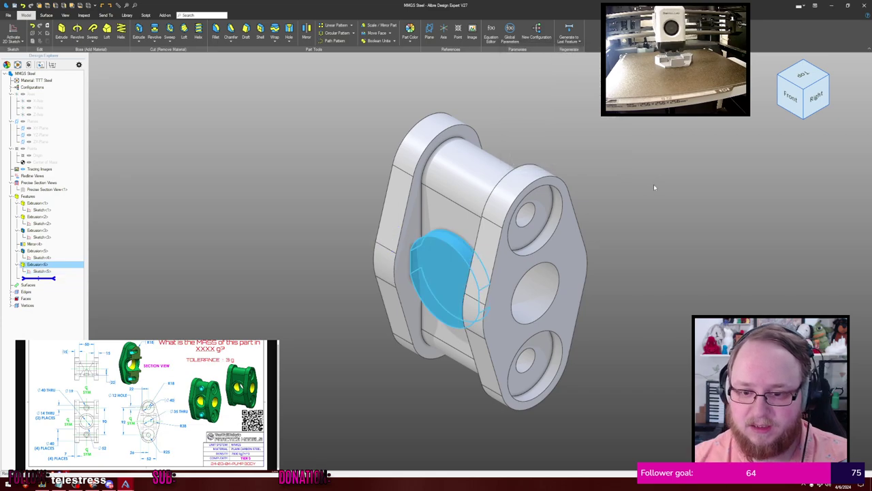
{"action": "left_click", "coordinate": [653, 184]}
{"action": "middle_click_drag", "start_coordinate": [650, 165], "coordinate": [667, 155]}
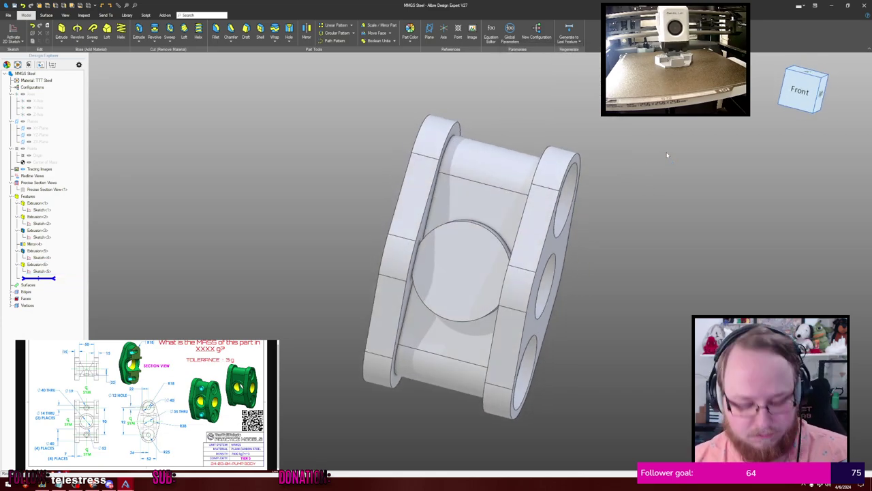
{"action": "left_click", "coordinate": [481, 264]}
{"action": "key", "text": "s"}
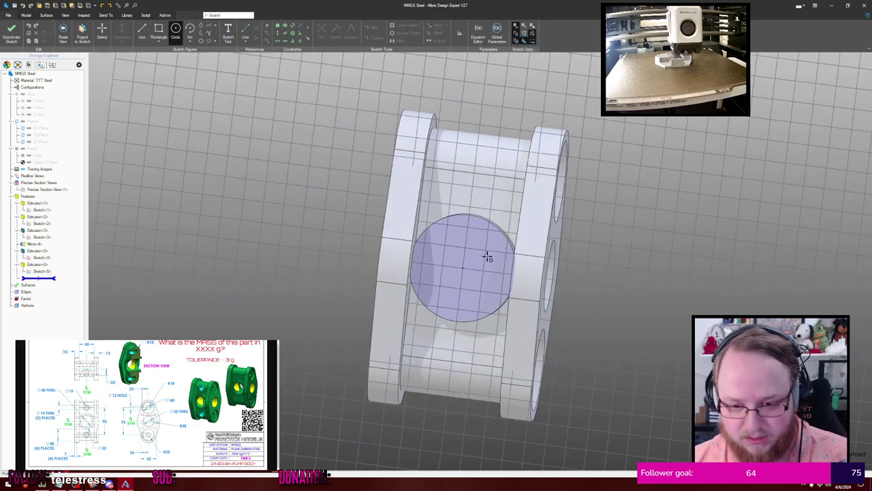
{"action": "left_click", "coordinate": [481, 261]}
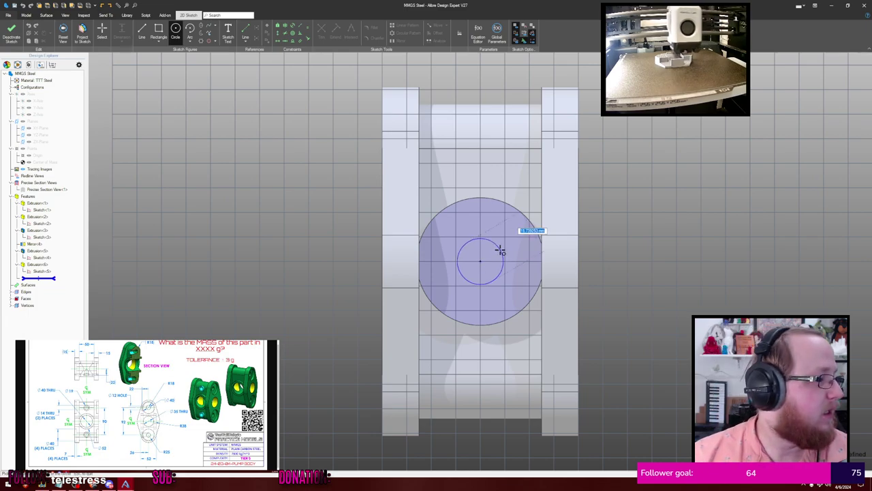
{"action": "type", "text": "40"}
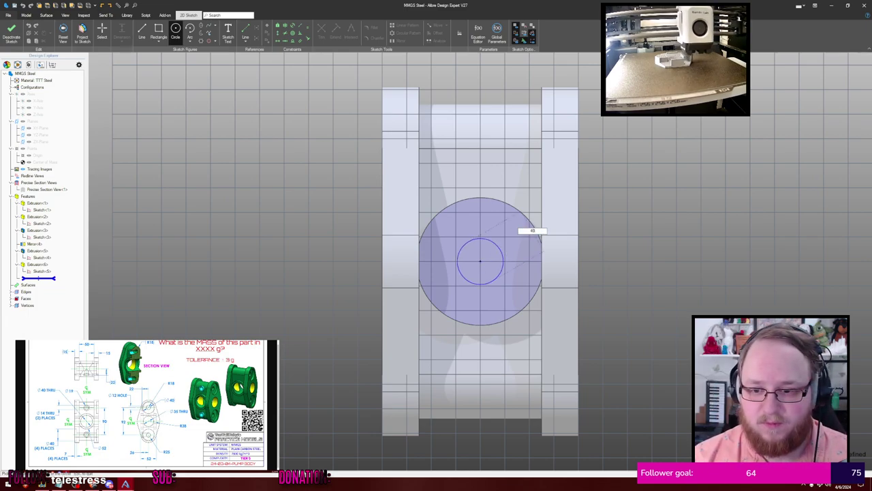
{"action": "key", "text": "Return"}
{"action": "middle_click_drag", "start_coordinate": [690, 187], "coordinate": [682, 189]}
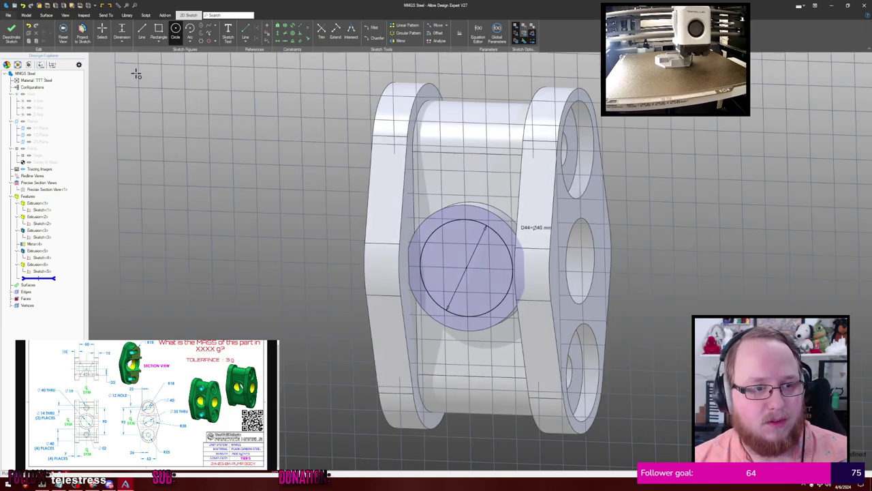
{"action": "left_click", "coordinate": [11, 30]}
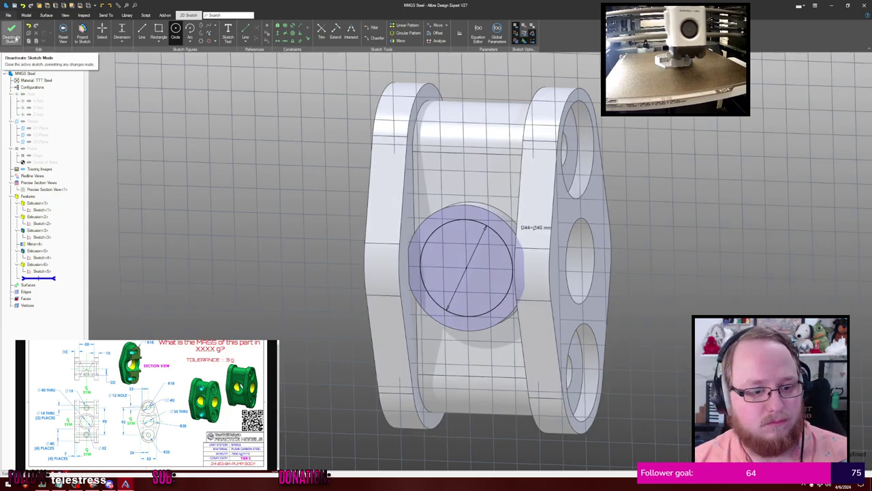
{"action": "left_click", "coordinate": [56, 278]}
{"action": "key", "text": "Delete"}
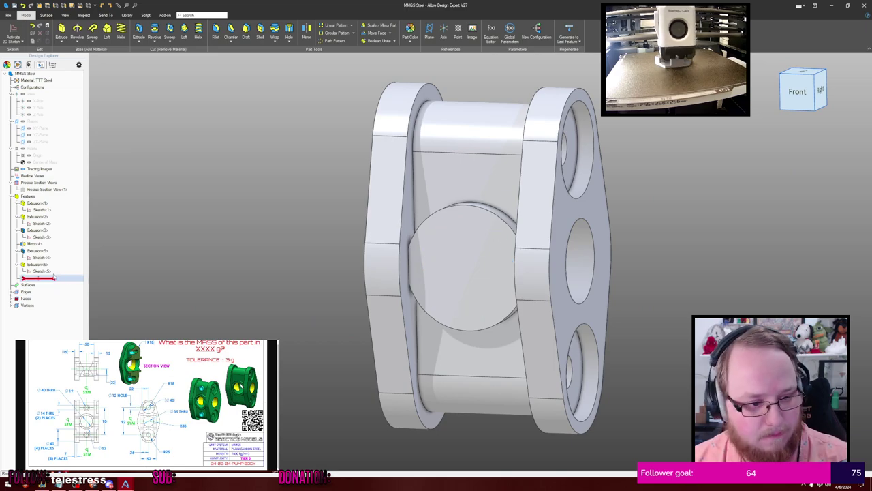
Mirror the 52 mm round boss across the XY plane to the opposite side of the body
{"action": "left_click", "coordinate": [306, 31]}
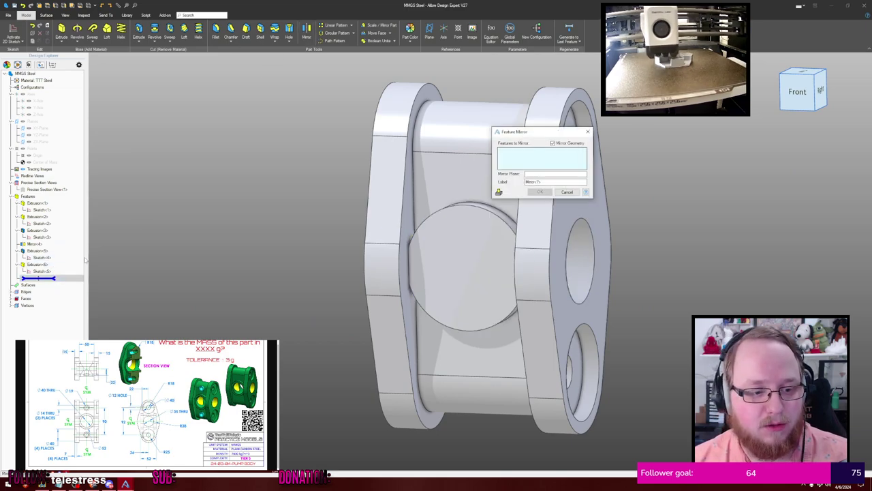
{"action": "left_click", "coordinate": [48, 265]}
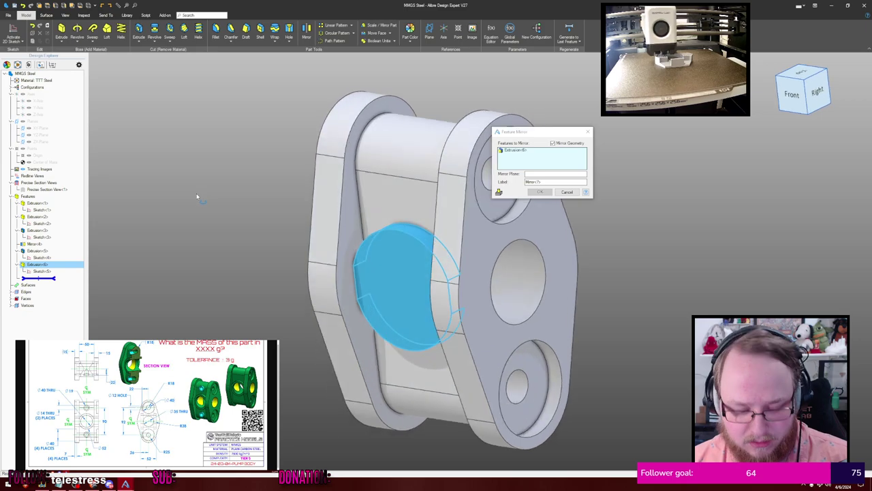
{"action": "left_click", "coordinate": [528, 174]}
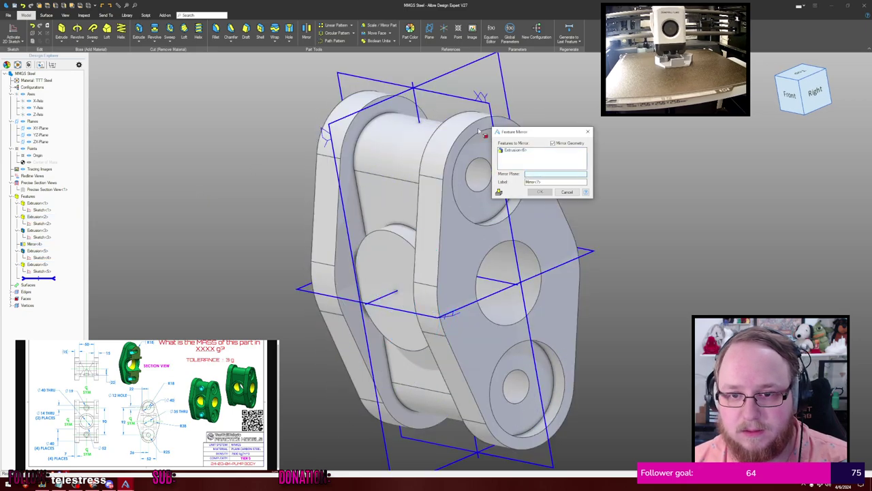
{"action": "left_click", "coordinate": [462, 99]}
{"action": "left_click", "coordinate": [539, 192]}
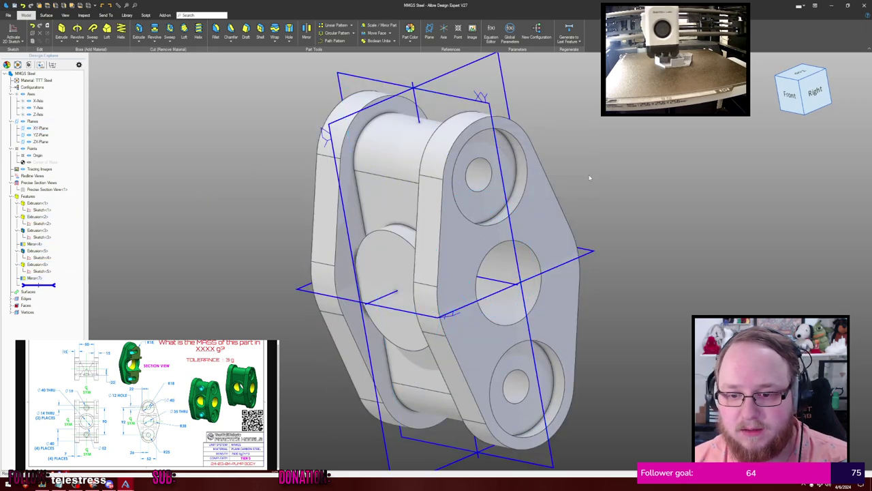
Sketch a 40 mm circle centred on the front boss's face and cut it through the body and both bosses
{"action": "middle_click_drag", "start_coordinate": [569, 185], "coordinate": [611, 161]}
{"action": "key", "text": "ctrl+shift+r"}
{"action": "left_click", "coordinate": [439, 266]}
{"action": "left_click", "coordinate": [432, 276]}
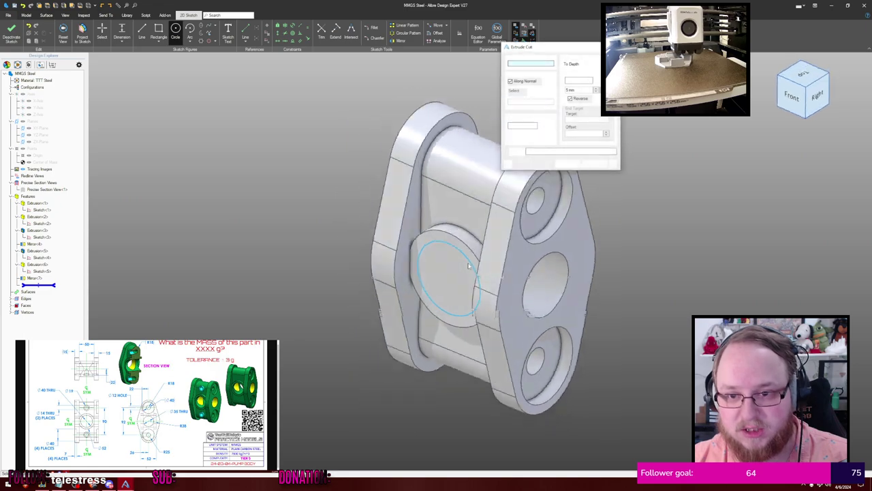
{"action": "key", "text": "Return"}
{"action": "left_click", "coordinate": [673, 199]}
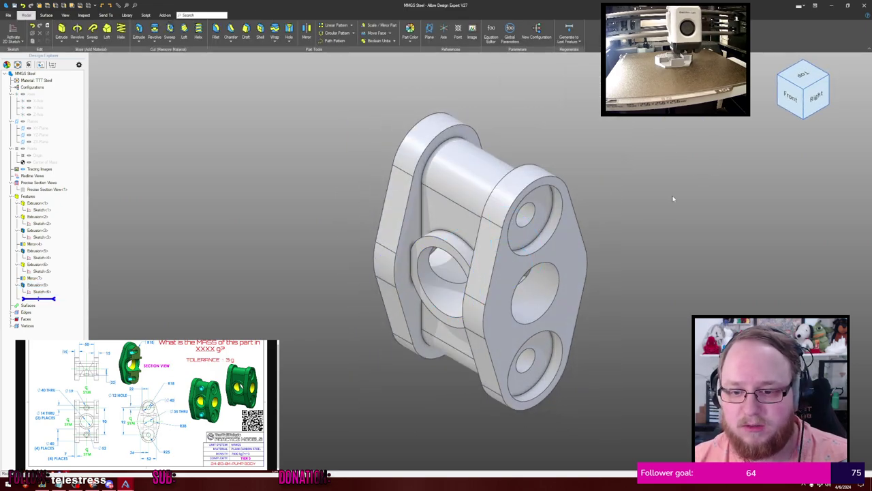
{"action": "middle_click_drag", "start_coordinate": [668, 195], "coordinate": [617, 179]}
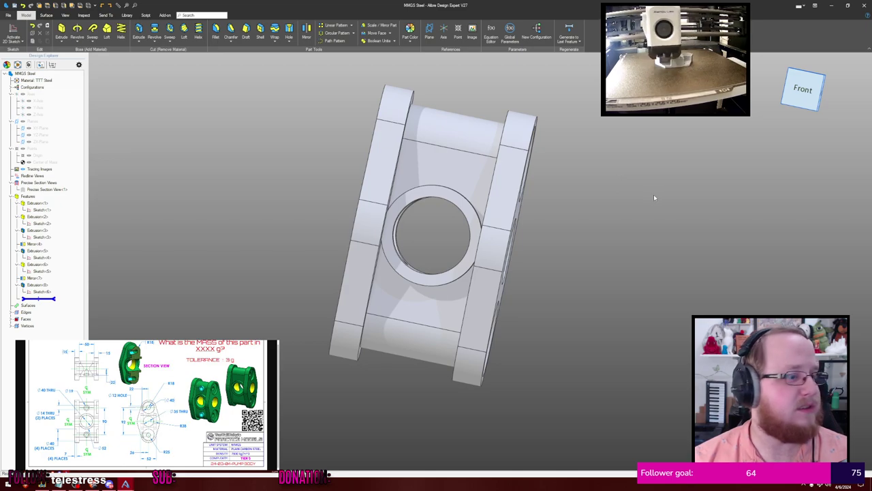
{"action": "middle_click_drag", "start_coordinate": [607, 197], "coordinate": [544, 212]}
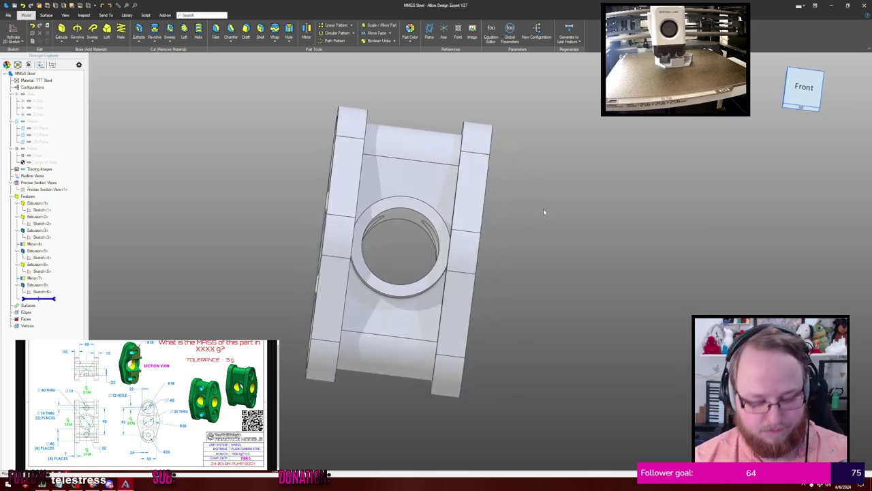
{"action": "left_click", "coordinate": [428, 179]}
{"action": "key", "text": "s"}
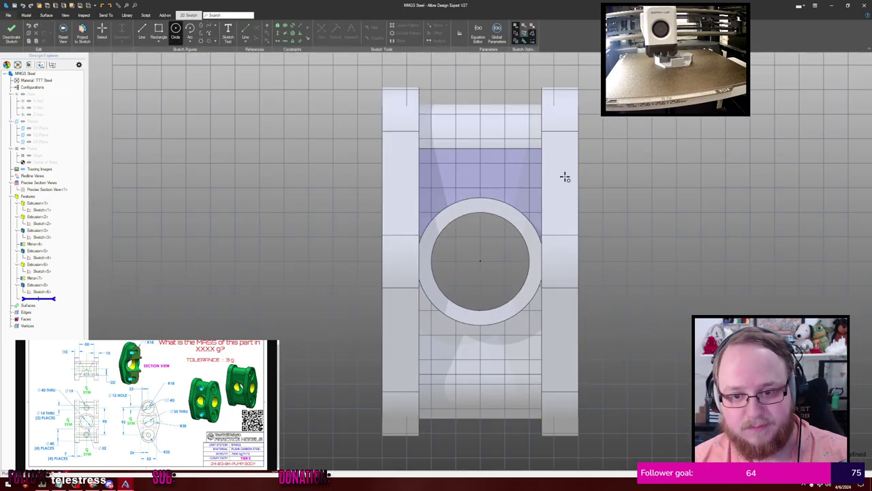
{"action": "left_click", "coordinate": [480, 159]}
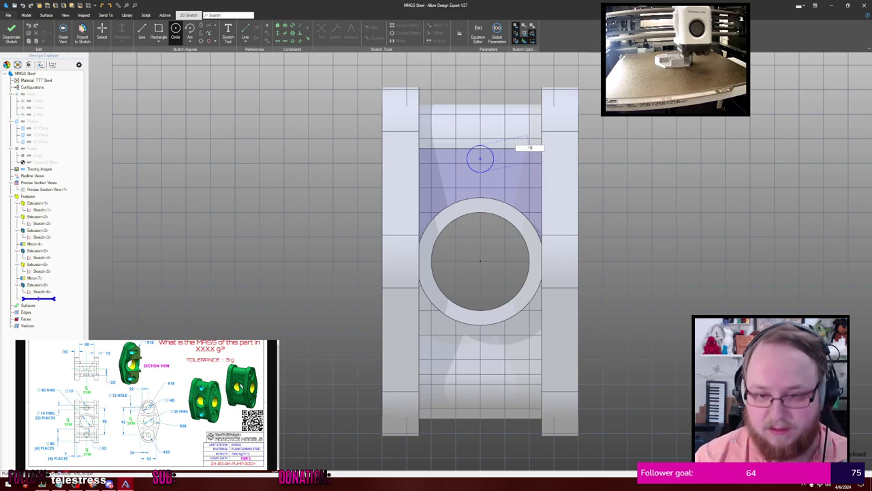
{"action": "key", "text": "Return"}
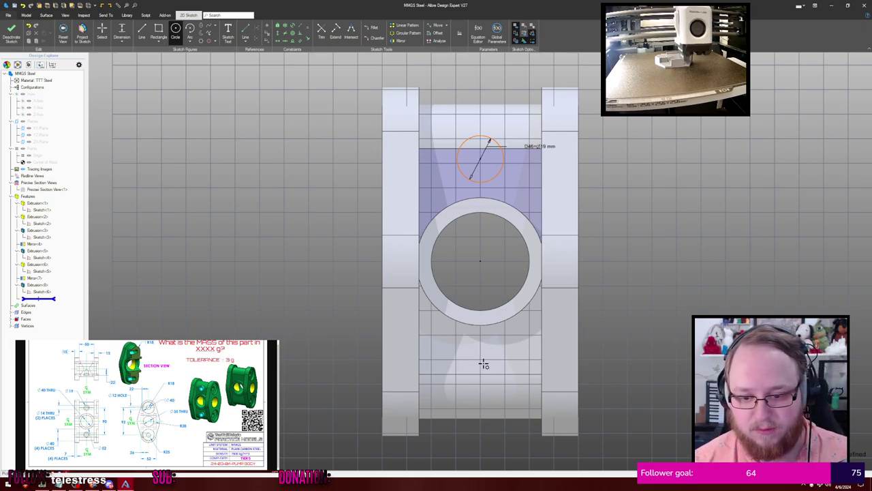
{"action": "left_click", "coordinate": [481, 259]}
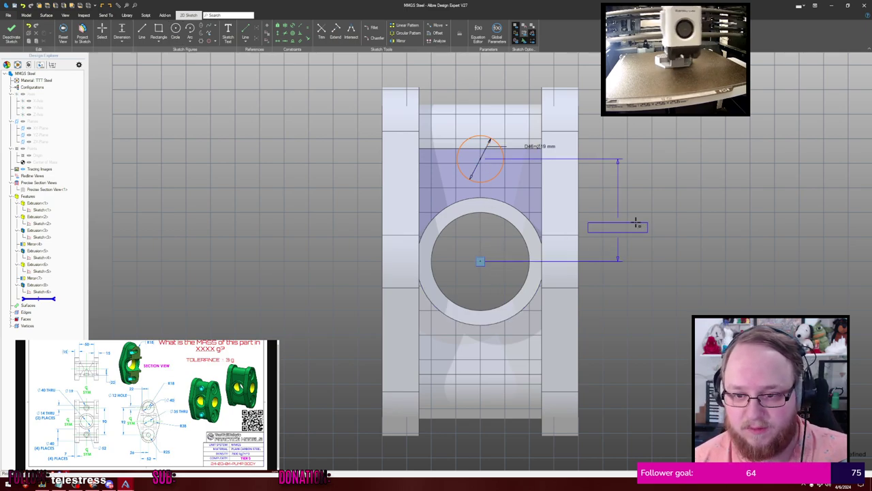
{"action": "left_click", "coordinate": [620, 217]}
{"action": "left_click", "coordinate": [654, 213]}
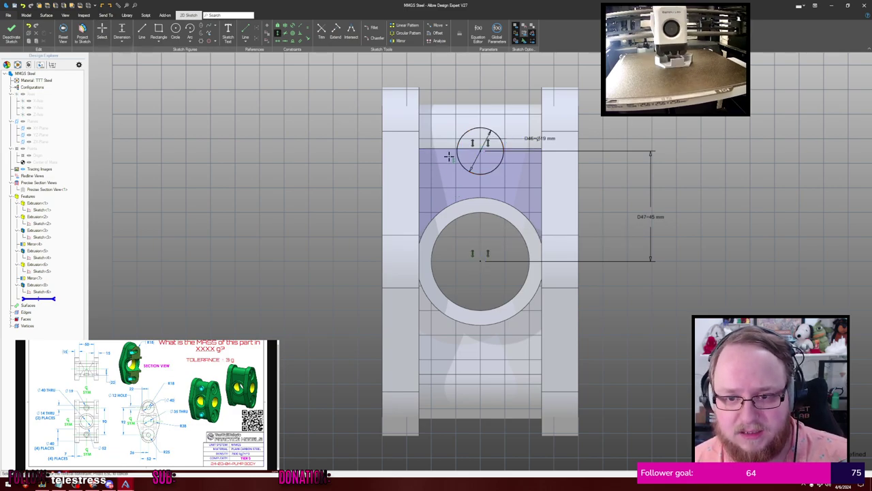
{"action": "mouse_move", "coordinate": [609, 141]}
{"action": "middle_mouse_down"}
{"action": "mouse_move", "coordinate": [621, 130]}
{"action": "mouse_move", "coordinate": [610, 131]}
{"action": "mouse_move", "coordinate": [628, 135]}
{"action": "mouse_move", "coordinate": [605, 131]}
{"action": "mouse_move", "coordinate": [625, 132]}
{"action": "middle_mouse_up"}
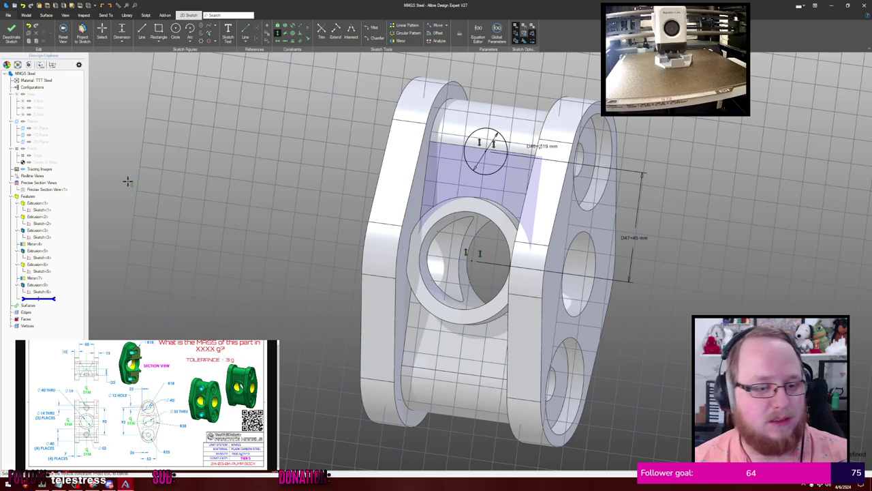
{"action": "left_click", "coordinate": [12, 35]}
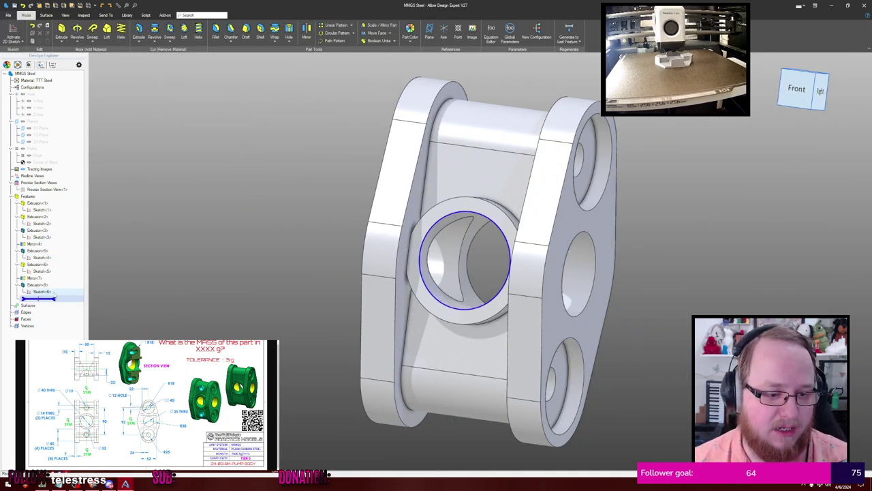
Create a reference plane offset outward from the body's flat front face above the large boss
{"action": "left_click", "coordinate": [429, 31]}
{"action": "left_click", "coordinate": [492, 136]}
{"action": "middle_click_drag", "start_coordinate": [501, 87], "coordinate": [393, 105]}
{"action": "left_click", "coordinate": [584, 125]}
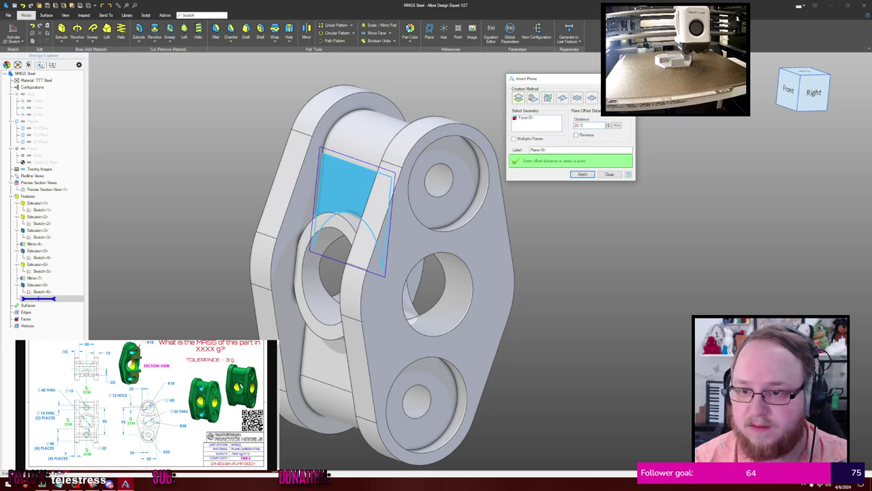
{"action": "left_click", "coordinate": [580, 151]}
{"action": "middle_click_drag", "start_coordinate": [680, 132], "coordinate": [658, 128]}
{"action": "left_click", "coordinate": [582, 173]}
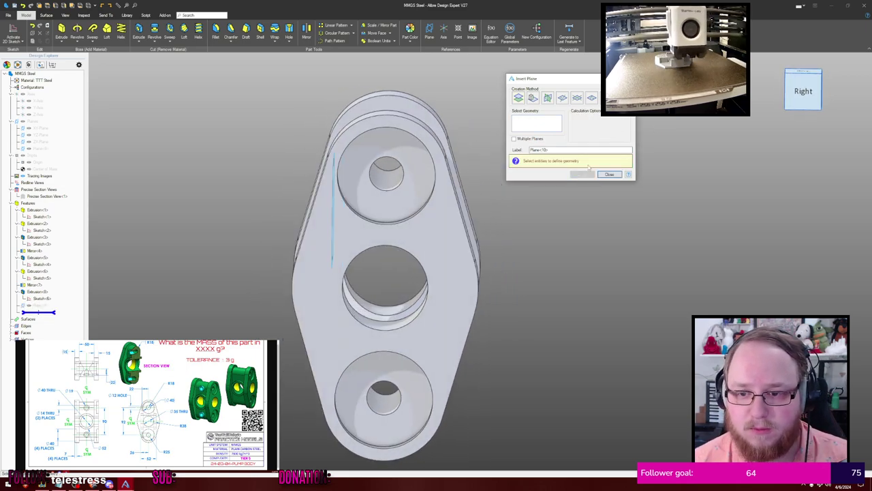
{"action": "left_click", "coordinate": [605, 174]}
Sketch a 19 mm diameter circle on the new offset plane, directly above the 40 mm bore
{"action": "middle_click_drag", "start_coordinate": [481, 148], "coordinate": [527, 145]}
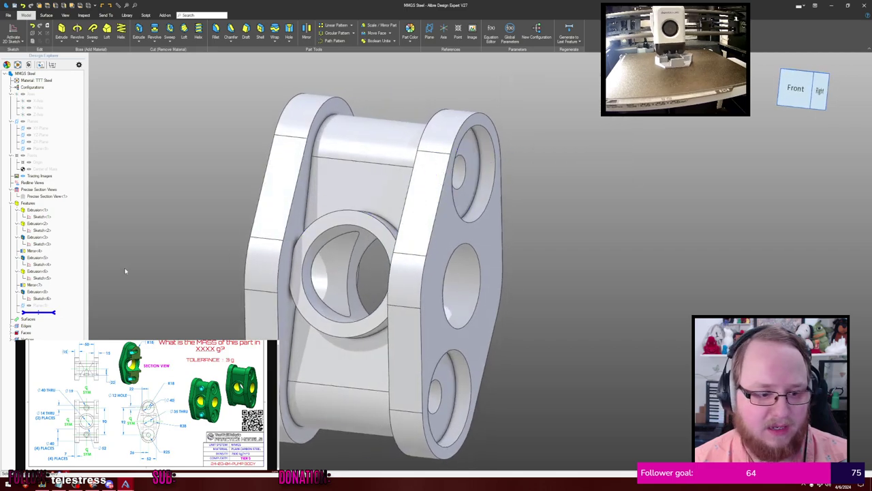
{"action": "left_click", "coordinate": [58, 307]}
{"action": "key", "text": "s"}
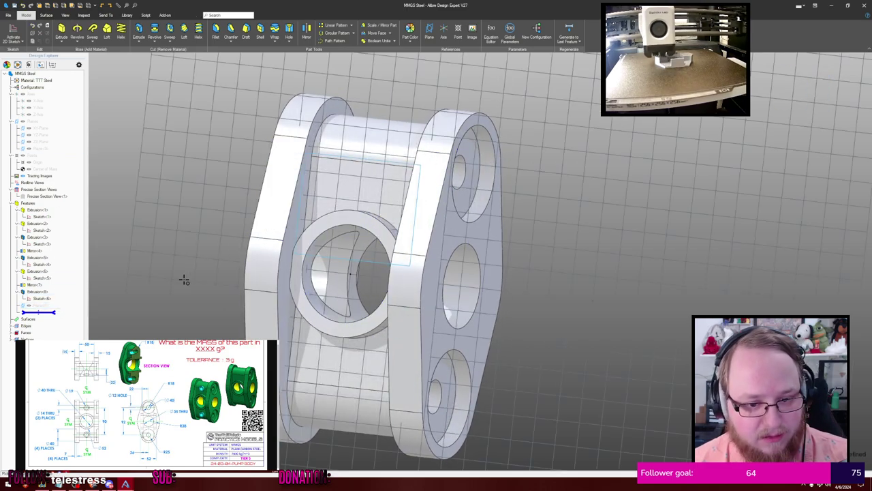
{"action": "key", "text": "c"}
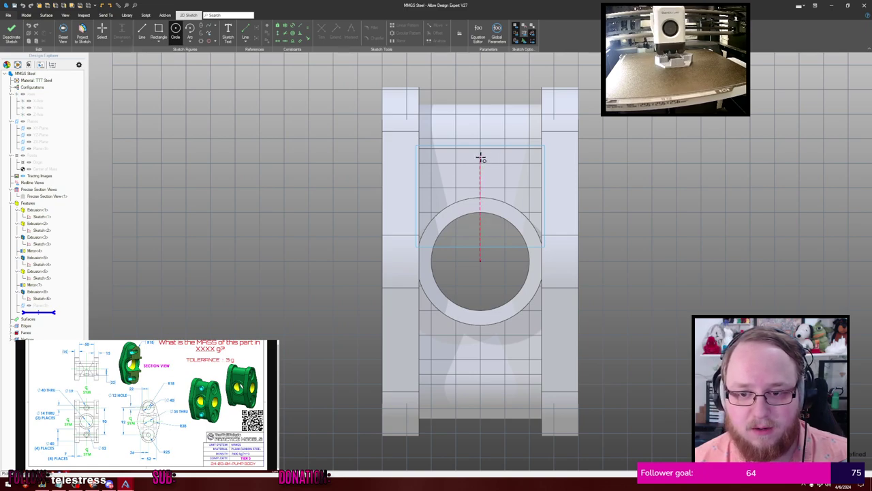
{"action": "left_click", "coordinate": [480, 158]}
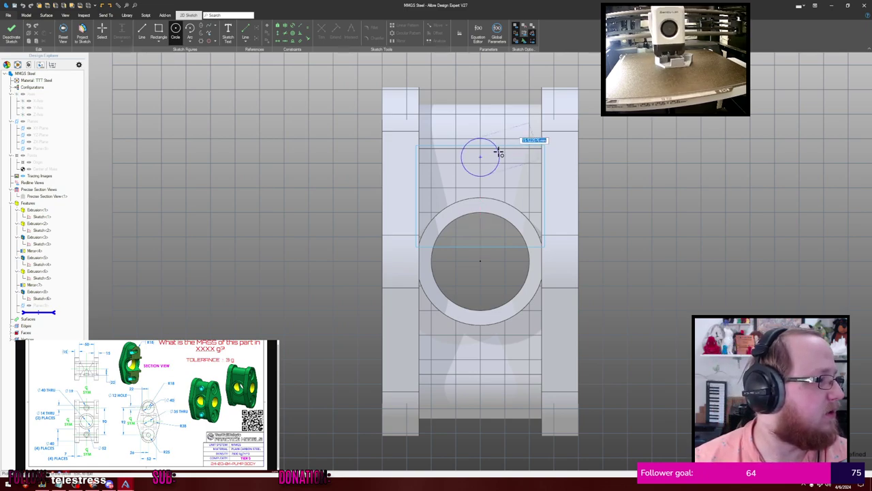
Align the 19 mm circle's centre vertically with the origin and dimension it 45 mm above the origin
{"action": "key", "text": "v"}
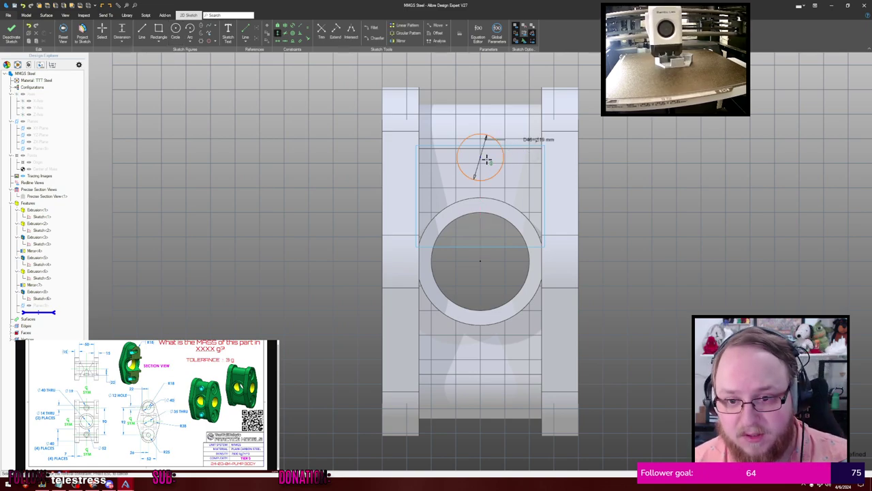
{"action": "left_click", "coordinate": [480, 158]}
{"action": "left_click", "coordinate": [480, 261]}
{"action": "key", "text": "d"}
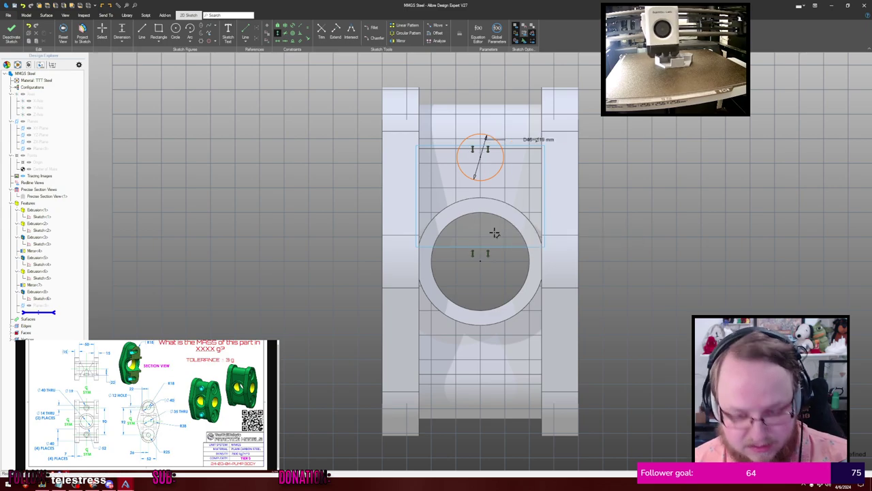
{"action": "left_click", "coordinate": [481, 157]}
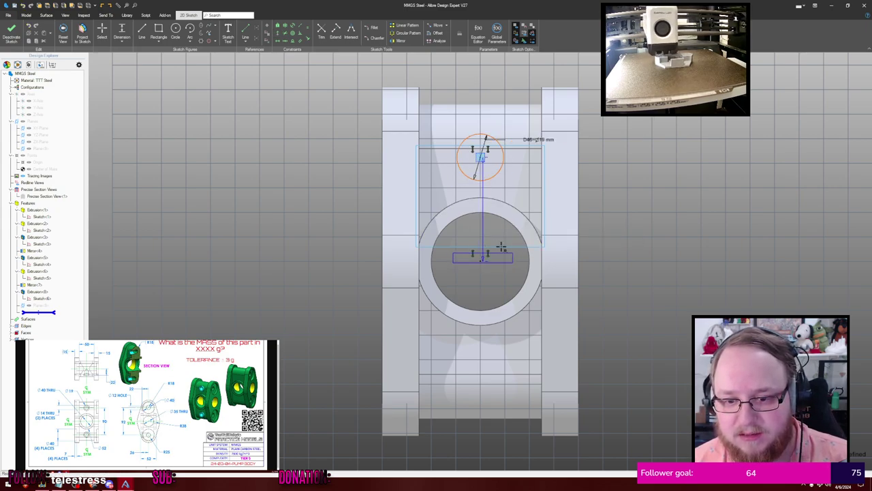
{"action": "left_click", "coordinate": [644, 199]}
{"action": "key", "text": "Return"}
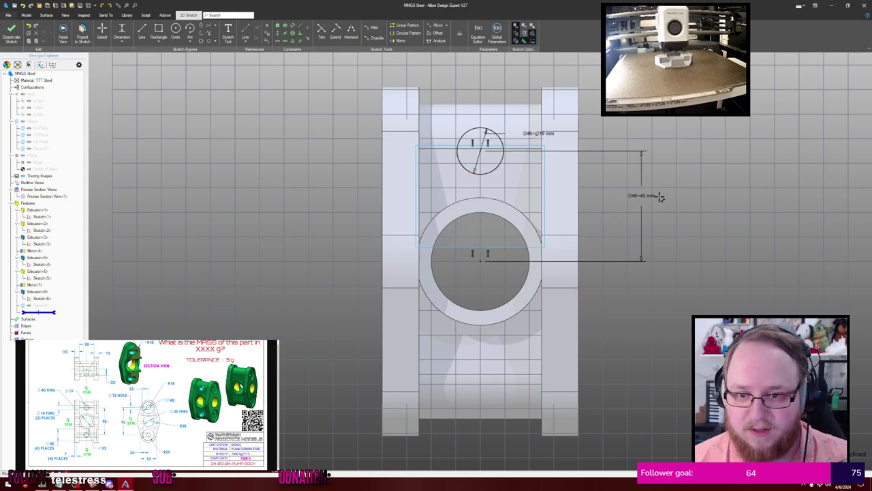
Extrude the 19 mm circle to geometry, ending on the body's front face, to form a small round boss
{"action": "middle_click_drag", "start_coordinate": [729, 141], "coordinate": [708, 152]}
{"action": "key", "text": "e"}
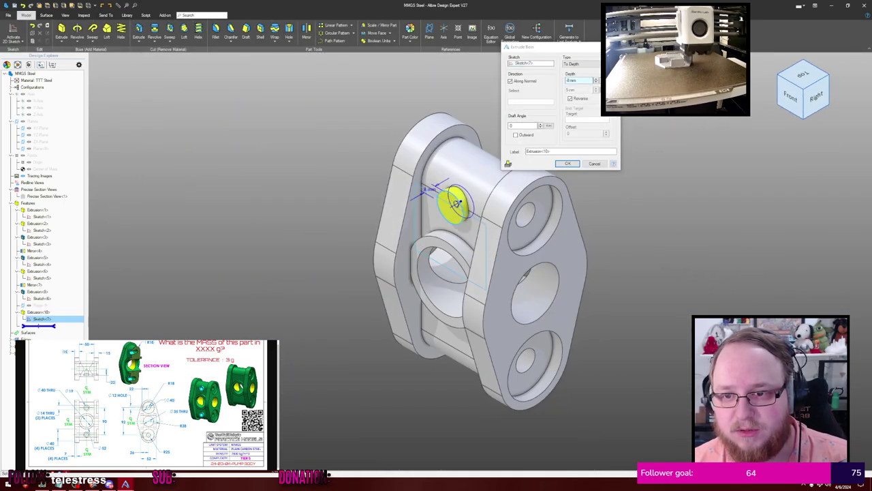
{"action": "left_click", "coordinate": [581, 64]}
{"action": "left_click", "coordinate": [580, 88]}
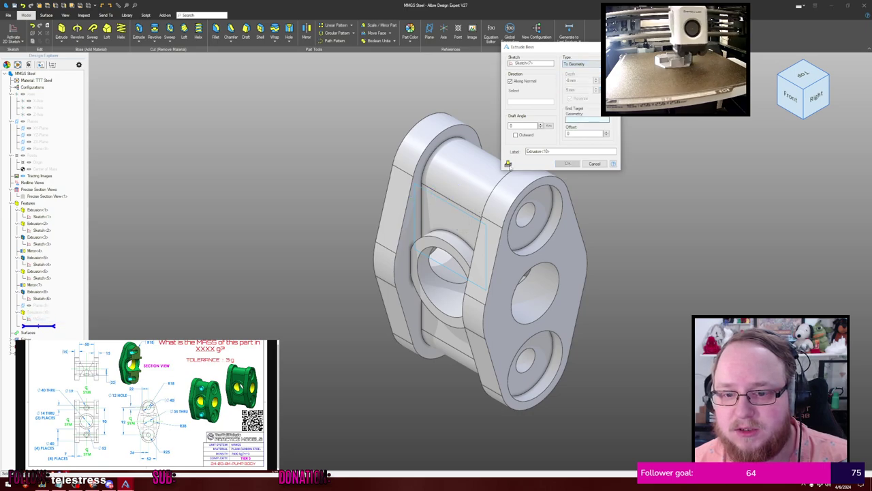
{"action": "left_click", "coordinate": [479, 213]}
{"action": "left_click", "coordinate": [576, 165]}
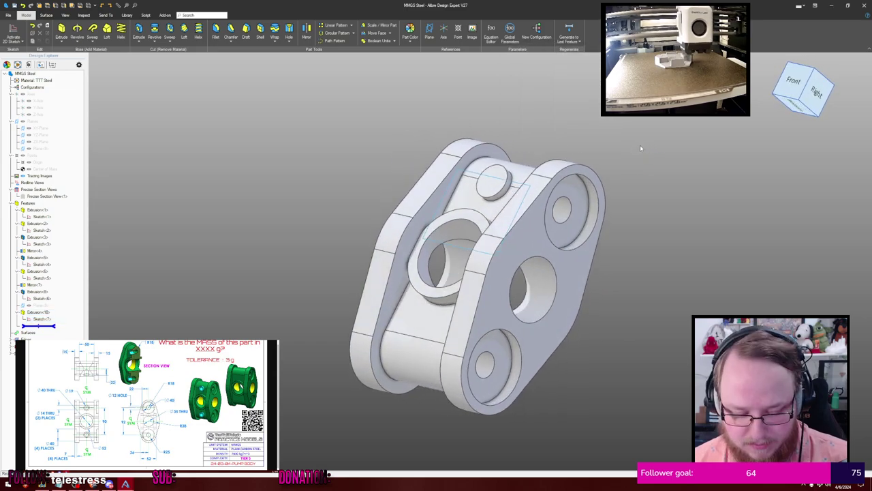
Mirror the small round boss extrusion across the ZX-Plane to create a matching boss below the large bore
{"action": "key", "text": "ctrl+shift+r"}
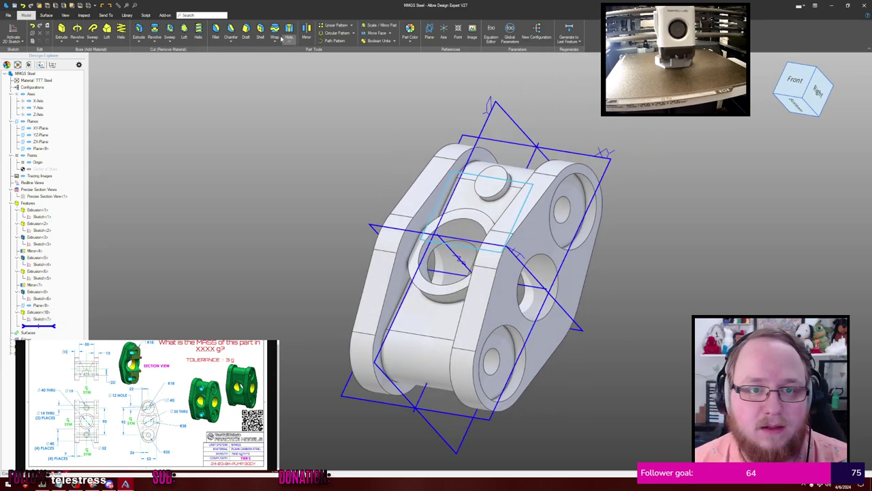
{"action": "left_click", "coordinate": [306, 31]}
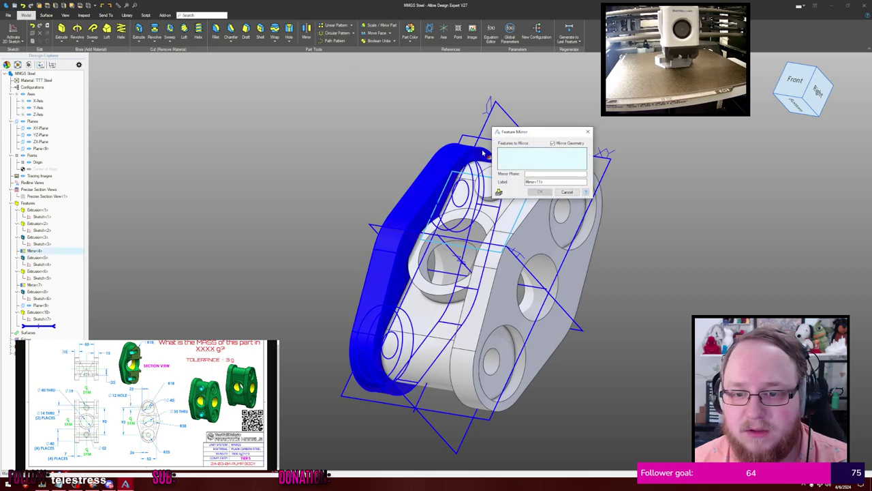
{"action": "left_click", "coordinate": [39, 311]}
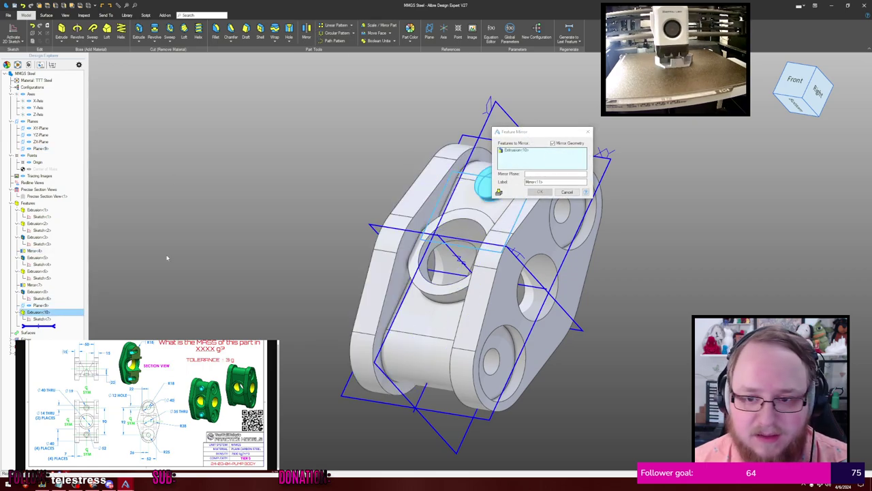
{"action": "left_click", "coordinate": [556, 174]}
{"action": "left_click", "coordinate": [373, 227]}
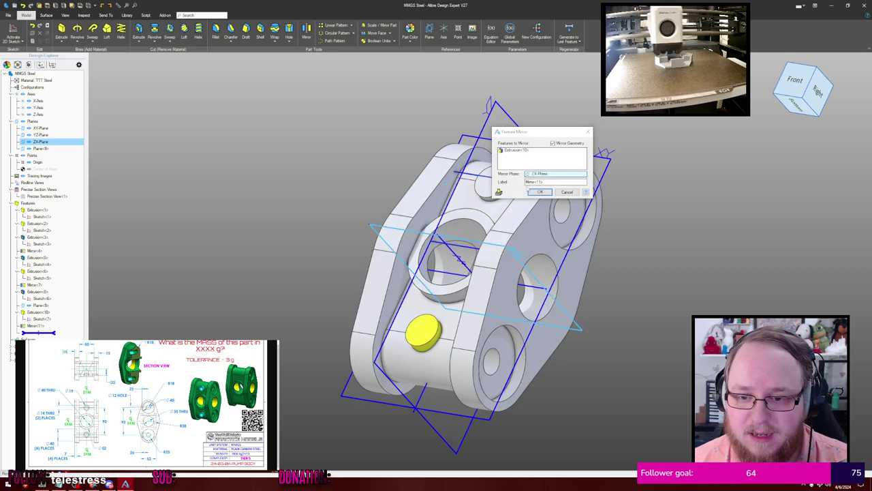
{"action": "left_click", "coordinate": [539, 192]}
{"action": "key", "text": "ctrl+shift+h"}
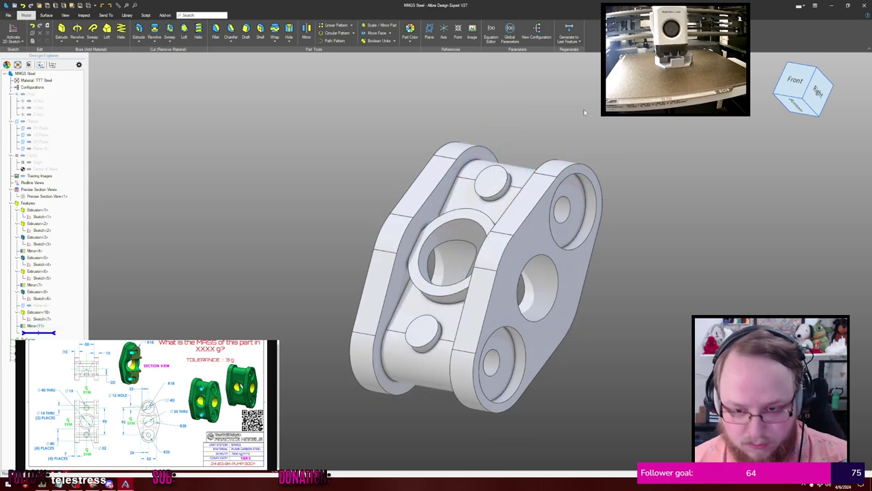
Start a circle sketch on the flat end face of the small round boss above the large bore
{"action": "mouse_move", "coordinate": [587, 113]}
{"action": "middle_mouse_down"}
{"action": "mouse_move", "coordinate": [597, 104]}
{"action": "mouse_move", "coordinate": [577, 106]}
{"action": "mouse_move", "coordinate": [598, 106]}
{"action": "mouse_move", "coordinate": [582, 100]}
{"action": "mouse_move", "coordinate": [610, 103]}
{"action": "middle_mouse_up"}
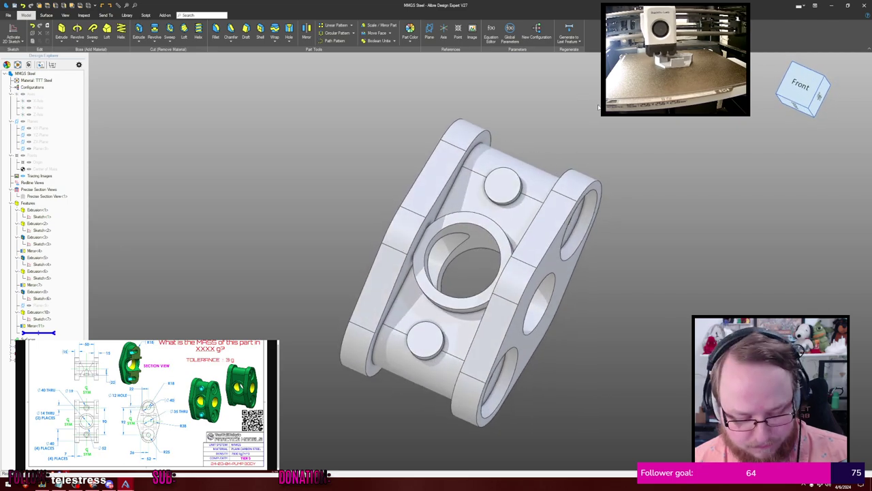
{"action": "left_click", "coordinate": [505, 190]}
{"action": "key", "text": "c"}
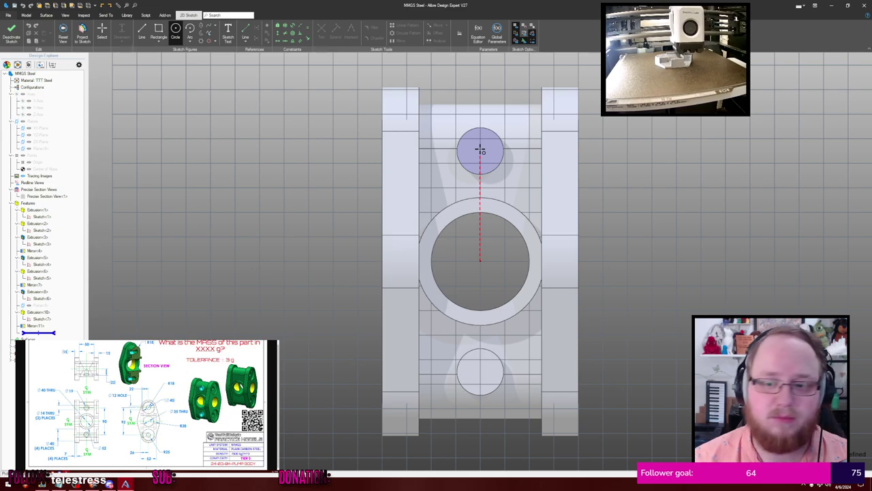
Draw a 12 mm diameter circle on the upper boss and make it concentric with the boss edge
{"action": "left_click", "coordinate": [481, 150]}
{"action": "type", "text": "12"}
{"action": "key", "text": "Return"}
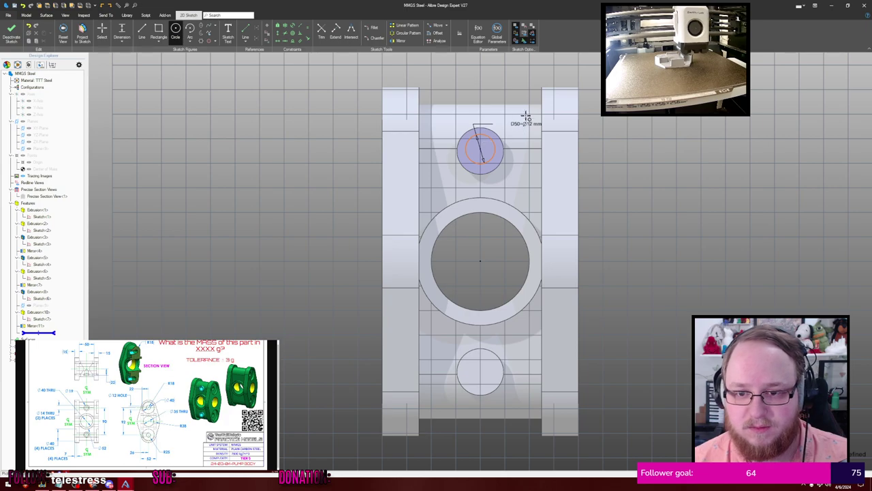
{"action": "key", "text": "Escape"}
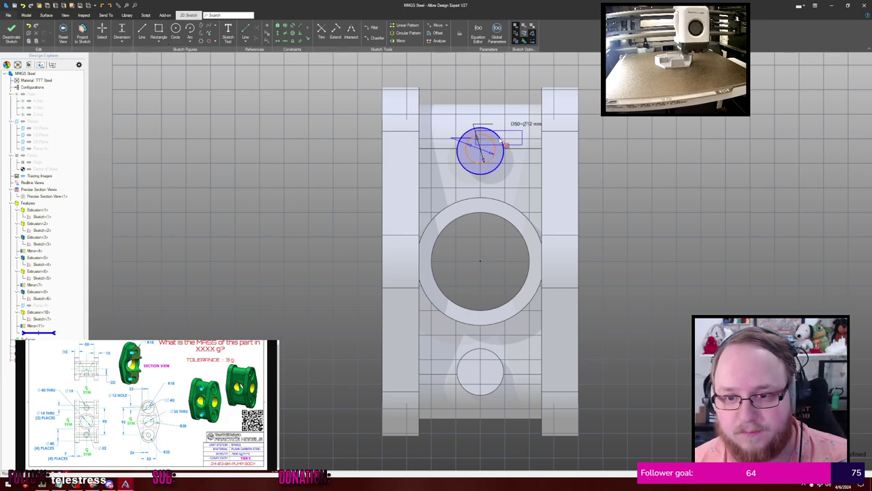
{"action": "left_click", "coordinate": [500, 138]}
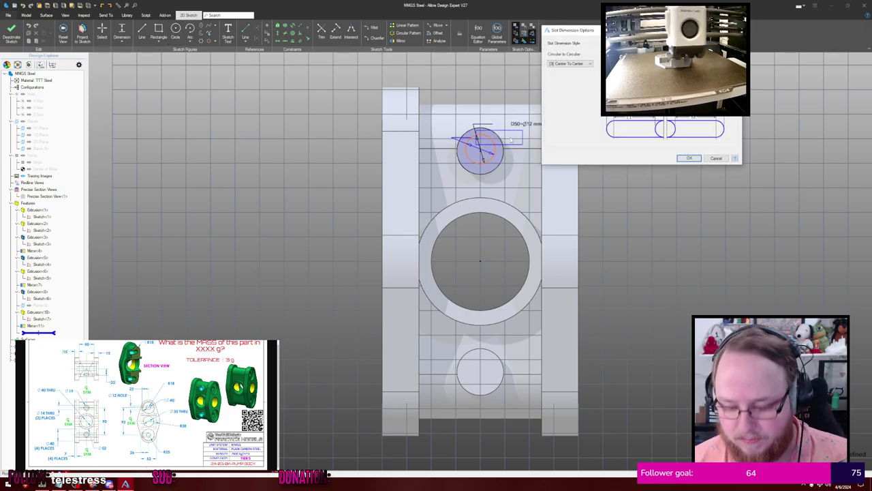
{"action": "left_click", "coordinate": [717, 158]}
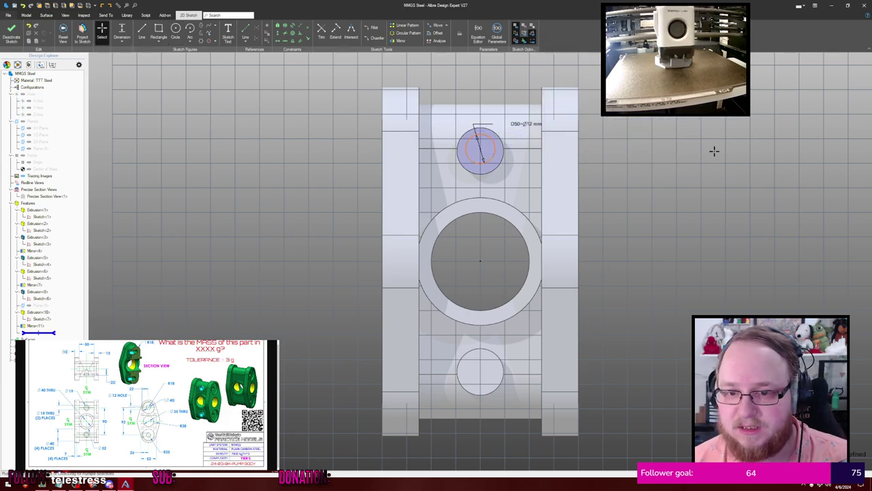
{"action": "left_click", "coordinate": [503, 144]}
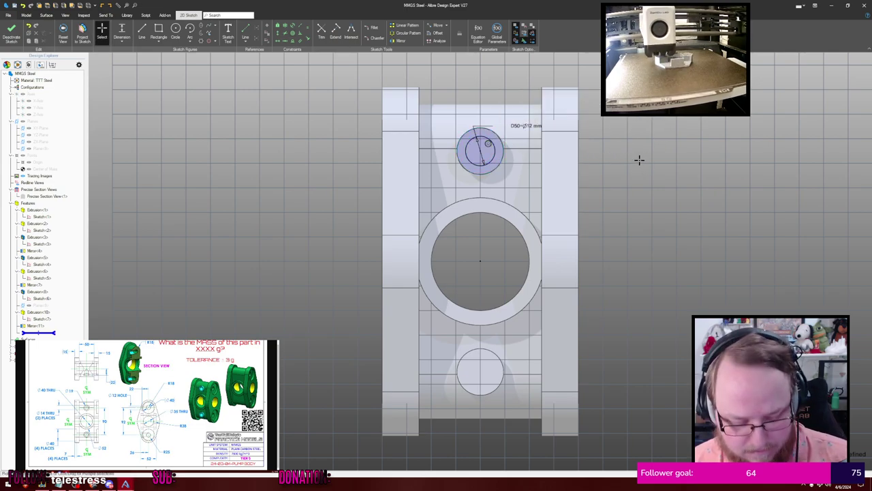
Draw a 12 mm diameter circle on the lower boss and make it concentric with that boss's edge
{"action": "key", "text": "c"}
{"action": "left_click", "coordinate": [481, 372]}
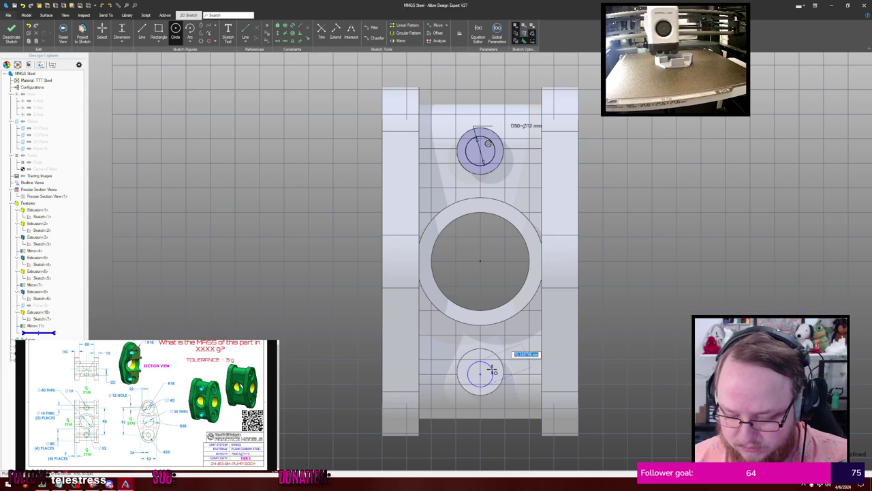
{"action": "left_click", "coordinate": [500, 363]}
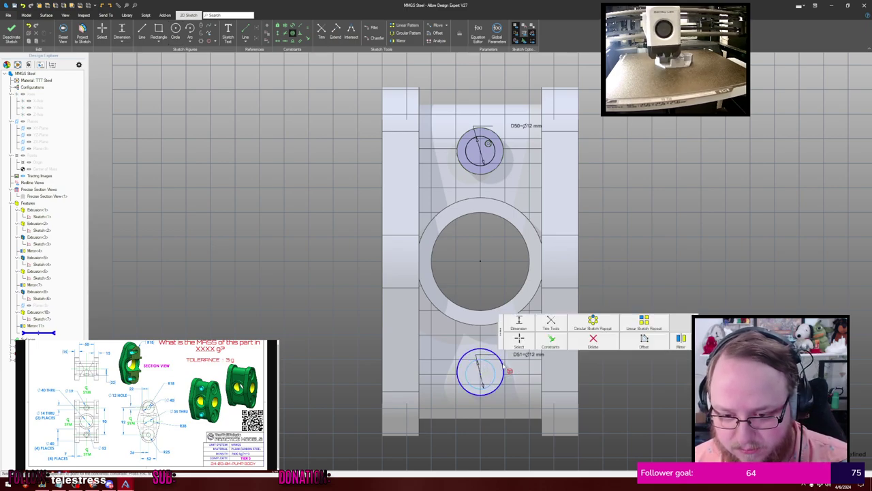
{"action": "key", "text": "Escape"}
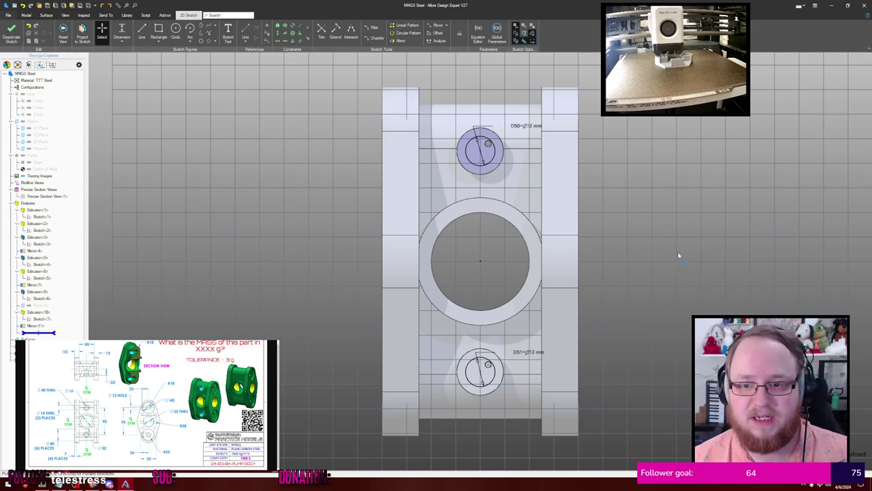
Start an extruded cut from the two-circle sketch and try ending it To Geometry at the upper hole's face
{"action": "middle_click_drag", "start_coordinate": [678, 256], "coordinate": [666, 253]}
{"action": "key", "text": "x"}
{"action": "middle_click_drag", "start_coordinate": [693, 201], "coordinate": [659, 180]}
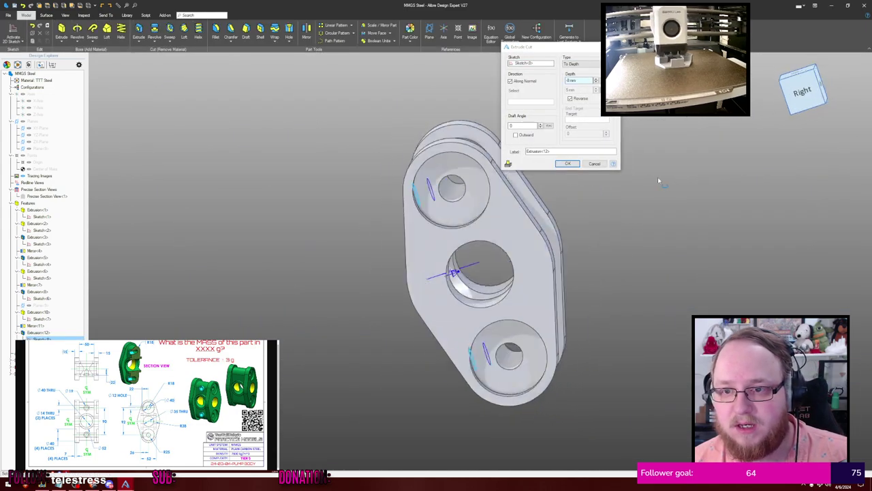
{"action": "left_click", "coordinate": [581, 64]}
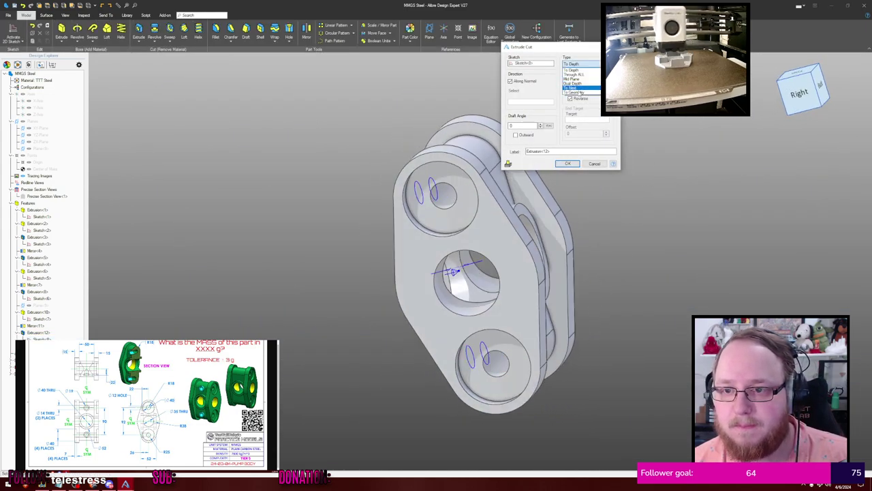
{"action": "left_click", "coordinate": [581, 92]}
{"action": "left_click", "coordinate": [444, 194]}
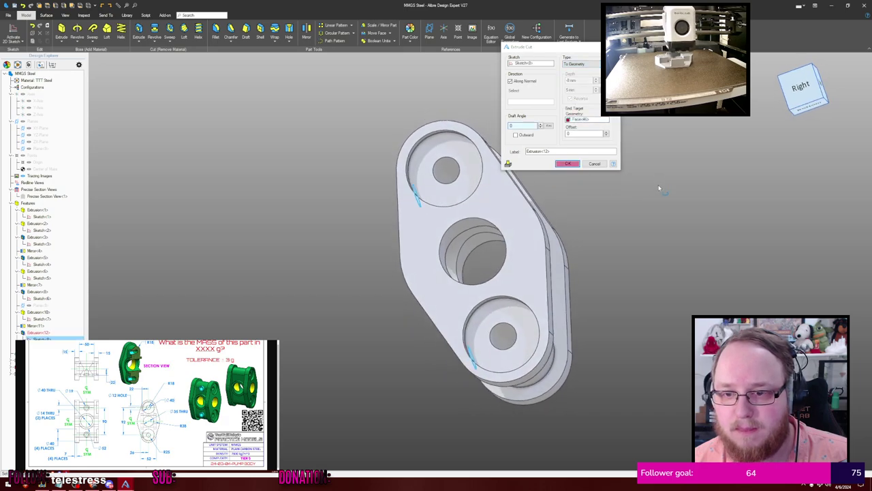
Try the cut with the To Next end type and the direction reversed
{"action": "left_click", "coordinate": [581, 63]}
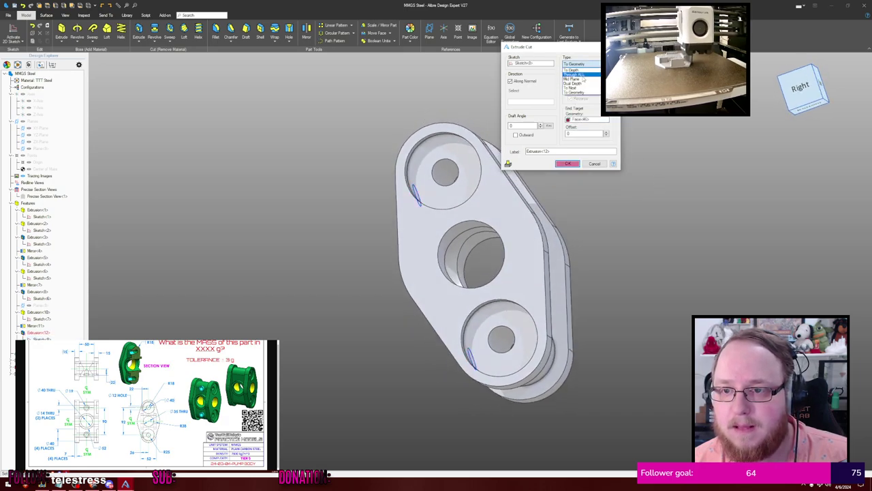
{"action": "left_click", "coordinate": [583, 84]}
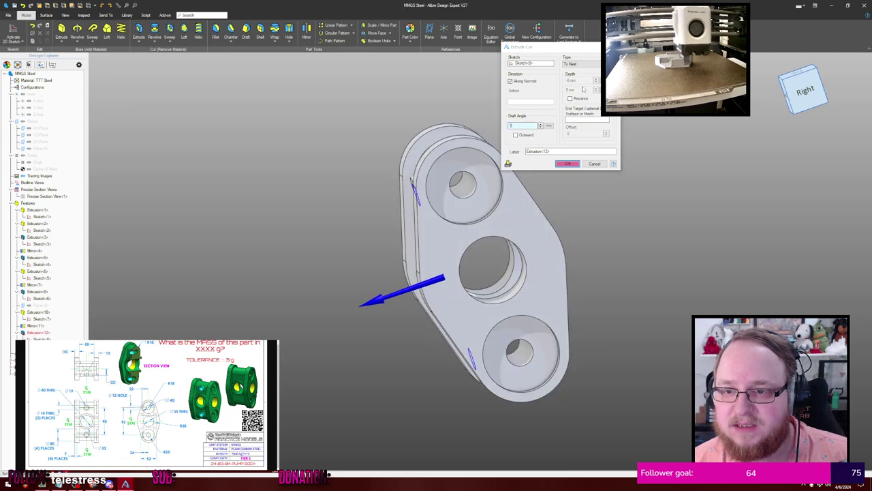
{"action": "left_click", "coordinate": [575, 101]}
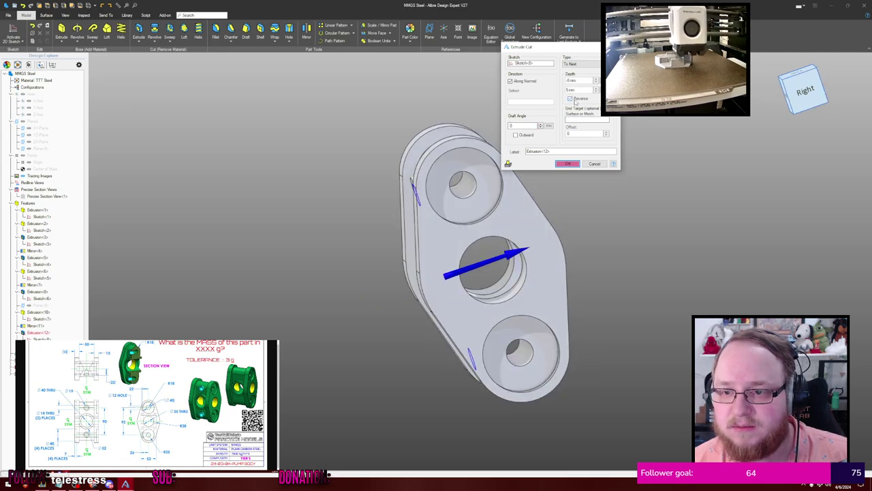
{"action": "middle_click_drag", "start_coordinate": [681, 130], "coordinate": [658, 130]}
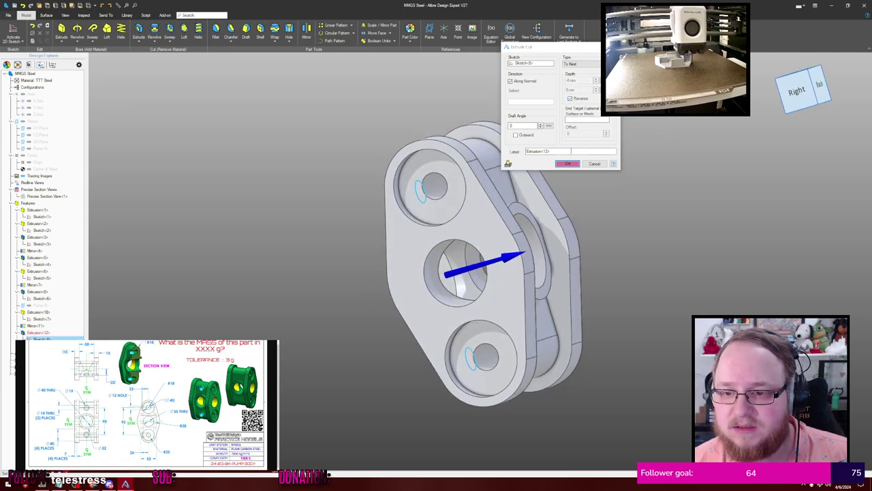
{"action": "right_click_drag", "start_coordinate": [623, 140], "coordinate": [661, 135]}
Set the cut type to To Depth with a depth of 19 mm and create the two holes
{"action": "left_click", "coordinate": [583, 64]}
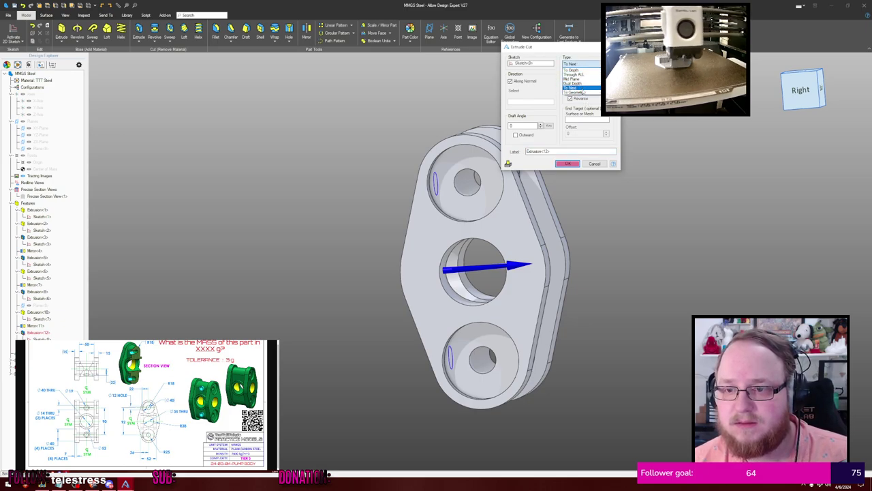
{"action": "left_click", "coordinate": [579, 70]}
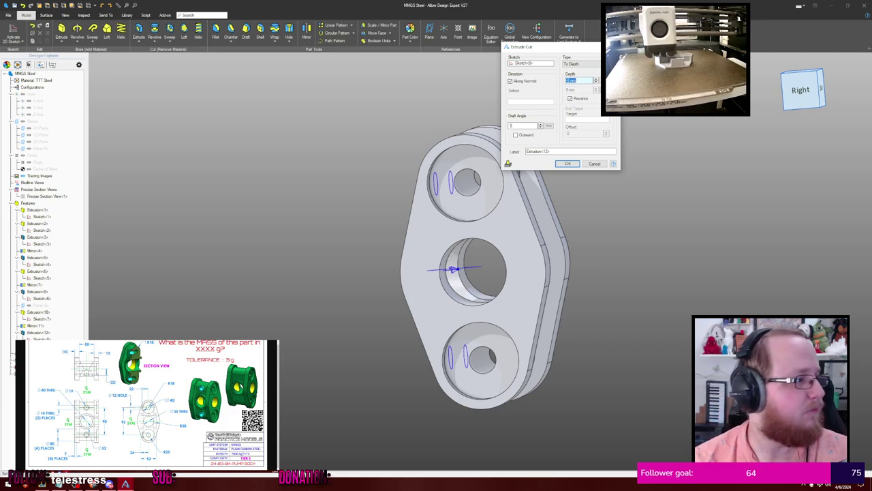
{"action": "type", "text": "19"}
{"action": "key", "text": "Return"}
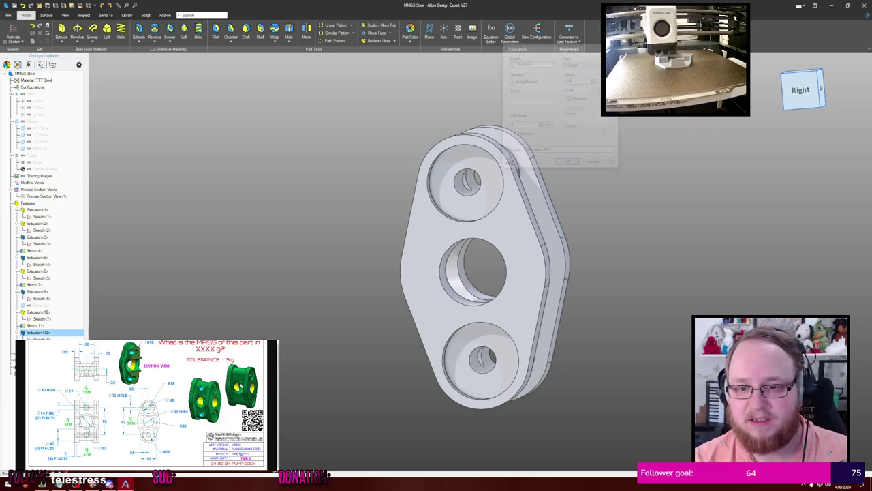
Calculate the part's physical properties at High accuracy to read its mass
{"action": "middle_click_drag", "start_coordinate": [606, 140], "coordinate": [622, 129]}
{"action": "left_click", "coordinate": [606, 131]}
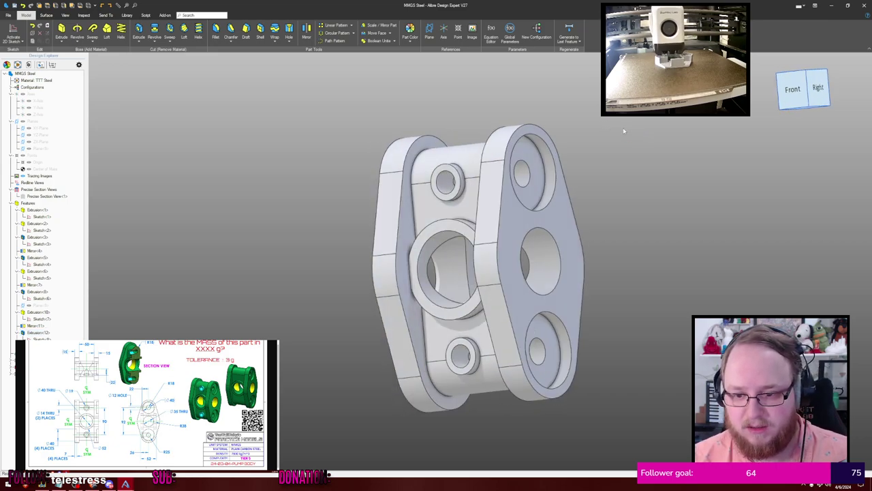
{"action": "key", "text": "p"}
{"action": "key", "text": "Down"}
{"action": "key", "text": "Tab"}
{"action": "key", "text": "Return"}
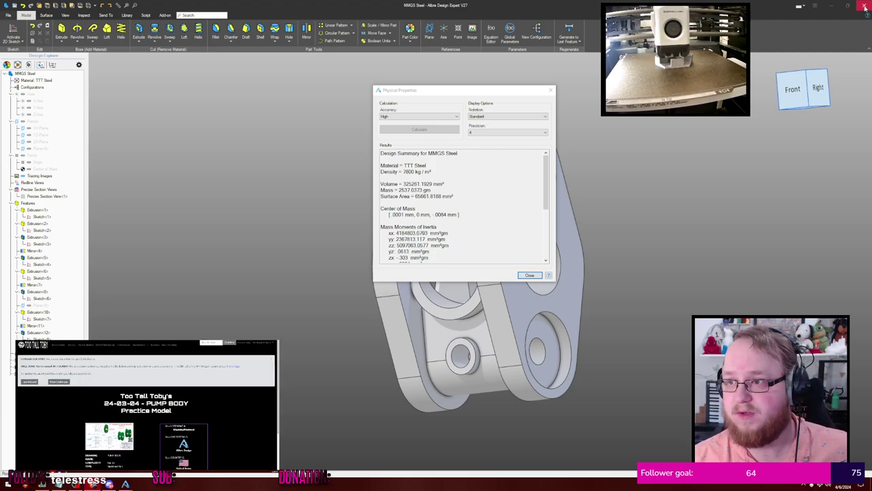
{"action": "left_click", "coordinate": [508, 176]}
{"action": "left_click", "coordinate": [529, 275]}
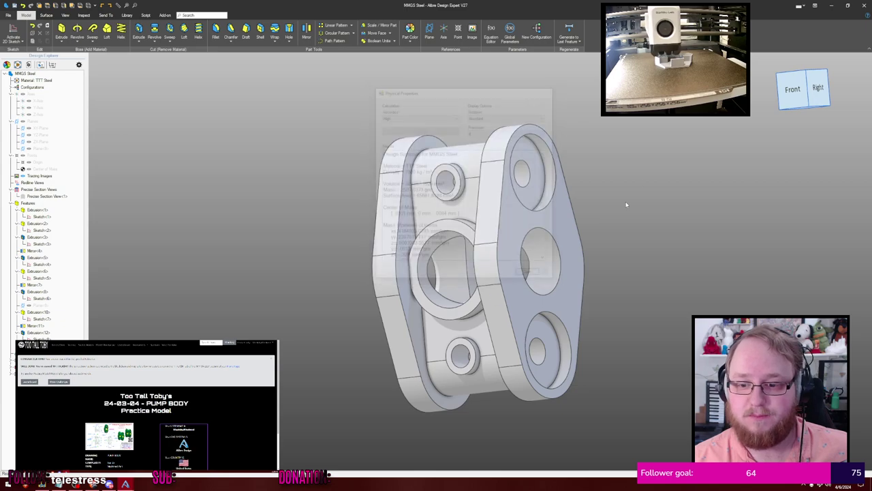
Close the pump body part and bring the templates folder window to the front
{"action": "left_click", "coordinate": [848, 5]}
{"action": "left_click", "coordinate": [430, 256]}
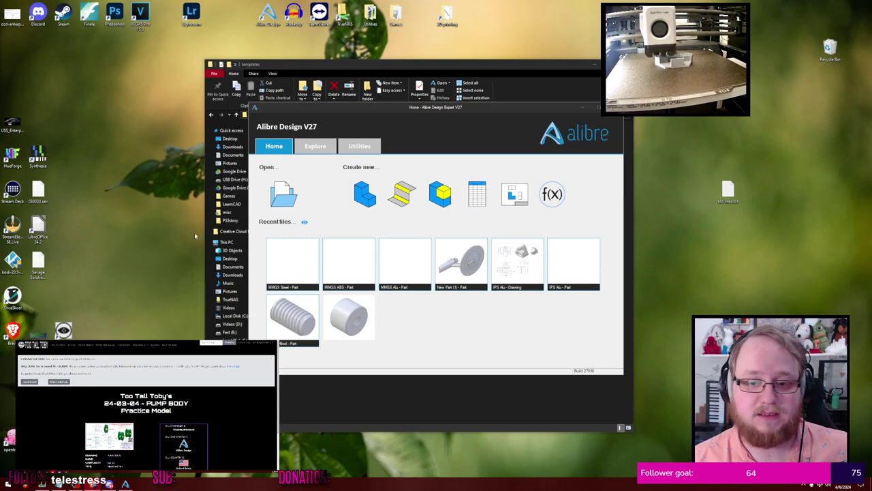
{"action": "left_click", "coordinate": [341, 70]}
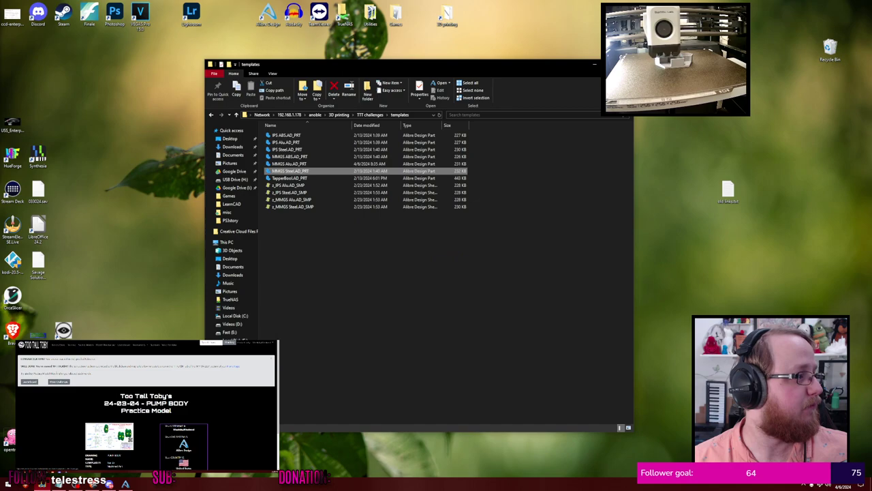
Switch to the Too Tall Toby website and open the submission timer page of the 24-03-05 Wedge practice model
{"action": "left_click", "coordinate": [59, 381]}
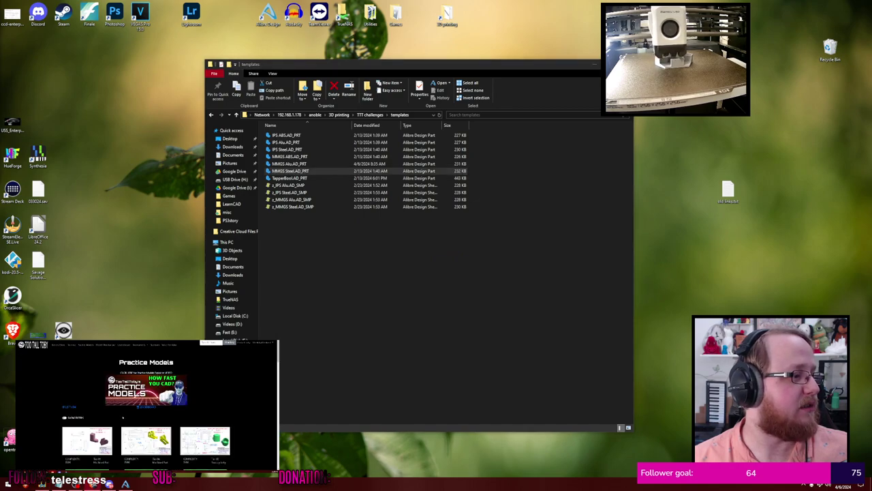
{"action": "scroll", "coordinate": [124, 411], "scroll_direction": "down", "scroll_amount": 5}
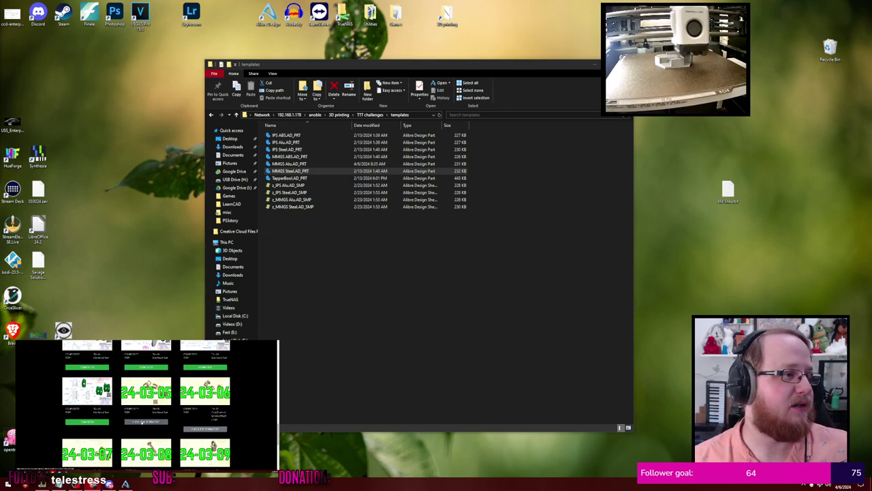
{"action": "scroll", "coordinate": [142, 423], "scroll_direction": "down", "scroll_amount": 2}
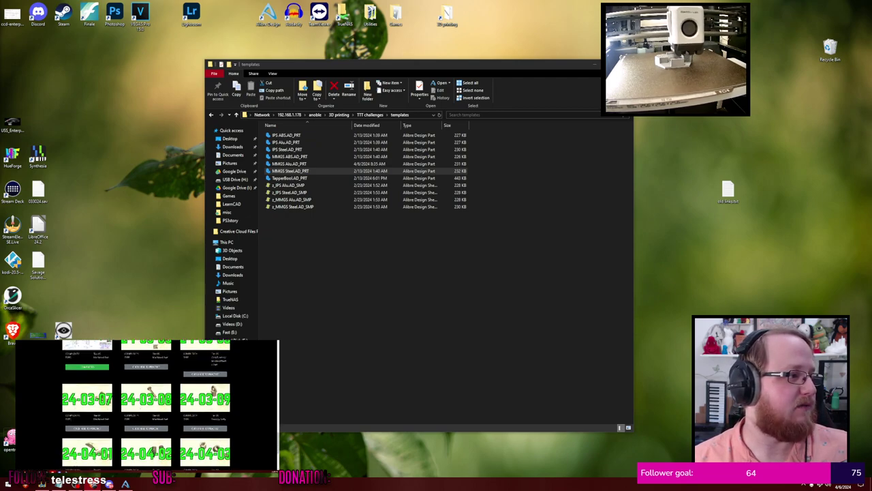
{"action": "scroll", "coordinate": [141, 409], "scroll_direction": "up", "scroll_amount": 3}
{"action": "left_click", "coordinate": [141, 409]}
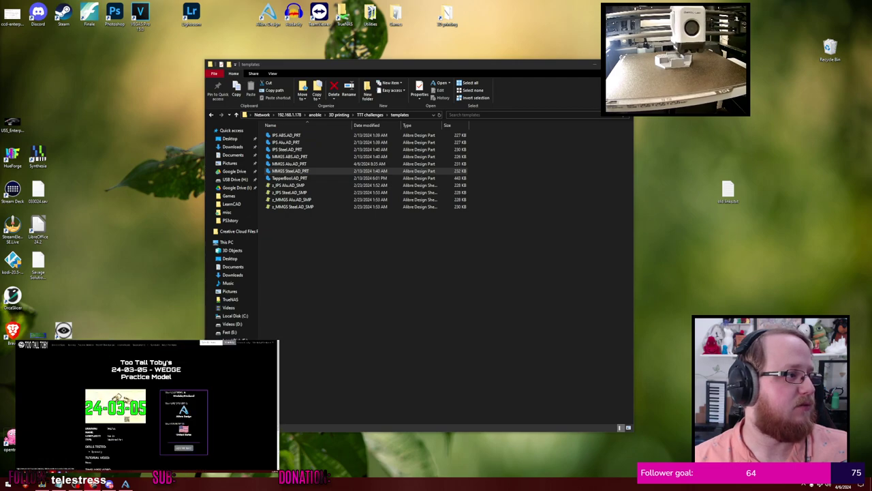
{"action": "scroll", "coordinate": [146, 406], "scroll_direction": "down", "scroll_amount": 3}
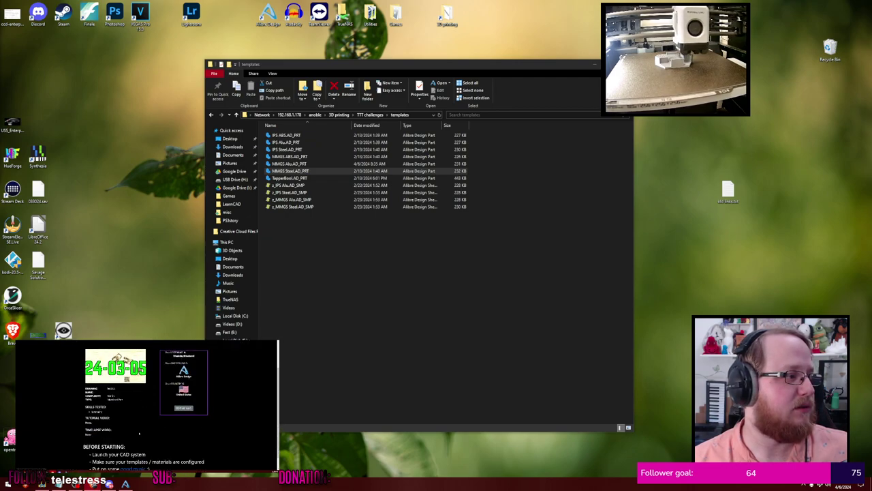
{"action": "left_click", "coordinate": [146, 462]}
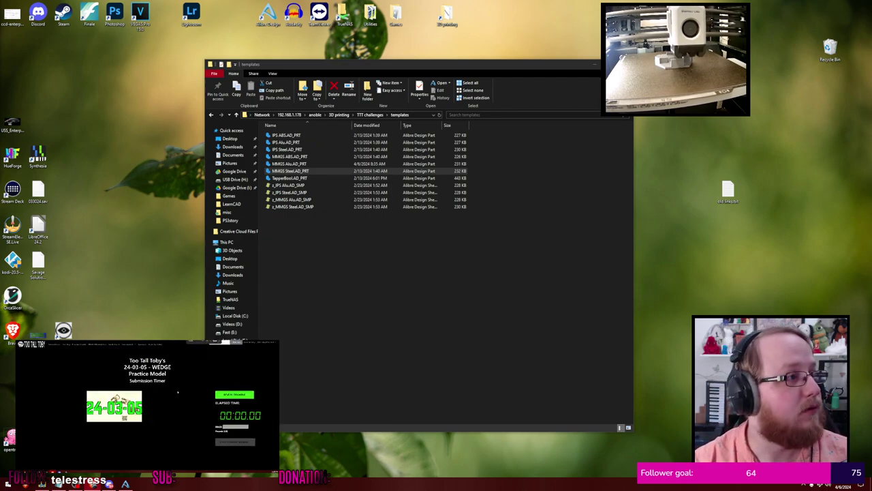
Start the Wedge challenge timer and open the revealed drawing image on its own
{"action": "right_click", "coordinate": [126, 400]}
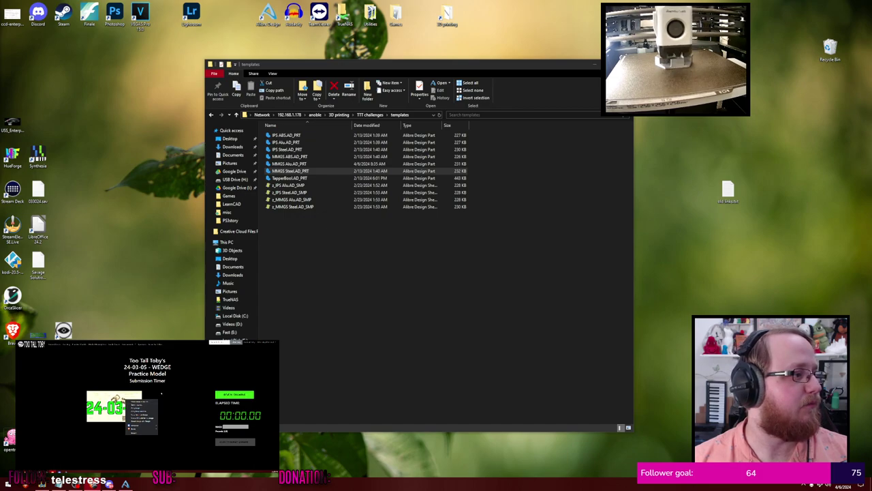
{"action": "left_click", "coordinate": [236, 400]}
{"action": "left_click", "coordinate": [235, 396]}
{"action": "scroll", "coordinate": [179, 402], "scroll_direction": "down", "scroll_amount": 1}
{"action": "right_click", "coordinate": [123, 405]}
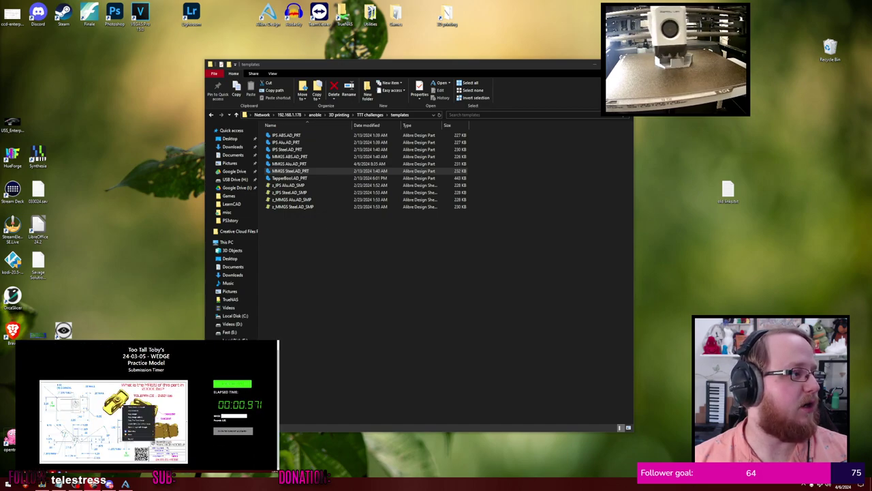
{"action": "left_click", "coordinate": [136, 409]}
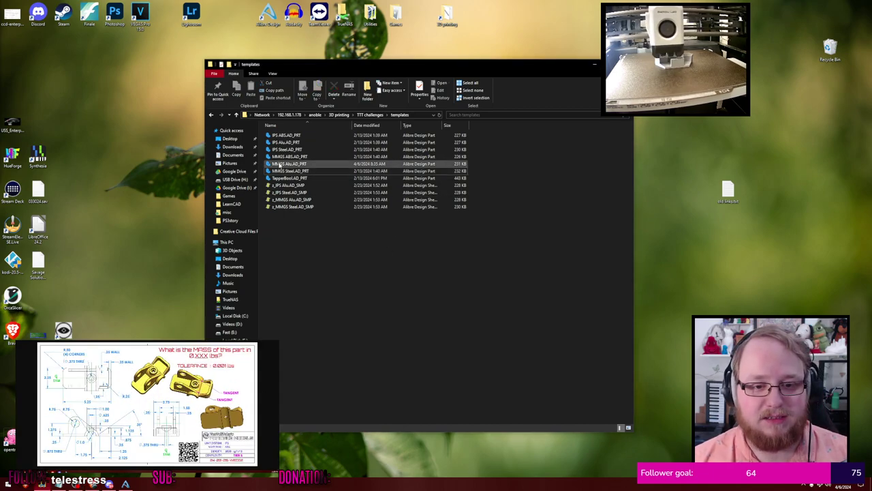
Open the IPS ABS.AD_PRT template in Alibre Design, select the XY-Plane and hide the reference geometry
{"action": "left_click", "coordinate": [308, 136]}
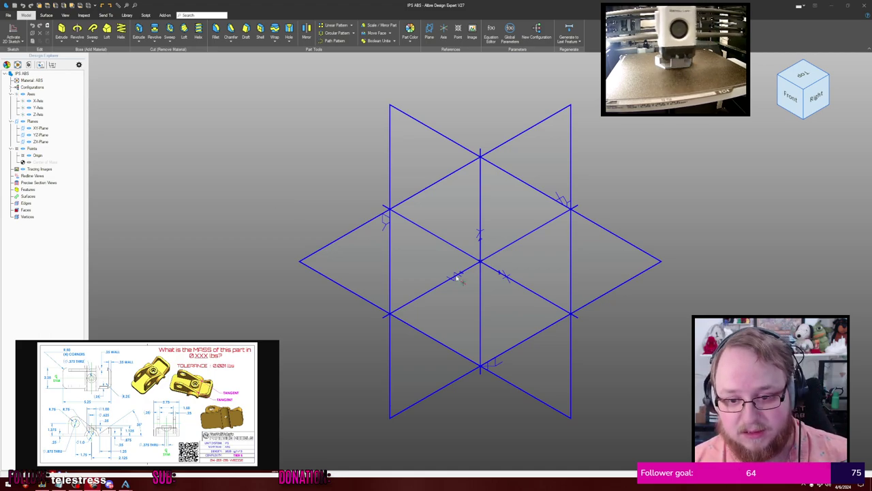
{"action": "left_click", "coordinate": [40, 127]}
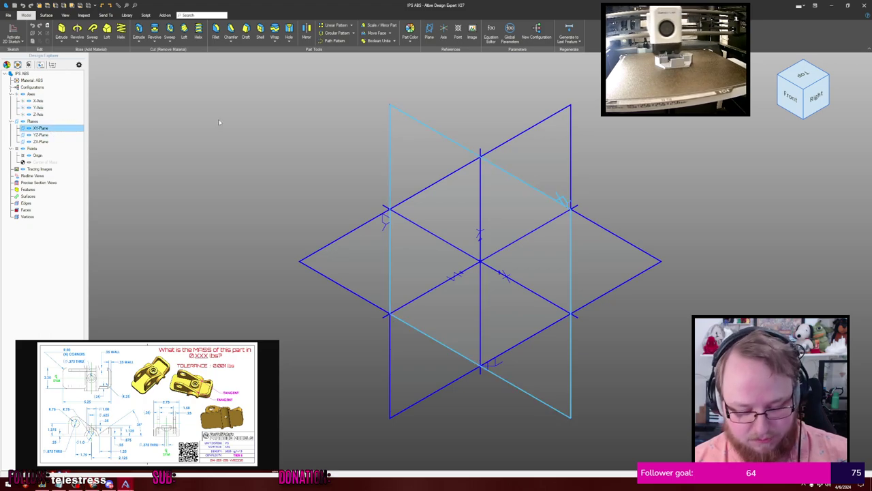
{"action": "key", "text": "ctrl+k"}
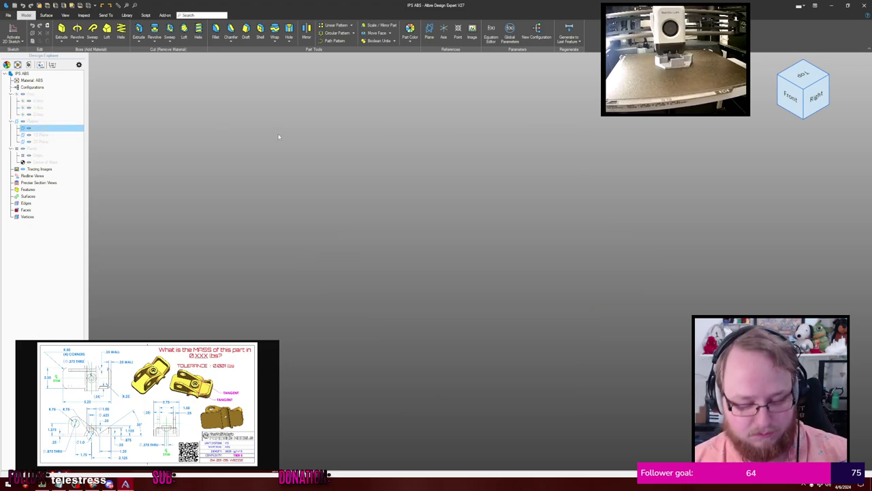
Start a sketch on the XY-Plane and draw a rectangle centred on the origin, 5.25 in wide and 2.25 in high
{"action": "left_click", "coordinate": [12, 31]}
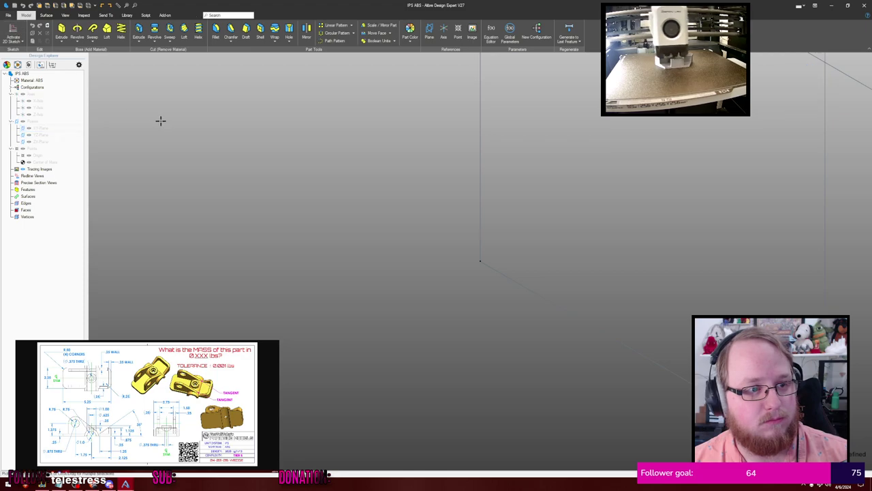
{"action": "left_click", "coordinate": [480, 260]}
{"action": "key", "text": "r"}
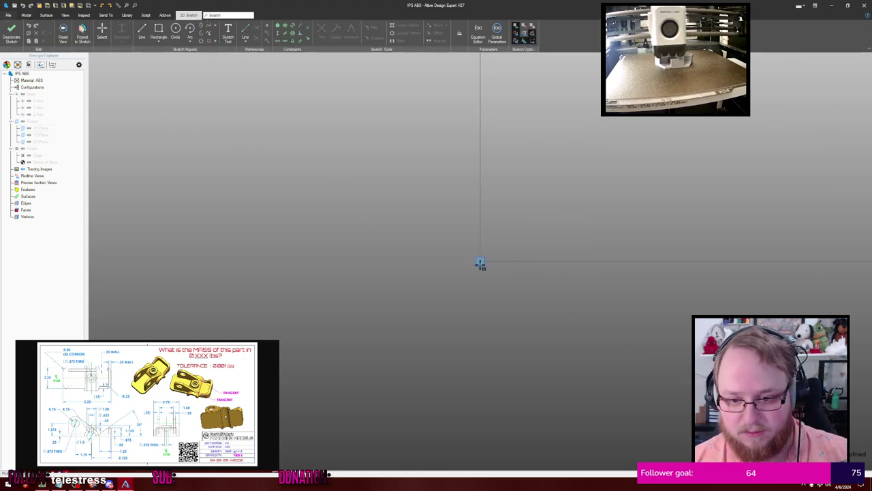
{"action": "left_click", "coordinate": [480, 260]}
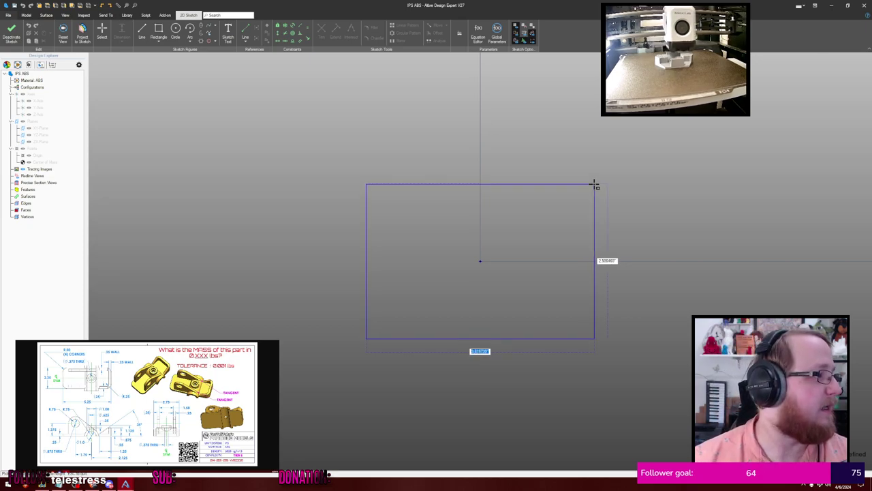
{"action": "type", "text": "5.25"}
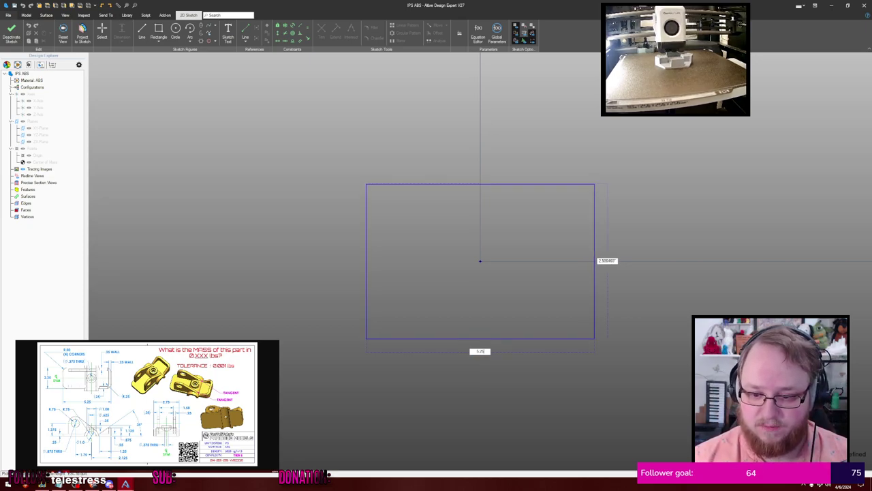
{"action": "key", "text": "Tab"}
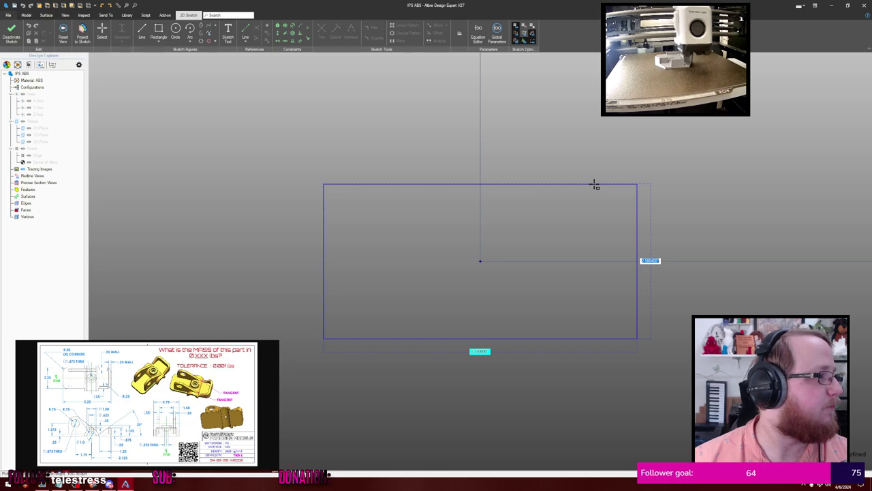
{"action": "type", "text": "2.25"}
{"action": "key", "text": "Return"}
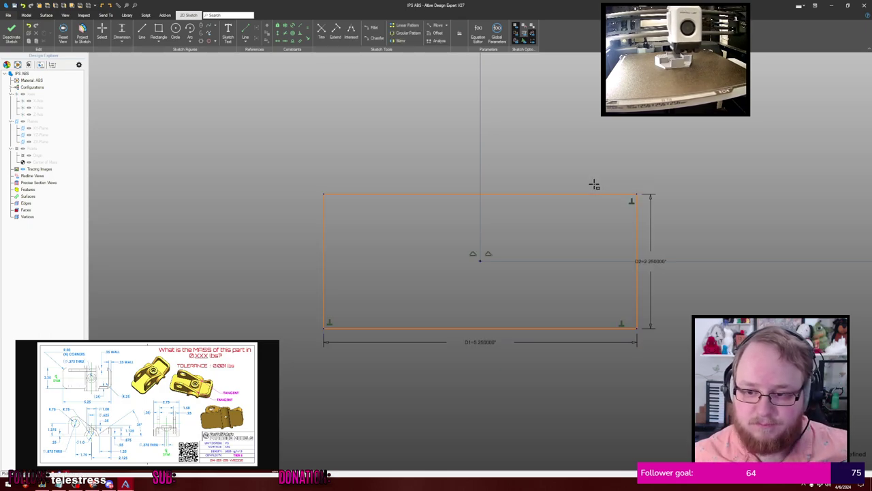
Apply a horizontal constraint to the rectangle's upper edge
{"action": "left_click", "coordinate": [563, 194]}
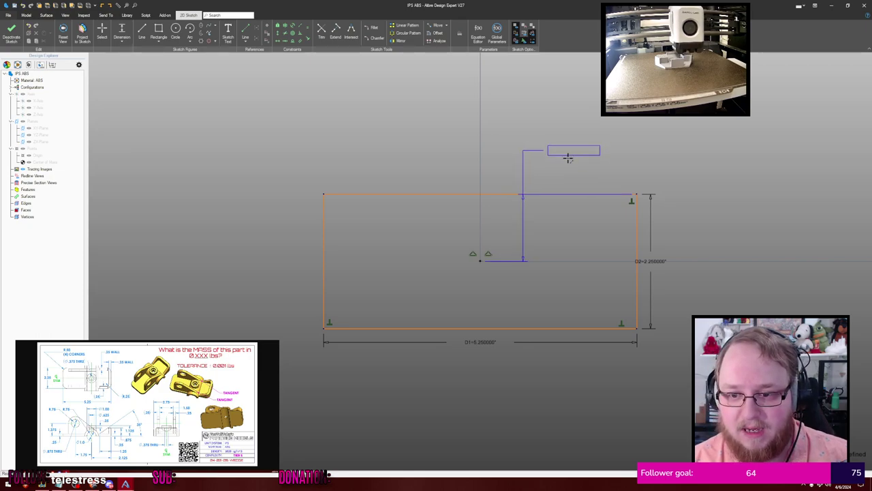
{"action": "key", "text": "Escape"}
{"action": "key", "text": "h"}
{"action": "left_click", "coordinate": [544, 193]}
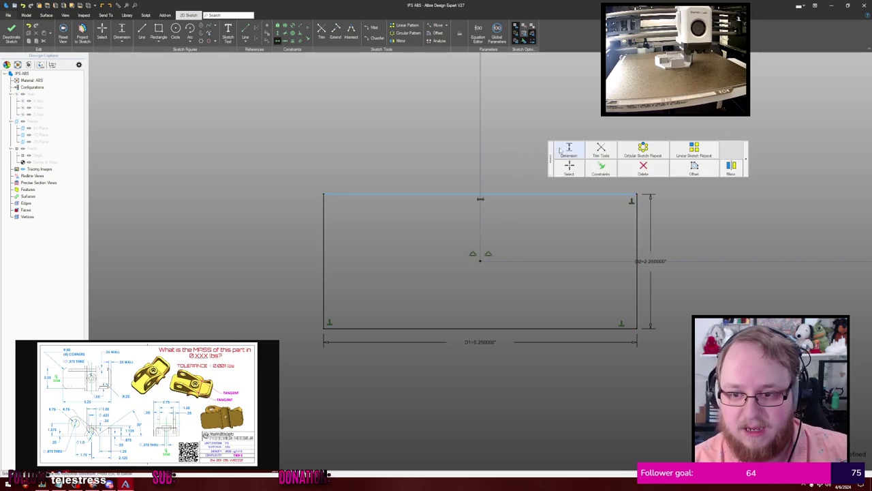
{"action": "left_click", "coordinate": [492, 130]}
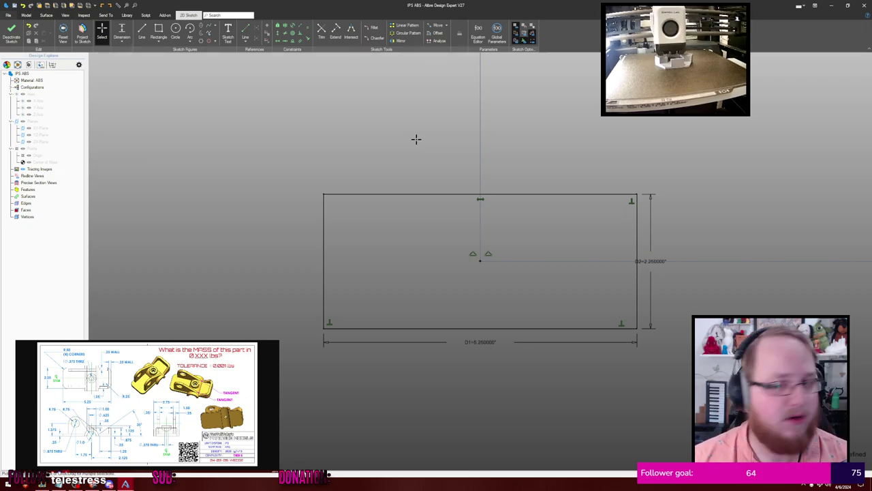
Extrude the rectangle sketch to a depth of 0.25 in
{"action": "key", "text": "e"}
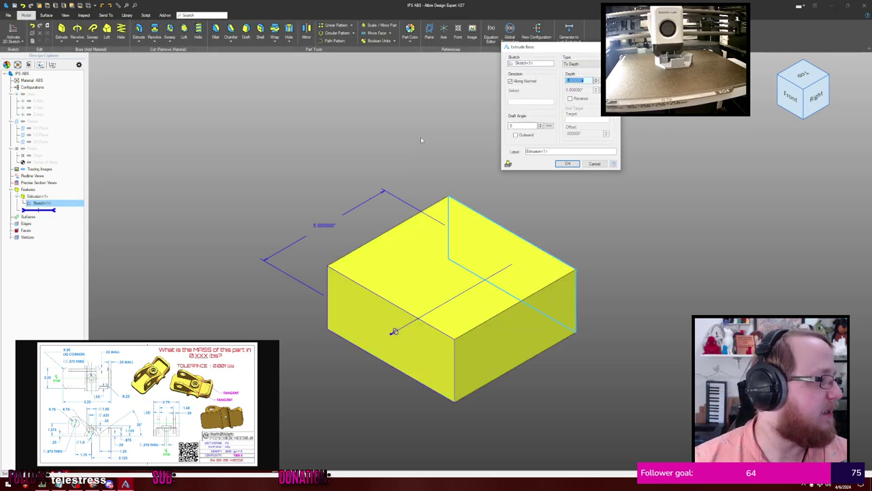
{"action": "type", "text": ".25"}
{"action": "key", "text": "Return"}
{"action": "left_click", "coordinate": [429, 146]}
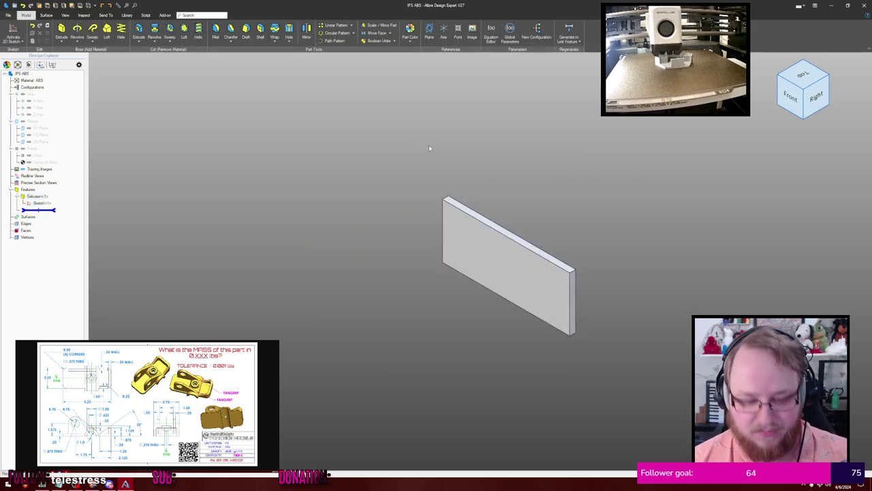
Fillet the four short corner edges of the plate with a constant radius of 0.5 in
{"action": "key", "text": "f"}
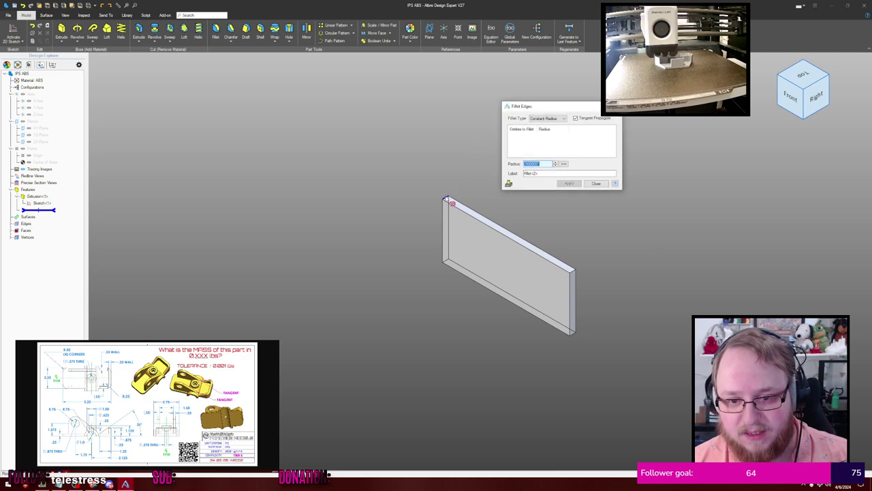
{"action": "left_click", "coordinate": [447, 198]}
{"action": "left_click", "coordinate": [445, 263]}
{"action": "left_click", "coordinate": [571, 274]}
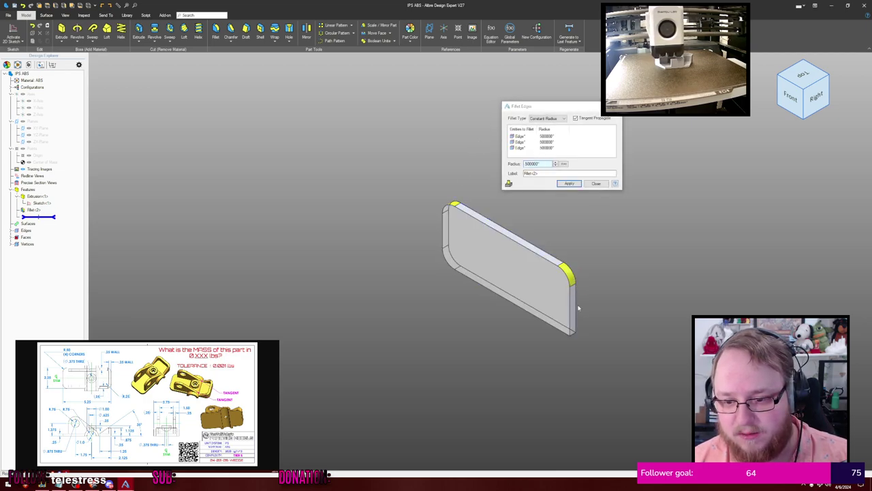
{"action": "left_click", "coordinate": [574, 334]}
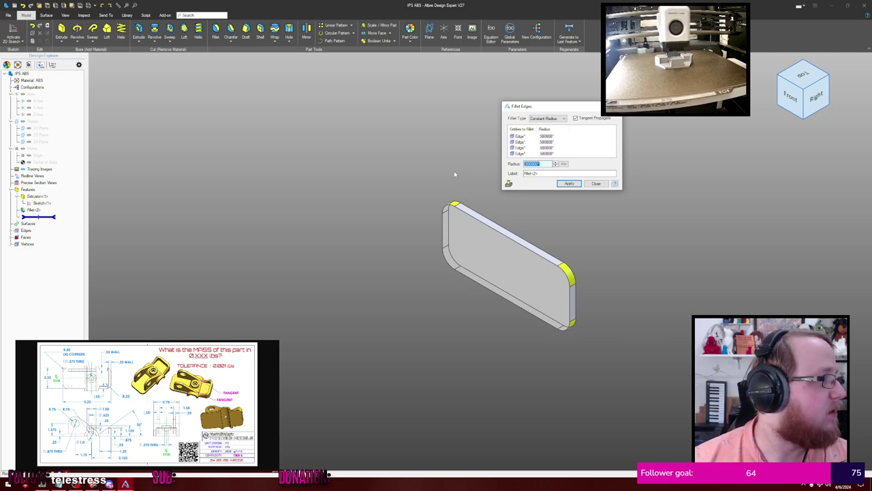
{"action": "key", "text": "Return"}
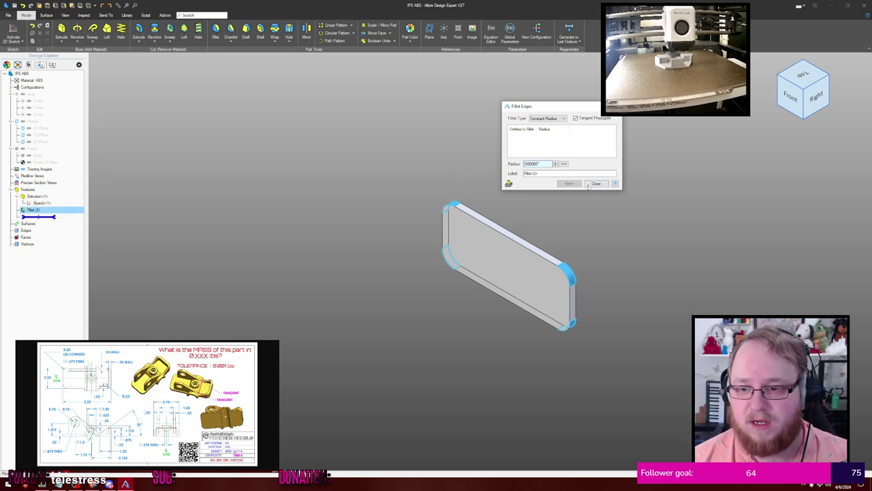
{"action": "left_click", "coordinate": [595, 184]}
{"action": "left_click", "coordinate": [569, 167]}
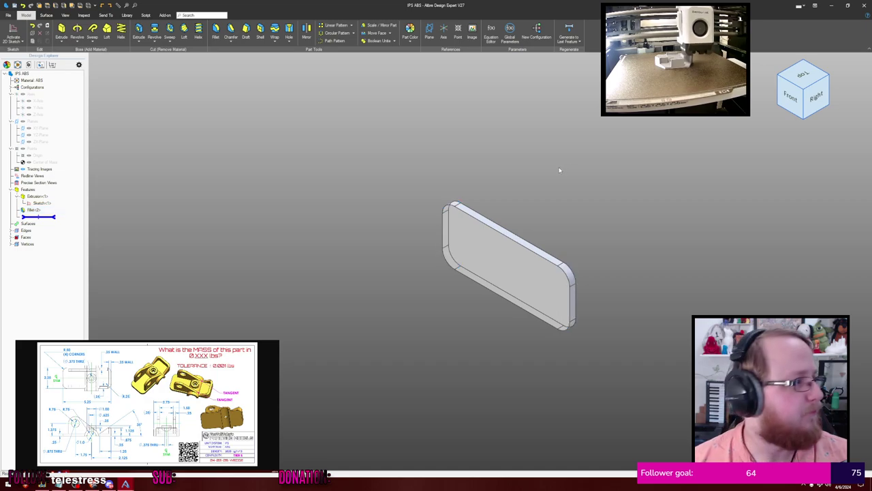
Start a sketch on the plate's large front face and project that face into it as reference figures
{"action": "middle_click_drag", "start_coordinate": [560, 170], "coordinate": [584, 158]}
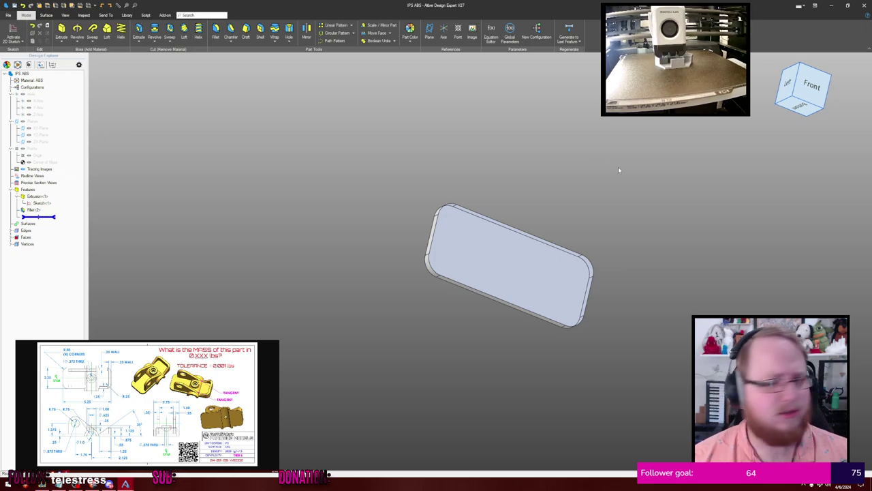
{"action": "middle_click_drag", "start_coordinate": [584, 166], "coordinate": [545, 148]}
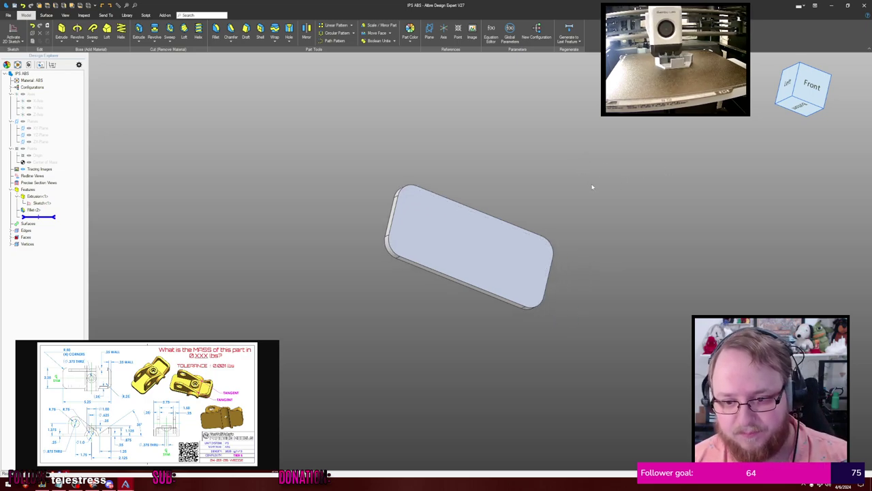
{"action": "middle_click_drag", "start_coordinate": [582, 209], "coordinate": [573, 196]}
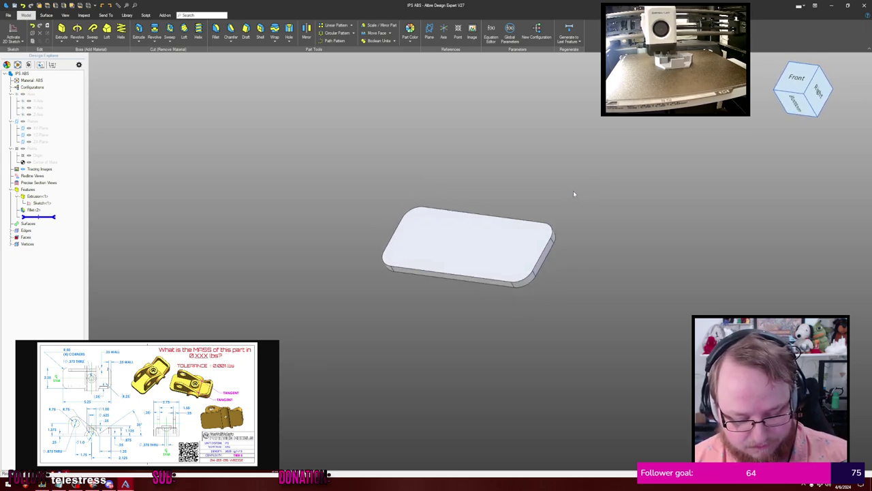
{"action": "left_click", "coordinate": [525, 247]}
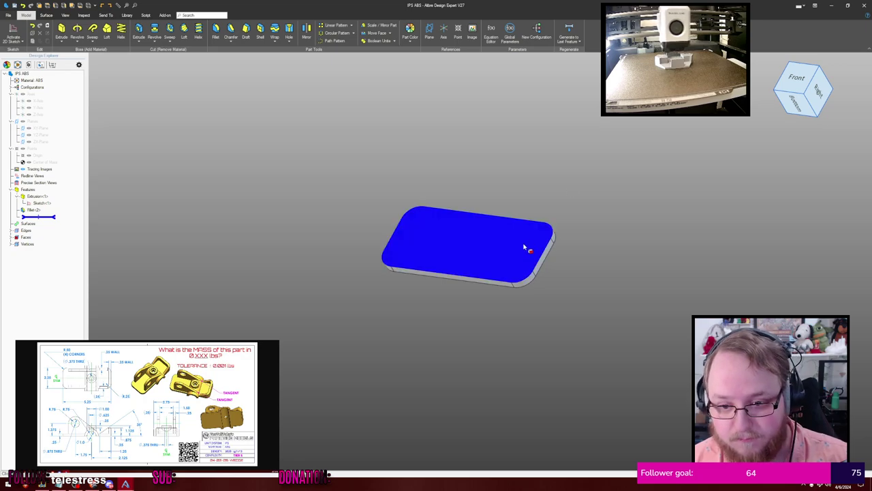
{"action": "key", "text": "s"}
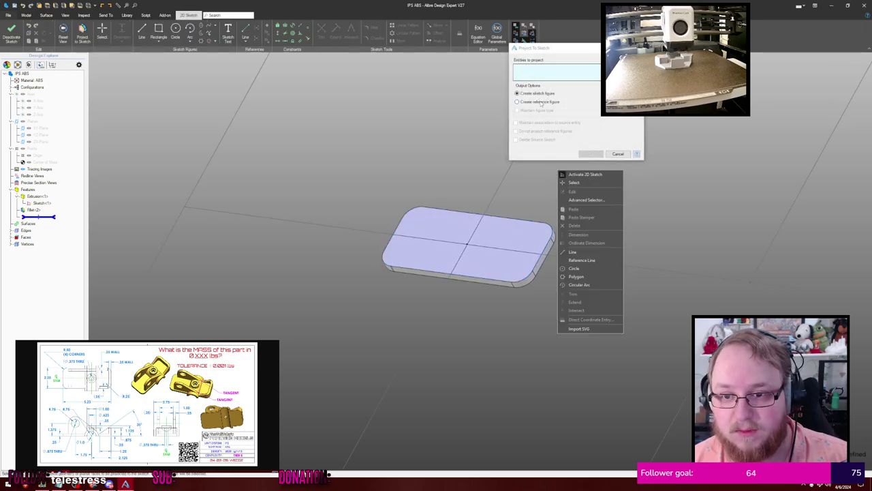
{"action": "left_click", "coordinate": [542, 103]}
{"action": "left_click", "coordinate": [518, 261]}
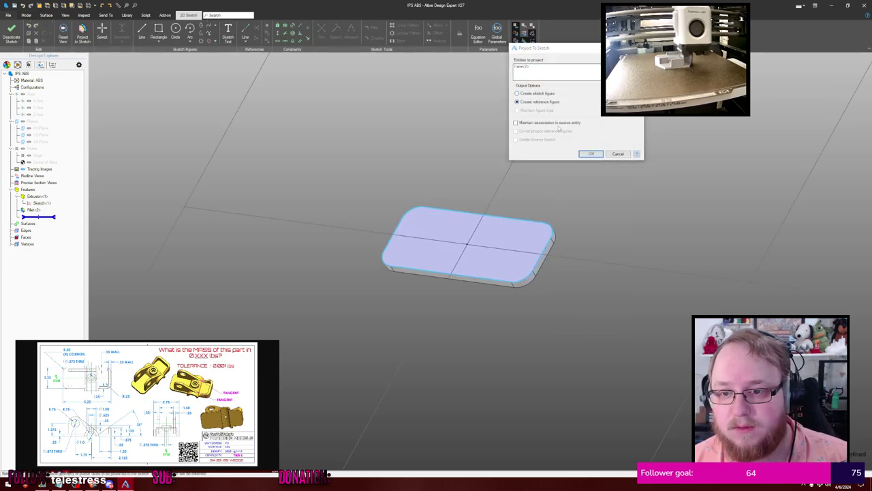
{"action": "left_click", "coordinate": [584, 153]}
{"action": "key", "text": "Home"}
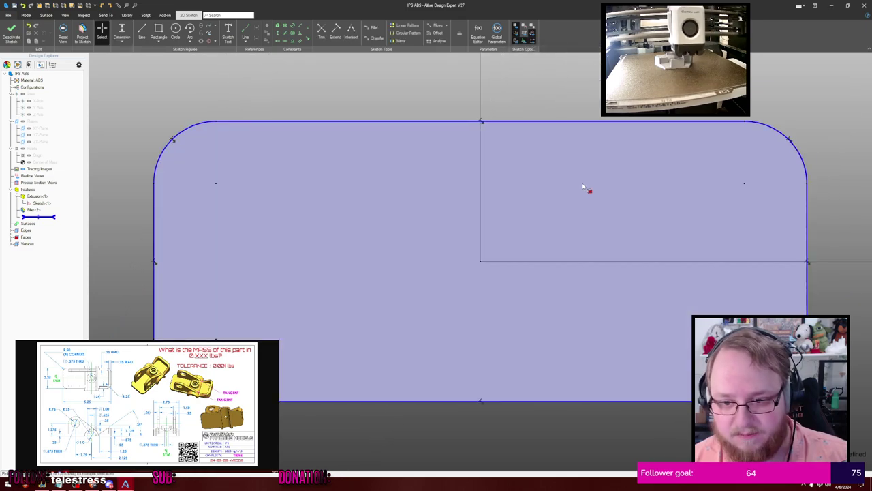
Draw a vertical line 0.25 in long down from the plate's upper edge, between the midpoint and the right corner
{"action": "scroll", "coordinate": [600, 184], "scroll_direction": "down", "scroll_amount": 3}
{"action": "middle_click_drag", "start_coordinate": [755, 128], "coordinate": [598, 100]}
{"action": "scroll", "coordinate": [597, 101], "scroll_direction": "down", "scroll_amount": 1}
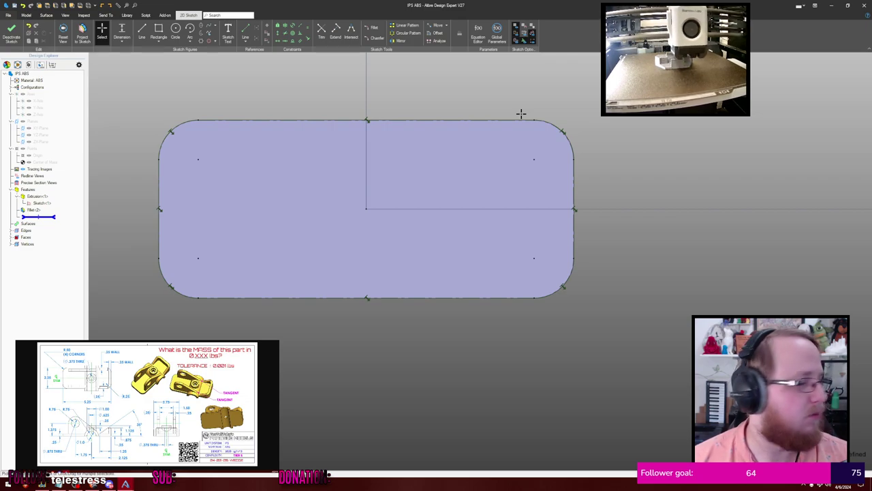
{"action": "key", "text": "l"}
{"action": "left_click", "coordinate": [485, 121]}
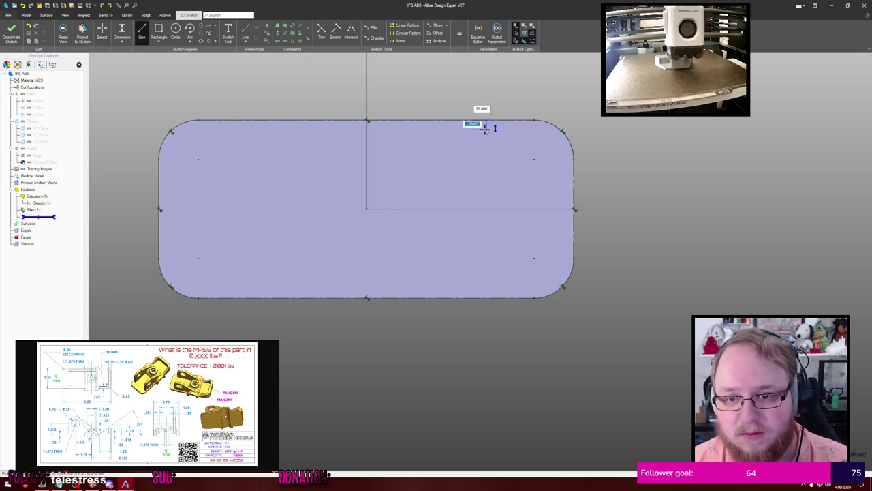
{"action": "type", "text": ".25"}
{"action": "key", "text": "Return"}
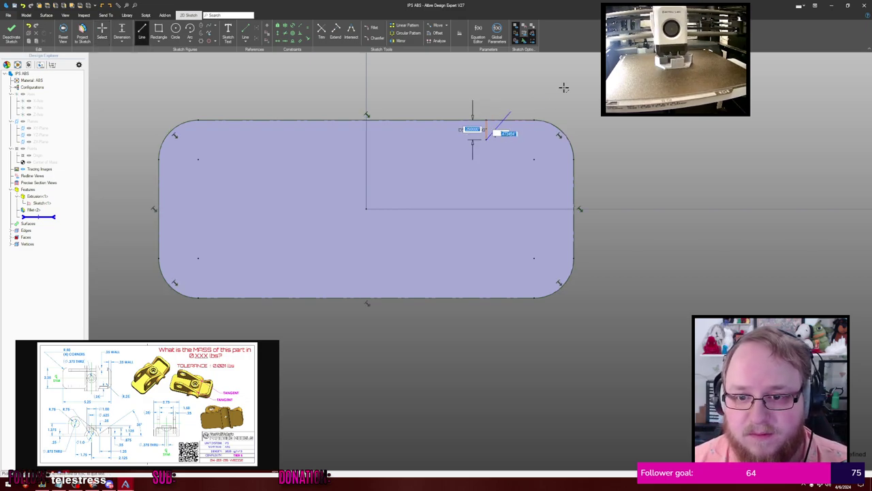
{"action": "key", "text": "Escape"}
Dimension the short upper line 1.25 in from the plate's right edge
{"action": "key", "text": "l"}
{"action": "left_click", "coordinate": [486, 139]}
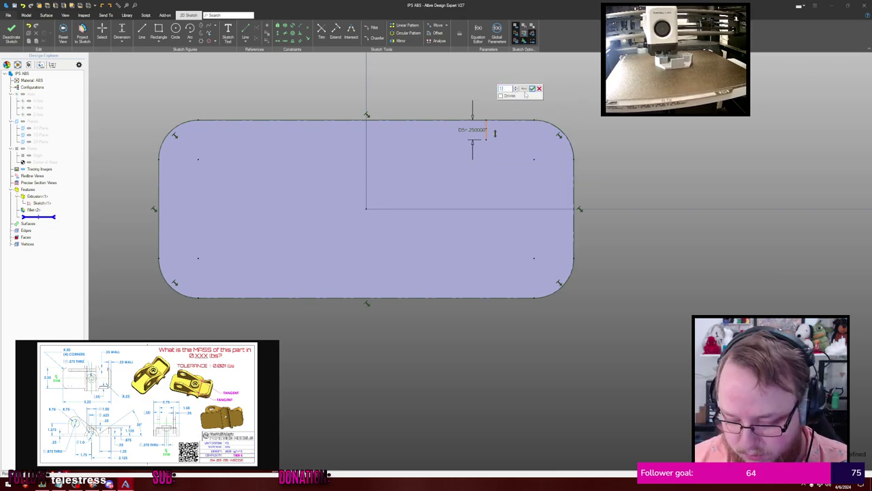
{"action": "key", "text": "Escape"}
{"action": "key", "text": "Return"}
{"action": "middle_click_drag", "start_coordinate": [628, 84], "coordinate": [603, 70]}
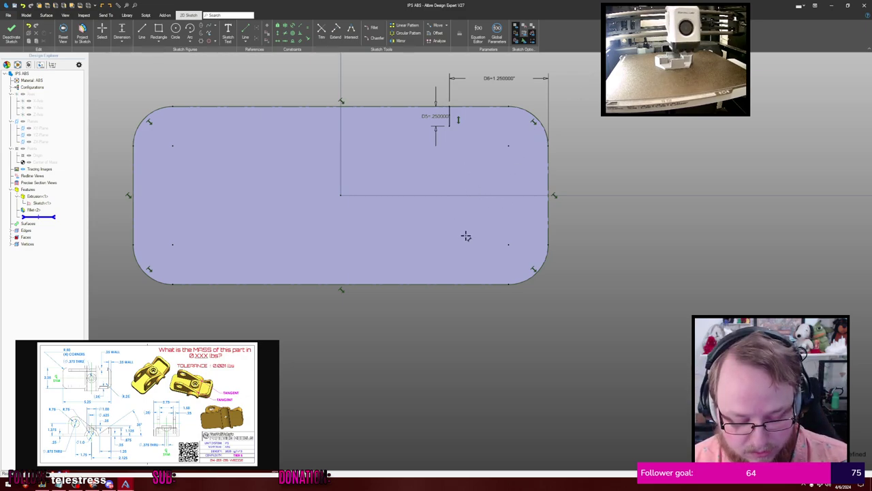
Draw a 0.25 in vertical line up from the plate's lower edge, in line with the short upper line
{"action": "key", "text": "l"}
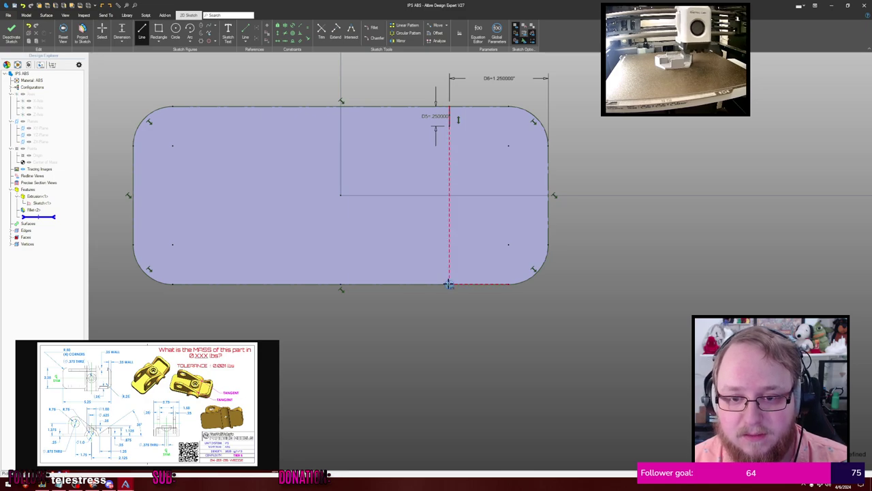
{"action": "left_click", "coordinate": [449, 284]}
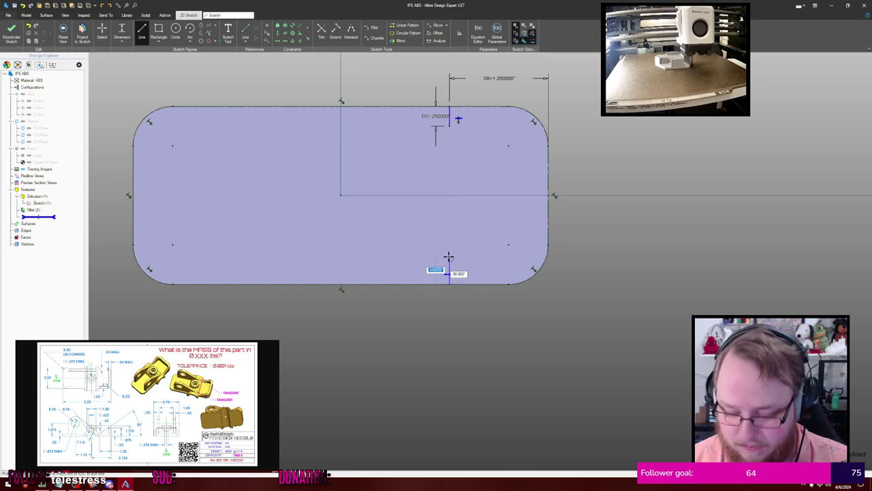
{"action": "type", "text": ".25"}
{"action": "key", "text": "Return"}
{"action": "key", "text": "Escape"}
{"action": "key", "text": "Escape"}
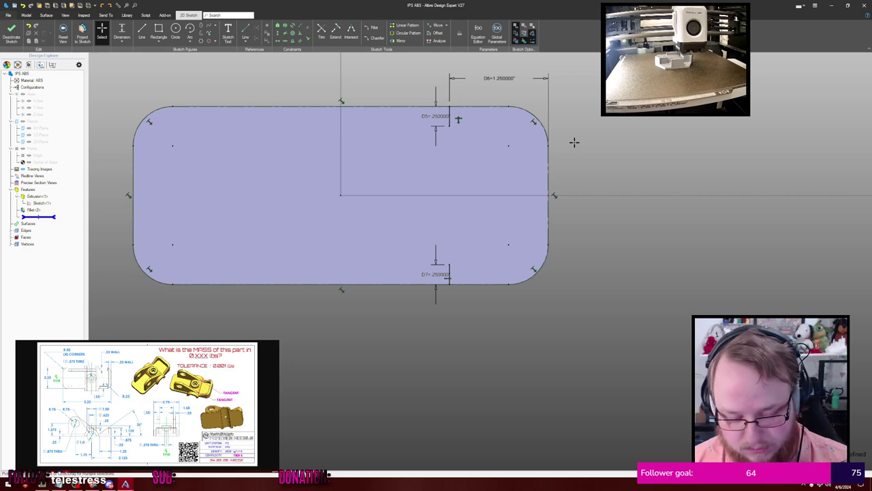
Draw a vertical line joining the centre points of the two right-hand corner arcs
{"action": "key", "text": "l"}
{"action": "left_click", "coordinate": [507, 146]}
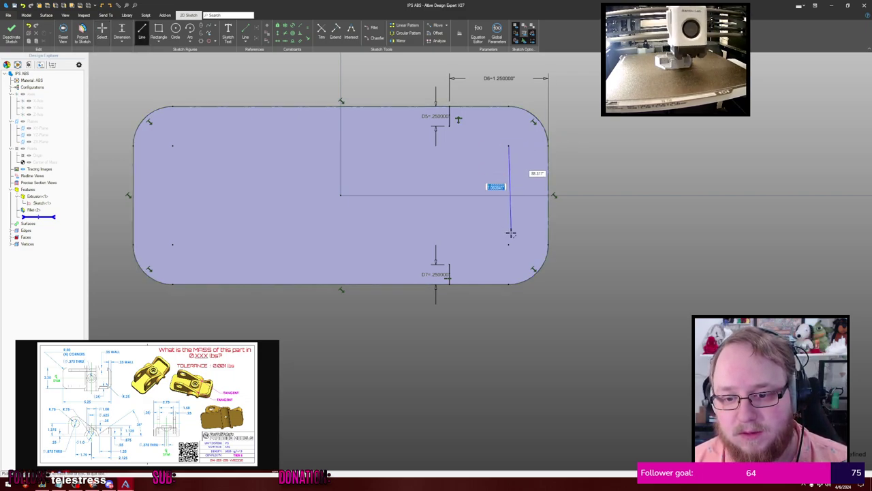
{"action": "left_click", "coordinate": [508, 244]}
{"action": "key", "text": "Escape"}
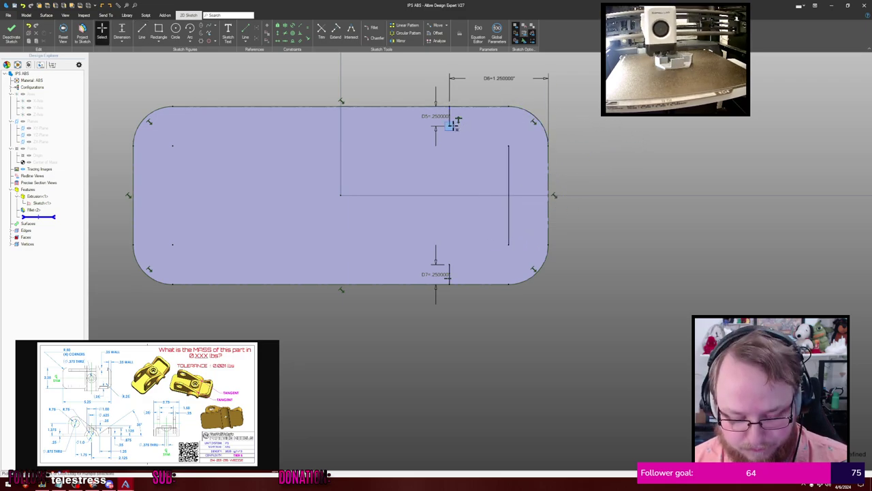
Draw a horizontal line from the inner end of each short vertical line towards the plate's right edge
{"action": "key", "text": "l"}
{"action": "left_click", "coordinate": [450, 126]}
{"action": "left_click", "coordinate": [481, 126]}
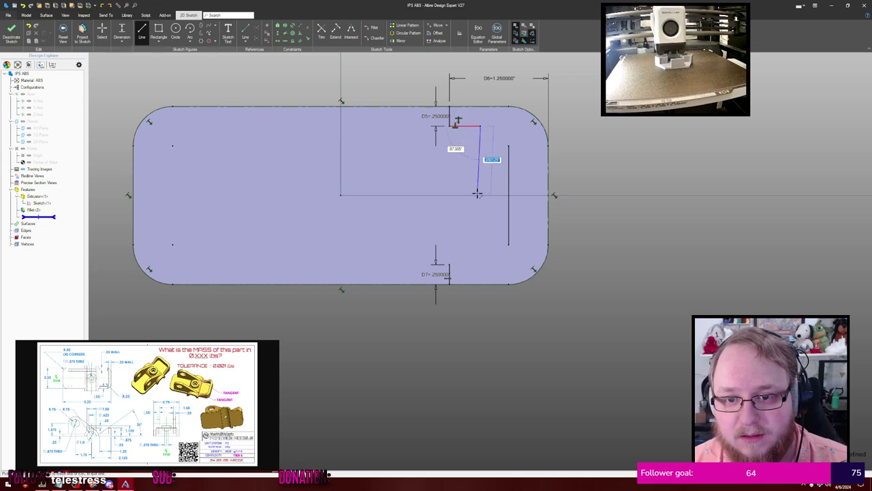
{"action": "key", "text": "Escape"}
{"action": "left_click", "coordinate": [450, 265]}
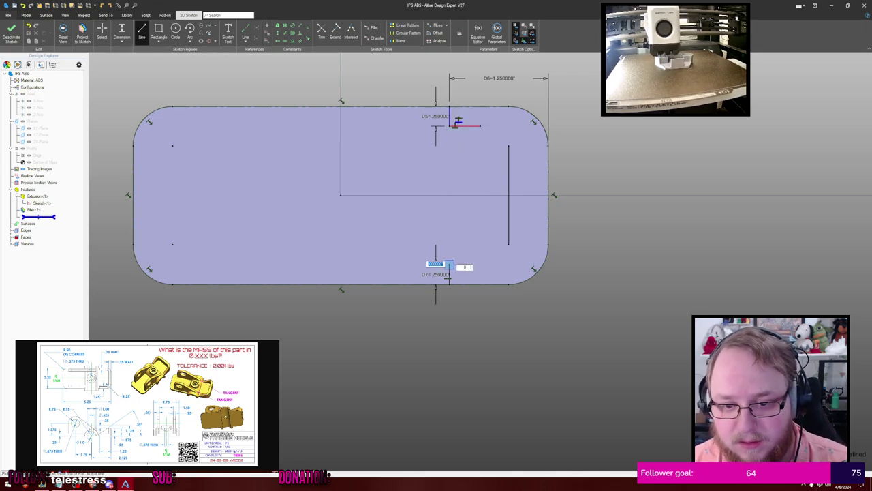
{"action": "left_click", "coordinate": [481, 265]}
{"action": "key", "text": "Escape"}
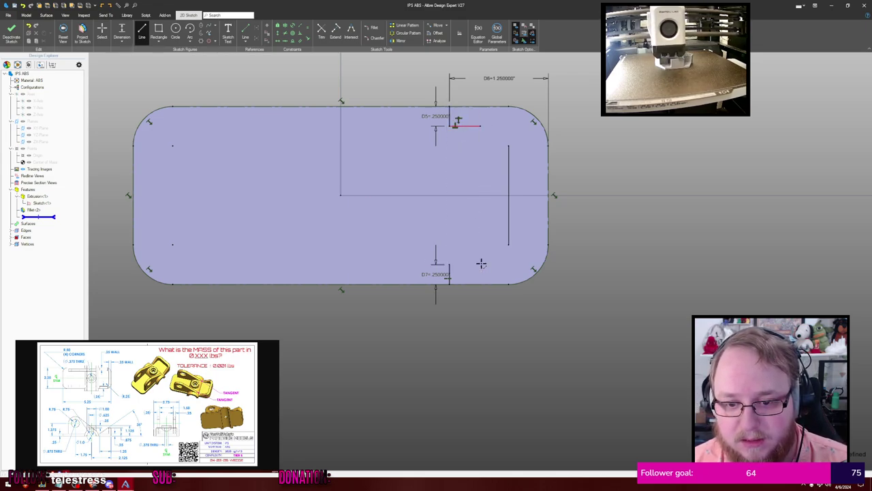
Constrain the upper and lower horizontal lines to equal length
{"action": "key", "text": "Escape"}
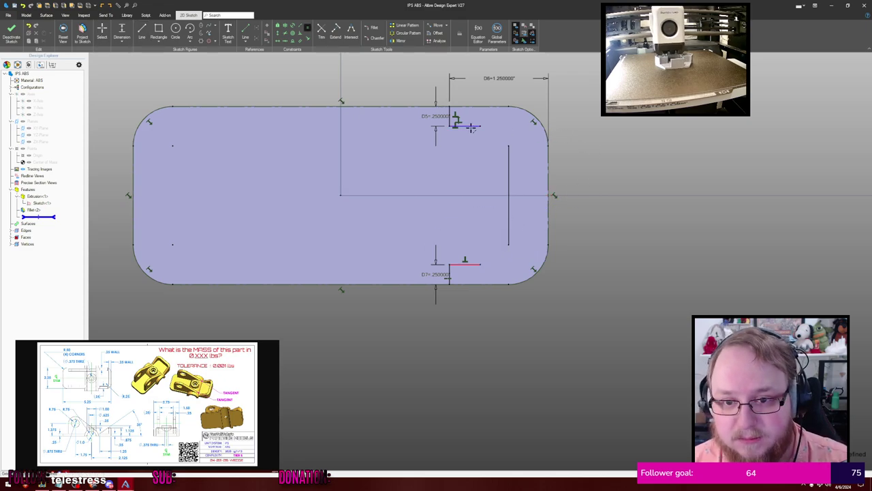
{"action": "right_click", "coordinate": [640, 196]}
{"action": "key", "text": "Escape"}
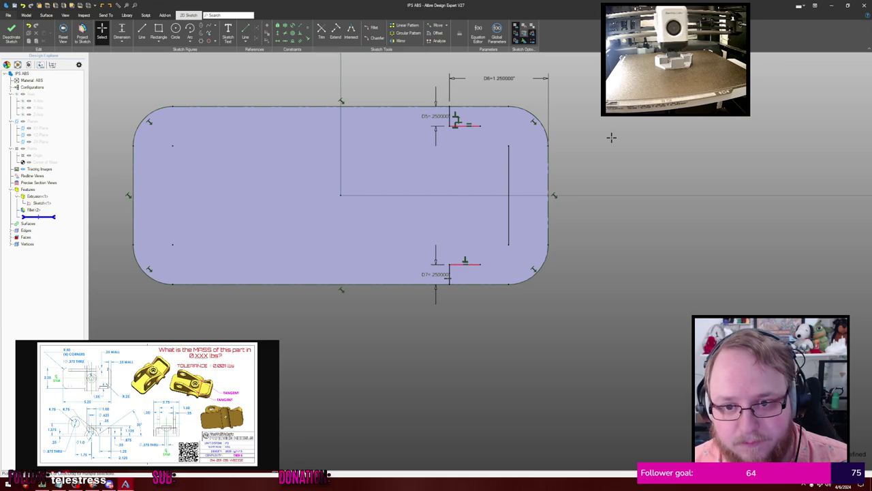
Draw an arc from the upper horizontal line's end to the vertical line's upper end and make it tangent to the horizontal line
{"action": "left_click", "coordinate": [481, 126]}
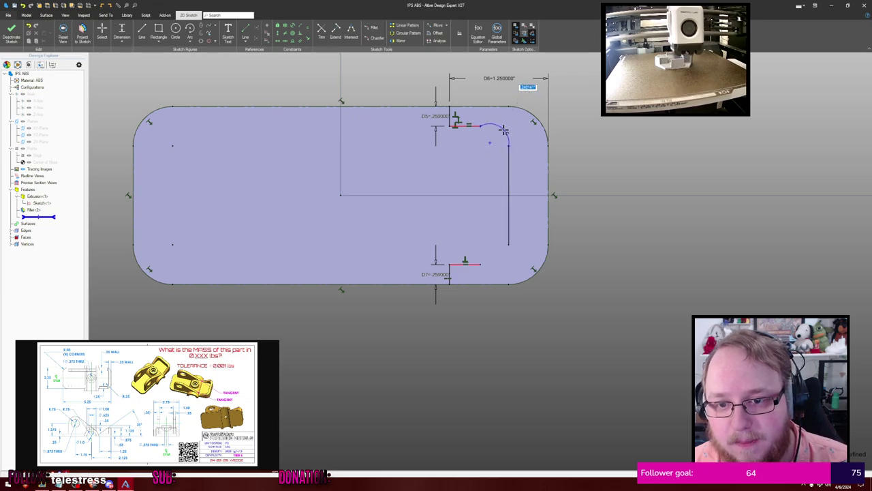
{"action": "left_click", "coordinate": [508, 143]}
{"action": "key", "text": "Escape"}
{"action": "key", "text": "t"}
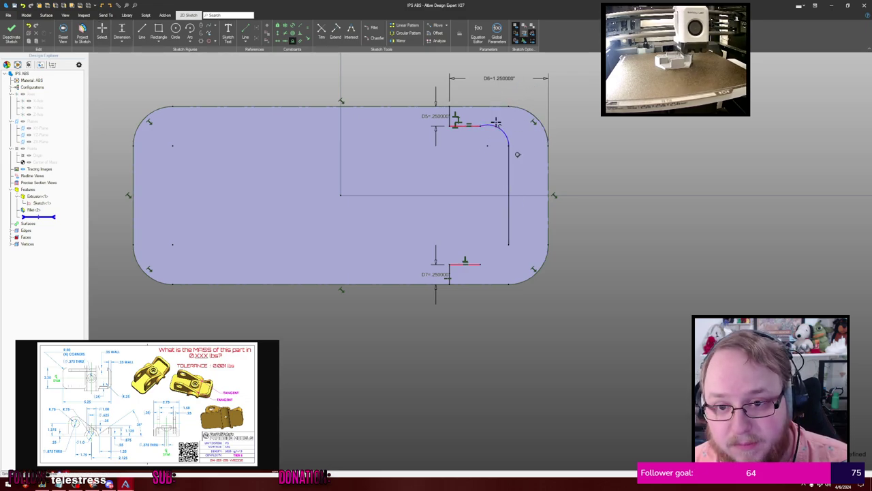
{"action": "left_click", "coordinate": [496, 125]}
{"action": "left_click", "coordinate": [595, 170]}
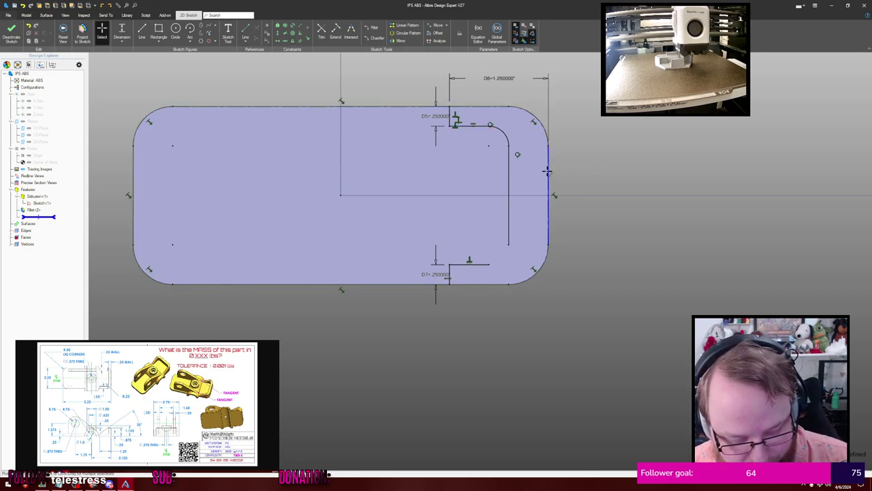
Draw an arc joining the vertical line's lower end to the lower horizontal line's end
{"action": "key", "text": "a"}
{"action": "left_click", "coordinate": [510, 245]}
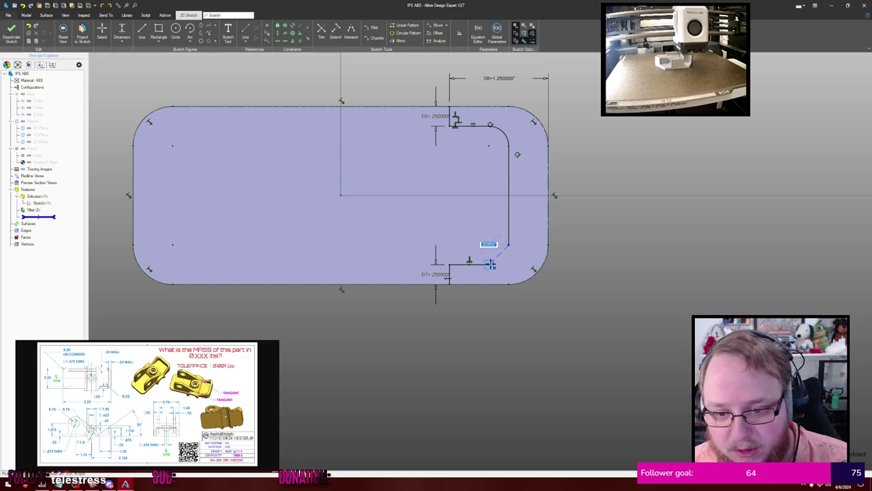
{"action": "left_click", "coordinate": [489, 264]}
{"action": "left_click", "coordinate": [503, 259]}
{"action": "key", "text": "Escape"}
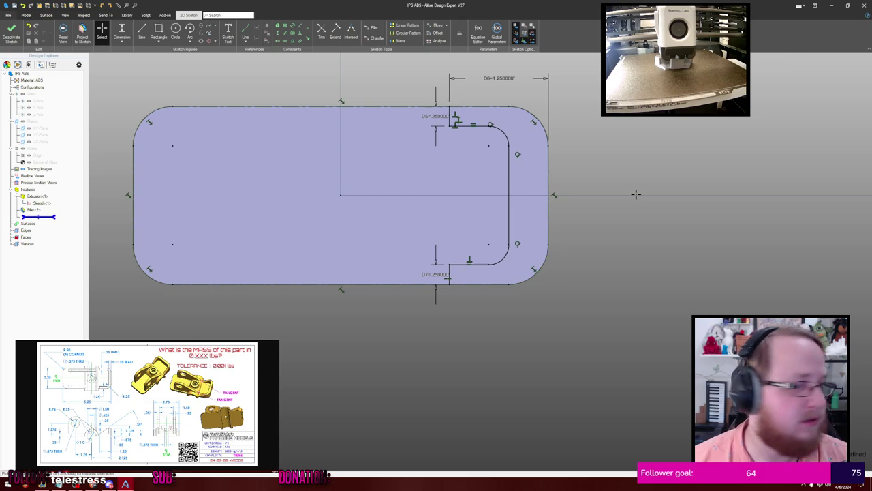
Delete the long vertical line between the corner arc centres and the two arcs attached to it
{"action": "left_click", "coordinate": [509, 165]}
{"action": "key", "text": "Delete"}
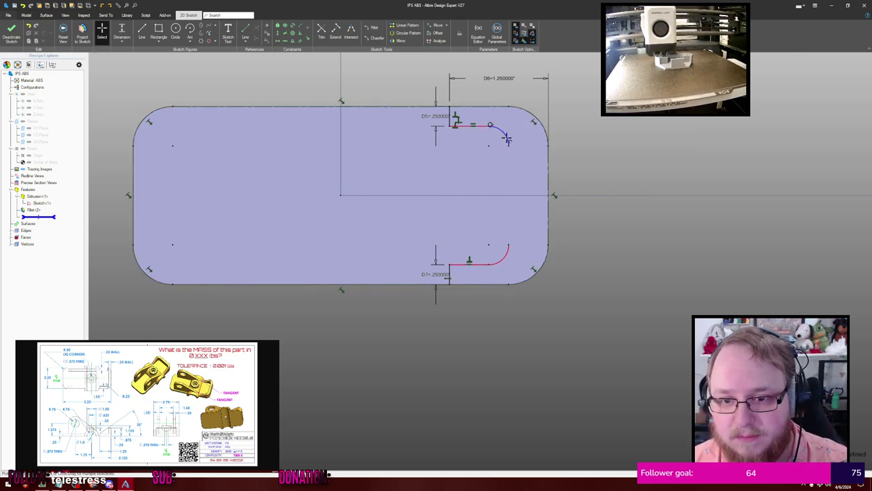
{"action": "left_click", "coordinate": [507, 139]}
{"action": "key", "text": "Delete"}
{"action": "left_click", "coordinate": [505, 250]}
{"action": "key", "text": "Delete"}
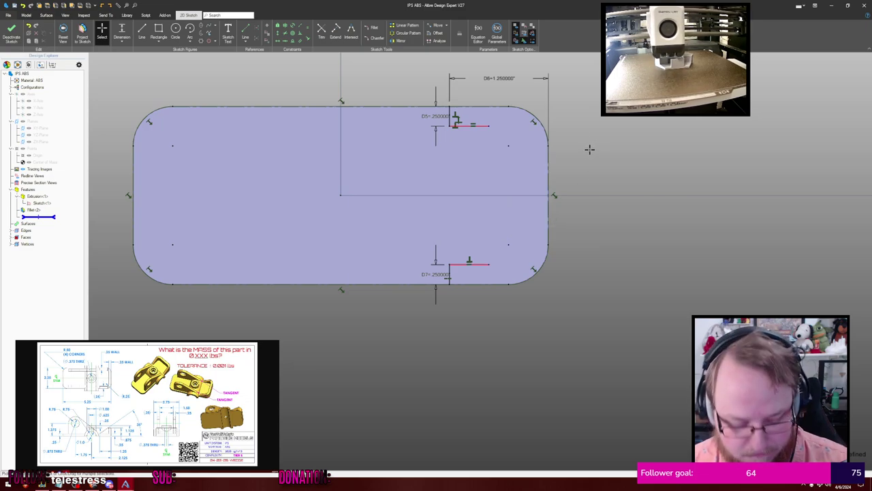
Draw a vertical line about 1.1 in long just inside the plate's right edge
{"action": "key", "text": "l"}
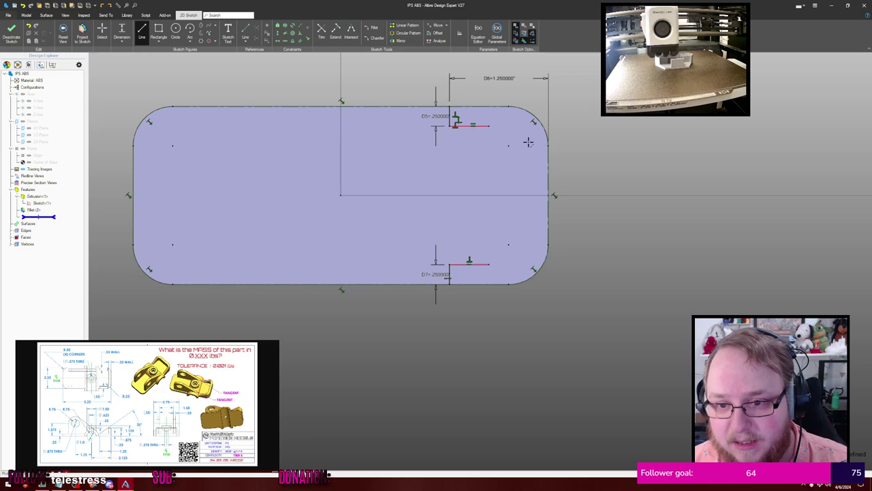
{"action": "left_click", "coordinate": [524, 140]}
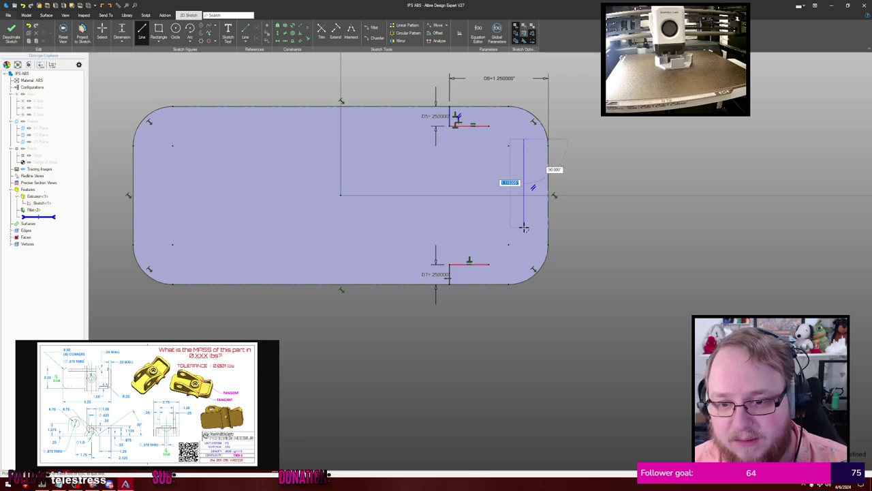
{"action": "left_click", "coordinate": [523, 227]}
{"action": "key", "text": "Escape"}
Dimension the new vertical line 0.25 in from the plate's right edge
{"action": "key", "text": "d"}
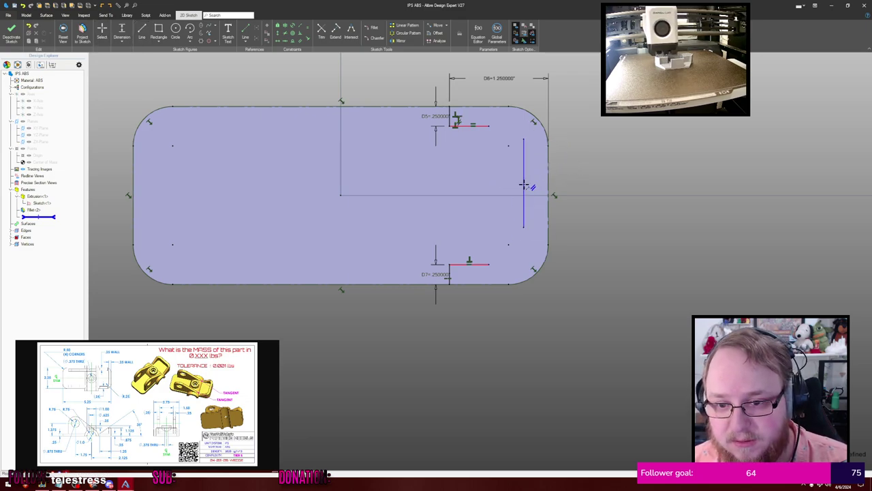
{"action": "left_click", "coordinate": [524, 186]}
{"action": "left_click", "coordinate": [584, 180]}
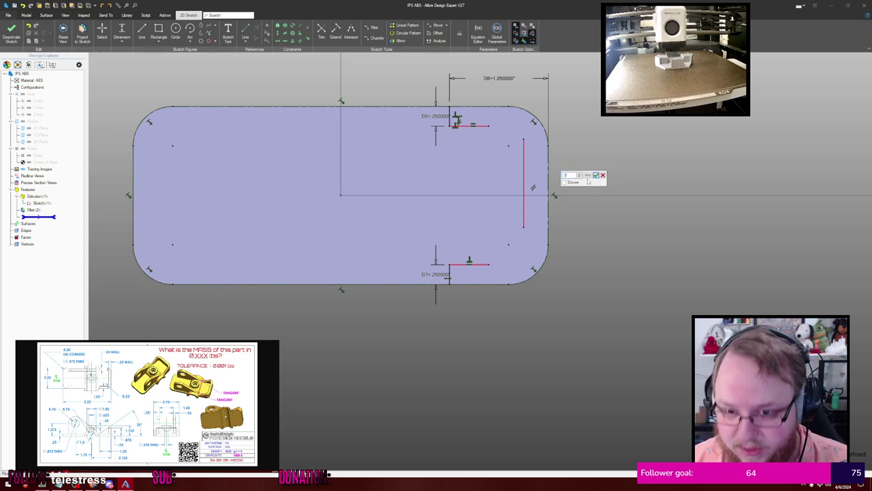
{"action": "key", "text": "Return"}
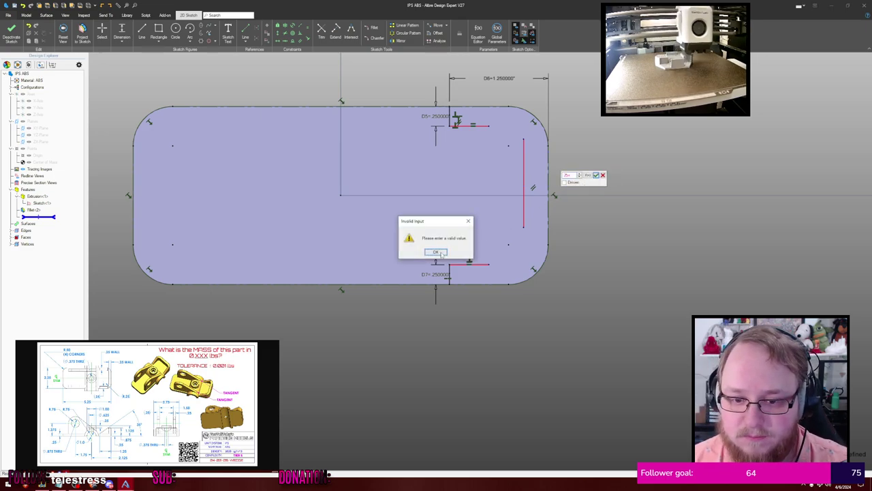
{"action": "key", "text": "Return"}
{"action": "key", "text": "Return"}
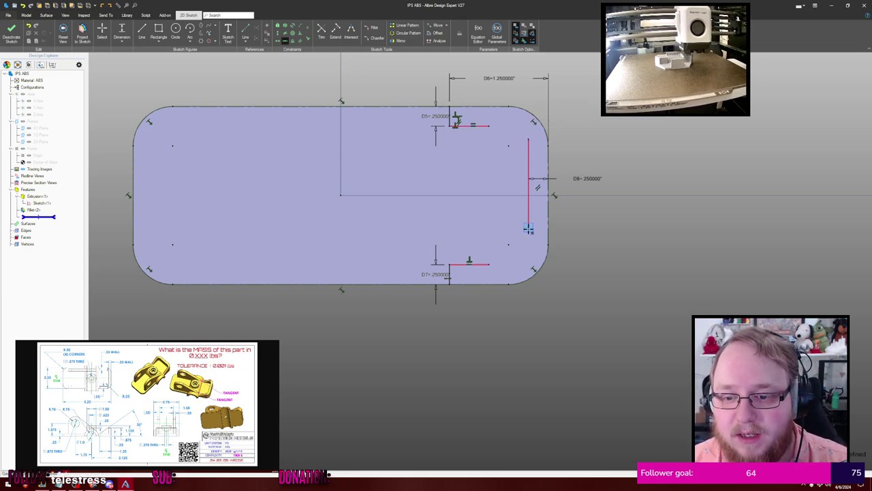
Centre the vertical line about the origin's horizontal axis and stretch its ends level with the right-hand corner arc centres
{"action": "left_click", "coordinate": [341, 198]}
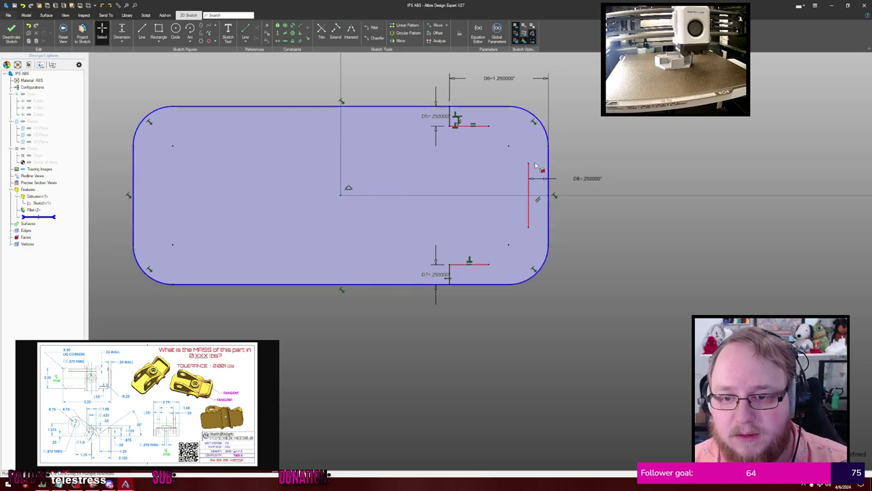
{"action": "mouse_move", "coordinate": [529, 157]}
{"action": "left_mouse_down"}
{"action": "mouse_move", "coordinate": [530, 139]}
{"action": "mouse_move", "coordinate": [518, 147]}
{"action": "left_mouse_up"}
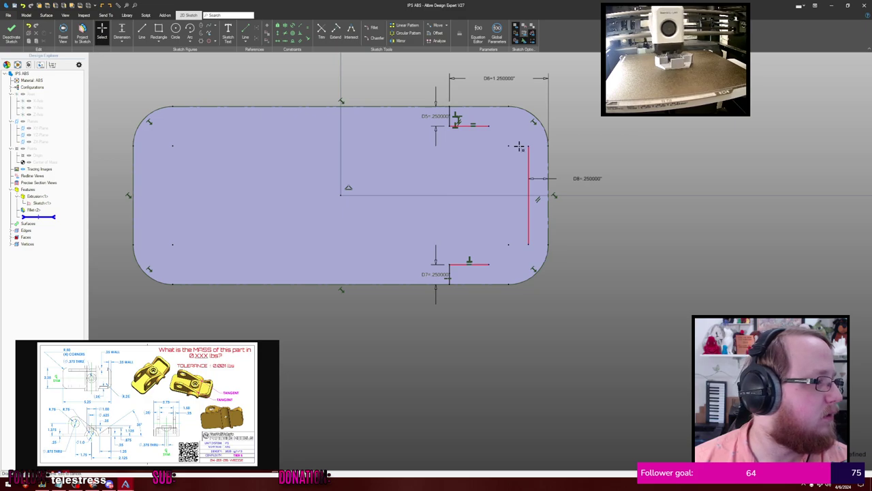
{"action": "mouse_move", "coordinate": [519, 147]}
{"action": "left_mouse_down"}
{"action": "mouse_move", "coordinate": [526, 152]}
{"action": "mouse_move", "coordinate": [529, 145]}
{"action": "left_mouse_up"}
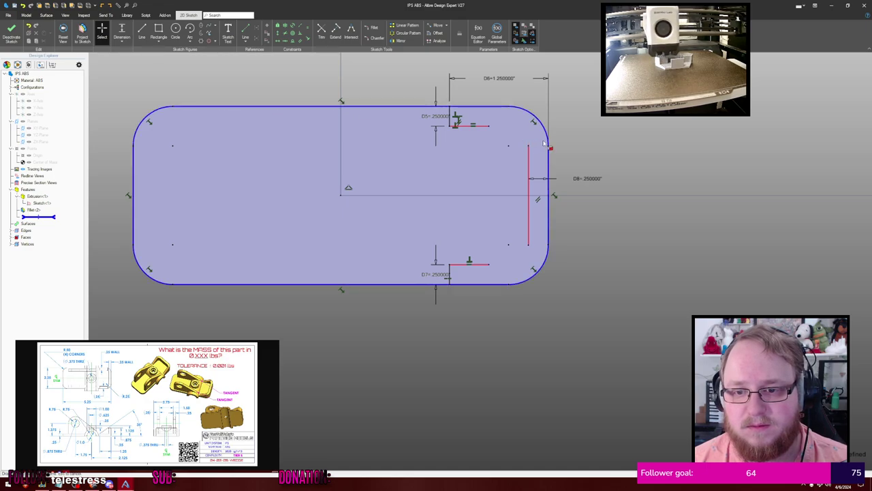
Align the upper horizontal line's end vertically and the vertical line's upper end horizontally with the upper-right corner arc's centre
{"action": "mouse_move", "coordinate": [488, 125]}
{"action": "left_mouse_down"}
{"action": "mouse_move", "coordinate": [510, 126]}
{"action": "mouse_move", "coordinate": [499, 126]}
{"action": "left_mouse_up"}
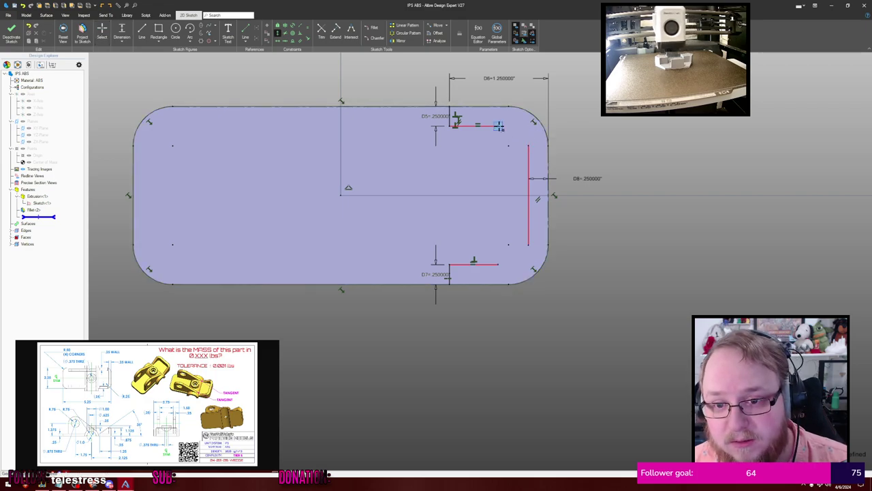
{"action": "left_click", "coordinate": [499, 126]}
{"action": "left_click", "coordinate": [509, 145]}
{"action": "key", "text": "Escape"}
{"action": "key", "text": "h"}
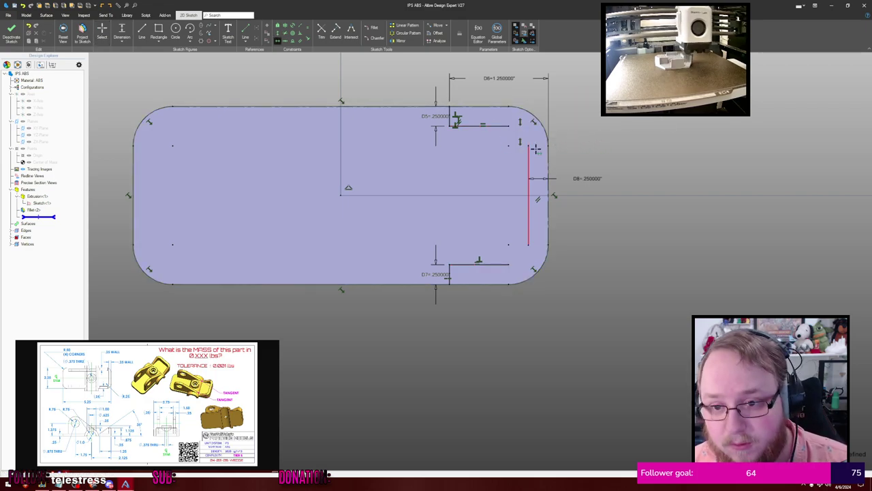
{"action": "left_click", "coordinate": [528, 145]}
{"action": "left_click", "coordinate": [509, 145]}
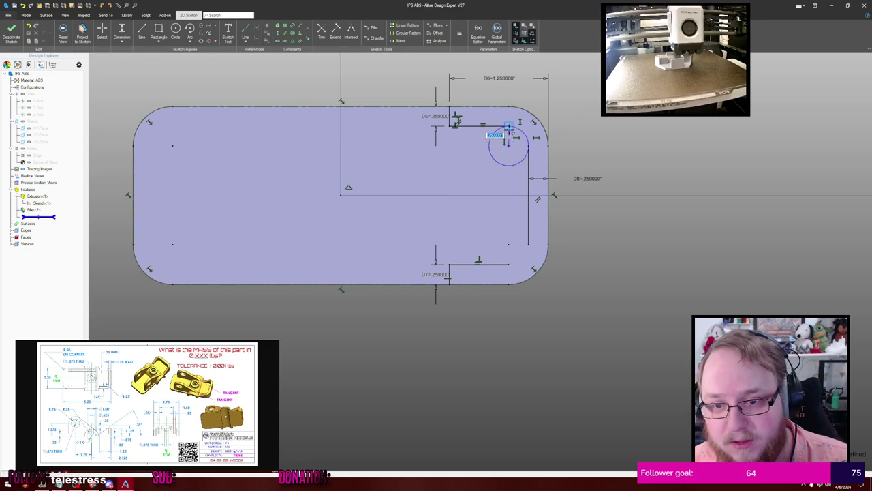
Draw a 0.25 in radius arc about the upper-right corner centre, joining the upper horizontal line to the vertical line
{"action": "left_click", "coordinate": [523, 136]}
{"action": "left_click", "coordinate": [529, 145]}
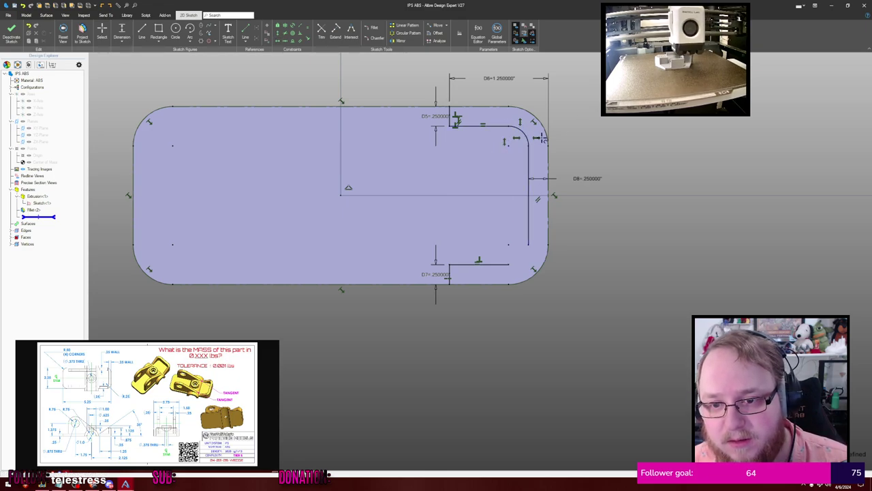
Try an arc about the lower-right corner centre between the vertical and lower horizontal lines, and delete it
{"action": "left_click", "coordinate": [509, 245]}
{"action": "left_click", "coordinate": [530, 246]}
{"action": "key", "text": "Escape"}
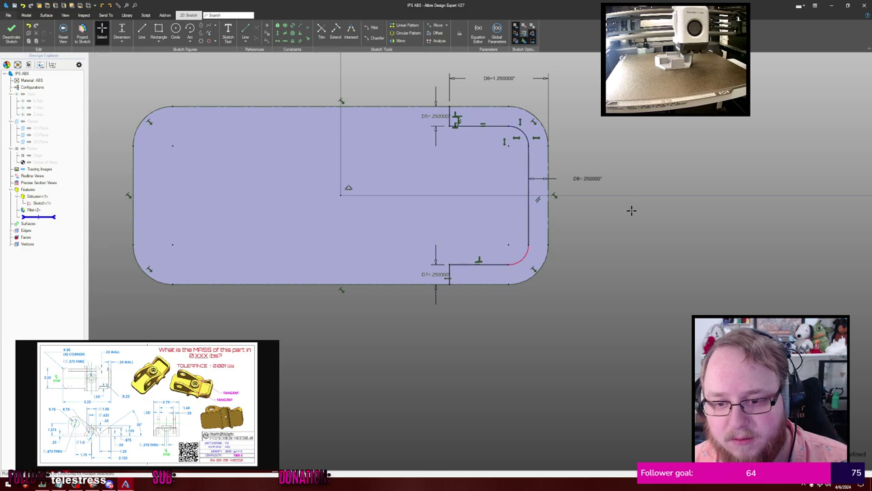
{"action": "left_click", "coordinate": [522, 262]}
{"action": "key", "text": "Delete"}
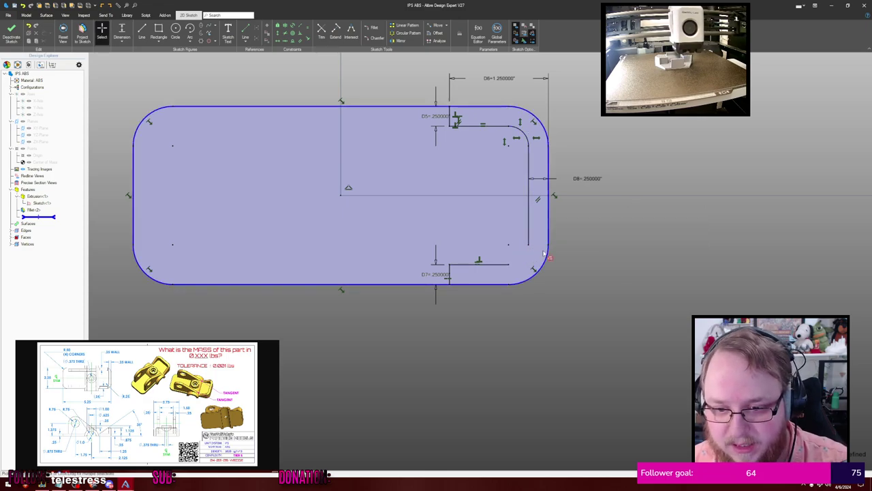
Draw a 0.25 in radius arc about the lower-right corner centre from the vertical line's lower end to the lower horizontal line's end
{"action": "key", "text": "a"}
{"action": "left_click", "coordinate": [510, 245]}
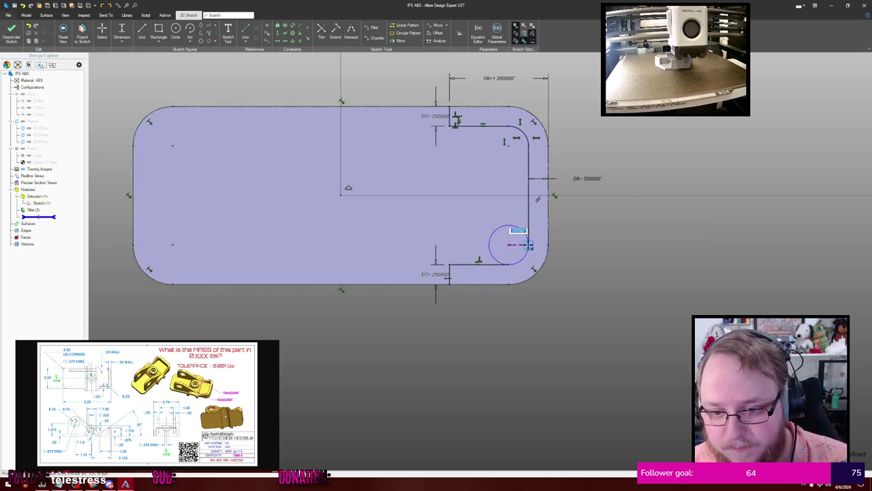
{"action": "left_click", "coordinate": [529, 245]}
{"action": "left_click", "coordinate": [509, 264]}
{"action": "key", "text": "Escape"}
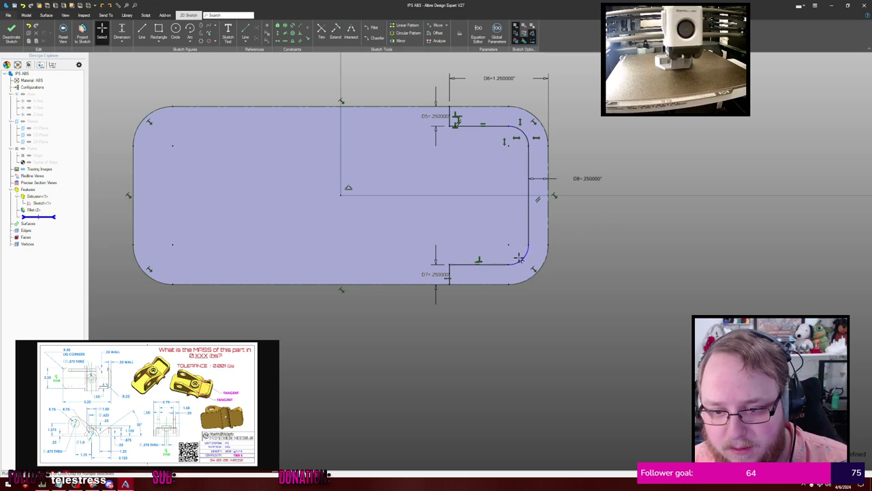
Pull the lower-right arc outwards and try to make its upper end coincident with the vertical line's lower end
{"action": "left_click_drag", "start_coordinate": [528, 248], "coordinate": [529, 245]}
{"action": "left_click", "coordinate": [537, 257]}
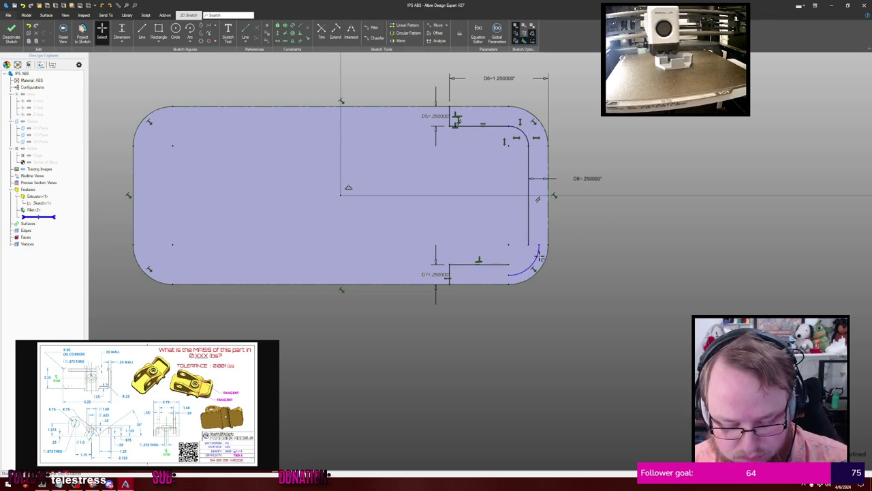
{"action": "key", "text": "c"}
{"action": "left_click", "coordinate": [539, 245]}
{"action": "left_click", "coordinate": [528, 245]}
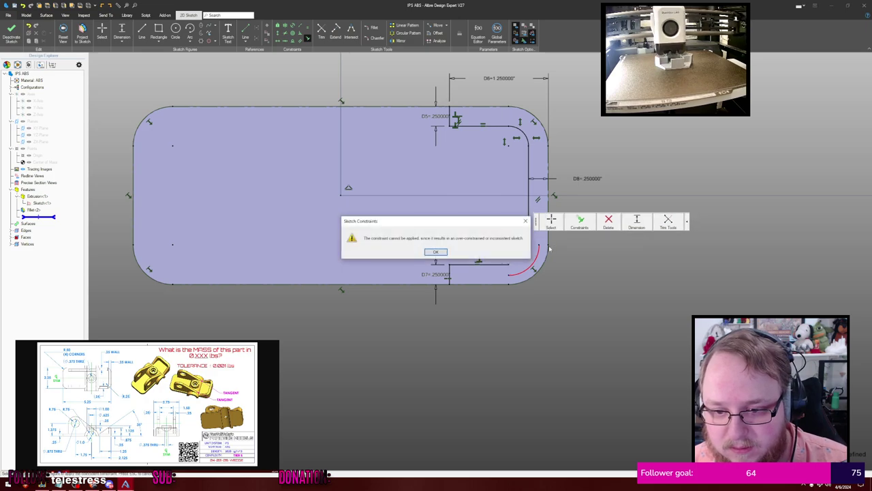
{"action": "left_click", "coordinate": [436, 252]}
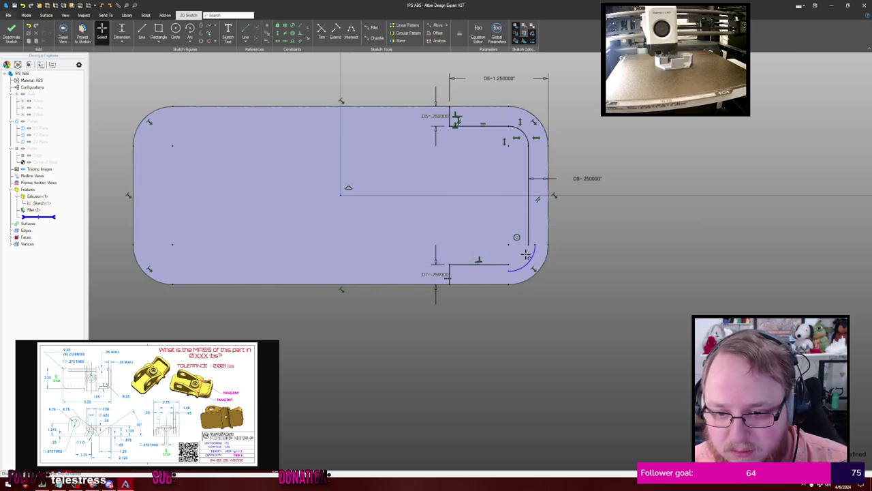
Try to make the lower-right arc tangent to the inner vertical line
{"action": "scroll", "coordinate": [545, 256], "scroll_direction": "up", "scroll_amount": 3}
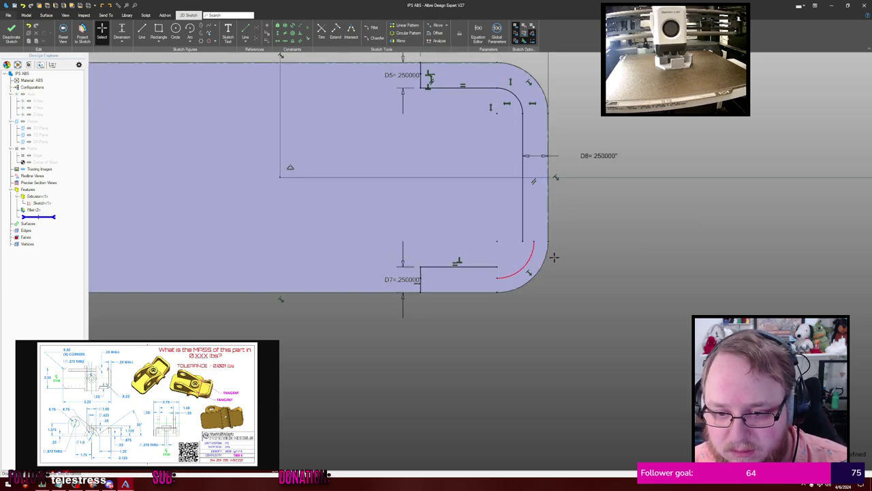
{"action": "left_click", "coordinate": [517, 251]}
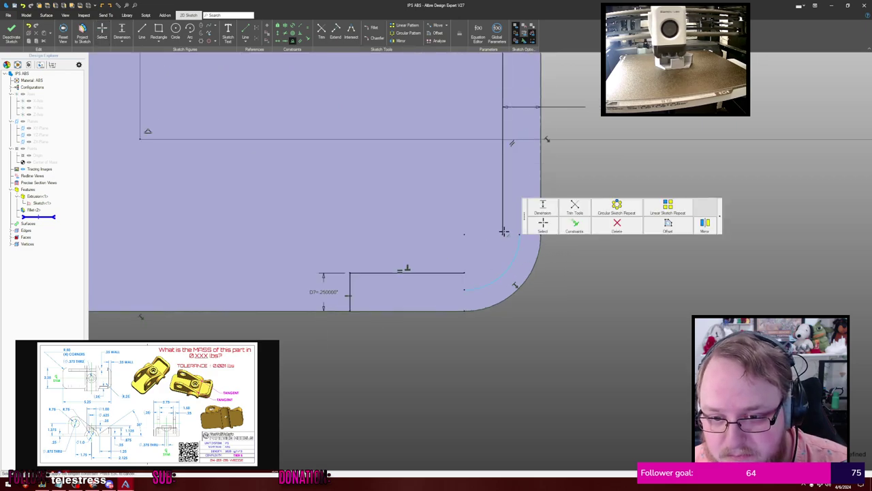
{"action": "left_click", "coordinate": [503, 226]}
{"action": "left_click", "coordinate": [519, 244]}
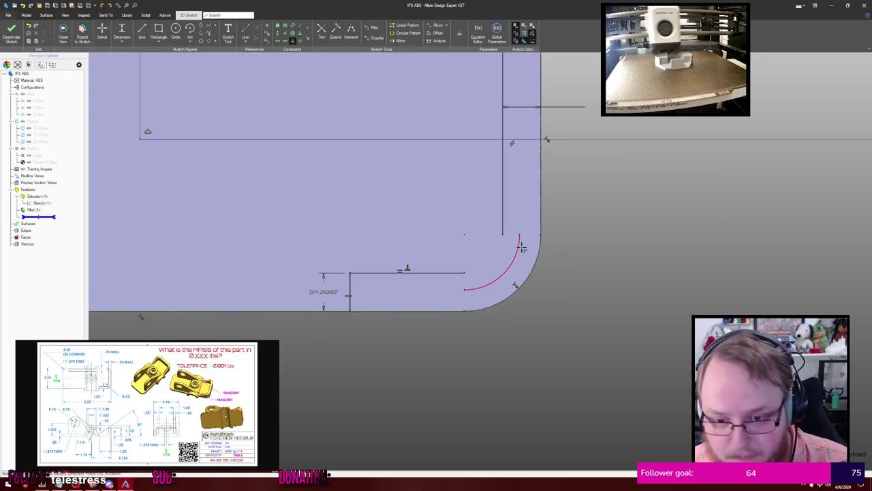
{"action": "left_click", "coordinate": [519, 245]}
{"action": "left_click", "coordinate": [503, 227]}
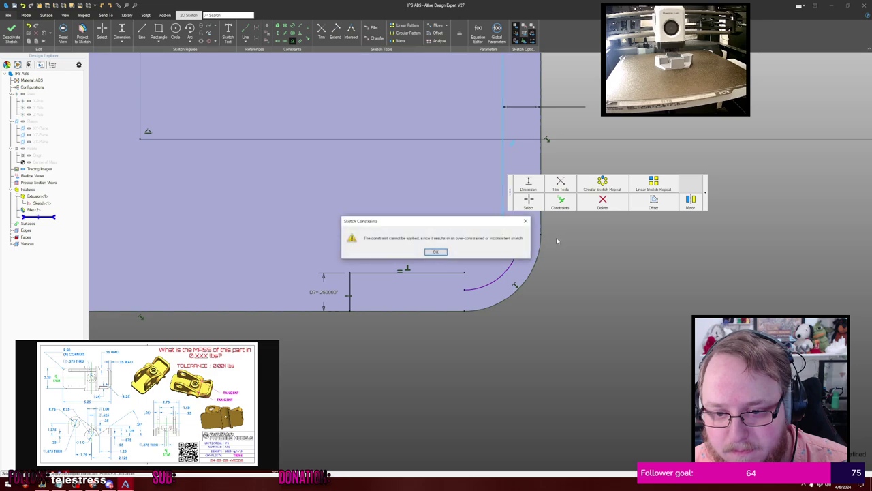
{"action": "left_click", "coordinate": [440, 252]}
{"action": "key", "text": "Escape"}
Try to make the lower-right arc's upper end coincident with the inner vertical line's lower end
{"action": "key", "text": "c"}
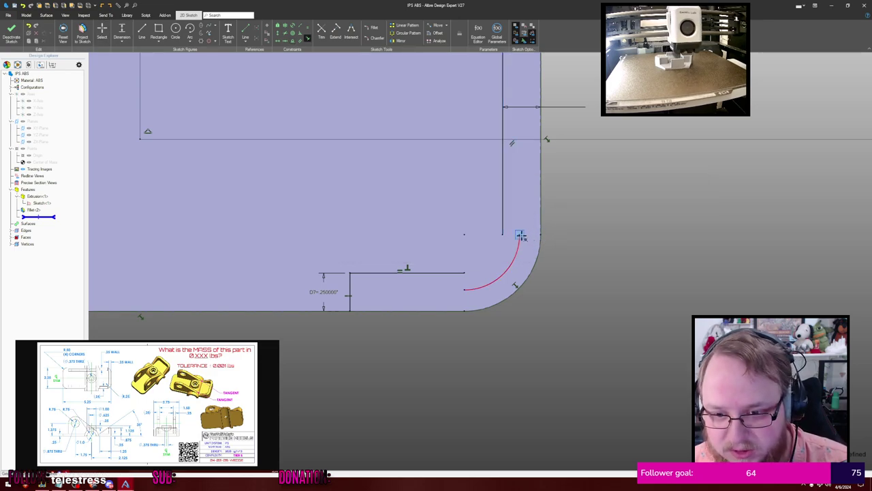
{"action": "left_click", "coordinate": [520, 236]}
{"action": "left_click", "coordinate": [503, 235]}
{"action": "left_click", "coordinate": [446, 252]}
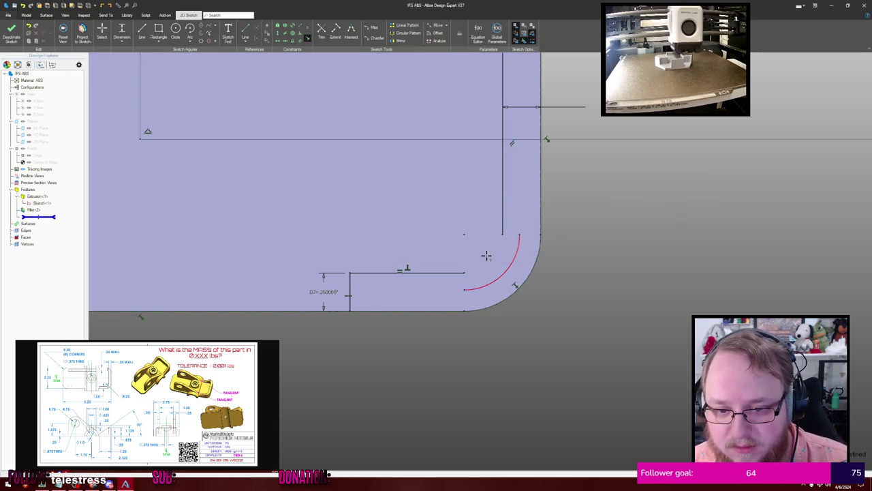
Replace the lower-right arc with one running from the vertical line's lower end to the lower horizontal line's end
{"action": "left_click", "coordinate": [513, 260]}
{"action": "key", "text": "Delete"}
{"action": "key", "text": "a"}
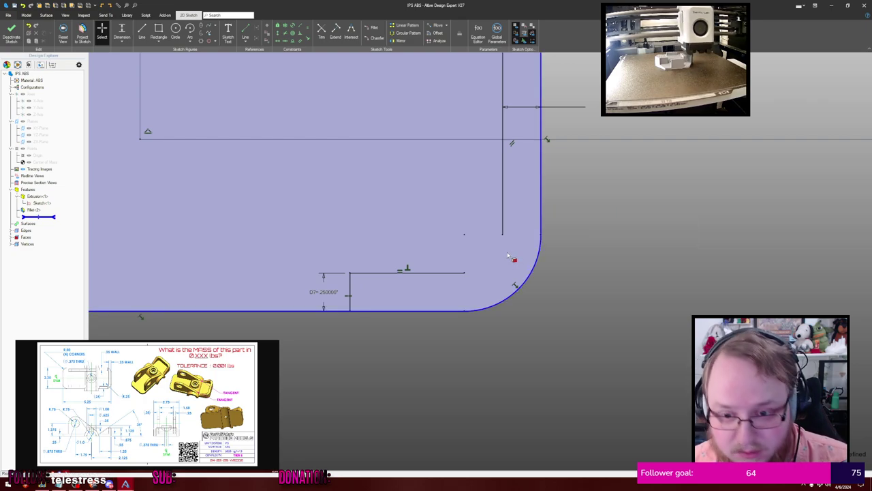
{"action": "left_click", "coordinate": [503, 235]}
{"action": "left_click", "coordinate": [465, 272]}
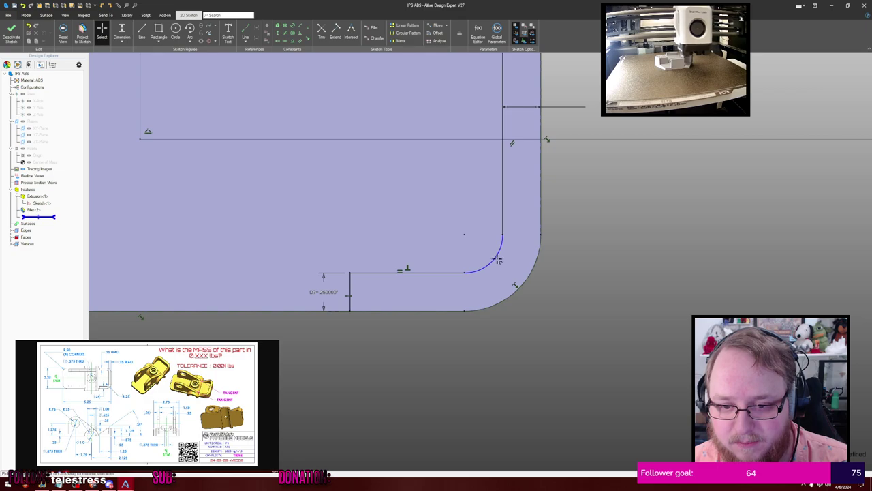
{"action": "key", "text": "Delete"}
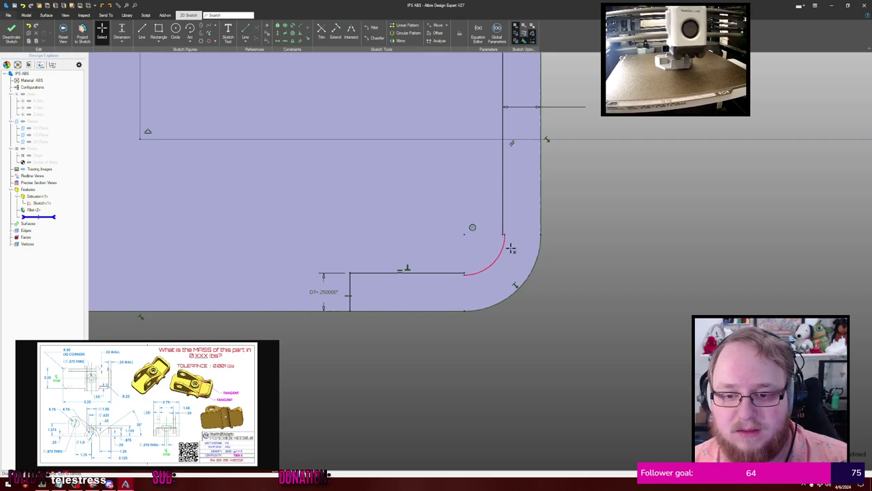
Pull the lower-right arc outwards and try to make its lower end coincident with the lower horizontal line's end
{"action": "left_click", "coordinate": [516, 254]}
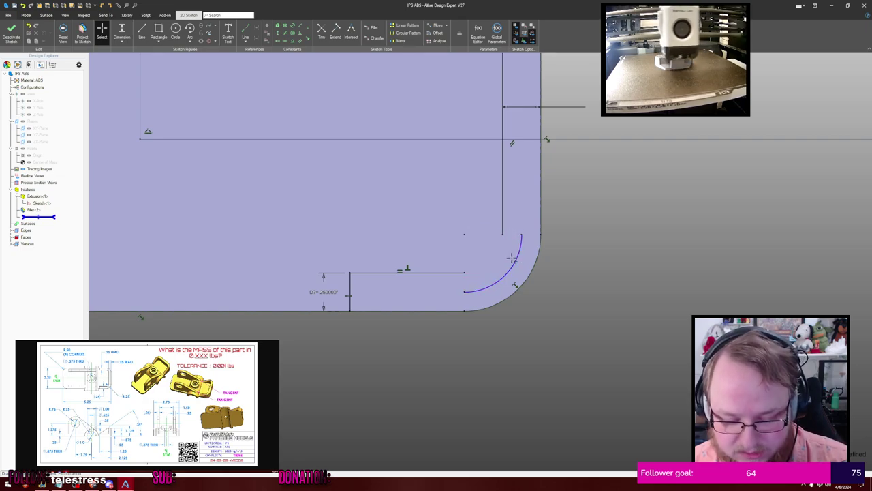
{"action": "key", "text": "c"}
{"action": "left_click", "coordinate": [465, 292]}
{"action": "left_click", "coordinate": [464, 274]}
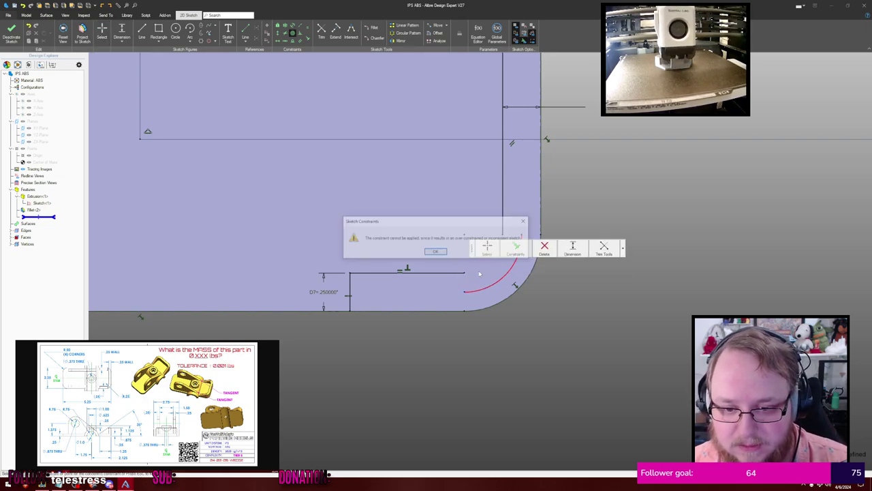
{"action": "left_click", "coordinate": [439, 252]}
{"action": "key", "text": "Escape"}
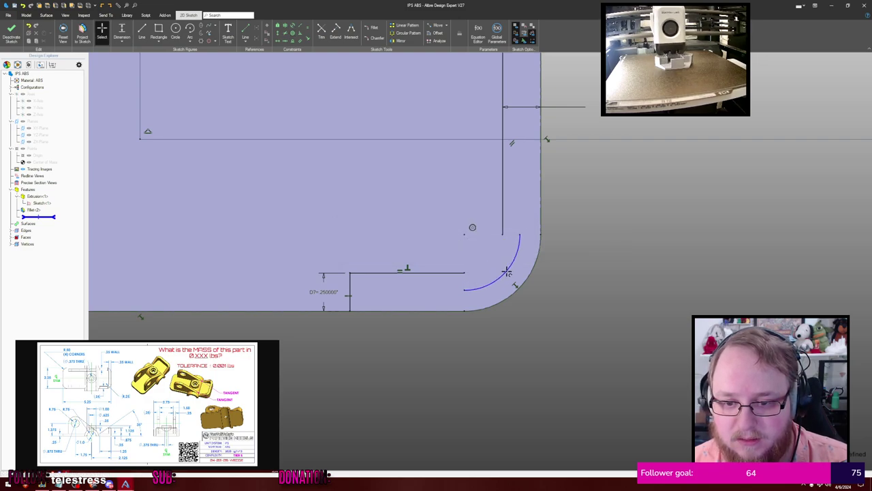
Pull the lower-right arc back inwards, close to the ends of the two inner lines
{"action": "mouse_move", "coordinate": [507, 272]}
{"action": "left_mouse_down"}
{"action": "mouse_move", "coordinate": [498, 261]}
{"action": "mouse_move", "coordinate": [510, 264]}
{"action": "mouse_move", "coordinate": [494, 250]}
{"action": "mouse_move", "coordinate": [502, 259]}
{"action": "left_mouse_up"}
{"action": "scroll", "coordinate": [580, 225], "scroll_direction": "down", "scroll_amount": 4}
{"action": "middle_click_drag", "start_coordinate": [584, 214], "coordinate": [552, 260]}
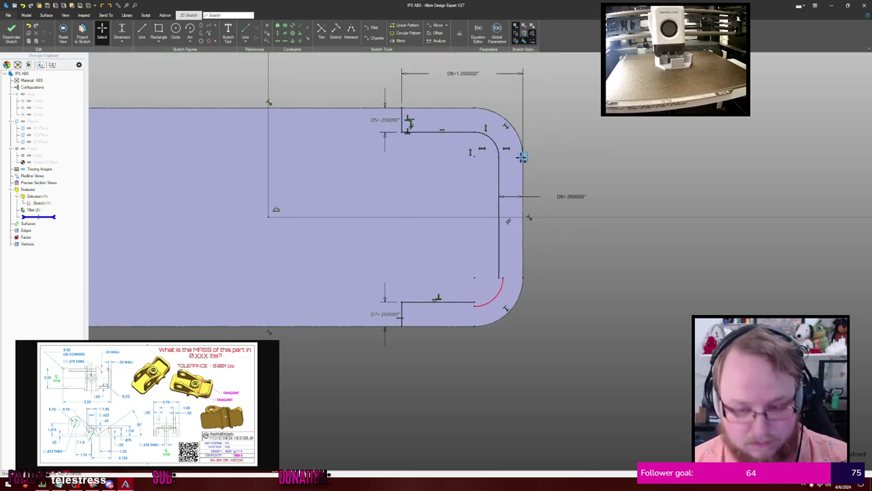
Add a driven radius dimension to the upper-right inner arc
{"action": "left_click", "coordinate": [525, 138]}
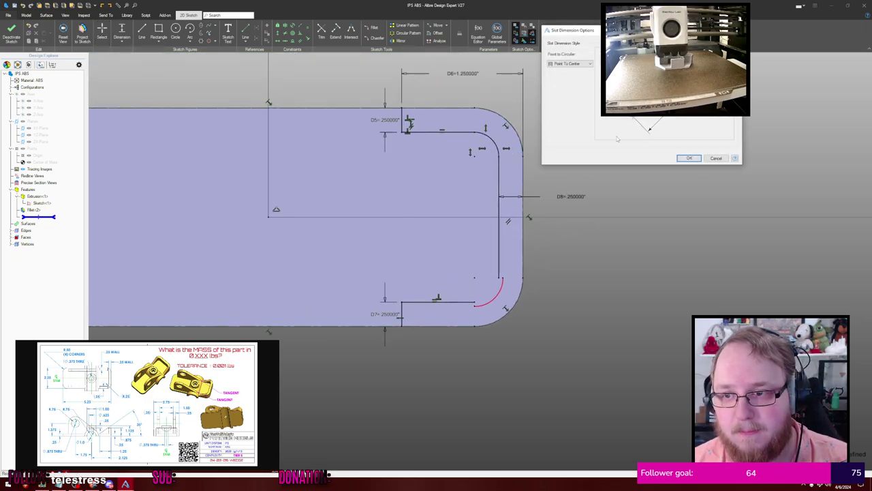
{"action": "left_click", "coordinate": [690, 158]}
{"action": "key", "text": "Escape"}
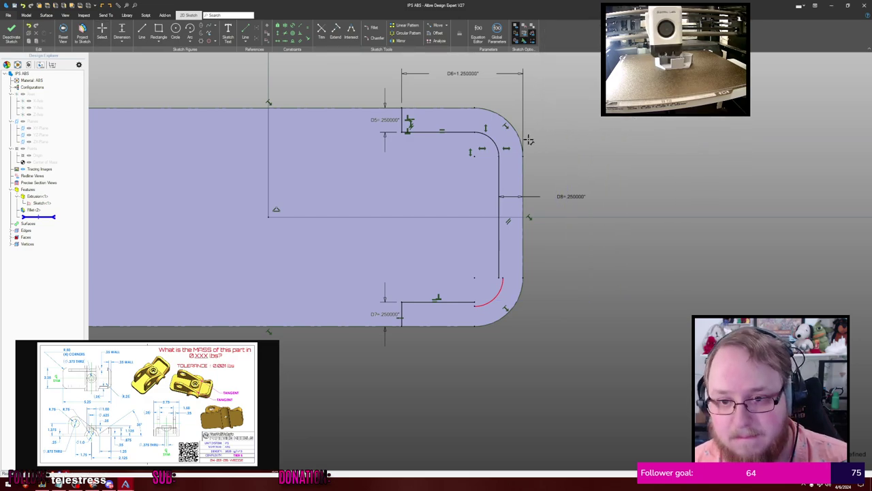
{"action": "left_click", "coordinate": [495, 142]}
{"action": "left_click", "coordinate": [585, 121]}
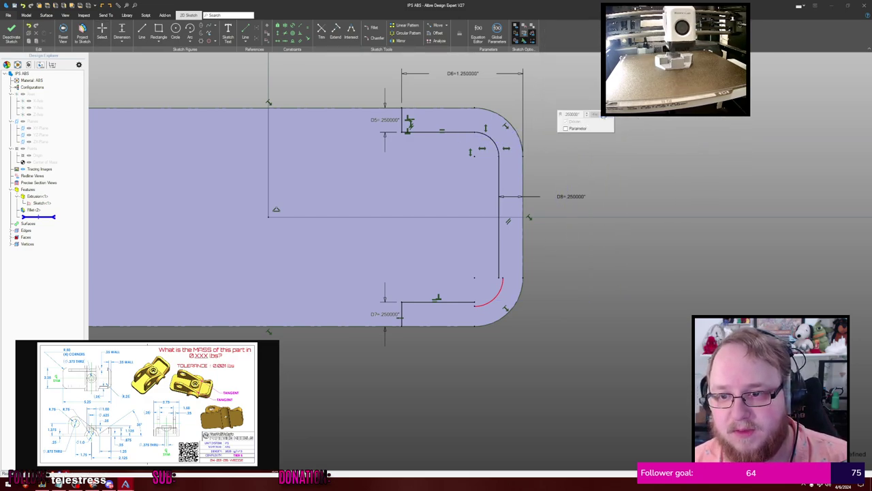
{"action": "left_click", "coordinate": [604, 117]}
Dimension the lower-right inner arc with a radius of 0.25 in
{"action": "left_click", "coordinate": [500, 292]}
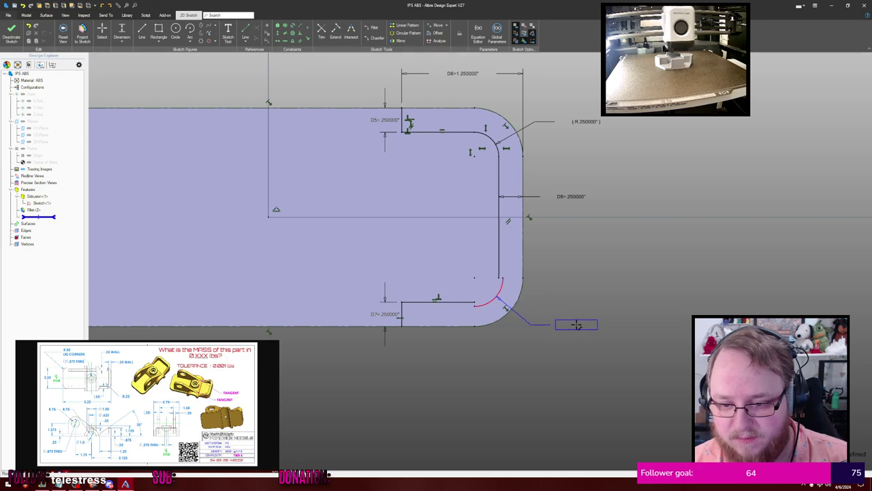
{"action": "left_click", "coordinate": [574, 324]}
{"action": "left_click", "coordinate": [582, 320]}
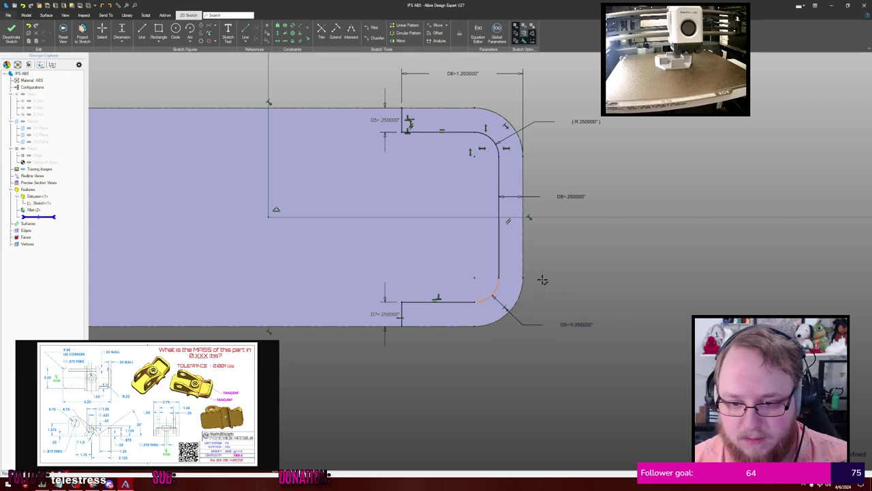
Try to align the inner vertical line's lower end horizontally with the end of the outer lower-right corner arc
{"action": "scroll", "coordinate": [538, 284], "scroll_direction": "up", "scroll_amount": 2}
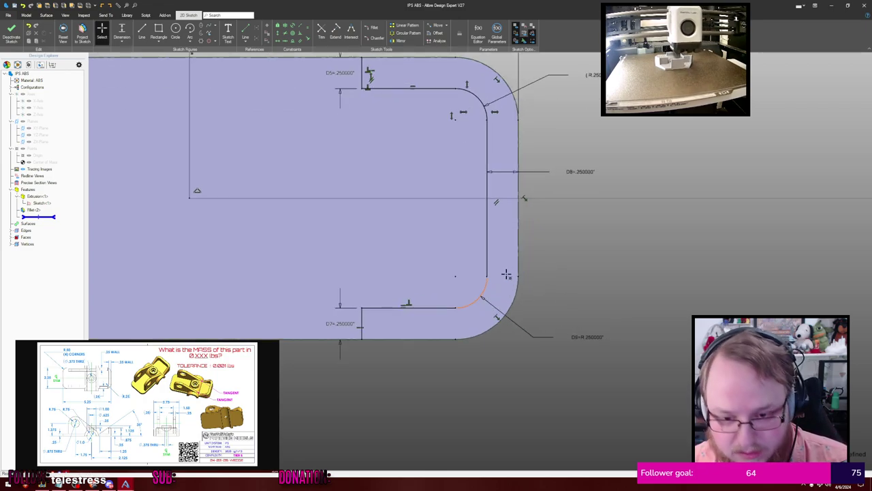
{"action": "left_click", "coordinate": [487, 276]}
{"action": "left_click", "coordinate": [518, 277]}
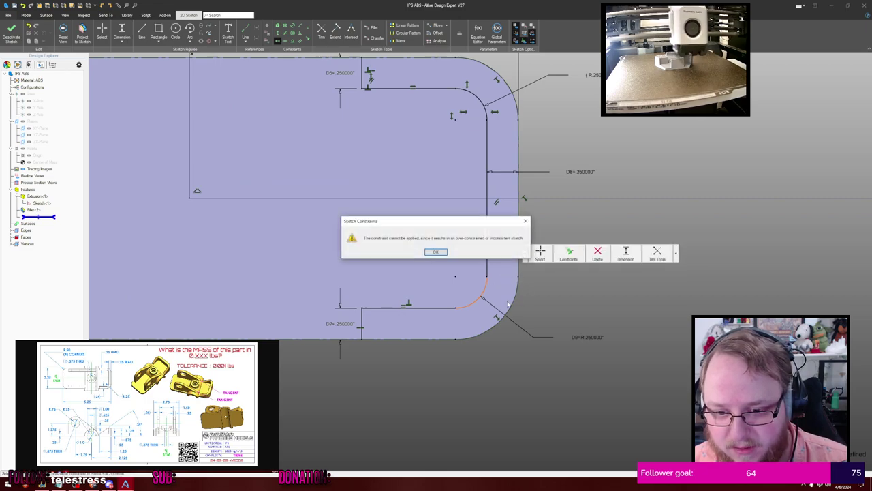
{"action": "left_click", "coordinate": [439, 252]}
{"action": "key", "text": "Escape"}
Delete the lower-right inner arc together with its radius dimension
{"action": "left_click", "coordinate": [463, 306]}
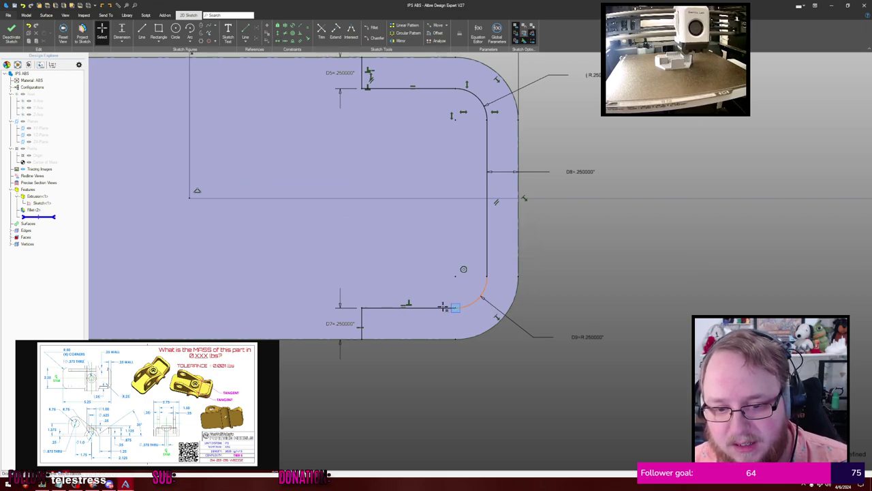
{"action": "left_click", "coordinate": [502, 304]}
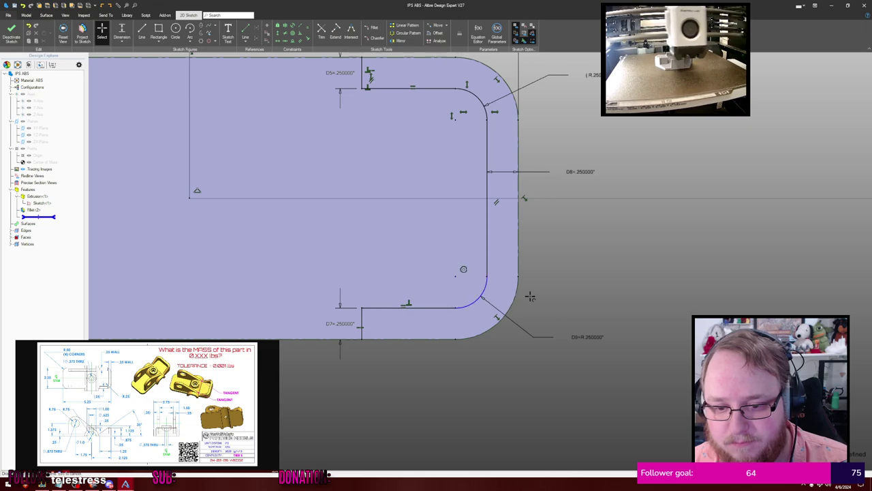
{"action": "key", "text": "Delete"}
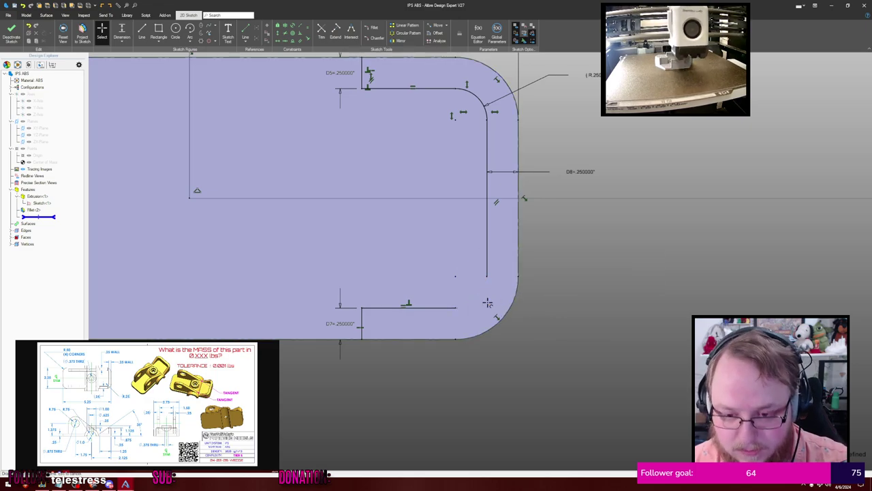
Try another arc about the lower-right corner centre between the vertical and lower horizontal lines, and delete it
{"action": "scroll", "coordinate": [585, 227], "scroll_direction": "down", "scroll_amount": 1}
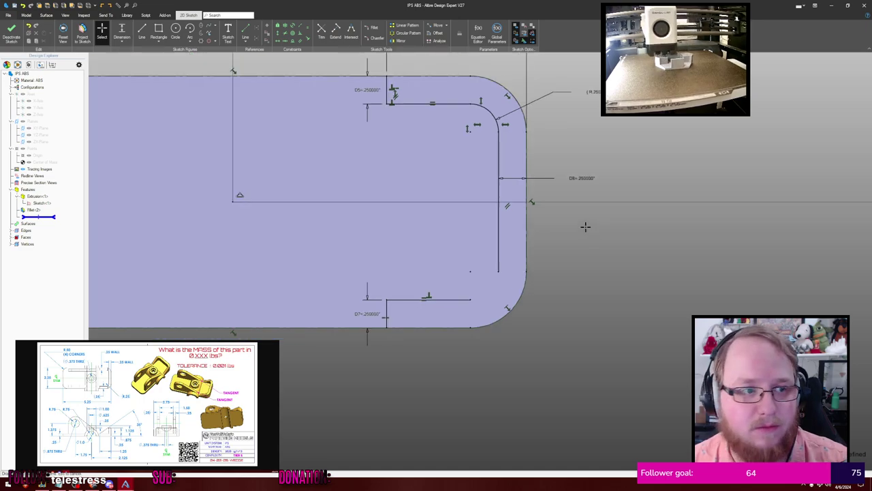
{"action": "middle_click_drag", "start_coordinate": [630, 194], "coordinate": [653, 224]}
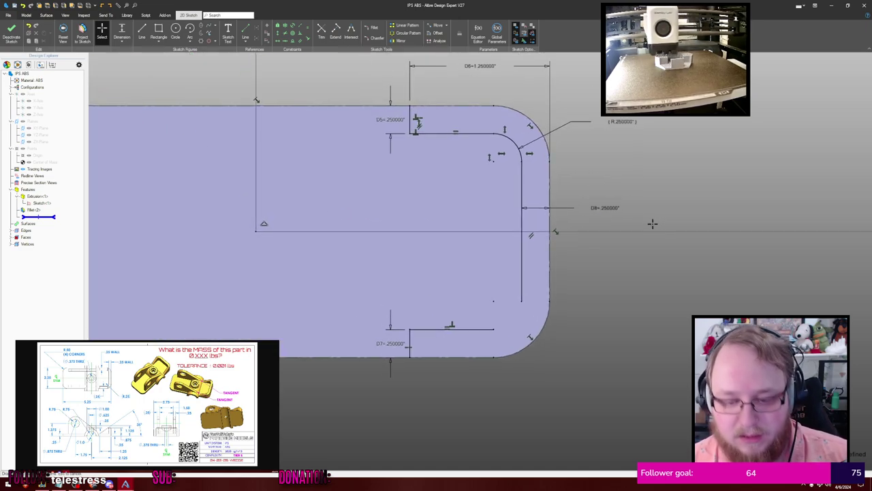
{"action": "key", "text": "c"}
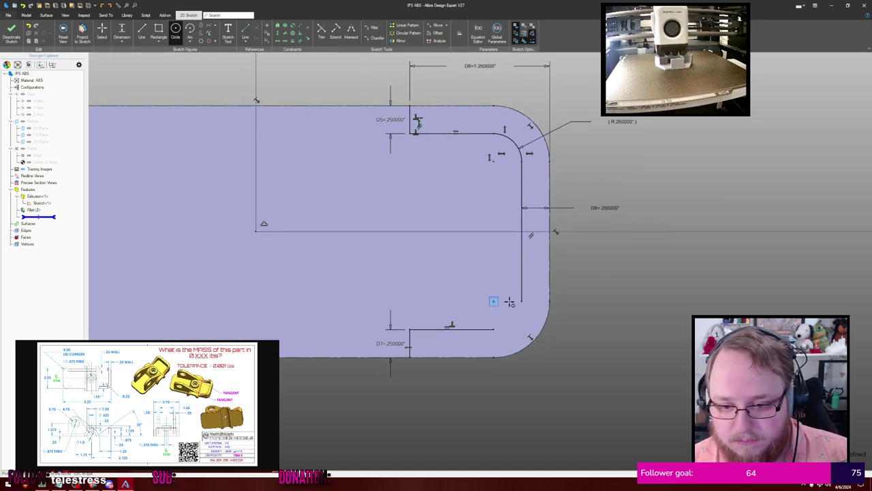
{"action": "key", "text": "Escape"}
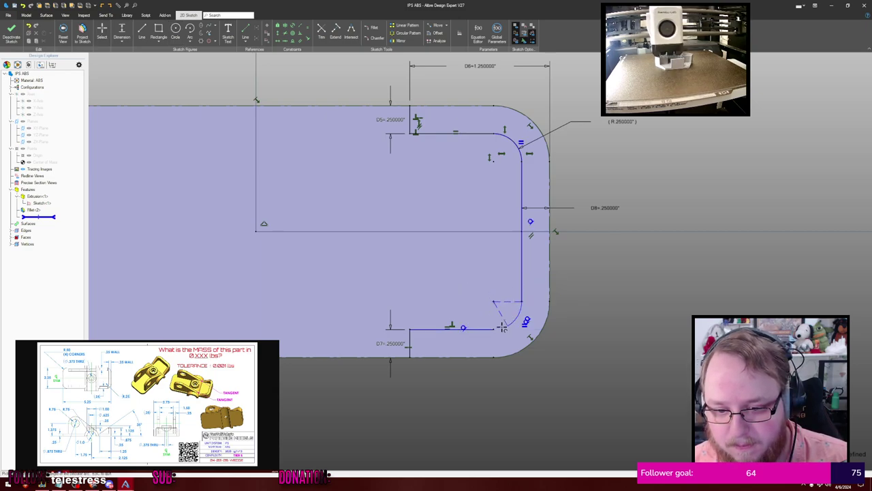
{"action": "left_click", "coordinate": [515, 318]}
{"action": "key", "text": "Escape"}
{"action": "mouse_move", "coordinate": [515, 321]}
{"action": "left_mouse_down"}
{"action": "mouse_move", "coordinate": [543, 305]}
{"action": "mouse_move", "coordinate": [530, 318]}
{"action": "left_mouse_up"}
{"action": "left_click", "coordinate": [530, 313]}
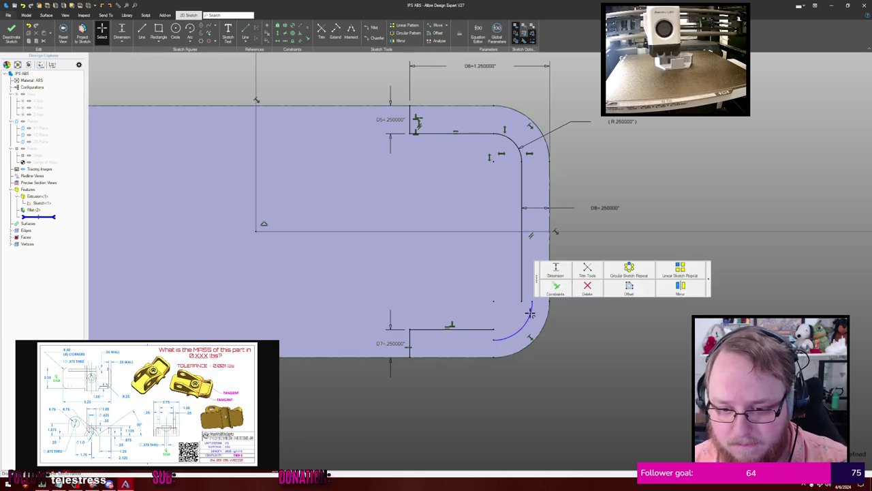
{"action": "key", "text": "Delete"}
Delete the inner vertical line and the lower horizontal line
{"action": "left_click", "coordinate": [523, 291]}
{"action": "key", "text": "Delete"}
{"action": "left_click", "coordinate": [482, 330]}
{"action": "key", "text": "Delete"}
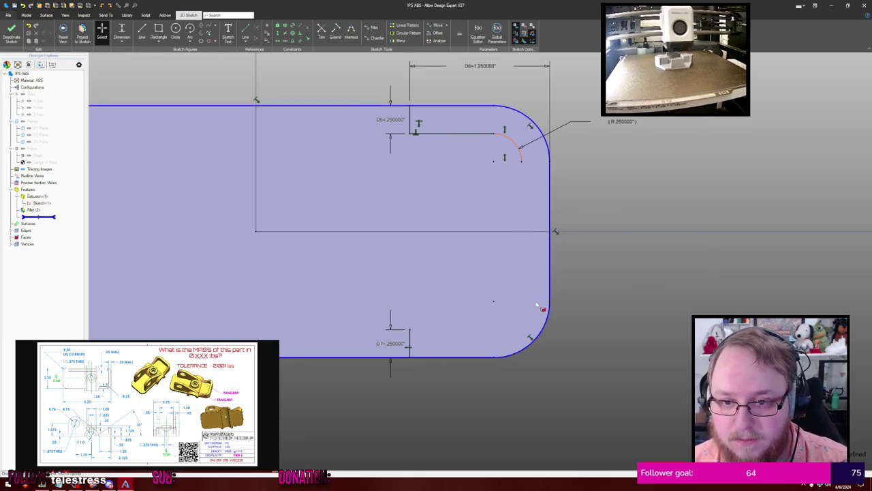
Draw a new lower horizontal line from the short vertical line's upper end and make it equal to the upper horizontal line
{"action": "key", "text": "l"}
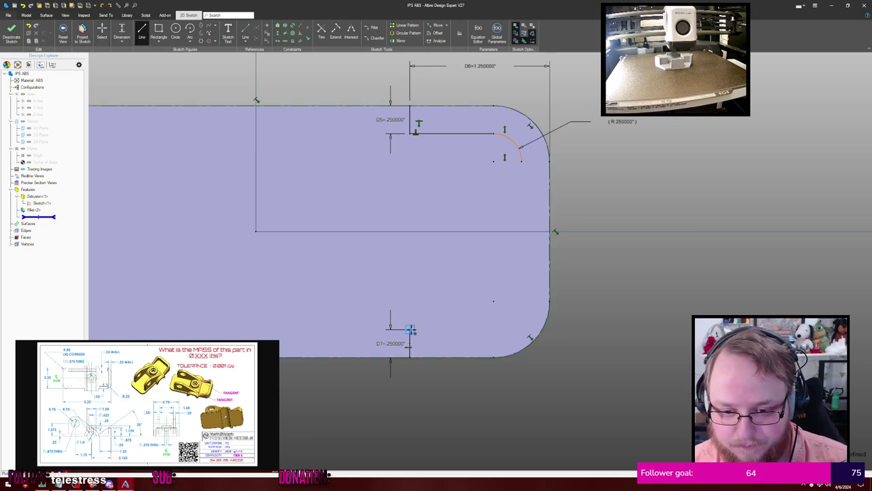
{"action": "left_click", "coordinate": [410, 329]}
{"action": "left_click", "coordinate": [504, 329]}
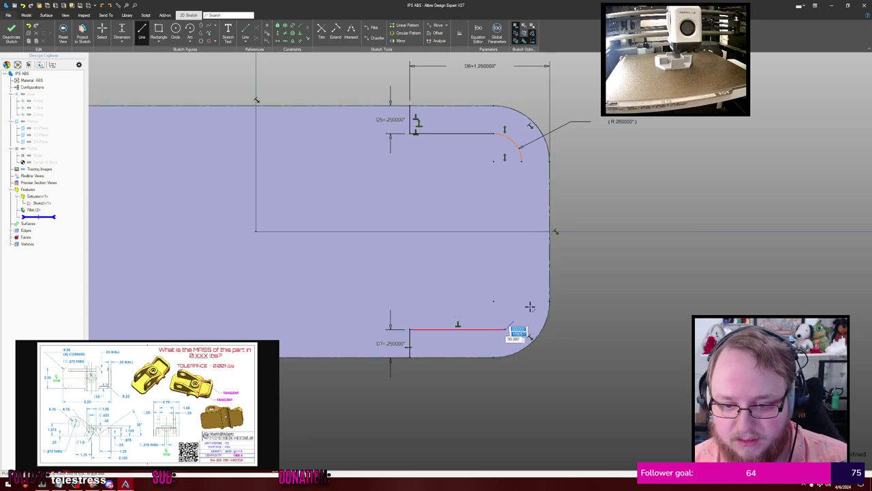
{"action": "key", "text": "Escape"}
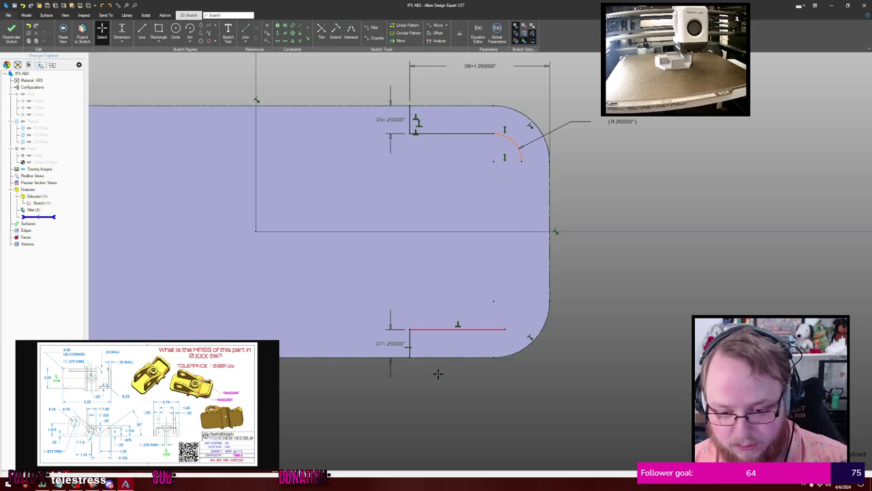
{"action": "left_click", "coordinate": [467, 134]}
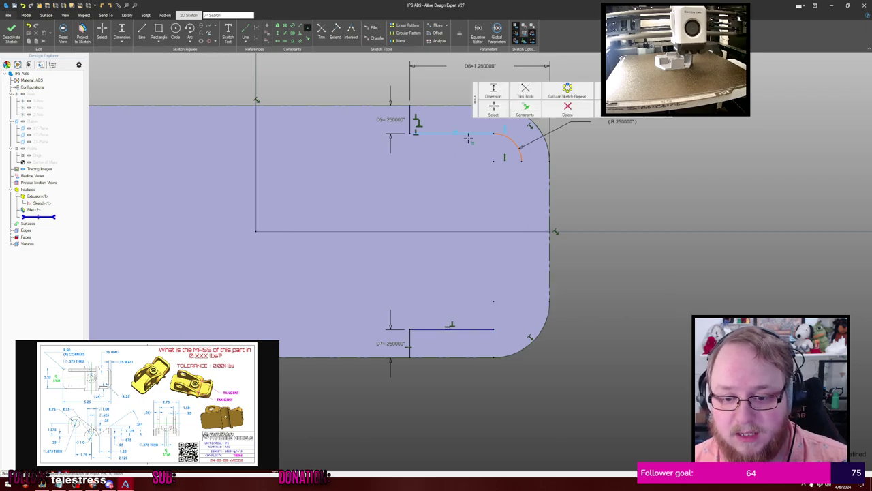
{"action": "key", "text": "Escape"}
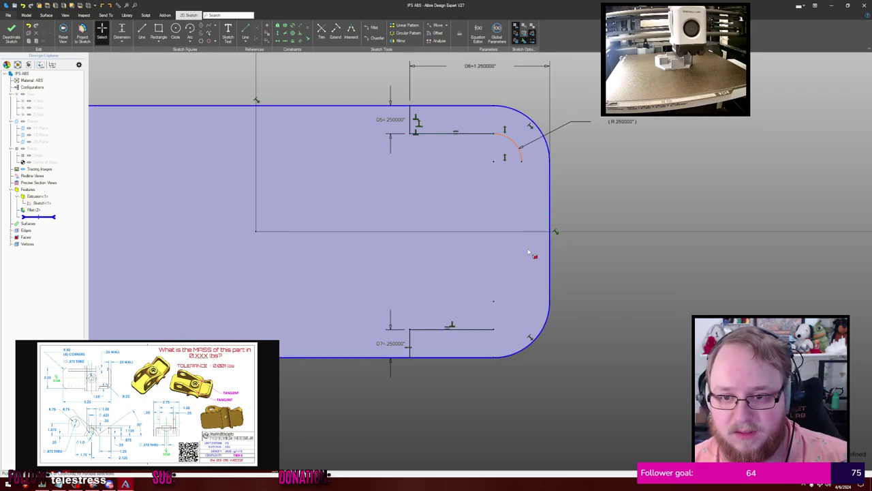
Align the upper-right inner arc's lower end horizontally with the arc's centre
{"action": "left_click", "coordinate": [522, 158]}
{"action": "key", "text": "Escape"}
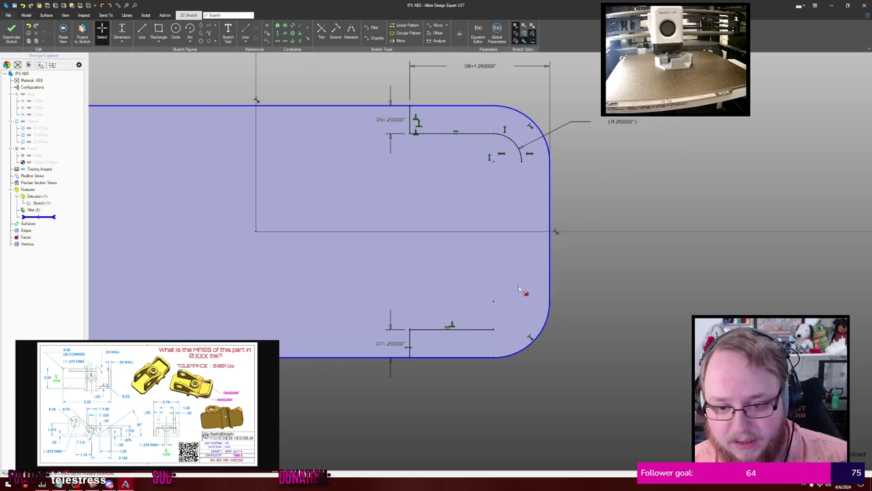
Try a circle about the lower-right corner centre, equal in radius to the upper inner arc, and delete it
{"action": "key", "text": "c"}
{"action": "left_click", "coordinate": [494, 301]}
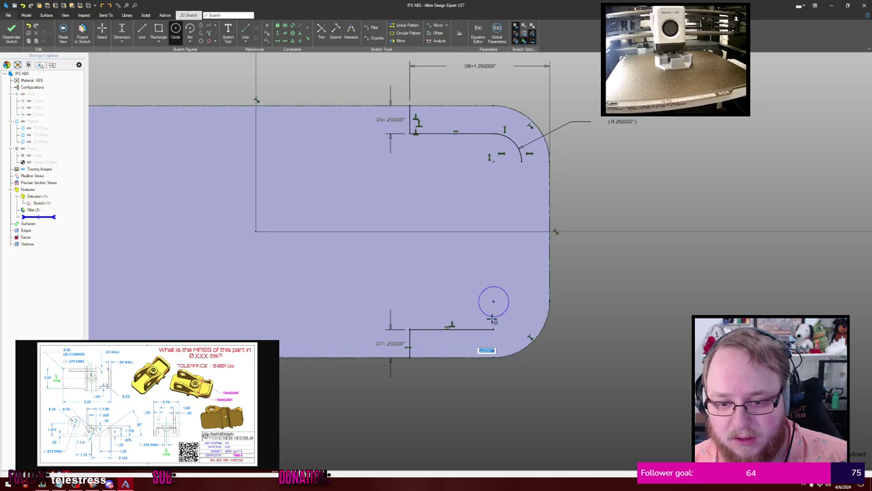
{"action": "left_click", "coordinate": [515, 319]}
{"action": "key", "text": "Escape"}
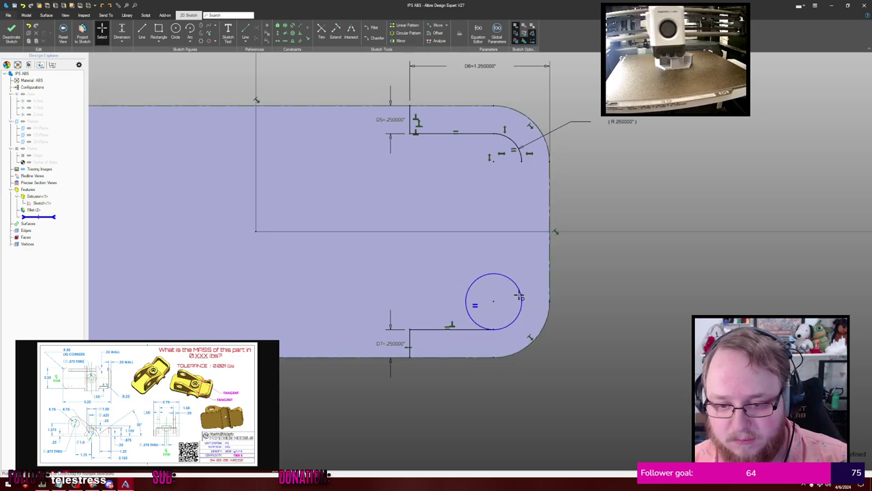
{"action": "left_click", "coordinate": [521, 297]}
{"action": "key", "text": "Delete"}
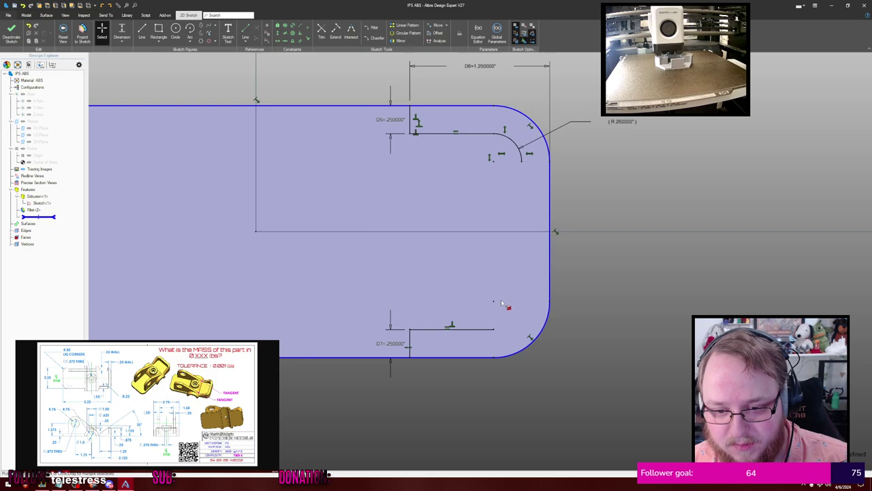
Draw a quarter arc about the lower-right corner centre, starting from the lower horizontal line's end
{"action": "key", "text": "a"}
{"action": "left_click", "coordinate": [493, 301]}
{"action": "left_click", "coordinate": [494, 329]}
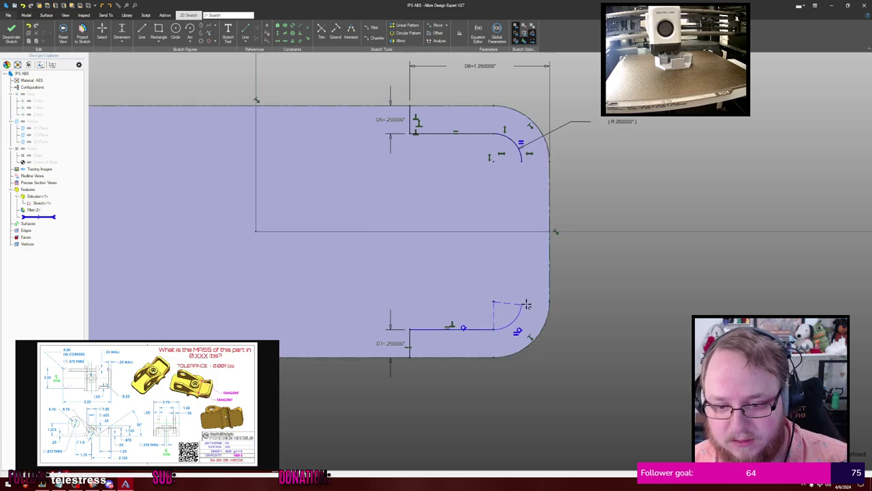
{"action": "left_click", "coordinate": [521, 300]}
{"action": "key", "text": "Escape"}
Align the lower-right inner arc's upper end horizontally with the arc's centre
{"action": "key", "text": "v"}
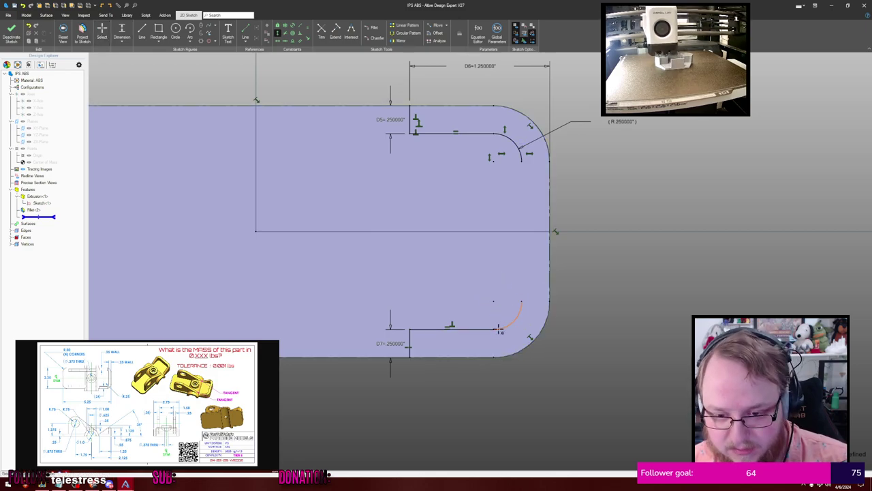
{"action": "left_click", "coordinate": [493, 330]}
{"action": "left_click", "coordinate": [494, 301]}
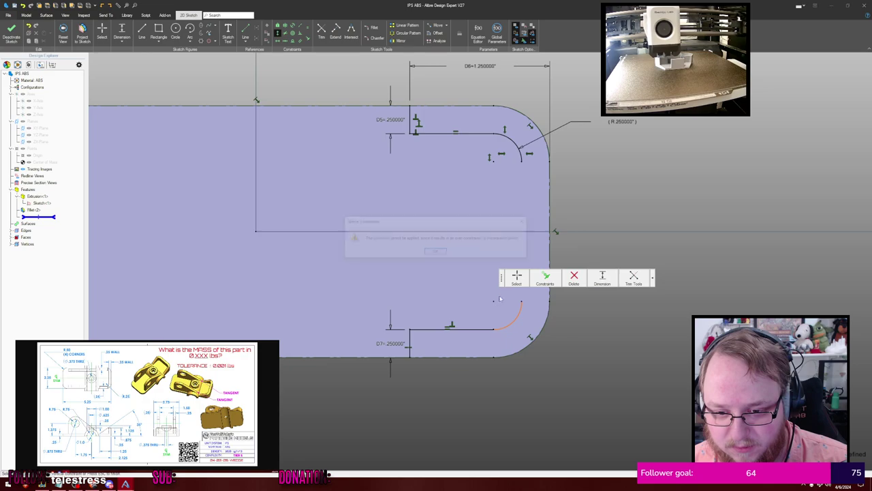
{"action": "left_click", "coordinate": [436, 251]}
{"action": "left_click", "coordinate": [493, 300]}
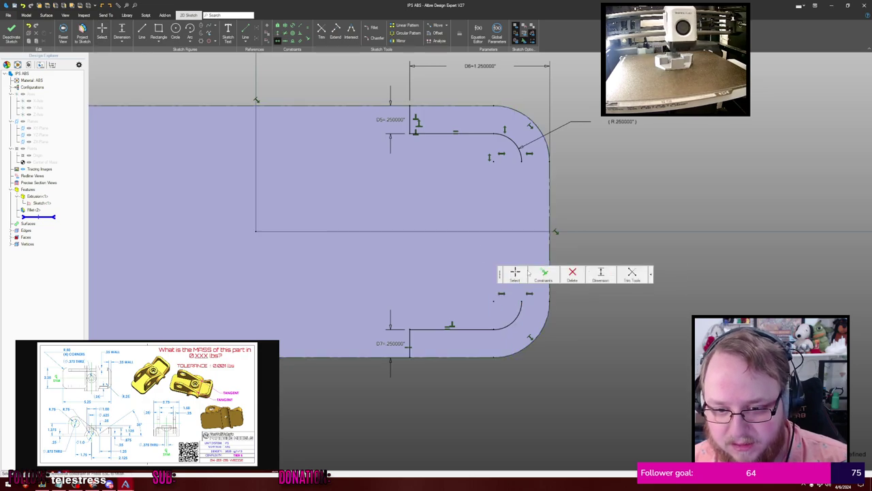
{"action": "key", "text": "Escape"}
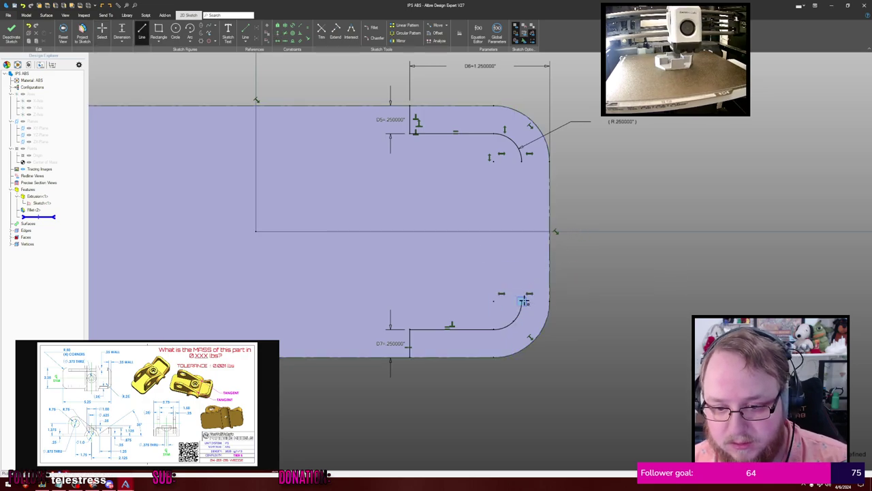
Draw a vertical line connecting the free ends of the two inner corner arcs
{"action": "key", "text": "l"}
{"action": "left_click", "coordinate": [522, 300]}
{"action": "left_click", "coordinate": [521, 158]}
{"action": "key", "text": "Escape"}
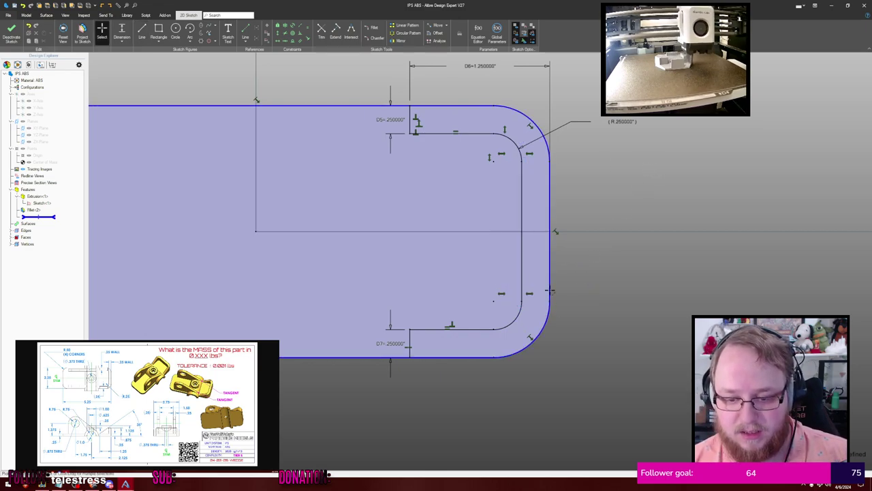
Convert the two outer right corner arcs and the outer right edge from reference to regular figures
{"action": "right_click", "coordinate": [549, 329]}
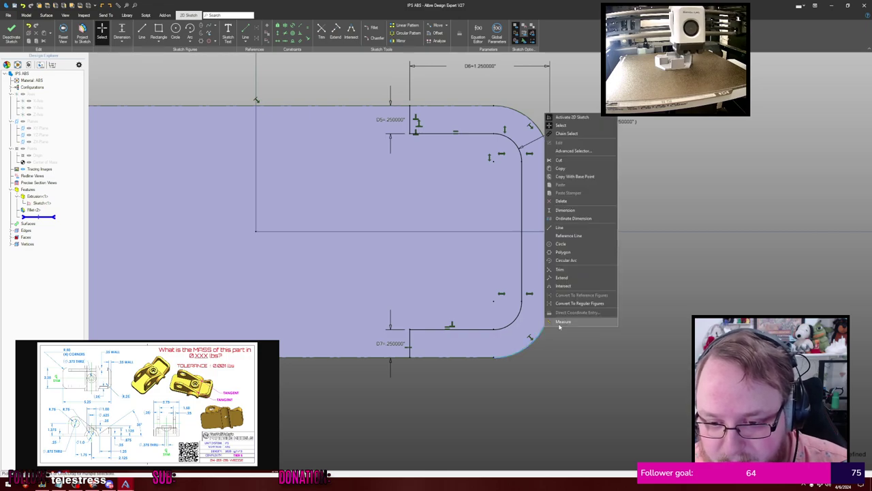
{"action": "left_click", "coordinate": [576, 306]}
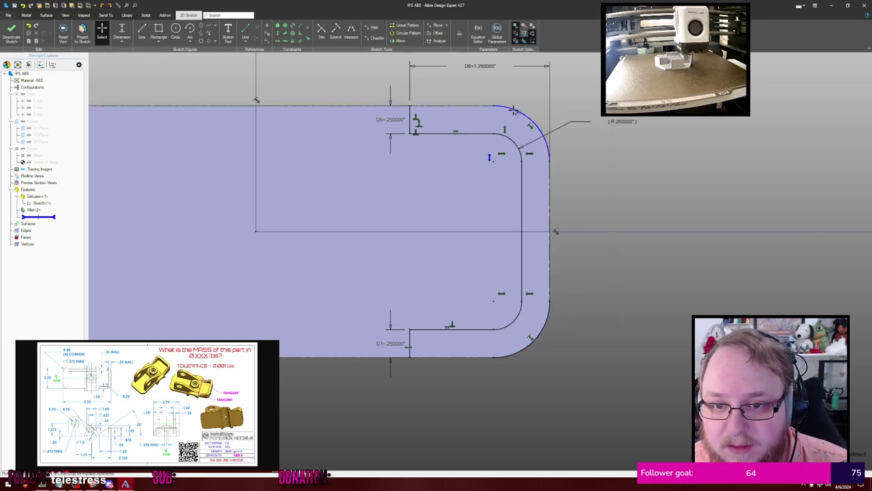
{"action": "right_click", "coordinate": [515, 111]}
{"action": "left_click", "coordinate": [563, 301]}
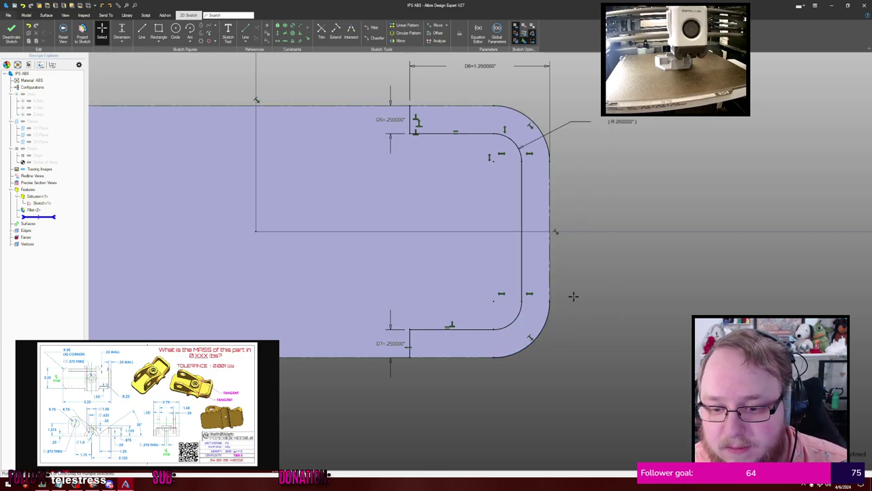
{"action": "right_click", "coordinate": [555, 200]}
{"action": "left_click", "coordinate": [579, 385]}
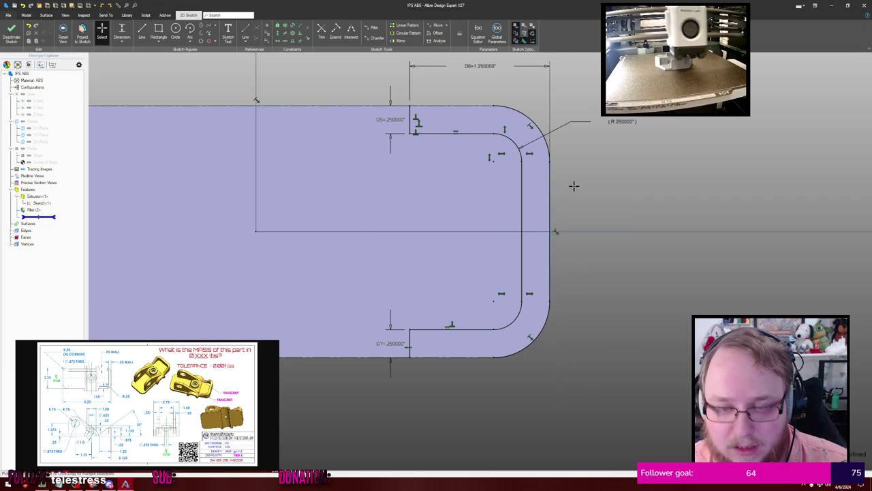
Close the wall profile with lines along the outer upper and lower edges, between the corner arcs and the short vertical lines
{"action": "key", "text": "l"}
{"action": "left_click", "coordinate": [492, 105]}
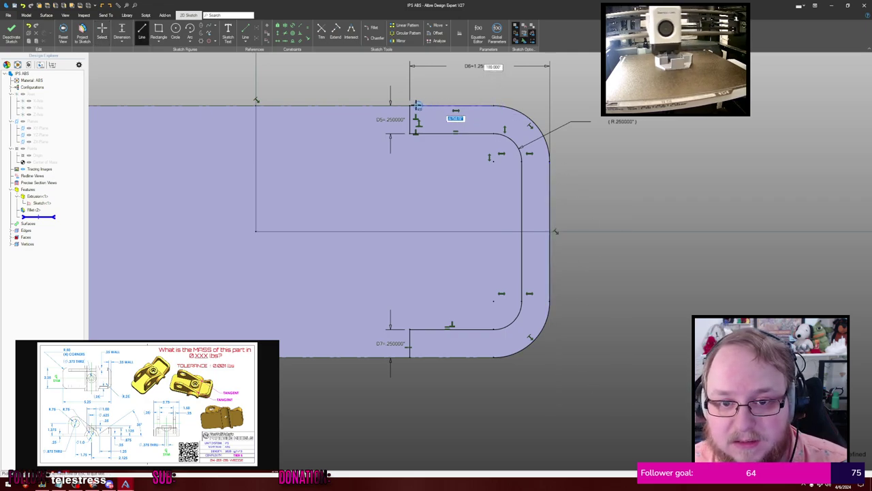
{"action": "left_click", "coordinate": [412, 106]}
{"action": "key", "text": "Escape"}
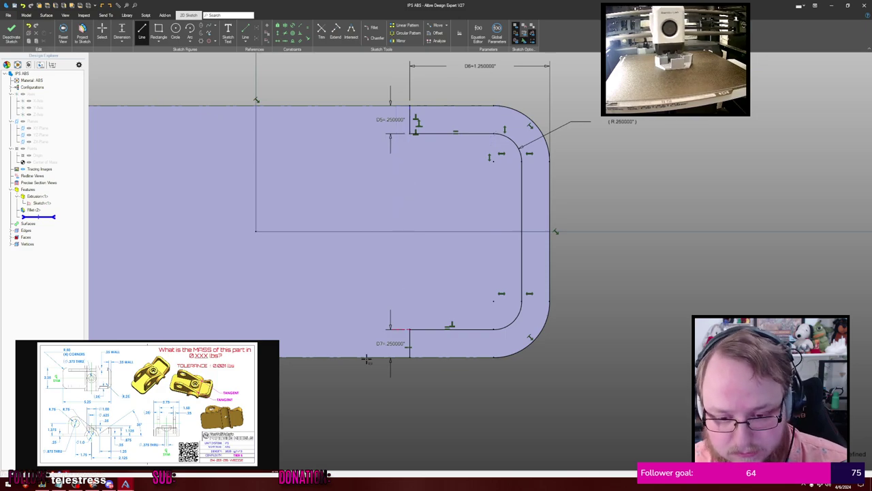
{"action": "left_click", "coordinate": [495, 356]}
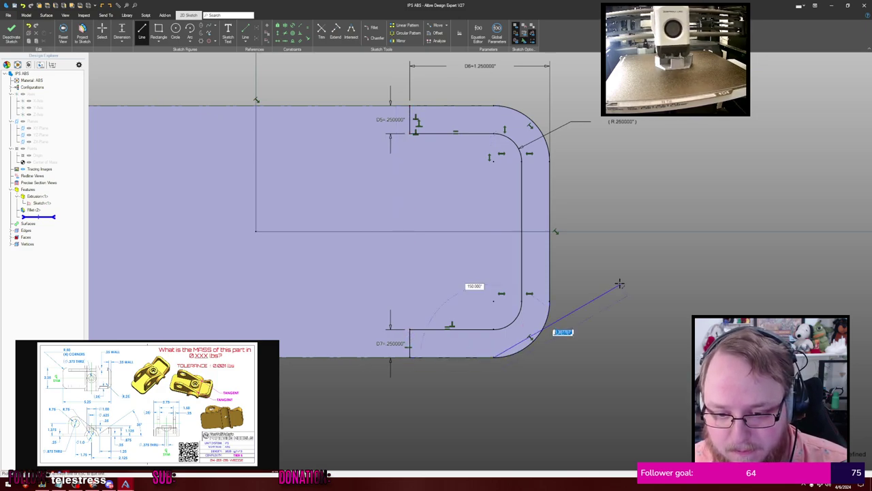
{"action": "key", "text": "Escape"}
Extrude the U-shaped wall profile as a boss to a depth of 0.875 in
{"action": "key", "text": "e"}
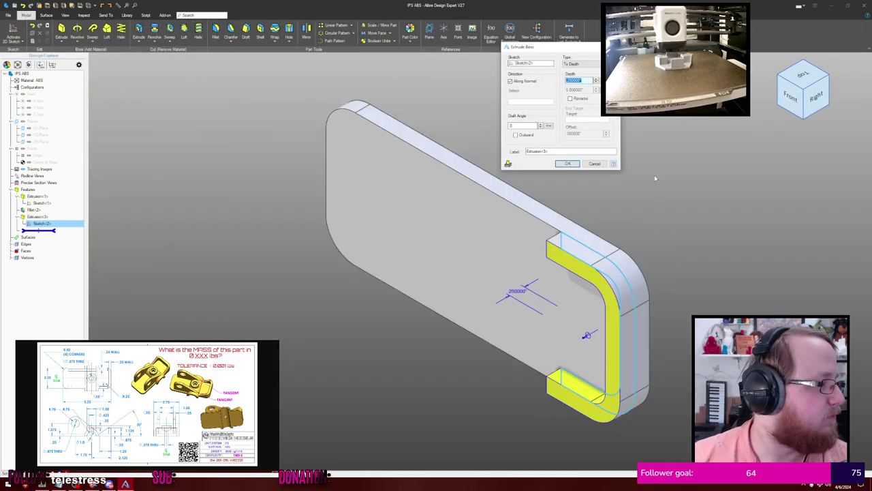
{"action": "type", "text": ".875"}
{"action": "key", "text": "Return"}
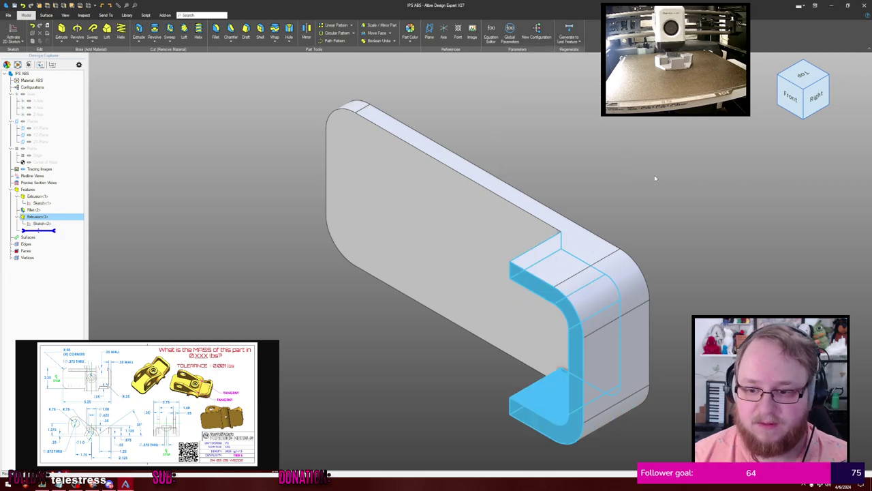
Start a sketch on the vertical reference plane running lengthwise through the part, and hide the reference geometry
{"action": "middle_click_drag", "start_coordinate": [665, 179], "coordinate": [622, 140]}
{"action": "left_click", "coordinate": [692, 123]}
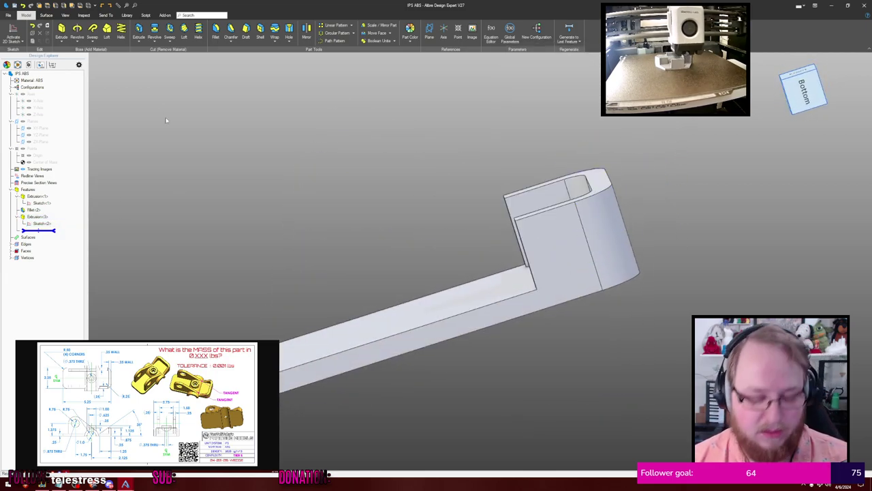
{"action": "key", "text": "ctrl+shift+r"}
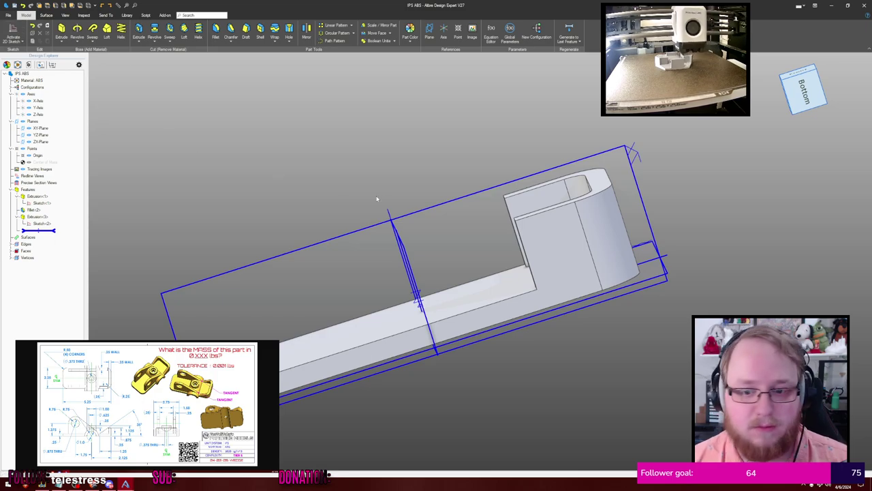
{"action": "left_click", "coordinate": [426, 213]}
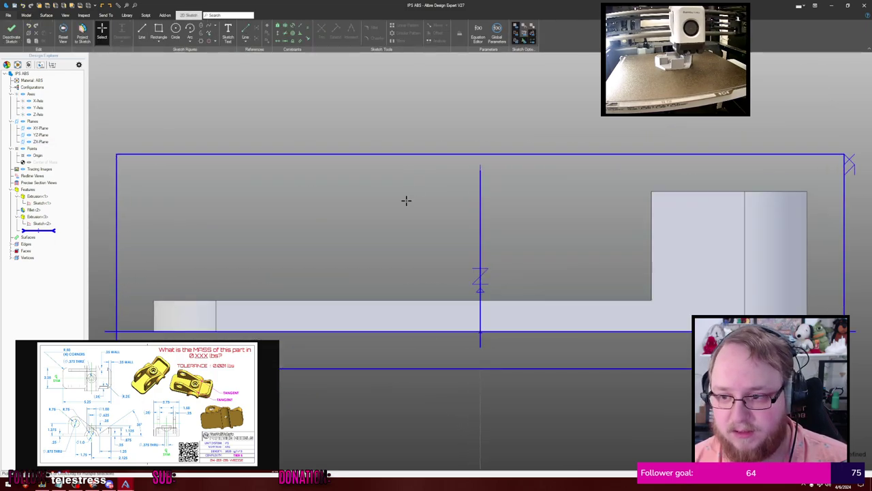
{"action": "scroll", "coordinate": [429, 197], "scroll_direction": "down", "scroll_amount": 1}
{"action": "middle_click_drag", "start_coordinate": [522, 199], "coordinate": [375, 184]}
{"action": "key", "text": "ctrl+shift+r"}
Project the wall's flat side face and its rounded corner face into the sketch as reference figures without source association
{"action": "key", "text": "p"}
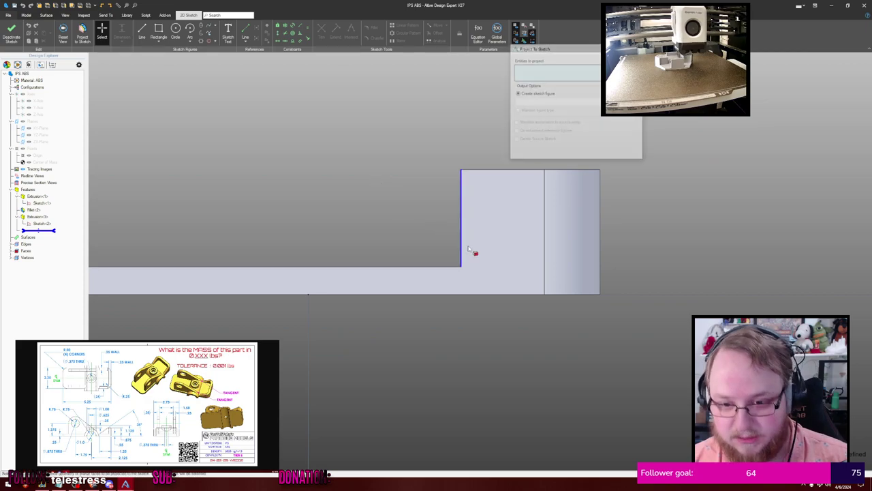
{"action": "left_click", "coordinate": [504, 212]}
{"action": "left_click", "coordinate": [576, 195]}
{"action": "left_click", "coordinate": [545, 102]}
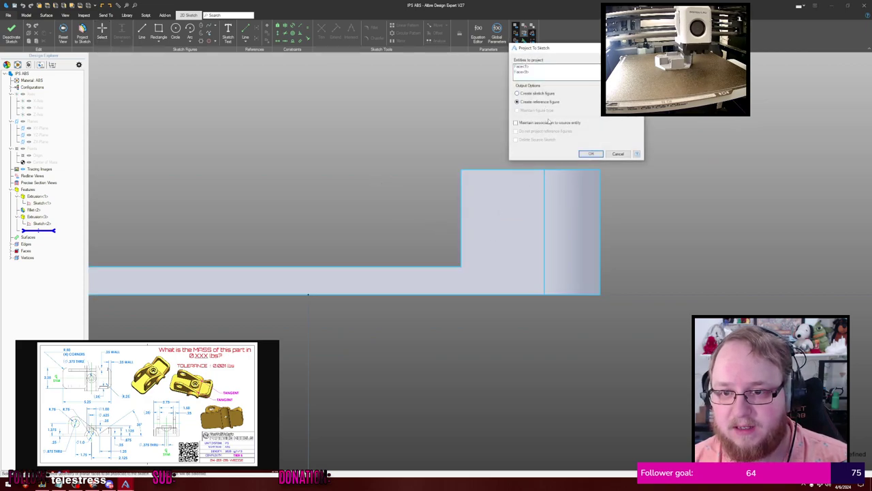
{"action": "left_click", "coordinate": [585, 153]}
Draw a diagonal line at about 46° from the inner corner of base and wall up to the wall's top edge
{"action": "mouse_move", "coordinate": [445, 129]}
{"action": "middle_mouse_down"}
{"action": "mouse_move", "coordinate": [395, 120]}
{"action": "mouse_move", "coordinate": [386, 174]}
{"action": "middle_mouse_up"}
{"action": "mouse_move", "coordinate": [387, 173]}
{"action": "right_mouse_down"}
{"action": "mouse_move", "coordinate": [386, 156]}
{"action": "mouse_move", "coordinate": [378, 164]}
{"action": "right_mouse_up"}
{"action": "middle_click_drag", "start_coordinate": [379, 164], "coordinate": [386, 156]}
{"action": "key", "text": "Home"}
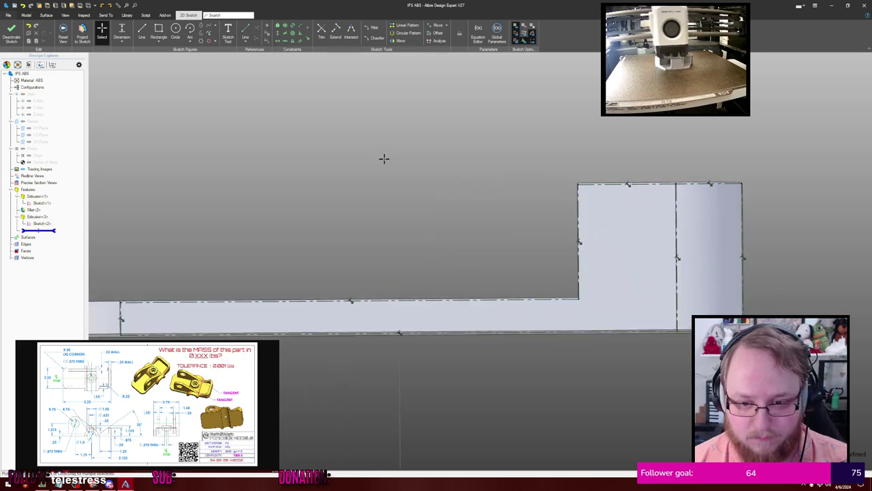
{"action": "scroll", "coordinate": [454, 163], "scroll_direction": "down", "scroll_amount": 2}
{"action": "middle_click_drag", "start_coordinate": [485, 161], "coordinate": [380, 179]}
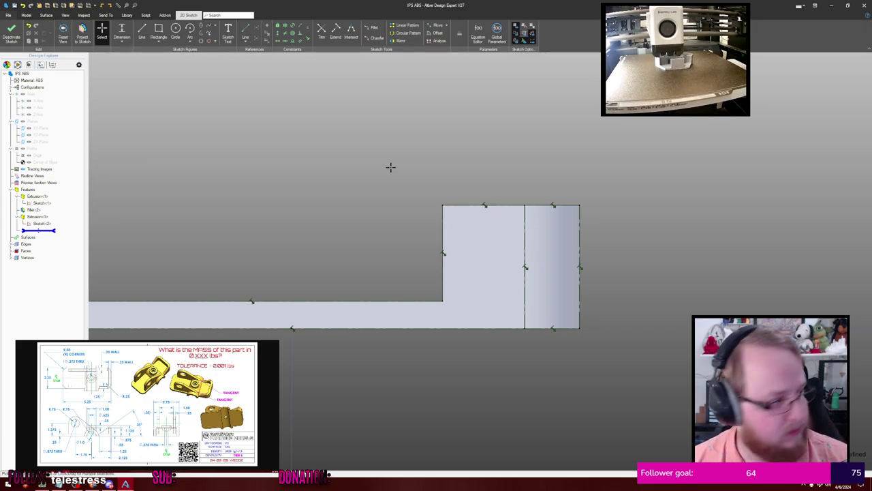
{"action": "key", "text": "l"}
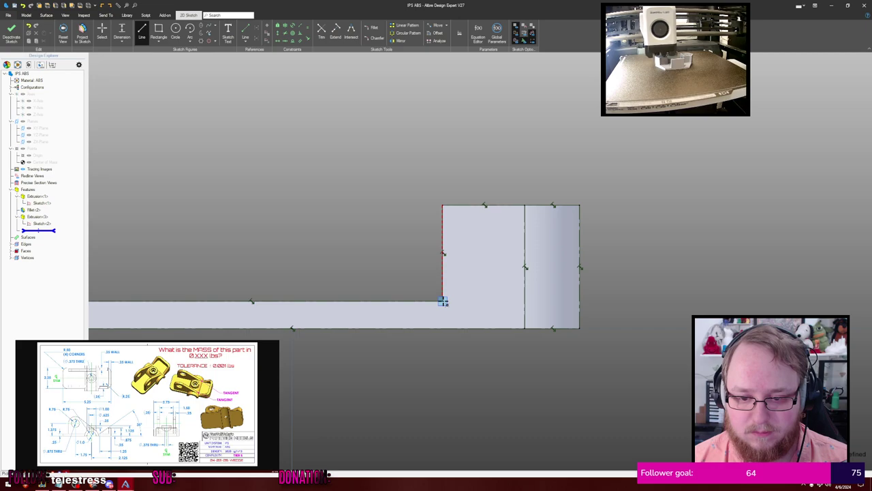
{"action": "left_click", "coordinate": [443, 301]}
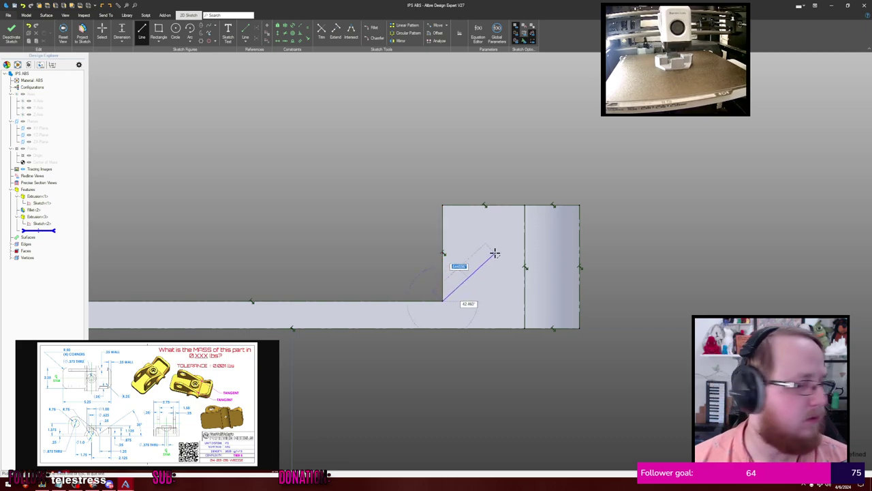
{"action": "left_click", "coordinate": [536, 205]}
{"action": "key", "text": "Escape"}
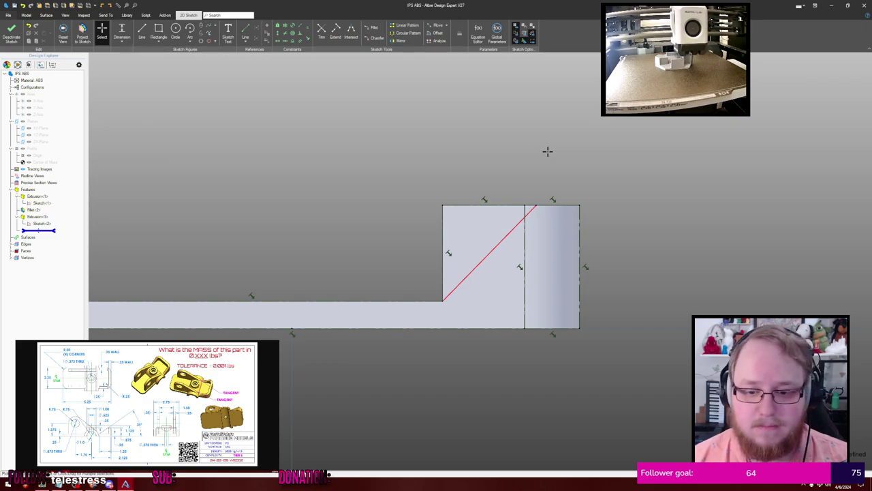
Dimension the angle between the diagonal line and the base's bottom edge as 35°
{"action": "key", "text": "d"}
{"action": "left_click", "coordinate": [500, 243]}
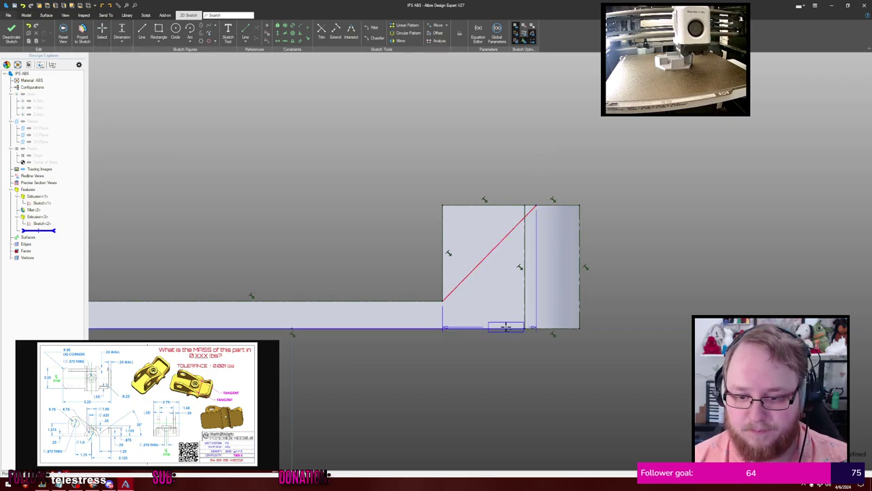
{"action": "left_click", "coordinate": [505, 327]}
{"action": "left_click", "coordinate": [645, 219]}
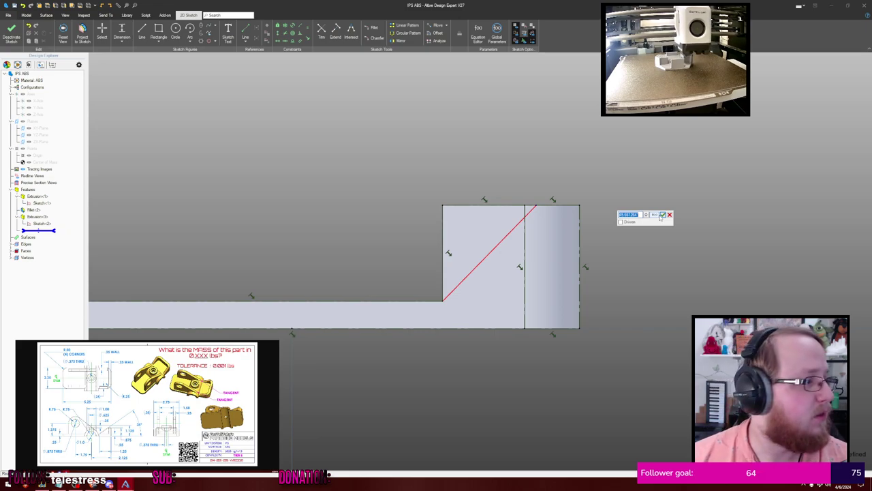
{"action": "type", "text": "35"}
{"action": "key", "text": "Return"}
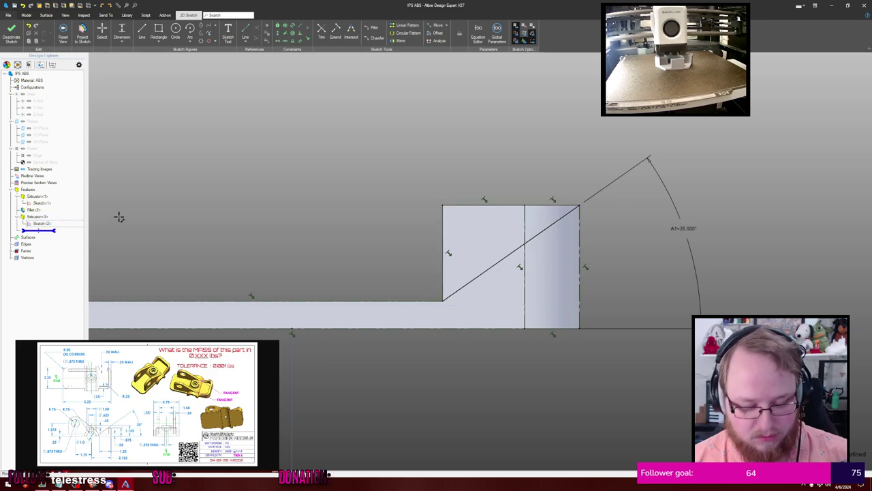
Reopen the wall extrusion's sketch, examine its profile and dimensions, and exit the sketch
{"action": "key", "text": "Escape"}
{"action": "right_click", "coordinate": [46, 223]}
{"action": "left_click", "coordinate": [60, 228]}
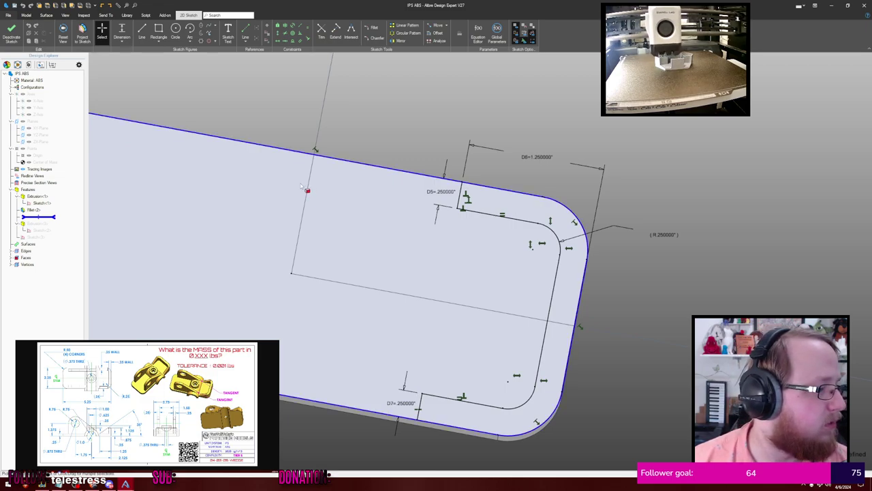
{"action": "middle_click_drag", "start_coordinate": [637, 185], "coordinate": [641, 193]}
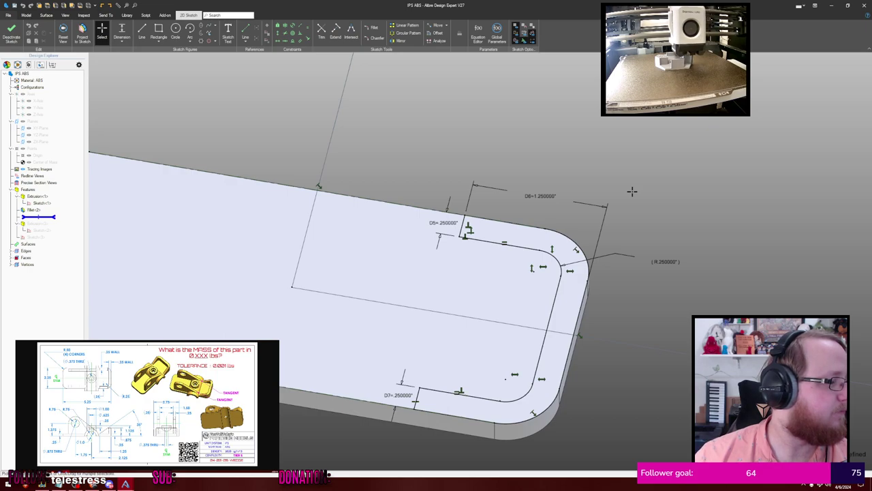
{"action": "middle_click_drag", "start_coordinate": [632, 192], "coordinate": [633, 187]}
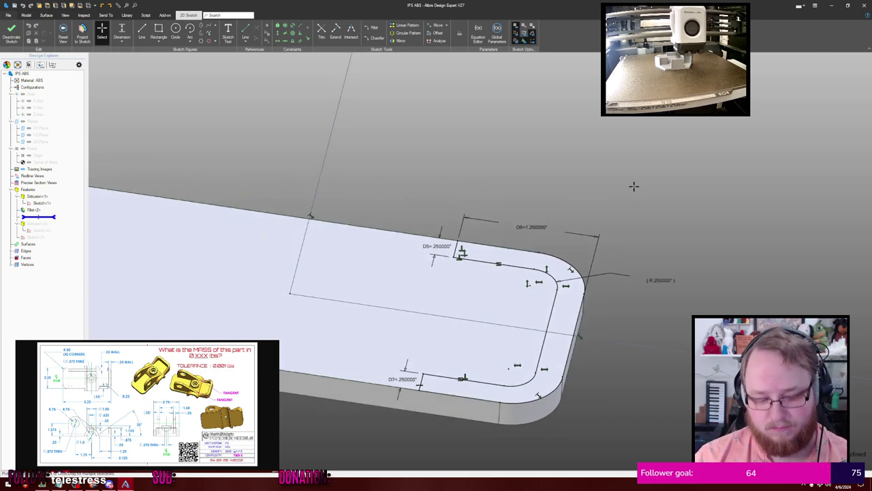
{"action": "key", "text": "ctrl+k"}
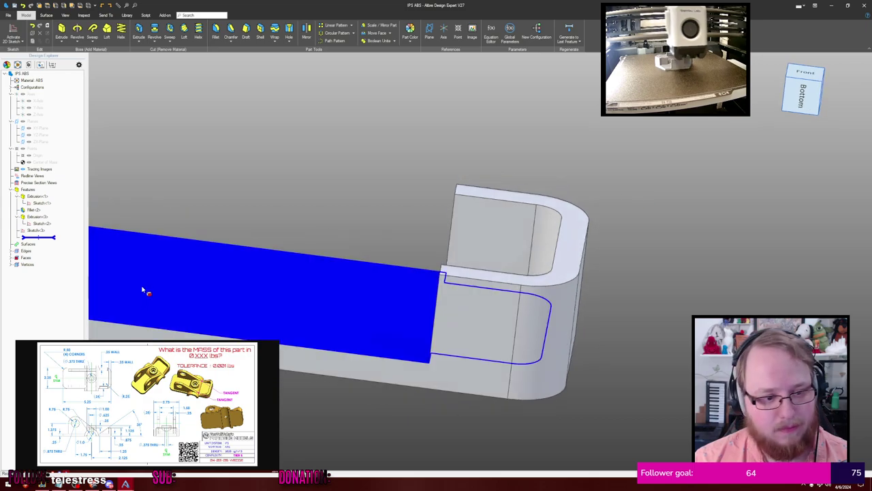
Reopen the diagonal line's sketch, move its 35° angle dimension closer to the wall, and exit the sketch
{"action": "right_click", "coordinate": [41, 231]}
{"action": "left_click", "coordinate": [52, 235]}
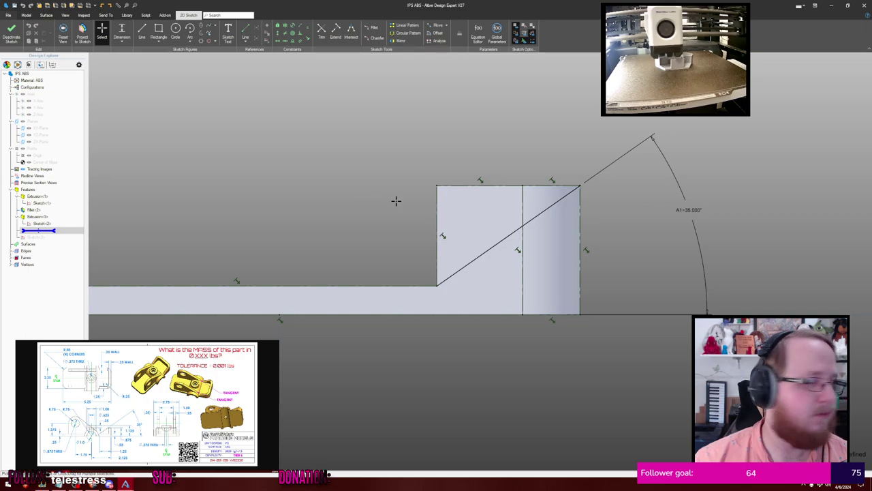
{"action": "left_click_drag", "start_coordinate": [700, 225], "coordinate": [647, 224]}
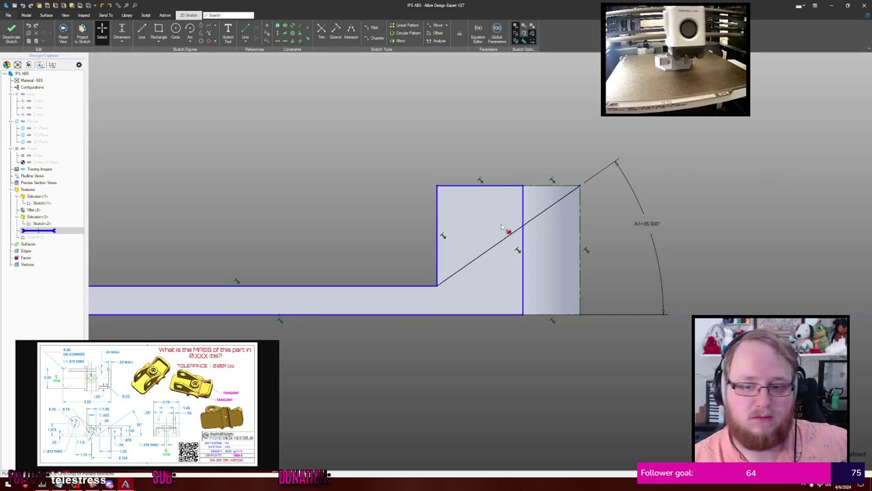
{"action": "key", "text": "ctrl+k"}
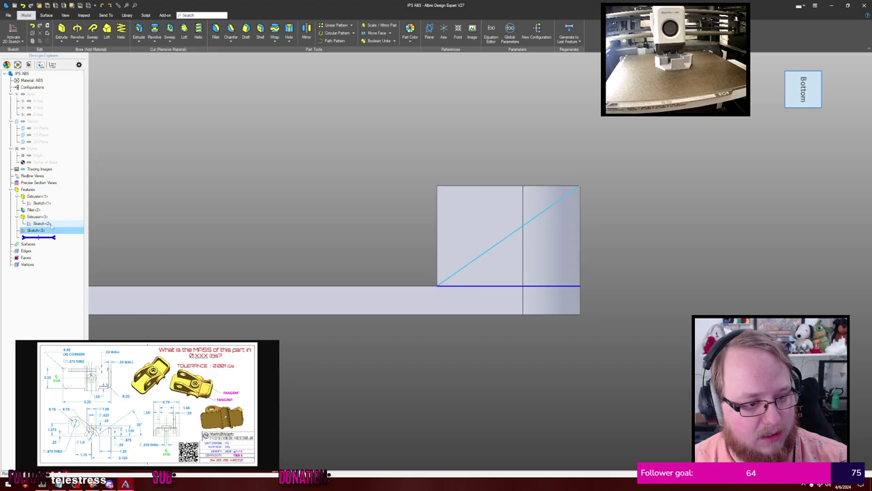
Edit the wall extrusion and set its depth to 0.625 in
{"action": "right_click", "coordinate": [53, 217]}
{"action": "left_click", "coordinate": [66, 221]}
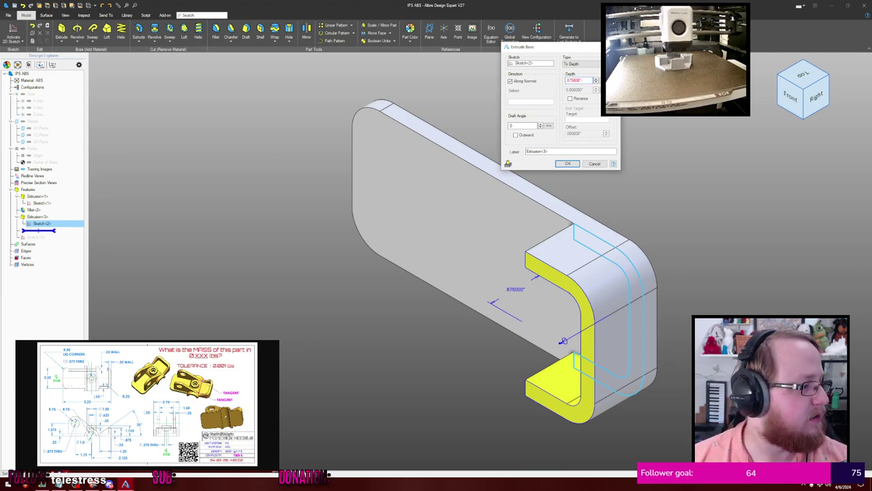
{"action": "key", "text": "Return"}
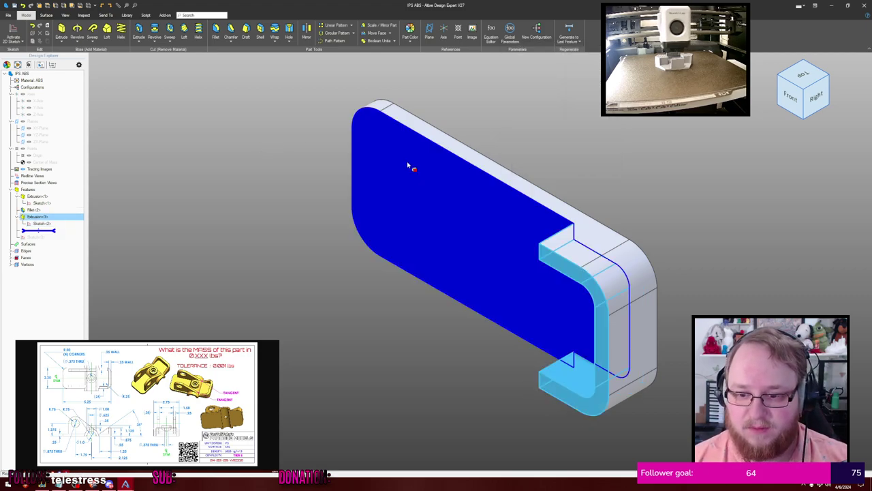
{"action": "middle_click_drag", "start_coordinate": [581, 153], "coordinate": [602, 125]}
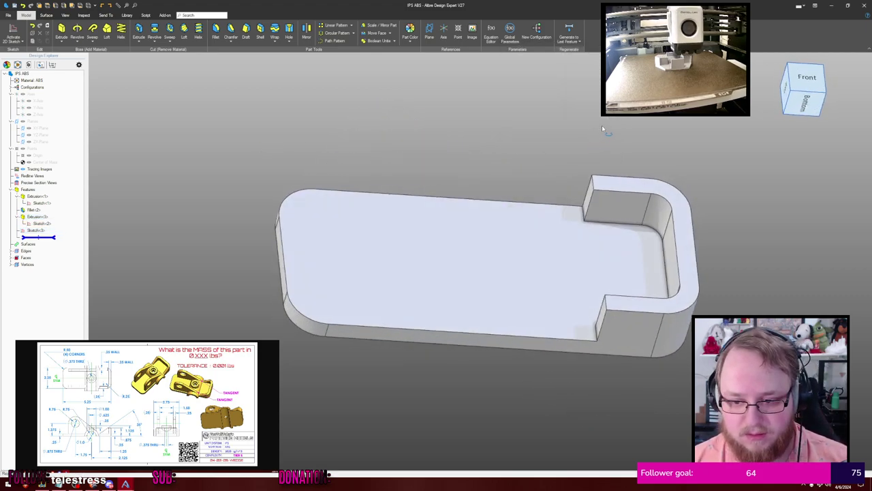
Reopen the diagonal line's sketch and close the triangle with lines along the wall's top and inner vertical edges
{"action": "right_click", "coordinate": [43, 230]}
{"action": "left_click", "coordinate": [60, 235]}
{"action": "double_click", "coordinate": [60, 234]}
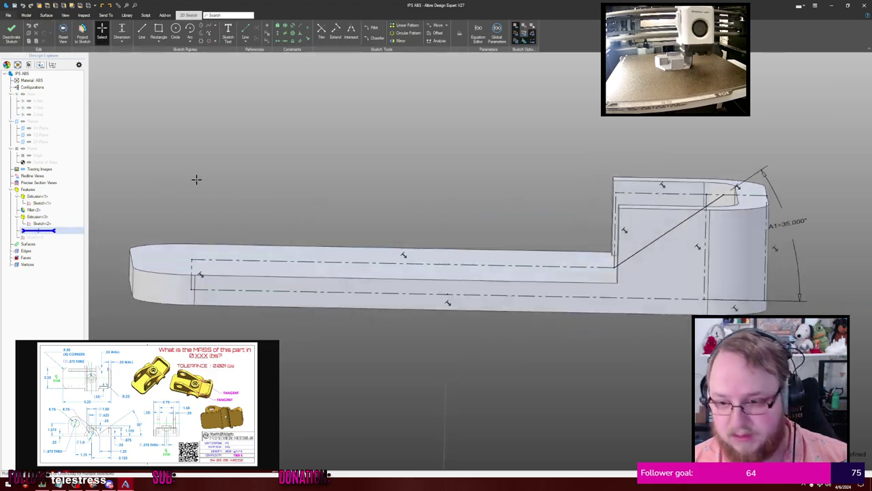
{"action": "middle_click_drag", "start_coordinate": [548, 155], "coordinate": [320, 144]}
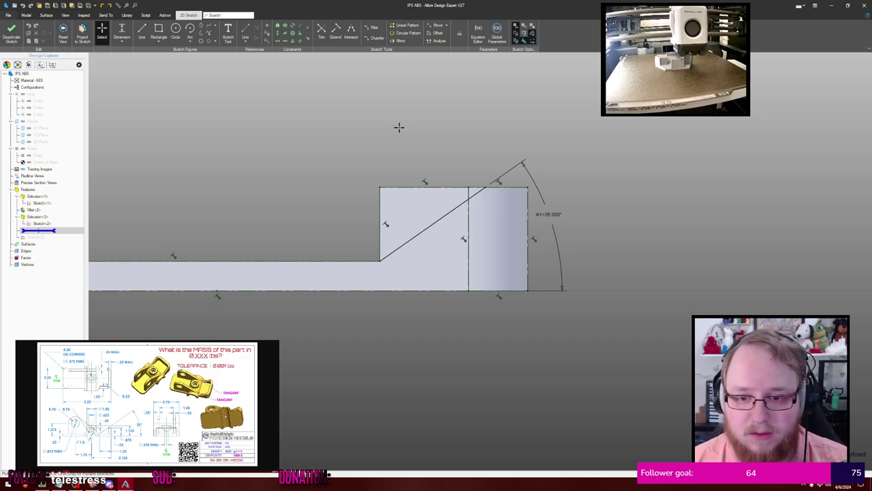
{"action": "key", "text": "l"}
{"action": "left_click", "coordinate": [380, 187]}
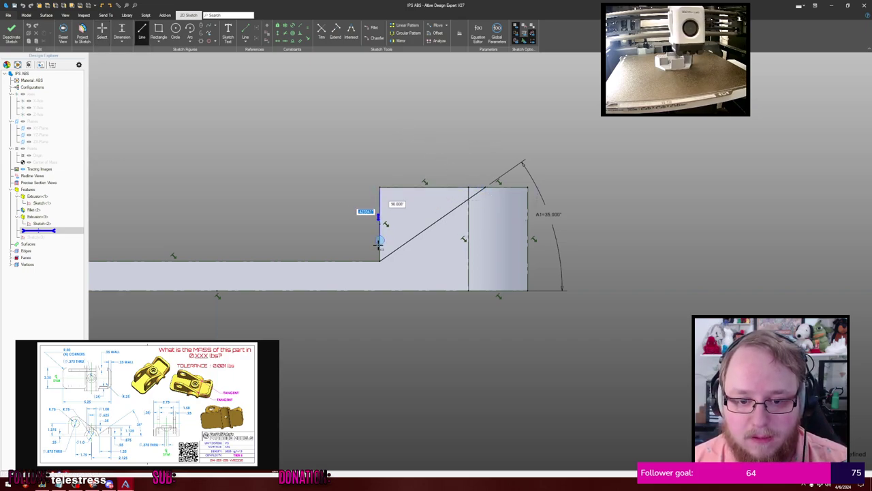
{"action": "left_click", "coordinate": [379, 260]}
{"action": "key", "text": "Escape"}
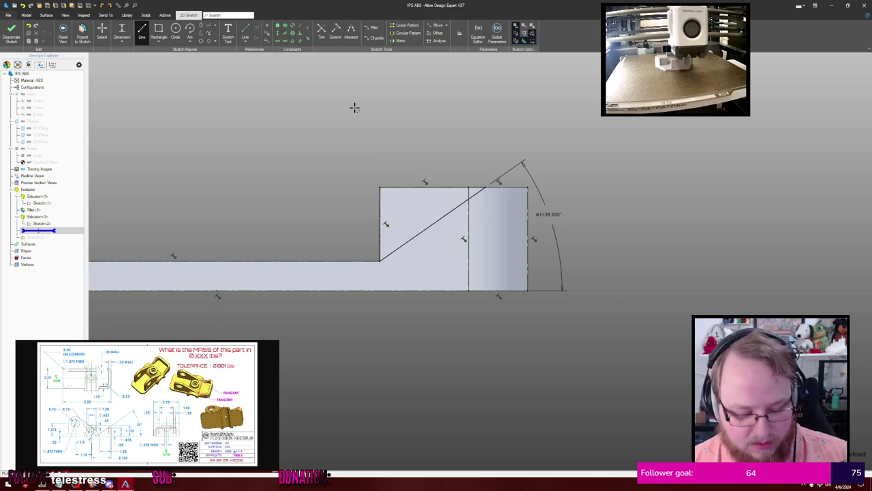
Cut the triangular profile through all of the wall with an Extrude Cut
{"action": "key", "text": "shift+e"}
{"action": "key", "text": "t"}
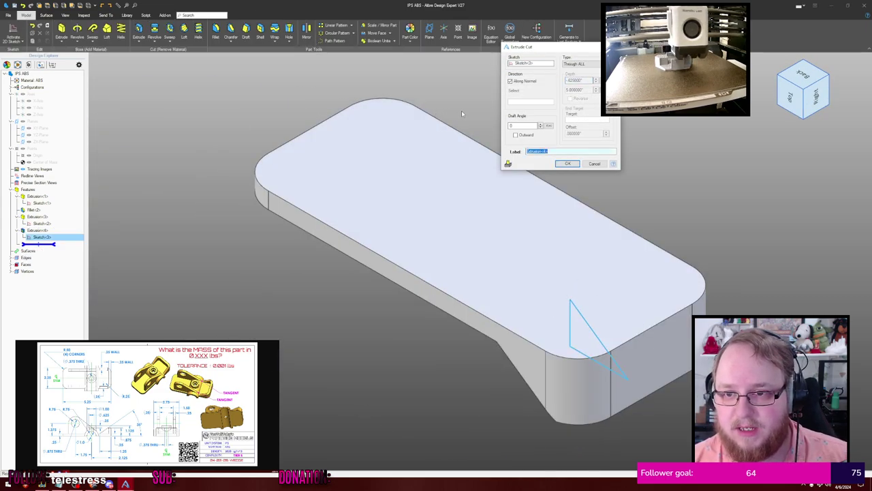
{"action": "key", "text": "Return"}
{"action": "left_click", "coordinate": [652, 141]}
{"action": "middle_click_drag", "start_coordinate": [652, 141], "coordinate": [642, 87]}
{"action": "middle_click_drag", "start_coordinate": [616, 114], "coordinate": [619, 134]}
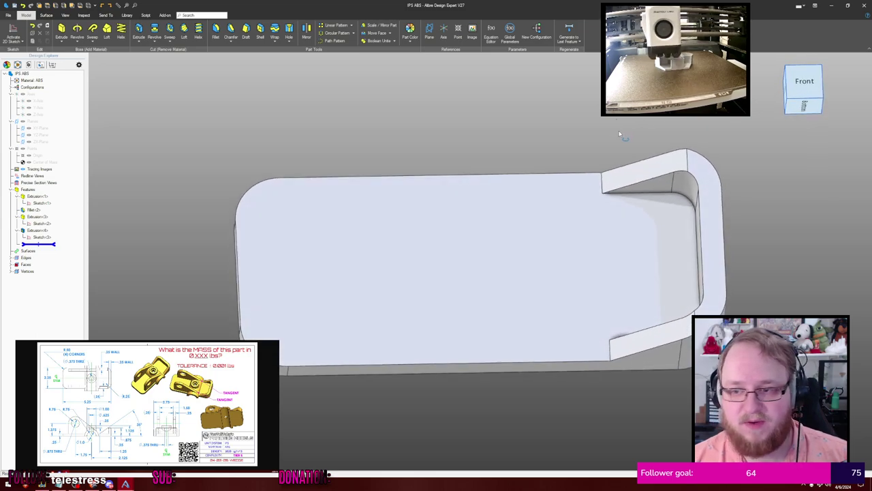
{"action": "right_click_drag", "start_coordinate": [620, 134], "coordinate": [541, 111]}
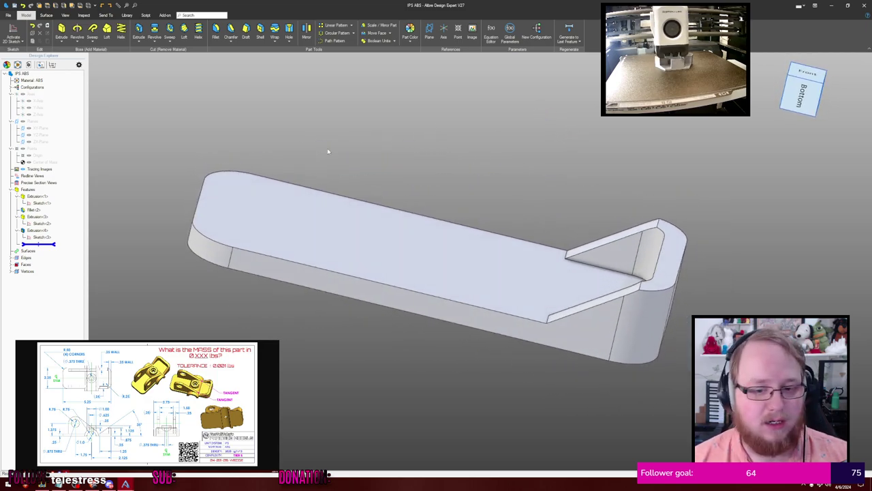
Show the reference geometry, start a sketch on the part's lengthwise mid-plane perpendicular to the base, and hide the reference geometry again
{"action": "key", "text": "ctrl+shift+r"}
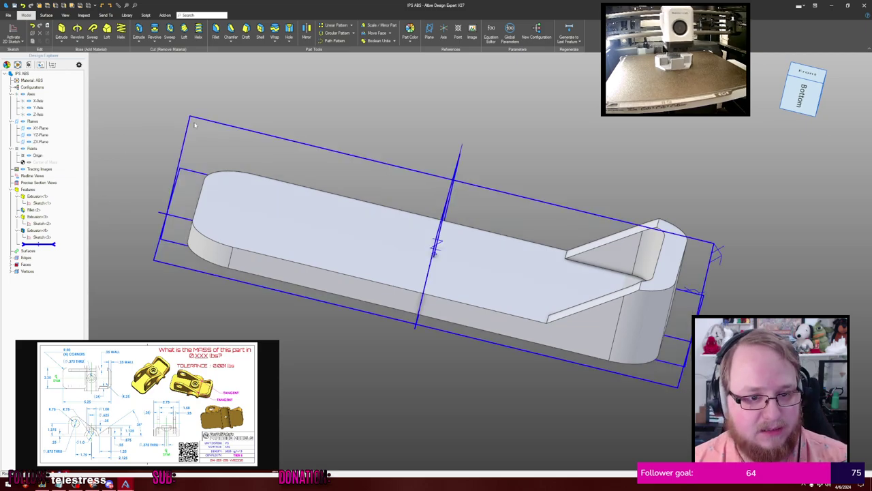
{"action": "left_click", "coordinate": [198, 123]}
{"action": "left_click", "coordinate": [15, 33]}
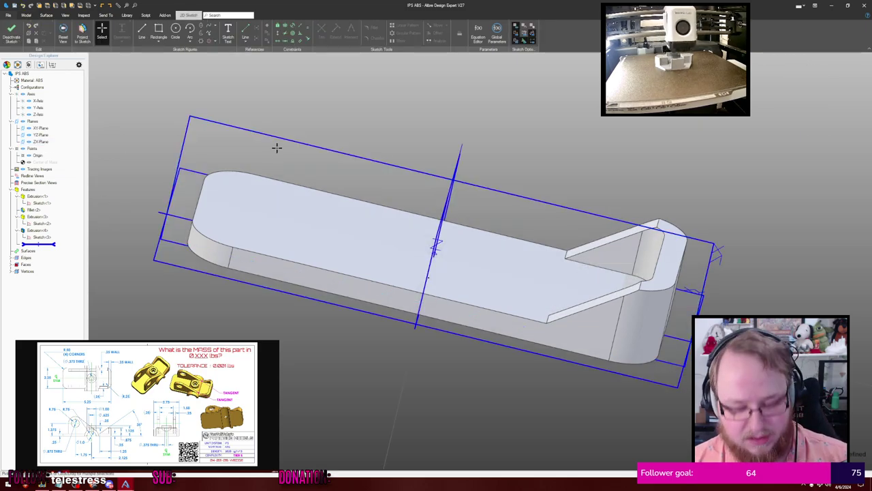
{"action": "key", "text": "ctrl+shift+r"}
{"action": "middle_click_drag", "start_coordinate": [445, 198], "coordinate": [348, 186]}
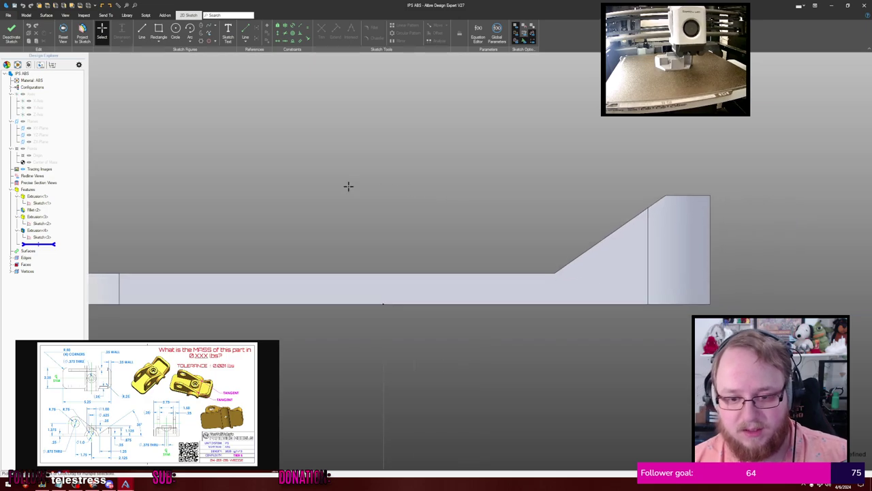
{"action": "middle_click_drag", "start_coordinate": [407, 191], "coordinate": [366, 188]}
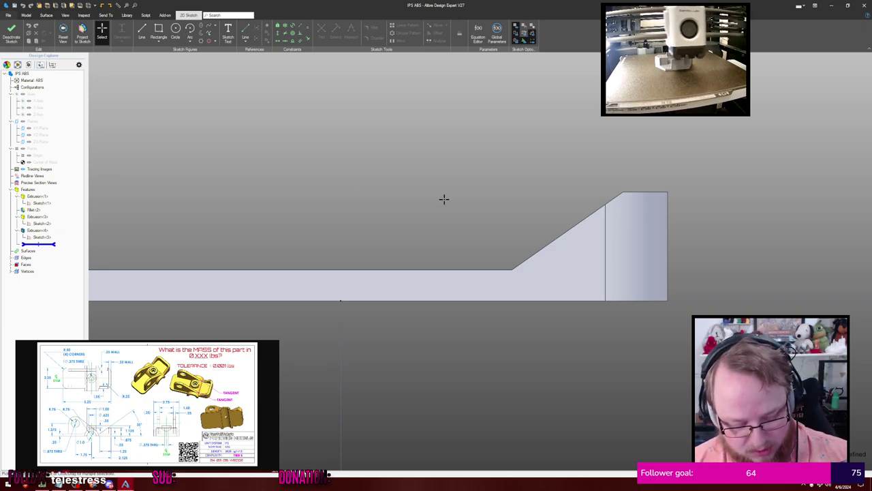
Project the base's long bottom edge into the sketch as a reference figure
{"action": "key", "text": "p"}
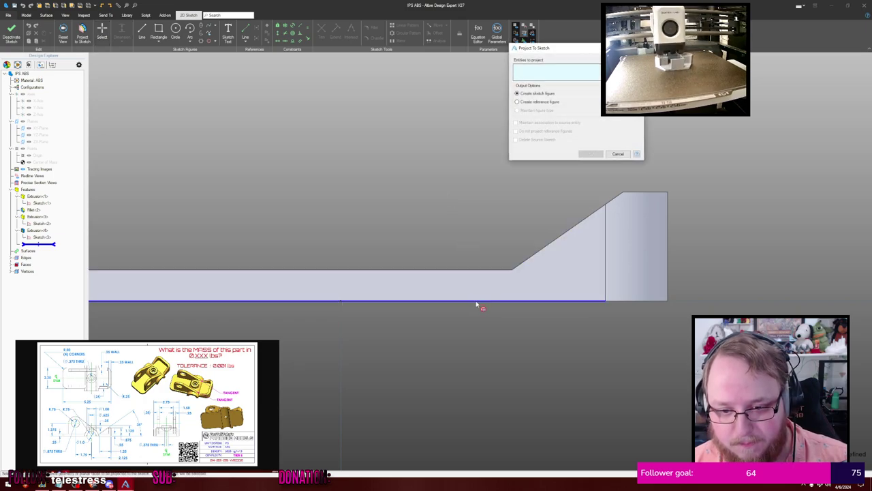
{"action": "left_click", "coordinate": [477, 301]}
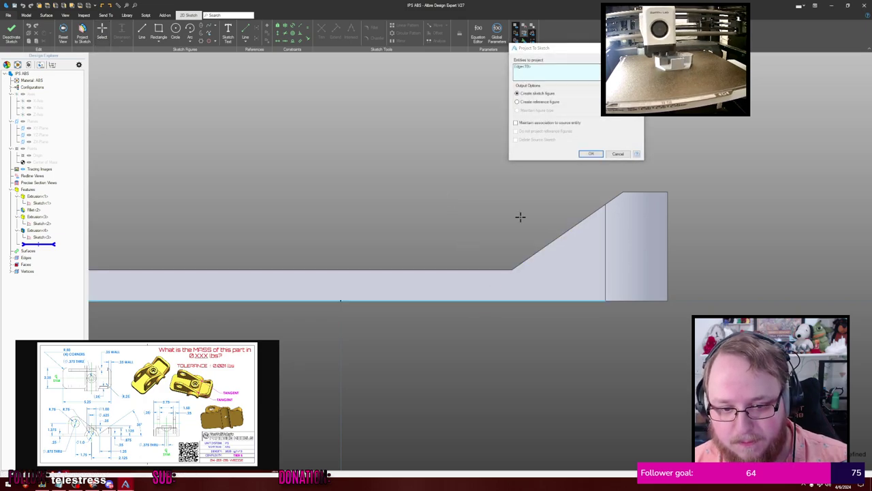
{"action": "left_click", "coordinate": [591, 154]}
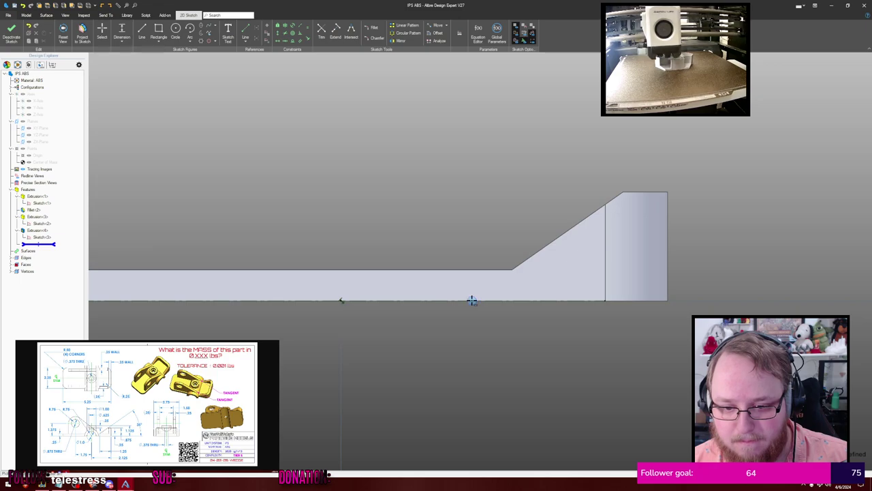
Draw an upper semicircle centred on the base's bottom edge and dimension its radius as 0.75 in
{"action": "left_click", "coordinate": [448, 301]}
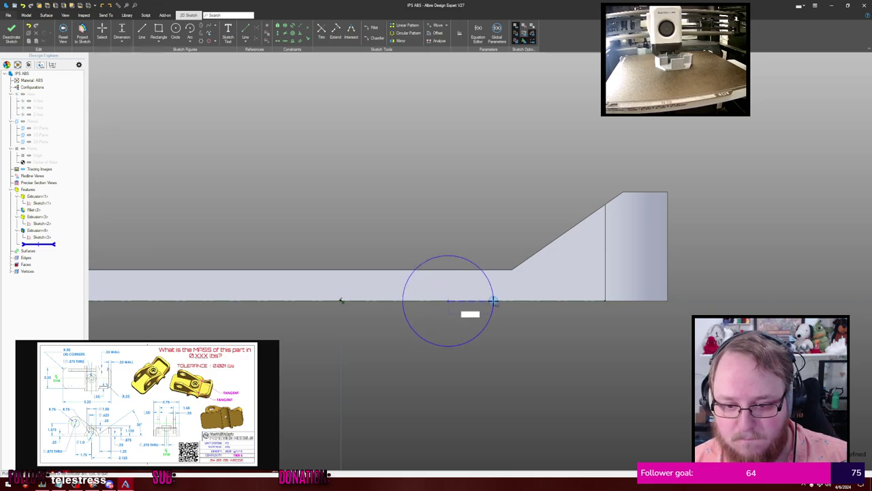
{"action": "left_click", "coordinate": [494, 300]}
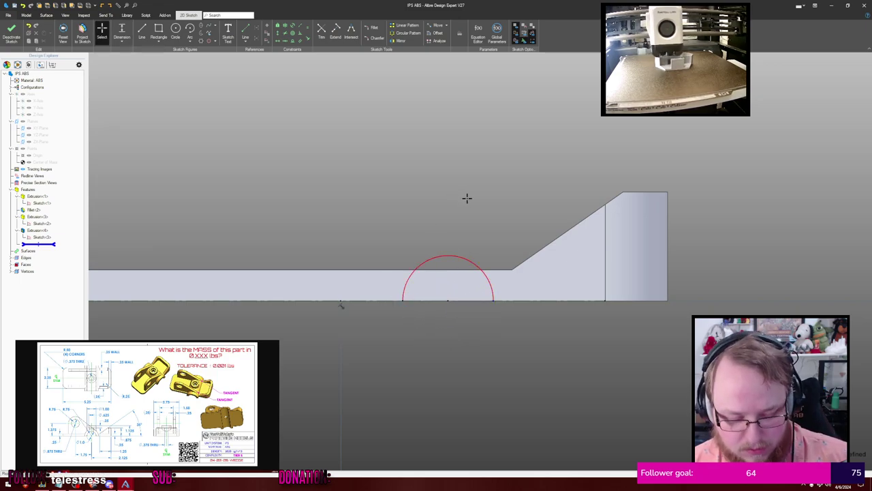
{"action": "left_click", "coordinate": [472, 258]}
{"action": "left_click", "coordinate": [504, 193]}
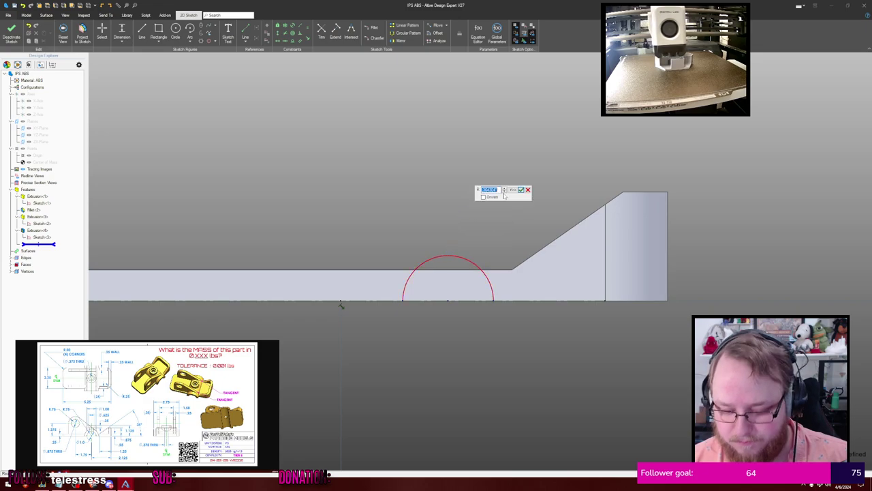
{"action": "type", "text": ".75"}
{"action": "key", "text": "Return"}
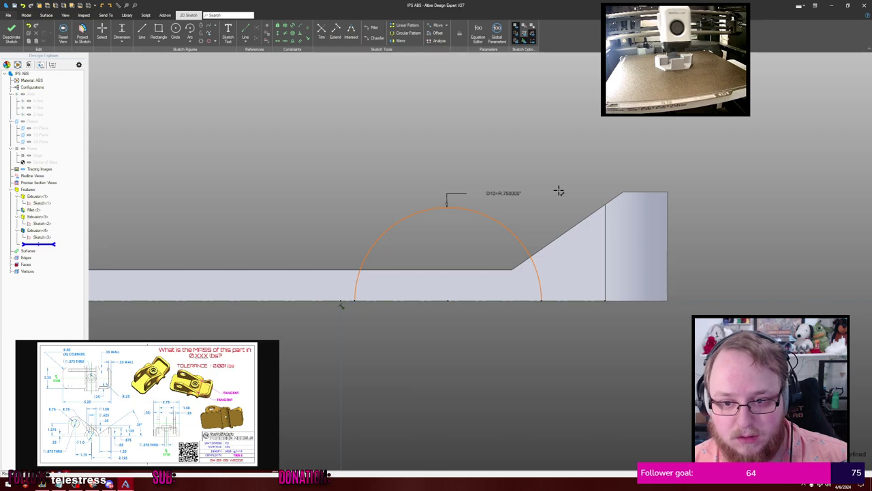
Dimension the horizontal distance from the semicircle's centre to the wall's outer end face as 2.125 in
{"action": "left_click", "coordinate": [448, 301]}
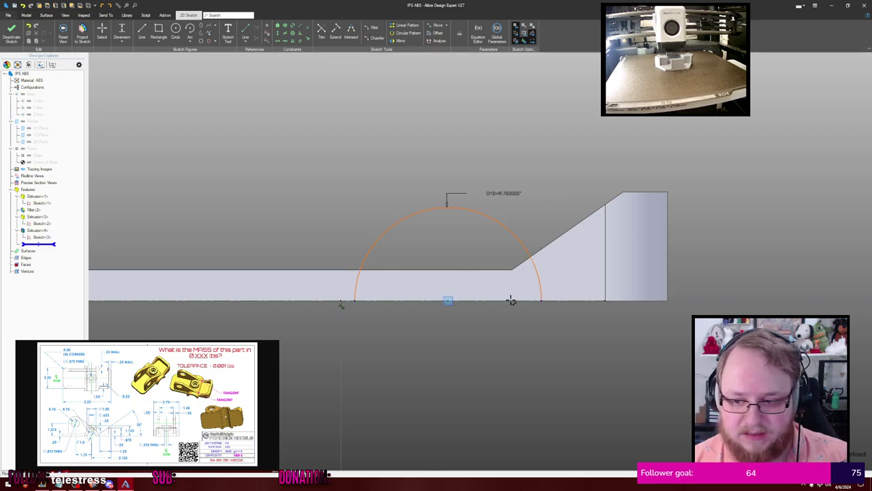
{"action": "middle_click_drag", "start_coordinate": [676, 270], "coordinate": [671, 274]}
{"action": "left_click", "coordinate": [641, 269]}
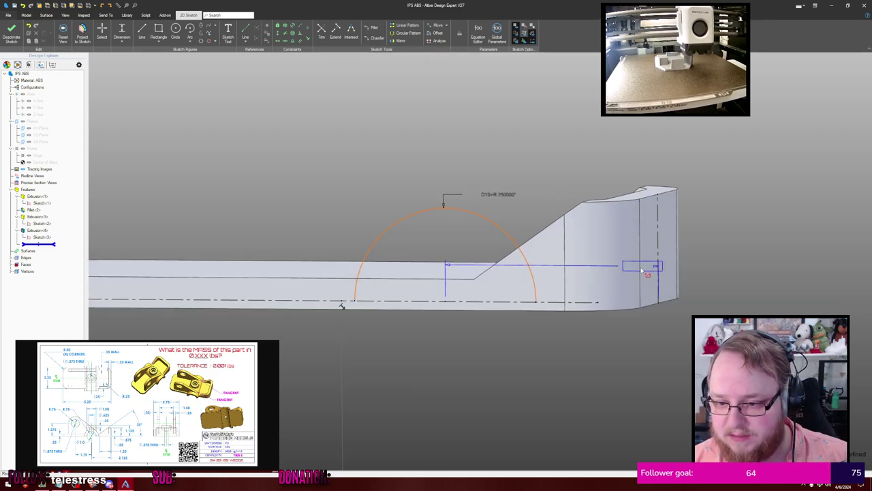
{"action": "left_click", "coordinate": [514, 377]}
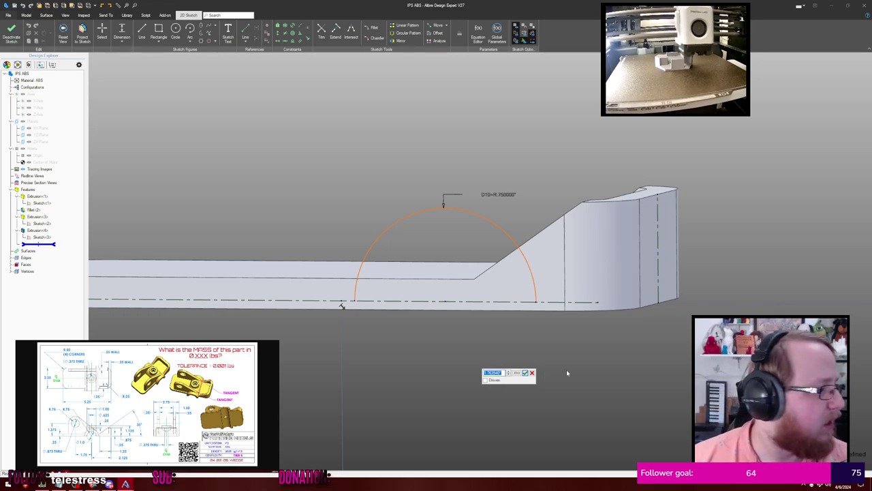
{"action": "type", "text": "2.5"}
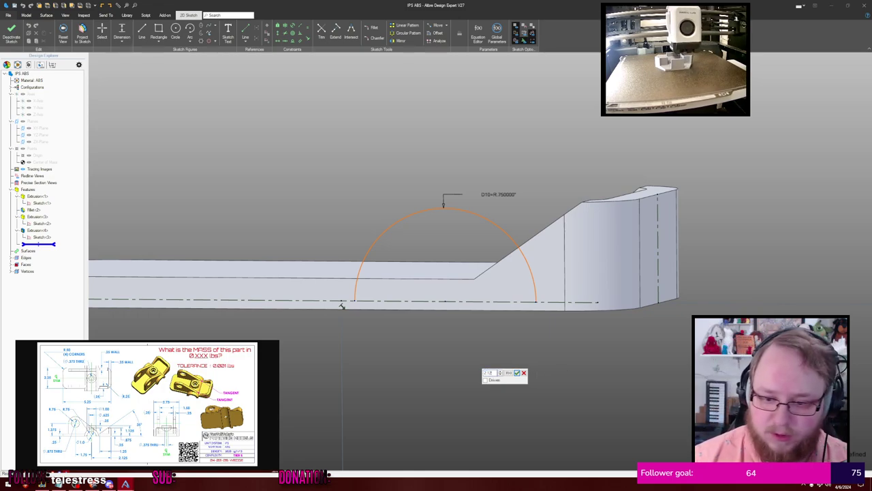
{"action": "type", "text": ".125"}
{"action": "key", "text": "Return"}
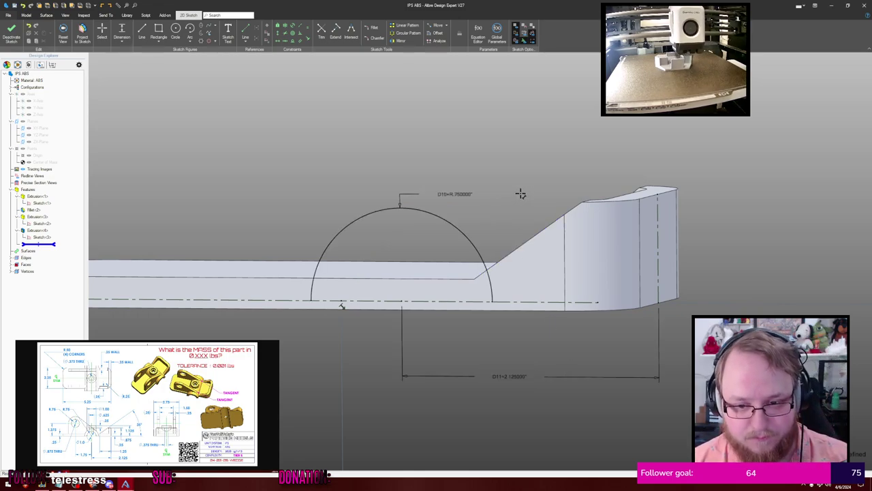
Close the semicircle with a straight line between its endpoints along the base's bottom edge
{"action": "middle_click_drag", "start_coordinate": [520, 193], "coordinate": [522, 188]}
{"action": "key", "text": "Home"}
{"action": "scroll", "coordinate": [545, 183], "scroll_direction": "down", "scroll_amount": 2}
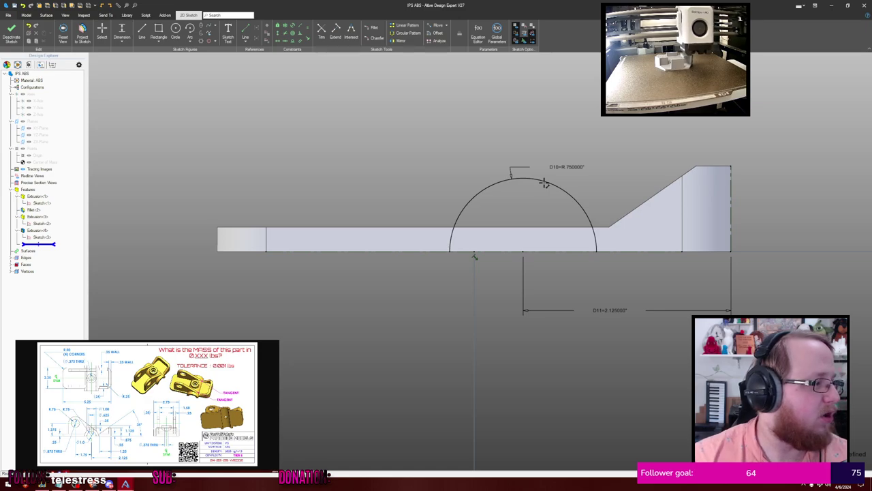
{"action": "key", "text": "l"}
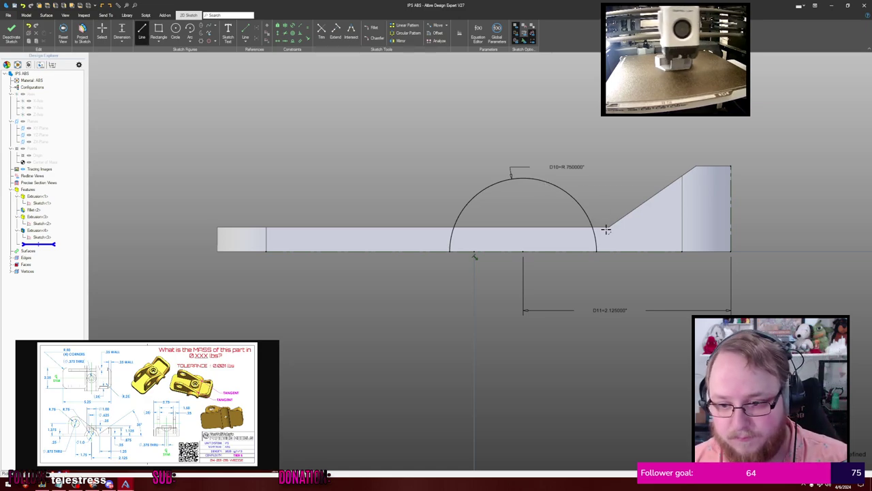
{"action": "left_click", "coordinate": [597, 251]}
{"action": "left_click", "coordinate": [449, 252]}
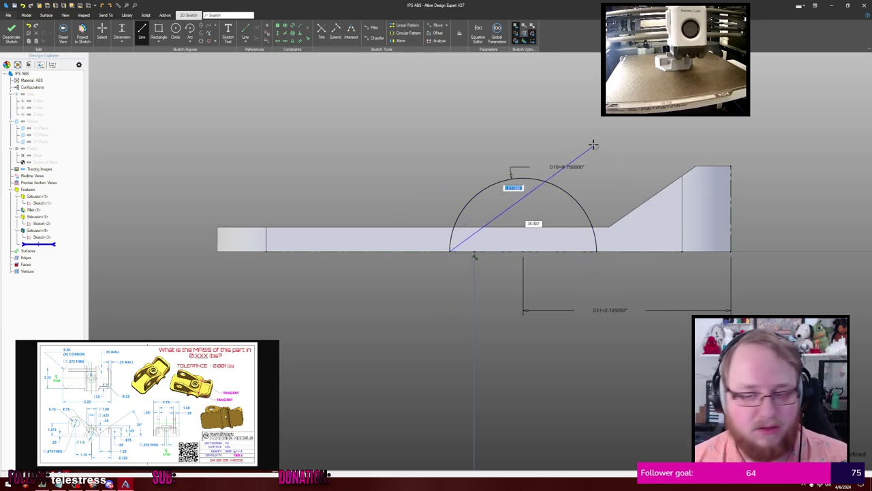
{"action": "key", "text": "Escape"}
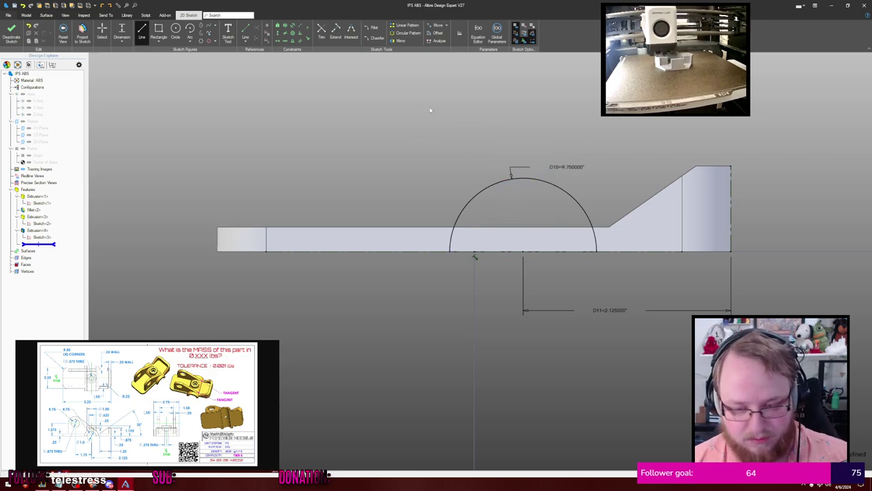
Extrude the semicircle as a boss 2.75 in deep, centred on its sketch plane with the Mid Plane type
{"action": "key", "text": "e"}
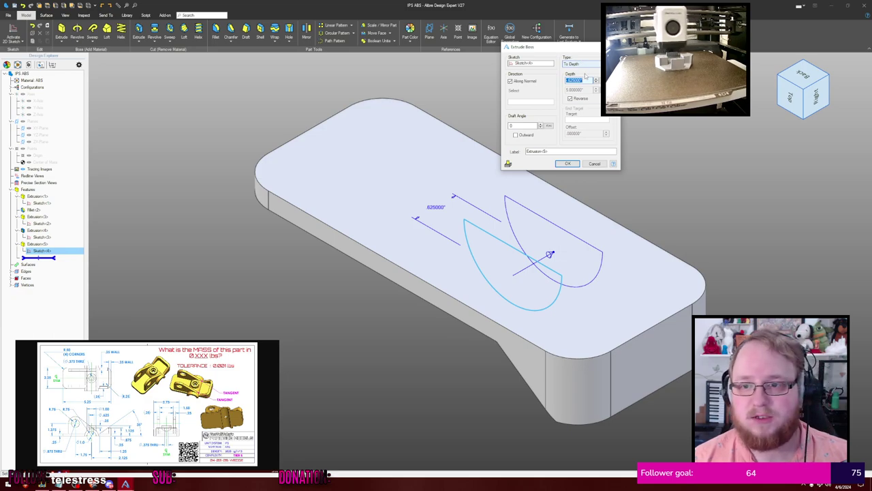
{"action": "type", "text": "2.75"}
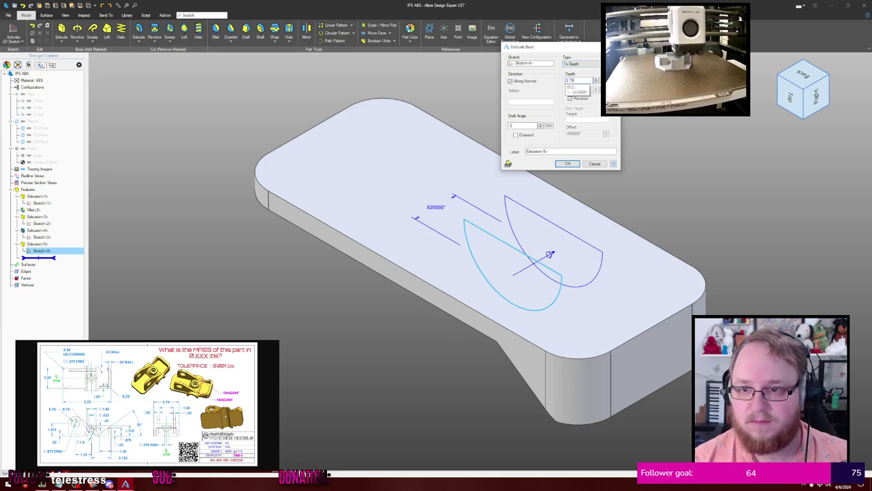
{"action": "left_click", "coordinate": [581, 63]}
{"action": "left_click", "coordinate": [572, 74]}
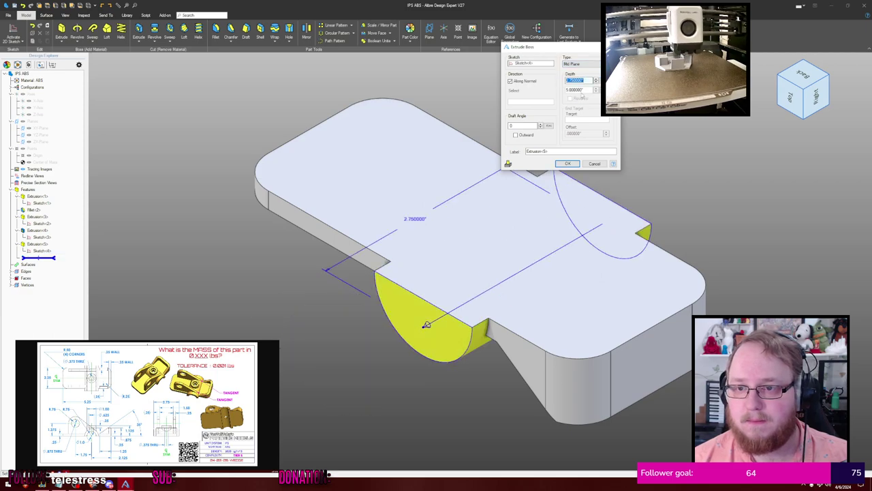
{"action": "left_click", "coordinate": [568, 163]}
{"action": "mouse_move", "coordinate": [662, 168]}
{"action": "middle_mouse_down"}
{"action": "mouse_move", "coordinate": [684, 88]}
{"action": "mouse_move", "coordinate": [692, 95]}
{"action": "mouse_move", "coordinate": [684, 94]}
{"action": "middle_mouse_up"}
{"action": "key", "text": "Escape"}
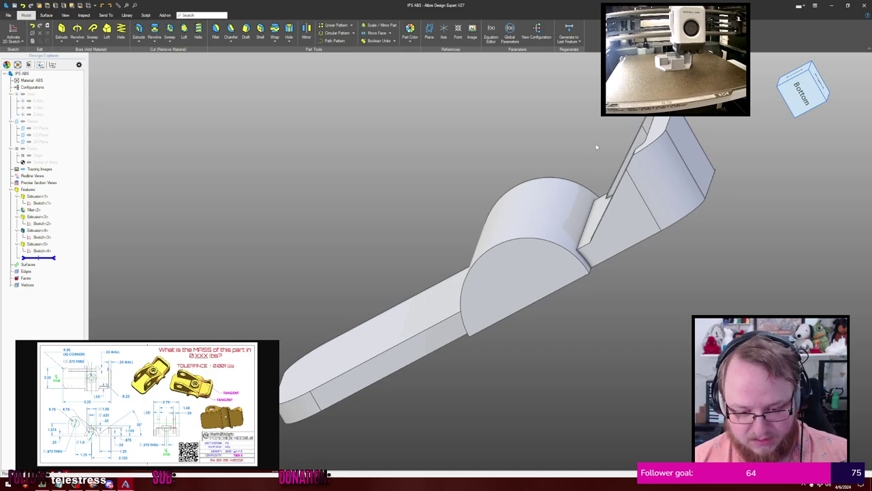
Sketch a 1 in diameter circle on the half-cylinder's end face and make it concentric with the semicircular edge
{"action": "left_click", "coordinate": [542, 259]}
{"action": "key", "text": "c"}
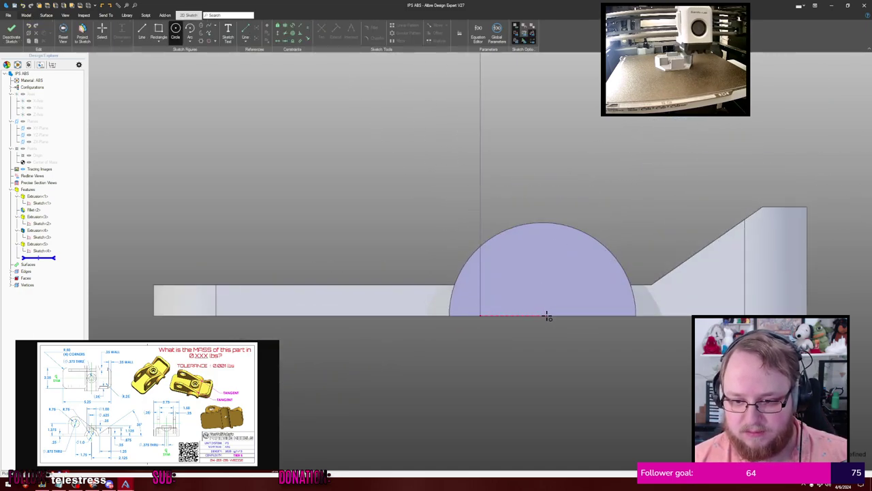
{"action": "left_click", "coordinate": [547, 316]}
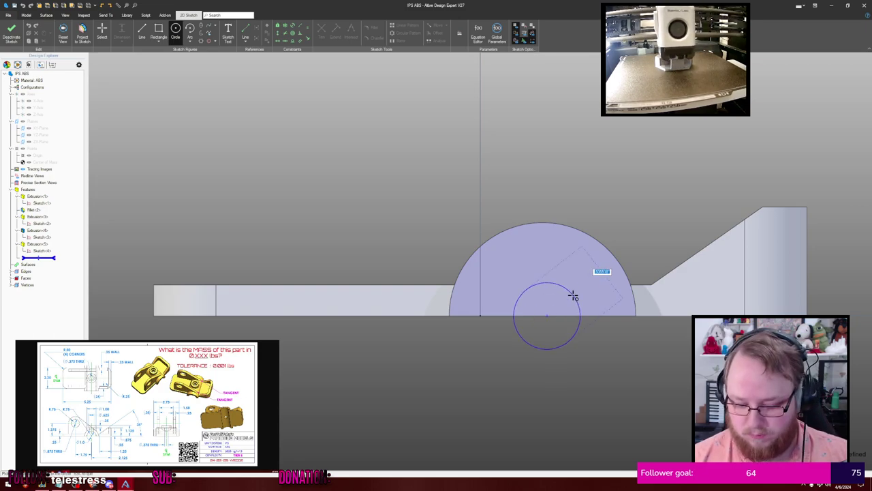
{"action": "type", "text": "."}
{"action": "left_click", "coordinate": [546, 316]}
{"action": "left_click", "coordinate": [561, 254]}
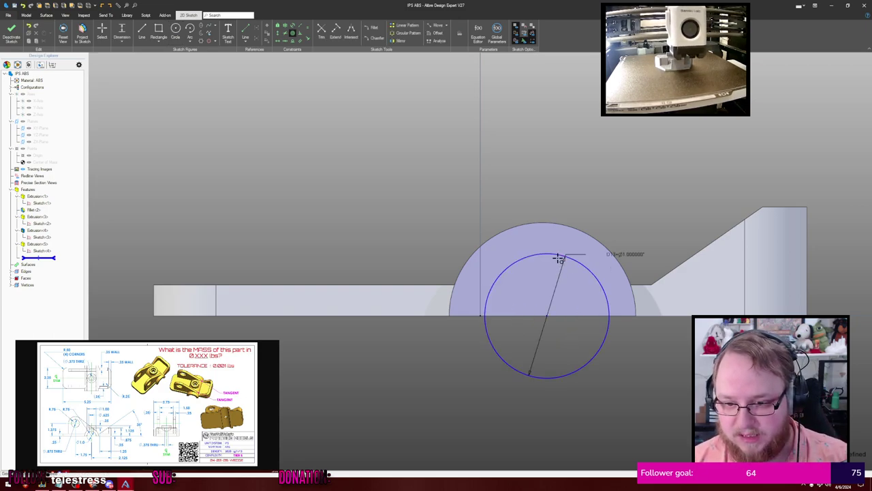
{"action": "left_click", "coordinate": [560, 253]}
{"action": "left_click", "coordinate": [557, 223]}
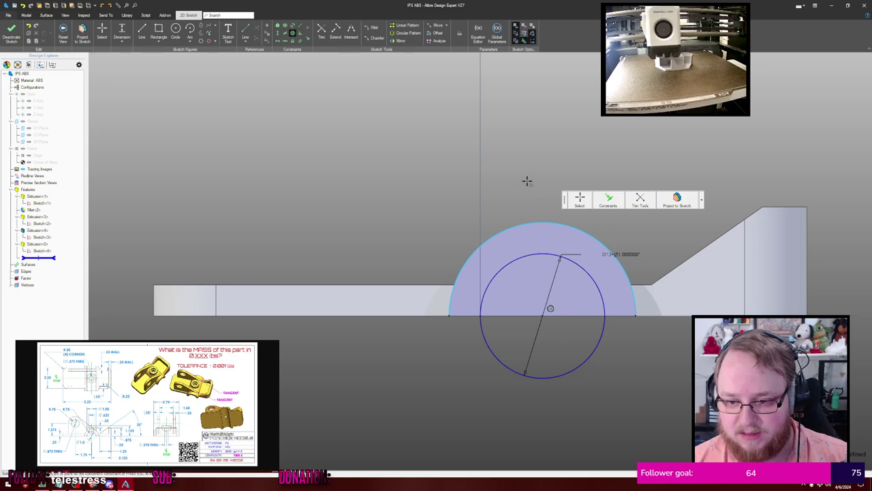
Cut the 1 in circle through all of the half-cylinder
{"action": "key", "text": "shift+e"}
{"action": "key", "text": "shift+Tab"}
{"action": "key", "text": "t"}
{"action": "key", "text": "Return"}
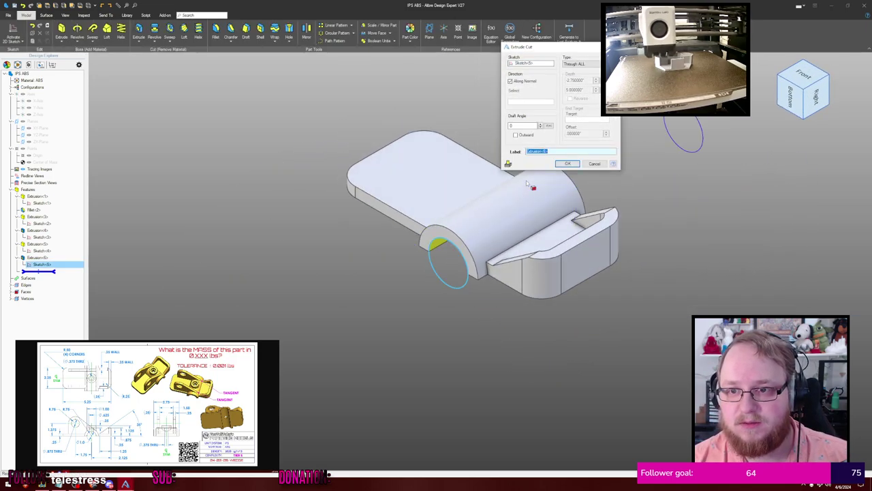
{"action": "left_click", "coordinate": [615, 159]}
{"action": "middle_click_drag", "start_coordinate": [616, 157], "coordinate": [635, 151]}
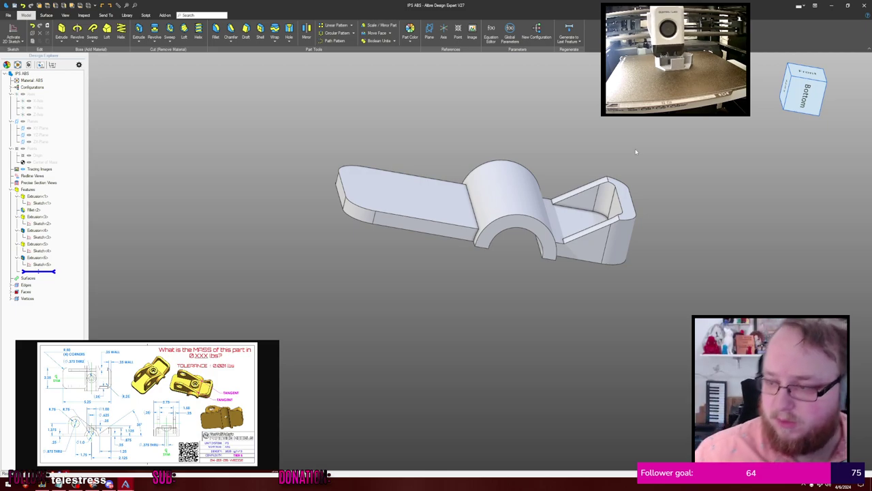
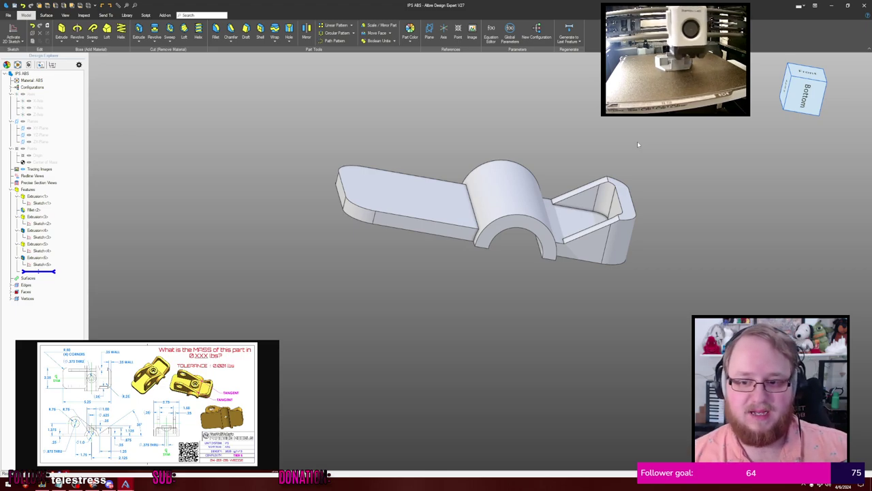
Delete the circular cut through the half-cylinder together with its circle sketch
{"action": "left_click", "coordinate": [51, 258]}
{"action": "key", "text": "Delete"}
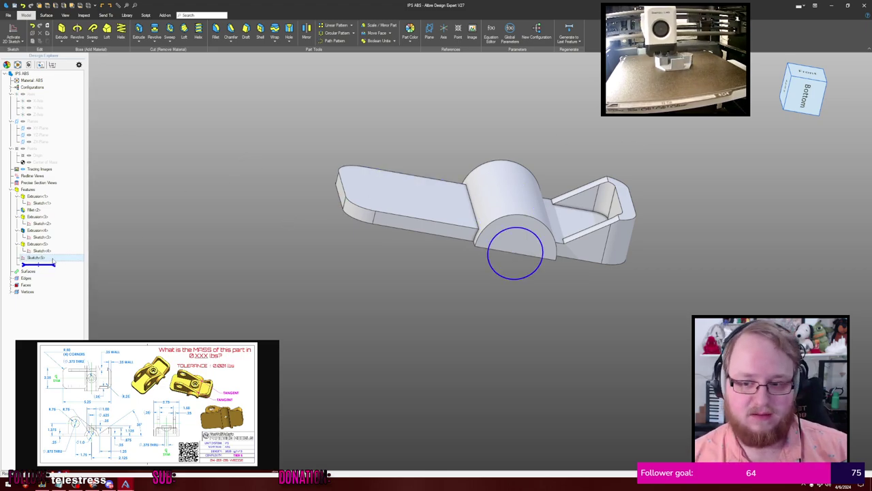
{"action": "key", "text": "Delete"}
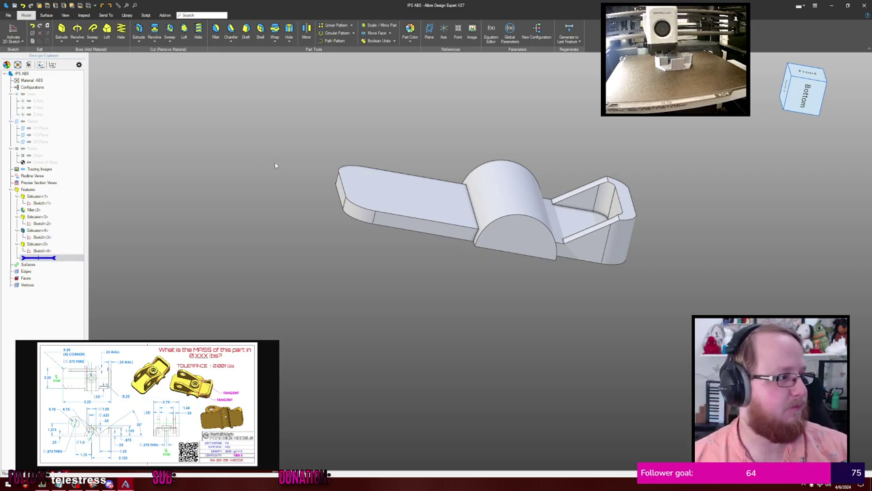
Insert a reference plane offset 0.75 in from the ZX-Plane
{"action": "middle_click_drag", "start_coordinate": [398, 160], "coordinate": [399, 147]}
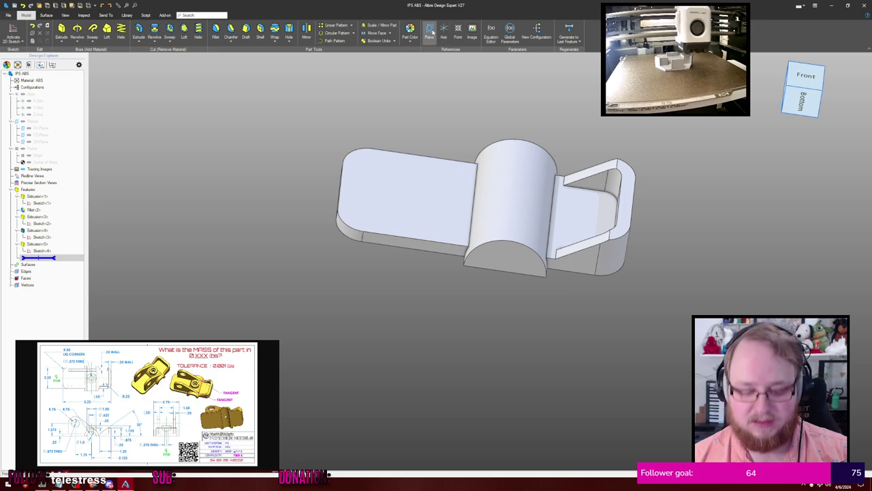
{"action": "left_click", "coordinate": [429, 32]}
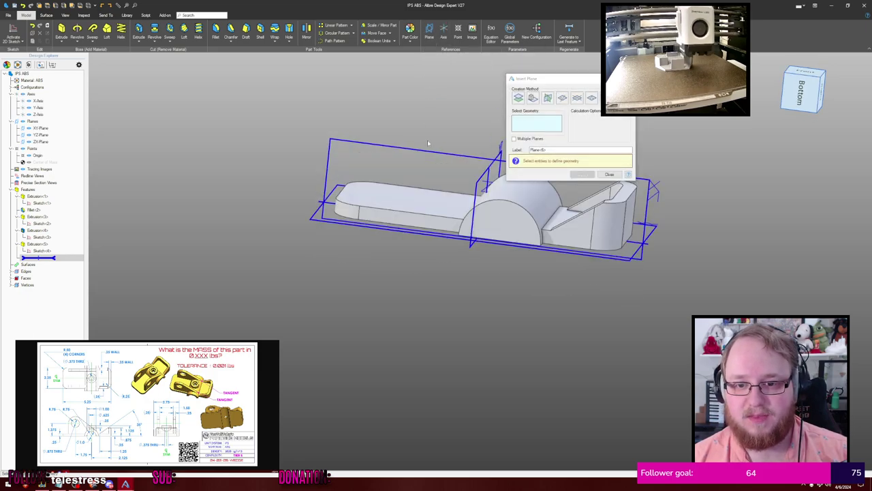
{"action": "left_click", "coordinate": [432, 147]}
{"action": "mouse_move", "coordinate": [326, 142]}
{"action": "middle_mouse_down"}
{"action": "mouse_move", "coordinate": [313, 139]}
{"action": "mouse_move", "coordinate": [322, 141]}
{"action": "middle_mouse_up"}
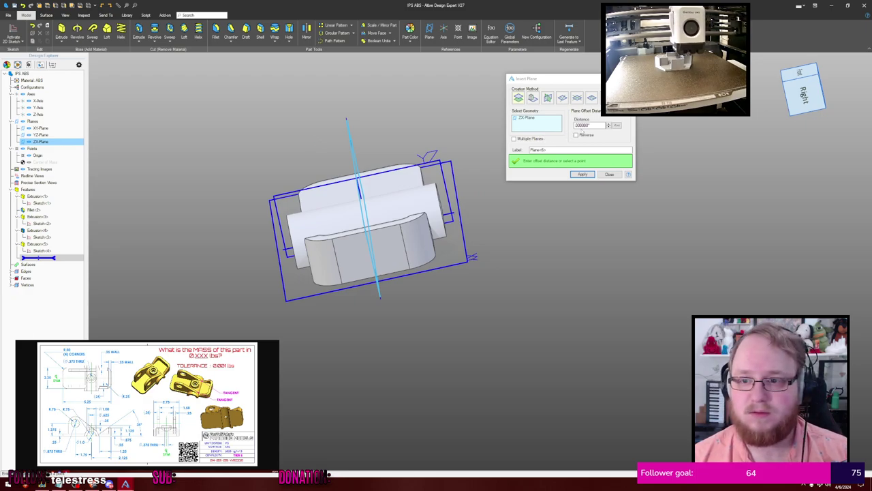
{"action": "left_click_drag", "start_coordinate": [593, 126], "coordinate": [547, 129]}
{"action": "type", "text": ".75"}
{"action": "key", "text": "Return"}
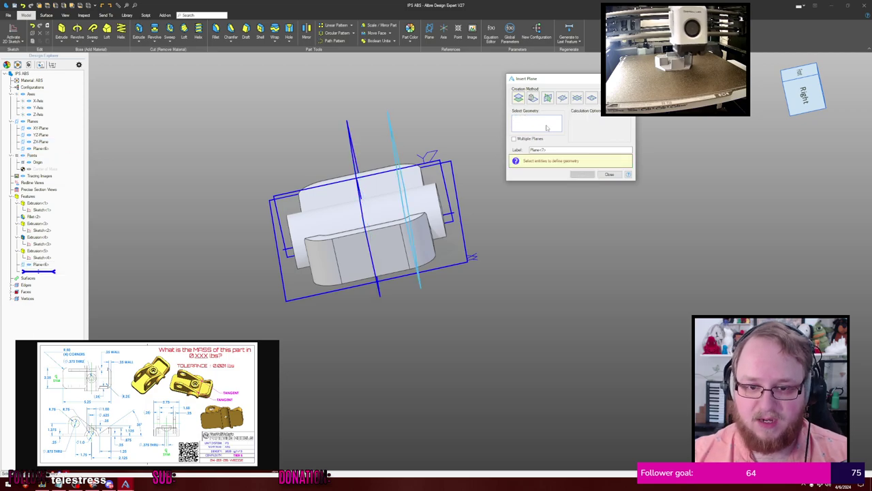
{"action": "left_click", "coordinate": [610, 176]}
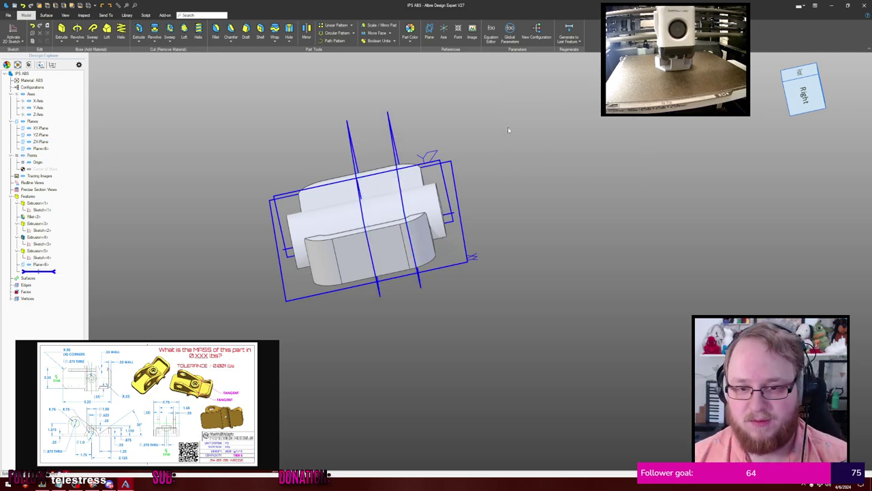
Start a sketch on the new offset plane and hide the reference geometry
{"action": "middle_click_drag", "start_coordinate": [508, 148], "coordinate": [467, 157]}
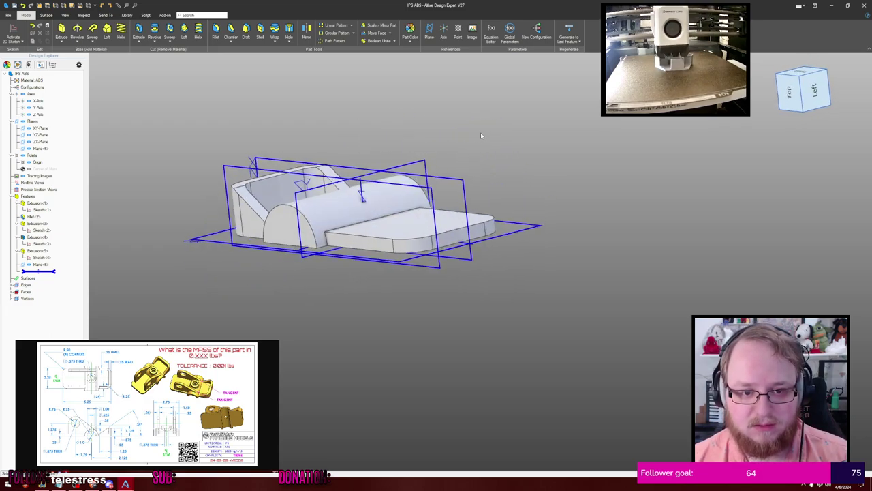
{"action": "left_click", "coordinate": [425, 190]}
{"action": "key", "text": "s"}
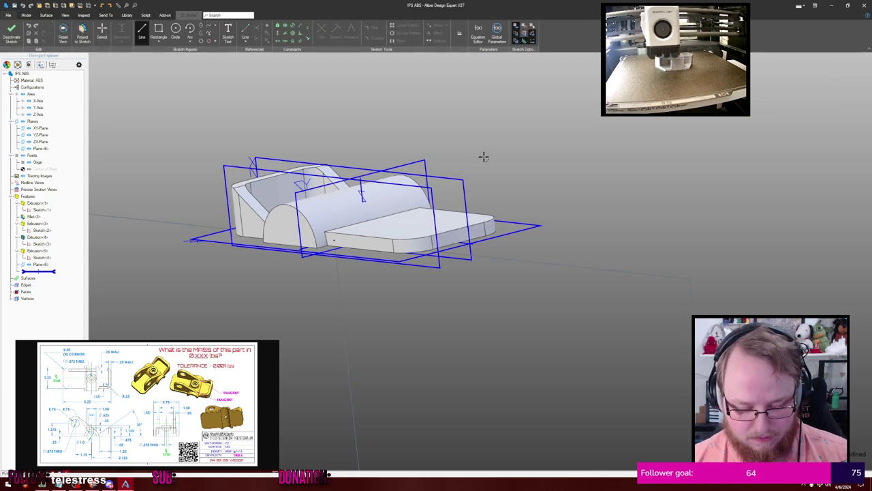
{"action": "scroll", "coordinate": [505, 156], "scroll_direction": "down", "scroll_amount": 1}
{"action": "scroll", "coordinate": [505, 156], "scroll_direction": "down", "scroll_amount": 1}
{"action": "mouse_move", "coordinate": [505, 156]}
{"action": "middle_mouse_down"}
{"action": "mouse_move", "coordinate": [504, 119]}
{"action": "mouse_move", "coordinate": [551, 133]}
{"action": "mouse_move", "coordinate": [481, 140]}
{"action": "middle_mouse_up"}
{"action": "key", "text": "h"}
{"action": "key", "text": "h"}
{"action": "scroll", "coordinate": [564, 139], "scroll_direction": "down", "scroll_amount": 1}
{"action": "scroll", "coordinate": [564, 139], "scroll_direction": "down", "scroll_amount": 1}
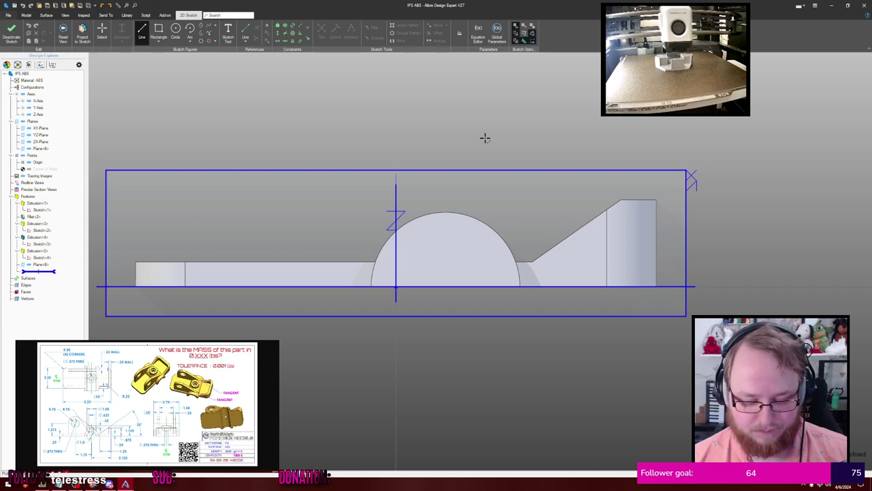
{"action": "key", "text": "ctrl+shift+r"}
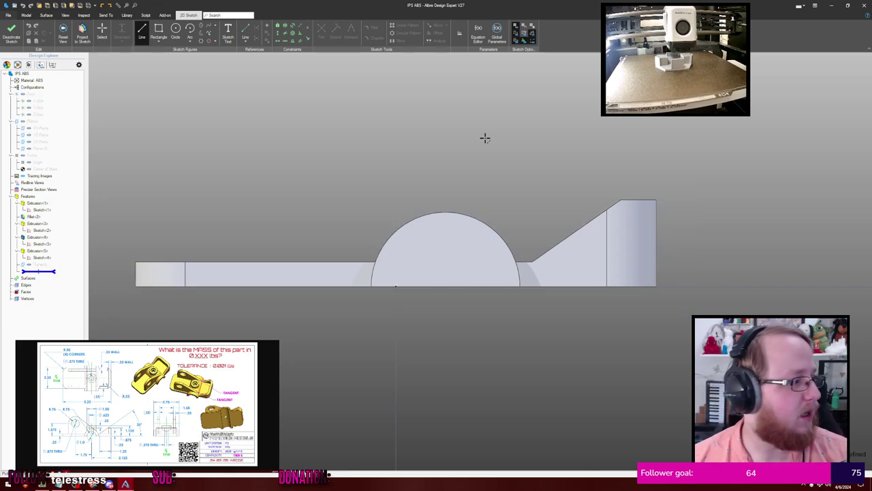
Project the semicircular edge and the base's long side and rounded corner faces into the sketch as sketch figures
{"action": "key", "text": "p"}
{"action": "left_click", "coordinate": [493, 230]}
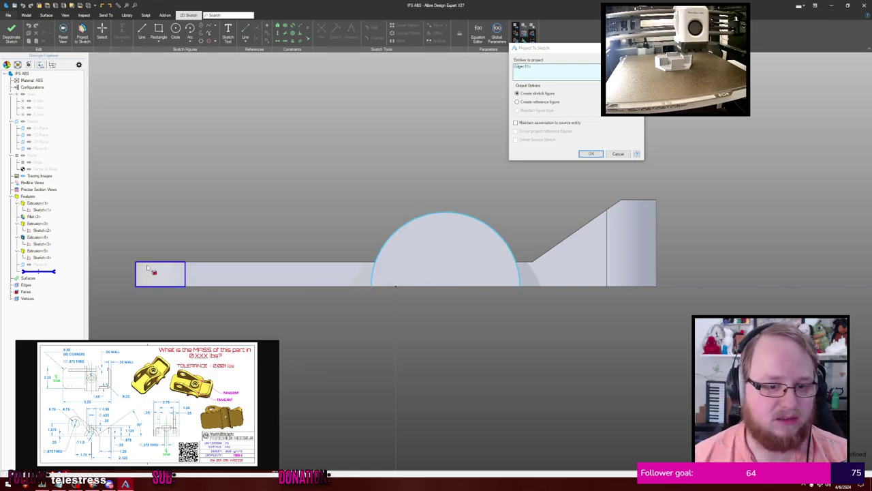
{"action": "left_click", "coordinate": [225, 278]}
{"action": "left_click", "coordinate": [166, 275]}
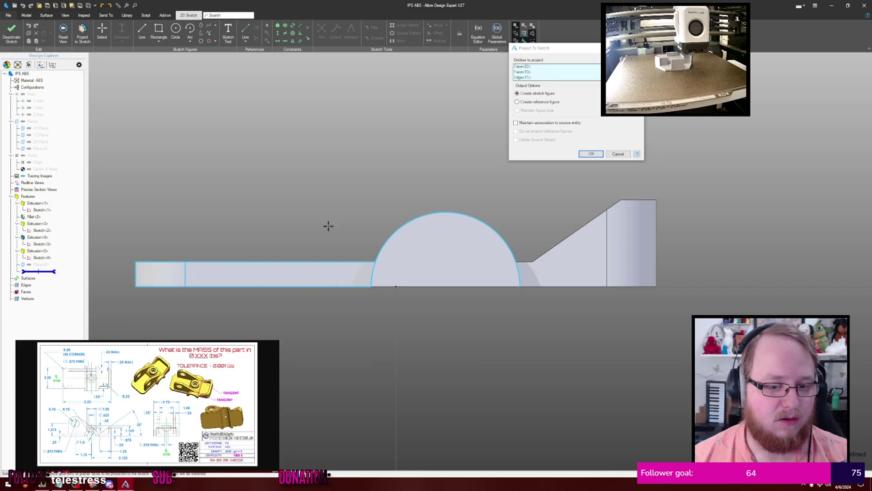
{"action": "left_click", "coordinate": [591, 153]}
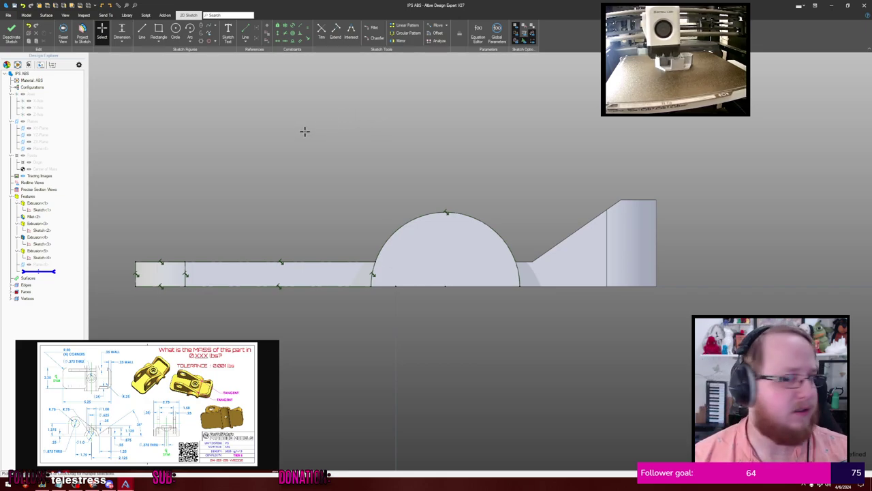
Draw a 0.875 in diameter circle above the base's long flat section
{"action": "key", "text": "c"}
{"action": "left_click", "coordinate": [271, 148]}
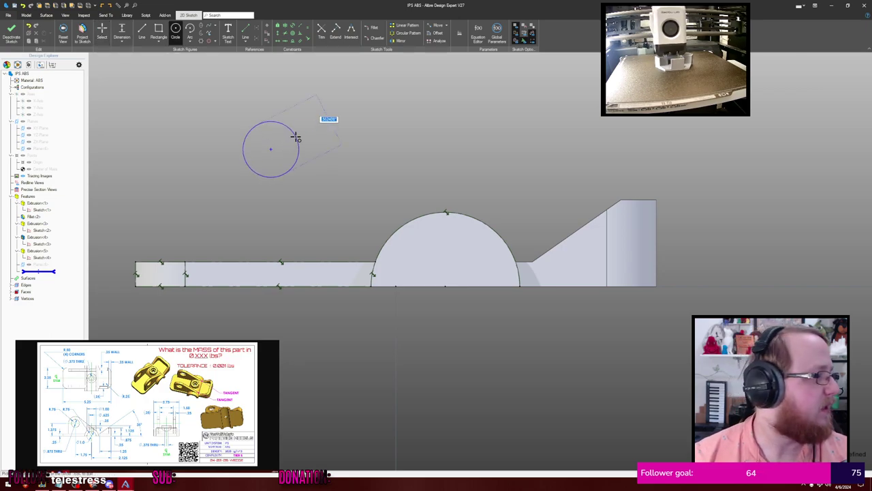
{"action": "type", "text": ".875"}
{"action": "key", "text": "Return"}
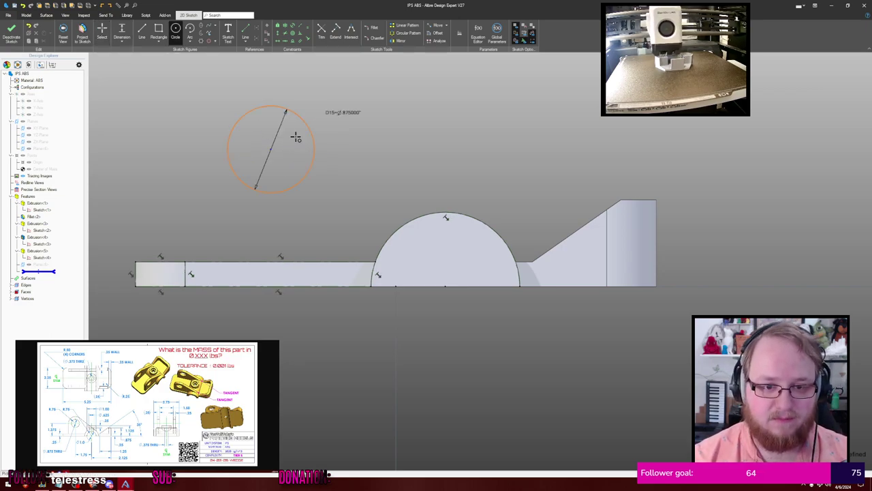
{"action": "key", "text": "Escape"}
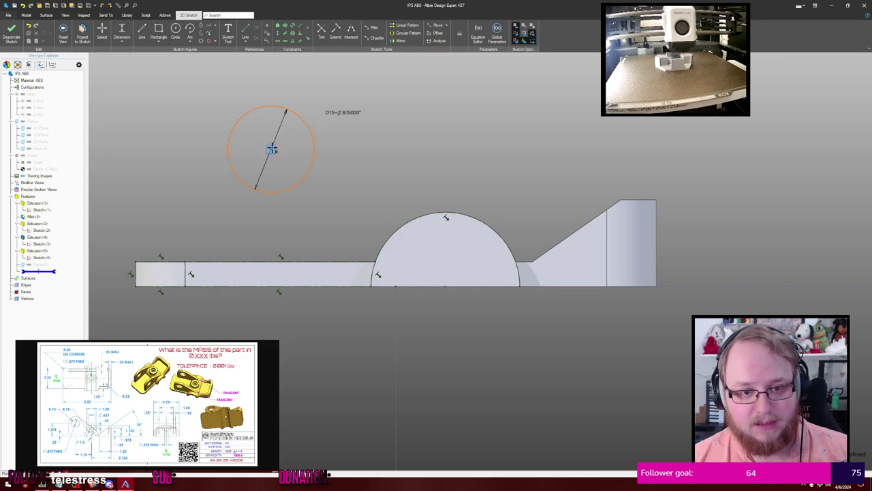
Dimension the circle's centre 1.75 in horizontally from the semicircle's centre and 1.375 in above the base's bottom edge
{"action": "left_click", "coordinate": [445, 286]}
{"action": "left_click", "coordinate": [359, 339]}
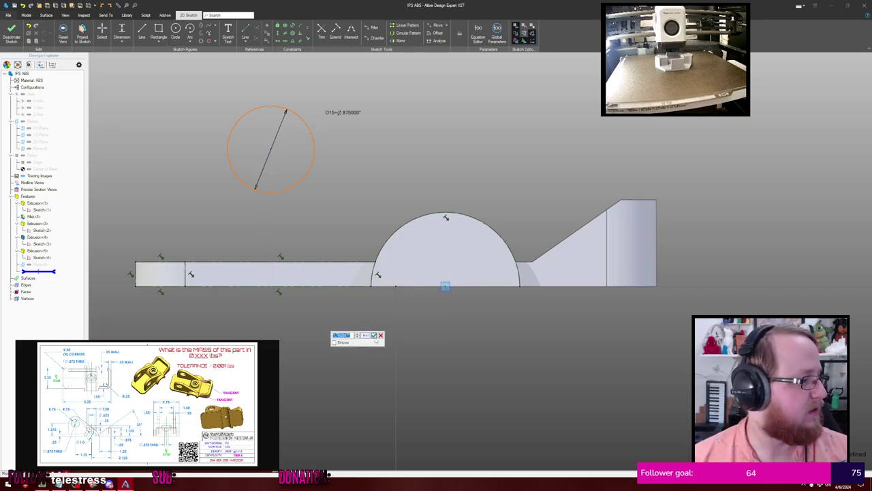
{"action": "key", "text": "Return"}
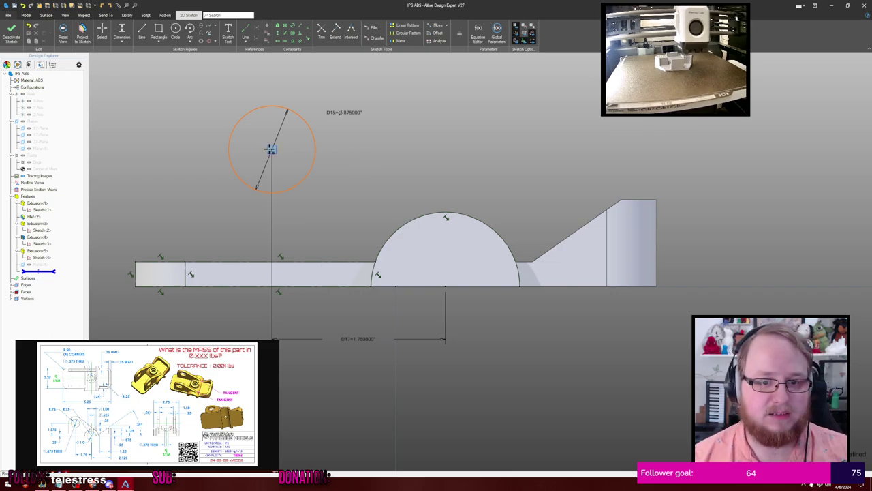
{"action": "left_click", "coordinate": [248, 287]}
{"action": "left_click", "coordinate": [242, 210]}
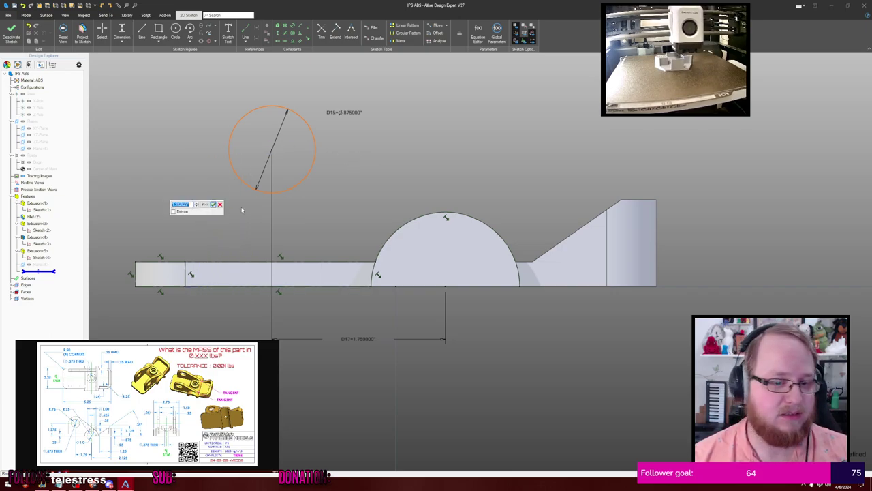
{"action": "type", "text": "1"}
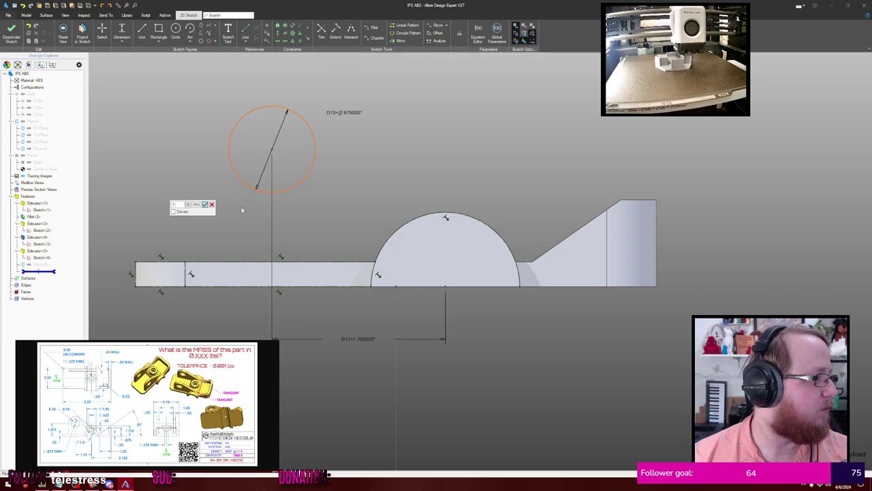
{"action": "type", "text": ".375"}
{"action": "key", "text": "Return"}
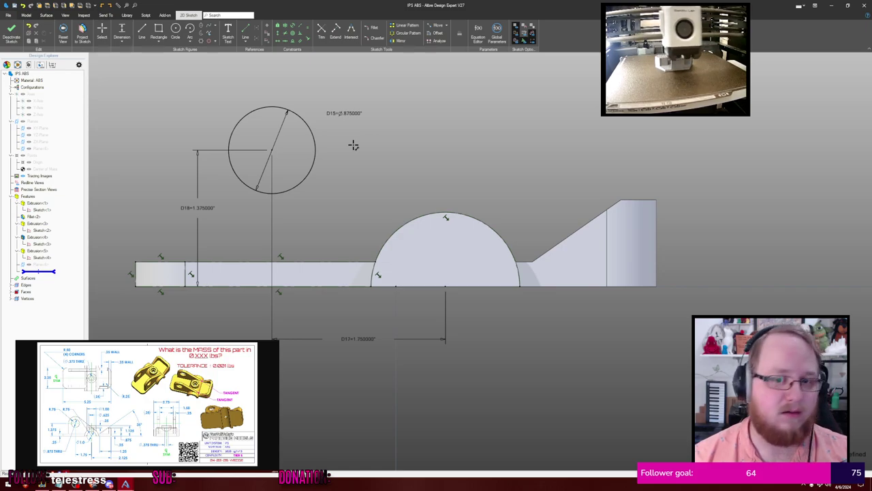
Draw a larger arc around the upper part of the 0.875 in circle, sharing its centre
{"action": "key", "text": "a"}
{"action": "left_click", "coordinate": [272, 150]}
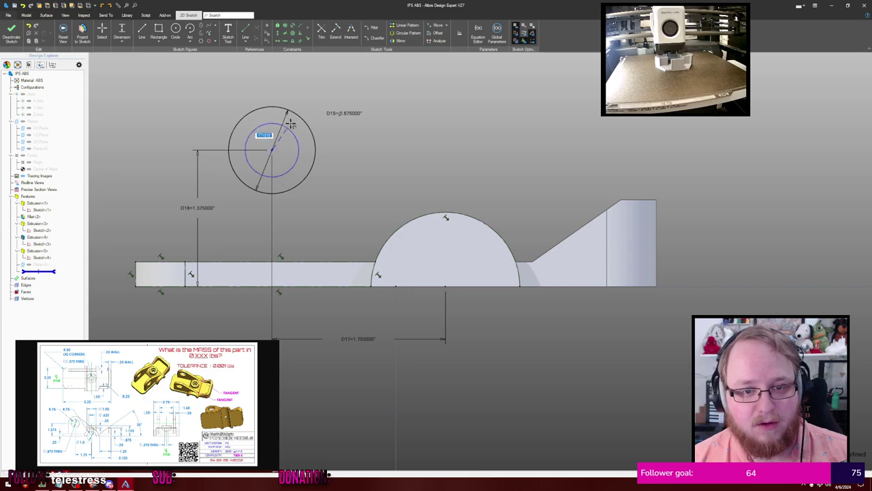
{"action": "left_click", "coordinate": [312, 96]}
{"action": "left_click_drag", "start_coordinate": [244, 90], "coordinate": [197, 148]}
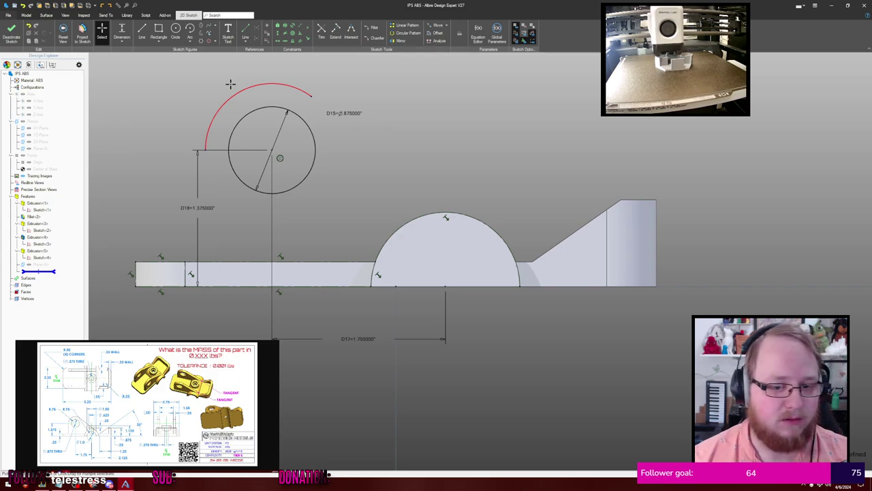
Draw a vertical line from the larger arc's open end down to the base's top edge and align that arc end horizontally with the circle's centre
{"action": "key", "text": "l"}
{"action": "left_click", "coordinate": [205, 149]}
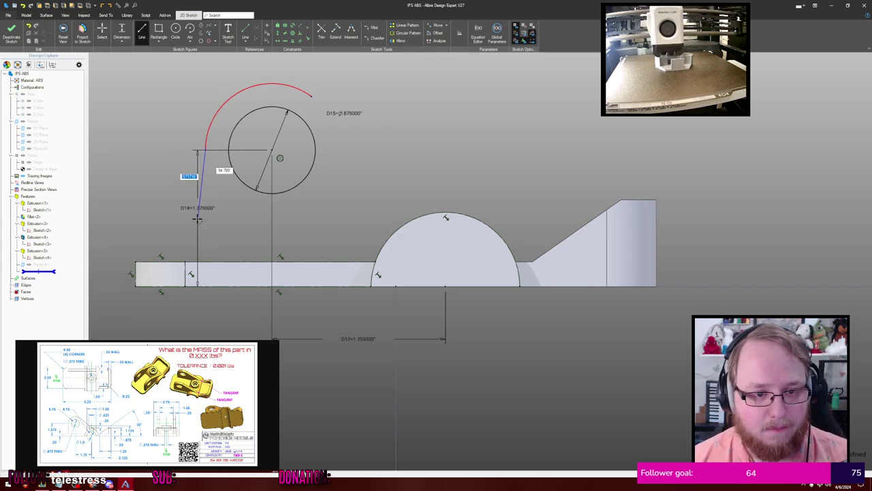
{"action": "left_click", "coordinate": [206, 261]}
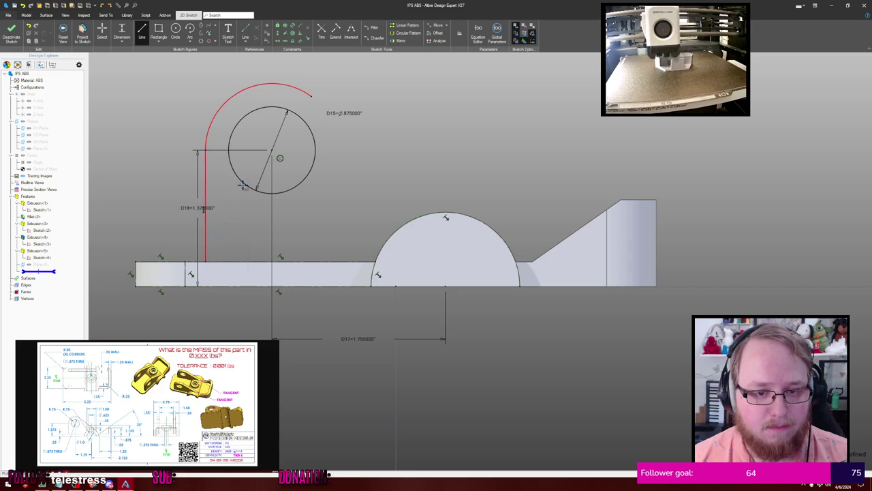
{"action": "key", "text": "Escape"}
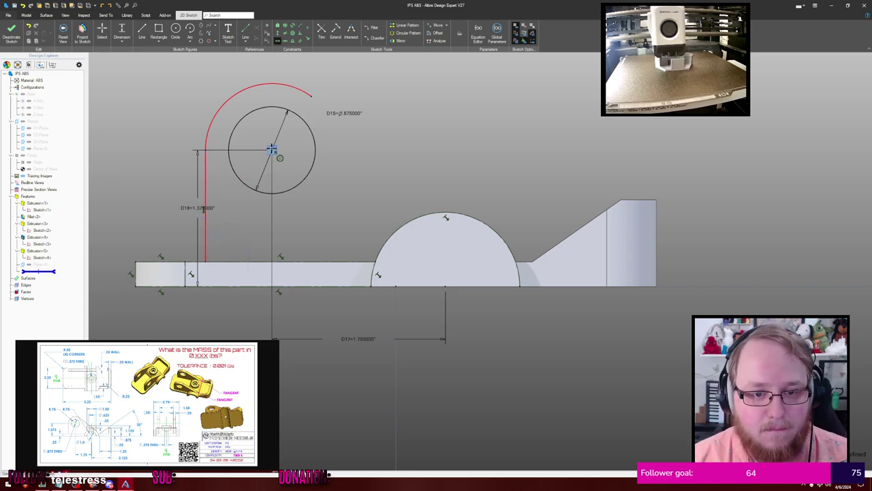
{"action": "left_click", "coordinate": [205, 149]}
{"action": "key", "text": "Escape"}
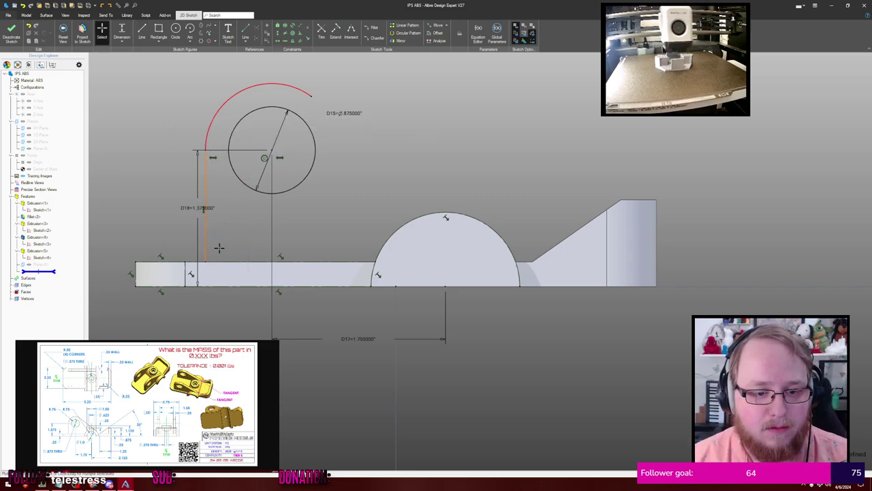
{"action": "mouse_move", "coordinate": [205, 261]}
{"action": "left_mouse_down"}
{"action": "mouse_move", "coordinate": [213, 243]}
{"action": "mouse_move", "coordinate": [205, 248]}
{"action": "left_mouse_up"}
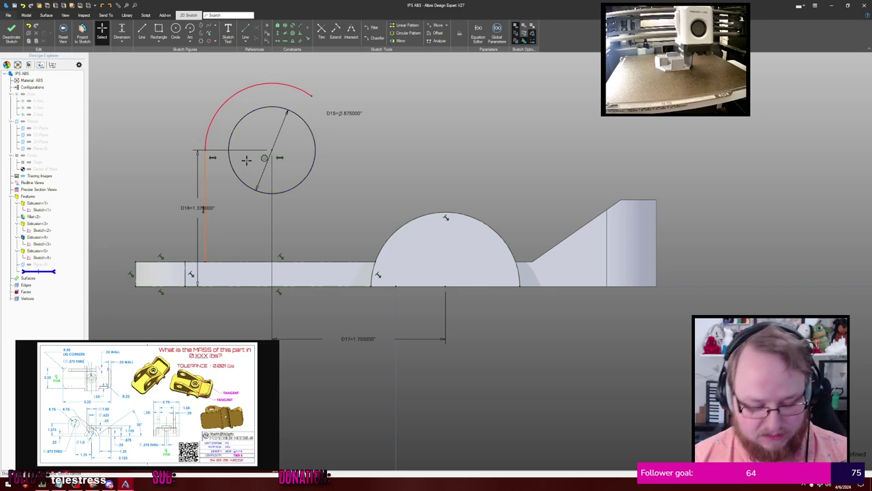
Dimension the larger arc's radius as 0.75 in and shorten its free end towards the top of the circle
{"action": "left_click", "coordinate": [235, 102]}
{"action": "left_click", "coordinate": [172, 85]}
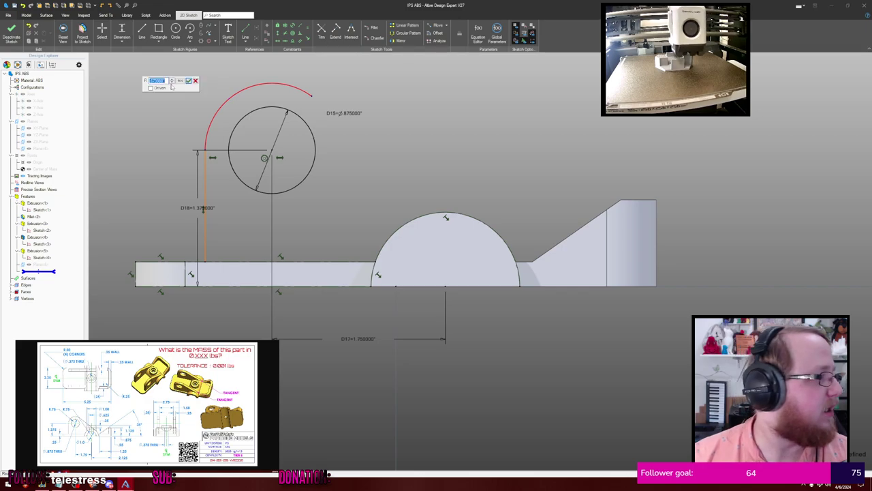
{"action": "type", "text": ".75"}
{"action": "key", "text": "Return"}
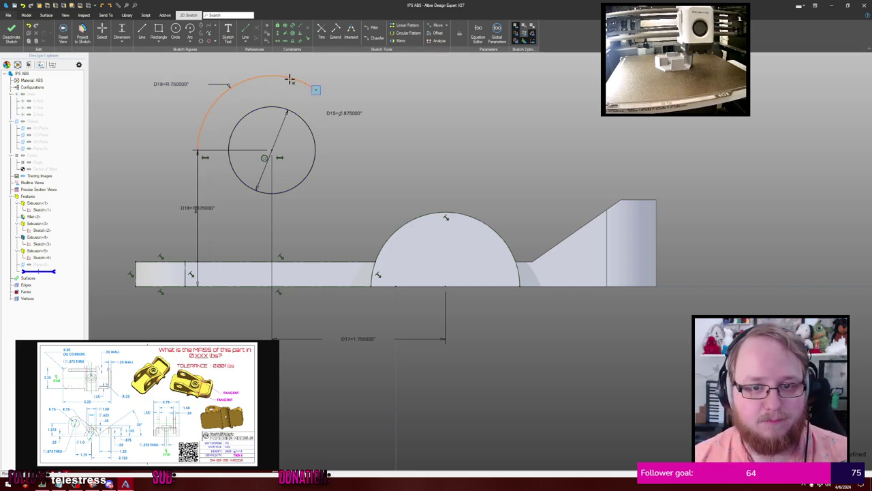
{"action": "key", "text": "Escape"}
{"action": "left_click_drag", "start_coordinate": [318, 90], "coordinate": [293, 78]}
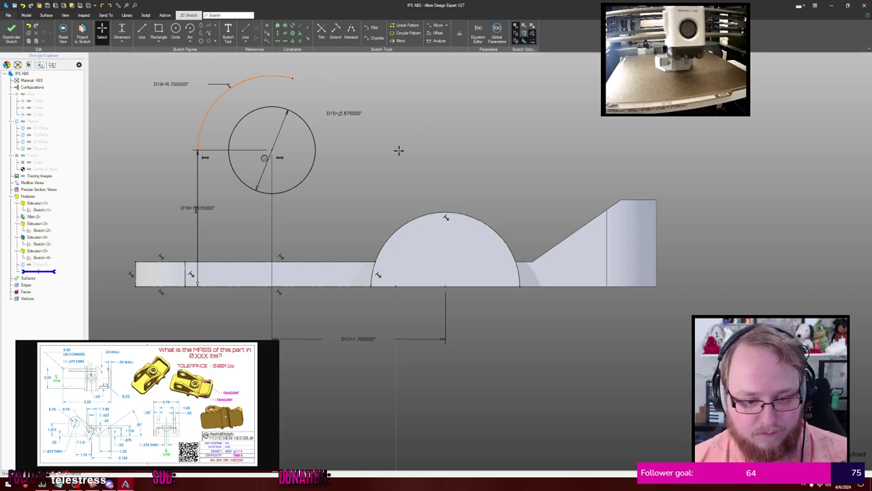
Draw one line along the base's top edge to the semicircle and another from the larger arc's free end to the semicircle's upper side
{"action": "key", "text": "l"}
{"action": "left_click", "coordinate": [198, 261]}
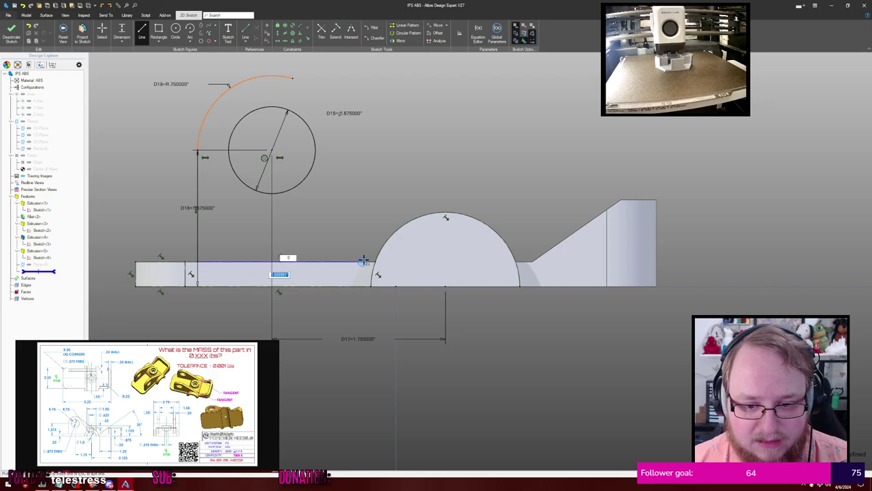
{"action": "left_click", "coordinate": [373, 261]}
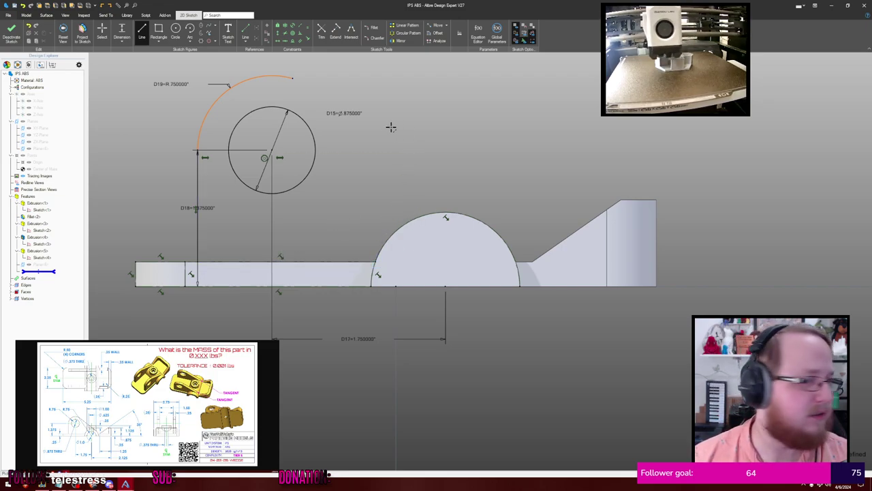
{"action": "key", "text": "Escape"}
{"action": "key", "text": "l"}
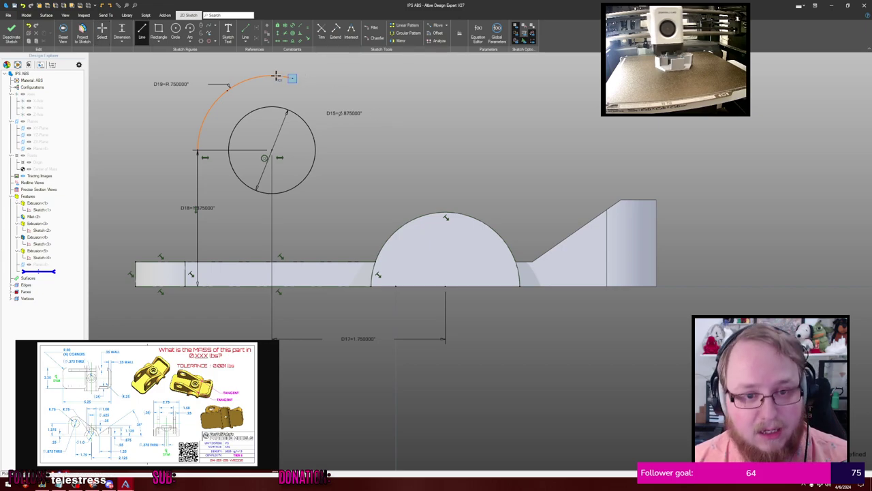
{"action": "left_click", "coordinate": [293, 78]}
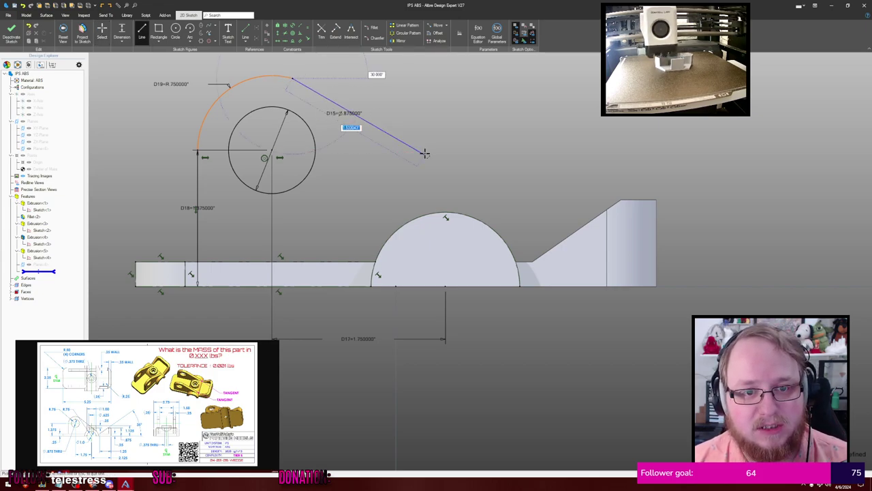
{"action": "left_click", "coordinate": [477, 219]}
{"action": "key", "text": "Escape"}
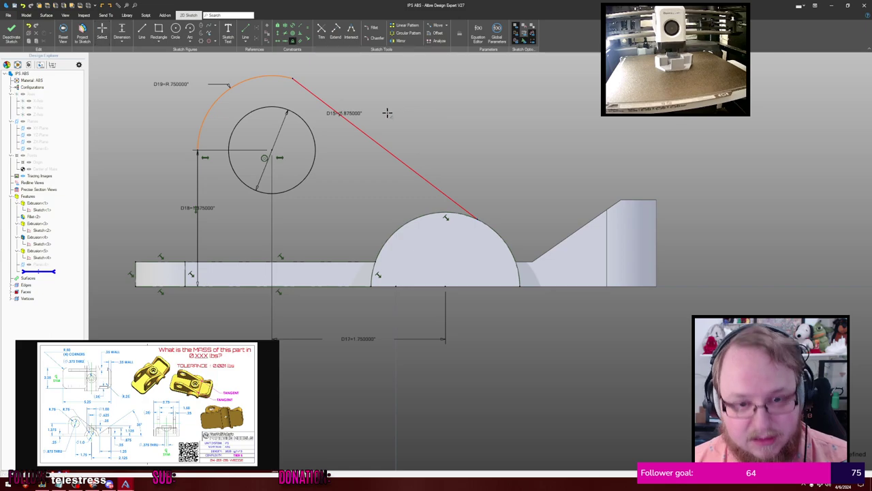
Constrain the sloped line tangent to both the 0.75 in radius arc and the base's semicircle
{"action": "left_click", "coordinate": [321, 100]}
{"action": "right_click", "coordinate": [277, 76]}
{"action": "key", "text": "Escape"}
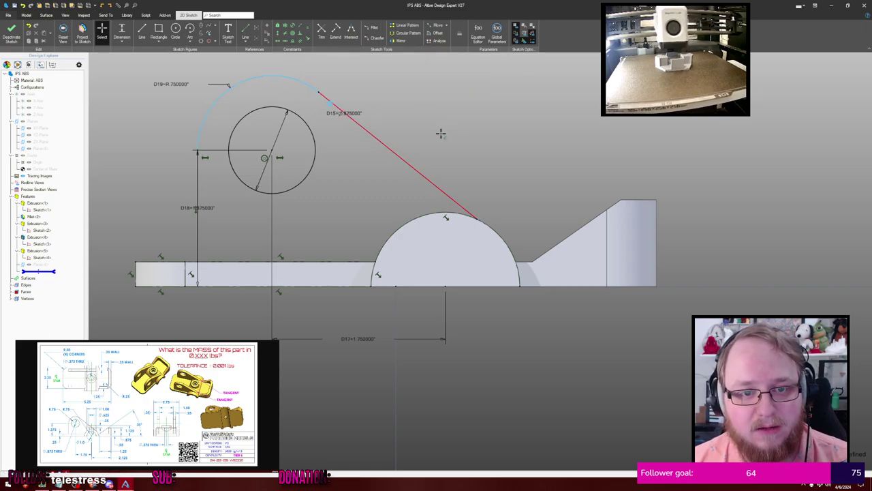
{"action": "key", "text": "t"}
{"action": "left_click", "coordinate": [452, 197]}
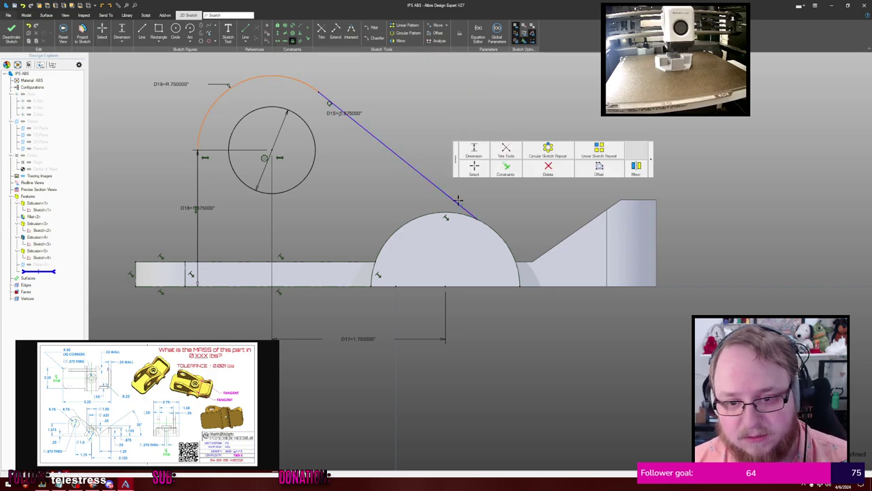
{"action": "left_click", "coordinate": [499, 234]}
{"action": "key", "text": "Escape"}
{"action": "key", "text": "Escape"}
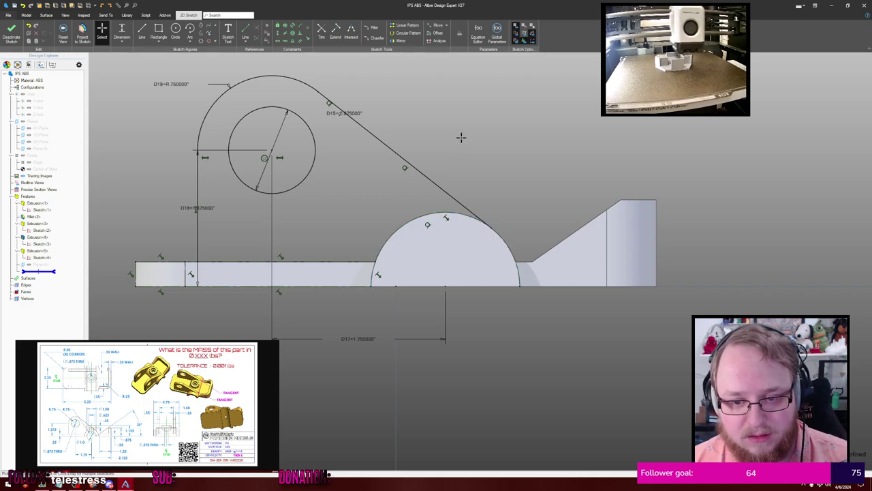
Close the lug profile with an arc centred on the semicircle, tracing it from the sloped line's end to the base's top edge
{"action": "key", "text": "c"}
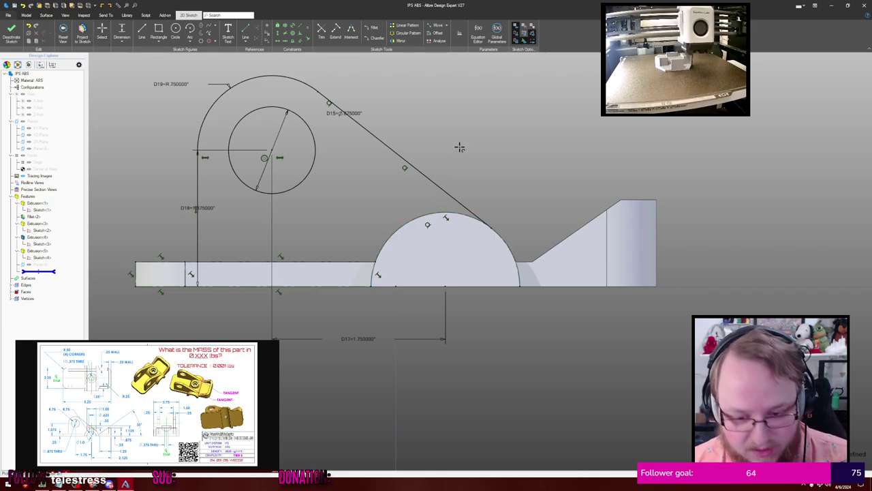
{"action": "left_click", "coordinate": [445, 286]}
{"action": "key", "text": "Escape"}
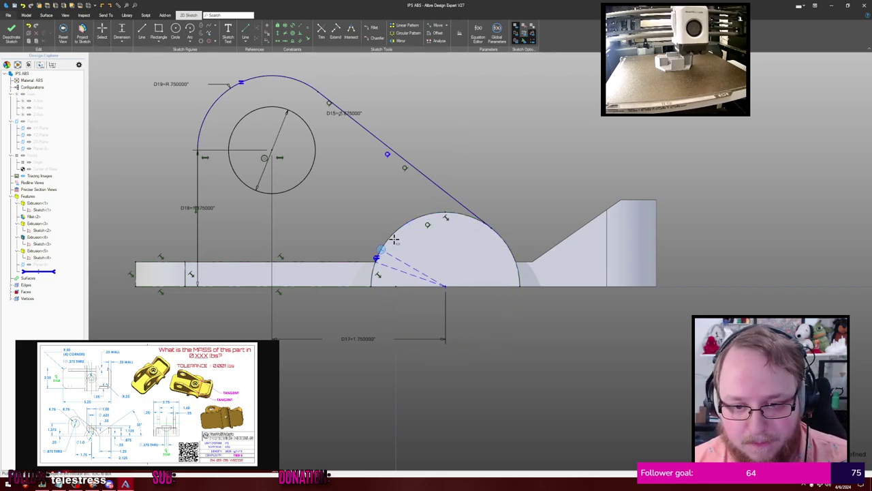
{"action": "key", "text": "Escape"}
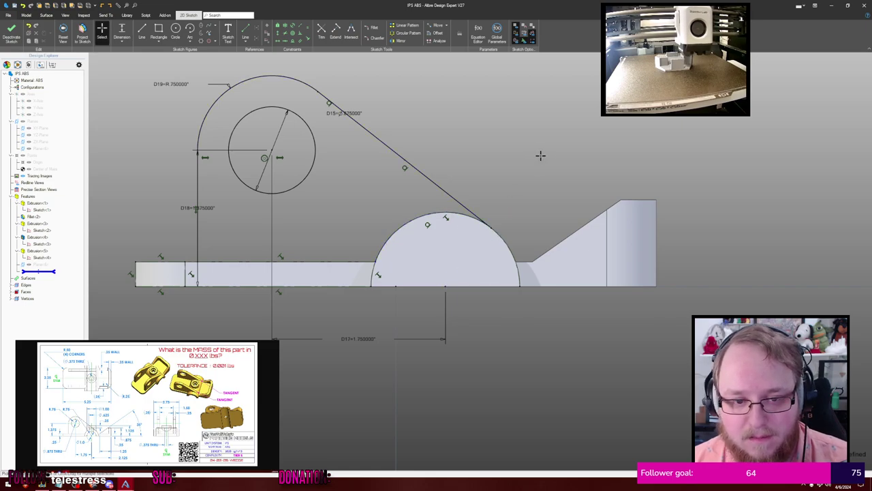
Extrude the lug profile 0.25 in with the direction flipped so the wall grows outward from the part's middle
{"action": "key", "text": "e"}
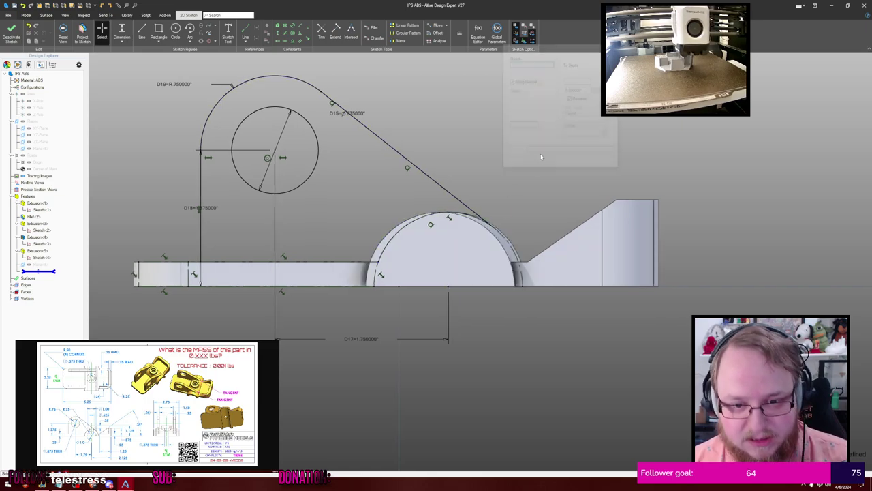
{"action": "middle_click_drag", "start_coordinate": [681, 161], "coordinate": [664, 141]}
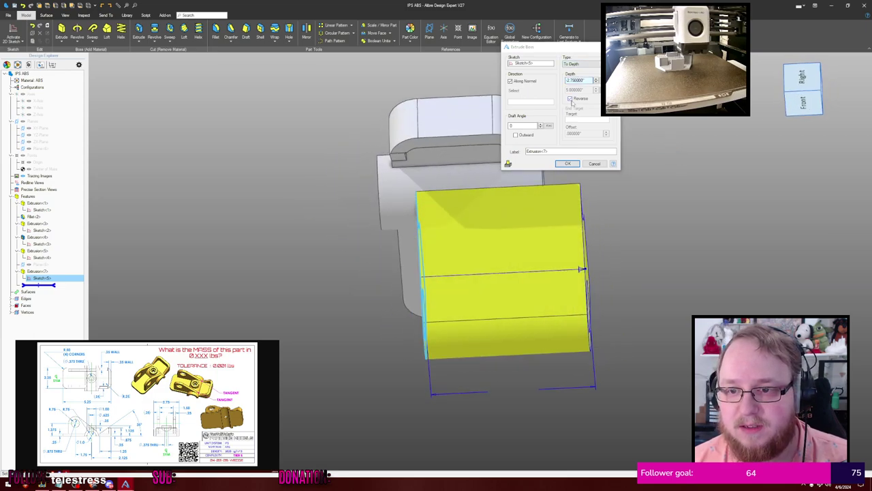
{"action": "left_click", "coordinate": [570, 99]}
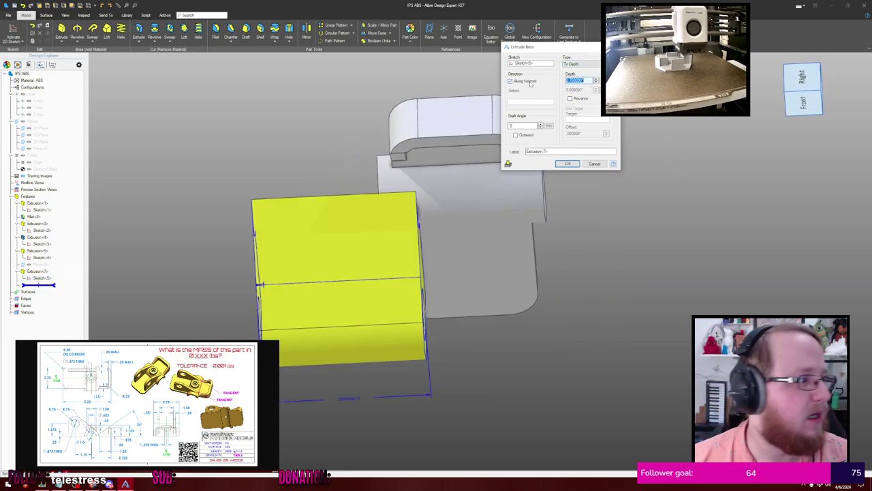
{"action": "type", "text": ".25"}
{"action": "key", "text": "Return"}
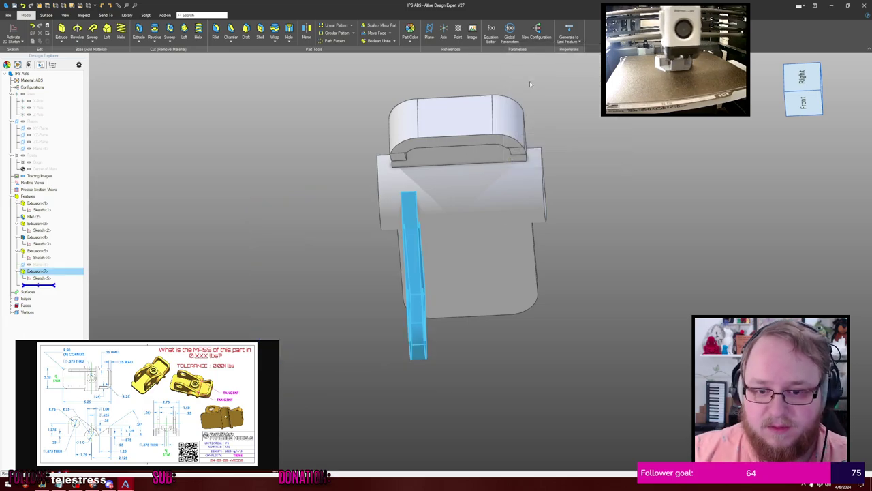
{"action": "left_click", "coordinate": [649, 132]}
{"action": "middle_click_drag", "start_coordinate": [649, 132], "coordinate": [627, 132]}
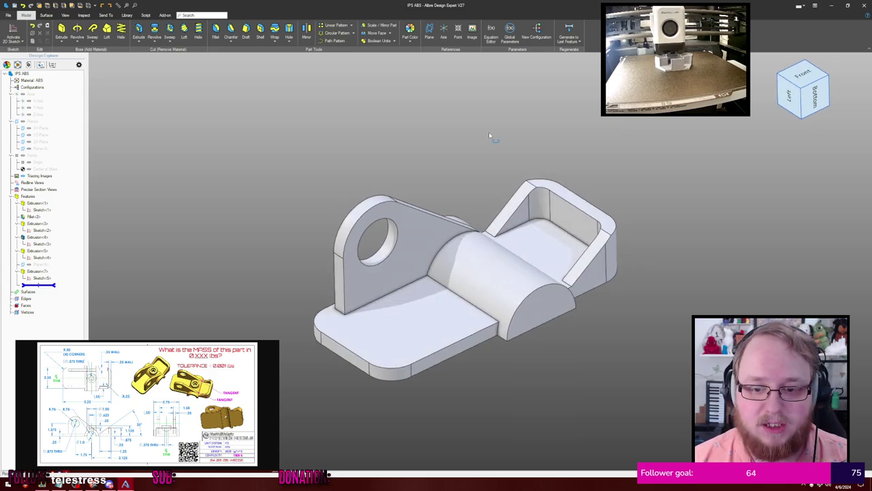
Show the reference geometry, mirror the lug extrusion about the ZX-Plane, and hide the reference geometry again
{"action": "key", "text": "ctrl+shift+r"}
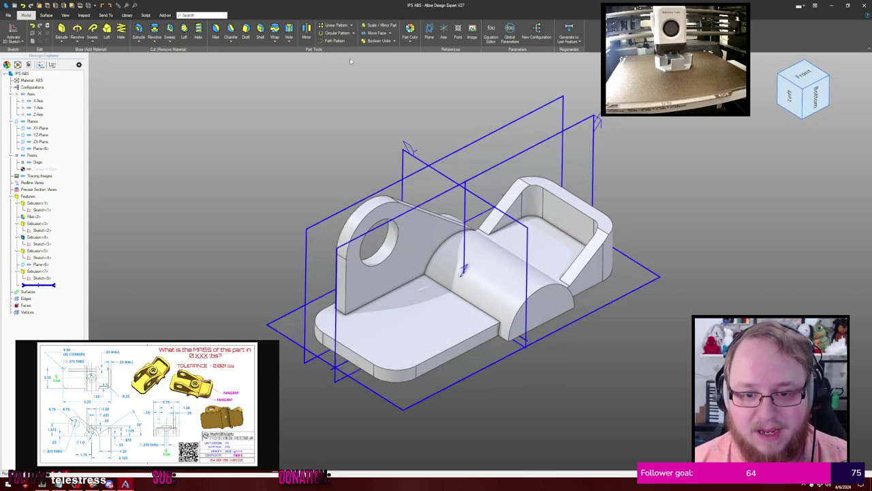
{"action": "left_click", "coordinate": [306, 31]}
{"action": "left_click", "coordinate": [37, 270]}
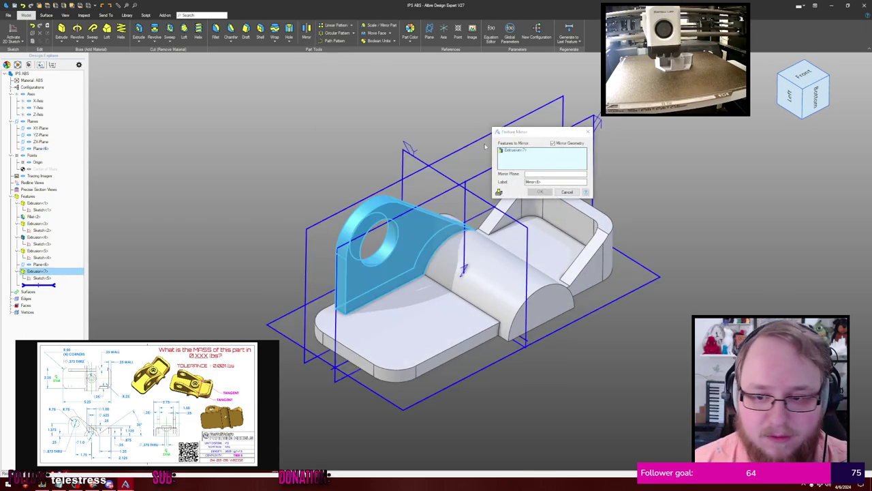
{"action": "left_click", "coordinate": [538, 174]}
{"action": "left_click", "coordinate": [41, 142]}
{"action": "left_click", "coordinate": [540, 191]}
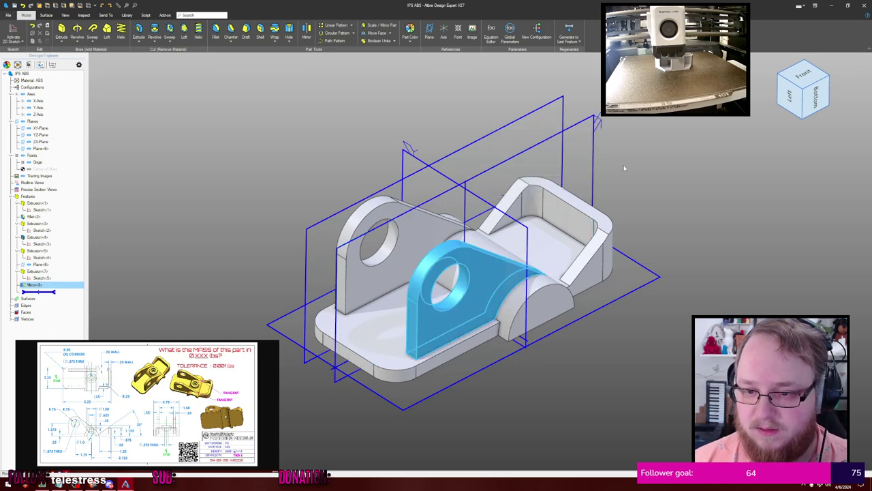
{"action": "left_click", "coordinate": [624, 166]}
{"action": "key", "text": "ctrl+shift+r"}
{"action": "mouse_move", "coordinate": [664, 161]}
{"action": "middle_mouse_down"}
{"action": "mouse_move", "coordinate": [663, 178]}
{"action": "mouse_move", "coordinate": [653, 179]}
{"action": "mouse_move", "coordinate": [660, 177]}
{"action": "middle_mouse_up"}
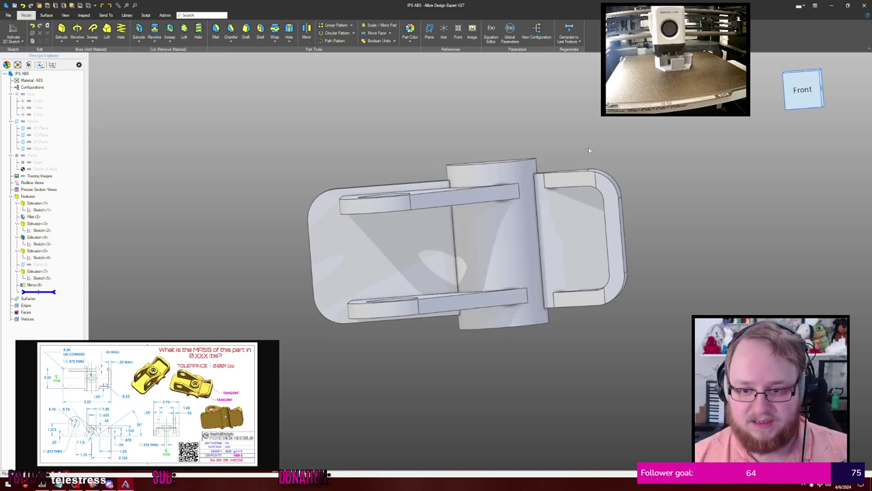
{"action": "middle_click_drag", "start_coordinate": [589, 150], "coordinate": [593, 94]}
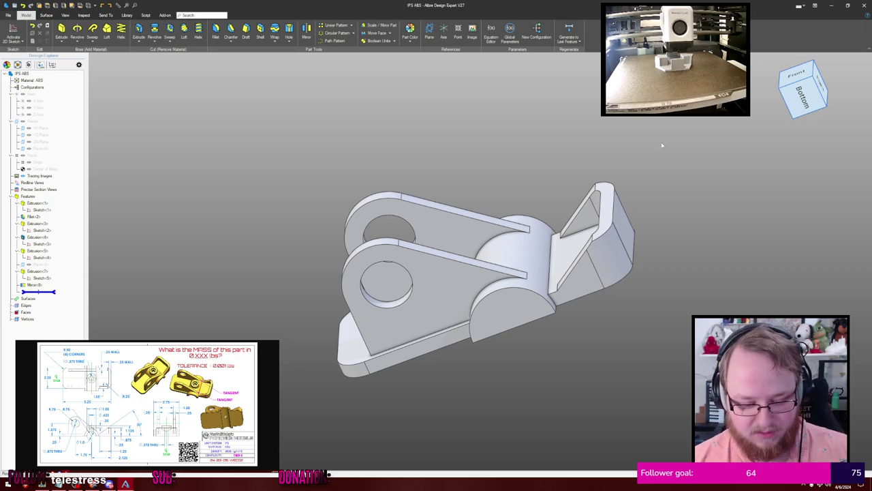
Start a sketch on the XY-Plane and project the rounded boss's curved face into it as associated reference figures
{"action": "key", "text": "ctrl+shift+r"}
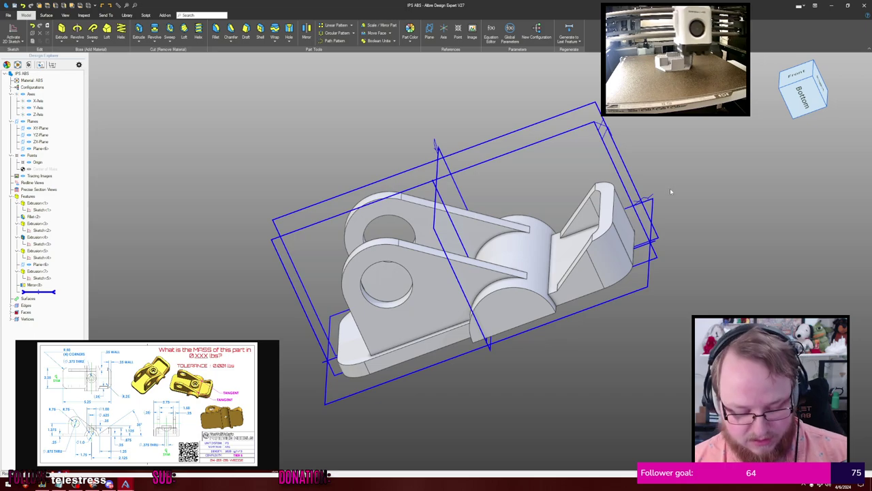
{"action": "left_click", "coordinate": [653, 213]}
{"action": "key", "text": "s"}
{"action": "key", "text": "c"}
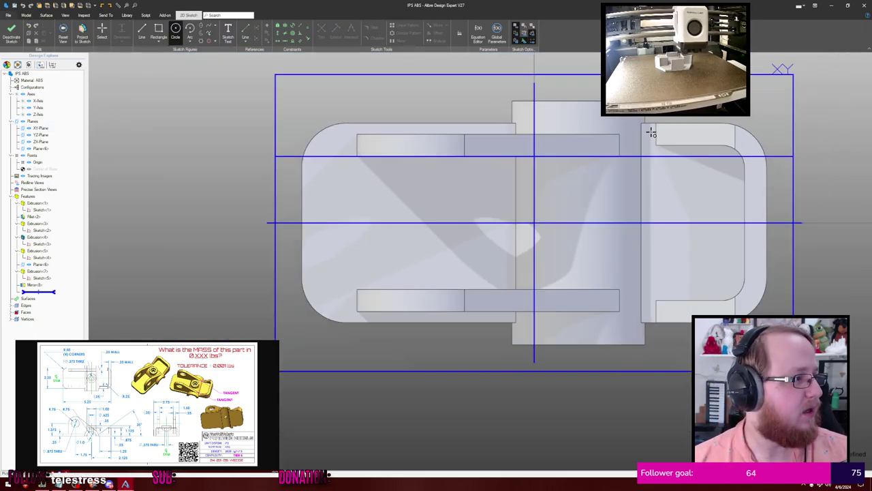
{"action": "key", "text": "p"}
{"action": "left_click", "coordinate": [599, 206]}
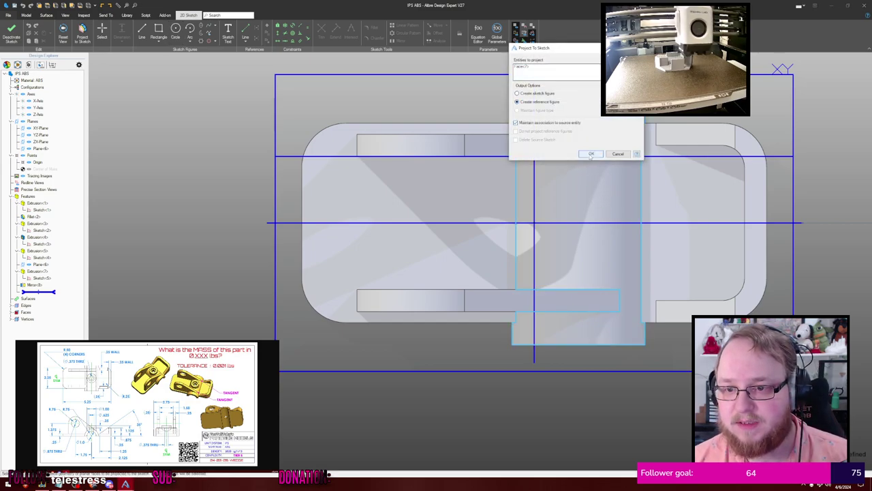
{"action": "left_click", "coordinate": [590, 153]}
Draw a 1 in diameter circle centred on the rounded boss between the two lugs
{"action": "key", "text": "c"}
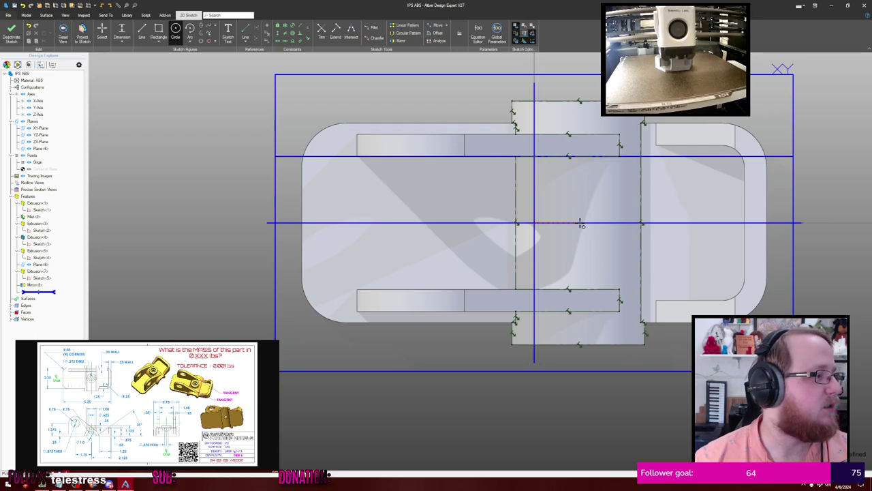
{"action": "left_click", "coordinate": [577, 223]}
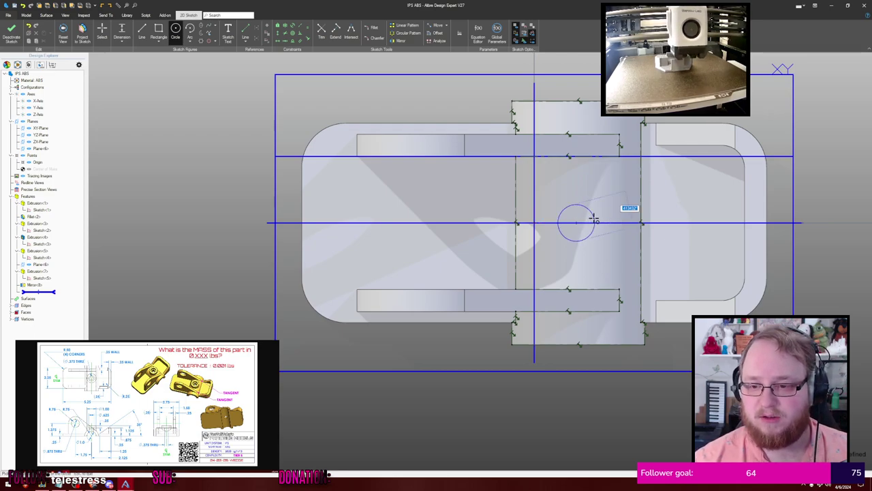
{"action": "type", "text": "1"}
{"action": "key", "text": "Return"}
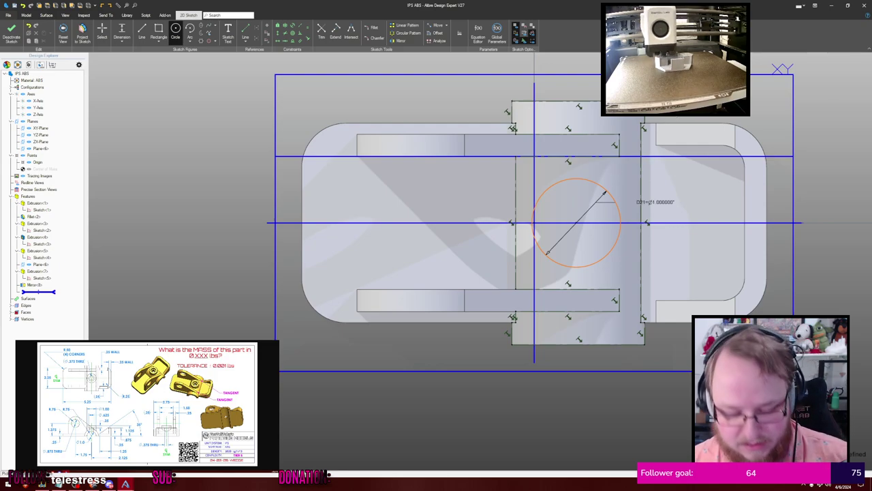
Hide the reference geometry and constrain the 1 in circle's centre to line up with the origin
{"action": "key", "text": "Escape"}
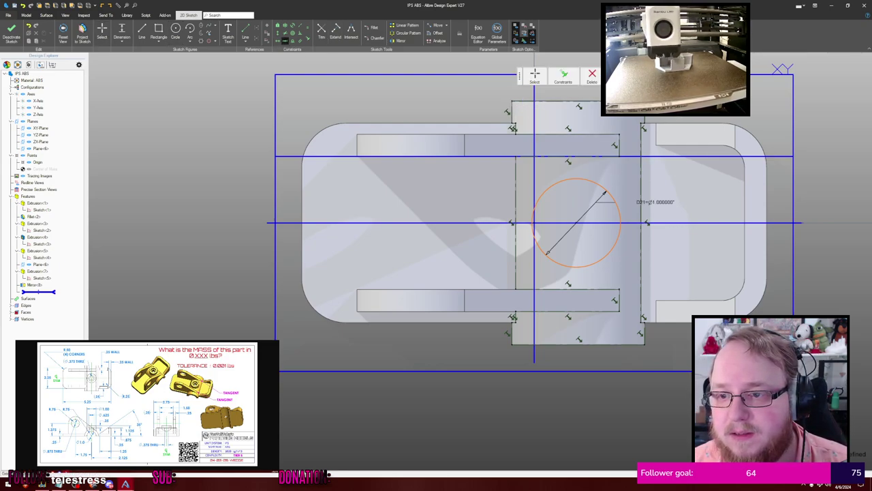
{"action": "left_click", "coordinate": [576, 223]}
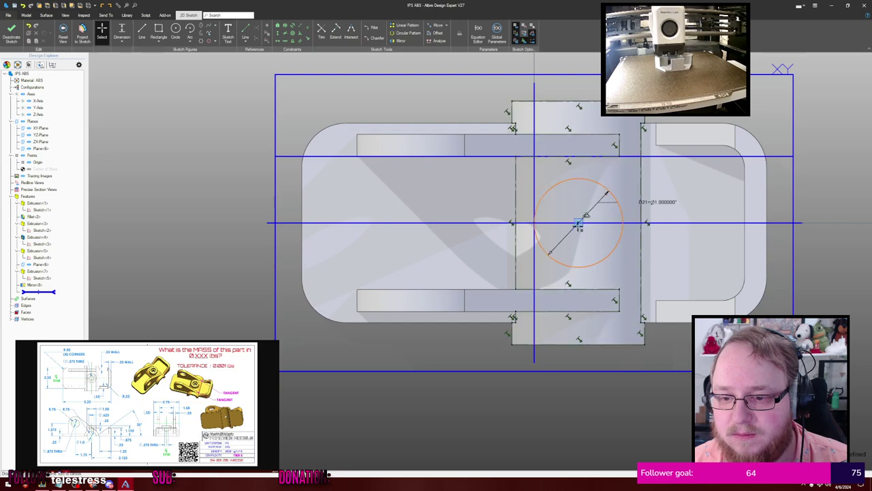
{"action": "mouse_move", "coordinate": [578, 223]}
{"action": "left_mouse_down"}
{"action": "mouse_move", "coordinate": [598, 224]}
{"action": "mouse_move", "coordinate": [577, 232]}
{"action": "left_mouse_up"}
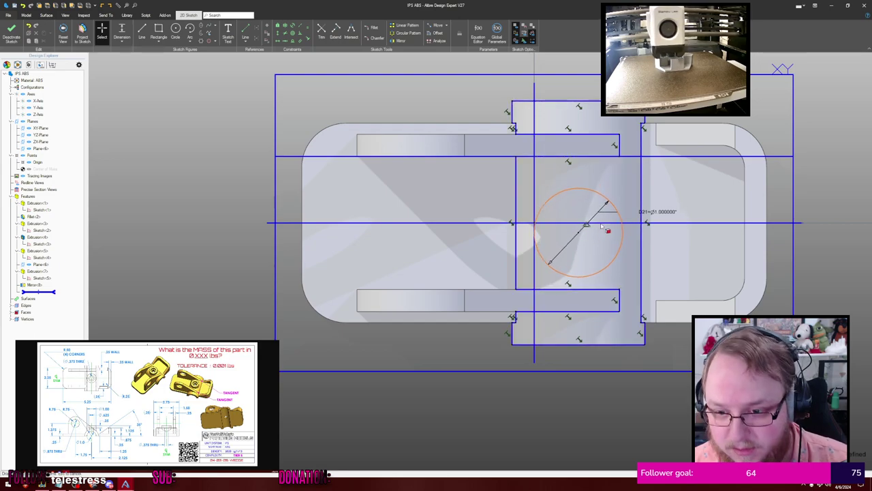
{"action": "scroll", "coordinate": [527, 213], "scroll_direction": "up", "scroll_amount": 1}
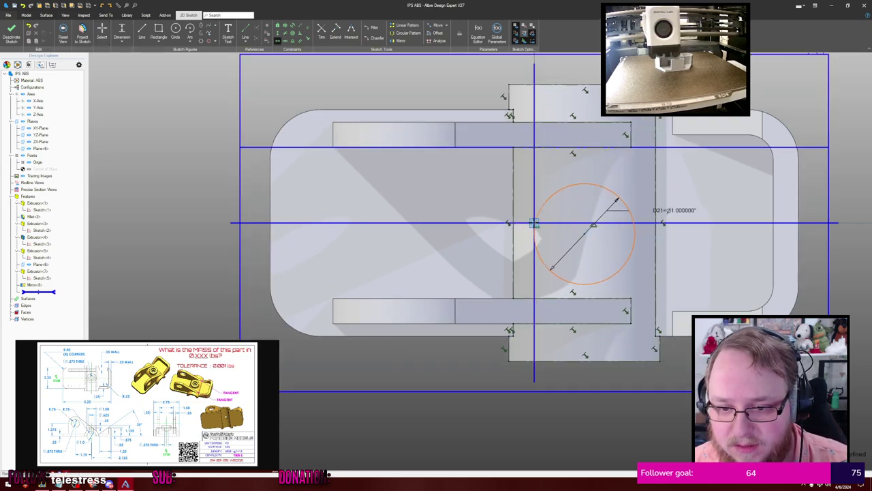
{"action": "scroll", "coordinate": [527, 212], "scroll_direction": "up", "scroll_amount": 1}
{"action": "key", "text": "ctrl+shift+r"}
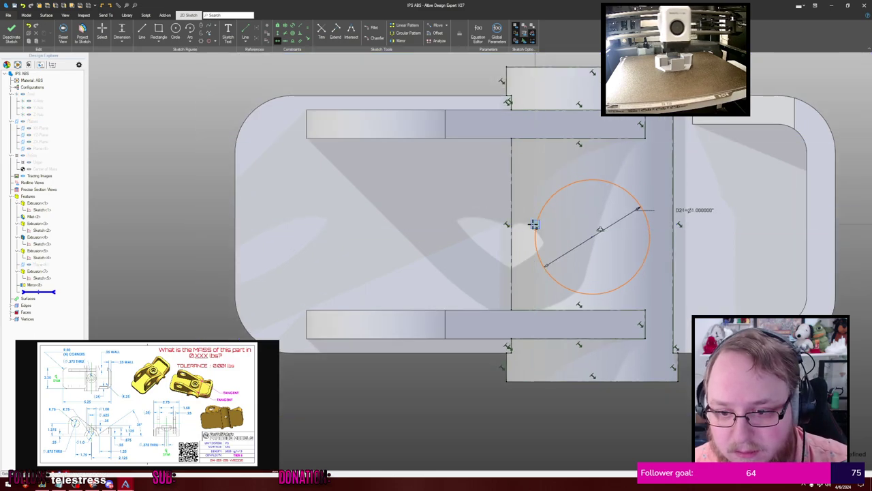
{"action": "left_click", "coordinate": [535, 225]}
{"action": "key", "text": "Escape"}
Extrude the 1 in circle 1.125 in as a boss standing up between the two lugs
{"action": "mouse_move", "coordinate": [710, 194]}
{"action": "middle_mouse_down"}
{"action": "mouse_move", "coordinate": [656, 205]}
{"action": "mouse_move", "coordinate": [630, 192]}
{"action": "mouse_move", "coordinate": [643, 184]}
{"action": "middle_mouse_up"}
{"action": "scroll", "coordinate": [657, 203], "scroll_direction": "down", "scroll_amount": 2}
{"action": "key", "text": "e"}
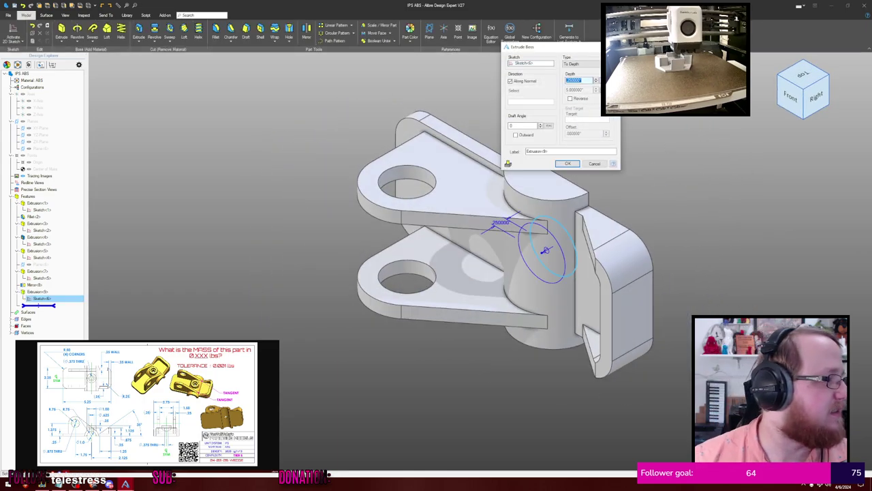
{"action": "type", "text": "1"}
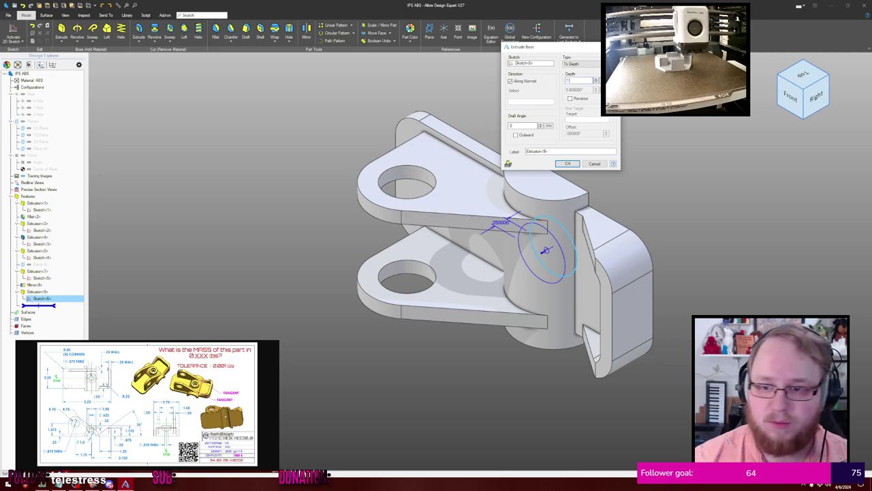
{"action": "type", "text": ".125000\""}
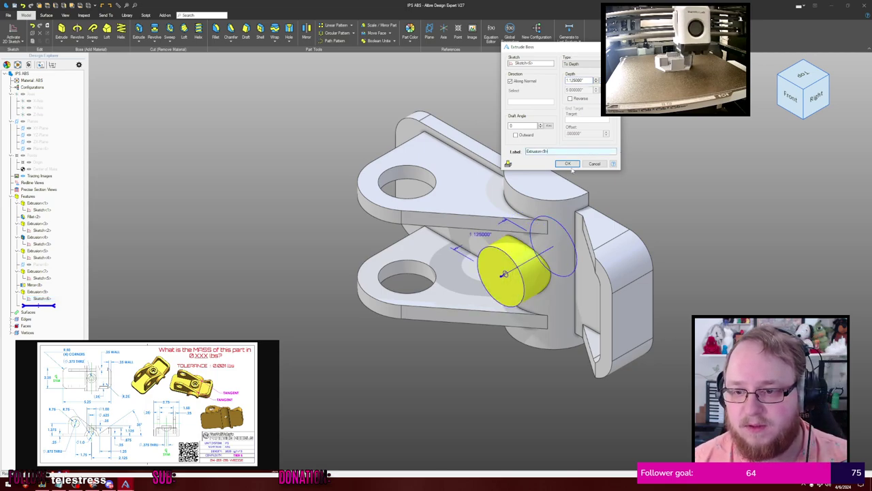
{"action": "key", "text": "Return"}
Sketch a 0.625 in diameter circle on the new boss's end face and make it concentric with the outer edge
{"action": "middle_click_drag", "start_coordinate": [648, 166], "coordinate": [658, 158]}
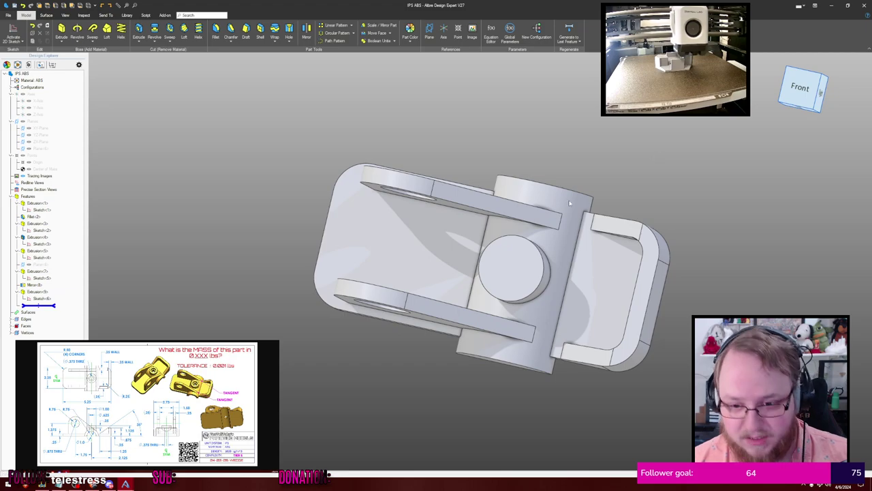
{"action": "left_click", "coordinate": [516, 274]}
{"action": "key", "text": "s"}
{"action": "key", "text": "c"}
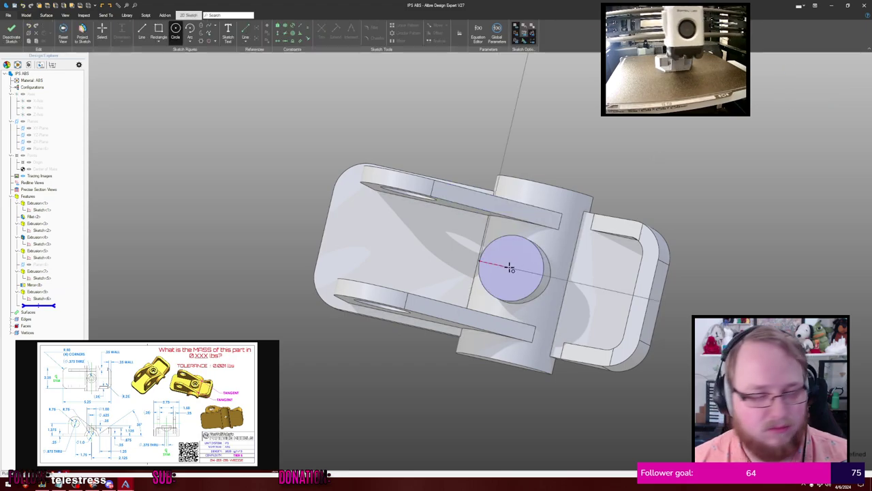
{"action": "left_click", "coordinate": [510, 268]}
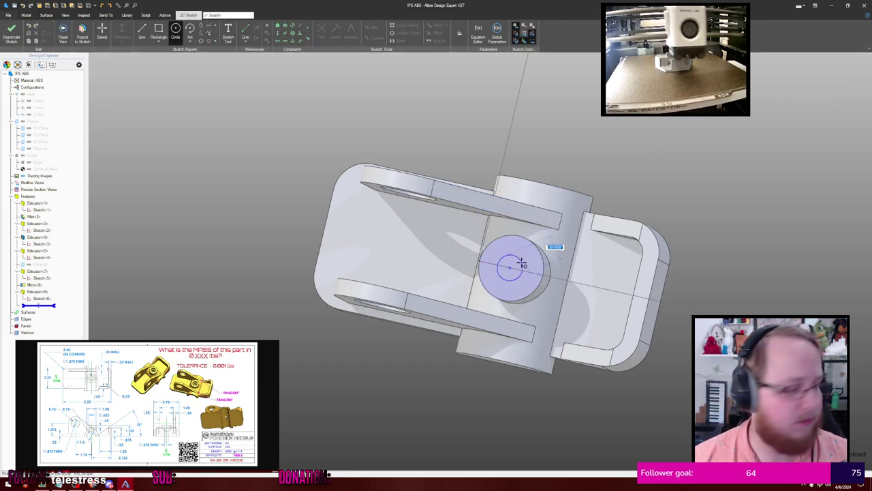
{"action": "type", "text": ".625"}
{"action": "key", "text": "Return"}
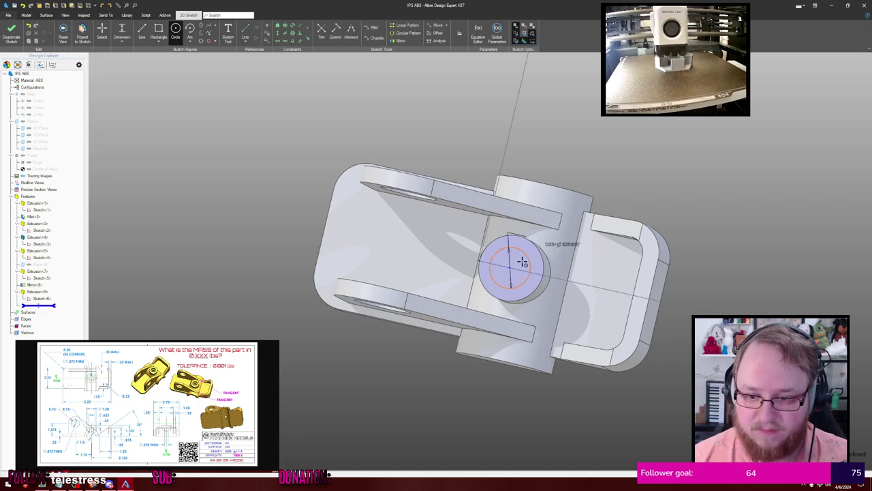
{"action": "key", "text": "Escape"}
{"action": "left_click", "coordinate": [543, 261]}
{"action": "key", "text": "o"}
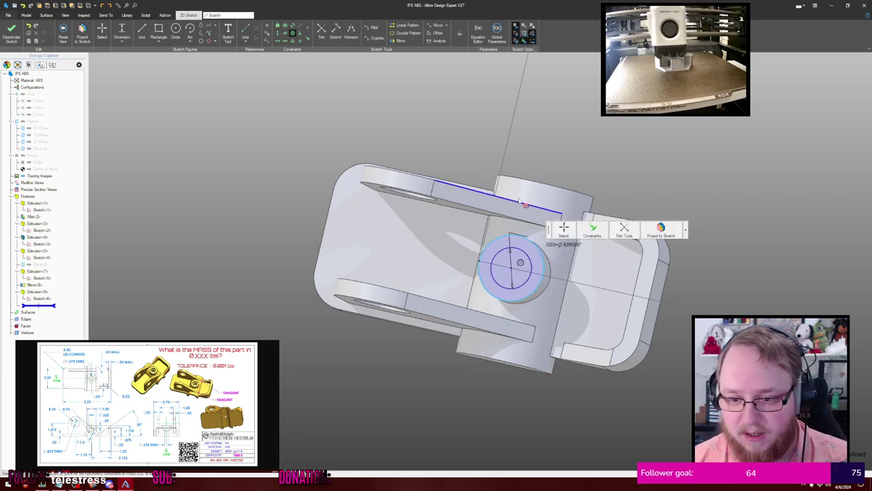
Cut the 0.625 in circle into the boss as a blind counterbore
{"action": "key", "text": "x"}
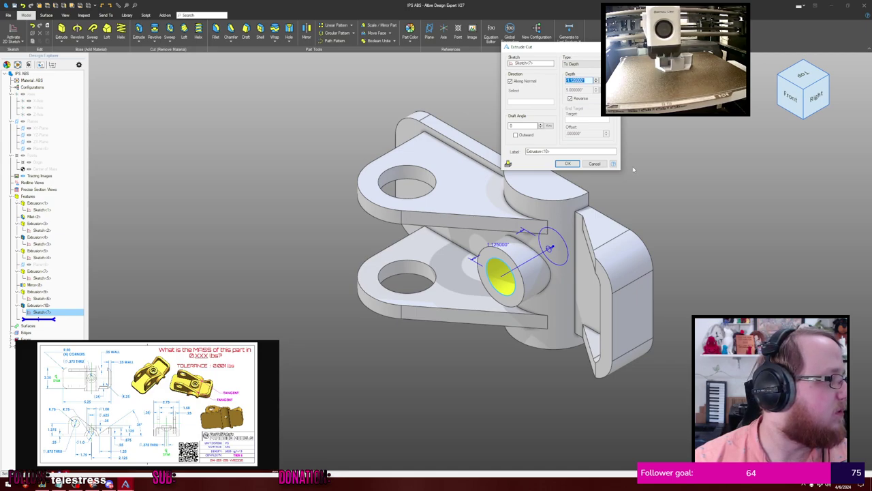
{"action": "key", "text": "Return"}
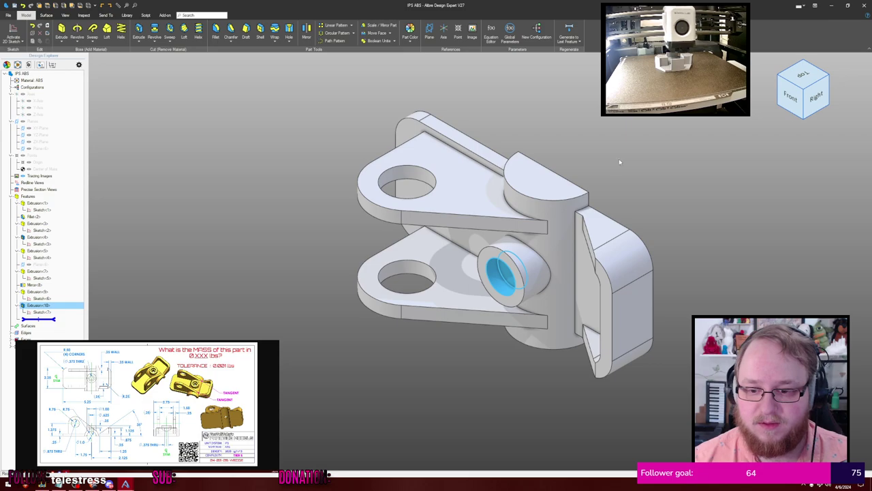
{"action": "left_click", "coordinate": [620, 162]}
Sketch a 0.375 in diameter circle on the counterbore's floor and make it concentric with the counterbore edge
{"action": "middle_click_drag", "start_coordinate": [620, 163], "coordinate": [638, 144]}
{"action": "left_click", "coordinate": [516, 268]}
{"action": "key", "text": "ctrl+k"}
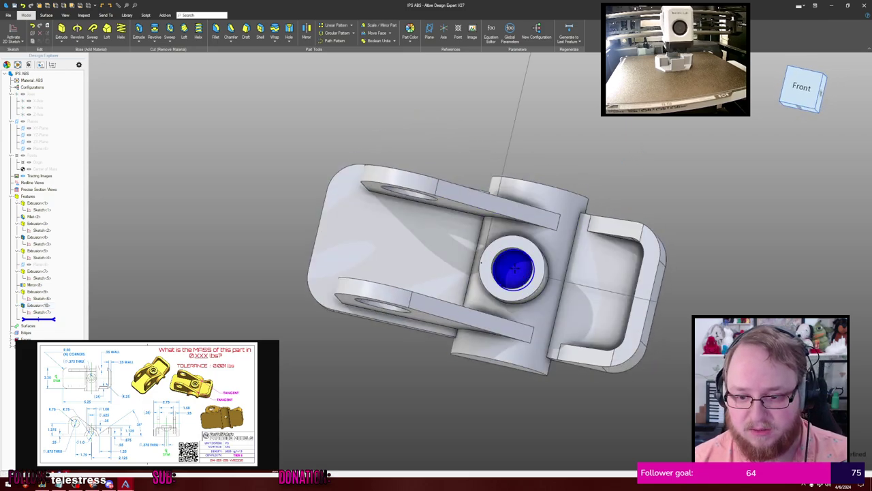
{"action": "key", "text": "s"}
{"action": "key", "text": "c"}
{"action": "left_click", "coordinate": [514, 267]}
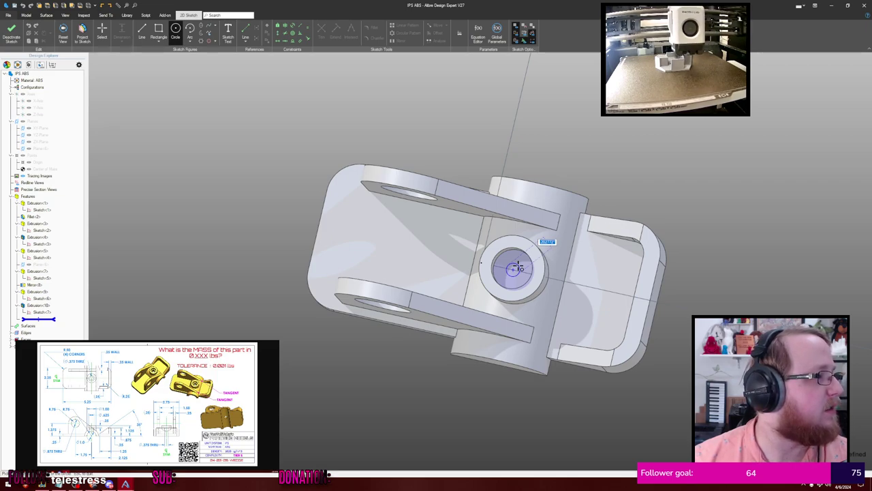
{"action": "type", "text": "."}
{"action": "type", "text": "3/8"}
{"action": "key", "text": "Return"}
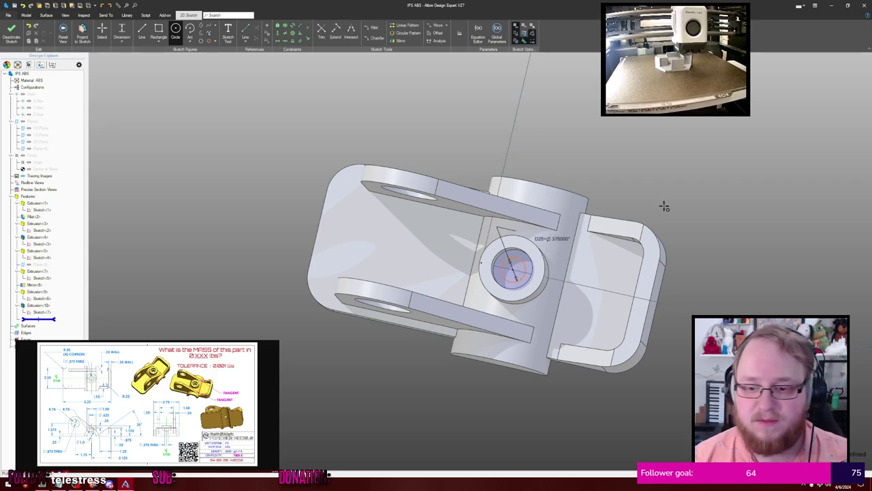
{"action": "key", "text": "Escape"}
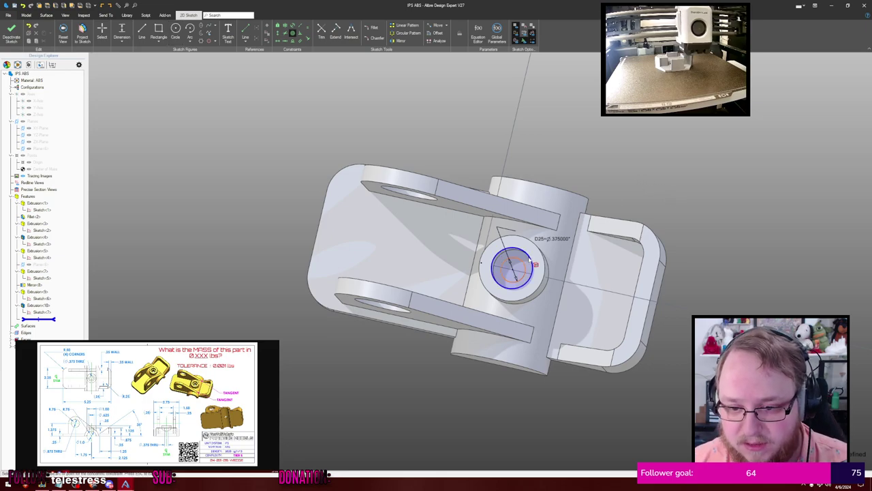
{"action": "right_click", "coordinate": [567, 197]}
{"action": "left_click", "coordinate": [604, 169]}
Cut the 0.375 in circle all the way through the part
{"action": "key", "text": "shift+e"}
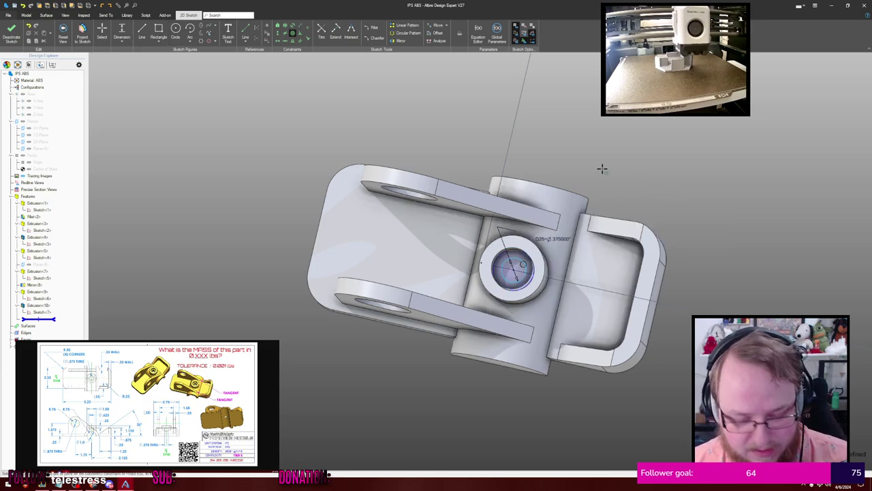
{"action": "key", "text": "Return"}
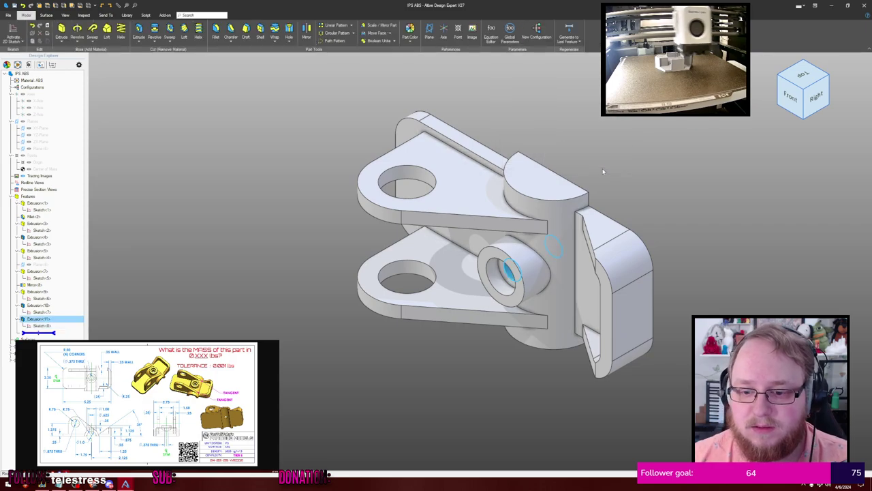
{"action": "left_click", "coordinate": [644, 128]}
Sketch a 1 in diameter circle on the half-round boss's end face, concentric with its outer arc
{"action": "middle_click_drag", "start_coordinate": [644, 128], "coordinate": [702, 55]}
{"action": "middle_click_drag", "start_coordinate": [549, 361], "coordinate": [550, 277]}
{"action": "left_click", "coordinate": [499, 331]}
{"action": "key", "text": "s"}
{"action": "key", "text": "c"}
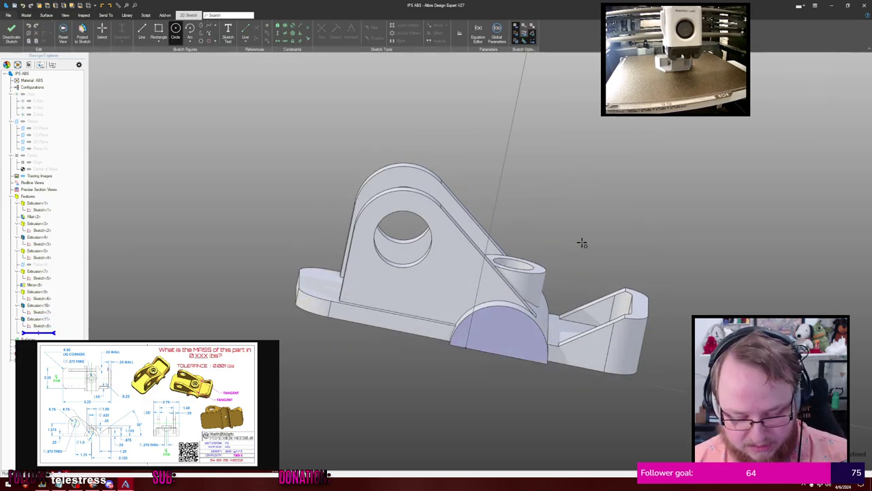
{"action": "left_click", "coordinate": [536, 377]}
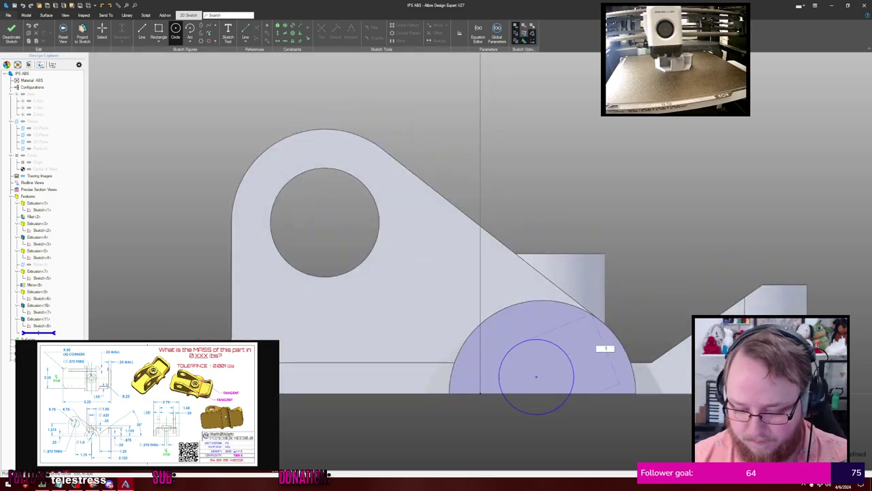
{"action": "left_click", "coordinate": [578, 356]}
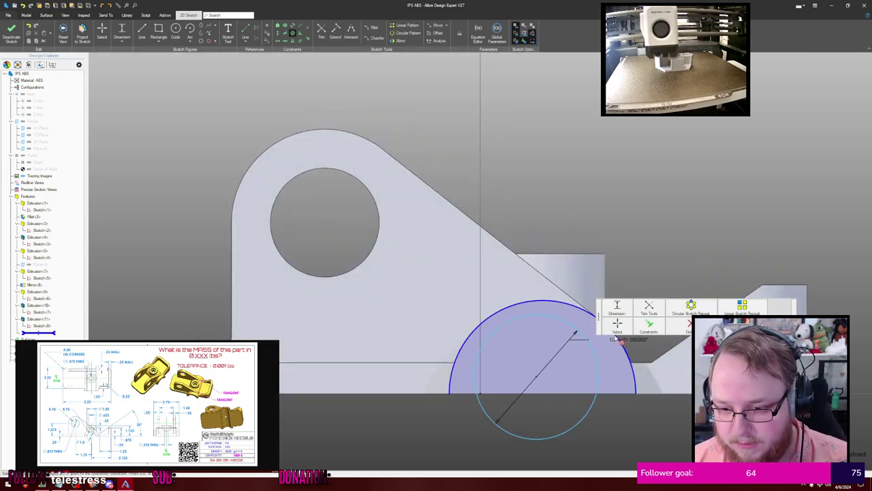
Cut the 1 in circle through the whole length of the half-round boss
{"action": "key", "text": "x"}
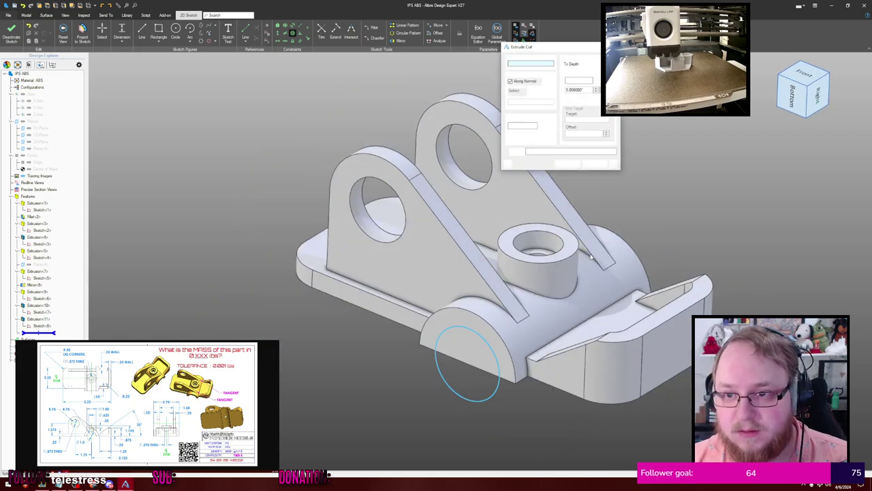
{"action": "key", "text": "t"}
{"action": "key", "text": "Return"}
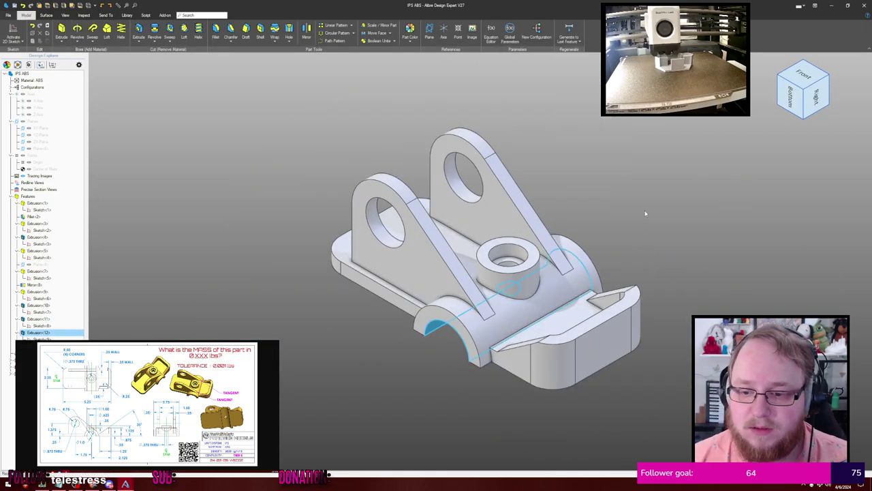
{"action": "left_click", "coordinate": [646, 212]}
Calculate the part's physical properties, raising the accuracy to High, to read its mass
{"action": "mouse_move", "coordinate": [646, 212]}
{"action": "middle_mouse_down"}
{"action": "mouse_move", "coordinate": [634, 199]}
{"action": "mouse_move", "coordinate": [649, 191]}
{"action": "mouse_move", "coordinate": [643, 200]}
{"action": "middle_mouse_up"}
{"action": "key", "text": "p"}
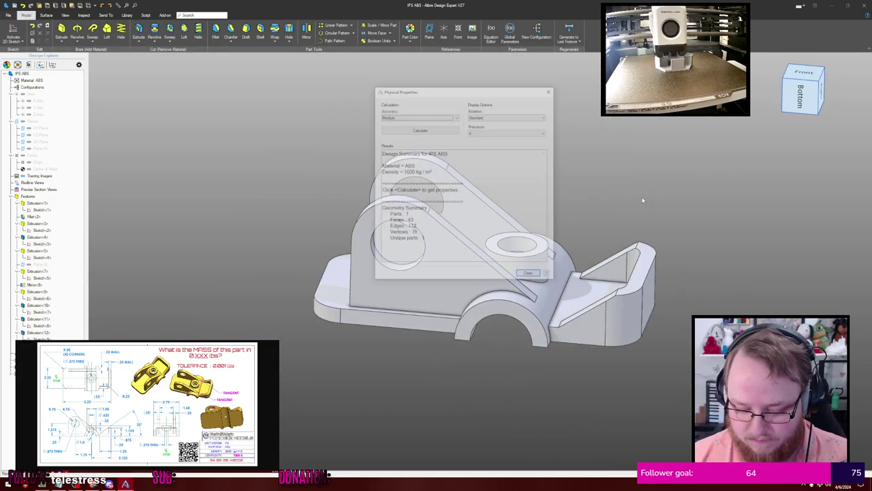
{"action": "key", "text": "Tab"}
{"action": "key", "text": "Return"}
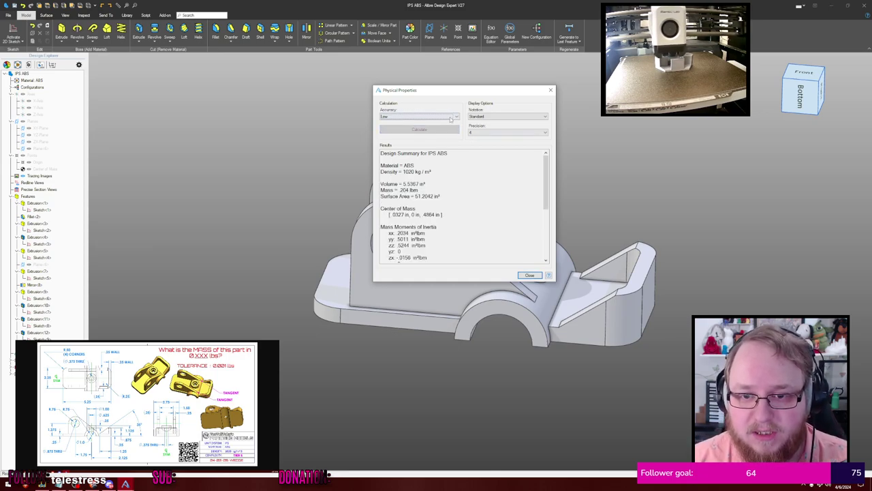
{"action": "left_click", "coordinate": [451, 118]}
{"action": "left_click", "coordinate": [419, 134]}
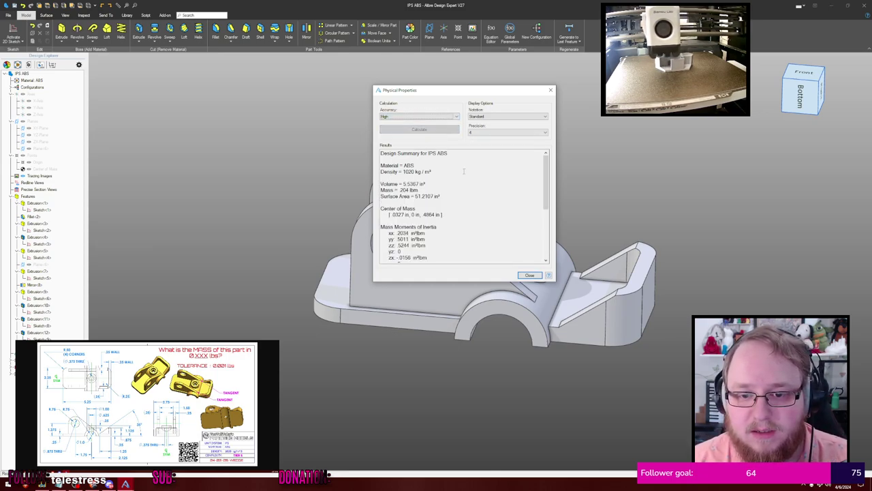
Submit .204 as the part's mass on the 24-03-05 Wedge submission timer page
{"action": "left_click", "coordinate": [209, 393]}
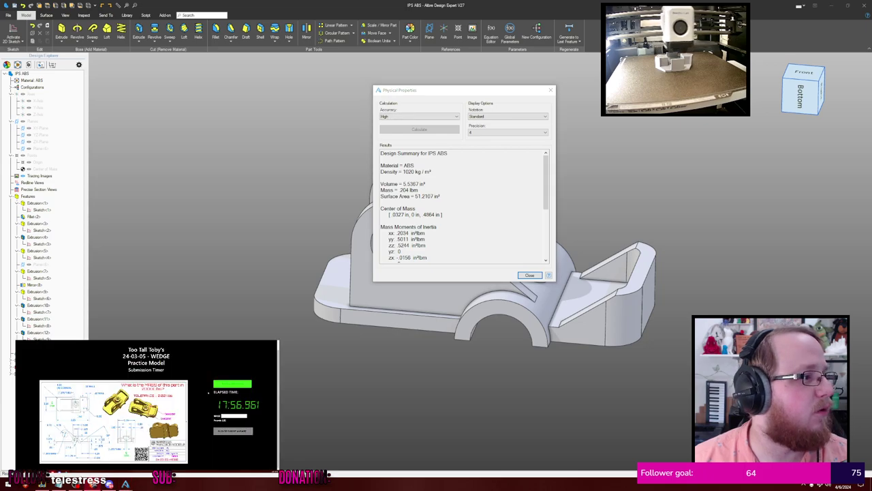
{"action": "type", "text": ".204"}
{"action": "key", "text": "Return"}
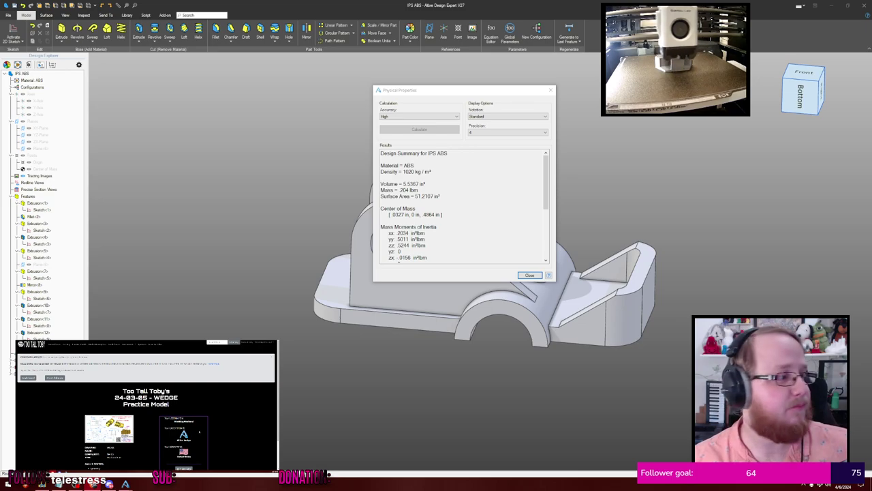
Return from the submission results to the Practice Models list, look through the models, and close the Physical Properties window
{"action": "scroll", "coordinate": [144, 417], "scroll_direction": "down", "scroll_amount": 3}
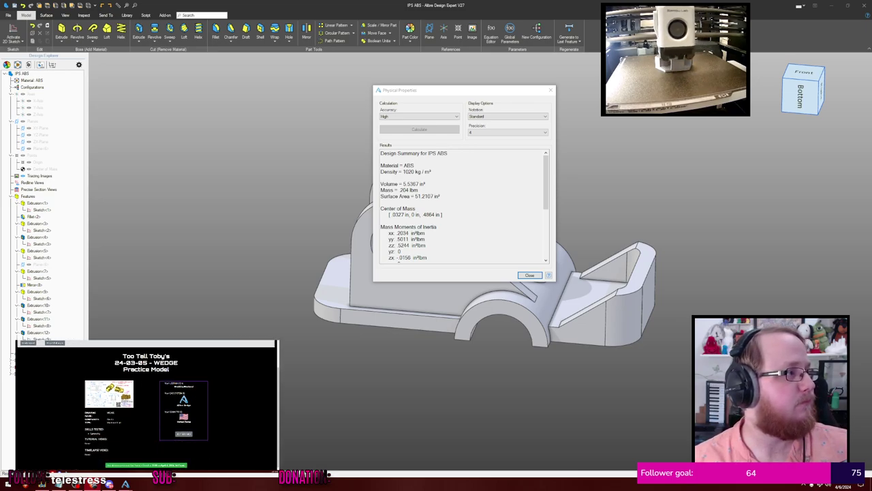
{"action": "left_click", "coordinate": [55, 343]}
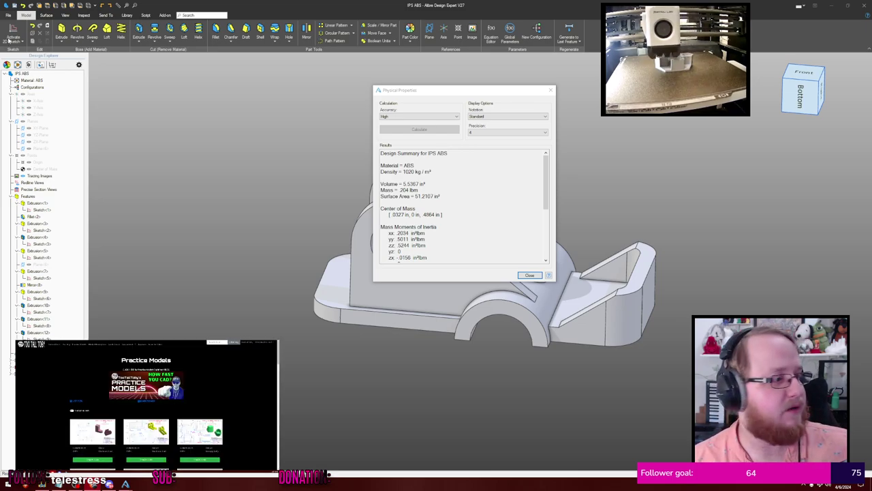
{"action": "scroll", "coordinate": [211, 412], "scroll_direction": "down", "scroll_amount": 4}
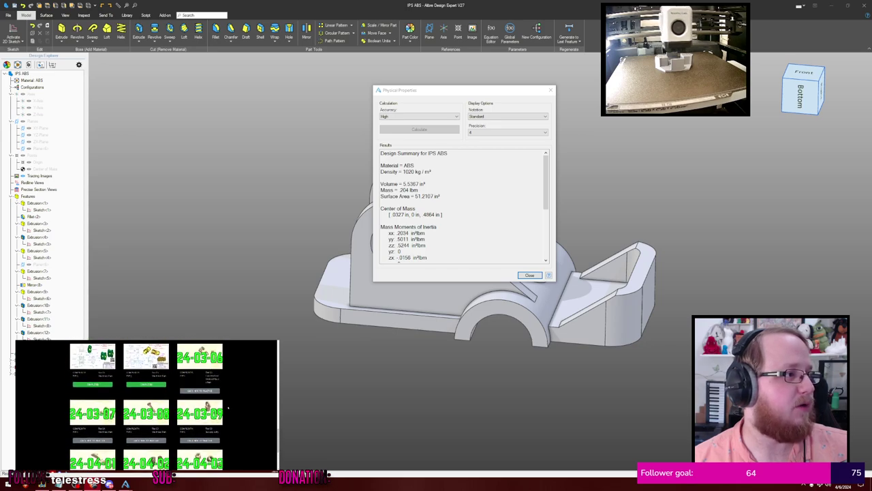
{"action": "left_click", "coordinate": [536, 274]}
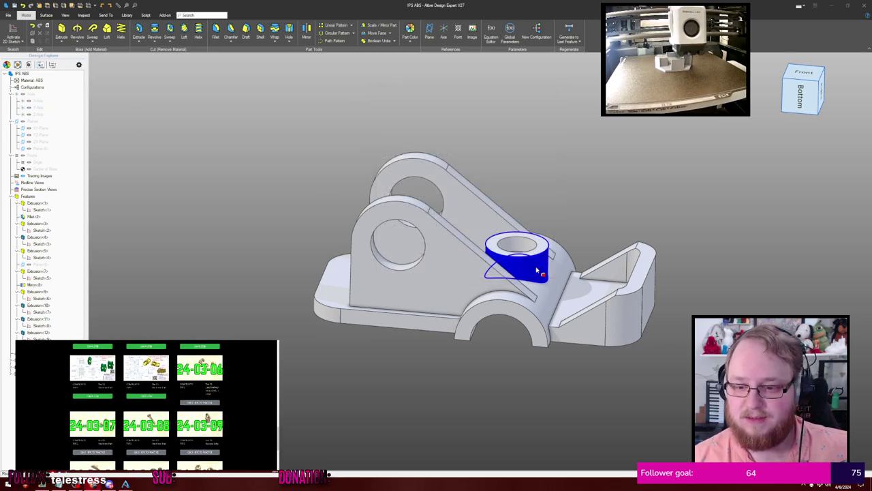
Close the IPS ABS part without saving the changes
{"action": "left_click", "coordinate": [865, 6]}
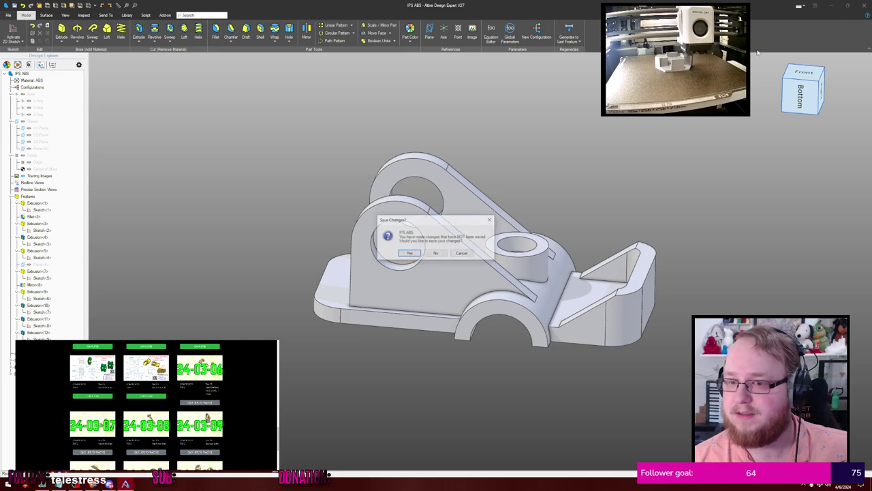
{"action": "left_click", "coordinate": [436, 253]}
{"action": "left_click", "coordinate": [355, 65]}
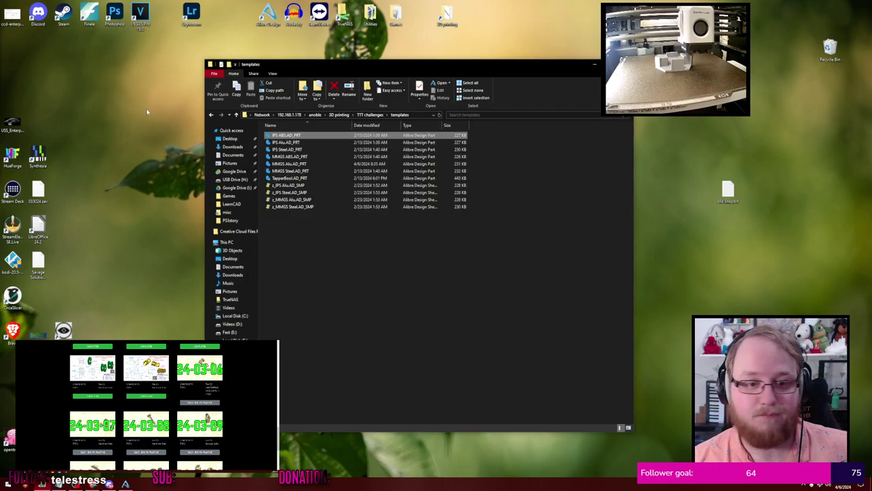
Start the submission timer for the 24-03-06 Slide Stop practice model and open its drawing in a separate tab
{"action": "left_click", "coordinate": [194, 403]}
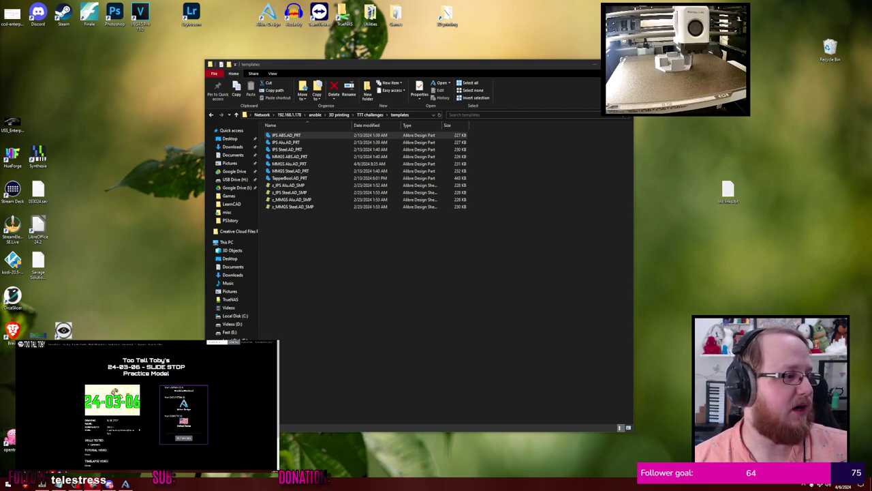
{"action": "scroll", "coordinate": [146, 406], "scroll_direction": "down", "scroll_amount": 1}
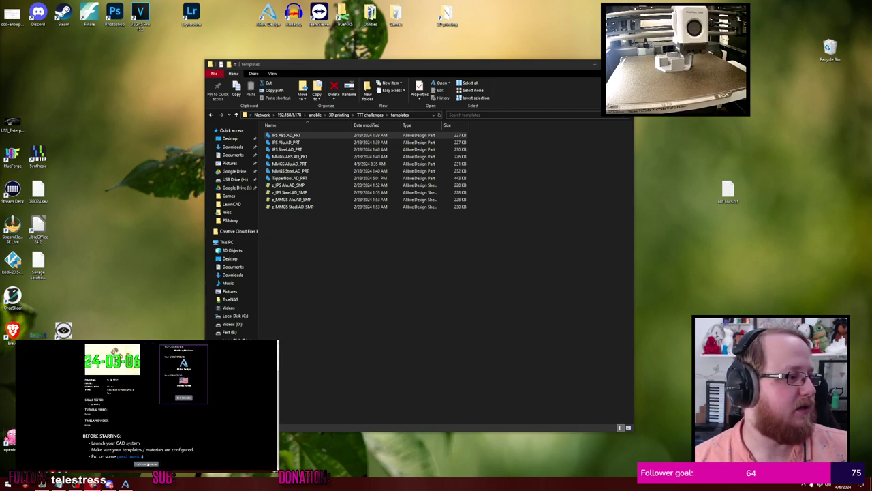
{"action": "left_click", "coordinate": [148, 464]}
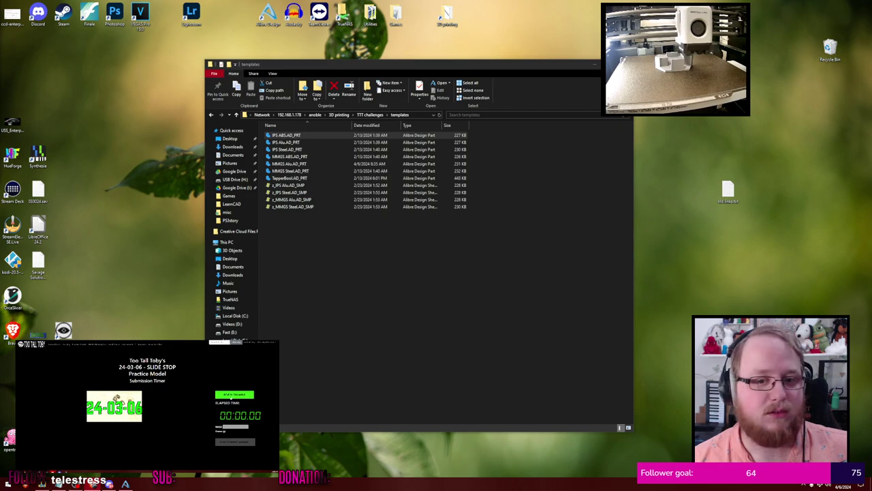
{"action": "left_click", "coordinate": [230, 396]}
{"action": "scroll", "coordinate": [178, 407], "scroll_direction": "down", "scroll_amount": 1}
{"action": "right_click", "coordinate": [157, 410]}
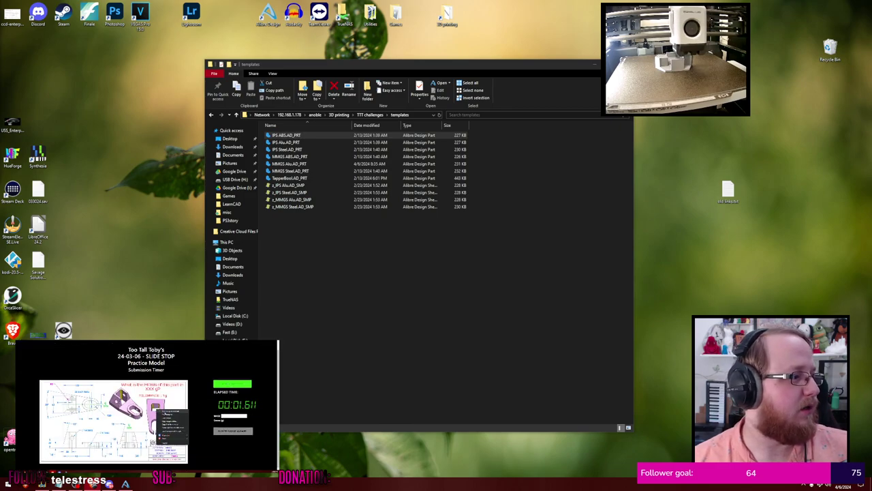
{"action": "left_click", "coordinate": [165, 412]}
{"action": "key", "text": "ctrl+Tab"}
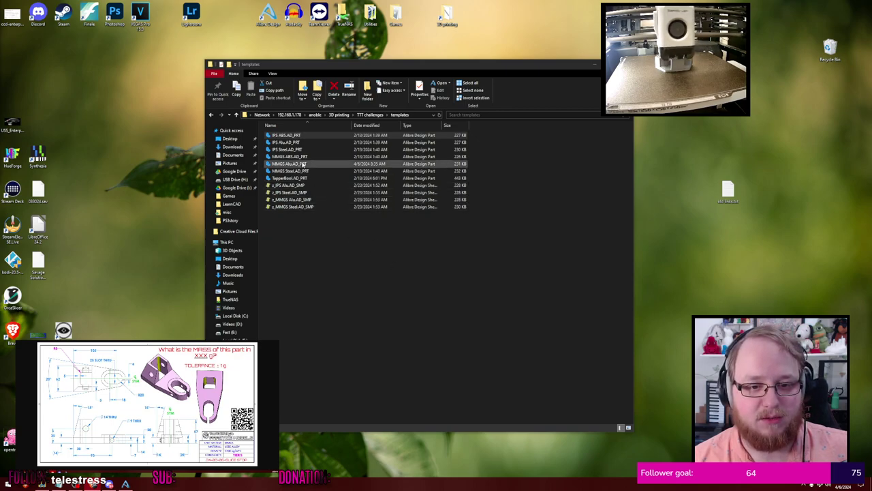
Open the MMGS Alu.AD_PRT template and start a 2D sketch on the XY plane
{"action": "double_click", "coordinate": [320, 164]}
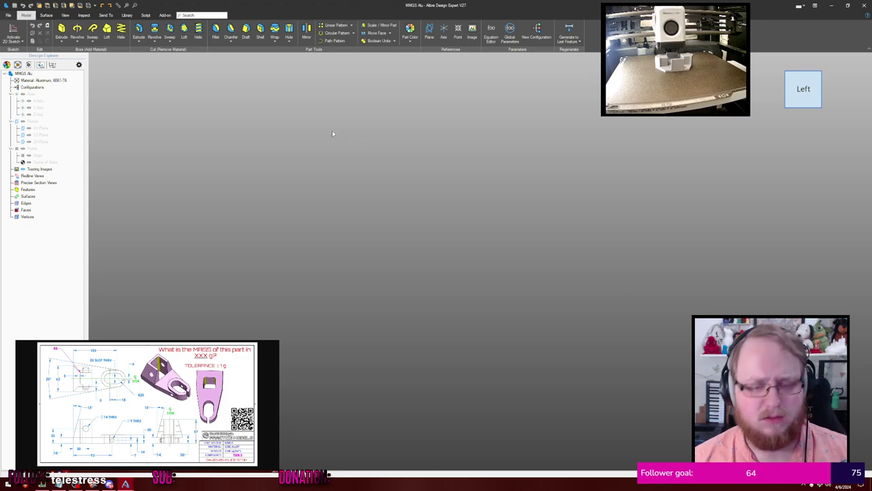
{"action": "key", "text": "ctrl+k"}
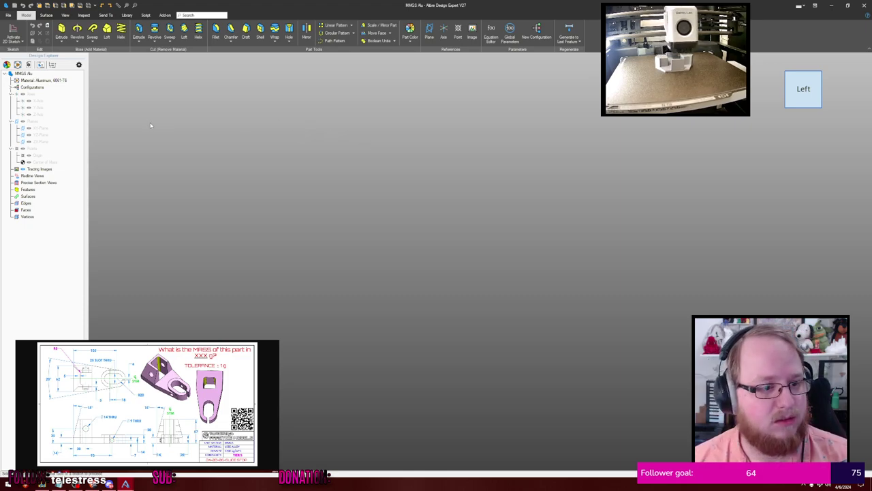
{"action": "left_click", "coordinate": [60, 129]}
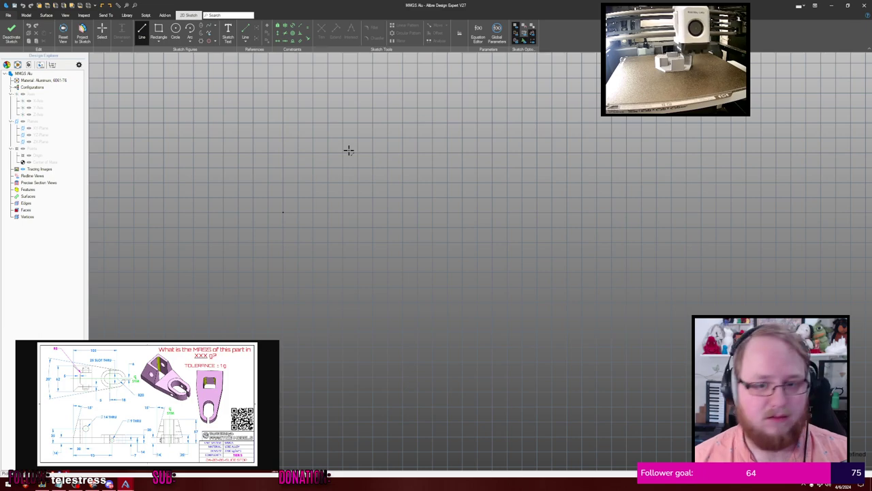
Draw a 62 mm line beside the origin and constrain it vertical
{"action": "left_click", "coordinate": [153, 170]}
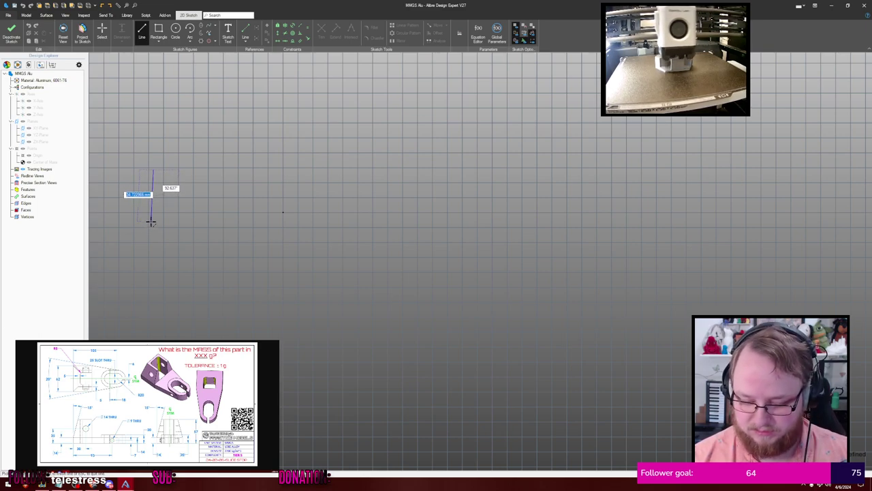
{"action": "type", "text": "62"}
{"action": "key", "text": "Return"}
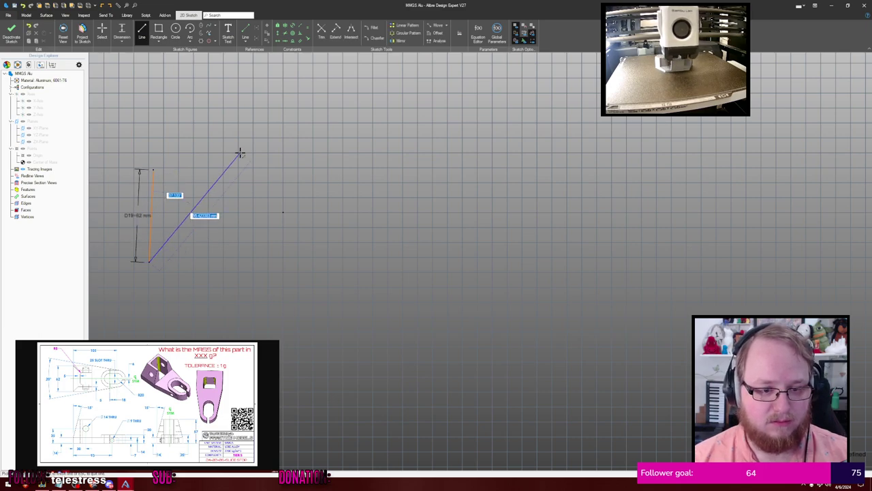
{"action": "key", "text": "Escape"}
{"action": "left_click", "coordinate": [153, 198]}
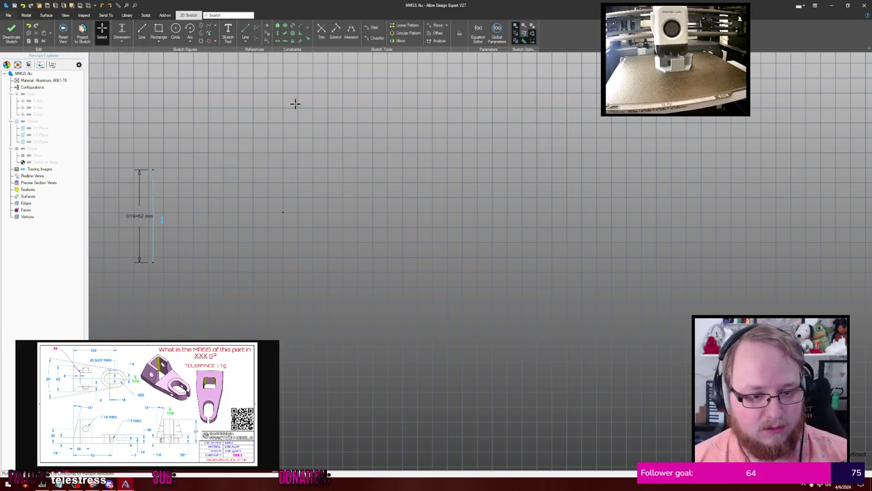
Level the vertical line's midpoint with the sketch origin and move the line closer to the origin
{"action": "left_click", "coordinate": [154, 169]}
{"action": "left_click", "coordinate": [153, 263]}
{"action": "left_click", "coordinate": [282, 212]}
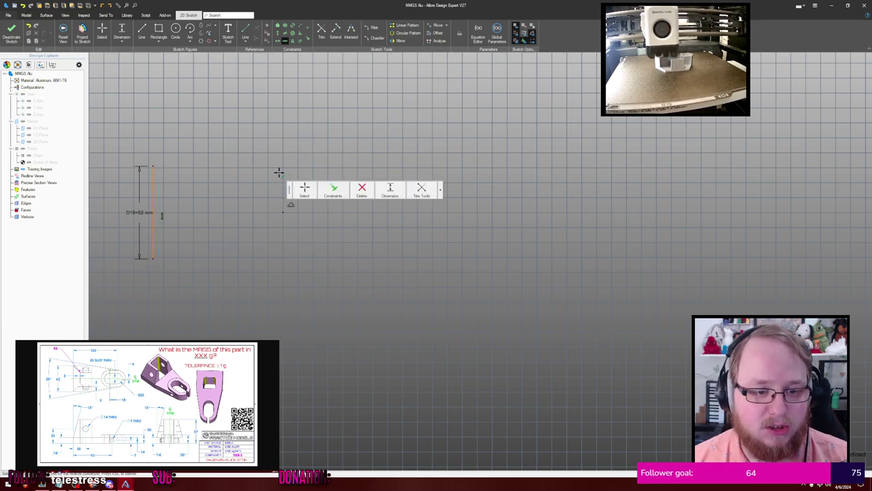
{"action": "left_click_drag", "start_coordinate": [154, 189], "coordinate": [218, 181]}
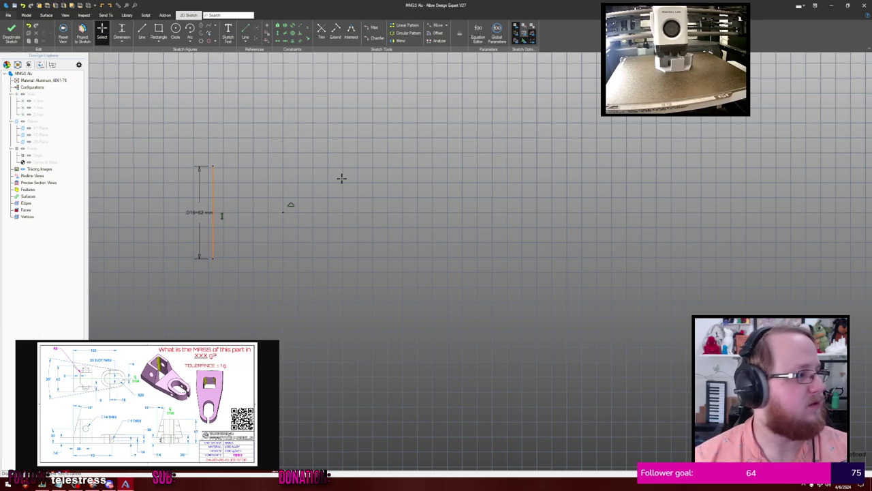
Draw a 25 mm diameter reference circle on the far side of the origin, level with it
{"action": "left_click", "coordinate": [246, 39]}
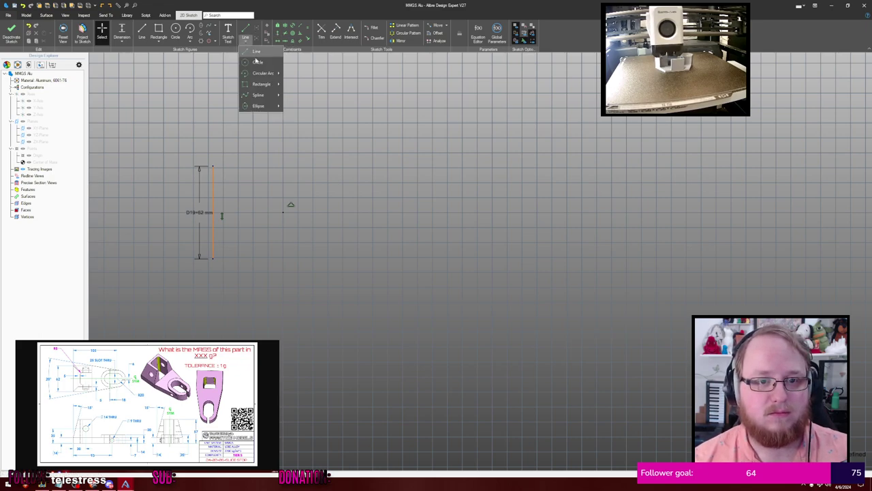
{"action": "left_click", "coordinate": [257, 62]}
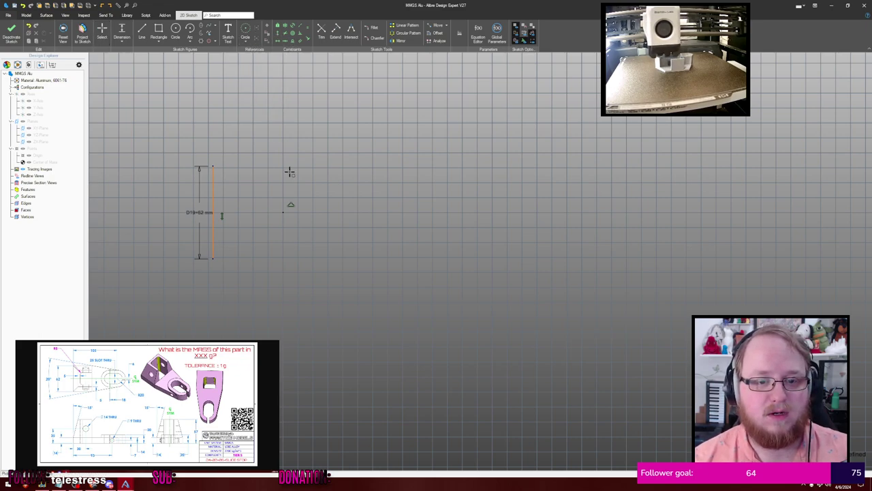
{"action": "left_click", "coordinate": [357, 213]}
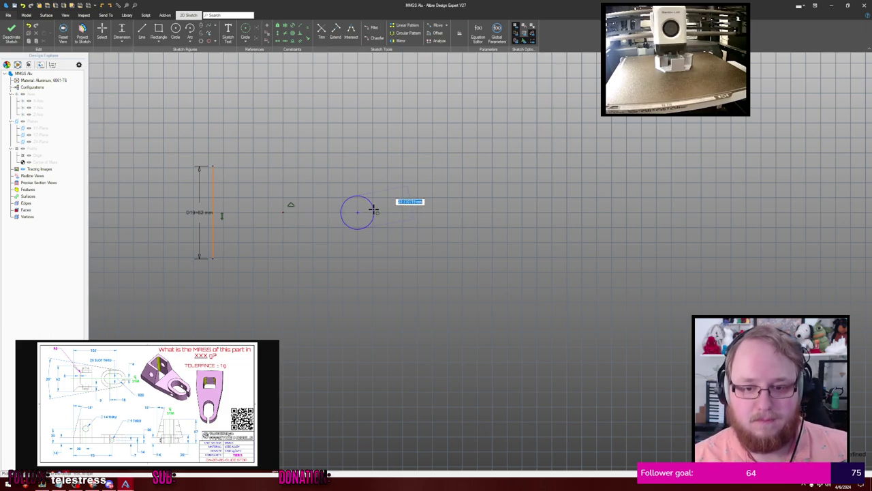
{"action": "left_click", "coordinate": [374, 209]}
{"action": "key", "text": "Escape"}
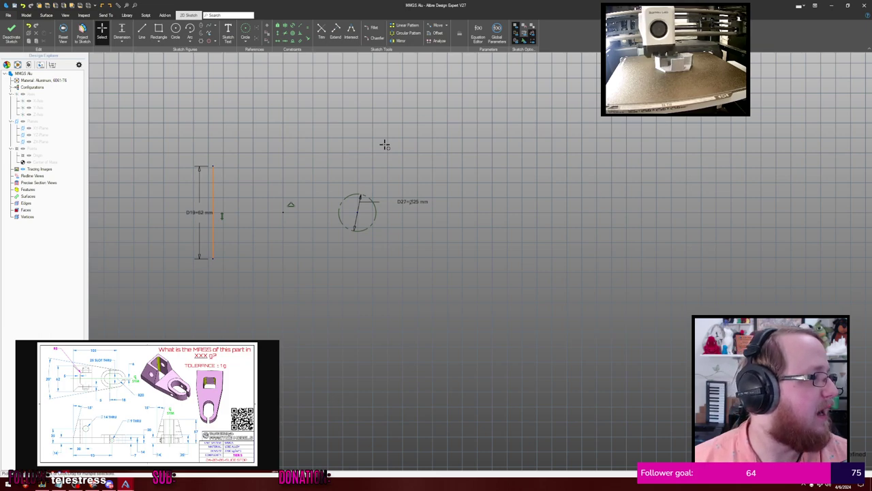
Dimension the distance from the vertical line to the reference circle's centre as 105 mm
{"action": "left_click", "coordinate": [214, 199]}
{"action": "left_click", "coordinate": [302, 106]}
{"action": "type", "text": "105"}
{"action": "key", "text": "Return"}
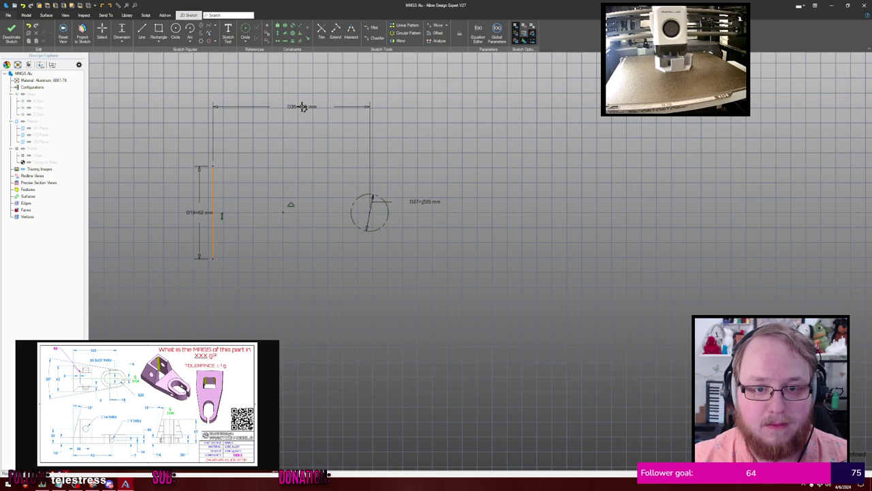
{"action": "key", "text": "Escape"}
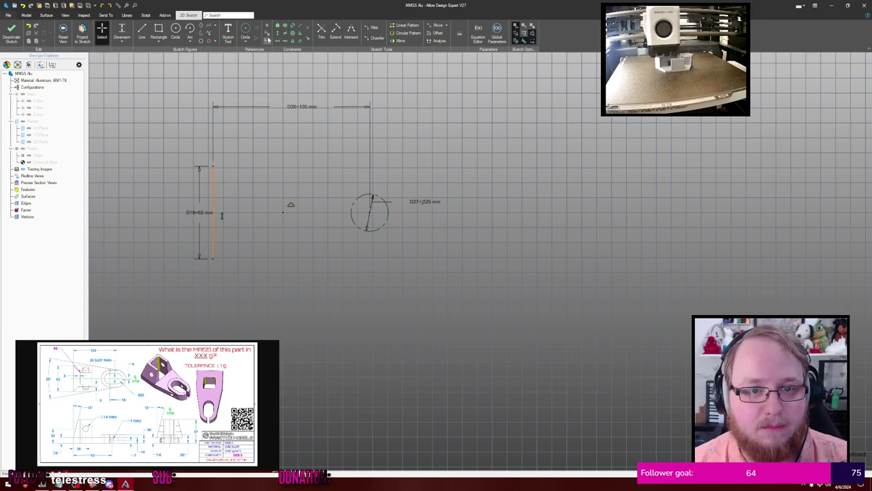
{"action": "left_click", "coordinate": [214, 198]}
{"action": "left_click", "coordinate": [440, 252]}
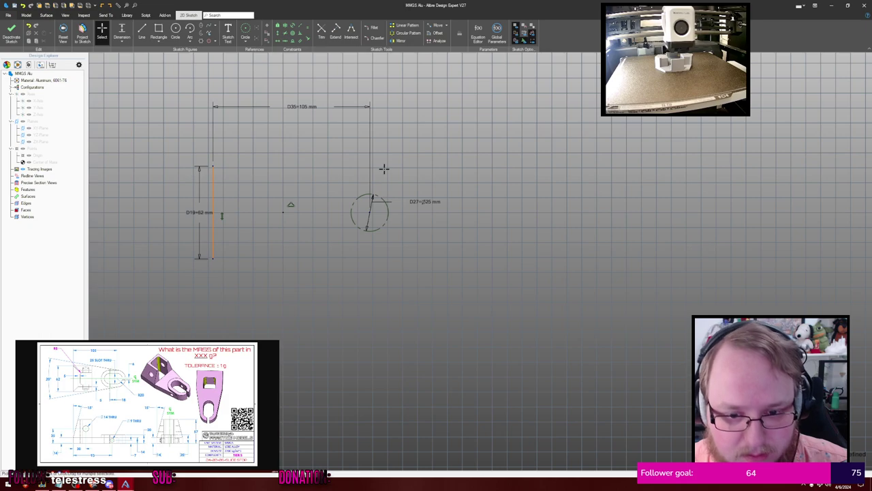
{"action": "mouse_move", "coordinate": [213, 189]}
{"action": "left_mouse_down"}
{"action": "mouse_move", "coordinate": [195, 171]}
{"action": "mouse_move", "coordinate": [218, 171]}
{"action": "mouse_move", "coordinate": [200, 178]}
{"action": "mouse_move", "coordinate": [211, 176]}
{"action": "left_mouse_up"}
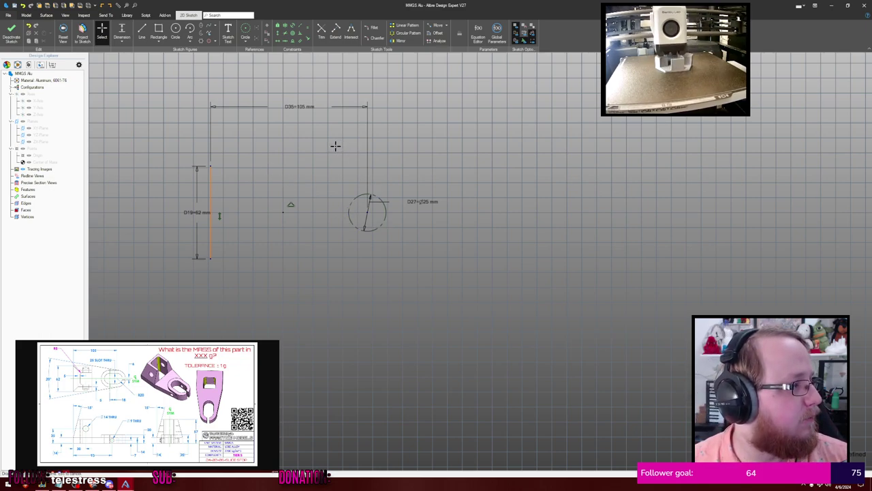
Draw an 18 mm horizontal reference line from the circle's centre toward the vertical line
{"action": "key", "text": "l"}
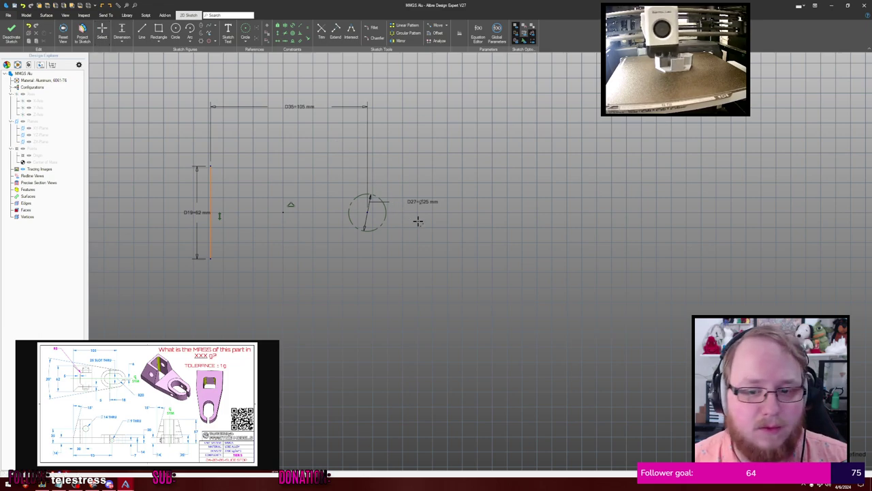
{"action": "left_click", "coordinate": [367, 211]}
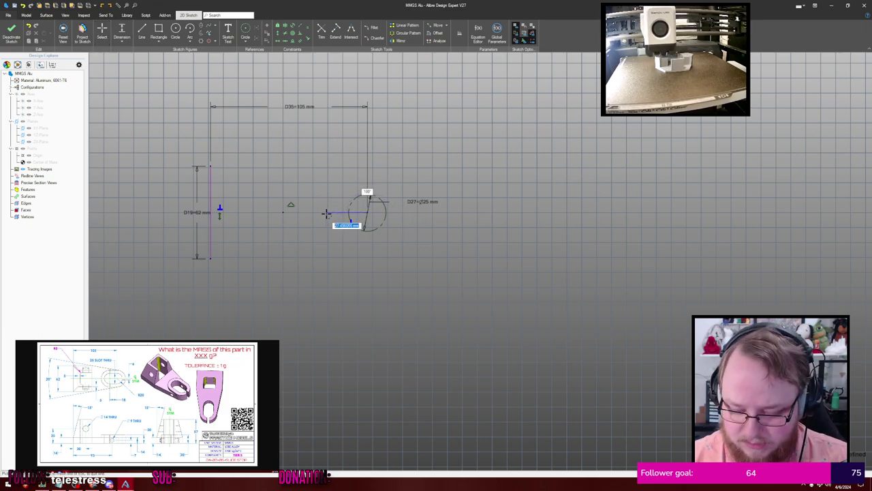
{"action": "left_click", "coordinate": [326, 213]}
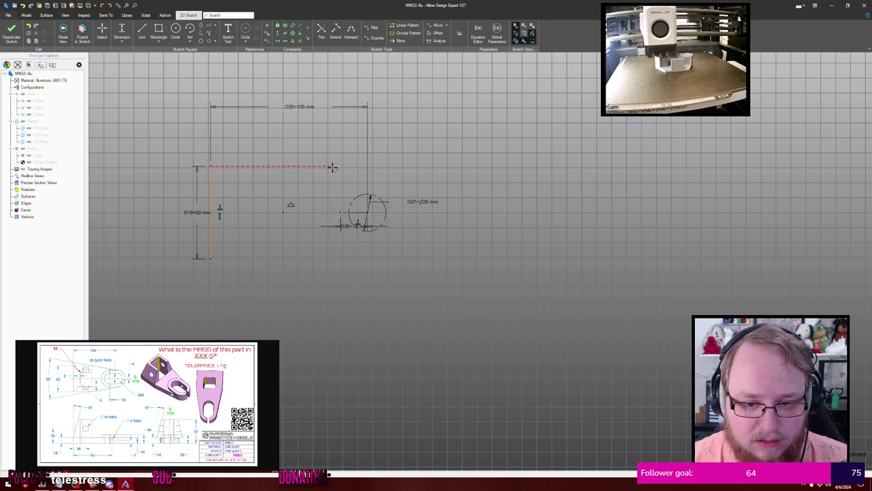
Sketch a half-circle arc centred on the free end of the 18 mm reference line and set its radius to 25/2 mm
{"action": "scroll", "coordinate": [332, 167], "scroll_direction": "up", "scroll_amount": 2}
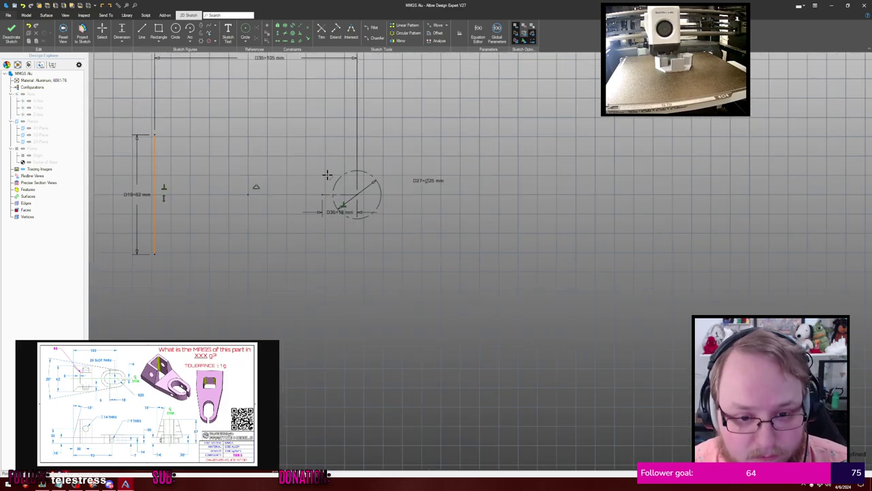
{"action": "left_click", "coordinate": [323, 195]}
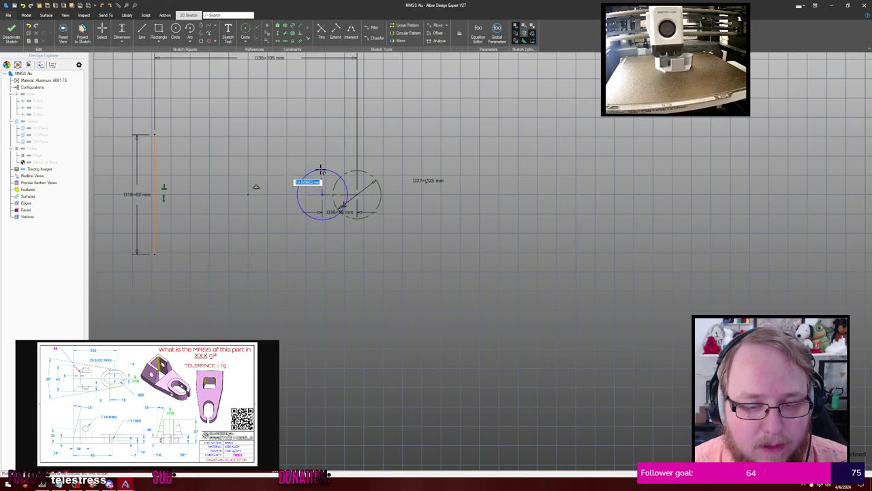
{"action": "left_click", "coordinate": [321, 170]}
{"action": "key", "text": "Escape"}
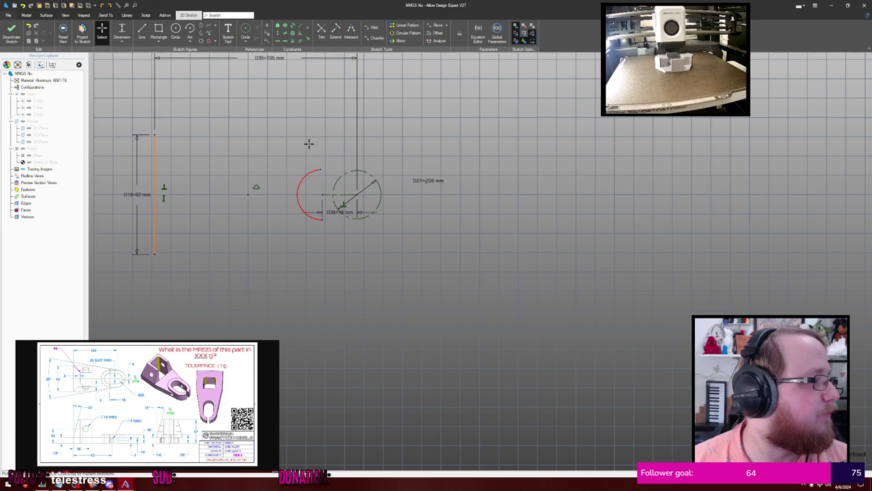
{"action": "key", "text": "d"}
{"action": "left_click", "coordinate": [305, 178]}
{"action": "left_click", "coordinate": [235, 146]}
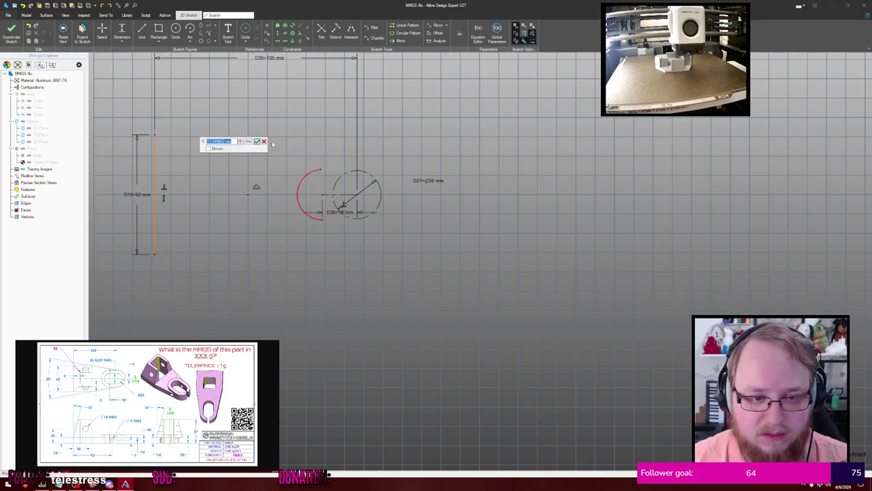
{"action": "type", "text": "25/2"}
{"action": "key", "text": "Return"}
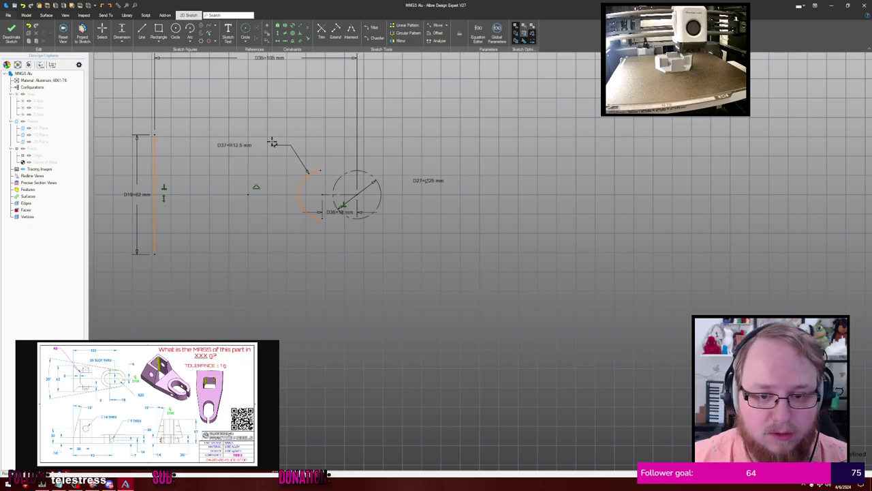
Constrain both arc endpoints to align vertically with the arc's centre
{"action": "key", "text": "v"}
{"action": "left_click", "coordinate": [322, 171]}
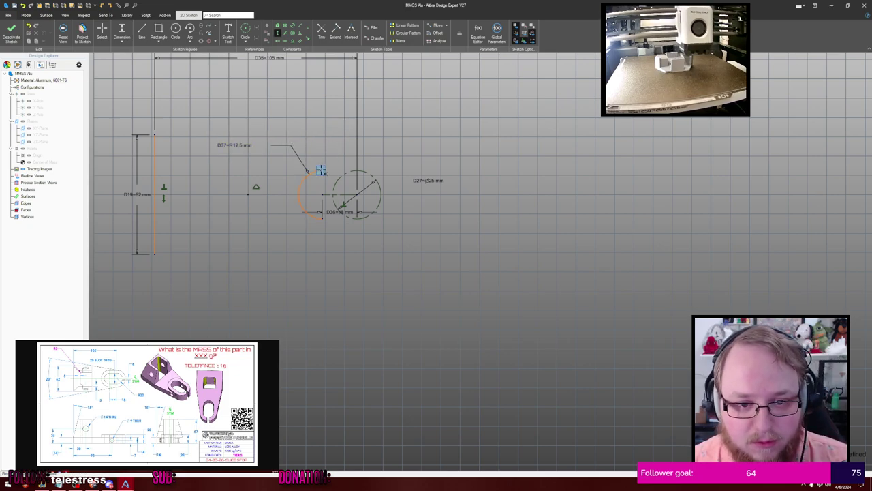
{"action": "left_click", "coordinate": [322, 195]}
{"action": "left_click", "coordinate": [321, 195]}
{"action": "left_click", "coordinate": [321, 218]}
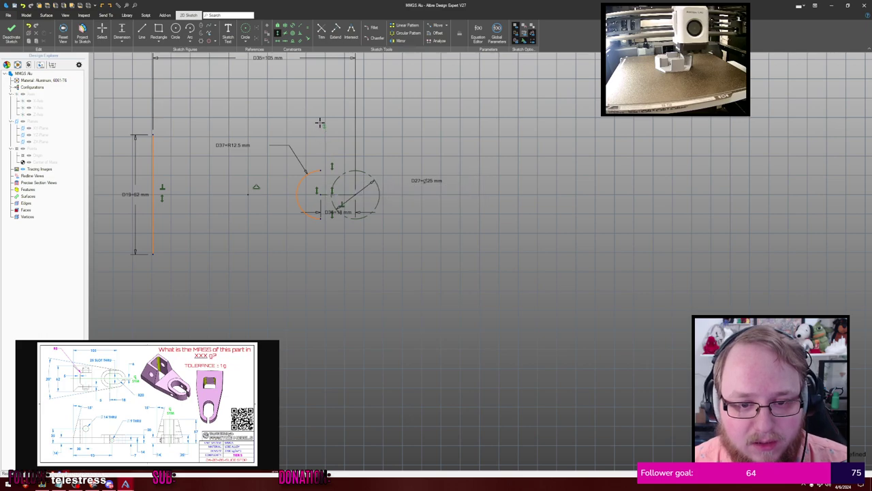
Test the arc's freedom of movement, and constrain its centre to align horizontally with the sketch origin
{"action": "key", "text": "Escape"}
{"action": "mouse_move", "coordinate": [321, 171]}
{"action": "left_mouse_down"}
{"action": "mouse_move", "coordinate": [336, 170]}
{"action": "mouse_move", "coordinate": [347, 149]}
{"action": "left_mouse_up"}
{"action": "key", "text": "h"}
{"action": "left_click", "coordinate": [347, 174]}
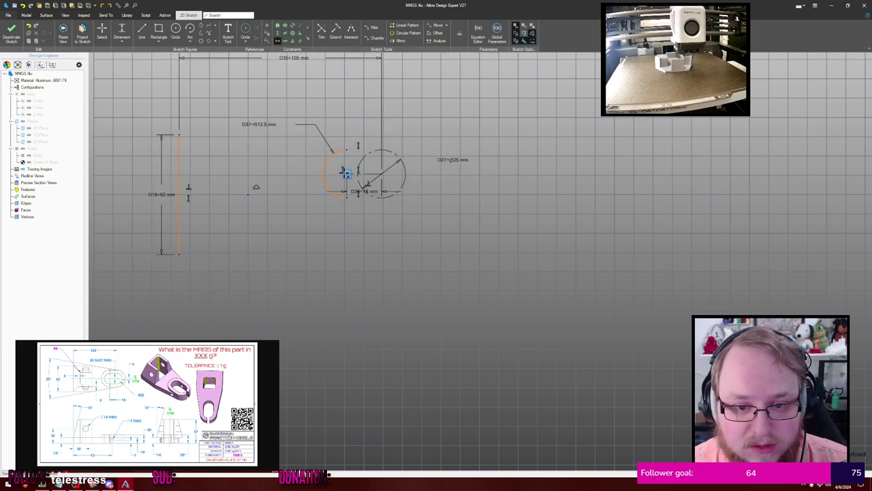
{"action": "left_click", "coordinate": [249, 195]}
{"action": "key", "text": "Escape"}
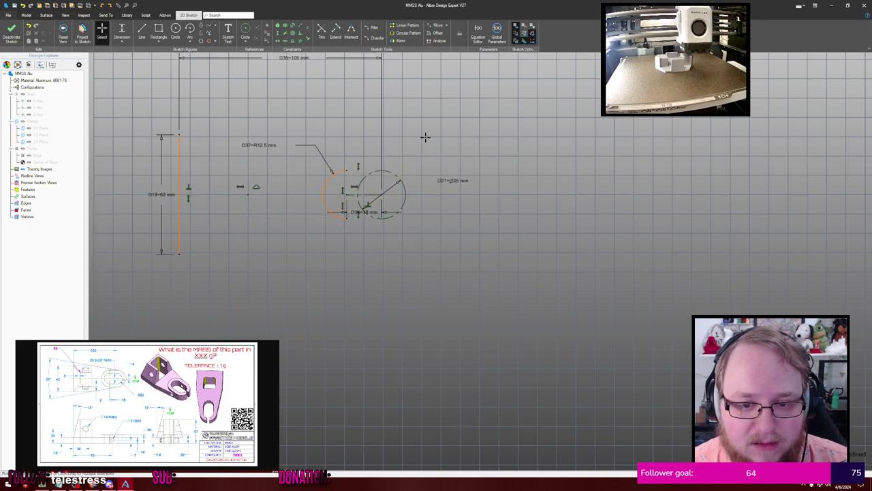
Draw an arc along the upper-right part of the 25 mm reference circle, starting at its top and sharing its centre
{"action": "mouse_move", "coordinate": [434, 134]}
{"action": "middle_mouse_down"}
{"action": "mouse_move", "coordinate": [421, 133]}
{"action": "mouse_move", "coordinate": [492, 156]}
{"action": "middle_mouse_up"}
{"action": "scroll", "coordinate": [489, 156], "scroll_direction": "down", "scroll_amount": 1}
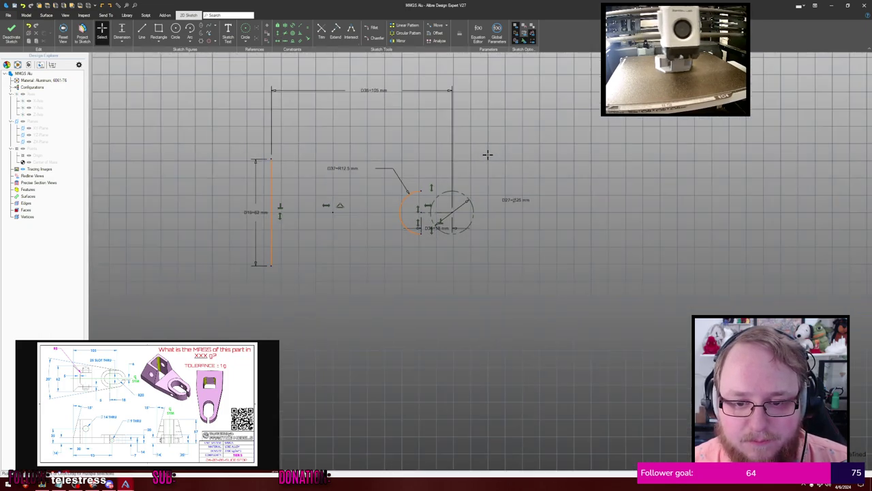
{"action": "scroll", "coordinate": [486, 154], "scroll_direction": "up", "scroll_amount": 1}
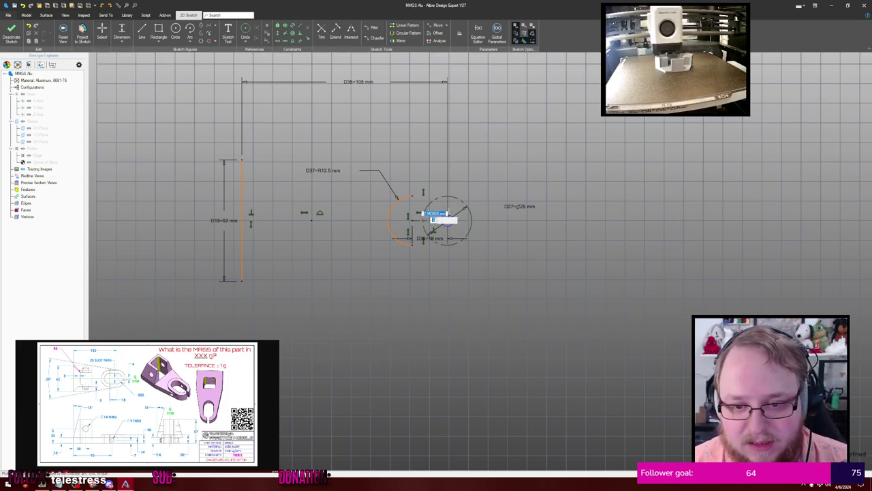
{"action": "left_click", "coordinate": [448, 196]}
{"action": "left_click", "coordinate": [466, 204]}
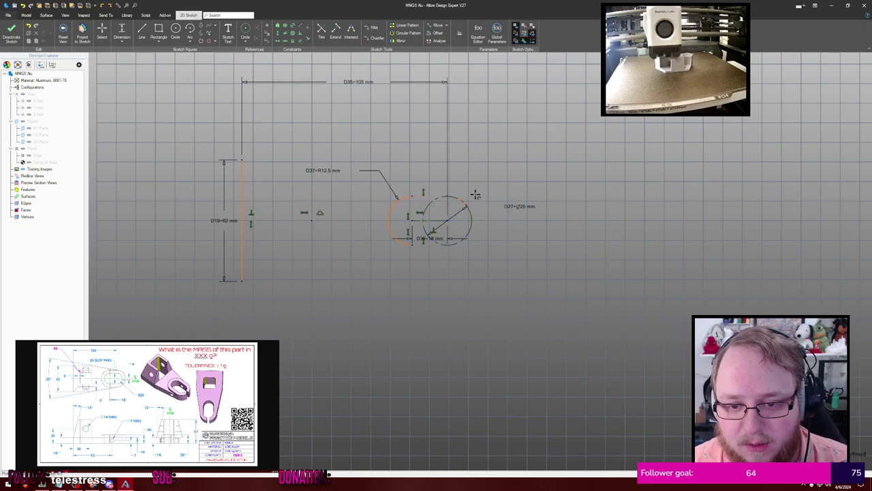
{"action": "key", "text": "Escape"}
{"action": "scroll", "coordinate": [494, 180], "scroll_direction": "up", "scroll_amount": 2}
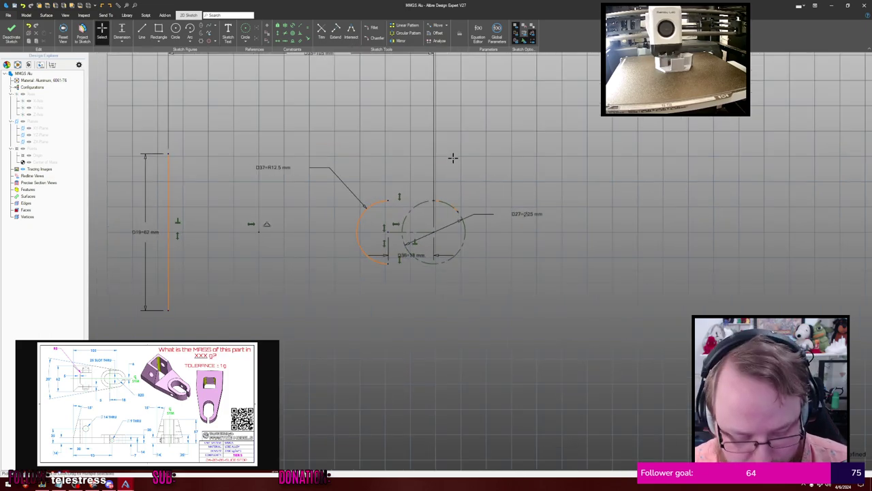
Constrain the new arc's top endpoint horizontally to the half-circle's upper endpoint and vertically to the reference circle's centre
{"action": "left_click", "coordinate": [433, 200]}
{"action": "left_click", "coordinate": [389, 200]}
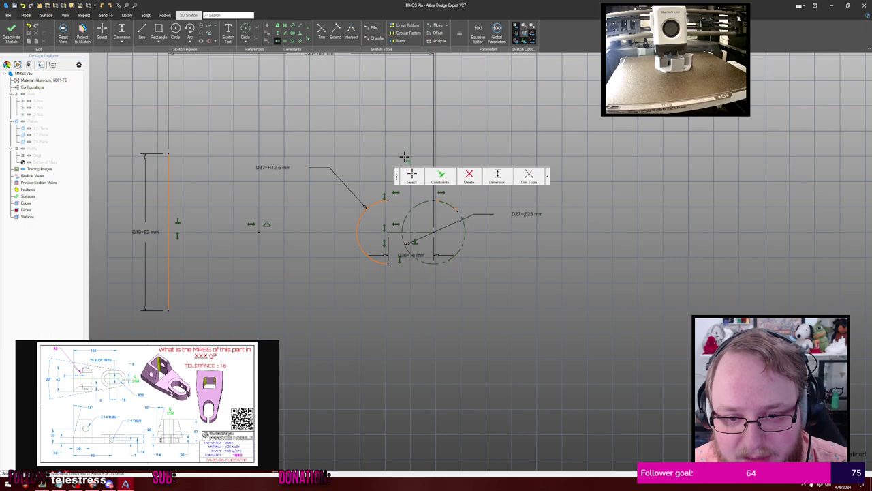
{"action": "key", "text": "v"}
{"action": "left_click", "coordinate": [434, 201]}
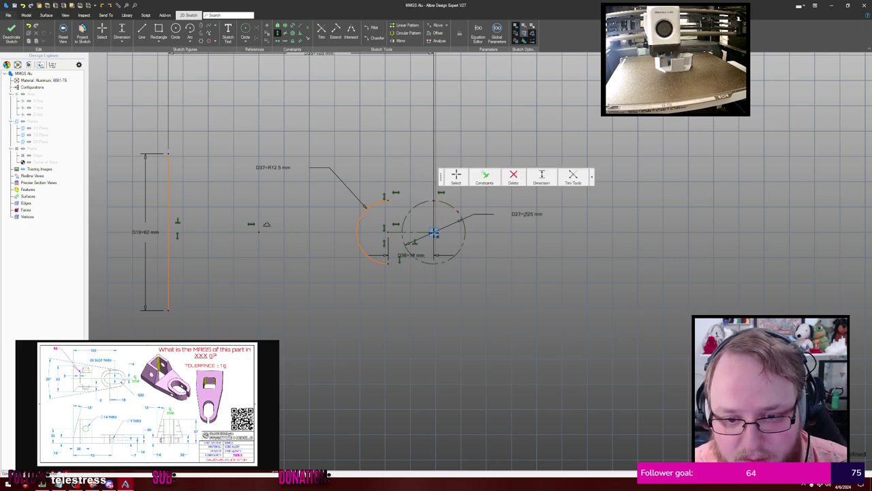
{"action": "left_click", "coordinate": [433, 232]}
{"action": "left_click", "coordinate": [435, 251]}
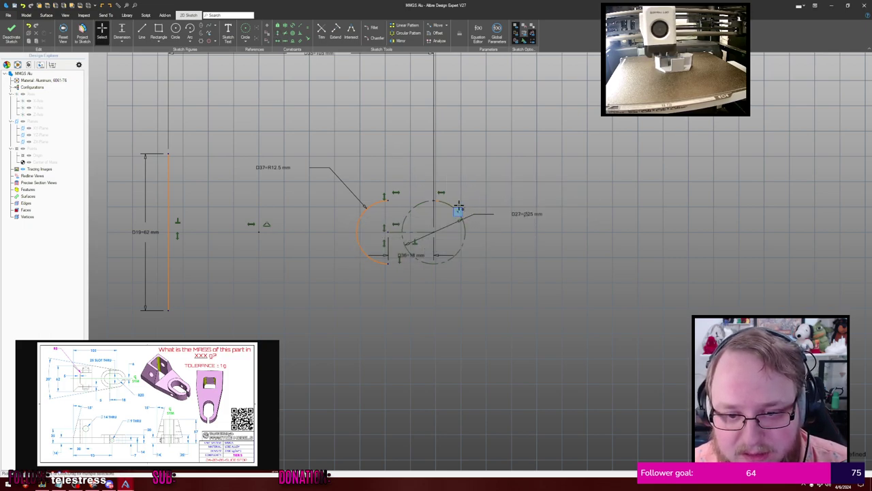
Draw a horizontal line connecting the top endpoint of the upper-right arc to the half-circle's upper endpoint
{"action": "key", "text": "l"}
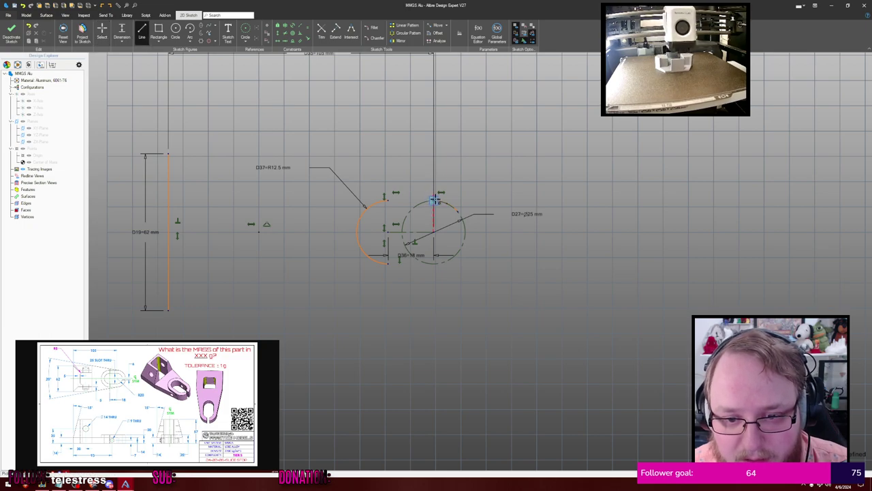
{"action": "scroll", "coordinate": [443, 197], "scroll_direction": "up", "scroll_amount": 2}
{"action": "scroll", "coordinate": [448, 196], "scroll_direction": "up", "scroll_amount": 5}
{"action": "middle_click_drag", "start_coordinate": [452, 191], "coordinate": [429, 202]}
{"action": "left_click", "coordinate": [355, 234]}
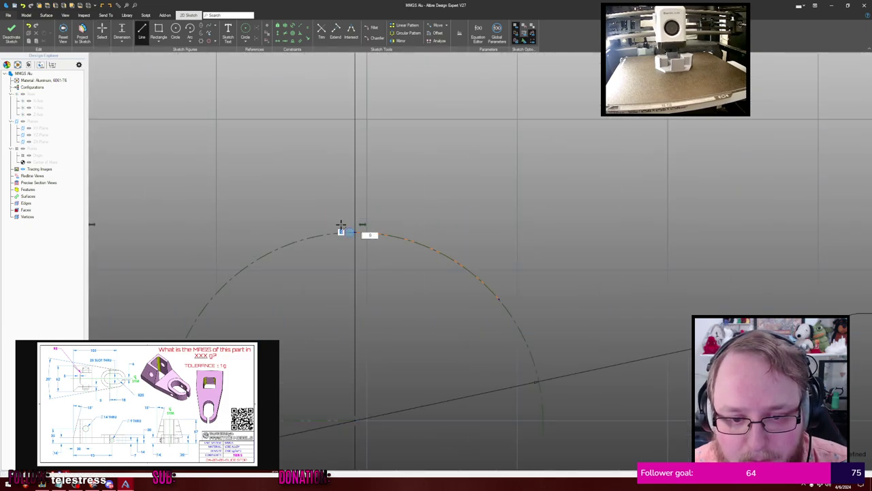
{"action": "middle_click_drag", "start_coordinate": [308, 211], "coordinate": [527, 174]}
{"action": "scroll", "coordinate": [527, 175], "scroll_direction": "down", "scroll_amount": 1}
{"action": "left_click", "coordinate": [293, 200]}
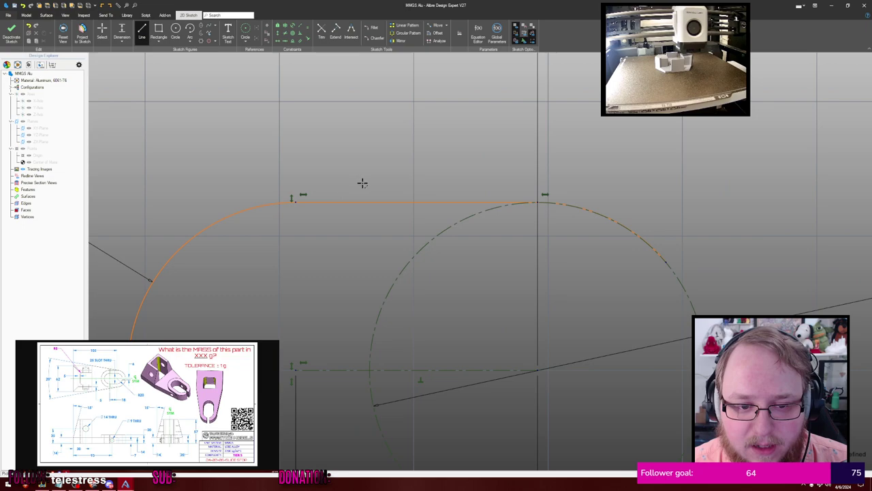
{"action": "middle_click_drag", "start_coordinate": [362, 183], "coordinate": [287, 116]}
{"action": "scroll", "coordinate": [335, 122], "scroll_direction": "down", "scroll_amount": 2}
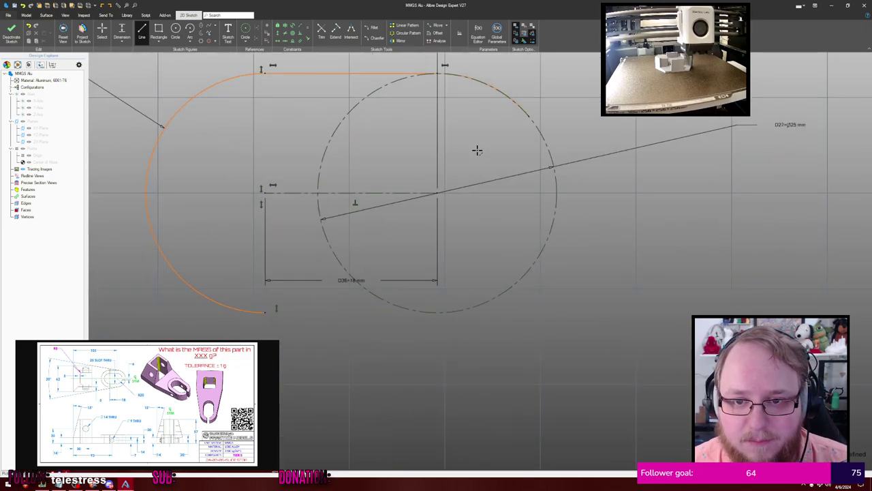
{"action": "scroll", "coordinate": [477, 150], "scroll_direction": "down", "scroll_amount": 1}
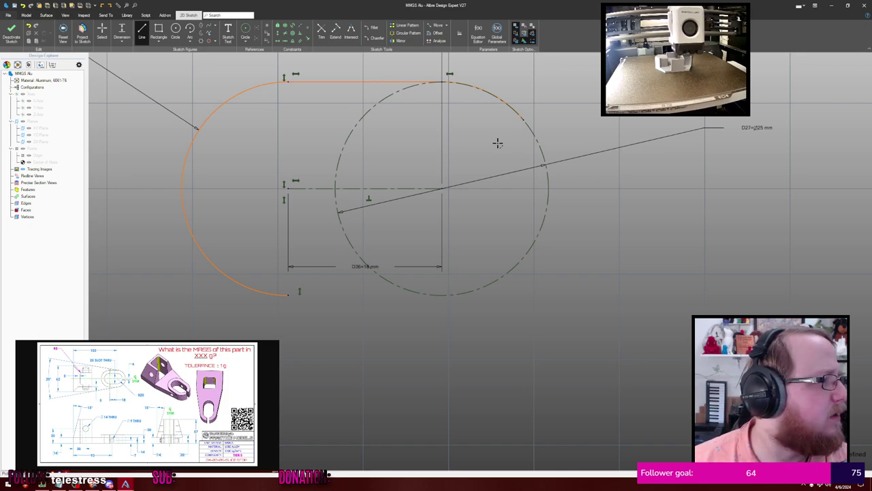
Dimension the upper-right arc's free endpoint 3 mm vertically from the circle's centre, and test whether the endpoint still moves
{"action": "key", "text": "d"}
{"action": "left_click", "coordinate": [523, 120]}
{"action": "left_click", "coordinate": [441, 189]}
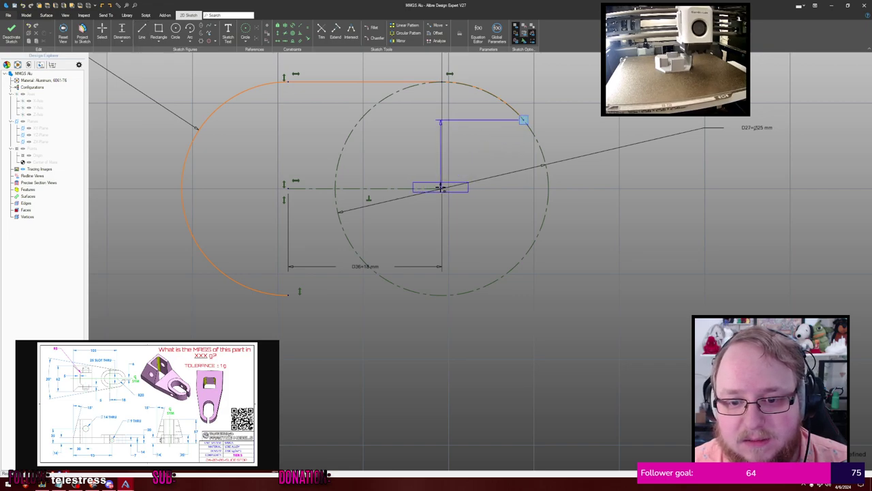
{"action": "left_click", "coordinate": [440, 188]}
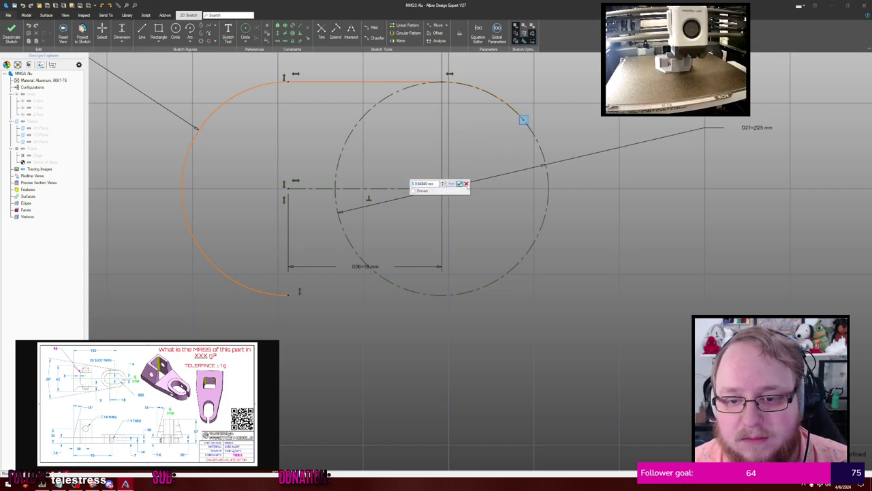
{"action": "left_click", "coordinate": [466, 184]}
{"action": "left_click", "coordinate": [441, 189]}
{"action": "left_click", "coordinate": [524, 120]}
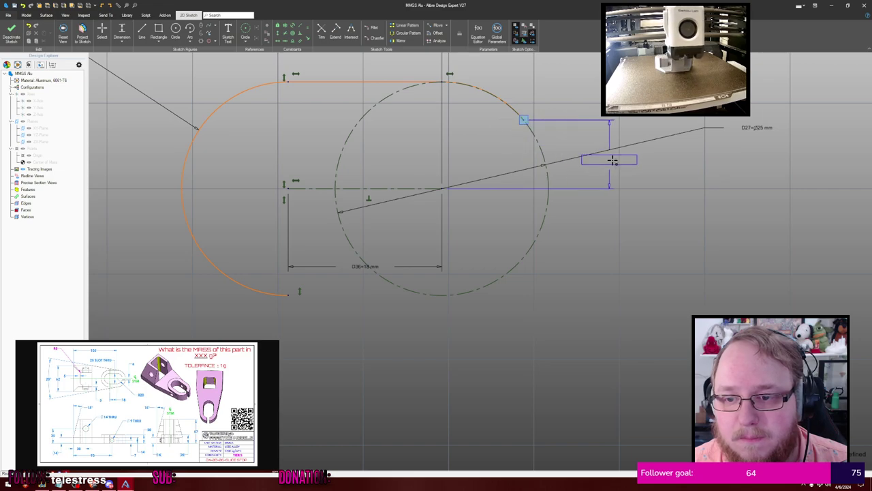
{"action": "left_click", "coordinate": [616, 159]}
{"action": "key", "text": "Return"}
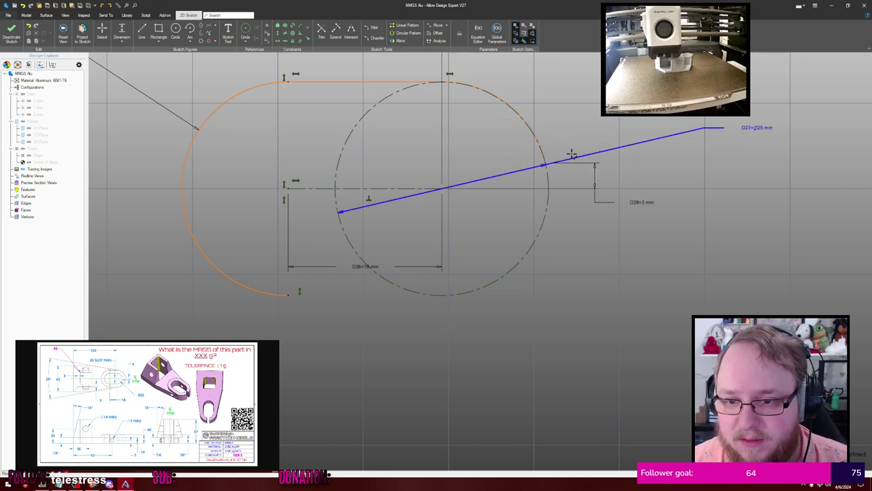
{"action": "key", "text": "Escape"}
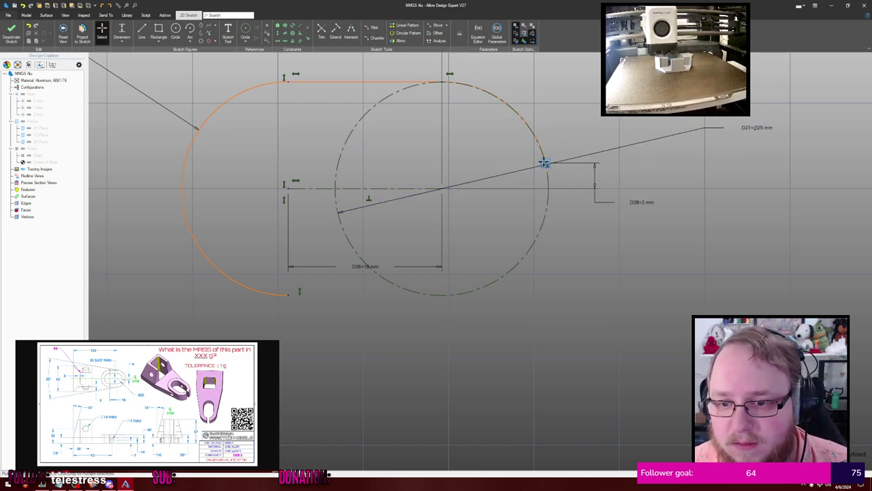
{"action": "mouse_move", "coordinate": [546, 163]}
{"action": "left_mouse_down"}
{"action": "mouse_move", "coordinate": [546, 140]}
{"action": "mouse_move", "coordinate": [560, 144]}
{"action": "left_mouse_up"}
{"action": "scroll", "coordinate": [550, 156], "scroll_direction": "down", "scroll_amount": 1}
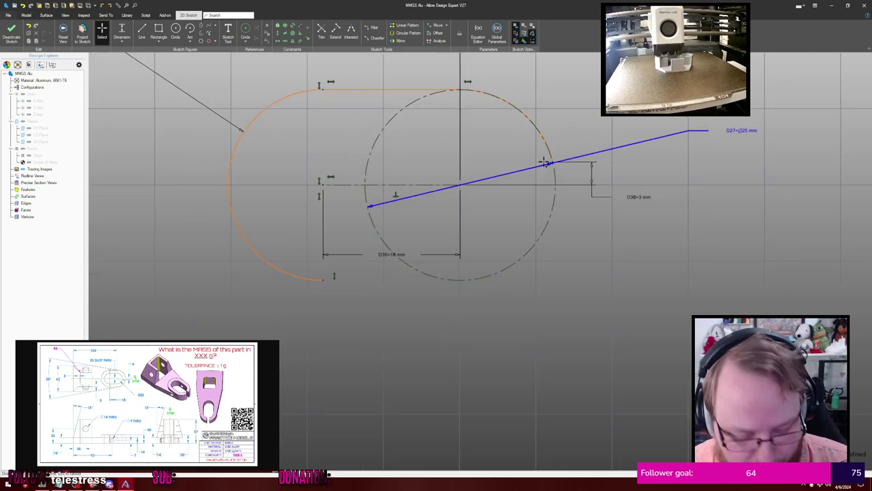
Draw an arc along the lower-right part of the reference circle, starting at its bottom and sharing its centre
{"action": "key", "text": "l"}
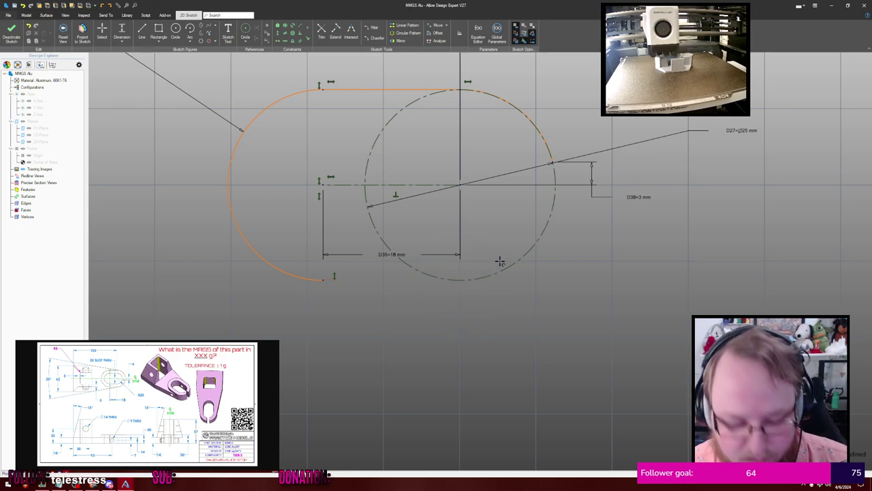
{"action": "left_click", "coordinate": [459, 185]}
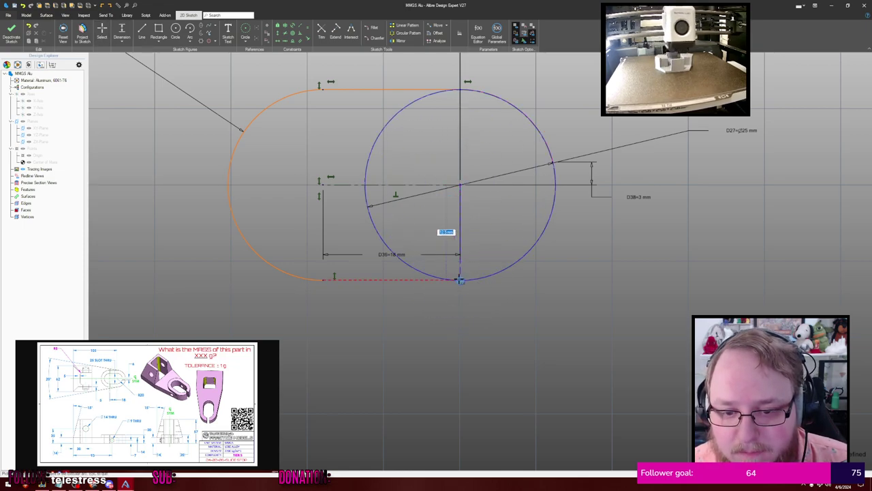
{"action": "key", "text": "Escape"}
{"action": "key", "text": "Escape"}
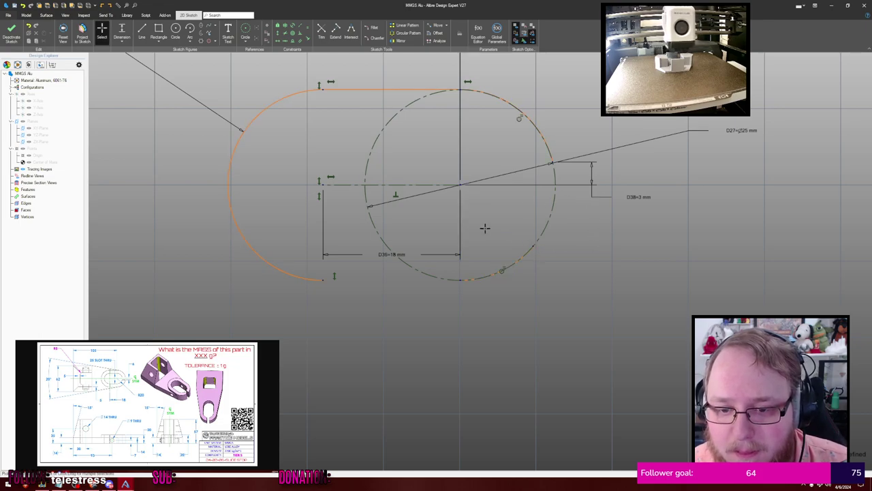
Draw a horizontal line connecting the bottom endpoint of the lower-right arc to the half-circle's lower endpoint
{"action": "key", "text": "l"}
{"action": "left_click", "coordinate": [460, 280]}
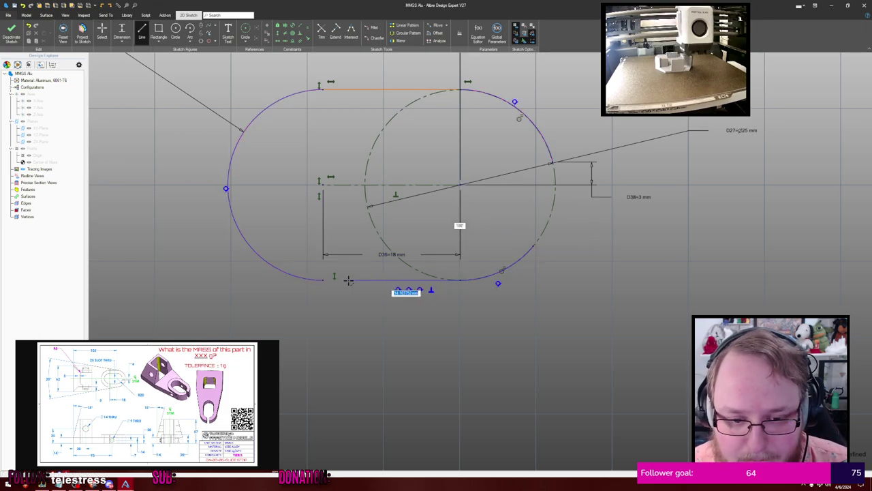
{"action": "left_click", "coordinate": [323, 280]}
{"action": "key", "text": "Escape"}
{"action": "middle_click_drag", "start_coordinate": [467, 219], "coordinate": [443, 220]}
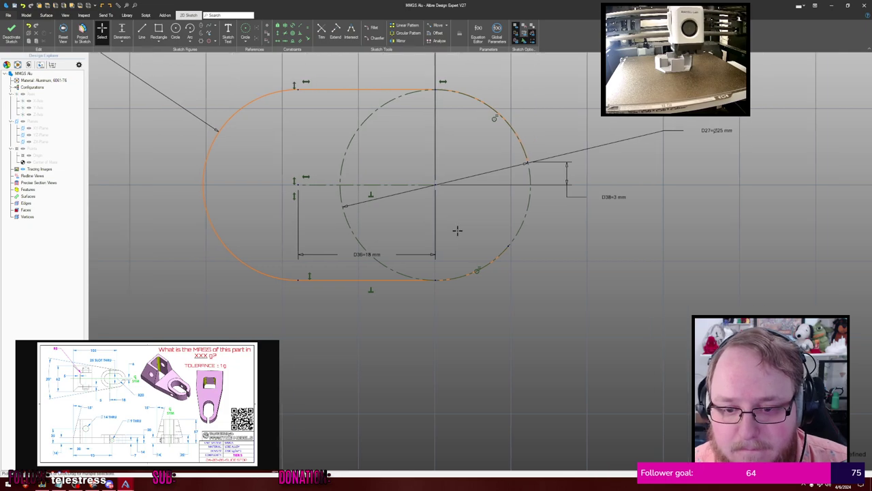
{"action": "scroll", "coordinate": [361, 200], "scroll_direction": "down", "scroll_amount": 3}
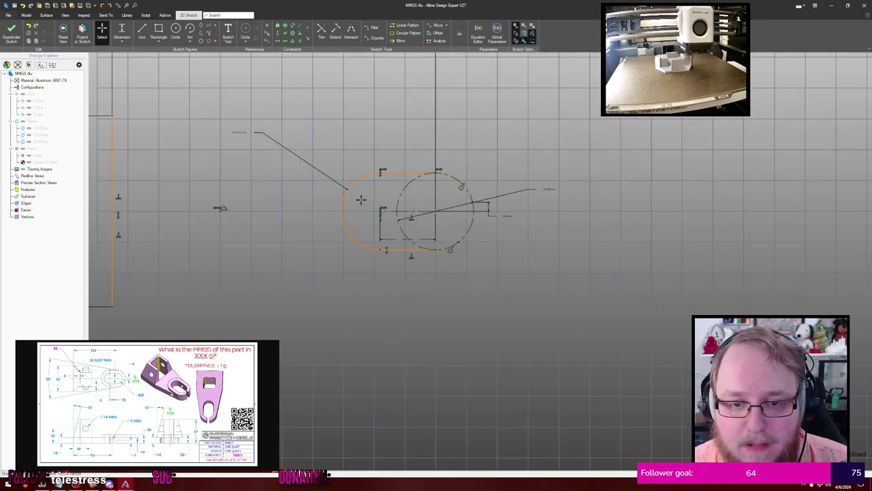
{"action": "scroll", "coordinate": [361, 199], "scroll_direction": "down", "scroll_amount": 1}
{"action": "middle_click_drag", "start_coordinate": [361, 200], "coordinate": [511, 204]}
Draw a slanted line about 77 mm long from level with the vertical line's upper end to the upper-right arc
{"action": "mouse_move", "coordinate": [319, 174]}
{"action": "left_mouse_down"}
{"action": "mouse_move", "coordinate": [308, 173]}
{"action": "mouse_move", "coordinate": [349, 178]}
{"action": "mouse_move", "coordinate": [275, 179]}
{"action": "mouse_move", "coordinate": [298, 180]}
{"action": "left_mouse_up"}
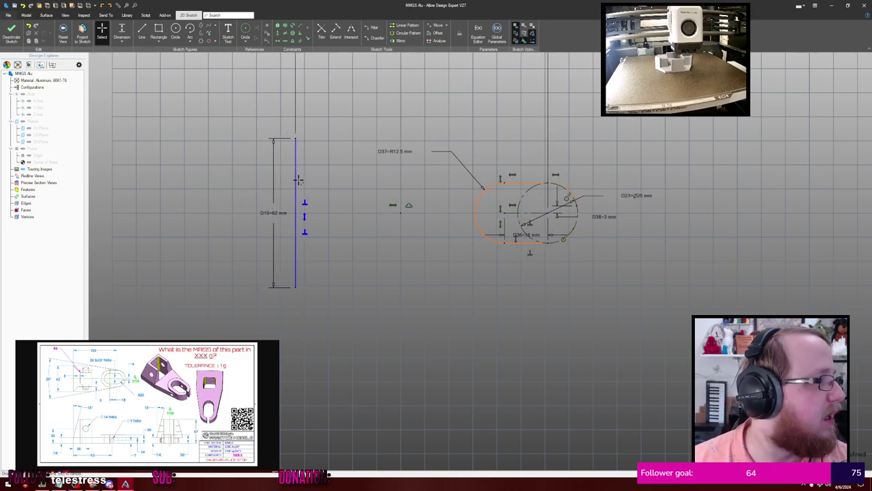
{"action": "scroll", "coordinate": [317, 180], "scroll_direction": "down", "scroll_amount": 2}
{"action": "middle_click_drag", "start_coordinate": [332, 183], "coordinate": [348, 206]}
{"action": "scroll", "coordinate": [348, 204], "scroll_direction": "down", "scroll_amount": 1}
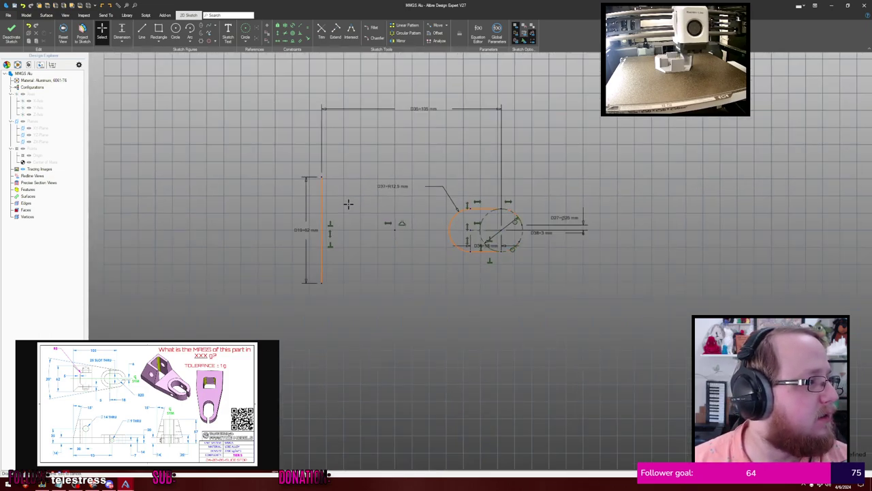
{"action": "scroll", "coordinate": [349, 204], "scroll_direction": "down", "scroll_amount": 1}
{"action": "scroll", "coordinate": [418, 189], "scroll_direction": "up", "scroll_amount": 3}
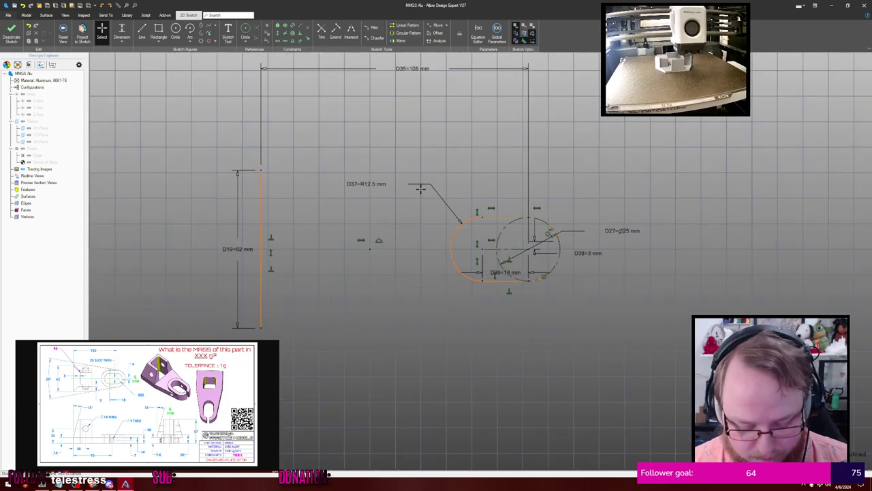
{"action": "key", "text": "l"}
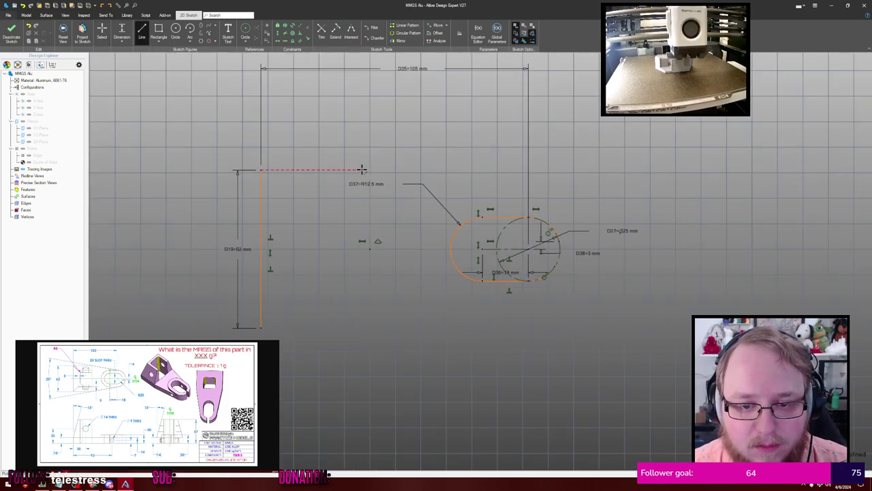
{"action": "left_click", "coordinate": [349, 170]}
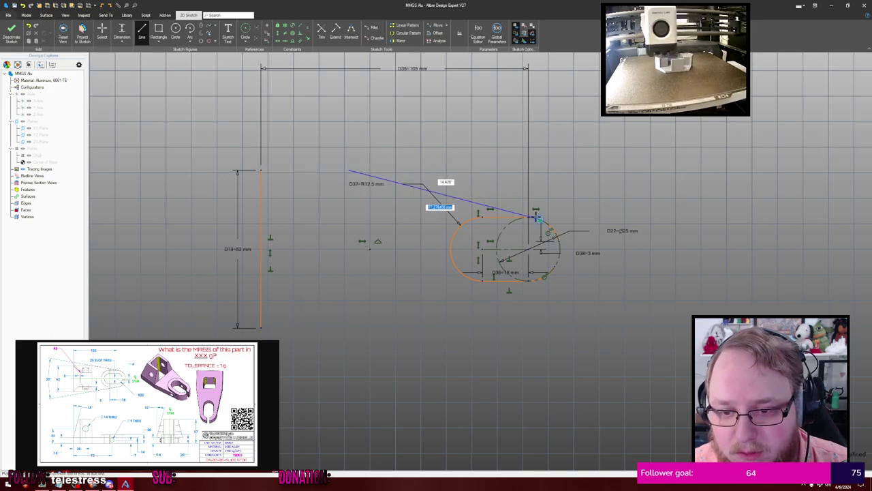
{"action": "scroll", "coordinate": [536, 211], "scroll_direction": "up", "scroll_amount": 1}
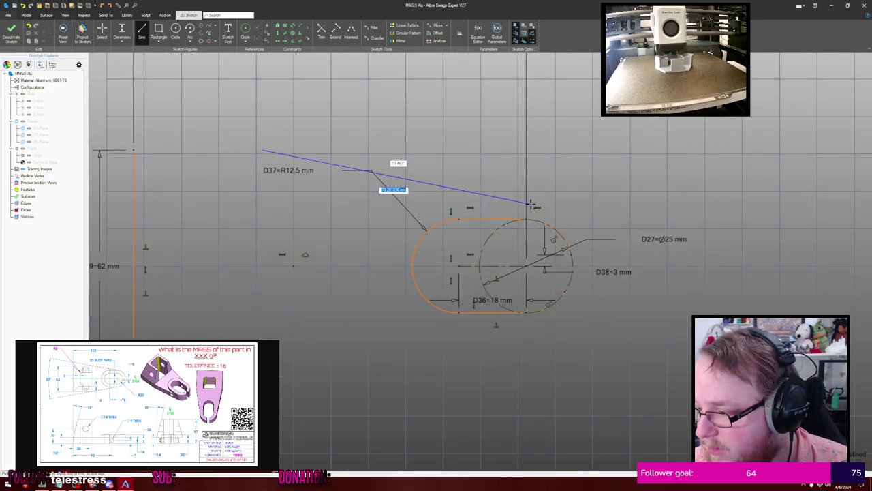
{"action": "scroll", "coordinate": [536, 209], "scroll_direction": "up", "scroll_amount": 2}
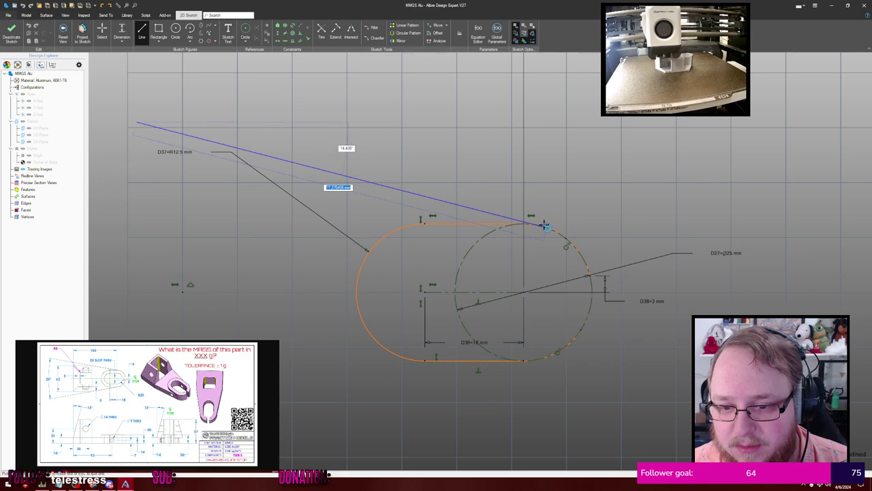
{"action": "left_click", "coordinate": [543, 227]}
{"action": "key", "text": "Escape"}
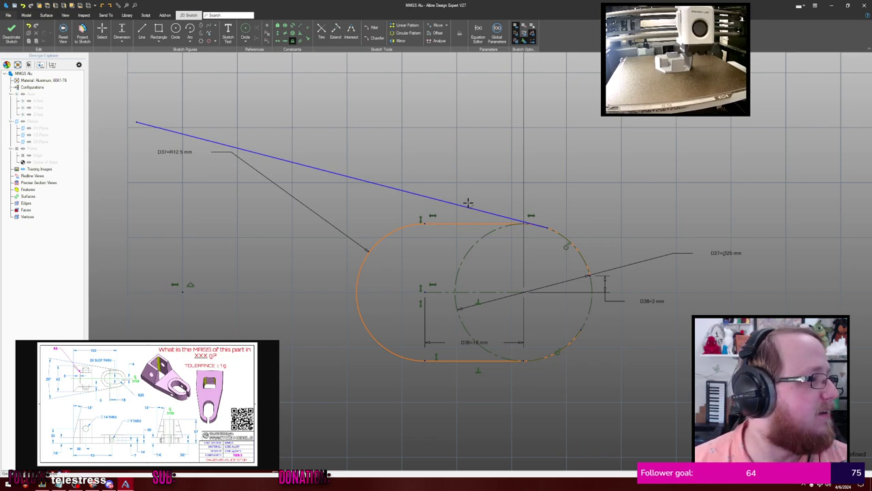
Try to constrain the slanted line tangent to the upper-right arc, and delete the line
{"action": "left_click", "coordinate": [469, 203]}
{"action": "scroll", "coordinate": [463, 199], "scroll_direction": "down", "scroll_amount": 3}
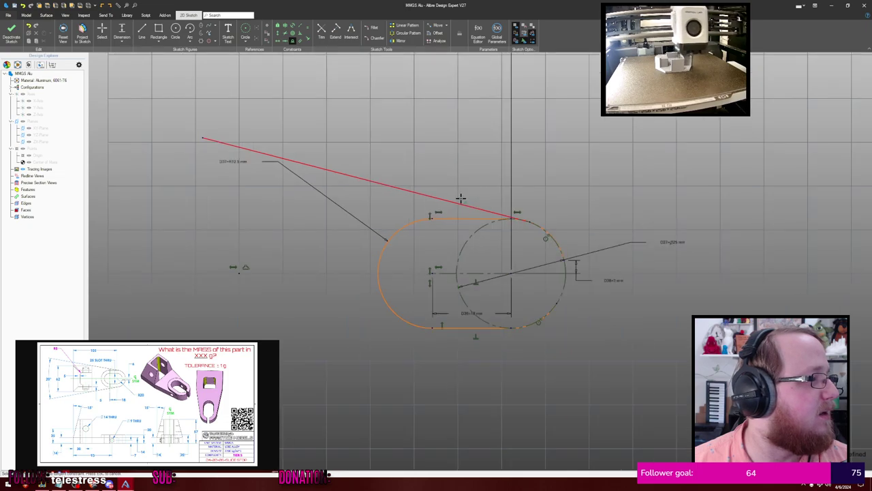
{"action": "left_click", "coordinate": [438, 195]}
{"action": "key", "text": "Delete"}
{"action": "scroll", "coordinate": [474, 184], "scroll_direction": "down", "scroll_amount": 2}
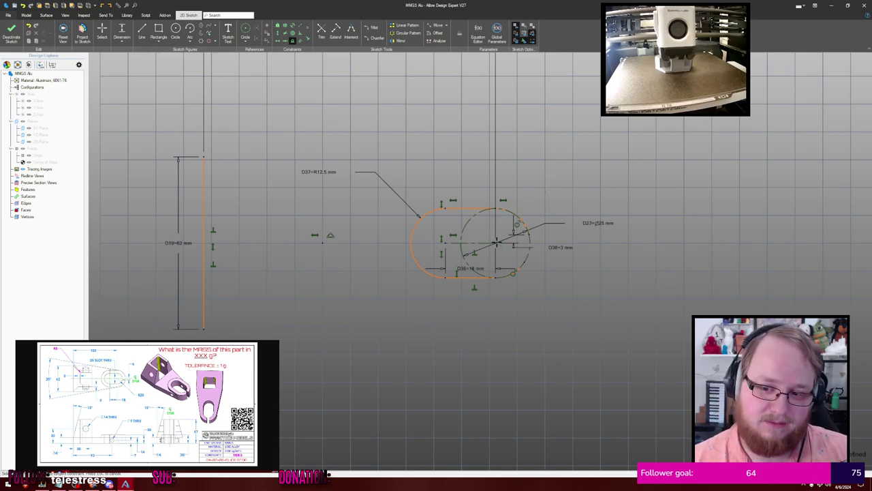
{"action": "key", "text": "Escape"}
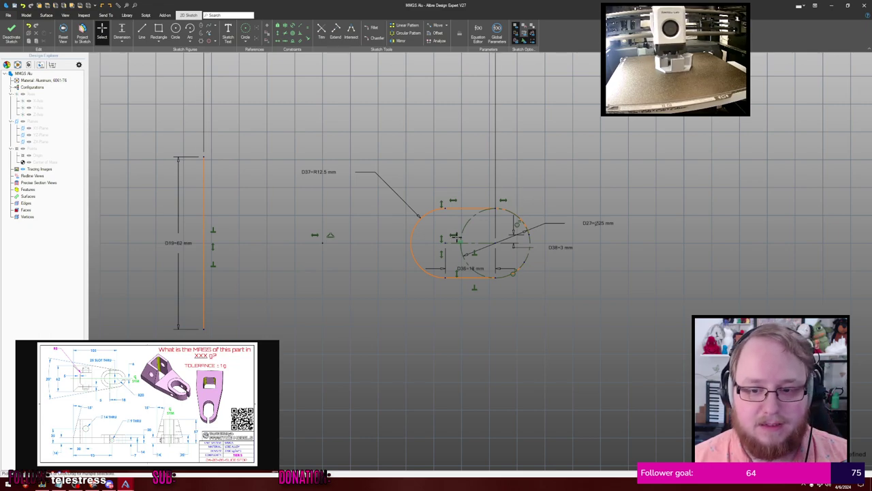
Sketch a larger concentric half-circle arc around the centre of the slot's R12.5 arc
{"action": "key", "text": "c"}
{"action": "left_click", "coordinate": [445, 243]}
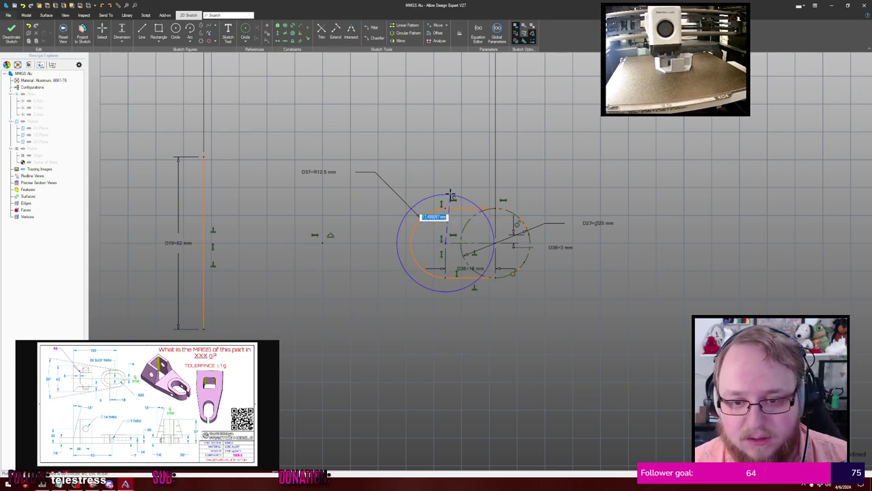
{"action": "left_click", "coordinate": [444, 183]}
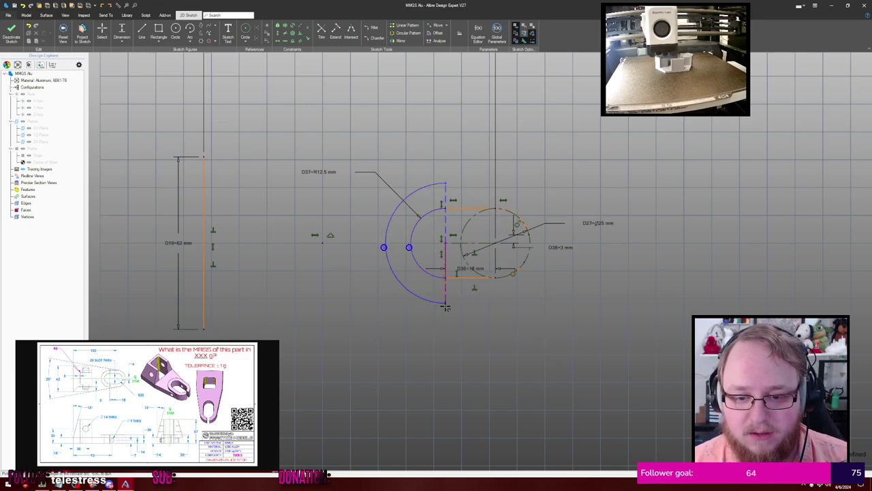
{"action": "left_click", "coordinate": [445, 304]}
{"action": "key", "text": "Escape"}
Align both endpoints of the outer arc vertically with the arc's centre point
{"action": "key", "text": "v"}
{"action": "left_click", "coordinate": [445, 183]}
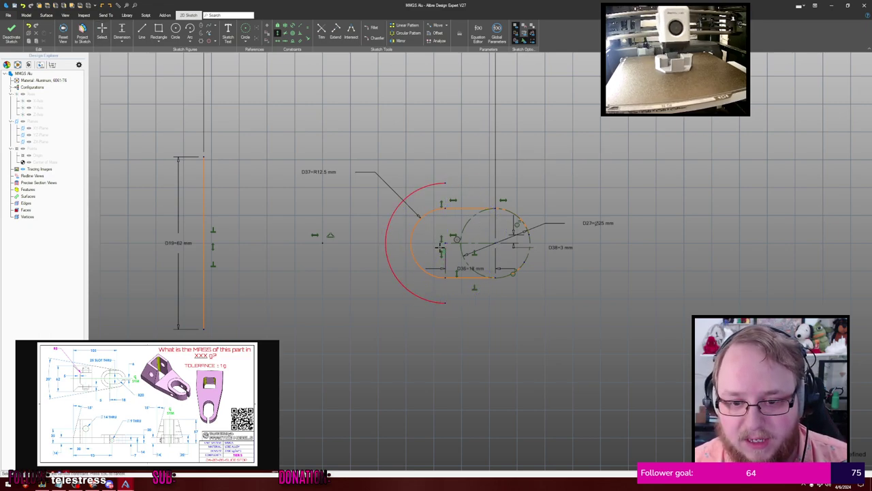
{"action": "left_click", "coordinate": [445, 243]}
{"action": "left_click", "coordinate": [446, 303]}
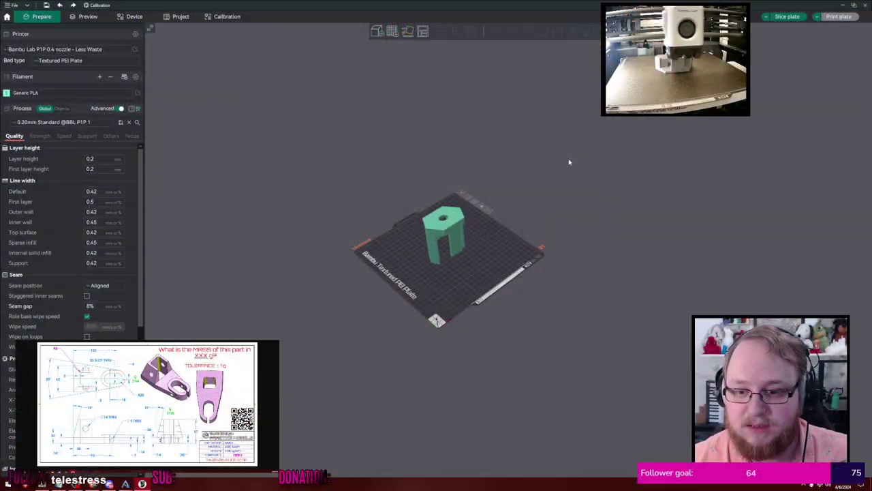
Switch to the slicer and lay the model on the build plate with its open legs facing up
{"action": "scroll", "coordinate": [449, 185], "scroll_direction": "up", "scroll_amount": 3}
{"action": "left_click", "coordinate": [389, 261]}
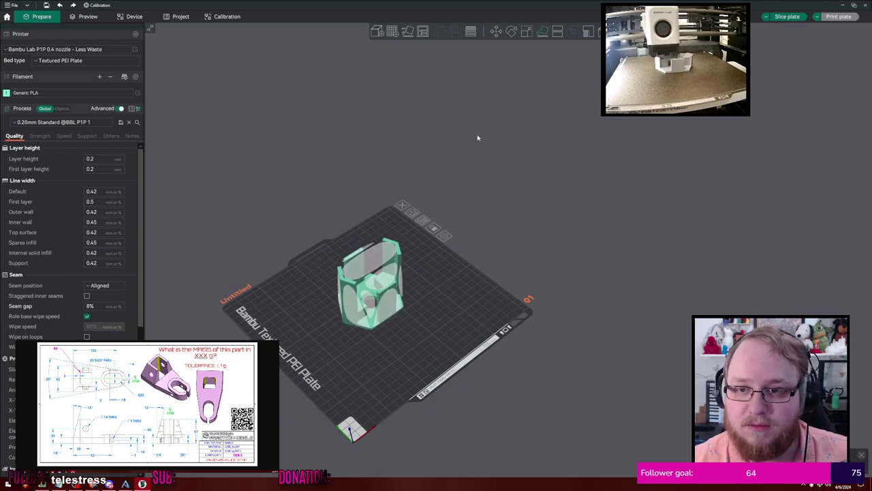
{"action": "left_click", "coordinate": [420, 306]}
{"action": "scroll", "coordinate": [509, 178], "scroll_direction": "up", "scroll_amount": 5}
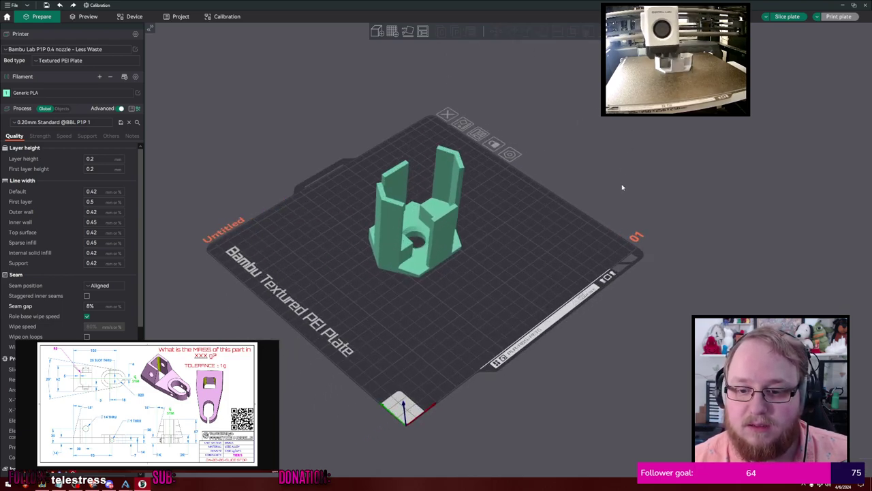
{"action": "left_click_drag", "start_coordinate": [709, 152], "coordinate": [691, 162]}
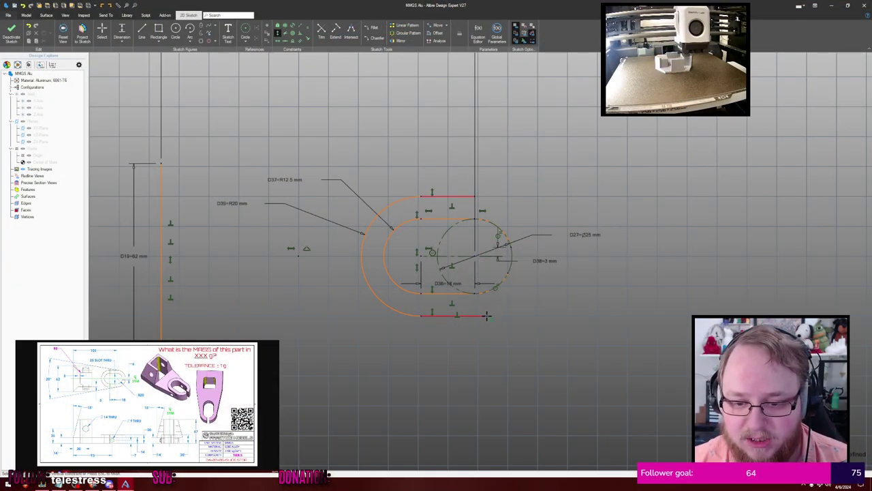
Constrain the free end of the upper outer line vertically to the centre of the 25 mm circle
{"action": "key", "text": "Escape"}
{"action": "mouse_move", "coordinate": [486, 316]}
{"action": "left_mouse_down"}
{"action": "mouse_move", "coordinate": [474, 315]}
{"action": "mouse_move", "coordinate": [496, 315]}
{"action": "left_mouse_up"}
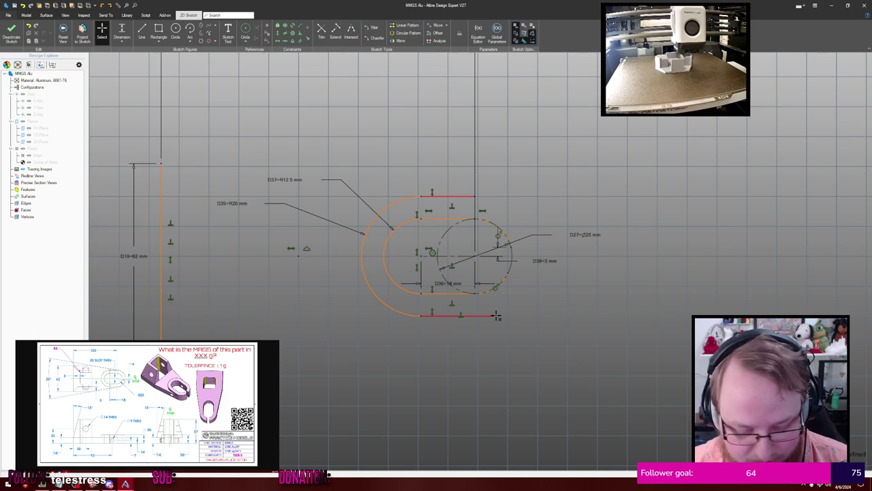
{"action": "left_click", "coordinate": [495, 315]}
{"action": "left_click", "coordinate": [478, 255]}
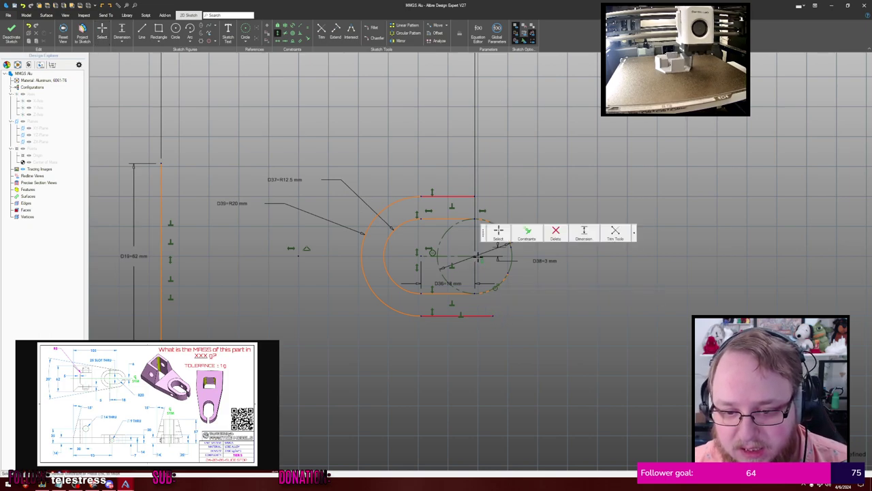
{"action": "left_click", "coordinate": [475, 197]}
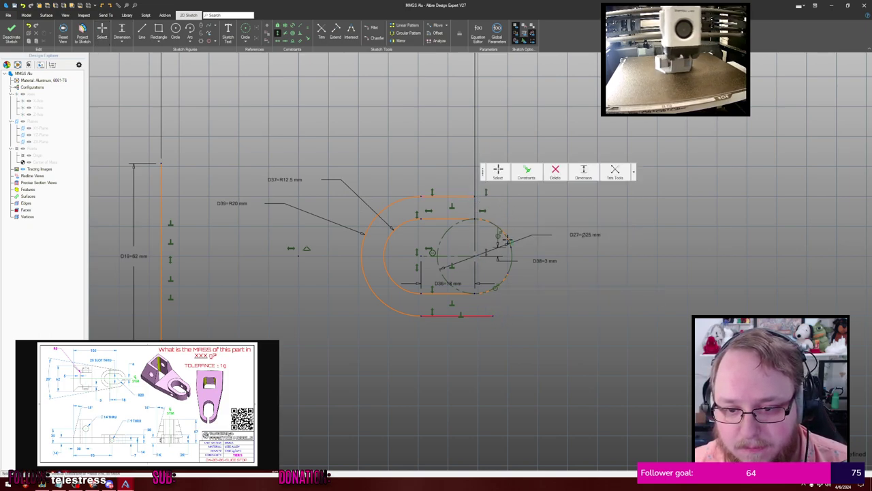
Try to align the free end of the lower outer line vertically with the 25 mm circle's centre
{"action": "scroll", "coordinate": [493, 316], "scroll_direction": "up", "scroll_amount": 3}
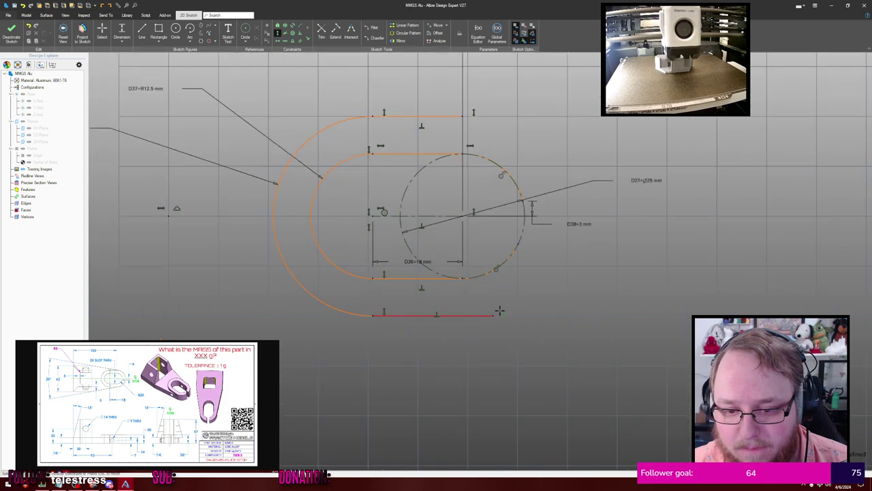
{"action": "key", "text": "Escape"}
{"action": "left_click_drag", "start_coordinate": [493, 316], "coordinate": [452, 311]}
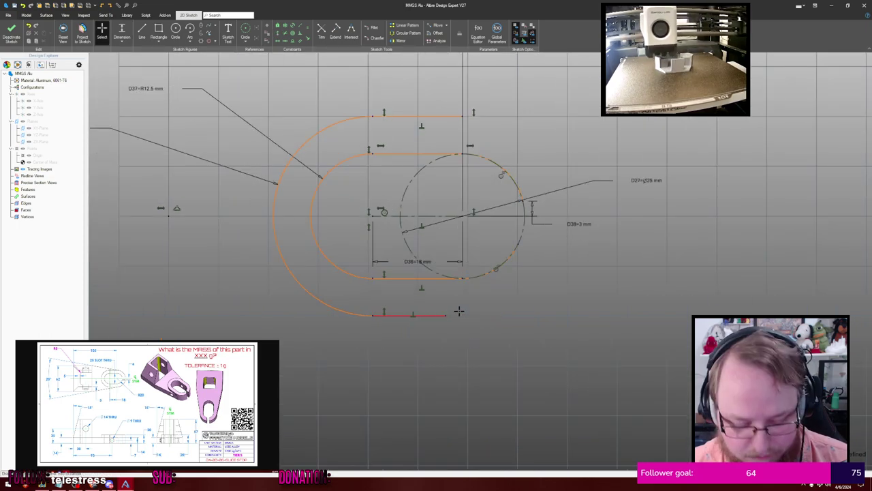
{"action": "key", "text": "v"}
{"action": "left_click", "coordinate": [447, 316]}
{"action": "left_click", "coordinate": [464, 278]}
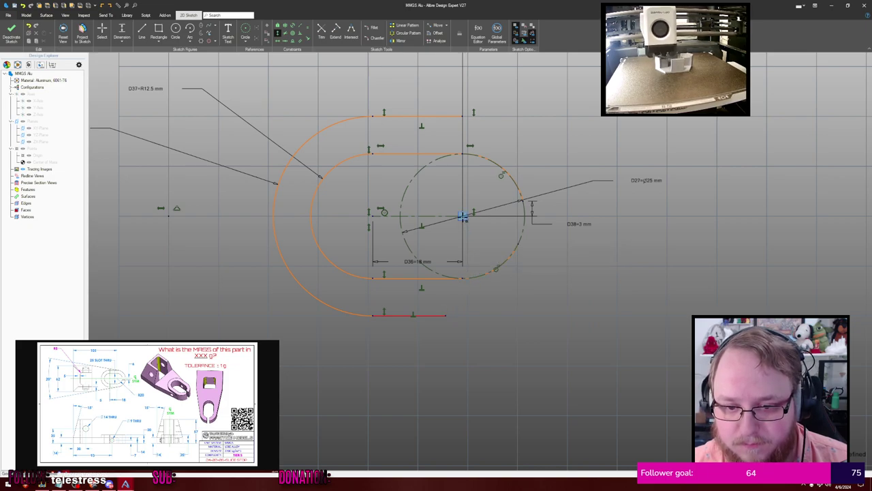
{"action": "left_click", "coordinate": [461, 216]}
{"action": "left_click", "coordinate": [439, 253]}
{"action": "key", "text": "Escape"}
Make the lower outer line equal in length to the upper outer line
{"action": "mouse_move", "coordinate": [447, 315]}
{"action": "left_mouse_down"}
{"action": "mouse_move", "coordinate": [494, 311]}
{"action": "mouse_move", "coordinate": [460, 313]}
{"action": "left_mouse_up"}
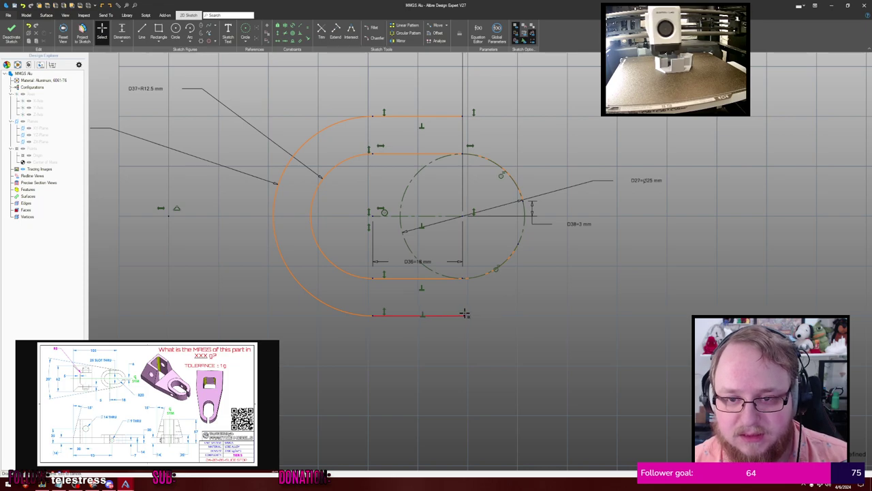
{"action": "key", "text": "e"}
{"action": "left_click", "coordinate": [438, 117]}
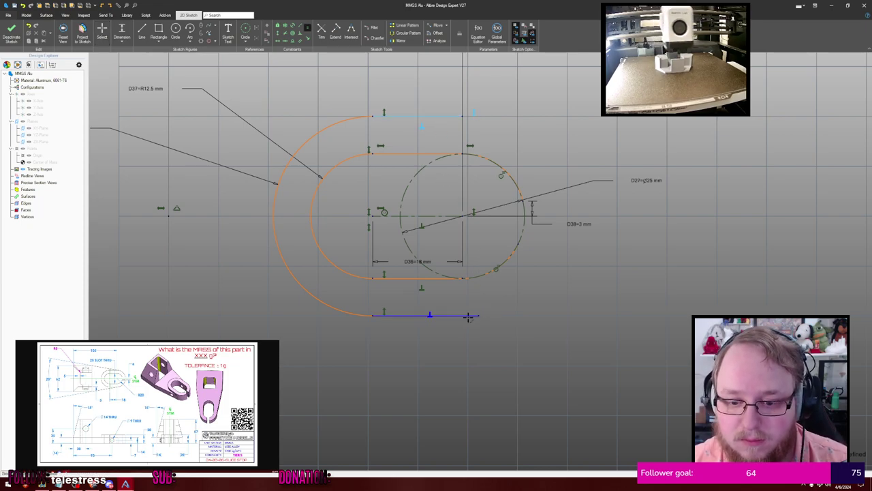
{"action": "left_click", "coordinate": [468, 315]}
{"action": "key", "text": "Escape"}
{"action": "scroll", "coordinate": [548, 295], "scroll_direction": "down", "scroll_amount": 1}
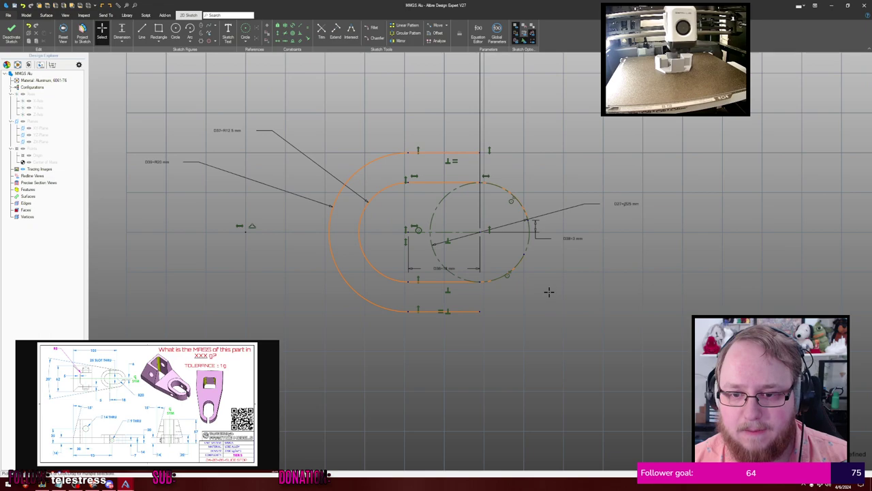
Sketch the upper closing arc about the 25 mm circle's centre and connect its end to the inner arc with a short horizontal line
{"action": "middle_click_drag", "start_coordinate": [550, 292], "coordinate": [515, 285]}
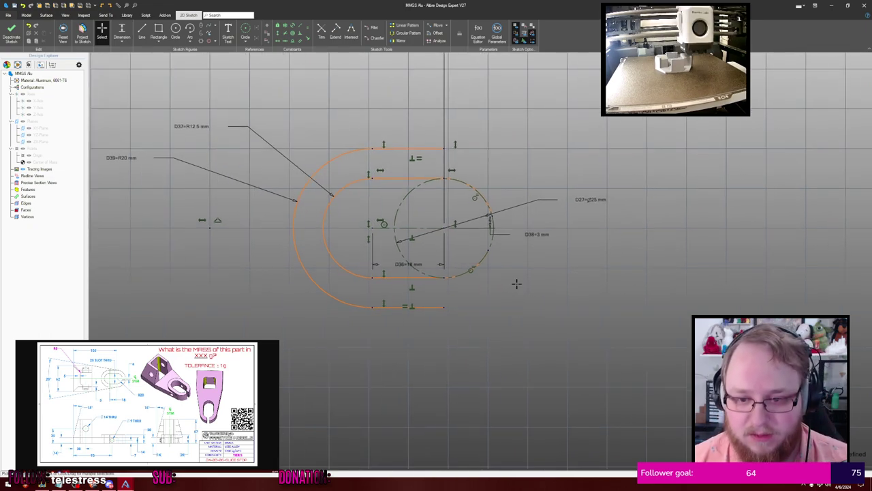
{"action": "key", "text": "c"}
{"action": "left_click", "coordinate": [444, 228]}
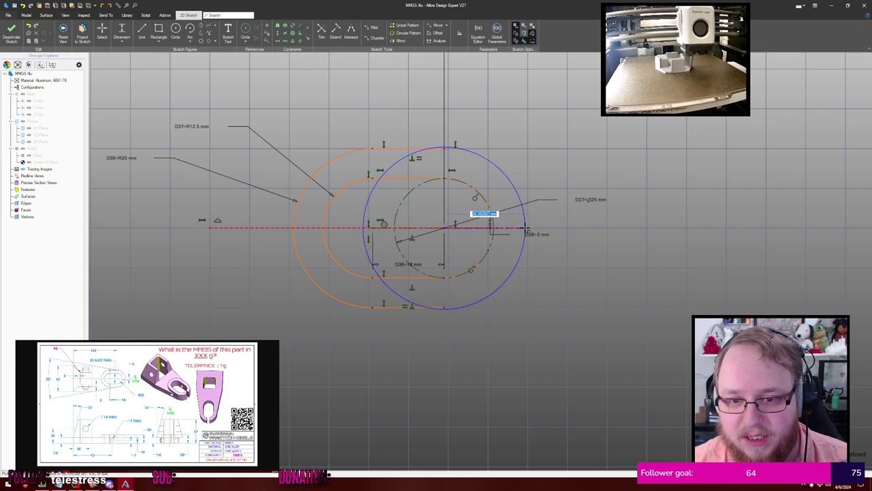
{"action": "left_click", "coordinate": [446, 146]}
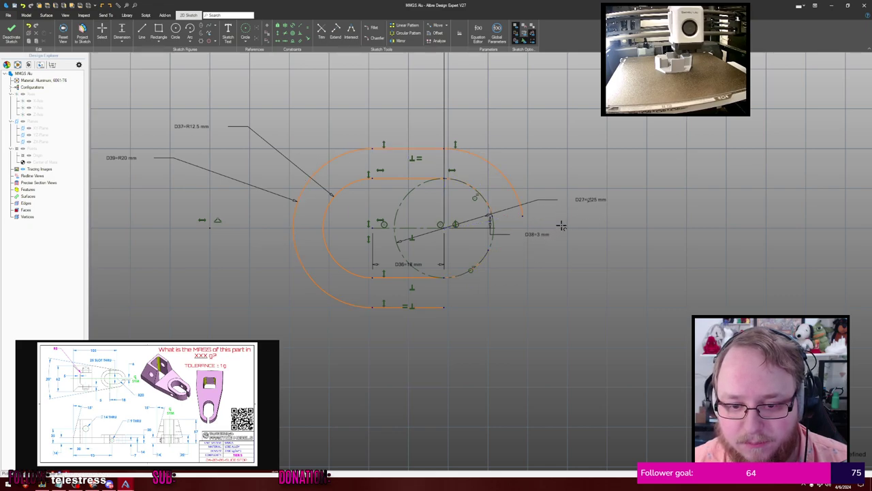
{"action": "key", "text": "l"}
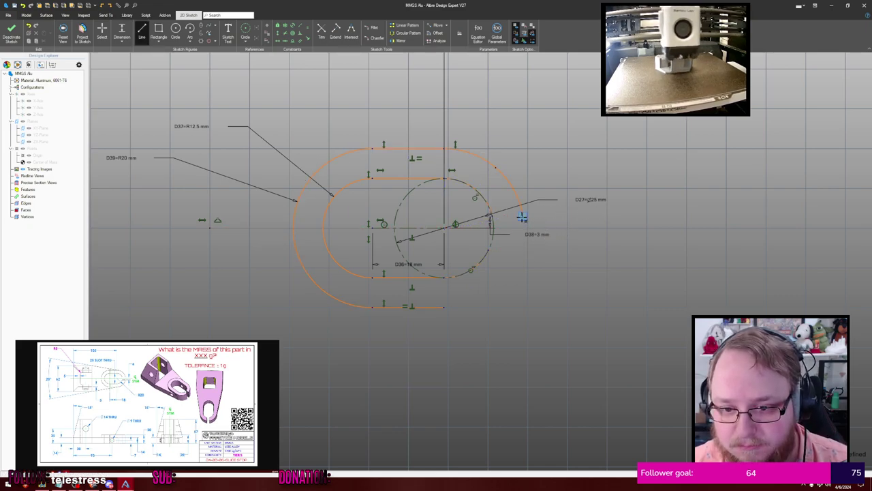
{"action": "left_click", "coordinate": [522, 217]}
{"action": "left_click", "coordinate": [492, 216]}
{"action": "key", "text": "Escape"}
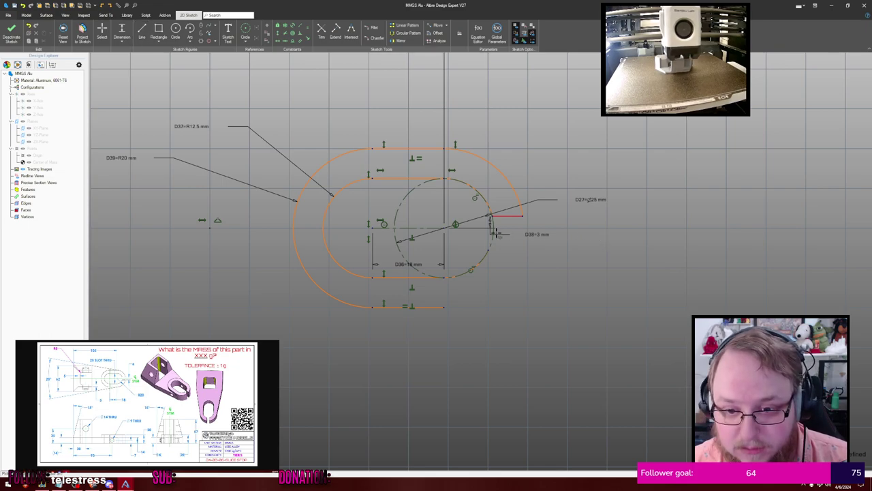
Sketch the lower closing arc about the same centre and join its end to the inner arc with a short line
{"action": "left_click", "coordinate": [444, 229]}
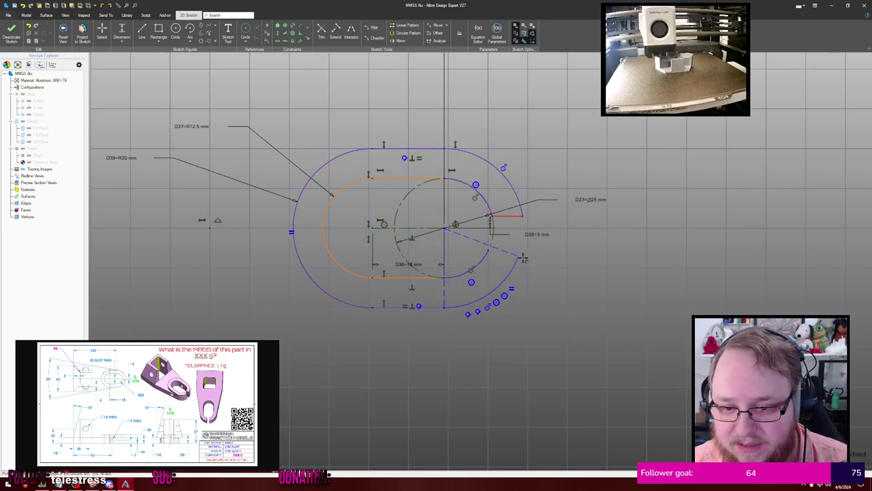
{"action": "key", "text": "Escape"}
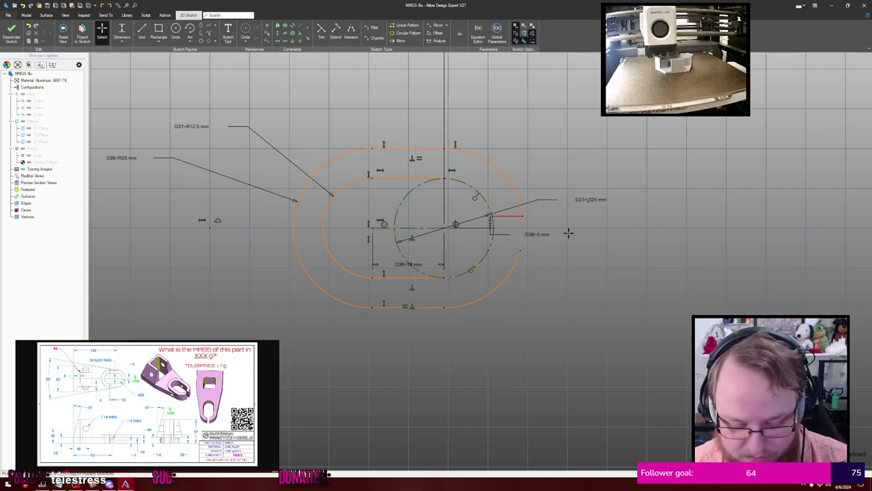
{"action": "key", "text": "l"}
{"action": "left_click", "coordinate": [521, 250]}
{"action": "left_click", "coordinate": [488, 250]}
{"action": "key", "text": "Escape"}
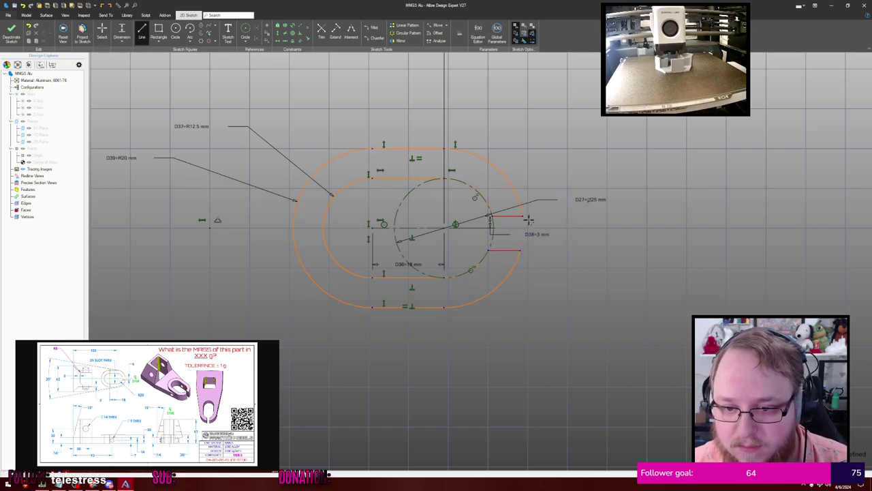
{"action": "key", "text": "Escape"}
Apply horizontal constraints to both short lines bounding the slot opening
{"action": "left_click_drag", "start_coordinate": [514, 216], "coordinate": [528, 217]}
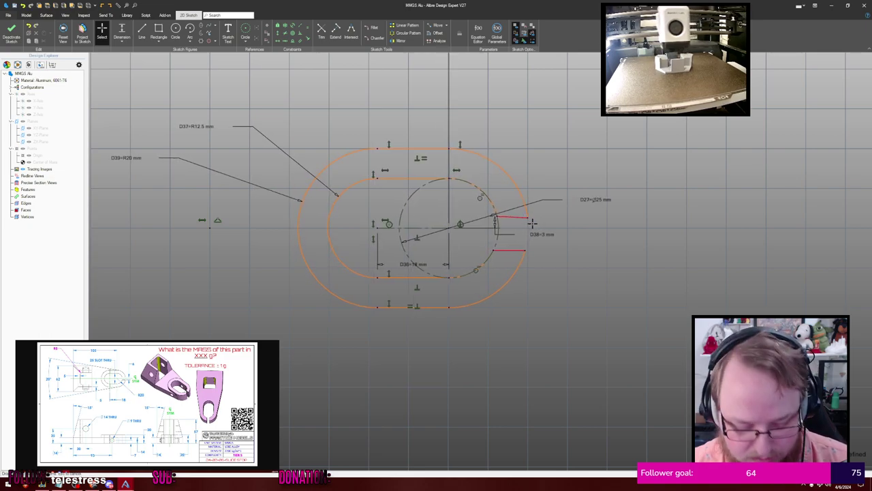
{"action": "key", "text": "h"}
{"action": "left_click", "coordinate": [516, 217]}
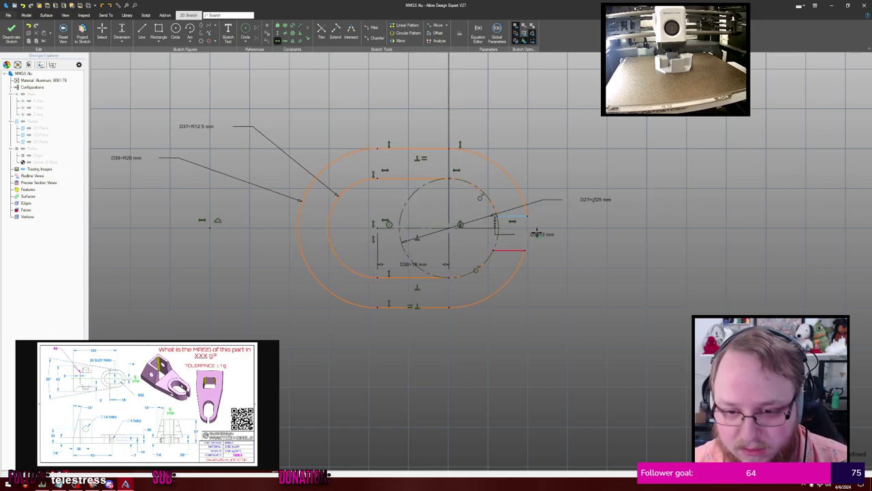
{"action": "key", "text": "Escape"}
{"action": "key", "text": "h"}
{"action": "left_click", "coordinate": [516, 251]}
{"action": "left_click", "coordinate": [438, 253]}
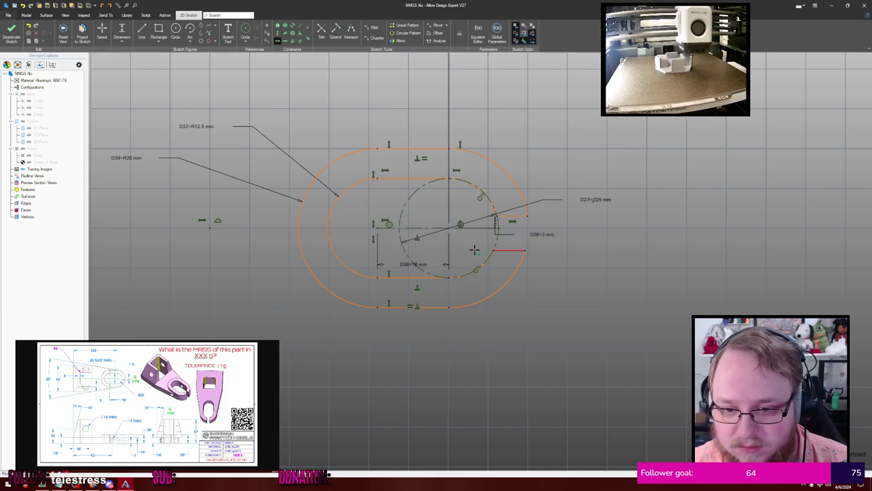
{"action": "key", "text": "Escape"}
{"action": "left_click", "coordinate": [518, 249]}
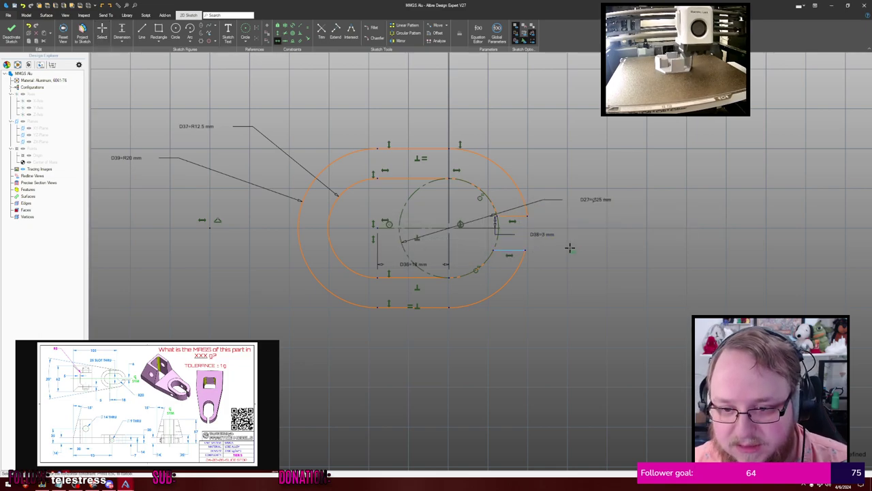
Dimension the lower opening line at 3 mm from the slot's horizontal centreline
{"action": "scroll", "coordinate": [565, 249], "scroll_direction": "down", "scroll_amount": 1}
{"action": "scroll", "coordinate": [565, 249], "scroll_direction": "down", "scroll_amount": 2}
{"action": "scroll", "coordinate": [576, 227], "scroll_direction": "up", "scroll_amount": 1}
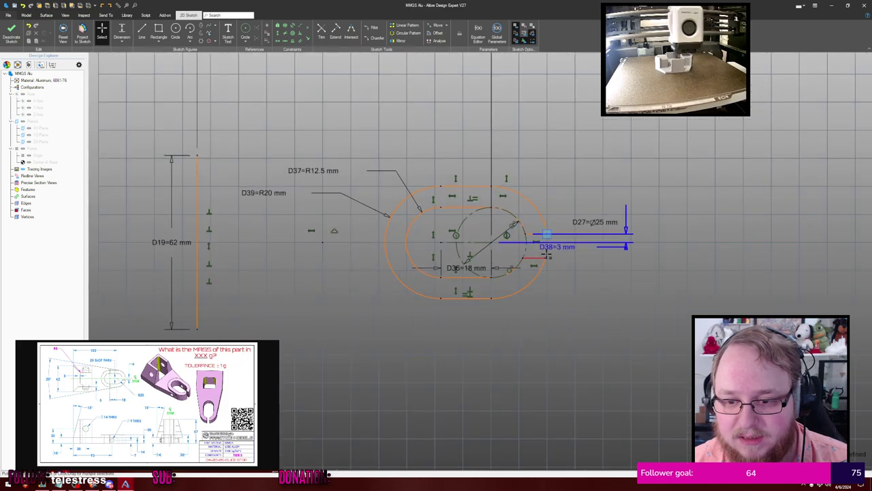
{"action": "scroll", "coordinate": [546, 259], "scroll_direction": "up", "scroll_amount": 2}
{"action": "left_click_drag", "start_coordinate": [544, 258], "coordinate": [550, 257]}
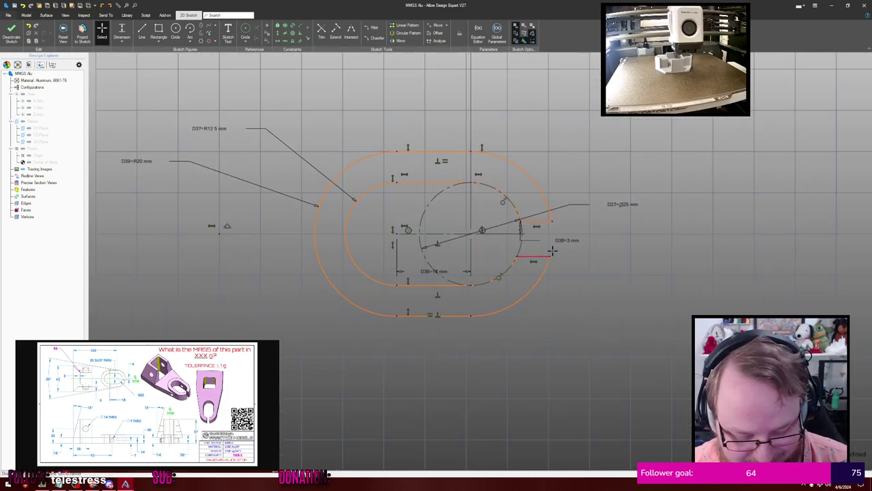
{"action": "key", "text": "d"}
{"action": "left_click", "coordinate": [535, 256]}
{"action": "left_click", "coordinate": [456, 234]}
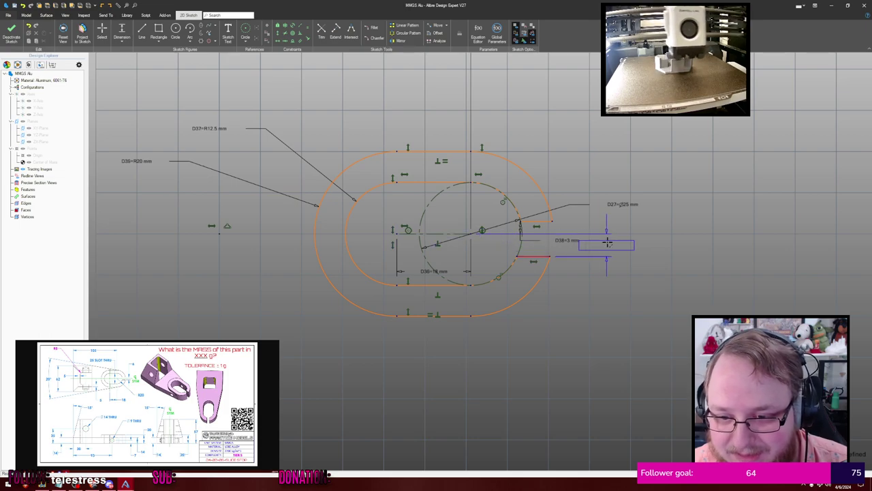
{"action": "left_click", "coordinate": [607, 243]}
{"action": "type", "text": "3"}
{"action": "key", "text": "Return"}
Sketch a horizontal line from the upper end of the 62 mm edge and a sloping line from it tangent to the slot's outer upper arc
{"action": "scroll", "coordinate": [598, 135], "scroll_direction": "down", "scroll_amount": 2}
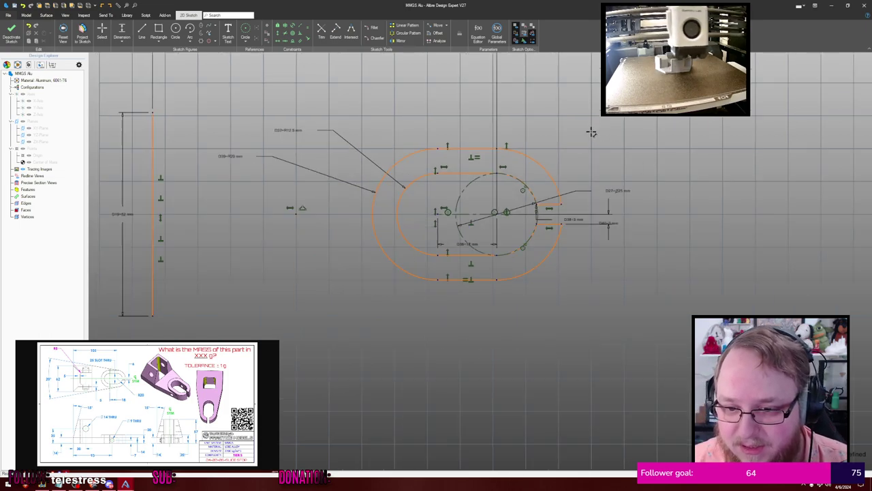
{"action": "scroll", "coordinate": [591, 132], "scroll_direction": "down", "scroll_amount": 2}
{"action": "middle_click_drag", "start_coordinate": [507, 115], "coordinate": [556, 143]}
{"action": "scroll", "coordinate": [556, 142], "scroll_direction": "down", "scroll_amount": 1}
{"action": "left_click", "coordinate": [516, 141]}
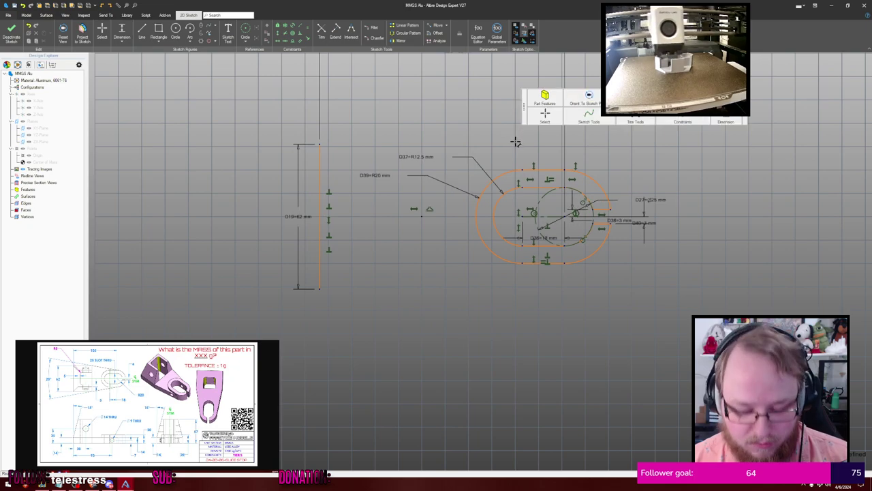
{"action": "middle_click_drag", "start_coordinate": [473, 139], "coordinate": [446, 149]}
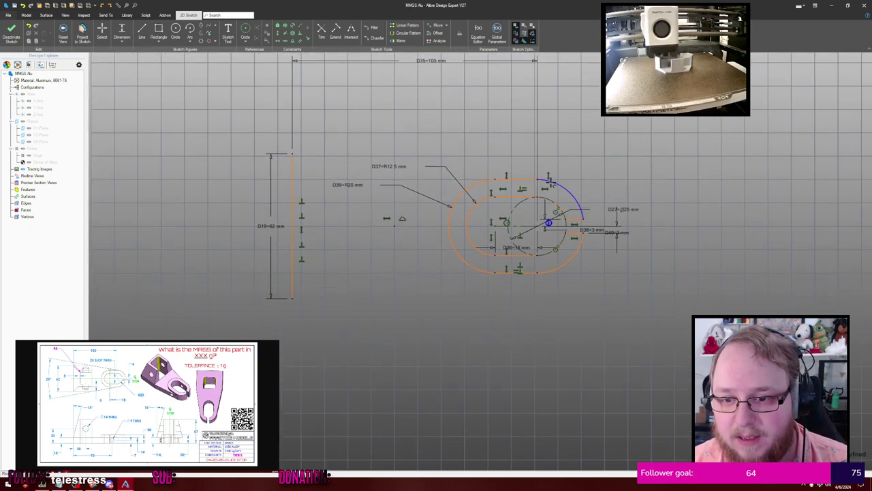
{"action": "key", "text": "l"}
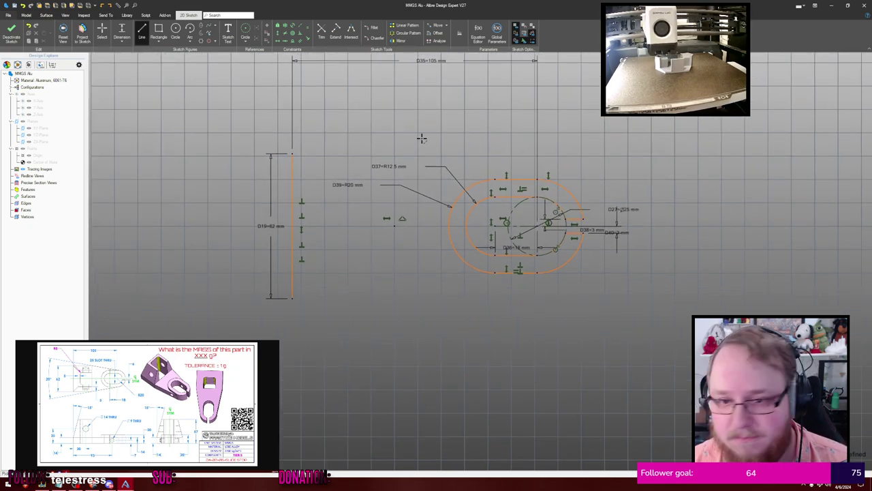
{"action": "key", "text": "Escape"}
{"action": "key", "text": "l"}
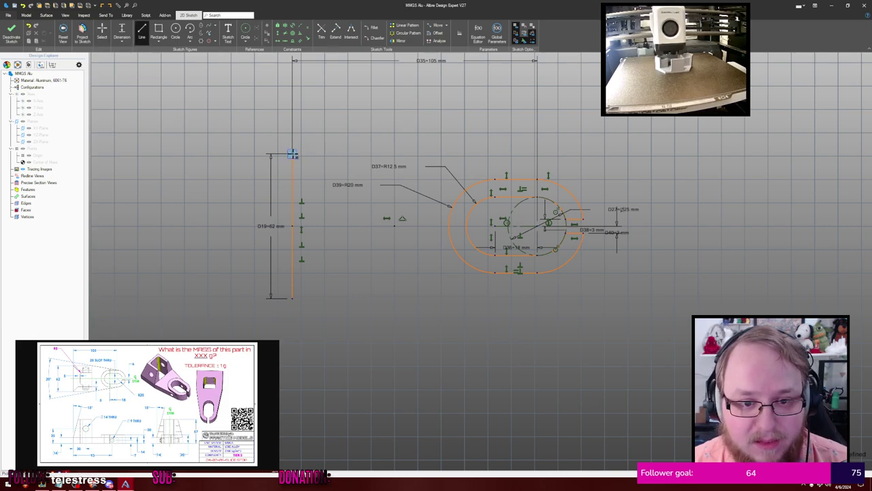
{"action": "left_click", "coordinate": [292, 154]}
{"action": "left_click", "coordinate": [406, 154]}
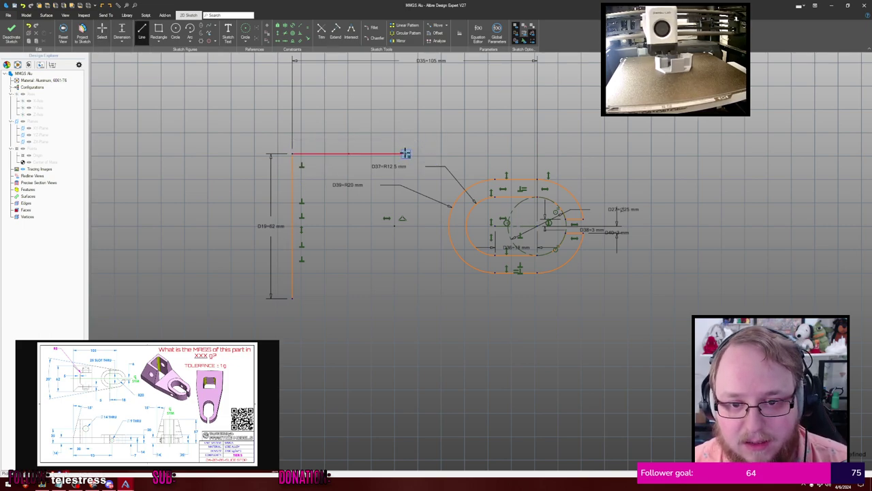
{"action": "left_click", "coordinate": [548, 179]}
{"action": "key", "text": "Escape"}
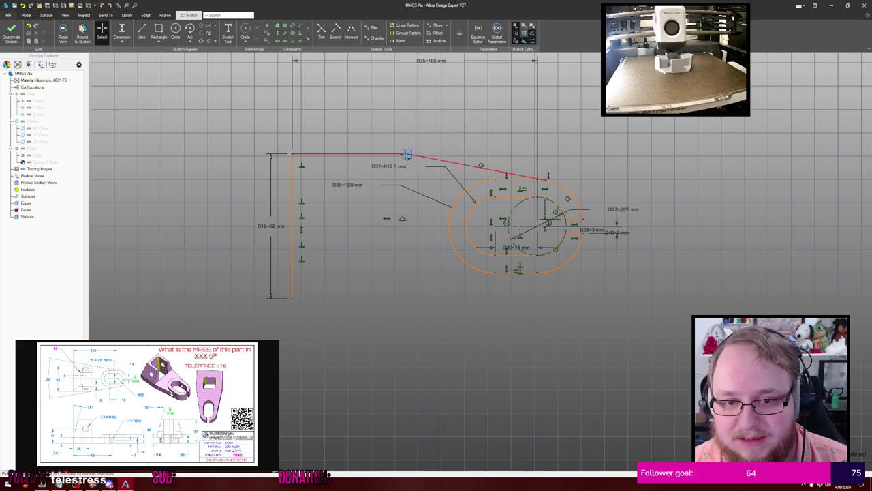
{"action": "mouse_move", "coordinate": [406, 154]}
{"action": "left_mouse_down"}
{"action": "mouse_move", "coordinate": [376, 150]}
{"action": "mouse_move", "coordinate": [415, 150]}
{"action": "mouse_move", "coordinate": [358, 148]}
{"action": "mouse_move", "coordinate": [396, 154]}
{"action": "left_mouse_up"}
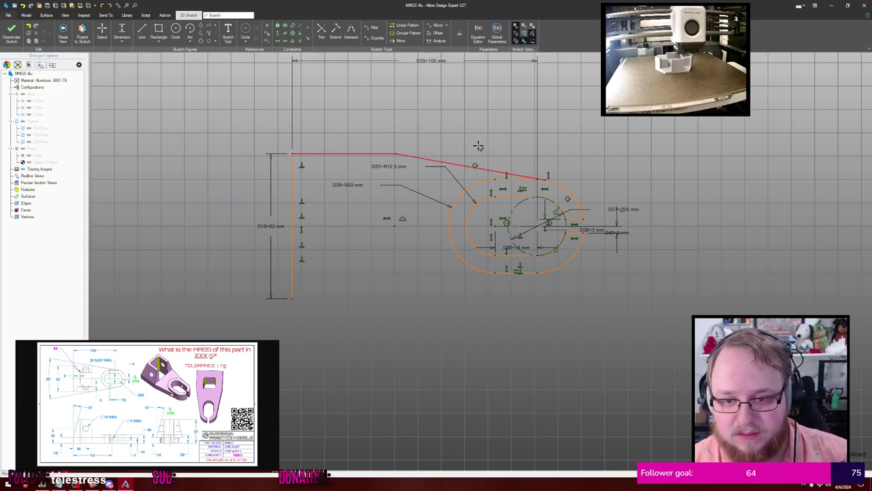
Dimension the angle between the sloping line and the slot's horizontal centreline at 20°
{"action": "left_click", "coordinate": [520, 226]}
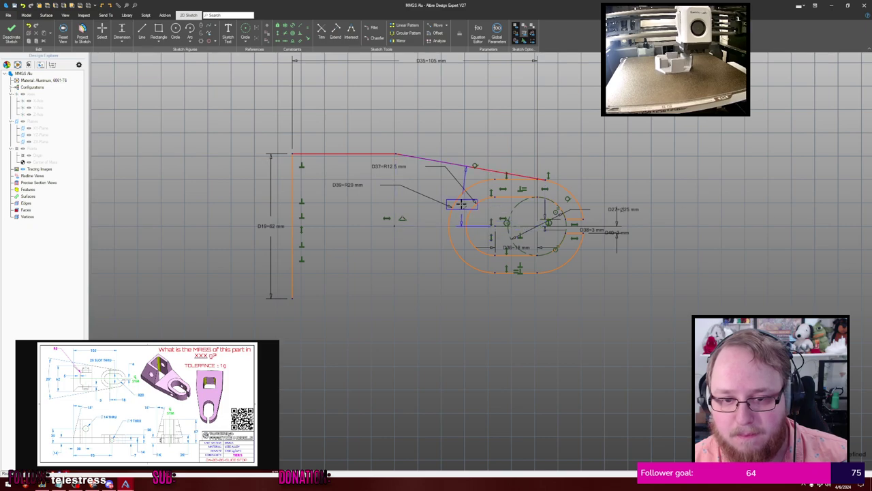
{"action": "left_click", "coordinate": [203, 168]}
{"action": "type", "text": "20"}
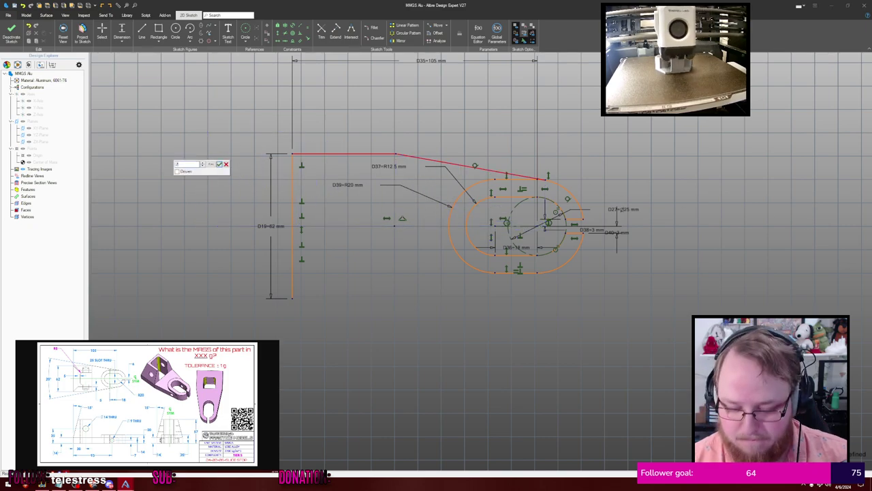
{"action": "key", "text": "Return"}
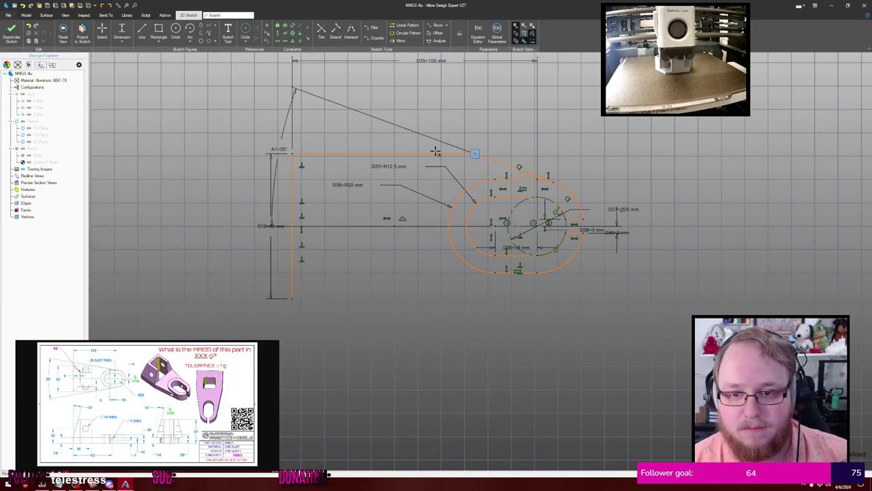
Shift the profile horizontally by its upper corner point and move the 62 mm and 20° dimensions clear of the outline
{"action": "key", "text": "Escape"}
{"action": "mouse_move", "coordinate": [475, 154]}
{"action": "left_mouse_down"}
{"action": "mouse_move", "coordinate": [435, 153]}
{"action": "mouse_move", "coordinate": [455, 156]}
{"action": "left_mouse_up"}
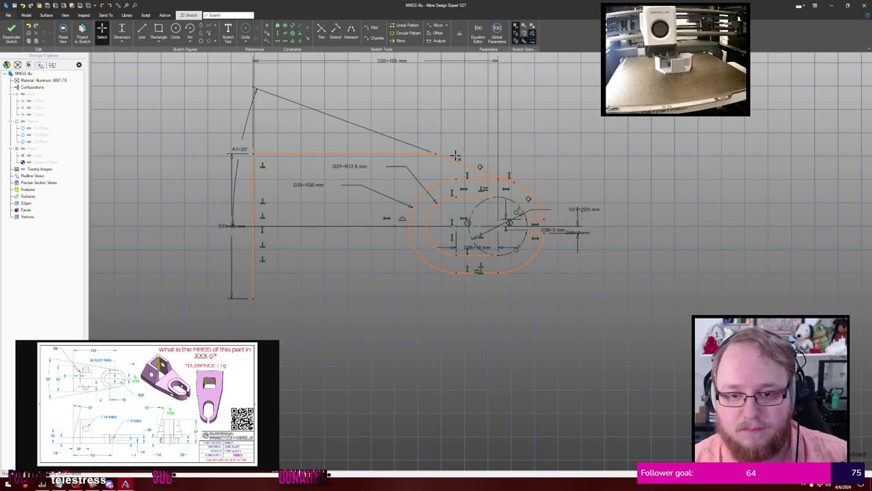
{"action": "middle_click_drag", "start_coordinate": [456, 155], "coordinate": [513, 156]}
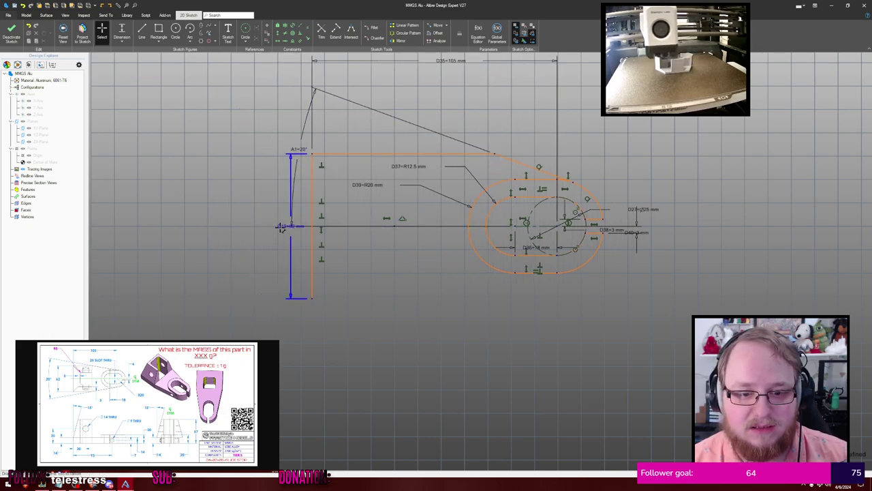
{"action": "left_click_drag", "start_coordinate": [279, 227], "coordinate": [232, 225]}
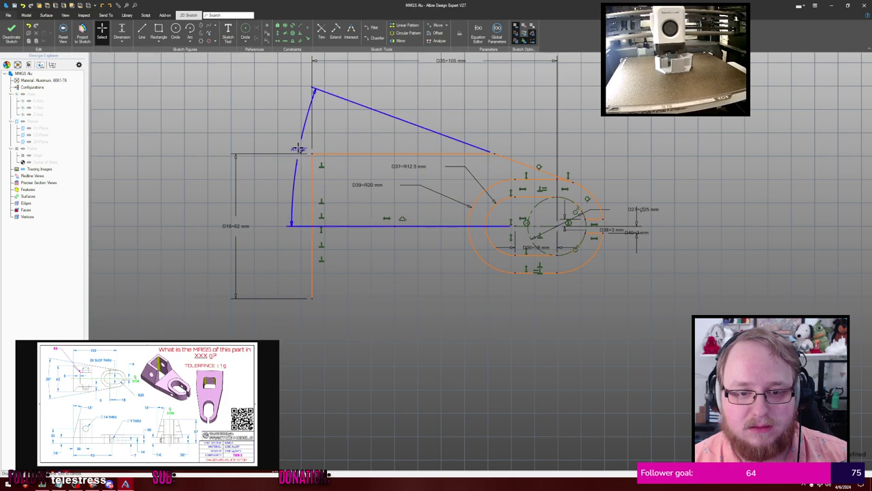
{"action": "left_click_drag", "start_coordinate": [298, 150], "coordinate": [162, 123]}
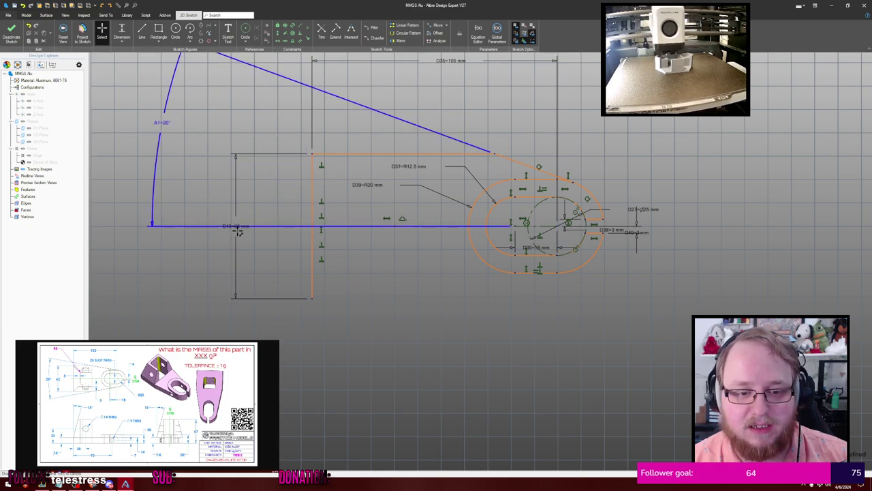
{"action": "left_click_drag", "start_coordinate": [237, 232], "coordinate": [243, 336]}
{"action": "left_click", "coordinate": [437, 201]}
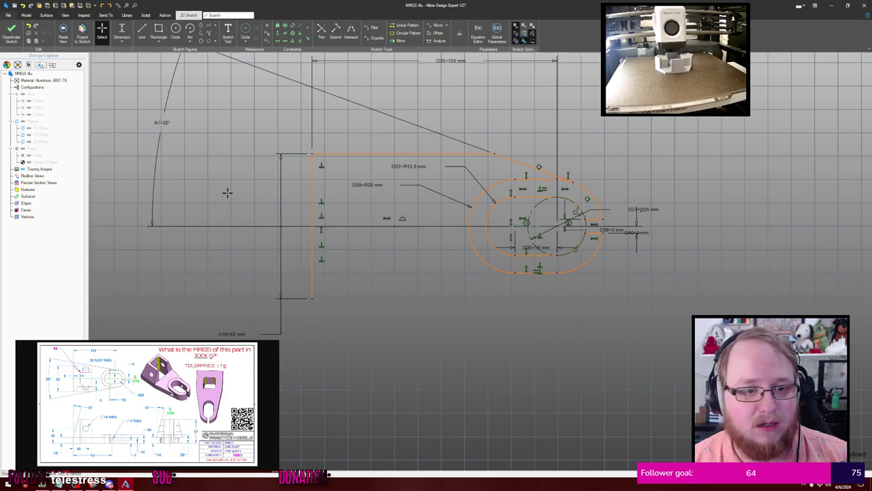
Set the sloping line's angle dimension to 10°
{"action": "scroll", "coordinate": [227, 193], "scroll_direction": "down", "scroll_amount": 1}
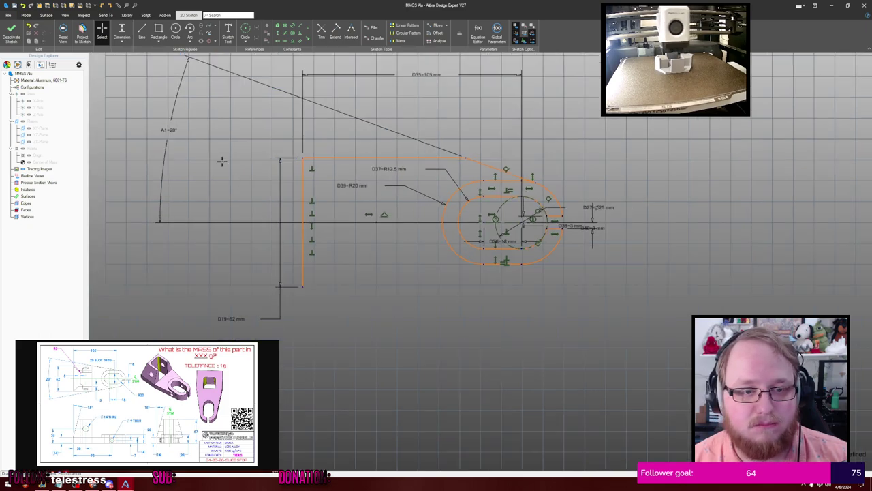
{"action": "double_click", "coordinate": [172, 131]}
{"action": "left_click", "coordinate": [180, 127]}
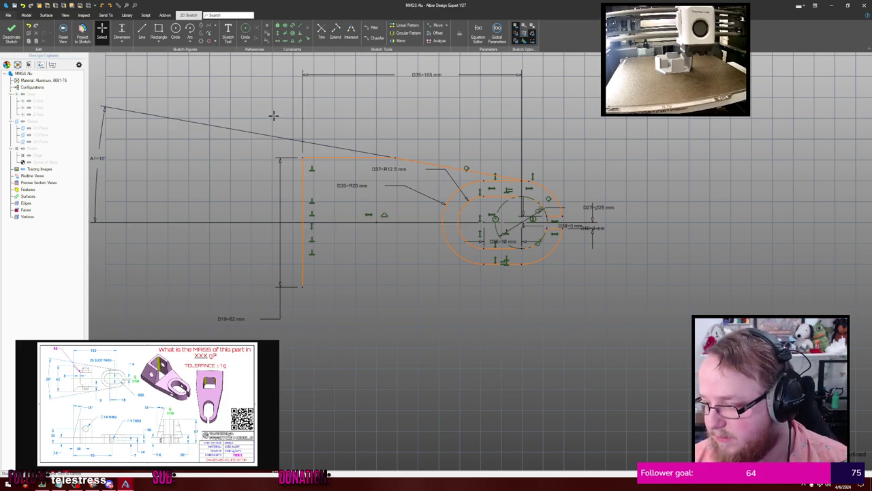
Constrain the corner between the upper horizontal and sloping lines to be vertically aligned with the origin
{"action": "key", "text": "v"}
{"action": "left_click", "coordinate": [395, 157]}
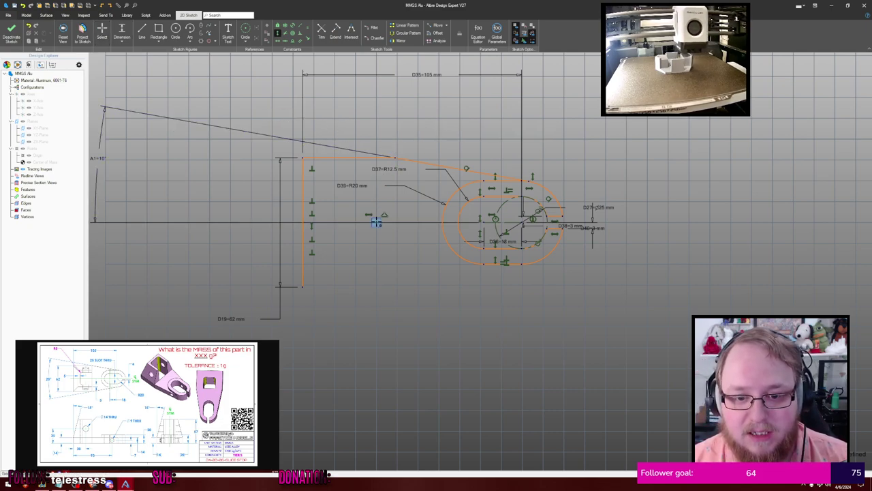
{"action": "left_click", "coordinate": [377, 221]}
{"action": "middle_click_drag", "start_coordinate": [355, 125], "coordinate": [372, 116]}
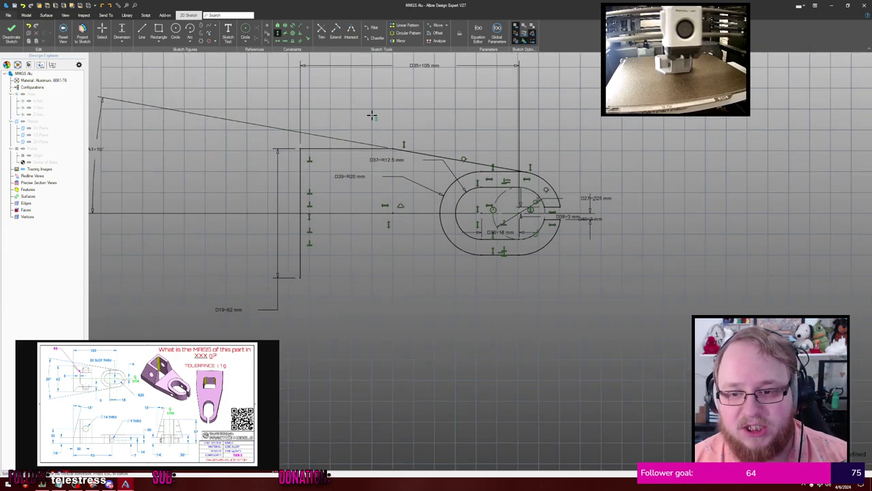
{"action": "key", "text": "Escape"}
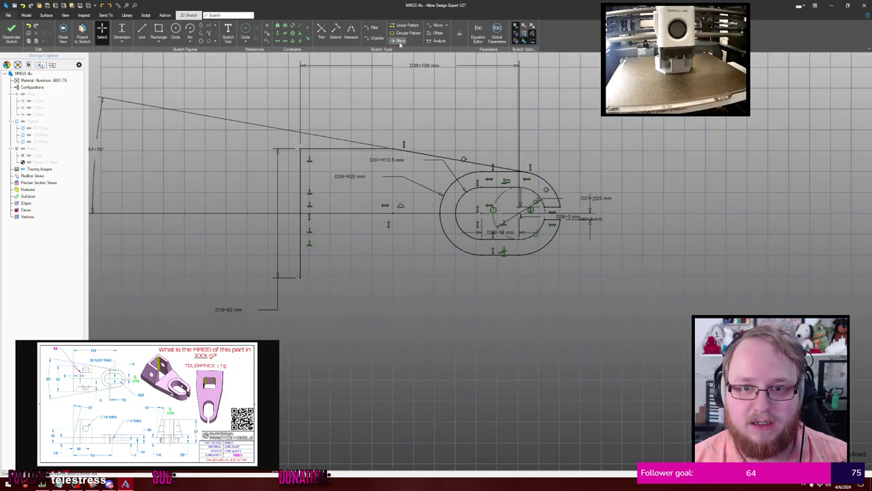
Mirror the upper horizontal and sloping lines about the X-Axis to form the lower side of the profile
{"action": "left_click", "coordinate": [400, 41]}
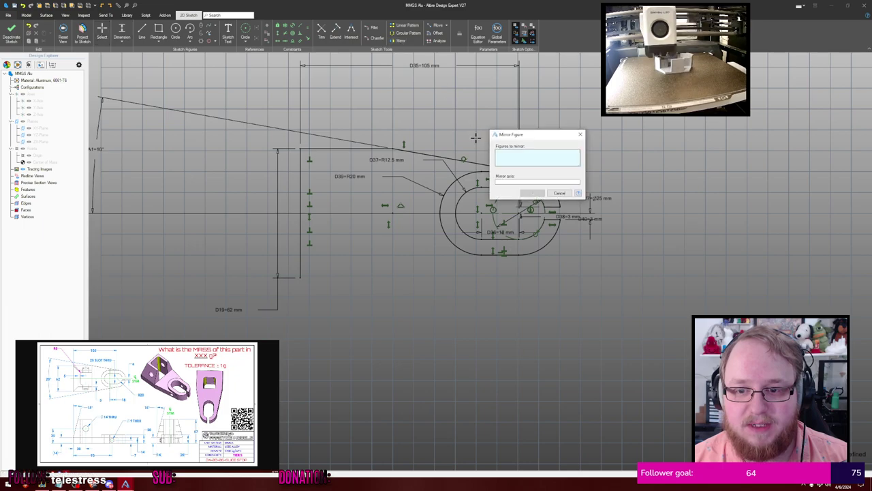
{"action": "middle_click_drag", "start_coordinate": [450, 128], "coordinate": [448, 126]}
{"action": "key", "text": "ctrl+shift+r"}
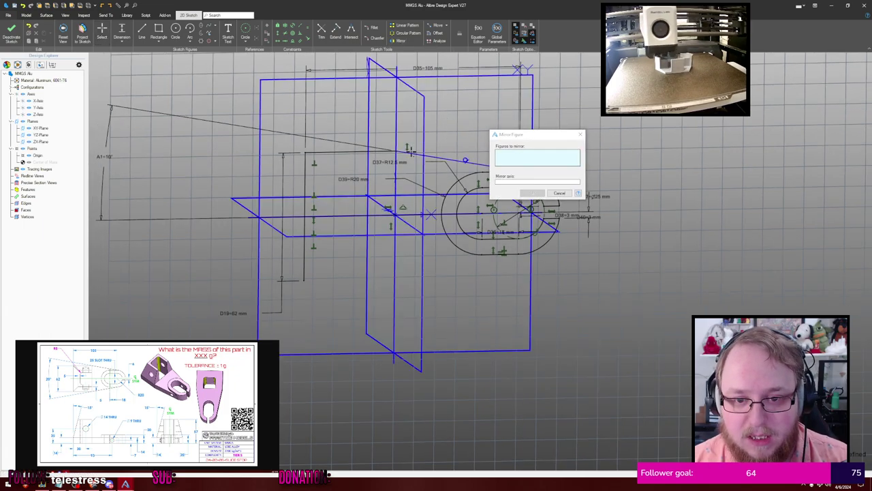
{"action": "left_click", "coordinate": [360, 151]}
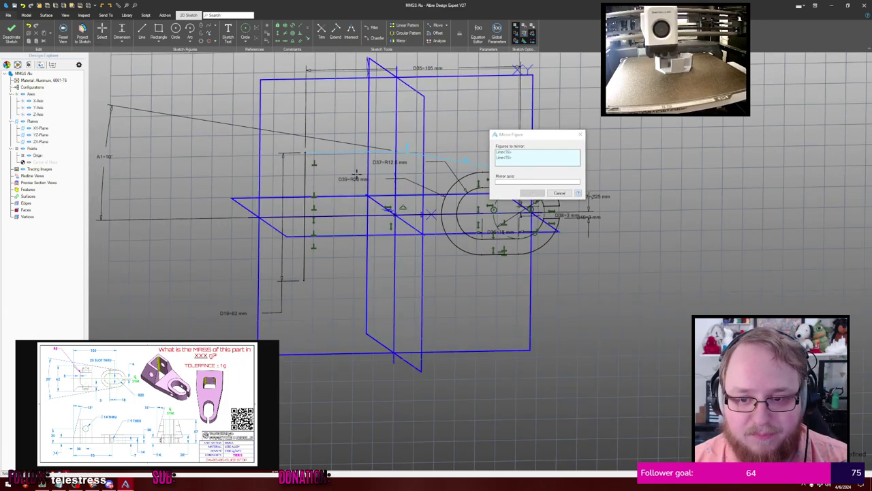
{"action": "left_click", "coordinate": [519, 184]}
{"action": "middle_click_drag", "start_coordinate": [356, 221], "coordinate": [346, 212]}
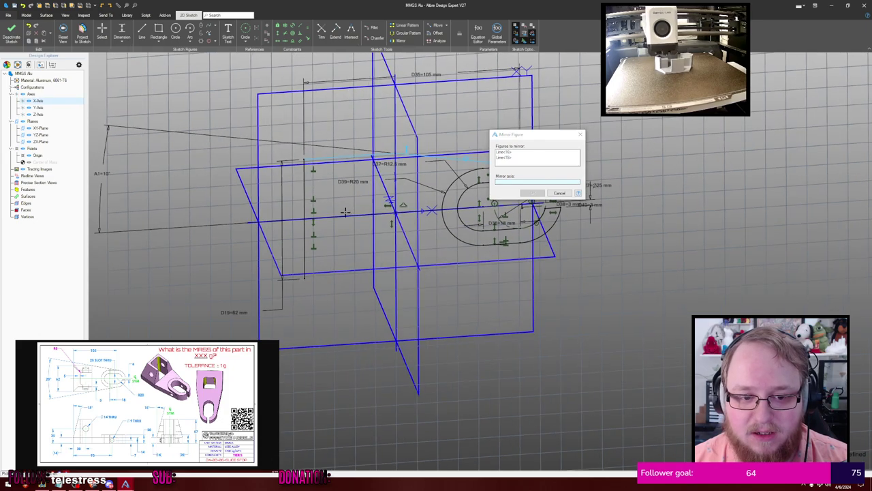
{"action": "left_click", "coordinate": [346, 219]}
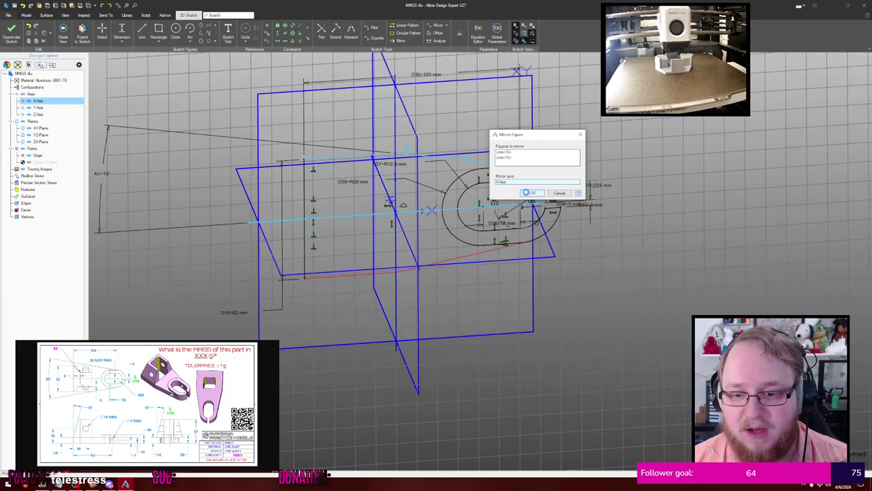
{"action": "left_click", "coordinate": [532, 193]}
{"action": "key", "text": "ctrl+shift+r"}
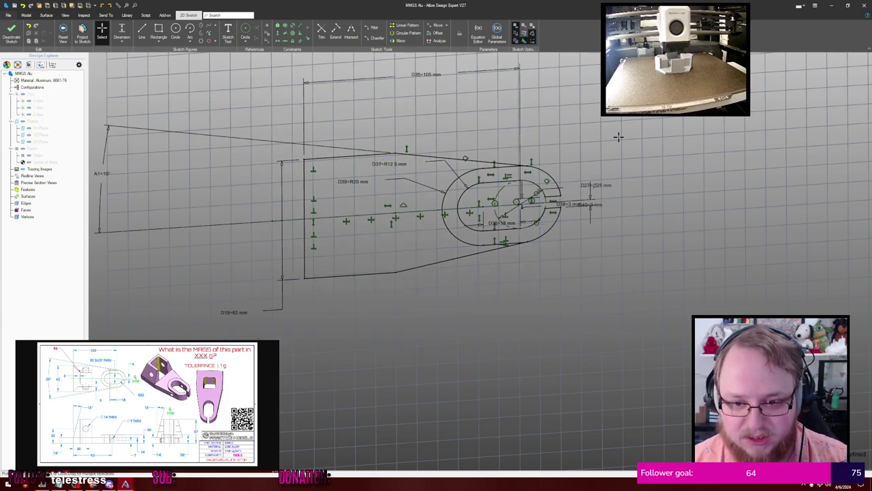
{"action": "key", "text": "Home"}
Examine the outer slot outline, its straight segments and the junctions where the sloping lines meet the outer arcs
{"action": "scroll", "coordinate": [614, 138], "scroll_direction": "down", "scroll_amount": 1}
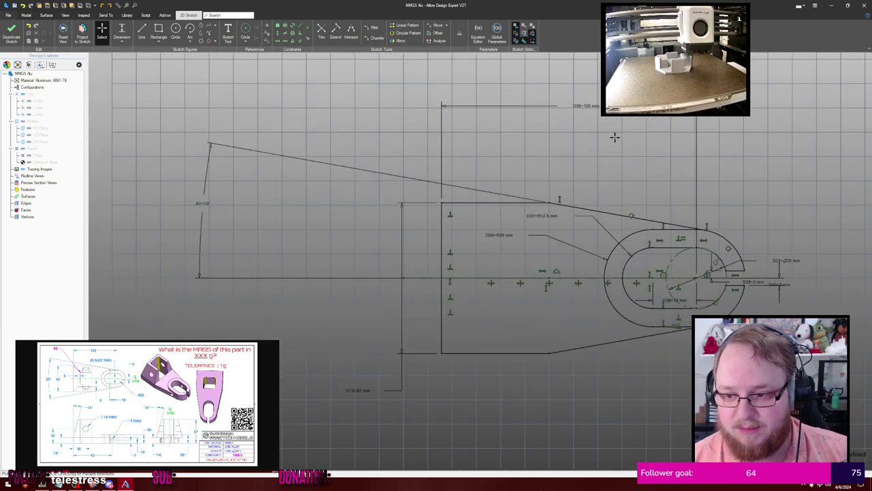
{"action": "middle_click_drag", "start_coordinate": [717, 137], "coordinate": [532, 105]}
{"action": "scroll", "coordinate": [567, 123], "scroll_direction": "up", "scroll_amount": 1}
{"action": "middle_click_drag", "start_coordinate": [568, 134], "coordinate": [558, 117]}
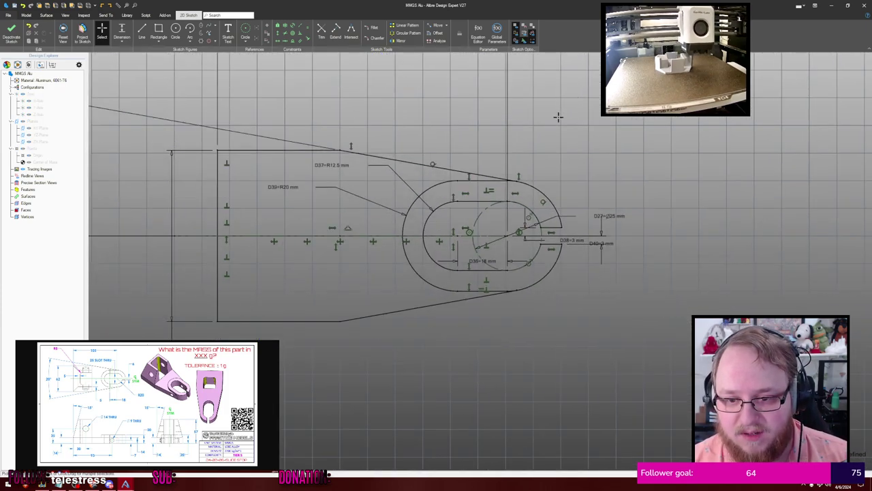
{"action": "scroll", "coordinate": [566, 113], "scroll_direction": "up", "scroll_amount": 1}
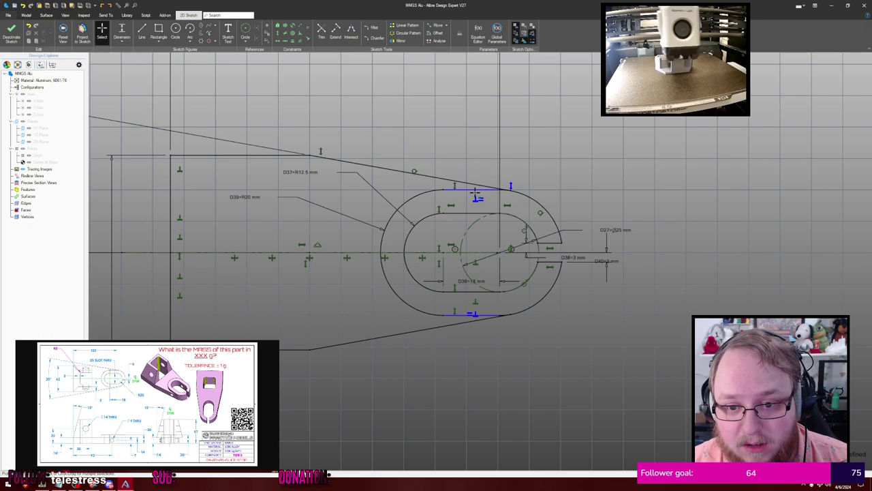
{"action": "left_click", "coordinate": [475, 192]}
{"action": "left_click", "coordinate": [428, 193]}
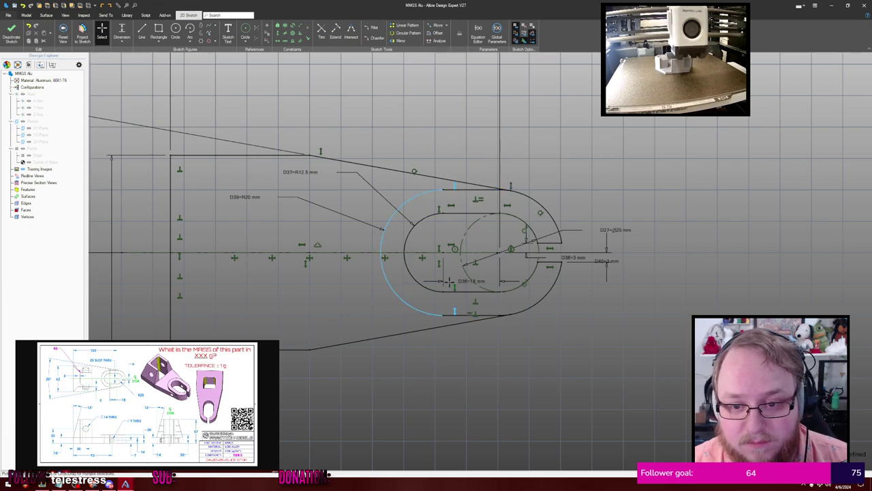
{"action": "left_click", "coordinate": [461, 313]}
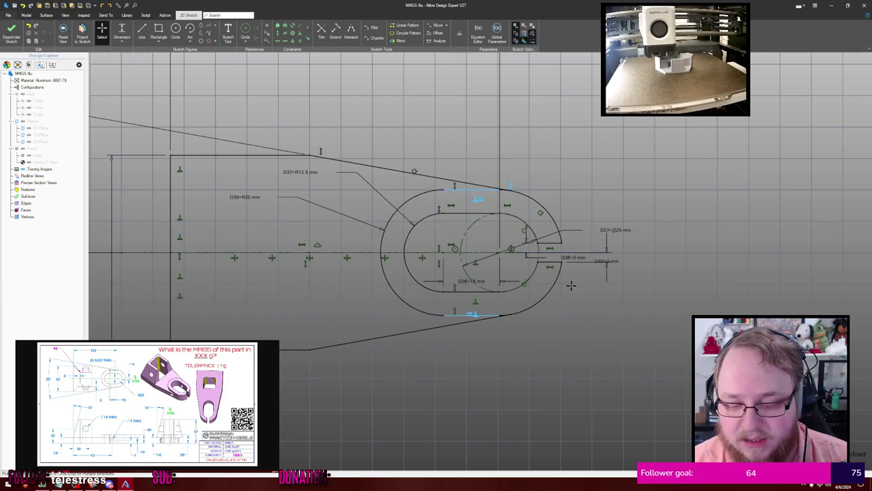
{"action": "scroll", "coordinate": [565, 300], "scroll_direction": "up", "scroll_amount": 1}
{"action": "scroll", "coordinate": [551, 300], "scroll_direction": "up", "scroll_amount": 1}
{"action": "middle_click_drag", "start_coordinate": [578, 291], "coordinate": [616, 220]}
{"action": "scroll", "coordinate": [528, 252], "scroll_direction": "up", "scroll_amount": 3}
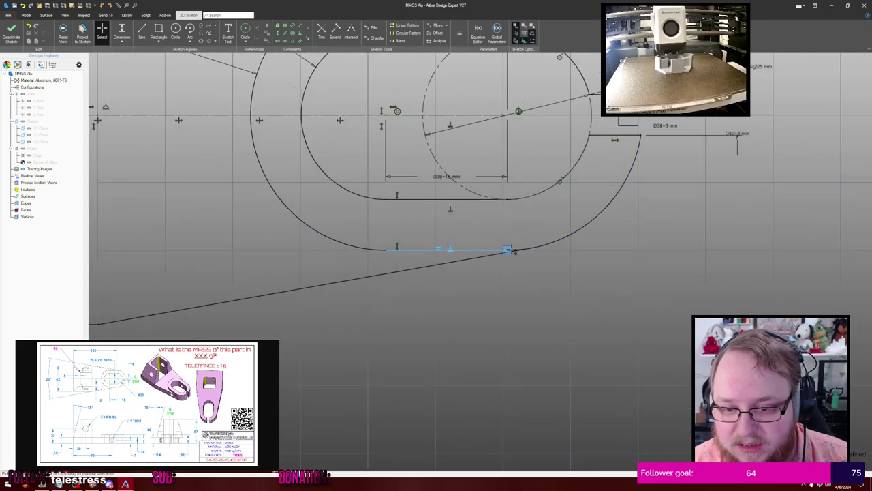
{"action": "scroll", "coordinate": [571, 259], "scroll_direction": "down", "scroll_amount": 3}
{"action": "left_click", "coordinate": [638, 211]}
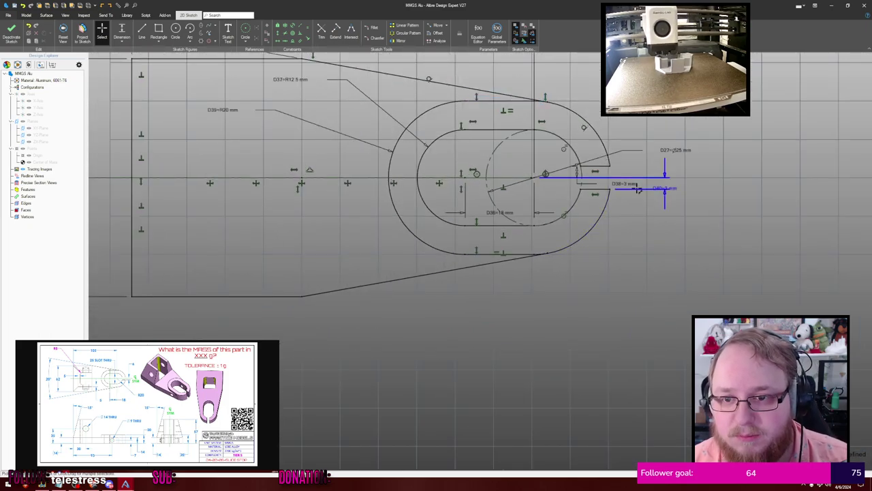
{"action": "scroll", "coordinate": [558, 158], "scroll_direction": "up", "scroll_amount": 2}
{"action": "scroll", "coordinate": [533, 79], "scroll_direction": "up", "scroll_amount": 1}
{"action": "scroll", "coordinate": [622, 134], "scroll_direction": "down", "scroll_amount": 2}
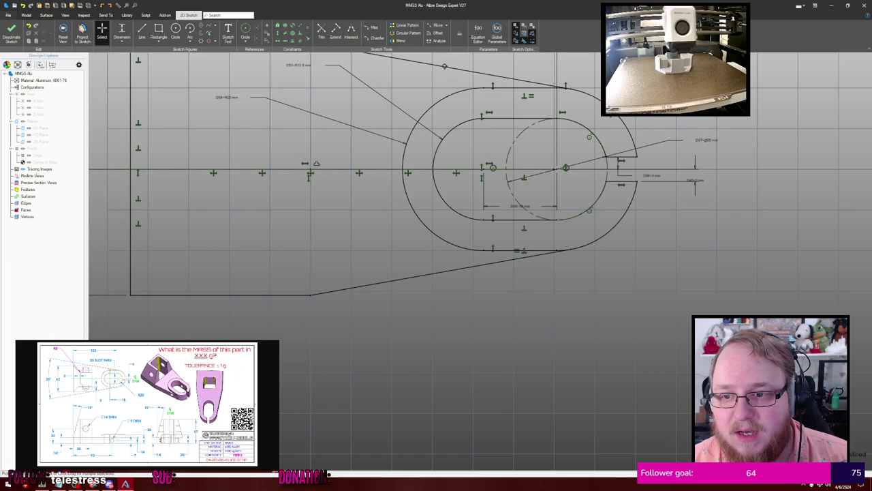
Convert the outer slot outline's left arc and its upper and lower straight segments to reference figures
{"action": "right_click", "coordinate": [478, 191]}
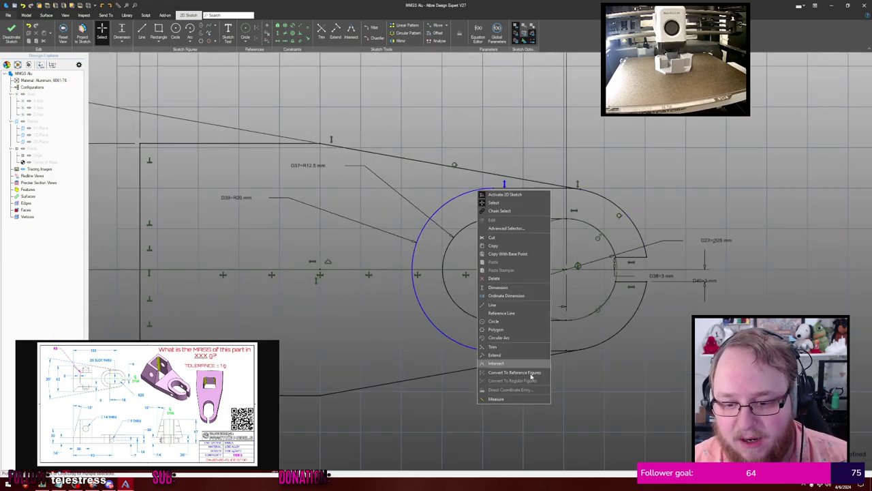
{"action": "left_click", "coordinate": [521, 376]}
{"action": "scroll", "coordinate": [537, 237], "scroll_direction": "up", "scroll_amount": 1}
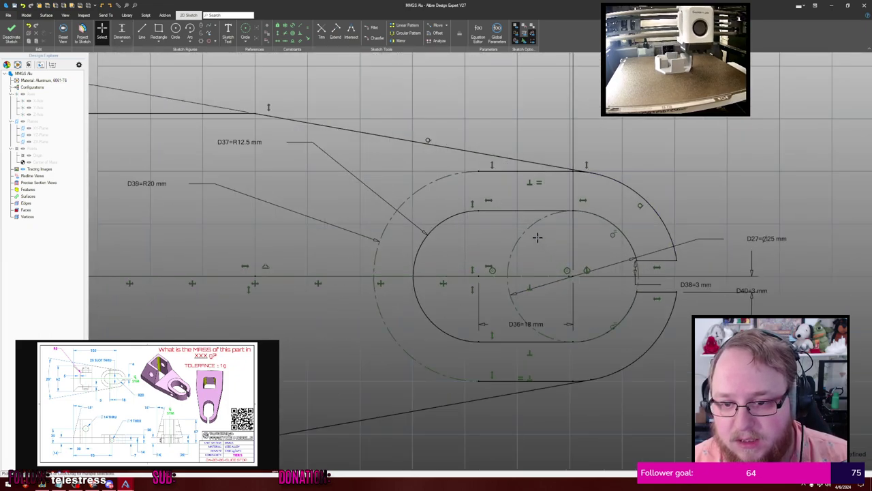
{"action": "right_click", "coordinate": [519, 172]}
{"action": "left_click", "coordinate": [551, 357]}
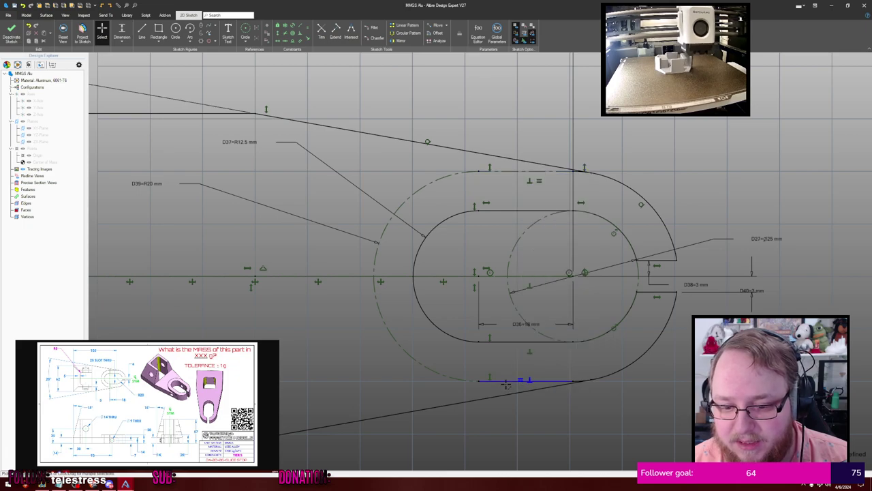
{"action": "right_click", "coordinate": [506, 381]}
{"action": "left_click", "coordinate": [546, 353]}
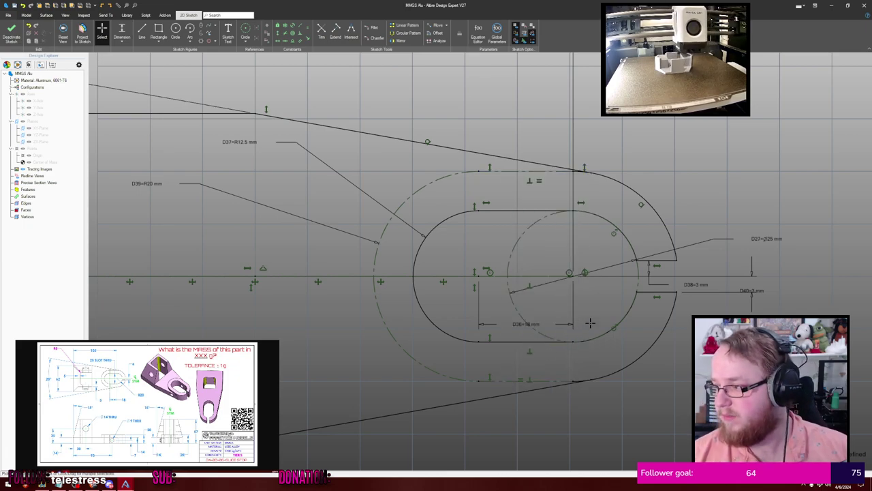
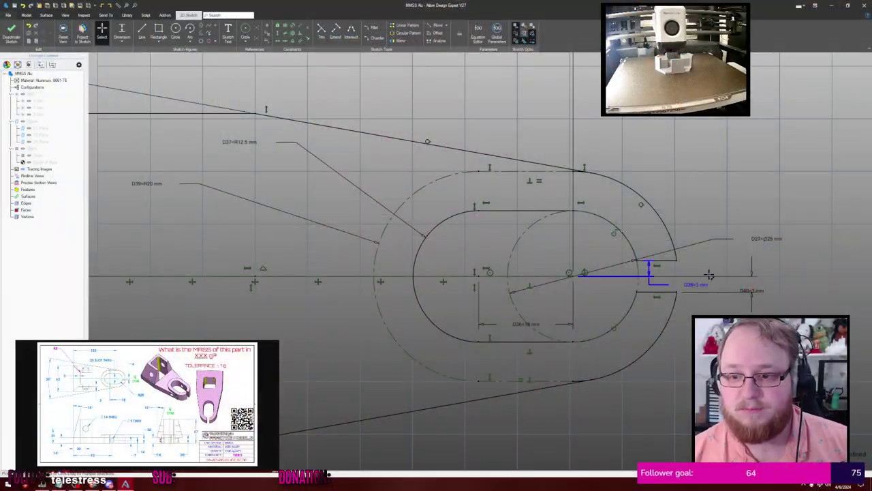
Trim the short piece of the upper outer arc that extends past its junction with the upper sloping line
{"action": "scroll", "coordinate": [590, 175], "scroll_direction": "up", "scroll_amount": 10}
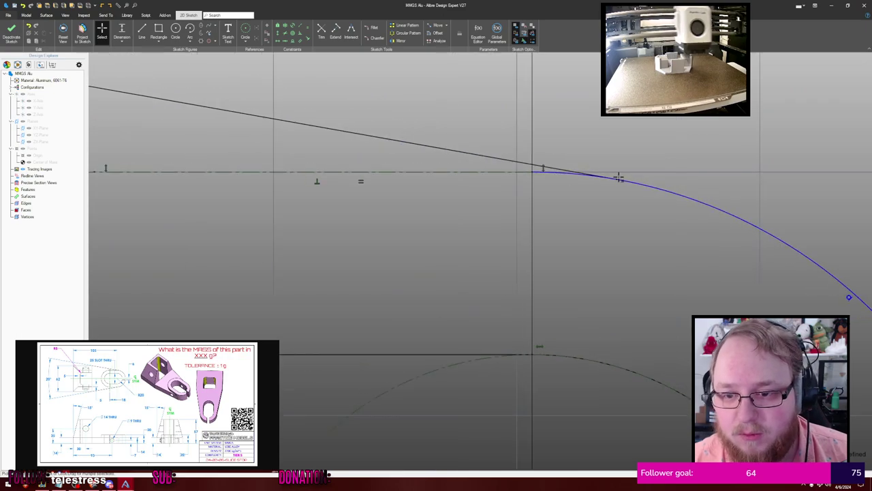
{"action": "scroll", "coordinate": [647, 171], "scroll_direction": "down", "scroll_amount": 1}
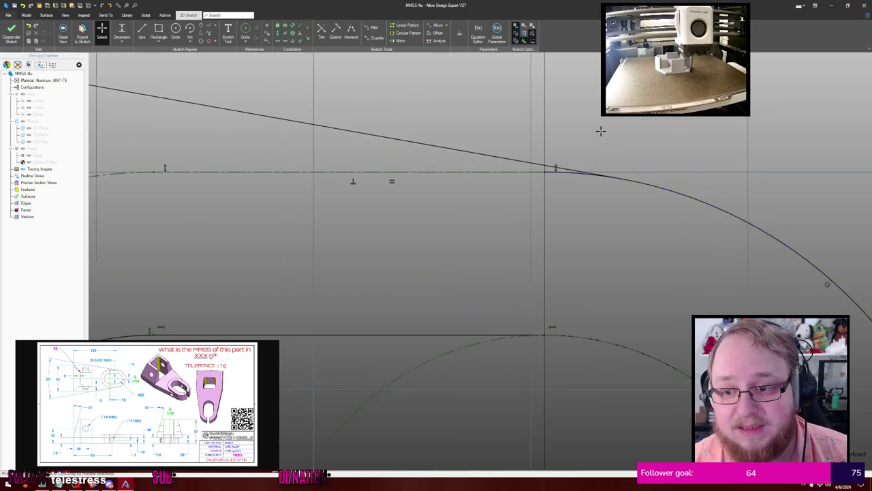
{"action": "scroll", "coordinate": [599, 135], "scroll_direction": "down", "scroll_amount": 5}
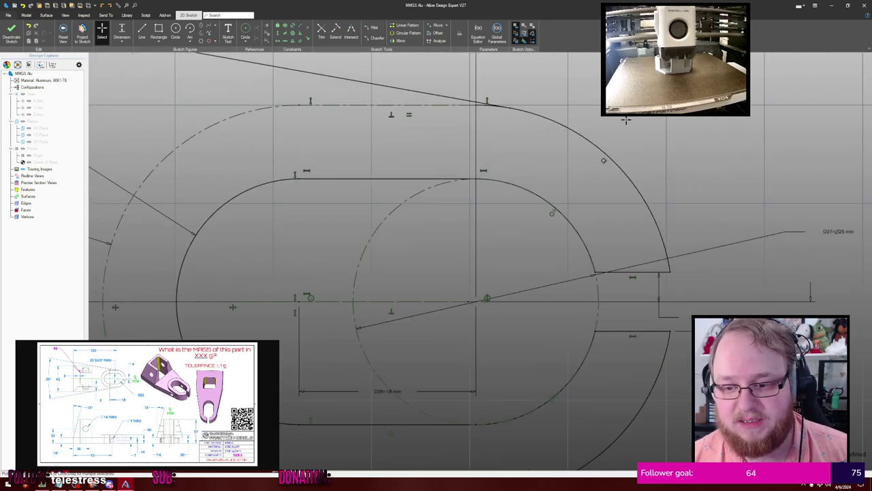
{"action": "scroll", "coordinate": [626, 120], "scroll_direction": "down", "scroll_amount": 2}
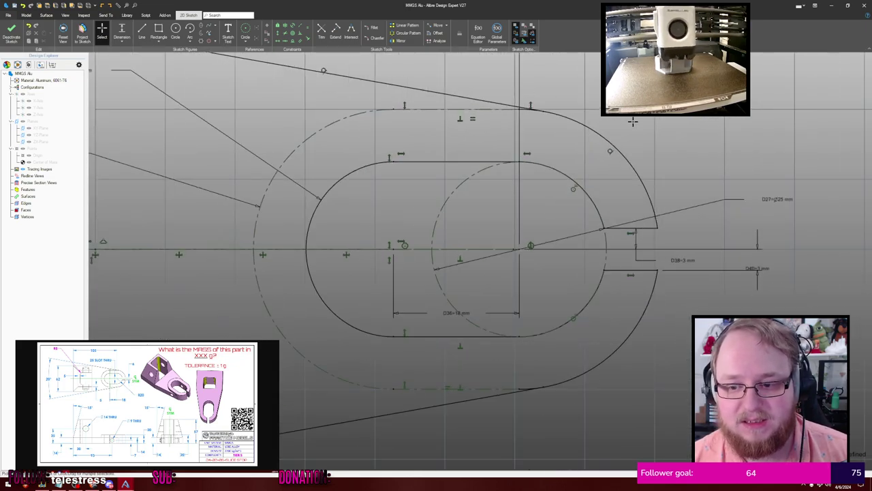
{"action": "scroll", "coordinate": [586, 116], "scroll_direction": "up", "scroll_amount": 4}
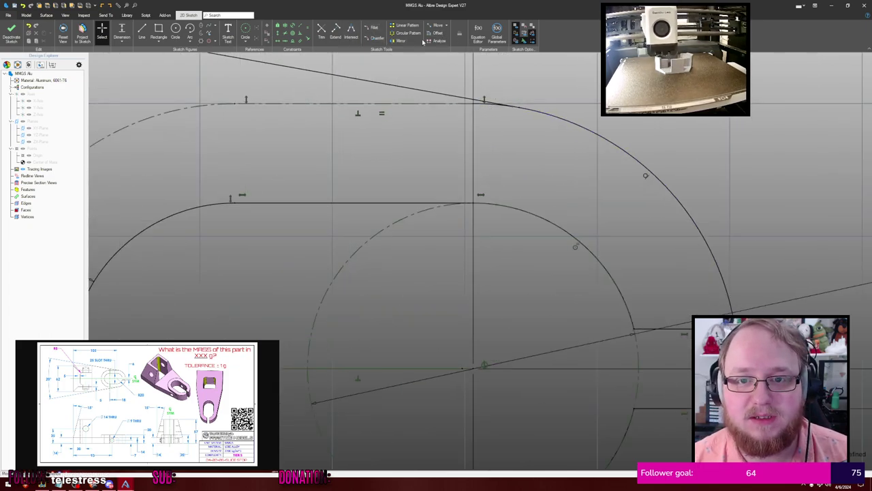
{"action": "key", "text": "t"}
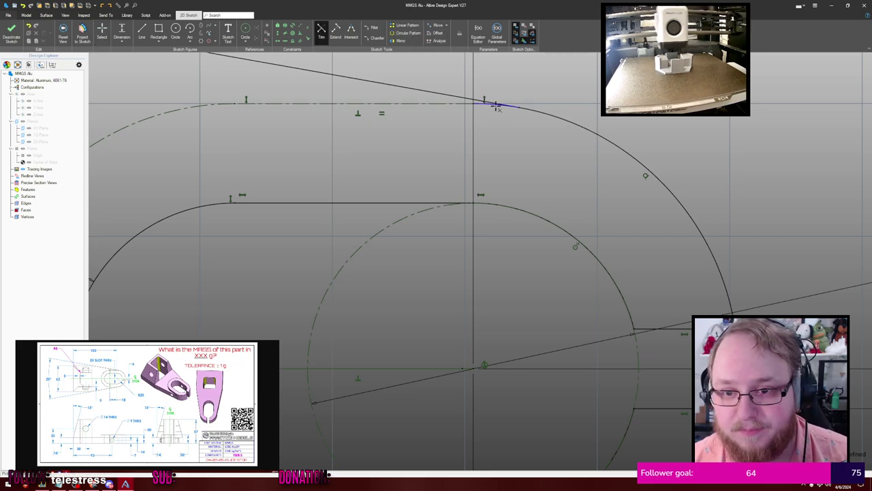
{"action": "left_click", "coordinate": [483, 104]}
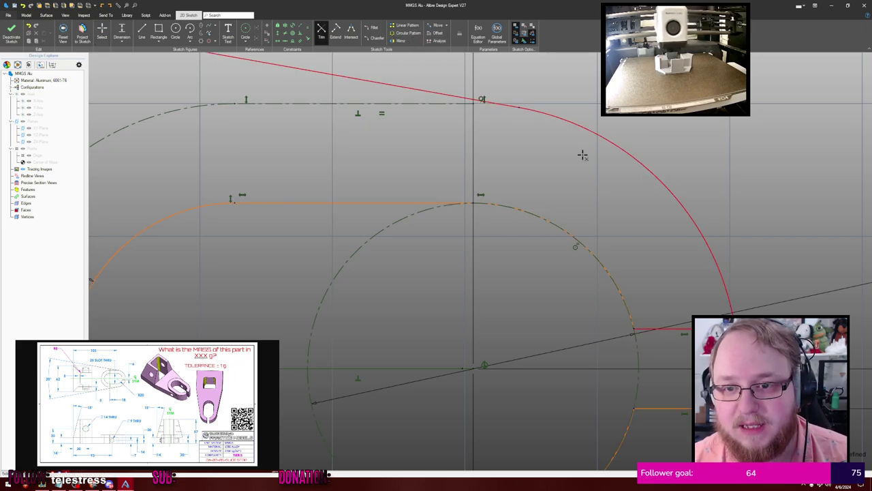
Trim the short piece of the lower outer arc that extends past its junction with the lower sloping line
{"action": "middle_click_drag", "start_coordinate": [583, 169], "coordinate": [579, 80]}
{"action": "scroll", "coordinate": [579, 95], "scroll_direction": "down", "scroll_amount": 3}
{"action": "middle_click_drag", "start_coordinate": [589, 292], "coordinate": [585, 197]}
{"action": "scroll", "coordinate": [524, 303], "scroll_direction": "up", "scroll_amount": 2}
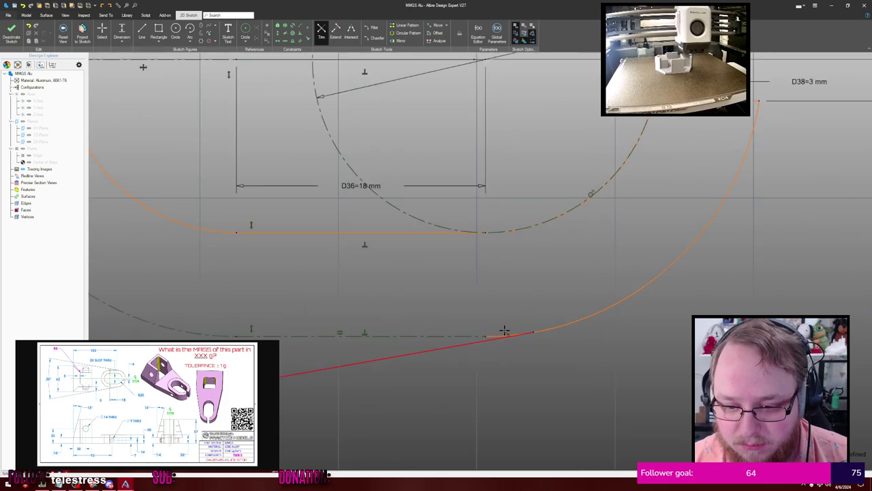
{"action": "left_click", "coordinate": [497, 335]}
{"action": "scroll", "coordinate": [541, 293], "scroll_direction": "down", "scroll_amount": 4}
{"action": "middle_click_drag", "start_coordinate": [599, 236], "coordinate": [588, 276]}
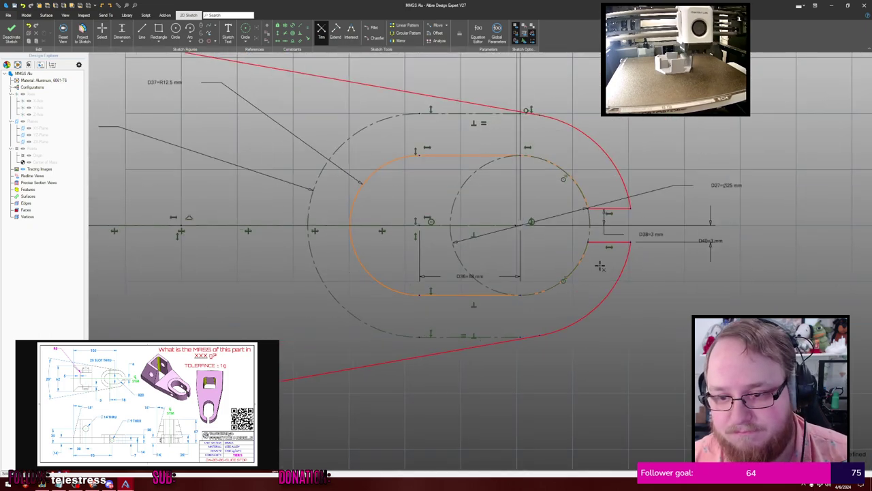
{"action": "key", "text": "Escape"}
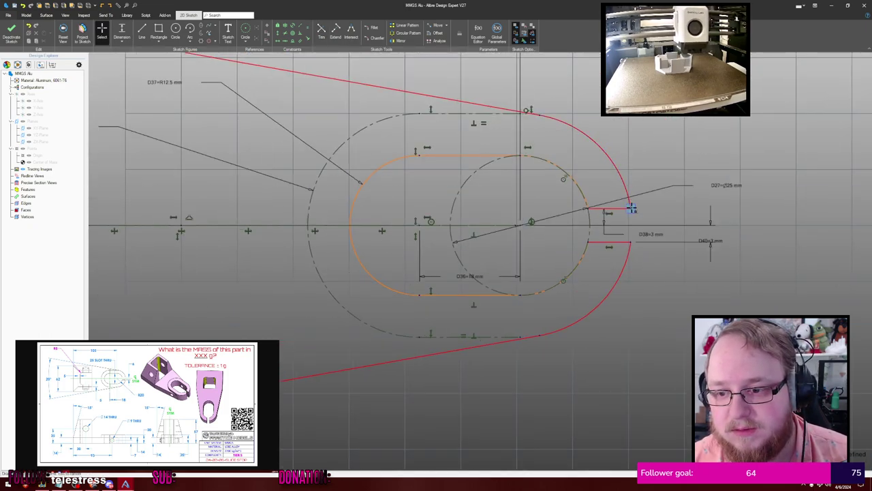
Test the slot opening's upper outer corner and the upper arc's tangent point for remaining freedom of movement
{"action": "mouse_move", "coordinate": [632, 208]}
{"action": "left_mouse_down"}
{"action": "mouse_move", "coordinate": [634, 191]}
{"action": "mouse_move", "coordinate": [649, 187]}
{"action": "left_mouse_up"}
{"action": "scroll", "coordinate": [649, 187], "scroll_direction": "down", "scroll_amount": 2}
{"action": "scroll", "coordinate": [570, 162], "scroll_direction": "down", "scroll_amount": 2}
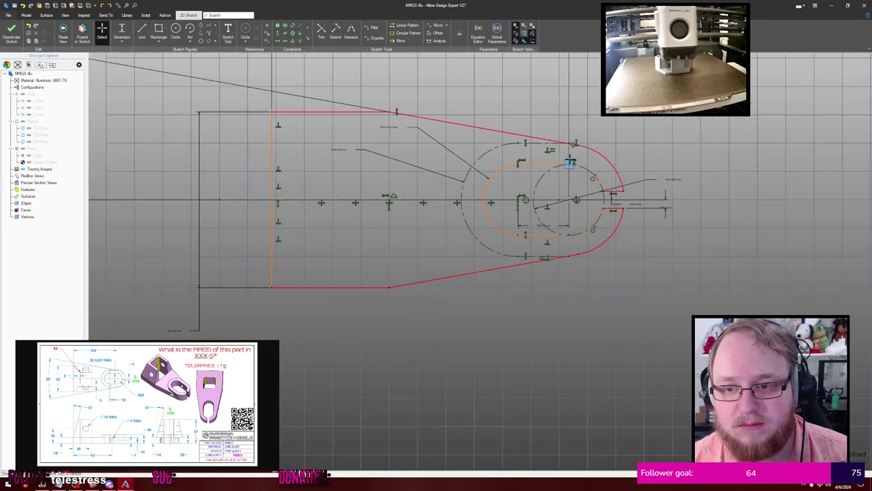
{"action": "mouse_move", "coordinate": [578, 144]}
{"action": "left_mouse_down"}
{"action": "mouse_move", "coordinate": [558, 146]}
{"action": "mouse_move", "coordinate": [581, 154]}
{"action": "left_mouse_up"}
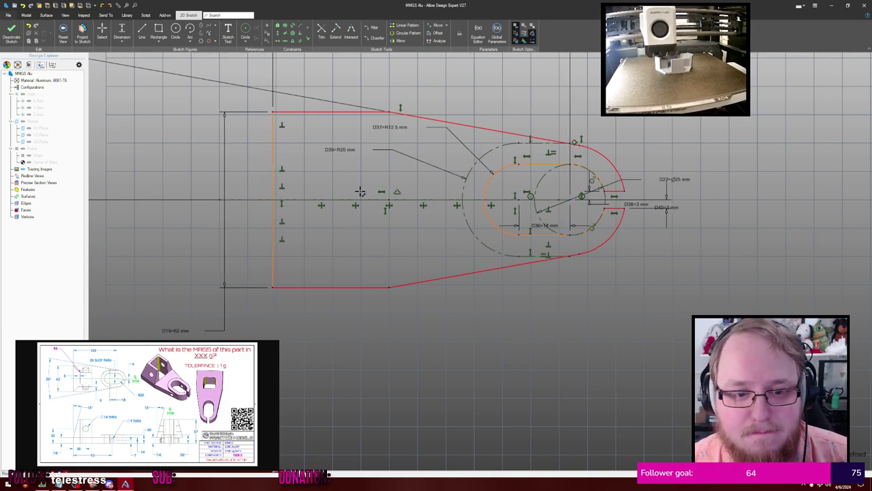
Add a reference dimension between the profile's left vertical edge and the centre of the slot's 25 mm circle
{"action": "left_click", "coordinate": [276, 193]}
{"action": "left_click", "coordinate": [439, 353]}
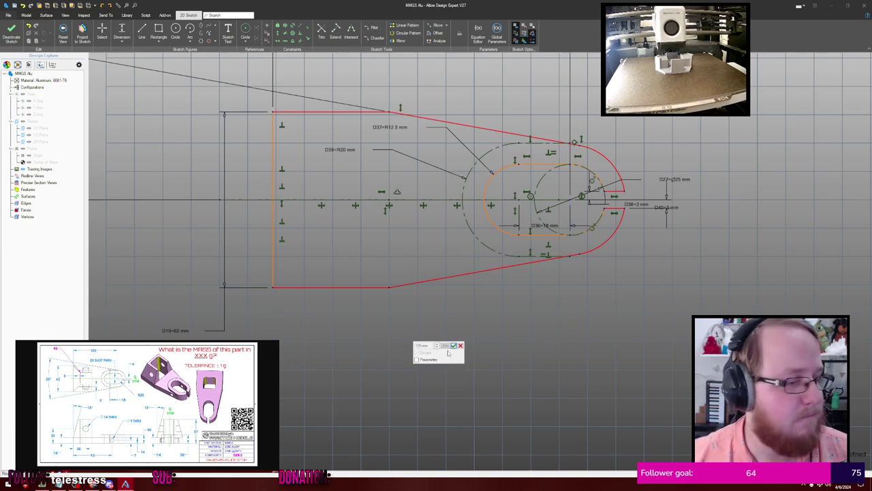
{"action": "left_click", "coordinate": [453, 346]}
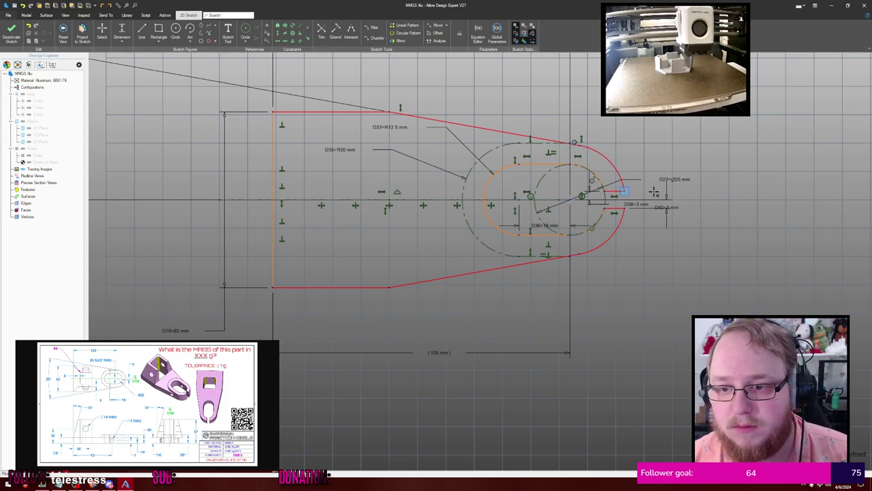
{"action": "key", "text": "Escape"}
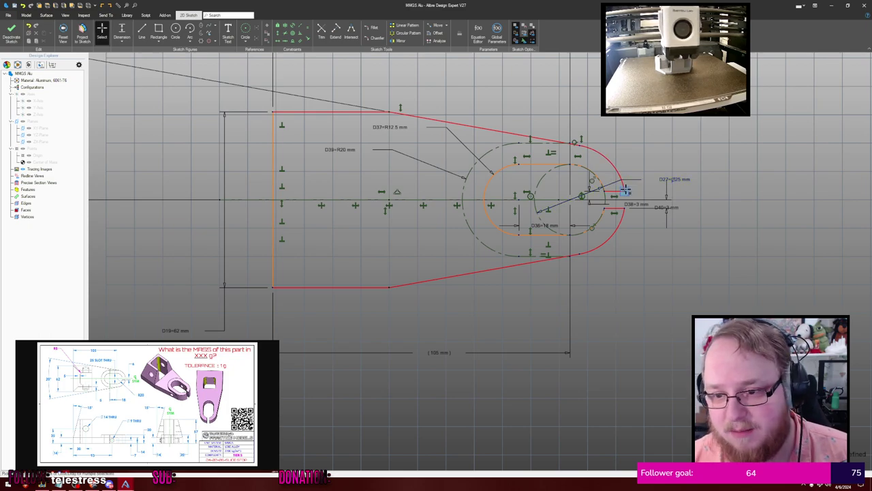
Test the slot opening's upper corner and the slot's short centre line for movement to find what is unconstrained
{"action": "mouse_move", "coordinate": [626, 190]}
{"action": "left_mouse_down"}
{"action": "mouse_move", "coordinate": [646, 190]}
{"action": "mouse_move", "coordinate": [583, 191]}
{"action": "mouse_move", "coordinate": [641, 193]}
{"action": "mouse_move", "coordinate": [622, 193]}
{"action": "mouse_move", "coordinate": [633, 193]}
{"action": "left_mouse_up"}
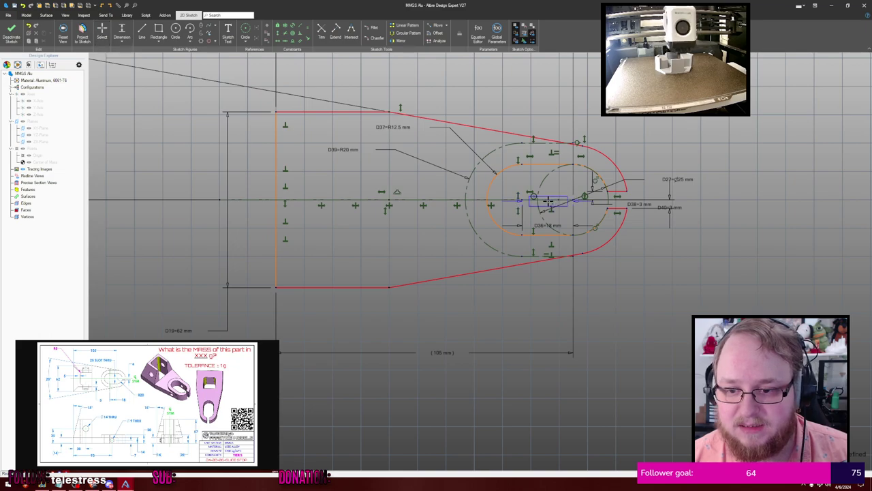
{"action": "scroll", "coordinate": [551, 195], "scroll_direction": "up", "scroll_amount": 2}
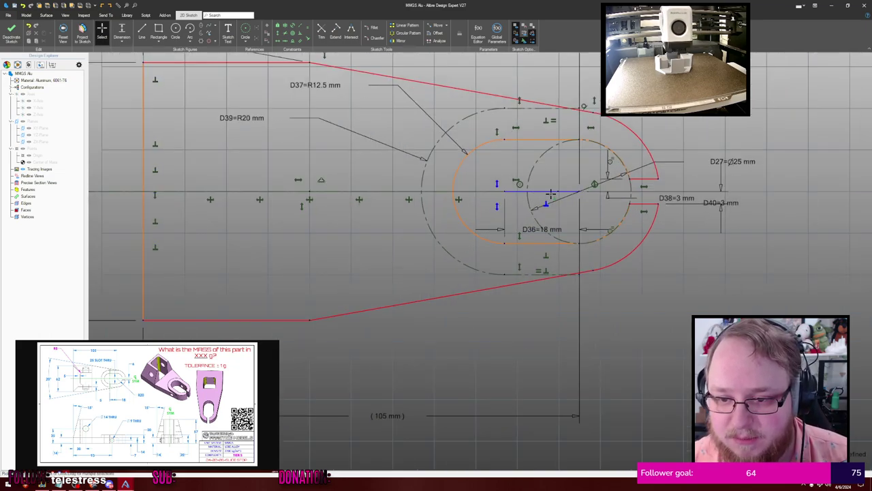
{"action": "mouse_move", "coordinate": [551, 196]}
{"action": "left_mouse_down"}
{"action": "mouse_move", "coordinate": [580, 191]}
{"action": "mouse_move", "coordinate": [536, 190]}
{"action": "mouse_move", "coordinate": [594, 189]}
{"action": "left_mouse_up"}
{"action": "scroll", "coordinate": [590, 191], "scroll_direction": "up", "scroll_amount": 2}
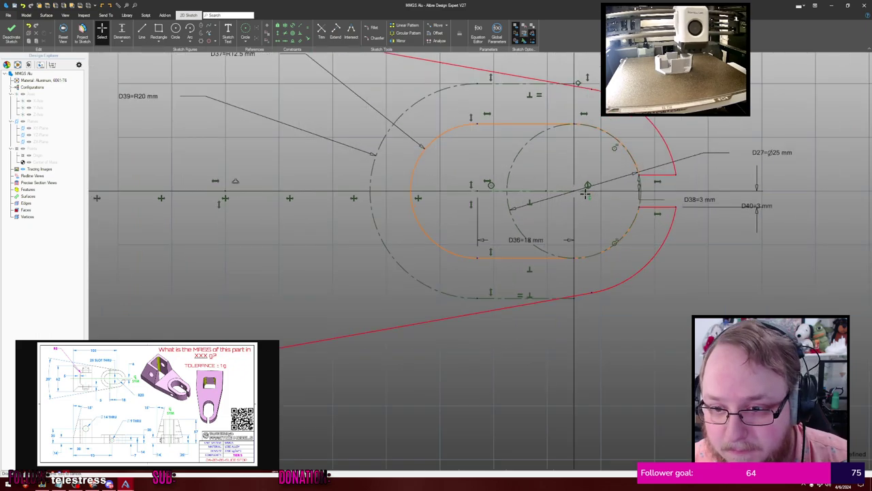
Add a concentric constraint at the centre of the slot's 25 mm circle
{"action": "left_click", "coordinate": [579, 189]}
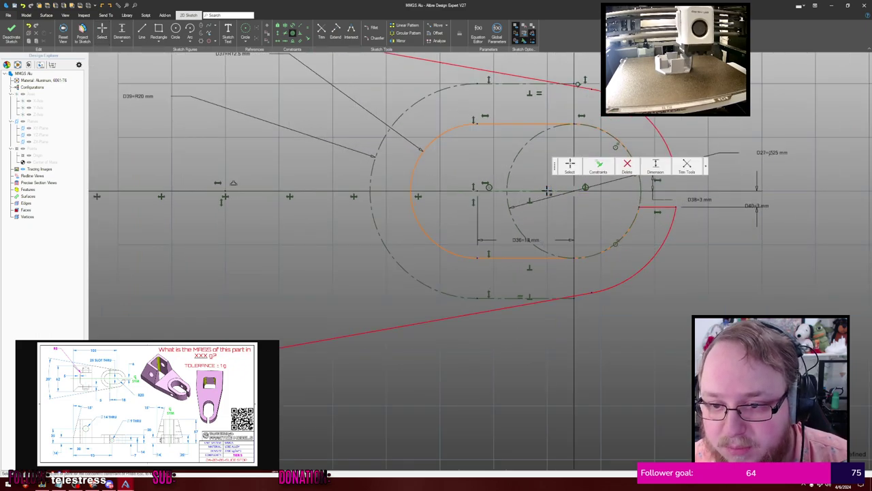
{"action": "scroll", "coordinate": [669, 146], "scroll_direction": "down", "scroll_amount": 5}
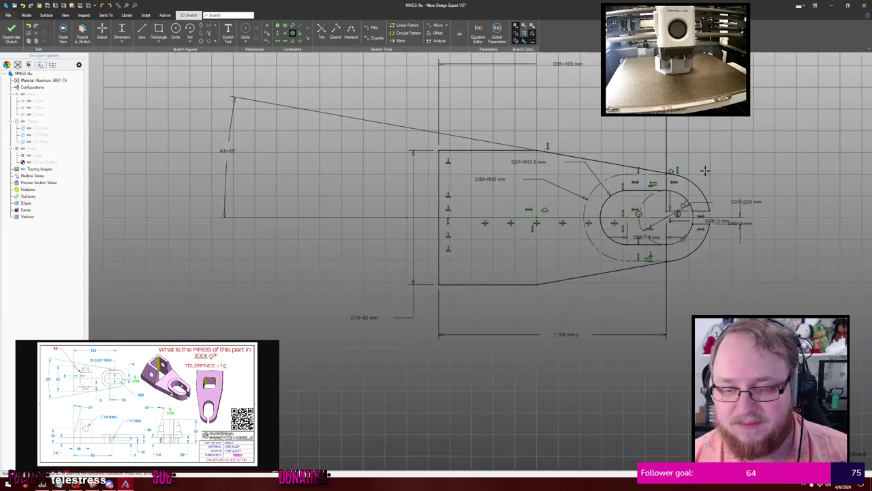
{"action": "scroll", "coordinate": [705, 170], "scroll_direction": "down", "scroll_amount": 2}
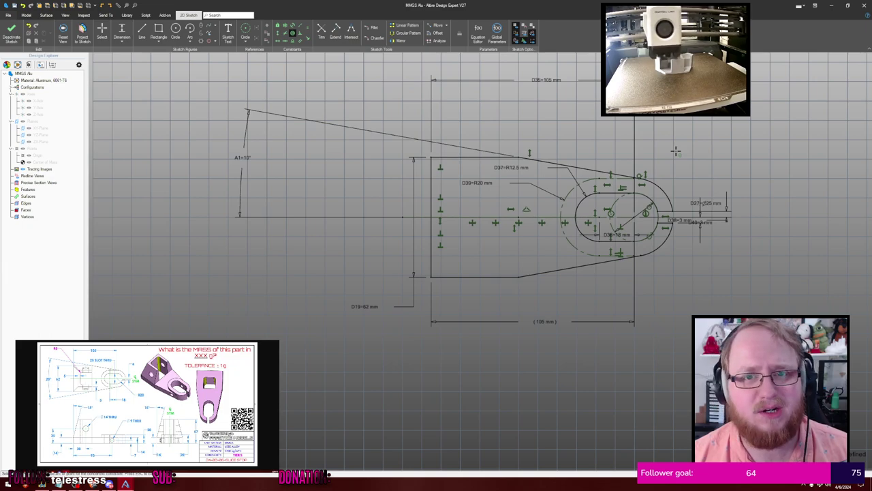
{"action": "key", "text": "Escape"}
{"action": "key", "text": "e"}
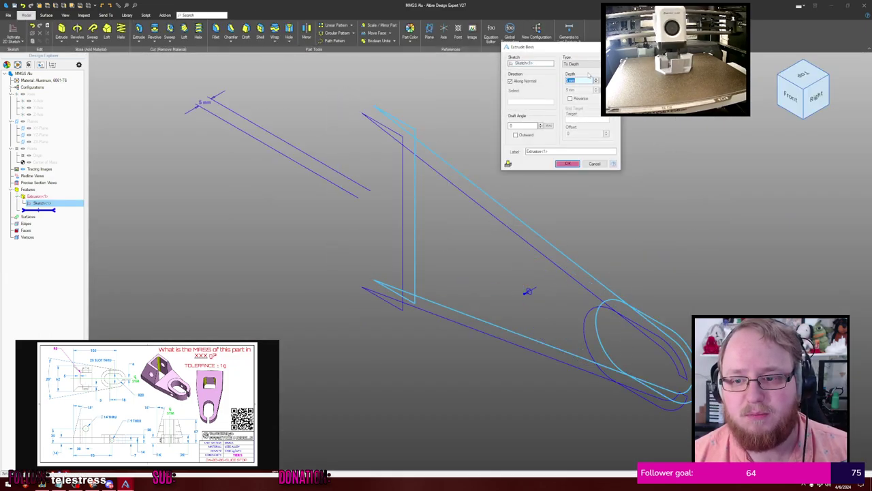
{"action": "middle_click_drag", "start_coordinate": [640, 198], "coordinate": [618, 177]}
{"action": "left_click", "coordinate": [594, 163]}
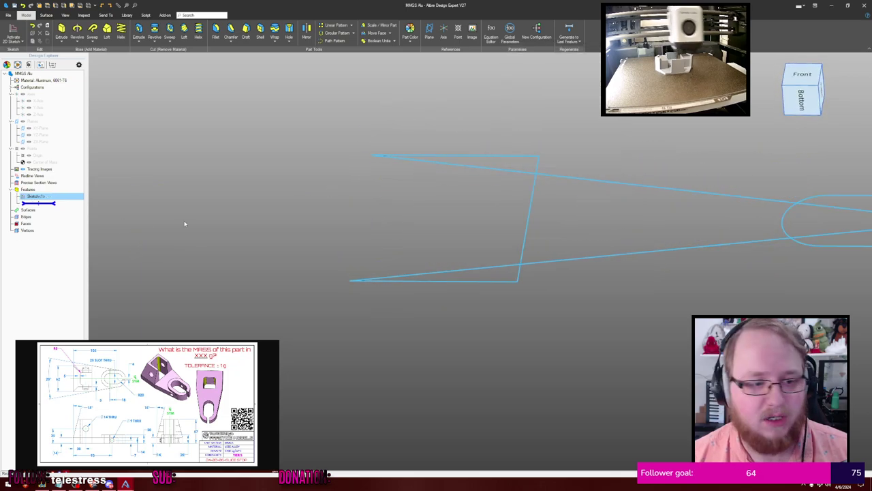
Reopen the base profile sketch for editing
{"action": "right_click", "coordinate": [54, 197]}
{"action": "left_click", "coordinate": [72, 202]}
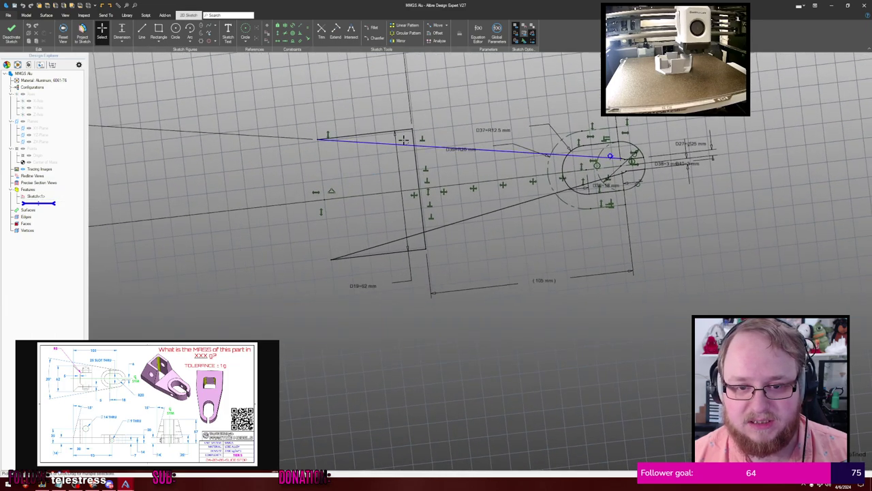
{"action": "scroll", "coordinate": [417, 136], "scroll_direction": "down", "scroll_amount": 1}
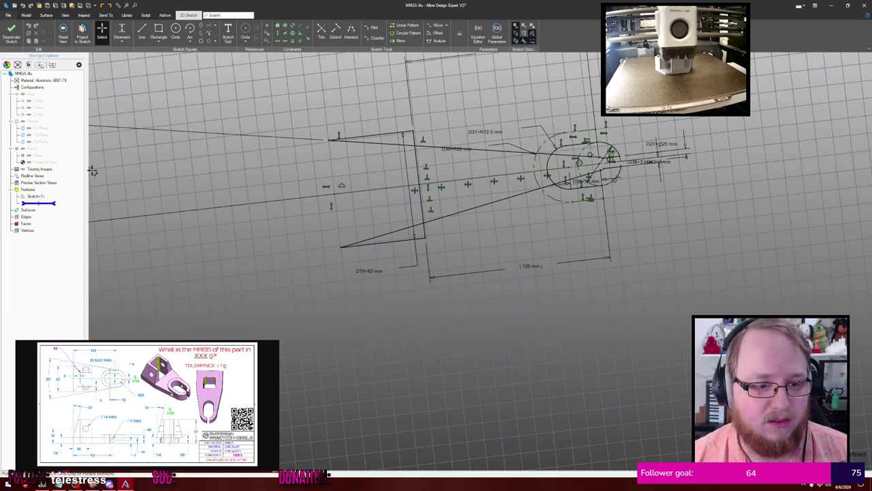
{"action": "left_click", "coordinate": [13, 33]}
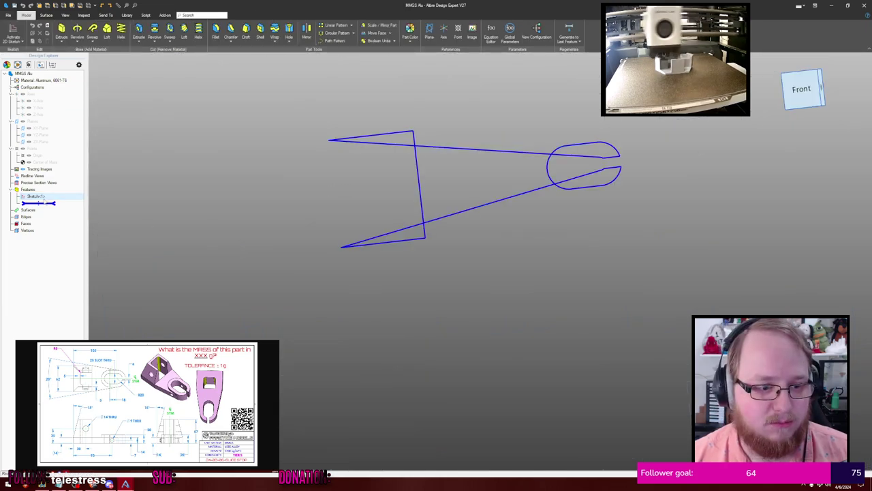
{"action": "double_click", "coordinate": [411, 132]}
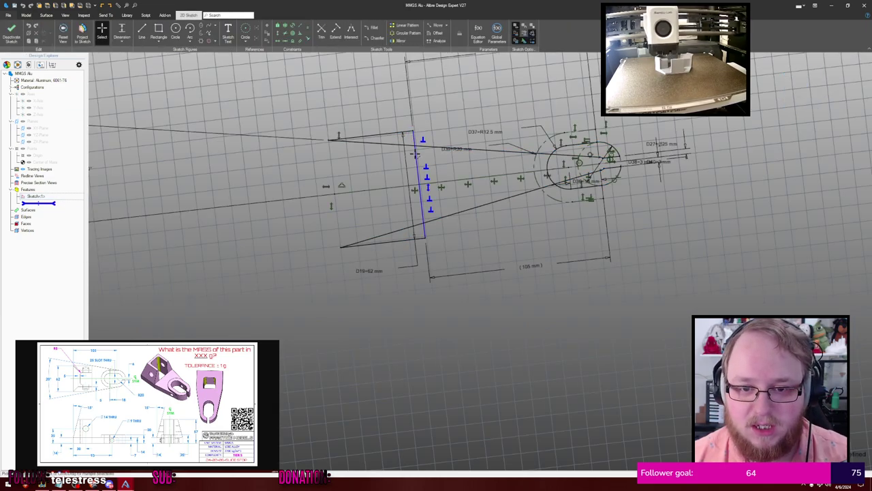
Check the left vertical edge and the neighbouring lines of the distorted profile for freedom of movement
{"action": "left_click_drag", "start_coordinate": [416, 154], "coordinate": [365, 166]}
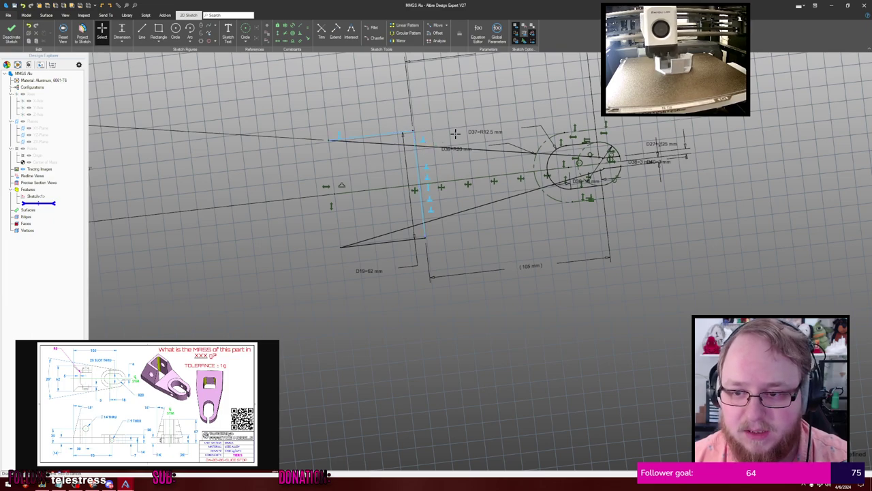
{"action": "left_click", "coordinate": [500, 132]}
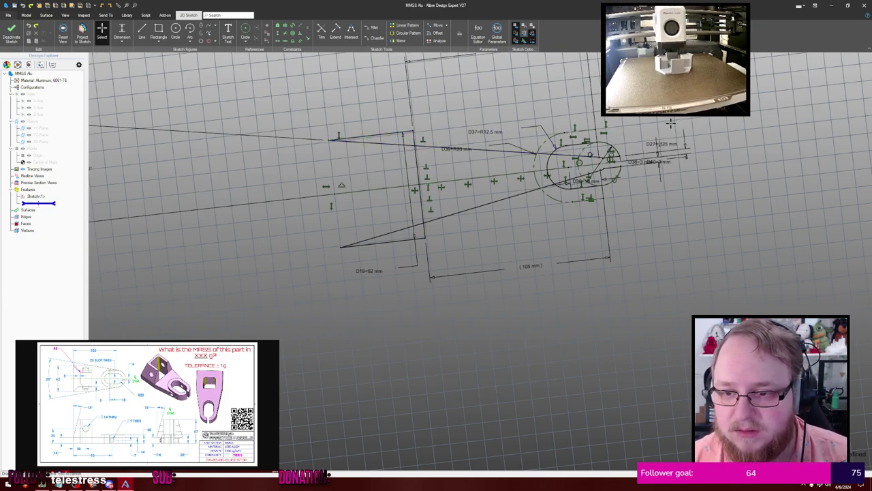
{"action": "scroll", "coordinate": [687, 151], "scroll_direction": "down", "scroll_amount": 1}
{"action": "middle_click_drag", "start_coordinate": [696, 159], "coordinate": [696, 156]}
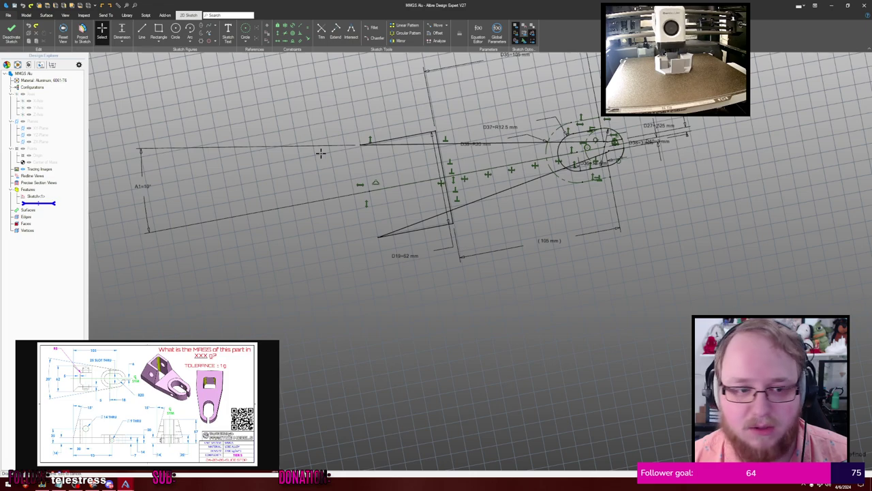
Close the base profile sketch, hide it, and reopen it for editing
{"action": "left_click", "coordinate": [12, 32]}
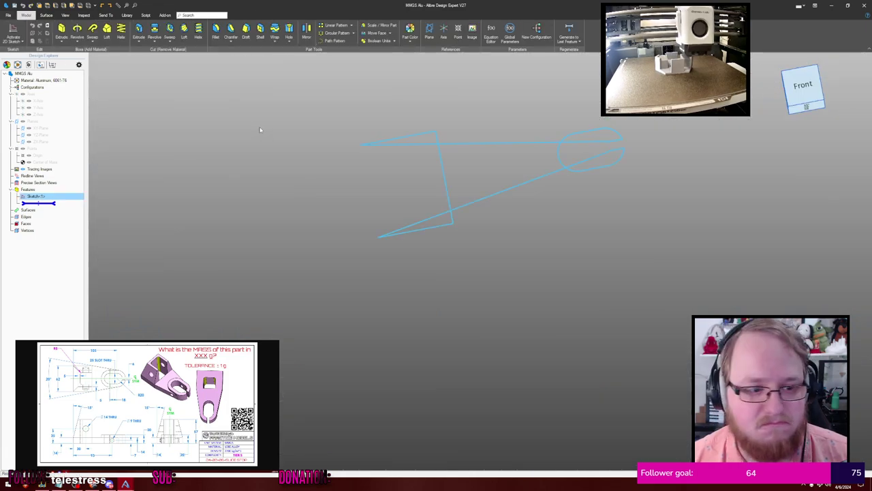
{"action": "right_click", "coordinate": [59, 197]}
{"action": "left_click", "coordinate": [108, 177]}
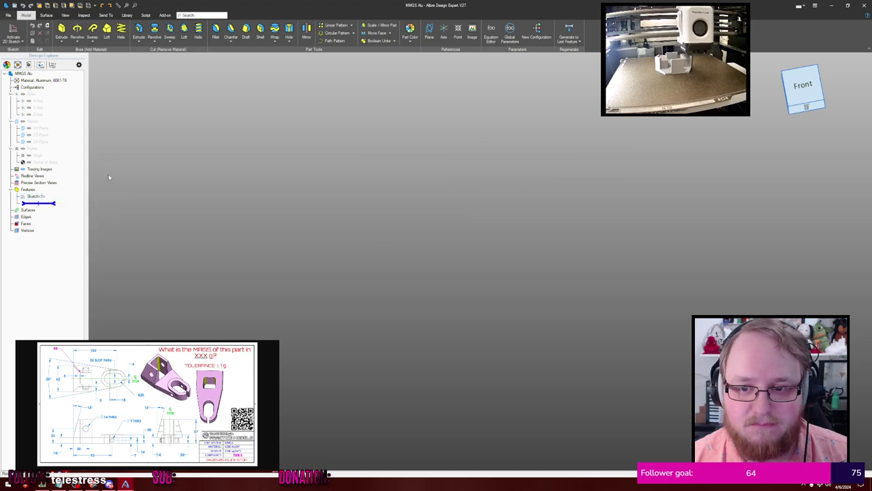
{"action": "right_click", "coordinate": [42, 196]}
{"action": "left_click", "coordinate": [61, 202]}
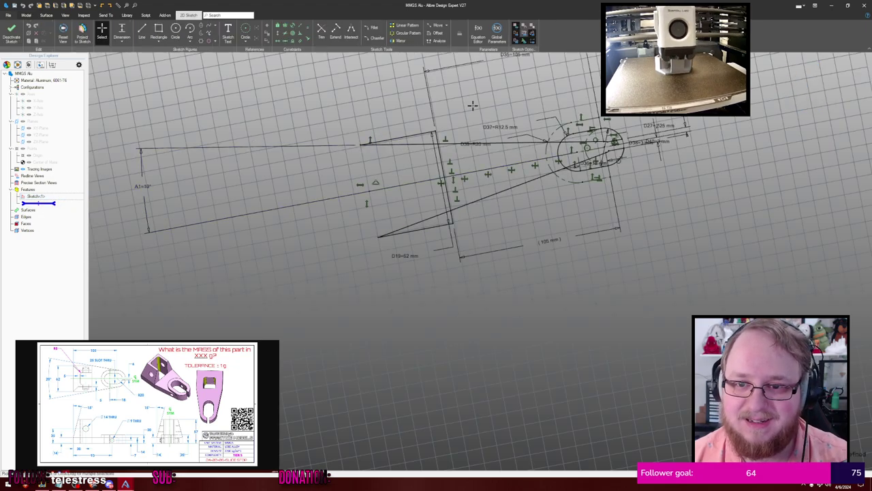
Delete the profile's 105 mm length dimension and move the vertical end edge outward, away from the slot
{"action": "scroll", "coordinate": [484, 93], "scroll_direction": "down", "scroll_amount": 1}
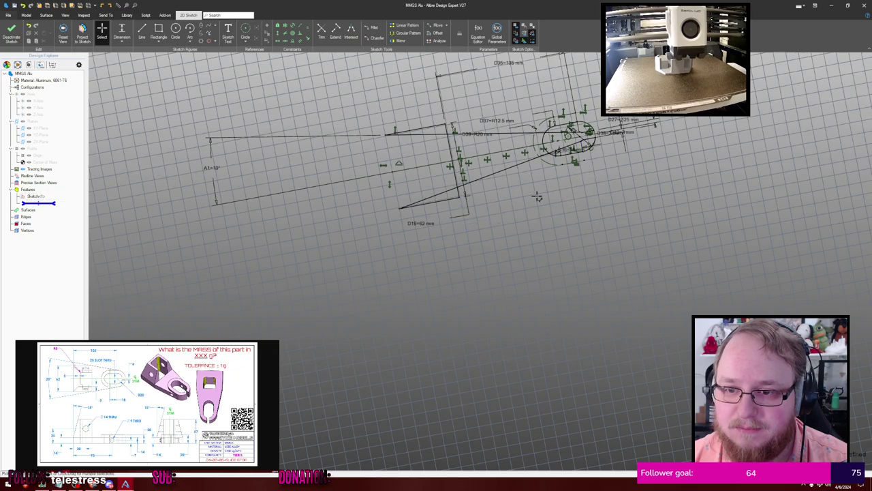
{"action": "scroll", "coordinate": [519, 159], "scroll_direction": "down", "scroll_amount": 1}
{"action": "scroll", "coordinate": [541, 138], "scroll_direction": "up", "scroll_amount": 3}
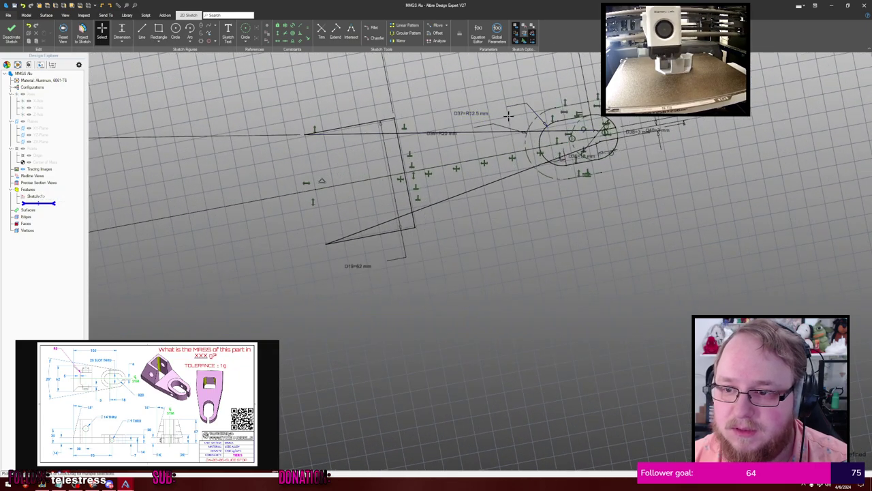
{"action": "key", "text": "Home"}
{"action": "middle_click_drag", "start_coordinate": [851, 258], "coordinate": [686, 192]}
{"action": "scroll", "coordinate": [685, 192], "scroll_direction": "up", "scroll_amount": 1}
{"action": "scroll", "coordinate": [685, 192], "scroll_direction": "up", "scroll_amount": 1}
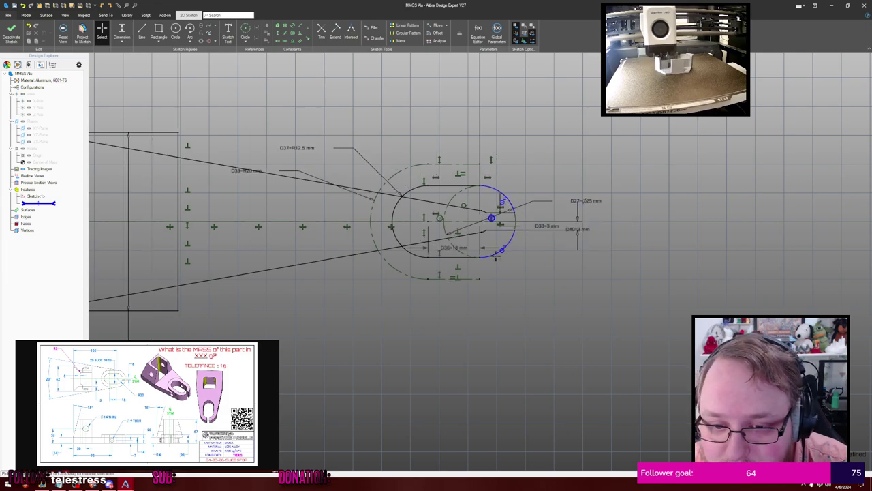
{"action": "middle_click_drag", "start_coordinate": [419, 180], "coordinate": [562, 210]}
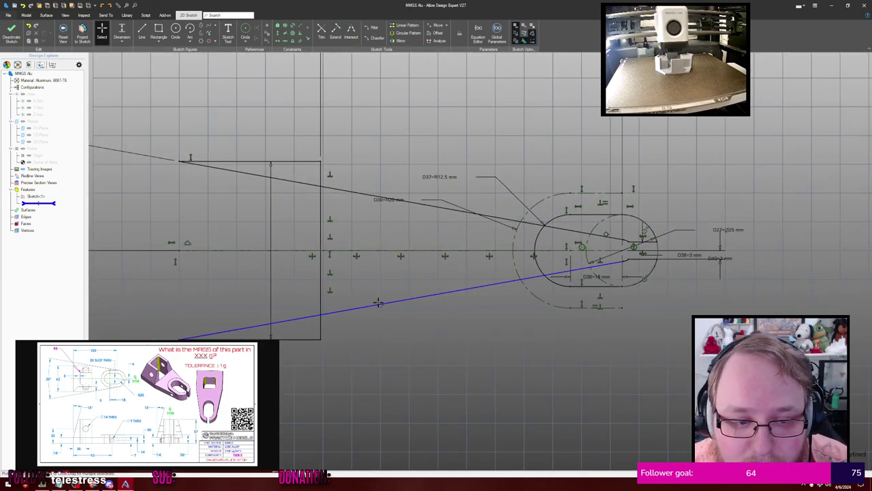
{"action": "scroll", "coordinate": [378, 302], "scroll_direction": "down", "scroll_amount": 2}
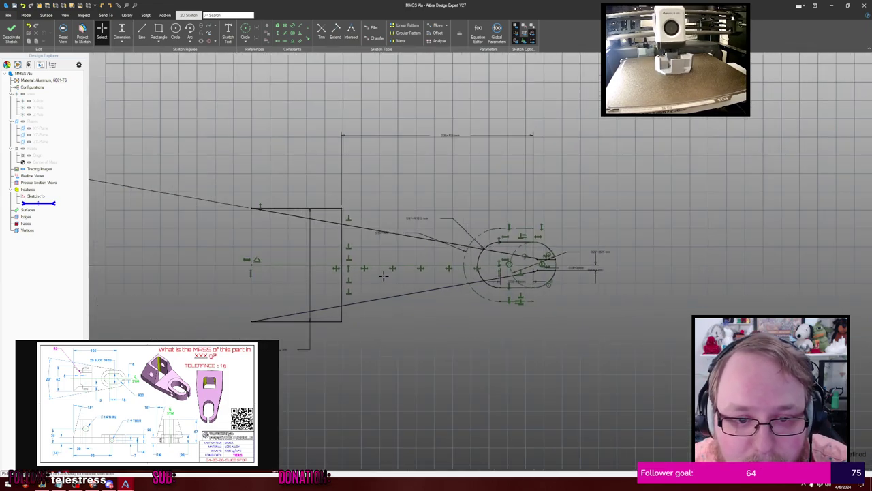
{"action": "left_click", "coordinate": [441, 137]}
{"action": "key", "text": "Delete"}
{"action": "left_click_drag", "start_coordinate": [342, 248], "coordinate": [185, 249]}
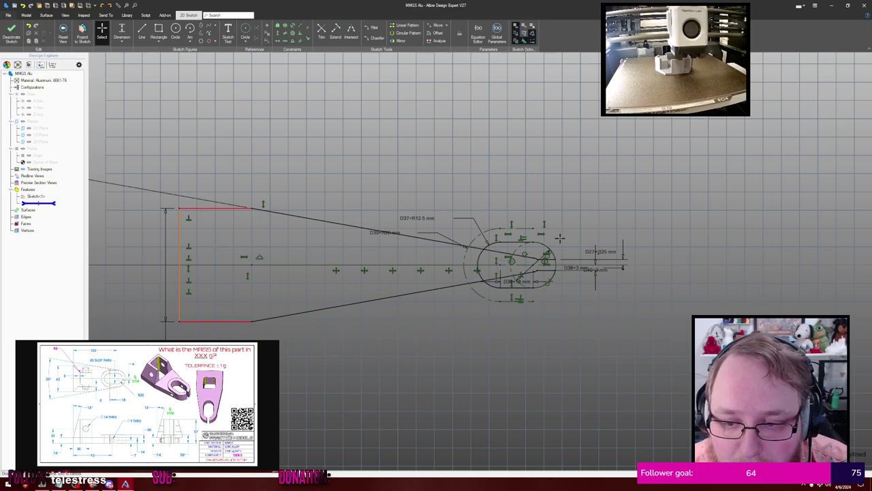
Delete the 18 mm length dimension between the slot's arc centres
{"action": "scroll", "coordinate": [535, 255], "scroll_direction": "up", "scroll_amount": 1}
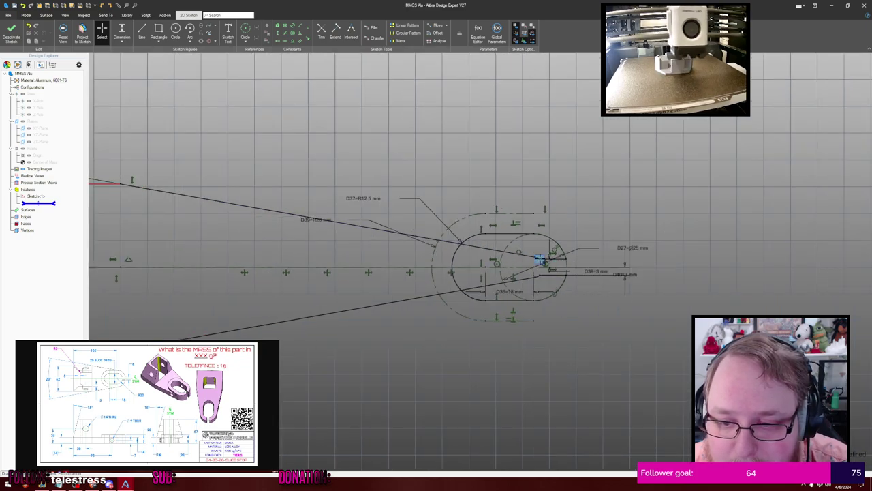
{"action": "scroll", "coordinate": [617, 288], "scroll_direction": "up", "scroll_amount": 1}
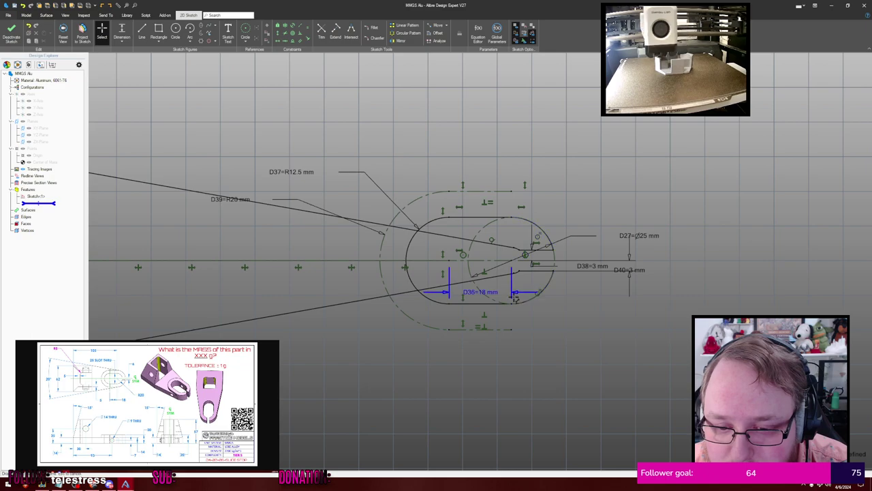
{"action": "left_click_drag", "start_coordinate": [492, 295], "coordinate": [492, 368]}
{"action": "key", "text": "Delete"}
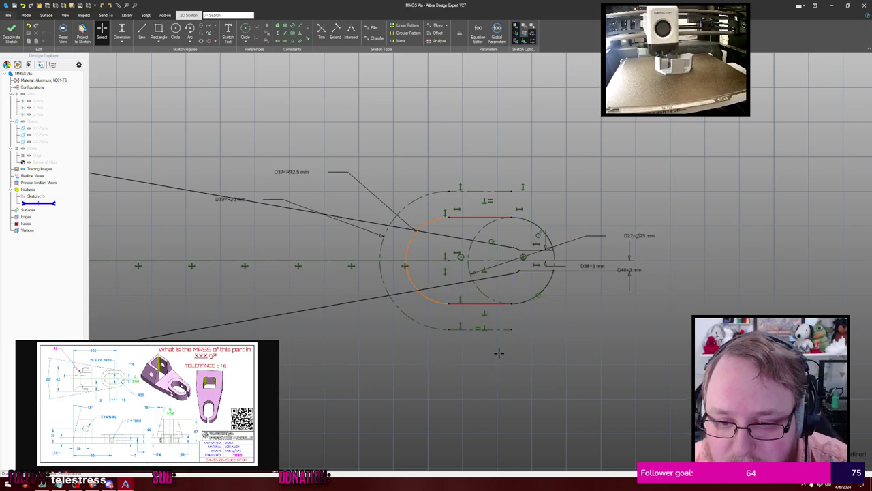
Delete the 10° angle dimension that controls the profile's tapered sides
{"action": "scroll", "coordinate": [499, 353], "scroll_direction": "down", "scroll_amount": 2}
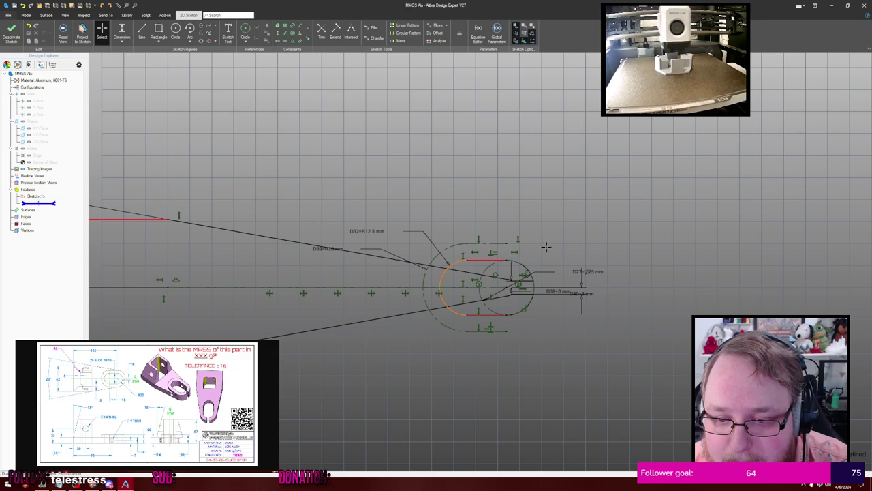
{"action": "scroll", "coordinate": [521, 283], "scroll_direction": "down", "scroll_amount": 1}
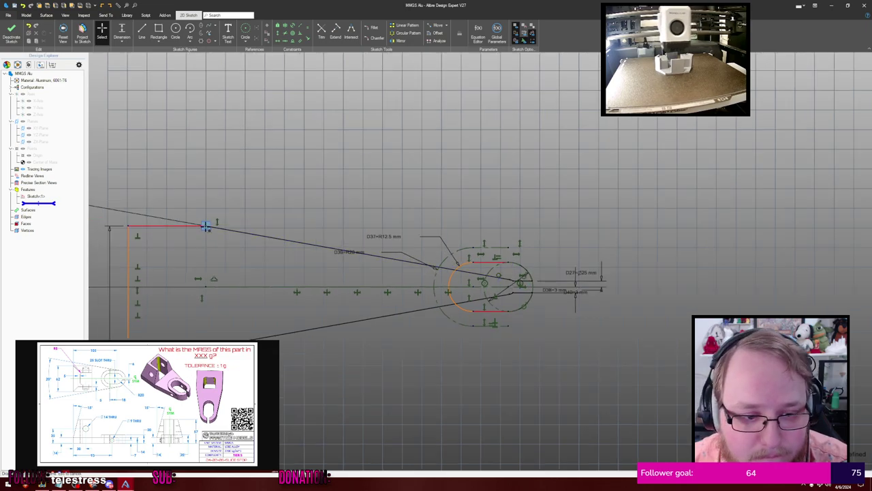
{"action": "middle_click_drag", "start_coordinate": [326, 234], "coordinate": [451, 216]}
{"action": "scroll", "coordinate": [319, 218], "scroll_direction": "down", "scroll_amount": 4}
{"action": "key", "text": "Delete"}
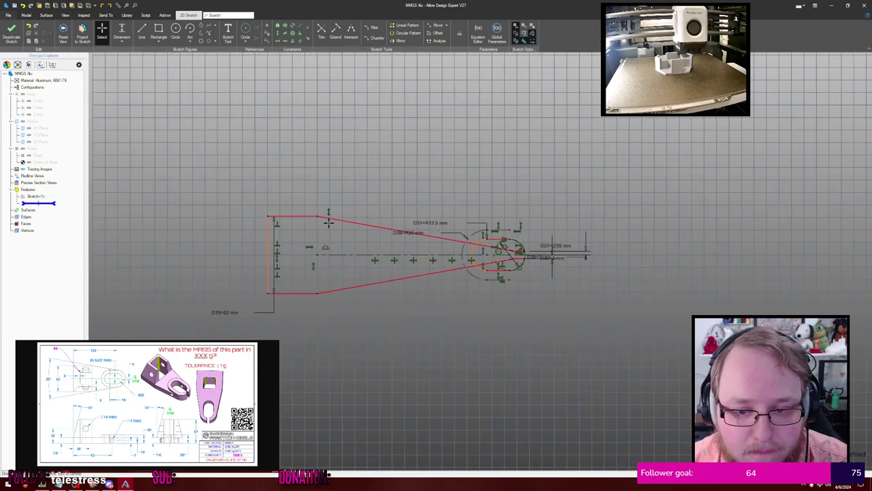
Reshape the profile's rounded end around the slot by moving the outer arc and its endpoints, and shift the vertical end edge inward
{"action": "scroll", "coordinate": [314, 233], "scroll_direction": "up", "scroll_amount": 1}
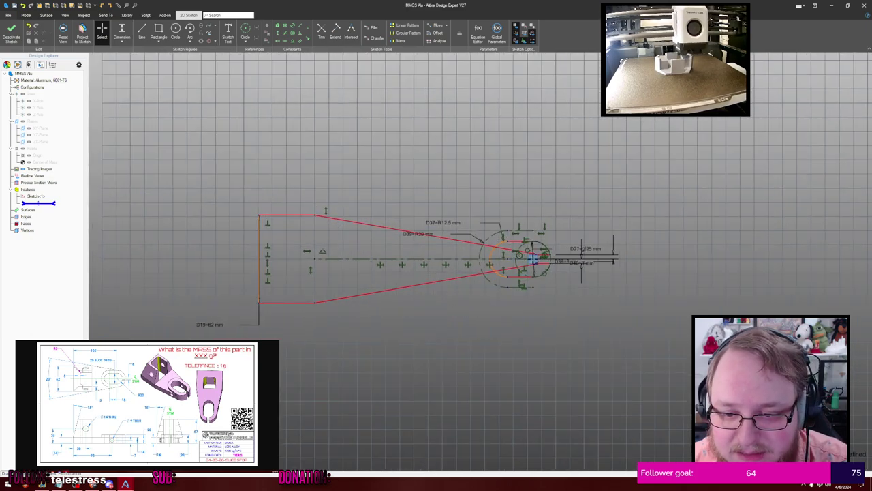
{"action": "scroll", "coordinate": [566, 261], "scroll_direction": "up", "scroll_amount": 3}
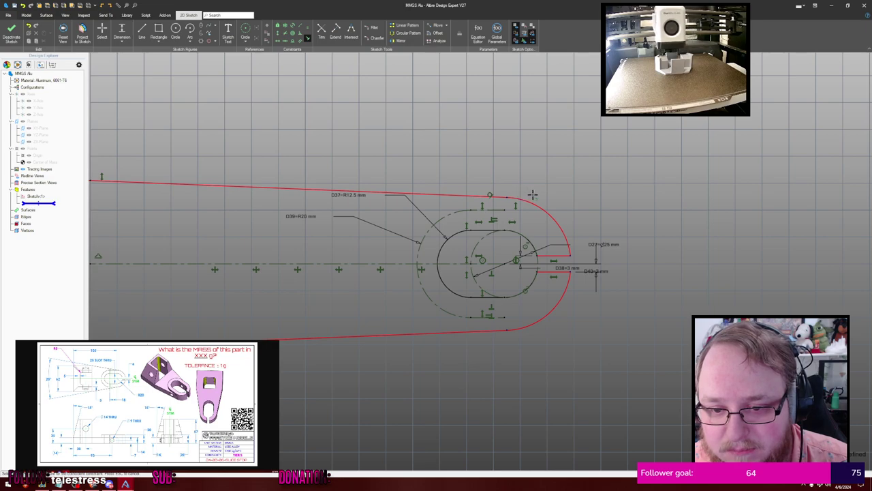
{"action": "key", "text": "Escape"}
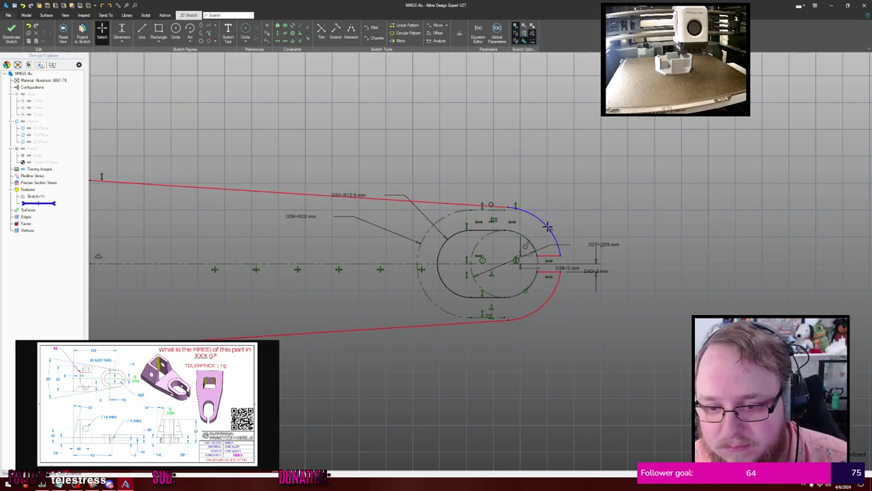
{"action": "mouse_move", "coordinate": [553, 223]}
{"action": "left_mouse_down"}
{"action": "mouse_move", "coordinate": [573, 219]}
{"action": "mouse_move", "coordinate": [542, 219]}
{"action": "mouse_move", "coordinate": [555, 212]}
{"action": "mouse_move", "coordinate": [544, 219]}
{"action": "left_mouse_up"}
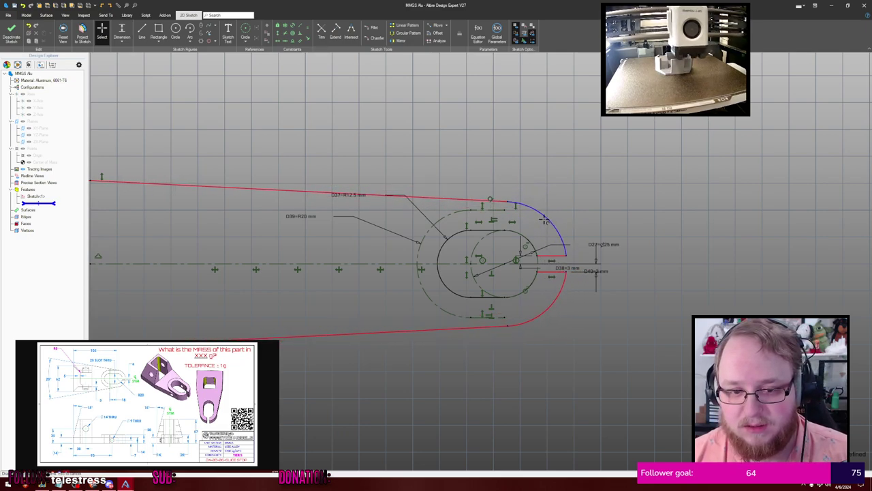
{"action": "scroll", "coordinate": [534, 217], "scroll_direction": "down", "scroll_amount": 2}
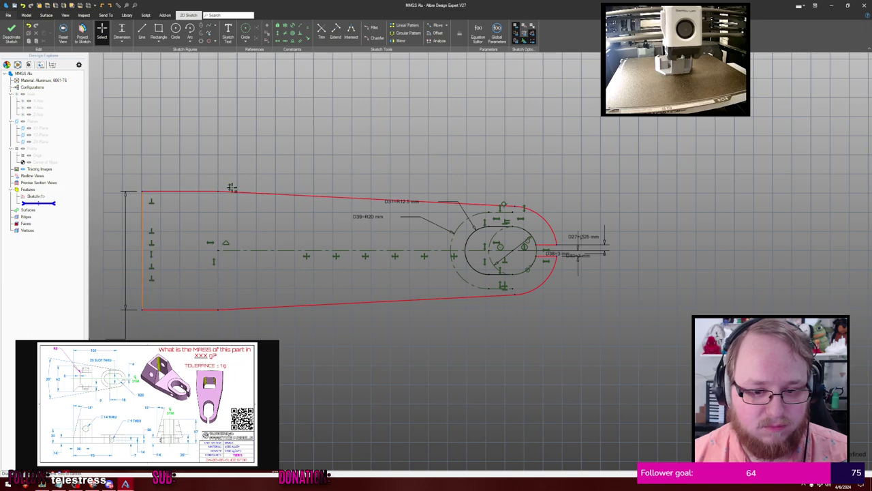
{"action": "mouse_move", "coordinate": [141, 209]}
{"action": "left_mouse_down"}
{"action": "mouse_move", "coordinate": [173, 206]}
{"action": "mouse_move", "coordinate": [153, 207]}
{"action": "left_mouse_up"}
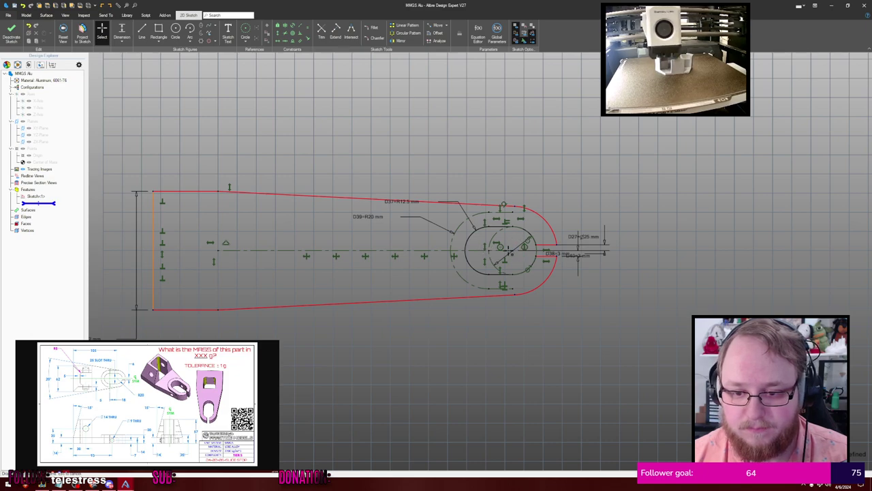
{"action": "left_click_drag", "start_coordinate": [557, 245], "coordinate": [578, 242]}
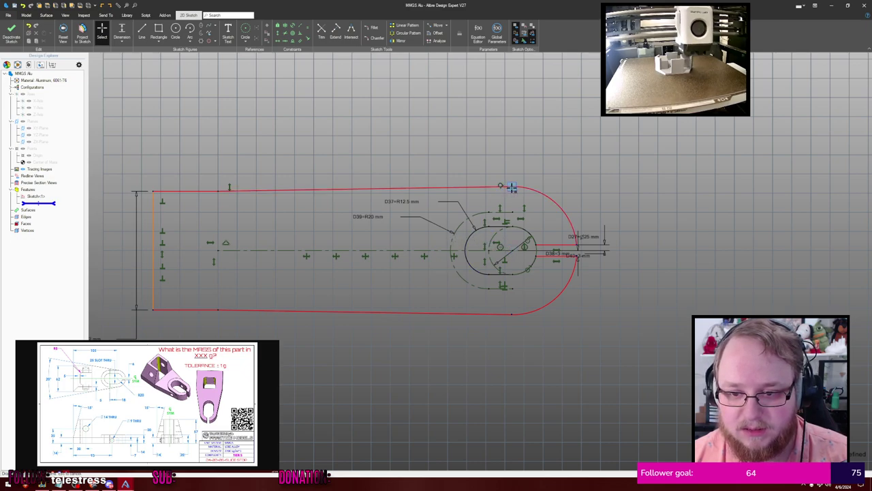
{"action": "left_click_drag", "start_coordinate": [512, 187], "coordinate": [514, 212]}
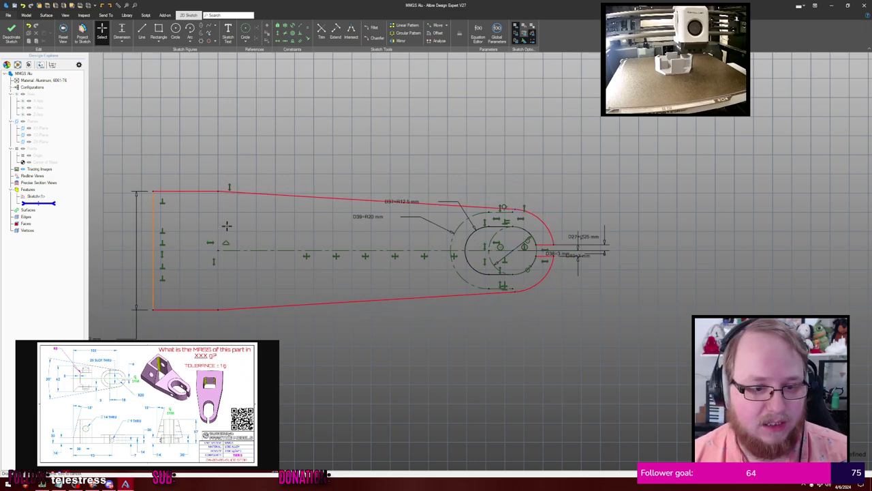
Delete the whole base profile sketch and start a fresh sketch on the XY plane
{"action": "left_click", "coordinate": [11, 33]}
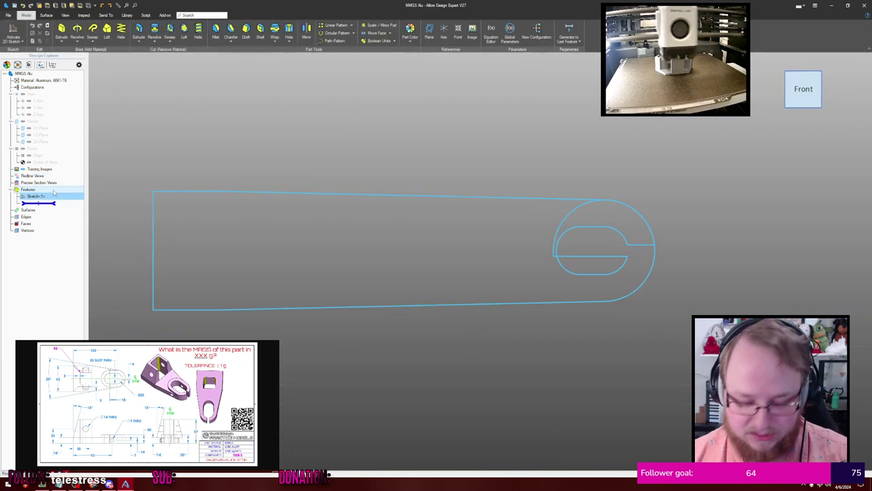
{"action": "key", "text": "Delete"}
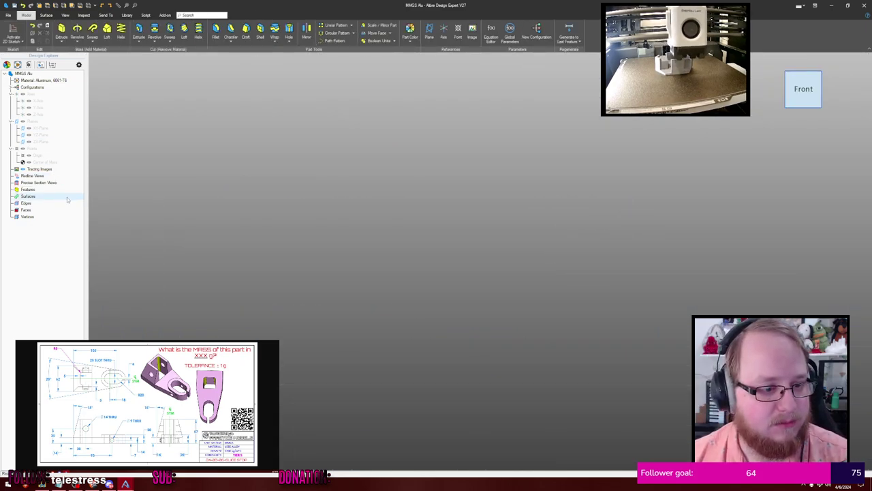
{"action": "left_click", "coordinate": [13, 32]}
{"action": "left_click", "coordinate": [48, 128]}
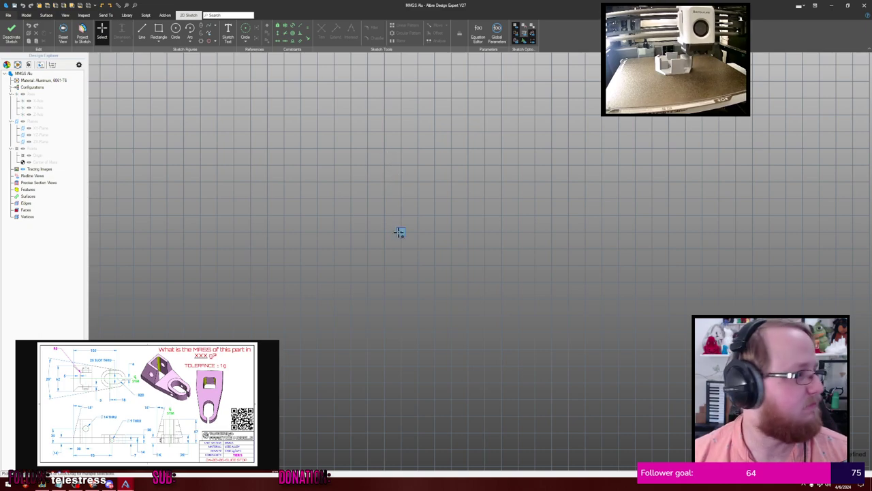
Draw a vertical line 62 mm long running across the origin
{"action": "key", "text": "l"}
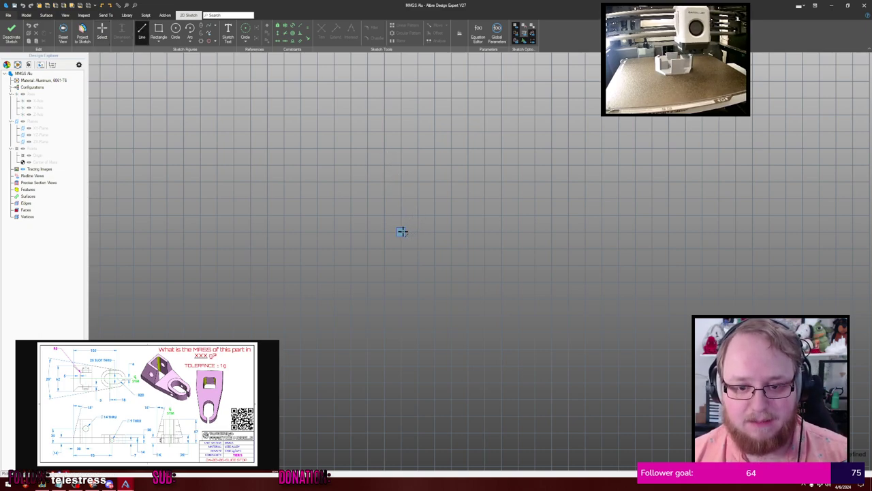
{"action": "left_click", "coordinate": [401, 232]}
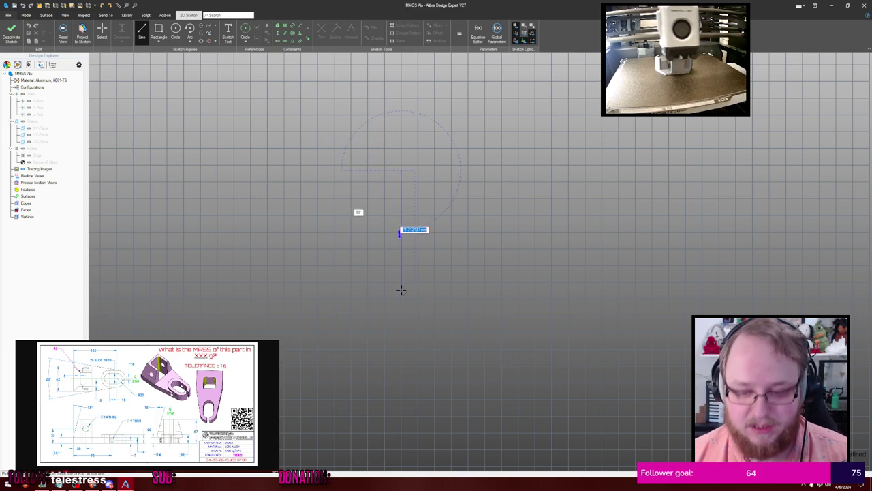
{"action": "type", "text": "62"}
{"action": "key", "text": "Return"}
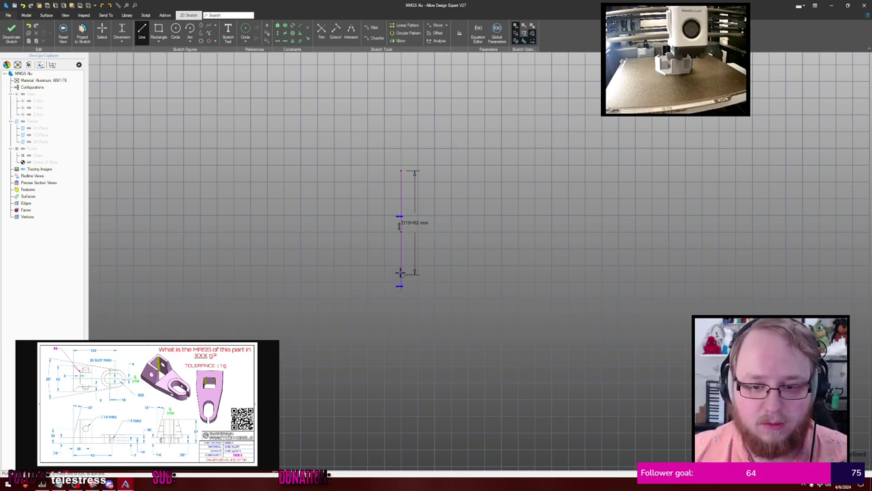
{"action": "key", "text": "Escape"}
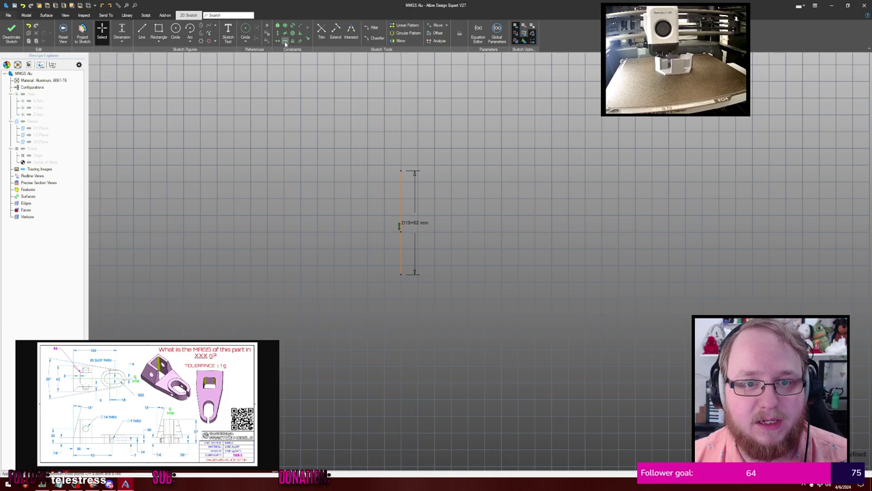
Apply a midpoint constraint between the 62 mm line and the origin, and test the line for sideways movement
{"action": "left_click", "coordinate": [401, 198]}
{"action": "left_click", "coordinate": [401, 274], "text": "shift"}
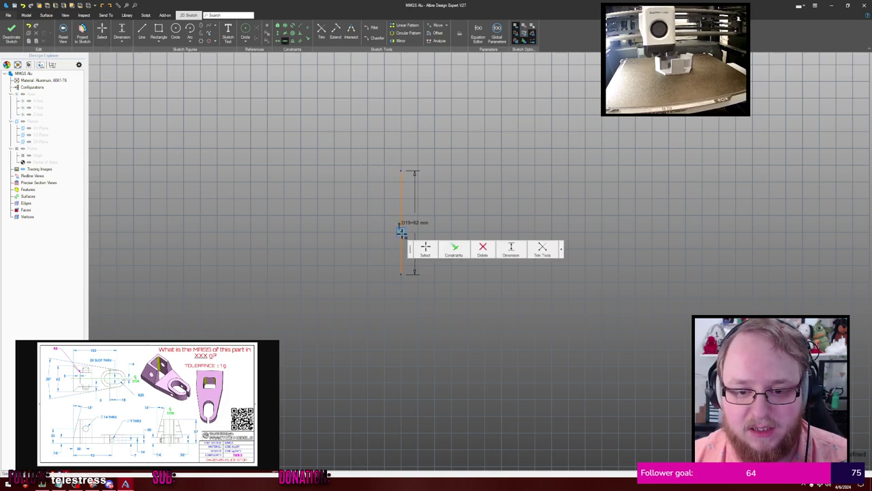
{"action": "left_click", "coordinate": [401, 231], "text": "shift"}
{"action": "key", "text": "m"}
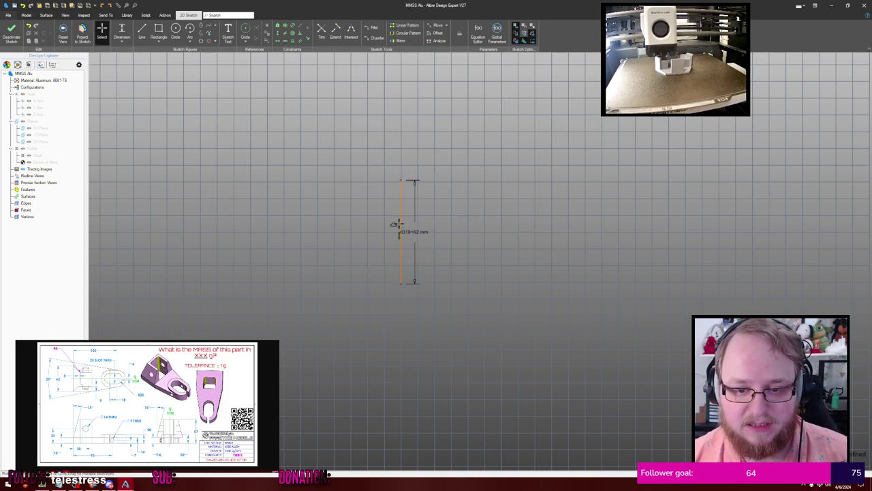
{"action": "left_click", "coordinate": [401, 222]}
{"action": "left_click_drag", "start_coordinate": [402, 205], "coordinate": [376, 205]}
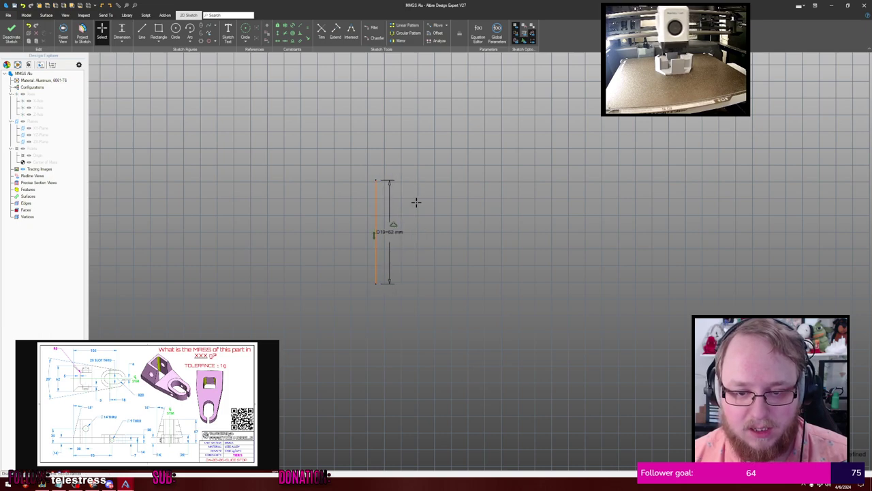
Make the 62 mm line coincident with the origin
{"action": "left_click", "coordinate": [374, 219]}
{"action": "scroll", "coordinate": [389, 230], "scroll_direction": "up", "scroll_amount": 5}
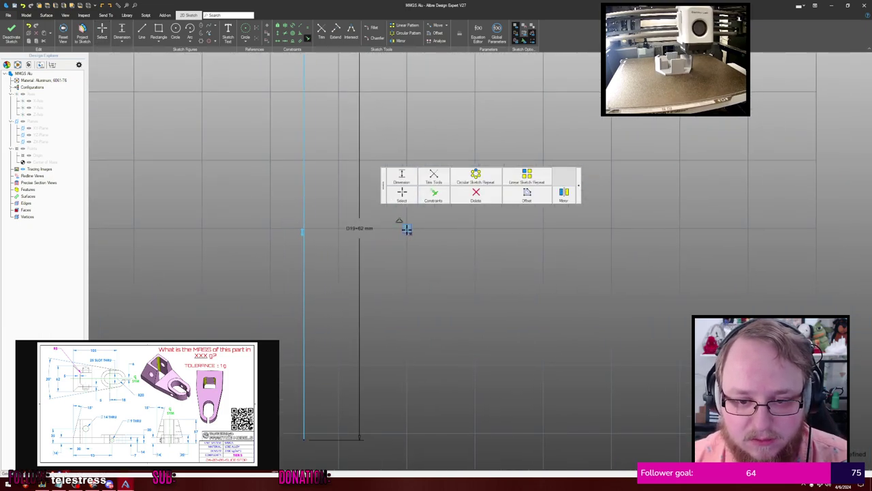
{"action": "scroll", "coordinate": [405, 226], "scroll_direction": "down", "scroll_amount": 5}
{"action": "middle_click_drag", "start_coordinate": [530, 203], "coordinate": [426, 209]}
{"action": "scroll", "coordinate": [425, 209], "scroll_direction": "down", "scroll_amount": 1}
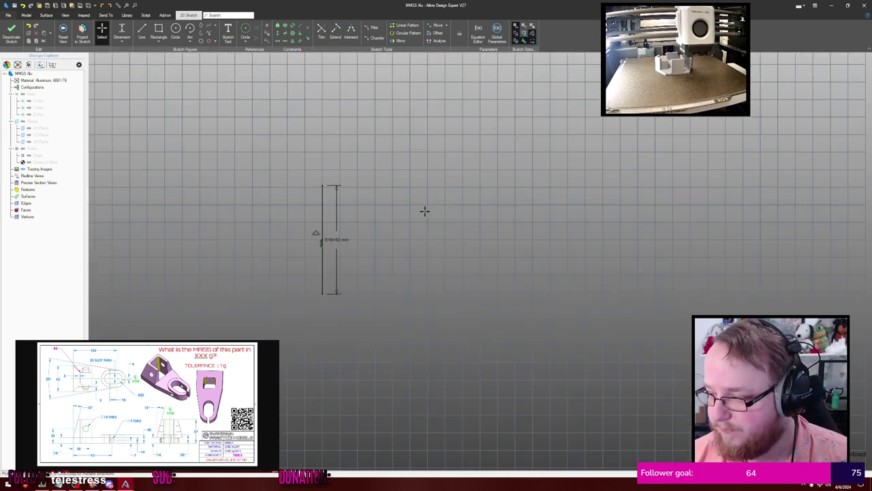
Move the 62 mm dimension to the outer side of the vertical line, away from the profile area
{"action": "left_click_drag", "start_coordinate": [338, 240], "coordinate": [287, 239]}
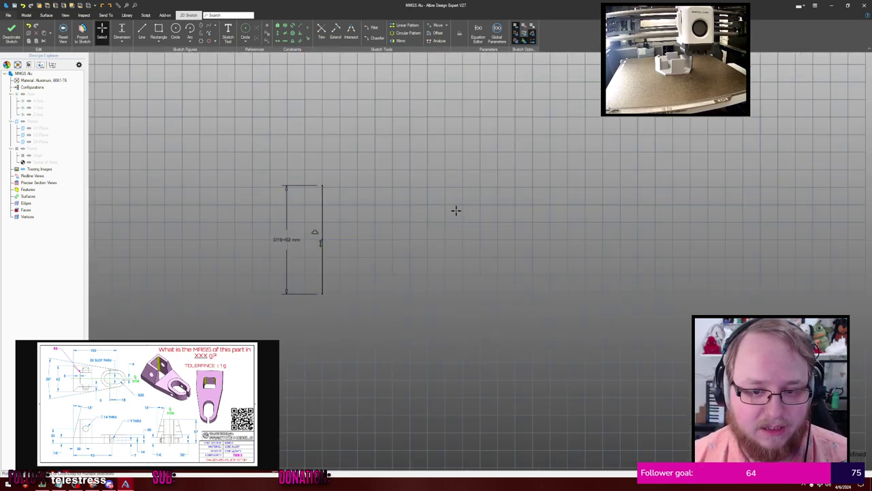
{"action": "middle_click_drag", "start_coordinate": [456, 211], "coordinate": [338, 205]}
{"action": "scroll", "coordinate": [338, 205], "scroll_direction": "down", "scroll_amount": 1}
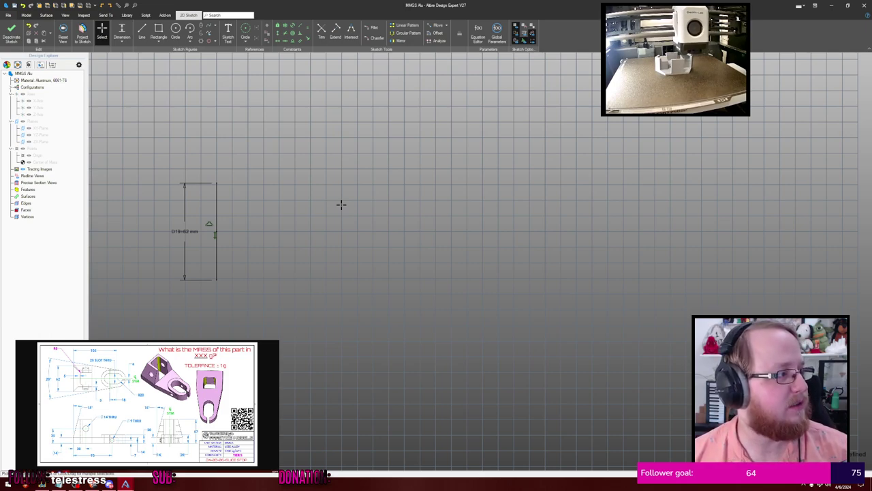
{"action": "middle_click_drag", "start_coordinate": [341, 204], "coordinate": [407, 199]}
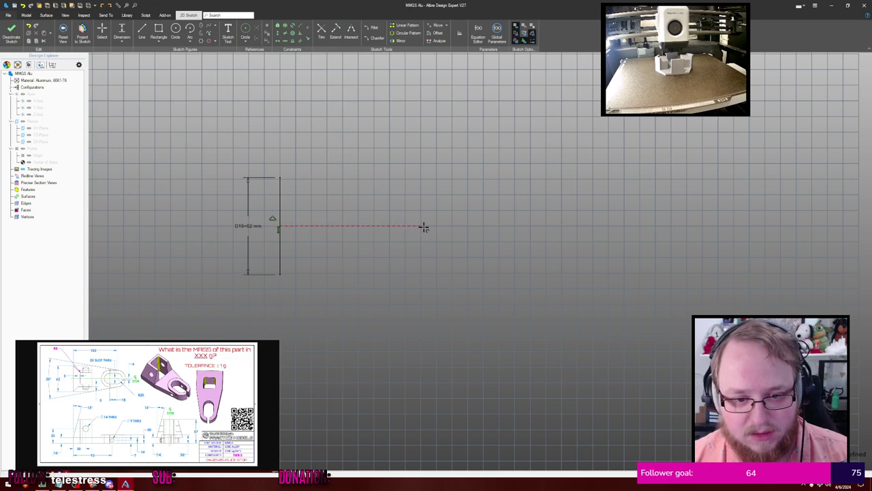
Draw a centre-point arc to the right of the vertical line and align its centre horizontally with the line's midpoint
{"action": "left_click", "coordinate": [427, 227]}
{"action": "left_click", "coordinate": [444, 205]}
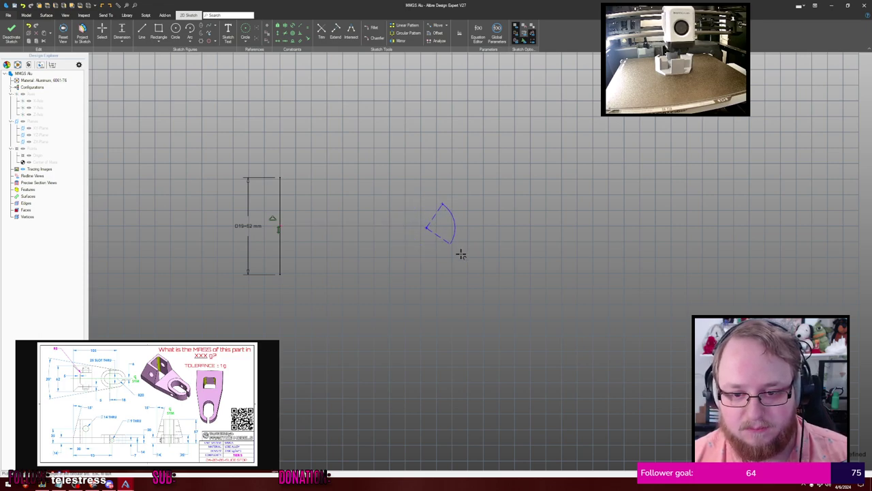
{"action": "left_click", "coordinate": [457, 258]}
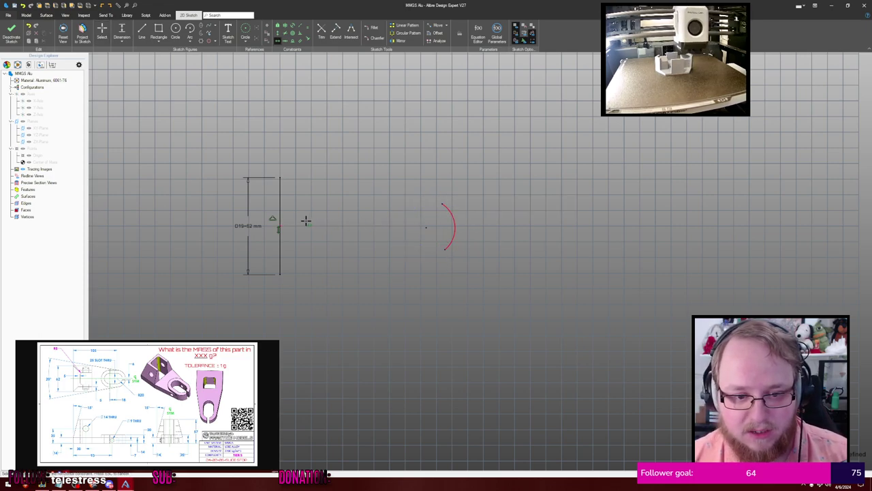
{"action": "right_click", "coordinate": [276, 224]}
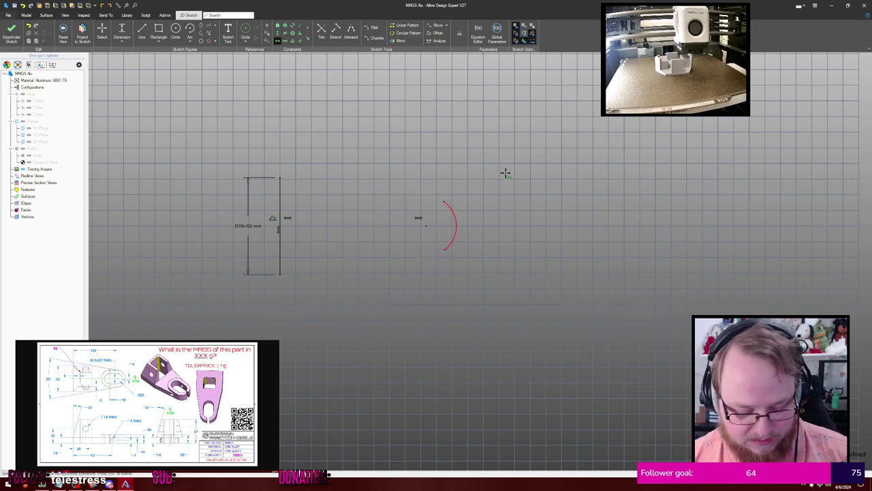
Try to align the arc's two endpoints with a vertical constraint, and pull the upper endpoint to test it
{"action": "key", "text": "v"}
{"action": "left_click", "coordinate": [444, 202]}
{"action": "left_click", "coordinate": [445, 250]}
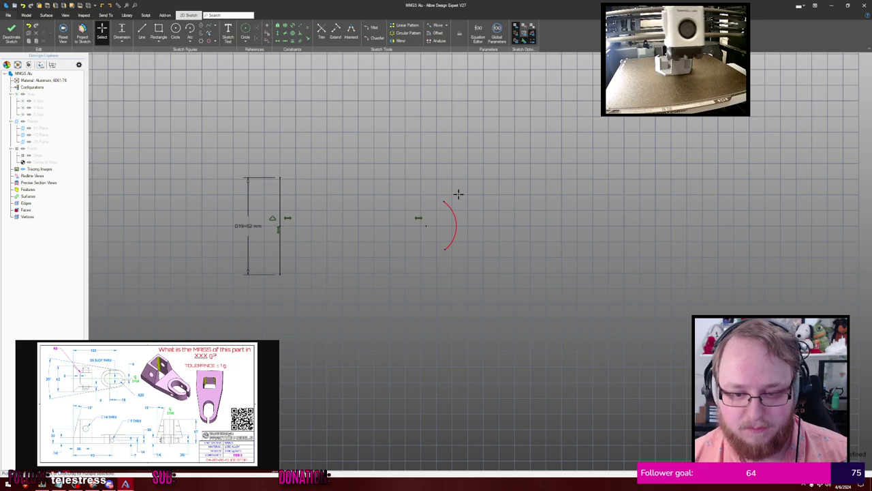
{"action": "right_click", "coordinate": [446, 247]}
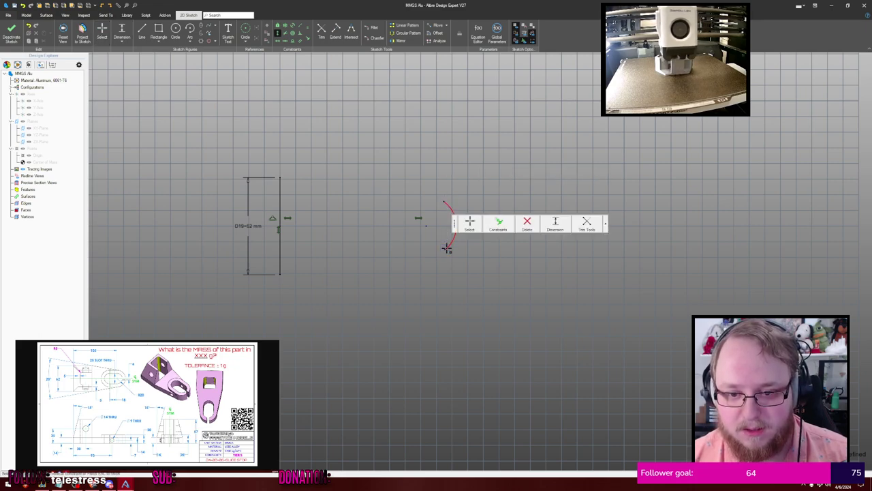
{"action": "scroll", "coordinate": [449, 204], "scroll_direction": "up", "scroll_amount": 2}
{"action": "left_click", "coordinate": [442, 199]}
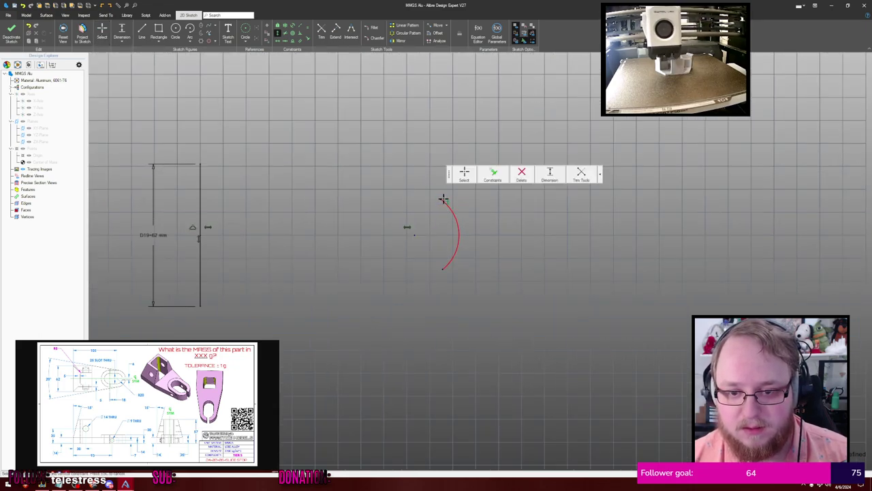
{"action": "left_click", "coordinate": [443, 268]}
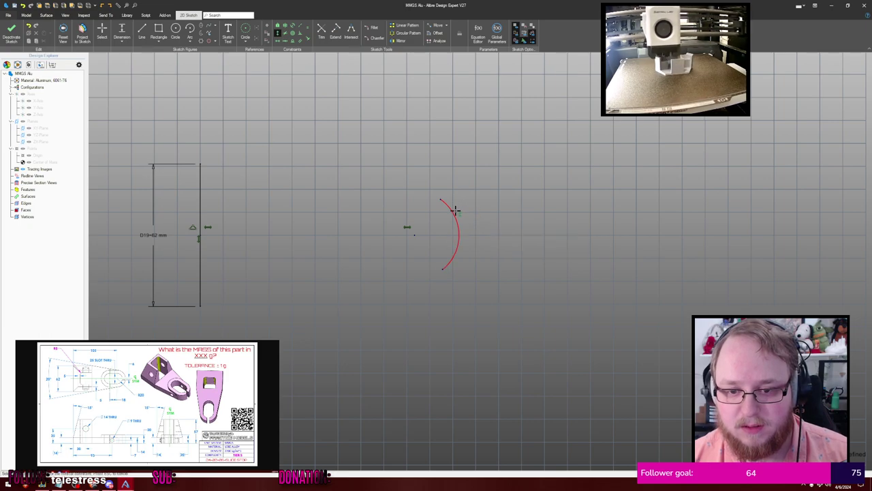
{"action": "mouse_move", "coordinate": [452, 206]}
{"action": "left_mouse_down"}
{"action": "mouse_move", "coordinate": [480, 208]}
{"action": "mouse_move", "coordinate": [463, 228]}
{"action": "mouse_move", "coordinate": [473, 222]}
{"action": "mouse_move", "coordinate": [452, 189]}
{"action": "mouse_move", "coordinate": [469, 205]}
{"action": "mouse_move", "coordinate": [484, 197]}
{"action": "mouse_move", "coordinate": [456, 183]}
{"action": "mouse_move", "coordinate": [473, 196]}
{"action": "left_mouse_up"}
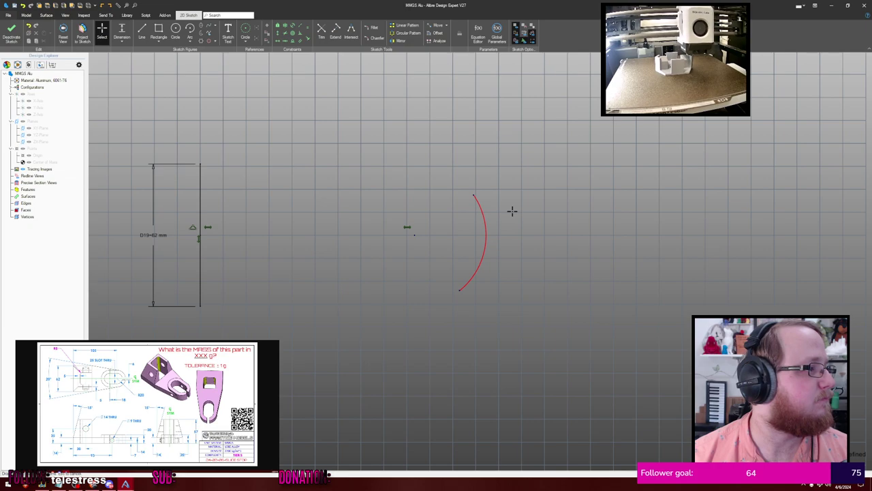
Dimension the arc's radius at 20 mm
{"action": "key", "text": "d"}
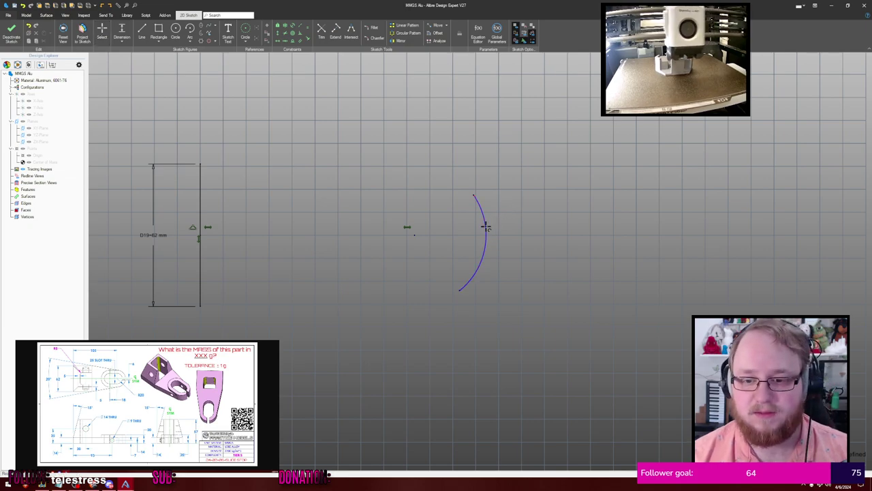
{"action": "left_click", "coordinate": [486, 227]}
{"action": "left_click", "coordinate": [571, 225]}
{"action": "type", "text": "20"}
{"action": "key", "text": "Return"}
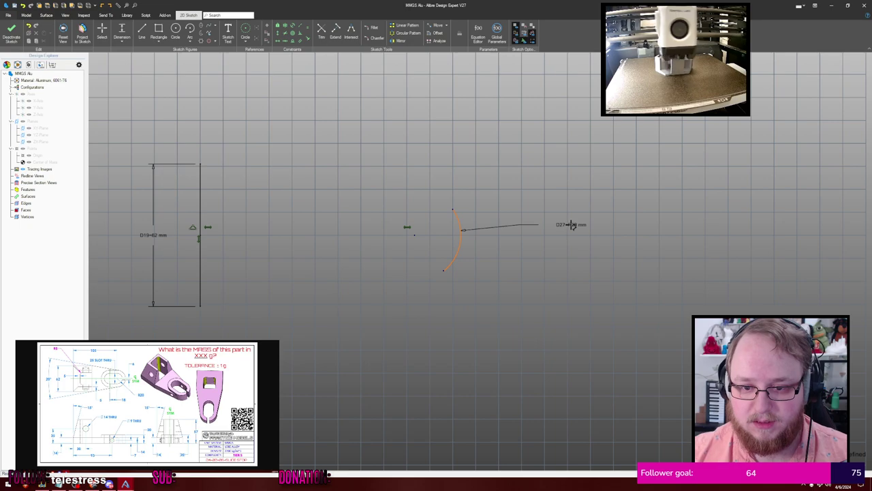
Apply a vertical constraint between the two endpoints of the arc
{"action": "left_click", "coordinate": [447, 271]}
{"action": "key", "text": "Escape"}
{"action": "scroll", "coordinate": [472, 188], "scroll_direction": "down", "scroll_amount": 1}
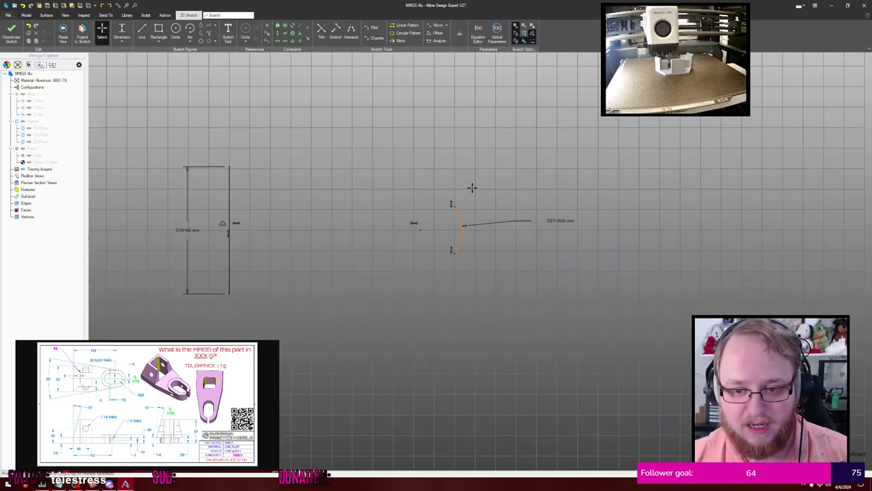
Draw a horizontal line from the vertical line's upper end, continued by a sloping line down to the arc's upper endpoint
{"action": "scroll", "coordinate": [472, 188], "scroll_direction": "down", "scroll_amount": 1}
{"action": "middle_click_drag", "start_coordinate": [473, 188], "coordinate": [531, 190]}
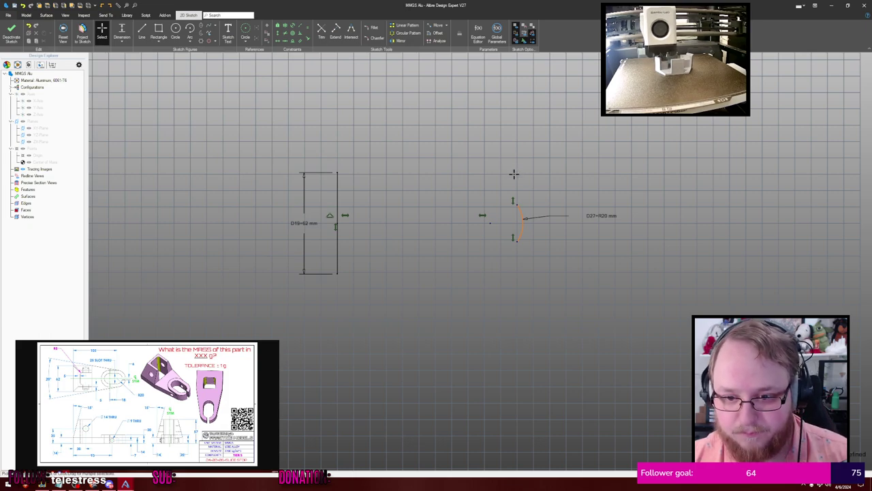
{"action": "key", "text": "l"}
{"action": "left_click", "coordinate": [337, 173]}
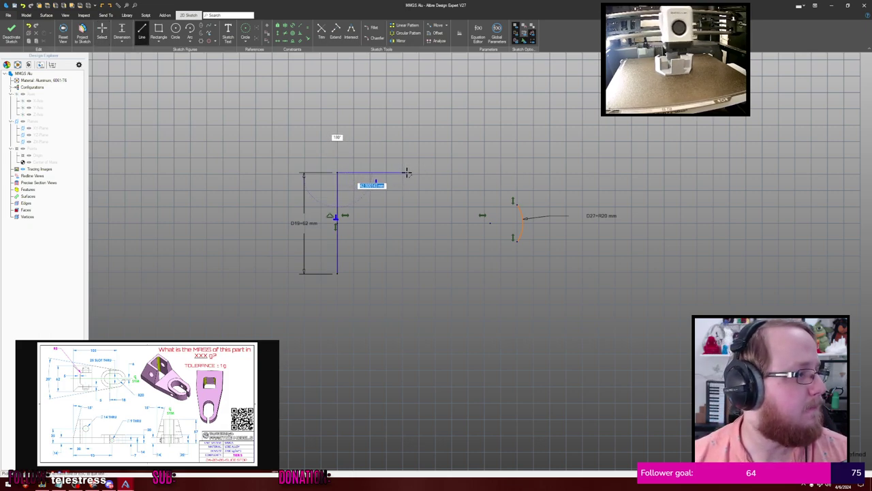
{"action": "left_click", "coordinate": [407, 173]}
{"action": "left_click", "coordinate": [515, 202]}
{"action": "key", "text": "Escape"}
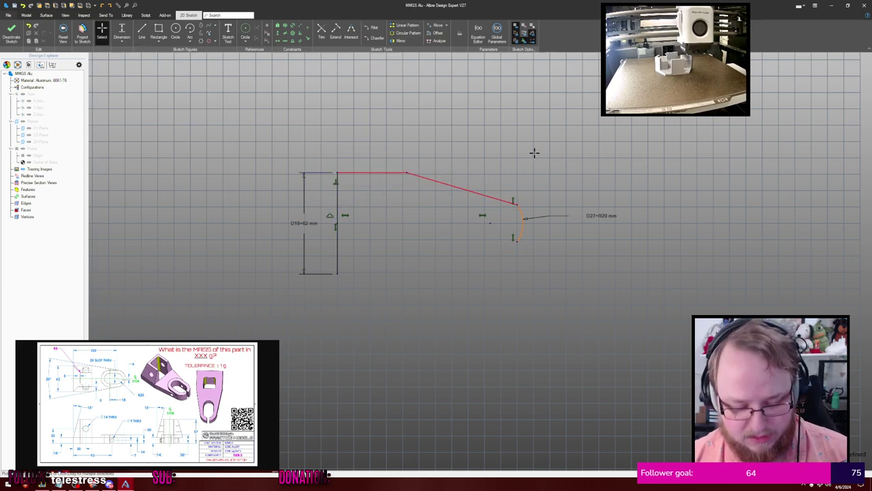
Make the sloping line tangent to the arc and shift the arc's centre farther from the vertical line
{"action": "key", "text": "t"}
{"action": "left_click", "coordinate": [490, 196]}
{"action": "left_click", "coordinate": [523, 214]}
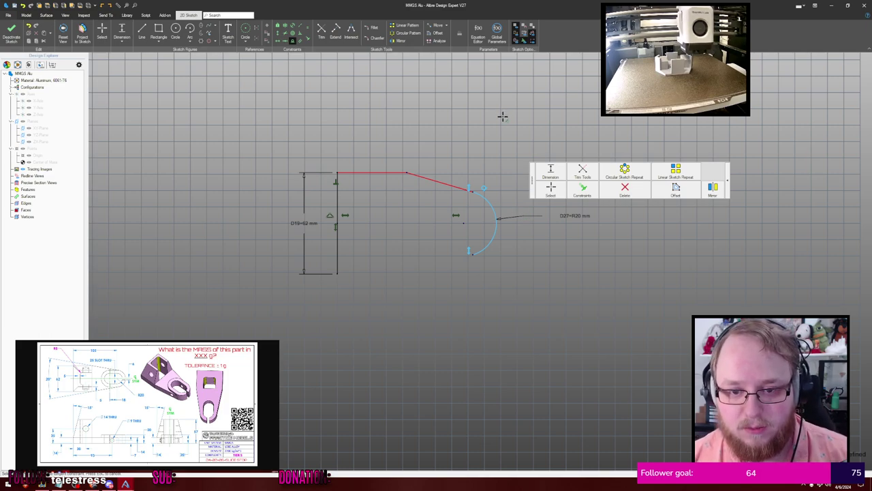
{"action": "key", "text": "Escape"}
{"action": "left_click_drag", "start_coordinate": [466, 222], "coordinate": [486, 221]}
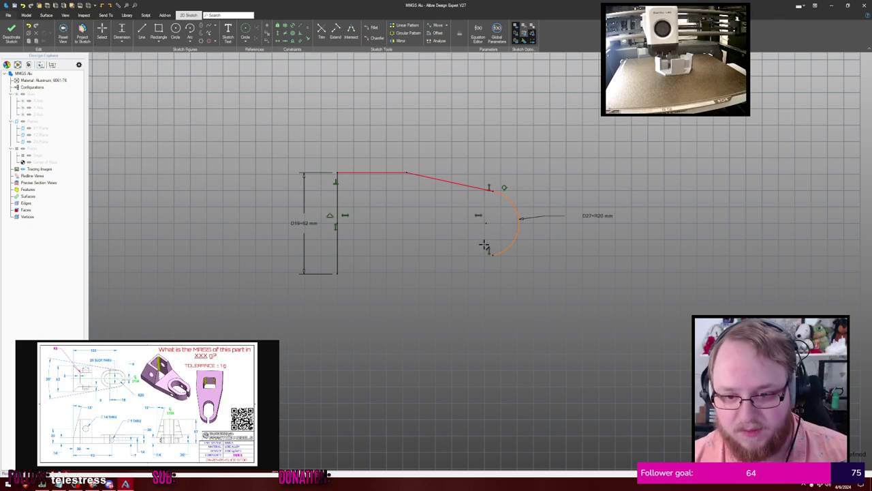
Dimension the distance from the vertical line to the arc's centre at 105 mm
{"action": "left_click", "coordinate": [336, 211]}
{"action": "left_click", "coordinate": [486, 223]}
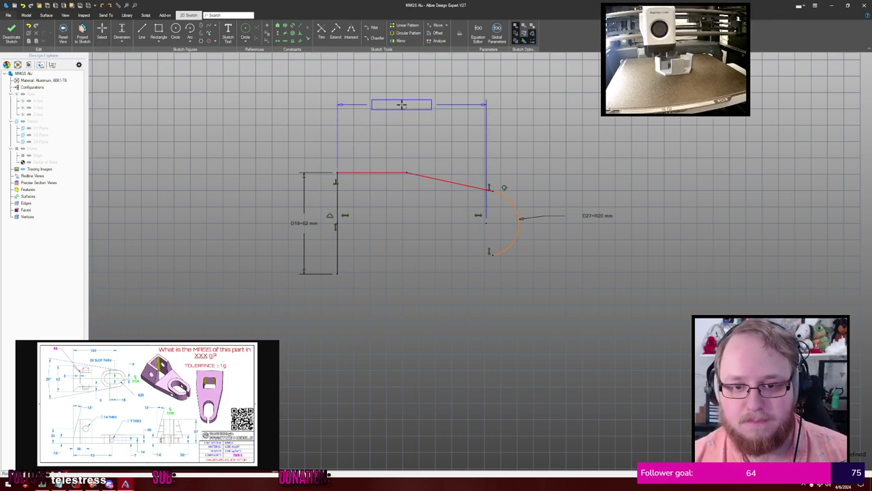
{"action": "left_click", "coordinate": [402, 103]}
{"action": "type", "text": "105"}
{"action": "key", "text": "Return"}
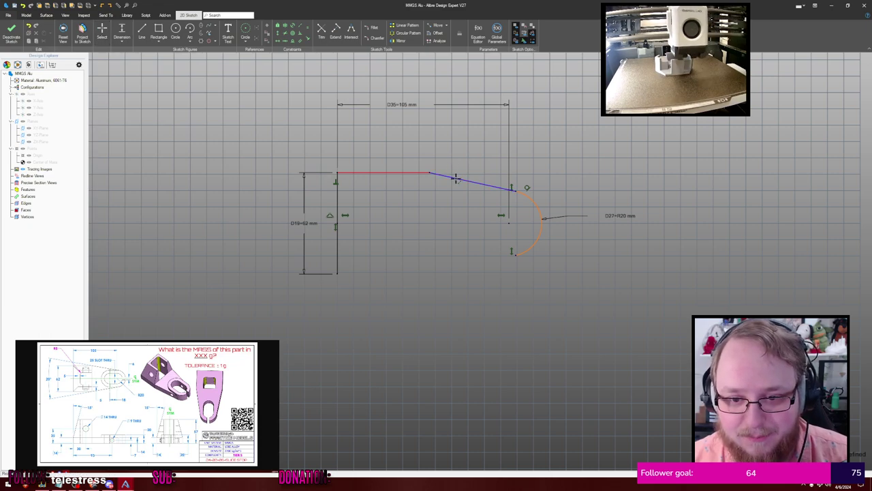
{"action": "mouse_move", "coordinate": [456, 177]}
{"action": "left_mouse_down"}
{"action": "mouse_move", "coordinate": [447, 204]}
{"action": "mouse_move", "coordinate": [509, 223]}
{"action": "left_mouse_up"}
{"action": "left_click", "coordinate": [509, 223]}
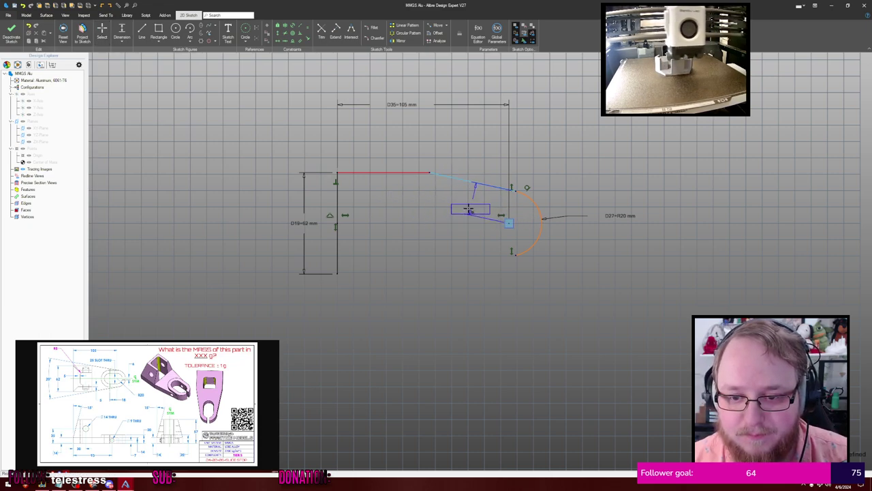
{"action": "key", "text": "Escape"}
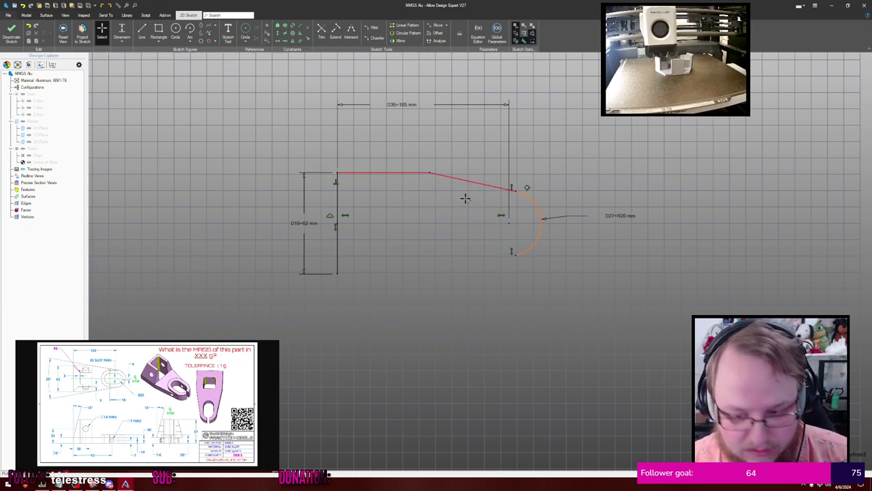
Draw a reference line from the arc's centre towards the vertical line and constrain it horizontal
{"action": "key", "text": "l"}
{"action": "left_click", "coordinate": [509, 221]}
{"action": "left_click", "coordinate": [425, 220]}
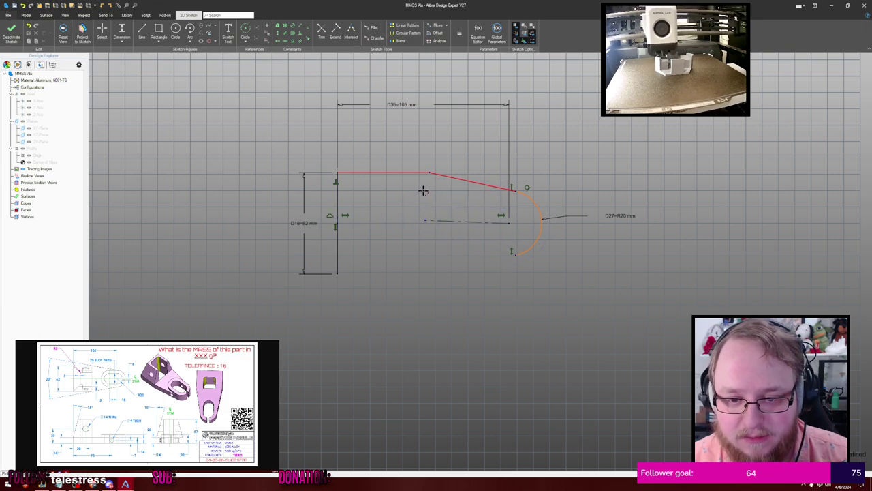
{"action": "key", "text": "Escape"}
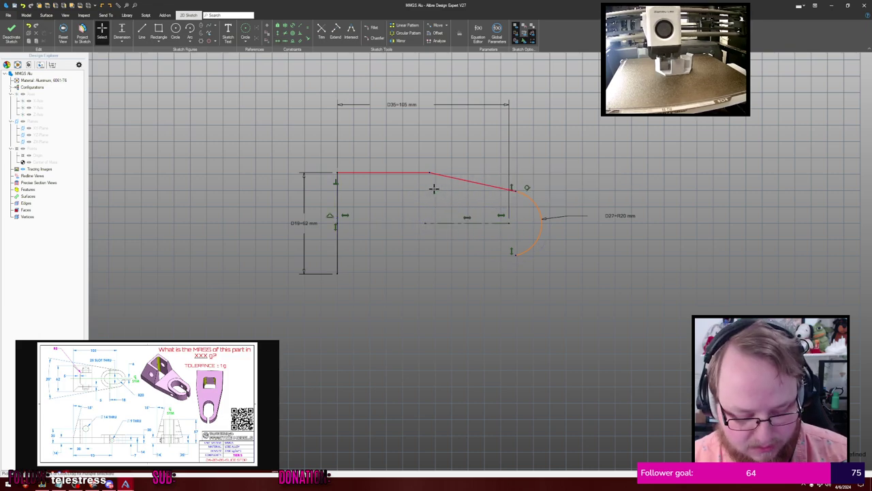
Dimension the angle between the sloping line and the horizontal reference line at 10°
{"action": "key", "text": "d"}
{"action": "left_click", "coordinate": [455, 181]}
{"action": "left_click", "coordinate": [445, 223]}
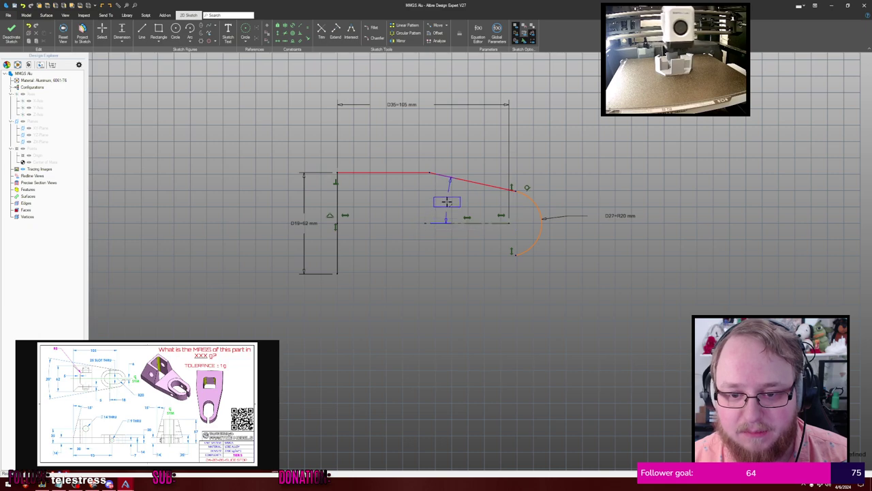
{"action": "left_click", "coordinate": [446, 202]}
{"action": "type", "text": "10"}
{"action": "key", "text": "Return"}
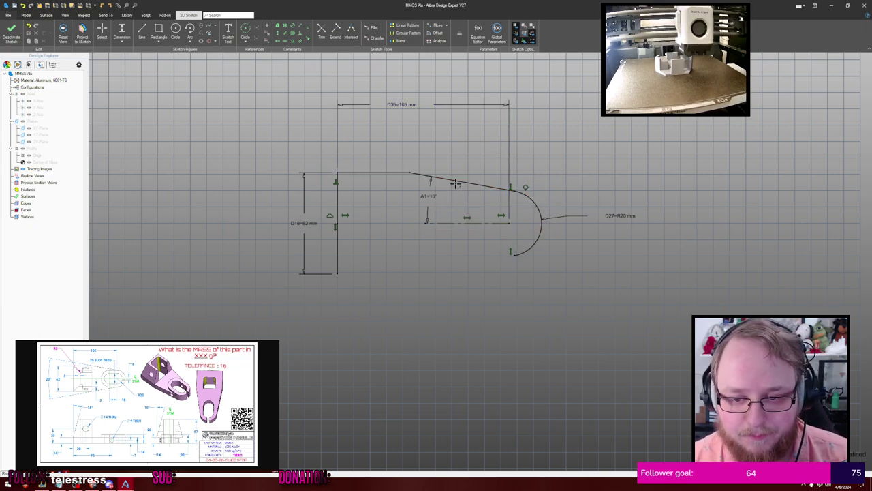
Mirror the upper horizontal line and the sloping line about the X-Axis to close the profile
{"action": "key", "text": "Escape"}
{"action": "left_click", "coordinate": [399, 41]}
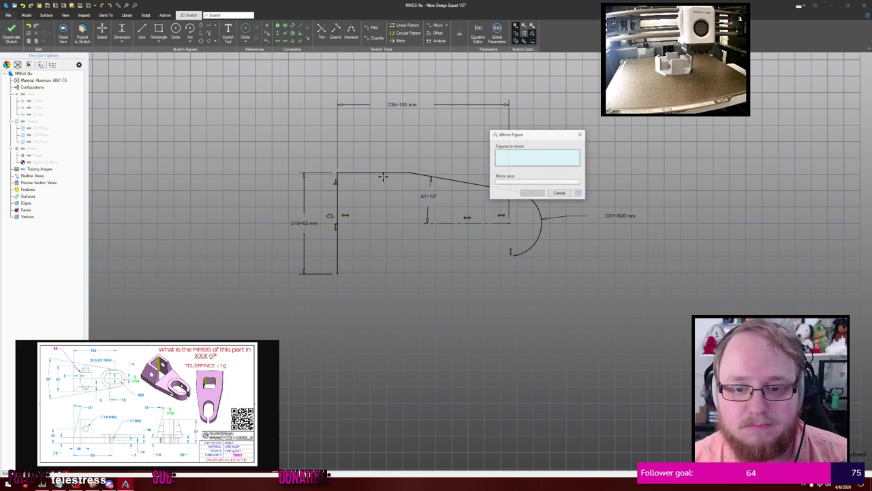
{"action": "left_click", "coordinate": [385, 173]}
{"action": "left_click", "coordinate": [421, 175]}
{"action": "middle_click_drag", "start_coordinate": [427, 159], "coordinate": [425, 150]}
{"action": "key", "text": "ctrl+shift+r"}
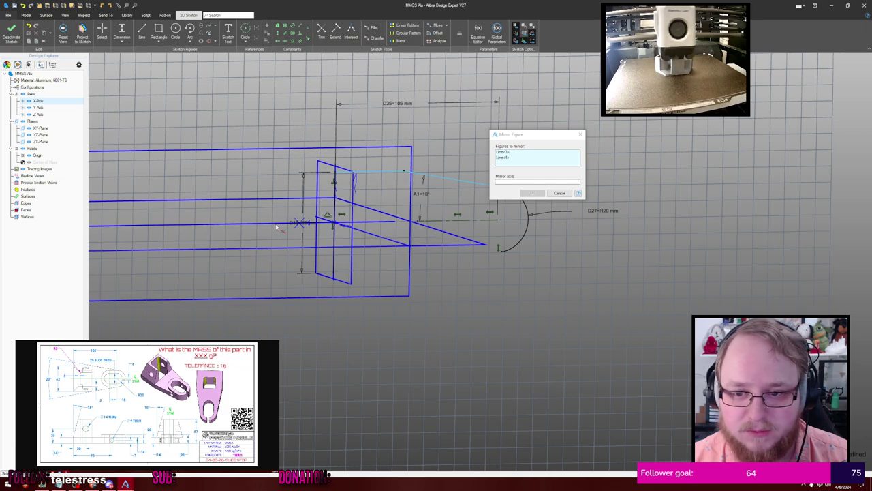
{"action": "left_click", "coordinate": [508, 183]}
{"action": "left_click", "coordinate": [276, 225]}
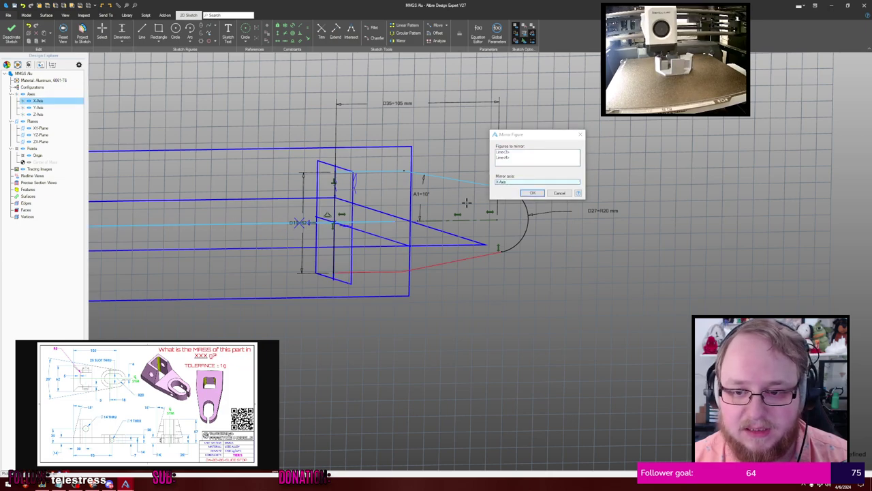
{"action": "left_click", "coordinate": [532, 192]}
{"action": "scroll", "coordinate": [547, 172], "scroll_direction": "up", "scroll_amount": 4}
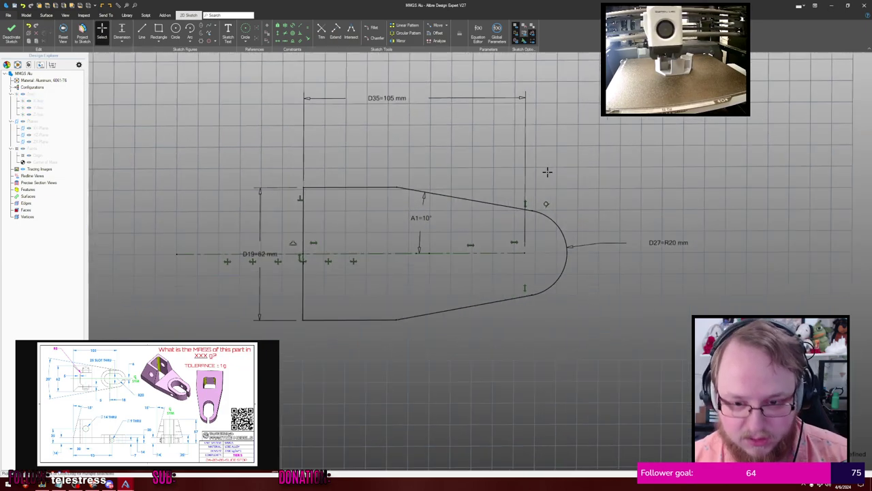
{"action": "scroll", "coordinate": [562, 169], "scroll_direction": "down", "scroll_amount": 5}
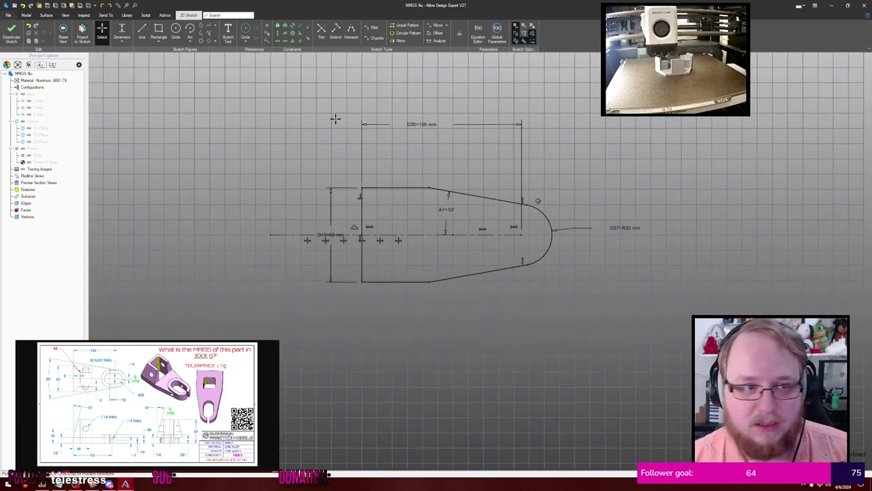
Extrude the closed base profile to a depth of 14 mm
{"action": "key", "text": "e"}
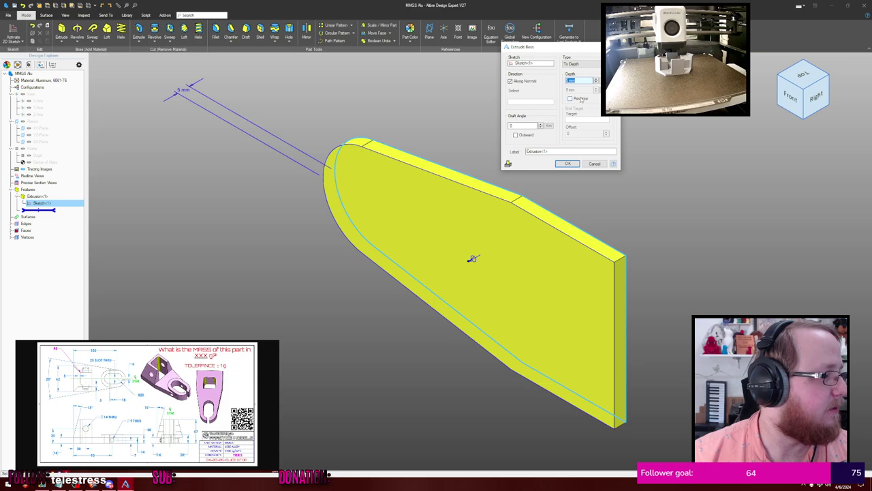
{"action": "type", "text": "14"}
{"action": "key", "text": "Return"}
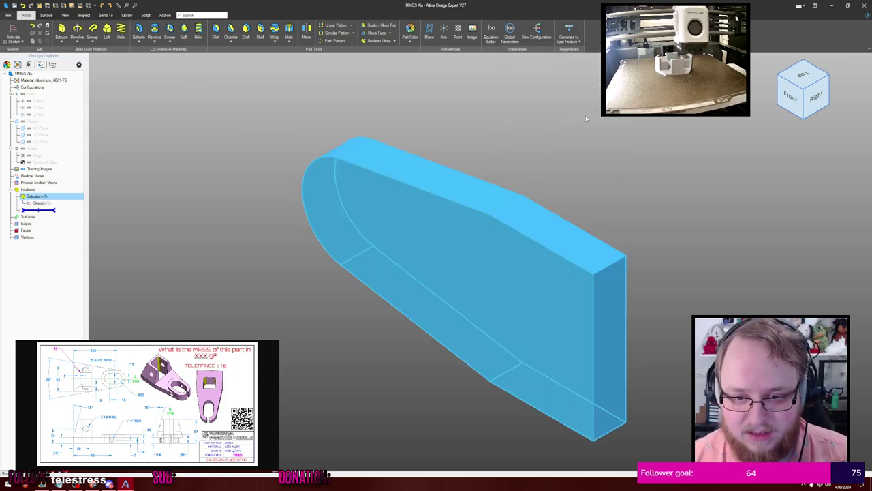
Start a new sketch on the large flat face of the extruded base
{"action": "left_click", "coordinate": [587, 117]}
{"action": "middle_click_drag", "start_coordinate": [587, 117], "coordinate": [477, 151]}
{"action": "left_click", "coordinate": [6, 29]}
{"action": "left_click", "coordinate": [462, 255]}
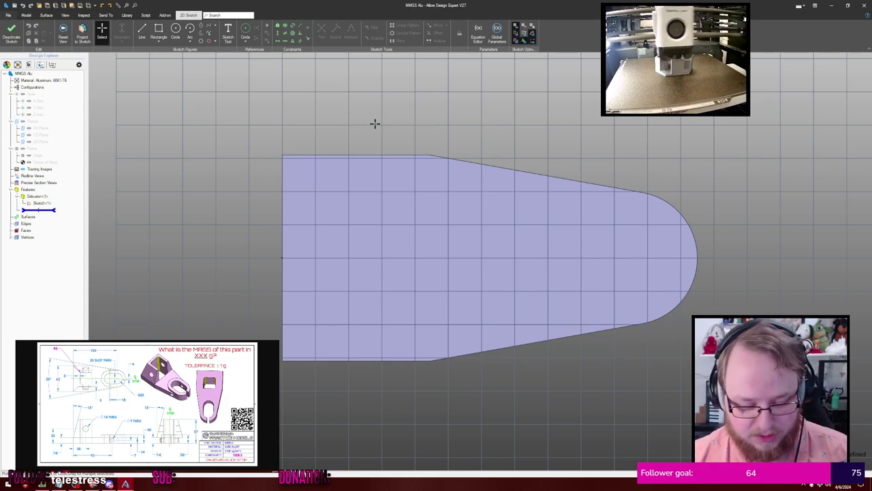
Project the outline of the large flat face into the sketch as associative reference figures
{"action": "key", "text": "p"}
{"action": "left_click", "coordinate": [428, 203]}
{"action": "left_click", "coordinate": [543, 103]}
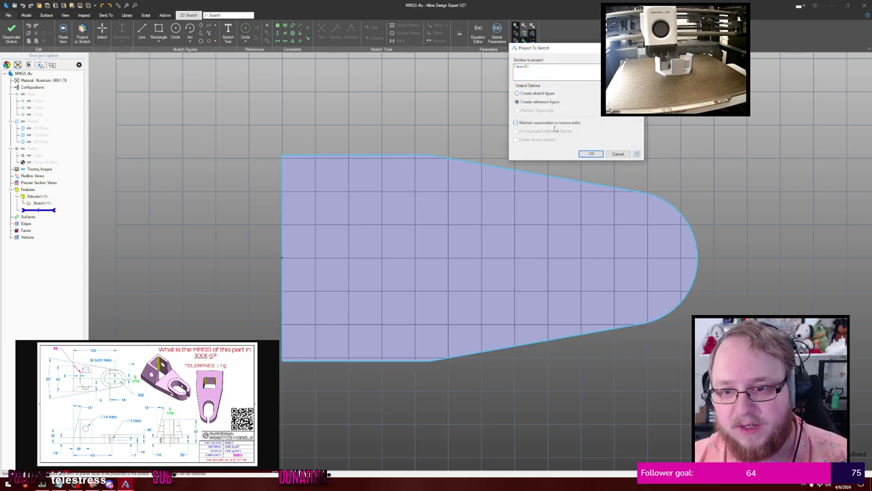
{"action": "left_click", "coordinate": [591, 153]}
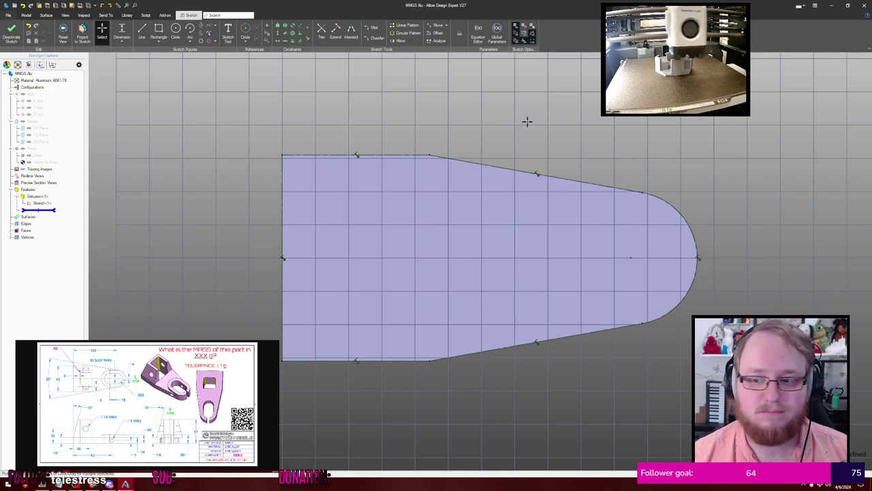
Draw an 18 mm reference line from the rounded end's centre toward the wide end and constrain it horizontal
{"action": "middle_click_drag", "start_coordinate": [568, 124], "coordinate": [502, 114]}
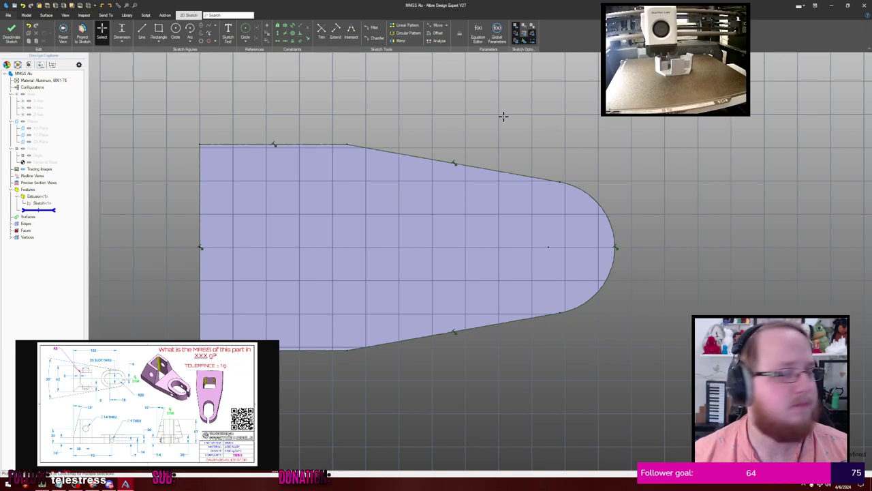
{"action": "left_click", "coordinate": [548, 246]}
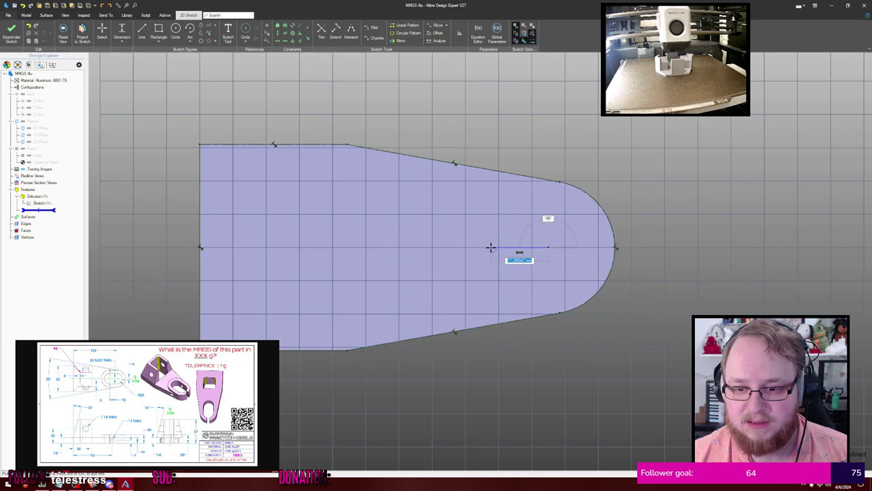
{"action": "type", "text": "18"}
{"action": "key", "text": "Return"}
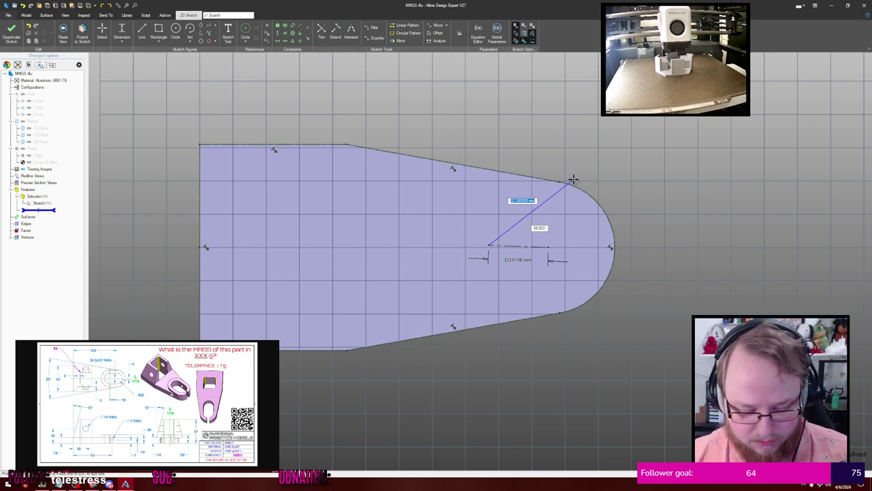
{"action": "key", "text": "Escape"}
{"action": "key", "text": "h"}
{"action": "left_click", "coordinate": [518, 246]}
{"action": "key", "text": "Escape"}
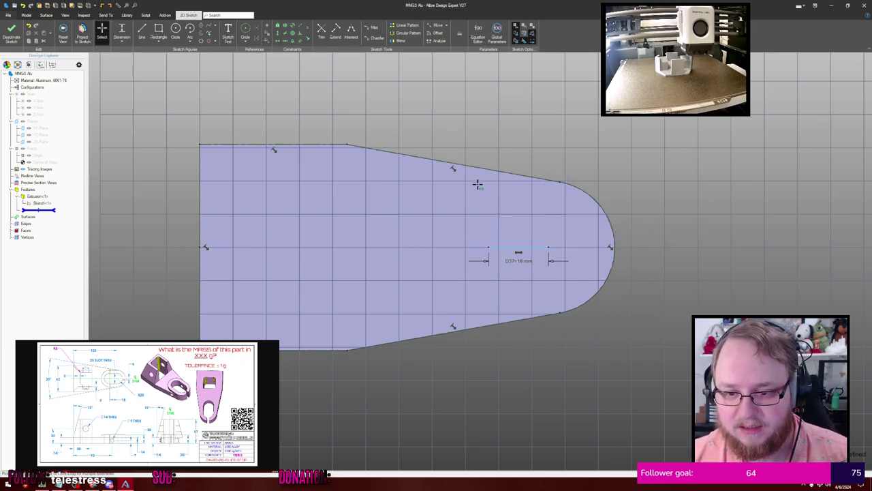
Draw a semicircular arc centred on the reference line's inner end, opening toward the rounded end of the base
{"action": "left_click", "coordinate": [480, 182]}
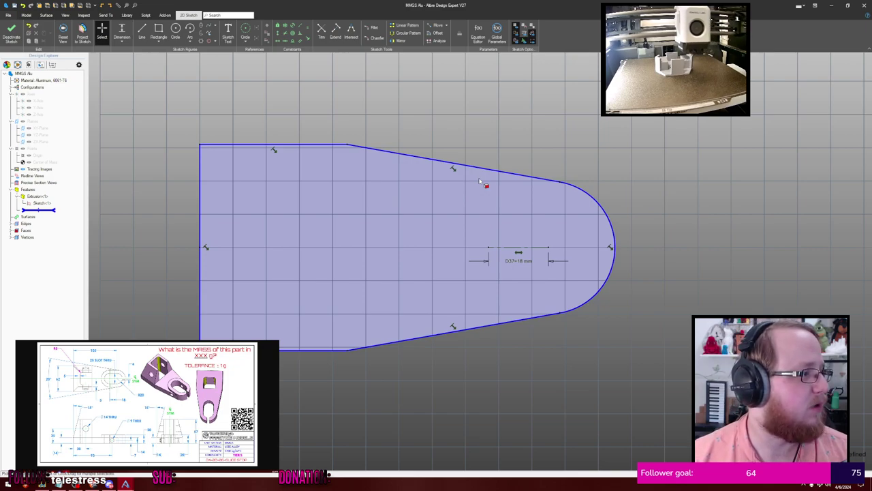
{"action": "key", "text": "a"}
{"action": "left_click", "coordinate": [488, 247]}
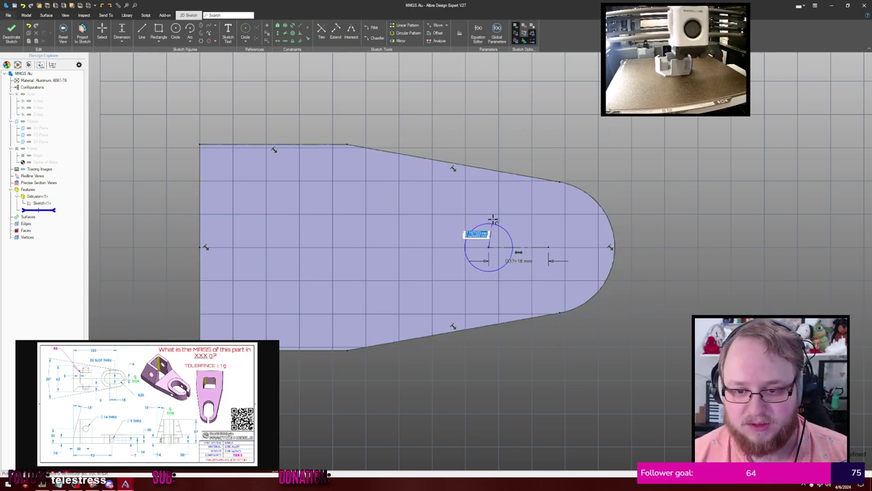
{"action": "key", "text": "a"}
{"action": "left_click", "coordinate": [488, 246]}
{"action": "left_click", "coordinate": [488, 204]}
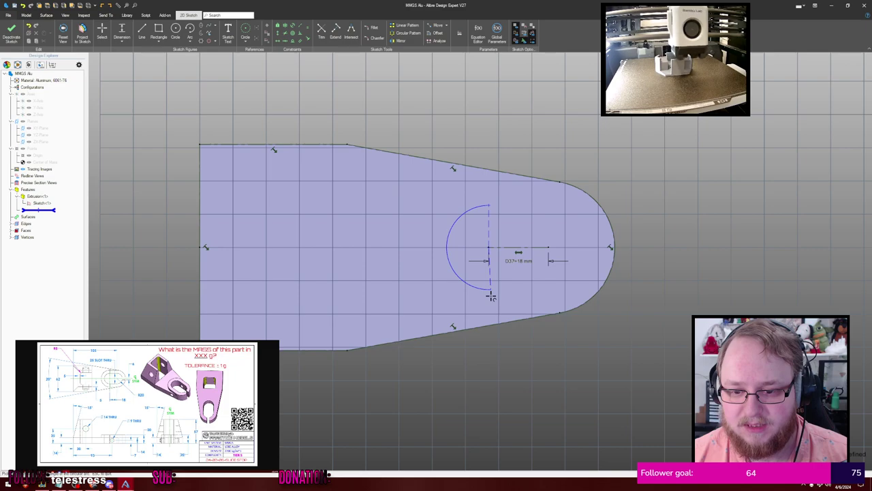
{"action": "left_click", "coordinate": [491, 297]}
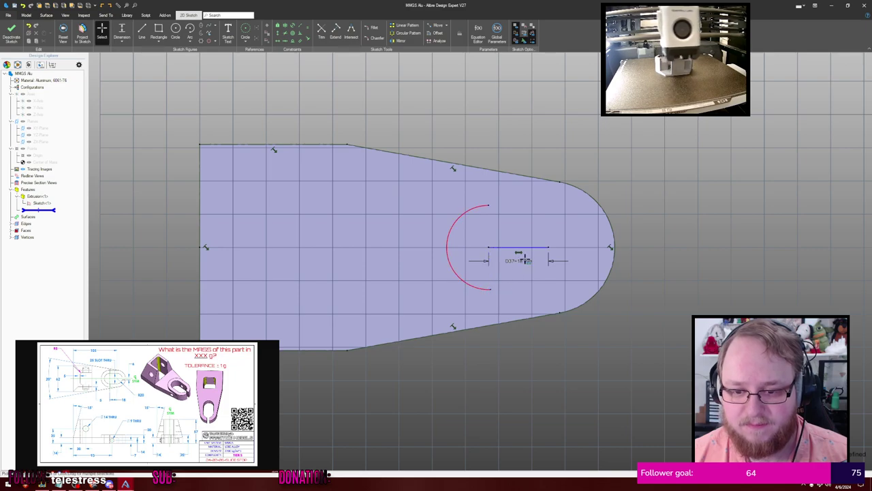
Constrain both endpoints of the inner arc vertically in line with its centre point
{"action": "left_click", "coordinate": [490, 246]}
{"action": "left_click", "coordinate": [490, 246]}
{"action": "left_click", "coordinate": [491, 289]}
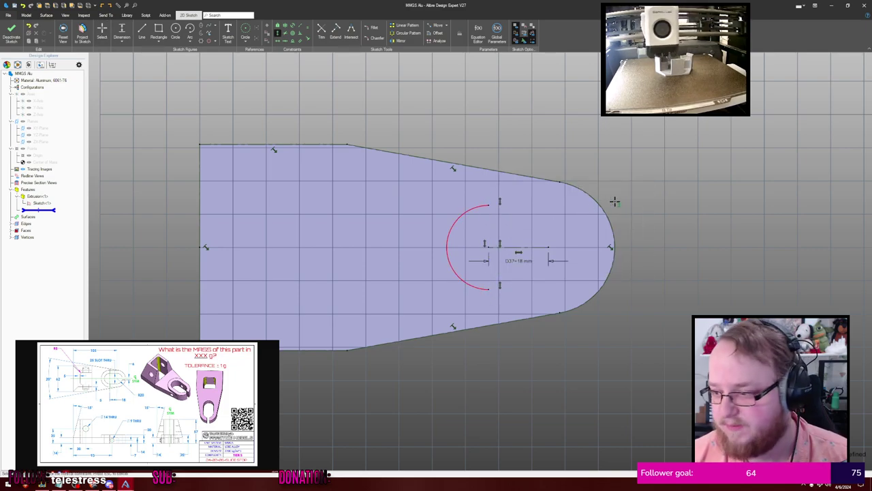
{"action": "mouse_move", "coordinate": [667, 191]}
{"action": "middle_mouse_down"}
{"action": "mouse_move", "coordinate": [606, 193]}
{"action": "mouse_move", "coordinate": [635, 183]}
{"action": "middle_mouse_up"}
{"action": "scroll", "coordinate": [605, 193], "scroll_direction": "up", "scroll_amount": 1}
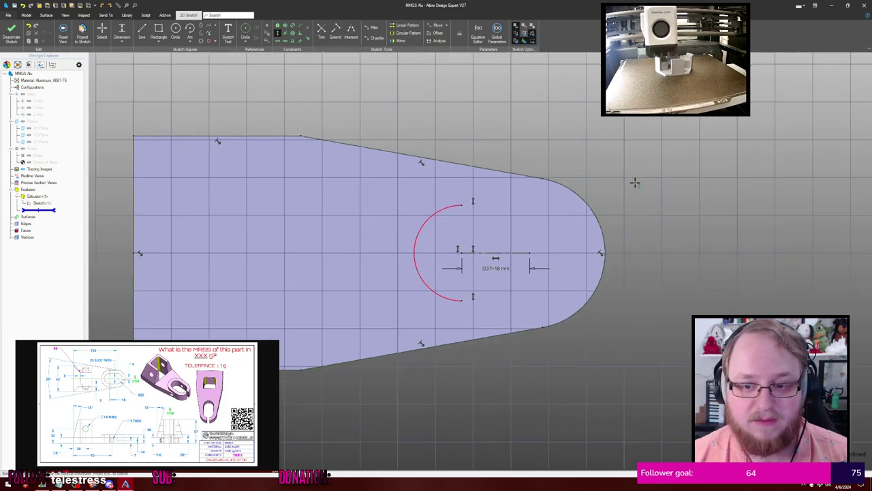
{"action": "key", "text": "Escape"}
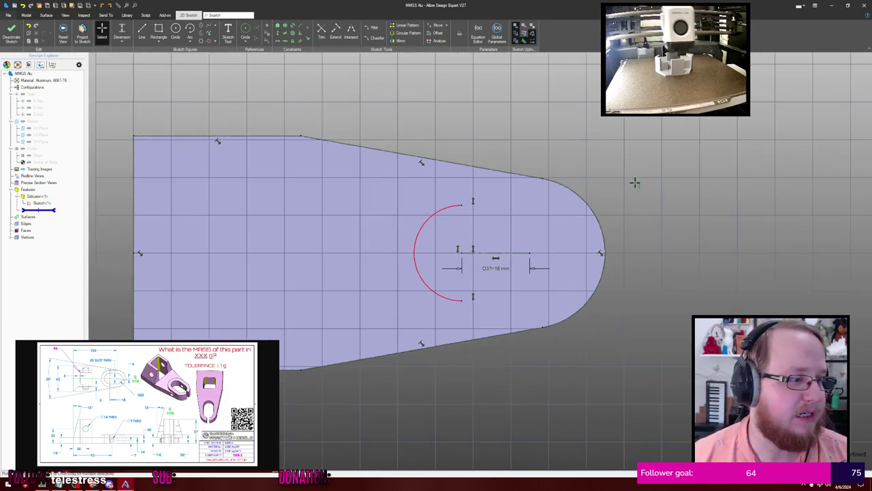
Dimension the inner arc's radius at 20 mm
{"action": "middle_click_drag", "start_coordinate": [634, 182], "coordinate": [659, 180]}
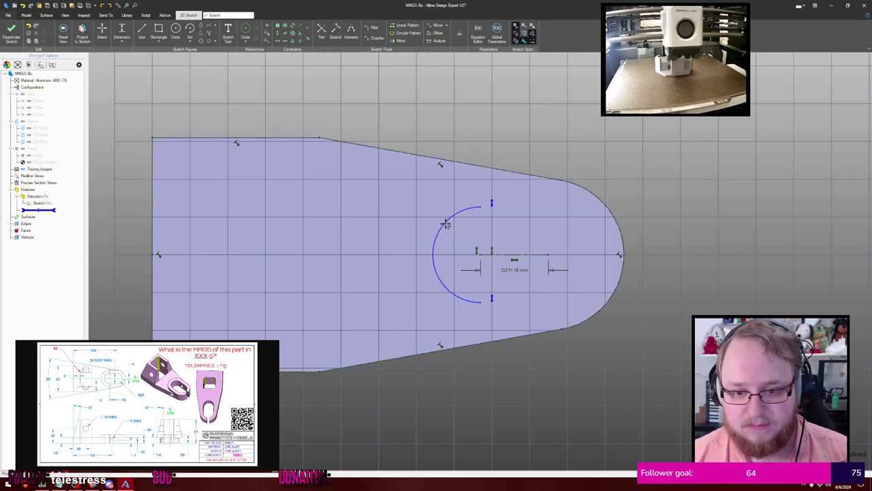
{"action": "left_click", "coordinate": [447, 222]}
{"action": "left_click", "coordinate": [376, 216]}
{"action": "type", "text": "20"}
{"action": "key", "text": "Return"}
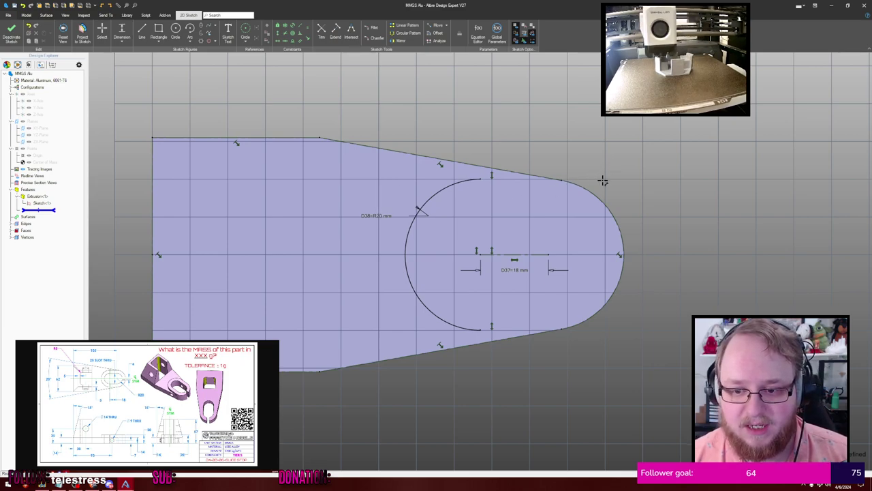
Draw an oversized semicircular arc around the base's rounded end, centred on the reference line's outer end
{"action": "left_click", "coordinate": [549, 254]}
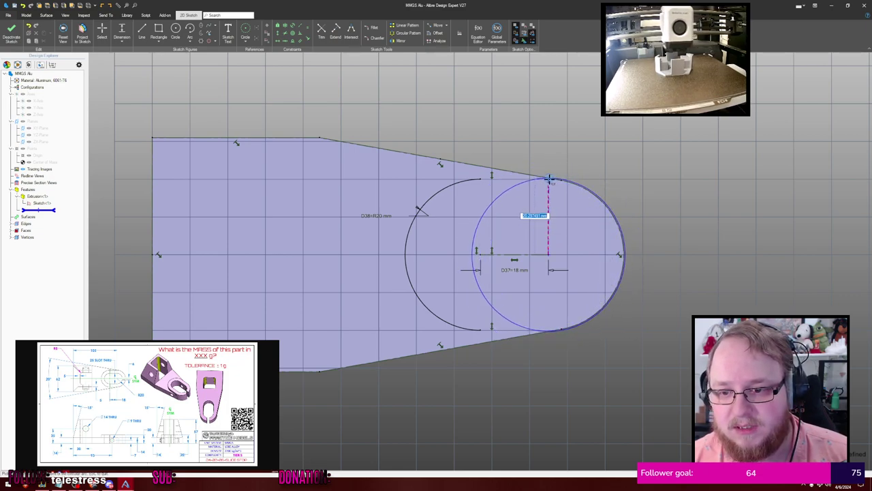
{"action": "left_click", "coordinate": [554, 179]}
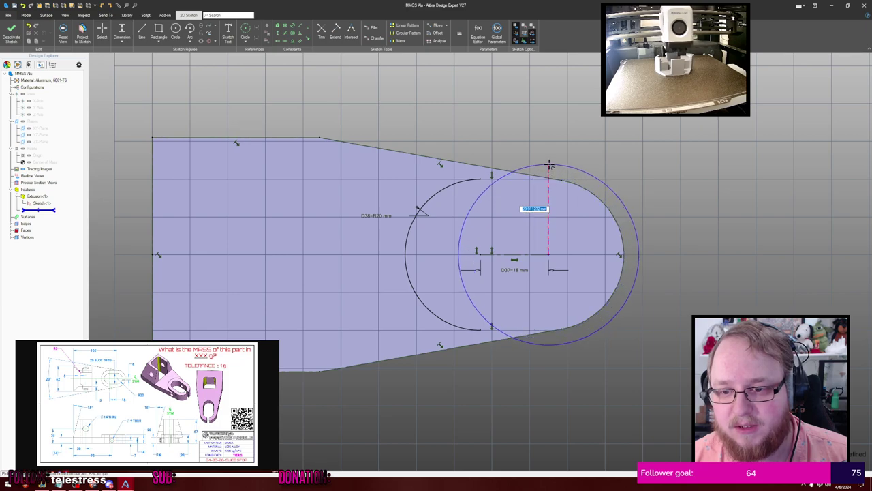
{"action": "left_click", "coordinate": [565, 360]}
Constrain both endpoints of the outer arc vertically in line with its centre point
{"action": "key", "text": "v"}
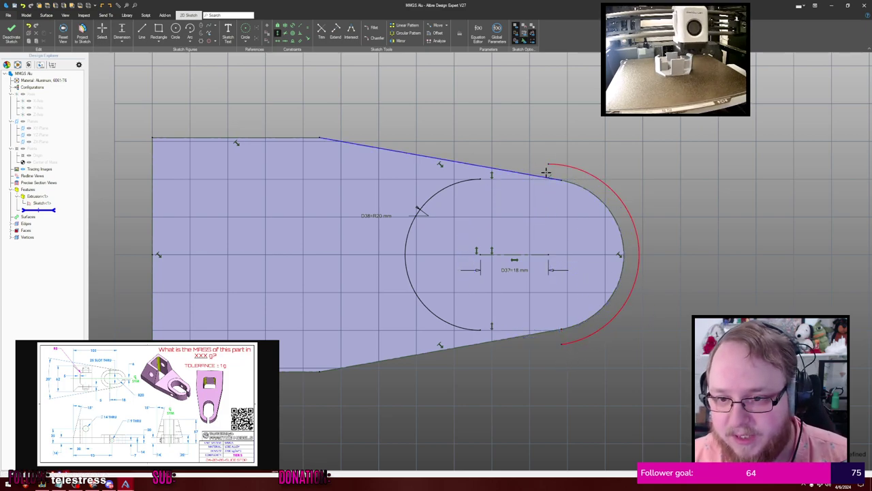
{"action": "left_click", "coordinate": [549, 164]}
{"action": "left_click", "coordinate": [549, 254]}
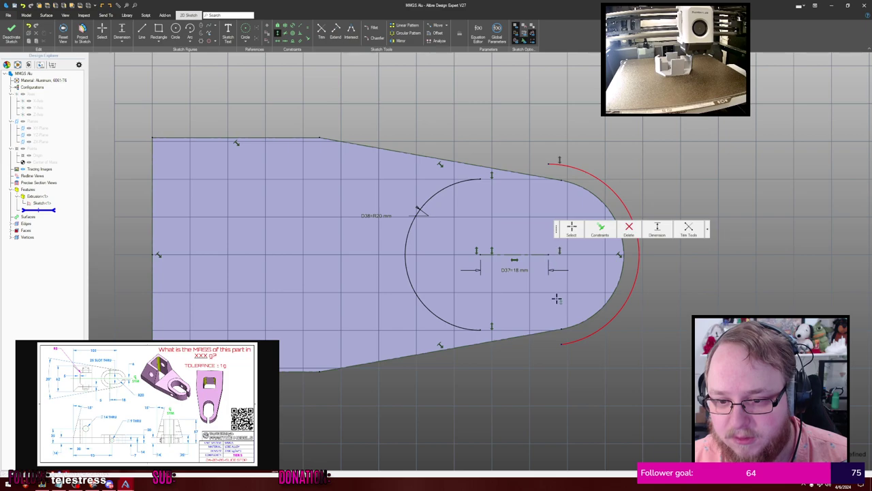
{"action": "left_click", "coordinate": [562, 344]}
{"action": "key", "text": "Escape"}
Dimension the outer arc's radius at 20 mm
{"action": "key", "text": "d"}
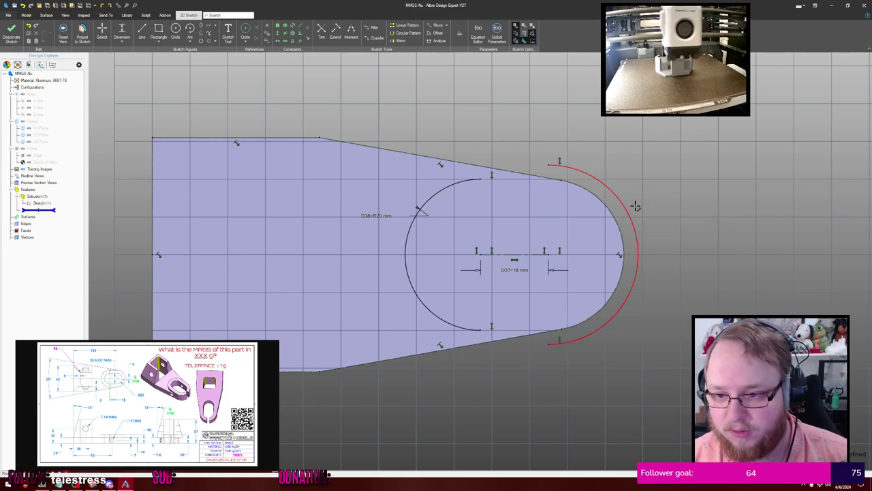
{"action": "left_click", "coordinate": [636, 206]}
{"action": "left_click", "coordinate": [700, 193]}
{"action": "type", "text": "20"}
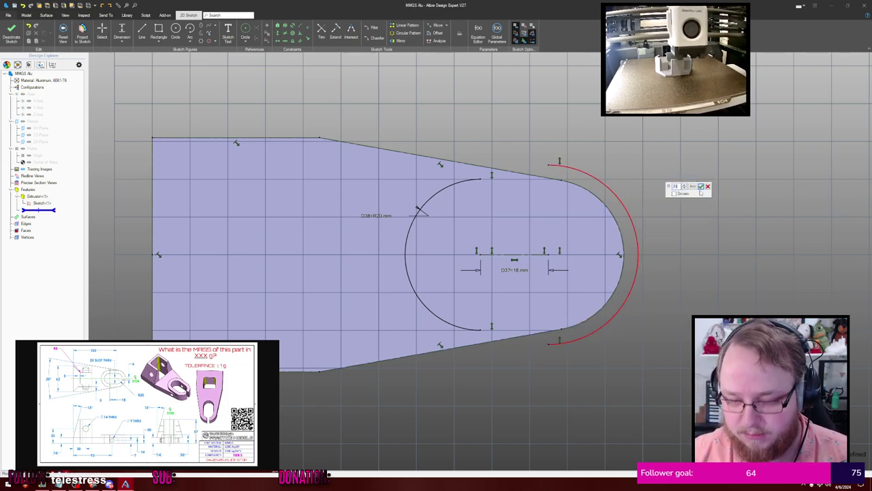
{"action": "key", "text": "Return"}
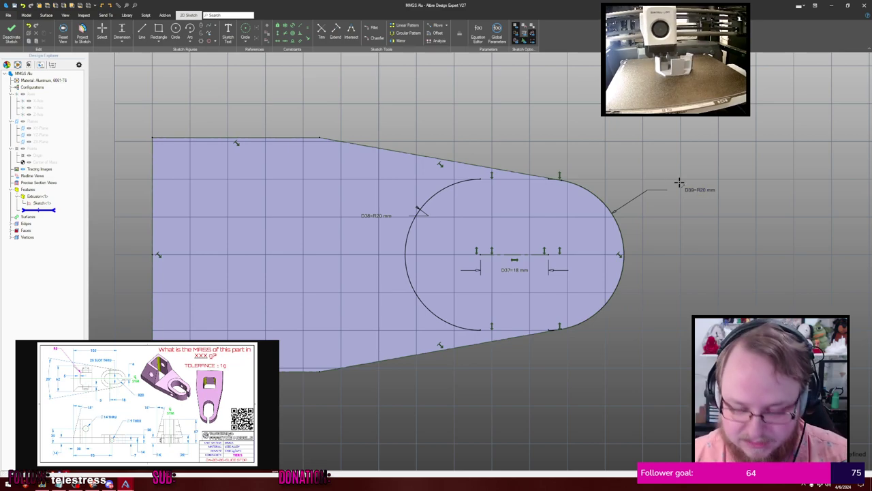
Join the upper and lower ends of the two arcs with straight lines to close the slot-shaped profile
{"action": "key", "text": "l"}
{"action": "scroll", "coordinate": [542, 183], "scroll_direction": "up", "scroll_amount": 1}
{"action": "left_click", "coordinate": [558, 178]}
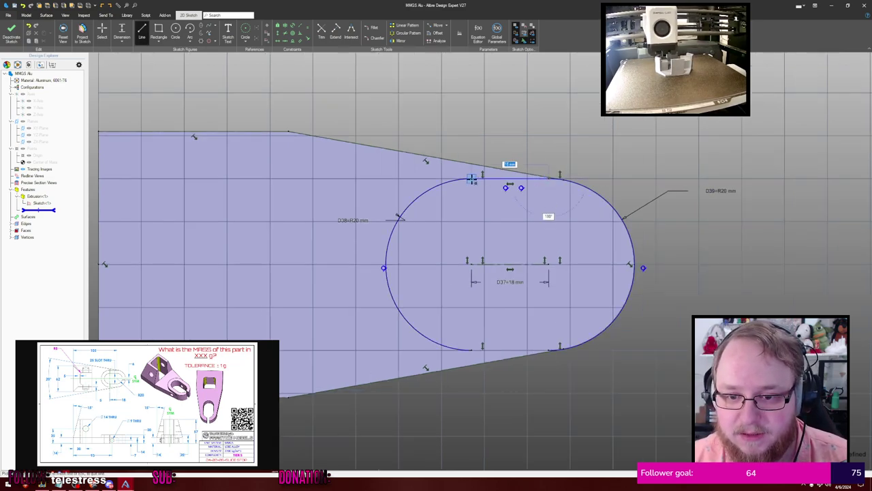
{"action": "left_click", "coordinate": [482, 178]}
{"action": "left_click", "coordinate": [481, 350]}
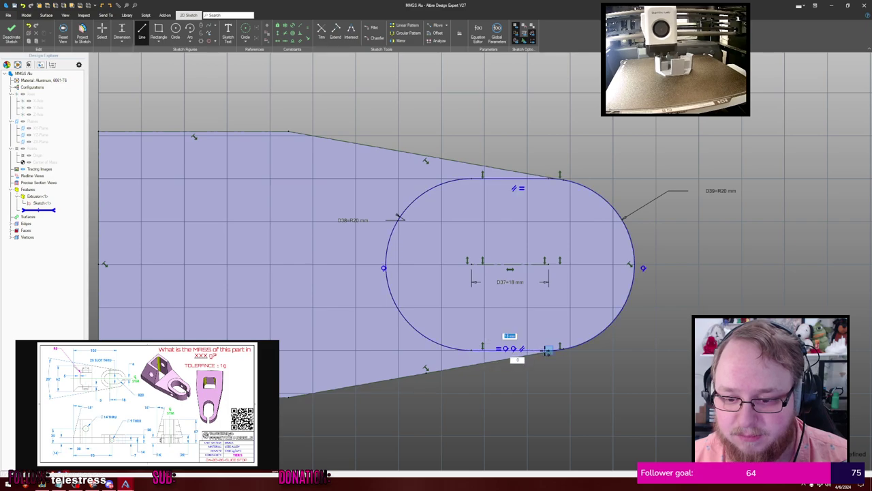
{"action": "key", "text": "Escape"}
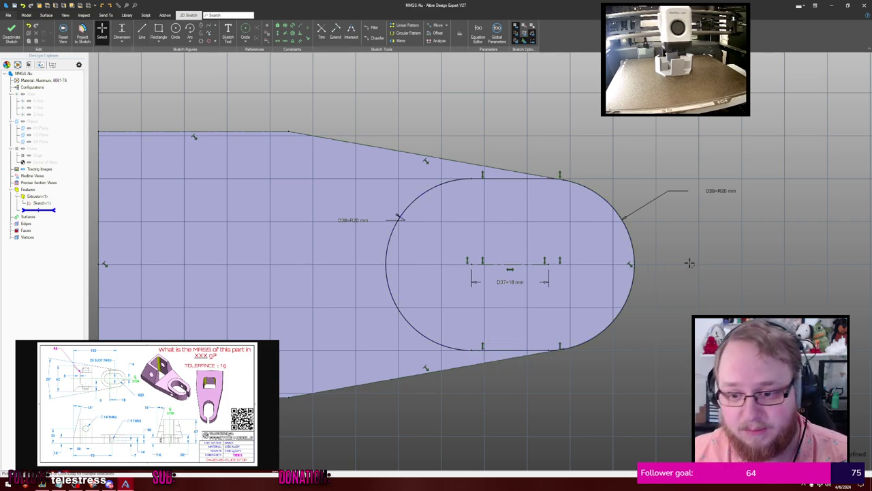
Extrude the slot-shaped profile outward from the base face to a depth of 20-14 mm
{"action": "scroll", "coordinate": [682, 231], "scroll_direction": "down", "scroll_amount": 2}
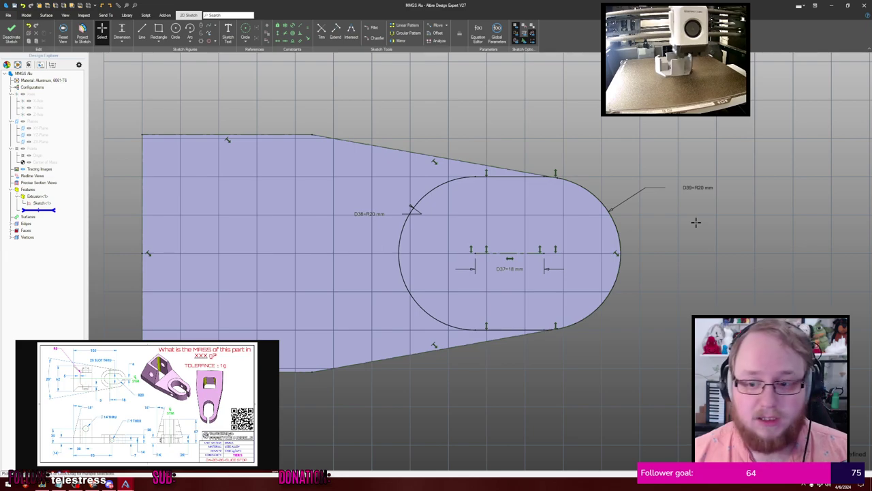
{"action": "middle_click_drag", "start_coordinate": [695, 220], "coordinate": [678, 218]}
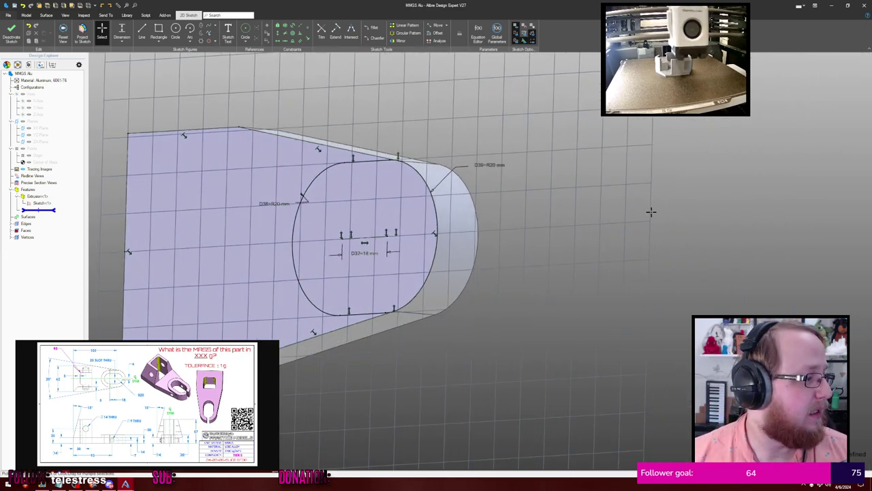
{"action": "key", "text": "e"}
{"action": "key", "text": "e"}
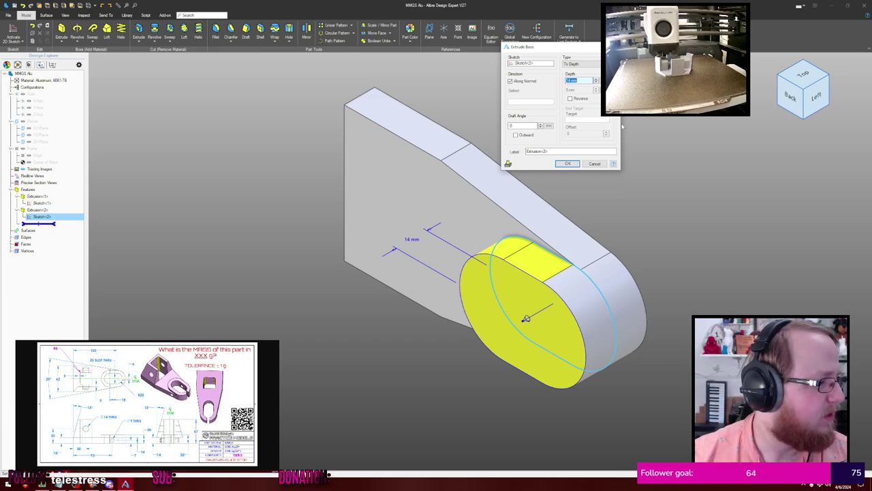
{"action": "type", "text": "20-14"}
{"action": "key", "text": "Return"}
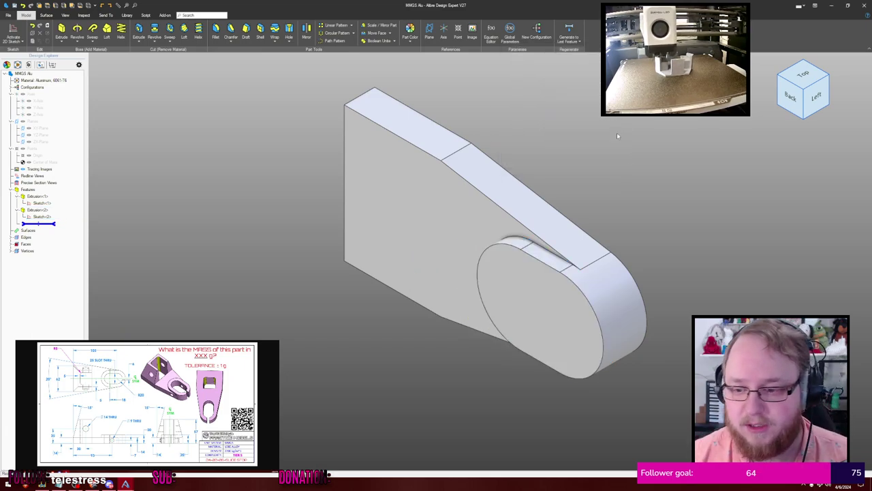
Start a sketch on the raised pad's flat face and project its outline as associative reference figures
{"action": "middle_click_drag", "start_coordinate": [619, 132], "coordinate": [534, 141]}
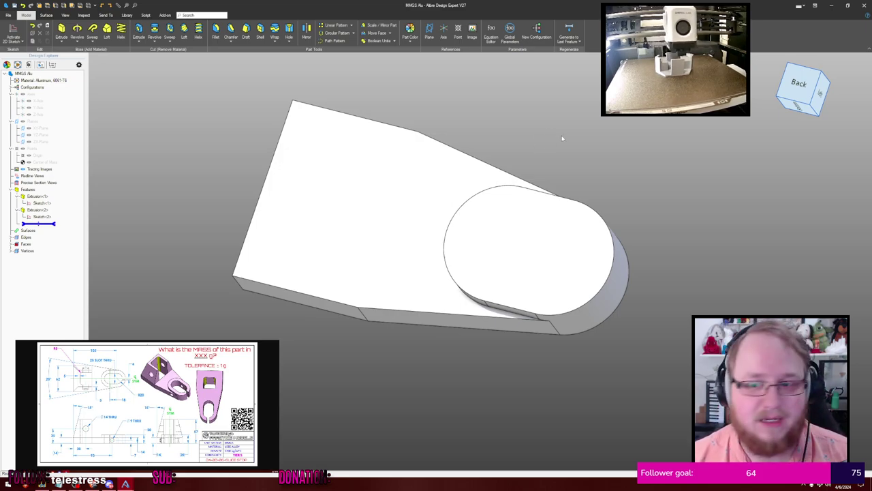
{"action": "left_click", "coordinate": [539, 232]}
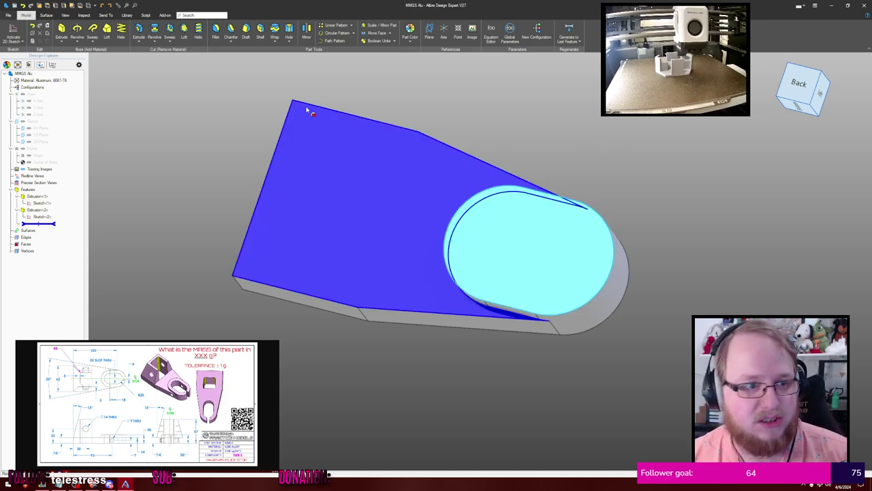
{"action": "left_click", "coordinate": [13, 31]}
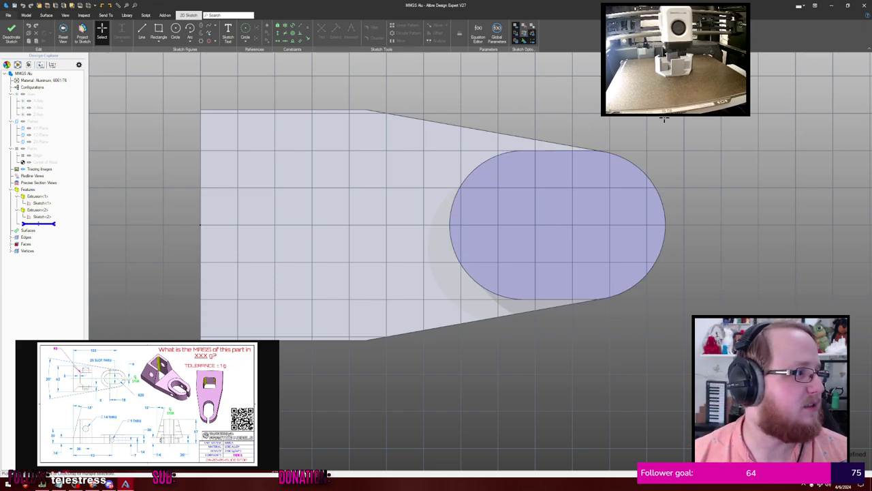
{"action": "left_click", "coordinate": [633, 178]}
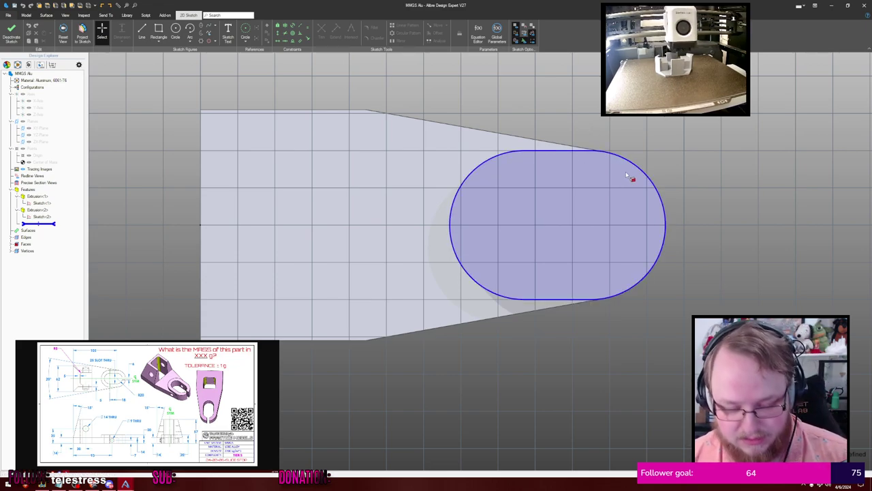
{"action": "key", "text": "p"}
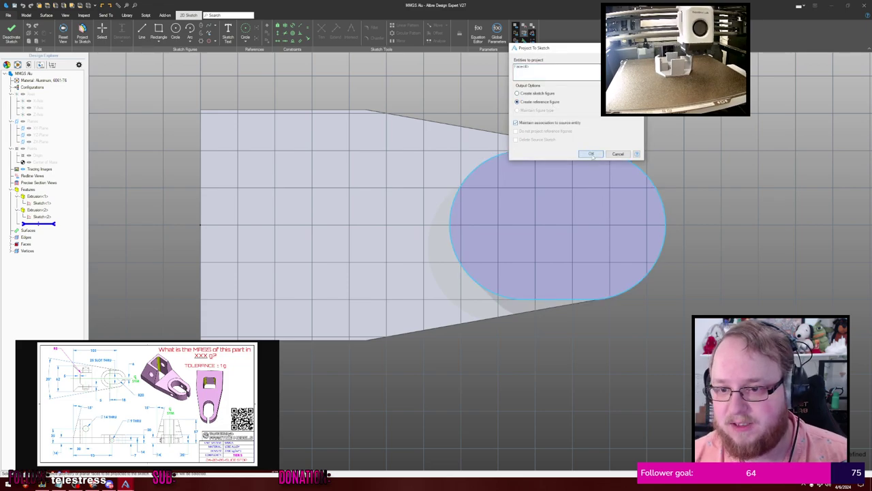
{"action": "left_click", "coordinate": [591, 154]}
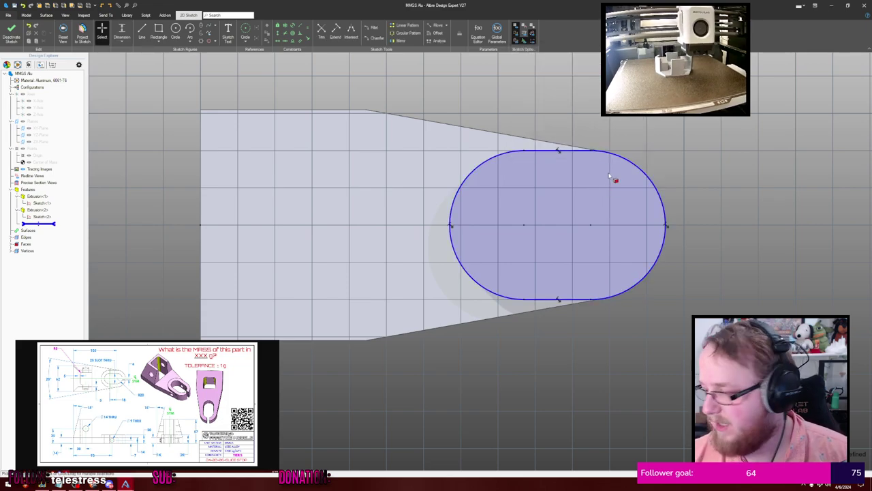
Draw a reference line connecting the centres of the raised pad's two end arcs
{"action": "key", "text": "l"}
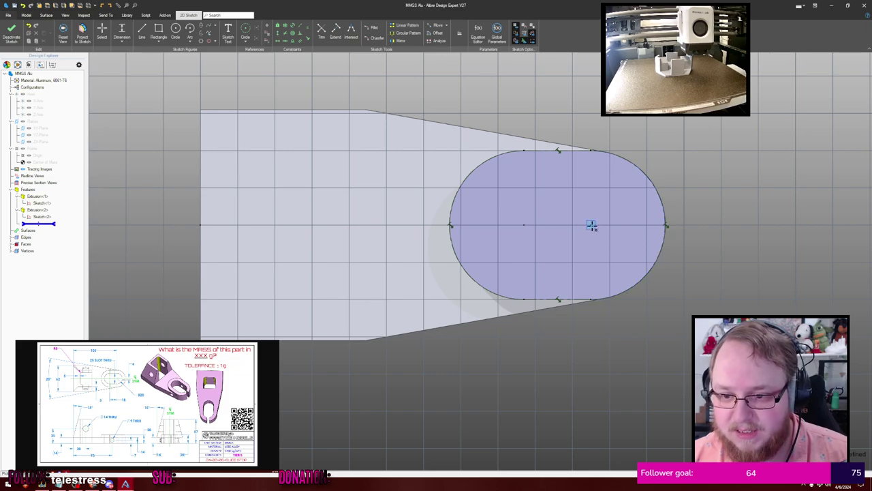
{"action": "left_click", "coordinate": [591, 225]}
{"action": "left_click", "coordinate": [526, 225]}
{"action": "key", "text": "Escape"}
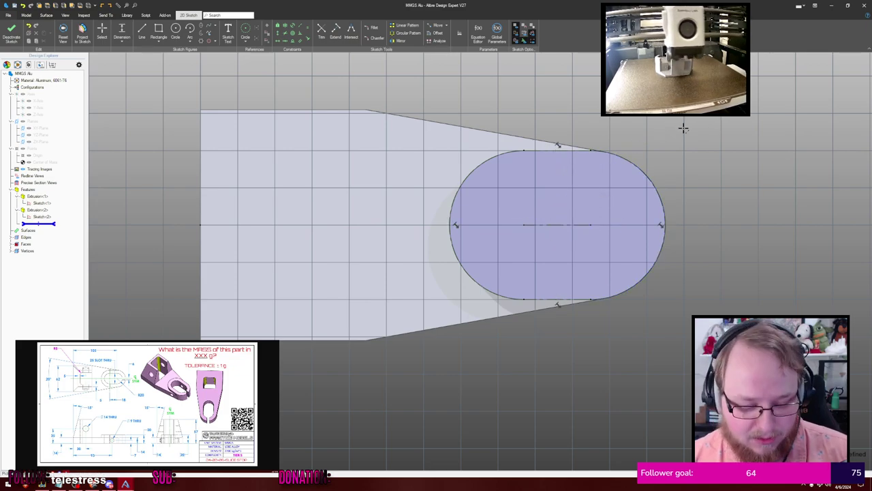
Draw a semicircular arc around the pad's outer arc centre and constrain both its ends vertically in line with that centre
{"action": "key", "text": "a"}
{"action": "left_click", "coordinate": [591, 225]}
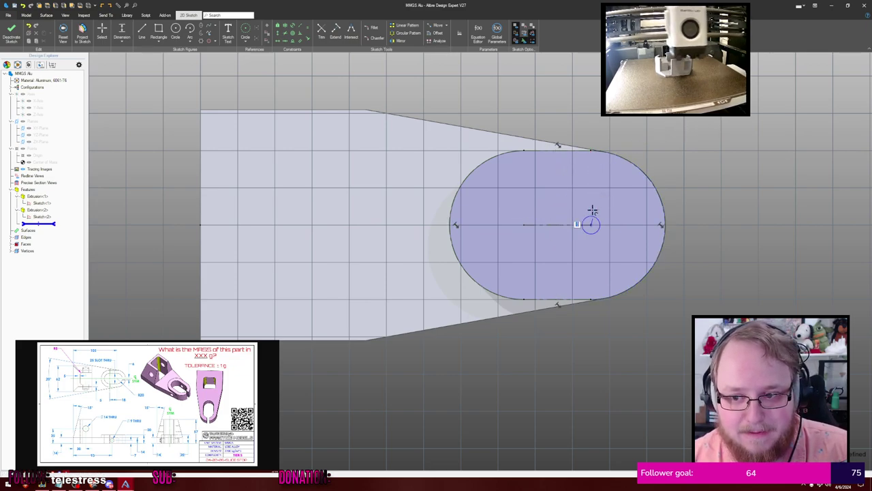
{"action": "left_click", "coordinate": [591, 187]}
{"action": "left_click", "coordinate": [591, 263]}
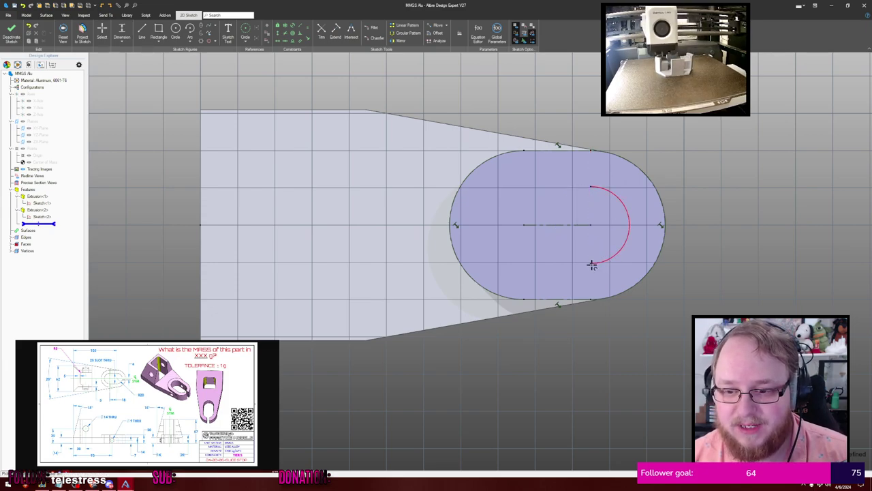
{"action": "left_click", "coordinate": [591, 186]}
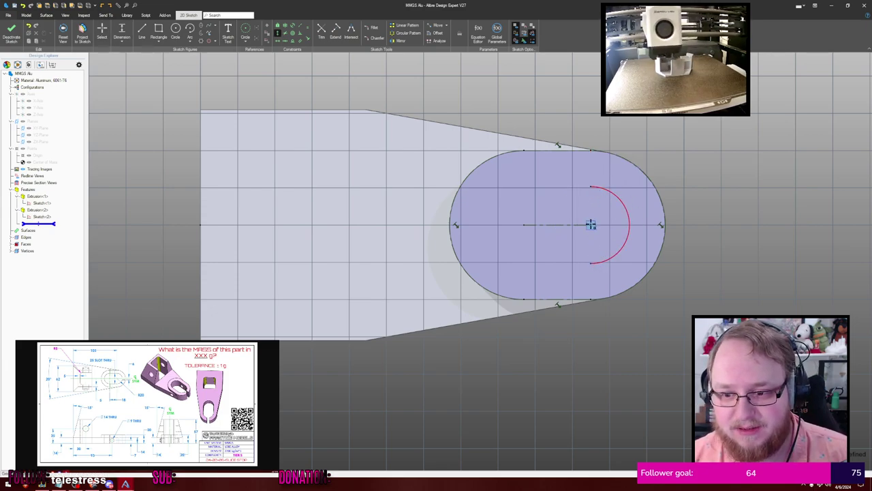
{"action": "left_click", "coordinate": [591, 224]}
{"action": "left_click", "coordinate": [591, 263]}
{"action": "key", "text": "Escape"}
Dimension the new semicircular arc's radius at 12.5 mm
{"action": "key", "text": "d"}
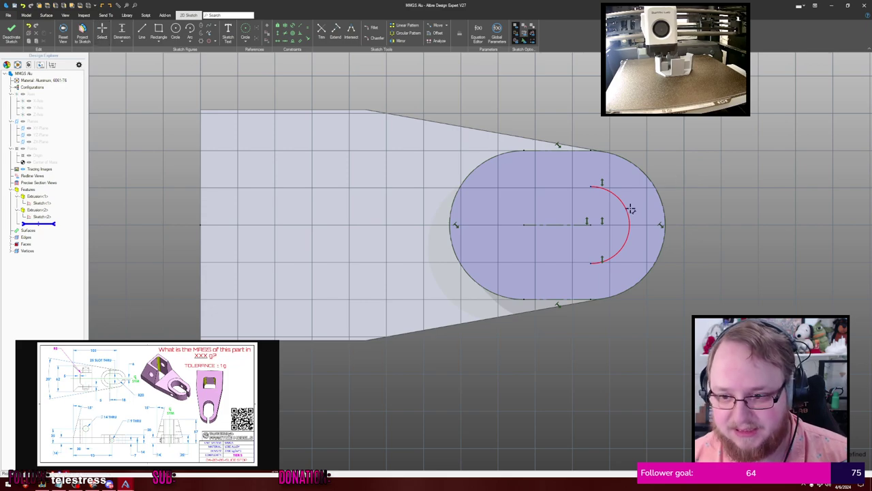
{"action": "left_click", "coordinate": [627, 208]}
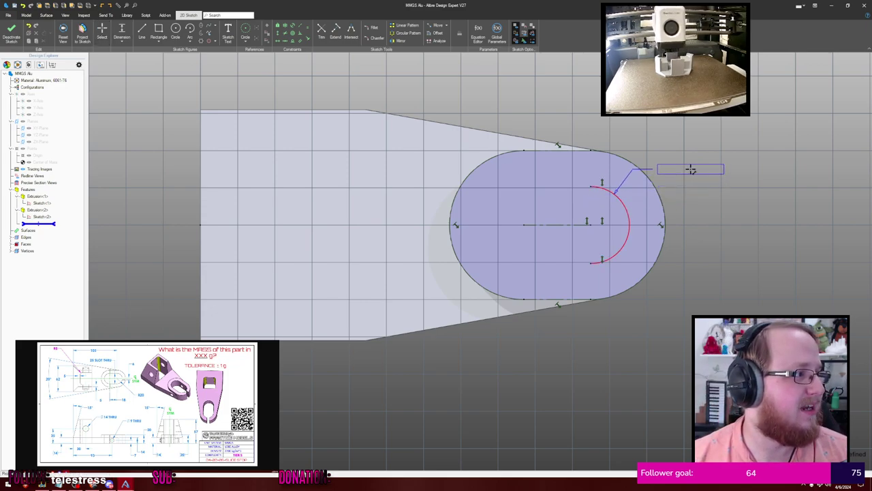
{"action": "left_click", "coordinate": [691, 170]}
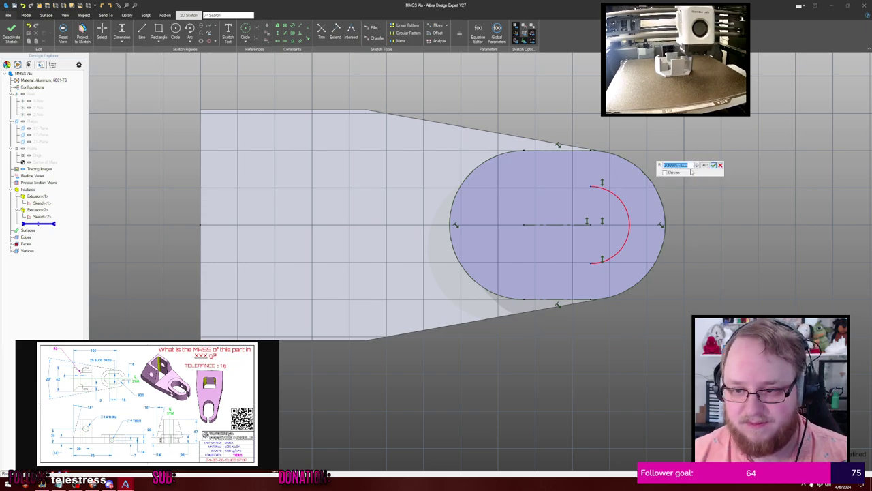
{"action": "type", "text": "12.5"}
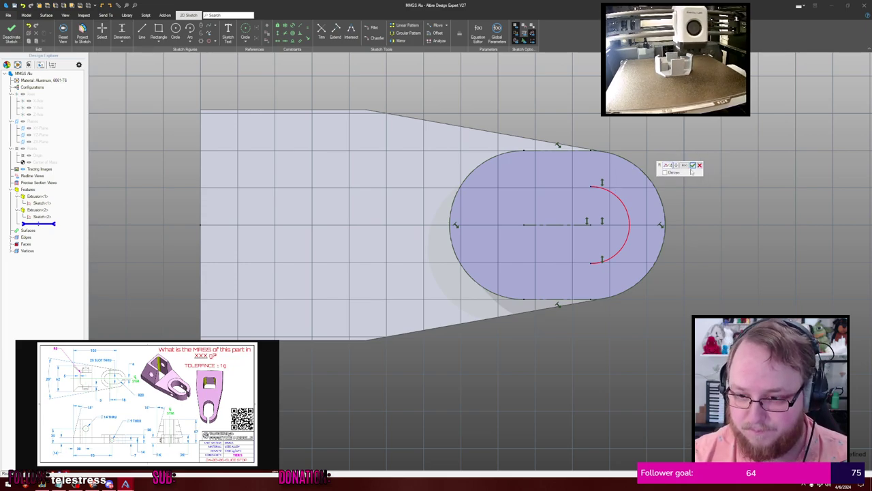
{"action": "key", "text": "Return"}
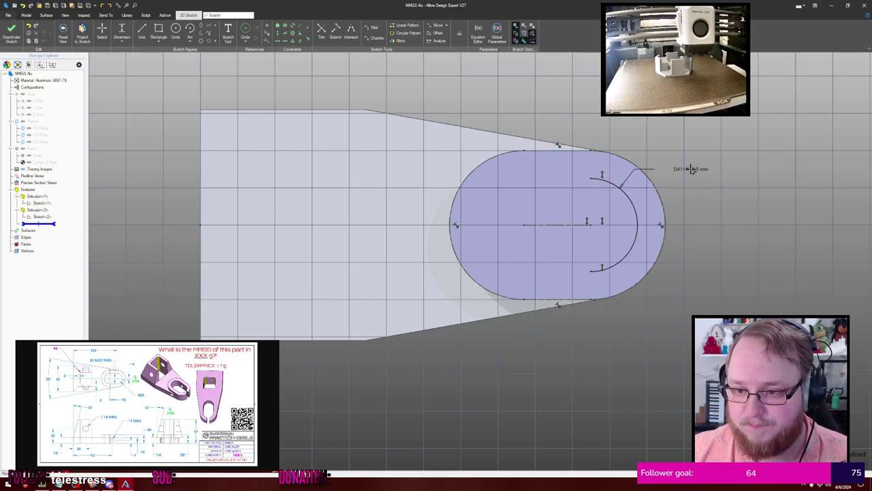
Draw an equal-radius arc facing the opposite way around the pad's inner arc centre and constrain its ends vertically in line with that centre
{"action": "left_click", "coordinate": [524, 224]}
{"action": "left_click", "coordinate": [525, 179]}
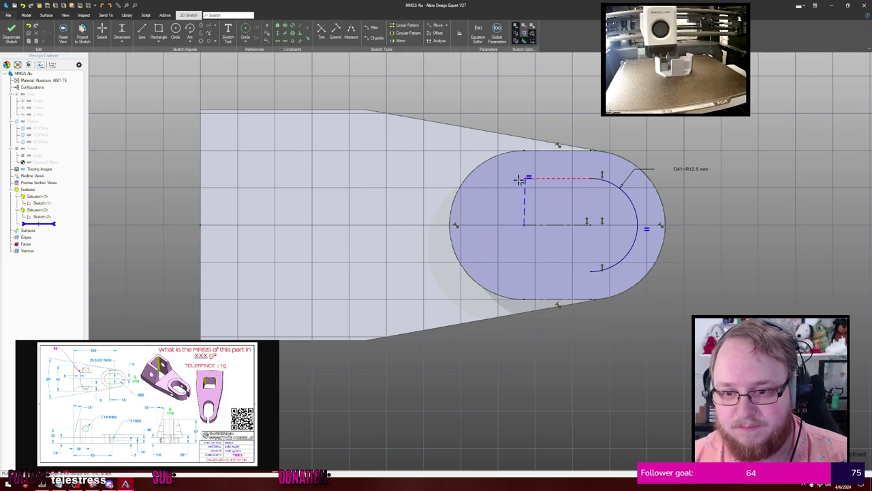
{"action": "left_click", "coordinate": [523, 271]}
{"action": "key", "text": "Escape"}
{"action": "key", "text": "v"}
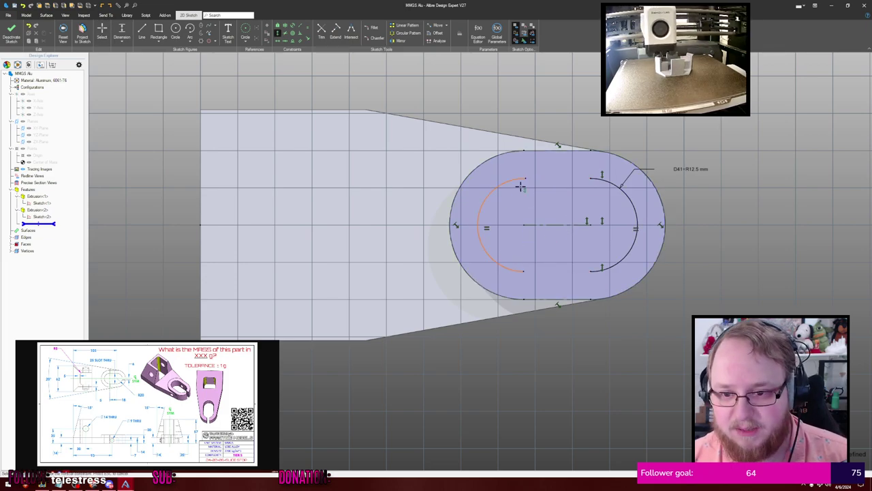
{"action": "left_click", "coordinate": [526, 178]}
{"action": "left_click", "coordinate": [524, 225]}
{"action": "left_click", "coordinate": [524, 271]}
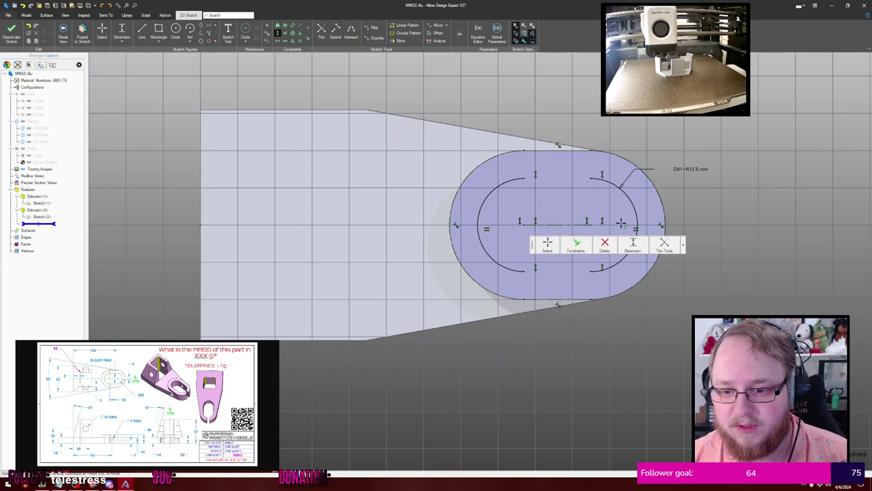
Join the upper and lower ends of the two smaller arcs with straight lines to close the slot profile
{"action": "key", "text": "l"}
{"action": "left_click", "coordinate": [601, 179]}
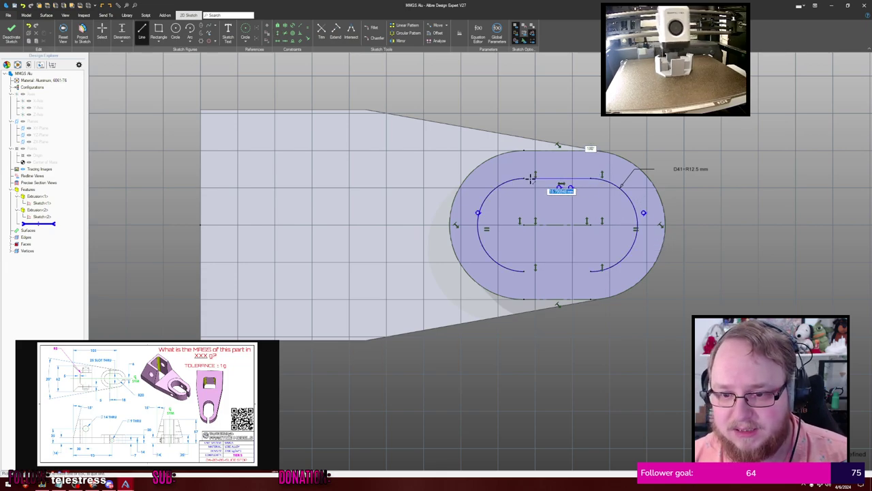
{"action": "left_click", "coordinate": [524, 178]}
{"action": "left_click", "coordinate": [523, 271]}
{"action": "left_click", "coordinate": [600, 271]}
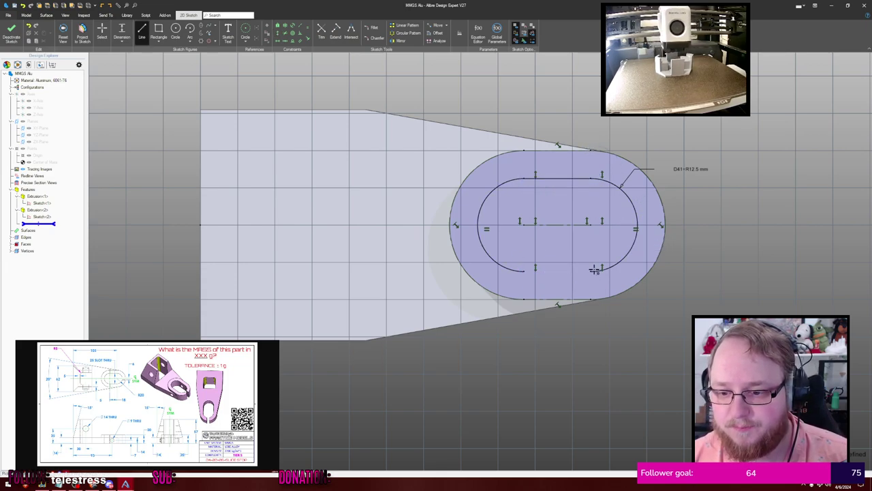
{"action": "key", "text": "Escape"}
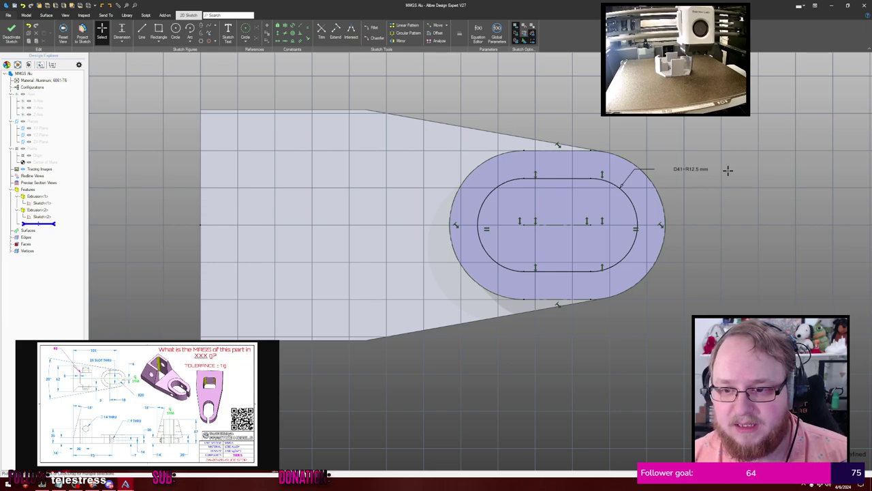
Extrude-cut the slot profile all the way through the pad and the base
{"action": "key", "text": "x"}
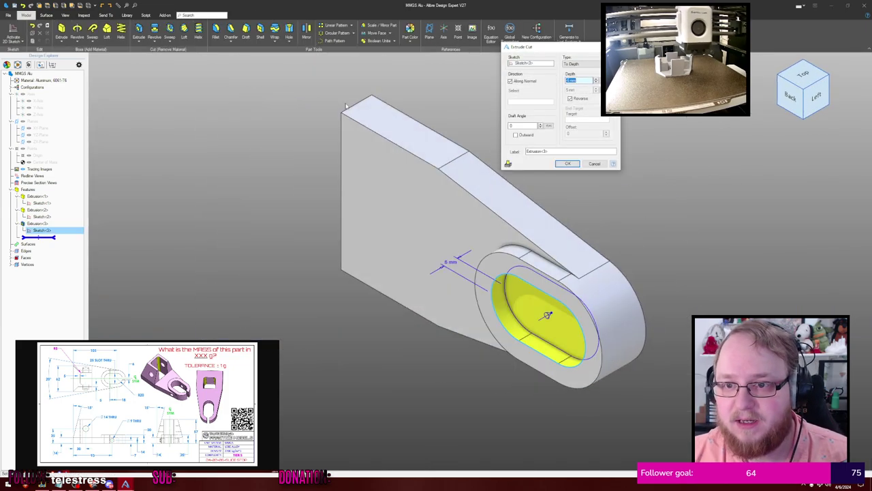
{"action": "key", "text": "shift+Tab"}
{"action": "key", "text": "Down"}
{"action": "key", "text": "Return"}
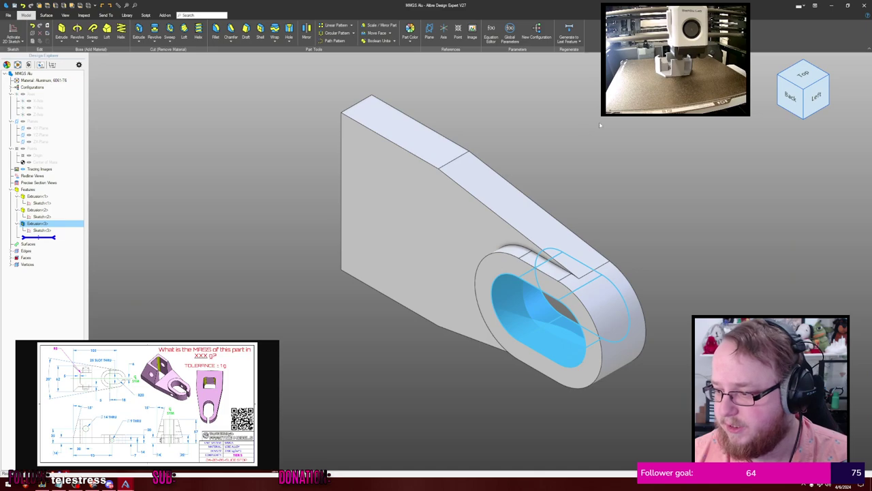
{"action": "left_click", "coordinate": [690, 125]}
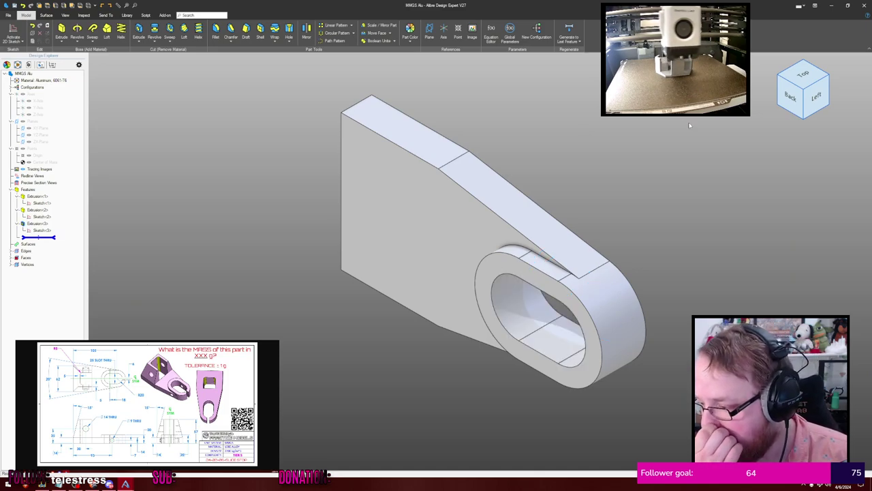
Start a sketch on the raised pad's ring-shaped face and project that face's edges into it
{"action": "middle_click_drag", "start_coordinate": [690, 124], "coordinate": [597, 158]}
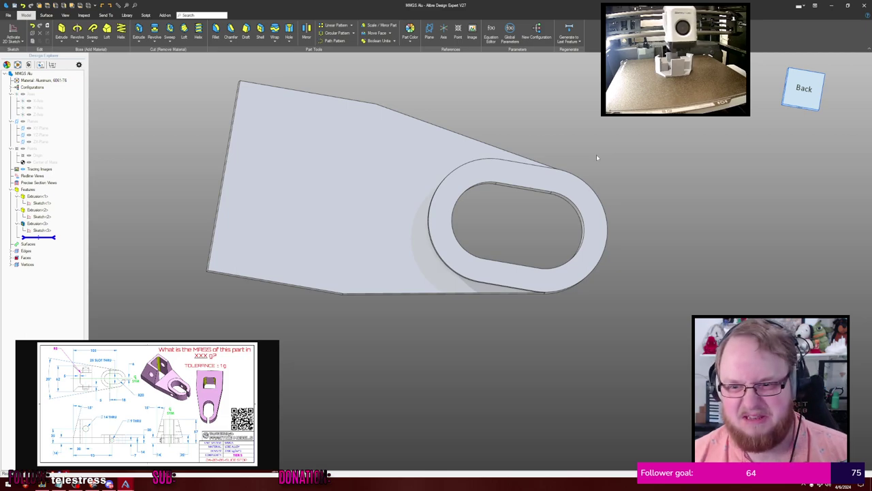
{"action": "middle_click_drag", "start_coordinate": [597, 158], "coordinate": [600, 158]}
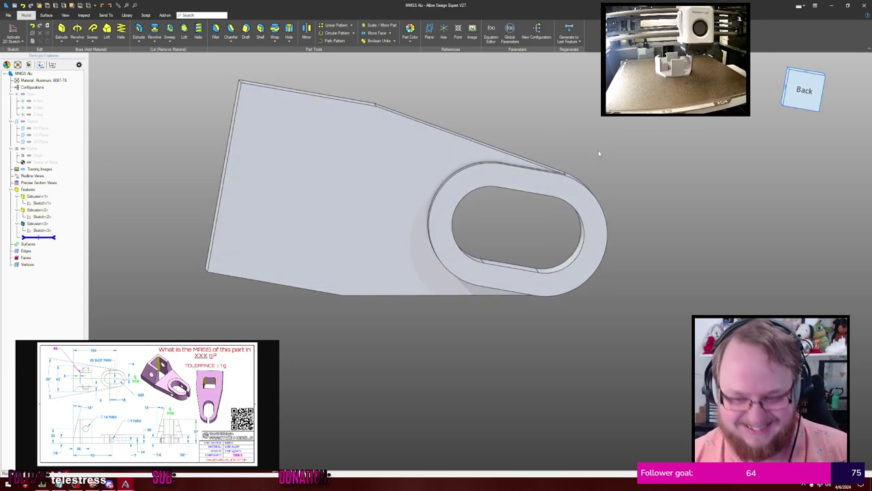
{"action": "left_click", "coordinate": [597, 218]}
{"action": "key", "text": "s"}
{"action": "key", "text": "p"}
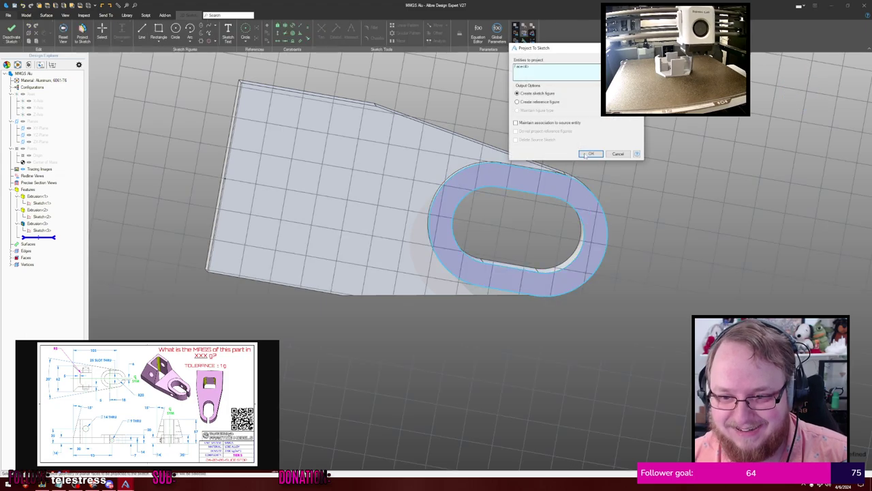
{"action": "left_click", "coordinate": [590, 153]}
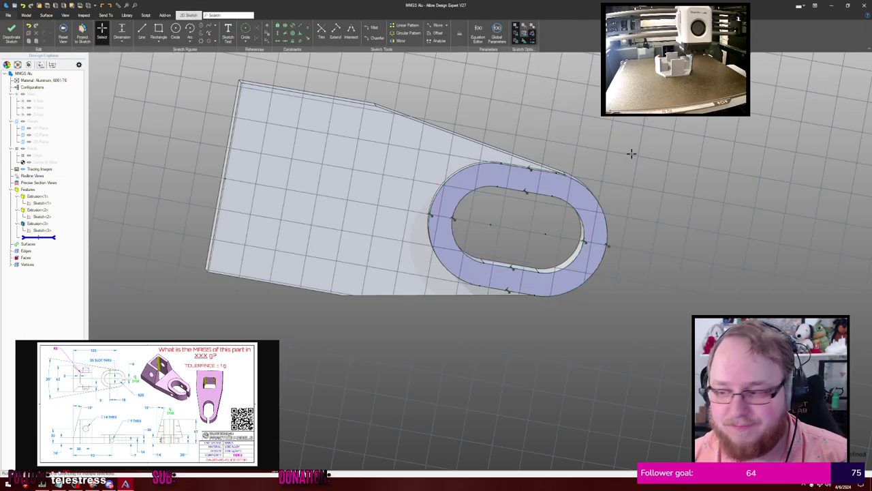
Sketch a narrow horizontal centre rectangle about 5.6 mm tall, crossing the outer end of the slot and extending past the pad's edge
{"action": "key", "text": "Home"}
{"action": "scroll", "coordinate": [638, 158], "scroll_direction": "down", "scroll_amount": 1}
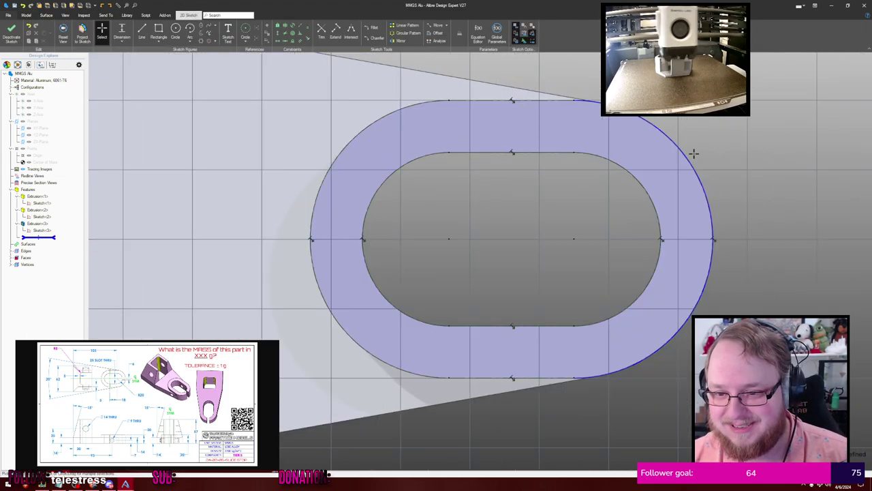
{"action": "middle_click_drag", "start_coordinate": [719, 147], "coordinate": [611, 129]}
{"action": "scroll", "coordinate": [618, 131], "scroll_direction": "down", "scroll_amount": 1}
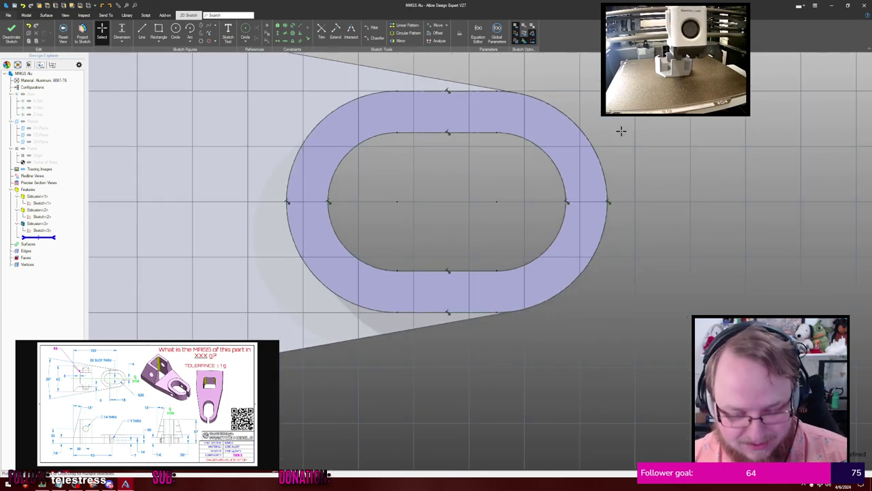
{"action": "key", "text": "r"}
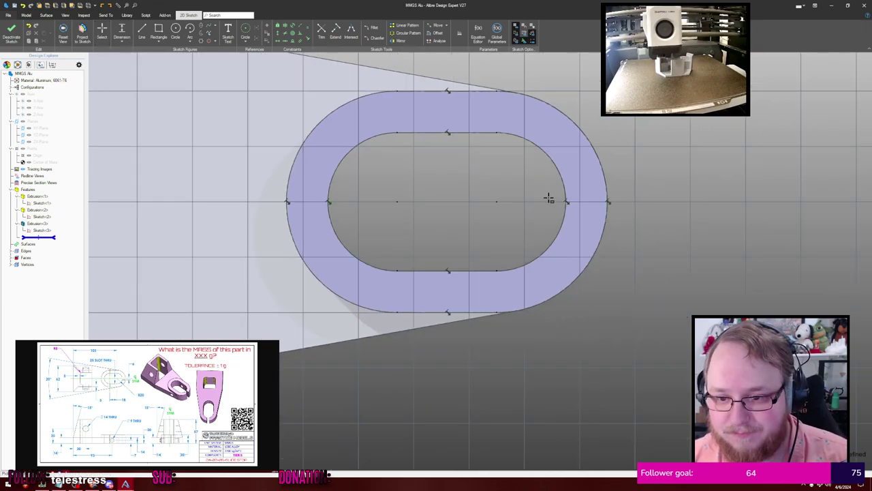
{"action": "left_click", "coordinate": [546, 201]}
{"action": "left_click", "coordinate": [656, 189]}
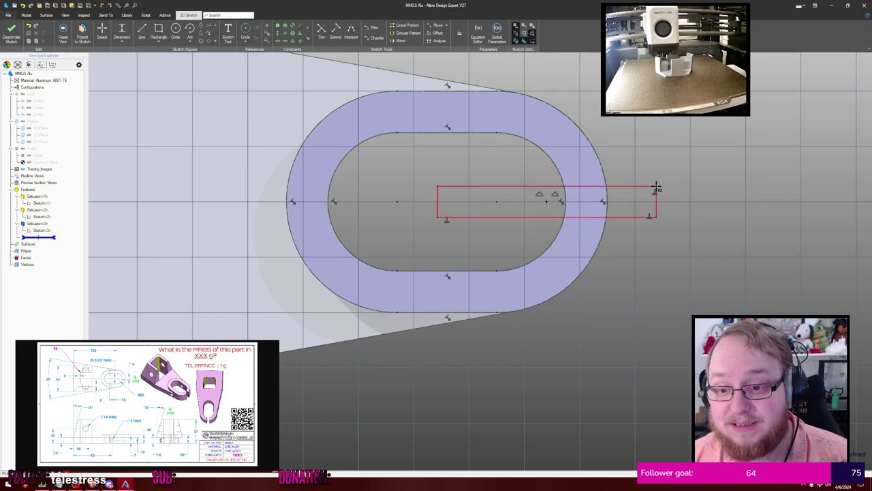
{"action": "key", "text": "Escape"}
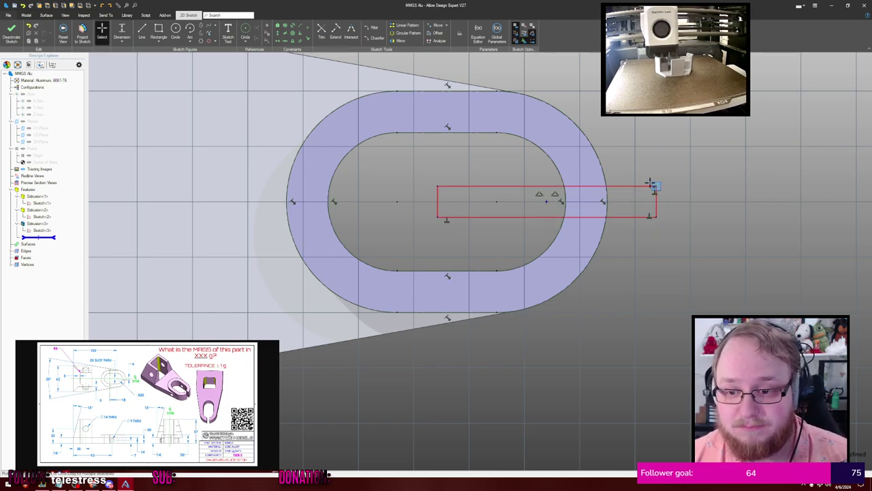
Constrain the rectangle's centre onto the slot's outer end arc and horizontally in line with that arc's centre
{"action": "key", "text": "d"}
{"action": "left_click", "coordinate": [546, 202]}
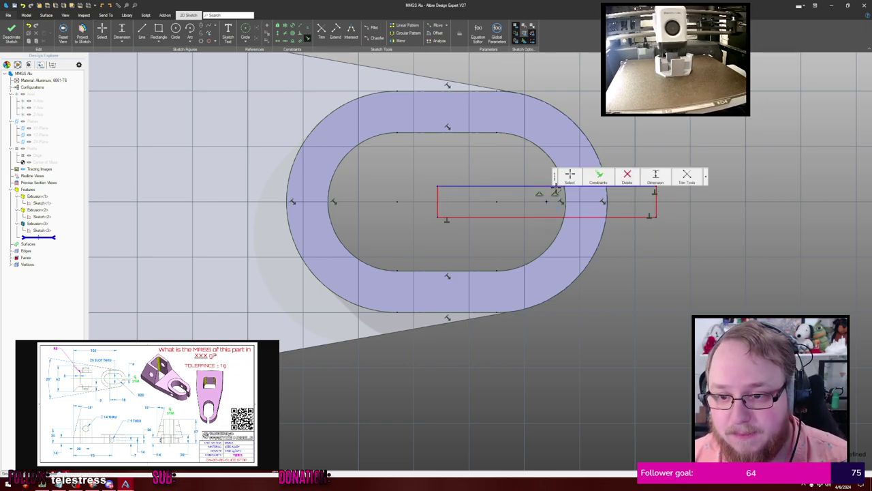
{"action": "left_click", "coordinate": [550, 161]}
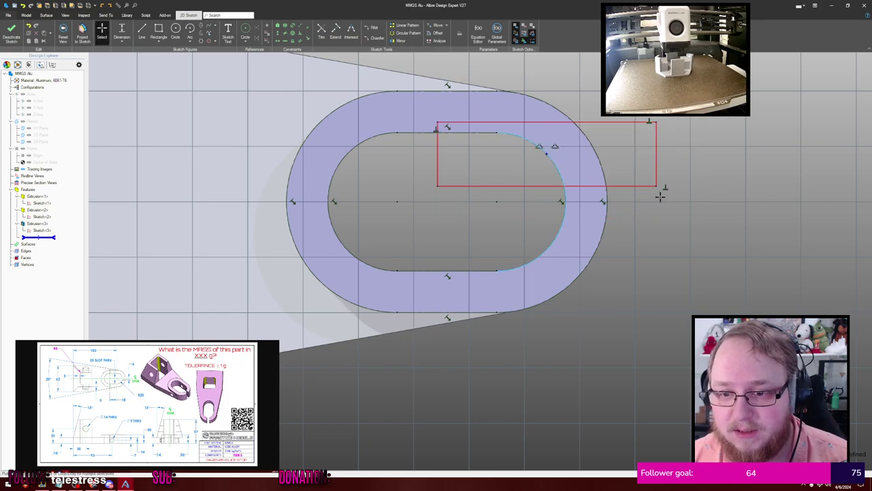
{"action": "left_click", "coordinate": [547, 154]}
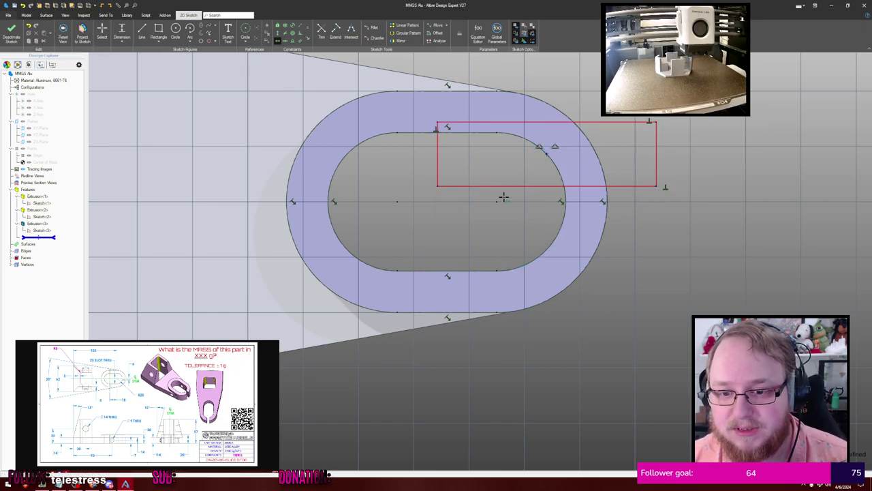
{"action": "left_click", "coordinate": [497, 202]}
{"action": "key", "text": "Escape"}
Dimension the distance between the rectangle's two long edges at 6 mm
{"action": "key", "text": "d"}
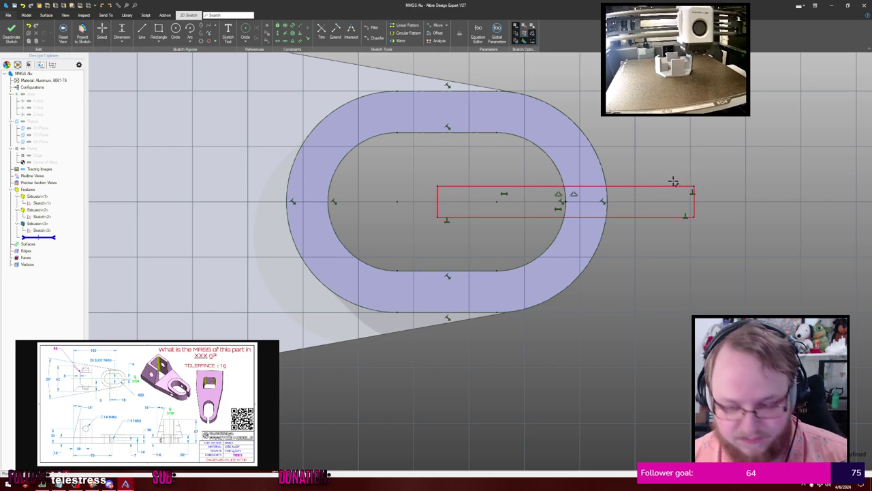
{"action": "left_click", "coordinate": [646, 186]}
{"action": "left_click", "coordinate": [642, 217]}
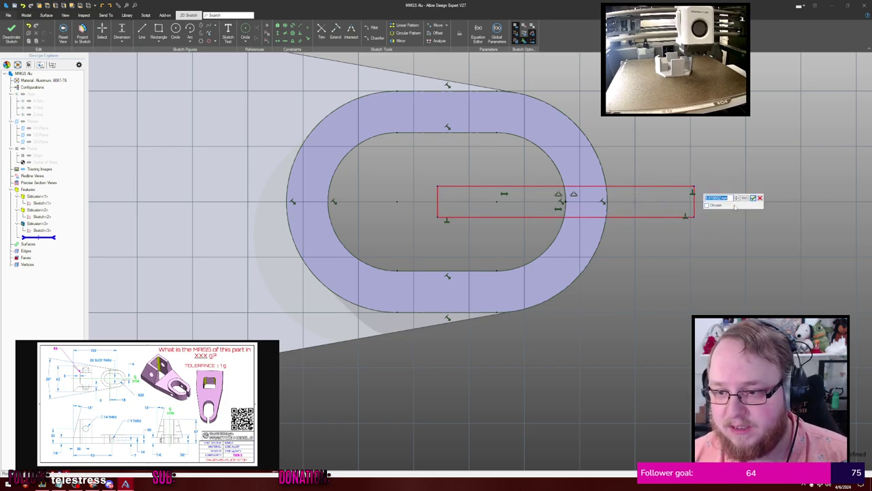
{"action": "left_click", "coordinate": [735, 202]}
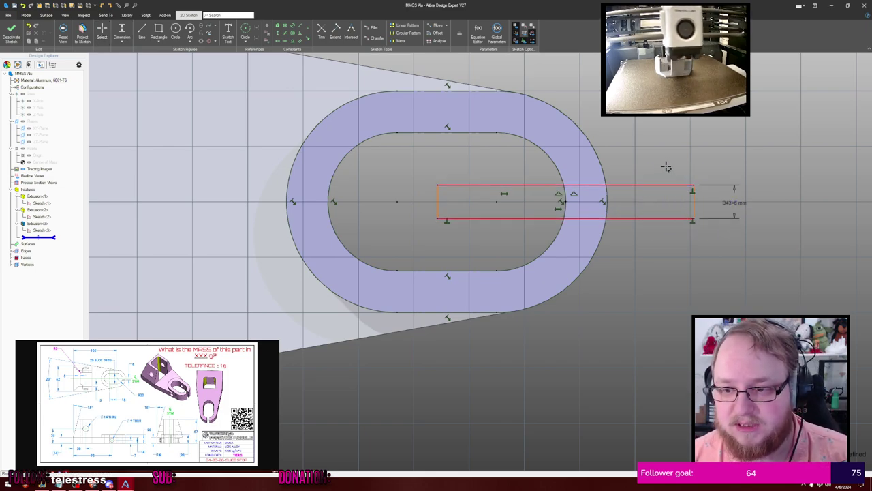
Dimension the rectangle's length at its size as drawn
{"action": "left_click", "coordinate": [629, 218]}
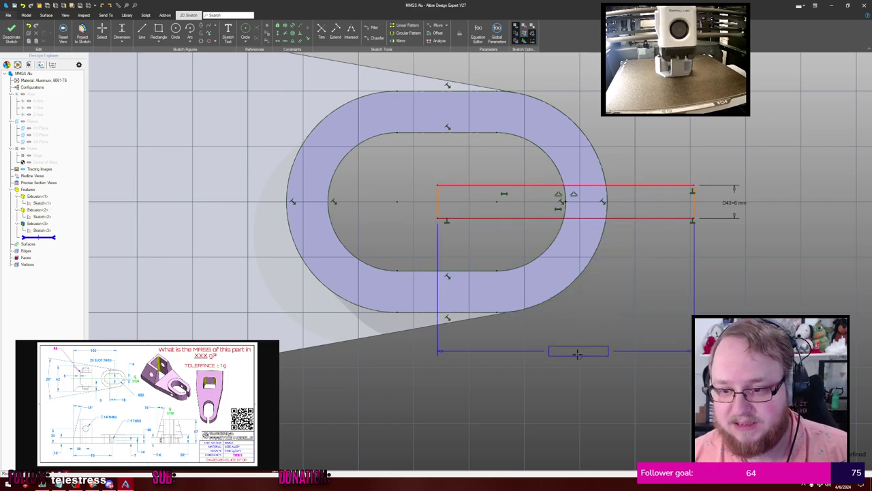
{"action": "left_click", "coordinate": [576, 353]}
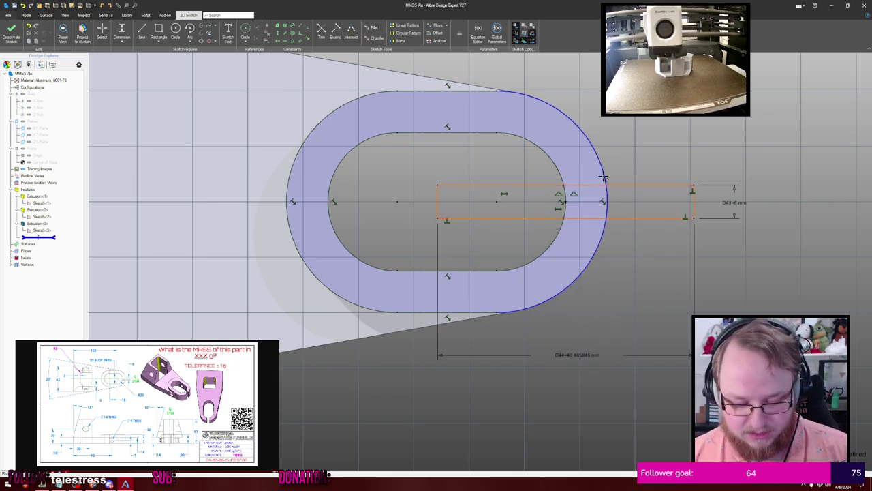
{"action": "right_click", "coordinate": [630, 186]}
{"action": "key", "text": "Escape"}
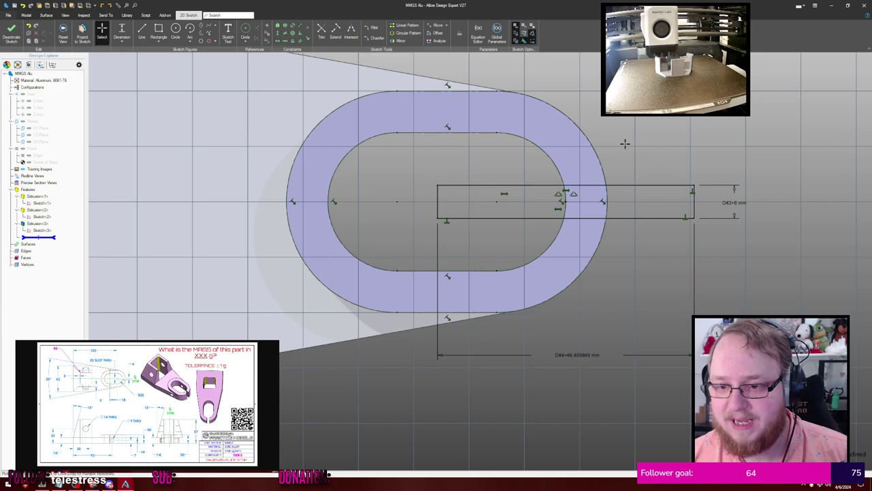
Extrude-cut the rectangle through the pad and base to open the slot's outer end
{"action": "key", "text": "x"}
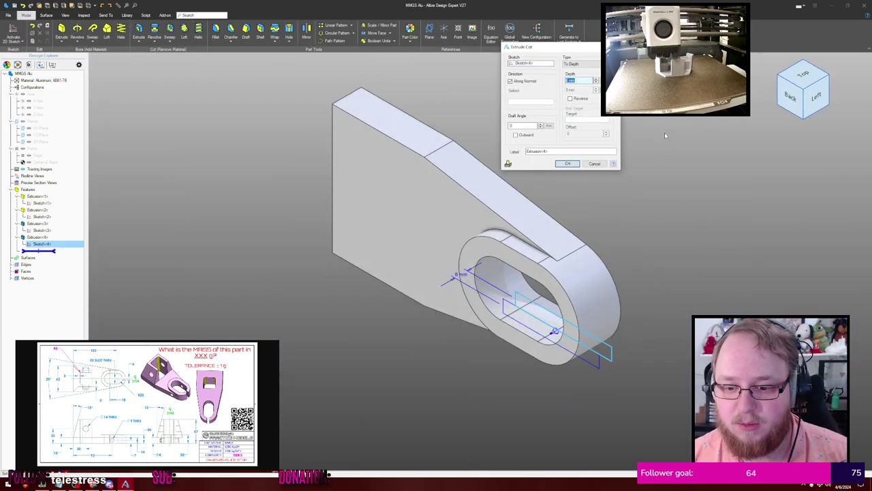
{"action": "key", "text": "Return"}
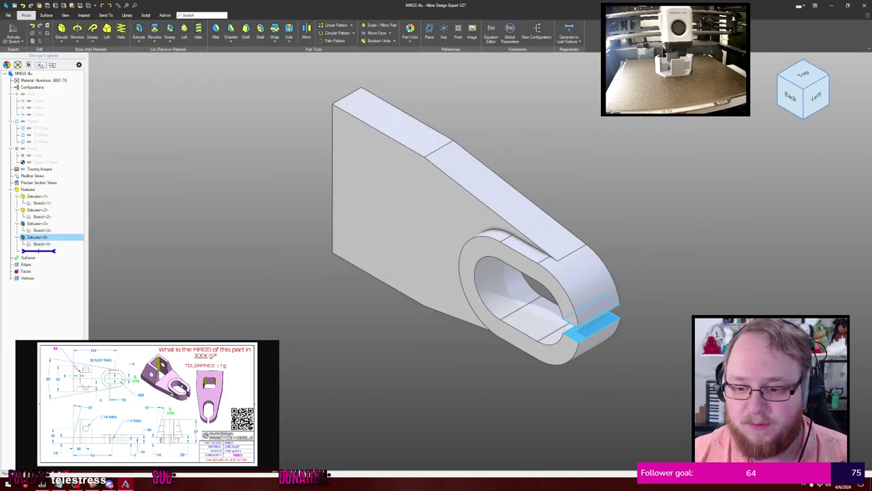
{"action": "middle_click_drag", "start_coordinate": [657, 111], "coordinate": [572, 139]}
{"action": "key", "text": "Escape"}
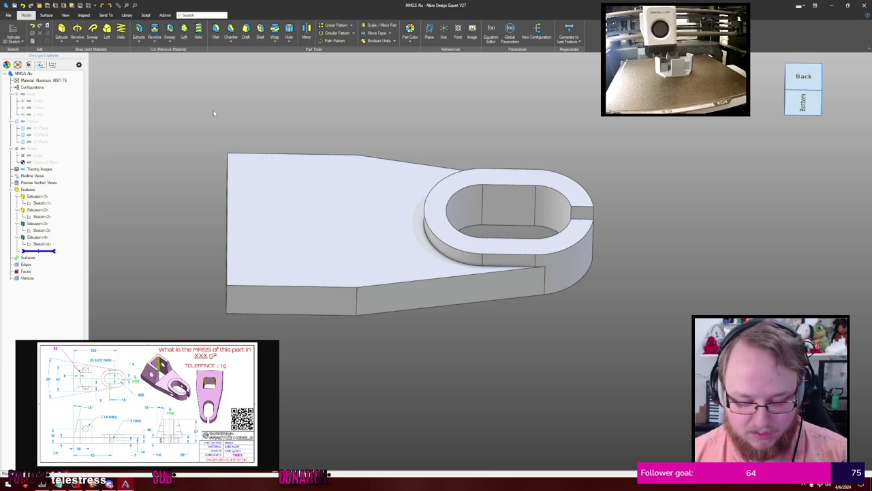
Show the part's reference planes, axes and origin
{"action": "key", "text": "ctrl+shift+r"}
{"action": "mouse_move", "coordinate": [212, 73]}
{"action": "middle_mouse_down"}
{"action": "mouse_move", "coordinate": [192, 92]}
{"action": "mouse_move", "coordinate": [135, 96]}
{"action": "middle_mouse_up"}
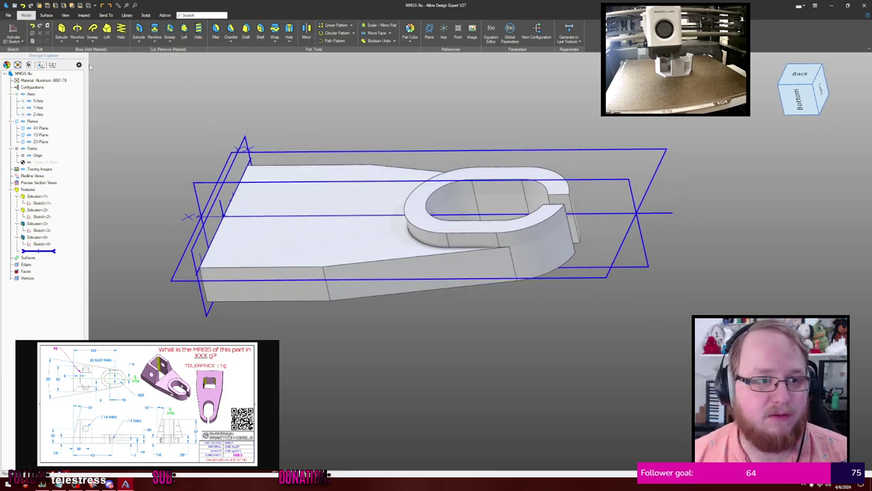
{"action": "left_click", "coordinate": [13, 31]}
{"action": "left_click", "coordinate": [424, 153]}
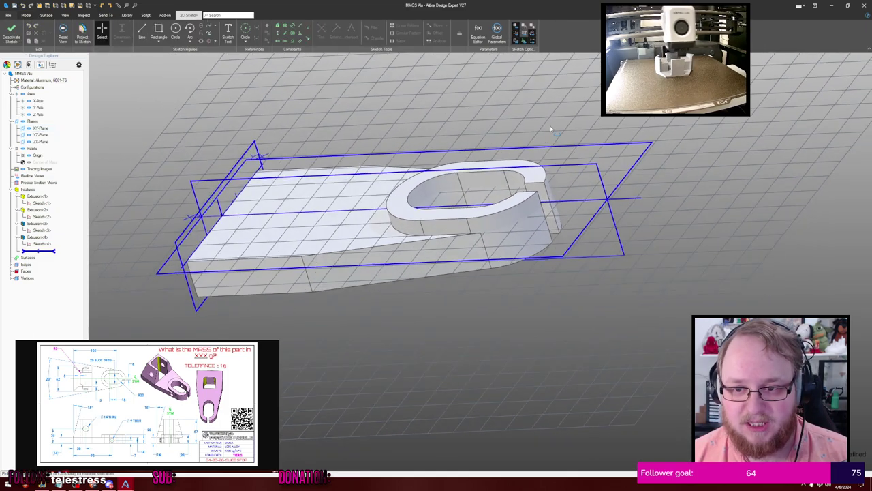
{"action": "left_click", "coordinate": [12, 31]}
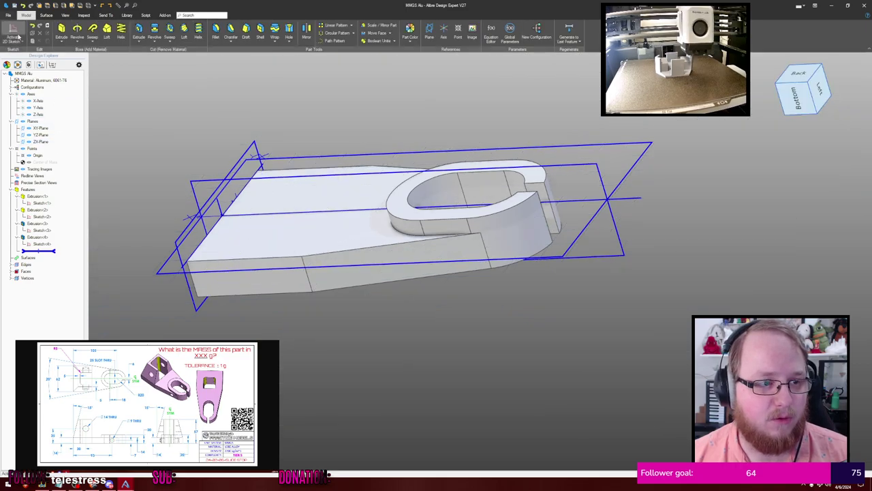
Start a sketch on the part's lengthwise mid-plane and project the vertical edge where the taper meets the rounded end as a reference figure
{"action": "left_click", "coordinate": [594, 167]}
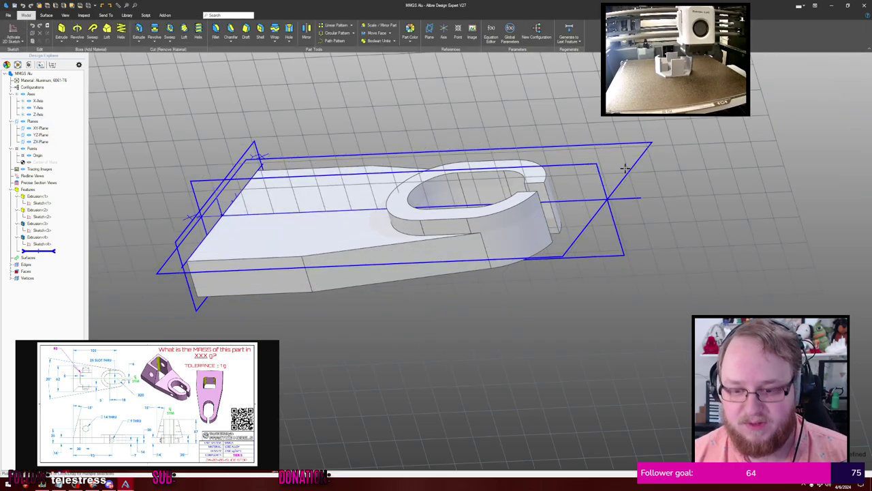
{"action": "scroll", "coordinate": [625, 165], "scroll_direction": "down", "scroll_amount": 3}
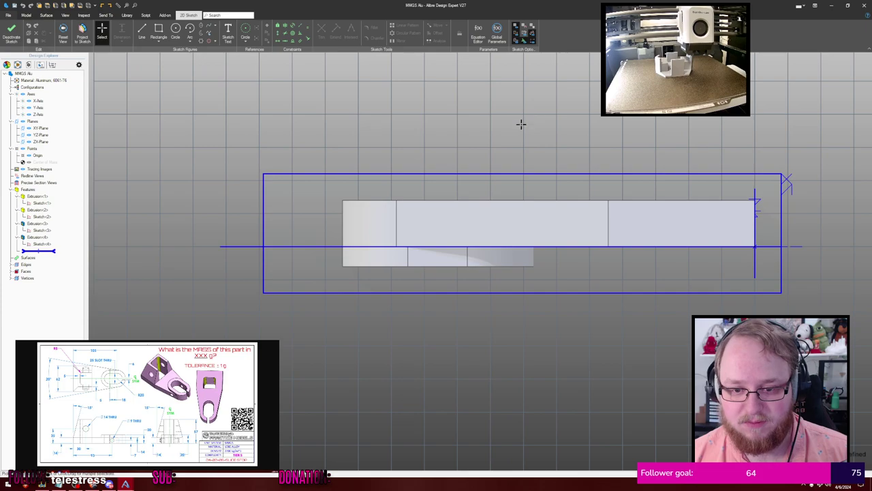
{"action": "middle_click_drag", "start_coordinate": [545, 121], "coordinate": [545, 120]}
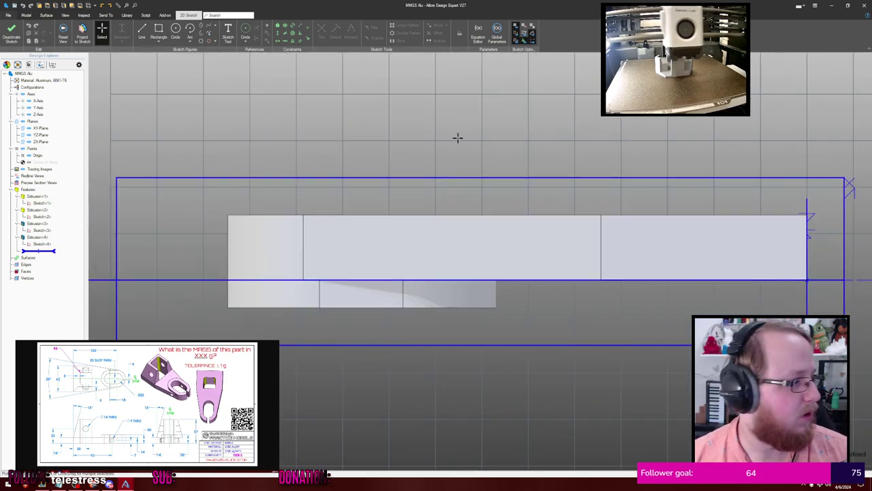
{"action": "key", "text": "p"}
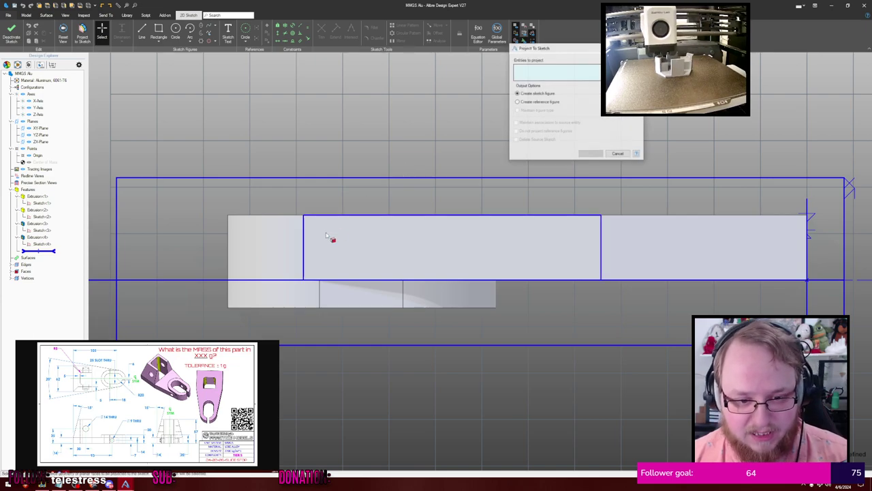
{"action": "left_click", "coordinate": [304, 244]}
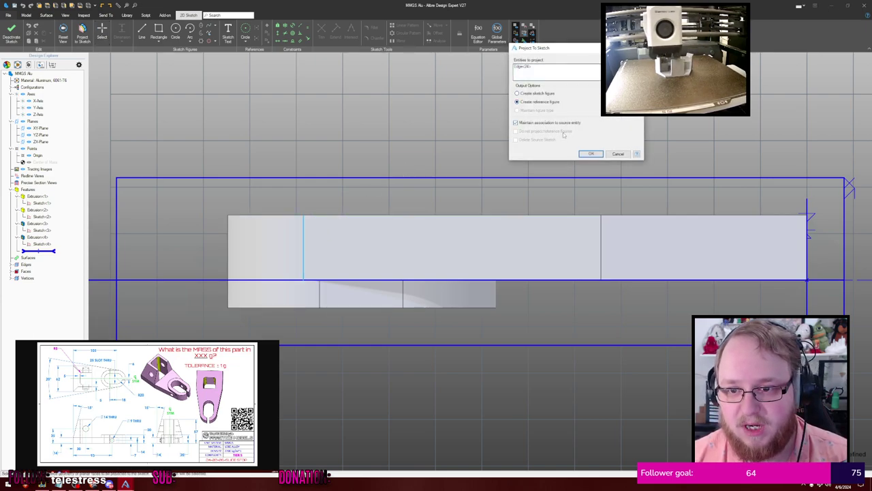
{"action": "left_click", "coordinate": [591, 154]}
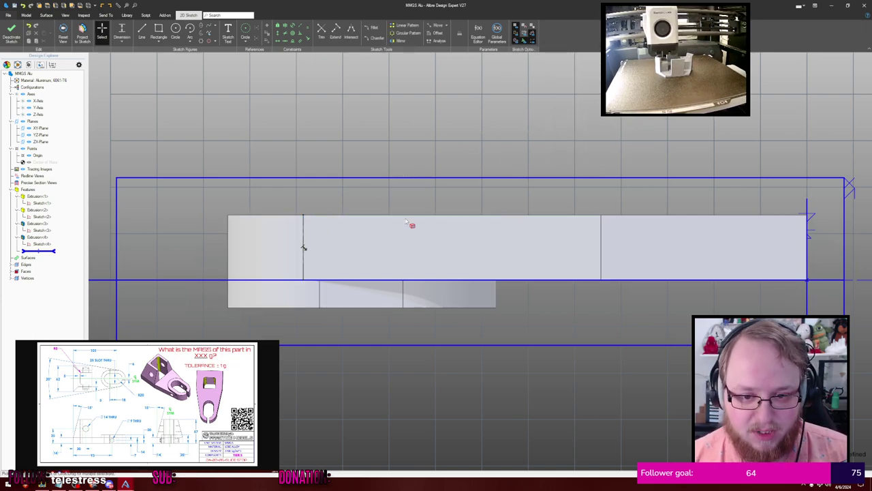
Draw a circle of 9 mm diameter on the side profile, between the projected edge and the base's wide end
{"action": "key", "text": "c"}
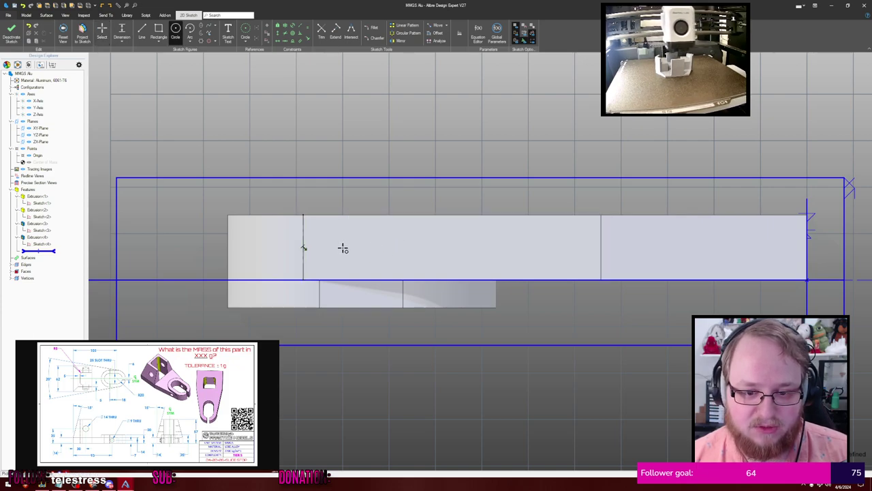
{"action": "left_click", "coordinate": [342, 248]}
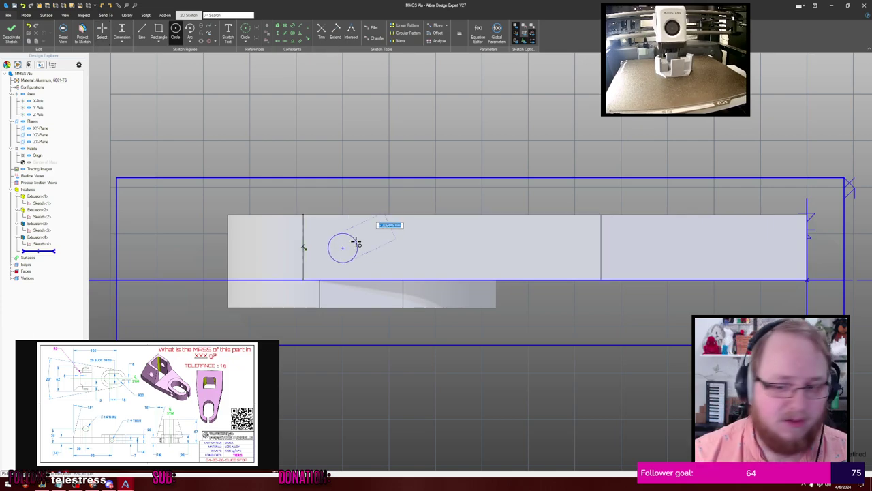
{"action": "type", "text": "9"}
{"action": "key", "text": "Return"}
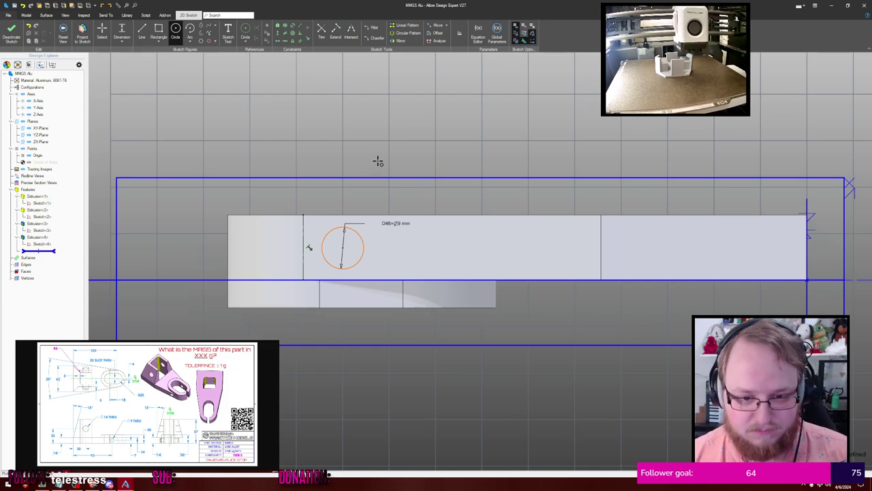
{"action": "key", "text": "Escape"}
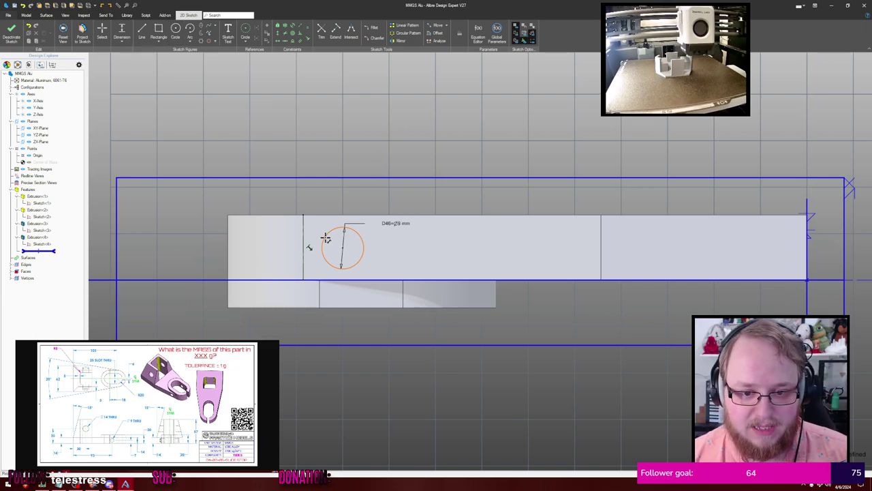
Constrain the circle's centre level with the midpoint of the projected vertical edge
{"action": "left_click", "coordinate": [286, 42]}
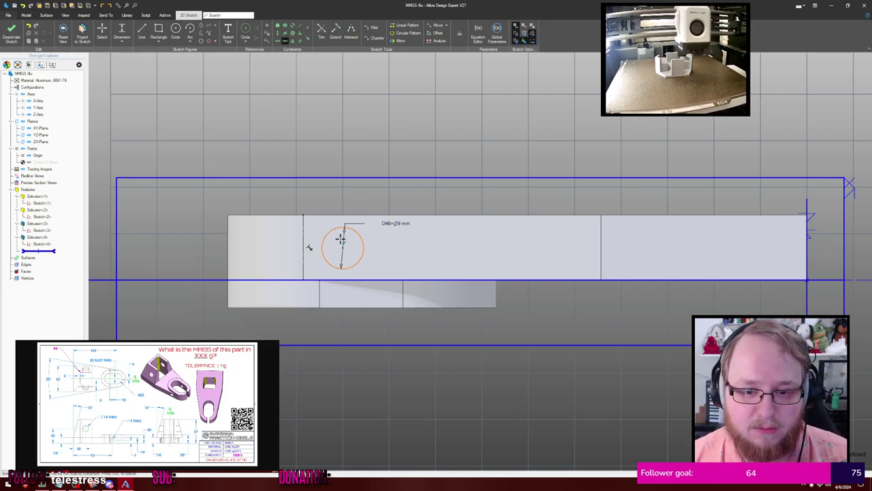
{"action": "left_click", "coordinate": [306, 270]}
{"action": "left_click_drag", "start_coordinate": [311, 255], "coordinate": [421, 180]}
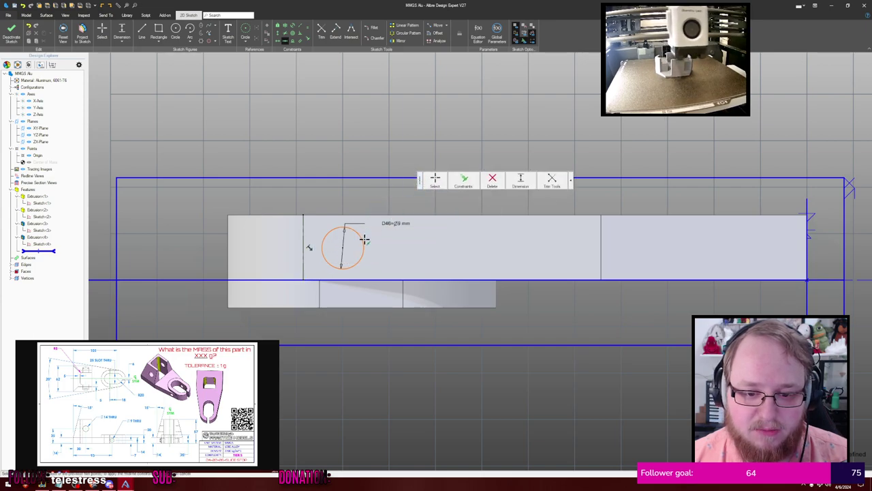
{"action": "left_click", "coordinate": [343, 248]}
{"action": "key", "text": "Escape"}
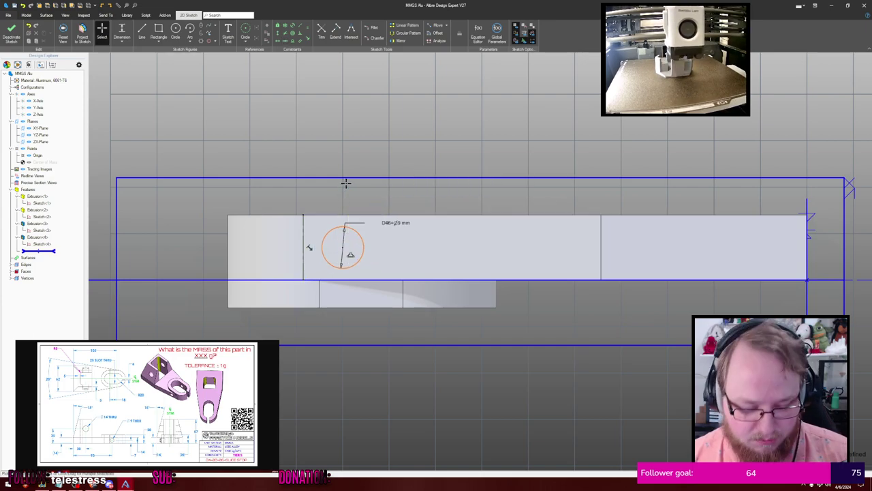
Dimension the circle's centre 93 mm from the flat wide end of the base
{"action": "middle_click_drag", "start_coordinate": [466, 175], "coordinate": [399, 178]}
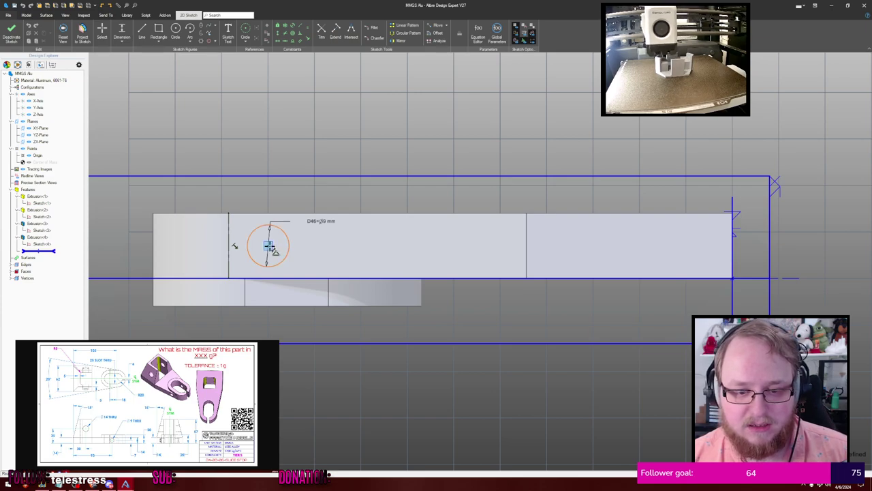
{"action": "mouse_move", "coordinate": [679, 218]}
{"action": "middle_mouse_down"}
{"action": "mouse_move", "coordinate": [736, 224]}
{"action": "mouse_move", "coordinate": [707, 230]}
{"action": "middle_mouse_up"}
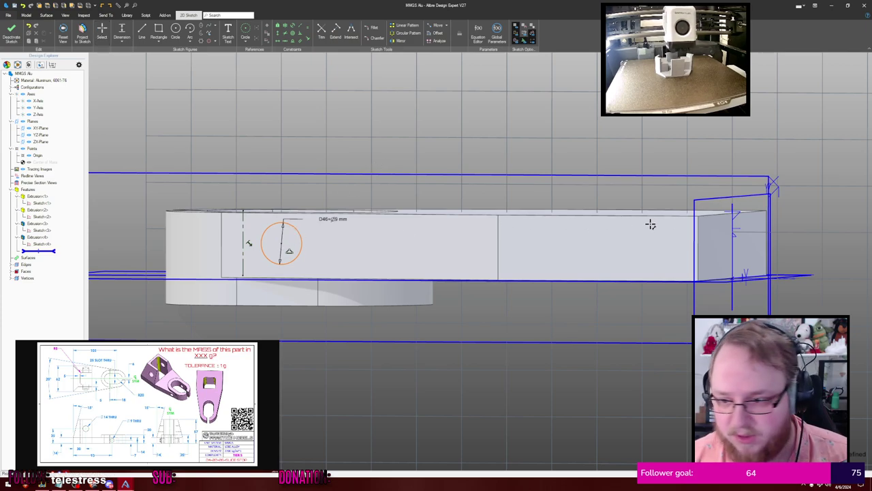
{"action": "left_click", "coordinate": [699, 231]}
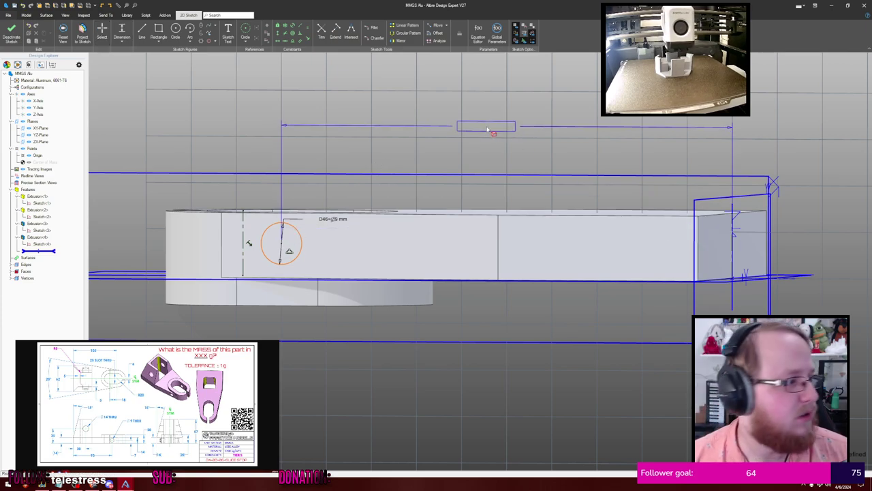
{"action": "left_click", "coordinate": [487, 130]}
{"action": "type", "text": "93"}
{"action": "key", "text": "Return"}
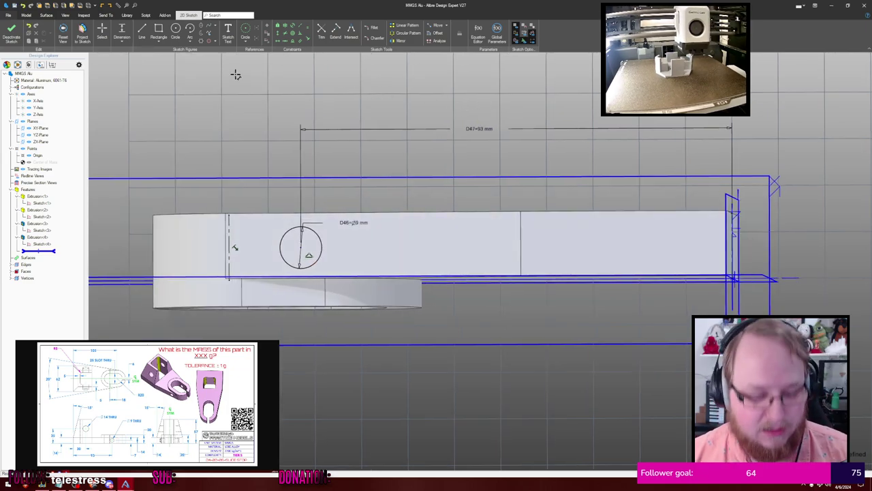
Extrude-cut the 9 mm circle with the Through All type to make the cross hole
{"action": "key", "text": "x"}
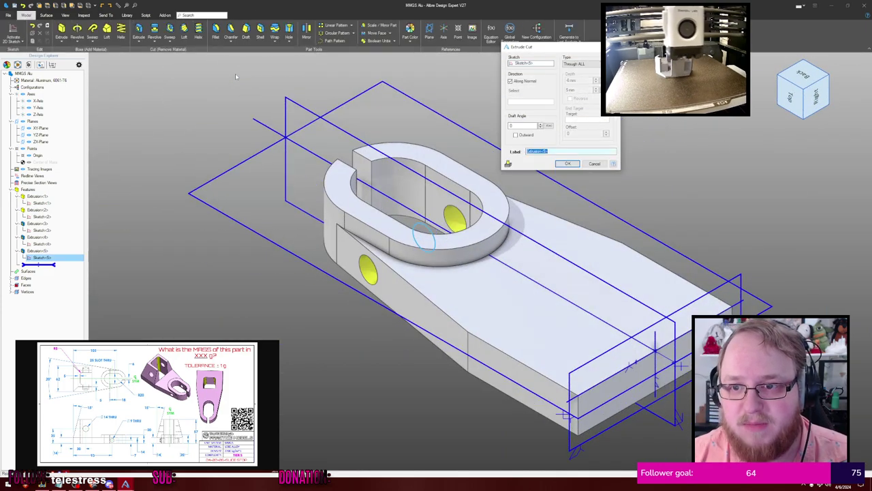
{"action": "key", "text": "Return"}
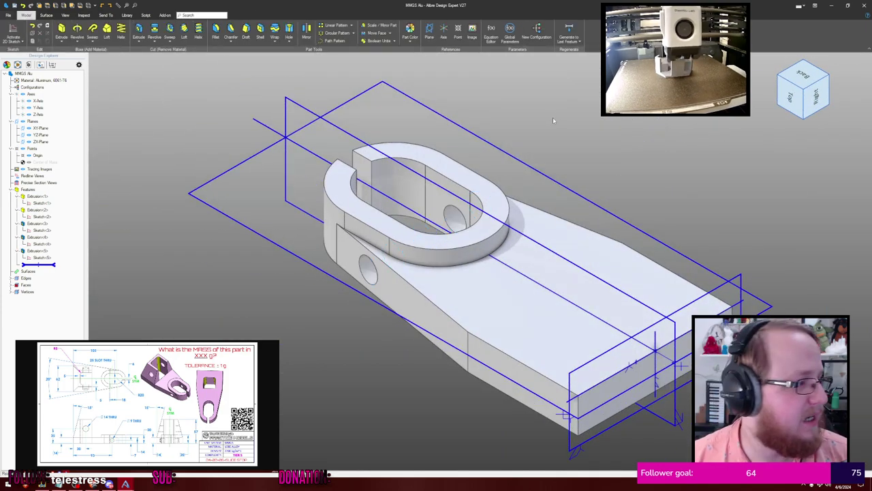
{"action": "middle_click_drag", "start_coordinate": [552, 121], "coordinate": [437, 119]}
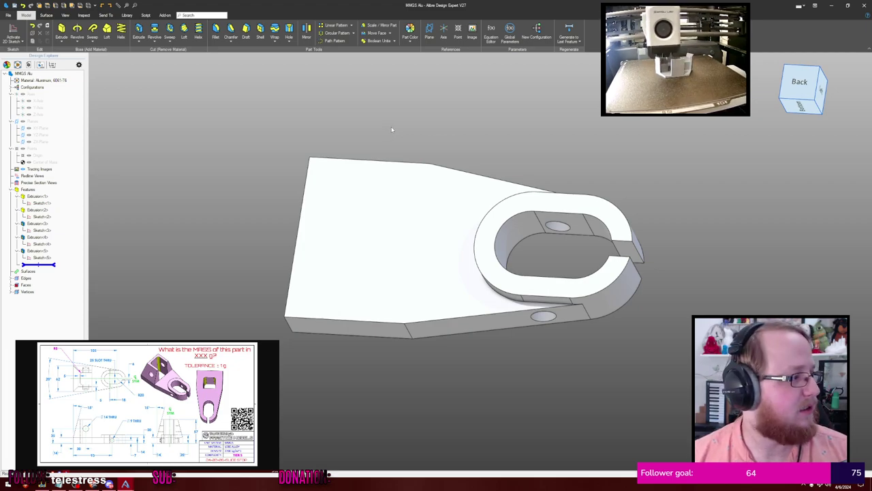
Start a sketch on the base's large flat face beside the pad and project that face's edges as reference figures
{"action": "middle_click_drag", "start_coordinate": [392, 129], "coordinate": [395, 129]}
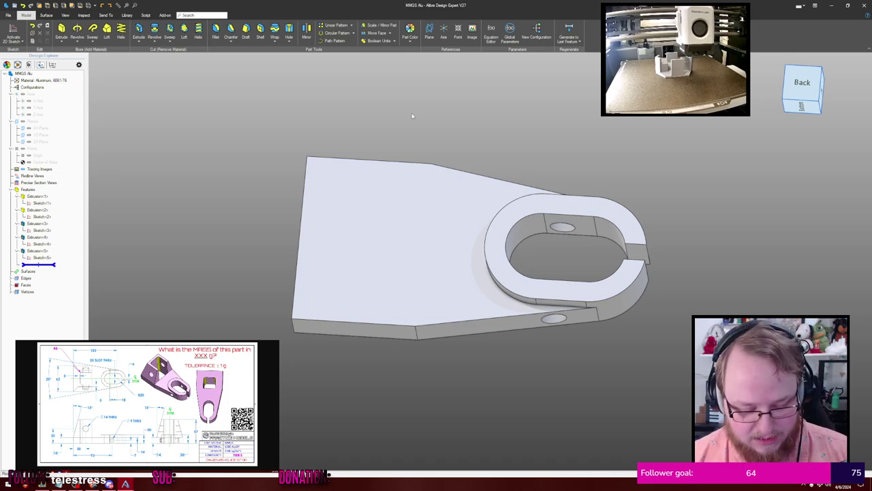
{"action": "left_click", "coordinate": [406, 218]}
{"action": "key", "text": "s"}
{"action": "key", "text": "p"}
{"action": "left_click", "coordinate": [416, 189]}
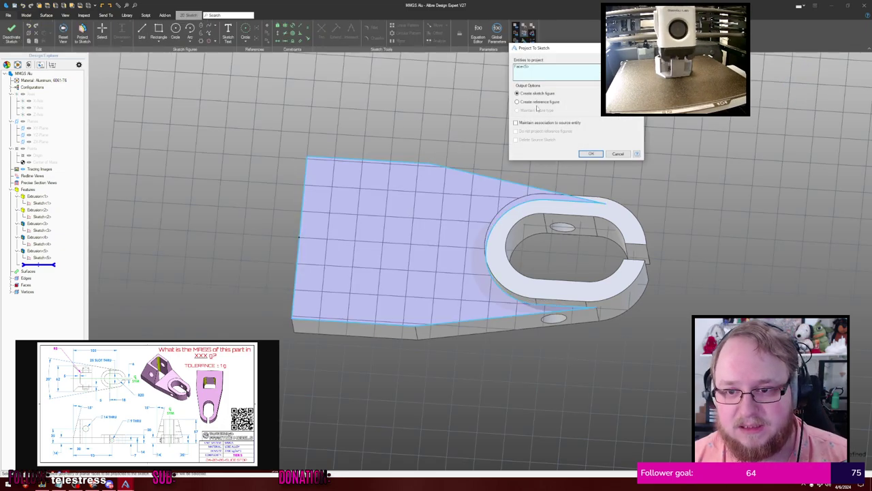
{"action": "left_click", "coordinate": [538, 103]}
{"action": "left_click", "coordinate": [591, 153]}
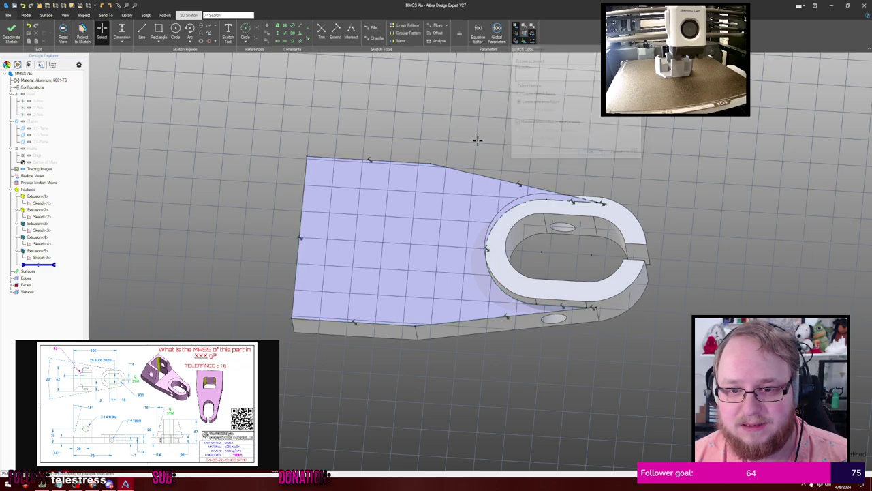
Convert the three projected reference edges around the base's wide rectangular end to regular sketch figures
{"action": "left_click", "coordinate": [413, 163]}
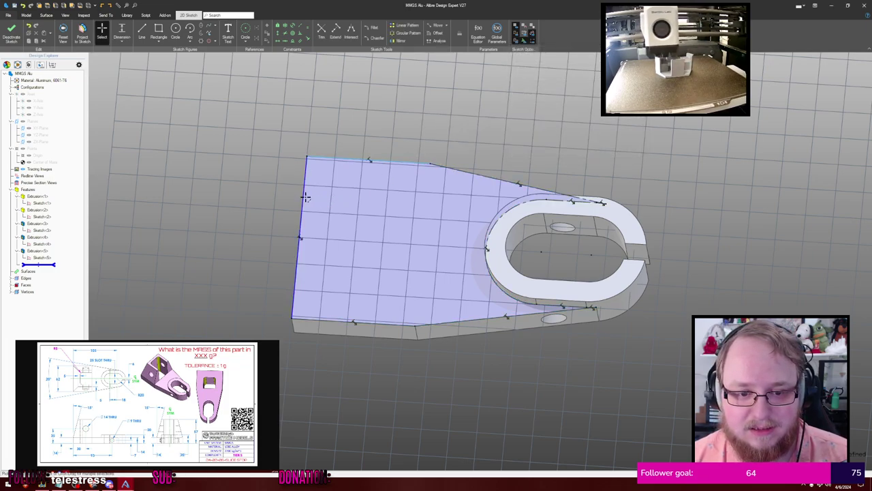
{"action": "left_click", "coordinate": [304, 198]}
{"action": "left_click", "coordinate": [347, 321]}
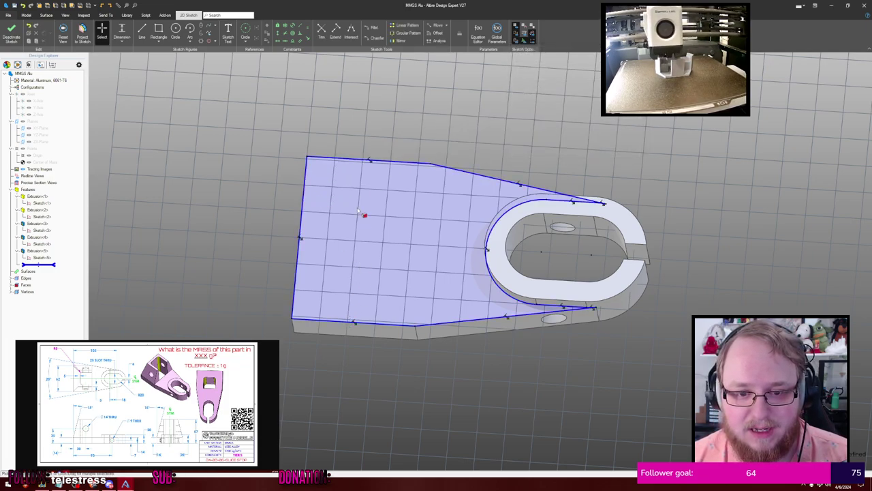
{"action": "left_click", "coordinate": [325, 156]}
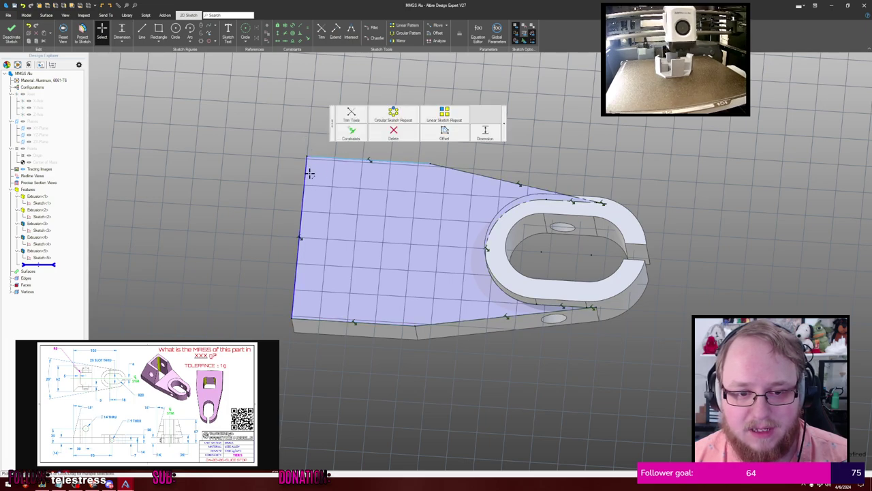
{"action": "left_click", "coordinate": [334, 320], "text": "shift"}
{"action": "right_click", "coordinate": [334, 322]}
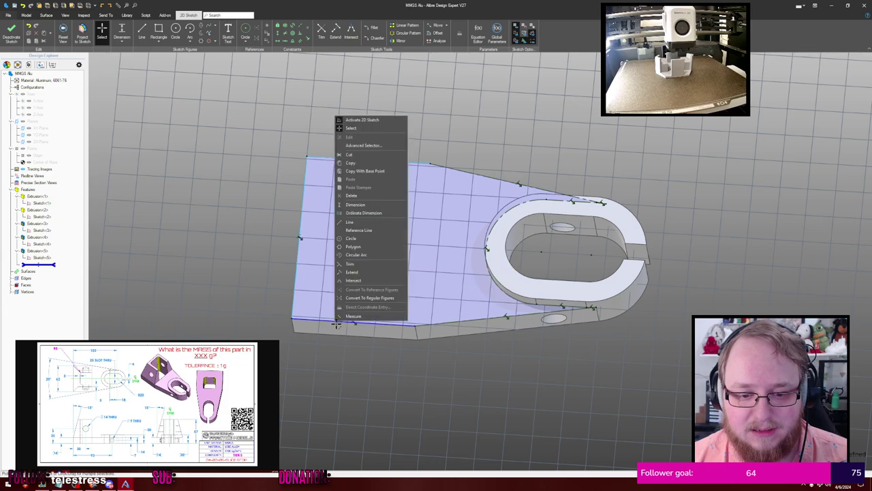
{"action": "left_click", "coordinate": [361, 297]}
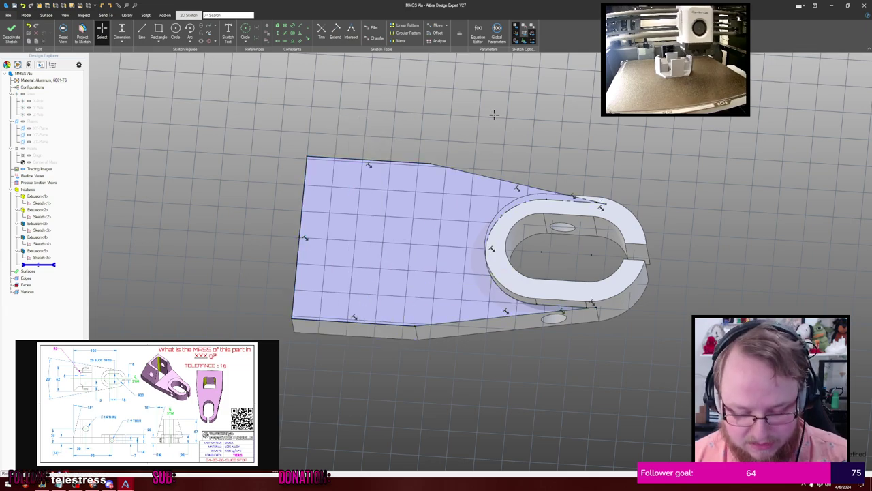
Draw a line across the base between the two corners where the taper begins, closing the rectangular profile
{"action": "key", "text": "l"}
{"action": "left_click", "coordinate": [430, 164]}
{"action": "left_click", "coordinate": [415, 325]}
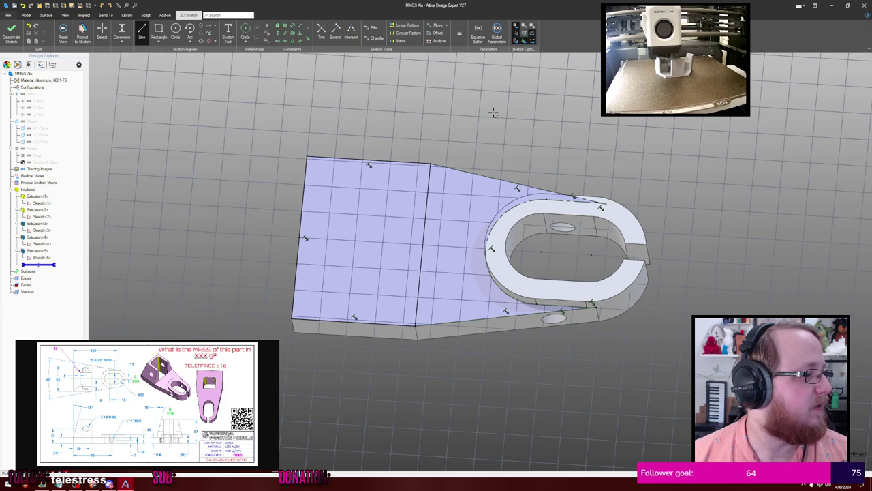
Extrude the closed profile at the wide end to a depth of 57-14 mm
{"action": "key", "text": "e"}
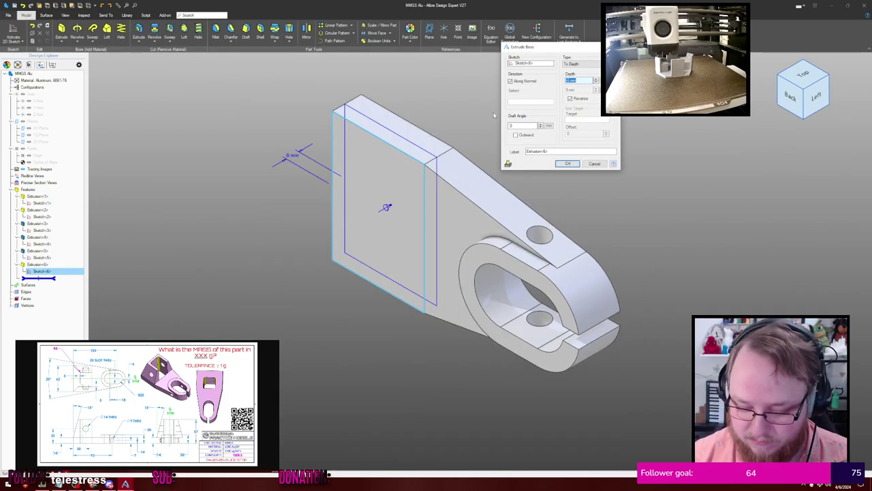
{"action": "type", "text": "57"}
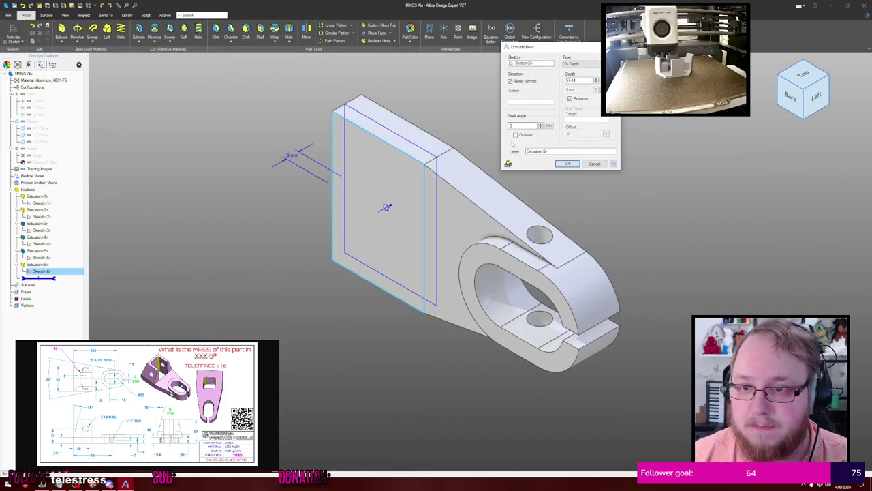
{"action": "left_click", "coordinate": [568, 164]}
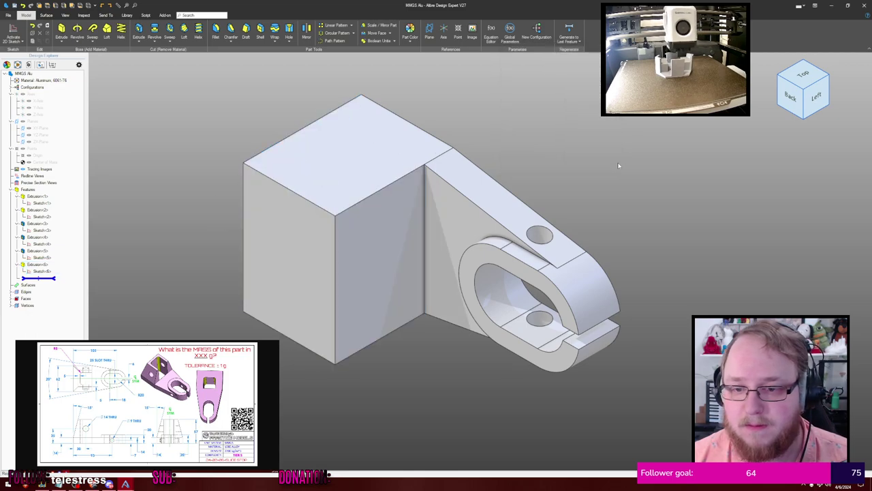
{"action": "middle_click_drag", "start_coordinate": [615, 161], "coordinate": [559, 169]}
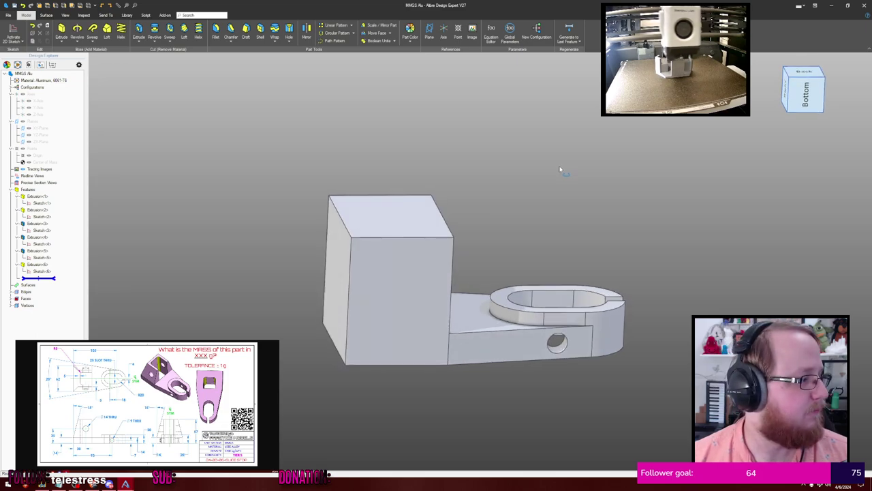
{"action": "middle_click_drag", "start_coordinate": [560, 168], "coordinate": [395, 116]}
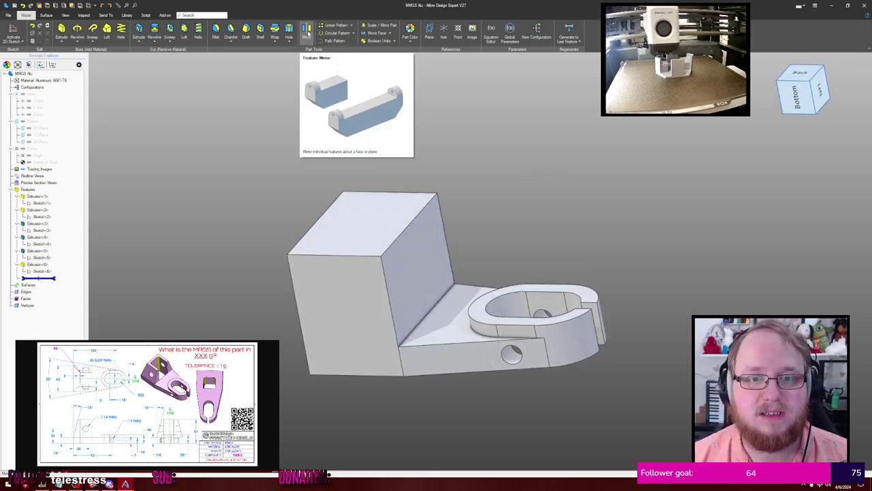
{"action": "left_click", "coordinate": [246, 30]}
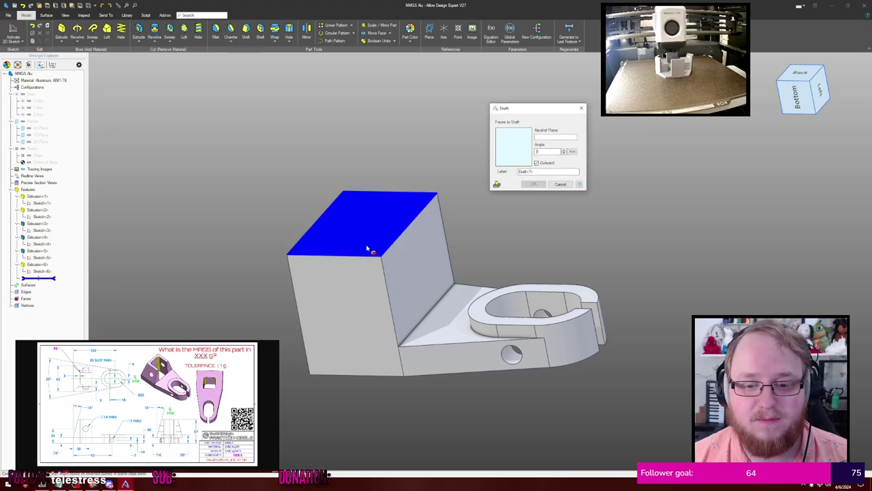
{"action": "left_click", "coordinate": [374, 269]}
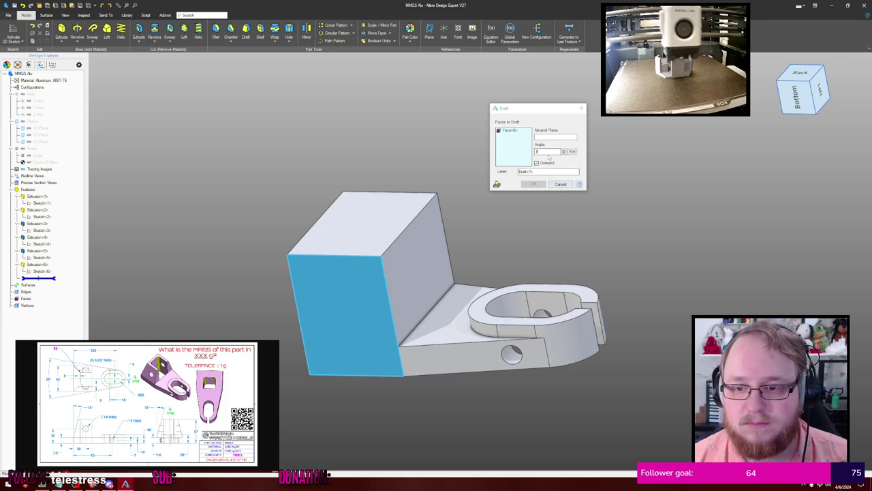
{"action": "left_click_drag", "start_coordinate": [545, 153], "coordinate": [519, 157]}
{"action": "type", "text": "155"}
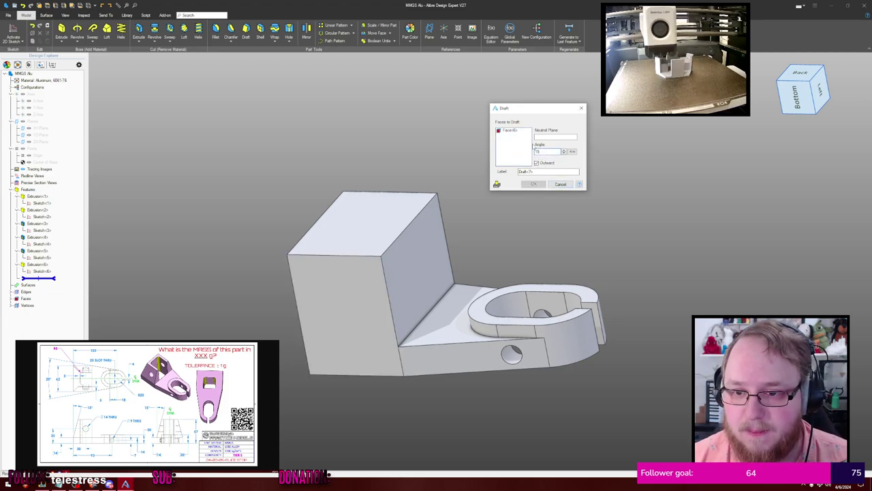
{"action": "left_click", "coordinate": [547, 137]}
{"action": "left_click", "coordinate": [446, 320]}
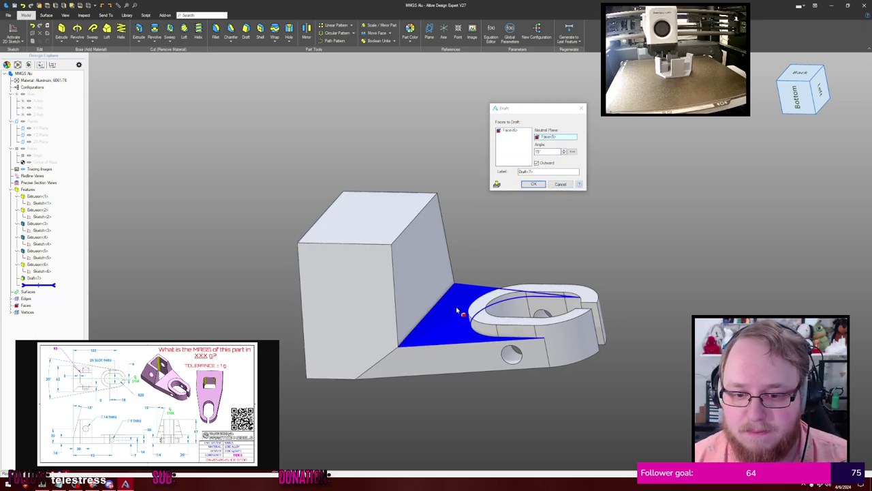
{"action": "right_click_drag", "start_coordinate": [457, 297], "coordinate": [489, 227]}
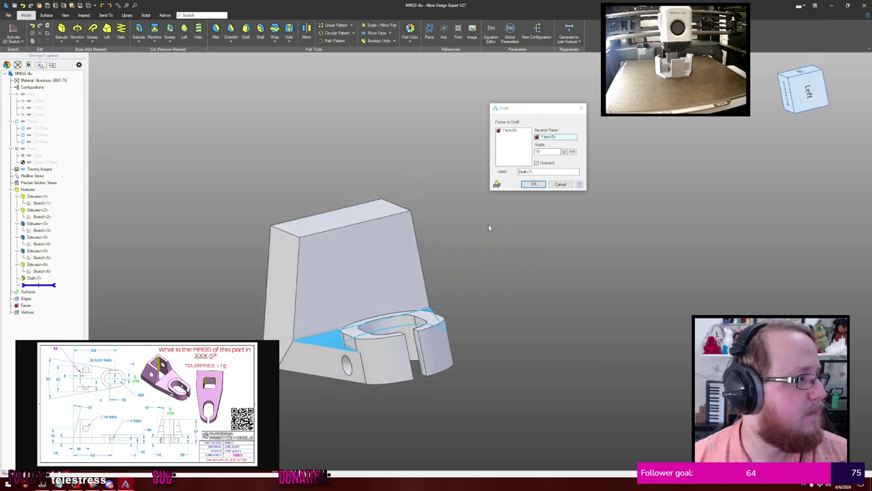
{"action": "left_click", "coordinate": [561, 184]}
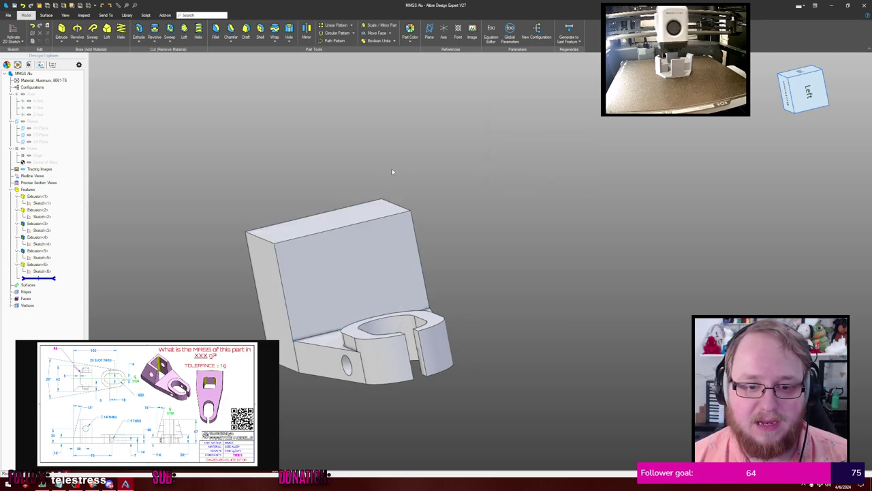
Select the block's three outer top edges for an edge chamfer, leaving out the edge facing the slotted pad
{"action": "middle_click_drag", "start_coordinate": [309, 134], "coordinate": [311, 138]}
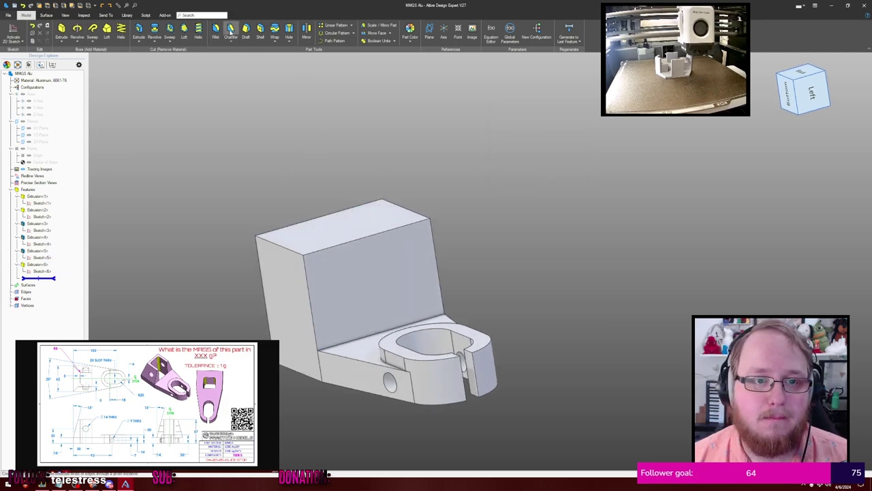
{"action": "left_click", "coordinate": [230, 28]}
{"action": "left_click", "coordinate": [288, 251]}
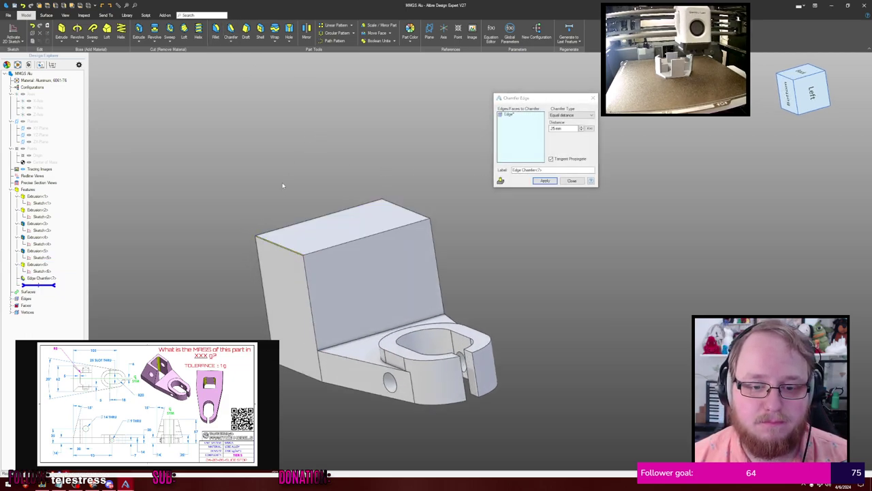
{"action": "middle_click_drag", "start_coordinate": [282, 185], "coordinate": [299, 196]}
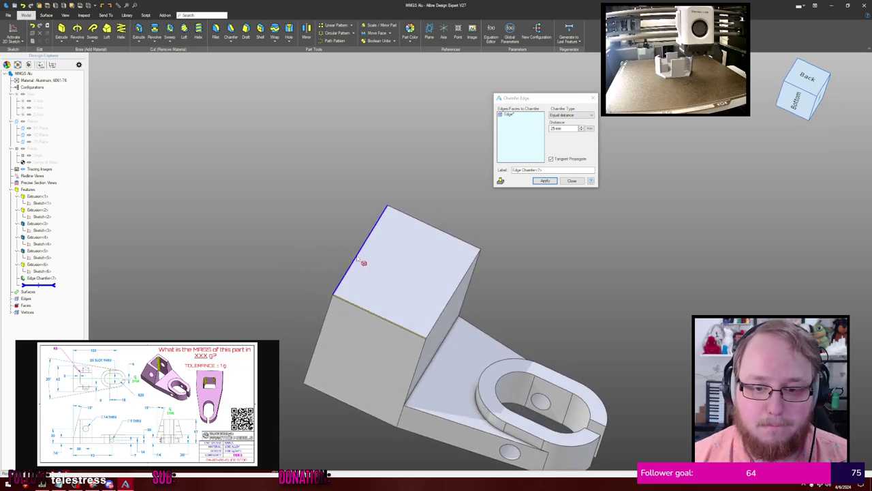
{"action": "left_click", "coordinate": [360, 259]}
{"action": "middle_click_drag", "start_coordinate": [366, 247], "coordinate": [403, 172]}
{"action": "left_click", "coordinate": [354, 251]}
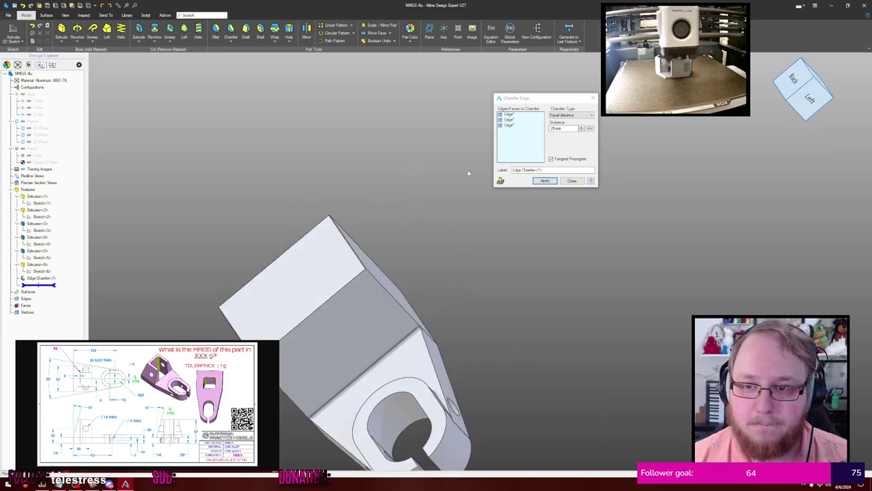
Set the chamfer type to Angle Distance with an angle of 15°
{"action": "left_click", "coordinate": [562, 116]}
{"action": "left_click", "coordinate": [562, 131]}
{"action": "left_click", "coordinate": [564, 142]}
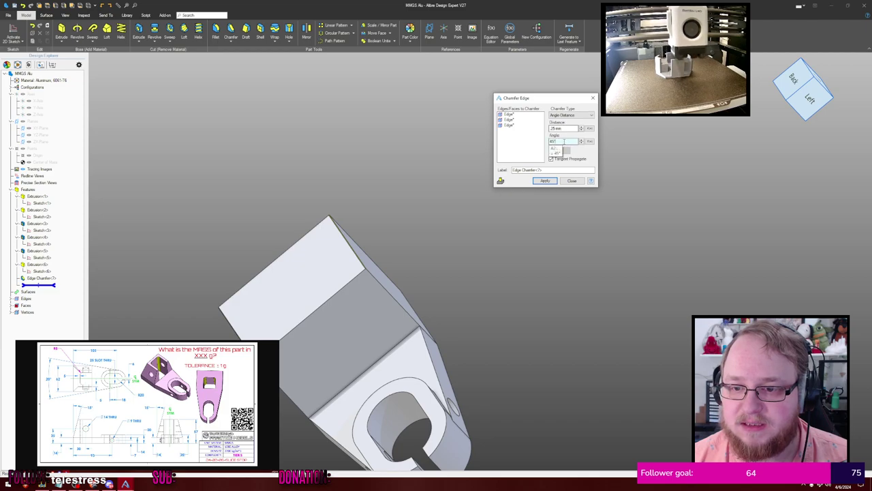
{"action": "left_click_drag", "start_coordinate": [564, 142], "coordinate": [543, 145]}
{"action": "type", "text": "15"}
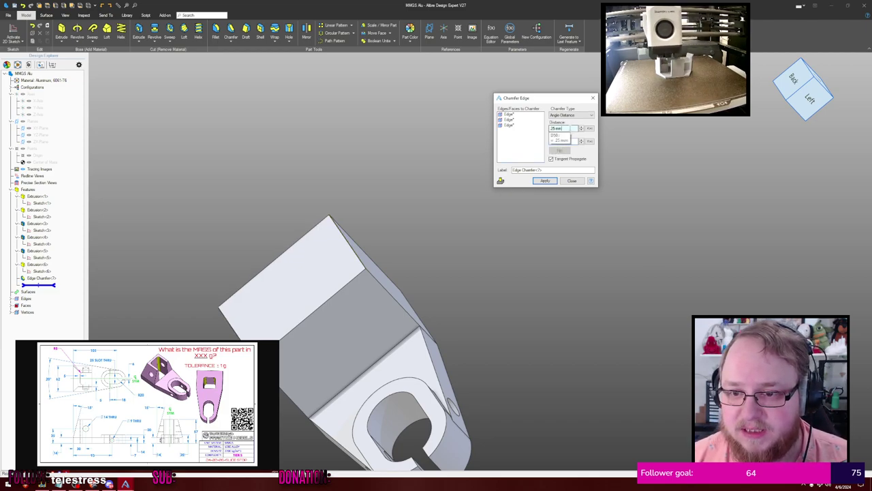
Set the chamfer distance to 57-14 mm and apply the chamfer to the block's three selected edges
{"action": "middle_click_drag", "start_coordinate": [461, 228], "coordinate": [432, 190]}
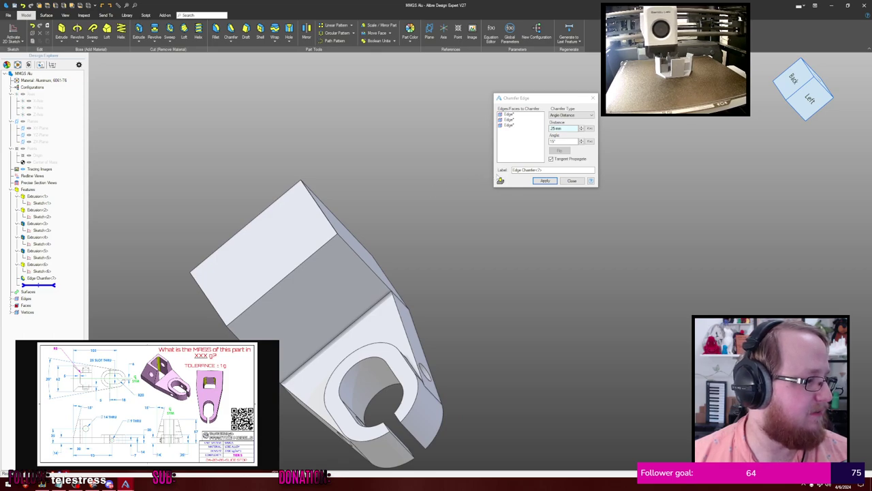
{"action": "double_click", "coordinate": [565, 140]}
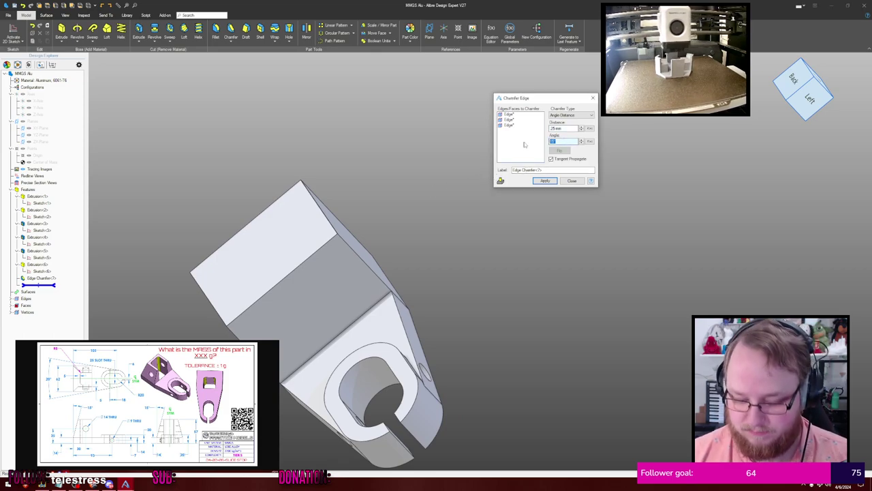
{"action": "left_click_drag", "start_coordinate": [568, 129], "coordinate": [492, 138]}
{"action": "type", "text": "57.14"}
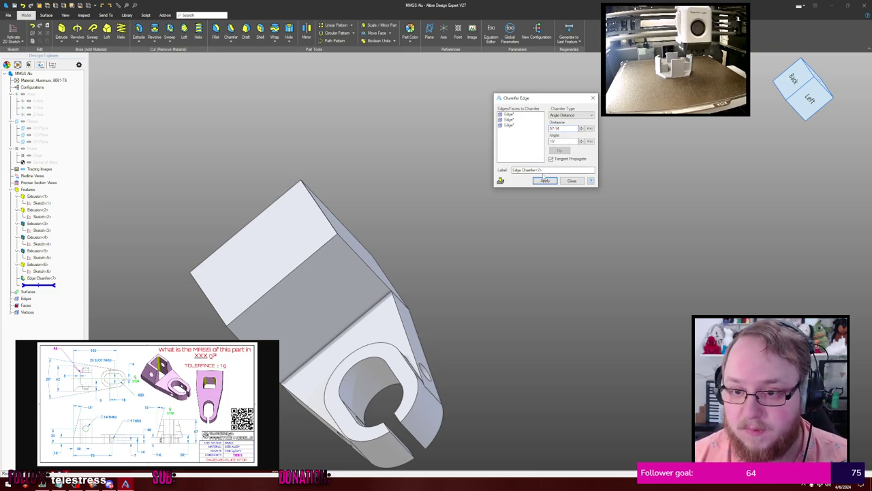
{"action": "left_click", "coordinate": [537, 171]}
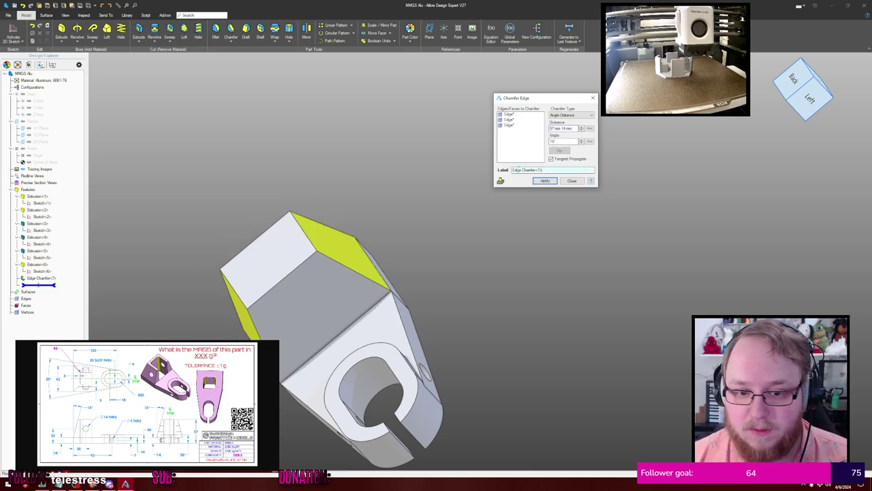
{"action": "middle_click_drag", "start_coordinate": [456, 175], "coordinate": [450, 158]}
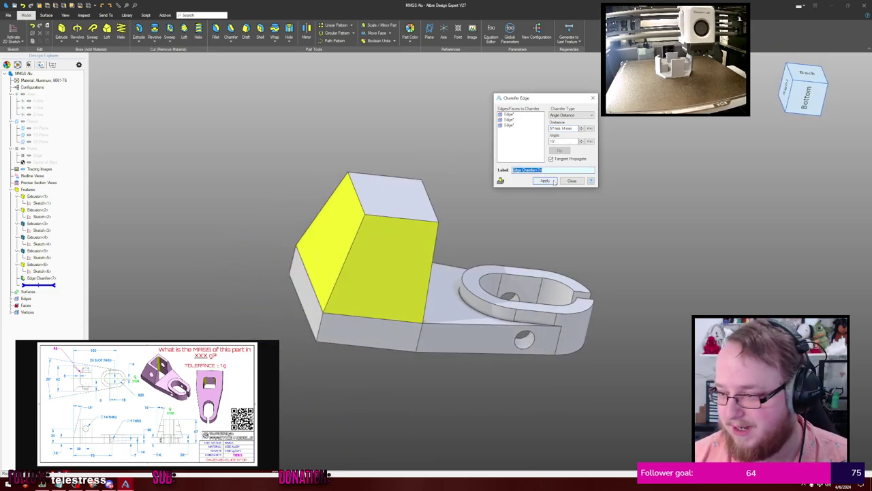
{"action": "left_click", "coordinate": [545, 180]}
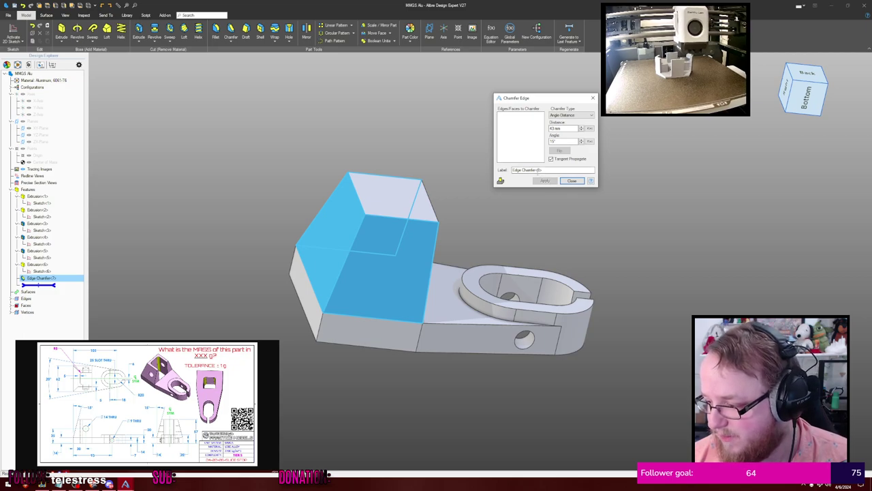
{"action": "left_click", "coordinate": [571, 180]}
Start a sketch on the tapered block's top face and project the face's outline into it as reference figures
{"action": "middle_click_drag", "start_coordinate": [516, 172], "coordinate": [491, 175]}
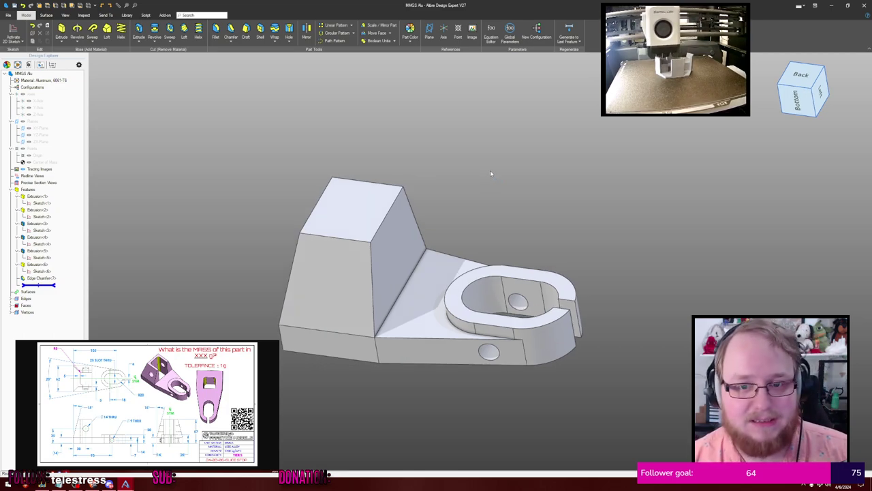
{"action": "mouse_move", "coordinate": [490, 171]}
{"action": "middle_mouse_down"}
{"action": "mouse_move", "coordinate": [514, 157]}
{"action": "mouse_move", "coordinate": [492, 155]}
{"action": "middle_mouse_up"}
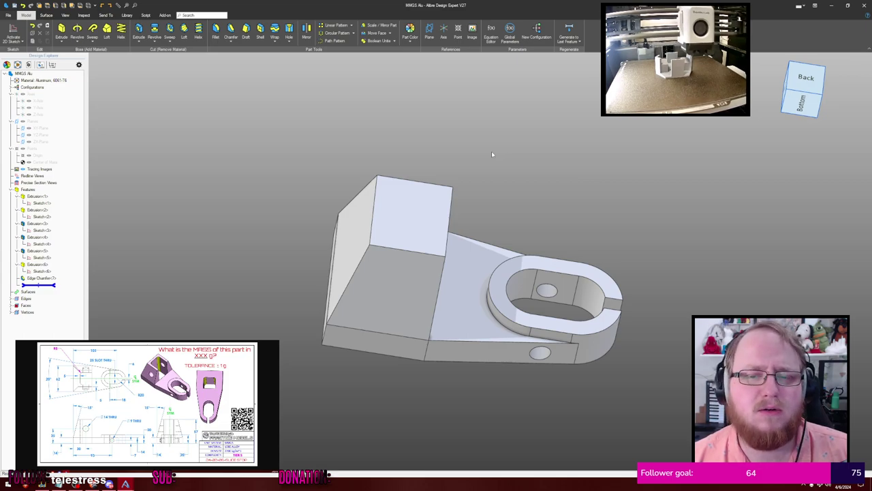
{"action": "middle_click_drag", "start_coordinate": [492, 154], "coordinate": [487, 156]}
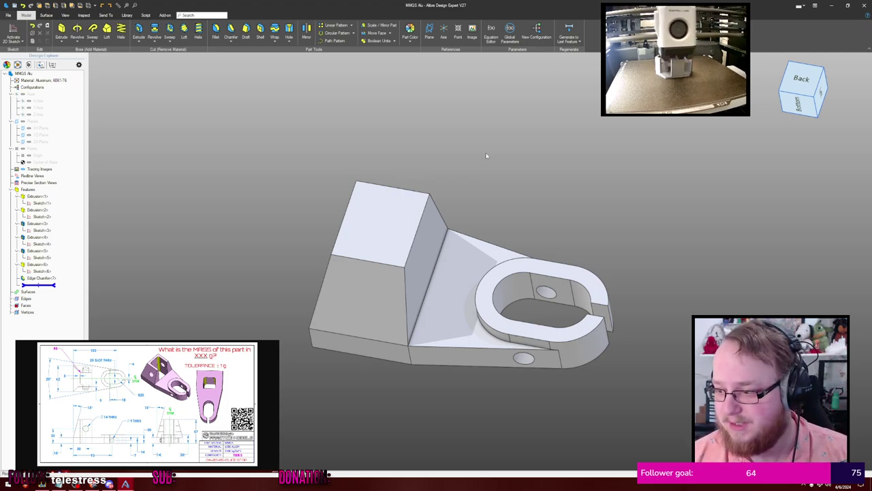
{"action": "middle_click_drag", "start_coordinate": [486, 156], "coordinate": [461, 153]}
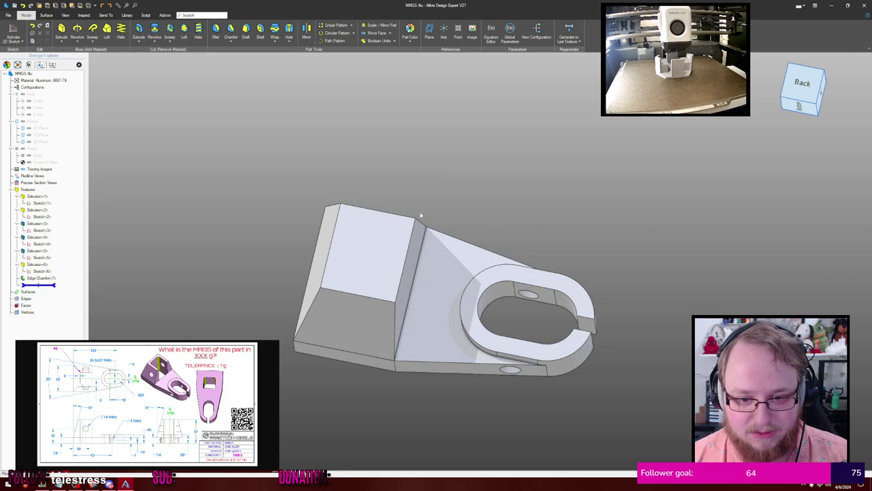
{"action": "left_click", "coordinate": [396, 249]}
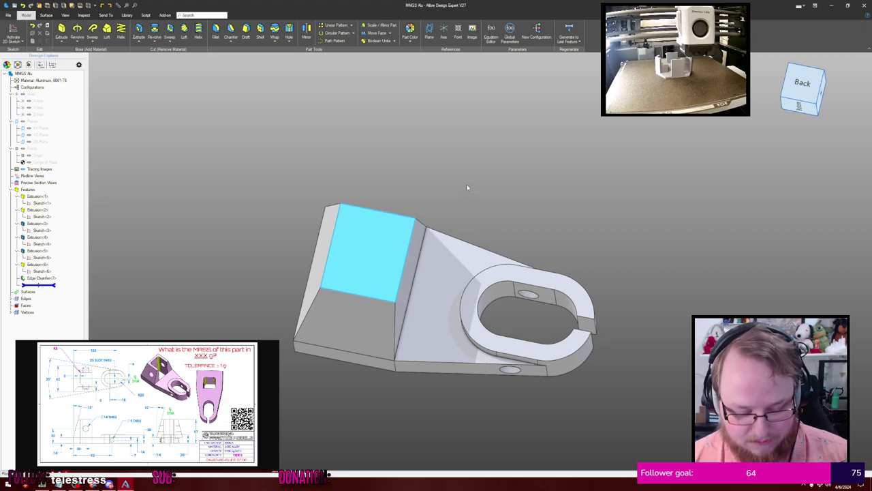
{"action": "key", "text": "s"}
{"action": "key", "text": "p"}
{"action": "left_click", "coordinate": [393, 242]}
{"action": "left_click", "coordinate": [538, 103]}
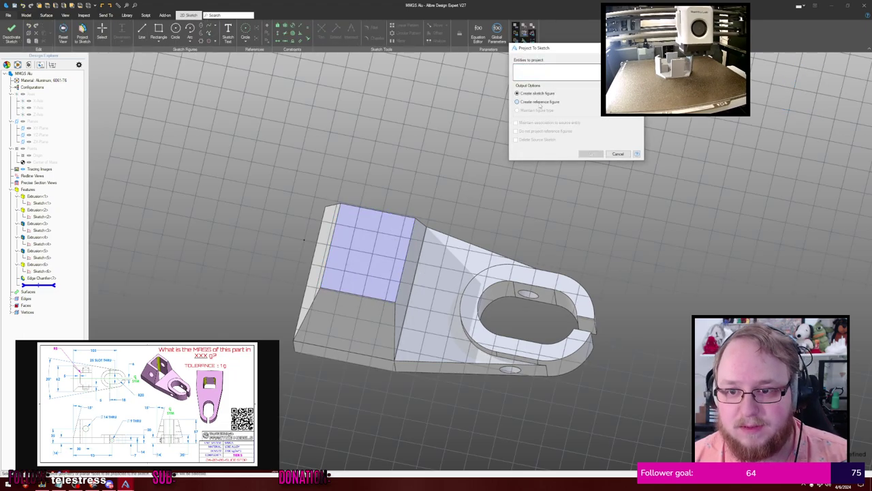
{"action": "left_click", "coordinate": [394, 231]}
{"action": "left_click", "coordinate": [590, 153]}
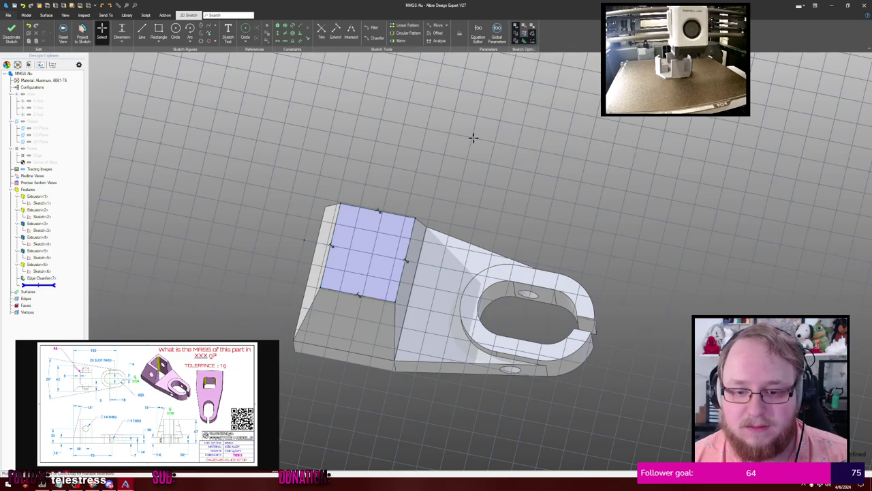
{"action": "key", "text": "Home"}
{"action": "scroll", "coordinate": [504, 150], "scroll_direction": "down", "scroll_amount": 6}
{"action": "middle_click_drag", "start_coordinate": [604, 146], "coordinate": [530, 134]}
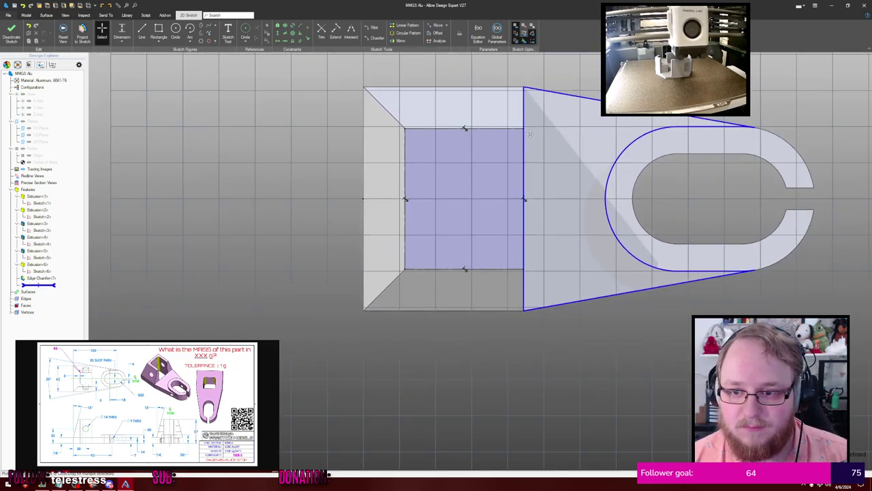
Draw a three-sided pocket outline open toward the slotted pad, starting 5 mm from one face corner, plus a short segment ending at the opposite corner
{"action": "key", "text": "l"}
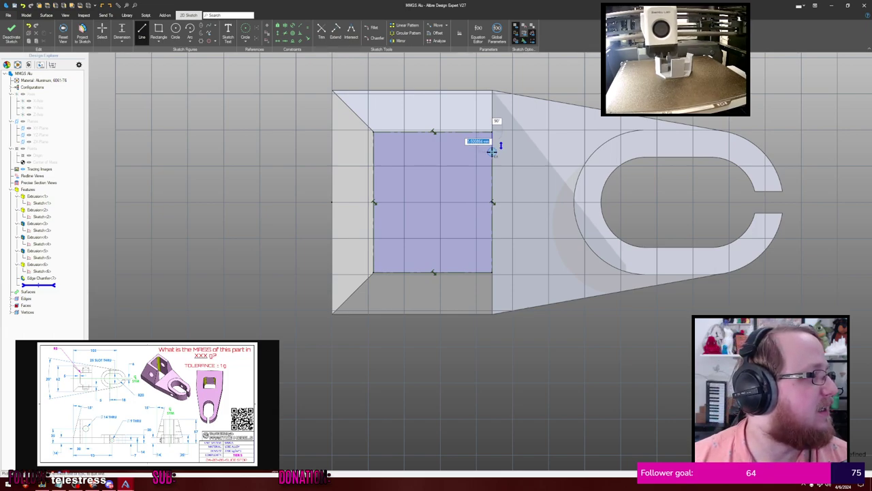
{"action": "type", "text": "5"}
{"action": "key", "text": "Return"}
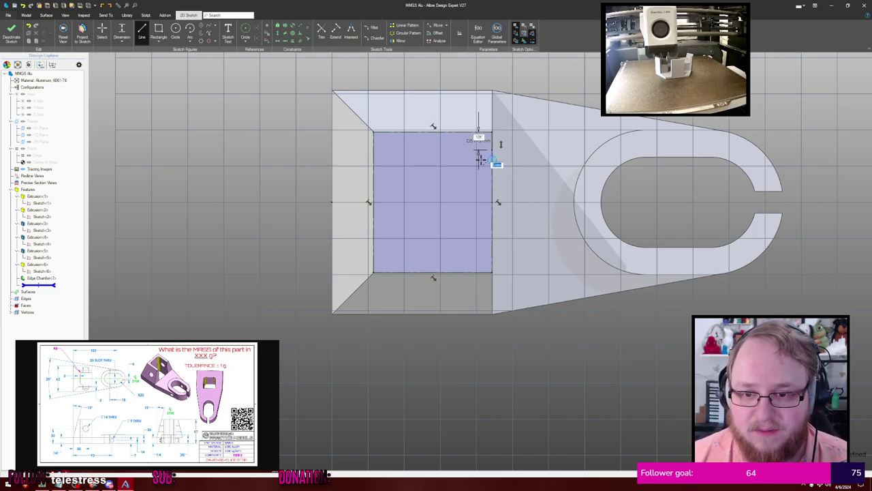
{"action": "left_click", "coordinate": [399, 150]}
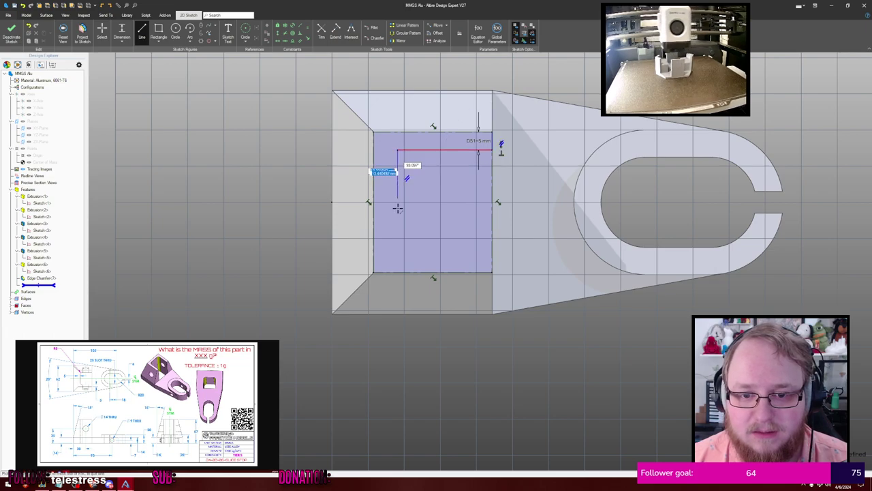
{"action": "left_click", "coordinate": [398, 243]}
{"action": "left_click", "coordinate": [492, 243]}
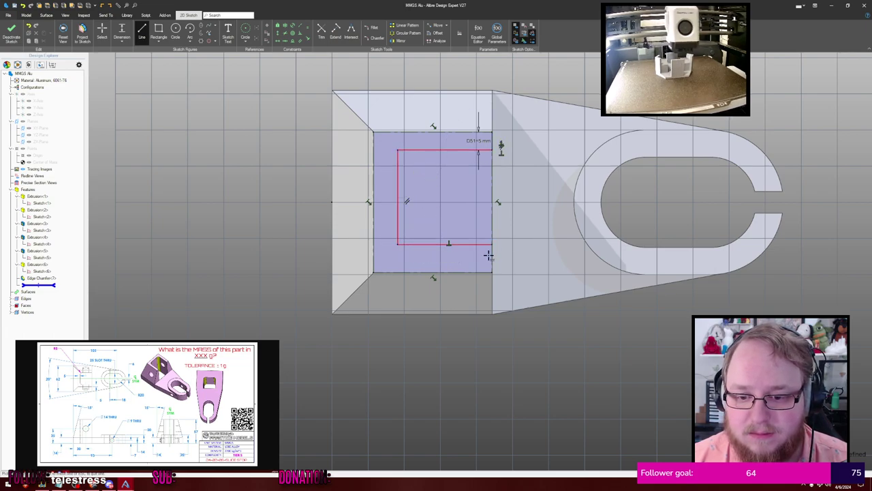
{"action": "left_click", "coordinate": [490, 271]}
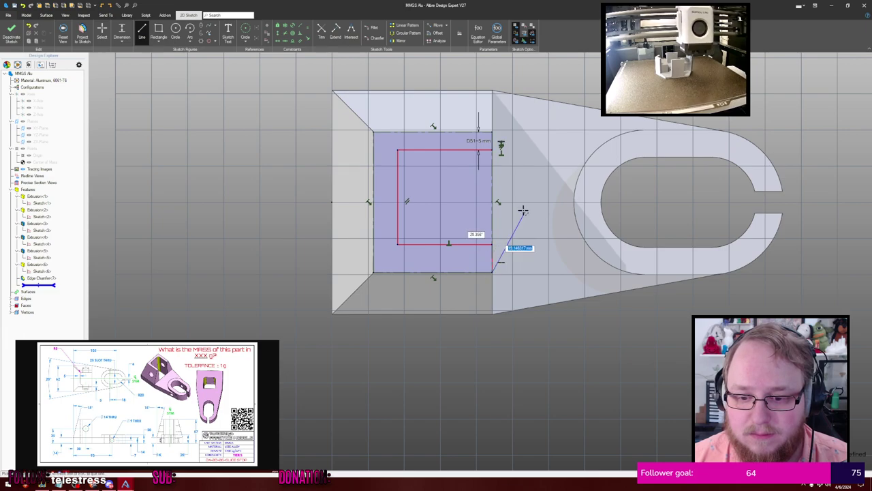
{"action": "key", "text": "Escape"}
{"action": "key", "text": "Escape"}
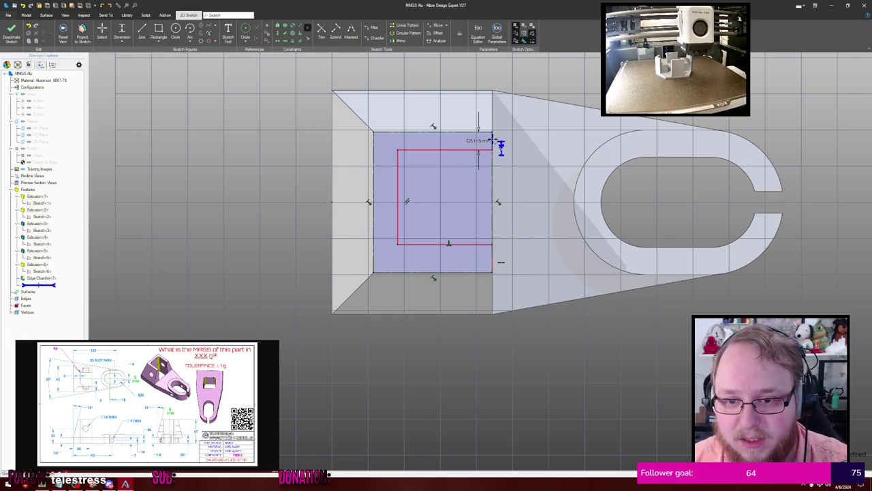
Make the two short corner segments equal in length and dimension the pocket's closed end 5 mm from the face's outer edge
{"action": "right_click", "coordinate": [505, 235]}
{"action": "left_click", "coordinate": [518, 212]}
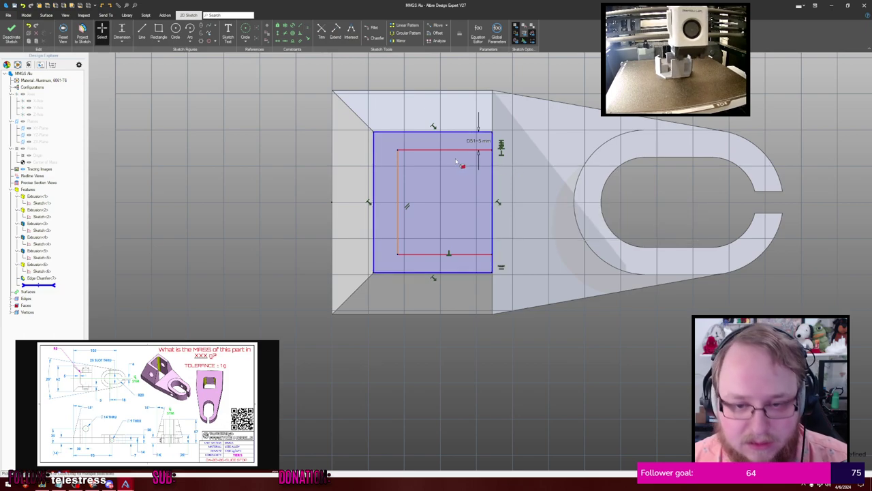
{"action": "left_click", "coordinate": [398, 179]}
{"action": "left_click", "coordinate": [373, 180]}
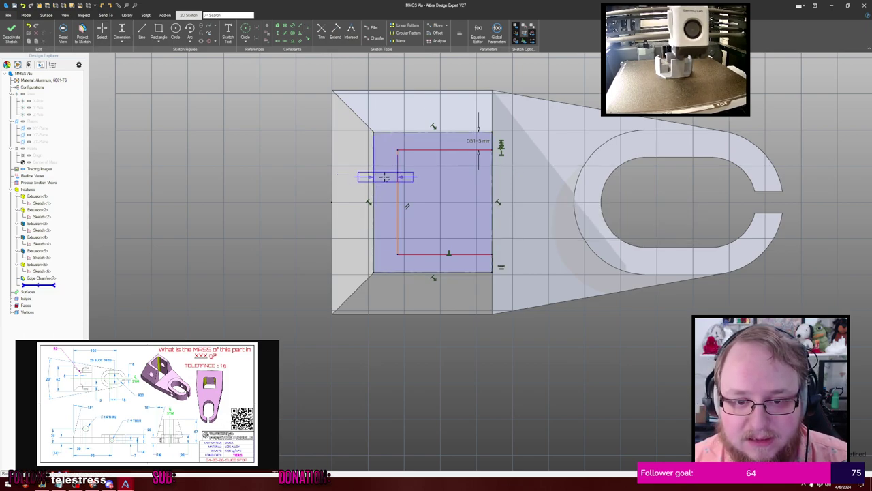
{"action": "left_click", "coordinate": [386, 177]}
{"action": "type", "text": "5"}
{"action": "key", "text": "Return"}
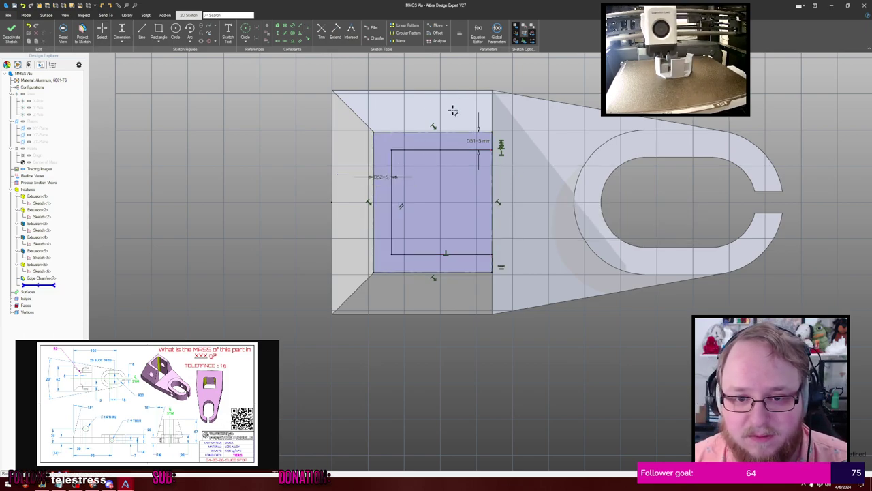
Convert the two short corner segments beside the pocket outline to reference figures
{"action": "middle_click_drag", "start_coordinate": [419, 98], "coordinate": [436, 86]}
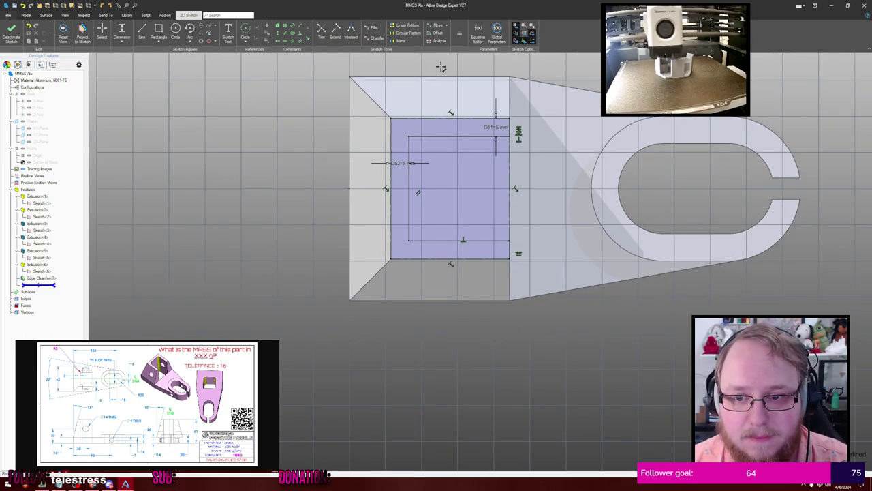
{"action": "scroll", "coordinate": [509, 133], "scroll_direction": "up", "scroll_amount": 1}
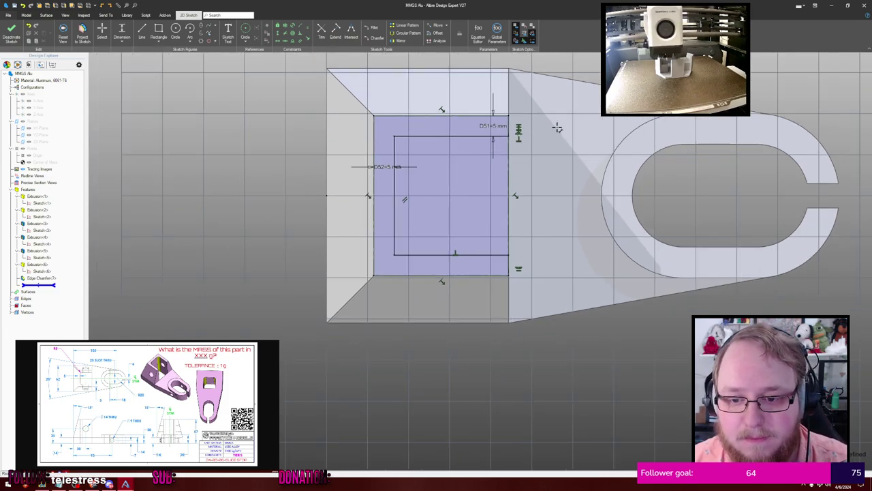
{"action": "right_click", "coordinate": [508, 267]}
{"action": "left_click", "coordinate": [542, 235]}
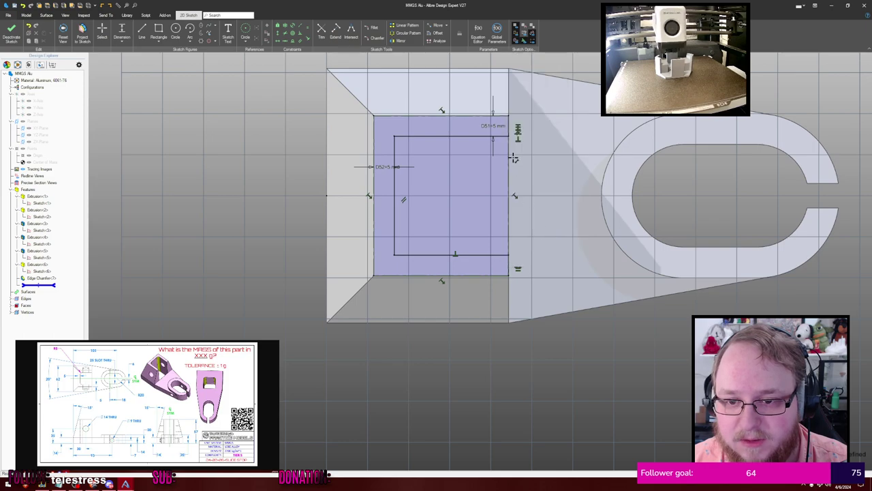
{"action": "right_click", "coordinate": [510, 129]}
{"action": "left_click", "coordinate": [539, 306]}
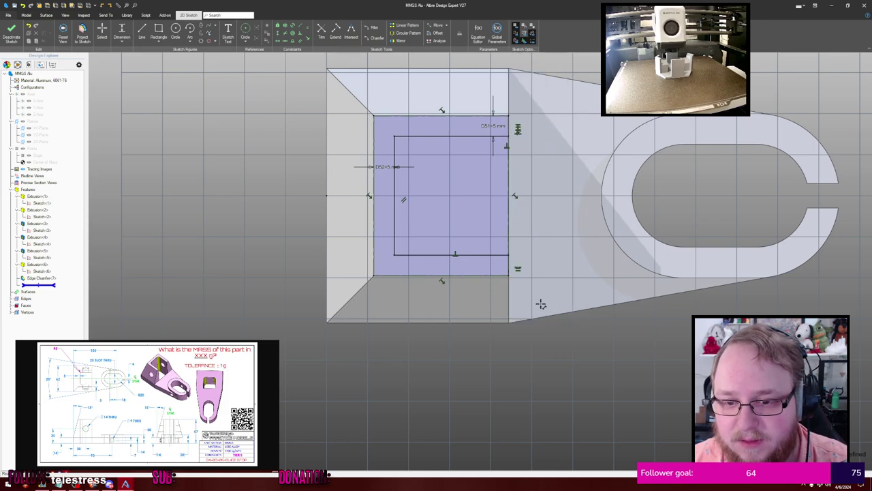
Close the pocket outline with a line along the face edge toward the slotted pad and extrude-cut it from the tapered block
{"action": "key", "text": "l"}
{"action": "left_click", "coordinate": [507, 137]}
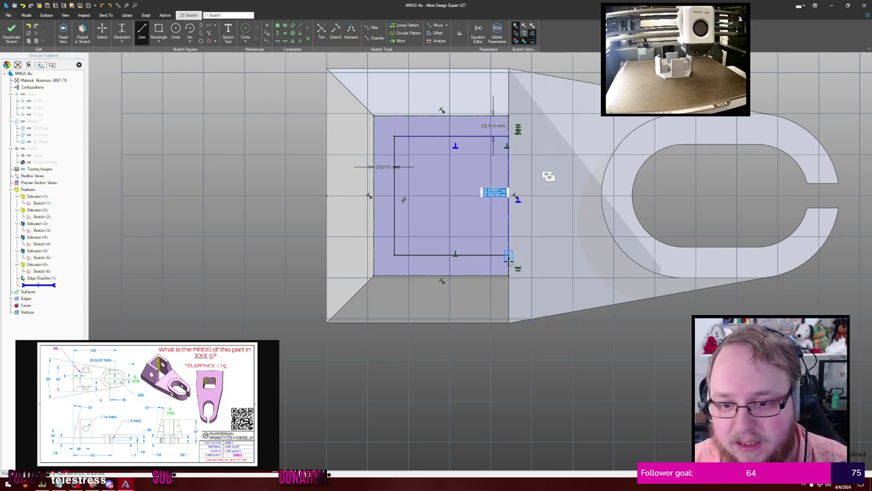
{"action": "left_click", "coordinate": [509, 254]}
{"action": "key", "text": "Escape"}
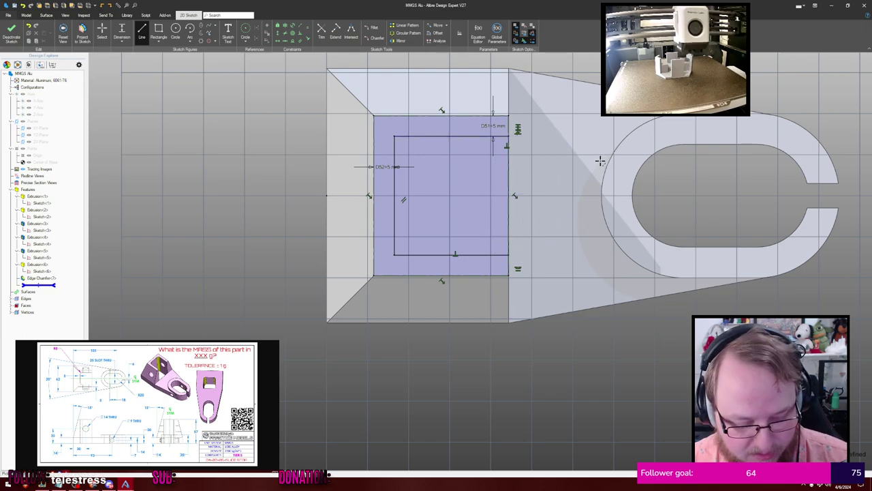
{"action": "key", "text": "x"}
{"action": "key", "text": "Return"}
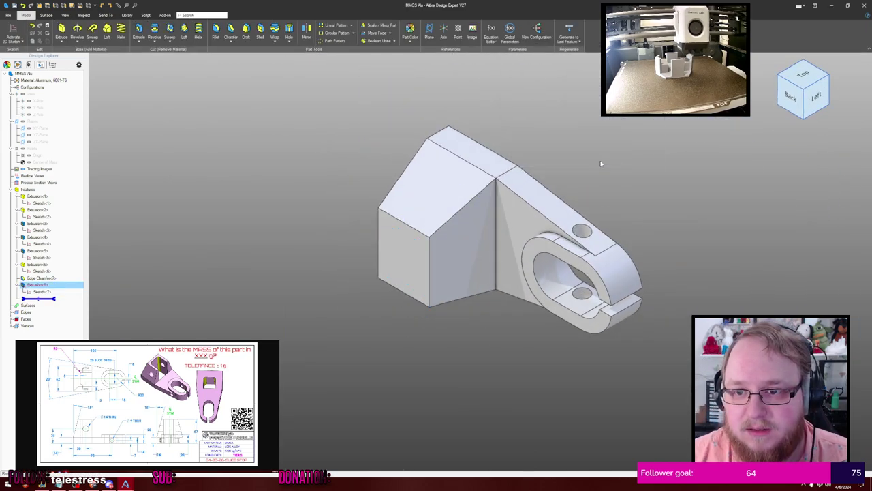
Edit the pocket cut's sketch, toggle the reference state of the short segment at the lower corner, and rebuild the cut
{"action": "right_click", "coordinate": [54, 292]}
{"action": "left_click", "coordinate": [68, 300]}
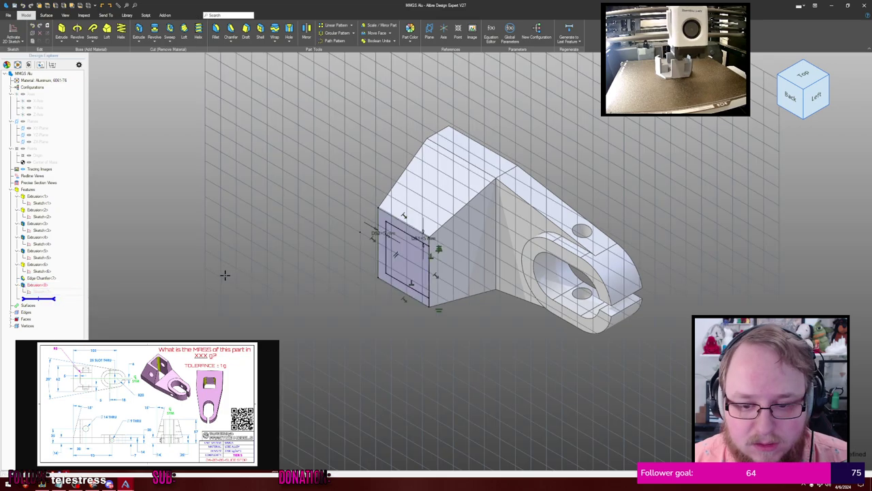
{"action": "scroll", "coordinate": [430, 300], "scroll_direction": "up", "scroll_amount": 5}
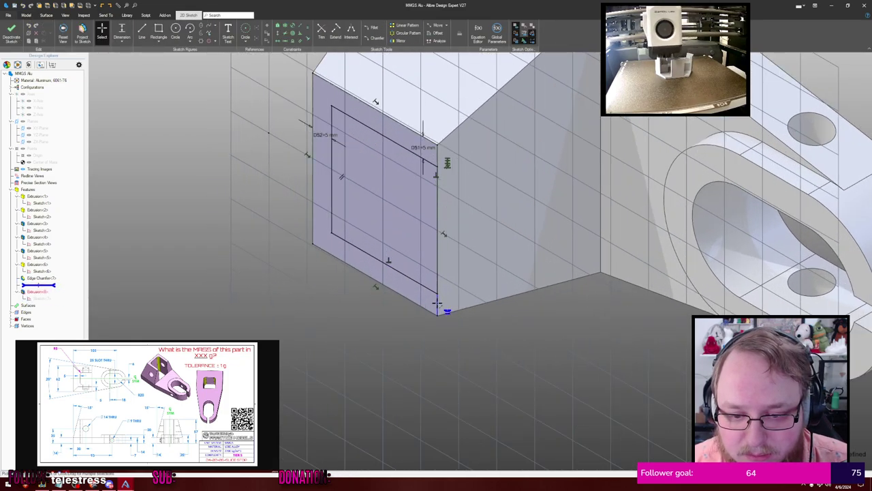
{"action": "right_click", "coordinate": [441, 302]}
{"action": "left_click", "coordinate": [471, 271]}
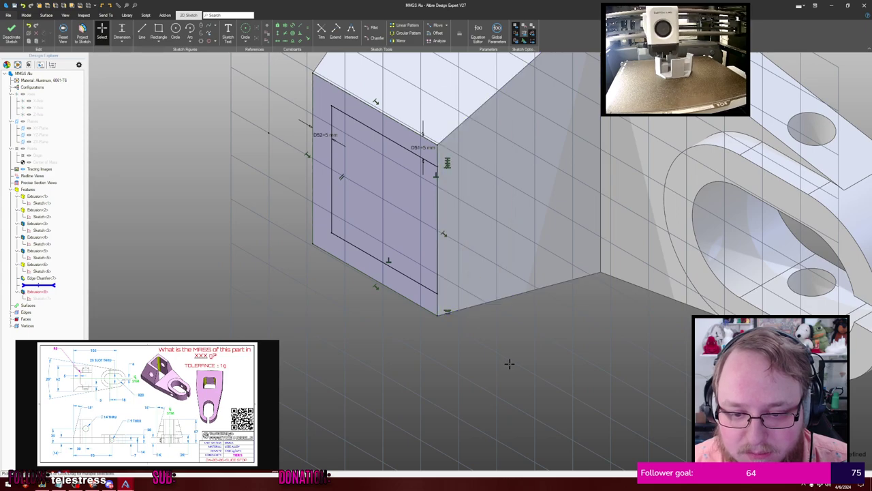
{"action": "key", "text": "ctrl+k"}
{"action": "left_click", "coordinate": [379, 323]}
Fillet the pocket's two inner corner edges at its closed end with a constant radius
{"action": "middle_click_drag", "start_coordinate": [379, 322], "coordinate": [388, 310]}
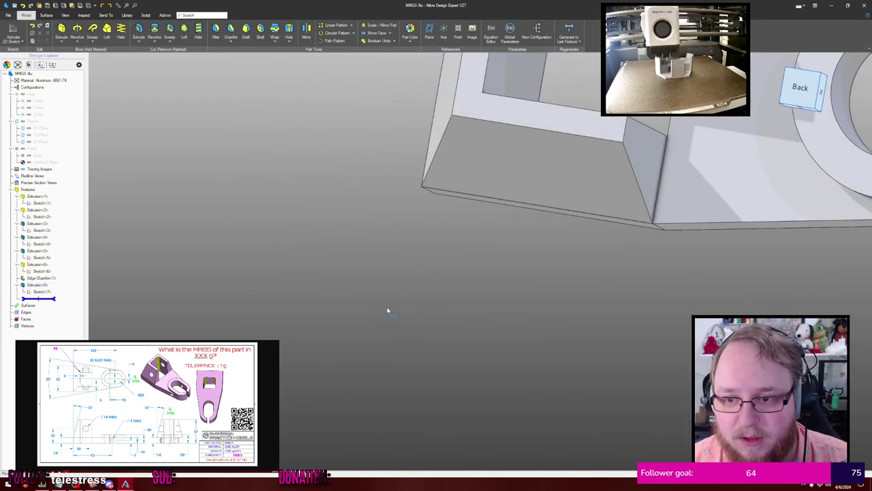
{"action": "scroll", "coordinate": [388, 310], "scroll_direction": "down", "scroll_amount": 3}
{"action": "middle_click_drag", "start_coordinate": [431, 291], "coordinate": [302, 343]}
{"action": "scroll", "coordinate": [301, 342], "scroll_direction": "down", "scroll_amount": 3}
{"action": "middle_click_drag", "start_coordinate": [354, 343], "coordinate": [386, 332]}
{"action": "key", "text": "f"}
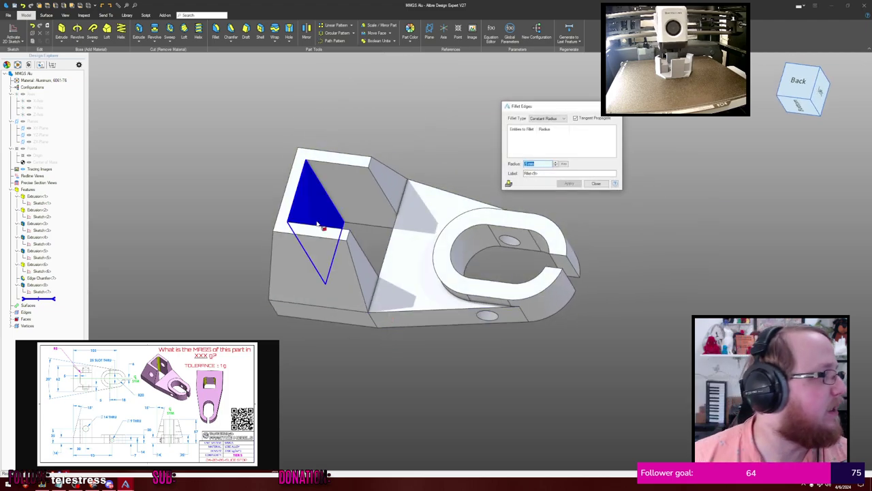
{"action": "mouse_move", "coordinate": [327, 186]}
{"action": "middle_mouse_down"}
{"action": "mouse_move", "coordinate": [325, 195]}
{"action": "mouse_move", "coordinate": [329, 190]}
{"action": "middle_mouse_up"}
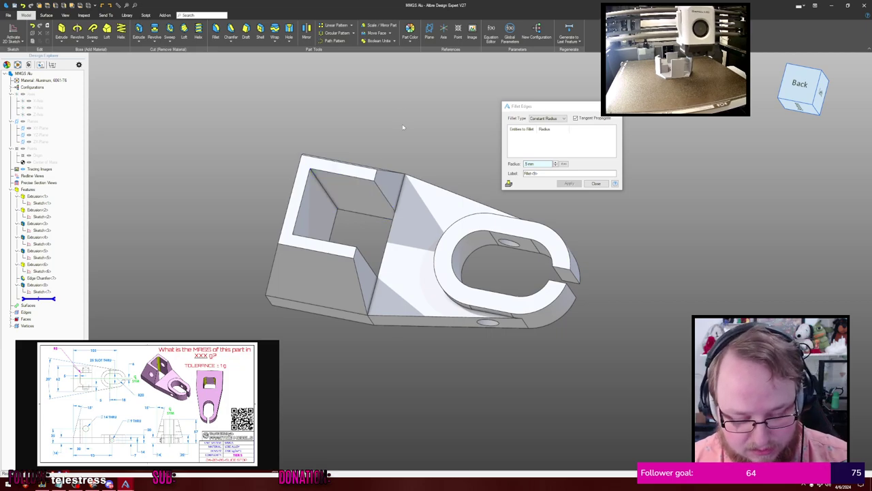
{"action": "key", "text": "Escape"}
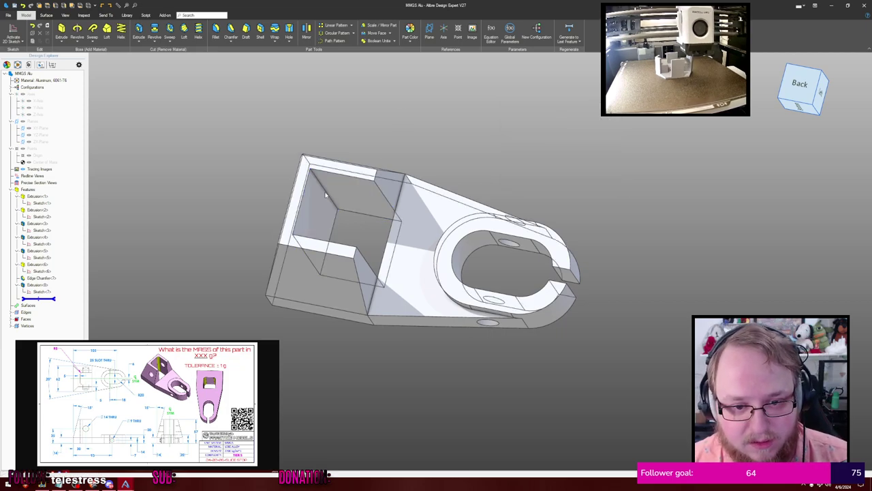
{"action": "key", "text": "f"}
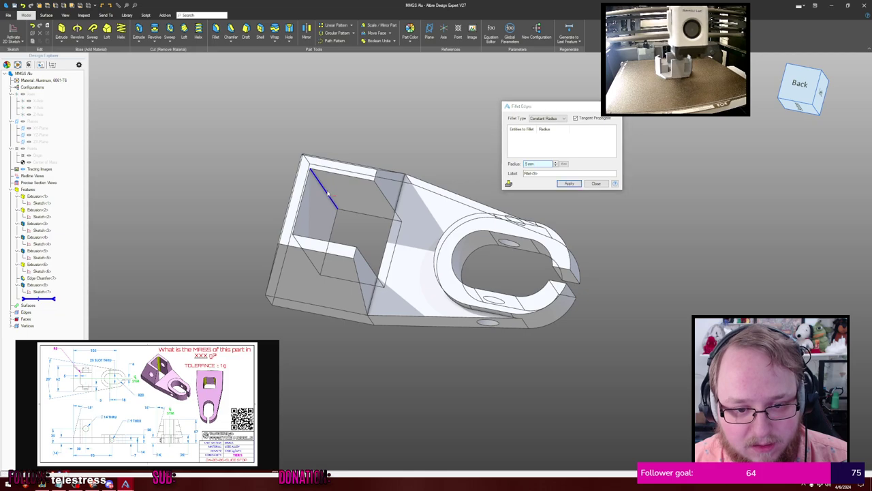
{"action": "left_click", "coordinate": [328, 193]}
{"action": "left_click", "coordinate": [312, 262]}
{"action": "left_click_drag", "start_coordinate": [539, 163], "coordinate": [495, 171]}
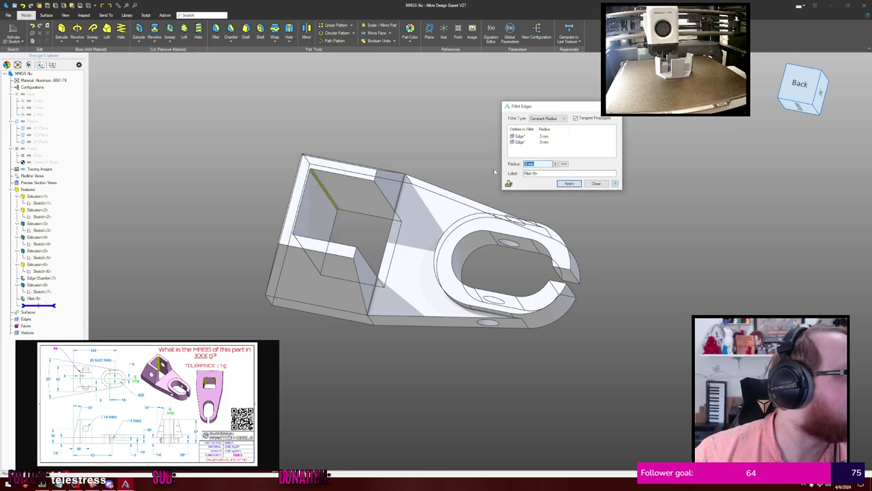
{"action": "key", "text": "Return"}
{"action": "left_click", "coordinate": [596, 184]}
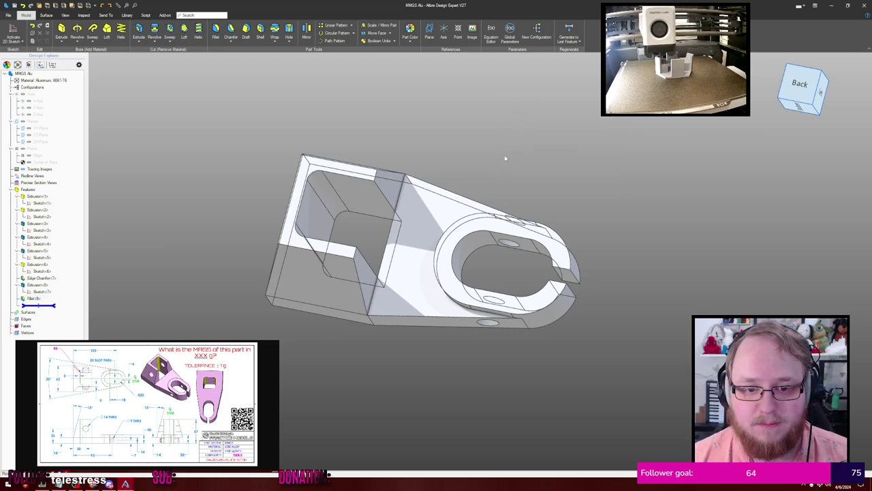
{"action": "middle_click_drag", "start_coordinate": [505, 158], "coordinate": [526, 131]}
{"action": "middle_click_drag", "start_coordinate": [472, 130], "coordinate": [524, 170]}
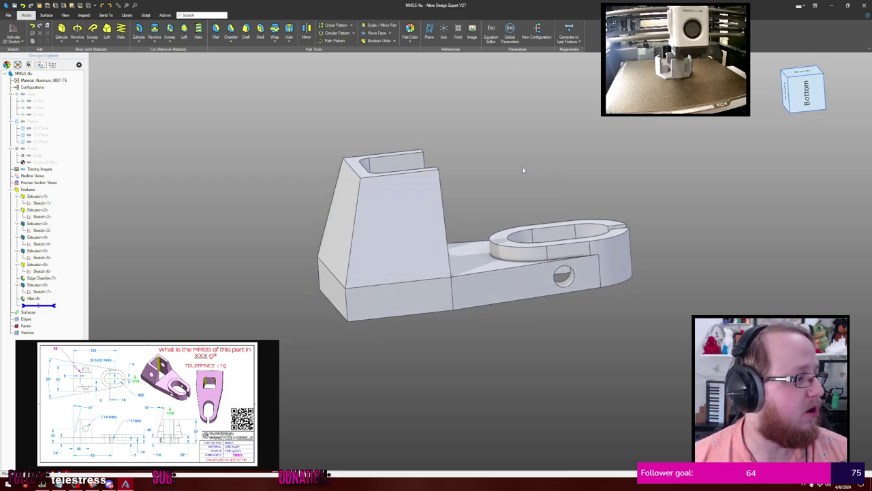
Start a sketch on the ZX plane and project the side faces of the tapered block and the base below it as reference figures
{"action": "key", "text": "ctrl+shift+r"}
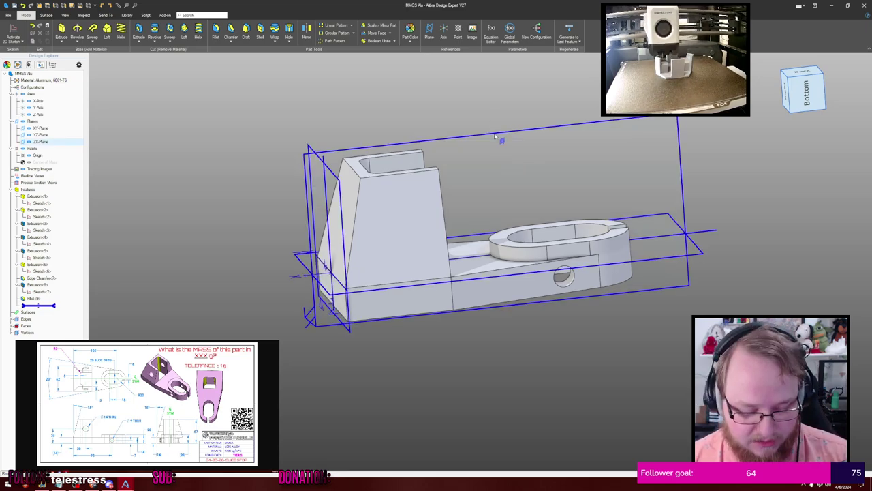
{"action": "left_click", "coordinate": [496, 137]}
{"action": "key", "text": "c"}
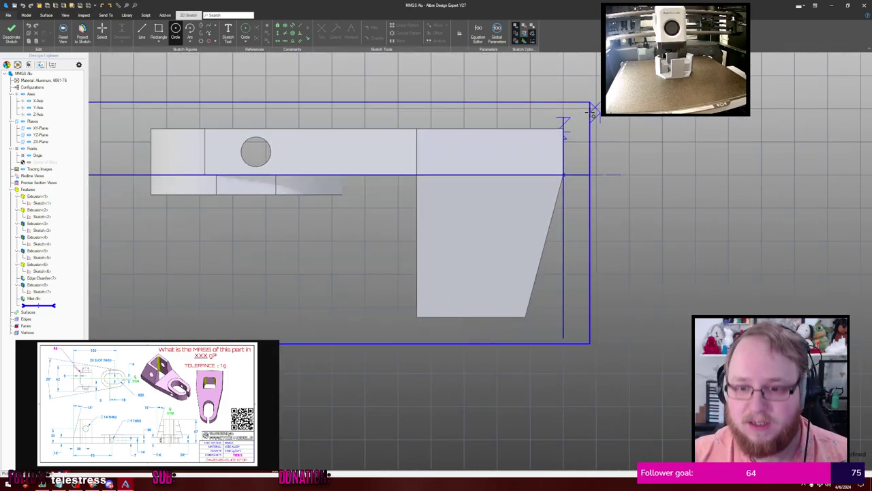
{"action": "key", "text": "p"}
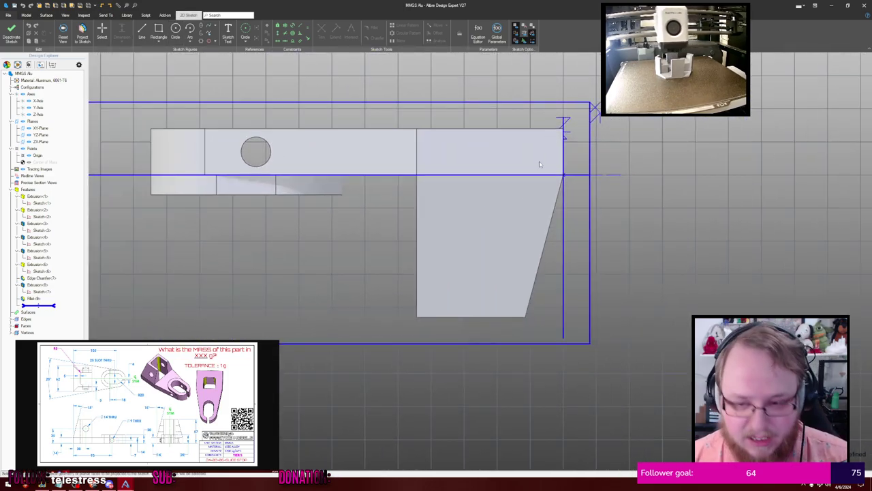
{"action": "left_click", "coordinate": [520, 210]}
{"action": "left_click", "coordinate": [485, 163]}
{"action": "left_click", "coordinate": [538, 104]}
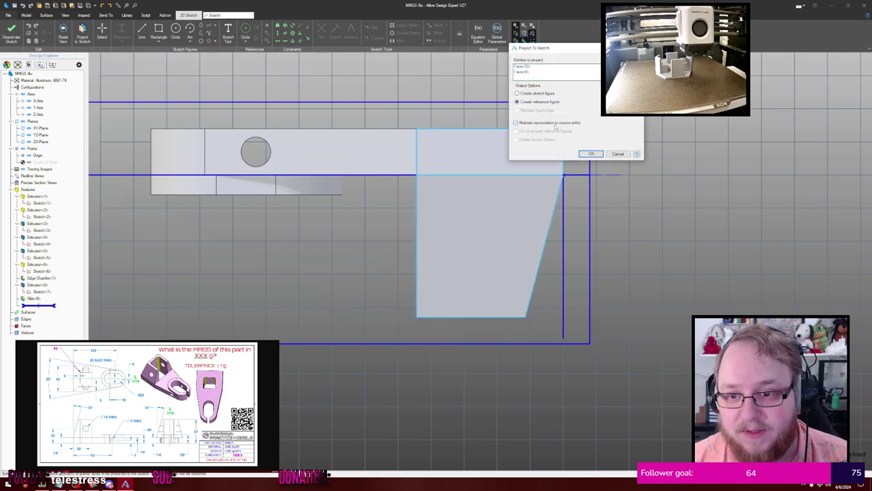
{"action": "left_click", "coordinate": [591, 153]}
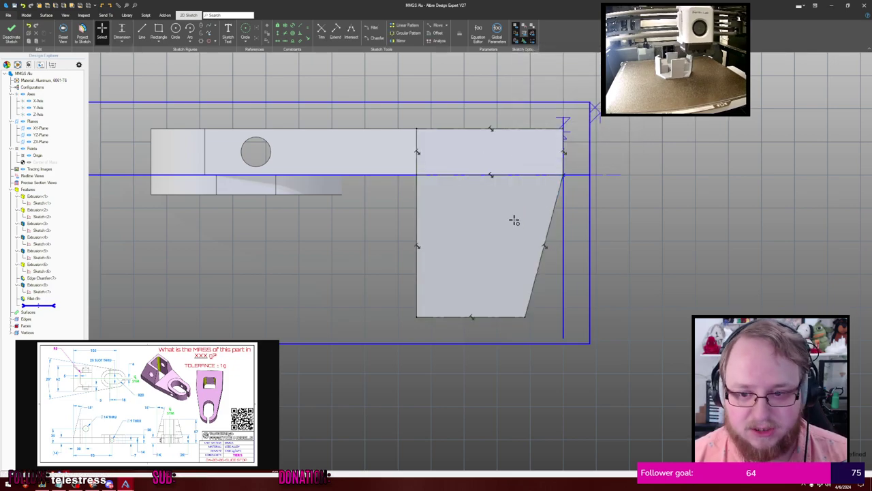
Sketch a circle on the tapered block's side profile and set its diameter to 14 mm
{"action": "key", "text": "c"}
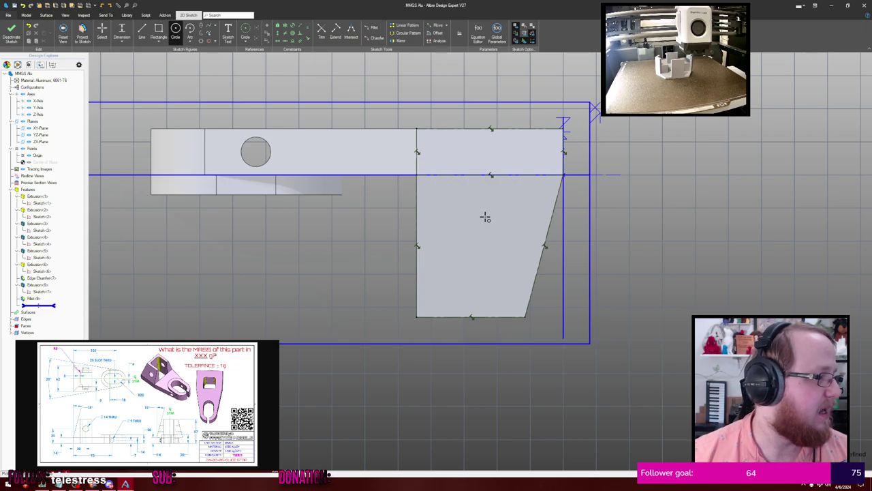
{"action": "left_click", "coordinate": [488, 219]}
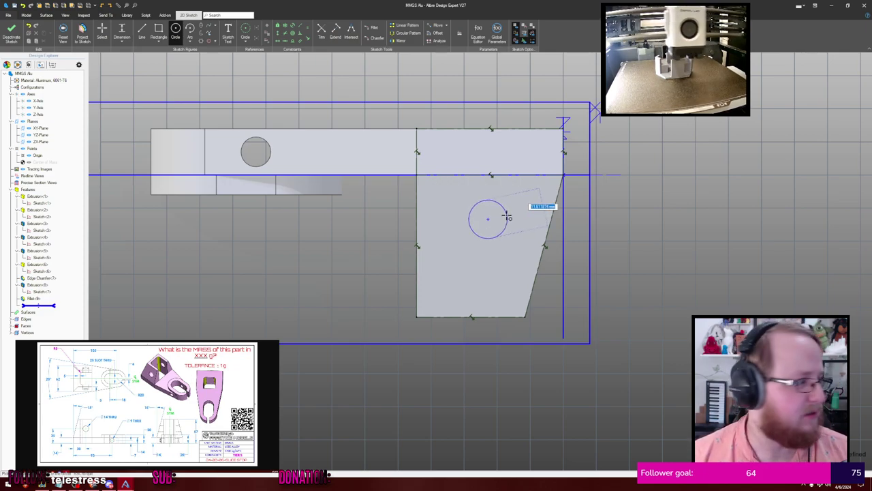
{"action": "left_click", "coordinate": [529, 193]}
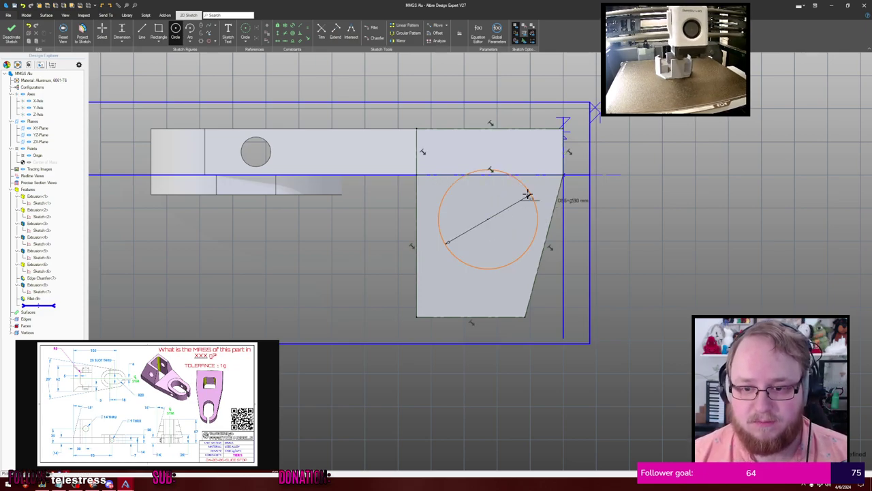
{"action": "key", "text": "Escape"}
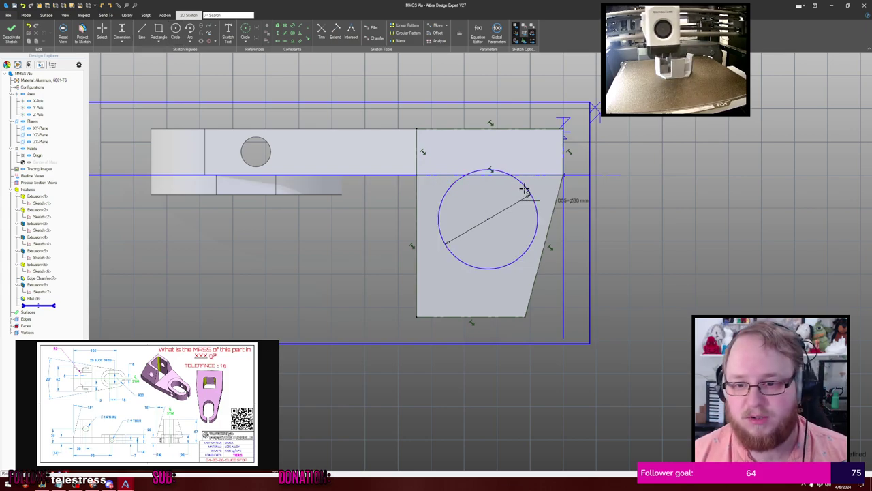
{"action": "left_click", "coordinate": [524, 188]}
{"action": "left_click", "coordinate": [672, 190]}
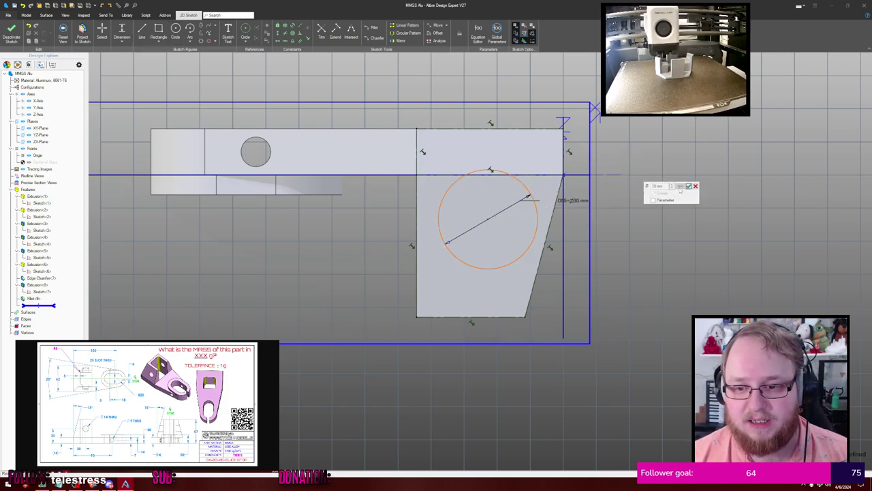
{"action": "left_click", "coordinate": [690, 188]}
{"action": "left_click_drag", "start_coordinate": [578, 202], "coordinate": [653, 210]}
{"action": "double_click", "coordinate": [653, 209]}
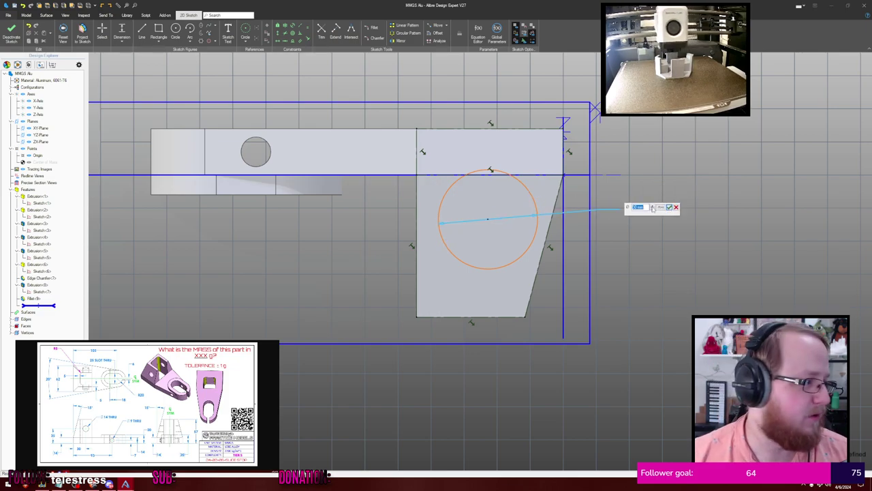
{"action": "type", "text": "14"}
{"action": "key", "text": "Return"}
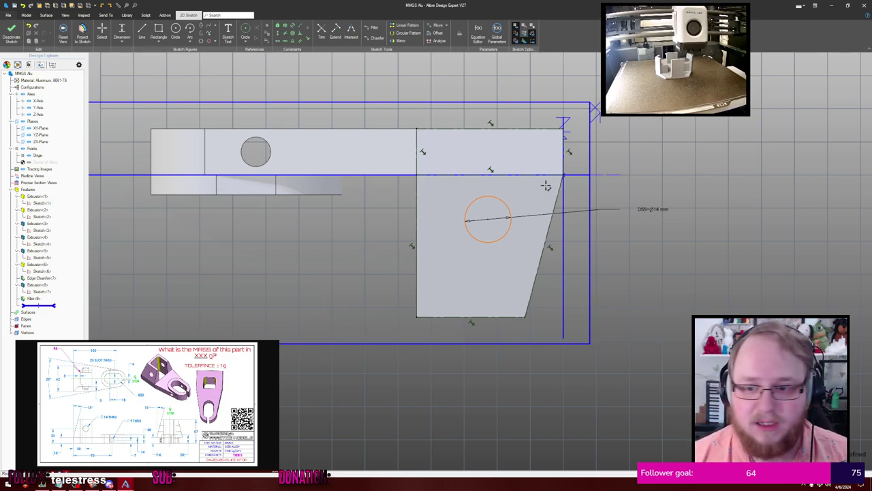
Dimension the circle's centre 35 mm from the base's underside edge and 30 mm from the base's vertical end edge beside the slanted block side
{"action": "left_click", "coordinate": [488, 218]}
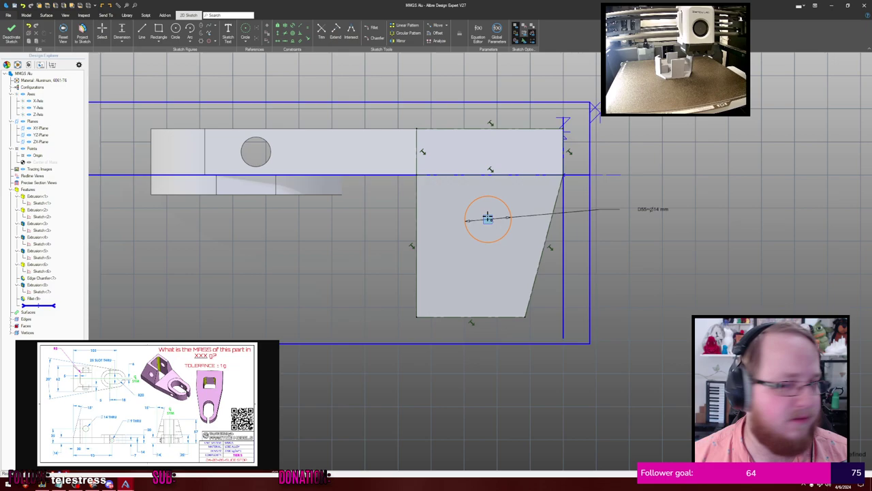
{"action": "left_click", "coordinate": [503, 130]}
{"action": "left_click", "coordinate": [687, 174]}
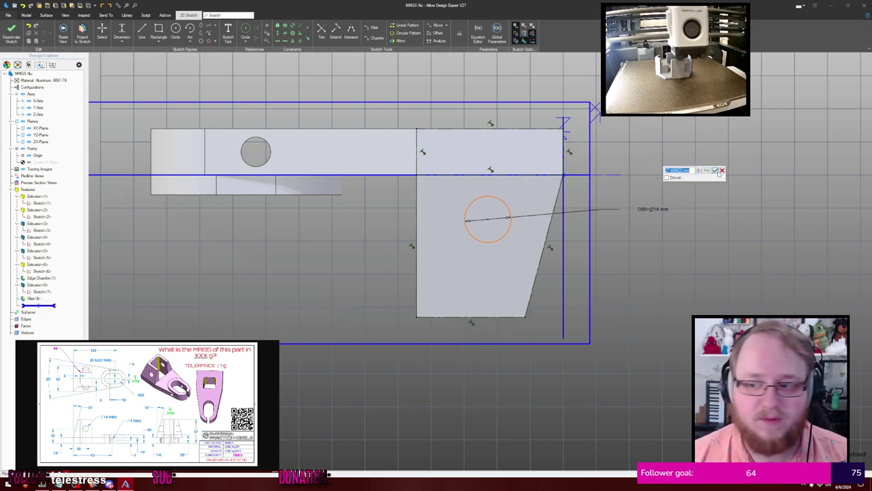
{"action": "type", "text": "35"}
{"action": "key", "text": "Return"}
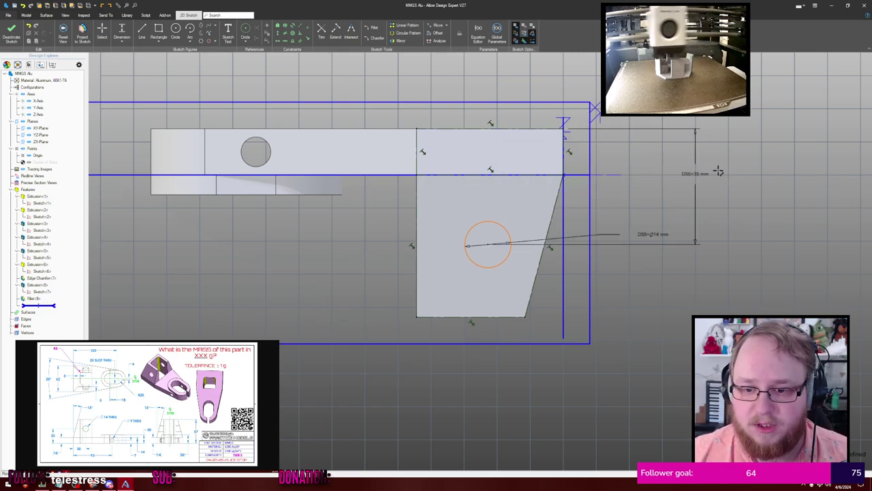
{"action": "left_click", "coordinate": [490, 243]}
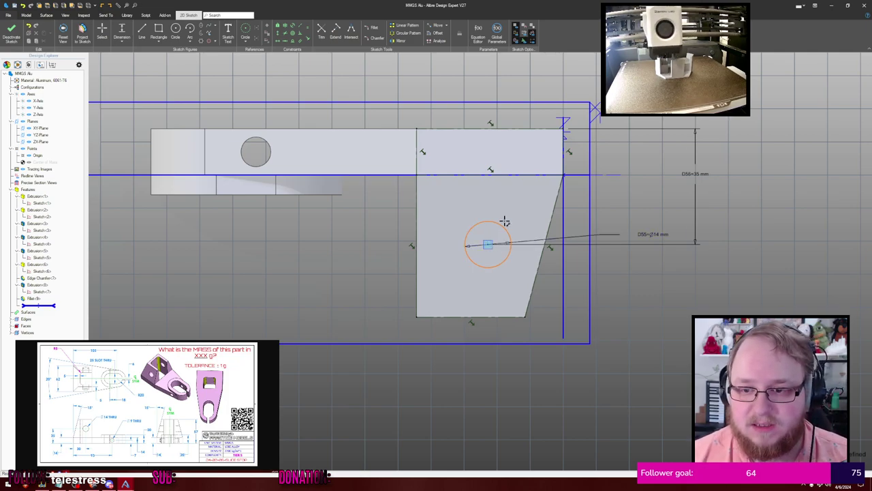
{"action": "left_click", "coordinate": [564, 154]}
{"action": "left_click", "coordinate": [524, 85]}
{"action": "type", "text": "30"}
{"action": "key", "text": "Return"}
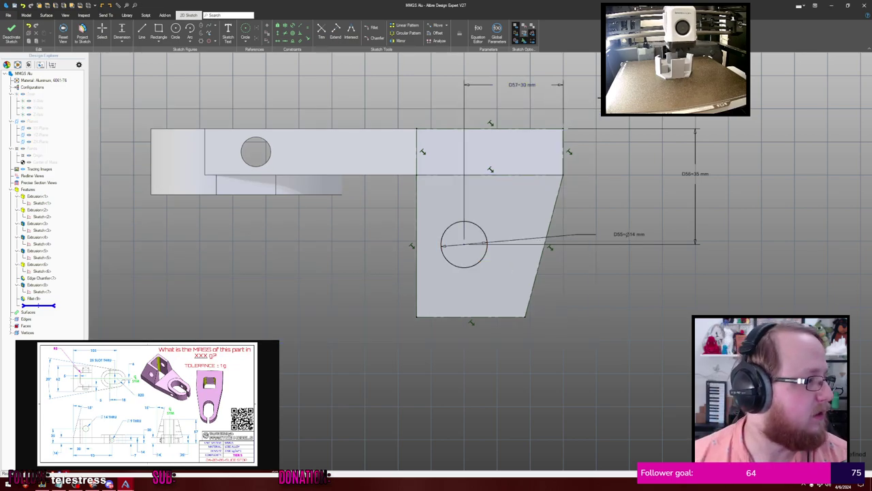
Extrude-cut the 14 mm circle through both side walls of the tapered block
{"action": "key", "text": "x"}
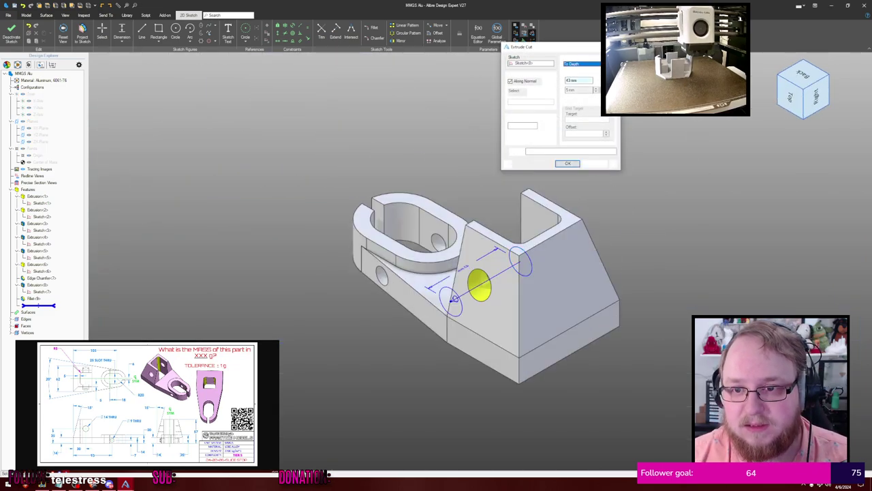
{"action": "key", "text": "Return"}
{"action": "middle_click_drag", "start_coordinate": [634, 126], "coordinate": [487, 129]}
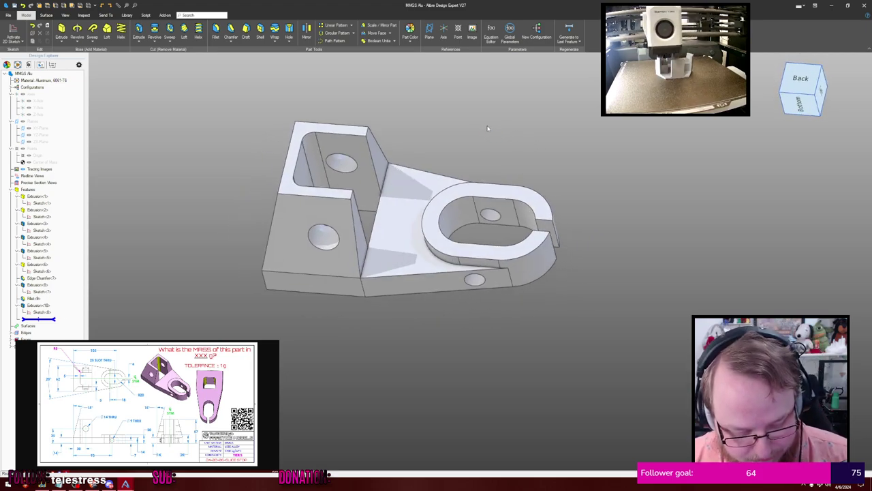
Calculate the bracket's physical properties at high accuracy to obtain its mass
{"action": "key", "text": "p"}
{"action": "key", "text": "Down"}
{"action": "key", "text": "Tab"}
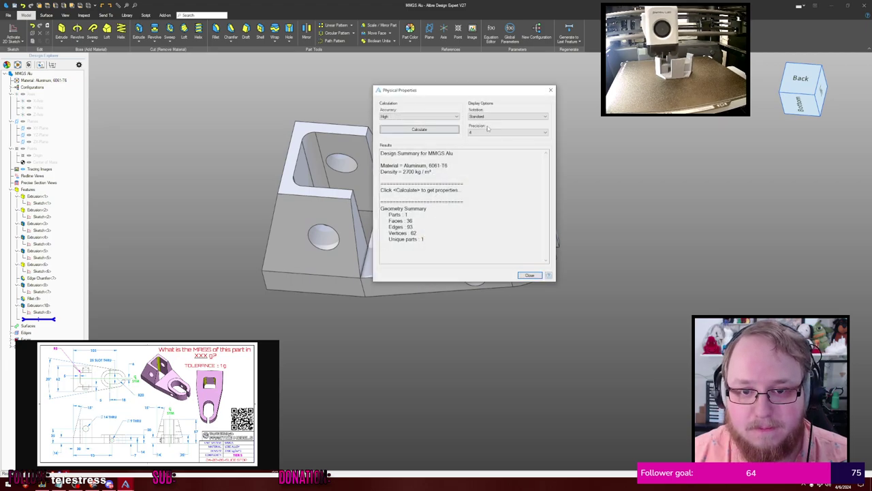
{"action": "key", "text": "Return"}
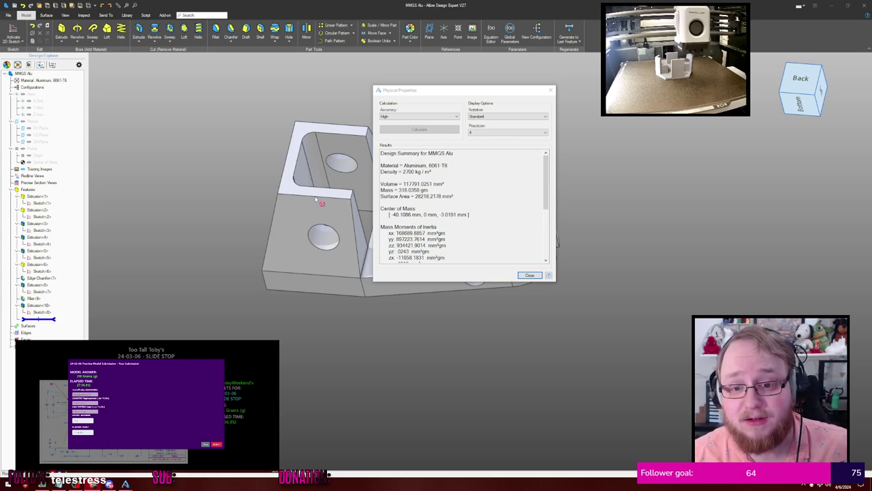
Close the physical properties results and the bracket part
{"action": "left_click", "coordinate": [530, 276]}
{"action": "left_click", "coordinate": [864, 6]}
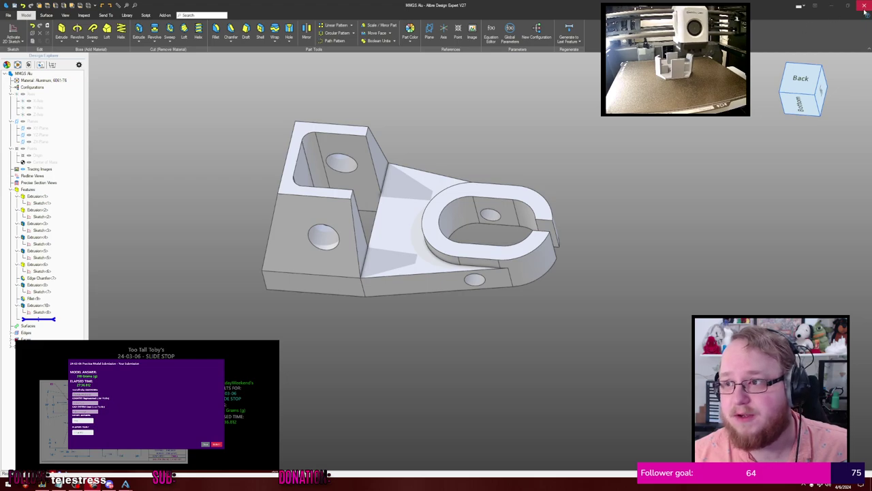
{"action": "left_click", "coordinate": [437, 254]}
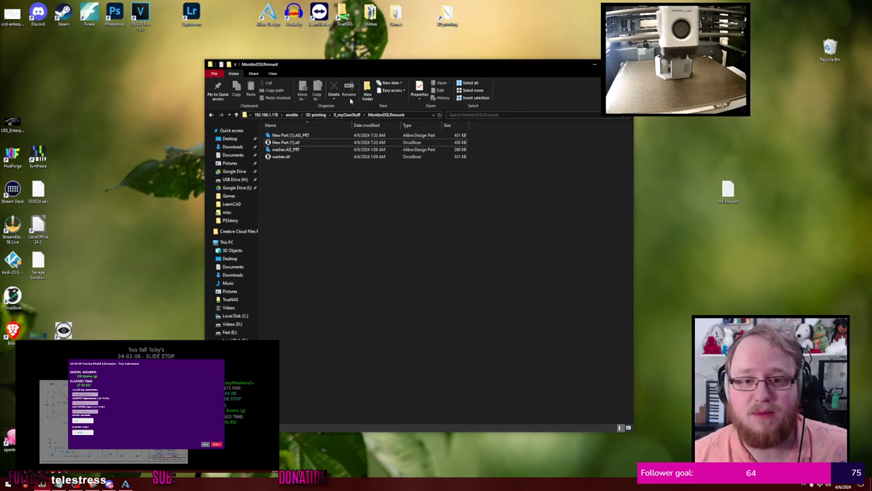
Open the templates folder inside TTT challenges in the 3D printing directory
{"action": "left_click", "coordinate": [316, 116]}
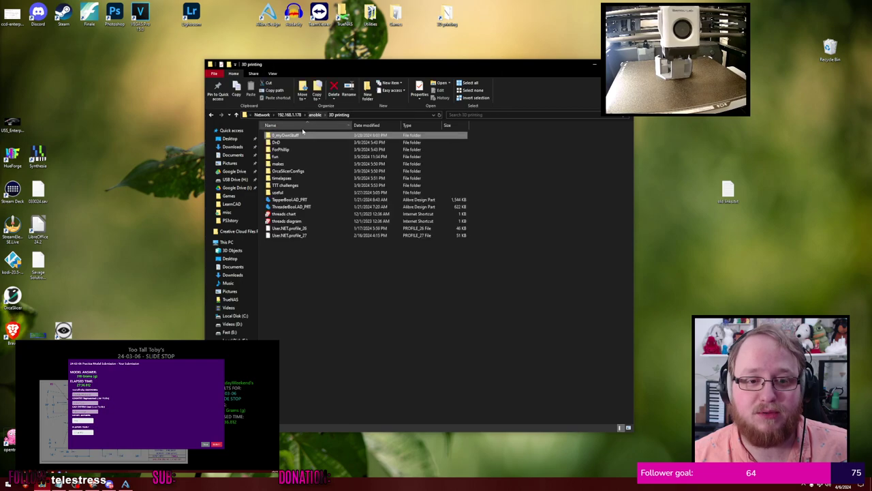
{"action": "double_click", "coordinate": [286, 186]}
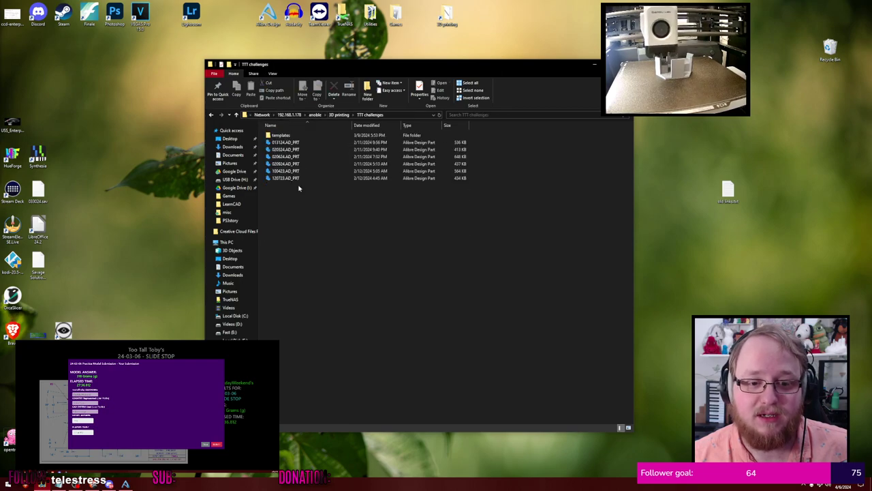
{"action": "double_click", "coordinate": [286, 135]}
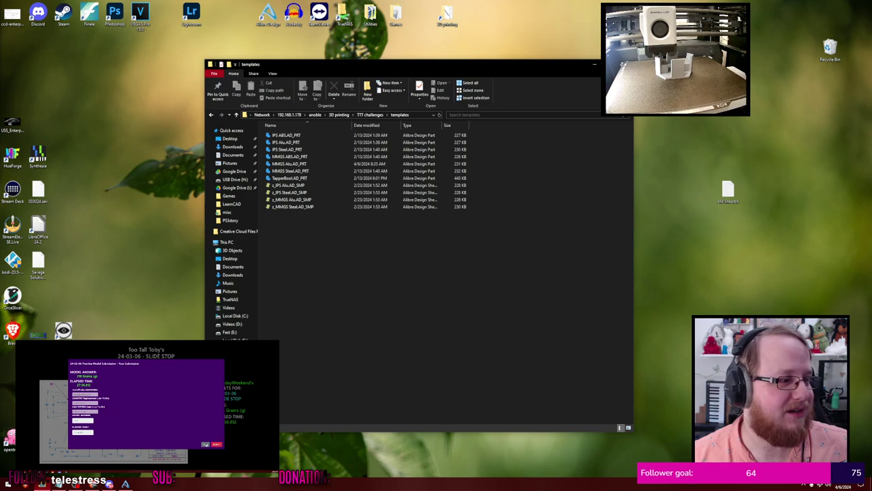
Finish with the 24-03-06 Slide Stop submission form and return to its practice model page
{"action": "left_click", "coordinate": [216, 445]}
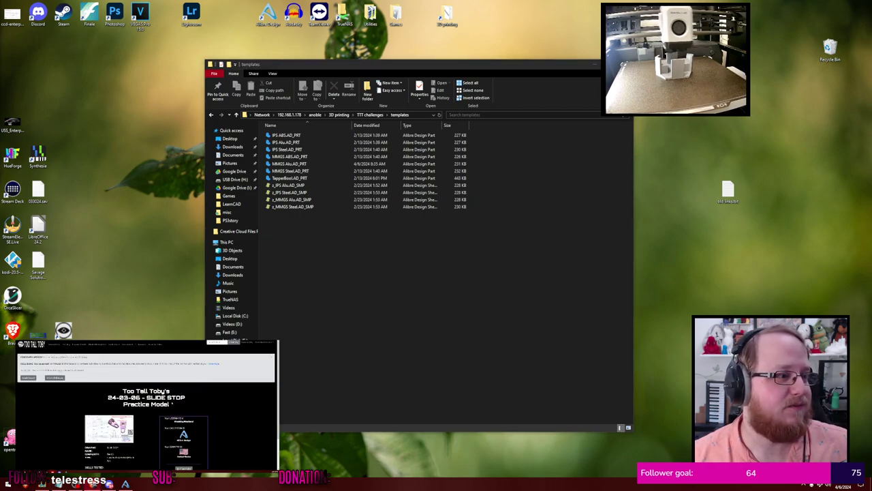
{"action": "scroll", "coordinate": [202, 383], "scroll_direction": "down", "scroll_amount": 3}
{"action": "scroll", "coordinate": [202, 383], "scroll_direction": "up", "scroll_amount": 3}
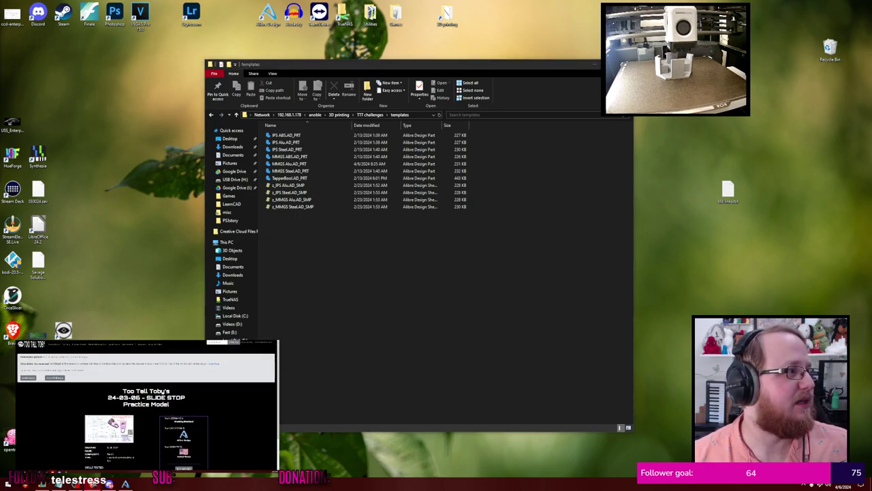
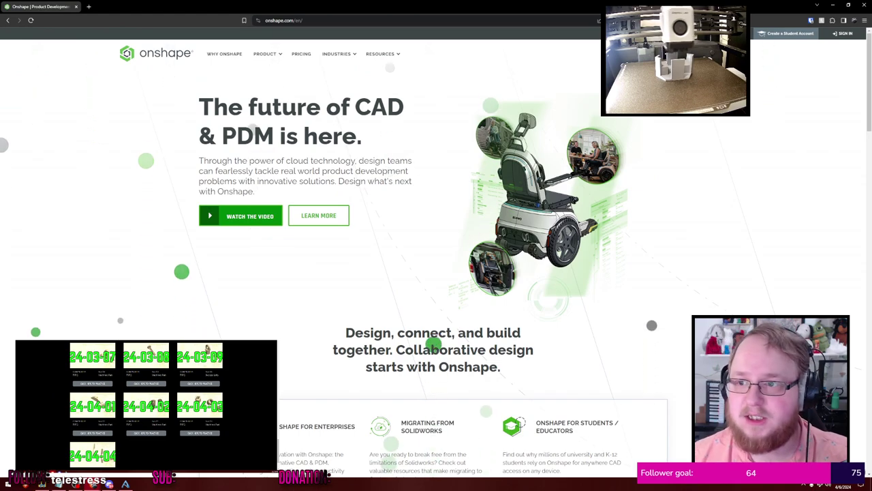
Open Onshape's pricing page in the browser and review its plans, special programs and plan comparison
{"action": "scroll", "coordinate": [443, 190], "scroll_direction": "down", "scroll_amount": 5}
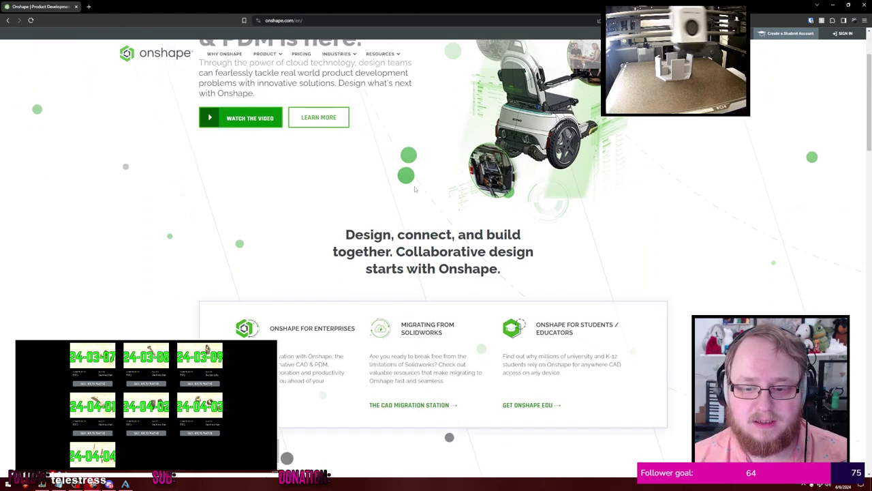
{"action": "scroll", "coordinate": [304, 61], "scroll_direction": "up", "scroll_amount": 5}
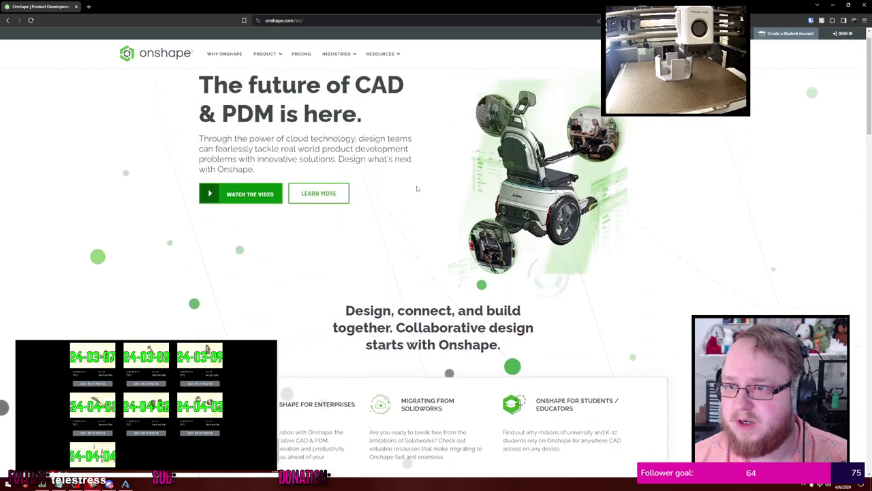
{"action": "left_click", "coordinate": [301, 54]}
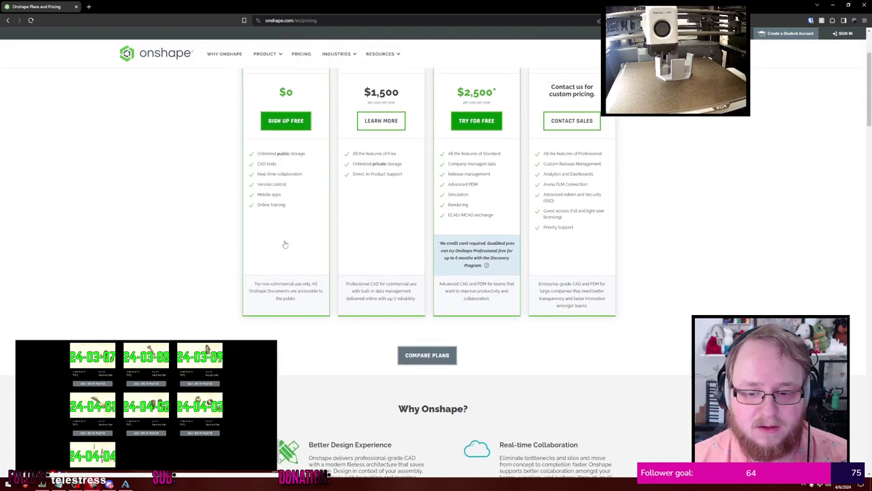
{"action": "scroll", "coordinate": [284, 239], "scroll_direction": "up", "scroll_amount": 2}
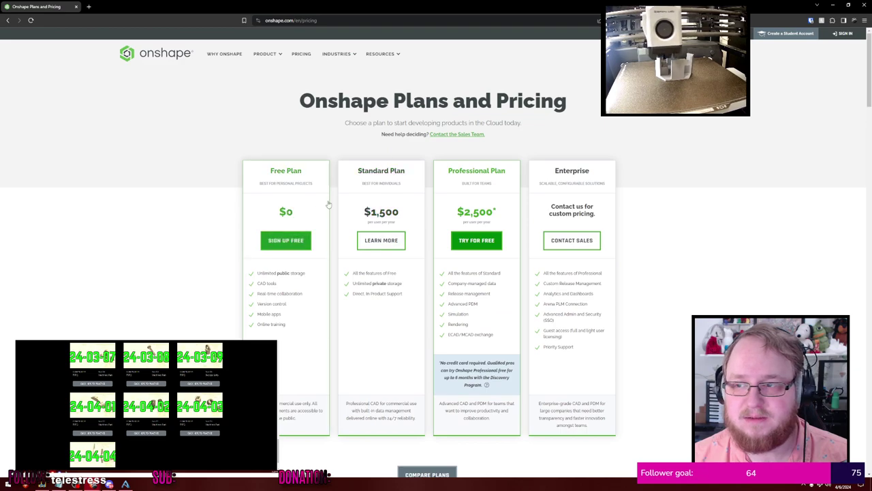
{"action": "scroll", "coordinate": [361, 198], "scroll_direction": "down", "scroll_amount": 5}
{"action": "scroll", "coordinate": [362, 199], "scroll_direction": "down", "scroll_amount": 4}
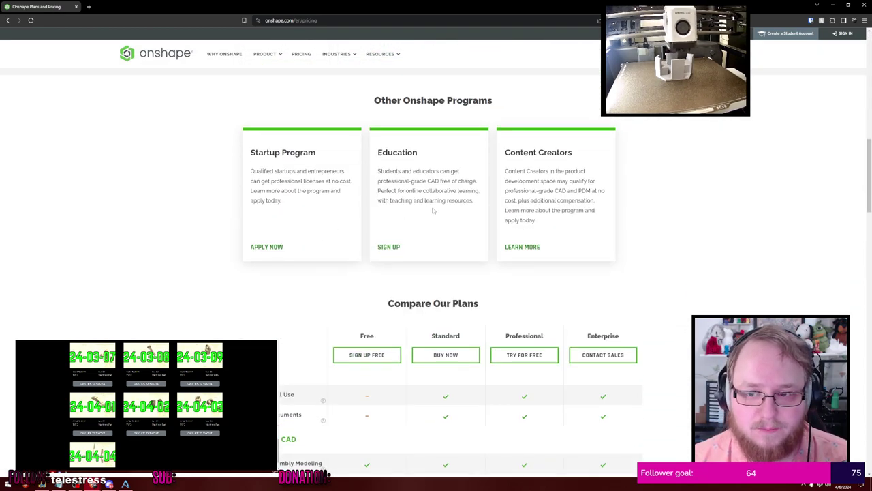
{"action": "scroll", "coordinate": [549, 225], "scroll_direction": "down", "scroll_amount": 1}
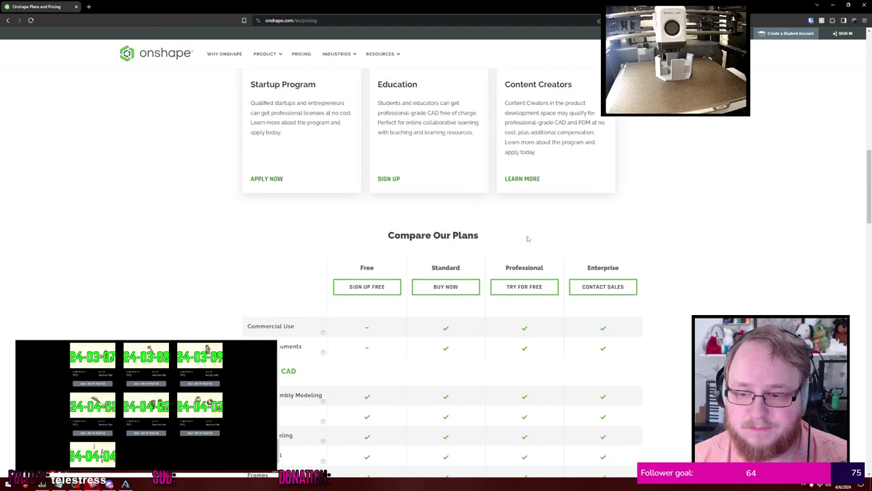
Search the web for freeCAD and open the official FreeCAD website from the results
{"action": "scroll", "coordinate": [589, 222], "scroll_direction": "up", "scroll_amount": 10}
{"action": "scroll", "coordinate": [626, 173], "scroll_direction": "up", "scroll_amount": 1}
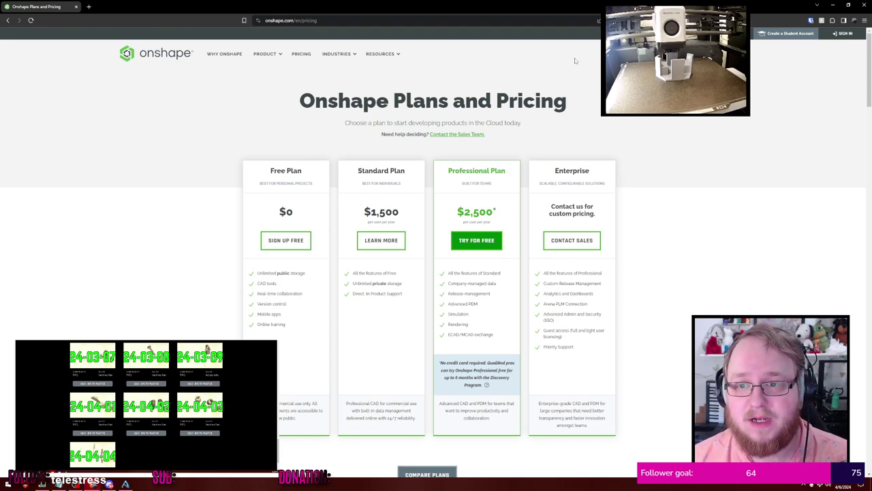
{"action": "left_click", "coordinate": [556, 21]}
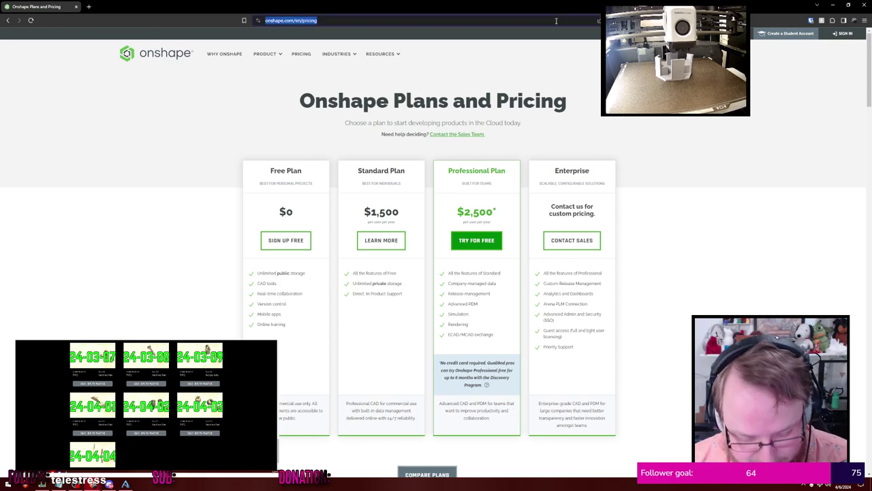
{"action": "type", "text": "freeCAD"}
{"action": "key", "text": "Return"}
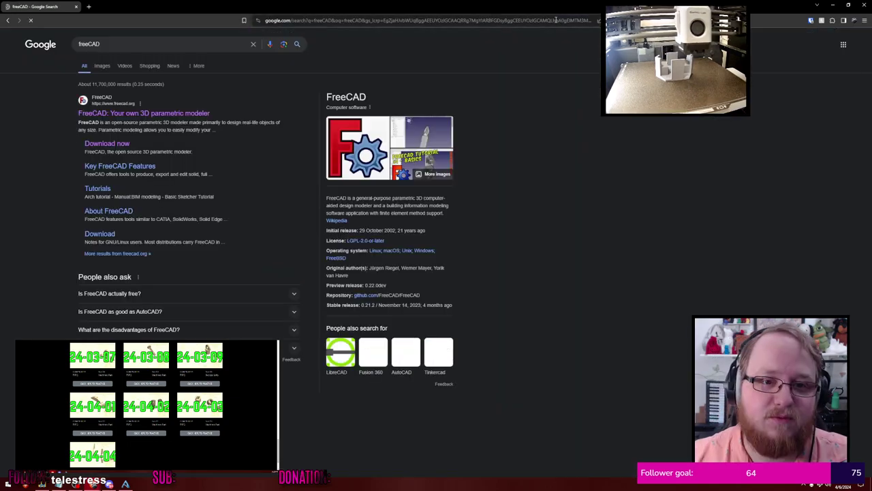
{"action": "left_click", "coordinate": [159, 114]}
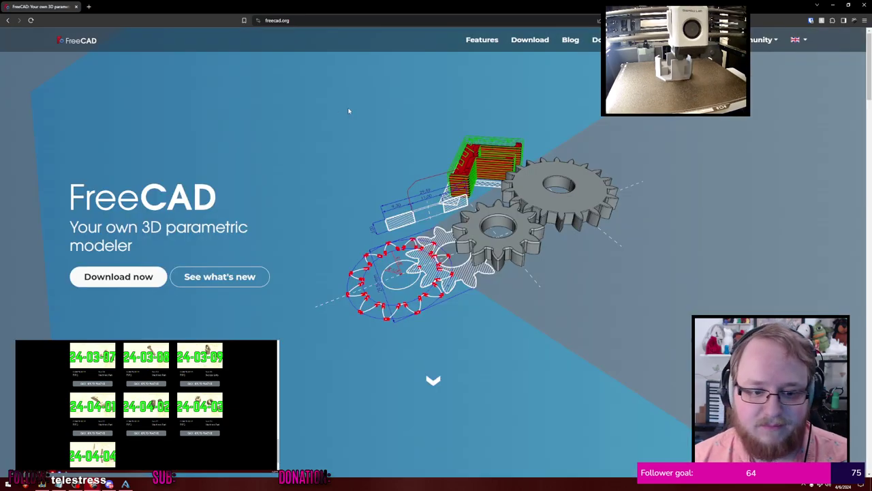
Look through the FreeCAD homepage's sections on its design features, file format support and intended uses
{"action": "scroll", "coordinate": [349, 110], "scroll_direction": "down", "scroll_amount": 2}
{"action": "scroll", "coordinate": [348, 110], "scroll_direction": "up", "scroll_amount": 2}
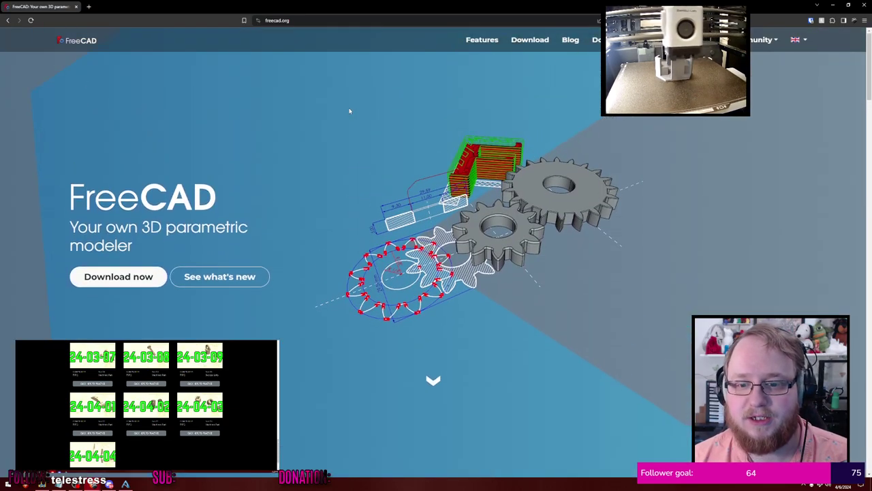
{"action": "scroll", "coordinate": [350, 111], "scroll_direction": "down", "scroll_amount": 7}
{"action": "scroll", "coordinate": [350, 109], "scroll_direction": "down", "scroll_amount": 7}
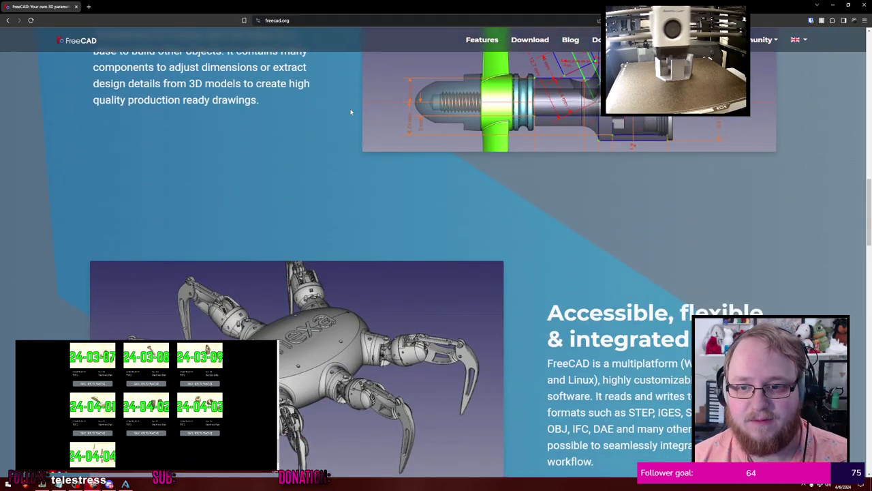
{"action": "scroll", "coordinate": [350, 111], "scroll_direction": "down", "scroll_amount": 3}
{"action": "scroll", "coordinate": [351, 111], "scroll_direction": "down", "scroll_amount": 5}
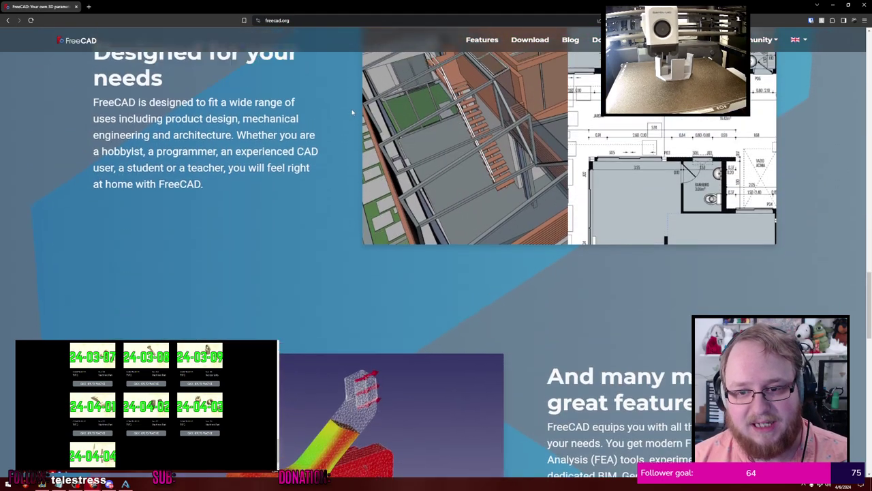
Search the web for "fusion360" and open Autodesk's Fusion overview page
{"action": "scroll", "coordinate": [352, 111], "scroll_direction": "up", "scroll_amount": 9}
{"action": "scroll", "coordinate": [354, 111], "scroll_direction": "up", "scroll_amount": 10}
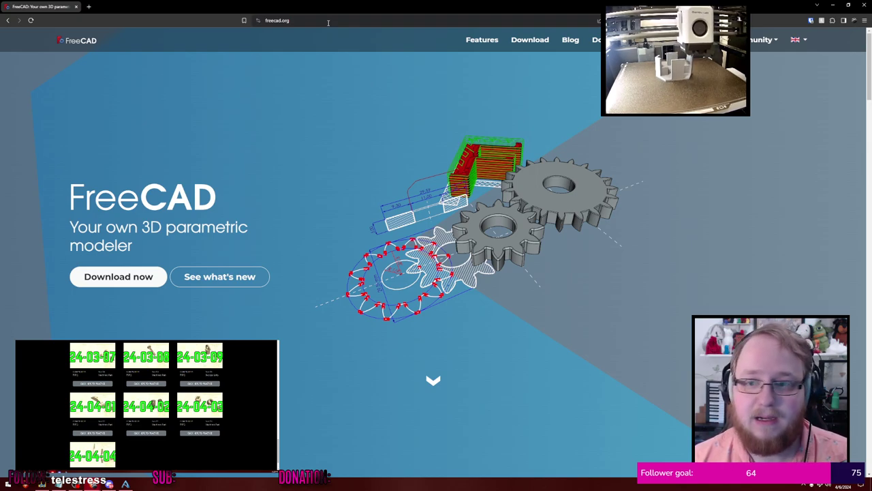
{"action": "left_click", "coordinate": [328, 22]}
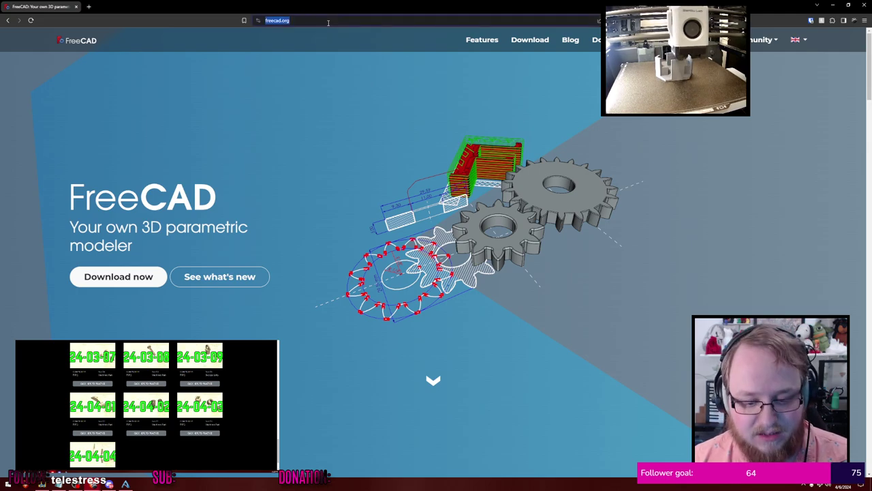
{"action": "type", "text": "fusion360"}
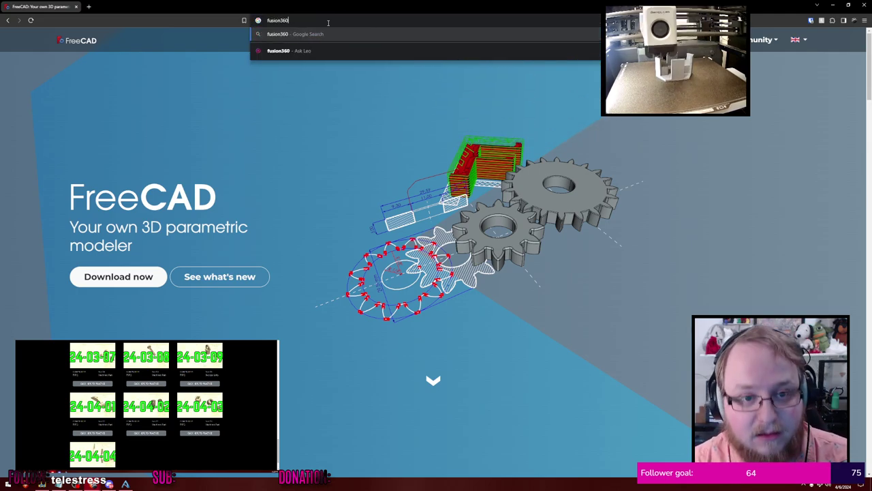
{"action": "key", "text": "Return"}
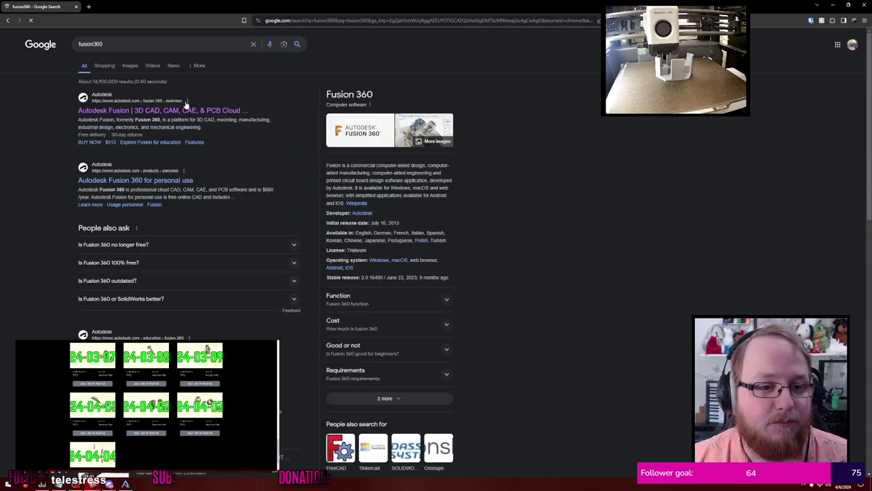
{"action": "left_click", "coordinate": [239, 117]}
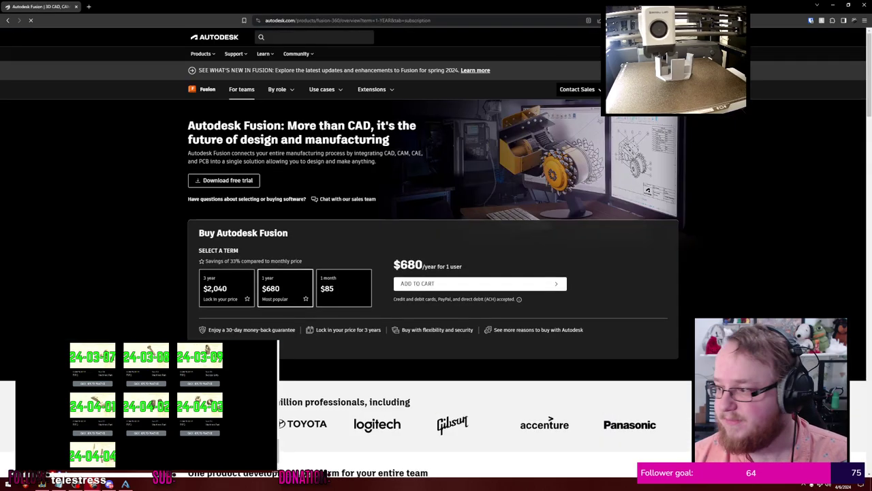
Examine the Autodesk Fusion page, including its subscription terms and the plans and pricing section
{"action": "scroll", "coordinate": [398, 190], "scroll_direction": "down", "scroll_amount": 2}
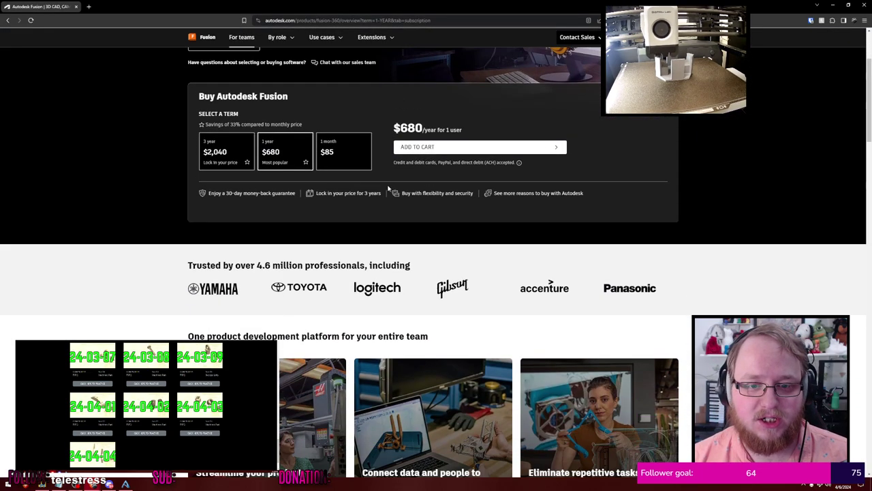
{"action": "scroll", "coordinate": [409, 187], "scroll_direction": "down", "scroll_amount": 3}
{"action": "scroll", "coordinate": [410, 185], "scroll_direction": "up", "scroll_amount": 5}
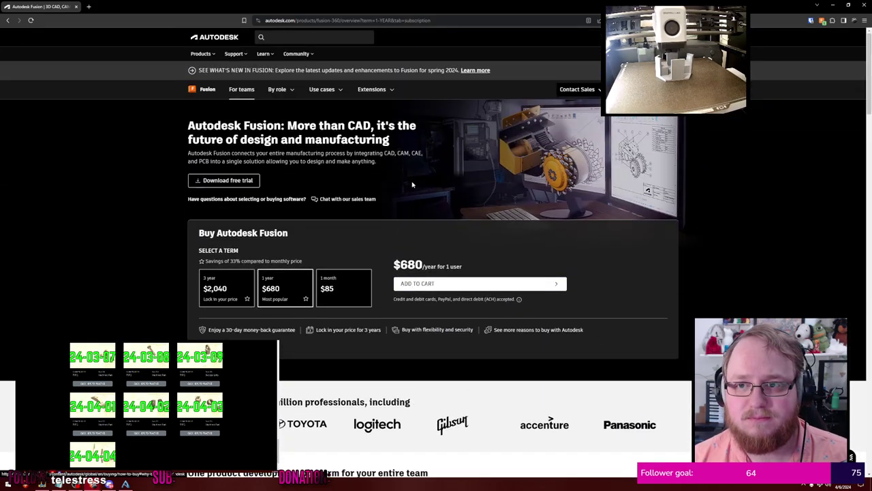
{"action": "scroll", "coordinate": [413, 184], "scroll_direction": "down", "scroll_amount": 3}
{"action": "scroll", "coordinate": [412, 183], "scroll_direction": "down", "scroll_amount": 3}
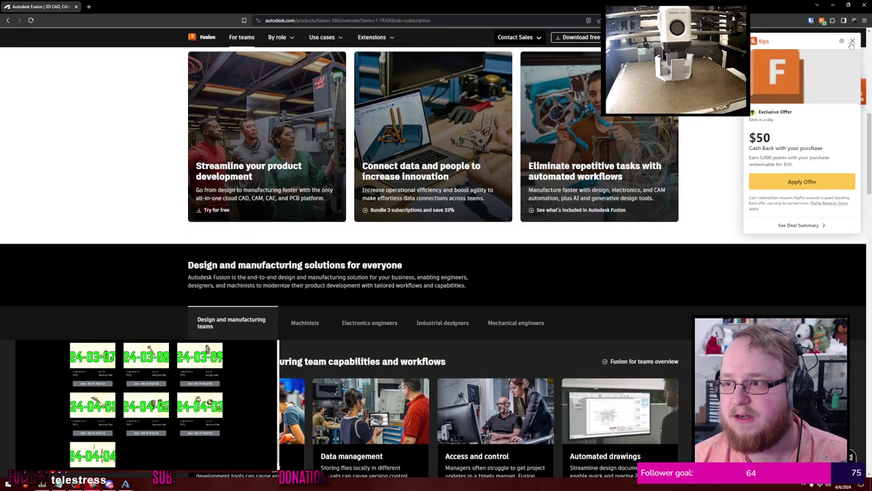
{"action": "scroll", "coordinate": [650, 156], "scroll_direction": "down", "scroll_amount": 12}
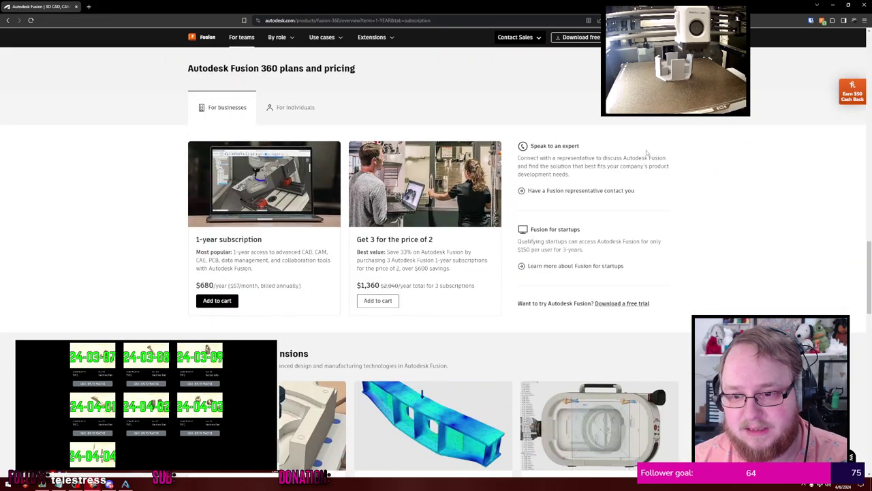
{"action": "scroll", "coordinate": [647, 152], "scroll_direction": "up", "scroll_amount": 12}
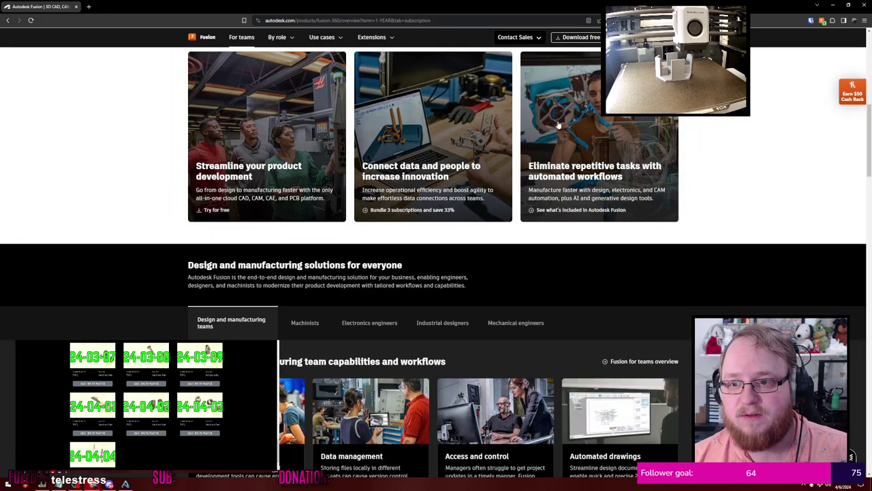
{"action": "scroll", "coordinate": [557, 124], "scroll_direction": "up", "scroll_amount": 6}
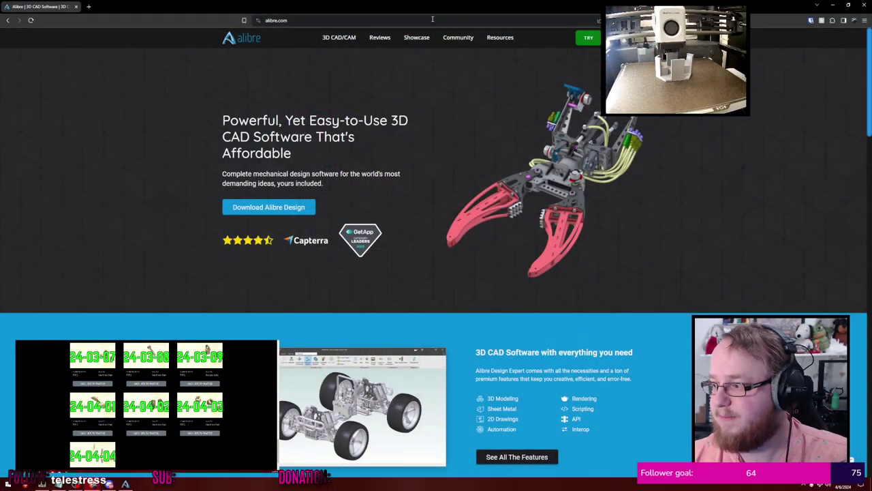
Open Alibre's purchase page and review the lifetime license options
{"action": "mouse_move", "coordinate": [416, 38]}
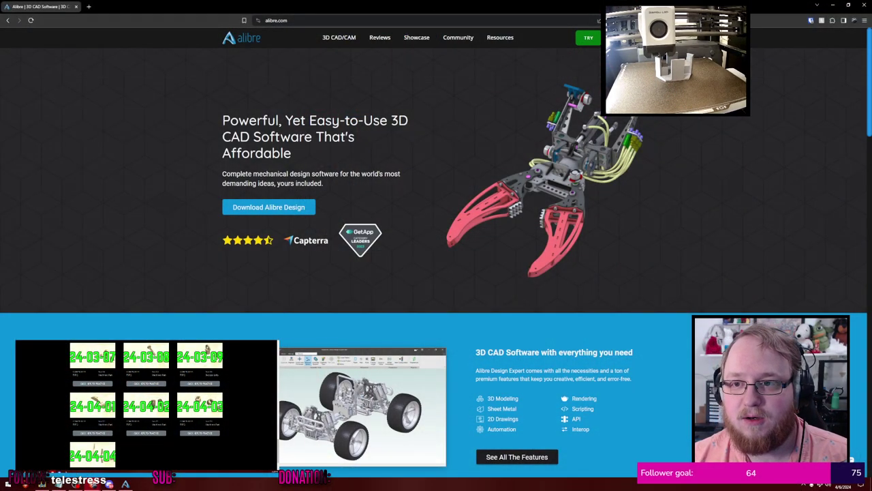
{"action": "left_click", "coordinate": [623, 38]}
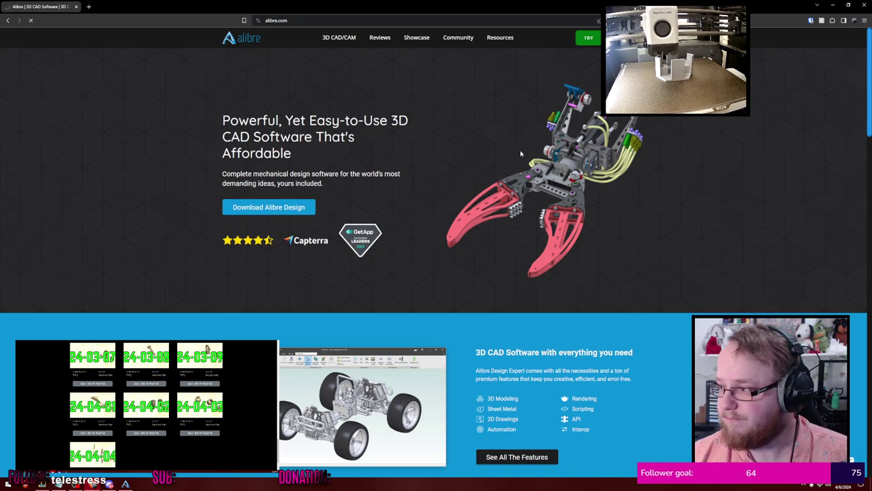
{"action": "scroll", "coordinate": [297, 238], "scroll_direction": "down", "scroll_amount": 2}
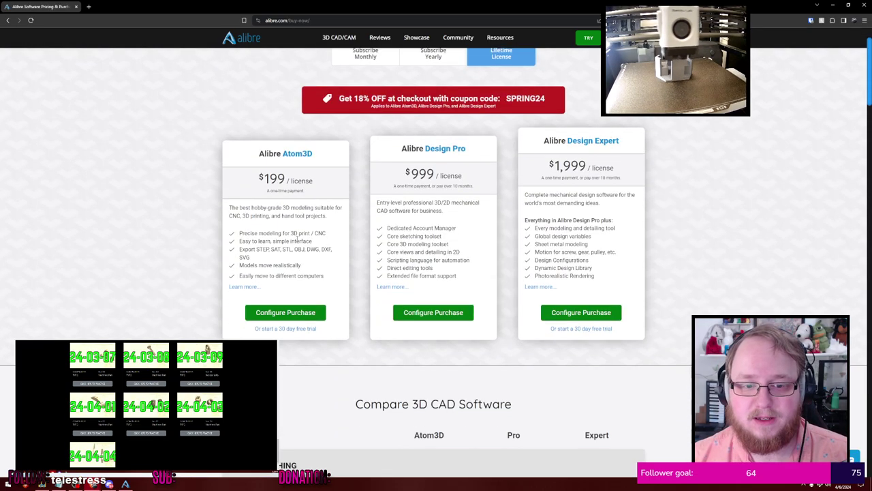
{"action": "scroll", "coordinate": [296, 191], "scroll_direction": "up", "scroll_amount": 1}
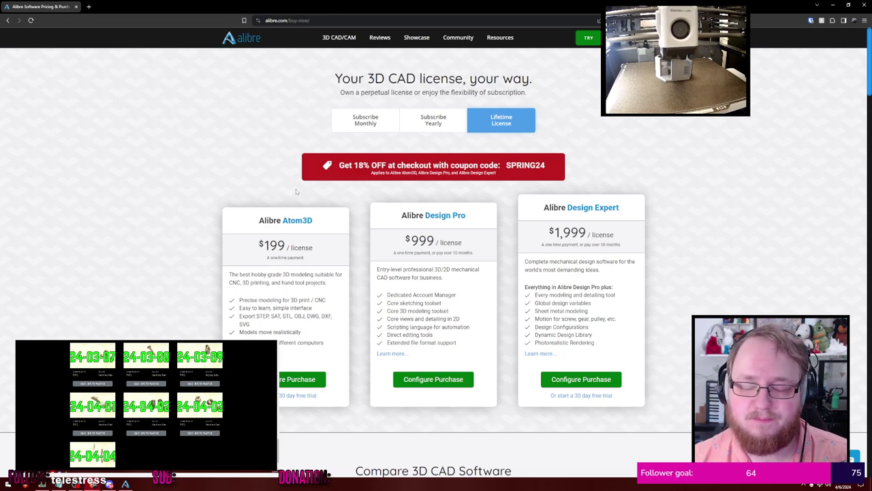
{"action": "scroll", "coordinate": [293, 191], "scroll_direction": "down", "scroll_amount": 1}
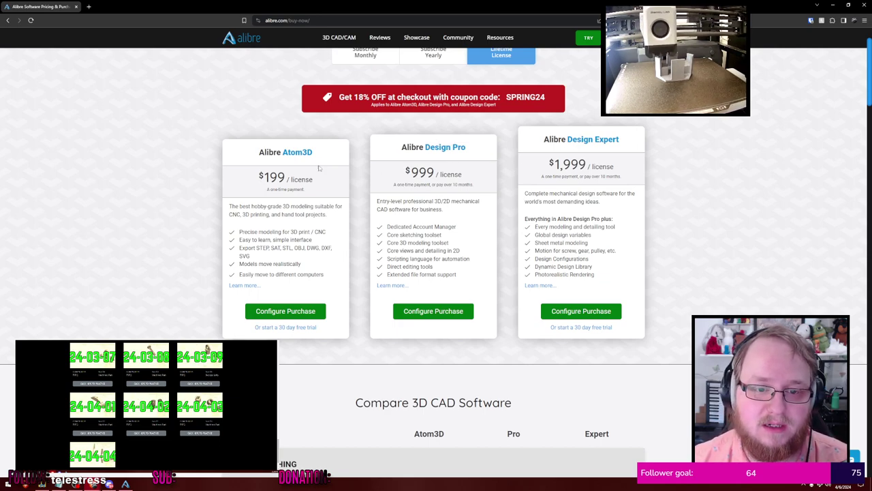
Examine the Alibre Atom3D license price and its payment terms
{"action": "mouse_move", "coordinate": [258, 175]}
{"action": "left_mouse_down"}
{"action": "mouse_move", "coordinate": [314, 182]}
{"action": "mouse_move", "coordinate": [263, 178]}
{"action": "left_mouse_up"}
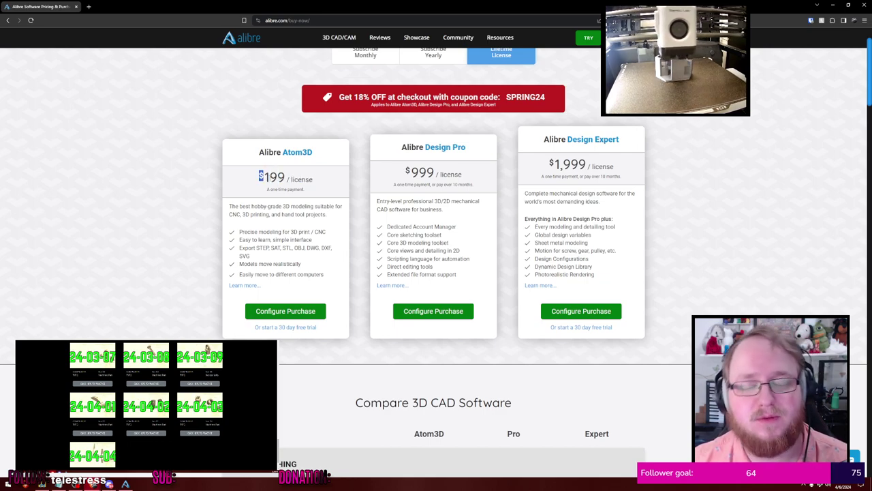
{"action": "left_click", "coordinate": [288, 179]}
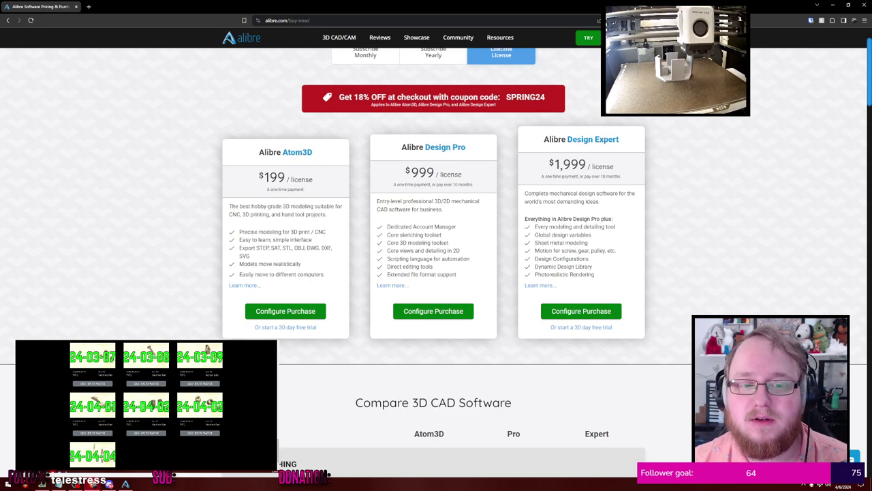
{"action": "left_click_drag", "start_coordinate": [259, 177], "coordinate": [310, 190]}
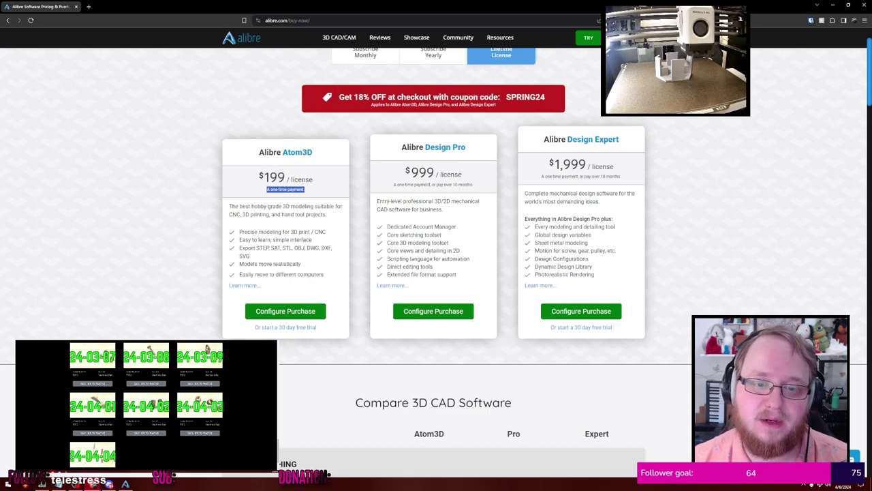
{"action": "left_click", "coordinate": [301, 179]}
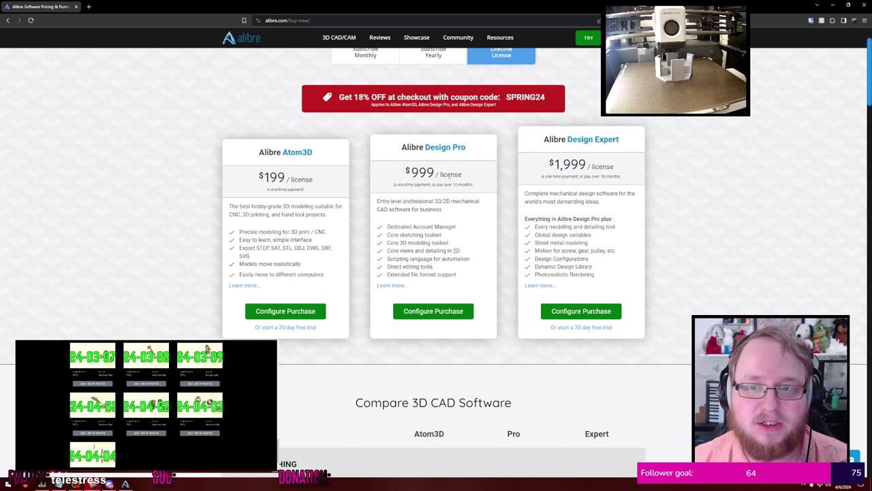
Compare the lifetime license prices of Alibre Atom3D, Design Pro and Design Expert
{"action": "scroll", "coordinate": [450, 167], "scroll_direction": "up", "scroll_amount": 1}
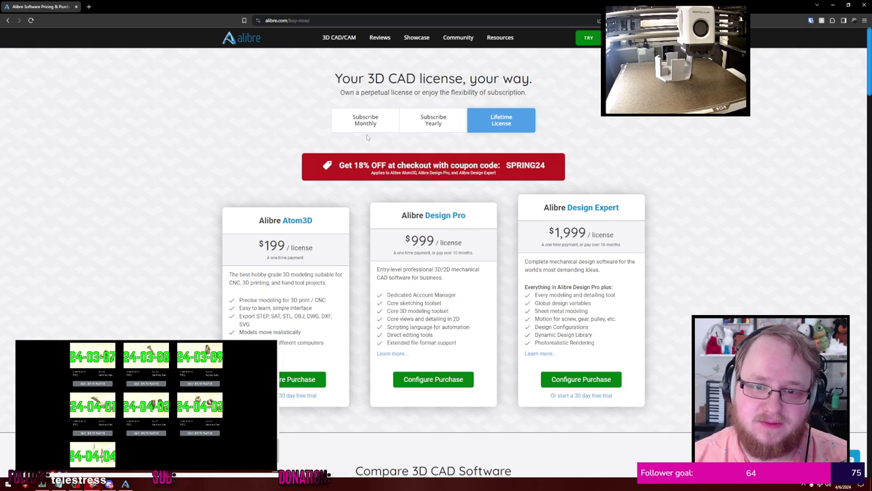
{"action": "scroll", "coordinate": [377, 175], "scroll_direction": "down", "scroll_amount": 3}
{"action": "scroll", "coordinate": [376, 174], "scroll_direction": "up", "scroll_amount": 3}
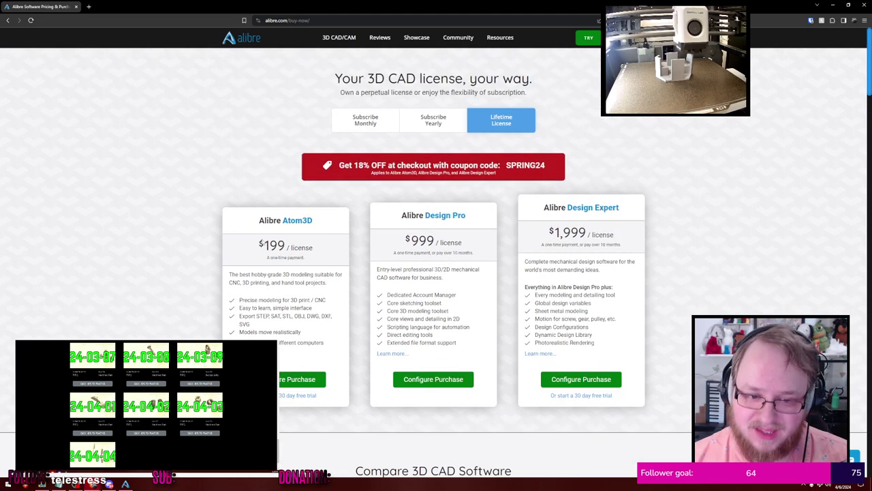
{"action": "left_click_drag", "start_coordinate": [259, 244], "coordinate": [626, 251]}
{"action": "left_click", "coordinate": [659, 212]}
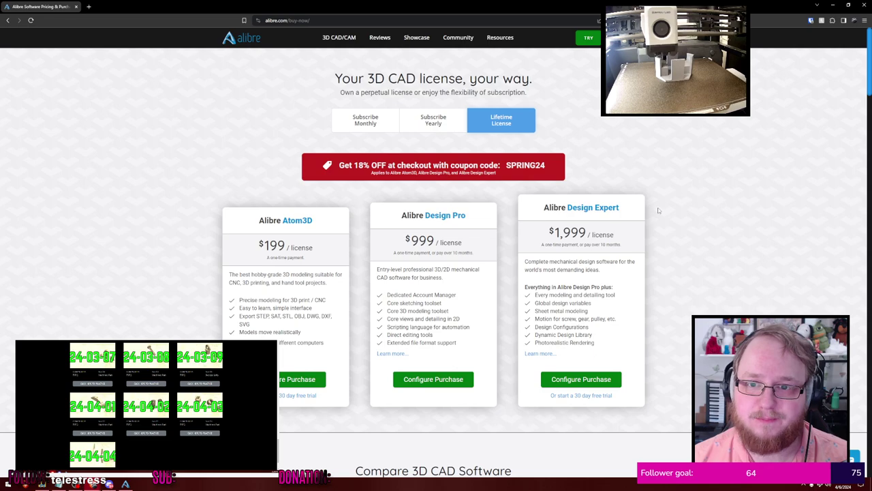
{"action": "scroll", "coordinate": [658, 211], "scroll_direction": "down", "scroll_amount": 2}
{"action": "scroll", "coordinate": [658, 211], "scroll_direction": "up", "scroll_amount": 2}
{"action": "scroll", "coordinate": [658, 210], "scroll_direction": "down", "scroll_amount": 1}
{"action": "scroll", "coordinate": [659, 211], "scroll_direction": "up", "scroll_amount": 1}
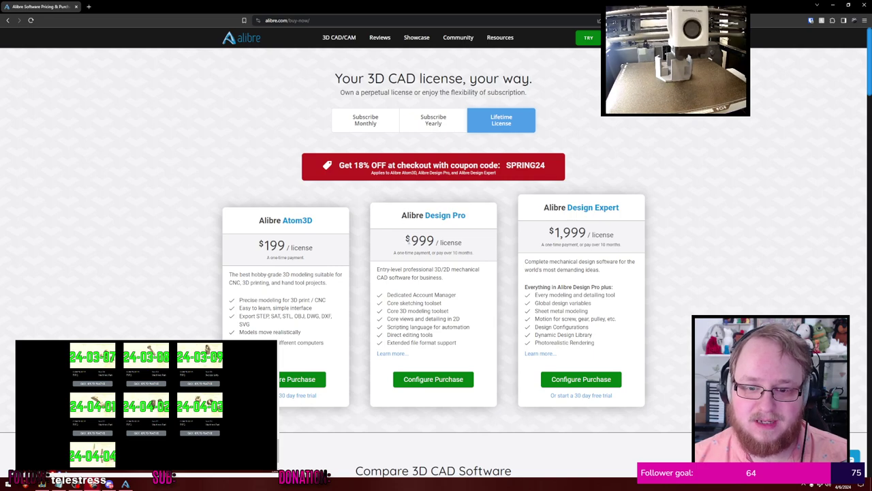
{"action": "left_click_drag", "start_coordinate": [408, 240], "coordinate": [675, 228]}
{"action": "left_click", "coordinate": [686, 219]}
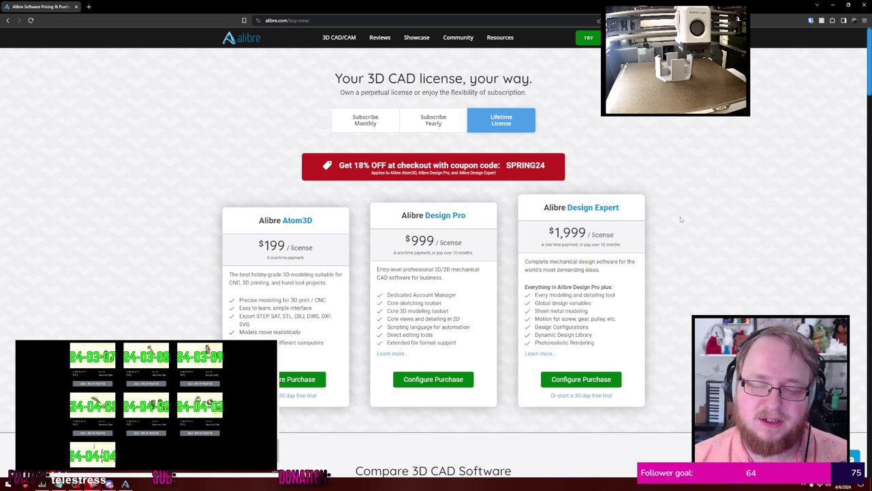
{"action": "left_click_drag", "start_coordinate": [259, 245], "coordinate": [318, 247]}
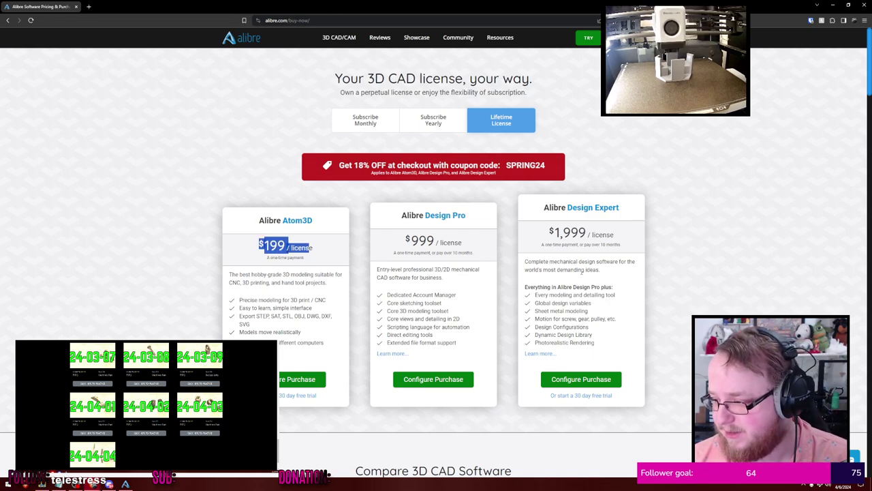
{"action": "left_click", "coordinate": [714, 268]}
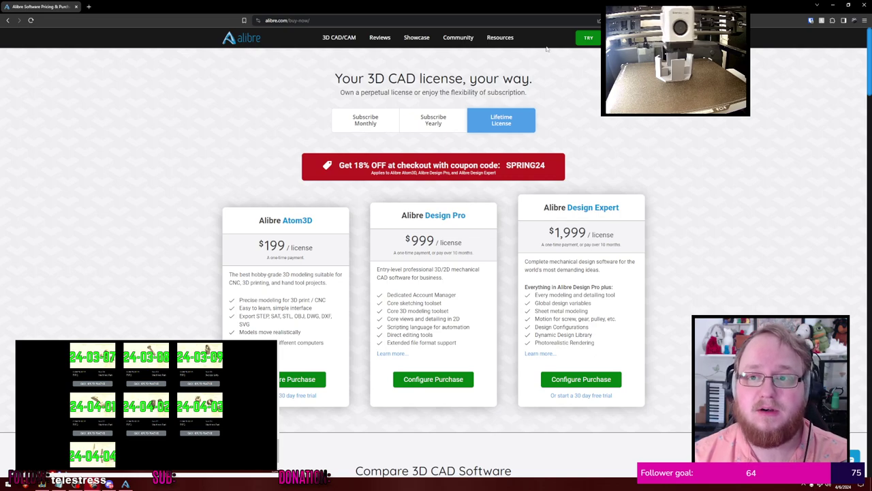
Go to the Printables website and glance over its home page
{"action": "left_click", "coordinate": [529, 24]}
{"action": "type", "text": "printables"}
{"action": "key", "text": "Return"}
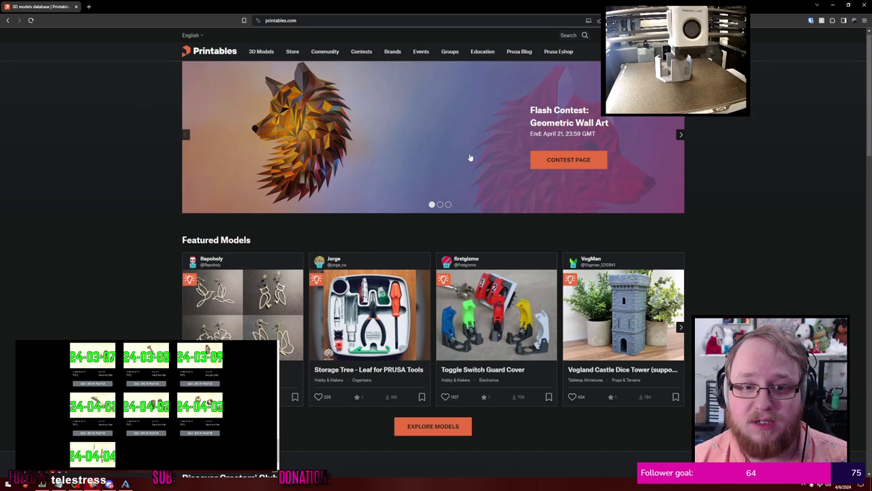
{"action": "scroll", "coordinate": [657, 123], "scroll_direction": "down", "scroll_amount": 3}
{"action": "scroll", "coordinate": [657, 123], "scroll_direction": "up", "scroll_amount": 3}
Search Printables for "one piece" and look through the resulting 3D models
{"action": "left_click", "coordinate": [568, 35]}
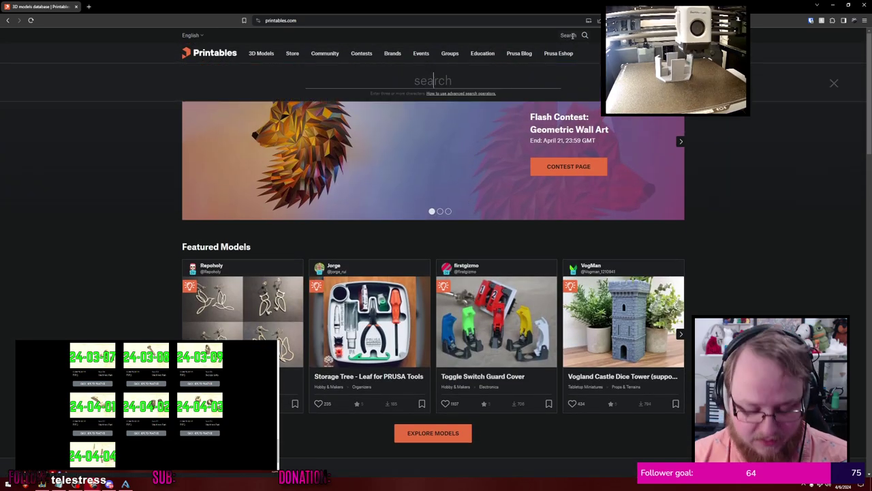
{"action": "type", "text": "one piece"}
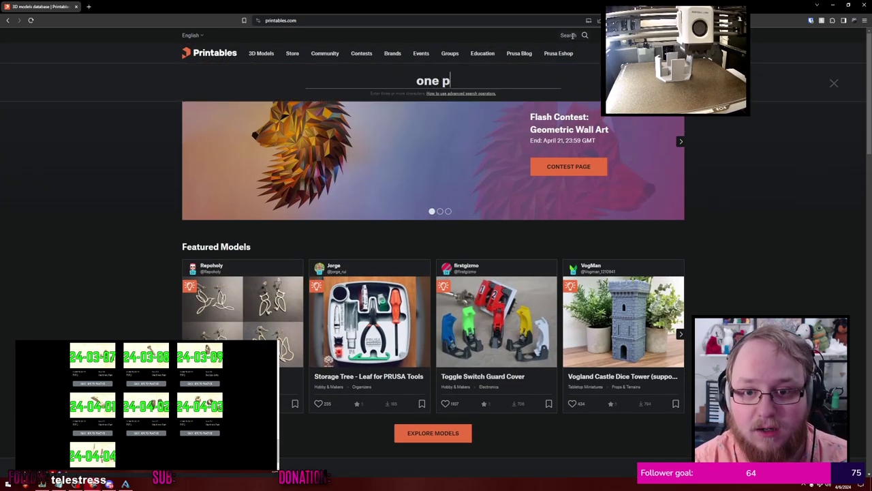
{"action": "key", "text": "Return"}
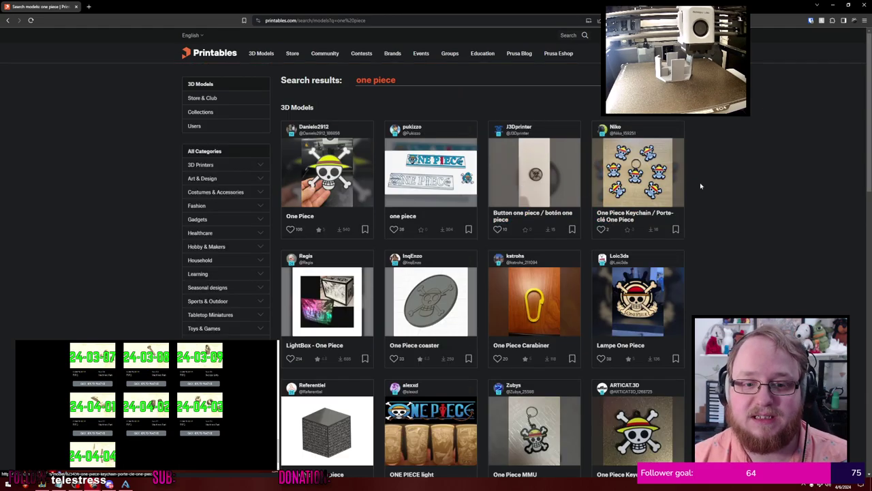
{"action": "scroll", "coordinate": [700, 184], "scroll_direction": "down", "scroll_amount": 6}
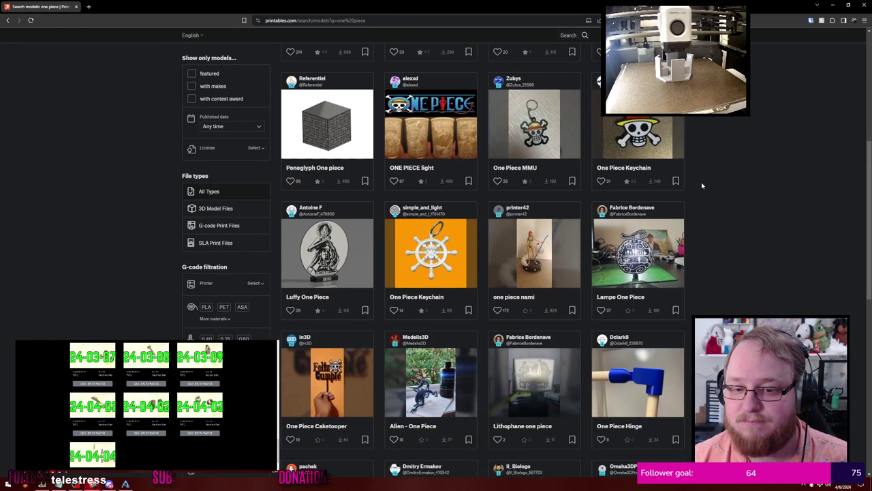
{"action": "scroll", "coordinate": [702, 185], "scroll_direction": "down", "scroll_amount": 3}
{"action": "scroll", "coordinate": [701, 181], "scroll_direction": "down", "scroll_amount": 3}
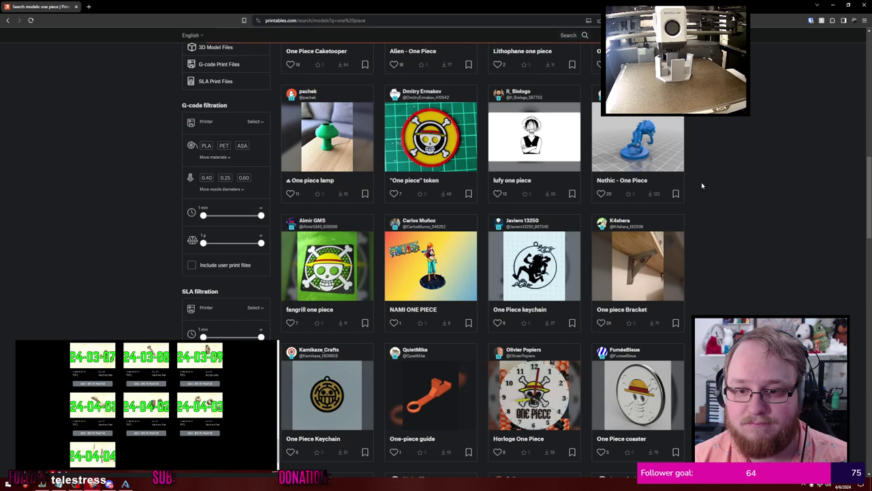
{"action": "scroll", "coordinate": [702, 182], "scroll_direction": "down", "scroll_amount": 4}
{"action": "scroll", "coordinate": [702, 185], "scroll_direction": "down", "scroll_amount": 3}
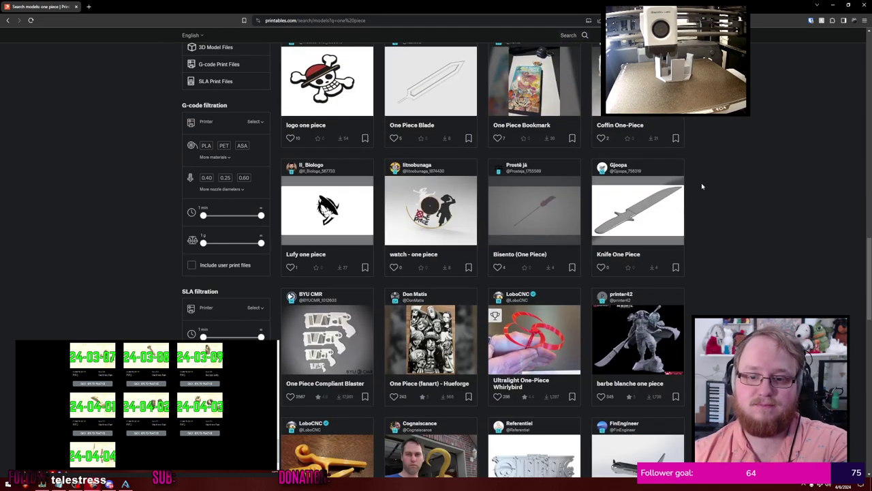
{"action": "scroll", "coordinate": [702, 185], "scroll_direction": "down", "scroll_amount": 3}
{"action": "scroll", "coordinate": [702, 185], "scroll_direction": "down", "scroll_amount": 3}
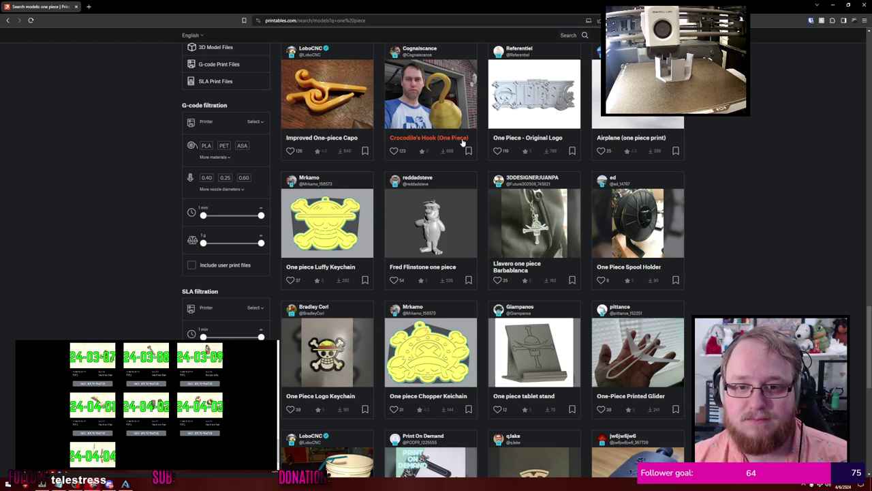
Look through further models in the "one piece" search results
{"action": "scroll", "coordinate": [608, 155], "scroll_direction": "down", "scroll_amount": 3}
{"action": "scroll", "coordinate": [608, 155], "scroll_direction": "down", "scroll_amount": 2}
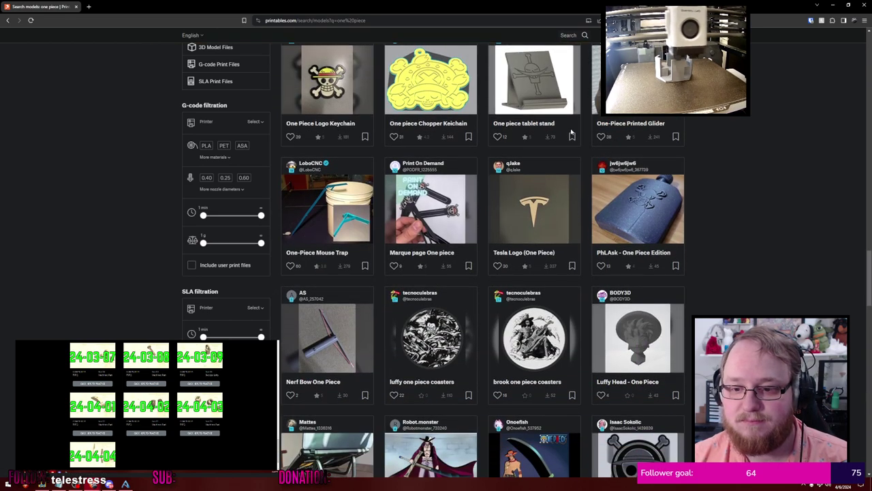
{"action": "scroll", "coordinate": [571, 132], "scroll_direction": "down", "scroll_amount": 2}
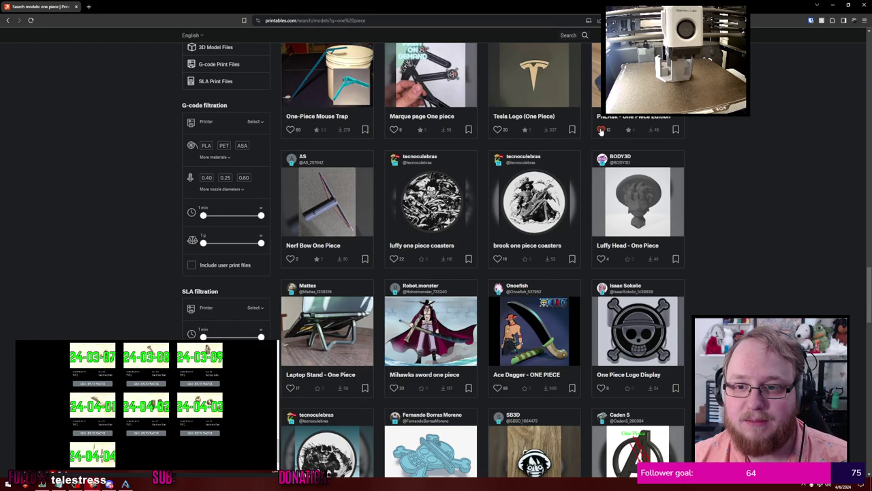
{"action": "scroll", "coordinate": [713, 193], "scroll_direction": "down", "scroll_amount": 3}
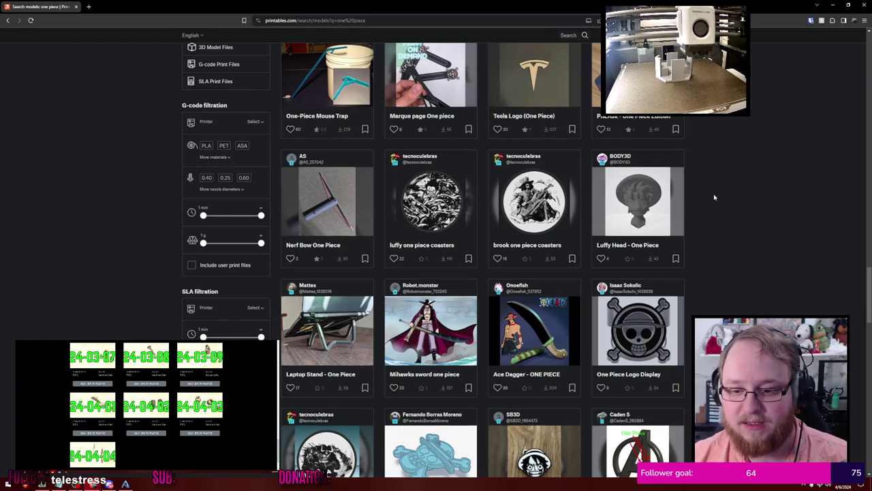
Refine the model search to "one piece fruit"
{"action": "scroll", "coordinate": [755, 208], "scroll_direction": "up", "scroll_amount": 20}
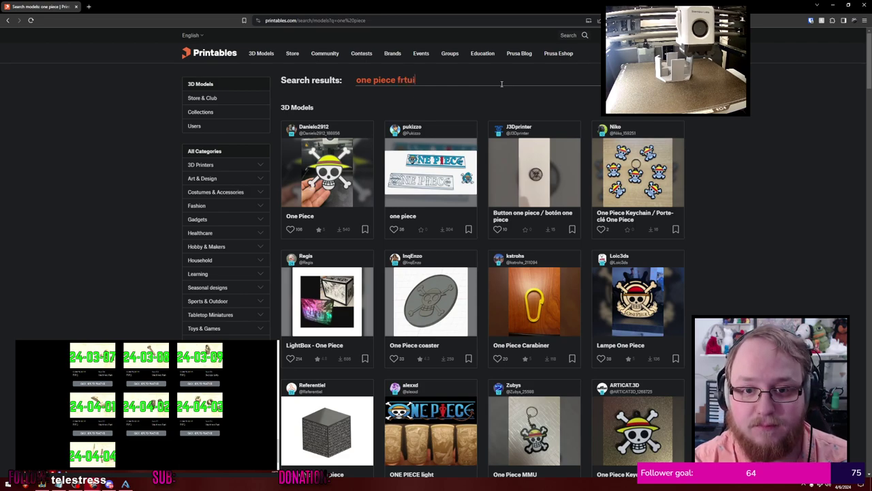
{"action": "key", "text": "BackSpace"}
{"action": "key", "text": "BackSpace"}
{"action": "key", "text": "Return"}
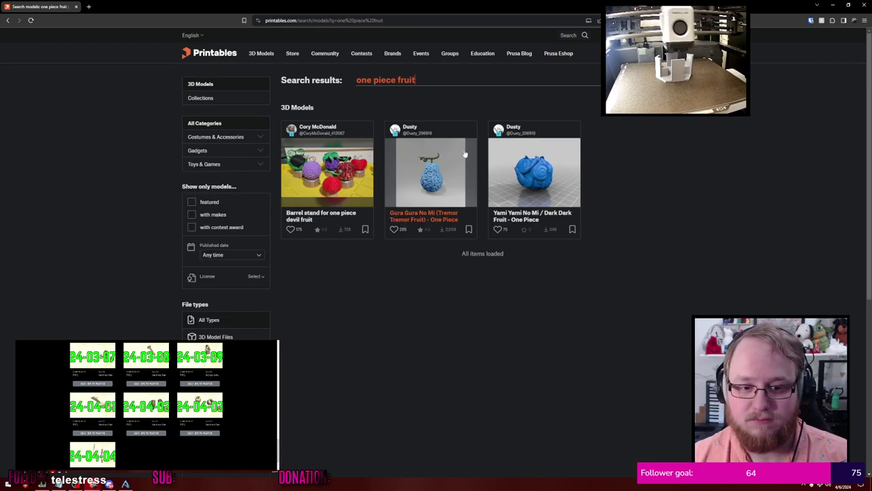
View the details, license and related models of "Barrel stand for one piece devil fruit", and return to the search results
{"action": "left_click", "coordinate": [348, 218]}
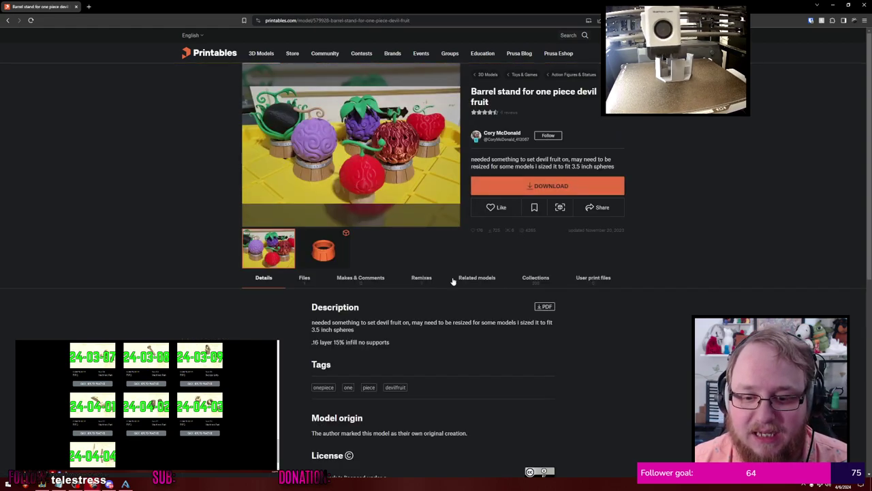
{"action": "scroll", "coordinate": [343, 315], "scroll_direction": "down", "scroll_amount": 2}
{"action": "scroll", "coordinate": [352, 210], "scroll_direction": "down", "scroll_amount": 2}
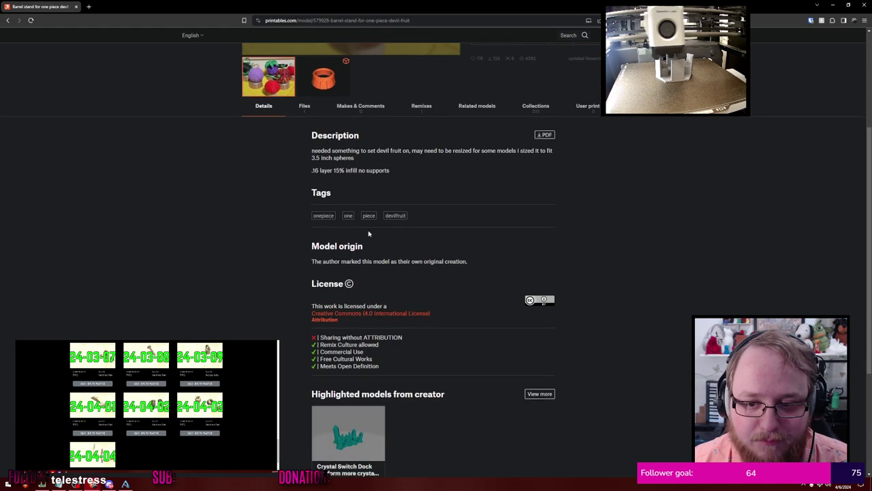
{"action": "scroll", "coordinate": [395, 361], "scroll_direction": "down", "scroll_amount": 2}
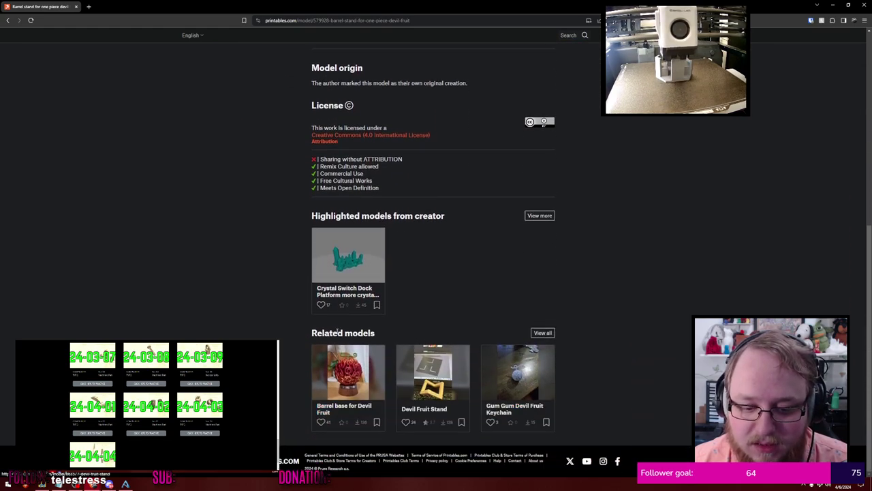
{"action": "scroll", "coordinate": [358, 289], "scroll_direction": "up", "scroll_amount": 6}
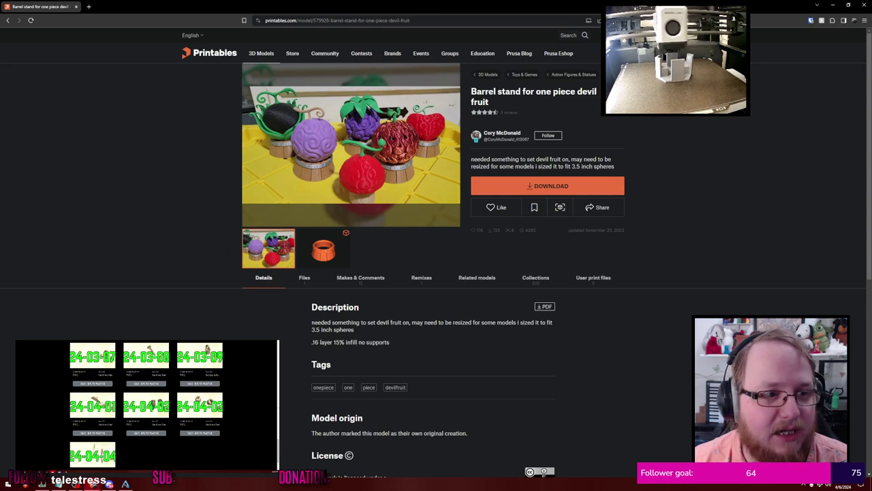
{"action": "left_click", "coordinate": [7, 20]}
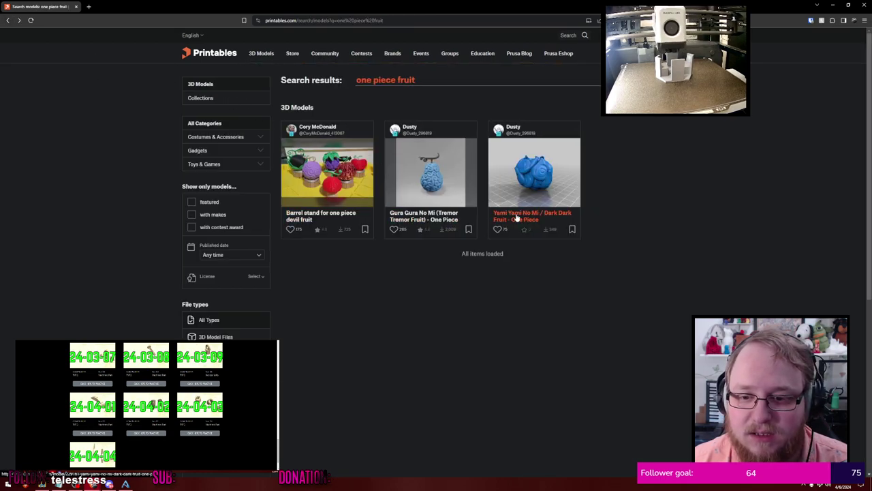
Reopen the devil fruit barrel stand model and read through its makes and comments
{"action": "left_click", "coordinate": [336, 217]}
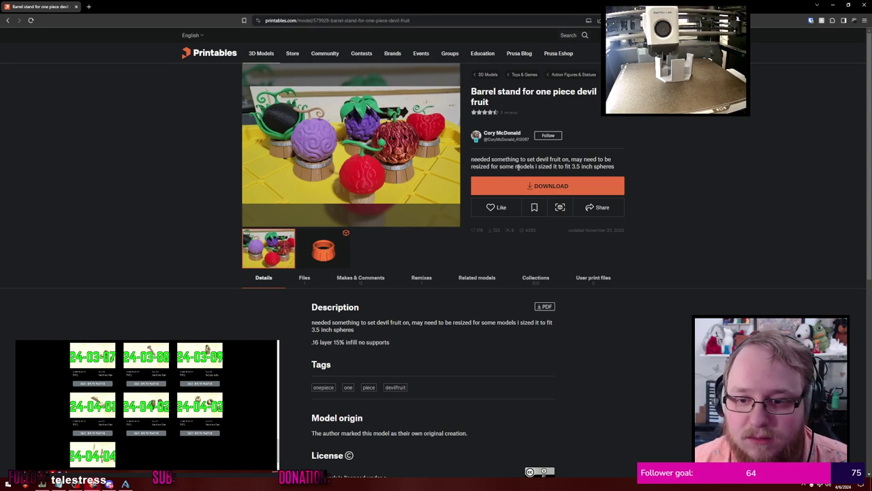
{"action": "scroll", "coordinate": [383, 271], "scroll_direction": "down", "scroll_amount": 3}
{"action": "left_click", "coordinate": [366, 180]}
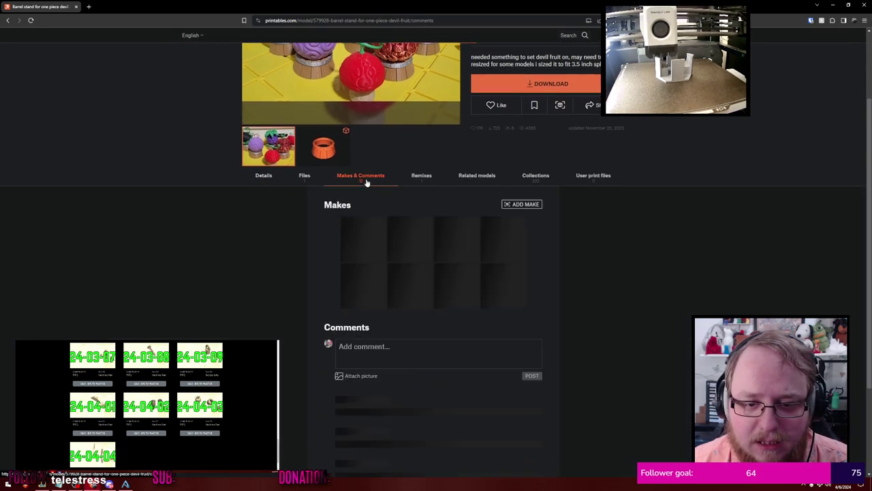
{"action": "scroll", "coordinate": [389, 242], "scroll_direction": "down", "scroll_amount": 3}
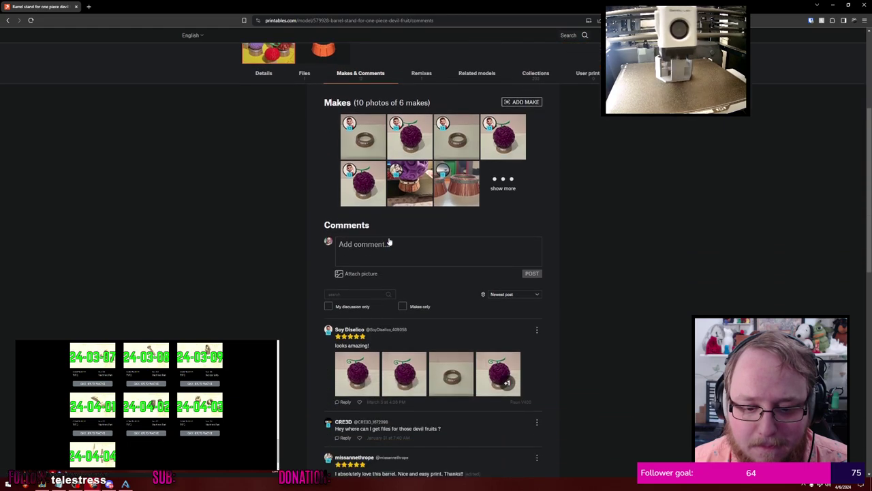
{"action": "scroll", "coordinate": [389, 246], "scroll_direction": "down", "scroll_amount": 5}
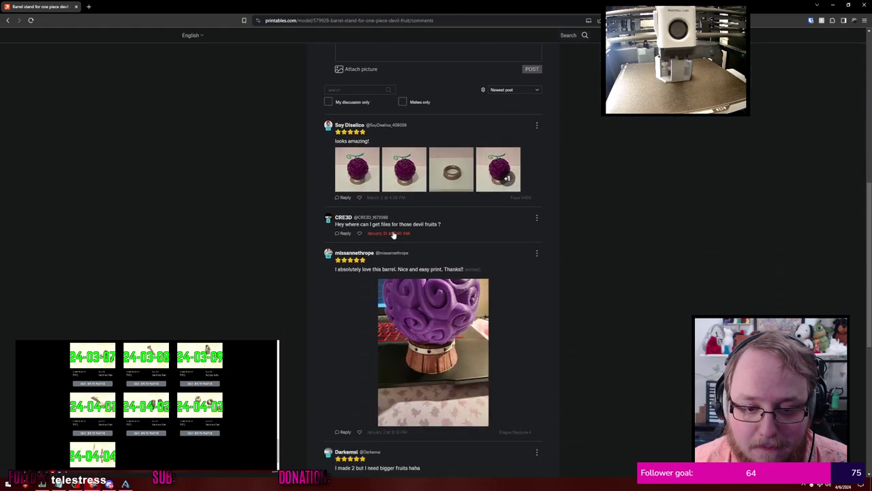
{"action": "scroll", "coordinate": [394, 234], "scroll_direction": "down", "scroll_amount": 8}
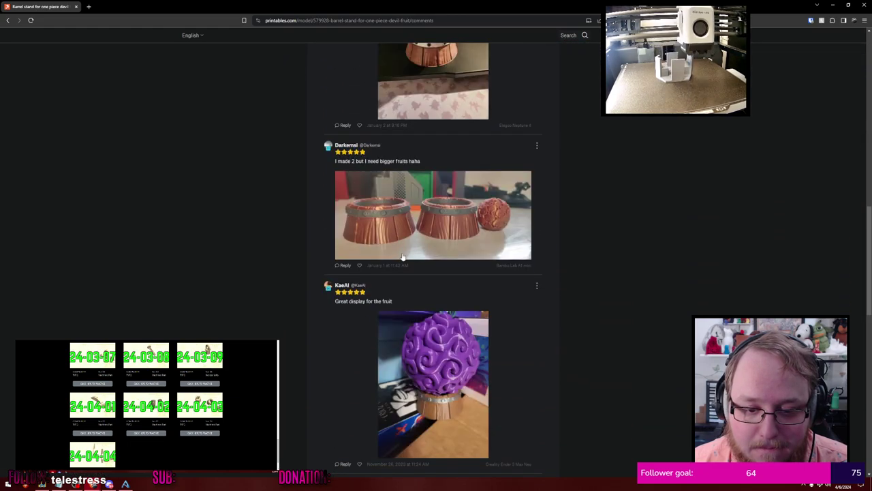
{"action": "scroll", "coordinate": [403, 257], "scroll_direction": "down", "scroll_amount": 13}
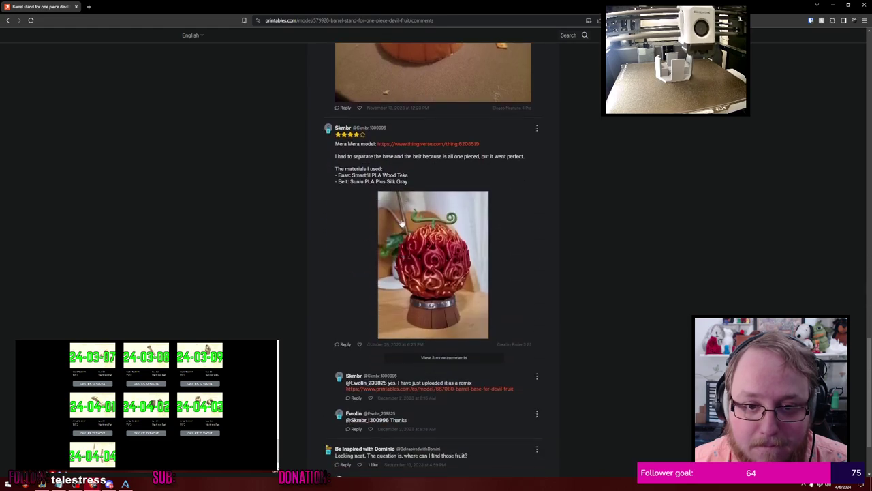
View the Mera Mera model linked in the comments on Thingiverse, and close its page
{"action": "left_click", "coordinate": [403, 145]}
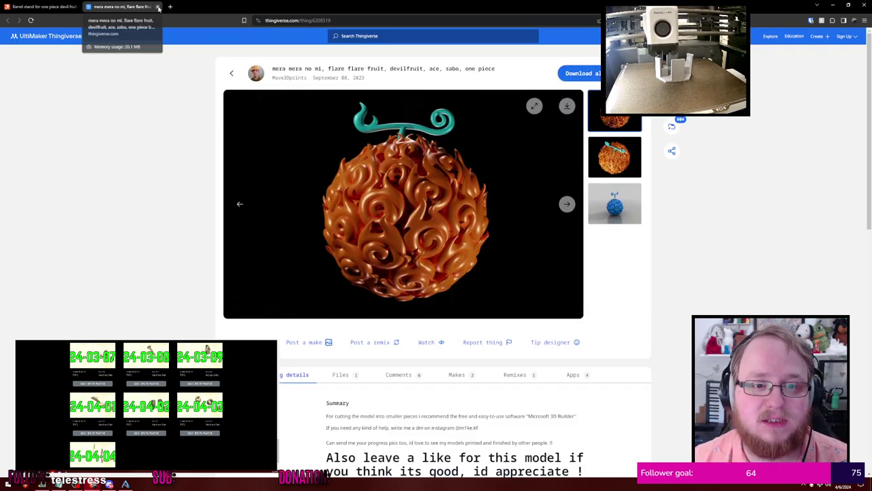
{"action": "scroll", "coordinate": [409, 131], "scroll_direction": "down", "scroll_amount": 1}
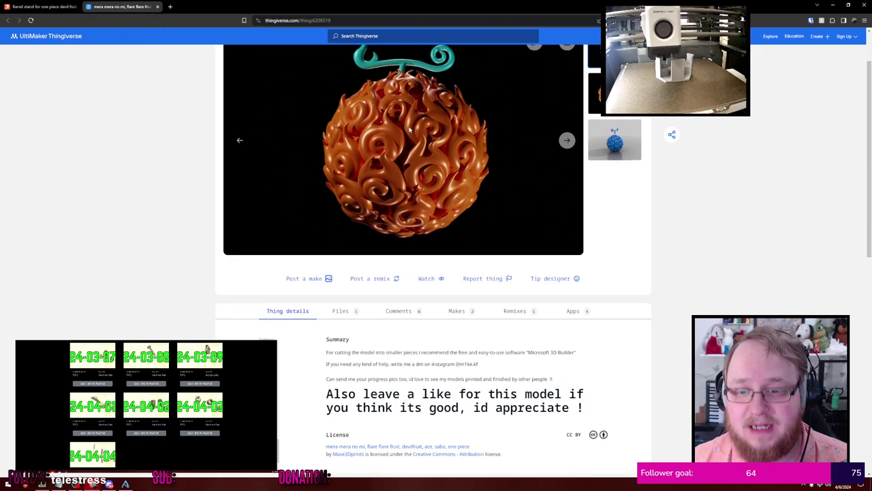
{"action": "scroll", "coordinate": [408, 120], "scroll_direction": "up", "scroll_amount": 1}
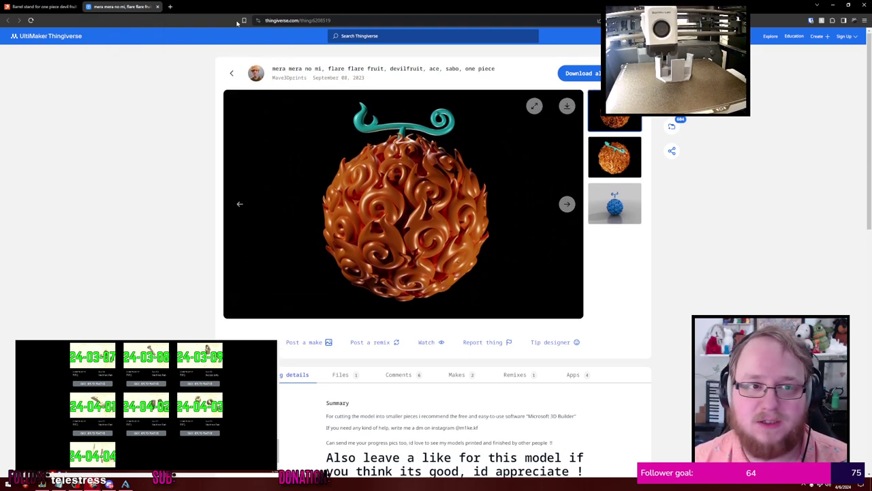
{"action": "left_click", "coordinate": [158, 7]}
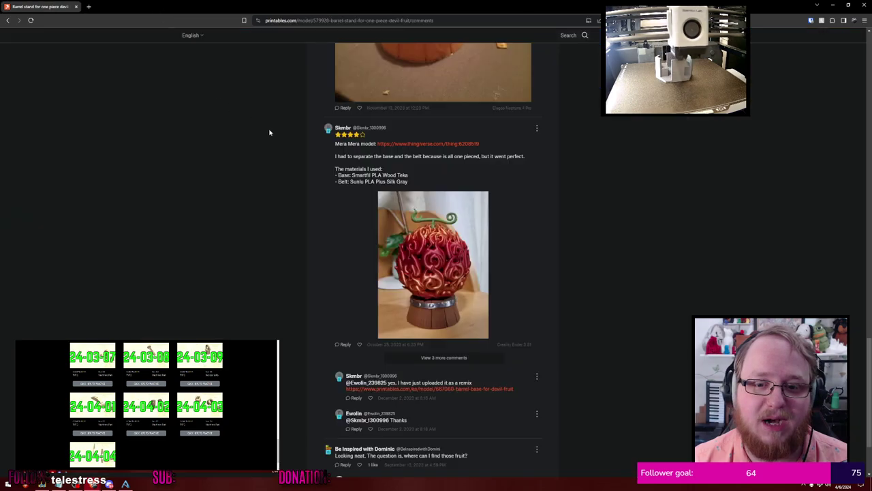
Go to the Printables home page and look through the Geometric Wall Art contest's description and entries
{"action": "left_click", "coordinate": [205, 55]}
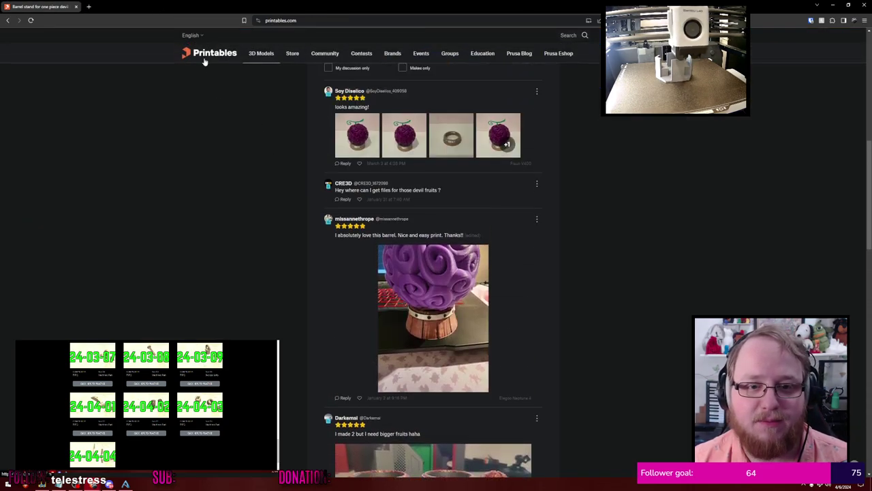
{"action": "scroll", "coordinate": [327, 167], "scroll_direction": "down", "scroll_amount": 3}
{"action": "scroll", "coordinate": [334, 163], "scroll_direction": "up", "scroll_amount": 3}
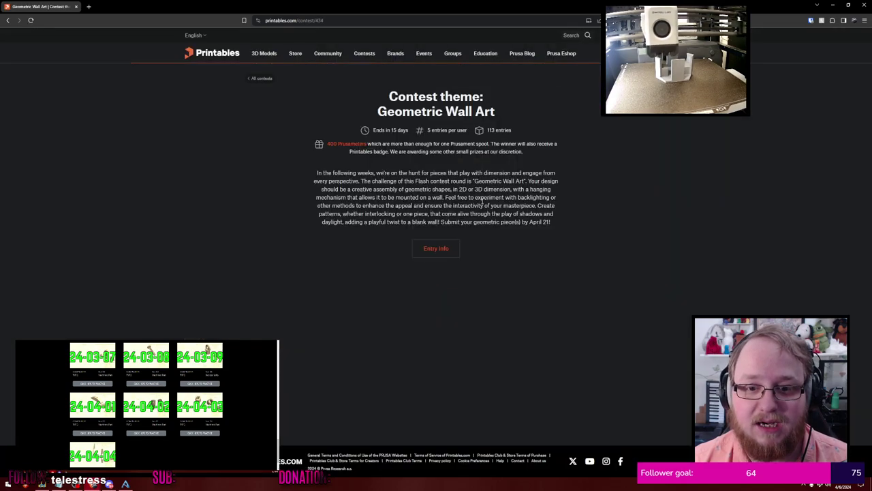
{"action": "scroll", "coordinate": [399, 220], "scroll_direction": "down", "scroll_amount": 5}
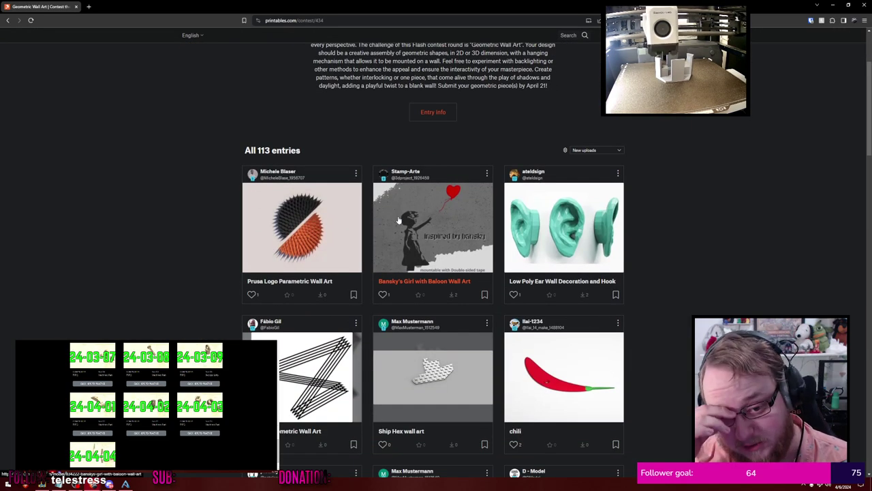
{"action": "scroll", "coordinate": [399, 220], "scroll_direction": "down", "scroll_amount": 6}
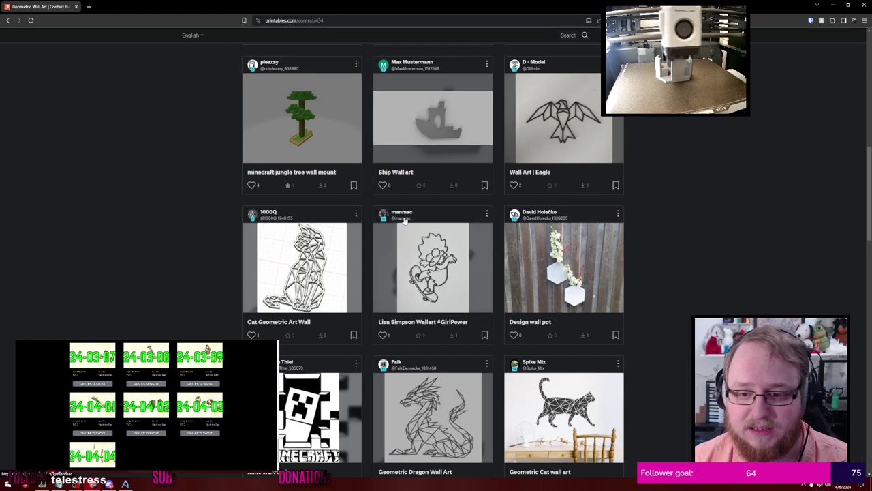
{"action": "scroll", "coordinate": [404, 219], "scroll_direction": "down", "scroll_amount": 5}
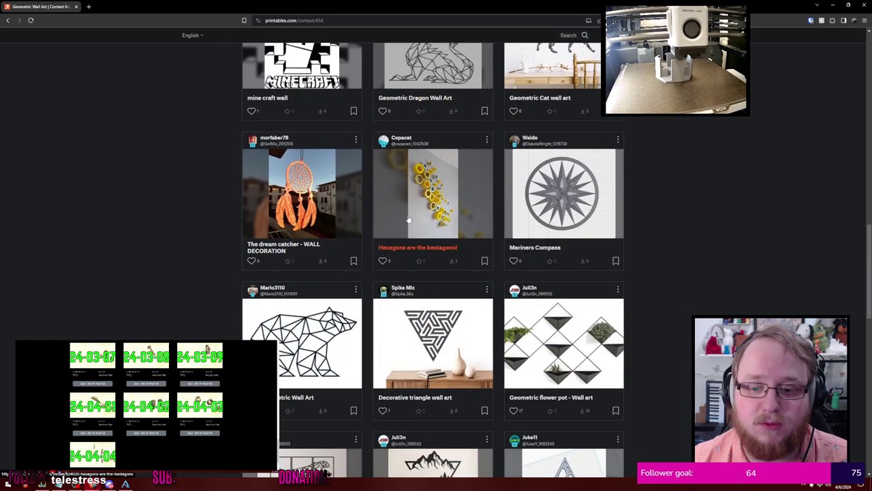
Return to the home page and look over its featured models, store models and design contests
{"action": "left_click", "coordinate": [9, 21]}
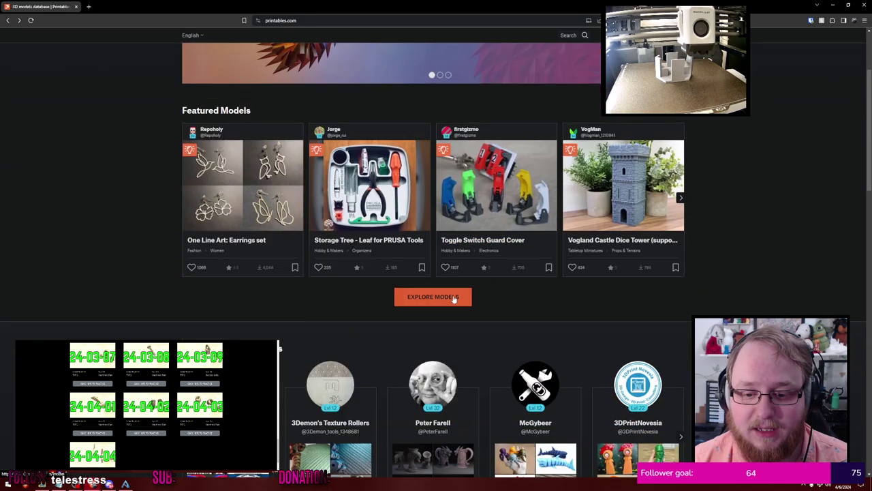
{"action": "left_click", "coordinate": [433, 296]}
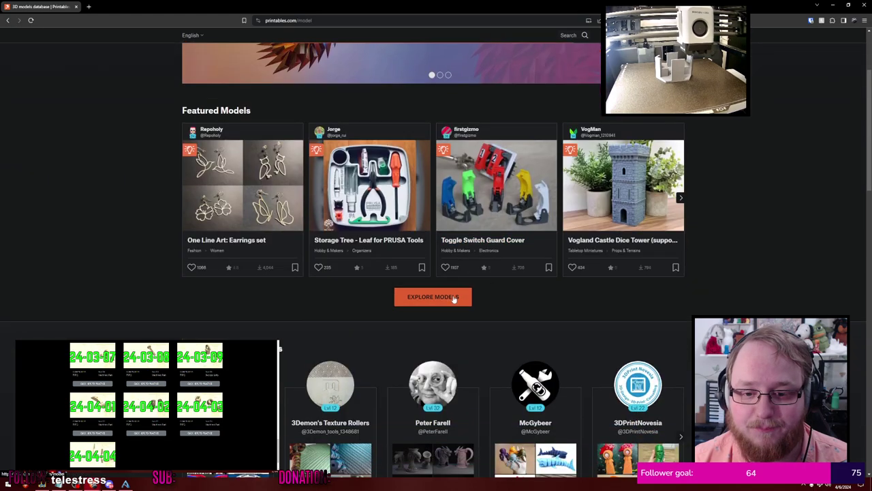
{"action": "left_click", "coordinate": [9, 20]}
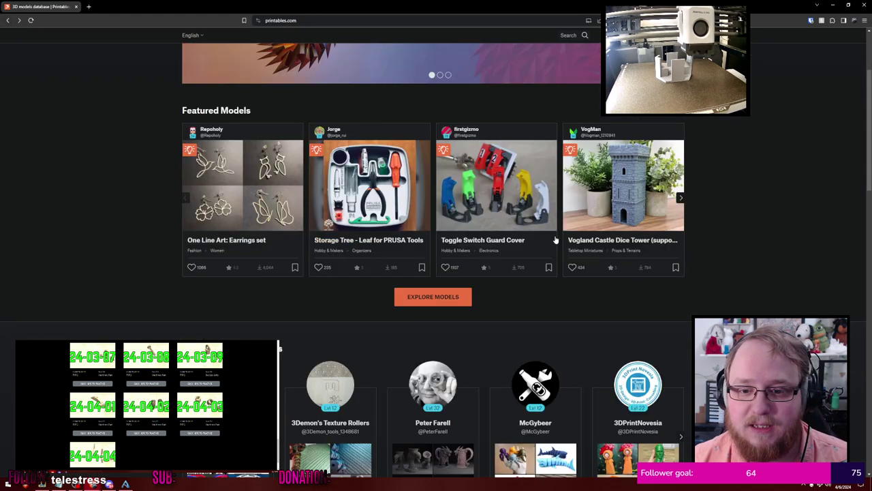
{"action": "scroll", "coordinate": [475, 276], "scroll_direction": "down", "scroll_amount": 6}
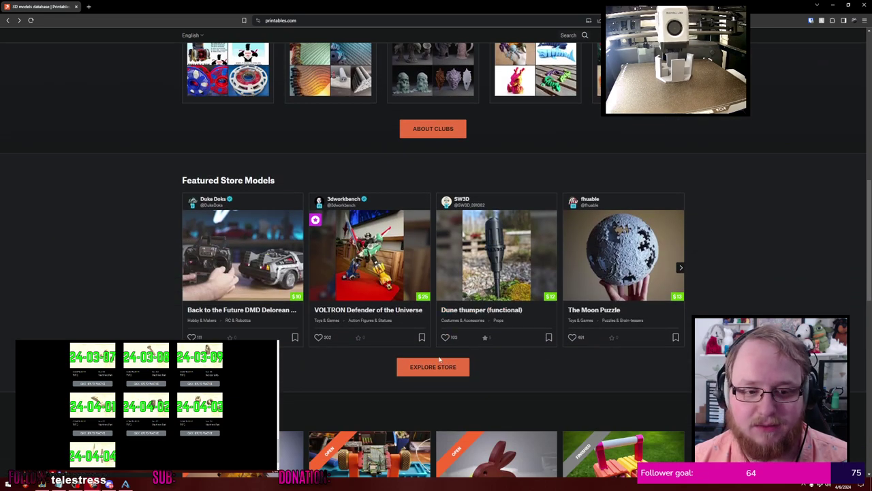
{"action": "scroll", "coordinate": [400, 324], "scroll_direction": "down", "scroll_amount": 3}
{"action": "scroll", "coordinate": [402, 327], "scroll_direction": "down", "scroll_amount": 2}
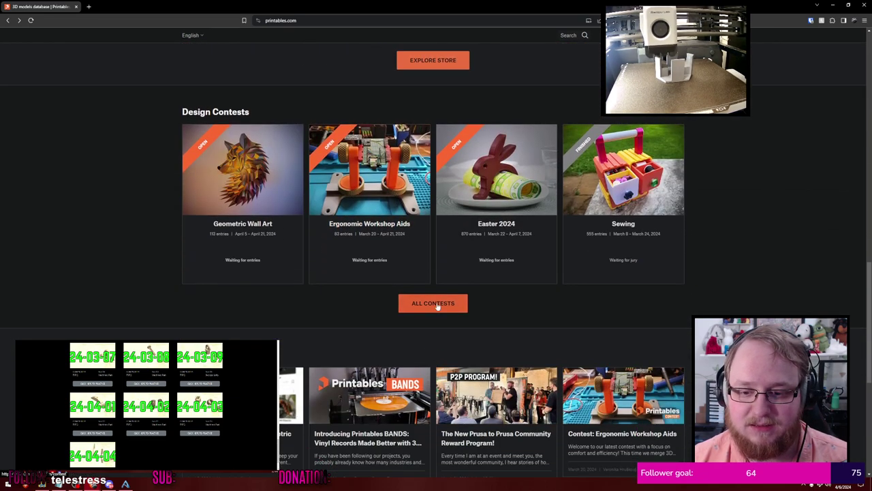
Open the overview of all design contests and look through the open and previous ones
{"action": "left_click", "coordinate": [436, 302]}
{"action": "scroll", "coordinate": [476, 279], "scroll_direction": "down", "scroll_amount": 3}
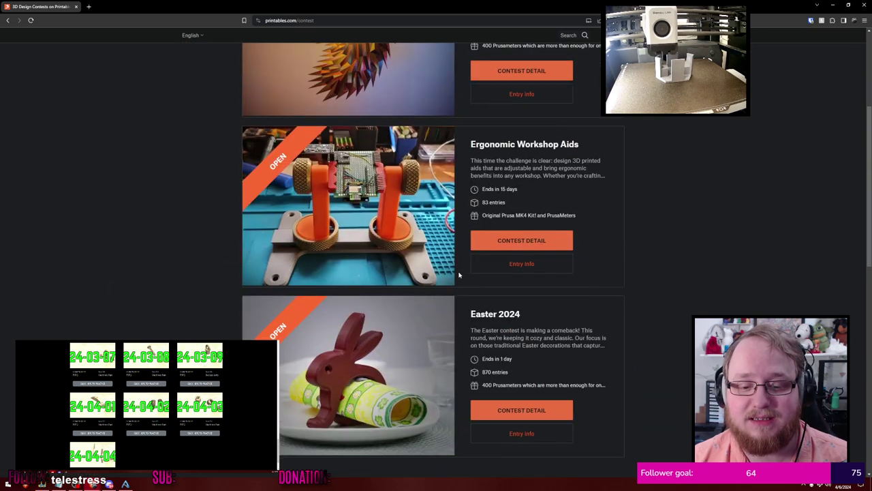
{"action": "scroll", "coordinate": [443, 263], "scroll_direction": "down", "scroll_amount": 3}
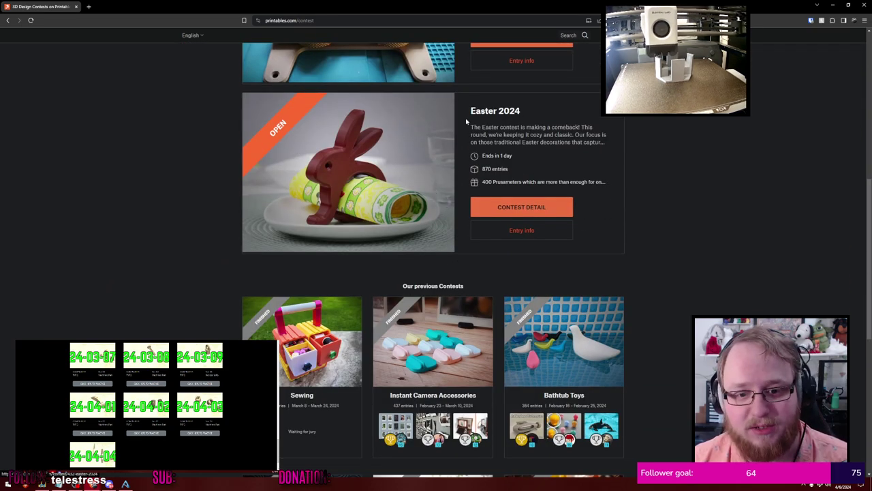
{"action": "scroll", "coordinate": [355, 189], "scroll_direction": "down", "scroll_amount": 3}
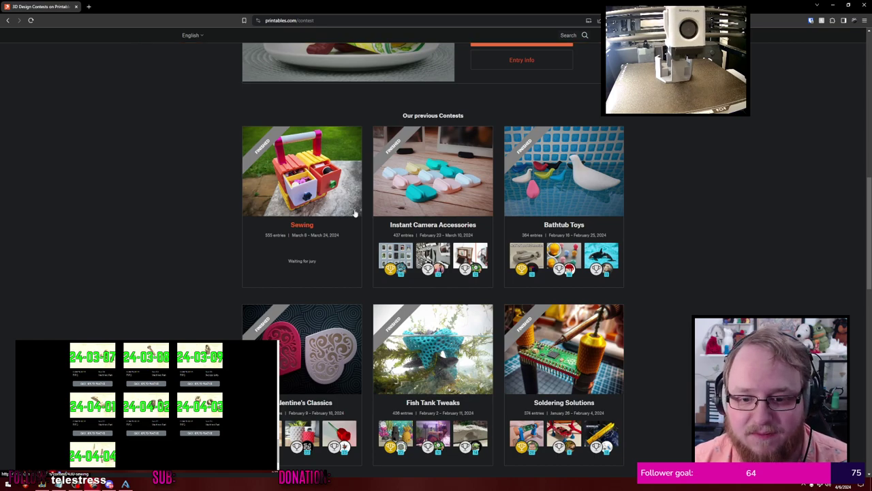
{"action": "scroll", "coordinate": [486, 196], "scroll_direction": "down", "scroll_amount": 2}
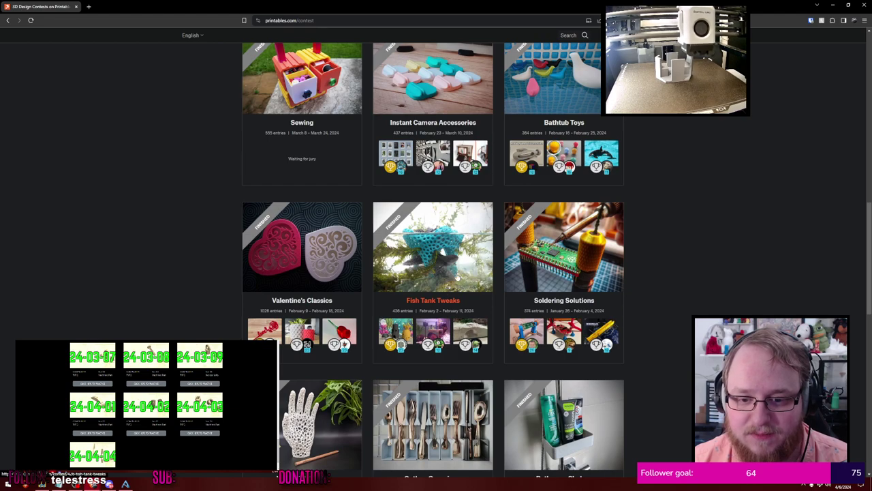
{"action": "scroll", "coordinate": [457, 278], "scroll_direction": "down", "scroll_amount": 3}
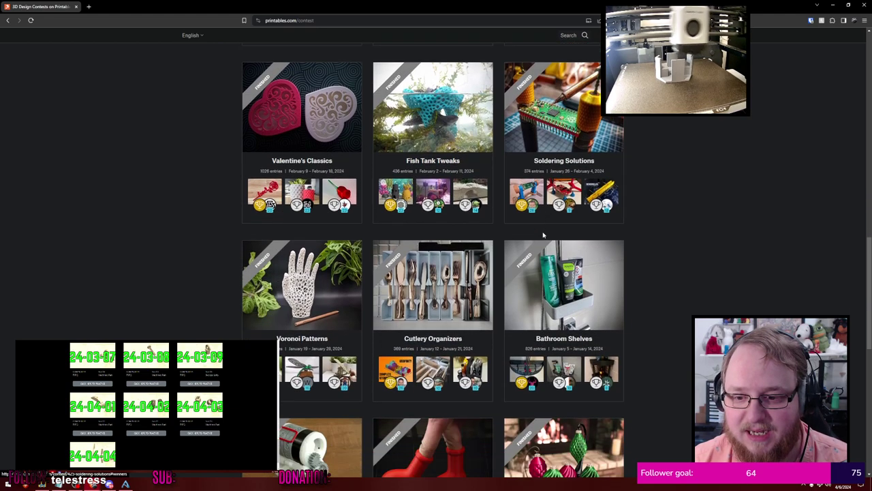
Look through the finished design contests, from the early 2024 ones such as Valentine's Classics back to the summer 2023 ones
{"action": "scroll", "coordinate": [548, 245], "scroll_direction": "down", "scroll_amount": 1}
{"action": "scroll", "coordinate": [436, 266], "scroll_direction": "down", "scroll_amount": 3}
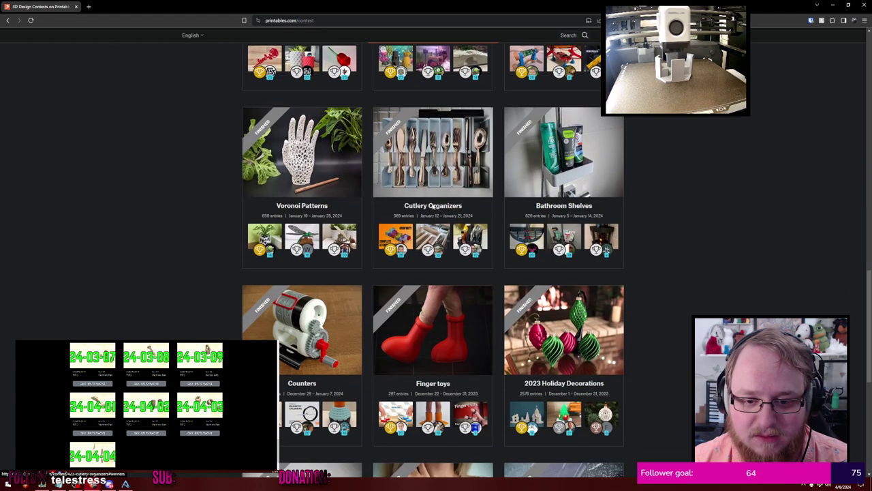
{"action": "scroll", "coordinate": [335, 237], "scroll_direction": "down", "scroll_amount": 1}
{"action": "scroll", "coordinate": [335, 237], "scroll_direction": "down", "scroll_amount": 2}
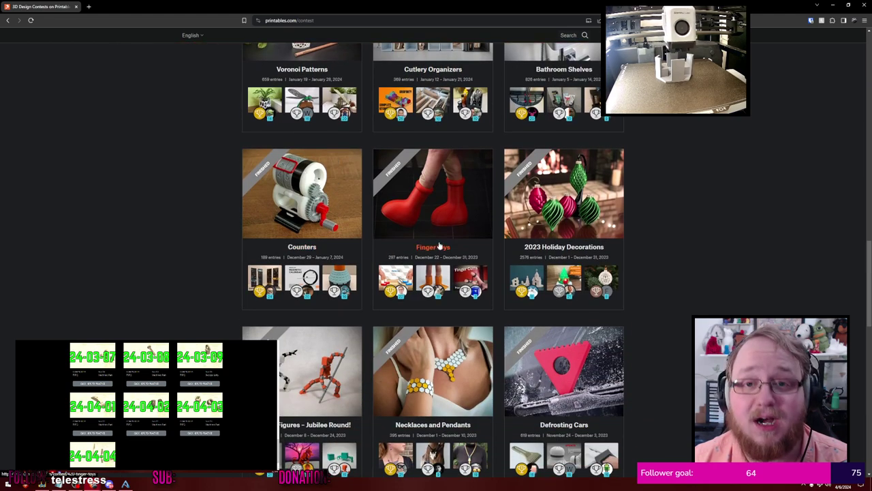
{"action": "scroll", "coordinate": [436, 239], "scroll_direction": "down", "scroll_amount": 4}
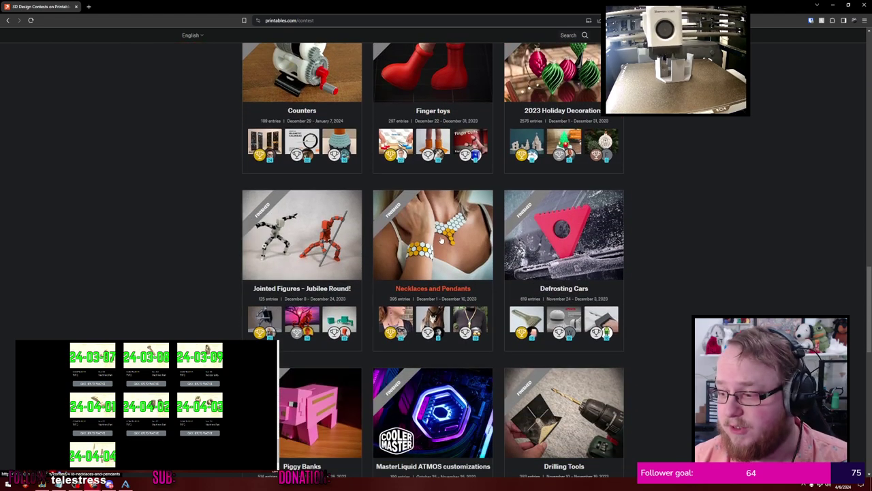
{"action": "scroll", "coordinate": [441, 240], "scroll_direction": "down", "scroll_amount": 6}
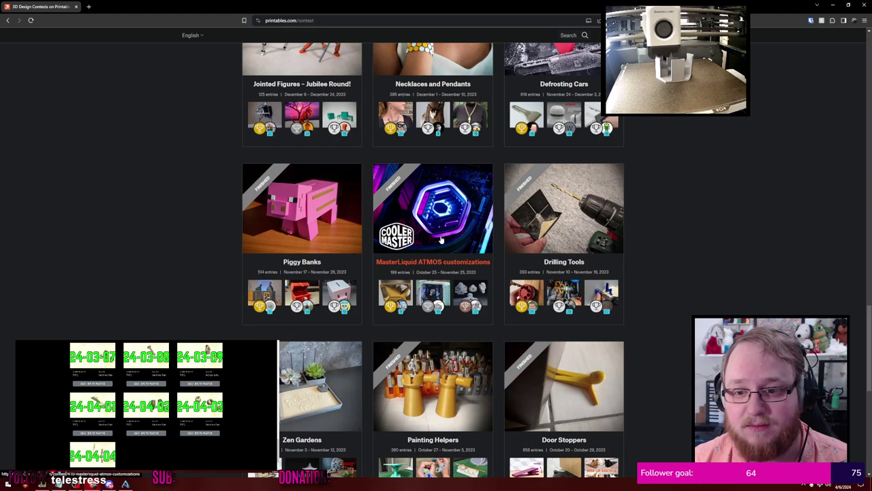
{"action": "scroll", "coordinate": [442, 240], "scroll_direction": "down", "scroll_amount": 3}
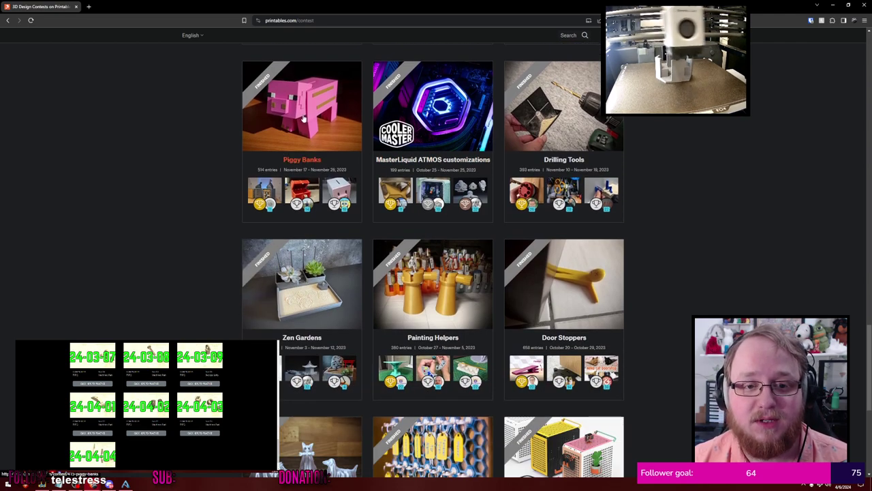
{"action": "scroll", "coordinate": [552, 236], "scroll_direction": "down", "scroll_amount": 3}
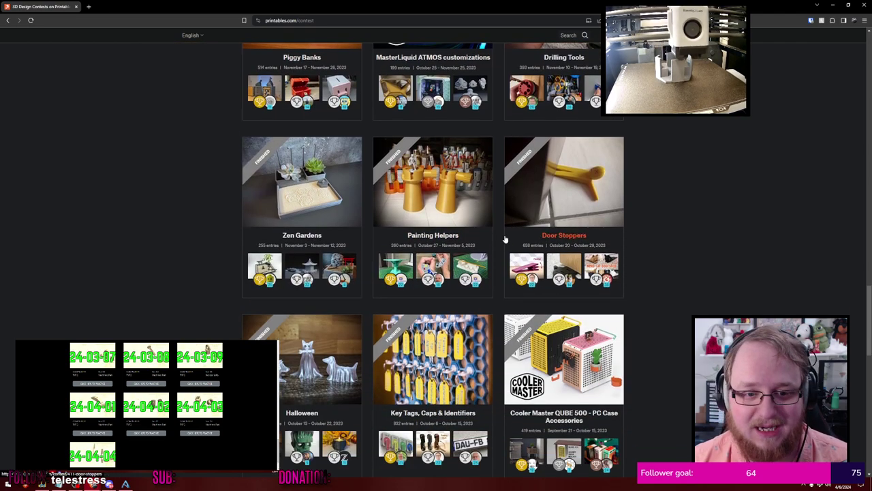
{"action": "scroll", "coordinate": [363, 251], "scroll_direction": "down", "scroll_amount": 5}
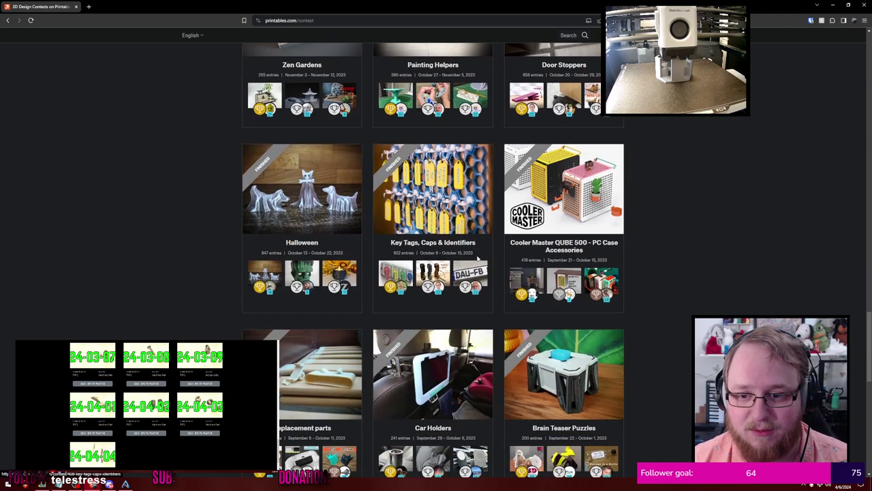
{"action": "scroll", "coordinate": [477, 256], "scroll_direction": "down", "scroll_amount": 7}
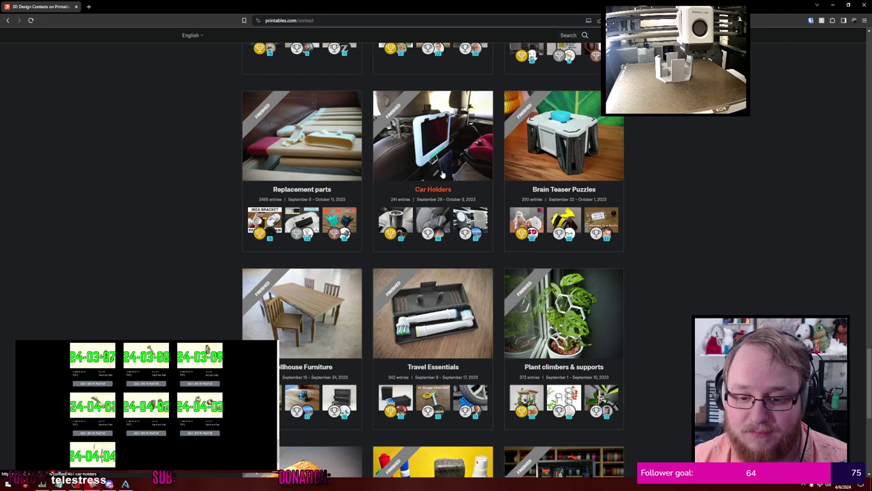
{"action": "scroll", "coordinate": [451, 185], "scroll_direction": "down", "scroll_amount": 1}
{"action": "scroll", "coordinate": [451, 185], "scroll_direction": "down", "scroll_amount": 5}
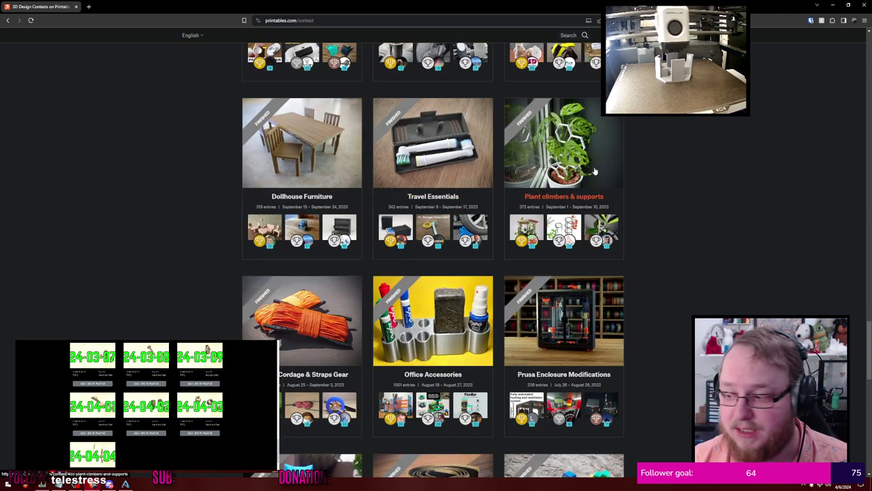
{"action": "scroll", "coordinate": [591, 183], "scroll_direction": "down", "scroll_amount": 5}
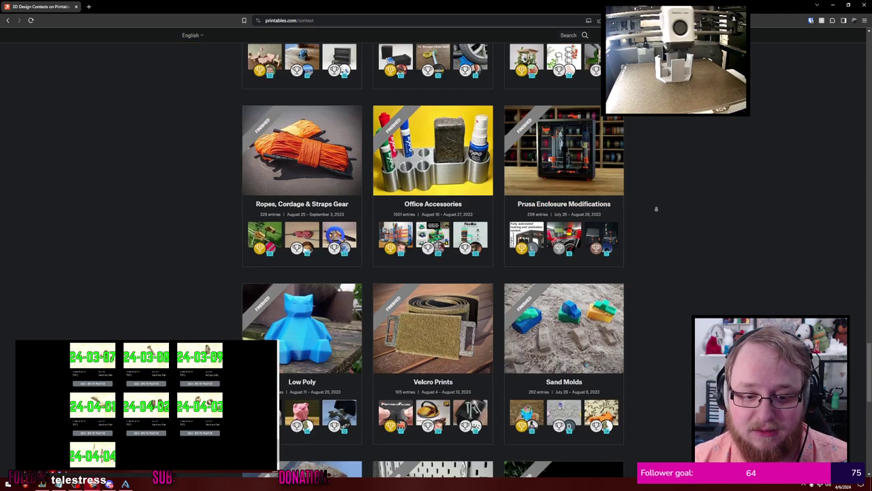
{"action": "scroll", "coordinate": [654, 209], "scroll_direction": "down", "scroll_amount": 1}
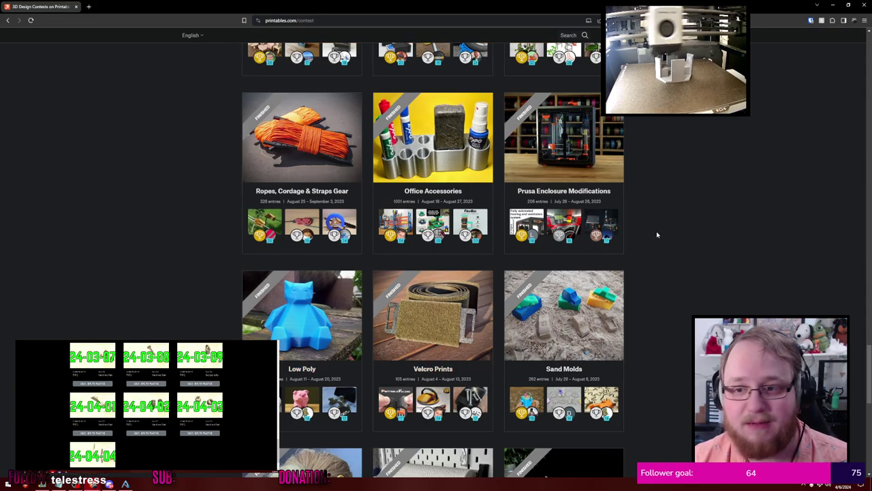
{"action": "scroll", "coordinate": [661, 230], "scroll_direction": "up", "scroll_amount": 1}
{"action": "scroll", "coordinate": [667, 230], "scroll_direction": "down", "scroll_amount": 12}
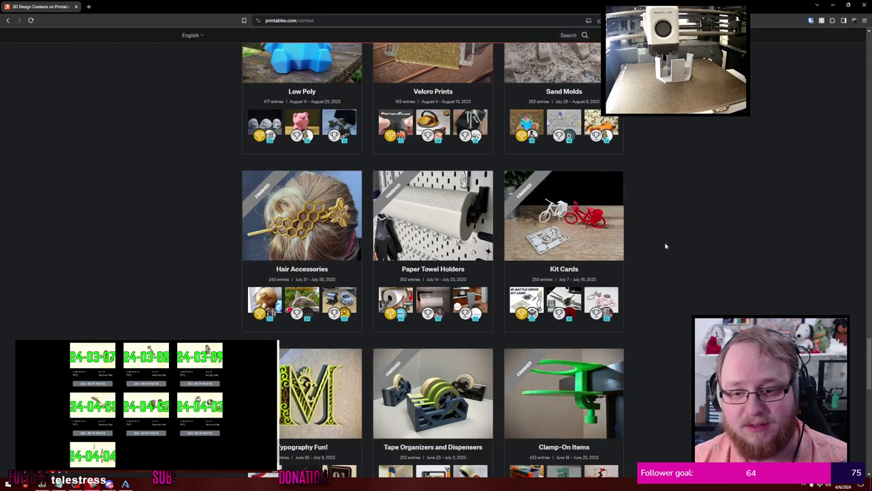
Go back to the open contests and skim the early 2024 finished contests once more
{"action": "scroll", "coordinate": [666, 246], "scroll_direction": "up", "scroll_amount": 20}
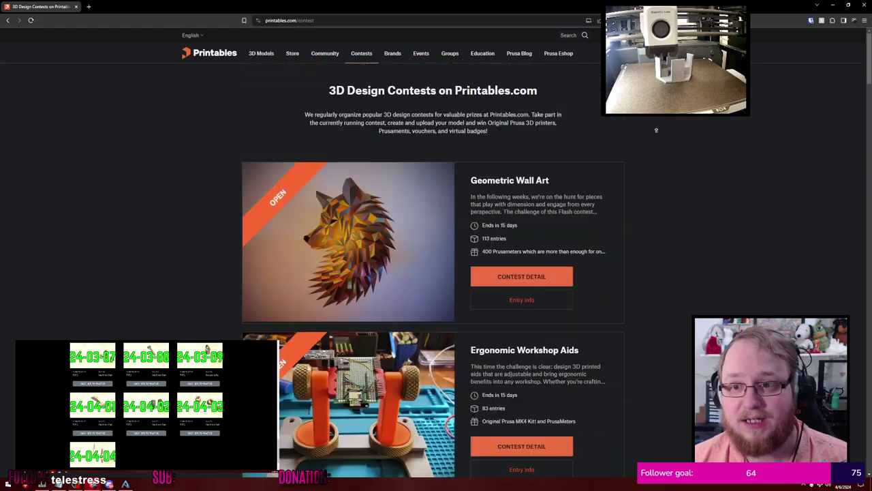
{"action": "scroll", "coordinate": [561, 235], "scroll_direction": "down", "scroll_amount": 20}
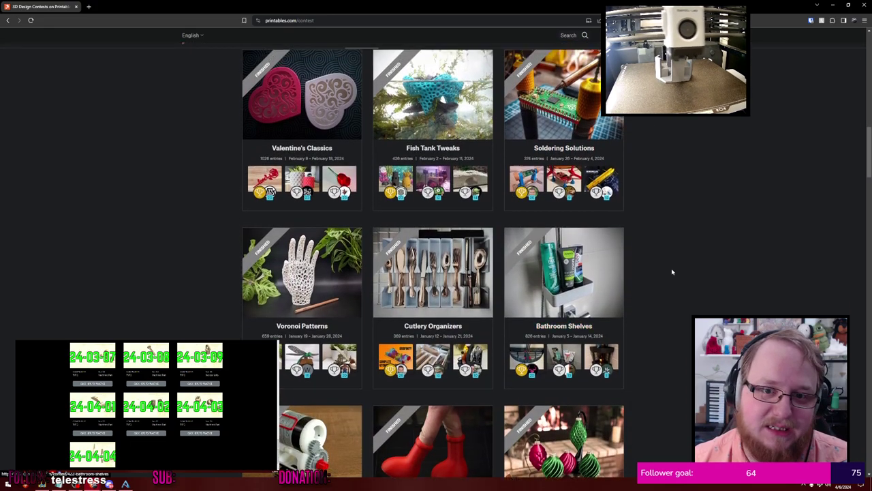
{"action": "scroll", "coordinate": [687, 225], "scroll_direction": "up", "scroll_amount": 20}
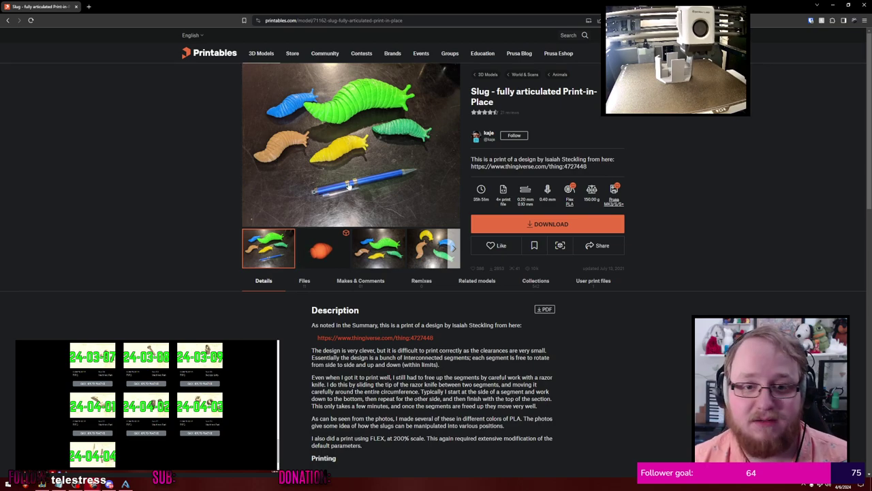
Look over the page of the fully articulated print-in-place slug, and search the models for benchy
{"action": "scroll", "coordinate": [444, 150], "scroll_direction": "down", "scroll_amount": 3}
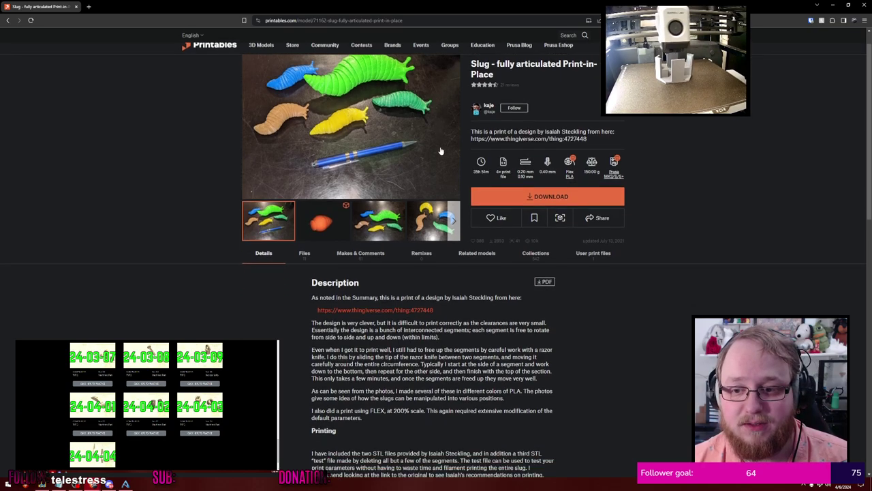
{"action": "scroll", "coordinate": [421, 174], "scroll_direction": "up", "scroll_amount": 3}
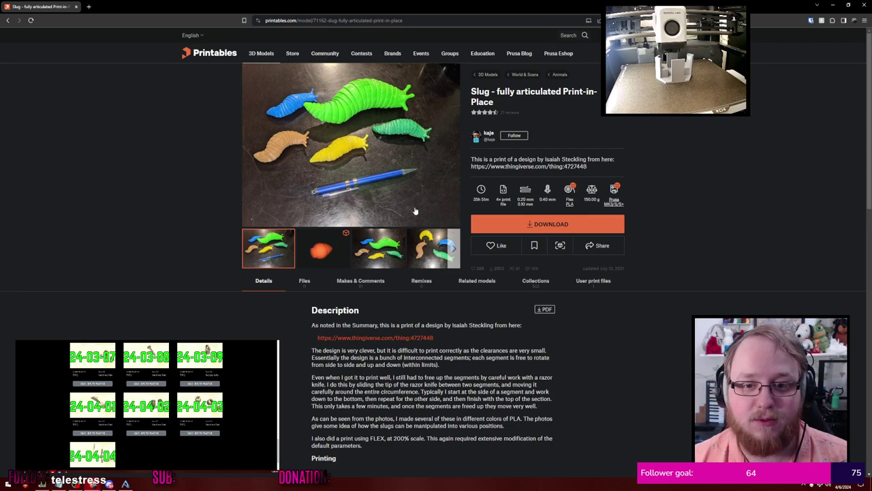
{"action": "left_click", "coordinate": [569, 36]}
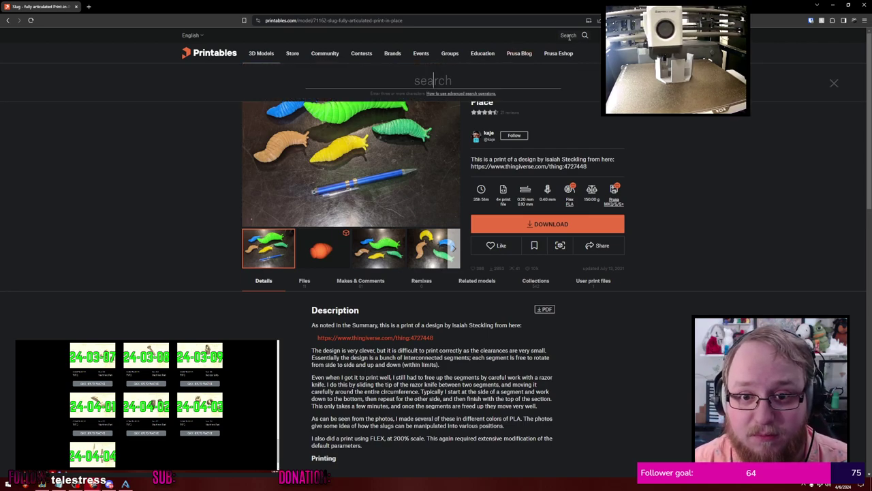
{"action": "type", "text": "benchy"}
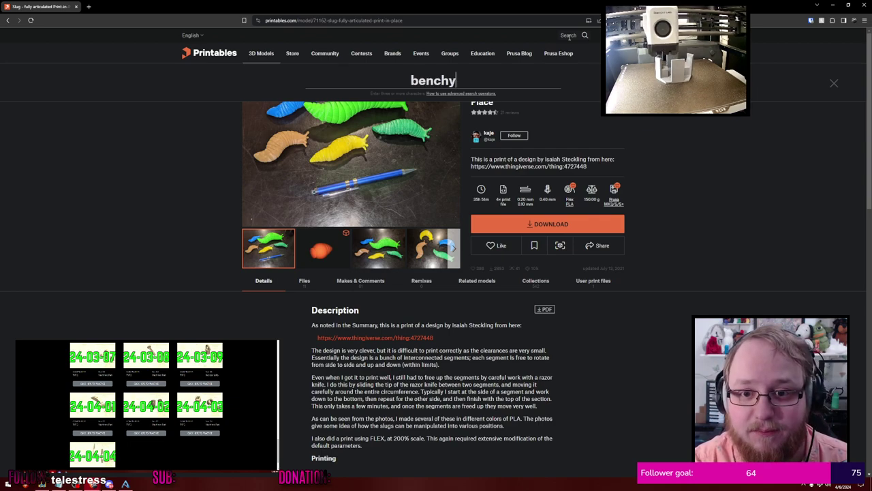
{"action": "key", "text": "Return"}
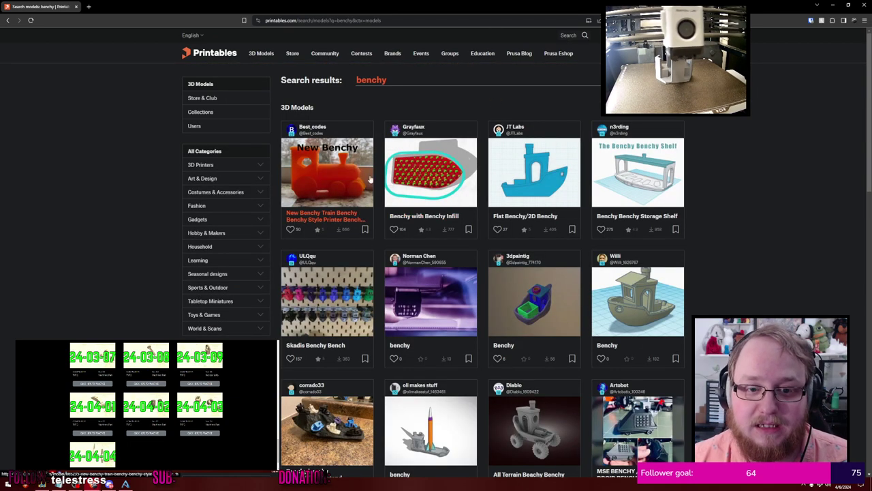
Browse the benchy search results and open one of the models
{"action": "scroll", "coordinate": [537, 159], "scroll_direction": "down", "scroll_amount": 5}
{"action": "scroll", "coordinate": [504, 171], "scroll_direction": "up", "scroll_amount": 5}
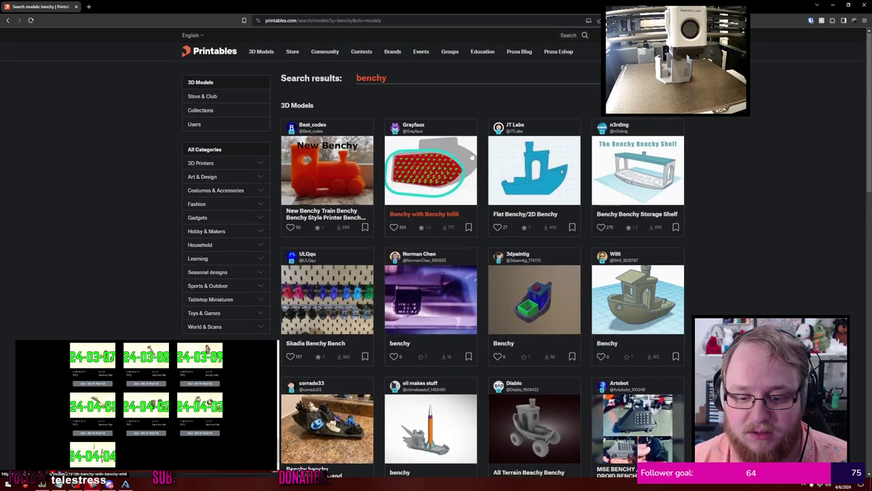
{"action": "scroll", "coordinate": [463, 194], "scroll_direction": "down", "scroll_amount": 11}
{"action": "left_click", "coordinate": [448, 179]}
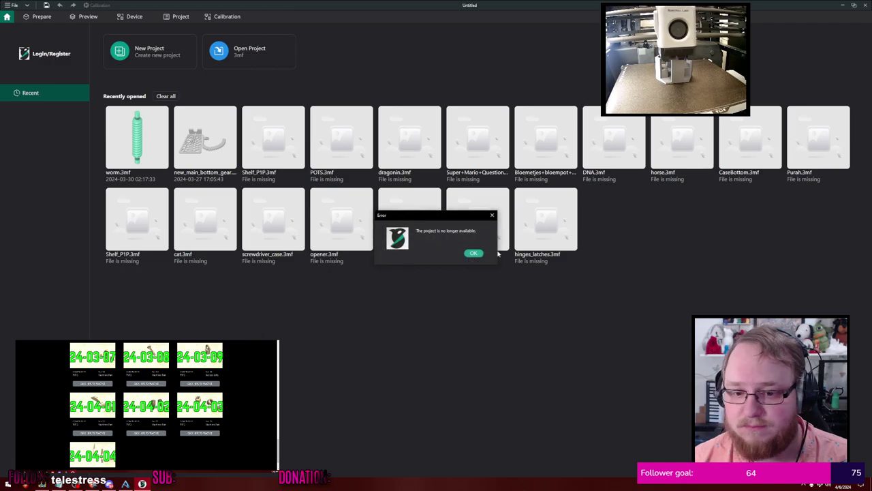
Dismiss the unavailable-project error in OrcaSlicer and examine the base plate model with two upright walls from several sides
{"action": "left_click", "coordinate": [474, 252]}
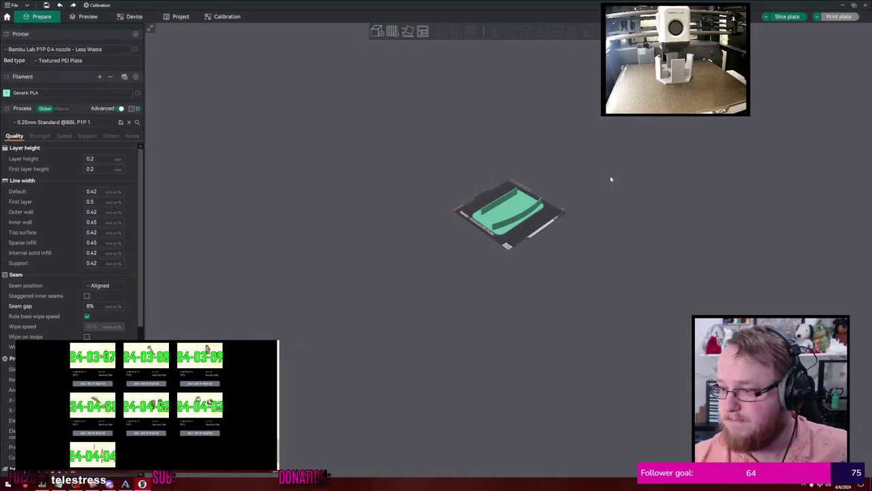
{"action": "scroll", "coordinate": [611, 180], "scroll_direction": "up", "scroll_amount": 10}
{"action": "right_click_drag", "start_coordinate": [536, 199], "coordinate": [716, 175]}
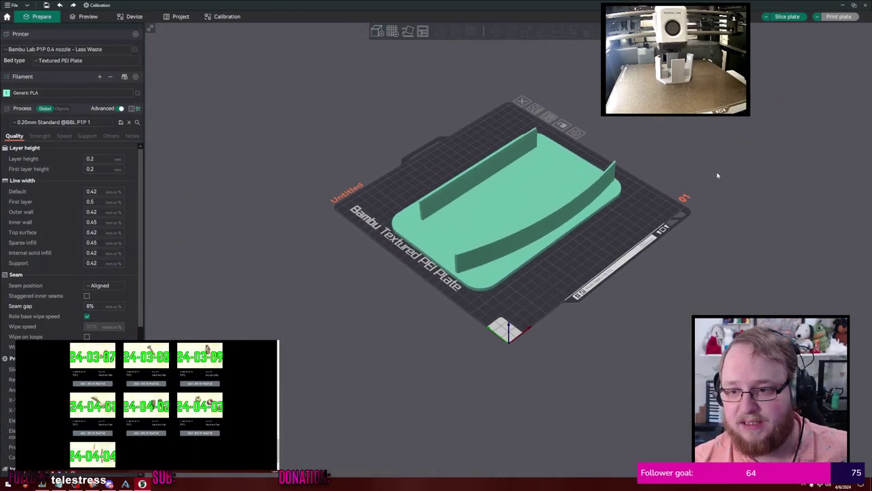
{"action": "left_click_drag", "start_coordinate": [720, 174], "coordinate": [591, 156]}
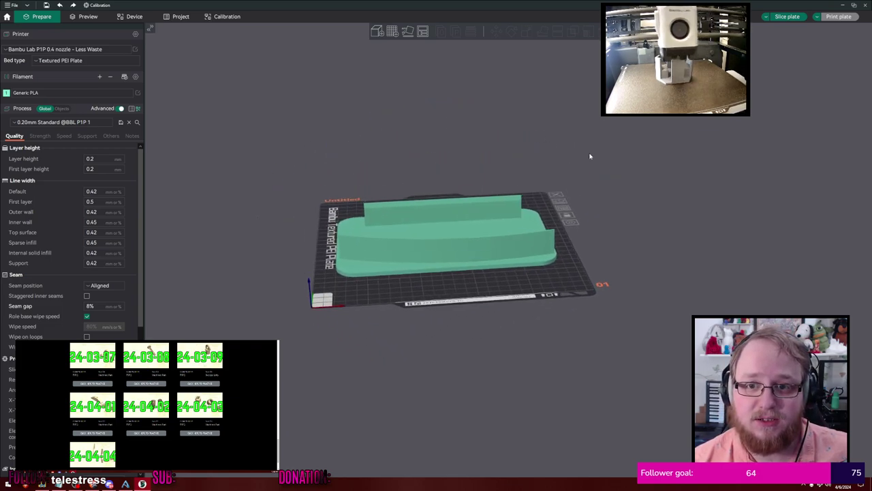
{"action": "scroll", "coordinate": [591, 158], "scroll_direction": "up", "scroll_amount": 3}
{"action": "right_click_drag", "start_coordinate": [588, 164], "coordinate": [634, 127]}
{"action": "left_click_drag", "start_coordinate": [634, 141], "coordinate": [709, 137]}
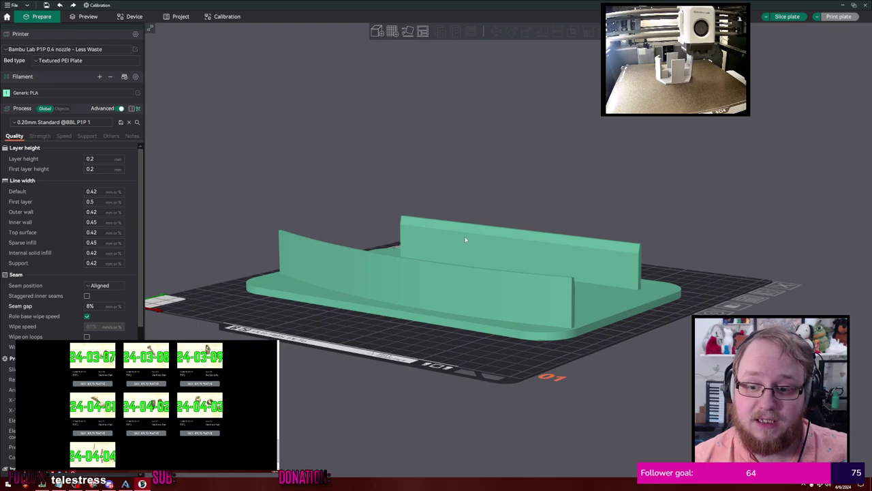
{"action": "left_click_drag", "start_coordinate": [464, 238], "coordinate": [481, 189]}
Check the quality and strength settings of the print process, and set the sparse infill density to 20%
{"action": "left_click", "coordinate": [43, 137]}
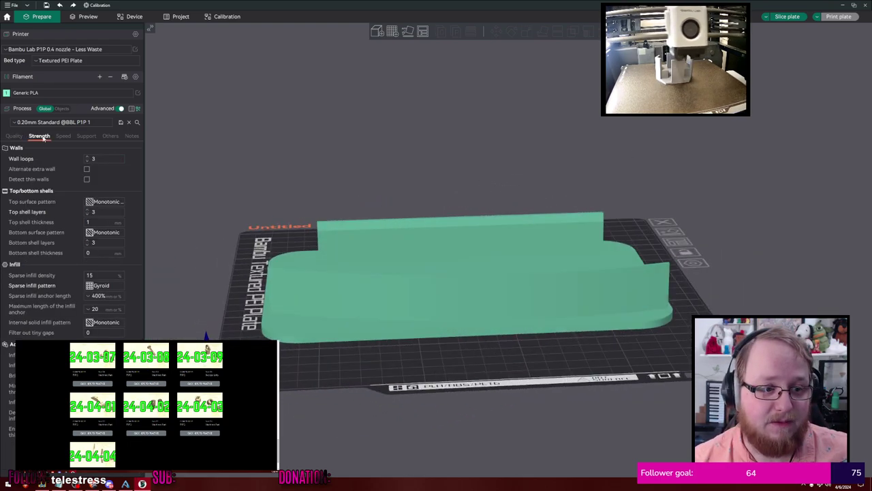
{"action": "left_click", "coordinate": [23, 137]}
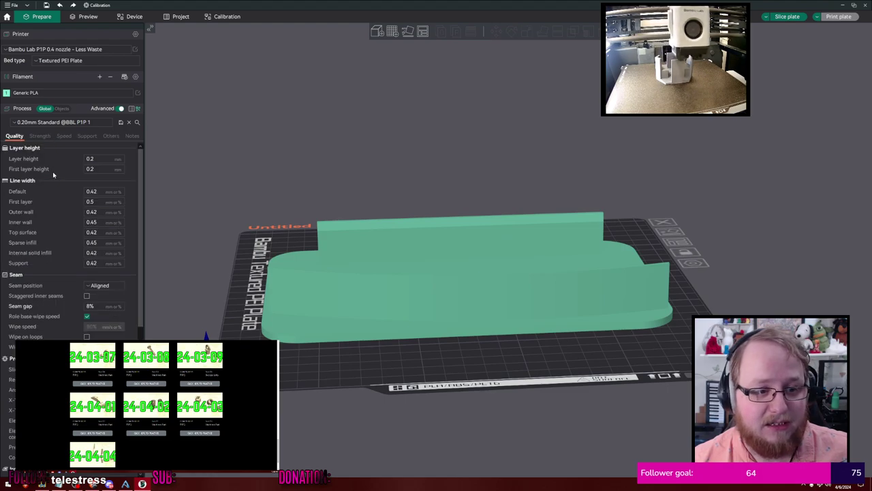
{"action": "left_click", "coordinate": [39, 137]}
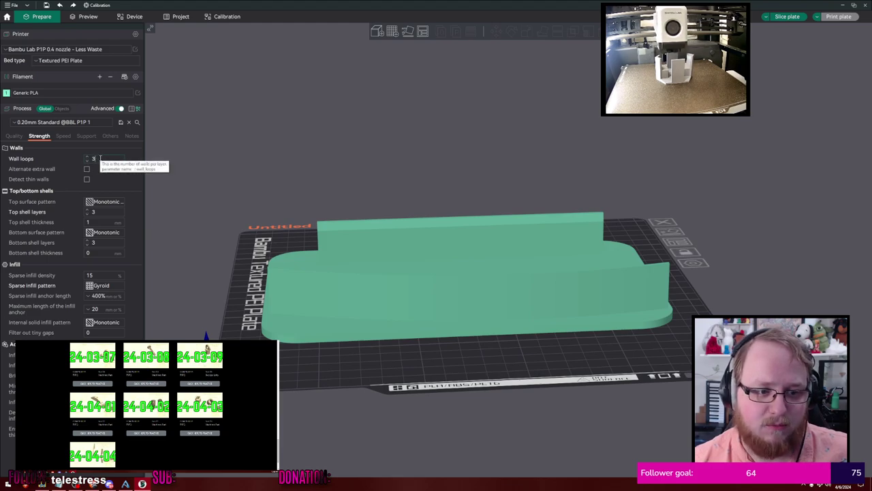
{"action": "right_click_drag", "start_coordinate": [441, 194], "coordinate": [452, 195]}
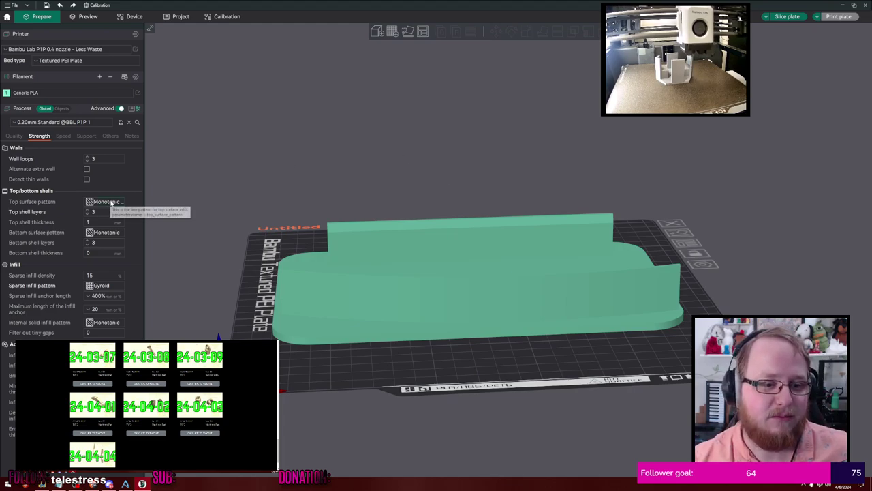
{"action": "double_click", "coordinate": [105, 275]}
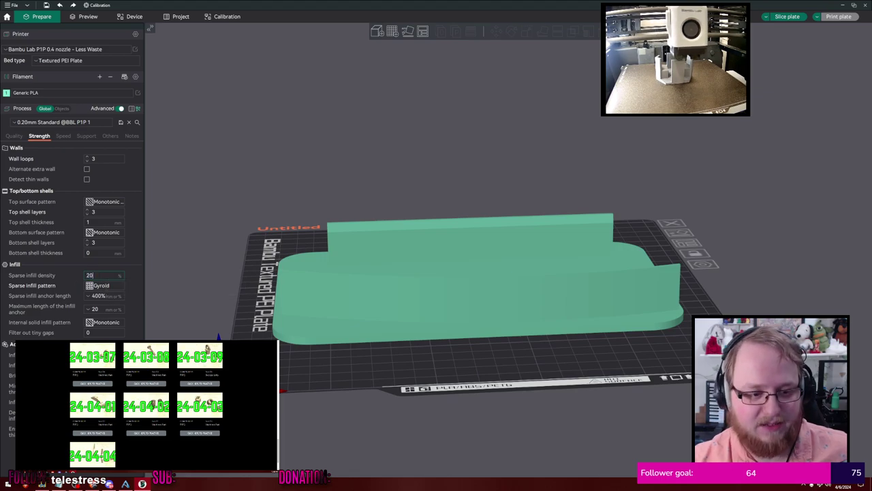
Slice the plate and inspect the gyroid infill inside the base by lowering the displayed layer range
{"action": "left_click", "coordinate": [799, 17]}
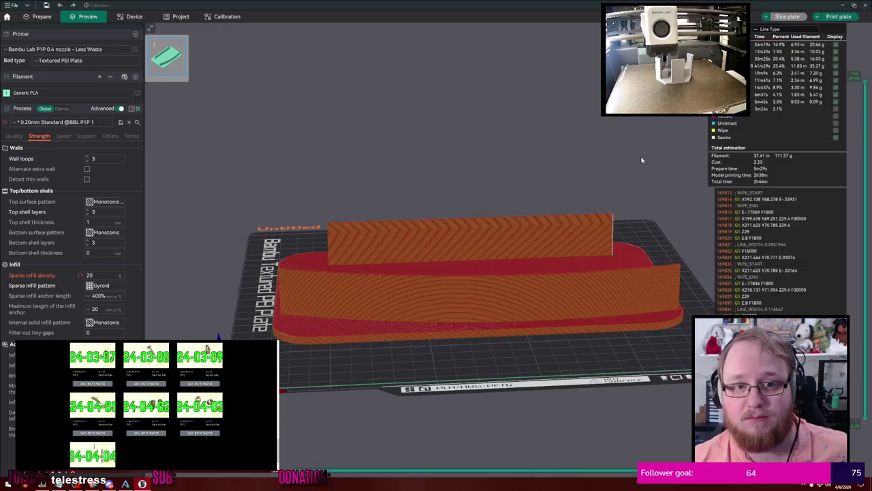
{"action": "left_click_drag", "start_coordinate": [643, 159], "coordinate": [600, 129]}
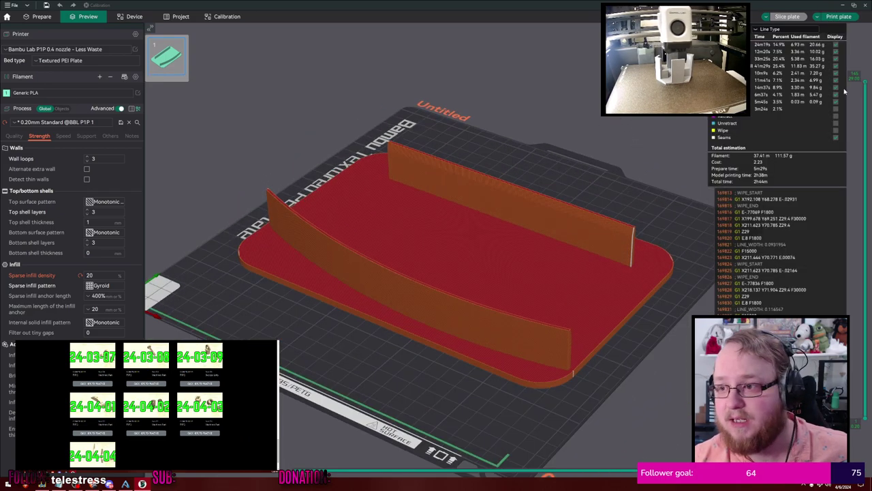
{"action": "left_click_drag", "start_coordinate": [866, 87], "coordinate": [864, 407]}
{"action": "scroll", "coordinate": [579, 321], "scroll_direction": "up", "scroll_amount": 7}
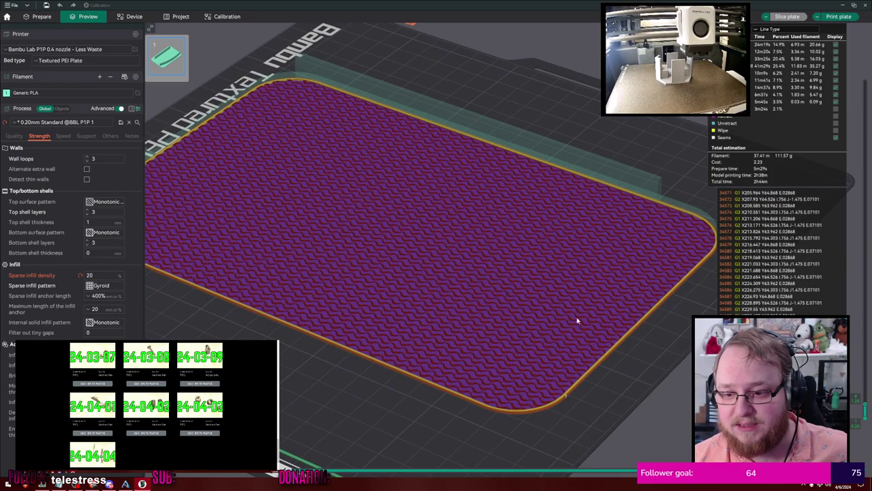
{"action": "scroll", "coordinate": [512, 236], "scroll_direction": "up", "scroll_amount": 3}
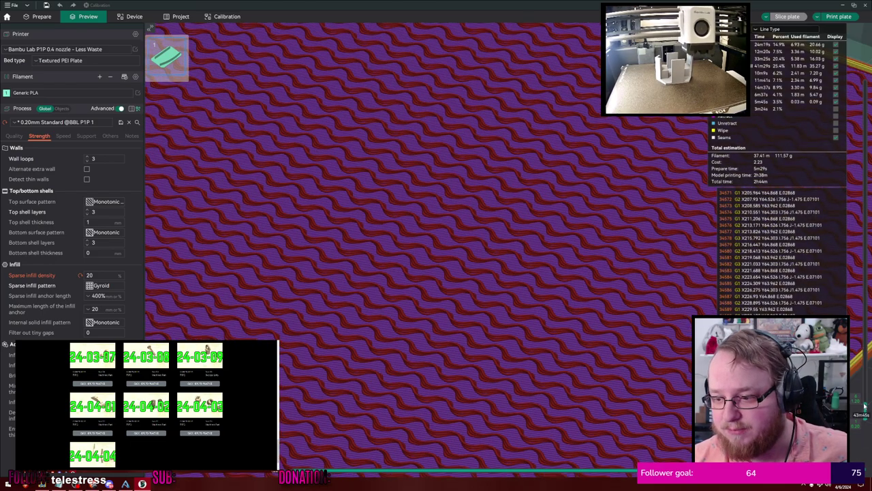
Raise the displayed layer range step by step to the full height and inspect the sliced base and walls
{"action": "left_click_drag", "start_coordinate": [864, 407], "coordinate": [864, 370]}
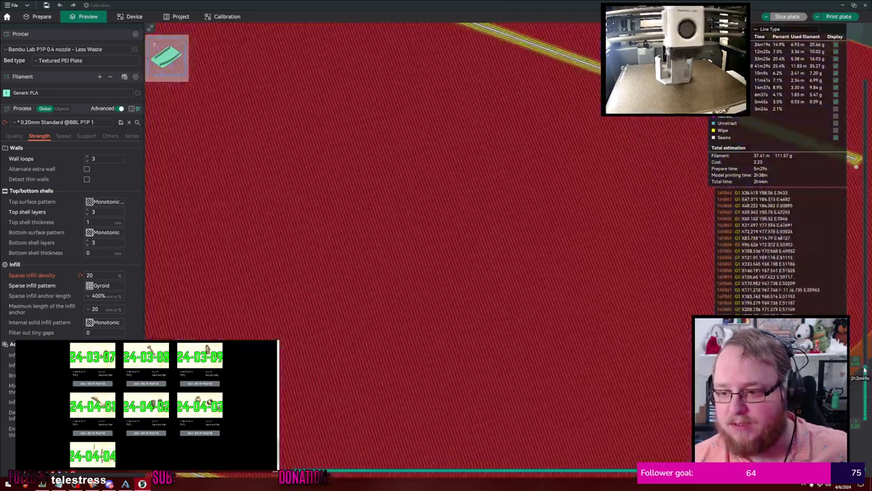
{"action": "scroll", "coordinate": [598, 286], "scroll_direction": "down", "scroll_amount": 6}
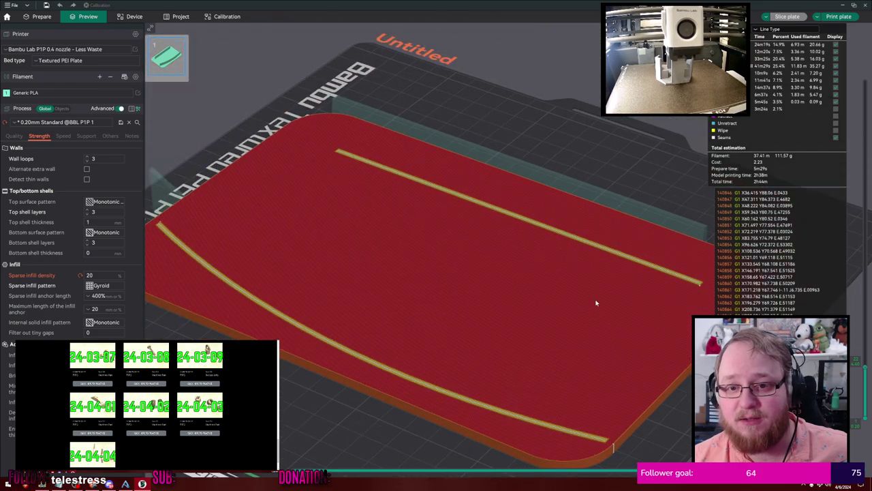
{"action": "scroll", "coordinate": [598, 304], "scroll_direction": "down", "scroll_amount": 3}
{"action": "left_click_drag", "start_coordinate": [867, 369], "coordinate": [860, 76]}
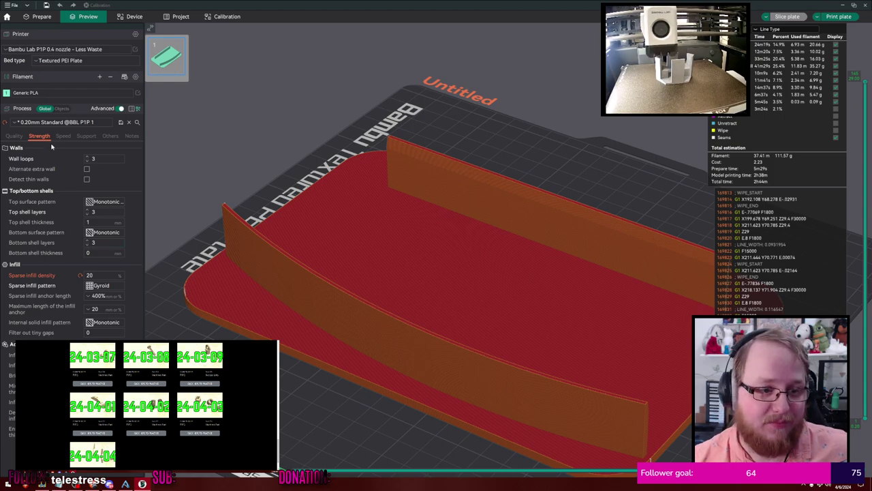
Check the speed and support settings of the print process
{"action": "scroll", "coordinate": [86, 137], "scroll_direction": "down", "scroll_amount": 1}
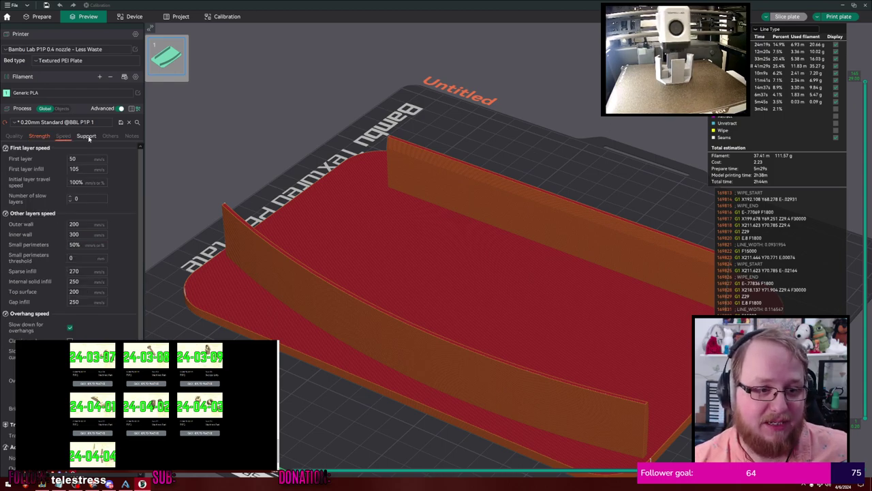
{"action": "left_click", "coordinate": [87, 136]}
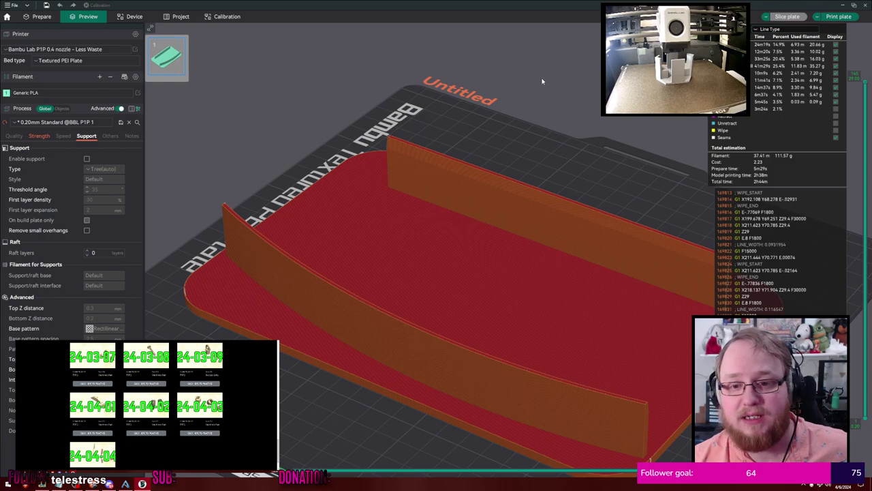
{"action": "left_click_drag", "start_coordinate": [542, 81], "coordinate": [516, 75]}
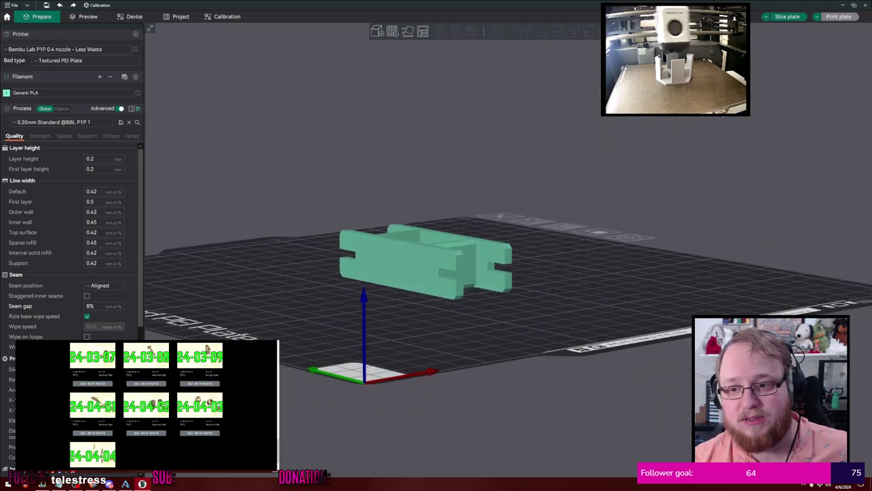
Examine the slotted ends and overhangs of the frame-shaped part from several sides and close up
{"action": "scroll", "coordinate": [556, 226], "scroll_direction": "up", "scroll_amount": 4}
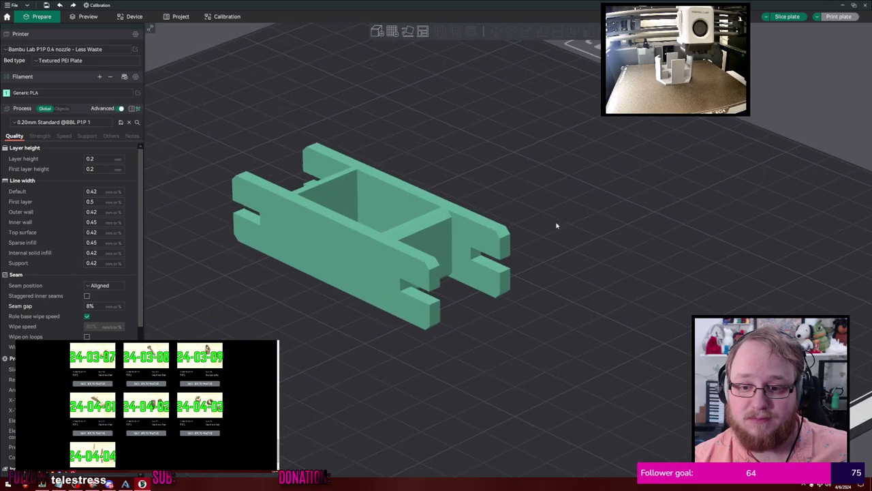
{"action": "left_click_drag", "start_coordinate": [556, 226], "coordinate": [607, 194]}
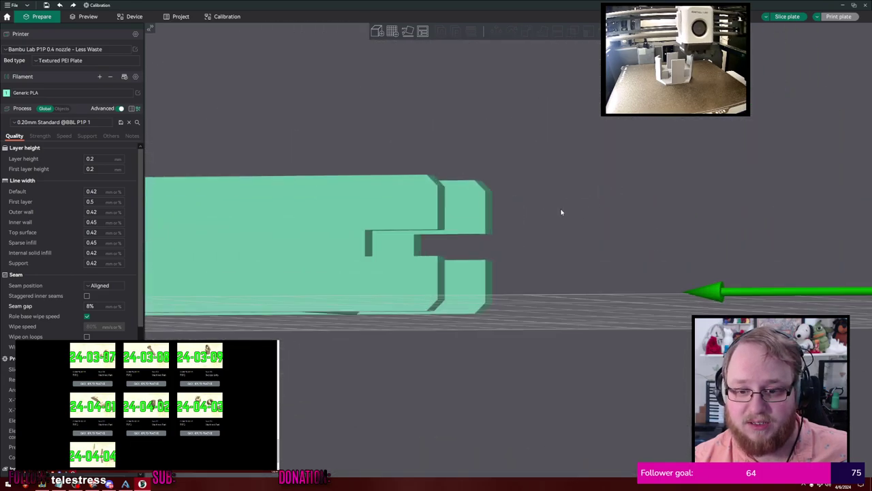
{"action": "left_click", "coordinate": [479, 229]}
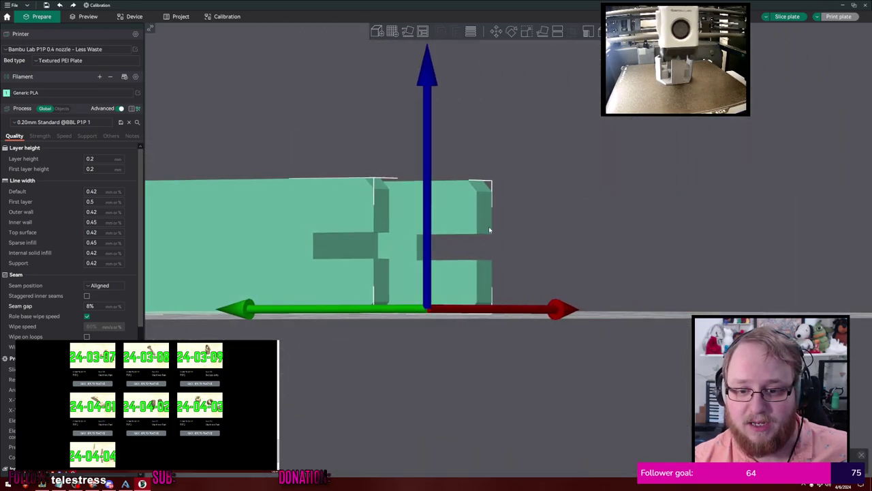
{"action": "left_click_drag", "start_coordinate": [549, 219], "coordinate": [522, 216]}
{"action": "right_click_drag", "start_coordinate": [522, 216], "coordinate": [648, 202]}
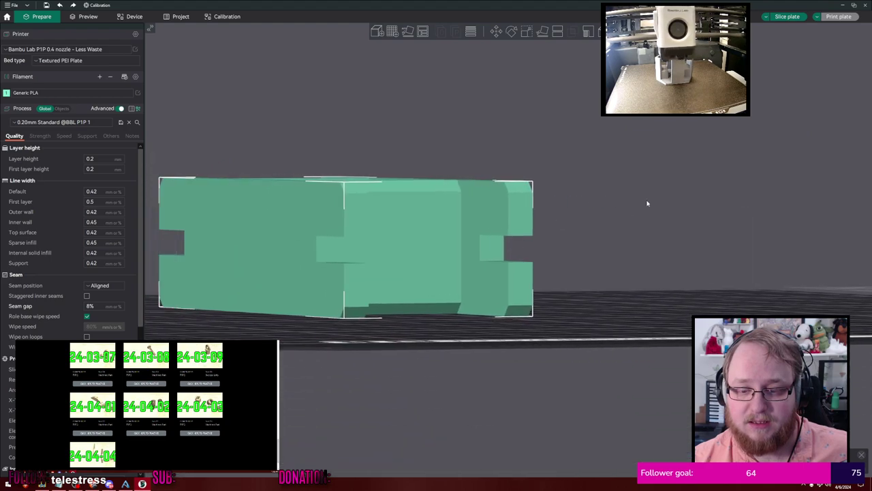
{"action": "scroll", "coordinate": [648, 202], "scroll_direction": "up", "scroll_amount": 5}
{"action": "left_click_drag", "start_coordinate": [564, 196], "coordinate": [575, 195]}
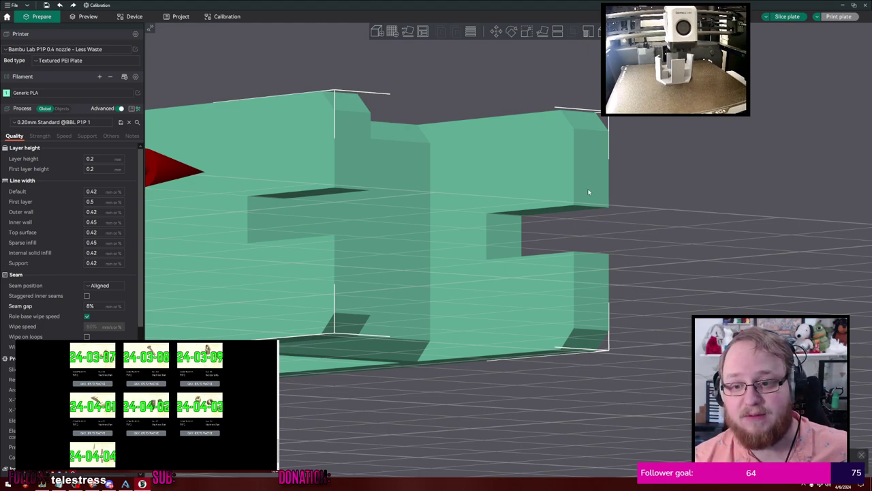
{"action": "left_click_drag", "start_coordinate": [528, 213], "coordinate": [543, 219]}
{"action": "key", "text": "3"}
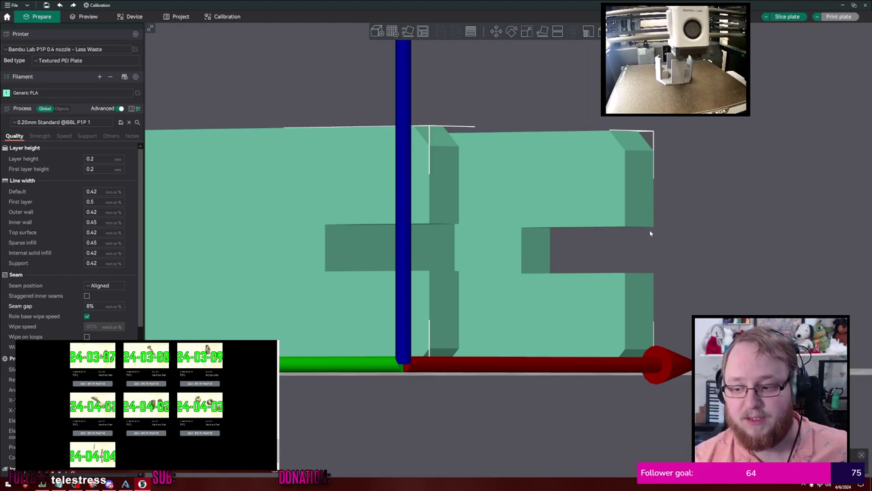
{"action": "left_click_drag", "start_coordinate": [662, 229], "coordinate": [705, 179]}
{"action": "scroll", "coordinate": [658, 165], "scroll_direction": "down", "scroll_amount": 8}
{"action": "left_click", "coordinate": [590, 140]}
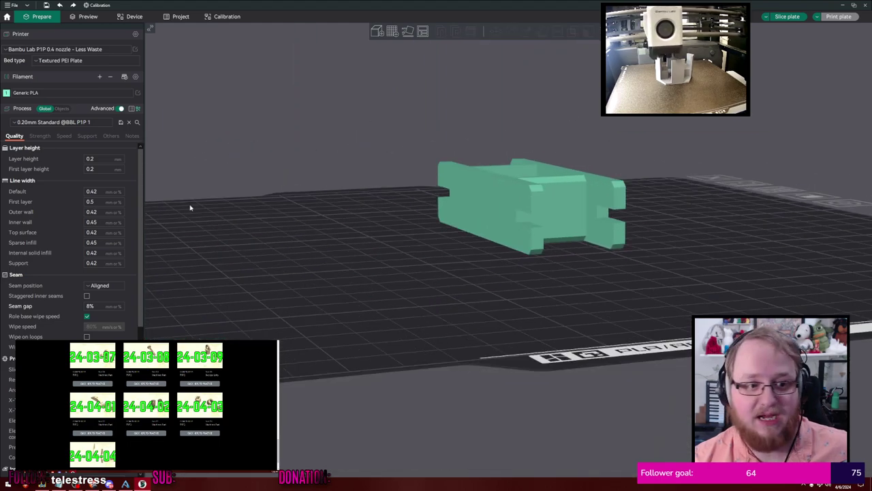
Enable supports for the slotted part, slice the plate and inspect the generated supports
{"action": "left_click", "coordinate": [86, 136]}
{"action": "left_click", "coordinate": [87, 159]}
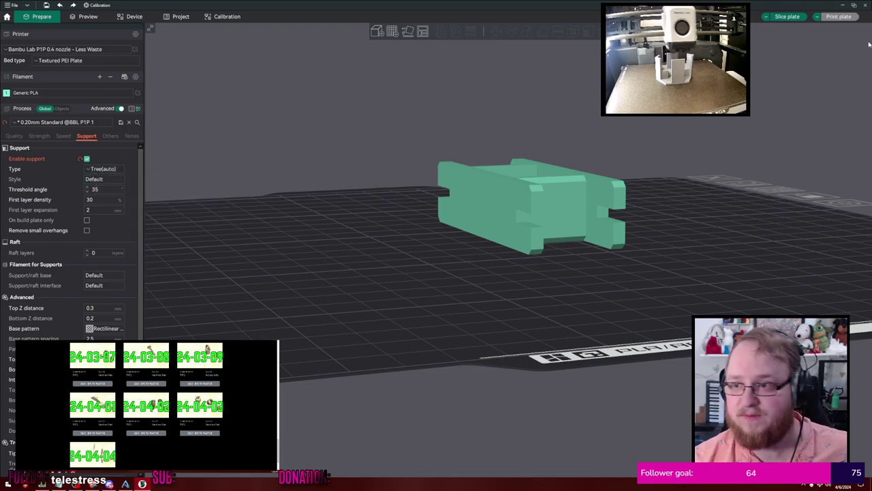
{"action": "left_click", "coordinate": [797, 17]}
{"action": "left_click_drag", "start_coordinate": [642, 141], "coordinate": [527, 133]}
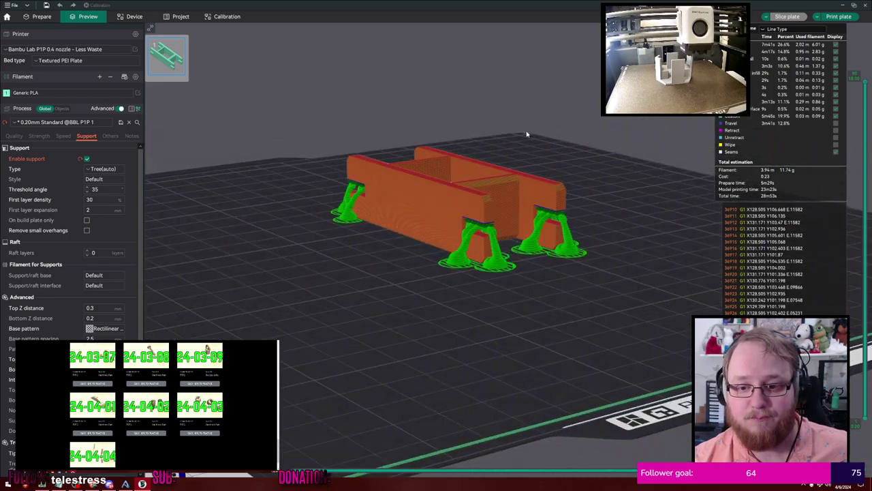
Set the support type to Normal(auto) and reslice the plate to compare the supports
{"action": "left_click", "coordinate": [108, 169]}
{"action": "left_click", "coordinate": [108, 181]}
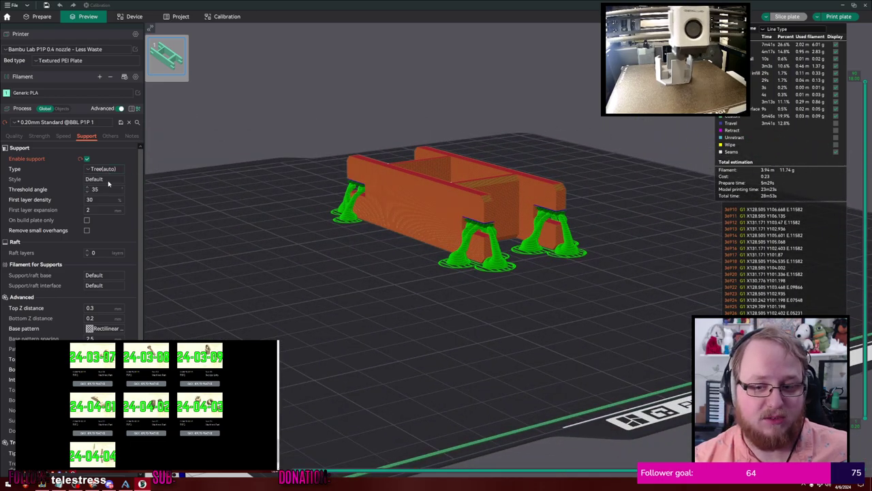
{"action": "left_click", "coordinate": [787, 16]}
{"action": "mouse_move", "coordinate": [580, 130]}
{"action": "left_mouse_down"}
{"action": "mouse_move", "coordinate": [602, 120]}
{"action": "mouse_move", "coordinate": [581, 133]}
{"action": "left_mouse_up"}
Set the support type back to Tree(auto), reslice the plate and inspect the tree supports under the slots
{"action": "left_click", "coordinate": [107, 170]}
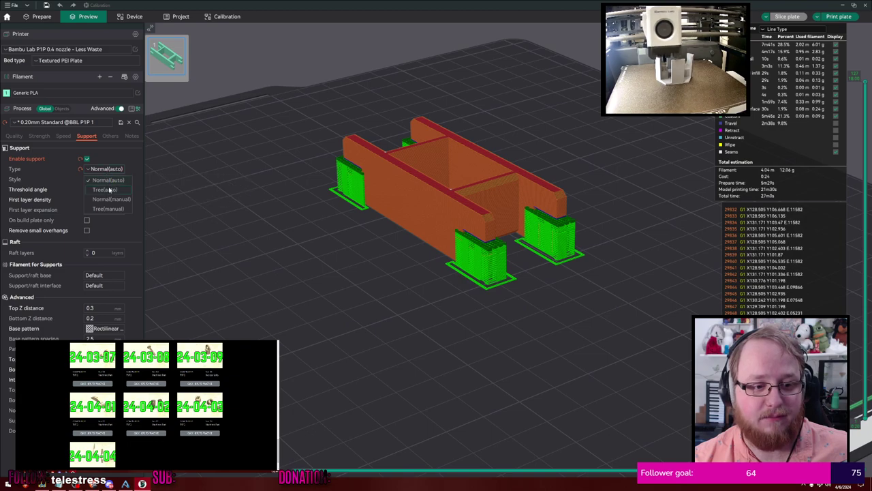
{"action": "left_click", "coordinate": [111, 191]}
{"action": "left_click", "coordinate": [787, 16]}
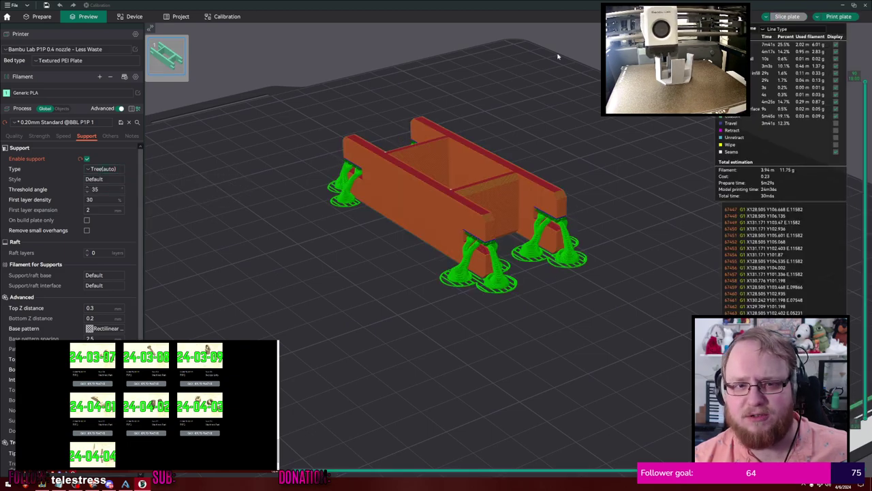
{"action": "left_click_drag", "start_coordinate": [439, 54], "coordinate": [446, 42]}
{"action": "left_click_drag", "start_coordinate": [458, 78], "coordinate": [455, 54]}
{"action": "mouse_move", "coordinate": [484, 88]}
{"action": "left_mouse_down"}
{"action": "mouse_move", "coordinate": [470, 88]}
{"action": "mouse_move", "coordinate": [546, 105]}
{"action": "mouse_move", "coordinate": [427, 87]}
{"action": "mouse_move", "coordinate": [492, 97]}
{"action": "left_mouse_up"}
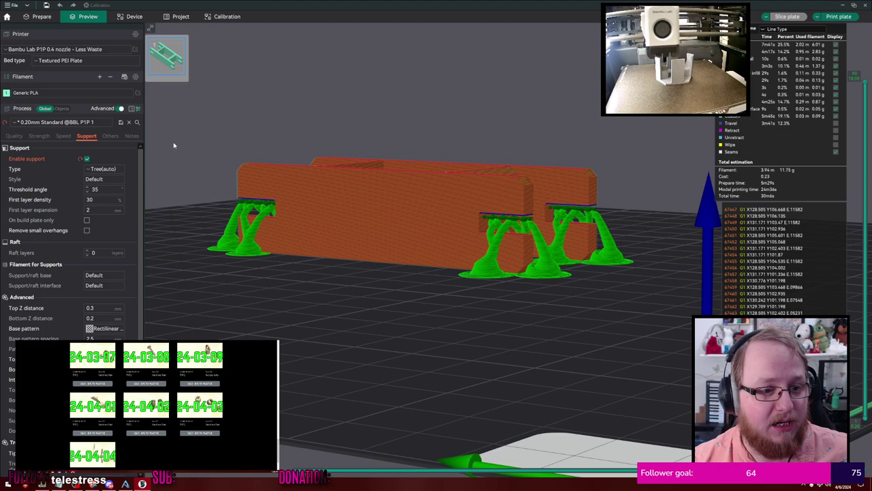
Set the brim type to outer brim only, reslice the plate and inspect the brim around the part
{"action": "left_click", "coordinate": [110, 137]}
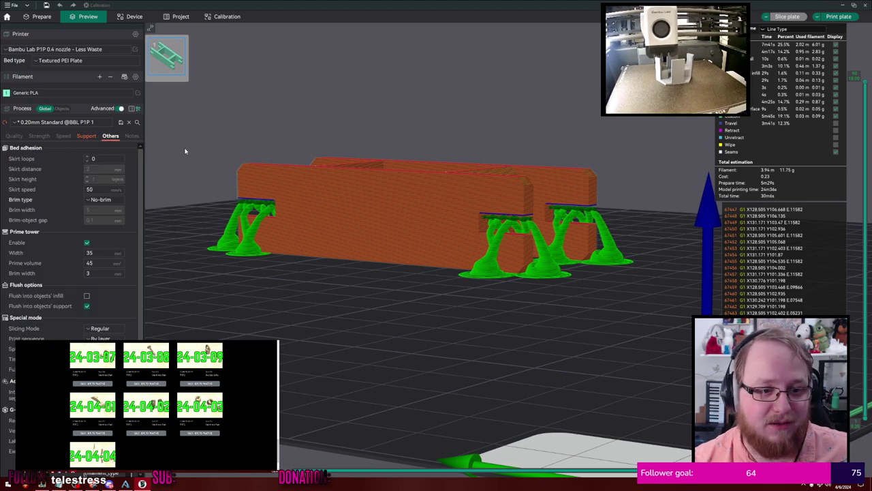
{"action": "left_click_drag", "start_coordinate": [236, 132], "coordinate": [228, 139]}
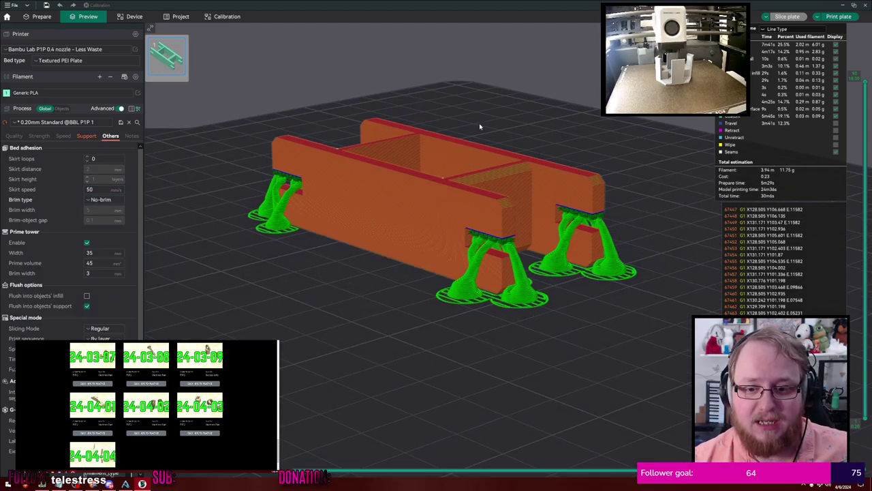
{"action": "left_click_drag", "start_coordinate": [514, 90], "coordinate": [487, 97]}
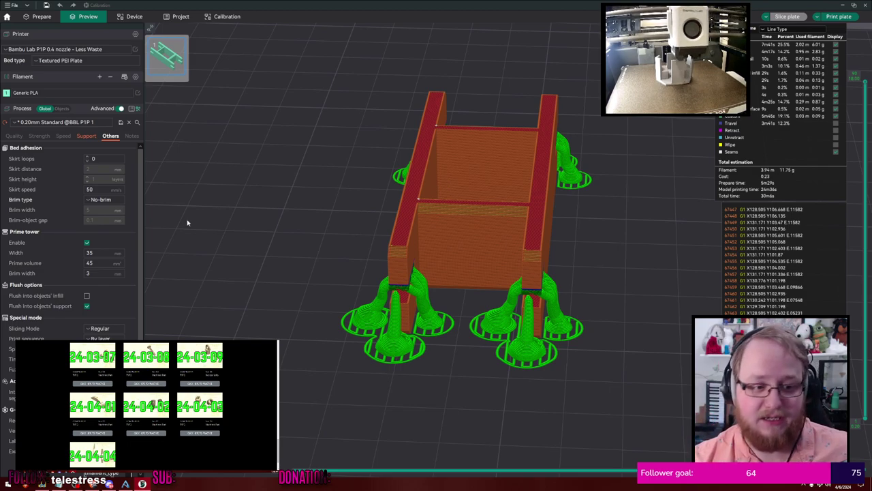
{"action": "left_click", "coordinate": [108, 199]}
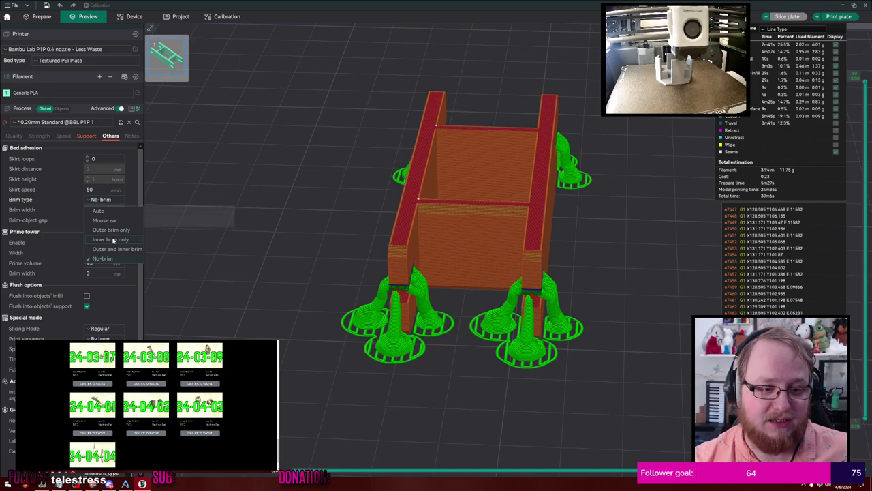
{"action": "left_click", "coordinate": [111, 229]}
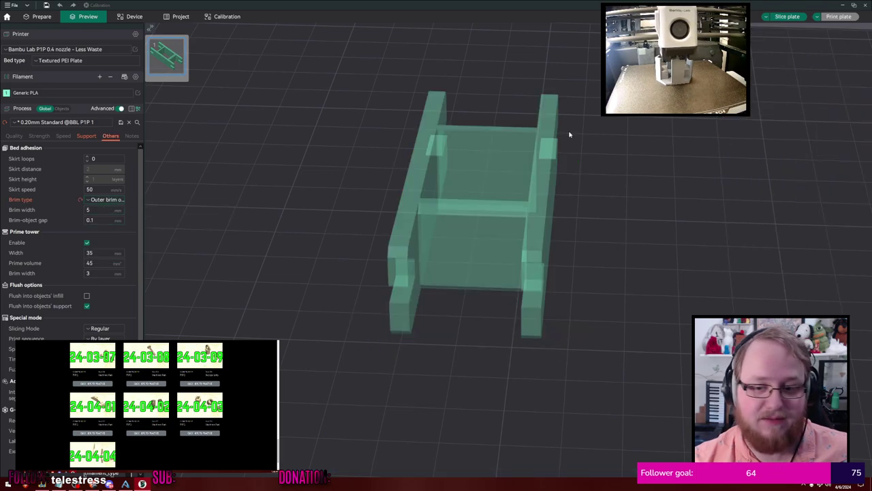
{"action": "left_click", "coordinate": [787, 17]}
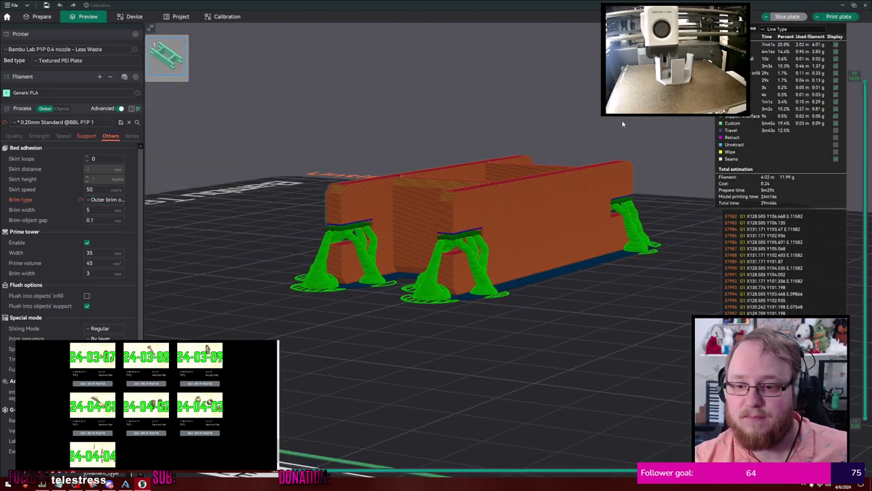
{"action": "left_click_drag", "start_coordinate": [622, 123], "coordinate": [588, 240]}
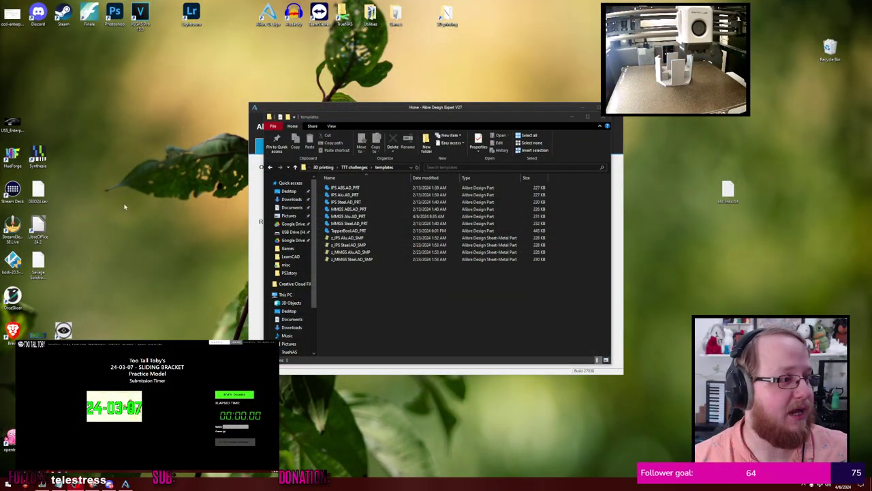
Start the 24-03-07 Sliding Bracket challenge and open the MMGS Alu part template in Alibre Design
{"action": "left_click", "coordinate": [234, 394]}
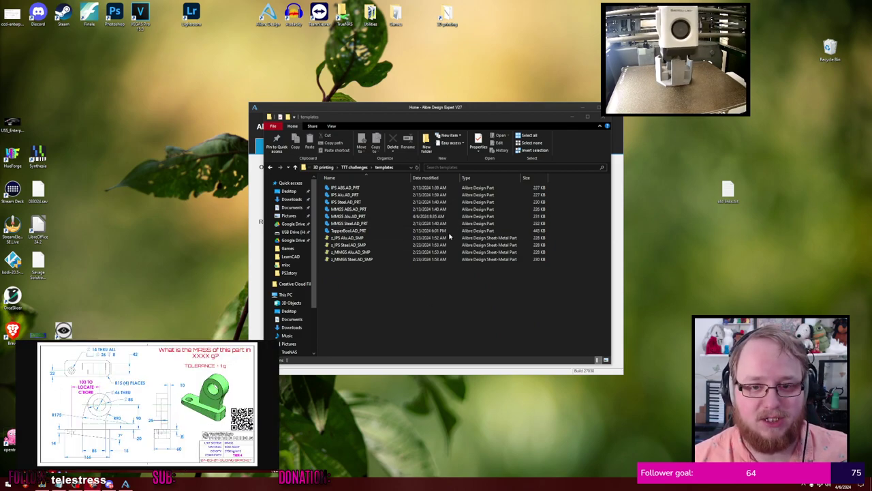
{"action": "double_click", "coordinate": [366, 215]}
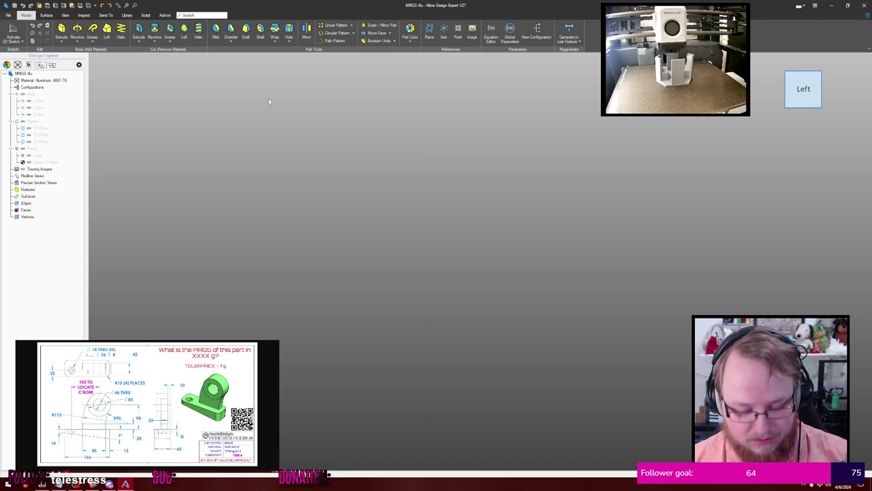
On the XY plane, sketch a 166 mm horizontal line leftward from the origin and a 14 mm vertical line down from its left end
{"action": "double_click", "coordinate": [49, 130]}
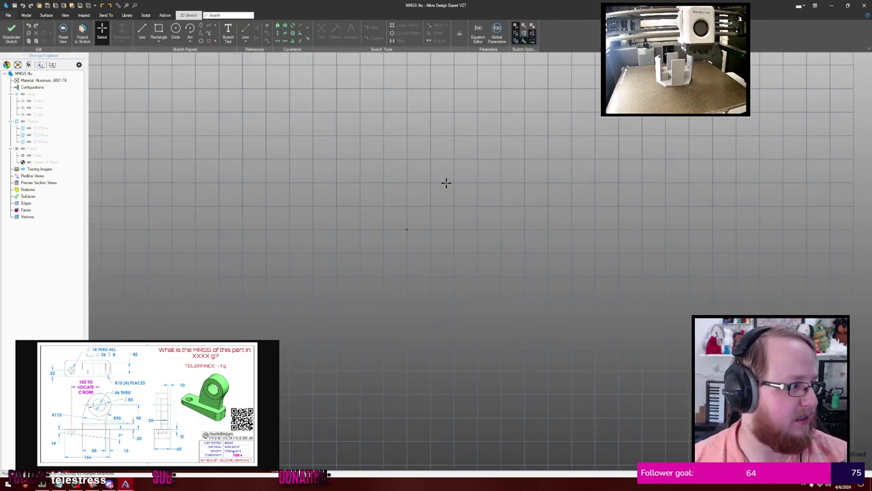
{"action": "key", "text": "l"}
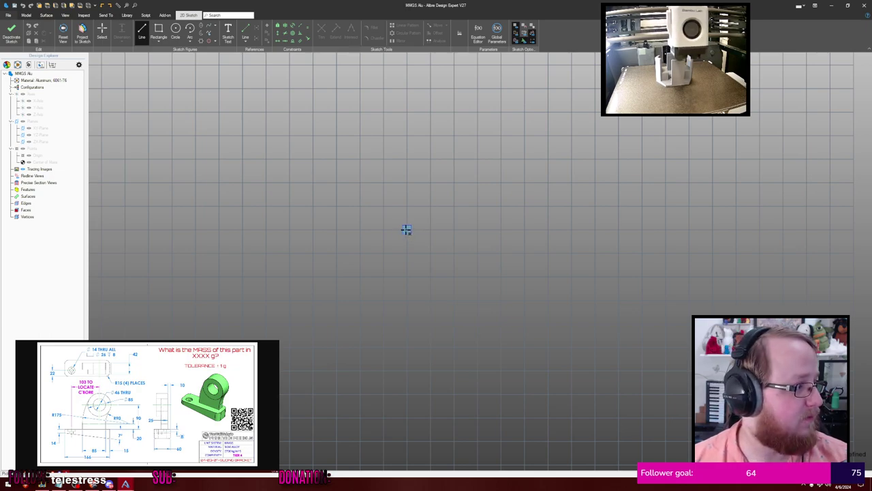
{"action": "left_click", "coordinate": [407, 229]}
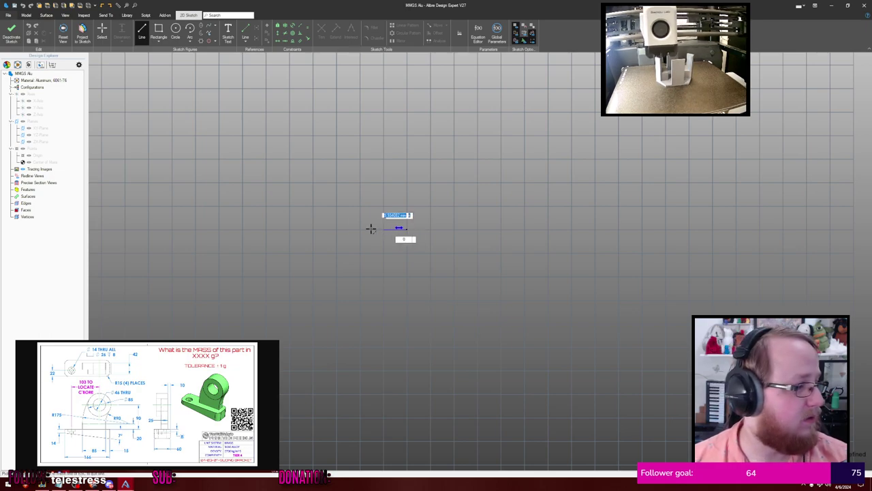
{"action": "type", "text": "166"}
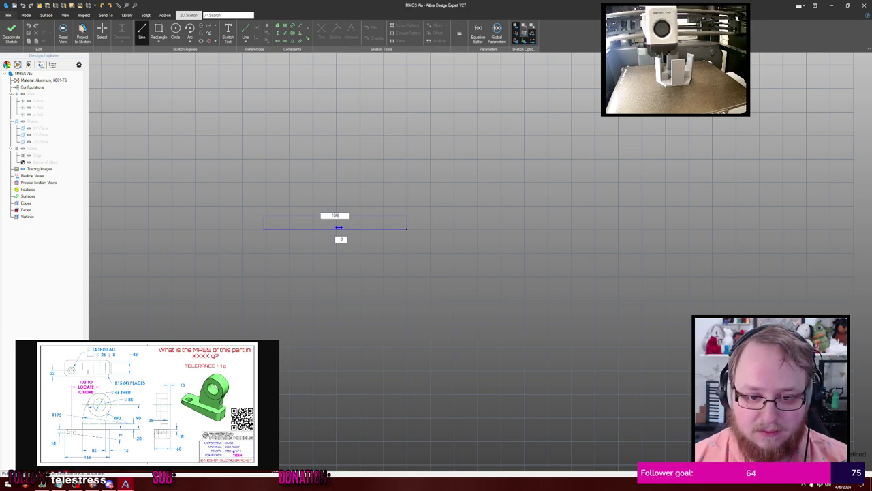
{"action": "key", "text": "Return"}
{"action": "middle_click_drag", "start_coordinate": [223, 182], "coordinate": [519, 161]}
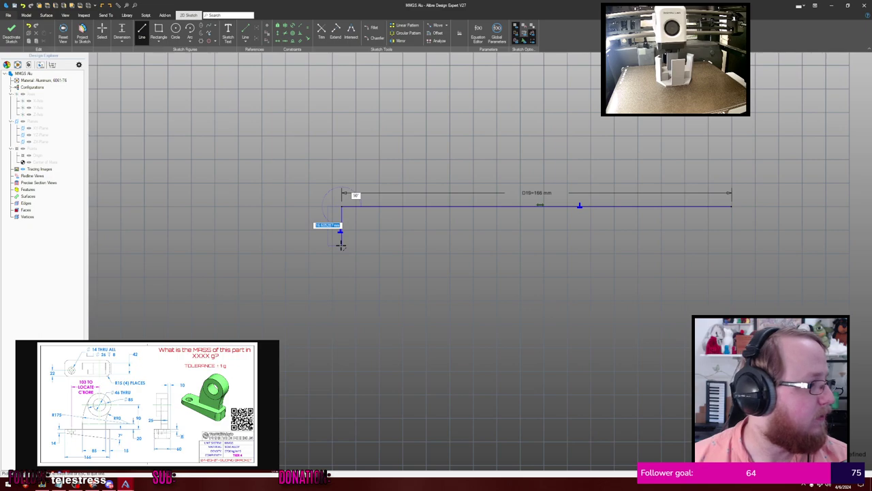
{"action": "type", "text": "14"}
{"action": "key", "text": "Return"}
Close the base profile with a sloped bottom line and a vertical right edge back up to the origin
{"action": "middle_click_drag", "start_coordinate": [474, 265], "coordinate": [321, 186]}
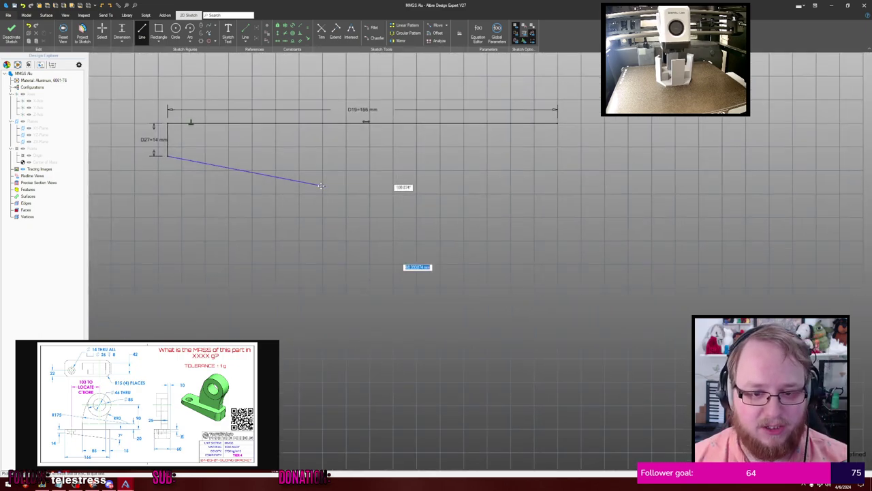
{"action": "left_click", "coordinate": [558, 216]}
{"action": "left_click", "coordinate": [558, 123]}
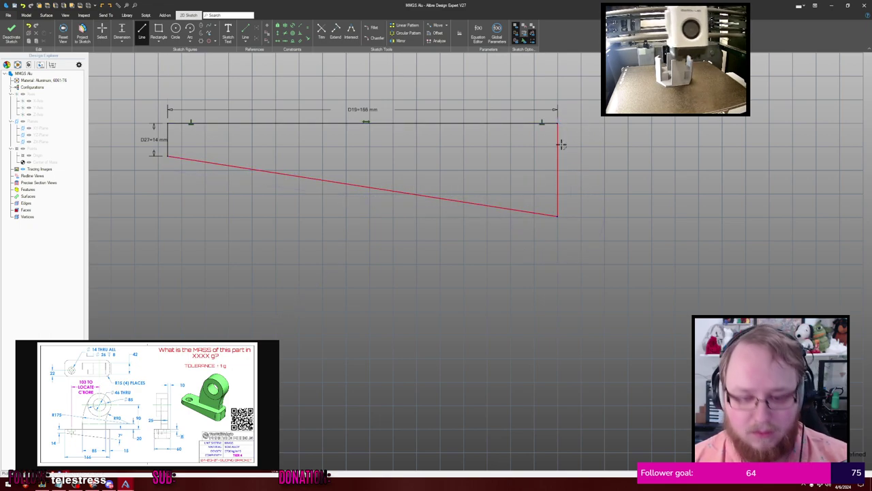
Dimension the angle between the base profile's horizontal edge and its sloped edge as 7°
{"action": "key", "text": "d"}
{"action": "left_click", "coordinate": [335, 124]}
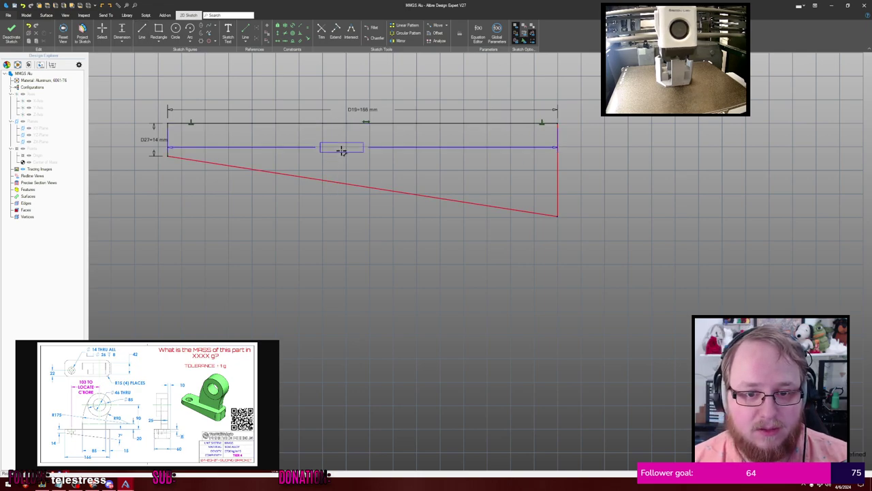
{"action": "left_click", "coordinate": [334, 180]}
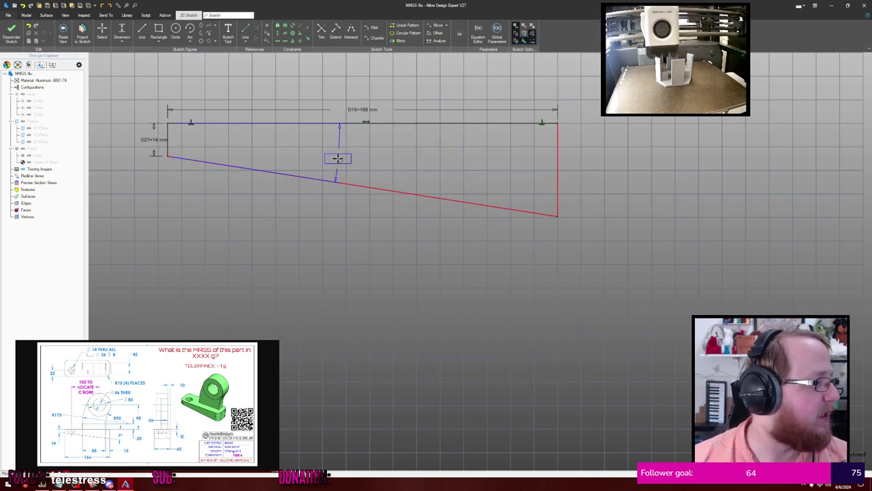
{"action": "left_click", "coordinate": [626, 187]}
{"action": "type", "text": "7"}
{"action": "key", "text": "Return"}
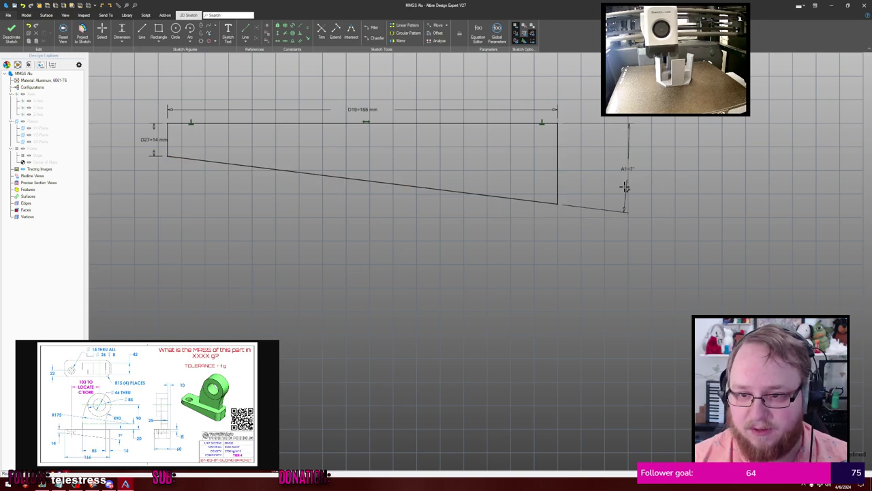
{"action": "middle_click_drag", "start_coordinate": [589, 94], "coordinate": [590, 135]}
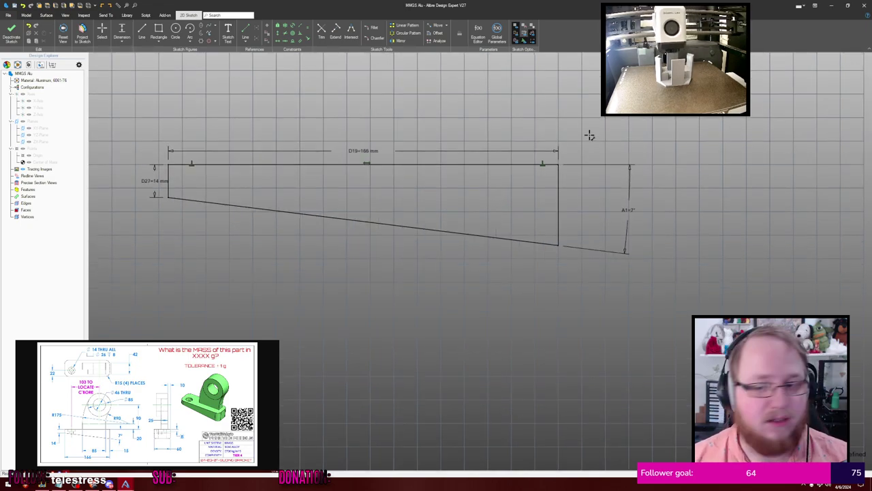
Extrude the base profile as a mid-plane boss with a depth of 60 mm
{"action": "key", "text": "e"}
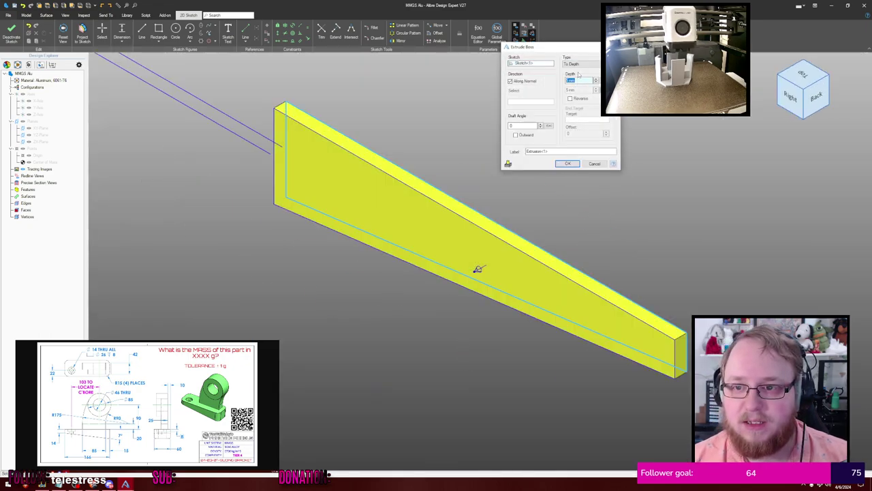
{"action": "left_click", "coordinate": [578, 65]}
{"action": "left_click", "coordinate": [575, 75]}
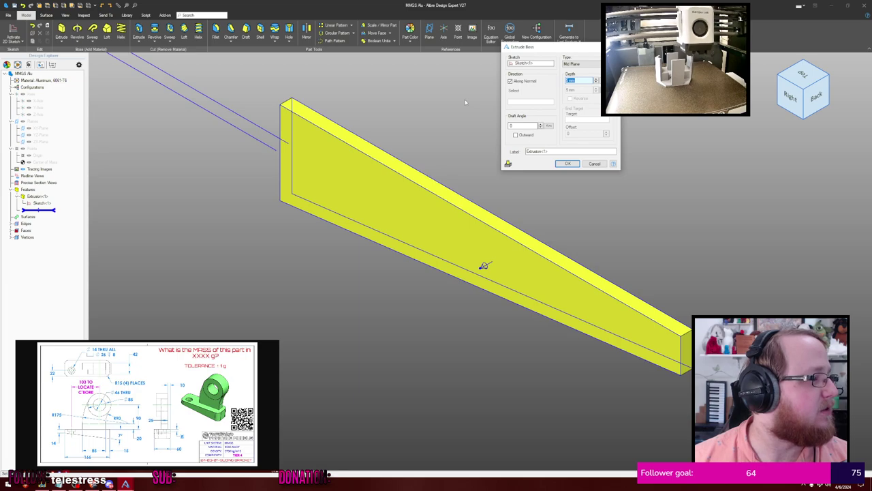
{"action": "type", "text": "60"}
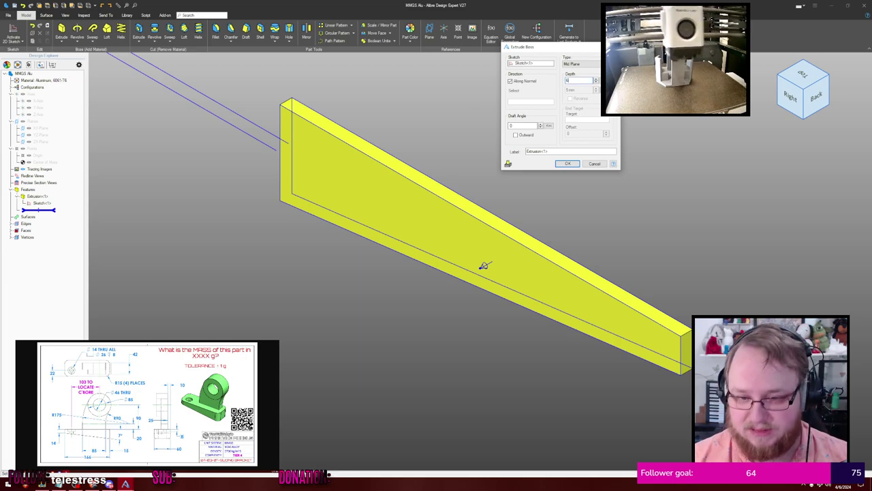
{"action": "key", "text": "Return"}
{"action": "scroll", "coordinate": [523, 137], "scroll_direction": "down", "scroll_amount": 5}
{"action": "left_click", "coordinate": [569, 102]}
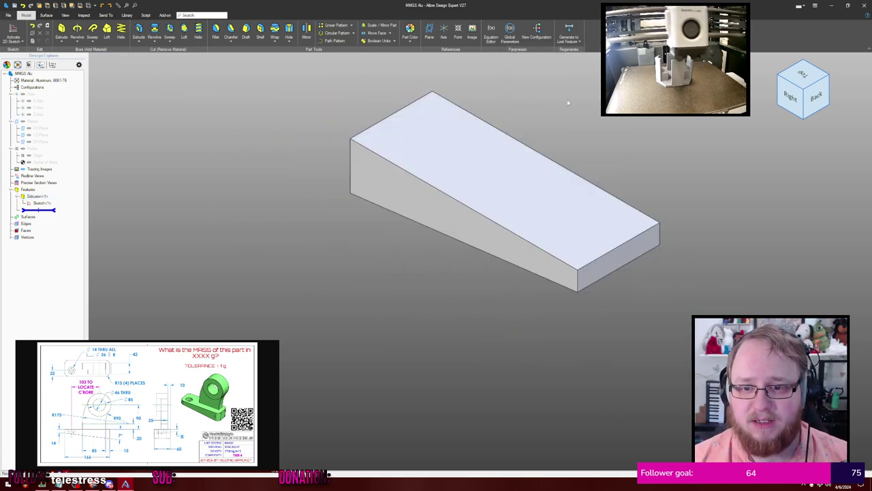
{"action": "middle_click_drag", "start_coordinate": [569, 102], "coordinate": [442, 140]}
{"action": "scroll", "coordinate": [448, 139], "scroll_direction": "down", "scroll_amount": 1}
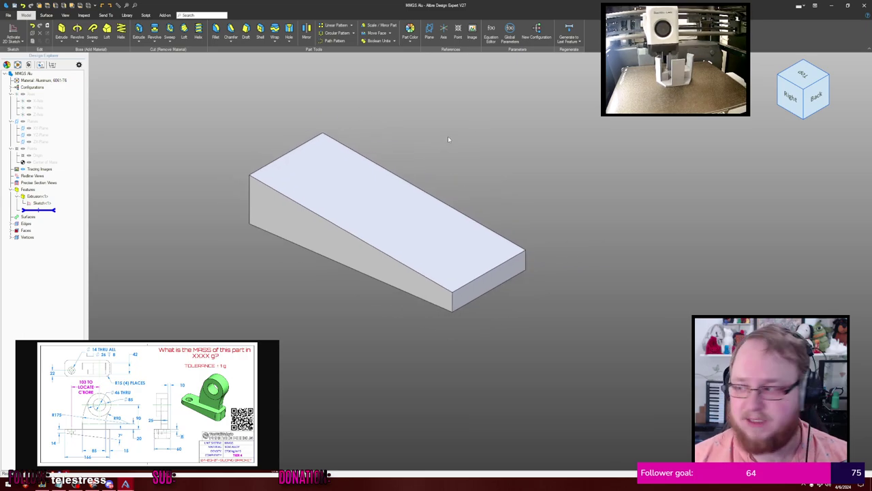
{"action": "middle_click_drag", "start_coordinate": [454, 137], "coordinate": [453, 146]}
Fillet the four upright corner edges of the base with a 14 mm constant radius
{"action": "right_click_drag", "start_coordinate": [453, 148], "coordinate": [455, 150]}
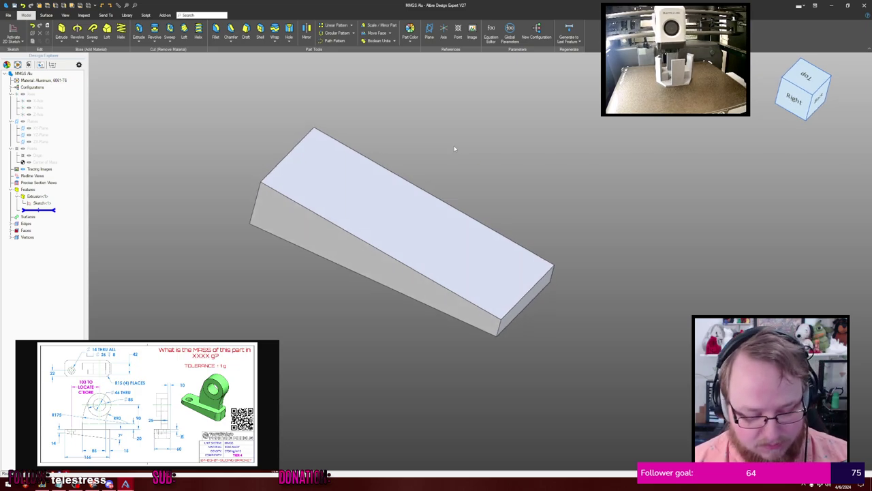
{"action": "middle_click_drag", "start_coordinate": [453, 141], "coordinate": [454, 140]}
{"action": "key", "text": "f"}
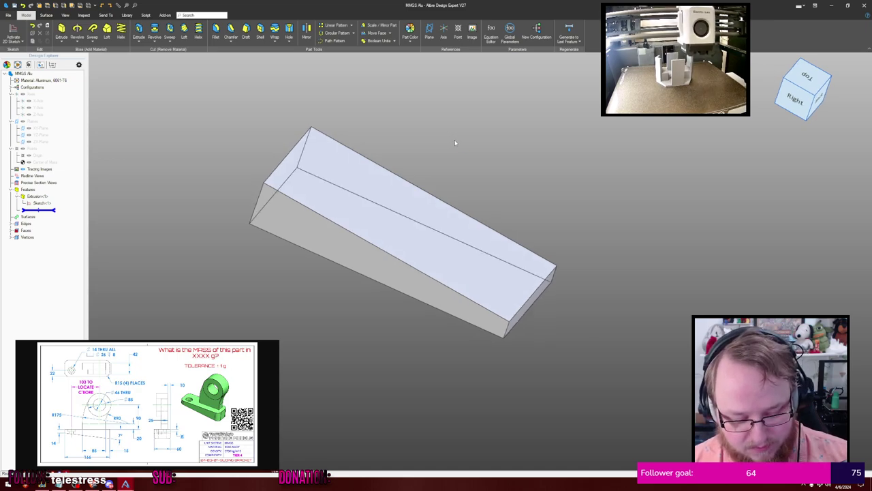
{"action": "left_click", "coordinate": [301, 160]}
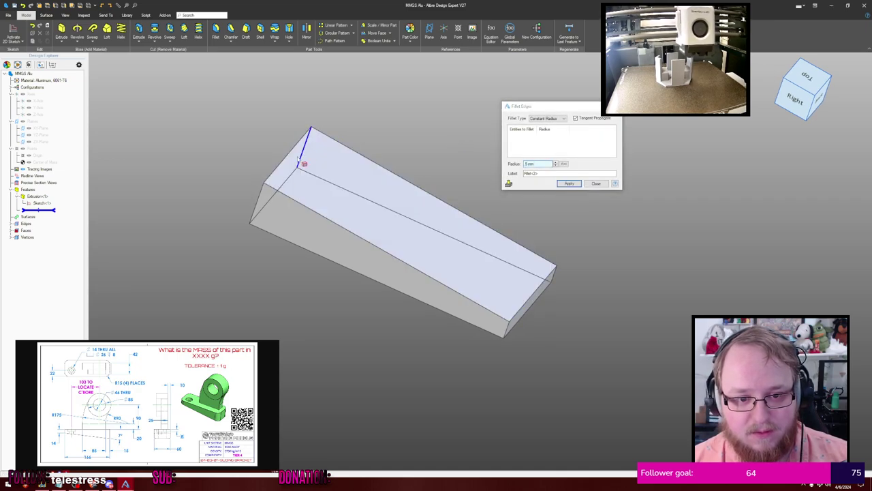
{"action": "left_click", "coordinate": [258, 195]}
{"action": "left_click", "coordinate": [509, 330]}
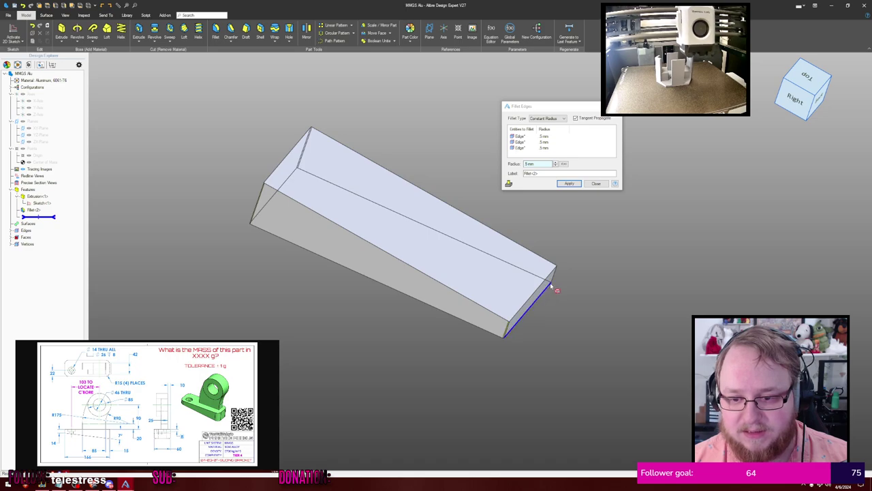
{"action": "left_click", "coordinate": [553, 278]}
{"action": "triple_click", "coordinate": [546, 164]}
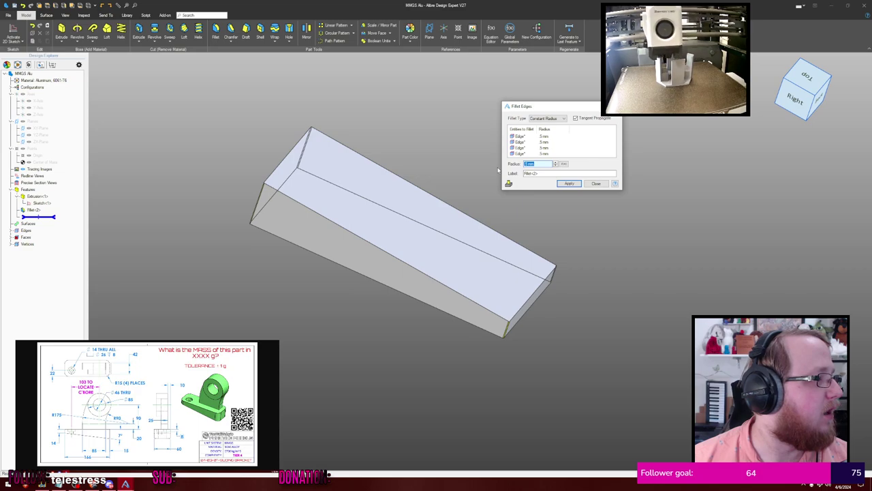
{"action": "type", "text": "14"}
{"action": "key", "text": "Return"}
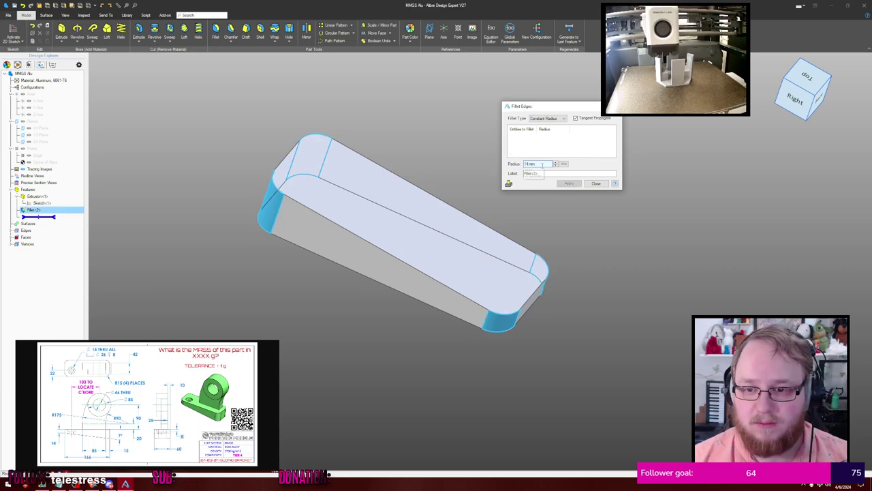
Edit the base's corner fillet and change its radius to 15 mm
{"action": "type", "text": "15"}
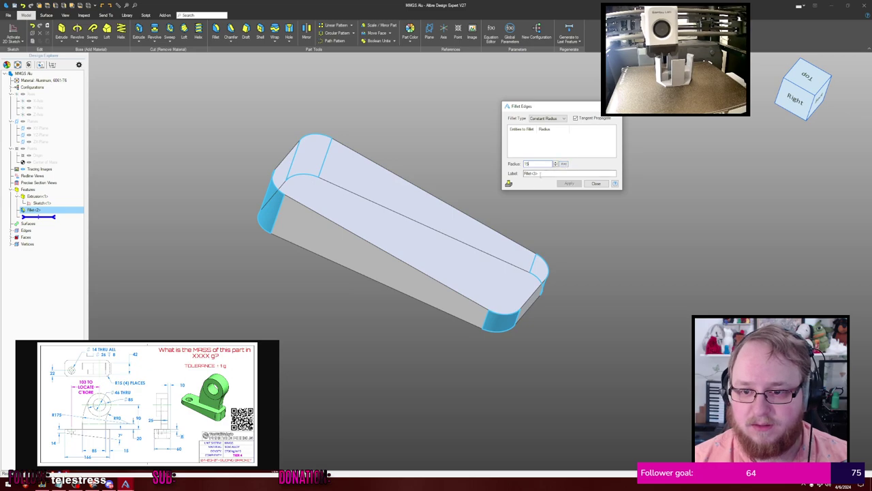
{"action": "left_click", "coordinate": [596, 183]}
{"action": "right_click", "coordinate": [64, 210]}
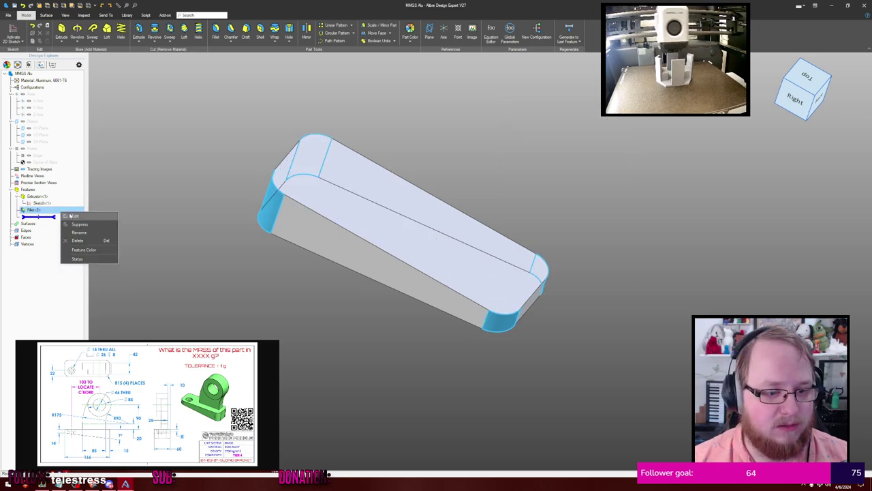
{"action": "left_click", "coordinate": [75, 217]}
{"action": "key", "text": "Return"}
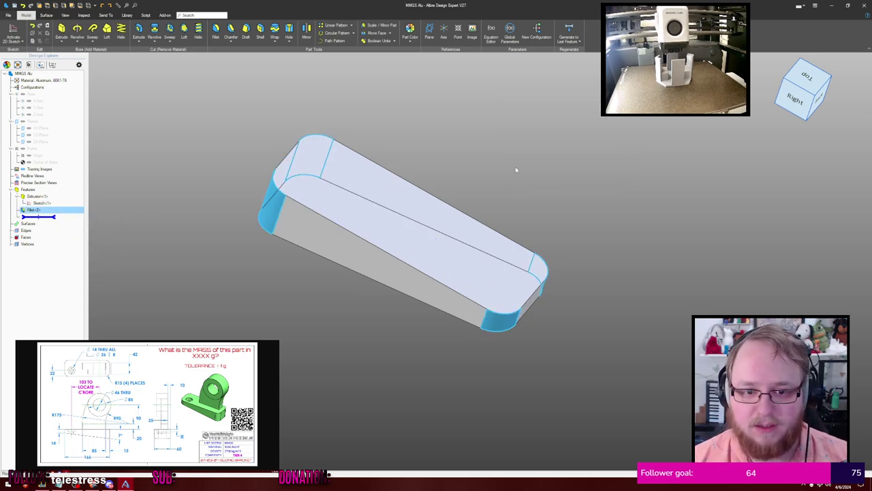
{"action": "left_click", "coordinate": [516, 170]}
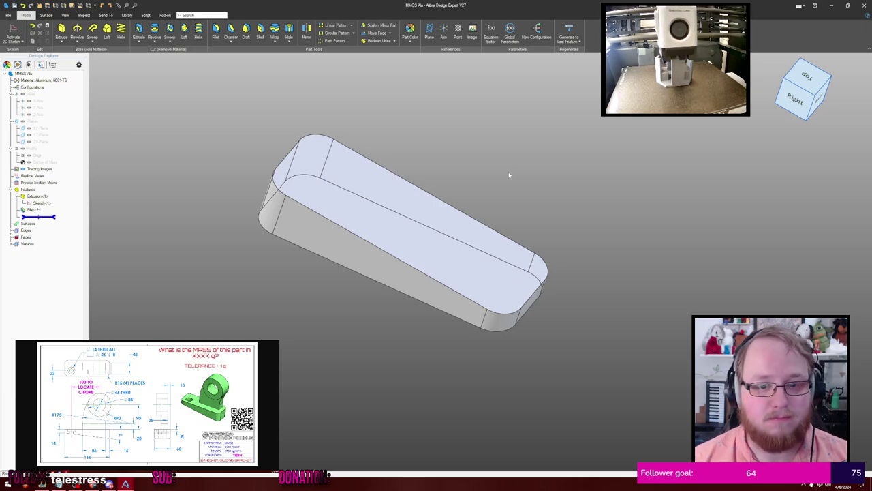
Start a sketch on the base's flat top face and project the face outline as associated reference figures
{"action": "middle_click_drag", "start_coordinate": [524, 172], "coordinate": [641, 235]}
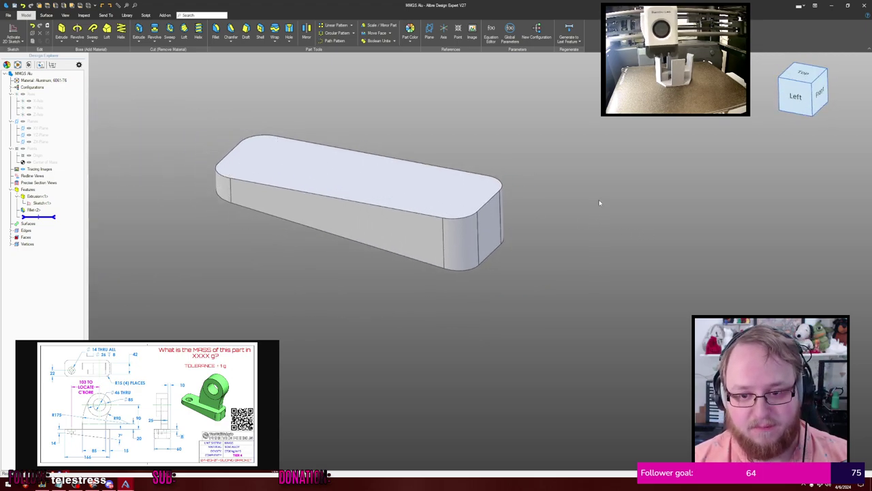
{"action": "middle_click_drag", "start_coordinate": [571, 198], "coordinate": [543, 195]}
{"action": "left_click", "coordinate": [411, 188]}
{"action": "key", "text": "s"}
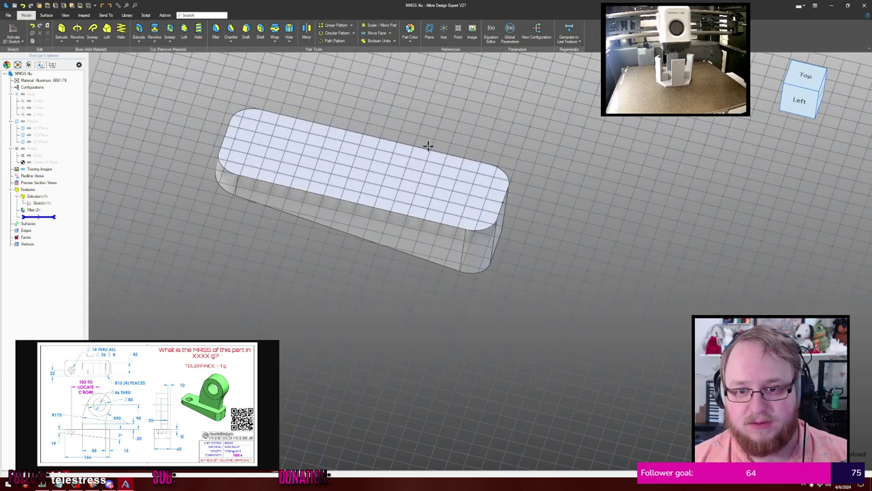
{"action": "key", "text": "p"}
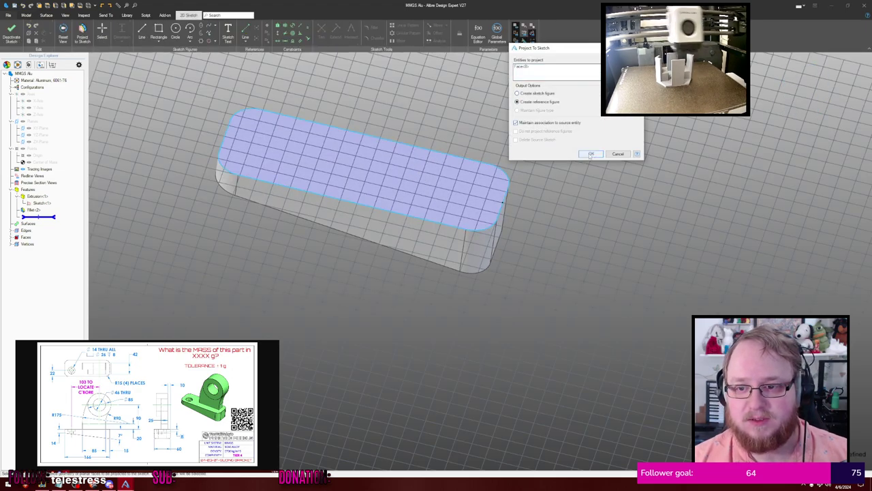
{"action": "left_click", "coordinate": [590, 152]}
{"action": "middle_click_drag", "start_coordinate": [469, 117], "coordinate": [468, 118]}
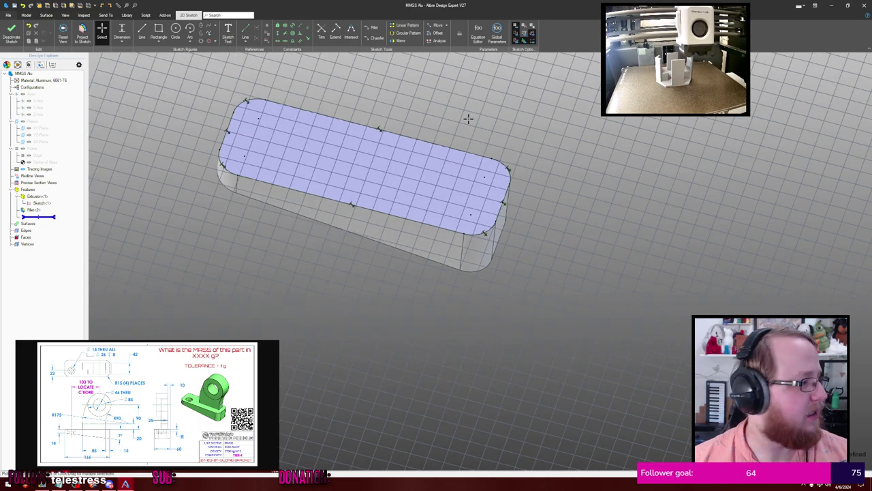
Sketch a 14 mm circle at a corner fillet's centre on the thin end and cut it 60 mm into the base
{"action": "key", "text": "c"}
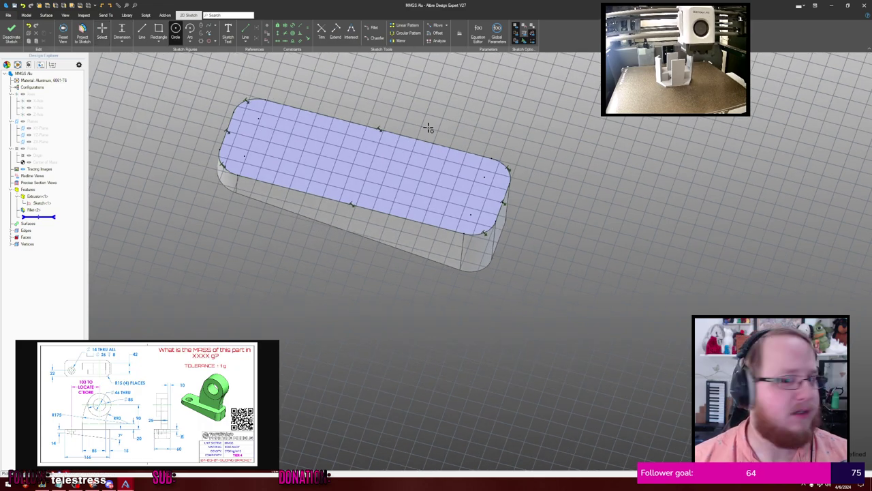
{"action": "left_click", "coordinate": [247, 156]}
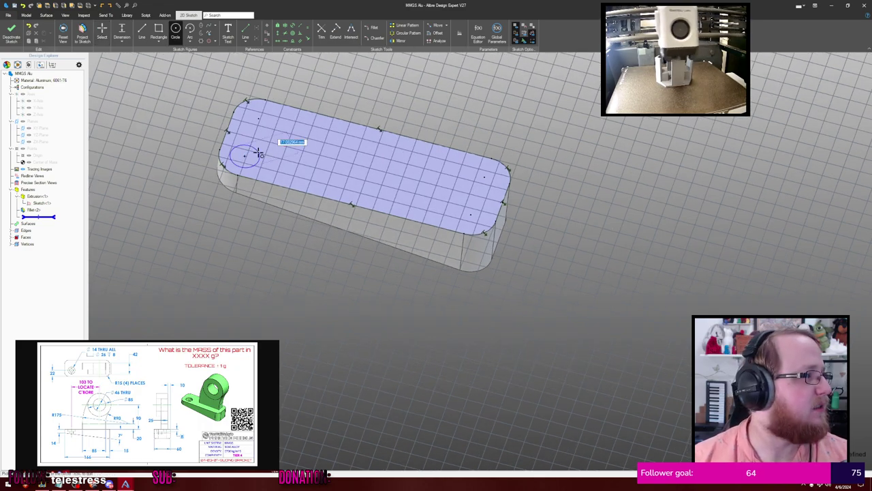
{"action": "left_click", "coordinate": [259, 154]}
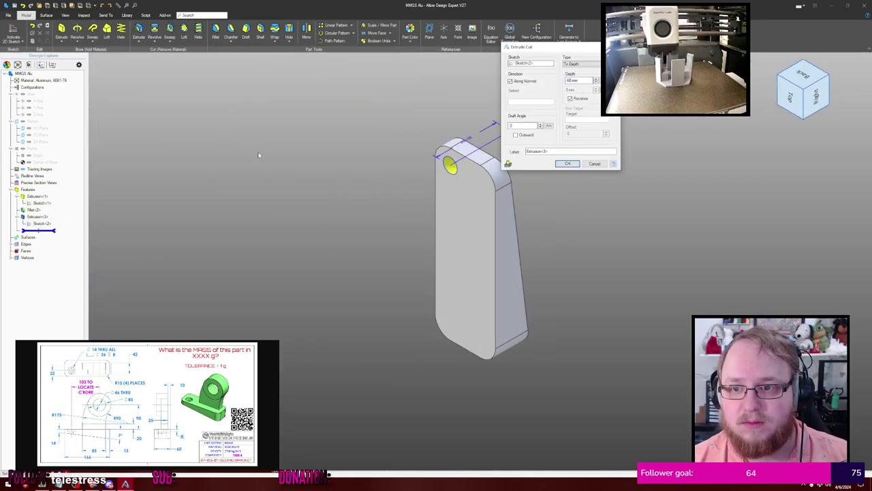
{"action": "key", "text": "Return"}
Try to sketch a 26 mm counterbore circle on the top face, concentric with the 14 mm hole
{"action": "mouse_move", "coordinate": [306, 146]}
{"action": "middle_mouse_down"}
{"action": "mouse_move", "coordinate": [319, 128]}
{"action": "mouse_move", "coordinate": [338, 141]}
{"action": "mouse_move", "coordinate": [323, 133]}
{"action": "middle_mouse_up"}
{"action": "key", "text": "c"}
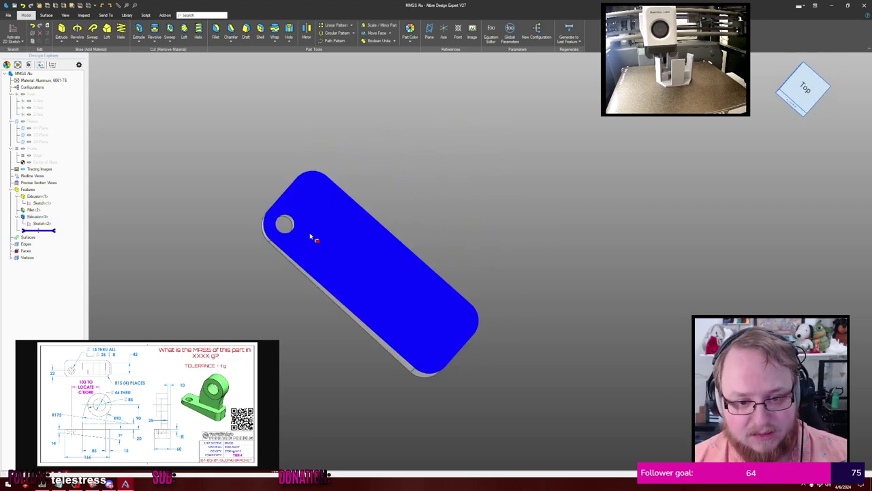
{"action": "left_click", "coordinate": [310, 235]}
{"action": "key", "text": "c"}
{"action": "left_click", "coordinate": [284, 225]}
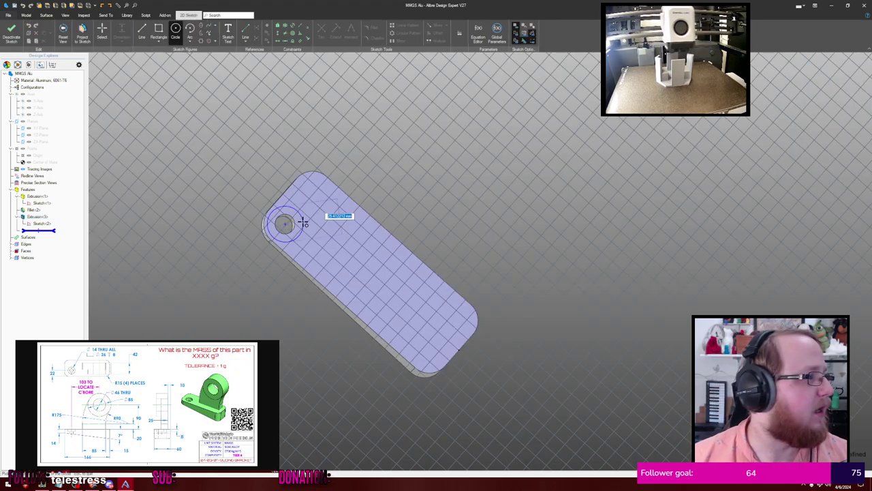
{"action": "left_click", "coordinate": [304, 222]}
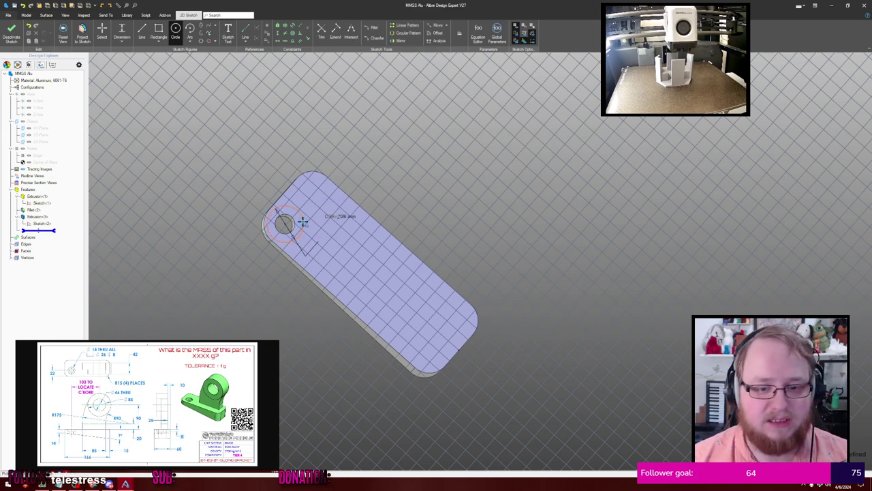
{"action": "left_click", "coordinate": [304, 220]}
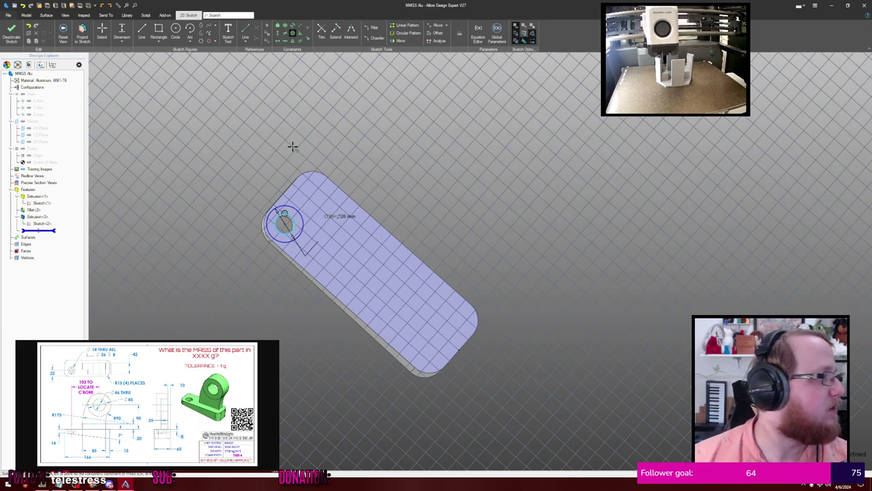
{"action": "key", "text": "Escape"}
{"action": "middle_click_drag", "start_coordinate": [351, 159], "coordinate": [310, 169]}
{"action": "key", "text": "ctrl+k"}
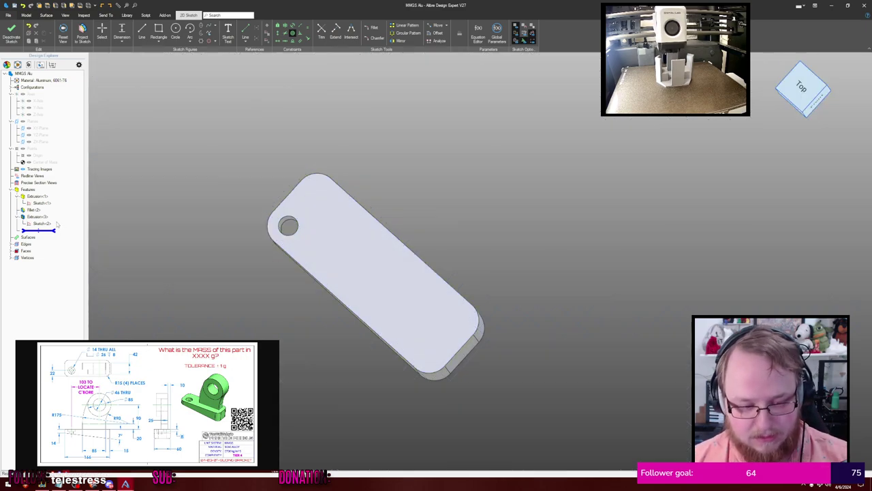
{"action": "left_click_drag", "start_coordinate": [42, 237], "coordinate": [41, 234]}
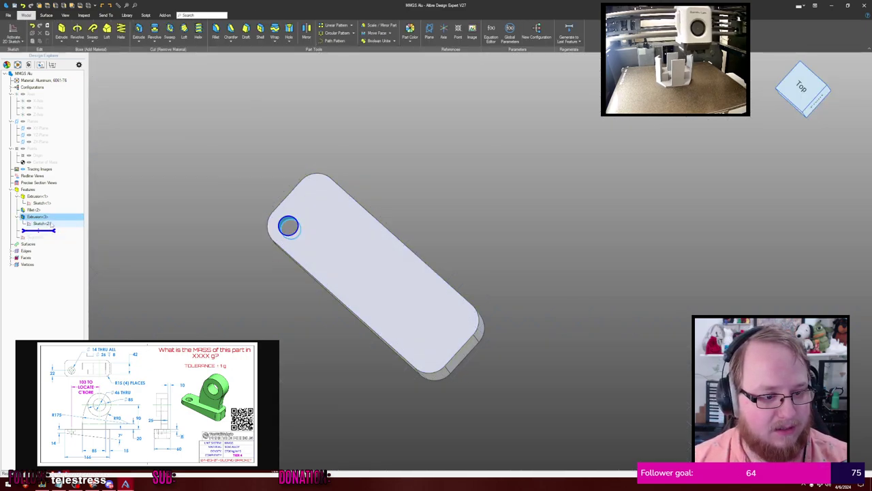
Edit the through hole's sketch, replacing its circle with a new 14 mm circle placed slightly off the corner fillet's centre
{"action": "right_click", "coordinate": [31, 223]}
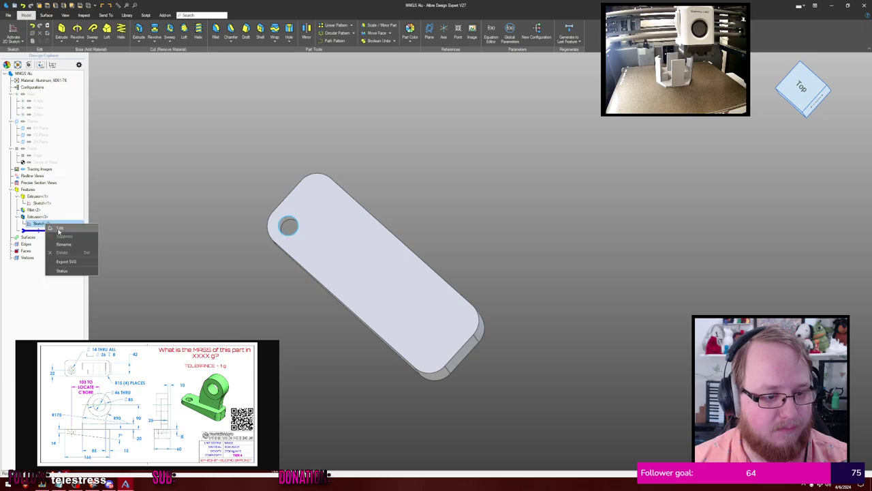
{"action": "left_click", "coordinate": [45, 226]}
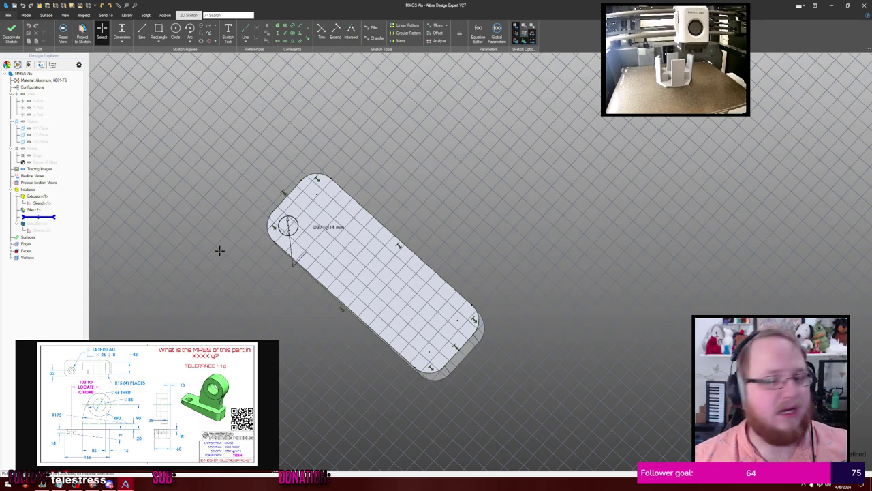
{"action": "scroll", "coordinate": [220, 224], "scroll_direction": "up", "scroll_amount": 5}
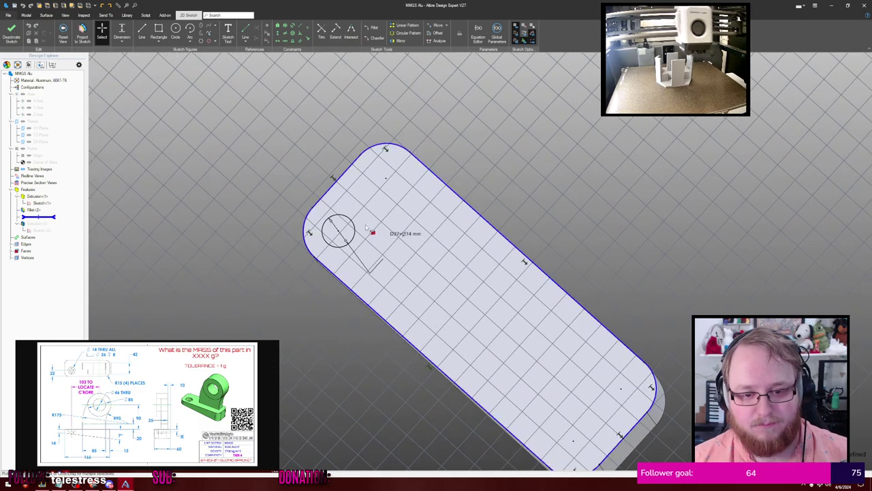
{"action": "key", "text": "Escape"}
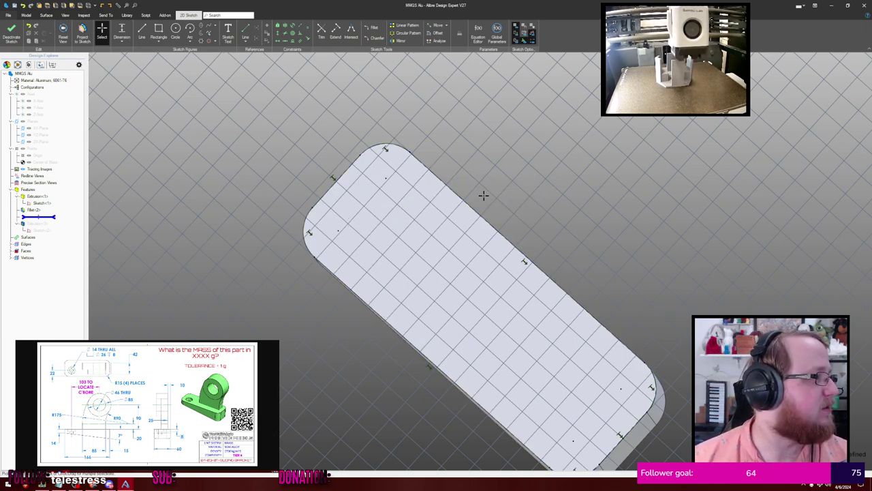
{"action": "key", "text": "c"}
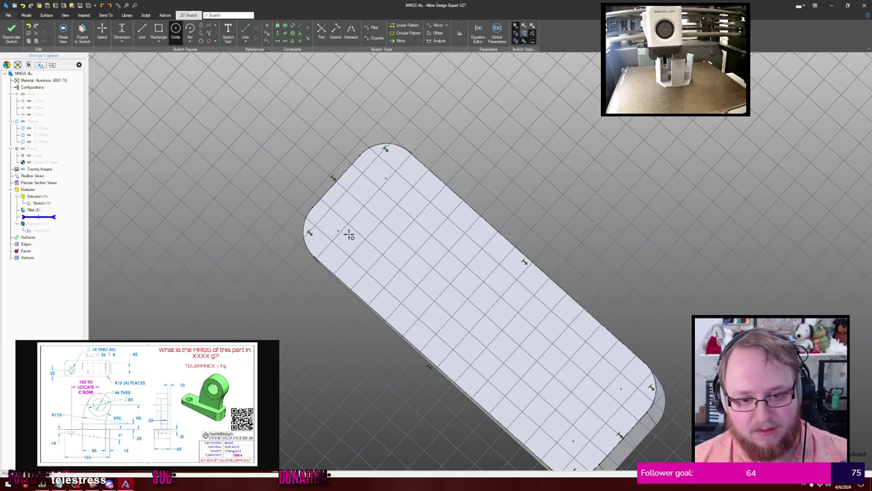
{"action": "left_click", "coordinate": [349, 232]}
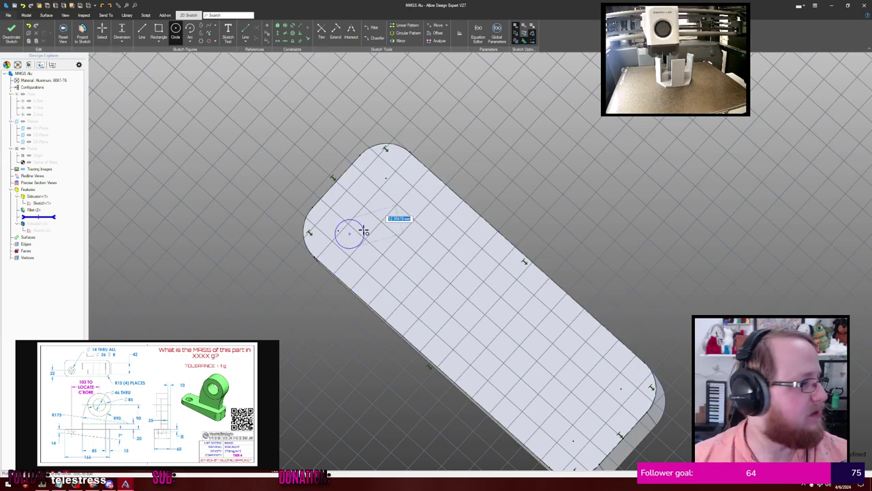
{"action": "type", "text": "14"}
{"action": "key", "text": "Return"}
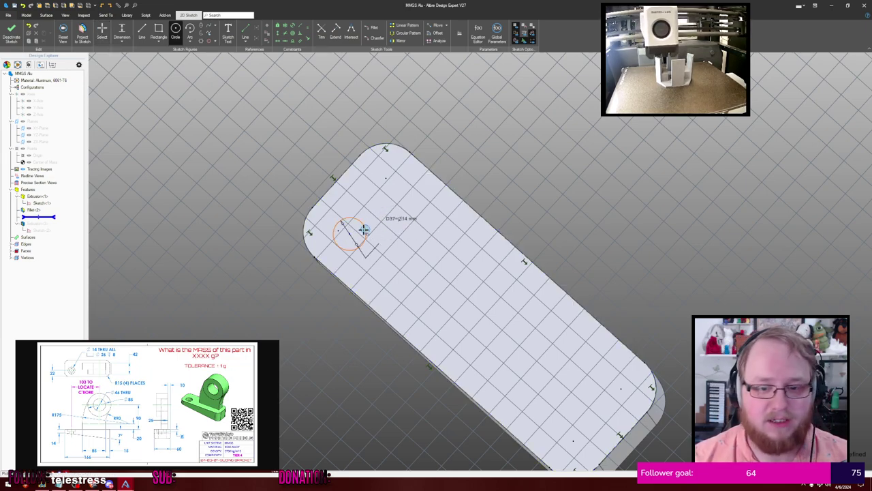
Dimension the circle's centre 22 mm from the thin end, link its distance from the adjacent long edge to that dimension, and finish the sketch
{"action": "key", "text": "Escape"}
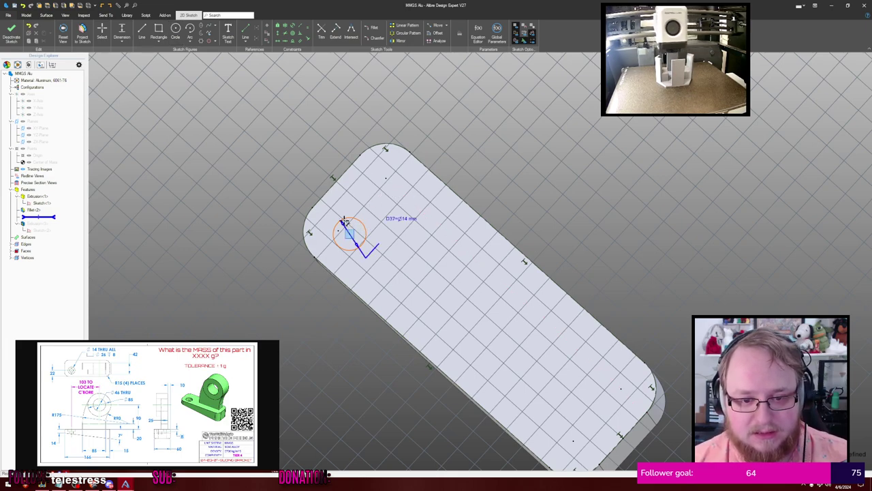
{"action": "left_click", "coordinate": [324, 195]}
{"action": "left_click", "coordinate": [274, 271]}
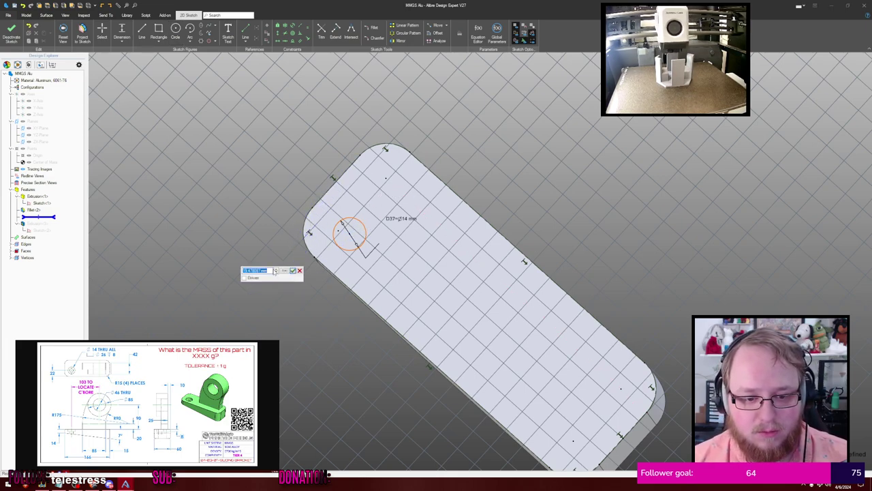
{"action": "type", "text": "22"}
{"action": "key", "text": "Return"}
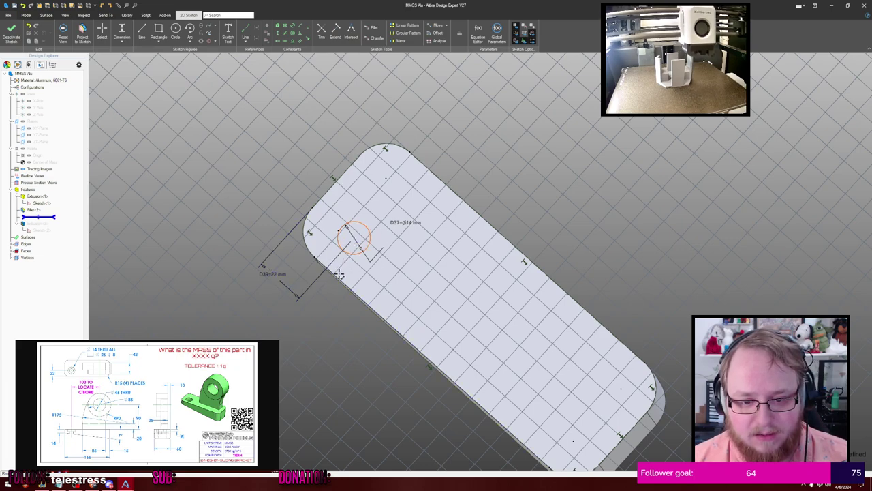
{"action": "left_click", "coordinate": [336, 274]}
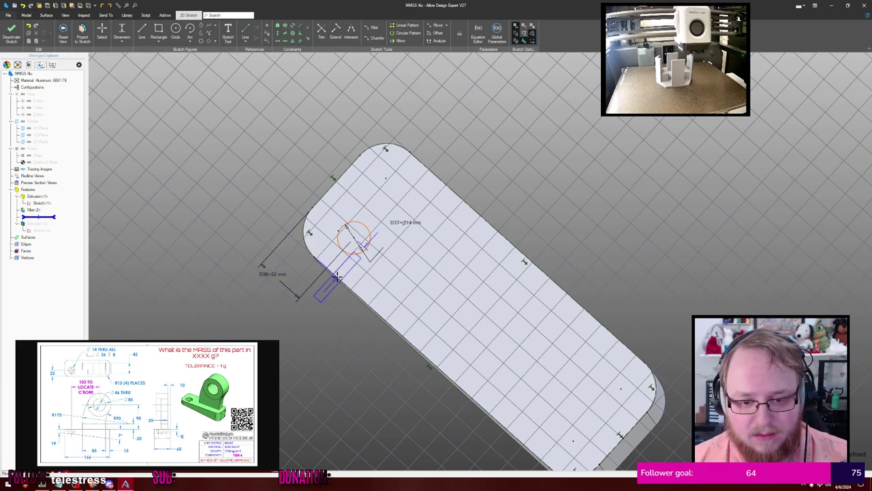
{"action": "left_click", "coordinate": [383, 287]}
{"action": "type", "text": "d39"}
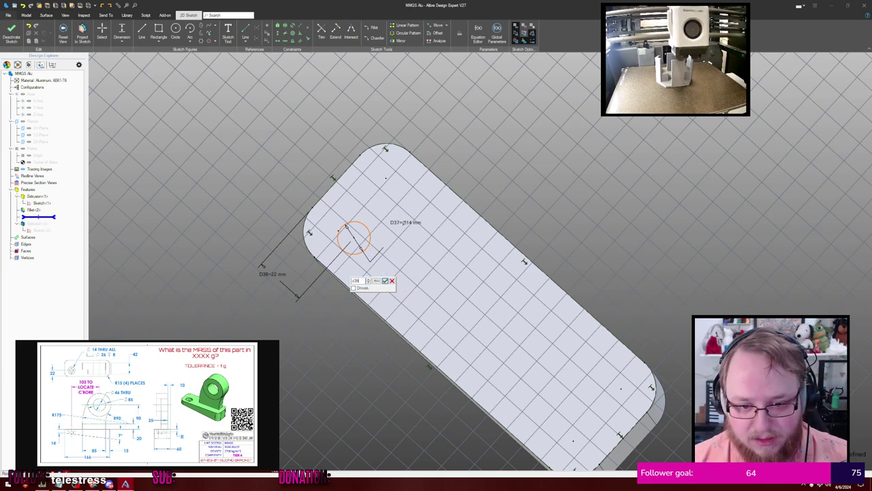
{"action": "key", "text": "Return"}
{"action": "middle_click_drag", "start_coordinate": [486, 160], "coordinate": [515, 158]}
{"action": "key", "text": "Escape"}
{"action": "key", "text": "Escape"}
{"action": "scroll", "coordinate": [500, 159], "scroll_direction": "down", "scroll_amount": 2}
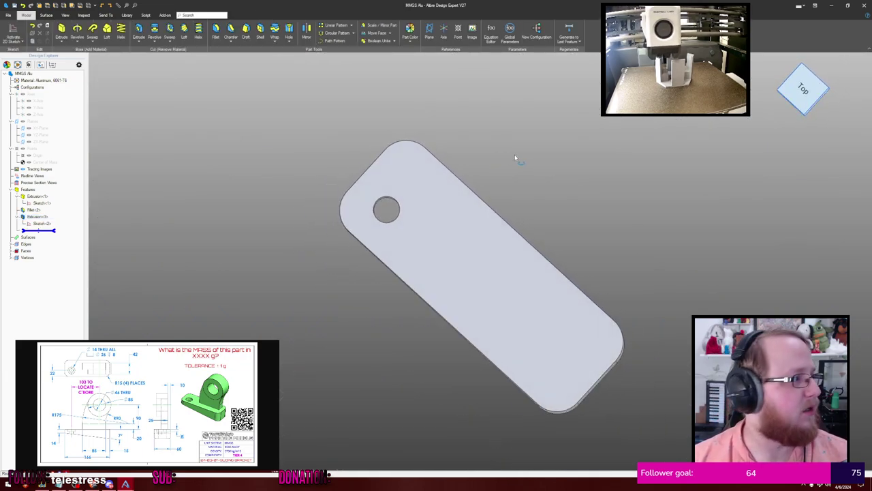
Sketch a 26 mm circle on the base's top face and constrain it concentric with the 14 mm hole
{"action": "key", "text": "s"}
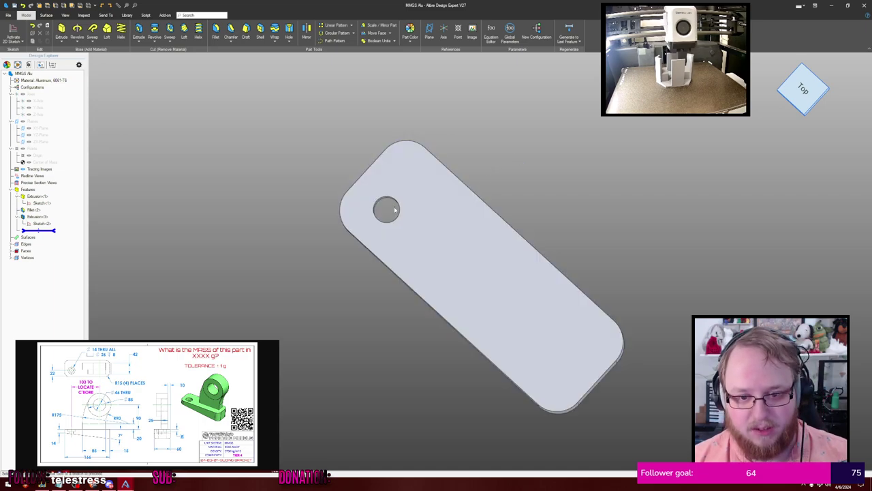
{"action": "left_click", "coordinate": [425, 202]}
{"action": "key", "text": "c"}
{"action": "left_click", "coordinate": [387, 209]}
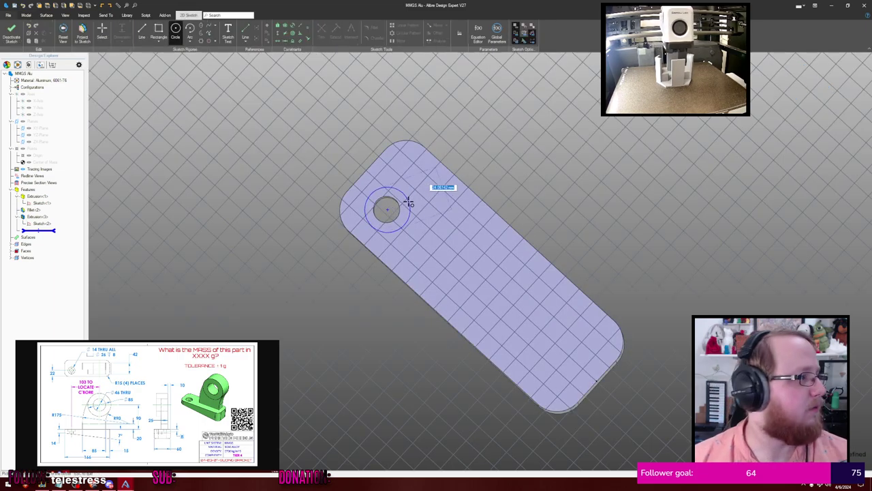
{"action": "left_click", "coordinate": [408, 201]}
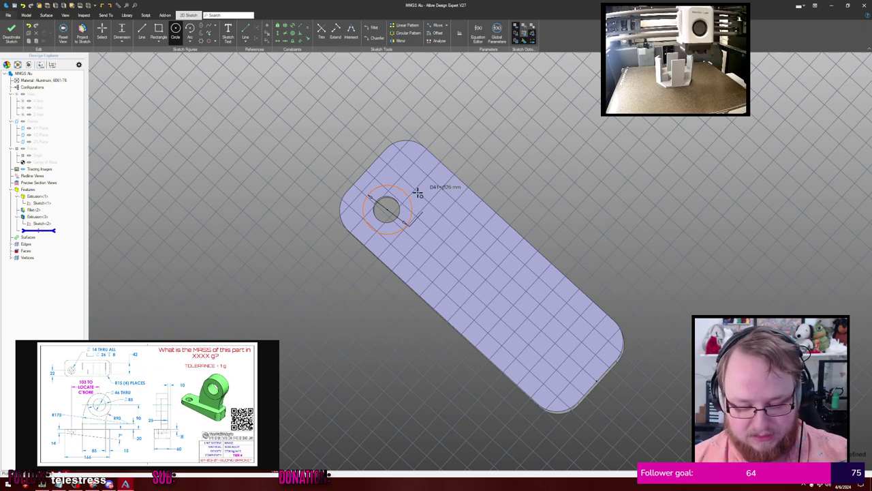
{"action": "key", "text": "shift+c"}
{"action": "left_click", "coordinate": [406, 195]}
{"action": "left_click", "coordinate": [399, 203]}
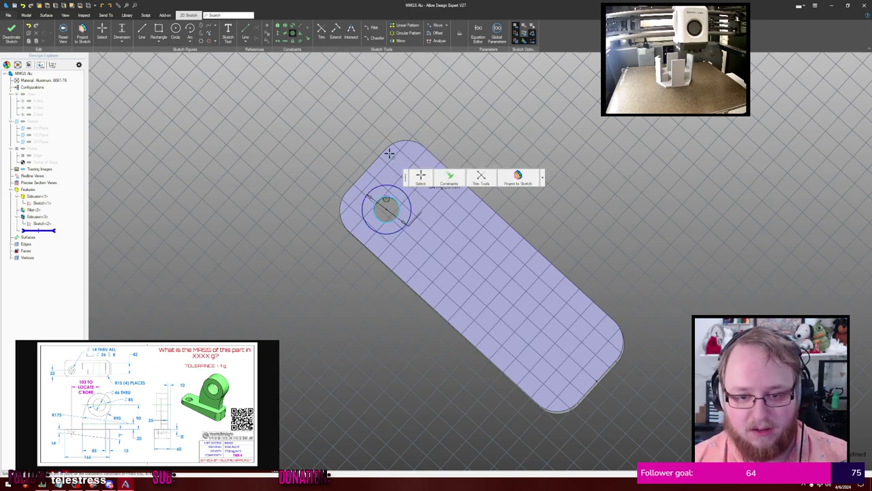
Extrude-cut the 26 mm circle into the base as a shallow counterbore around the hole
{"action": "key", "text": "shift+e"}
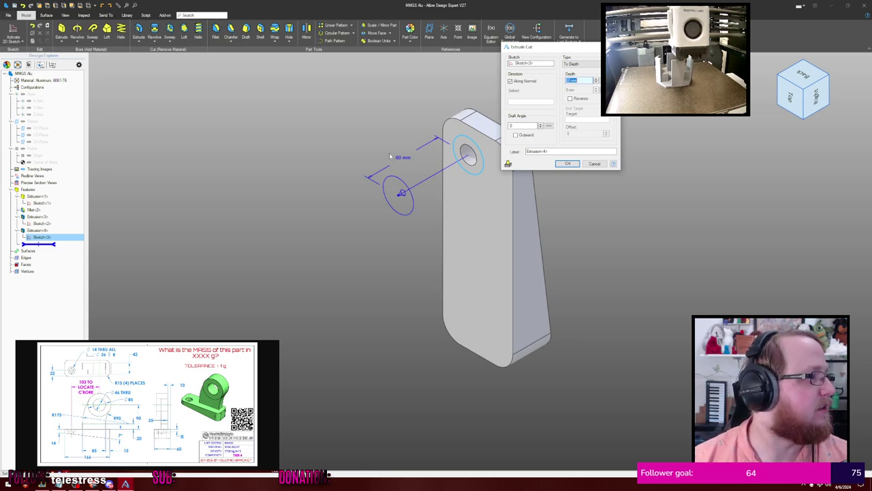
{"action": "key", "text": "Return"}
{"action": "middle_click_drag", "start_coordinate": [419, 144], "coordinate": [542, 182]}
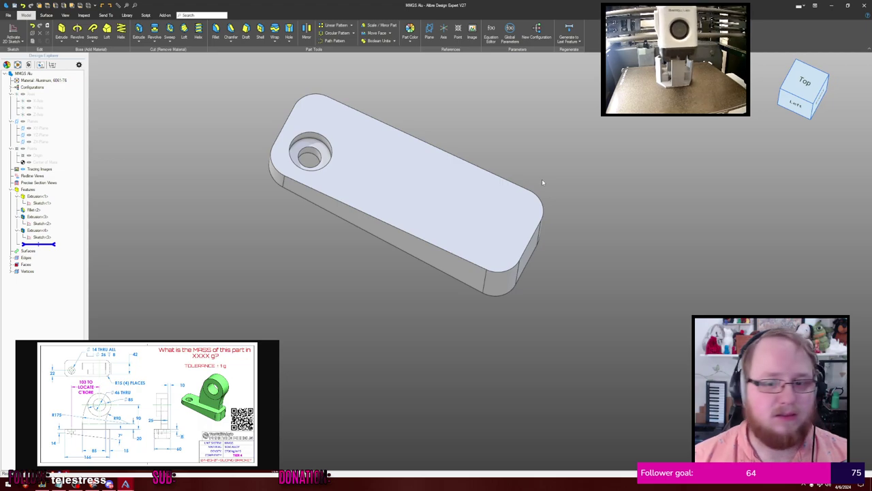
{"action": "middle_click_drag", "start_coordinate": [542, 178], "coordinate": [513, 194]}
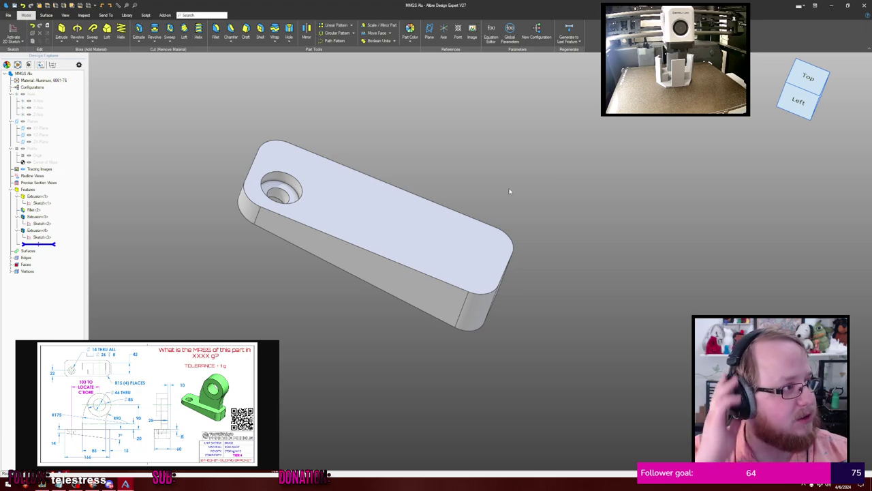
Show the reference geometry and insert a plane offset 11 mm from the YZ plane
{"action": "key", "text": "ctrl+shift+r"}
{"action": "middle_click_drag", "start_coordinate": [519, 178], "coordinate": [524, 166]}
{"action": "middle_click_drag", "start_coordinate": [528, 163], "coordinate": [527, 161]}
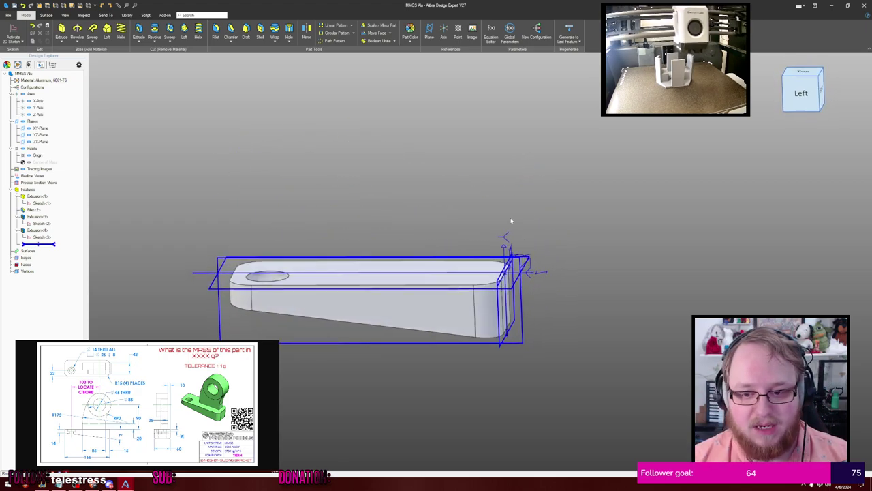
{"action": "middle_click_drag", "start_coordinate": [511, 222], "coordinate": [516, 247]}
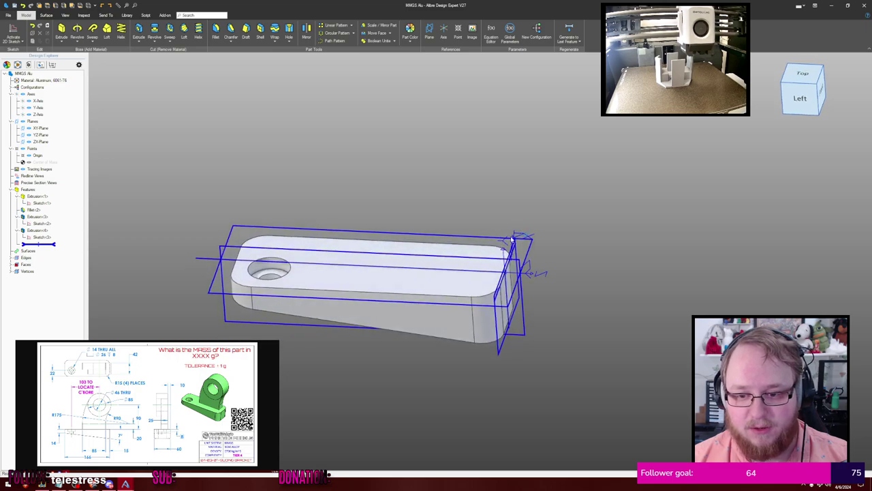
{"action": "left_click", "coordinate": [429, 30]}
{"action": "left_click", "coordinate": [525, 314]}
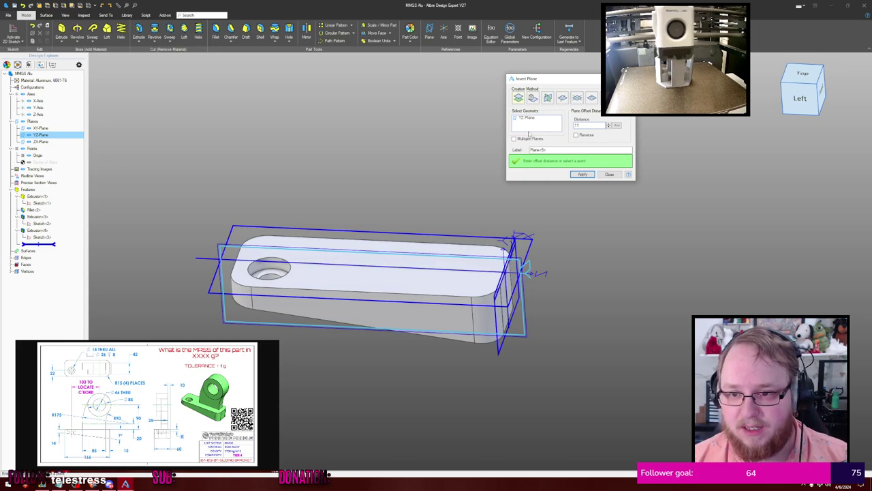
{"action": "right_click_drag", "start_coordinate": [652, 162], "coordinate": [619, 165]}
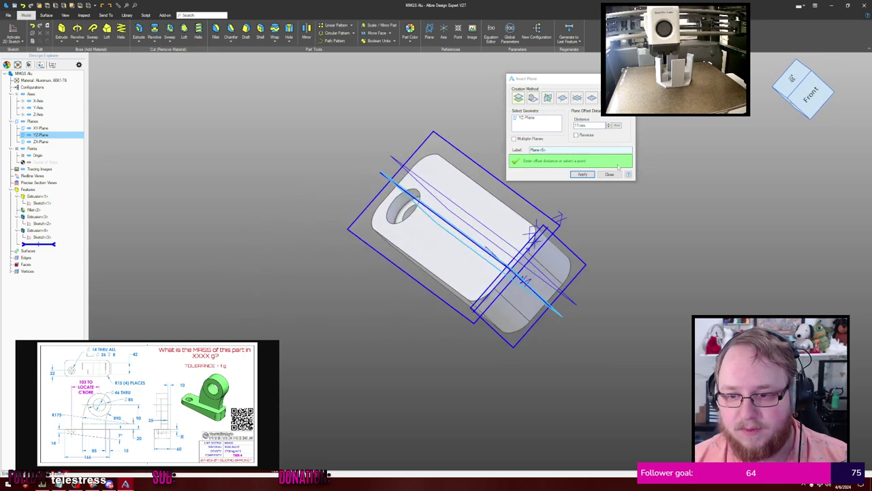
{"action": "left_click", "coordinate": [583, 175]}
{"action": "left_click", "coordinate": [609, 174]}
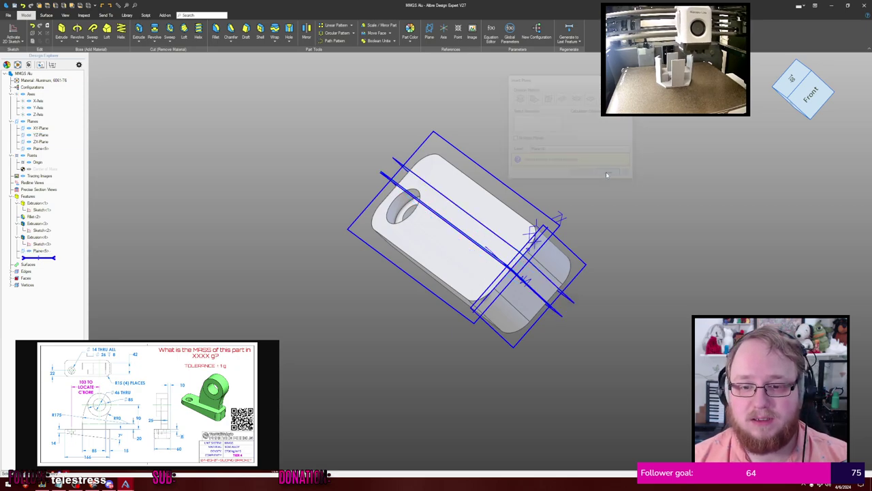
{"action": "middle_click_drag", "start_coordinate": [595, 163], "coordinate": [603, 162]}
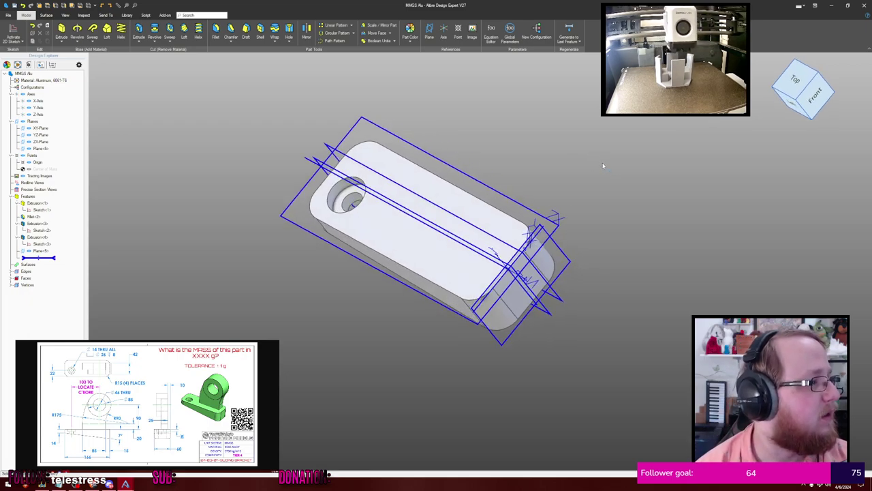
Edit the offset plane and set its distance from the YZ plane to 20 mm
{"action": "right_click", "coordinate": [49, 251]}
{"action": "left_click", "coordinate": [68, 259]}
{"action": "left_click_drag", "start_coordinate": [592, 127], "coordinate": [542, 132]}
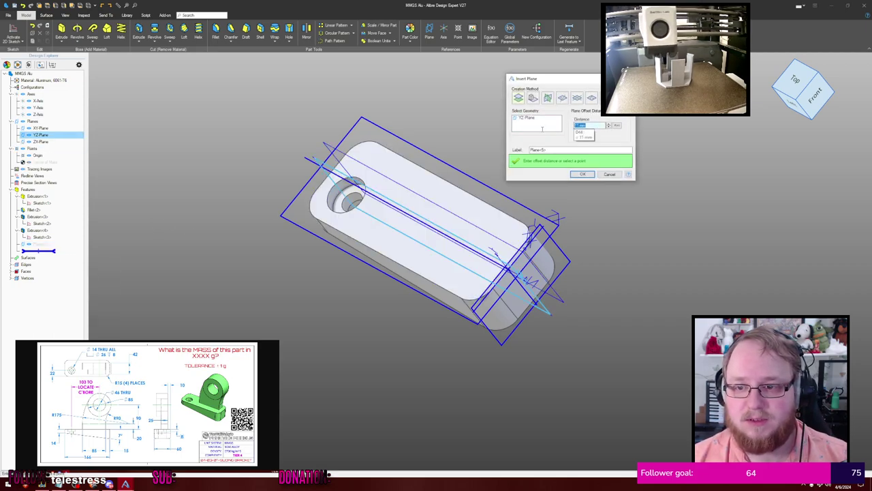
{"action": "type", "text": "20"}
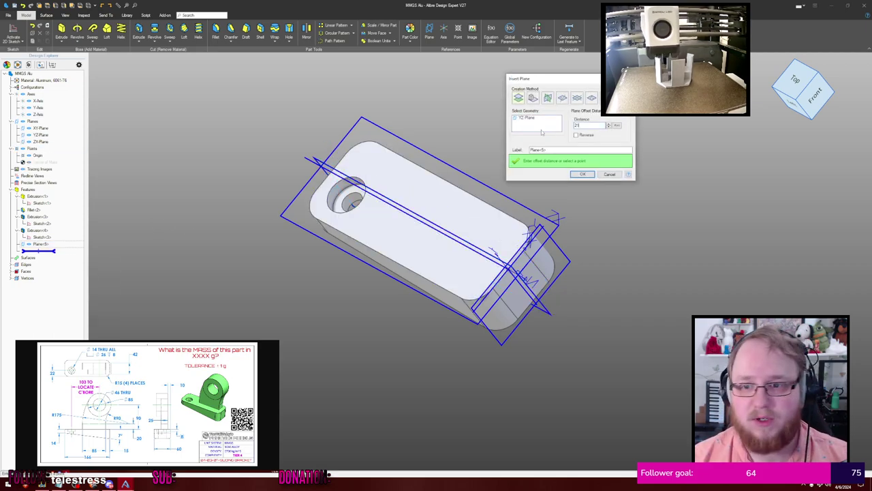
{"action": "key", "text": "Return"}
{"action": "middle_click_drag", "start_coordinate": [581, 119], "coordinate": [585, 133]}
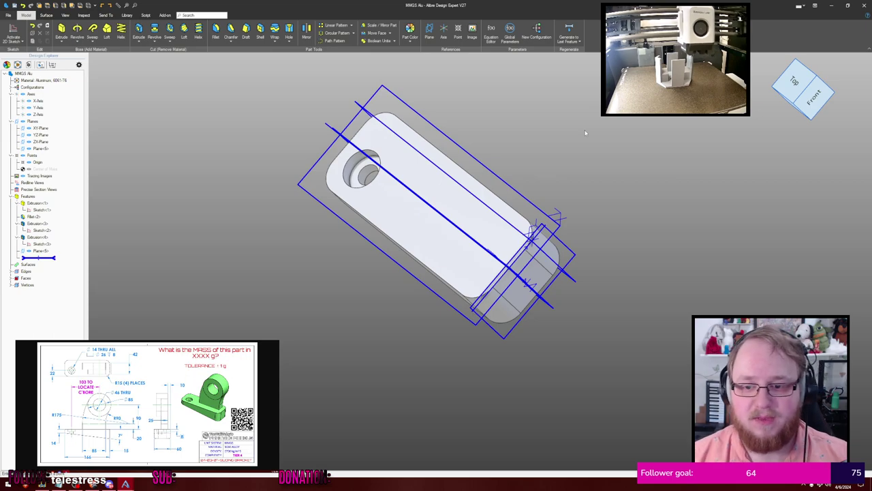
{"action": "middle_click_drag", "start_coordinate": [584, 133], "coordinate": [575, 178]}
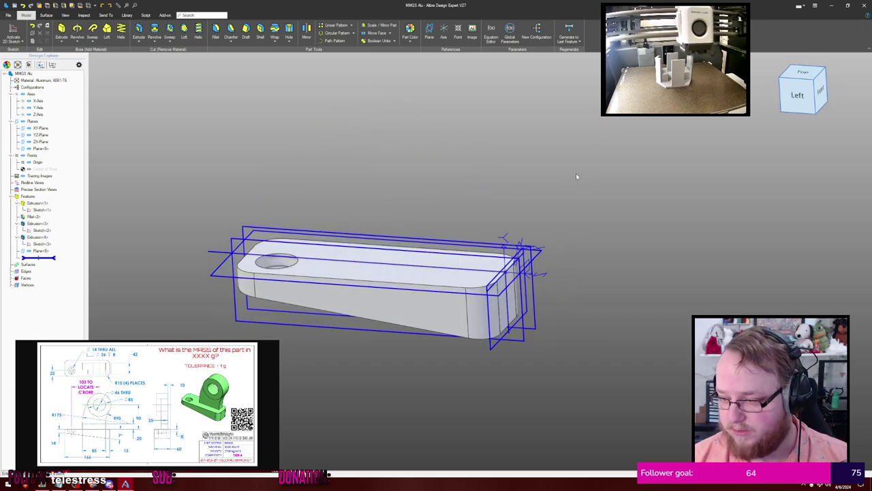
Start a sketch on the offset plane, hide the reference geometry, and project the base's long side face as reference figures
{"action": "middle_click_drag", "start_coordinate": [444, 225], "coordinate": [319, 196]}
{"action": "left_click", "coordinate": [334, 211]}
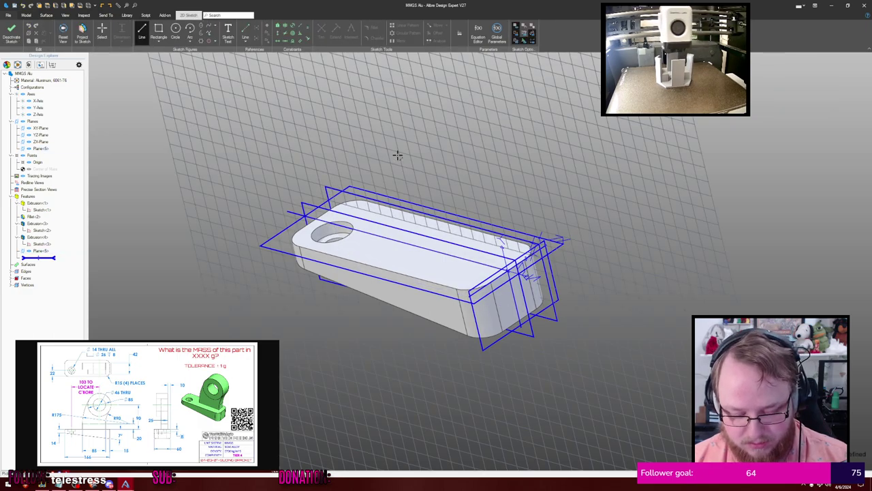
{"action": "key", "text": "h"}
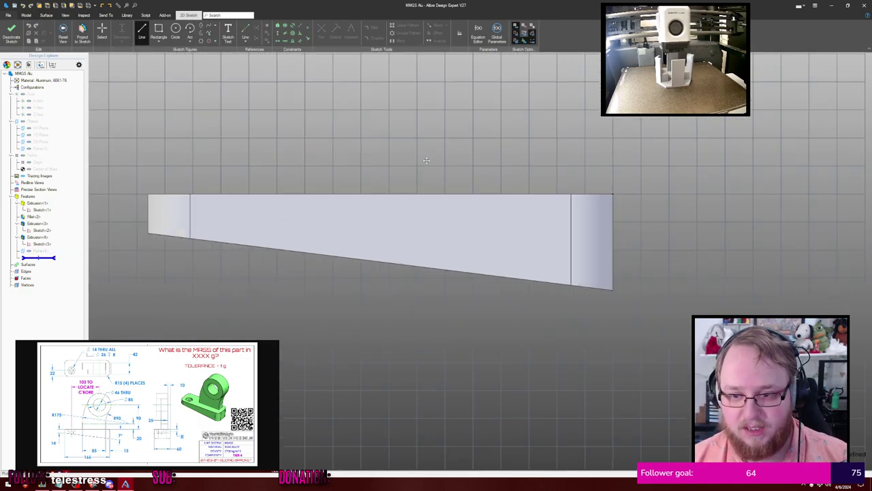
{"action": "key", "text": "p"}
{"action": "left_click", "coordinate": [473, 205]}
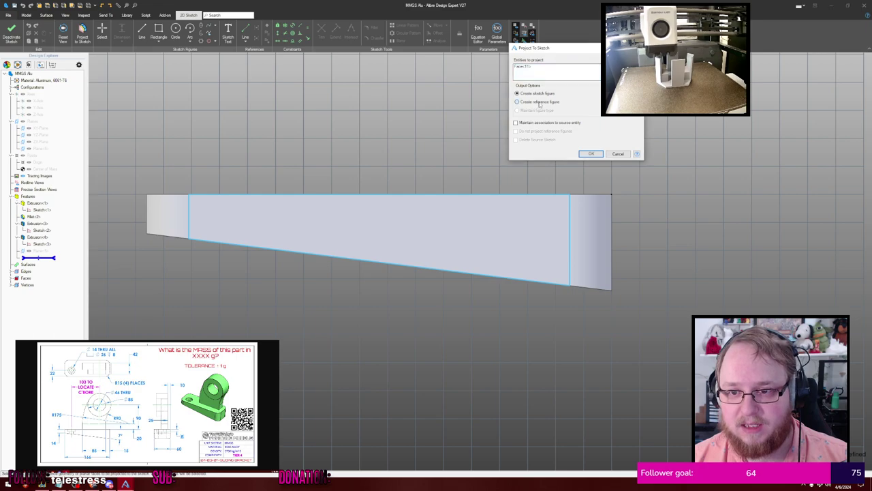
{"action": "left_click", "coordinate": [591, 153]}
{"action": "scroll", "coordinate": [432, 163], "scroll_direction": "down", "scroll_amount": 2}
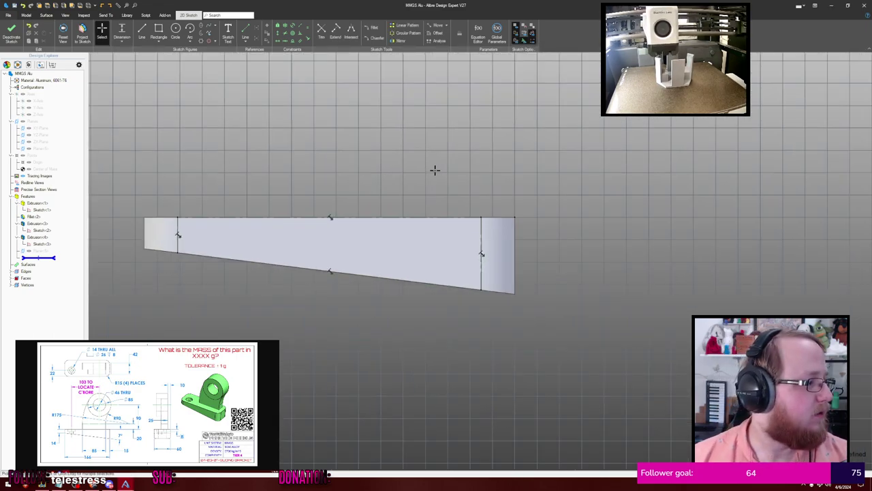
Draw a 20 mm vertical line up from the base's flat upper edge, near its thick end
{"action": "key", "text": "l"}
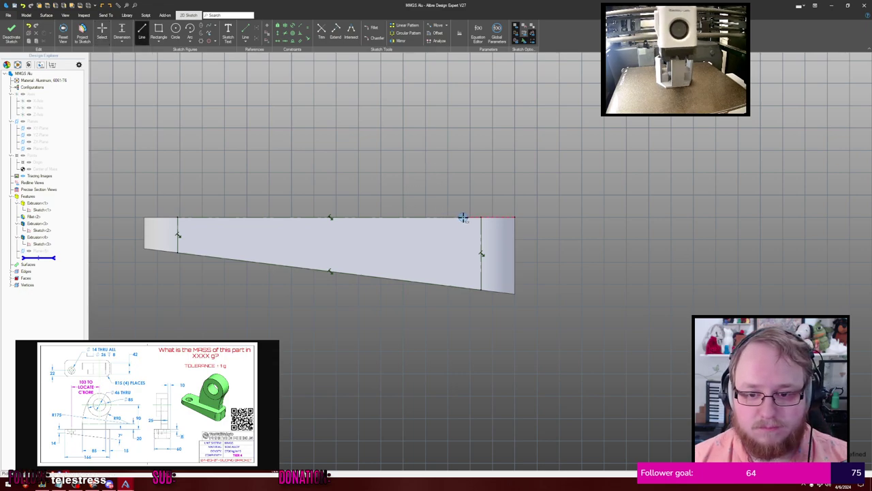
{"action": "left_click", "coordinate": [463, 218]}
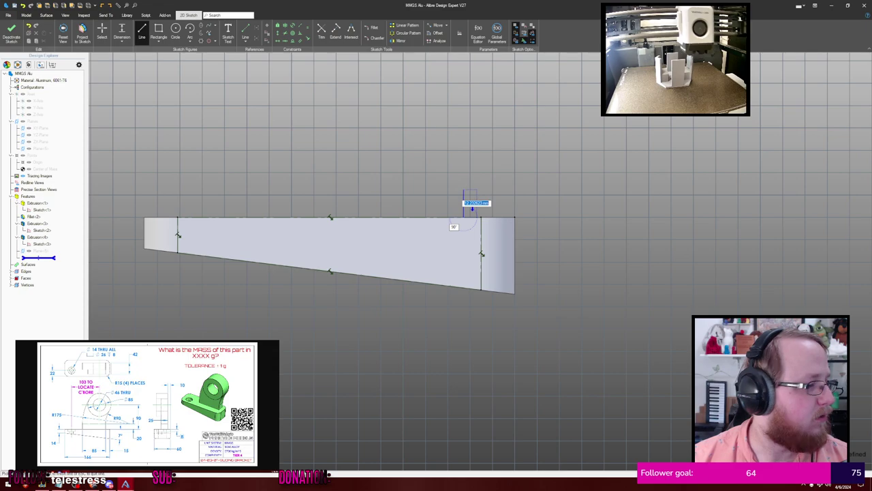
{"action": "type", "text": "20"}
{"action": "key", "text": "Return"}
{"action": "key", "text": "Escape"}
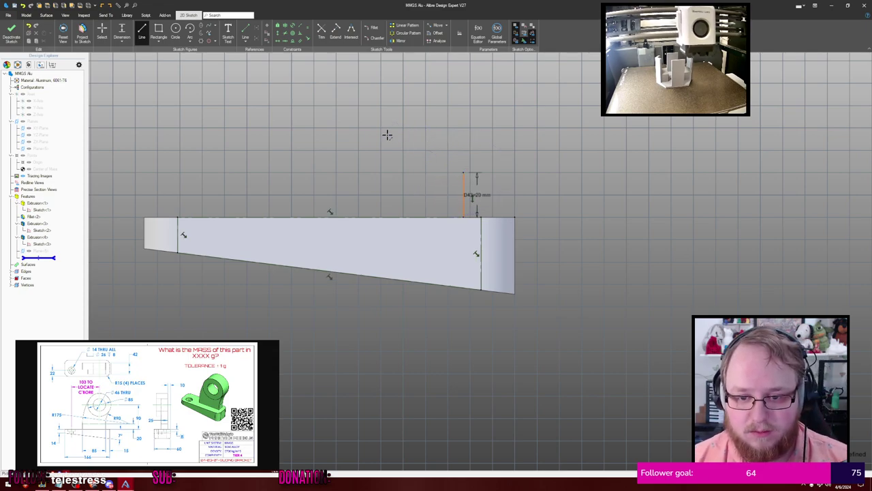
Draw a second 20 mm vertical line up from the same edge, parallel to the first and nearer the base's thin end
{"action": "scroll", "coordinate": [489, 188], "scroll_direction": "up", "scroll_amount": 2}
{"action": "scroll", "coordinate": [370, 203], "scroll_direction": "down", "scroll_amount": 1}
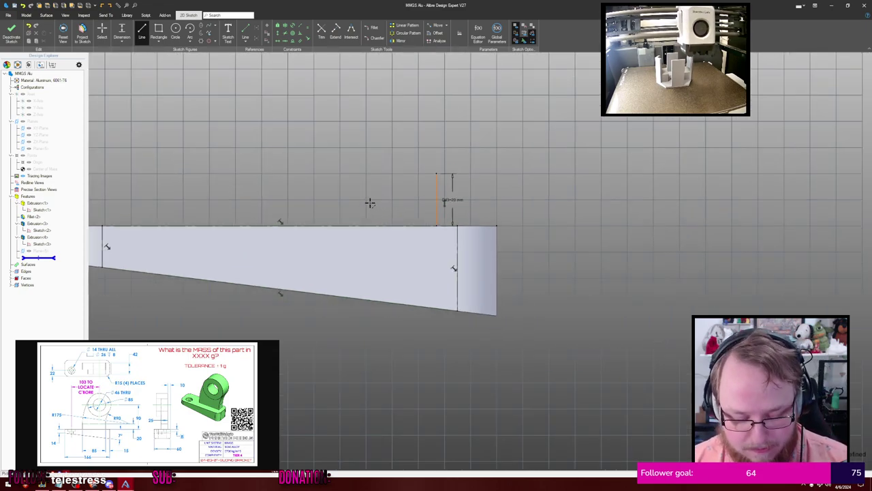
{"action": "middle_click_drag", "start_coordinate": [326, 201], "coordinate": [369, 203]}
{"action": "left_click", "coordinate": [355, 228]}
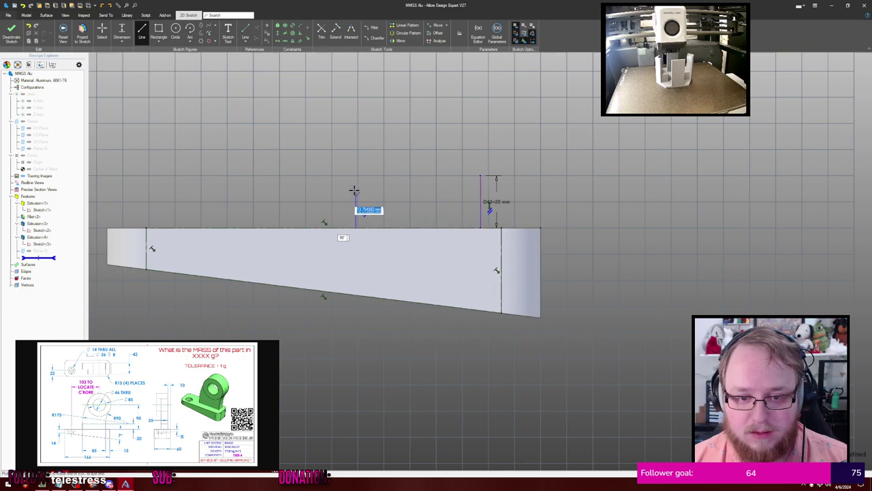
{"action": "left_click", "coordinate": [356, 175]}
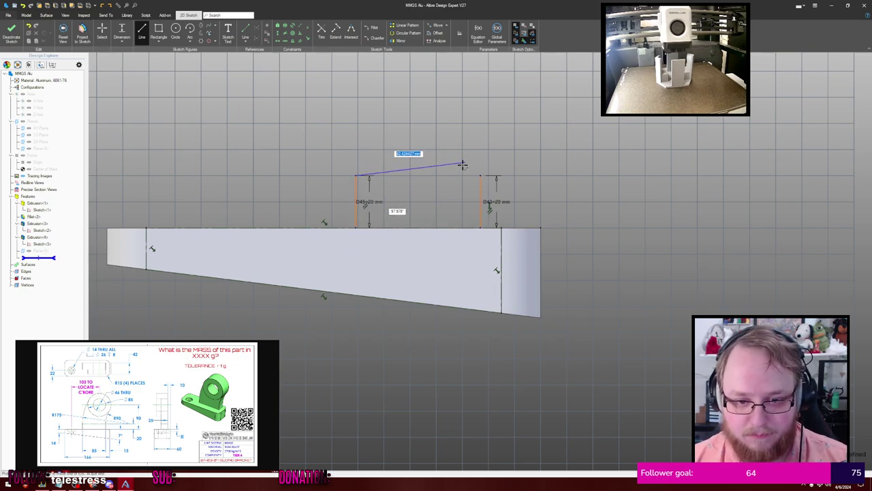
{"action": "key", "text": "Escape"}
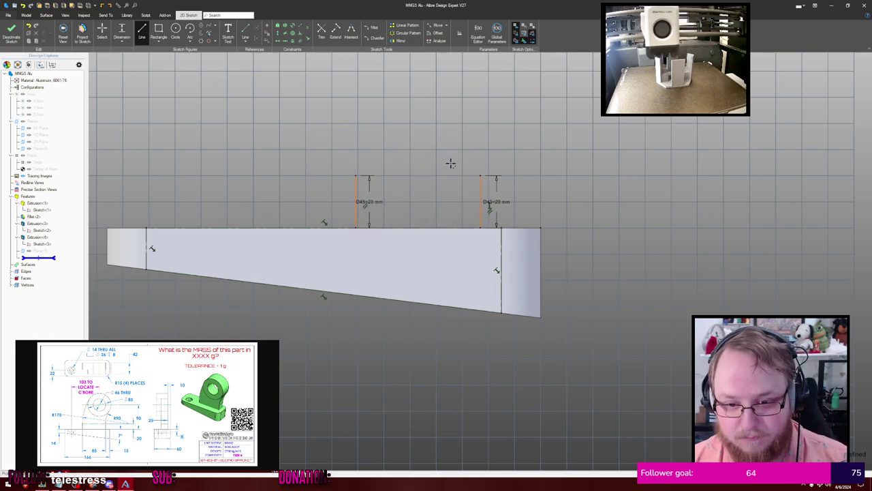
Connect the lower endpoints of the two vertical lines with a line and set its length to 85 mm
{"action": "left_click", "coordinate": [480, 228]}
{"action": "left_click", "coordinate": [356, 227]}
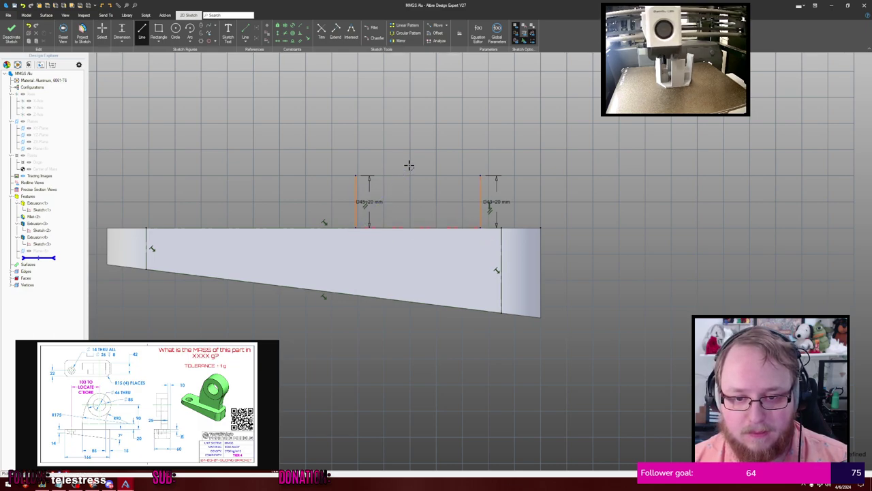
{"action": "key", "text": "Escape"}
{"action": "left_click", "coordinate": [422, 252]}
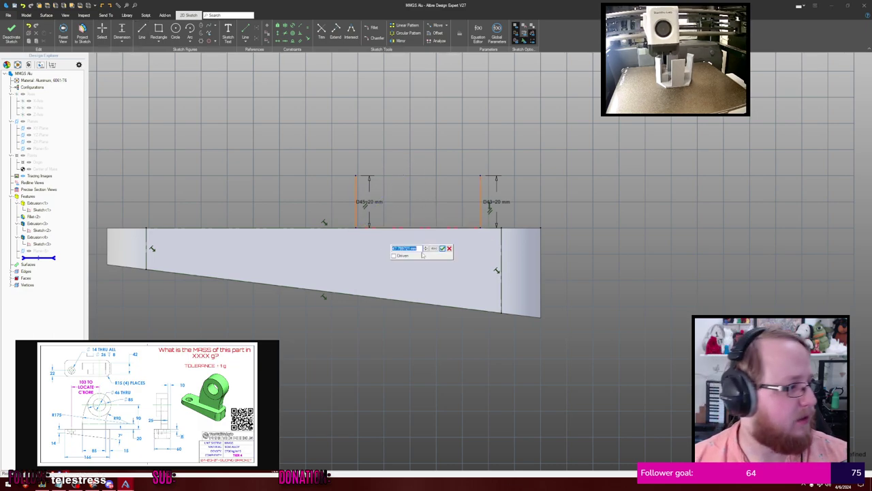
{"action": "type", "text": "85"}
{"action": "key", "text": "Return"}
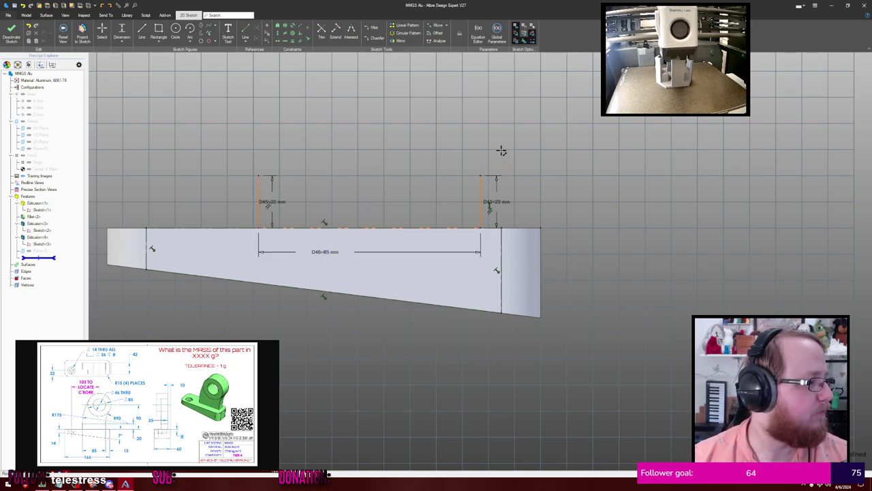
{"action": "key", "text": "Escape"}
Dimension the vertical line nearest the thick end to 15 mm from the base's thick end
{"action": "key", "text": "d"}
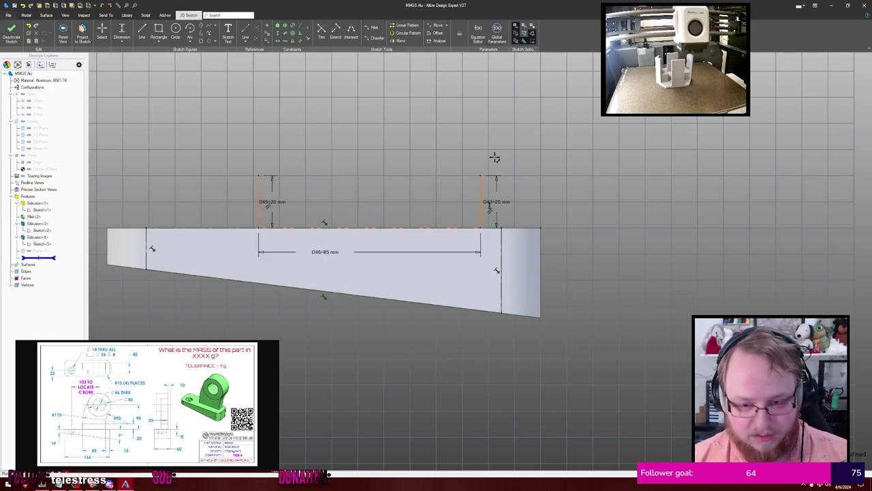
{"action": "left_click", "coordinate": [483, 199]}
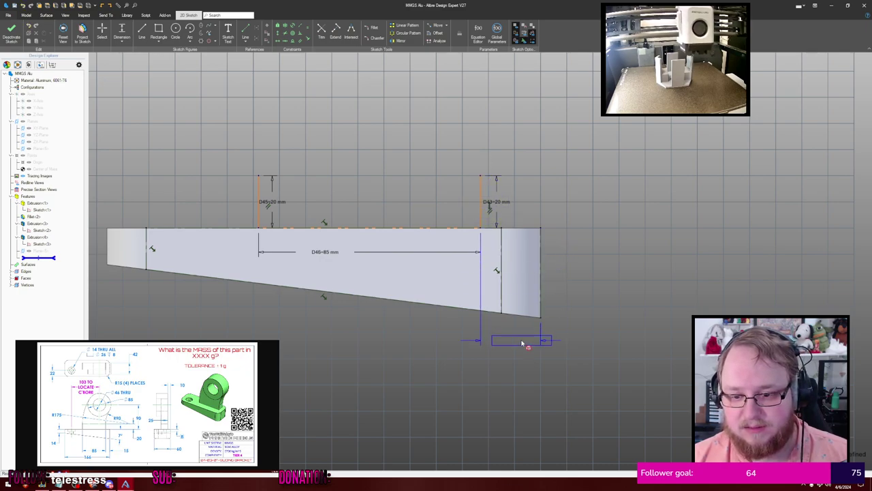
{"action": "left_click", "coordinate": [524, 339]}
{"action": "key", "text": "Return"}
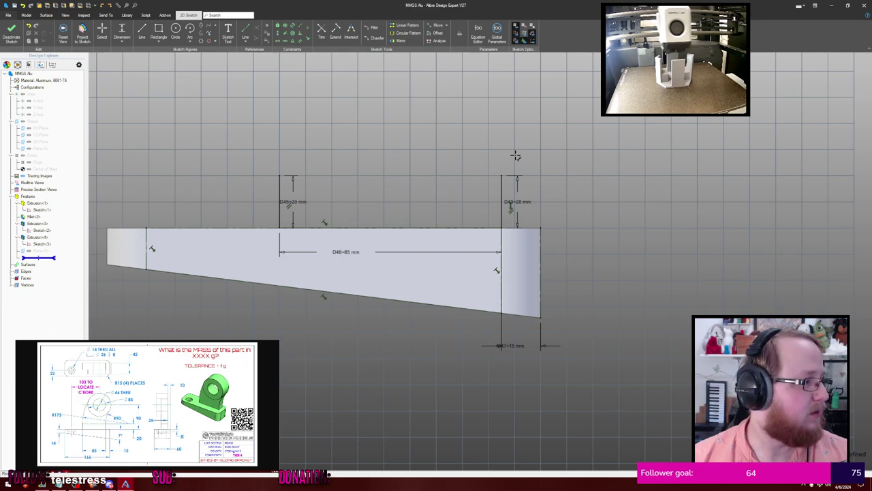
Draw an 85 mm diameter reference circle above the base
{"action": "middle_click_drag", "start_coordinate": [511, 148], "coordinate": [503, 163]}
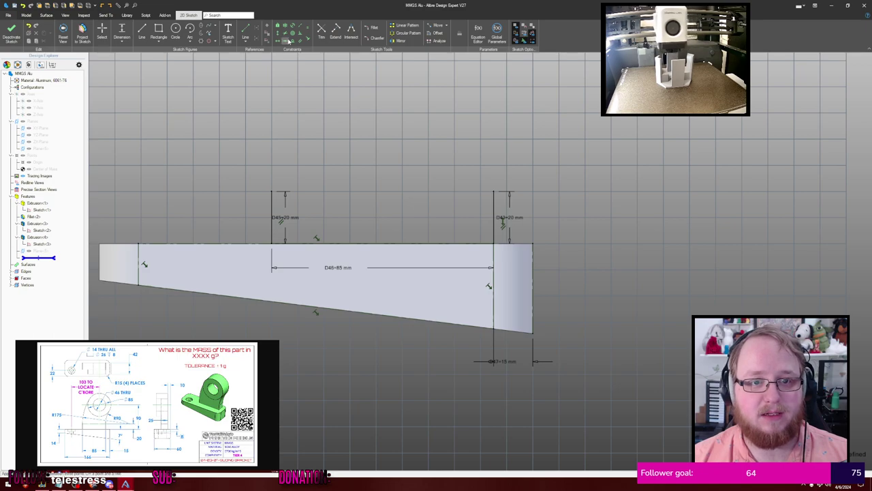
{"action": "left_click", "coordinate": [245, 39]}
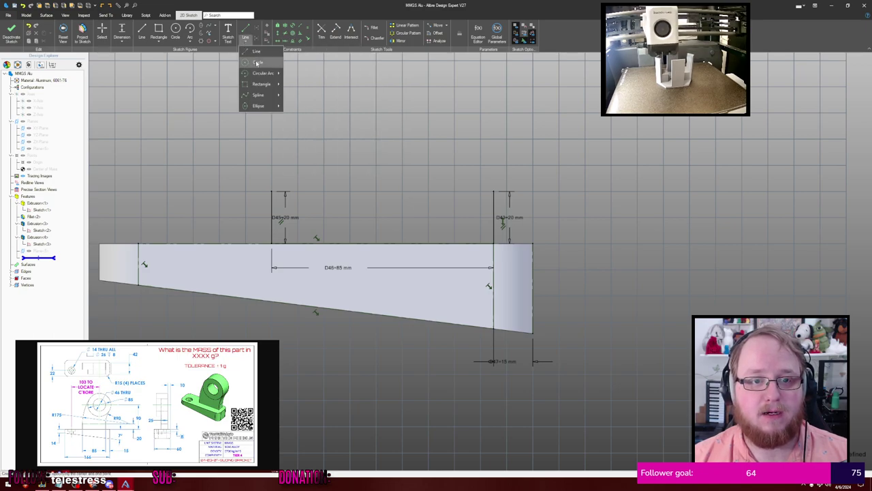
{"action": "left_click", "coordinate": [253, 62]}
{"action": "middle_click_drag", "start_coordinate": [428, 143], "coordinate": [464, 224]}
{"action": "scroll", "coordinate": [464, 225], "scroll_direction": "down", "scroll_amount": 2}
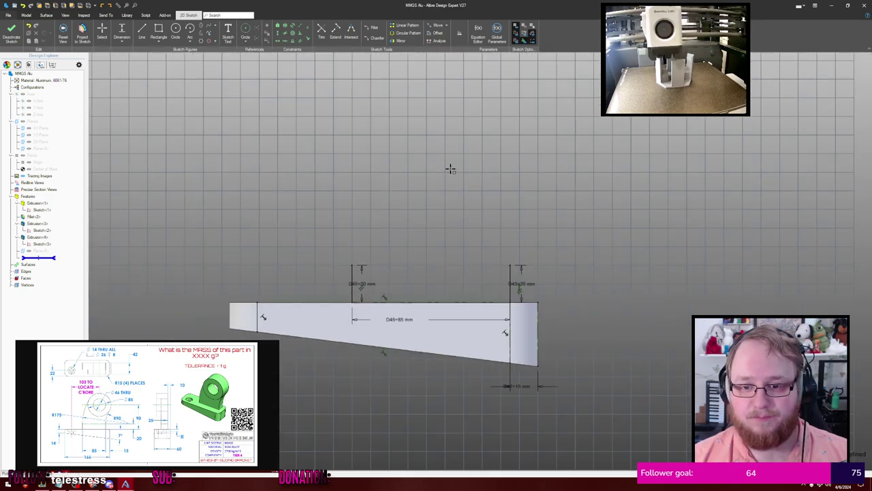
{"action": "left_click", "coordinate": [456, 145]}
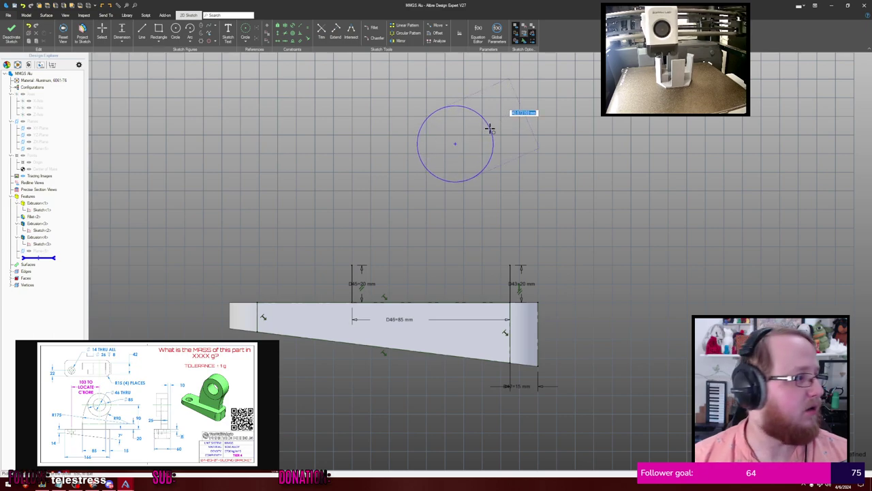
{"action": "type", "text": "85"}
{"action": "key", "text": "Return"}
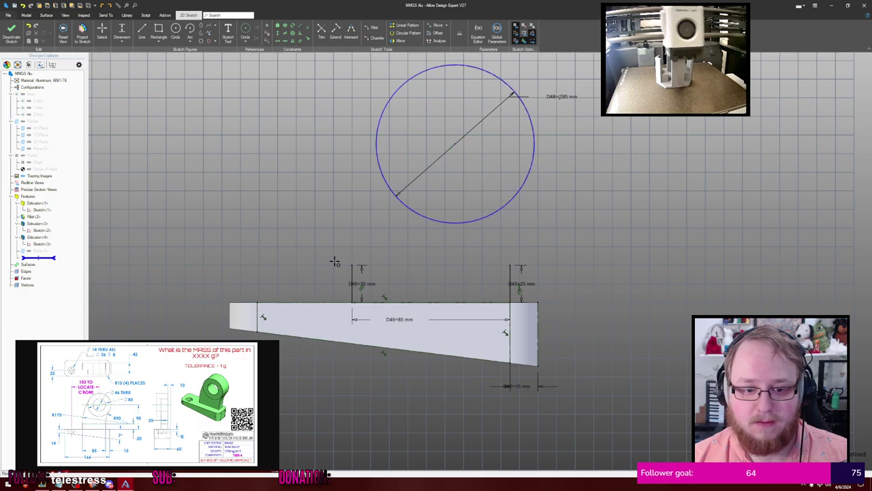
Project the circular edge of the base's hole into the sketch as a reference figure and view the sketch plane straight on
{"action": "middle_click_drag", "start_coordinate": [272, 265], "coordinate": [274, 276]}
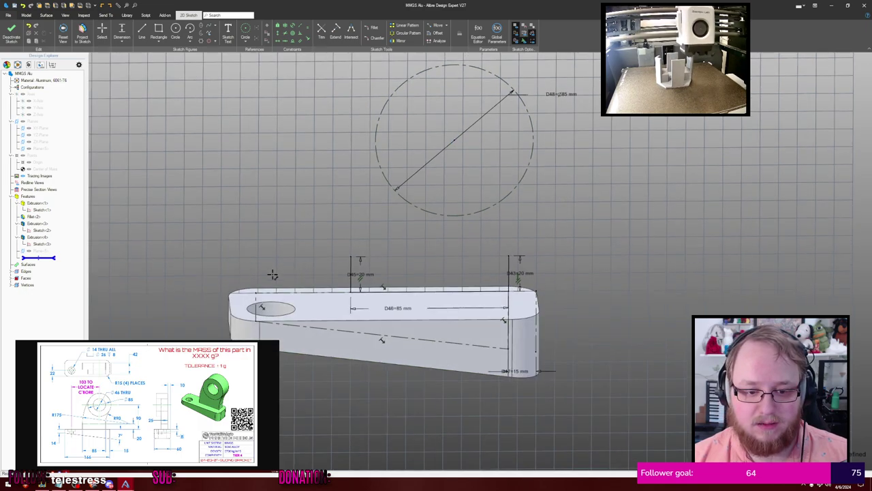
{"action": "key", "text": "Escape"}
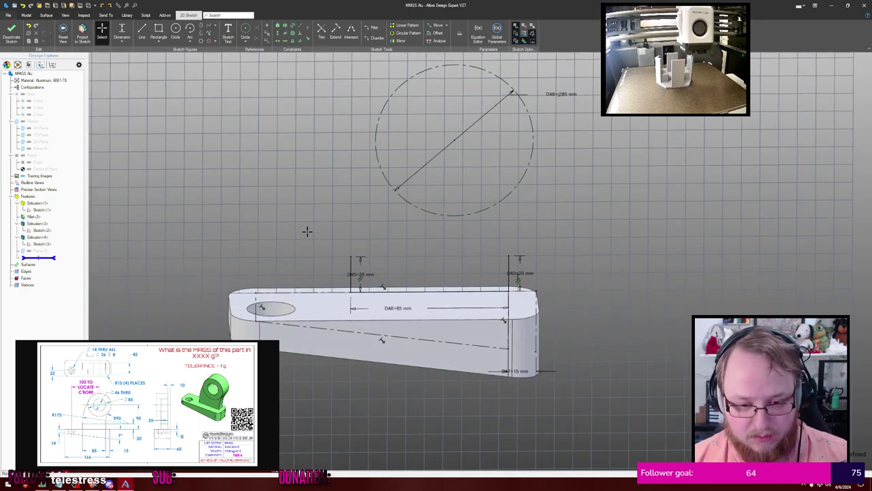
{"action": "key", "text": "p"}
{"action": "left_click", "coordinate": [291, 309]}
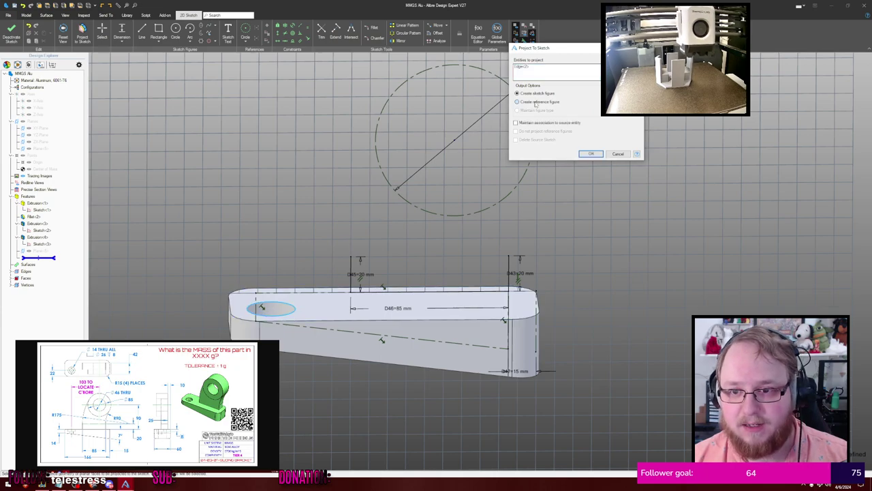
{"action": "left_click", "coordinate": [591, 153]}
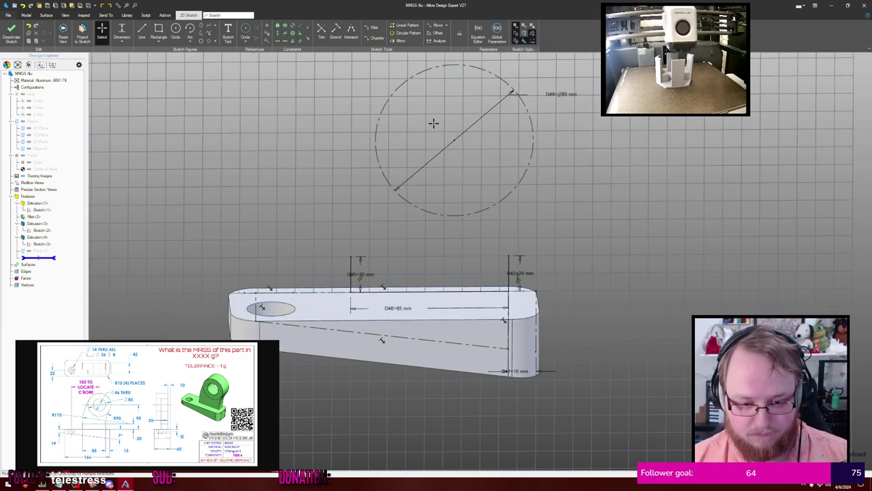
{"action": "key", "text": "h"}
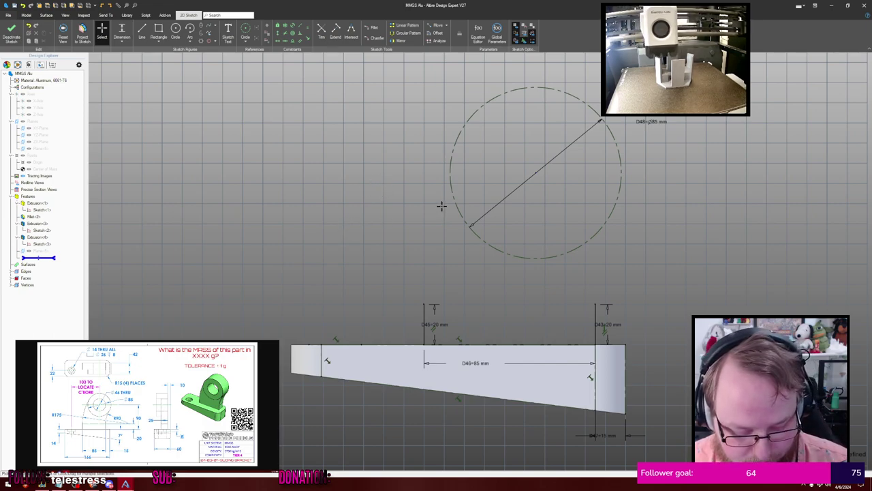
Draw a vertical reference line up from the midpoint of the projected hole edge
{"action": "key", "text": "d"}
{"action": "left_click", "coordinate": [361, 345]}
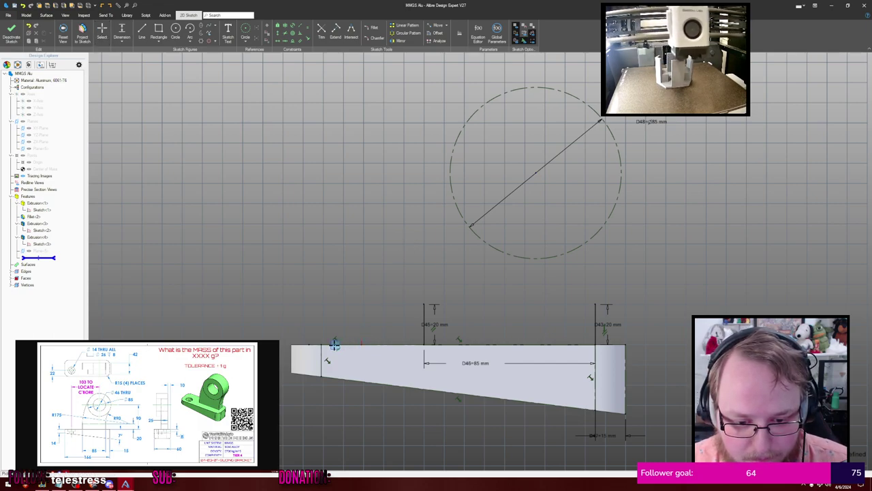
{"action": "left_click", "coordinate": [340, 345]}
{"action": "left_click", "coordinate": [335, 269]}
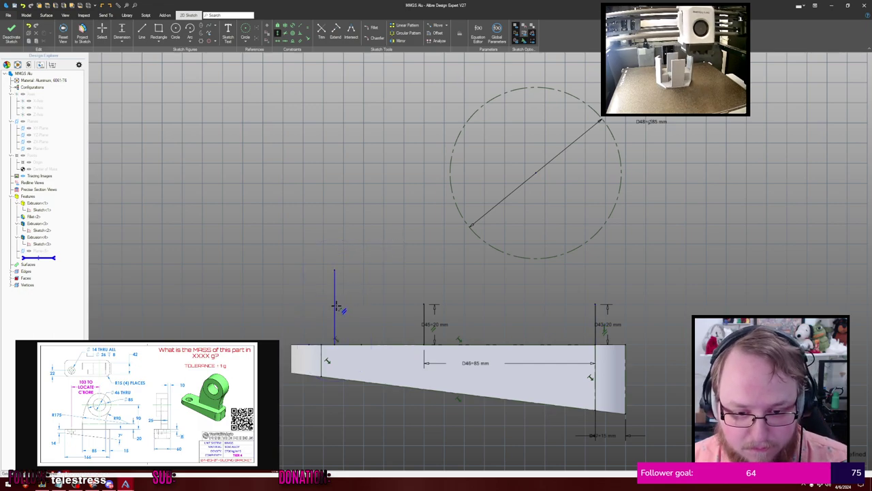
{"action": "left_click", "coordinate": [335, 279]}
{"action": "key", "text": "Return"}
{"action": "key", "text": "Escape"}
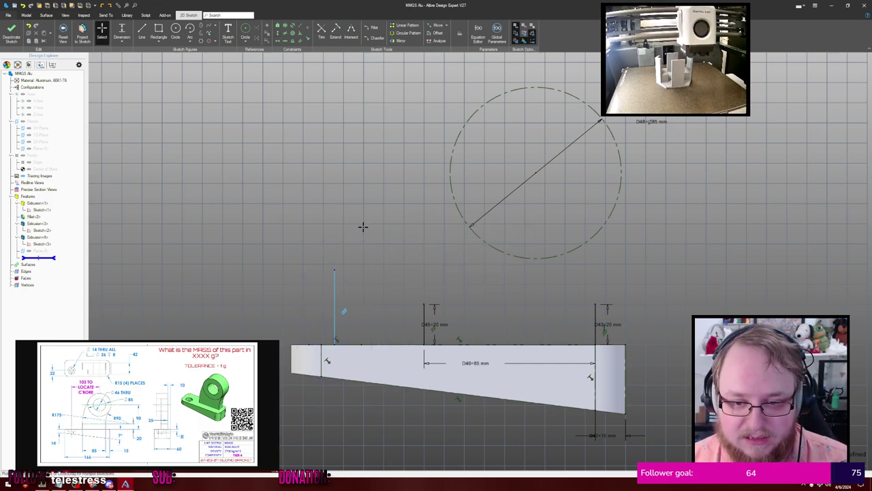
{"action": "left_click", "coordinate": [415, 197]}
Dimension the horizontal distance from the hole's vertical reference line to the reference circle's center as 103 mm
{"action": "key", "text": "d"}
{"action": "left_click", "coordinate": [335, 291]}
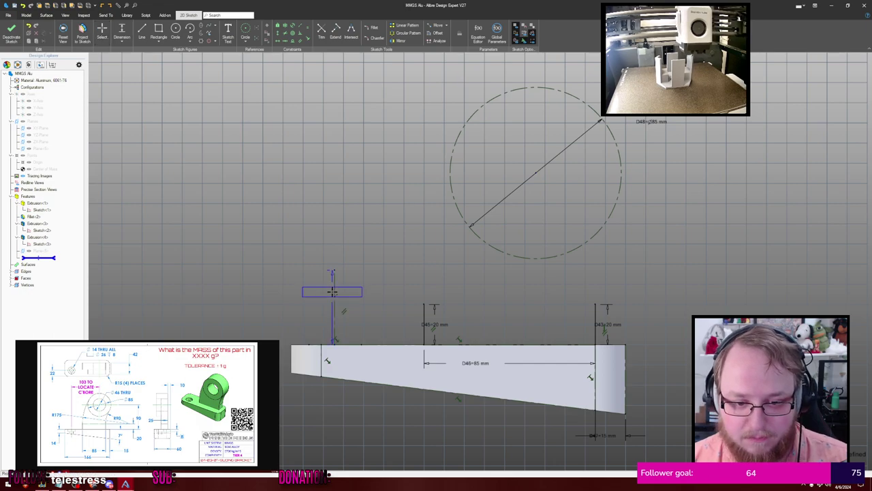
{"action": "left_click", "coordinate": [536, 172]}
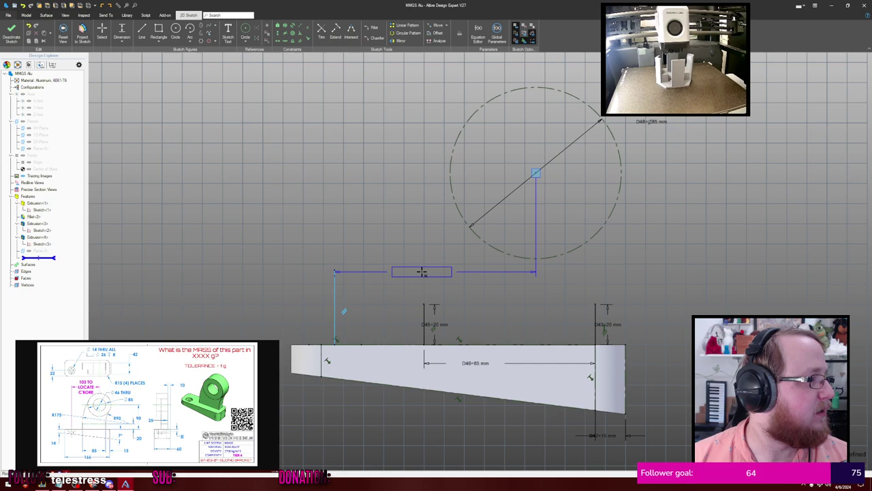
{"action": "left_click", "coordinate": [422, 271]}
{"action": "type", "text": "103"}
{"action": "key", "text": "Return"}
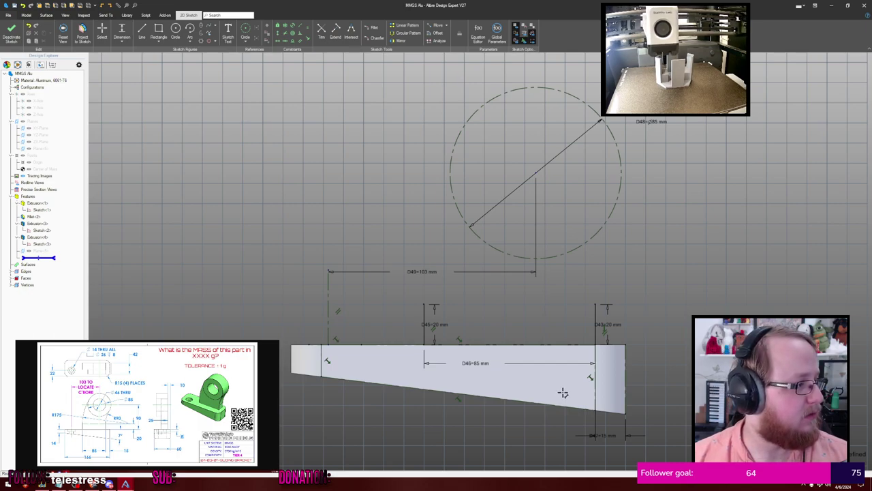
Dimension the height of the reference circle's center above the base's flat upper edge as 90 mm
{"action": "left_click", "coordinate": [581, 345]}
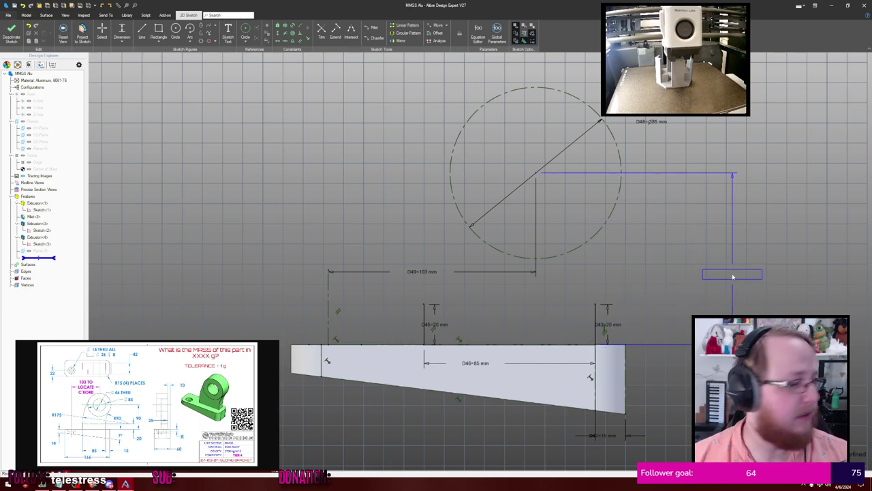
{"action": "left_click", "coordinate": [733, 277]}
{"action": "type", "text": "90"}
{"action": "key", "text": "Return"}
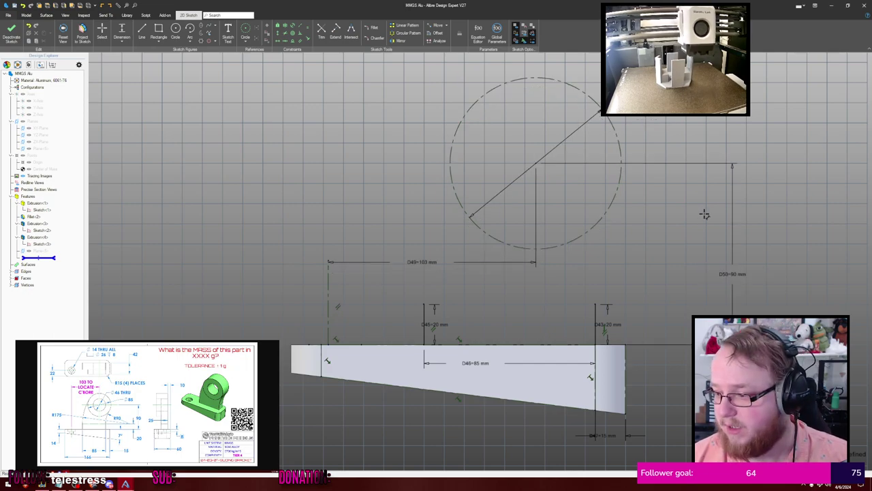
Draw a 46 mm diameter circle concentric with the 85 mm reference circle
{"action": "scroll", "coordinate": [696, 210], "scroll_direction": "down", "scroll_amount": 1}
{"action": "middle_click_drag", "start_coordinate": [684, 182], "coordinate": [619, 200]}
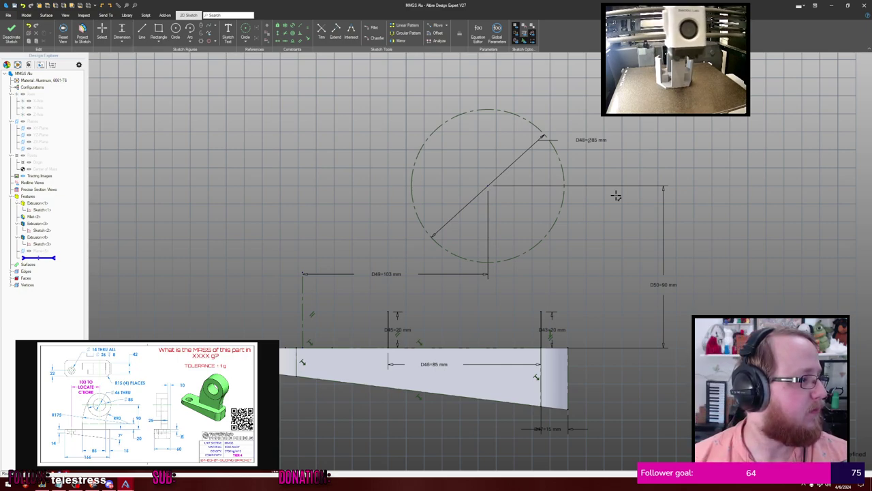
{"action": "key", "text": "c"}
{"action": "left_click", "coordinate": [488, 185]}
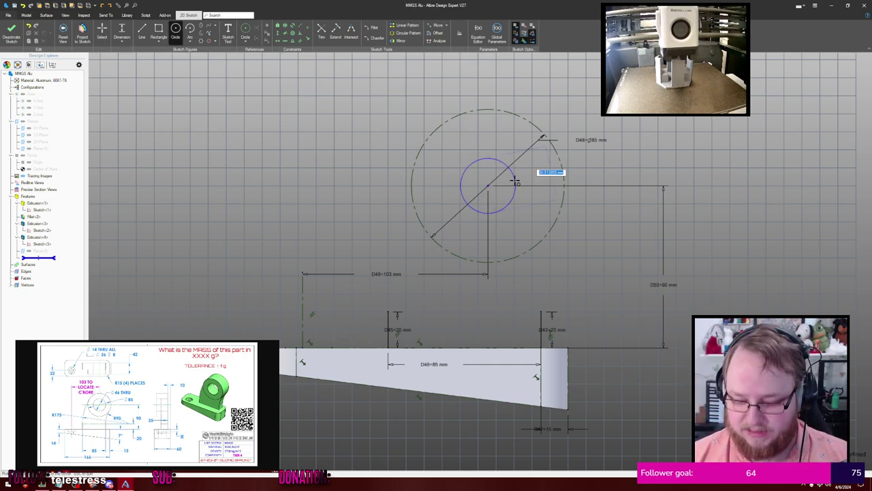
{"action": "type", "text": "46"}
{"action": "key", "text": "Return"}
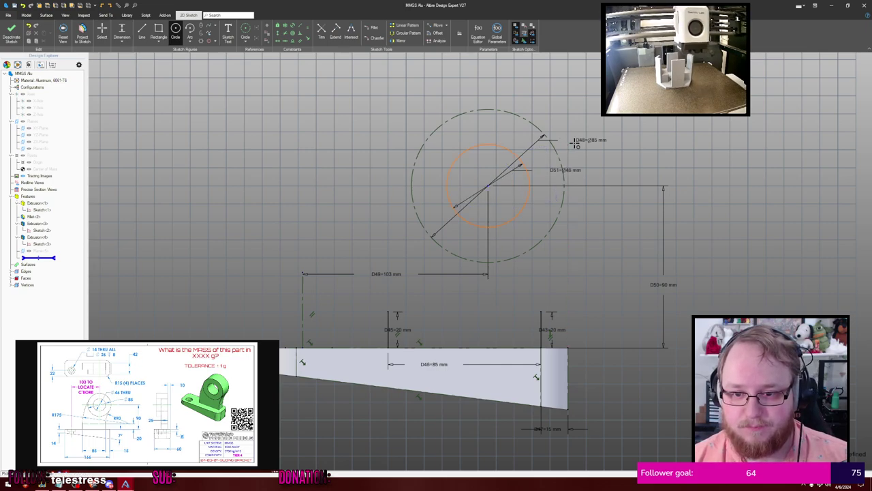
{"action": "key", "text": "Escape"}
{"action": "left_click", "coordinate": [522, 166]}
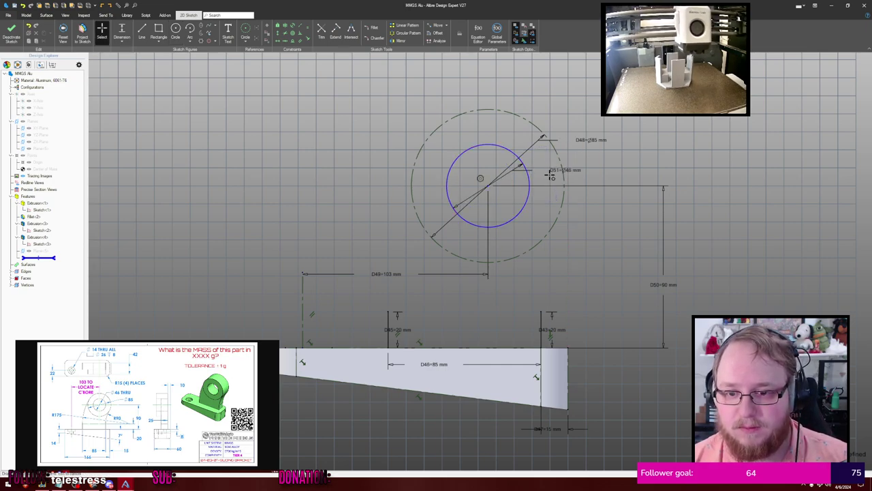
Test the circles' horizontal freedom and constrain the hole's vertical reference line to the midpoint of the projected hole edge
{"action": "left_click_drag", "start_coordinate": [487, 184], "coordinate": [508, 177]}
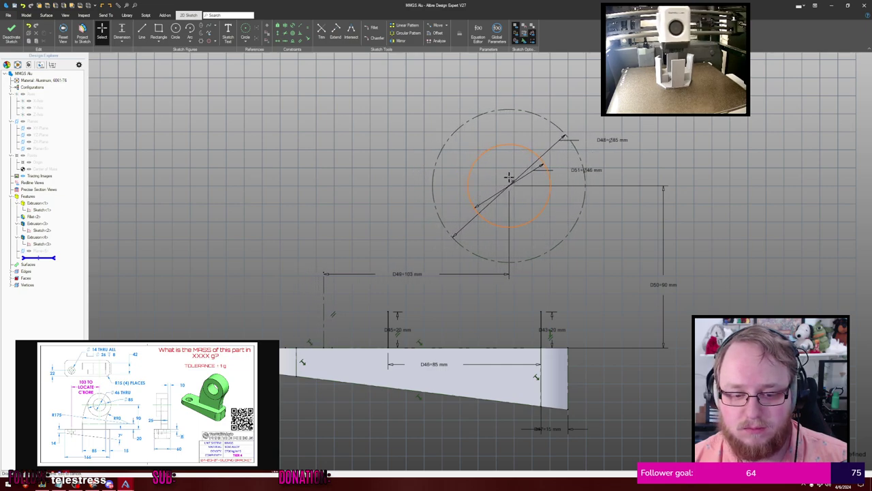
{"action": "left_click", "coordinate": [287, 348]}
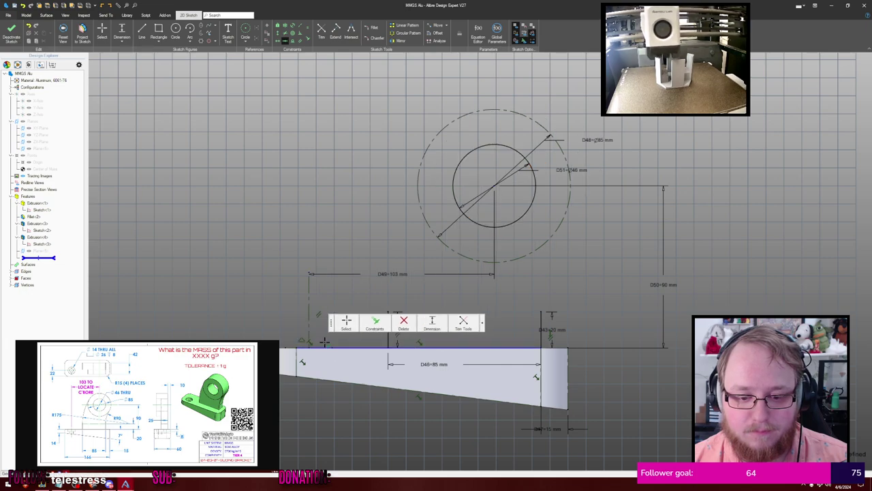
{"action": "key", "text": "Escape"}
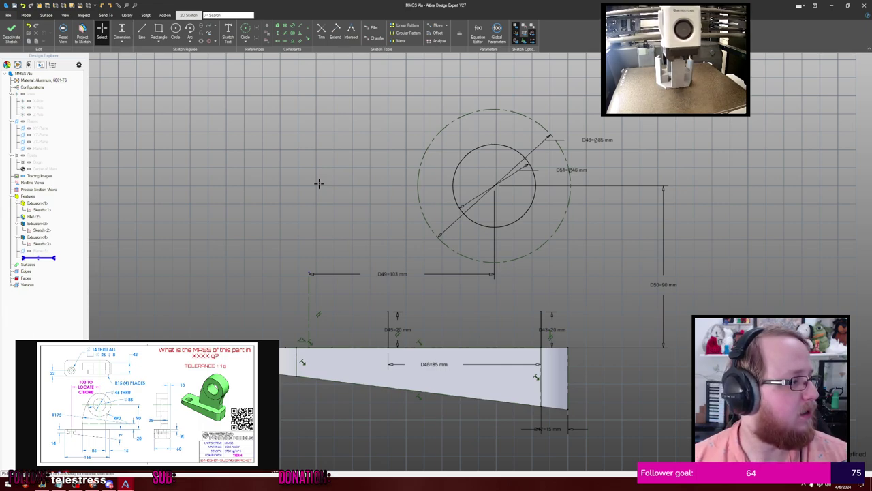
Draw an outward-bulging arc from the top of the 20 mm vertical line nearest the hole to the 85 mm reference circle
{"action": "key", "text": "l"}
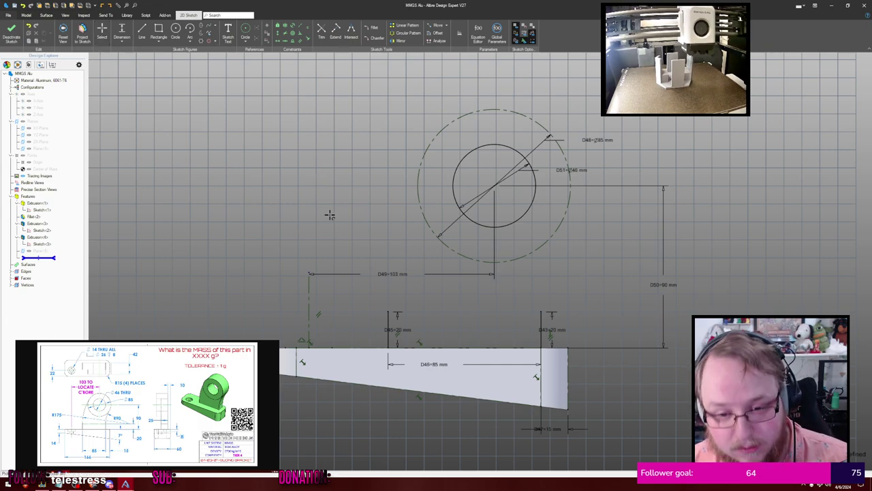
{"action": "left_click", "coordinate": [388, 312]}
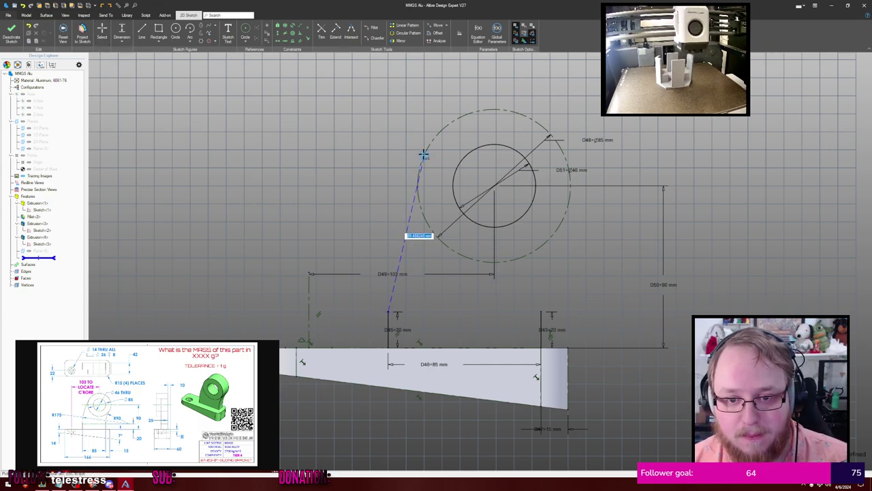
{"action": "left_click", "coordinate": [418, 181]}
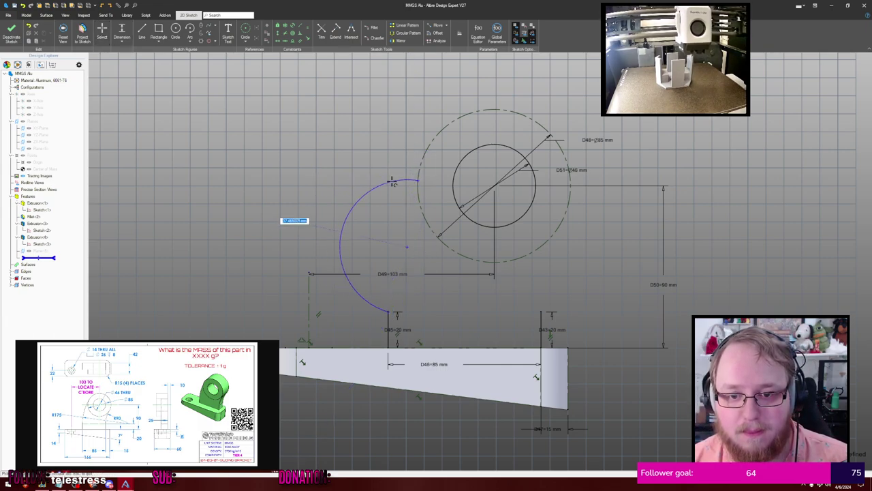
{"action": "left_click", "coordinate": [389, 232]}
{"action": "key", "text": "Escape"}
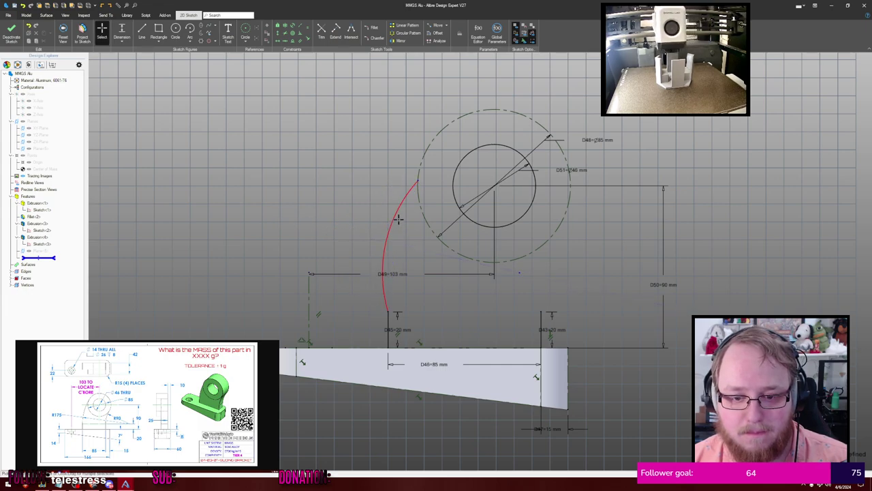
Constrain the arc tangent to the vertical line at its lower end and to the 85 mm reference circle
{"action": "left_click", "coordinate": [399, 208]}
{"action": "key", "text": "t"}
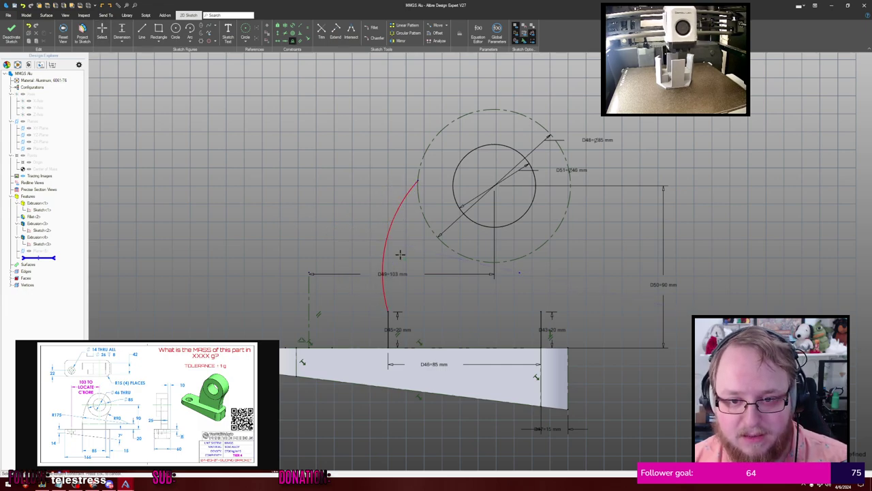
{"action": "key", "text": "Escape"}
{"action": "left_click", "coordinate": [403, 200]}
{"action": "left_click", "coordinate": [388, 327]}
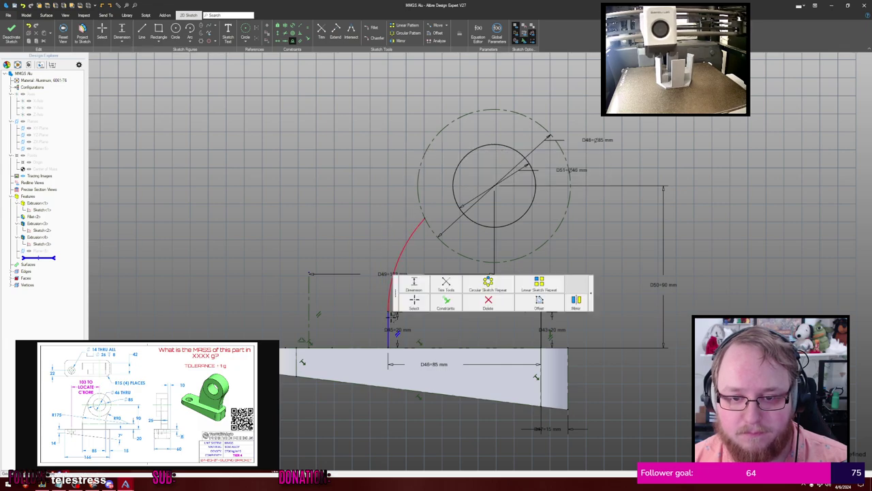
{"action": "key", "text": "Escape"}
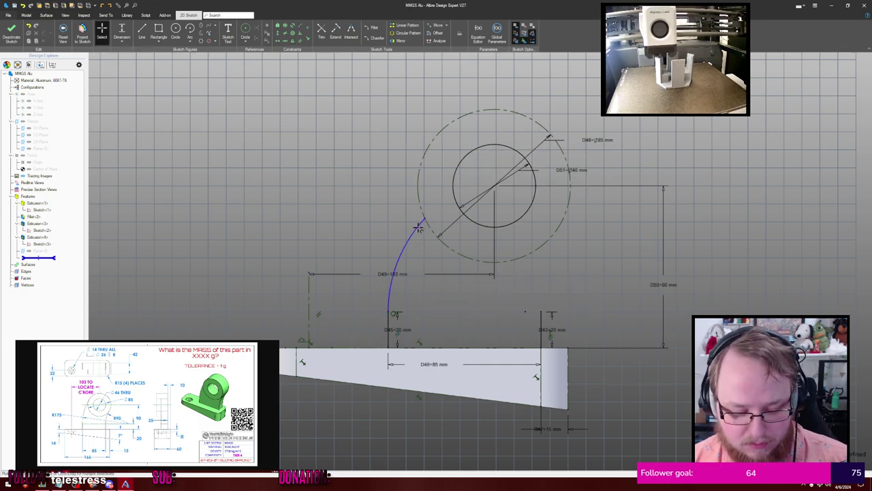
{"action": "key", "text": "t"}
{"action": "left_click", "coordinate": [415, 231]}
{"action": "left_click", "coordinate": [417, 185]}
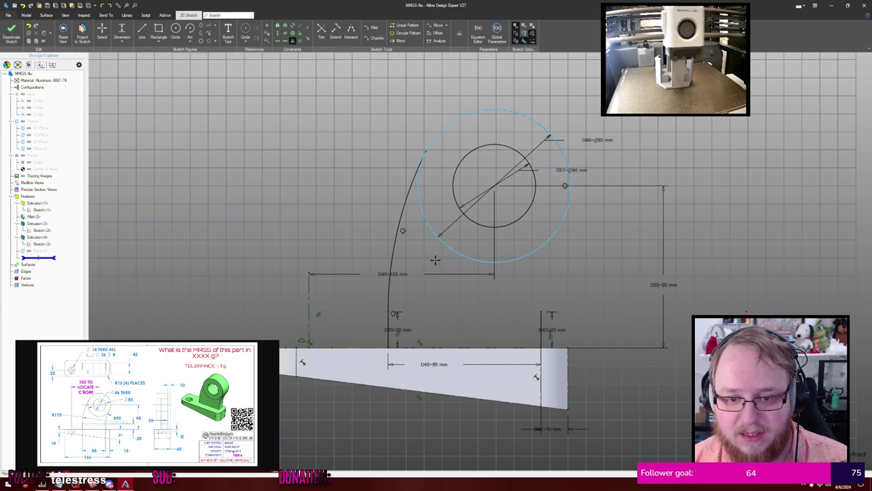
{"action": "key", "text": "Escape"}
{"action": "key", "text": "d"}
{"action": "left_click", "coordinate": [403, 230]}
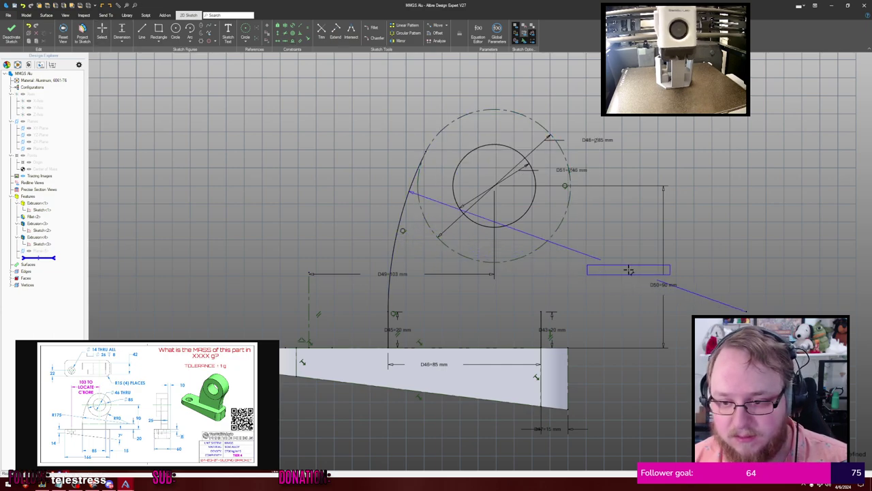
{"action": "left_click", "coordinate": [713, 297]}
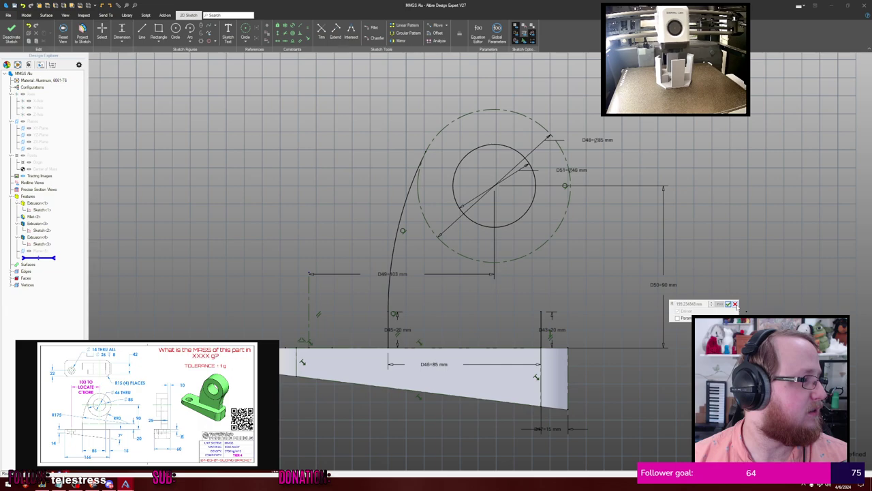
{"action": "left_click", "coordinate": [735, 304]}
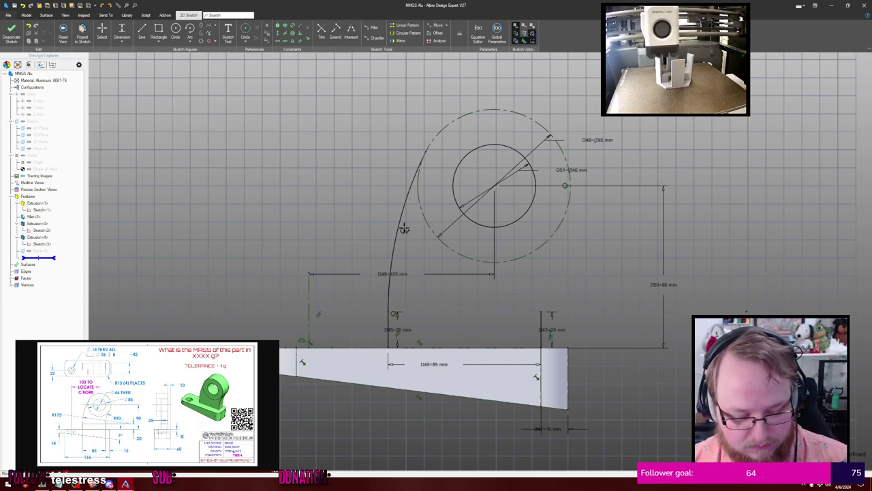
{"action": "key", "text": "Escape"}
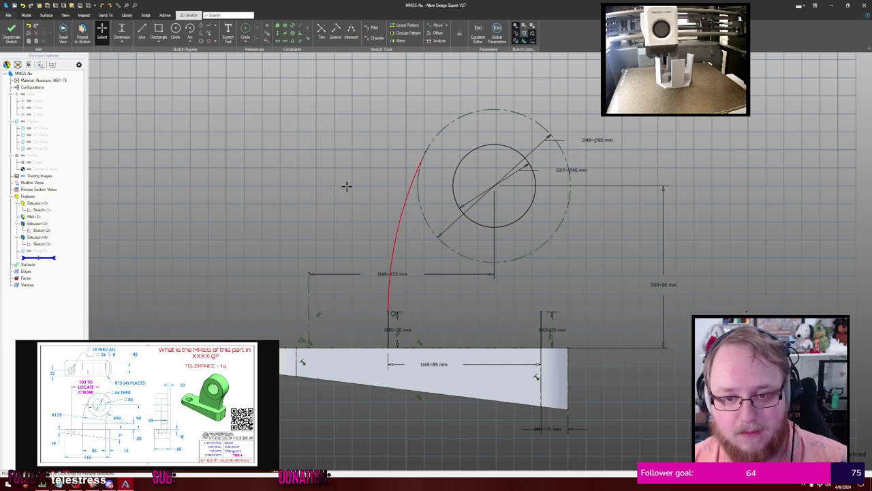
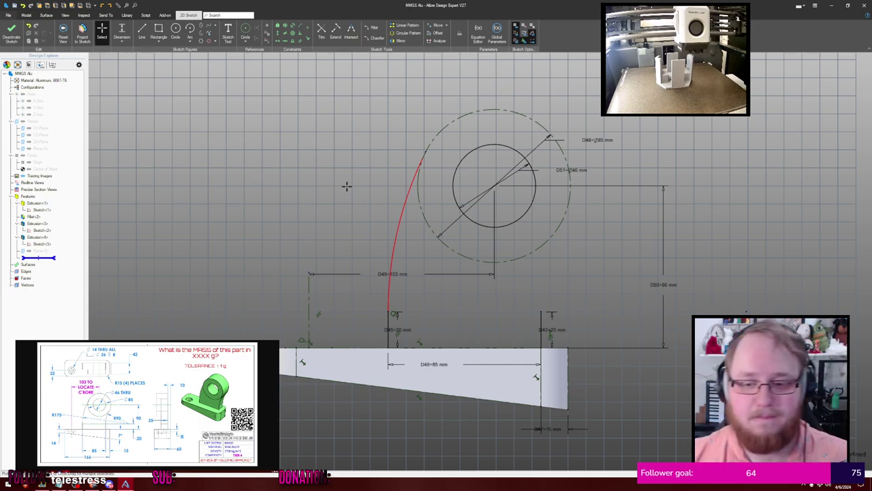
Delete both short vertical lines above the base together with their 20 mm height dimensions
{"action": "middle_click_drag", "start_coordinate": [542, 254], "coordinate": [468, 233]}
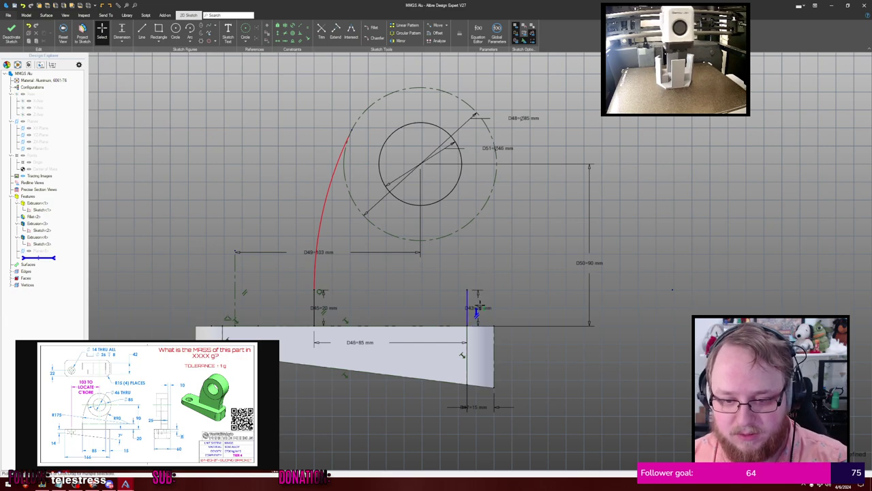
{"action": "left_click", "coordinate": [479, 294]}
{"action": "key", "text": "Delete"}
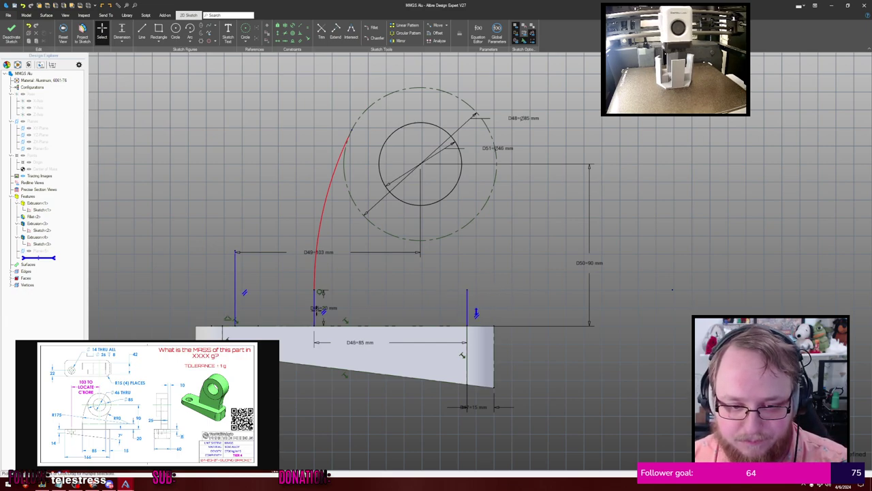
{"action": "left_click", "coordinate": [467, 304], "text": "ctrl"}
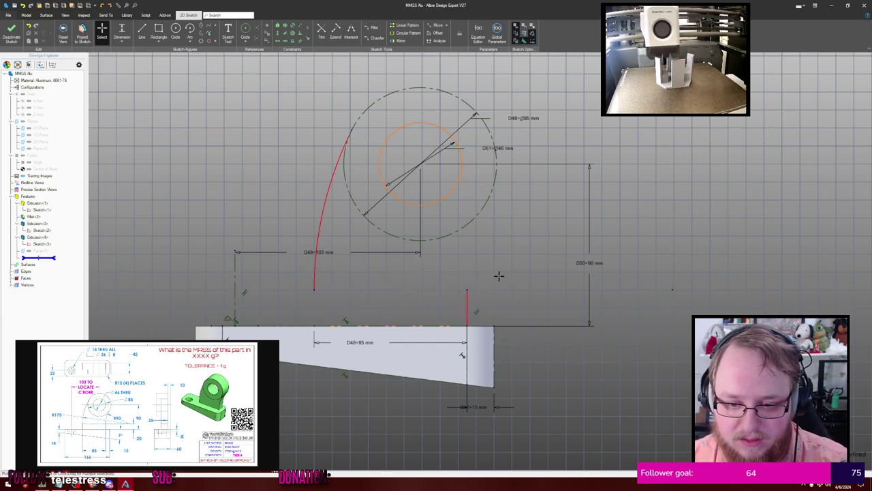
{"action": "key", "text": "Delete"}
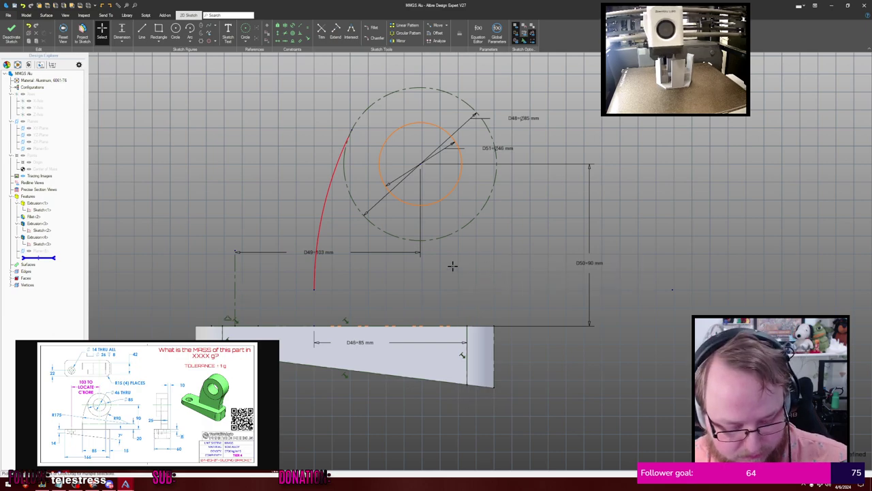
Draw a horizontal reference line from the arc's lower end and dimension it 20 mm above the base's upper edge
{"action": "key", "text": "l"}
{"action": "left_click", "coordinate": [315, 288]}
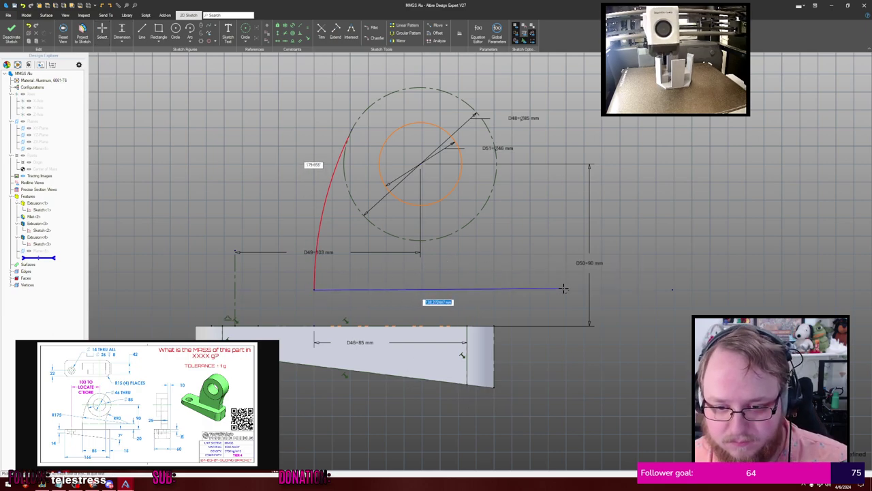
{"action": "left_click", "coordinate": [566, 288]}
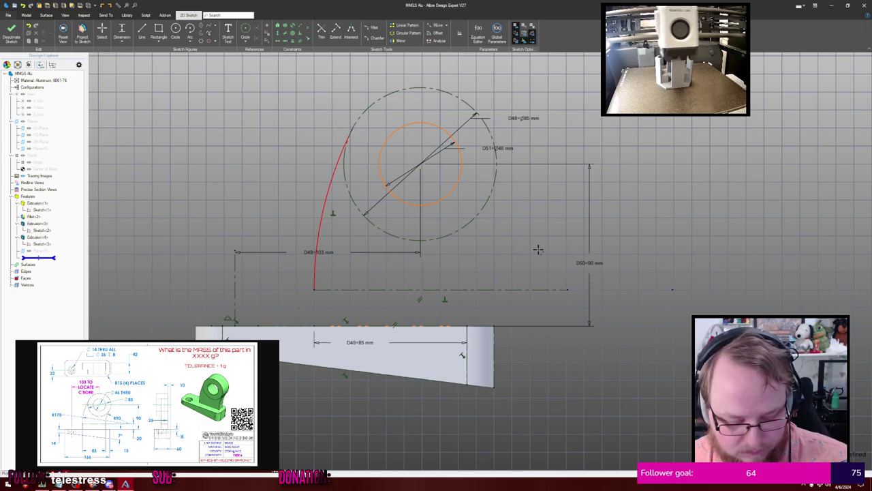
{"action": "left_click", "coordinate": [465, 290]}
{"action": "left_click", "coordinate": [455, 326]}
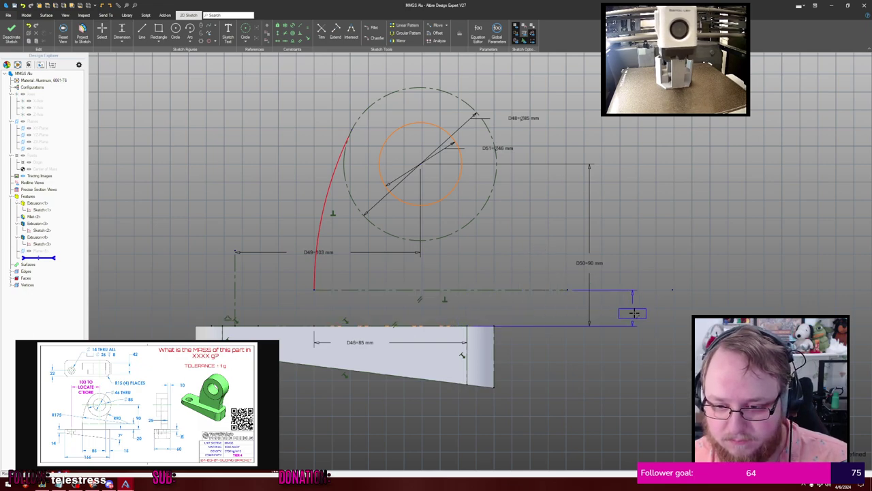
{"action": "left_click", "coordinate": [641, 313]}
{"action": "key", "text": "Return"}
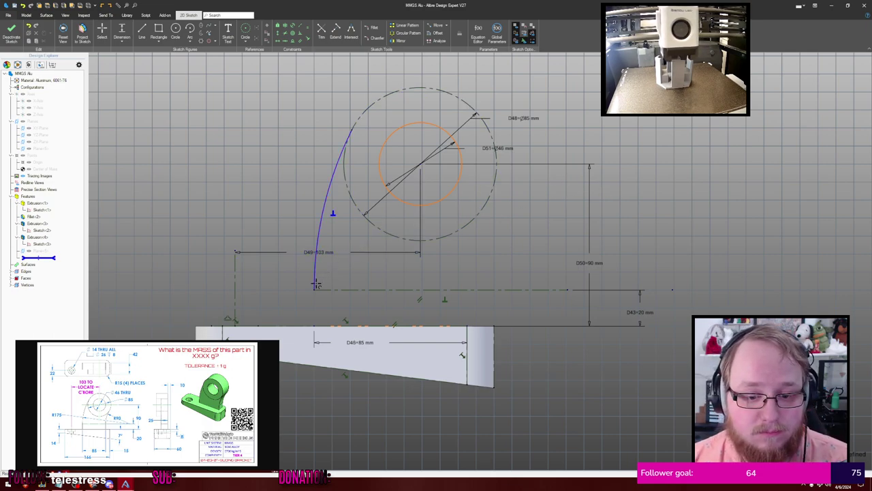
Delete the horizontal reference line attached to the arc and move the arc's lower end slightly upward
{"action": "left_click", "coordinate": [350, 289]}
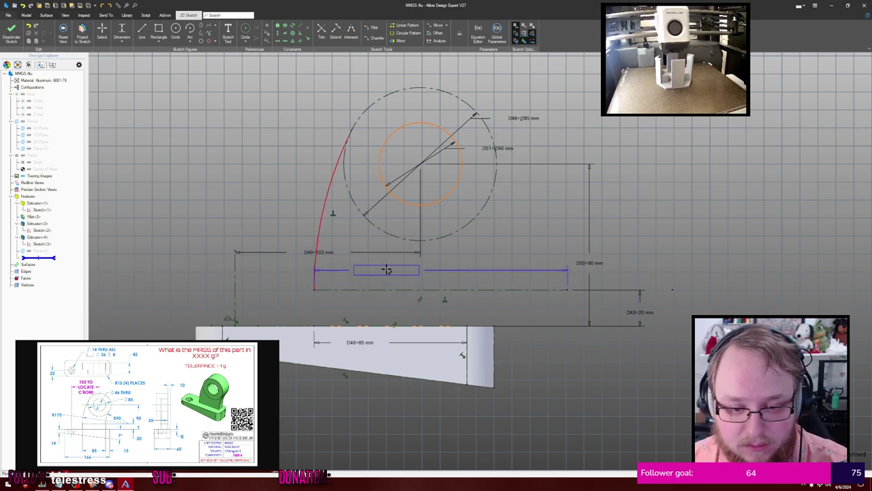
{"action": "key", "text": "Escape"}
{"action": "key", "text": "Escape"}
{"action": "left_click", "coordinate": [363, 289]}
{"action": "key", "text": "Delete"}
{"action": "left_click_drag", "start_coordinate": [314, 289], "coordinate": [314, 274]}
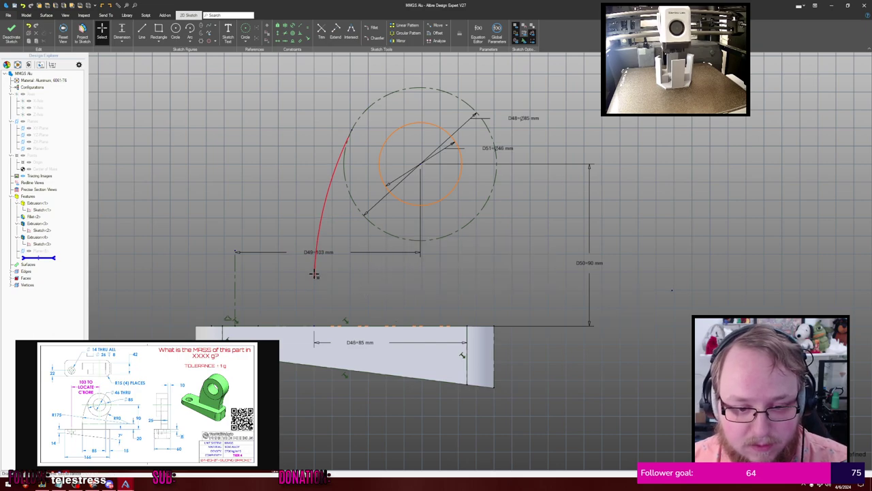
Draw a separate horizontal reference line below the arc and set its height above the base's upper edge to 20 mm
{"action": "key", "text": "l"}
{"action": "left_click", "coordinate": [292, 286]}
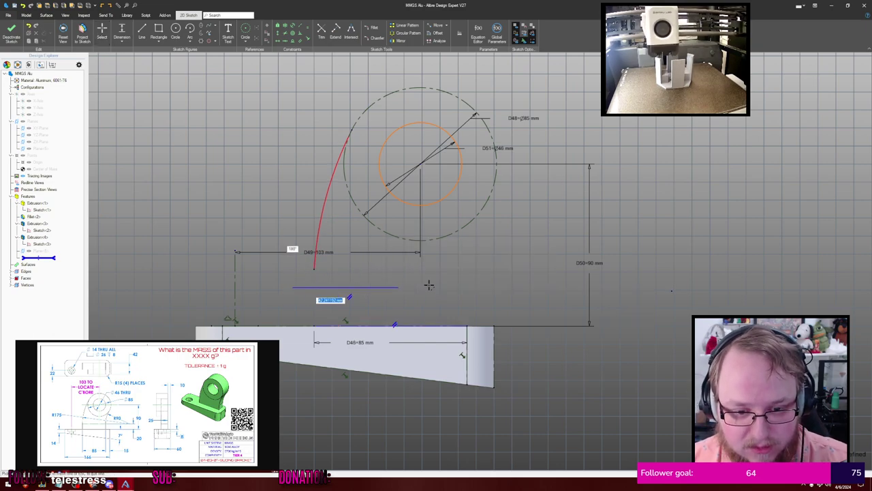
{"action": "left_click", "coordinate": [565, 287]}
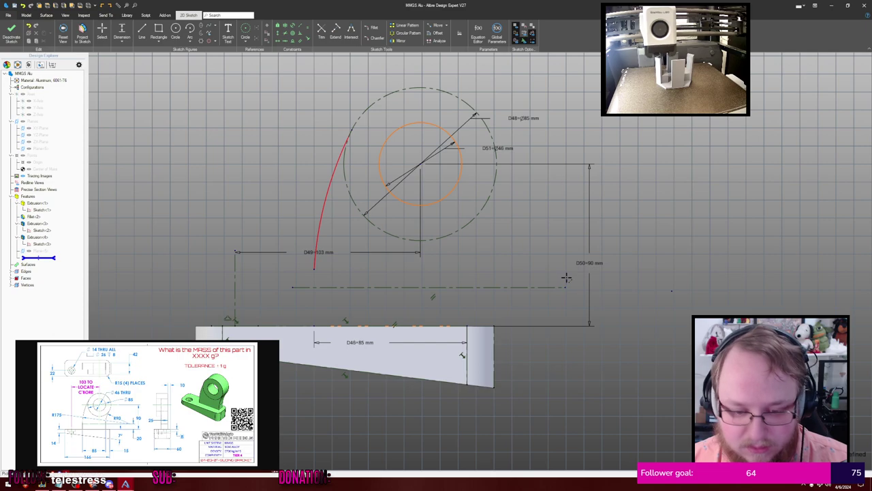
{"action": "key", "text": "d"}
{"action": "left_click", "coordinate": [486, 287]}
{"action": "left_click", "coordinate": [450, 326]}
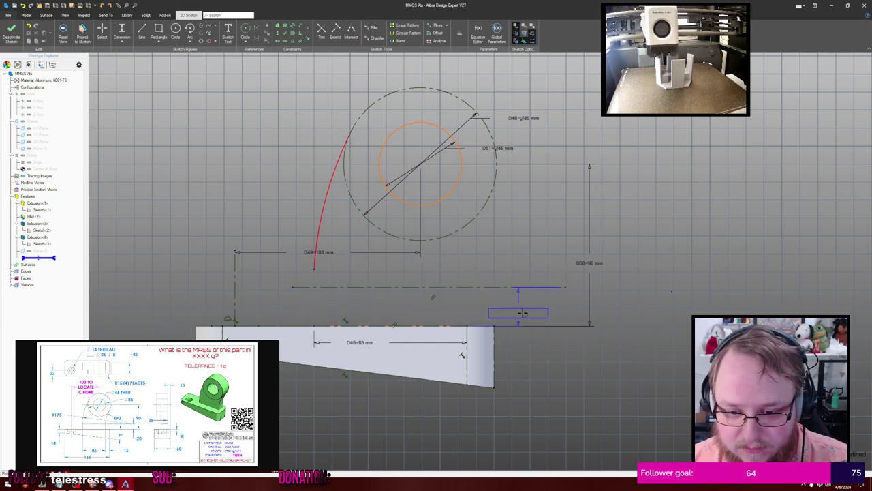
{"action": "left_click", "coordinate": [545, 312]}
{"action": "key", "text": "Return"}
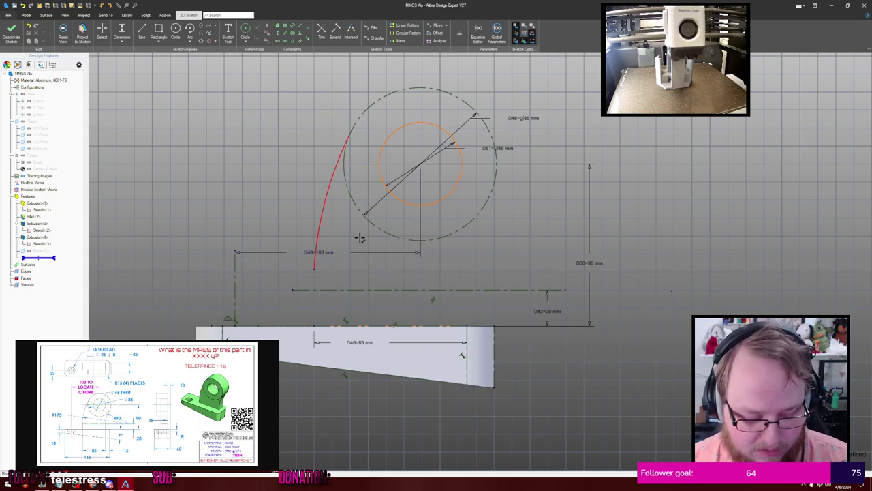
Constrain the free arc tangent to the 85 mm reference circle
{"action": "left_click", "coordinate": [337, 159]}
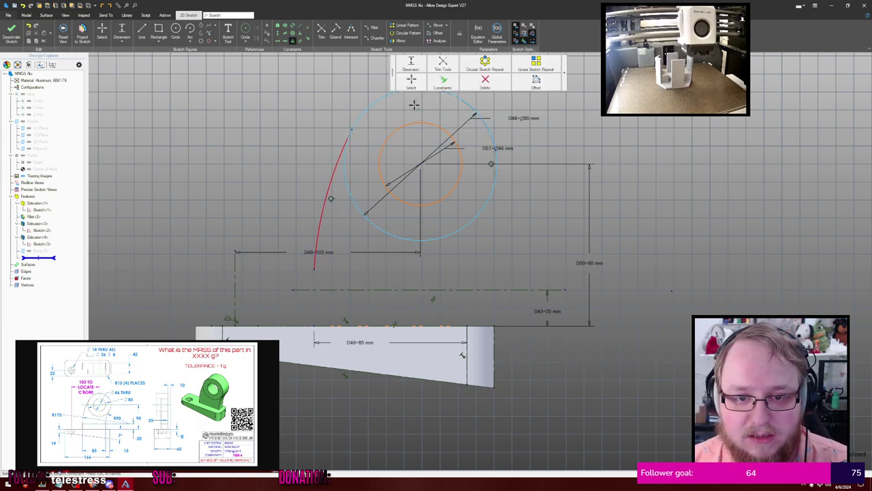
{"action": "key", "text": "d"}
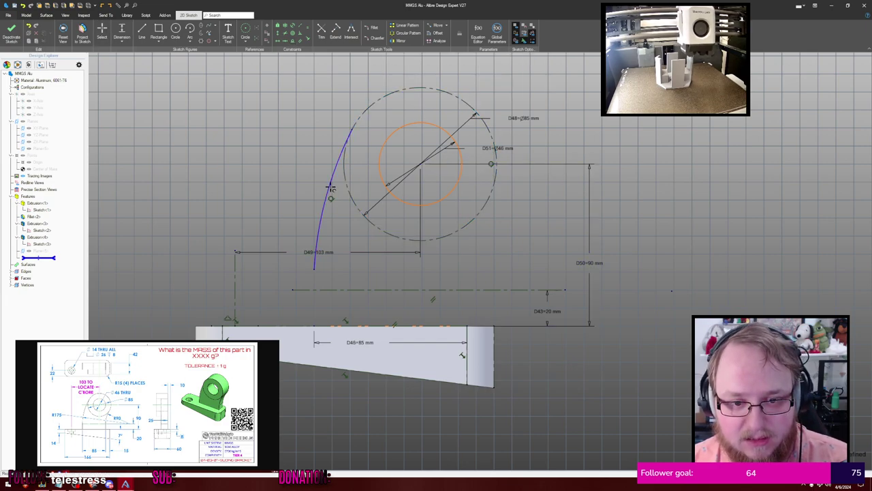
{"action": "left_click", "coordinate": [330, 187]}
{"action": "key", "text": "Escape"}
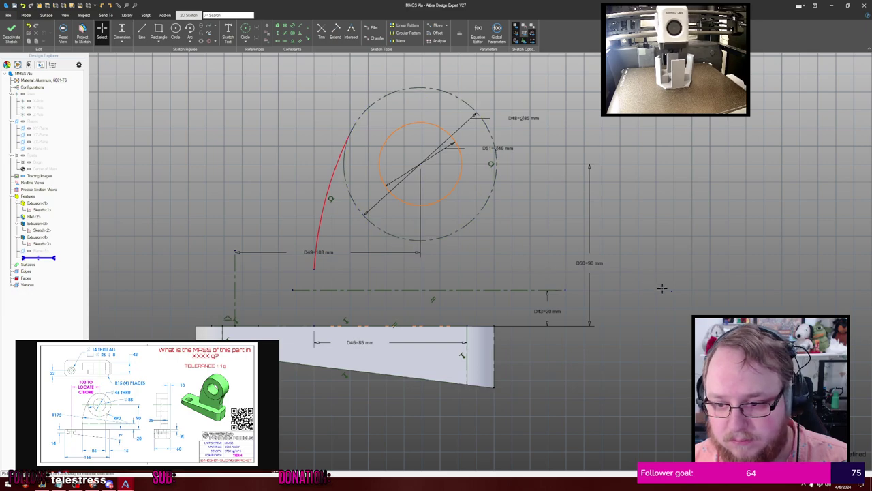
Move the arc's center point closer to the reference circle and constrain it coincident with the horizontal reference line
{"action": "left_click_drag", "start_coordinate": [672, 291], "coordinate": [524, 255]}
{"action": "key", "text": "c"}
{"action": "left_click", "coordinate": [520, 289]}
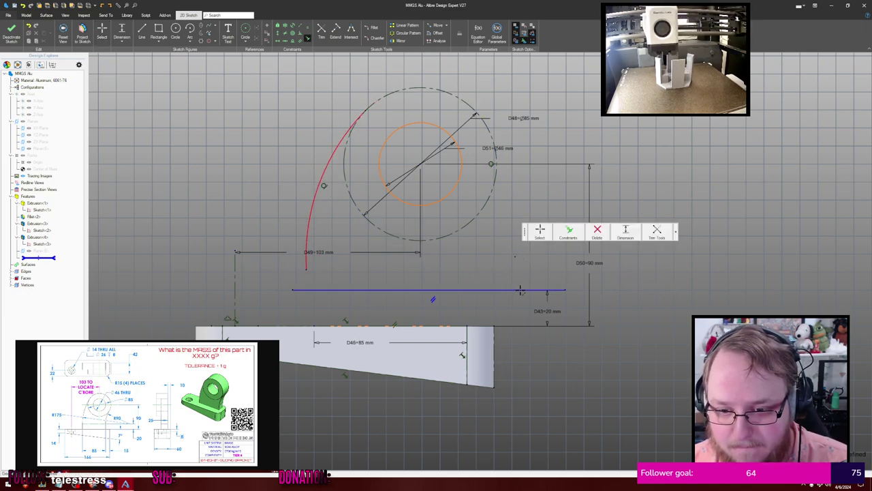
{"action": "left_click", "coordinate": [515, 256]}
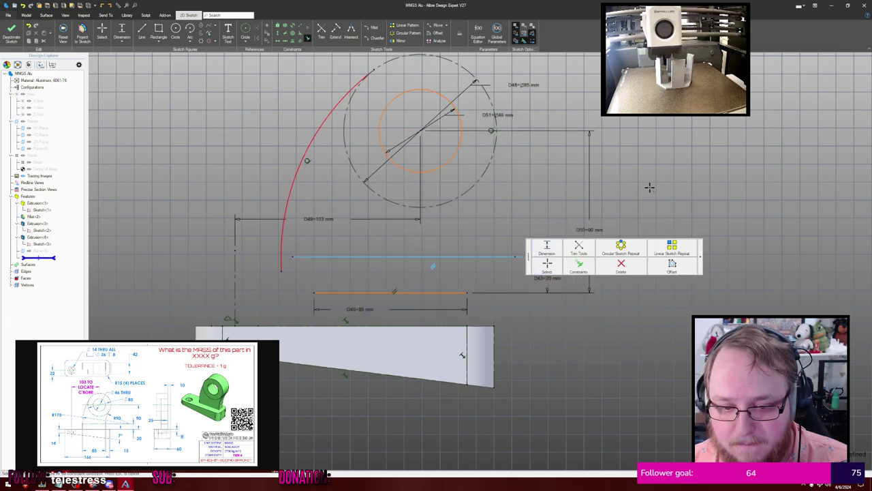
Constrain the right end of the 85 mm line coincident with the corner point on the base's upper edge
{"action": "key", "text": "Escape"}
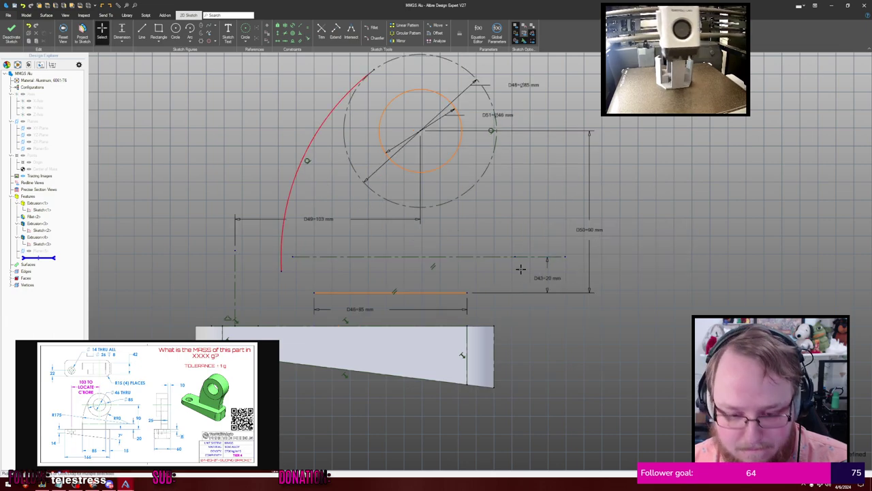
{"action": "left_click", "coordinate": [466, 293]}
{"action": "left_click", "coordinate": [467, 325]}
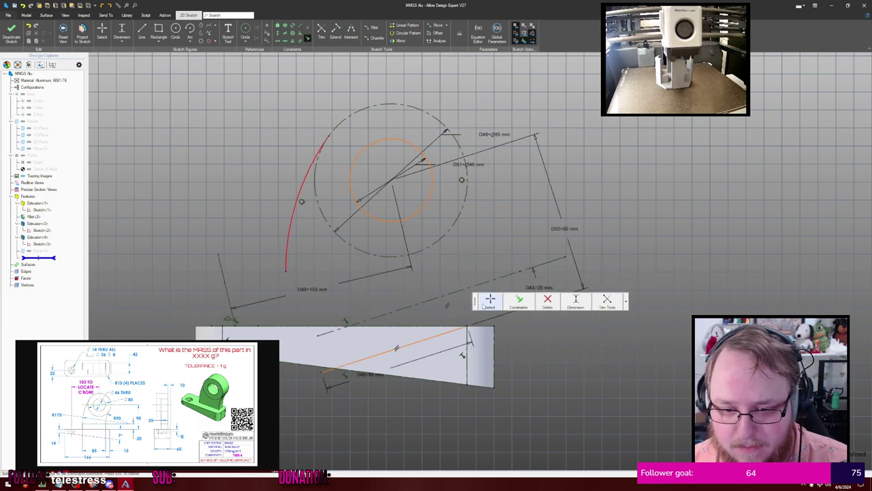
Constrain the 85 mm line horizontal and the reference line at the origin of the 103 mm dimension vertical
{"action": "key", "text": "Escape"}
{"action": "key", "text": "h"}
{"action": "left_click", "coordinate": [440, 334]}
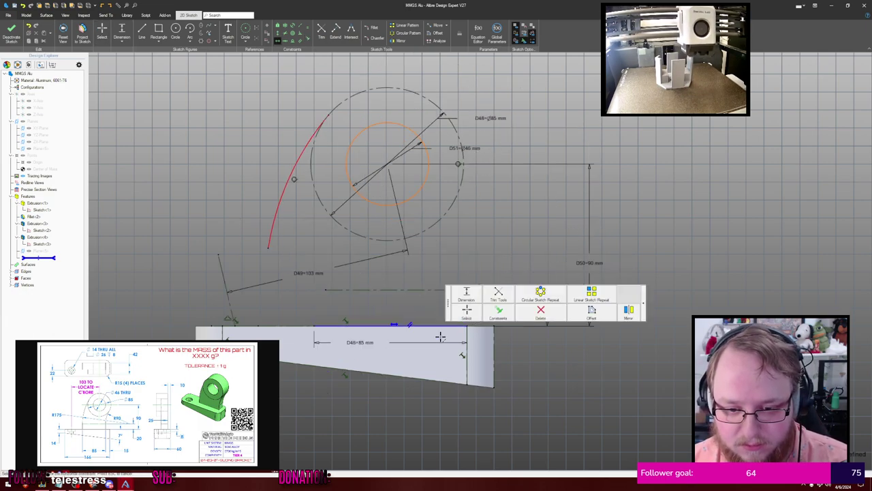
{"action": "key", "text": "Escape"}
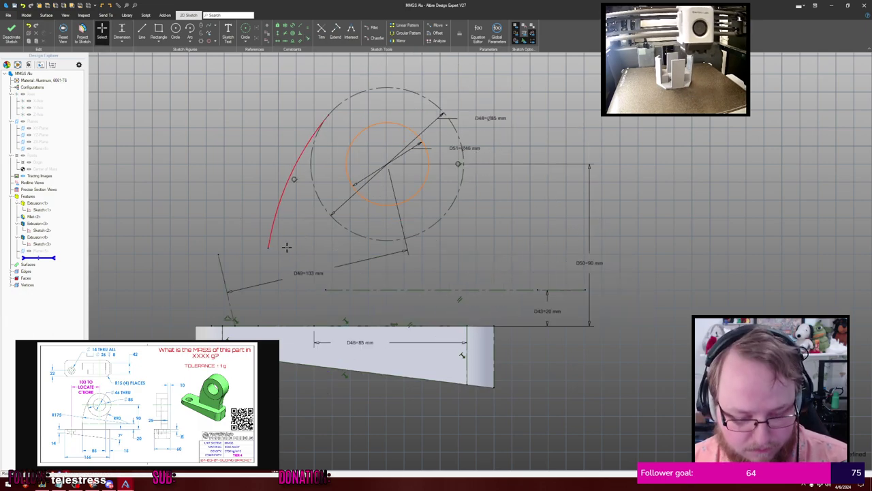
{"action": "key", "text": "v"}
{"action": "left_click", "coordinate": [224, 278]}
{"action": "key", "text": "Escape"}
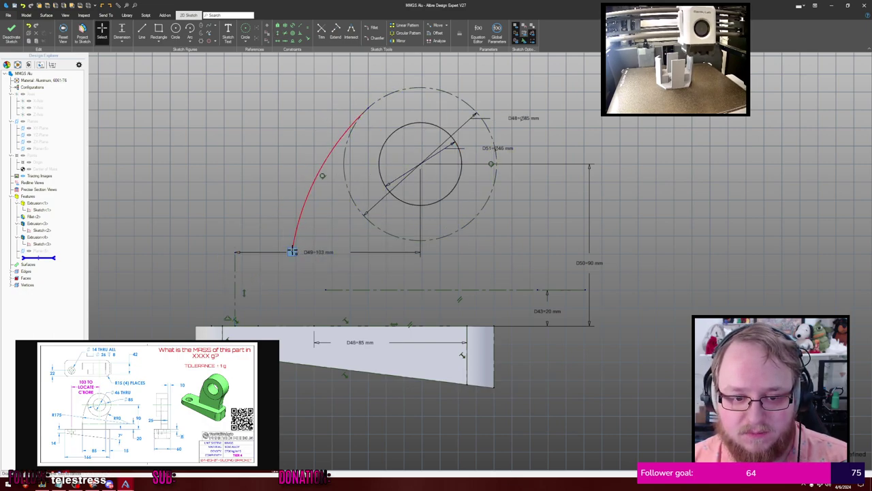
Set the tangent arc's radius to 175 mm and shorten it by moving its lower end upward
{"action": "mouse_move", "coordinate": [294, 249]}
{"action": "left_mouse_down"}
{"action": "mouse_move", "coordinate": [300, 254]}
{"action": "mouse_move", "coordinate": [287, 255]}
{"action": "mouse_move", "coordinate": [283, 268]}
{"action": "mouse_move", "coordinate": [308, 271]}
{"action": "mouse_move", "coordinate": [287, 256]}
{"action": "left_mouse_up"}
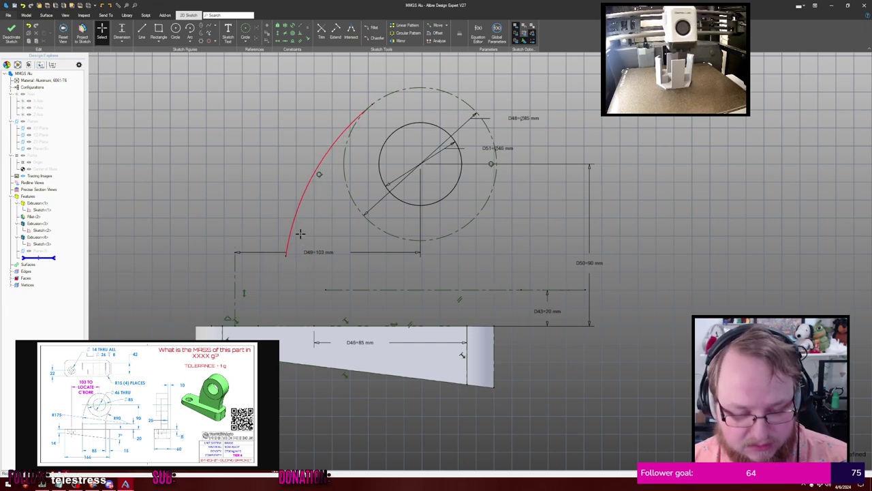
{"action": "left_click", "coordinate": [293, 216]}
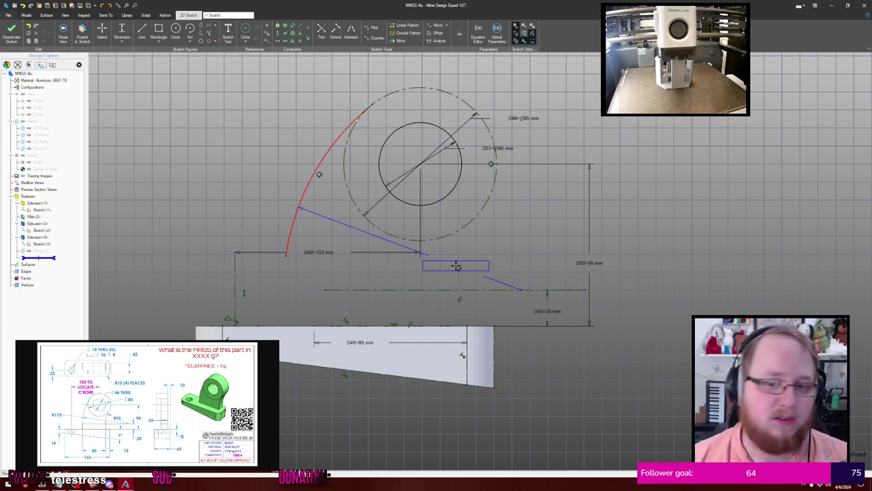
{"action": "type", "text": "175"}
{"action": "key", "text": "Return"}
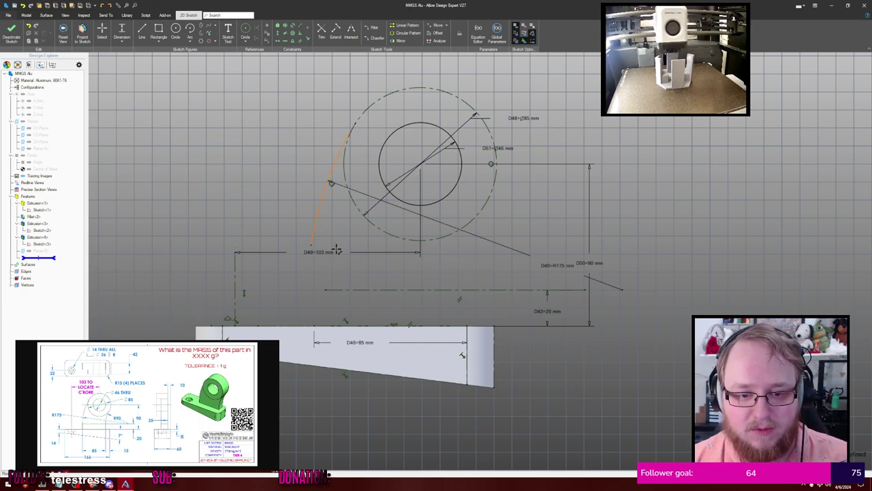
{"action": "key", "text": "Escape"}
{"action": "mouse_move", "coordinate": [311, 243]}
{"action": "left_mouse_down"}
{"action": "mouse_move", "coordinate": [323, 285]}
{"action": "mouse_move", "coordinate": [329, 244]}
{"action": "mouse_move", "coordinate": [319, 311]}
{"action": "mouse_move", "coordinate": [327, 252]}
{"action": "mouse_move", "coordinate": [345, 225]}
{"action": "left_mouse_up"}
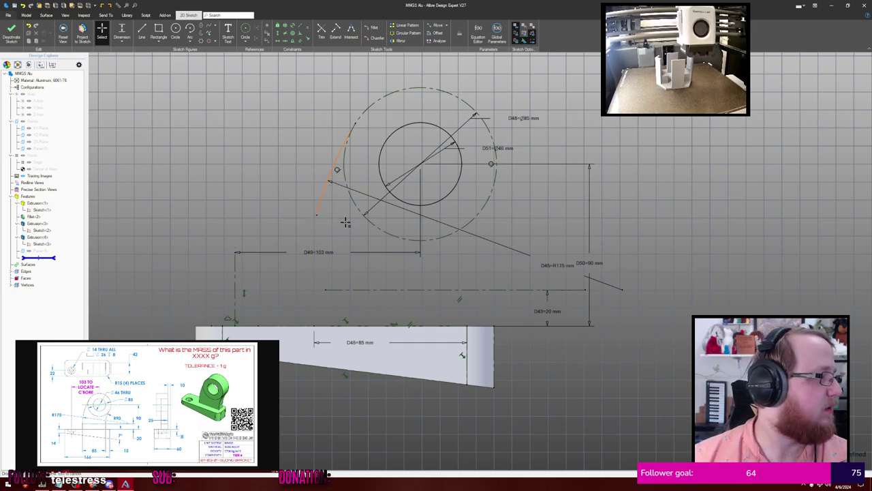
Draw a line from the left end of the 85 mm line to the arc's lower end
{"action": "key", "text": "l"}
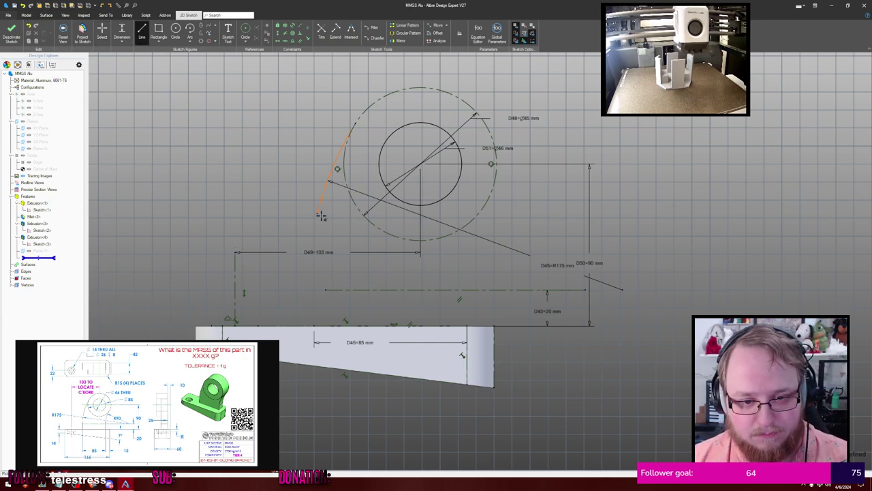
{"action": "left_click", "coordinate": [314, 326]}
{"action": "left_click", "coordinate": [317, 214]}
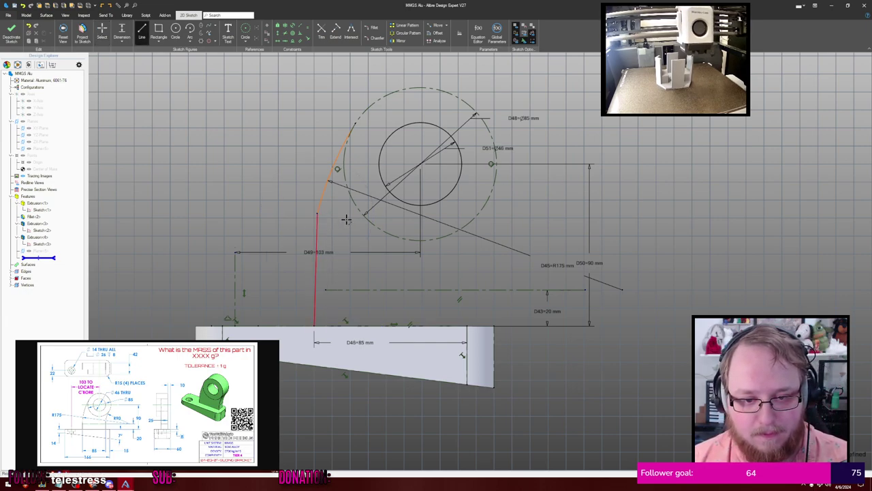
{"action": "key", "text": "Escape"}
Try to constrain the connecting line tangent to the R175 arc
{"action": "key", "text": "t"}
{"action": "left_click", "coordinate": [322, 198]}
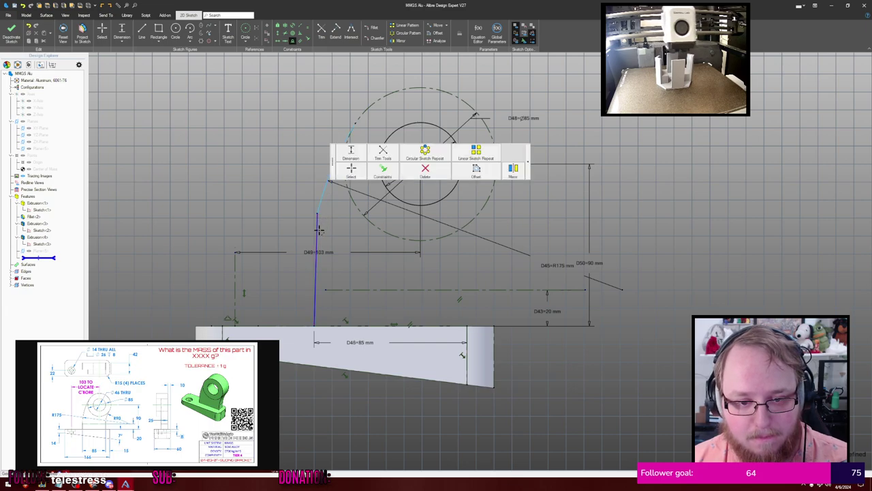
{"action": "left_click", "coordinate": [319, 231]}
{"action": "left_click", "coordinate": [436, 254]}
{"action": "key", "text": "Escape"}
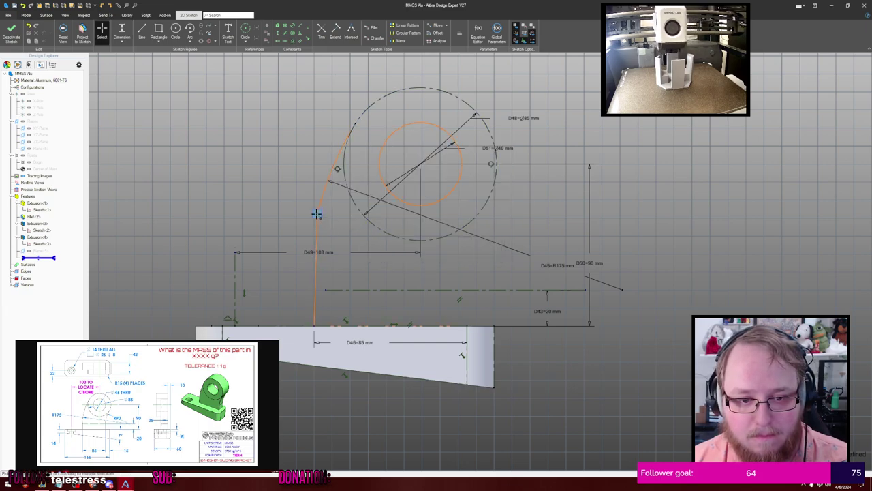
Move the junction of the arc and the connecting line downward and constrain the line vertical
{"action": "left_click_drag", "start_coordinate": [317, 214], "coordinate": [306, 241]}
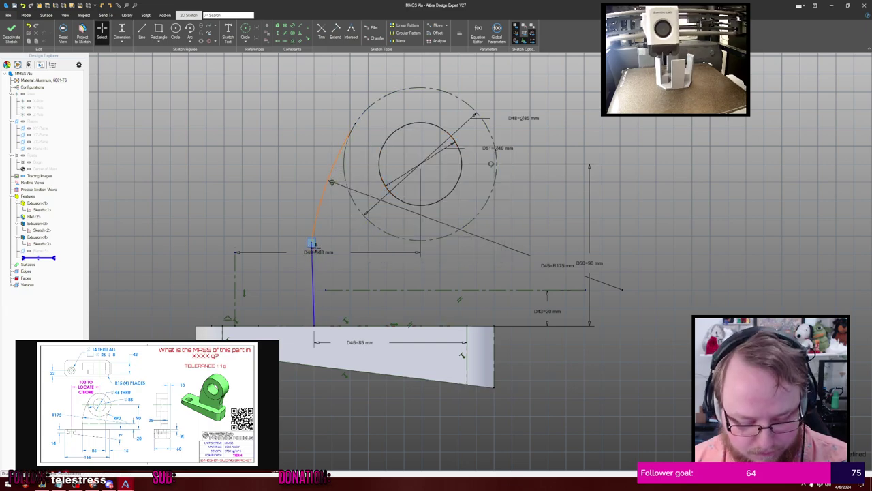
{"action": "key", "text": "v"}
{"action": "left_click", "coordinate": [314, 269]}
{"action": "key", "text": "Escape"}
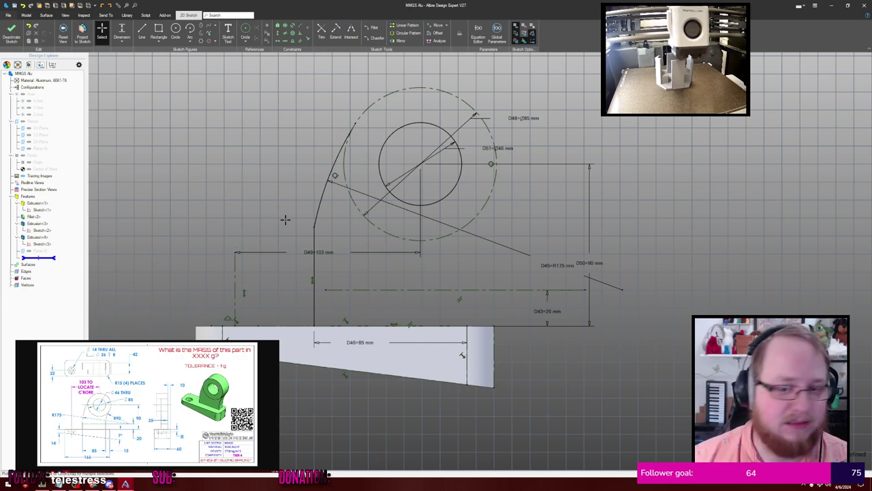
Remove the connecting line's vertical constraint and delete the line below the arc
{"action": "scroll", "coordinate": [312, 279], "scroll_direction": "up", "scroll_amount": 1}
{"action": "scroll", "coordinate": [311, 278], "scroll_direction": "up", "scroll_amount": 1}
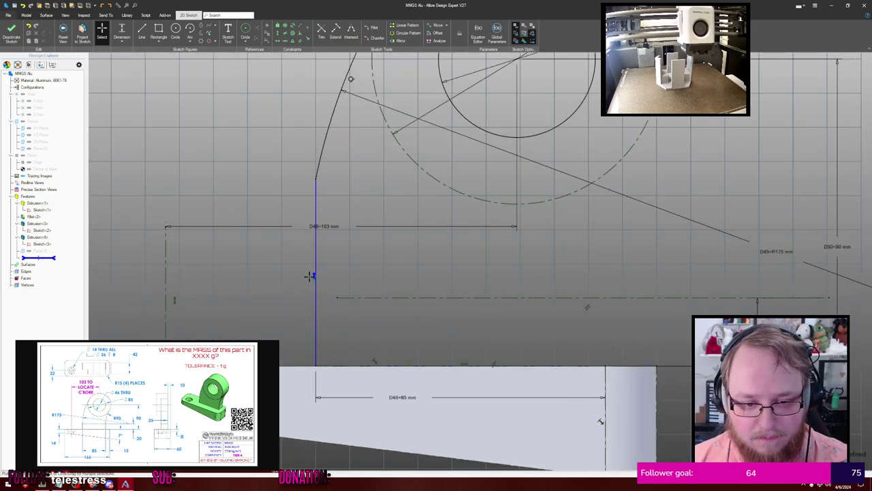
{"action": "left_click", "coordinate": [312, 277]}
{"action": "scroll", "coordinate": [316, 238], "scroll_direction": "down", "scroll_amount": 2}
{"action": "mouse_move", "coordinate": [317, 189]}
{"action": "left_mouse_down"}
{"action": "mouse_move", "coordinate": [328, 311]}
{"action": "mouse_move", "coordinate": [357, 177]}
{"action": "mouse_move", "coordinate": [339, 271]}
{"action": "mouse_move", "coordinate": [344, 246]}
{"action": "left_mouse_up"}
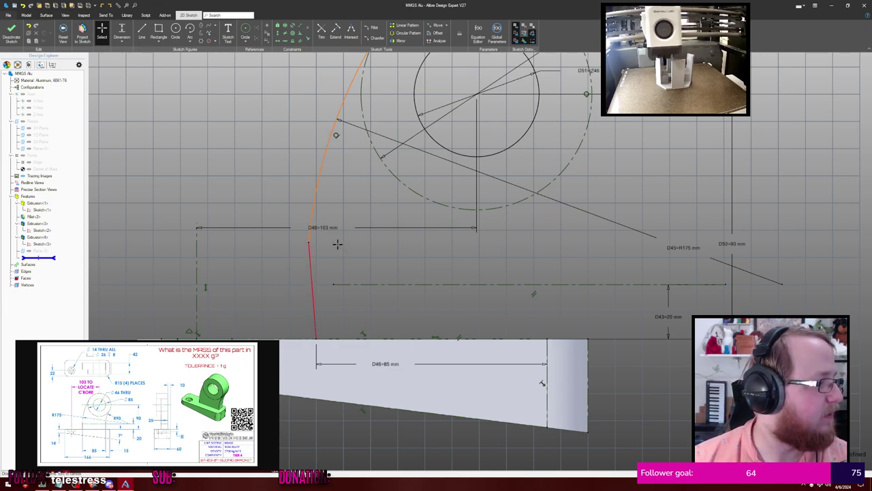
{"action": "left_click", "coordinate": [311, 270]}
{"action": "key", "text": "Delete"}
Extend the arc's lower end downward and delete the 85 mm line on the base's upper edge
{"action": "scroll", "coordinate": [341, 243], "scroll_direction": "down", "scroll_amount": 2}
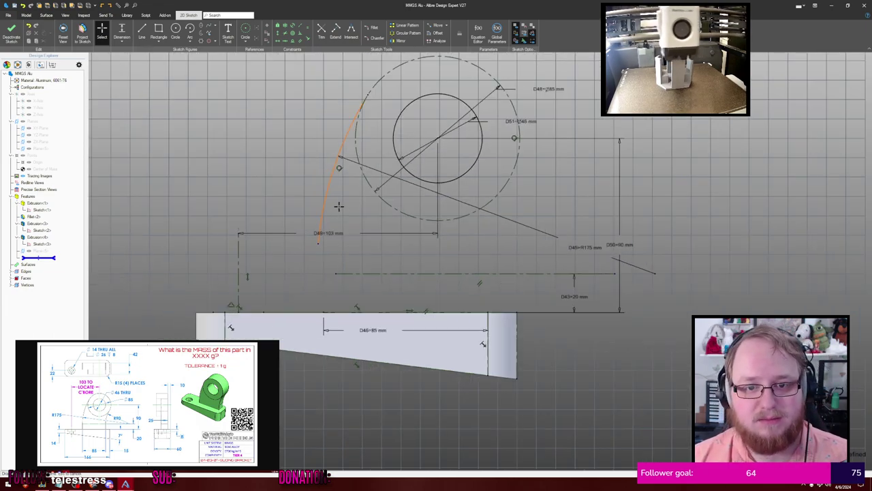
{"action": "left_click_drag", "start_coordinate": [337, 168], "coordinate": [343, 261]}
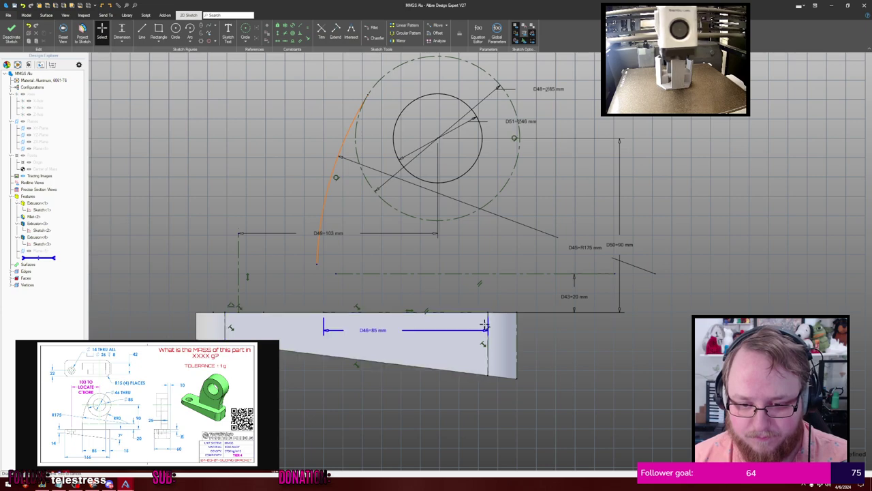
{"action": "scroll", "coordinate": [551, 327], "scroll_direction": "up", "scroll_amount": 1}
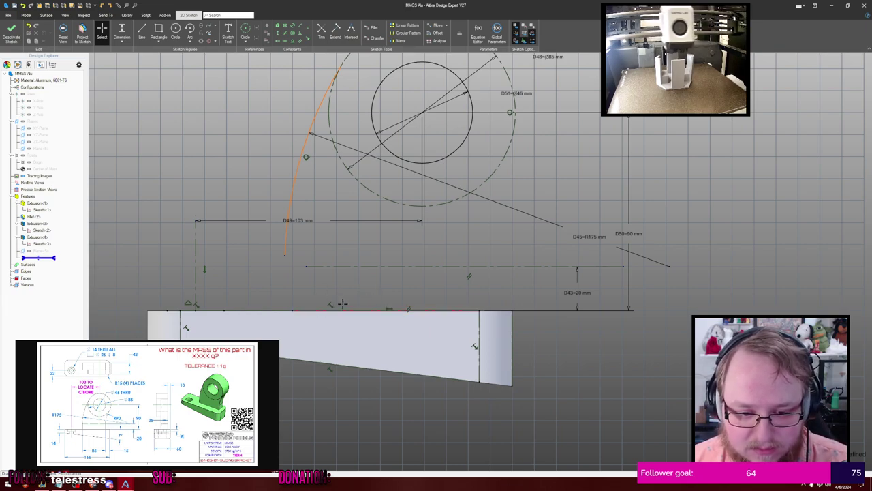
{"action": "left_click", "coordinate": [350, 311]}
{"action": "key", "text": "Delete"}
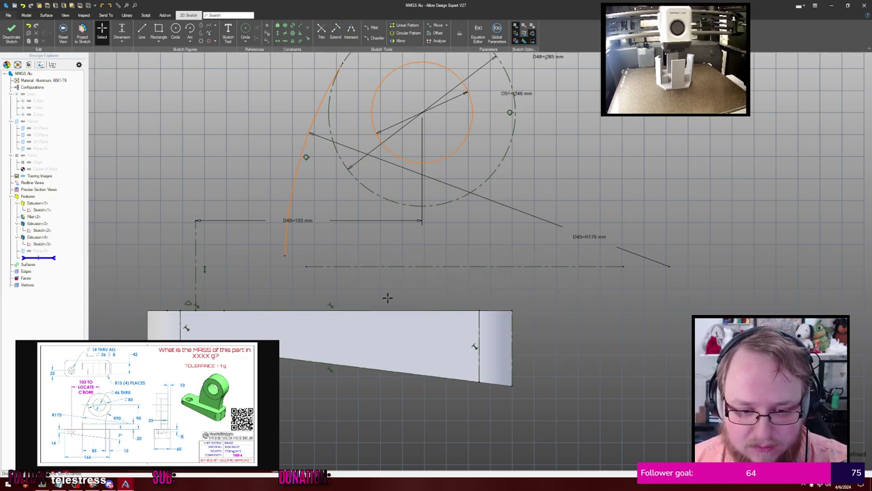
Draw a new horizontal line just above the base and constrain it onto the base's upper edge
{"action": "left_click", "coordinate": [468, 295]}
{"action": "middle_click_drag", "start_coordinate": [465, 290], "coordinate": [456, 304]}
{"action": "scroll", "coordinate": [439, 293], "scroll_direction": "down", "scroll_amount": 1}
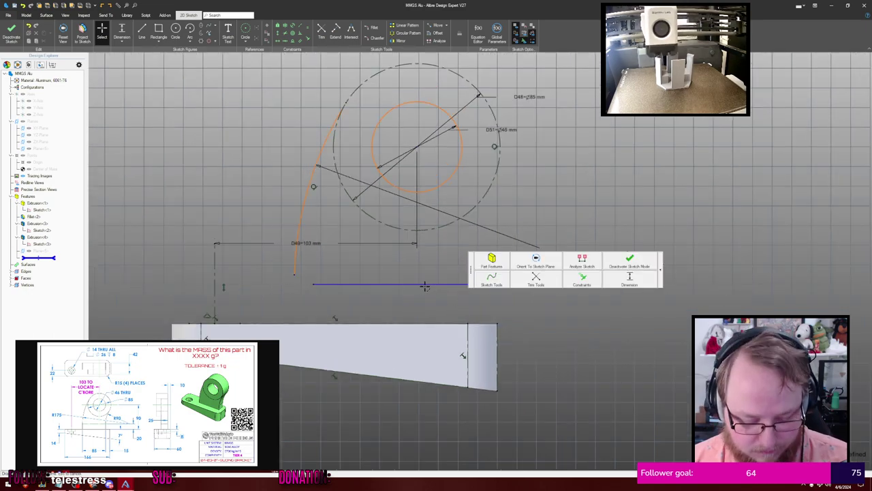
{"action": "key", "text": "l"}
{"action": "left_click", "coordinate": [303, 303]}
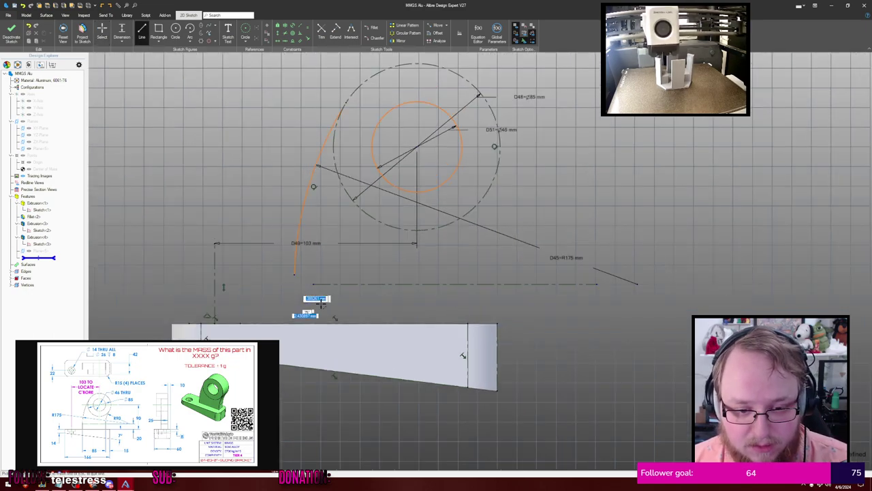
{"action": "left_click", "coordinate": [437, 303]}
{"action": "key", "text": "Escape"}
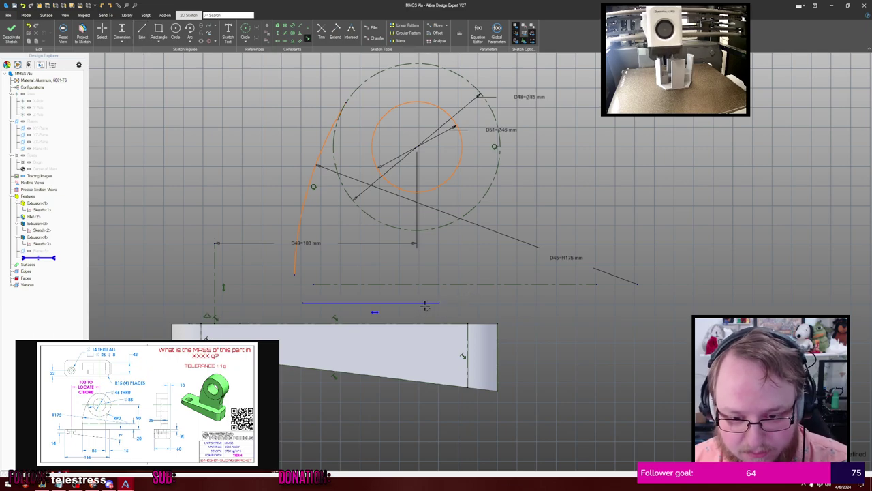
{"action": "left_click", "coordinate": [440, 302]}
{"action": "key", "text": "Escape"}
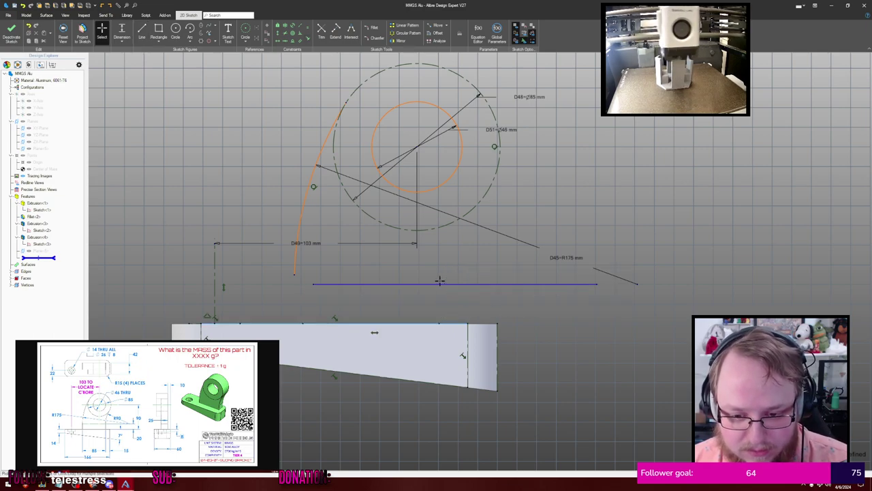
Dimension the new line's right end 15 mm from the base's right edge and place the dimension text outside the part
{"action": "key", "text": "d"}
{"action": "left_click", "coordinate": [445, 323]}
{"action": "key", "text": "Escape"}
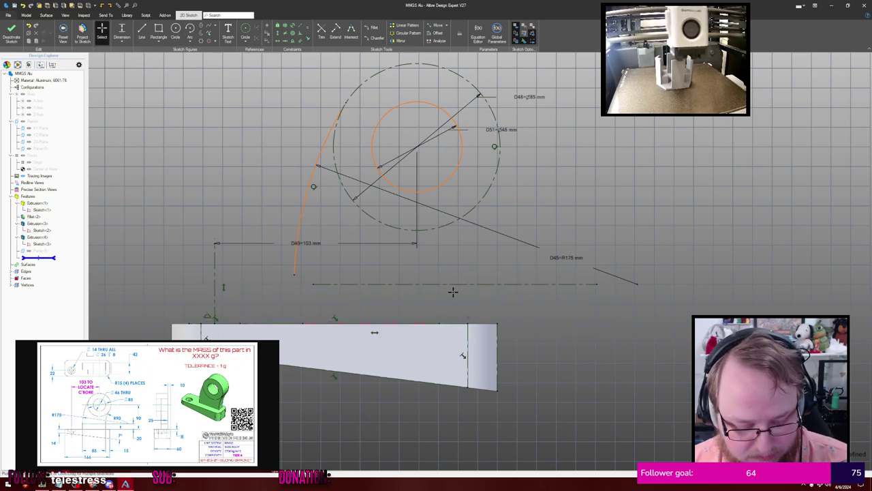
{"action": "left_click", "coordinate": [439, 323]}
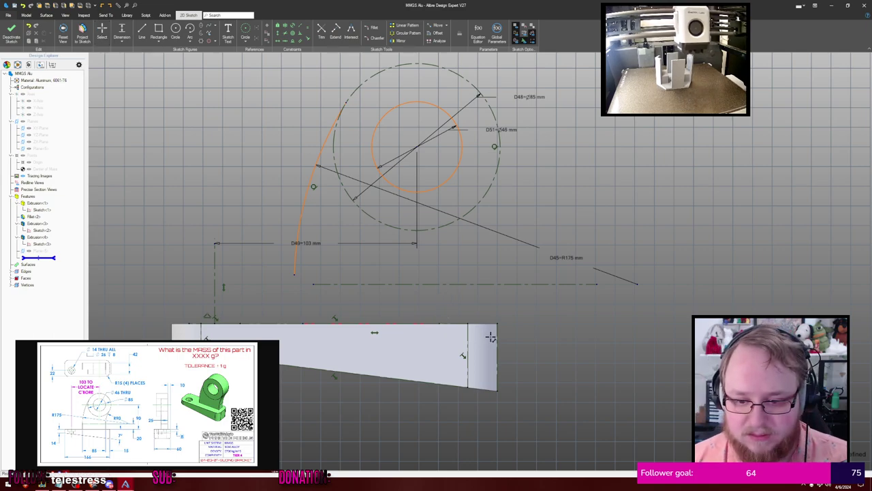
{"action": "left_click", "coordinate": [498, 341]}
{"action": "left_click", "coordinate": [464, 422]}
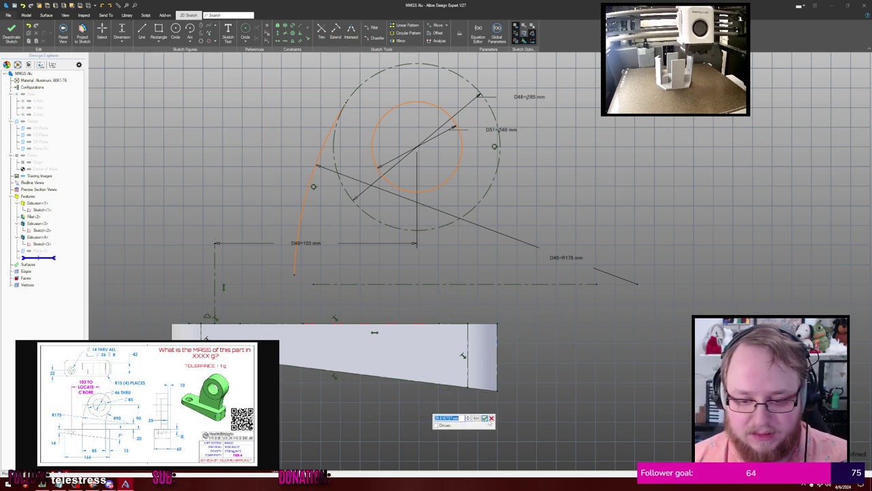
{"action": "left_click", "coordinate": [486, 418]}
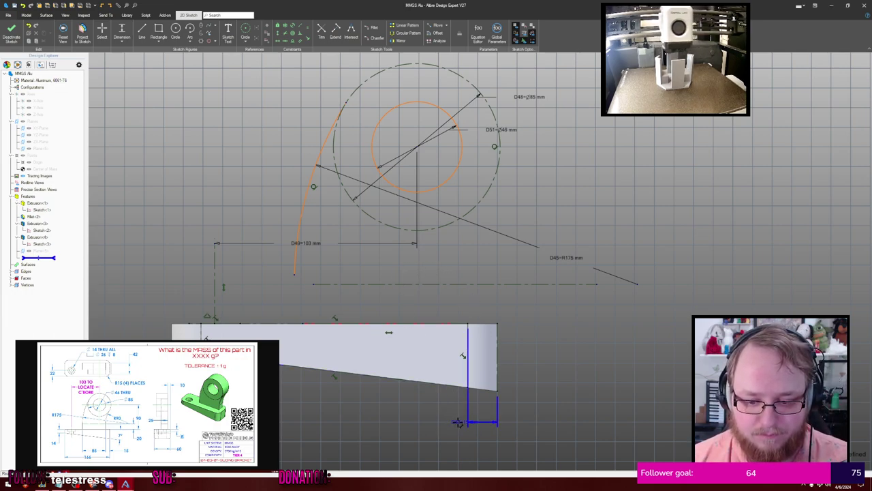
{"action": "left_click_drag", "start_coordinate": [458, 421], "coordinate": [545, 409]}
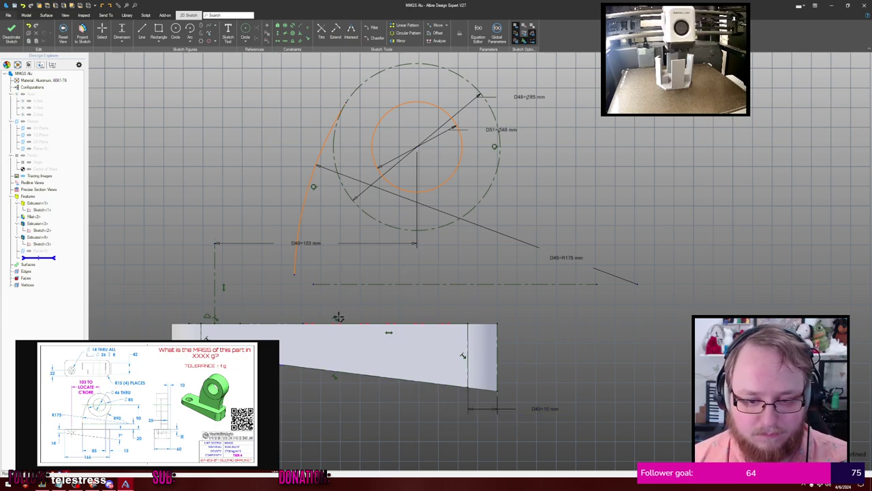
Set the length of the new line on the base's upper edge to 85 mm
{"action": "left_click", "coordinate": [361, 324]}
{"action": "left_click", "coordinate": [365, 417]}
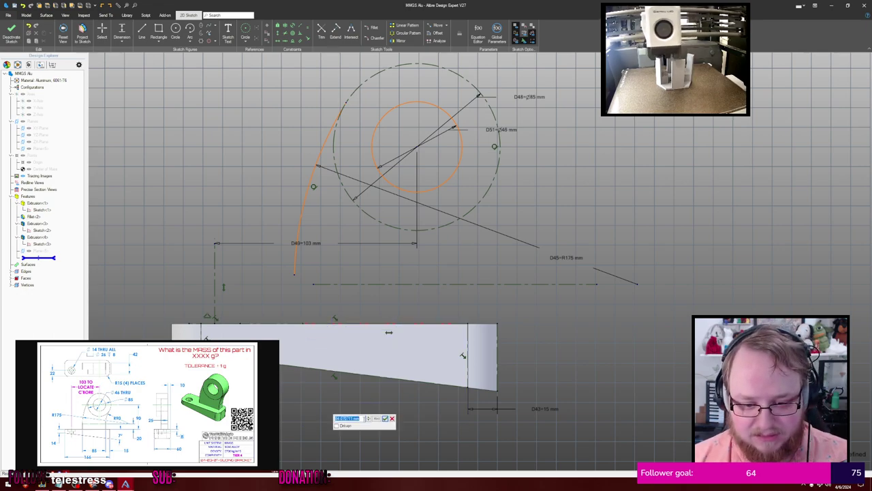
{"action": "type", "text": "85"}
{"action": "key", "text": "Return"}
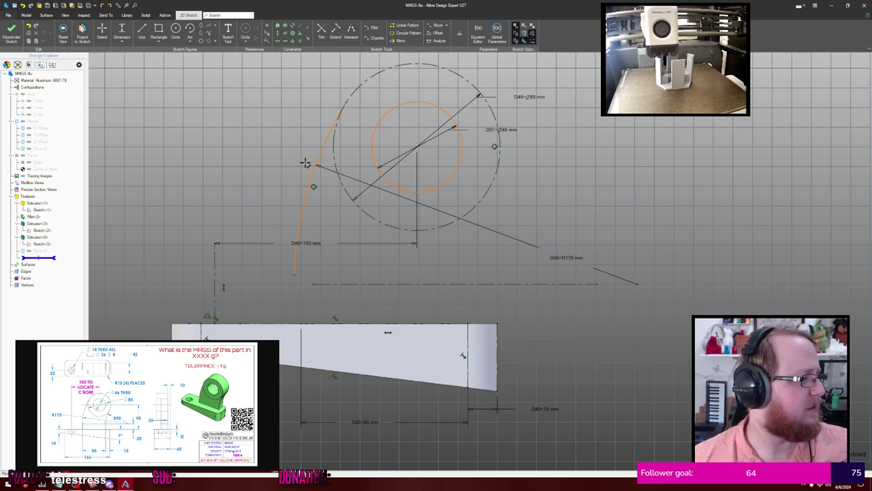
{"action": "left_click", "coordinate": [307, 197]}
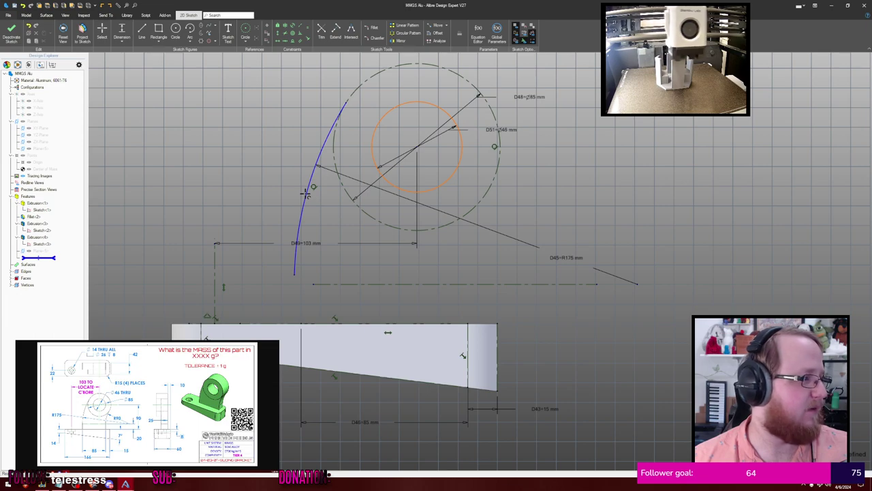
{"action": "left_click", "coordinate": [338, 138]}
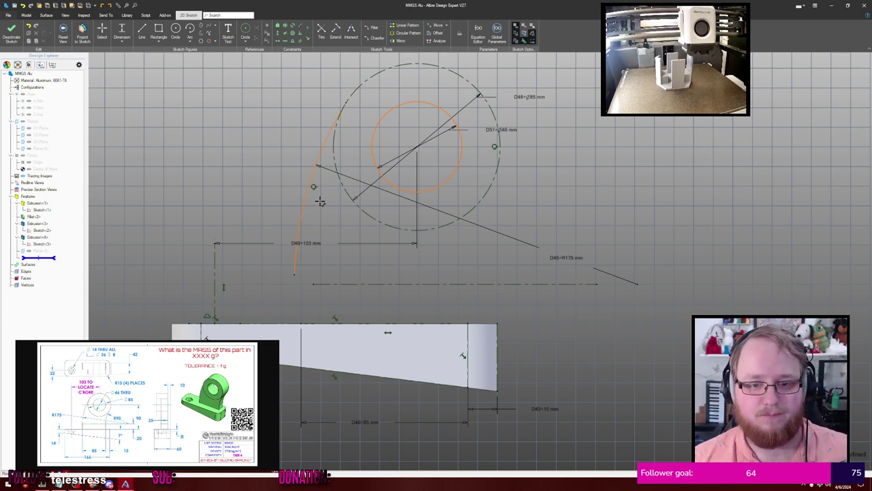
{"action": "left_click", "coordinate": [315, 187]}
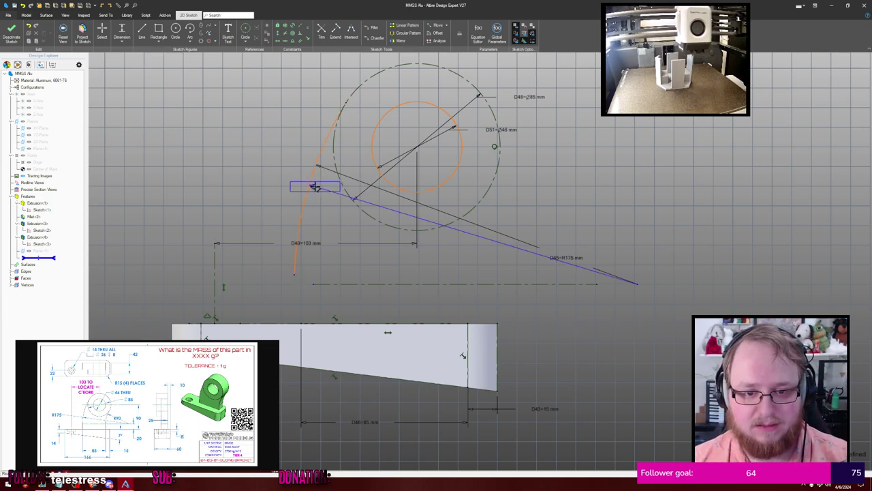
{"action": "key", "text": "Escape"}
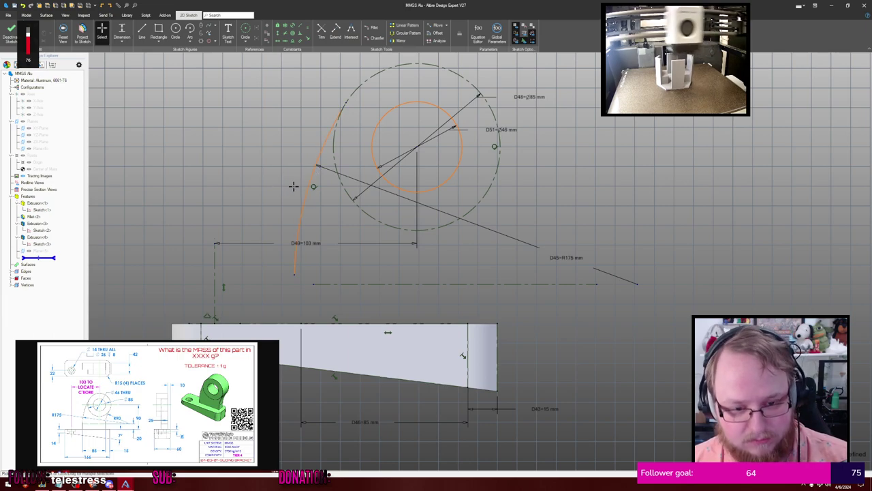
Delete the tangent constraint between the R175 arc and the construction circle and move the arc's lower end up and outward
{"action": "left_click", "coordinate": [315, 186]}
{"action": "key", "text": "Delete"}
{"action": "left_click_drag", "start_coordinate": [294, 274], "coordinate": [278, 225]}
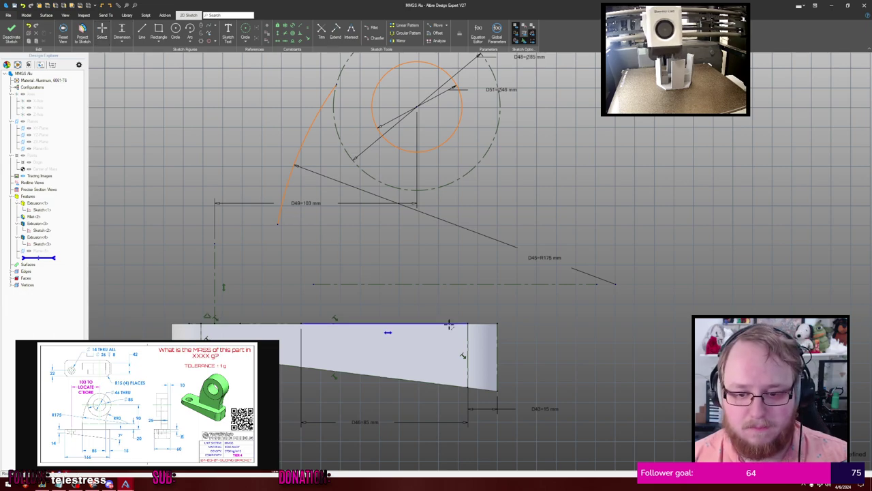
Dimension the circles' centre 90 mm above the 85 mm line on the base's upper edge
{"action": "mouse_move", "coordinate": [448, 321]}
{"action": "left_mouse_down"}
{"action": "mouse_move", "coordinate": [436, 152]}
{"action": "mouse_move", "coordinate": [418, 107]}
{"action": "left_mouse_up"}
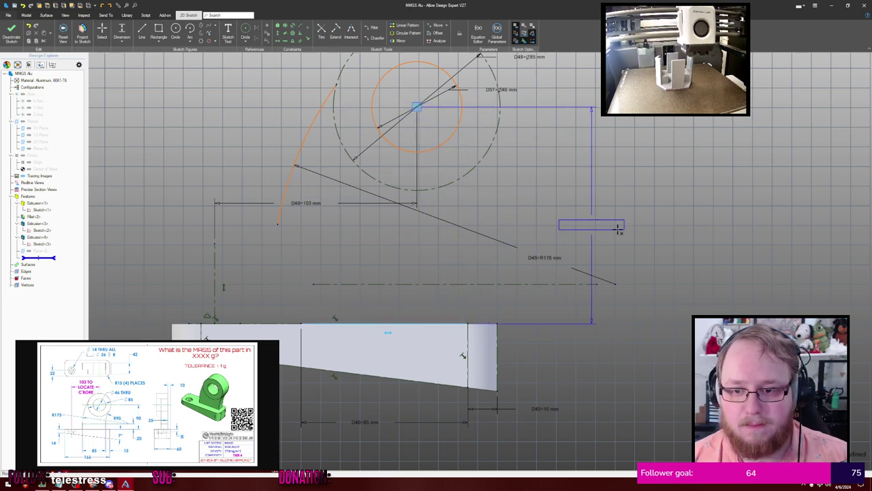
{"action": "left_click", "coordinate": [665, 235]}
{"action": "type", "text": "90"}
{"action": "key", "text": "Return"}
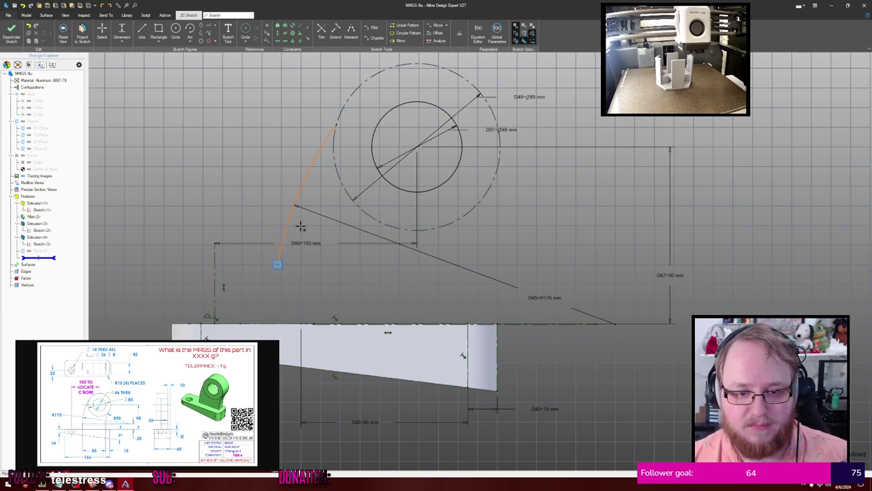
Draw a slanted line from the arc's lower end to the left end of the 85 mm line on the base
{"action": "left_click", "coordinate": [332, 133]}
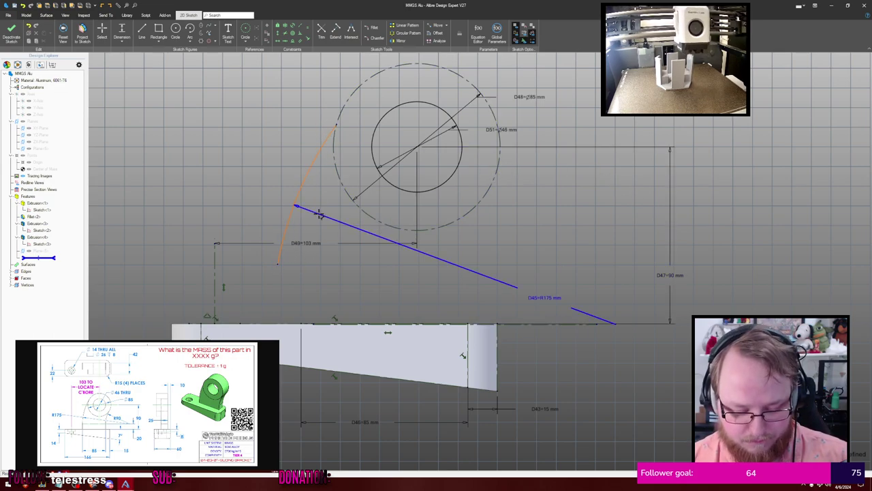
{"action": "key", "text": "l"}
{"action": "left_click", "coordinate": [279, 264]}
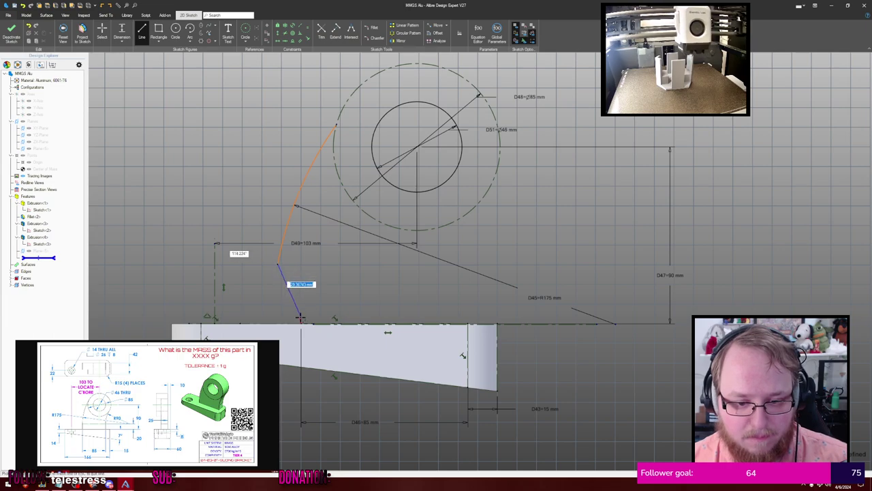
{"action": "scroll", "coordinate": [311, 302], "scroll_direction": "up", "scroll_amount": 2}
{"action": "scroll", "coordinate": [311, 302], "scroll_direction": "up", "scroll_amount": 1}
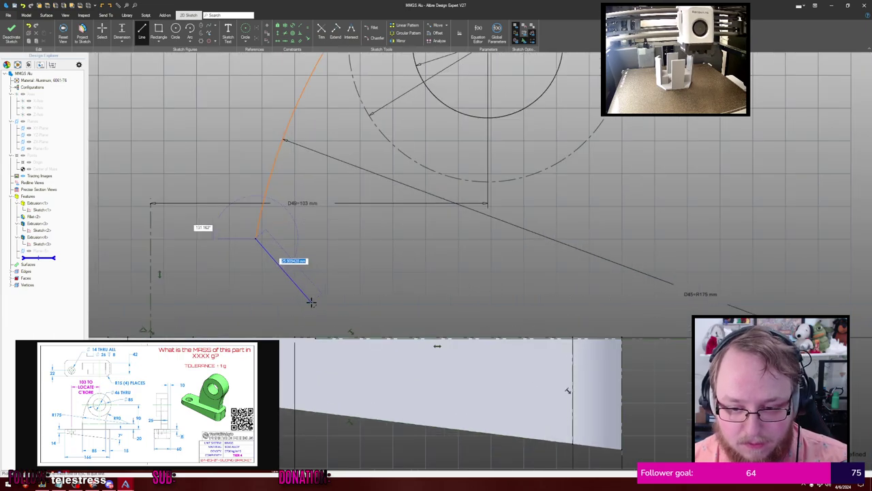
{"action": "left_click", "coordinate": [295, 338]}
{"action": "key", "text": "Escape"}
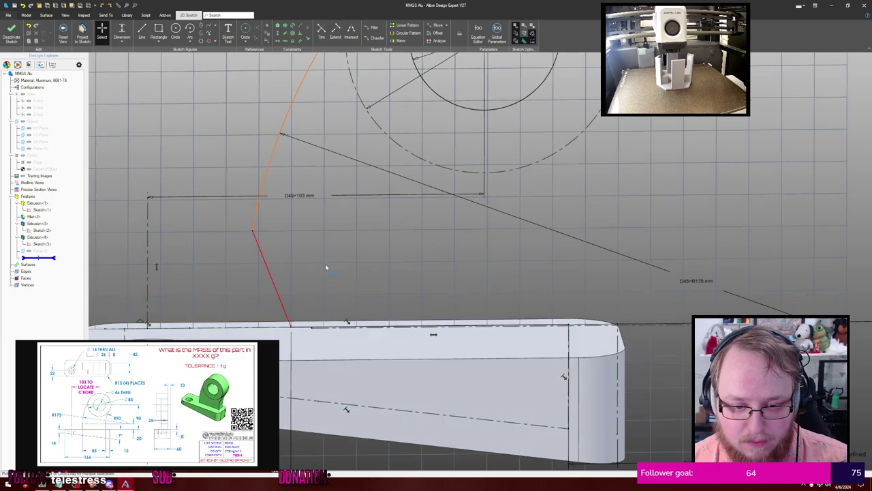
Raise the horizontal construction line off the base and dimension it 20 mm above the base's upper edge
{"action": "scroll", "coordinate": [325, 261], "scroll_direction": "down", "scroll_amount": 1}
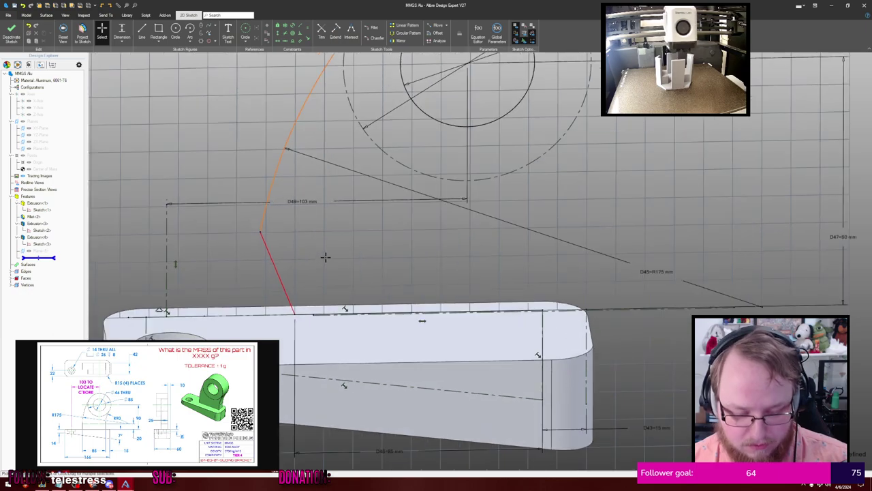
{"action": "scroll", "coordinate": [327, 255], "scroll_direction": "down", "scroll_amount": 2}
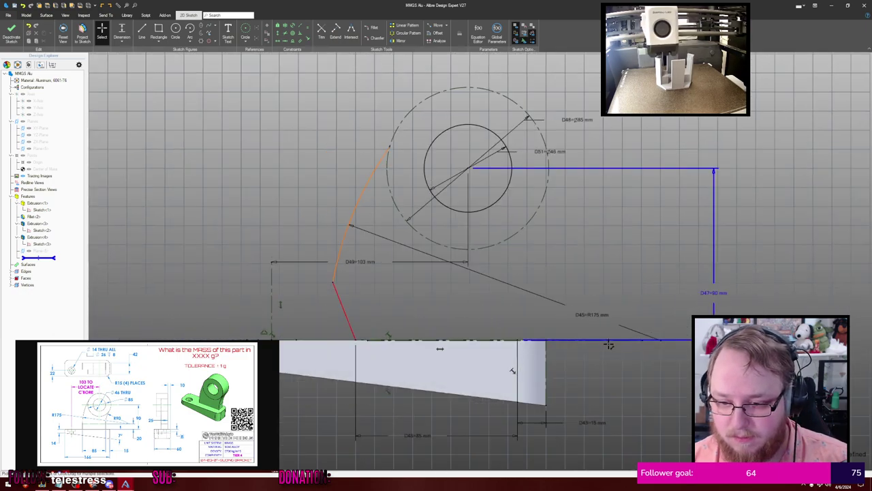
{"action": "mouse_move", "coordinate": [609, 343]}
{"action": "left_mouse_down"}
{"action": "mouse_move", "coordinate": [598, 302]}
{"action": "mouse_move", "coordinate": [600, 314]}
{"action": "left_mouse_up"}
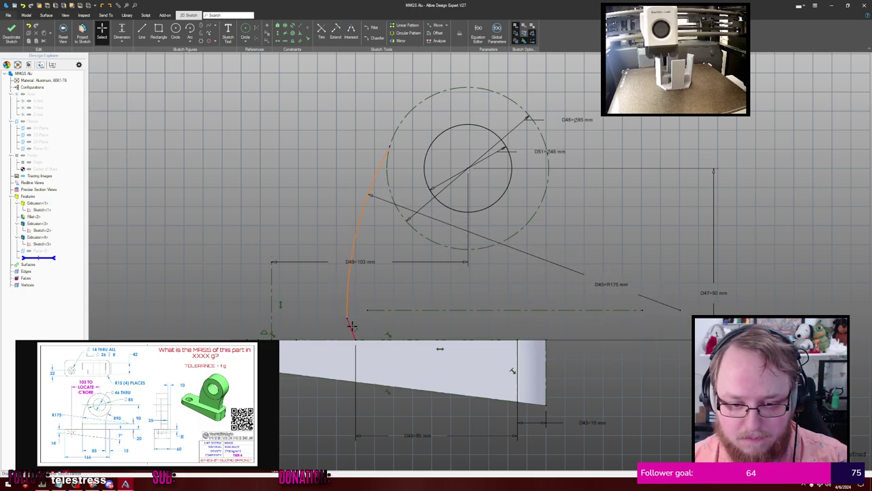
{"action": "key", "text": "d"}
{"action": "left_click", "coordinate": [464, 310]}
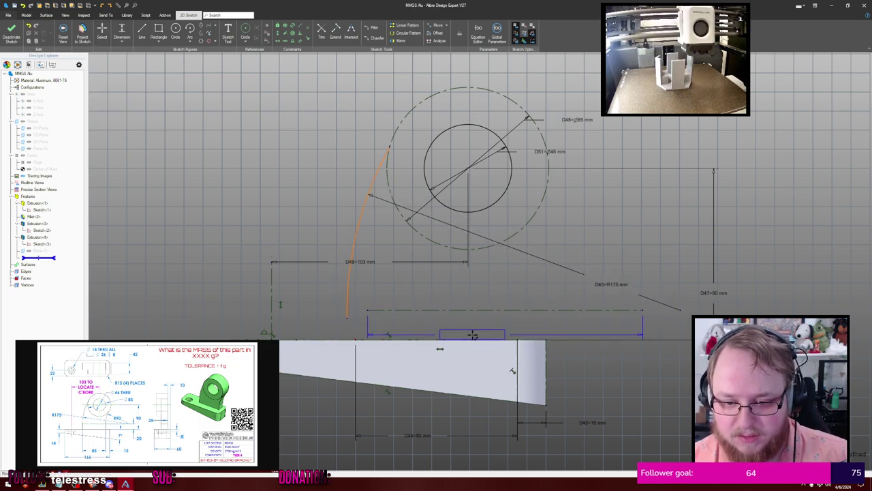
{"action": "left_click", "coordinate": [473, 340]}
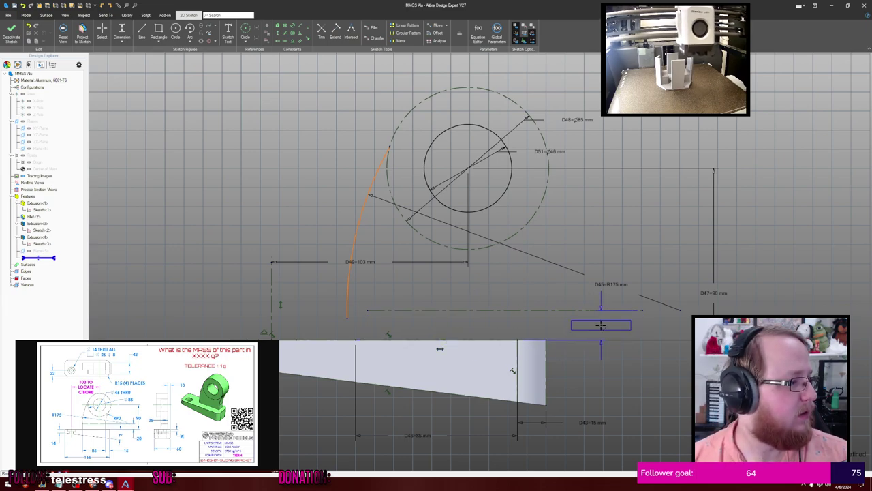
{"action": "left_click", "coordinate": [600, 324]}
{"action": "type", "text": "20"}
{"action": "key", "text": "Return"}
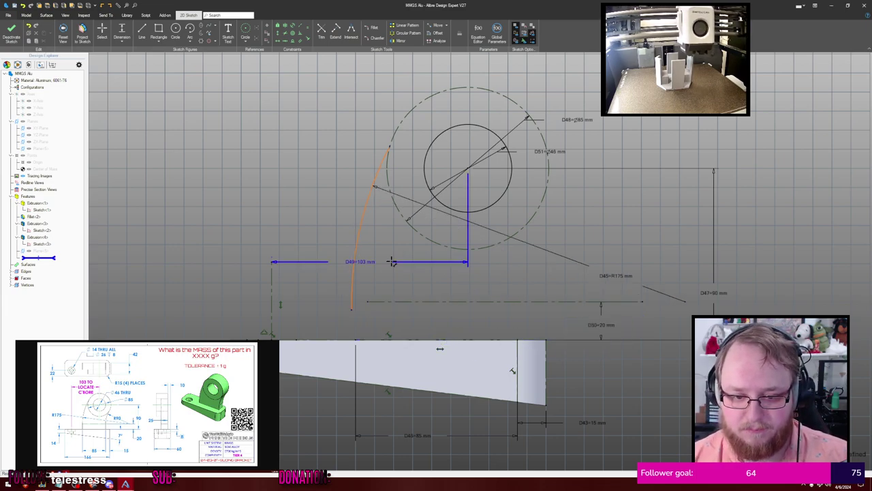
Shorten the arc from its lower end and align the construction line's left end vertically with the 85 mm line's left end
{"action": "left_click", "coordinate": [351, 310]}
{"action": "left_click_drag", "start_coordinate": [352, 306], "coordinate": [350, 232]}
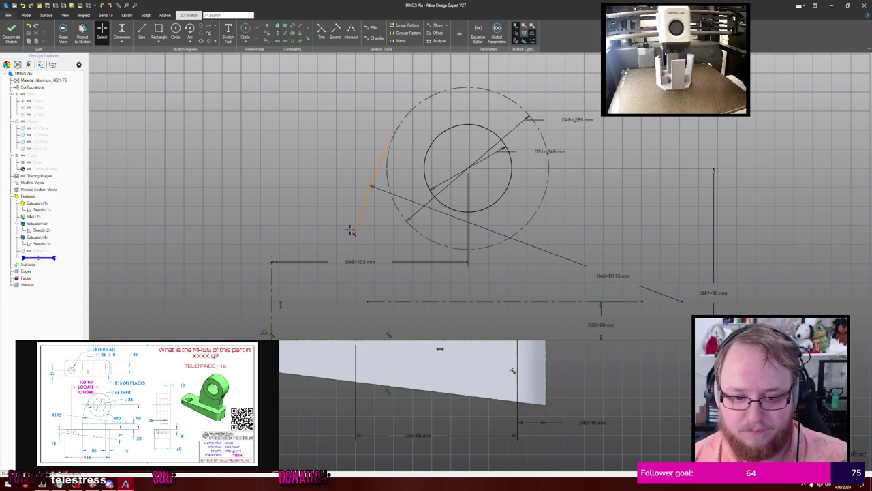
{"action": "key", "text": "v"}
{"action": "left_click", "coordinate": [368, 301]}
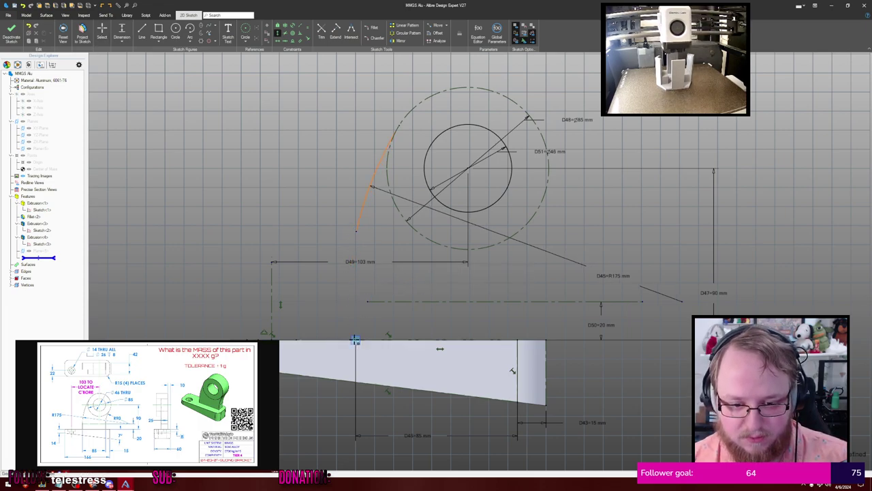
{"action": "left_click", "coordinate": [356, 340]}
Draw a vertical line about 28 mm long above the left end of the 85 mm line, ending on that point
{"action": "key", "text": "l"}
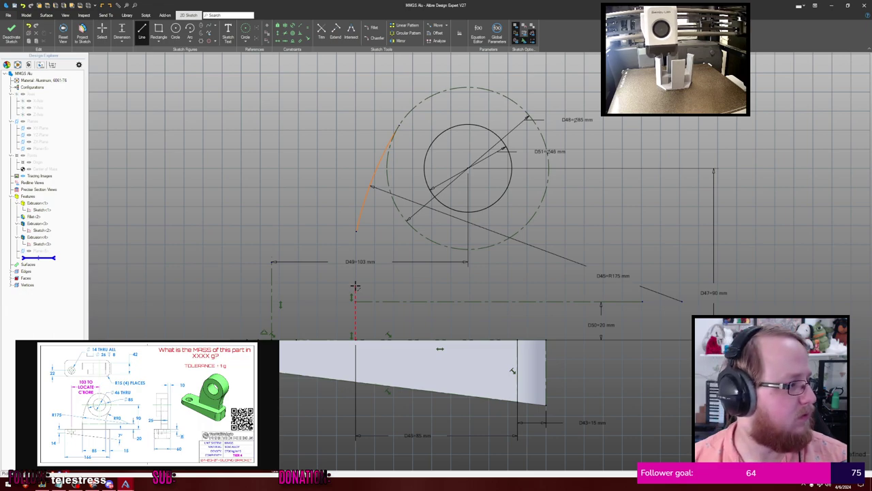
{"action": "left_click", "coordinate": [356, 287]}
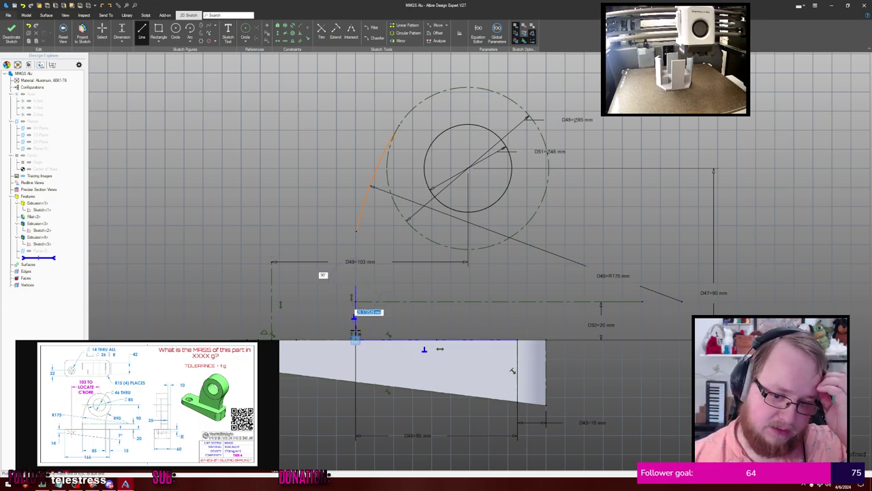
{"action": "left_click", "coordinate": [356, 339]}
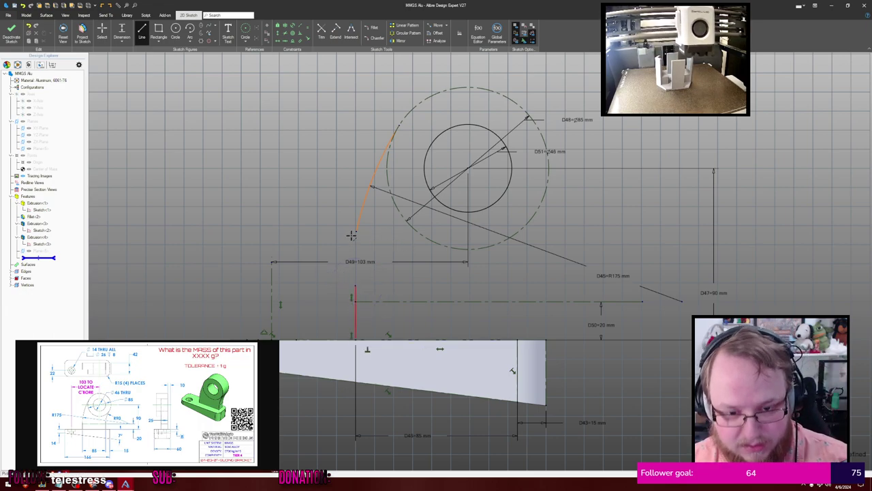
{"action": "key", "text": "Escape"}
Join the arc's lower end to the vertical line's upper end and make the arc and line tangent
{"action": "left_click", "coordinate": [355, 285]}
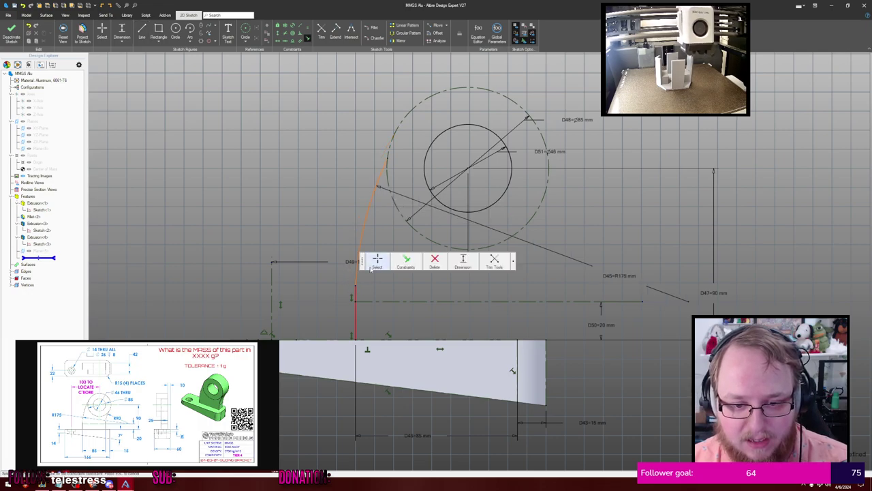
{"action": "left_click", "coordinate": [378, 257]}
{"action": "left_click", "coordinate": [357, 249]}
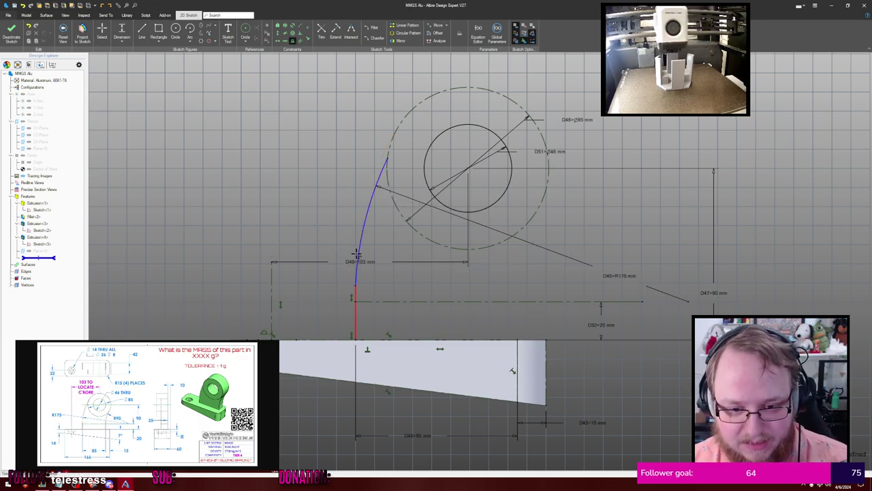
{"action": "left_click", "coordinate": [355, 292]}
{"action": "mouse_move", "coordinate": [407, 276]}
{"action": "key", "text": "Escape"}
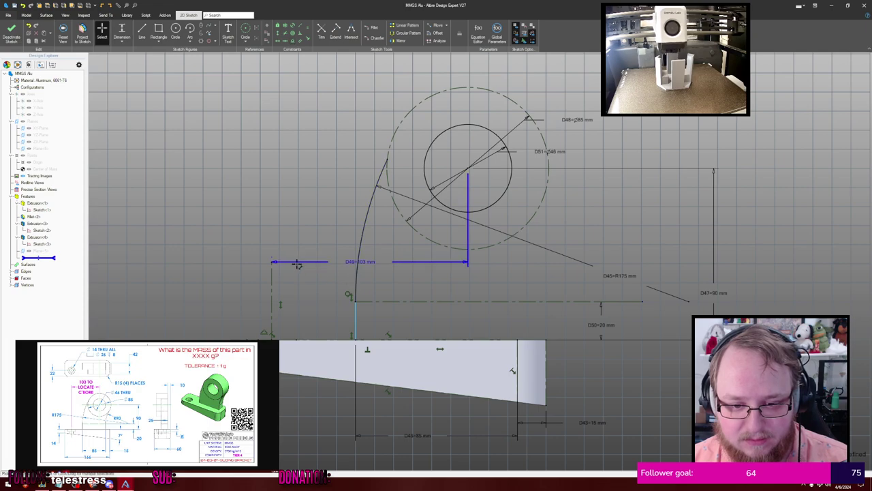
{"action": "left_click", "coordinate": [300, 209]}
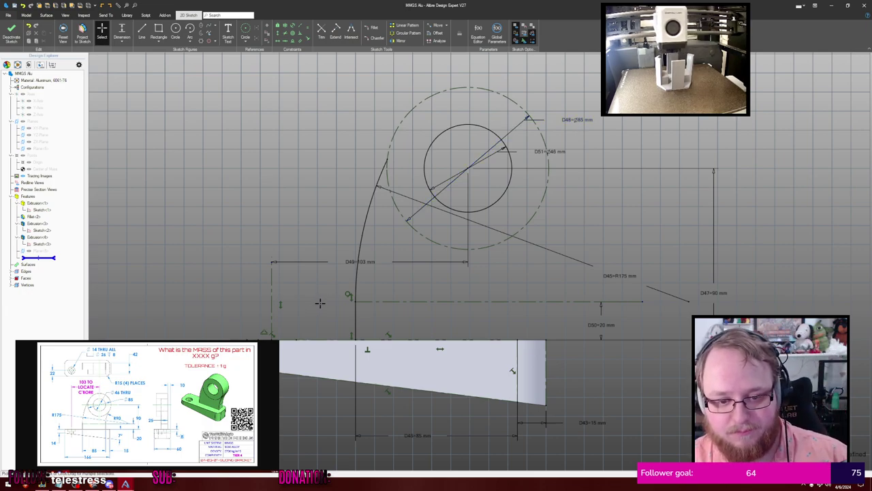
Remove the tangent constraint between the R175 arc and the vertical line
{"action": "scroll", "coordinate": [344, 295], "scroll_direction": "up", "scroll_amount": 2}
{"action": "scroll", "coordinate": [347, 293], "scroll_direction": "up", "scroll_amount": 2}
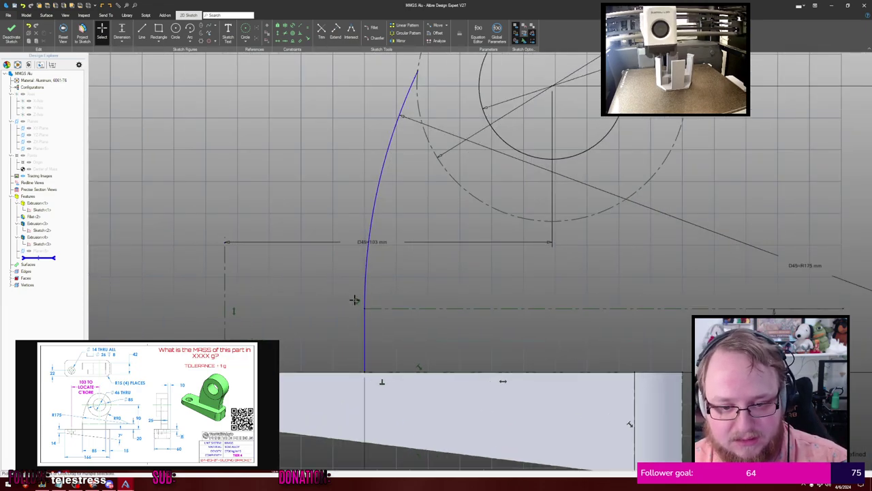
{"action": "left_click", "coordinate": [354, 294]}
{"action": "scroll", "coordinate": [348, 278], "scroll_direction": "down", "scroll_amount": 1}
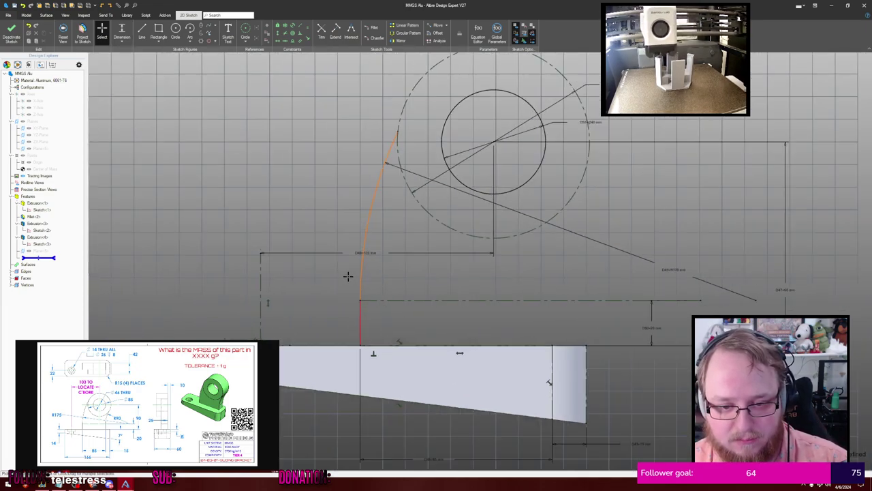
Try to apply a vertical constraint to the line below the R175 arc
{"action": "key", "text": "v"}
{"action": "left_click", "coordinate": [361, 318]}
{"action": "left_click", "coordinate": [435, 252]}
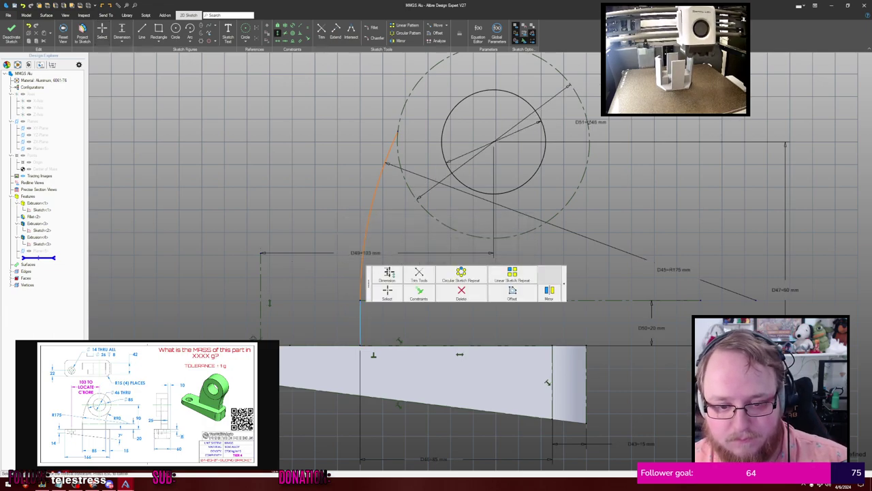
{"action": "left_click", "coordinate": [358, 274]}
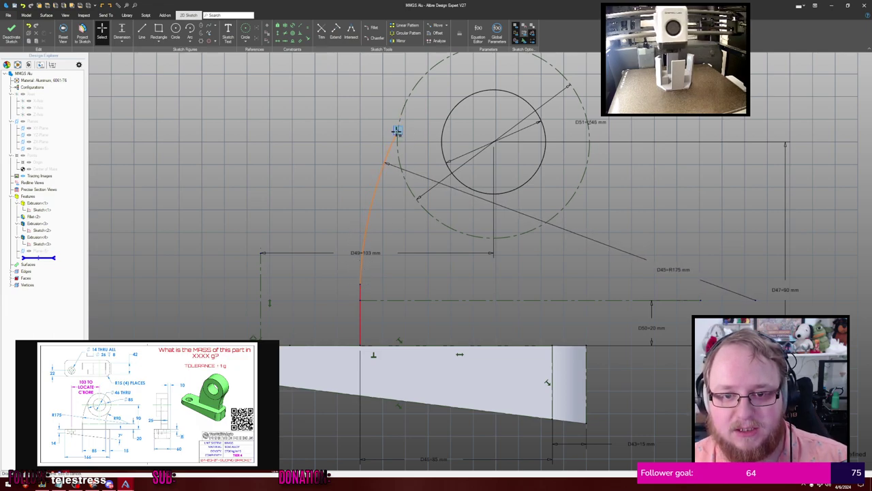
Move the arc's upper end up along the construction circle and back down to test how the arc and line follow
{"action": "left_click_drag", "start_coordinate": [398, 132], "coordinate": [411, 89]}
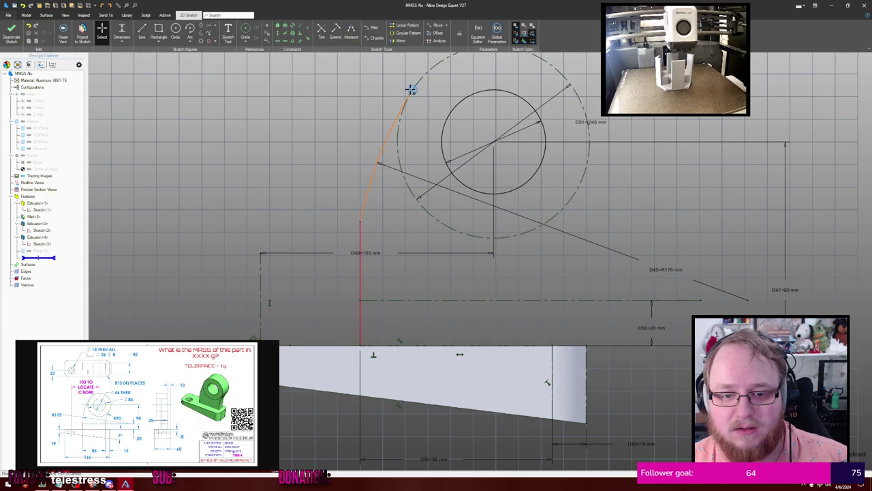
{"action": "left_click_drag", "start_coordinate": [411, 90], "coordinate": [374, 266]}
{"action": "scroll", "coordinate": [374, 267], "scroll_direction": "down", "scroll_amount": 1}
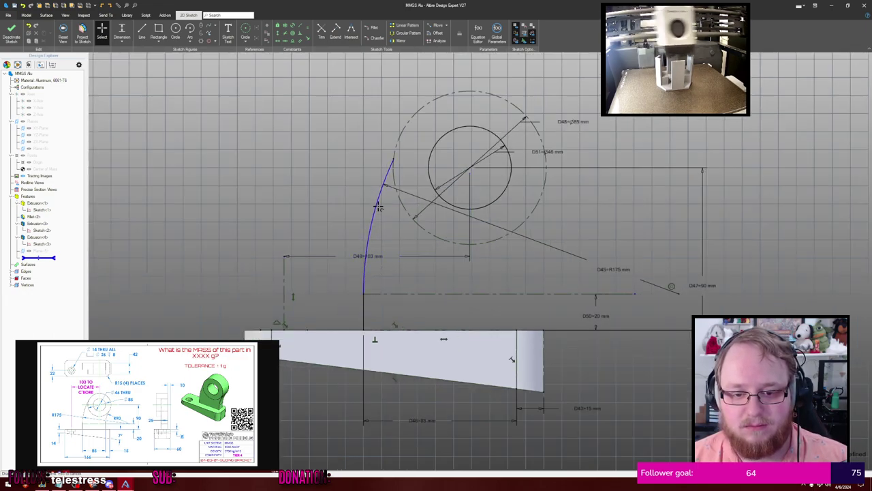
Undo the last change to the arc and move the R175 dimension line down to the arc's lower end
{"action": "middle_click", "coordinate": [382, 271]}
{"action": "key", "text": "ctrl+z"}
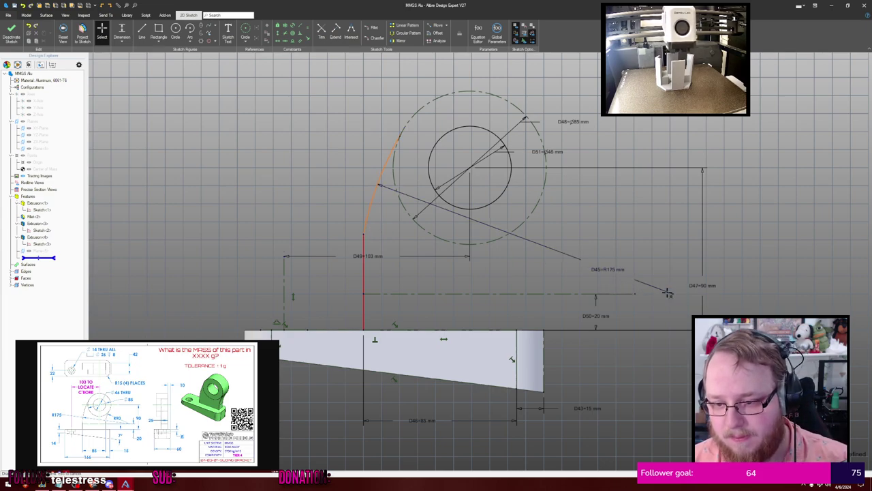
{"action": "left_click_drag", "start_coordinate": [606, 271], "coordinate": [549, 266]}
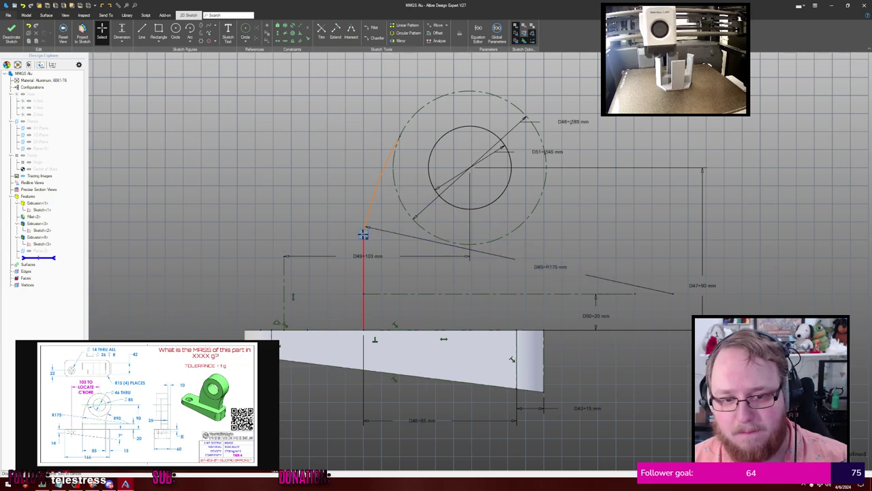
{"action": "left_click_drag", "start_coordinate": [366, 258], "coordinate": [371, 233]}
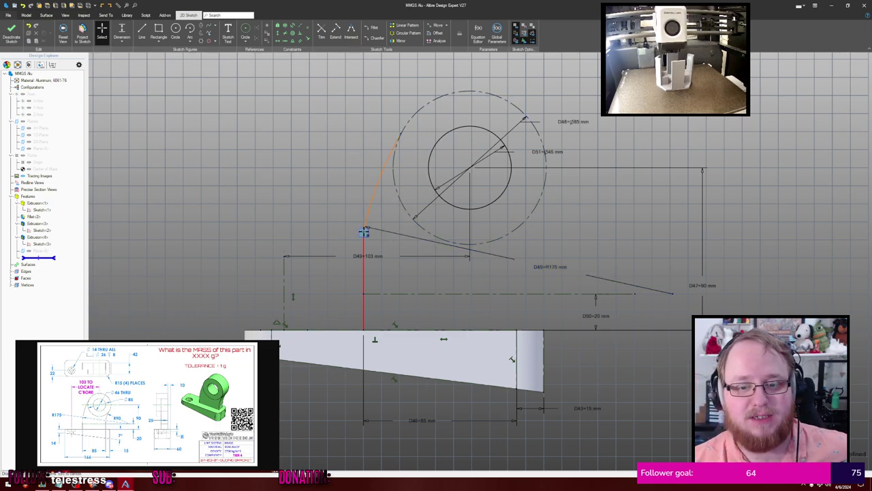
Lower the R175 arc's lower end along the vertical line toward the horizontal construction line
{"action": "left_click_drag", "start_coordinate": [364, 234], "coordinate": [366, 275]}
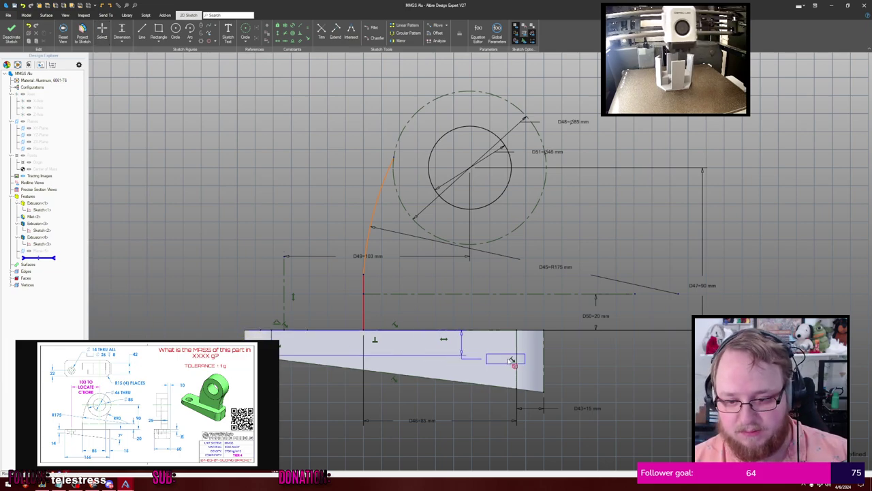
{"action": "left_click", "coordinate": [467, 451]}
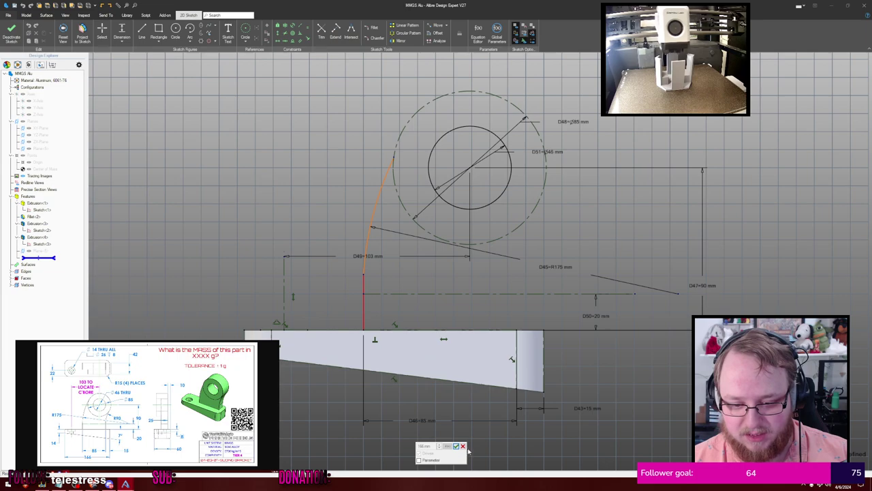
{"action": "left_click", "coordinate": [463, 446]}
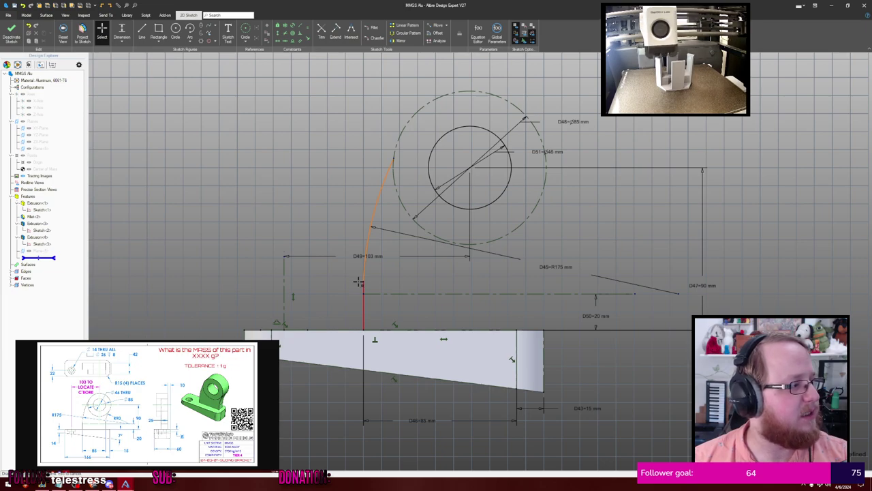
{"action": "left_click", "coordinate": [359, 281]}
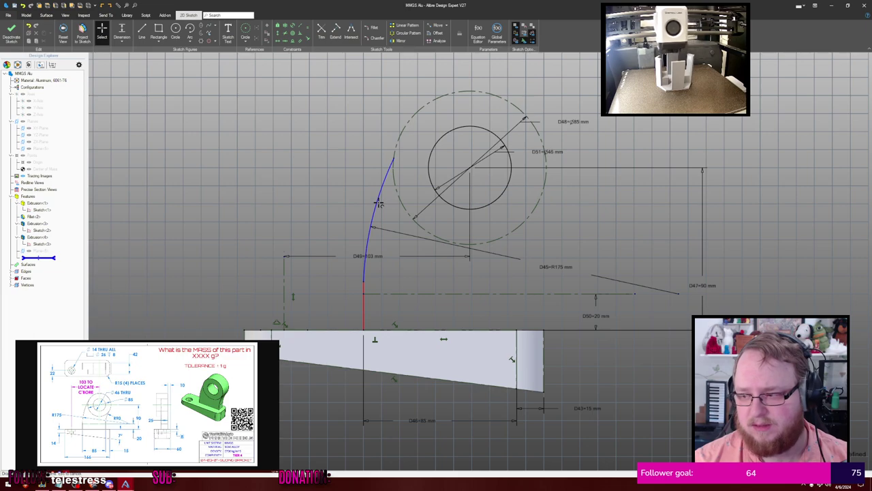
Extend the horizontal construction line past the R175 arc's centre, and try moving the arc's upper end along the construction circle
{"action": "left_click_drag", "start_coordinate": [679, 295], "coordinate": [712, 294]}
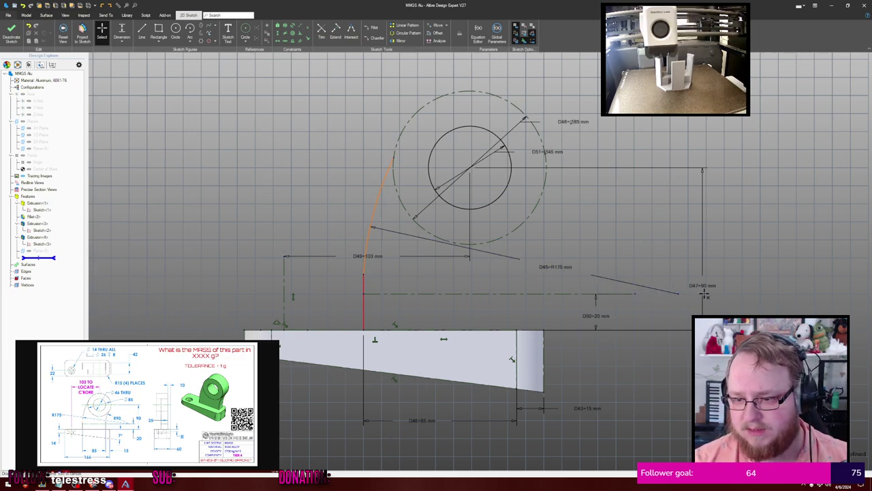
{"action": "left_click_drag", "start_coordinate": [636, 294], "coordinate": [762, 300]}
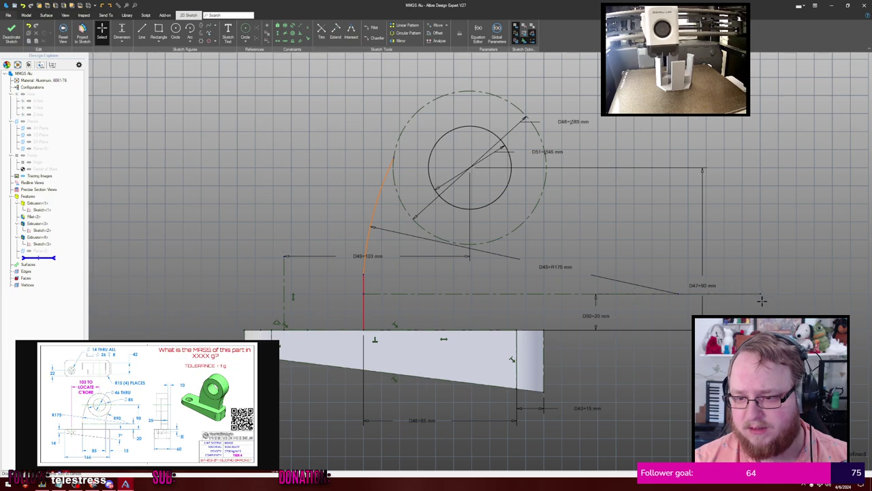
{"action": "scroll", "coordinate": [727, 270], "scroll_direction": "up", "scroll_amount": 3}
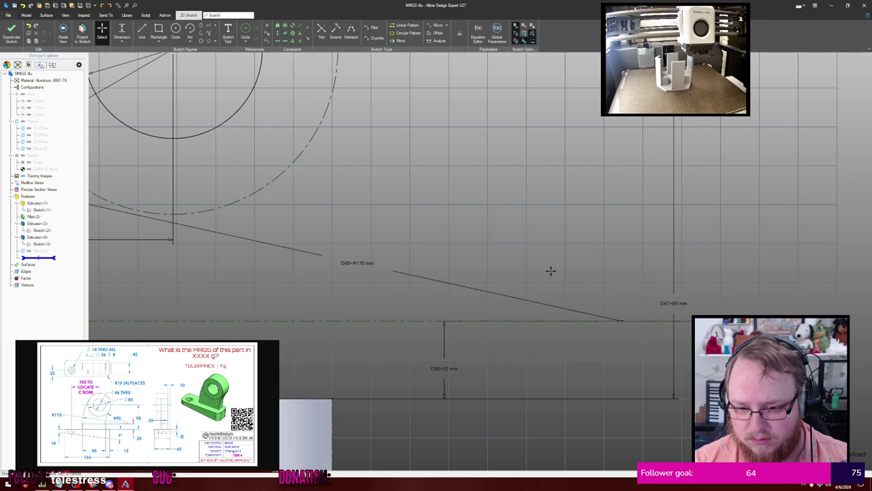
{"action": "scroll", "coordinate": [551, 270], "scroll_direction": "down", "scroll_amount": 5}
{"action": "middle_click_drag", "start_coordinate": [510, 251], "coordinate": [565, 302]}
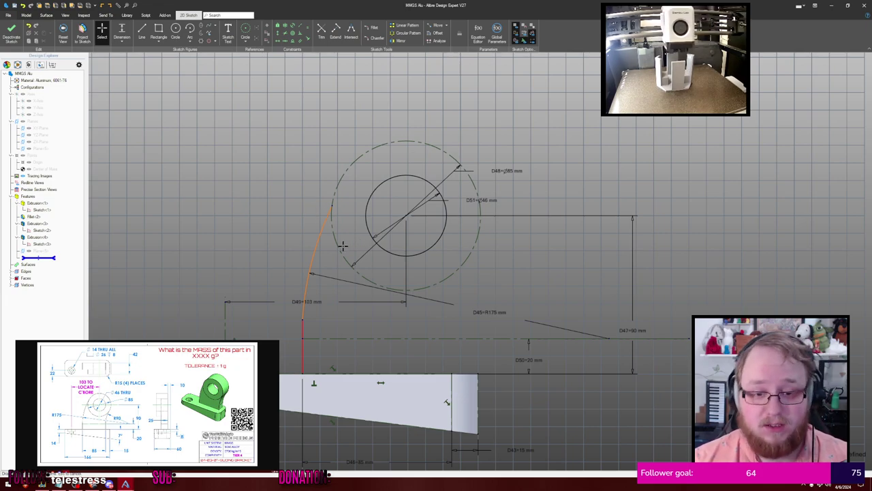
{"action": "mouse_move", "coordinate": [334, 206]}
{"action": "left_mouse_down"}
{"action": "mouse_move", "coordinate": [343, 163]}
{"action": "mouse_move", "coordinate": [327, 218]}
{"action": "left_mouse_up"}
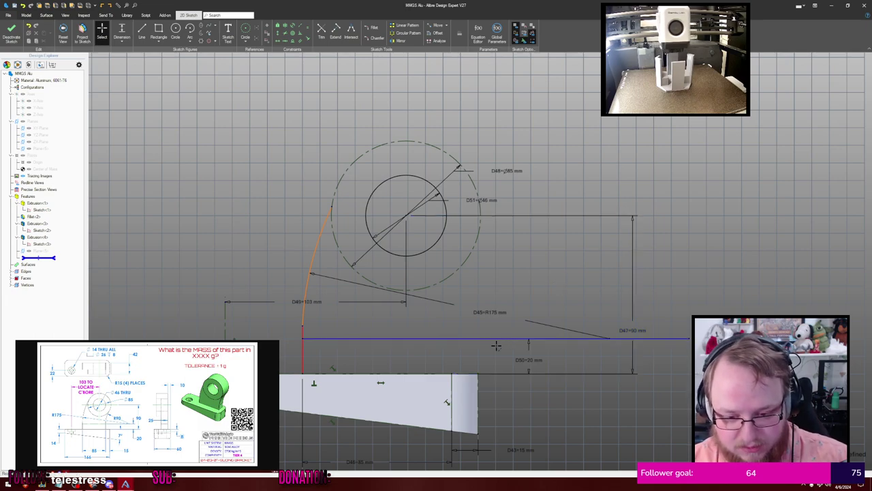
Draw an upright line from the far end of the 85 mm base edge to just above the horizontal construction line
{"action": "key", "text": "l"}
{"action": "left_click", "coordinate": [453, 373]}
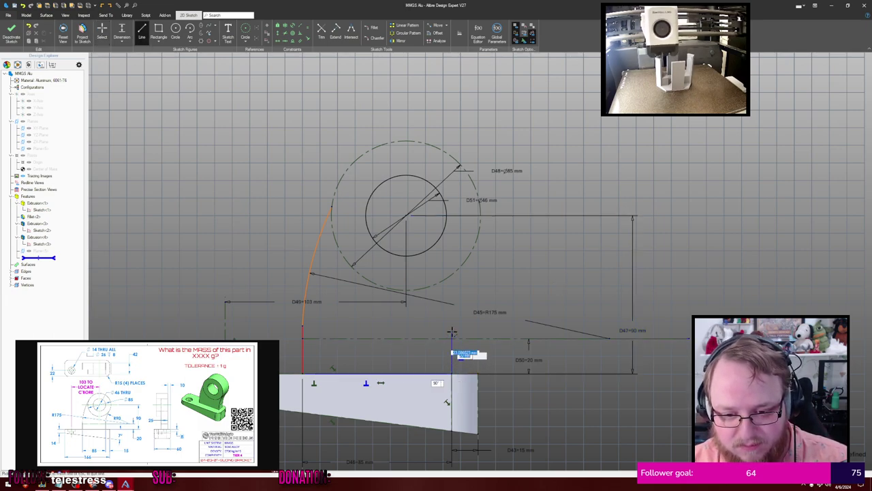
{"action": "left_click", "coordinate": [450, 329]}
{"action": "key", "text": "Escape"}
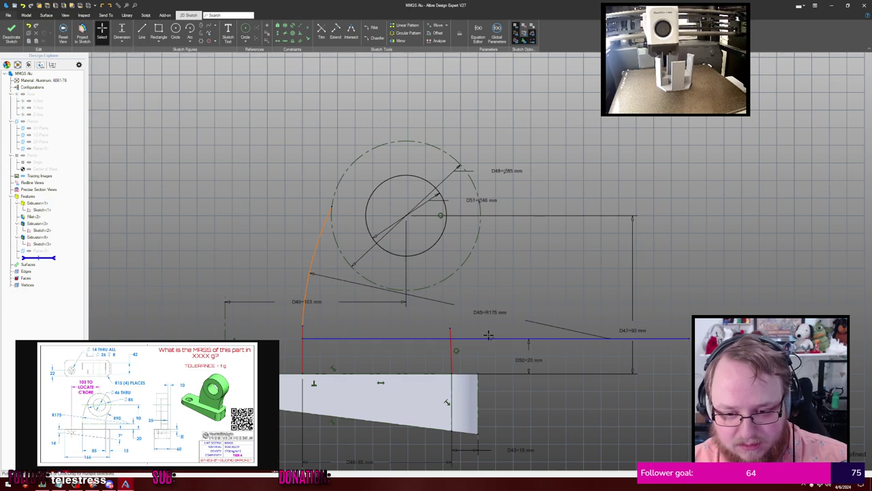
Apply a vertical constraint to the new line at the far end of the 85 mm base edge
{"action": "left_click", "coordinate": [451, 351]}
{"action": "left_click", "coordinate": [452, 353]}
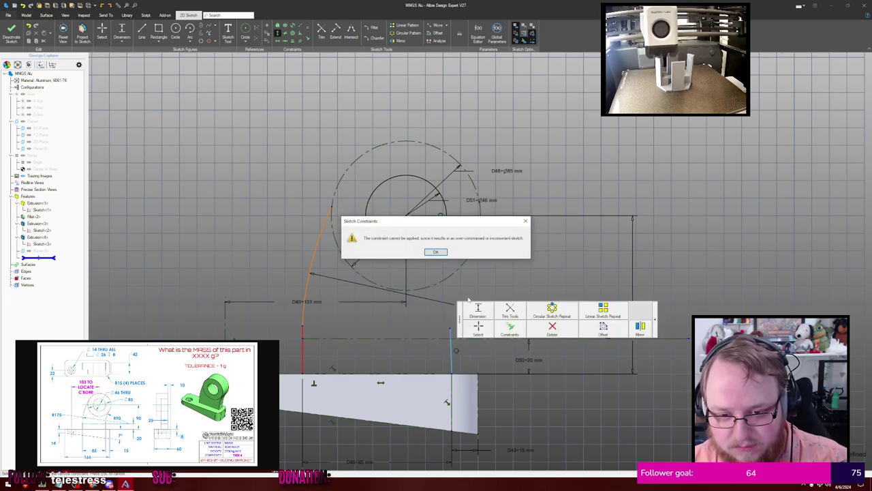
{"action": "left_click", "coordinate": [436, 252]}
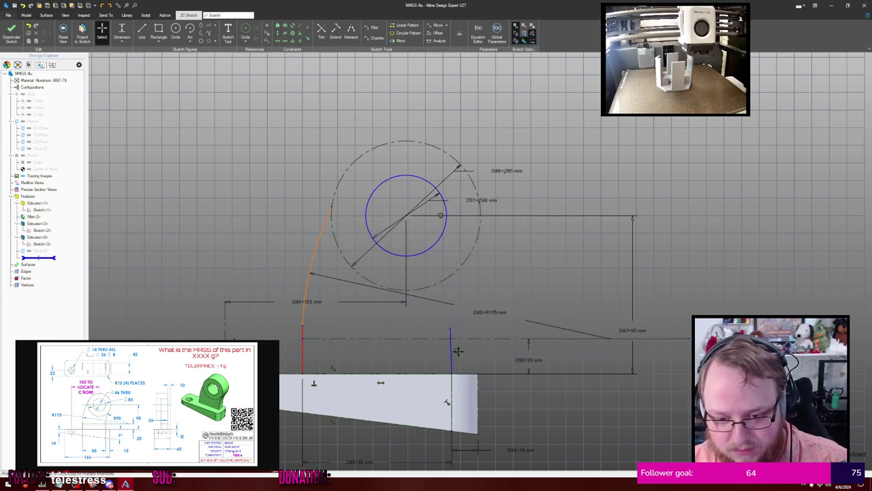
{"action": "key", "text": "Escape"}
{"action": "right_click", "coordinate": [461, 354]}
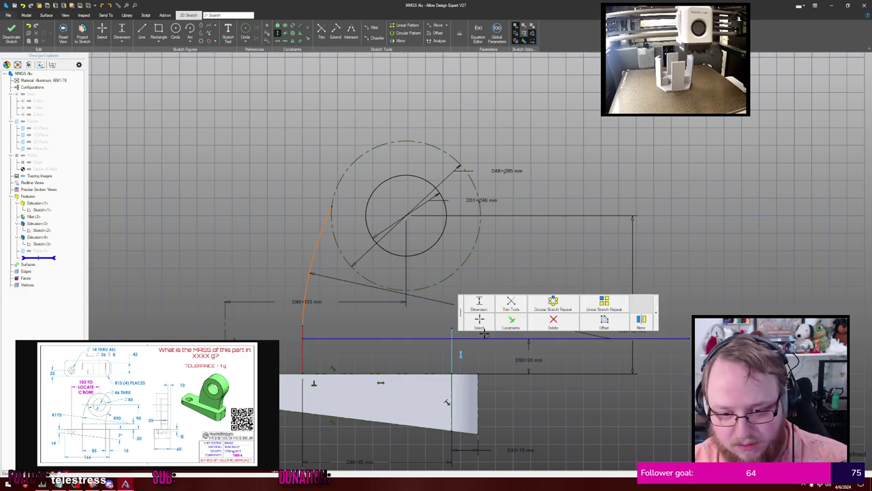
{"action": "left_click", "coordinate": [481, 327]}
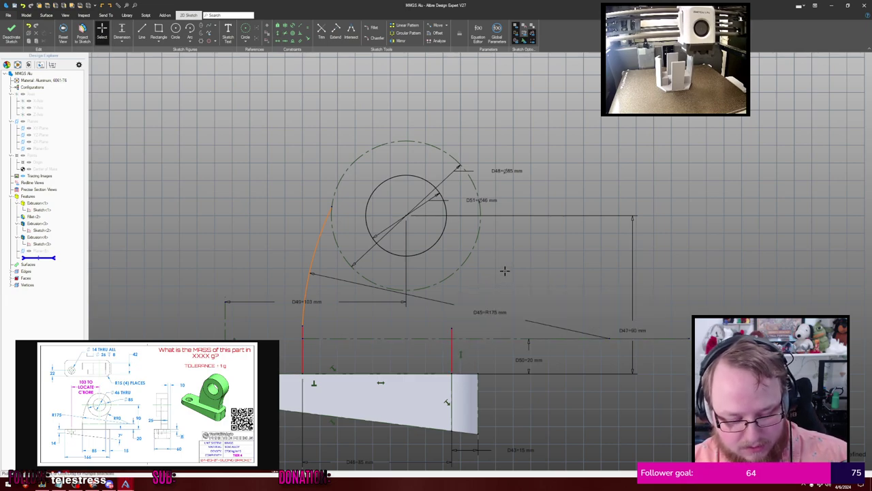
Draw an arc from the top of the new vertical line to the lower flank of the 85 mm construction circle
{"action": "key", "text": "l"}
{"action": "left_click", "coordinate": [451, 329]}
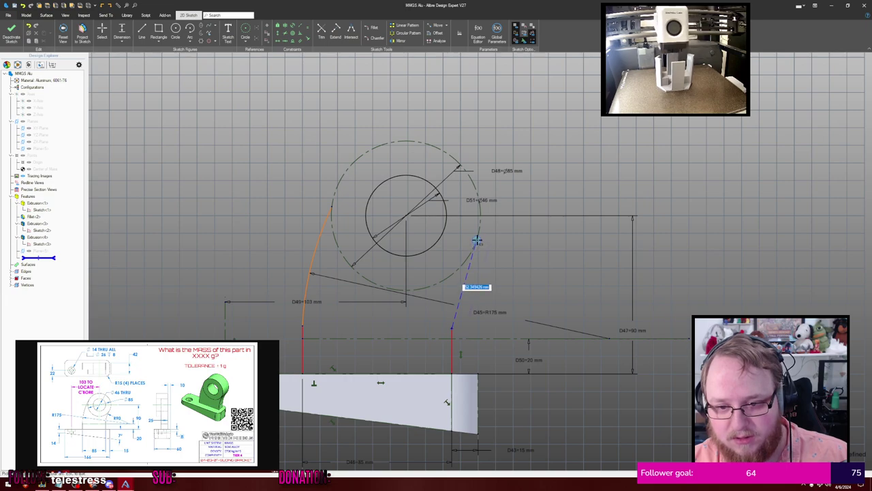
{"action": "left_click", "coordinate": [477, 240]}
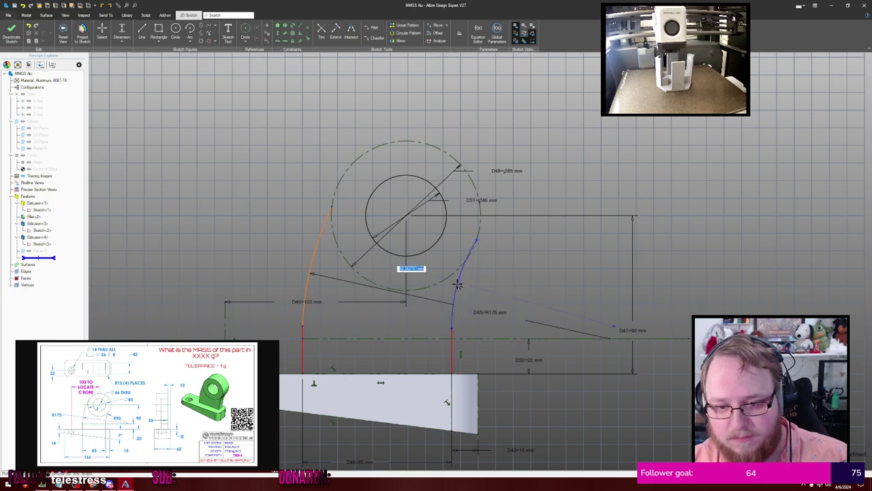
{"action": "key", "text": "Escape"}
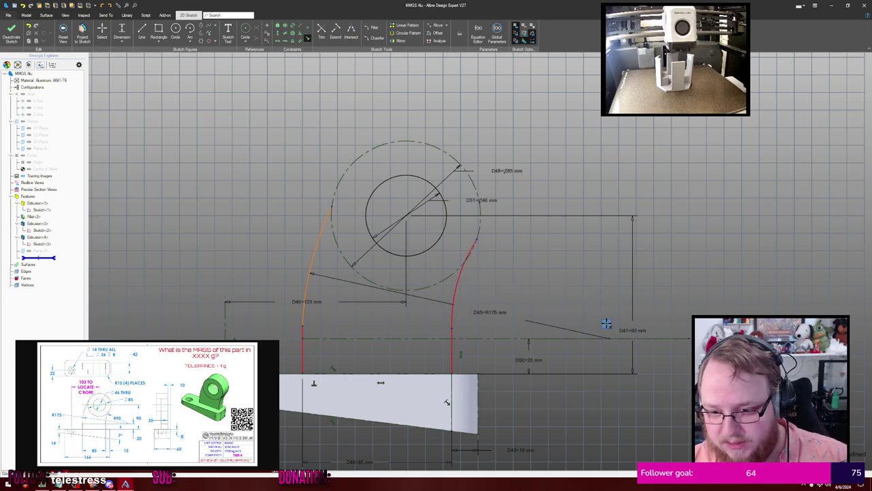
Constrain the new arc's centre to the horizontal construction line and move its lower end back up to just above that line
{"action": "left_click", "coordinate": [621, 338]}
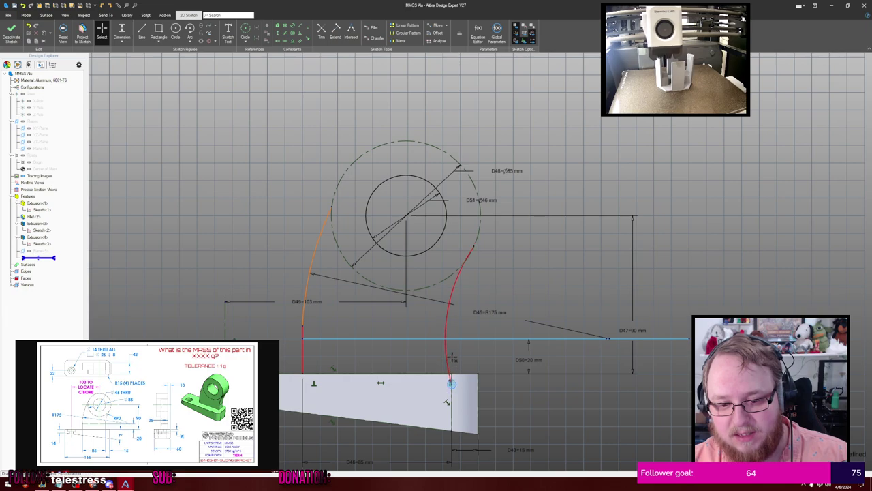
{"action": "left_click_drag", "start_coordinate": [453, 357], "coordinate": [454, 329]}
{"action": "left_click", "coordinate": [485, 308]}
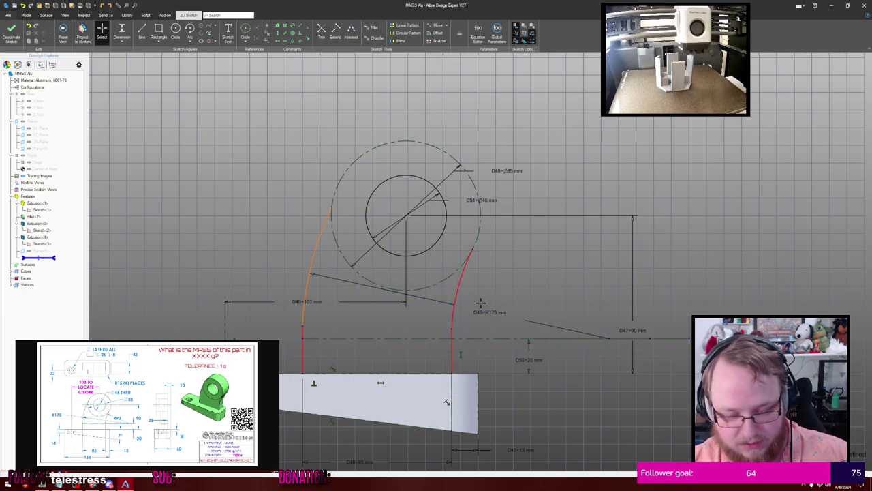
Dimension the new arc's radius as 90 mm
{"action": "key", "text": "d"}
{"action": "left_click", "coordinate": [456, 294]}
{"action": "left_click", "coordinate": [505, 286]}
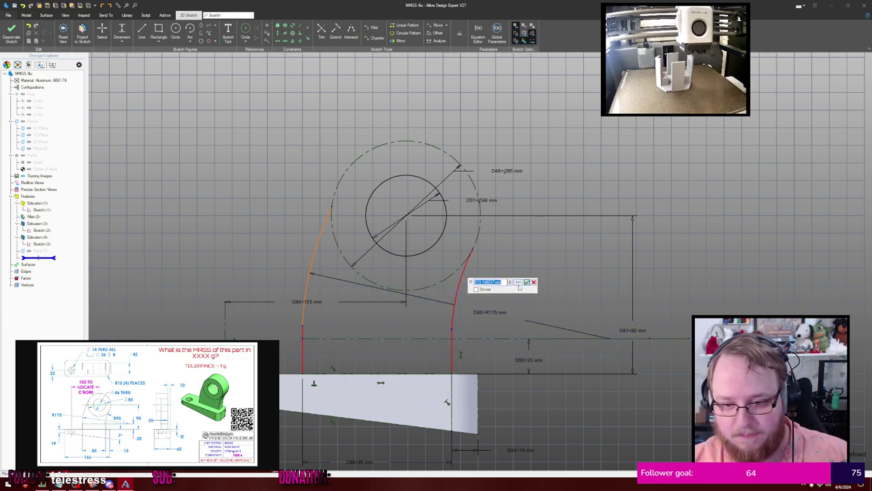
{"action": "key", "text": "Return"}
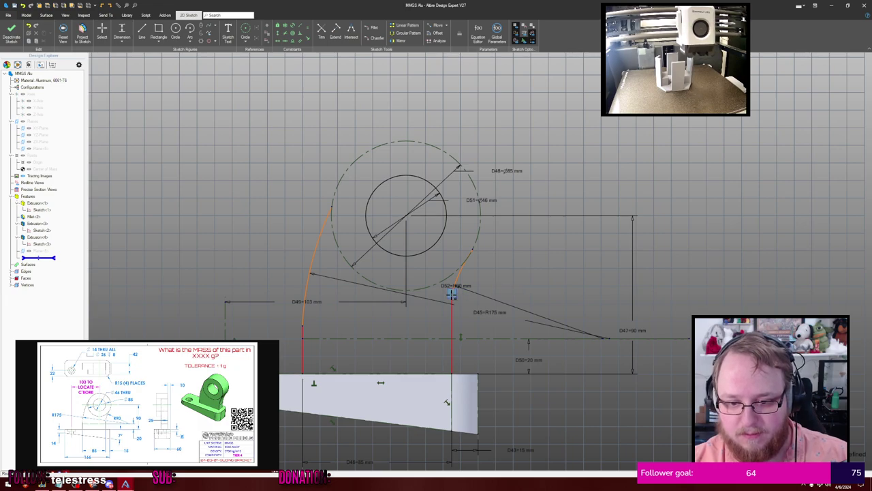
{"action": "key", "text": "Escape"}
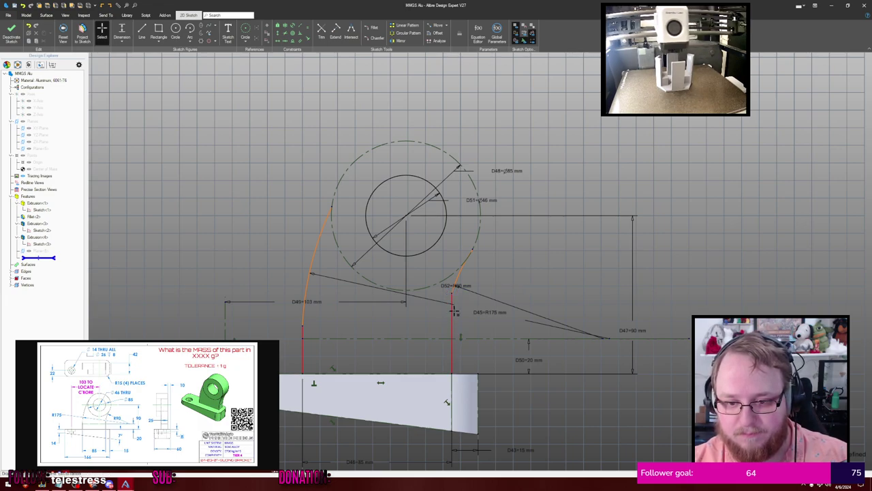
Test moving the R90 arc's lower end along the vertical line, then delete the arc's R90 dimension
{"action": "left_click", "coordinate": [459, 279]}
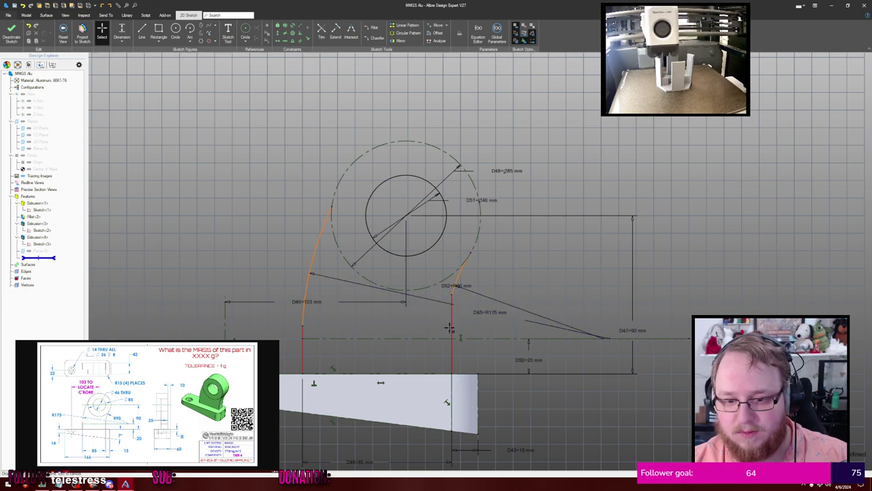
{"action": "mouse_move", "coordinate": [453, 293]}
{"action": "left_mouse_down"}
{"action": "mouse_move", "coordinate": [473, 248]}
{"action": "mouse_move", "coordinate": [449, 339]}
{"action": "mouse_move", "coordinate": [464, 263]}
{"action": "mouse_move", "coordinate": [453, 287]}
{"action": "left_mouse_up"}
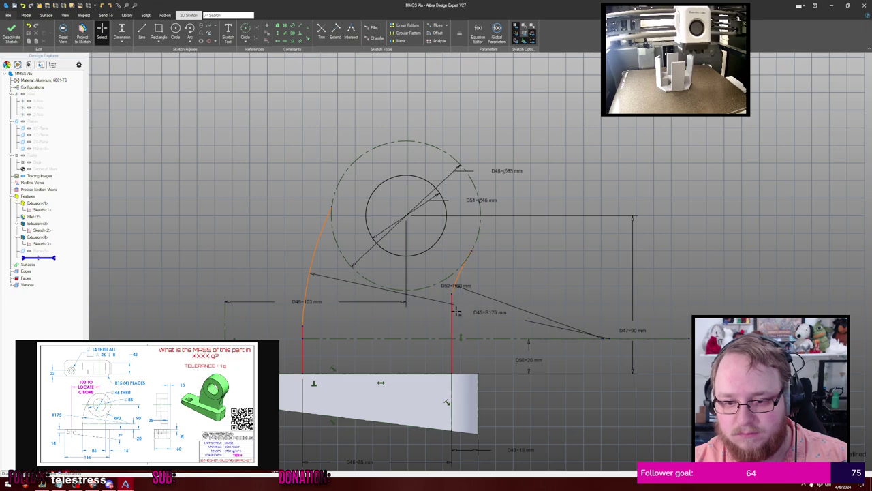
{"action": "left_click_drag", "start_coordinate": [454, 291], "coordinate": [449, 331]}
{"action": "left_click_drag", "start_coordinate": [465, 287], "coordinate": [530, 298]}
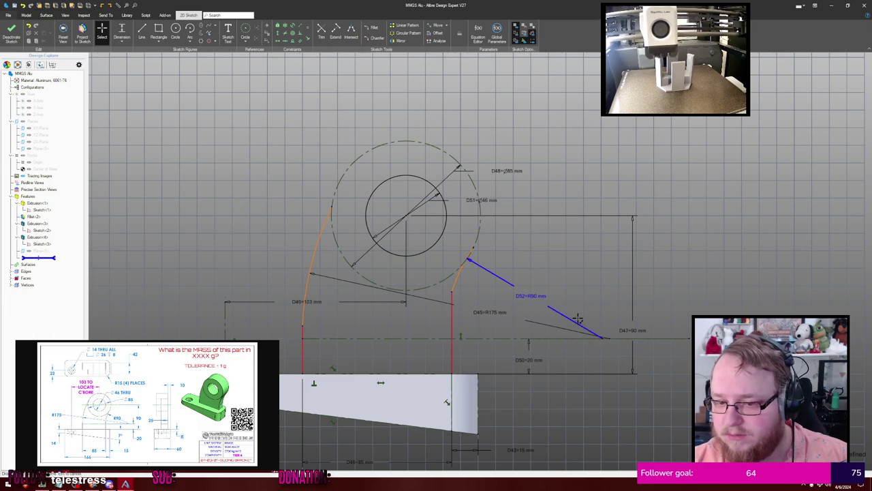
{"action": "left_click", "coordinate": [533, 295]}
{"action": "key", "text": "Delete"}
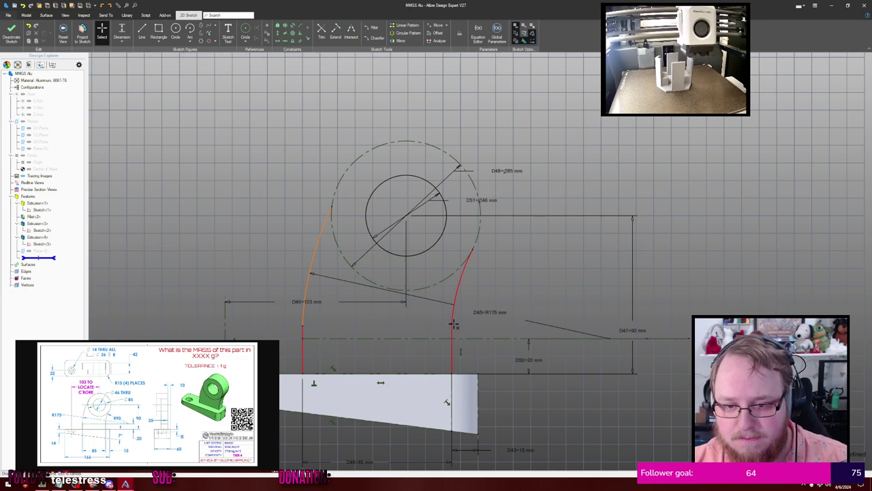
Apply a tangent constraint between the new arc and the 85 mm construction circle
{"action": "left_click", "coordinate": [468, 275]}
{"action": "left_click", "coordinate": [480, 209]}
{"action": "key", "text": "Escape"}
{"action": "key", "text": "Escape"}
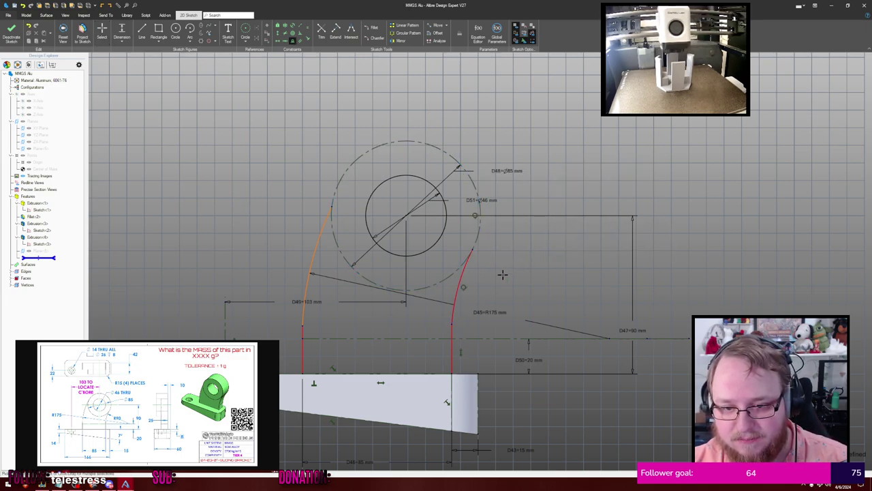
Set the radius of the arc tangent to the construction circle to 90 mm
{"action": "key", "text": "l"}
{"action": "left_click", "coordinate": [470, 267]}
{"action": "left_click", "coordinate": [529, 283]}
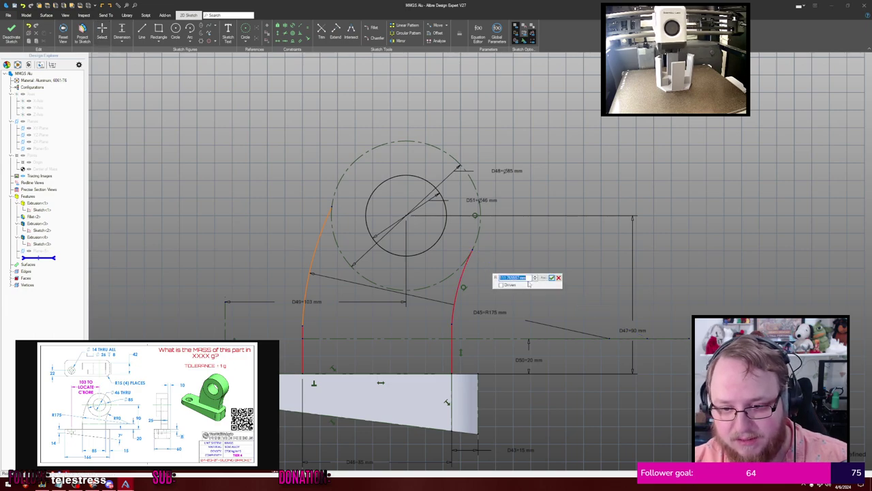
{"action": "type", "text": "90"}
{"action": "key", "text": "Return"}
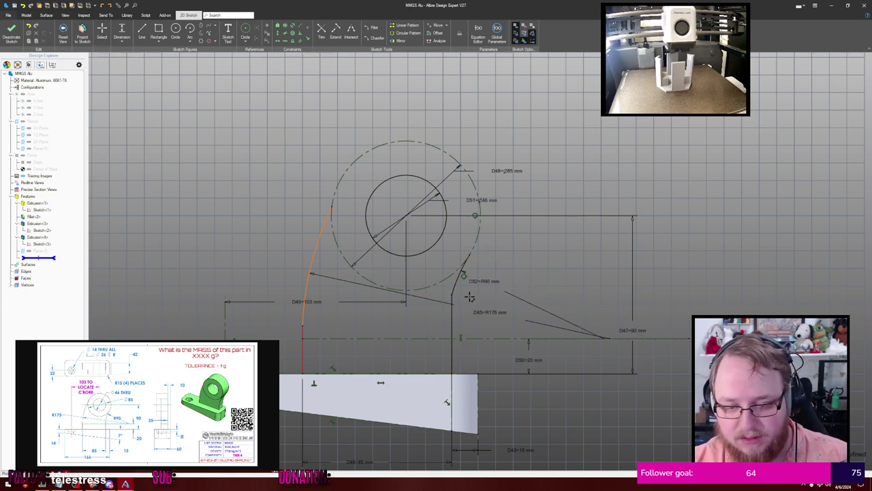
Apply a tangent constraint between the R175 arc and the 85 mm construction circle
{"action": "scroll", "coordinate": [470, 294], "scroll_direction": "up", "scroll_amount": 2}
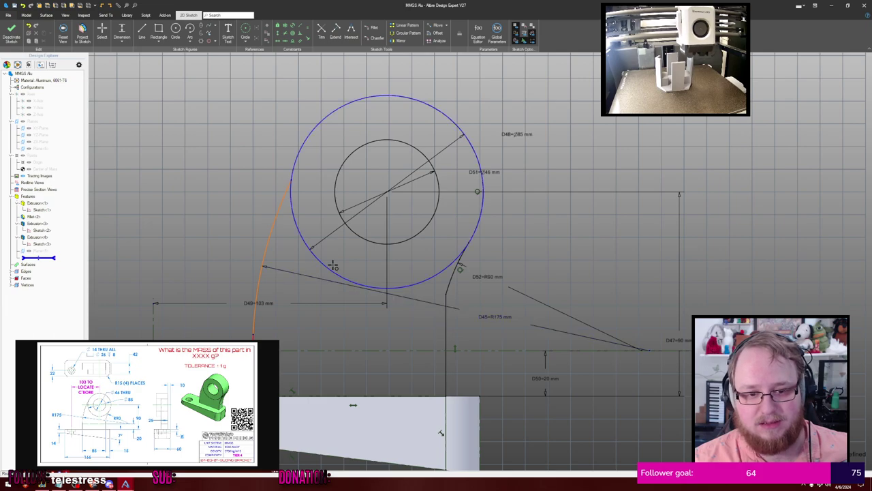
{"action": "left_click", "coordinate": [271, 220]}
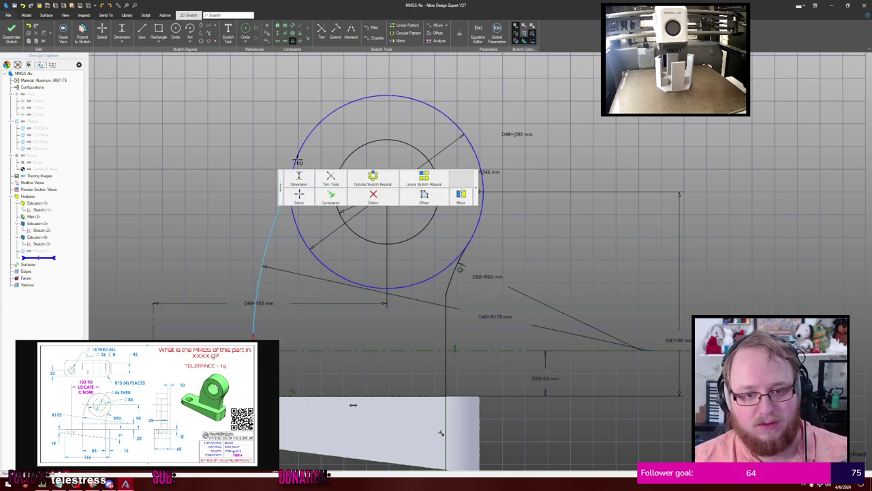
{"action": "left_click", "coordinate": [297, 160]}
{"action": "key", "text": "Escape"}
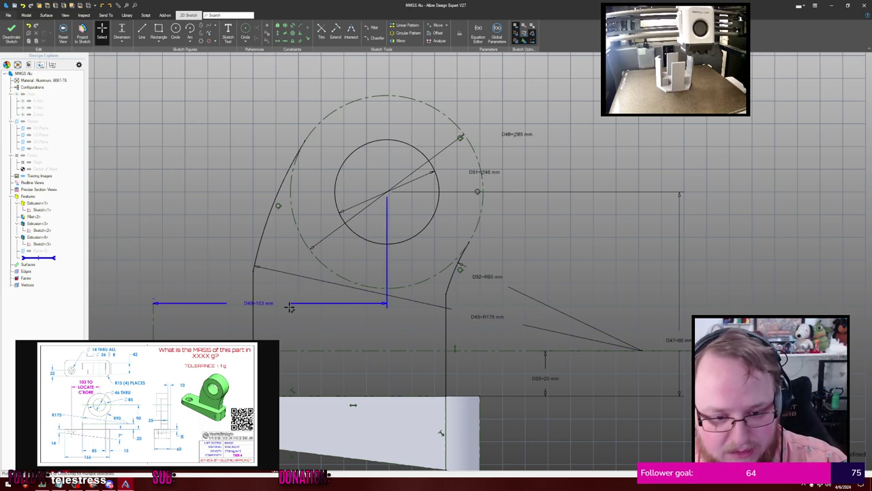
Delete the vertical lines below the R175 and R90 arcs and start a coincident constraint at the R90 arc's lower end
{"action": "left_click", "coordinate": [254, 321]}
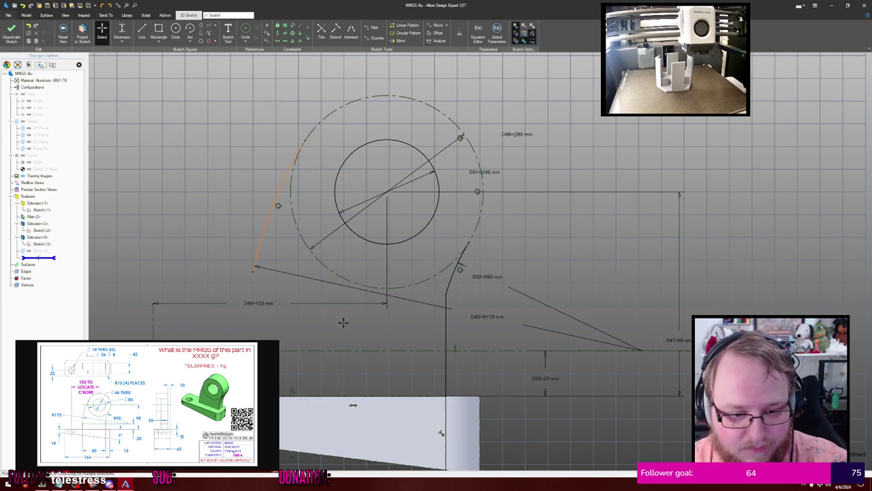
{"action": "left_click", "coordinate": [447, 337]}
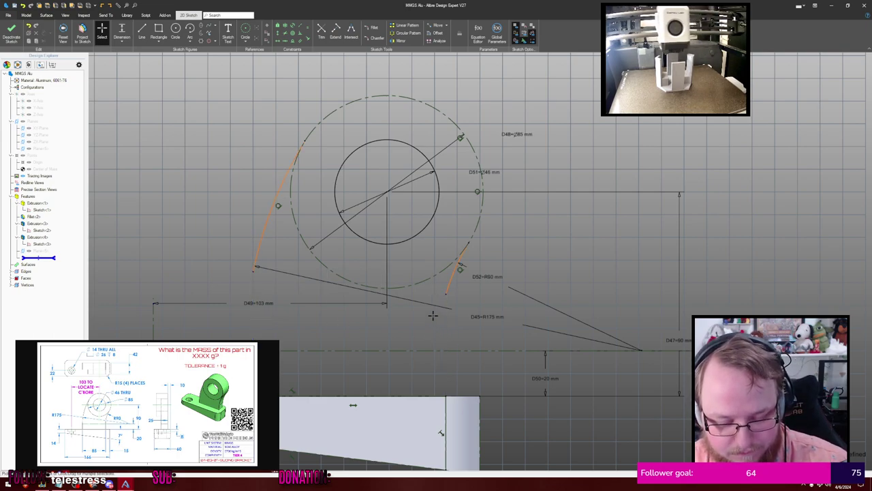
{"action": "key", "text": "c"}
{"action": "left_click", "coordinate": [446, 294]}
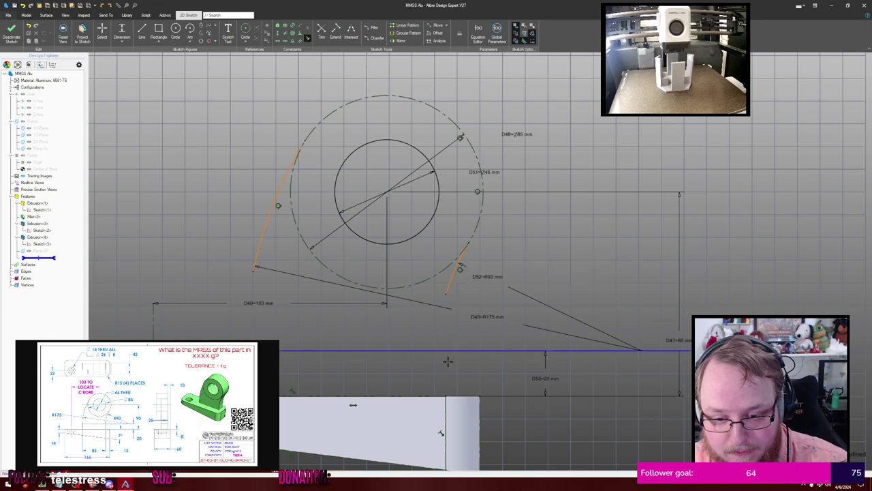
Try to attach the lower end of the smaller arc to the top corner of the base block
{"action": "left_click", "coordinate": [446, 396]}
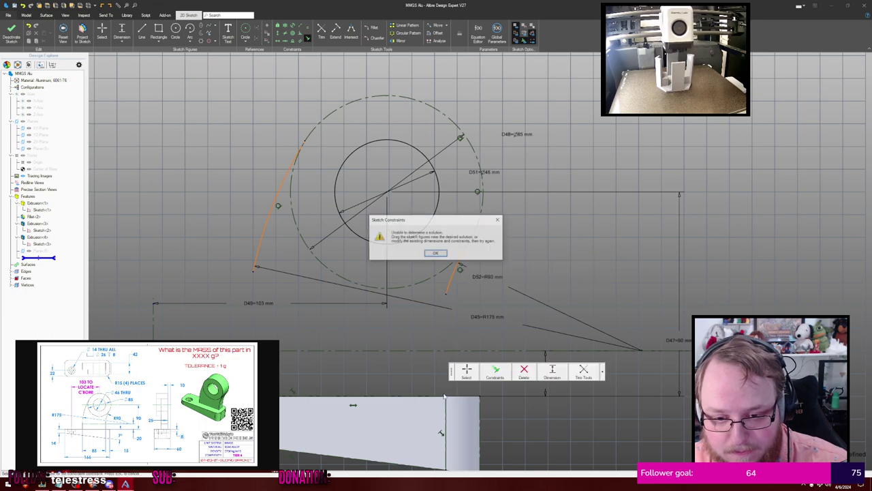
{"action": "left_click", "coordinate": [435, 253]}
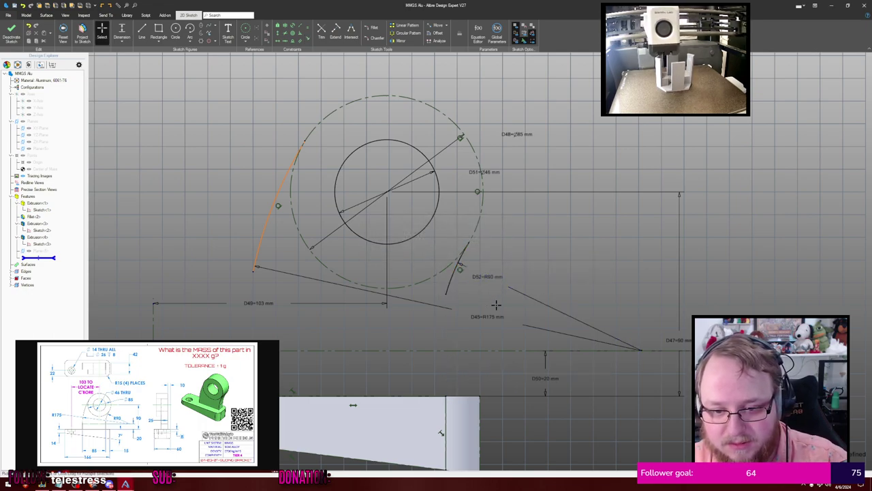
{"action": "left_click", "coordinate": [486, 314]}
{"action": "left_click_drag", "start_coordinate": [447, 294], "coordinate": [445, 383]}
{"action": "left_click", "coordinate": [446, 383]}
{"action": "left_click", "coordinate": [446, 395]}
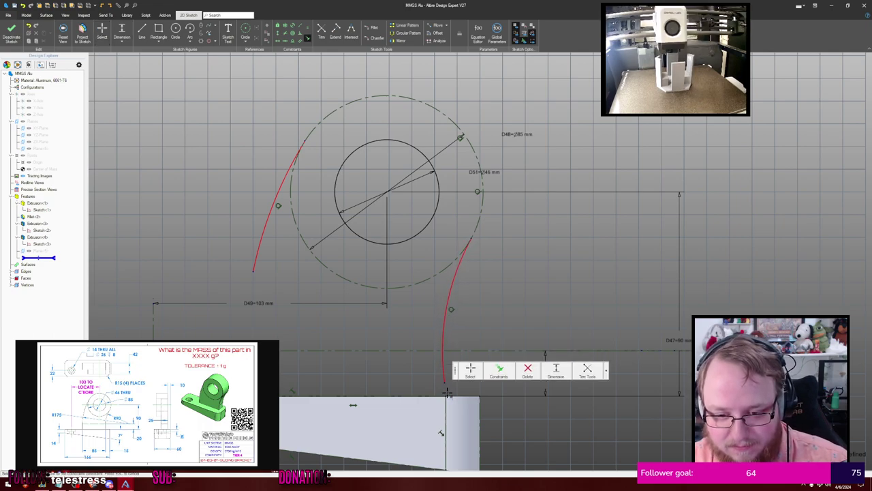
{"action": "key", "text": "Escape"}
{"action": "key", "text": "ctrl+z"}
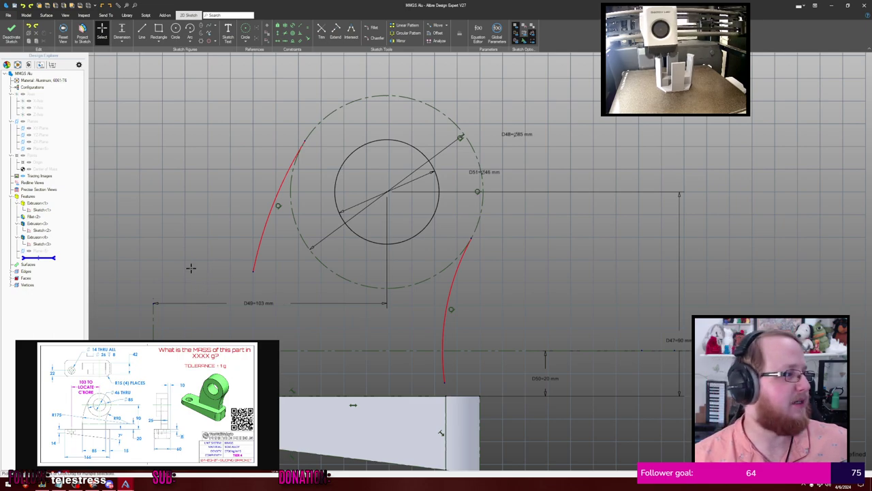
Delete both arcs flanking the construction circle from the sketch
{"action": "right_click", "coordinate": [261, 233]}
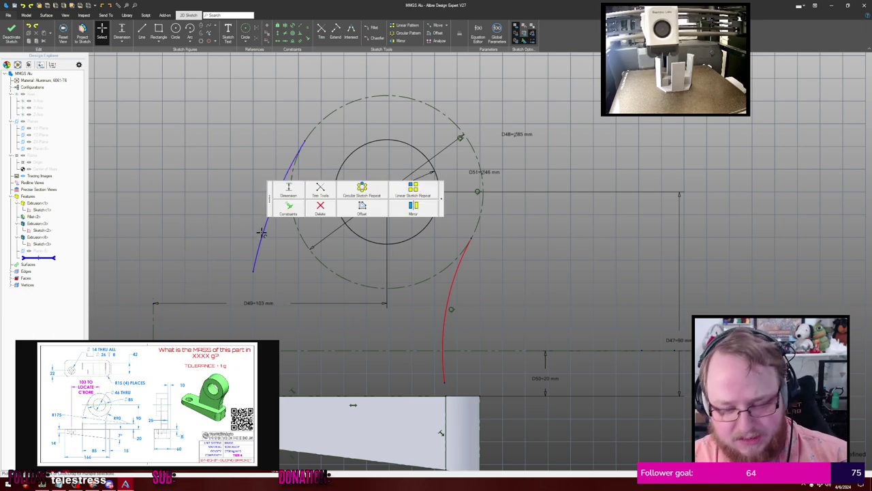
{"action": "left_click", "coordinate": [319, 206]}
{"action": "left_click", "coordinate": [455, 280]}
{"action": "key", "text": "Delete"}
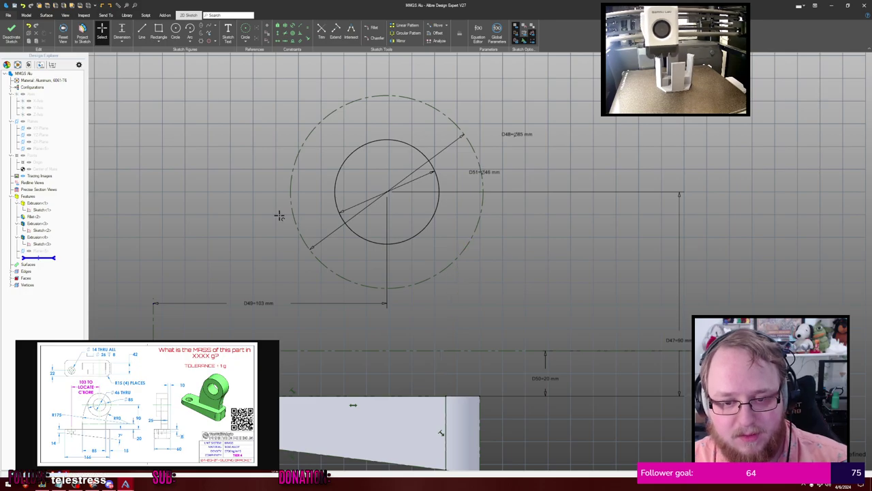
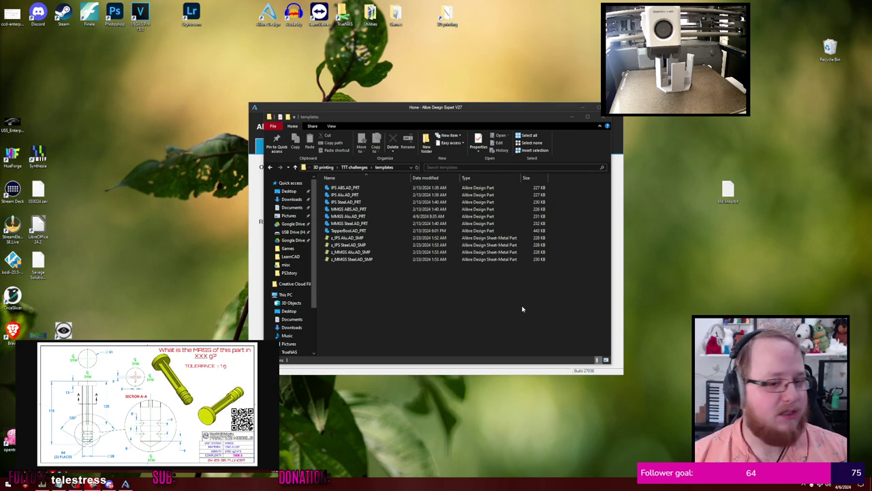
Open the MMGS Alu.AD_PRT template and start a 2D sketch on the plane facing the Left view
{"action": "left_click", "coordinate": [357, 216]}
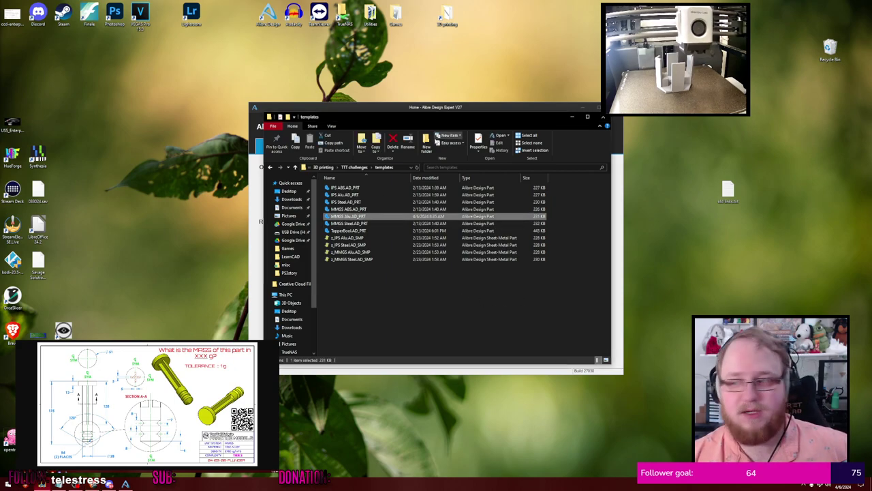
{"action": "key", "text": "Return"}
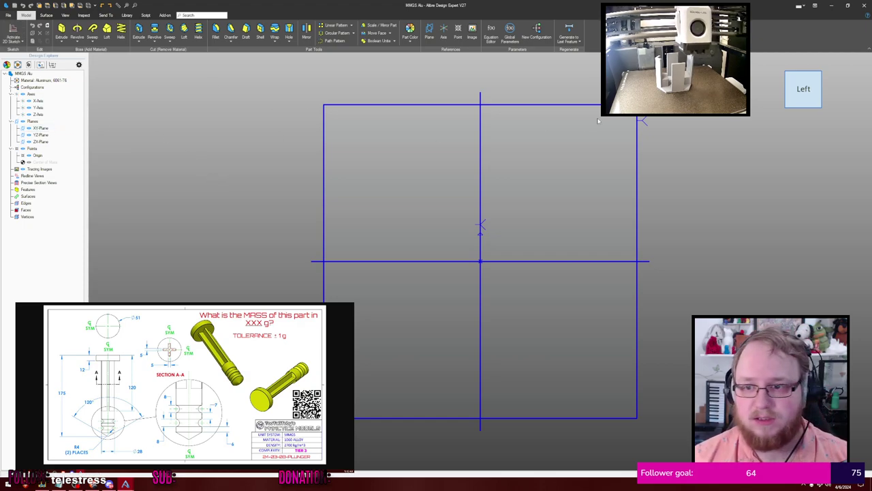
{"action": "left_click", "coordinate": [637, 121]}
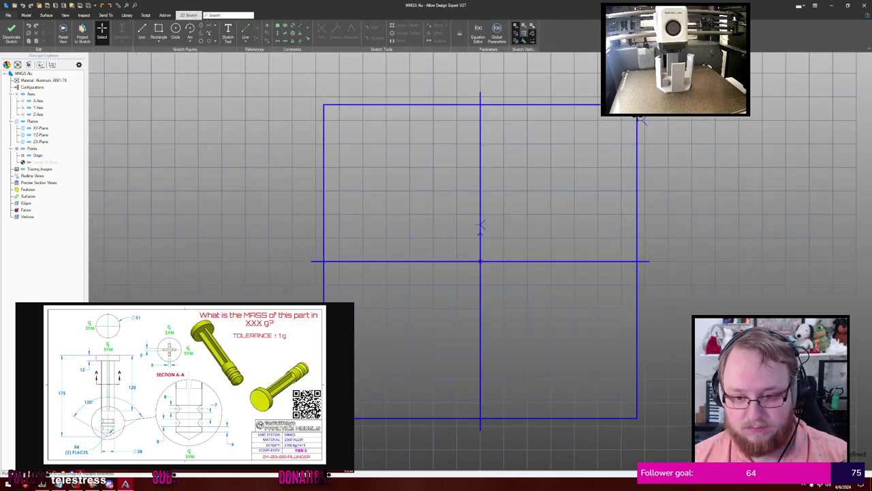
{"action": "key", "text": "c"}
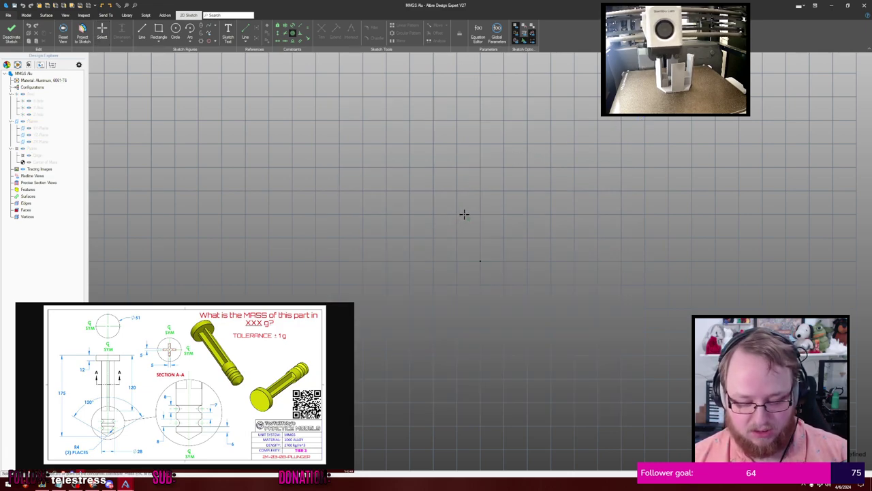
Sketch two equal-length lines rising from the origin to either side to form a V
{"action": "key", "text": "l"}
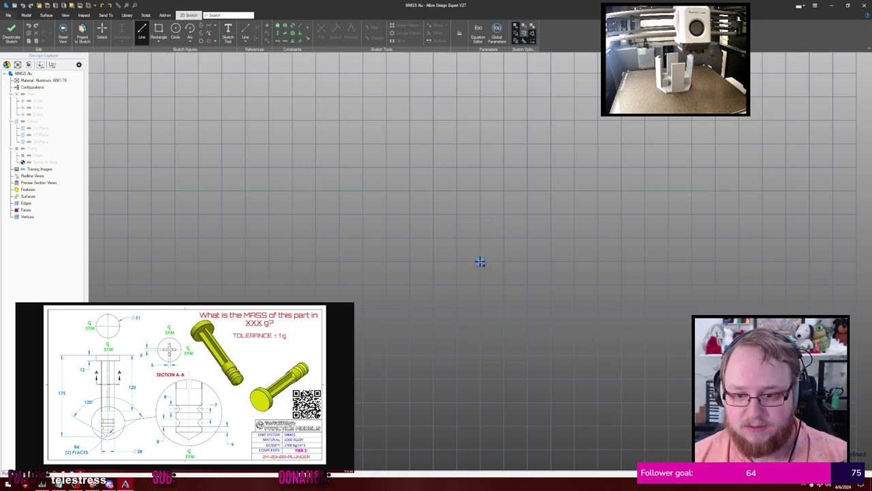
{"action": "left_click_drag", "start_coordinate": [480, 261], "coordinate": [543, 211]}
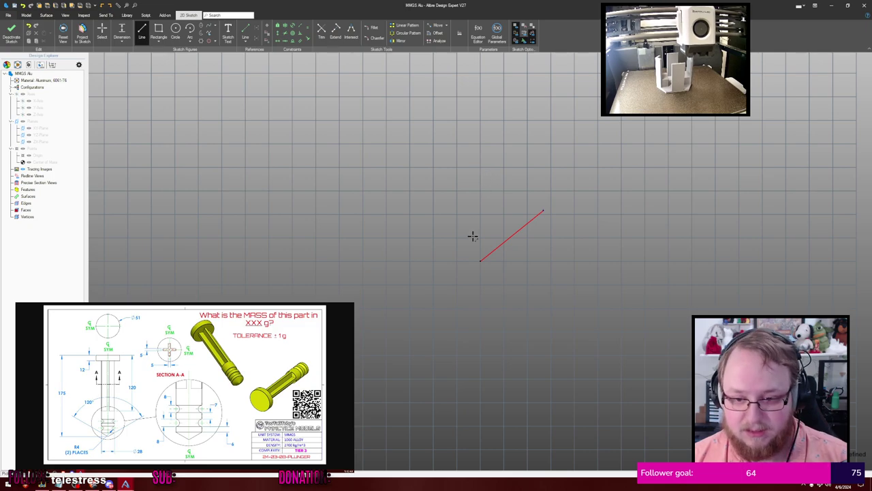
{"action": "left_click_drag", "start_coordinate": [480, 261], "coordinate": [415, 212]}
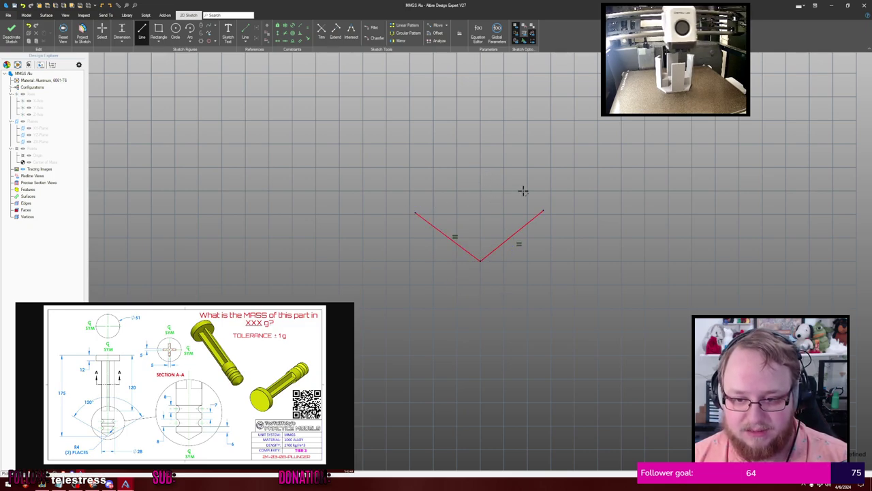
{"action": "key", "text": "Escape"}
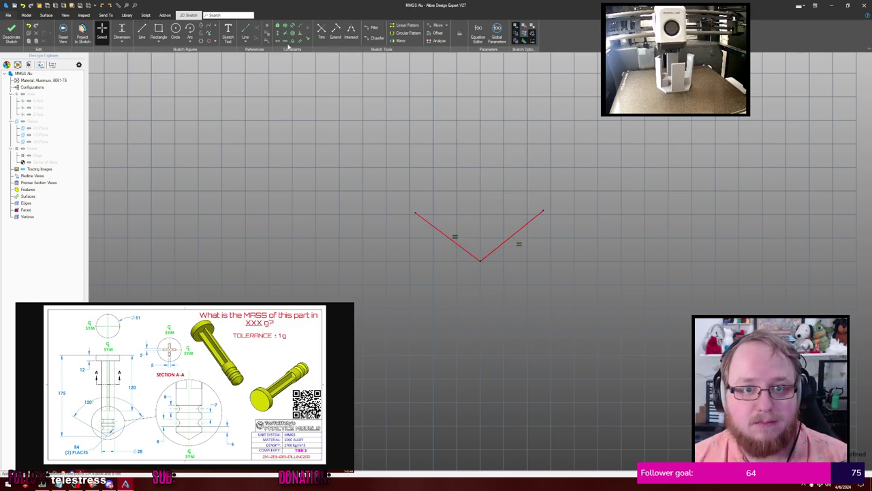
Try to constrain the V's two upper endpoints relative to its vertex
{"action": "left_click", "coordinate": [285, 43]}
{"action": "left_click", "coordinate": [543, 211]}
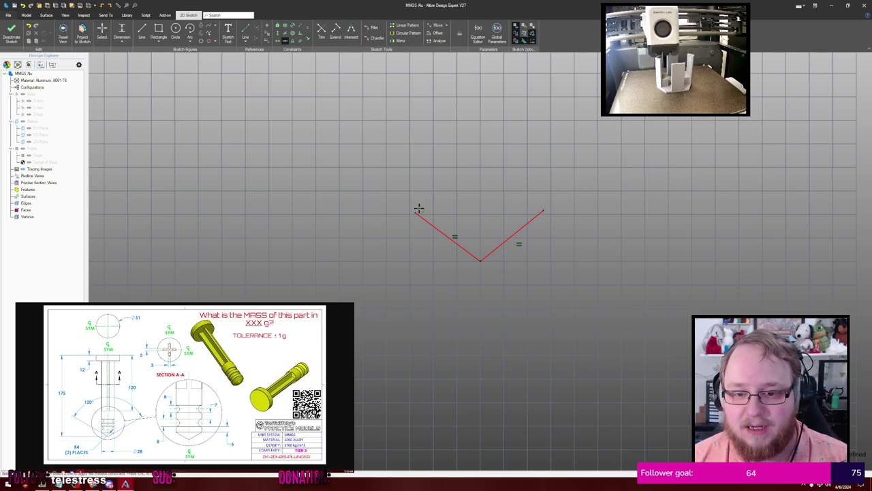
{"action": "left_click", "coordinate": [416, 212]}
{"action": "left_click", "coordinate": [480, 261]}
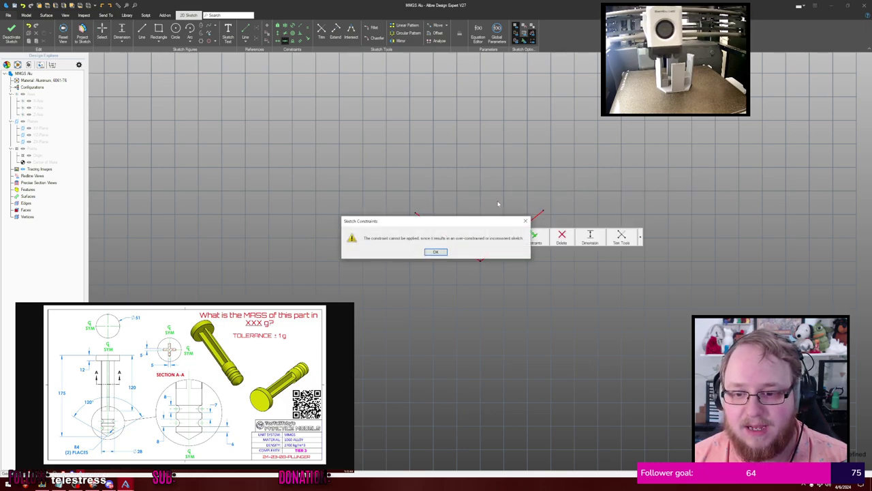
{"action": "left_click", "coordinate": [436, 251]}
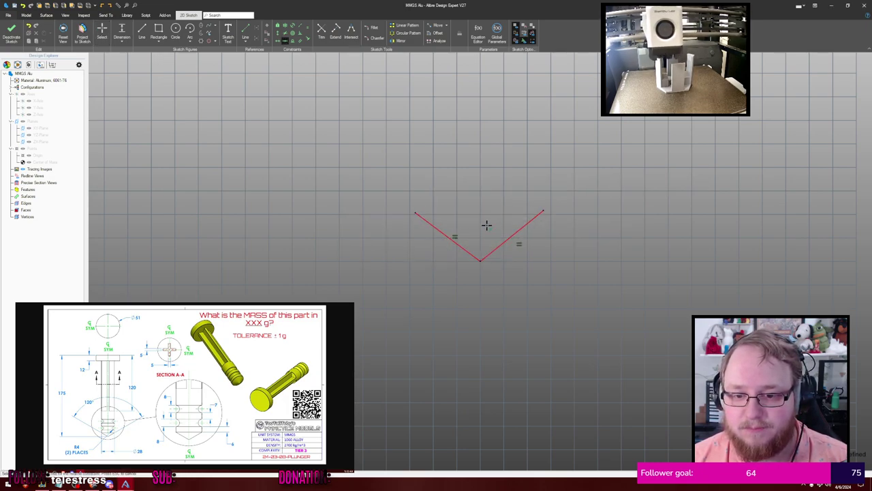
Lengthen the V's arms slightly and align their two upper endpoints with a horizontal constraint
{"action": "mouse_move", "coordinate": [544, 211]}
{"action": "left_mouse_down"}
{"action": "mouse_move", "coordinate": [565, 231]}
{"action": "mouse_move", "coordinate": [552, 171]}
{"action": "mouse_move", "coordinate": [559, 202]}
{"action": "left_mouse_up"}
{"action": "left_click", "coordinate": [559, 201]}
{"action": "left_click", "coordinate": [400, 200]}
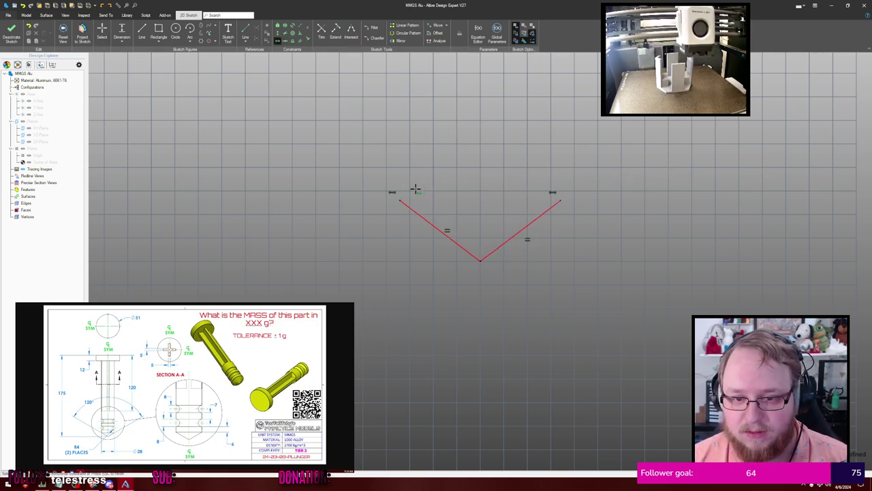
{"action": "key", "text": "Escape"}
Dimension the angle between the two lines of the V as 120°
{"action": "key", "text": "d"}
{"action": "left_click", "coordinate": [453, 239]}
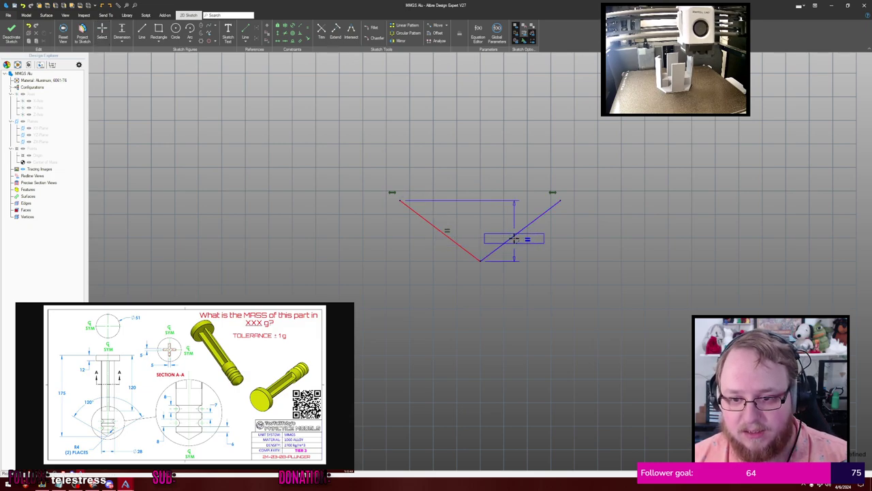
{"action": "left_click", "coordinate": [515, 236]}
{"action": "left_click", "coordinate": [479, 216]}
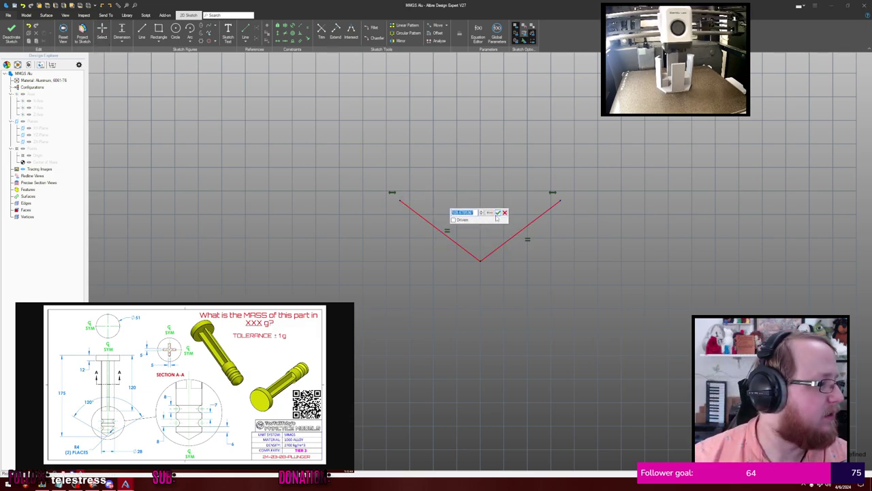
{"action": "type", "text": "120"}
{"action": "key", "text": "Return"}
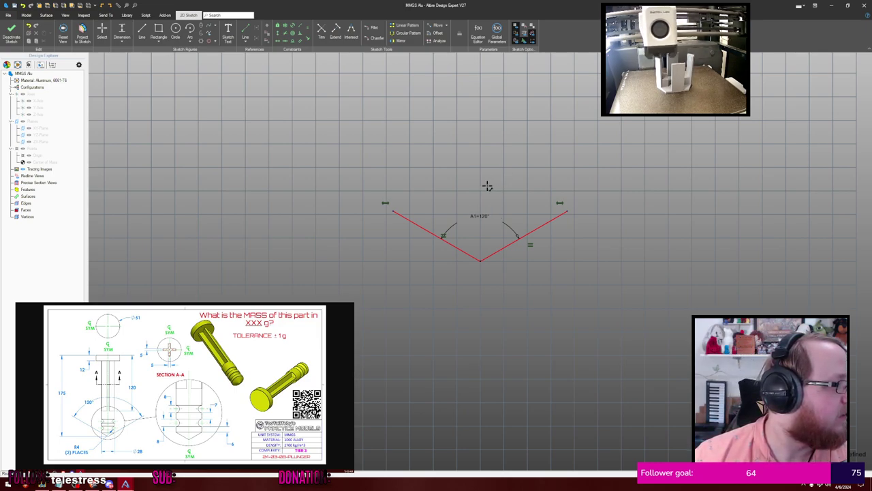
{"action": "key", "text": "Escape"}
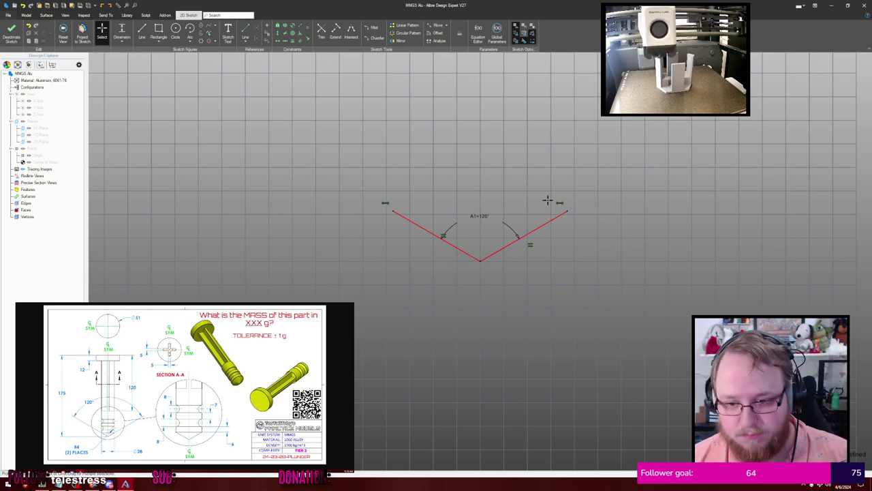
Dimension the horizontal distance between the V's upper endpoints as 28 mm and place the dimension just beneath the V
{"action": "left_click", "coordinate": [393, 210]}
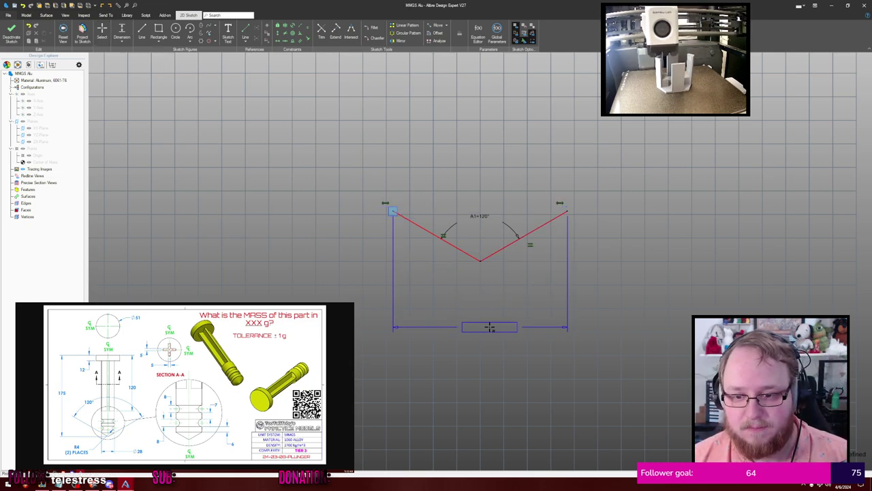
{"action": "key", "text": "Return"}
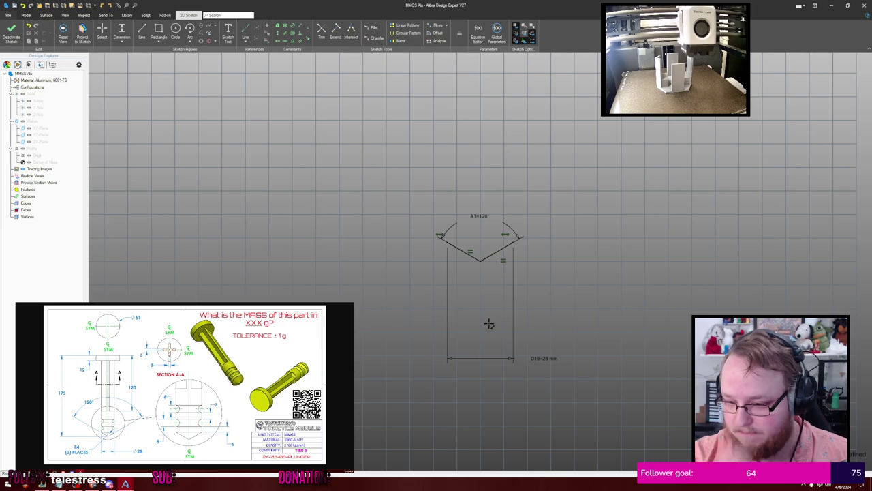
{"action": "scroll", "coordinate": [526, 260], "scroll_direction": "up", "scroll_amount": 3}
{"action": "left_click_drag", "start_coordinate": [445, 194], "coordinate": [473, 226]}
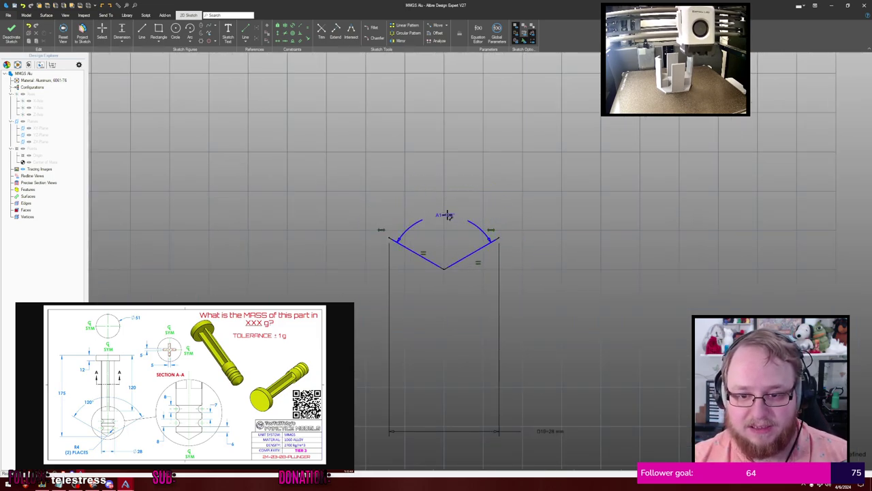
{"action": "left_click", "coordinate": [447, 215]}
{"action": "scroll", "coordinate": [497, 208], "scroll_direction": "down", "scroll_amount": 2}
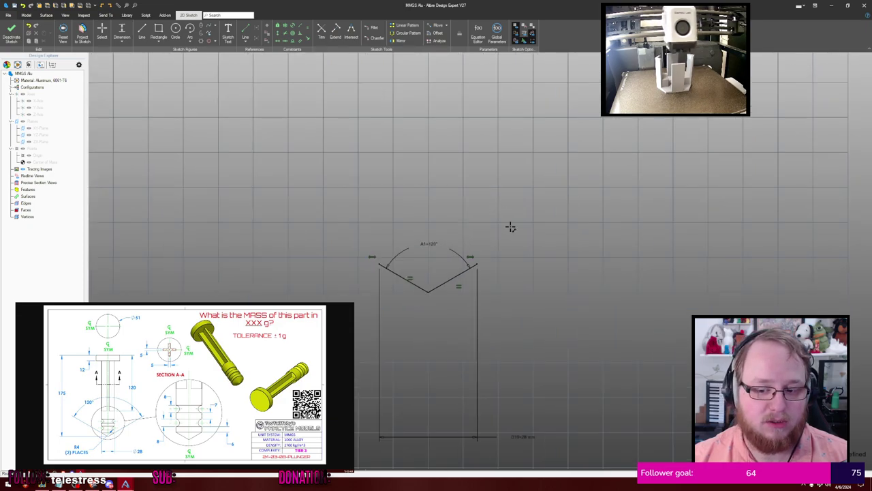
{"action": "mouse_move", "coordinate": [515, 436]}
{"action": "left_mouse_down"}
{"action": "mouse_move", "coordinate": [428, 346]}
{"action": "mouse_move", "coordinate": [428, 319]}
{"action": "left_mouse_up"}
Draw a 6 mm vertical line upward from the right-hand end of the V
{"action": "middle_click_drag", "start_coordinate": [525, 258], "coordinate": [479, 328]}
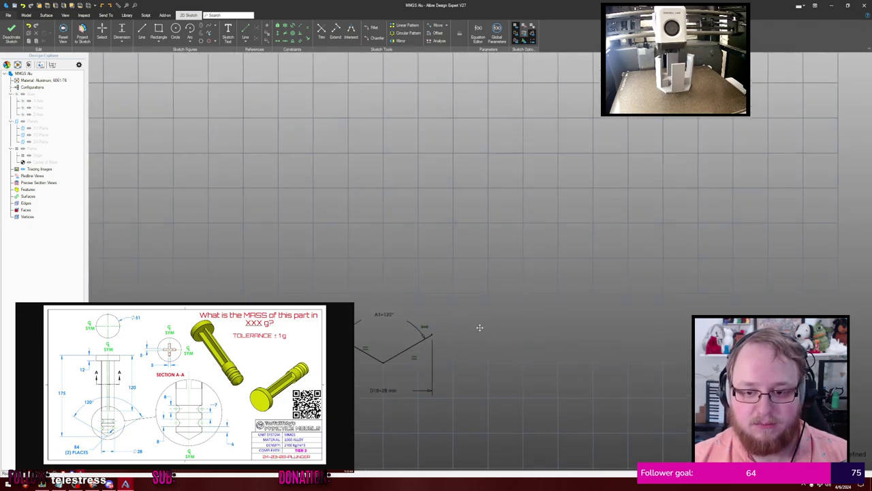
{"action": "mouse_move", "coordinate": [467, 286]}
{"action": "middle_mouse_down"}
{"action": "mouse_move", "coordinate": [467, 277]}
{"action": "mouse_move", "coordinate": [590, 278]}
{"action": "middle_mouse_up"}
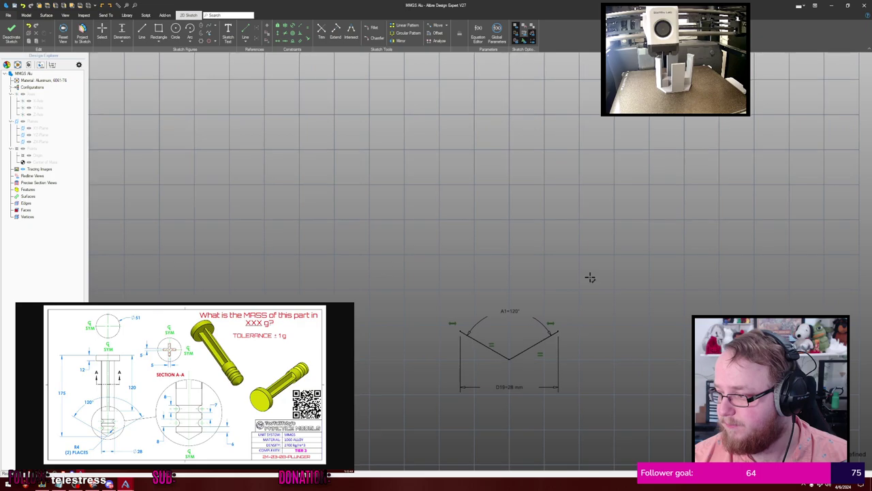
{"action": "middle_click_drag", "start_coordinate": [505, 248], "coordinate": [498, 243]}
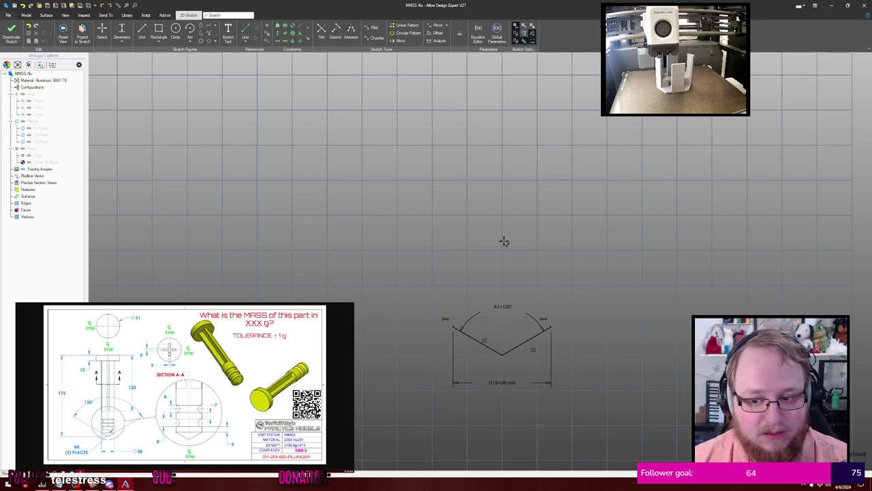
{"action": "key", "text": "l"}
{"action": "left_click", "coordinate": [550, 326]}
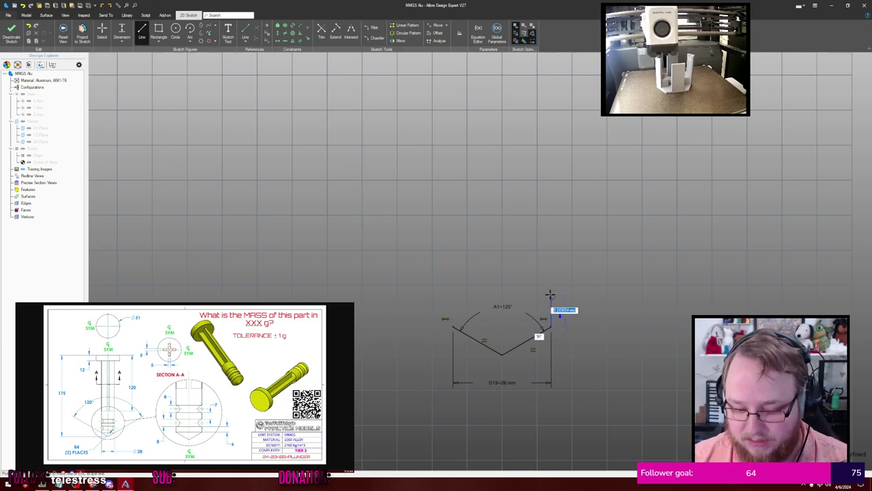
{"action": "type", "text": "6"}
{"action": "key", "text": "Return"}
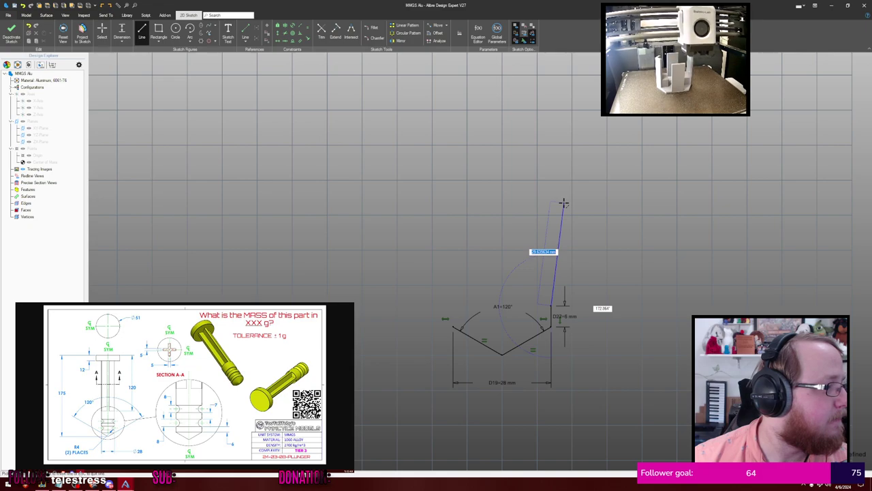
{"action": "key", "text": "Escape"}
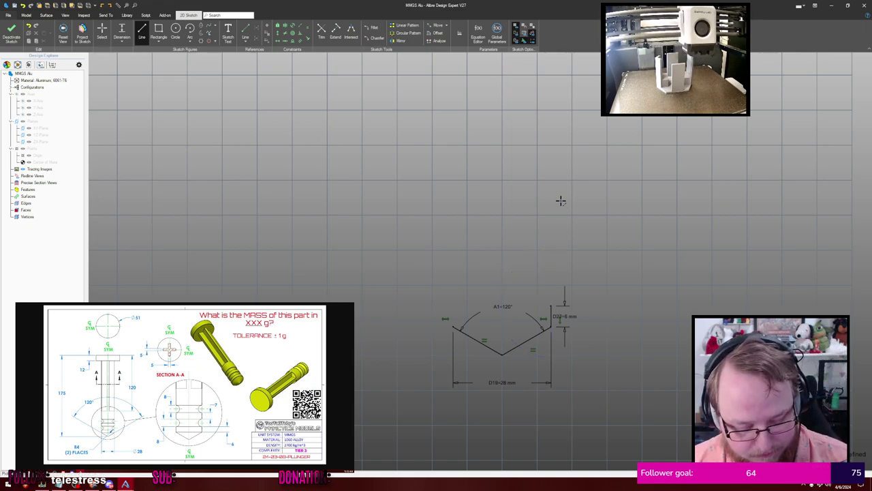
{"action": "key", "text": "Escape"}
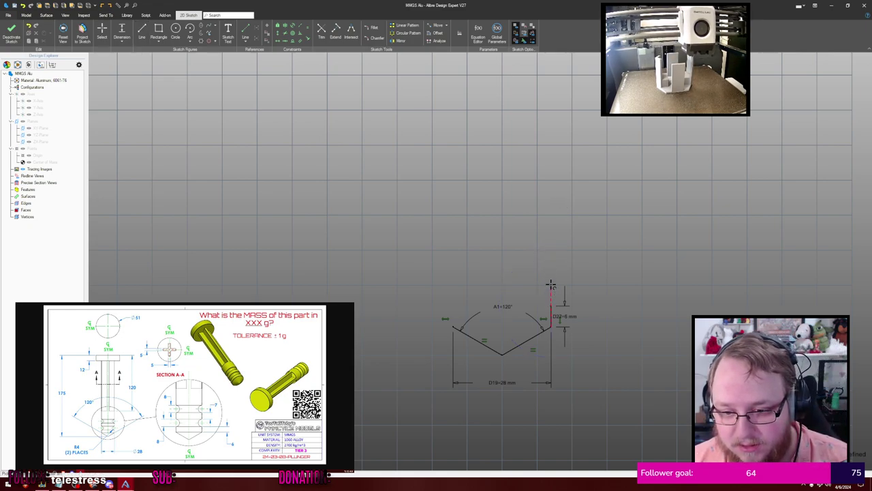
Draw a semicircular arc of about 6 mm radius, bulging inward, from the upper end of the 6 mm vertical line
{"action": "left_click", "coordinate": [552, 285]}
{"action": "left_click", "coordinate": [552, 306]}
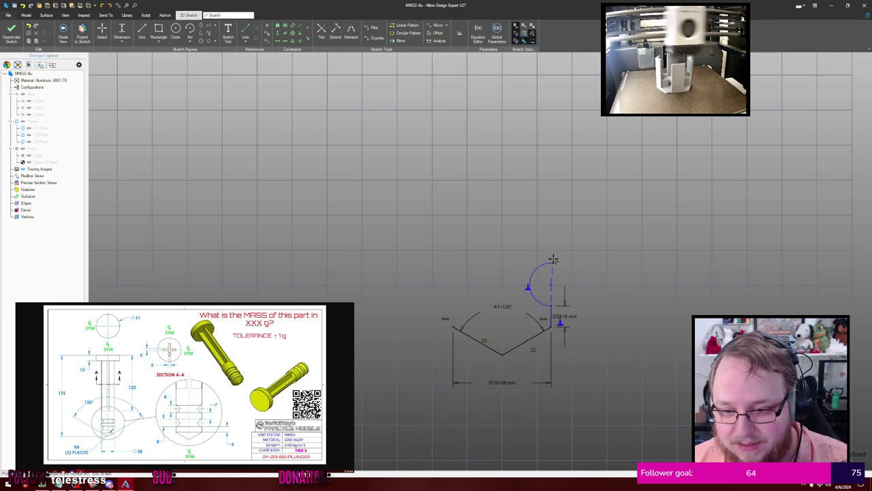
{"action": "left_click", "coordinate": [553, 260]}
{"action": "key", "text": "Escape"}
{"action": "scroll", "coordinate": [587, 247], "scroll_direction": "up", "scroll_amount": 1}
{"action": "scroll", "coordinate": [595, 265], "scroll_direction": "up", "scroll_amount": 2}
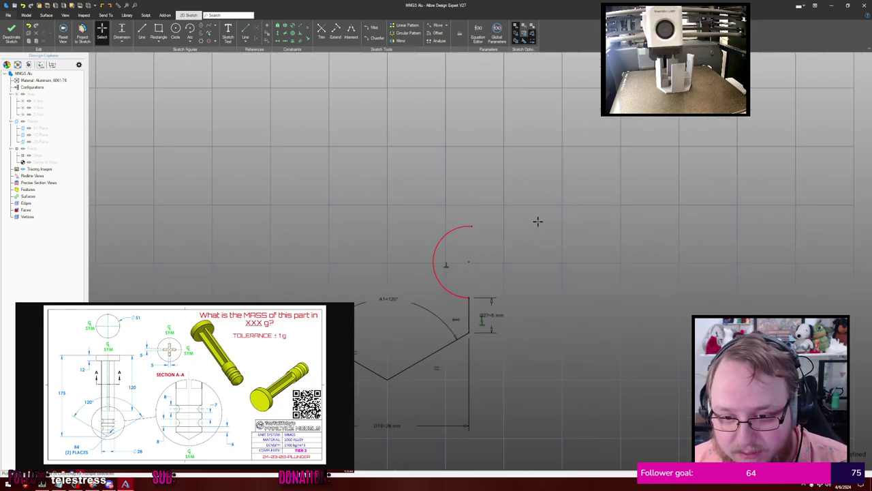
Align the arc's upper endpoint and centre vertically, and convert the V's left arm to a reference line
{"action": "key", "text": "v"}
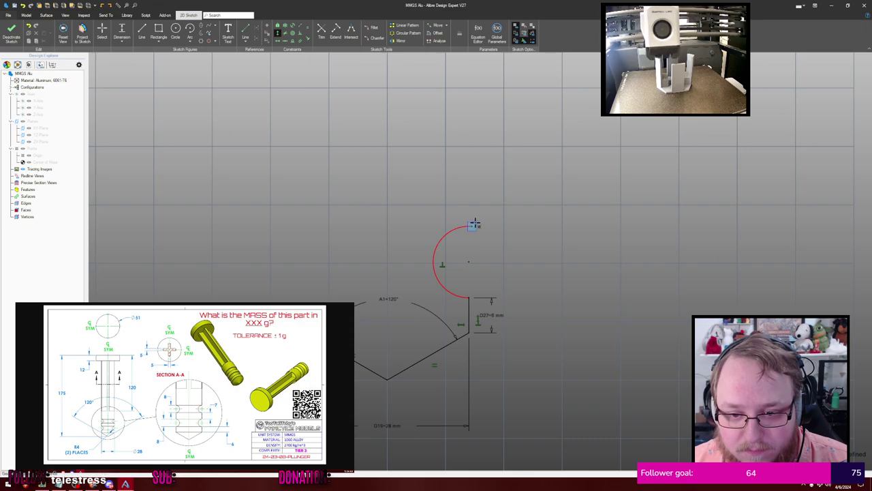
{"action": "left_click", "coordinate": [473, 225]}
{"action": "left_click", "coordinate": [469, 261]}
{"action": "left_click", "coordinate": [469, 297]}
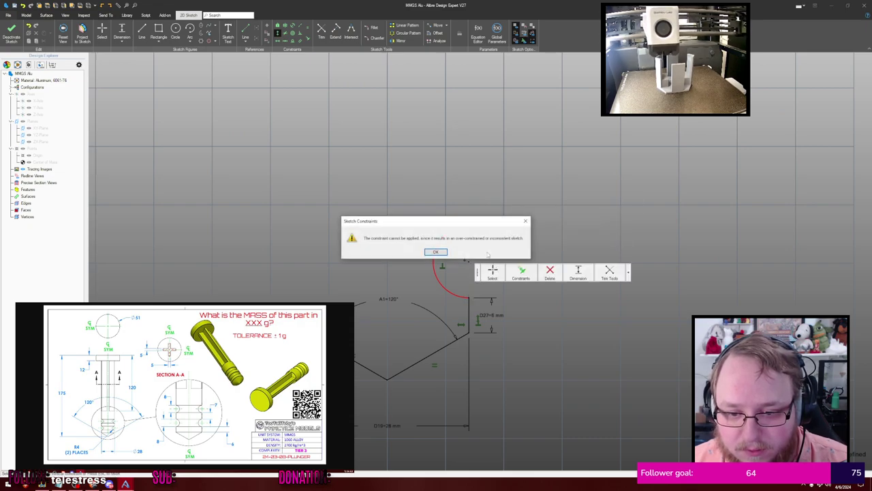
{"action": "left_click", "coordinate": [435, 251]}
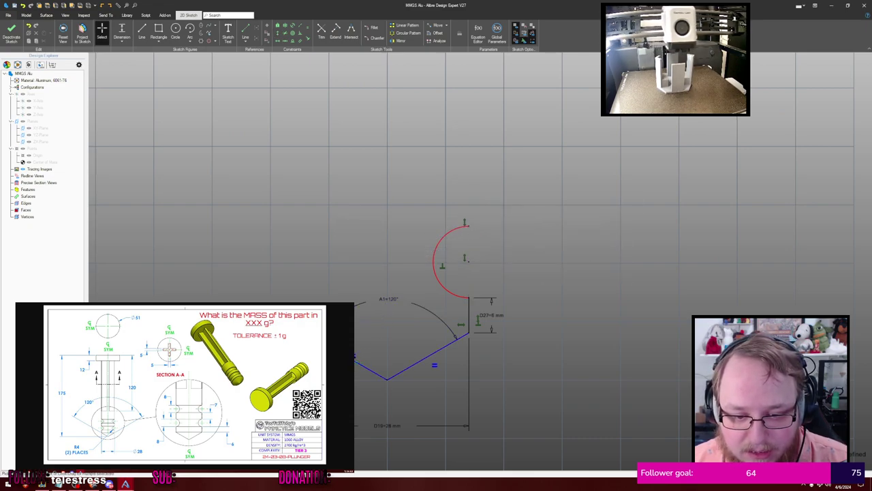
{"action": "right_click", "coordinate": [339, 352]}
{"action": "left_click", "coordinate": [379, 321]}
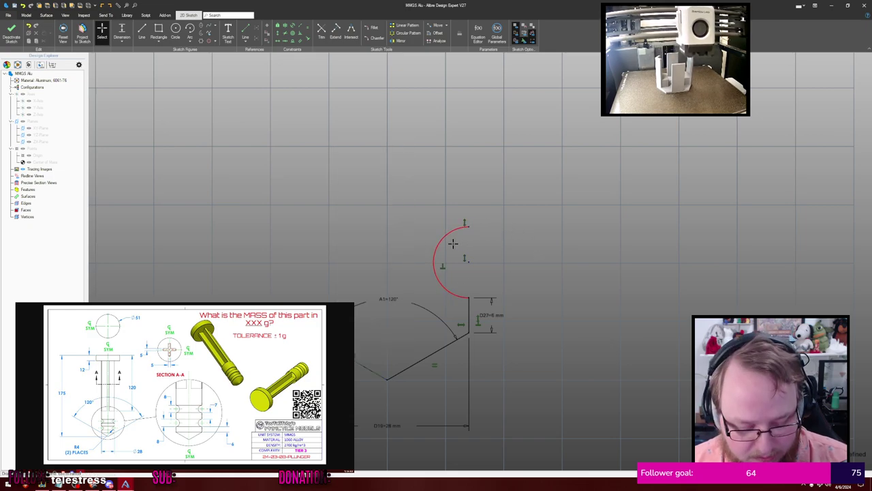
Dimension the arc's radius as 4 mm, placing the dimension outside its open side
{"action": "left_click", "coordinate": [435, 263]}
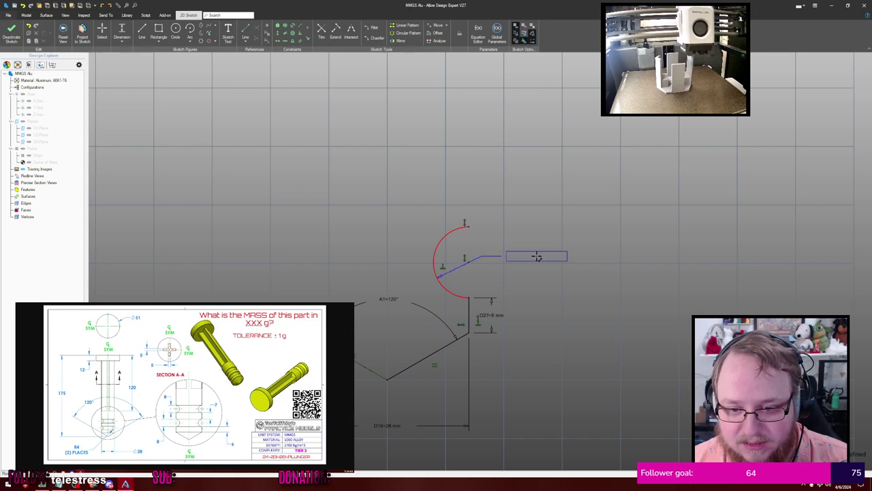
{"action": "left_click", "coordinate": [539, 258]}
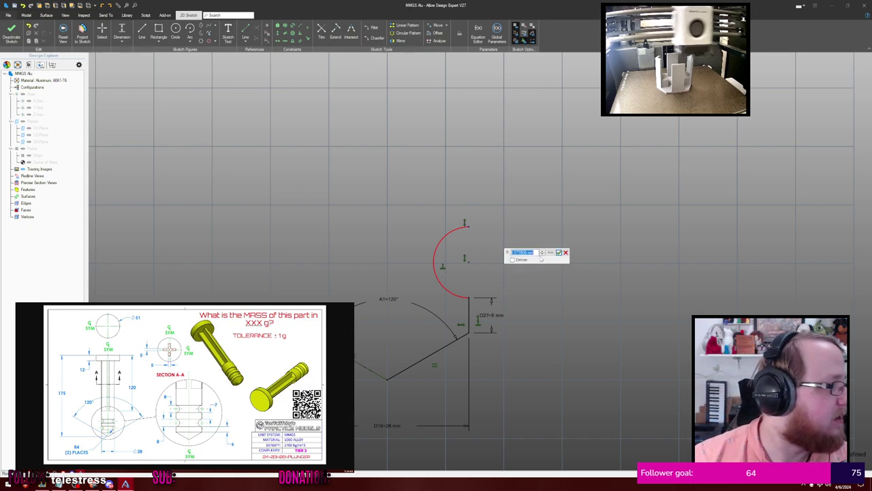
{"action": "type", "text": "4"}
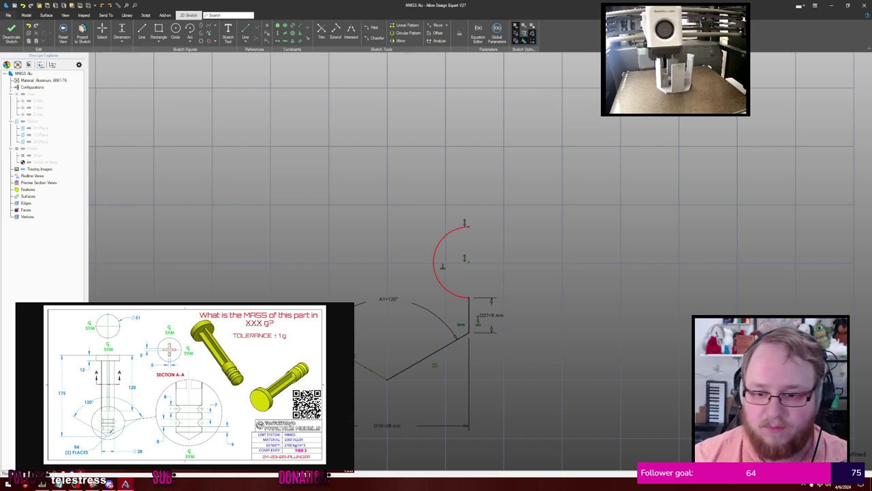
{"action": "key", "text": "Return"}
Draw a 7 mm vertical line upward from the arc's upper endpoint
{"action": "mouse_move", "coordinate": [496, 244]}
{"action": "middle_mouse_down"}
{"action": "mouse_move", "coordinate": [491, 256]}
{"action": "mouse_move", "coordinate": [449, 252]}
{"action": "middle_mouse_up"}
{"action": "right_click", "coordinate": [470, 255]}
{"action": "key", "text": "l"}
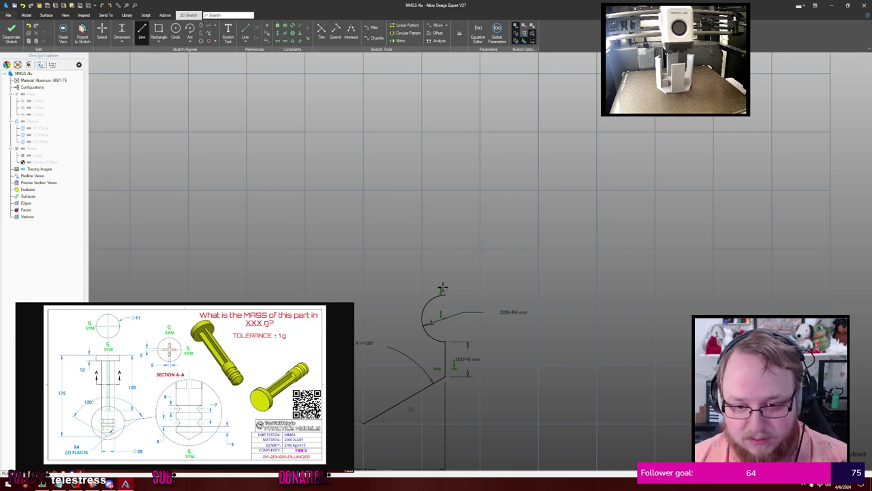
{"action": "left_click", "coordinate": [441, 291]}
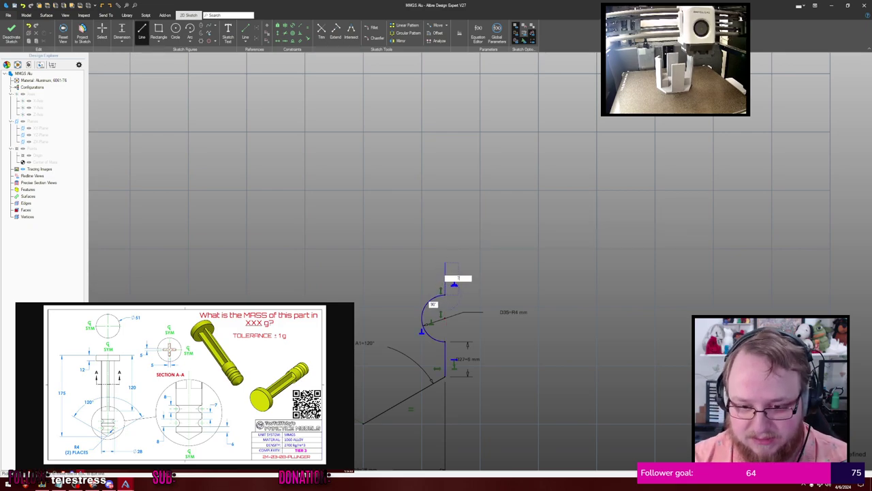
{"action": "middle_click_drag", "start_coordinate": [522, 171], "coordinate": [506, 212]}
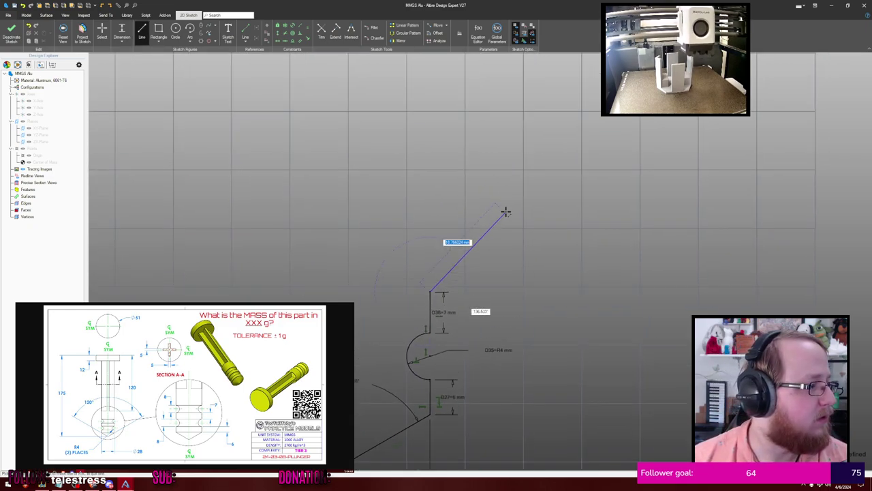
{"action": "key", "text": "Escape"}
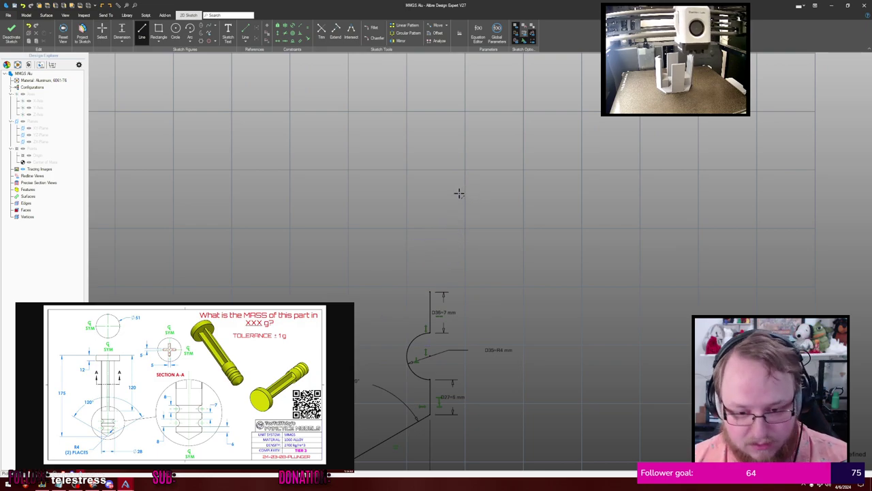
{"action": "key", "text": "Escape"}
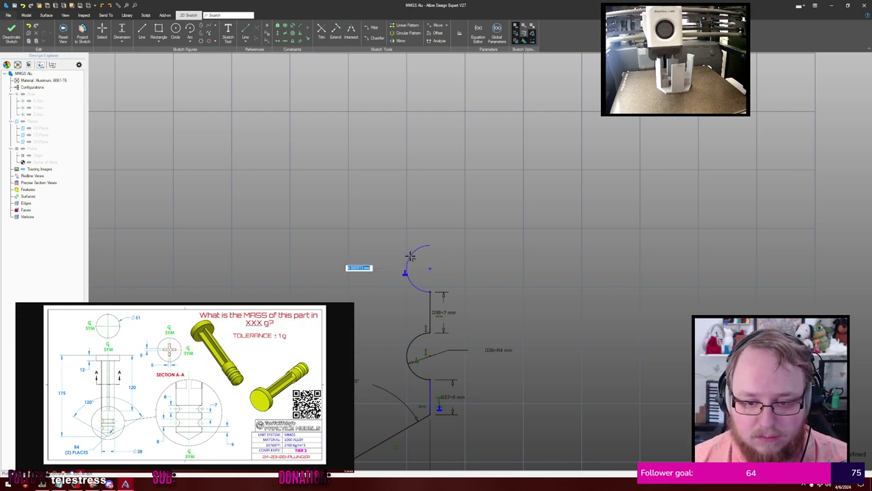
Draw a second inward semicircular arc of about 4 mm radius from the upper end of the 7 mm line
{"action": "left_click", "coordinate": [410, 256]}
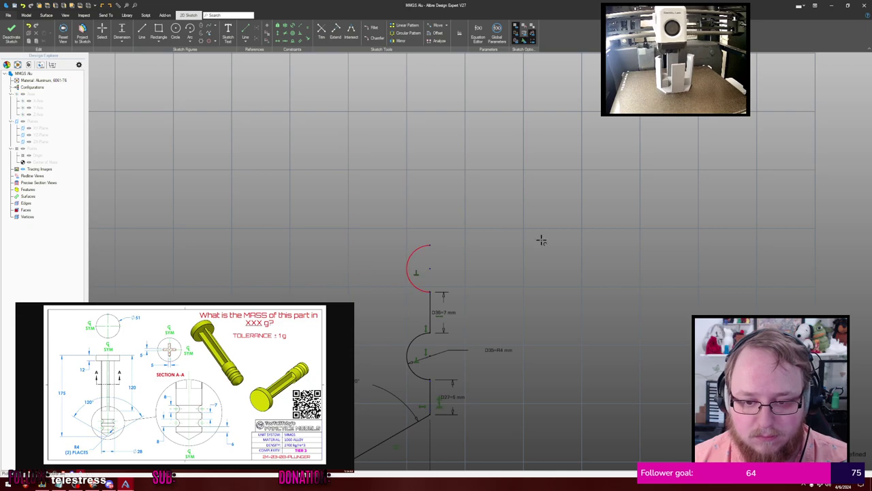
{"action": "key", "text": "Escape"}
{"action": "key", "text": "Escape"}
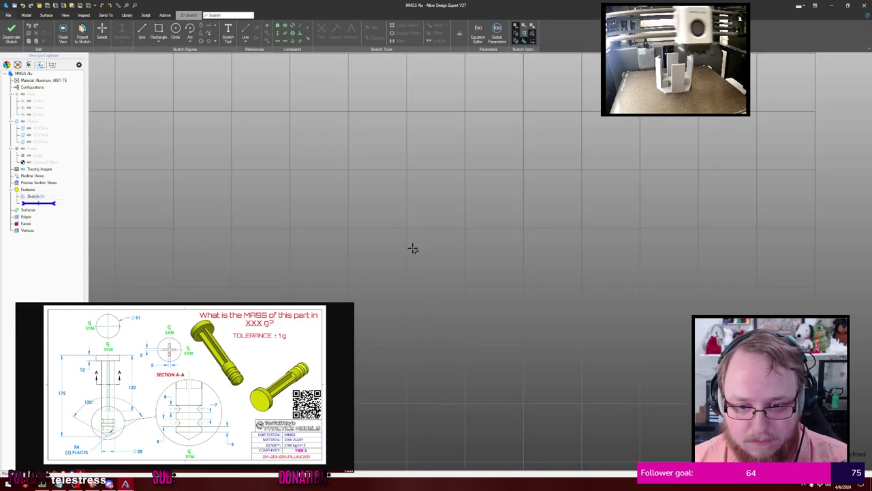
Restore the profile sketch with a redo and reopen it for editing
{"action": "right_click", "coordinate": [56, 201]}
{"action": "left_click", "coordinate": [76, 203]}
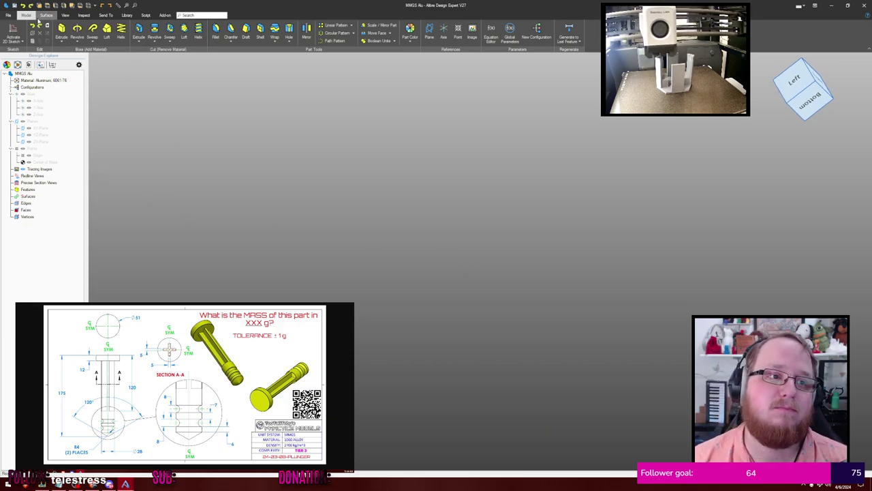
{"action": "left_click", "coordinate": [39, 25]}
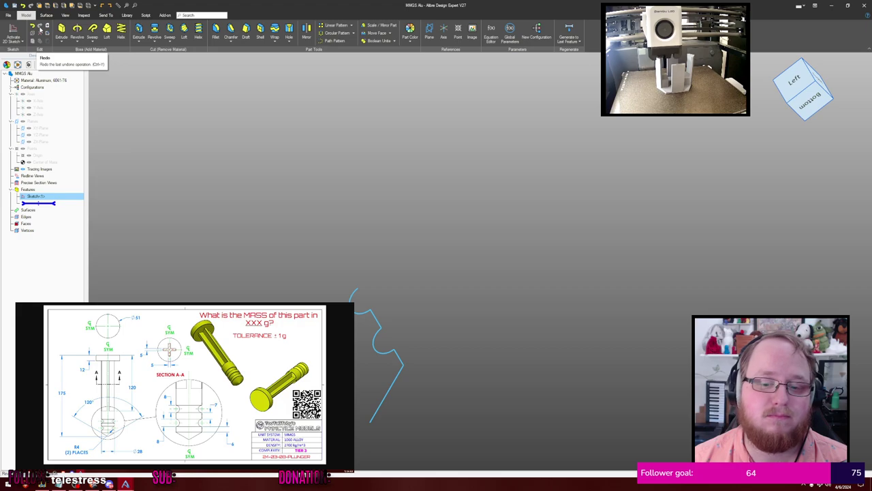
{"action": "right_click", "coordinate": [49, 196]}
{"action": "left_click", "coordinate": [60, 202]}
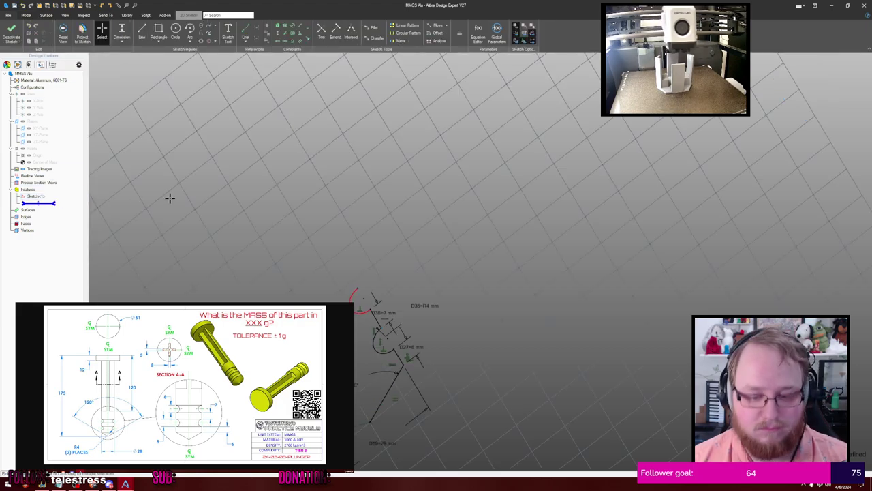
Dimension the upper arc's radius as 4 mm and align its two endpoints with a vertical constraint
{"action": "key", "text": "d"}
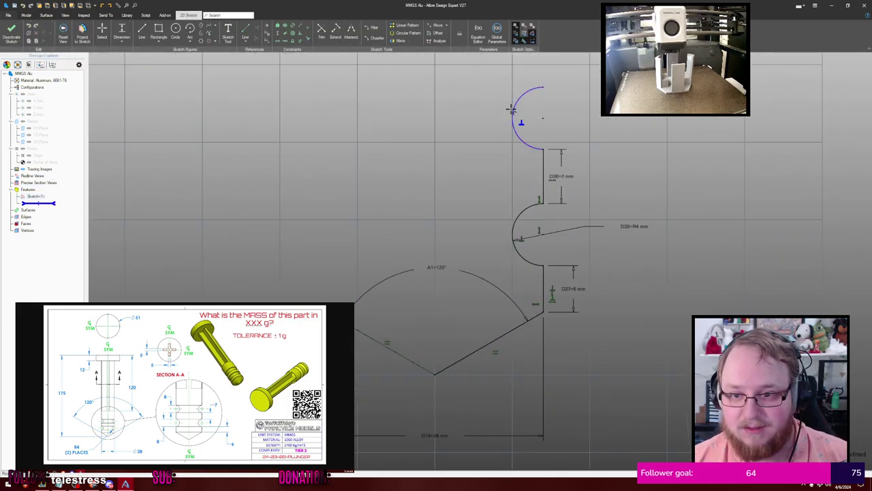
{"action": "left_click", "coordinate": [515, 109]}
{"action": "left_click", "coordinate": [440, 117]}
{"action": "type", "text": "4"}
{"action": "key", "text": "Return"}
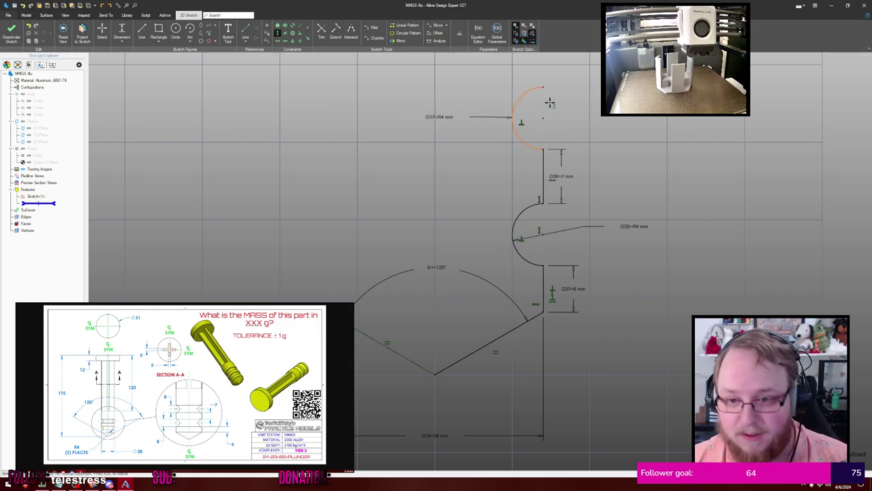
{"action": "right_click", "coordinate": [548, 123]}
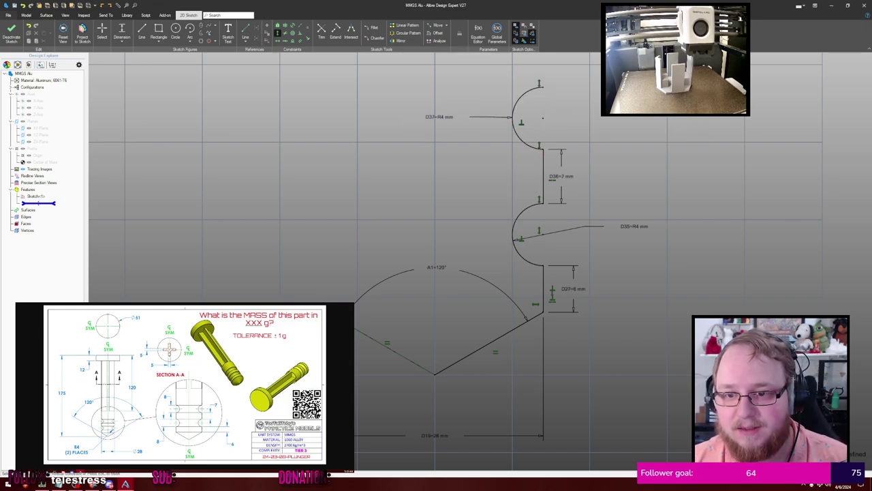
Draw a vertical line upward from the upper arc's end with its length set to 120-12 mm
{"action": "middle_click_drag", "start_coordinate": [648, 98], "coordinate": [573, 185]}
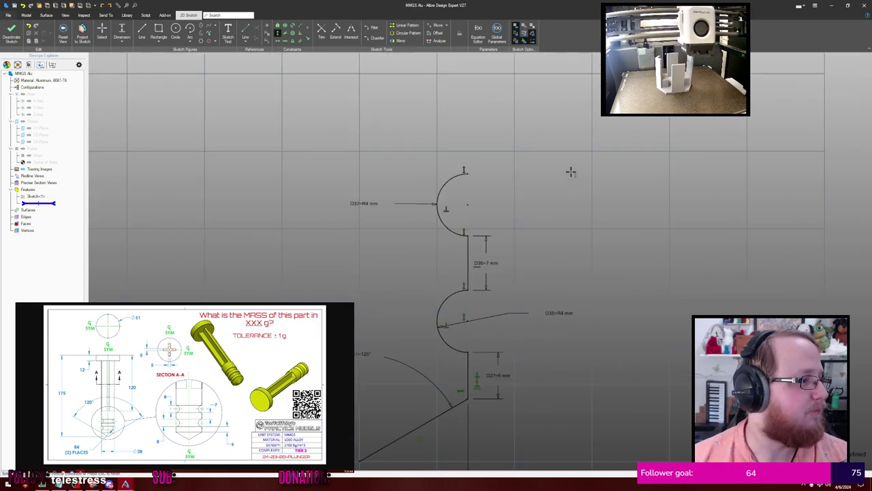
{"action": "scroll", "coordinate": [571, 171], "scroll_direction": "down", "scroll_amount": 3}
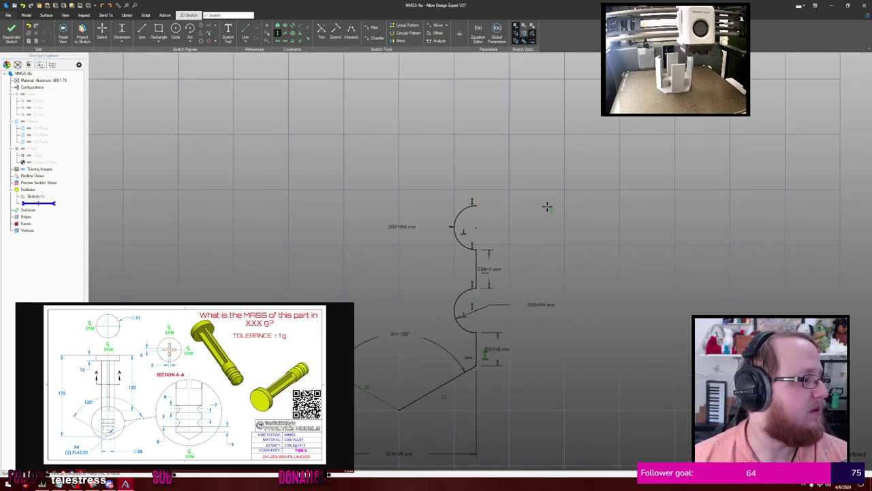
{"action": "scroll", "coordinate": [548, 203], "scroll_direction": "down", "scroll_amount": 1}
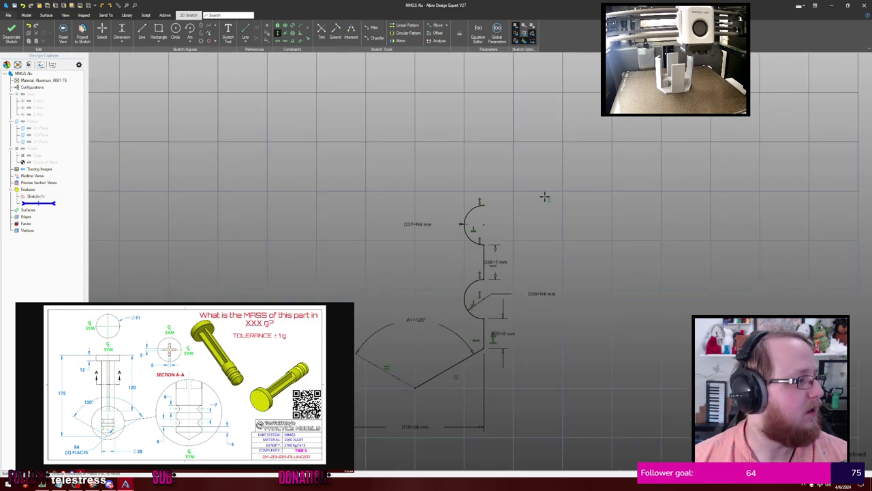
{"action": "middle_click_drag", "start_coordinate": [543, 194], "coordinate": [513, 216]}
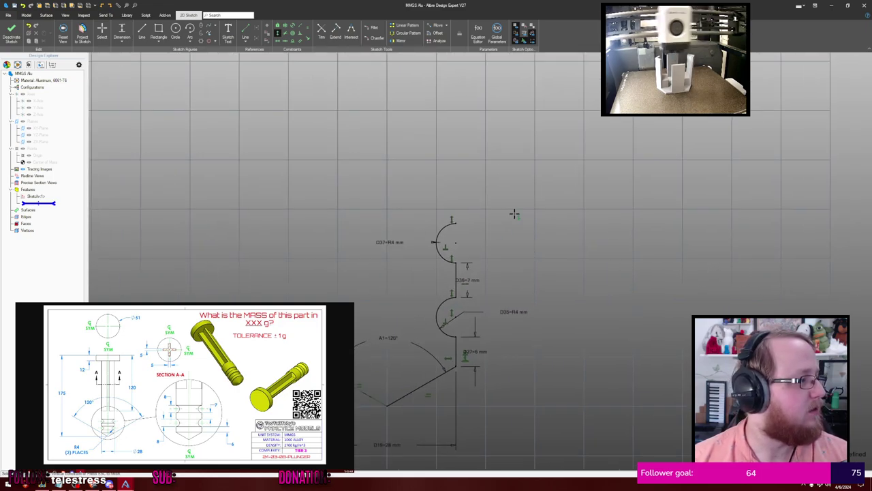
{"action": "scroll", "coordinate": [472, 185], "scroll_direction": "down", "scroll_amount": 2}
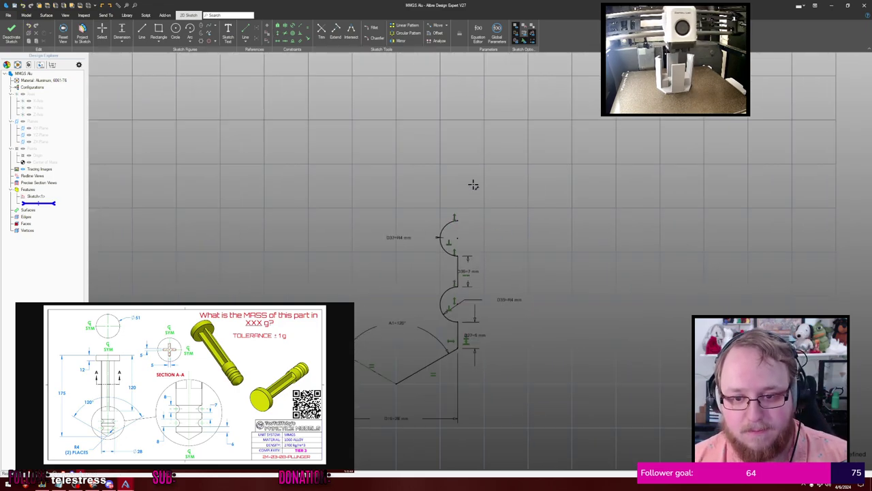
{"action": "middle_click_drag", "start_coordinate": [472, 185], "coordinate": [440, 259]}
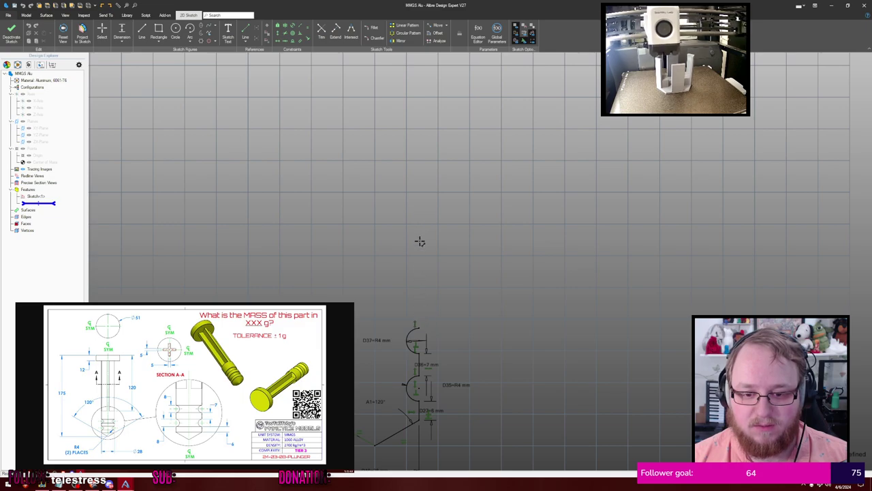
{"action": "key", "text": "l"}
{"action": "left_click", "coordinate": [419, 329]}
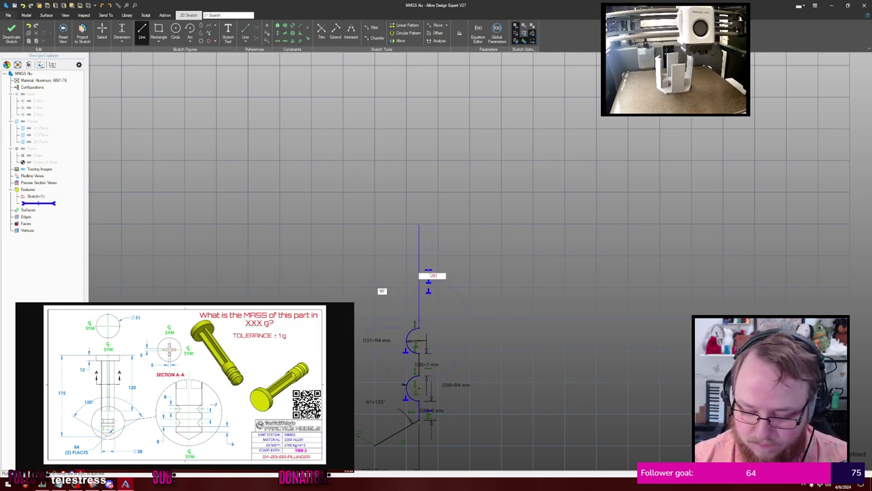
{"action": "key", "text": "Return"}
{"action": "middle_click_drag", "start_coordinate": [513, 184], "coordinate": [481, 368]}
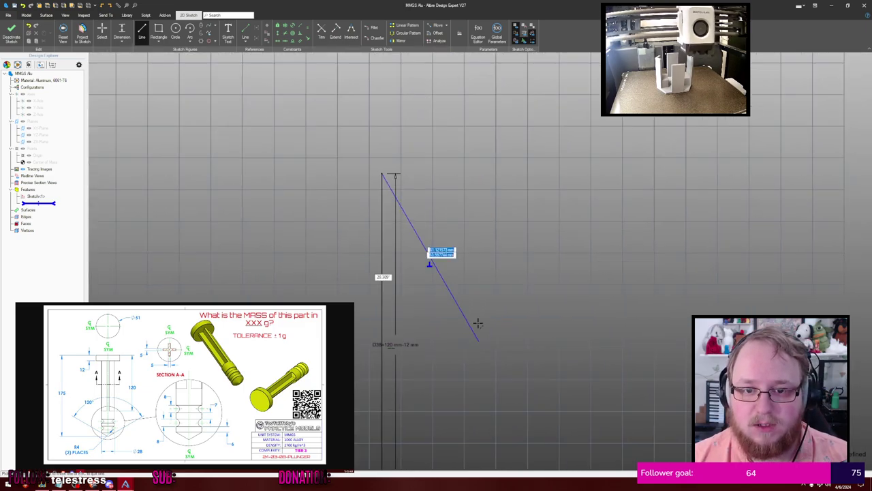
{"action": "scroll", "coordinate": [462, 271], "scroll_direction": "down", "scroll_amount": 3}
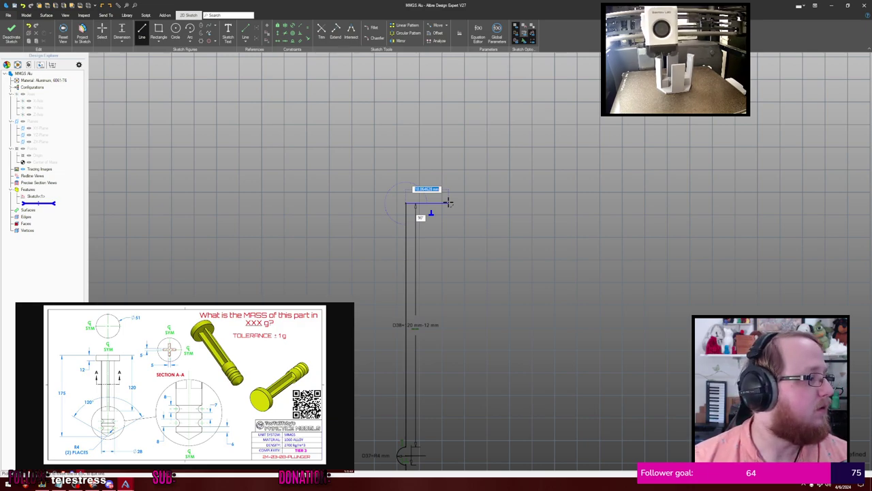
{"action": "mouse_move", "coordinate": [449, 203]}
{"action": "middle_mouse_down"}
{"action": "mouse_move", "coordinate": [454, 219]}
{"action": "mouse_move", "coordinate": [494, 108]}
{"action": "middle_mouse_up"}
{"action": "key", "text": "Escape"}
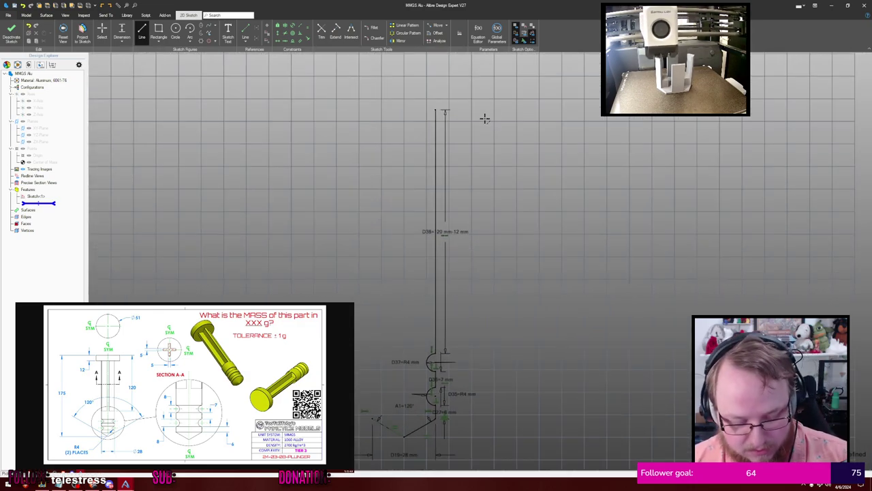
Draw a vertical reference line along the plunger's centre axis from the pointed tip to above the shaft's upper end
{"action": "left_click", "coordinate": [404, 433]}
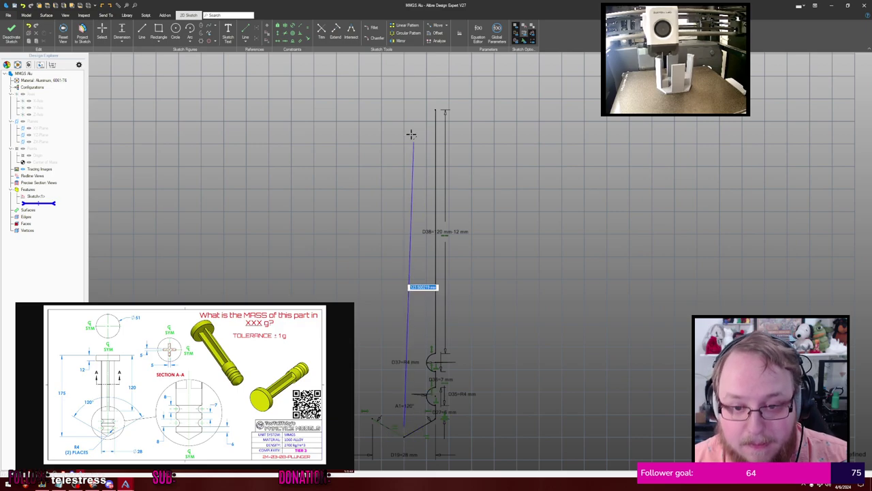
{"action": "key", "text": "Escape"}
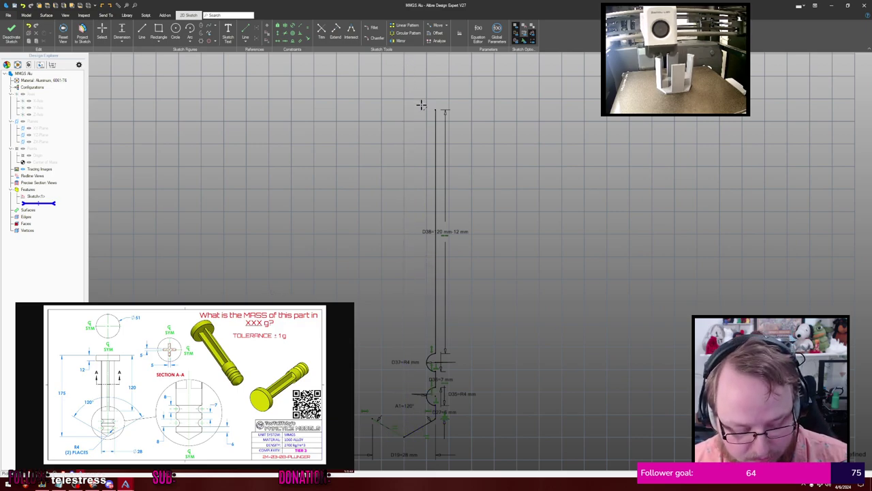
{"action": "left_click", "coordinate": [403, 434]}
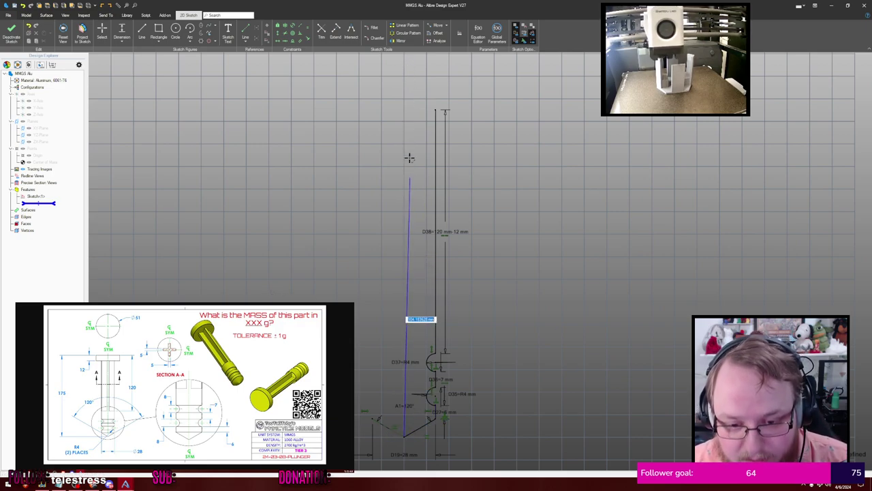
{"action": "left_click", "coordinate": [404, 79]}
{"action": "middle_click_drag", "start_coordinate": [511, 93], "coordinate": [504, 173]}
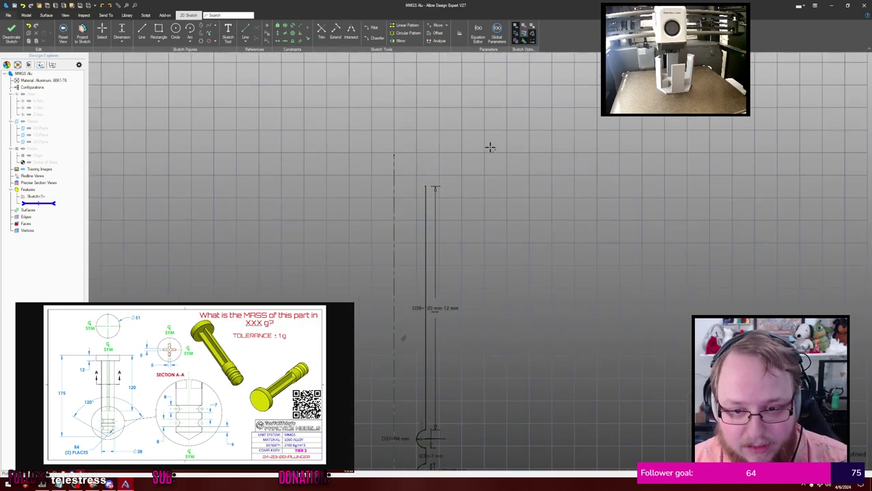
Draw the head outline outward from the shaft's upper end, 12 mm up and back to the centre axis, and constrain its top line horizontal
{"action": "key", "text": "l"}
{"action": "left_click", "coordinate": [426, 186]}
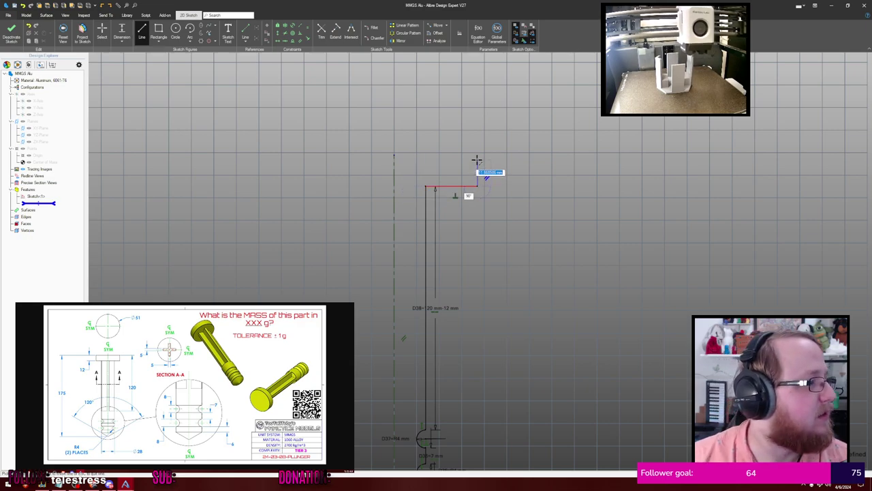
{"action": "type", "text": "12"}
{"action": "key", "text": "Return"}
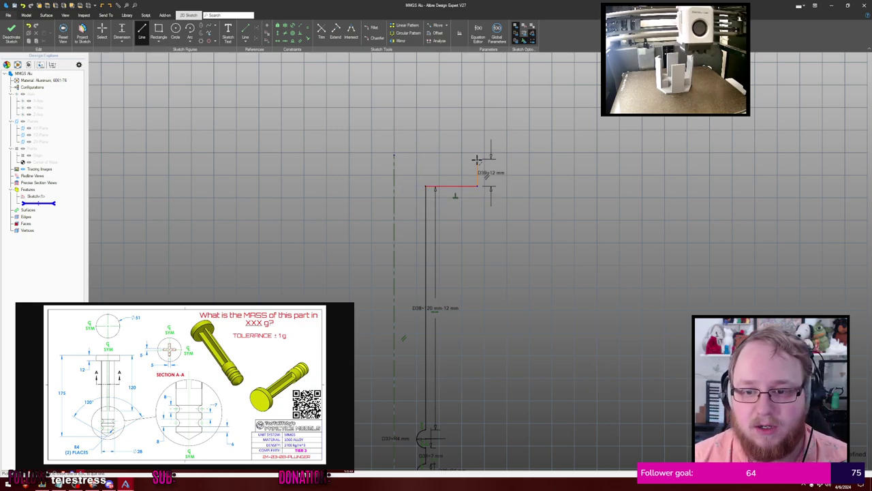
{"action": "left_click", "coordinate": [394, 159]}
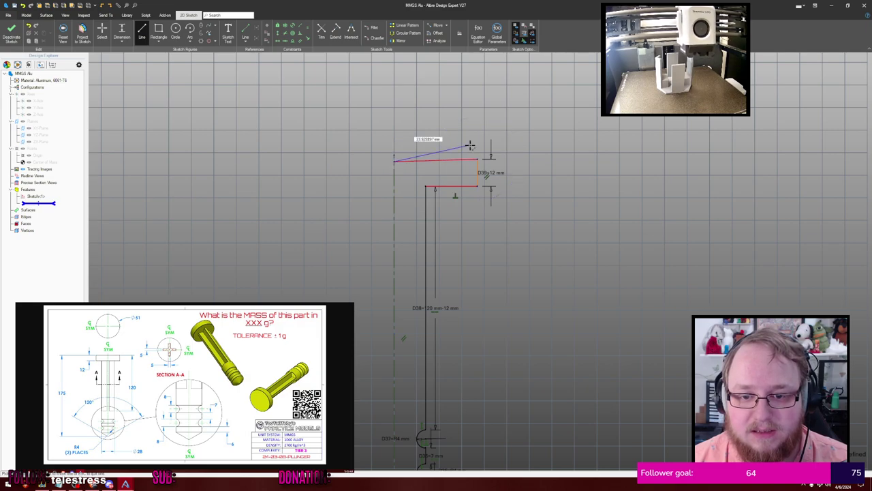
{"action": "key", "text": "Escape"}
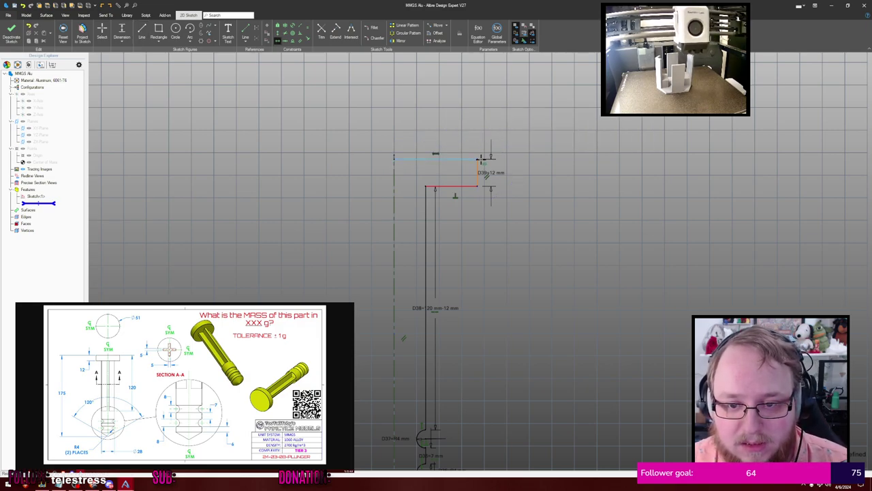
{"action": "left_click", "coordinate": [479, 159]}
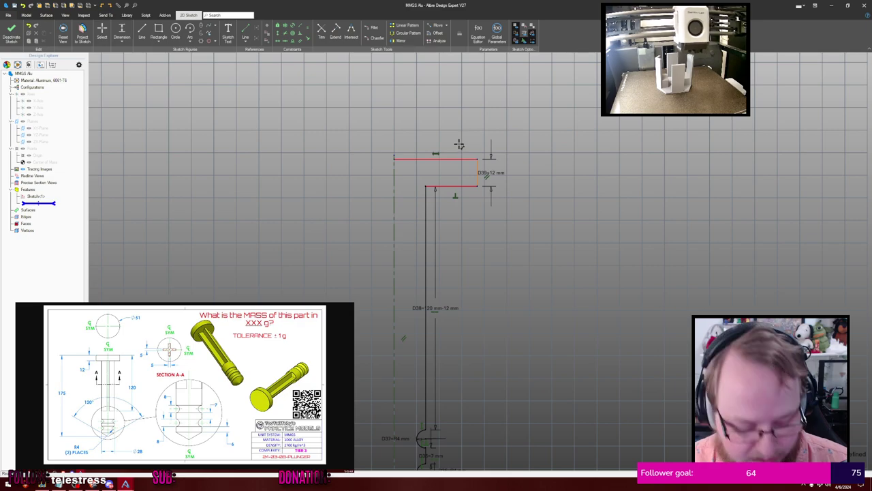
Dimension the head's radius from the centre axis to its outer edge as 51/2 mm
{"action": "left_click", "coordinate": [478, 170]}
{"action": "left_click", "coordinate": [394, 170]}
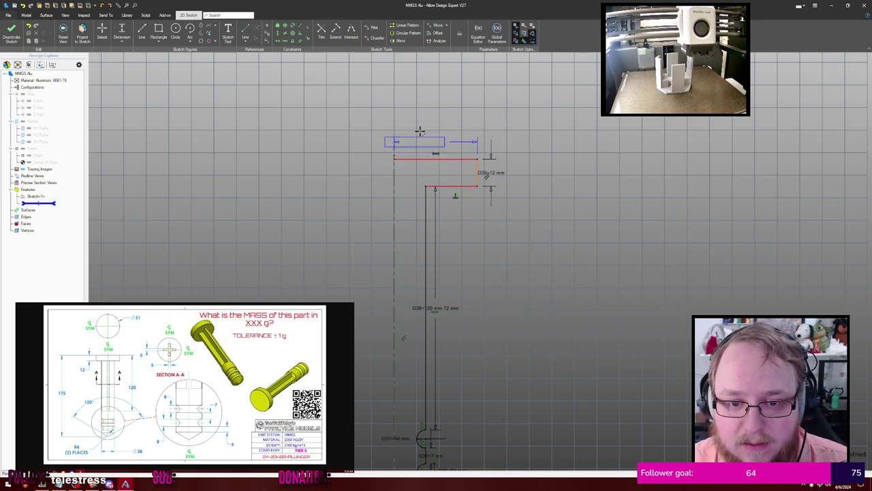
{"action": "left_click", "coordinate": [427, 117]}
{"action": "type", "text": "51/2"}
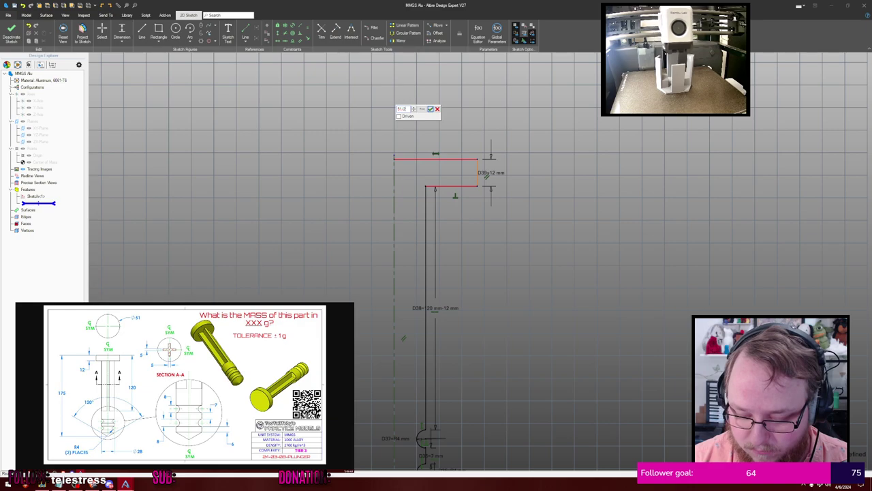
{"action": "key", "text": "Return"}
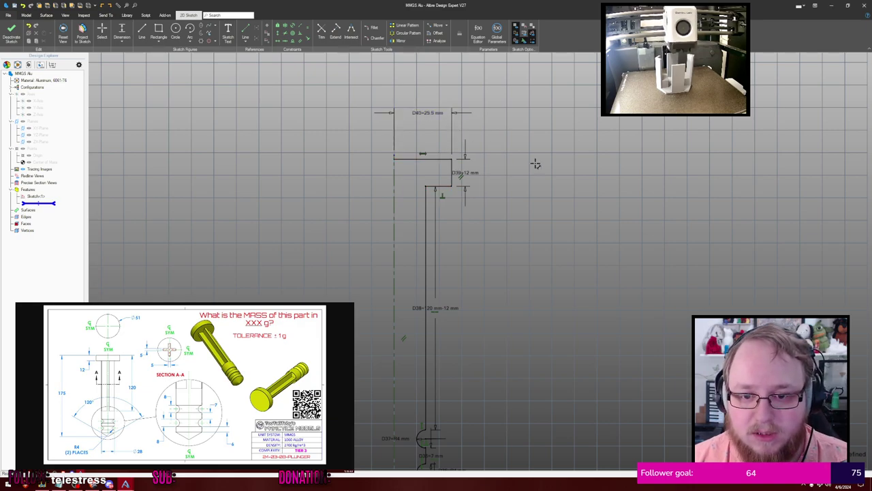
Close the half profile with a line along the centre axis from the head's top to the pointed tip
{"action": "scroll", "coordinate": [547, 165], "scroll_direction": "down", "scroll_amount": 3}
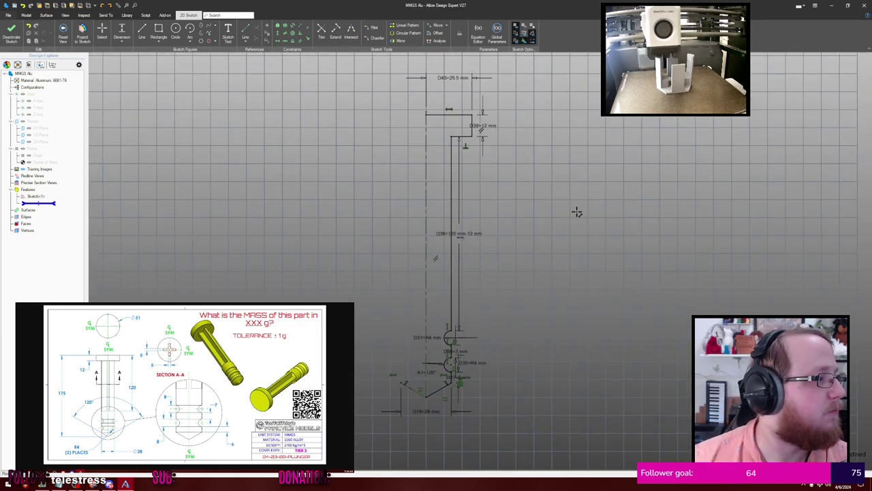
{"action": "middle_click_drag", "start_coordinate": [577, 212], "coordinate": [565, 183]}
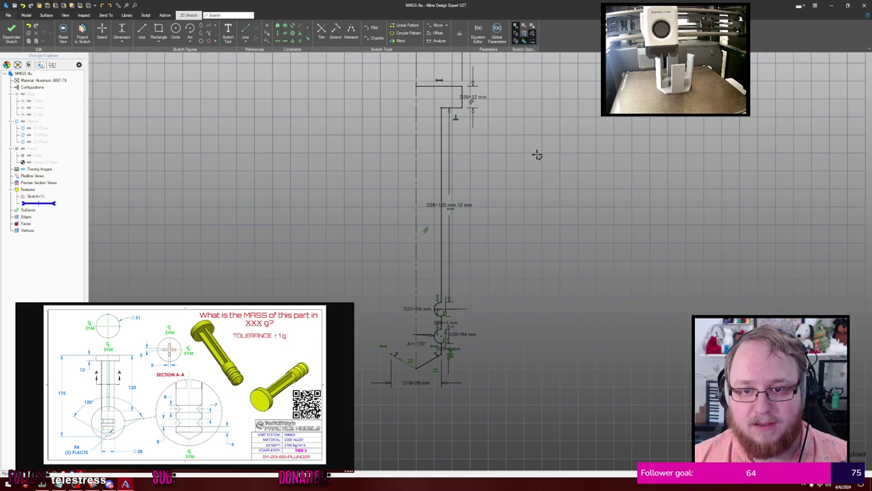
{"action": "middle_click_drag", "start_coordinate": [538, 155], "coordinate": [518, 176]}
{"action": "key", "text": "l"}
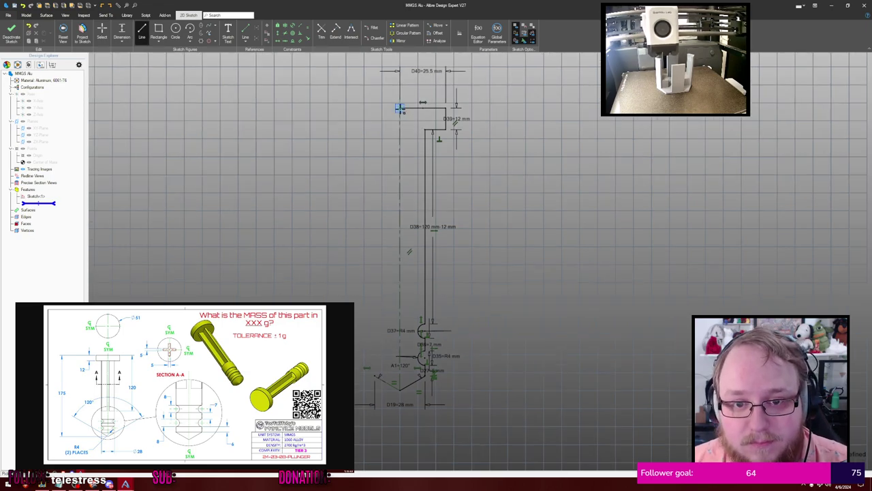
{"action": "scroll", "coordinate": [420, 133], "scroll_direction": "up", "scroll_amount": 3}
{"action": "scroll", "coordinate": [381, 96], "scroll_direction": "down", "scroll_amount": 5}
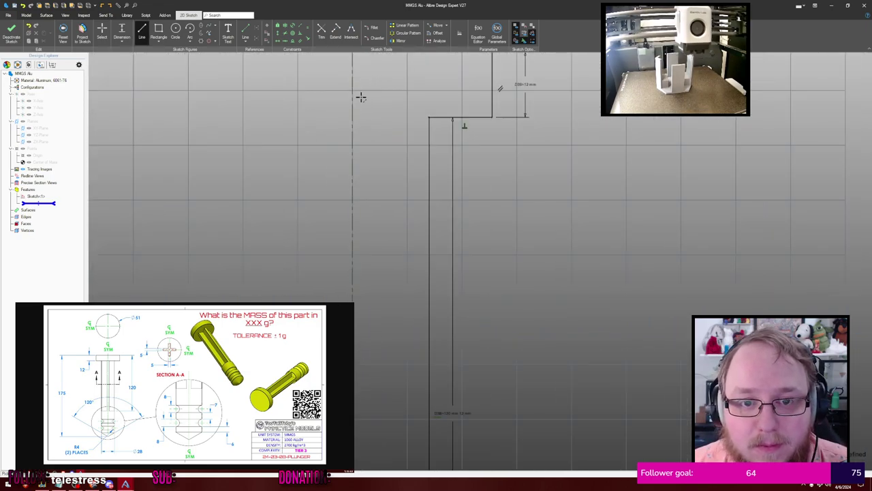
{"action": "left_click", "coordinate": [380, 103]}
{"action": "middle_click_drag", "start_coordinate": [410, 235], "coordinate": [426, 64]}
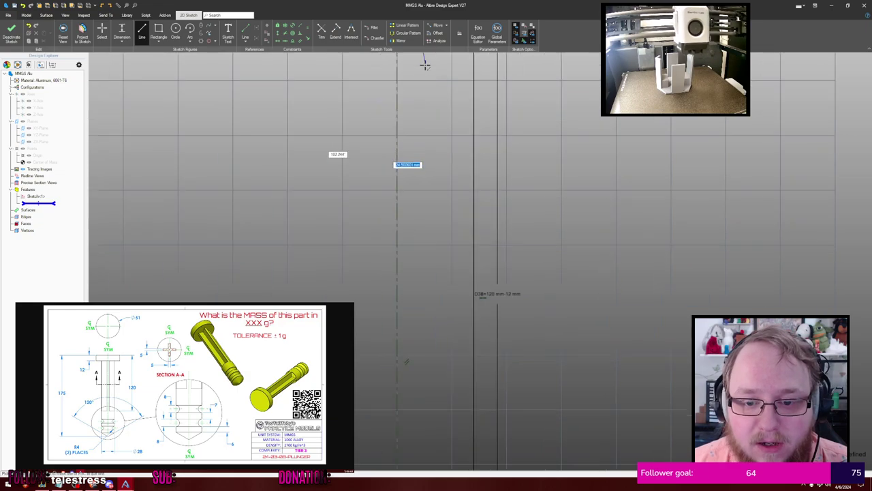
{"action": "scroll", "coordinate": [423, 133], "scroll_direction": "down", "scroll_amount": 2}
{"action": "middle_click_drag", "start_coordinate": [421, 321], "coordinate": [422, 148]}
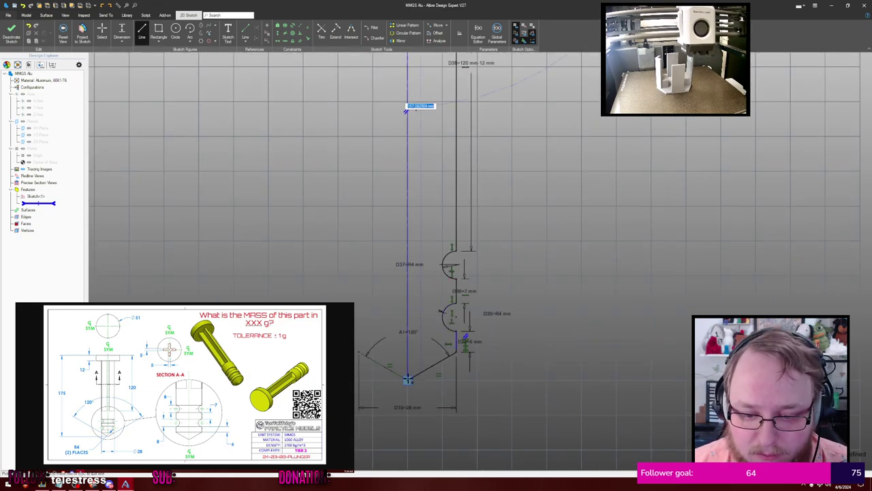
{"action": "left_click", "coordinate": [407, 379]}
{"action": "scroll", "coordinate": [498, 262], "scroll_direction": "down", "scroll_amount": 3}
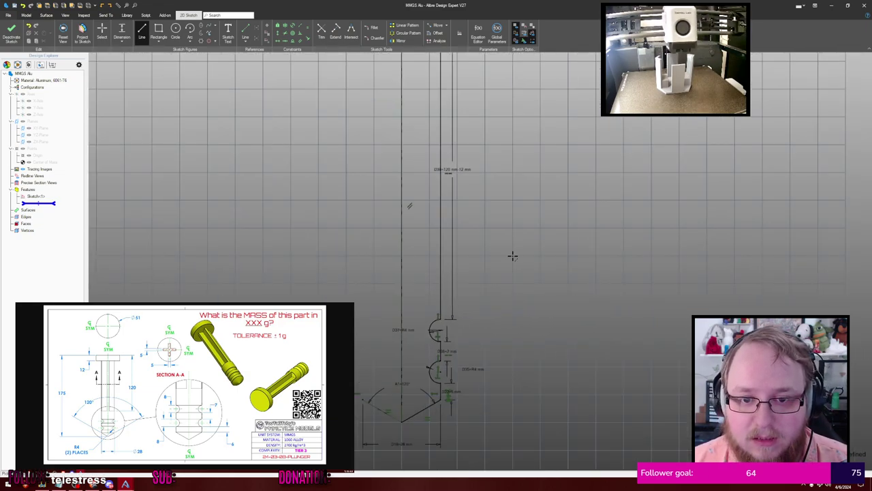
Finish the profile sketch and revolve it 360° about the Y-axis into a solid
{"action": "scroll", "coordinate": [512, 252], "scroll_direction": "up", "scroll_amount": 4}
{"action": "scroll", "coordinate": [488, 260], "scroll_direction": "down", "scroll_amount": 3}
{"action": "scroll", "coordinate": [497, 234], "scroll_direction": "up", "scroll_amount": 2}
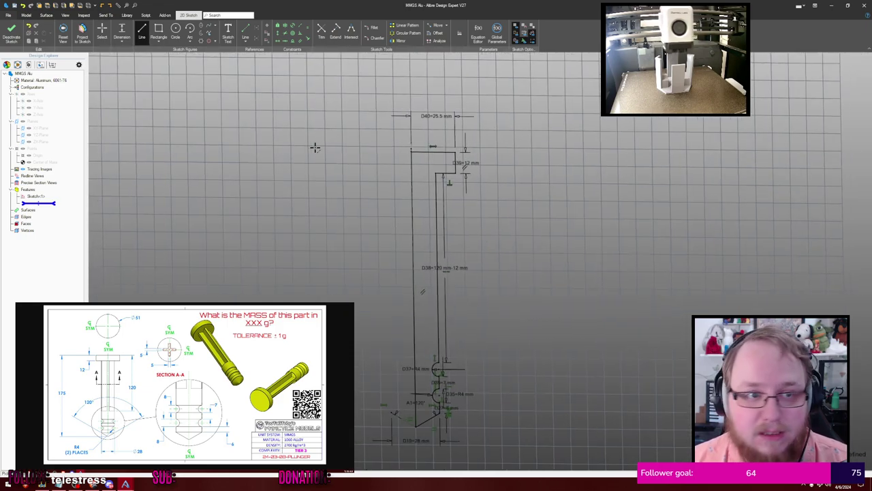
{"action": "mouse_move", "coordinate": [277, 207]}
{"action": "middle_mouse_down"}
{"action": "mouse_move", "coordinate": [263, 162]}
{"action": "mouse_move", "coordinate": [334, 184]}
{"action": "middle_mouse_up"}
{"action": "left_click", "coordinate": [12, 32]}
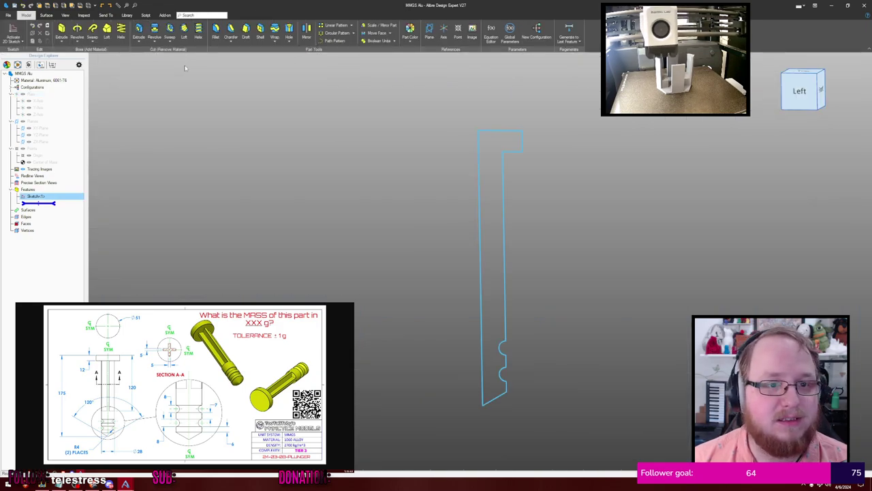
{"action": "left_click", "coordinate": [77, 30]}
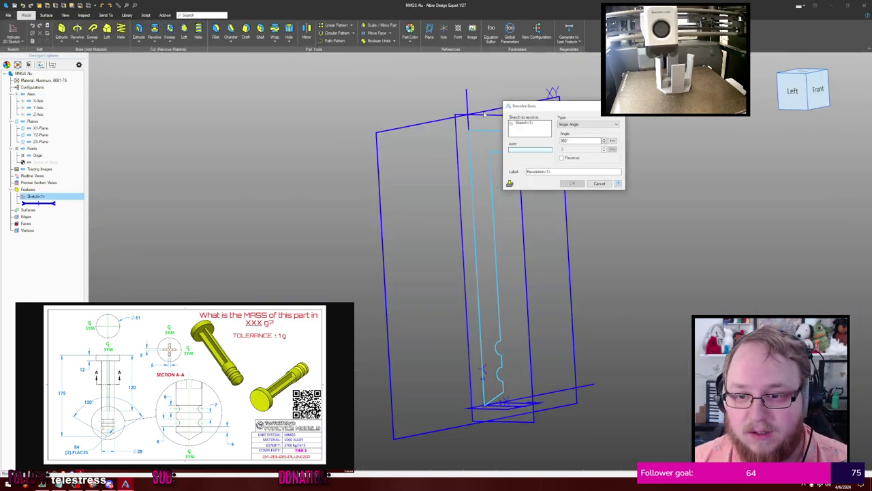
{"action": "left_click", "coordinate": [475, 102]}
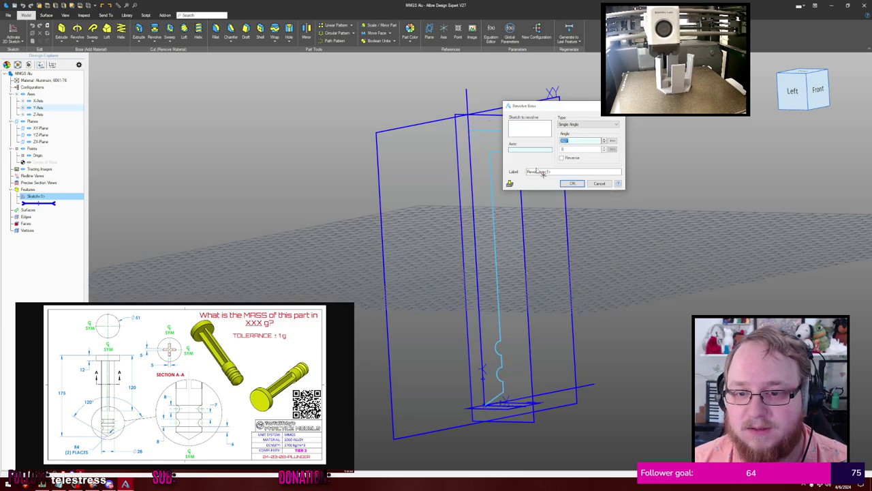
{"action": "left_click", "coordinate": [572, 183]}
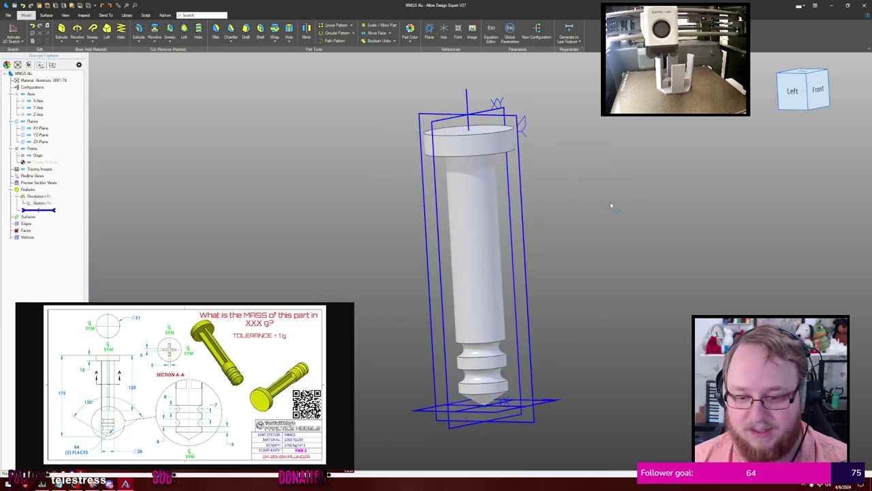
Hide the reference geometry, start a sketch on the head's underside, and draw a rectangle up and to the right of the centre, overlapping the shaft
{"action": "key", "text": "ctrl+shift+r"}
{"action": "mouse_move", "coordinate": [615, 205]}
{"action": "middle_mouse_down"}
{"action": "mouse_move", "coordinate": [620, 197]}
{"action": "mouse_move", "coordinate": [613, 204]}
{"action": "middle_mouse_up"}
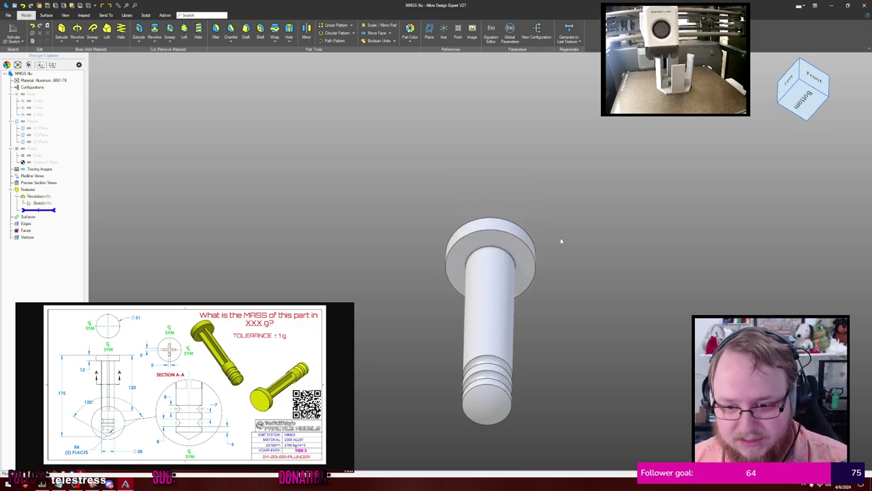
{"action": "left_click", "coordinate": [529, 254]}
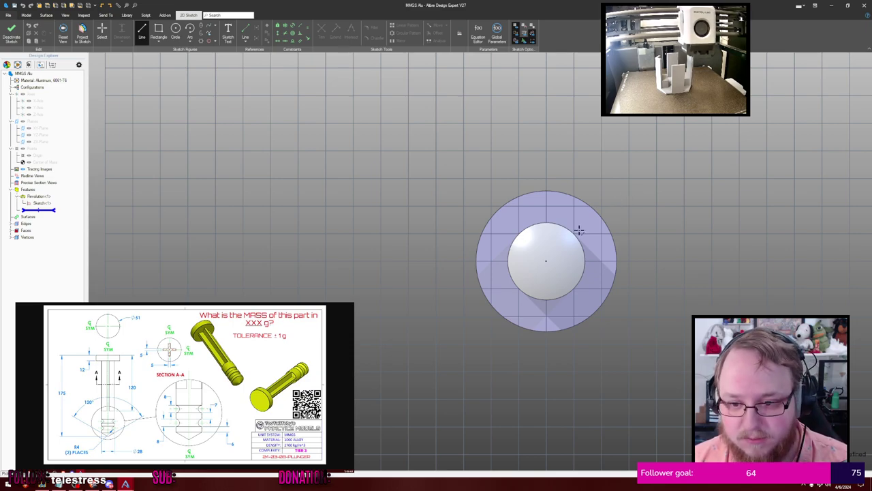
{"action": "key", "text": "Escape"}
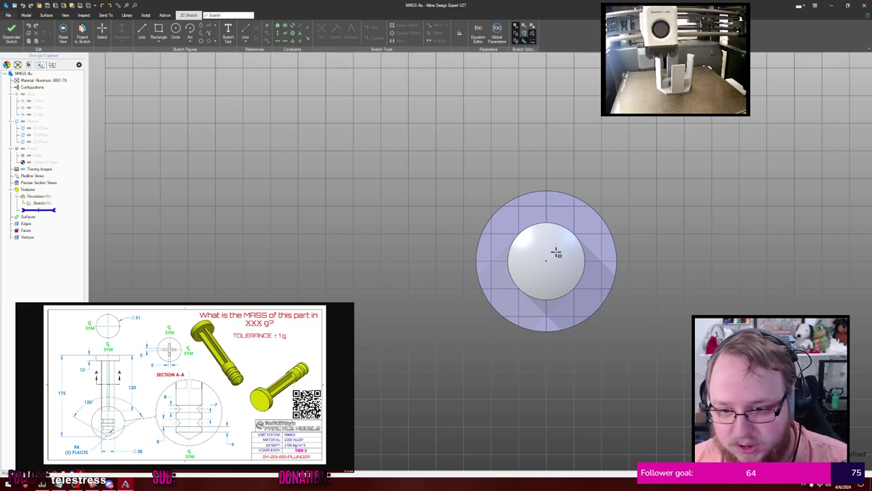
{"action": "left_click_drag", "start_coordinate": [554, 252], "coordinate": [602, 207]}
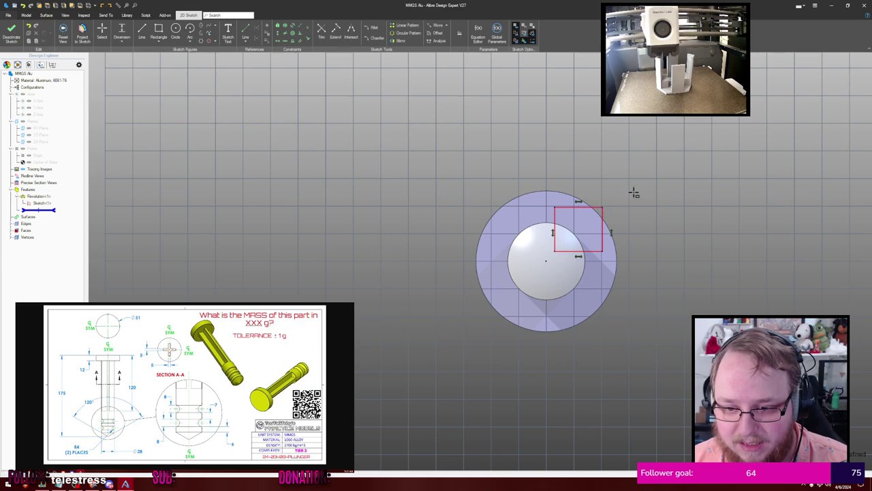
{"action": "key", "text": "Escape"}
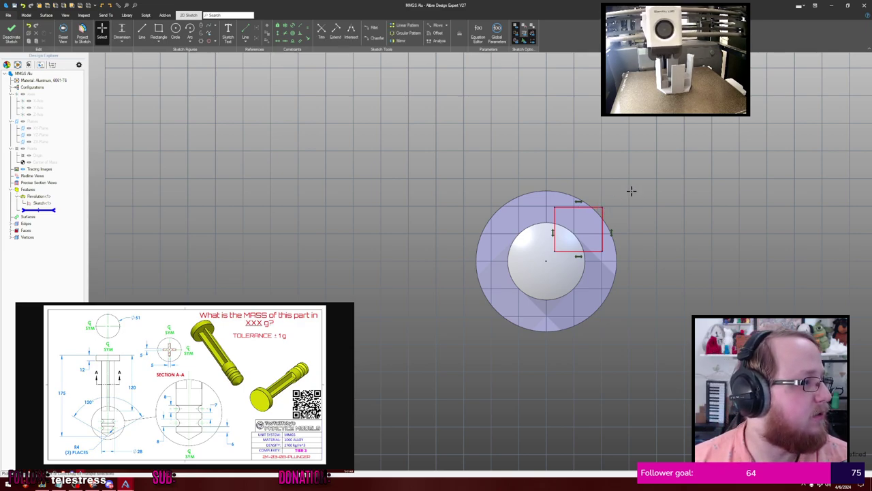
Dimension the rectangle's two inner edges 2.5 mm from the part's centre, horizontally and vertically
{"action": "key", "text": "d"}
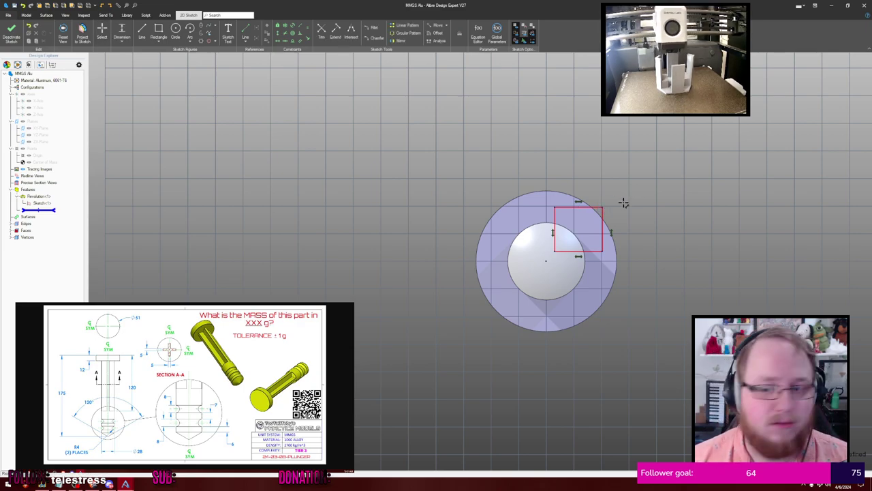
{"action": "left_click", "coordinate": [547, 262]}
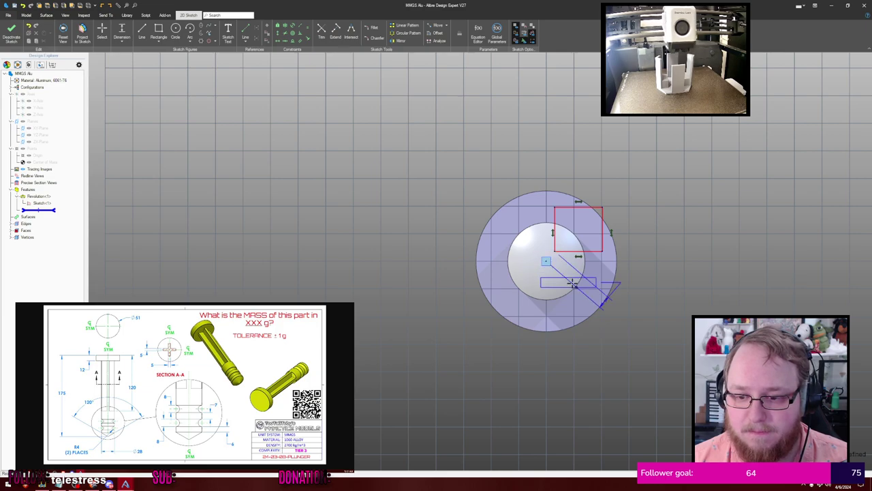
{"action": "key", "text": "Escape"}
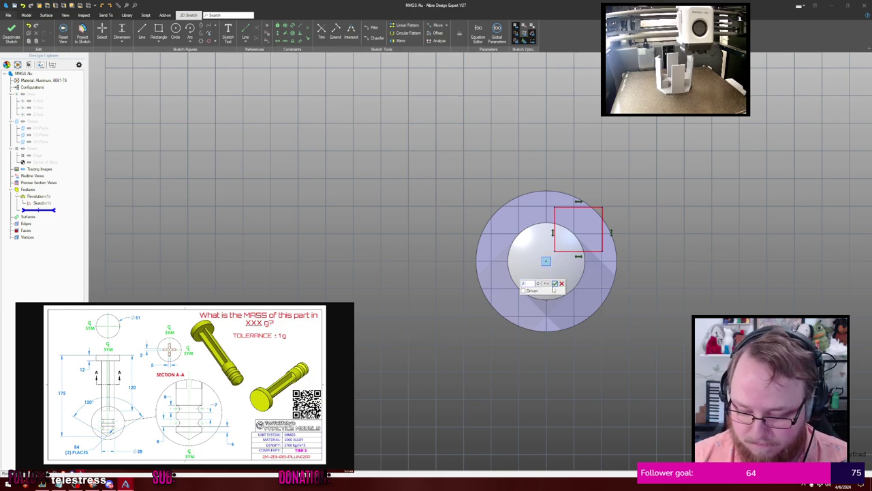
{"action": "left_click_drag", "start_coordinate": [559, 289], "coordinate": [589, 283]}
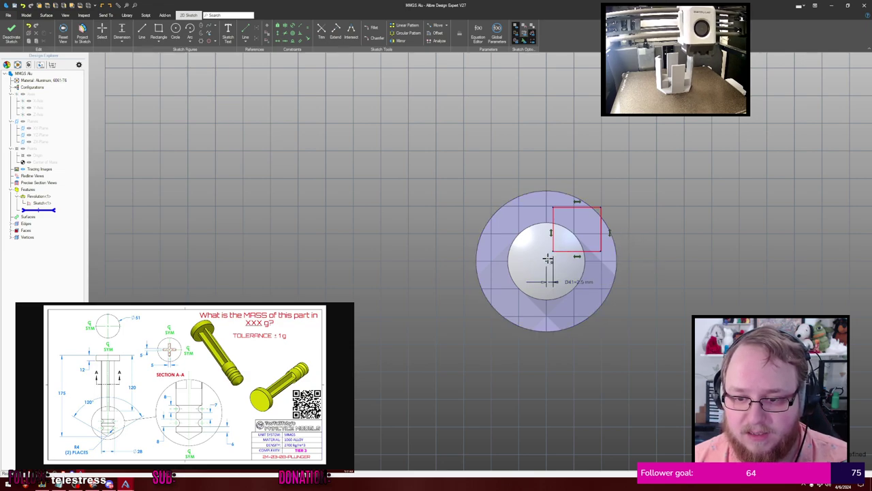
{"action": "double_click", "coordinate": [571, 257]}
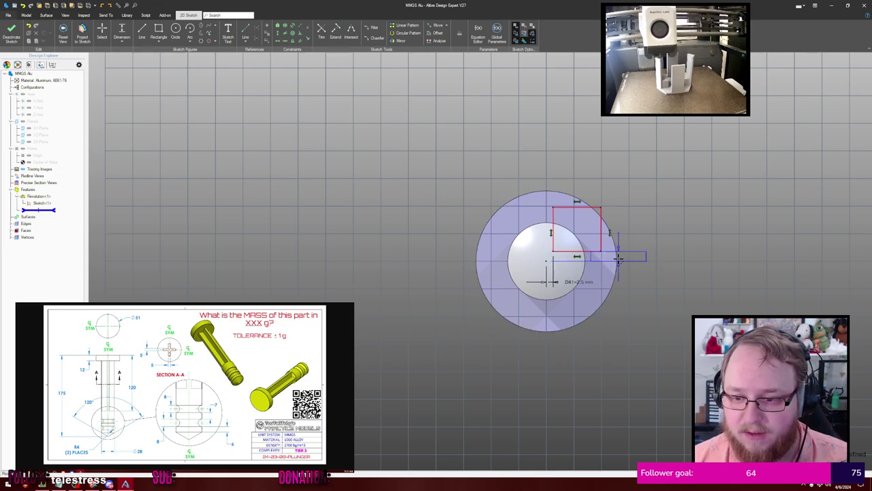
{"action": "type", "text": "2.5"}
{"action": "key", "text": "Return"}
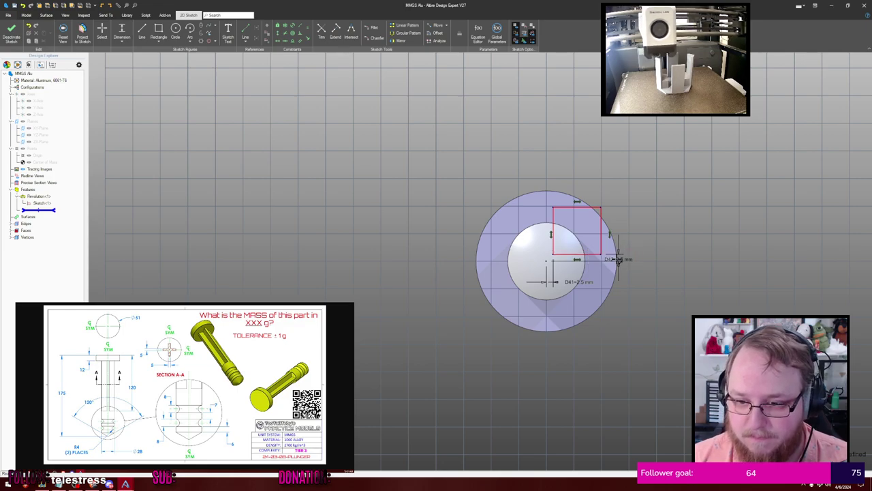
Enlarge the rectangle past the head's outer edge and dimension its height and width at 20 mm each
{"action": "key", "text": "Escape"}
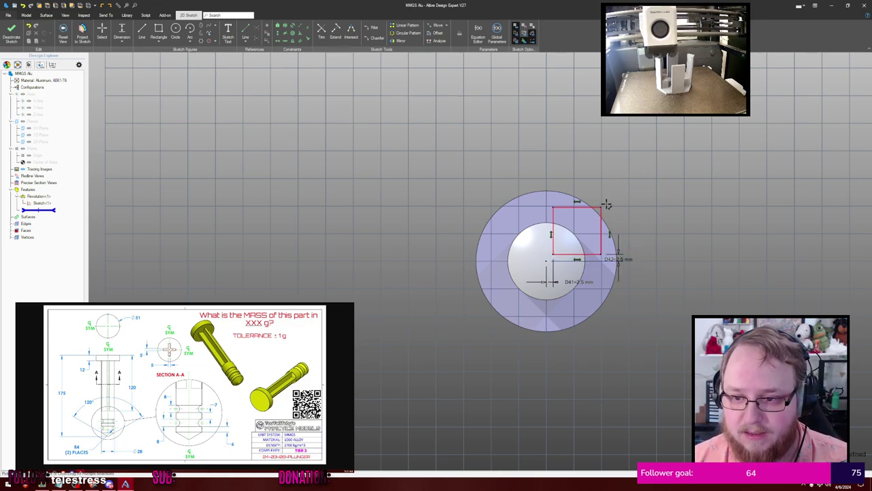
{"action": "left_click_drag", "start_coordinate": [601, 207], "coordinate": [624, 184]}
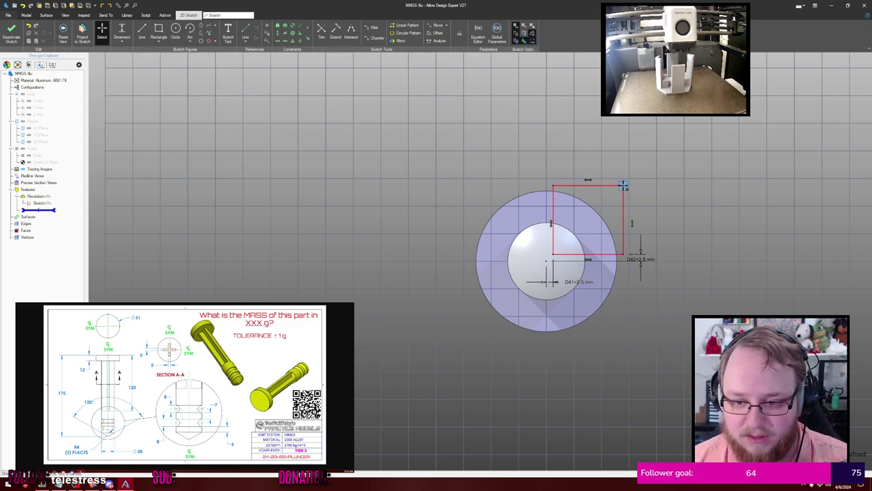
{"action": "left_click", "coordinate": [552, 213]}
{"action": "left_click", "coordinate": [505, 215]}
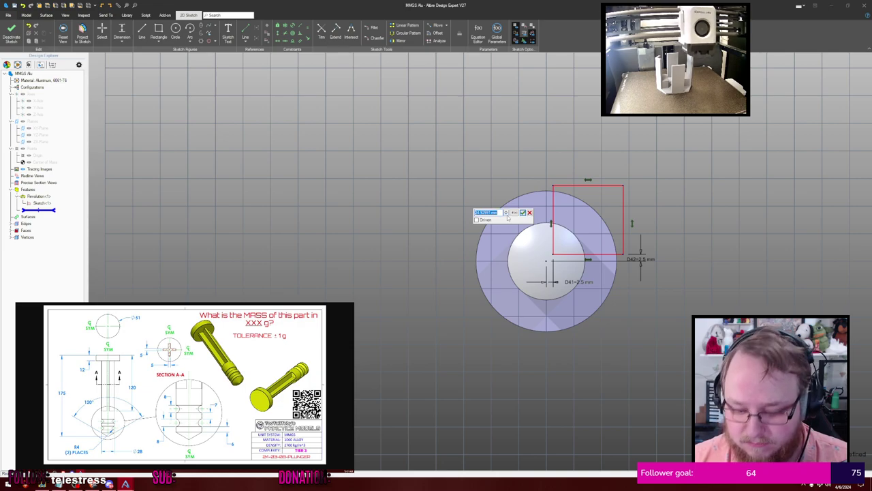
{"action": "type", "text": "20"}
{"action": "key", "text": "Return"}
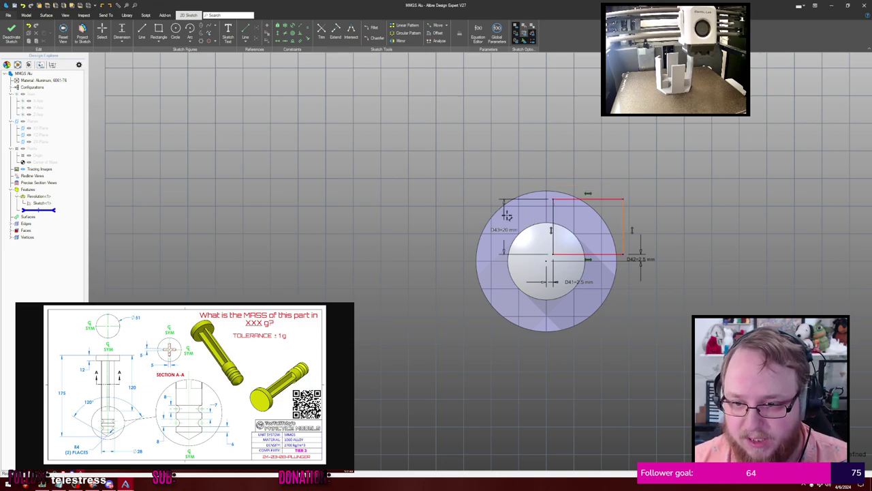
{"action": "left_click", "coordinate": [600, 199]}
{"action": "left_click", "coordinate": [585, 161]}
{"action": "type", "text": "20"}
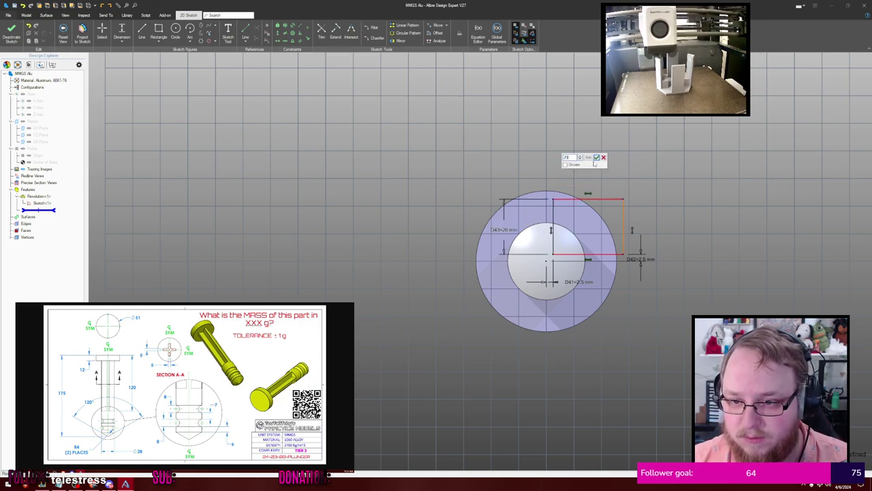
{"action": "key", "text": "Return"}
{"action": "middle_click_drag", "start_coordinate": [629, 147], "coordinate": [565, 146]}
{"action": "scroll", "coordinate": [621, 150], "scroll_direction": "down", "scroll_amount": 3}
{"action": "key", "text": "x"}
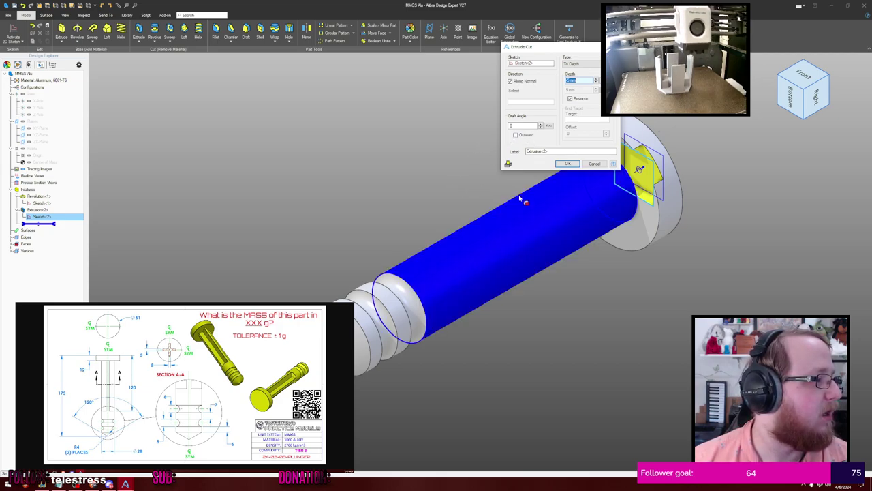
{"action": "middle_click_drag", "start_coordinate": [449, 156], "coordinate": [349, 174]}
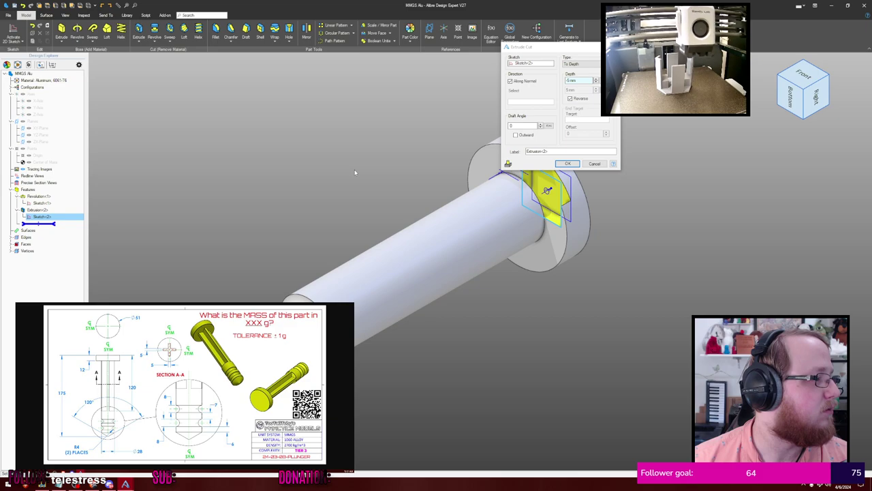
{"action": "left_click", "coordinate": [595, 163]}
Reopen the revolved profile's sketch and delete the shaft length dimension between the head's underside and the upper groove
{"action": "right_click", "coordinate": [46, 203]}
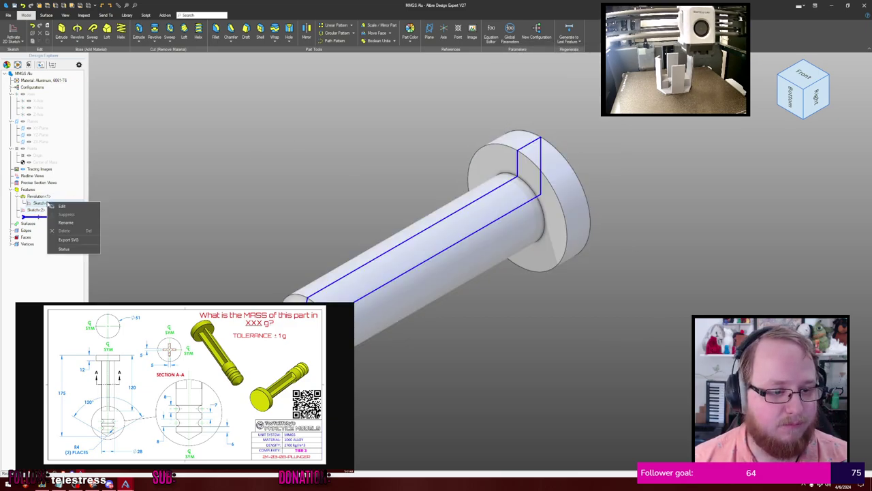
{"action": "left_click", "coordinate": [57, 208]}
{"action": "mouse_move", "coordinate": [220, 183]}
{"action": "middle_mouse_down"}
{"action": "mouse_move", "coordinate": [263, 160]}
{"action": "mouse_move", "coordinate": [382, 235]}
{"action": "mouse_move", "coordinate": [468, 217]}
{"action": "middle_mouse_up"}
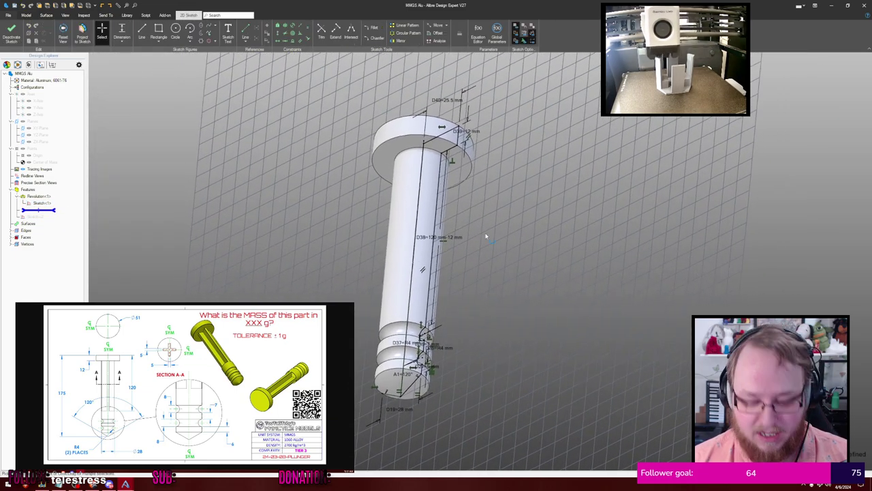
{"action": "left_click_drag", "start_coordinate": [517, 250], "coordinate": [558, 244]}
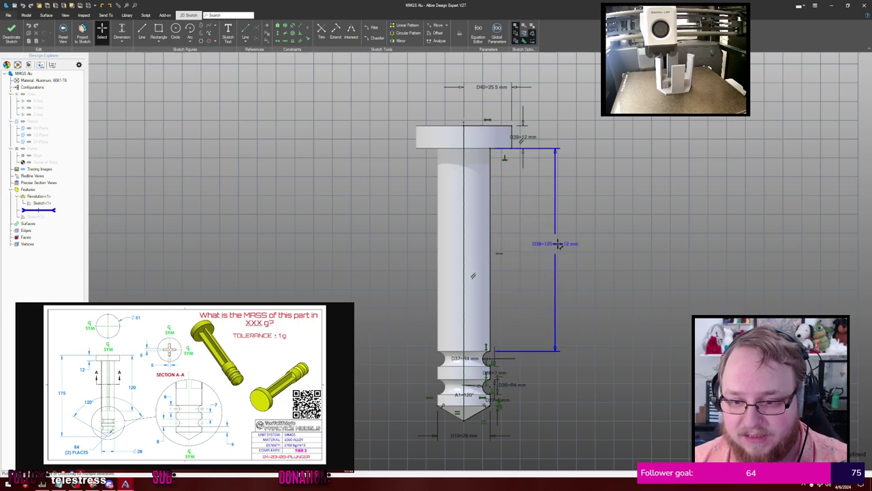
{"action": "key", "text": "Delete"}
{"action": "key", "text": "Escape"}
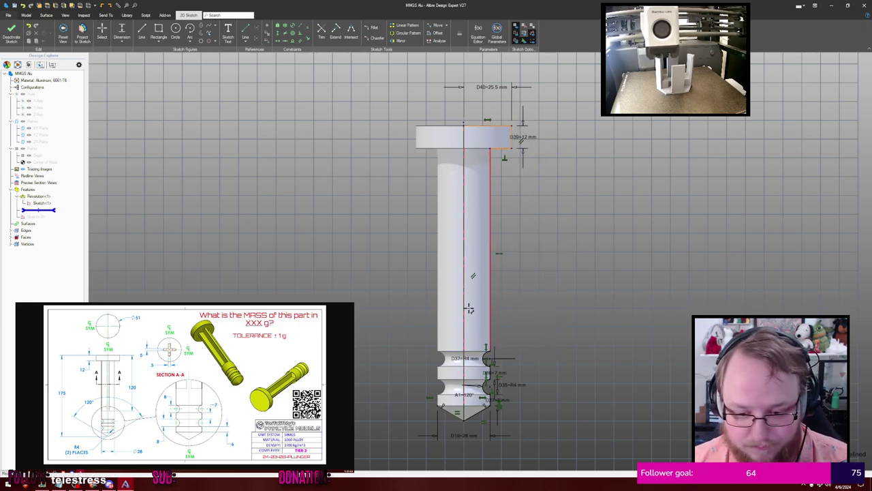
Dimension the profile's centre axis line at 175 mm overall length and finish the sketch
{"action": "left_click", "coordinate": [465, 281]}
{"action": "left_click", "coordinate": [340, 287]}
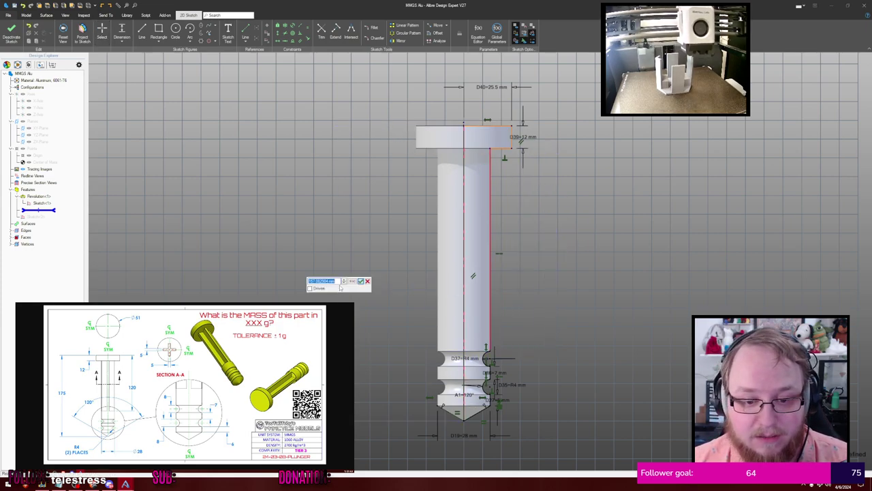
{"action": "type", "text": "175"}
{"action": "key", "text": "Return"}
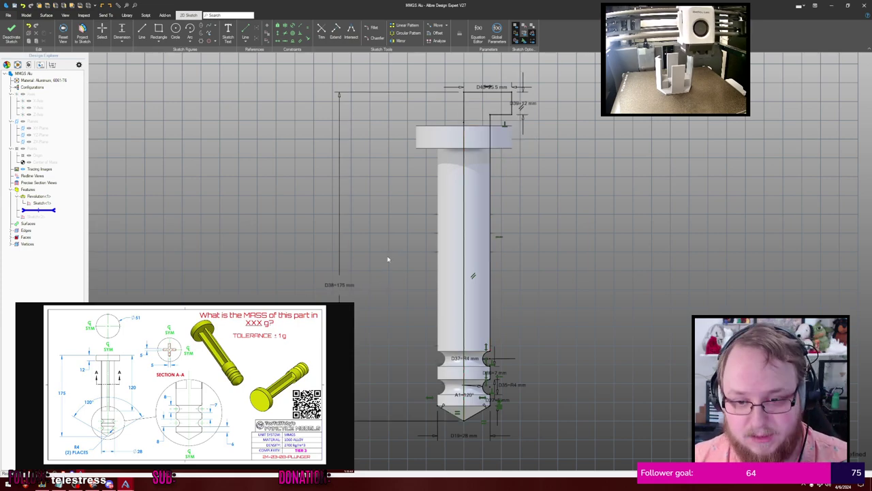
{"action": "key", "text": "ctrl+k"}
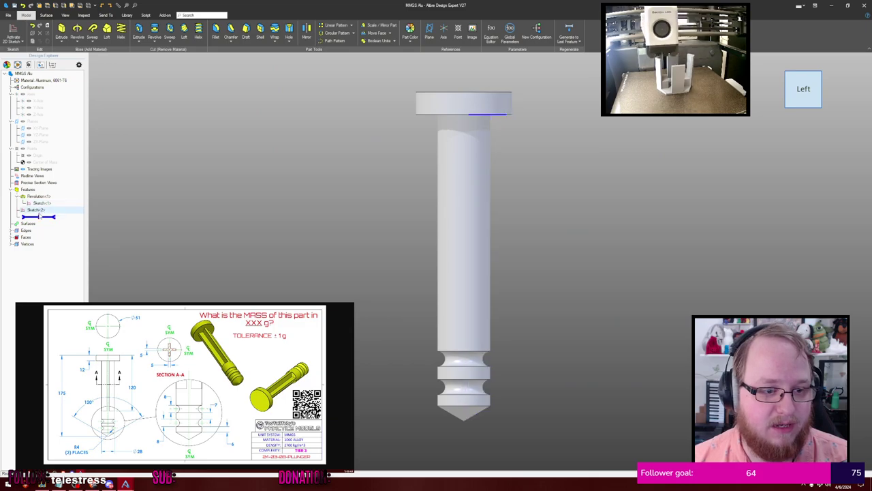
Reopen the rectangle sketch on the head's underside and extrude-cut it 120 mm along the shaft
{"action": "right_click", "coordinate": [40, 211]}
{"action": "left_click", "coordinate": [54, 218]}
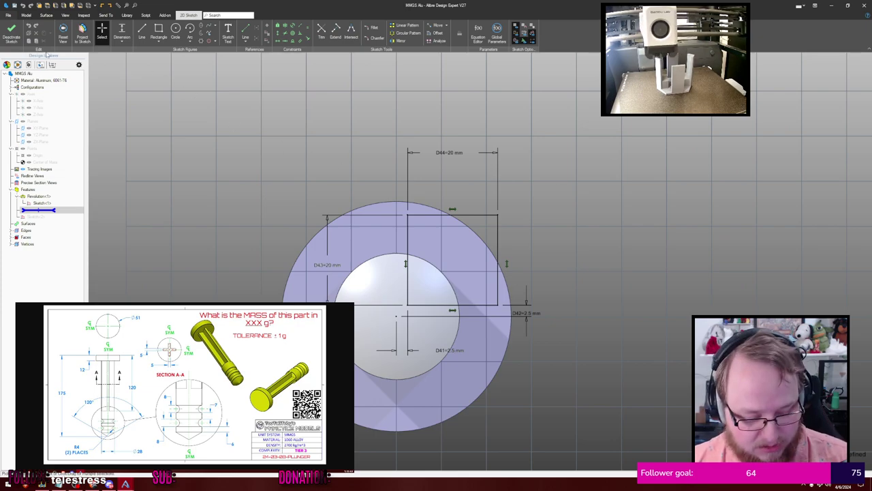
{"action": "key", "text": "x"}
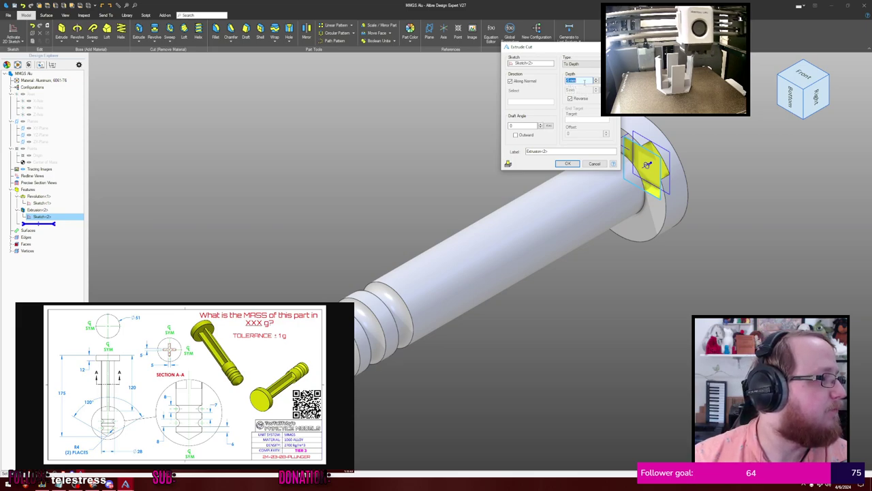
{"action": "type", "text": "120"}
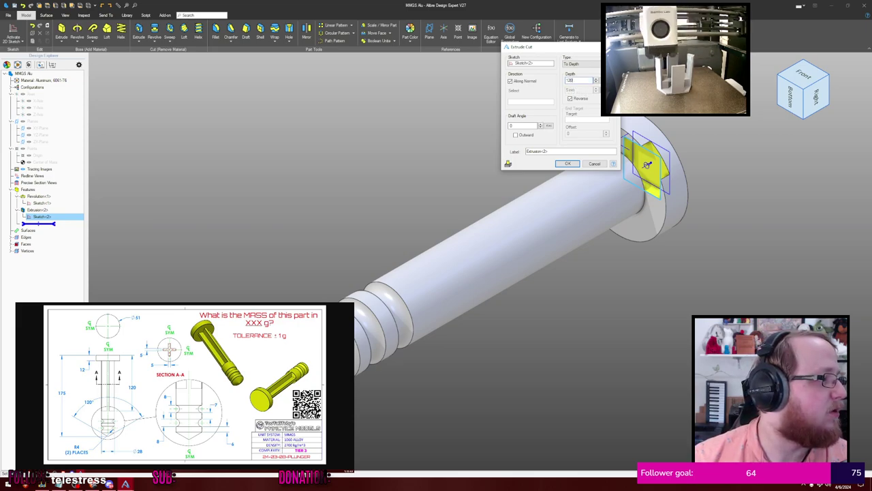
{"action": "key", "text": "Return"}
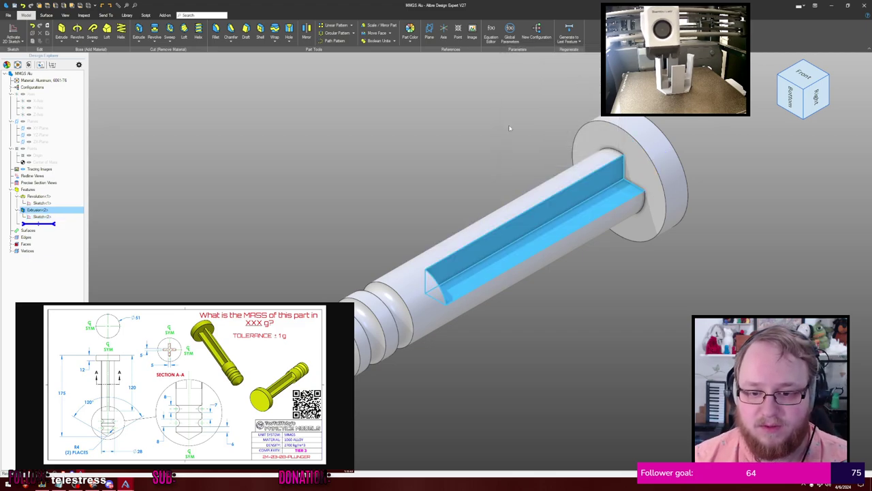
{"action": "left_click", "coordinate": [465, 139]}
Show the reference geometry and pattern the shaft cut circularly, with 4 instances around the Y-axis
{"action": "mouse_move", "coordinate": [465, 139]}
{"action": "middle_mouse_down"}
{"action": "mouse_move", "coordinate": [459, 148]}
{"action": "mouse_move", "coordinate": [480, 147]}
{"action": "middle_mouse_up"}
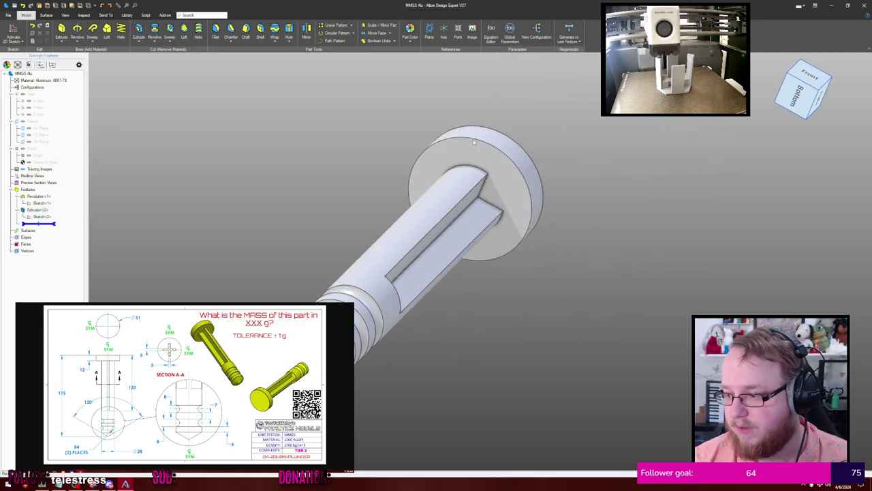
{"action": "middle_click_drag", "start_coordinate": [586, 148], "coordinate": [560, 151]}
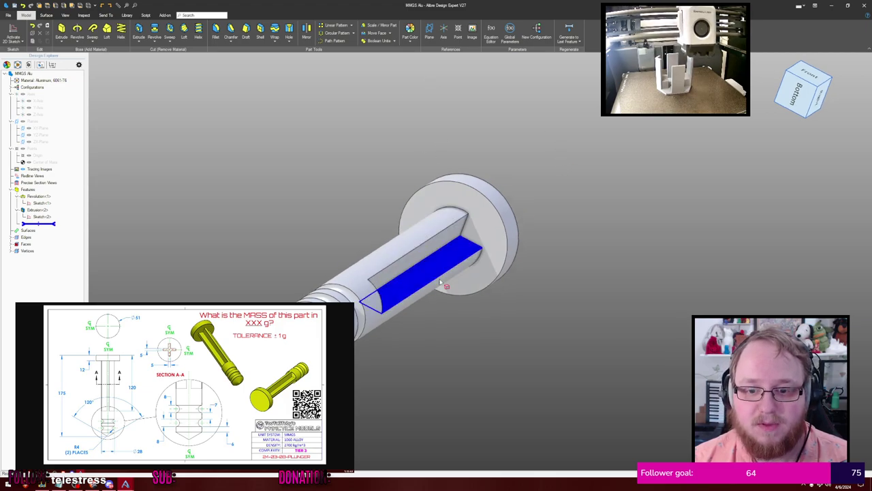
{"action": "middle_click_drag", "start_coordinate": [464, 151], "coordinate": [496, 135]}
{"action": "key", "text": "ctrl+shift+r"}
{"action": "middle_click_drag", "start_coordinate": [429, 130], "coordinate": [398, 137]}
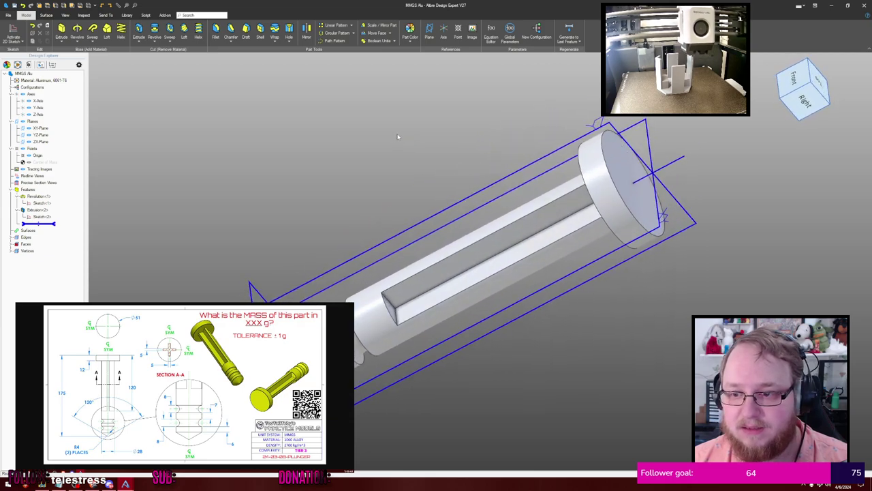
{"action": "left_click", "coordinate": [333, 33]}
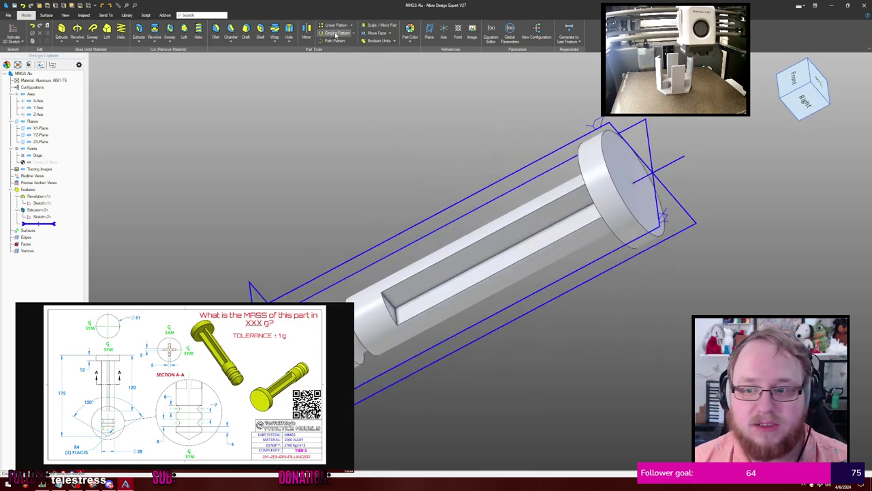
{"action": "left_click", "coordinate": [48, 211]}
{"action": "left_click", "coordinate": [48, 213]}
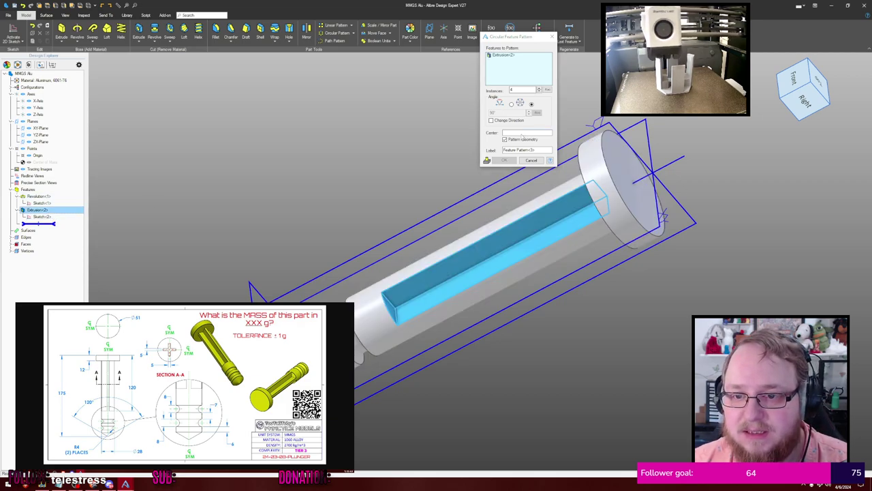
{"action": "left_click", "coordinate": [657, 169]}
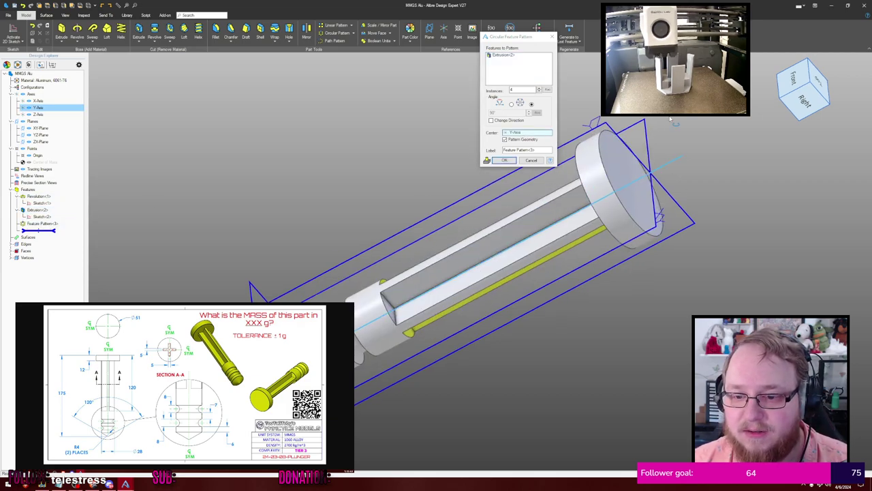
{"action": "left_click", "coordinate": [504, 160]}
Hide the reference geometry and calculate the part's physical properties at High accuracy
{"action": "middle_click_drag", "start_coordinate": [385, 179], "coordinate": [569, 142]}
{"action": "left_click", "coordinate": [597, 158]}
{"action": "key", "text": "ctrl+shift+r"}
{"action": "key", "text": "p"}
{"action": "key", "text": "h"}
{"action": "key", "text": "Return"}
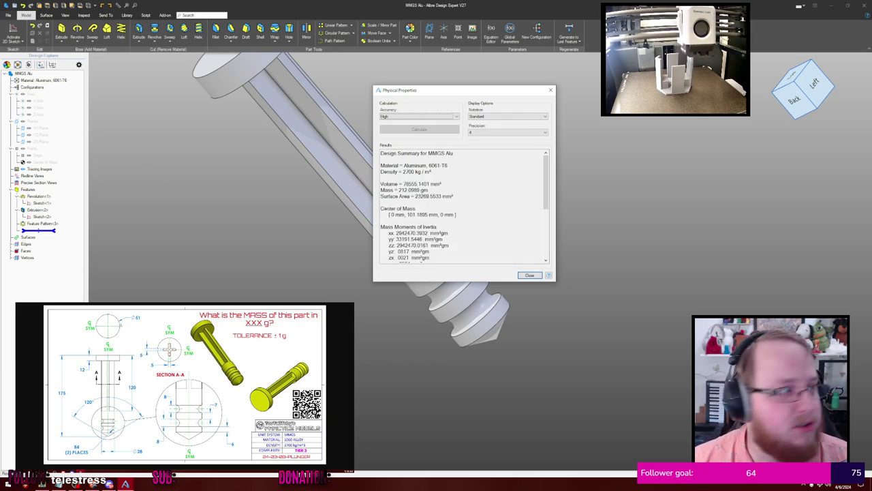
Switch to the plunger practice model's submission timer page, enter a mass of 212 g, and submit the answer
{"action": "left_click", "coordinate": [258, 396]}
{"action": "left_click", "coordinate": [293, 401]}
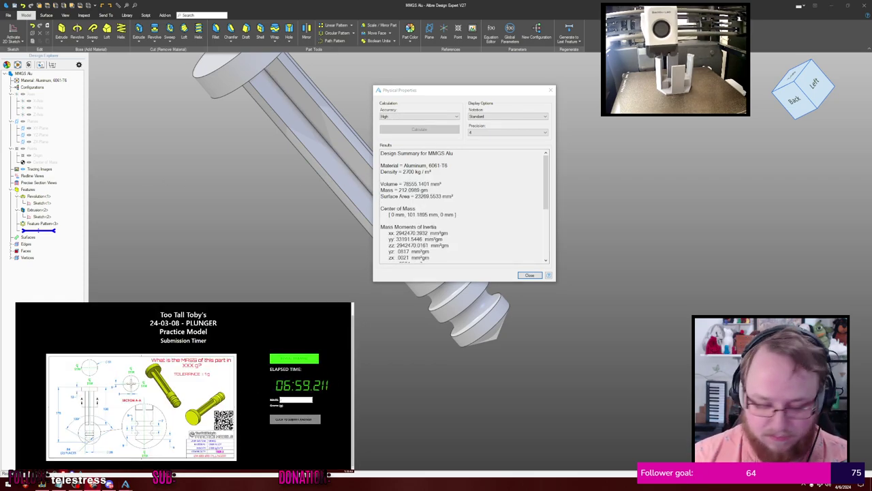
{"action": "type", "text": "212"}
{"action": "key", "text": "Return"}
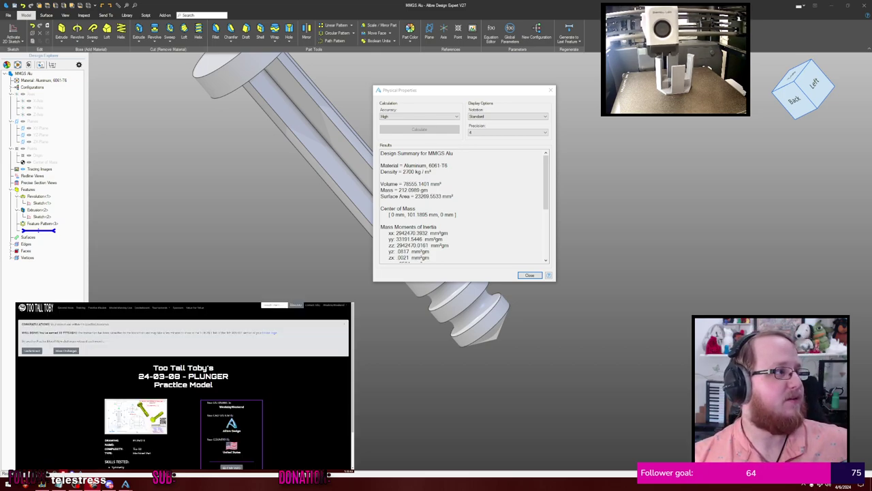
{"action": "scroll", "coordinate": [240, 402], "scroll_direction": "down", "scroll_amount": 1}
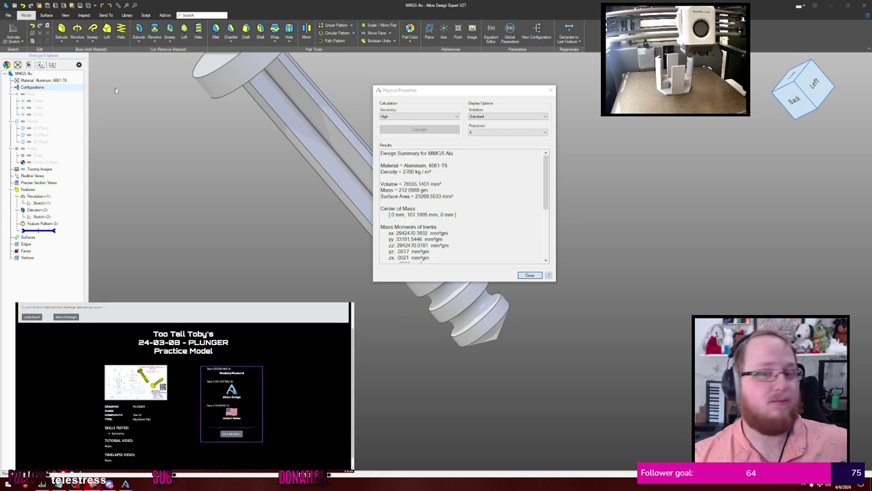
Close the physical properties and the part without saving, and move the Alibre home window aside
{"action": "left_click", "coordinate": [529, 274]}
{"action": "left_click", "coordinate": [864, 6]}
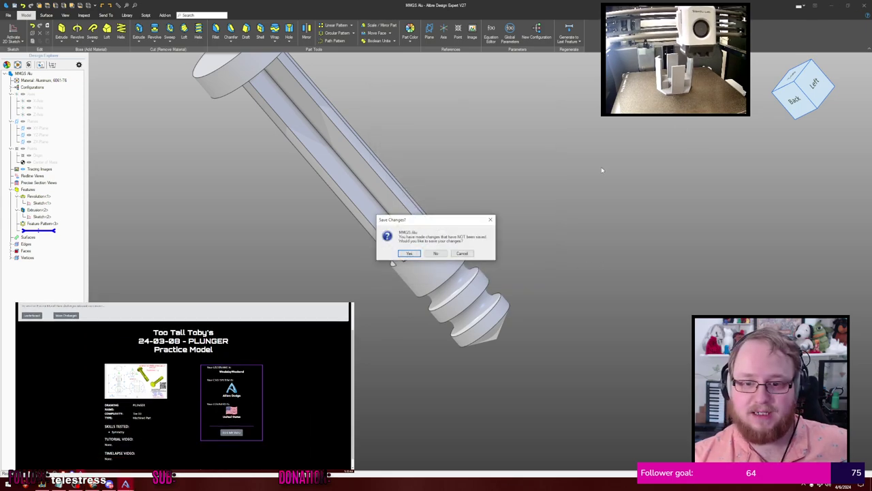
{"action": "left_click", "coordinate": [435, 255]}
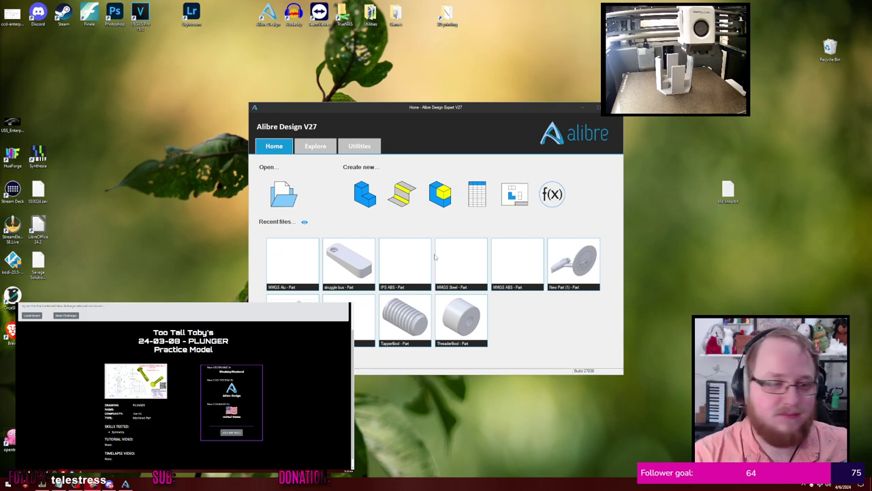
{"action": "left_click_drag", "start_coordinate": [353, 109], "coordinate": [398, 107]}
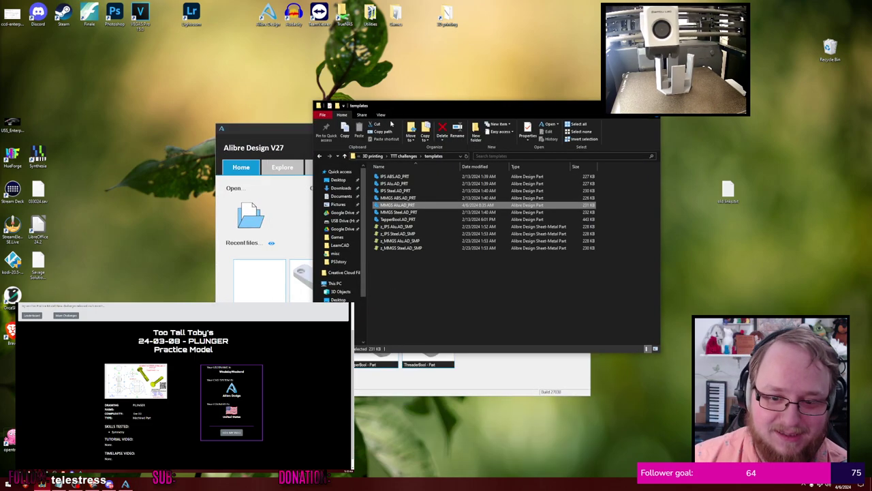
Open the list of further challenges on the practice site and look through it down to the most recent models
{"action": "left_click", "coordinate": [66, 315]}
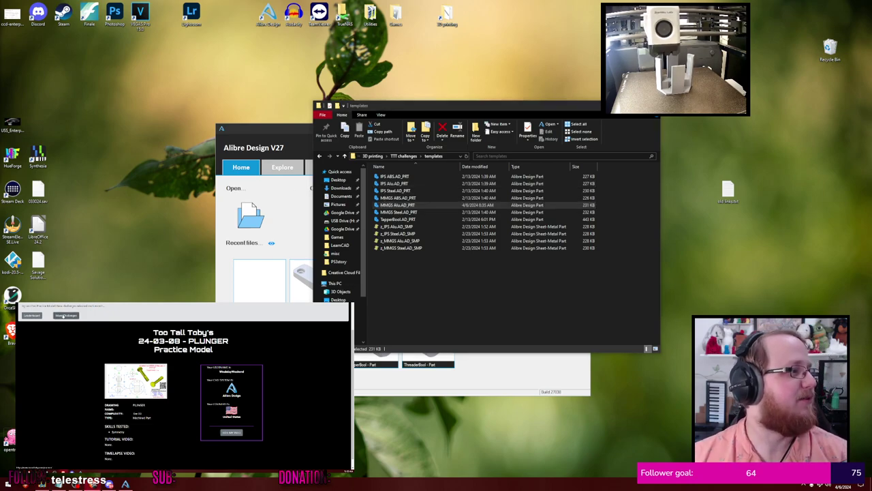
{"action": "scroll", "coordinate": [184, 386], "scroll_direction": "down", "scroll_amount": 5}
{"action": "scroll", "coordinate": [166, 389], "scroll_direction": "down", "scroll_amount": 5}
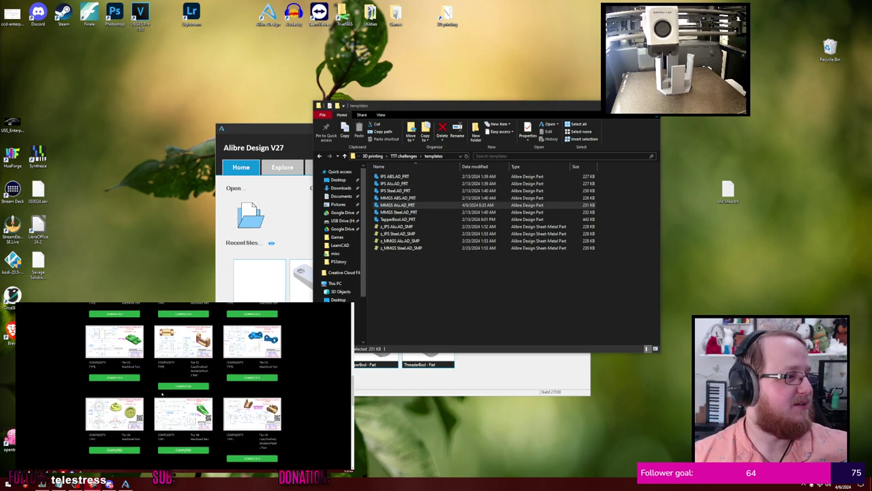
{"action": "scroll", "coordinate": [165, 390], "scroll_direction": "down", "scroll_amount": 2}
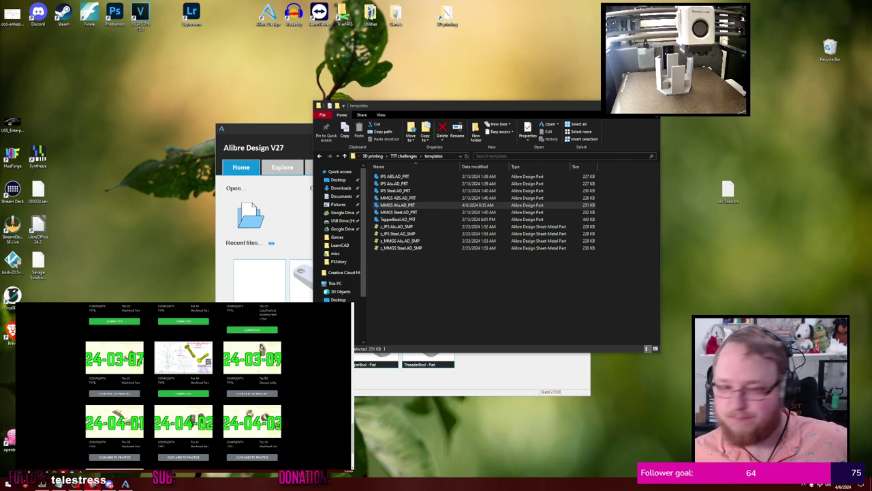
{"action": "scroll", "coordinate": [120, 446], "scroll_direction": "down", "scroll_amount": 2}
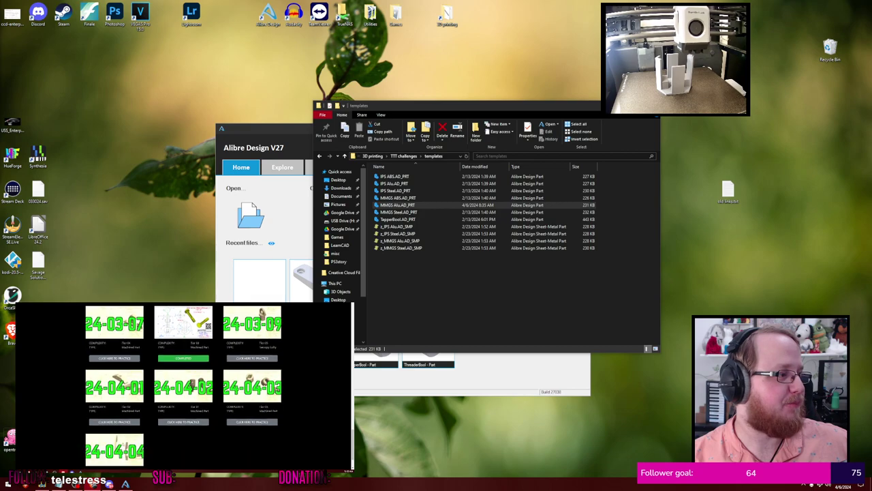
Look through the practice models and open the 24-04-01 model's page
{"action": "scroll", "coordinate": [142, 427], "scroll_direction": "up", "scroll_amount": 2}
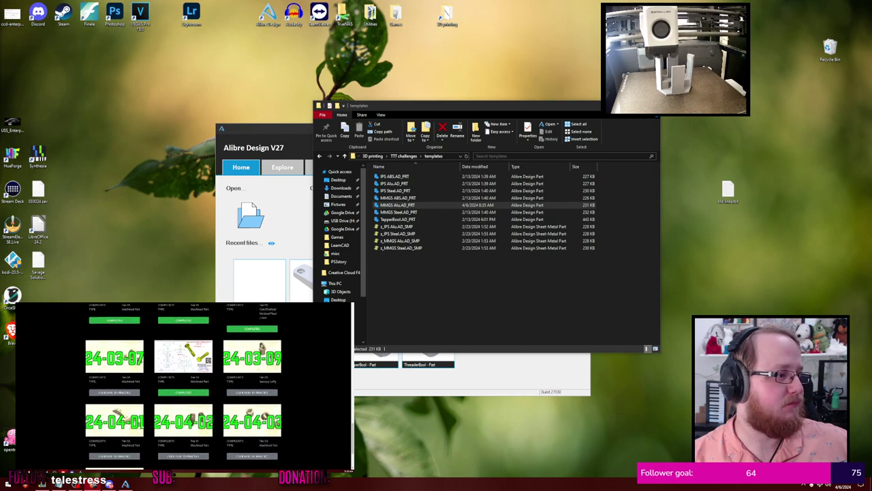
{"action": "scroll", "coordinate": [143, 426], "scroll_direction": "down", "scroll_amount": 4}
{"action": "scroll", "coordinate": [144, 425], "scroll_direction": "up", "scroll_amount": 3}
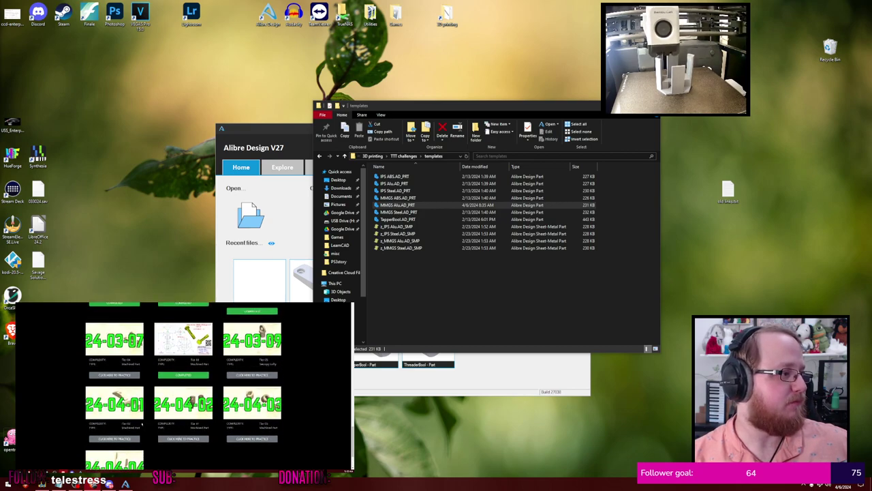
{"action": "scroll", "coordinate": [142, 423], "scroll_direction": "up", "scroll_amount": 1}
{"action": "scroll", "coordinate": [140, 425], "scroll_direction": "down", "scroll_amount": 2}
{"action": "left_click", "coordinate": [130, 423]}
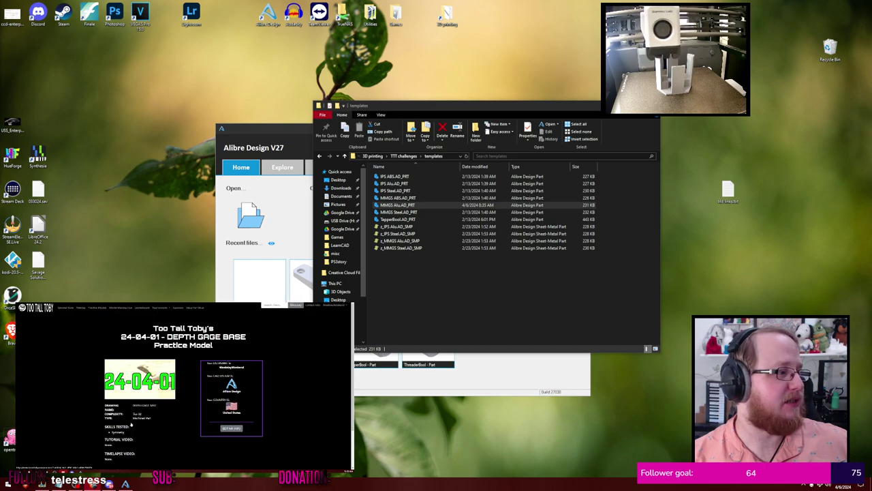
Go to the Depth Gage Base submission timer, reveal the drawing, and show the drawing image on its own
{"action": "scroll", "coordinate": [131, 424], "scroll_direction": "down", "scroll_amount": 2}
{"action": "left_click", "coordinate": [210, 395]}
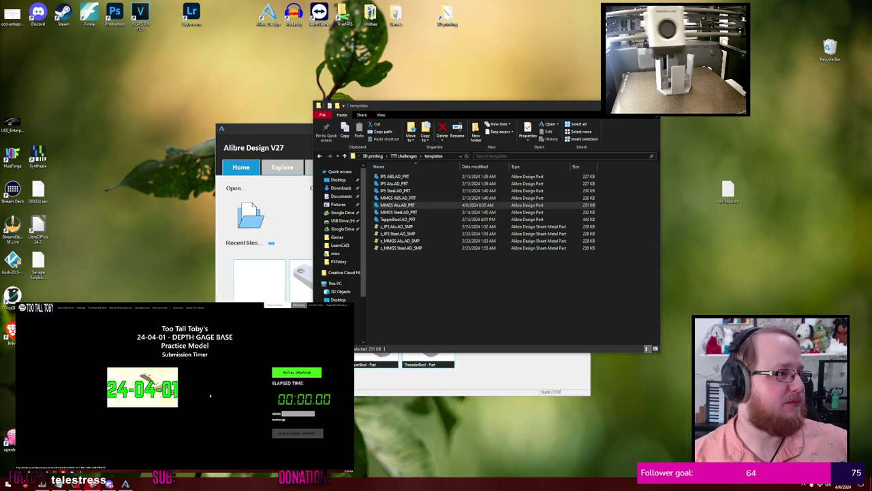
{"action": "left_click", "coordinate": [297, 373]}
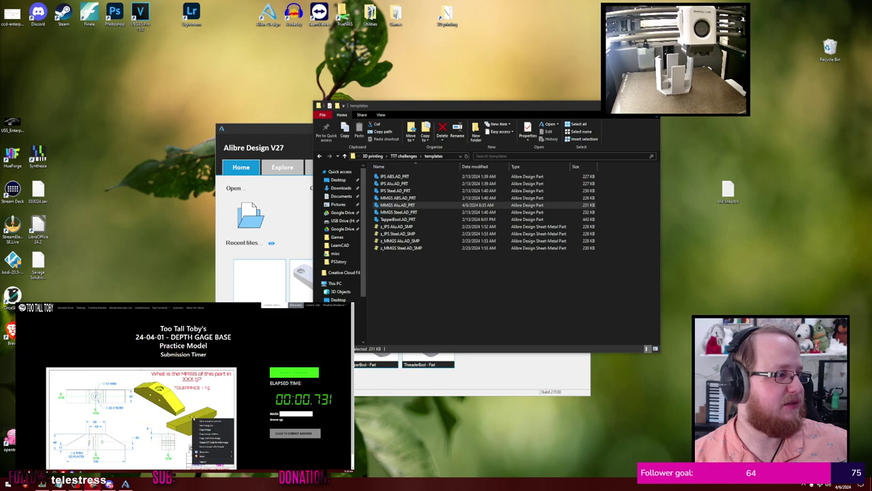
{"action": "left_click", "coordinate": [121, 304]}
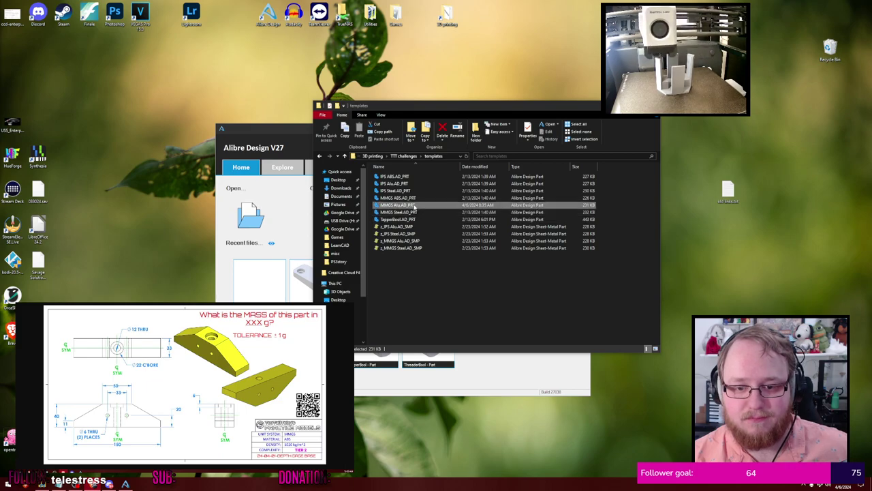
Open the MMGS ABS template part in Alibre Design, show the reference geometry, and start a 2D sketch on the XY-Plane
{"action": "double_click", "coordinate": [413, 198]}
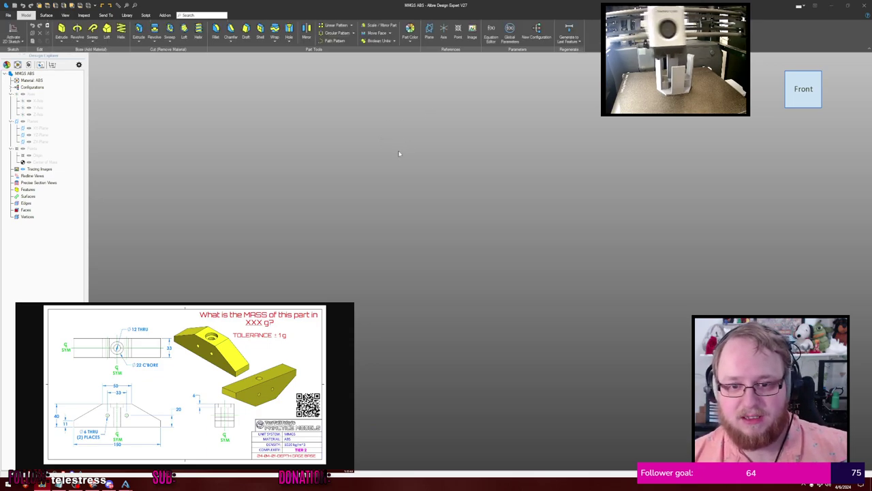
{"action": "middle_click_drag", "start_coordinate": [350, 164], "coordinate": [322, 154]}
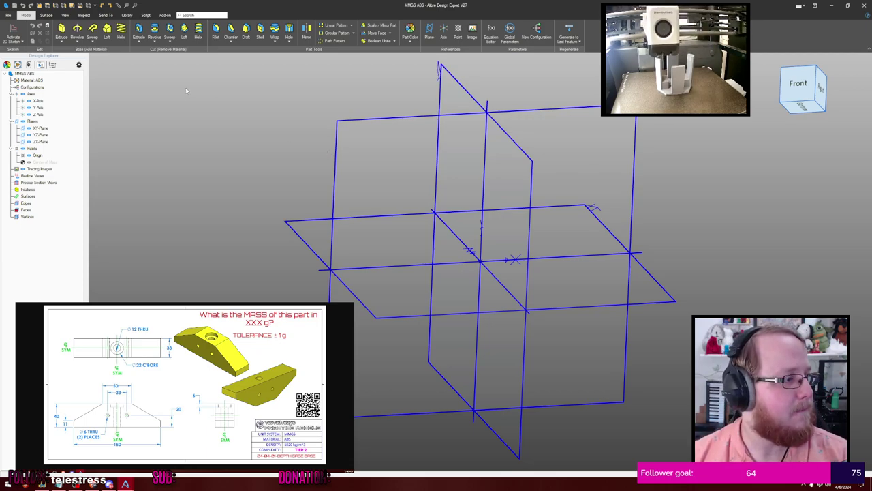
{"action": "left_click", "coordinate": [523, 110]}
{"action": "key", "text": "ctrl+k"}
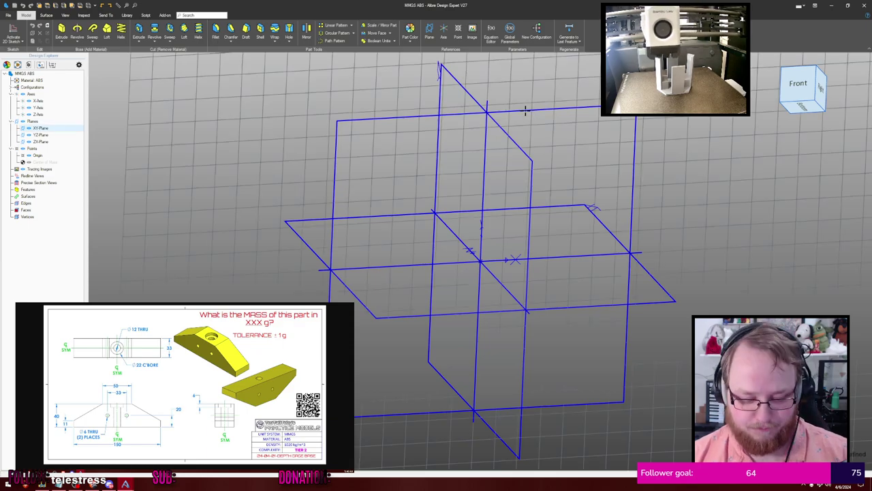
Sketch a slightly sloped line about 100 mm long near the origin and constrain it to the origin
{"action": "key", "text": "l"}
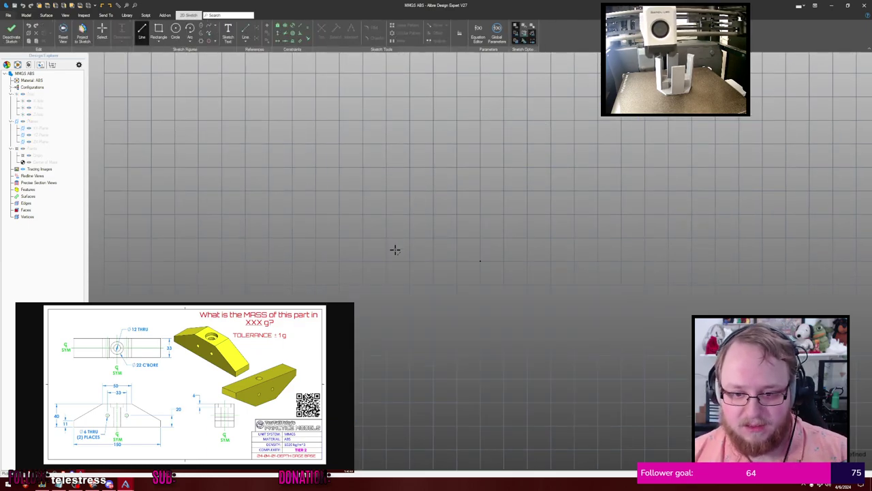
{"action": "left_click", "coordinate": [362, 261]}
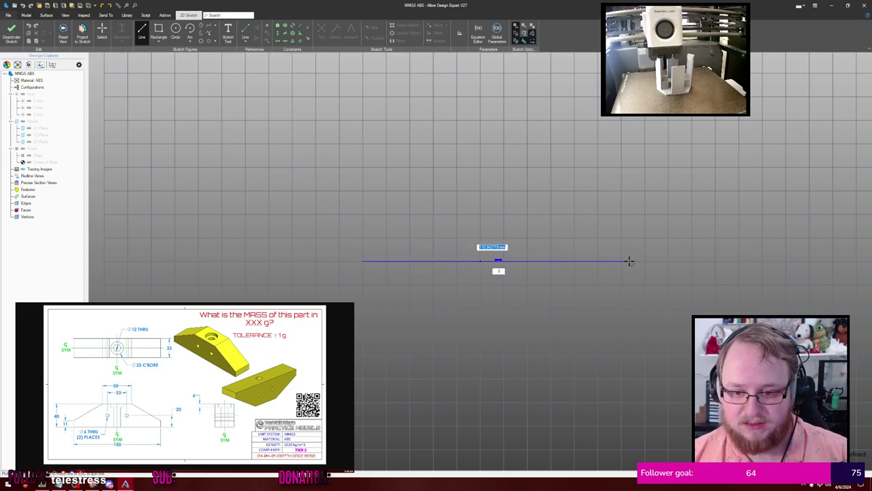
{"action": "left_click", "coordinate": [599, 238]}
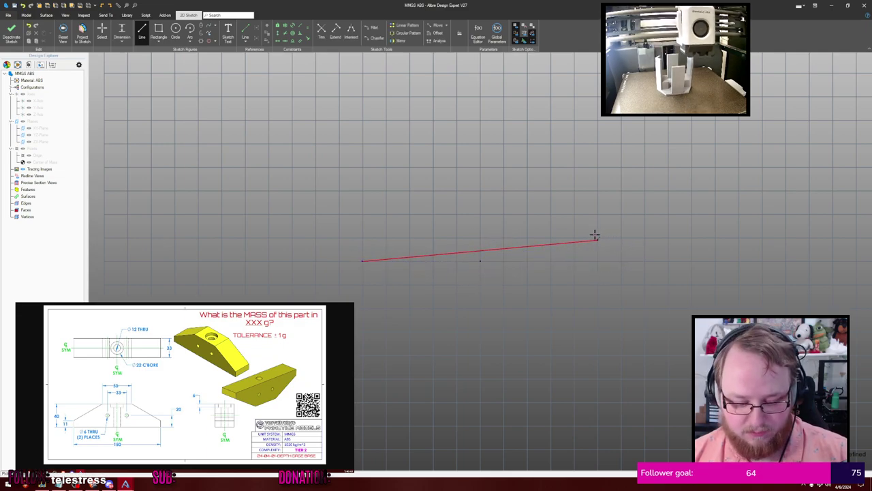
{"action": "key", "text": "Escape"}
{"action": "key", "text": "m"}
{"action": "left_click", "coordinate": [515, 247]}
{"action": "left_click", "coordinate": [481, 262]}
{"action": "key", "text": "Escape"}
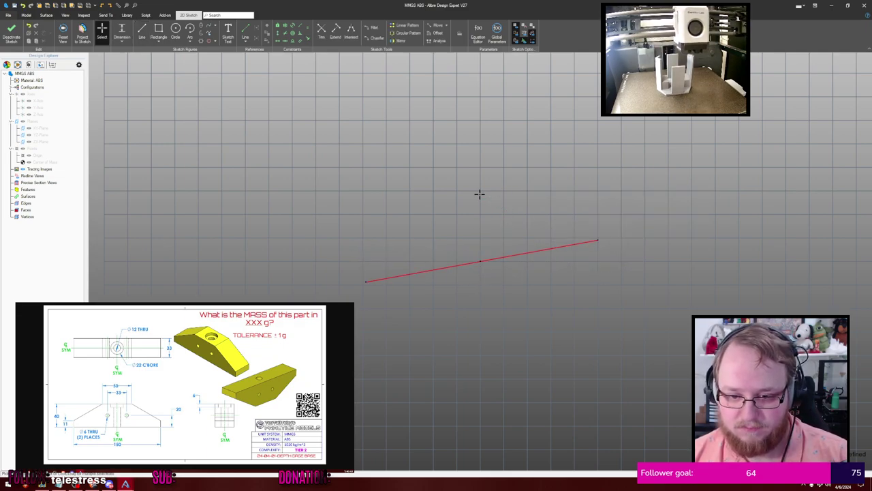
Make the line through the origin horizontal and dimension its length as 150 mm
{"action": "key", "text": "h"}
{"action": "left_click", "coordinate": [508, 255]}
{"action": "key", "text": "d"}
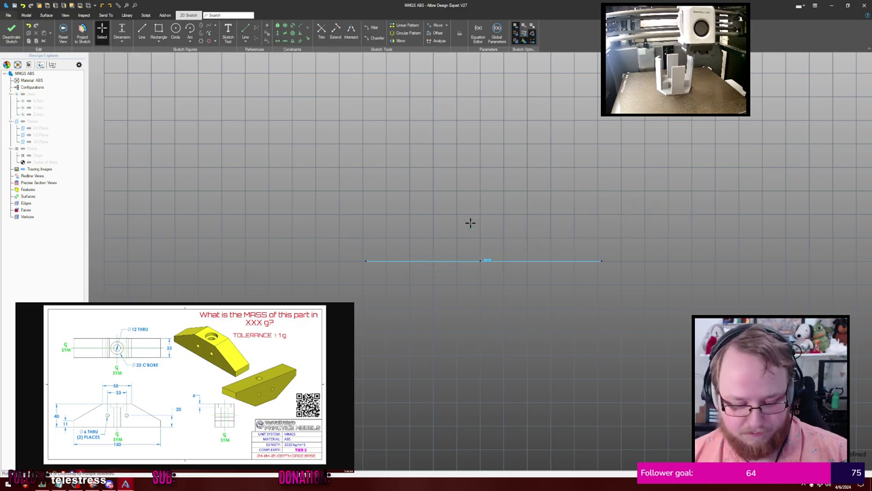
{"action": "left_click", "coordinate": [498, 261]}
{"action": "left_click", "coordinate": [494, 212]}
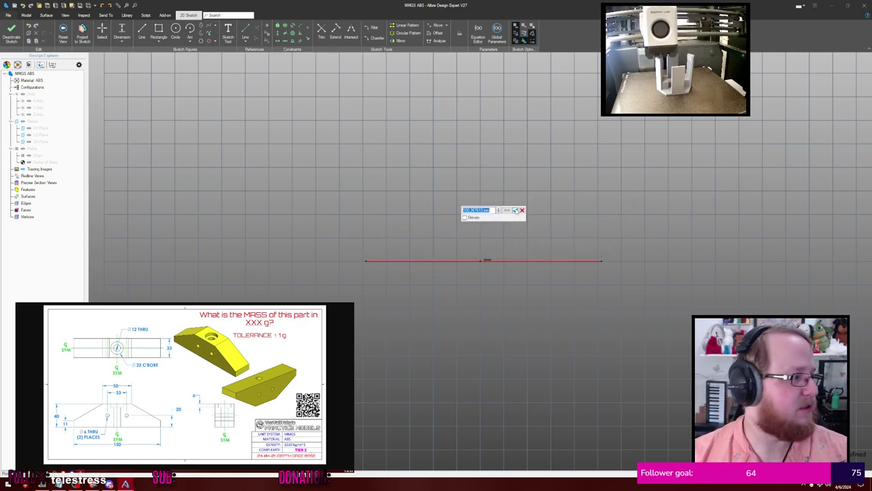
{"action": "type", "text": "150"}
{"action": "key", "text": "Return"}
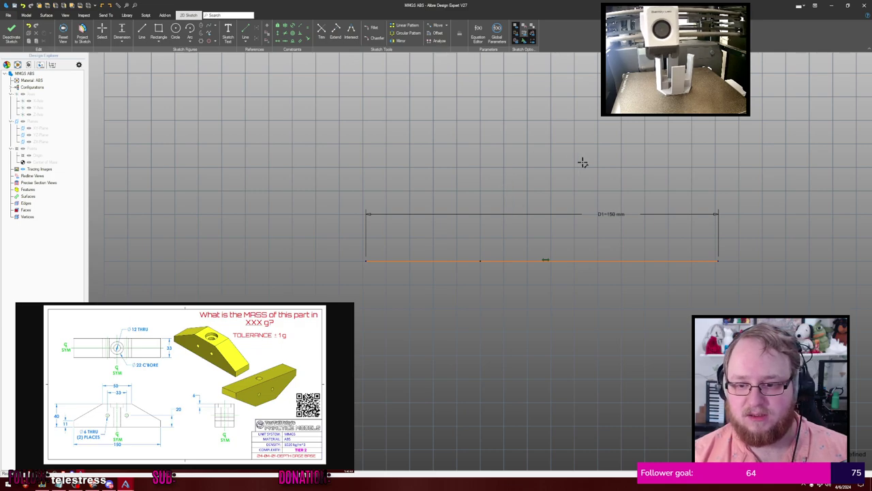
{"action": "key", "text": "Escape"}
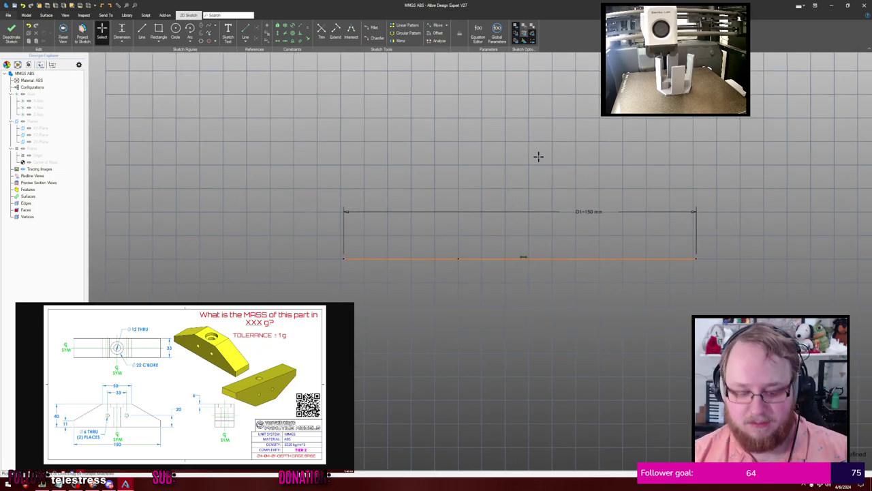
Constrain the base line's endpoints symmetric about the origin and place its length dimension below the line
{"action": "left_click", "coordinate": [285, 41]}
{"action": "left_click", "coordinate": [344, 259]}
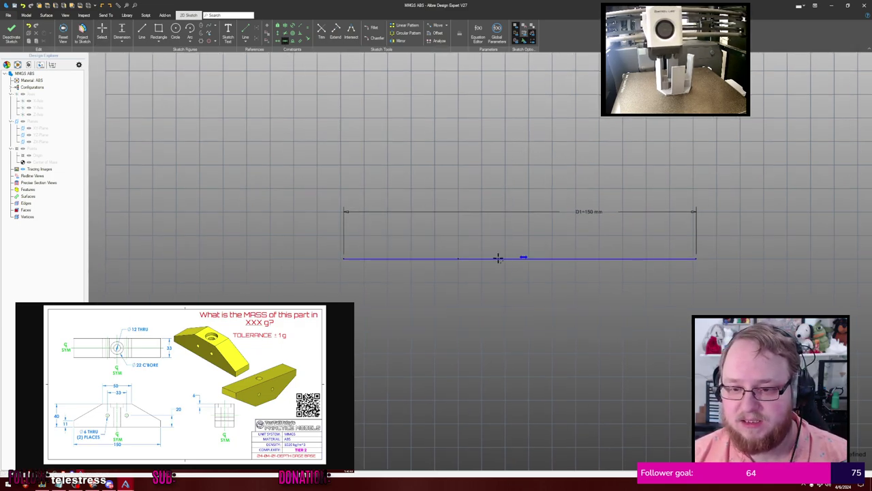
{"action": "left_click", "coordinate": [458, 259]}
{"action": "key", "text": "Escape"}
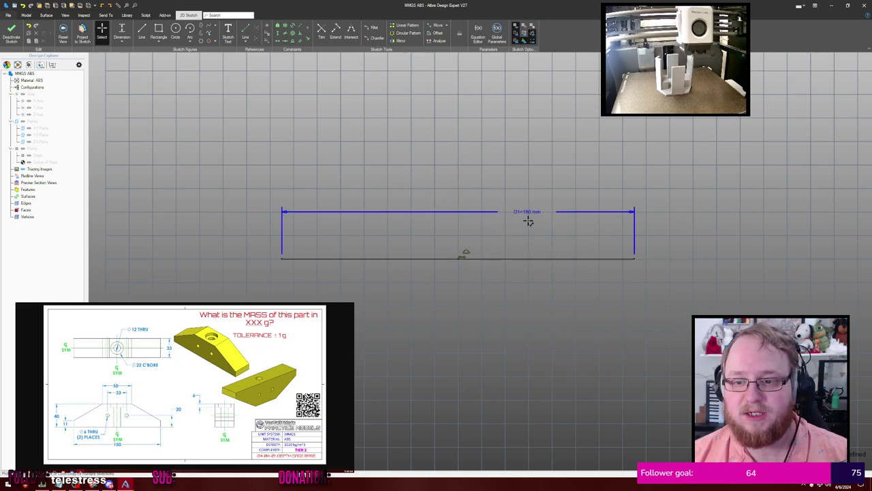
{"action": "left_click_drag", "start_coordinate": [528, 215], "coordinate": [468, 301]}
{"action": "middle_click_drag", "start_coordinate": [461, 209], "coordinate": [458, 236]}
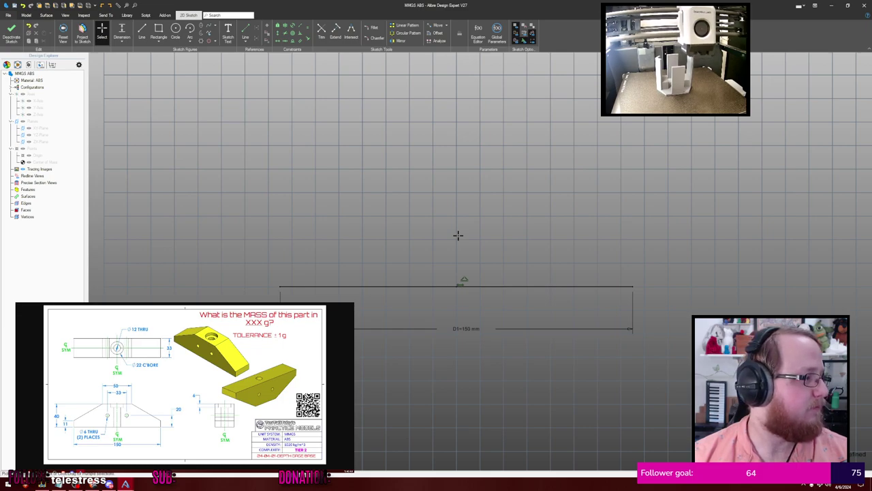
Sketch a shorter line above the base line and parallel to it
{"action": "key", "text": "l"}
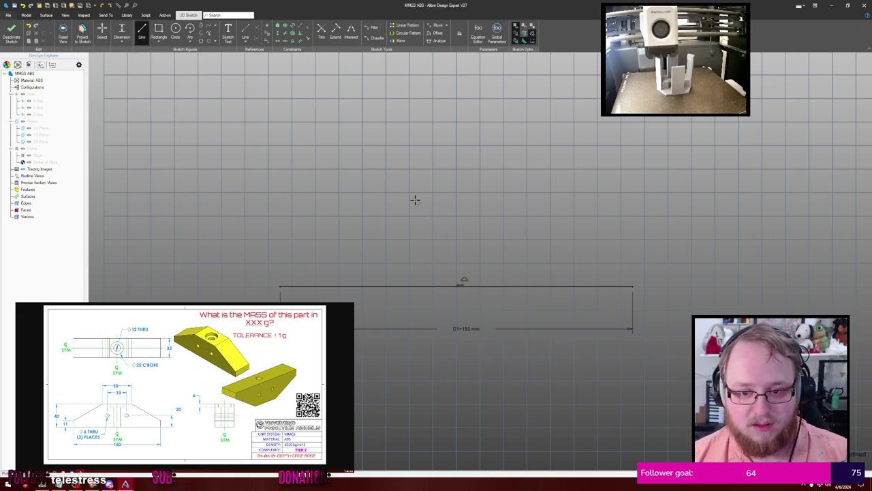
{"action": "left_click", "coordinate": [406, 170]}
{"action": "left_click", "coordinate": [509, 169]}
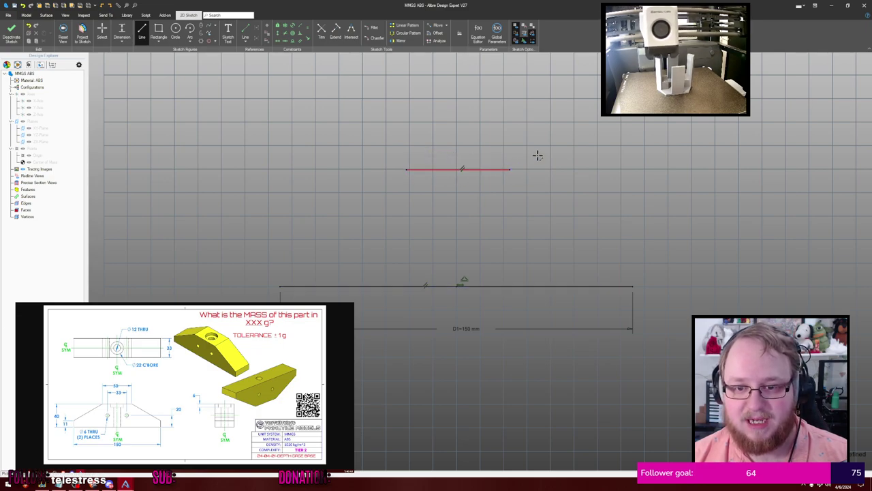
{"action": "key", "text": "Escape"}
Dimension the upper line's length as 150 mm
{"action": "middle_click_drag", "start_coordinate": [481, 164], "coordinate": [477, 179]}
{"action": "key", "text": "d"}
{"action": "left_click", "coordinate": [449, 185]}
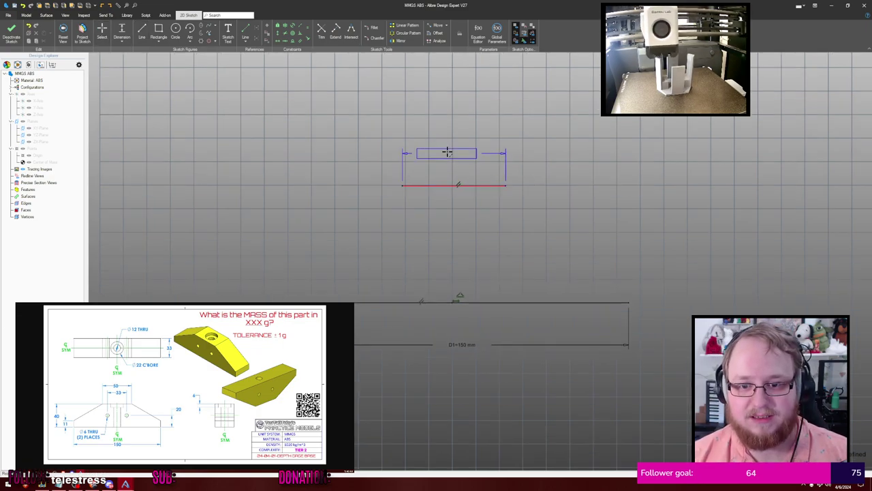
{"action": "left_click", "coordinate": [449, 148]}
{"action": "type", "text": "150"}
{"action": "key", "text": "Return"}
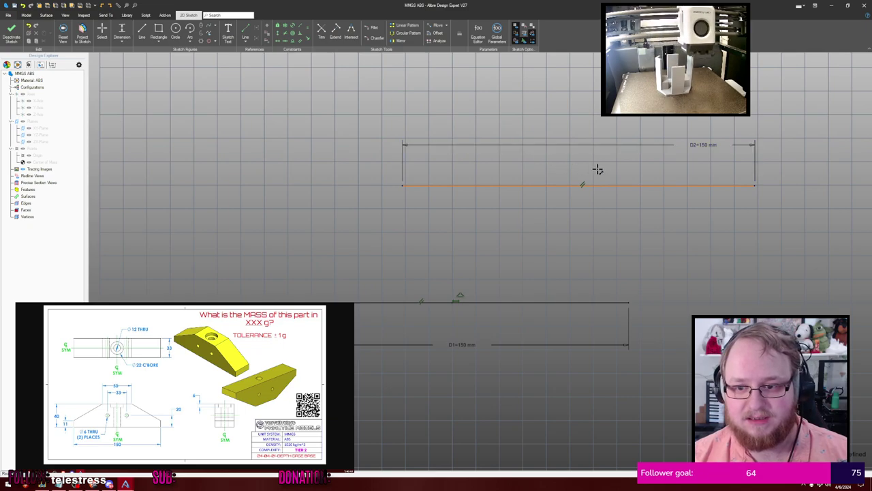
Correct the upper line's length dimension to 50 mm
{"action": "double_click", "coordinate": [703, 144]}
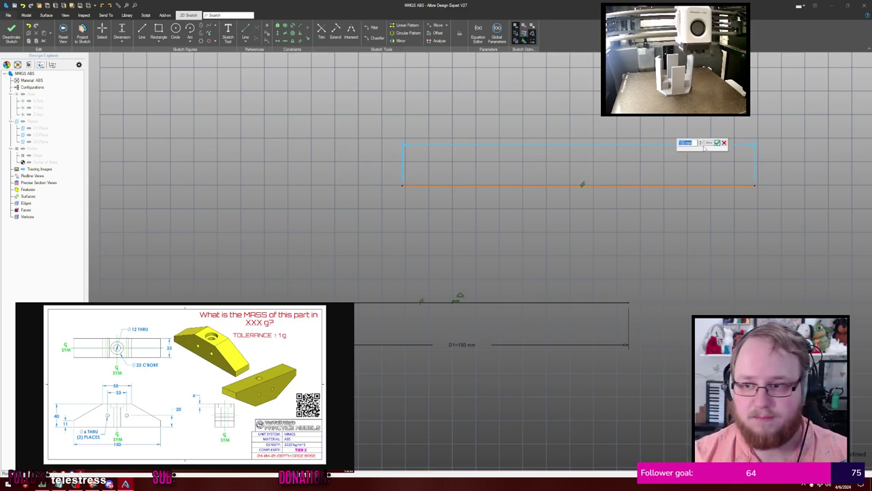
{"action": "type", "text": "50"}
{"action": "key", "text": "Return"}
{"action": "key", "text": "Escape"}
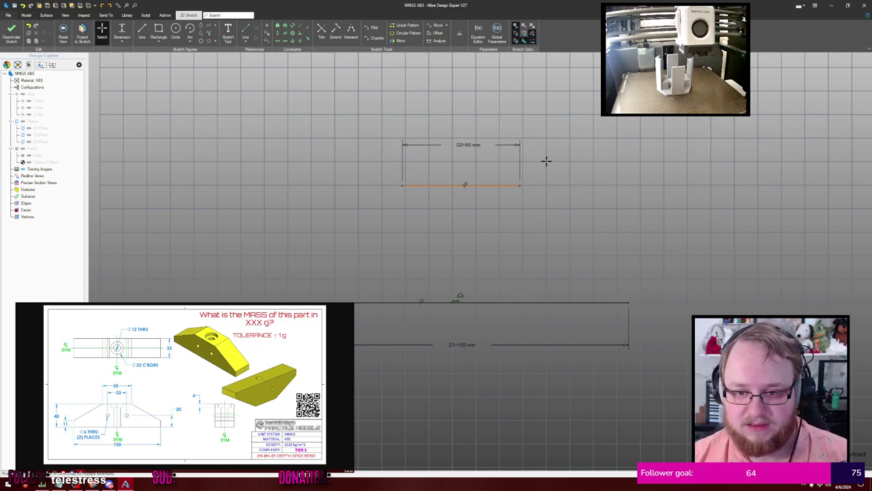
Dimension the vertical distance between the upper line and the base line as 40 mm
{"action": "key", "text": "d"}
{"action": "left_click", "coordinate": [437, 185]}
{"action": "left_click", "coordinate": [384, 302]}
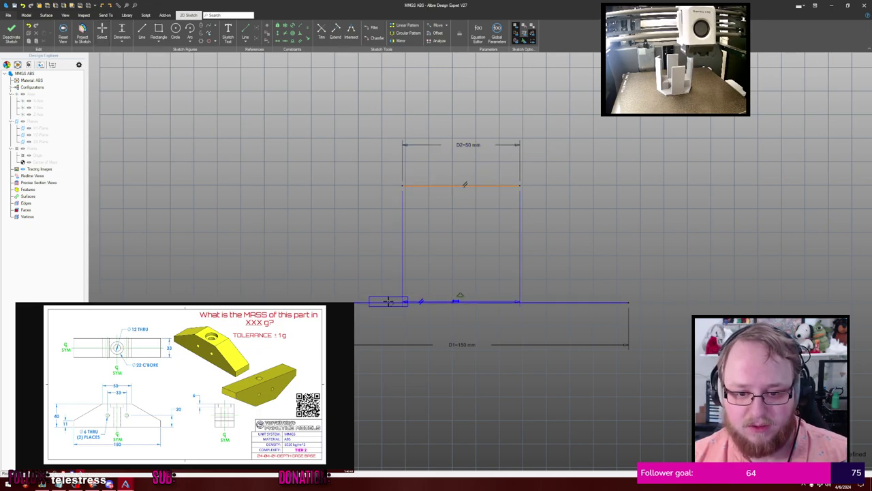
{"action": "left_click", "coordinate": [373, 250]}
{"action": "left_click", "coordinate": [151, 244]}
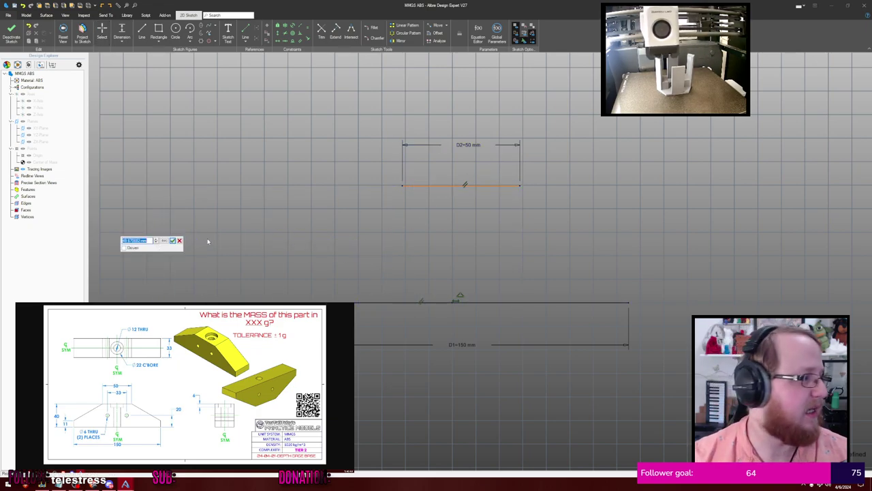
{"action": "type", "text": "40"}
{"action": "key", "text": "Return"}
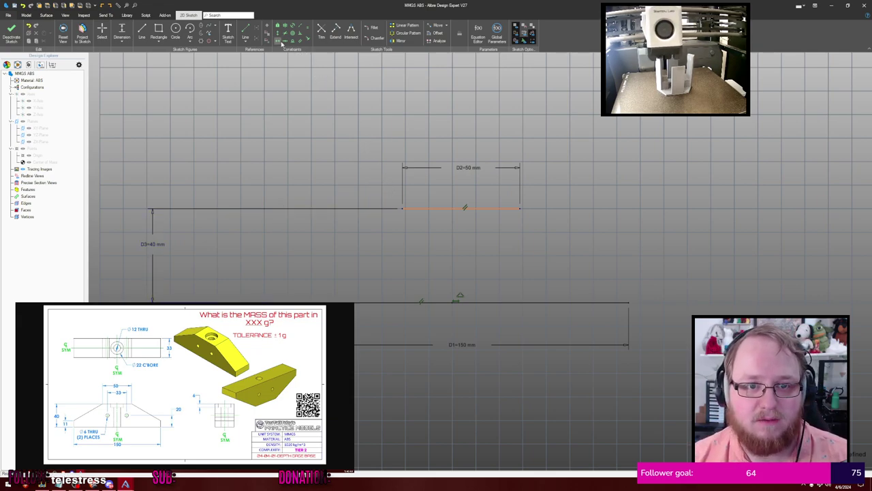
Constrain the upper line's two endpoints symmetric about the origin
{"action": "left_click", "coordinate": [407, 208]}
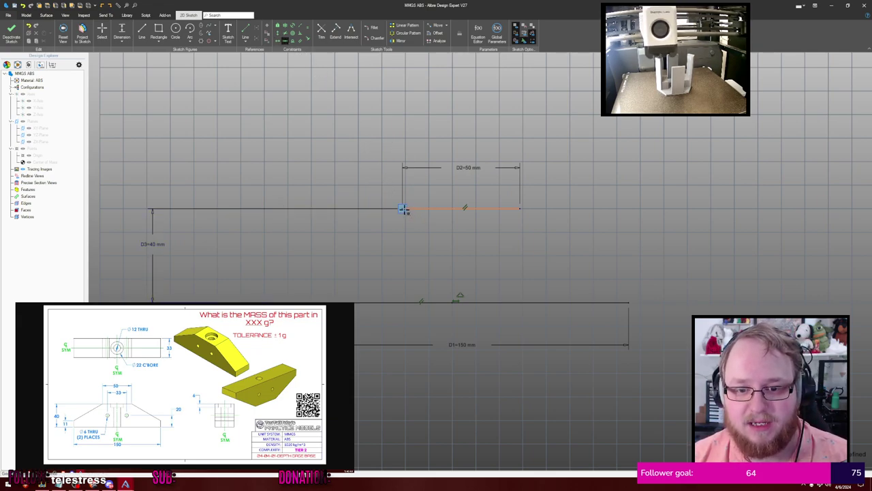
{"action": "left_click", "coordinate": [521, 208]}
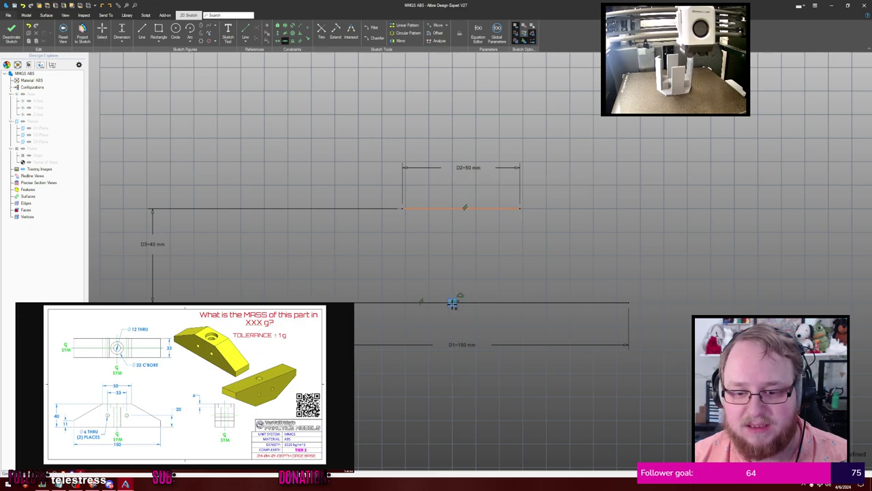
{"action": "left_click", "coordinate": [452, 303]}
{"action": "key", "text": "l"}
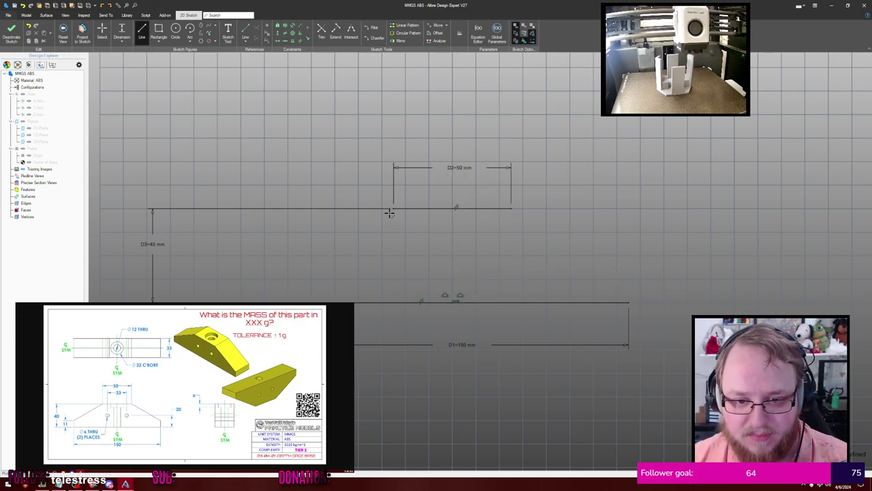
{"action": "key", "text": "Escape"}
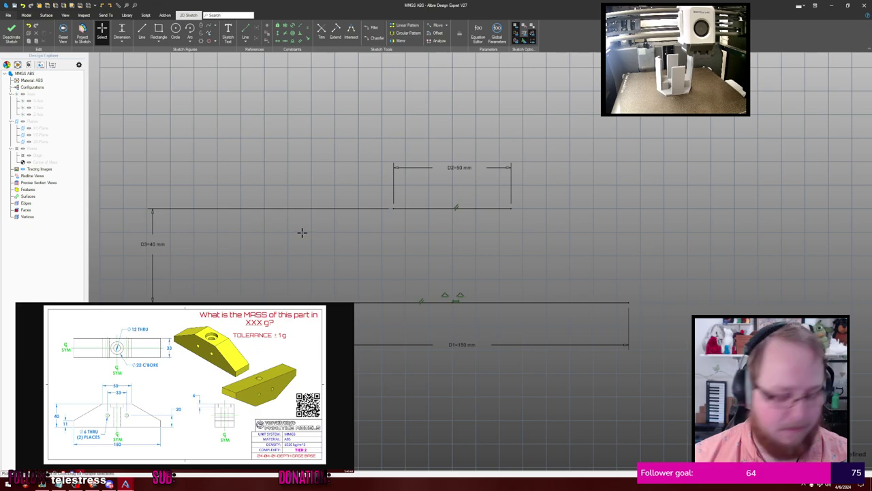
Sketch an 11 mm line upward from the right end of the base line
{"action": "key", "text": "l"}
{"action": "left_click", "coordinate": [628, 302]}
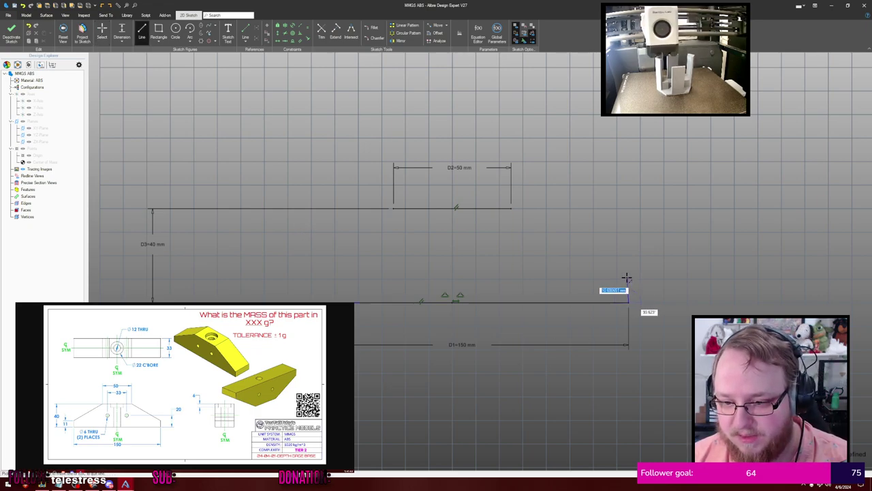
{"action": "type", "text": "11"}
{"action": "key", "text": "Return"}
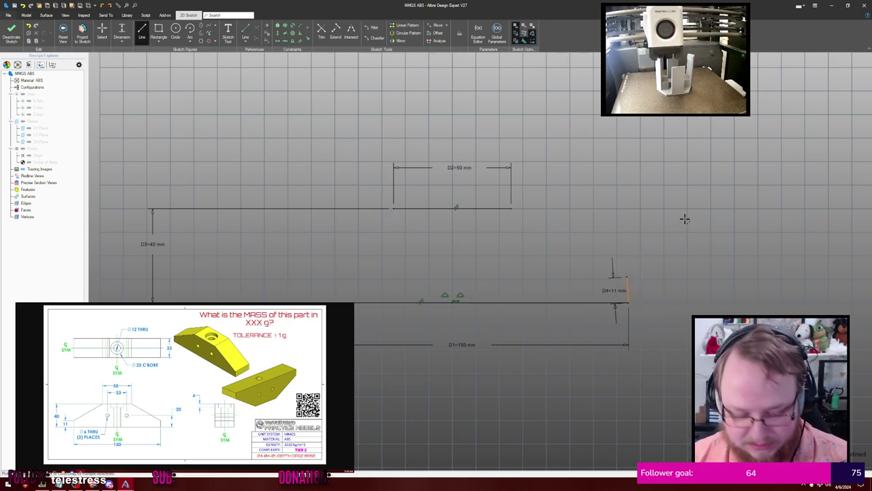
Sketch an 11 mm vertical line upward from the left end of the base line
{"action": "key", "text": "Escape"}
{"action": "left_click", "coordinate": [628, 287]}
{"action": "key", "text": "Escape"}
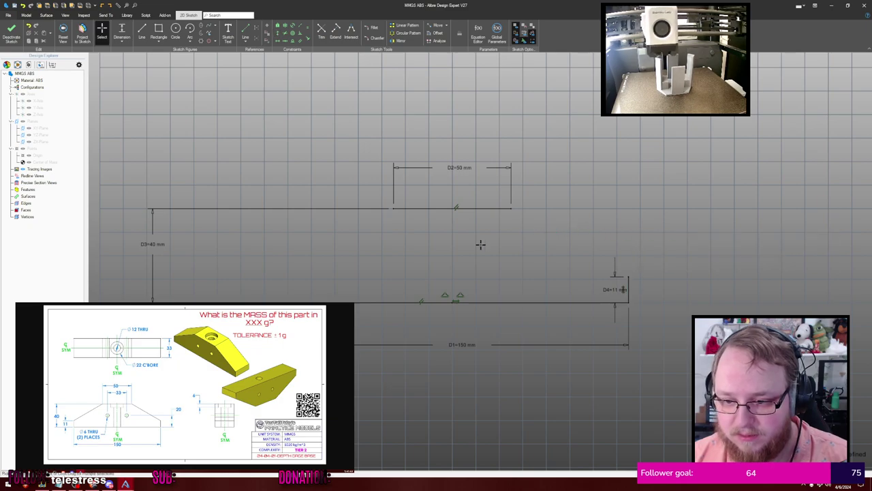
{"action": "key", "text": "l"}
{"action": "left_click", "coordinate": [274, 301]}
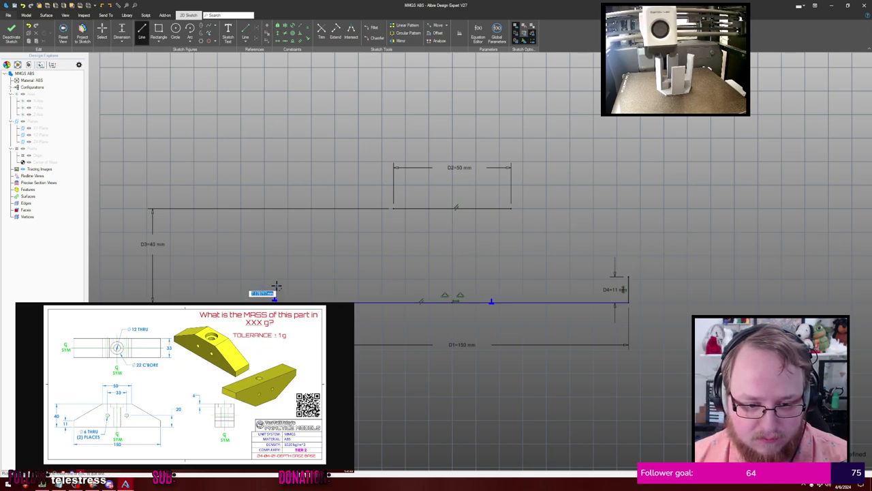
{"action": "key", "text": "Return"}
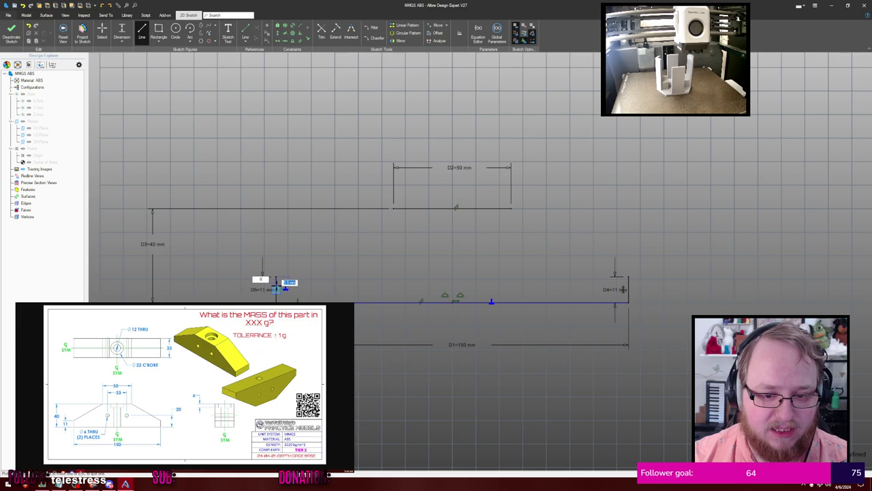
{"action": "key", "text": "Escape"}
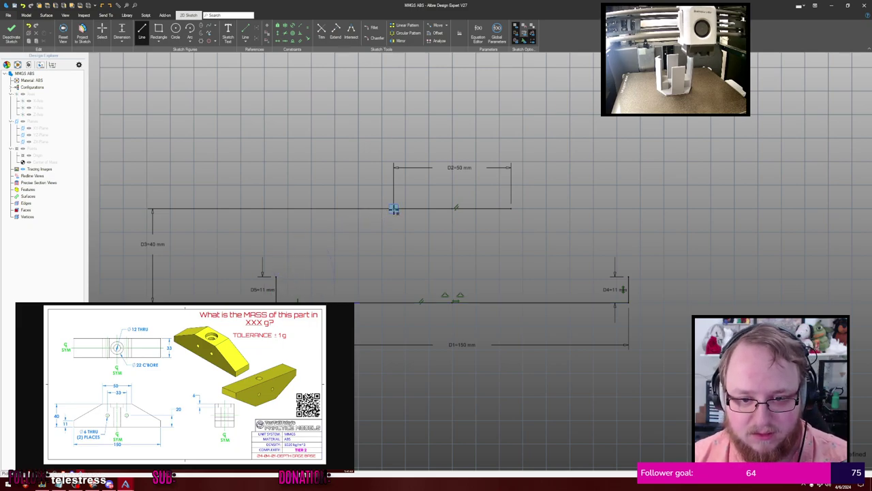
Close the profile with two sloped lines joining the upper line's ends to the tops of the short vertical lines
{"action": "left_click", "coordinate": [393, 208]}
{"action": "left_click", "coordinate": [276, 276]}
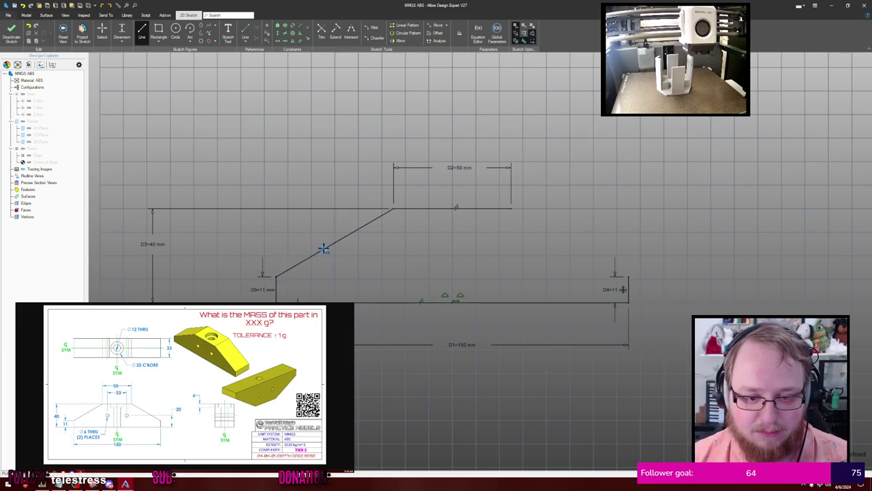
{"action": "left_click", "coordinate": [511, 207]}
{"action": "left_click", "coordinate": [626, 273]}
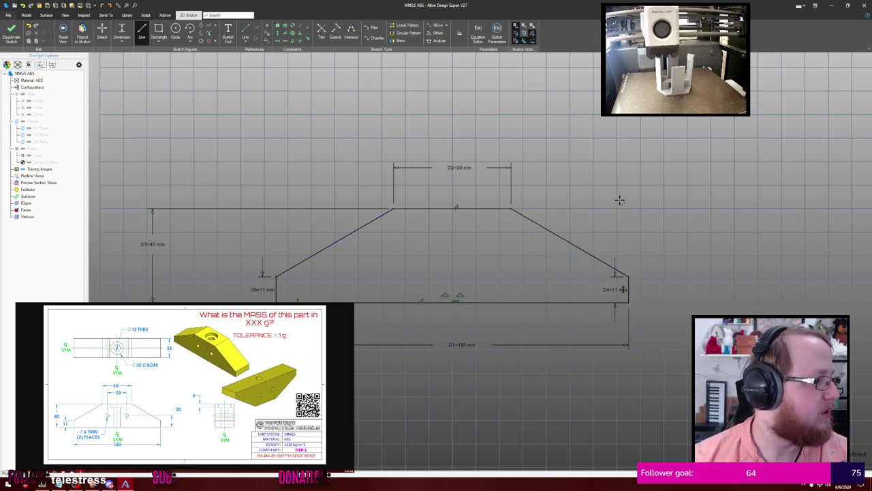
Sketch a 6 mm diameter circle inside the profile, right of its centre
{"action": "key", "text": "c"}
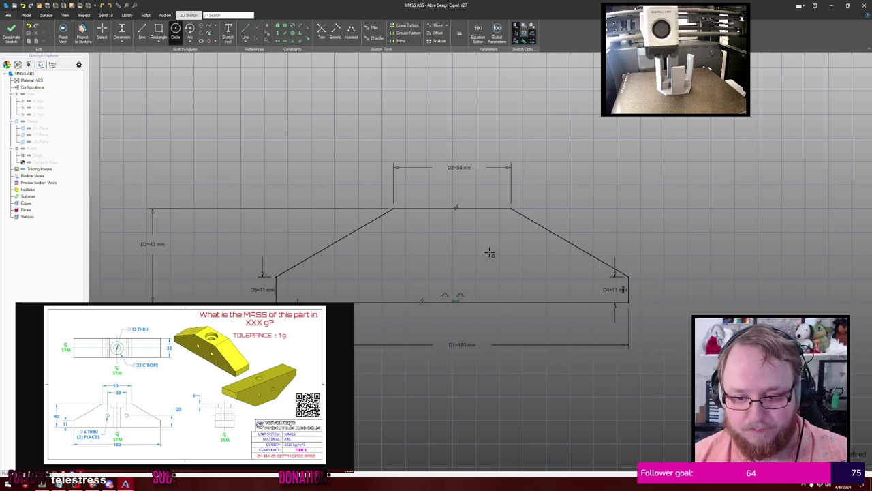
{"action": "left_click", "coordinate": [490, 252]}
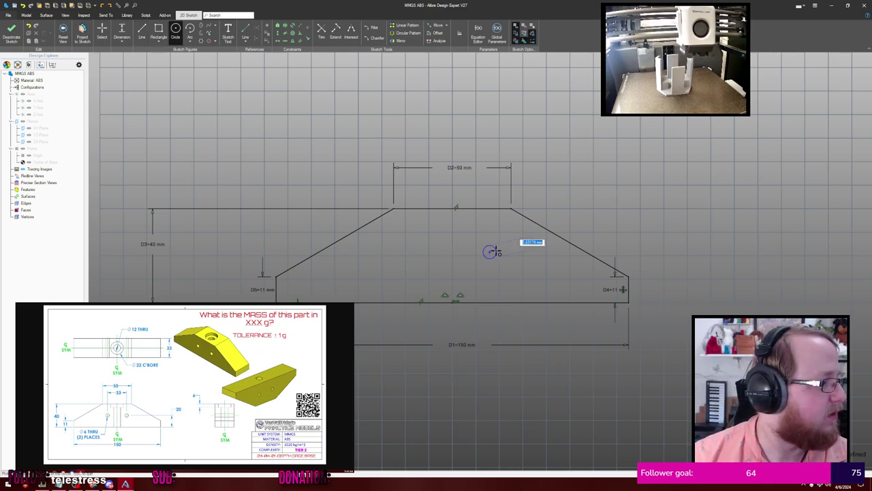
{"action": "type", "text": "6"}
{"action": "key", "text": "Return"}
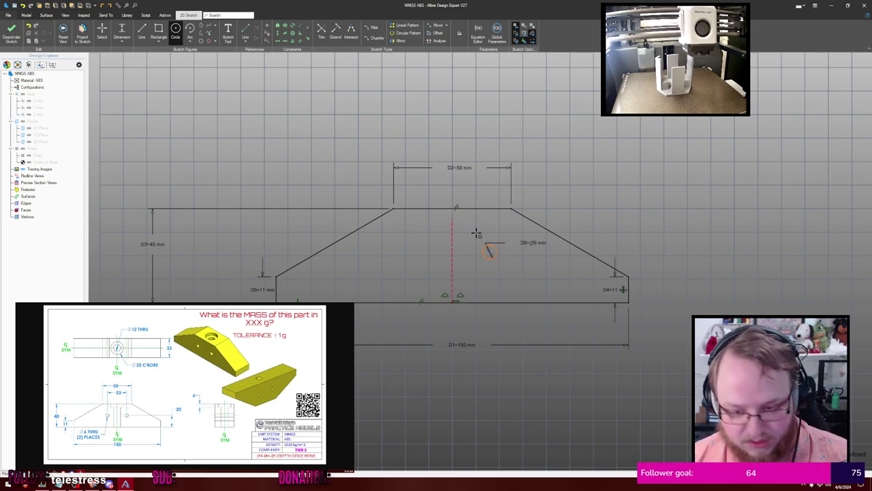
Dimension the height of the circle's centre above the base line as 20 mm
{"action": "key", "text": "Escape"}
{"action": "left_click", "coordinate": [501, 302]}
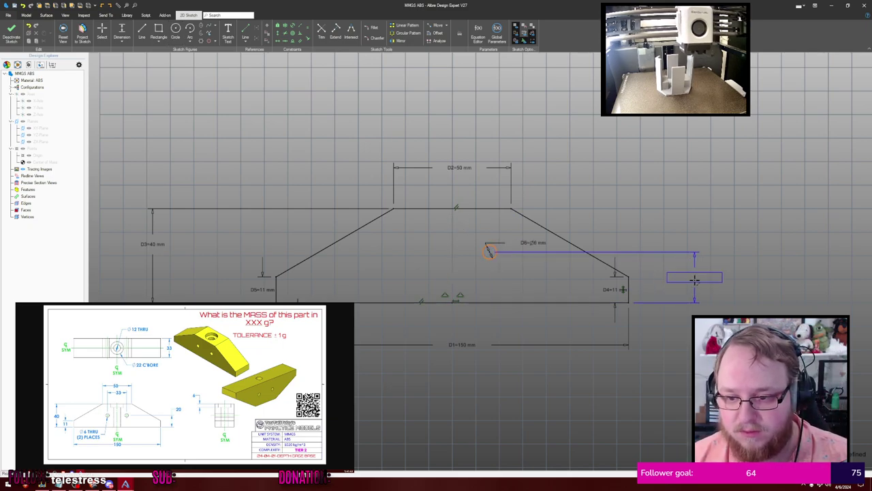
{"action": "left_click", "coordinate": [695, 276]}
{"action": "type", "text": "20"}
{"action": "key", "text": "Return"}
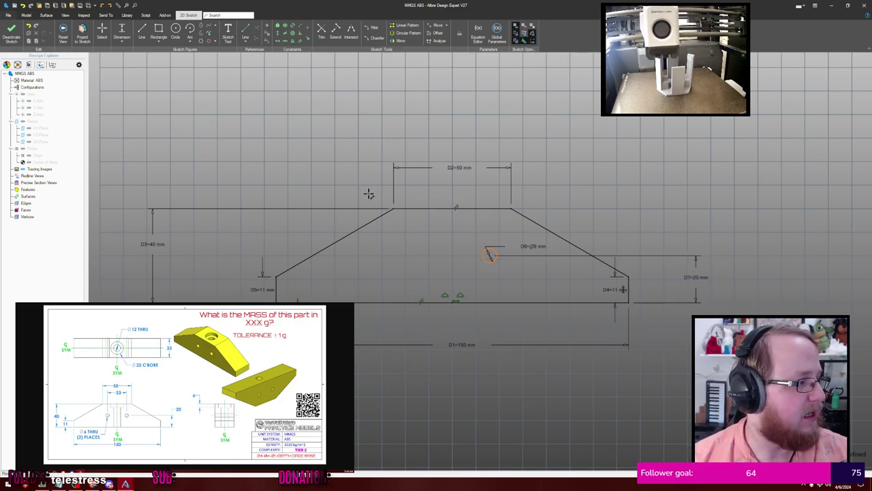
Sketch a second 6 mm circle left of the profile's centre, level with the first circle
{"action": "key", "text": "c"}
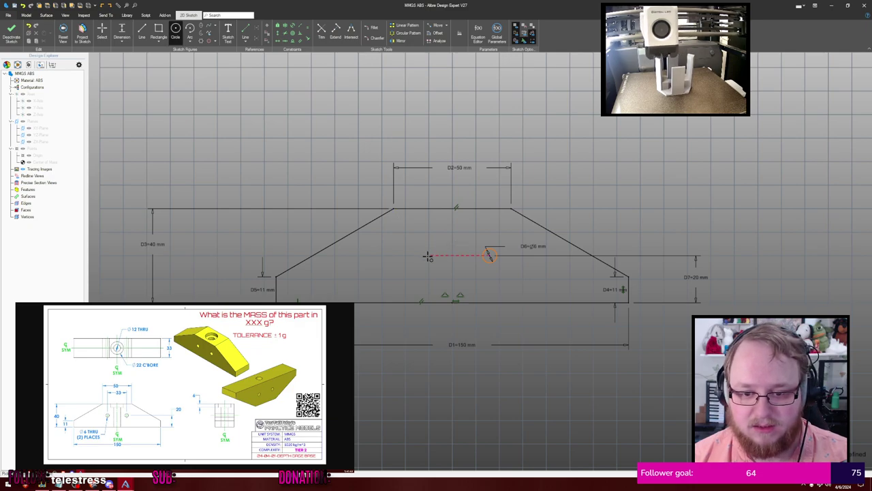
{"action": "left_click", "coordinate": [422, 255]}
{"action": "left_click", "coordinate": [428, 255]}
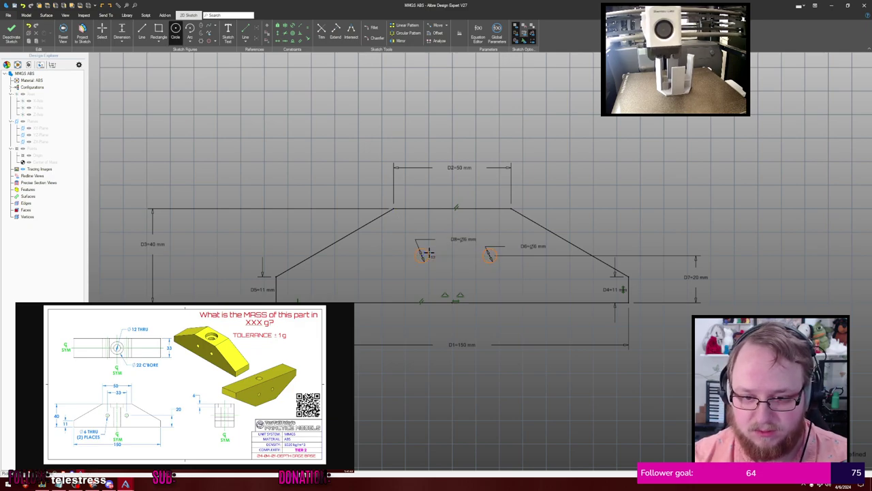
Dimension the horizontal distance between the two circle centres as 33 mm
{"action": "scroll", "coordinate": [509, 210], "scroll_direction": "up", "scroll_amount": 1}
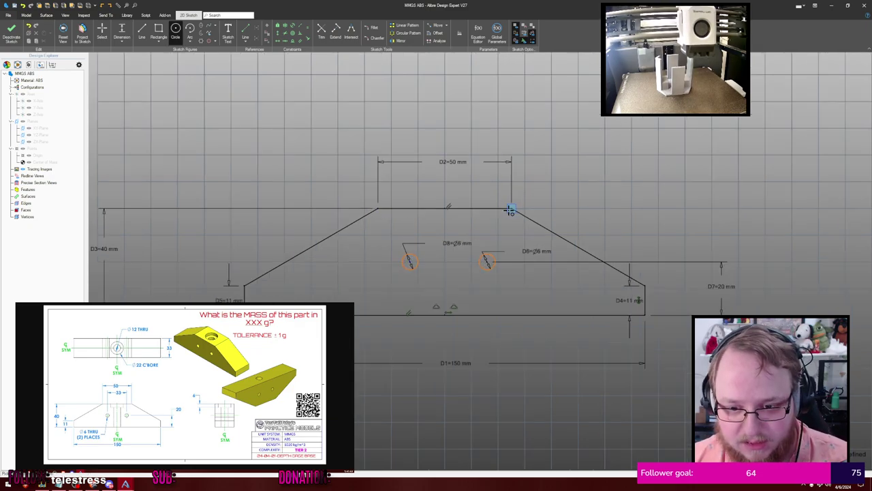
{"action": "middle_click_drag", "start_coordinate": [566, 206], "coordinate": [570, 172]}
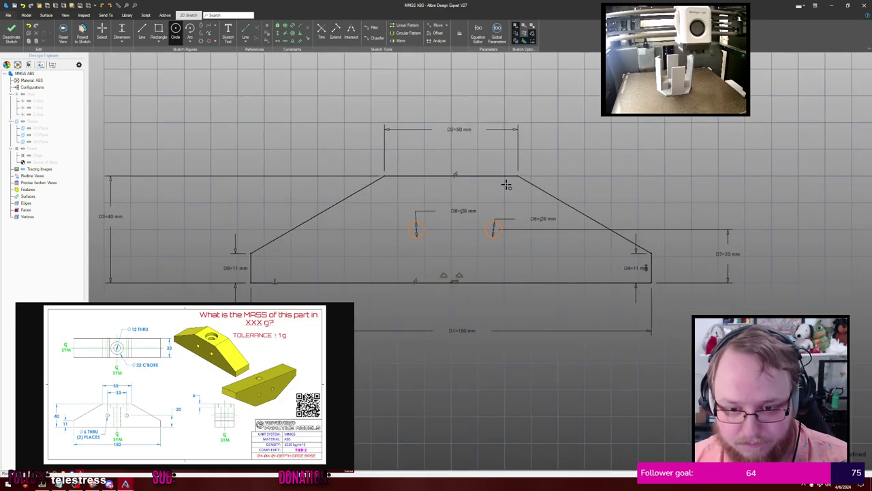
{"action": "key", "text": "d"}
{"action": "left_click", "coordinate": [417, 229]}
{"action": "left_click", "coordinate": [493, 229]}
{"action": "left_click", "coordinate": [463, 195]}
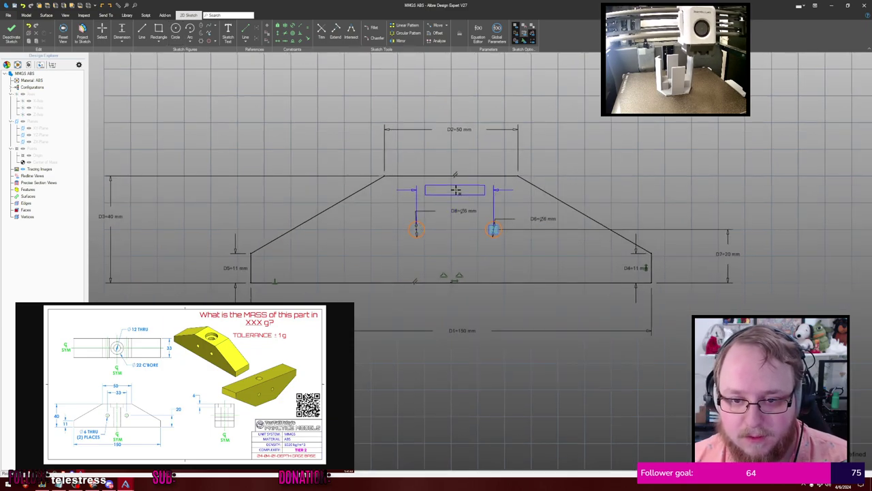
{"action": "type", "text": "33"}
{"action": "key", "text": "Return"}
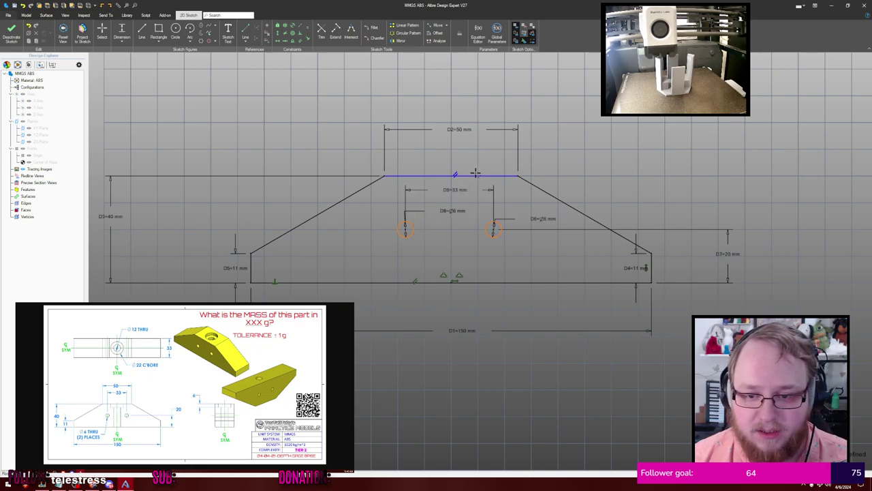
Constrain the two circle centres symmetric about the origin
{"action": "left_click", "coordinate": [284, 42]}
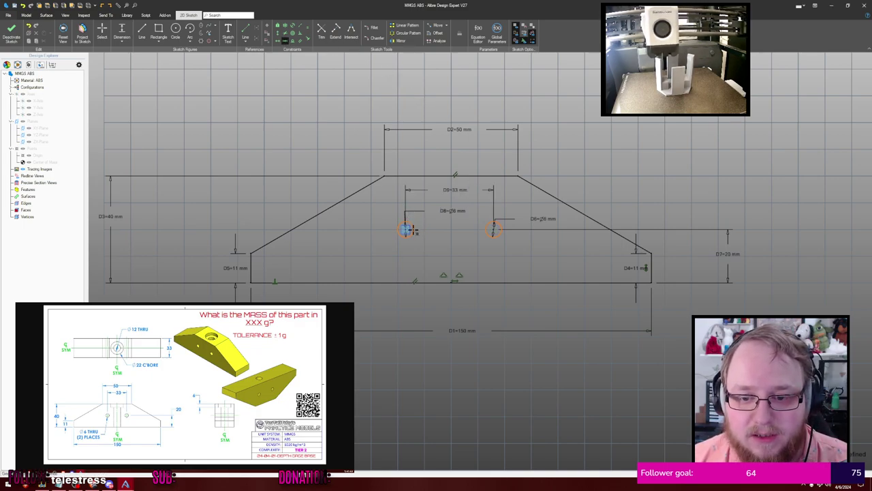
{"action": "left_click", "coordinate": [405, 229]}
{"action": "left_click", "coordinate": [493, 230]}
{"action": "left_click", "coordinate": [455, 283]}
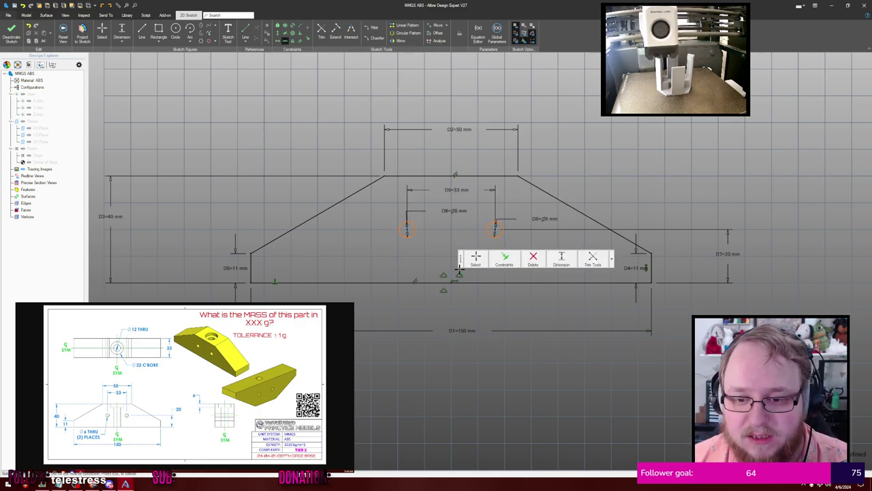
{"action": "key", "text": "Escape"}
Test the right circle's freedom of movement and constrain the two circle centres to be horizontally aligned
{"action": "left_click_drag", "start_coordinate": [495, 229], "coordinate": [505, 228]}
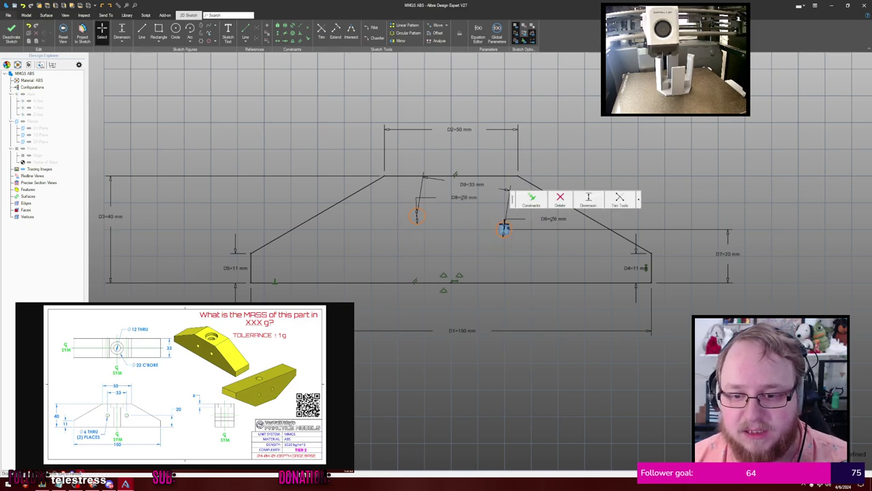
{"action": "key", "text": "h"}
{"action": "scroll", "coordinate": [497, 230], "scroll_direction": "up", "scroll_amount": 2}
{"action": "left_click", "coordinate": [507, 230]}
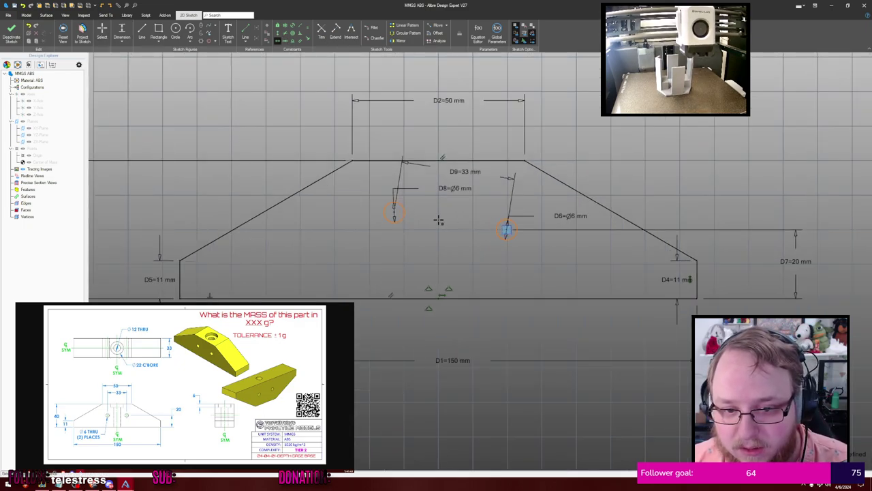
{"action": "left_click", "coordinate": [395, 212]}
{"action": "scroll", "coordinate": [634, 164], "scroll_direction": "down", "scroll_amount": 3}
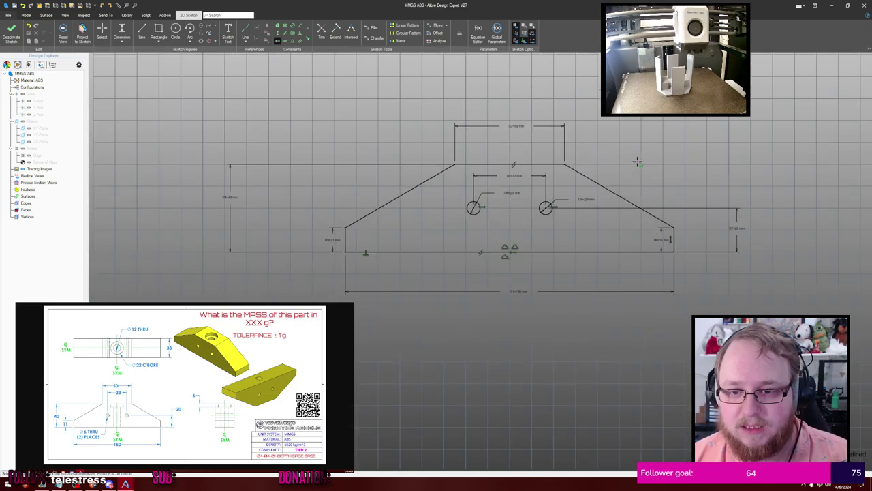
Extrude the profile as a boss with the Mid Plane type and a depth of 33 mm
{"action": "middle_click_drag", "start_coordinate": [632, 162], "coordinate": [632, 160]}
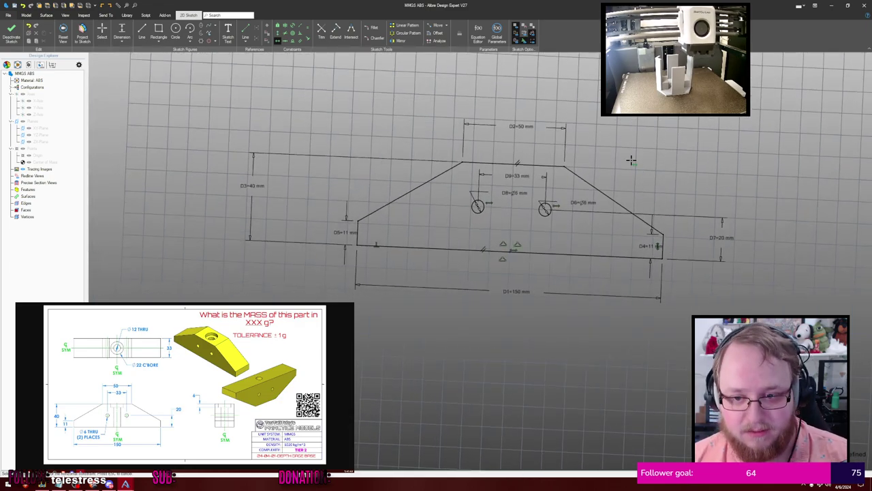
{"action": "key", "text": "Escape"}
{"action": "key", "text": "e"}
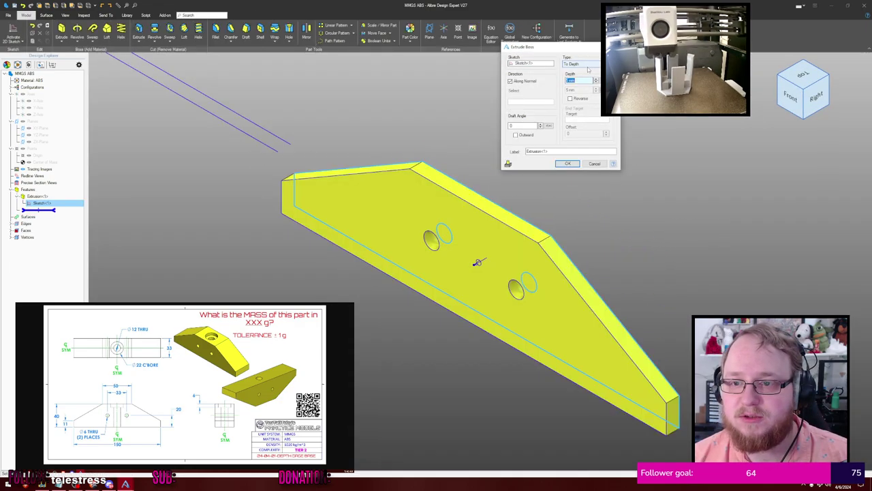
{"action": "left_click", "coordinate": [582, 64]}
{"action": "left_click", "coordinate": [585, 76]}
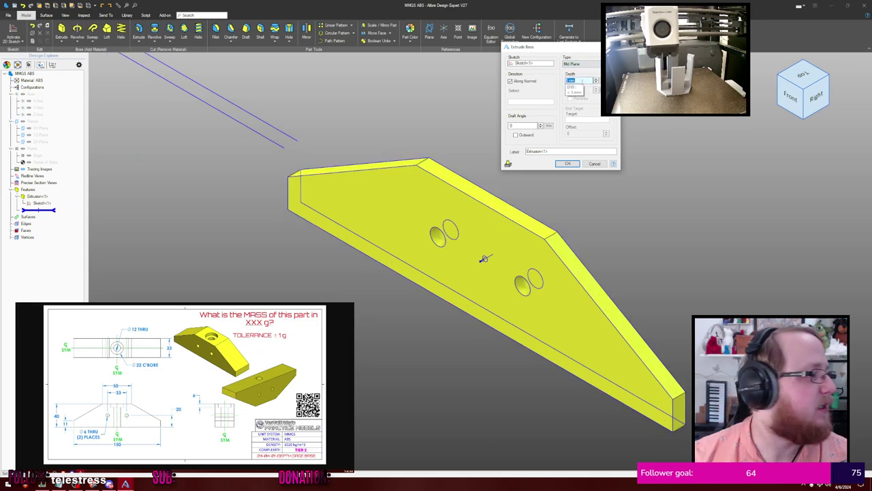
{"action": "type", "text": "33"}
{"action": "key", "text": "Return"}
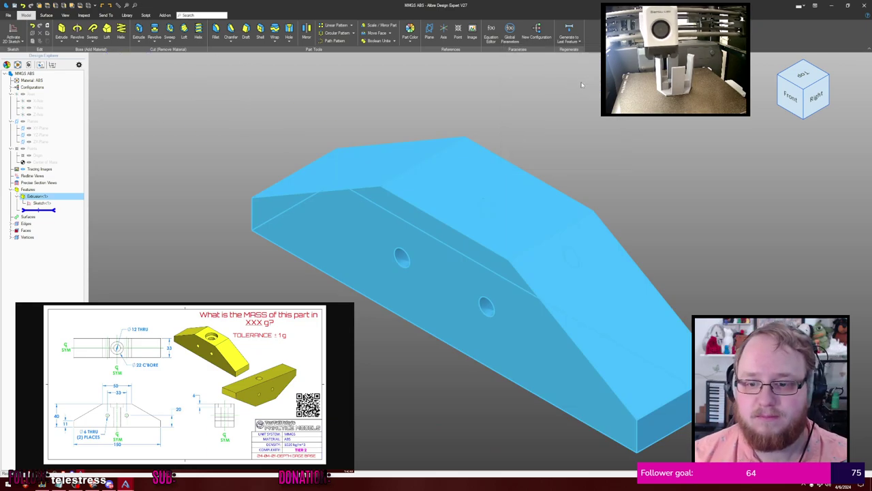
{"action": "left_click", "coordinate": [581, 95]}
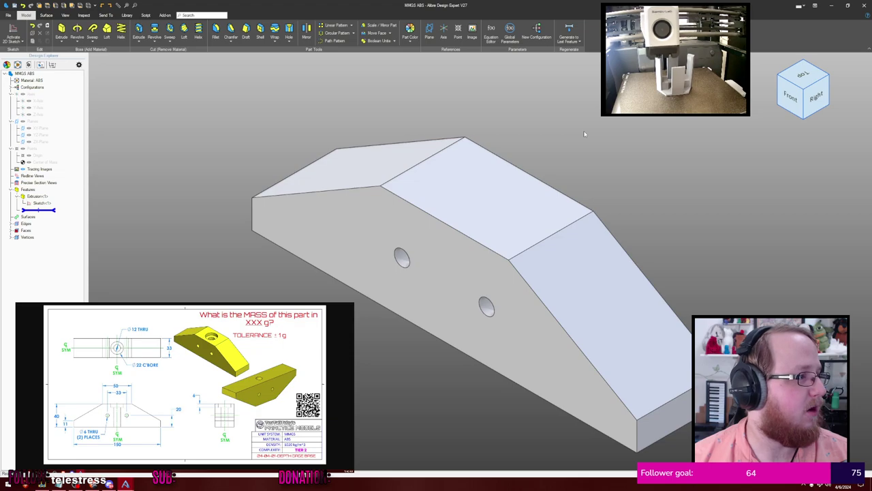
Start a sketch on the block's flat top face and project the face's edges into it as sketch figures
{"action": "middle_click_drag", "start_coordinate": [592, 132], "coordinate": [592, 141]}
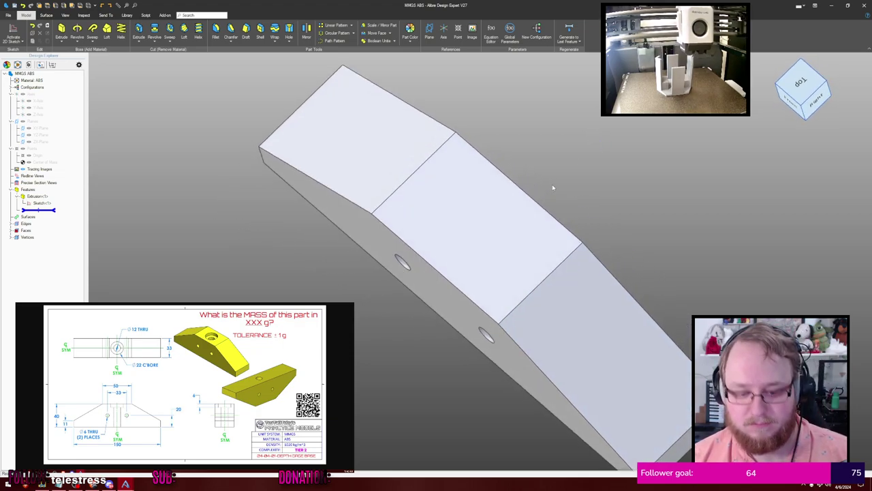
{"action": "left_click", "coordinate": [493, 226]}
{"action": "key", "text": "ctrl+k"}
{"action": "left_click", "coordinate": [480, 200]}
{"action": "key", "text": "p"}
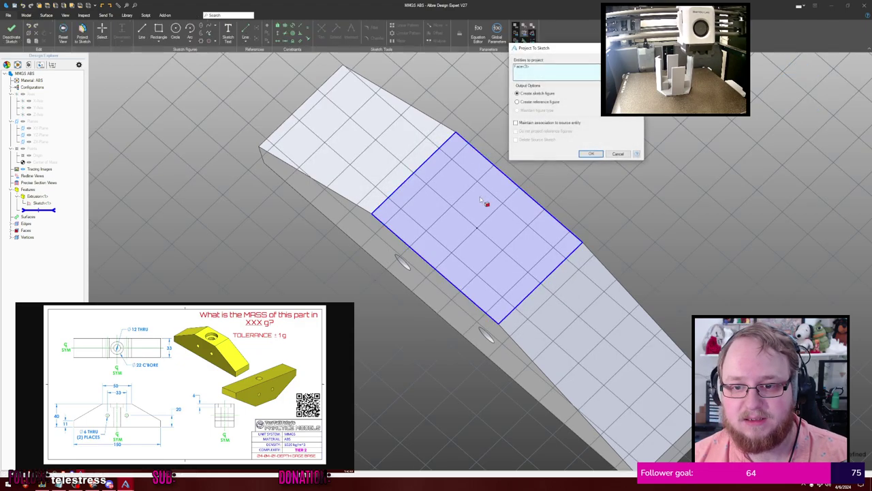
{"action": "left_click", "coordinate": [591, 153]}
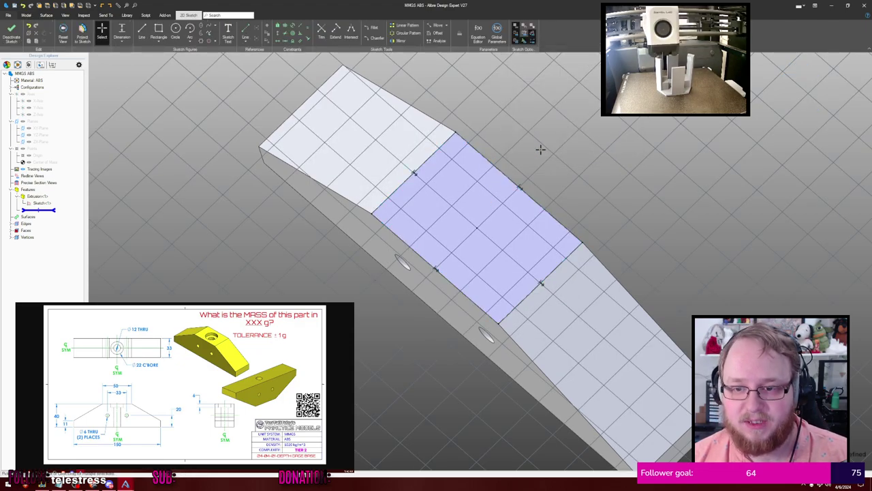
Sketch a 12 mm diameter circle at the centre of the top face and cut-extrude it into the block
{"action": "key", "text": "Home"}
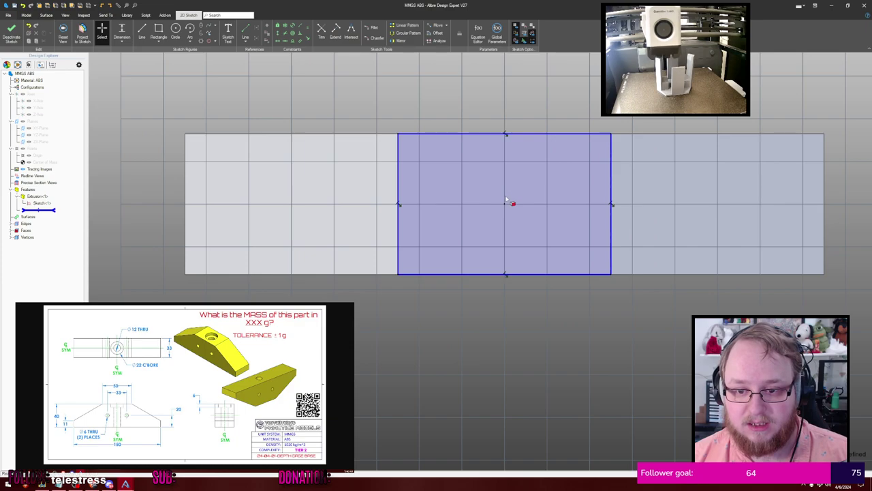
{"action": "key", "text": "c"}
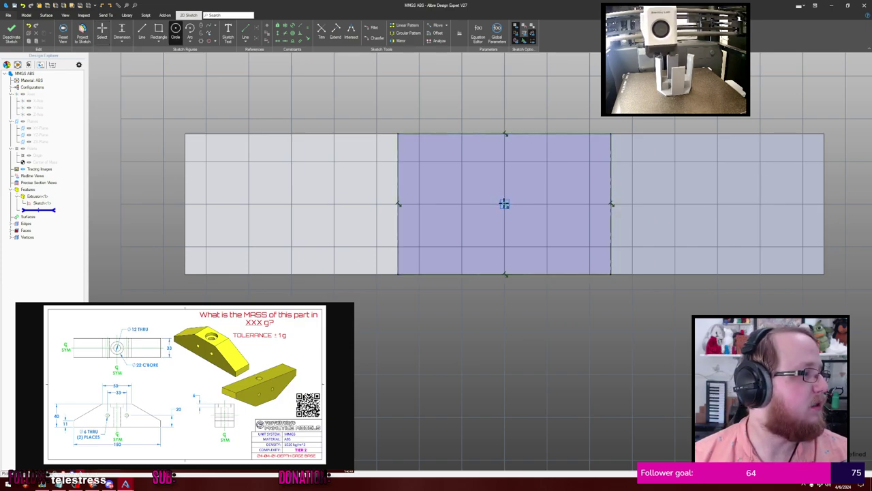
{"action": "left_click", "coordinate": [505, 204]}
{"action": "type", "text": "12"}
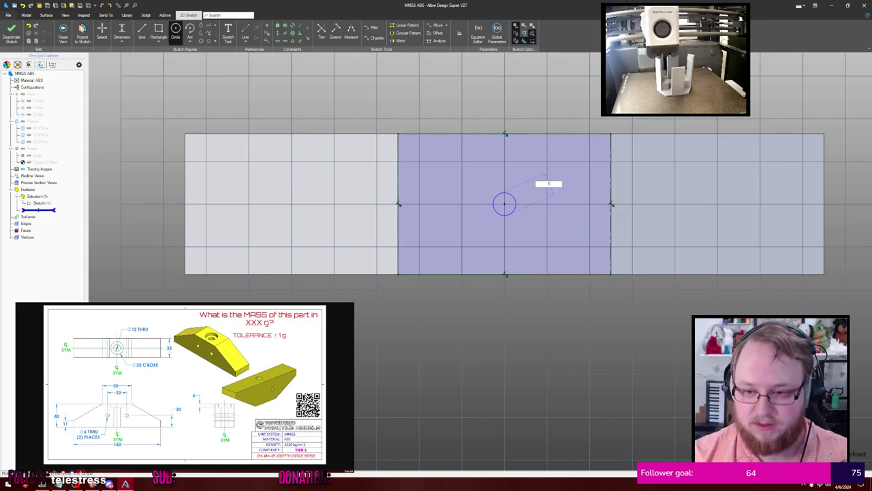
{"action": "key", "text": "Return"}
{"action": "key", "text": "x"}
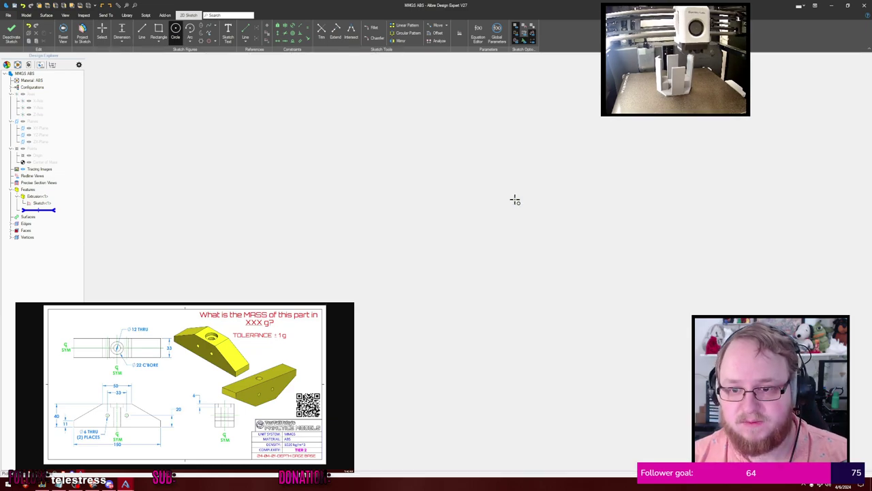
{"action": "key", "text": "Return"}
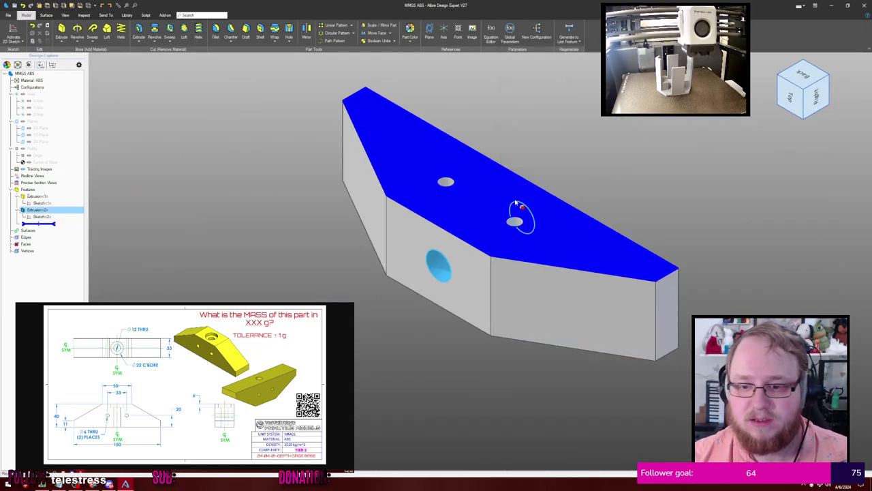
Sketch a 22 mm diameter circle concentric with the 12 mm hole on the block's flat top face
{"action": "left_click", "coordinate": [598, 143]}
{"action": "middle_click_drag", "start_coordinate": [598, 142], "coordinate": [576, 142]}
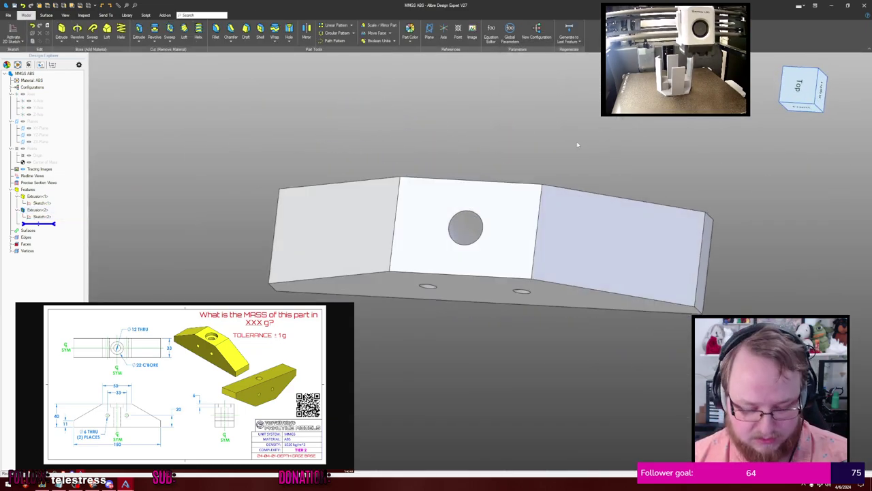
{"action": "left_click", "coordinate": [484, 224]}
{"action": "key", "text": "s"}
{"action": "key", "text": "c"}
{"action": "left_click", "coordinate": [466, 227]}
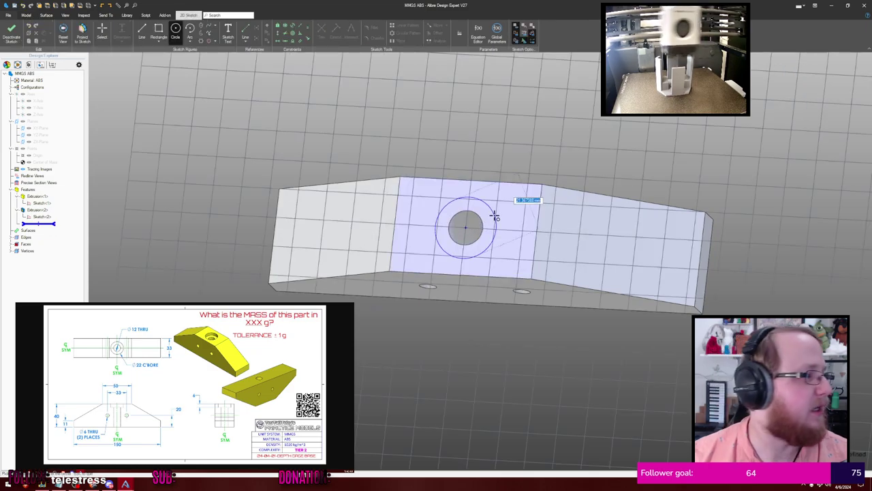
{"action": "left_click", "coordinate": [497, 215]}
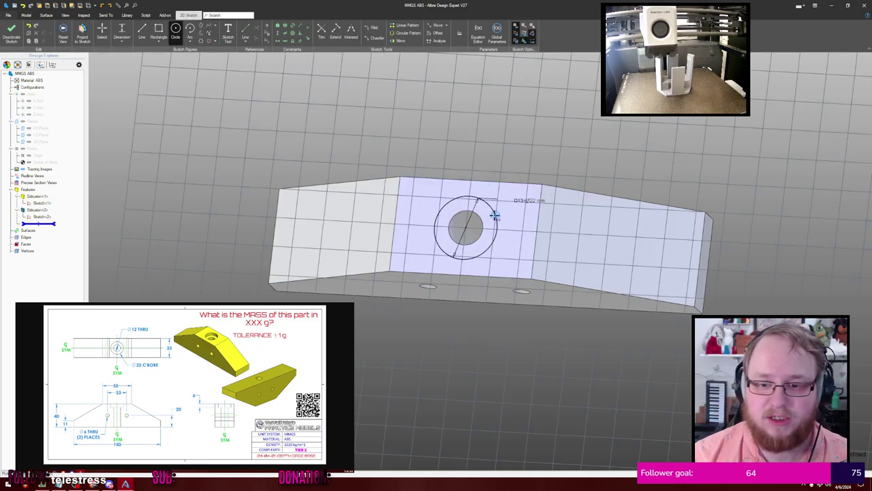
Cut-extrude the 22 mm circle to a depth of 6 mm to form the counterbore
{"action": "key", "text": "x"}
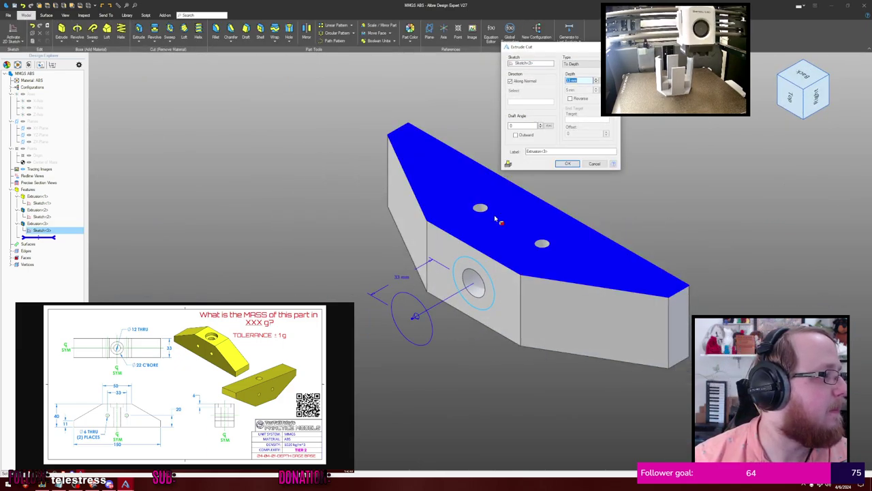
{"action": "type", "text": "6"}
{"action": "key", "text": "Return"}
{"action": "left_click", "coordinate": [579, 159]}
{"action": "middle_click_drag", "start_coordinate": [580, 158], "coordinate": [600, 146]}
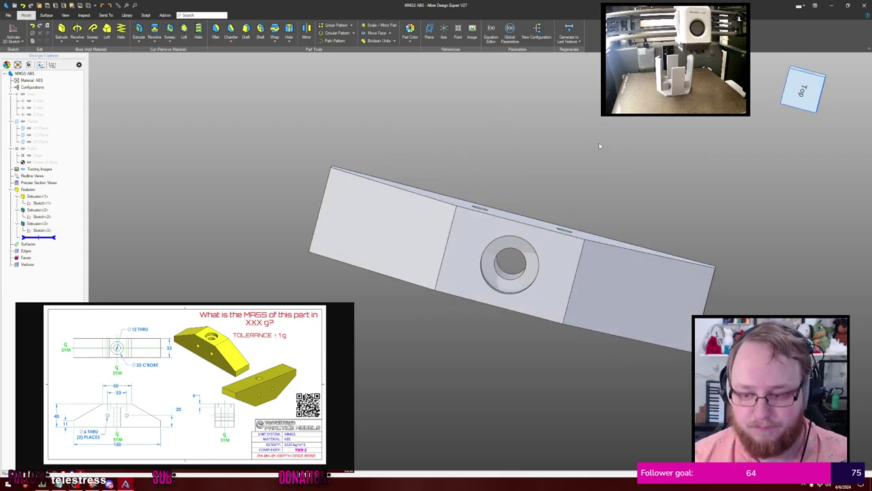
Calculate the part's physical properties at High accuracy to obtain its mass
{"action": "key", "text": "p"}
{"action": "key", "text": "h"}
{"action": "key", "text": "Tab"}
{"action": "key", "text": "Return"}
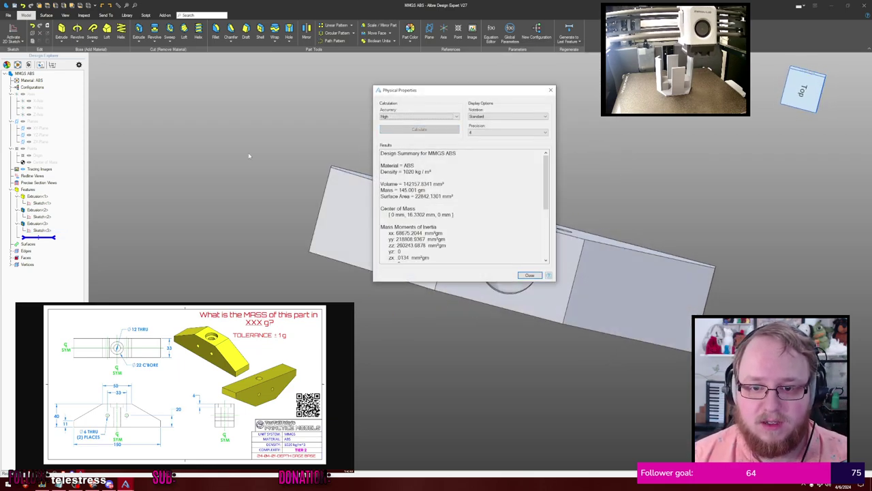
On the 24-04-01 Depth Gage Base timer page, enter a mass of 145 g and submit the answer
{"action": "left_click", "coordinate": [290, 411]}
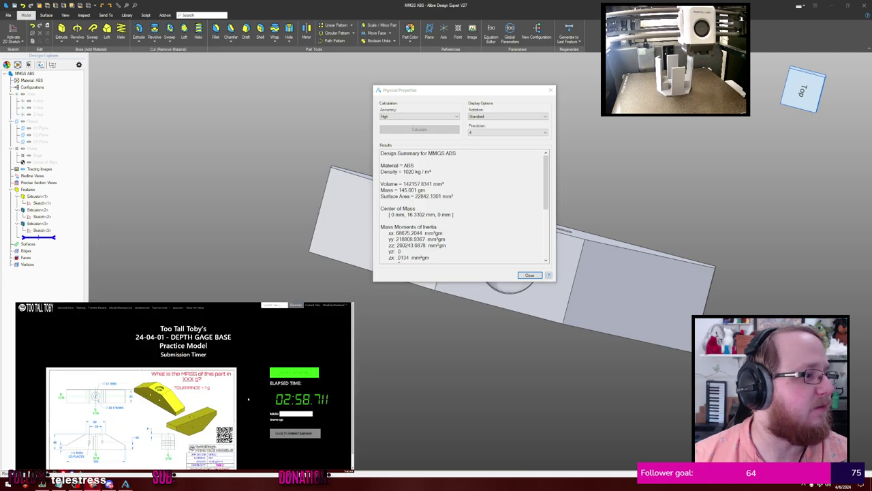
{"action": "left_click", "coordinate": [288, 413]}
{"action": "type", "text": "145"}
{"action": "key", "text": "Return"}
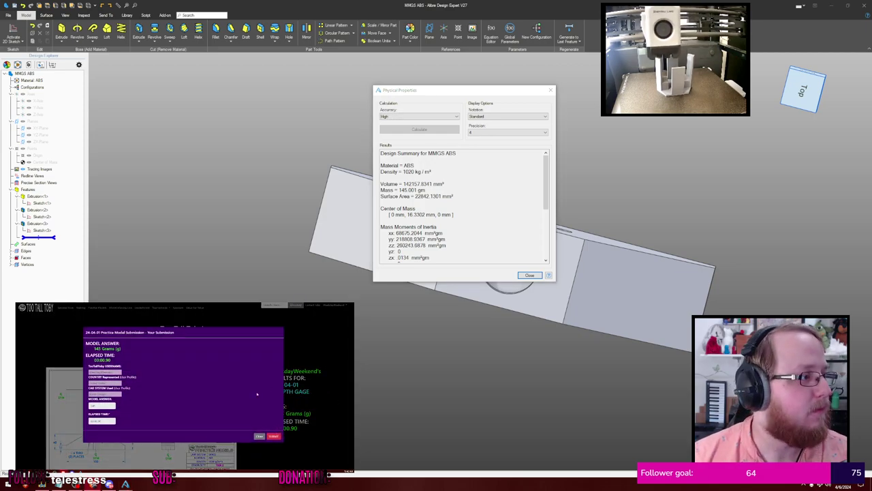
{"action": "left_click", "coordinate": [274, 436]}
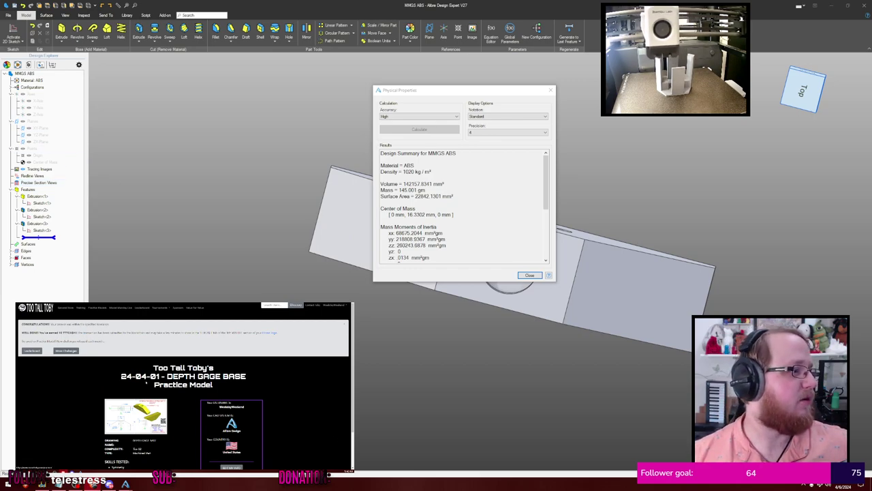
{"action": "scroll", "coordinate": [121, 363], "scroll_direction": "down", "scroll_amount": 2}
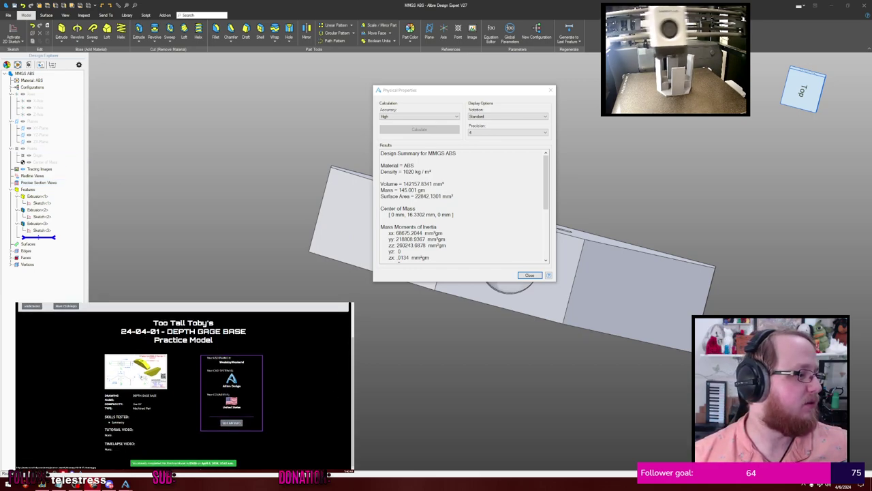
{"action": "scroll", "coordinate": [184, 382], "scroll_direction": "up", "scroll_amount": 2}
Dismiss the physical properties results and close the MMGS ABS part without saving its changes
{"action": "left_click", "coordinate": [524, 275]}
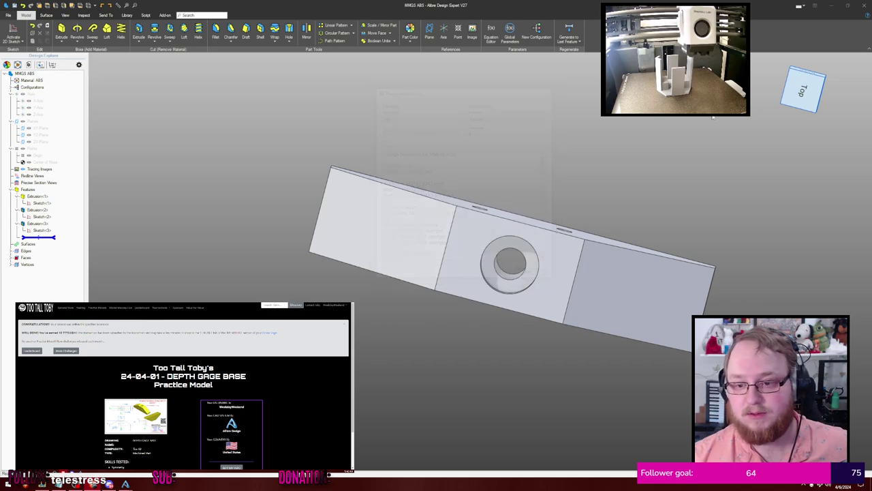
{"action": "left_click", "coordinate": [867, 5]}
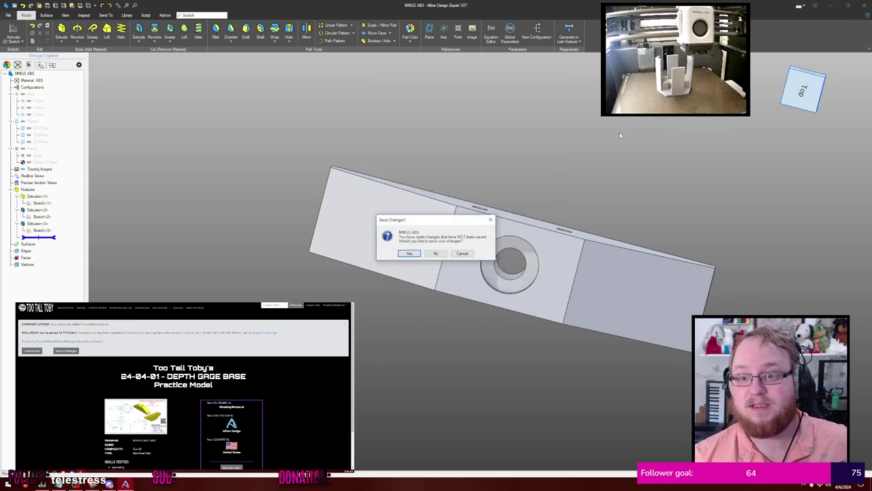
{"action": "left_click", "coordinate": [436, 254]}
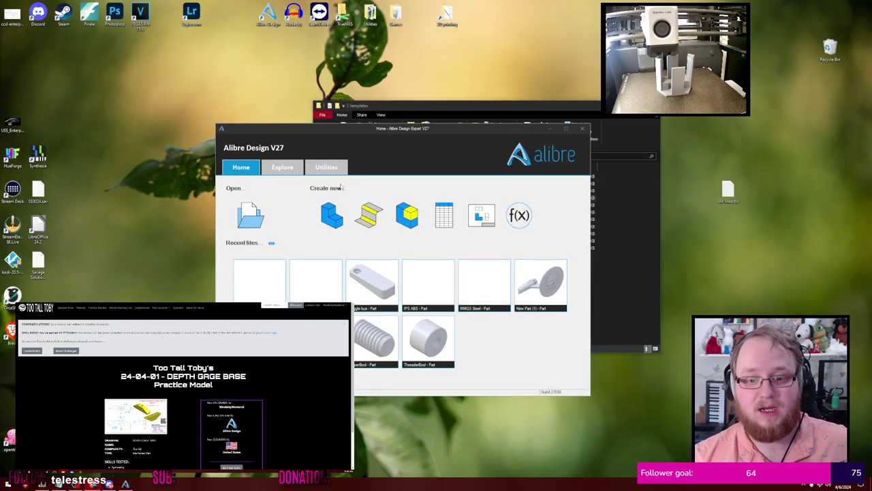
Move the Alibre Home window aside and bring the templates folder window to the front
{"action": "left_click_drag", "start_coordinate": [380, 134], "coordinate": [328, 152]}
{"action": "double_click", "coordinate": [406, 107]}
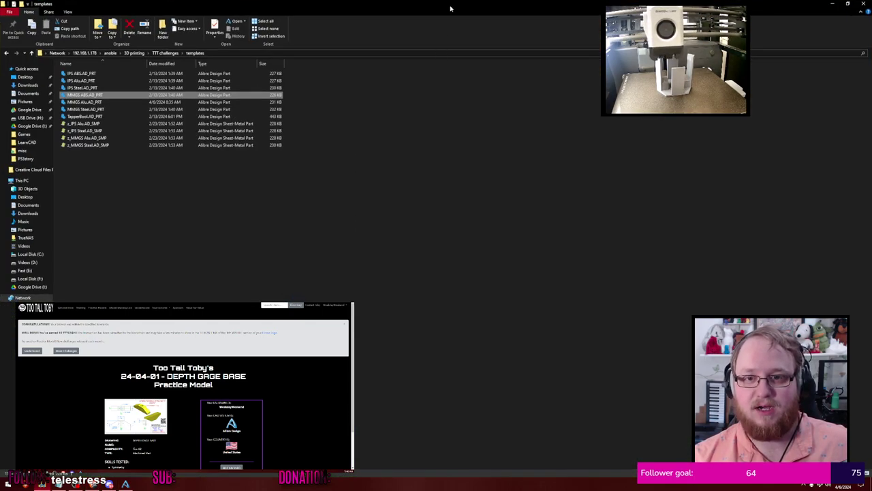
{"action": "double_click", "coordinate": [450, 9]}
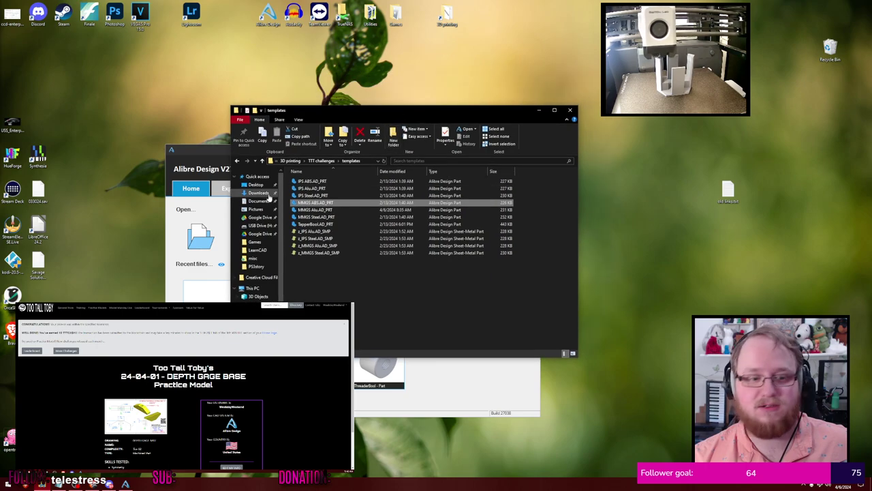
Return to the website's practice model list and open the 24-04-02 Trammel Base model
{"action": "left_click", "coordinate": [66, 351]}
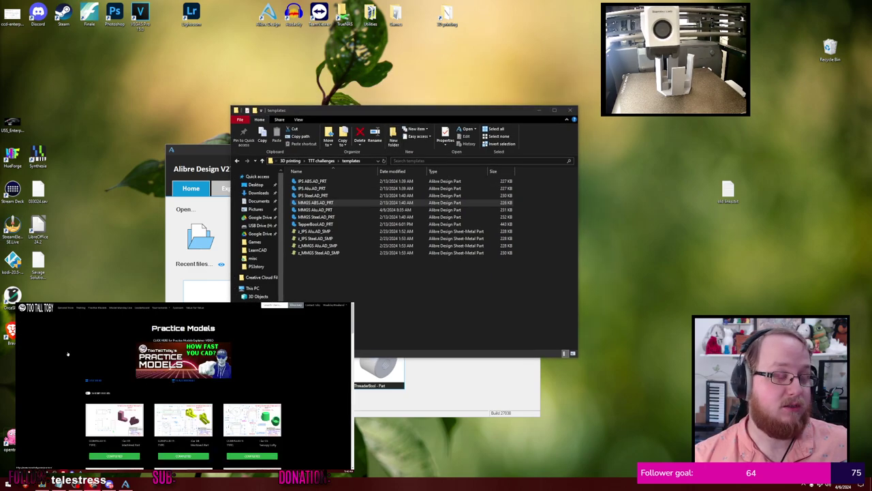
{"action": "scroll", "coordinate": [150, 401], "scroll_direction": "down", "scroll_amount": 3}
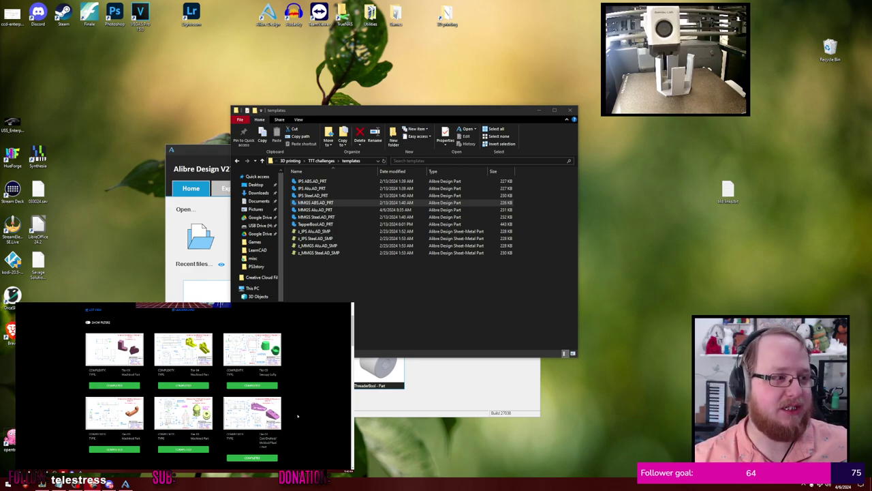
{"action": "scroll", "coordinate": [298, 416], "scroll_direction": "down", "scroll_amount": 5}
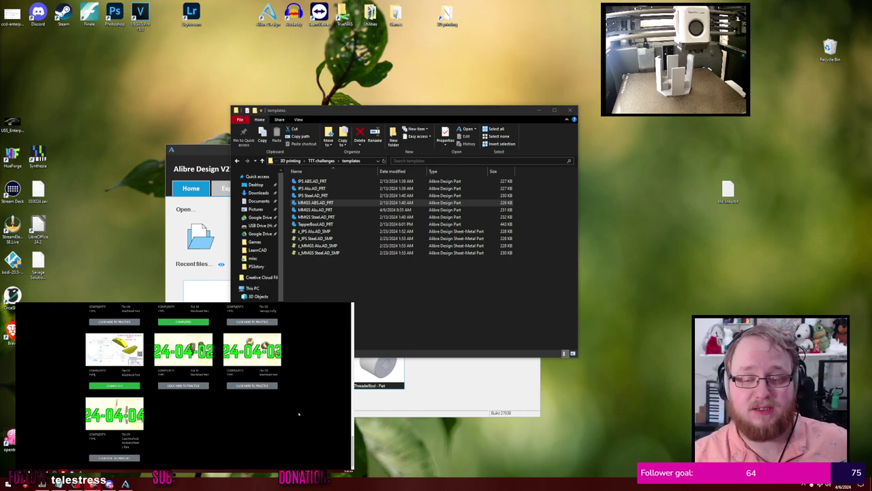
{"action": "scroll", "coordinate": [276, 398], "scroll_direction": "up", "scroll_amount": 1}
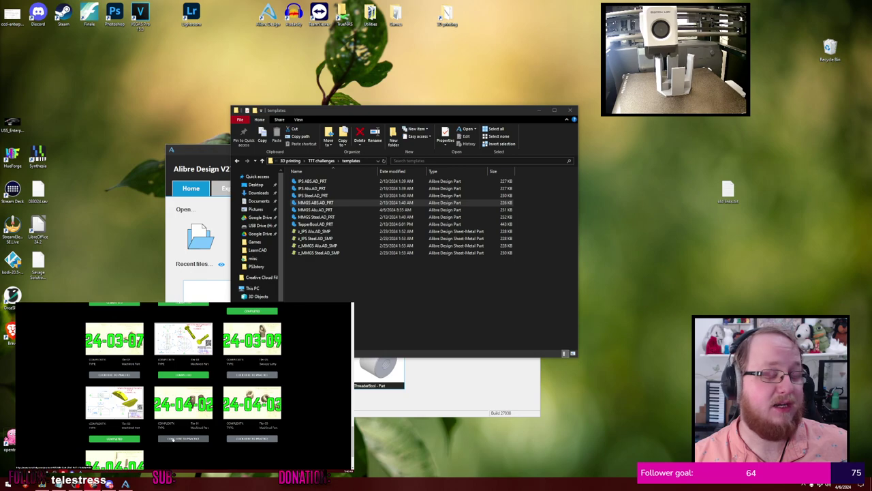
{"action": "left_click", "coordinate": [173, 440]}
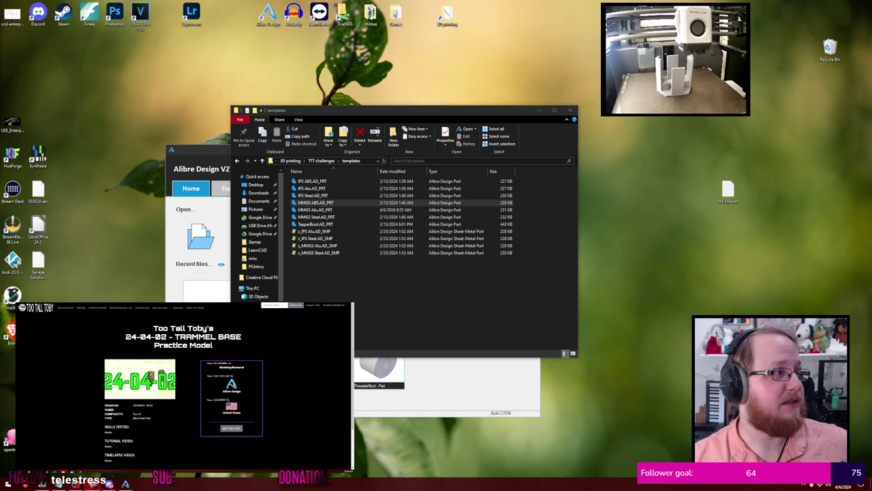
Start the Trammel Base submission timer by revealing the drawing, and enlarge the drawing
{"action": "scroll", "coordinate": [170, 396], "scroll_direction": "down", "scroll_amount": 2}
{"action": "left_click", "coordinate": [182, 462]}
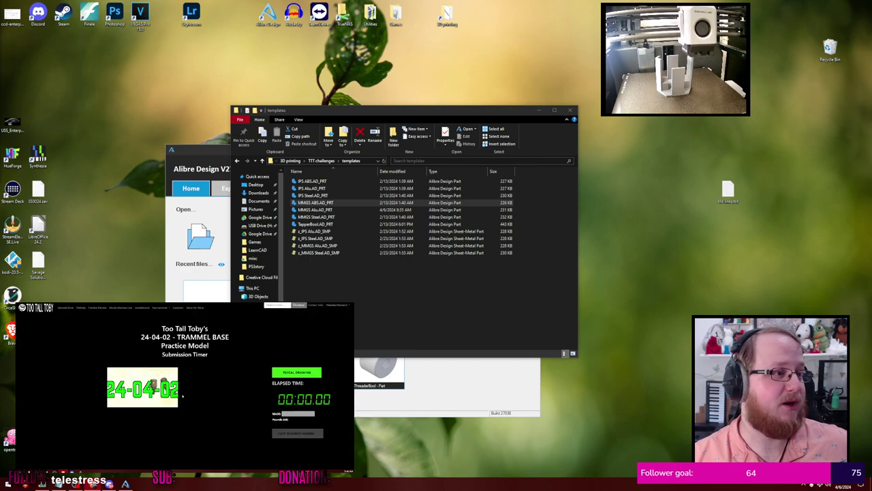
{"action": "left_click", "coordinate": [296, 373]}
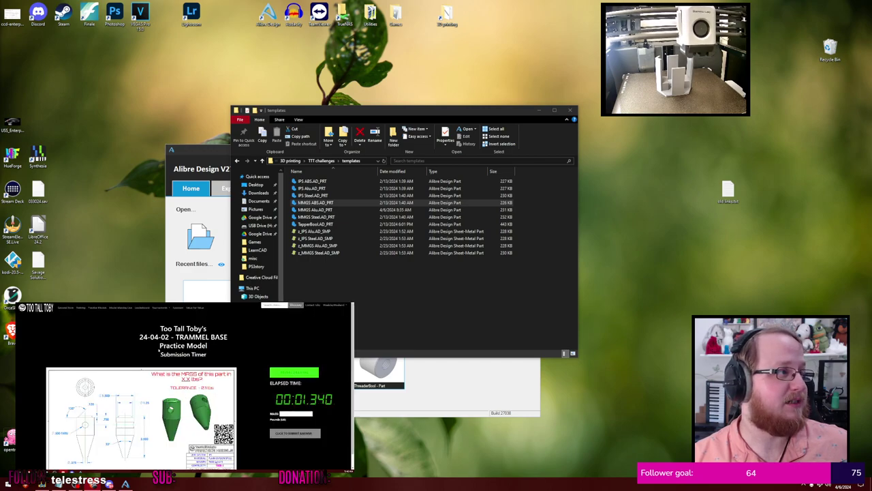
{"action": "left_click", "coordinate": [235, 387]}
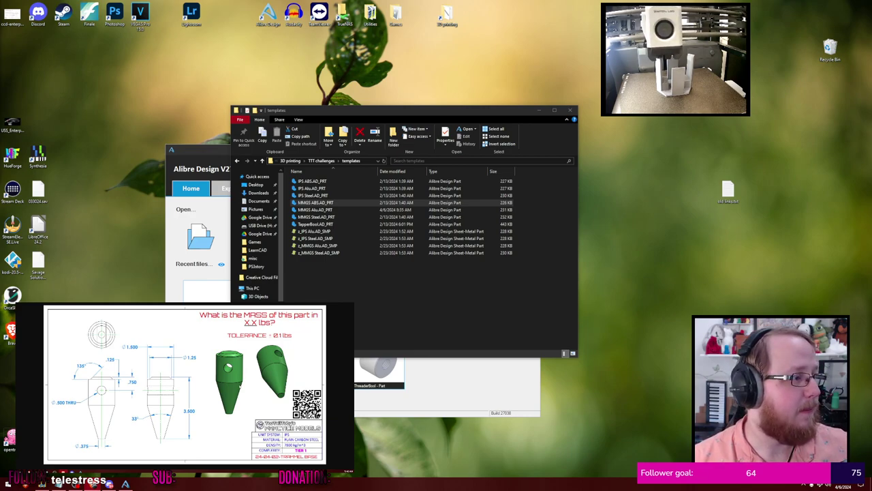
Open the IPS Steel template part and sketch a horizontal line .375/2 in long from the origin
{"action": "left_click", "coordinate": [331, 195]}
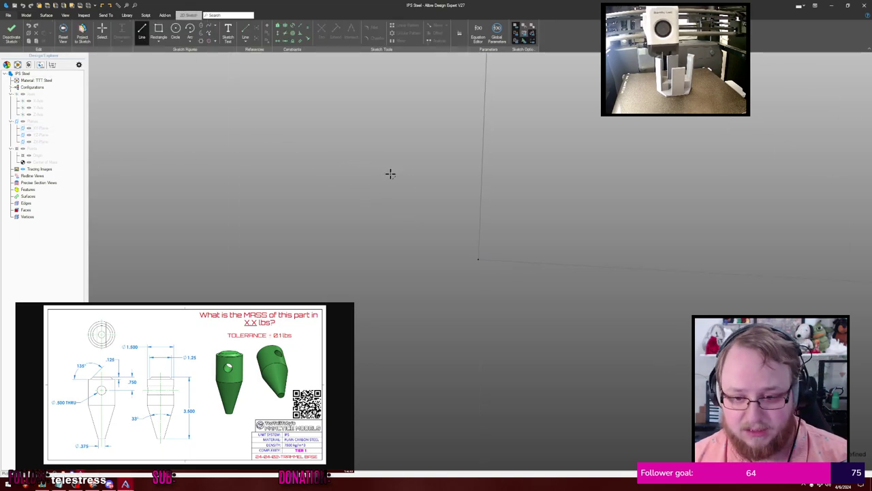
{"action": "mouse_move", "coordinate": [481, 216]}
{"action": "middle_mouse_down"}
{"action": "mouse_move", "coordinate": [477, 203]}
{"action": "mouse_move", "coordinate": [463, 227]}
{"action": "middle_mouse_up"}
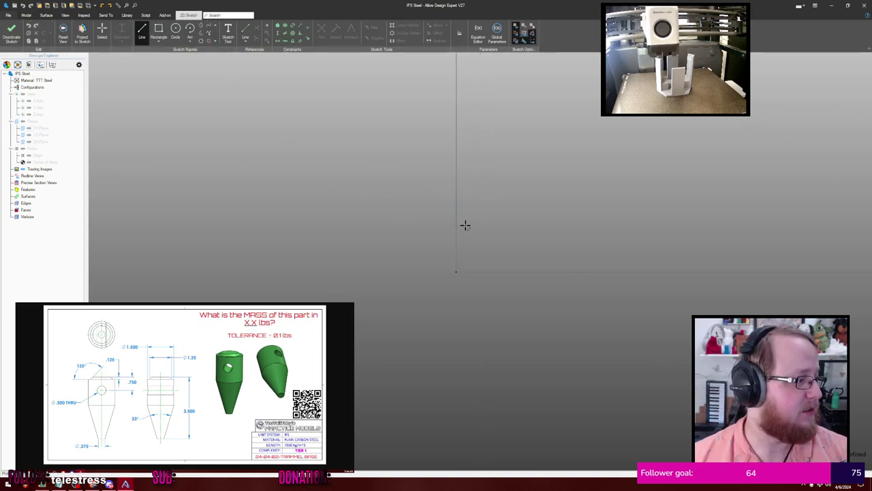
{"action": "left_click", "coordinate": [456, 271]}
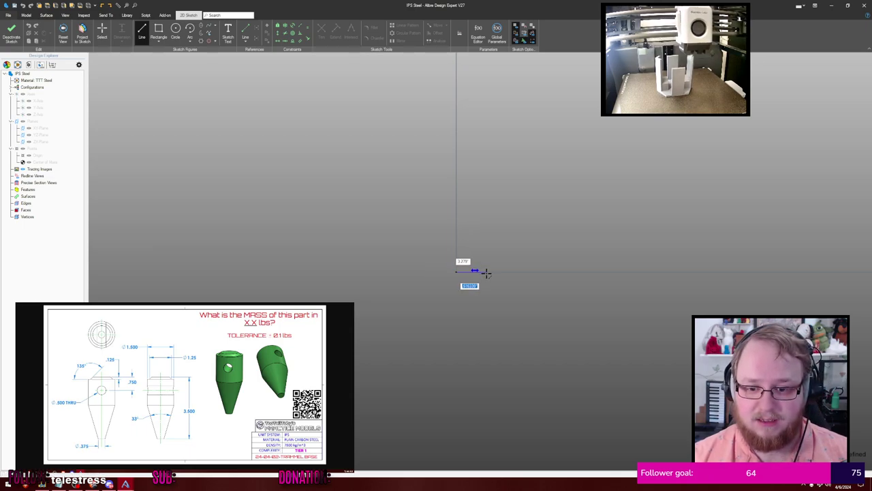
{"action": "type", "text": ".375/2"}
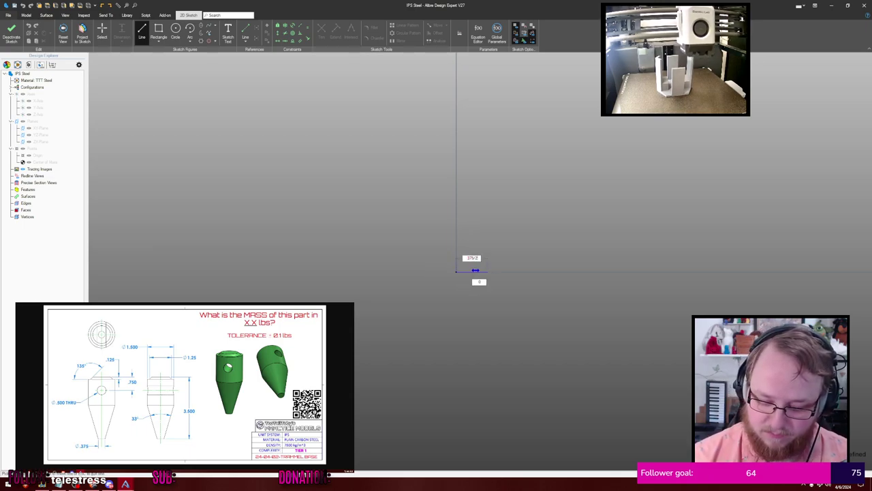
{"action": "key", "text": "Return"}
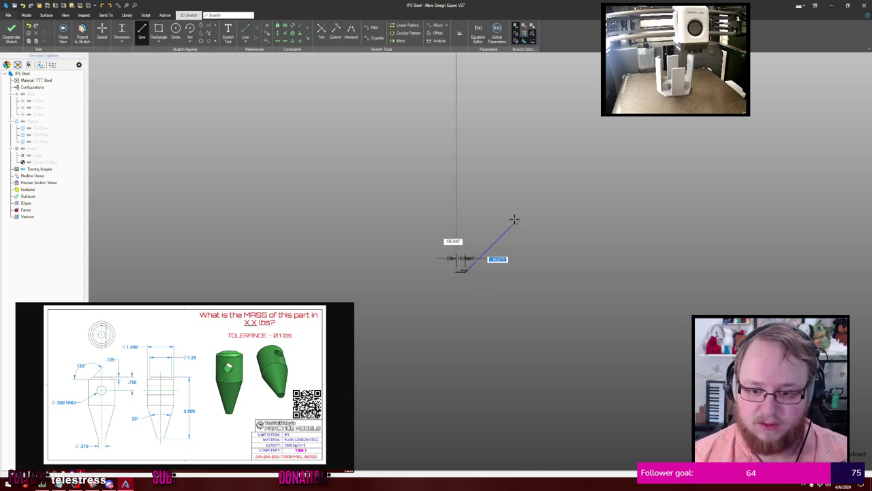
Continue the profile with an outward-slanting line about 22° from vertical and a vertical line above it
{"action": "scroll", "coordinate": [512, 196], "scroll_direction": "up", "scroll_amount": 2}
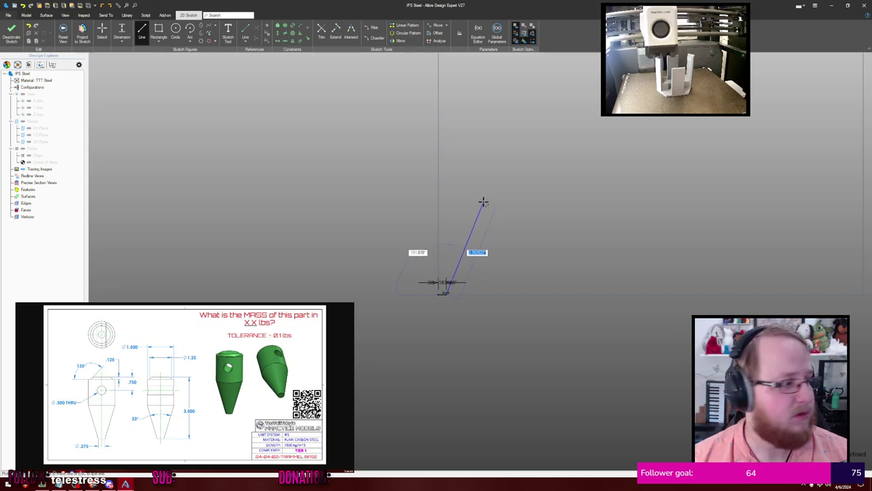
{"action": "left_click", "coordinate": [483, 202]}
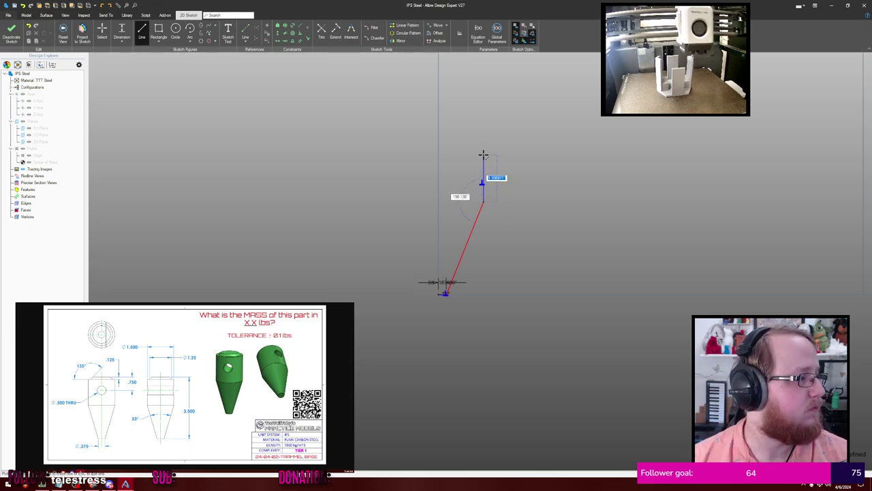
{"action": "left_click", "coordinate": [484, 155]}
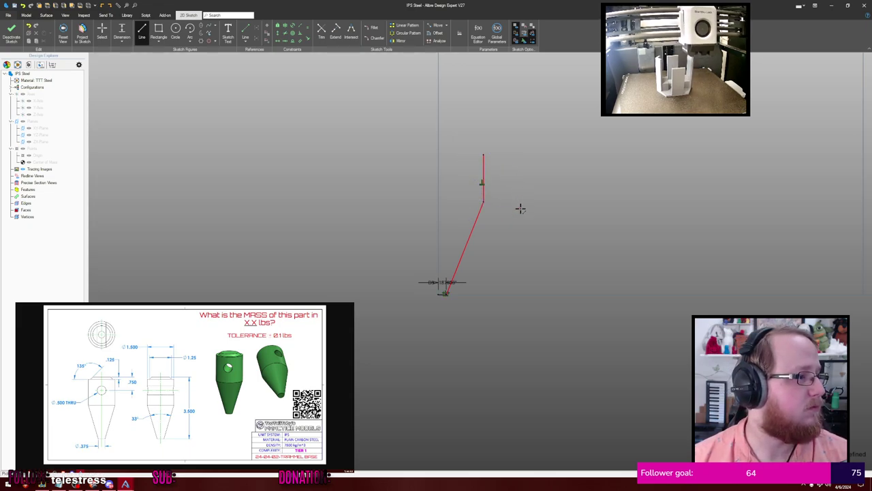
{"action": "middle_click", "coordinate": [513, 228]}
{"action": "middle_click_drag", "start_coordinate": [513, 227], "coordinate": [493, 256]}
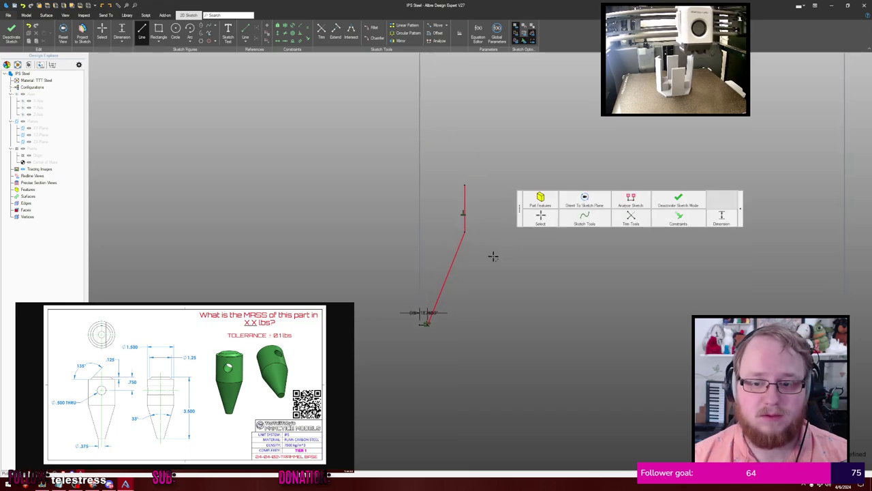
{"action": "key", "text": "Escape"}
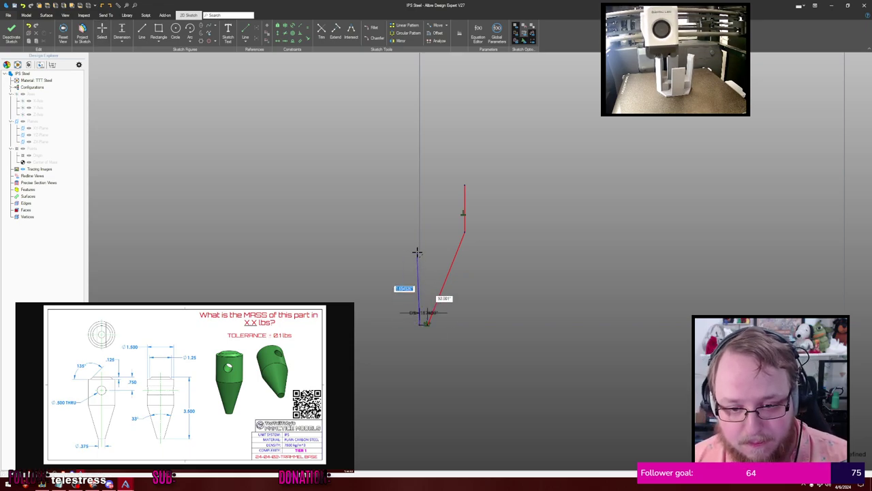
Draw a vertical reference line up from the origin and set its angle to the slanted profile line to 33/2 degrees
{"action": "left_click", "coordinate": [420, 262]}
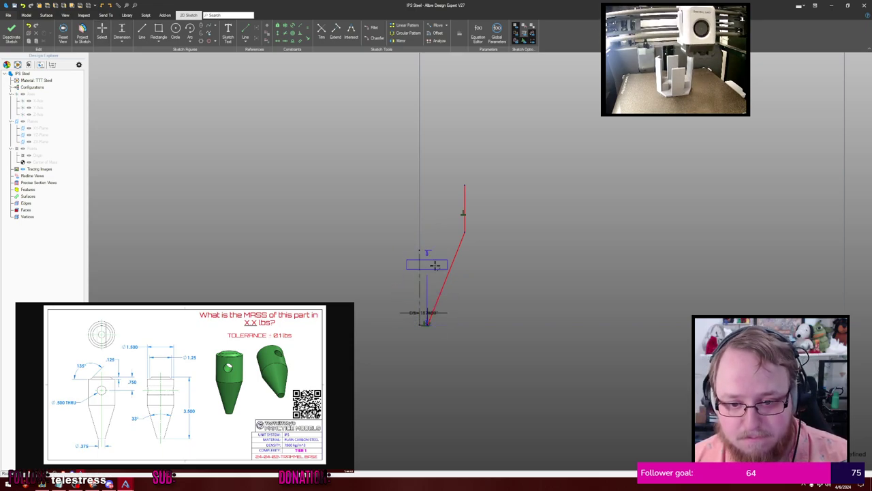
{"action": "left_click", "coordinate": [449, 268]}
{"action": "left_click", "coordinate": [435, 262]}
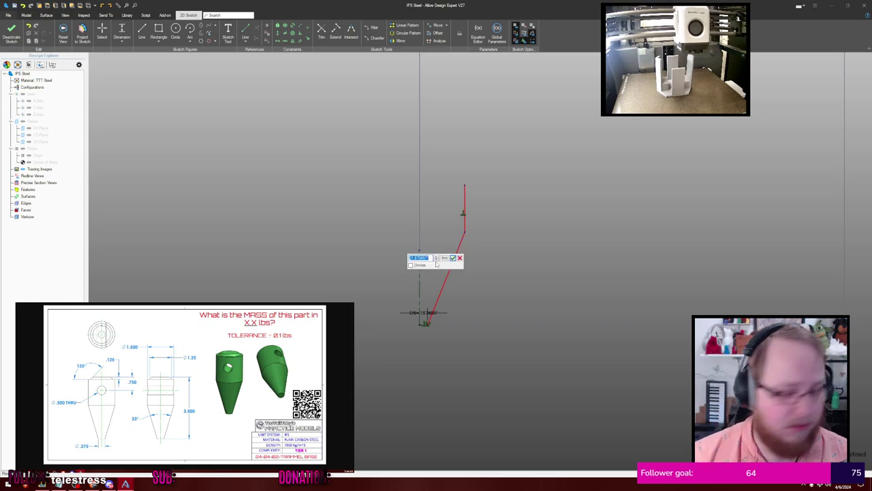
{"action": "type", "text": "33/2"}
{"action": "key", "text": "Return"}
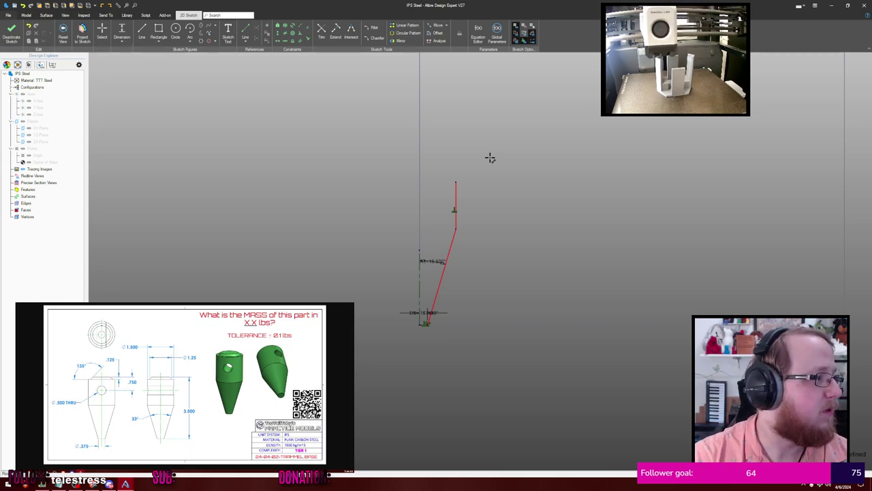
Dimension the upper vertical line's distance from the central axis as .75 in
{"action": "key", "text": "Escape"}
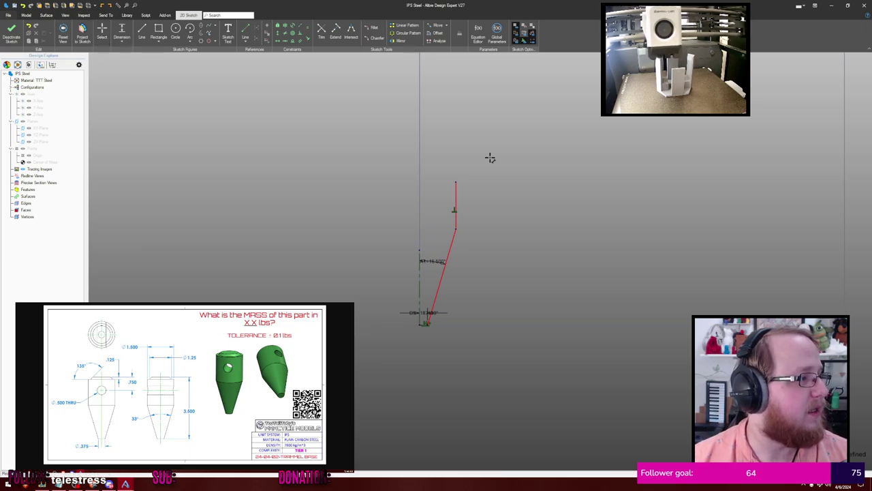
{"action": "mouse_move", "coordinate": [454, 200]}
{"action": "left_mouse_down"}
{"action": "mouse_move", "coordinate": [438, 249]}
{"action": "mouse_move", "coordinate": [419, 269]}
{"action": "mouse_move", "coordinate": [436, 158]}
{"action": "left_mouse_up"}
{"action": "left_click", "coordinate": [435, 158]}
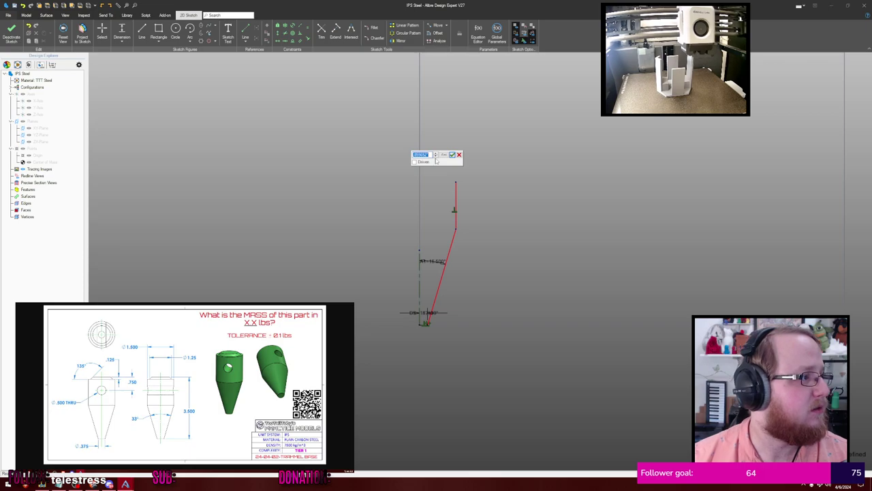
{"action": "type", "text": "1.5"}
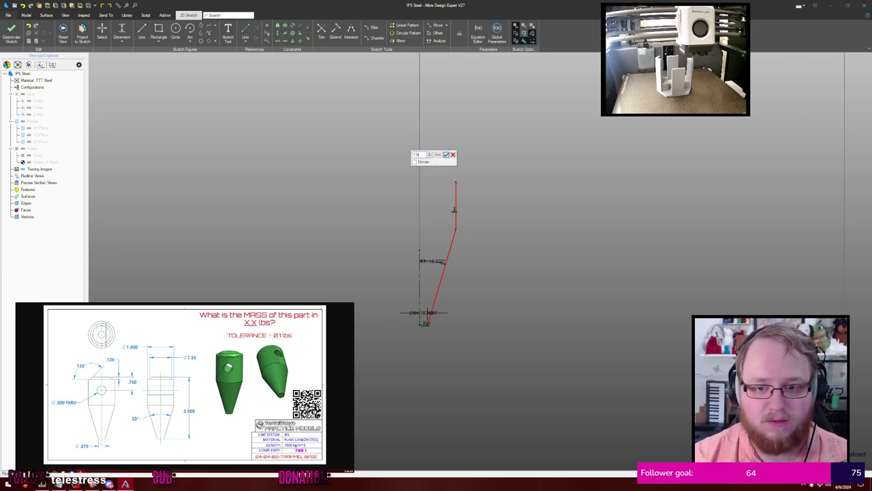
{"action": "key", "text": "Return"}
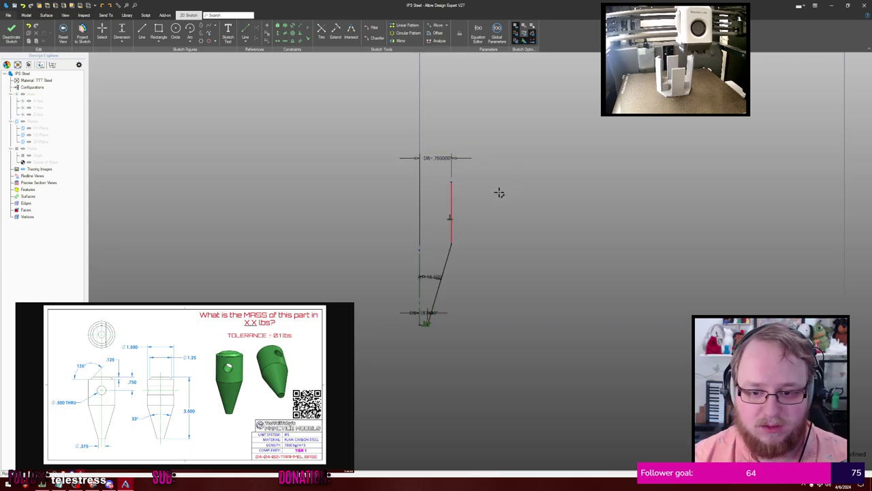
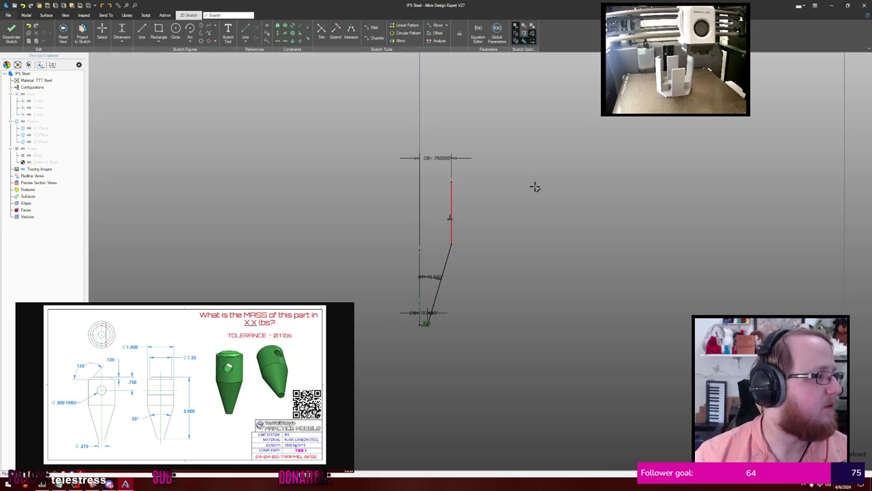
Try a horizontal line 1.25/2 in long from the central axis above the profile, and delete it
{"action": "scroll", "coordinate": [509, 172], "scroll_direction": "up", "scroll_amount": 3}
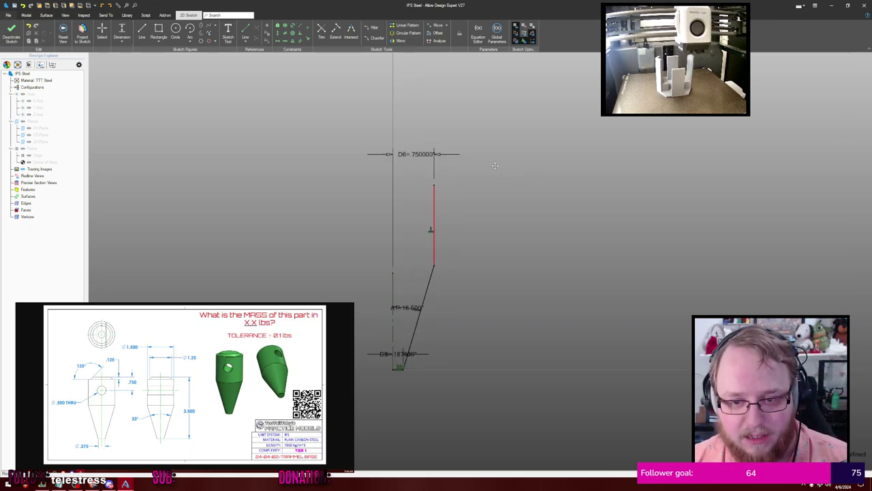
{"action": "key", "text": "l"}
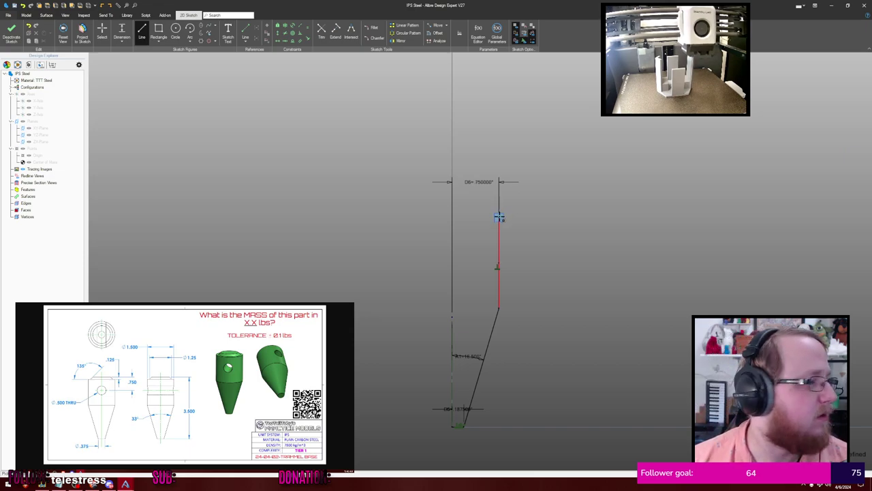
{"action": "scroll", "coordinate": [463, 200], "scroll_direction": "up", "scroll_amount": 1}
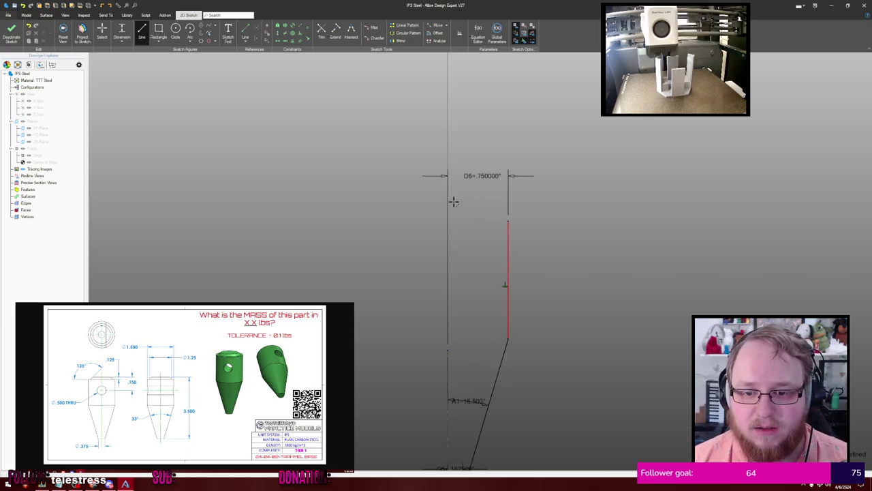
{"action": "left_click", "coordinate": [447, 201]}
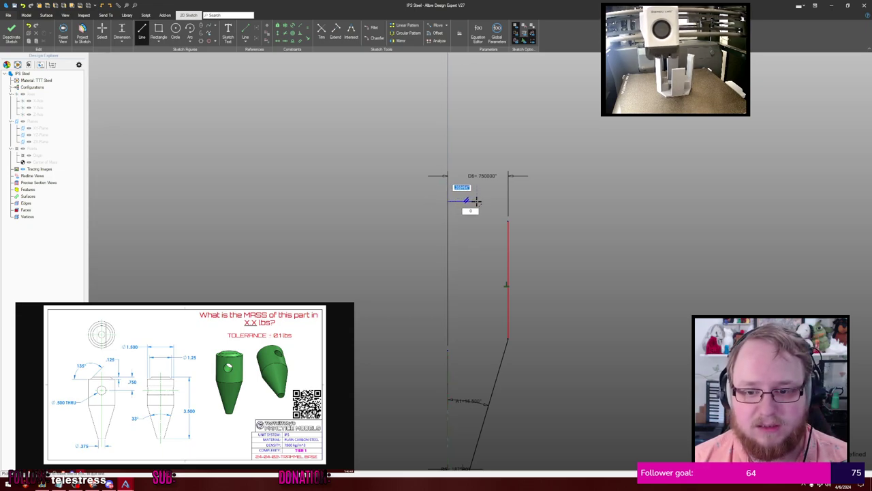
{"action": "type", "text": "1.25/2"}
{"action": "key", "text": "Return"}
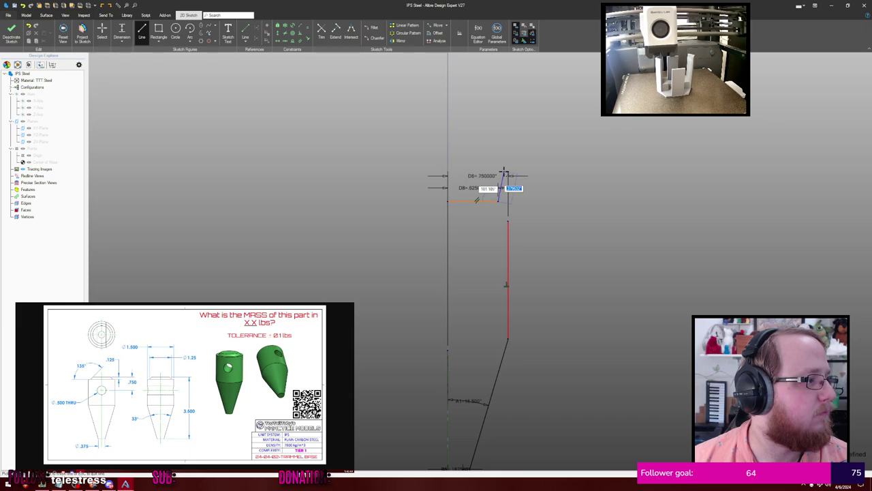
{"action": "key", "text": "Escape"}
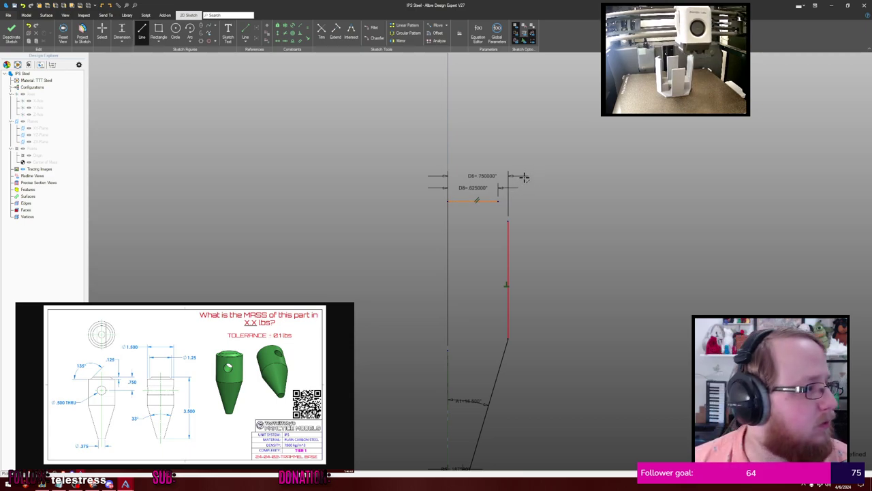
{"action": "key", "text": "Escape"}
{"action": "left_click", "coordinate": [487, 200]}
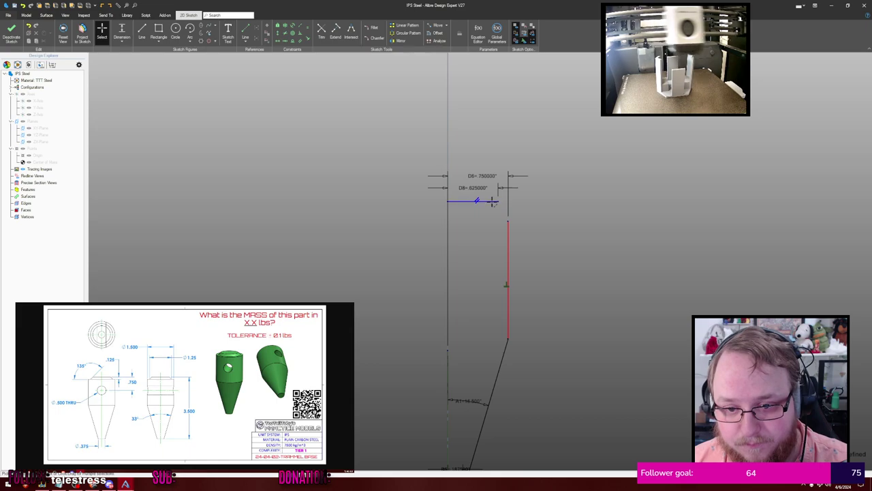
{"action": "key", "text": "Delete"}
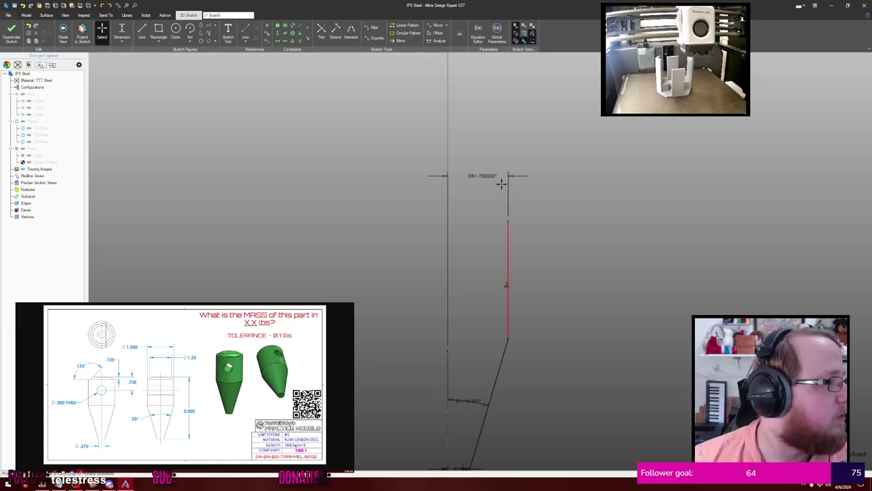
Sketch a short horizontal ledge inward from the vertical line's upper end and dimension its inner end 1.25/2 in from the axis
{"action": "key", "text": "l"}
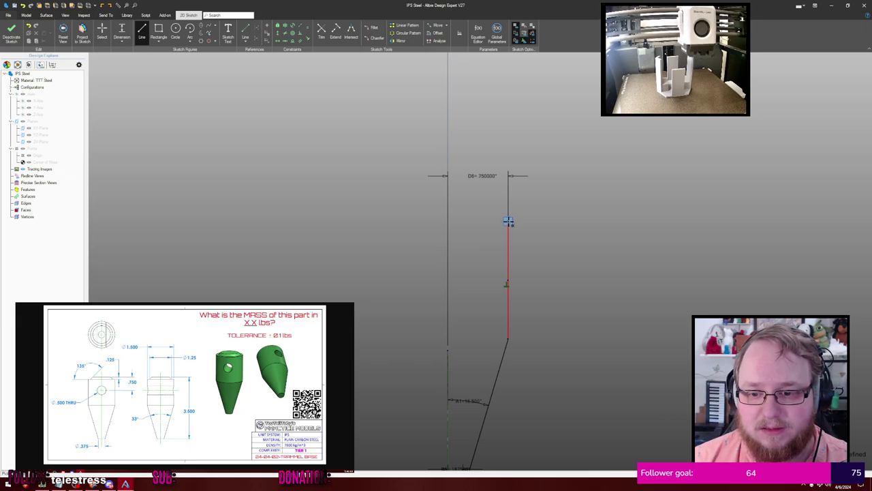
{"action": "left_click", "coordinate": [508, 222]}
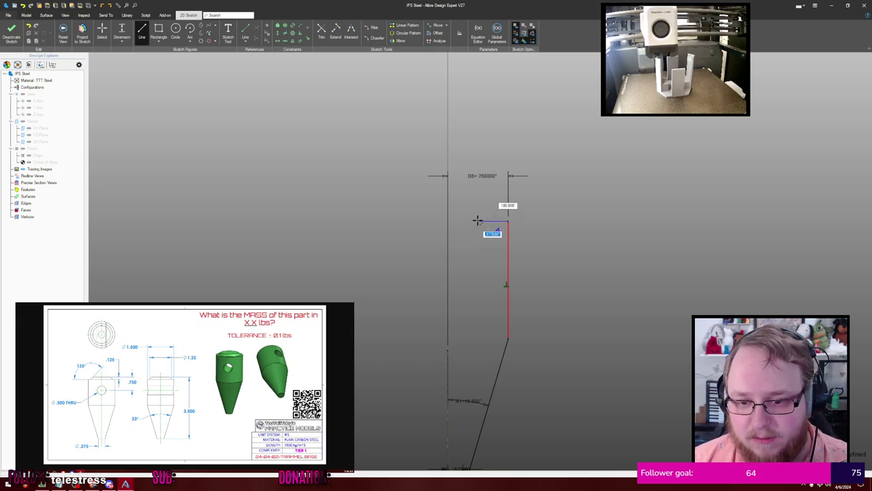
{"action": "left_click", "coordinate": [477, 220]}
{"action": "key", "text": "Escape"}
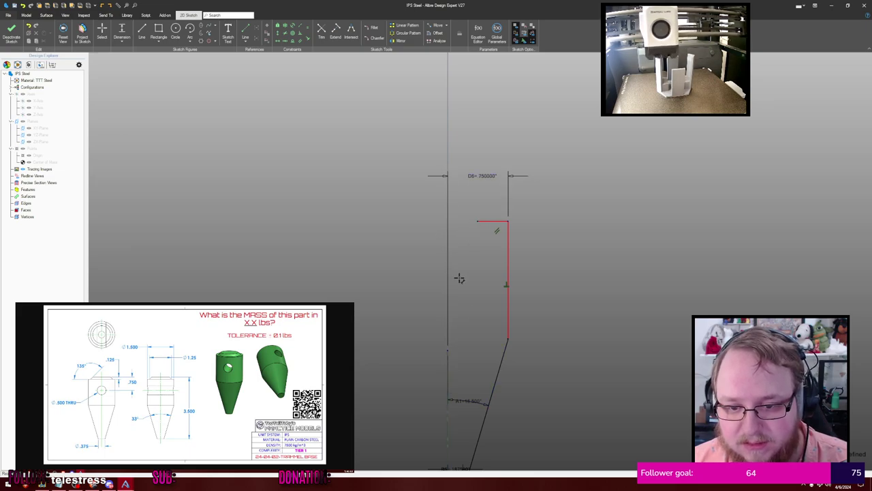
{"action": "left_click", "coordinate": [447, 362]}
{"action": "left_click", "coordinate": [466, 197]}
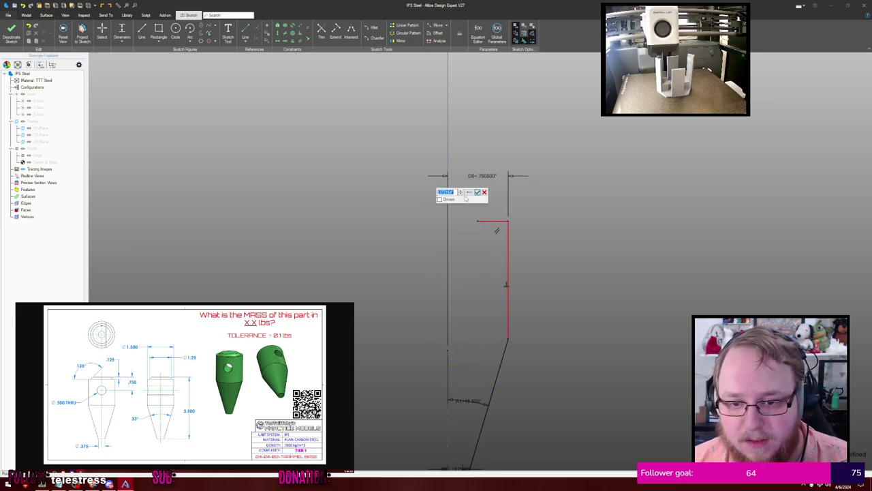
{"action": "type", "text": "1.25/2"}
{"action": "key", "text": "Return"}
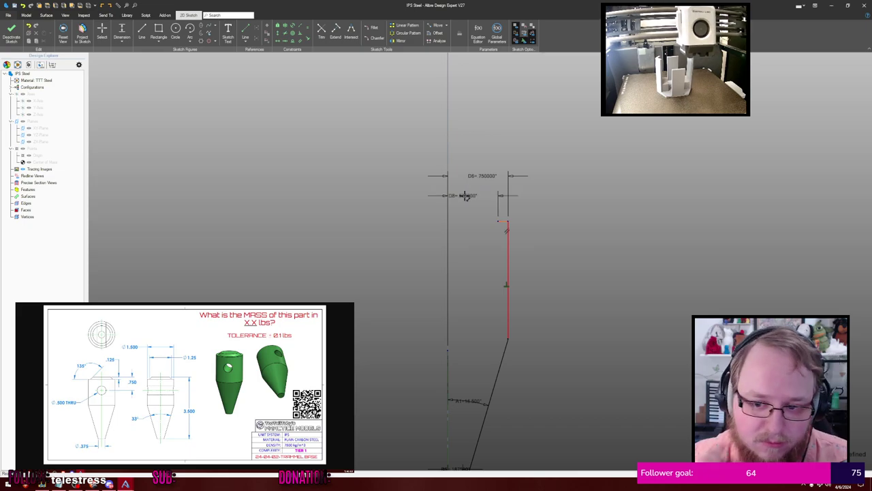
Sketch a line slanting up and inward from the ledge's inner end and set its angle to the ledge to 135°
{"action": "key", "text": "l"}
{"action": "left_click", "coordinate": [498, 220]}
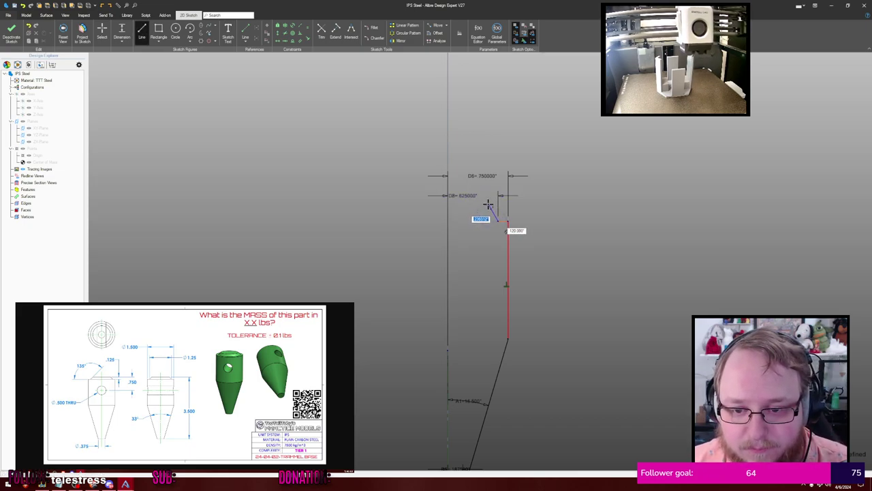
{"action": "left_click", "coordinate": [489, 203]}
{"action": "key", "text": "d"}
{"action": "left_click", "coordinate": [495, 213]}
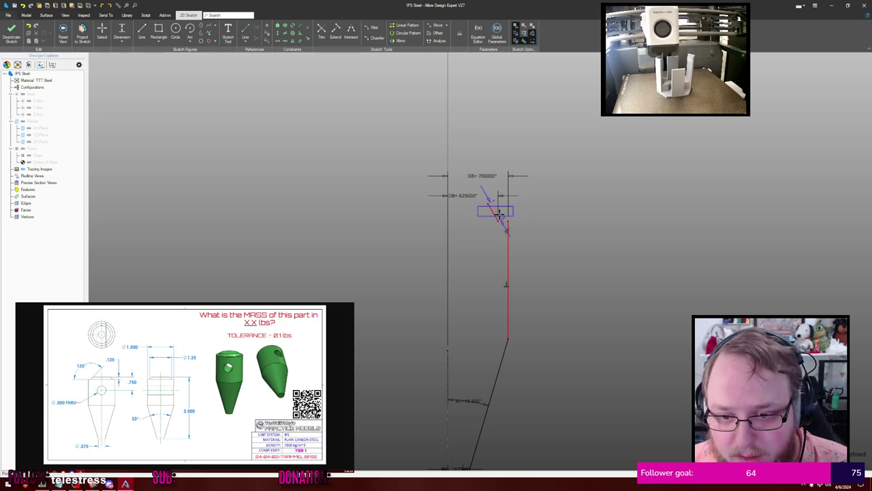
{"action": "scroll", "coordinate": [506, 222], "scroll_direction": "up", "scroll_amount": 5}
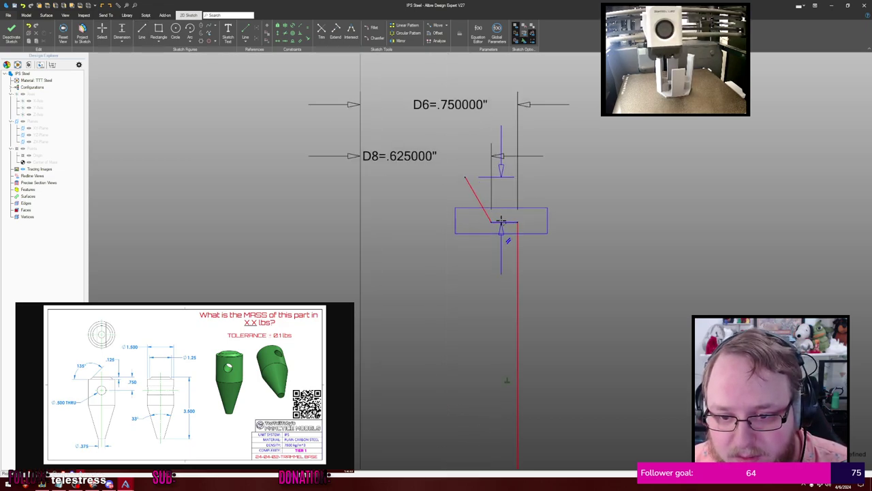
{"action": "left_click", "coordinate": [562, 171]}
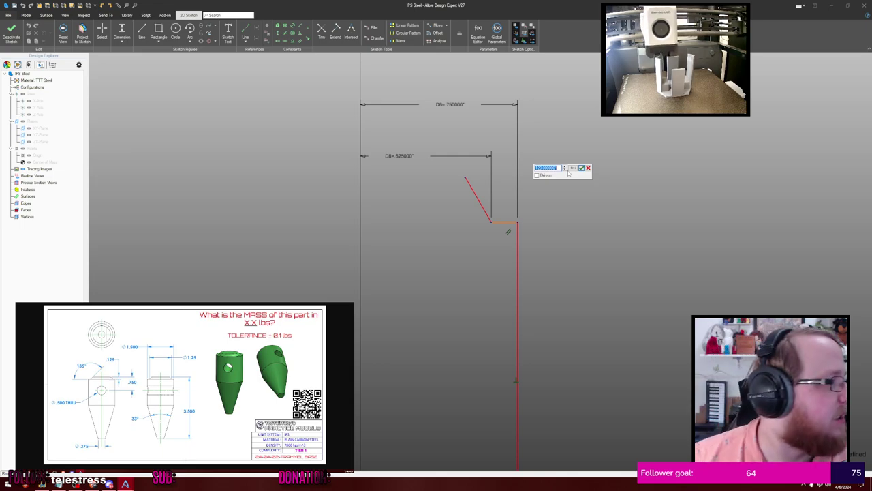
{"action": "type", "text": "135"}
{"action": "key", "text": "Return"}
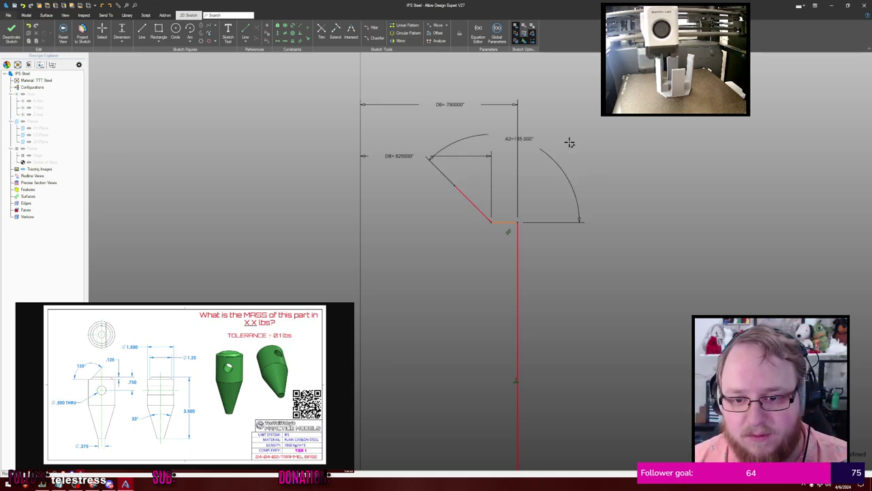
Dimension the chamfer line's height above the ledge as .125 in and shift its upper end slightly
{"action": "scroll", "coordinate": [567, 139], "scroll_direction": "down", "scroll_amount": 2}
{"action": "middle_click_drag", "start_coordinate": [567, 139], "coordinate": [580, 150]}
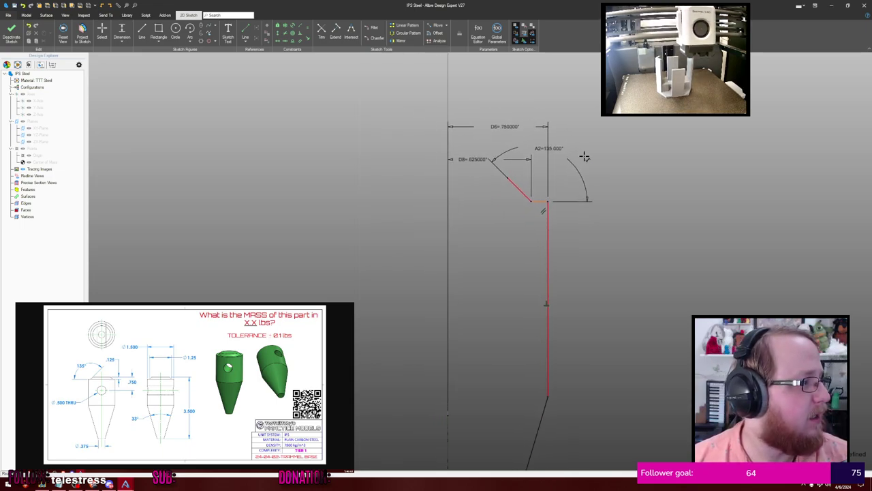
{"action": "left_click", "coordinate": [540, 201]}
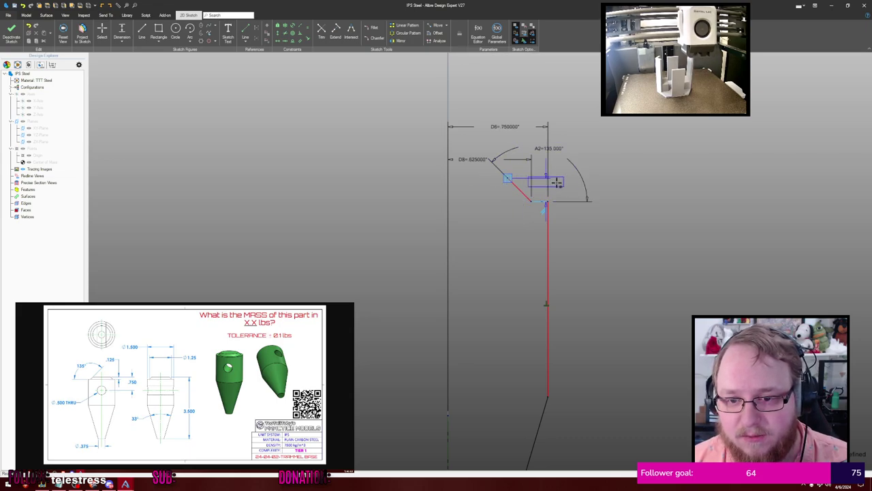
{"action": "left_click", "coordinate": [643, 191]}
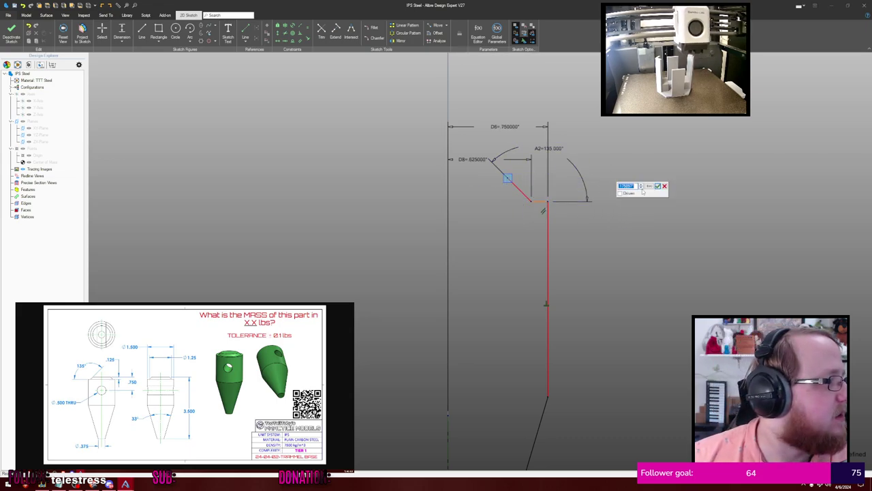
{"action": "key", "text": "Return"}
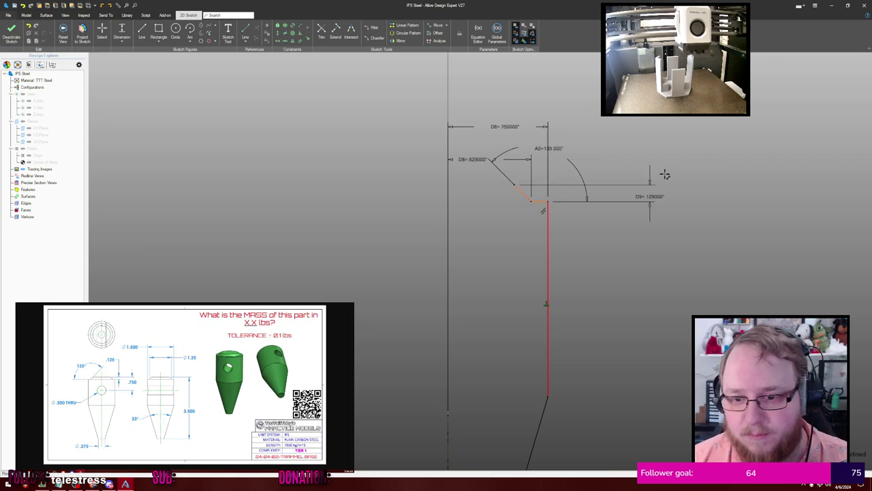
{"action": "scroll", "coordinate": [579, 143], "scroll_direction": "down", "scroll_amount": 1}
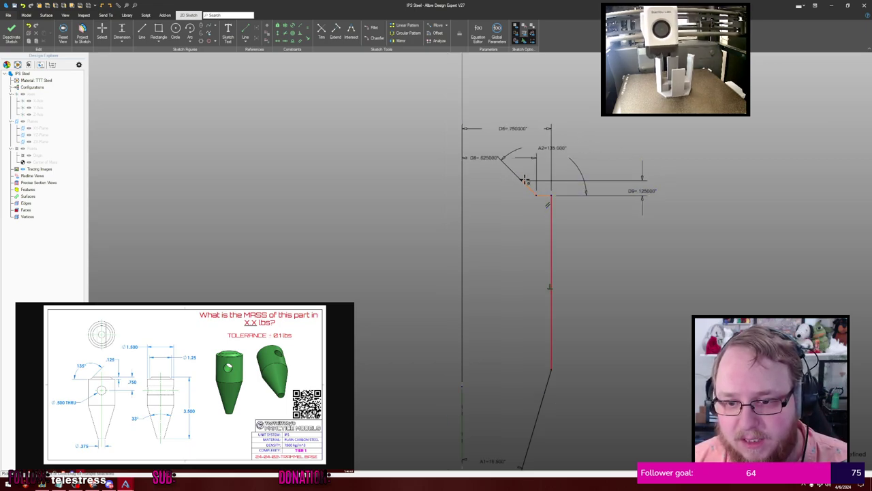
{"action": "key", "text": "Escape"}
{"action": "left_click_drag", "start_coordinate": [519, 182], "coordinate": [503, 184]}
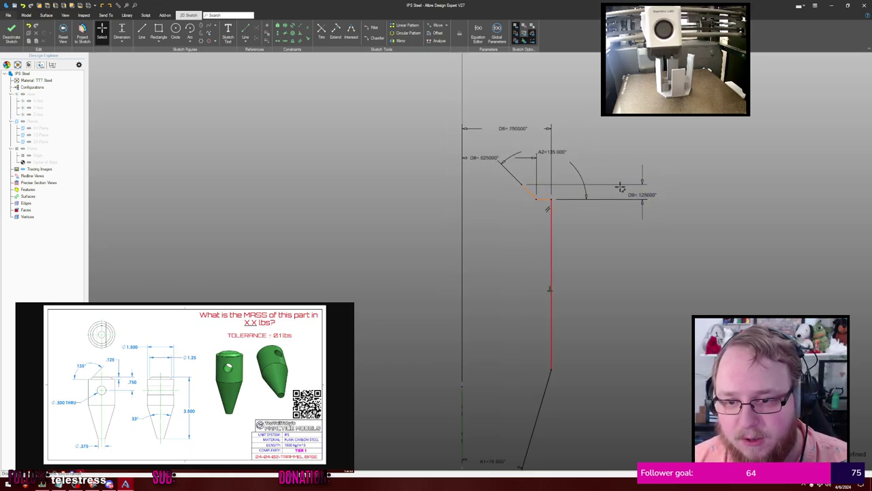
Sketch the horizontal top line from the chamfer line's upper end to the central axis
{"action": "scroll", "coordinate": [620, 187], "scroll_direction": "down", "scroll_amount": 2}
{"action": "middle_click_drag", "start_coordinate": [552, 184], "coordinate": [550, 143]}
{"action": "scroll", "coordinate": [549, 144], "scroll_direction": "up", "scroll_amount": 1}
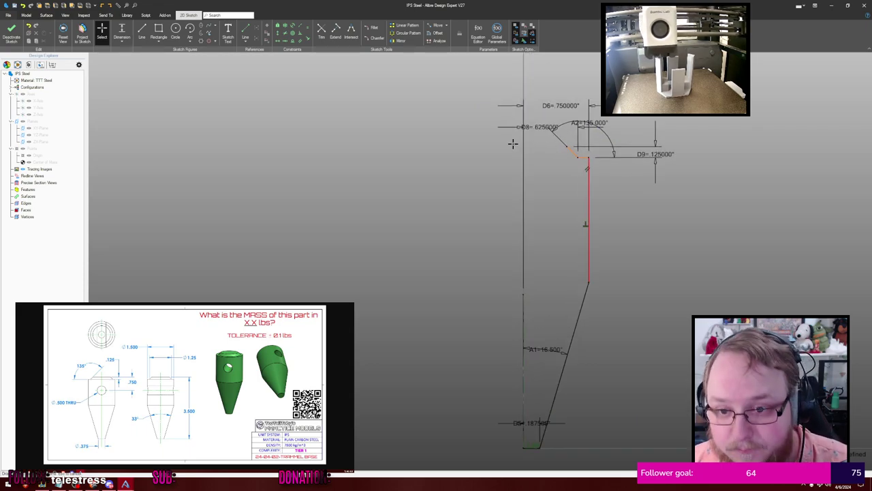
{"action": "key", "text": "l"}
{"action": "left_click", "coordinate": [566, 145]}
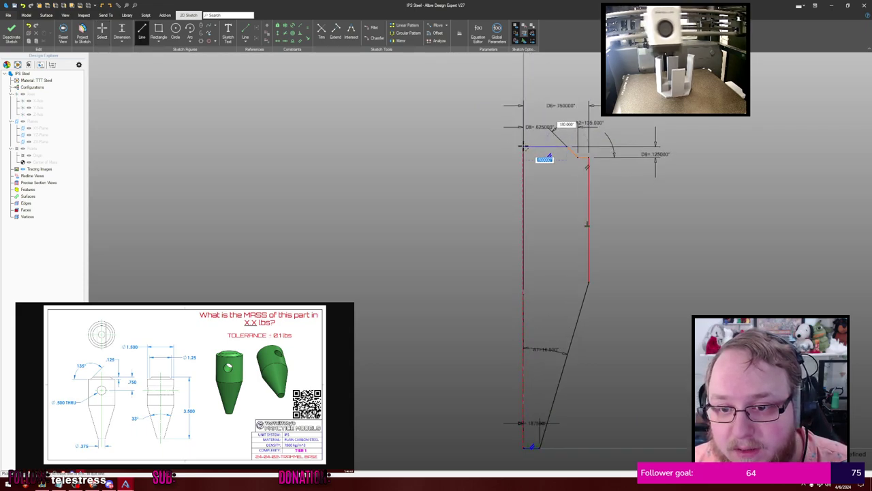
{"action": "left_click", "coordinate": [523, 146]}
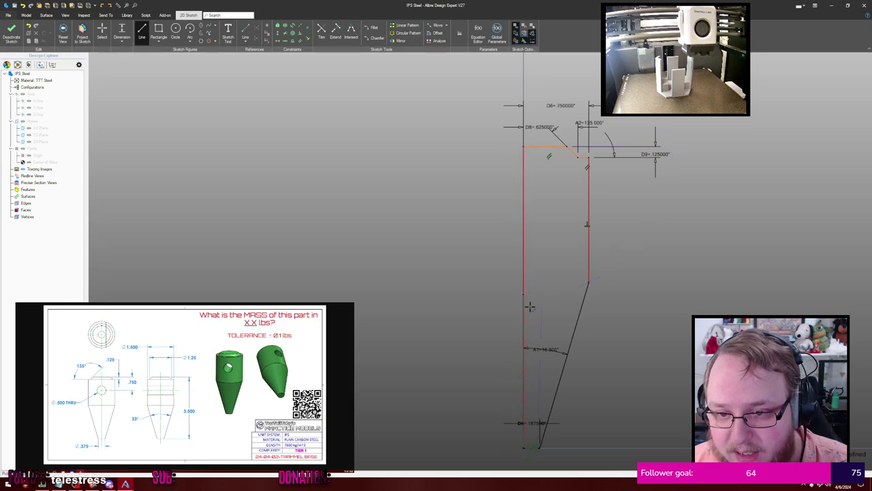
Dimension the full height of the profile along the central axis as 3.5 in
{"action": "key", "text": "d"}
{"action": "left_click", "coordinate": [522, 234]}
{"action": "left_click", "coordinate": [376, 249]}
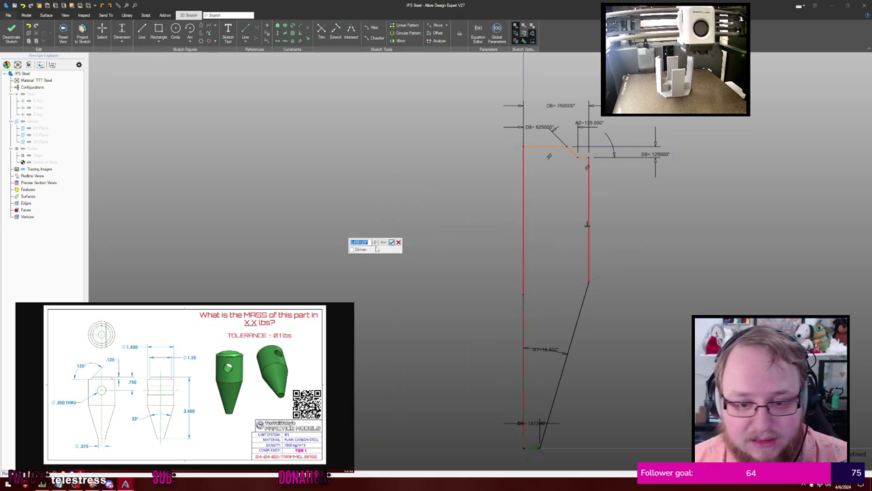
{"action": "type", "text": "3.5"}
{"action": "key", "text": "Return"}
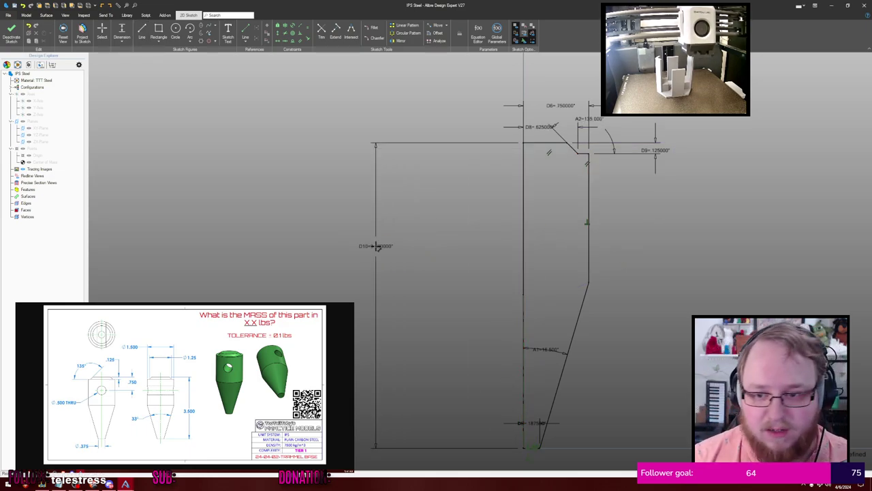
Finish the profile sketch and revolve it 360° about the Y-Axis into a solid body
{"action": "scroll", "coordinate": [430, 216], "scroll_direction": "down", "scroll_amount": 1}
{"action": "middle_click_drag", "start_coordinate": [453, 213], "coordinate": [378, 182]}
{"action": "left_click", "coordinate": [11, 32]}
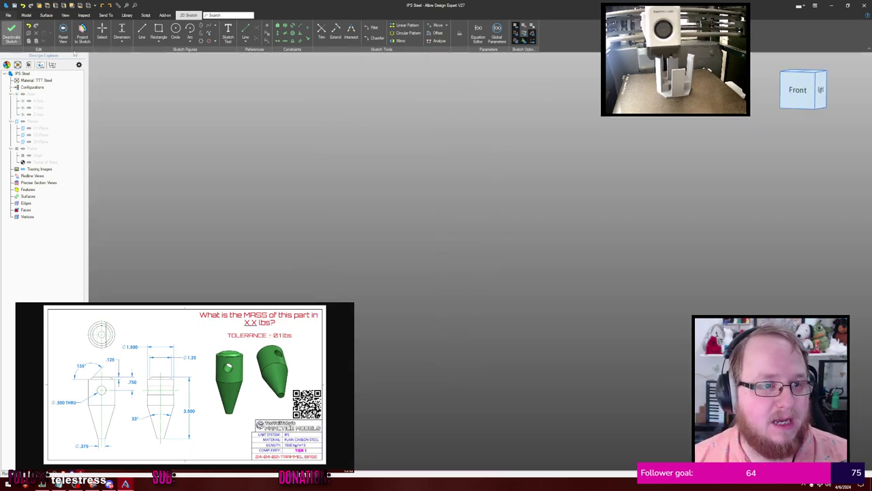
{"action": "left_click", "coordinate": [76, 30]}
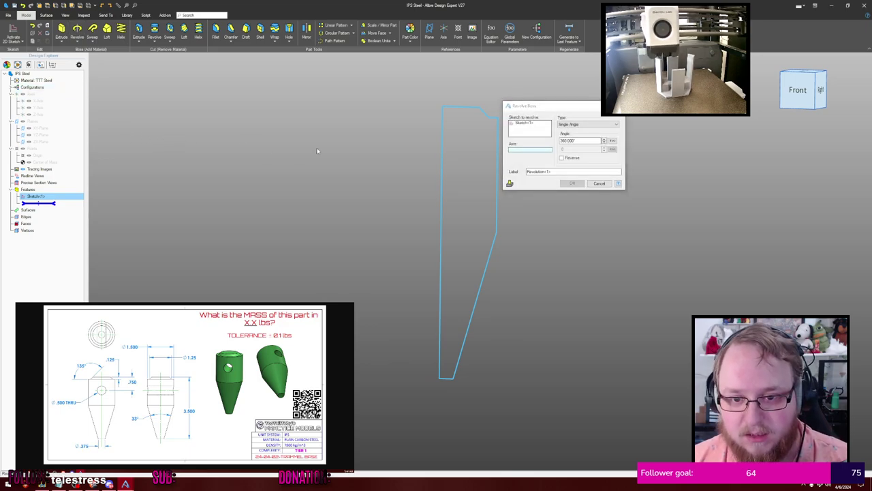
{"action": "key", "text": "ctrl+shift+r"}
{"action": "left_click", "coordinate": [443, 164]}
{"action": "left_click", "coordinate": [571, 184]}
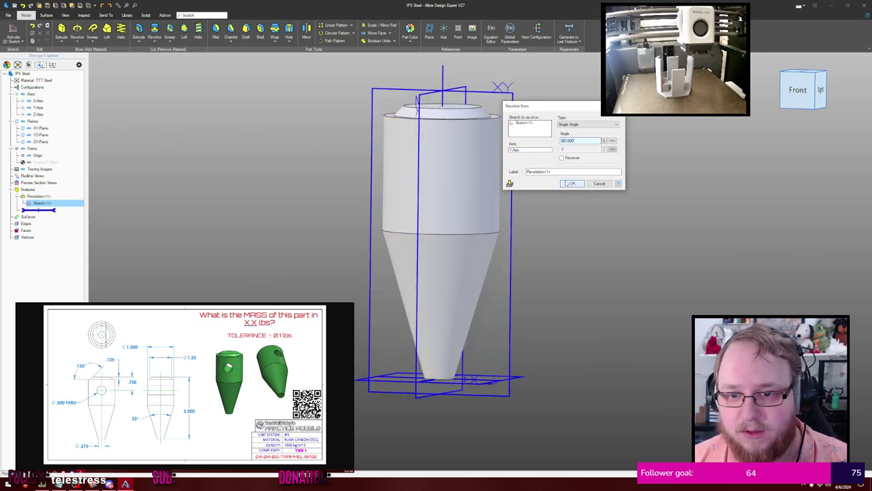
Start a sketch on the YZ-Plane and draw a .5 in diameter circle on the axis in the upper cylindrical section
{"action": "middle_click_drag", "start_coordinate": [565, 162], "coordinate": [556, 163]}
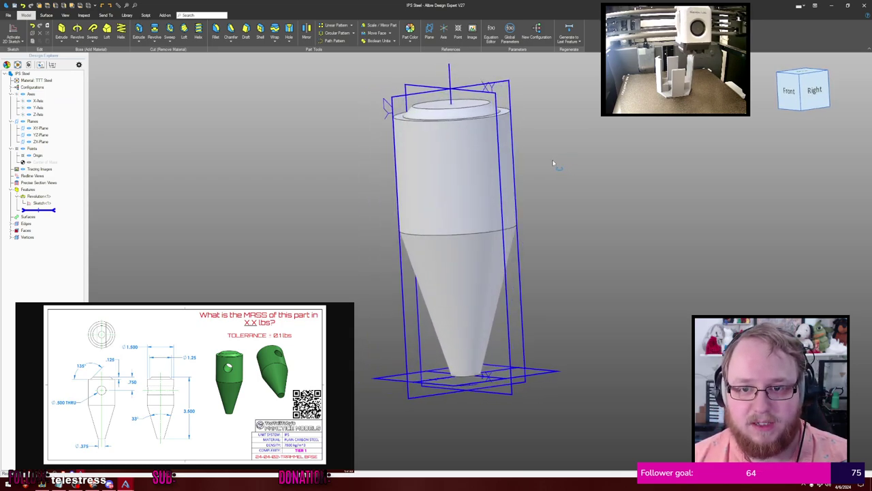
{"action": "left_click", "coordinate": [432, 100]}
{"action": "key", "text": "s"}
{"action": "key", "text": "c"}
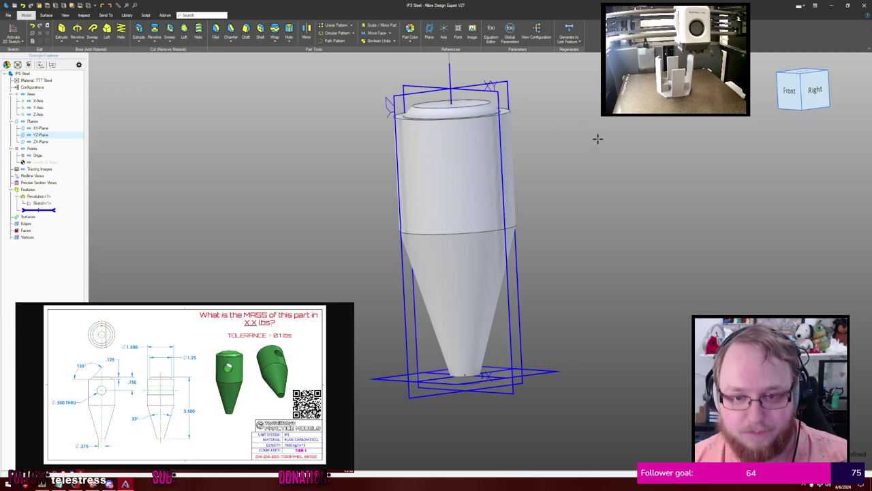
{"action": "scroll", "coordinate": [605, 150], "scroll_direction": "down", "scroll_amount": 1}
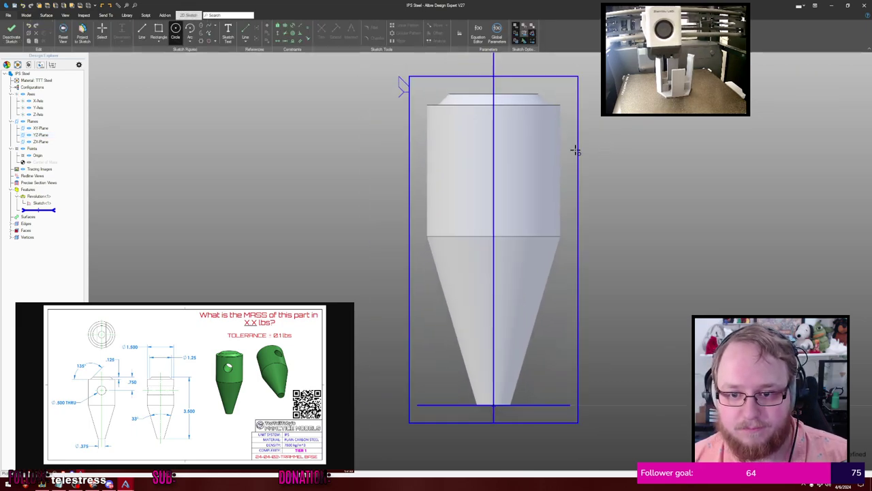
{"action": "left_click", "coordinate": [494, 161]}
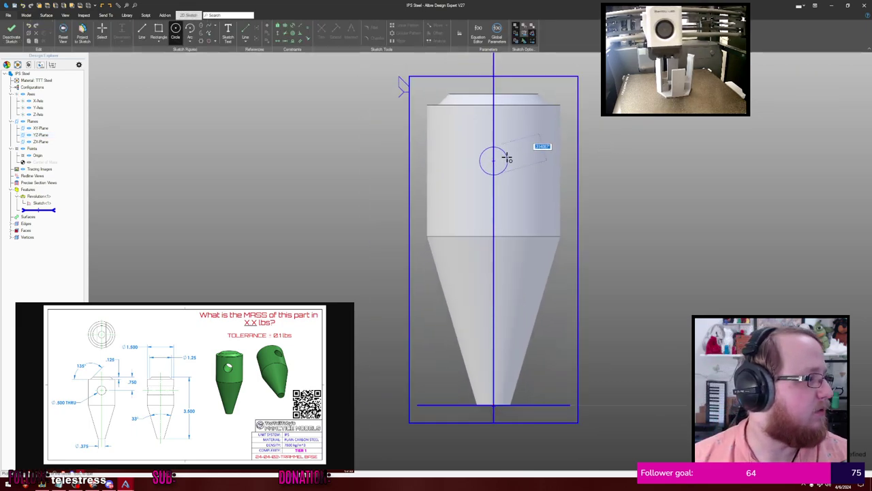
{"action": "type", "text": ".5"}
{"action": "key", "text": "Return"}
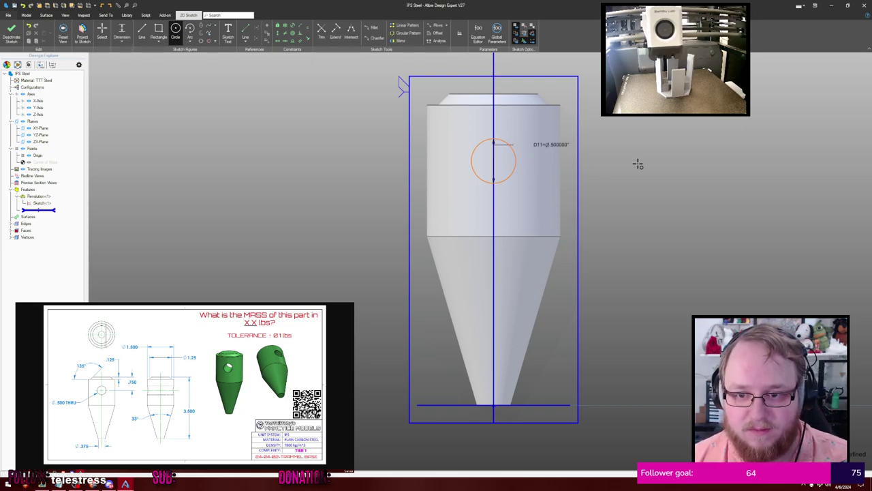
{"action": "middle_click_drag", "start_coordinate": [638, 164], "coordinate": [618, 176]}
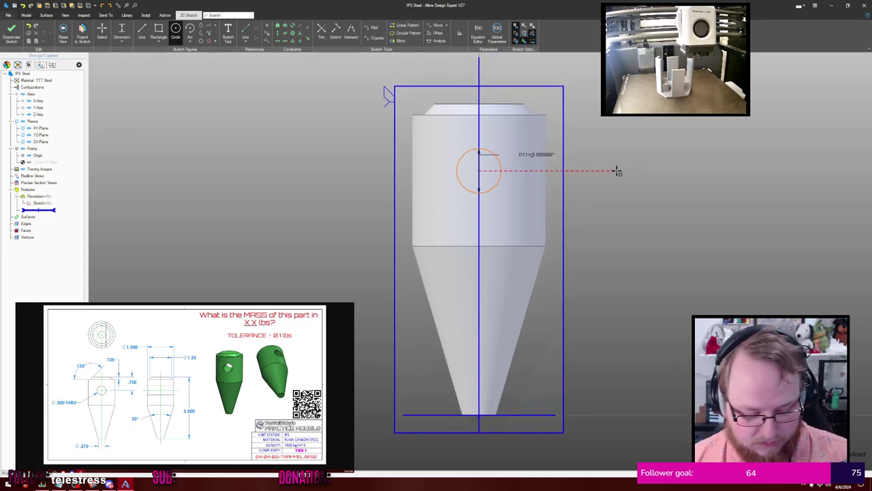
{"action": "key", "text": "Escape"}
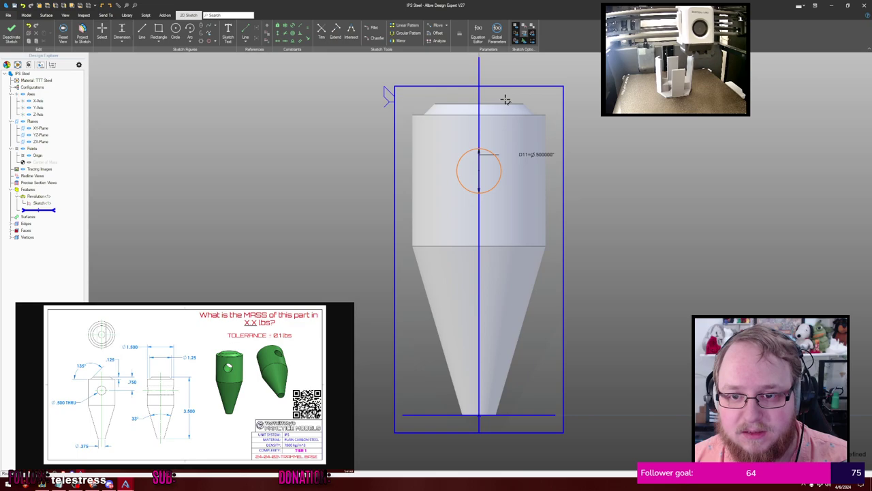
{"action": "key", "text": "Escape"}
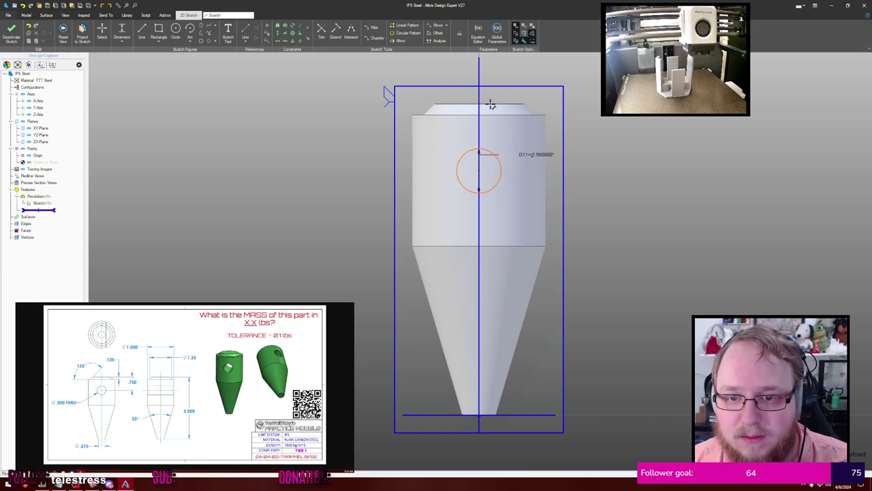
Dimension the circle's centre .75 in below the body's top face
{"action": "middle_click_drag", "start_coordinate": [493, 95], "coordinate": [497, 113]}
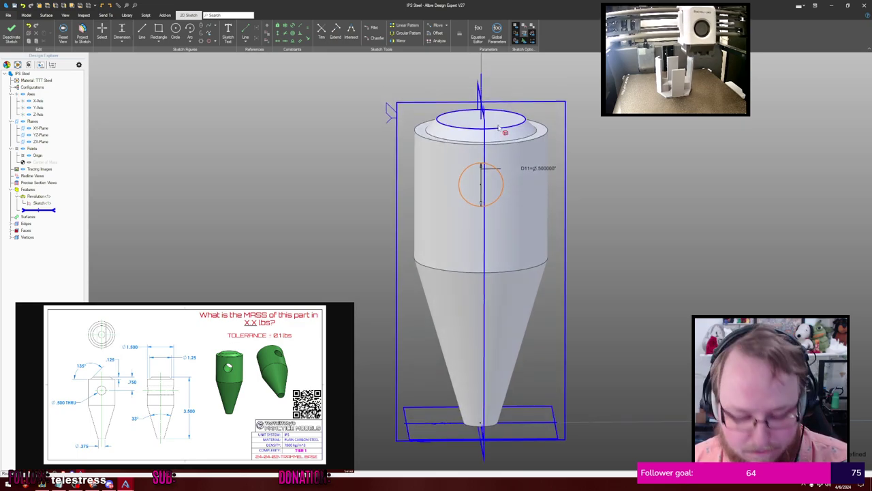
{"action": "left_click", "coordinate": [500, 129]}
{"action": "left_click", "coordinate": [618, 158]}
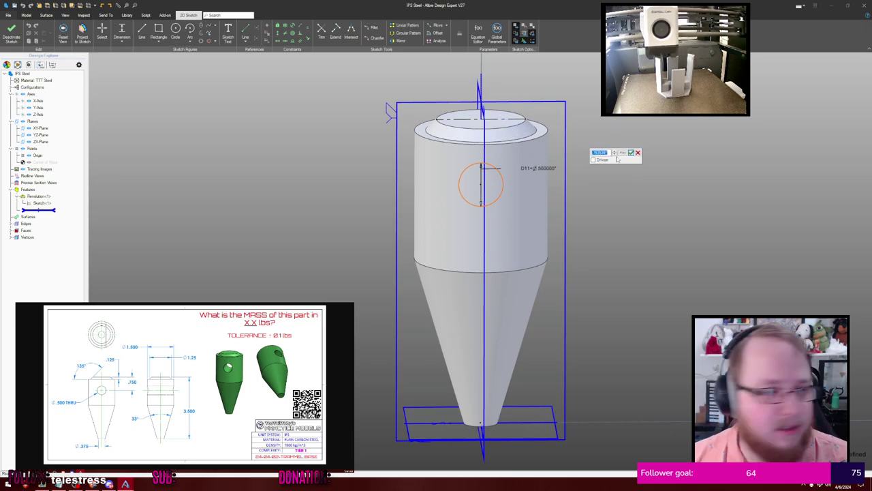
{"action": "type", "text": ".75"}
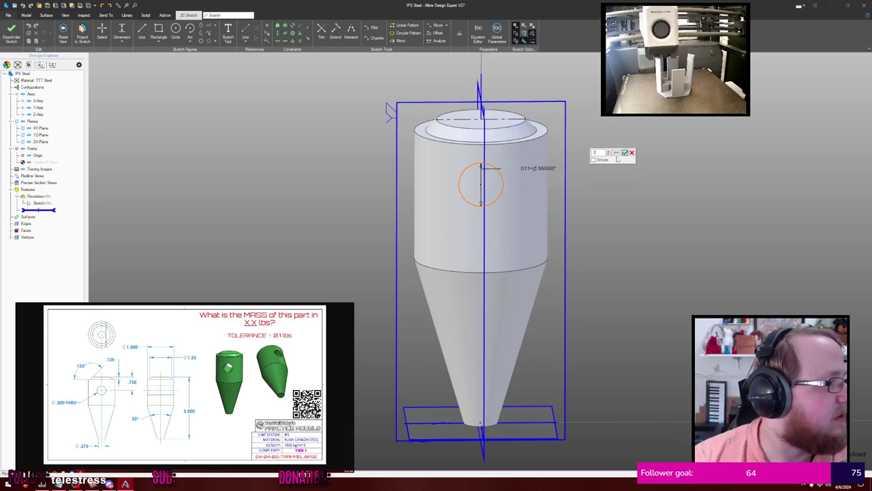
{"action": "key", "text": "Return"}
Pull the circle sideways to test its freedom and align its centre vertically with the origin
{"action": "scroll", "coordinate": [644, 177], "scroll_direction": "up", "scroll_amount": 6}
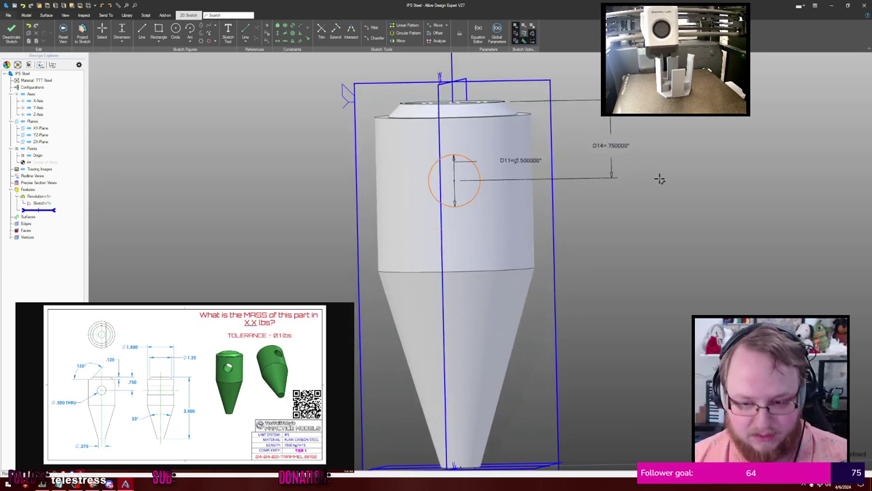
{"action": "scroll", "coordinate": [660, 176], "scroll_direction": "down", "scroll_amount": 8}
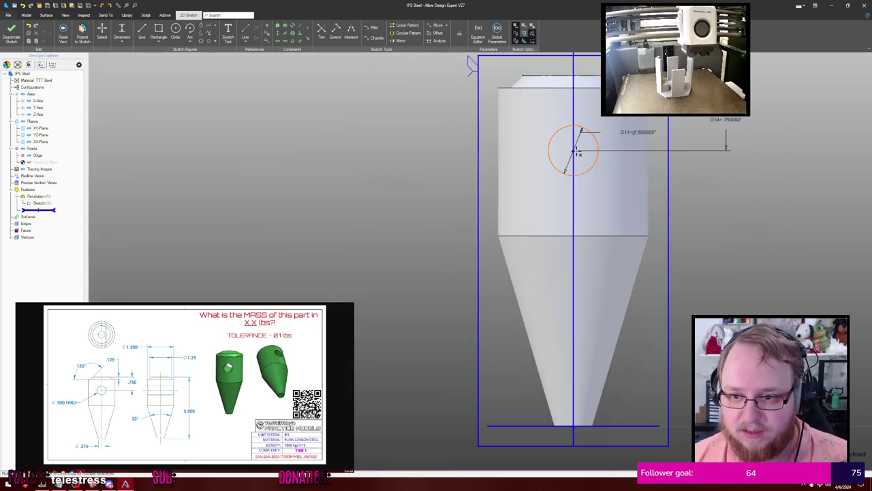
{"action": "left_click_drag", "start_coordinate": [574, 151], "coordinate": [597, 151]}
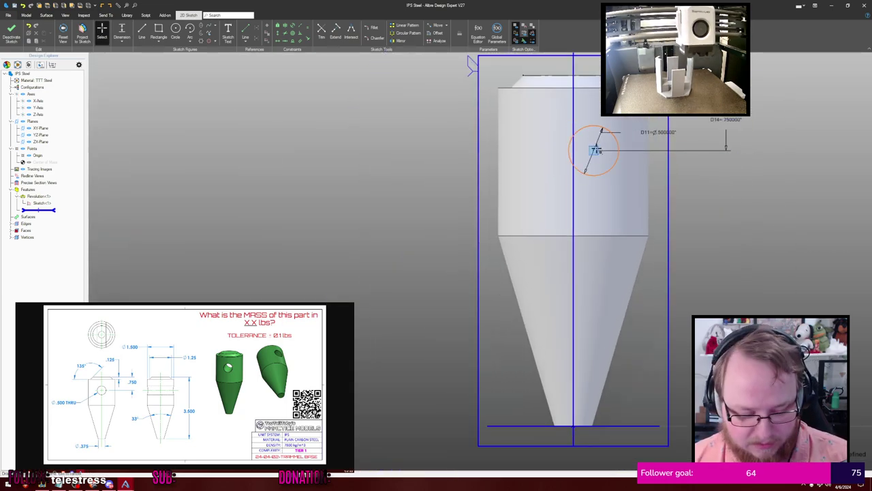
{"action": "left_click", "coordinate": [573, 426]}
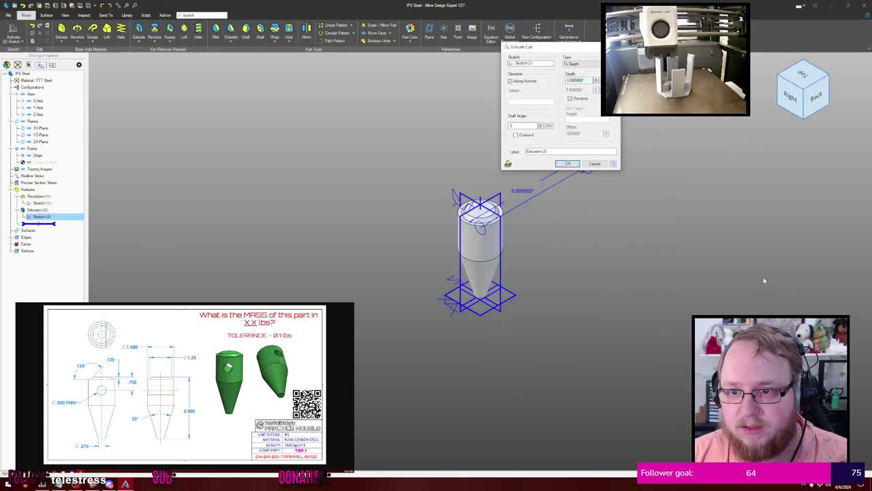
Cut the circle through the entire body to form the cross hole
{"action": "key", "text": "t"}
{"action": "key", "text": "Tab"}
{"action": "key", "text": "Return"}
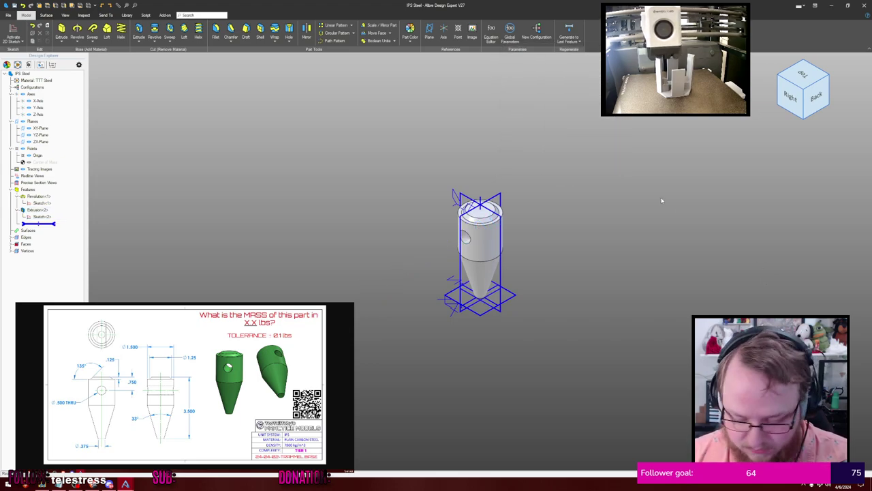
Calculate the finished part's physical properties to read its mass
{"action": "key", "text": "p"}
{"action": "key", "text": "h"}
{"action": "key", "text": "Tab"}
{"action": "key", "text": "Return"}
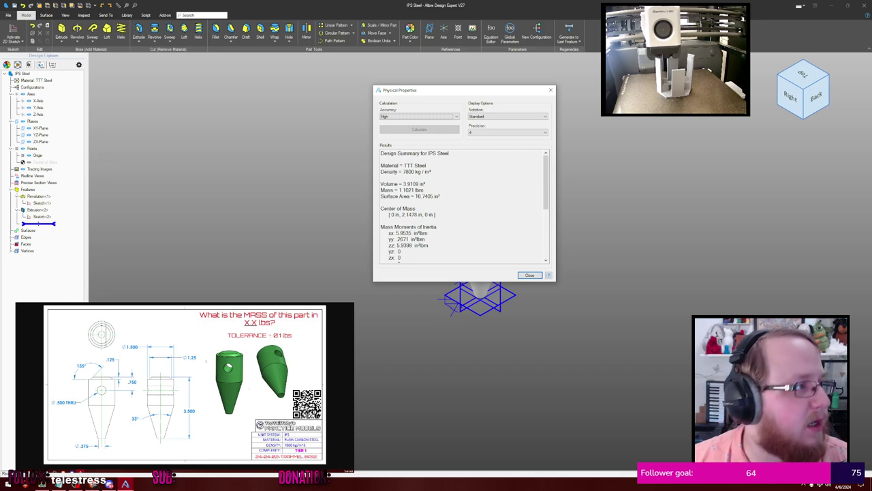
Switch to the Too Tall Toby submission timer, enter a mass of 1.1 lb and submit the answer
{"action": "left_click", "coordinate": [298, 415]}
{"action": "left_click", "coordinate": [298, 415]}
{"action": "type", "text": "1.1"}
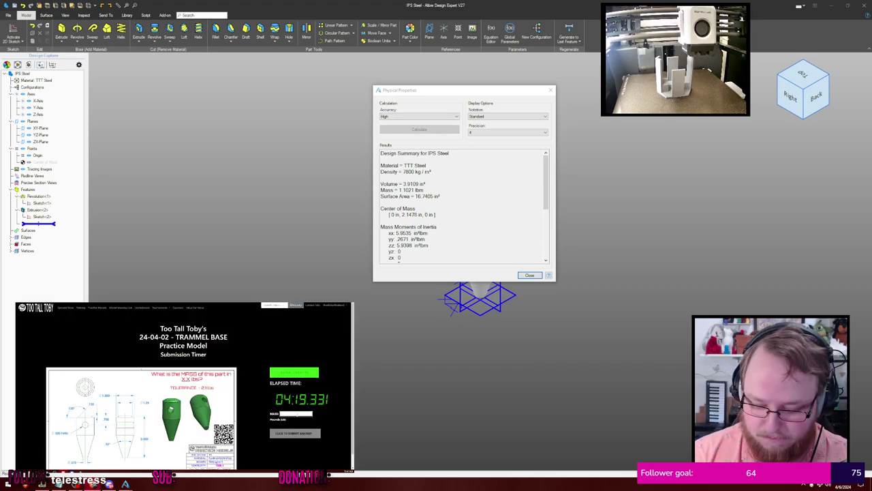
{"action": "key", "text": "Return"}
{"action": "left_click", "coordinate": [297, 415]}
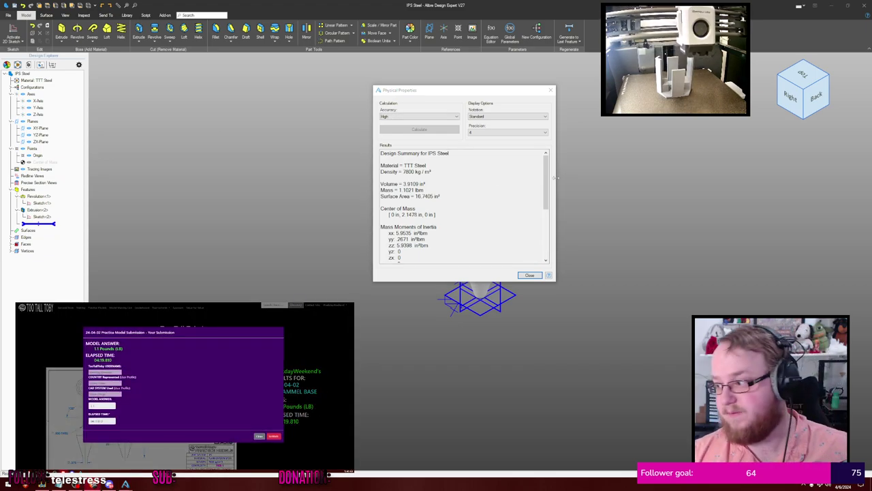
{"action": "left_click", "coordinate": [273, 436]}
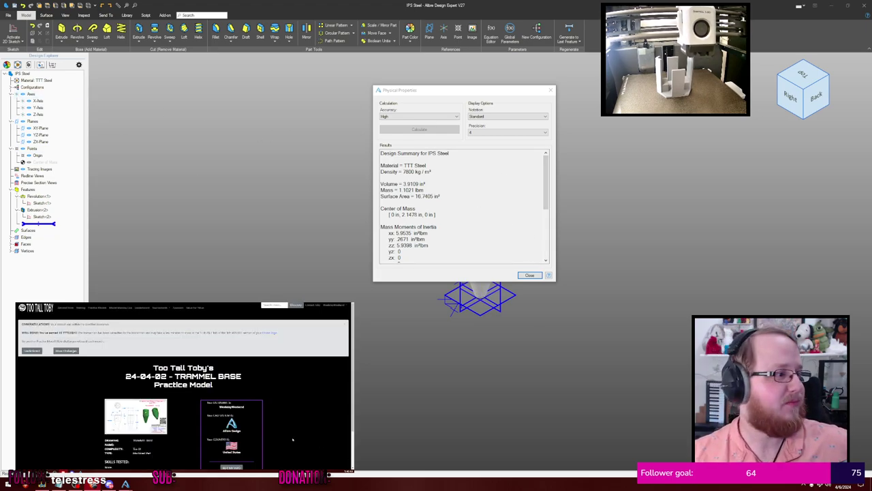
Open the list of further practice challenges and close the physical properties and the finished part without saving
{"action": "scroll", "coordinate": [177, 410], "scroll_direction": "down", "scroll_amount": 2}
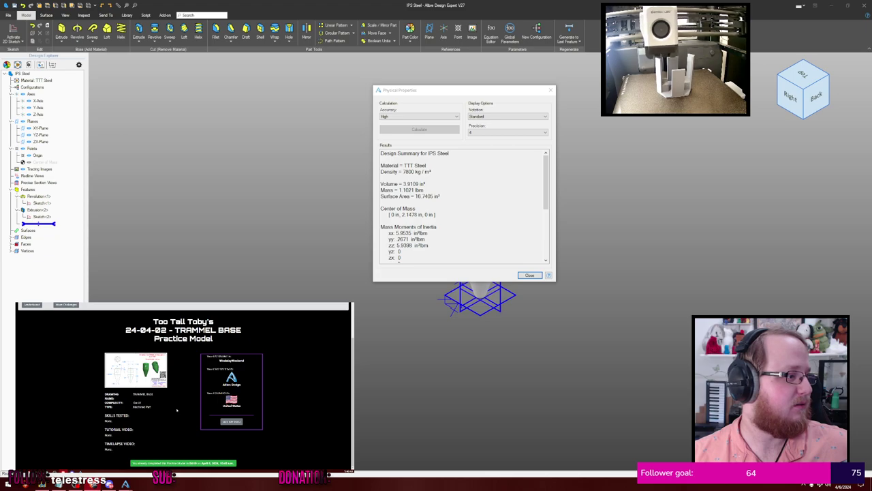
{"action": "scroll", "coordinate": [176, 410], "scroll_direction": "up", "scroll_amount": 2}
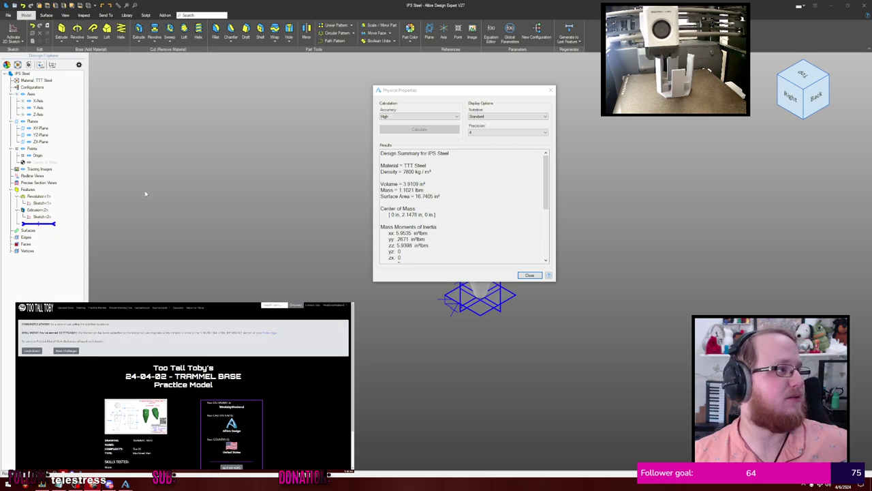
{"action": "left_click", "coordinate": [530, 276]}
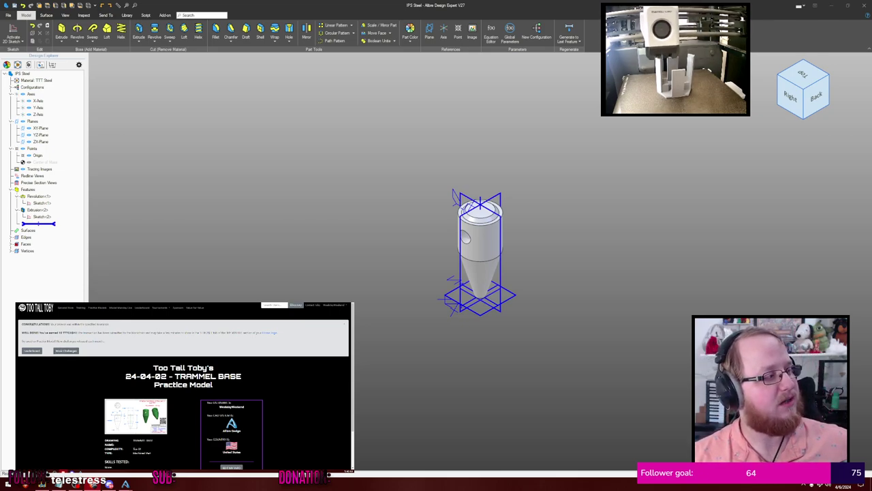
{"action": "left_click", "coordinate": [66, 350]}
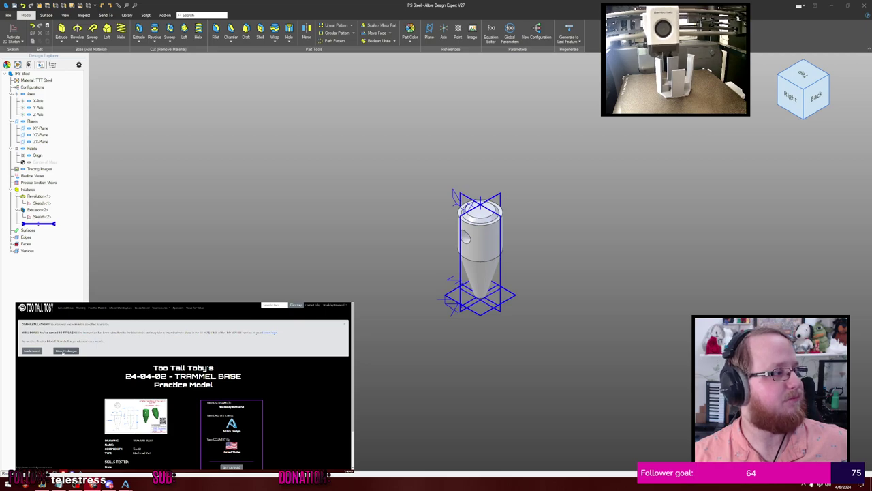
{"action": "left_click", "coordinate": [864, 4]}
{"action": "left_click", "coordinate": [437, 254]}
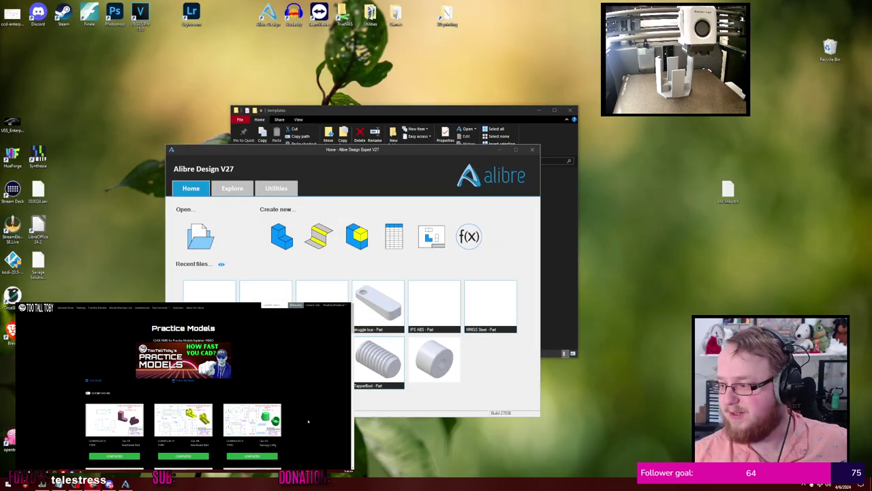
Rearrange the templates folder and Alibre home windows, and open the 24-04-04 practice model's page
{"action": "scroll", "coordinate": [287, 404], "scroll_direction": "down", "scroll_amount": 10}
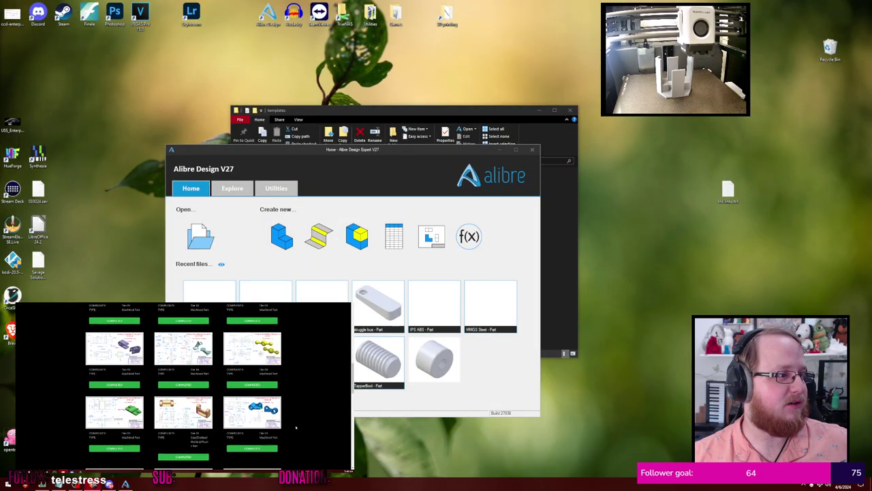
{"action": "scroll", "coordinate": [286, 423], "scroll_direction": "down", "scroll_amount": 2}
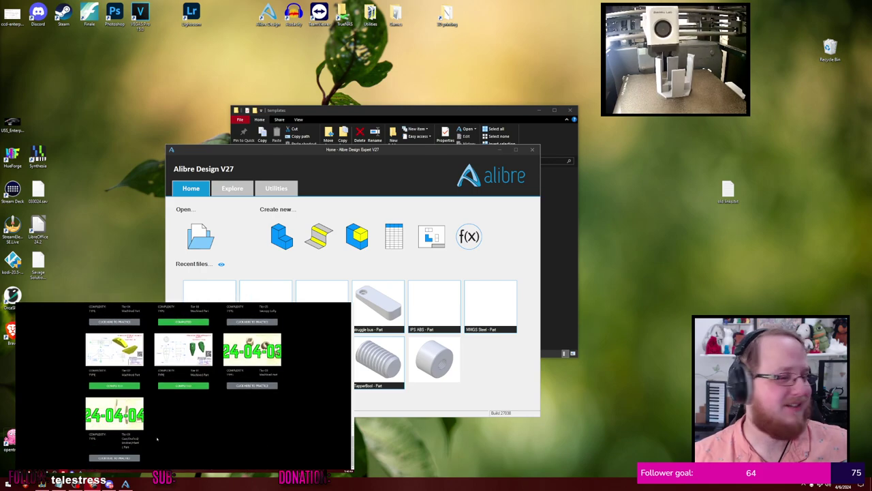
{"action": "left_click_drag", "start_coordinate": [430, 153], "coordinate": [627, 89]}
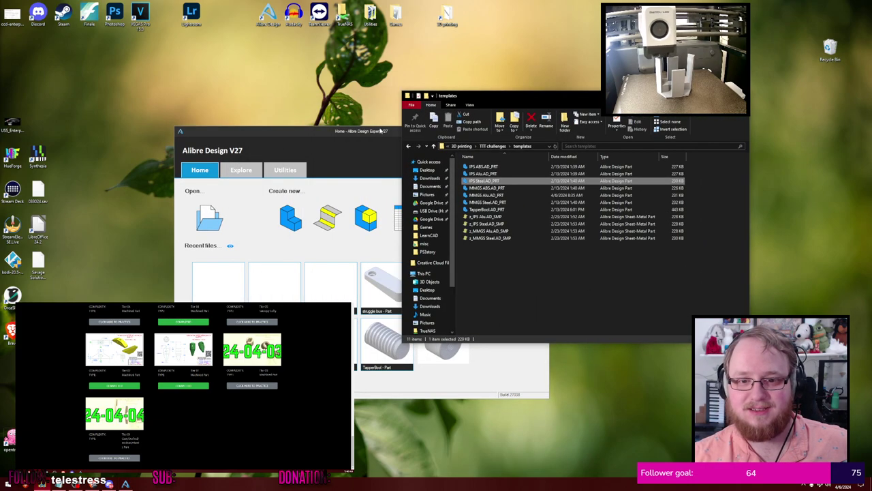
{"action": "left_click_drag", "start_coordinate": [254, 162], "coordinate": [216, 123]}
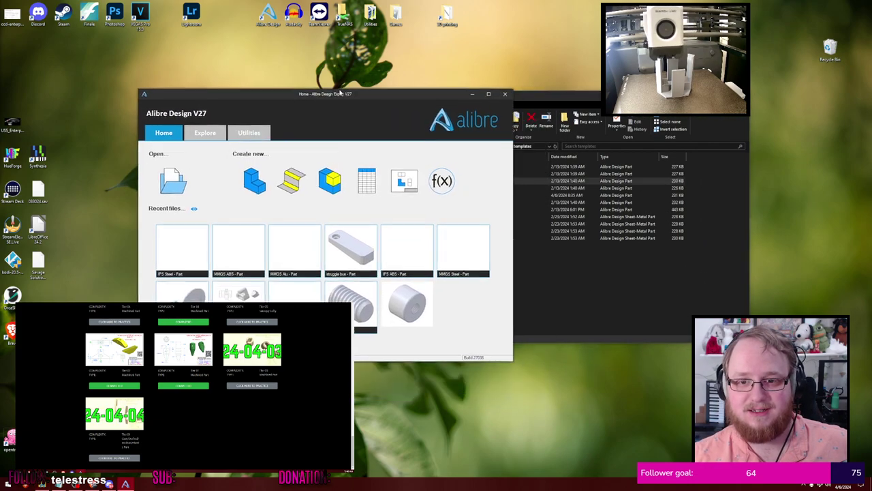
{"action": "left_click", "coordinate": [131, 458]}
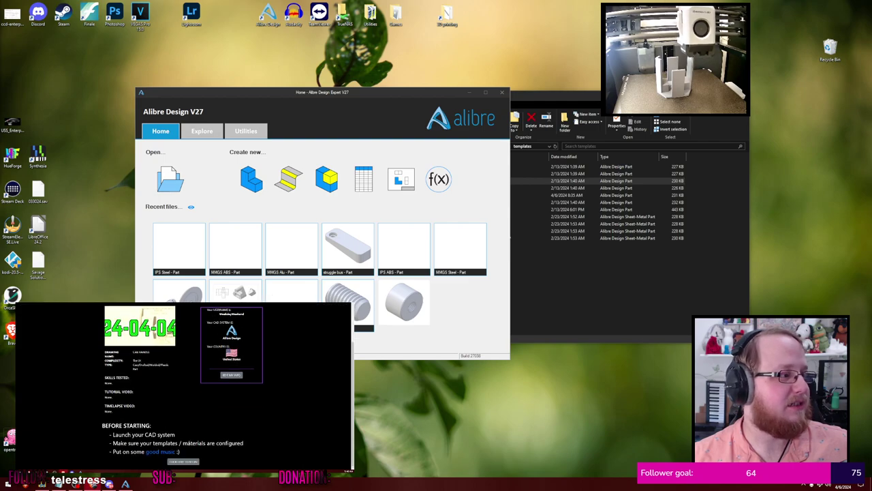
Start the 24-04-04 Cab Handle challenge, reveal its drawing to start the submission timer, and enlarge the drawing
{"action": "left_click", "coordinate": [194, 461]}
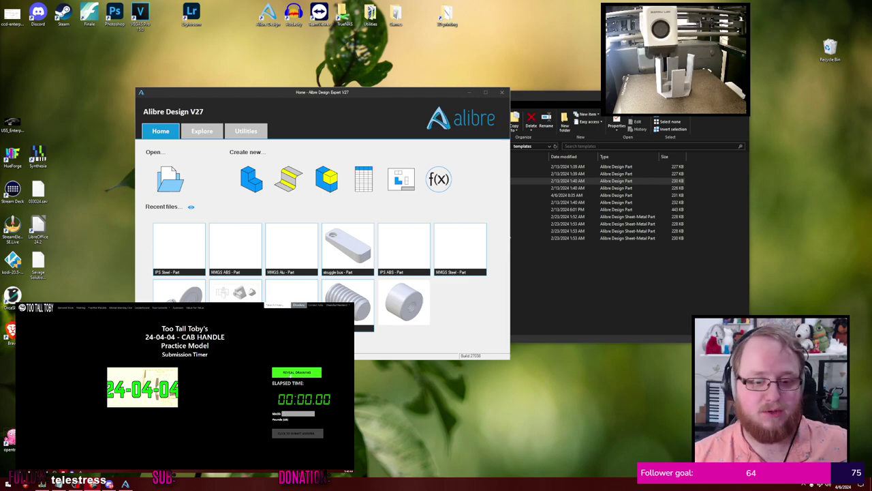
{"action": "left_click", "coordinate": [296, 372]}
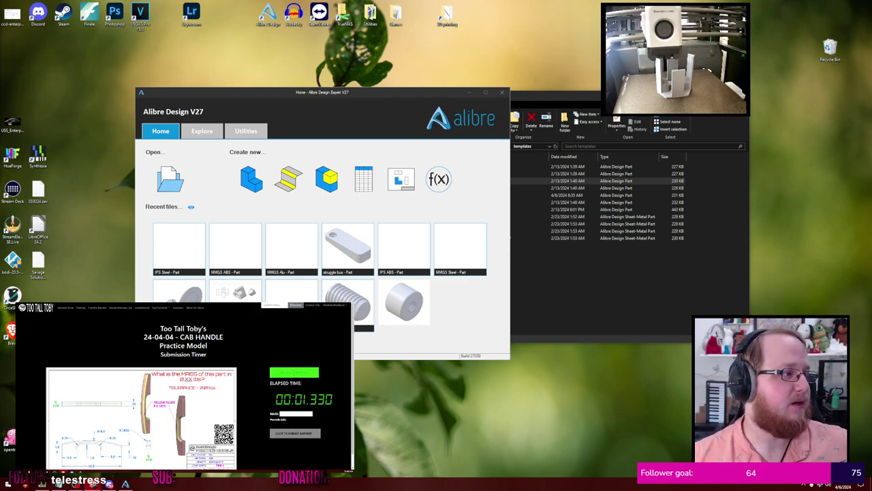
{"action": "left_click", "coordinate": [103, 303]}
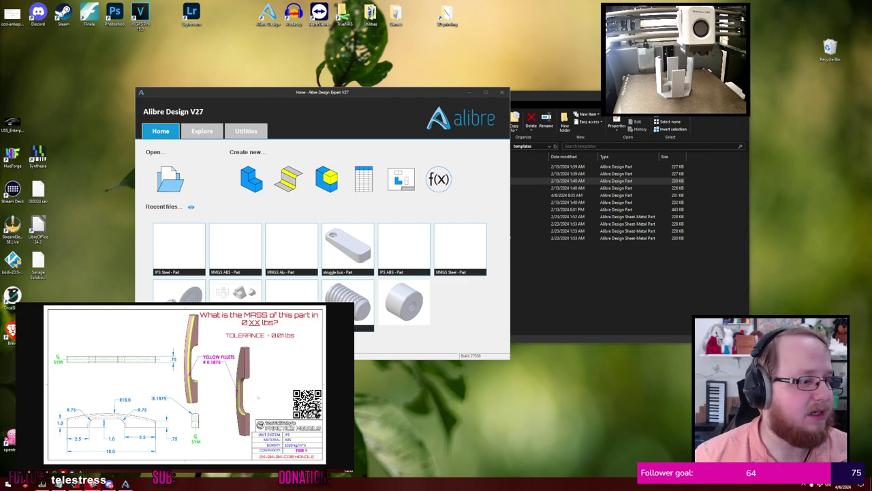
Switch to the templates folder and open the IPS ABS part template in Alibre Design
{"action": "left_click", "coordinate": [548, 273]}
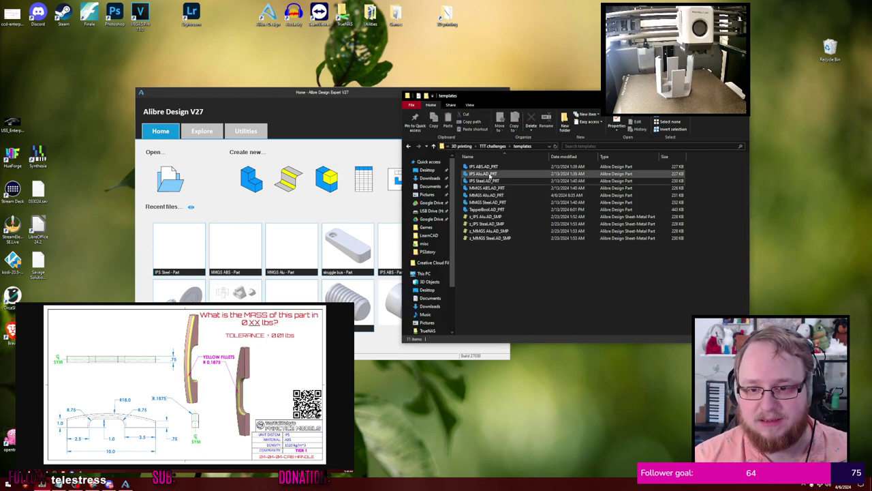
{"action": "left_click", "coordinate": [493, 169]}
{"action": "double_click", "coordinate": [477, 166]}
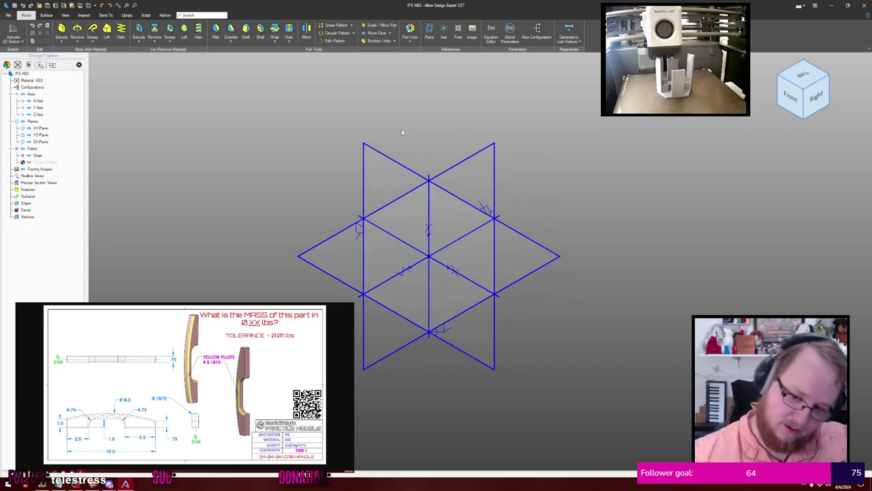
Start a 2D sketch on the XY-Plane and hide the reference planes, axes and points
{"action": "left_click", "coordinate": [21, 32]}
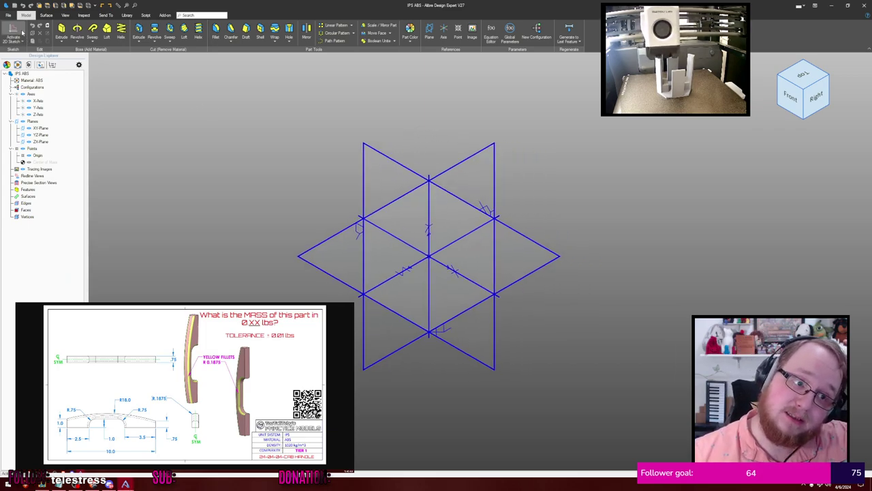
{"action": "left_click", "coordinate": [49, 128]}
{"action": "key", "text": "s"}
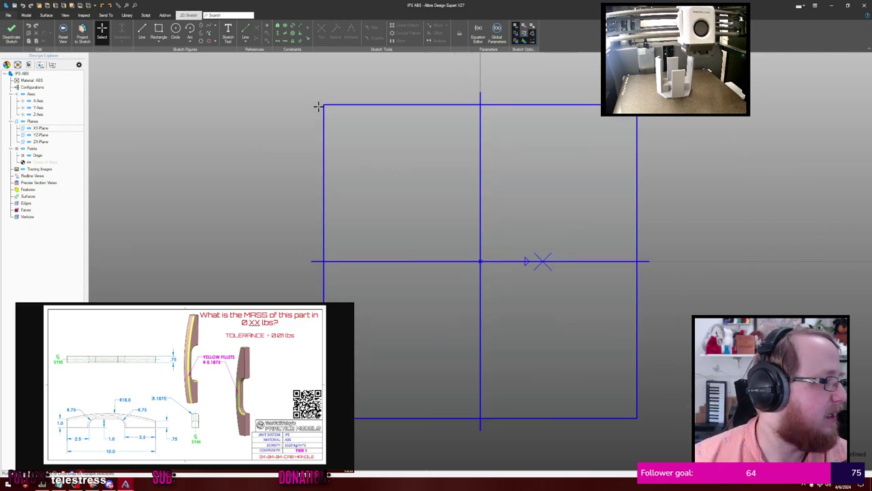
{"action": "scroll", "coordinate": [346, 141], "scroll_direction": "down", "scroll_amount": 1}
{"action": "middle_click_drag", "start_coordinate": [345, 142], "coordinate": [321, 136]}
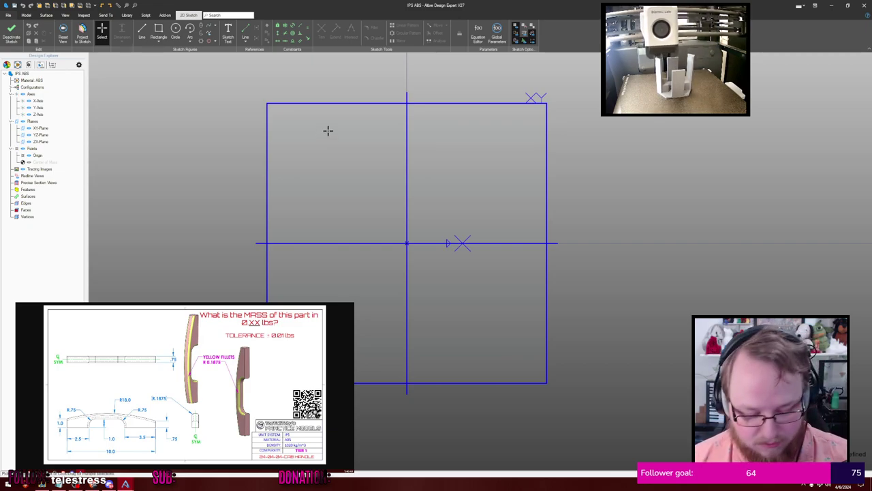
{"action": "key", "text": "ctrl+shift+r"}
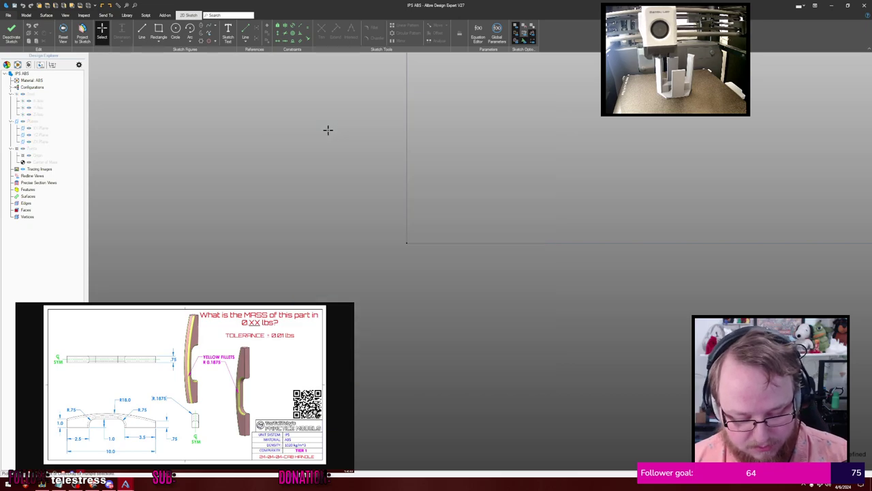
Draw a 10 in base line from a point beside the origin and constrain it horizontal
{"action": "key", "text": "l"}
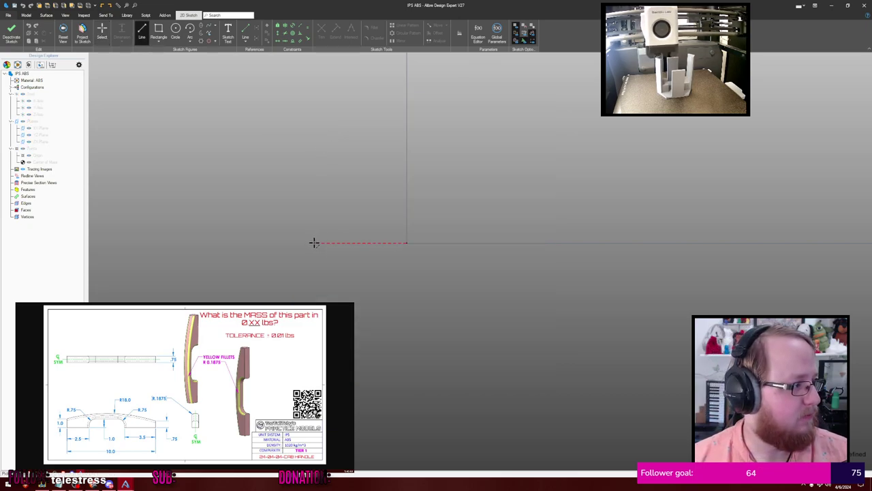
{"action": "left_click", "coordinate": [314, 243]}
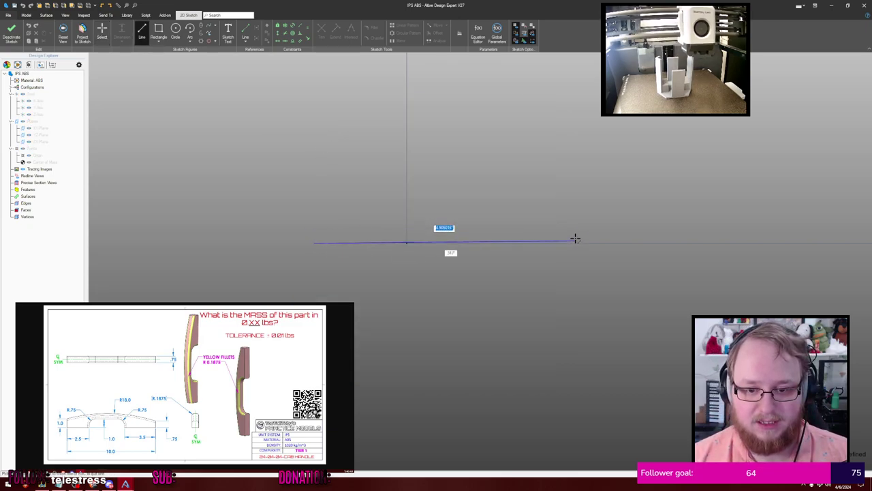
{"action": "type", "text": "10"}
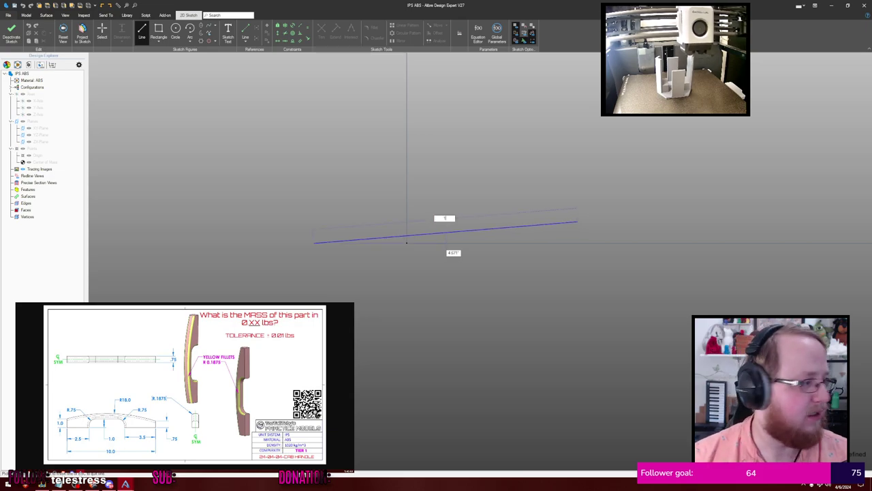
{"action": "key", "text": "Return"}
{"action": "key", "text": "Escape"}
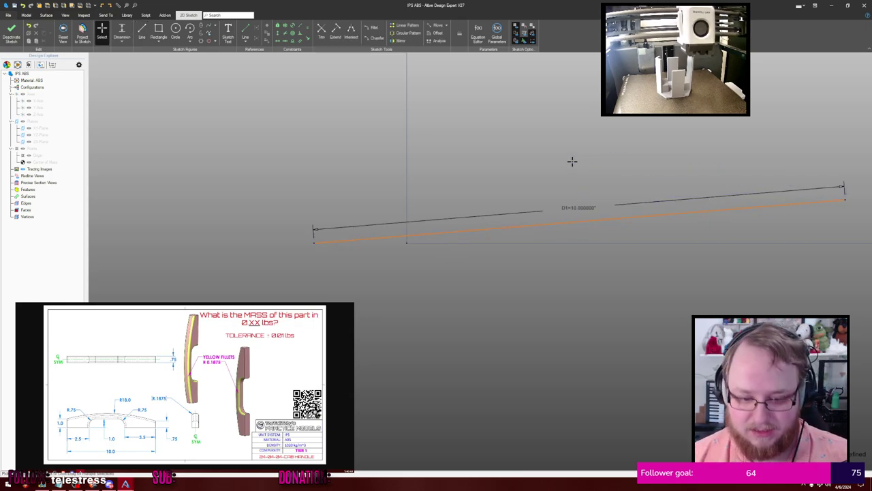
{"action": "key", "text": "h"}
{"action": "left_click", "coordinate": [543, 222]}
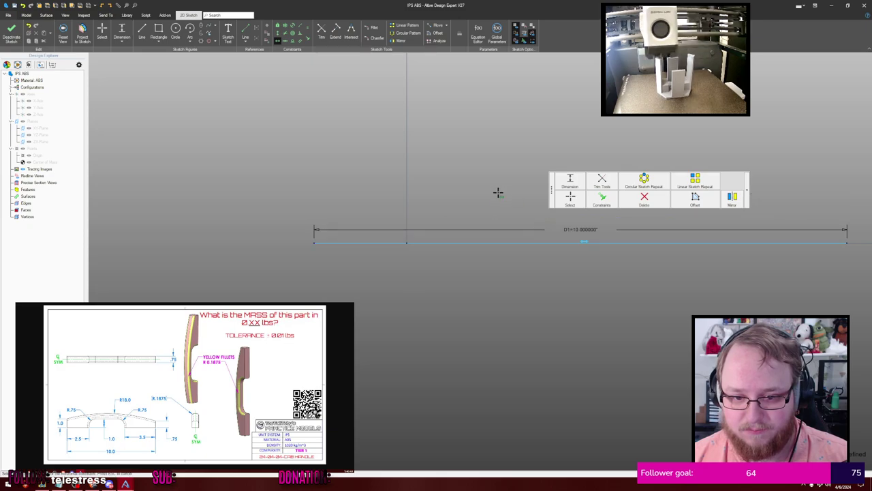
{"action": "key", "text": "Escape"}
Constrain the base line so it is centred on the origin, and place its length dimension below the line
{"action": "scroll", "coordinate": [445, 220], "scroll_direction": "up", "scroll_amount": 1}
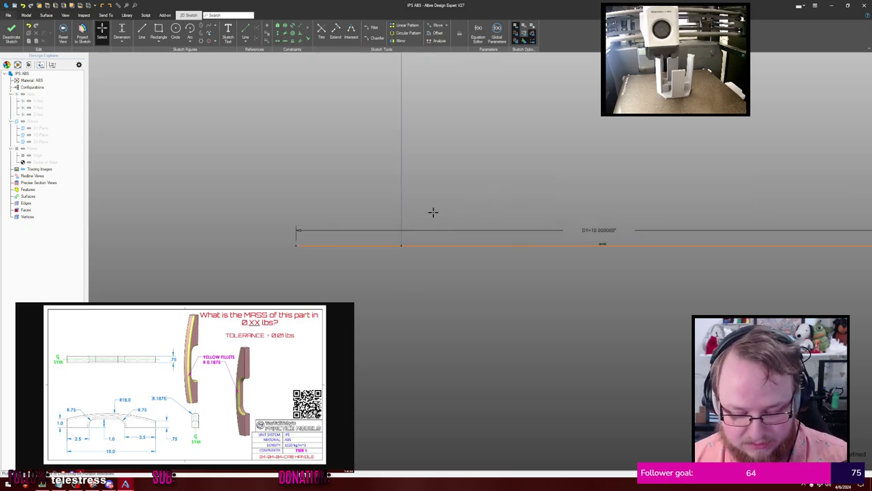
{"action": "left_click", "coordinate": [418, 245]}
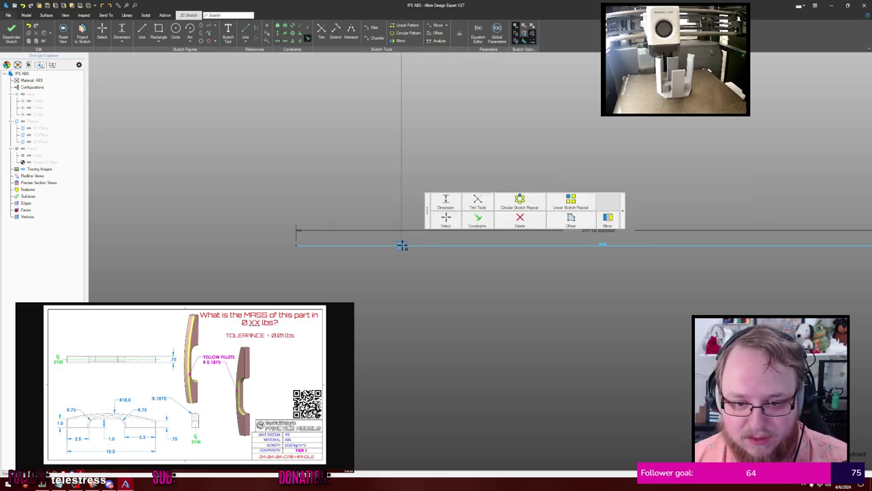
{"action": "key", "text": "Escape"}
{"action": "scroll", "coordinate": [396, 208], "scroll_direction": "down", "scroll_amount": 3}
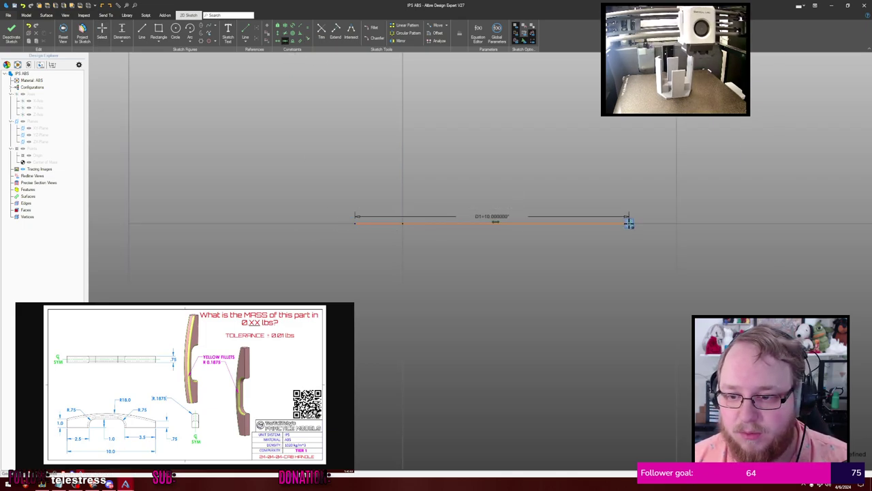
{"action": "left_click", "coordinate": [629, 224]}
{"action": "left_click", "coordinate": [403, 219]}
{"action": "key", "text": "Escape"}
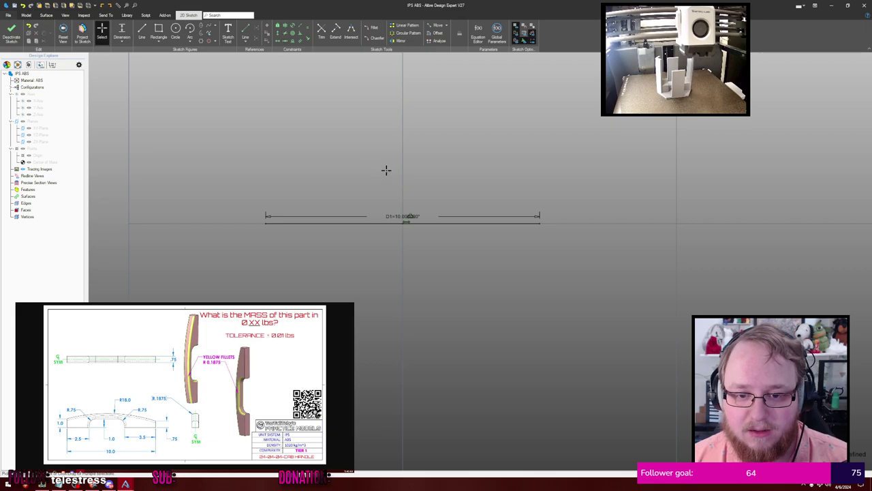
{"action": "scroll", "coordinate": [386, 169], "scroll_direction": "down", "scroll_amount": 1}
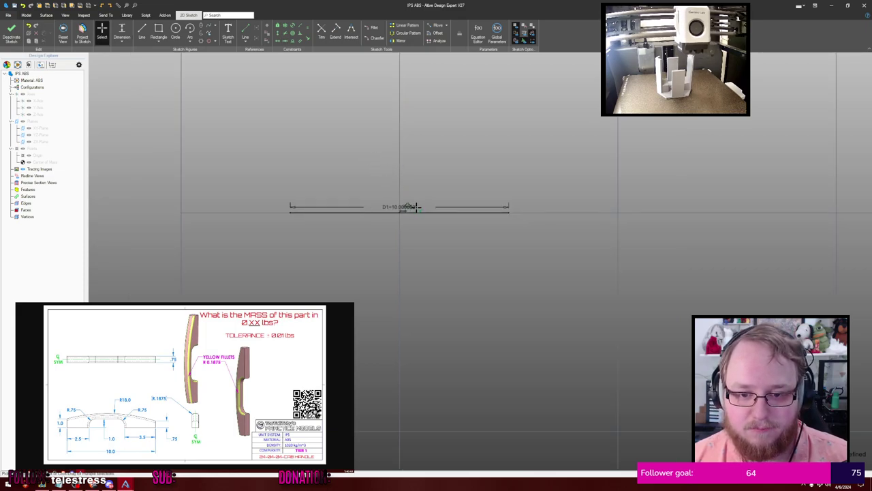
{"action": "left_click_drag", "start_coordinate": [413, 207], "coordinate": [417, 230]}
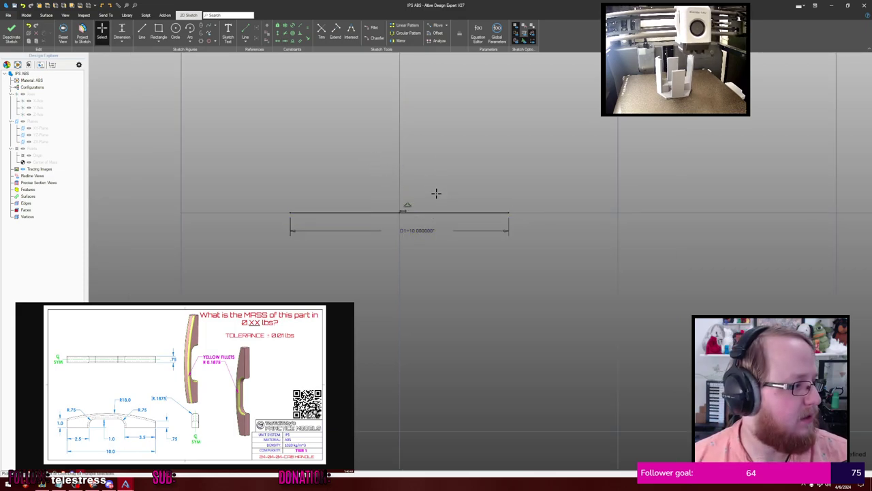
Draw a 0.75 in vertical line upward from the right end of the base line
{"action": "right_click", "coordinate": [436, 193]}
{"action": "key", "text": "l"}
{"action": "left_click", "coordinate": [508, 212]}
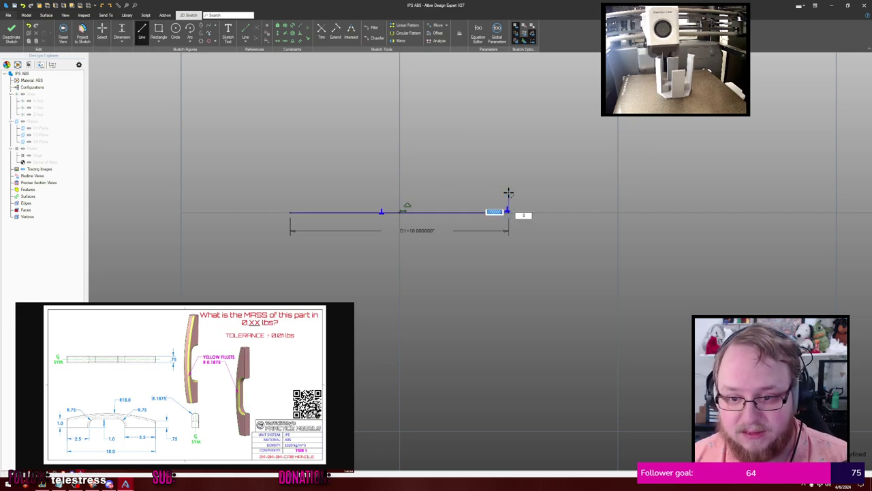
{"action": "type", "text": ".75"}
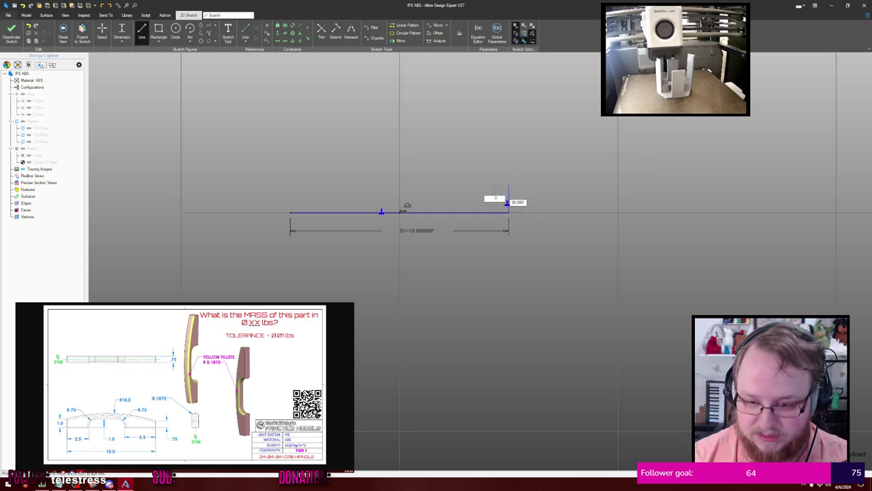
{"action": "key", "text": "Return"}
{"action": "key", "text": "Escape"}
{"action": "key", "text": "Escape"}
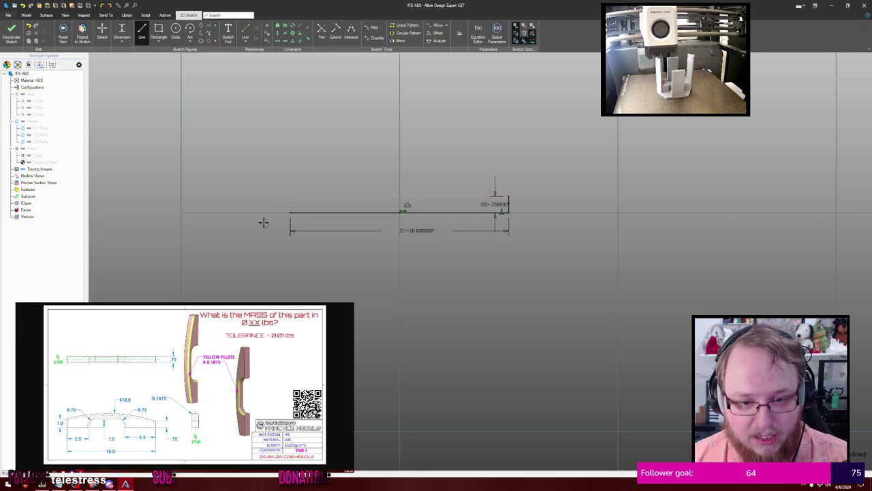
Draw a 1 in vertical line upward from the left end of the base line
{"action": "left_click", "coordinate": [290, 212]}
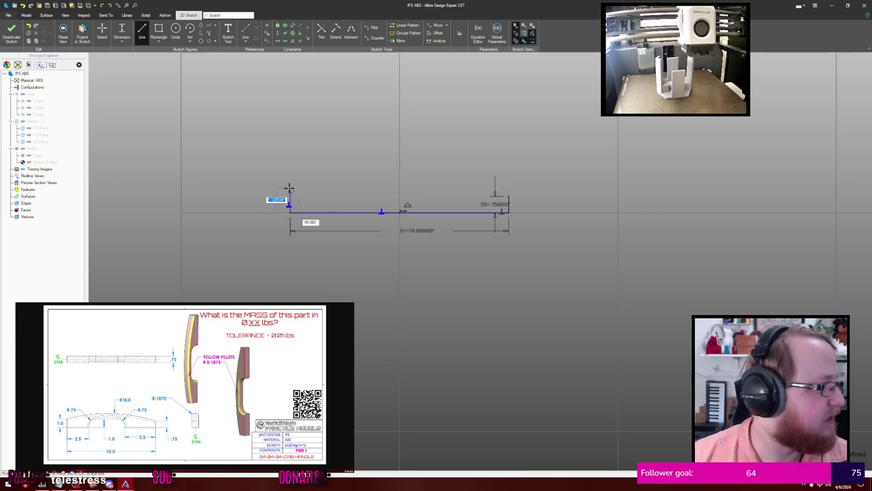
{"action": "type", "text": "1"}
{"action": "key", "text": "Return"}
{"action": "key", "text": "Escape"}
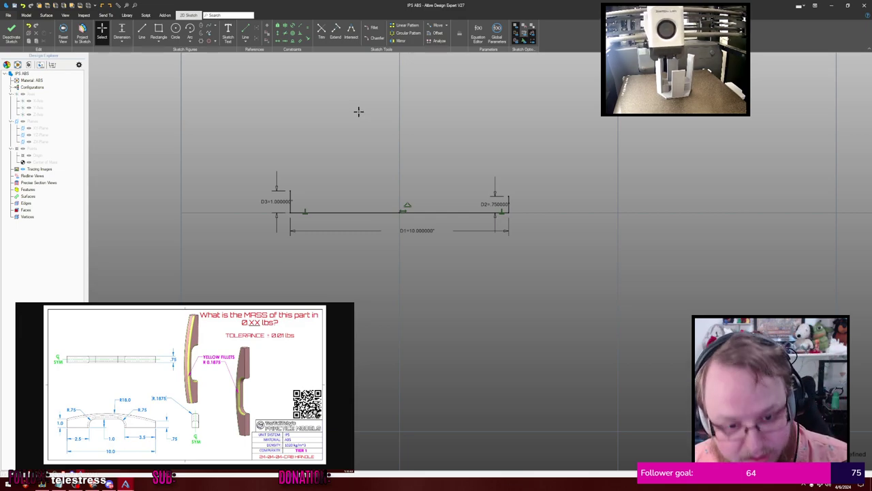
Draw an upward-bulging arc joining the upper ends of the two vertical lines to close the handle profile
{"action": "key", "text": "l"}
{"action": "left_click", "coordinate": [290, 193]}
{"action": "left_click", "coordinate": [506, 195]}
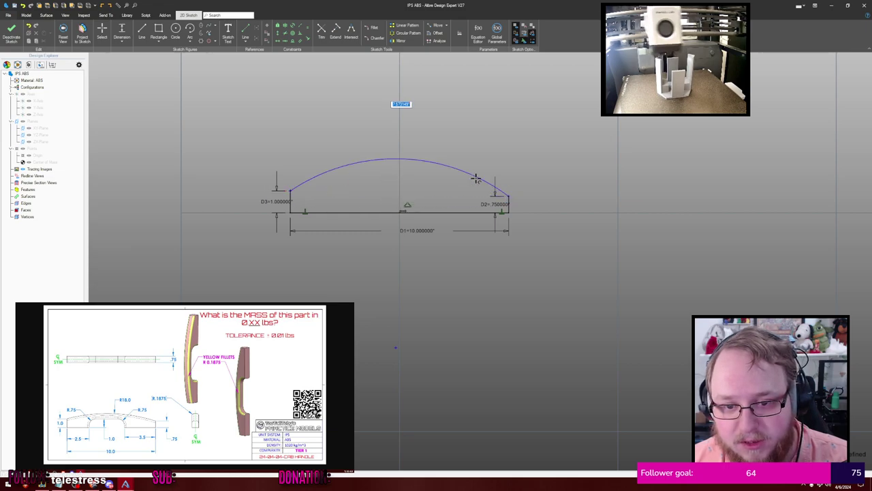
{"action": "left_click", "coordinate": [415, 179]}
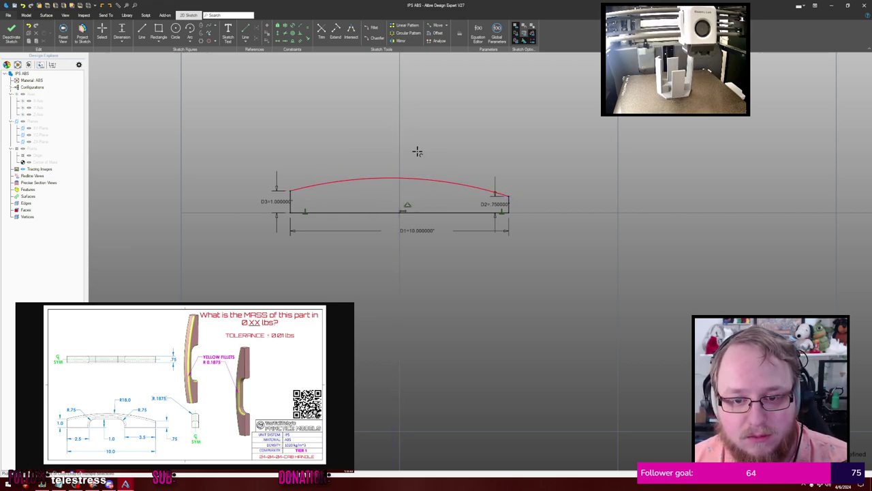
Dimension the top arc with a radius of 18 in
{"action": "key", "text": "Escape"}
{"action": "key", "text": "d"}
{"action": "left_click", "coordinate": [412, 177]}
{"action": "left_click", "coordinate": [413, 152]}
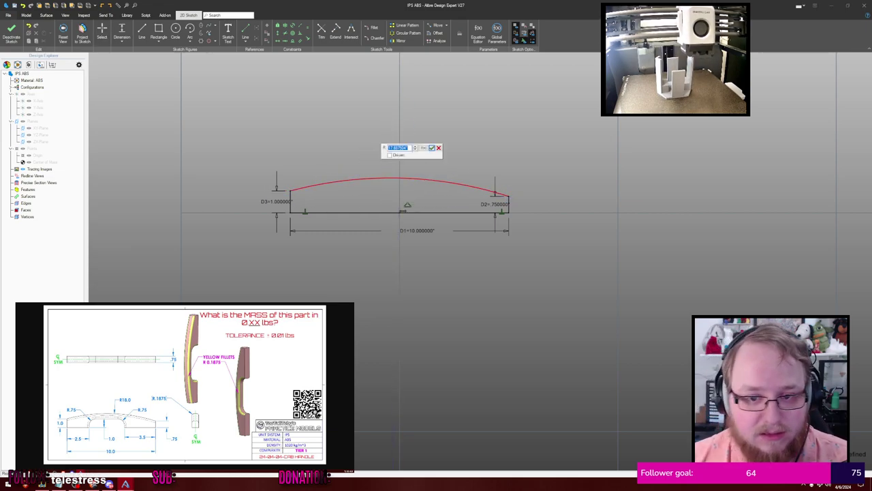
{"action": "type", "text": "18"}
{"action": "key", "text": "Return"}
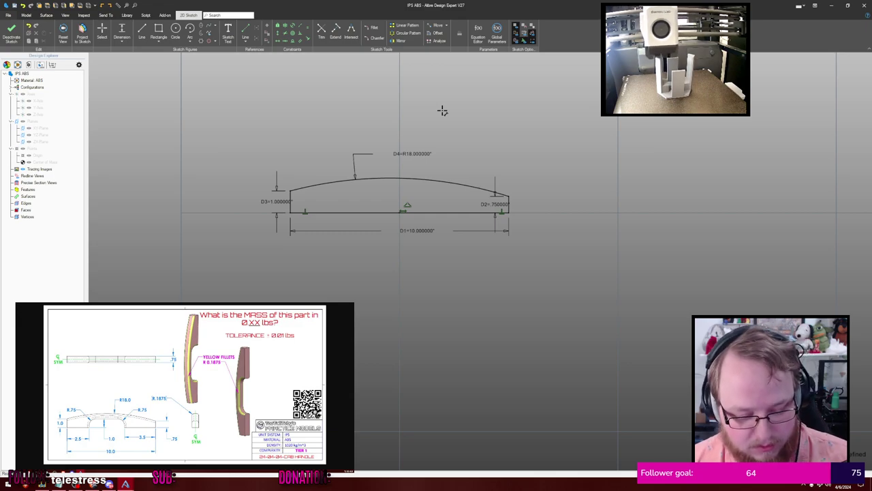
Extrude the handle profile as a boss with the Mid Plane type and a depth of 0.75 in
{"action": "key", "text": "e"}
{"action": "left_click", "coordinate": [582, 64]}
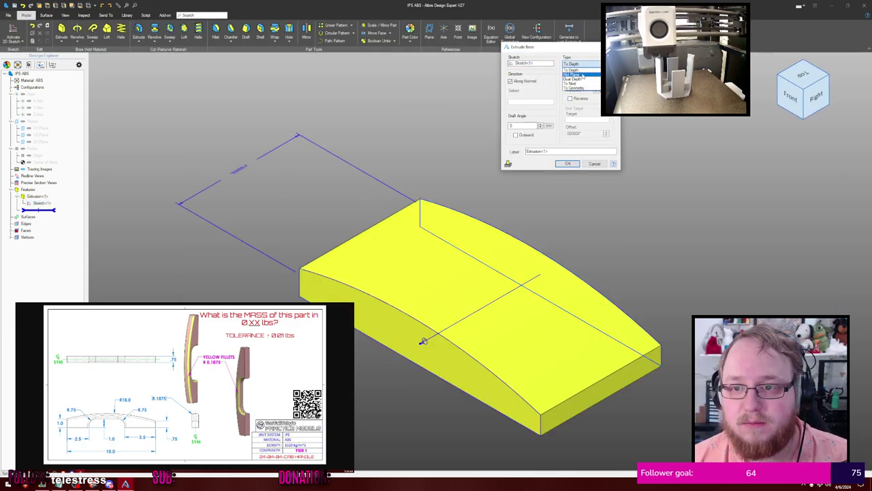
{"action": "left_click", "coordinate": [583, 76]}
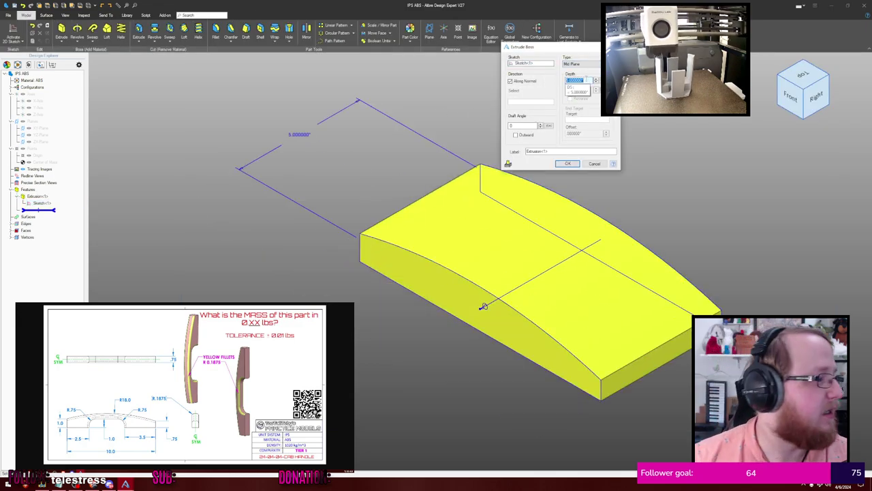
{"action": "type", "text": ".75"}
{"action": "key", "text": "Return"}
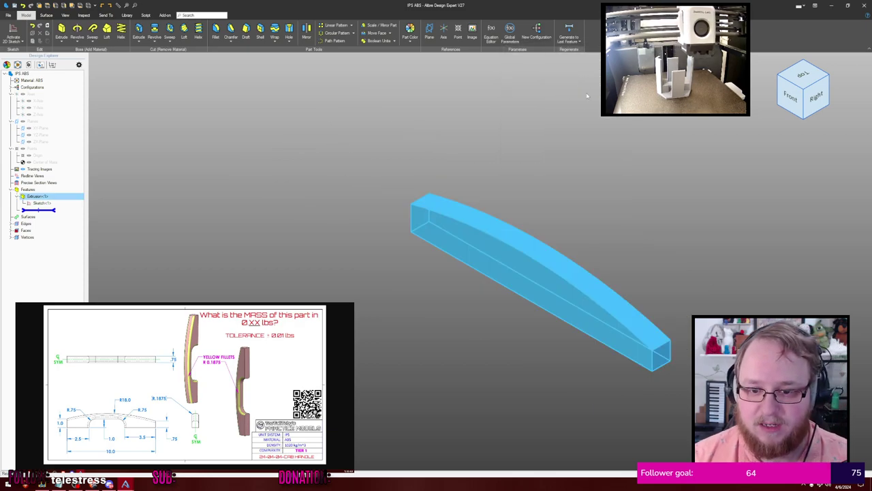
{"action": "left_click", "coordinate": [438, 141]}
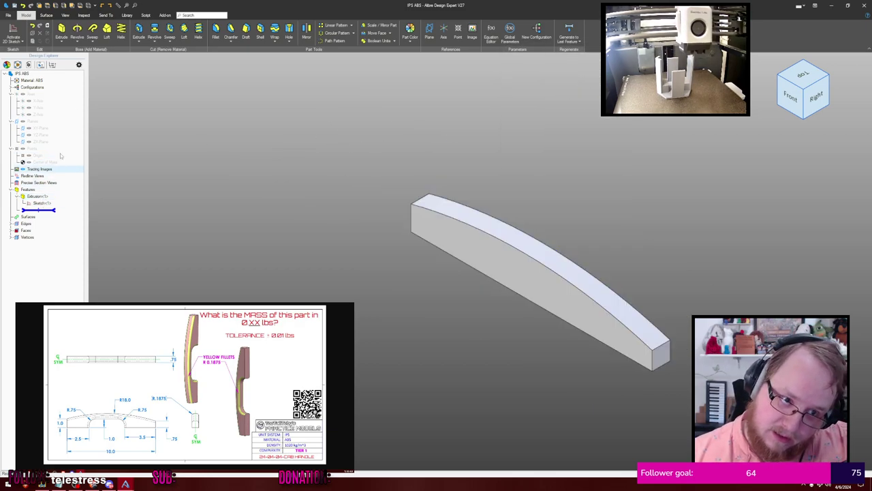
Start a sketch on the handle's front face and project the face's outline into it as reference figures
{"action": "left_click", "coordinate": [20, 33]}
{"action": "left_click", "coordinate": [490, 261]}
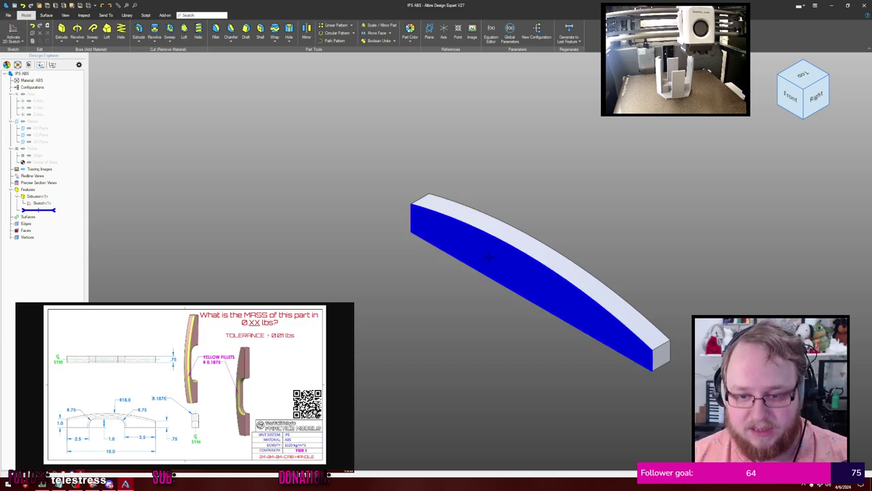
{"action": "key", "text": "p"}
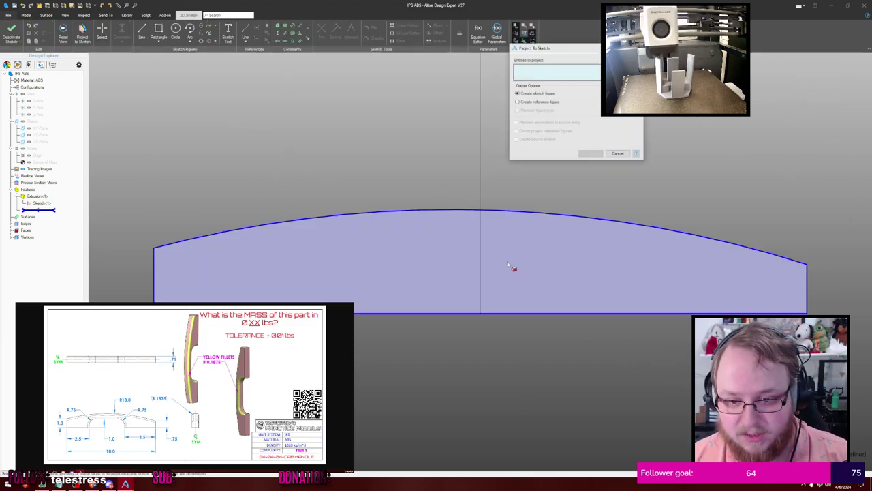
{"action": "left_click", "coordinate": [511, 264]}
{"action": "left_click", "coordinate": [532, 103]}
{"action": "left_click", "coordinate": [591, 153]}
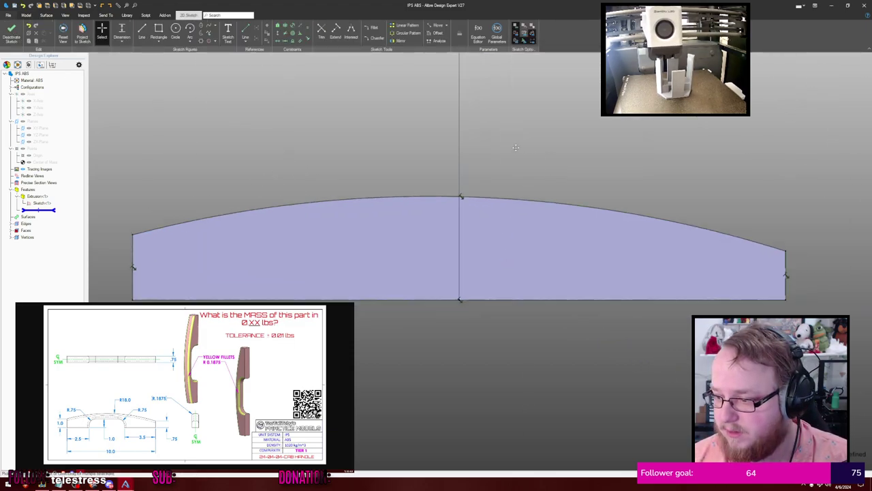
{"action": "left_click", "coordinate": [467, 134]}
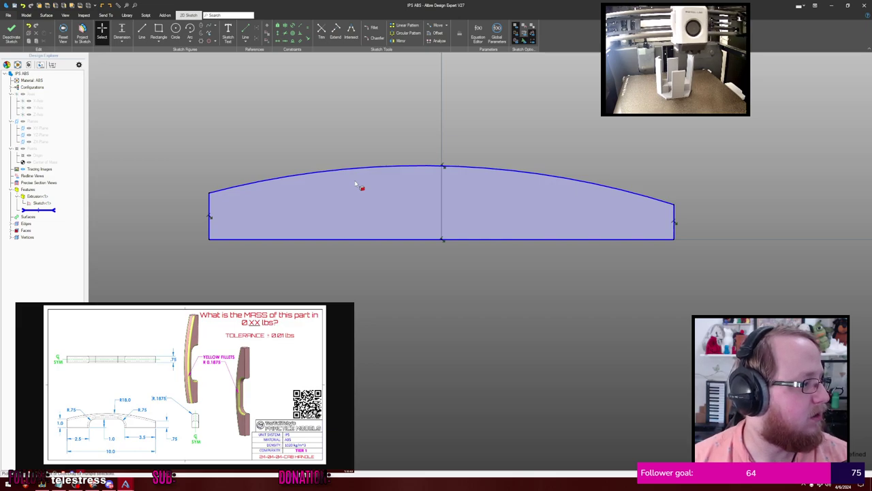
Draw a closed rectangular notch profile with lines, rising from the handle's bottom edge
{"action": "key", "text": "l"}
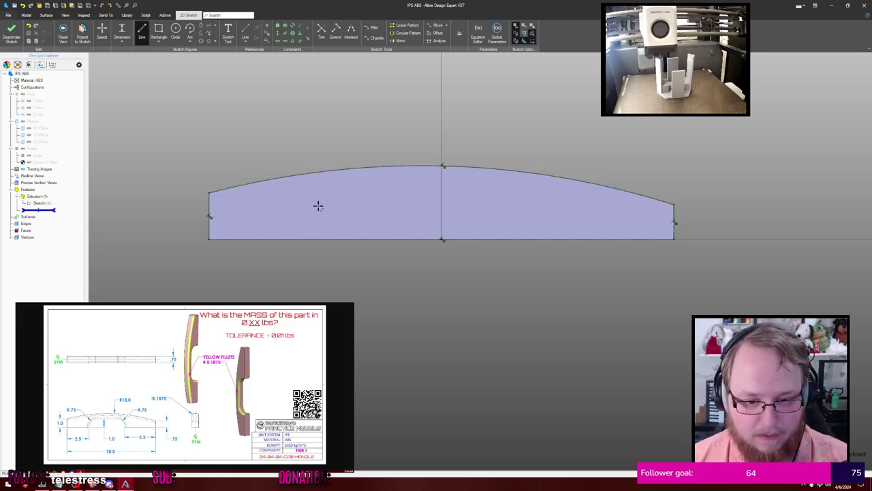
{"action": "left_click", "coordinate": [292, 239]}
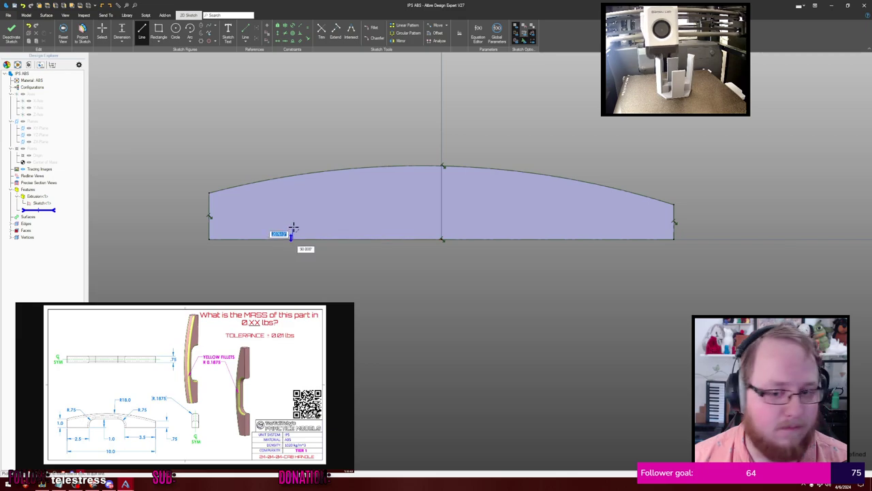
{"action": "left_click", "coordinate": [292, 205]}
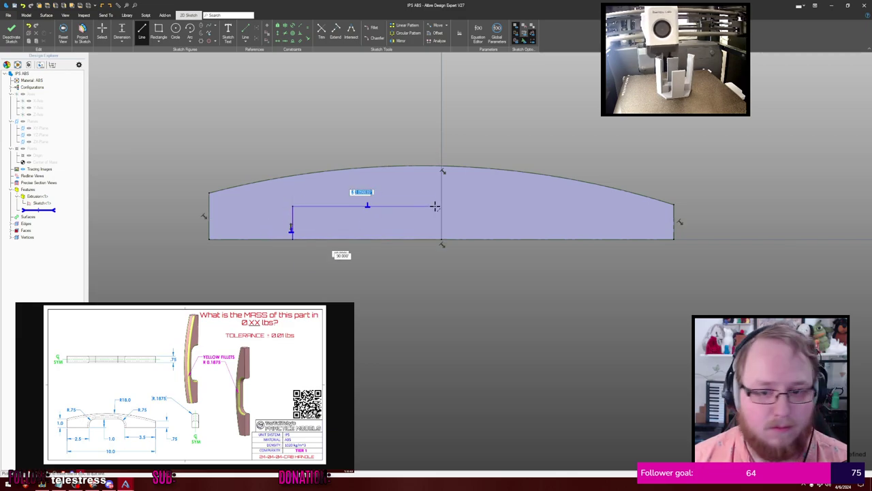
{"action": "left_click", "coordinate": [415, 206]}
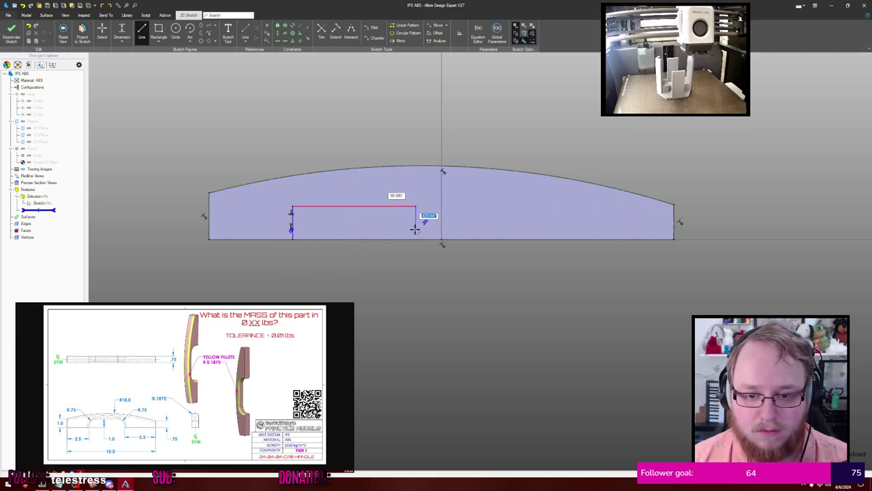
{"action": "left_click", "coordinate": [415, 239]}
{"action": "left_click", "coordinate": [293, 238]}
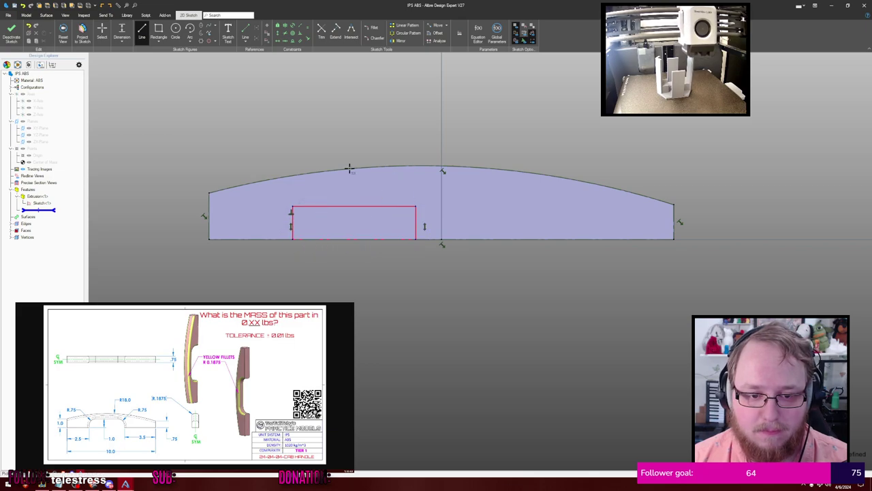
{"action": "key", "text": "Escape"}
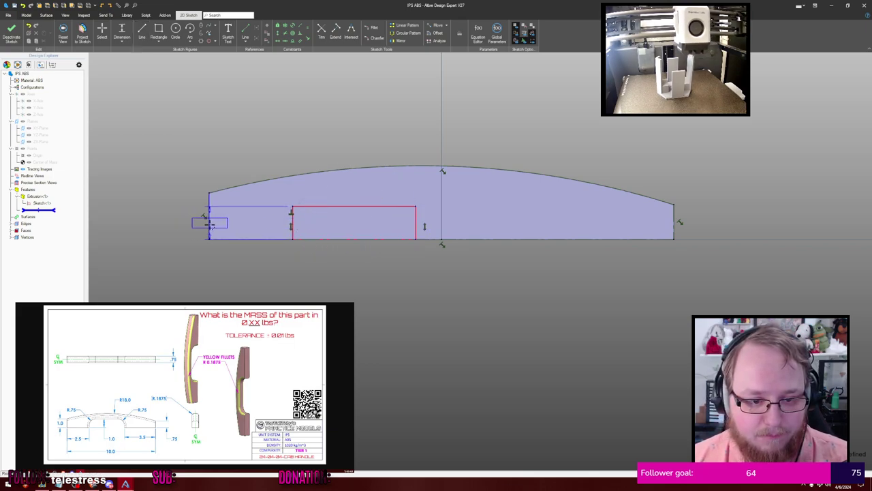
Dimension the notch's left side 2.5 in from the handle's left end and its right side 3.5 in from the right end
{"action": "left_click", "coordinate": [209, 223]}
{"action": "left_click", "coordinate": [250, 268]}
{"action": "type", "text": "2.5"}
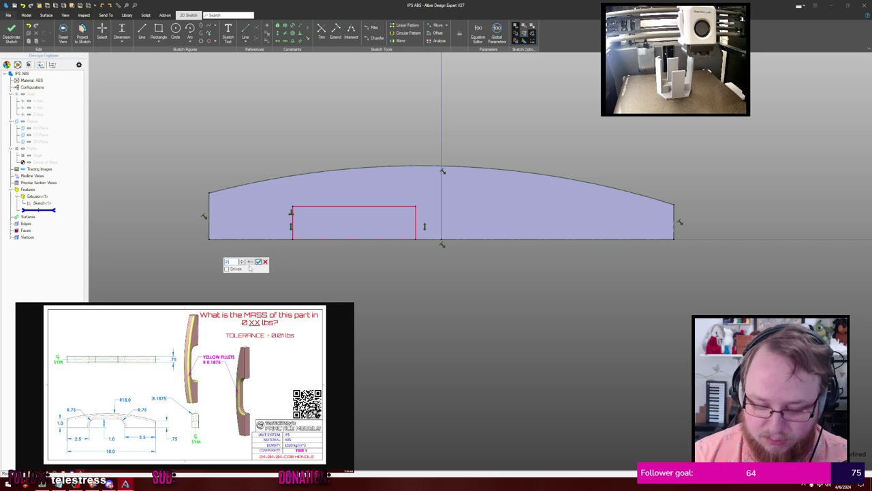
{"action": "key", "text": "Return"}
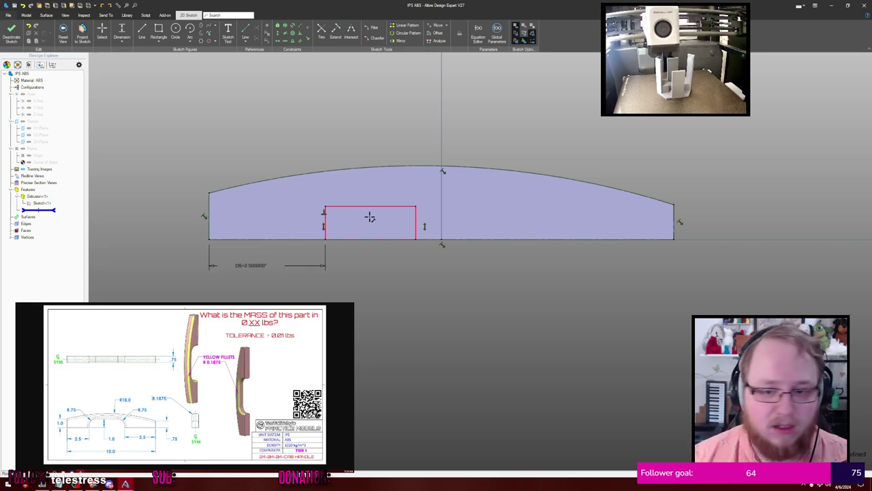
{"action": "left_click", "coordinate": [415, 222]}
{"action": "left_click", "coordinate": [674, 224]}
{"action": "left_click", "coordinate": [599, 290]}
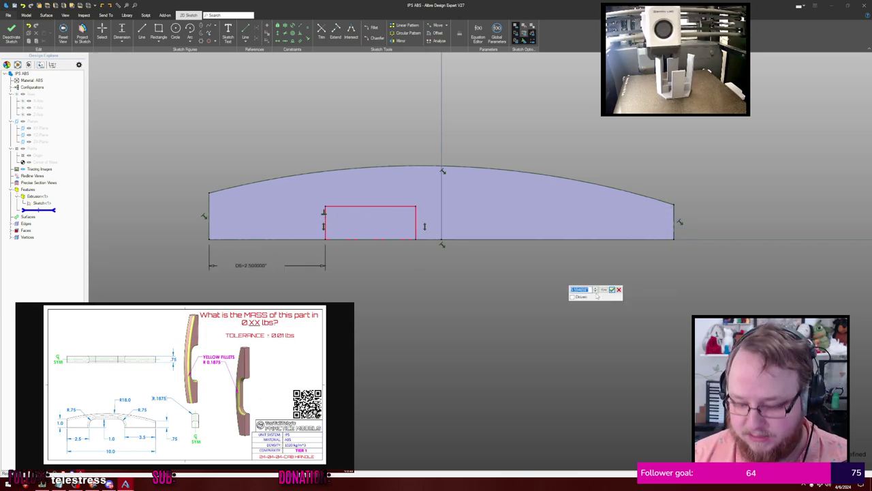
{"action": "type", "text": "3.5"}
{"action": "key", "text": "Return"}
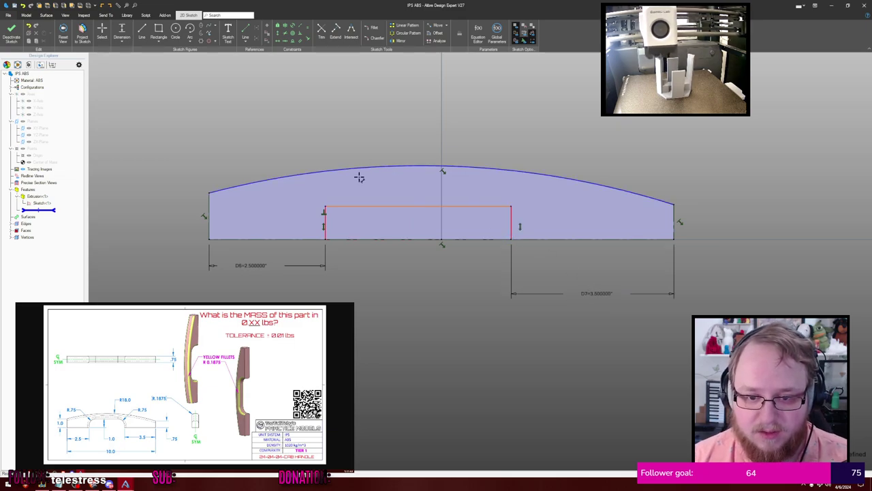
Dimension the notch height as 1 in and cut the profile through the handle with a 5 in deep Extrude Cut
{"action": "left_click", "coordinate": [392, 237]}
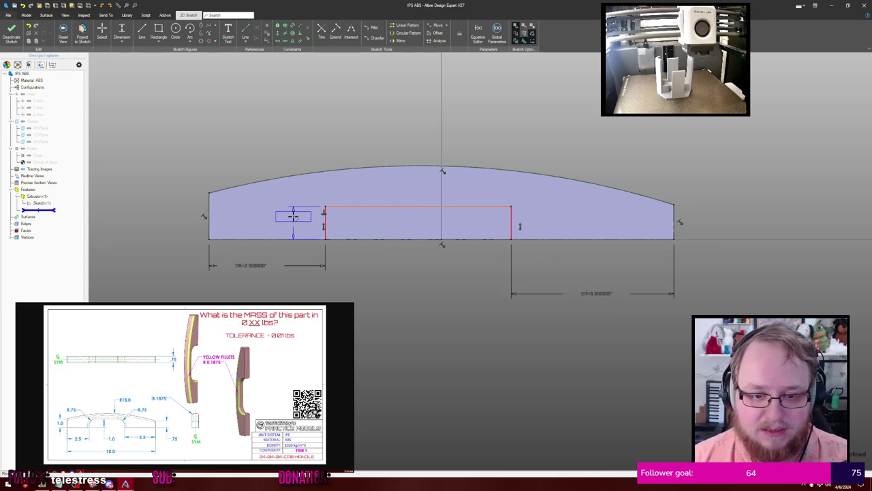
{"action": "left_click", "coordinate": [294, 217]}
{"action": "type", "text": "1"}
{"action": "key", "text": "Return"}
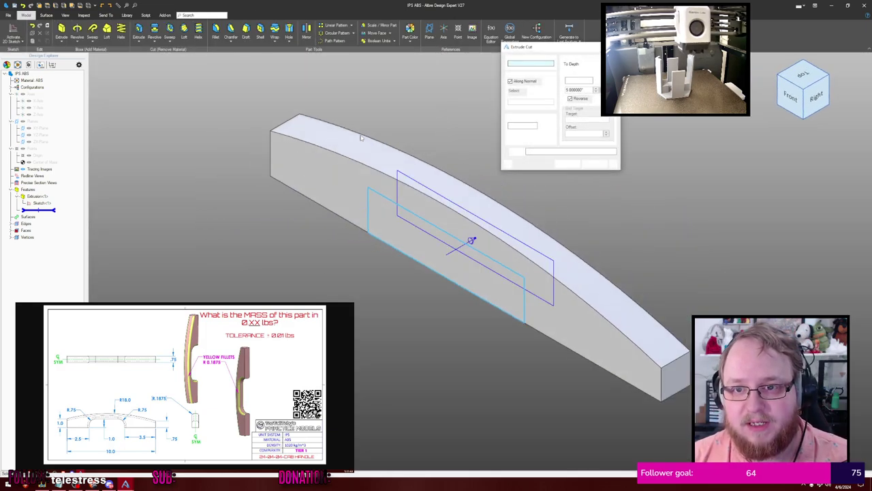
{"action": "key", "text": "Return"}
{"action": "left_click", "coordinate": [501, 162]}
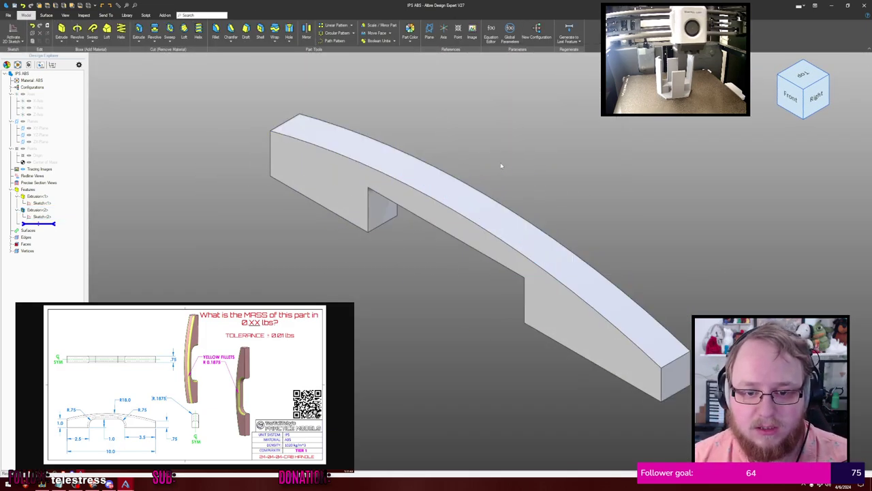
Fillet the two inner upper corner edges of the notch with a radius of 0.75 in
{"action": "middle_click_drag", "start_coordinate": [501, 162], "coordinate": [523, 152]}
{"action": "key", "text": "f"}
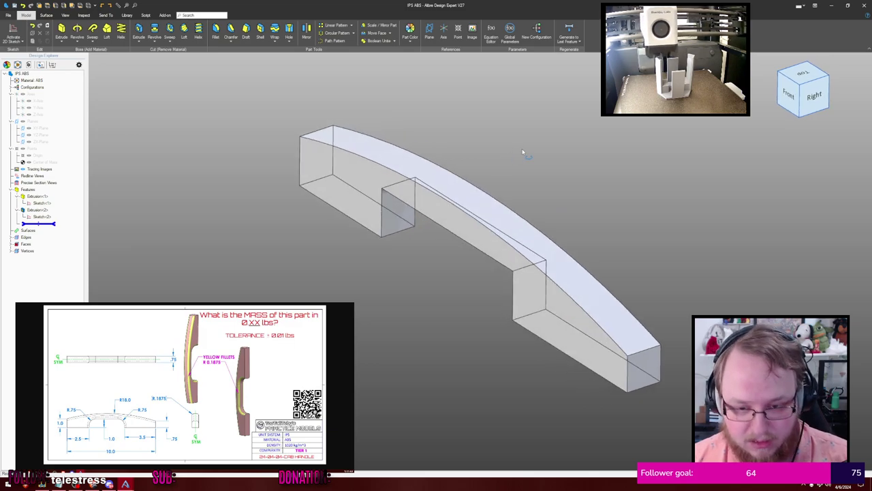
{"action": "key", "text": "f"}
{"action": "left_click", "coordinate": [403, 189]}
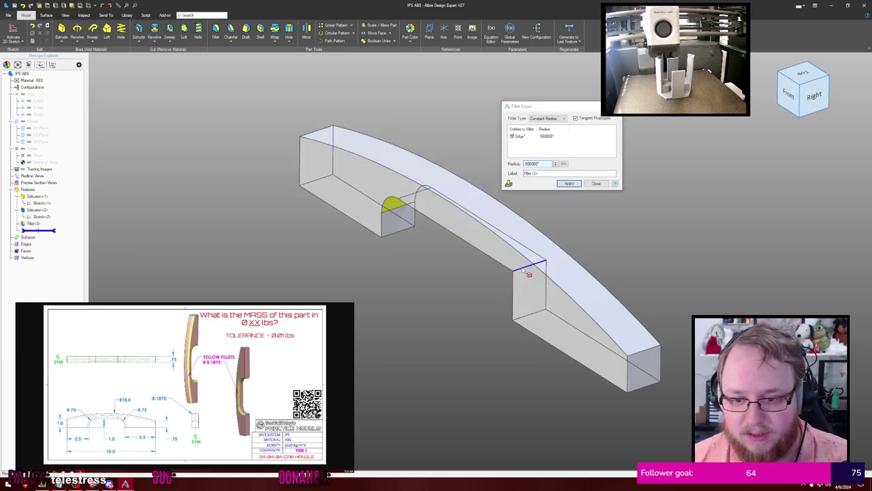
{"action": "left_click", "coordinate": [520, 264]}
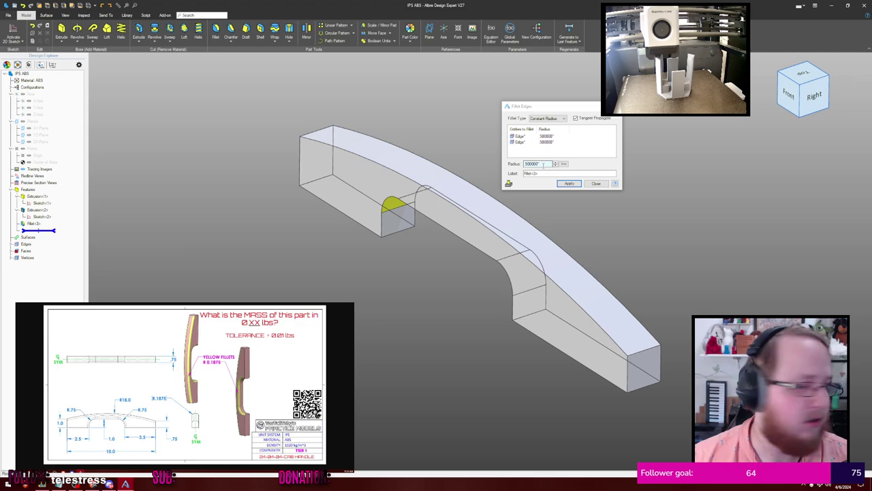
{"action": "left_click_drag", "start_coordinate": [543, 165], "coordinate": [523, 165]}
{"action": "type", "text": ".75"}
{"action": "key", "text": "Return"}
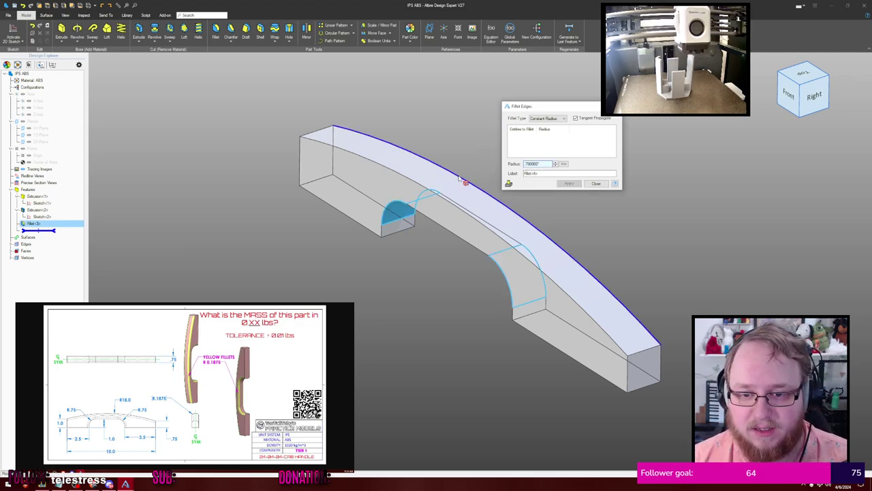
Fillet the front and back edges along the top arc and along the notch with a radius of 0.1875 in
{"action": "left_click", "coordinate": [411, 183]}
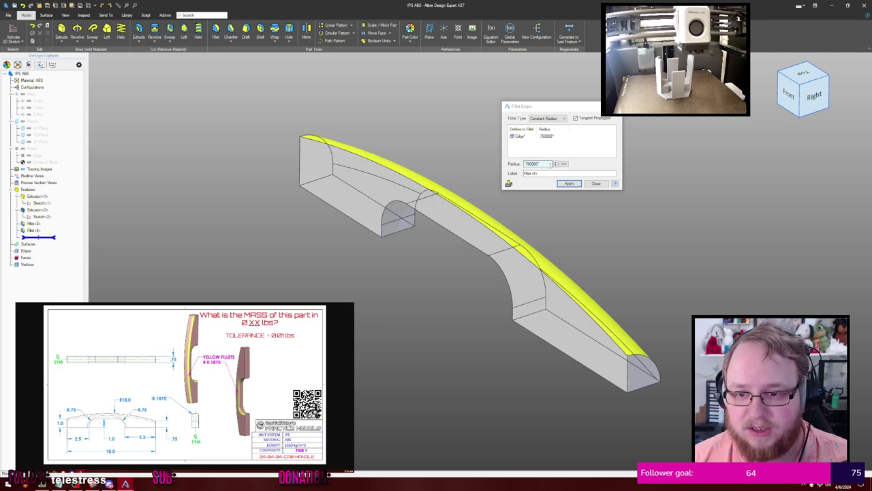
{"action": "left_click_drag", "start_coordinate": [551, 164], "coordinate": [522, 165]}
{"action": "type", "text": ".1"}
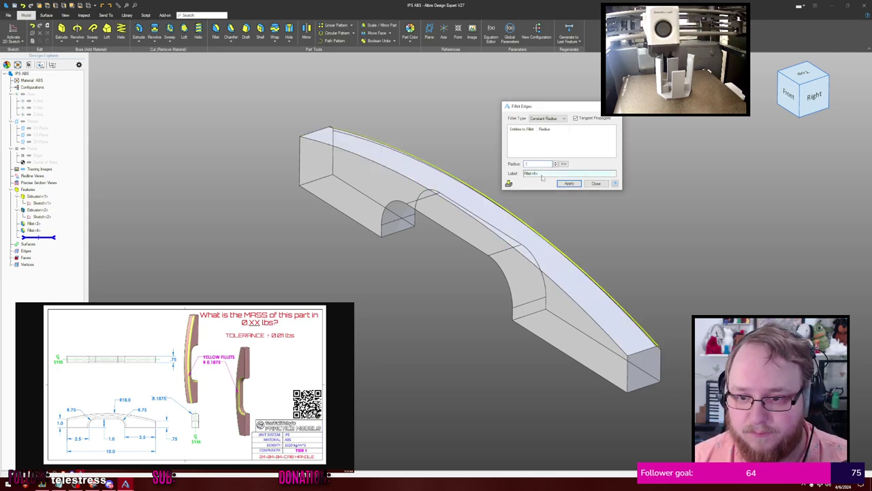
{"action": "left_click", "coordinate": [409, 183]}
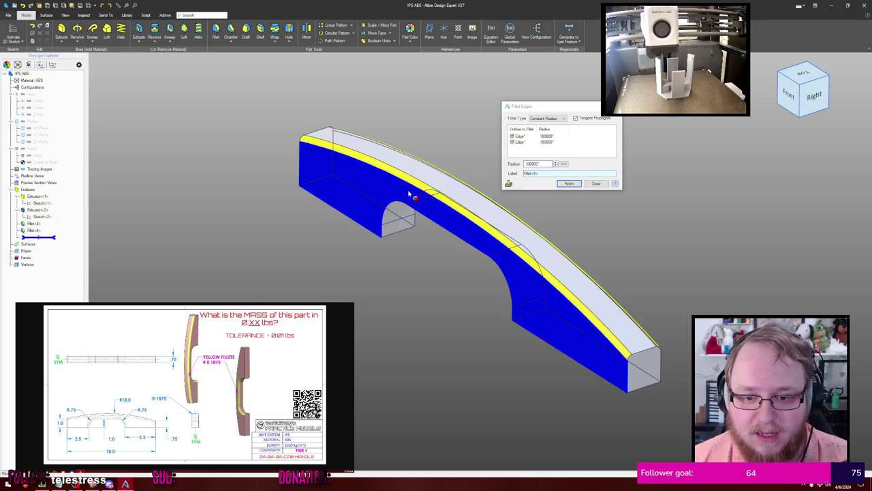
{"action": "left_click", "coordinate": [418, 209]}
{"action": "middle_click_drag", "start_coordinate": [419, 207], "coordinate": [445, 205]}
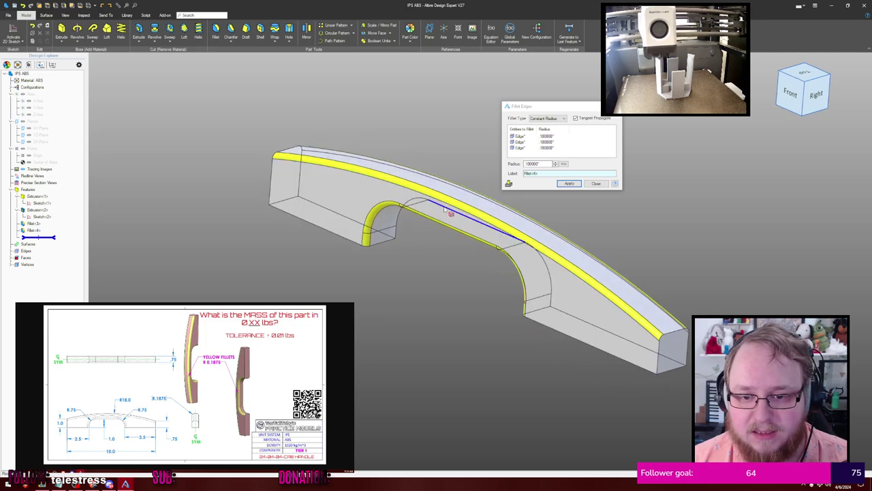
{"action": "left_click", "coordinate": [446, 211]}
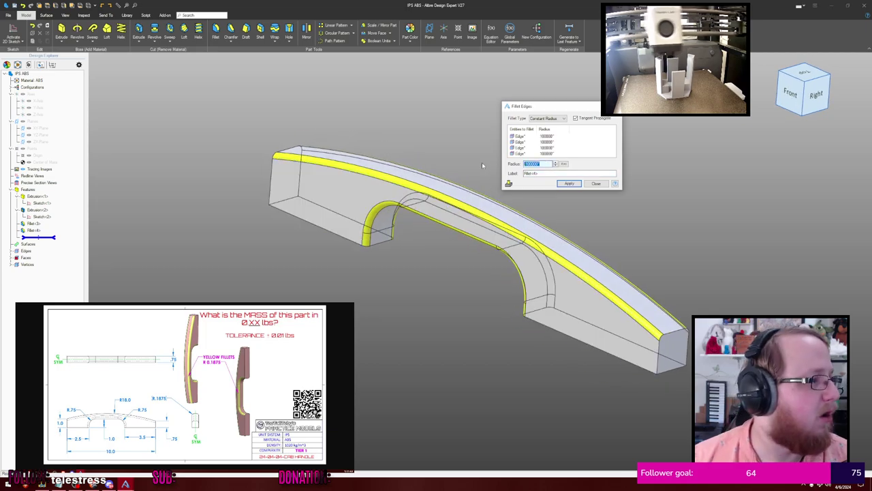
{"action": "key", "text": "BackSpace"}
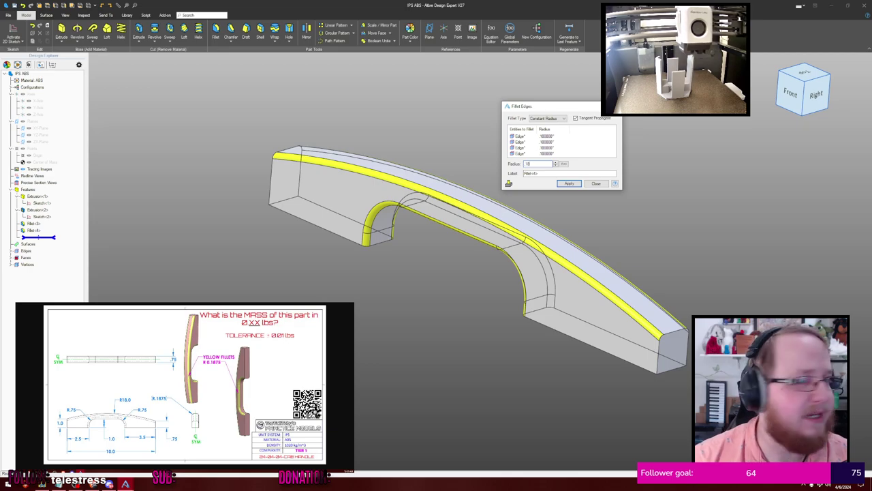
{"action": "key", "text": "Return"}
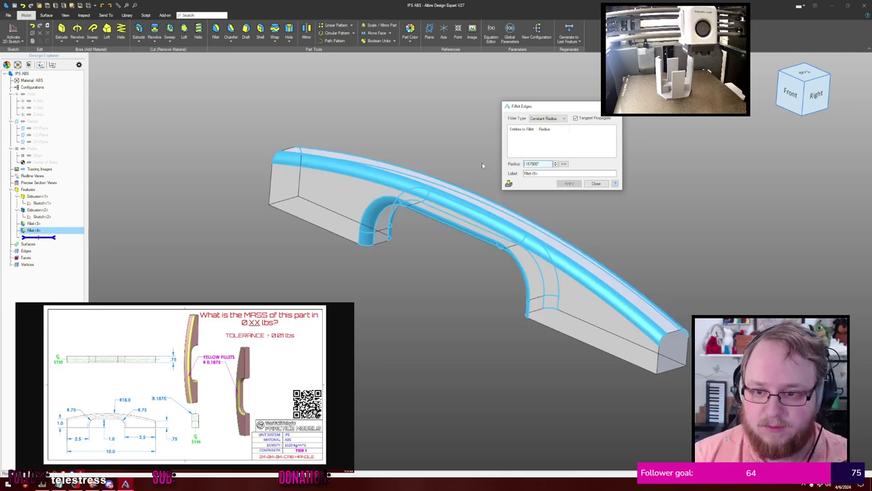
{"action": "left_click", "coordinate": [595, 183]}
{"action": "left_click", "coordinate": [556, 171]}
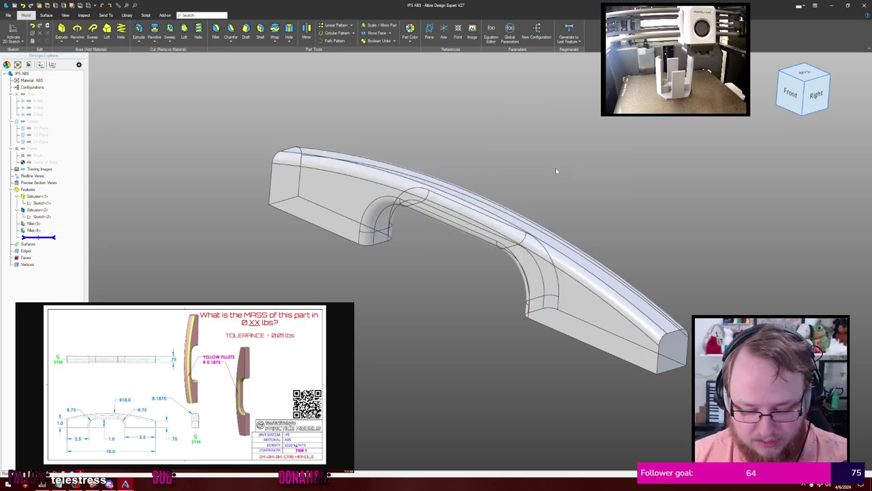
Calculate the handle's physical properties at High accuracy
{"action": "key", "text": "p"}
{"action": "left_click", "coordinate": [456, 117]}
{"action": "left_click", "coordinate": [457, 131]}
{"action": "left_click", "coordinate": [458, 130]}
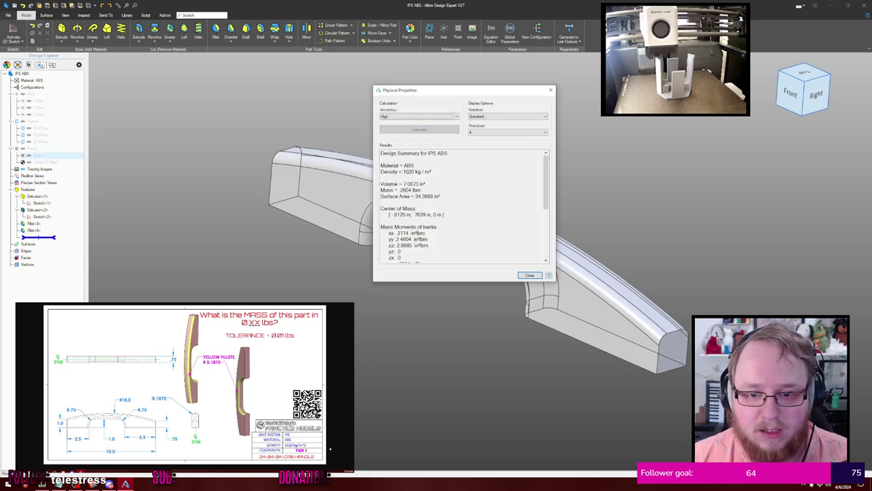
Switch to the Too Tall Toby submission page, enter .26 pounds as the Cab Handle's mass and submit the result
{"action": "left_click", "coordinate": [339, 396]}
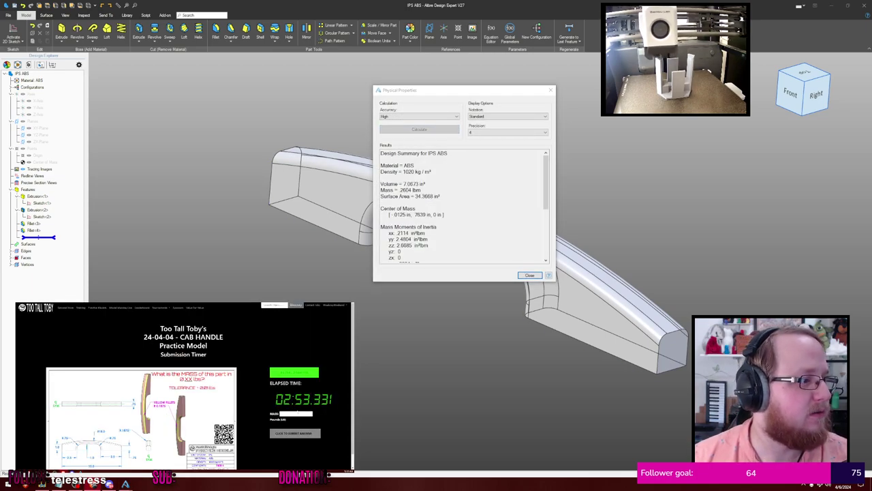
{"action": "left_click", "coordinate": [296, 412]}
{"action": "type", "text": ".26"}
{"action": "key", "text": "Return"}
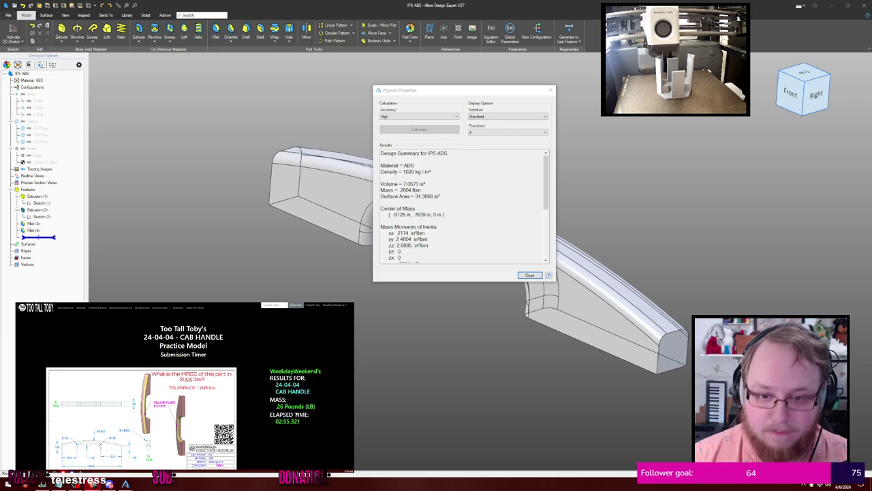
{"action": "left_click", "coordinate": [273, 436]}
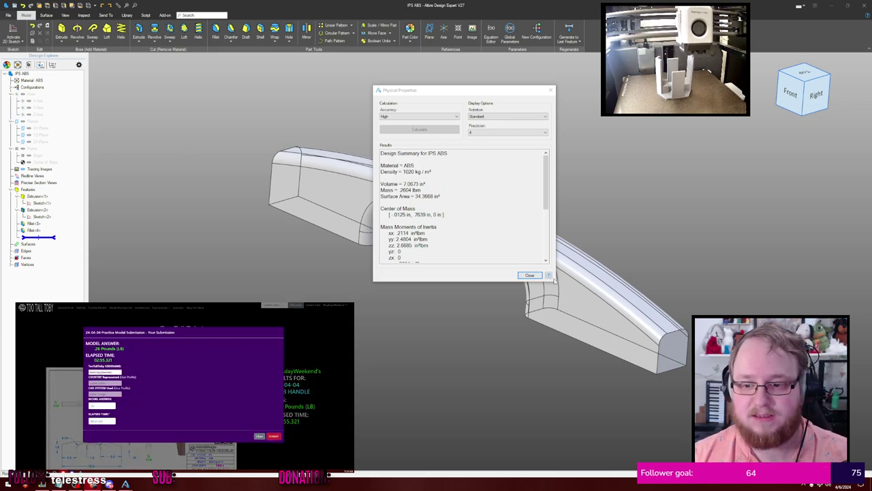
Return to Alibre Design, dismiss the physical properties report and close the handle part
{"action": "left_click", "coordinate": [530, 276]}
{"action": "middle_click_drag", "start_coordinate": [567, 164], "coordinate": [572, 162]}
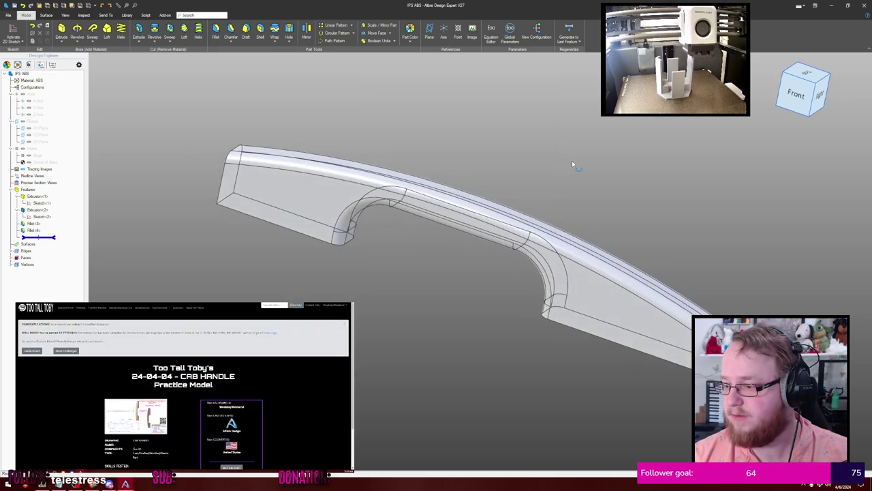
{"action": "scroll", "coordinate": [223, 426], "scroll_direction": "down", "scroll_amount": 3}
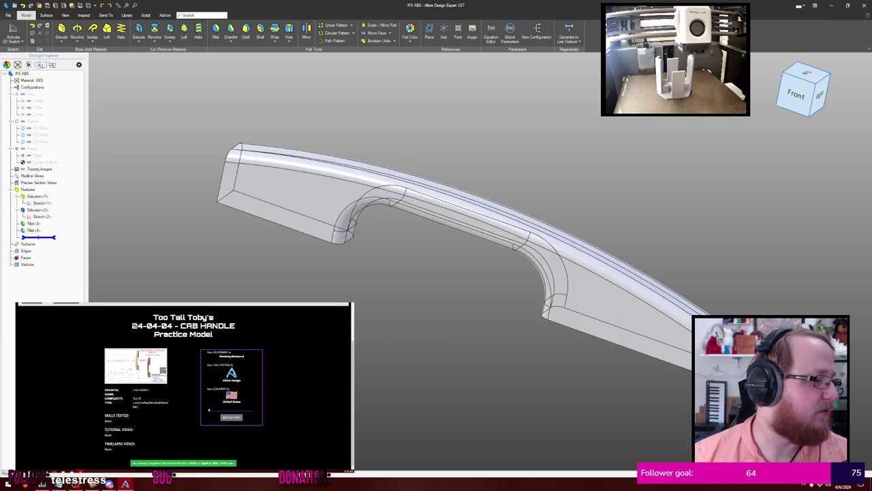
{"action": "left_click", "coordinate": [864, 6]}
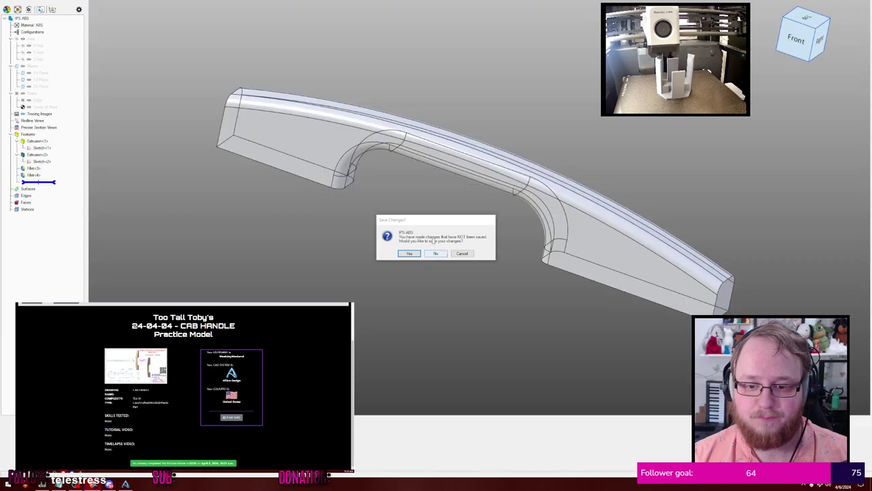
Close the cab handle part without saving its changes and reposition the home window and the templates folder window
{"action": "left_click", "coordinate": [435, 253]}
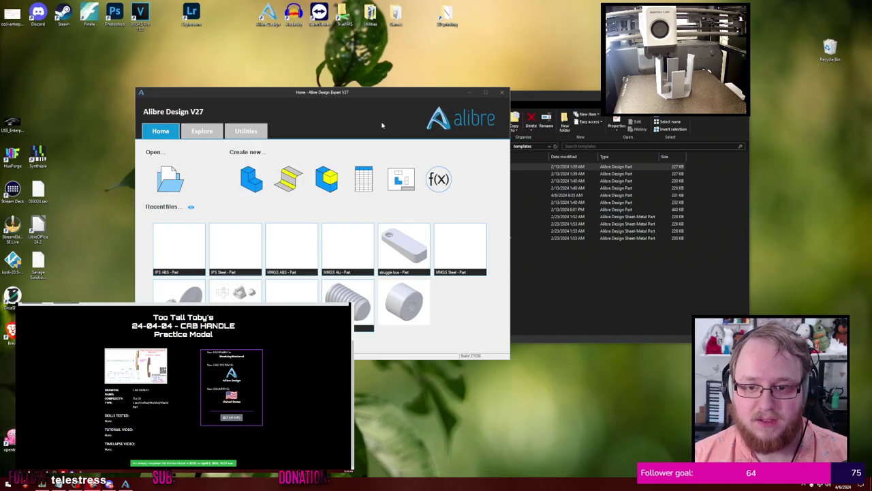
{"action": "left_click_drag", "start_coordinate": [321, 92], "coordinate": [307, 67]}
{"action": "left_click_drag", "start_coordinate": [551, 103], "coordinate": [551, 116]}
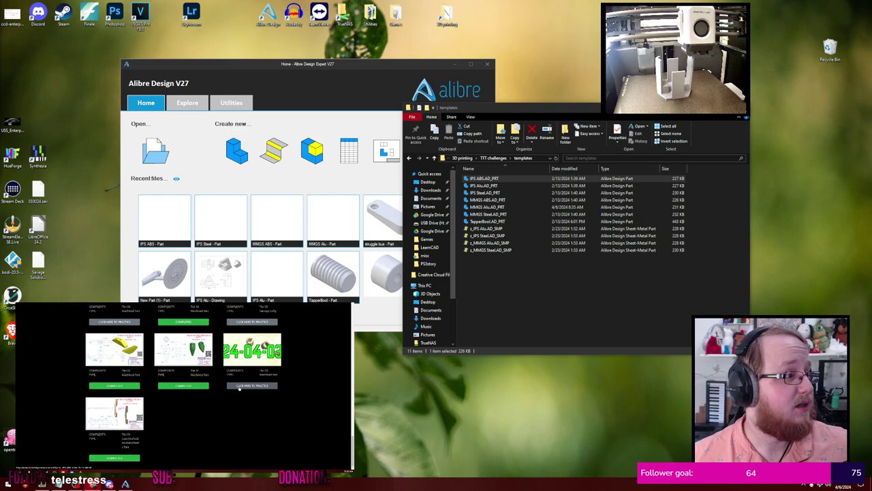
Open the 24-04-03 Bit Chuck practice model's submission timer, reveal the drawing and enlarge it
{"action": "left_click", "coordinate": [239, 387]}
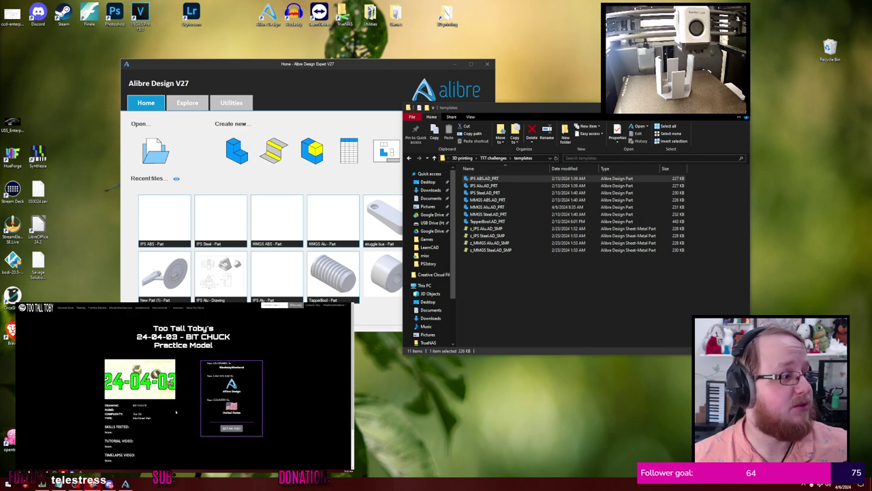
{"action": "scroll", "coordinate": [171, 423], "scroll_direction": "down", "scroll_amount": 2}
{"action": "scroll", "coordinate": [163, 412], "scroll_direction": "up", "scroll_amount": 2}
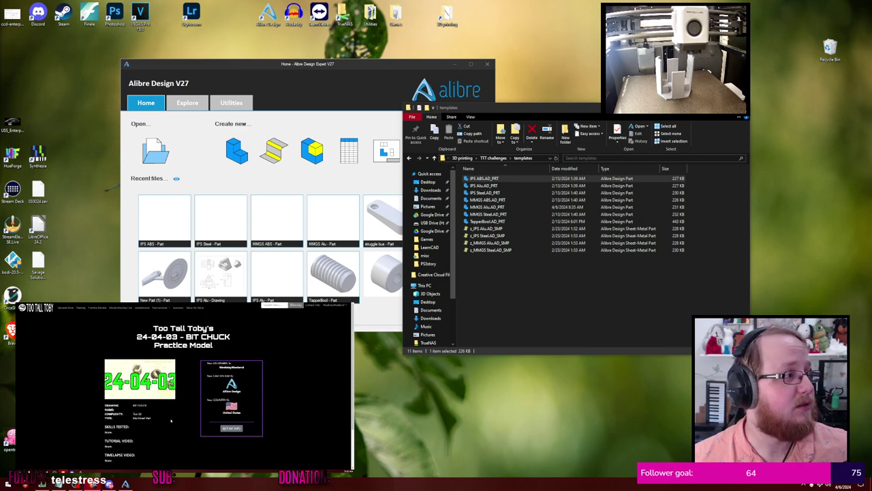
{"action": "scroll", "coordinate": [156, 405], "scroll_direction": "down", "scroll_amount": 3}
{"action": "left_click", "coordinate": [183, 463]}
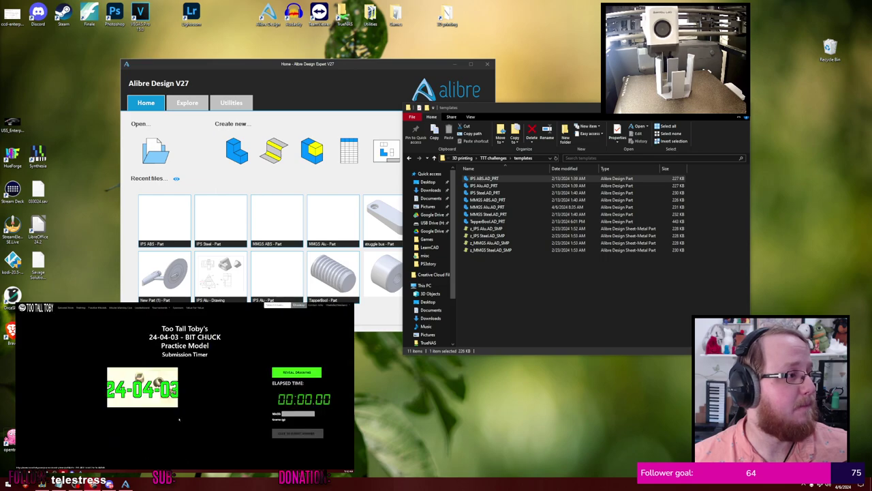
{"action": "left_click", "coordinate": [297, 372]}
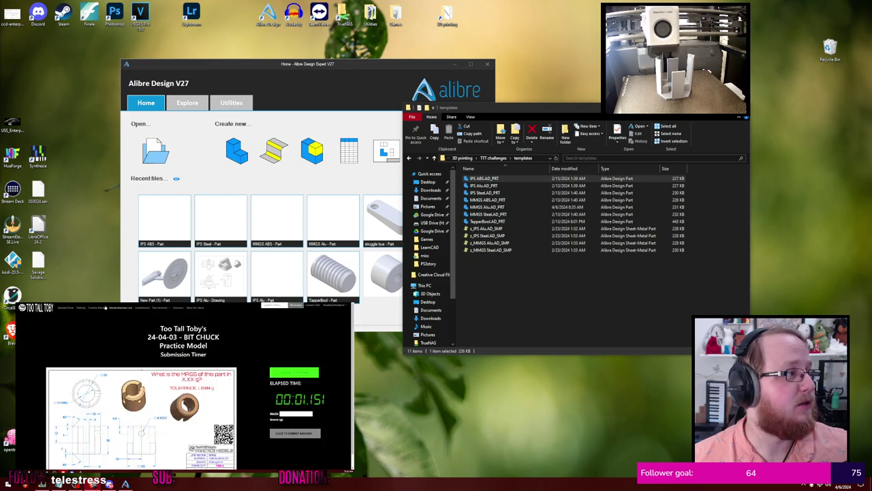
{"action": "left_click", "coordinate": [171, 405]}
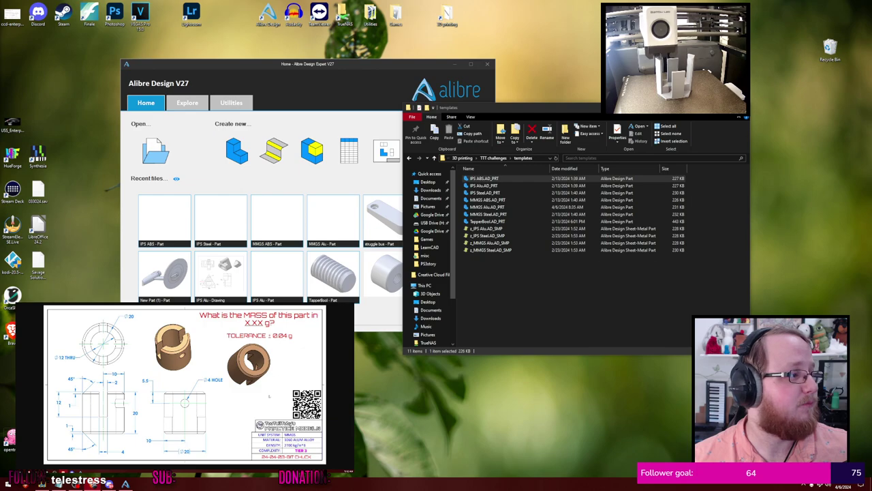
Open the MMGS Alu template part and sketch a 20 mm diameter circle centred on the origin of the XY-Plane
{"action": "left_click", "coordinate": [570, 292]}
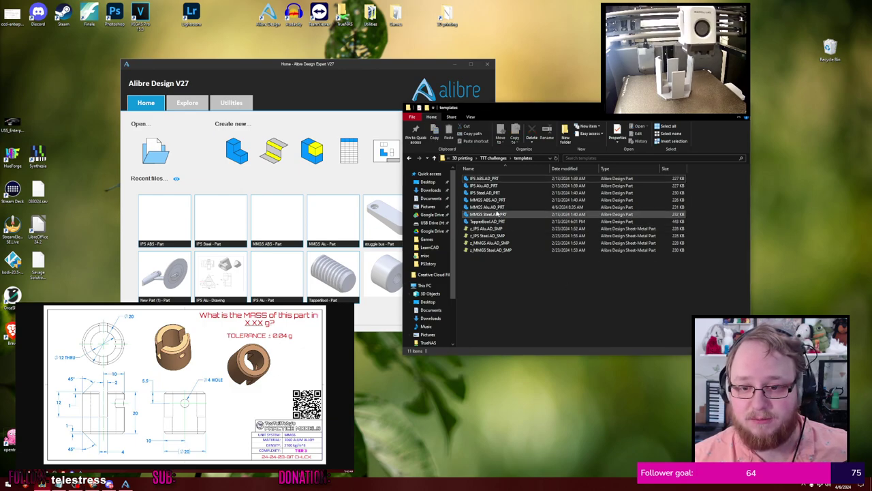
{"action": "double_click", "coordinate": [496, 208]}
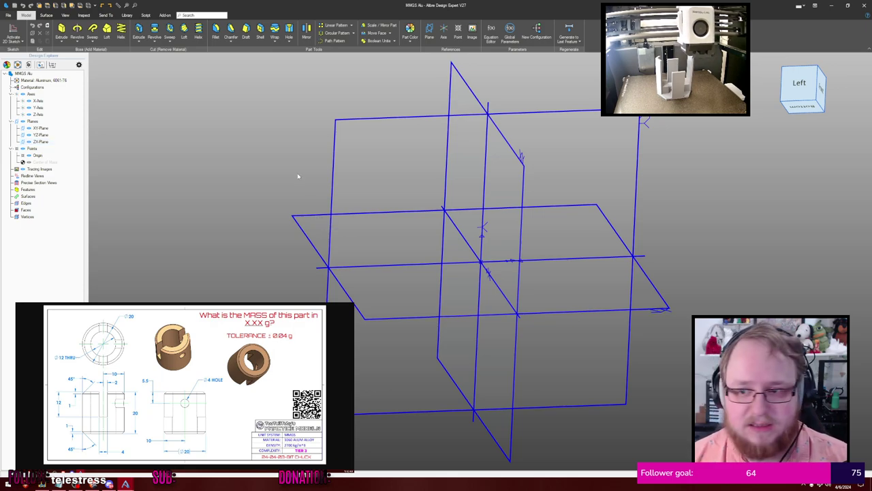
{"action": "left_click", "coordinate": [43, 129]}
{"action": "key", "text": "ctrl+k"}
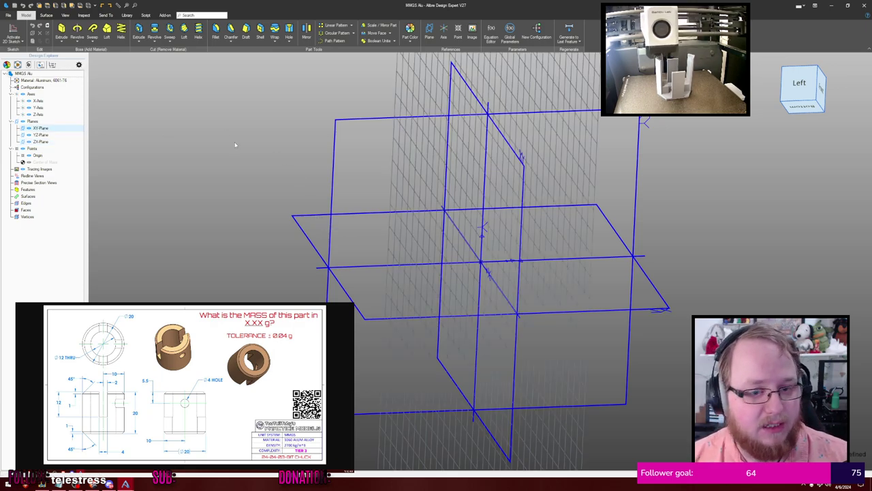
{"action": "key", "text": "c"}
{"action": "key", "text": "c"}
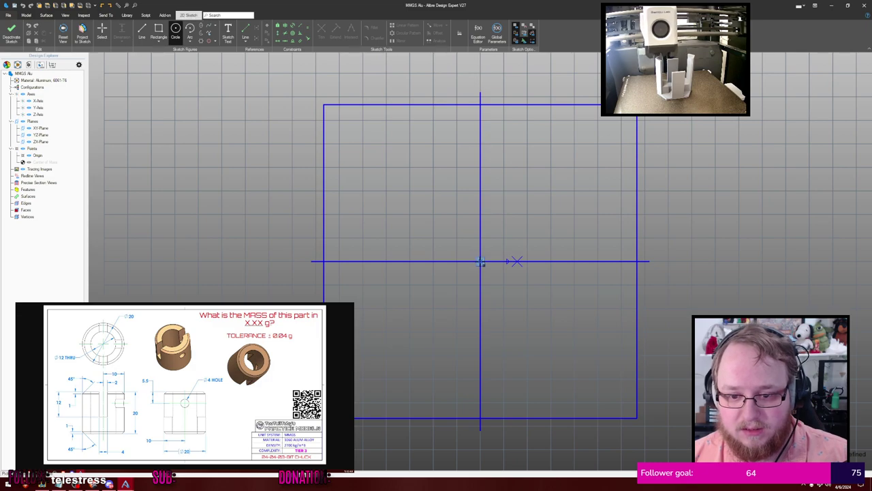
{"action": "left_click", "coordinate": [480, 261]}
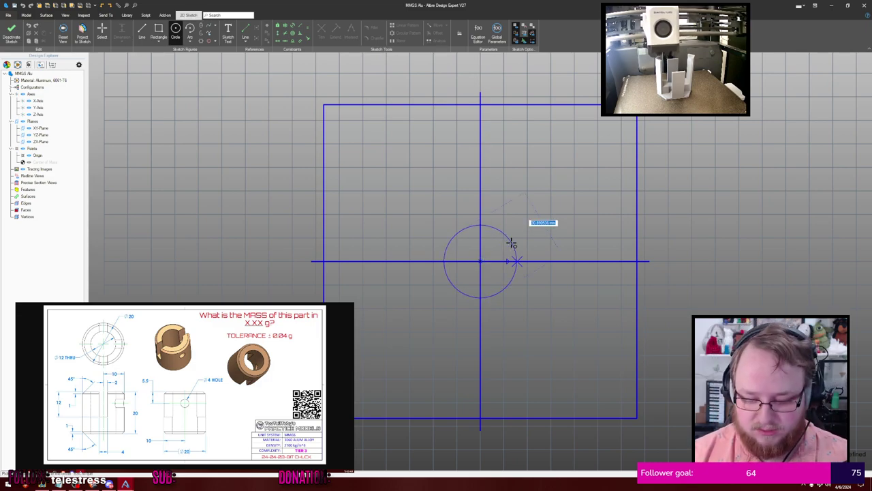
{"action": "left_click", "coordinate": [512, 244]}
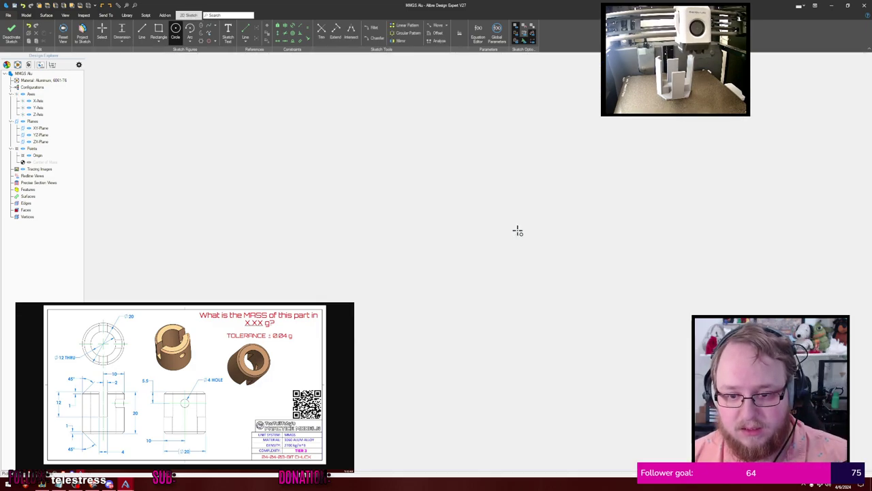
Extrude the circle to a depth of 20 mm as a solid cylinder
{"action": "key", "text": "e"}
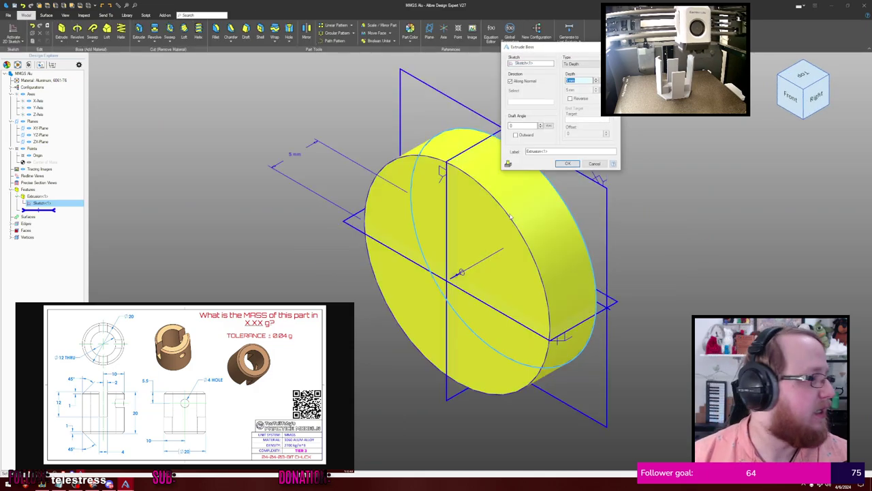
{"action": "type", "text": "20"}
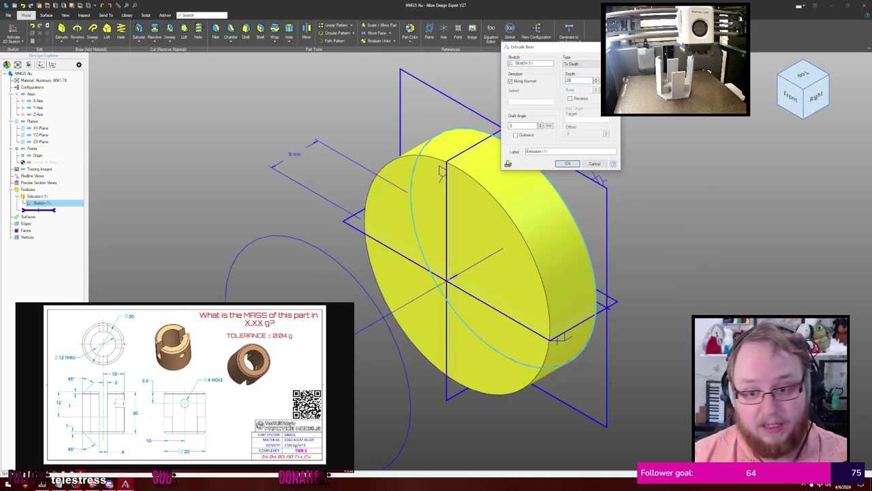
{"action": "key", "text": "Return"}
{"action": "left_click", "coordinate": [323, 111]}
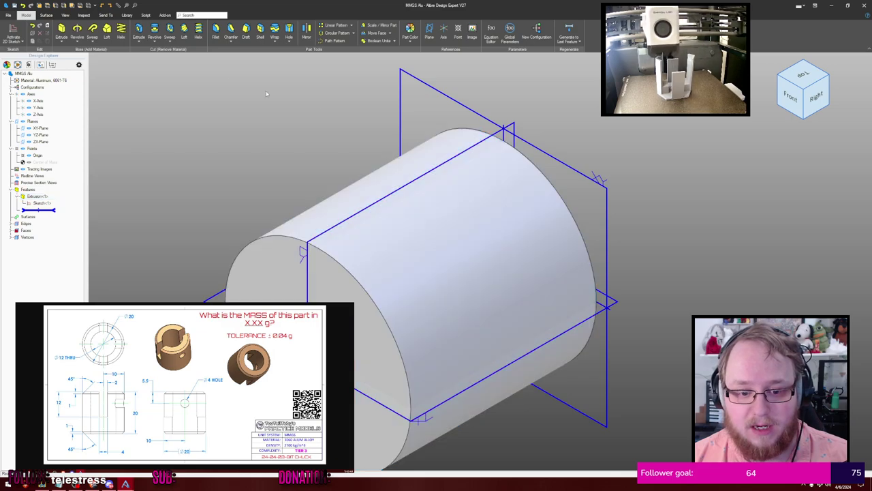
Chamfer both circular end edges of the cylinder with an angle-distance chamfer of 1 mm at 45°
{"action": "left_click", "coordinate": [232, 29]}
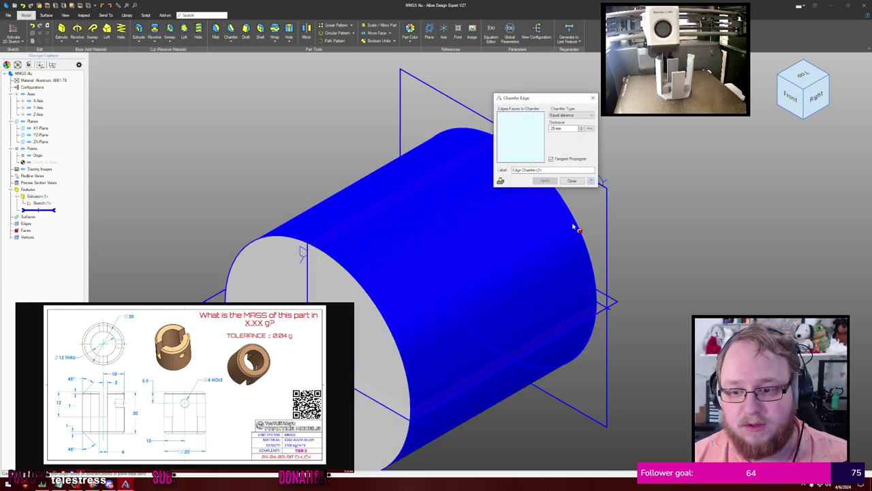
{"action": "left_click", "coordinate": [578, 228]}
{"action": "left_click", "coordinate": [372, 297]}
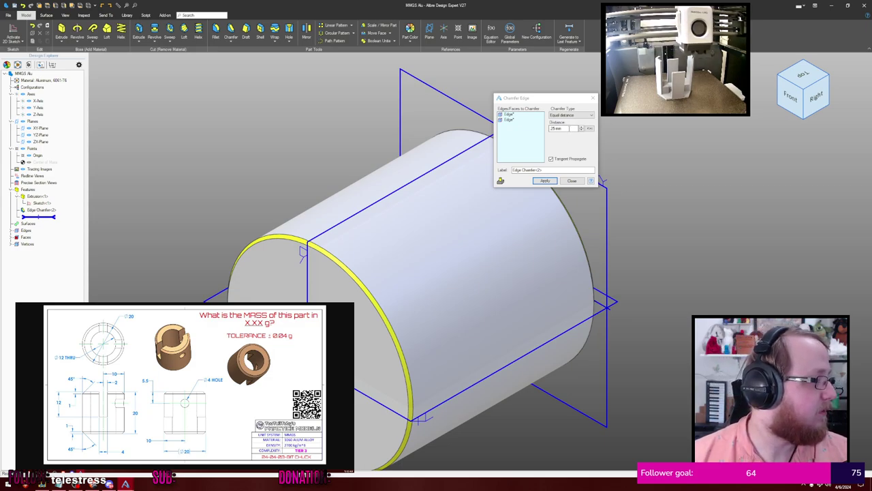
{"action": "left_click", "coordinate": [571, 114]}
{"action": "left_click", "coordinate": [566, 129]}
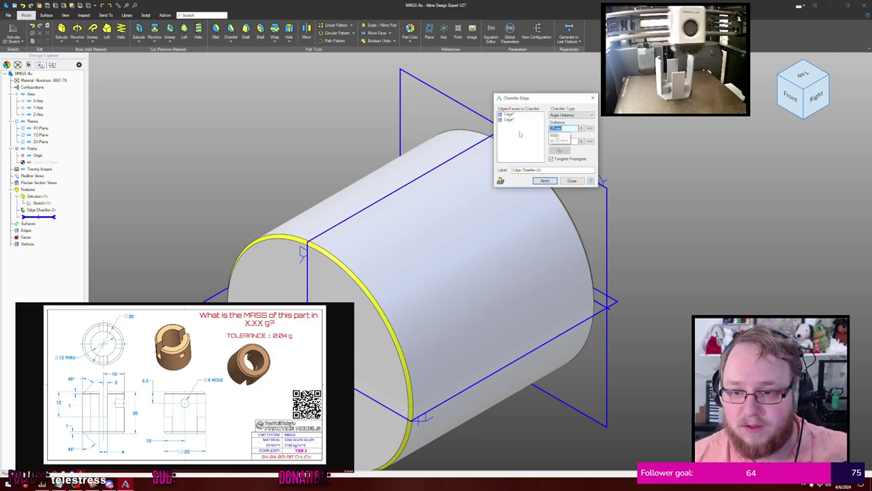
{"action": "type", "text": "1"}
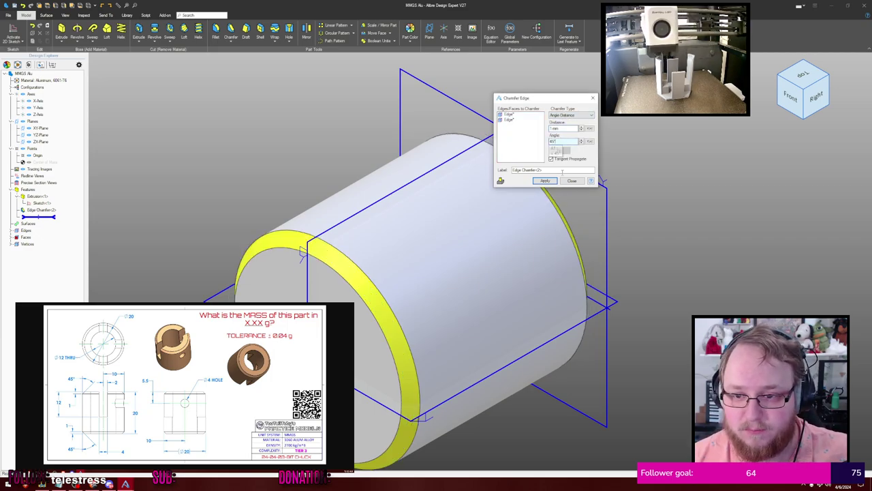
{"action": "left_click", "coordinate": [545, 181]}
{"action": "left_click", "coordinate": [577, 181]}
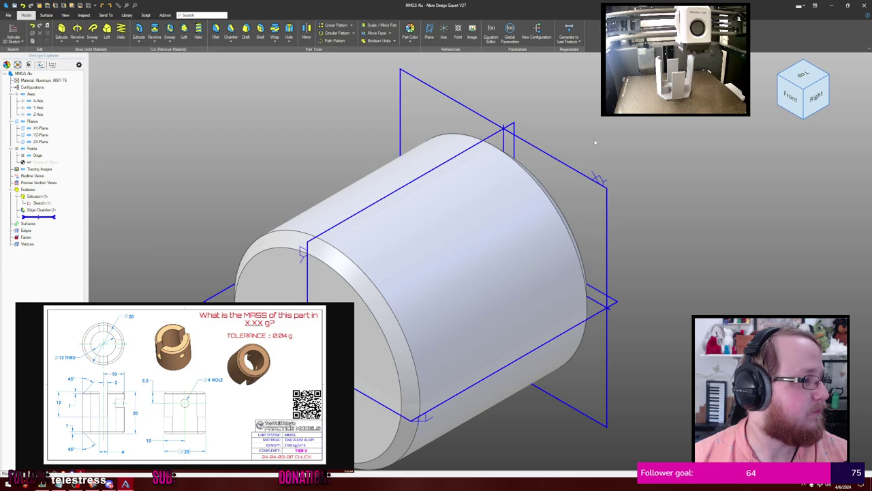
Start a sketch on the ZX-Plane and project the cylindrical face into it as reference figures
{"action": "middle_click_drag", "start_coordinate": [614, 142], "coordinate": [575, 166]}
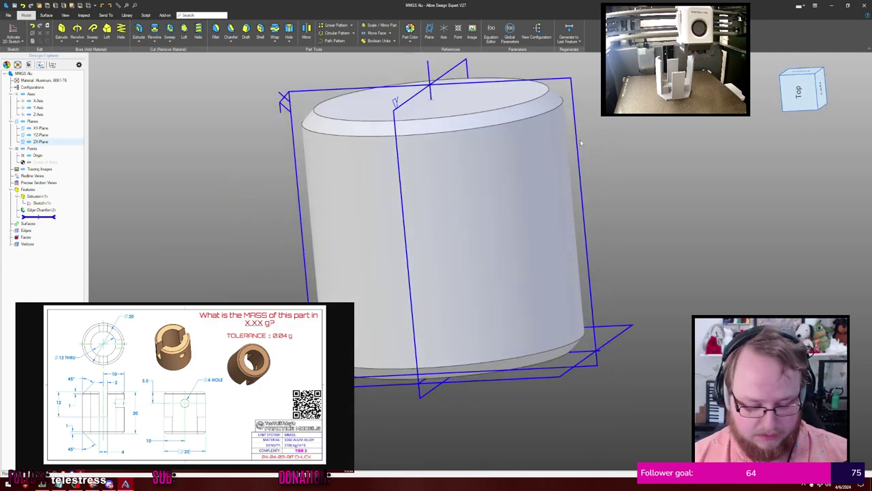
{"action": "left_click", "coordinate": [572, 80]}
{"action": "key", "text": "s"}
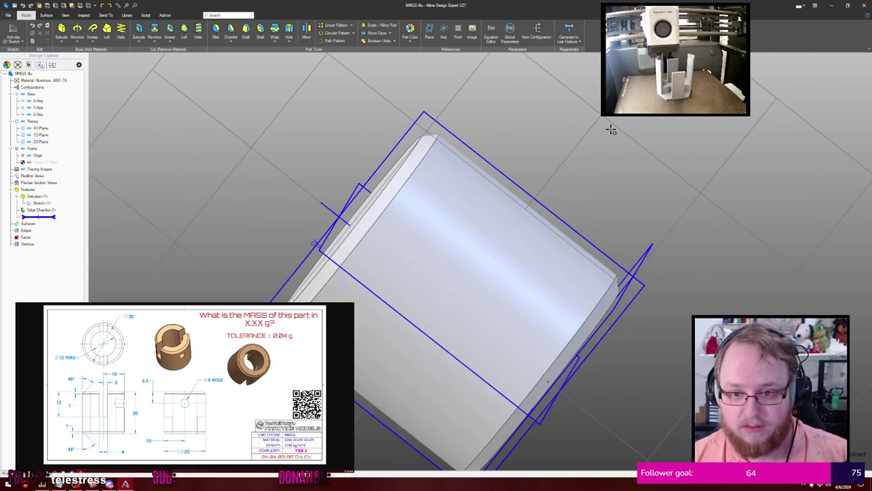
{"action": "key", "text": "c"}
{"action": "scroll", "coordinate": [613, 139], "scroll_direction": "down", "scroll_amount": 2}
{"action": "key", "text": "p"}
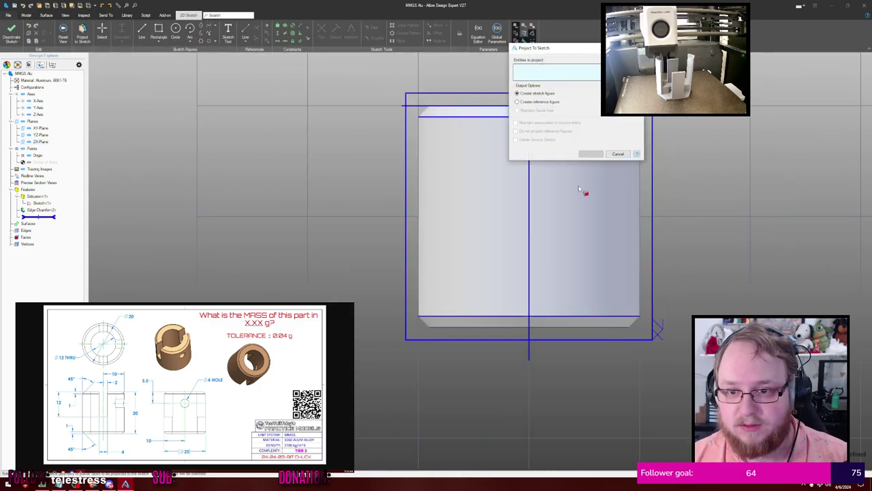
{"action": "left_click", "coordinate": [584, 188]}
{"action": "left_click", "coordinate": [556, 103]}
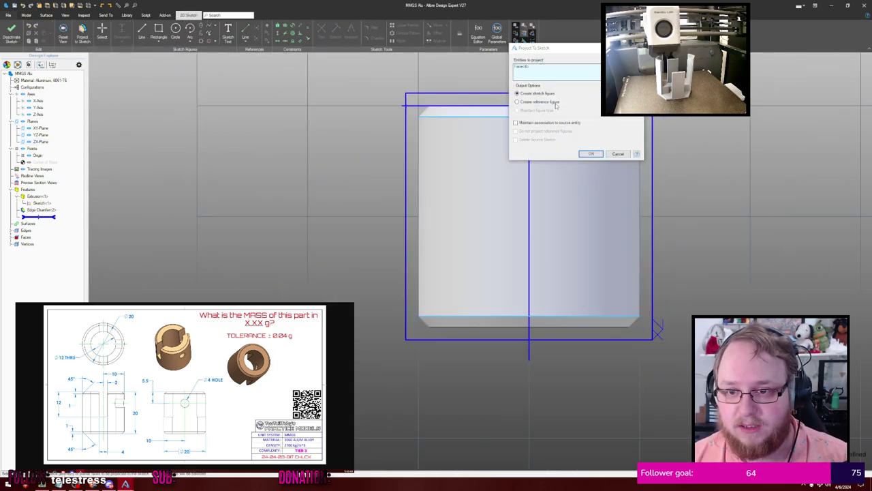
{"action": "left_click", "coordinate": [590, 153]}
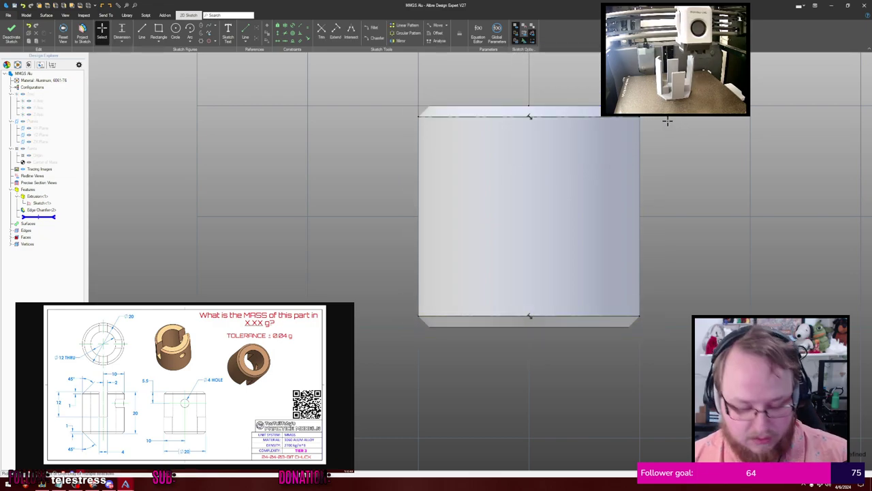
Sketch a 4 mm diameter circle near the cylinder's upper end and align its centre vertically with the midpoint of that end
{"action": "key", "text": "c"}
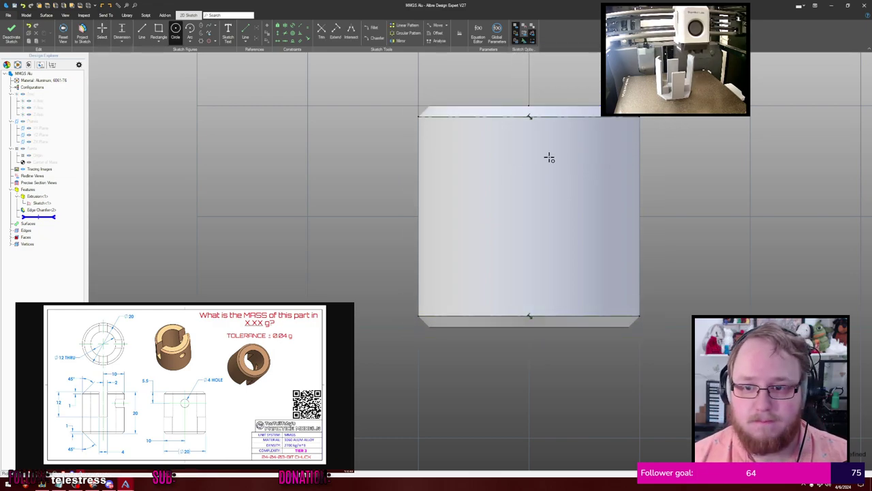
{"action": "left_click", "coordinate": [494, 169]}
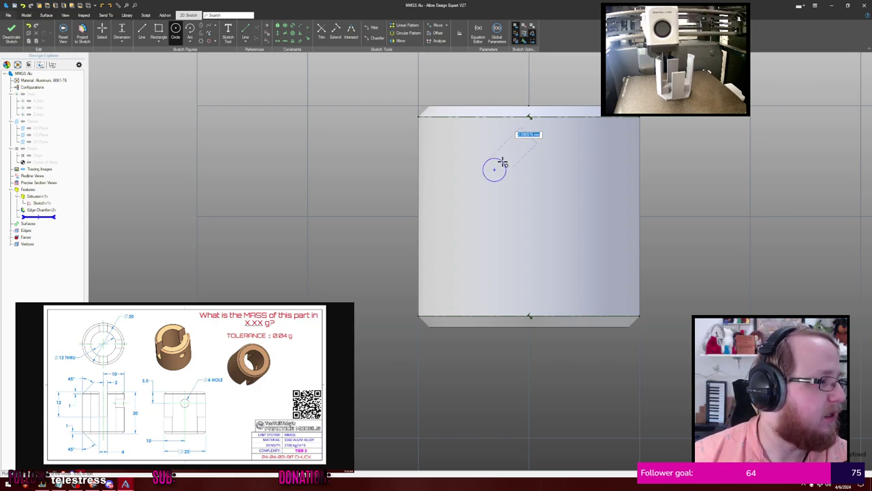
{"action": "type", "text": "4"}
{"action": "key", "text": "Return"}
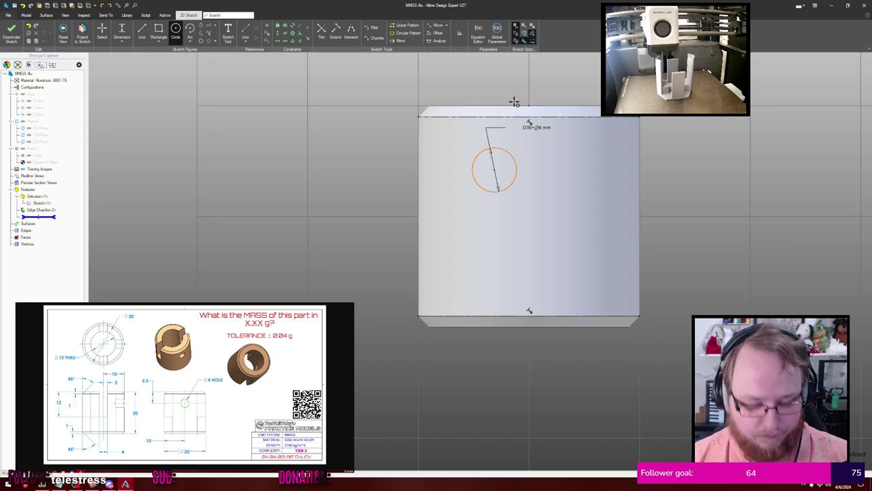
{"action": "key", "text": "Escape"}
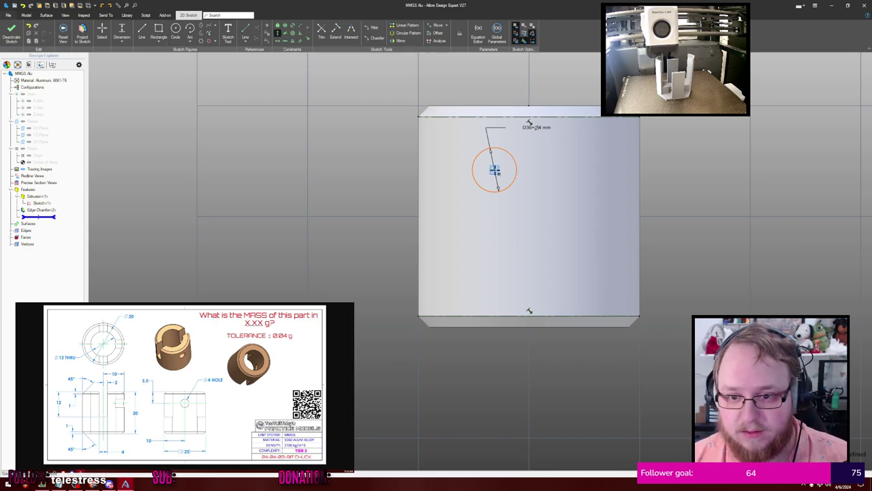
{"action": "left_click", "coordinate": [528, 106]}
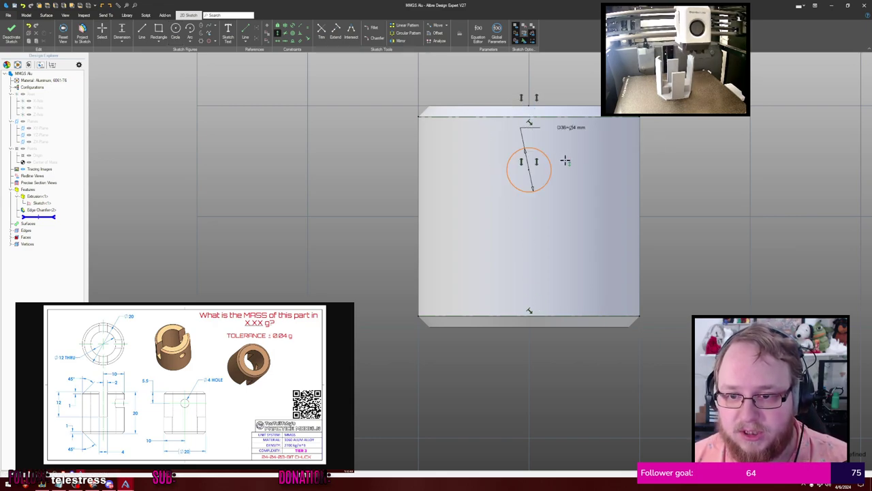
{"action": "key", "text": "Escape"}
Dimension the 4 mm circle's centre 5.5 mm from the cylinder's upper end
{"action": "key", "text": "d"}
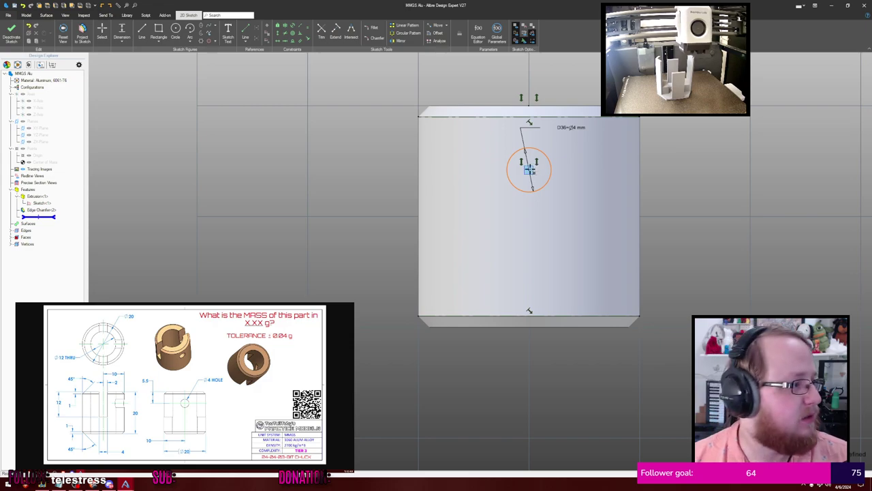
{"action": "left_click", "coordinate": [529, 170]}
{"action": "left_click", "coordinate": [528, 111]}
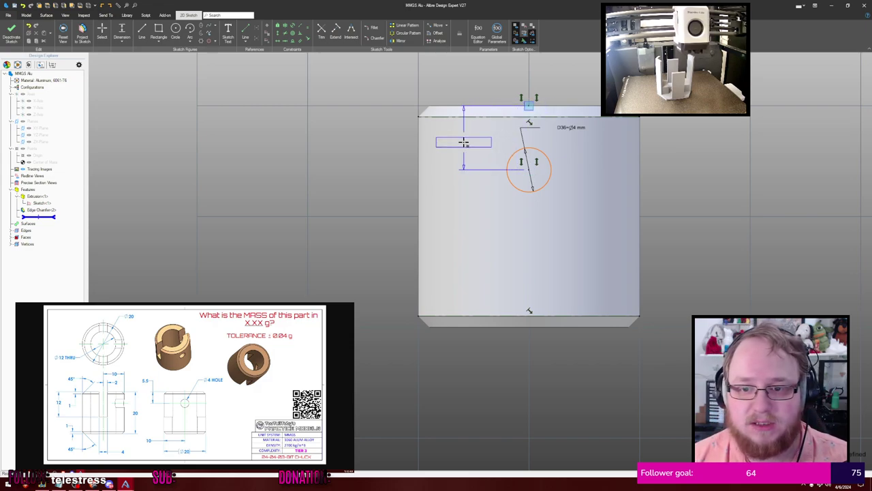
{"action": "left_click", "coordinate": [464, 141]}
{"action": "type", "text": "5.5"}
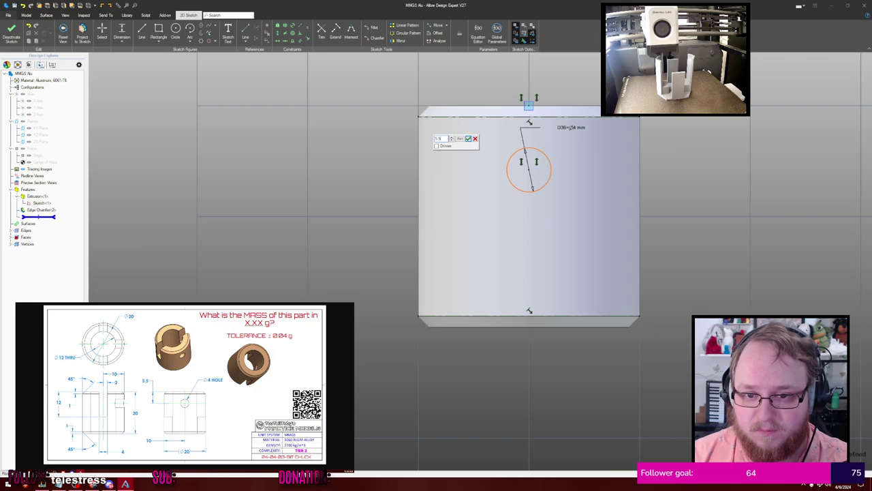
{"action": "key", "text": "Return"}
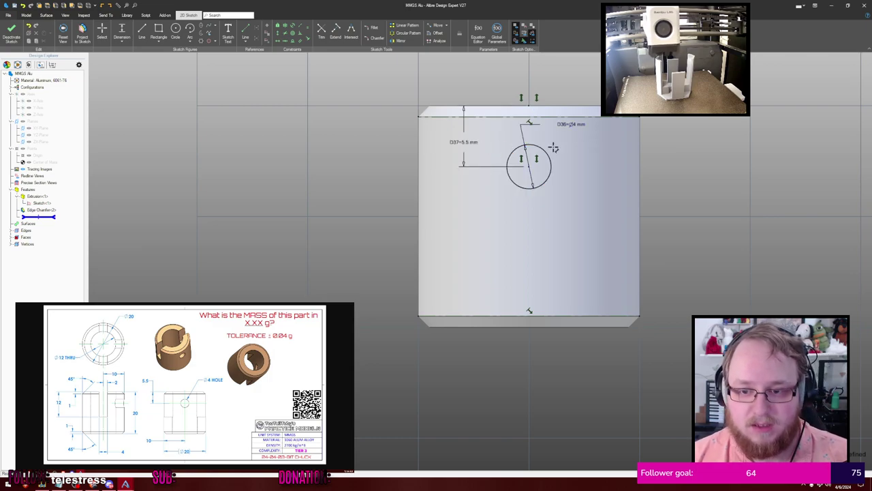
Cut the 4 mm circle through the cylinder as a cross hole
{"action": "key", "text": "x"}
{"action": "key", "text": "Return"}
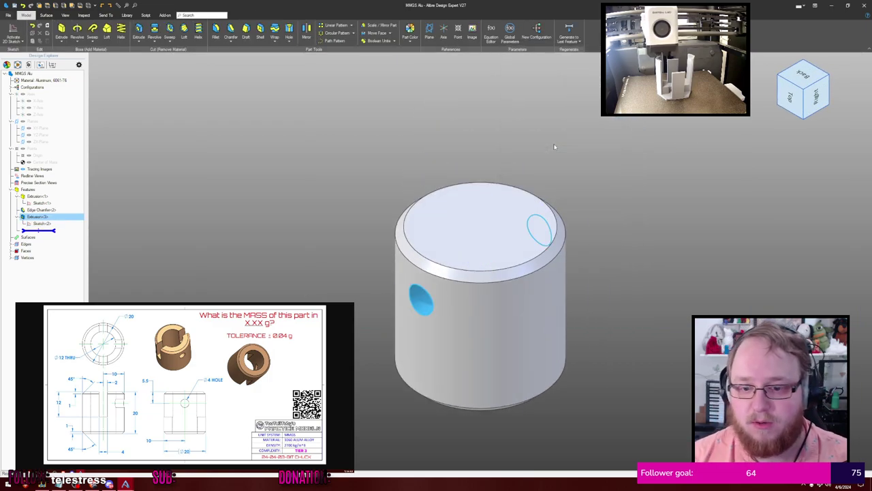
{"action": "right_click_drag", "start_coordinate": [588, 170], "coordinate": [561, 120]}
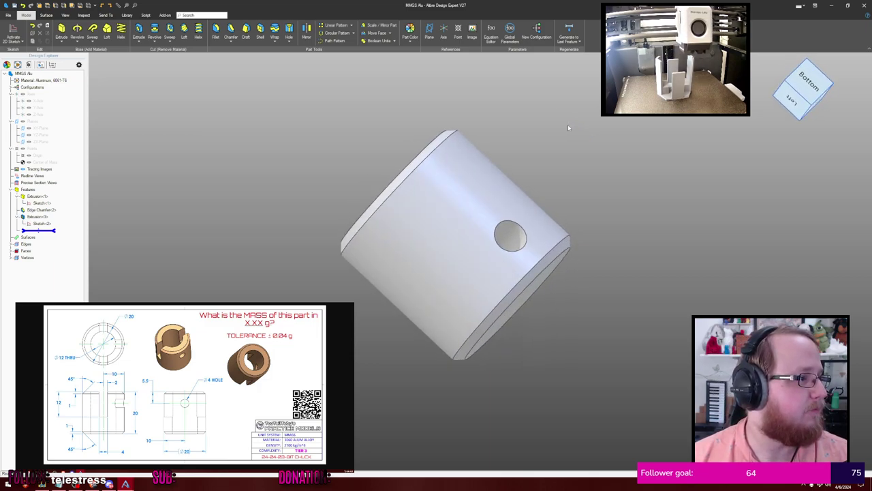
{"action": "middle_click_drag", "start_coordinate": [586, 139], "coordinate": [577, 122]}
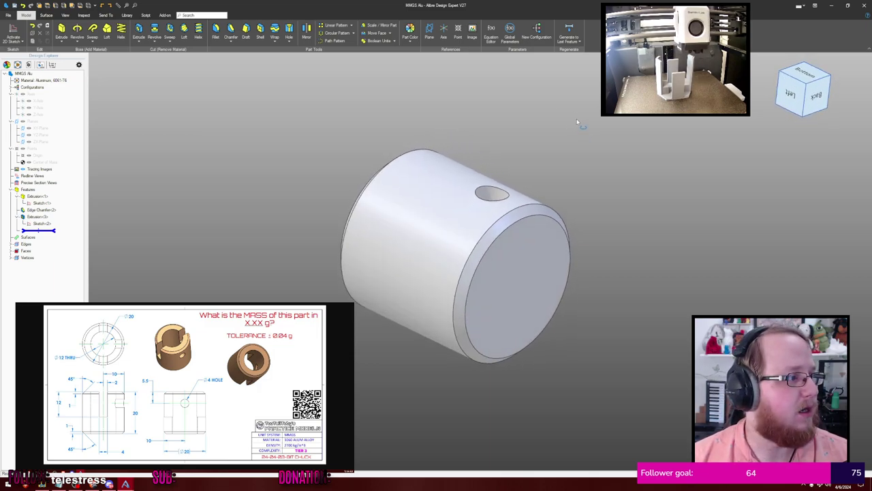
{"action": "mouse_move", "coordinate": [577, 121]}
{"action": "right_mouse_down"}
{"action": "mouse_move", "coordinate": [597, 127]}
{"action": "mouse_move", "coordinate": [603, 116]}
{"action": "mouse_move", "coordinate": [594, 122]}
{"action": "right_mouse_up"}
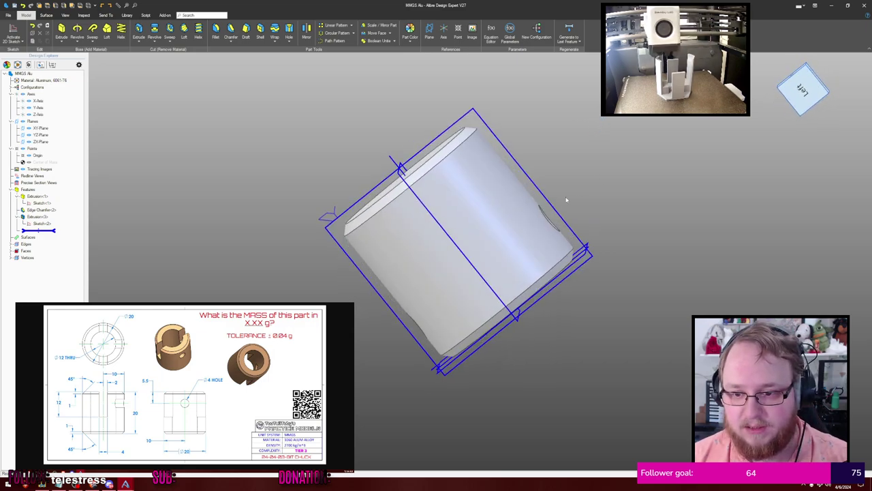
On the lengthwise plane containing the cross hole's axis, sketch a 24 by 4 mm rectangle centred on the middle of the cylinder's hole-side end
{"action": "left_click", "coordinate": [14, 31]}
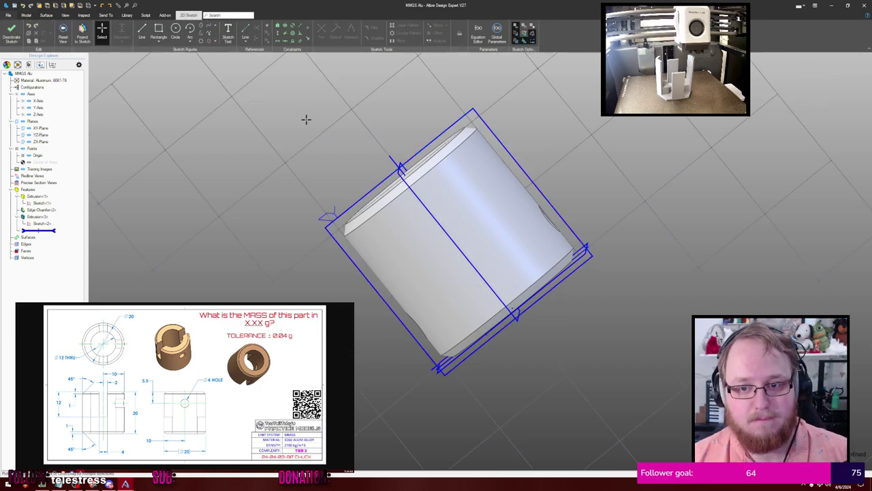
{"action": "scroll", "coordinate": [283, 113], "scroll_direction": "down", "scroll_amount": 2}
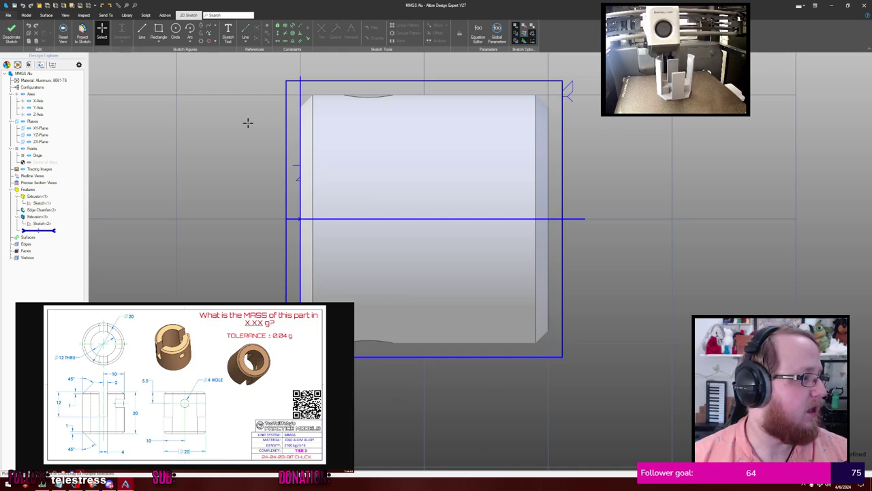
{"action": "middle_click_drag", "start_coordinate": [230, 127], "coordinate": [275, 117]}
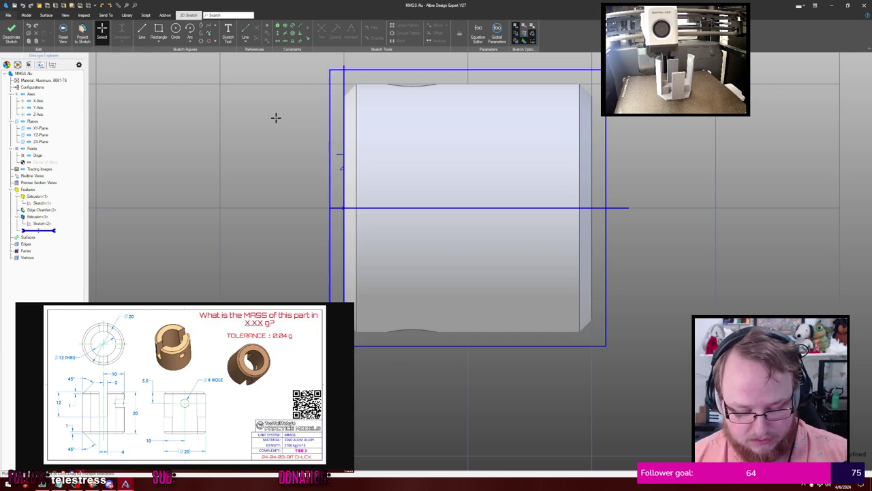
{"action": "key", "text": "ctrl+shift+r"}
{"action": "key", "text": "r"}
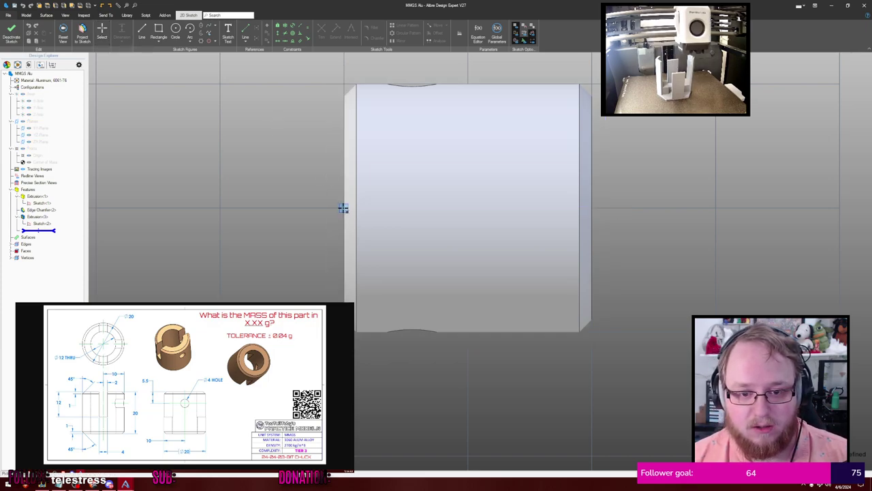
{"action": "left_click", "coordinate": [343, 208]}
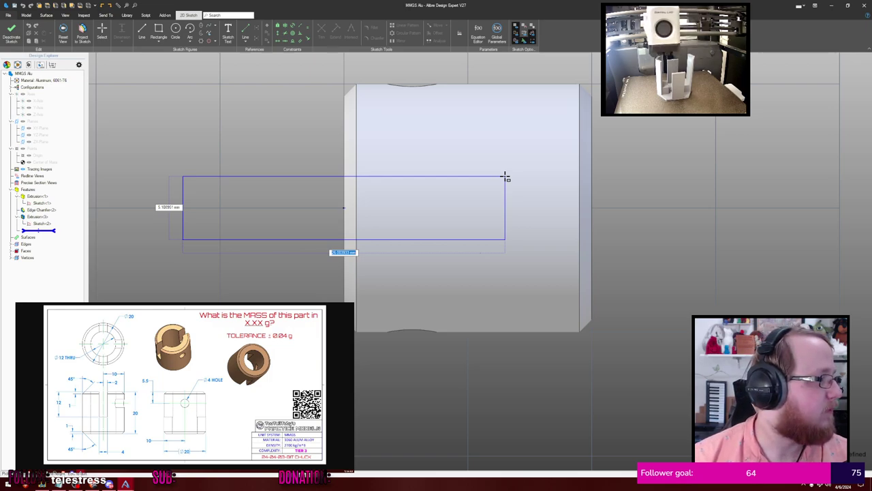
{"action": "type", "text": "3"}
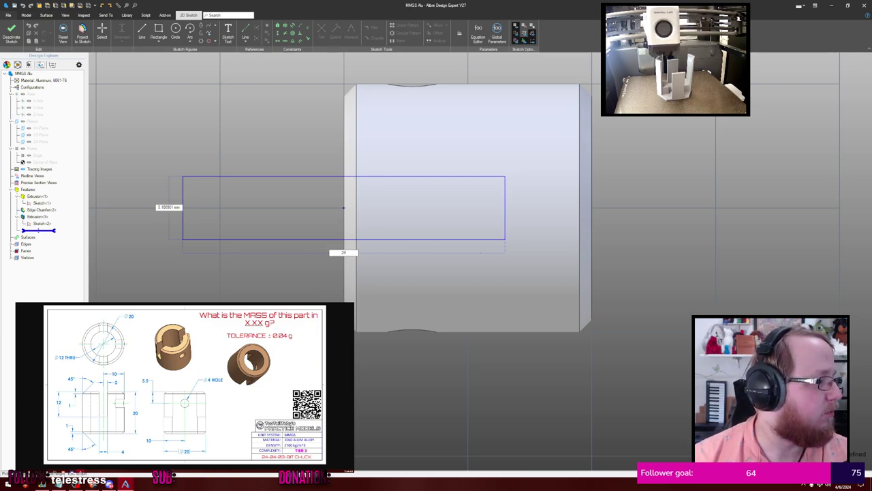
{"action": "key", "text": "Tab"}
{"action": "type", "text": "4"}
{"action": "key", "text": "Return"}
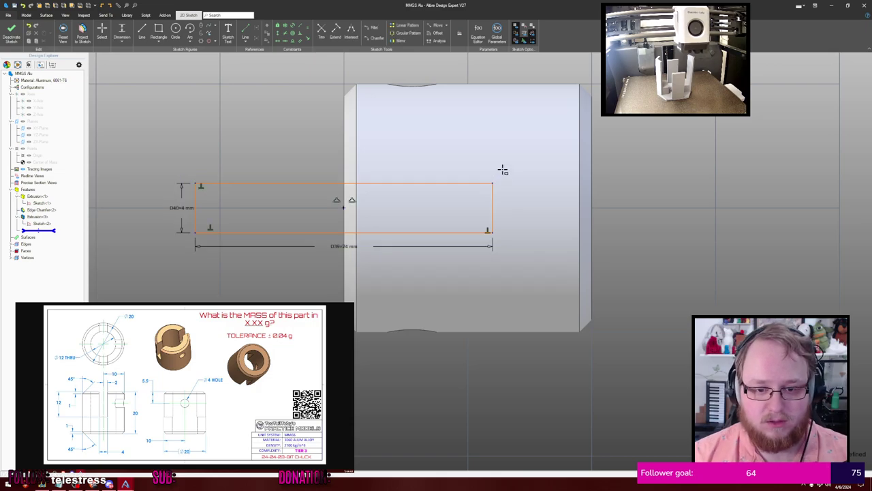
Constrain the rectangle's long edge horizontal and cut the rectangle through the full width of the cylinder as a slot
{"action": "left_click", "coordinate": [318, 184]}
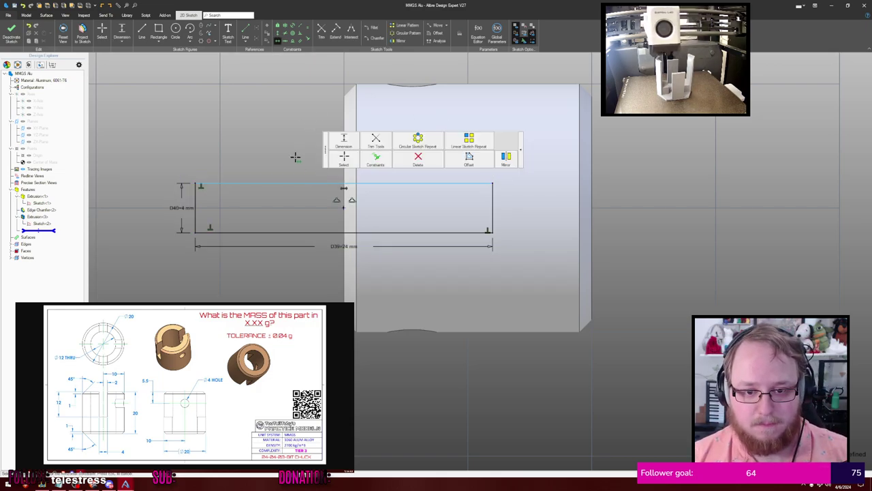
{"action": "key", "text": "shift+e"}
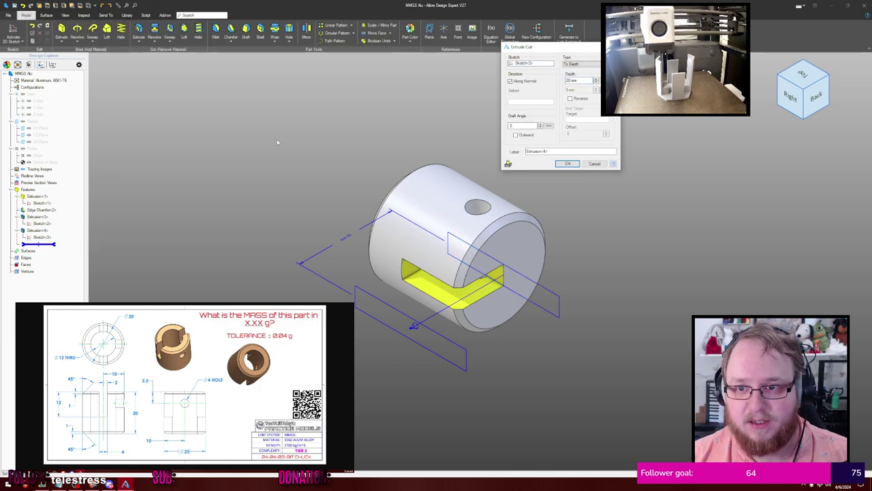
{"action": "key", "text": "Return"}
Calculate the slotted part's physical properties at High accuracy
{"action": "key", "text": "p"}
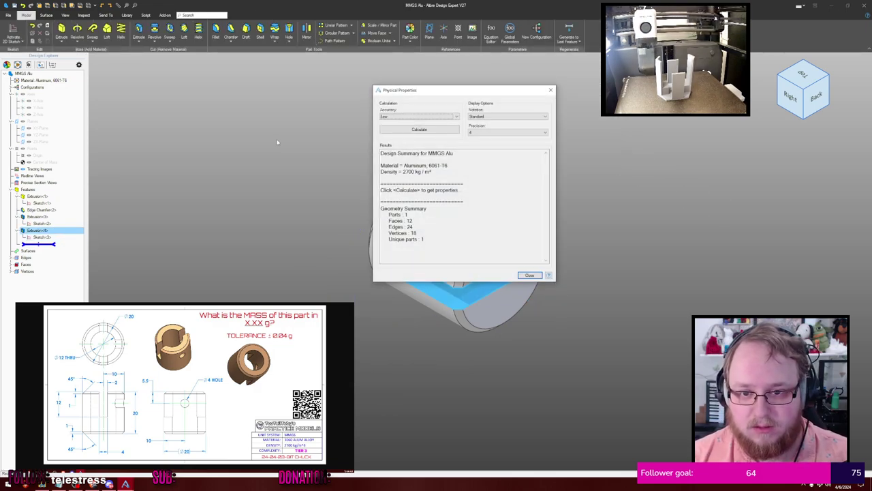
{"action": "key", "text": "Tab"}
{"action": "key", "text": "Return"}
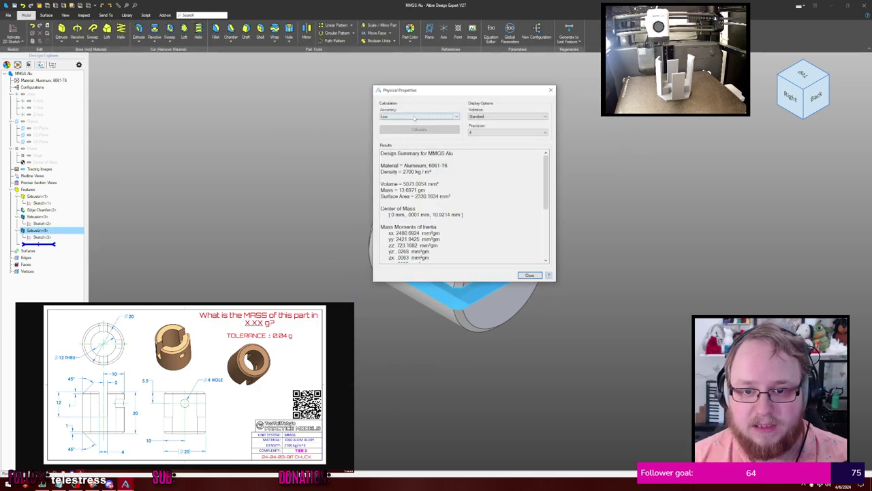
{"action": "left_click", "coordinate": [414, 118]}
{"action": "left_click", "coordinate": [417, 128]}
{"action": "left_click", "coordinate": [419, 130]}
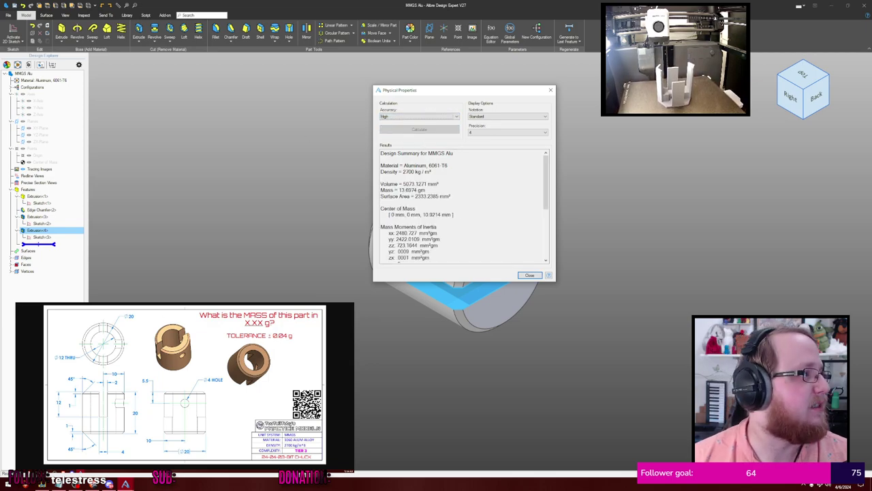
Try to submit 13.69 g as the mass on the Bit Chuck submission timer page, and return to the drawing
{"action": "left_click", "coordinate": [296, 414]}
{"action": "type", "text": "13"}
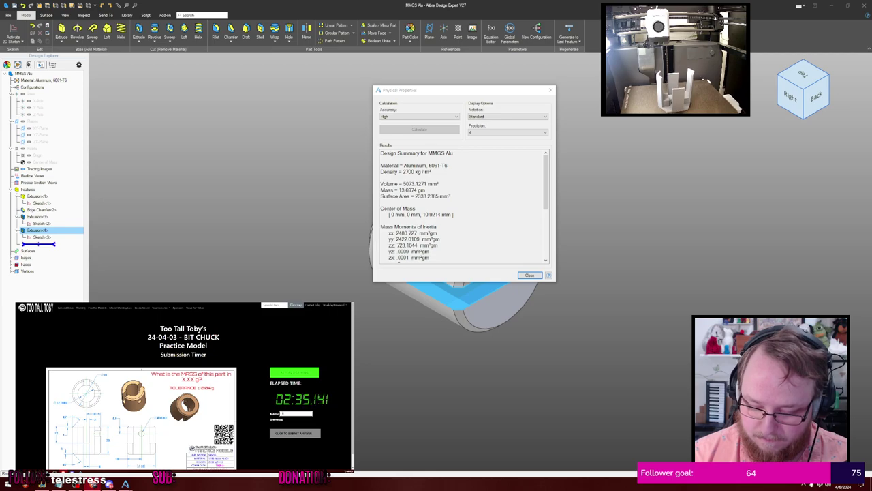
{"action": "type", "text": ".69"}
{"action": "key", "text": "Return"}
{"action": "scroll", "coordinate": [238, 399], "scroll_direction": "down", "scroll_amount": 1}
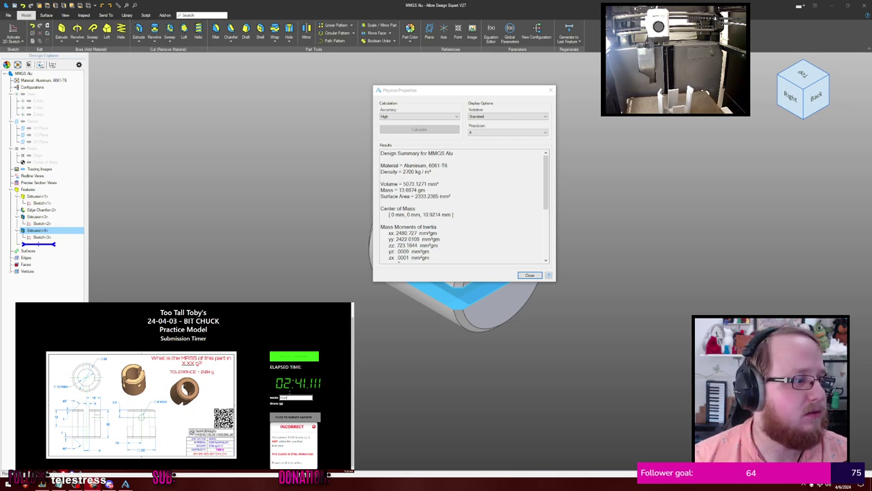
{"action": "left_click_drag", "start_coordinate": [290, 397], "coordinate": [254, 397]}
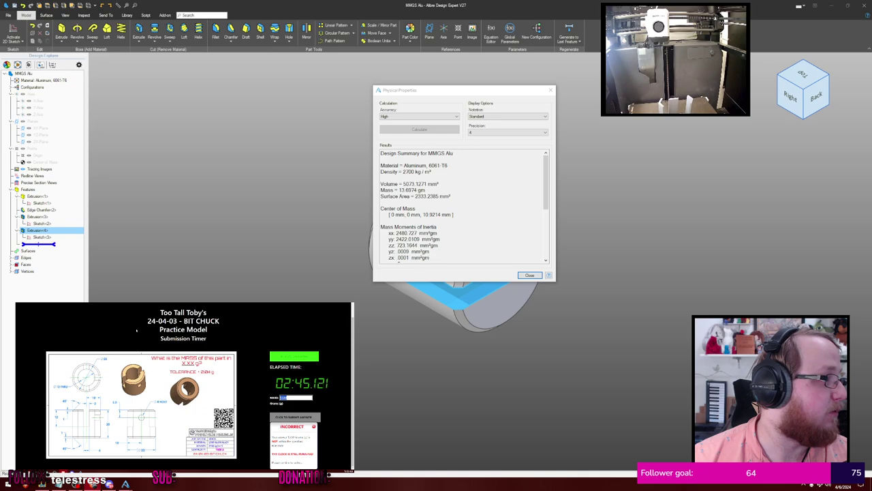
{"action": "key", "text": "ctrl+Tab"}
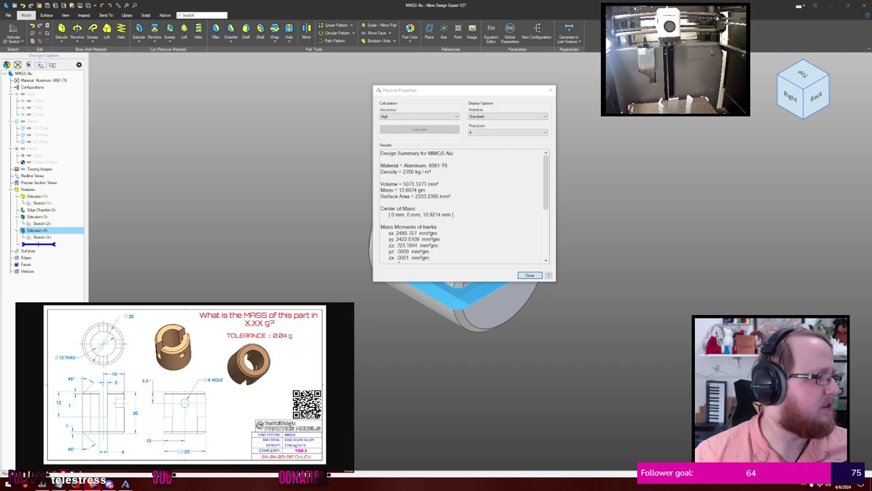
Measure from the slot's inner end edge to the cylinder's slotted end face, and clear the measurement selections
{"action": "left_click", "coordinate": [530, 276]}
{"action": "left_click", "coordinate": [615, 185]}
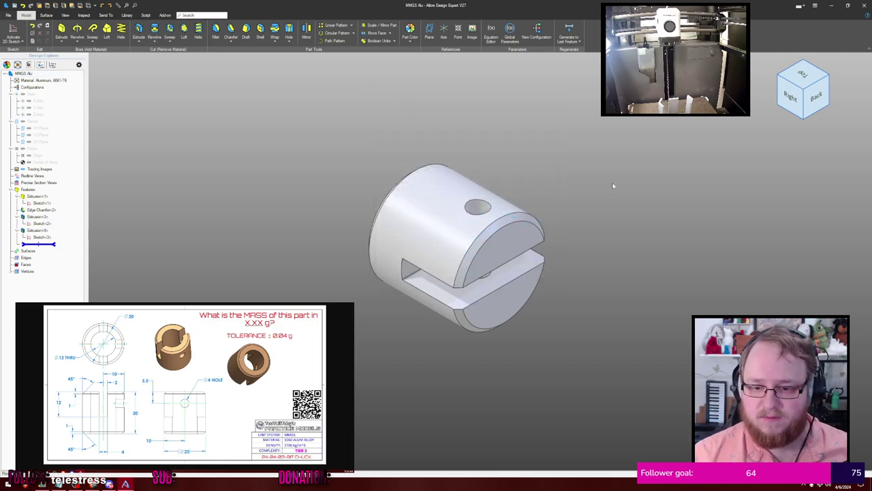
{"action": "middle_click_drag", "start_coordinate": [616, 185], "coordinate": [621, 175]}
{"action": "left_click", "coordinate": [83, 15]}
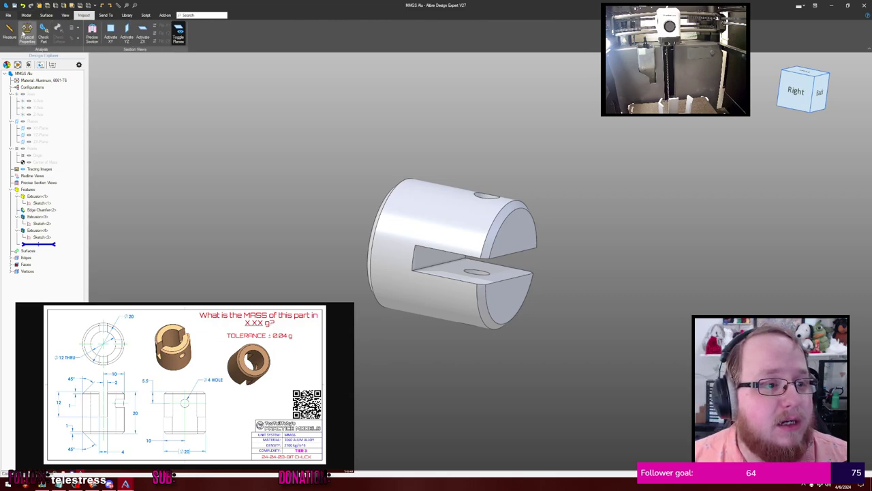
{"action": "left_click", "coordinate": [9, 31]}
{"action": "left_click", "coordinate": [414, 257]}
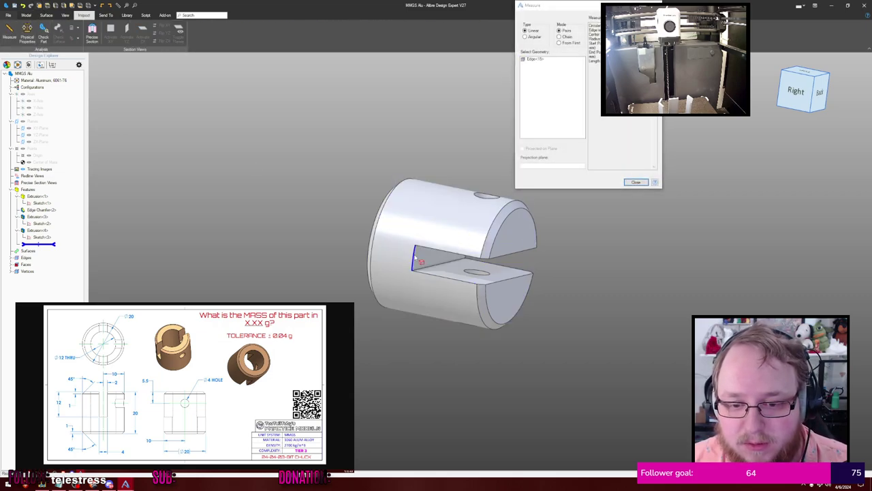
{"action": "left_click", "coordinate": [496, 256]}
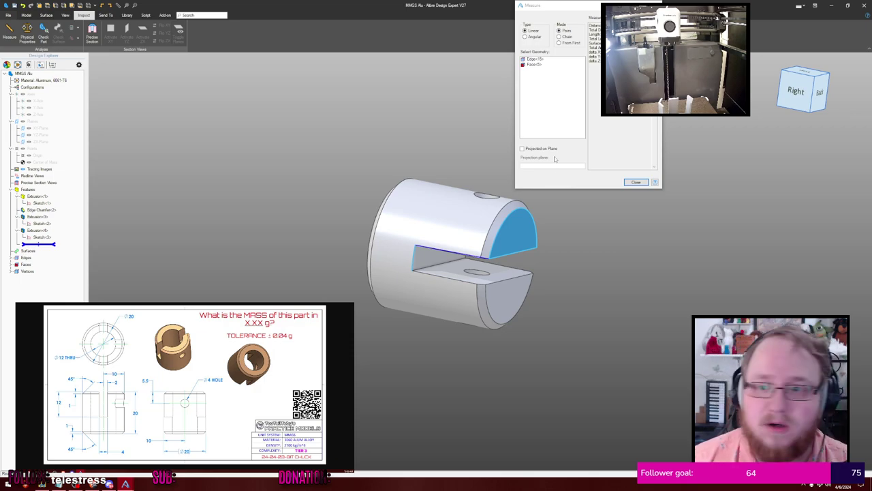
{"action": "left_click", "coordinate": [553, 65]}
{"action": "key", "text": "Delete"}
{"action": "left_click", "coordinate": [553, 60]}
{"action": "key", "text": "Delete"}
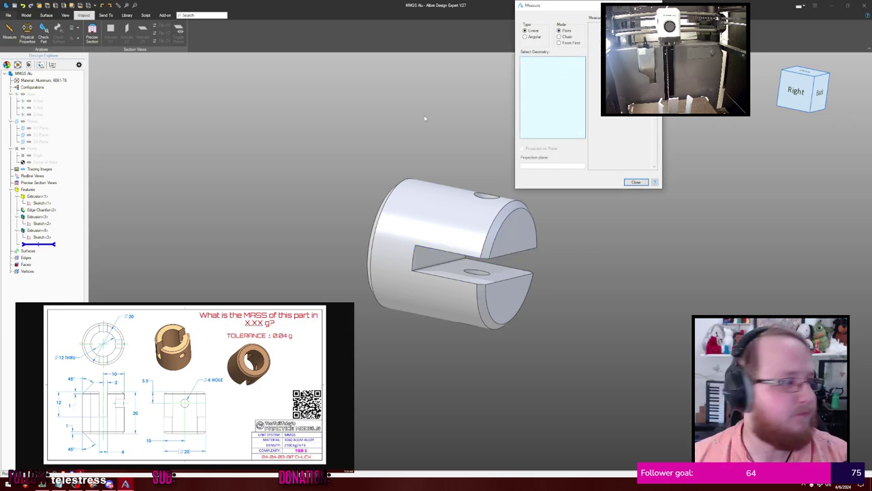
{"action": "middle_click_drag", "start_coordinate": [424, 119], "coordinate": [371, 108]}
{"action": "key", "text": "Escape"}
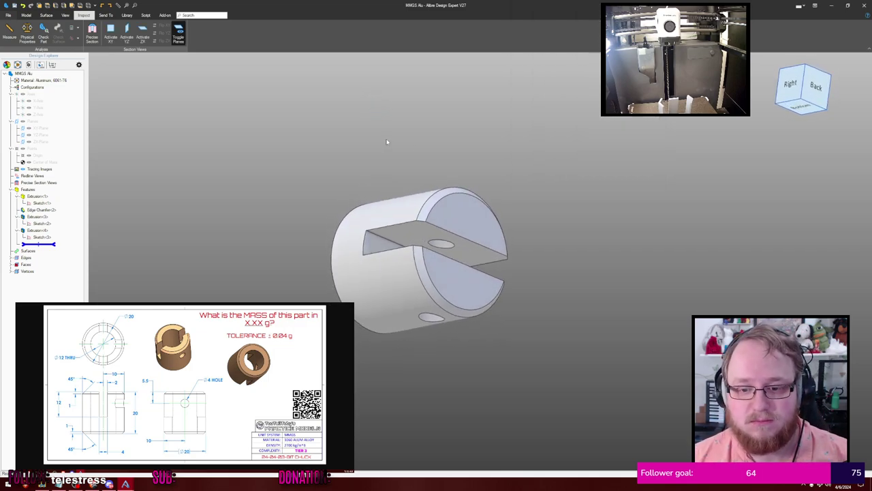
Sketch a 12 mm diameter circle on the slotted end face, centred on the cylinder's axis
{"action": "middle_click_drag", "start_coordinate": [386, 142], "coordinate": [207, 133]}
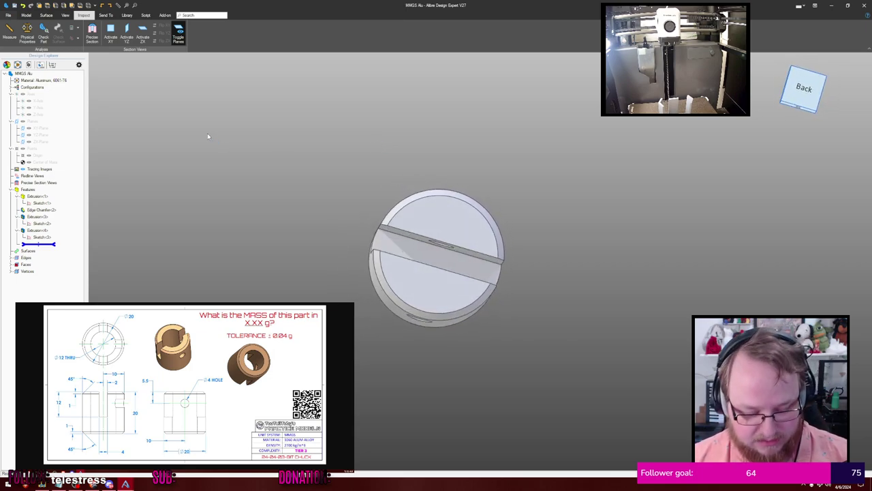
{"action": "left_click", "coordinate": [420, 205]}
{"action": "key", "text": "s"}
{"action": "key", "text": "c"}
{"action": "left_click", "coordinate": [438, 255]}
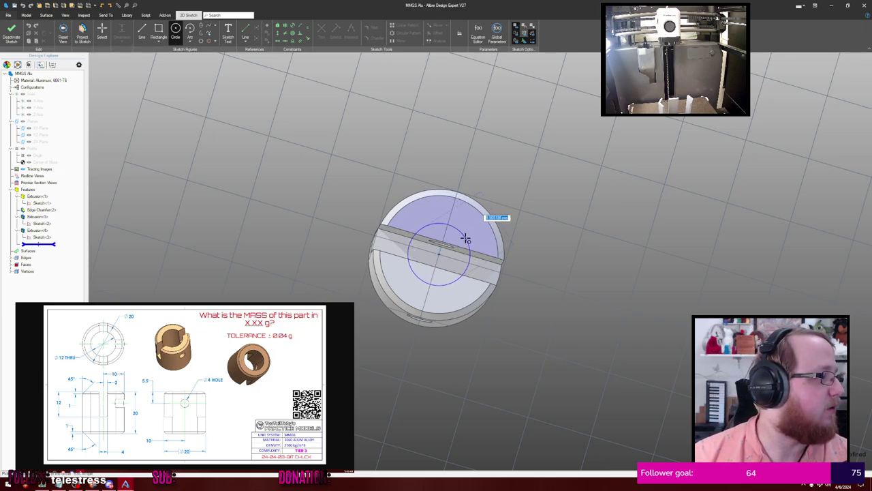
{"action": "type", "text": "12"}
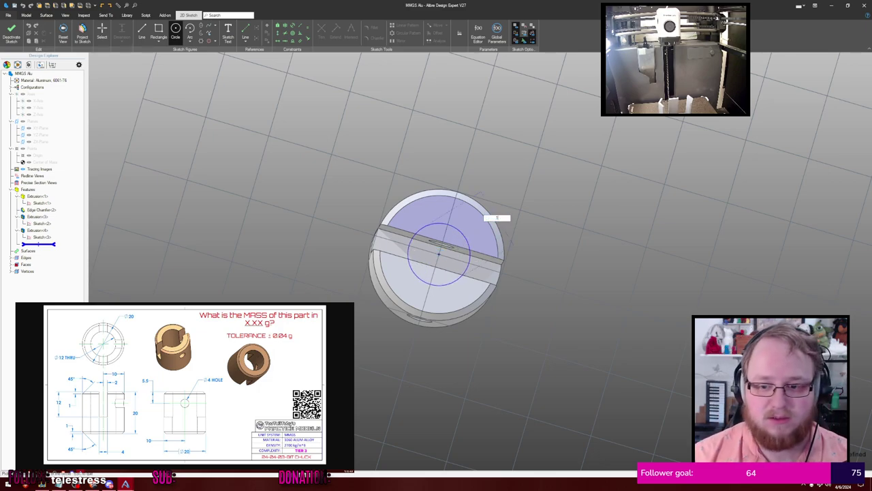
{"action": "key", "text": "Return"}
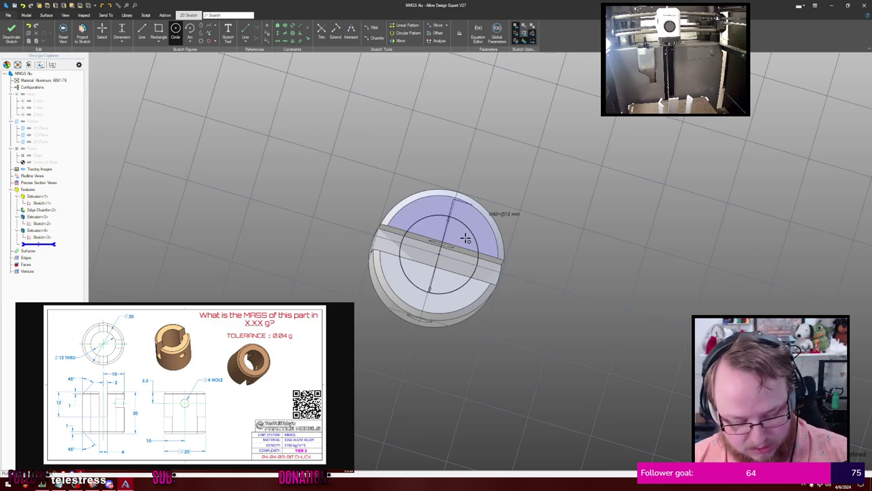
Cut the 12 mm circle through the full length of the part as the central bore
{"action": "key", "text": "x"}
{"action": "key", "text": "Return"}
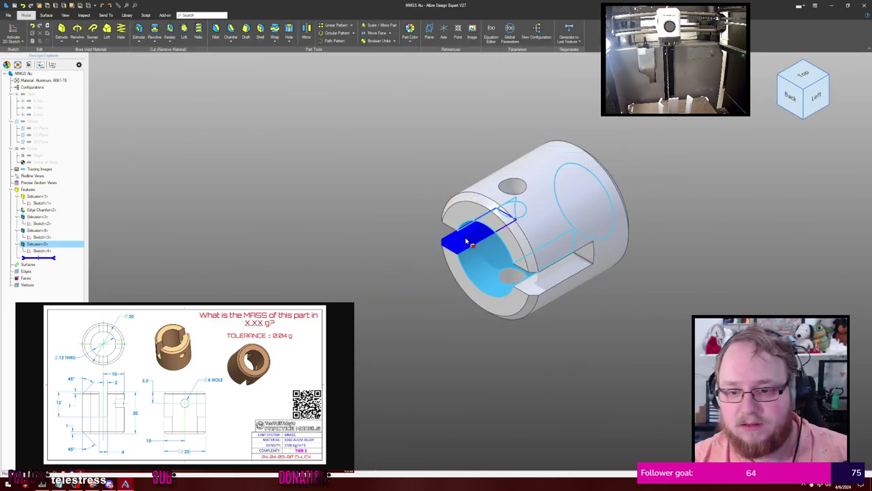
{"action": "left_click", "coordinate": [389, 146]}
{"action": "middle_click_drag", "start_coordinate": [388, 146], "coordinate": [413, 136]}
Recalculate the bored part's physical properties at High accuracy and recheck the submission page and the drawing
{"action": "key", "text": "p"}
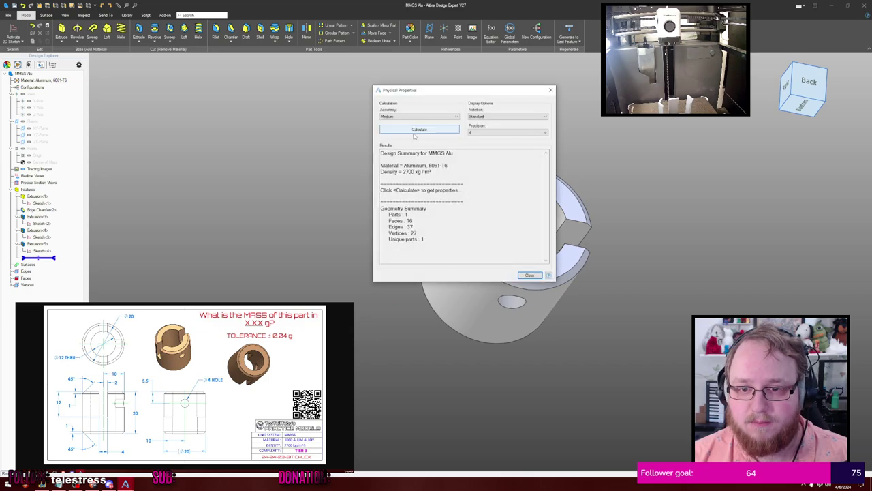
{"action": "left_click", "coordinate": [414, 133]}
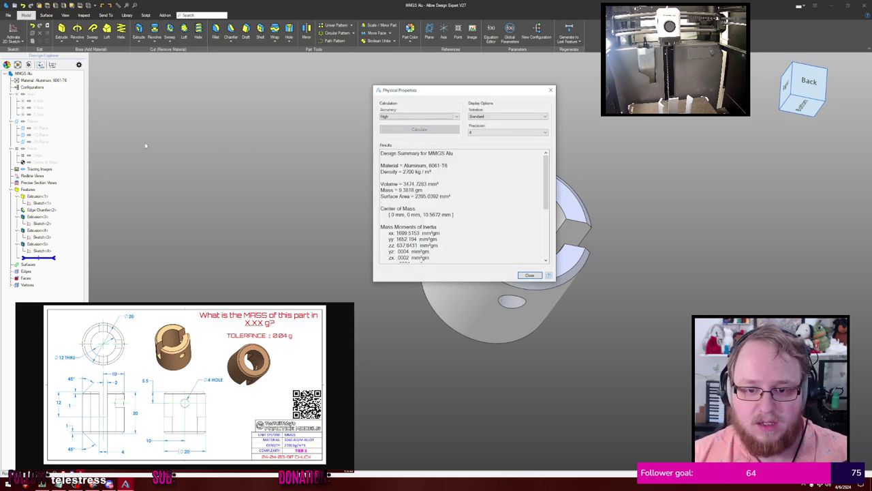
{"action": "key", "text": "ctrl+Tab"}
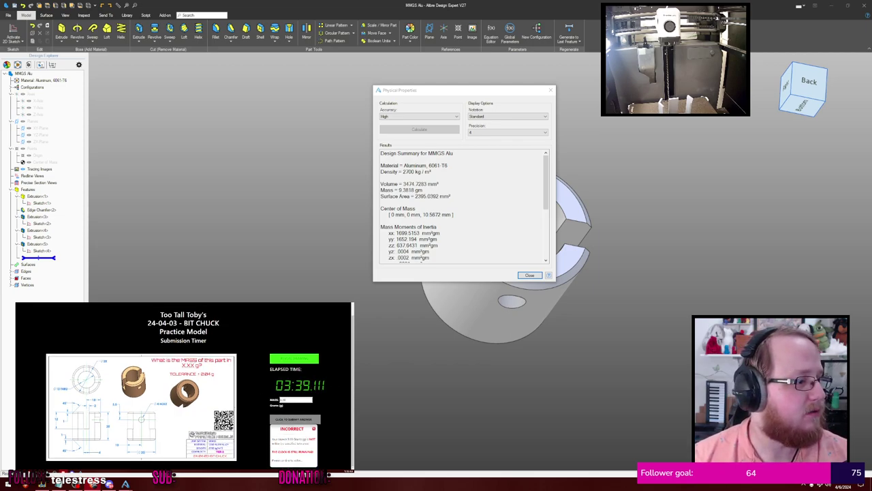
{"action": "key", "text": "ctrl+Tab"}
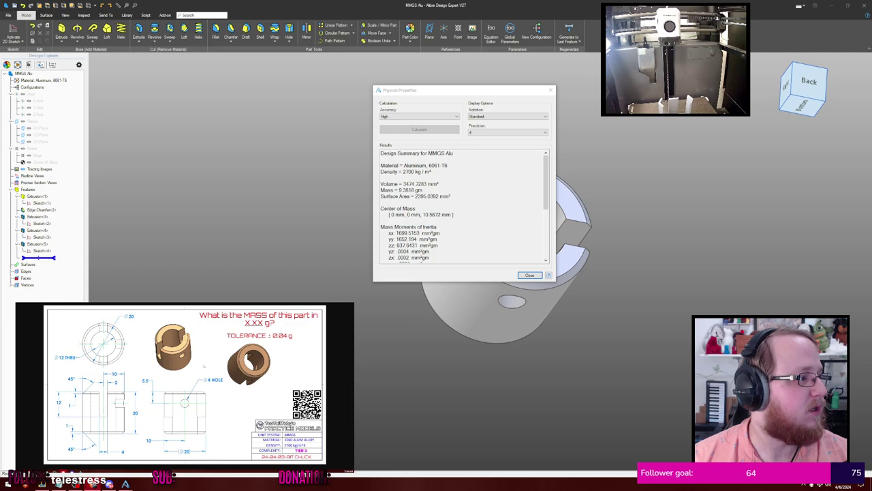
Change the 4 mm cross hole's cut to To Depth with a reversed depth of 20 mm, so it pierces only one wall
{"action": "left_click", "coordinate": [531, 275]}
{"action": "middle_click_drag", "start_coordinate": [347, 169], "coordinate": [327, 137]}
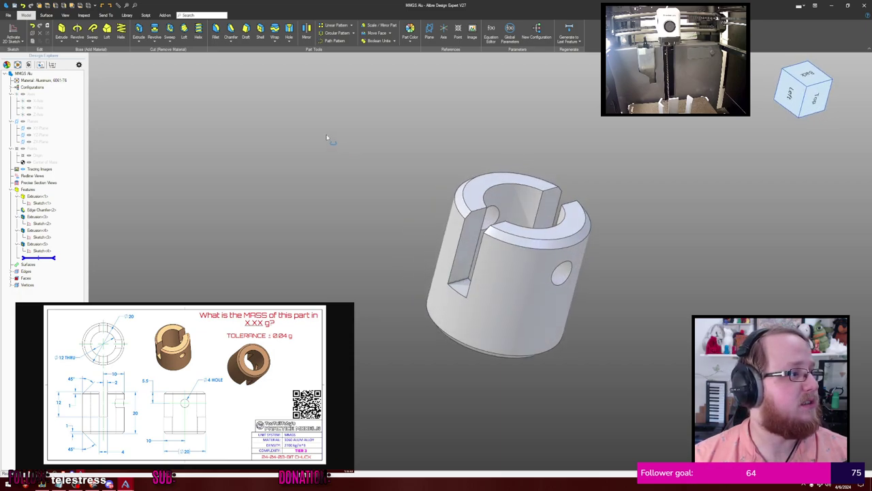
{"action": "middle_click_drag", "start_coordinate": [327, 138], "coordinate": [327, 142]}
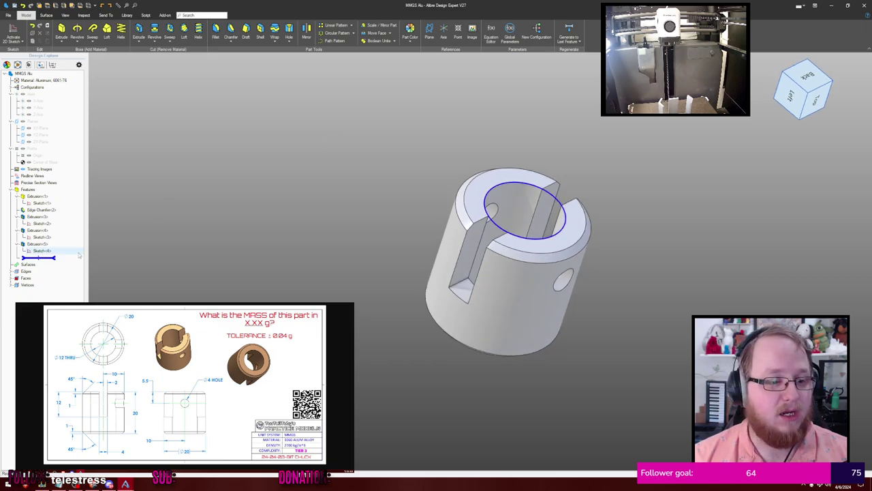
{"action": "right_click", "coordinate": [58, 218]}
{"action": "left_click", "coordinate": [71, 223]}
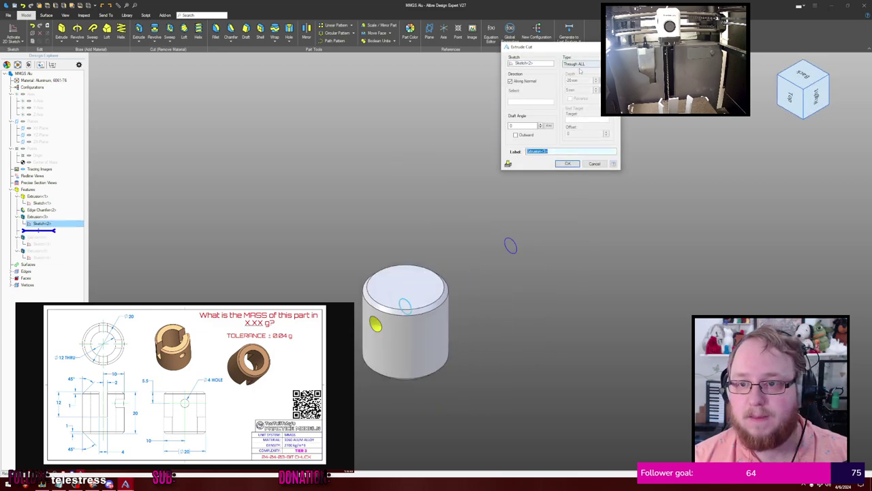
{"action": "left_click", "coordinate": [582, 64]}
{"action": "left_click", "coordinate": [574, 71]}
{"action": "middle_click_drag", "start_coordinate": [489, 159], "coordinate": [484, 171]}
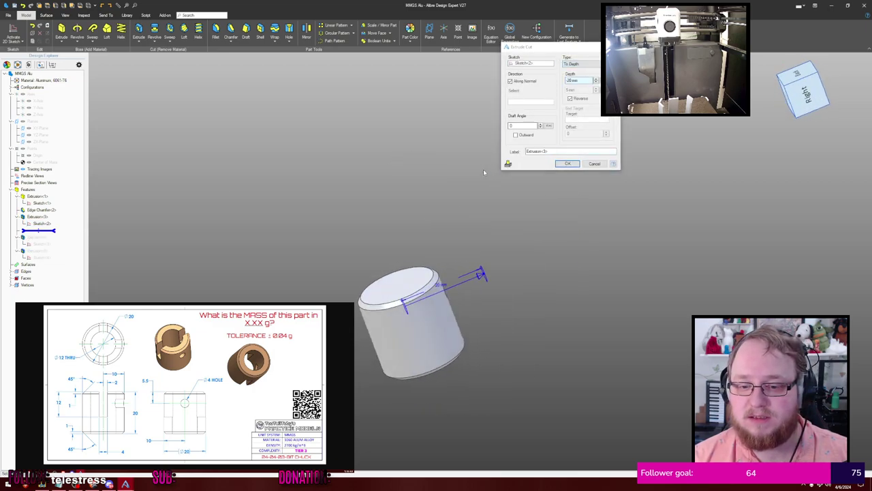
{"action": "left_click", "coordinate": [574, 163]}
{"action": "middle_click_drag", "start_coordinate": [572, 191], "coordinate": [548, 184]}
Restore the rolled-back features to the end of the history and calculate the complete part's physical properties at High accuracy
{"action": "key", "text": "p"}
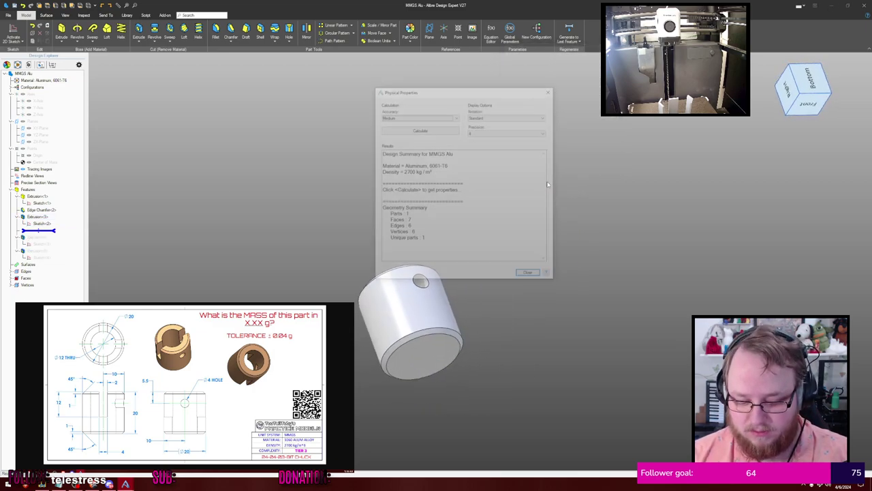
{"action": "key", "text": "Return"}
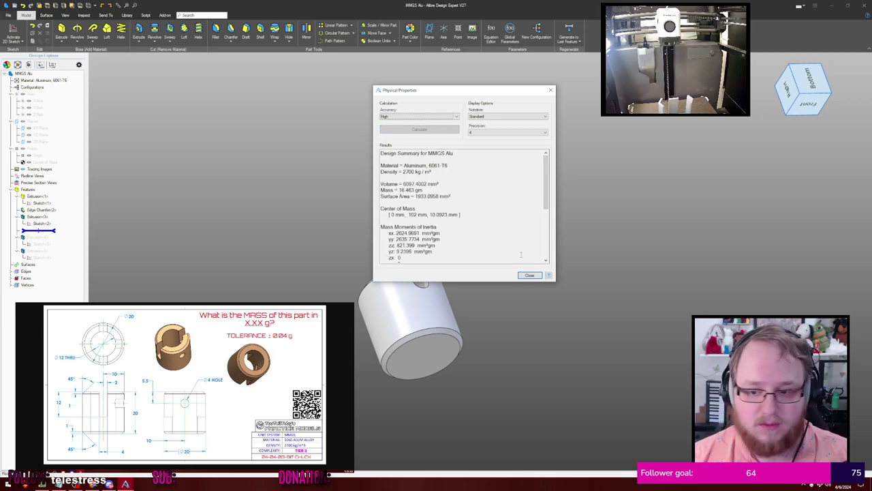
{"action": "left_click", "coordinate": [530, 275]}
{"action": "key", "text": "End"}
{"action": "key", "text": "p"}
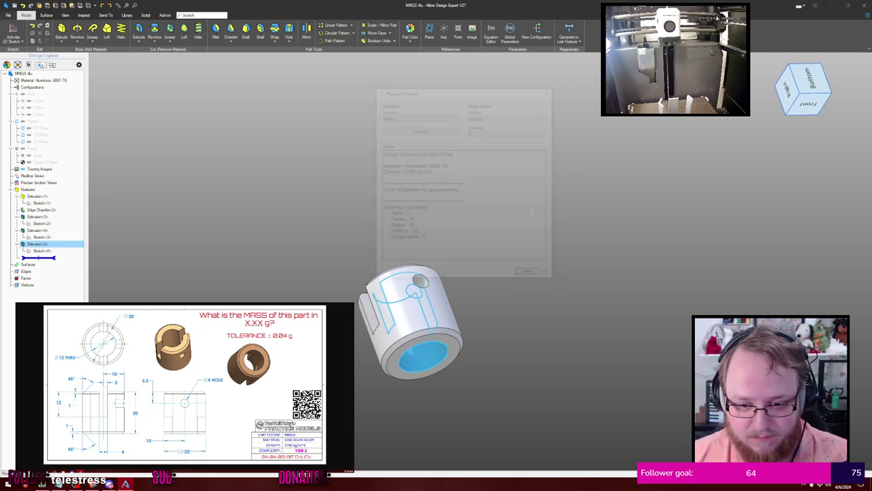
{"action": "key", "text": "Return"}
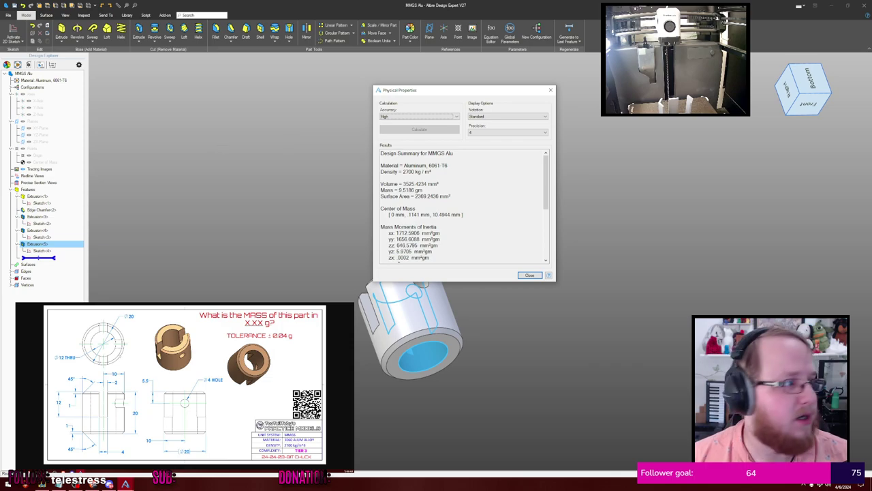
Enter 9.51 g as the Bit Chuck's mass on the submission page, submit the result, and close the physical properties
{"action": "left_click", "coordinate": [221, 371]}
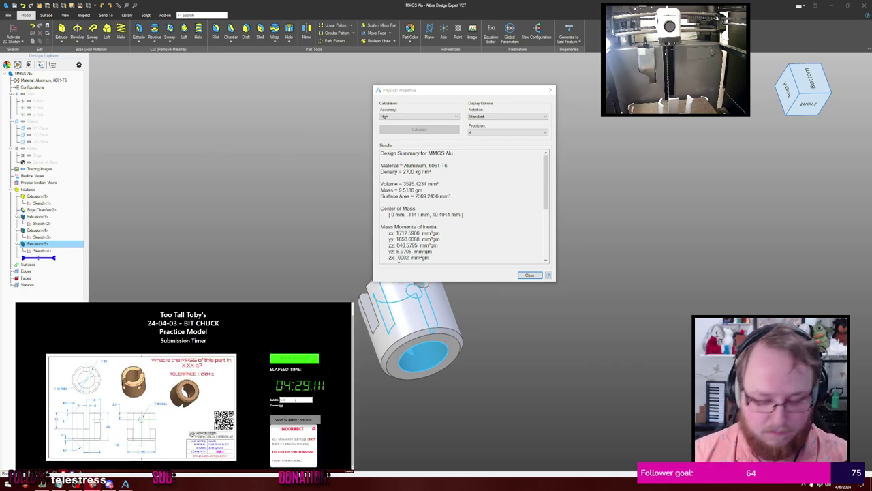
{"action": "left_click", "coordinate": [294, 419]}
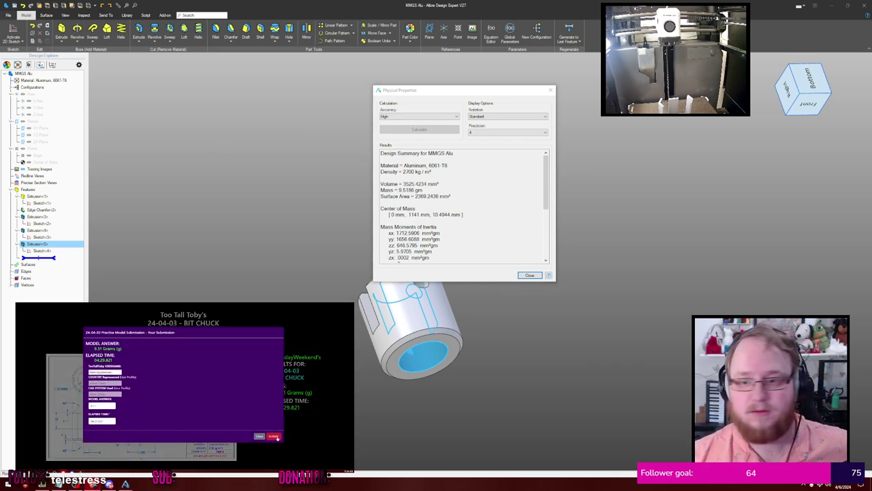
{"action": "left_click", "coordinate": [274, 436]}
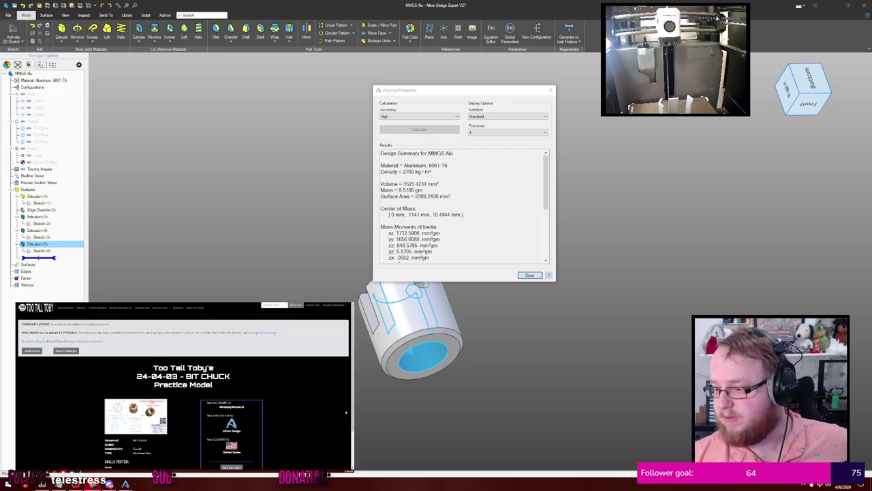
{"action": "left_click", "coordinate": [533, 274]}
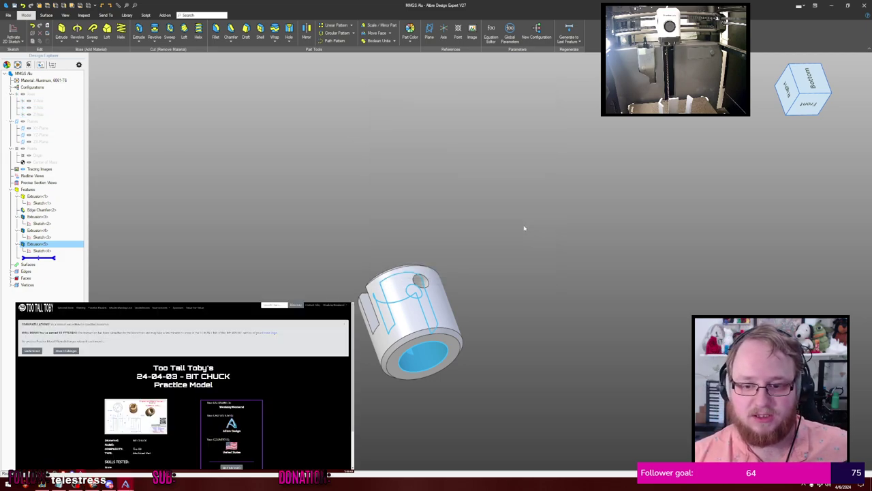
{"action": "left_click", "coordinate": [524, 228]}
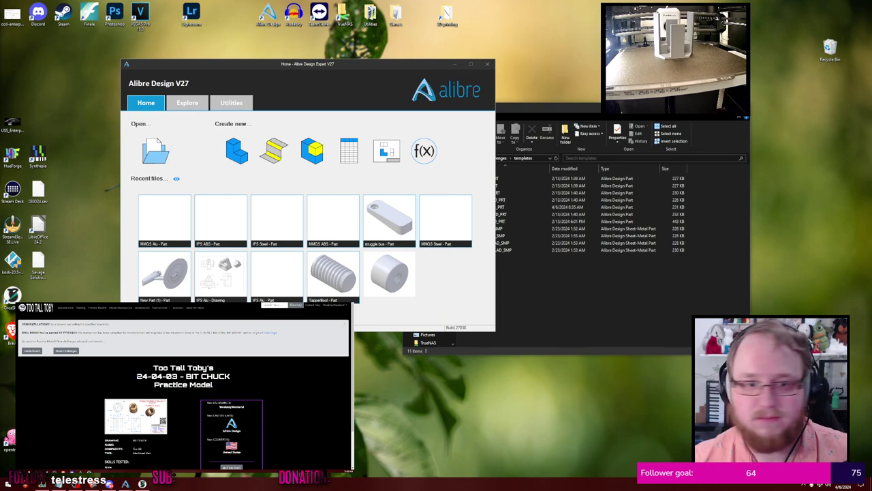
Find the 24-03-09 practice model among the other challenges, start its timer and enlarge the Lift Strut drawing
{"action": "left_click", "coordinate": [66, 350]}
{"action": "scroll", "coordinate": [112, 355], "scroll_direction": "down", "scroll_amount": 10}
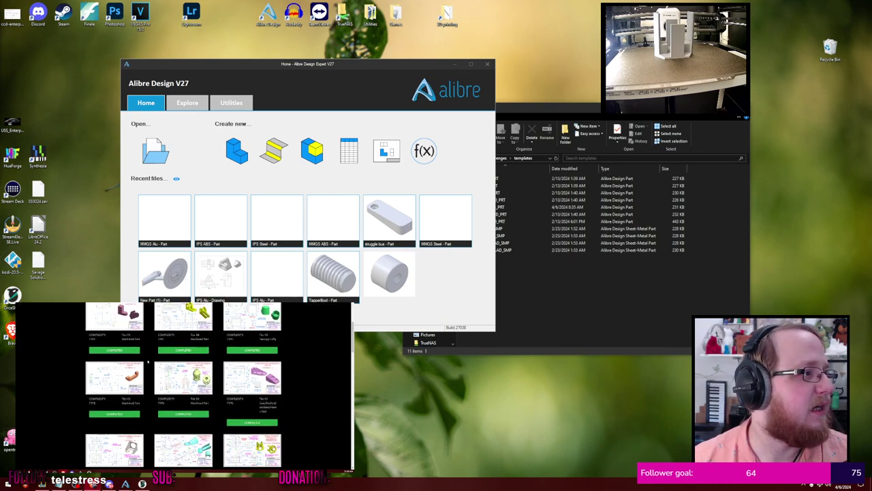
{"action": "scroll", "coordinate": [182, 381], "scroll_direction": "down", "scroll_amount": 3}
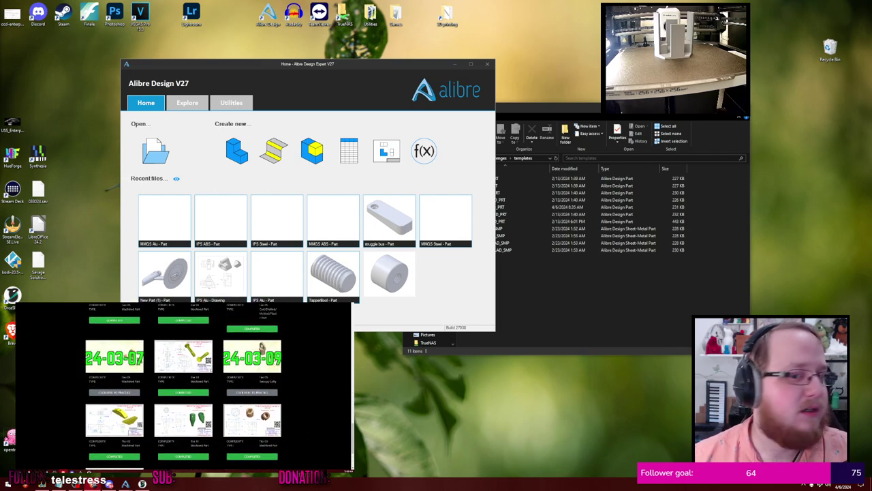
{"action": "left_click", "coordinate": [251, 394]}
{"action": "scroll", "coordinate": [153, 396], "scroll_direction": "down", "scroll_amount": 1}
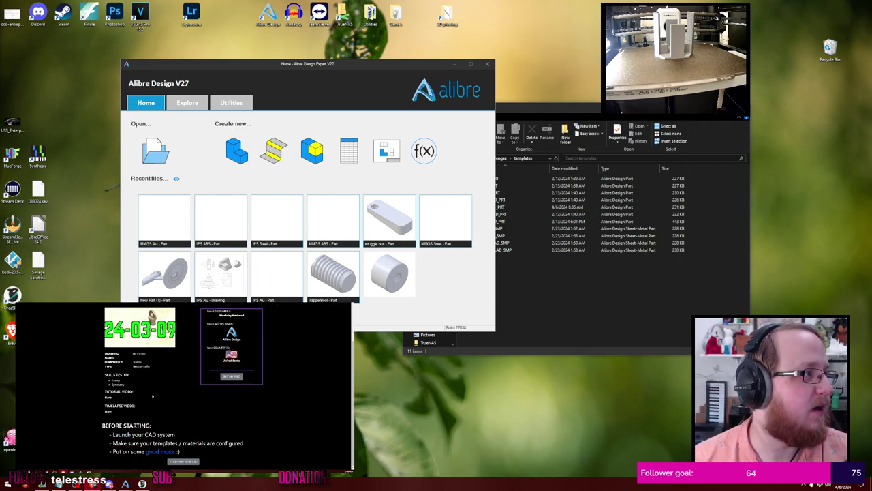
{"action": "left_click", "coordinate": [182, 462]}
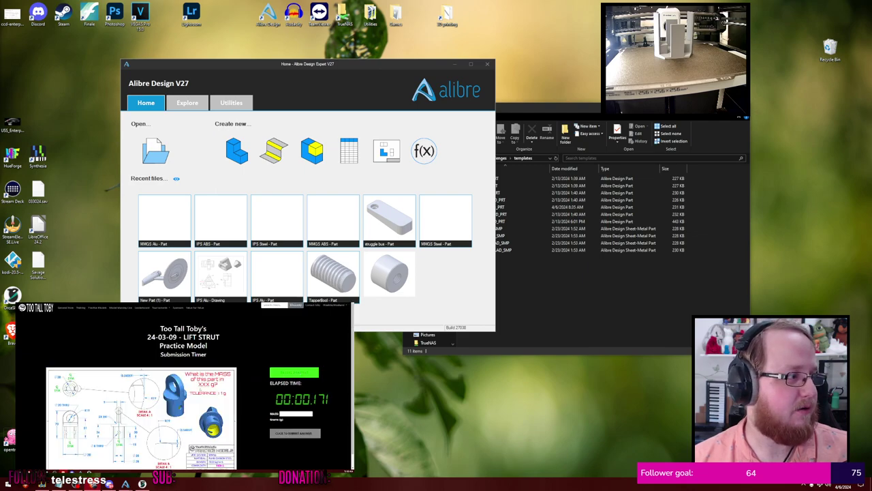
{"action": "scroll", "coordinate": [181, 409], "scroll_direction": "down", "scroll_amount": 1}
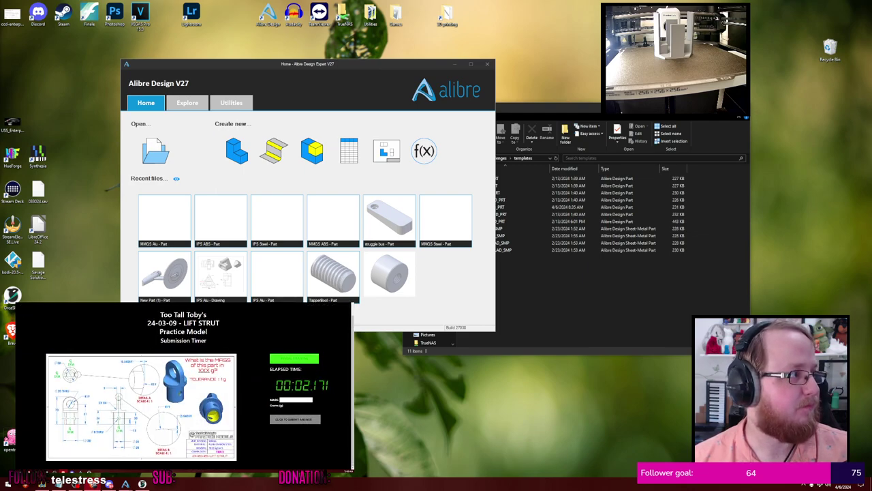
{"action": "left_click", "coordinate": [156, 409]}
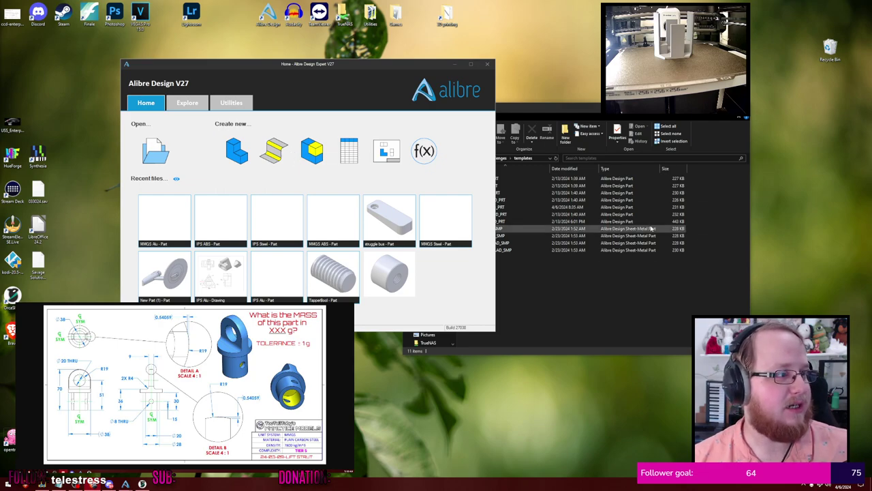
Open the MMGS Steel part template from the templates folder and show its reference planes
{"action": "left_click", "coordinate": [519, 279]}
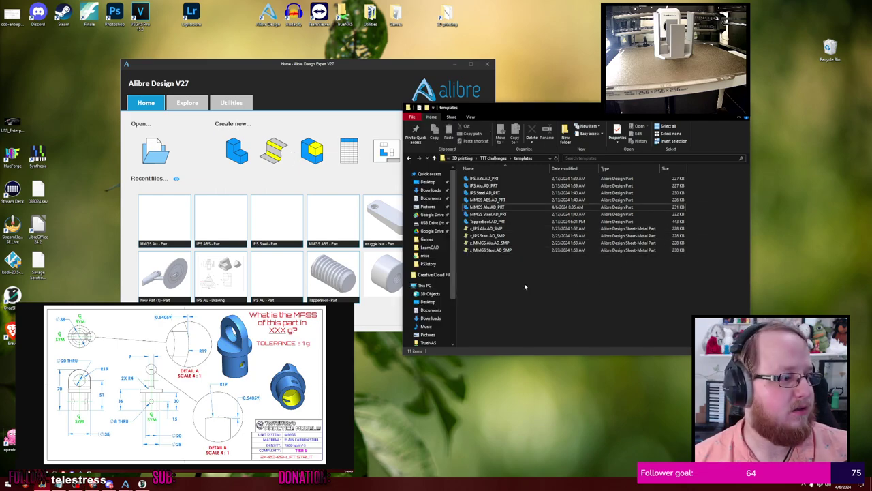
{"action": "double_click", "coordinate": [505, 216]}
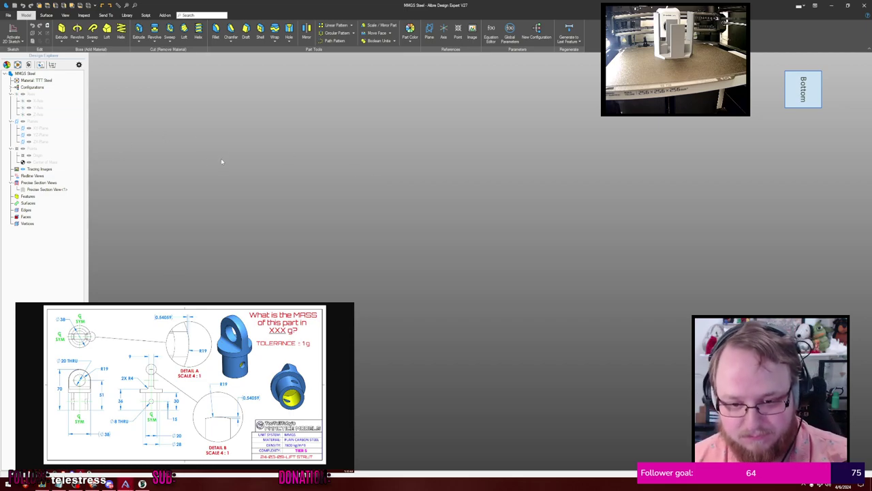
{"action": "scroll", "coordinate": [219, 155], "scroll_direction": "down", "scroll_amount": 4}
{"action": "mouse_move", "coordinate": [222, 130]}
{"action": "middle_mouse_down"}
{"action": "mouse_move", "coordinate": [234, 171]}
{"action": "mouse_move", "coordinate": [217, 139]}
{"action": "middle_mouse_up"}
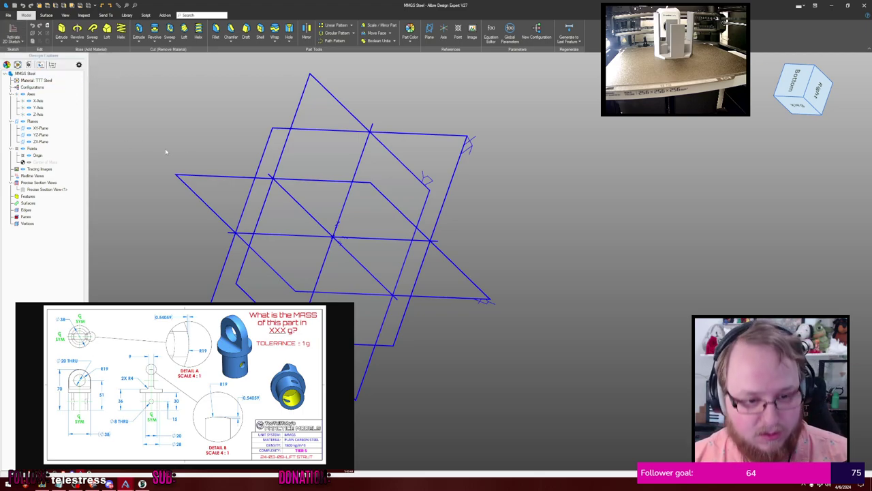
Sketch two concentric circles of 28 mm and 20 mm diameter on the XY plane, centred on the origin
{"action": "left_click", "coordinate": [42, 129]}
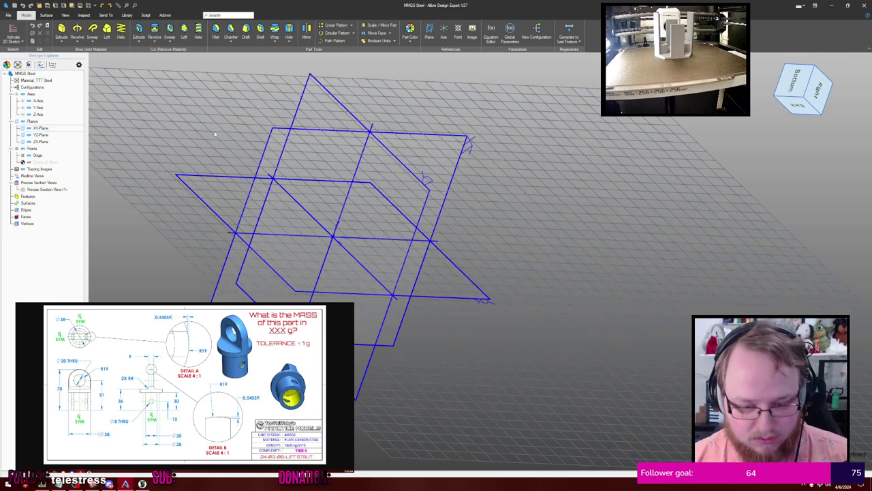
{"action": "left_click", "coordinate": [480, 261]}
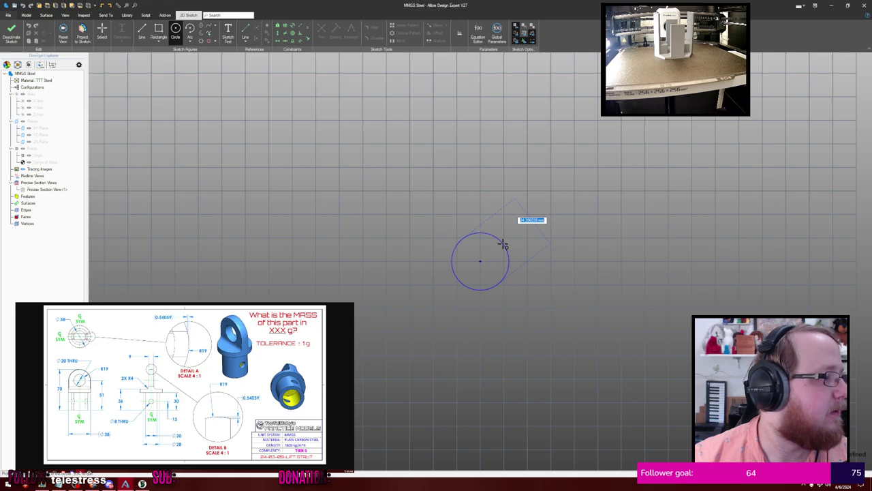
{"action": "type", "text": "28"}
{"action": "key", "text": "Return"}
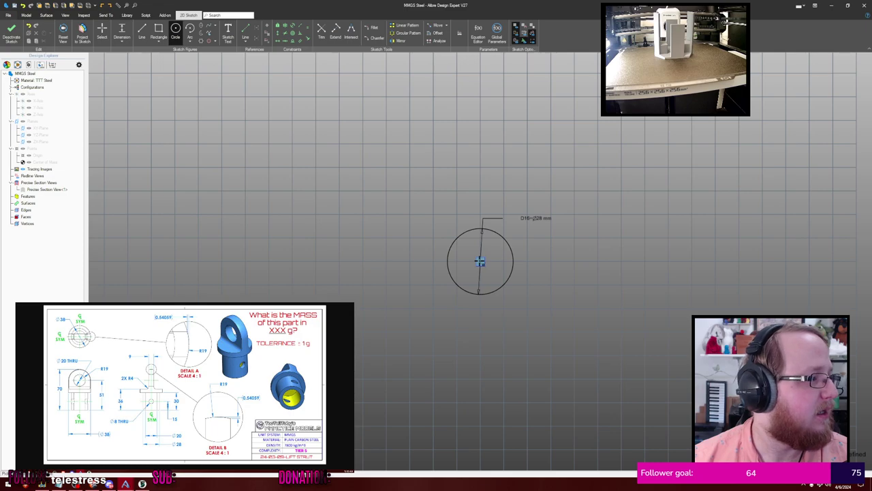
{"action": "left_click", "coordinate": [480, 262]}
{"action": "type", "text": "20"}
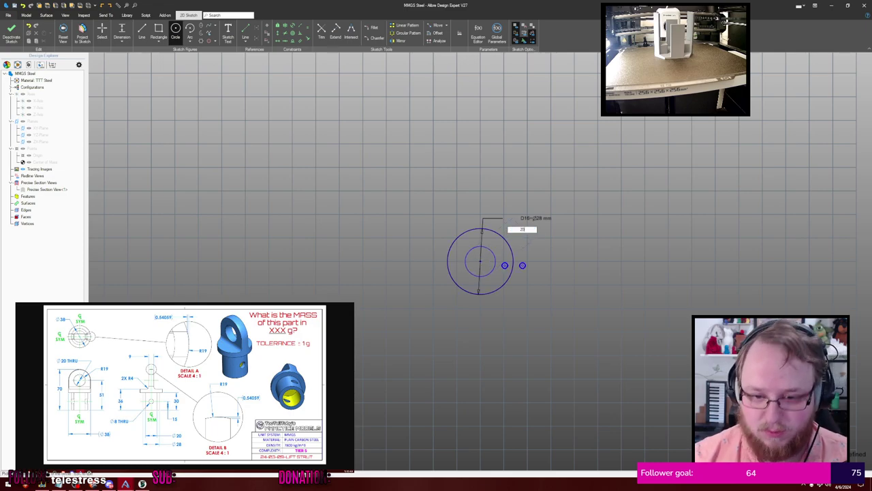
{"action": "key", "text": "Return"}
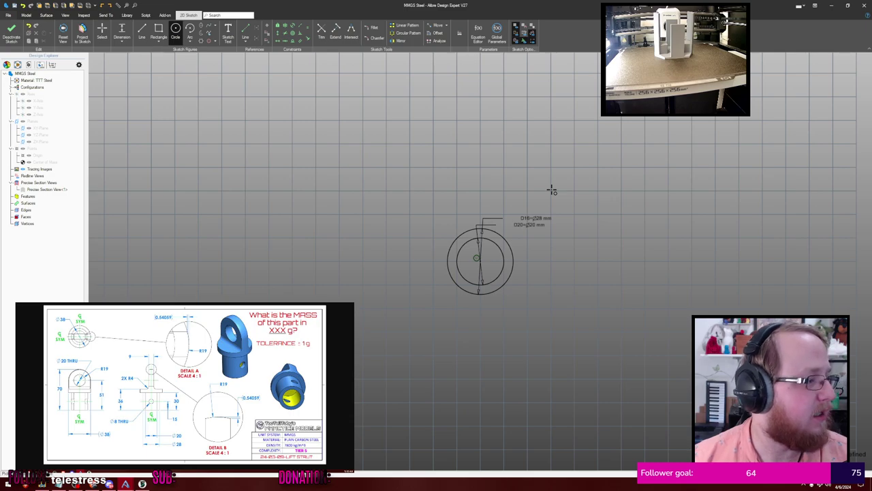
Extrude the ring profile between the two circles to a depth of 30 mm
{"action": "type", "text": "e"}
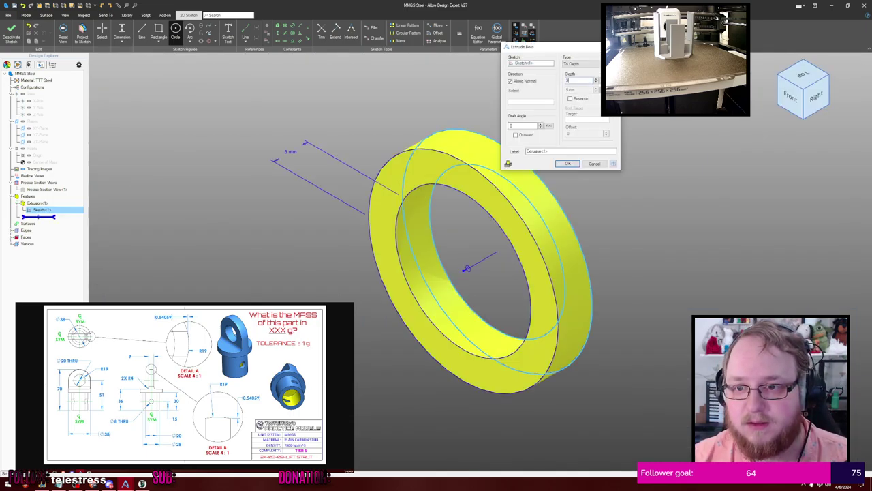
{"action": "type", "text": "30"}
{"action": "left_click", "coordinate": [568, 164]}
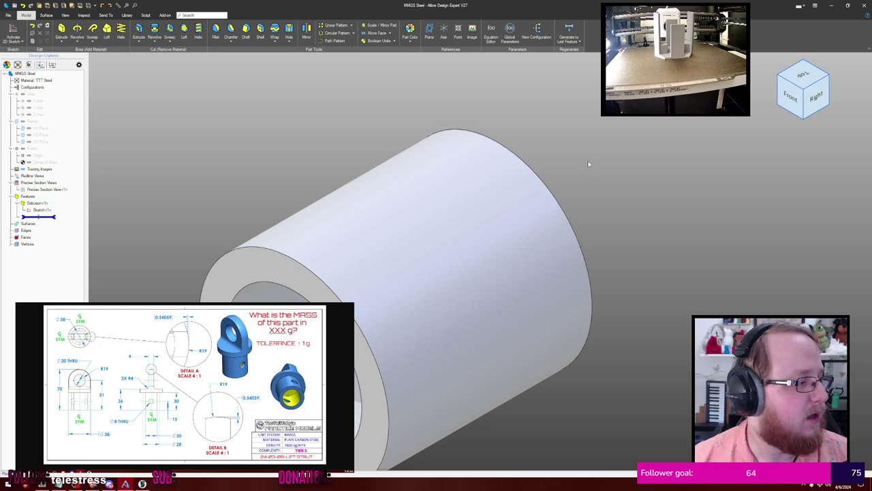
Sketch an 8 mm diameter circle on the YZ plane, centred on the tube's axis about midway along its length
{"action": "middle_click_drag", "start_coordinate": [569, 171], "coordinate": [636, 130]}
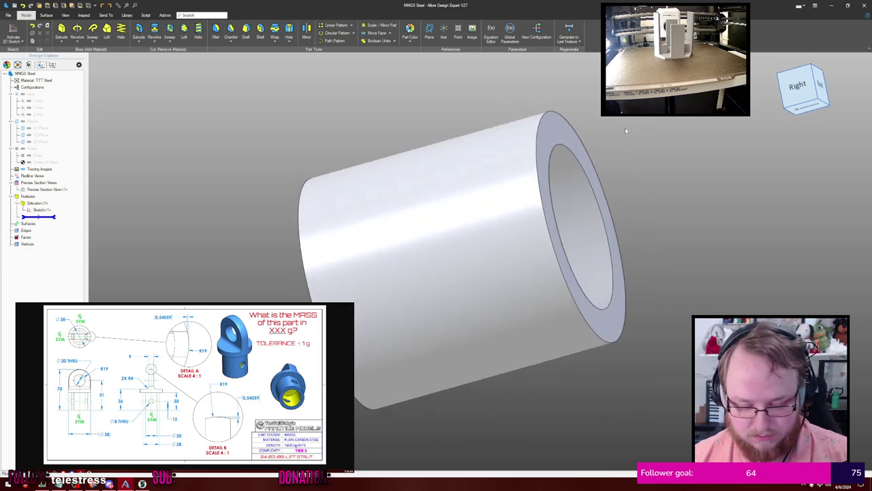
{"action": "key", "text": "ctrl+shift+r"}
{"action": "middle_click_drag", "start_coordinate": [635, 128], "coordinate": [633, 132]}
{"action": "key", "text": "ctrl+k"}
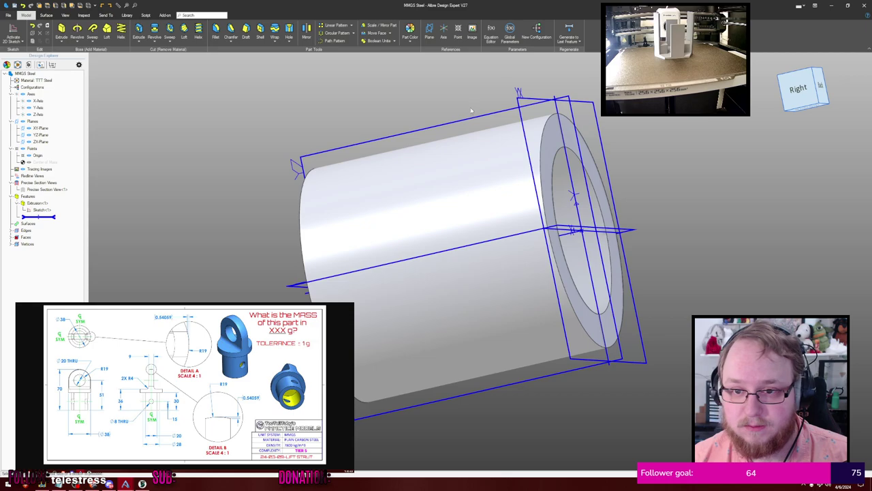
{"action": "left_click", "coordinate": [472, 118]}
{"action": "key", "text": "c"}
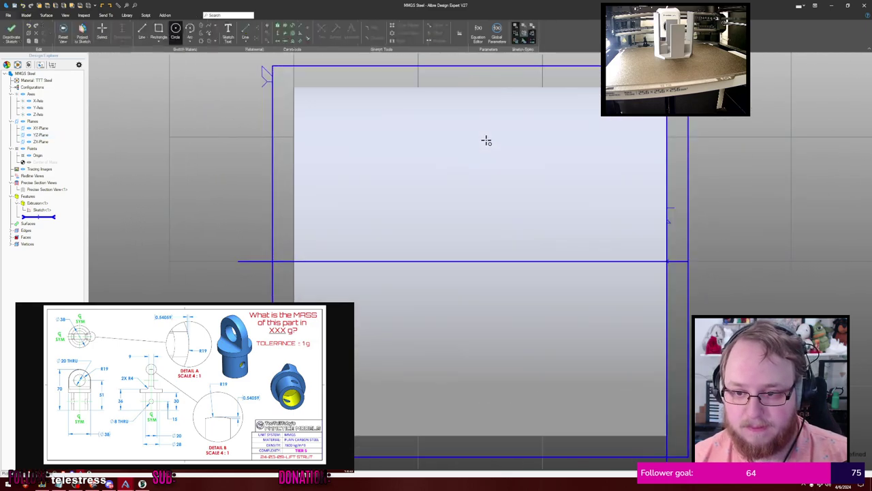
{"action": "scroll", "coordinate": [486, 140], "scroll_direction": "down", "scroll_amount": 2}
{"action": "key", "text": "ctrl+shift+p"}
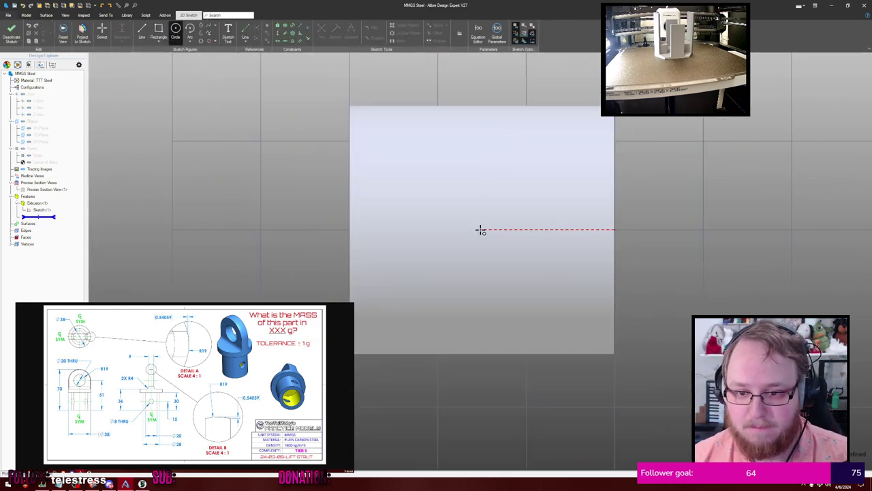
{"action": "left_click", "coordinate": [480, 229]}
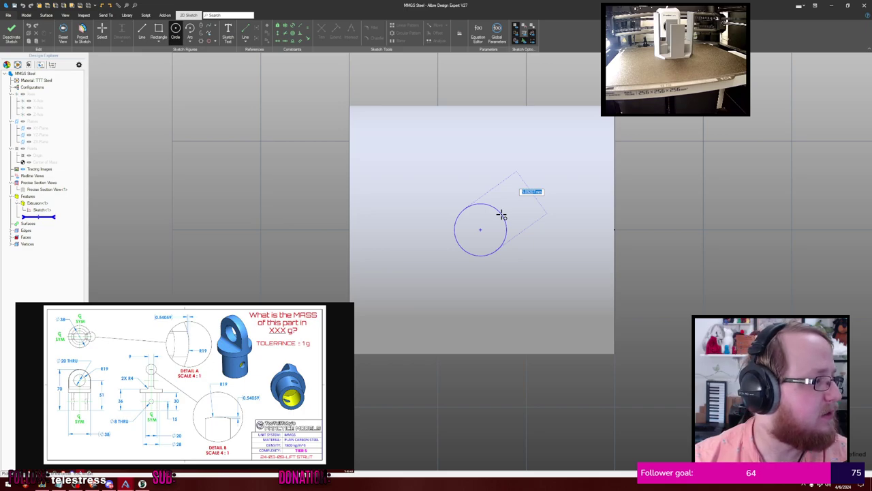
{"action": "type", "text": "8"}
{"action": "key", "text": "Return"}
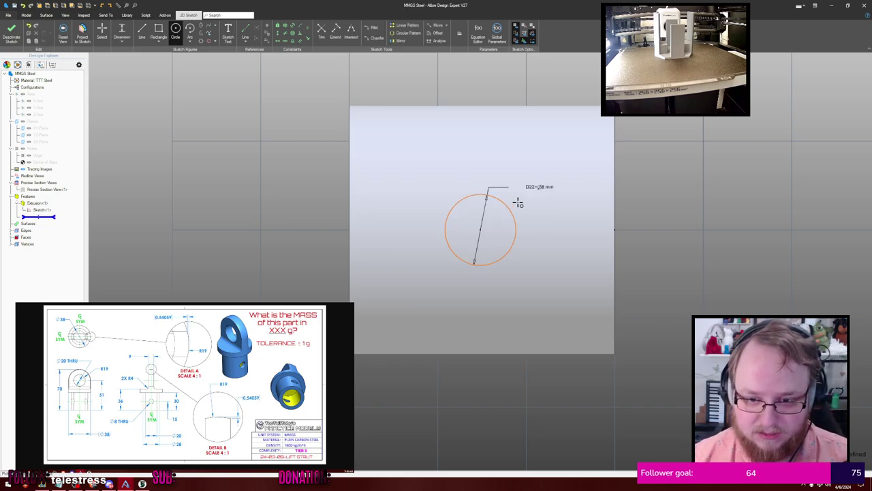
Align the 8 mm circle's centre horizontally with the origin and dimension it 15 mm from the tube's end
{"action": "key", "text": "Escape"}
{"action": "left_click", "coordinate": [479, 230]}
{"action": "left_click", "coordinate": [615, 229]}
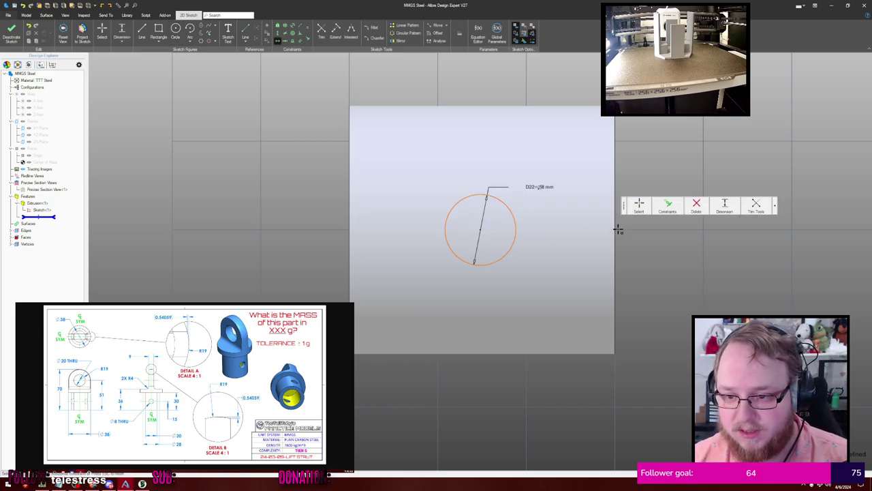
{"action": "key", "text": "Escape"}
{"action": "left_click", "coordinate": [481, 229]}
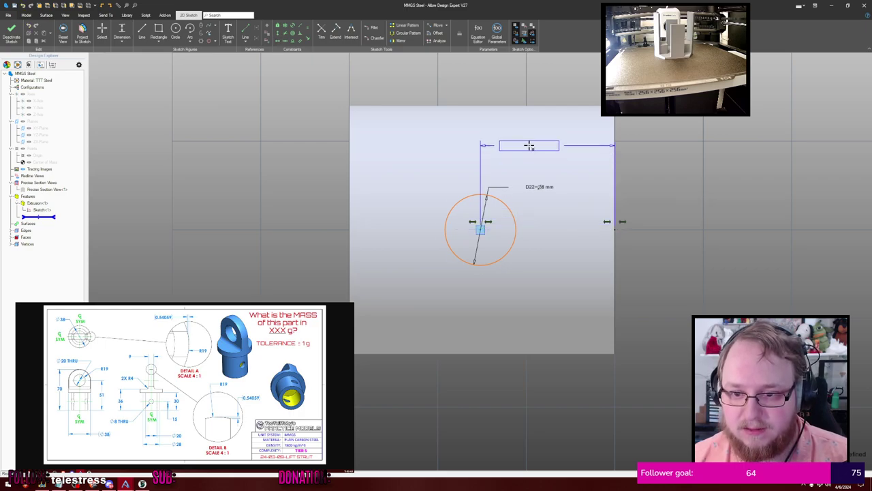
{"action": "left_click", "coordinate": [530, 145]}
{"action": "type", "text": "15"}
{"action": "key", "text": "Return"}
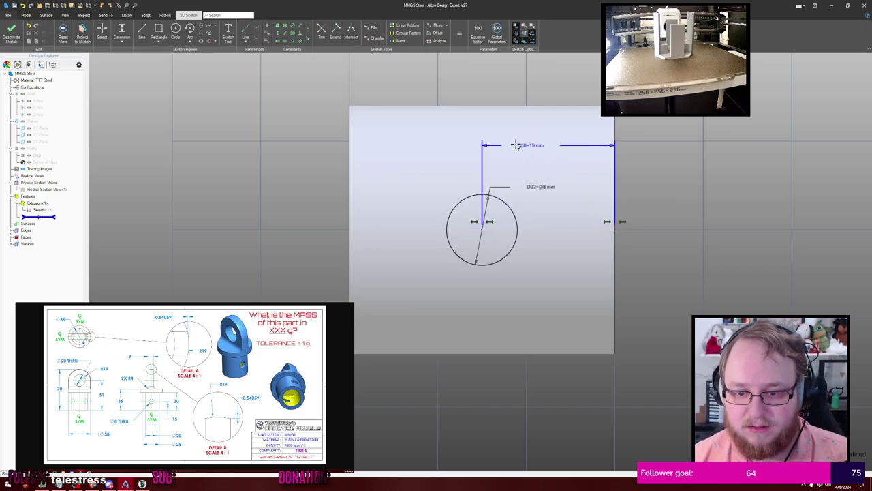
Cut the 8 mm circle through both walls of the tube with a Through All extruded cut
{"action": "key", "text": "x"}
{"action": "key", "text": "Return"}
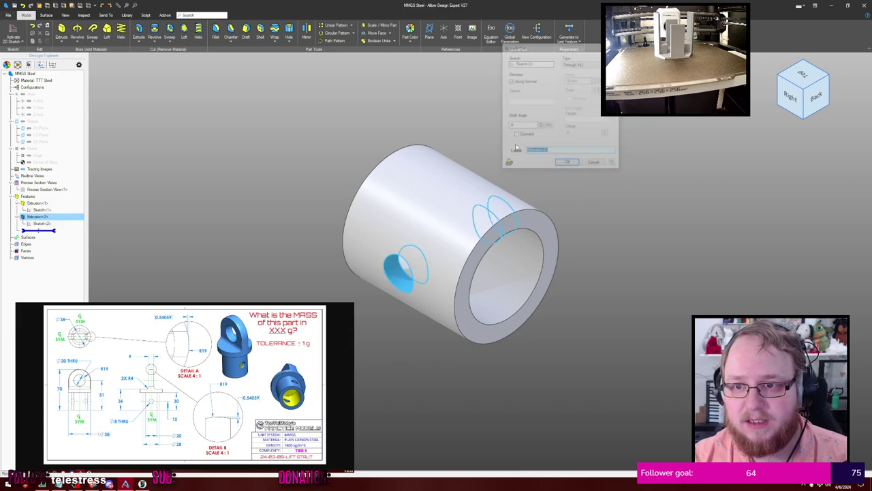
{"action": "left_click", "coordinate": [530, 157]}
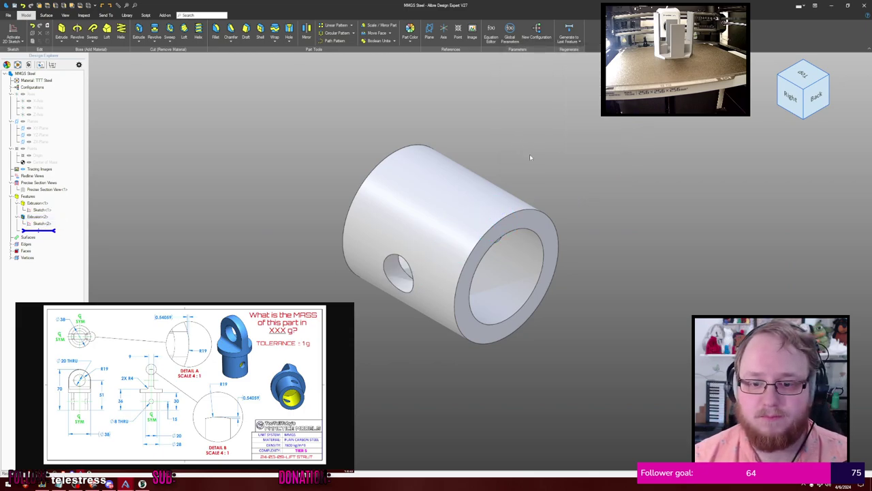
Sketch a 38 mm diameter circle centred on the tube's end face and extrude it 6 mm outward as a solid flange
{"action": "mouse_move", "coordinate": [530, 143]}
{"action": "middle_mouse_down"}
{"action": "mouse_move", "coordinate": [514, 135]}
{"action": "mouse_move", "coordinate": [519, 144]}
{"action": "mouse_move", "coordinate": [541, 140]}
{"action": "mouse_move", "coordinate": [538, 158]}
{"action": "middle_mouse_up"}
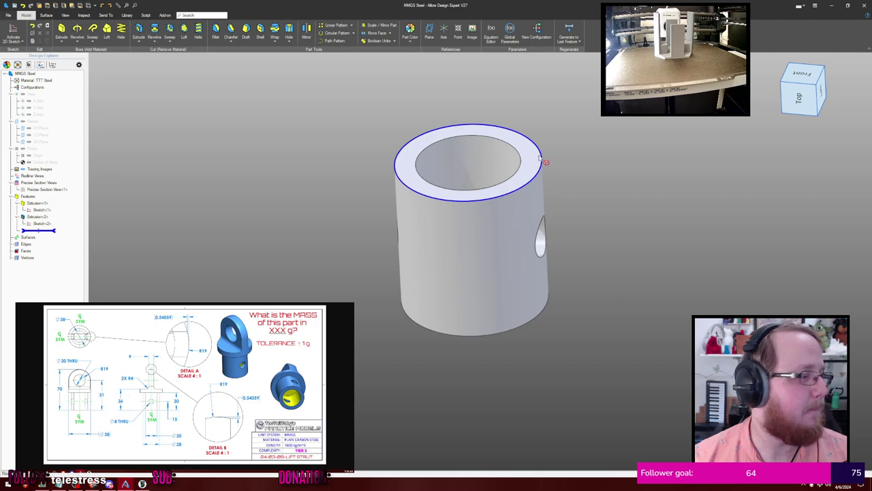
{"action": "middle_click_drag", "start_coordinate": [568, 132], "coordinate": [560, 156]}
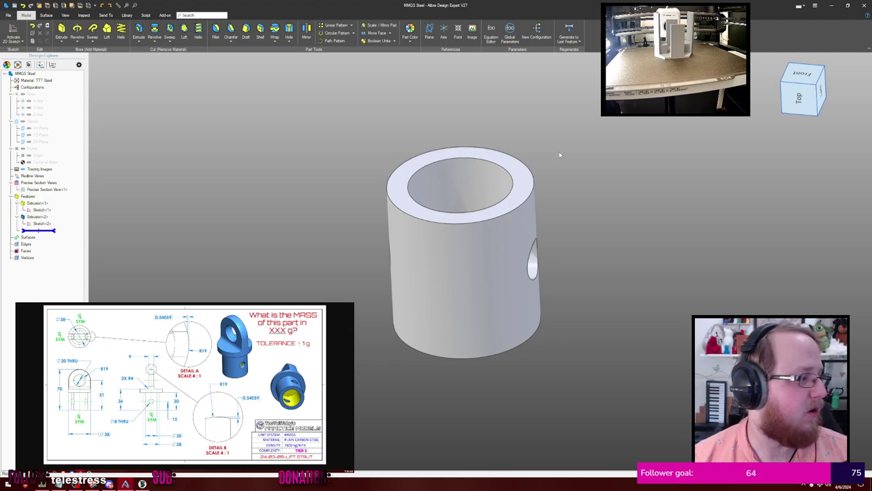
{"action": "left_click", "coordinate": [522, 184]}
{"action": "key", "text": "s"}
{"action": "key", "text": "c"}
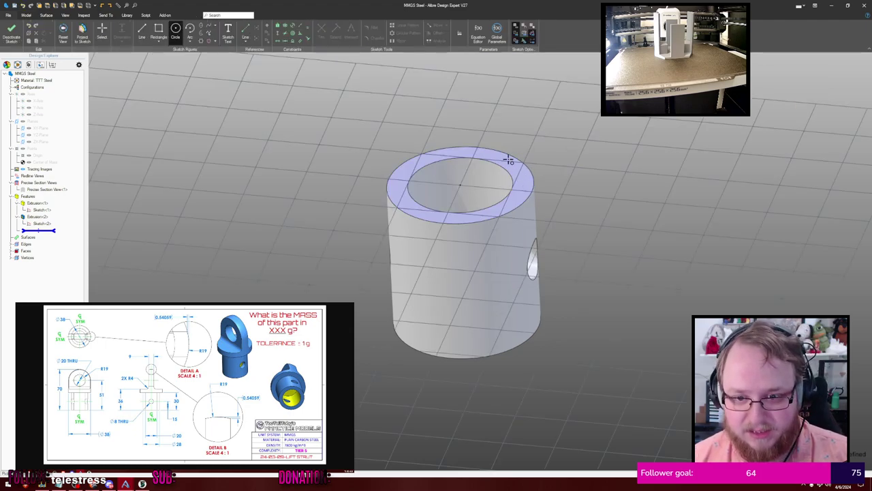
{"action": "left_click", "coordinate": [461, 184]}
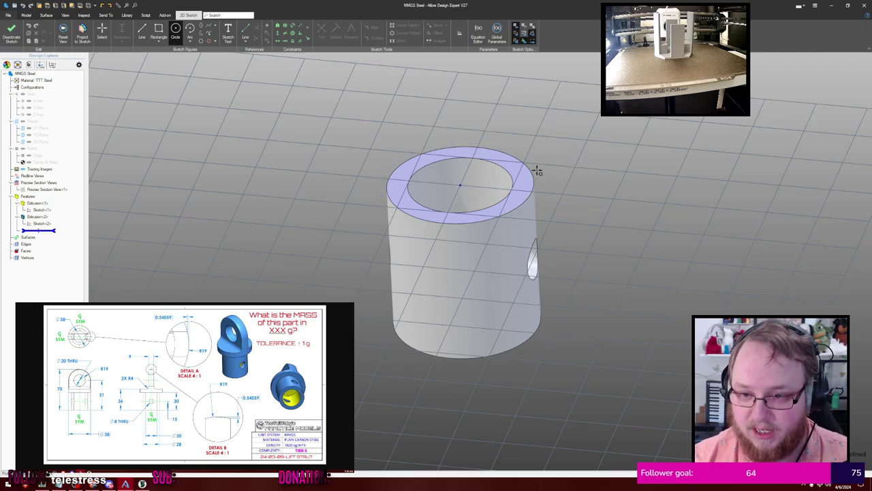
{"action": "type", "text": "e6"}
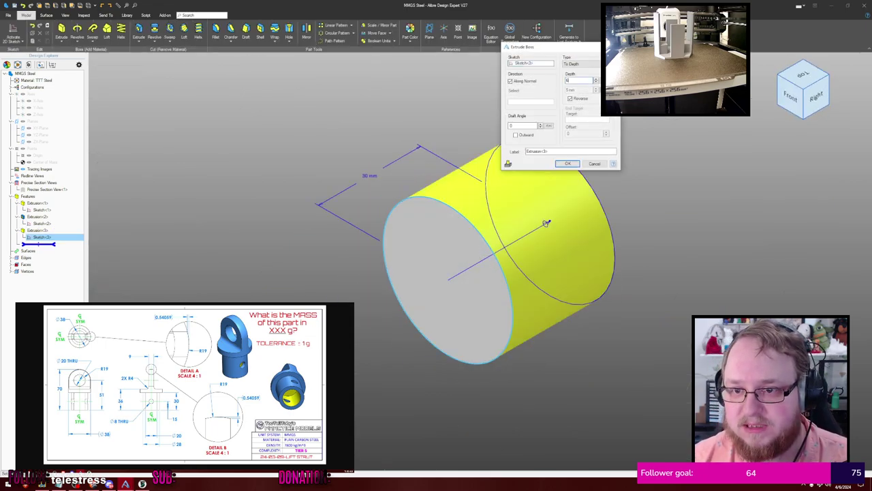
{"action": "left_click", "coordinate": [568, 164]}
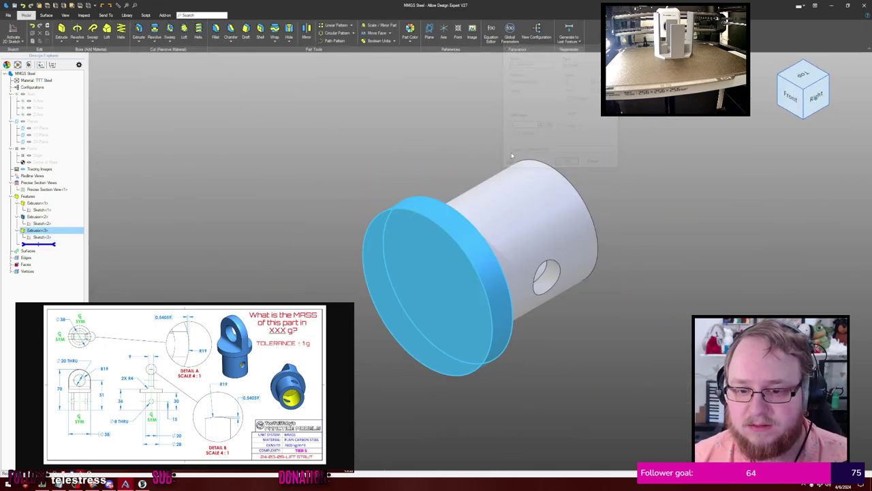
Start a sketch on the ZX plane and project the flange's outer face edge into it as a reference figure
{"action": "middle_click_drag", "start_coordinate": [462, 136], "coordinate": [433, 168]}
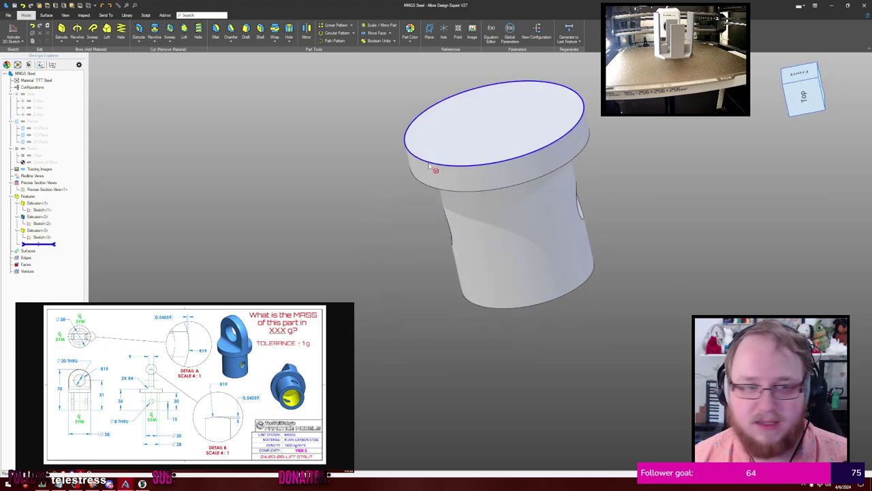
{"action": "middle_click_drag", "start_coordinate": [367, 149], "coordinate": [336, 227]}
{"action": "middle_click_drag", "start_coordinate": [313, 238], "coordinate": [315, 239]}
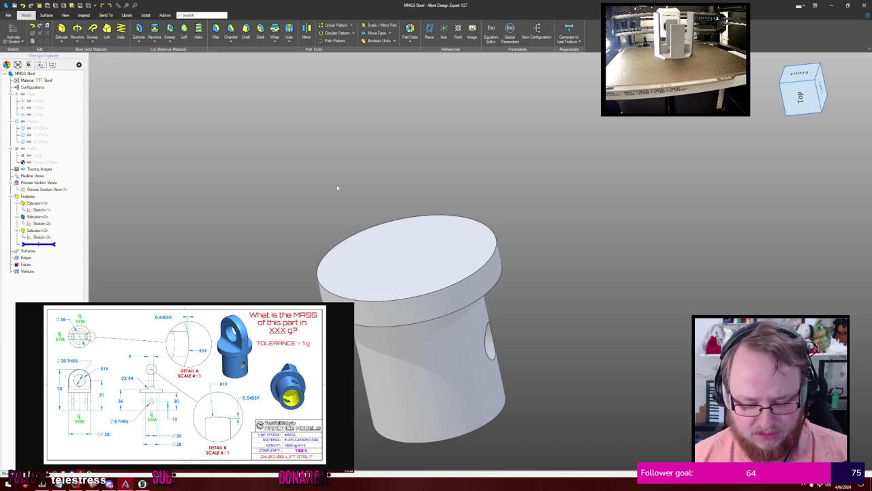
{"action": "key", "text": "ctrl+shift+r"}
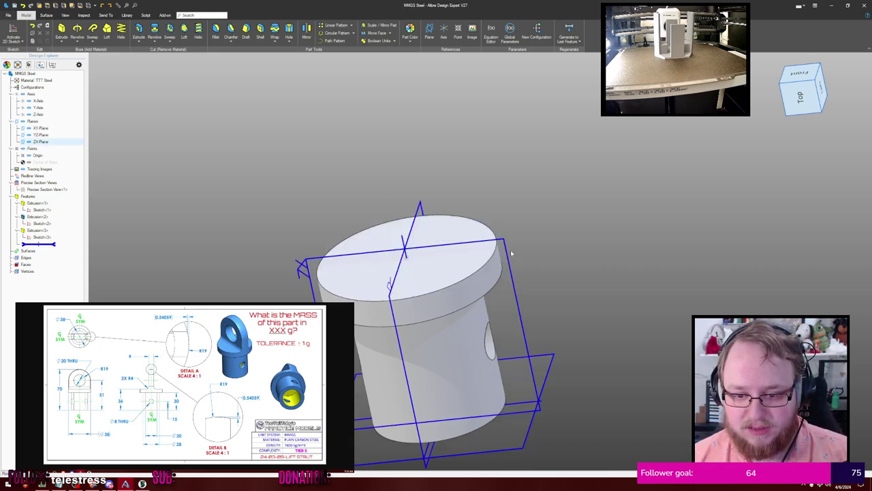
{"action": "left_click", "coordinate": [511, 253]}
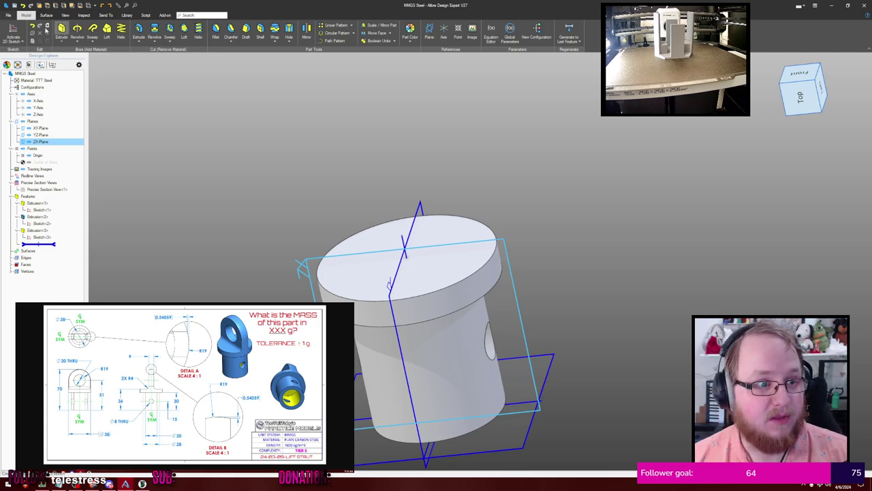
{"action": "left_click", "coordinate": [12, 32]}
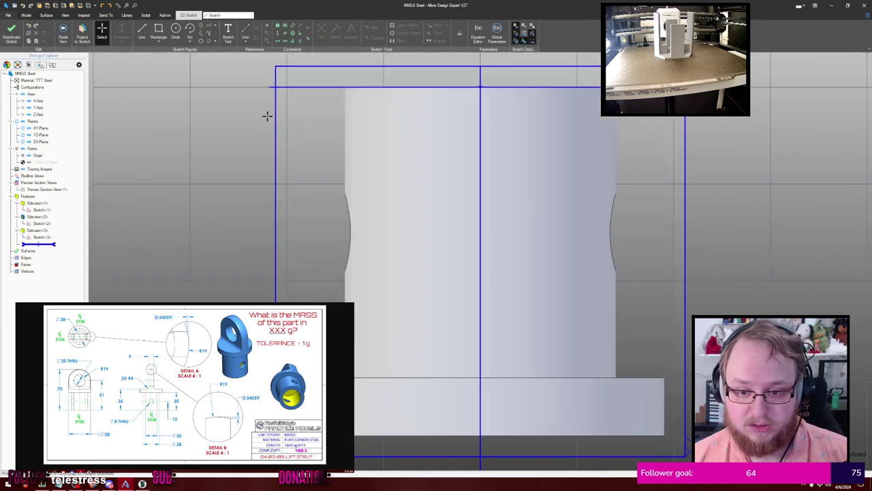
{"action": "middle_click_drag", "start_coordinate": [297, 94], "coordinate": [268, 184]}
{"action": "middle_click_drag", "start_coordinate": [307, 159], "coordinate": [301, 175]}
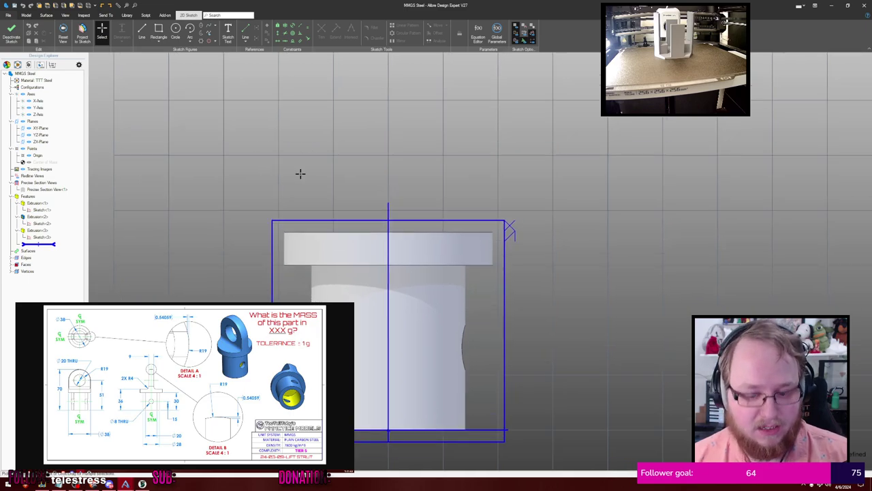
{"action": "key", "text": "p"}
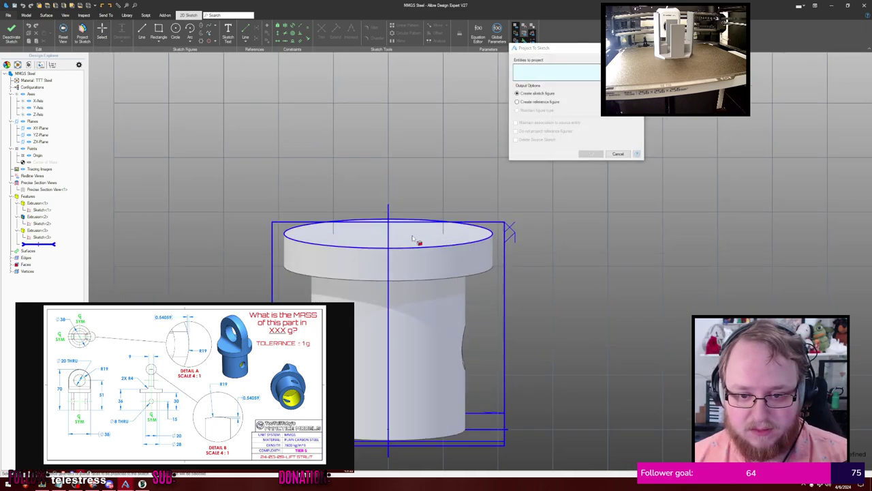
{"action": "left_click", "coordinate": [418, 251]}
{"action": "left_click", "coordinate": [538, 102]}
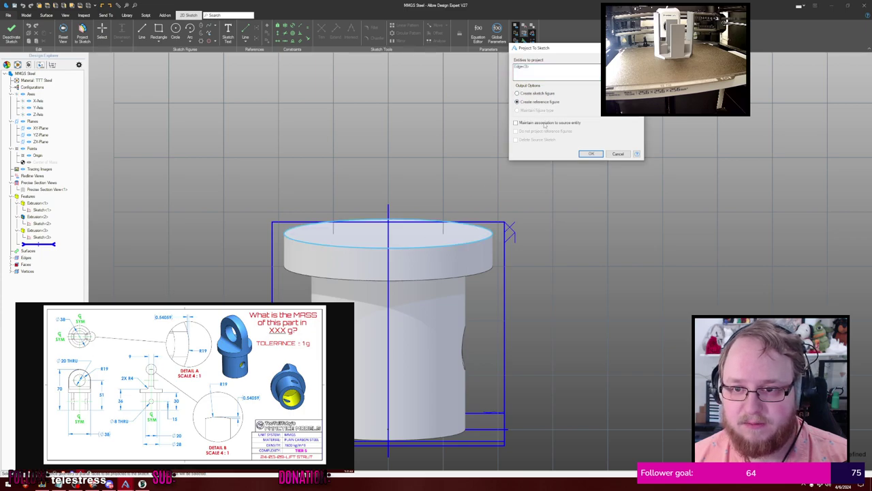
{"action": "left_click", "coordinate": [596, 153]}
{"action": "key", "text": "ctrl+shift+r"}
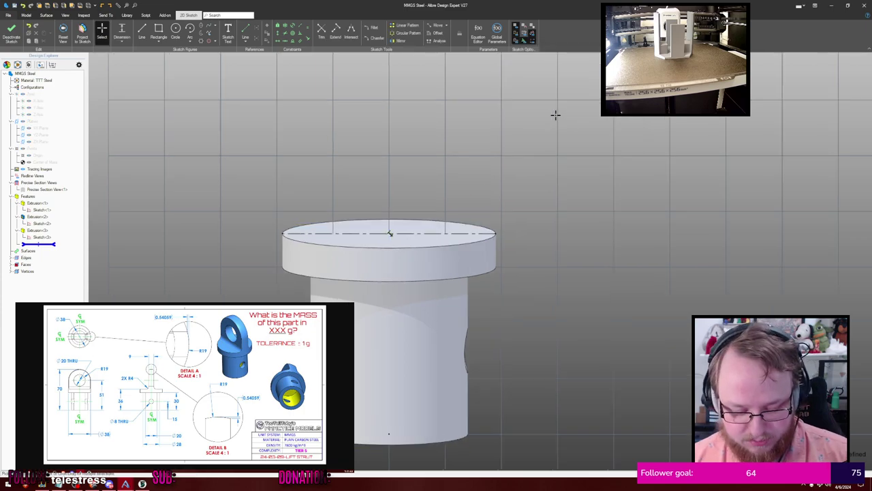
Sketch a circle with a diameter of 51 mm above the flange, centred on the part's axis
{"action": "key", "text": "ctrl+h"}
{"action": "key", "text": "t"}
{"action": "scroll", "coordinate": [517, 140], "scroll_direction": "down", "scroll_amount": 5}
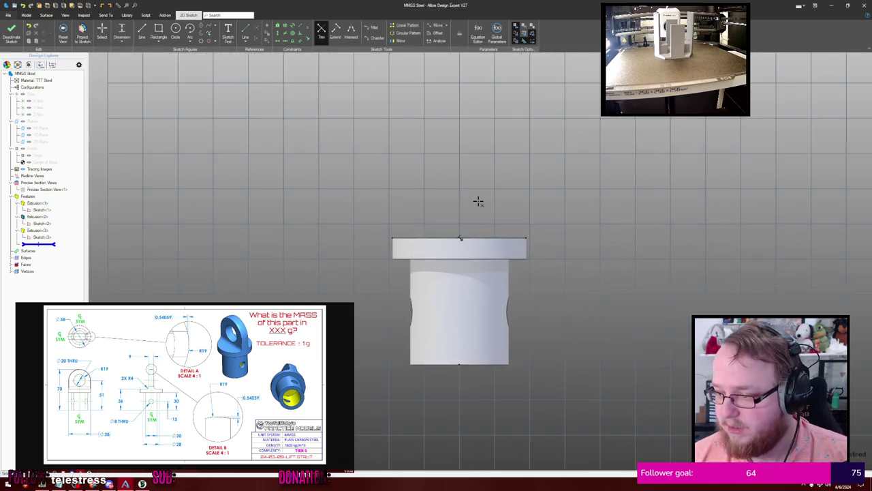
{"action": "scroll", "coordinate": [476, 180], "scroll_direction": "up", "scroll_amount": 1}
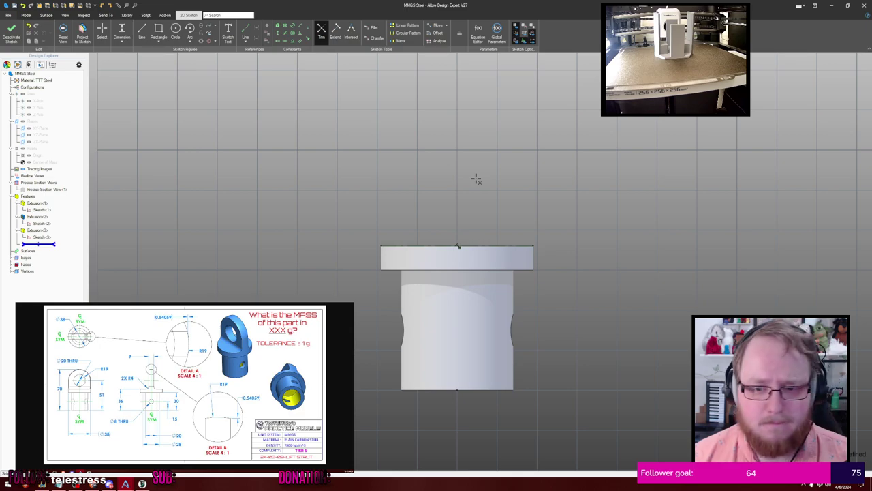
{"action": "middle_click_drag", "start_coordinate": [473, 158], "coordinate": [468, 171]}
{"action": "key", "text": "c"}
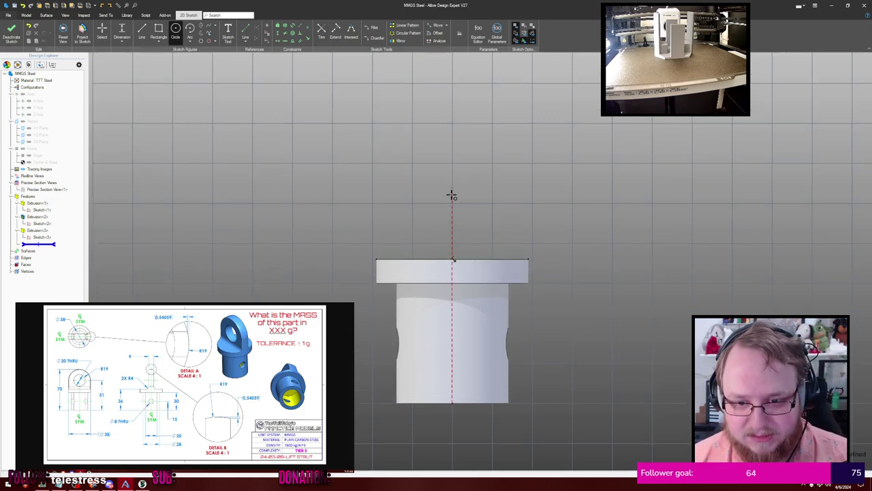
{"action": "left_click", "coordinate": [451, 190]}
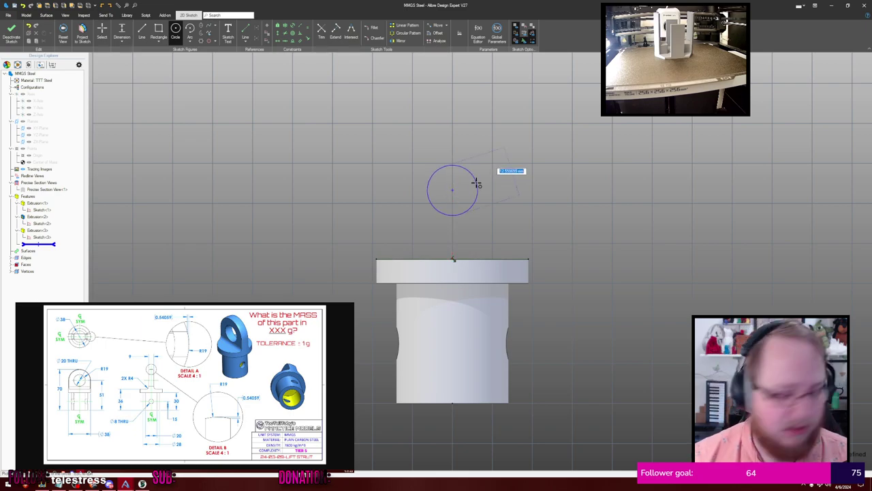
{"action": "type", "text": "51"}
{"action": "key", "text": "Return"}
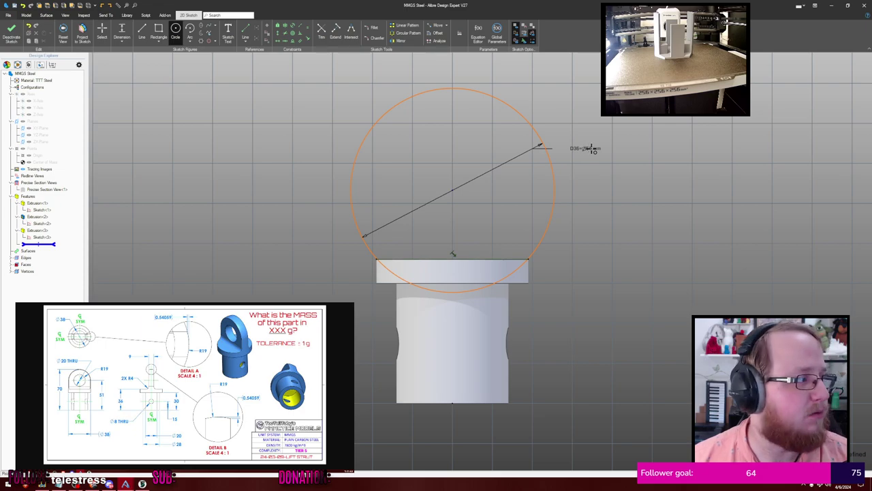
Set the diameter of the circle above the flange to 20 mm
{"action": "key", "text": "Escape"}
{"action": "left_click", "coordinate": [587, 148]}
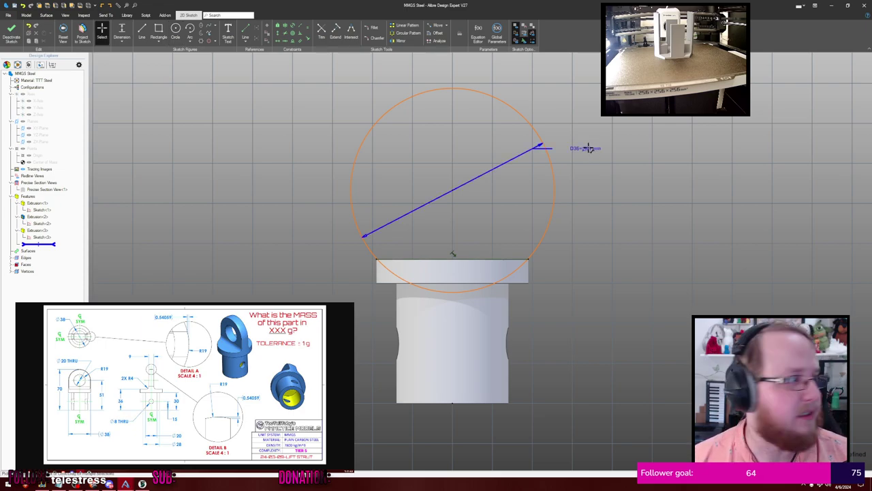
{"action": "double_click", "coordinate": [587, 149]}
{"action": "type", "text": "20"}
{"action": "key", "text": "Return"}
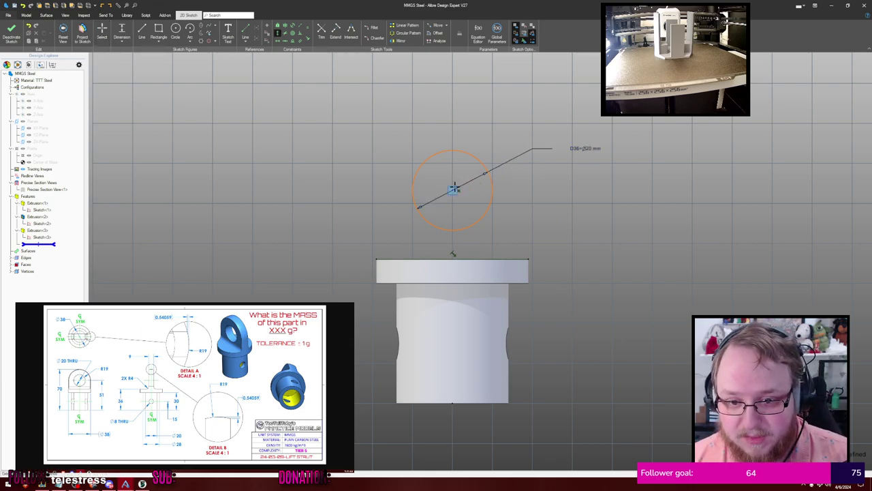
Constrain the 20 mm circle's centre vertically to the origin and dimension it 51 mm from the origin
{"action": "left_click", "coordinate": [452, 402]}
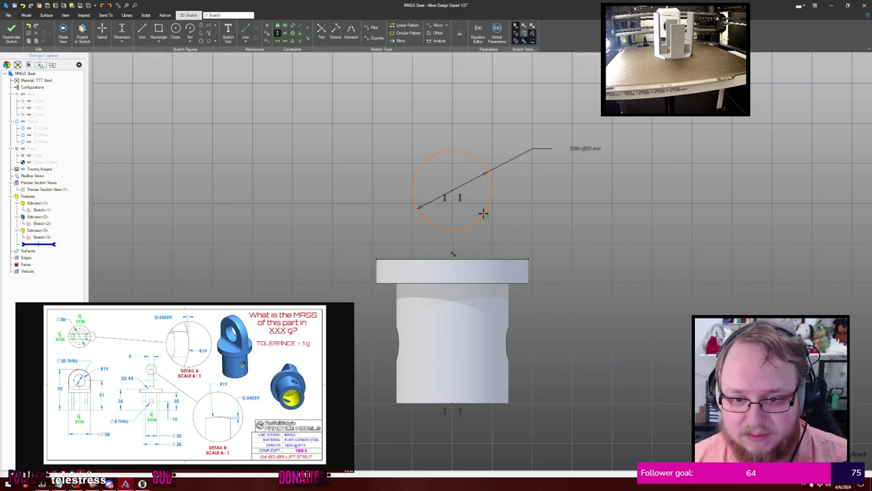
{"action": "key", "text": "Escape"}
{"action": "mouse_move", "coordinate": [454, 189]}
{"action": "left_mouse_down"}
{"action": "mouse_move", "coordinate": [466, 170]}
{"action": "mouse_move", "coordinate": [467, 180]}
{"action": "left_mouse_up"}
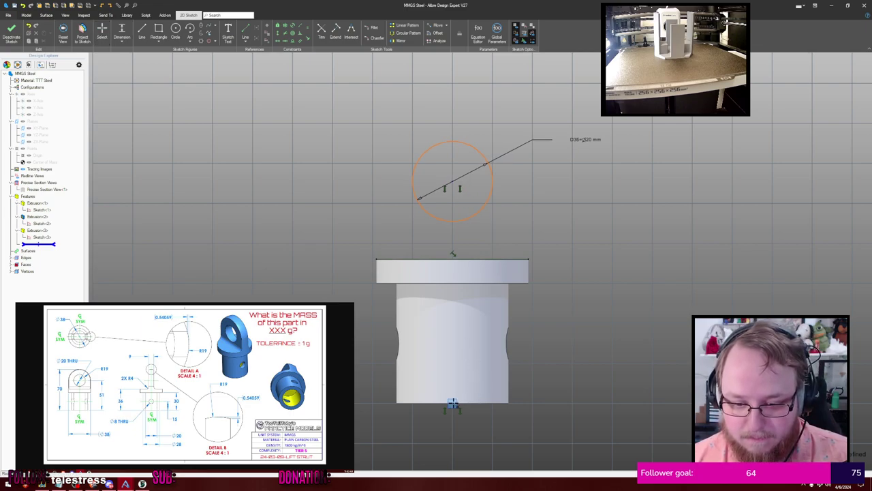
{"action": "left_click", "coordinate": [452, 182]}
{"action": "left_click", "coordinate": [451, 403]}
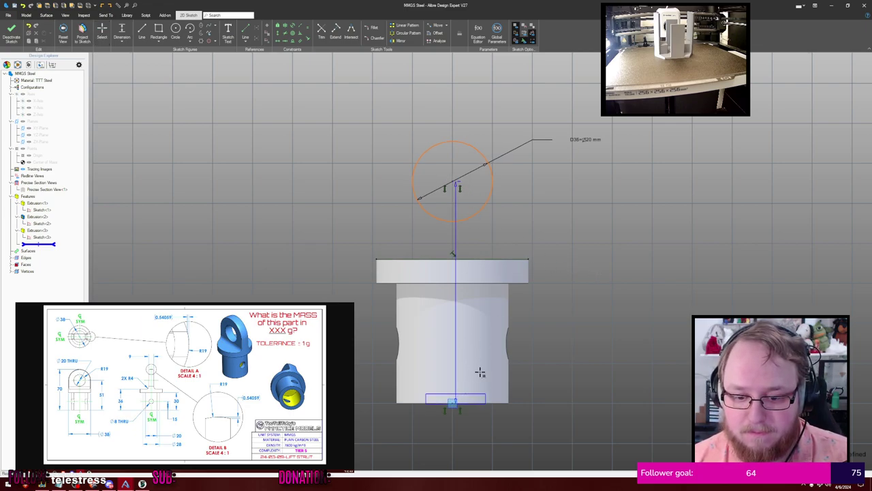
{"action": "left_click", "coordinate": [587, 313]}
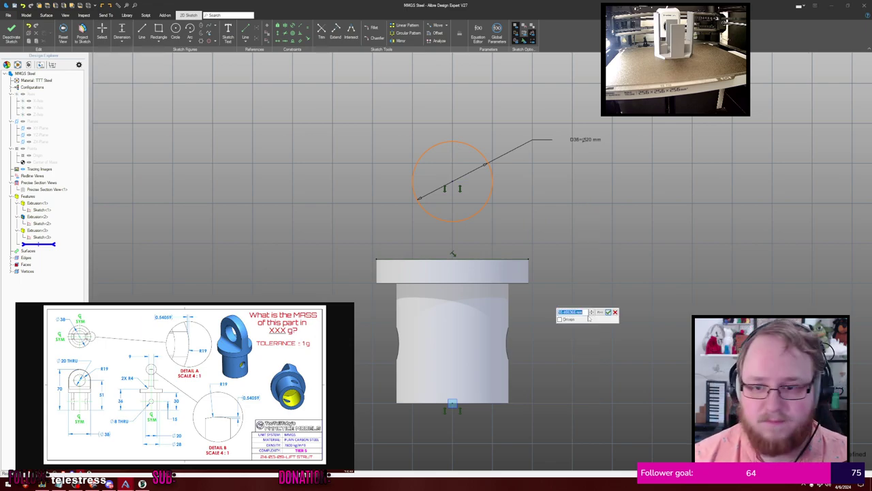
{"action": "type", "text": "51"}
{"action": "key", "text": "Return"}
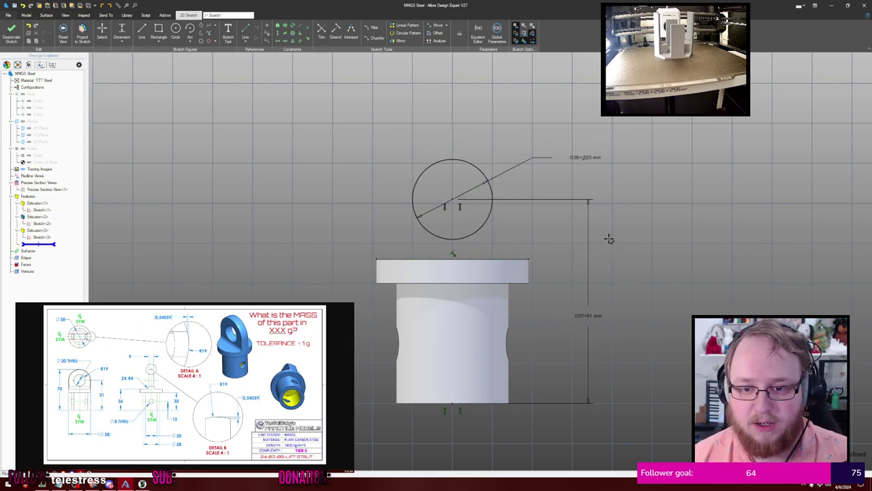
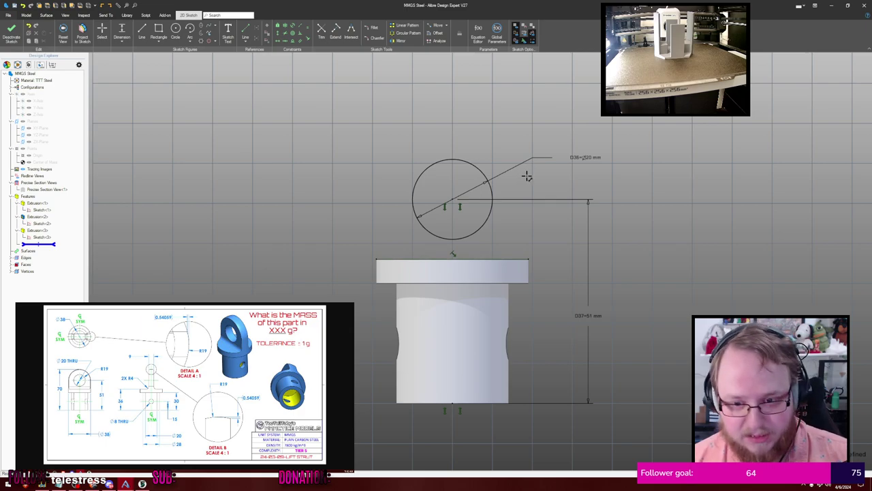
Draw two vertical side lines, each joining an end of the flange's projected edge to the height of the 20 mm circle's centre
{"action": "key", "text": "l"}
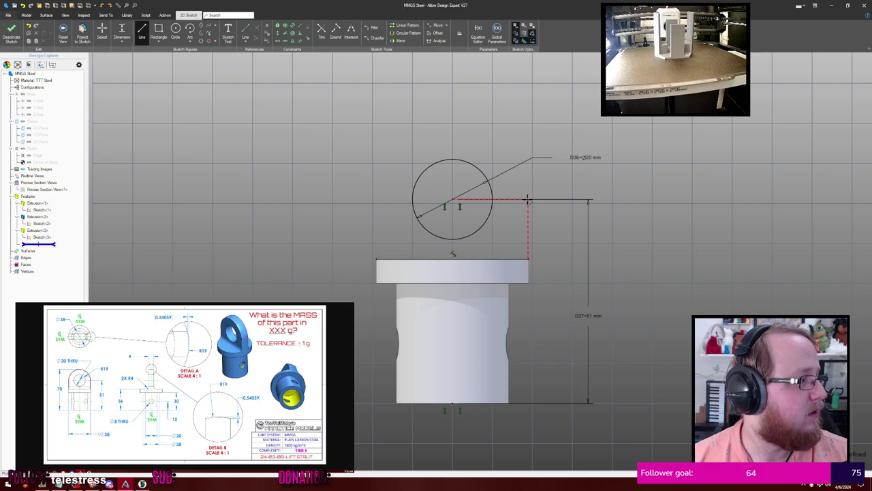
{"action": "left_click", "coordinate": [528, 200]}
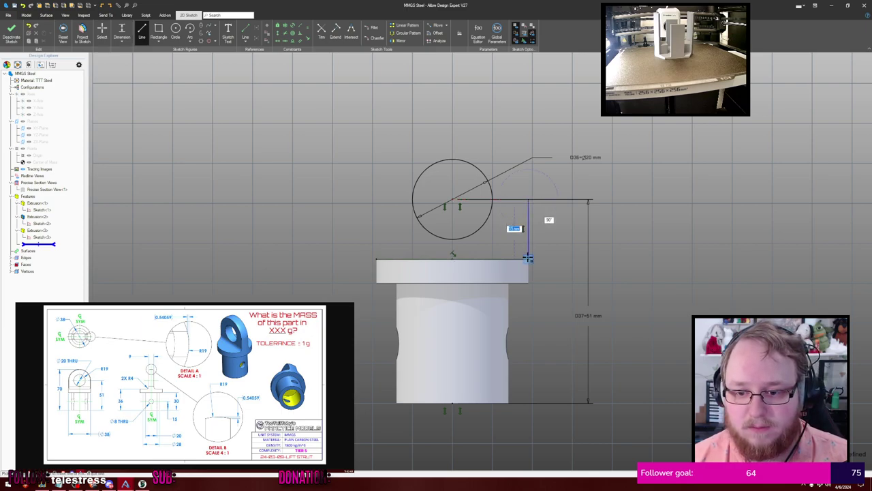
{"action": "left_click", "coordinate": [528, 259]}
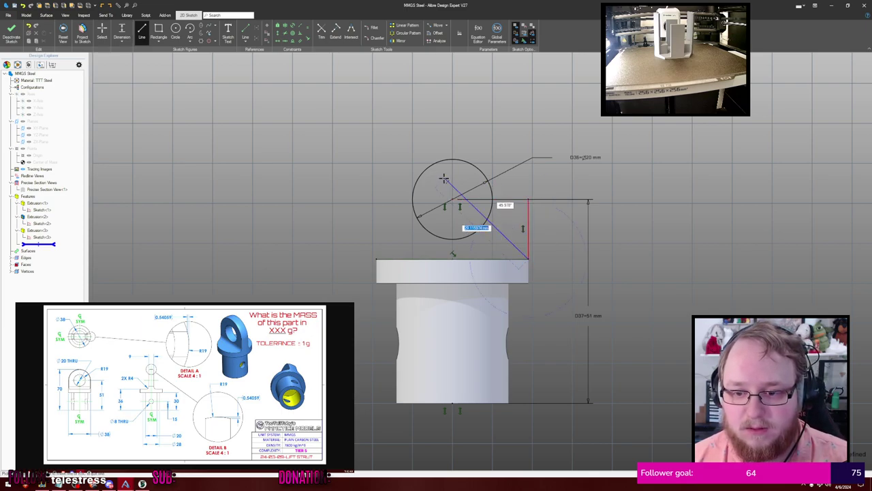
{"action": "left_click", "coordinate": [376, 198]}
{"action": "key", "text": "Escape"}
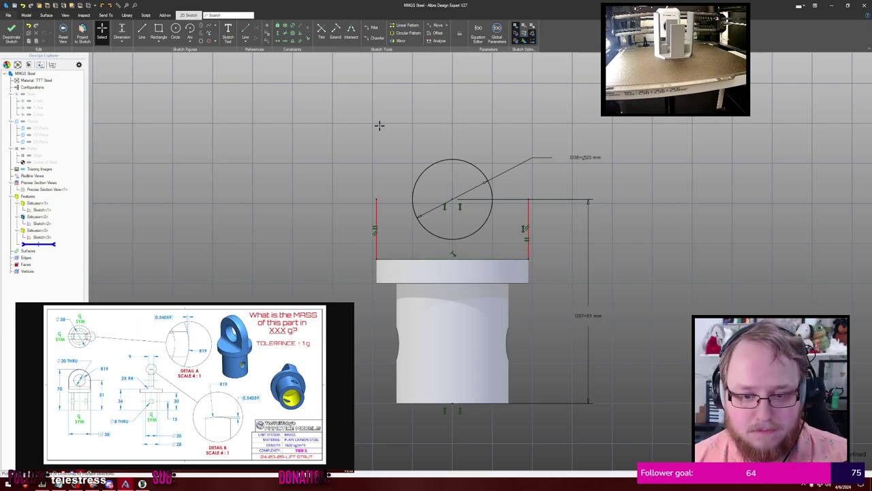
{"action": "key", "text": "d"}
{"action": "left_click", "coordinate": [377, 209]}
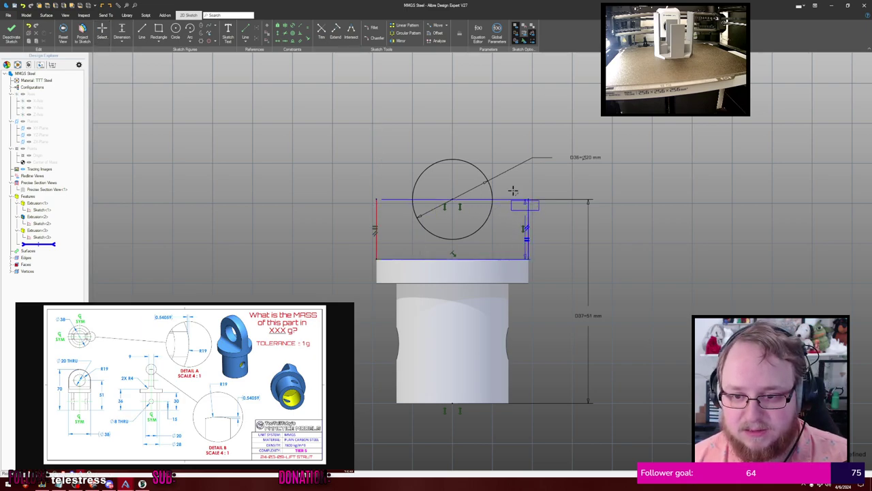
{"action": "left_click", "coordinate": [453, 109]}
{"action": "left_click", "coordinate": [472, 109]}
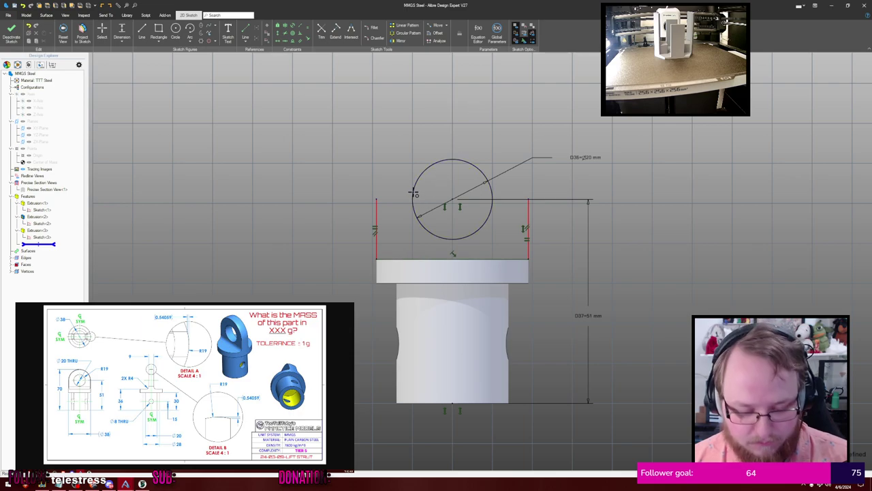
{"action": "left_click", "coordinate": [377, 222]}
{"action": "left_click", "coordinate": [527, 211]}
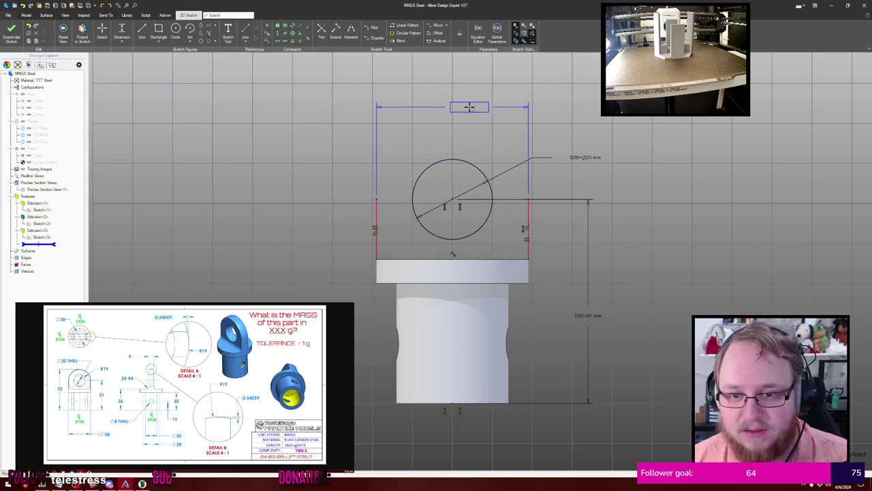
{"action": "left_click", "coordinate": [470, 107]}
{"action": "left_click", "coordinate": [489, 101]}
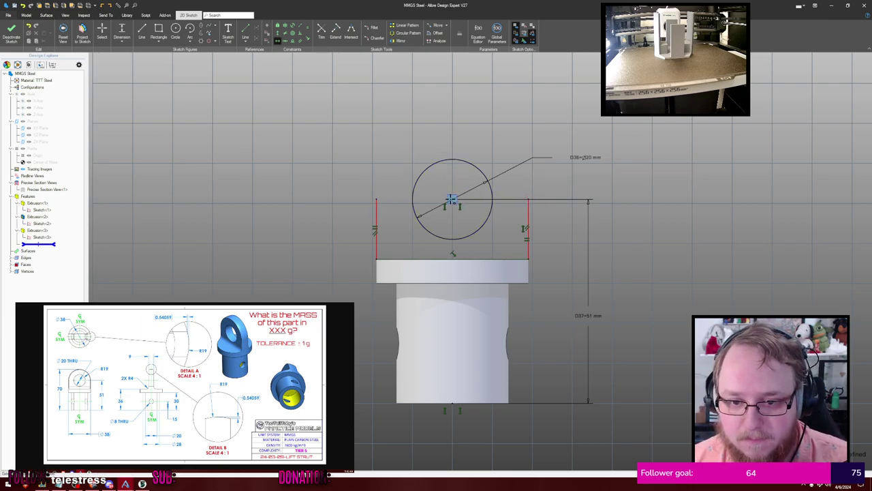
Align the side line's upper end horizontally with the hole's centre and draw a concentric 19 mm radius arc joining both side lines
{"action": "key", "text": "Escape"}
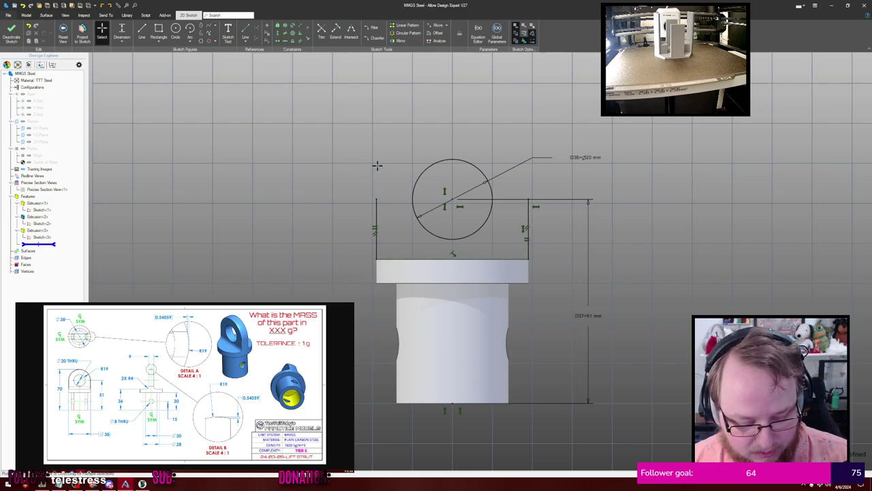
{"action": "key", "text": "c"}
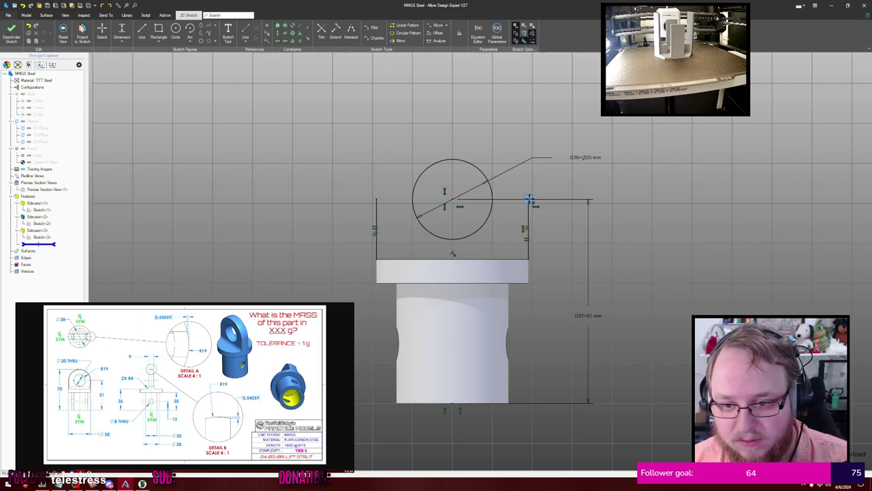
{"action": "left_click", "coordinate": [453, 199]}
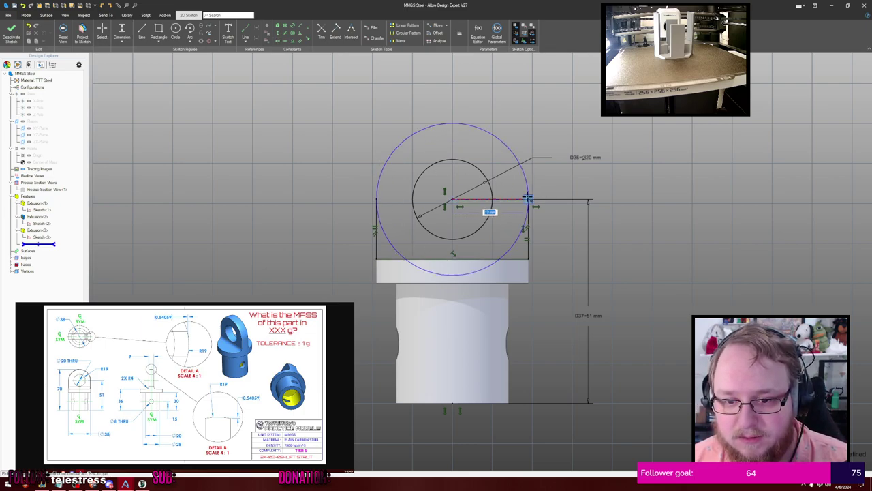
{"action": "left_click", "coordinate": [530, 201]}
{"action": "key", "text": "Escape"}
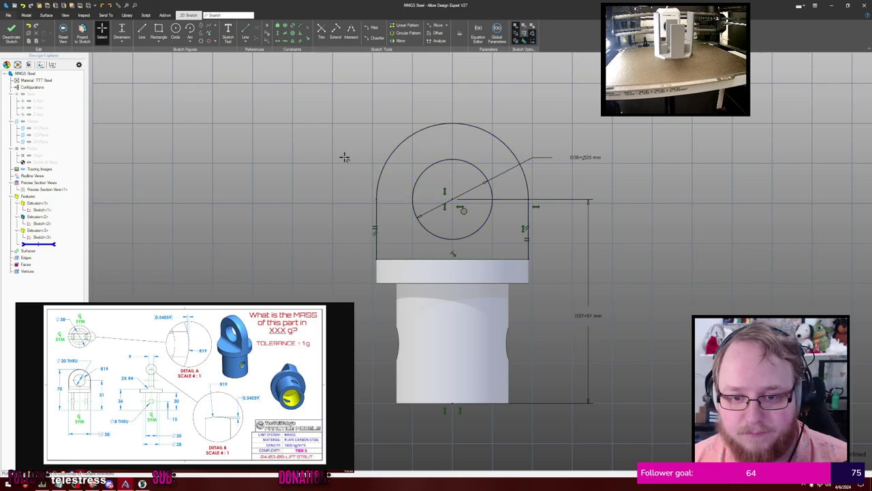
{"action": "key", "text": "l"}
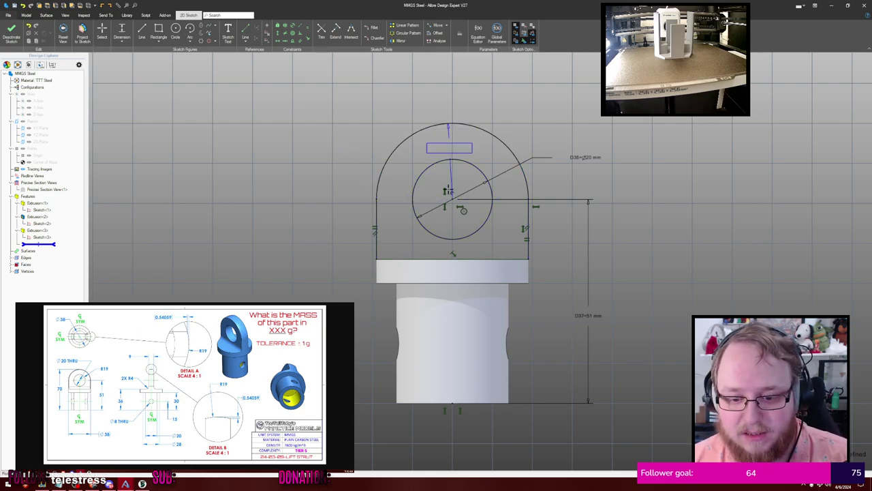
{"action": "left_click", "coordinate": [438, 126]}
{"action": "left_click", "coordinate": [452, 403]}
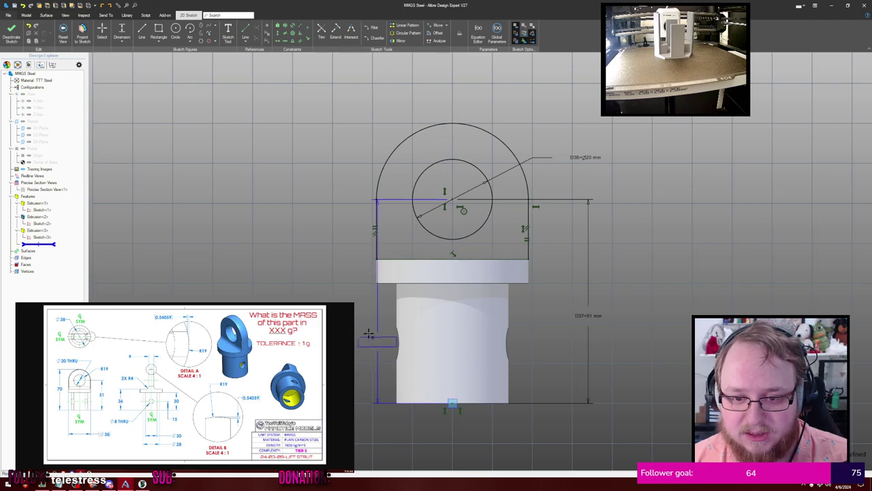
{"action": "left_click", "coordinate": [309, 298]}
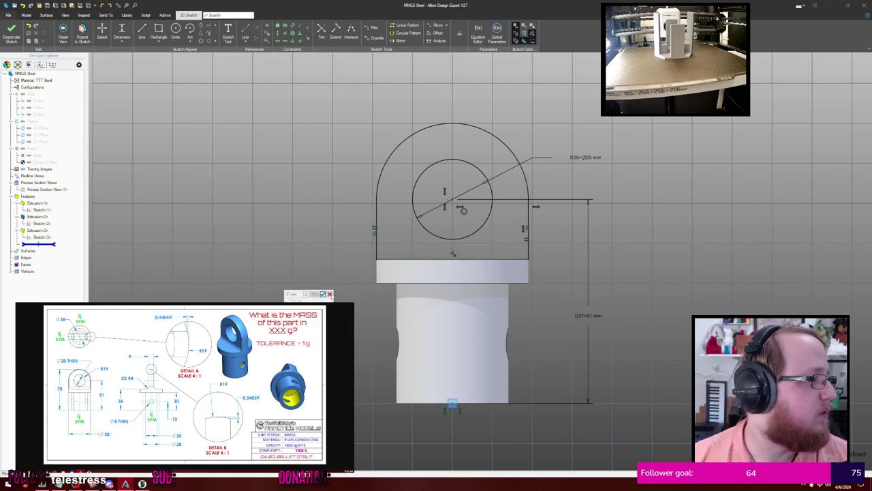
{"action": "left_click", "coordinate": [329, 293]}
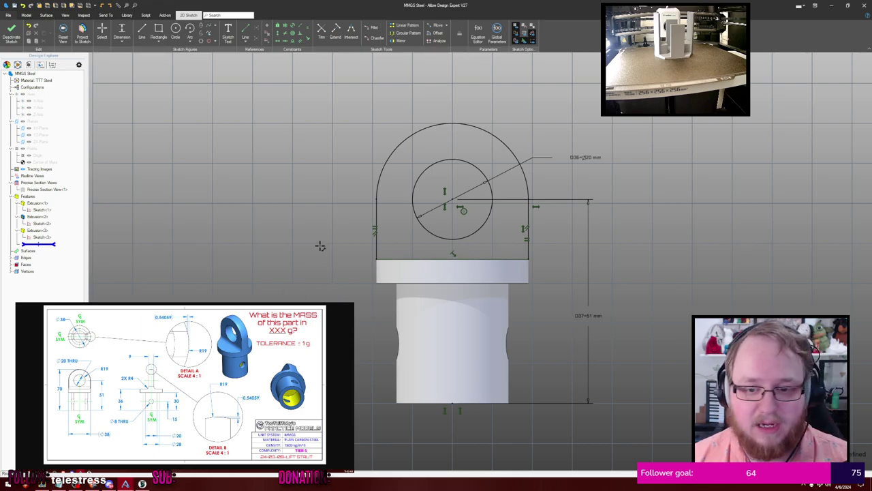
{"action": "scroll", "coordinate": [307, 223], "scroll_direction": "down", "scroll_amount": 1}
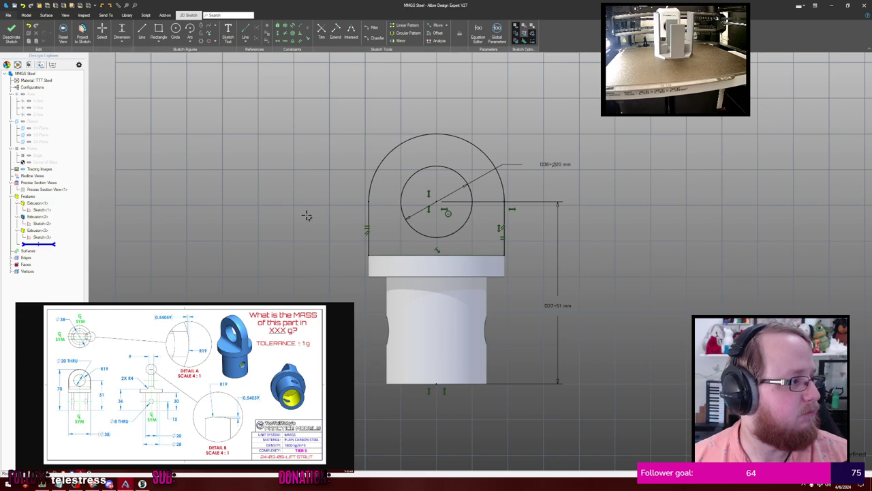
Reopen the lifting eye's sketch for editing and convert the projected flange edge from a reference line to a regular figure
{"action": "key", "text": "e"}
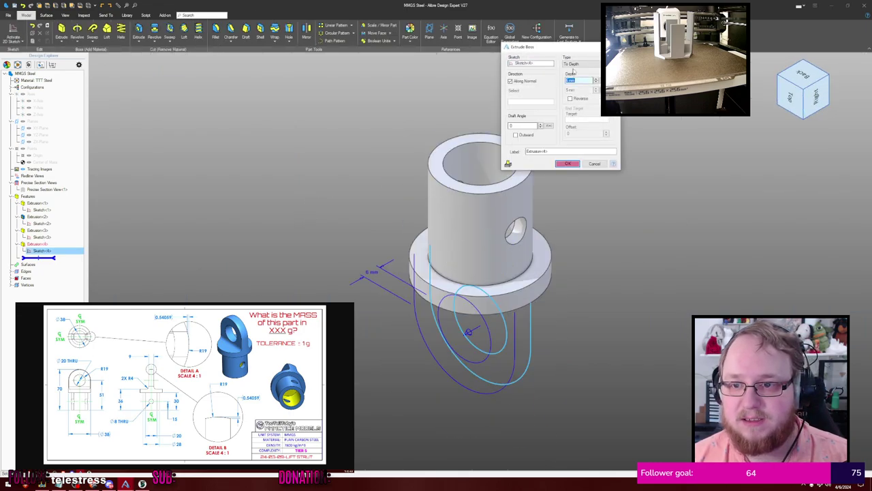
{"action": "key", "text": "Escape"}
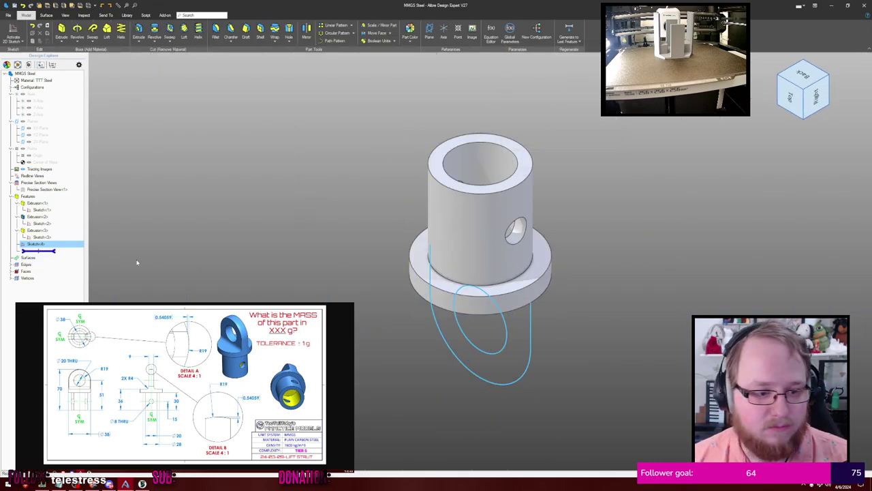
{"action": "right_click", "coordinate": [72, 244]}
{"action": "left_click", "coordinate": [84, 249]}
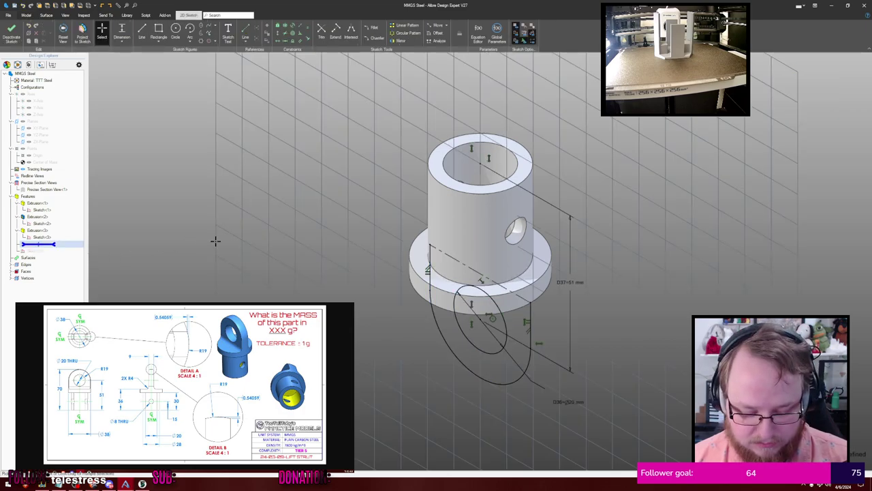
{"action": "right_click", "coordinate": [450, 254]}
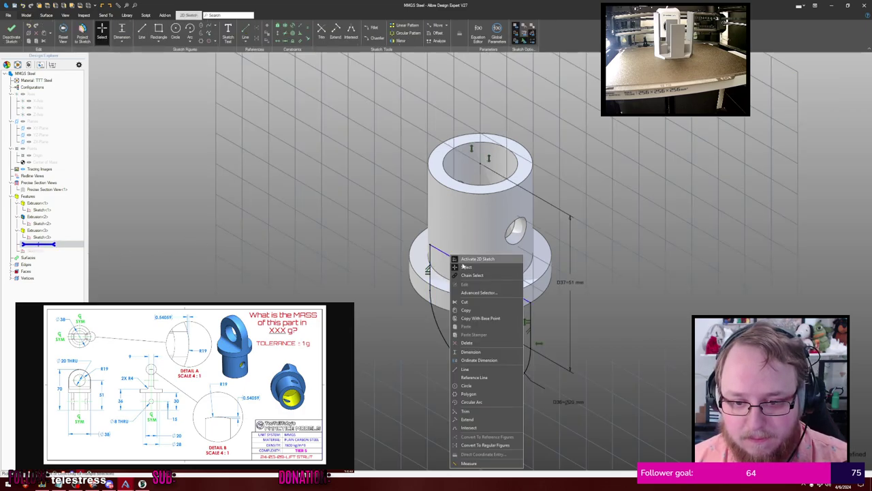
{"action": "left_click", "coordinate": [492, 445]}
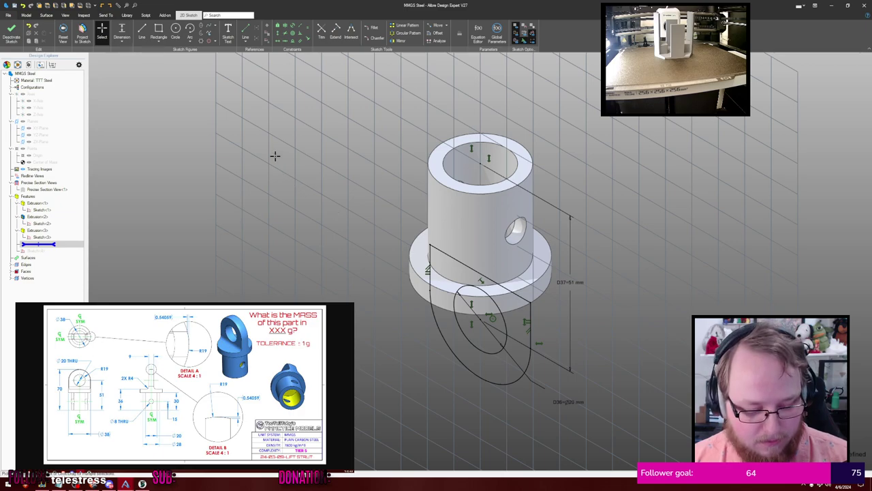
Extrude the lifting eye's sketch as a boss with the Mid Plane type and a depth of 9 mm
{"action": "left_click", "coordinate": [37, 244]}
{"action": "left_click", "coordinate": [61, 30]}
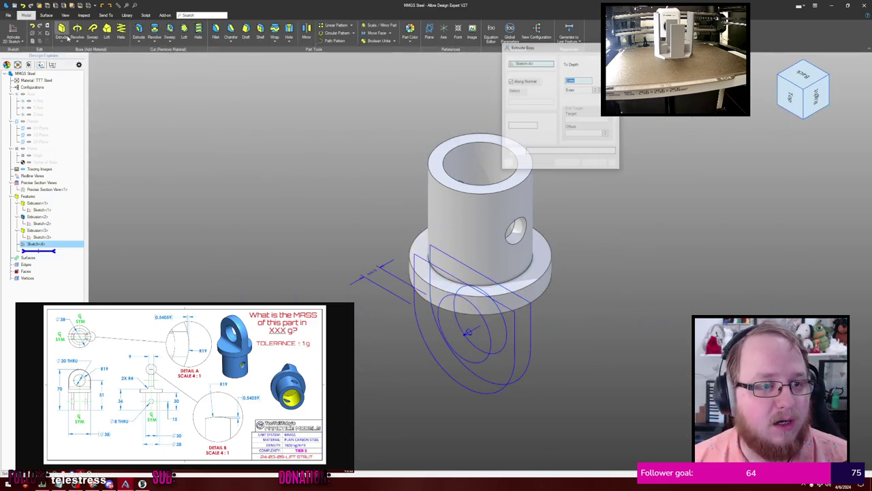
{"action": "left_click", "coordinate": [579, 63]}
{"action": "left_click", "coordinate": [578, 76]}
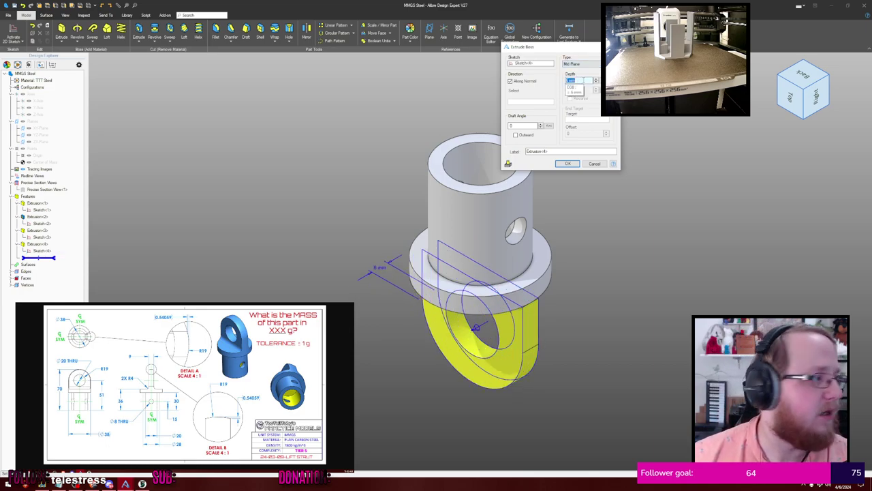
{"action": "type", "text": "9"}
{"action": "key", "text": "Return"}
{"action": "middle_click_drag", "start_coordinate": [644, 168], "coordinate": [620, 158]}
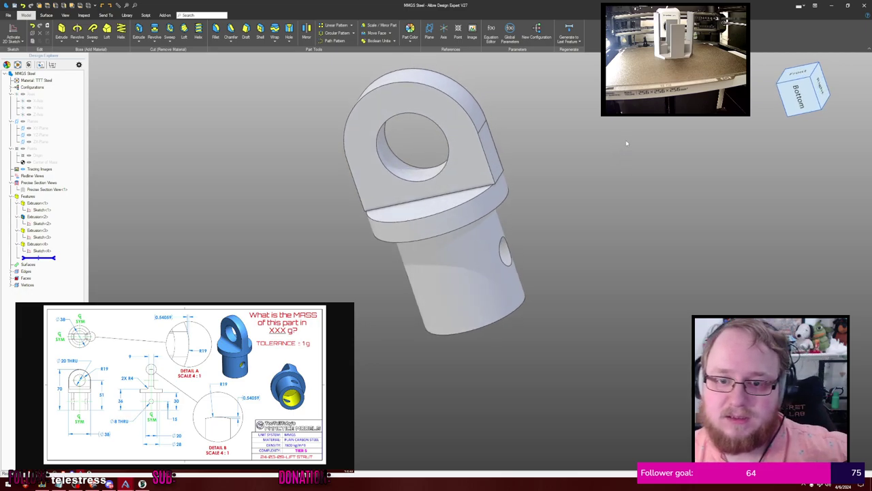
{"action": "middle_click_drag", "start_coordinate": [605, 137], "coordinate": [599, 138]}
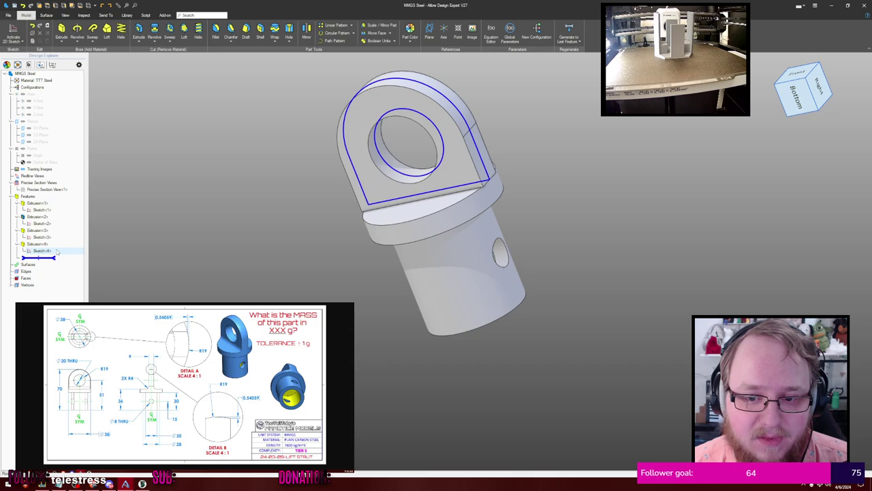
Start a new sketch on the ZX plane and project the lifting eye's sketch into it as reference figures
{"action": "left_click", "coordinate": [19, 32]}
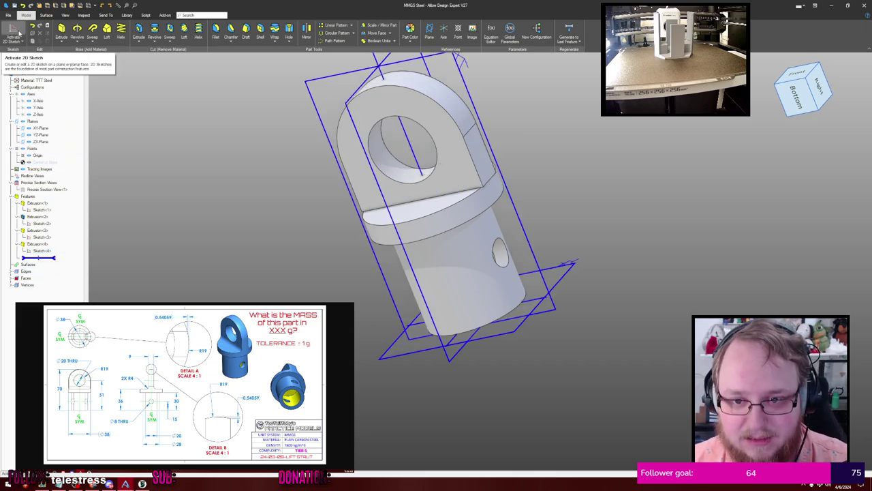
{"action": "left_click", "coordinate": [461, 80]}
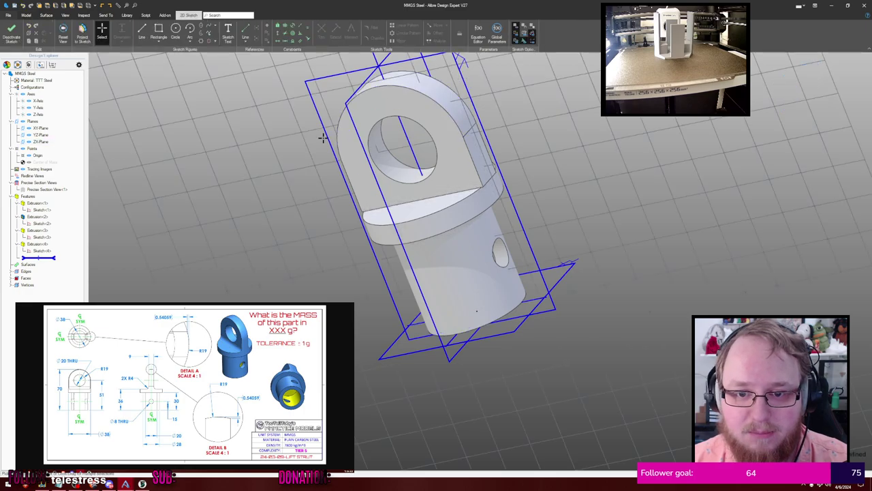
{"action": "left_click", "coordinate": [47, 251]}
{"action": "left_click", "coordinate": [548, 103]}
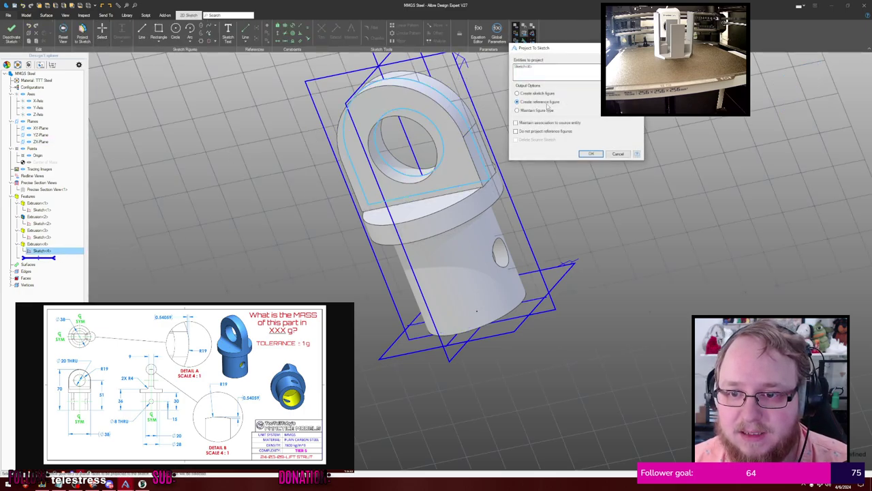
{"action": "left_click", "coordinate": [587, 154]}
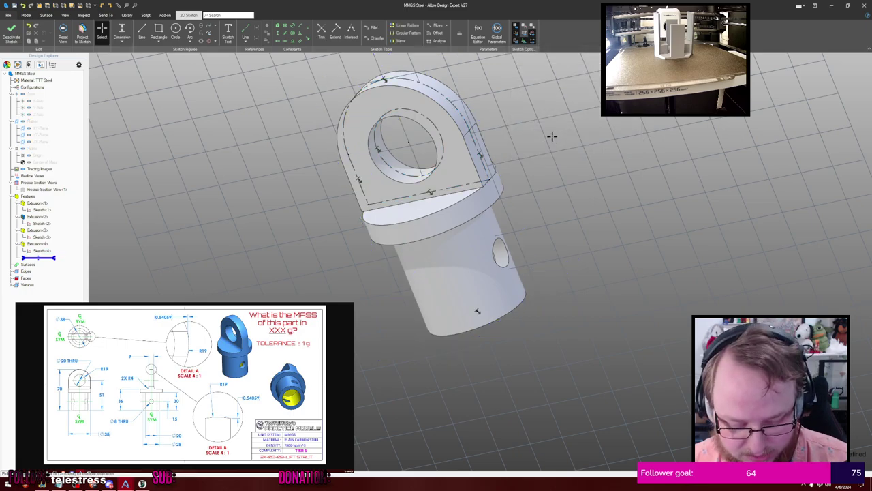
Delete the projected hole circle and the straight line along the flange, keeping the outer arc and side lines, and finish the sketch
{"action": "scroll", "coordinate": [617, 142], "scroll_direction": "down", "scroll_amount": 2}
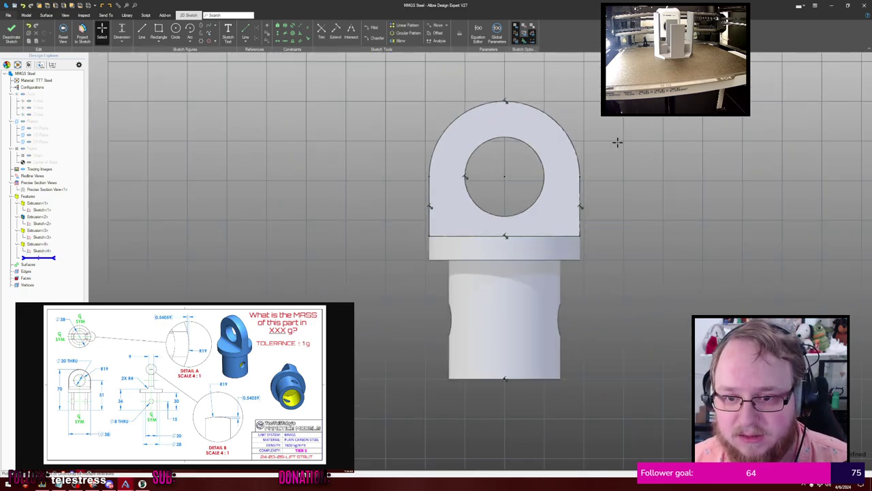
{"action": "left_click", "coordinate": [534, 149]}
{"action": "key", "text": "Delete"}
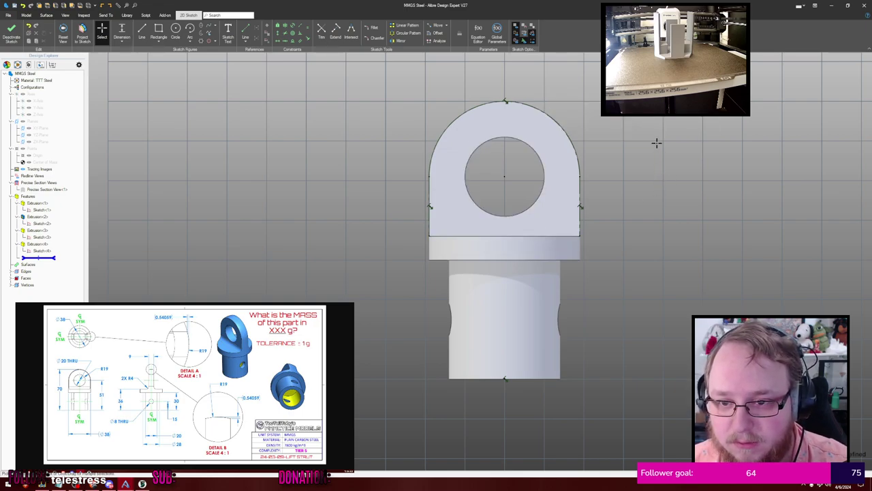
{"action": "middle_click_drag", "start_coordinate": [631, 144], "coordinate": [611, 152]}
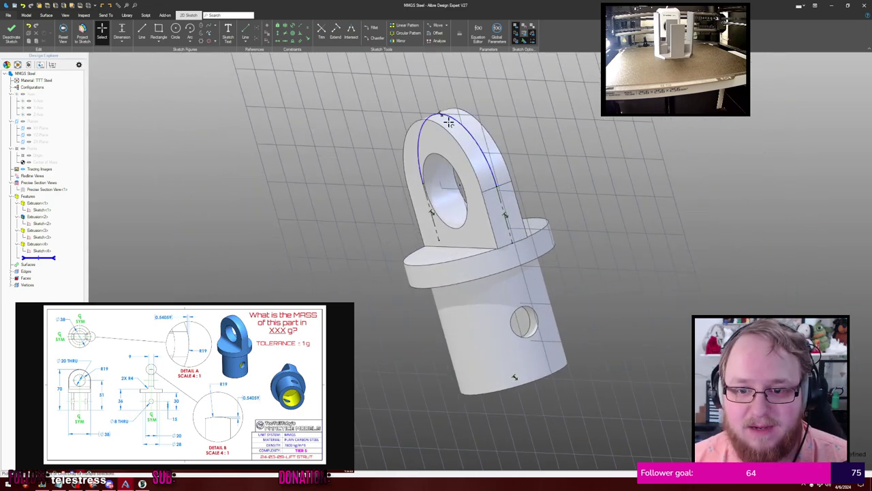
{"action": "middle_click_drag", "start_coordinate": [345, 151], "coordinate": [361, 155]}
{"action": "left_click", "coordinate": [12, 33]}
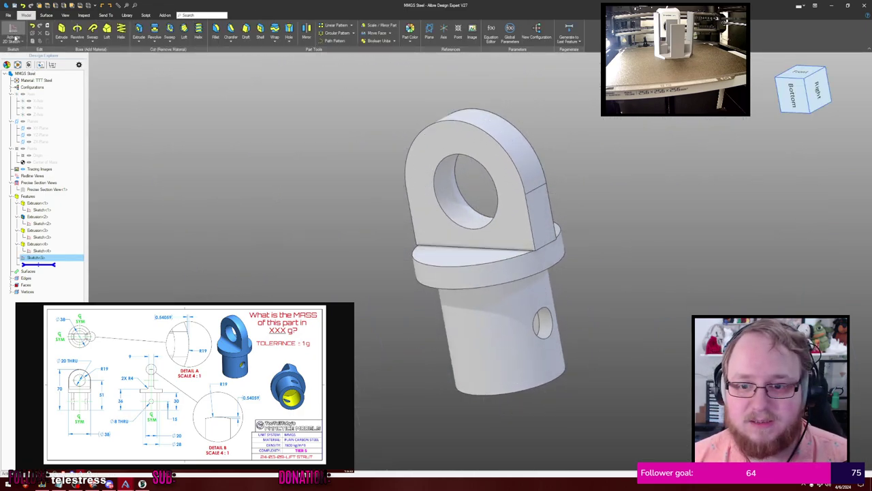
Switch to the browser and examine the 24-03-09 Lift Strut drawing
{"action": "mouse_move", "coordinate": [2, 140]}
{"action": "left_mouse_down"}
{"action": "mouse_move", "coordinate": [210, 137]}
{"action": "mouse_move", "coordinate": [381, 1]}
{"action": "left_mouse_up"}
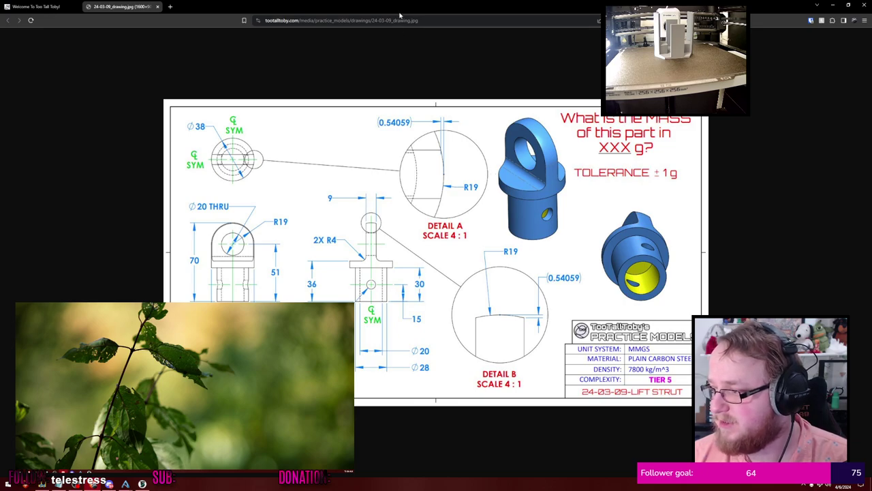
Switch back to Alibre Design and reopen the eye's projected contour sketch to examine it against the model, closing it without edits
{"action": "left_click_drag", "start_coordinate": [400, 10], "coordinate": [300, 0]}
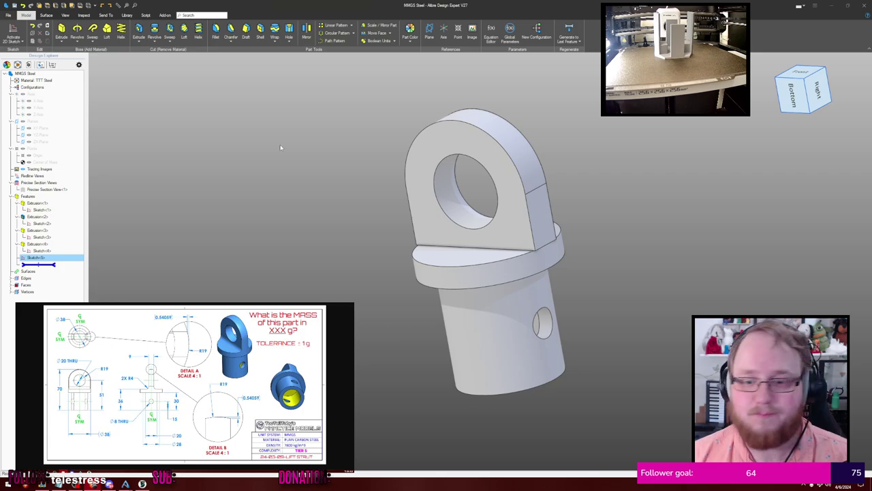
{"action": "middle_click_drag", "start_coordinate": [302, 164], "coordinate": [293, 140]}
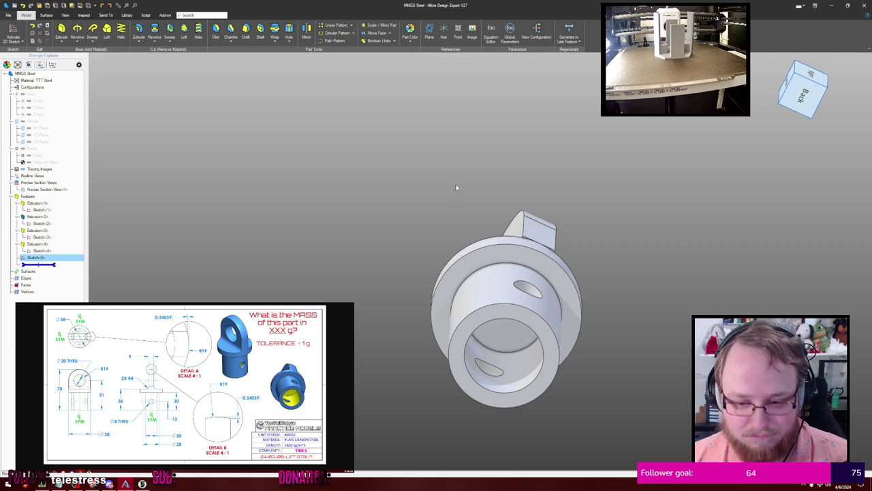
{"action": "middle_click_drag", "start_coordinate": [610, 218], "coordinate": [611, 242]}
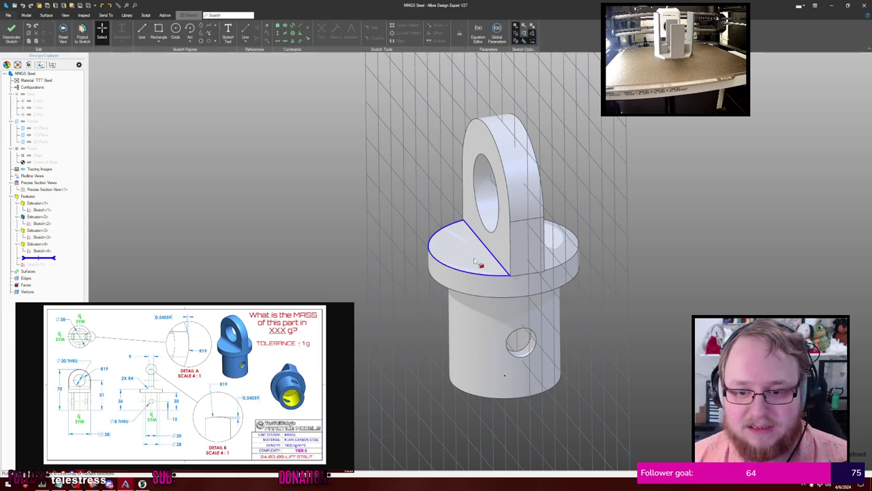
{"action": "left_click", "coordinate": [542, 220]}
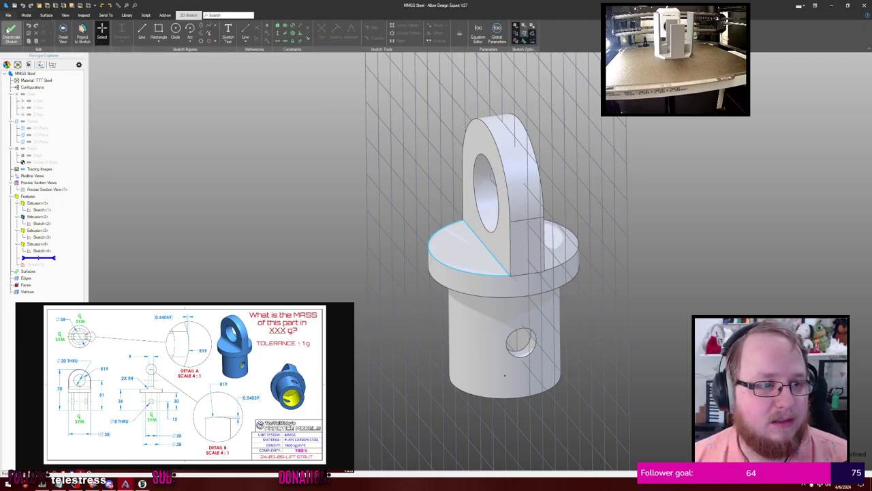
{"action": "left_click", "coordinate": [11, 30]}
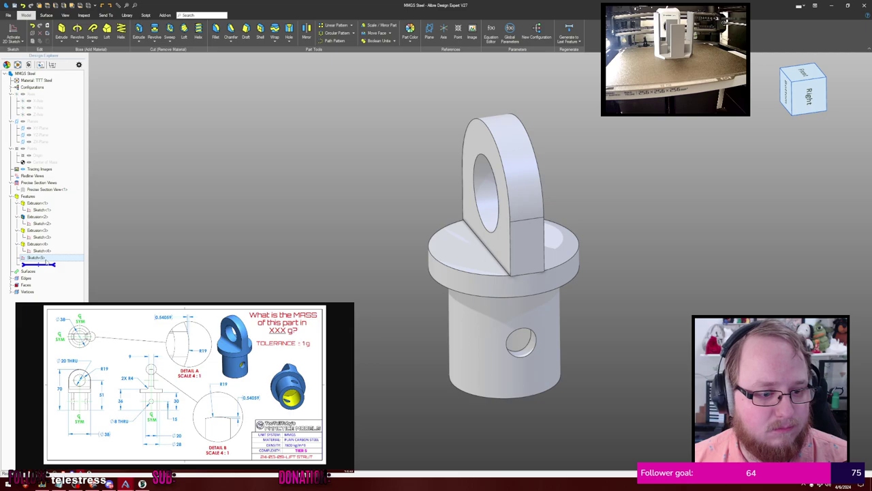
{"action": "double_click", "coordinate": [42, 258]}
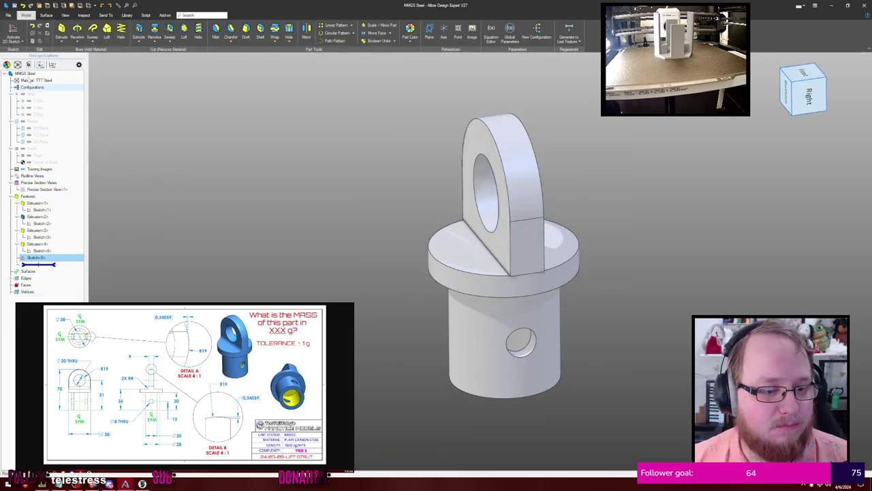
{"action": "left_click", "coordinate": [13, 32]}
{"action": "left_click", "coordinate": [473, 260]}
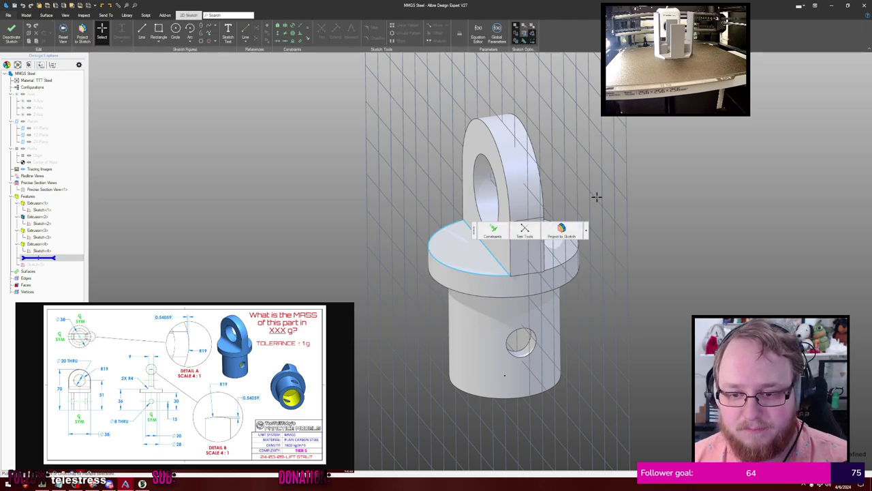
{"action": "mouse_move", "coordinate": [342, 187]}
{"action": "middle_mouse_down"}
{"action": "mouse_move", "coordinate": [370, 189]}
{"action": "mouse_move", "coordinate": [369, 169]}
{"action": "middle_mouse_up"}
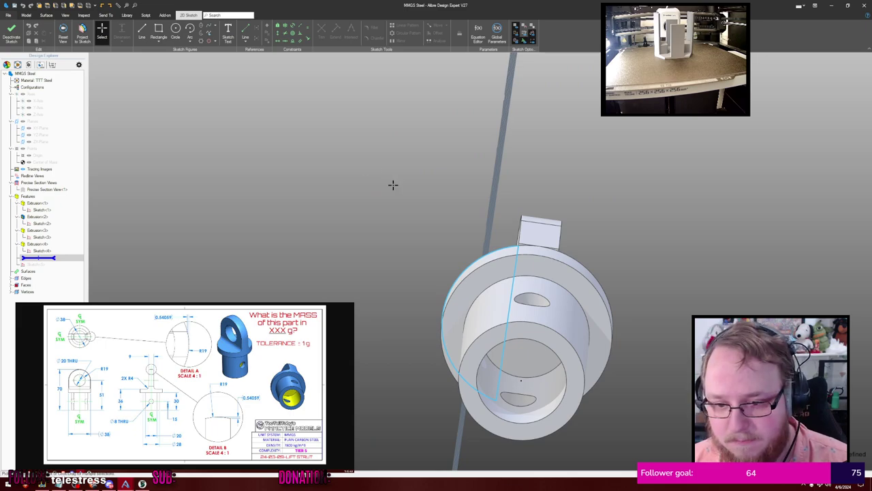
{"action": "key", "text": "Home"}
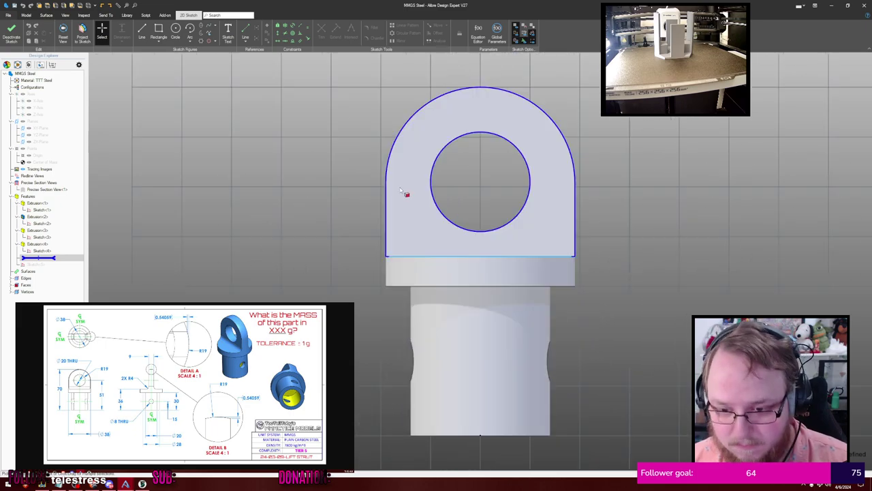
{"action": "key", "text": "ctrl+r"}
{"action": "right_click", "coordinate": [617, 228]}
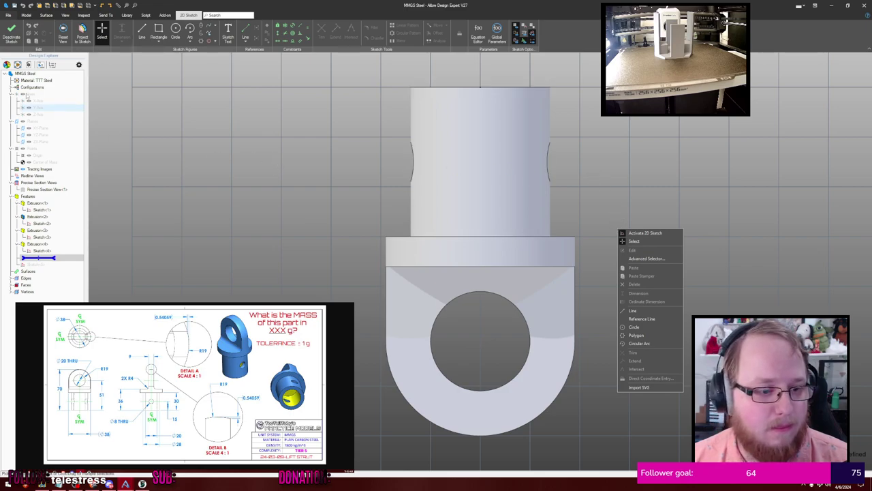
{"action": "left_click", "coordinate": [11, 31]}
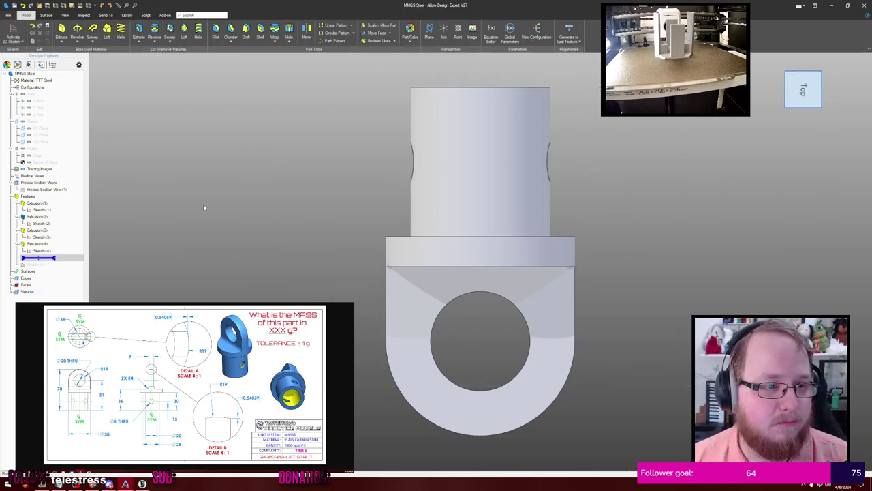
Start a new sketch on the flange's ring face on the shank side
{"action": "mouse_move", "coordinate": [173, 243]}
{"action": "middle_mouse_down"}
{"action": "mouse_move", "coordinate": [191, 234]}
{"action": "mouse_move", "coordinate": [179, 195]}
{"action": "mouse_move", "coordinate": [165, 195]}
{"action": "mouse_move", "coordinate": [286, 271]}
{"action": "mouse_move", "coordinate": [271, 273]}
{"action": "mouse_move", "coordinate": [252, 220]}
{"action": "mouse_move", "coordinate": [236, 253]}
{"action": "mouse_move", "coordinate": [227, 250]}
{"action": "middle_mouse_up"}
{"action": "scroll", "coordinate": [192, 218], "scroll_direction": "down", "scroll_amount": 2}
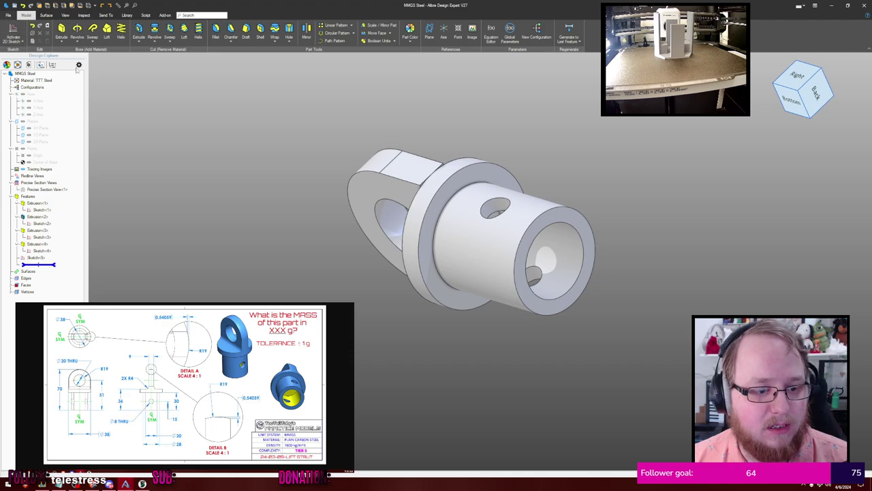
{"action": "left_click", "coordinate": [449, 189]}
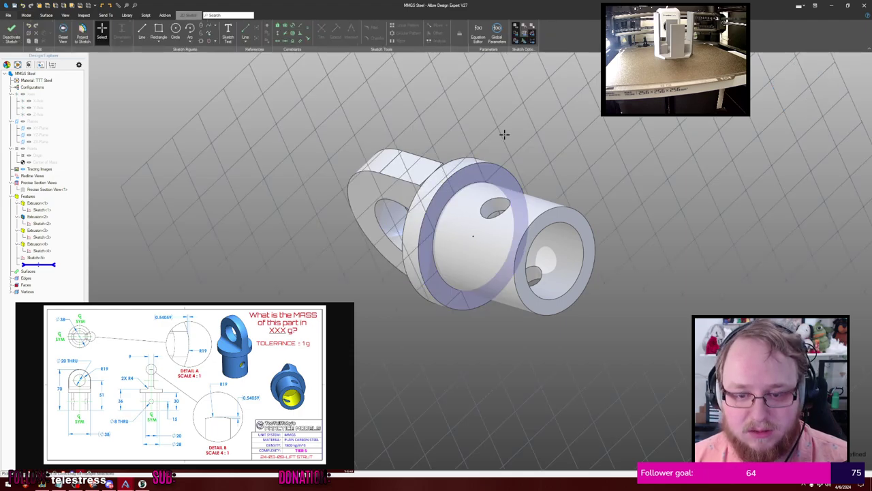
{"action": "scroll", "coordinate": [478, 158], "scroll_direction": "down", "scroll_amount": 1}
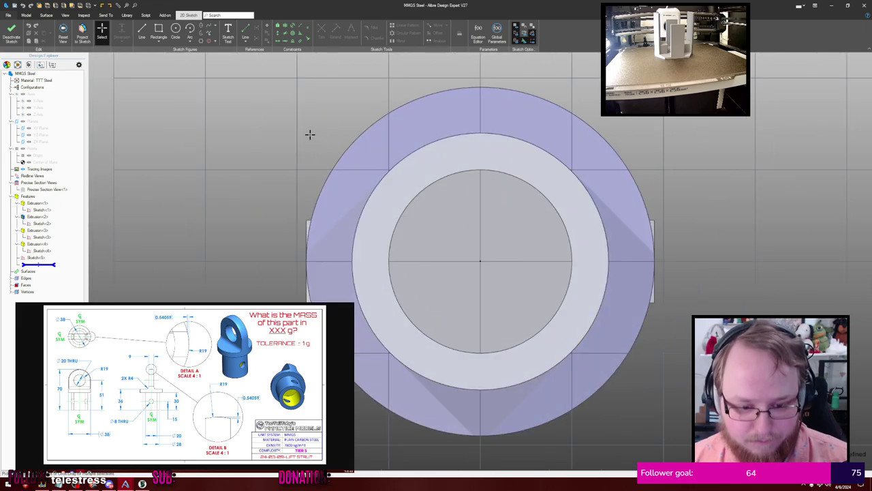
Project the two short edges at one end of the lifting eye, where it overhangs the flange rim, into the sketch as reference figures
{"action": "key", "text": "p"}
{"action": "scroll", "coordinate": [309, 234], "scroll_direction": "up", "scroll_amount": 5}
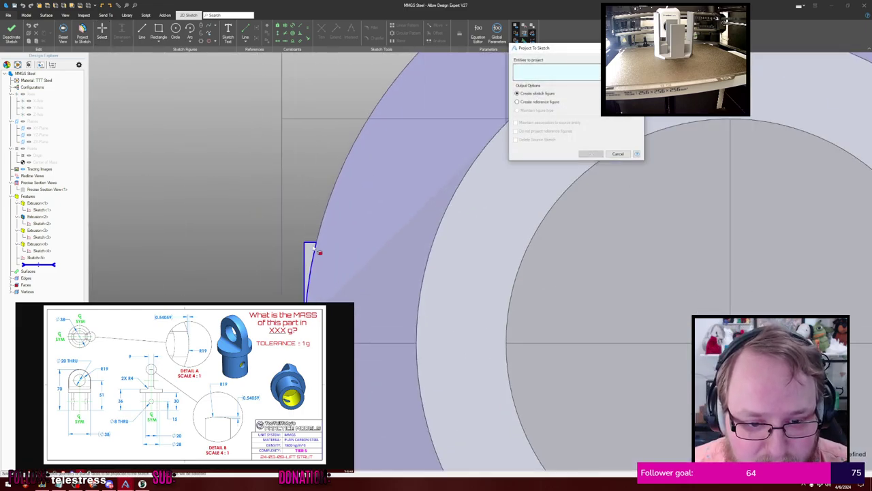
{"action": "scroll", "coordinate": [313, 246], "scroll_direction": "down", "scroll_amount": 3}
{"action": "left_click", "coordinate": [309, 297]}
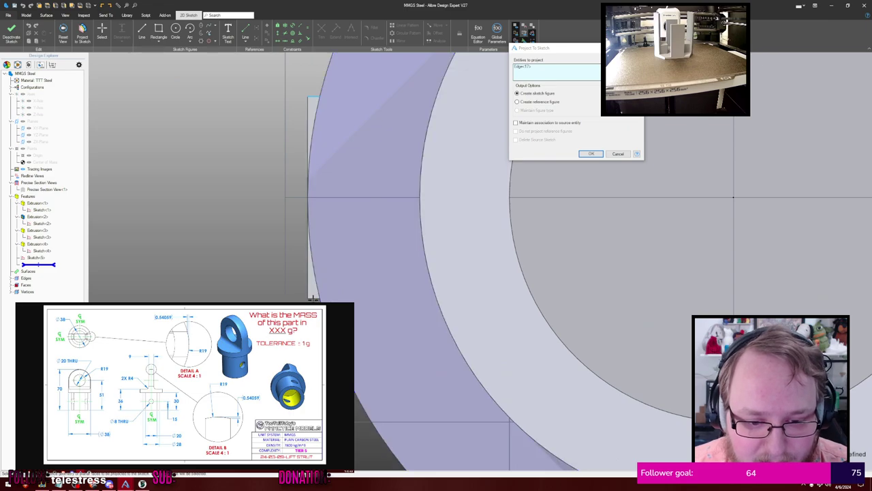
{"action": "scroll", "coordinate": [246, 230], "scroll_direction": "down", "scroll_amount": 3}
{"action": "scroll", "coordinate": [234, 195], "scroll_direction": "up", "scroll_amount": 2}
{"action": "scroll", "coordinate": [265, 269], "scroll_direction": "up", "scroll_amount": 2}
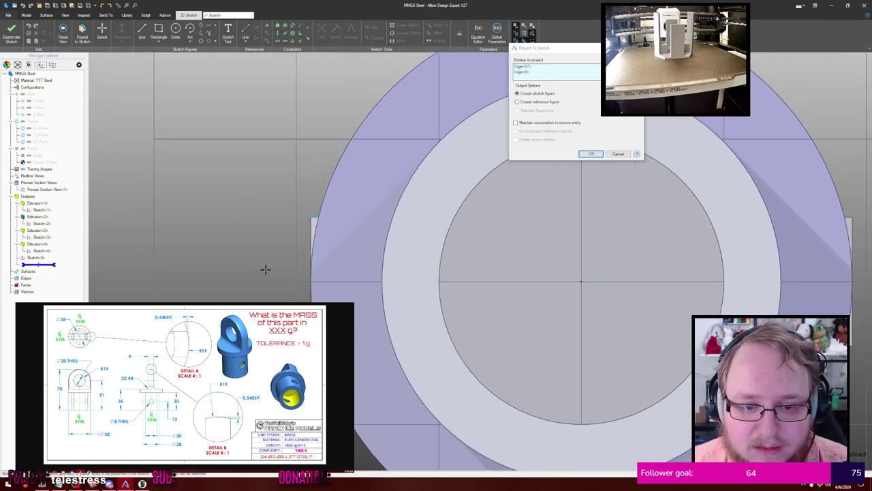
{"action": "left_click", "coordinate": [502, 178]}
{"action": "left_click", "coordinate": [540, 102]}
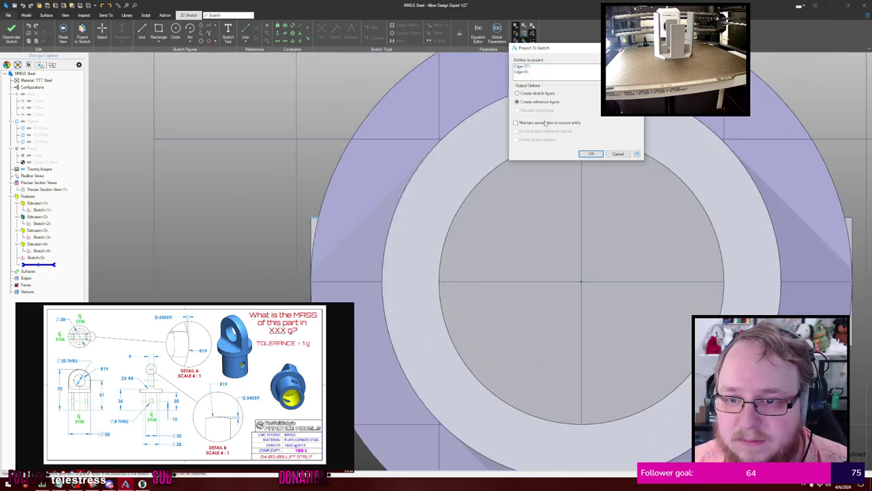
{"action": "left_click", "coordinate": [590, 153]}
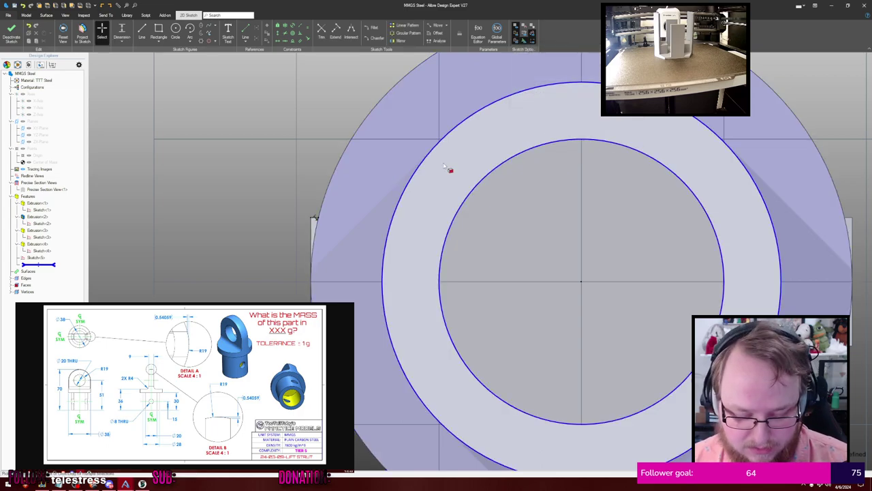
Draw an arc centred on the origin along the flange rim, between the inner ends of the two projected edges
{"action": "key", "text": "c"}
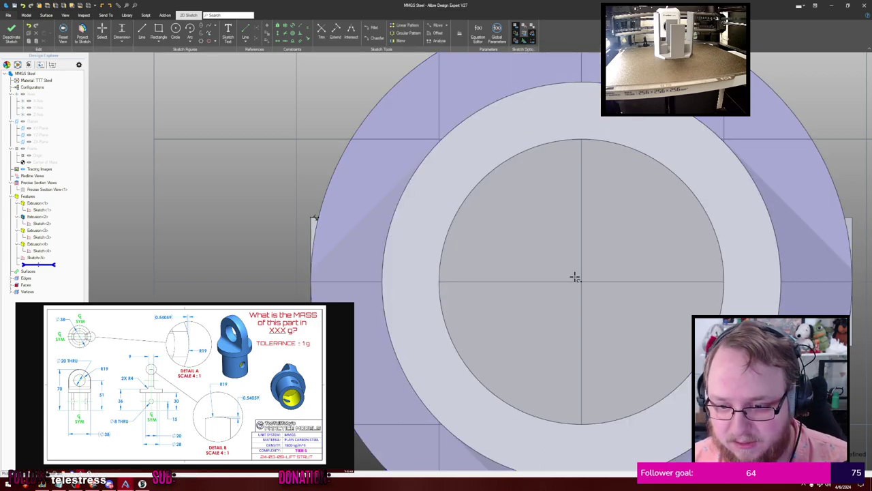
{"action": "left_click", "coordinate": [581, 281]}
{"action": "left_click", "coordinate": [315, 218]}
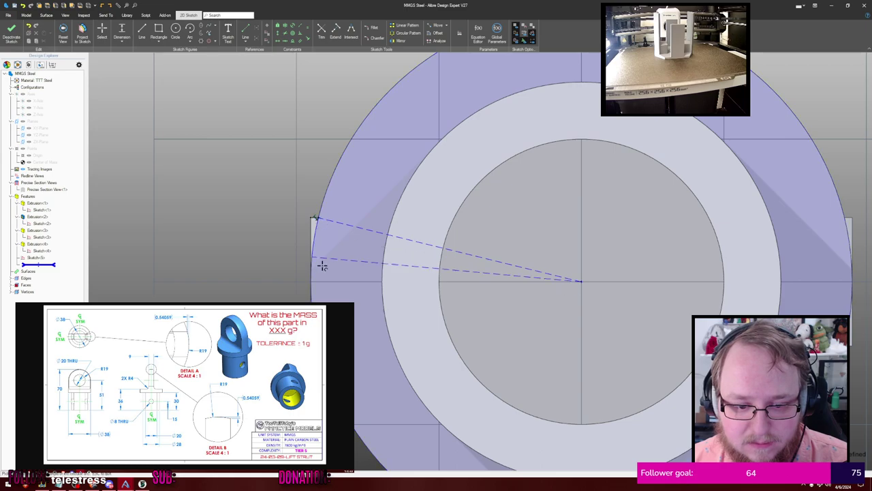
{"action": "key", "text": "Escape"}
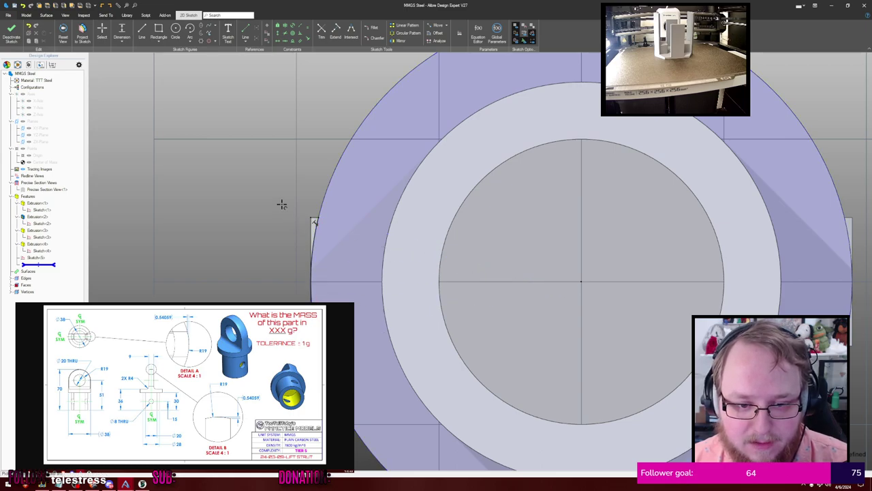
{"action": "key", "text": "Escape"}
Close the profile outside the flange with two horizontal lines from the arc's ends and a vertical line joining them
{"action": "key", "text": "l"}
{"action": "left_click", "coordinate": [316, 218]}
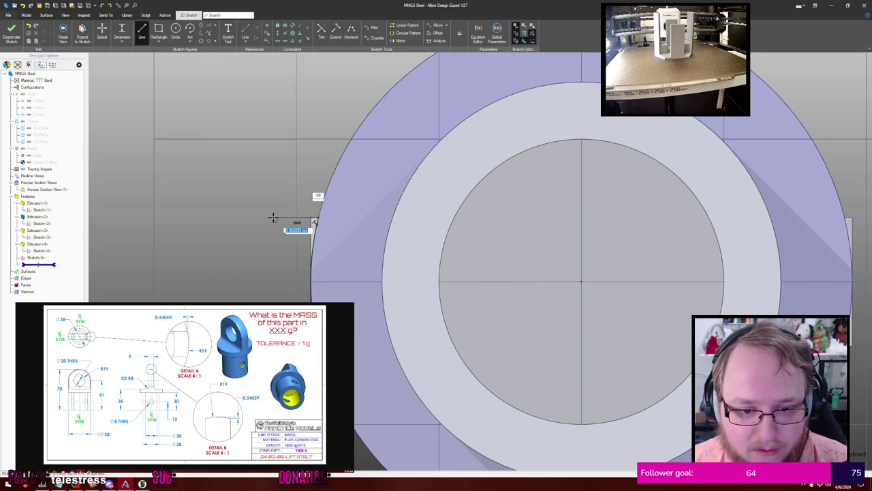
{"action": "left_click", "coordinate": [269, 218]}
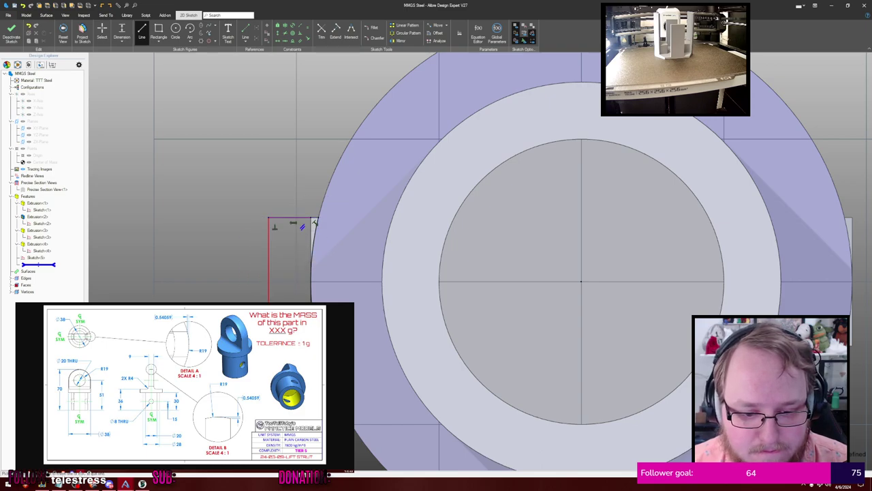
{"action": "left_click", "coordinate": [312, 346]}
{"action": "key", "text": "Escape"}
{"action": "key", "text": "Escape"}
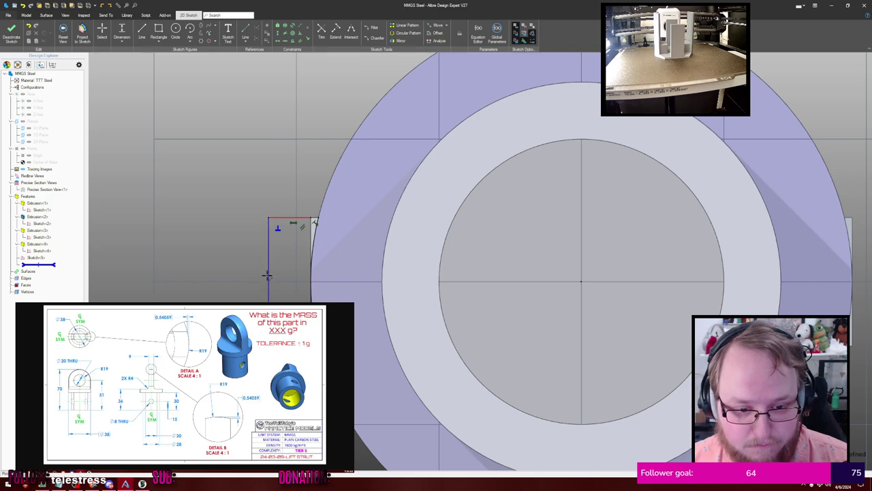
Dimension the distance between the profile's outer vertical line and the origin, and finish the sketch
{"action": "left_click", "coordinate": [268, 275]}
{"action": "left_click", "coordinate": [581, 281]}
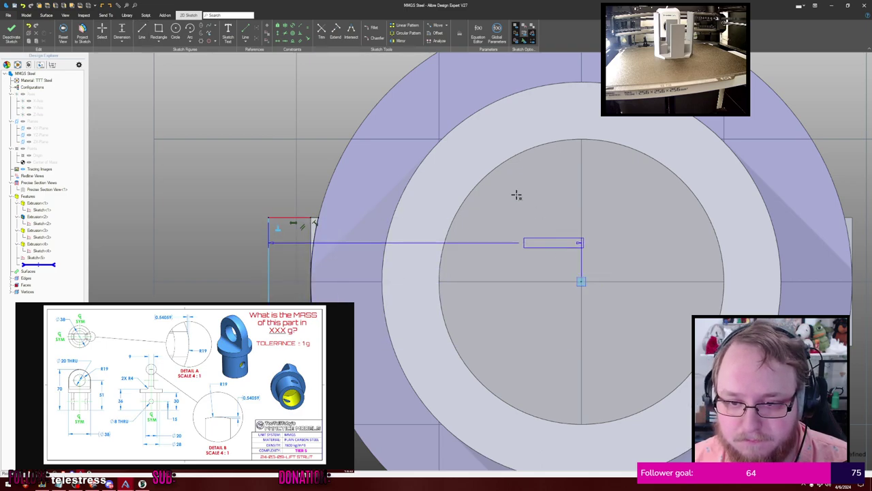
{"action": "left_click", "coordinate": [477, 143]}
{"action": "key", "text": "Return"}
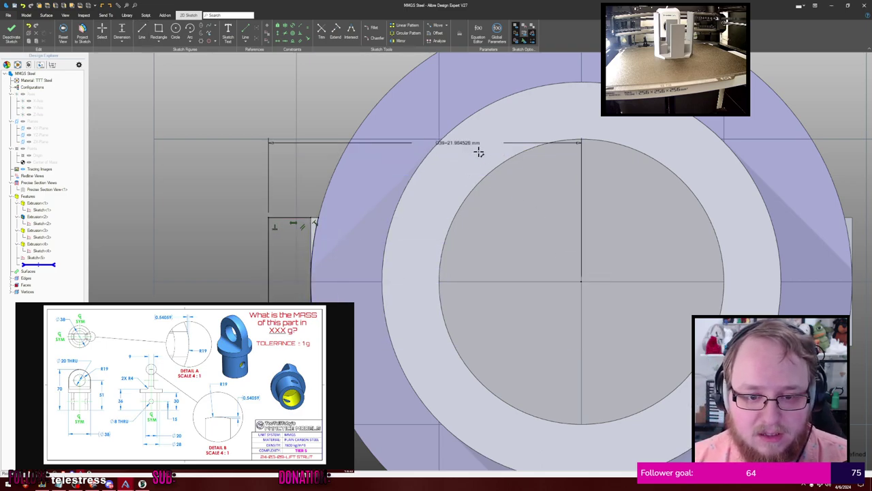
{"action": "scroll", "coordinate": [263, 160], "scroll_direction": "down", "scroll_amount": 2}
{"action": "mouse_move", "coordinate": [227, 151]}
{"action": "middle_mouse_down"}
{"action": "mouse_move", "coordinate": [454, 211]}
{"action": "mouse_move", "coordinate": [400, 188]}
{"action": "middle_mouse_up"}
{"action": "scroll", "coordinate": [454, 211], "scroll_direction": "down", "scroll_amount": 1}
{"action": "left_click", "coordinate": [11, 32]}
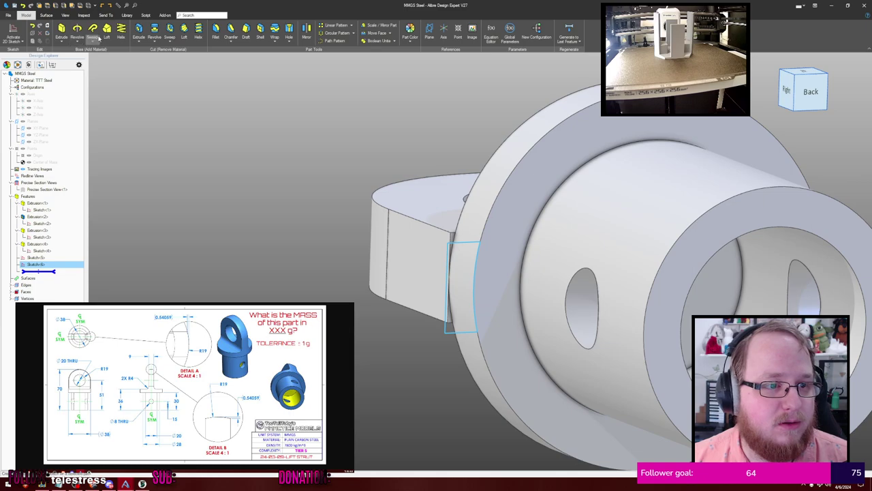
Try to sweep the new profile sketch as a boss along the eye's contour sketch, using the Entire Path type
{"action": "left_click", "coordinate": [94, 39]}
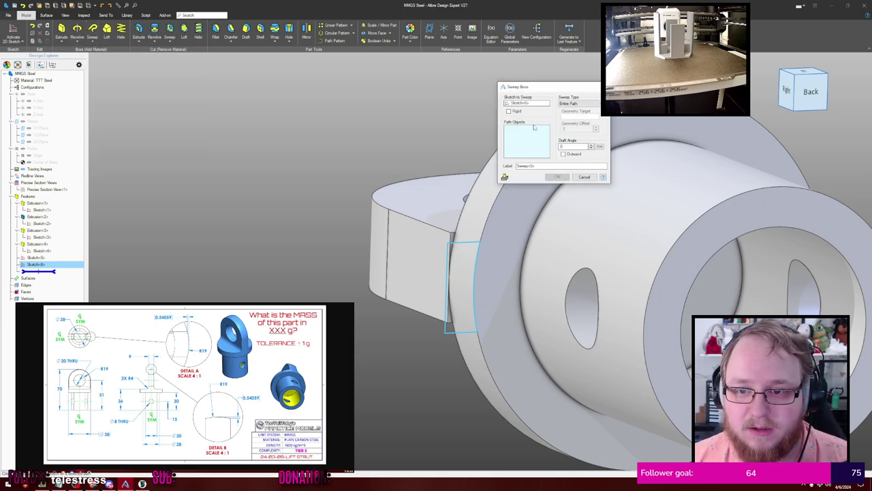
{"action": "left_click", "coordinate": [36, 258]}
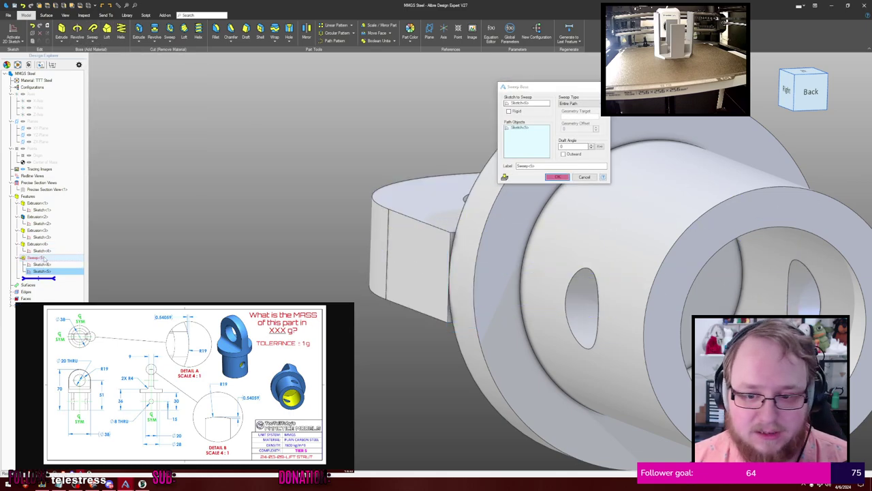
{"action": "middle_click_drag", "start_coordinate": [468, 141], "coordinate": [303, 150]}
{"action": "left_click", "coordinate": [555, 177]}
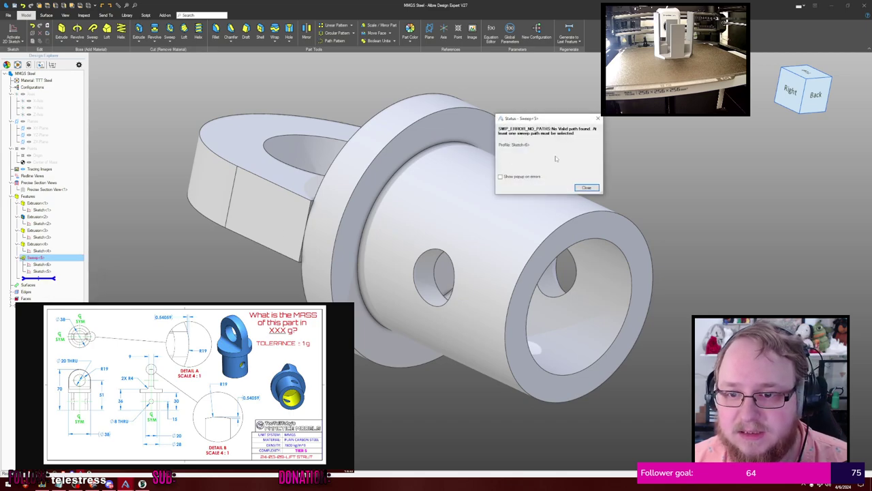
{"action": "left_click", "coordinate": [586, 188]}
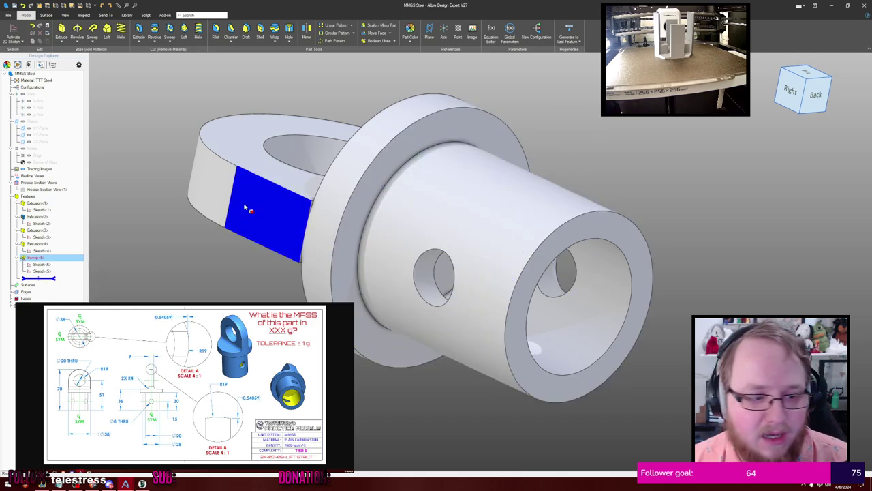
Reopen the sweep feature for editing and reapply it with the same profile and path sketches
{"action": "left_click", "coordinate": [51, 272]}
{"action": "right_click", "coordinate": [46, 259]}
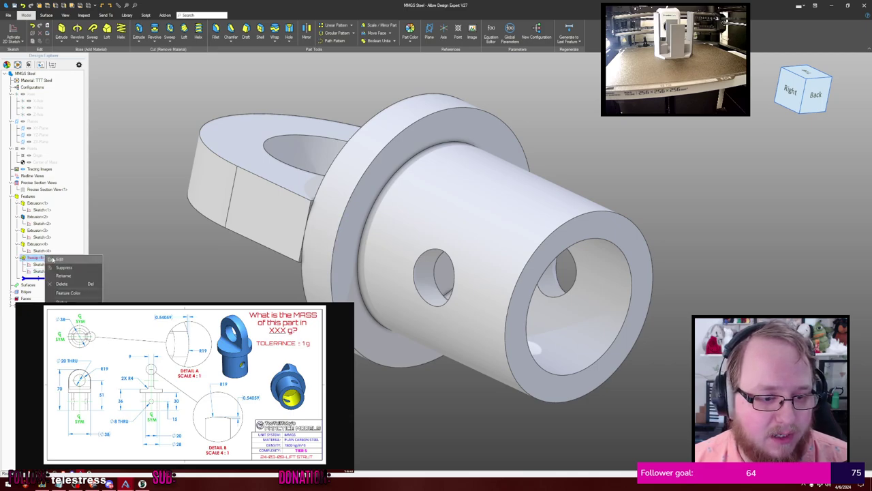
{"action": "left_click", "coordinate": [64, 259]}
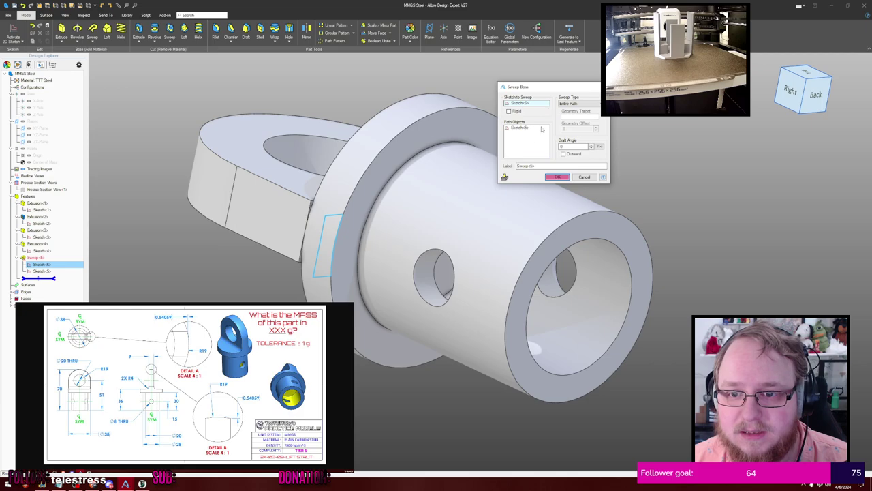
{"action": "left_click", "coordinate": [557, 177]}
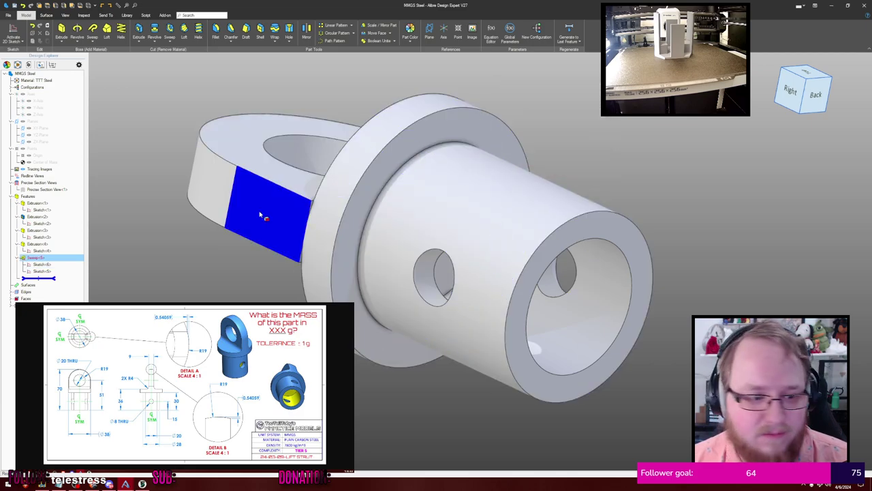
Reopen the sweep's contour path sketch for editing, work on its straight side line, and finish the sketch to rebuild the sweep
{"action": "right_click", "coordinate": [58, 273]}
{"action": "left_click", "coordinate": [60, 275]}
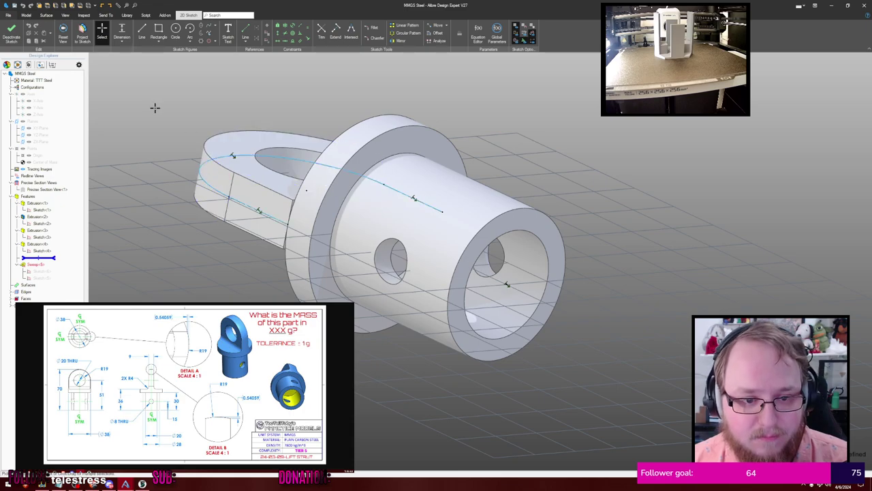
{"action": "right_click", "coordinate": [279, 220]}
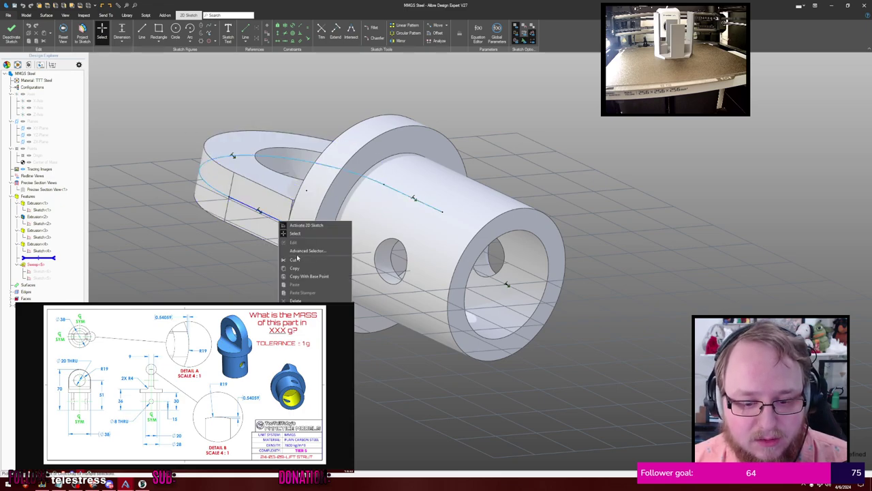
{"action": "left_click", "coordinate": [300, 326]}
{"action": "key", "text": "ctrl+k"}
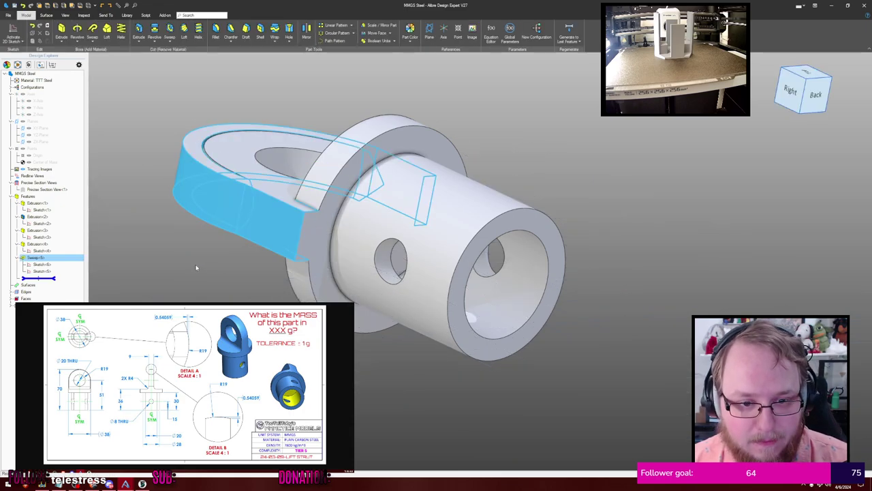
Inspect the swept boss against its path around the eye, and delete the sweep feature while keeping its two sketches
{"action": "left_click", "coordinate": [191, 263]}
{"action": "middle_click_drag", "start_coordinate": [189, 262], "coordinate": [171, 260]}
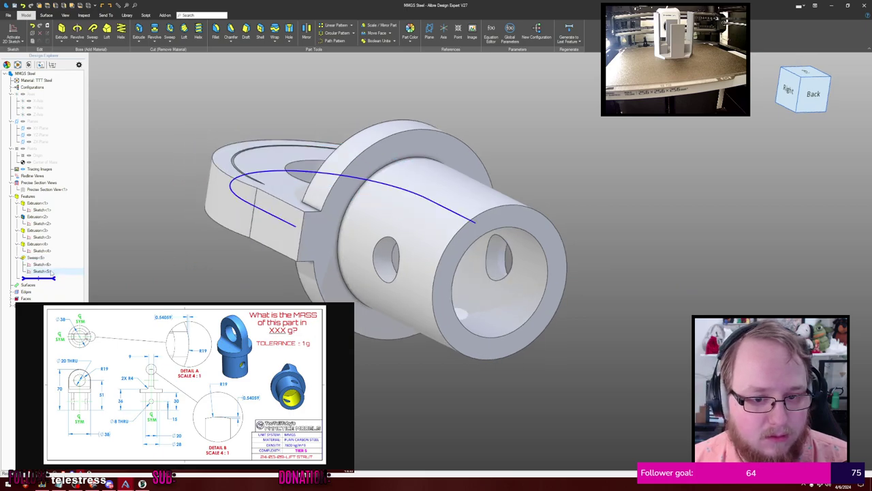
{"action": "mouse_move", "coordinate": [101, 248]}
{"action": "middle_mouse_down"}
{"action": "mouse_move", "coordinate": [179, 210]}
{"action": "mouse_move", "coordinate": [201, 282]}
{"action": "mouse_move", "coordinate": [212, 227]}
{"action": "mouse_move", "coordinate": [231, 282]}
{"action": "mouse_move", "coordinate": [259, 294]}
{"action": "middle_mouse_up"}
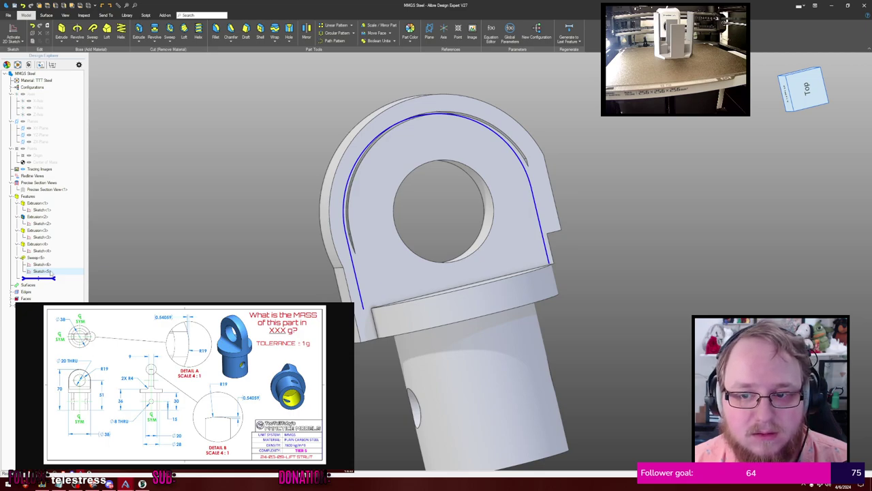
{"action": "middle_click_drag", "start_coordinate": [182, 238], "coordinate": [135, 246]}
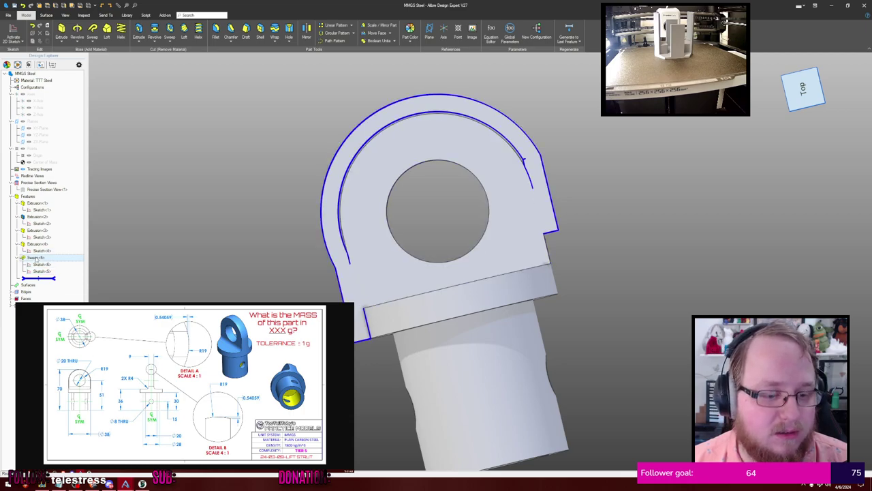
{"action": "key", "text": "Delete"}
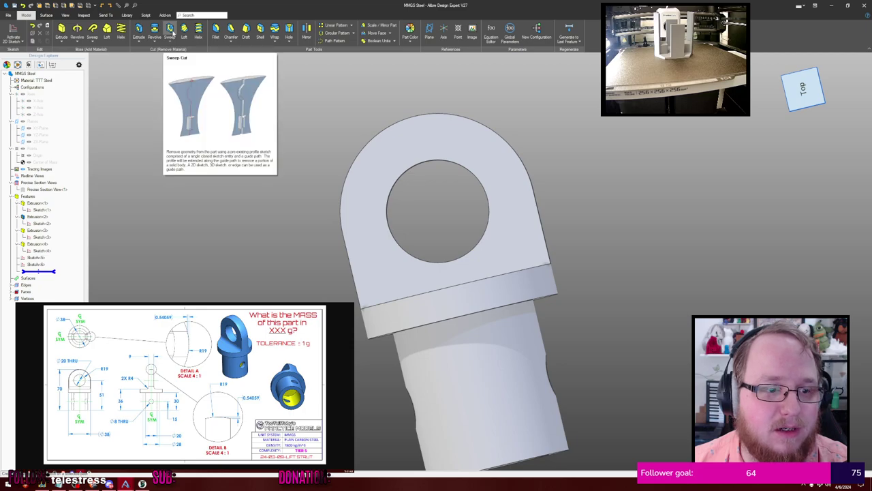
{"action": "left_click", "coordinate": [172, 31]}
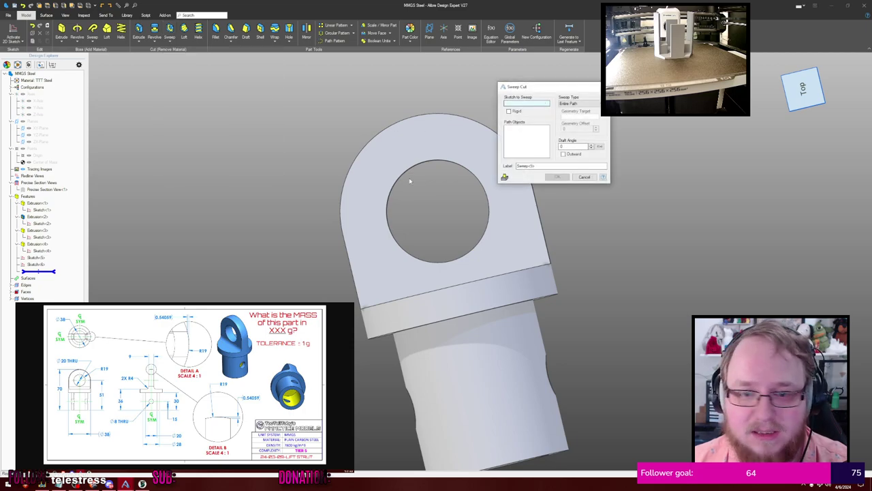
{"action": "left_click", "coordinate": [48, 264]}
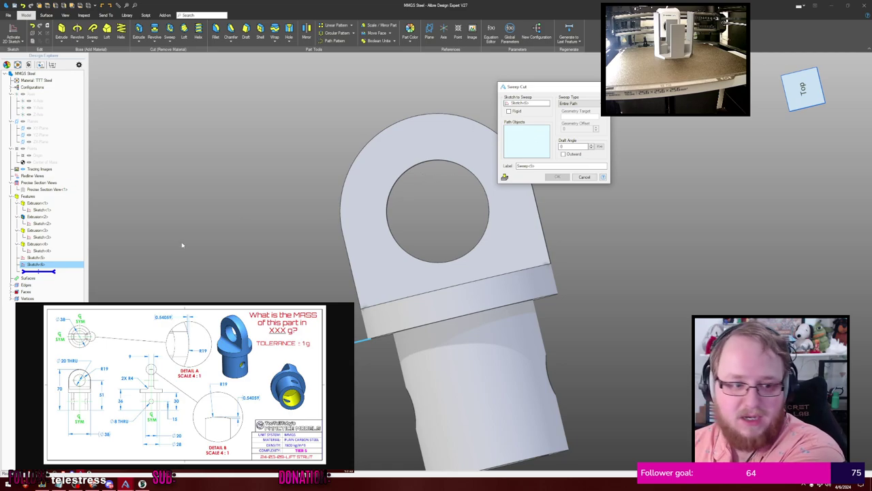
{"action": "left_click", "coordinate": [45, 259]}
{"action": "middle_click_drag", "start_coordinate": [287, 156], "coordinate": [292, 164]}
{"action": "mouse_move", "coordinate": [291, 162]}
{"action": "right_mouse_down"}
{"action": "mouse_move", "coordinate": [337, 141]}
{"action": "mouse_move", "coordinate": [354, 151]}
{"action": "right_mouse_up"}
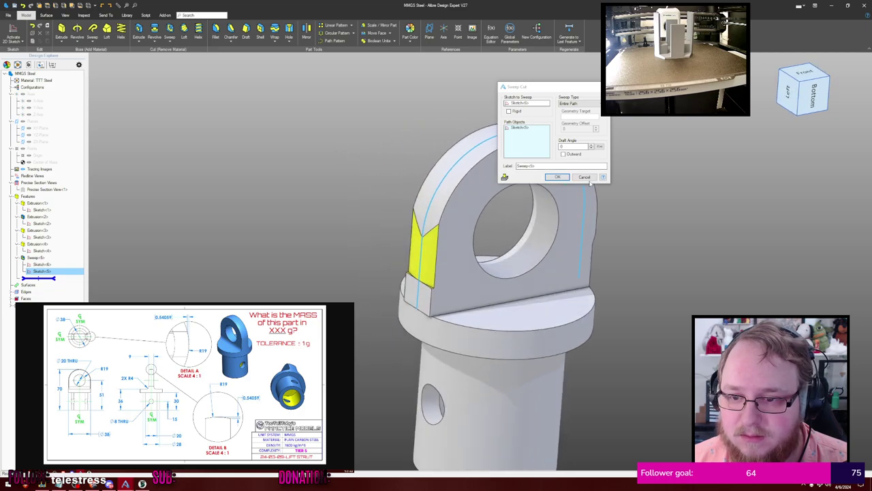
{"action": "left_click", "coordinate": [558, 176]}
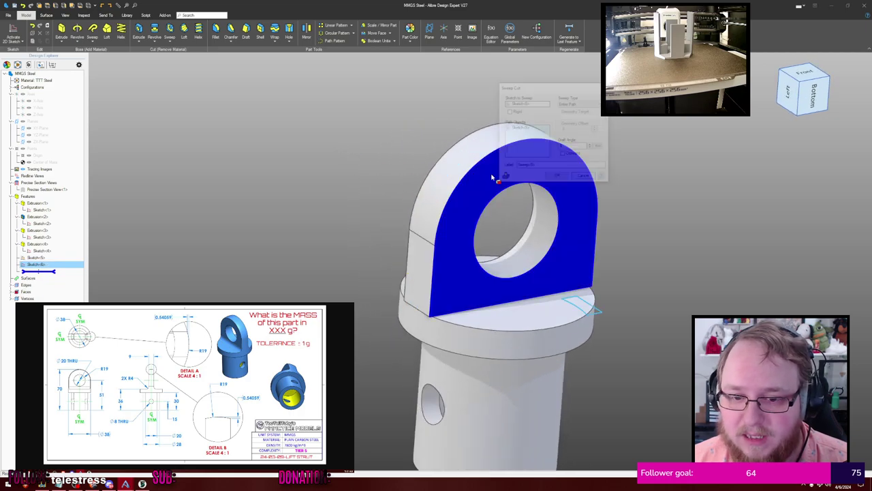
Delete the old sweep profile sketch from the feature history
{"action": "mouse_move", "coordinate": [293, 247]}
{"action": "middle_mouse_down"}
{"action": "mouse_move", "coordinate": [255, 222]}
{"action": "mouse_move", "coordinate": [225, 219]}
{"action": "middle_mouse_up"}
{"action": "left_click", "coordinate": [41, 265]}
{"action": "key", "text": "Delete"}
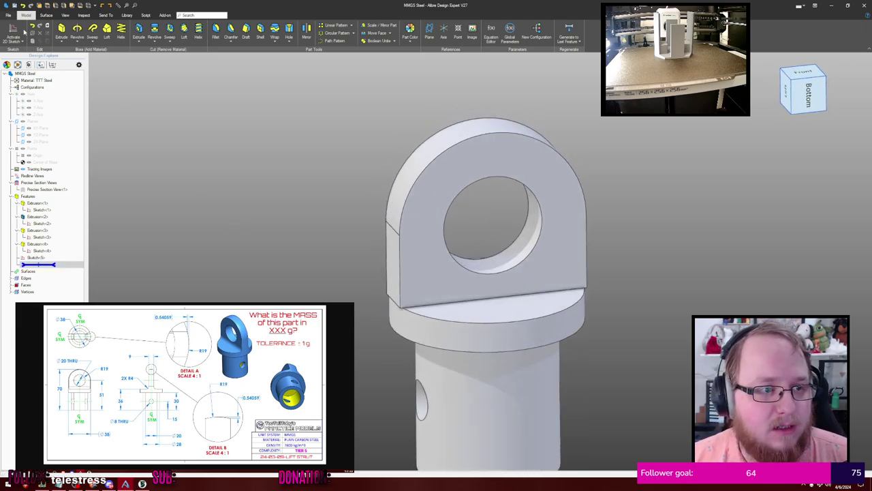
Start a sketch on the flange's eye-side face and project two edges of the eye's end as reference figures
{"action": "left_click", "coordinate": [23, 31]}
{"action": "left_click", "coordinate": [483, 310]}
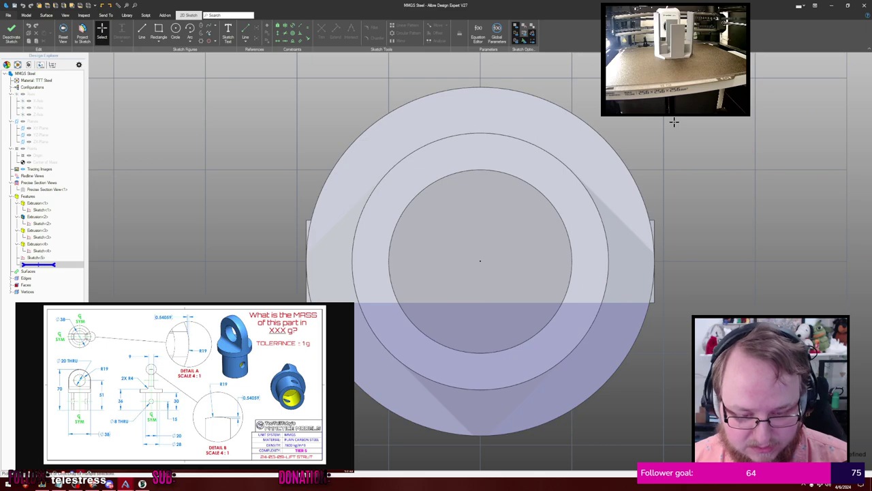
{"action": "scroll", "coordinate": [411, 184], "scroll_direction": "up", "scroll_amount": 2}
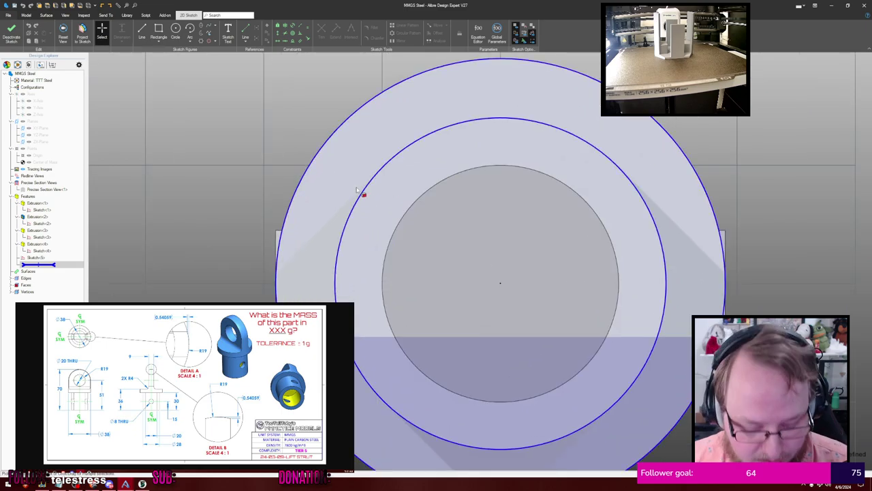
{"action": "key", "text": "p"}
{"action": "scroll", "coordinate": [279, 230], "scroll_direction": "up", "scroll_amount": 2}
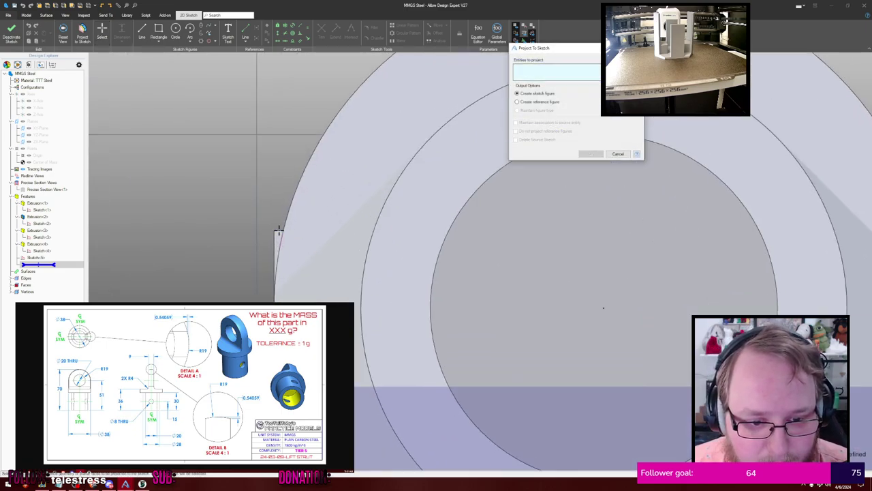
{"action": "left_click", "coordinate": [279, 230]}
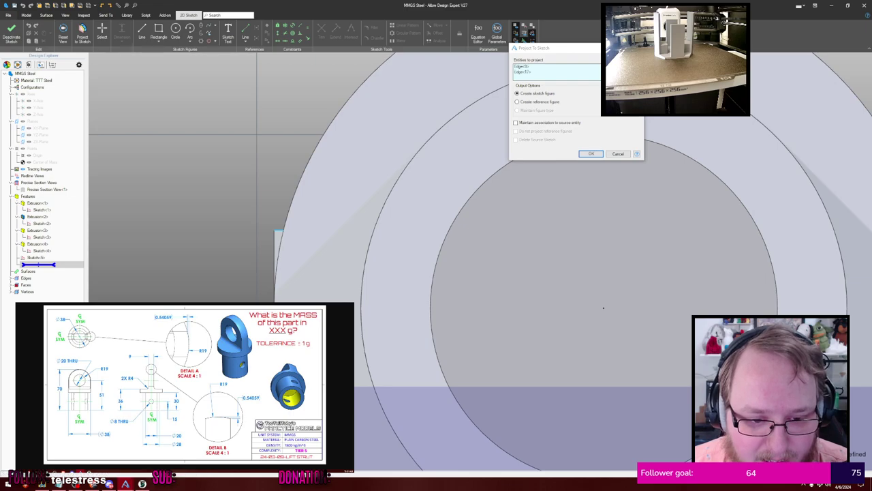
{"action": "scroll", "coordinate": [252, 281], "scroll_direction": "down", "scroll_amount": 1}
{"action": "left_click", "coordinate": [560, 102]}
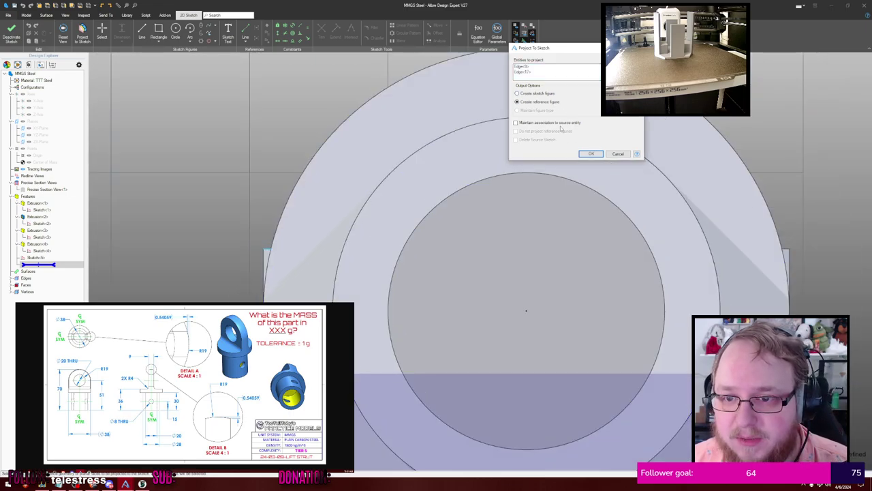
{"action": "left_click", "coordinate": [591, 154]}
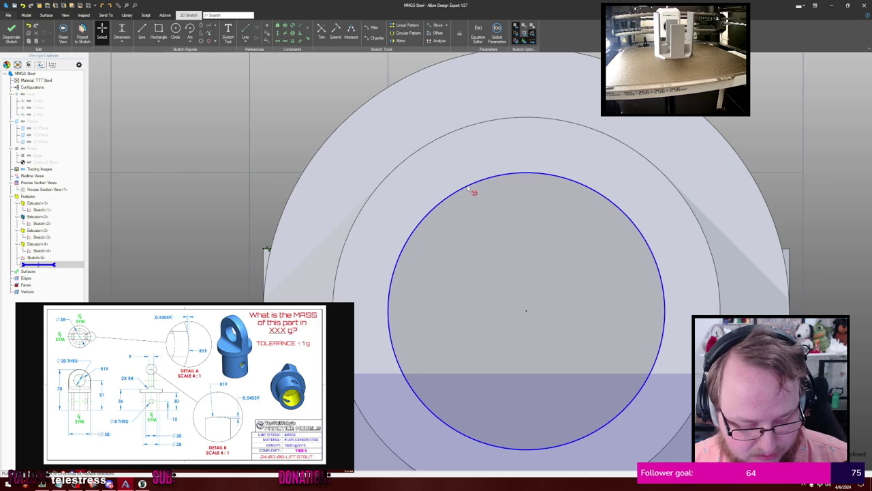
Sketch a closed cut profile at the eye's side, with an origin-centred arc inside and straight horizontal and vertical lines outside
{"action": "left_click", "coordinate": [526, 311]}
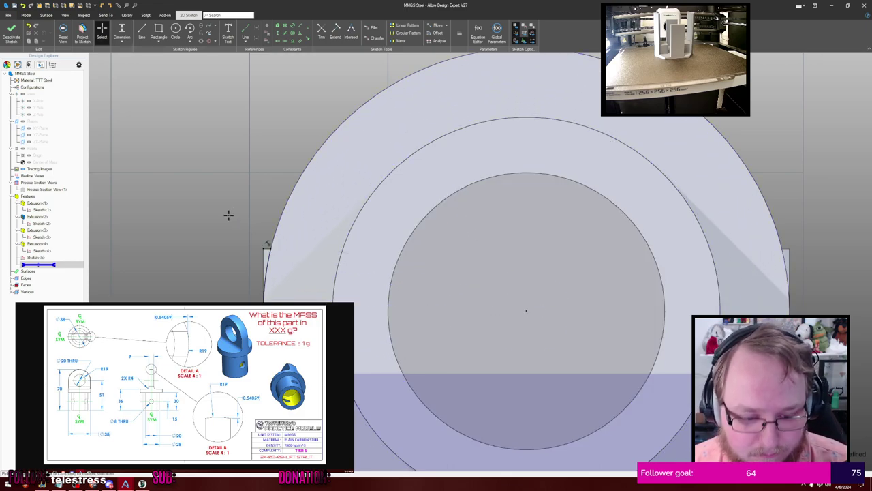
{"action": "key", "text": "l"}
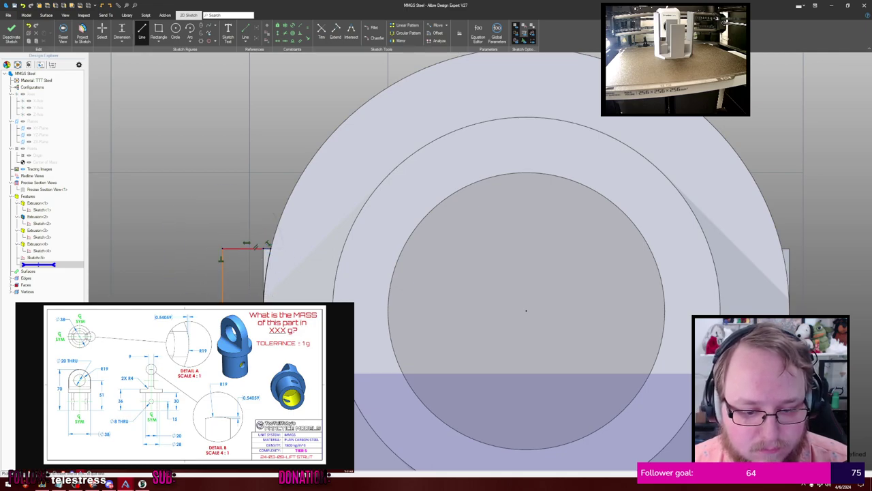
{"action": "key", "text": "Escape"}
{"action": "left_click", "coordinate": [223, 314]}
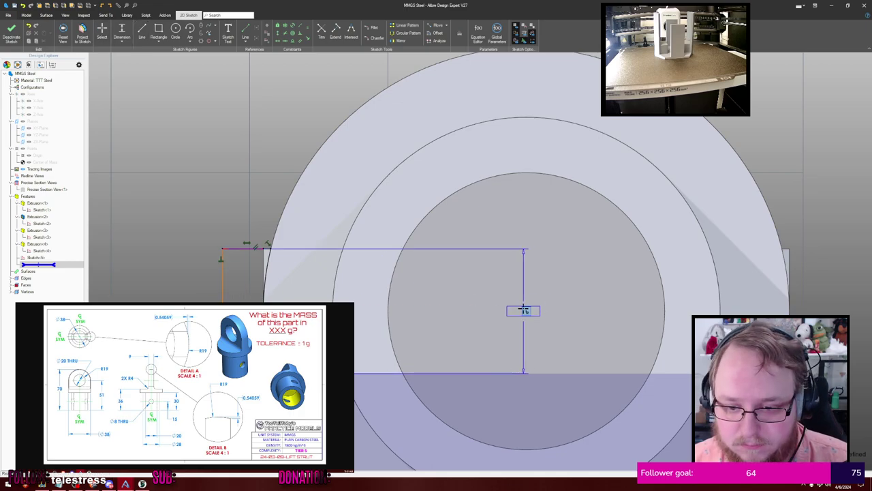
{"action": "left_click", "coordinate": [526, 311]}
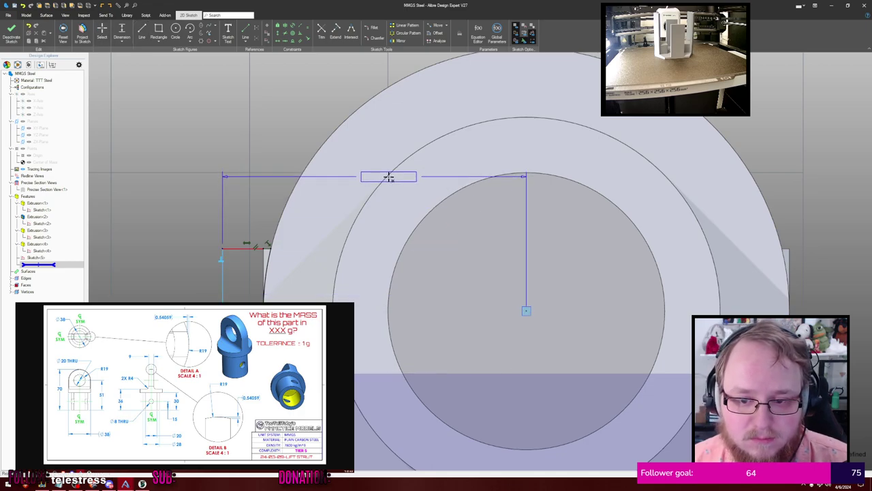
{"action": "key", "text": "Escape"}
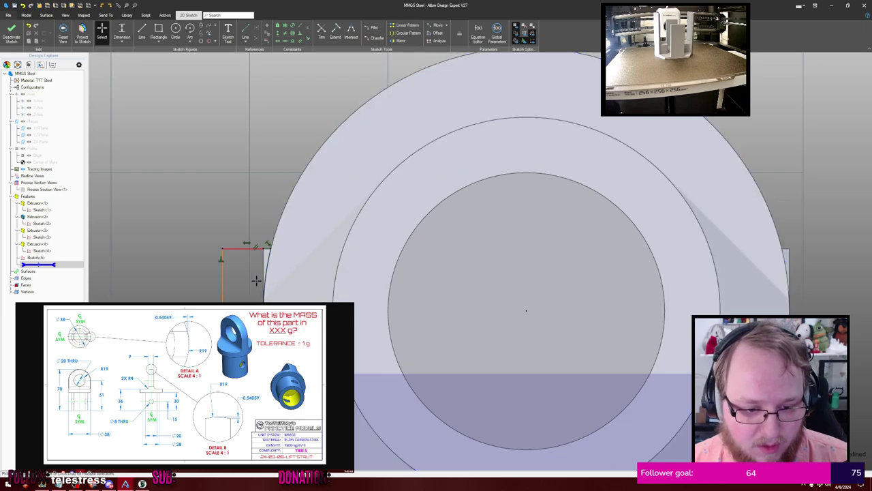
Dimension the profile's horizontal line at 5 mm and finish the sketch
{"action": "left_click", "coordinate": [249, 213]}
{"action": "type", "text": "10"}
{"action": "key", "text": "Return"}
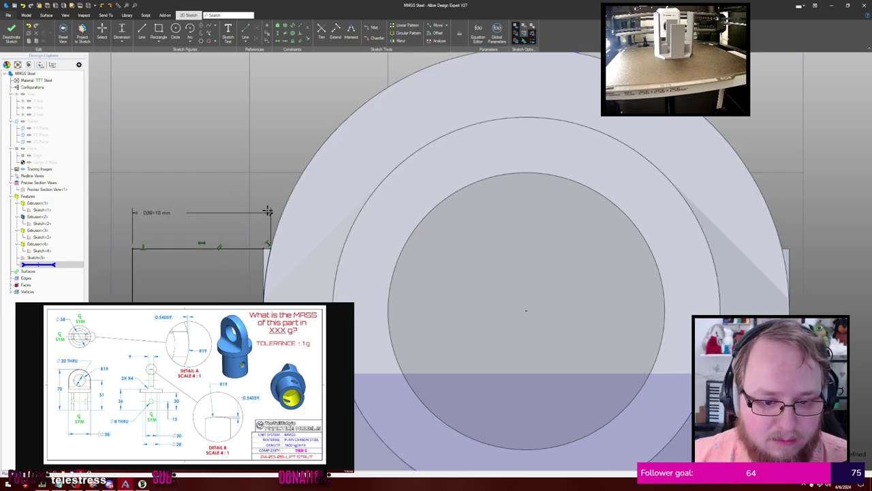
{"action": "double_click", "coordinate": [160, 213]}
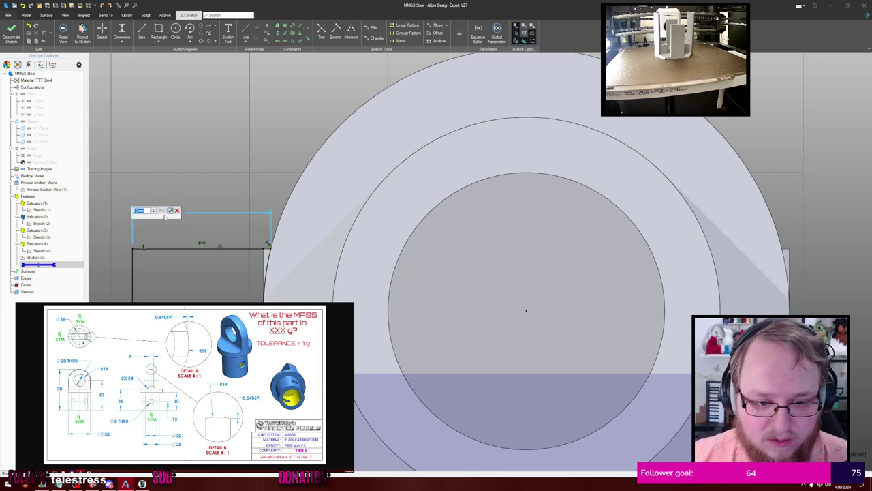
{"action": "type", "text": "5"}
{"action": "key", "text": "Return"}
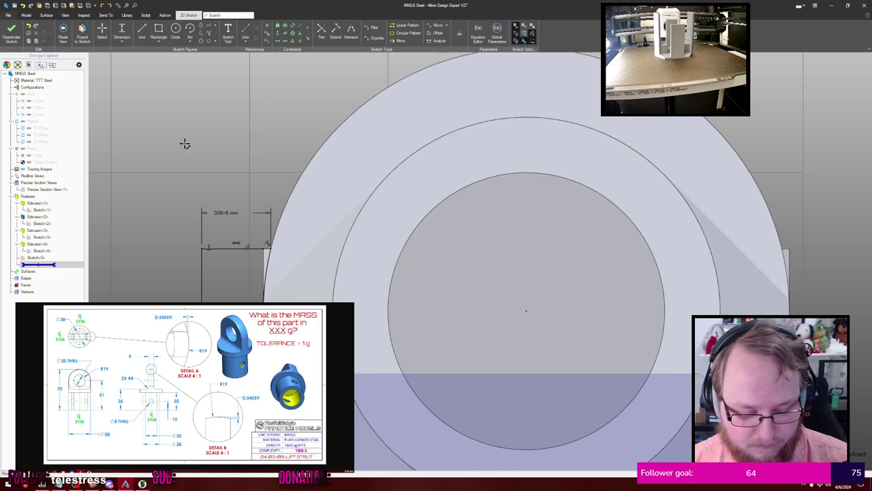
{"action": "left_click", "coordinate": [12, 33]}
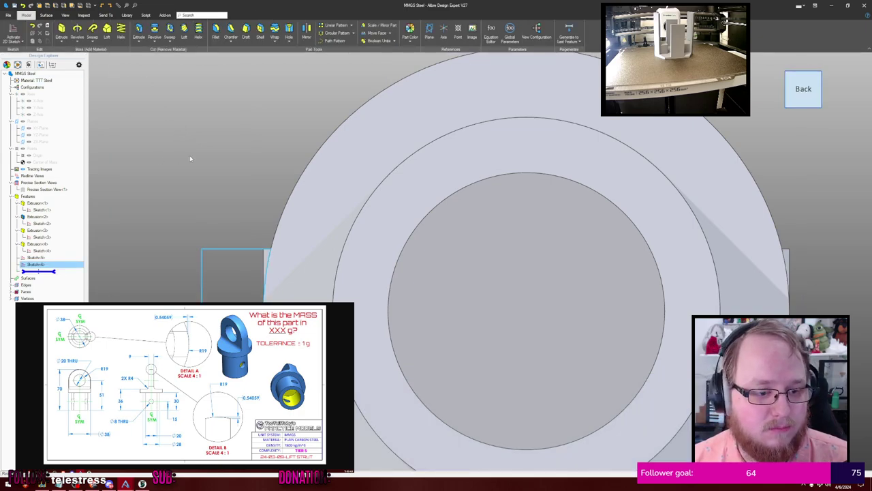
Sweep-cut the new profile sketch along the eye's contour path sketch, using the Entire Path type
{"action": "left_click", "coordinate": [190, 158]}
{"action": "middle_click_drag", "start_coordinate": [191, 159], "coordinate": [205, 179]}
{"action": "scroll", "coordinate": [204, 163], "scroll_direction": "down", "scroll_amount": 4}
{"action": "middle_click_drag", "start_coordinate": [207, 57], "coordinate": [274, 123]}
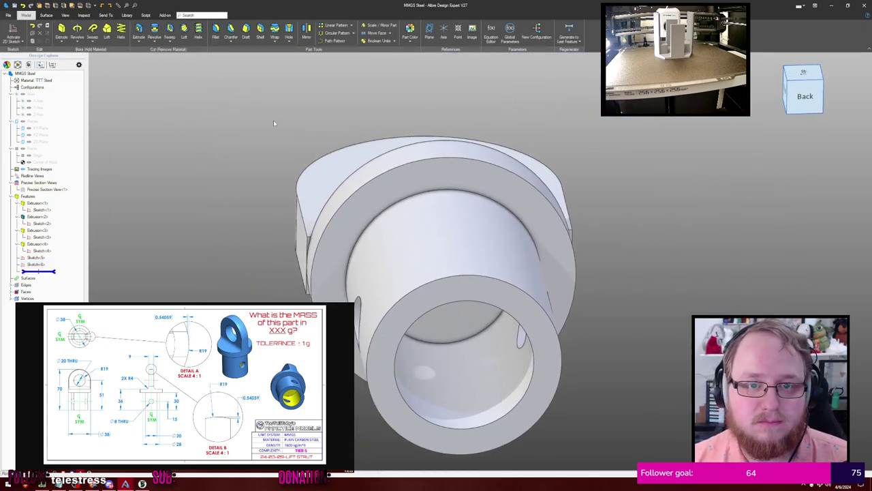
{"action": "left_click", "coordinate": [169, 31]}
{"action": "left_click", "coordinate": [277, 266]}
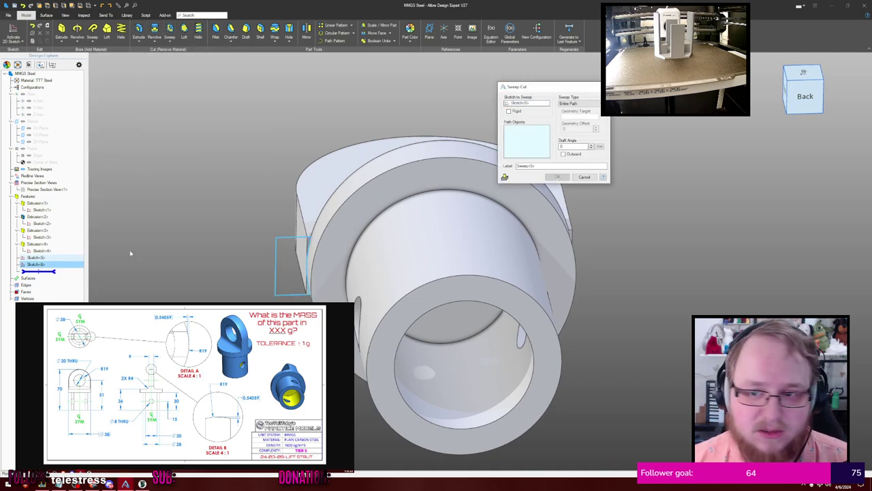
{"action": "left_click", "coordinate": [301, 175]}
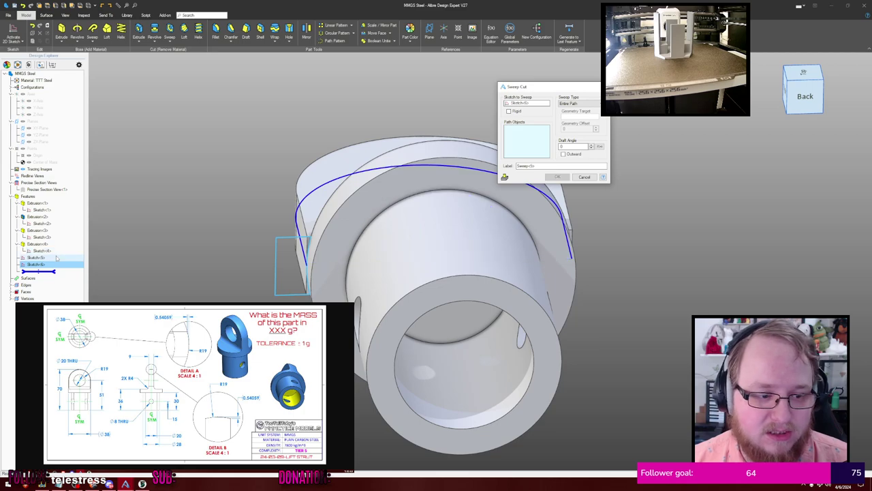
{"action": "left_click", "coordinate": [558, 177]}
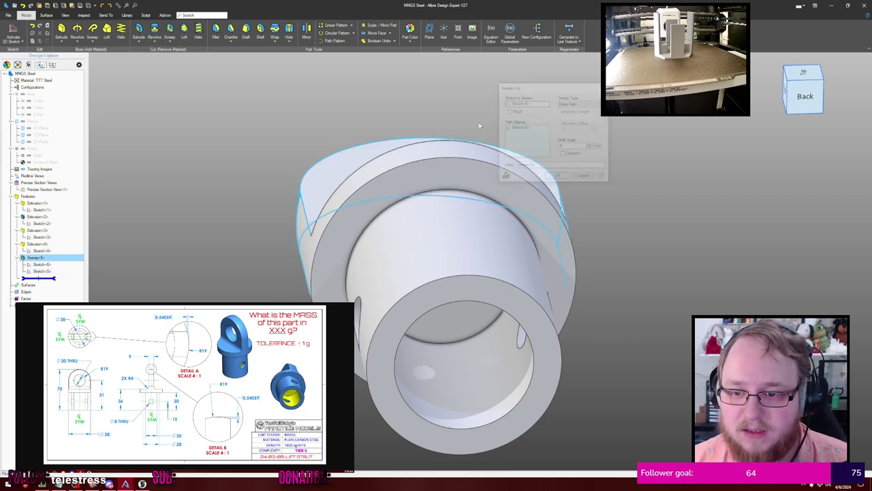
Apply a 4 mm constant-radius fillet to the two edges where the eye's flat faces meet the flange
{"action": "middle_click_drag", "start_coordinate": [478, 122], "coordinate": [539, 211]}
{"action": "key", "text": "t"}
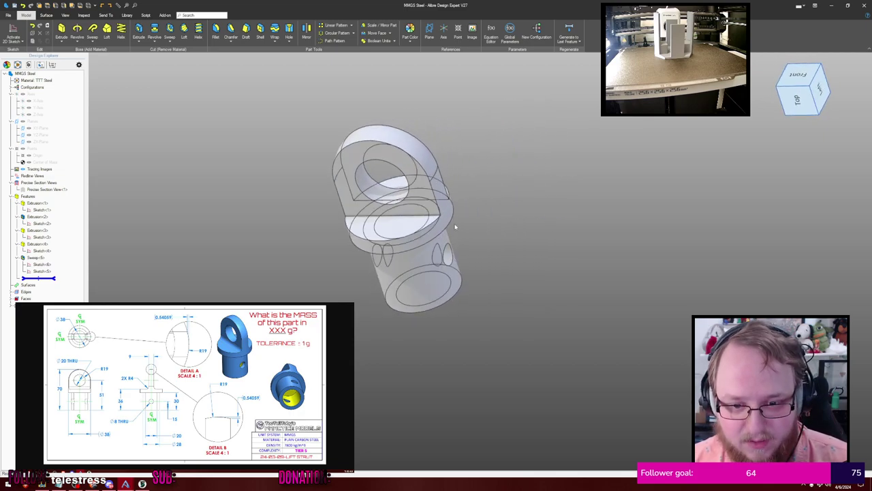
{"action": "key", "text": "f"}
{"action": "left_click", "coordinate": [407, 216]}
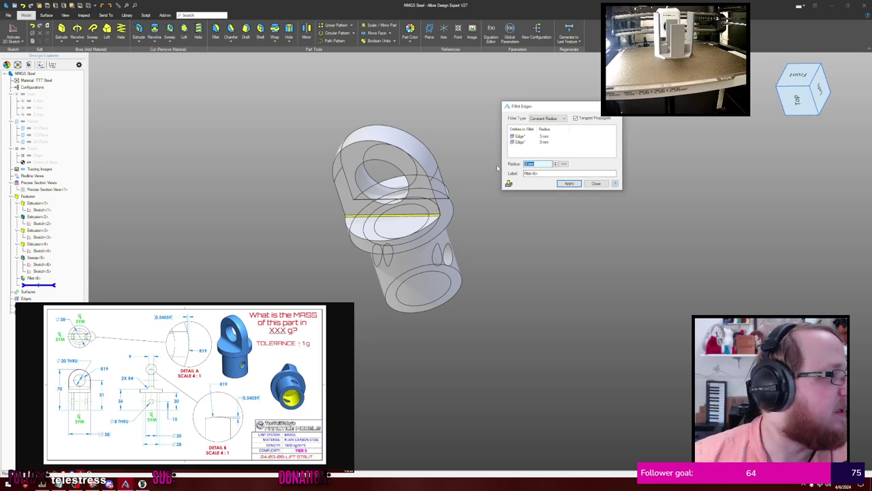
{"action": "type", "text": "8"}
{"action": "key", "text": "Return"}
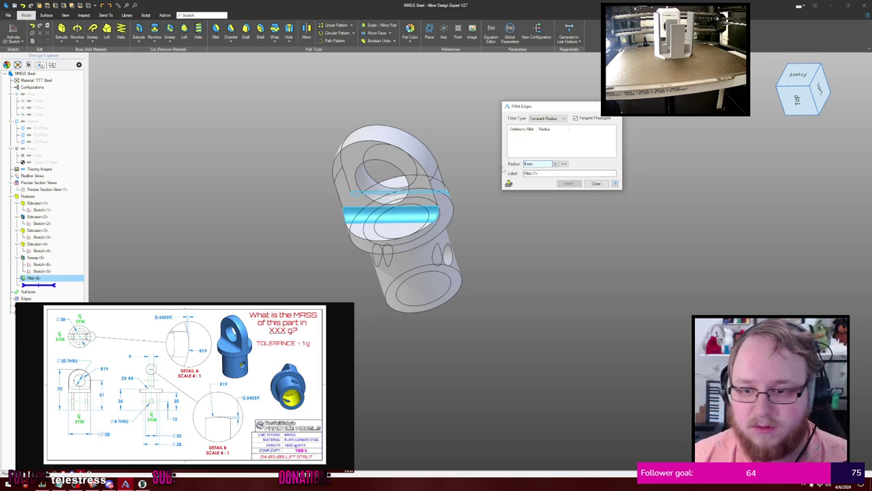
{"action": "left_click", "coordinate": [596, 184]}
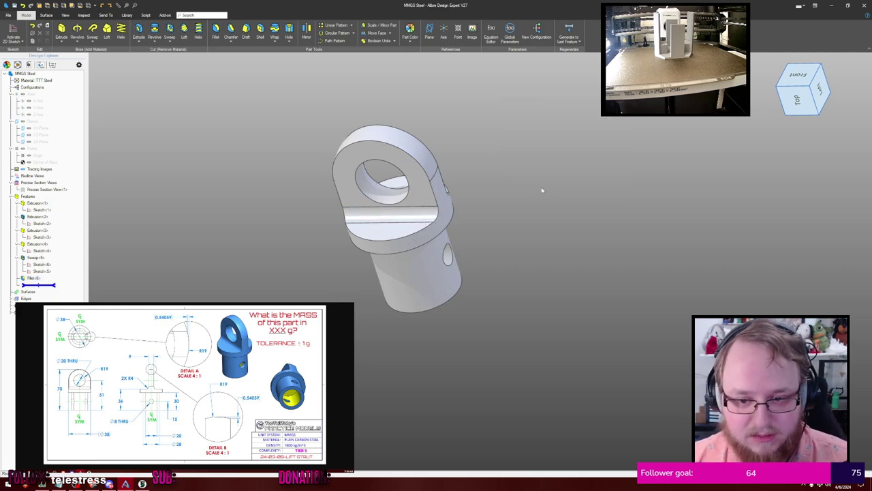
Calculate the finished part's physical properties and submit 179 g as the 24-03-09 Lift Strut model answer on the Too Tall Toby site
{"action": "key", "text": "p"}
{"action": "key", "text": "h"}
{"action": "key", "text": "Tab"}
{"action": "key", "text": "Return"}
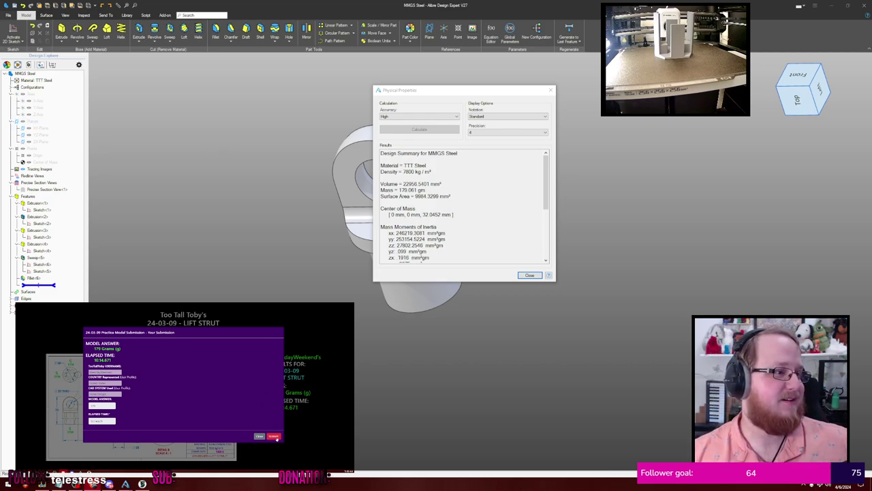
{"action": "left_click", "coordinate": [273, 436]}
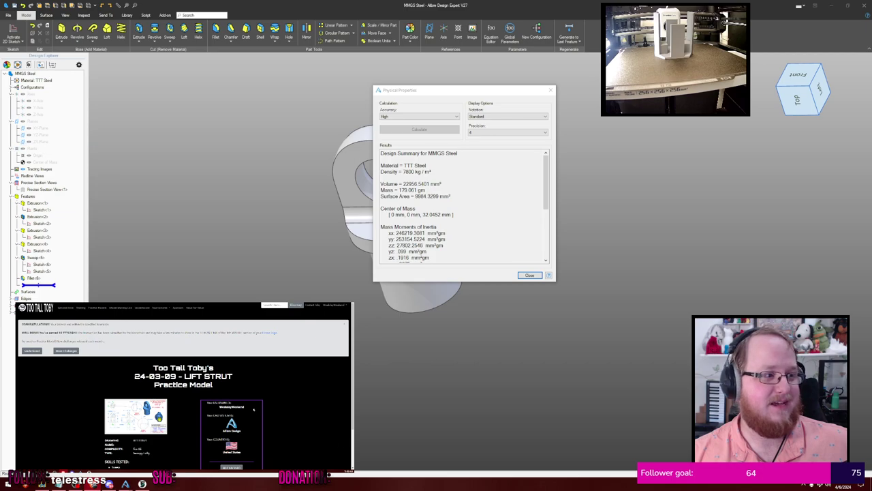
{"action": "left_click", "coordinate": [529, 275]}
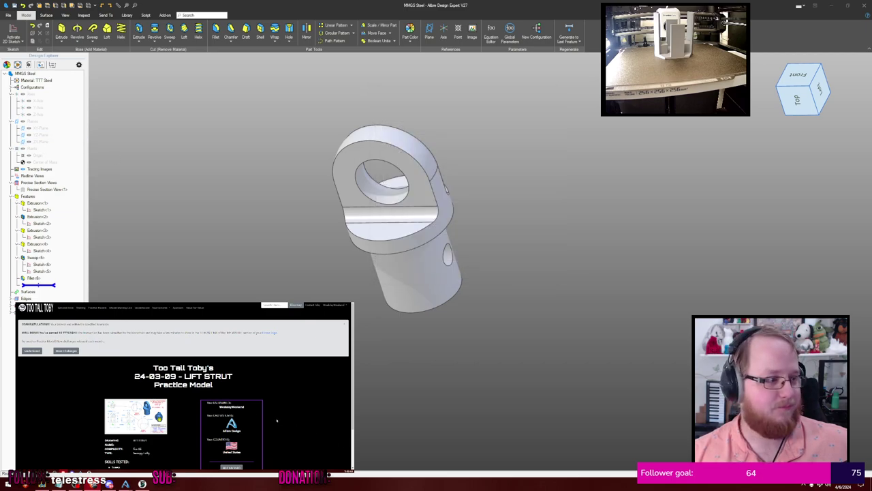
Open the list of further practice models on the Too Tall Toby site and look through it for challenges not yet completed
{"action": "left_click", "coordinate": [66, 350]}
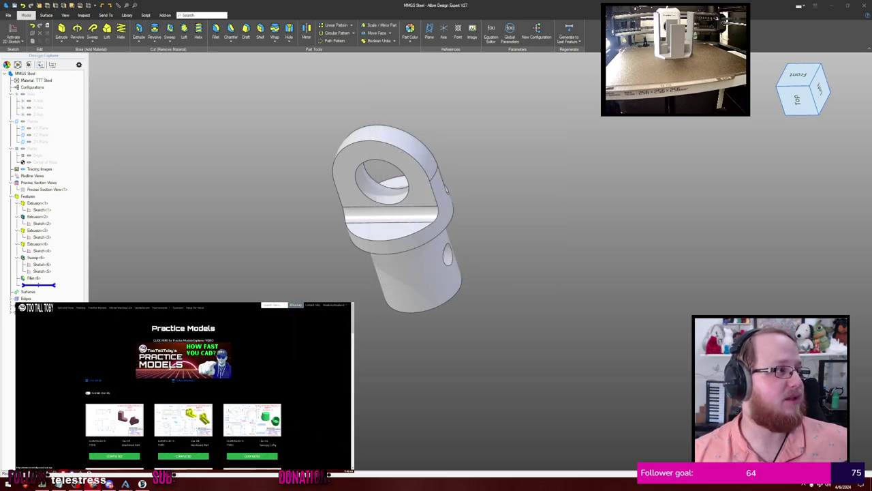
{"action": "scroll", "coordinate": [112, 385], "scroll_direction": "down", "scroll_amount": 10}
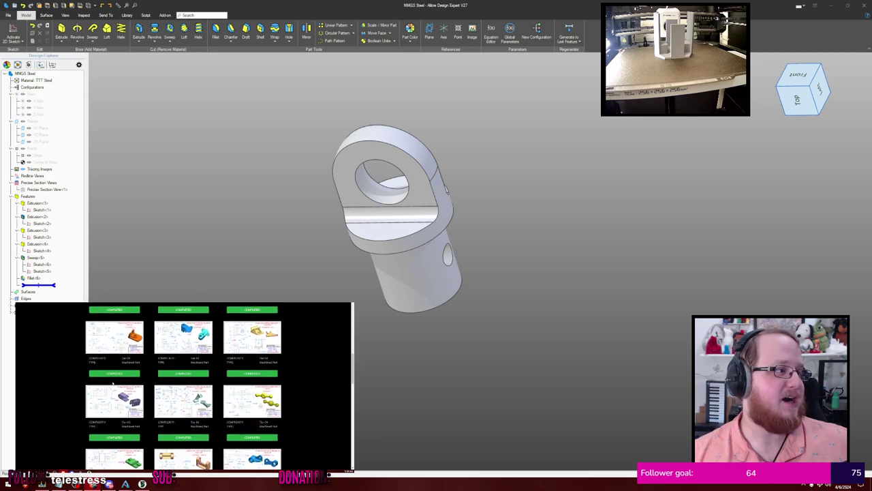
{"action": "scroll", "coordinate": [118, 391], "scroll_direction": "down", "scroll_amount": 5}
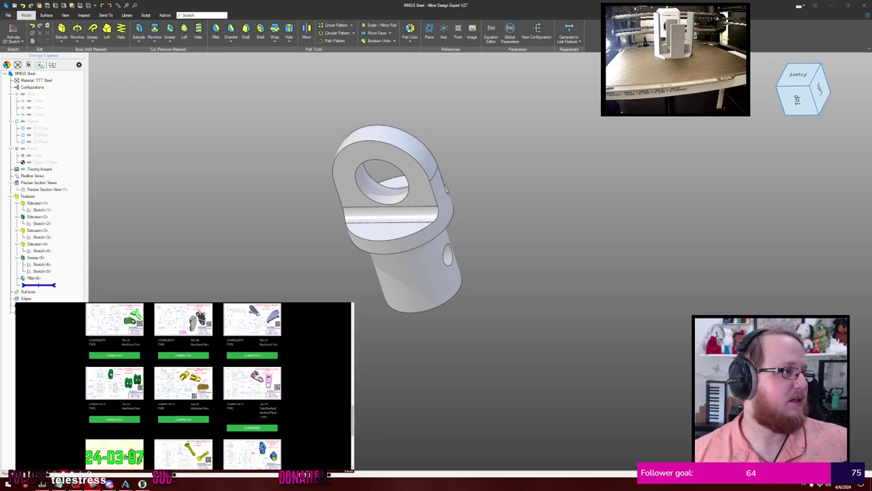
{"action": "scroll", "coordinate": [119, 388], "scroll_direction": "up", "scroll_amount": 2}
{"action": "scroll", "coordinate": [121, 388], "scroll_direction": "down", "scroll_amount": 2}
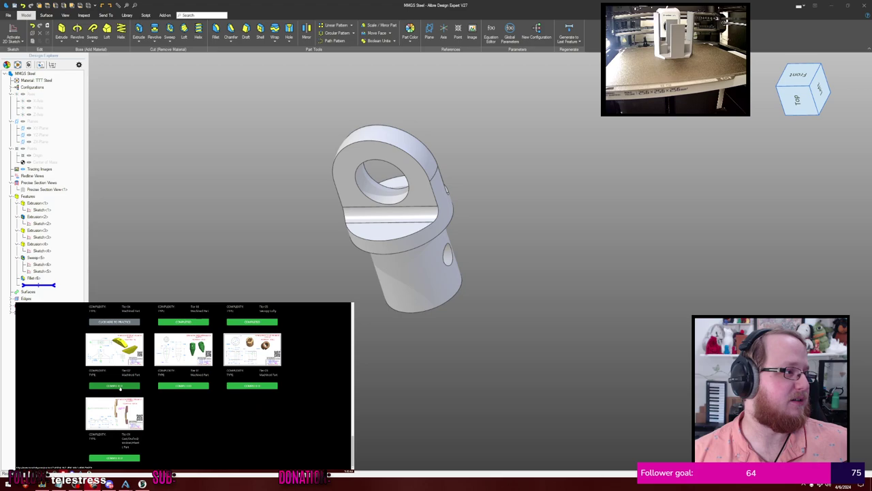
{"action": "scroll", "coordinate": [119, 387], "scroll_direction": "up", "scroll_amount": 2}
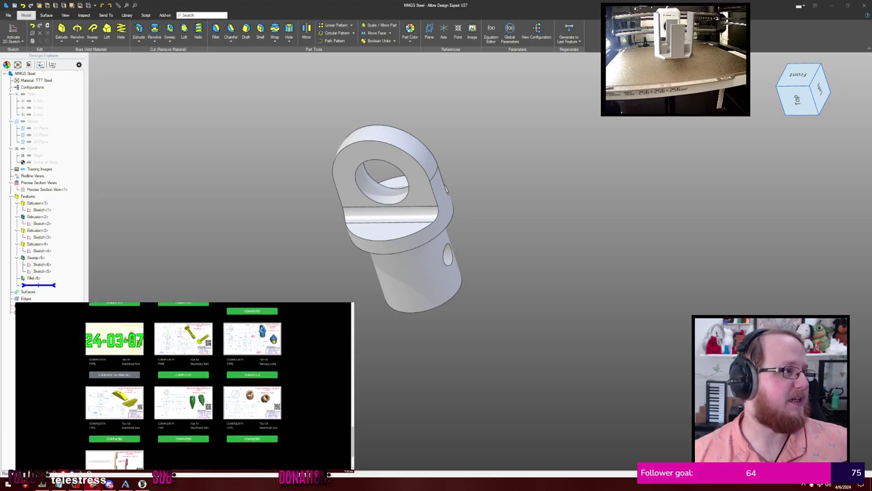
{"action": "scroll", "coordinate": [120, 388], "scroll_direction": "up", "scroll_amount": 1}
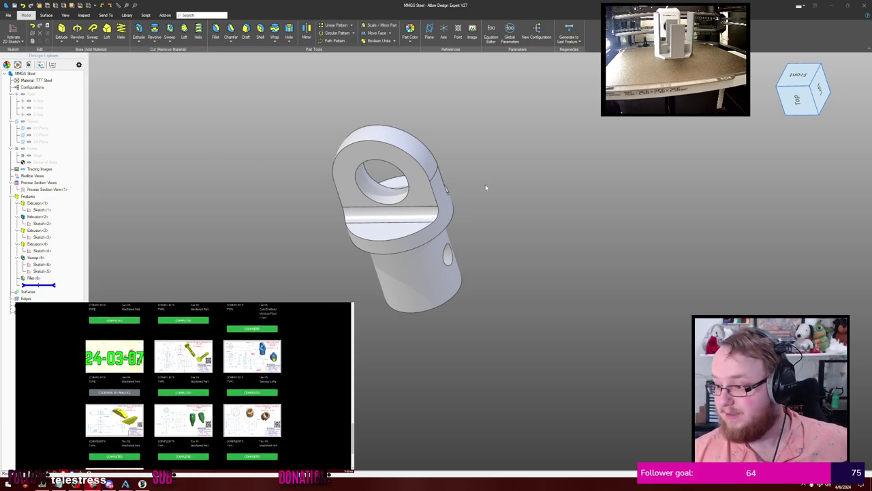
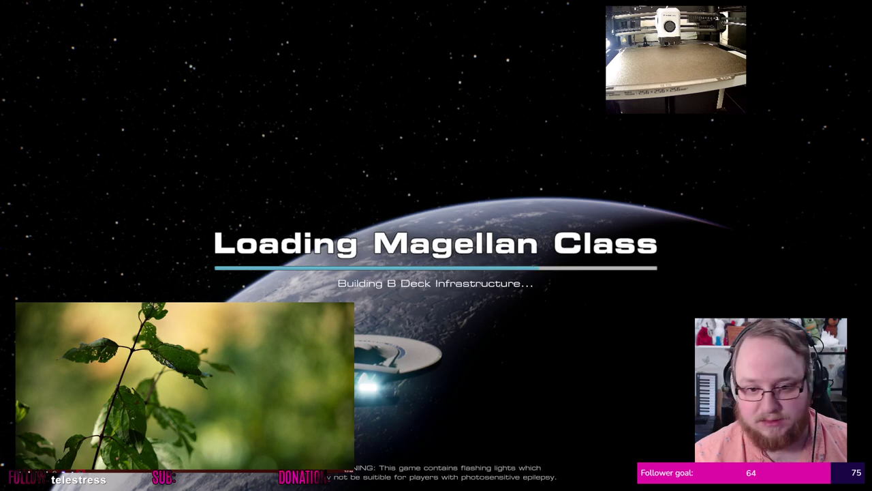
{"action": "key", "text": "alt+Tab"}
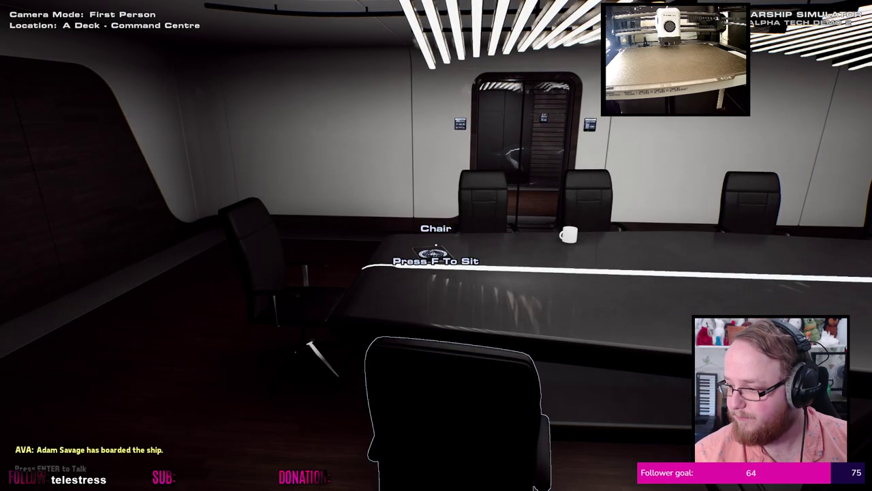
{"action": "key", "text": "Escape"}
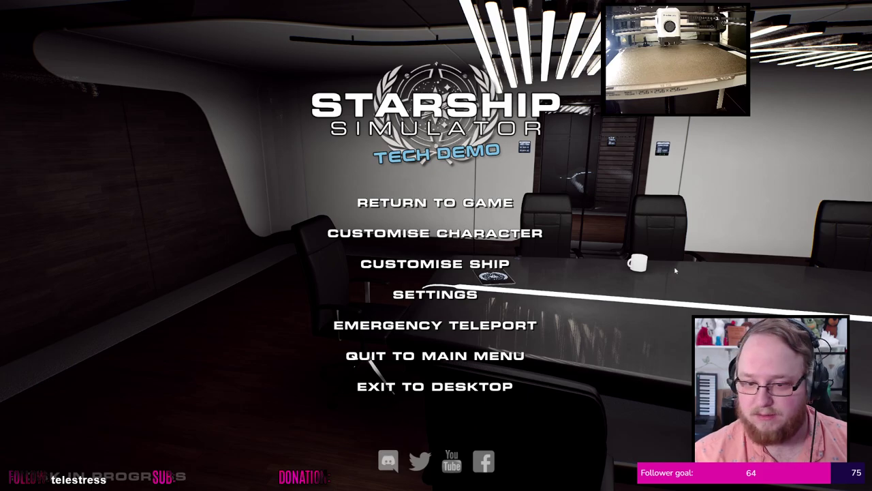
{"action": "left_click", "coordinate": [435, 203]}
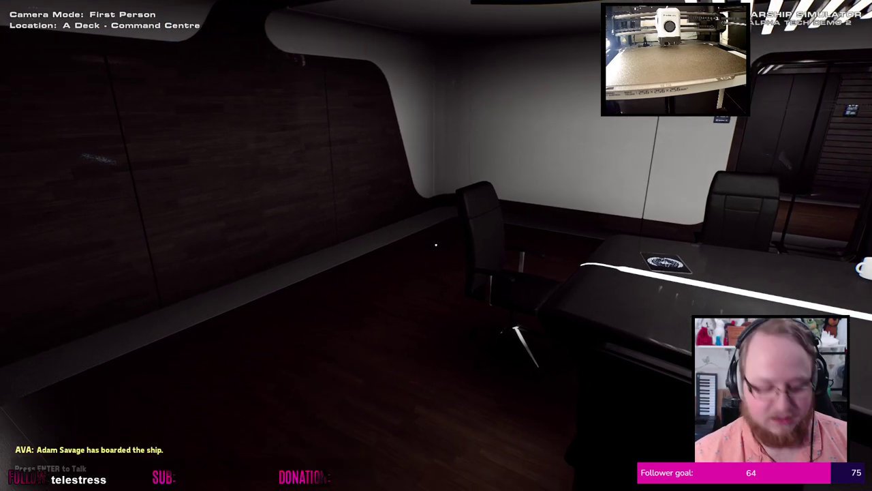
{"action": "key", "text": "w"}
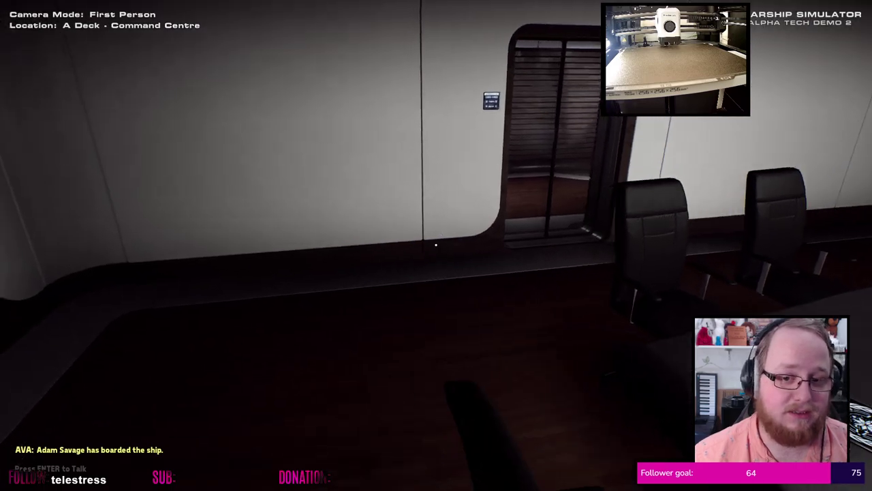
{"action": "key", "text": "w"}
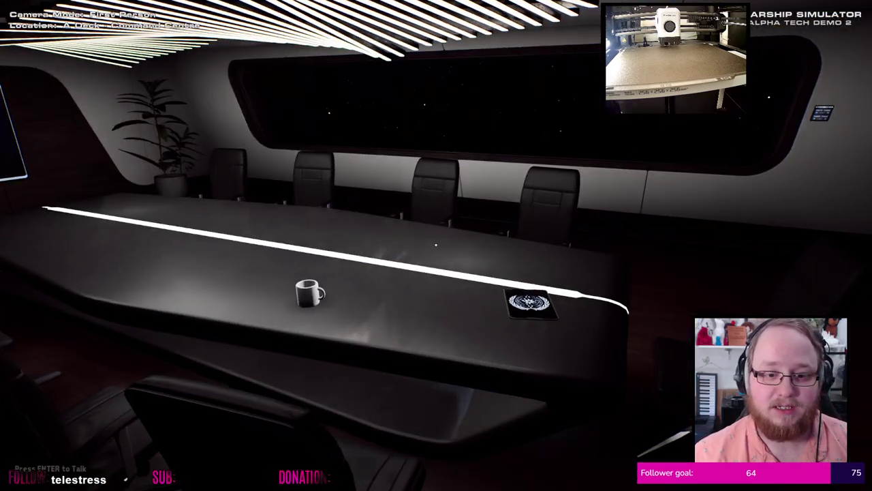
{"action": "key", "text": "w"}
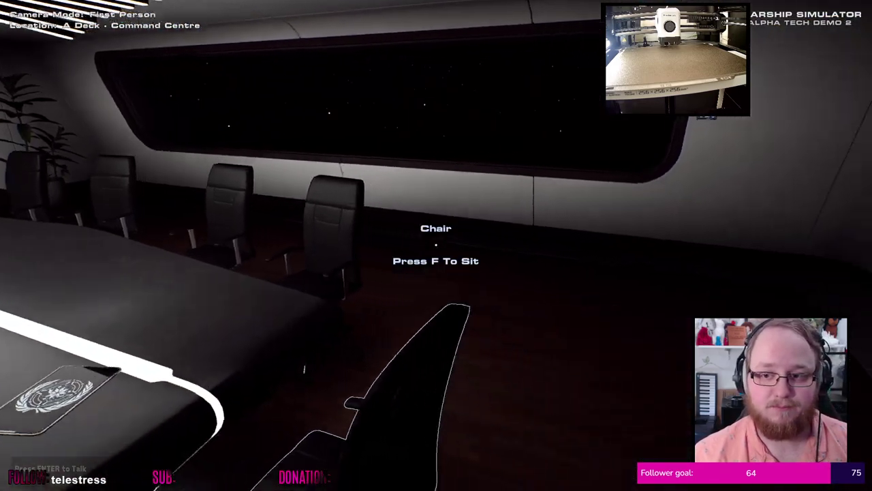
{"action": "key", "text": "d"}
{"action": "key", "text": "a"}
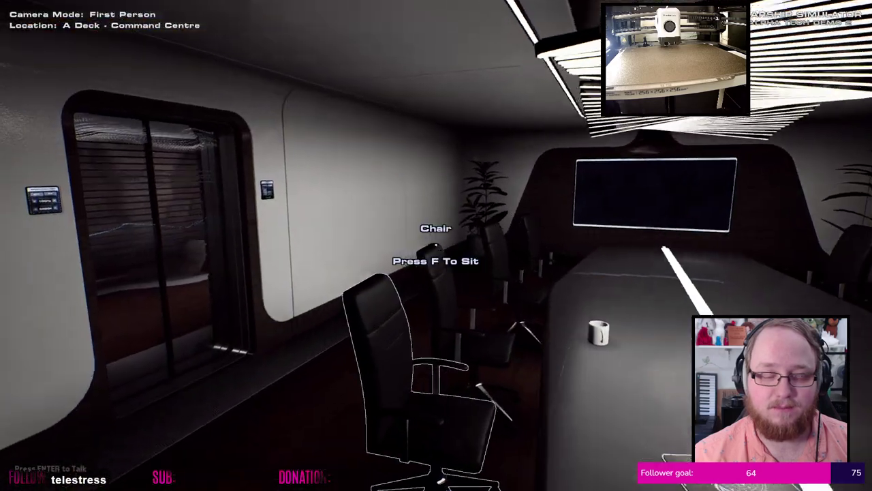
{"action": "key", "text": "w"}
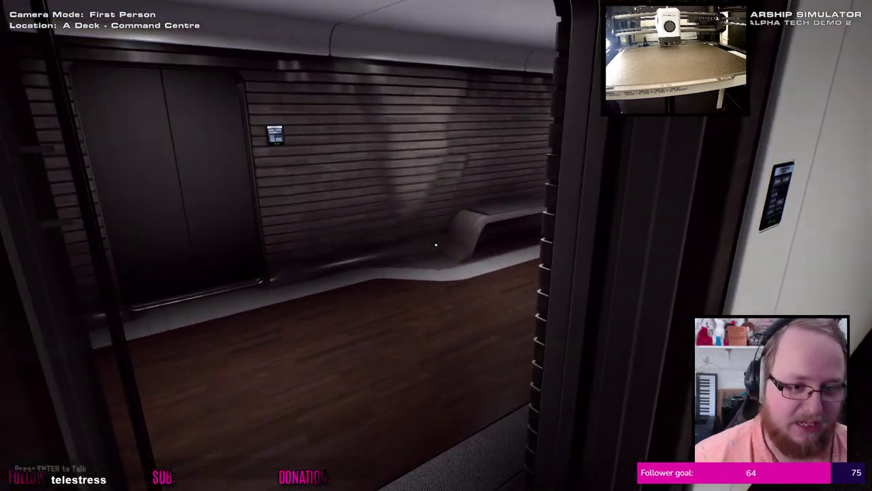
{"action": "key", "text": "w"}
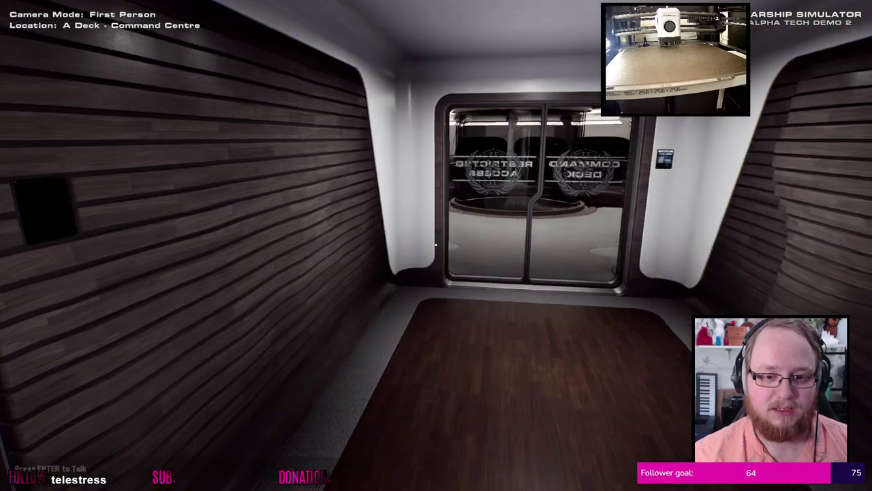
{"action": "mouse_move", "coordinate": [436, 245]}
{"action": "key", "text": "w"}
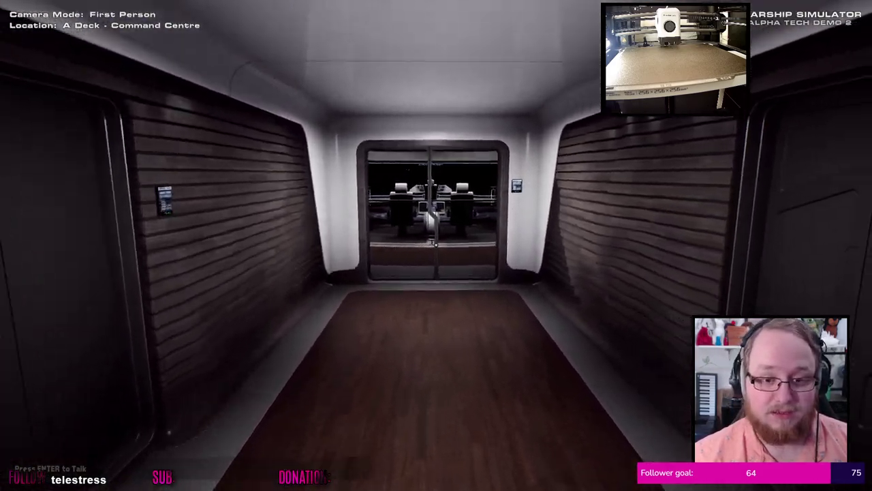
{"action": "key", "text": "w"}
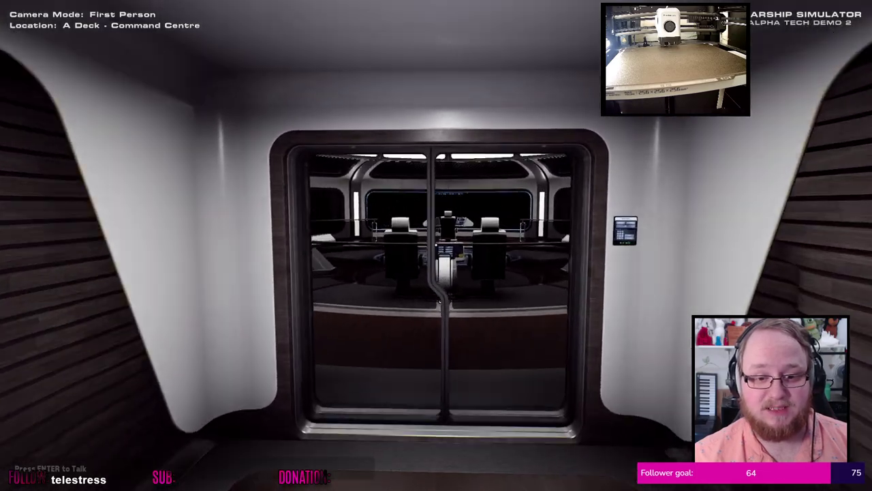
{"action": "key", "text": "w"}
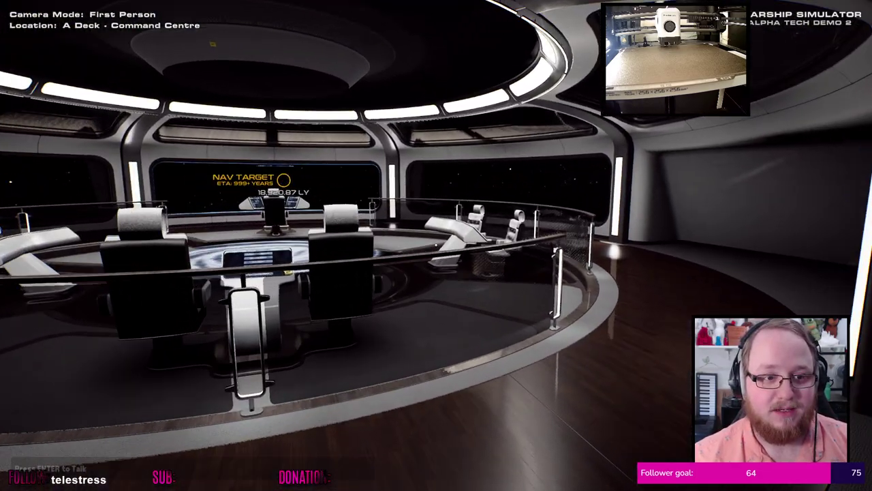
{"action": "key", "text": "w"}
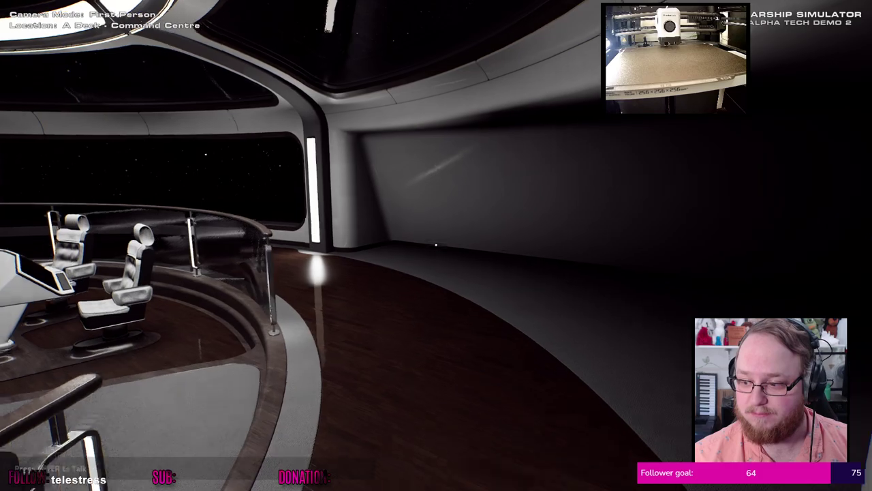
{"action": "key", "text": "w"}
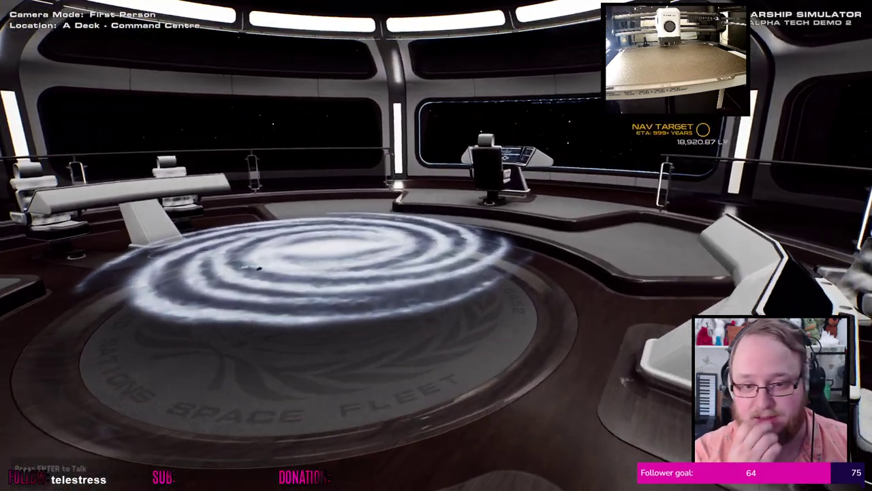
{"action": "key", "text": "w"}
{"action": "key", "text": "d"}
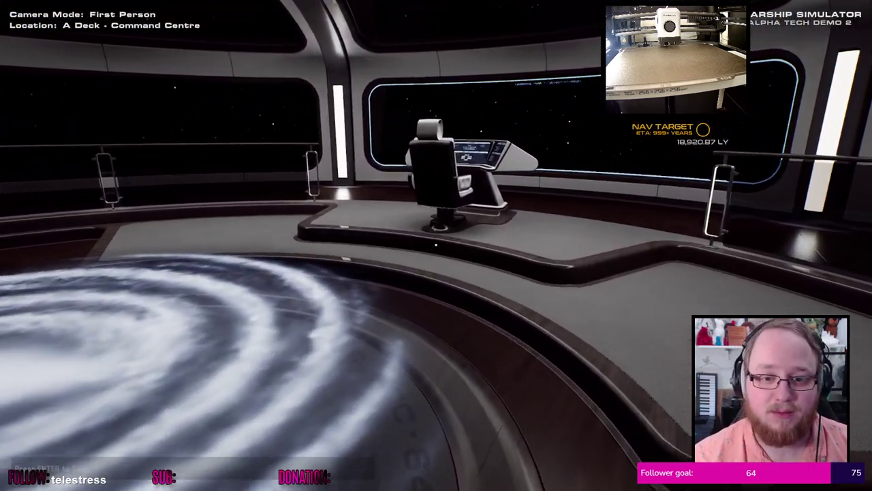
{"action": "key", "text": "w"}
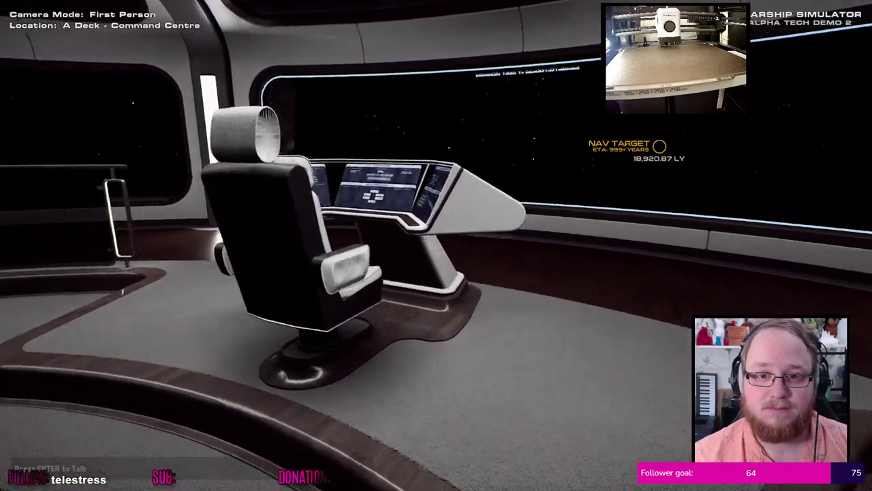
{"action": "key", "text": "w"}
{"action": "key", "text": "f"}
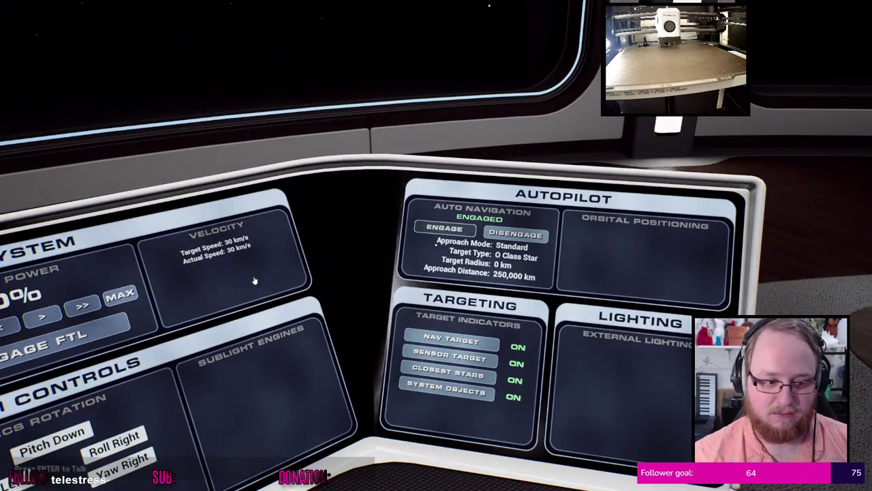
{"action": "key", "text": "Escape"}
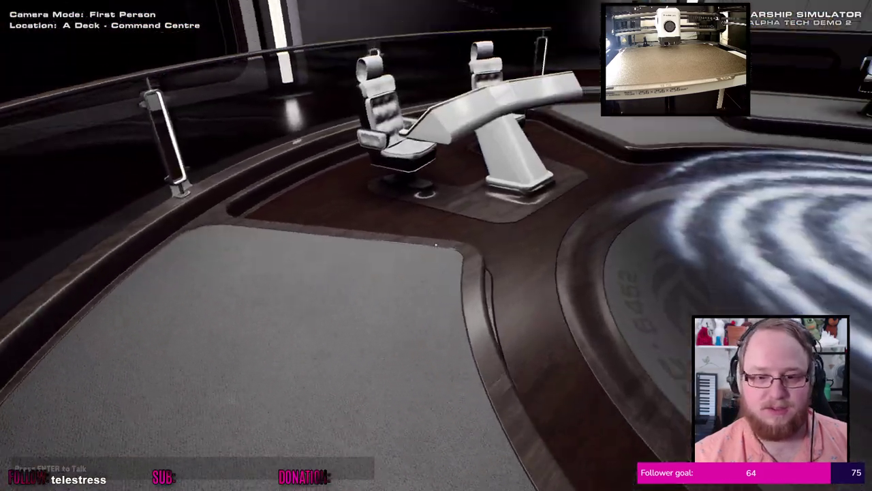
{"action": "key", "text": "w"}
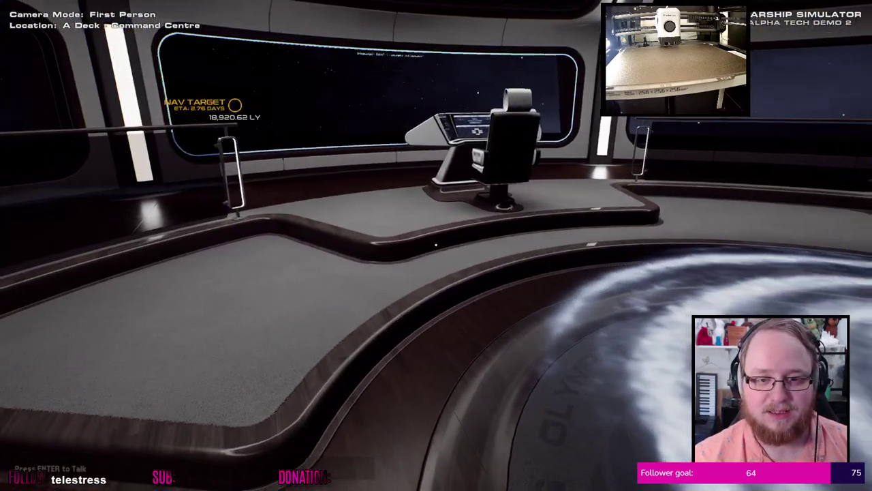
{"action": "key", "text": "w"}
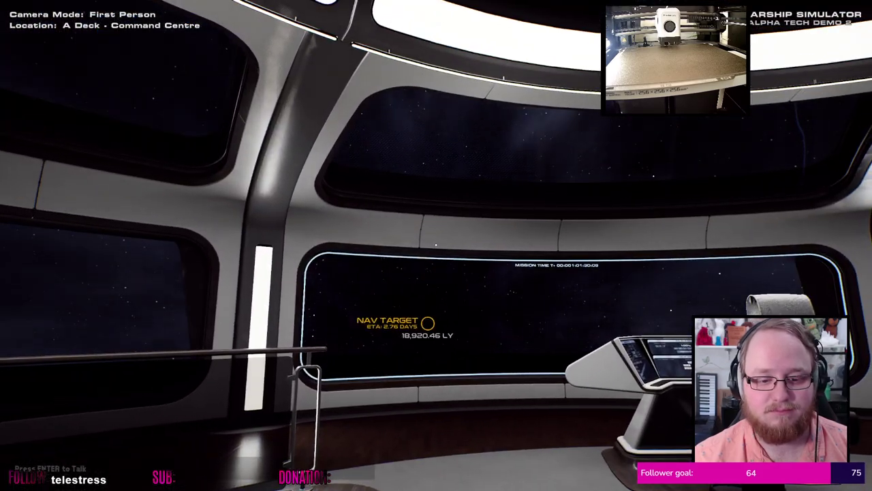
{"action": "key", "text": "w"}
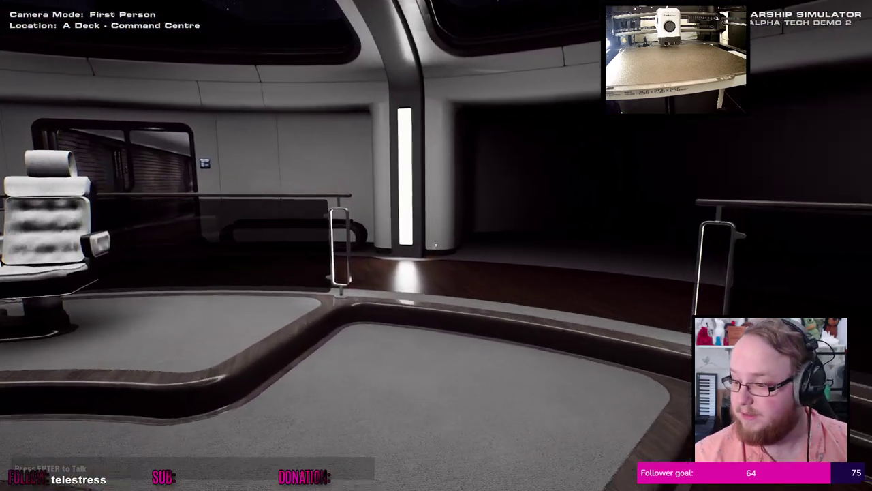
{"action": "key", "text": "w"}
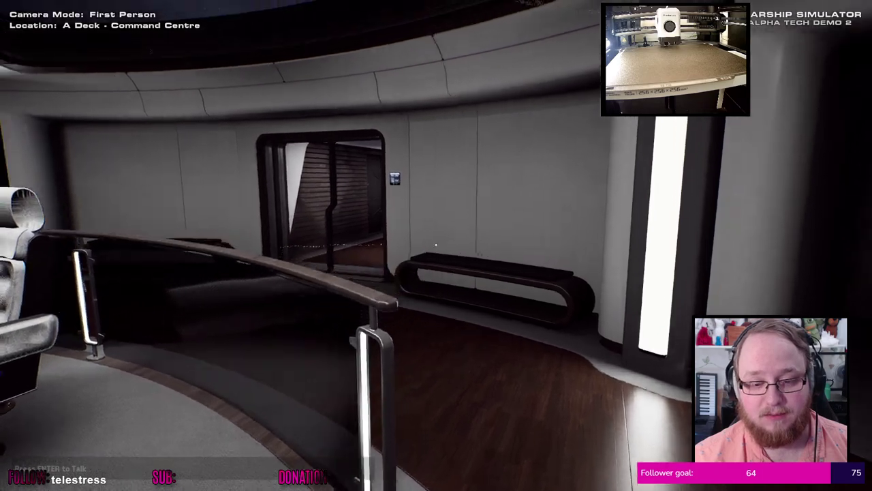
{"action": "key", "text": "w"}
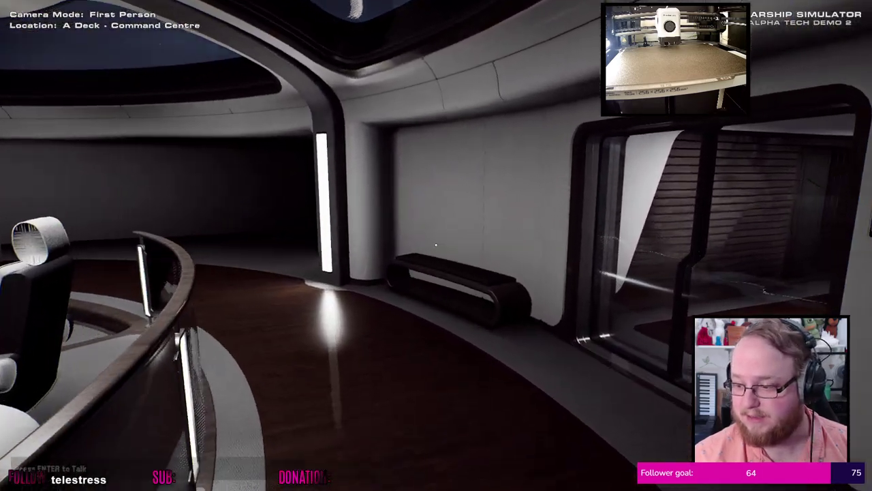
{"action": "key", "text": "w"}
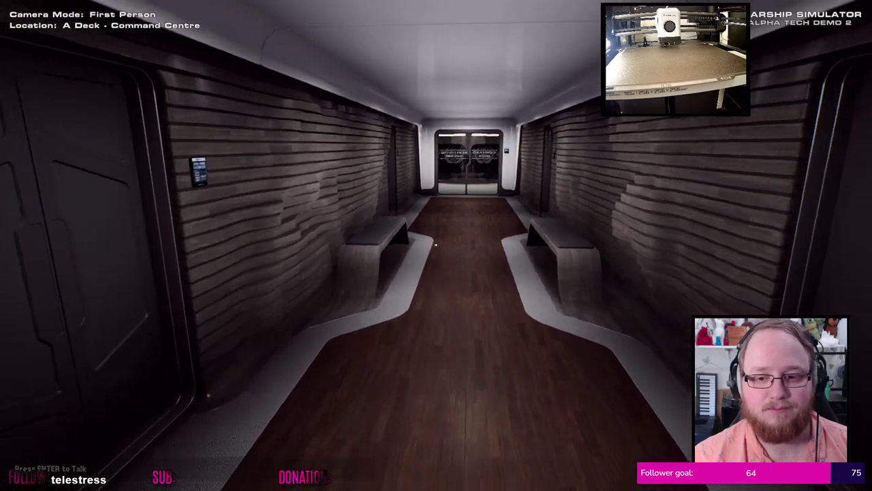
{"action": "key", "text": "w"}
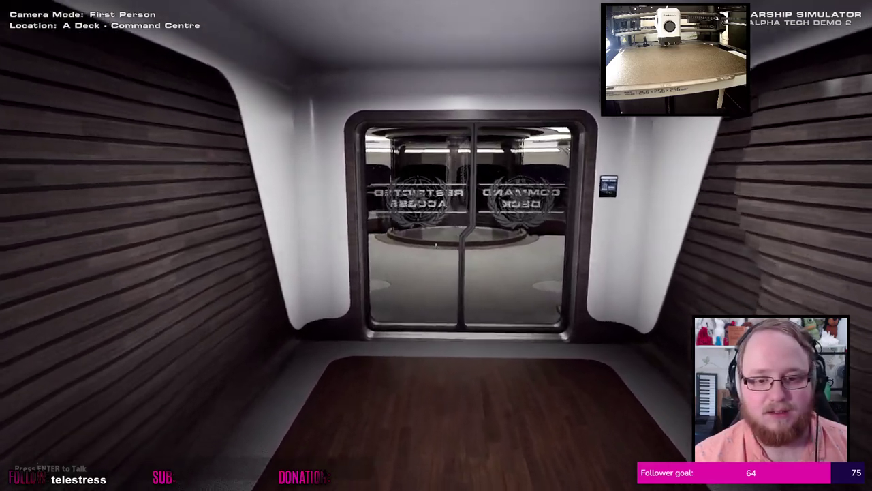
{"action": "key", "text": "w"}
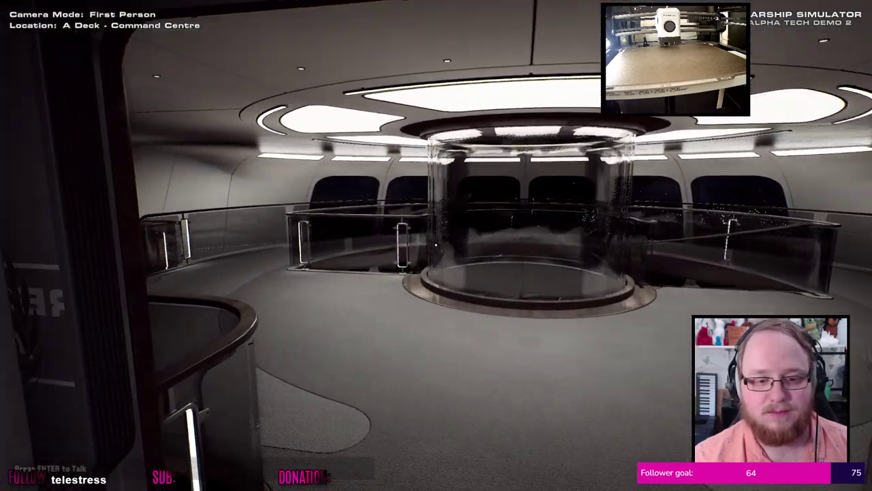
{"action": "key", "text": "w"}
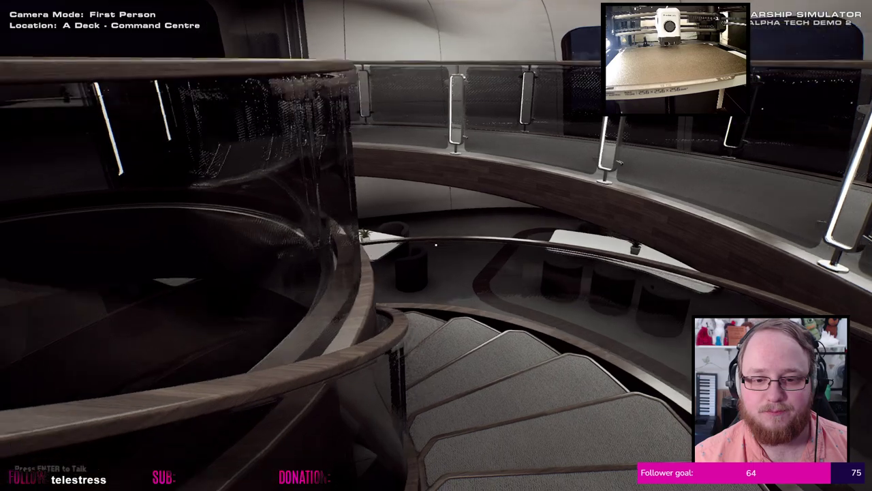
{"action": "key", "text": "w"}
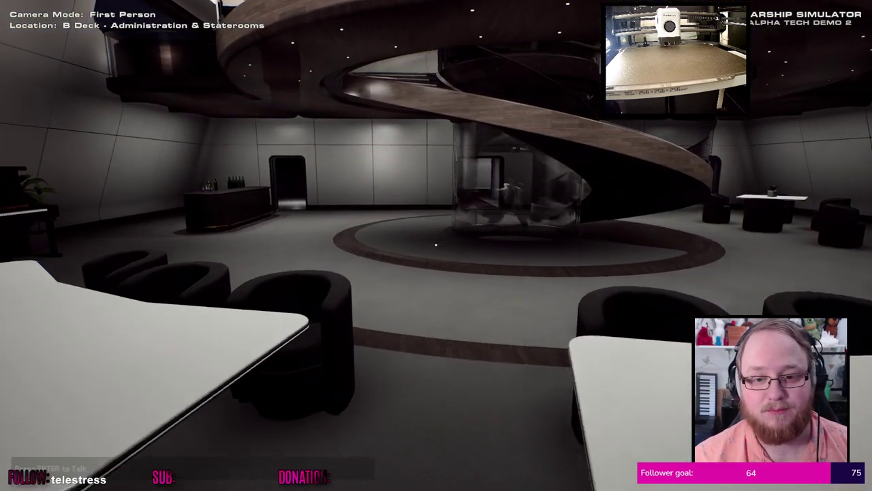
{"action": "key", "text": "w"}
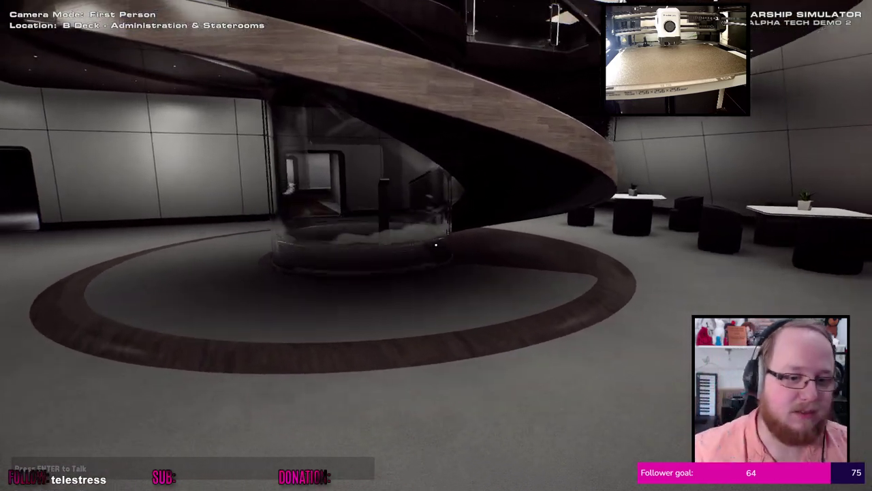
{"action": "key", "text": "w"}
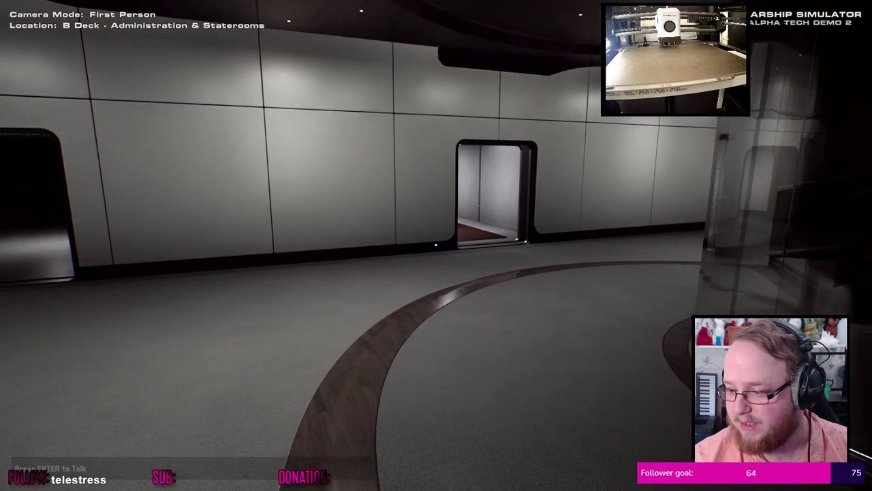
{"action": "key", "text": "w"}
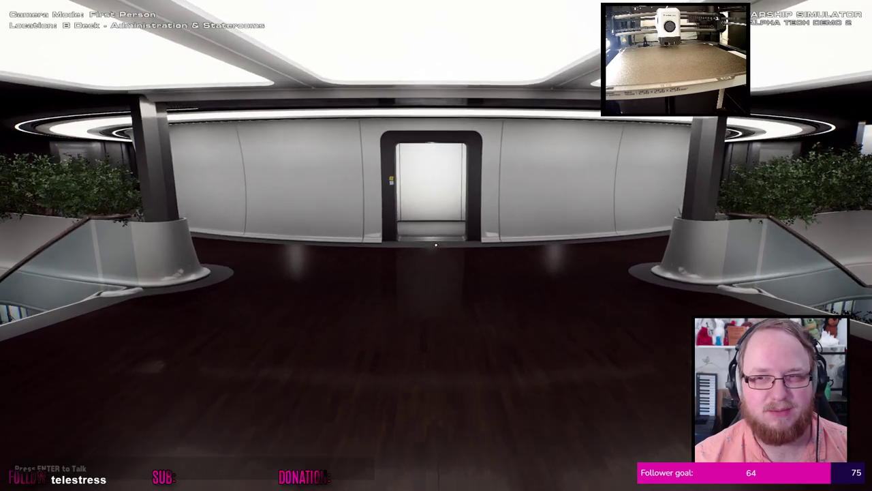
{"action": "key", "text": "w"}
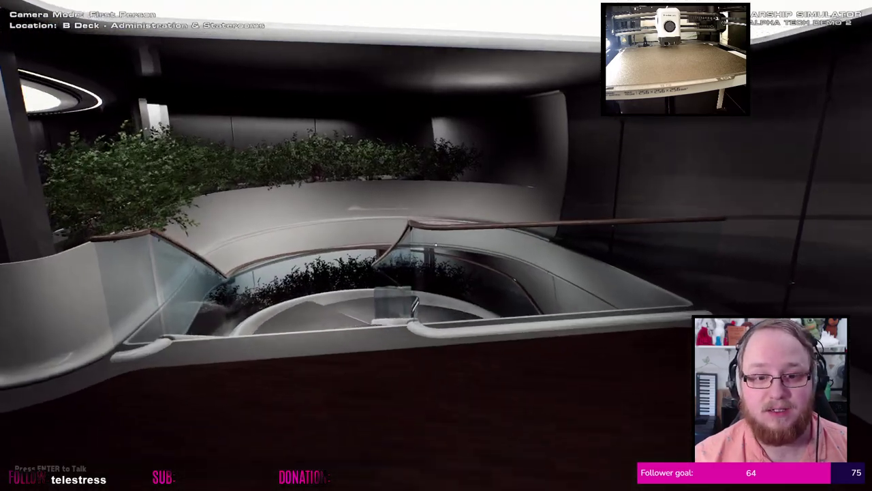
{"action": "key", "text": "w"}
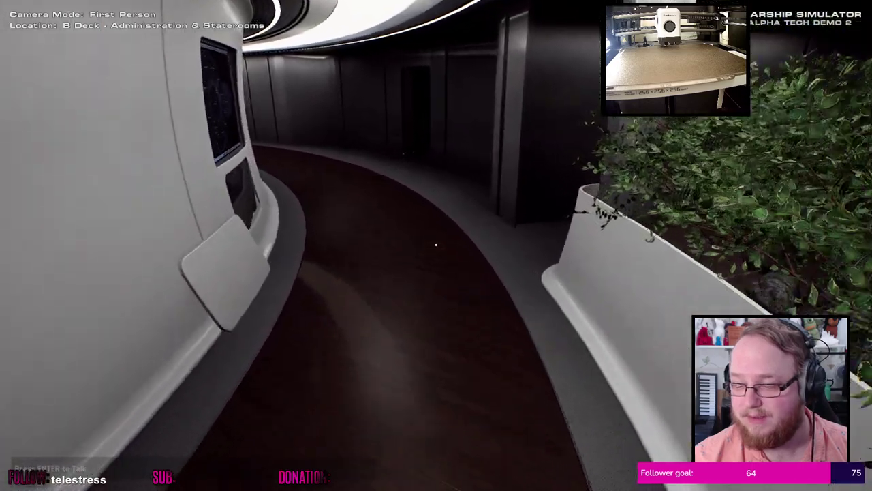
{"action": "key", "text": "w"}
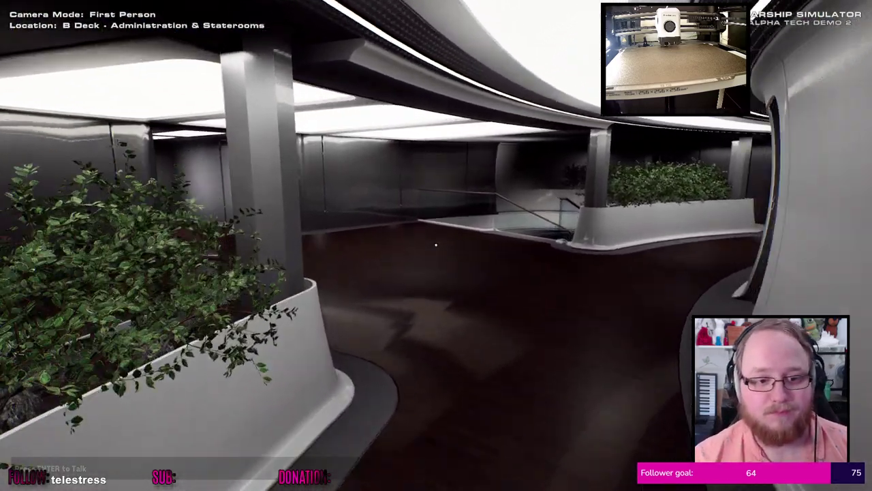
{"action": "key", "text": "w"}
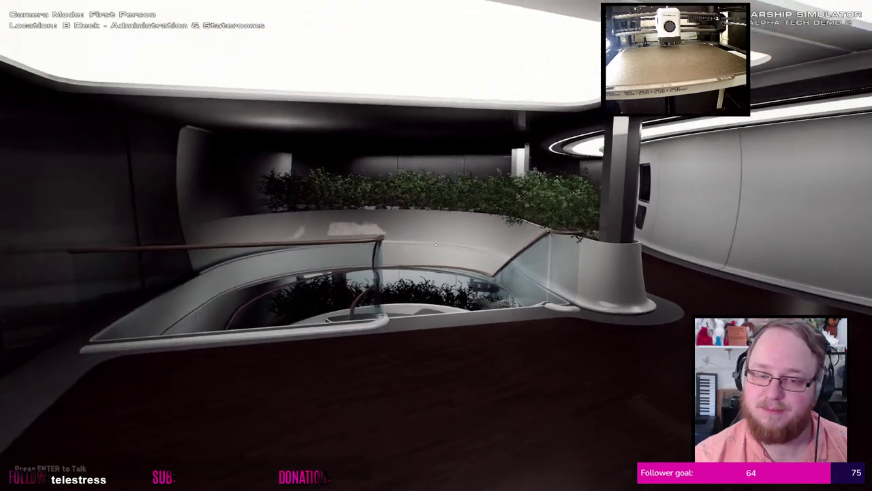
{"action": "key", "text": "w"}
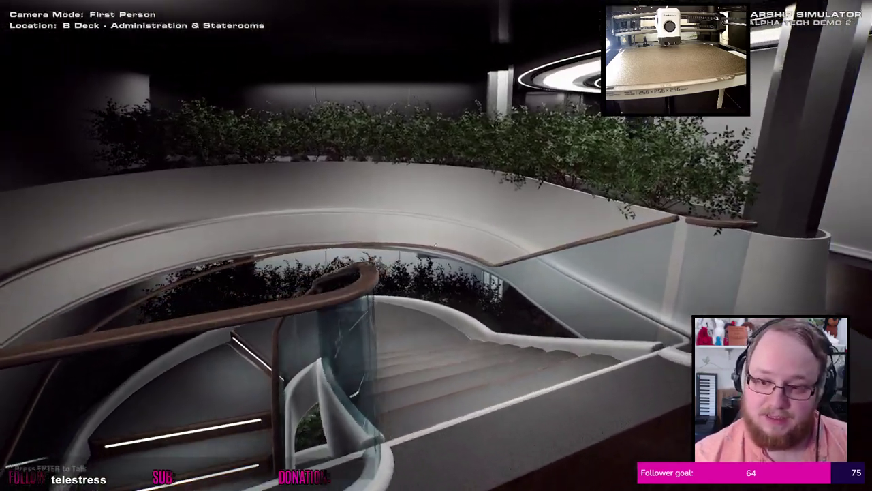
{"action": "key", "text": "w"}
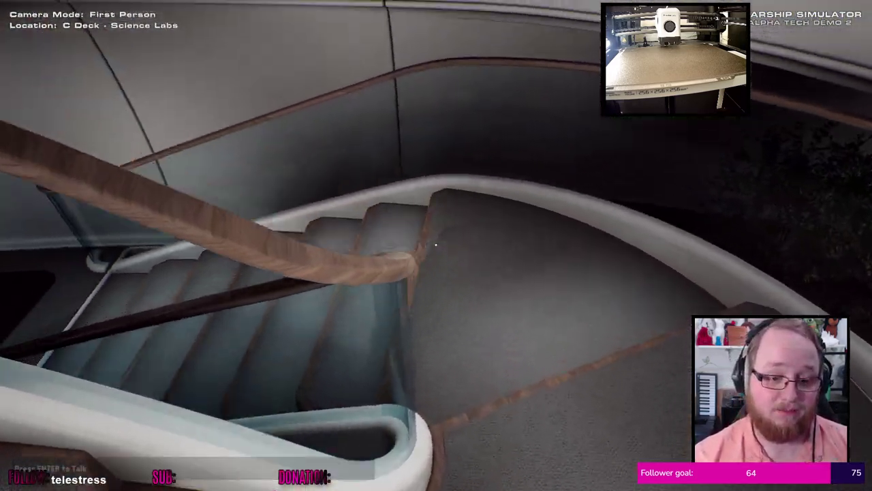
{"action": "key", "text": "w"}
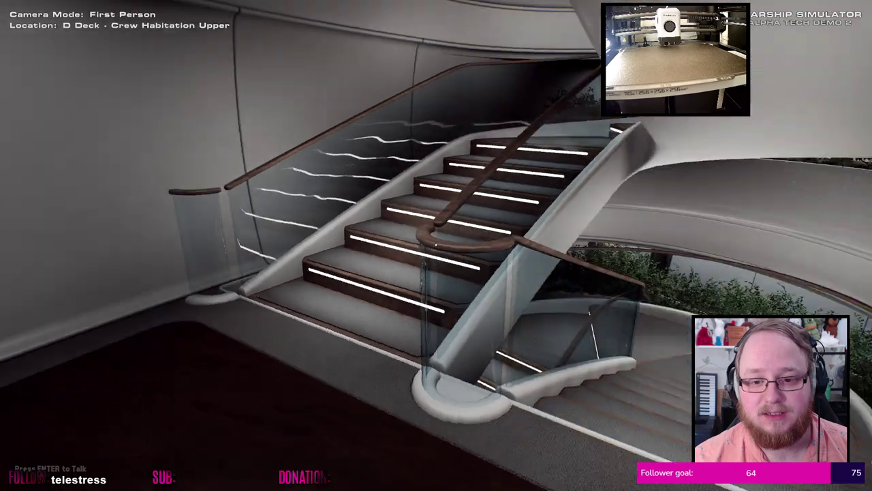
{"action": "key", "text": "w"}
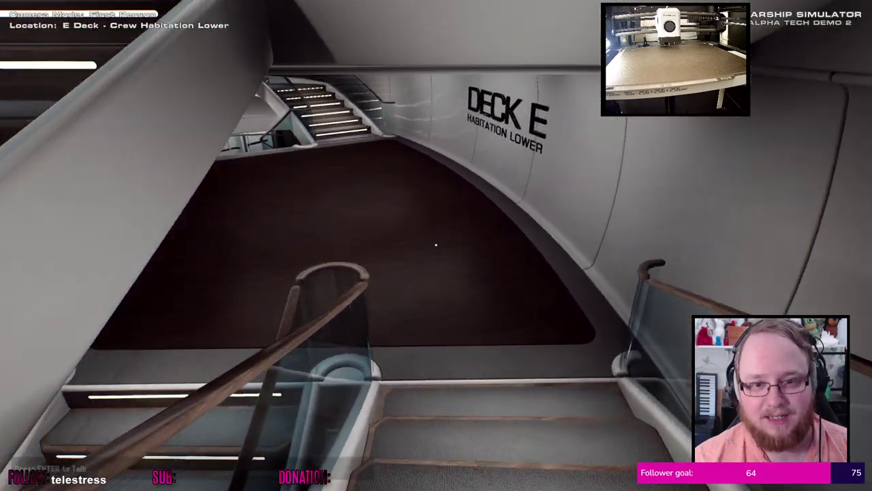
{"action": "key", "text": "w"}
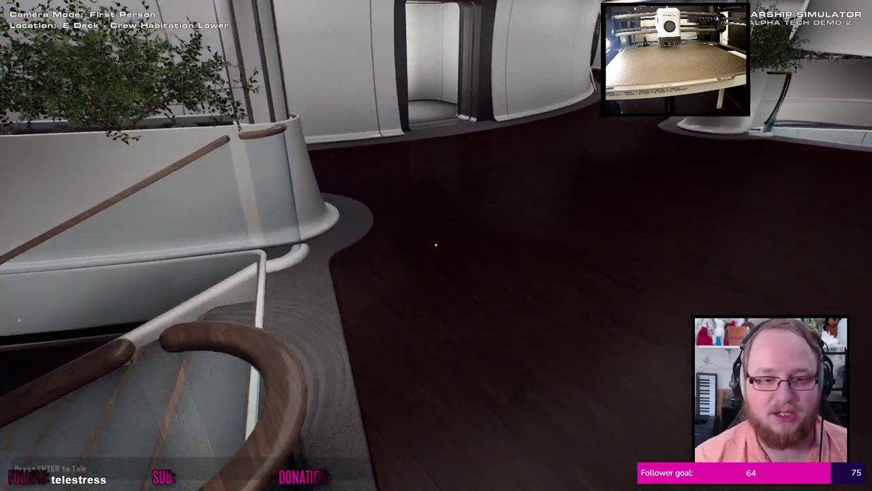
{"action": "key", "text": "w"}
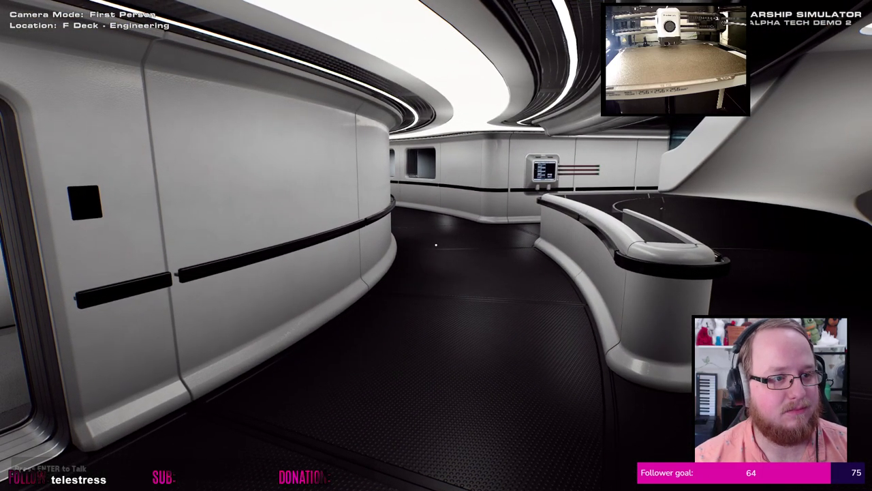
{"action": "key", "text": "v"}
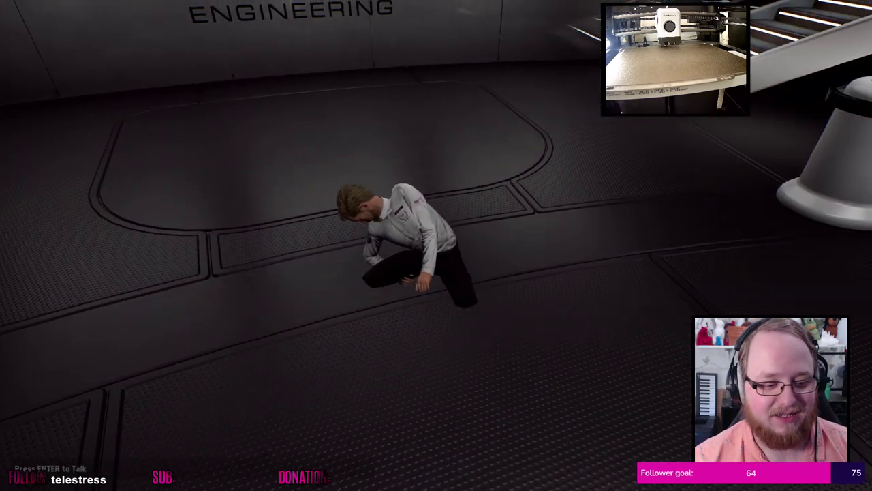
{"action": "key", "text": "w"}
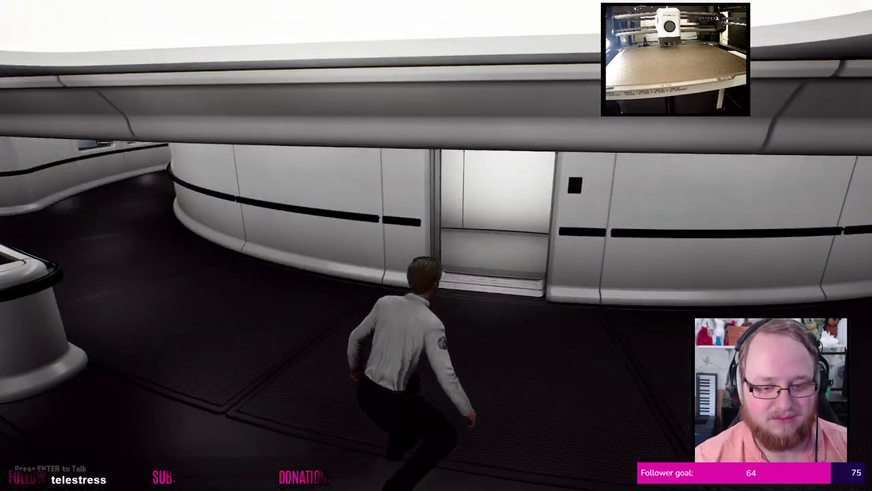
{"action": "key", "text": "c"}
{"action": "key", "text": "w"}
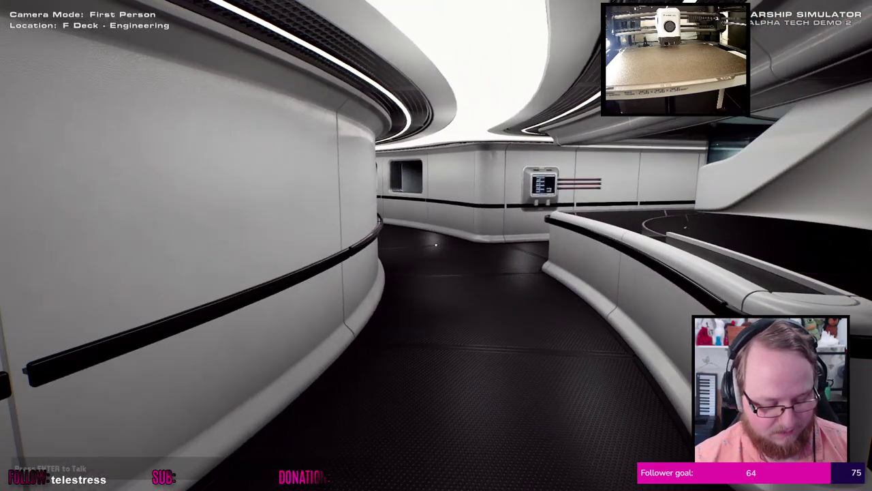
{"action": "key", "text": "w"}
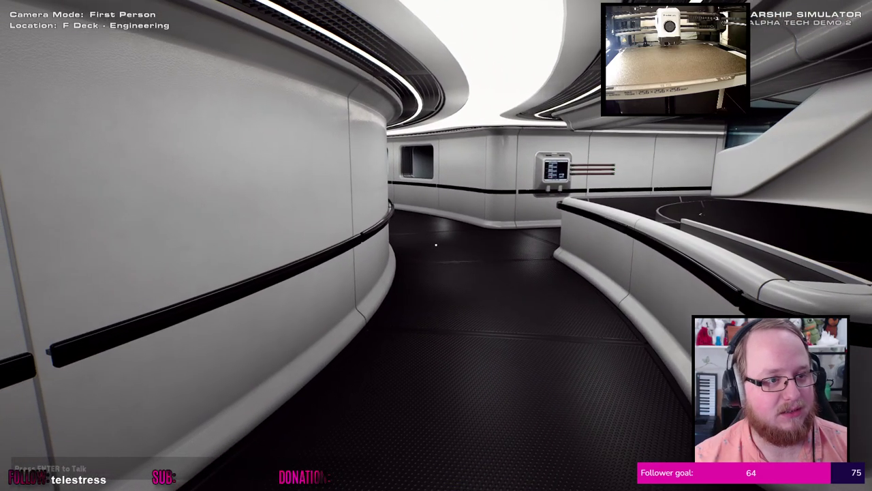
Review the control bindings in the game settings, return to the game, and switch the camera mode to First Person (No Headbob)
{"action": "key", "text": "Escape"}
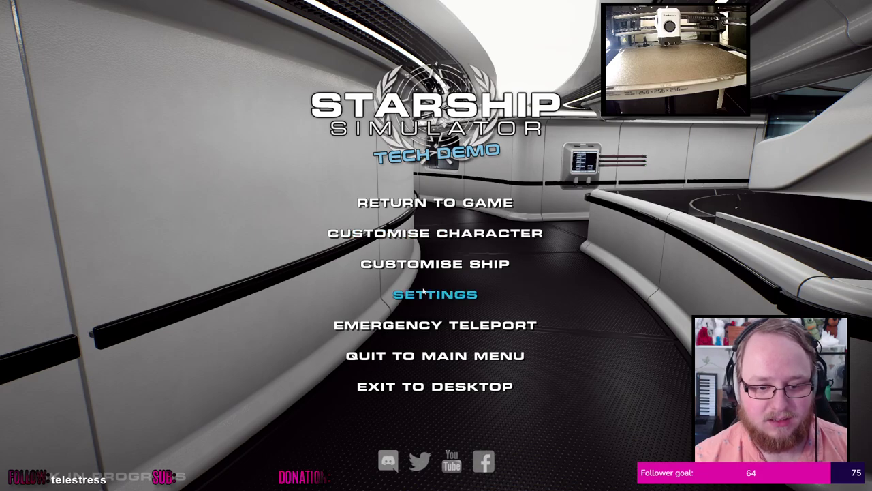
{"action": "left_click", "coordinate": [430, 295]}
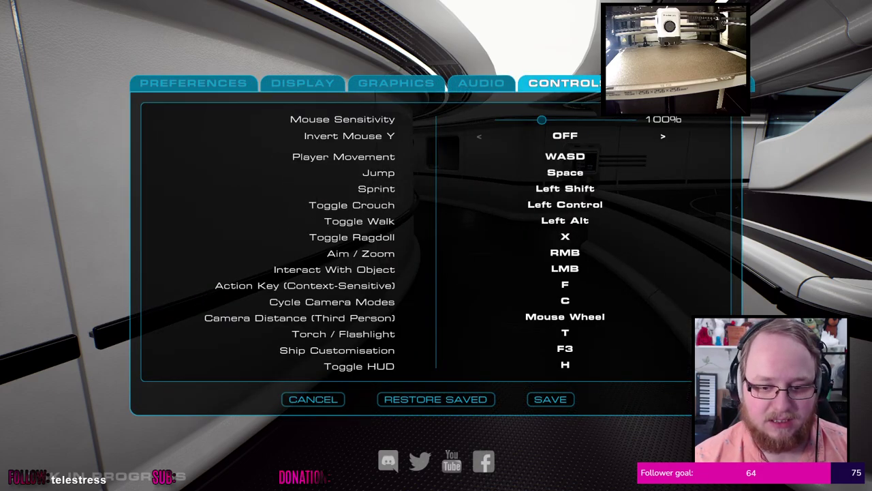
{"action": "key", "text": "Escape"}
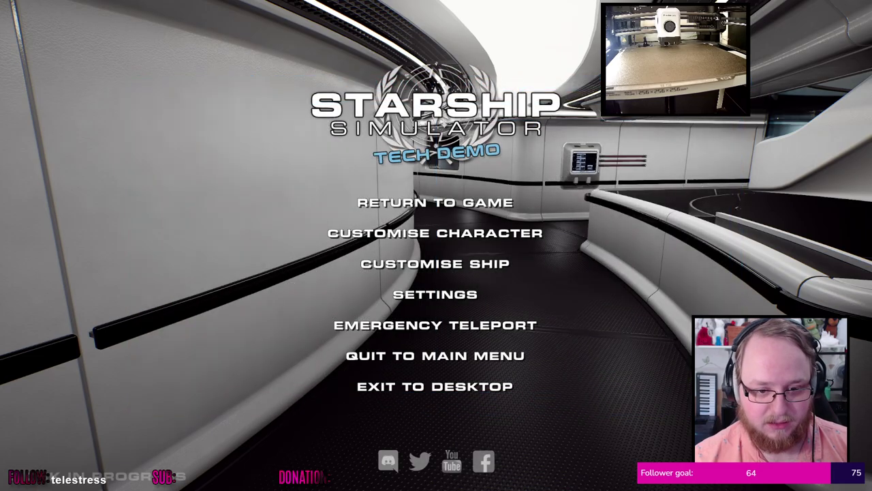
{"action": "key", "text": "Escape"}
{"action": "key", "text": "v"}
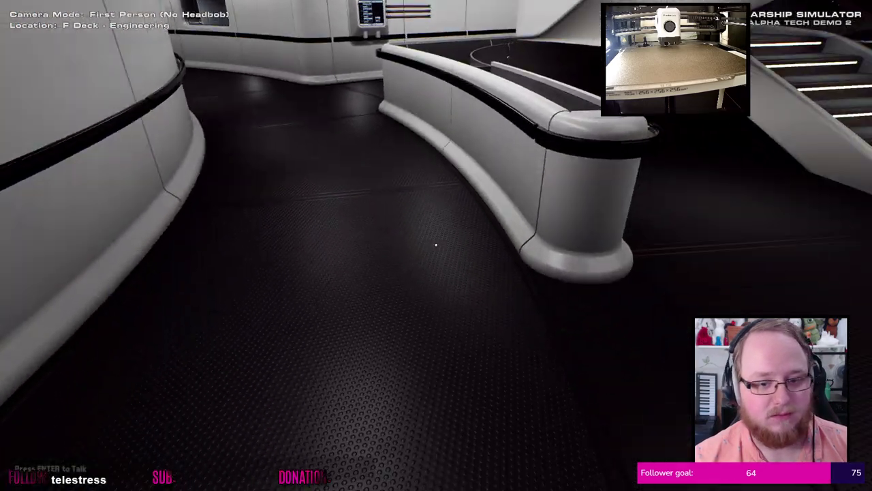
{"action": "key", "text": "w"}
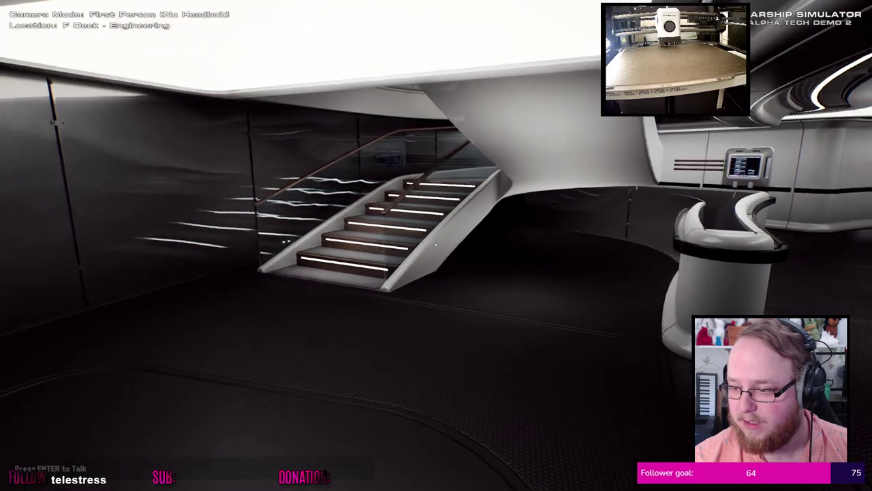
{"action": "key", "text": "w"}
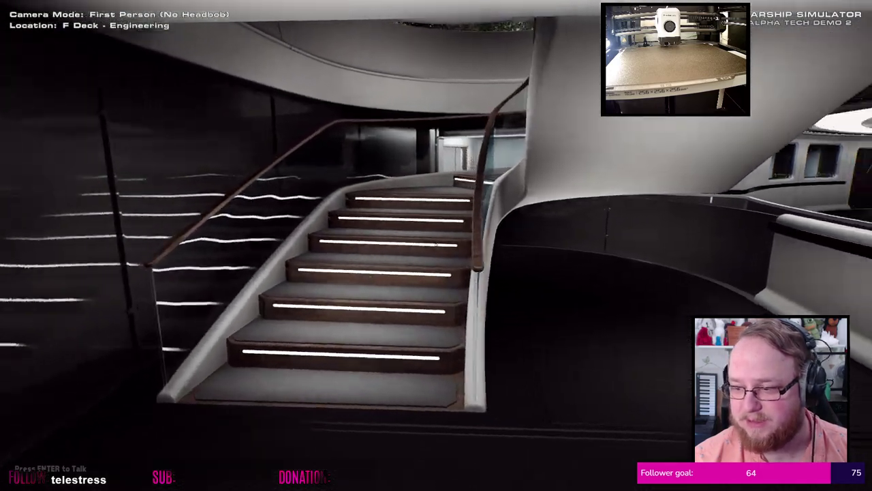
{"action": "key", "text": "w"}
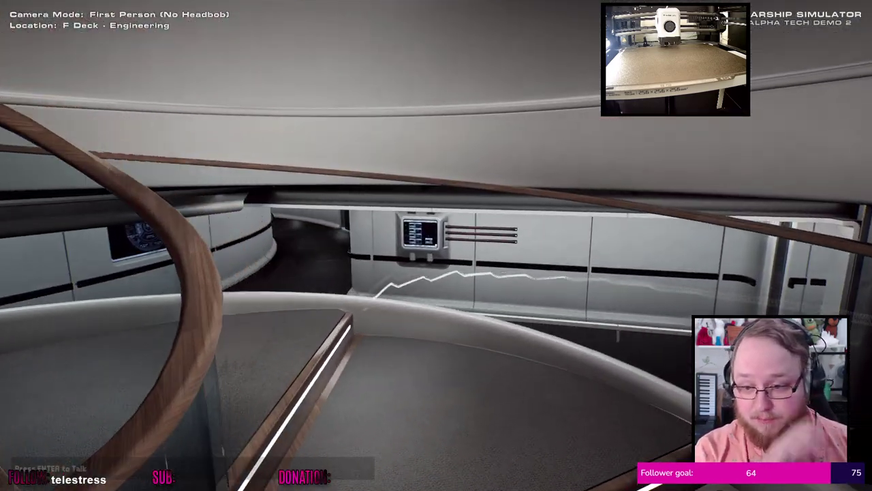
{"action": "key", "text": "w"}
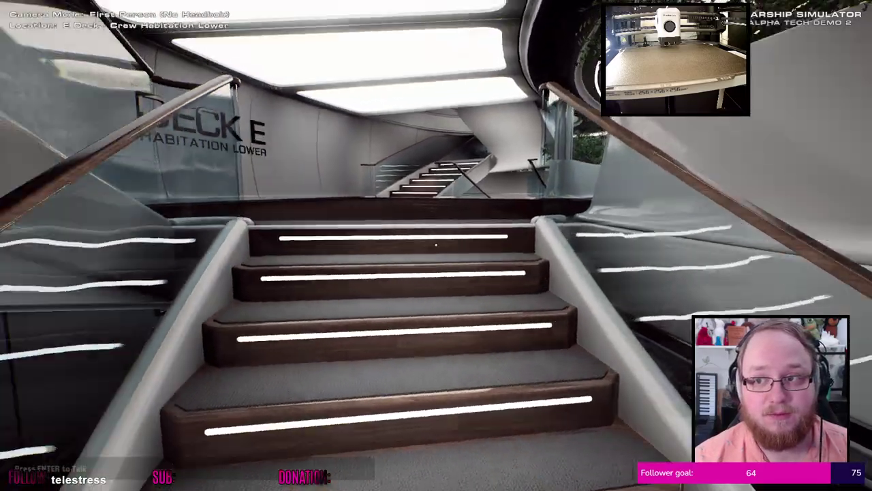
{"action": "key", "text": "w"}
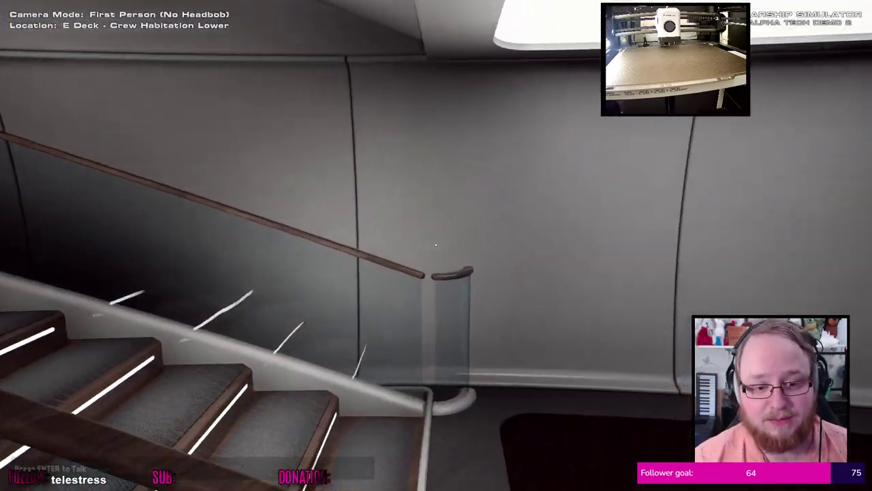
{"action": "key", "text": "w"}
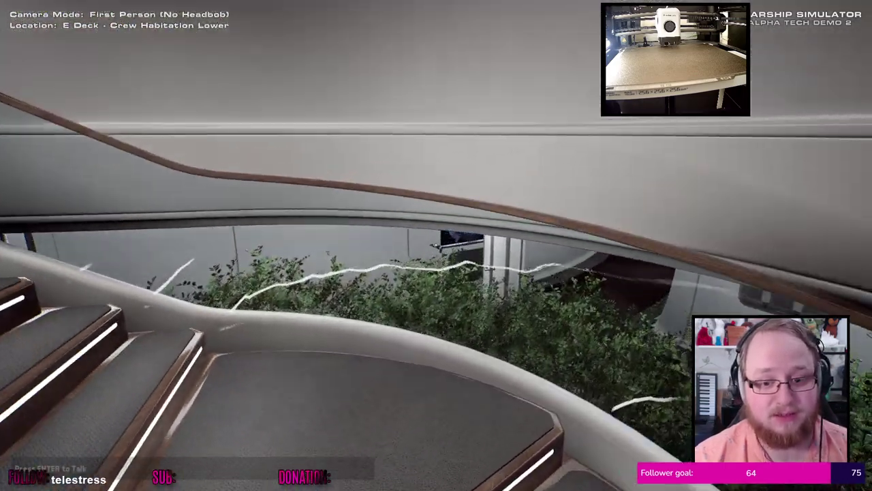
{"action": "key", "text": "w"}
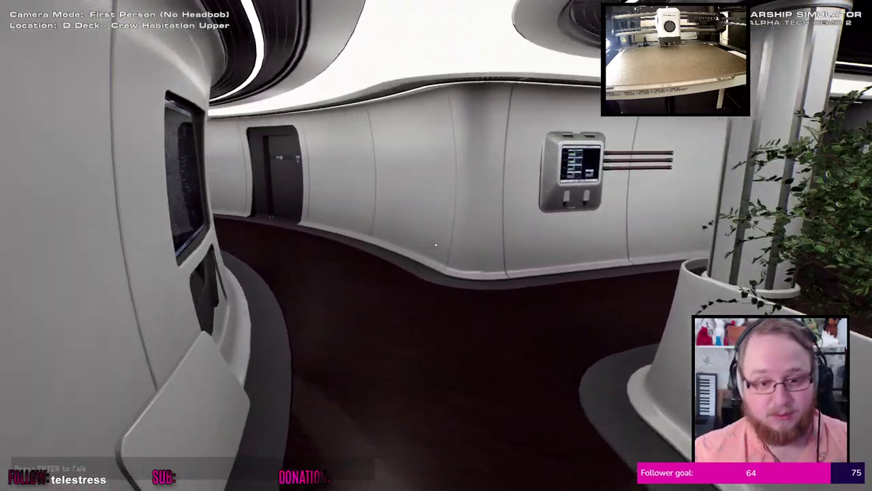
{"action": "key", "text": "w"}
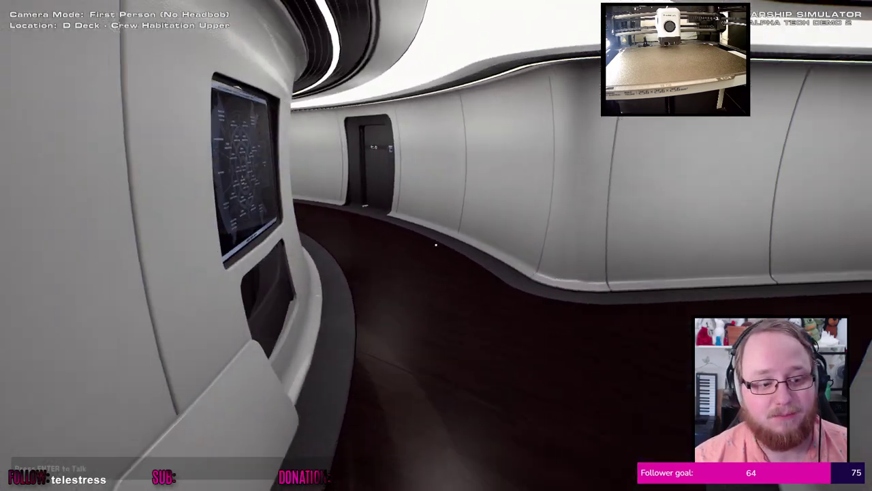
{"action": "key", "text": "w"}
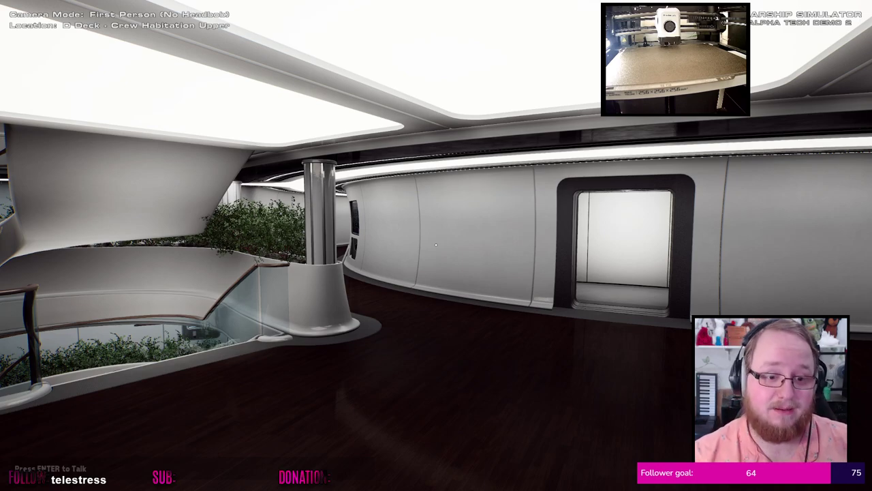
{"action": "key", "text": "w"}
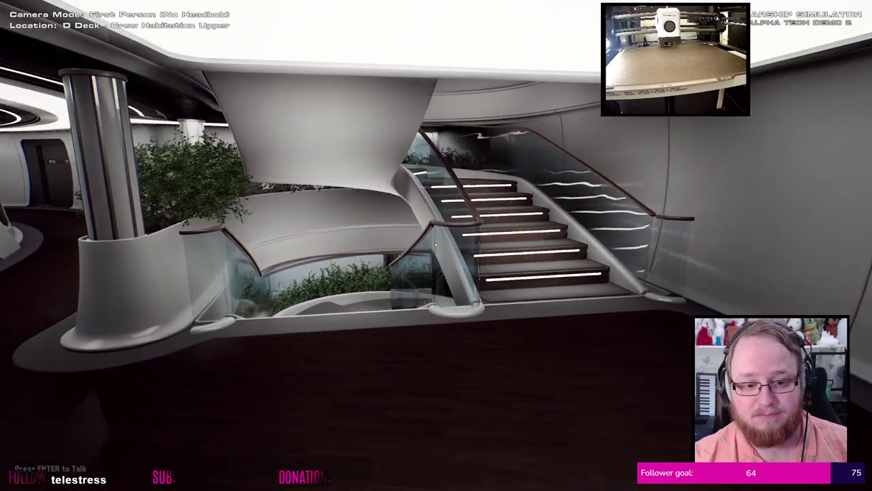
{"action": "key", "text": "w"}
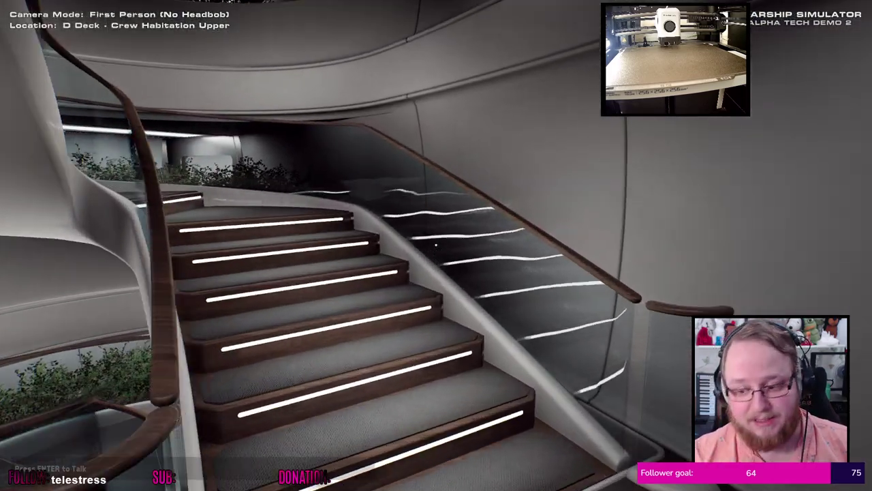
{"action": "key", "text": "w"}
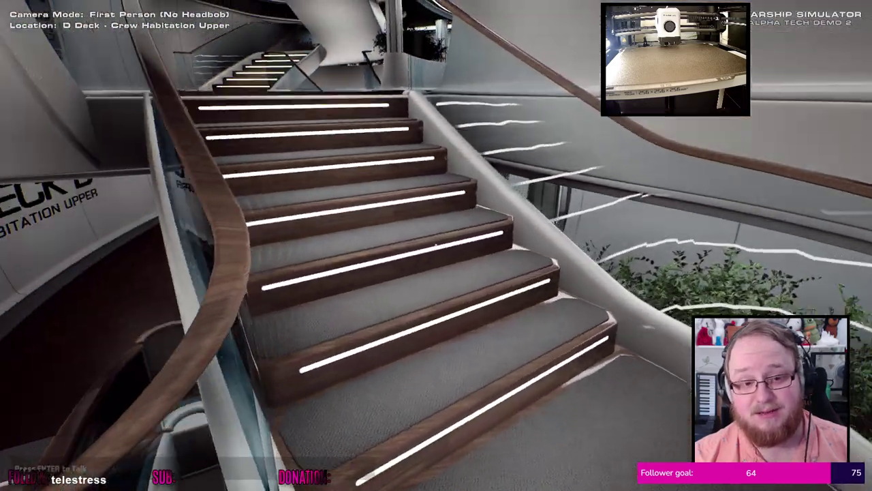
{"action": "key", "text": "w"}
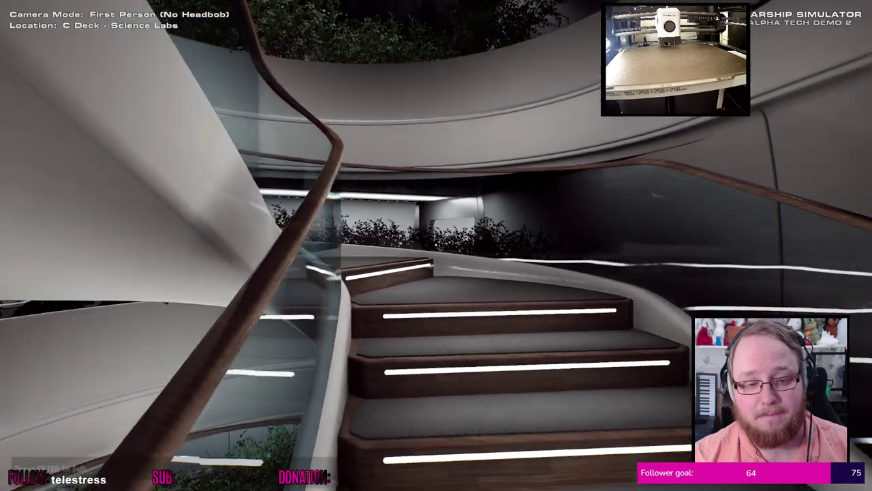
{"action": "key", "text": "w"}
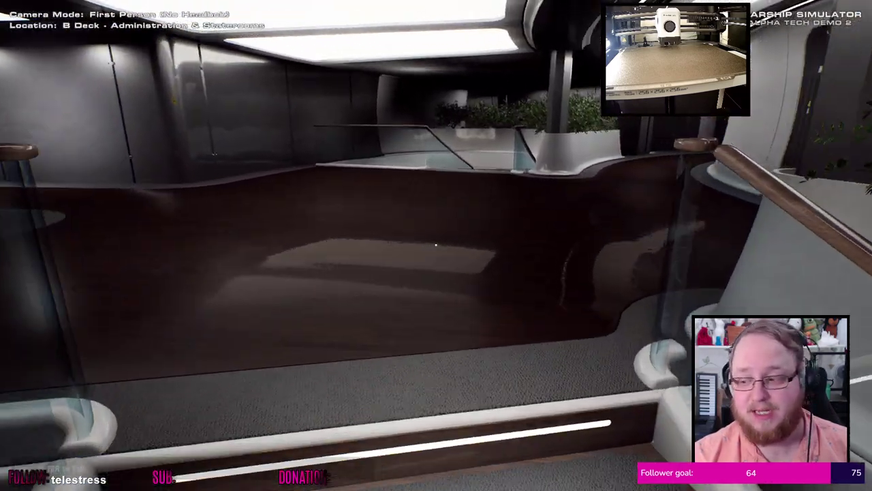
{"action": "key", "text": "w"}
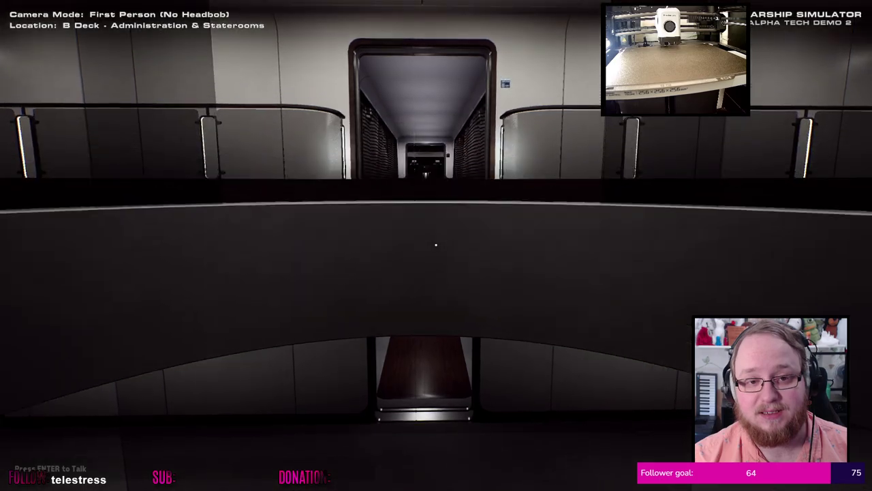
{"action": "key", "text": "w"}
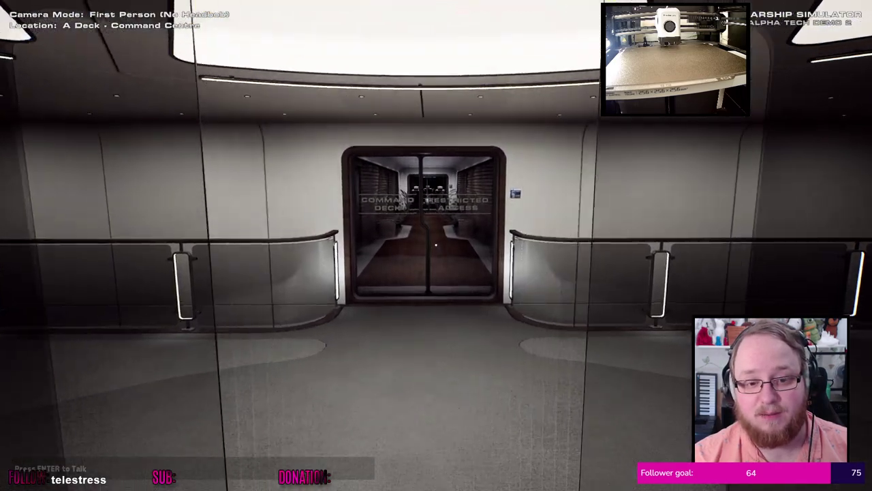
{"action": "key", "text": "w"}
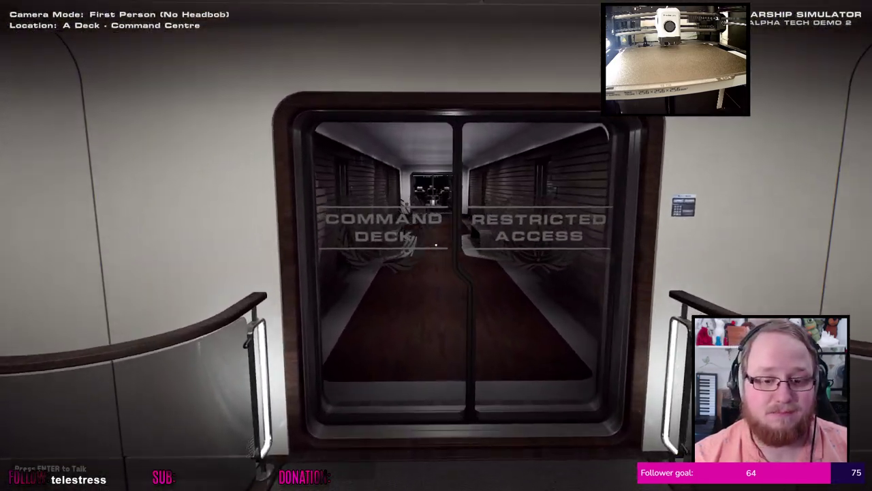
{"action": "key", "text": "w"}
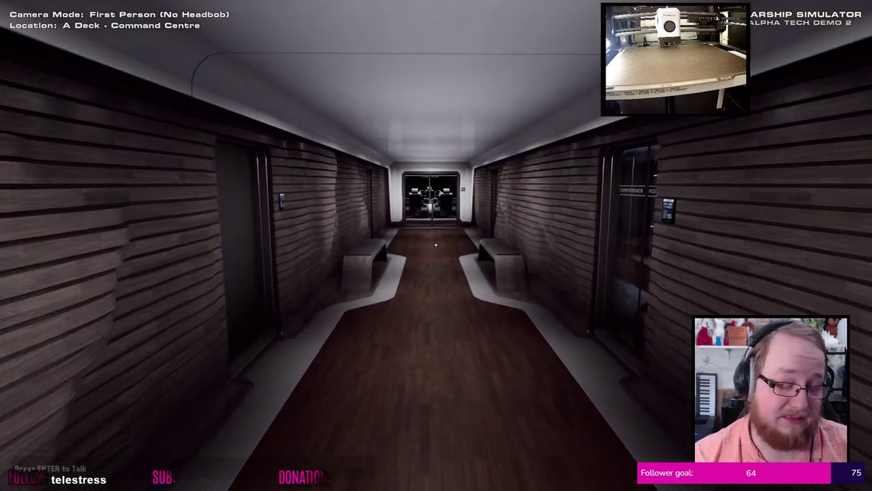
{"action": "key", "text": "w"}
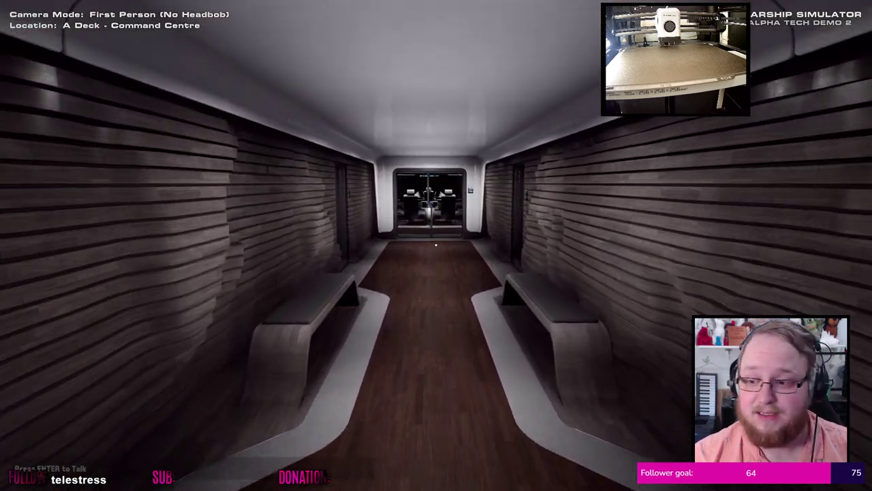
{"action": "key", "text": "w"}
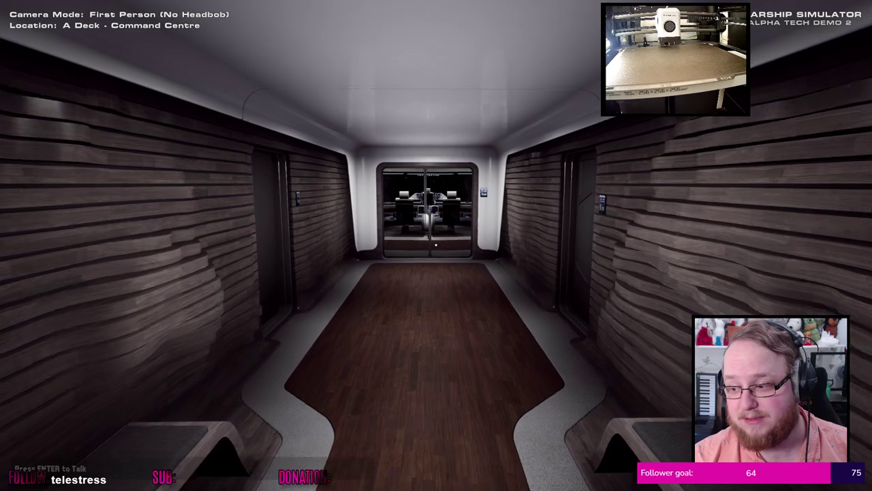
{"action": "key", "text": "w"}
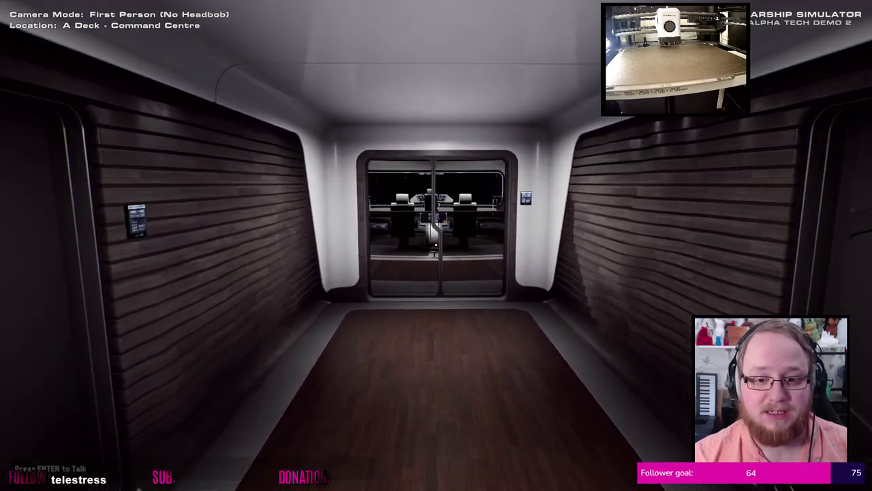
{"action": "key", "text": "w"}
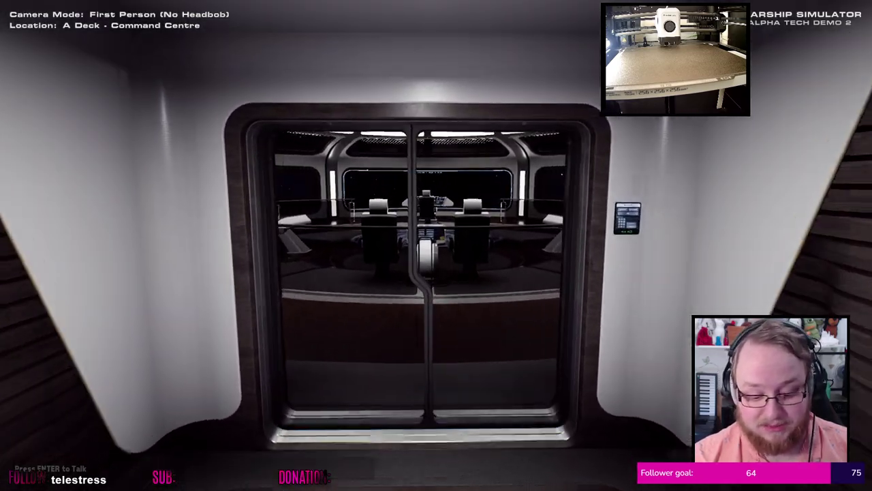
{"action": "key", "text": "w"}
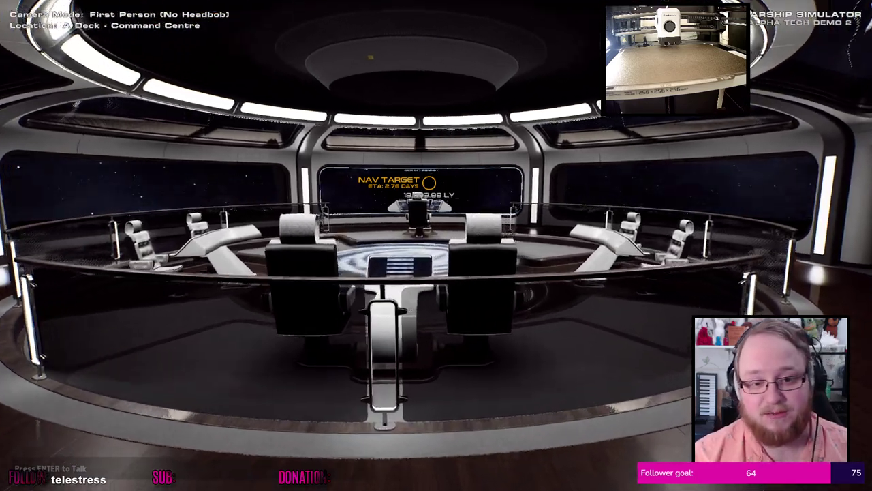
{"action": "key", "text": "w"}
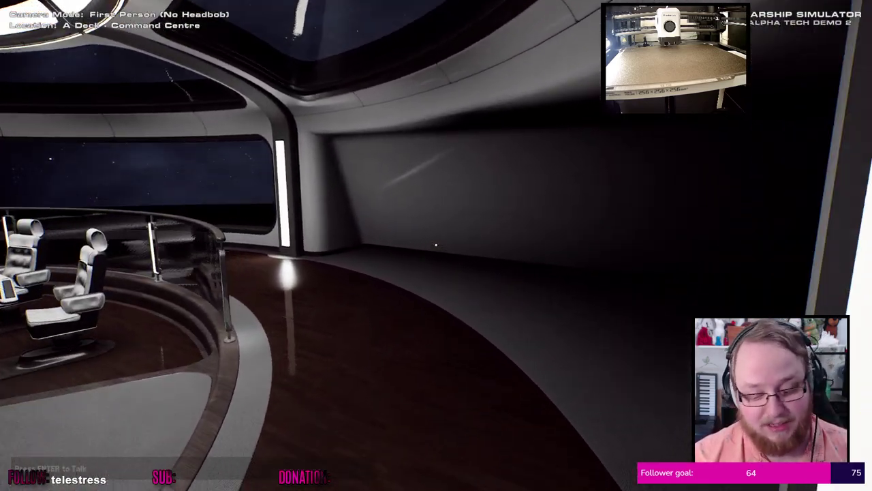
{"action": "key", "text": "w"}
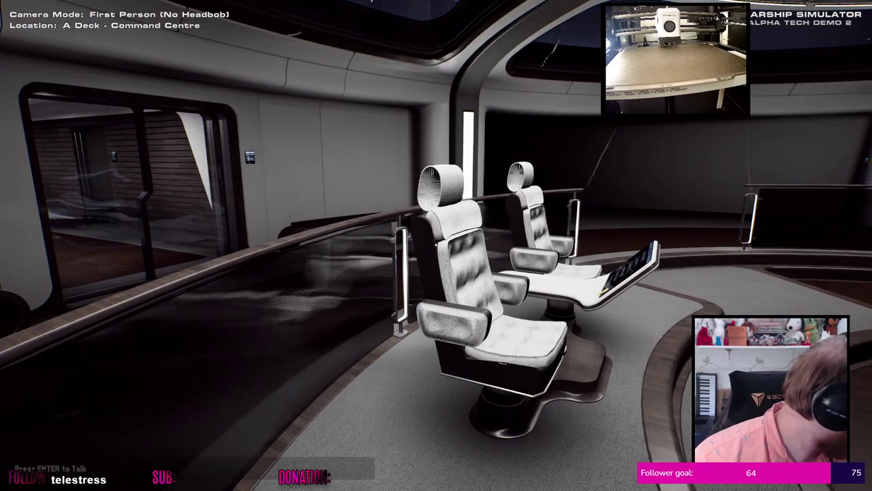
{"action": "key", "text": "w"}
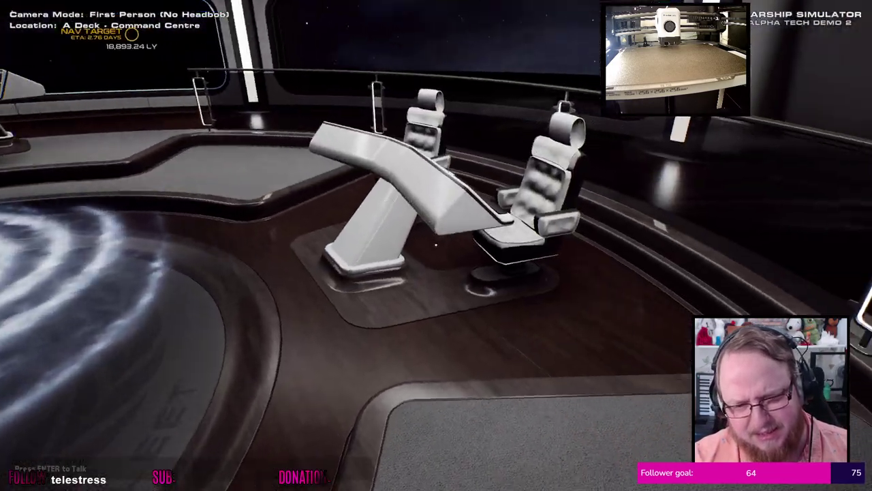
{"action": "key", "text": "w"}
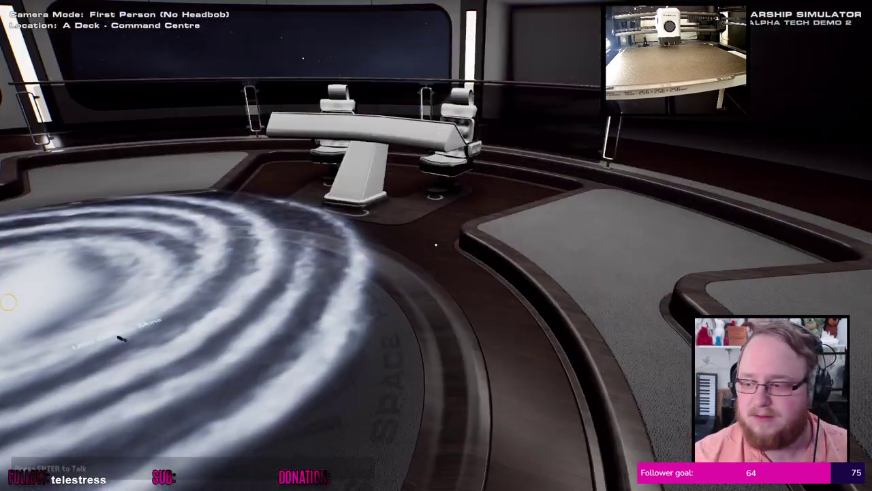
{"action": "key", "text": "w"}
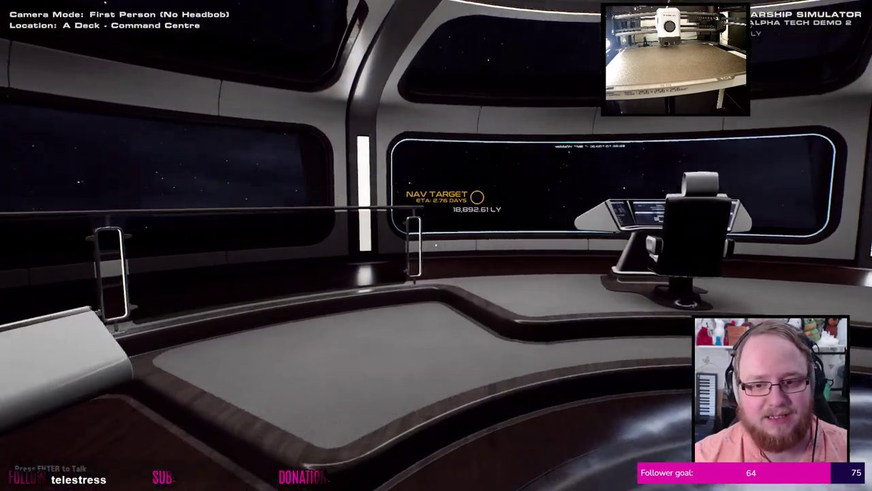
{"action": "key", "text": "w"}
{"action": "key", "text": "a"}
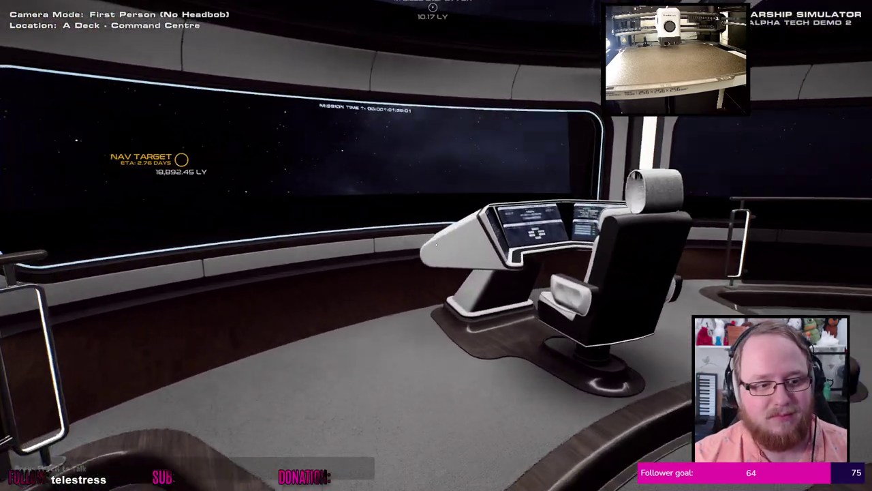
{"action": "key", "text": "Right"}
{"action": "key", "text": "w"}
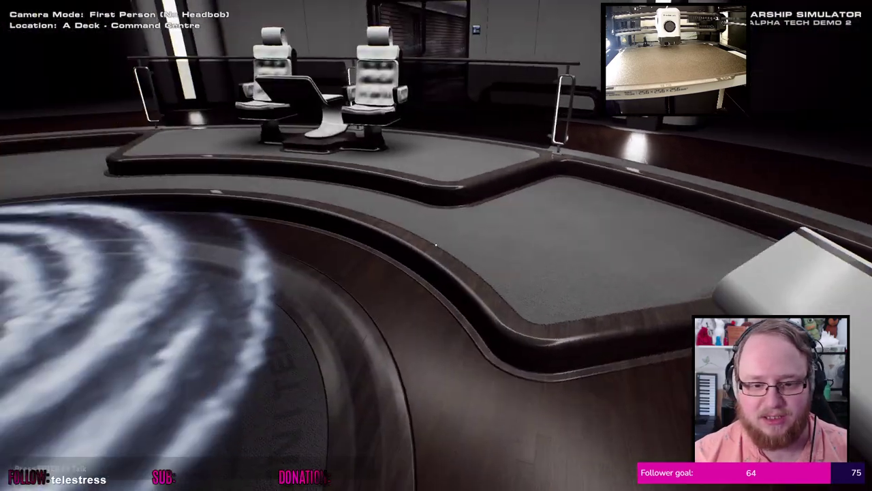
{"action": "key", "text": "w"}
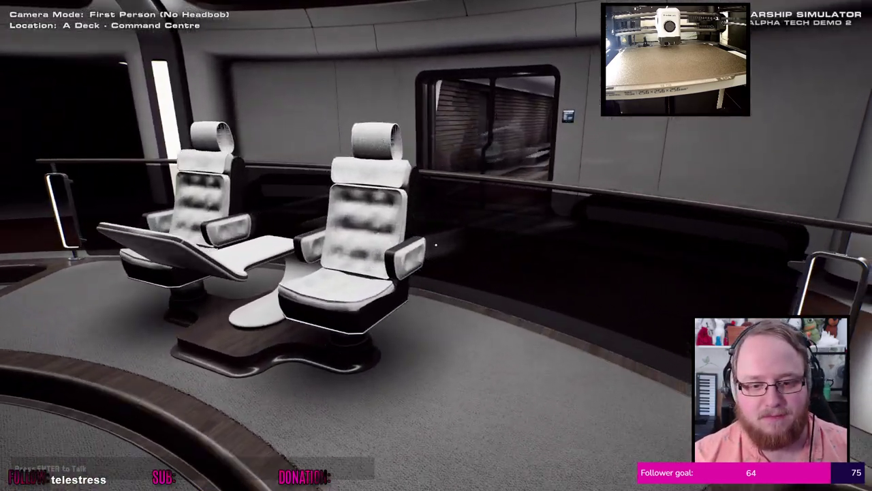
{"action": "key", "text": "f"}
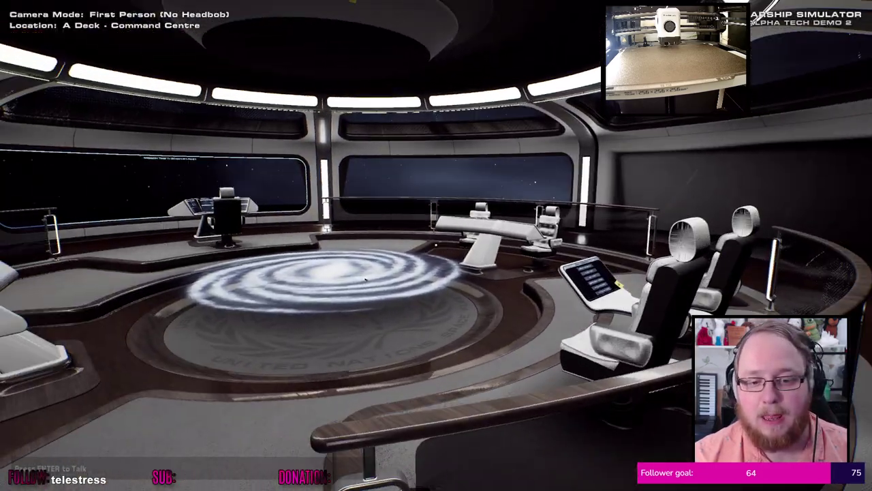
{"action": "key", "text": "w"}
{"action": "key", "text": "d"}
{"action": "key", "text": "a"}
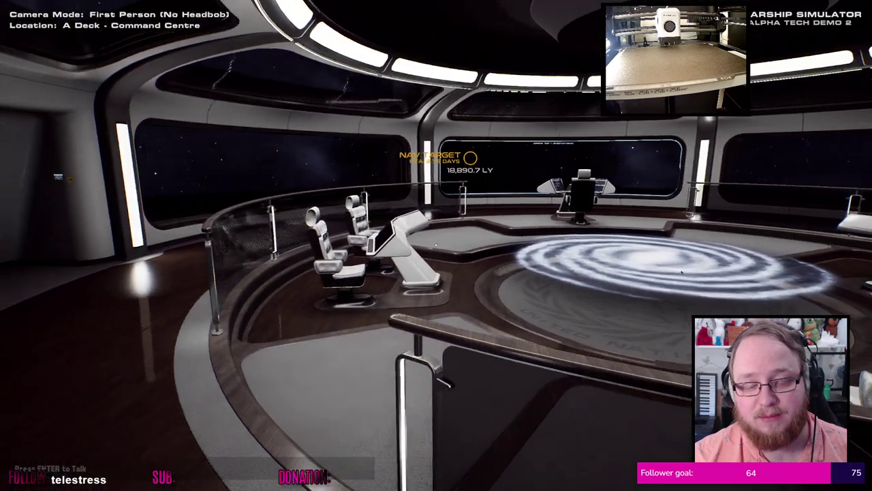
{"action": "key", "text": "w"}
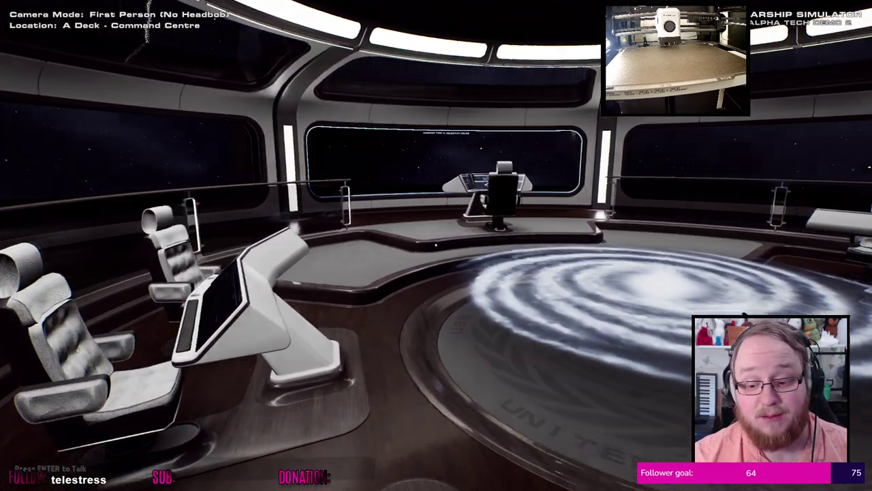
{"action": "key", "text": "w"}
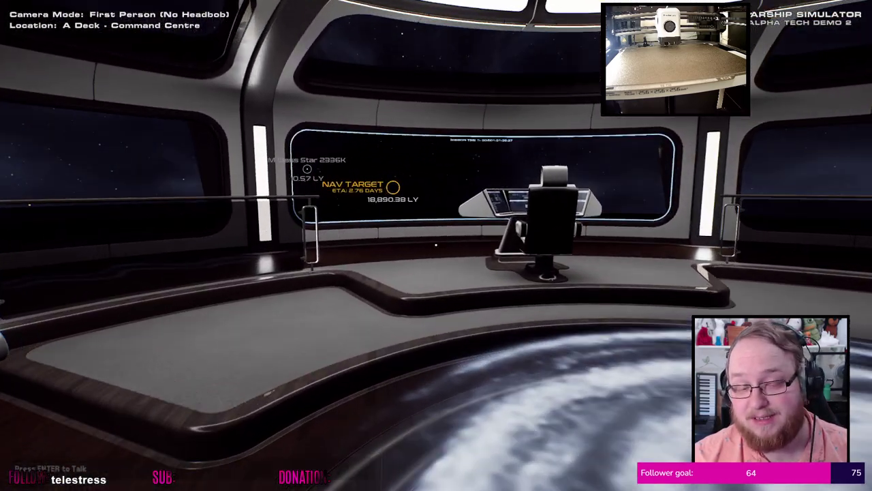
{"action": "key", "text": "w"}
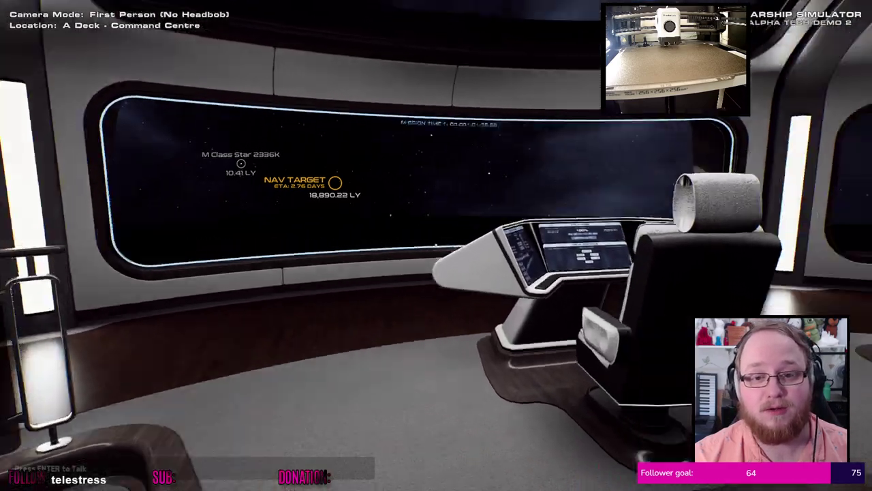
{"action": "key", "text": "w"}
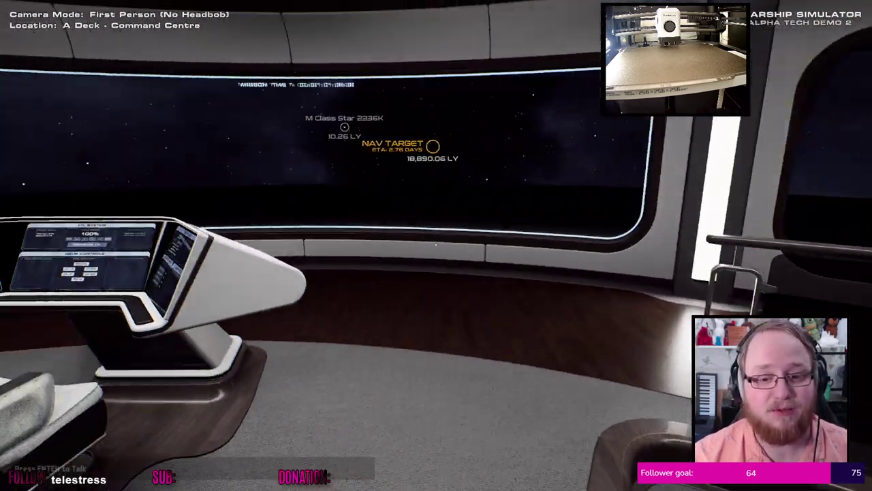
{"action": "key", "text": "w"}
{"action": "key", "text": "s"}
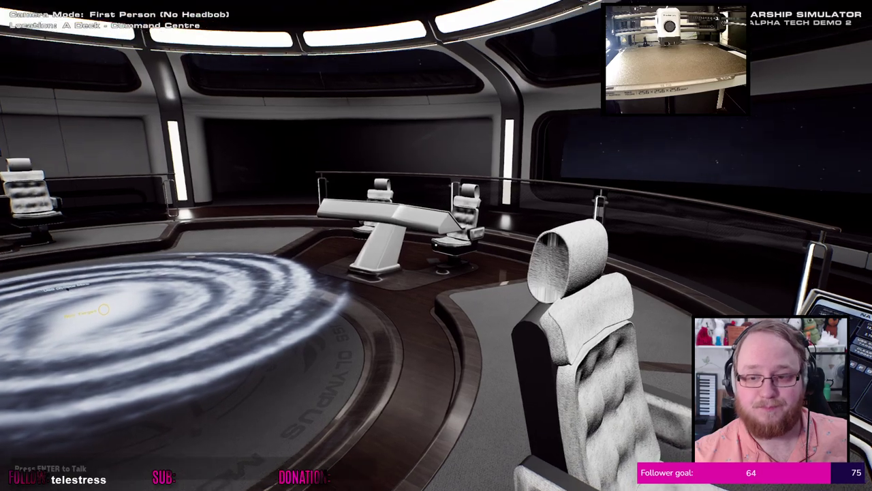
{"action": "key", "text": "w"}
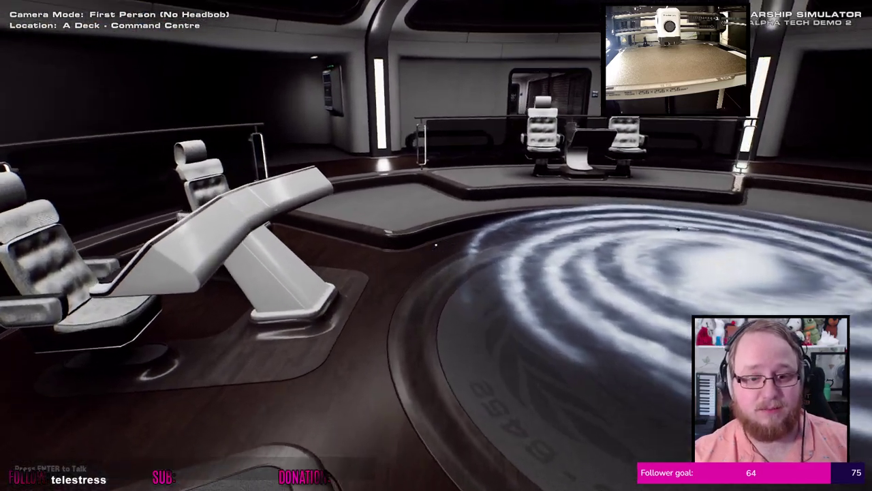
{"action": "key", "text": "w"}
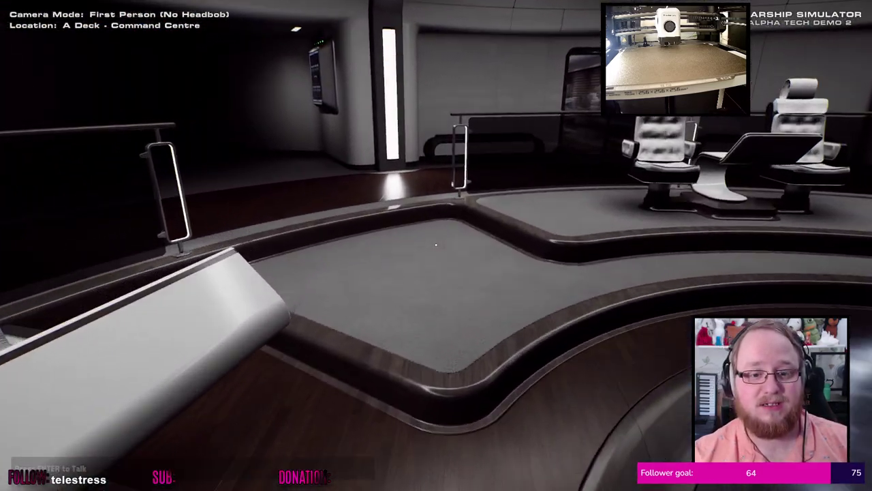
{"action": "key", "text": "w"}
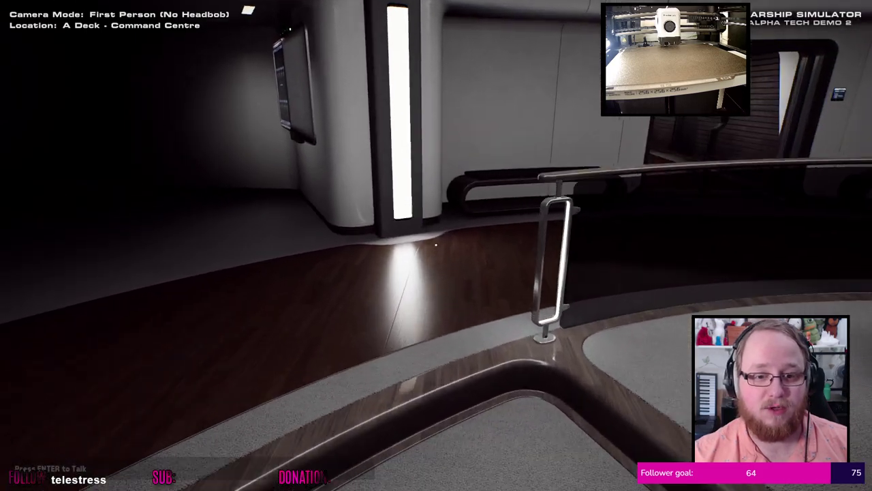
{"action": "key", "text": "w"}
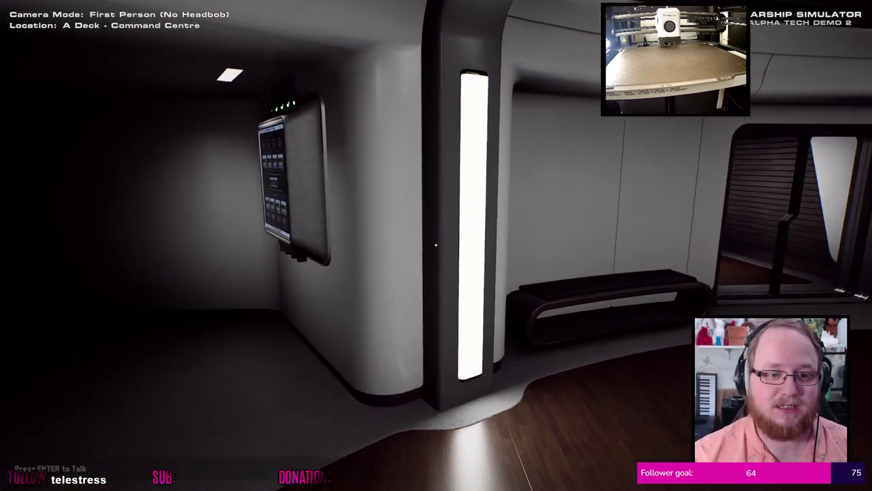
{"action": "key", "text": "w"}
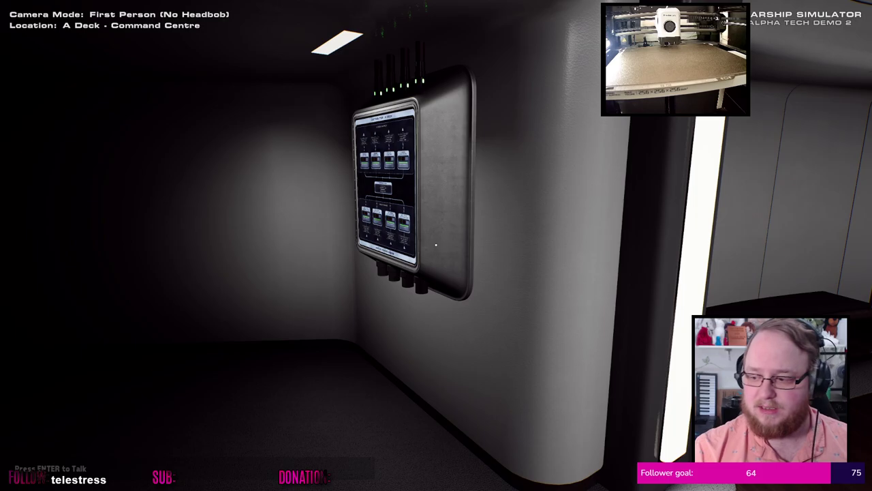
{"action": "key", "text": "w"}
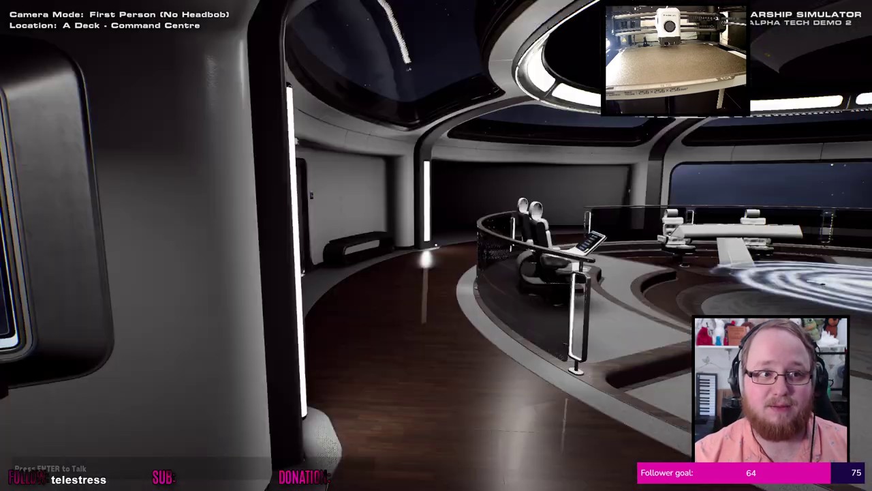
{"action": "key", "text": "w"}
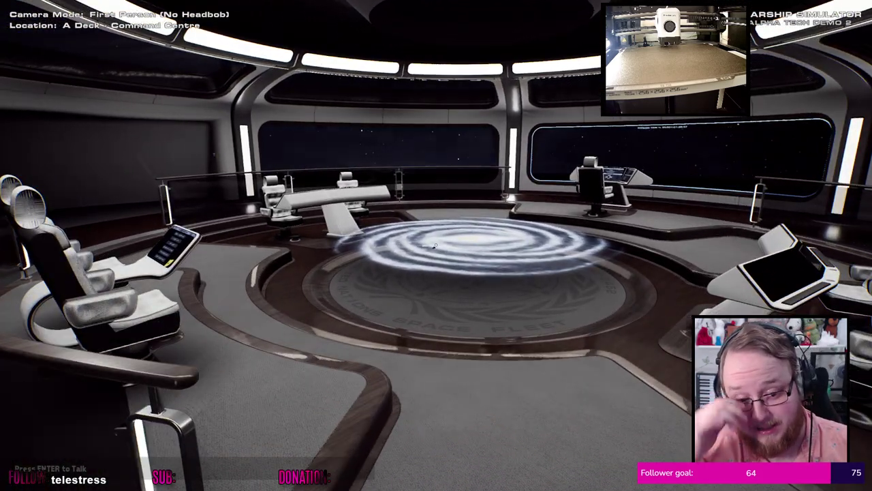
{"action": "key", "text": "w"}
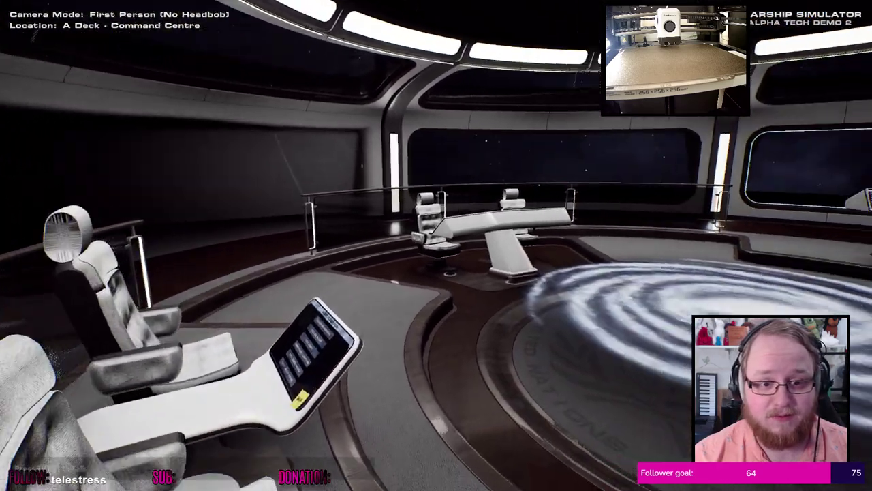
Walk around the command centre past the crew seats and side consoles, viewing the central galaxy hologram
{"action": "key", "text": "w"}
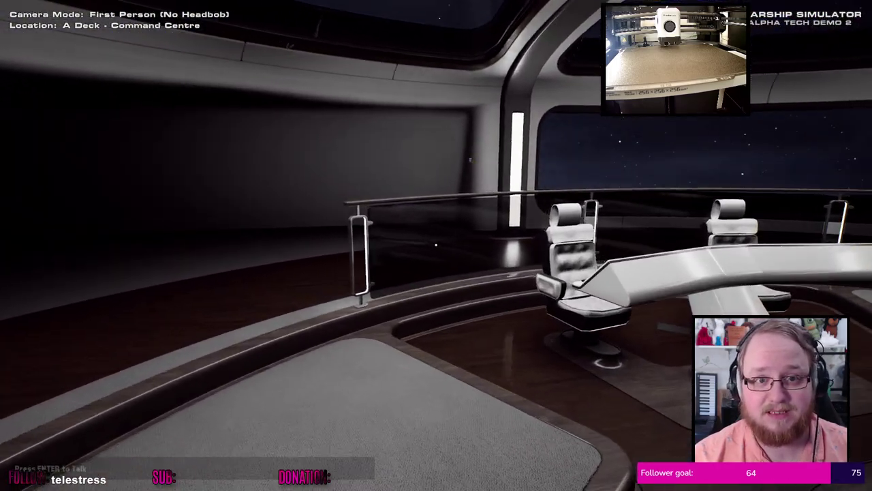
{"action": "key", "text": "w"}
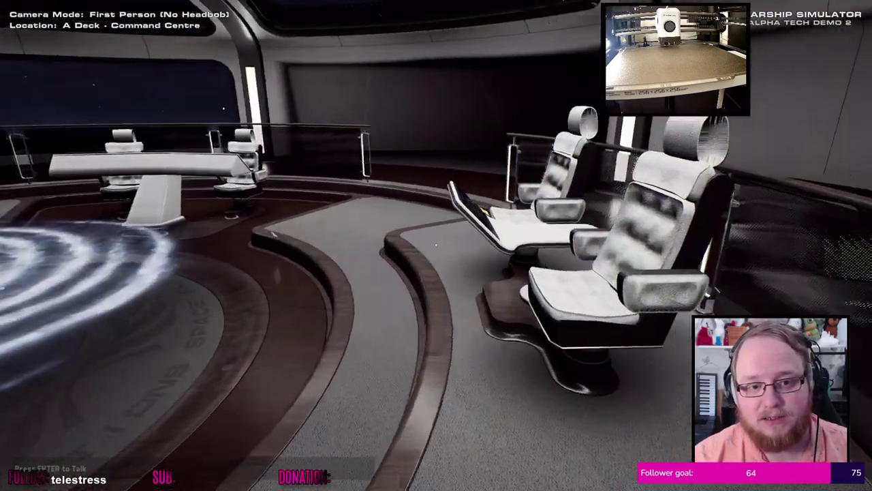
{"action": "key", "text": "w"}
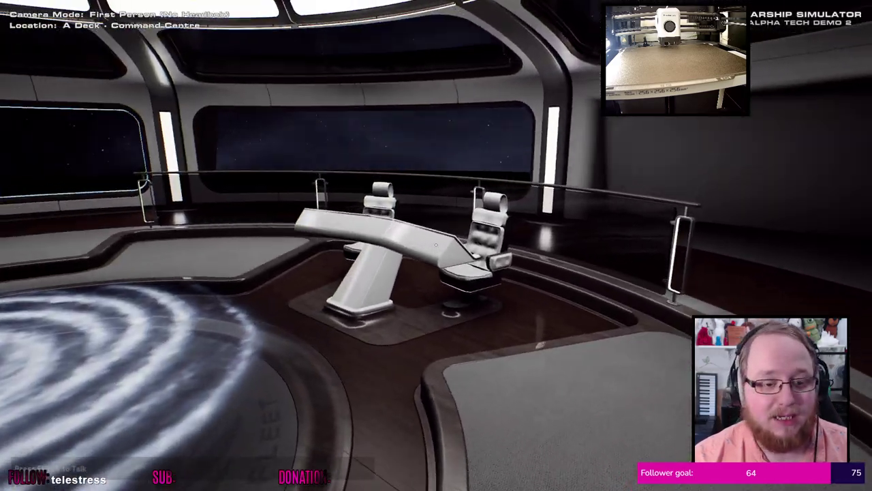
{"action": "key", "text": "d"}
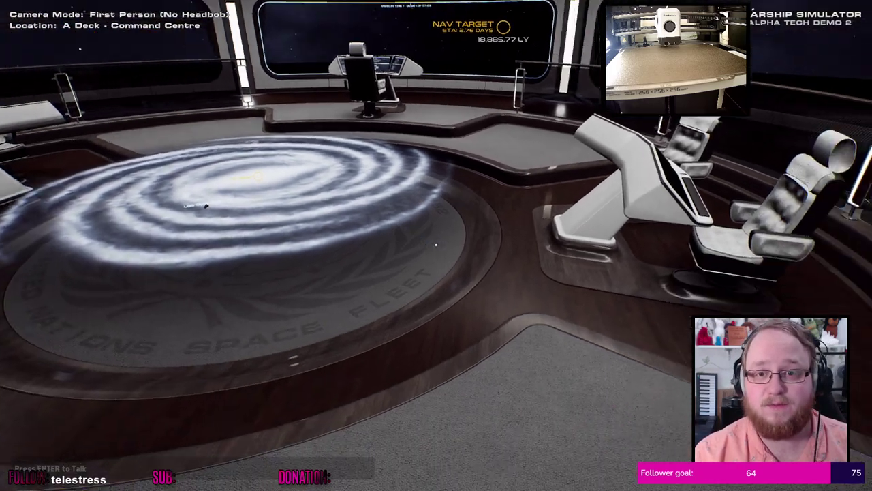
{"action": "key", "text": "w"}
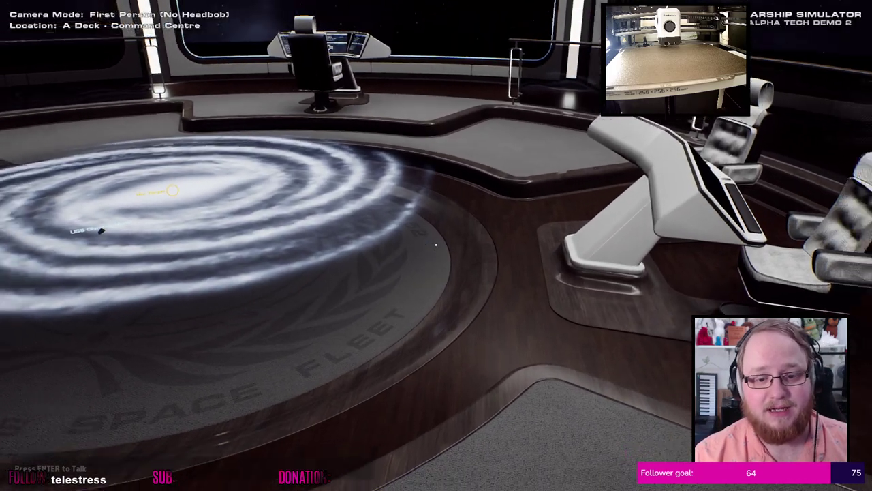
Walk past the side console to the front viewscreen and look at the navigation target display
{"action": "key", "text": "s"}
{"action": "key", "text": "w"}
{"action": "key", "text": "w"}
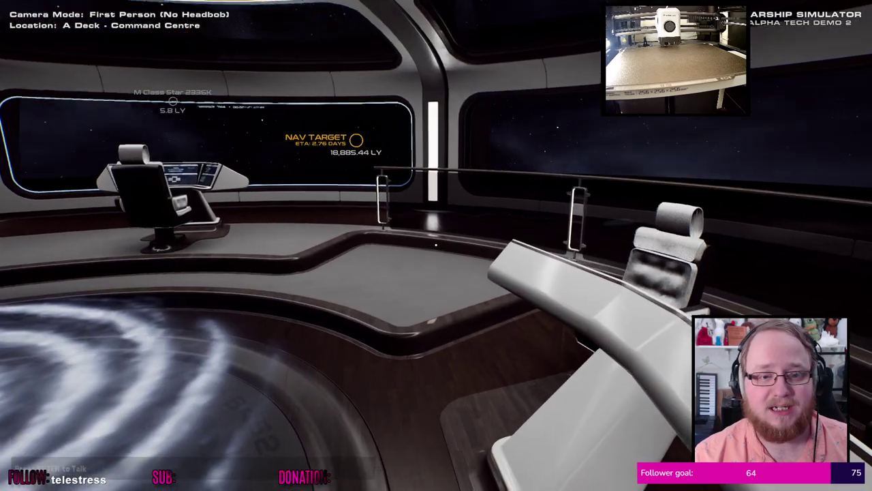
{"action": "key", "text": "w"}
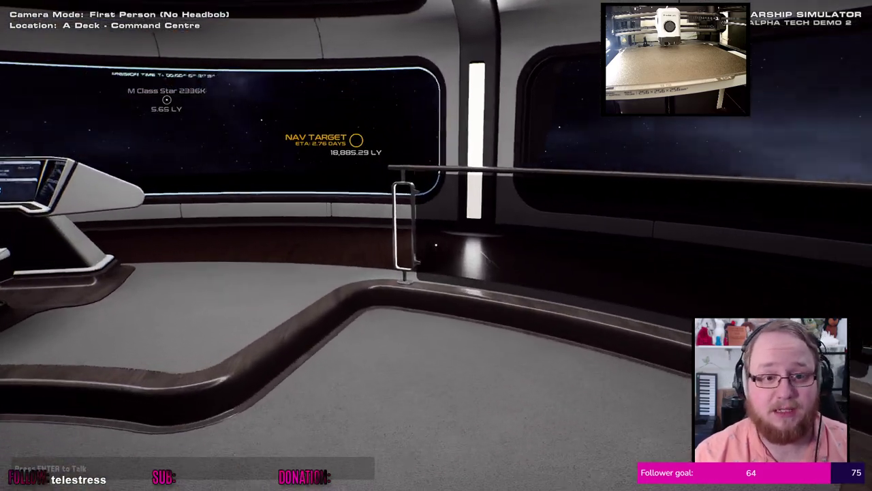
{"action": "key", "text": "w"}
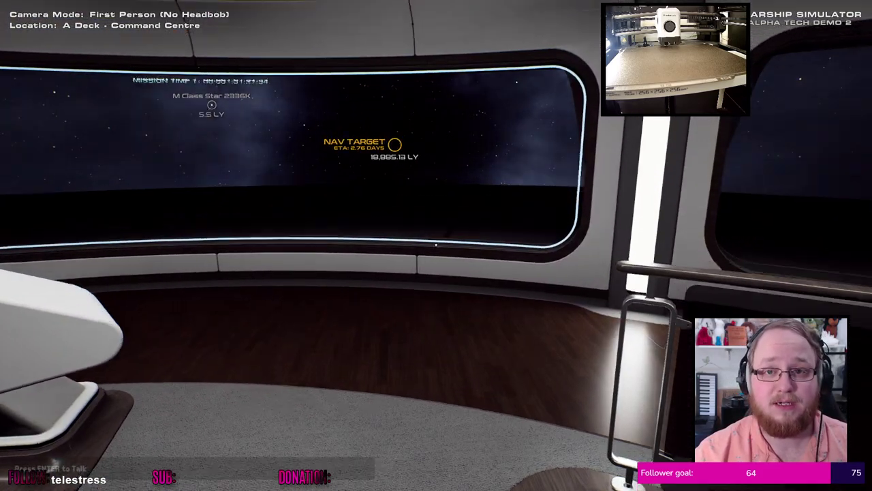
{"action": "key", "text": "w"}
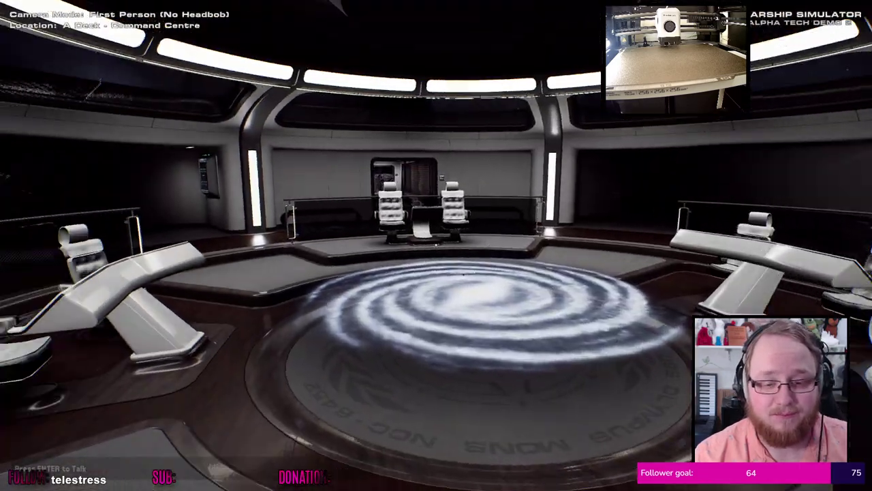
Leave the command centre through the rear doors, walk the corridor to the restricted-access Command Deck doors, and return to the bridge
{"action": "key", "text": "w"}
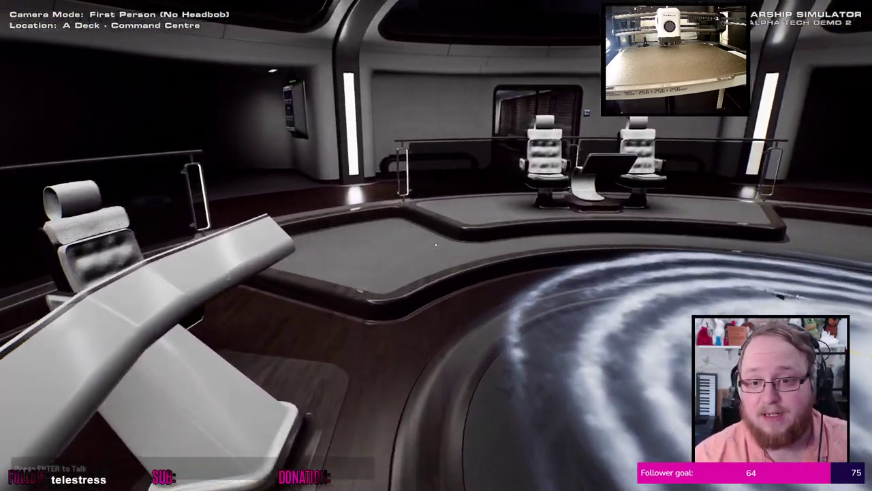
{"action": "key", "text": "w"}
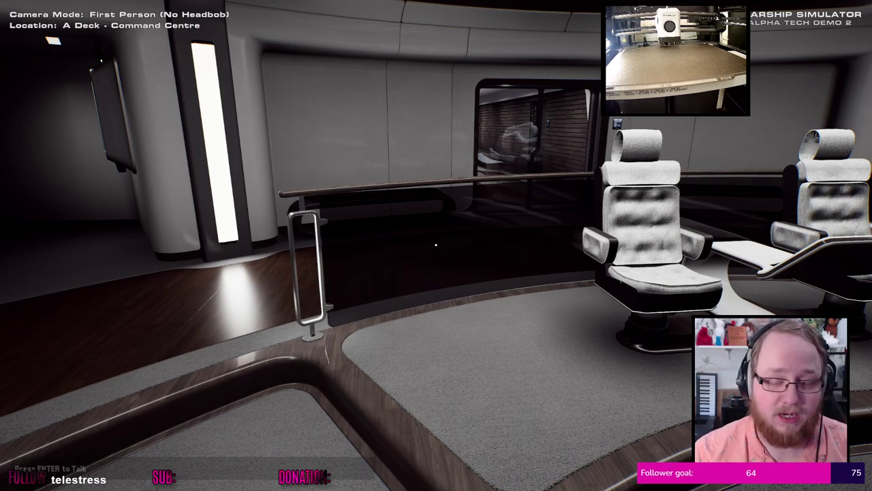
{"action": "key", "text": "w"}
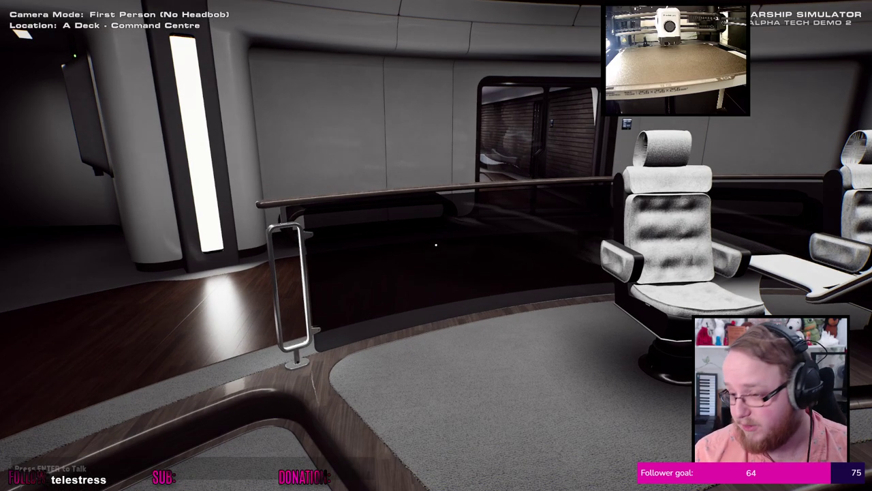
{"action": "key", "text": "w"}
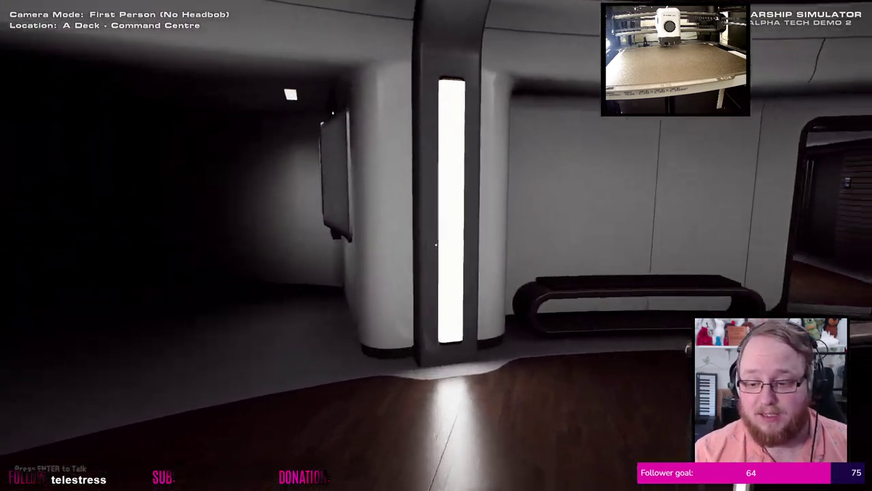
{"action": "key", "text": "w"}
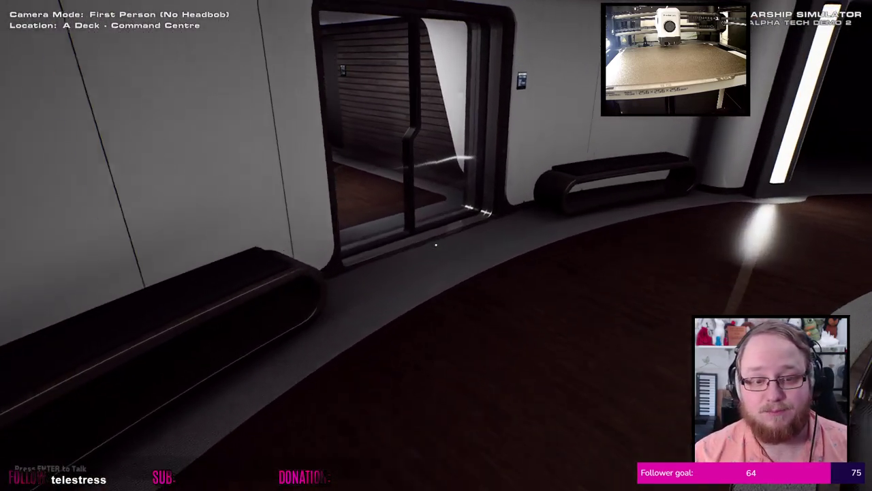
{"action": "key", "text": "w"}
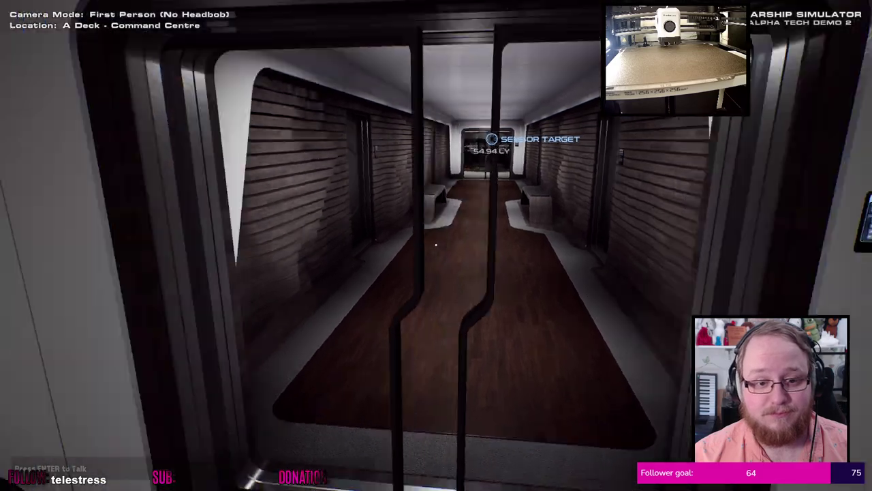
{"action": "key", "text": "w"}
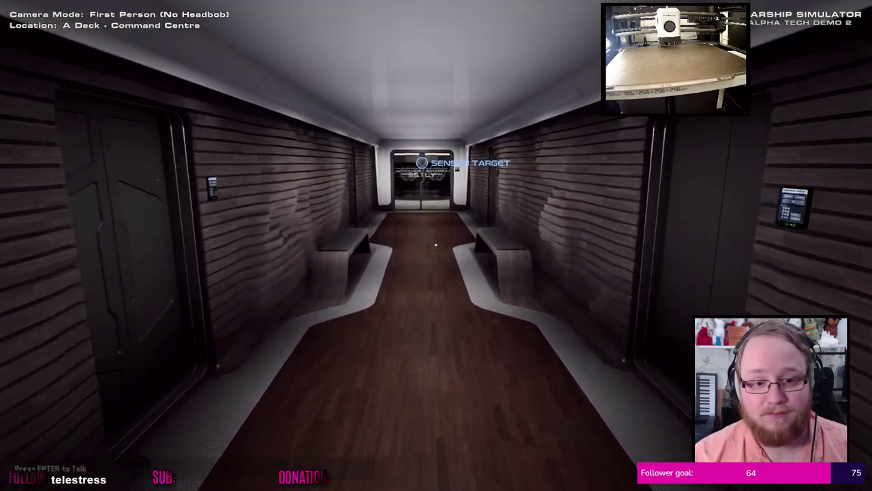
{"action": "key", "text": "w"}
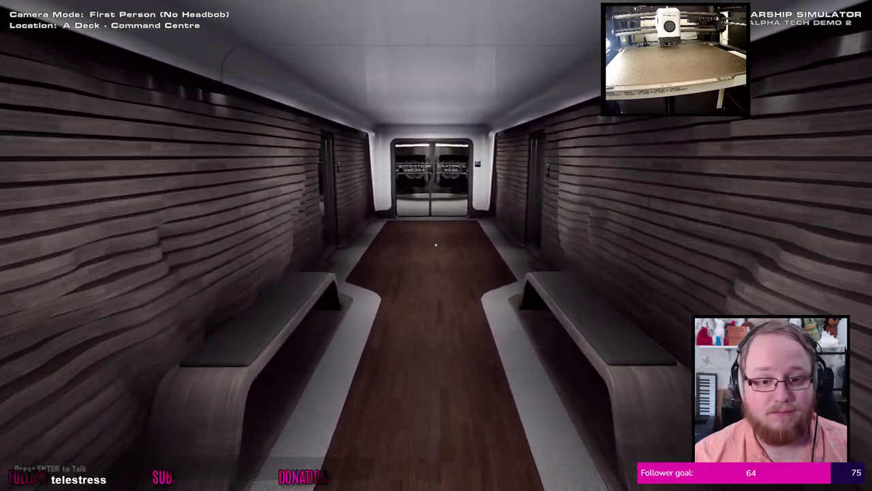
{"action": "key", "text": "w"}
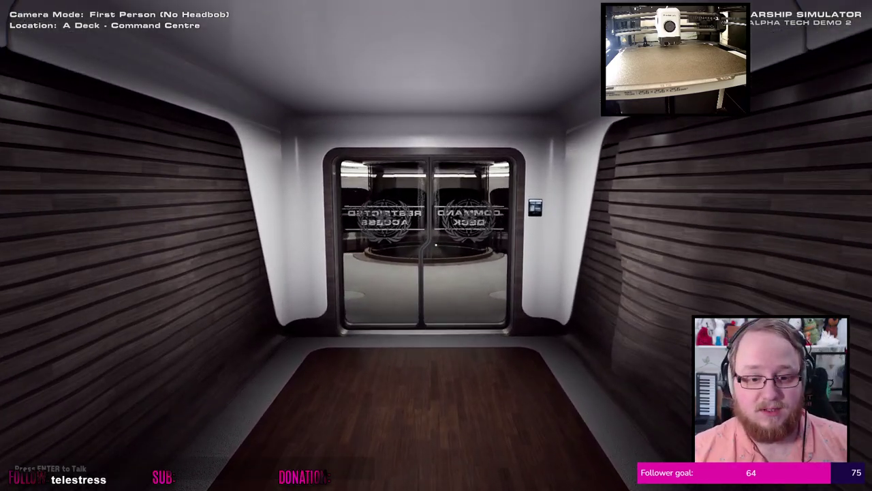
{"action": "key", "text": "w"}
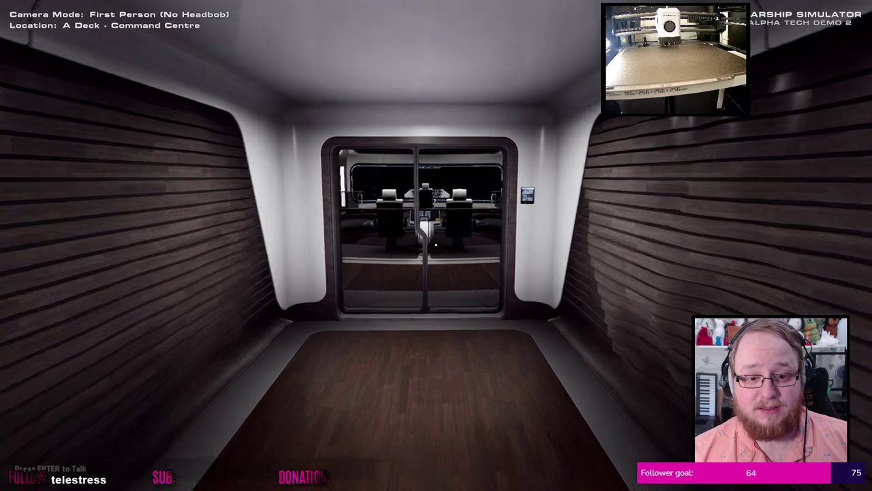
{"action": "key", "text": "w"}
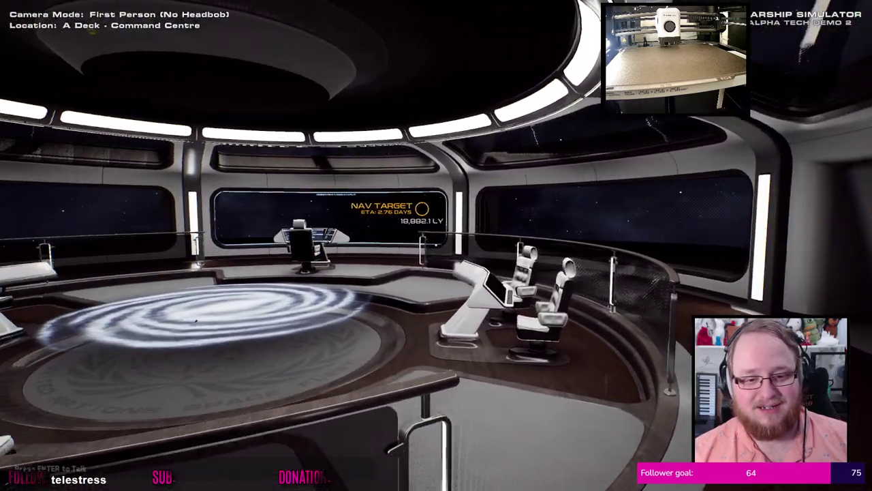
Walk to the helm station, look over its navigation, FTL and autopilot panels, and inspect the front viewscreen
{"action": "key", "text": "w"}
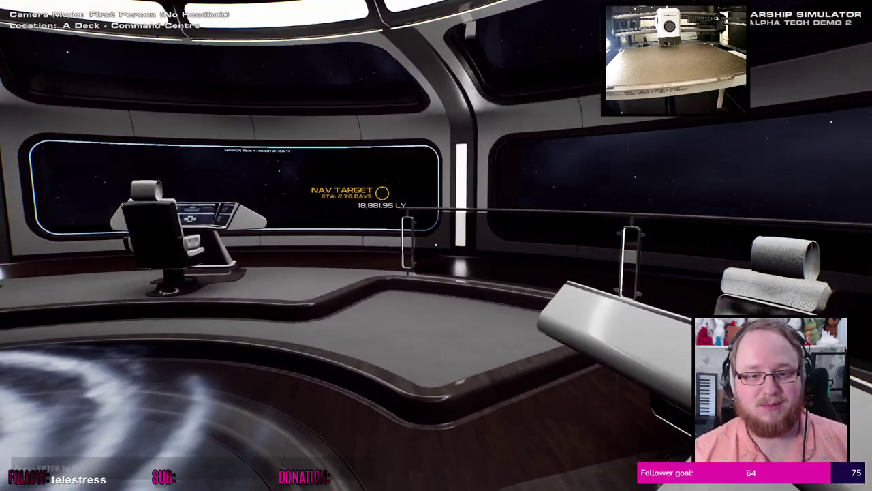
{"action": "key", "text": "w"}
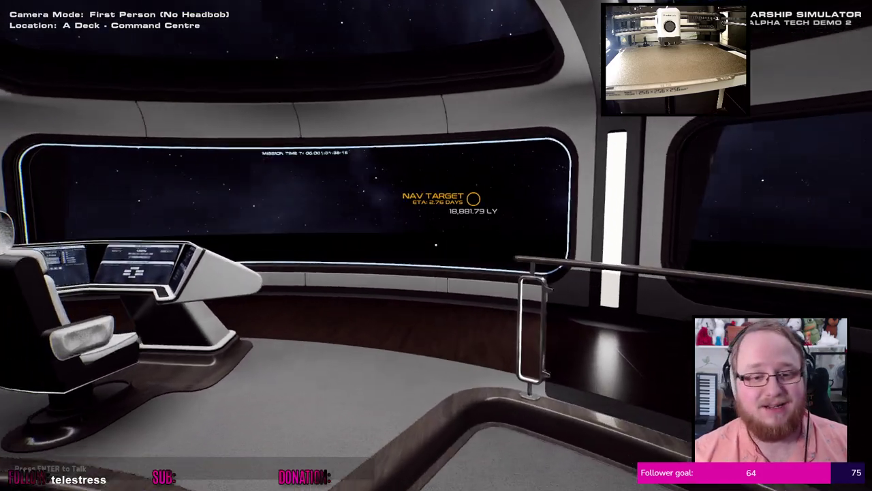
{"action": "key", "text": "w"}
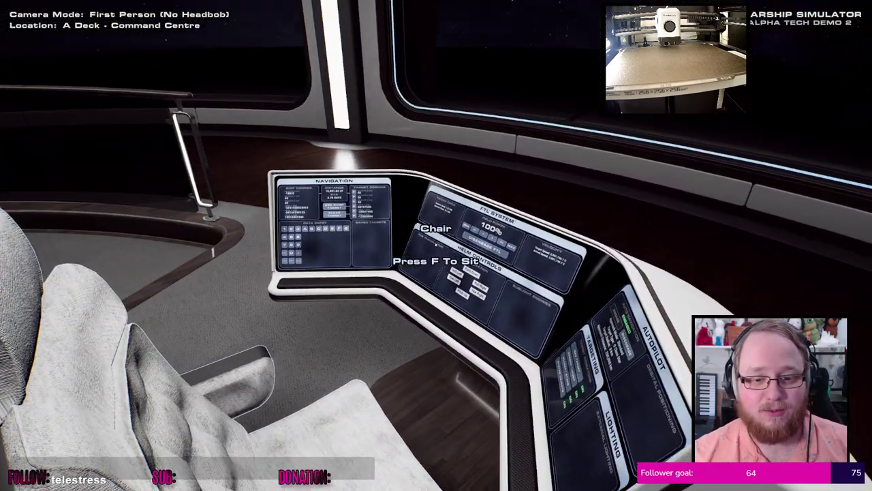
{"action": "key", "text": "s"}
{"action": "key", "text": "w"}
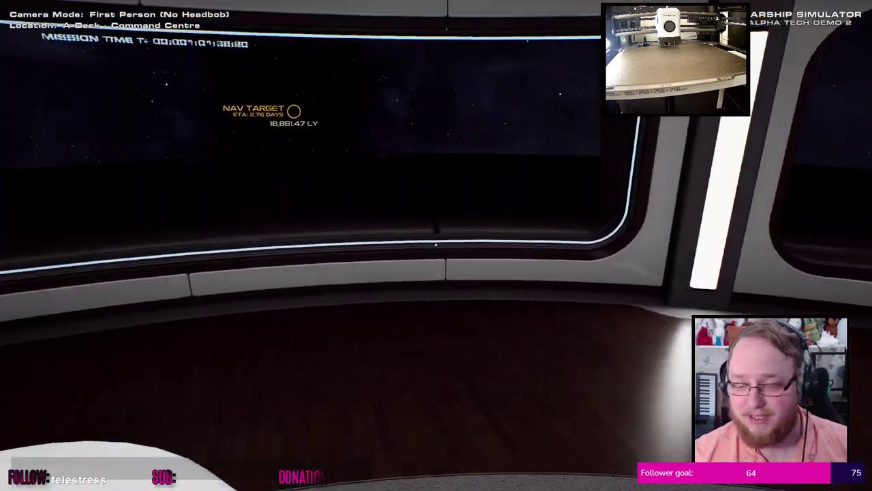
{"action": "key", "text": "w"}
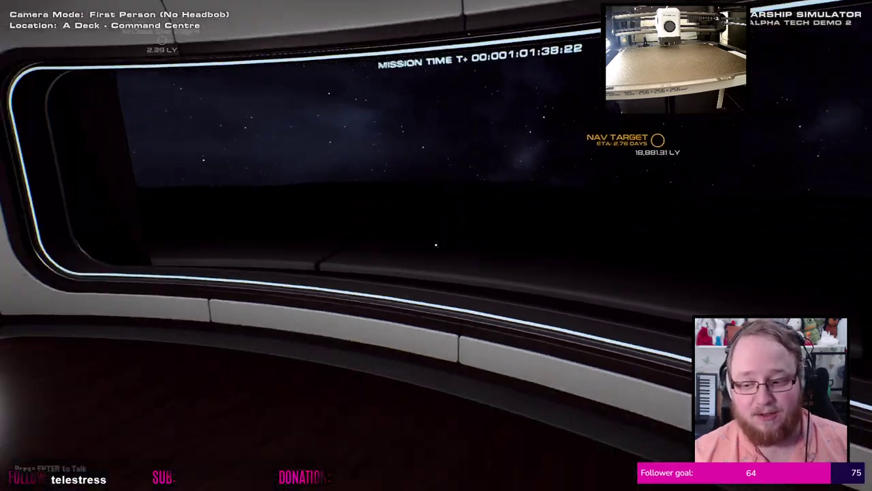
Circle the front of the bridge around the helm chair and galaxy hologram, ending at the helm console
{"action": "key", "text": "w"}
{"action": "key", "text": "a"}
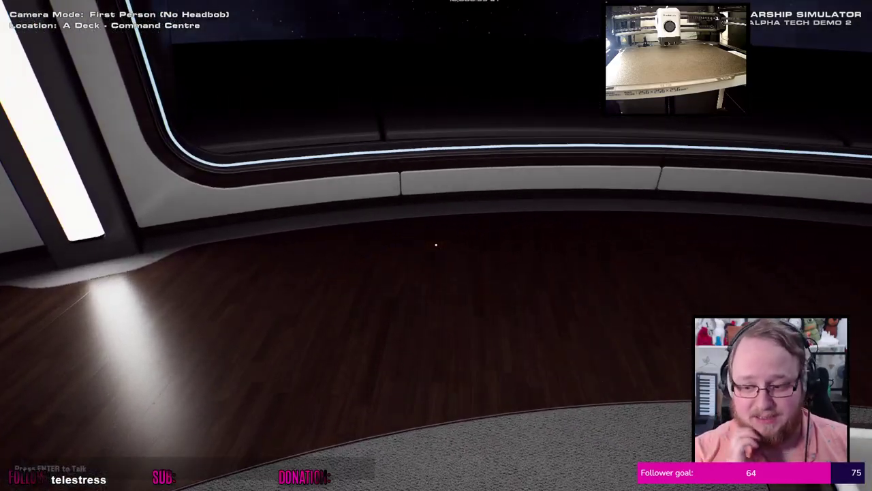
{"action": "key", "text": "w"}
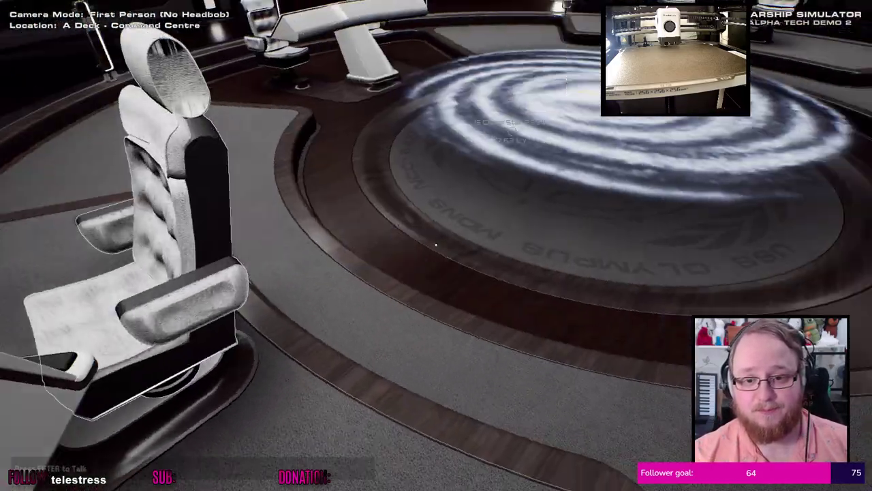
{"action": "key", "text": "w"}
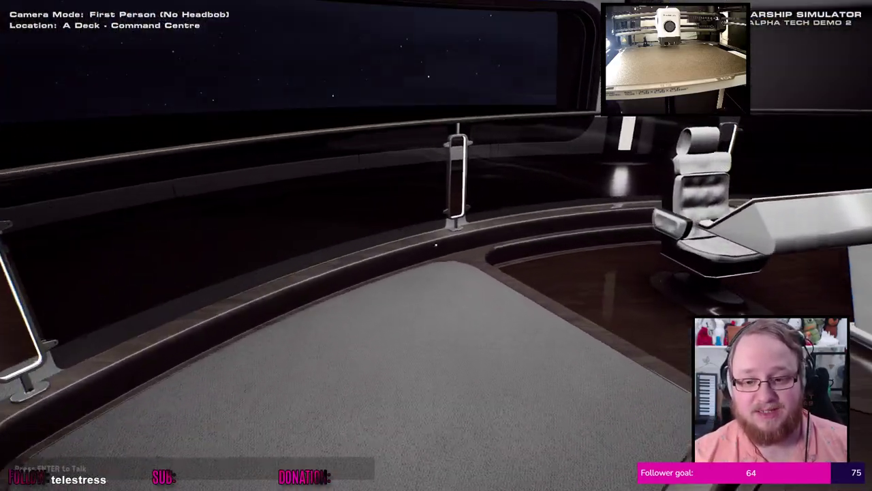
{"action": "key", "text": "w"}
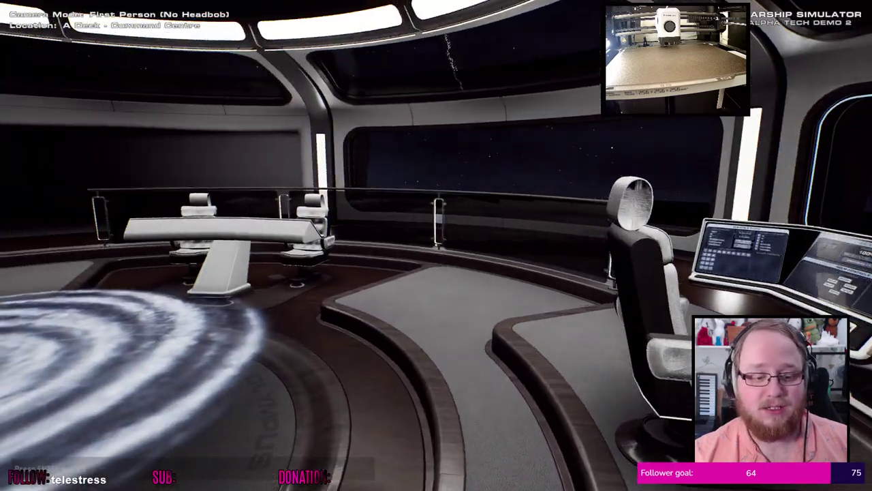
{"action": "key", "text": "w"}
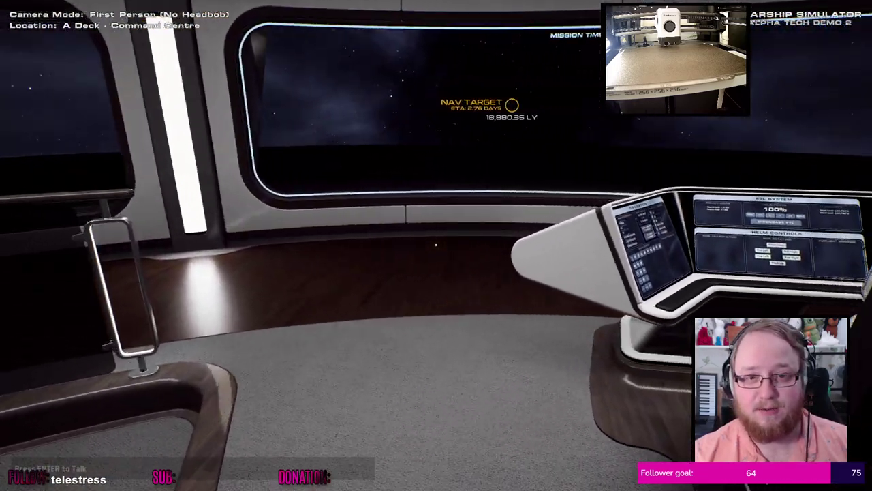
Look around the helm console, its navigation and FTL screens, and the pilot's chair in the Command Centre
{"action": "key", "text": "w"}
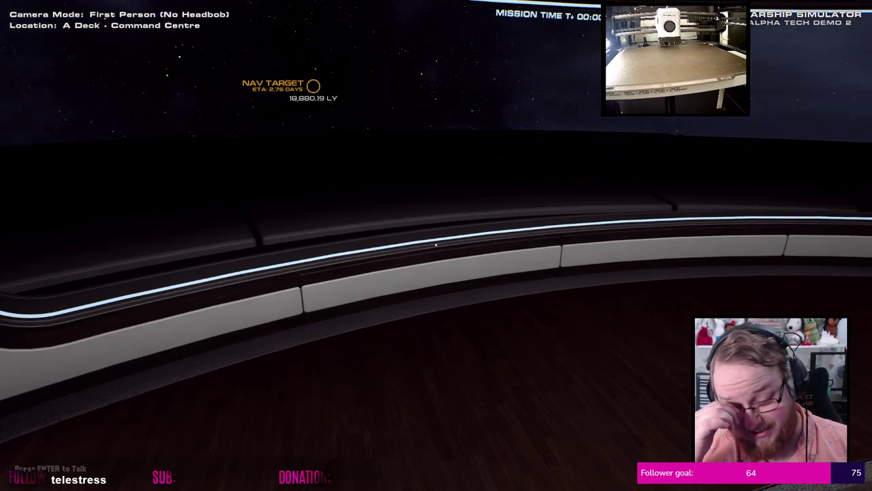
{"action": "key", "text": "w"}
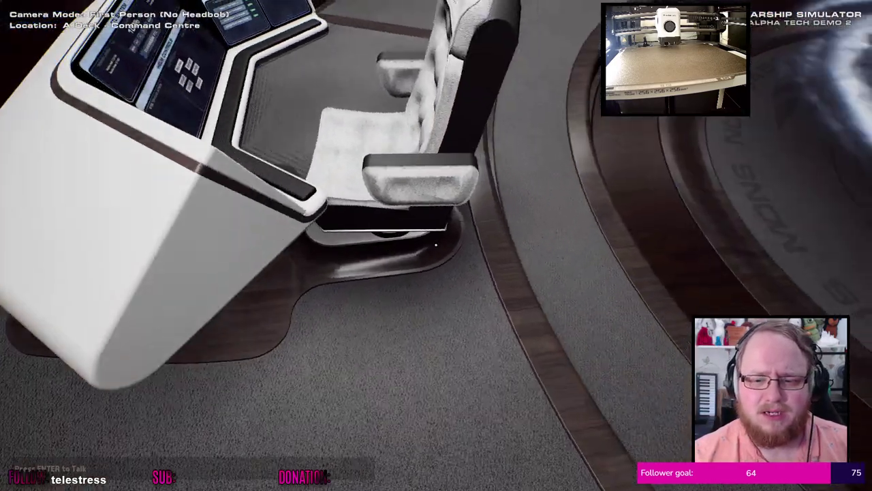
{"action": "key", "text": "w"}
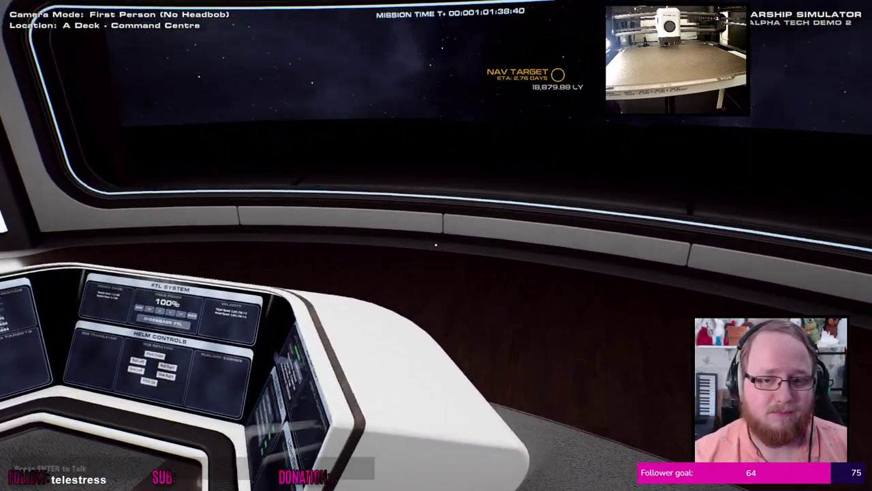
{"action": "key", "text": "s"}
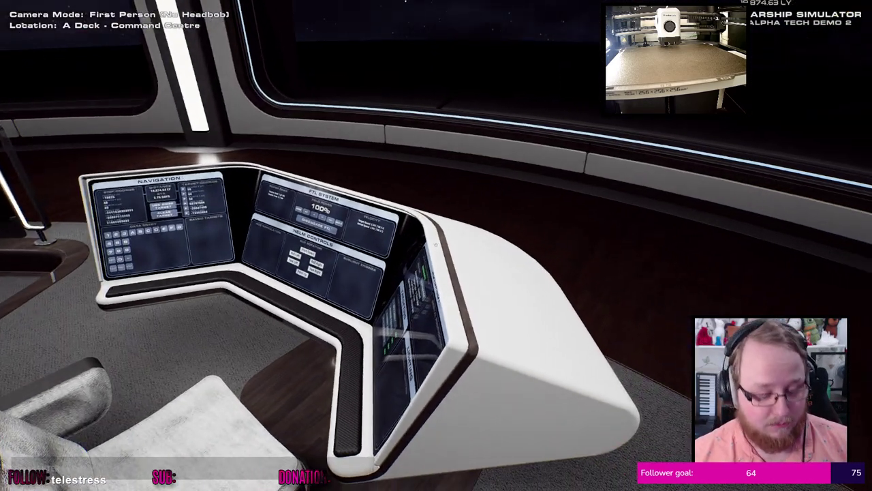
{"action": "key", "text": "Escape"}
{"action": "key", "text": "Escape"}
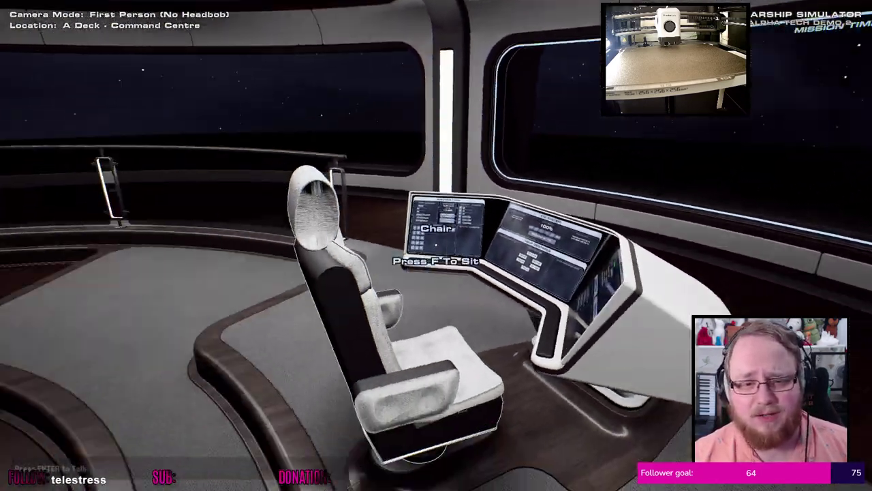
{"action": "key", "text": "w"}
{"action": "key", "text": "s"}
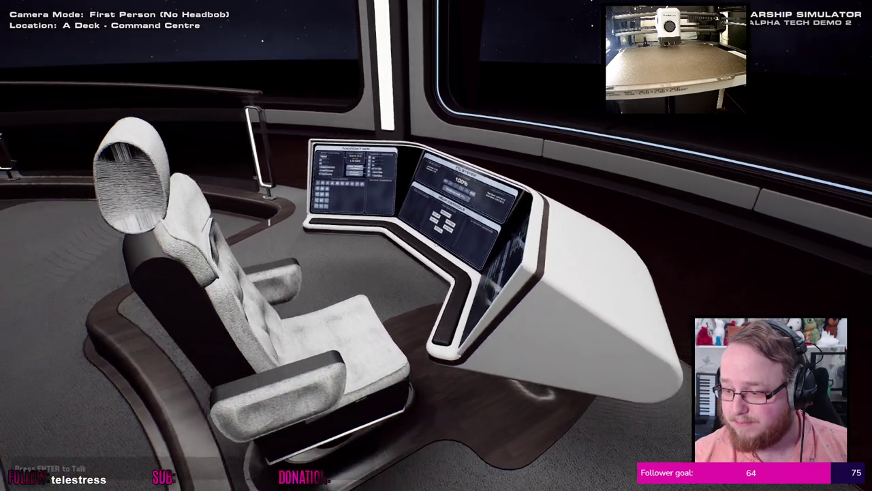
{"action": "key", "text": "a"}
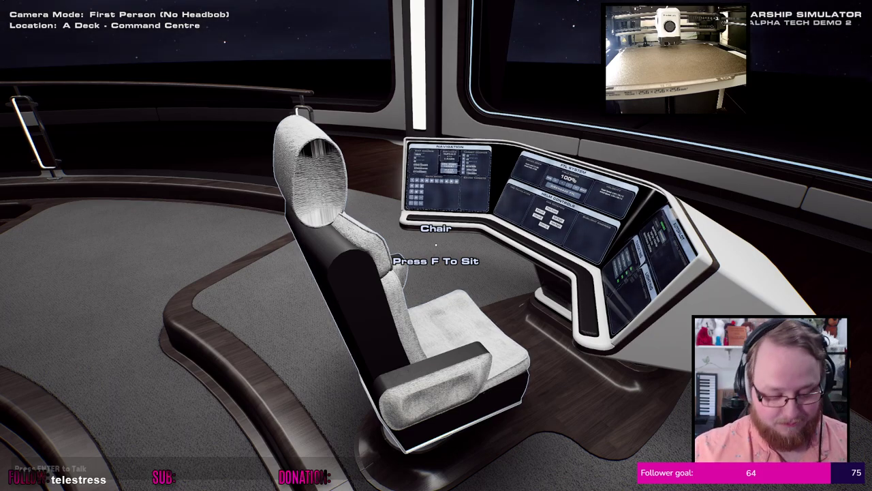
{"action": "key", "text": "w"}
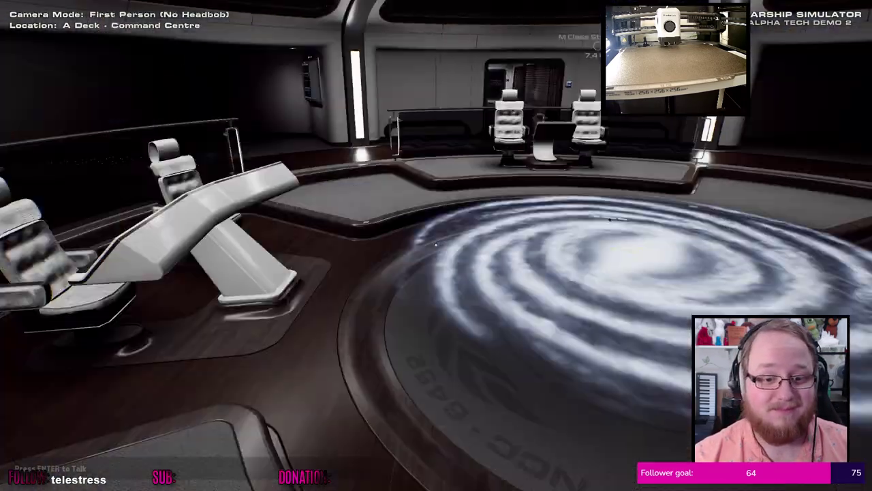
Walk across the bridge to the side alcove and approach the A Deck power distributor
{"action": "key", "text": "w"}
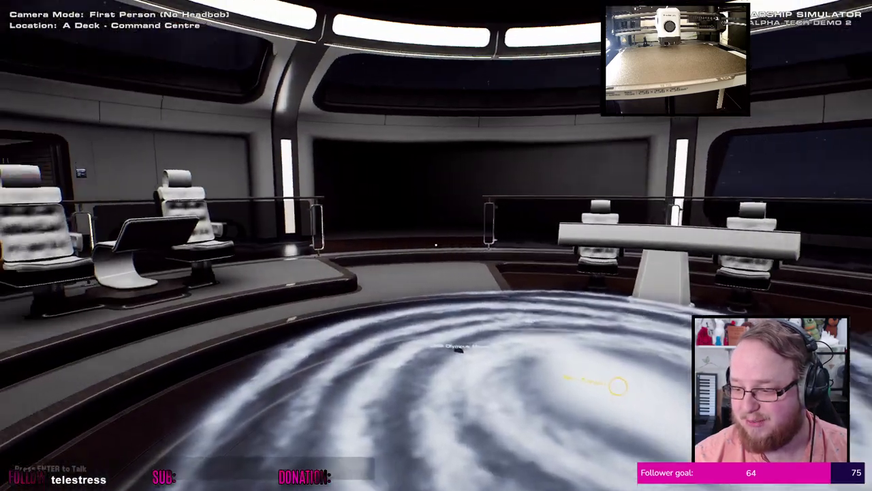
{"action": "key", "text": "w"}
{"action": "key", "text": "w"}
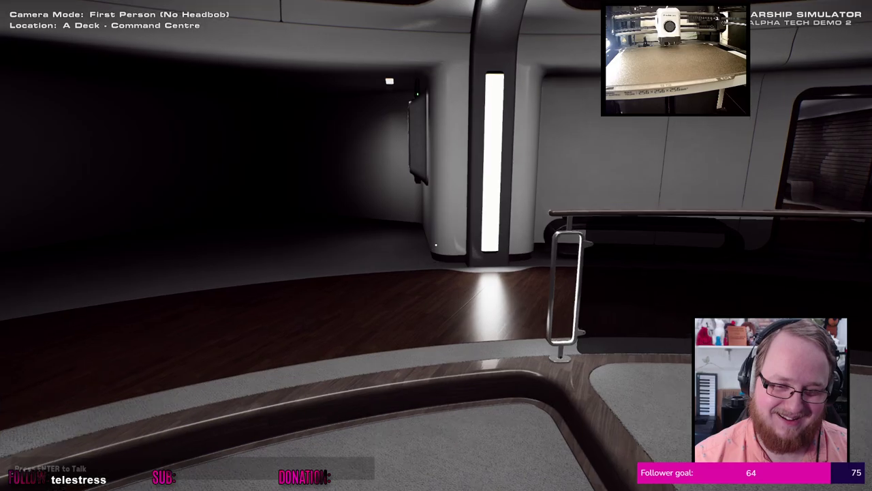
{"action": "key", "text": "w"}
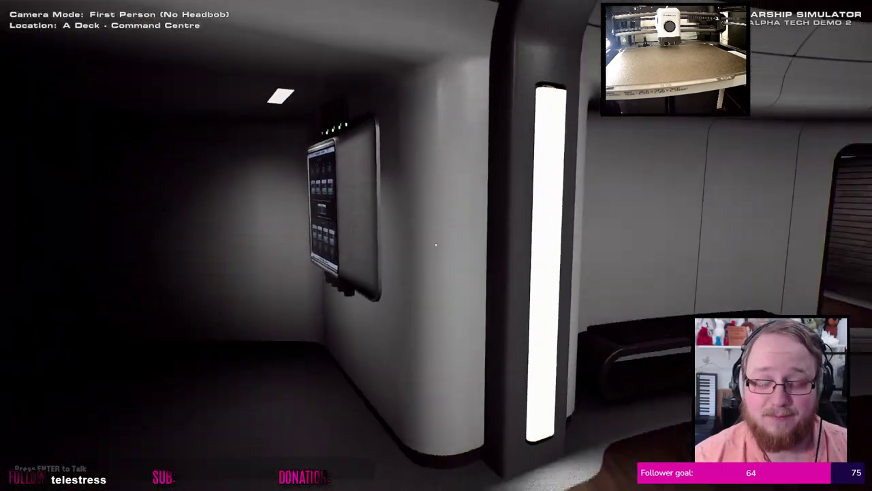
{"action": "key", "text": "s"}
{"action": "key", "text": "s"}
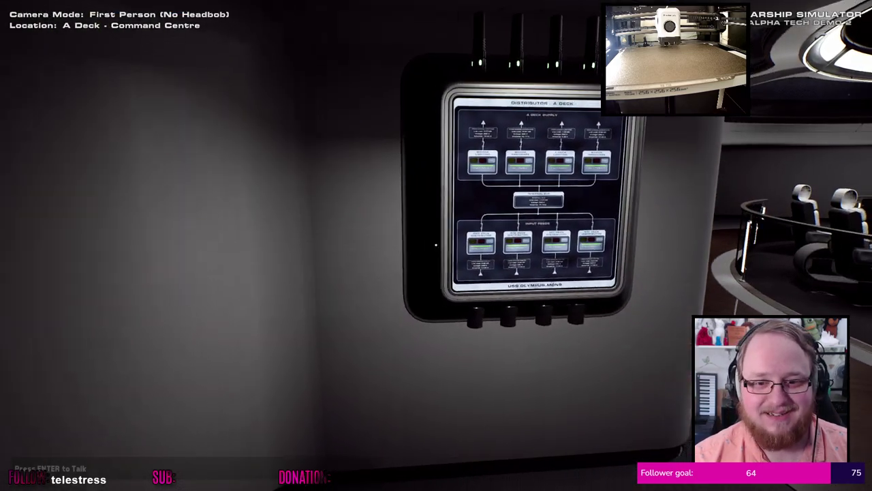
{"action": "key", "text": "w"}
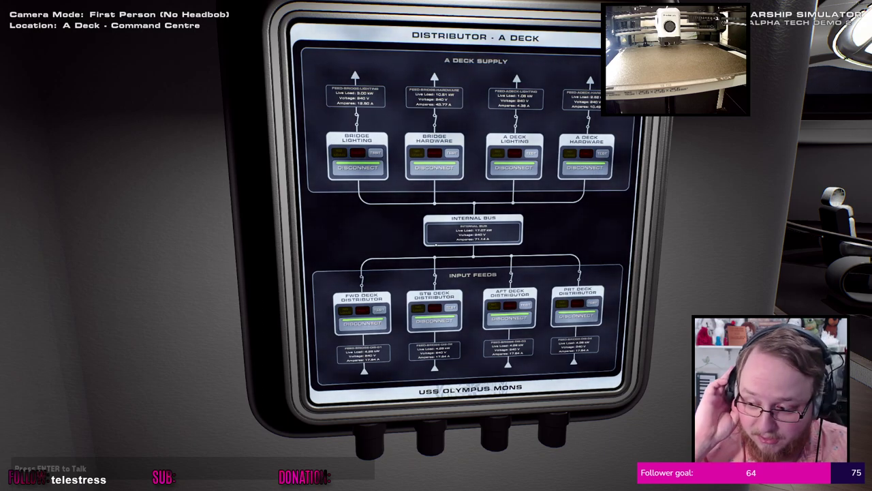
Examine the A Deck distributor's supply breakers, internal bus and input feeds
{"action": "key", "text": "Escape"}
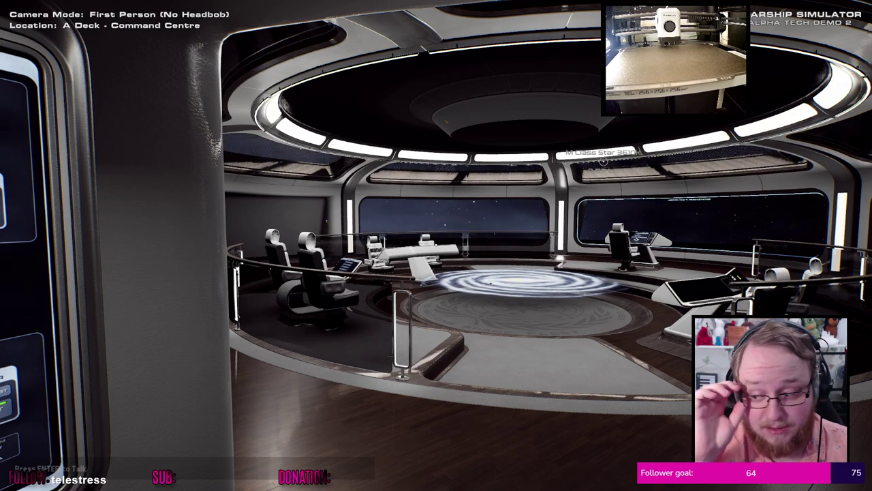
{"action": "key", "text": "e"}
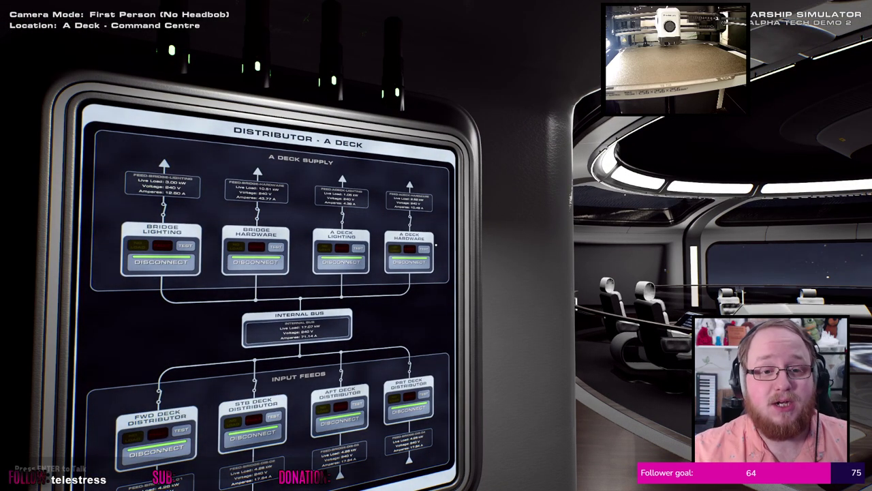
{"action": "key", "text": "e"}
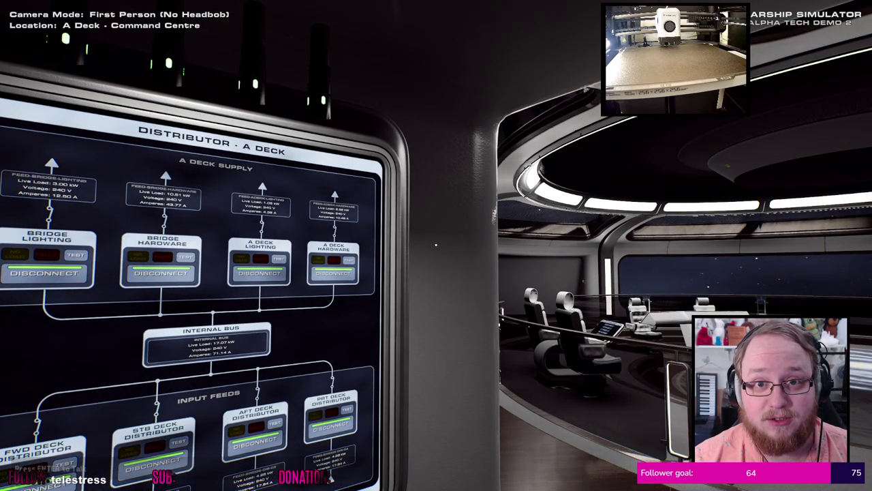
{"action": "key", "text": "e"}
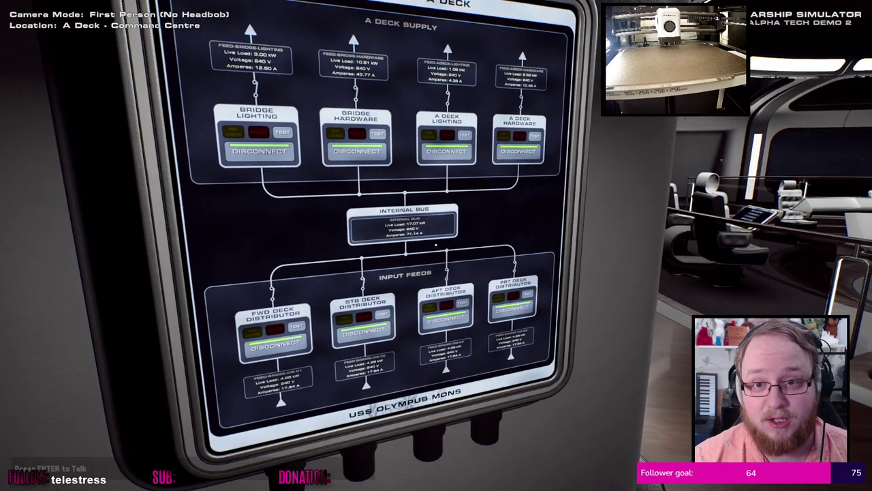
{"action": "key", "text": "w"}
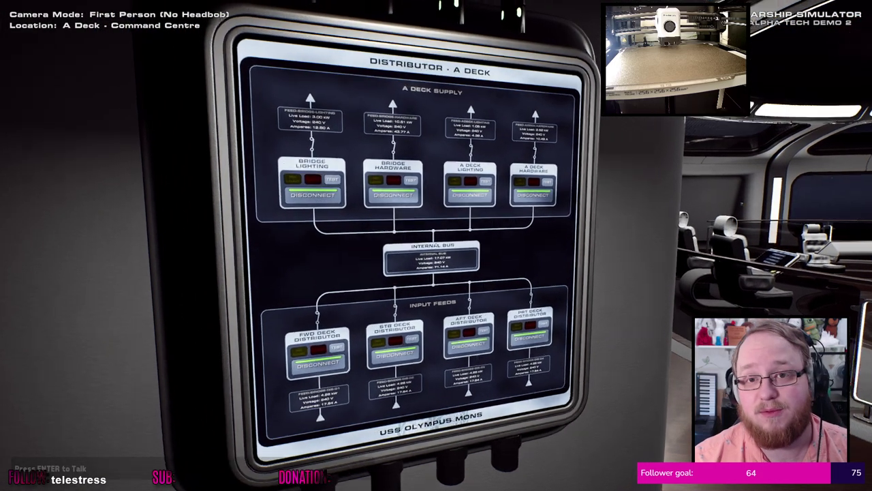
{"action": "key", "text": "w"}
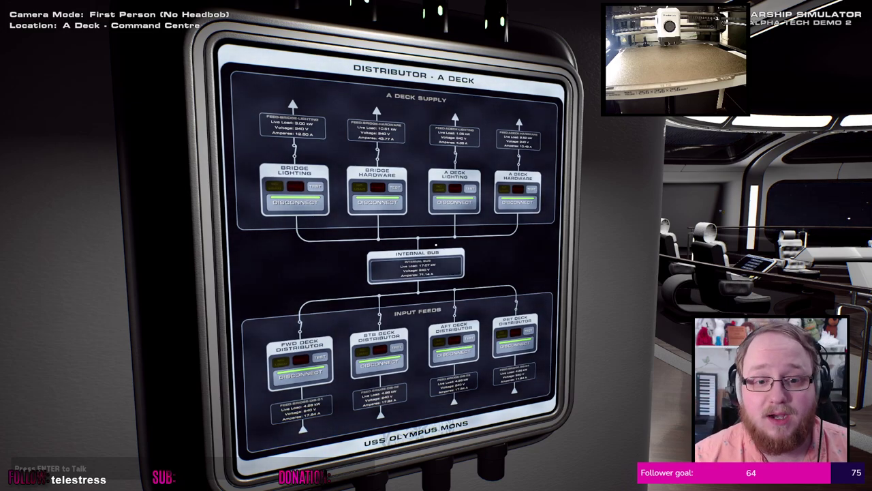
Disconnect the Bridge Lighting supply on the A Deck distributor and look at its effect on the bridge
{"action": "key", "text": "w"}
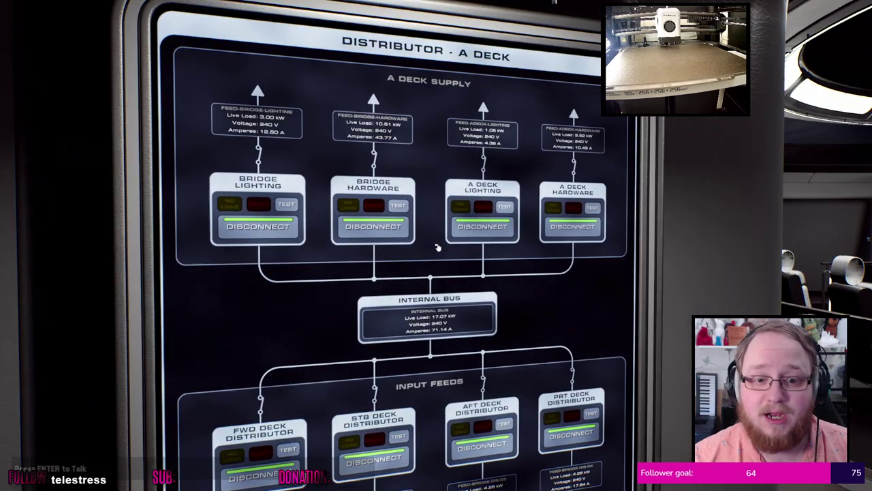
{"action": "key", "text": "s"}
{"action": "key", "text": "w"}
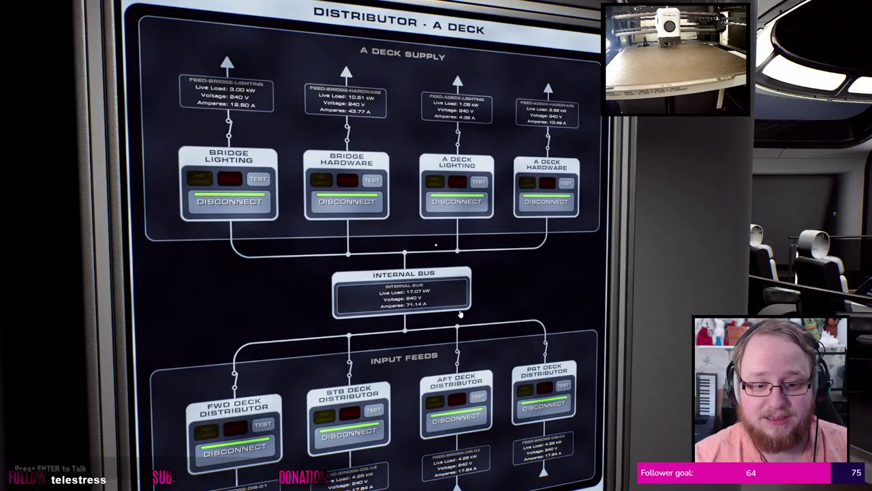
{"action": "right_click", "coordinate": [246, 209]}
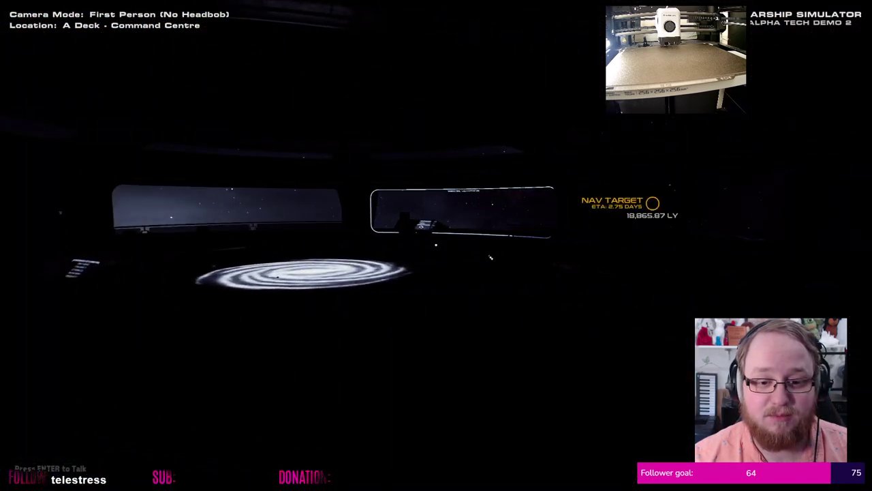
{"action": "key", "text": "w"}
{"action": "key", "text": "s"}
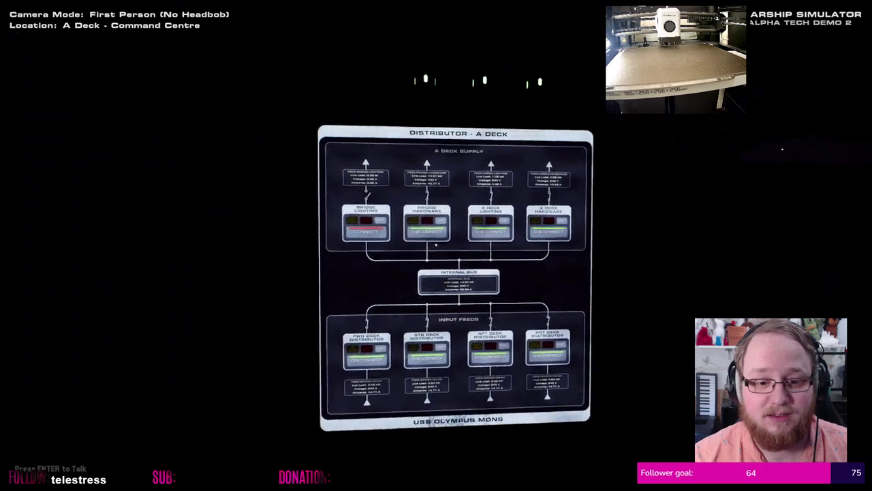
Reconnect the Bridge Lighting supply on the A Deck distributor
{"action": "key", "text": "w"}
{"action": "right_click", "coordinate": [436, 246]}
{"action": "left_click", "coordinate": [498, 274]}
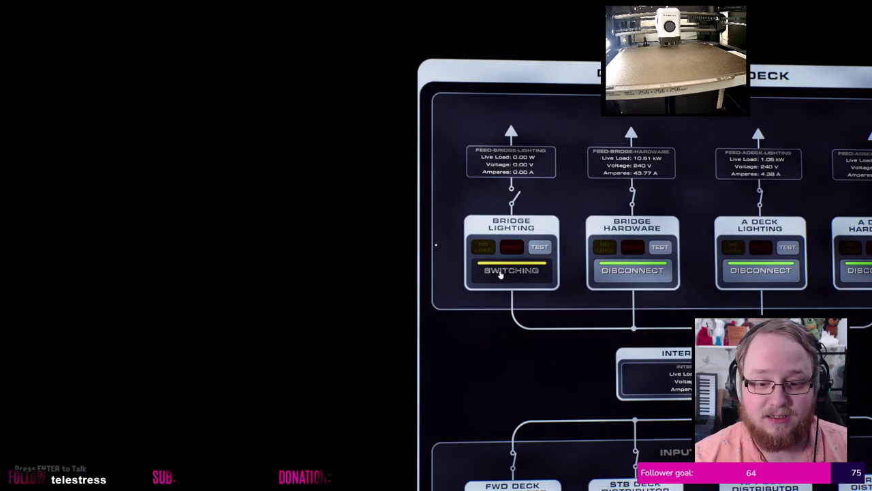
{"action": "right_click", "coordinate": [498, 274]}
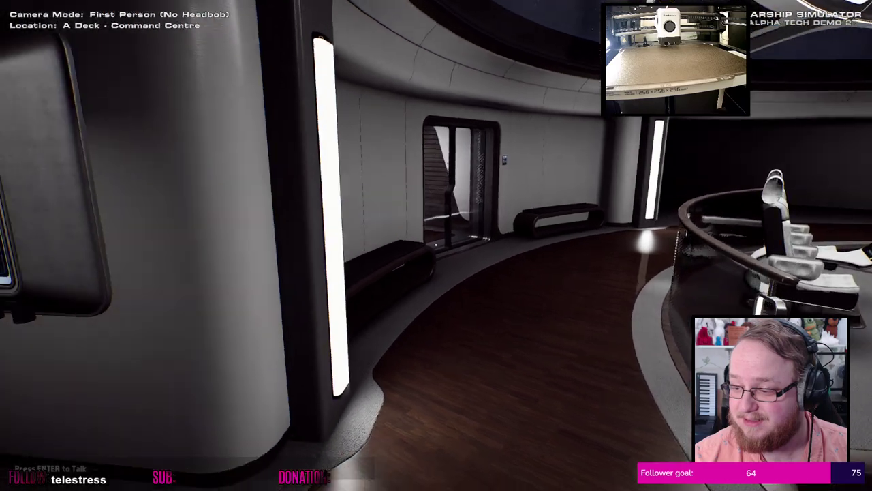
Recheck the distributor's feeds, walk out to the central galaxy hologram and return to the alcove
{"action": "key", "text": "w"}
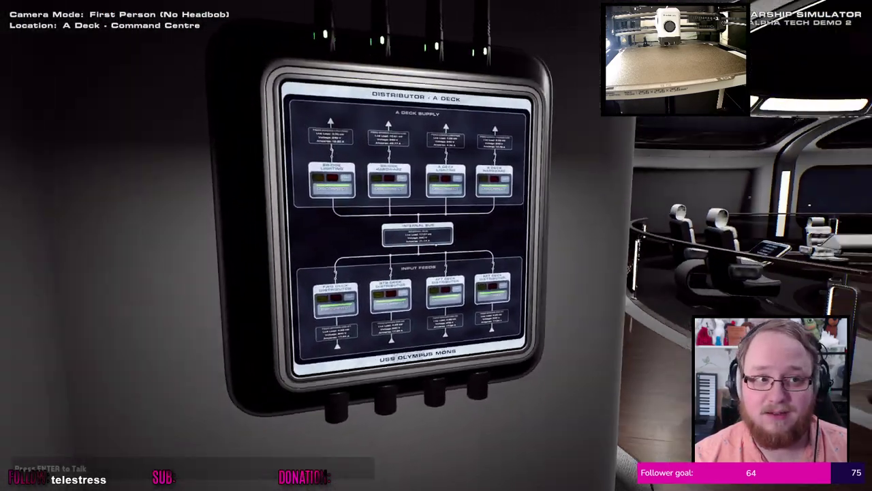
{"action": "key", "text": "s"}
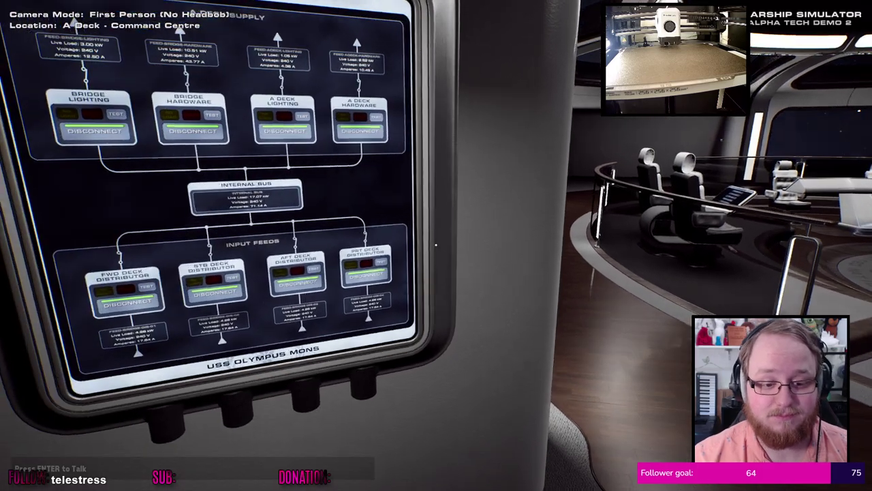
{"action": "key", "text": "a"}
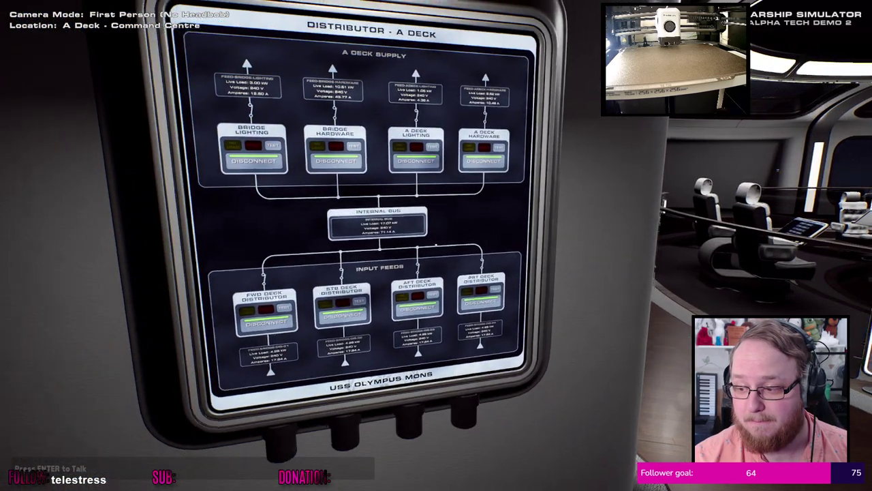
{"action": "key", "text": "w"}
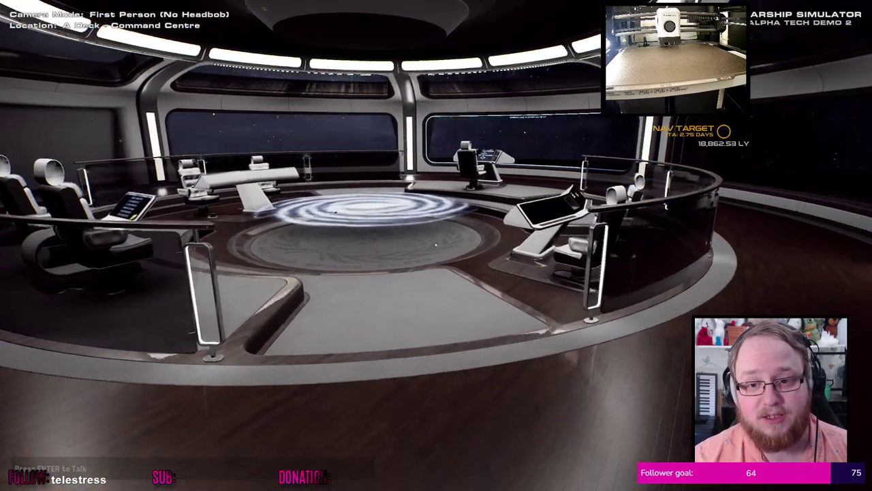
{"action": "key", "text": "w"}
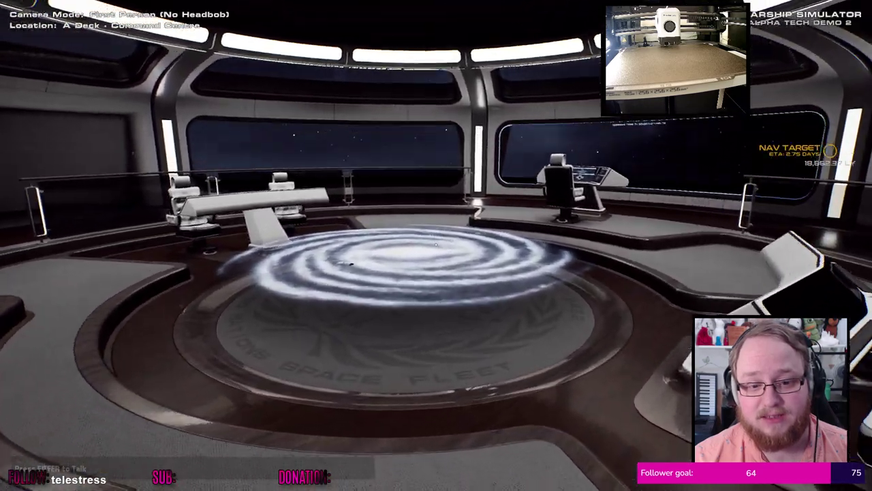
{"action": "key", "text": "w"}
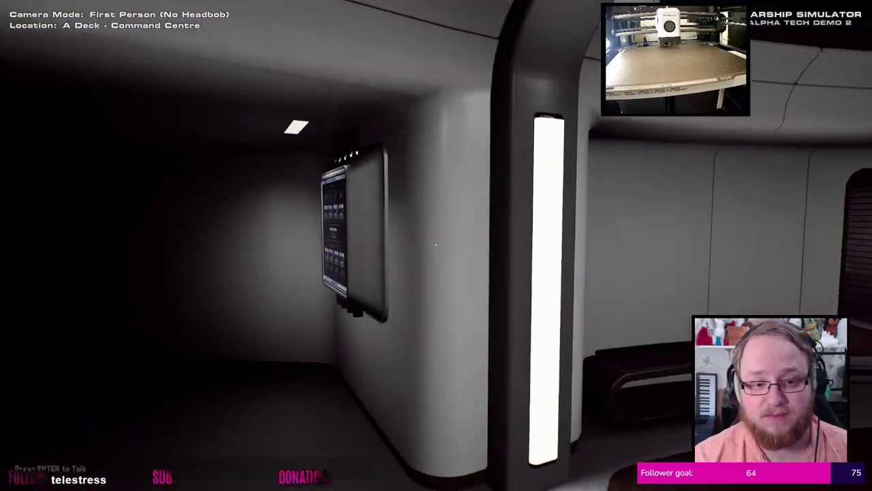
Inspect the A Deck distributor again up close, including its supply and input feed breakers
{"action": "key", "text": "w"}
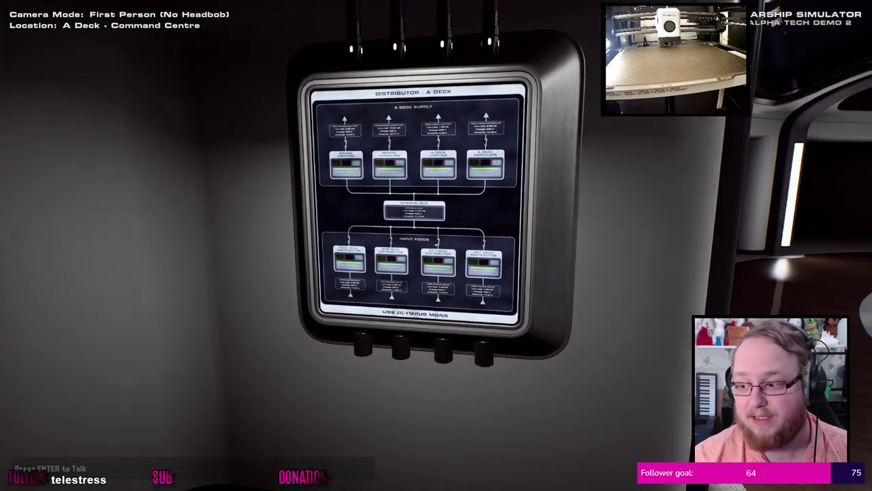
{"action": "key", "text": "s"}
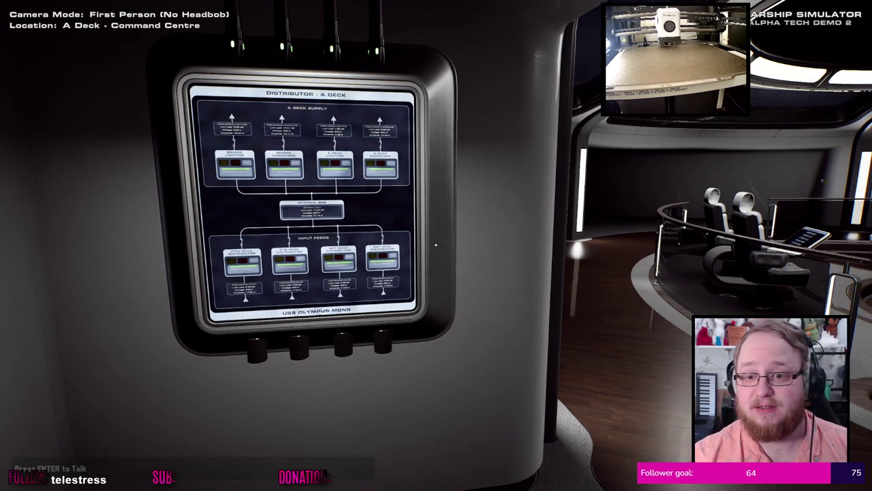
{"action": "key", "text": "s"}
{"action": "key", "text": "w"}
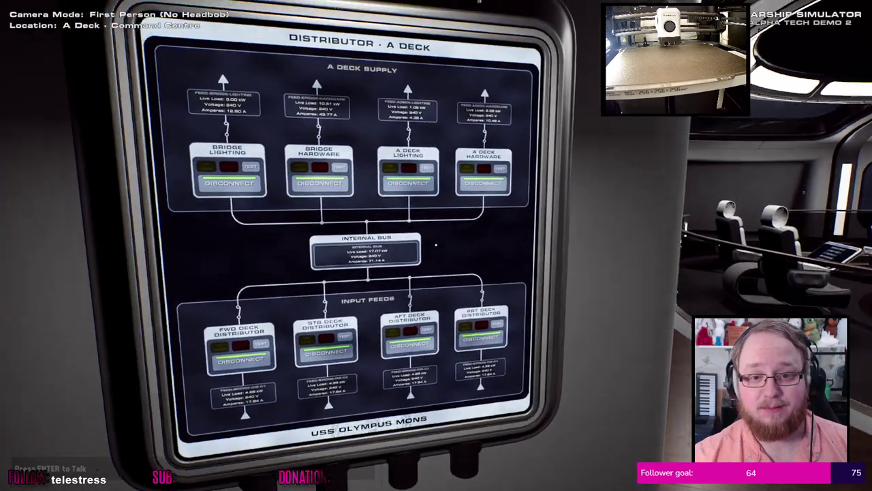
{"action": "key", "text": "w"}
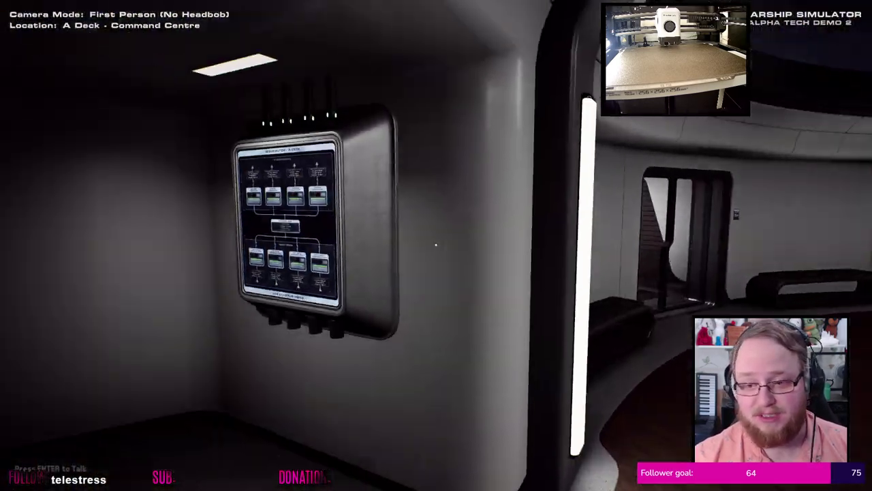
Examine the A Deck distributor's four input feeds, internal bus and supply loads, and look across the bridge beside it
{"action": "key", "text": "w"}
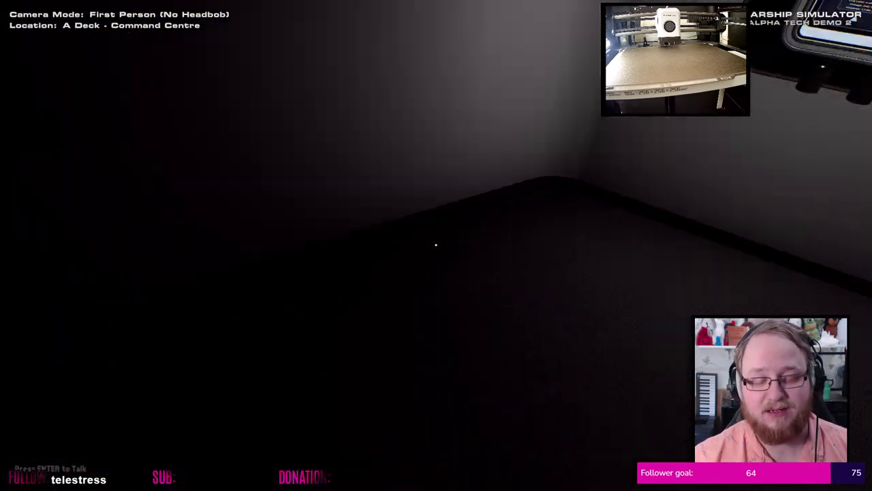
{"action": "key", "text": "w"}
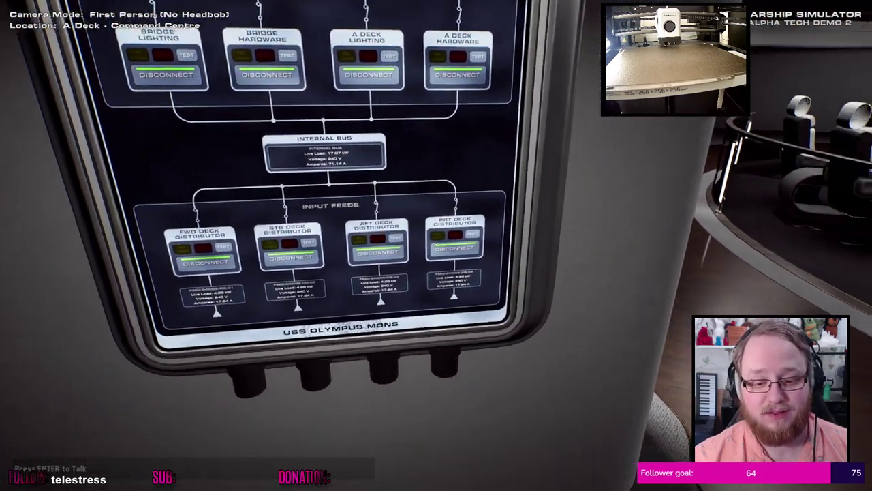
{"action": "key", "text": "s"}
{"action": "key", "text": "w"}
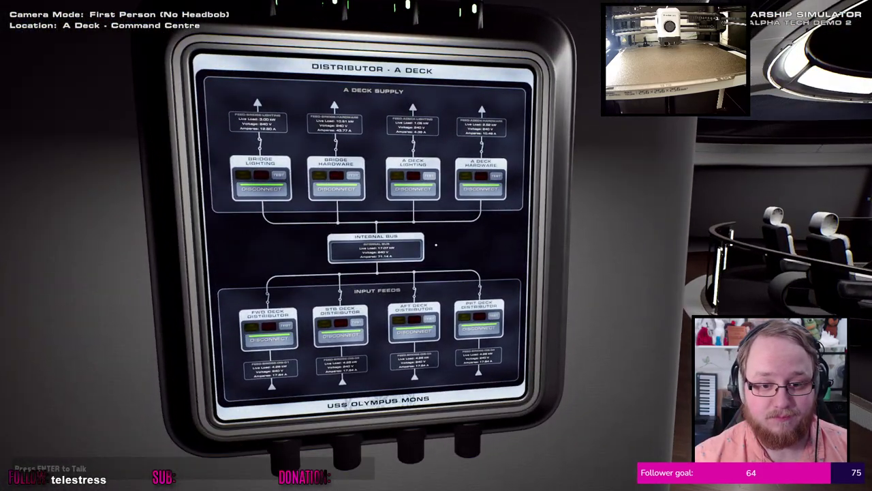
{"action": "key", "text": "a"}
{"action": "key", "text": "d"}
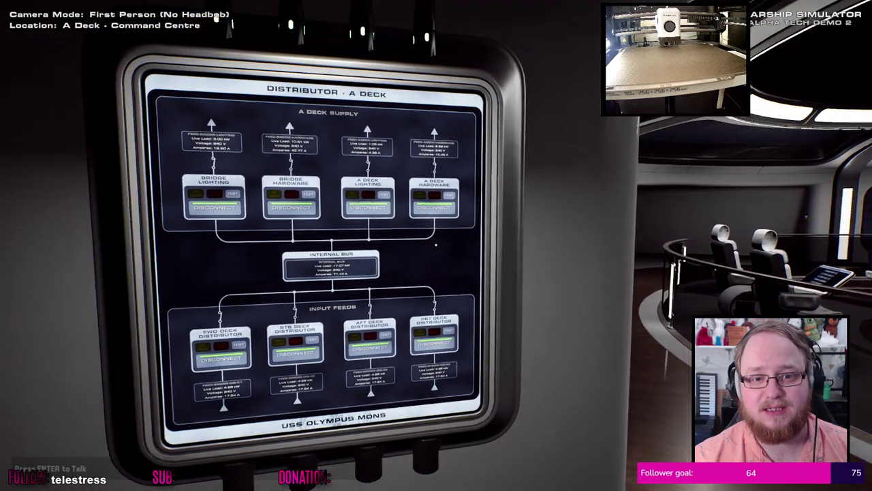
{"action": "key", "text": "a"}
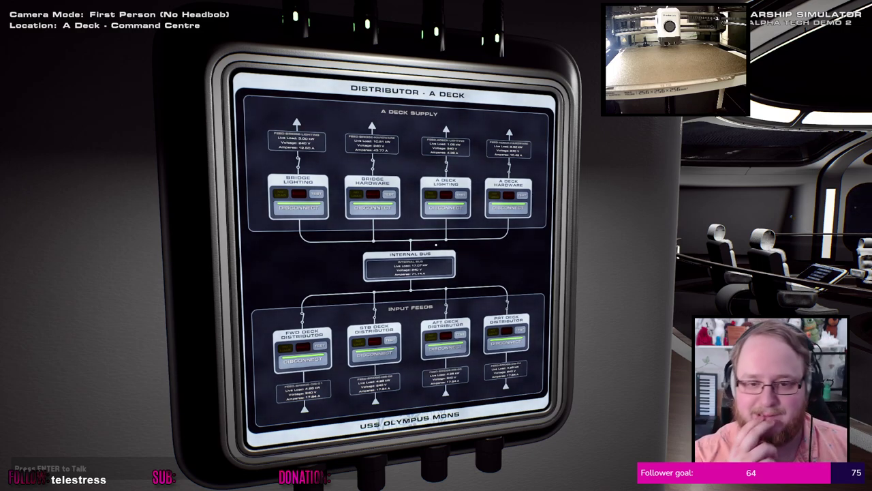
{"action": "key", "text": "w"}
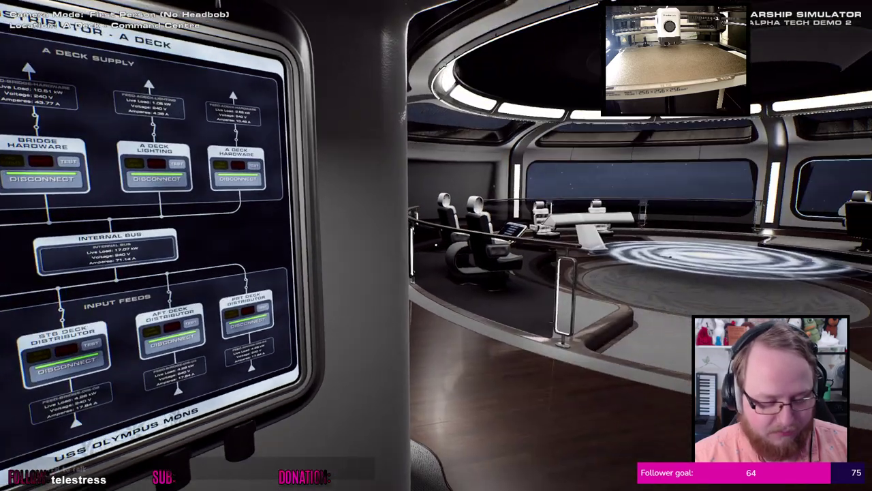
{"action": "key", "text": "s"}
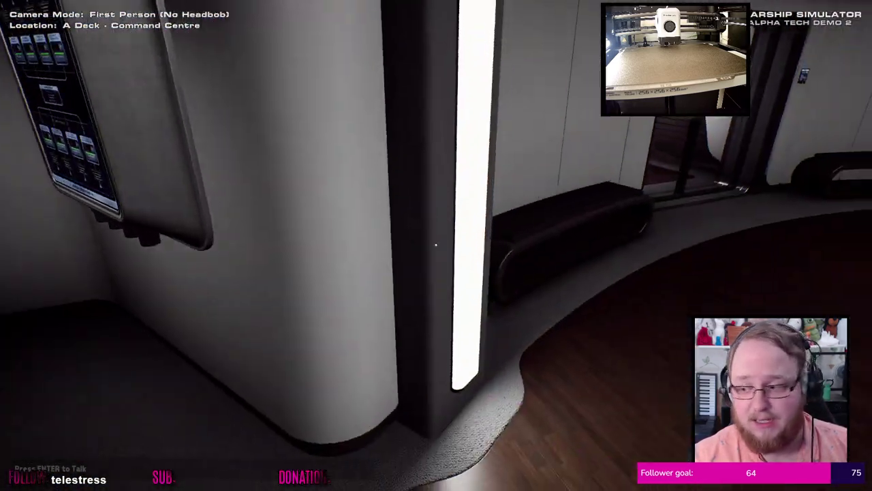
Leave the distributor alcove and walk down the wood-panelled corridor through the Command Deck doors
{"action": "key", "text": "w"}
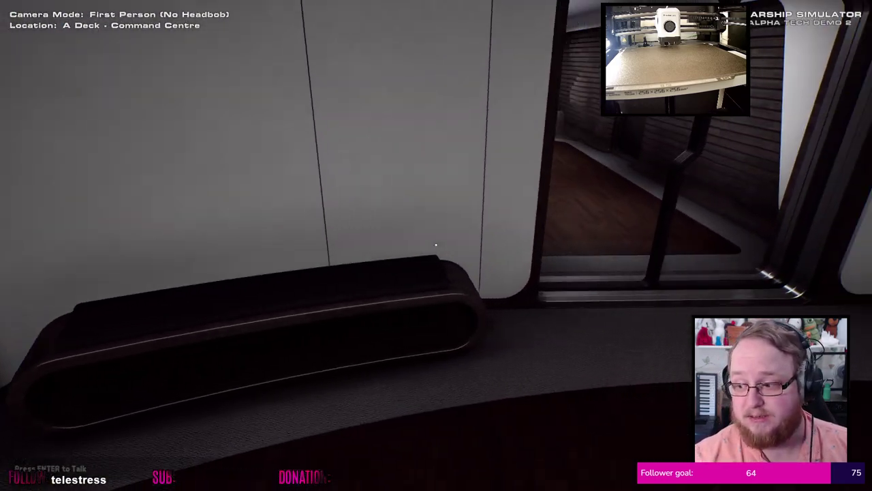
{"action": "key", "text": "w"}
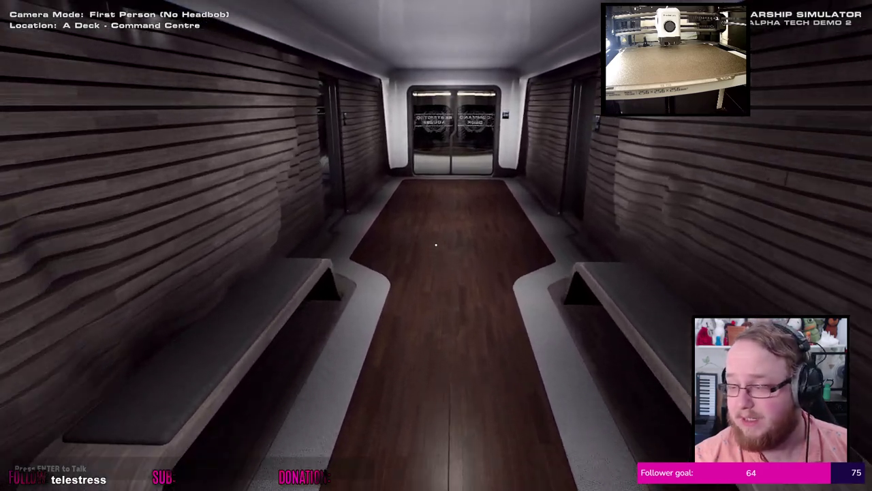
{"action": "key", "text": "w"}
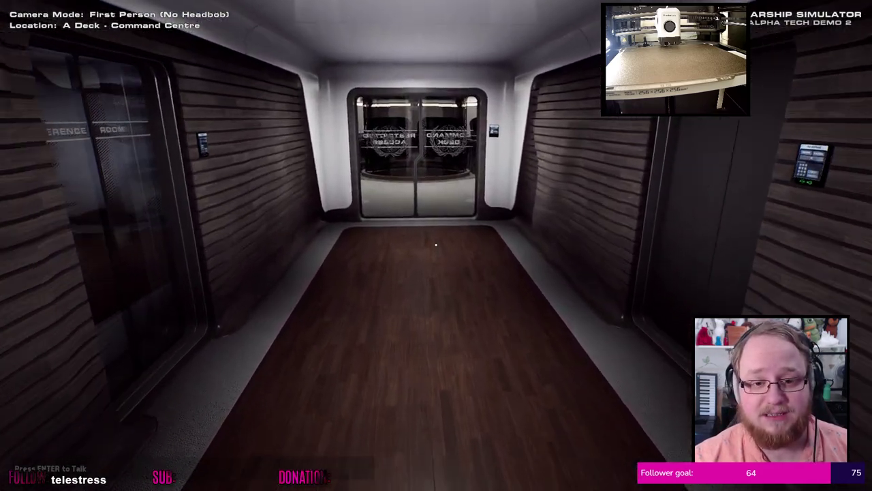
{"action": "key", "text": "w"}
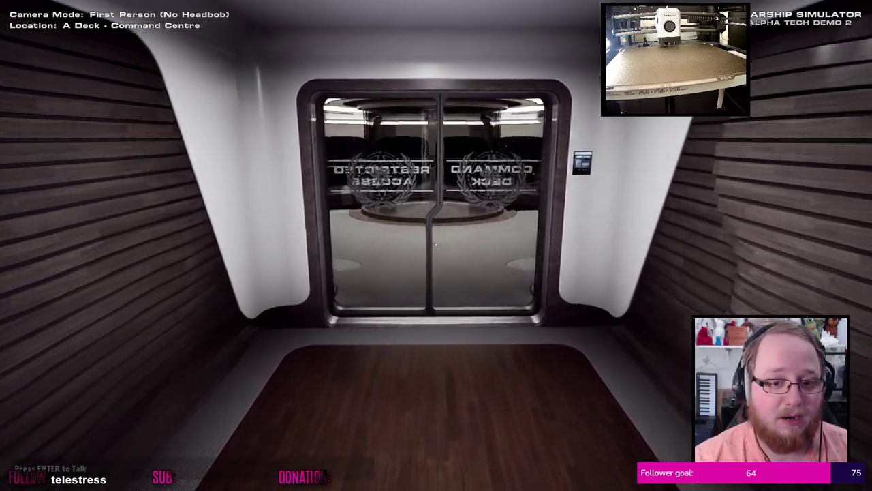
{"action": "key", "text": "w"}
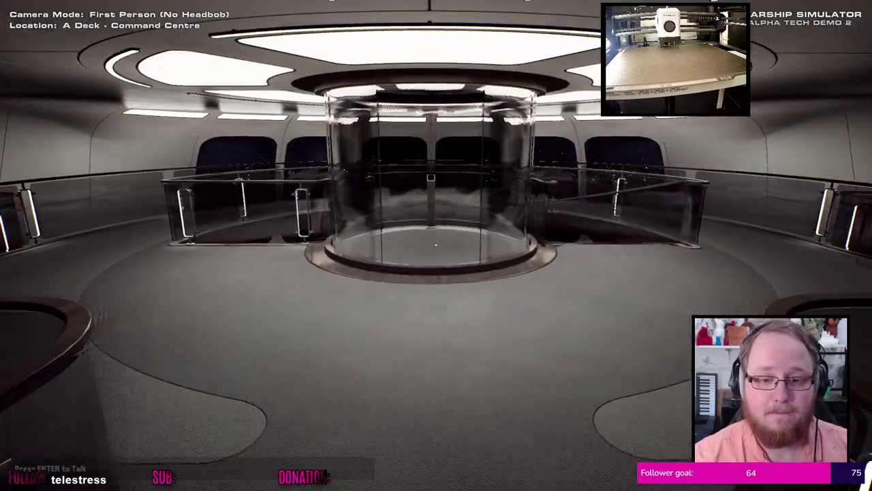
Descend the staircases from A Deck through B, C, D and E Decks to F Deck Engineering
{"action": "key", "text": "w"}
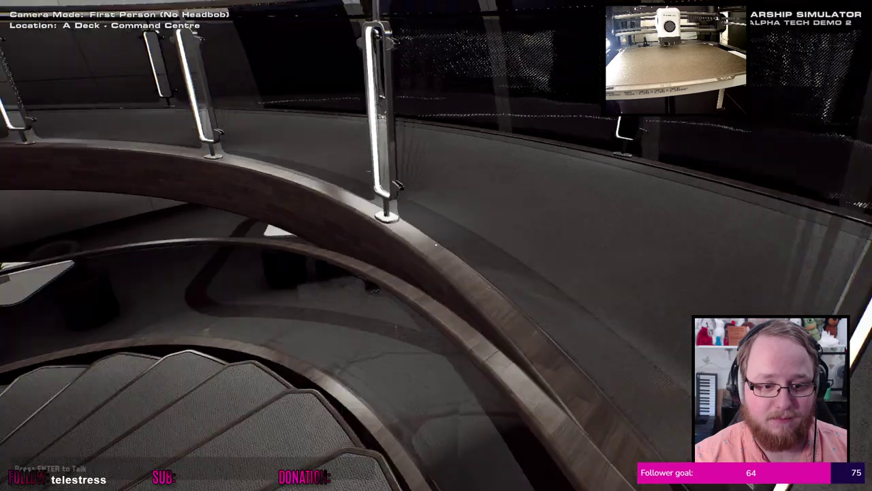
{"action": "key", "text": "w"}
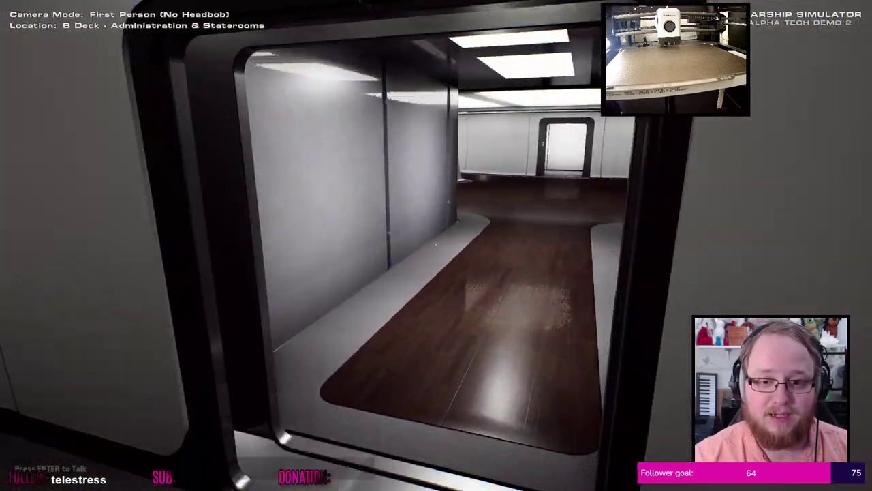
{"action": "key", "text": "w"}
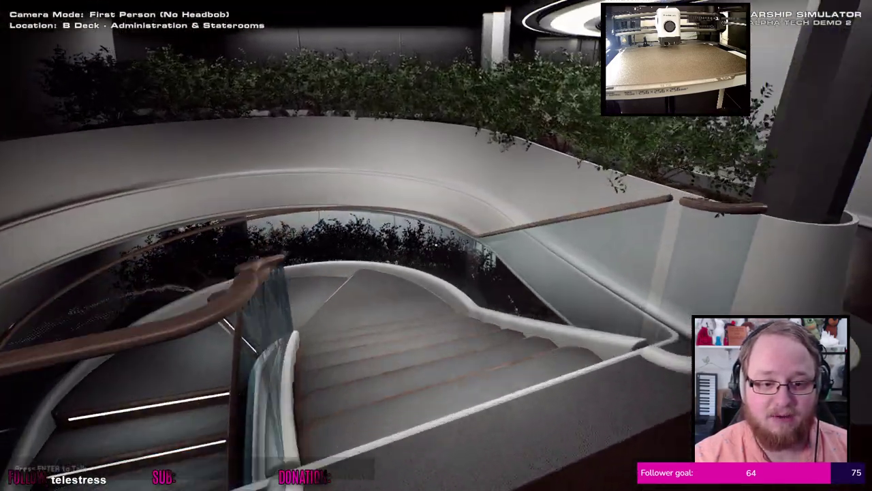
{"action": "key", "text": "w"}
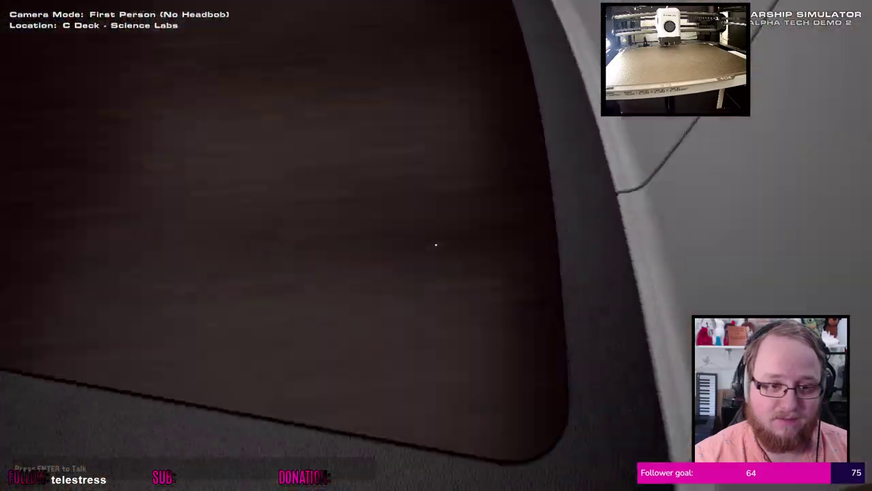
{"action": "key", "text": "w"}
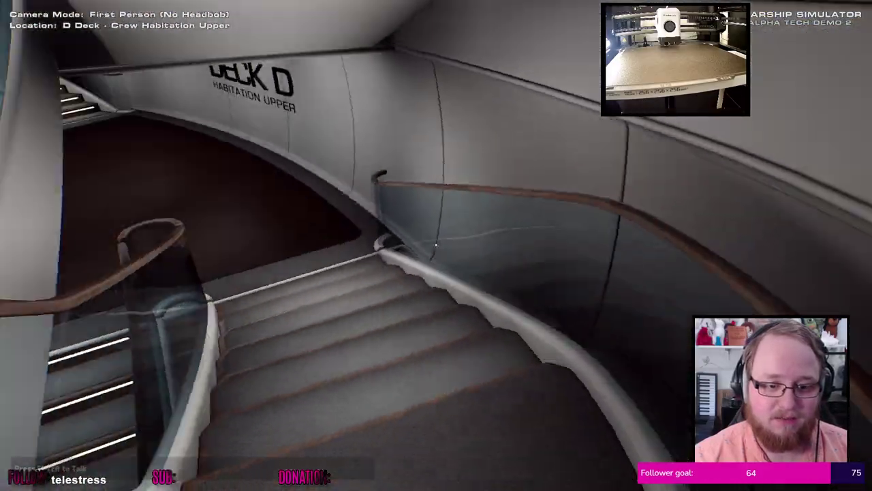
{"action": "key", "text": "w"}
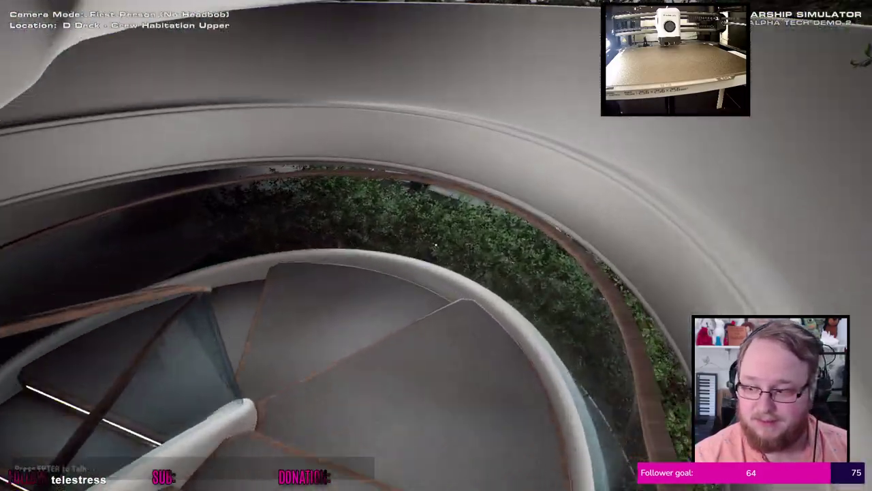
{"action": "key", "text": "w"}
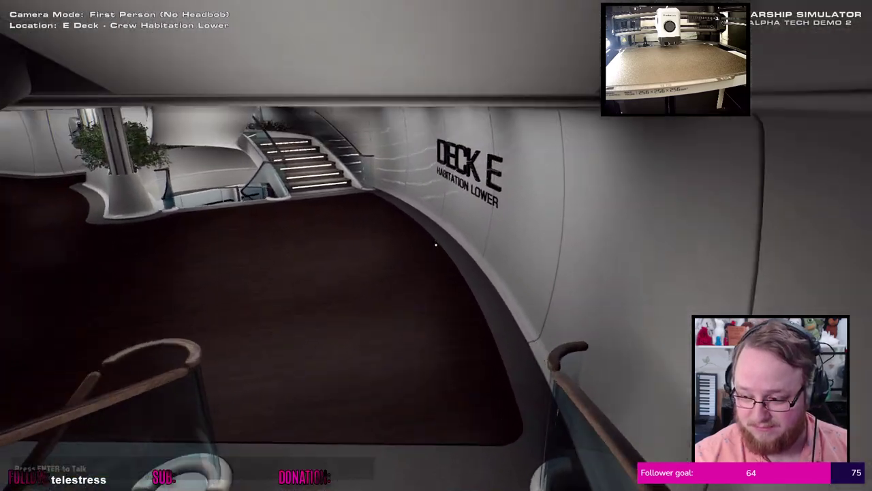
{"action": "key", "text": "w"}
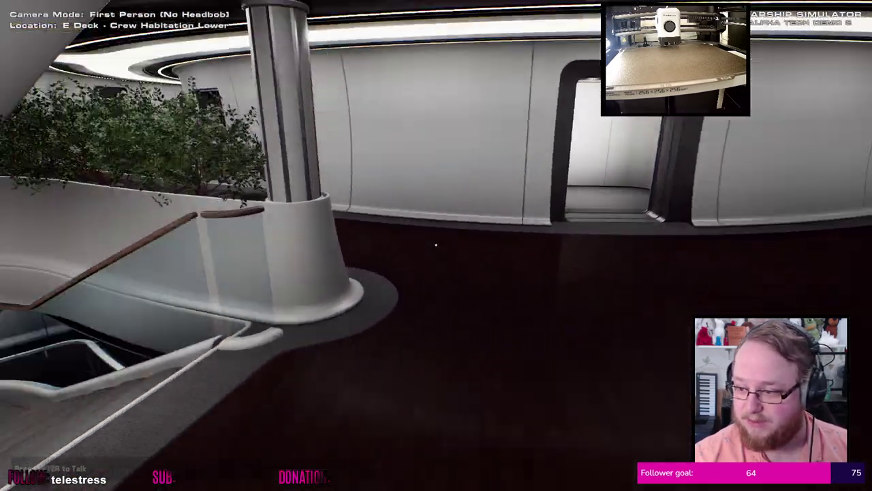
{"action": "key", "text": "w"}
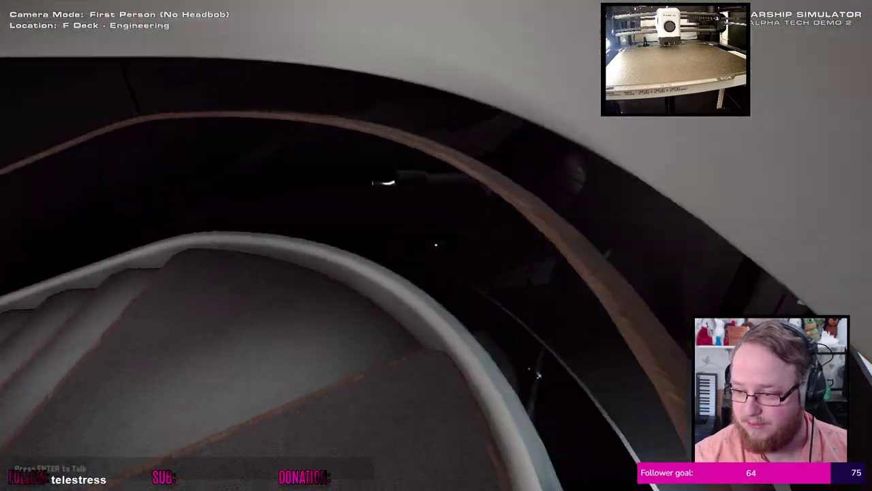
{"action": "key", "text": "w"}
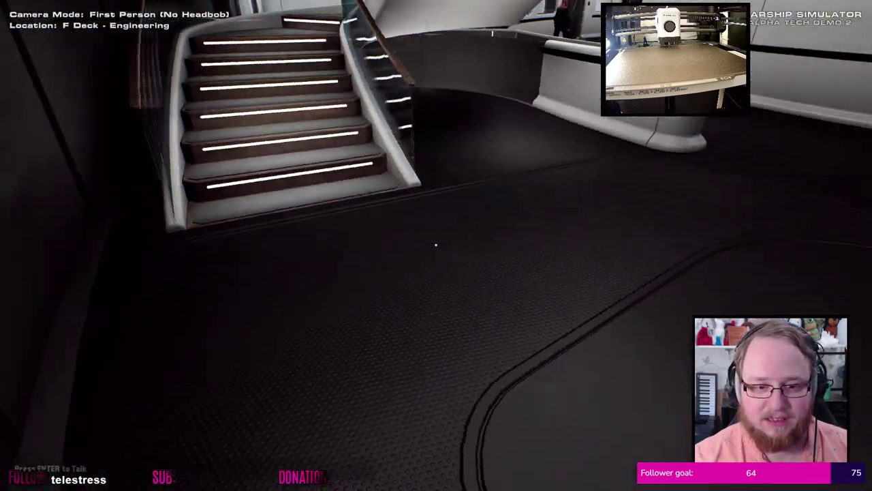
Follow the curved F Deck corridor around and enter the main engineering area
{"action": "key", "text": "w"}
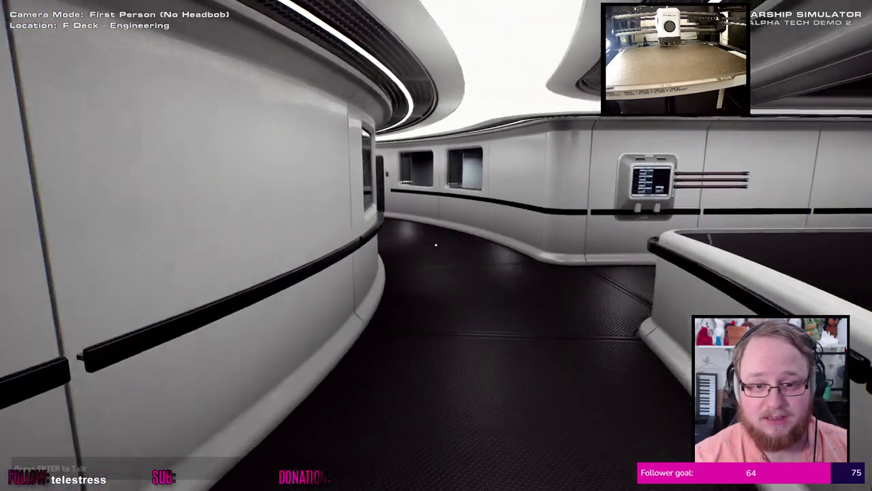
{"action": "key", "text": "w"}
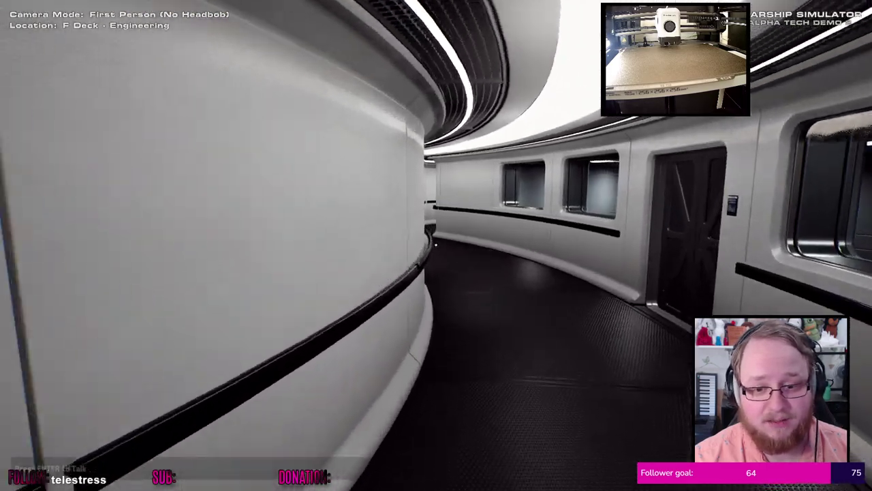
{"action": "key", "text": "w"}
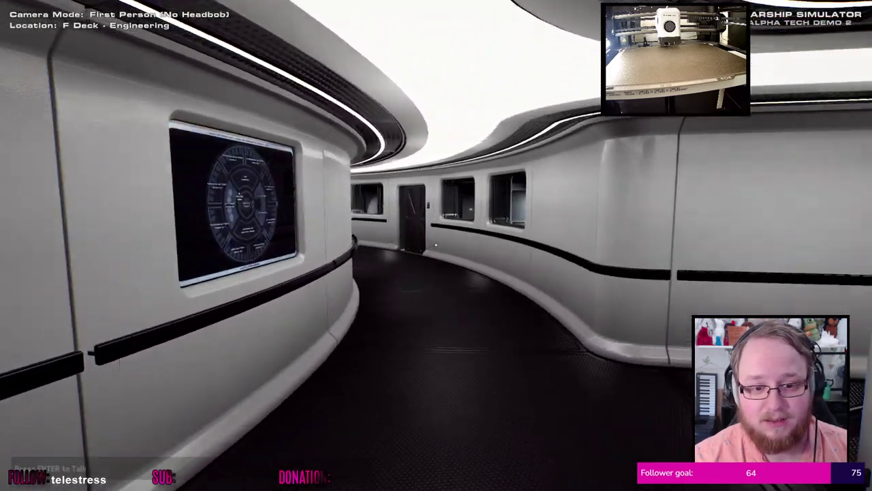
{"action": "key", "text": "w"}
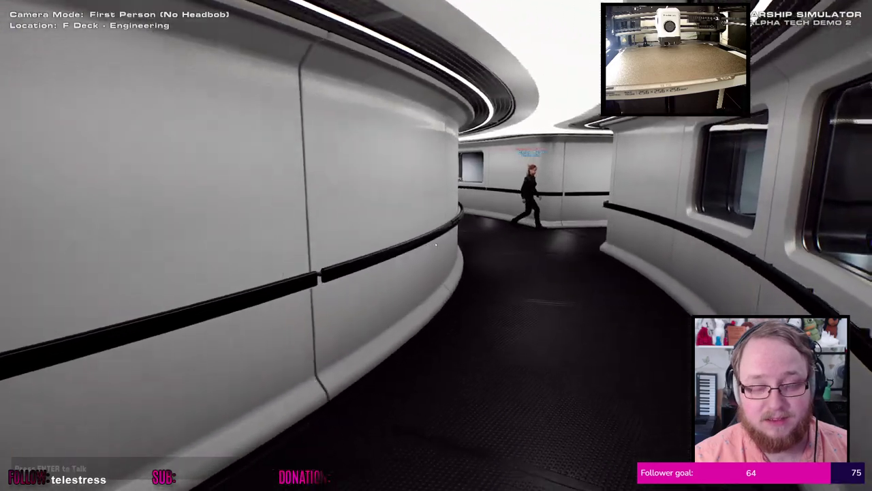
{"action": "key", "text": "w"}
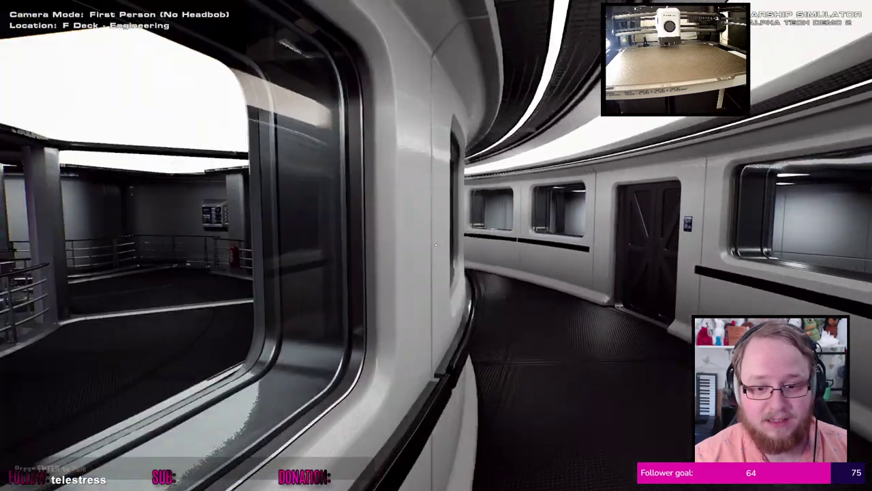
Go down to G Deck Engineering and walk past the starboard supply area to the G Deck Forward Supply panels
{"action": "key", "text": "w"}
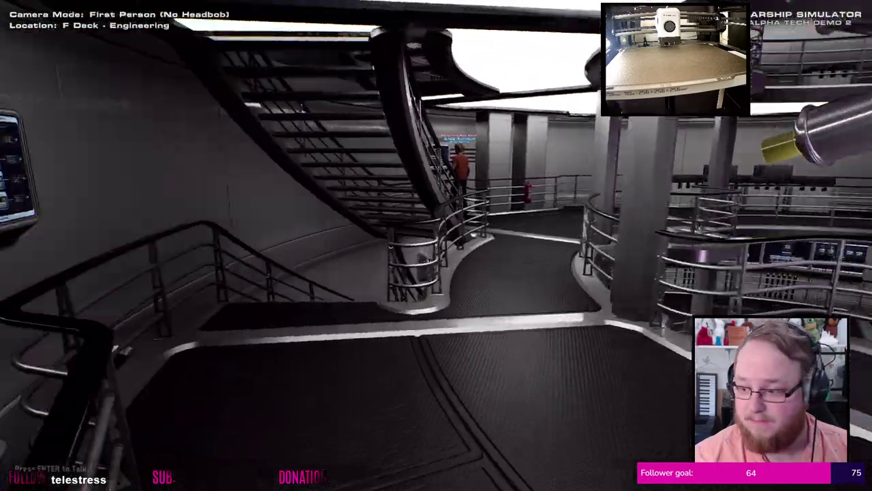
{"action": "key", "text": "w"}
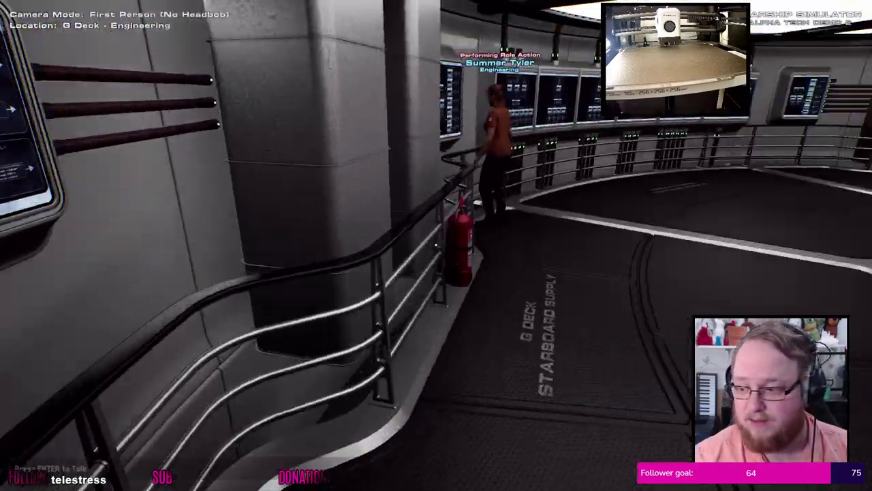
{"action": "key", "text": "w"}
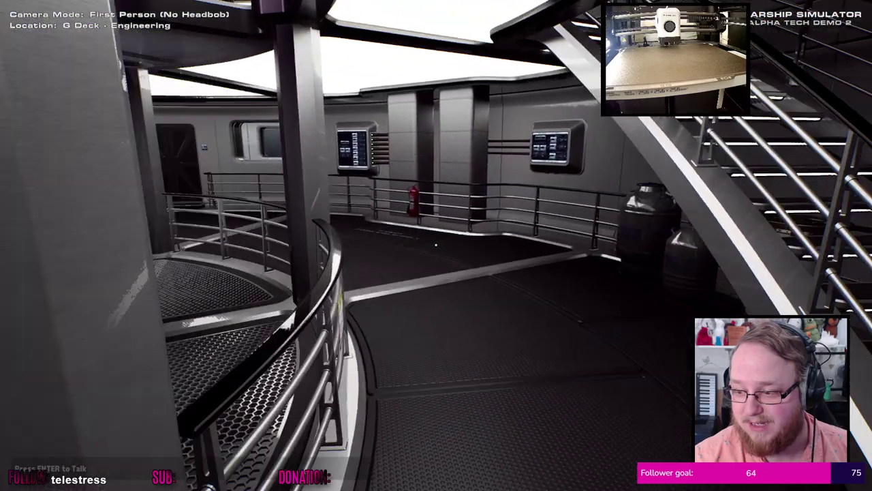
{"action": "key", "text": "w"}
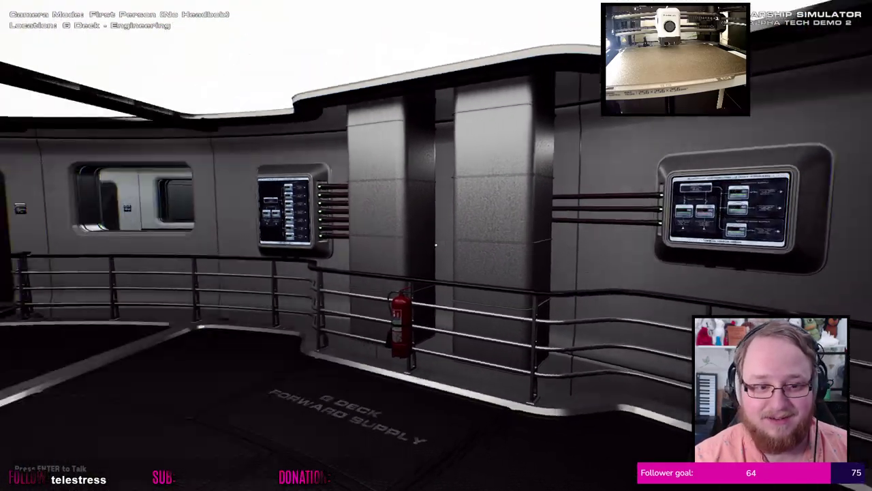
Disconnect the F Deck Forward supply on the Forward Quadrant deck distributor and walk to the nearby double doors
{"action": "key", "text": "w"}
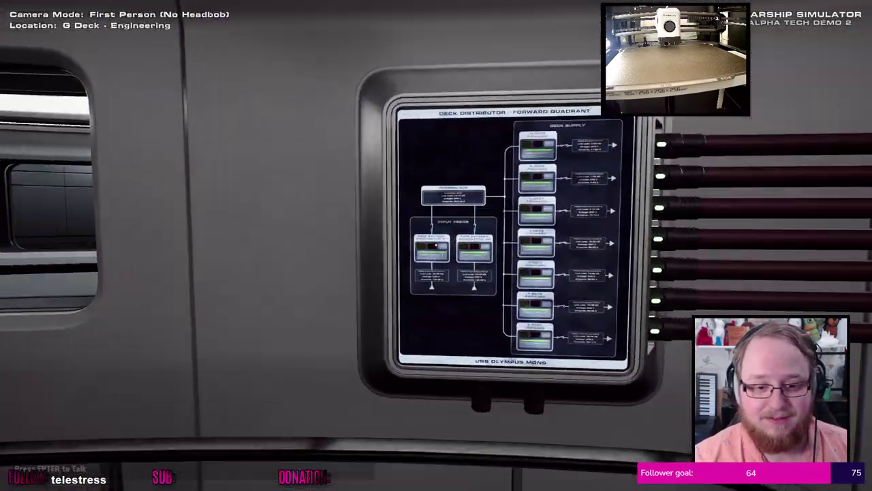
{"action": "key", "text": "w"}
{"action": "key", "text": "s"}
{"action": "key", "text": "w"}
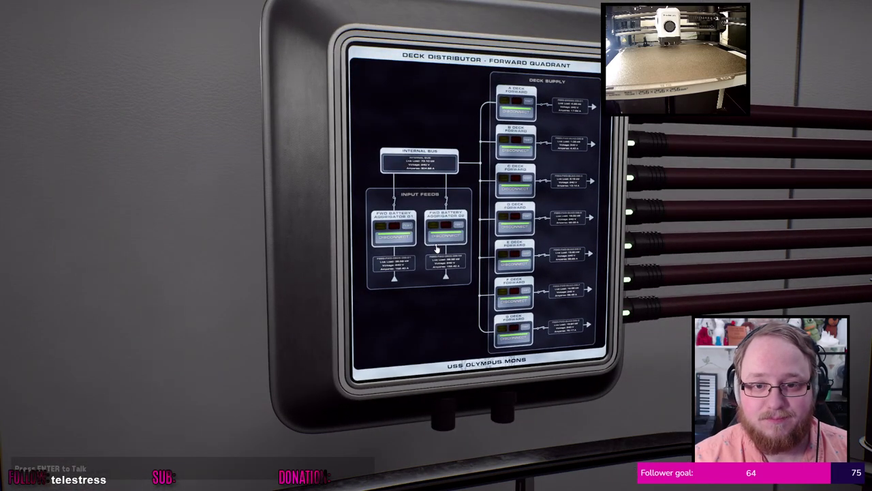
{"action": "key", "text": "w"}
{"action": "right_click", "coordinate": [436, 245]}
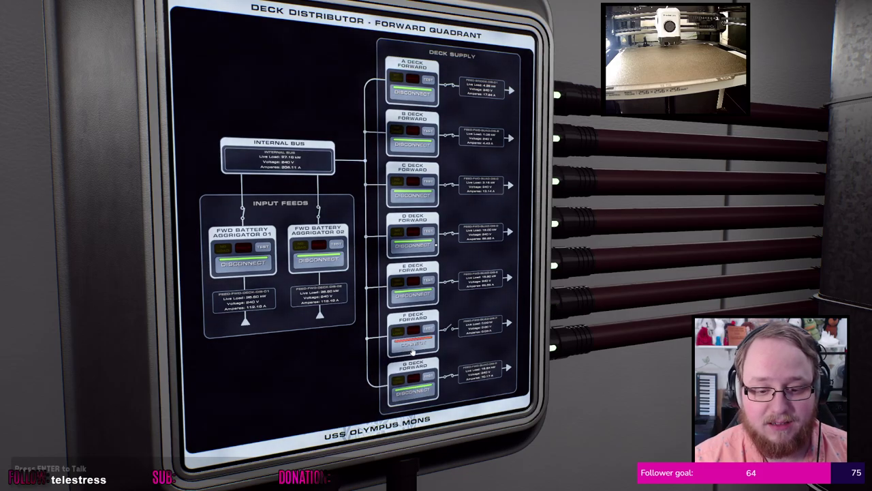
{"action": "key", "text": "w"}
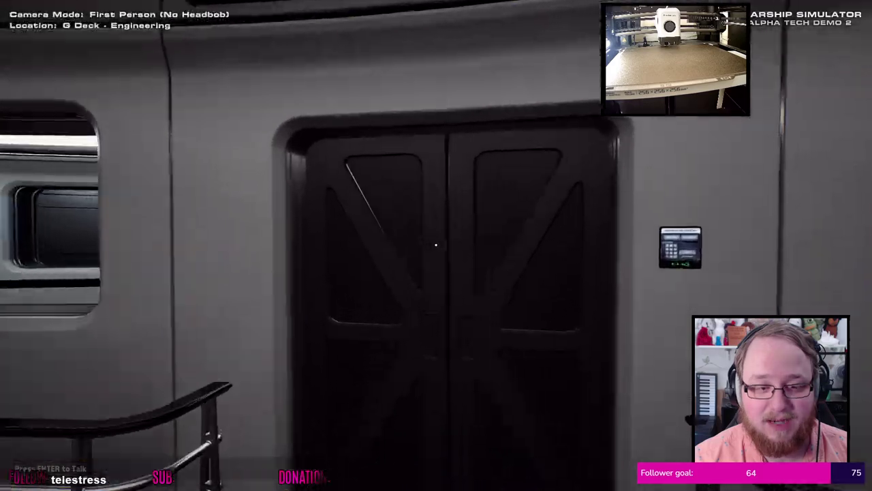
Climb from G Deck to F Deck and follow the curved corridor to the unlit forward section
{"action": "key", "text": "w"}
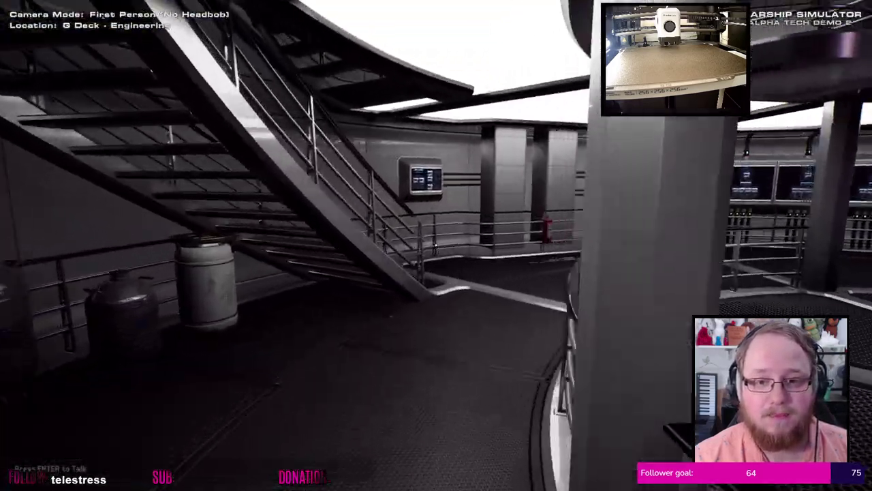
{"action": "key", "text": "w"}
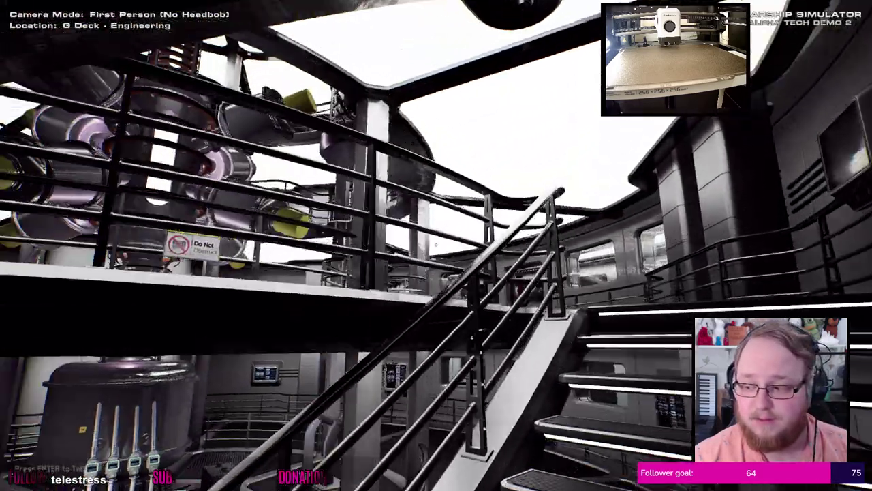
{"action": "key", "text": "w"}
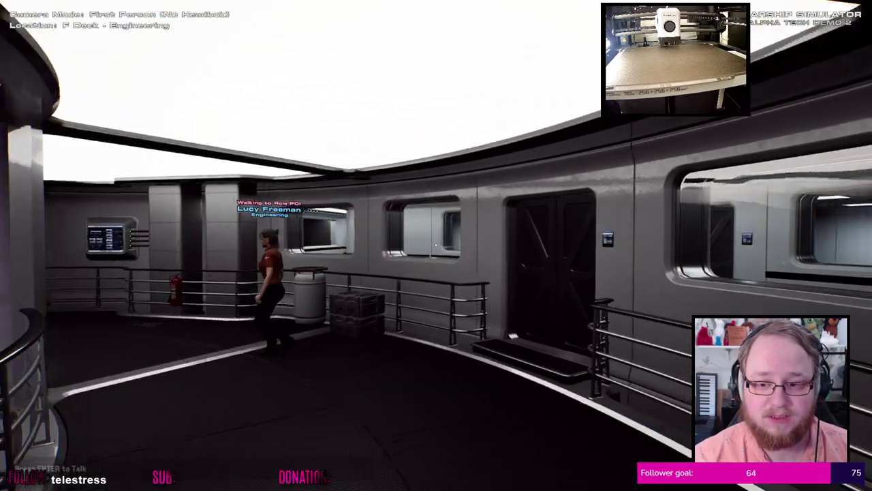
{"action": "key", "text": "w"}
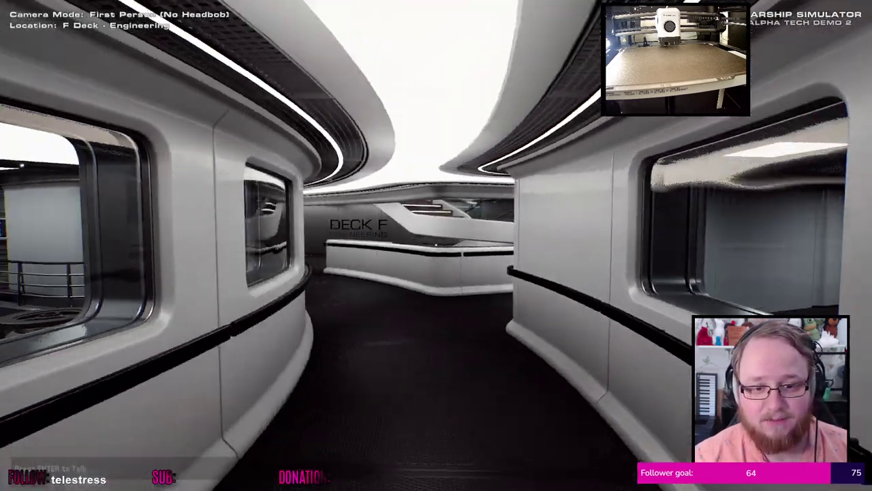
{"action": "key", "text": "w"}
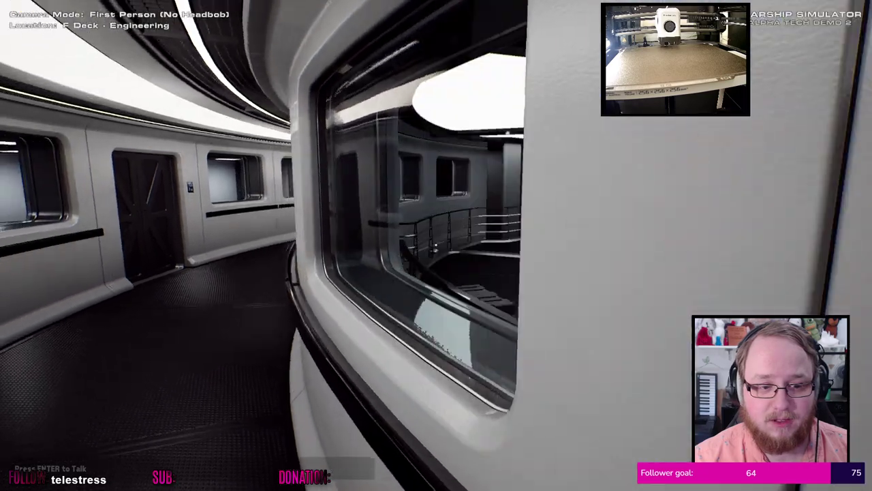
{"action": "key", "text": "w"}
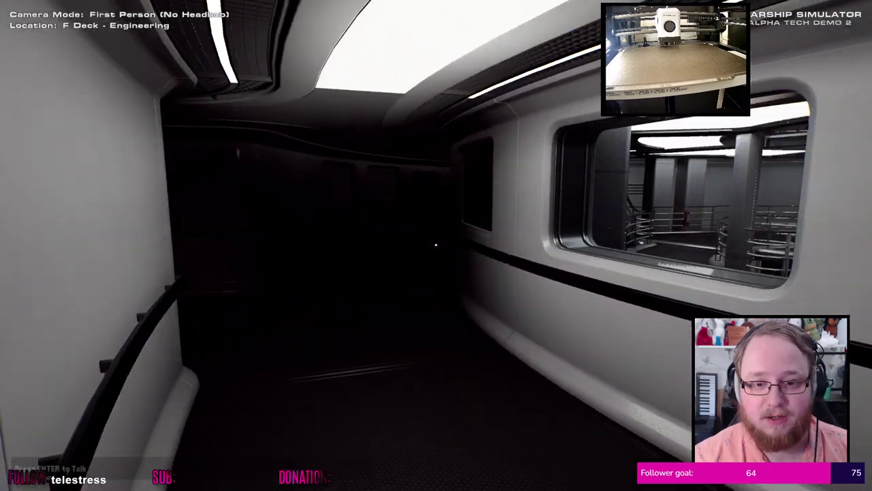
Return through the reactor room to the G Deck Forward Supply panels and restore the F Deck Forward supply
{"action": "key", "text": "w"}
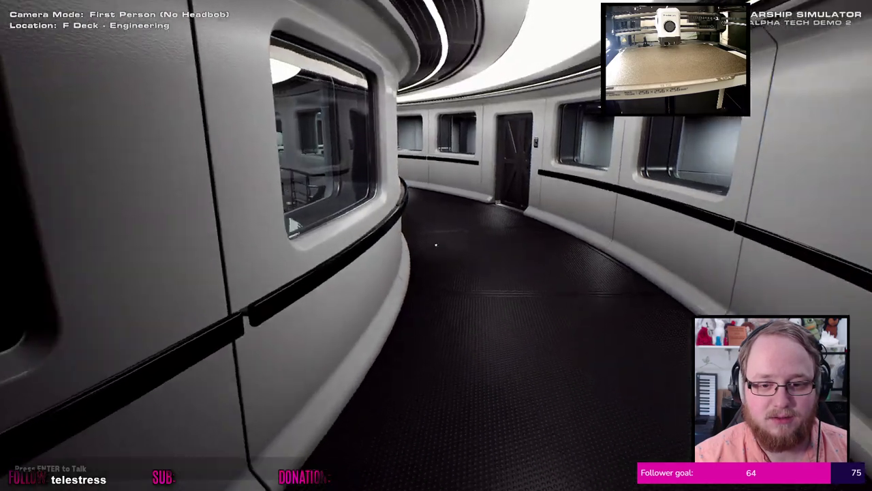
{"action": "key", "text": "w"}
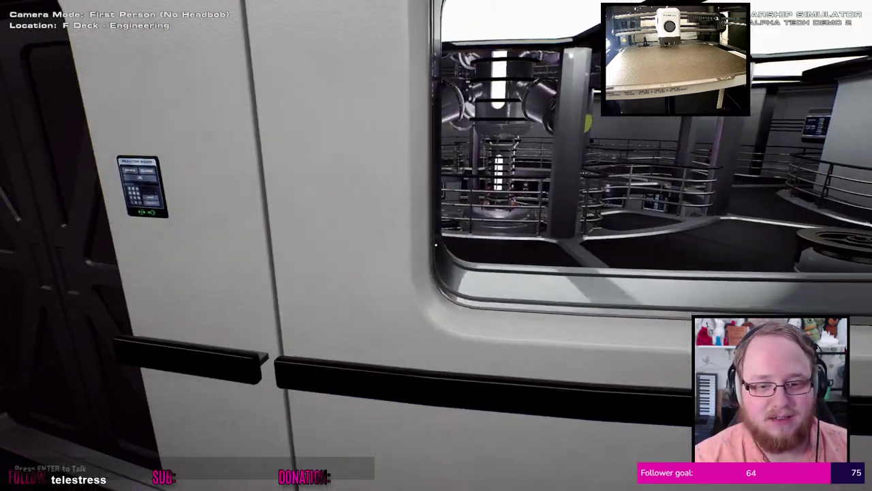
{"action": "key", "text": "w"}
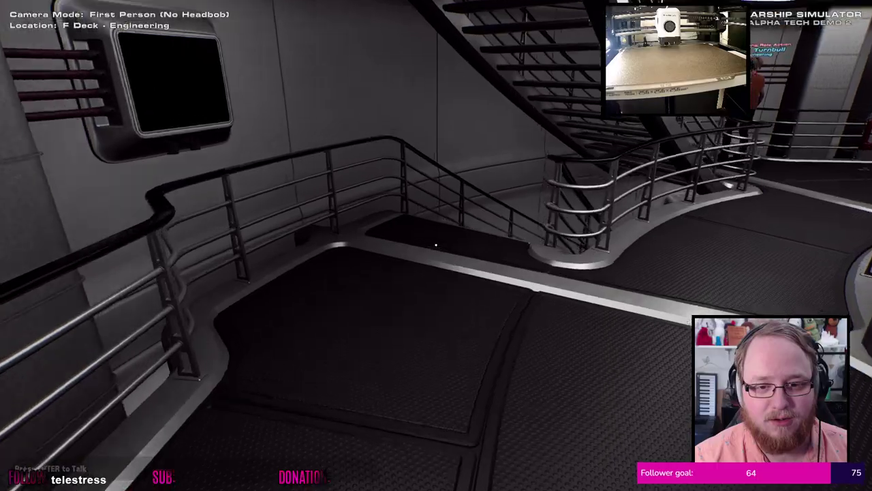
{"action": "key", "text": "w"}
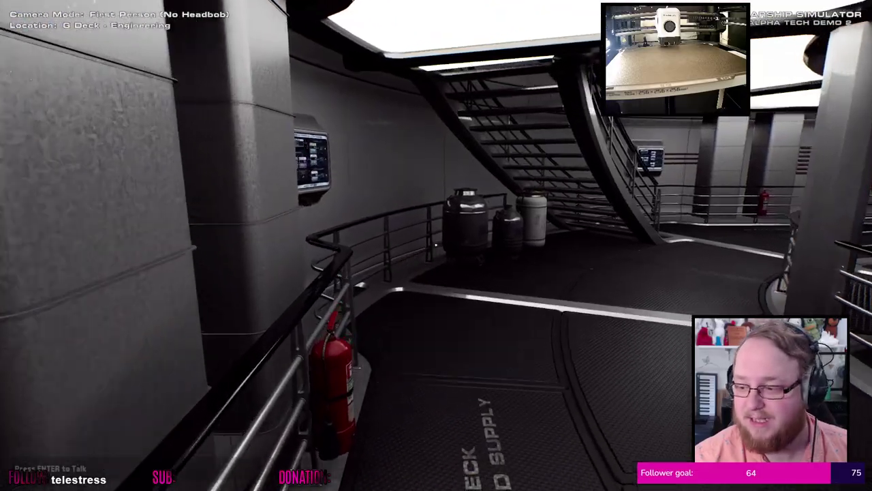
Climb back up to F Deck and walk along the corridor to check the forward section's lighting
{"action": "key", "text": "w"}
{"action": "key", "text": "w"}
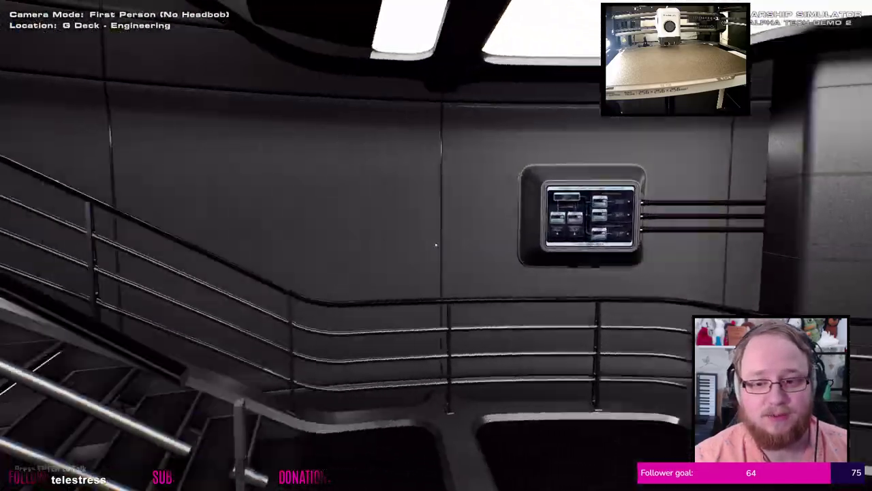
{"action": "key", "text": "w"}
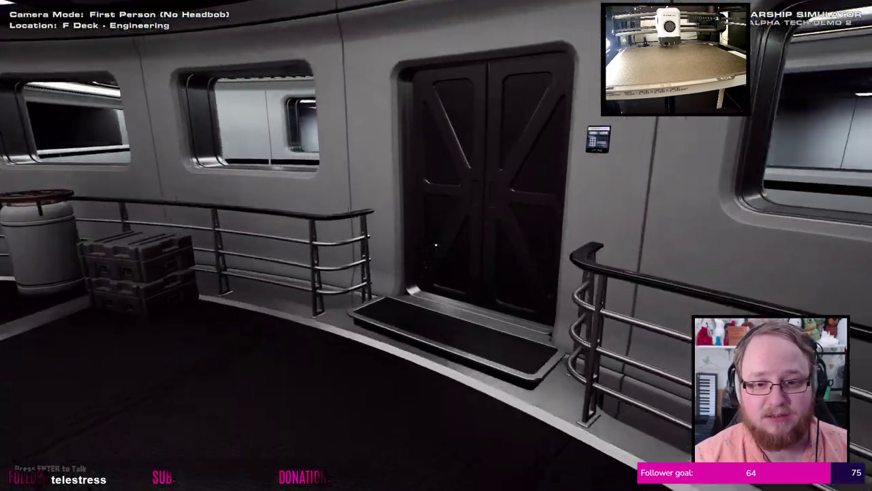
{"action": "key", "text": "w"}
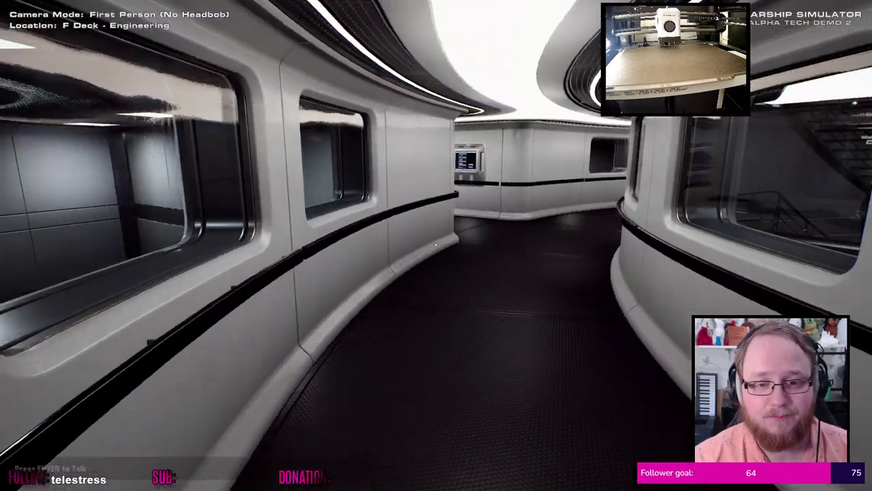
{"action": "key", "text": "w"}
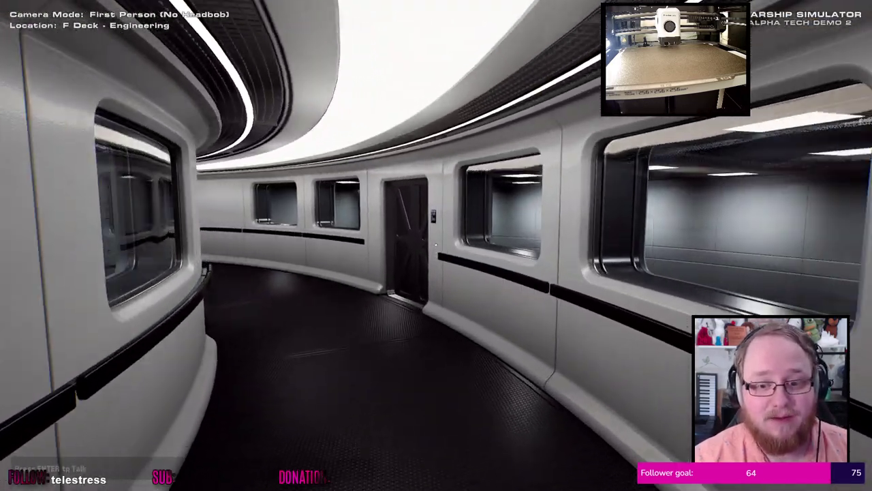
Re-enter the reactor room from the F Deck corridor and take the stairs down to the G Deck supply panels
{"action": "key", "text": "w"}
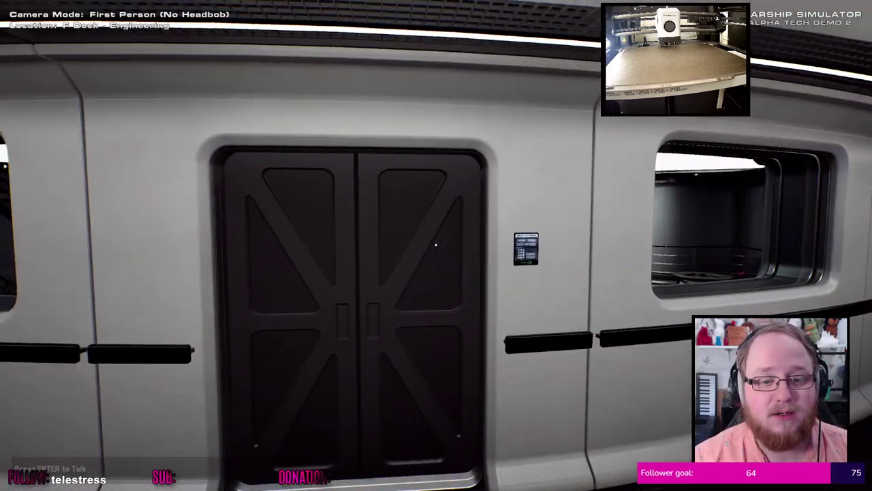
{"action": "key", "text": "w"}
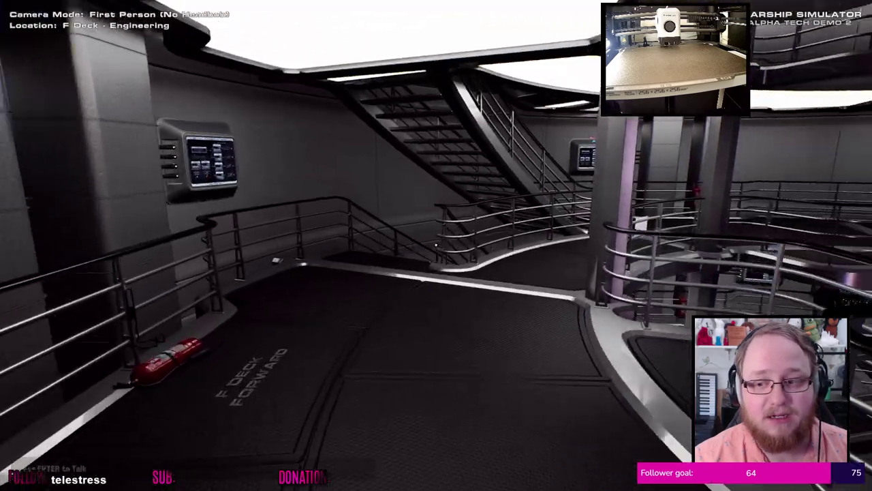
{"action": "key", "text": "w"}
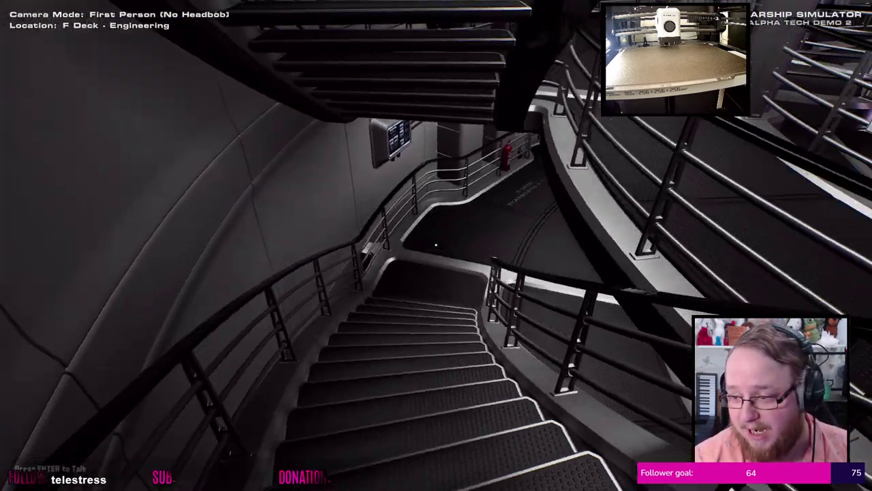
{"action": "key", "text": "w"}
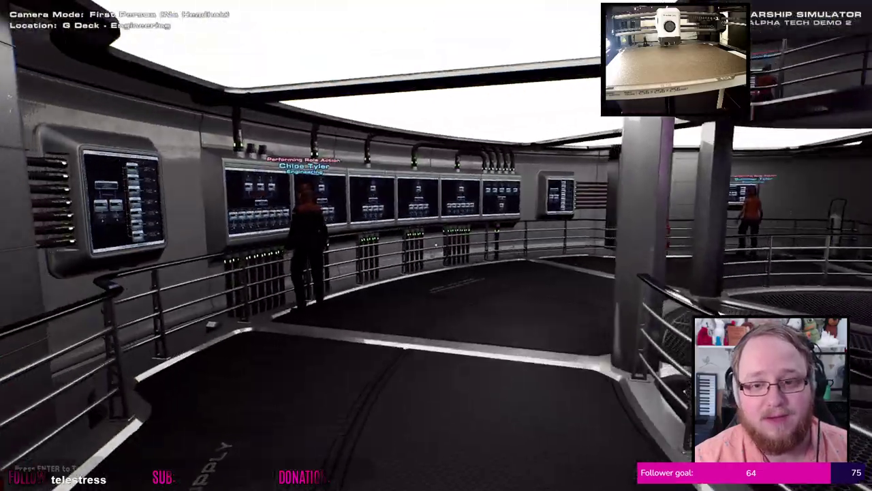
Walk around the G Deck walkway to the Reactor Controls console in front of the reactor
{"action": "key", "text": "w"}
{"action": "key", "text": "a"}
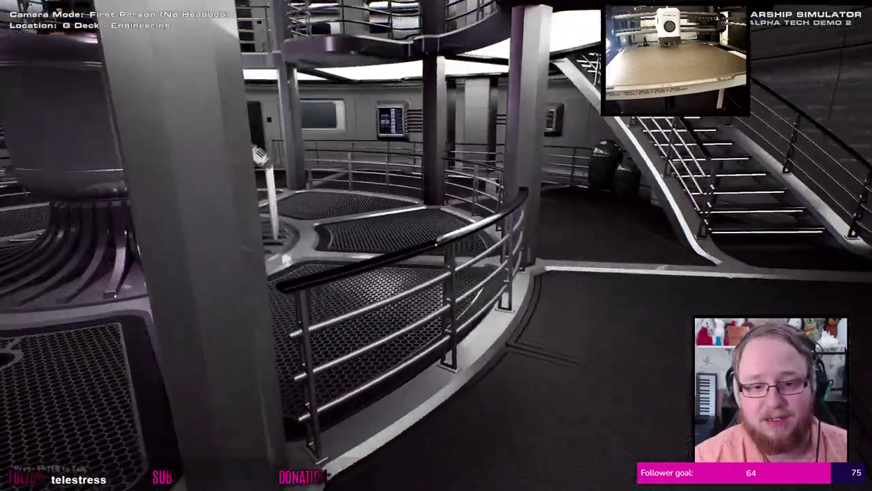
{"action": "key", "text": "w"}
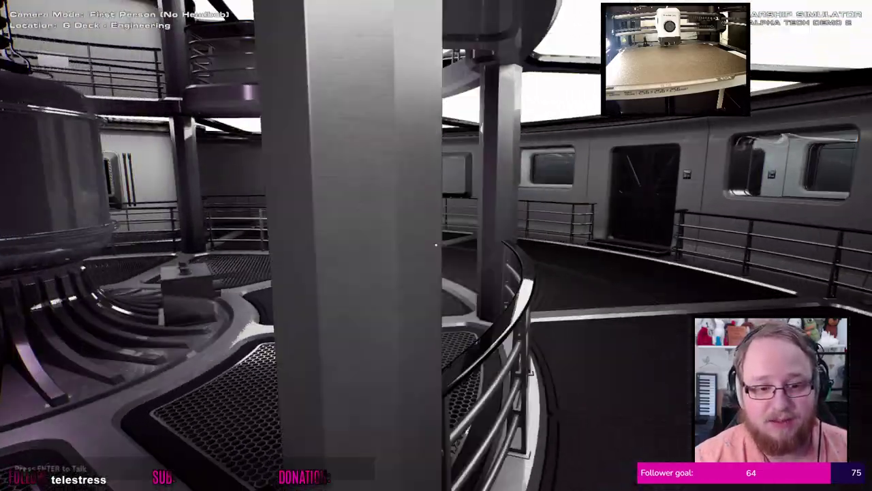
{"action": "key", "text": "w"}
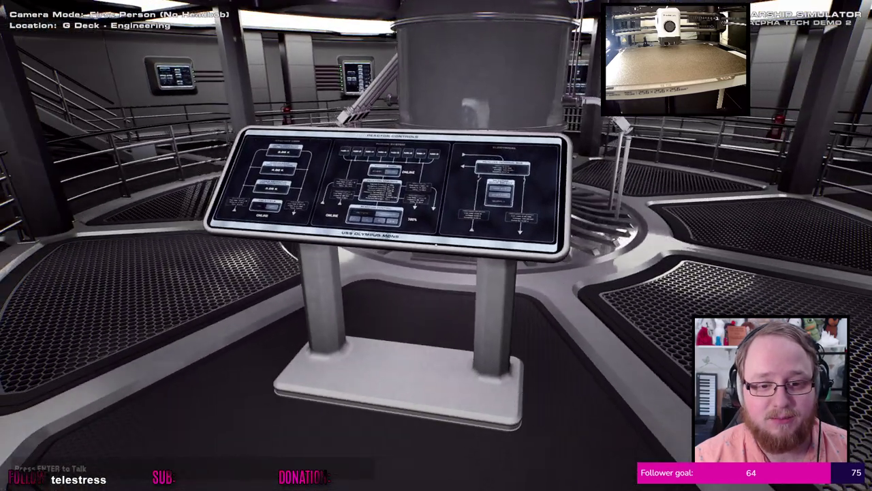
{"action": "key", "text": "a"}
{"action": "key", "text": "w"}
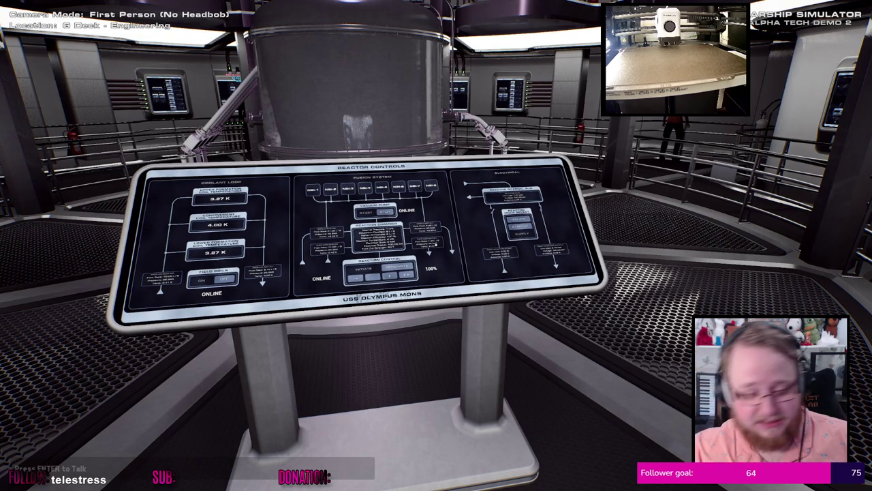
Examine the Coolant Loop, Fusion System and Electrical sections of the Reactor Controls console from close up
{"action": "key", "text": "w"}
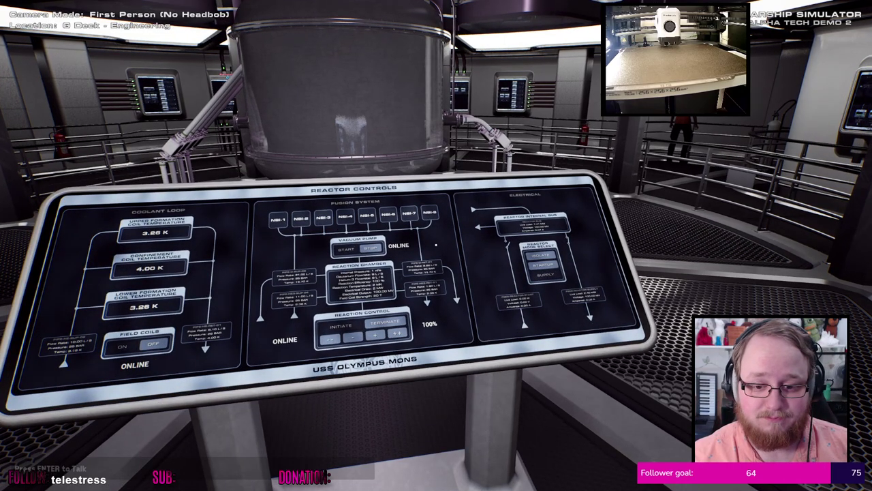
{"action": "key", "text": "s"}
{"action": "key", "text": "w"}
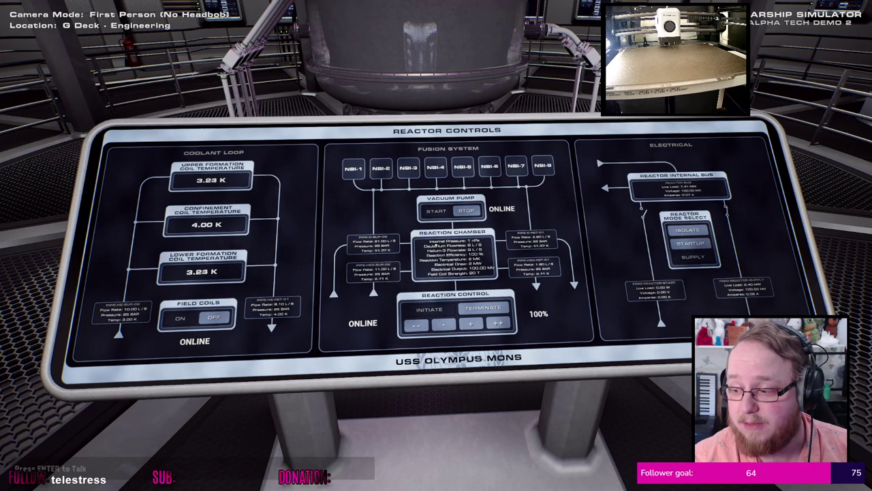
{"action": "key", "text": "w"}
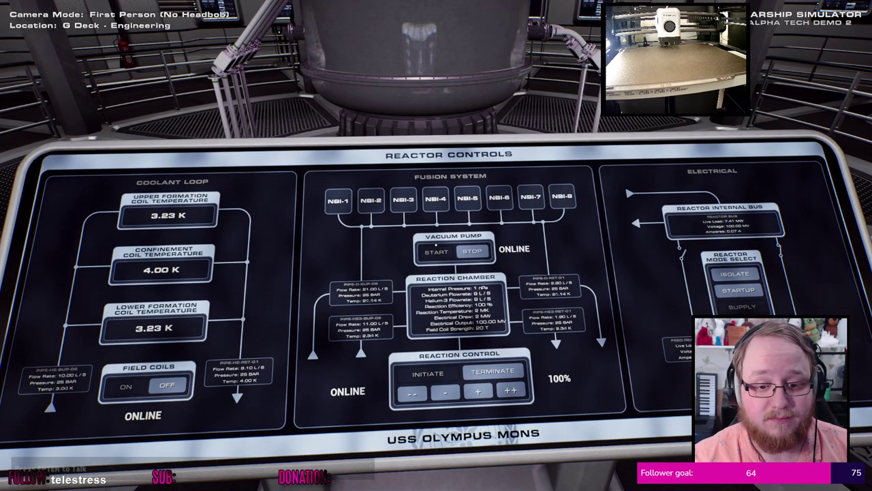
{"action": "key", "text": "s"}
{"action": "key", "text": "s"}
{"action": "key", "text": "w"}
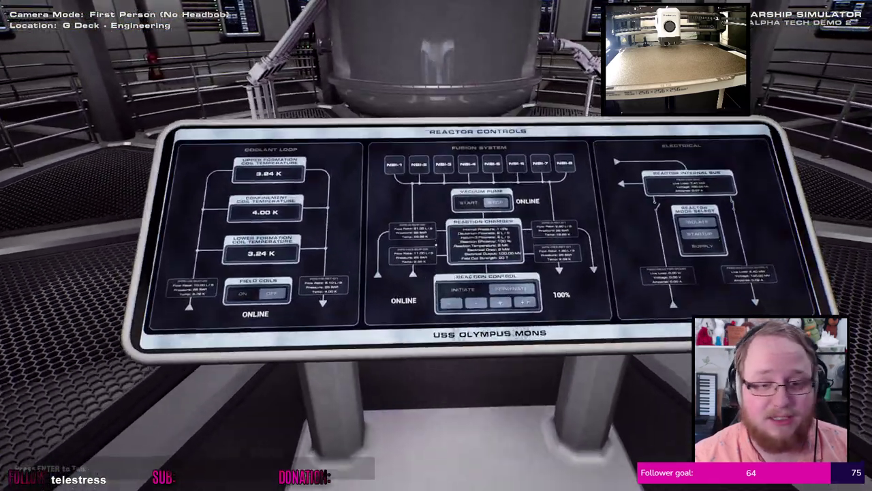
{"action": "key", "text": "s"}
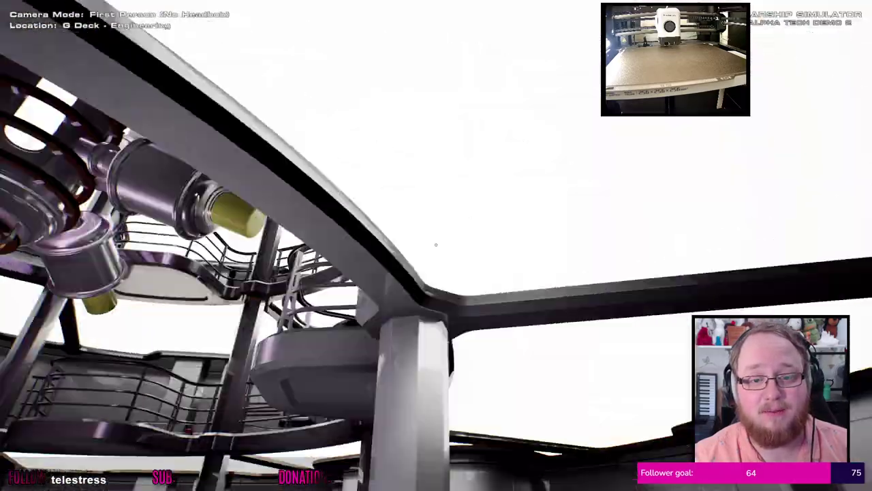
{"action": "key", "text": "w"}
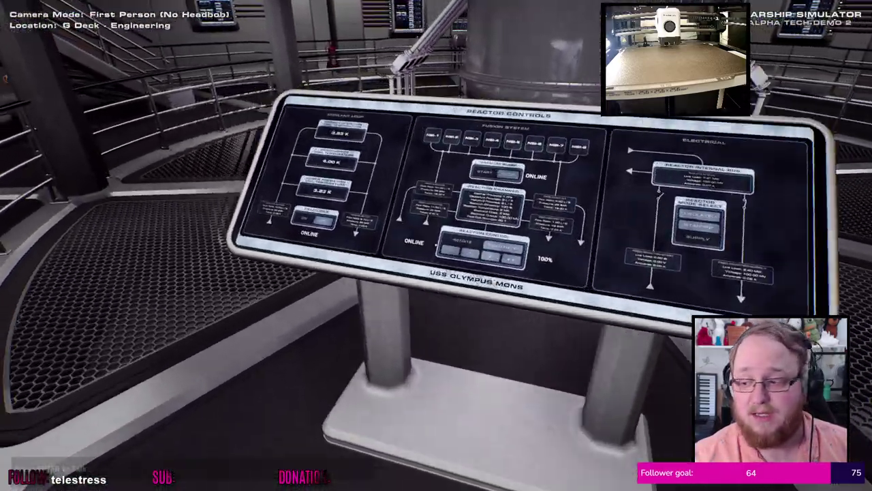
{"action": "key", "text": "w"}
{"action": "key", "text": "s"}
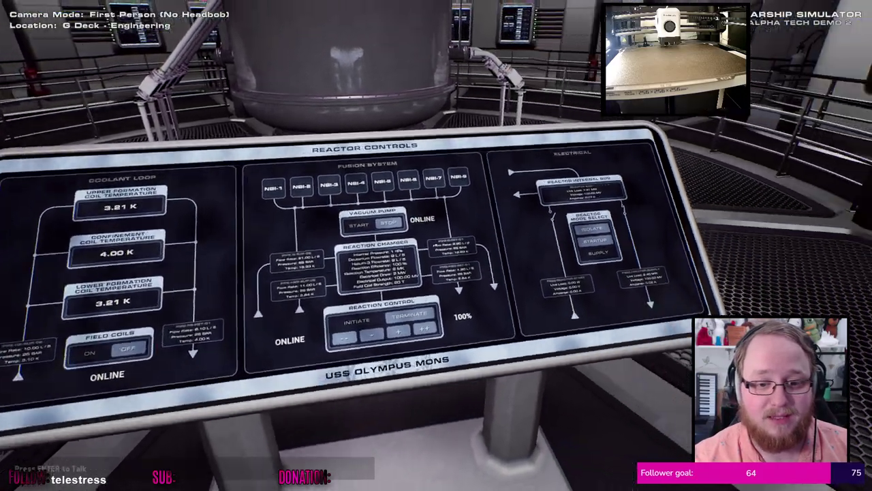
Look around the G Deck walkway, supply panels and double doors, and return to the Reactor Controls console
{"action": "key", "text": "w"}
{"action": "key", "text": "s"}
{"action": "key", "text": "w"}
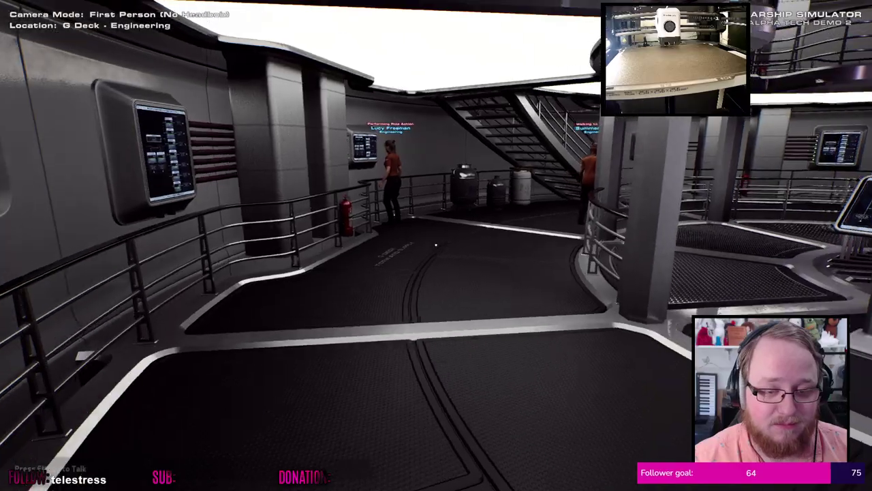
{"action": "key", "text": "w"}
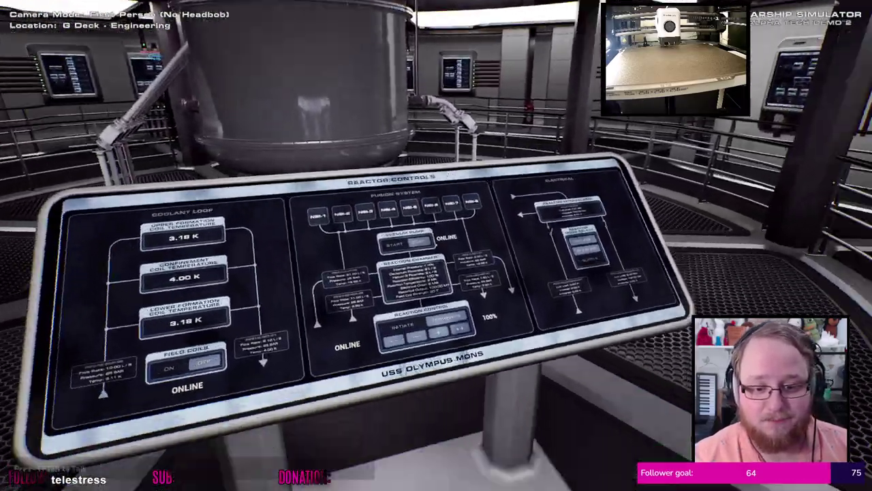
{"action": "key", "text": "w"}
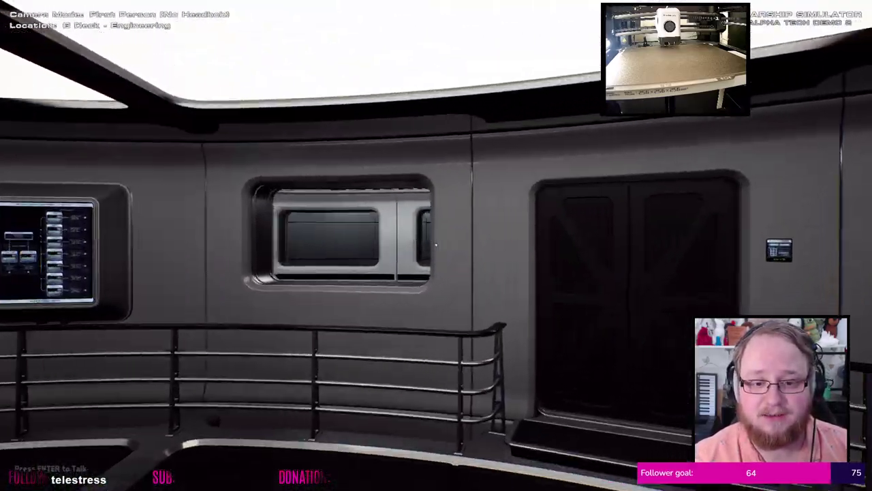
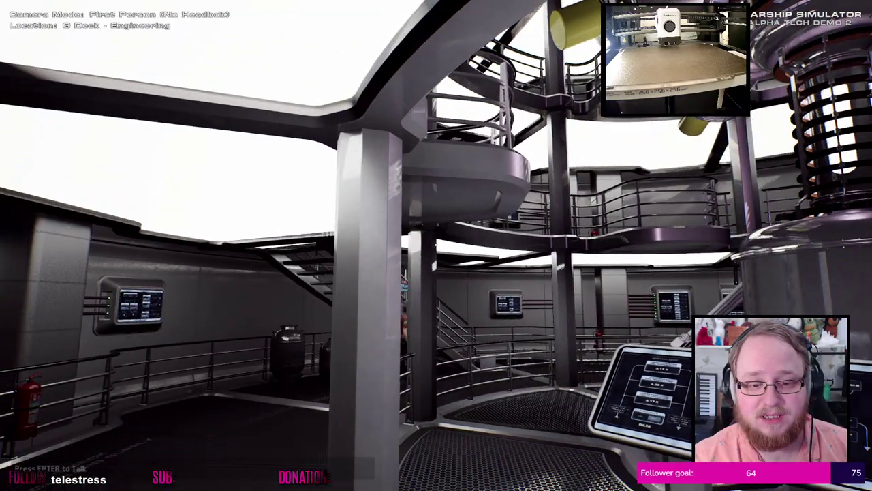
{"action": "key", "text": "w"}
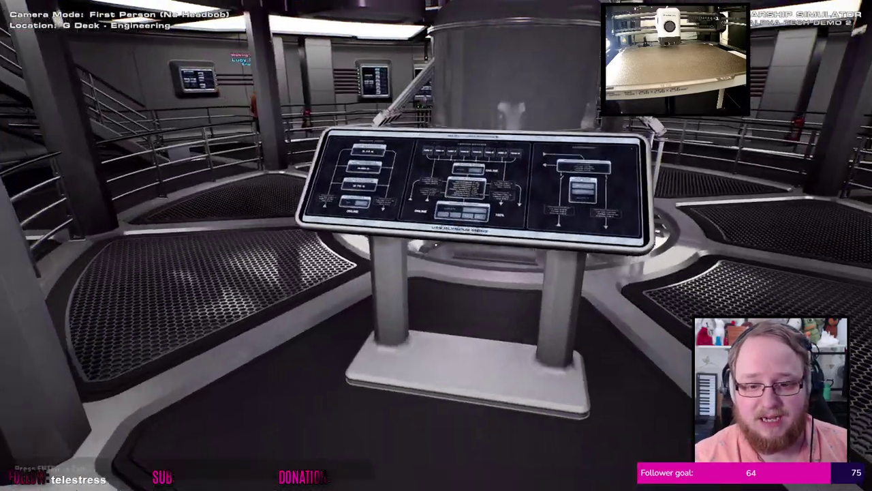
{"action": "key", "text": "s"}
{"action": "key", "text": "w"}
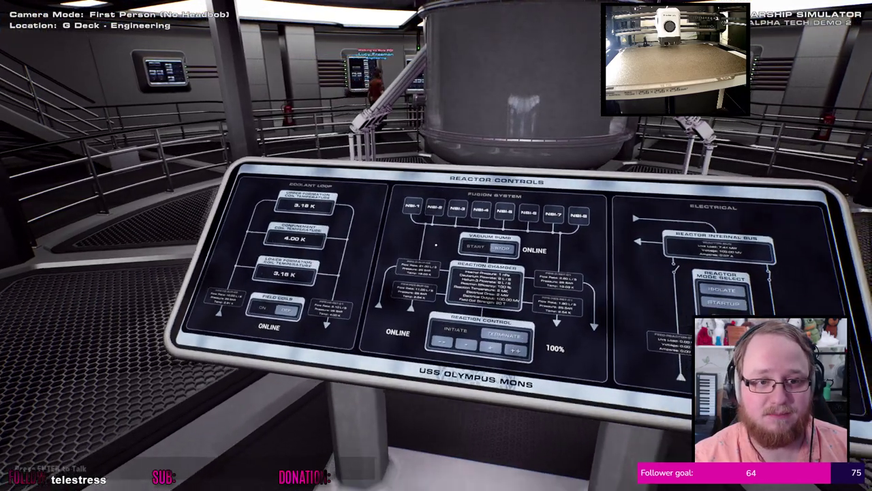
Leave the Reactor Controls console through the G Deck double doors and look along the curved corridor outside
{"action": "key", "text": "s"}
{"action": "key", "text": "w"}
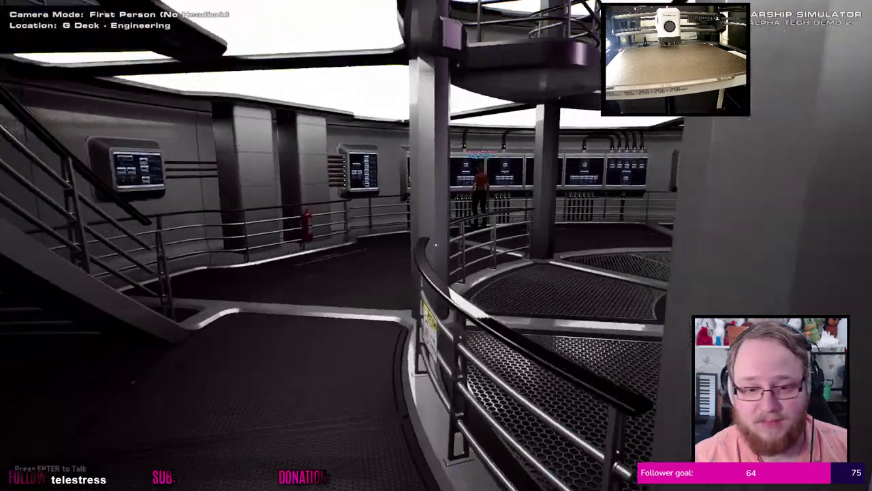
{"action": "key", "text": "w"}
{"action": "key", "text": "w"}
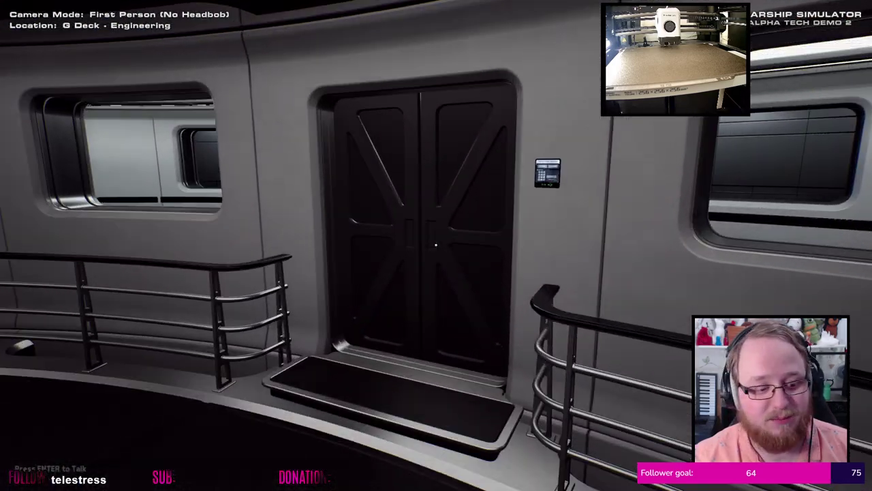
{"action": "key", "text": "w"}
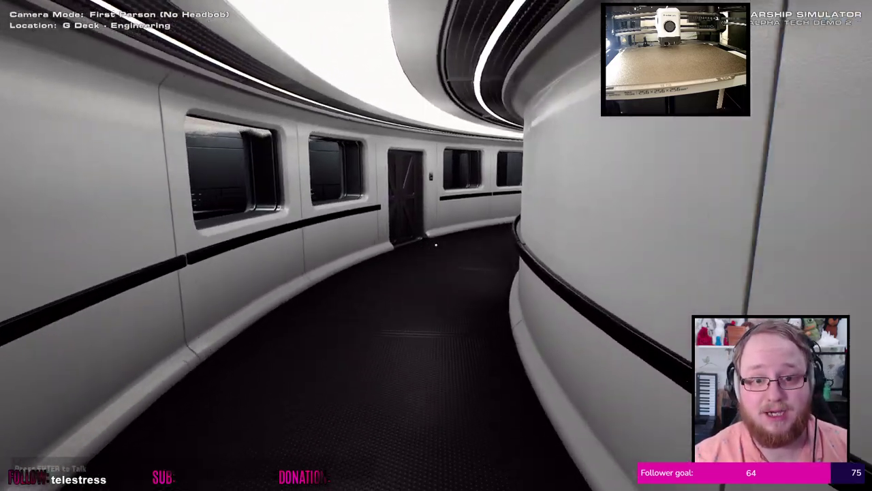
{"action": "key", "text": "w"}
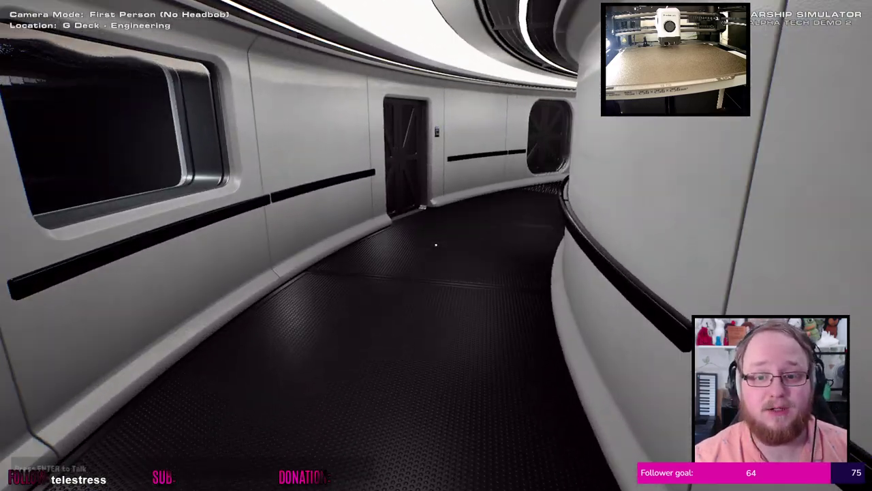
{"action": "key", "text": "w"}
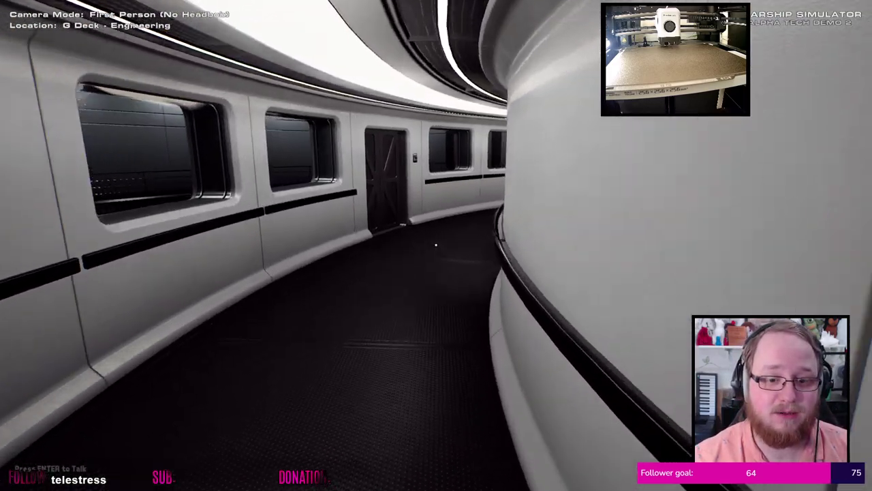
Return to the reactor room, take the stairs up to F Deck and exit through its double doors into the corridor
{"action": "key", "text": "w"}
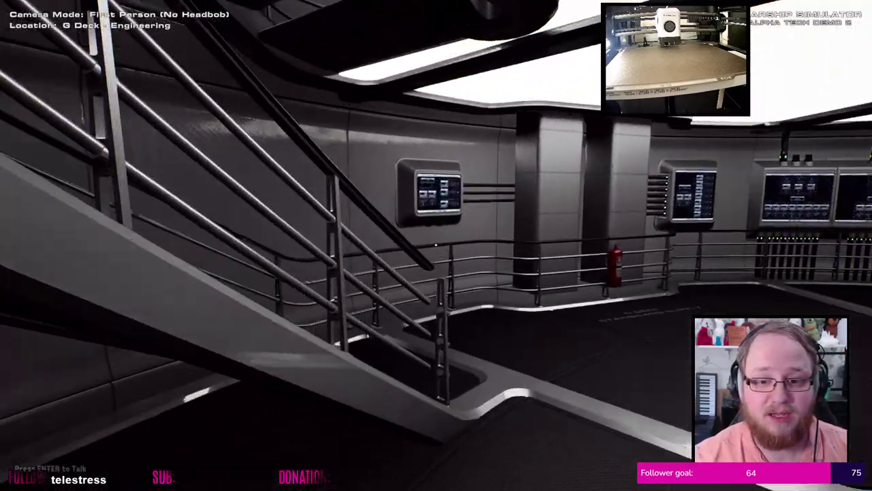
{"action": "key", "text": "w"}
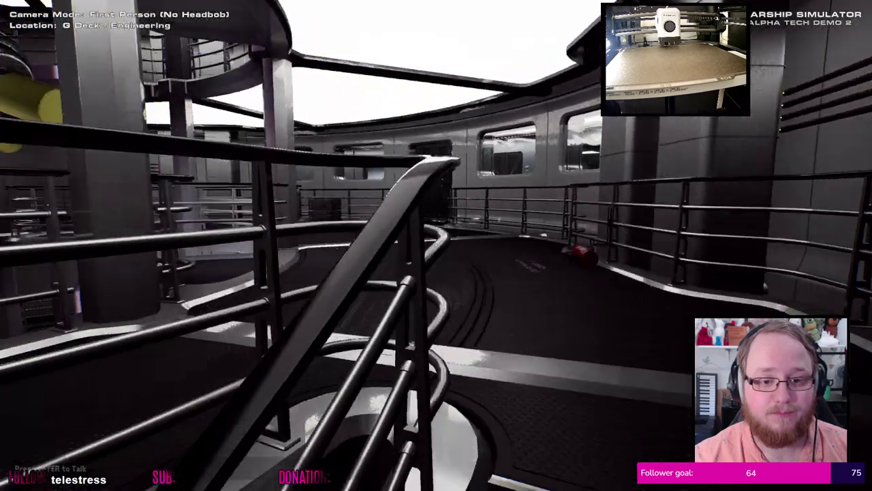
{"action": "key", "text": "w"}
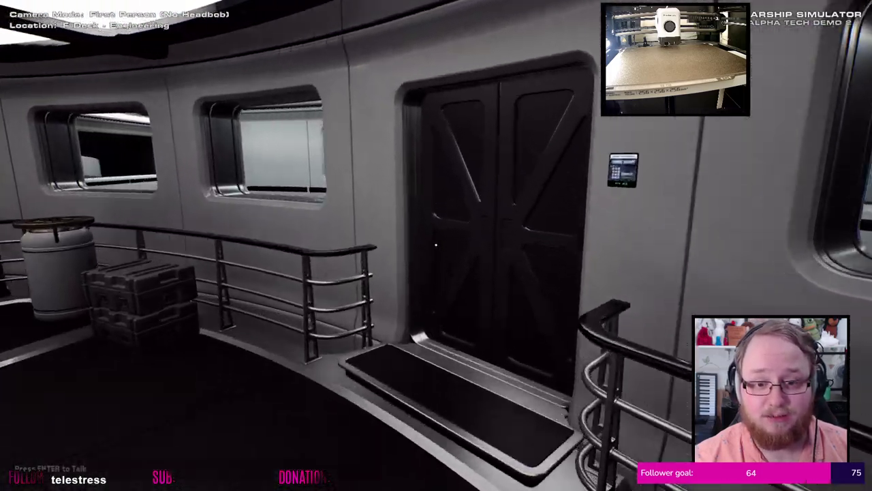
{"action": "key", "text": "w"}
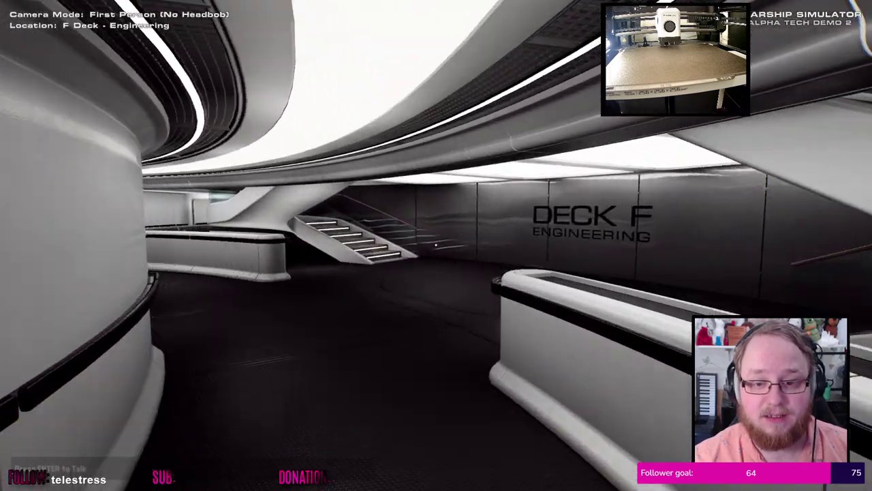
Climb the main staircase from F Deck past D Deck and C Deck up to B Deck
{"action": "key", "text": "w"}
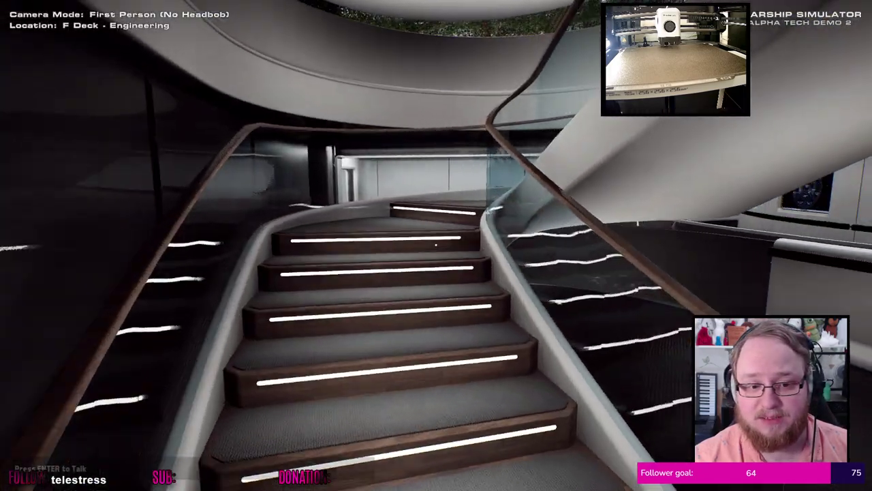
{"action": "key", "text": "w"}
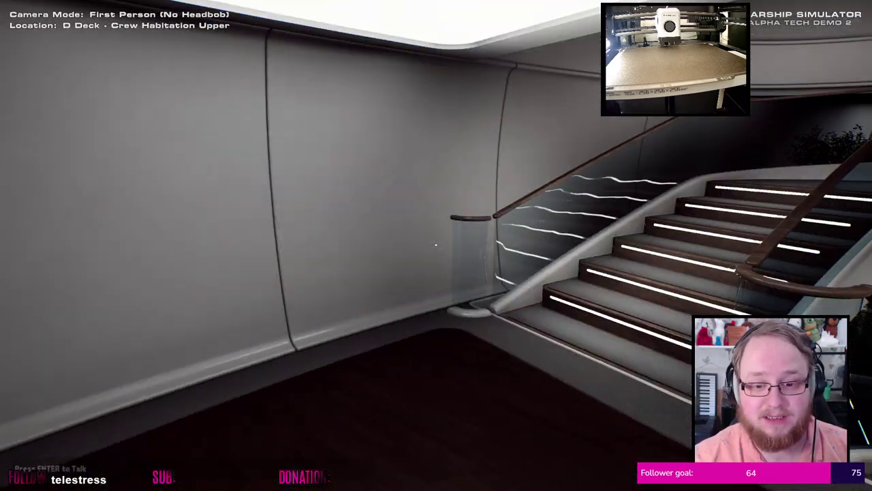
{"action": "key", "text": "w"}
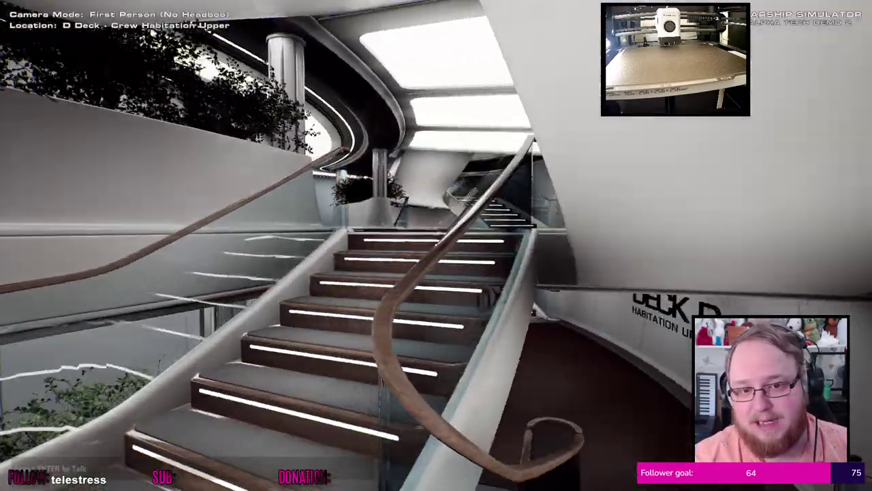
{"action": "key", "text": "w"}
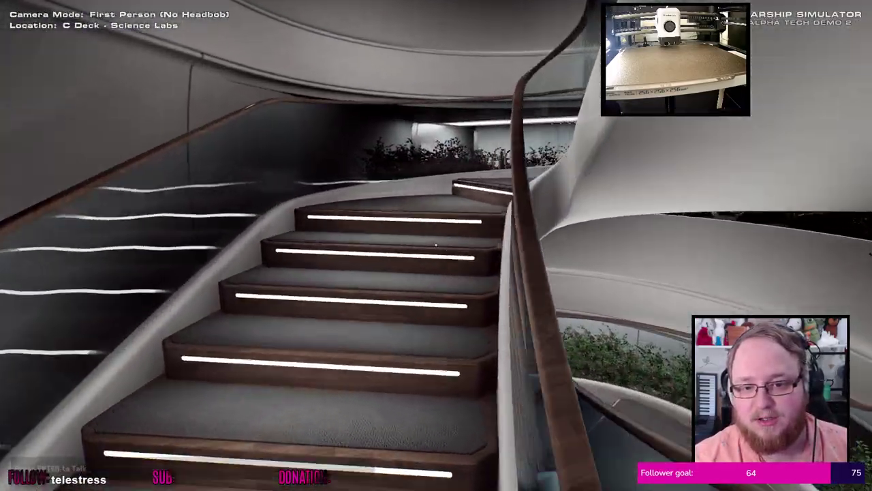
{"action": "key", "text": "w"}
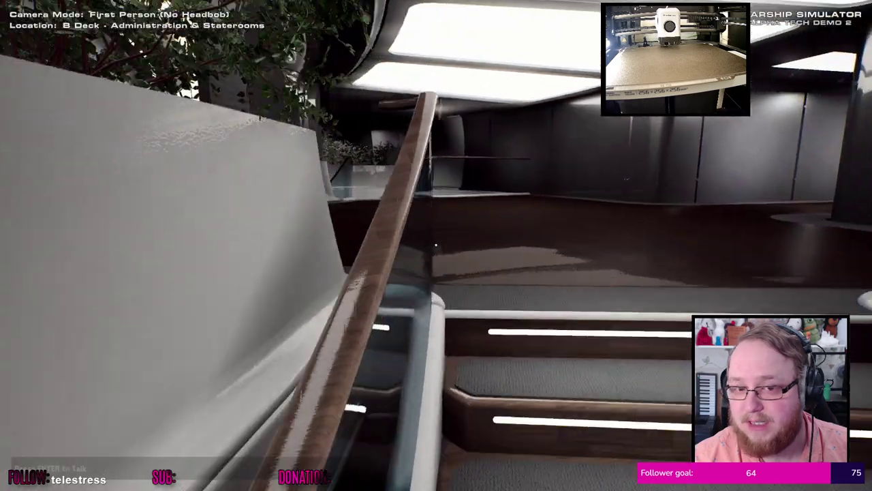
Go through the B Deck passage, climb the curved stairs to A Deck and follow the Command Deck corridor to the bridge doors
{"action": "key", "text": "w"}
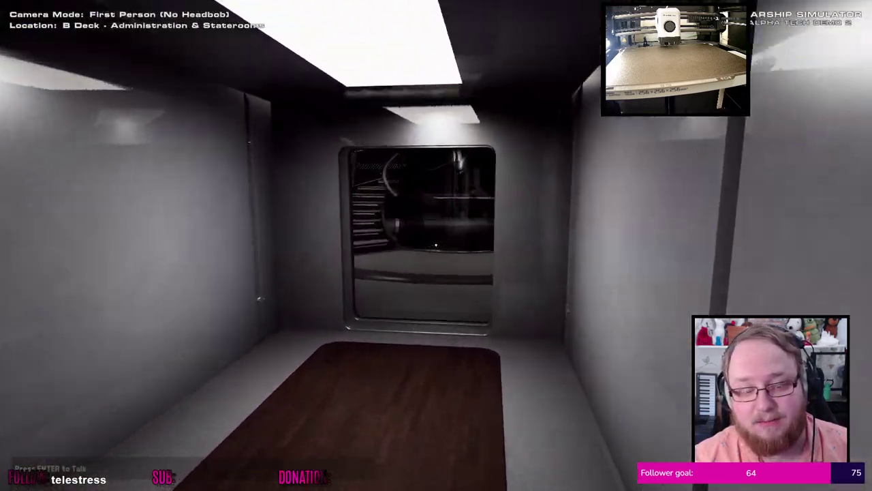
{"action": "key", "text": "w"}
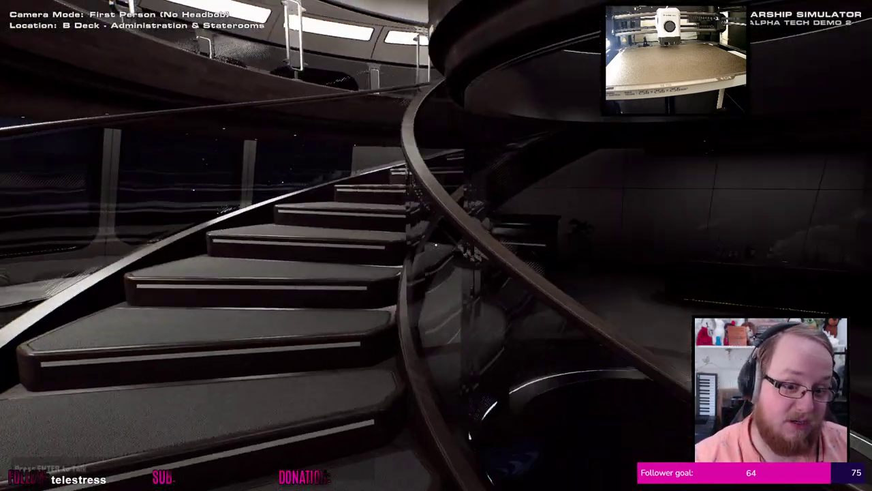
{"action": "key", "text": "w"}
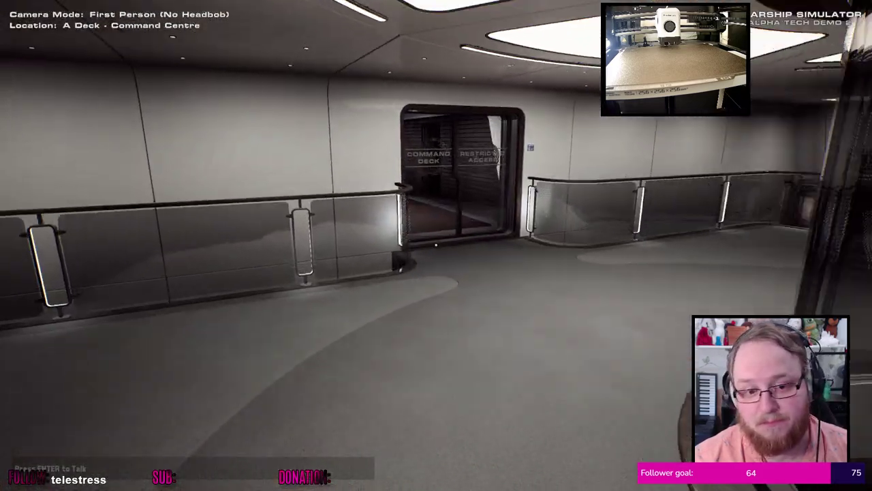
{"action": "key", "text": "w"}
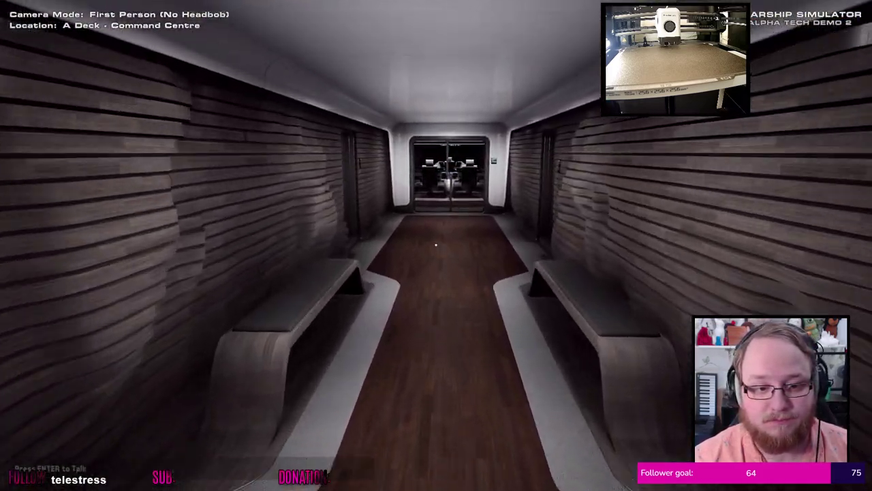
{"action": "key", "text": "w"}
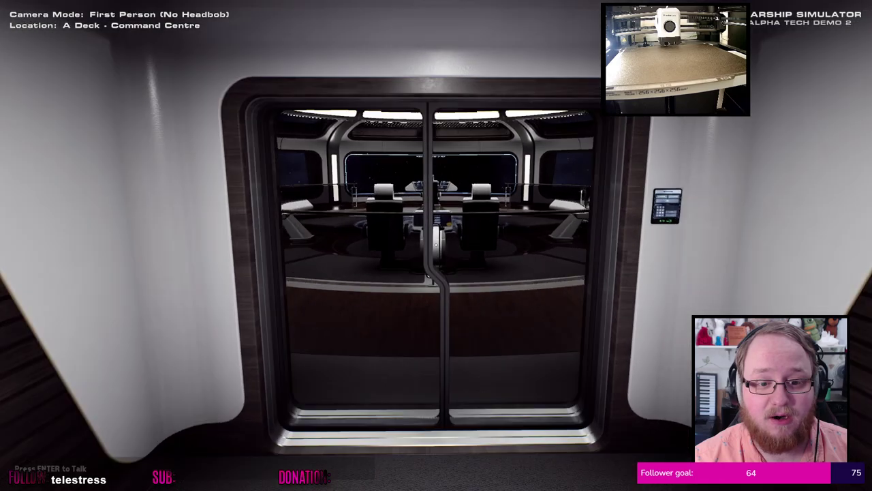
Examine the wood-panelled walls, benches and side doors along the Command Deck corridor between its two end doors
{"action": "key", "text": "s"}
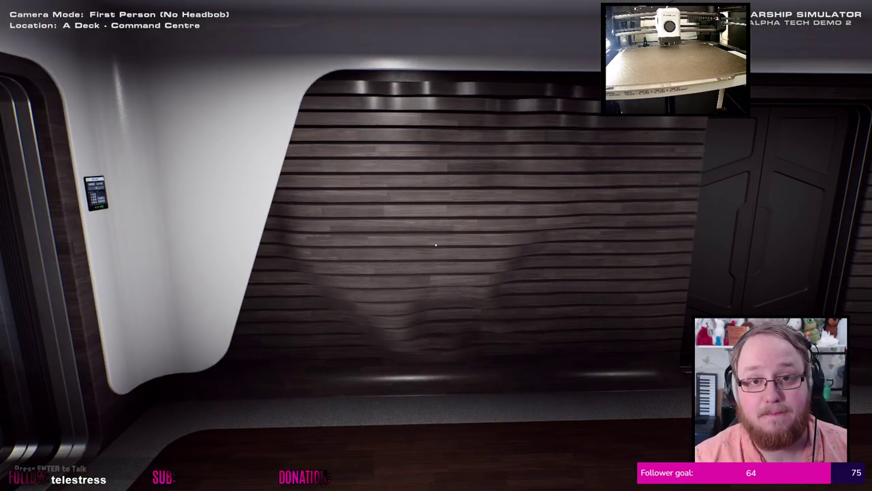
{"action": "key", "text": "w"}
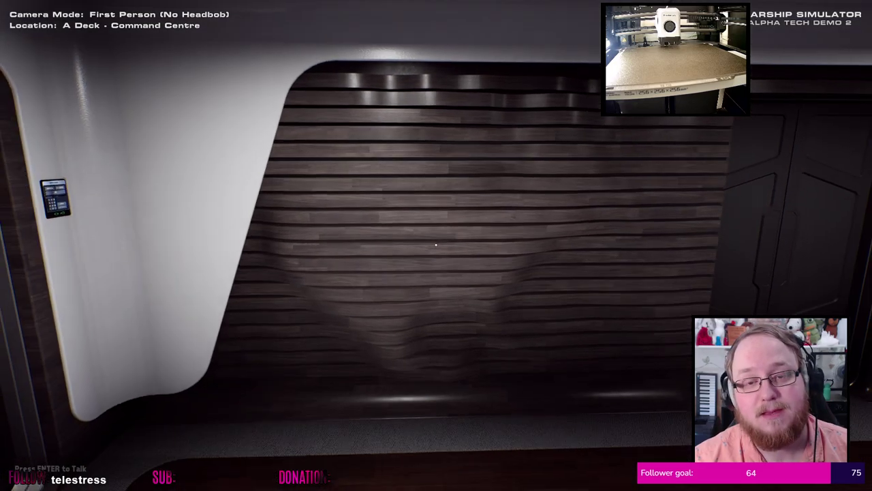
{"action": "key", "text": "s"}
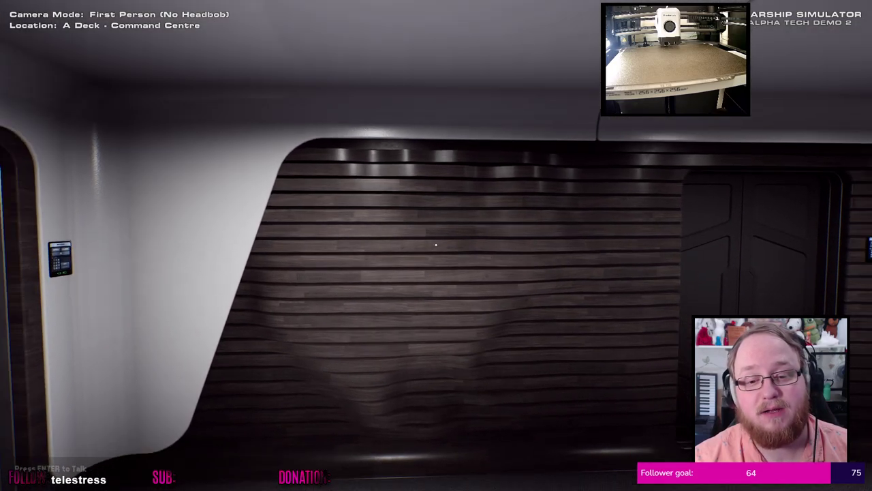
{"action": "key", "text": "w"}
{"action": "key", "text": "s"}
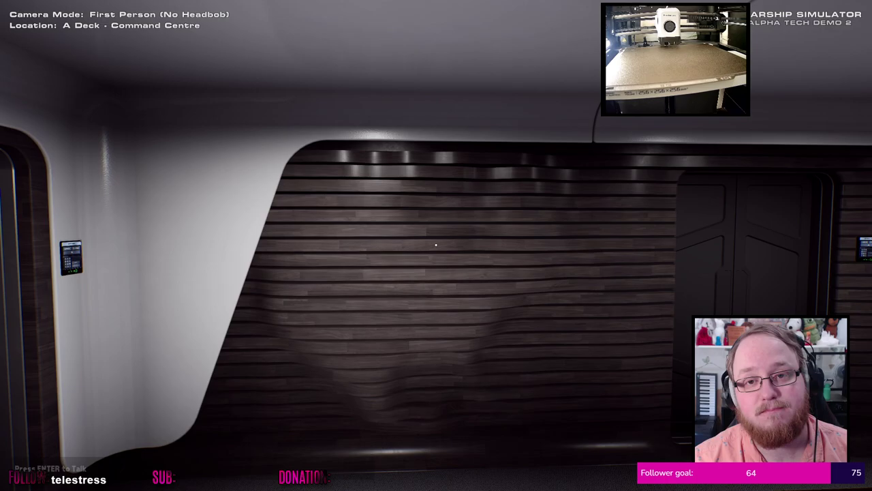
{"action": "key", "text": "w"}
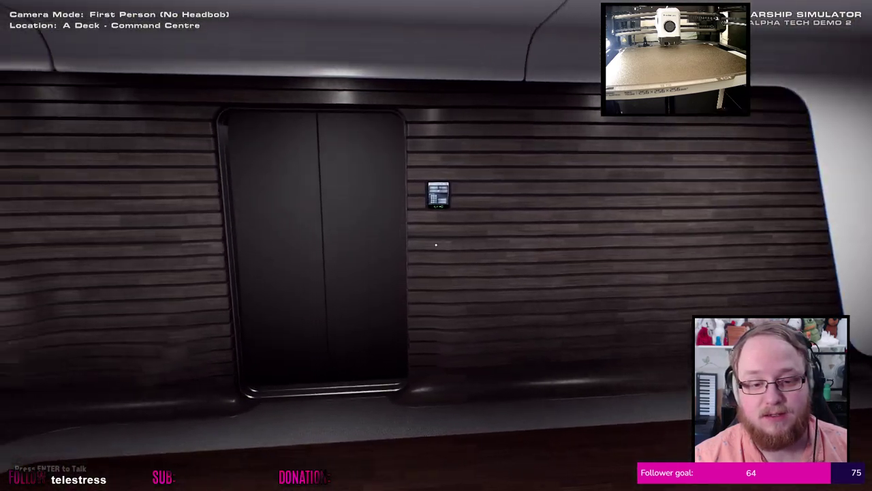
{"action": "key", "text": "d"}
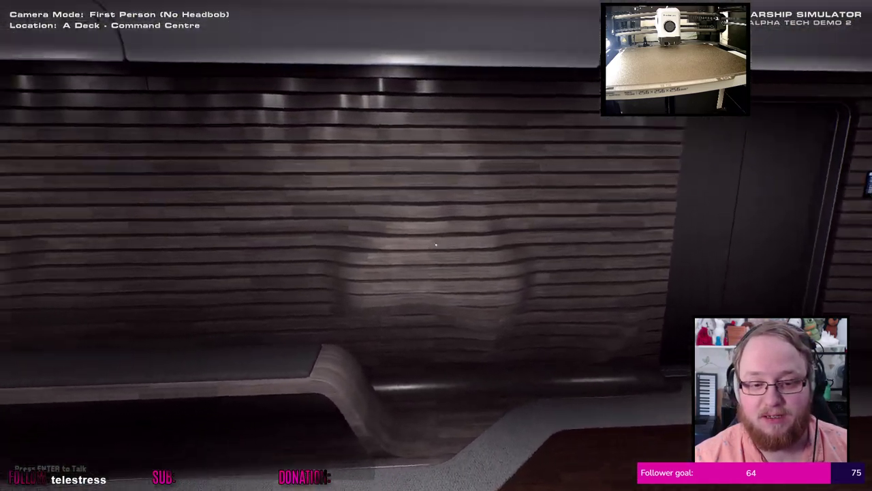
{"action": "key", "text": "a"}
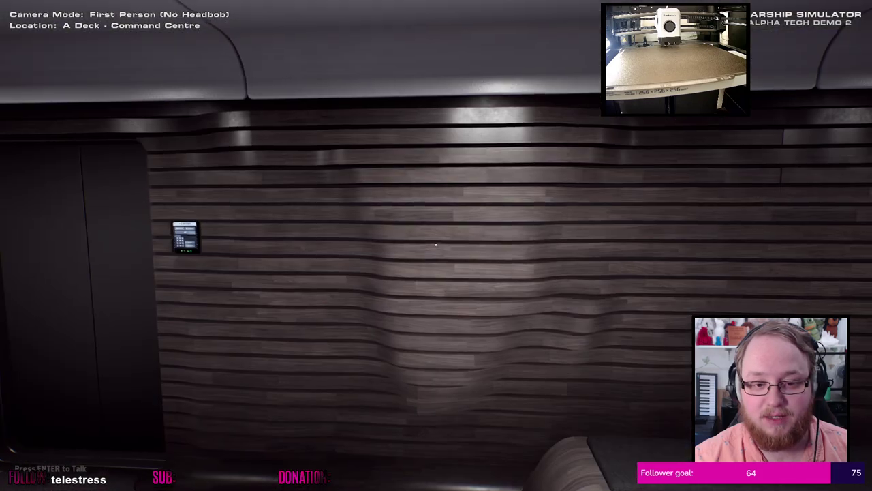
{"action": "key", "text": "w"}
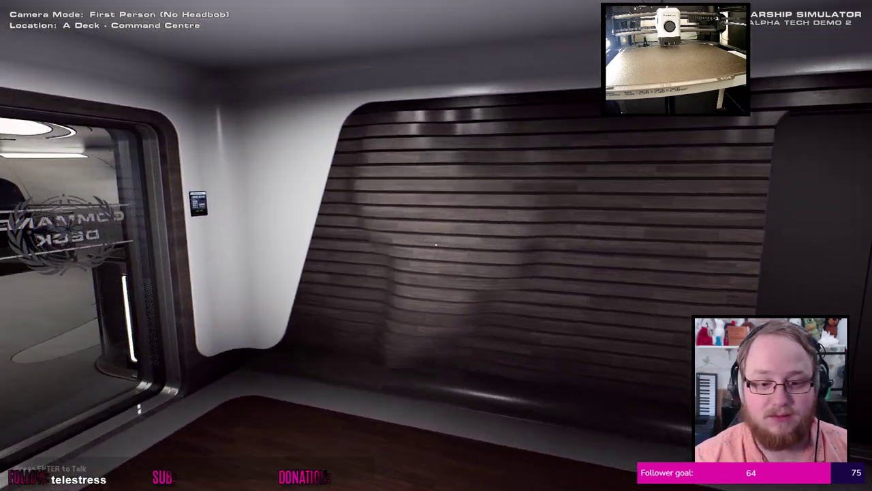
{"action": "key", "text": "a"}
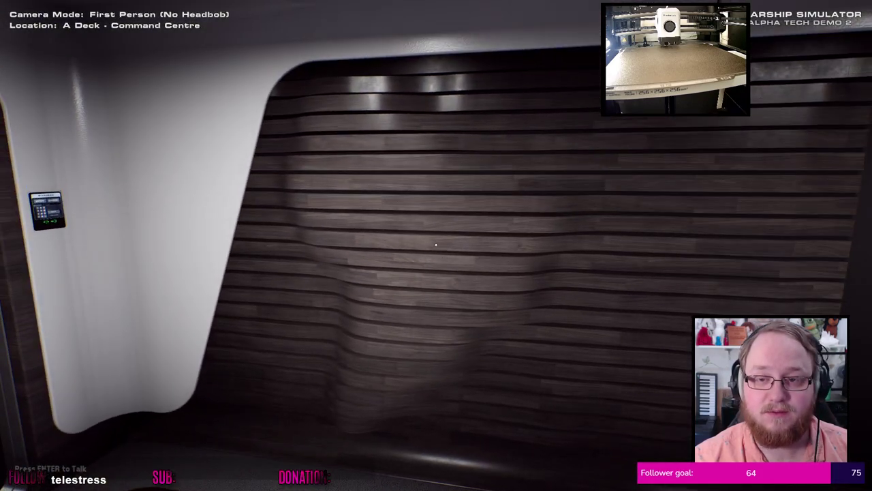
{"action": "key", "text": "a"}
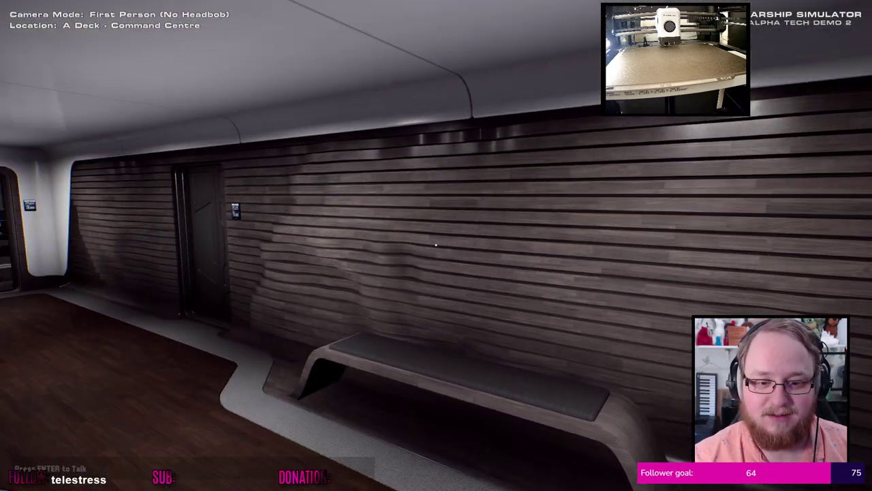
{"action": "key", "text": "w"}
{"action": "key", "text": "w"}
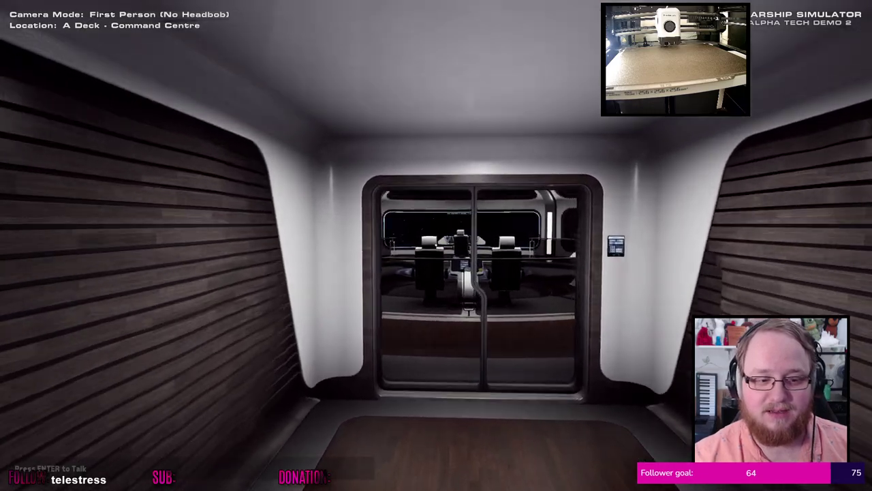
{"action": "key", "text": "s"}
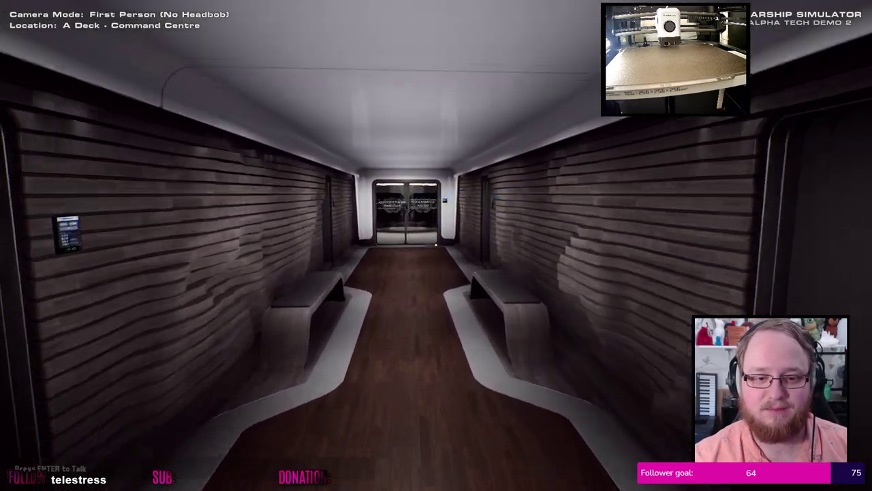
Enter the conference room off the Command Deck corridor and look around its table, doorway controls and window
{"action": "key", "text": "w"}
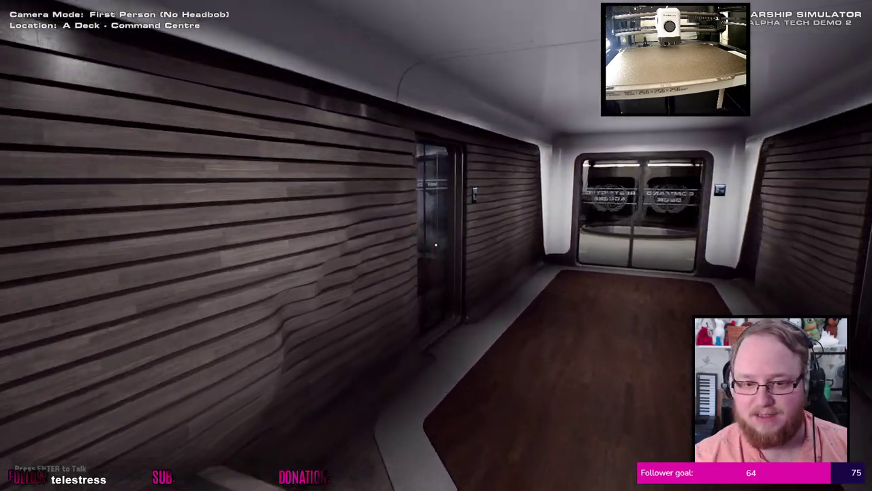
{"action": "key", "text": "w"}
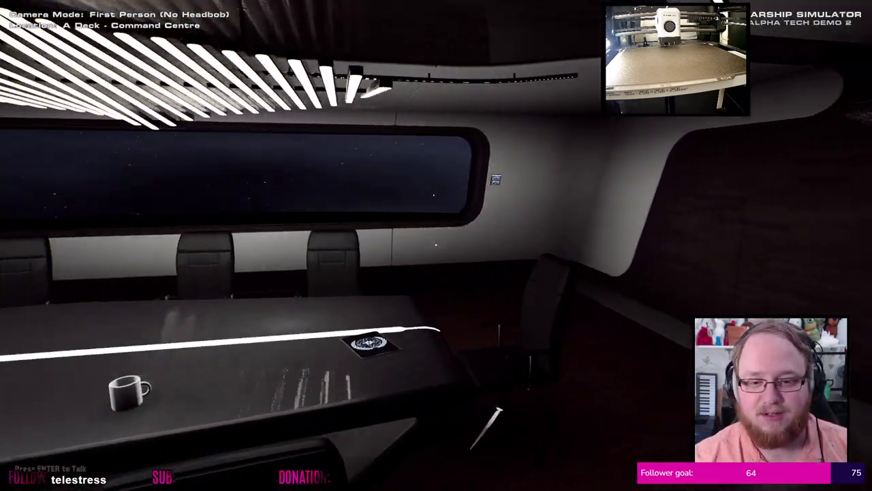
{"action": "key", "text": "d"}
{"action": "key", "text": "w"}
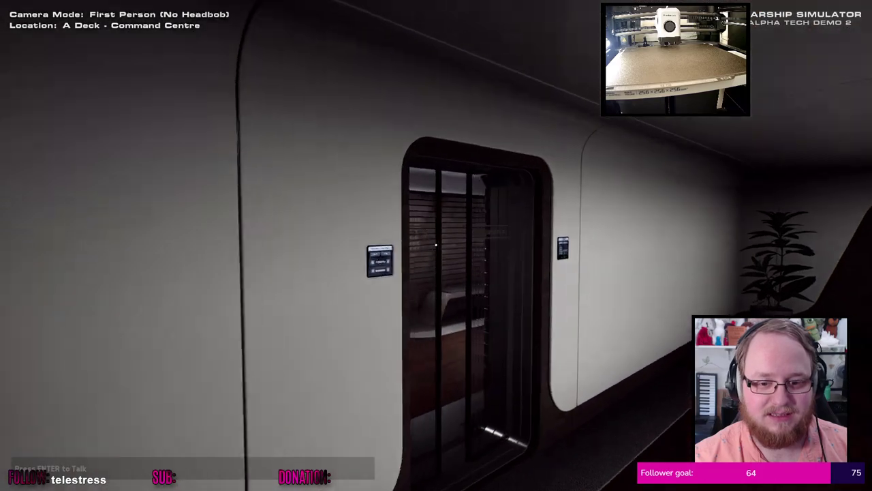
{"action": "key", "text": "w"}
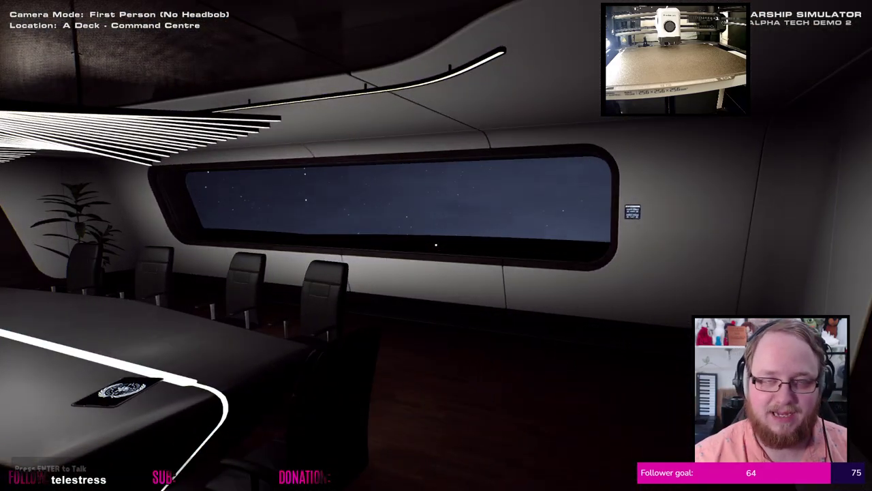
Walk around the end of the conference table to the wall control beside the long window
{"action": "key", "text": "d"}
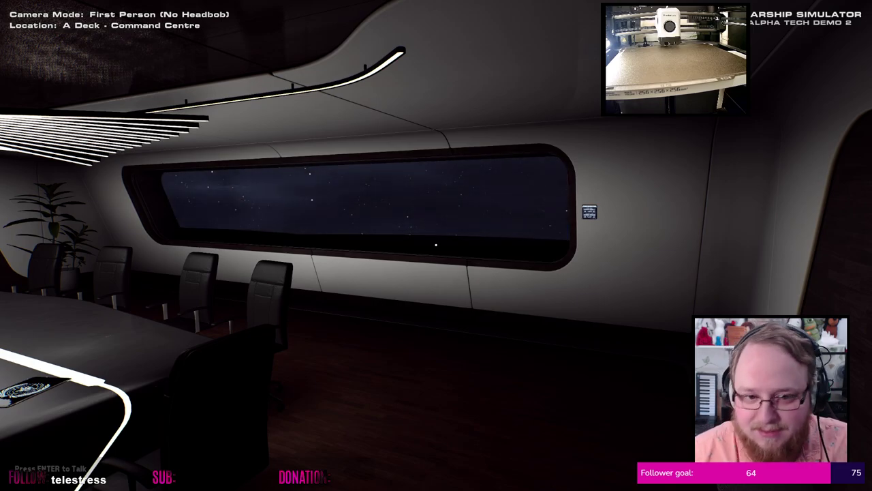
{"action": "key", "text": "w"}
{"action": "key", "text": "s"}
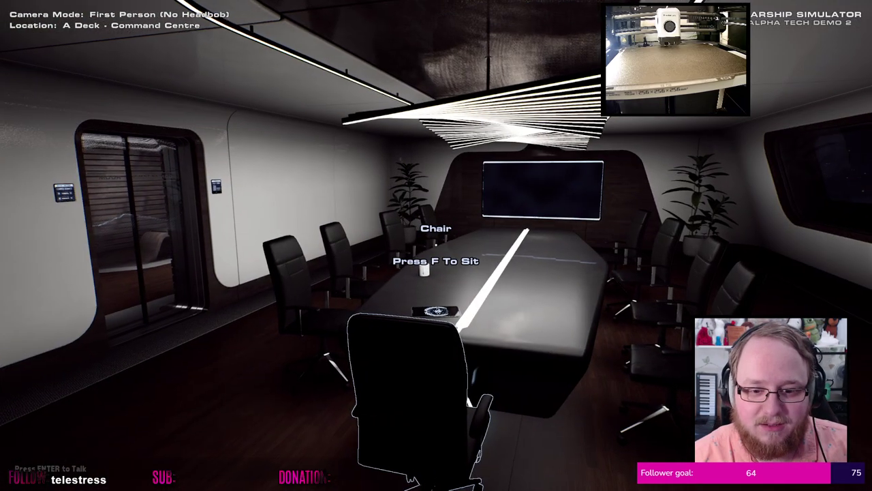
{"action": "key", "text": "w"}
{"action": "key", "text": "a"}
{"action": "key", "text": "w"}
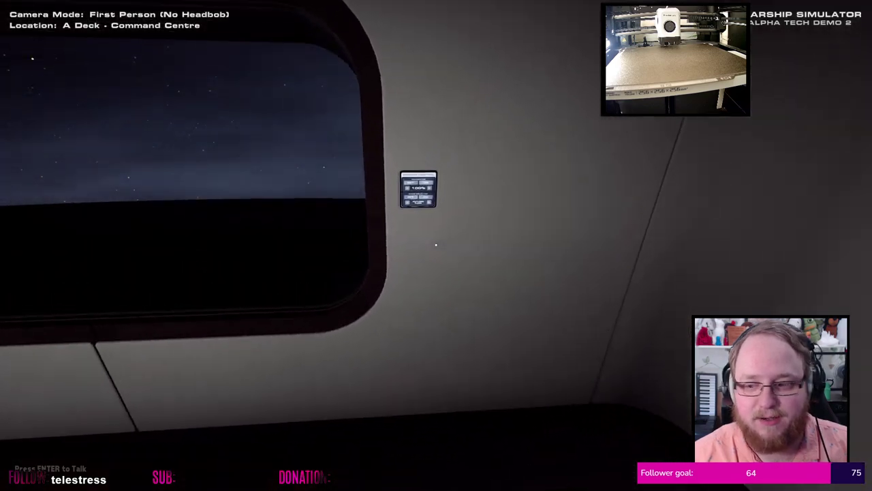
Approach the Window Control panel and turn on the scene projection with the Autumn Park scene
{"action": "key", "text": "w"}
{"action": "key", "text": "s"}
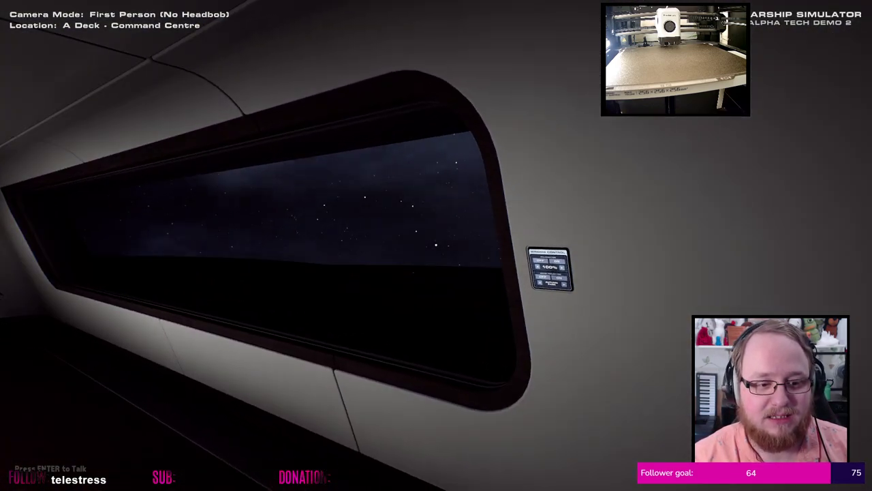
{"action": "key", "text": "w"}
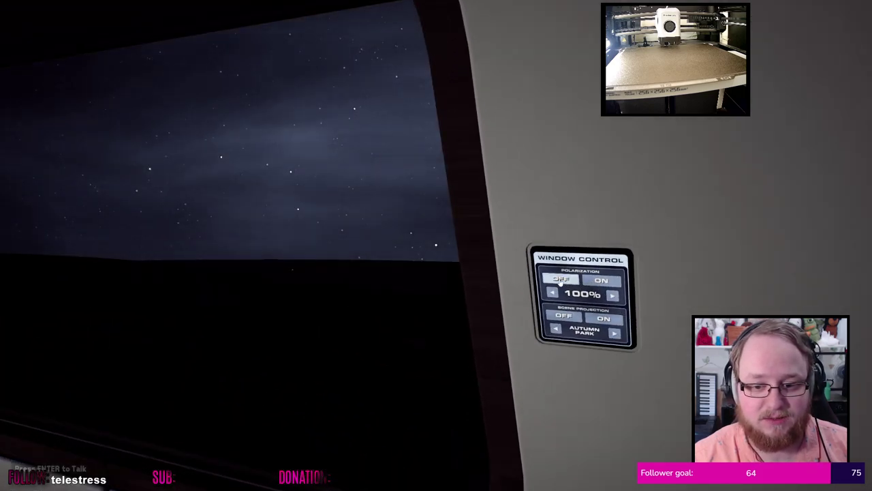
{"action": "right_click_drag", "start_coordinate": [437, 245], "coordinate": [630, 291]}
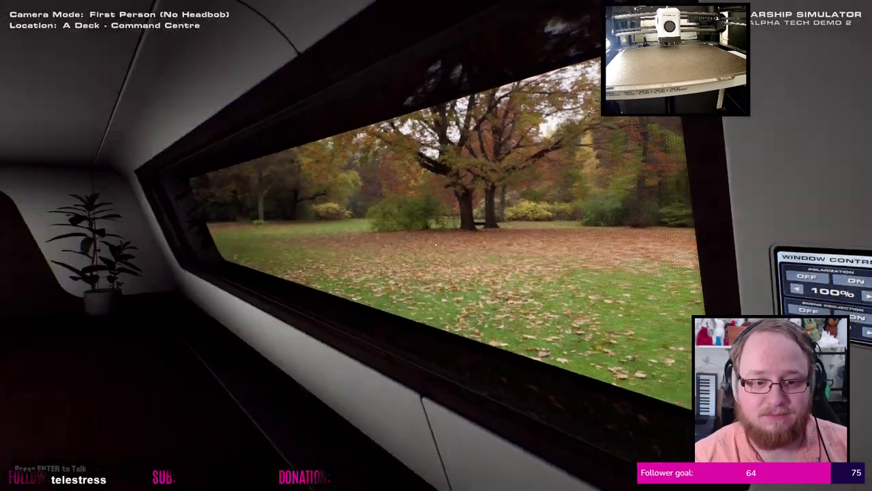
Look along the conference room window to examine the Autumn Park projection from several angles
{"action": "key", "text": "a"}
{"action": "key", "text": "a"}
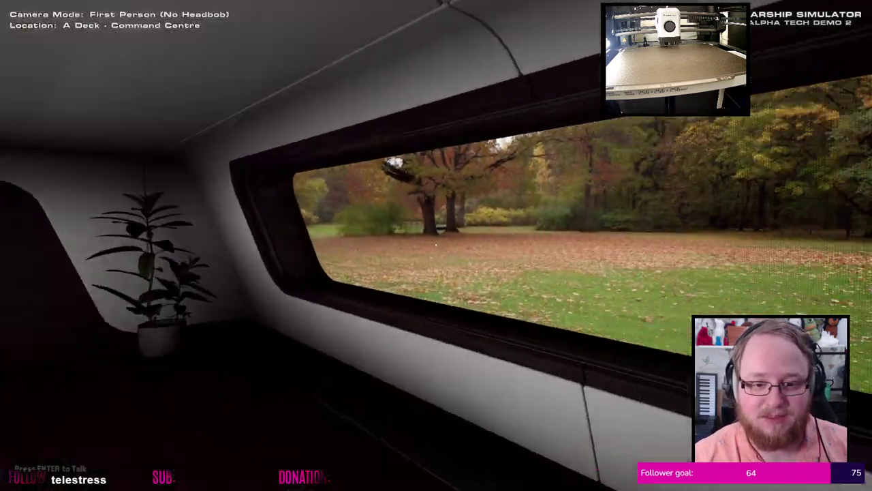
{"action": "key", "text": "w"}
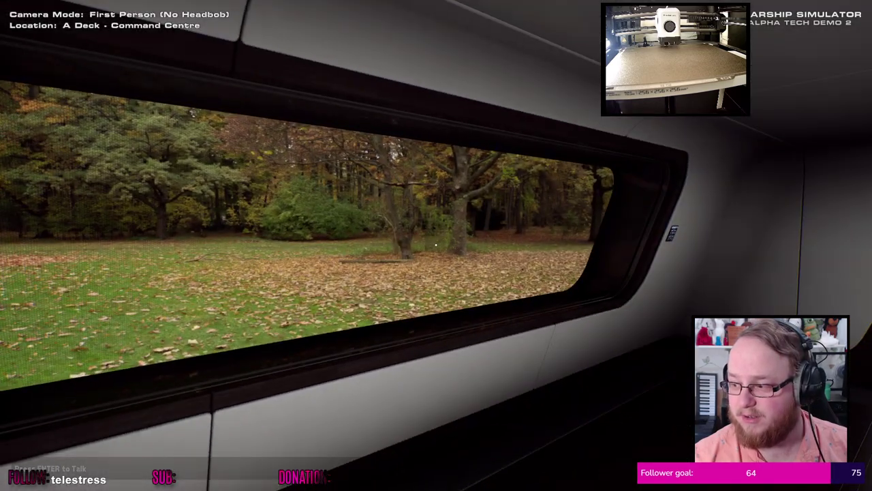
{"action": "key", "text": "s"}
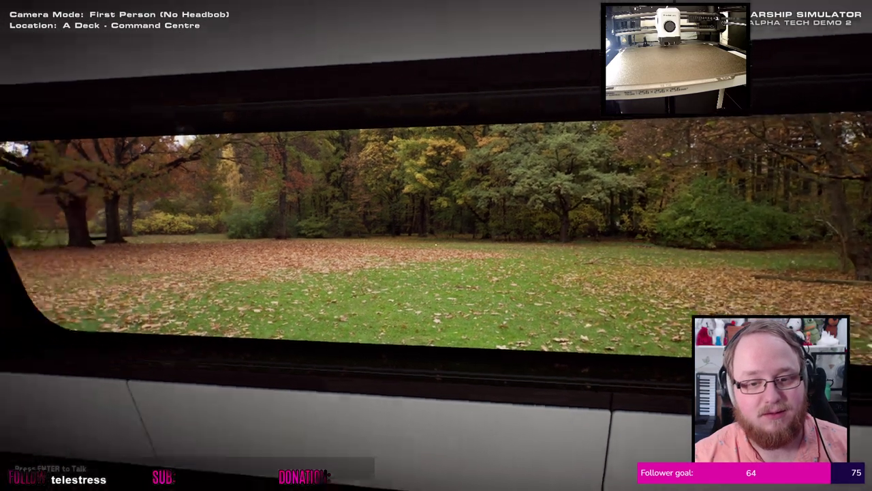
Return to the Window Control panel and change the scene projection to Misty Forest
{"action": "key", "text": "w"}
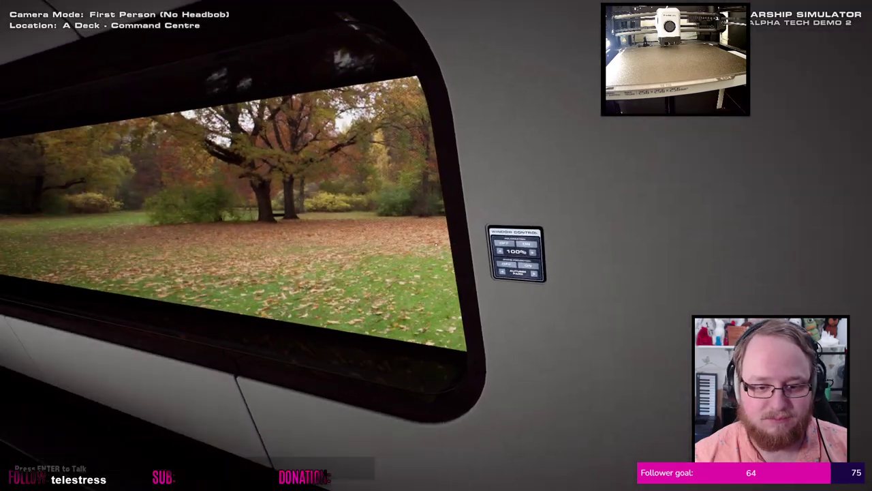
{"action": "left_click", "coordinate": [570, 258]}
{"action": "key", "text": "s"}
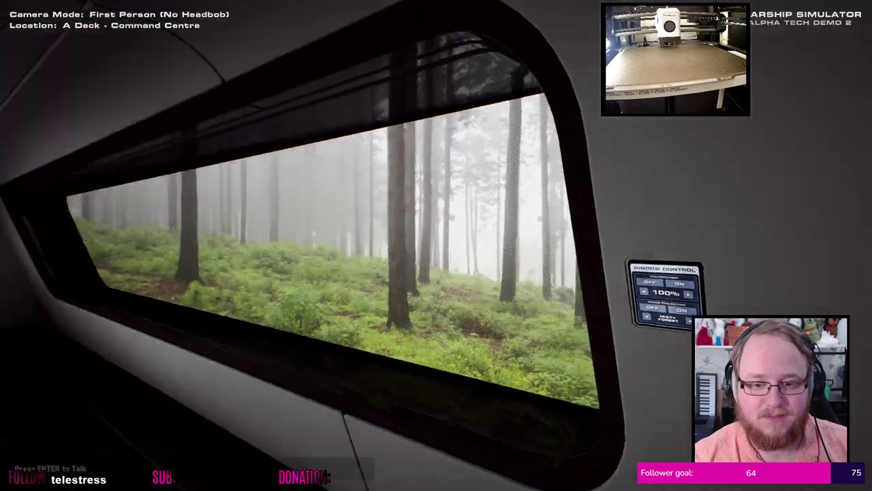
Change the window's scene projection to Rocky Desert and step back to view it
{"action": "key", "text": "w"}
{"action": "key", "text": "w"}
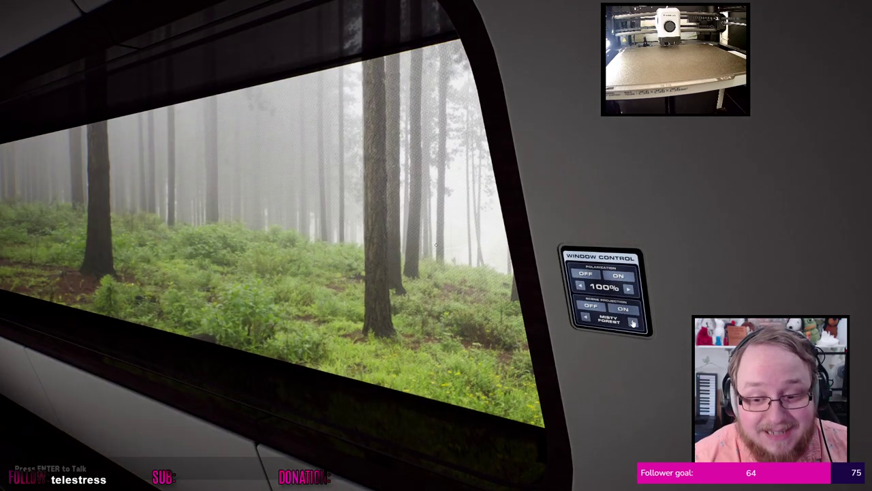
{"action": "left_click", "coordinate": [633, 323]}
{"action": "key", "text": "s"}
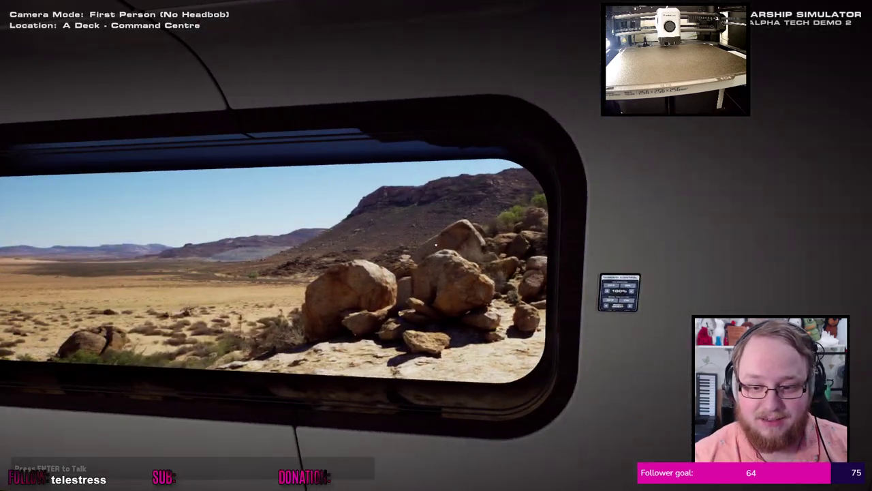
Advance the window projection one scene past Rocky Desert to the green woodland meadow and step back to view it
{"action": "key", "text": "w"}
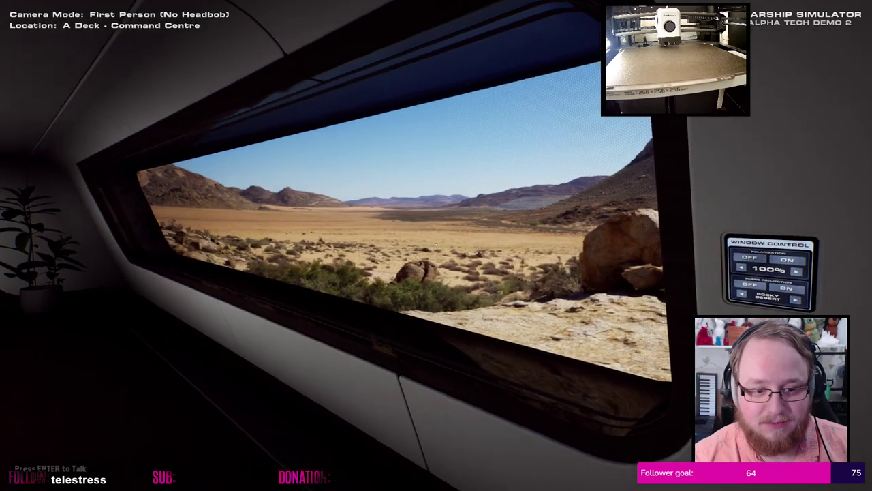
{"action": "key", "text": "w"}
{"action": "key", "text": "w"}
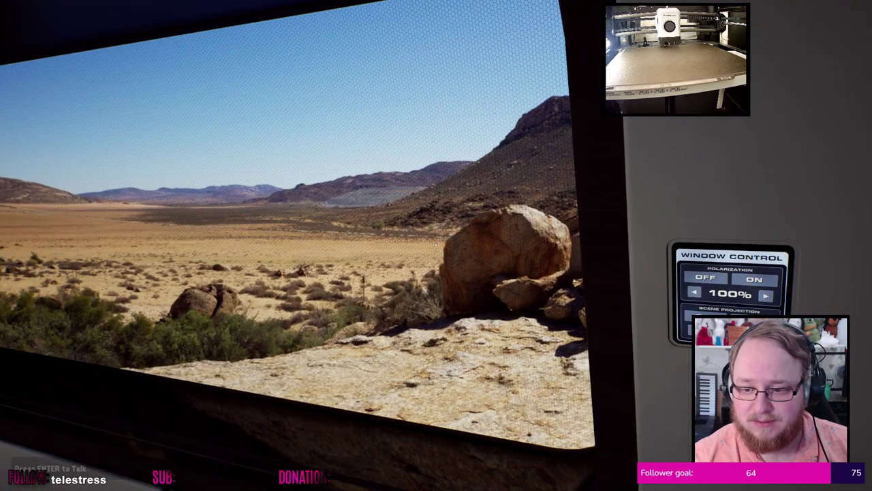
{"action": "left_click", "coordinate": [764, 335]}
{"action": "key", "text": "s"}
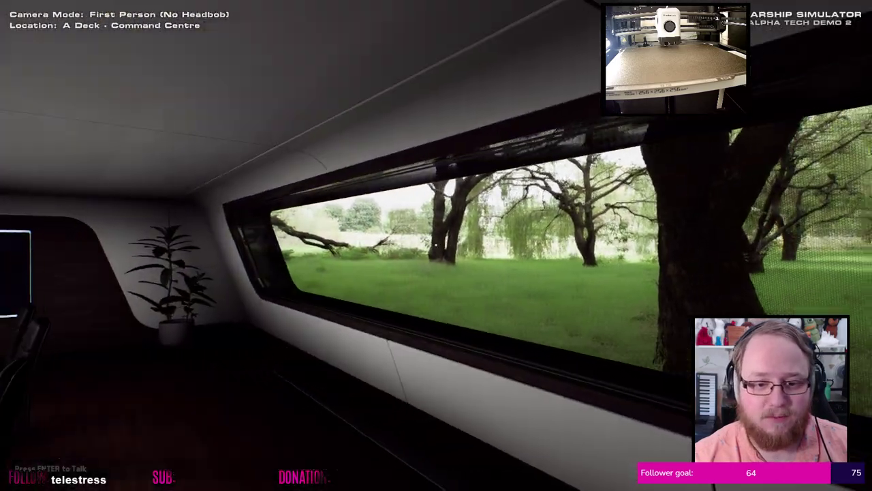
Change the scene projection to Coastal Highlands and view the coastline along the window
{"action": "key", "text": "d"}
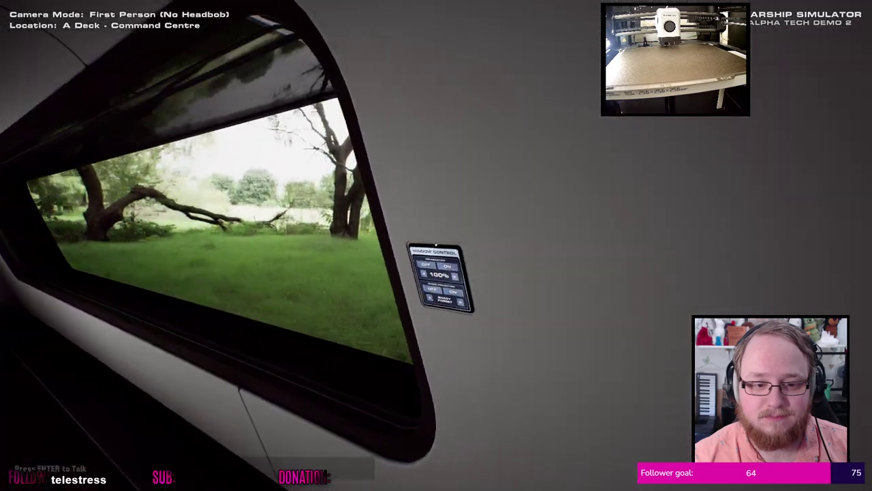
{"action": "key", "text": "s"}
{"action": "key", "text": "w"}
{"action": "left_click", "coordinate": [590, 243]}
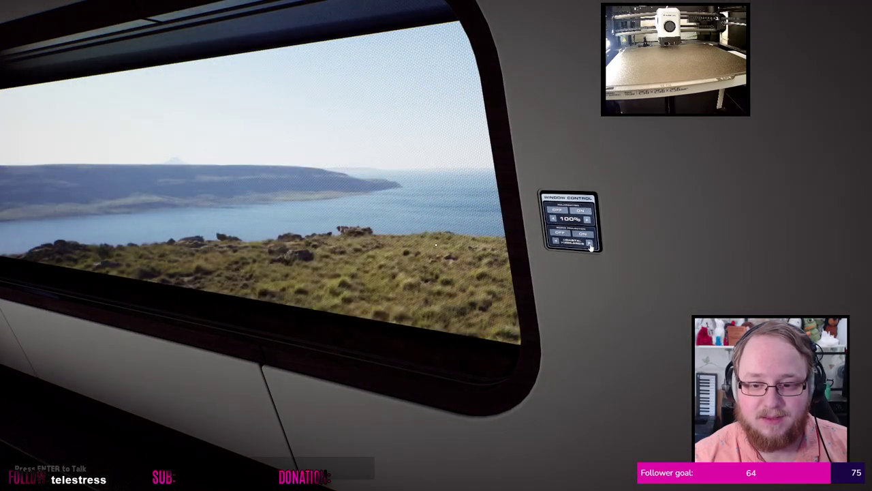
{"action": "key", "text": "s"}
{"action": "key", "text": "a"}
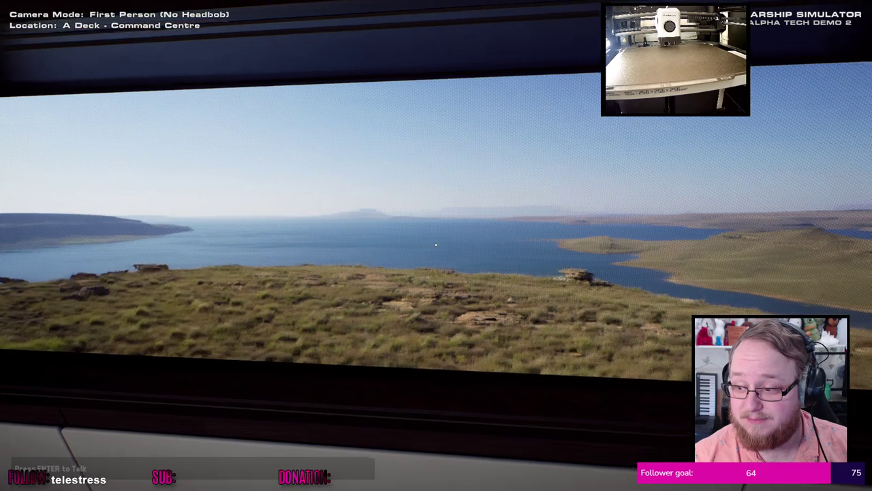
Cycle the scene projection through the mountain scenes, Rocky Highlands and Grassy Hills, ending back at Autumn Park
{"action": "key", "text": "d"}
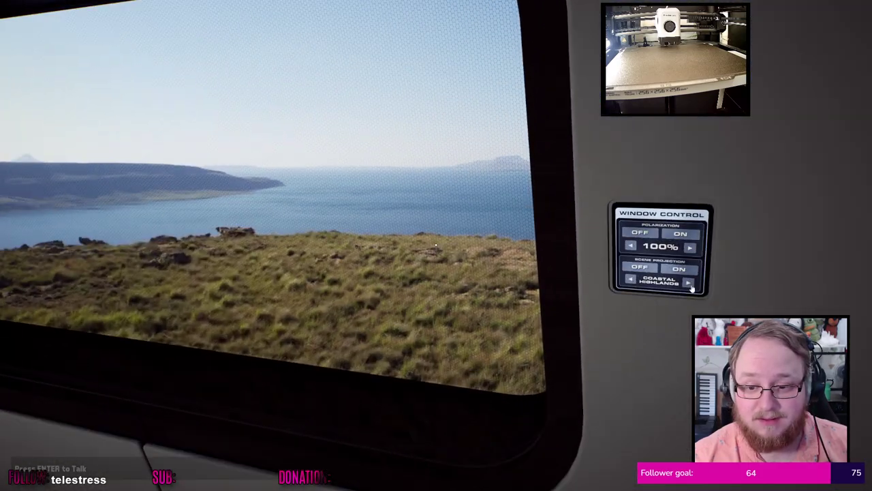
{"action": "left_click", "coordinate": [689, 285]}
{"action": "left_click", "coordinate": [687, 285]}
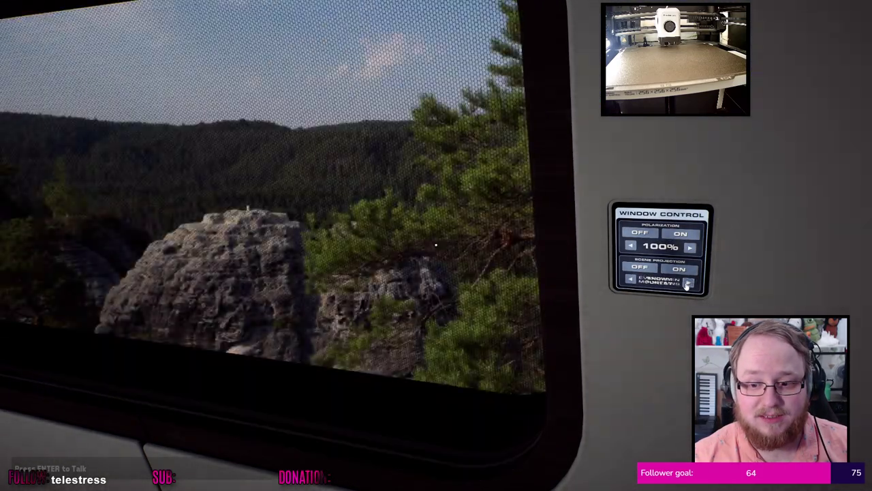
{"action": "left_click", "coordinate": [687, 285]}
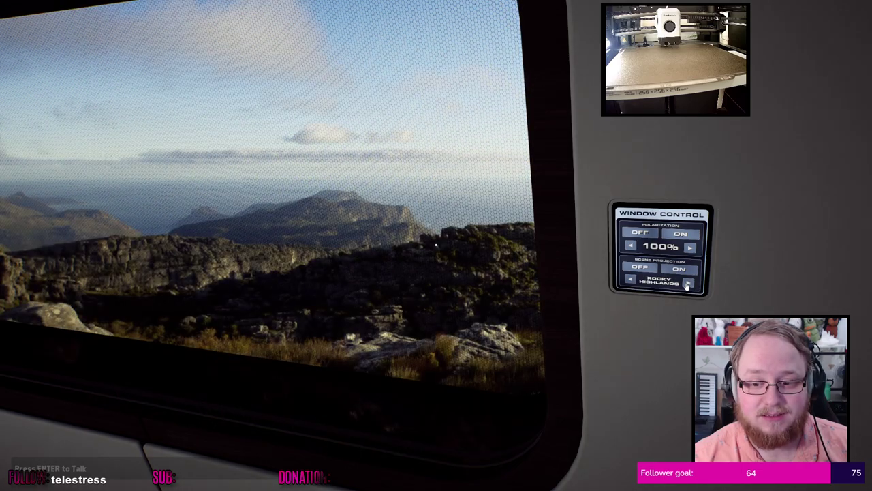
{"action": "left_click", "coordinate": [687, 285]}
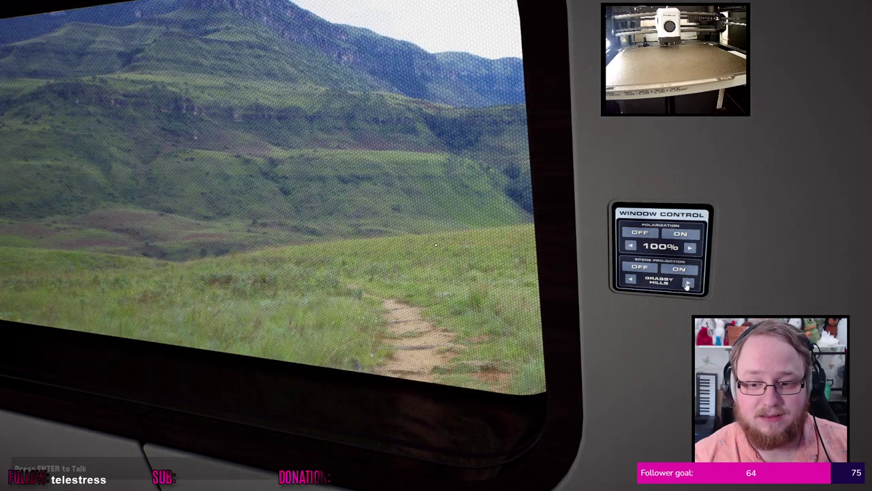
{"action": "left_click", "coordinate": [687, 285]}
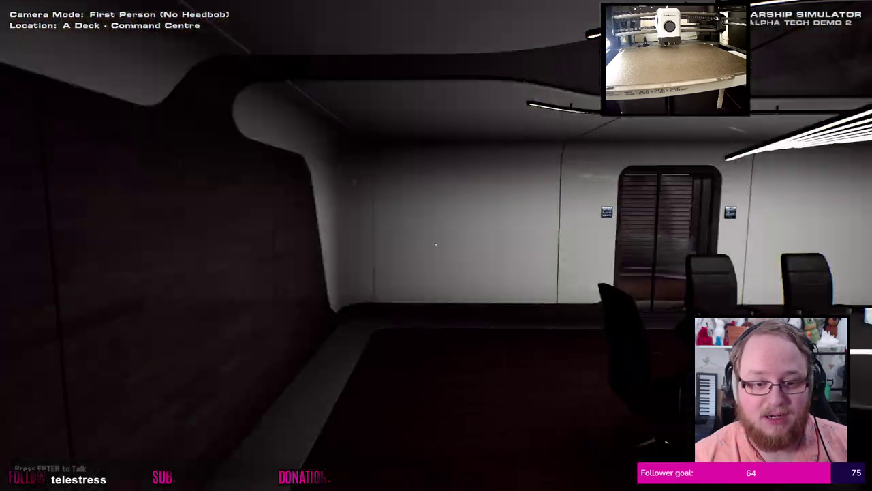
Leave the conference room through its glass door and head along the corridor to the Command Deck entrance doors
{"action": "key", "text": "w"}
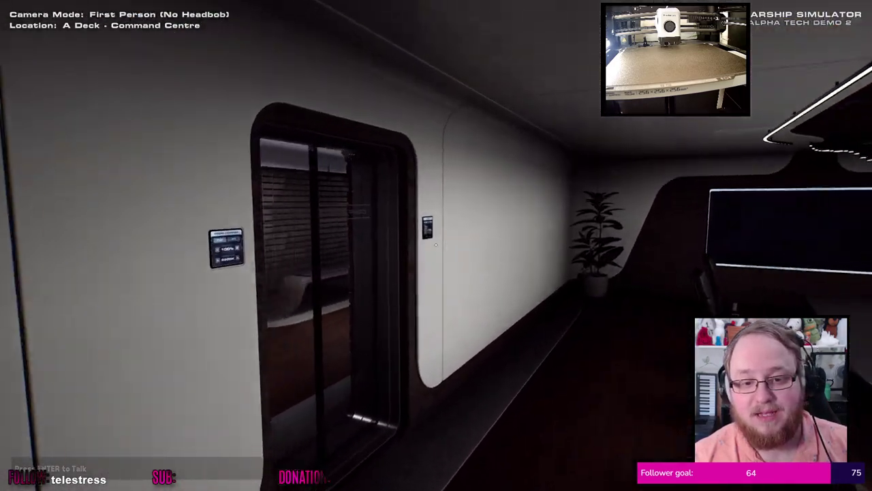
{"action": "key", "text": "w"}
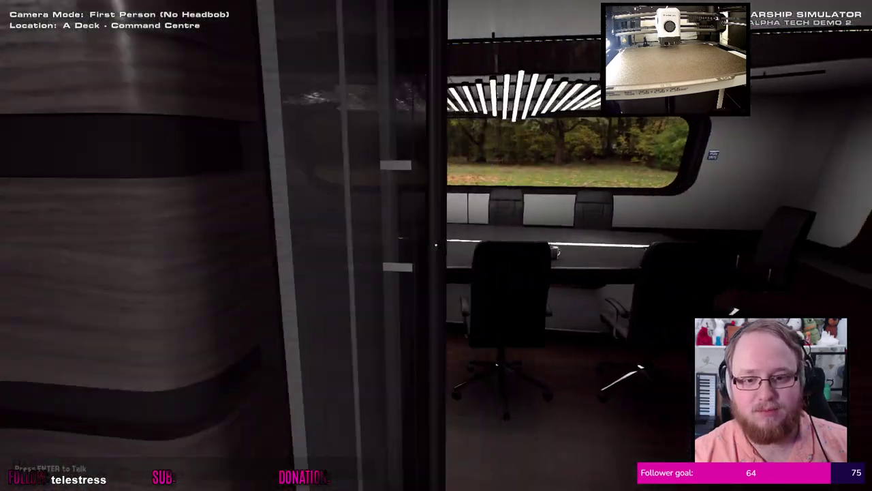
{"action": "key", "text": "w"}
{"action": "key", "text": "s"}
{"action": "key", "text": "w"}
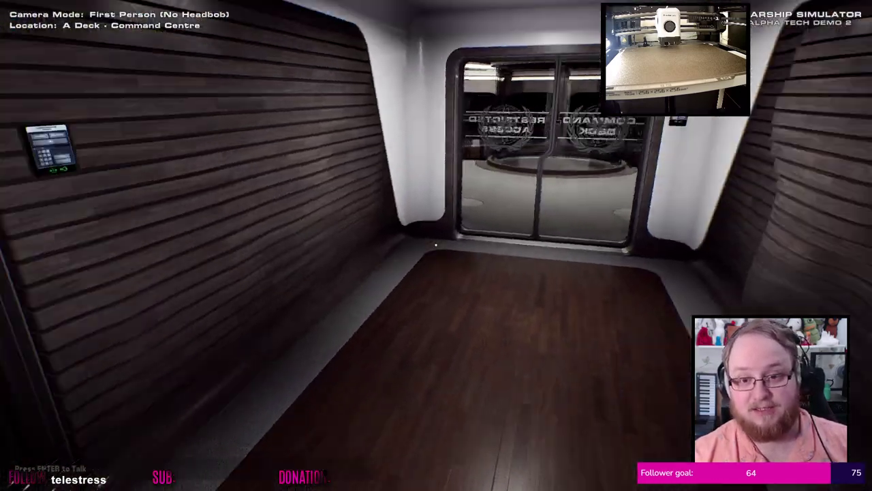
Exit through the Command Deck doors and descend the curved stairs from A Deck to B Deck
{"action": "key", "text": "w"}
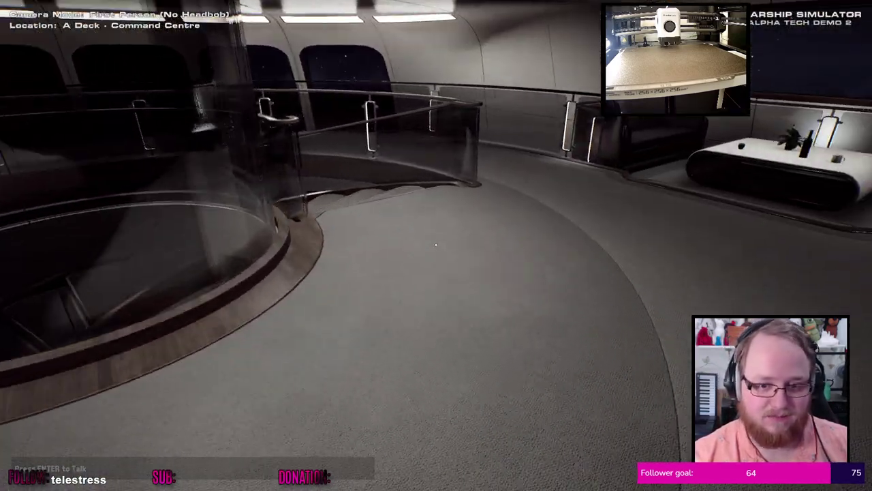
{"action": "key", "text": "w"}
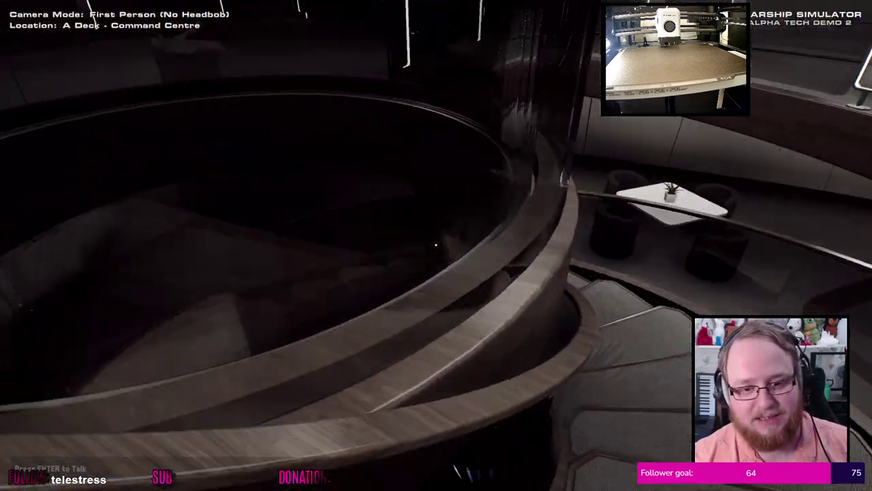
{"action": "key", "text": "w"}
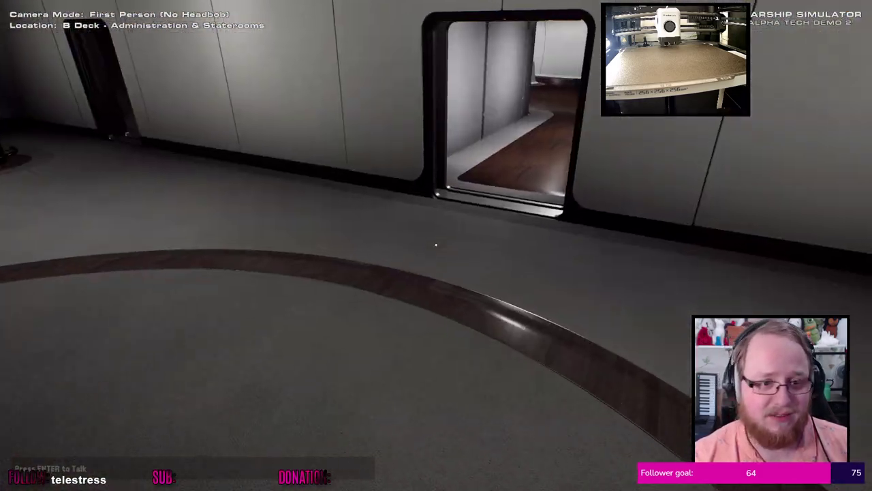
Go through the B Deck passage, follow the curved corridor past the planter and enter the empty dark-walled room with windows
{"action": "key", "text": "w"}
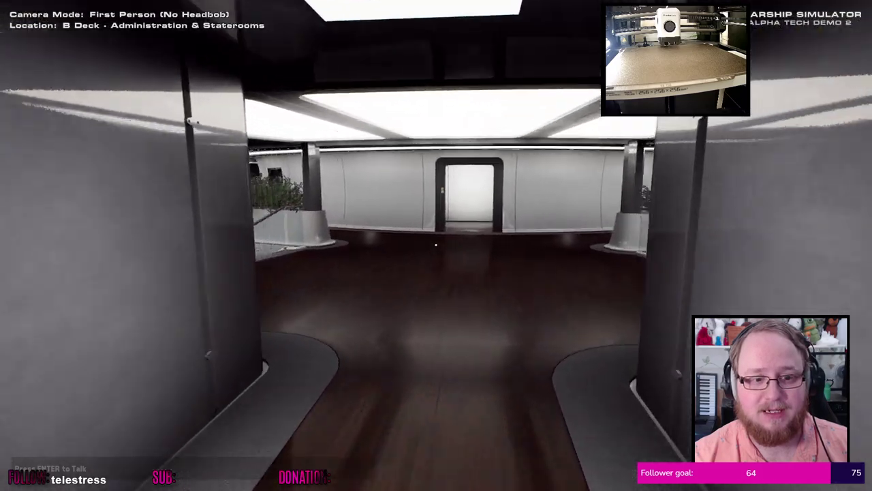
{"action": "key", "text": "w"}
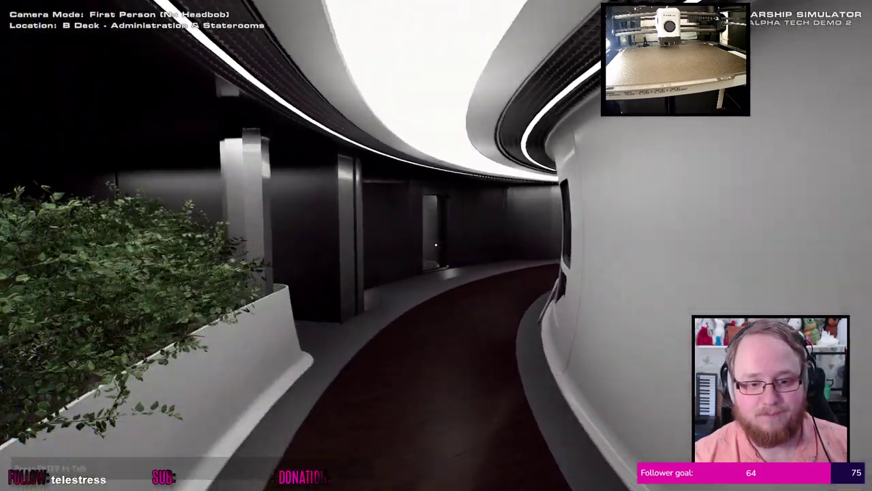
{"action": "key", "text": "w"}
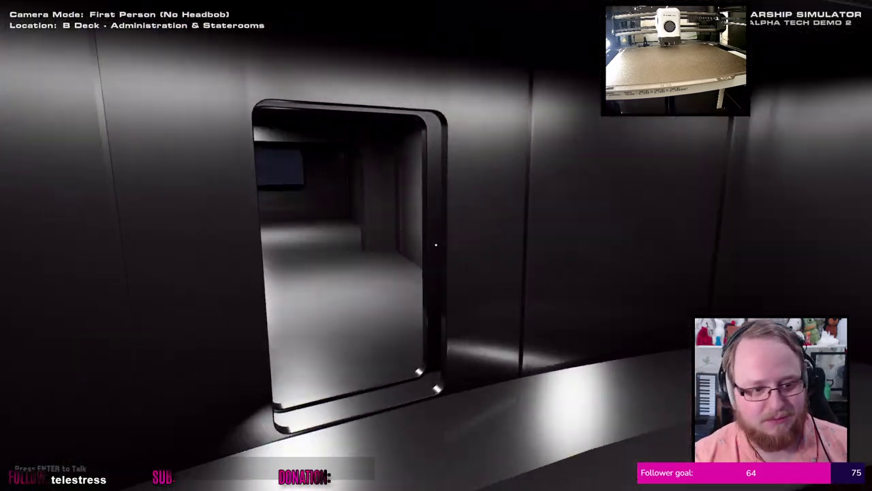
{"action": "key", "text": "w"}
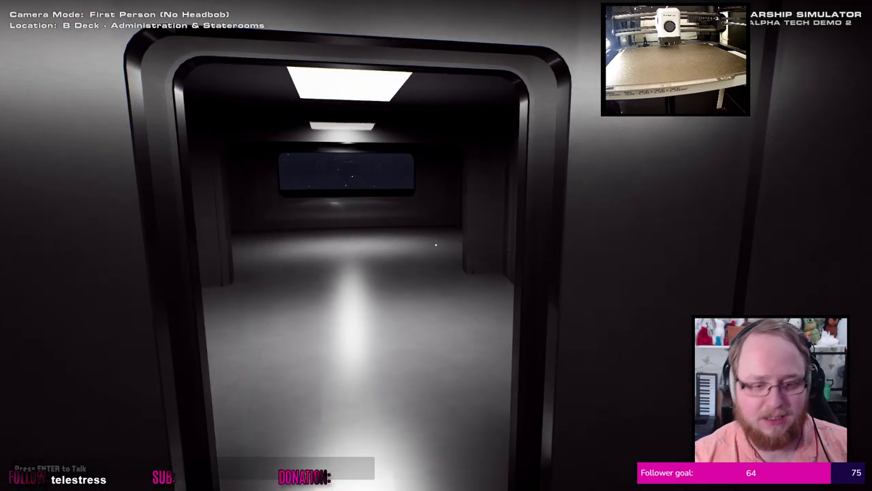
{"action": "key", "text": "w"}
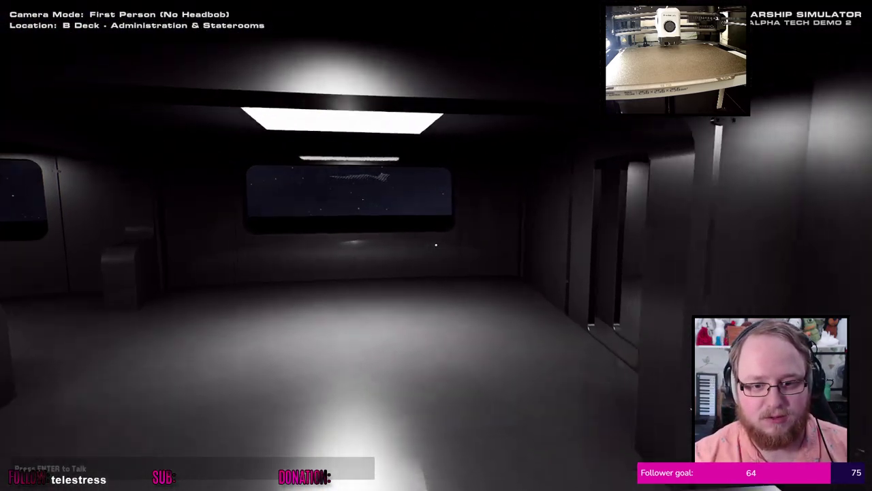
Leave the dark-walled room and follow the curved B Deck corridor past the planter to the open stairwell hall
{"action": "key", "text": "w"}
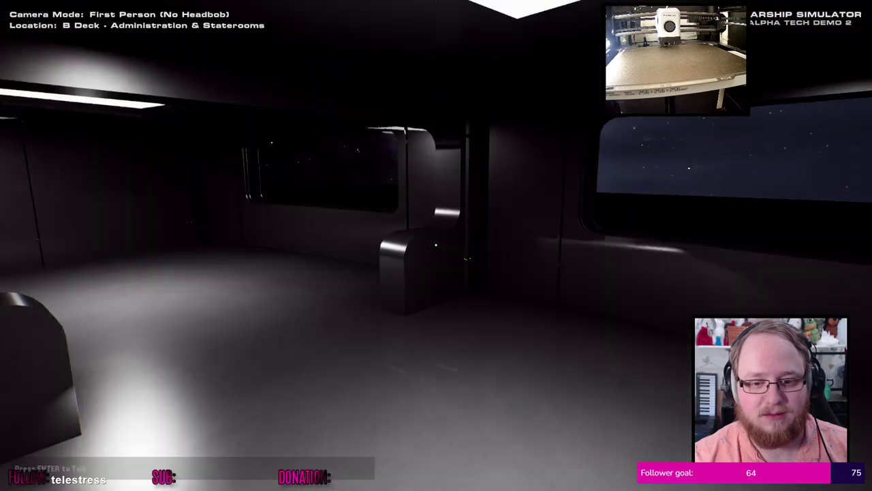
{"action": "key", "text": "w"}
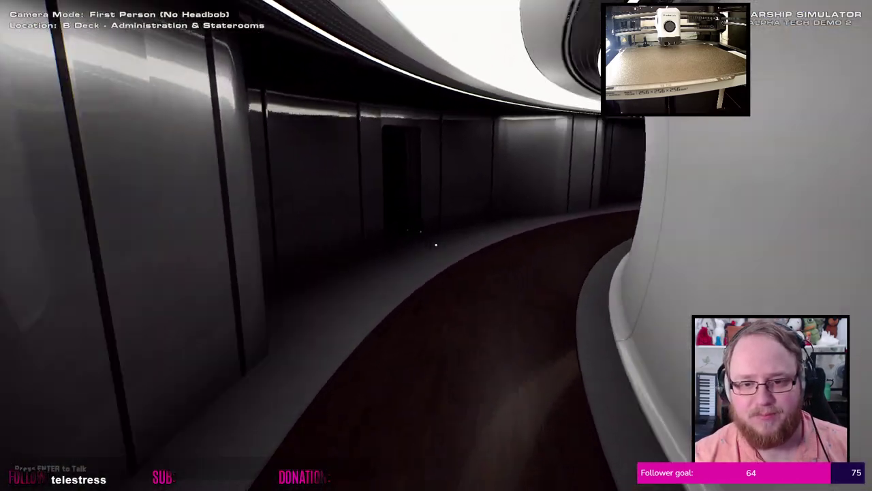
{"action": "key", "text": "w"}
{"action": "key", "text": "w"}
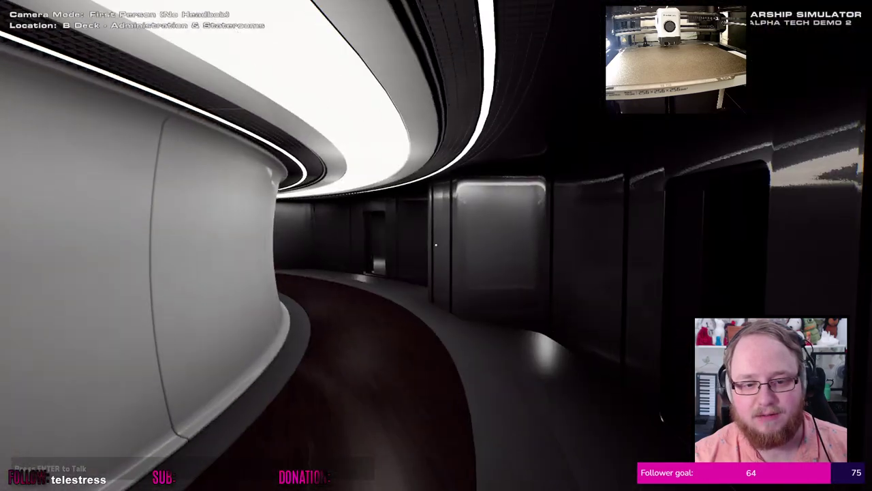
{"action": "key", "text": "w"}
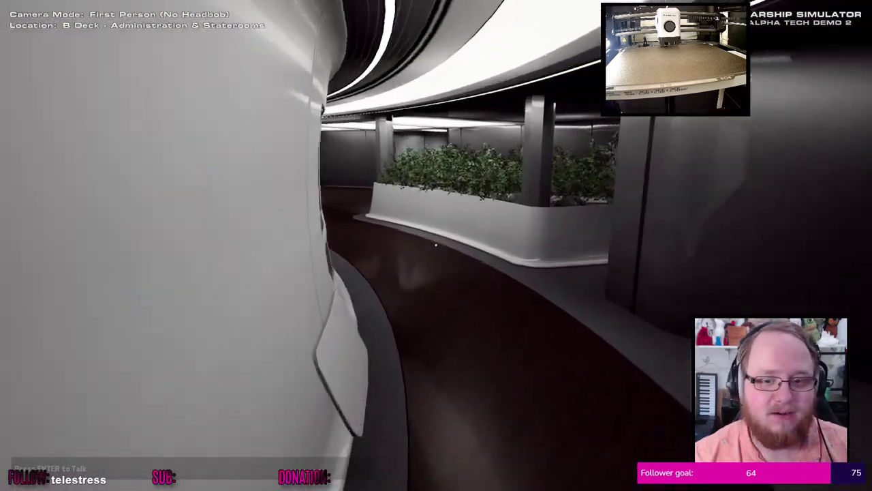
{"action": "key", "text": "w"}
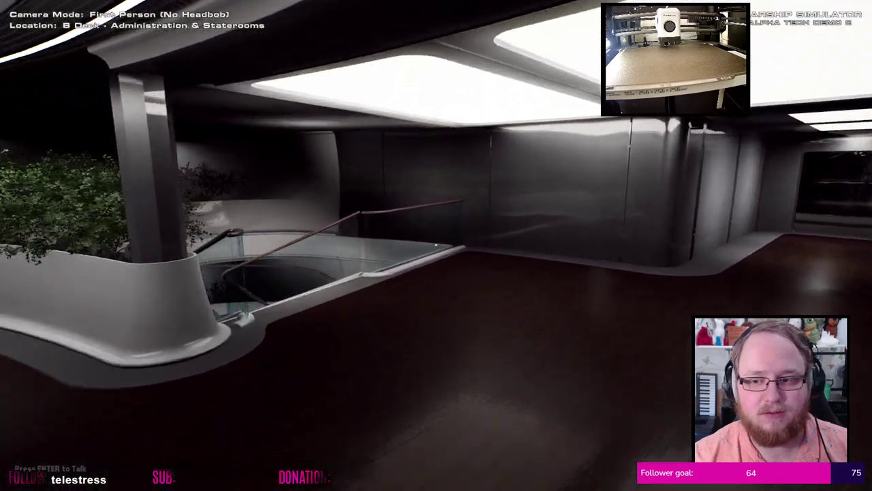
Go through the passage, climb the curved stairs to A Deck and walk past the Command Deck doors
{"action": "key", "text": "w"}
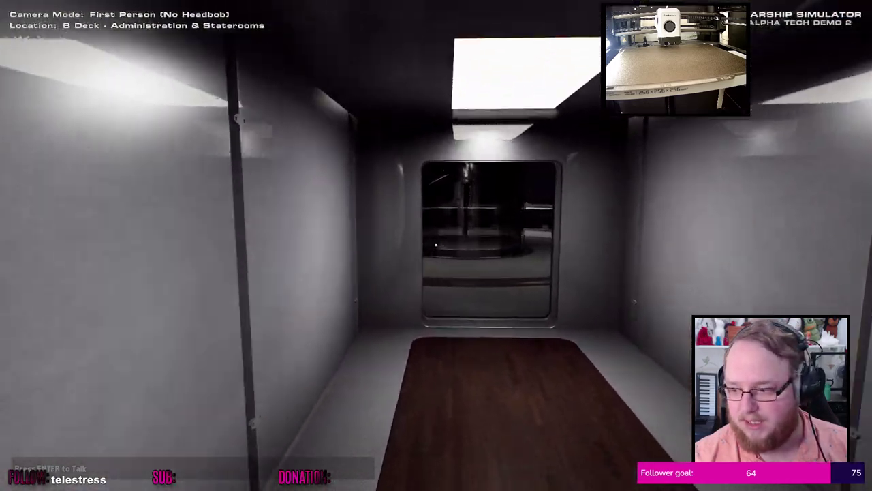
{"action": "key", "text": "w"}
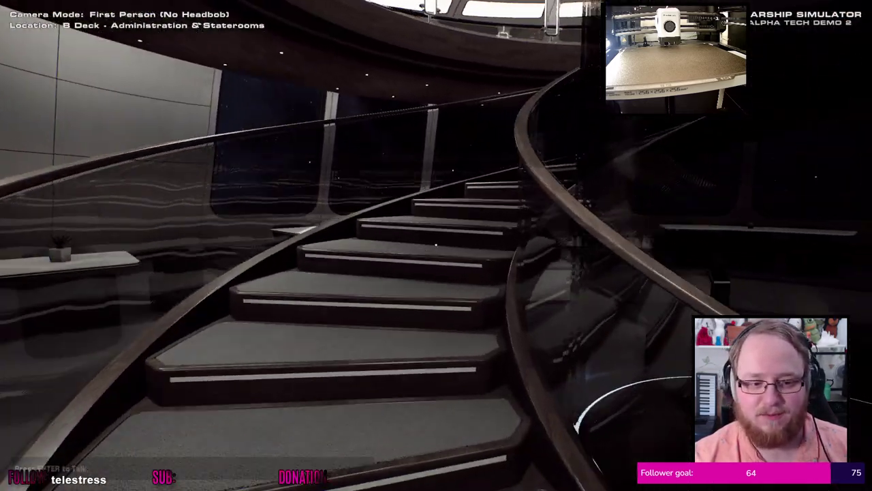
{"action": "key", "text": "w"}
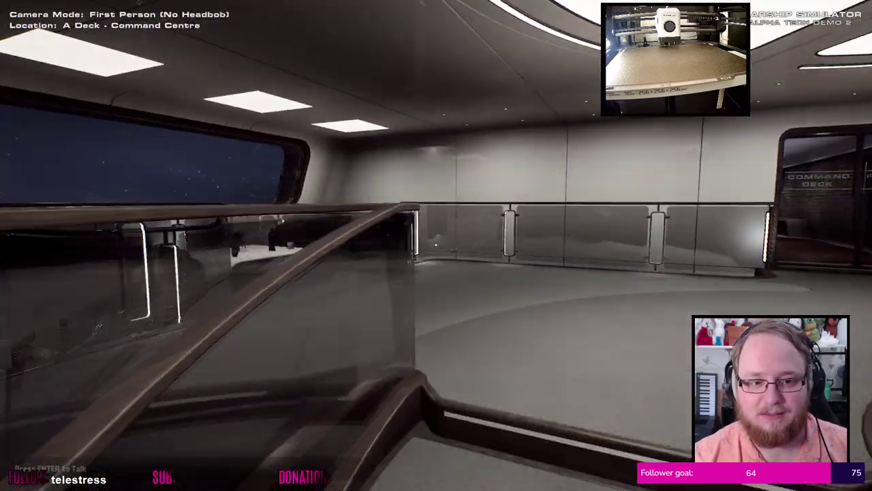
{"action": "key", "text": "w"}
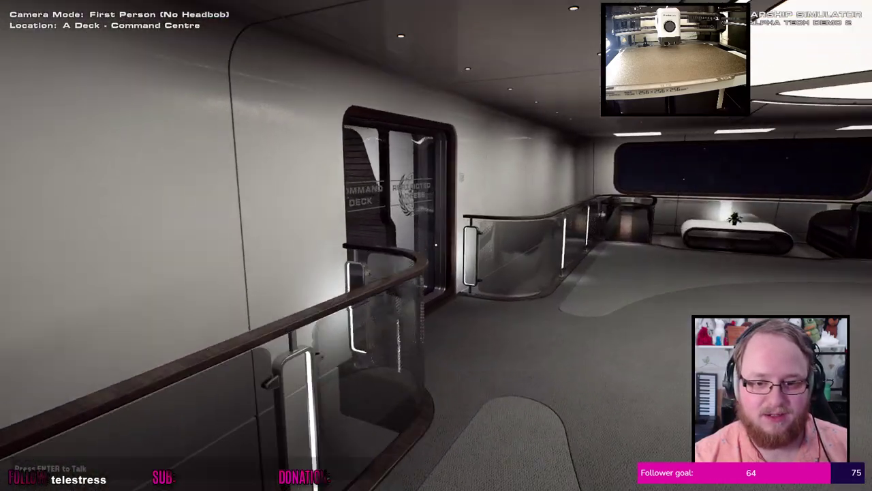
{"action": "key", "text": "w"}
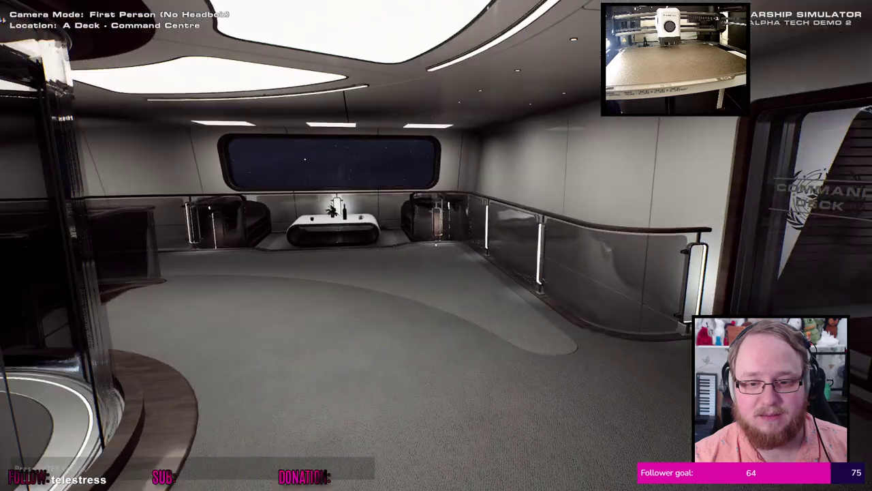
Head back around the A Deck railing and descend to the B Deck lounge beside the central glass cylinder
{"action": "key", "text": "w"}
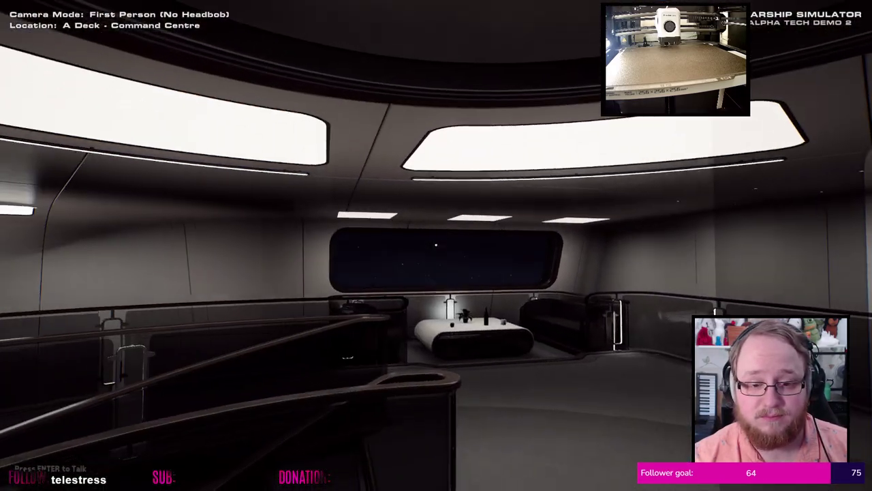
{"action": "key", "text": "w"}
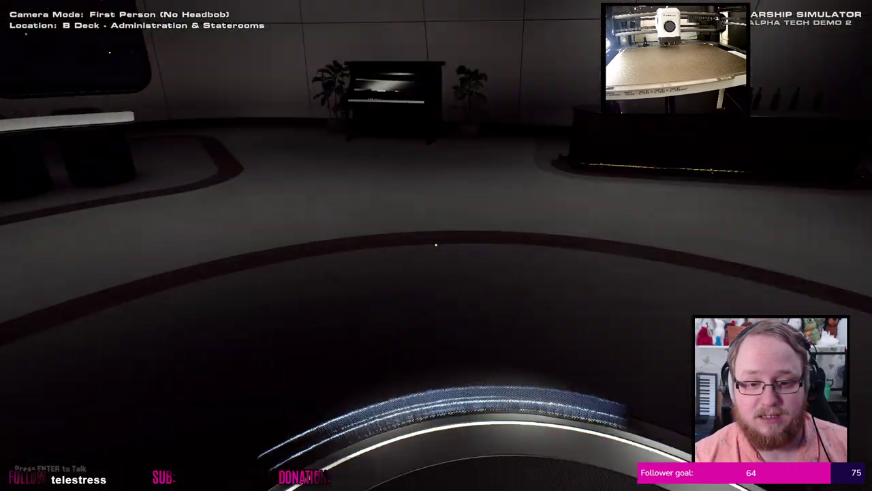
{"action": "key", "text": "w"}
{"action": "key", "text": "w"}
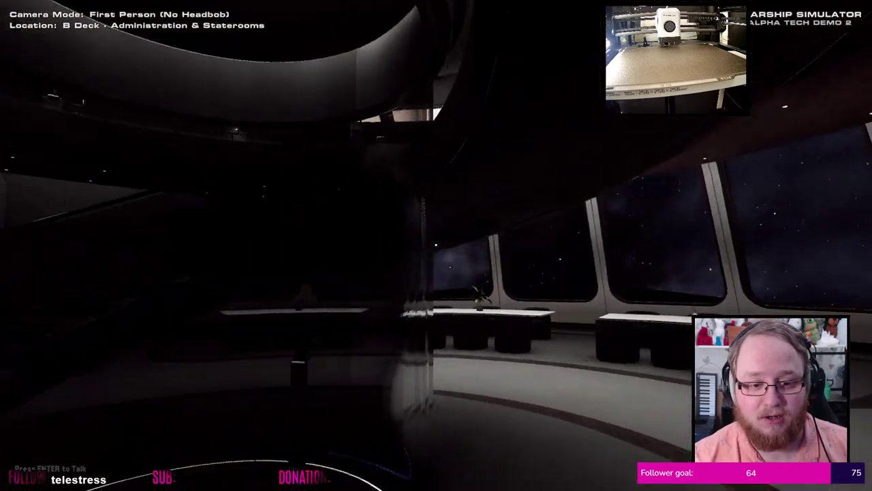
Walk past the lounge's window tables and the piano to the bar and view the bottles from behind the counter
{"action": "key", "text": "w"}
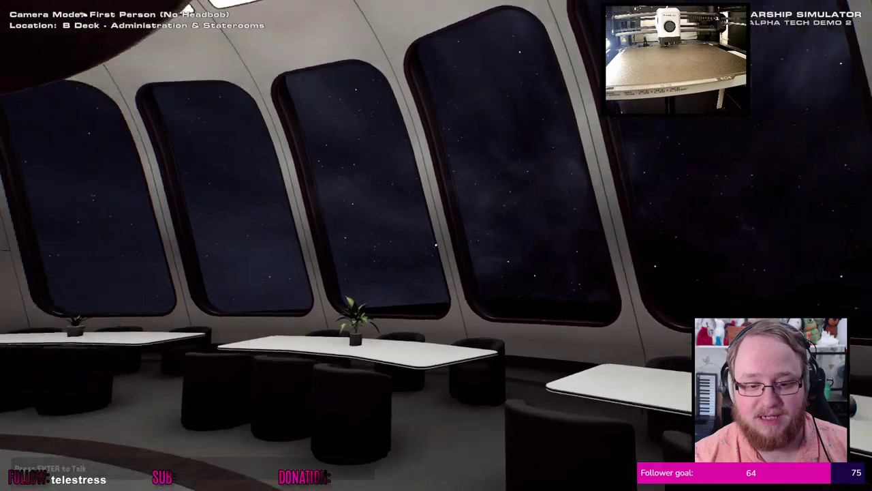
{"action": "key", "text": "w"}
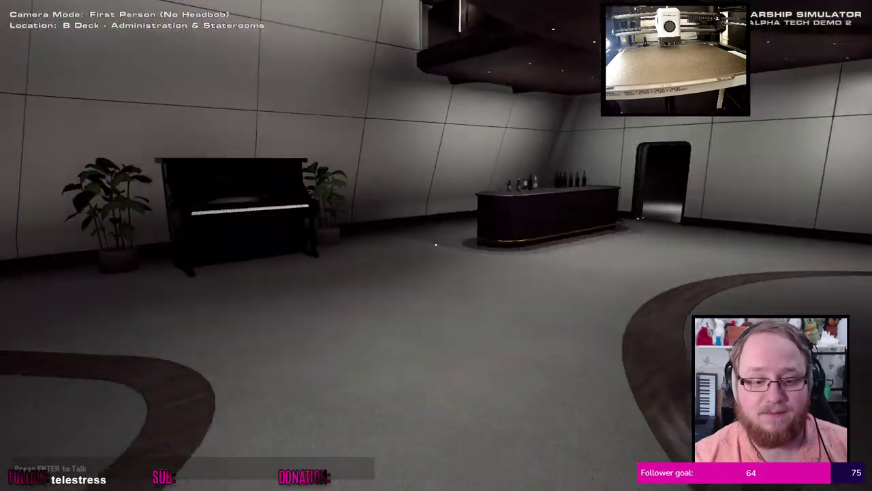
{"action": "key", "text": "w"}
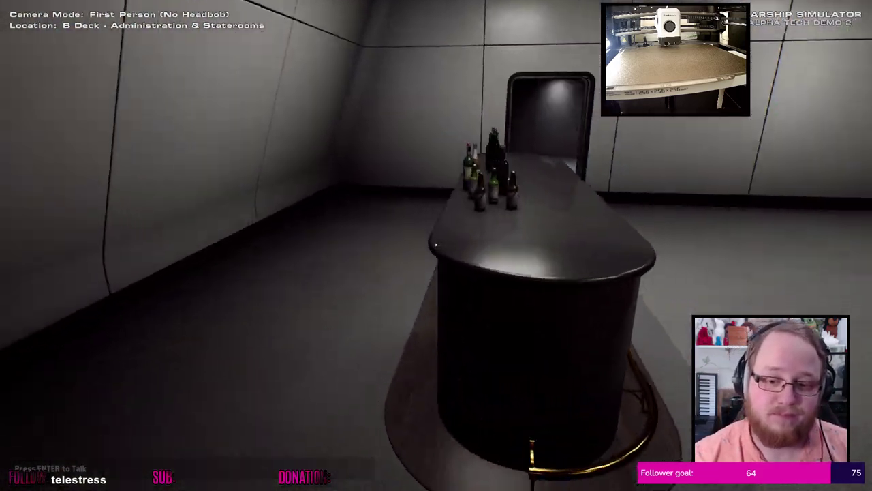
{"action": "key", "text": "w"}
{"action": "key", "text": "a"}
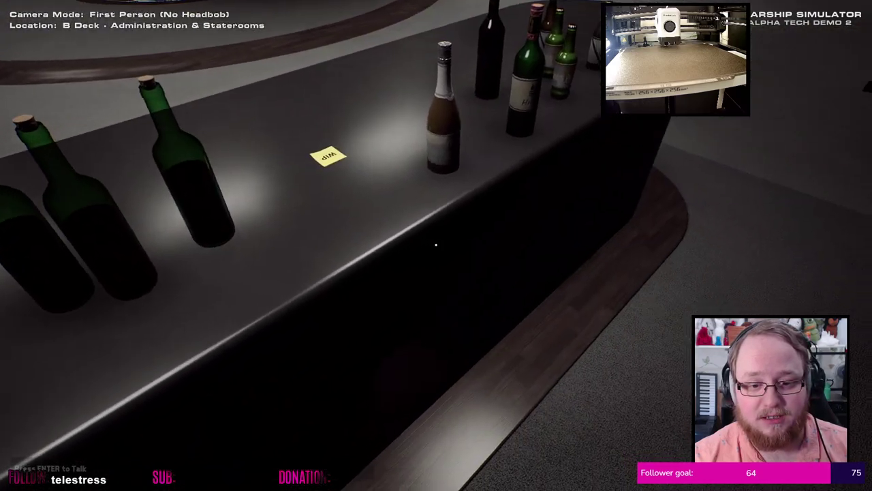
Tour the lounge from the bar past the curved staircase and the window tables to the piano
{"action": "key", "text": "w"}
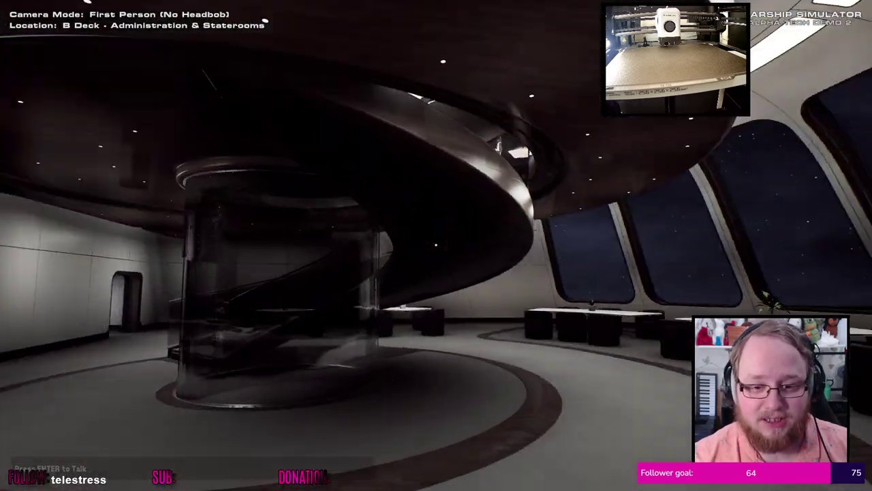
{"action": "key", "text": "w"}
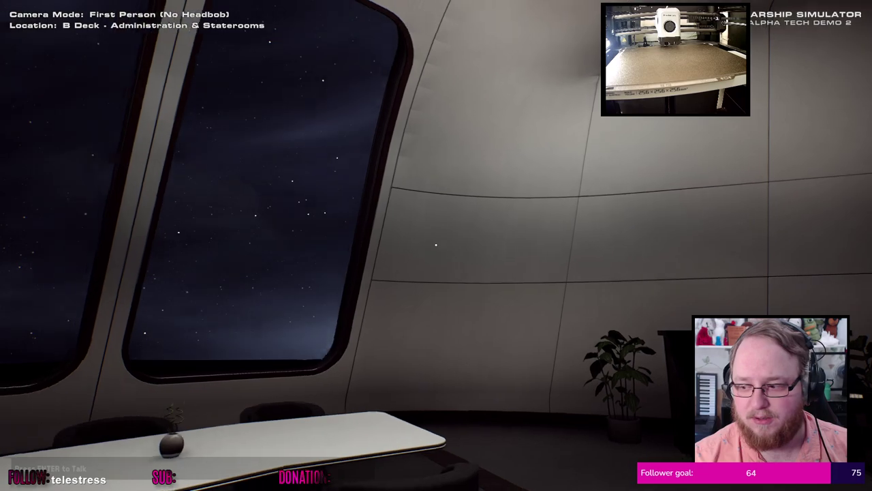
{"action": "key", "text": "w"}
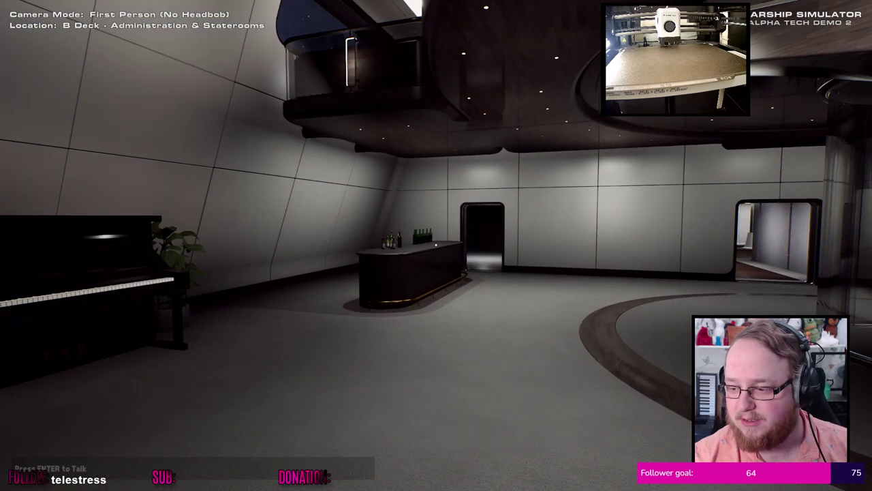
Return behind the bar counter and examine the wine bottles along its length
{"action": "key", "text": "w"}
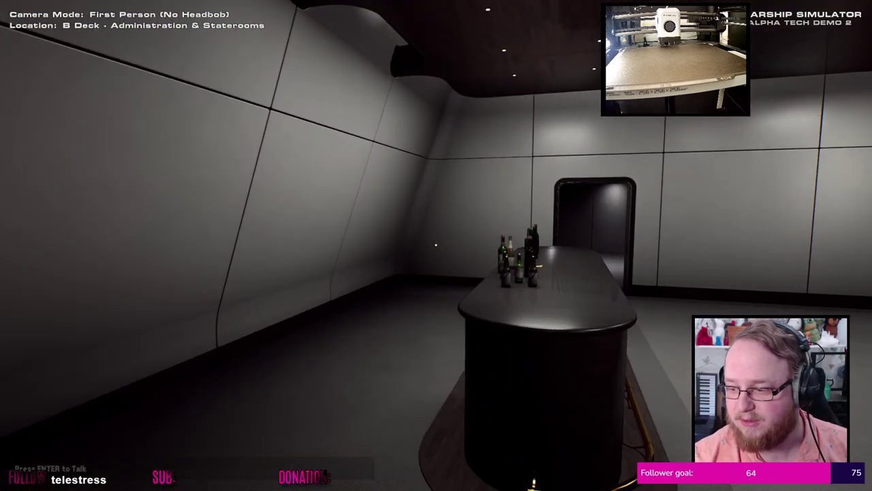
{"action": "key", "text": "w"}
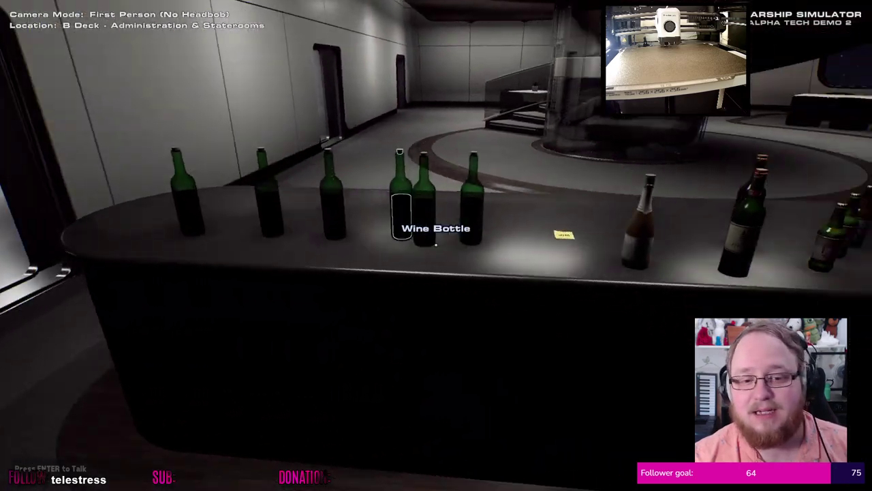
{"action": "key", "text": "w"}
{"action": "key", "text": "w"}
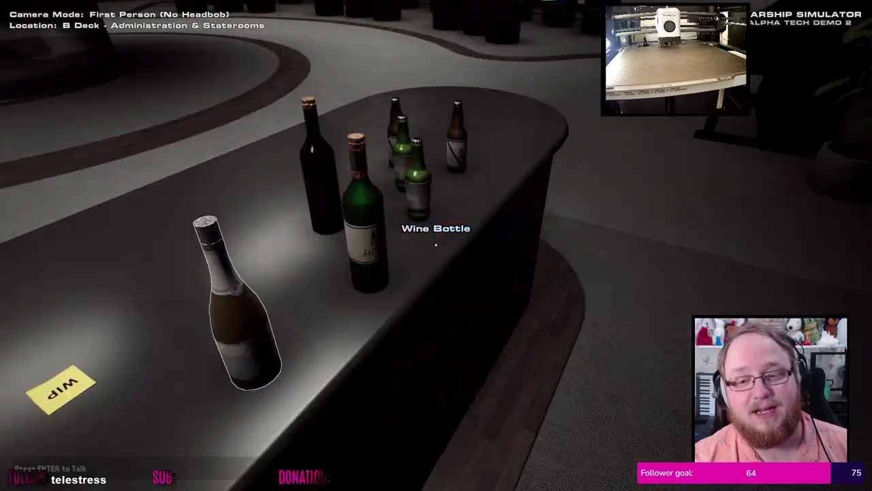
Walk from the bar past the long window tables and turn back toward the lounge's inner doorways
{"action": "key", "text": "w"}
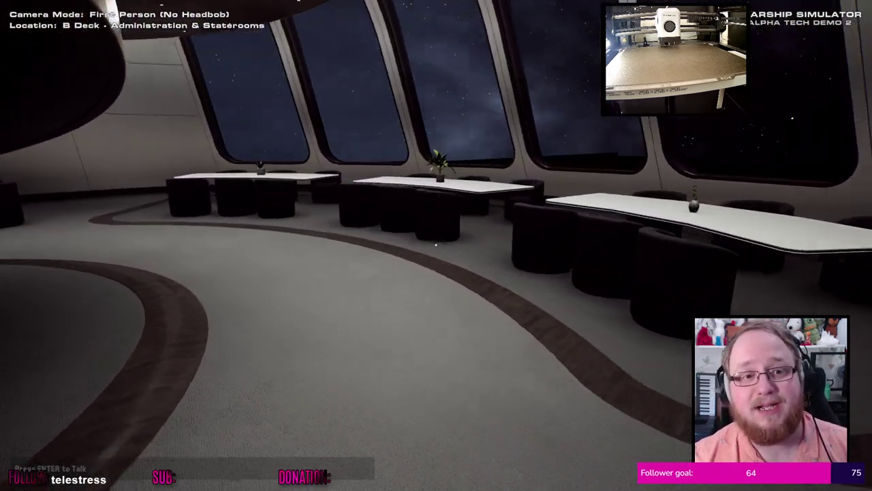
{"action": "key", "text": "w"}
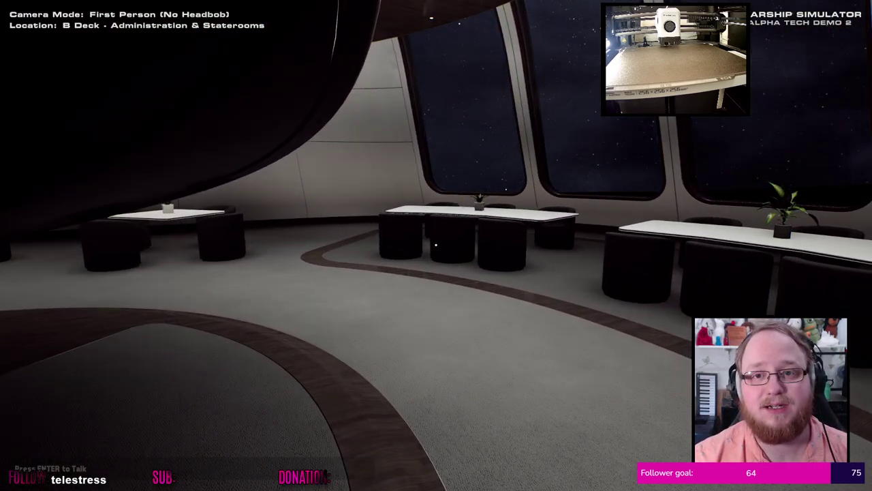
{"action": "key", "text": "w"}
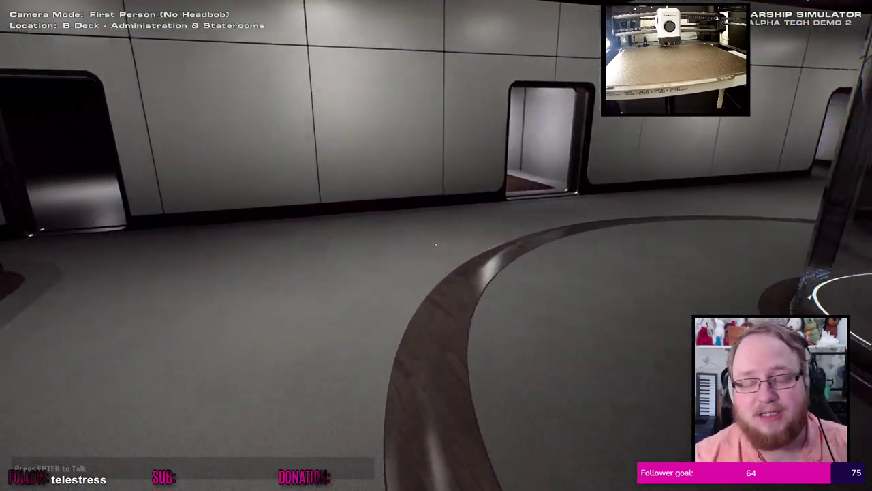
Go through the wood-floored passage and cross the planter hall to the bright doorway in the curved white wall
{"action": "key", "text": "w"}
{"action": "key", "text": "w"}
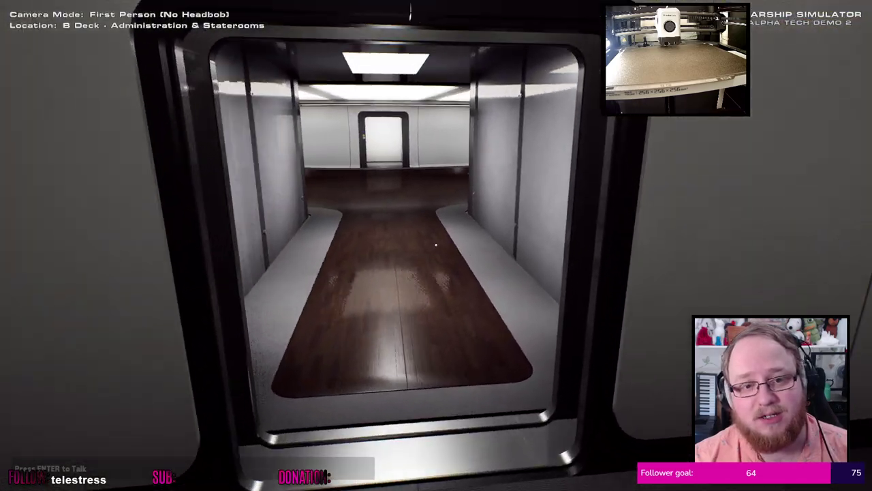
{"action": "key", "text": "w"}
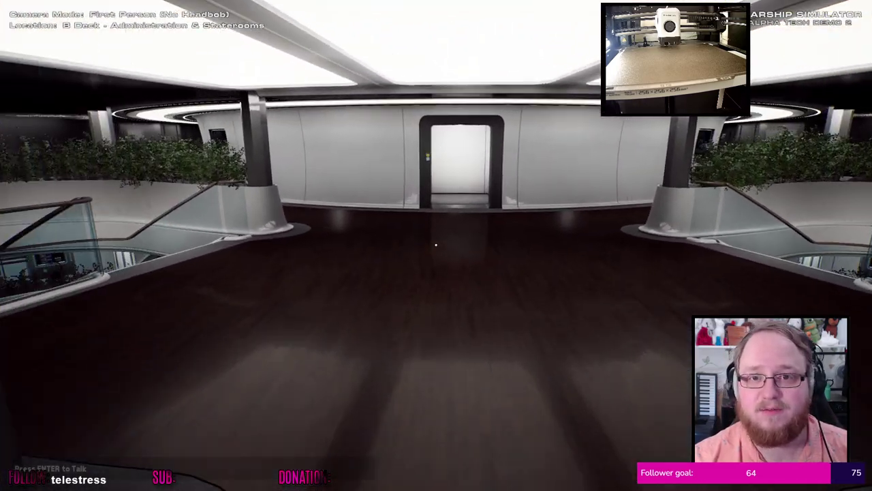
{"action": "key", "text": "w"}
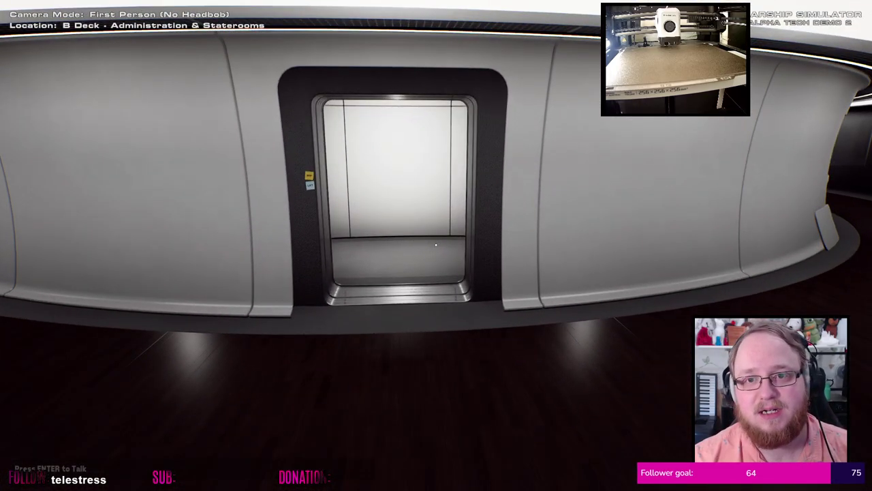
Return through the passage to the lounge and climb the curved stairs to A Deck
{"action": "key", "text": "w"}
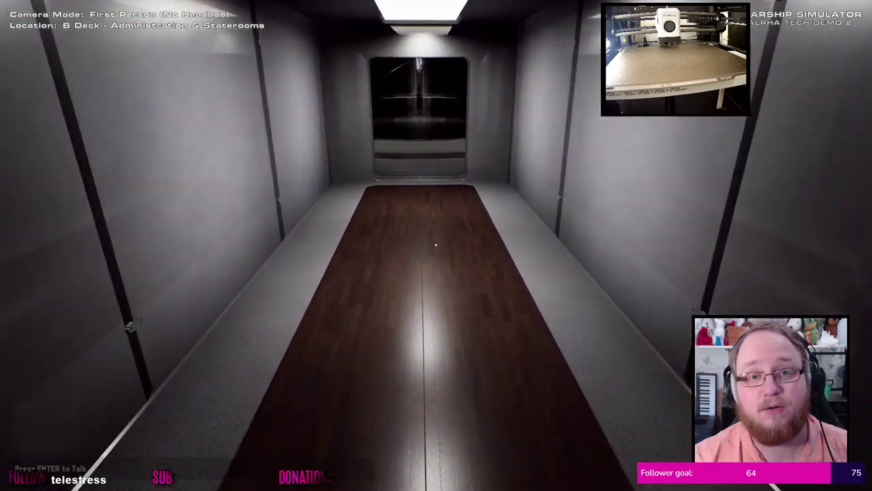
{"action": "key", "text": "w"}
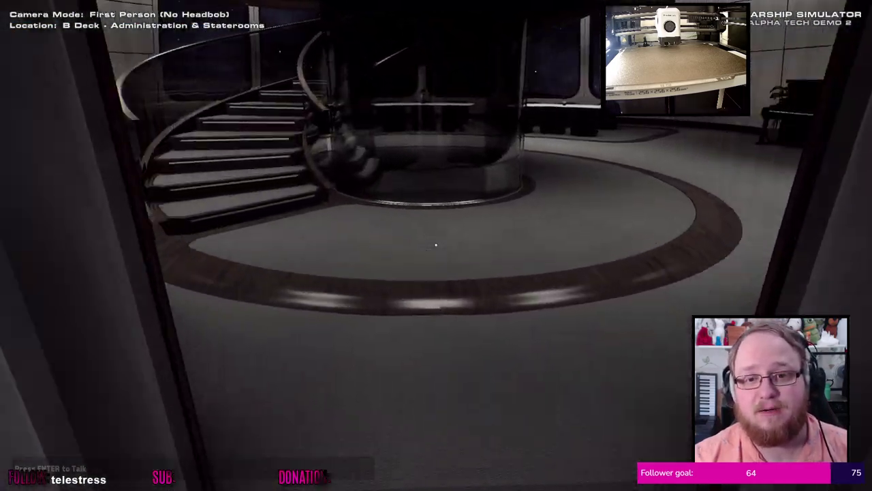
{"action": "key", "text": "w"}
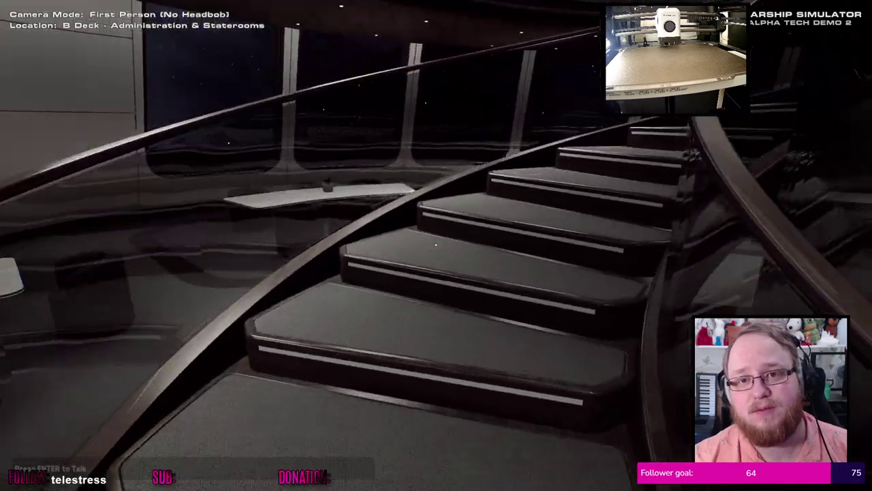
{"action": "key", "text": "w"}
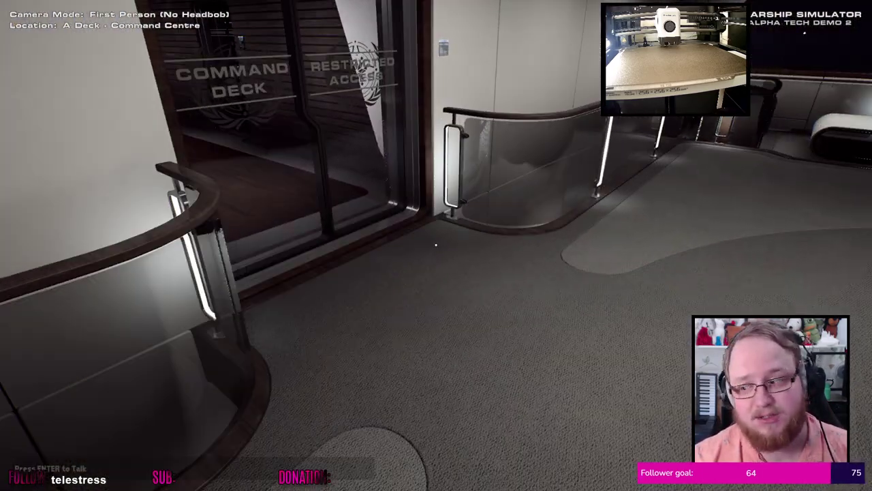
Enter the Command Deck through its glass doors and walk into the corridor with the benches
{"action": "key", "text": "w"}
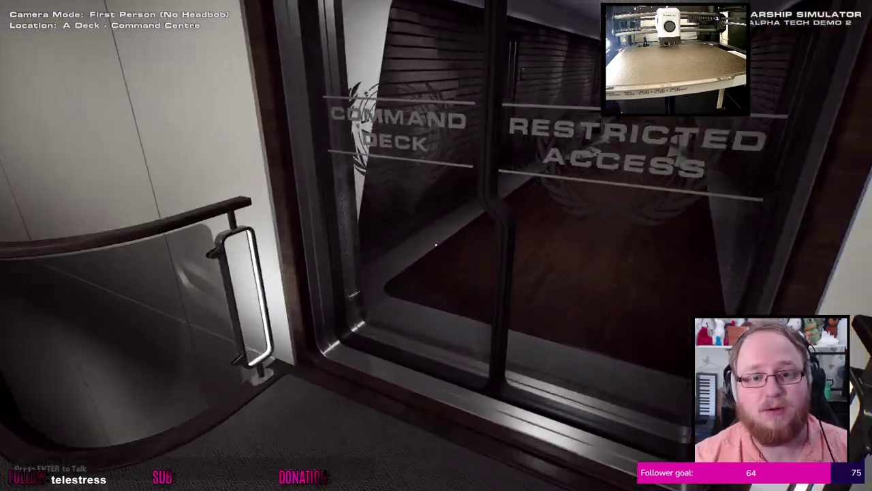
{"action": "key", "text": "w"}
{"action": "key", "text": "w"}
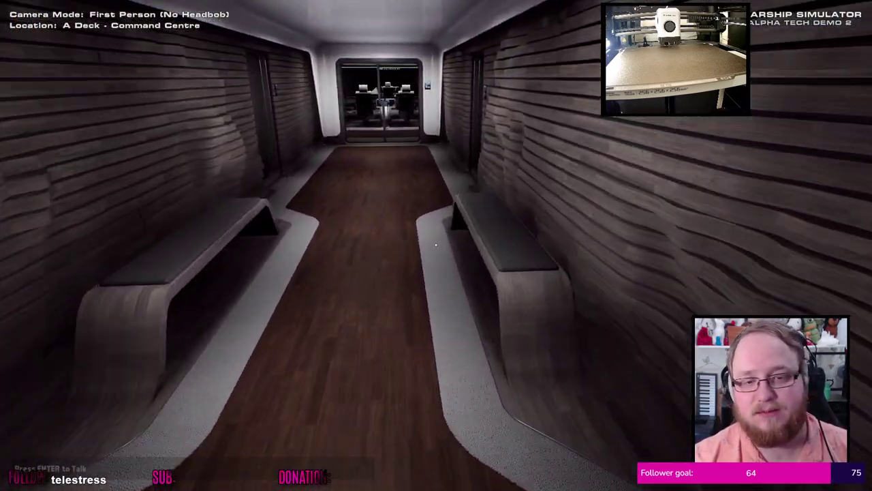
Walk down the corridor onto the bridge and go around the galaxy hologram to the helm station
{"action": "key", "text": "w"}
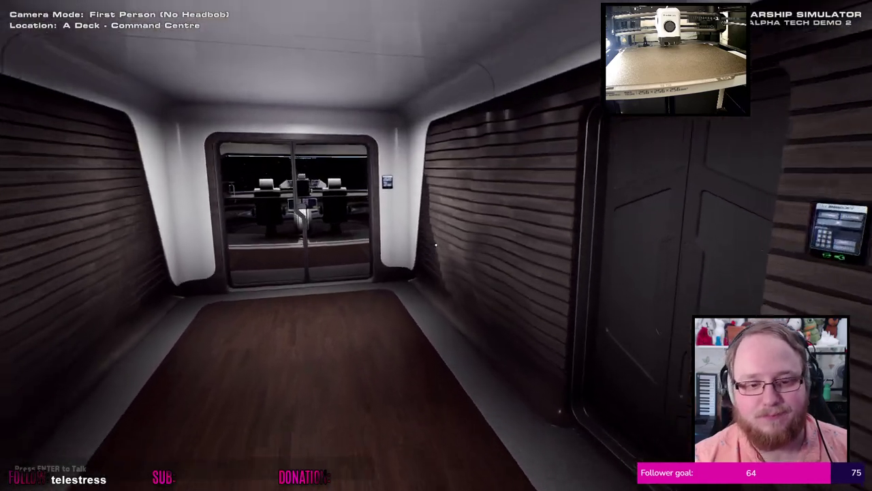
{"action": "key", "text": "w"}
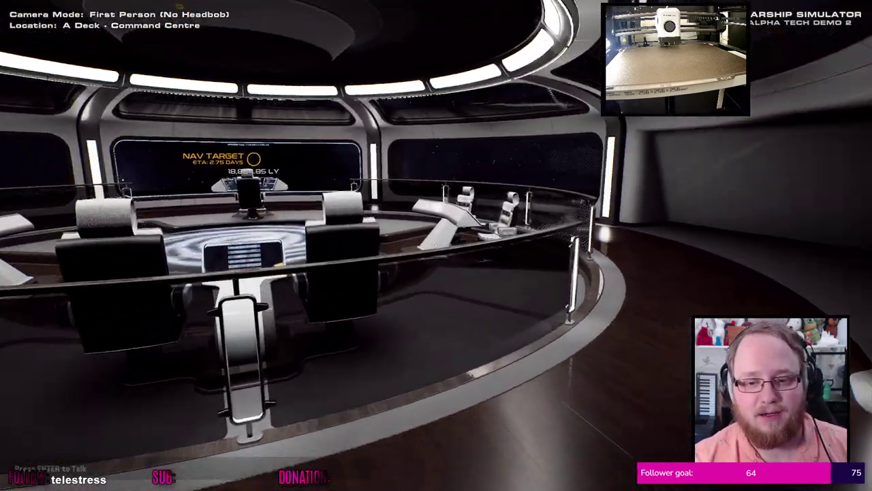
{"action": "key", "text": "w"}
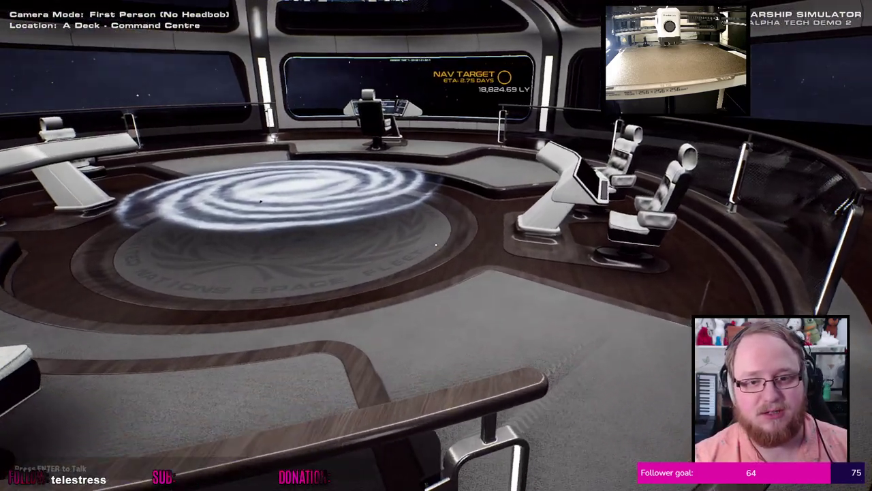
{"action": "key", "text": "w"}
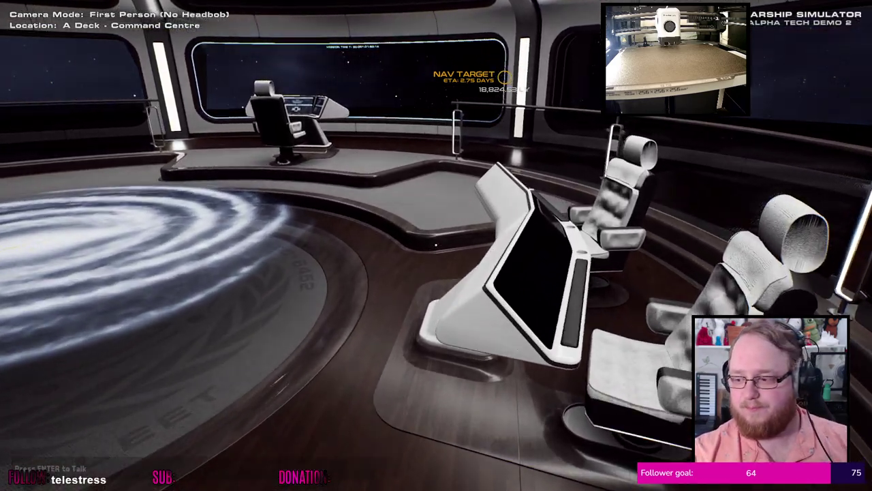
{"action": "key", "text": "w"}
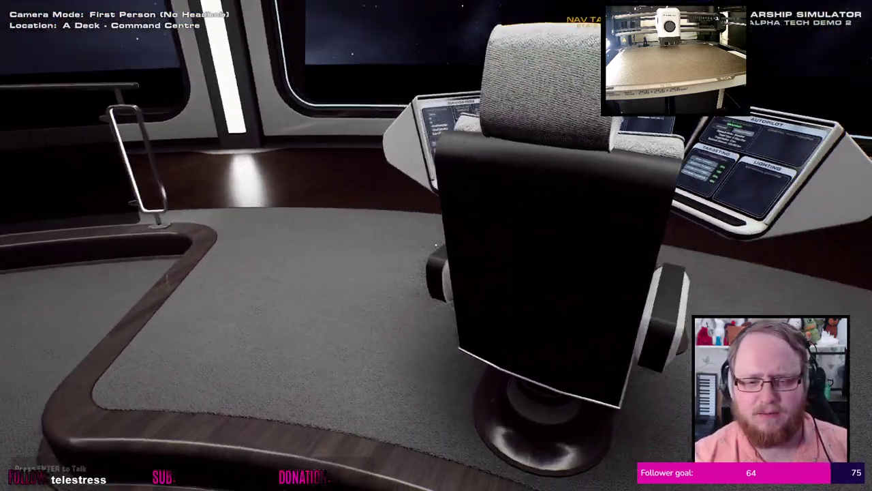
{"action": "key", "text": "w"}
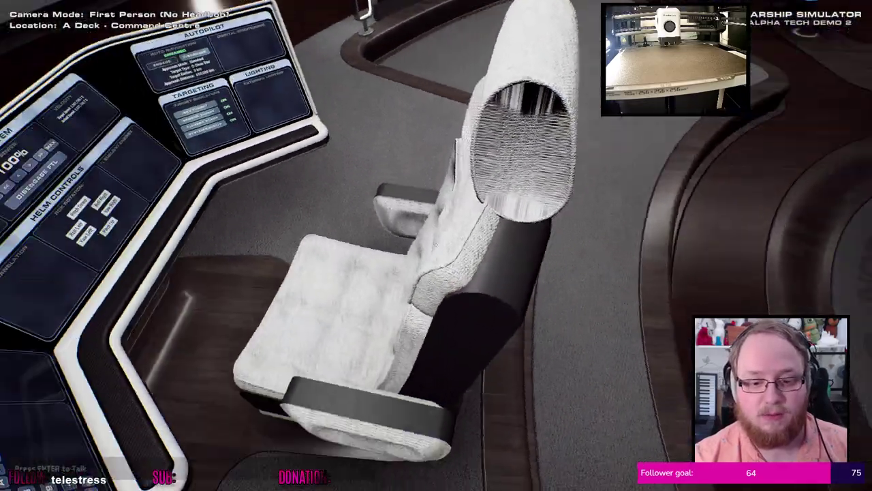
Cross the bridge past the side console and sit in the command chair facing the galaxy hologram
{"action": "key", "text": "f"}
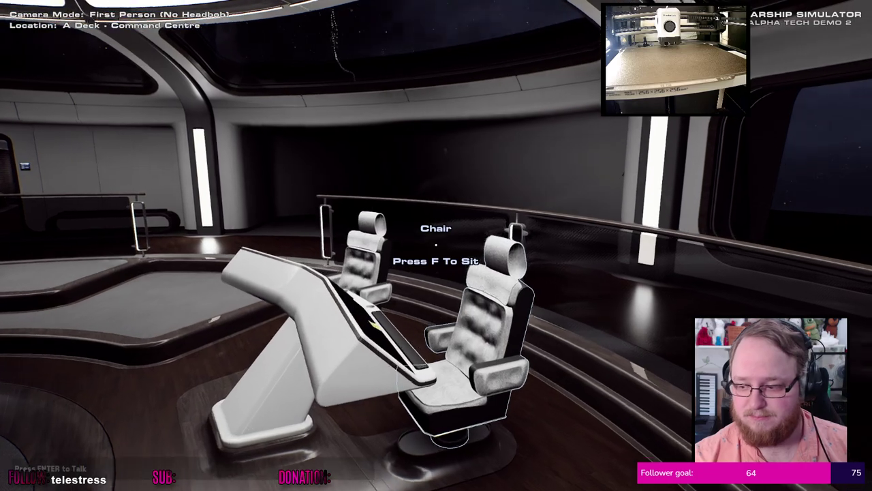
{"action": "key", "text": "w"}
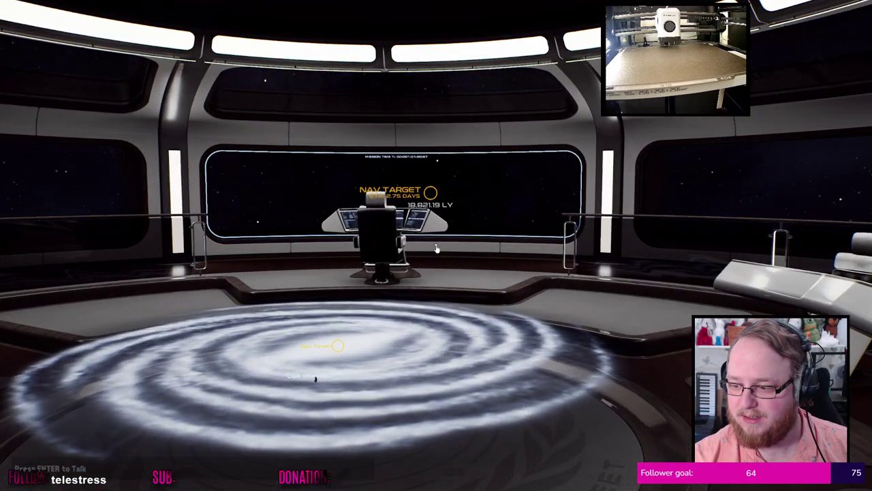
{"action": "right_click", "coordinate": [436, 246]}
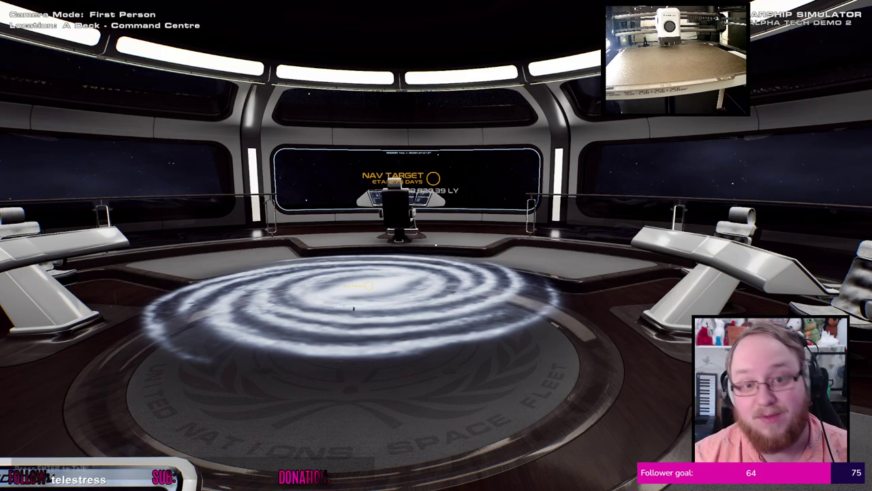
Examine the alert condition console, both side stations and the main viewscreen from the command chair, and stand up
{"action": "key", "text": "w"}
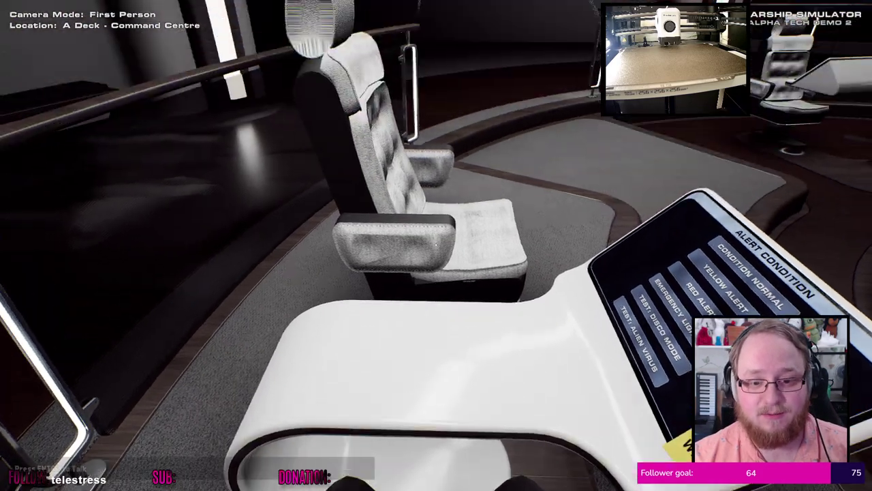
{"action": "key", "text": "w"}
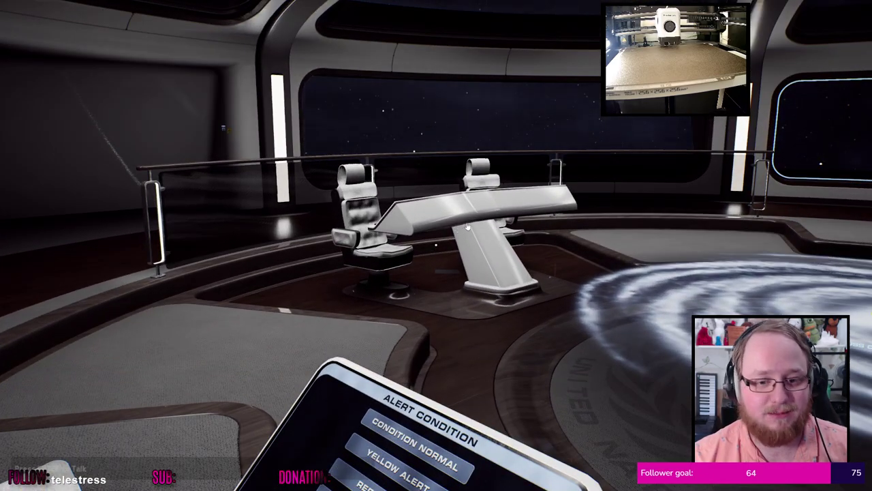
{"action": "key", "text": "w"}
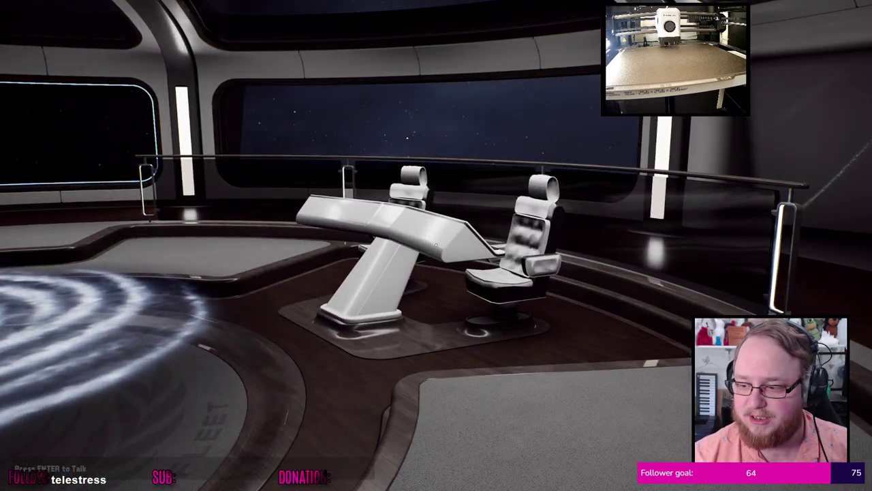
{"action": "key", "text": "c"}
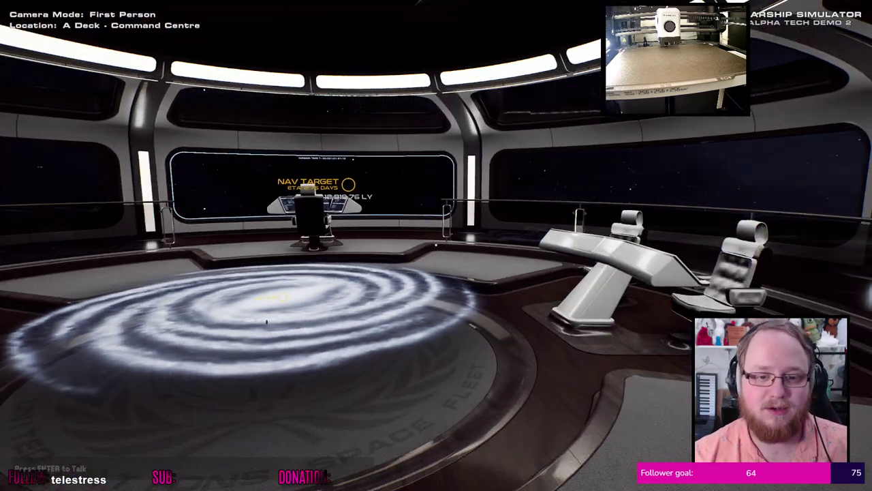
{"action": "key", "text": "s"}
{"action": "key", "text": "w"}
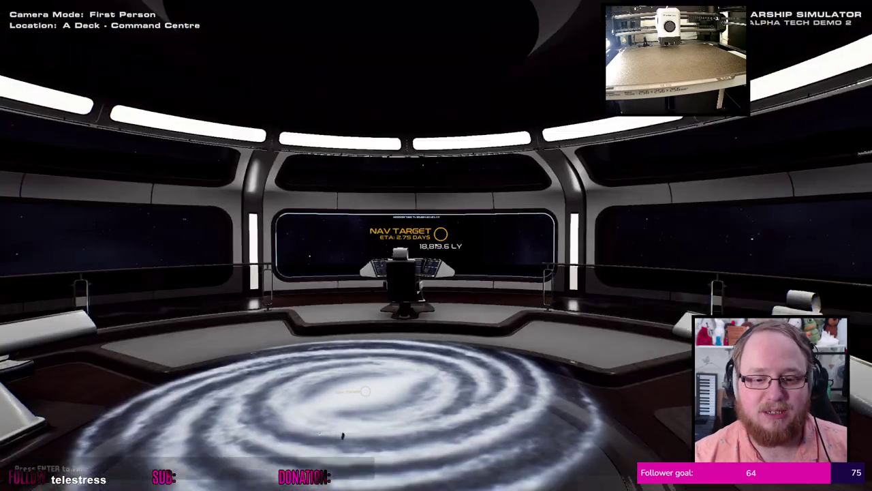
Leave the bridge and walk the bench-lined corridor through the Command Deck doors to the glass column and curved stairs
{"action": "key", "text": "w"}
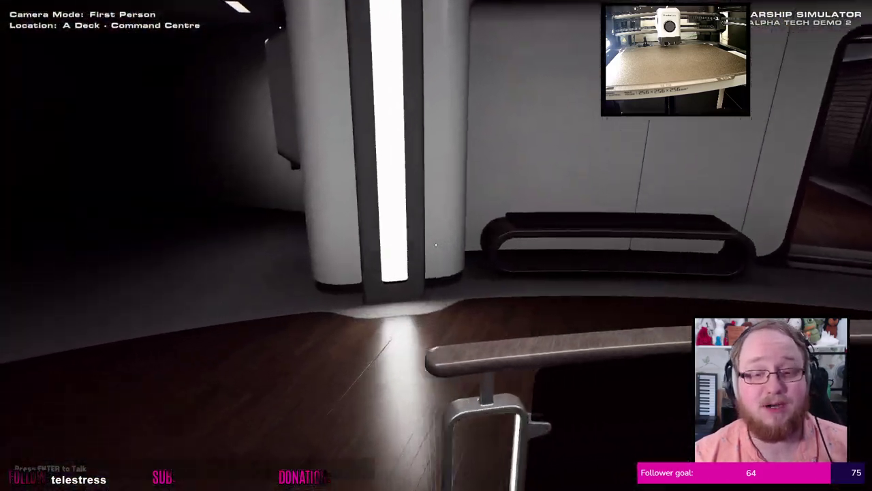
{"action": "key", "text": "w"}
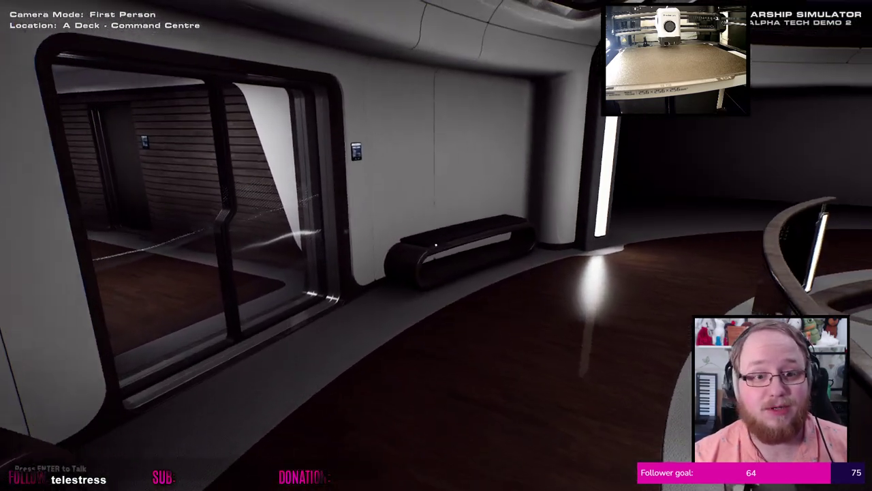
{"action": "key", "text": "w"}
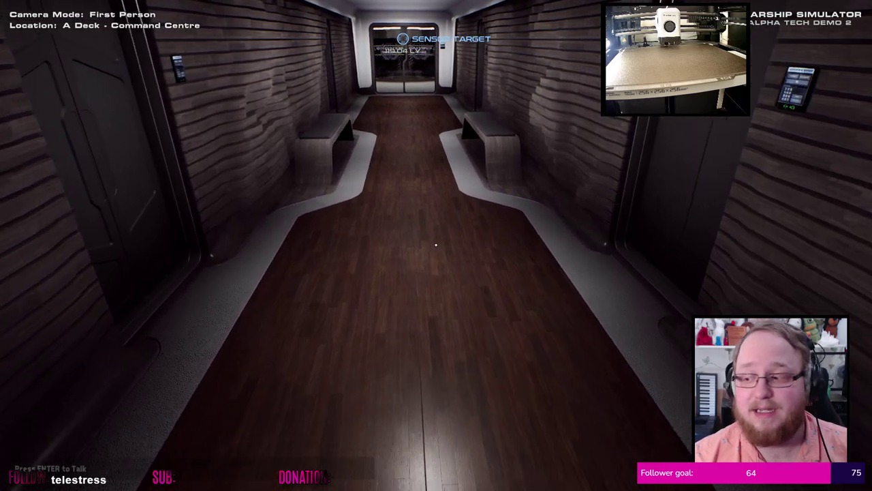
{"action": "key", "text": "w"}
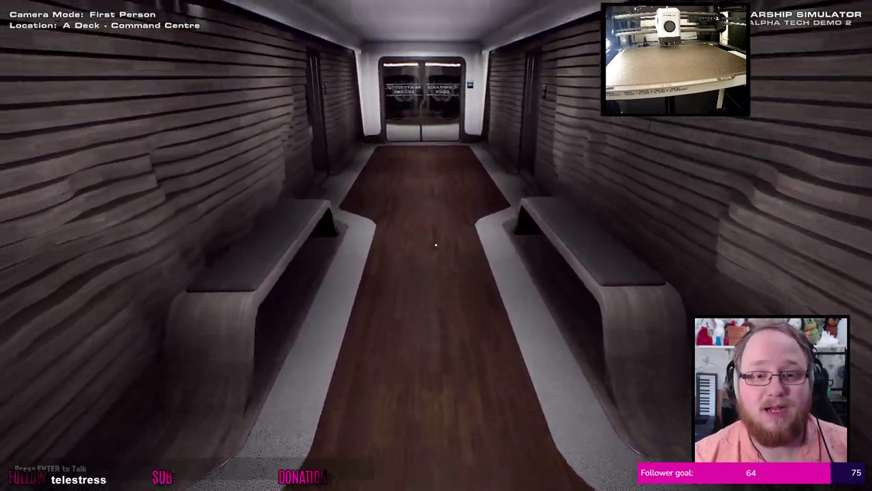
{"action": "key", "text": "w"}
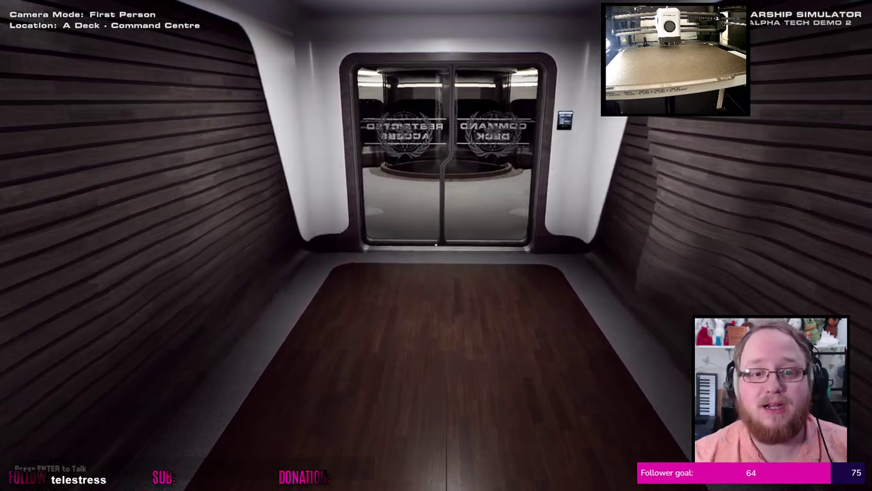
{"action": "key", "text": "w"}
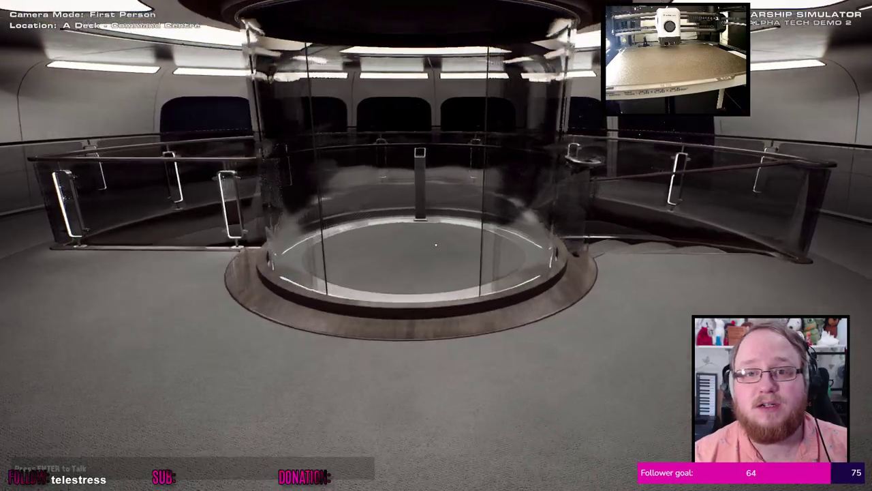
{"action": "key", "text": "w"}
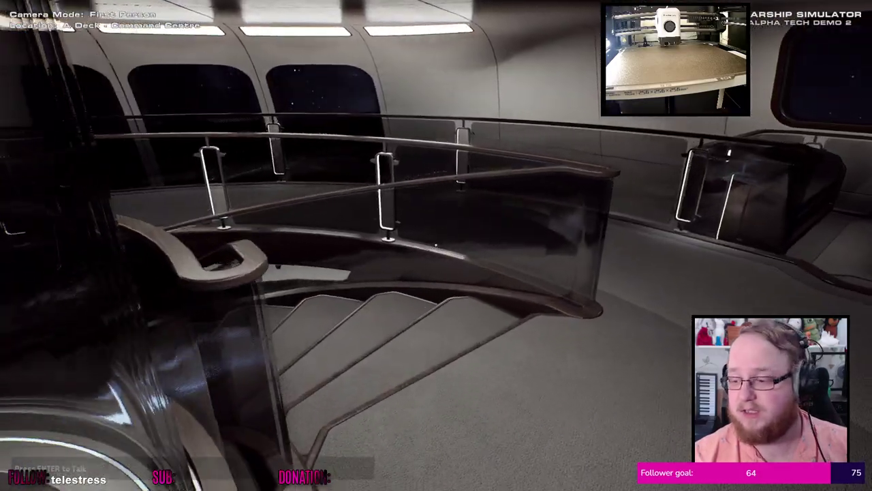
Return through the bench-lined corridor to the bridge and walk down to the galaxy hologram
{"action": "key", "text": "w"}
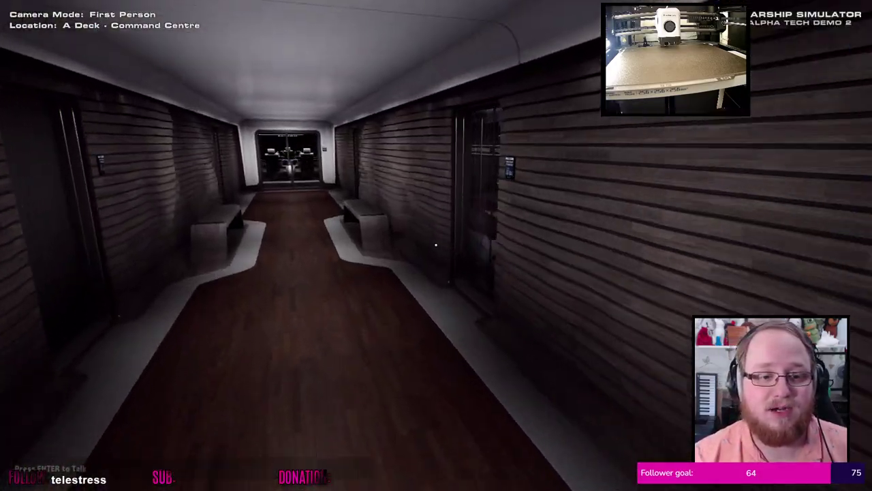
{"action": "key", "text": "w"}
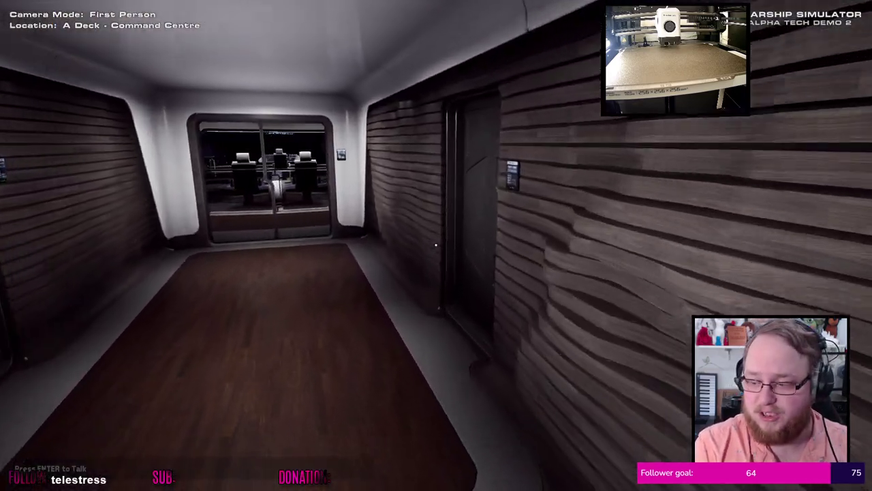
{"action": "key", "text": "w"}
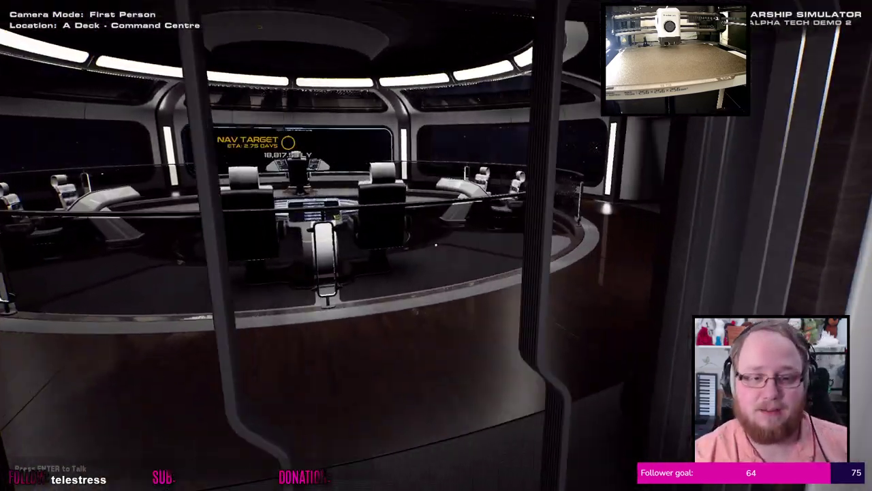
{"action": "key", "text": "w"}
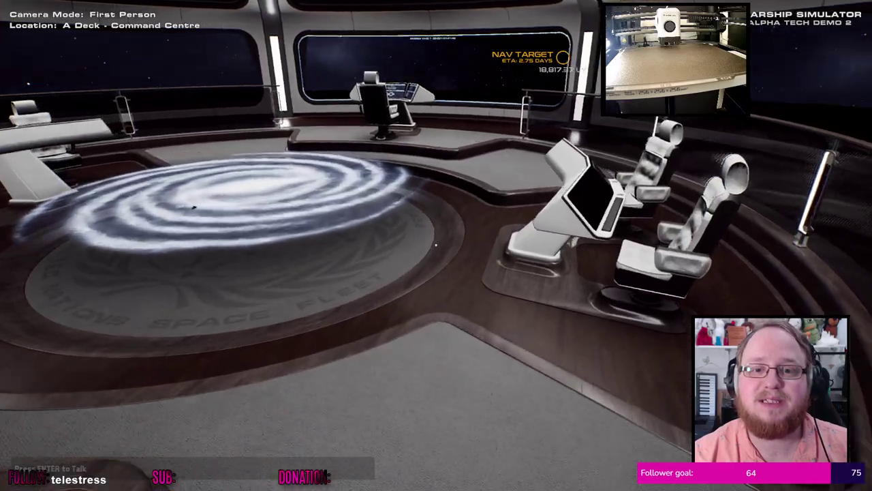
{"action": "key", "text": "w"}
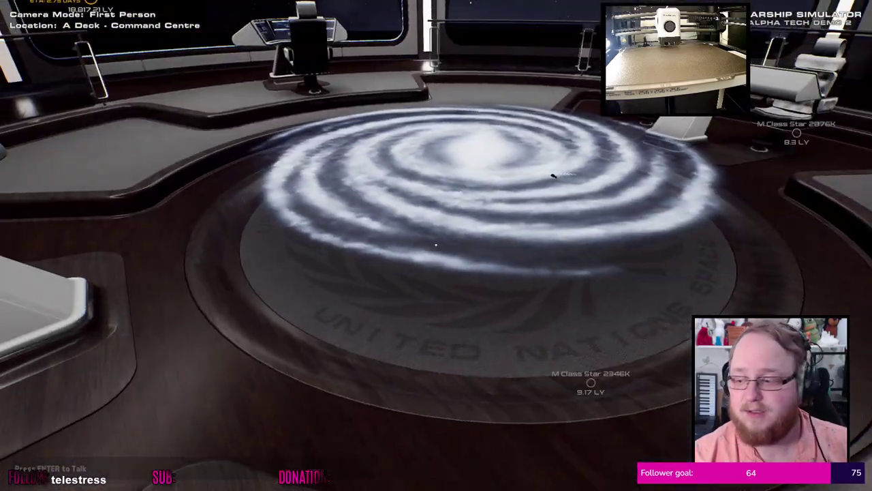
Walk around the rear of the bridge, behind the railing and command chairs
{"action": "key", "text": "w"}
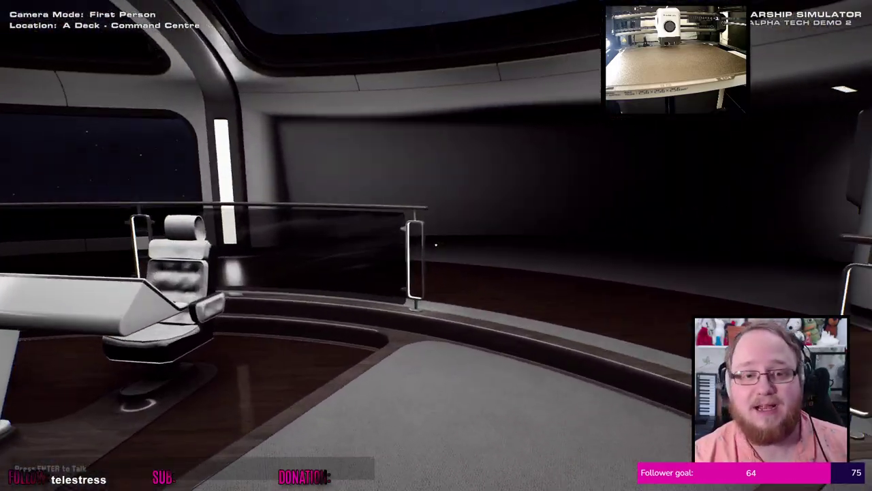
{"action": "key", "text": "w"}
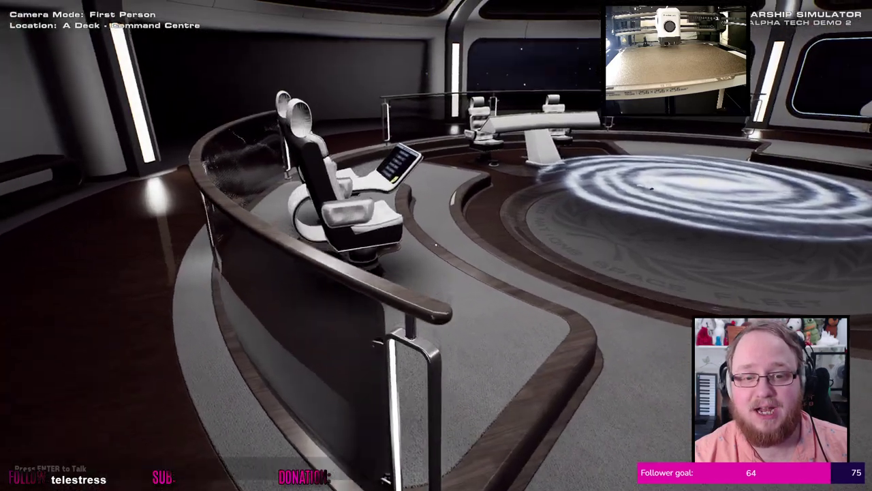
{"action": "key", "text": "w"}
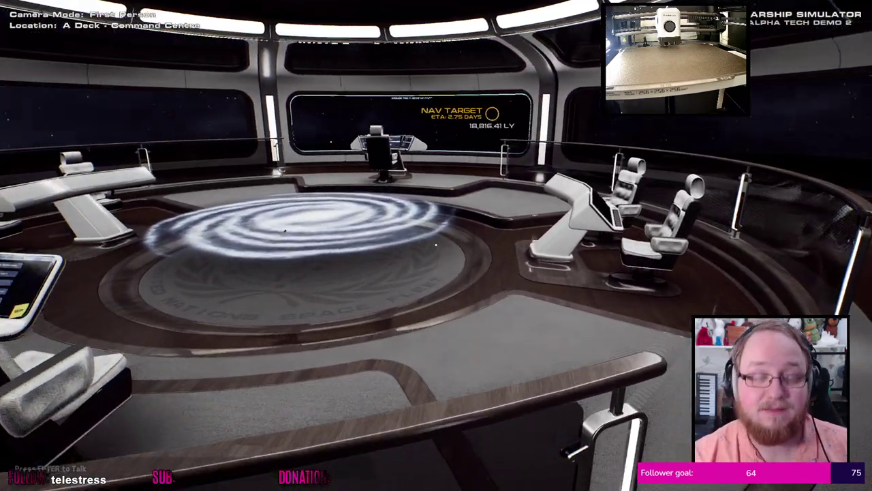
Step up to the galaxy hologram and examine the USS Olympus Mons marker and the Nav Target marker
{"action": "key", "text": "w"}
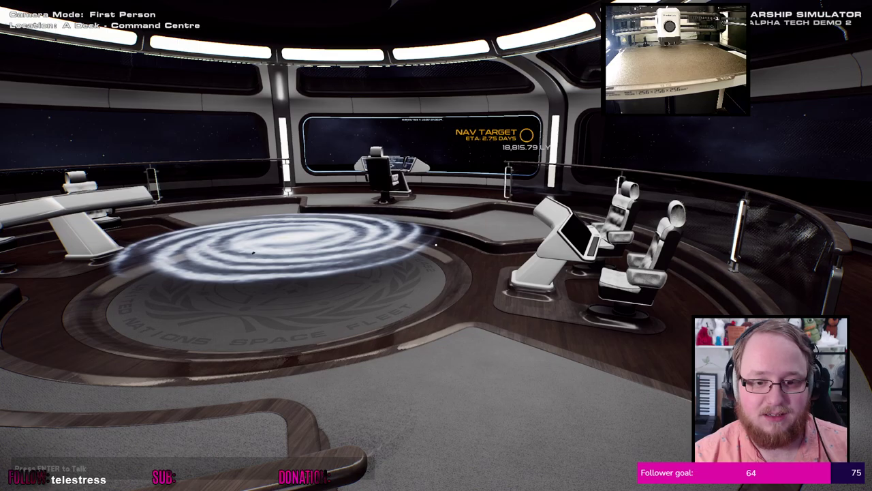
{"action": "key", "text": "w"}
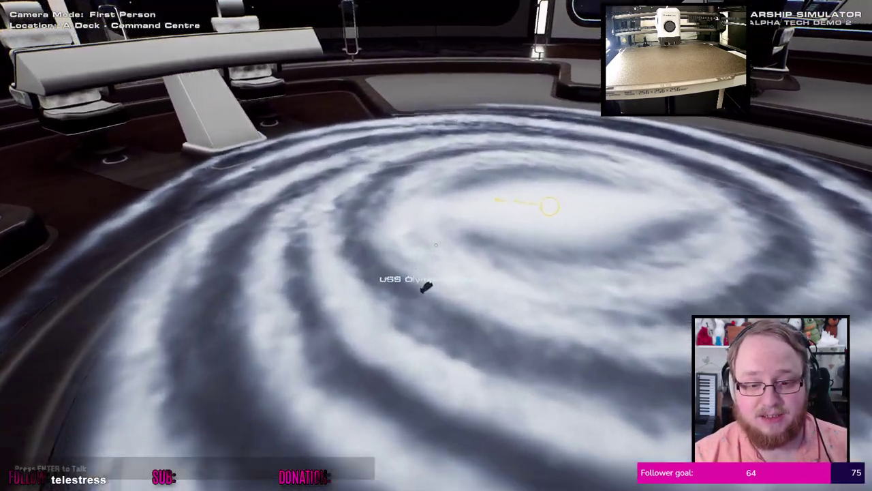
{"action": "key", "text": "d"}
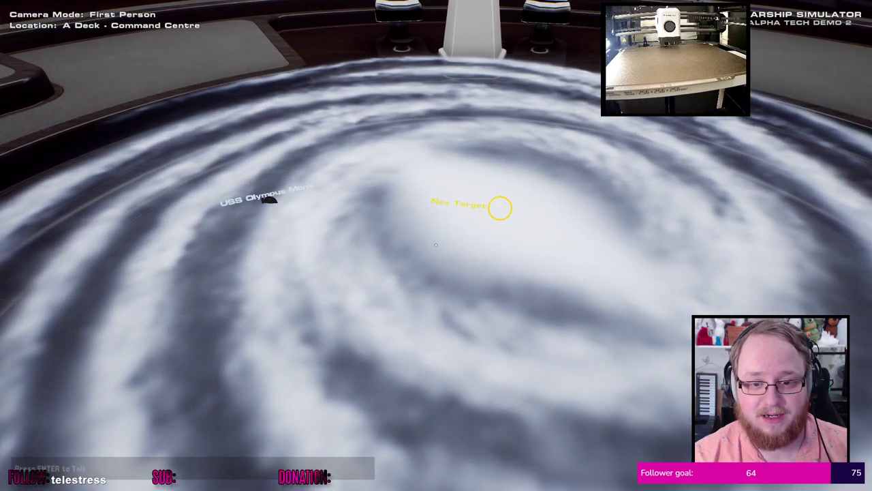
Select the Star System mode at the science sensors station and walk back toward the command chairs
{"action": "key", "text": "w"}
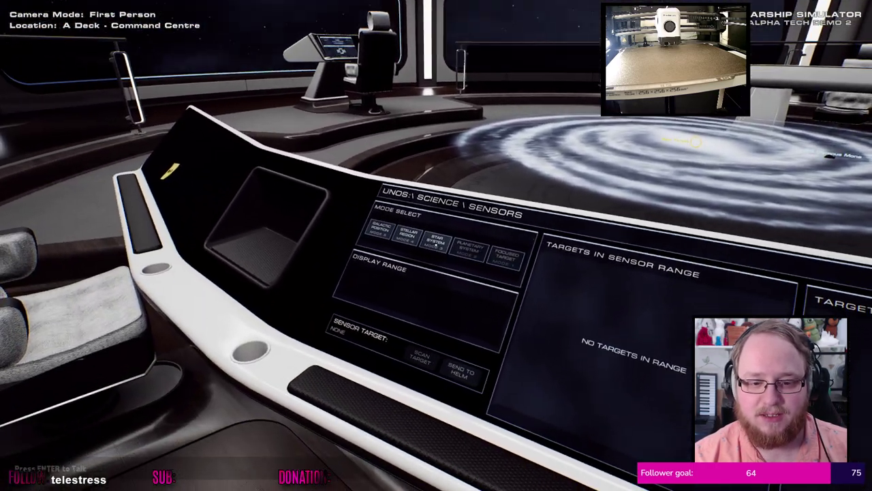
{"action": "left_click", "coordinate": [436, 244]}
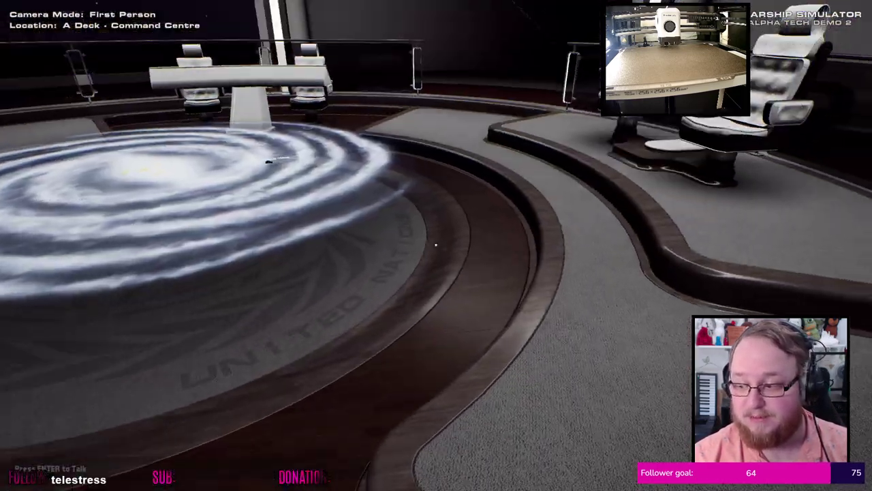
{"action": "key", "text": "w"}
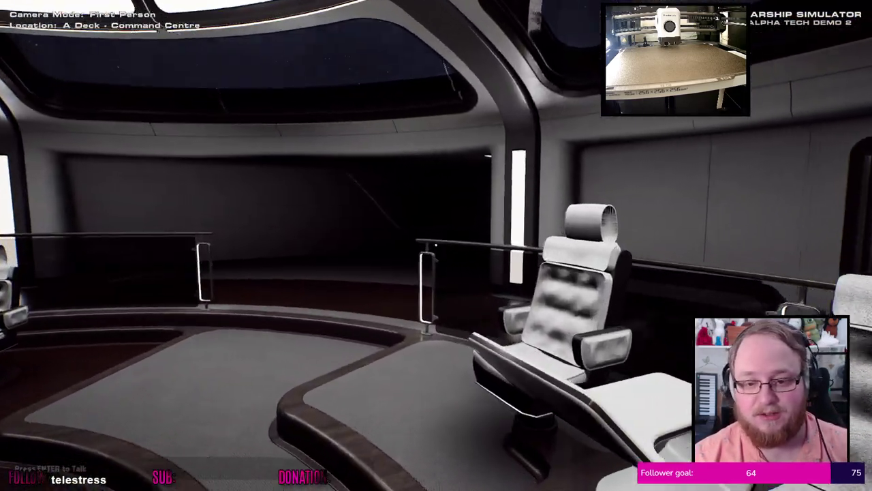
Walk around the galaxy hologram and the rear of the bridge, and approach the Alert Condition console between the command chairs
{"action": "key", "text": "w"}
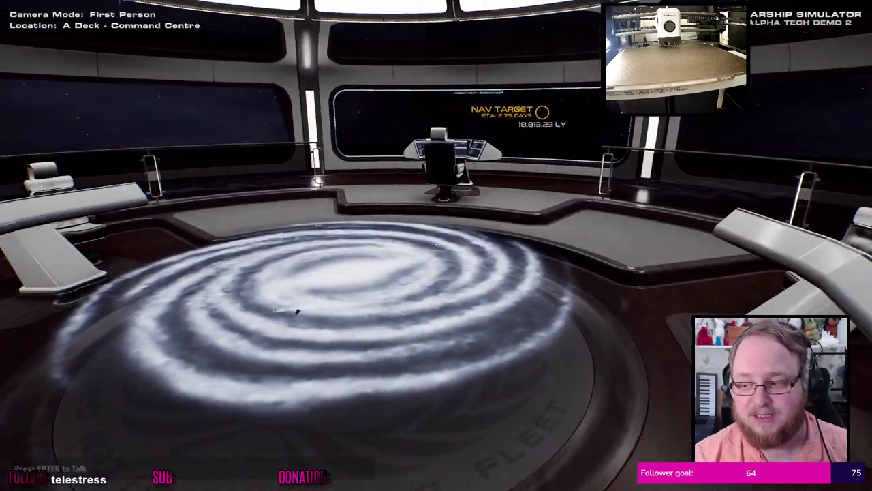
{"action": "key", "text": "w"}
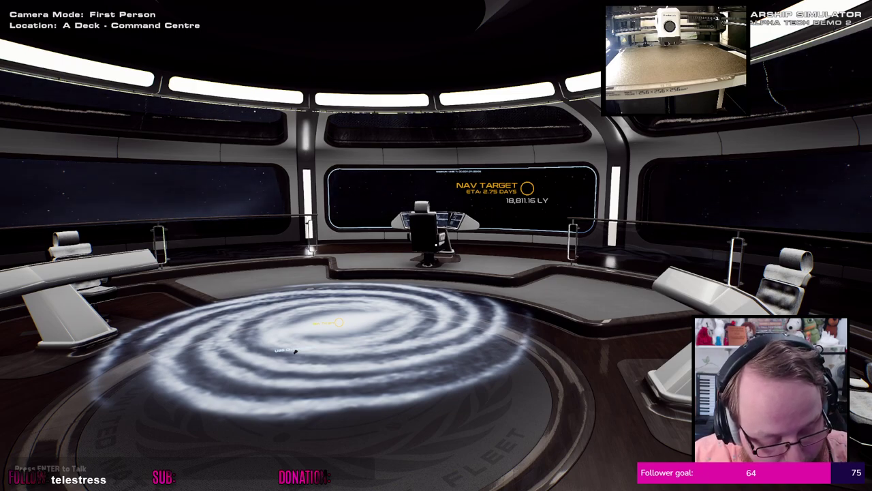
{"action": "key", "text": "w"}
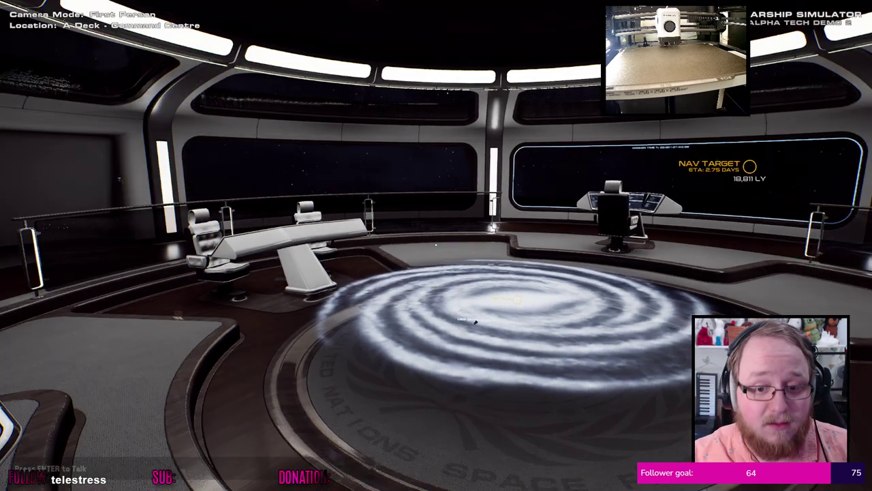
{"action": "key", "text": "w"}
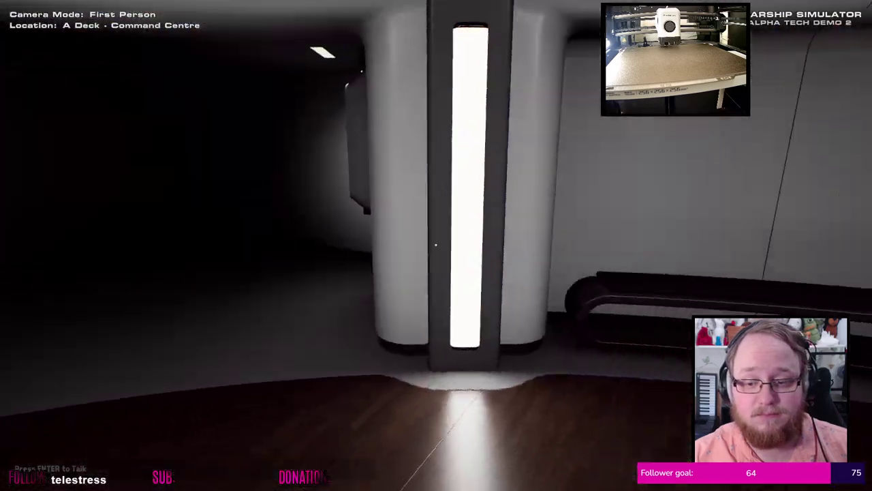
{"action": "key", "text": "w"}
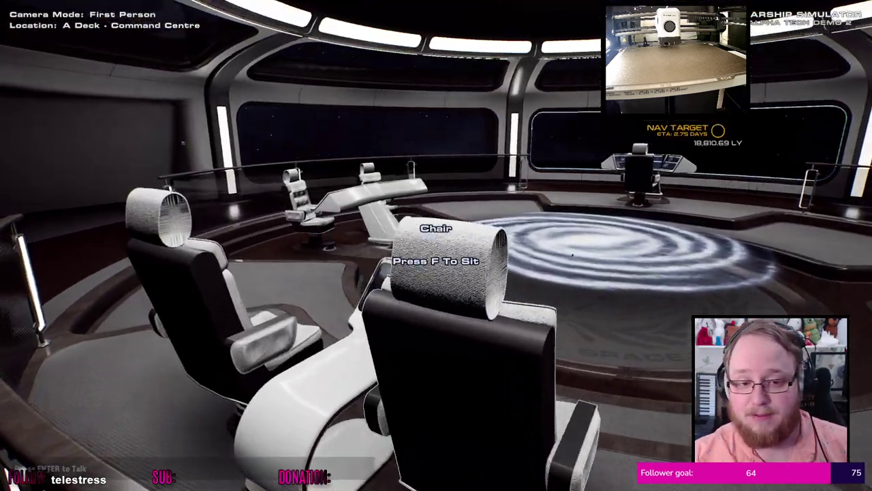
{"action": "key", "text": "w"}
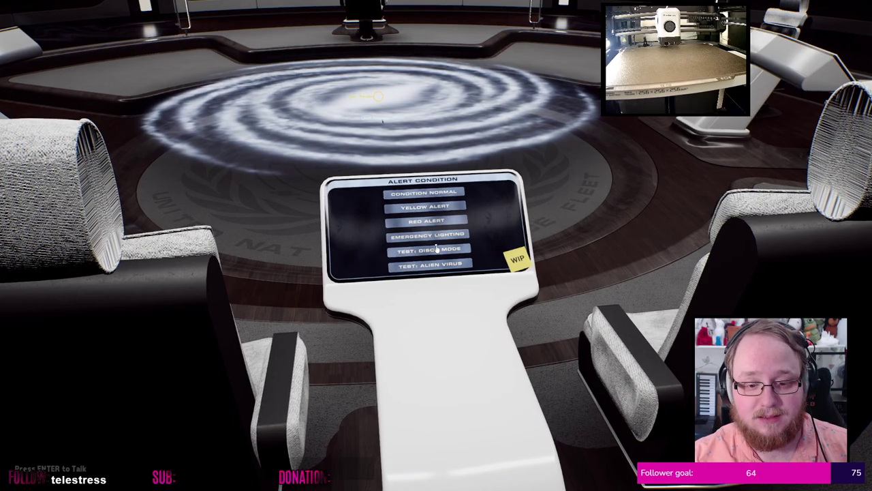
Move in behind the command chairs and examine the alert options on the Alert Condition console up close
{"action": "key", "text": "d"}
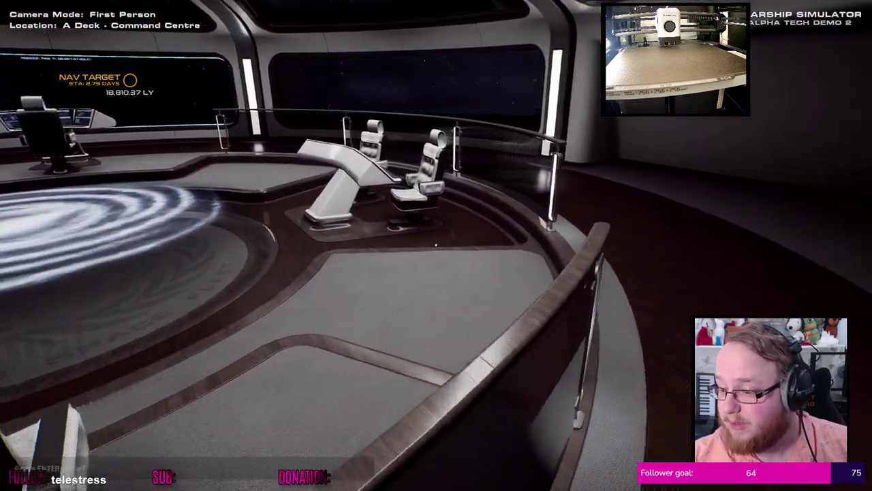
{"action": "key", "text": "a"}
{"action": "key", "text": "a"}
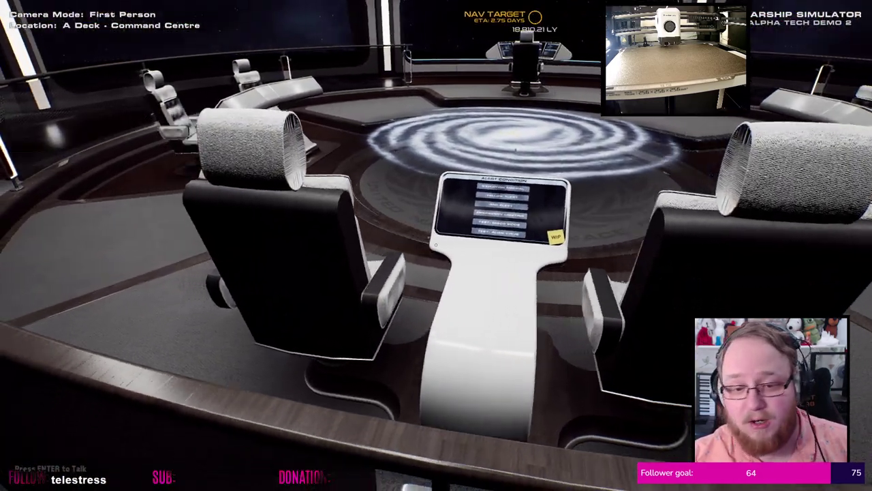
{"action": "key", "text": "w"}
{"action": "right_click", "coordinate": [437, 244]}
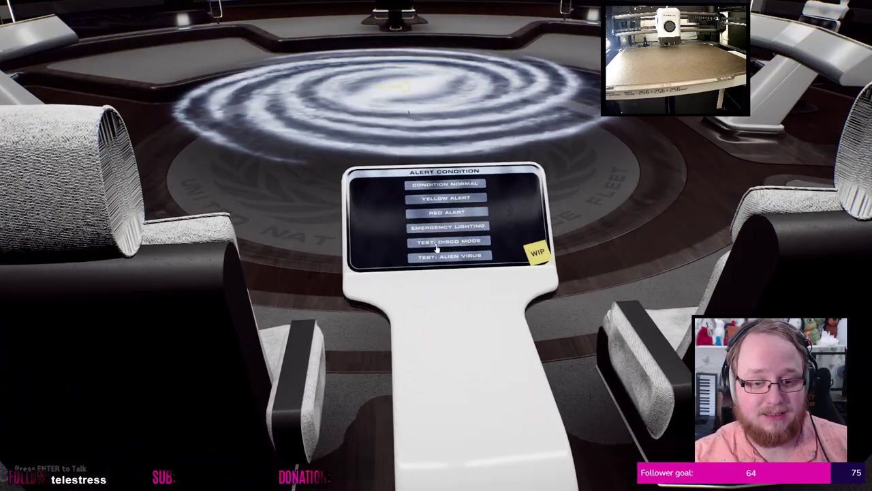
{"action": "right_click", "coordinate": [463, 247]}
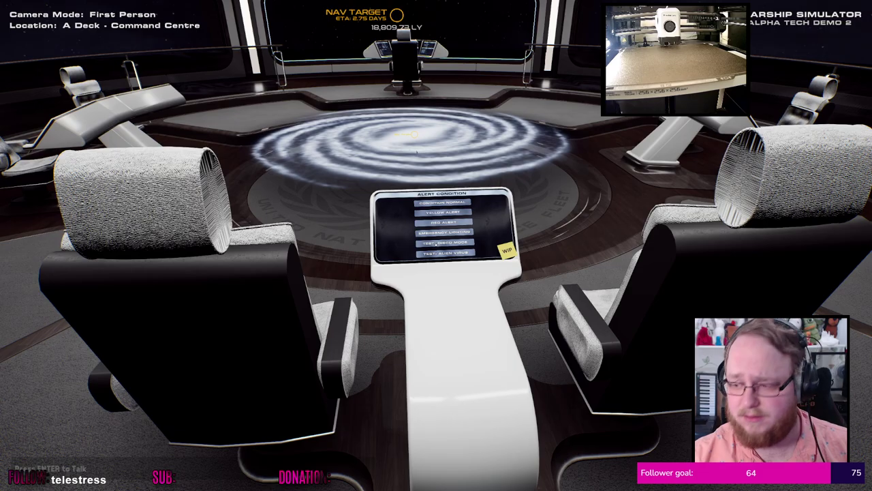
Walk past the side railing and around the command chairs, returning to the spot behind them
{"action": "key", "text": "d"}
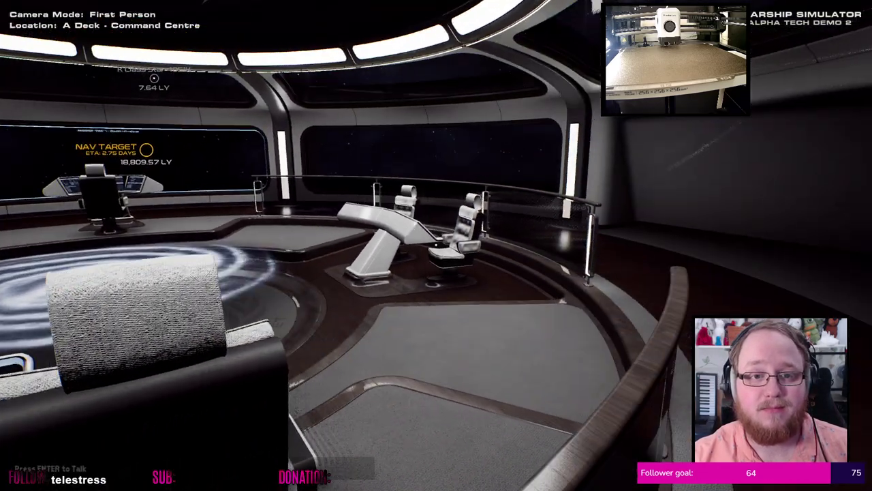
{"action": "key", "text": "d"}
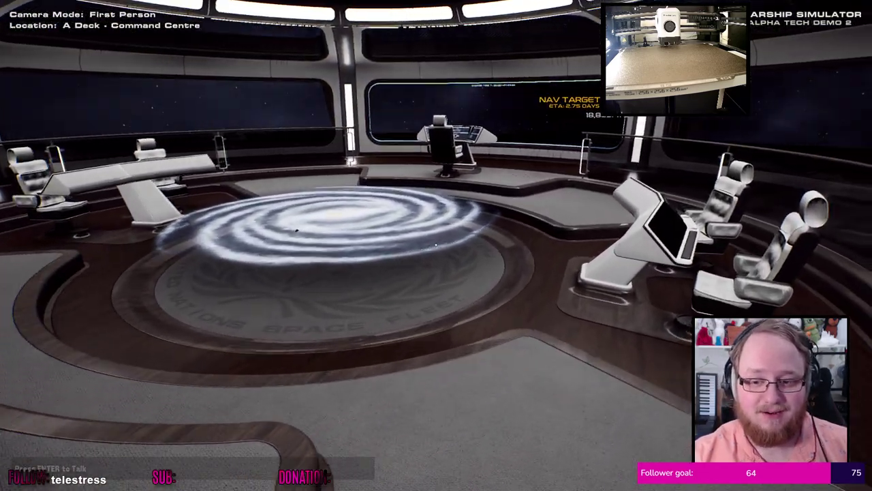
{"action": "key", "text": "d"}
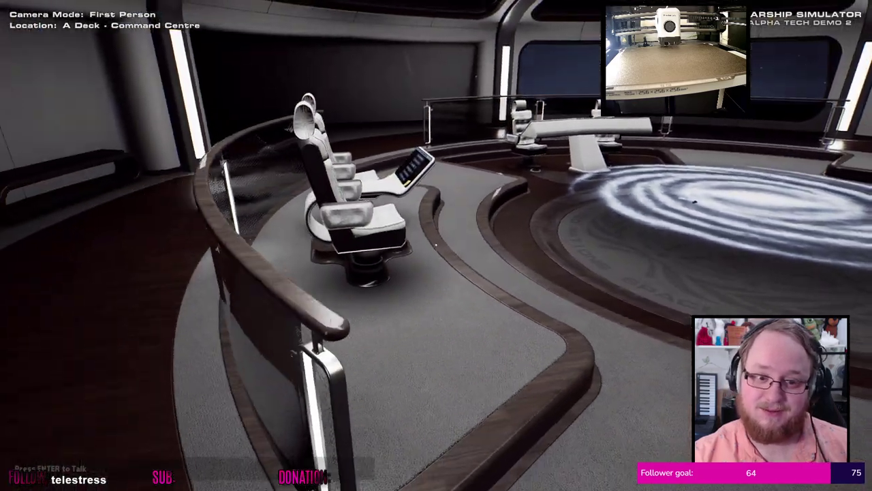
{"action": "key", "text": "a"}
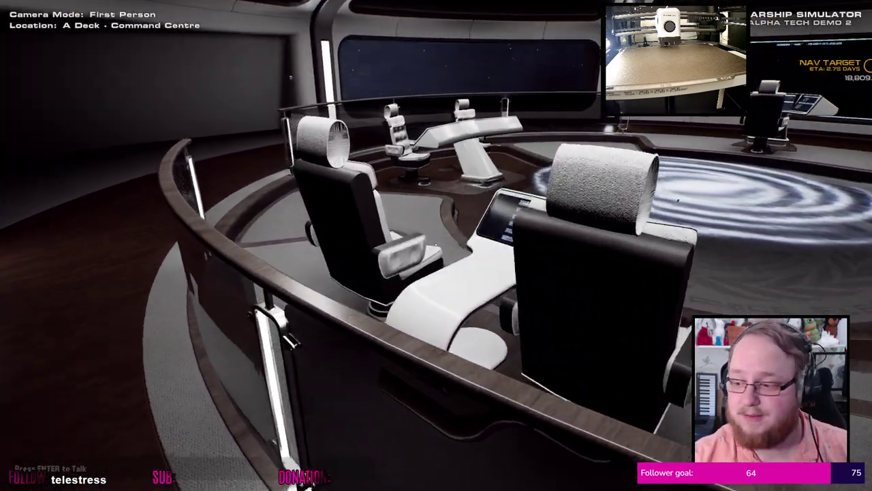
{"action": "key", "text": "a"}
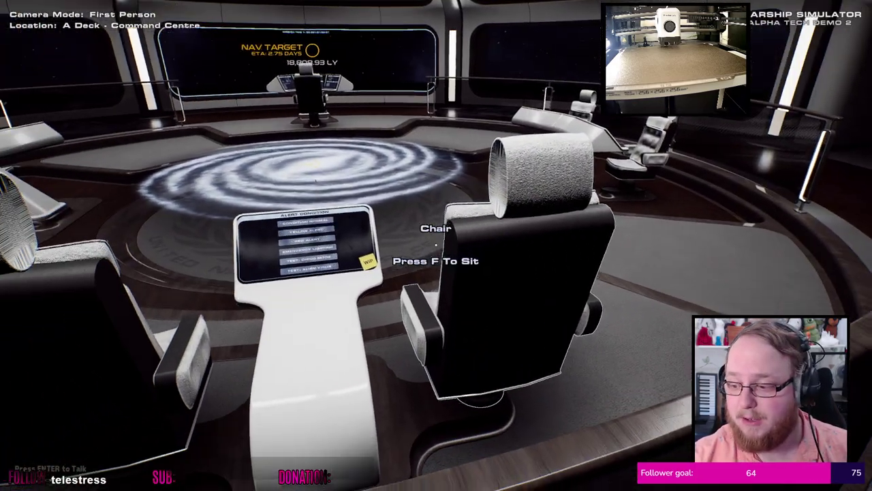
Sit in the command chair beside the Alert Condition console and try the Red Alert option
{"action": "key", "text": "a"}
{"action": "key", "text": "f"}
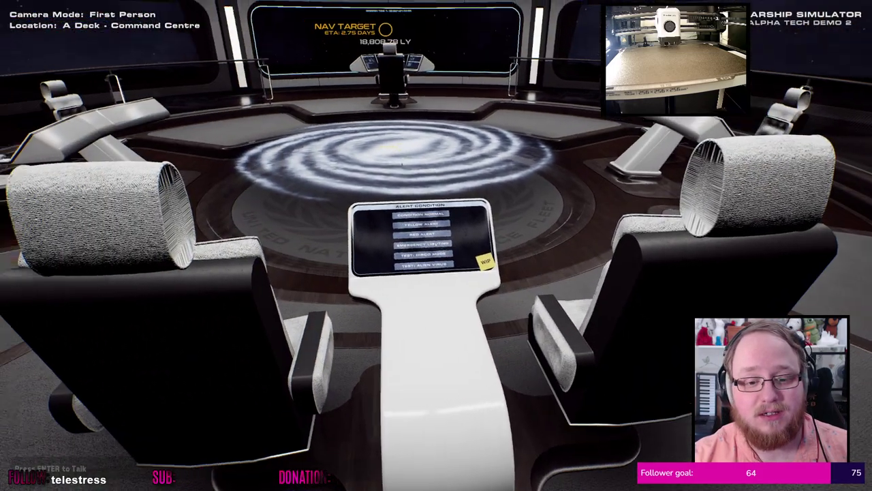
{"action": "key", "text": "f"}
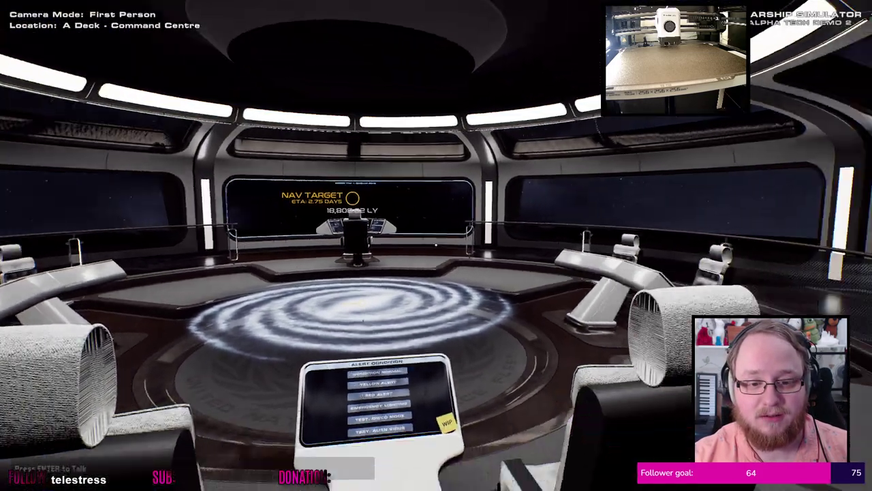
{"action": "key", "text": "d"}
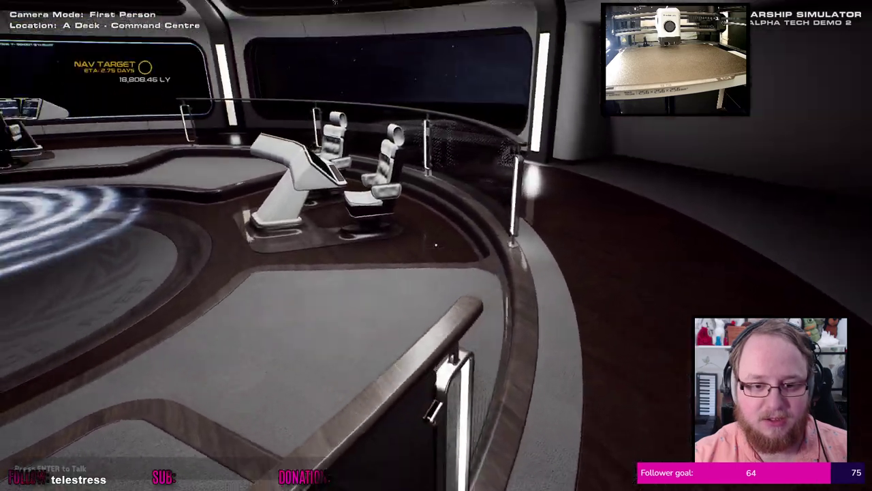
{"action": "key", "text": "w"}
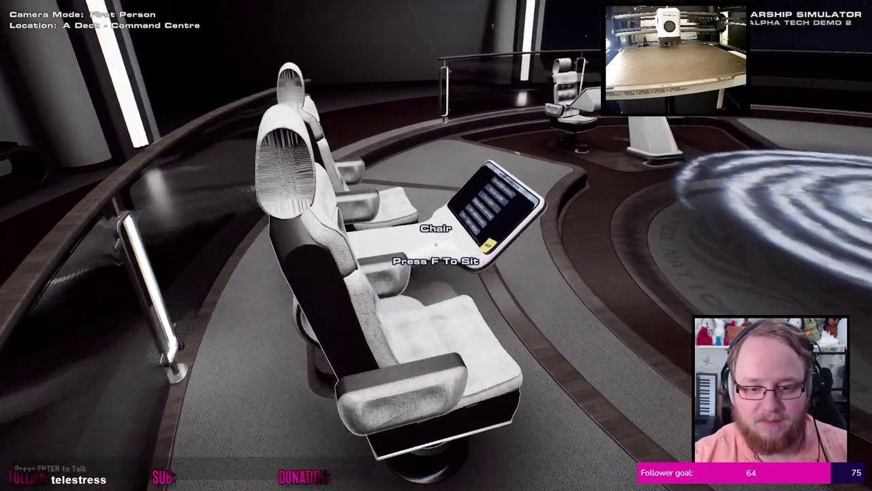
{"action": "key", "text": "f"}
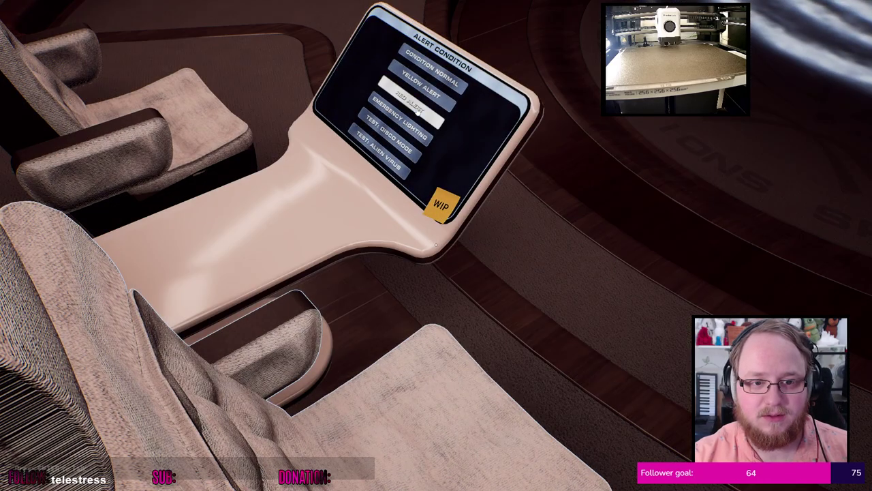
{"action": "key", "text": "s"}
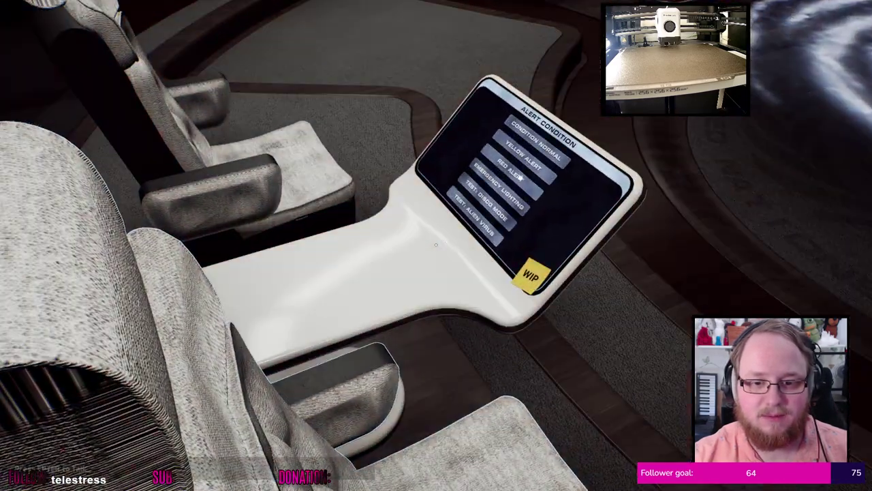
Walk forward to the helm, sit down to examine the Navigation, FTL System and Helm Controls panels, and leave the chair
{"action": "key", "text": "w"}
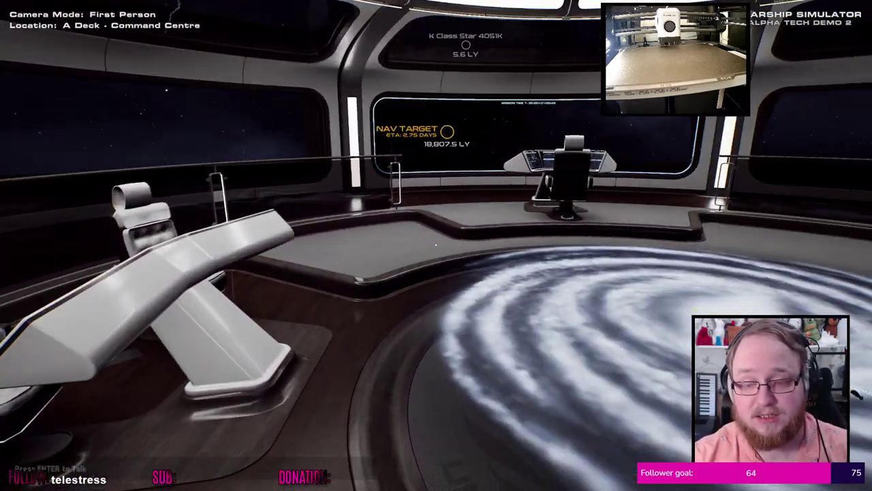
{"action": "key", "text": "w"}
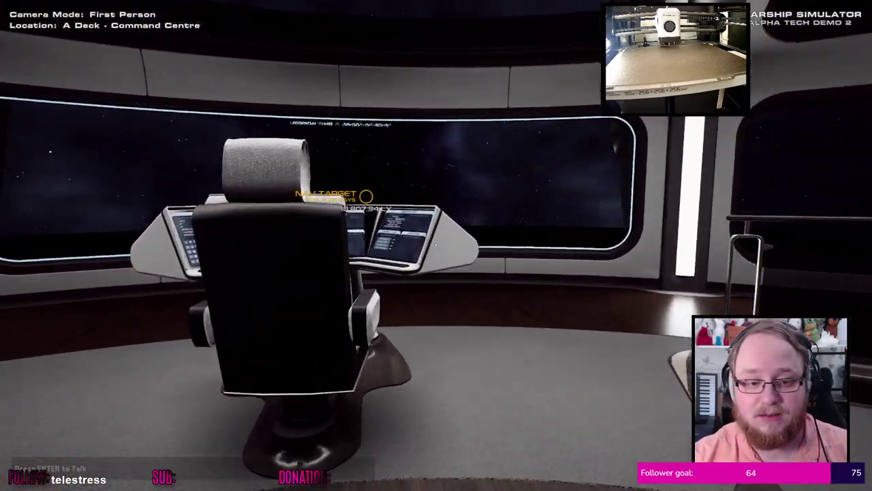
{"action": "key", "text": "f"}
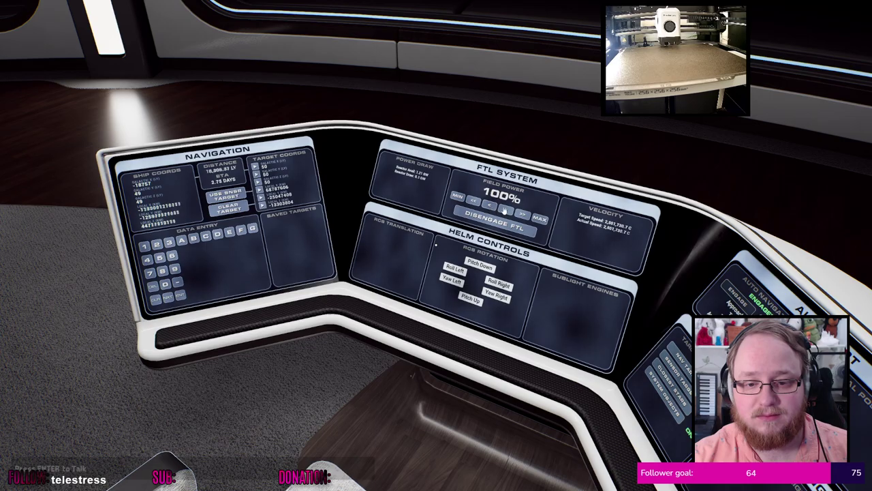
{"action": "key", "text": "f"}
{"action": "key", "text": "s"}
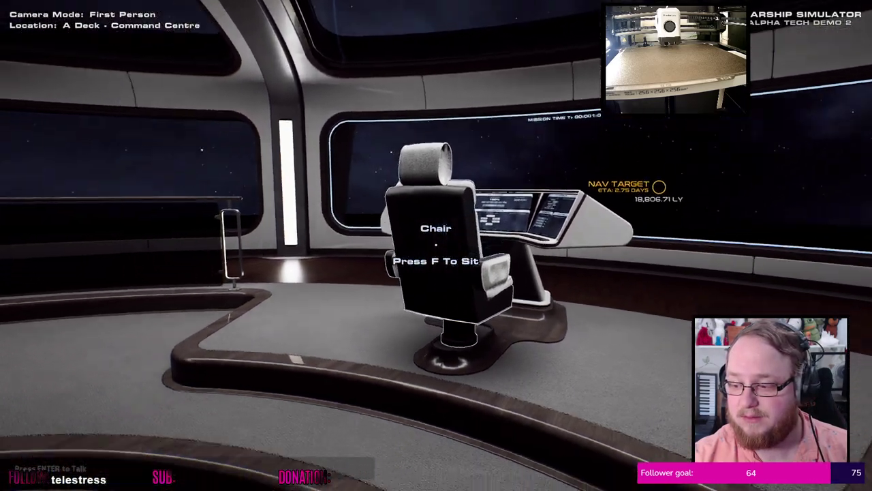
Leave the bridge through the rear door and walk down the bench-lined corridor to the Command Deck restricted access doors
{"action": "key", "text": "w"}
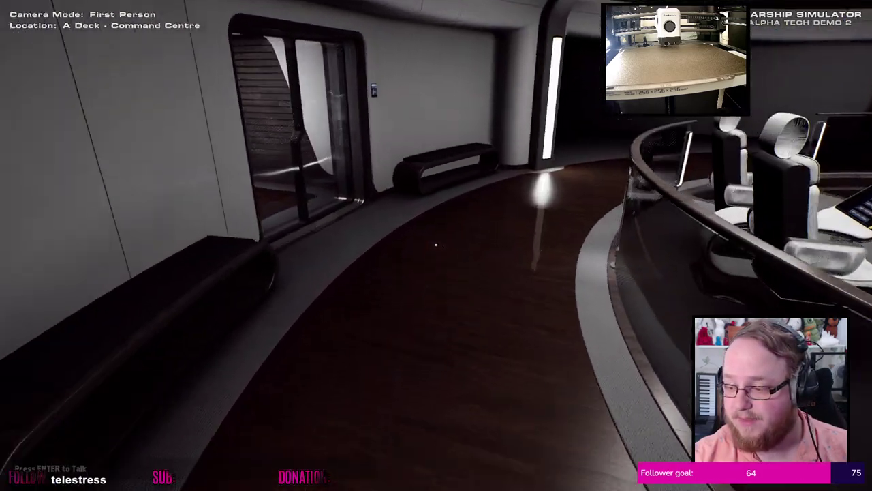
{"action": "key", "text": "w"}
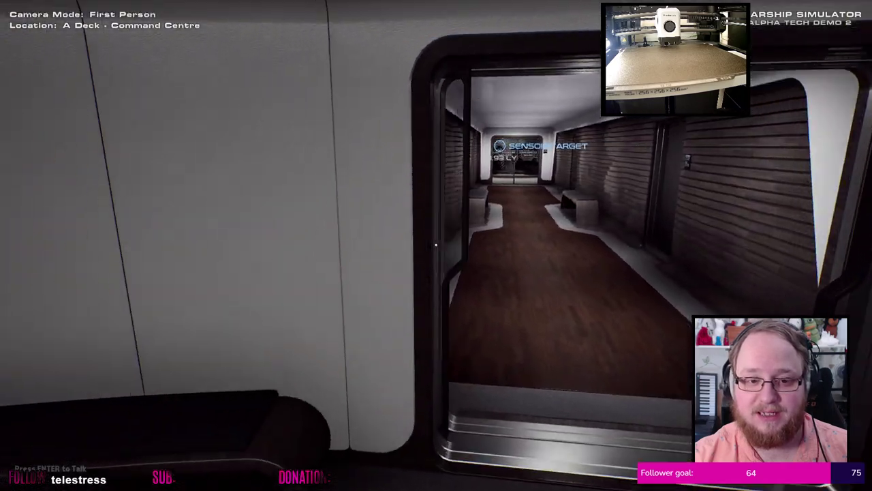
{"action": "key", "text": "w"}
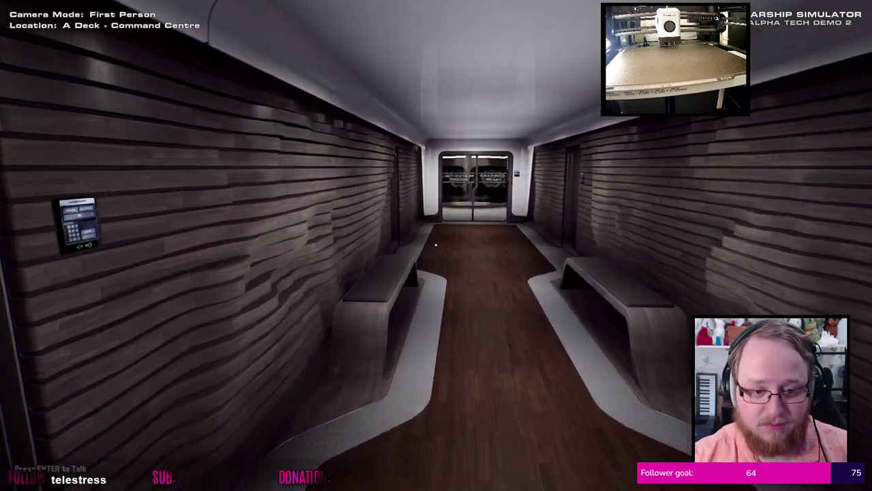
{"action": "key", "text": "w"}
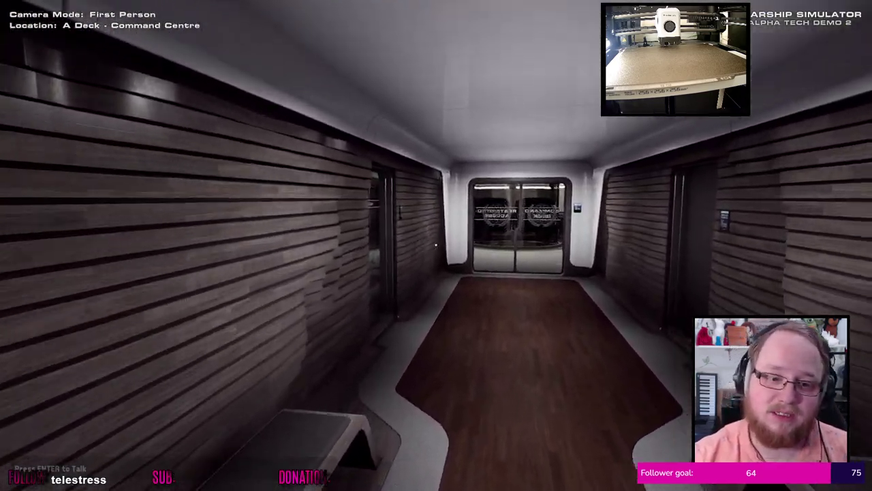
{"action": "key", "text": "w"}
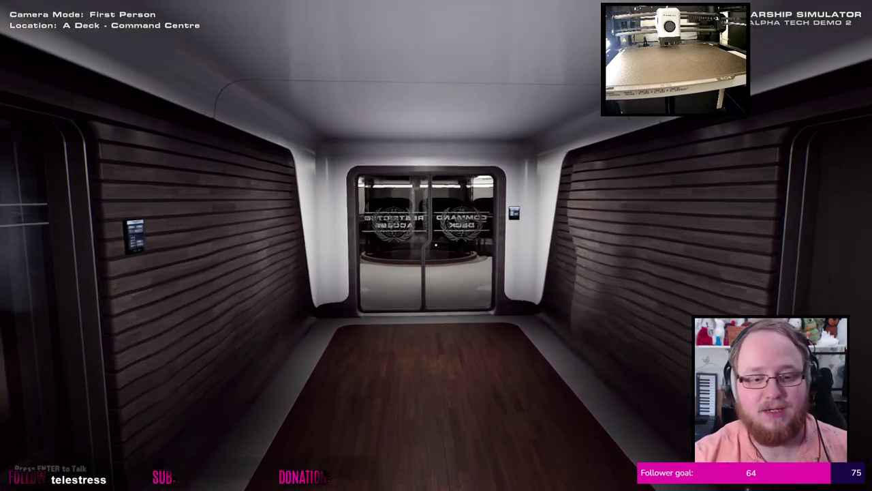
{"action": "key", "text": "w"}
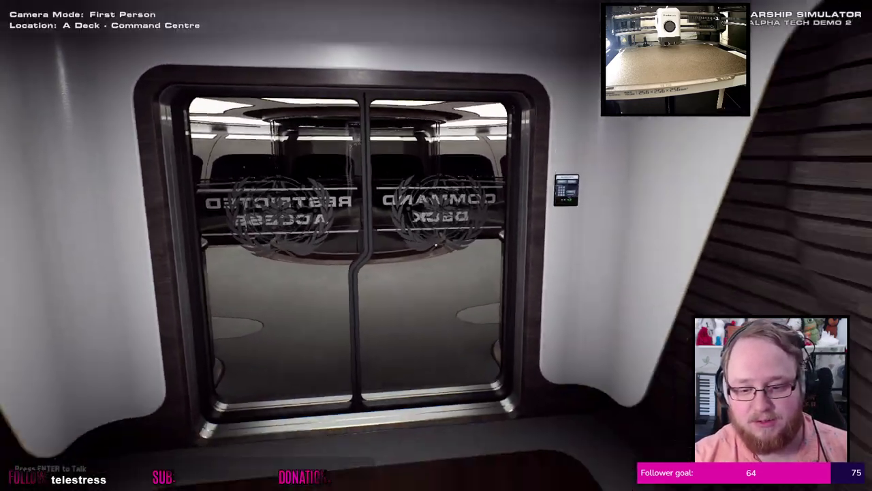
{"action": "key", "text": "w"}
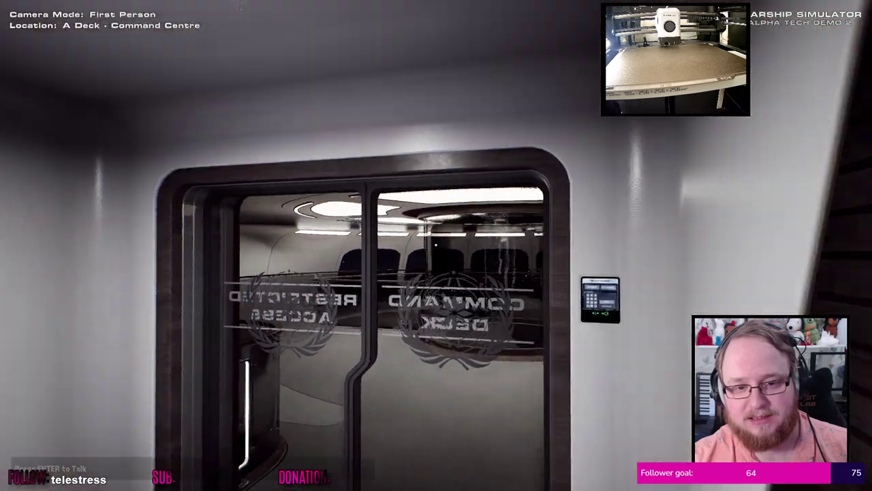
Walk through the Command Deck doors into the lobby, pass the glass lift and curved staircase, and reach the lounge table between the sofas
{"action": "key", "text": "w"}
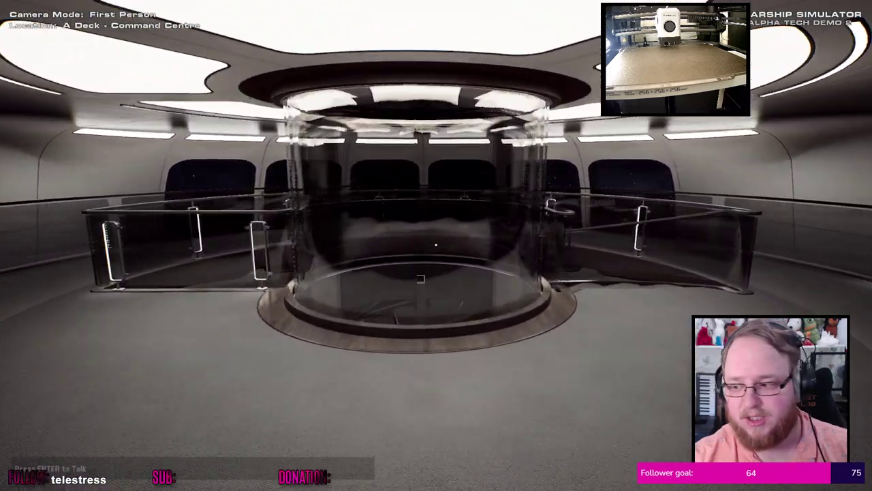
{"action": "key", "text": "w"}
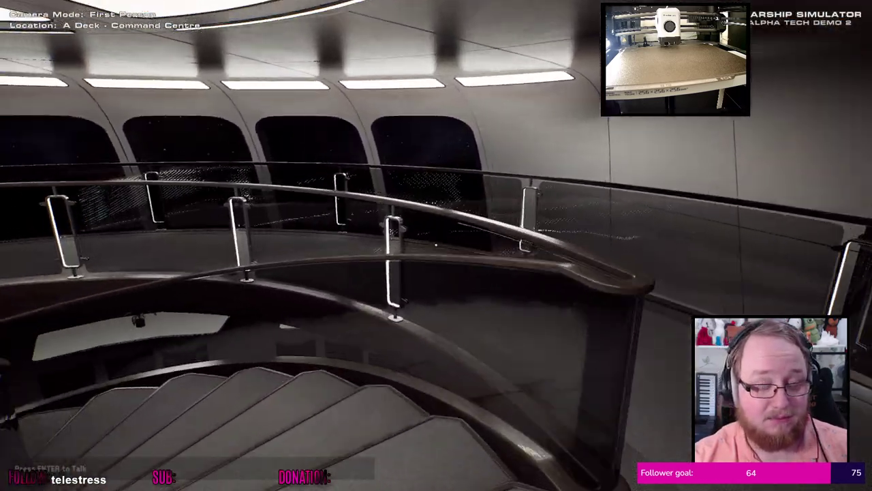
{"action": "key", "text": "w"}
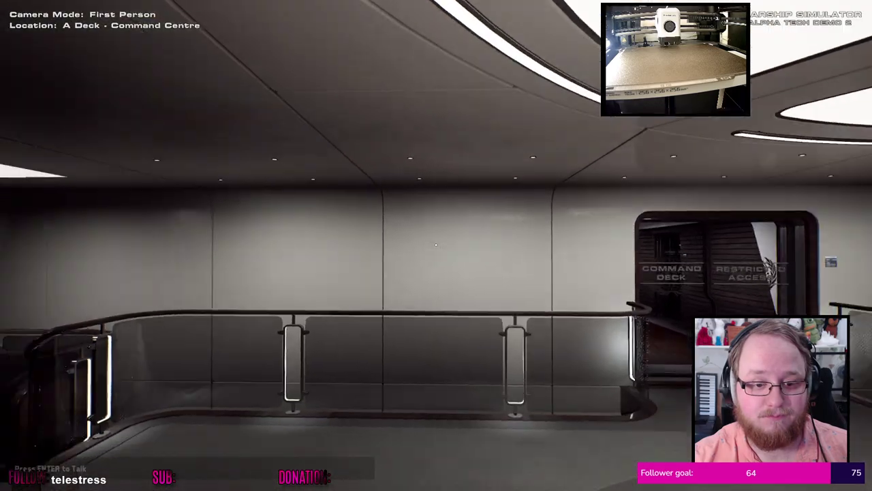
{"action": "key", "text": "w"}
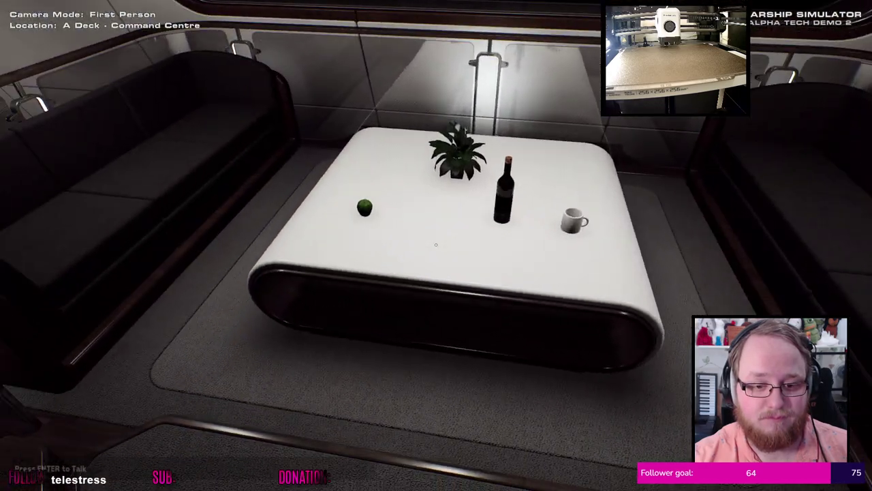
Return through the Command Deck doors and along the corridor to the command chairs on the bridge
{"action": "key", "text": "w"}
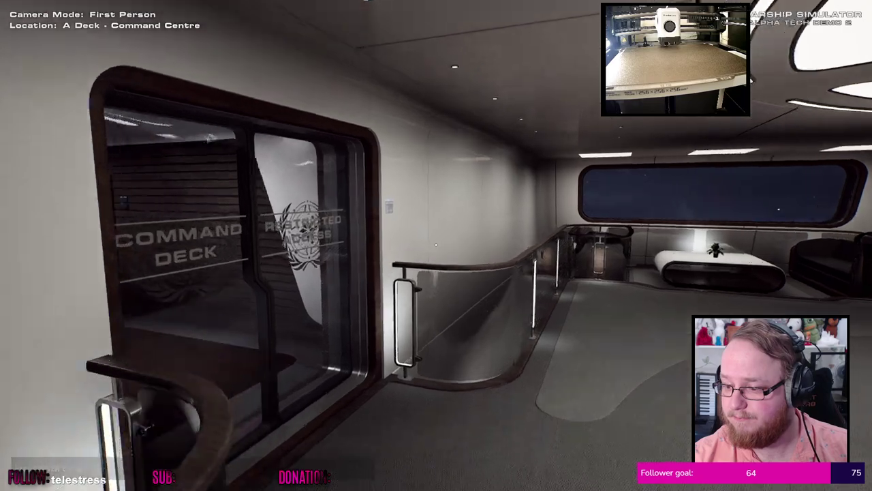
{"action": "key", "text": "w"}
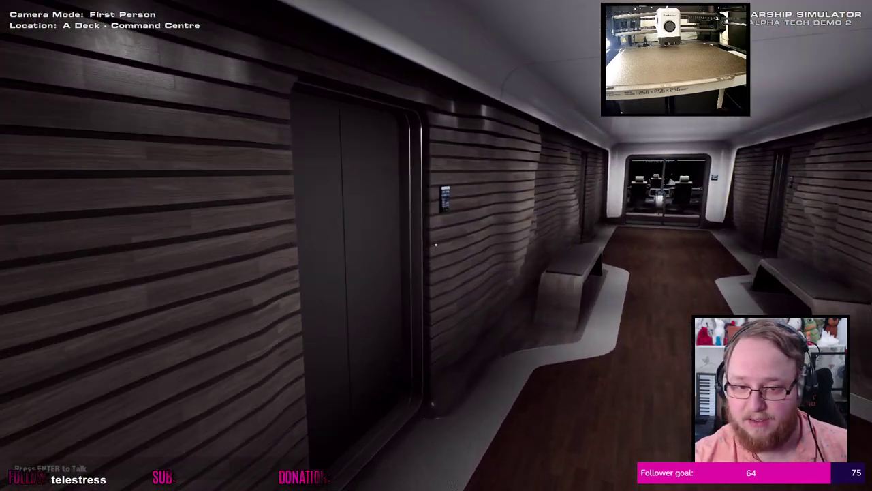
{"action": "key", "text": "w"}
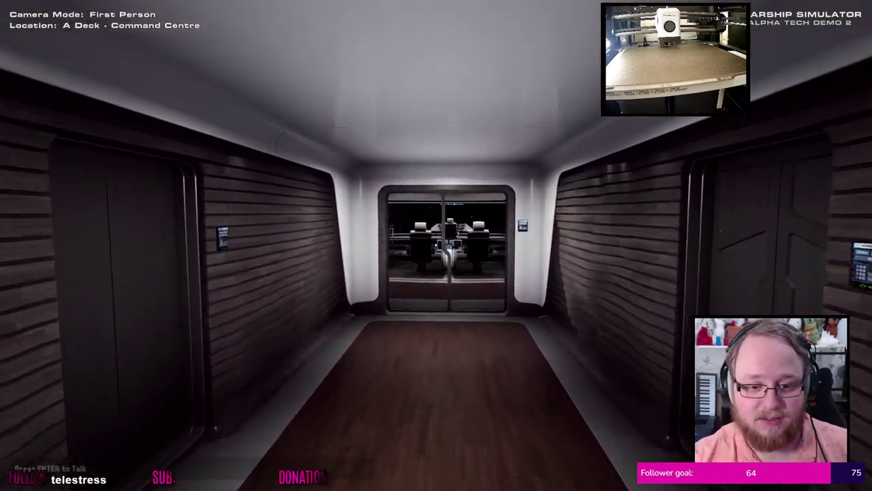
{"action": "key", "text": "w"}
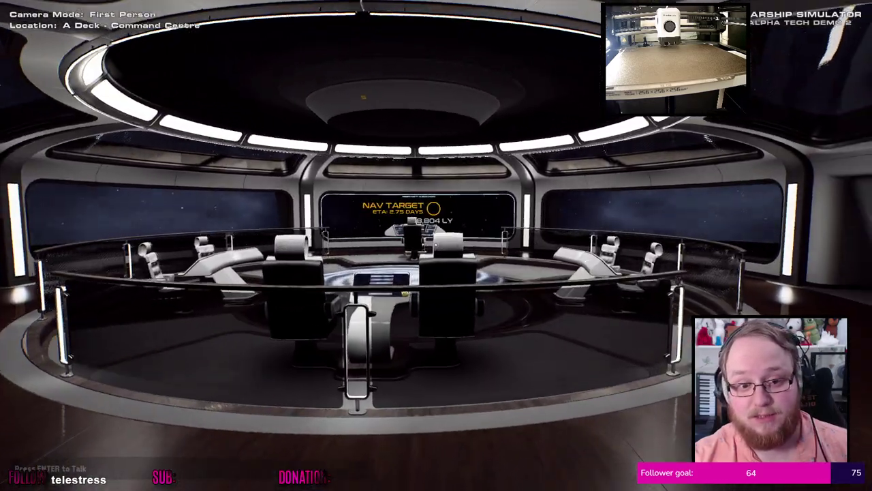
{"action": "key", "text": "w"}
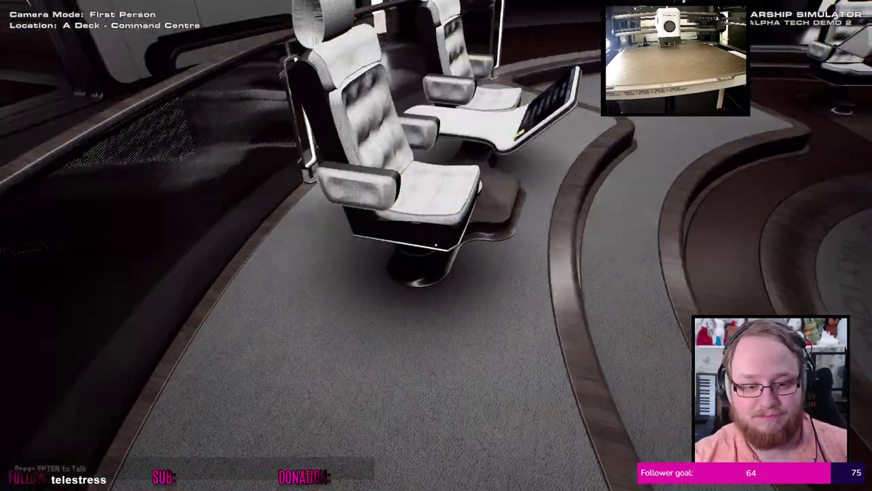
Walk around the galaxy hologram past the helm to the front window, briefly opening and closing the pause menu
{"action": "key", "text": "w"}
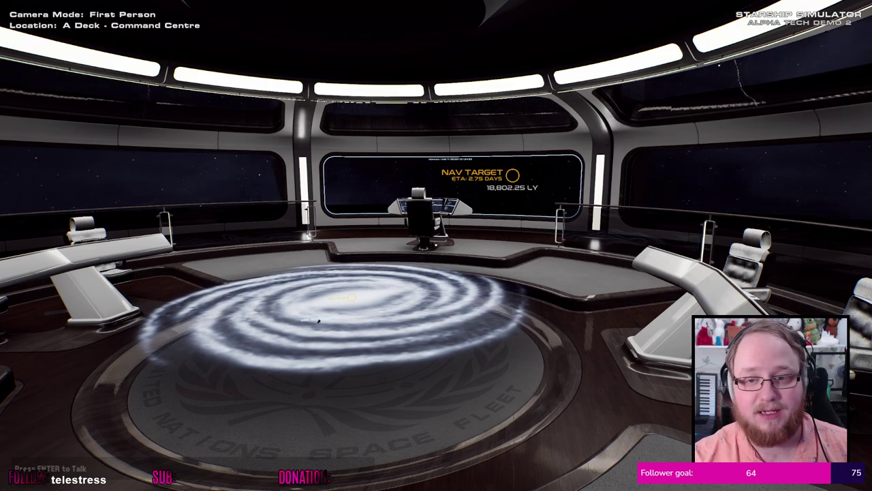
{"action": "key", "text": "w"}
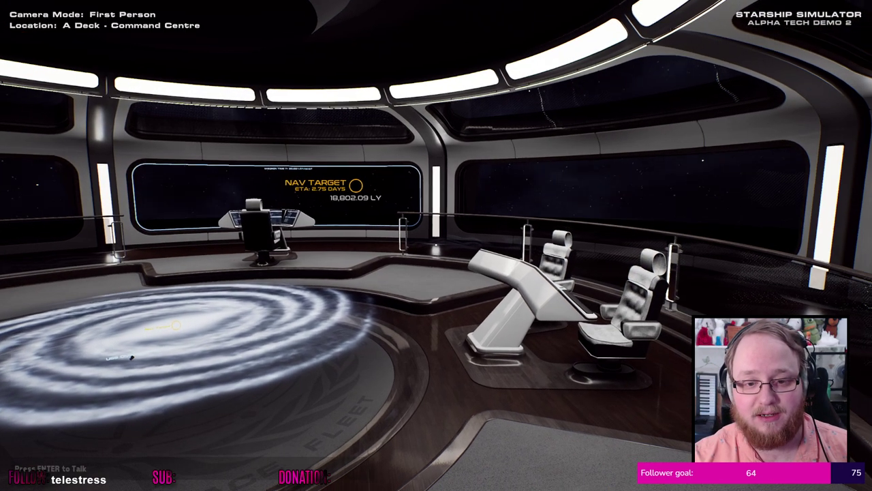
{"action": "key", "text": "w"}
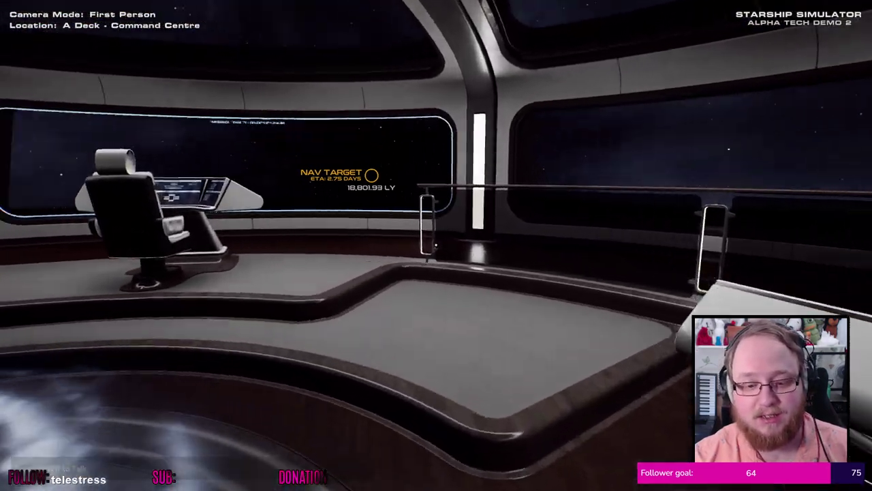
{"action": "key", "text": "w"}
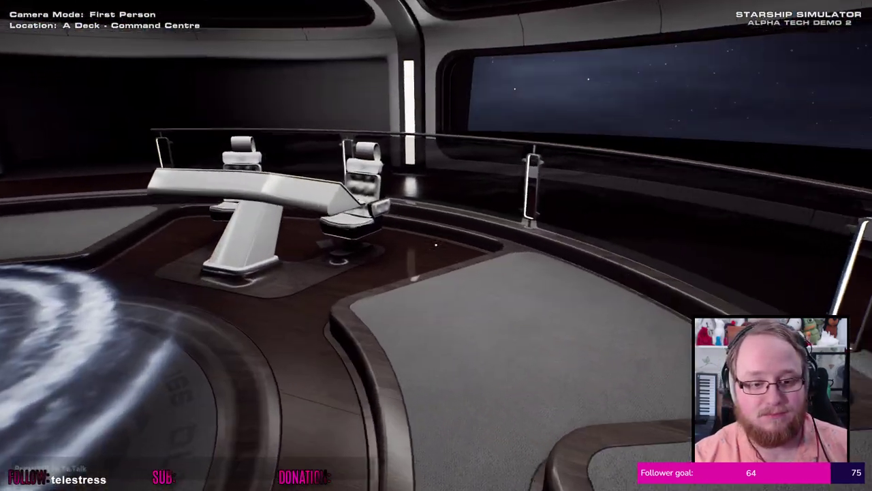
{"action": "key", "text": "Escape"}
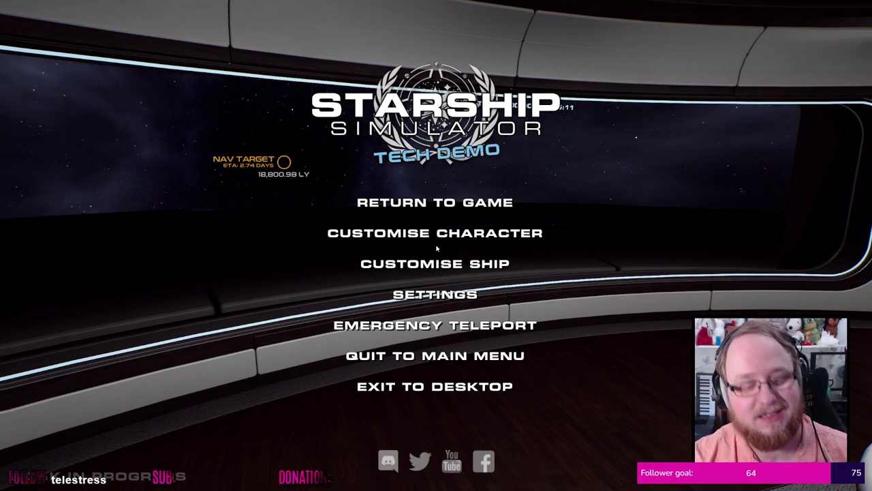
{"action": "key", "text": "Escape"}
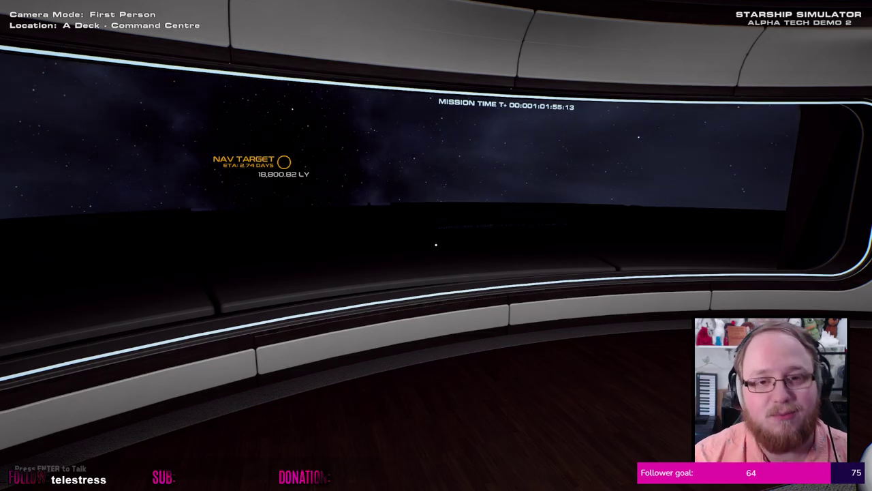
Walk from the front window back to the command chairs and circle the galaxy hologram once more past the side consoles
{"action": "key", "text": "w"}
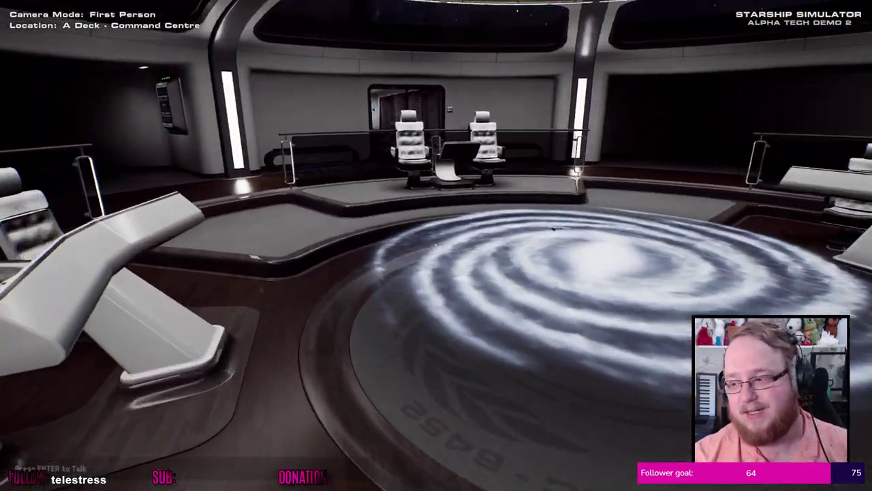
{"action": "key", "text": "w"}
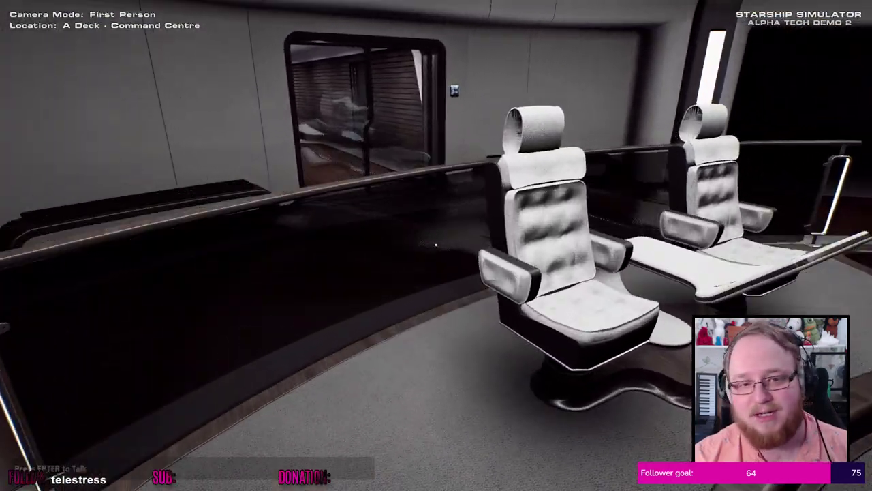
{"action": "key", "text": "w"}
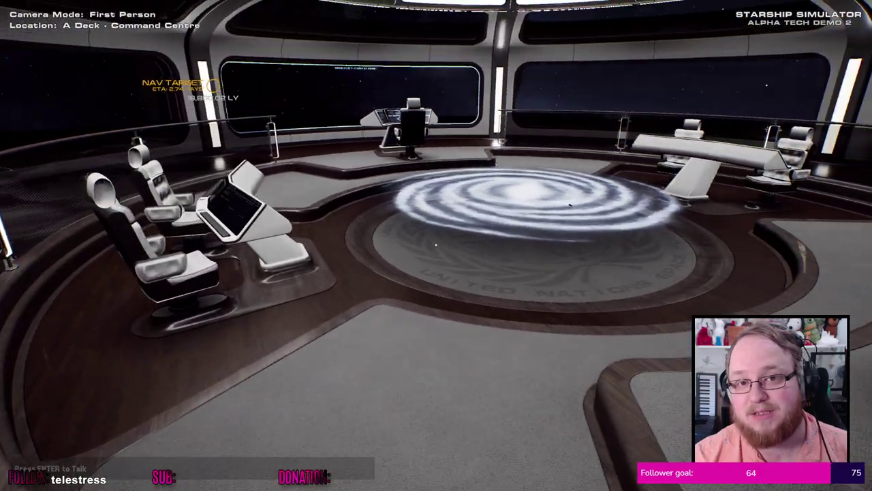
{"action": "key", "text": "w"}
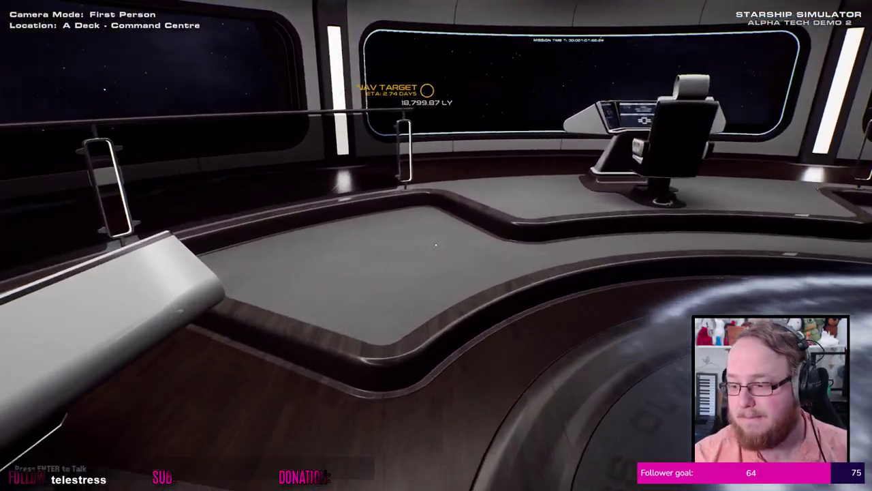
{"action": "key", "text": "w"}
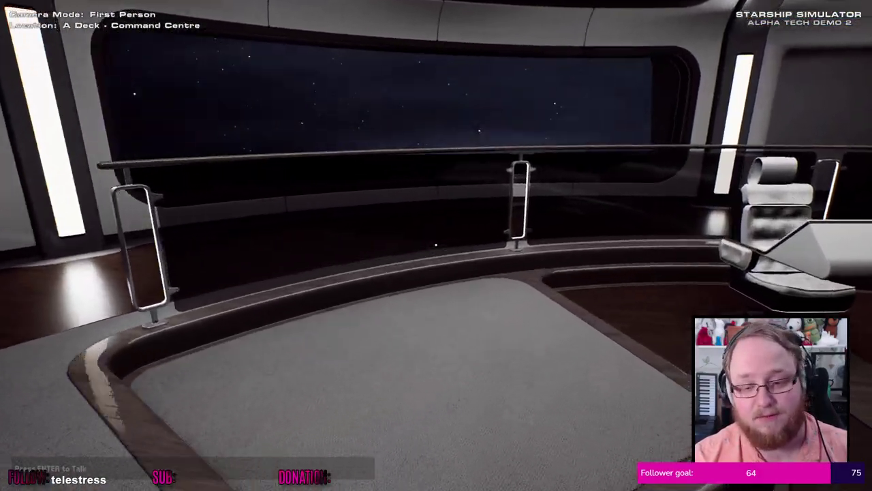
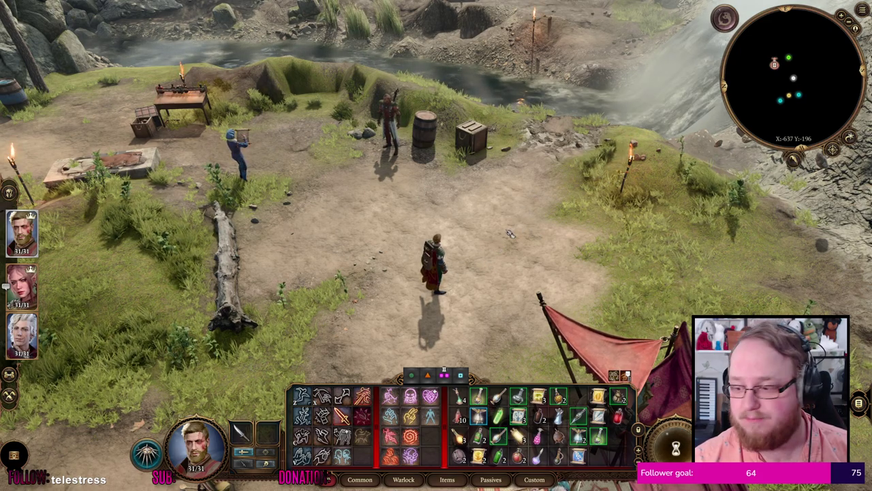
Switch to Baldur's Gate 3 and walk the character across the riverside camp towards the tents and bedrolls
{"action": "left_click", "coordinate": [513, 230]}
{"action": "middle_click_drag", "start_coordinate": [519, 207], "coordinate": [476, 186]}
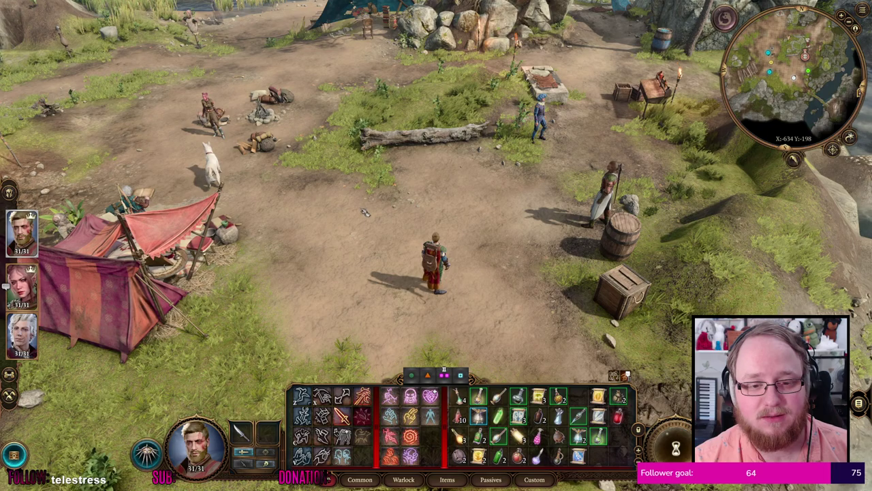
{"action": "left_click", "coordinate": [362, 209]}
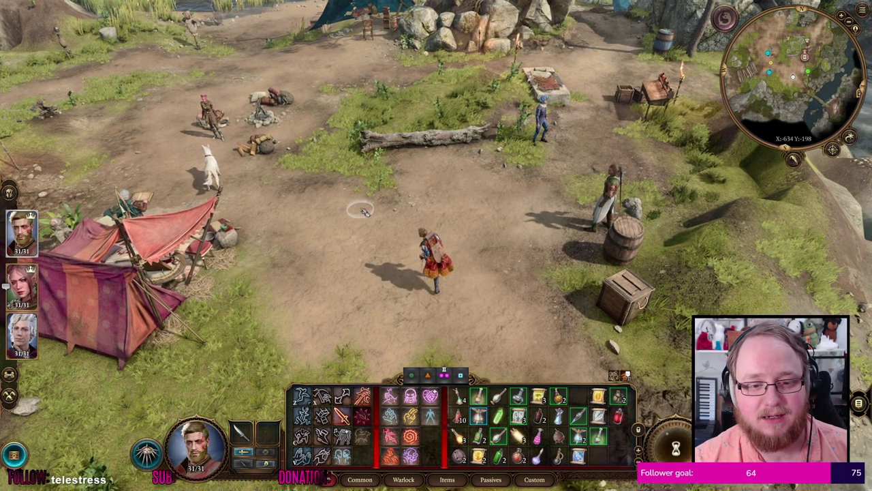
{"action": "scroll", "coordinate": [477, 228], "scroll_direction": "up", "scroll_amount": 2}
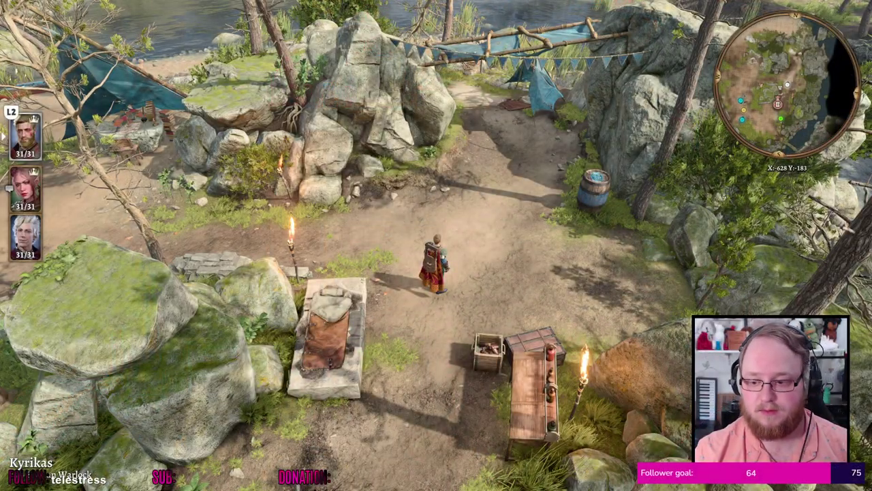
Walk the character around the rocky passage by the blue barrel and awning, and return to Volo beside the fallen log
{"action": "left_click", "coordinate": [570, 180]}
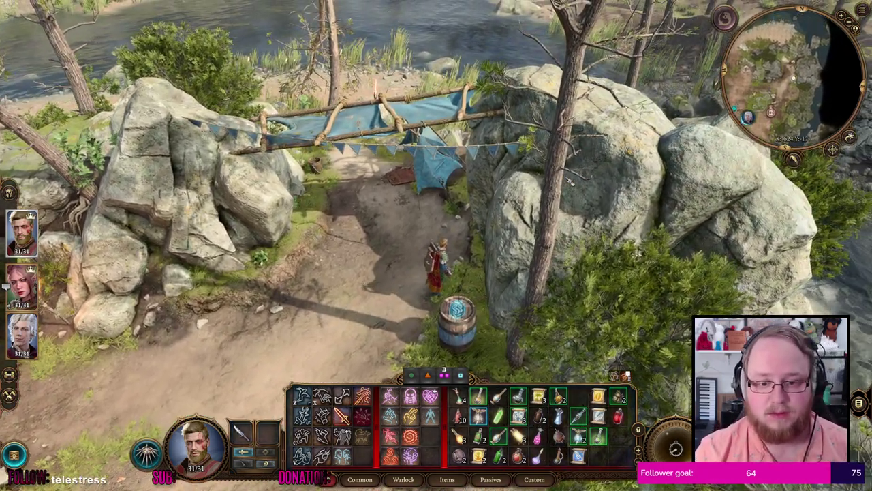
{"action": "left_click", "coordinate": [415, 243]}
{"action": "left_click", "coordinate": [370, 297]}
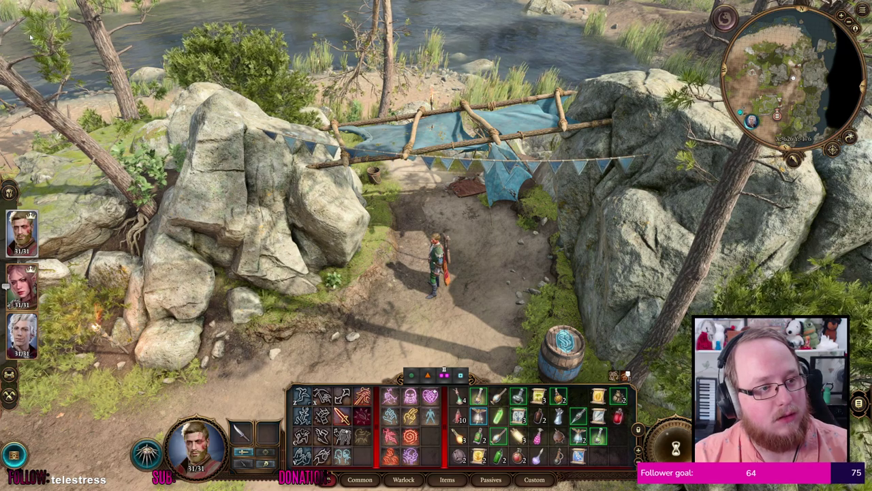
{"action": "left_click", "coordinate": [390, 319]}
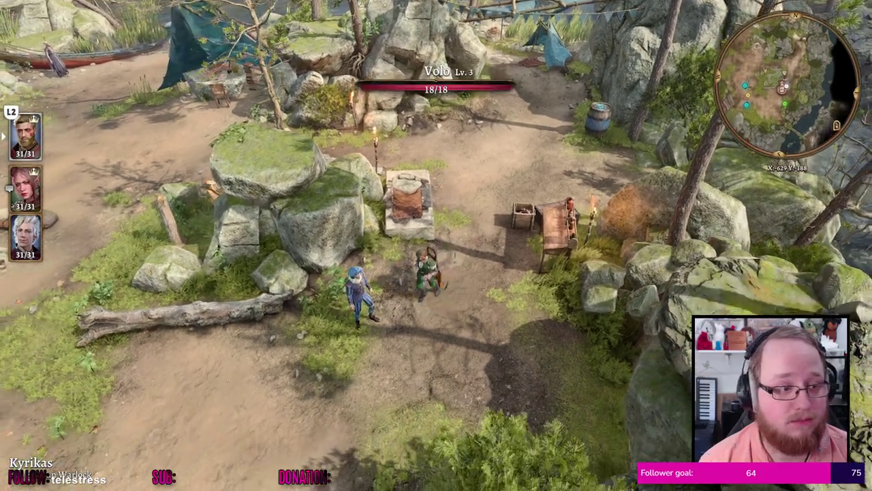
Examine the Warlock's outfit and the surrounding camp up close from the front and back
{"action": "scroll", "coordinate": [436, 246], "scroll_direction": "up", "scroll_amount": 8}
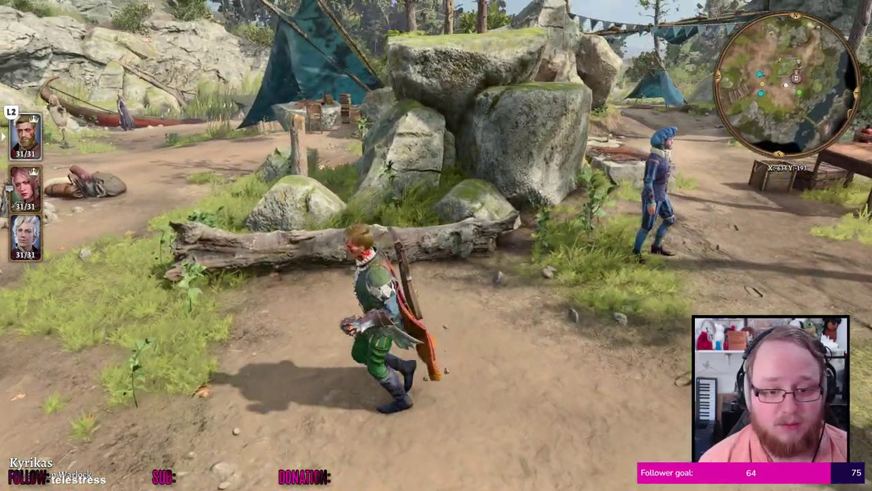
{"action": "key", "text": "e"}
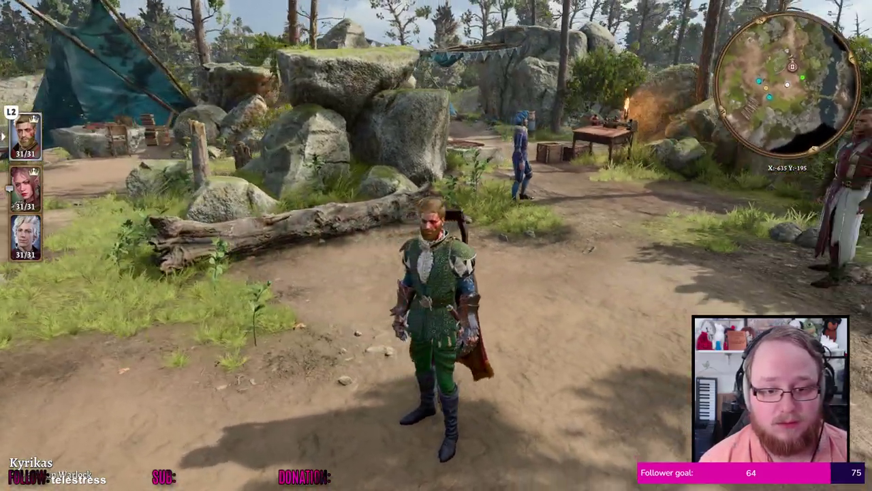
{"action": "key", "text": "e"}
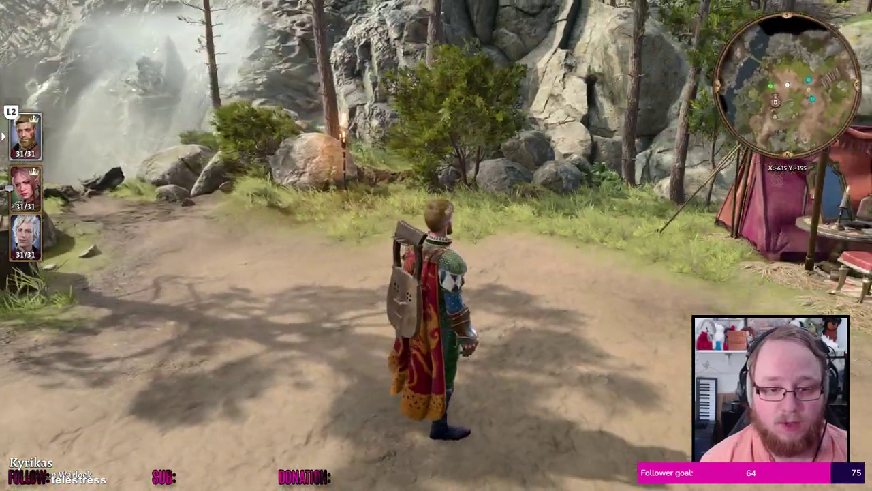
{"action": "key", "text": "e"}
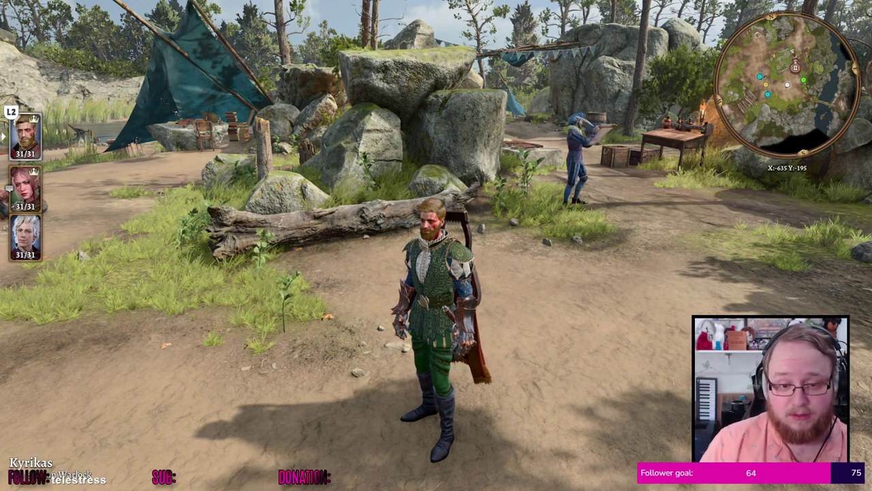
{"action": "key", "text": "e"}
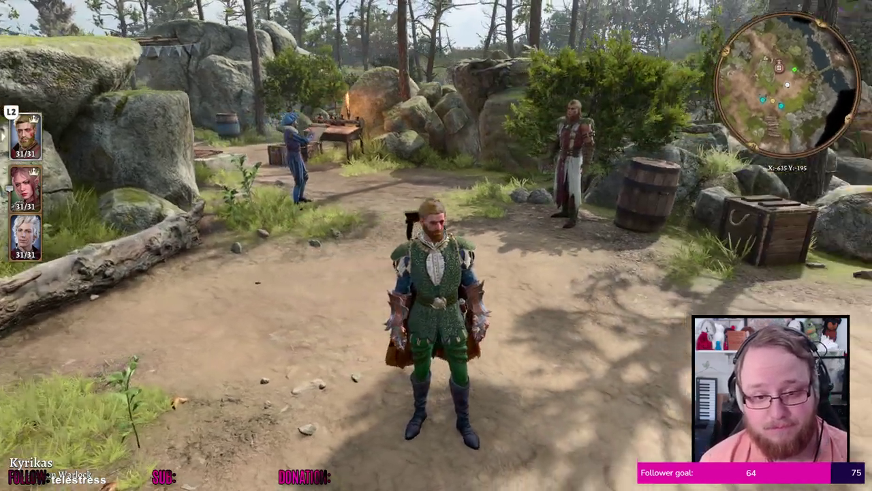
{"action": "key", "text": "e"}
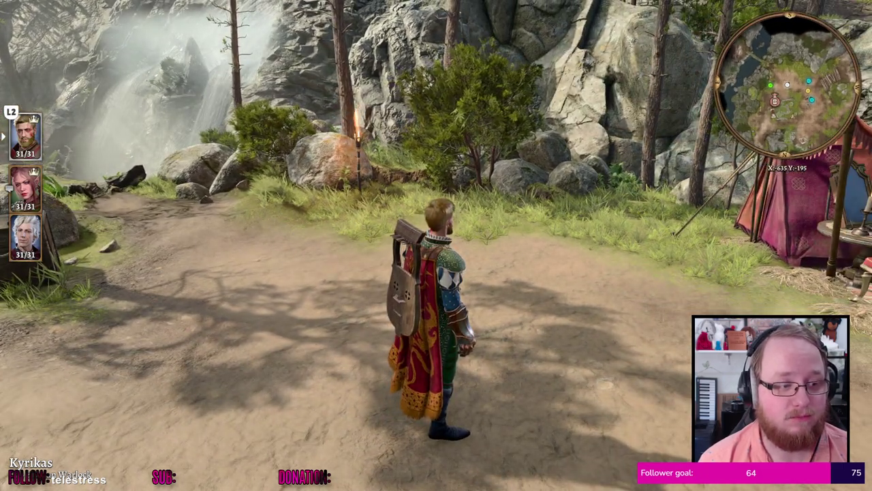
Bring up the game menu, switch to the Half-Elf Rogue's party in the stone hall camp, and look around the character
{"action": "key", "text": "Escape"}
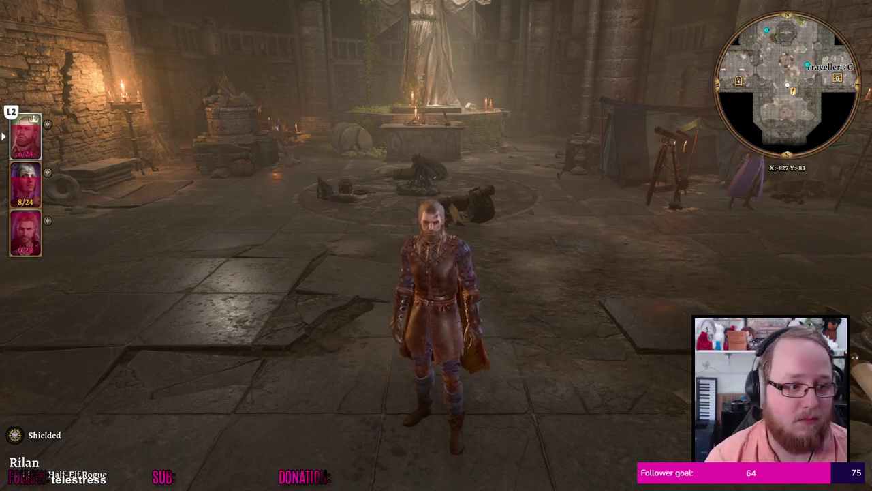
{"action": "key", "text": "e"}
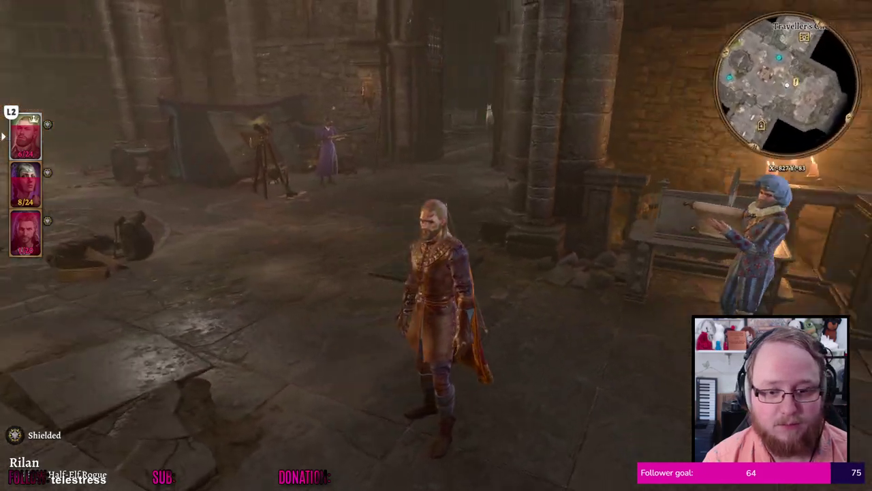
Look around the stone hall camp from beside Volo, taking in the lecterns, statue, campfire and tent
{"action": "key", "text": "e"}
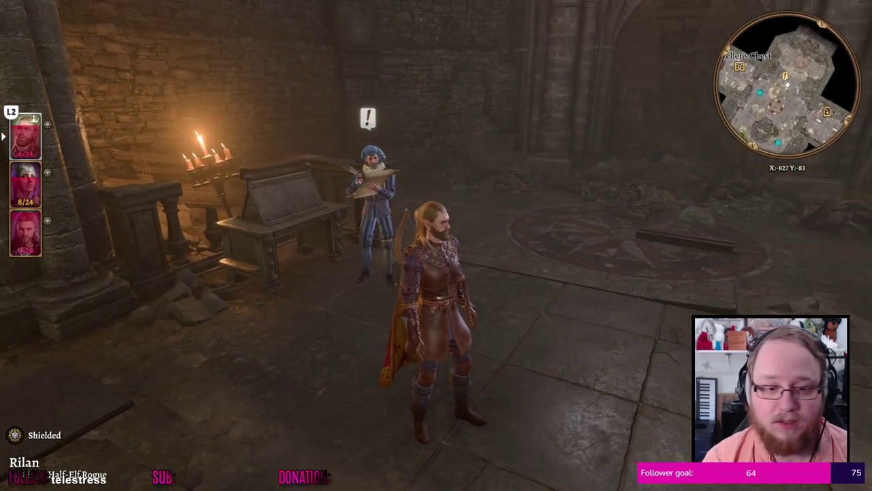
{"action": "key", "text": "e"}
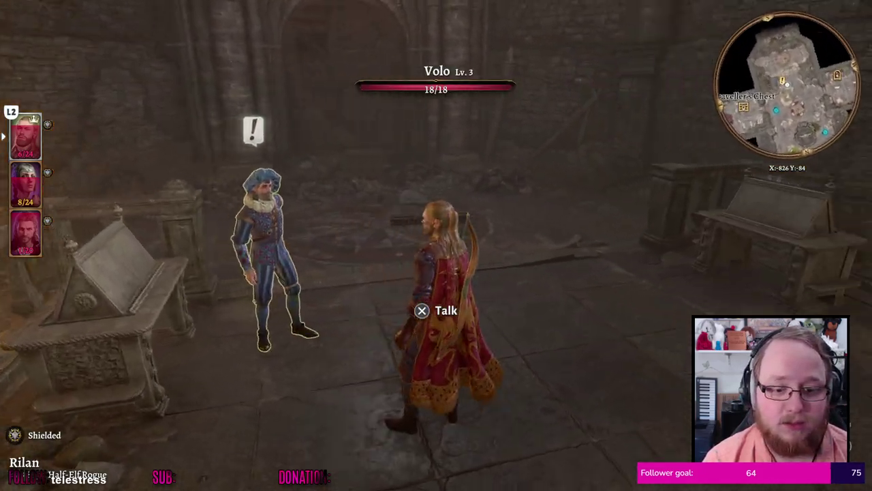
{"action": "key", "text": "e"}
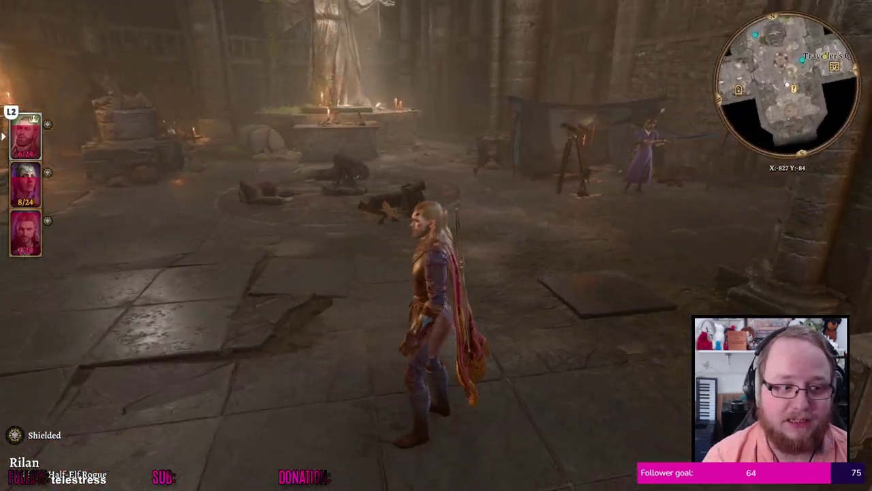
{"action": "key", "text": "e"}
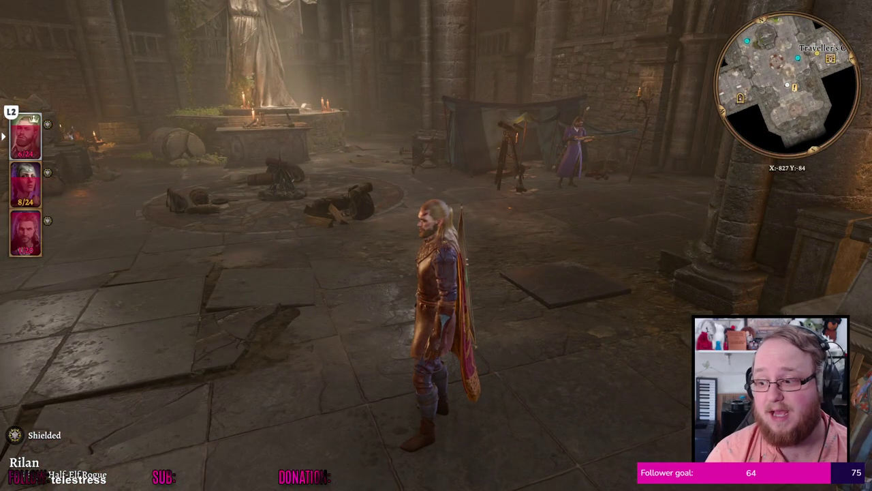
{"action": "key", "text": "e"}
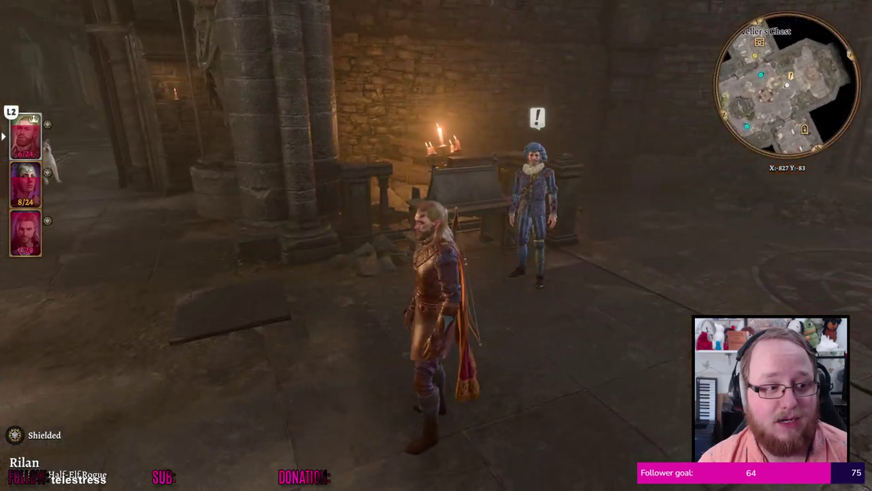
{"action": "key", "text": "e"}
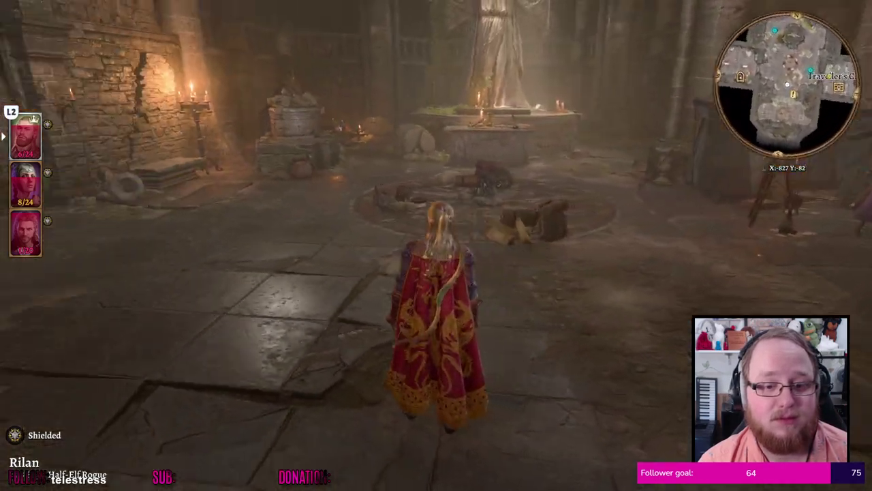
{"action": "key", "text": "e"}
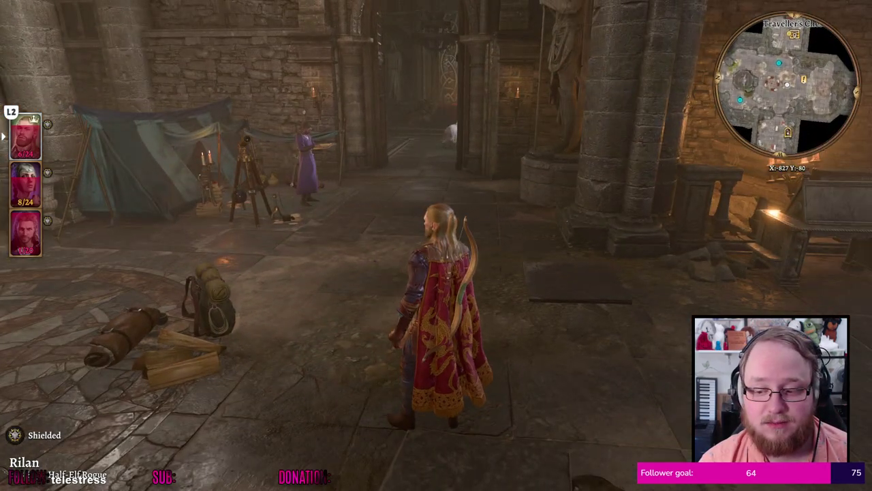
Walk the Rogue to the bedroll by the campfire and use it to end the day
{"action": "key", "text": "Escape"}
{"action": "key", "text": "w"}
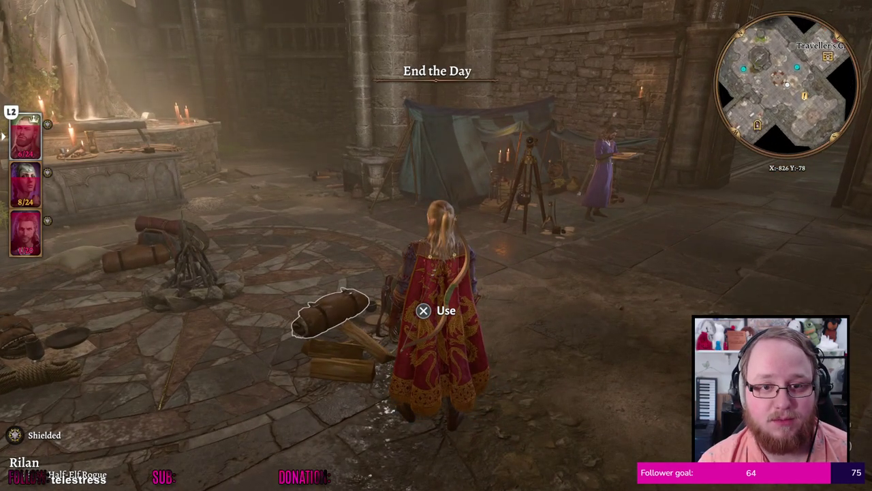
{"action": "key", "text": "Return"}
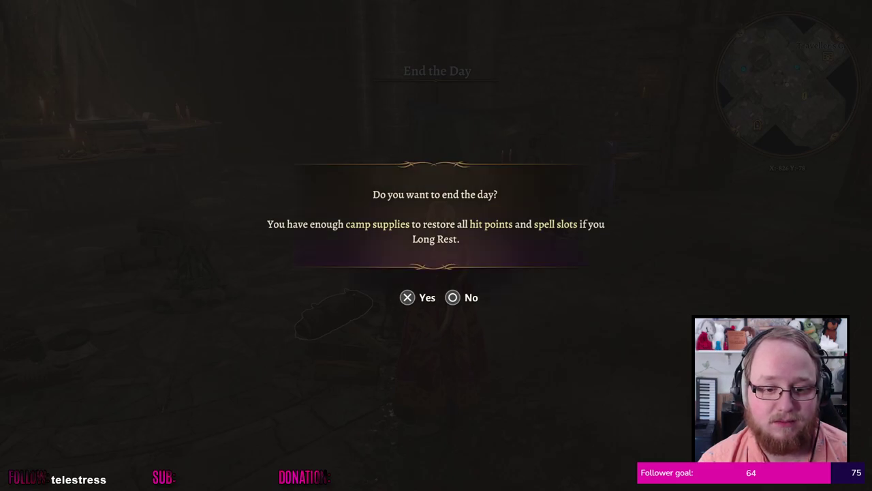
{"action": "key", "text": "Return"}
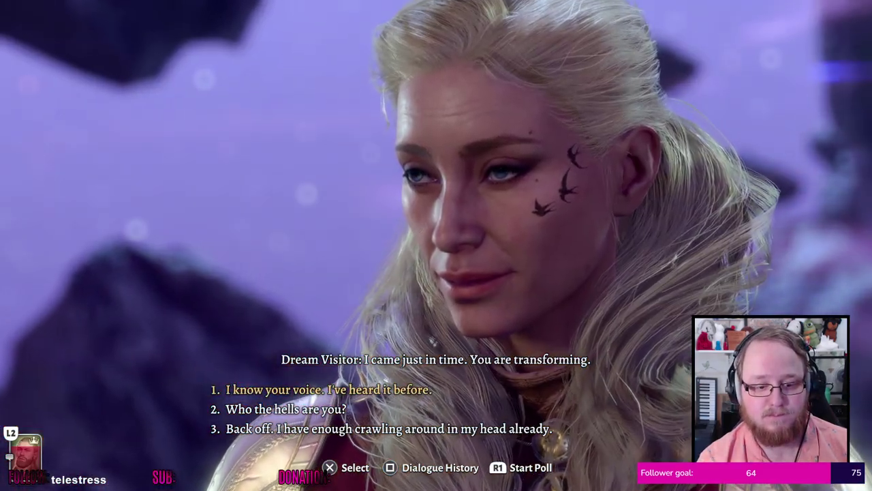
Tell the Dream Visitor "I know your voice. I've heard it before.", take the offered hand, and finish the Consuming Parasites tutorial
{"action": "key", "text": "Return"}
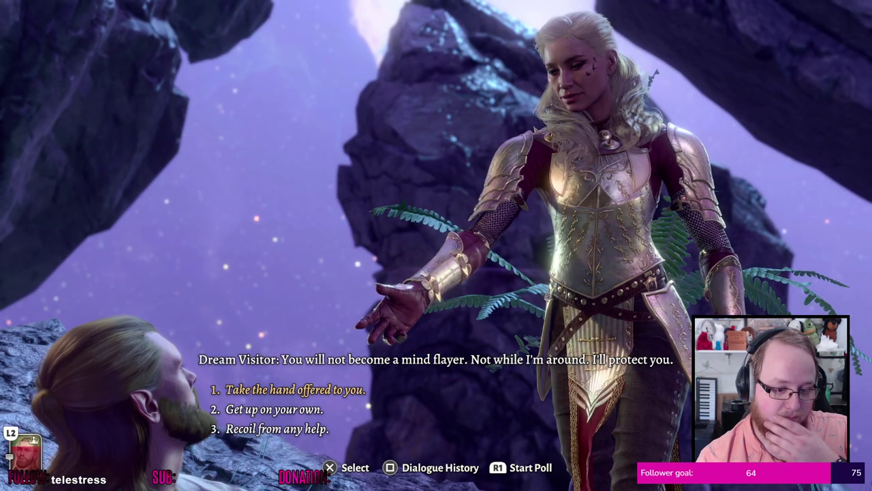
{"action": "key", "text": "Return"}
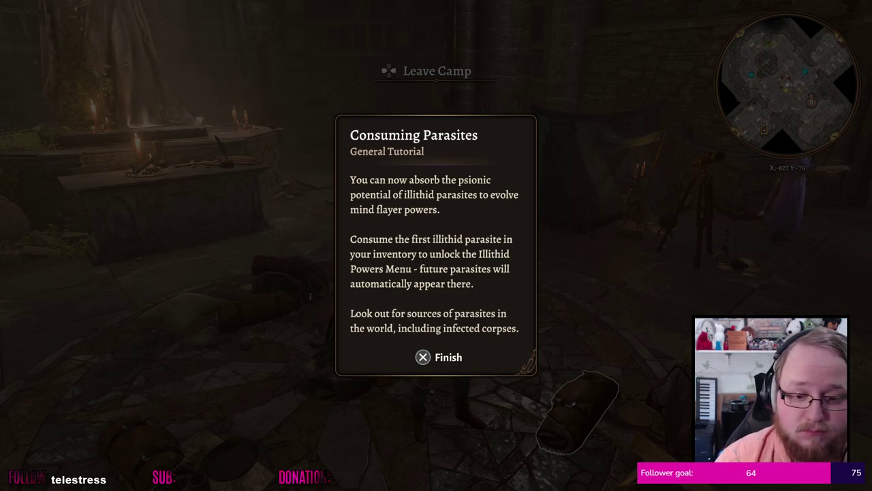
{"action": "key", "text": "x"}
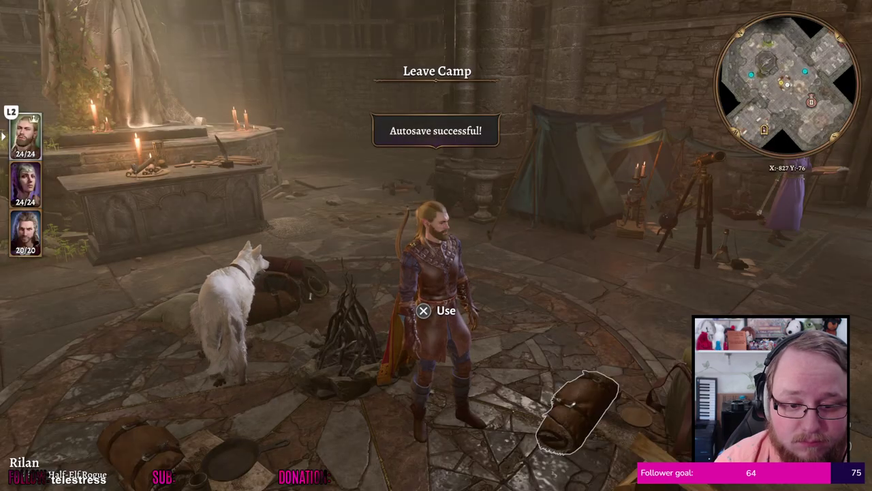
Walk the Rogue away from the campfire into the open hall near Volo, readying and cancelling a jump
{"action": "key", "text": "w"}
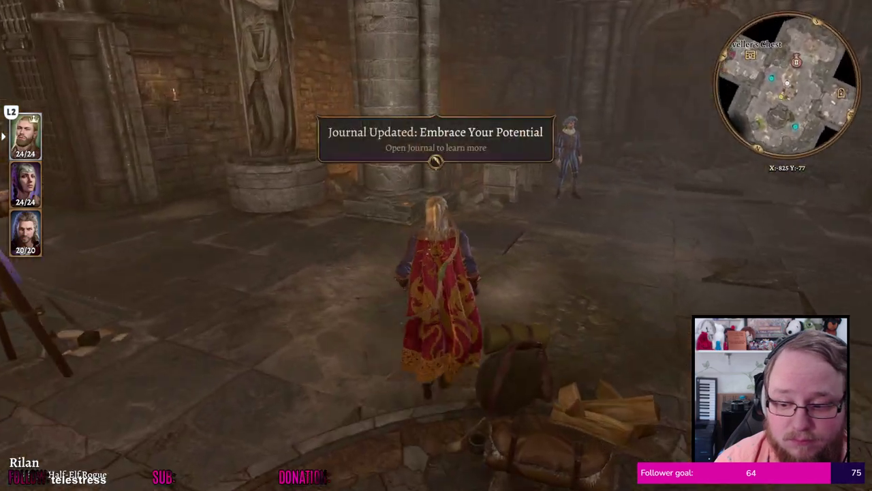
{"action": "key", "text": "w"}
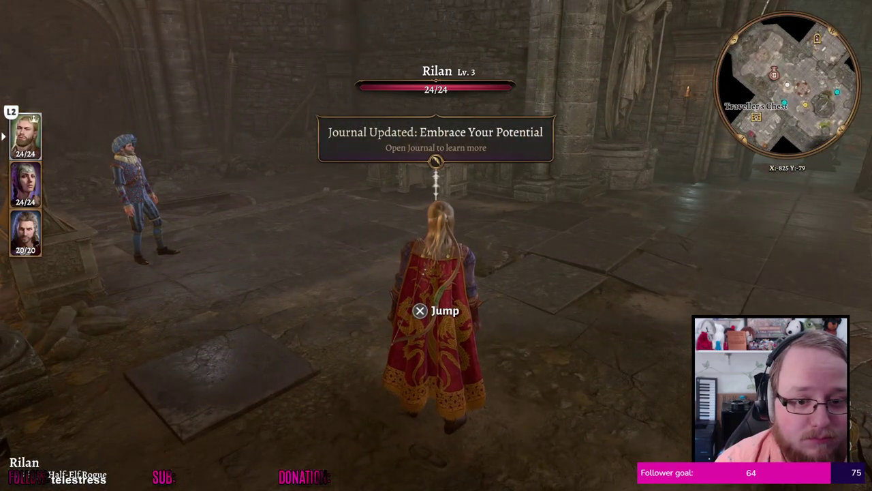
{"action": "key", "text": "z"}
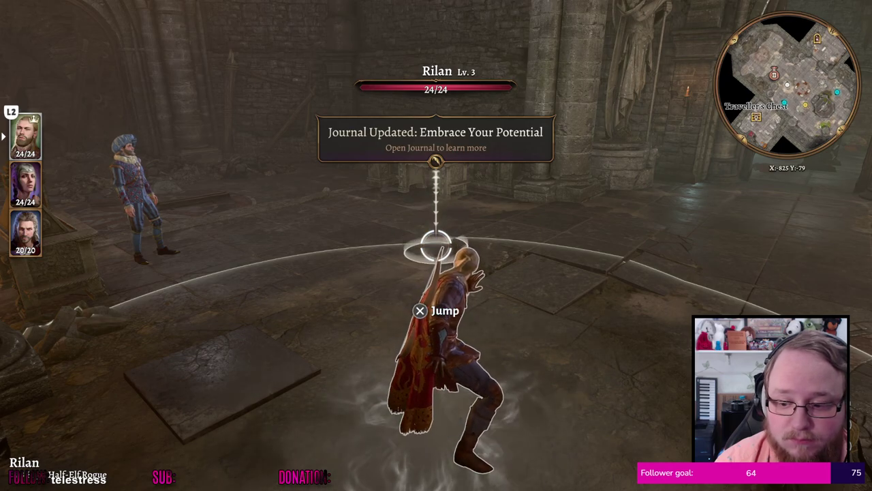
{"action": "key", "text": "Escape"}
{"action": "key", "text": "w"}
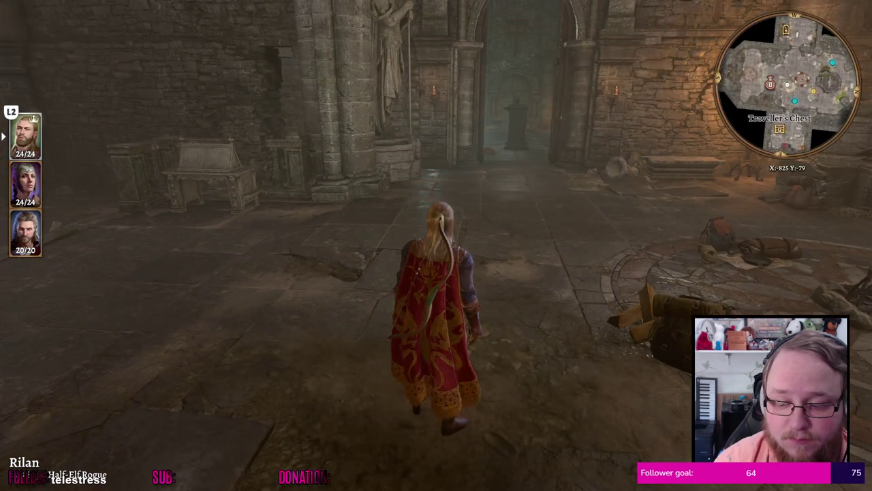
{"action": "key", "text": "Escape"}
{"action": "key", "text": "Escape"}
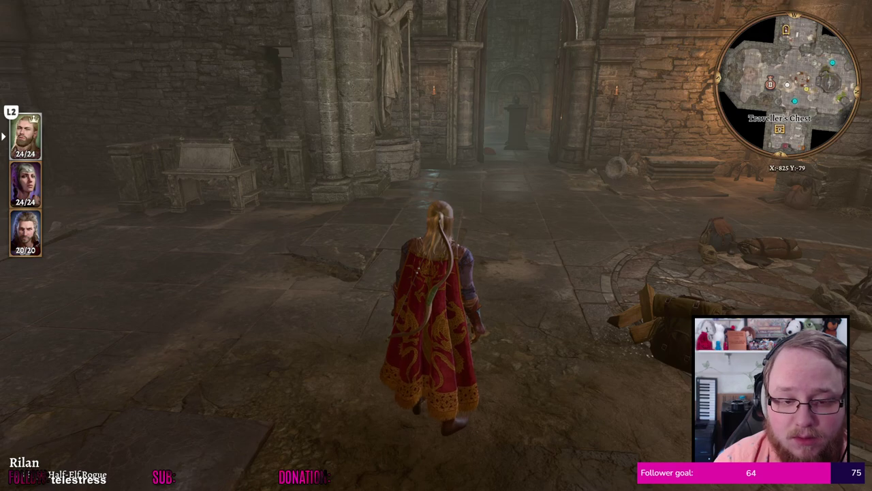
{"action": "key", "text": "m"}
{"action": "key", "text": "m"}
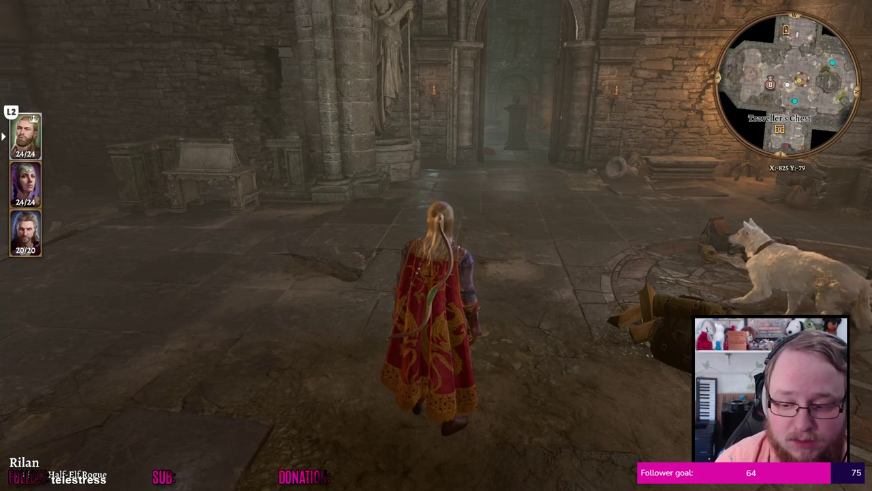
{"action": "key", "text": "q"}
{"action": "key", "text": "Tab"}
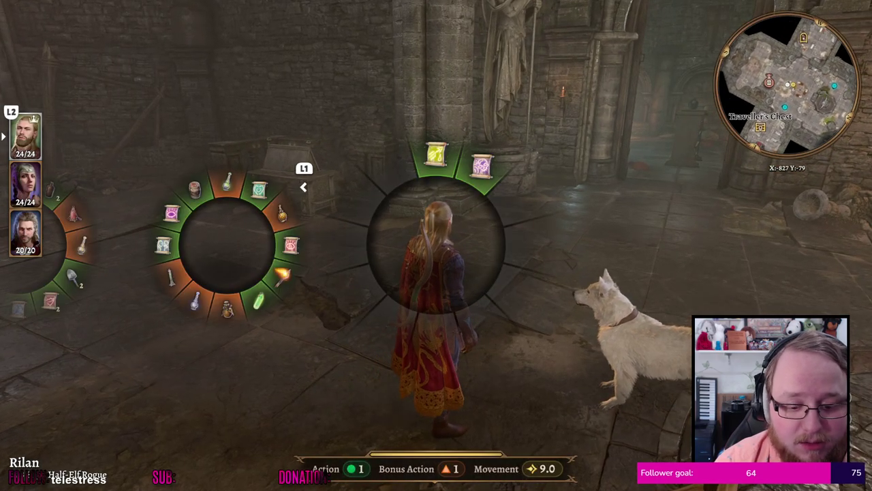
{"action": "key", "text": "Escape"}
{"action": "key", "text": "Tab"}
{"action": "key", "text": "Tab"}
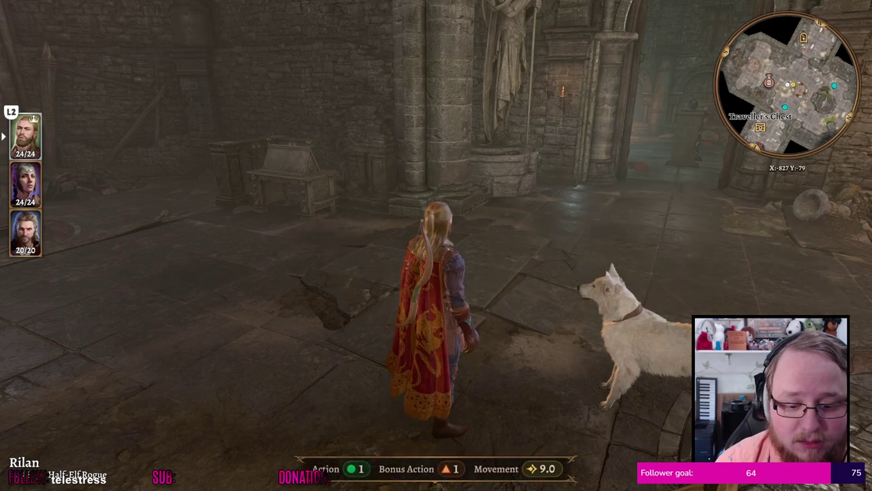
Bring up the Rogue's character sheet and look through the inventory items down to the last row
{"action": "key", "text": "m"}
{"action": "key", "text": "Escape"}
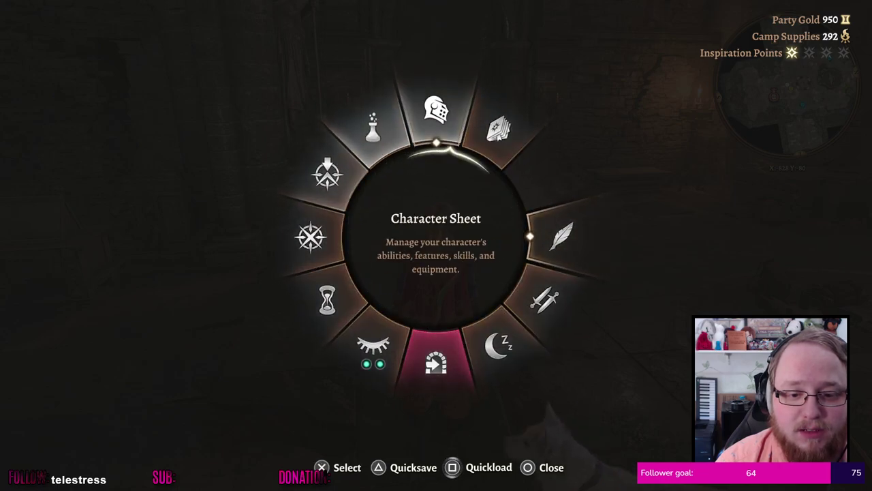
{"action": "key", "text": "Return"}
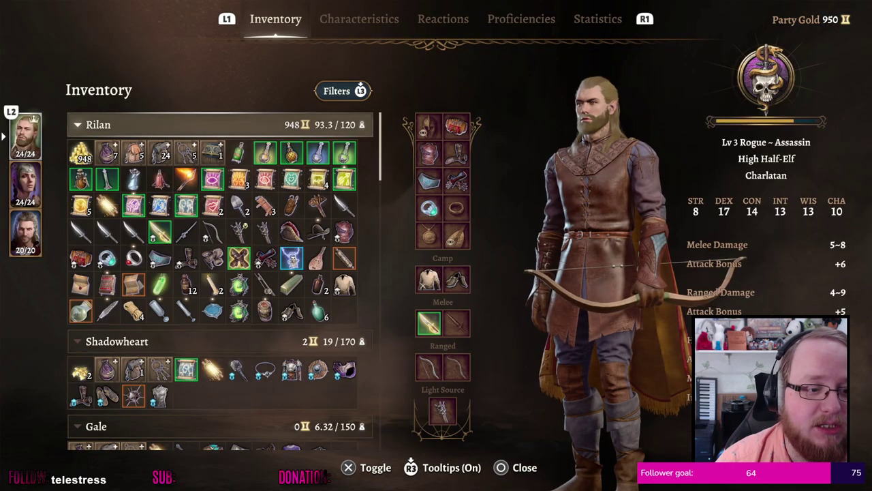
{"action": "key", "text": "Down"}
{"action": "key", "text": "Down"}
{"action": "key", "text": "Right"}
{"action": "key", "text": "Right"}
{"action": "key", "text": "Down"}
{"action": "key", "text": "Down"}
{"action": "key", "text": "Down"}
{"action": "key", "text": "Down"}
{"action": "key", "text": "Down"}
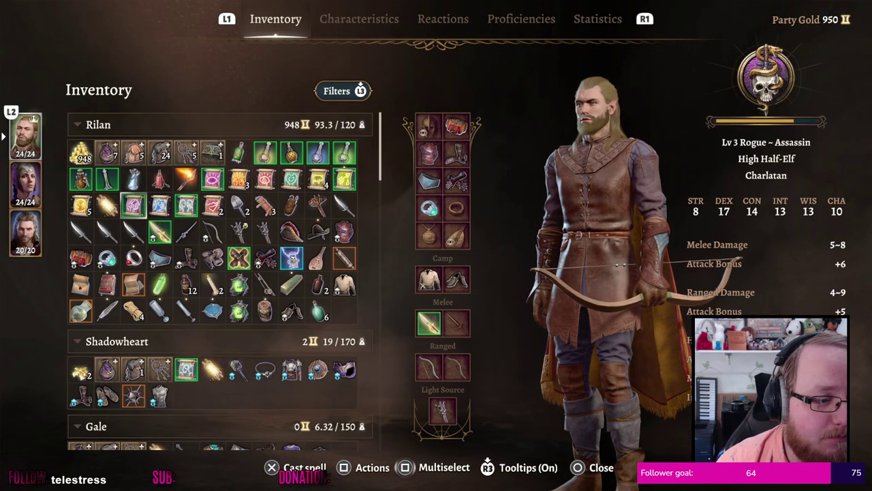
{"action": "key", "text": "Right"}
{"action": "key", "text": "Right"}
{"action": "key", "text": "Right"}
{"action": "key", "text": "Right"}
{"action": "key", "text": "Right"}
{"action": "key", "text": "Right"}
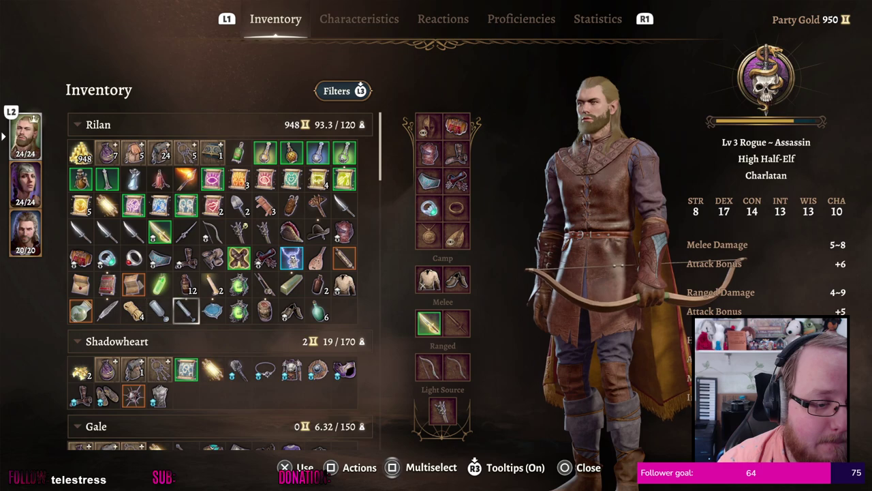
Look back through the upper inventory rows and check the contents of the Peculiar Clothing Chest
{"action": "key", "text": "Up"}
{"action": "key", "text": "Up"}
{"action": "key", "text": "Up"}
{"action": "key", "text": "Up"}
{"action": "key", "text": "Up"}
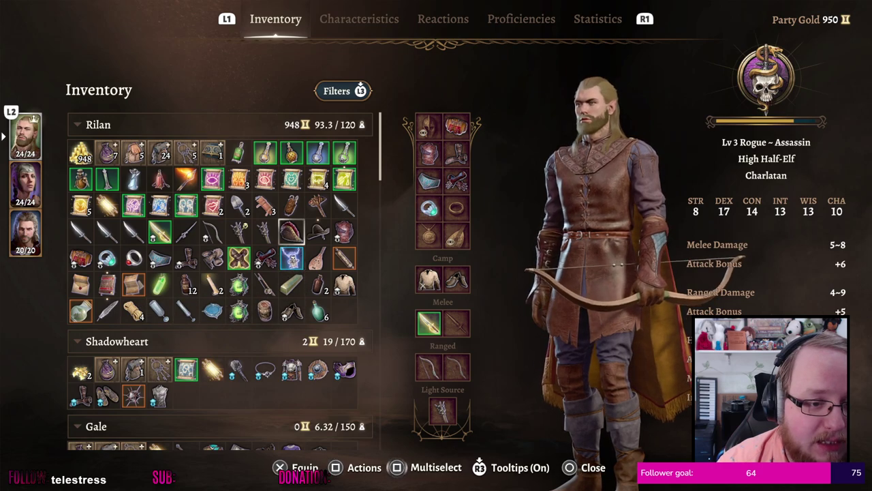
{"action": "key", "text": "Left"}
{"action": "key", "text": "Left"}
{"action": "key", "text": "Left"}
{"action": "key", "text": "Up"}
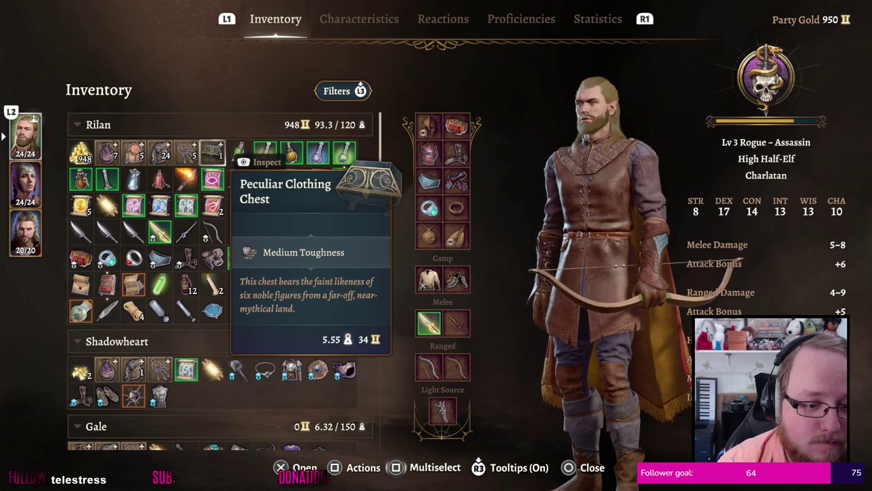
{"action": "key", "text": "Down"}
{"action": "key", "text": "Up"}
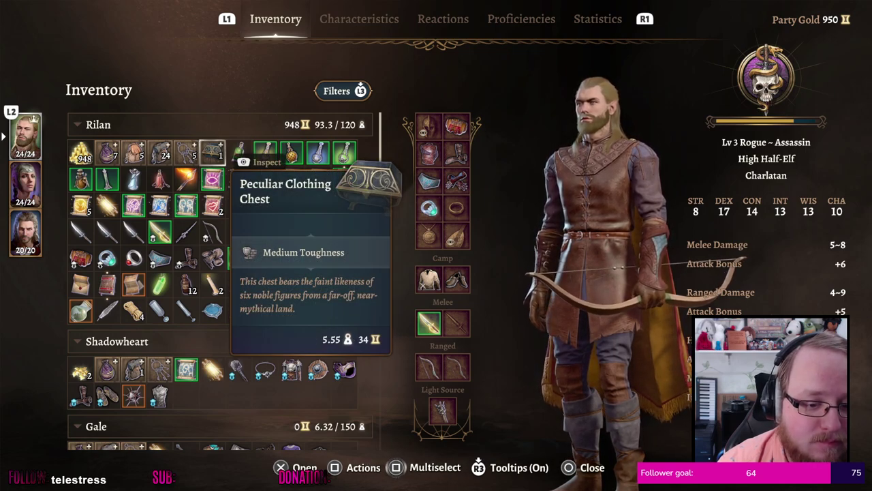
{"action": "key", "text": "Return"}
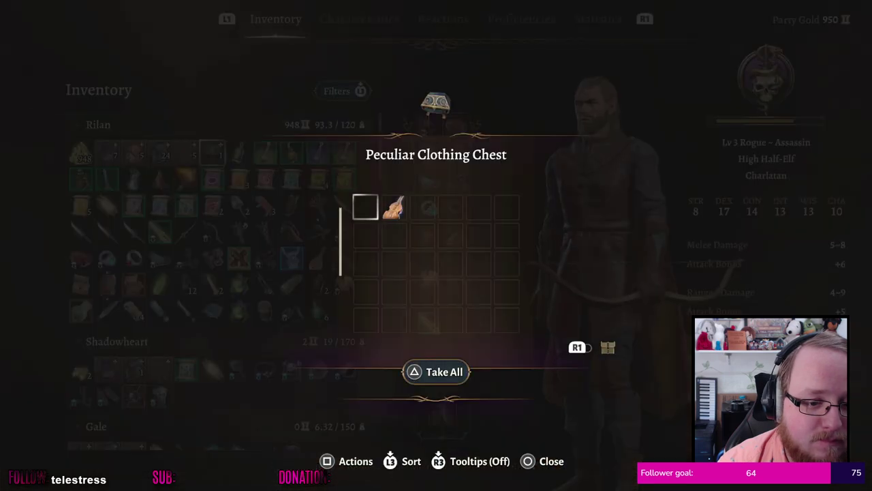
{"action": "key", "text": "Escape"}
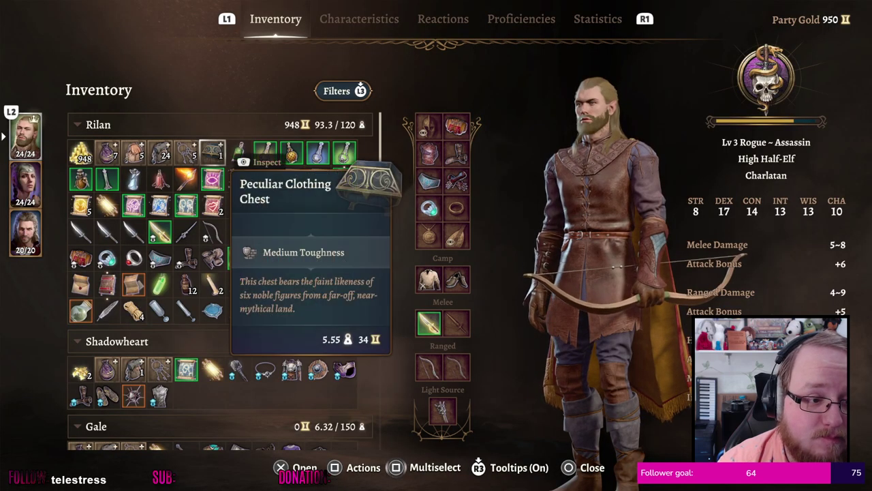
Search the Rogue's lower inventory rows and inspect The Amulet of Lost Voices
{"action": "key", "text": "Down"}
{"action": "key", "text": "Left"}
{"action": "key", "text": "Left"}
{"action": "key", "text": "Down"}
{"action": "key", "text": "Down"}
{"action": "key", "text": "Down"}
{"action": "key", "text": "Down"}
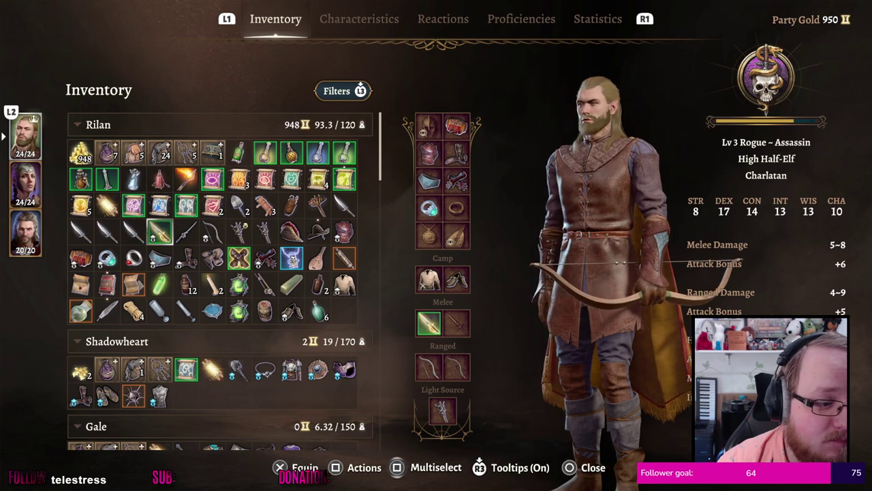
{"action": "key", "text": "Down"}
{"action": "key", "text": "Down"}
{"action": "key", "text": "Up"}
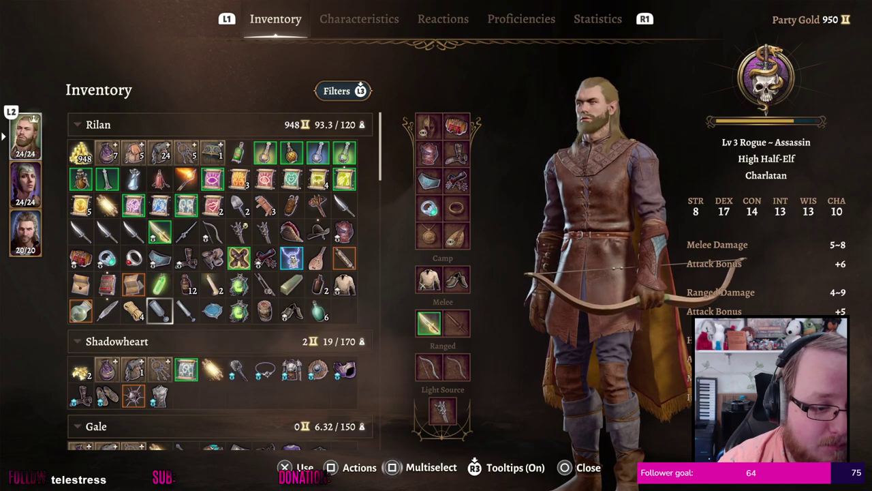
{"action": "key", "text": "Up"}
{"action": "key", "text": "Left"}
{"action": "key", "text": "Right"}
{"action": "key", "text": "Right"}
{"action": "key", "text": "Right"}
{"action": "key", "text": "Right"}
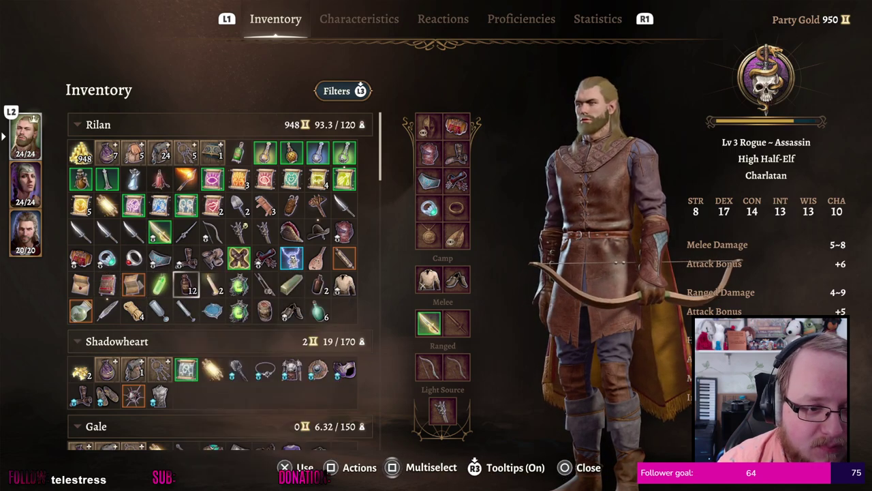
{"action": "key", "text": "Right"}
{"action": "key", "text": "Up"}
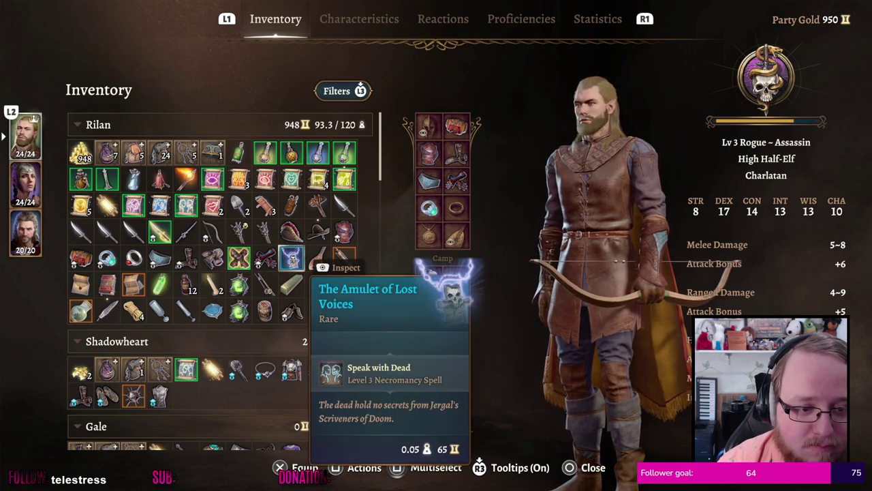
Look over the Rogue's spell scrolls and gear, continuing down to the lowest row of the Rogue's items
{"action": "key", "text": "Up"}
{"action": "key", "text": "Up"}
{"action": "key", "text": "Up"}
{"action": "key", "text": "Left"}
{"action": "key", "text": "Left"}
{"action": "key", "text": "Left"}
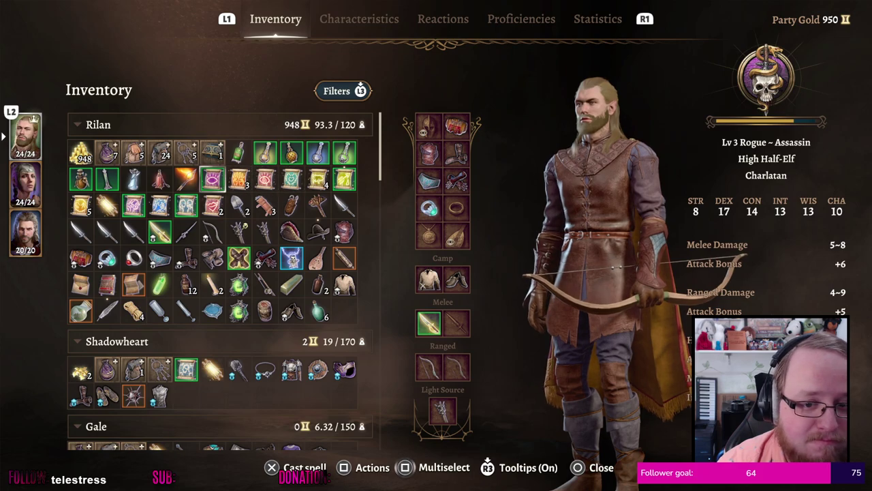
{"action": "key", "text": "Left"}
{"action": "key", "text": "Down"}
{"action": "key", "text": "Down"}
{"action": "key", "text": "Down"}
{"action": "key", "text": "Down"}
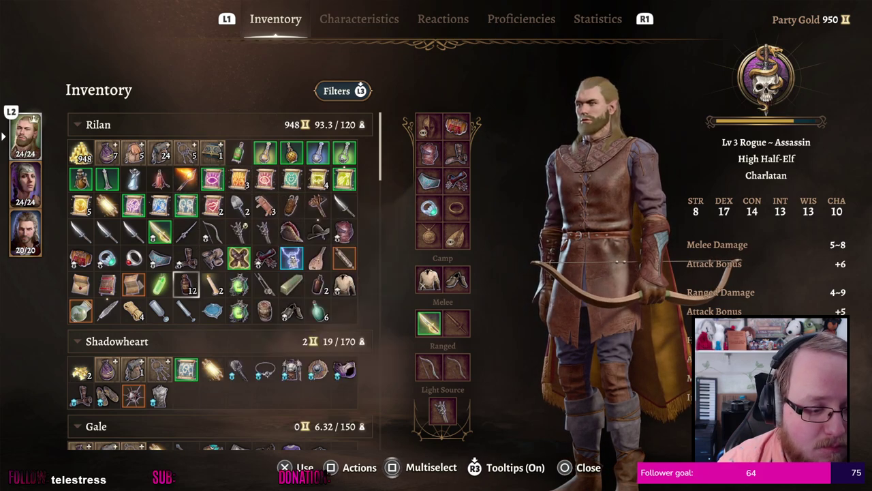
{"action": "key", "text": "Down"}
{"action": "key", "text": "Down"}
{"action": "key", "text": "Up"}
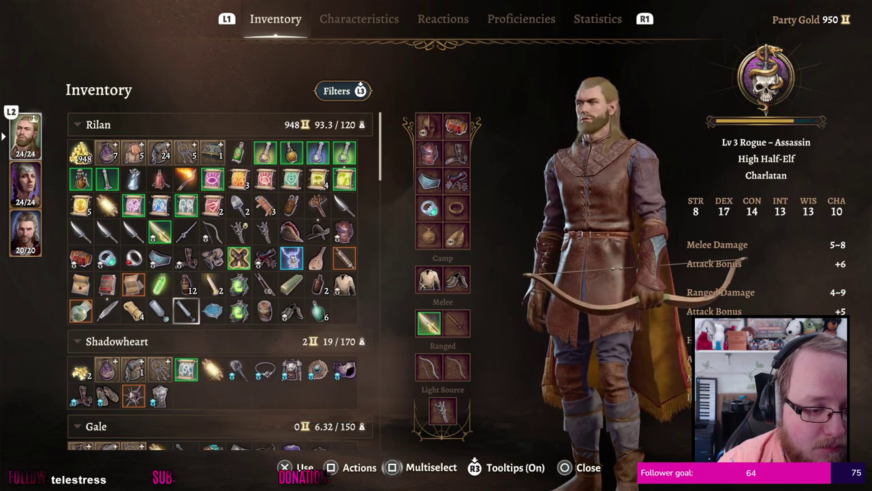
Check the Smokepowder Barrel and compare the descriptions of the Dark Mind and Slave Mind in the Rogue's inventory
{"action": "key", "text": "Right"}
{"action": "key", "text": "Right"}
{"action": "key", "text": "Right"}
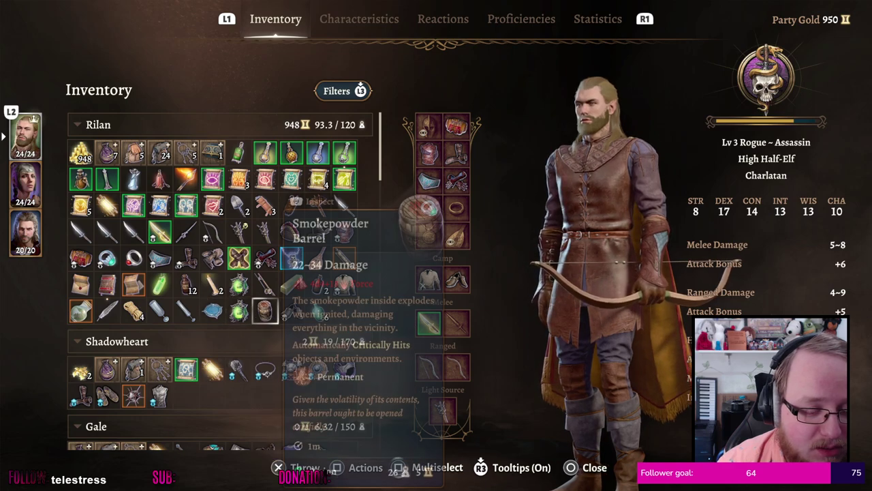
{"action": "key", "text": "Left"}
{"action": "key", "text": "Up"}
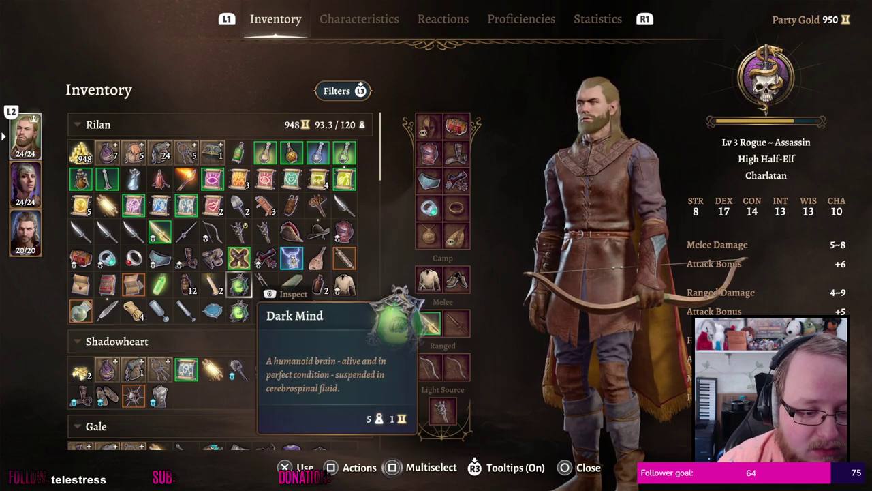
{"action": "key", "text": "Down"}
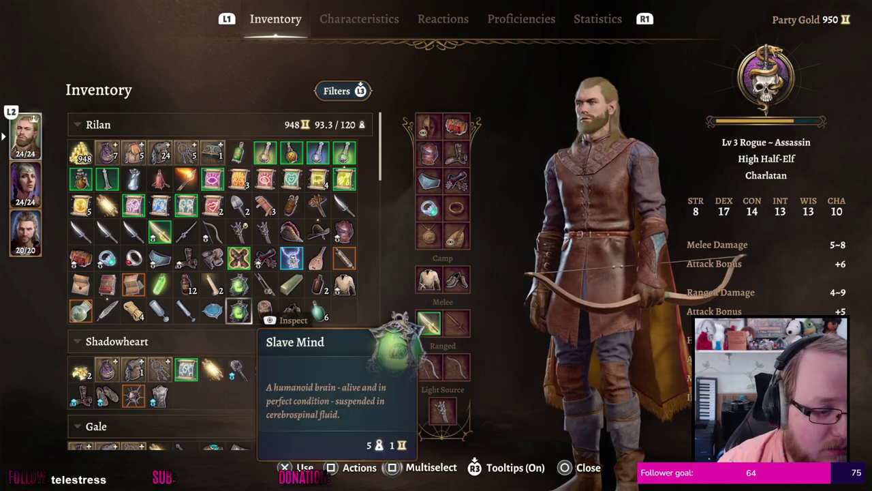
Read the descriptions of the Acid Vial, the Bottle and the Silver Glass in the Rogue's lower inventory rows
{"action": "key", "text": "Up"}
{"action": "key", "text": "Left"}
{"action": "key", "text": "Left"}
{"action": "key", "text": "Left"}
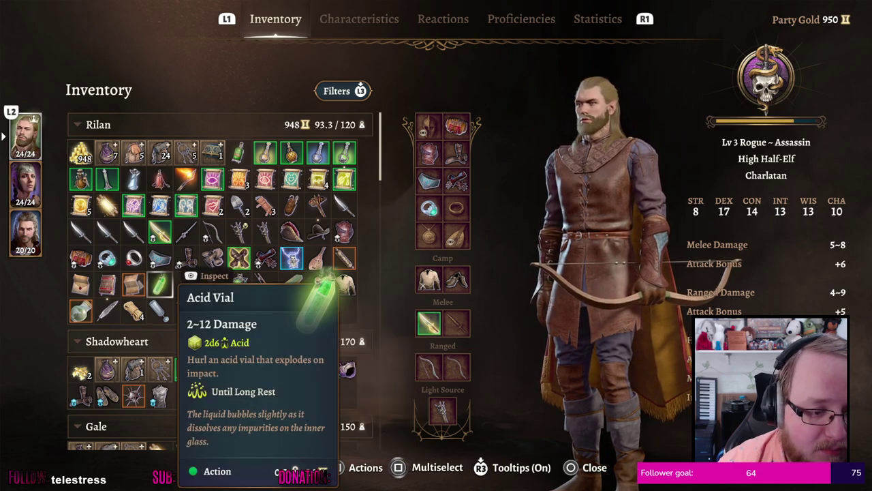
{"action": "key", "text": "Right"}
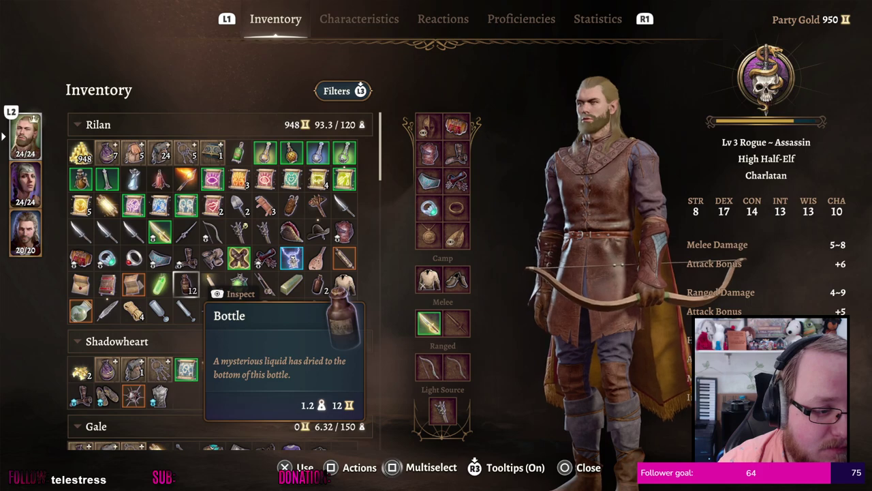
{"action": "key", "text": "Down"}
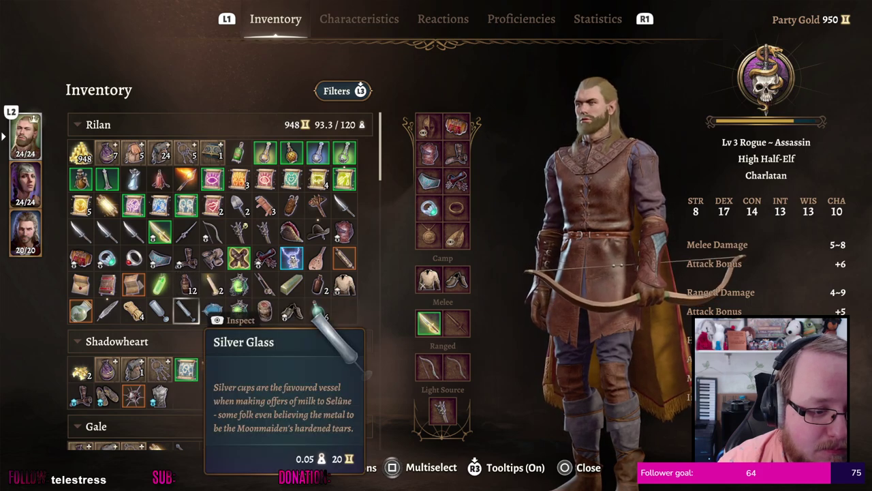
Check the descriptions of the Goblin's Drawing and the Silver Plate in the Rogue's inventory
{"action": "key", "text": "Right"}
{"action": "key", "text": "Right"}
{"action": "key", "text": "Right"}
{"action": "key", "text": "Right"}
{"action": "key", "text": "Right"}
{"action": "key", "text": "Up"}
{"action": "key", "text": "Up"}
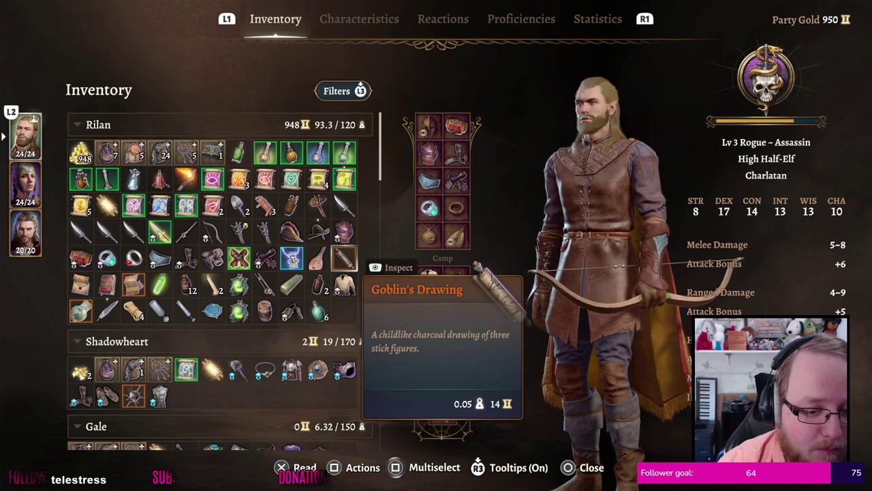
{"action": "key", "text": "Down"}
{"action": "key", "text": "Down"}
{"action": "key", "text": "Left"}
{"action": "key", "text": "Left"}
{"action": "key", "text": "Left"}
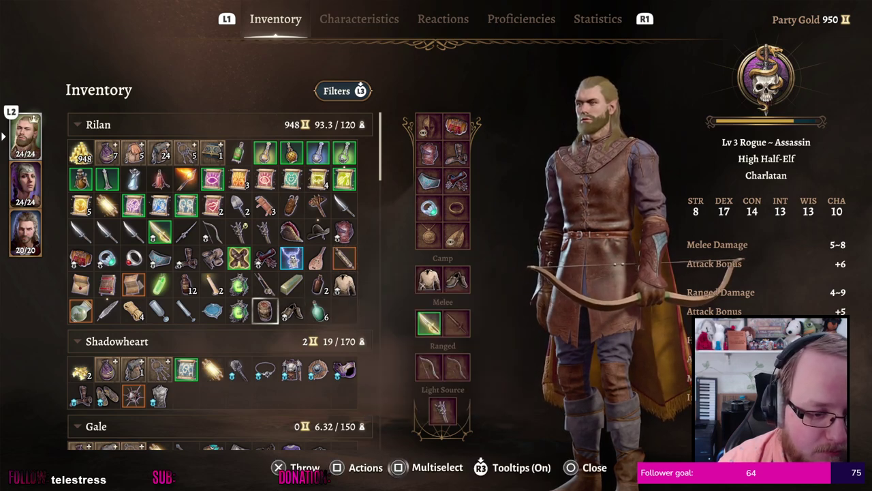
{"action": "key", "text": "Left"}
{"action": "key", "text": "Left"}
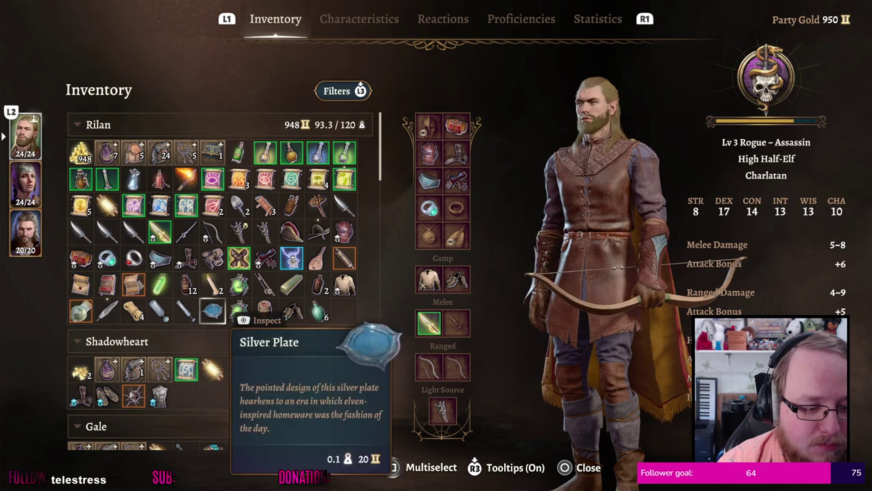
Look down through Shadowheart's and Gale's items, returning to the head of the Rogue's item list
{"action": "key", "text": "Down"}
{"action": "key", "text": "Down"}
{"action": "key", "text": "Down"}
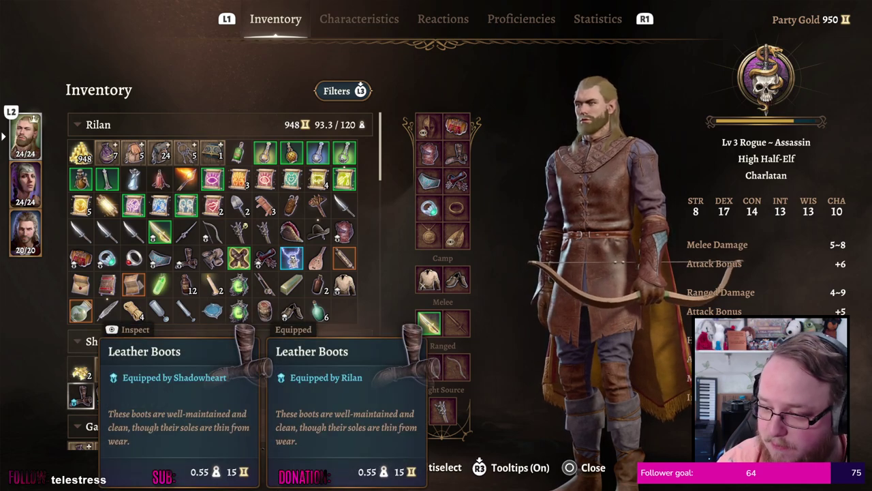
{"action": "key", "text": "Down"}
{"action": "key", "text": "Down"}
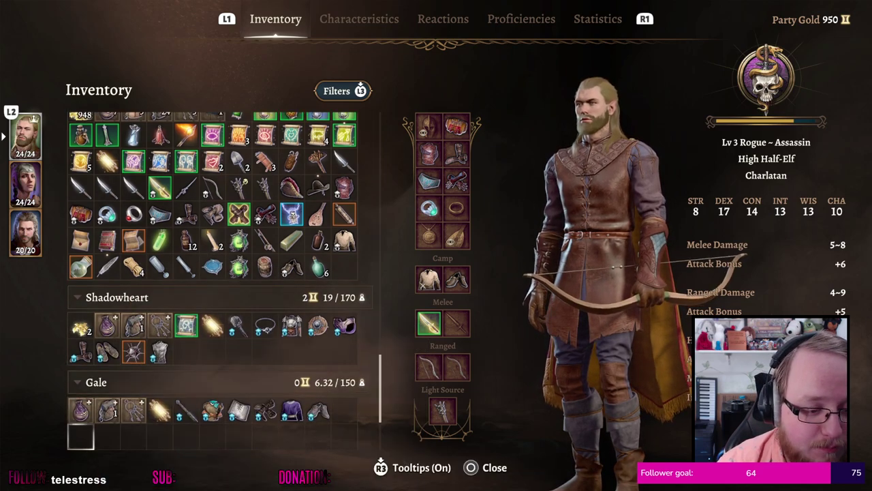
{"action": "key", "text": "Up"}
{"action": "key", "text": "Up"}
{"action": "key", "text": "Up"}
{"action": "key", "text": "Up"}
{"action": "key", "text": "Up"}
{"action": "key", "text": "Up"}
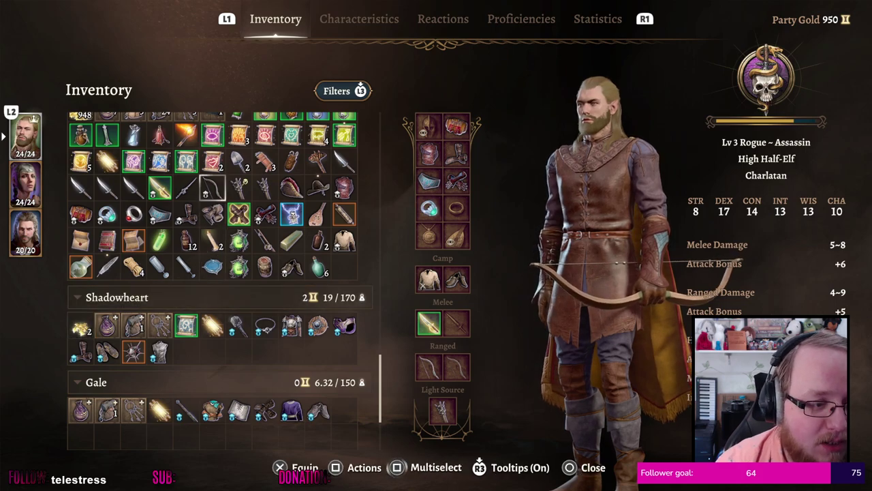
{"action": "key", "text": "Up"}
{"action": "key", "text": "Up"}
{"action": "key", "text": "Up"}
{"action": "key", "text": "Up"}
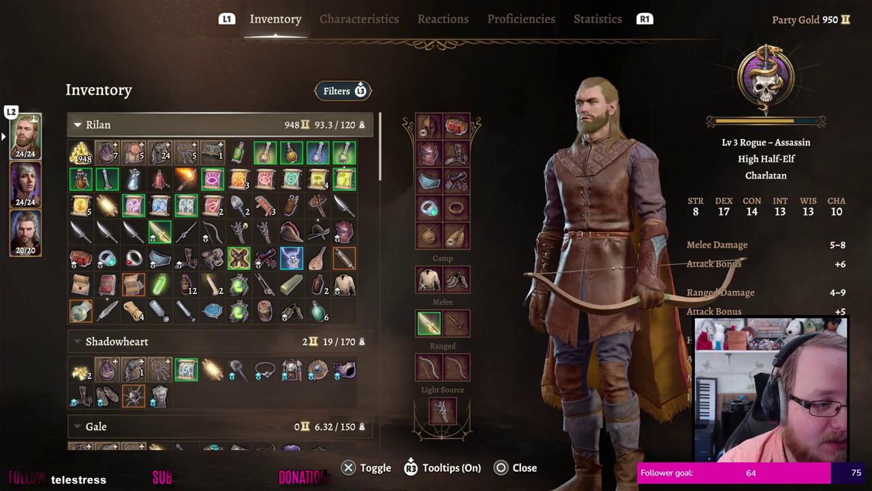
Go through the Rogue's inventory rows again and check the Slave Mind's description
{"action": "key", "text": "Down"}
{"action": "key", "text": "Right"}
{"action": "key", "text": "Down"}
{"action": "key", "text": "Down"}
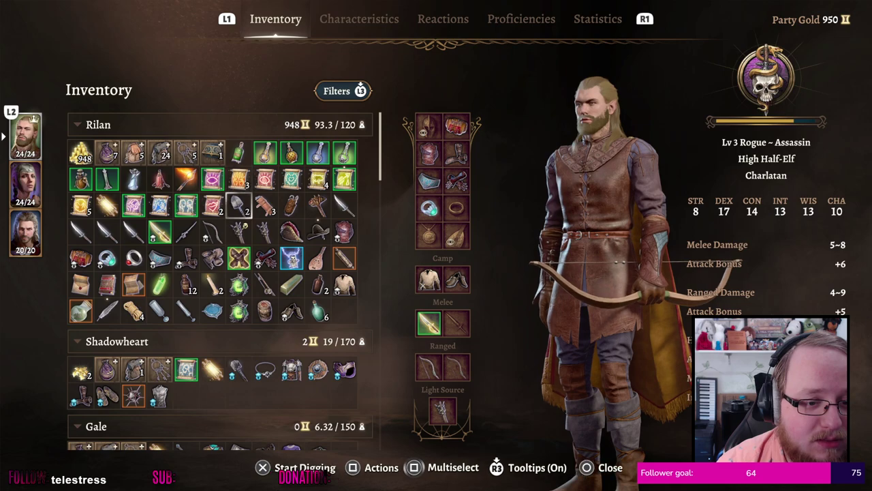
{"action": "key", "text": "Down"}
{"action": "key", "text": "Down"}
{"action": "key", "text": "Down"}
{"action": "key", "text": "Down"}
{"action": "key", "text": "Down"}
{"action": "key", "text": "Down"}
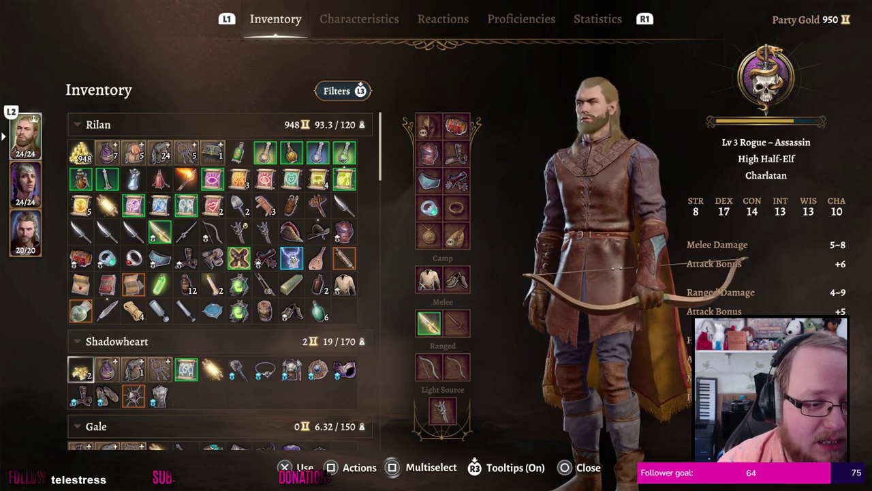
{"action": "key", "text": "Up"}
{"action": "key", "text": "Up"}
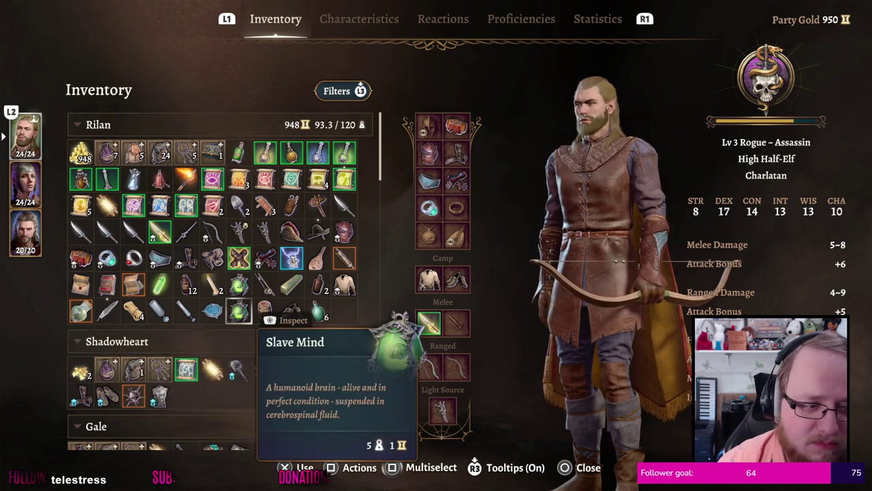
Examine the items around the Slave Mind, reading the descriptions of the Gold Ingot and the Grease Bottle
{"action": "key", "text": "Right"}
{"action": "key", "text": "Right"}
{"action": "key", "text": "Left"}
{"action": "key", "text": "Left"}
{"action": "key", "text": "Left"}
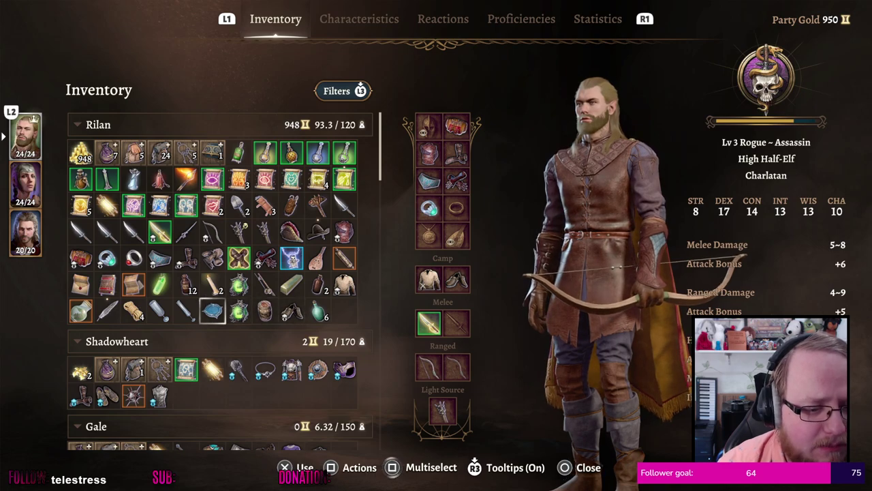
{"action": "key", "text": "Right"}
{"action": "key", "text": "Right"}
{"action": "key", "text": "Right"}
{"action": "key", "text": "Up"}
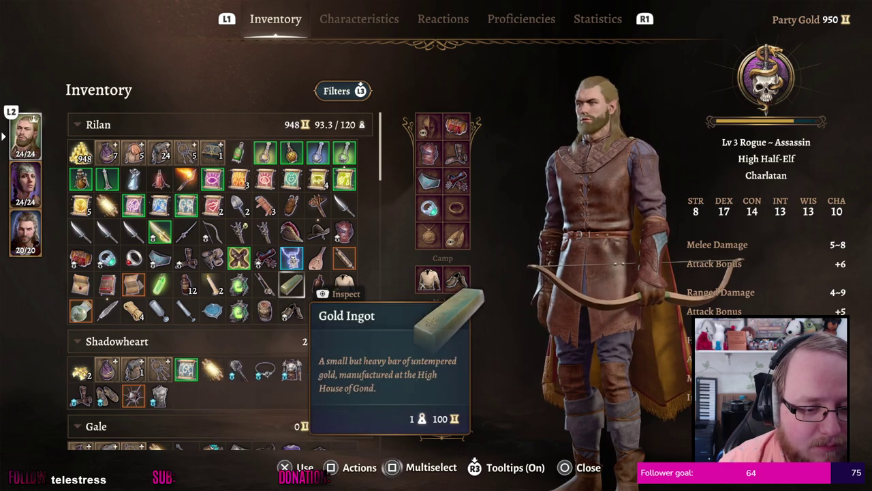
{"action": "key", "text": "Right"}
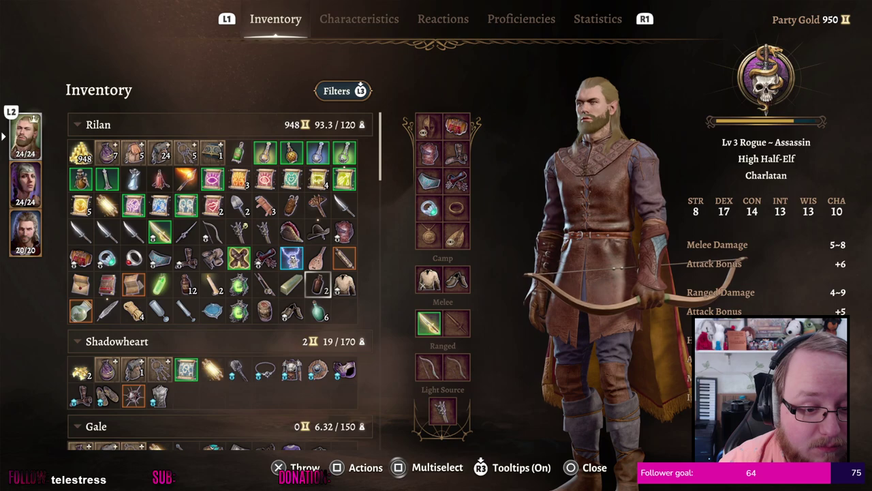
{"action": "key", "text": "Left"}
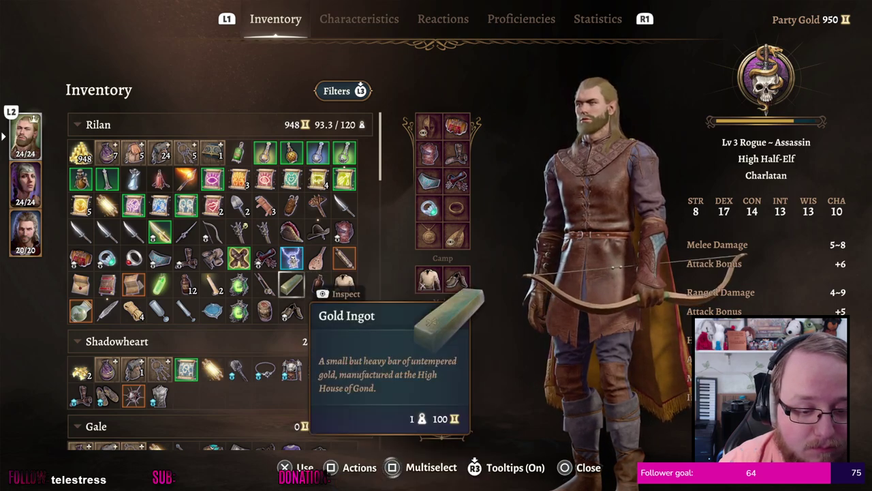
{"action": "key", "text": "Down"}
{"action": "key", "text": "Right"}
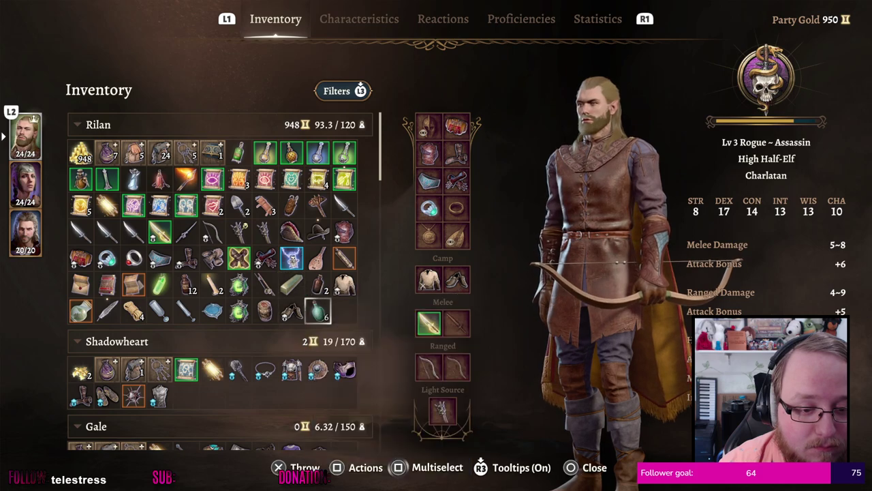
{"action": "key", "text": "Right"}
{"action": "key", "text": "Up"}
{"action": "key", "text": "Left"}
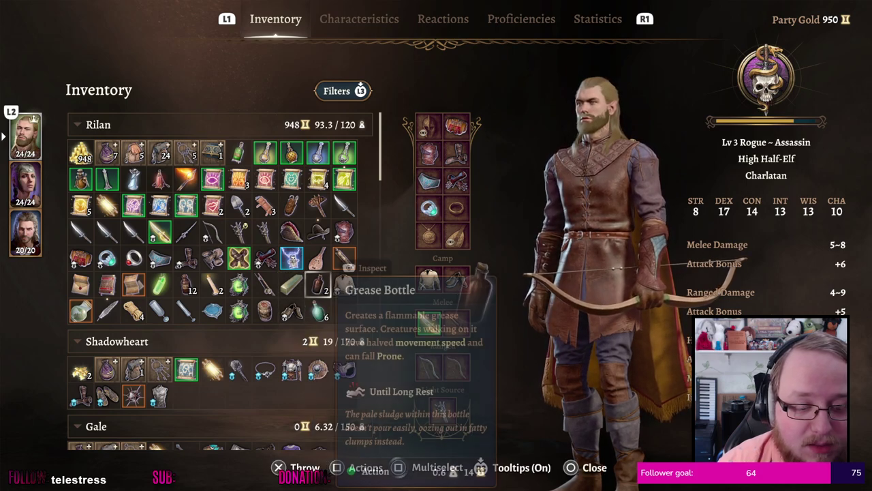
Find the parasite among the Rogue's items, use it, and choose "Open your mind to the tadpole." in the Dream Visitor dialogue
{"action": "key", "text": "Left"}
{"action": "key", "text": "Left"}
{"action": "key", "text": "Left"}
{"action": "key", "text": "Left"}
{"action": "key", "text": "Left"}
{"action": "key", "text": "Left"}
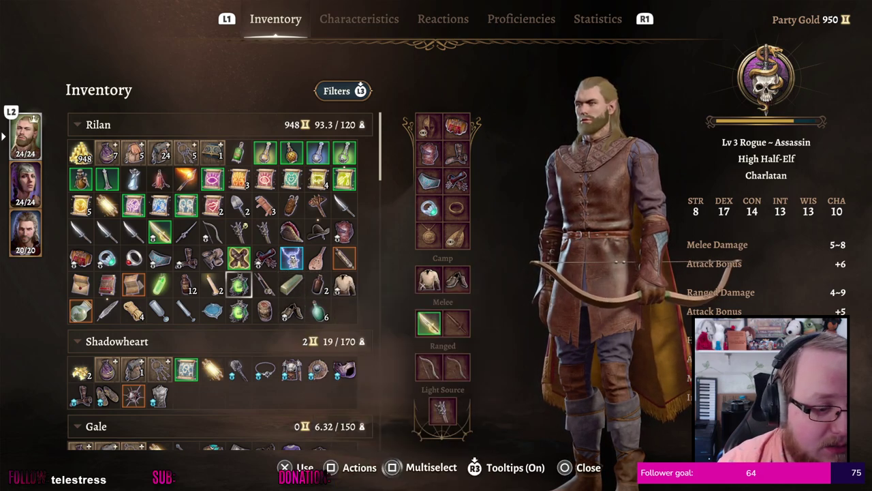
{"action": "key", "text": "Left"}
{"action": "key", "text": "Left"}
{"action": "key", "text": "Left"}
{"action": "key", "text": "Down"}
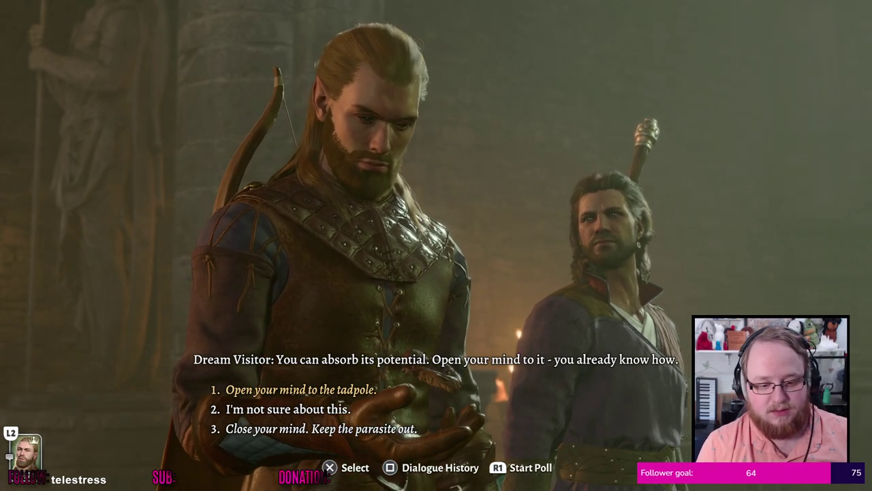
{"action": "key", "text": "Return"}
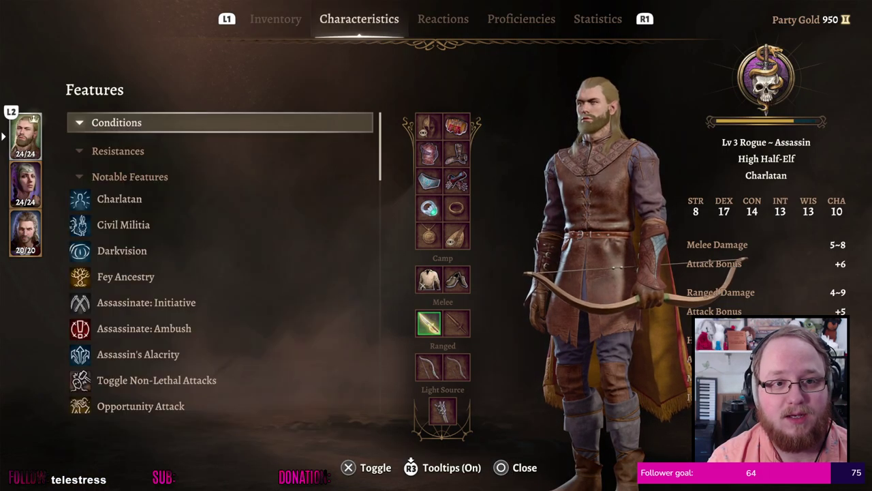
View the Rogue's proficiencies and statistics, and close the character sheet
{"action": "key", "text": "e"}
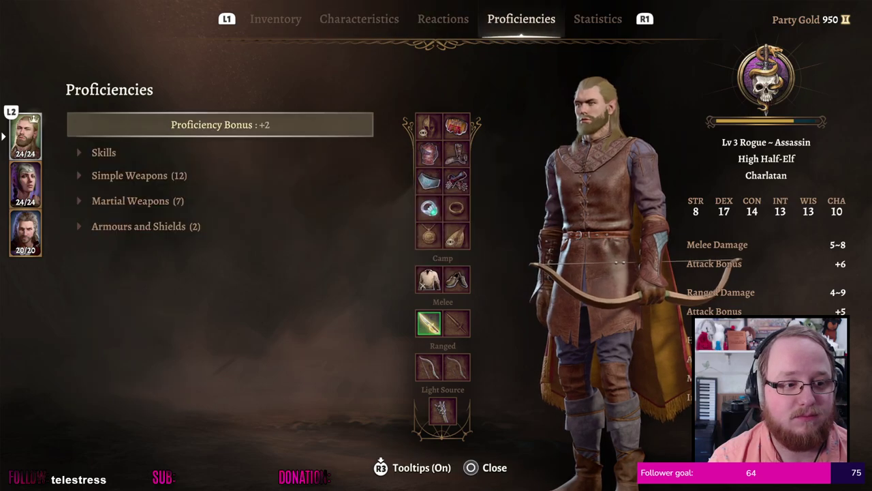
{"action": "key", "text": "e"}
{"action": "key", "text": "Escape"}
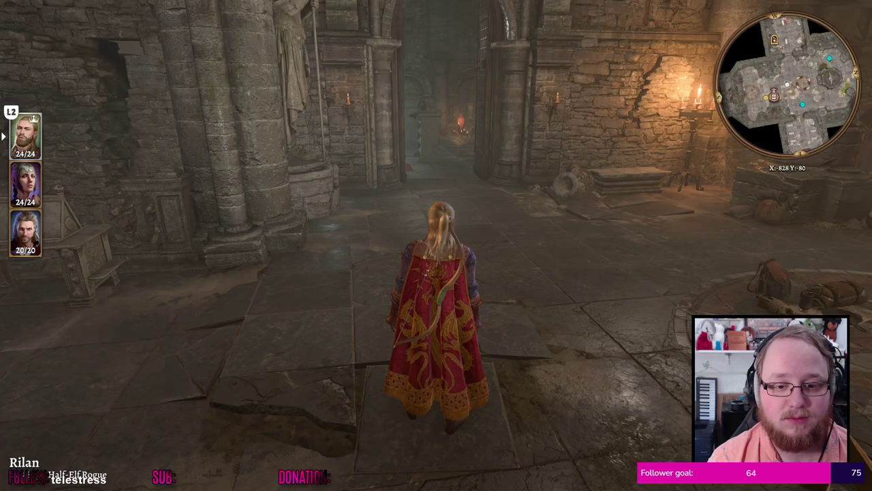
Walk the Rogue past the bedrolls in the camp hall and over to Volo
{"action": "key", "text": "w"}
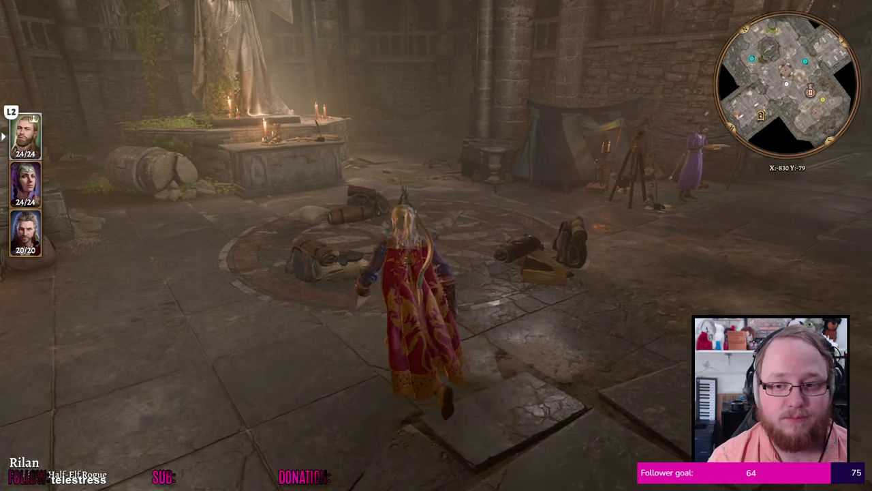
{"action": "key", "text": "w"}
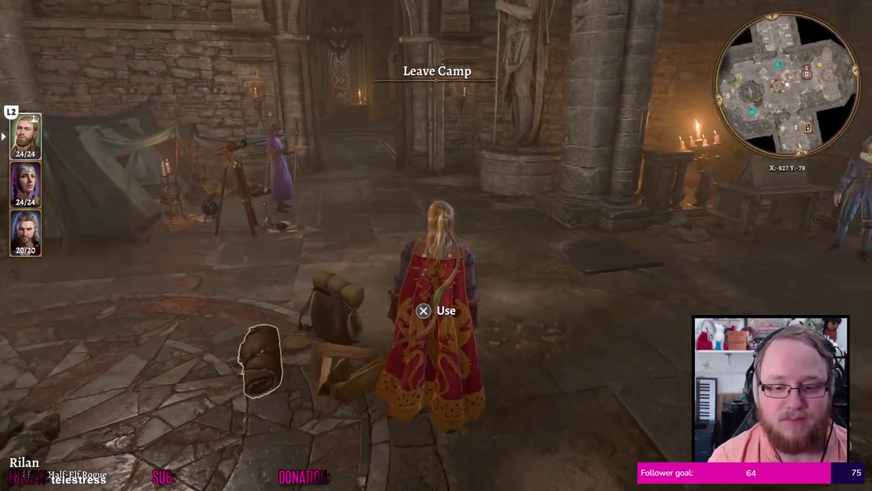
{"action": "key", "text": "w"}
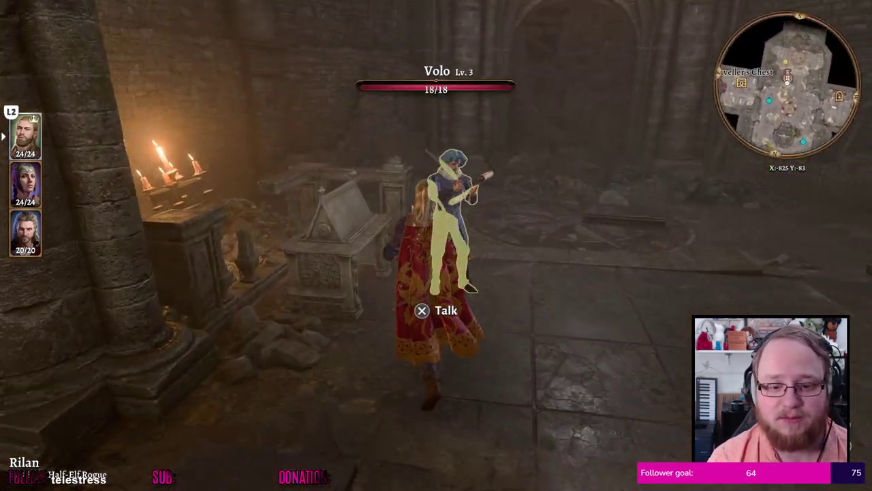
Walk through the camp past Volo and the campfire, and leave camp to return to the Worg Pens
{"action": "key", "text": "w"}
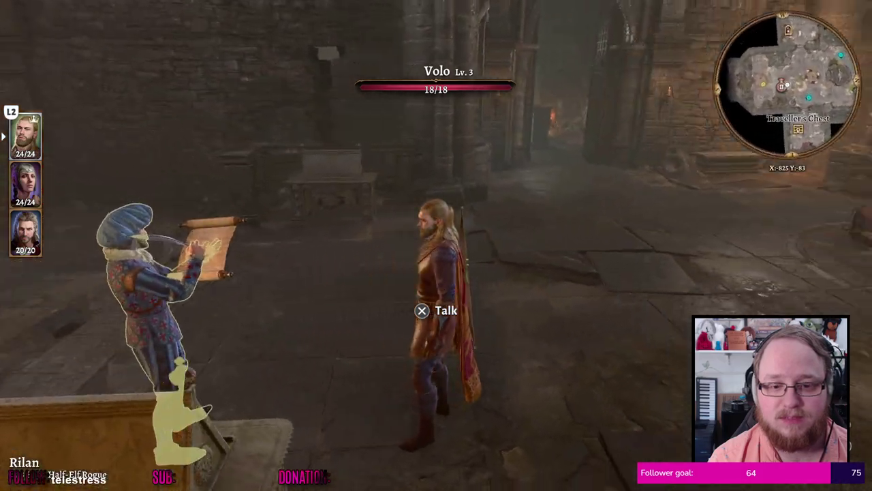
{"action": "key", "text": "w"}
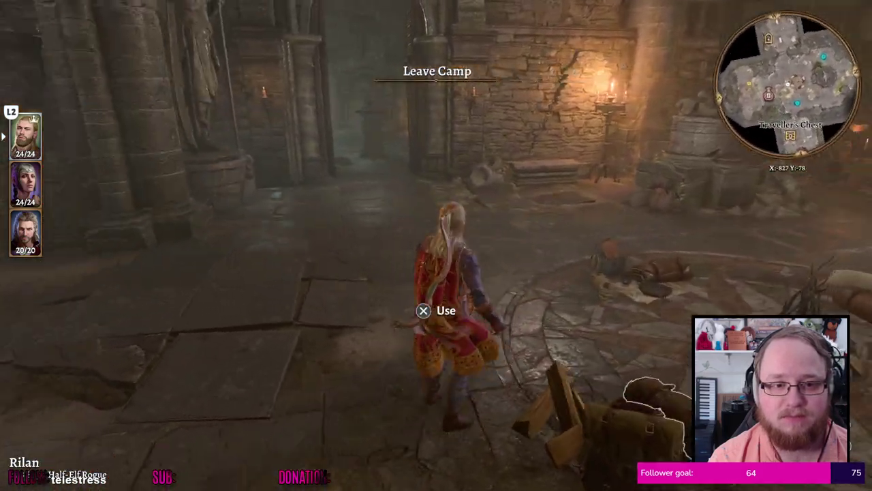
{"action": "key", "text": "w"}
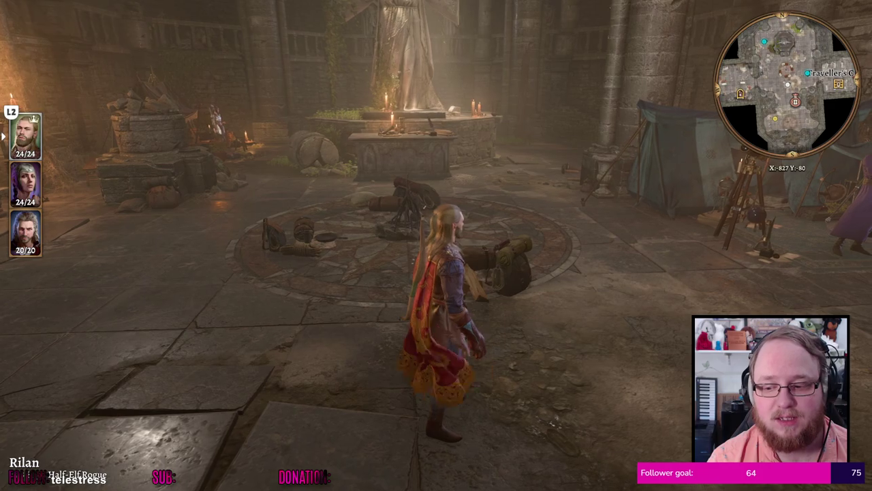
{"action": "key", "text": "w"}
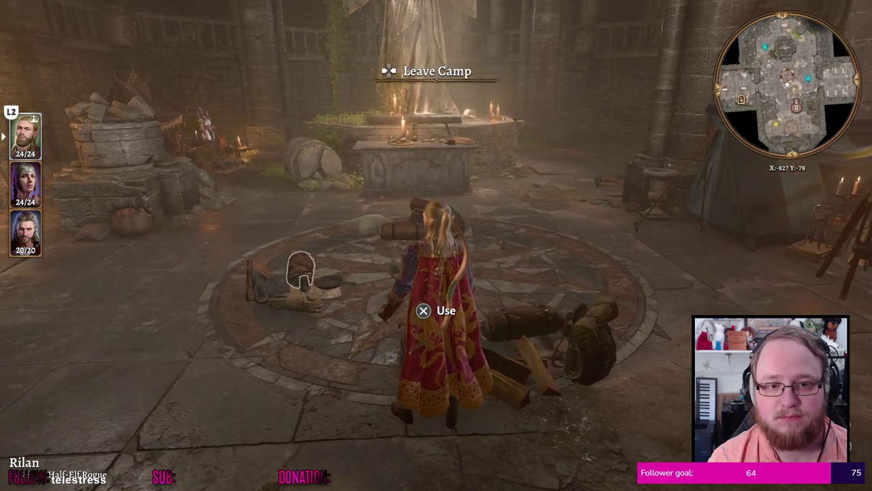
{"action": "key", "text": "w"}
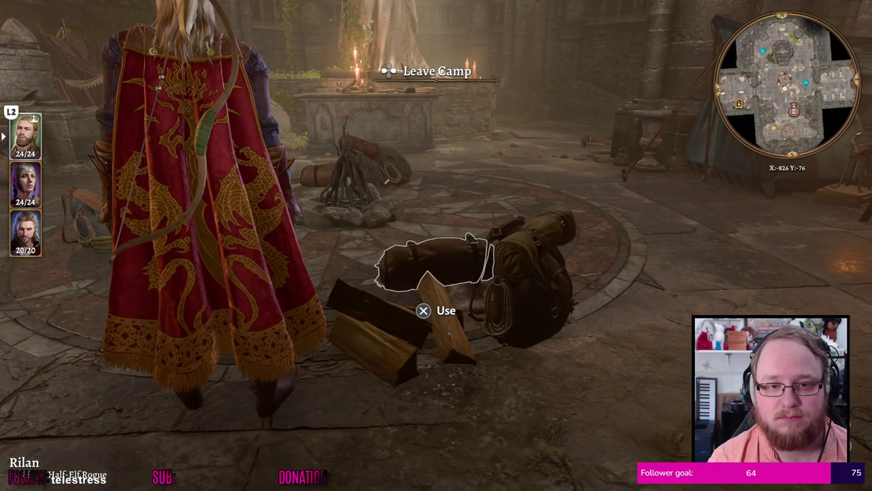
{"action": "key", "text": "w"}
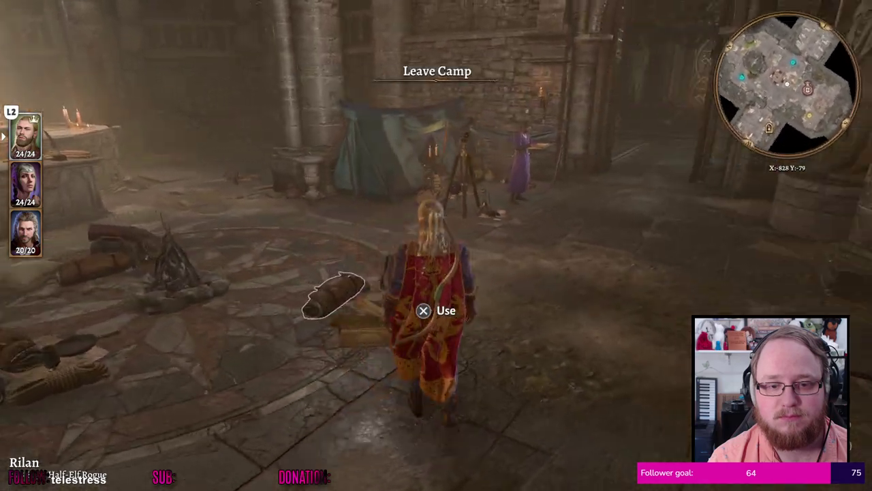
{"action": "key", "text": "w"}
{"action": "key", "text": "Escape"}
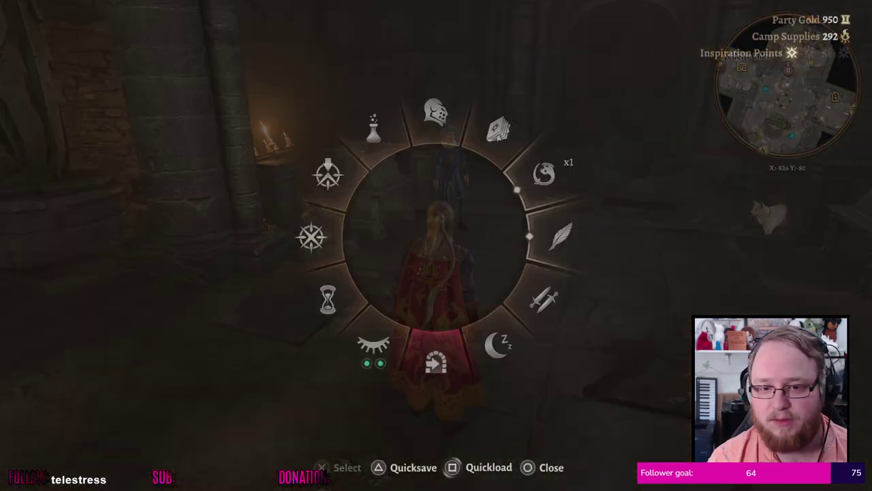
{"action": "key", "text": "Return"}
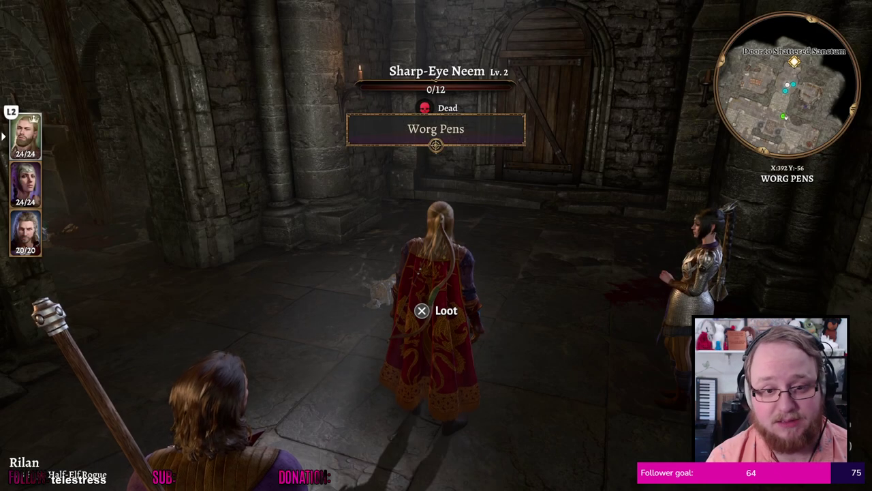
{"action": "key", "text": "q"}
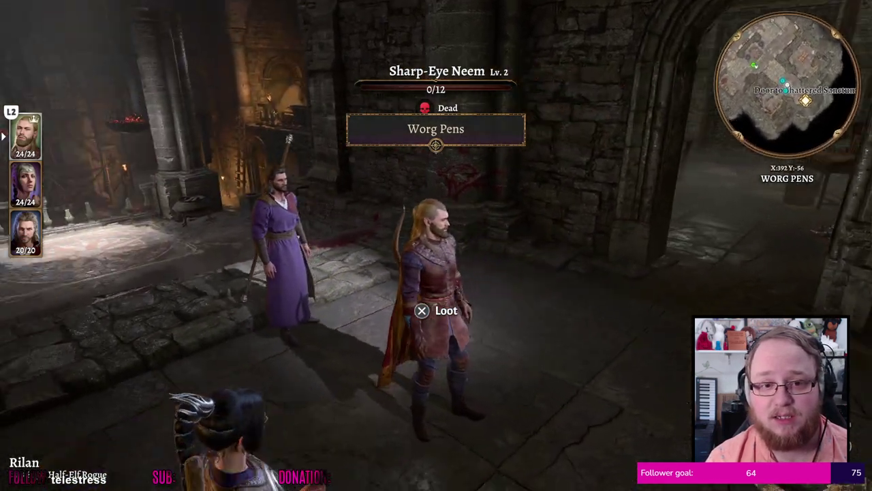
{"action": "key", "text": "q"}
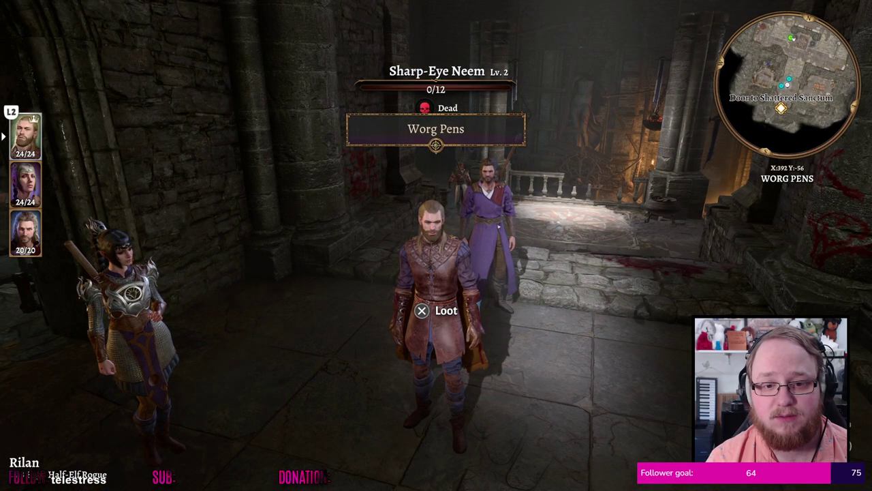
{"action": "key", "text": "q"}
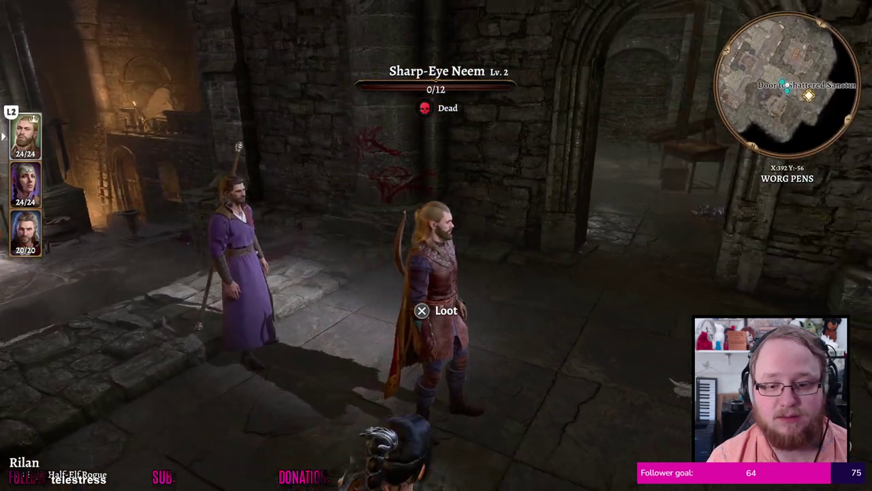
{"action": "key", "text": "q"}
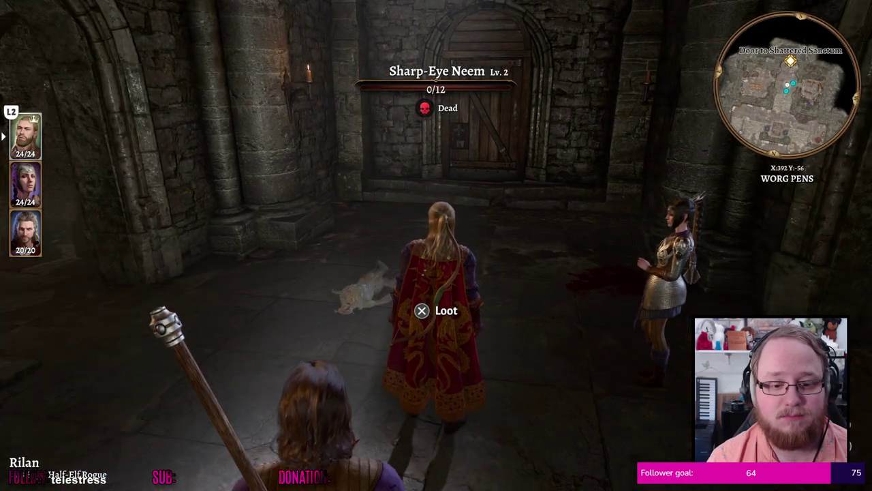
{"action": "key", "text": "q"}
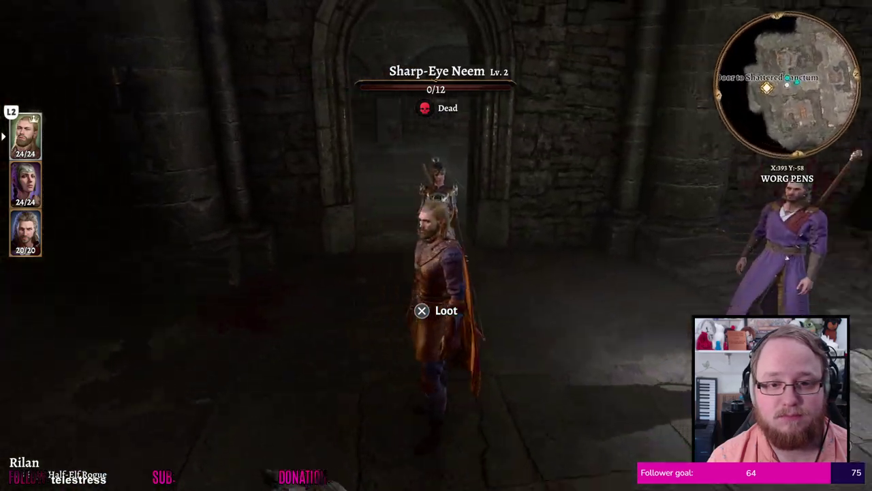
Walk to the wooden chest in the corner of the Worg Pens and loot it, including the Potion of Greater Healing
{"action": "key", "text": "w"}
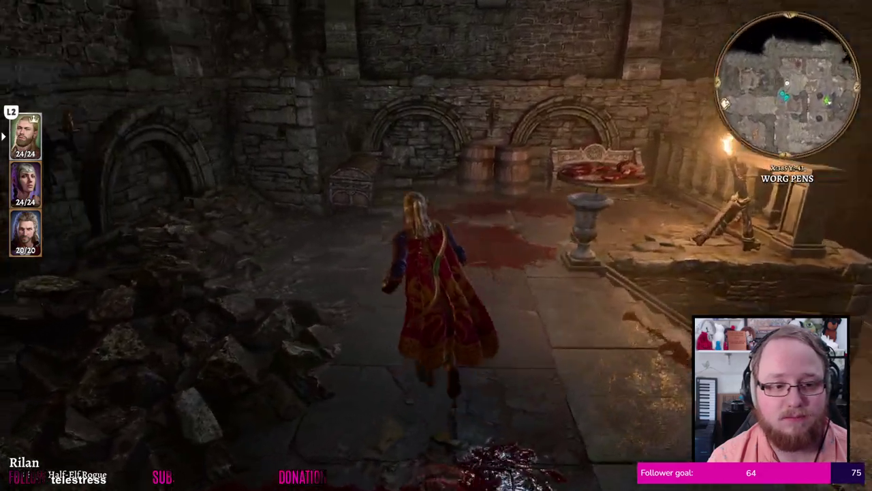
{"action": "key", "text": "w"}
{"action": "key", "text": "q"}
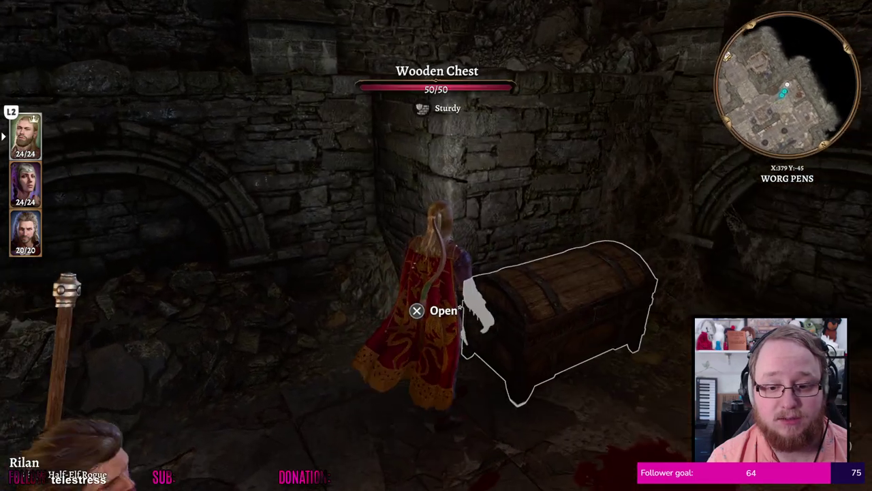
{"action": "key", "text": "Return"}
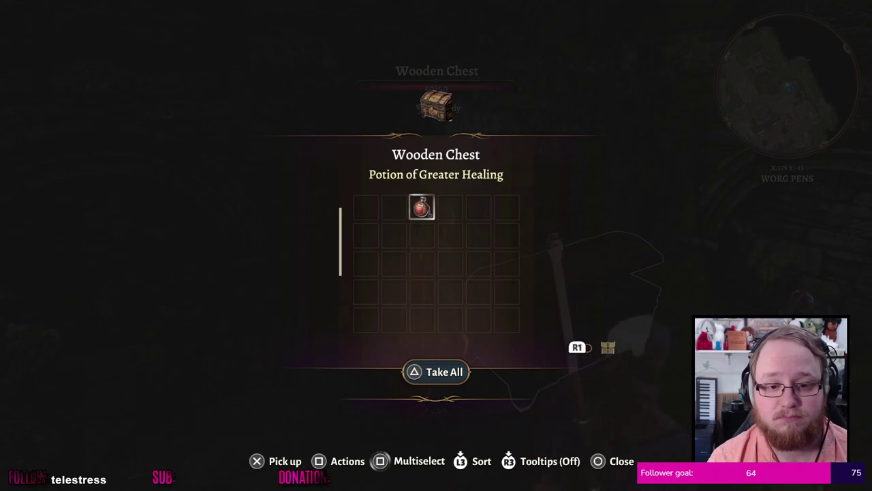
{"action": "key", "text": "Return"}
Go to the wooden barrel beside the meat table and take the pork pieces from it, including the Pork Shoulder
{"action": "key", "text": "e"}
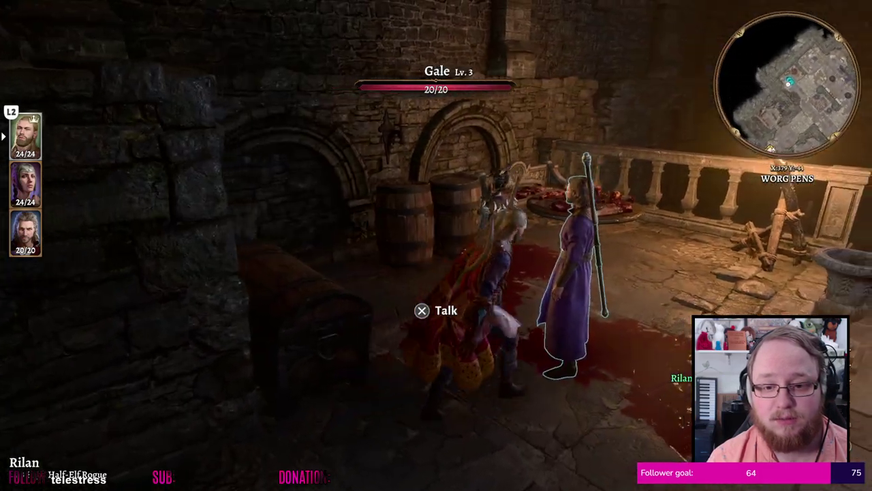
{"action": "key", "text": "w"}
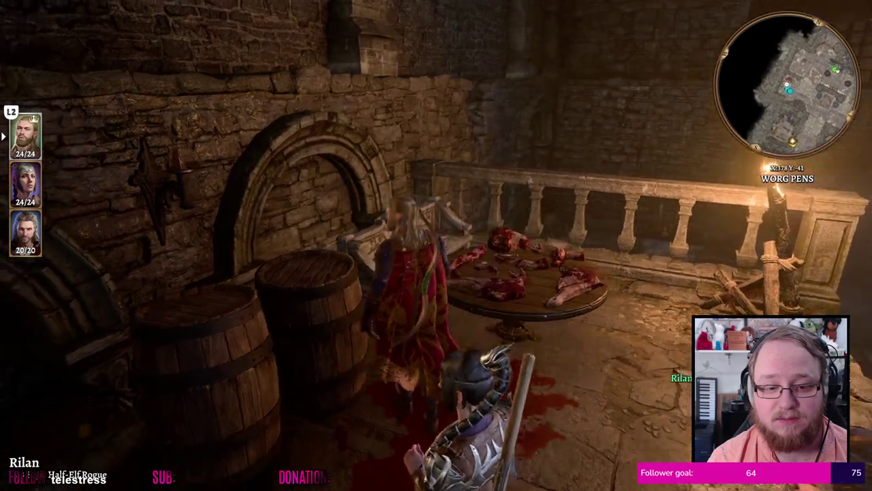
{"action": "key", "text": "w"}
{"action": "key", "text": "Return"}
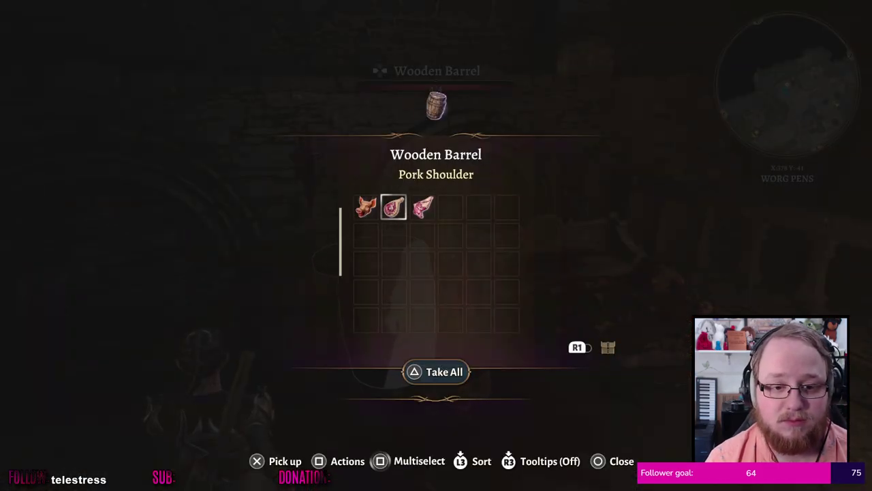
{"action": "key", "text": "Right"}
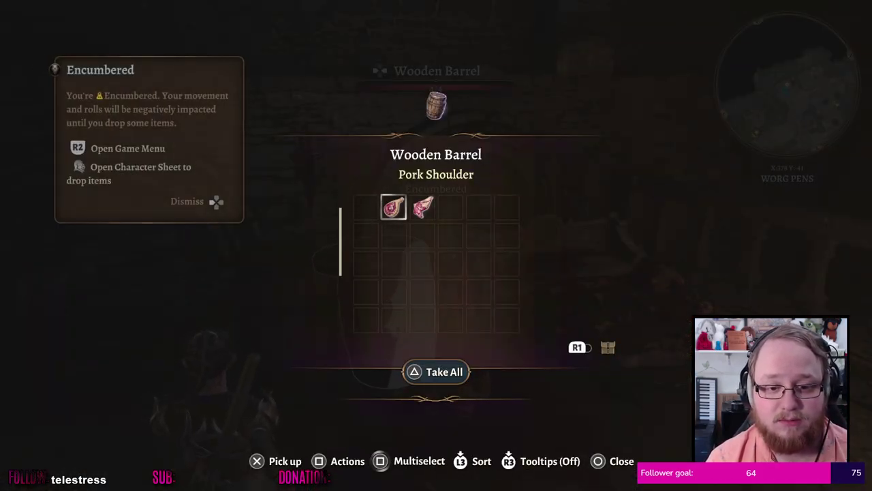
{"action": "key", "text": "Return"}
{"action": "key", "text": "Right"}
Check the contents of the neighbouring wooden barrel and leave its bones and skulls behind
{"action": "key", "text": "a"}
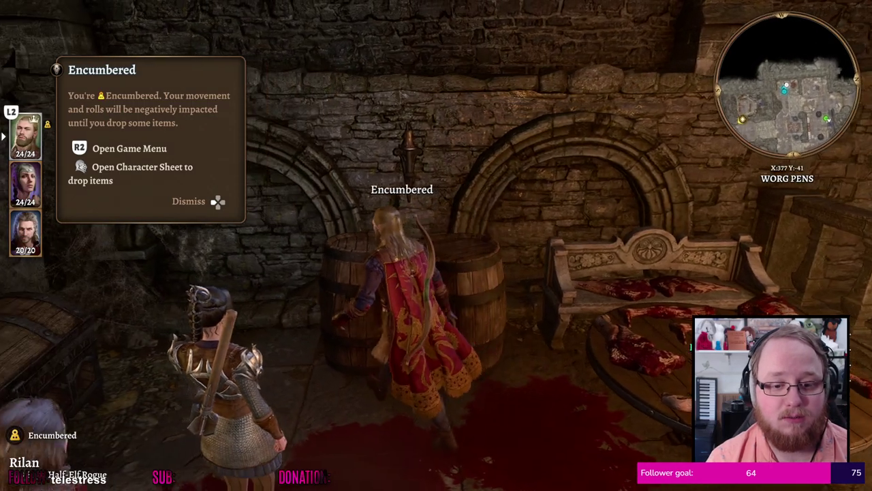
{"action": "key", "text": "Return"}
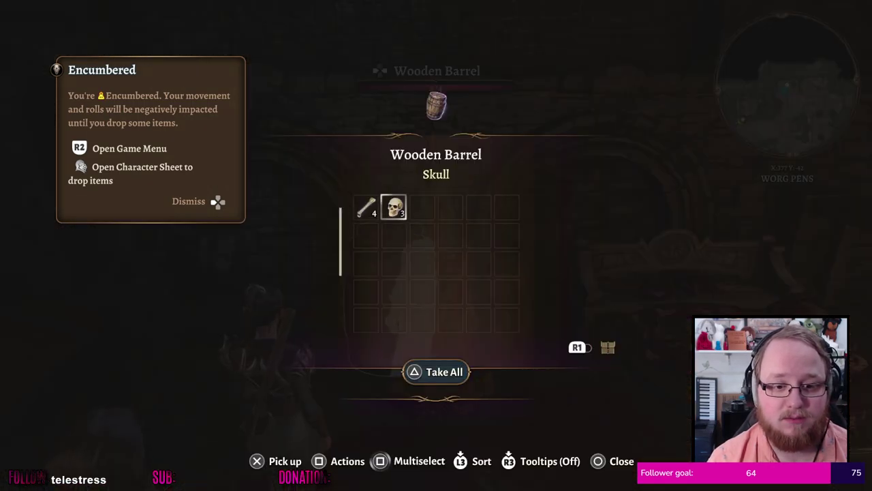
{"action": "key", "text": "Escape"}
Cross the Worg Pens to Halsin and recruit him with the reply "Come with me. I could use your help."
{"action": "key", "text": "w"}
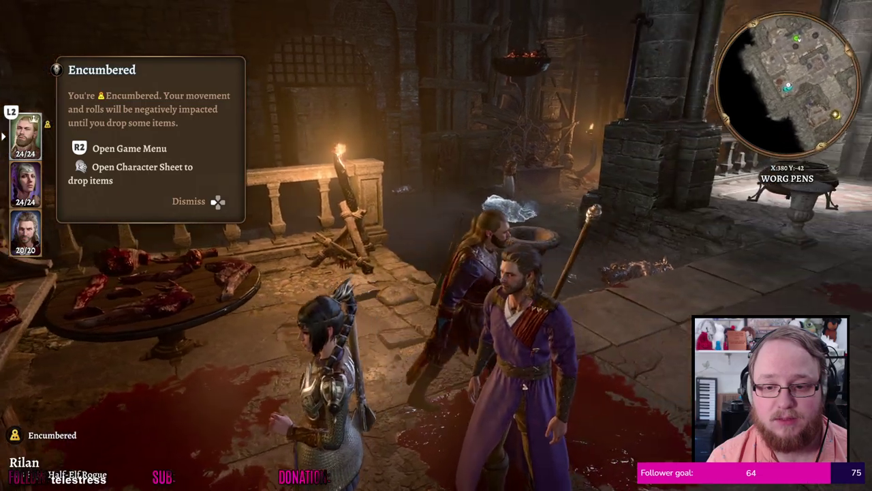
{"action": "key", "text": "w"}
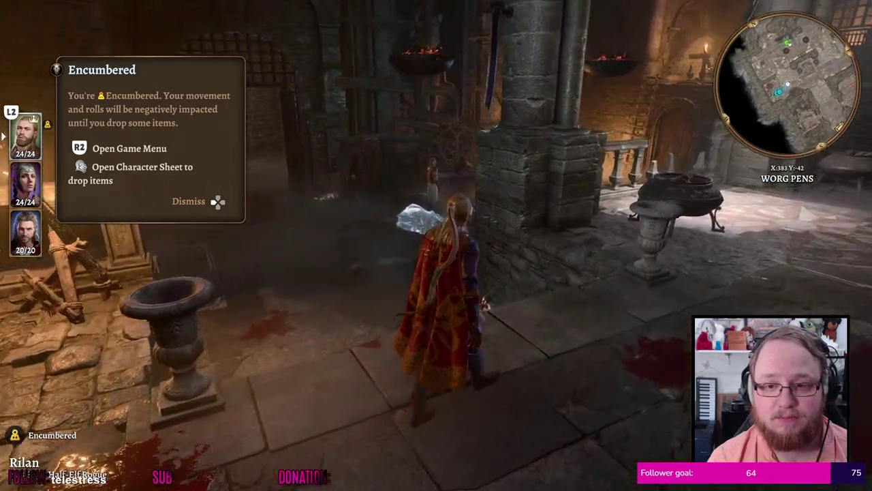
{"action": "key", "text": "w"}
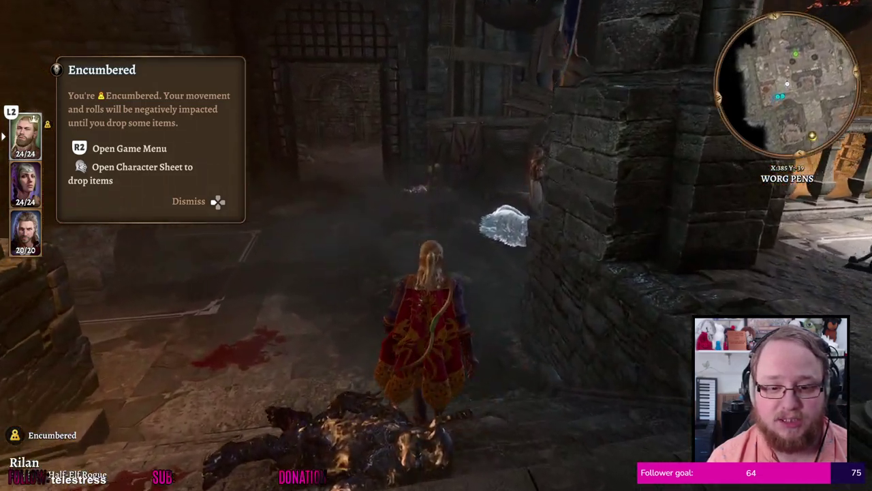
{"action": "key", "text": "w"}
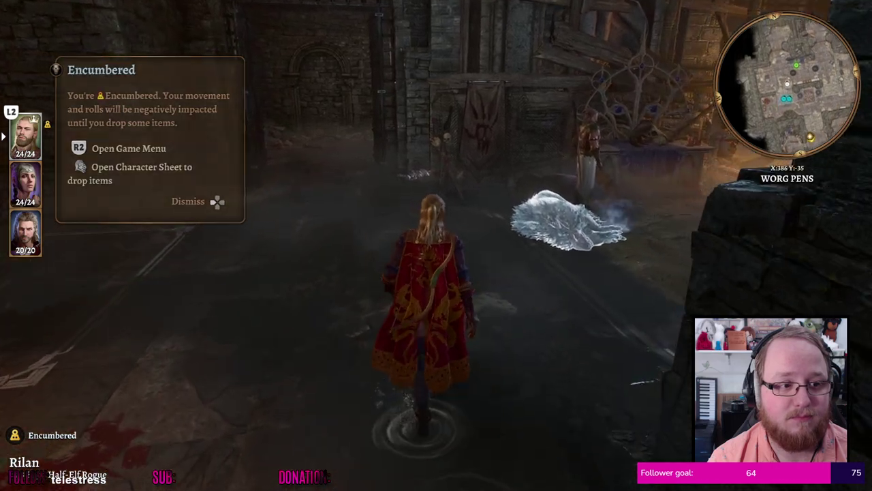
{"action": "key", "text": "w"}
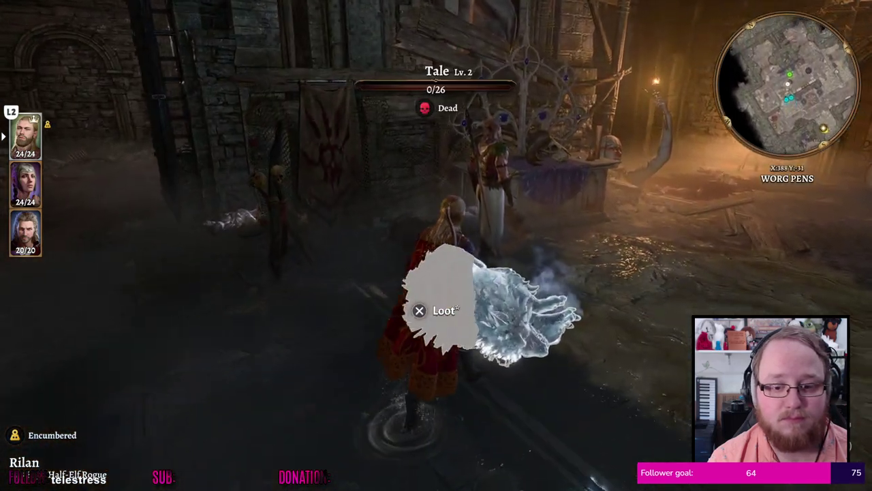
{"action": "key", "text": "w"}
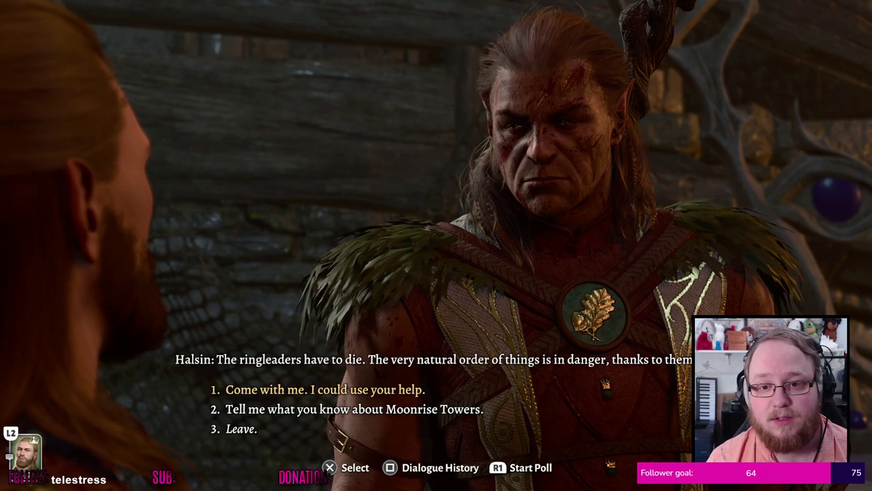
{"action": "key", "text": "Return"}
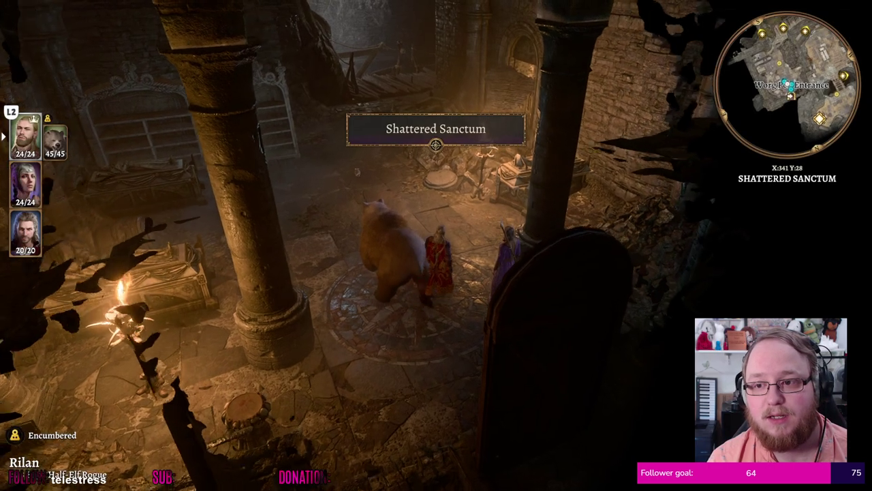
Lead the party further into the Shattered Sanctum and open Rilan's inventory
{"action": "key", "text": "e"}
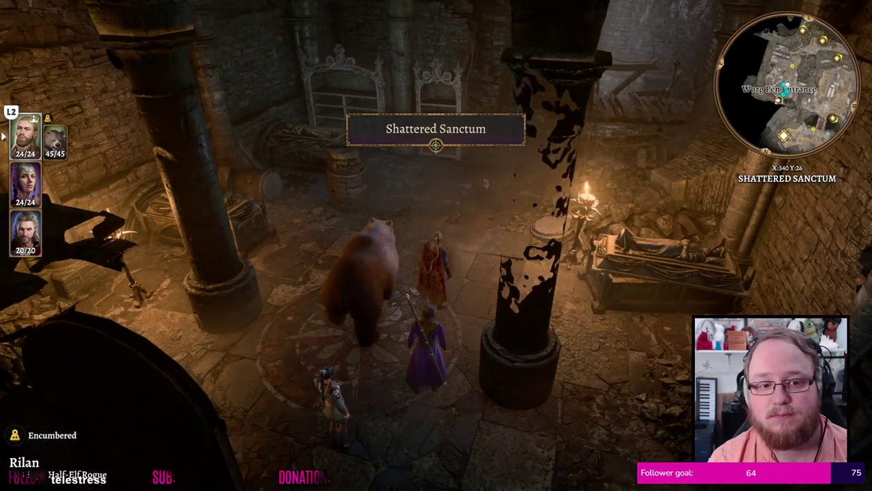
{"action": "key", "text": "e"}
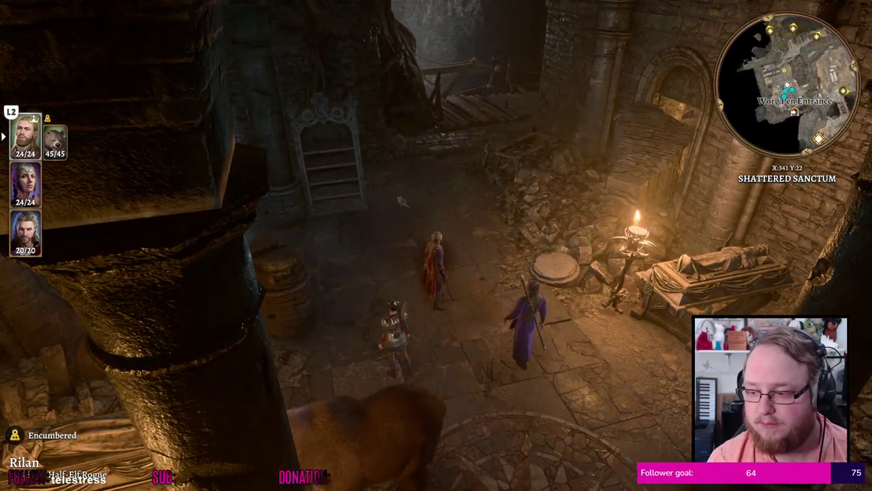
{"action": "key", "text": "Tab"}
{"action": "key", "text": "Return"}
Send the spare Torch from Rilan's inventory to Shadowheart
{"action": "key", "text": "Down"}
{"action": "key", "text": "Down"}
{"action": "key", "text": "Down"}
{"action": "key", "text": "Down"}
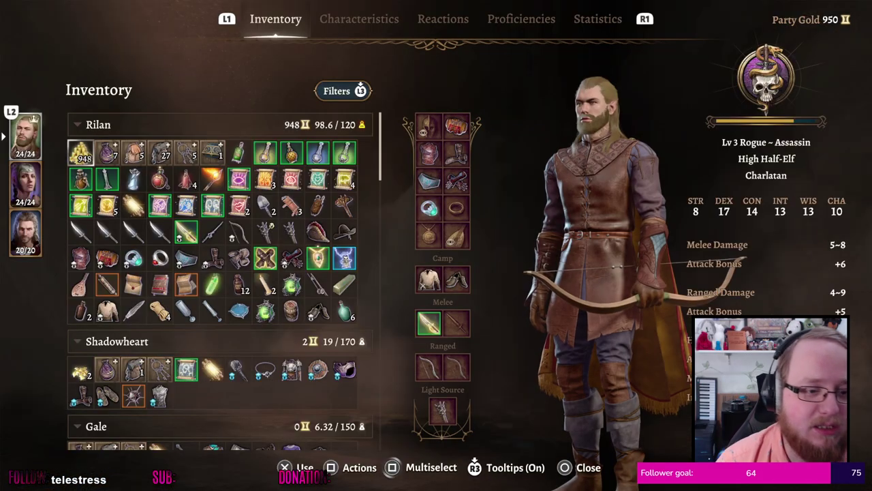
{"action": "key", "text": "Right"}
{"action": "key", "text": "Right"}
{"action": "key", "text": "Right"}
{"action": "key", "text": "Right"}
{"action": "key", "text": "Right"}
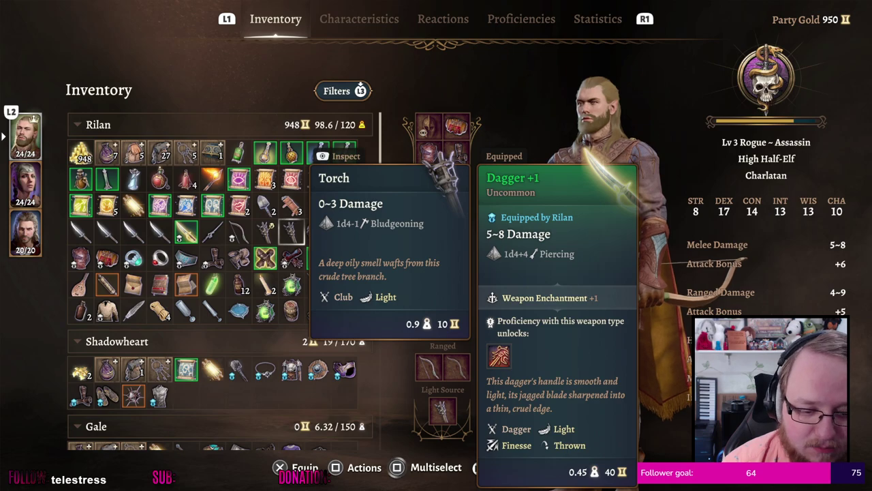
{"action": "key", "text": "x"}
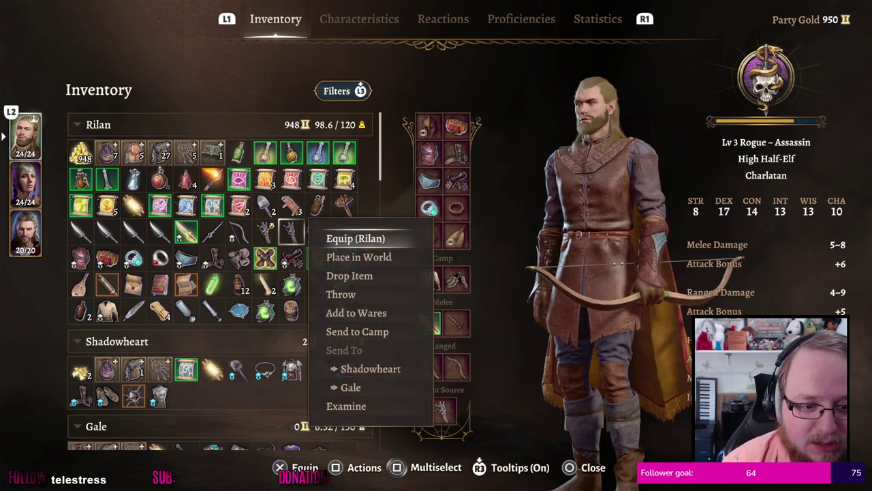
{"action": "key", "text": "Down"}
{"action": "key", "text": "Down"}
{"action": "key", "text": "Down"}
{"action": "key", "text": "Down"}
{"action": "key", "text": "Down"}
{"action": "key", "text": "Down"}
{"action": "key", "text": "Down"}
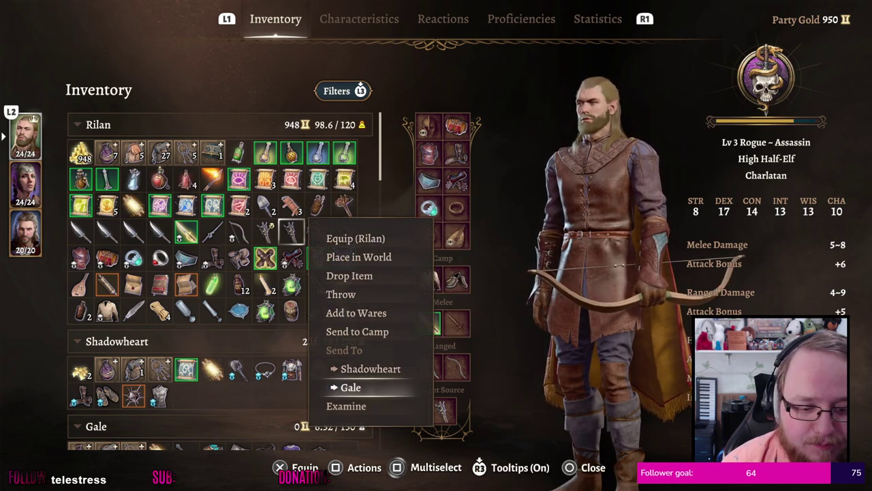
{"action": "key", "text": "x"}
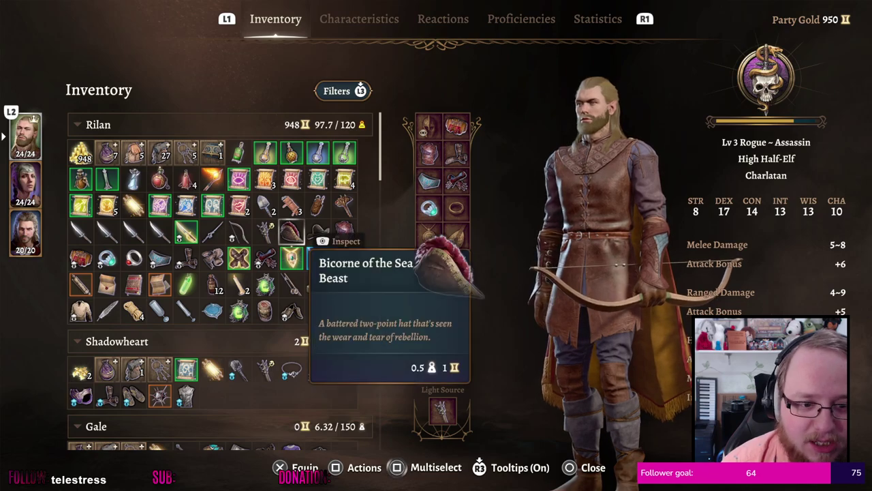
Send the Bicorne of the Sea Beast from Rilan to Shadowheart
{"action": "key", "text": "Tab"}
{"action": "key", "text": "Escape"}
{"action": "key", "text": "x"}
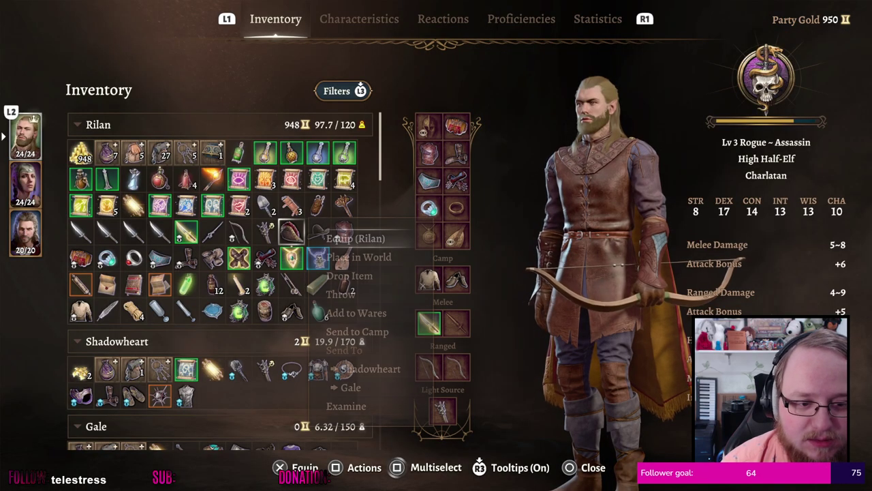
{"action": "key", "text": "Down"}
{"action": "key", "text": "Down"}
{"action": "key", "text": "Down"}
{"action": "key", "text": "Down"}
{"action": "key", "text": "Down"}
{"action": "key", "text": "Down"}
{"action": "key", "text": "Down"}
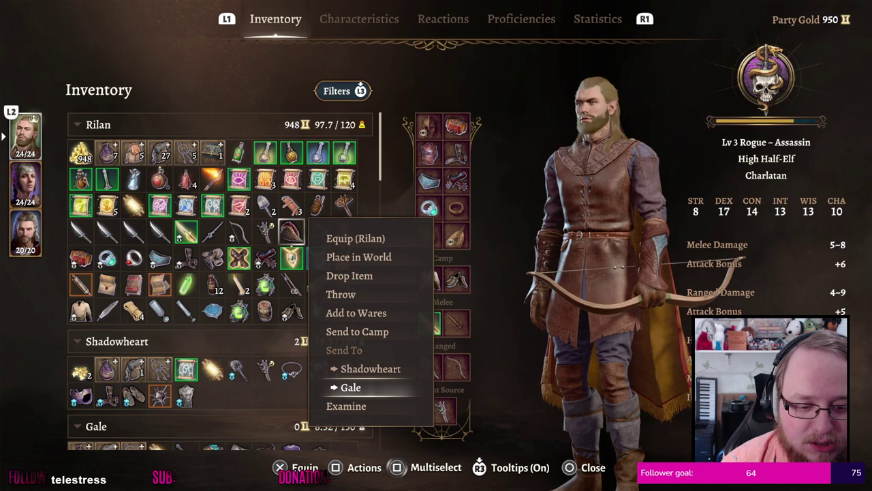
{"action": "key", "text": "x"}
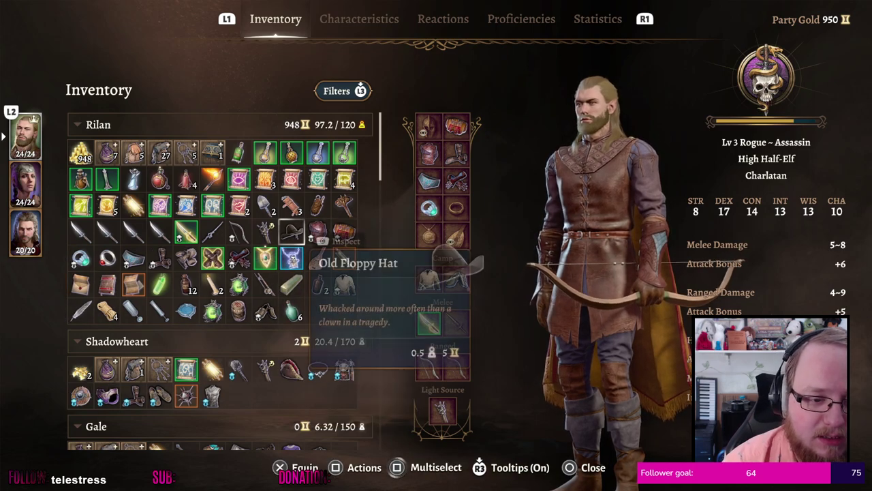
Send the Old Floppy Hat from Rilan to Shadowheart
{"action": "key", "text": "x"}
{"action": "key", "text": "Down"}
{"action": "key", "text": "Down"}
{"action": "key", "text": "Down"}
{"action": "key", "text": "Down"}
{"action": "key", "text": "Down"}
{"action": "key", "text": "Down"}
{"action": "key", "text": "Down"}
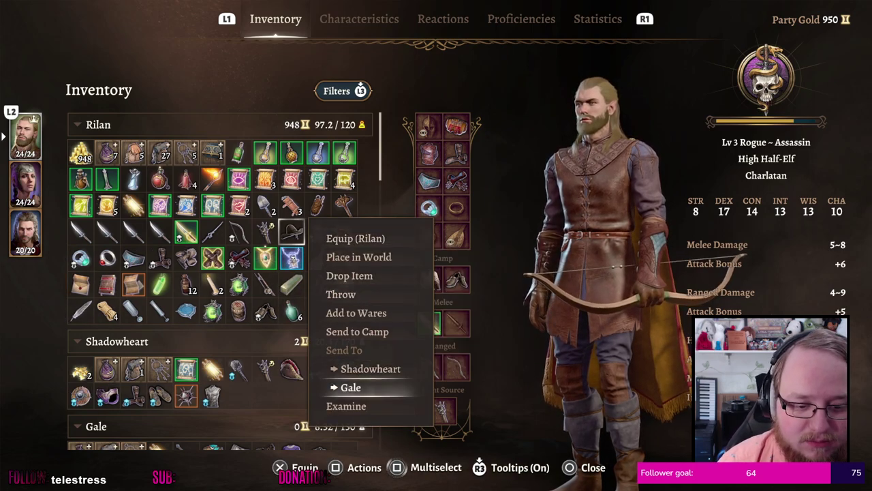
{"action": "key", "text": "Up"}
{"action": "key", "text": "x"}
Find the stack of 12 empty Bottles in Rilan's inventory and send it to Shadowheart
{"action": "key", "text": "Right"}
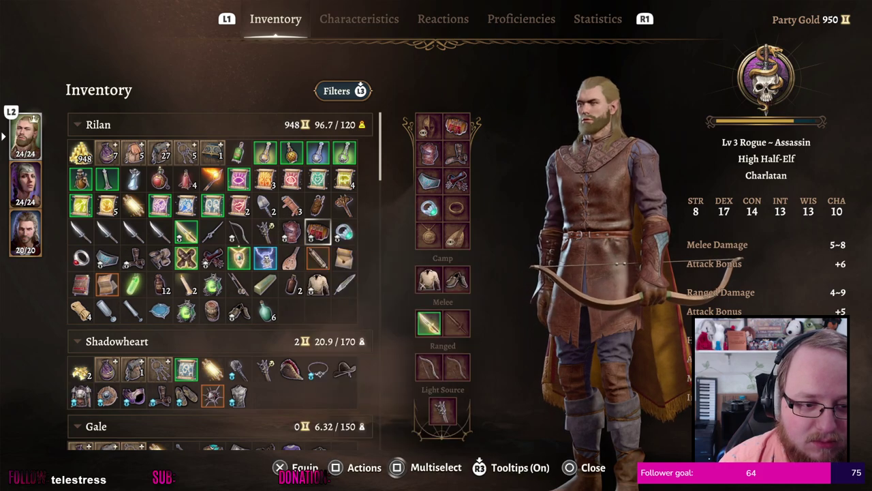
{"action": "key", "text": "Down"}
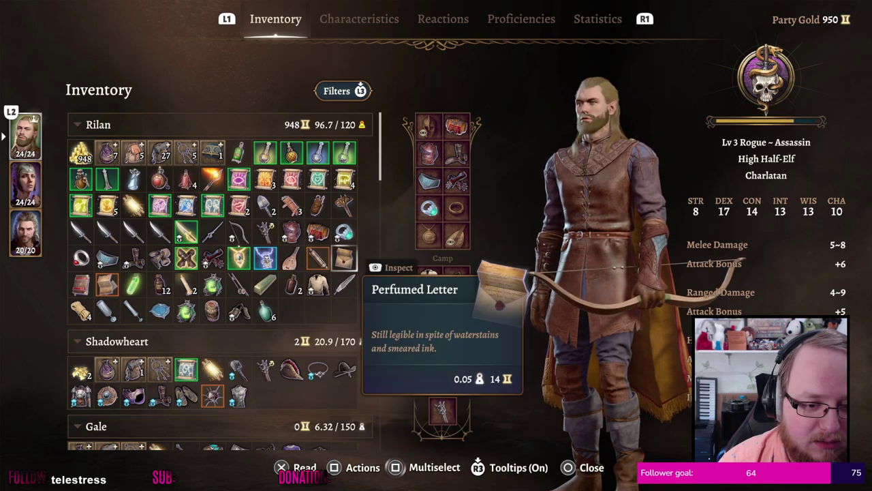
{"action": "key", "text": "Left"}
{"action": "key", "text": "Left"}
{"action": "key", "text": "Down"}
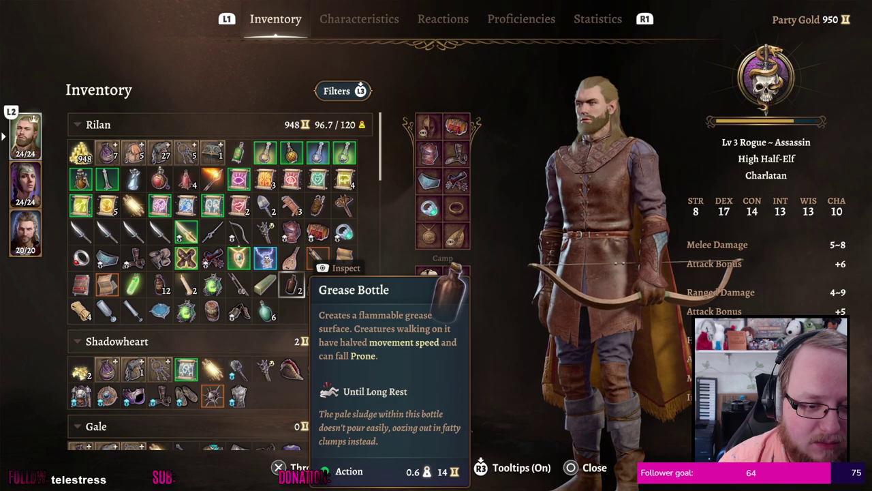
{"action": "key", "text": "Left"}
{"action": "key", "text": "Left"}
{"action": "key", "text": "Left"}
{"action": "key", "text": "Left"}
{"action": "key", "text": "Left"}
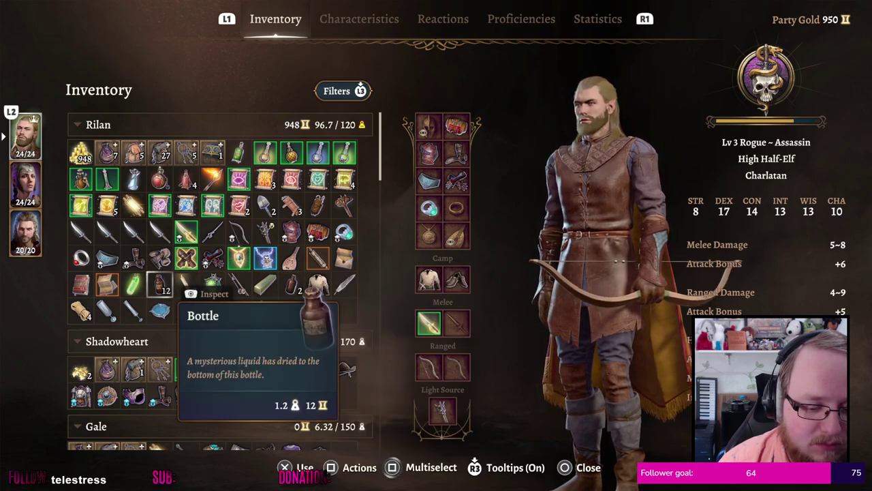
{"action": "key", "text": "Menu"}
{"action": "key", "text": "Down"}
{"action": "key", "text": "Down"}
{"action": "key", "text": "Down"}
{"action": "key", "text": "Down"}
{"action": "key", "text": "Down"}
{"action": "key", "text": "Down"}
{"action": "key", "text": "Down"}
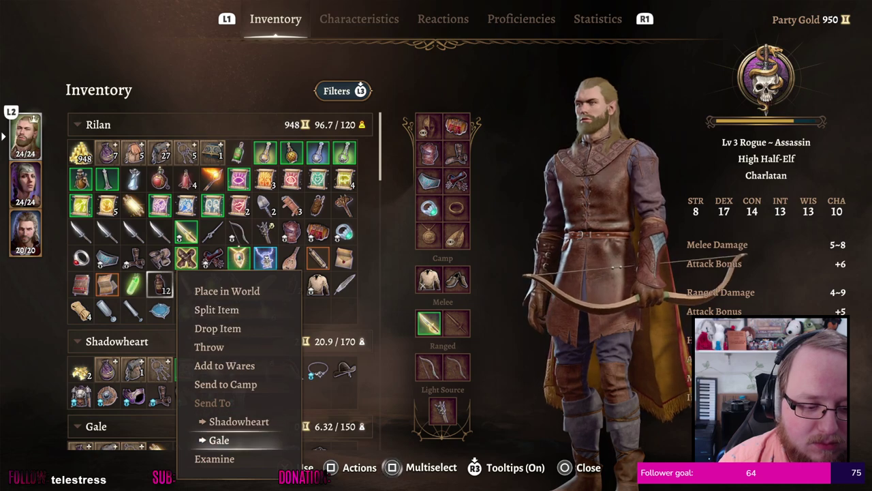
{"action": "key", "text": "Up"}
{"action": "key", "text": "Return"}
Send the Smokepowder Barrel from Rilan to Shadowheart and close the inventory
{"action": "key", "text": "Down"}
{"action": "key", "text": "Left"}
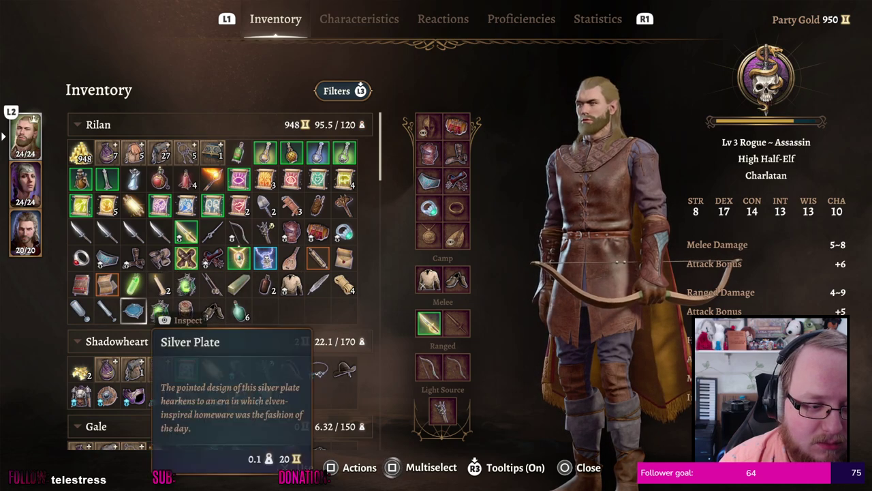
{"action": "key", "text": "Right"}
{"action": "key", "text": "Right"}
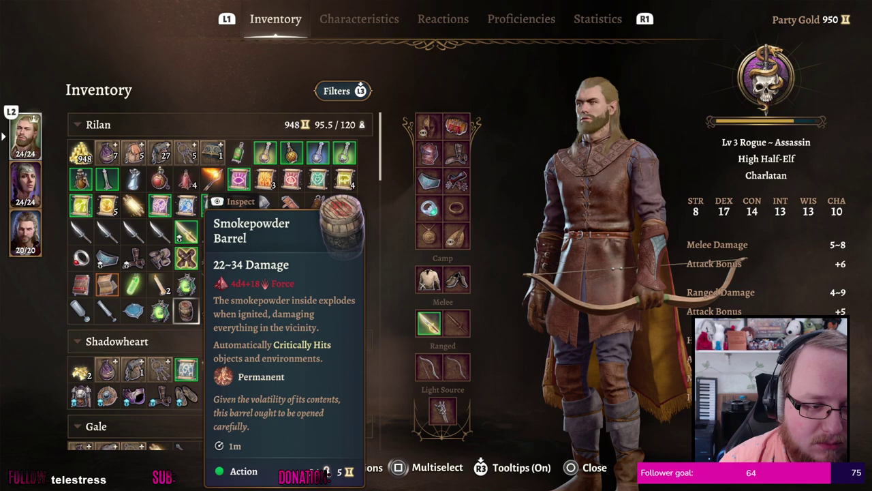
{"action": "key", "text": "Right"}
{"action": "key", "text": "Right"}
{"action": "key", "text": "Up"}
{"action": "key", "text": "Left"}
{"action": "key", "text": "Left"}
{"action": "key", "text": "Down"}
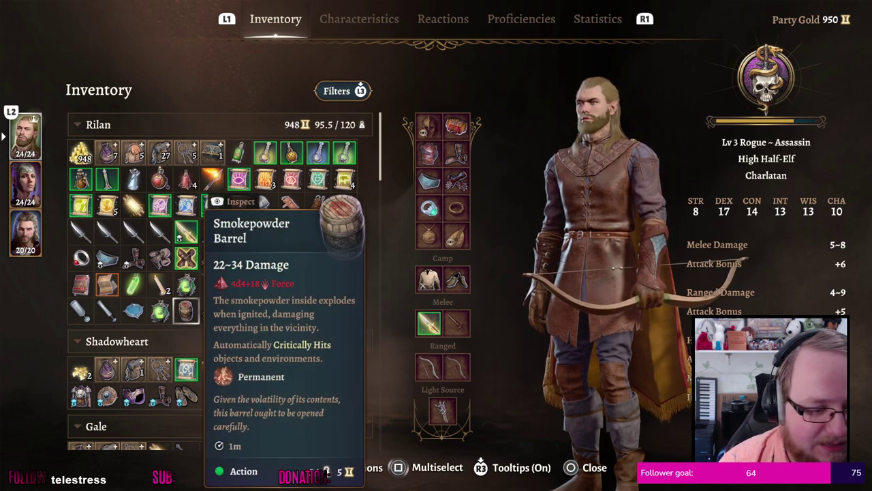
{"action": "key", "text": "Down"}
{"action": "key", "text": "Down"}
{"action": "key", "text": "Up"}
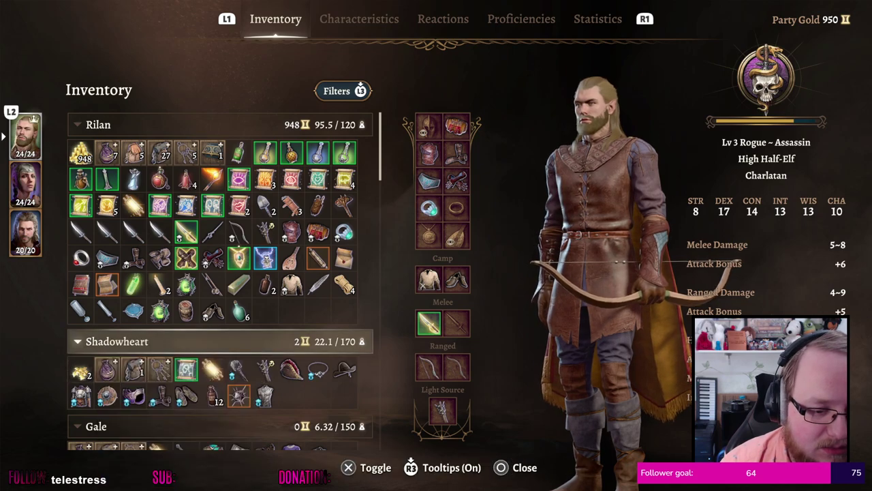
{"action": "key", "text": "Up"}
{"action": "key", "text": "x"}
{"action": "key", "text": "Down"}
{"action": "key", "text": "Down"}
{"action": "key", "text": "Down"}
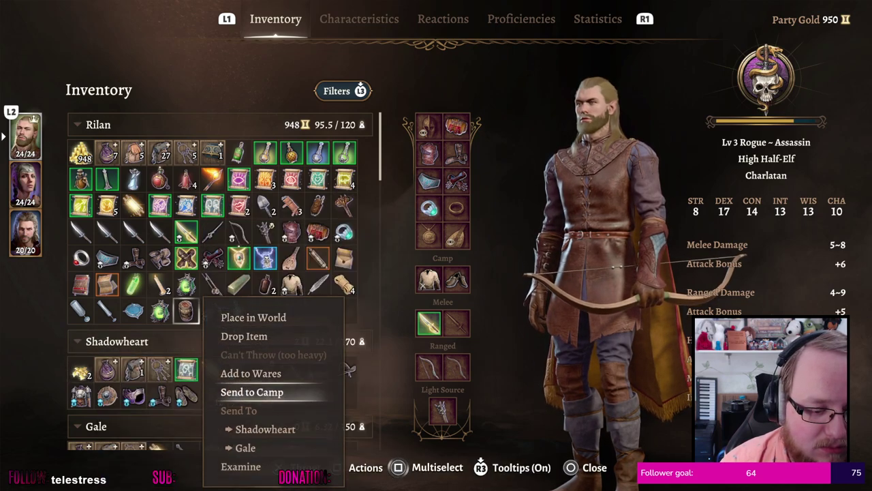
{"action": "key", "text": "Up"}
{"action": "key", "text": "Return"}
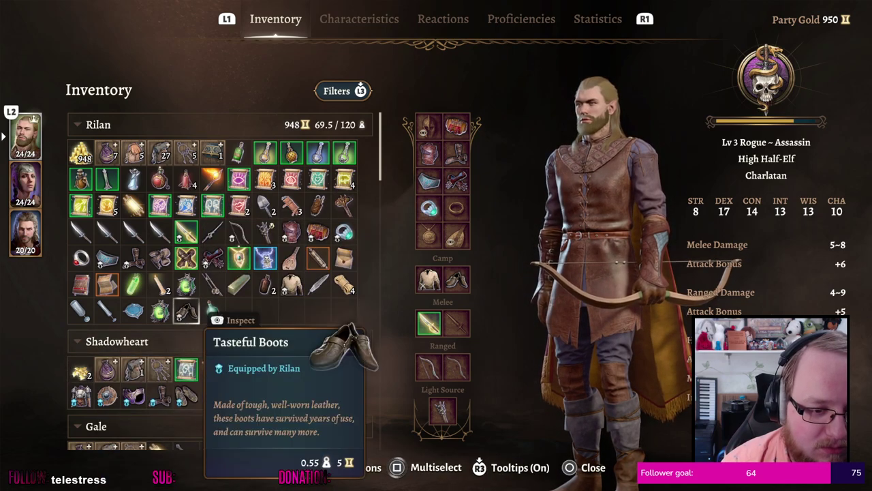
{"action": "key", "text": "Right"}
{"action": "key", "text": "Right"}
{"action": "key", "text": "Right"}
{"action": "key", "text": "Escape"}
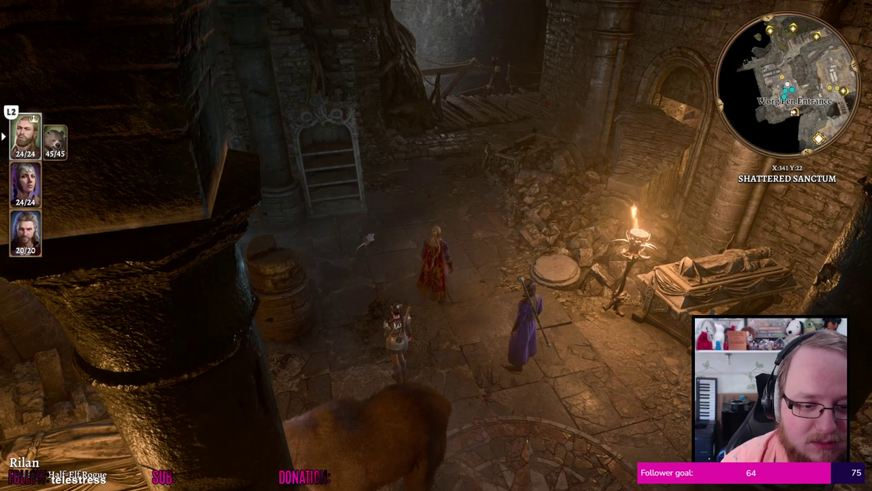
Lead the party across the wooden walkway of the Shattered Sanctum towards the trader Roah Moonglow
{"action": "key", "text": "w"}
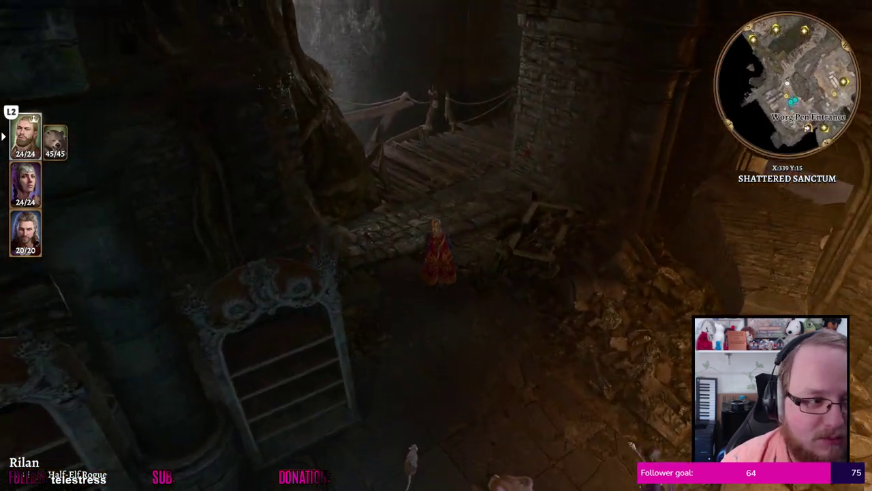
{"action": "key", "text": "w"}
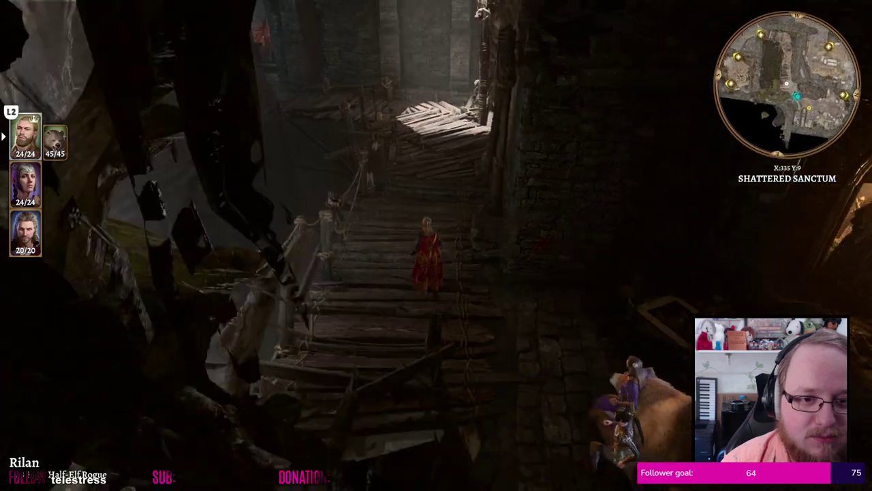
{"action": "key", "text": "w"}
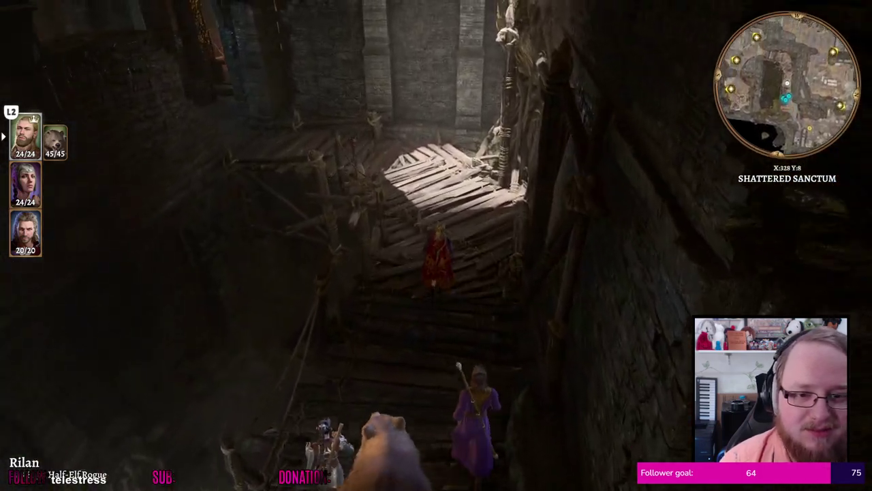
{"action": "key", "text": "w"}
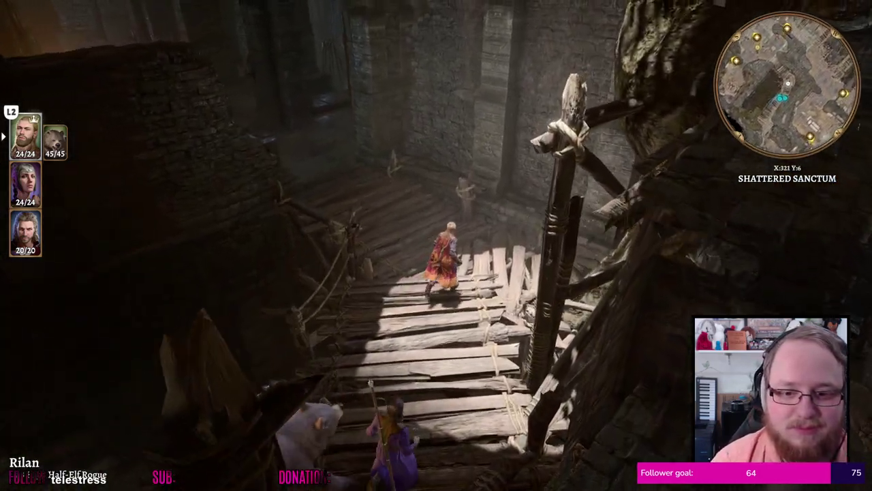
{"action": "key", "text": "w"}
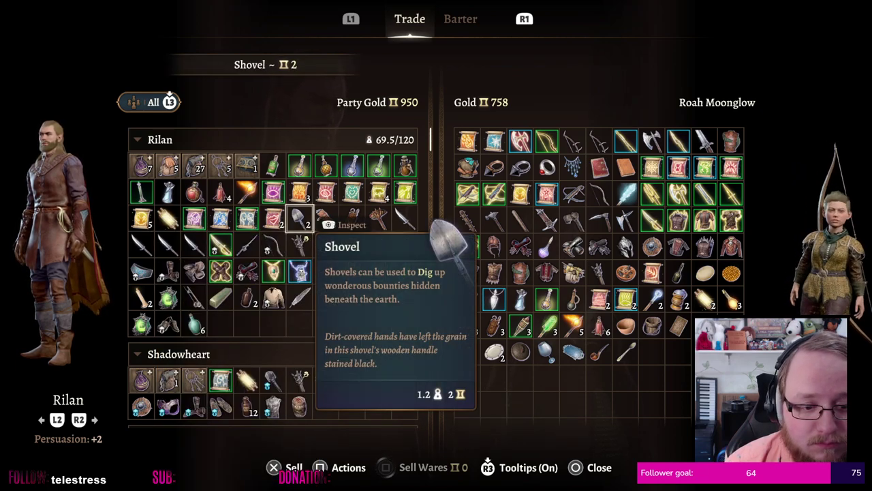
Sell one Shovel and the Crude Mace from Rilan's inventory to Roah Moonglow
{"action": "key", "text": "Return"}
{"action": "key", "text": "Return"}
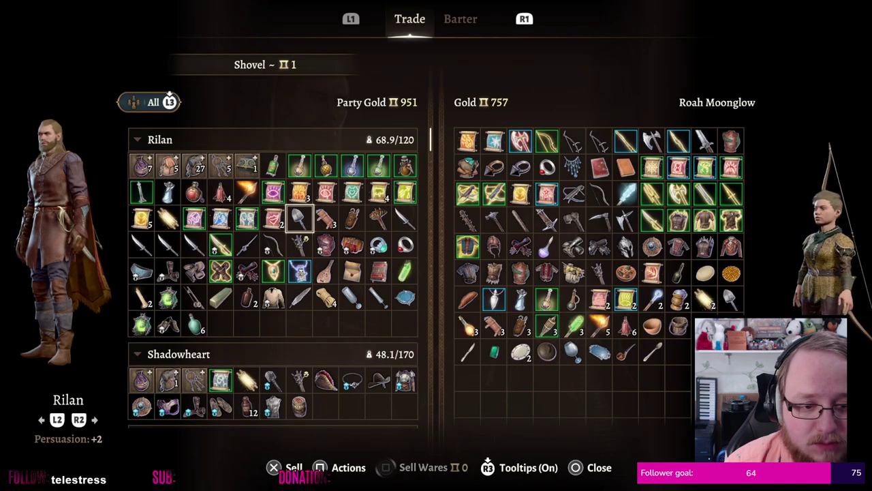
{"action": "key", "text": "Right"}
{"action": "key", "text": "Right"}
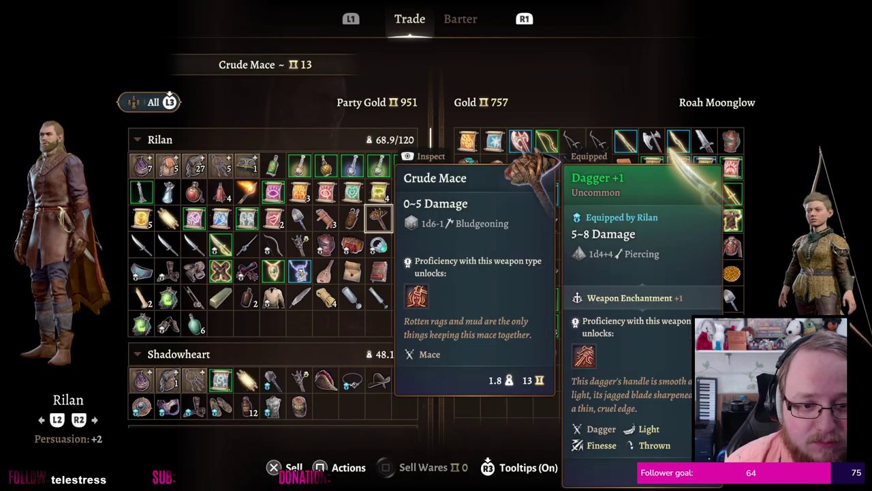
{"action": "key", "text": "Return"}
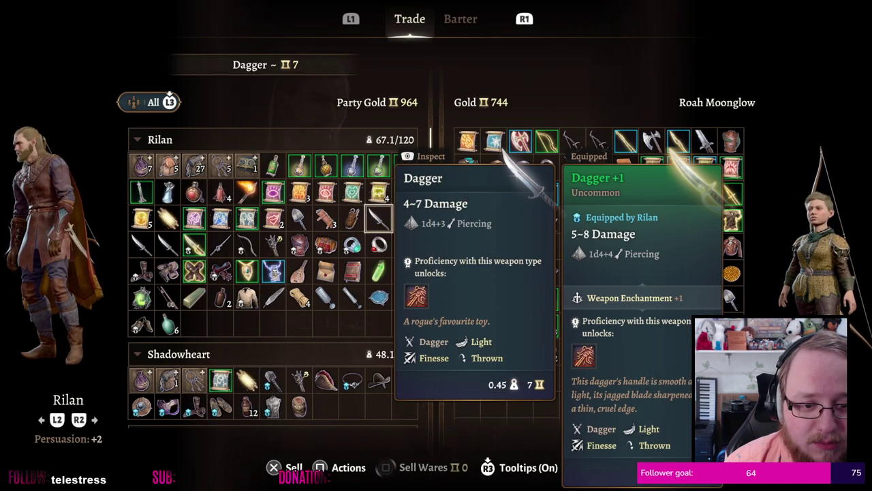
Sell Rilan's four plain Daggers to Roah Moonglow, keeping the equipped Dagger +1
{"action": "key", "text": "Return"}
{"action": "key", "text": "Return"}
{"action": "key", "text": "Return"}
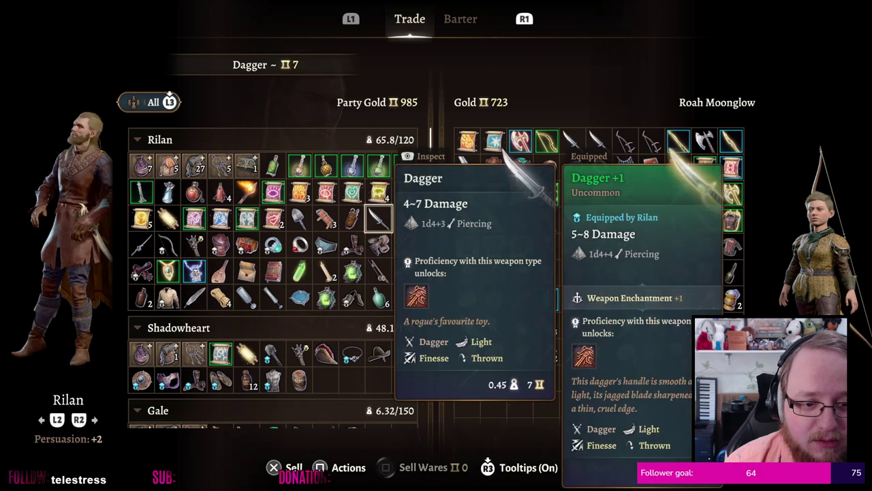
{"action": "key", "text": "Right"}
{"action": "key", "text": "Left"}
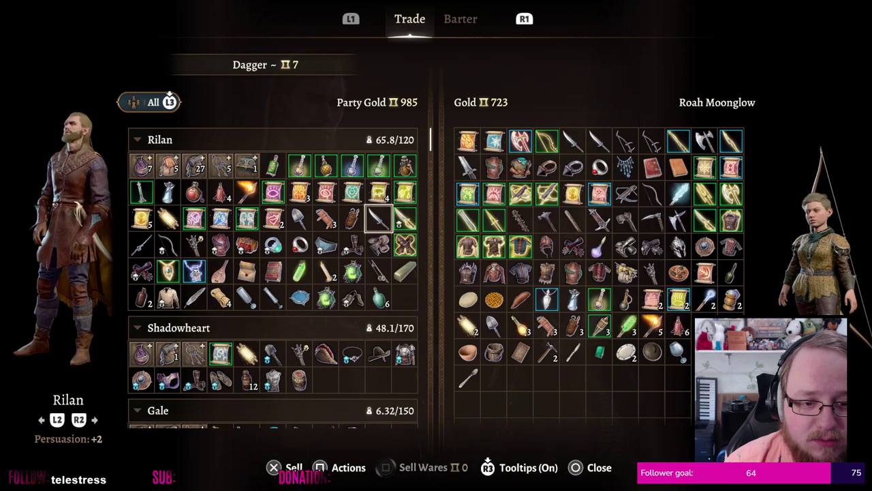
{"action": "key", "text": "Return"}
Compare Rilan's spare gear with what he has equipped, and sell the unequipped Leather Boots to Roah Moonglow
{"action": "key", "text": "Right"}
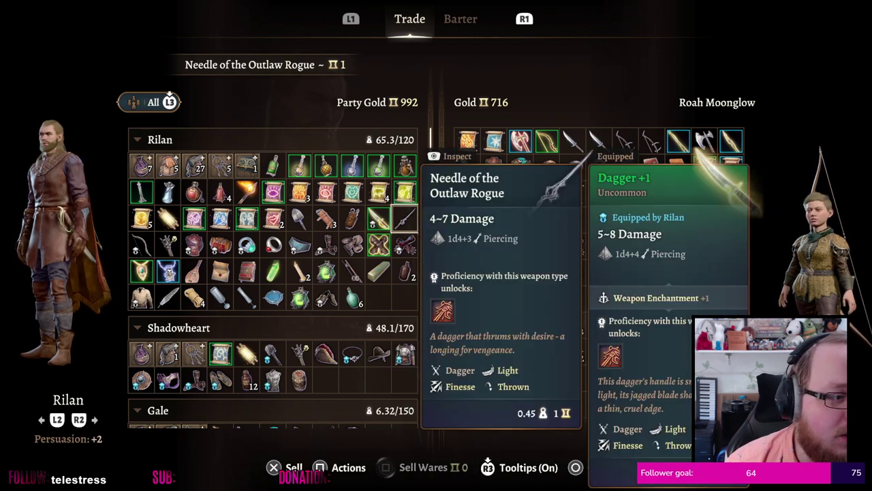
{"action": "key", "text": "Down"}
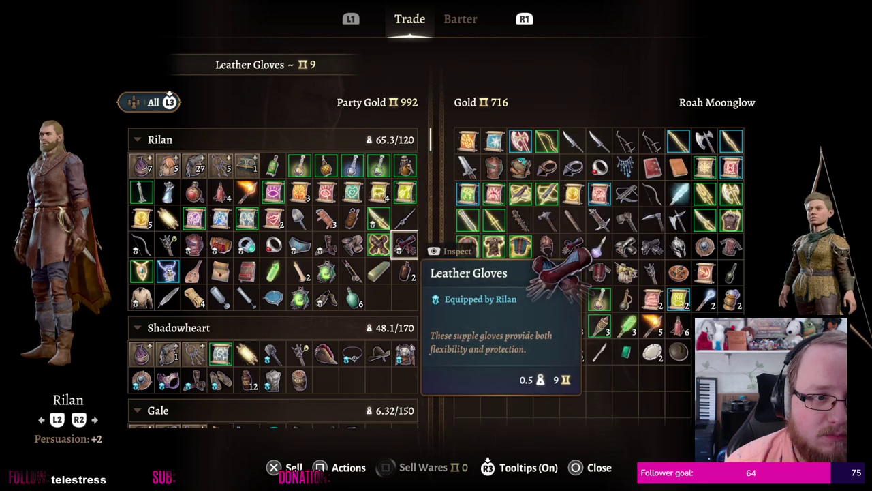
{"action": "key", "text": "Up"}
{"action": "key", "text": "Down"}
{"action": "key", "text": "Left"}
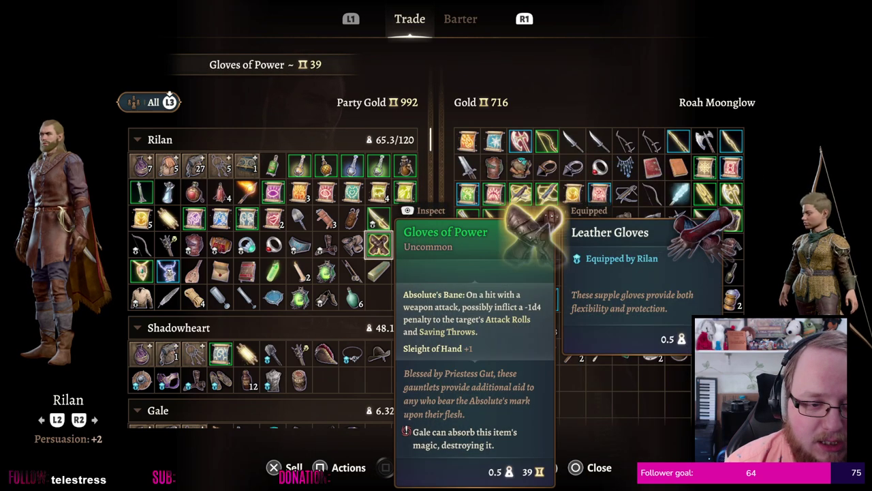
{"action": "key", "text": "Left"}
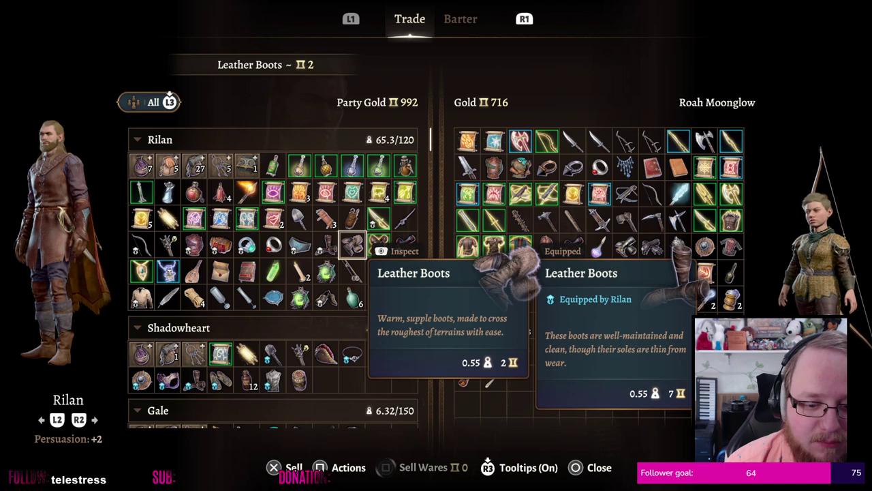
{"action": "key", "text": "x"}
Compare the Gloves of Power with Rilan's equipped Leather Gloves and sell the Gloves of Power
{"action": "key", "text": "Left"}
{"action": "key", "text": "Right"}
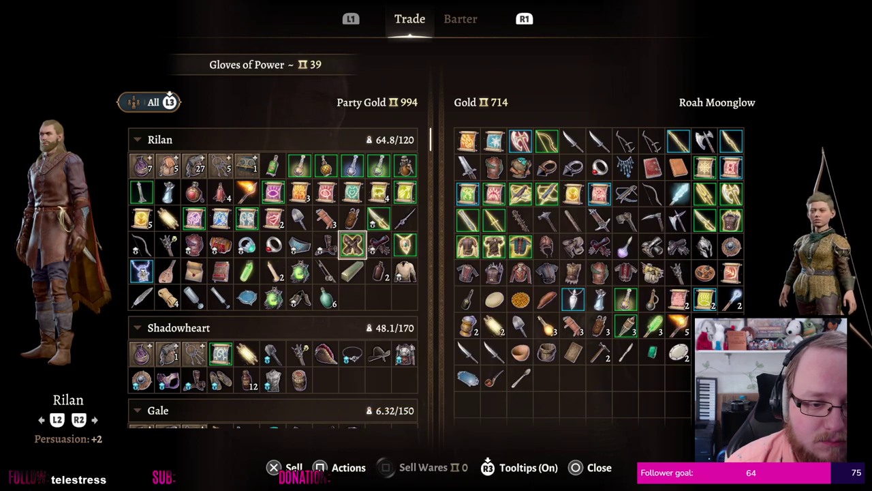
{"action": "key", "text": "Right"}
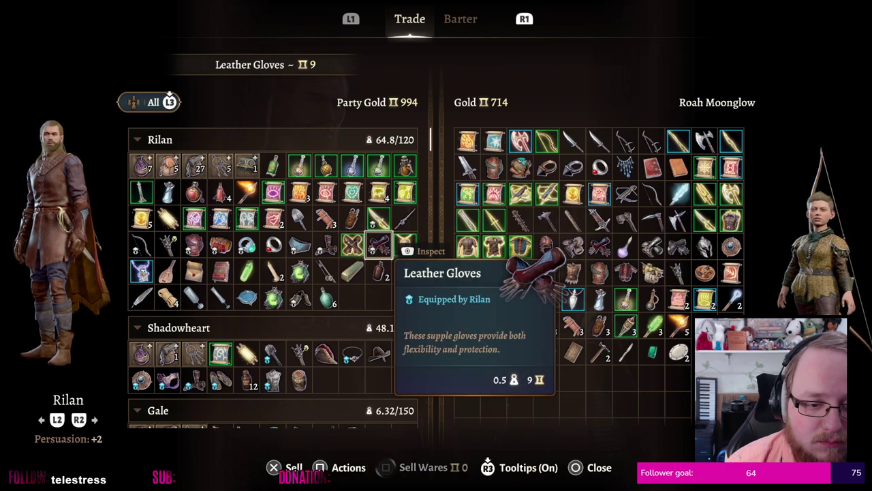
{"action": "key", "text": "Left"}
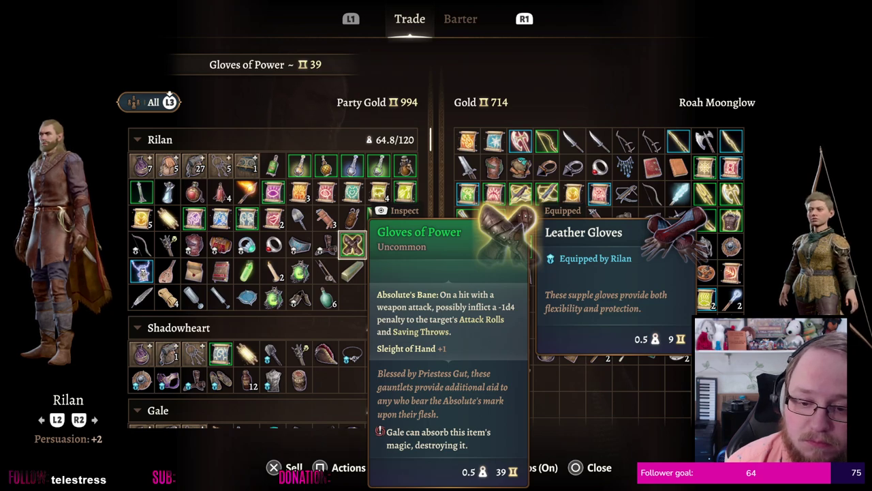
{"action": "key", "text": "x"}
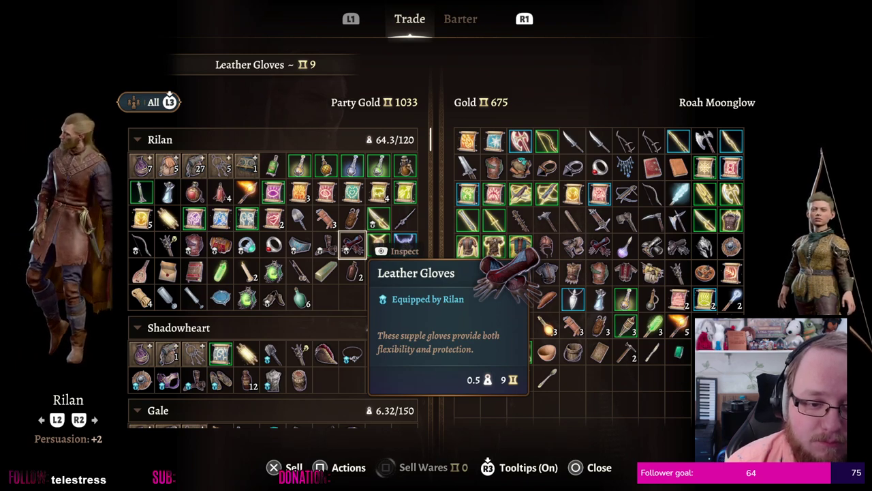
Sell the Selûnite Journal from Rilan's inventory to Roah Moonglow
{"action": "key", "text": "Left"}
{"action": "key", "text": "Left"}
{"action": "key", "text": "Left"}
{"action": "key", "text": "Left"}
{"action": "key", "text": "Left"}
{"action": "key", "text": "Left"}
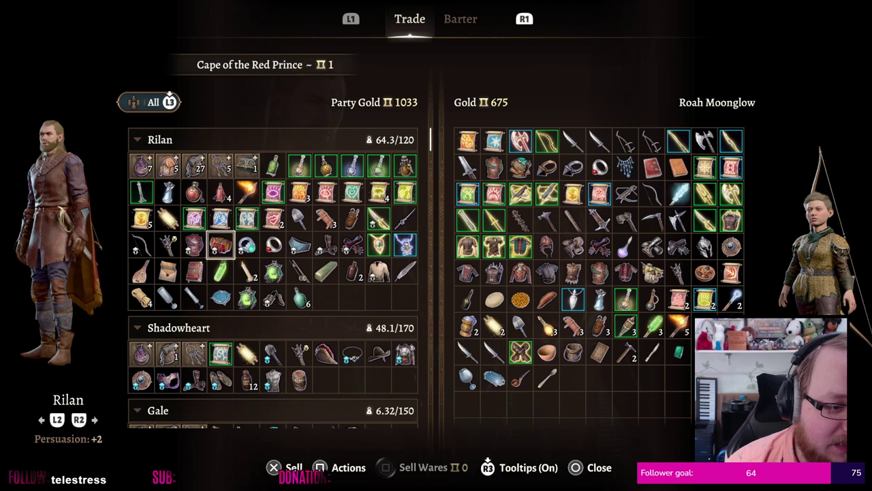
{"action": "key", "text": "Down"}
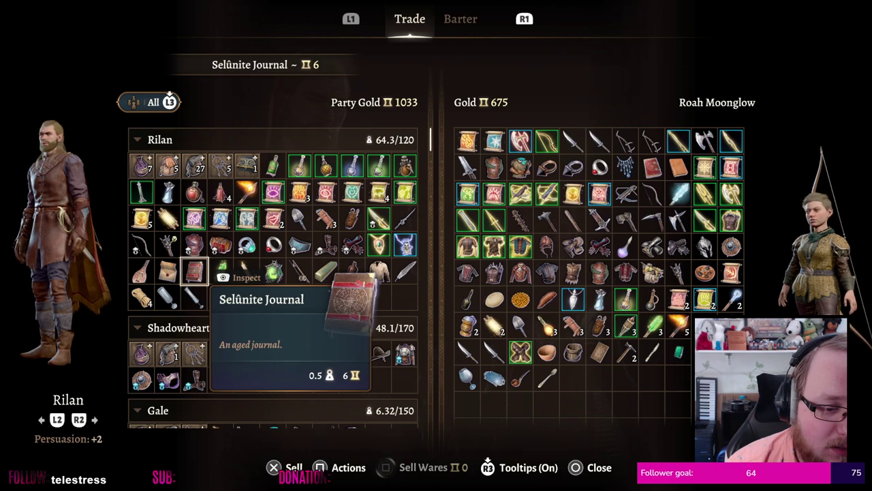
{"action": "key", "text": "Return"}
{"action": "key", "text": "Right"}
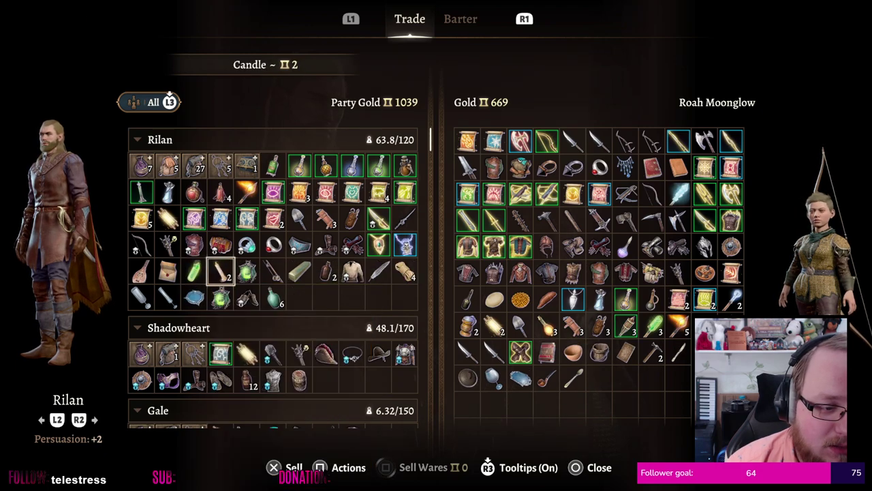
Sell Rilan's Silver Glass and the two other pieces of silverware beside it
{"action": "key", "text": "Down"}
{"action": "key", "text": "Left"}
{"action": "key", "text": "Return"}
{"action": "key", "text": "Left"}
{"action": "key", "text": "Return"}
{"action": "key", "text": "Left"}
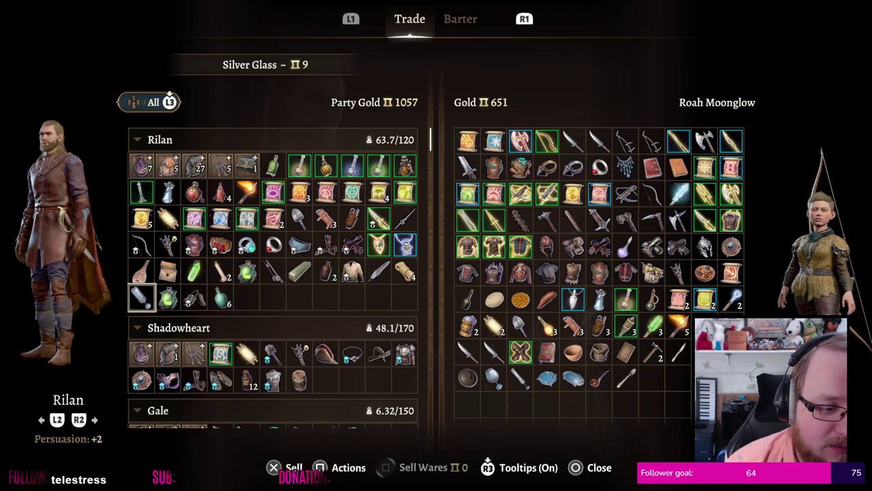
{"action": "key", "text": "Return"}
Examine the items in the last rows of Rilan's inventory, including the Fishing Rod, Dark Mind and Grease Bottle
{"action": "key", "text": "Right"}
{"action": "key", "text": "Right"}
{"action": "key", "text": "Right"}
{"action": "key", "text": "Right"}
{"action": "key", "text": "Right"}
{"action": "key", "text": "Right"}
{"action": "key", "text": "Right"}
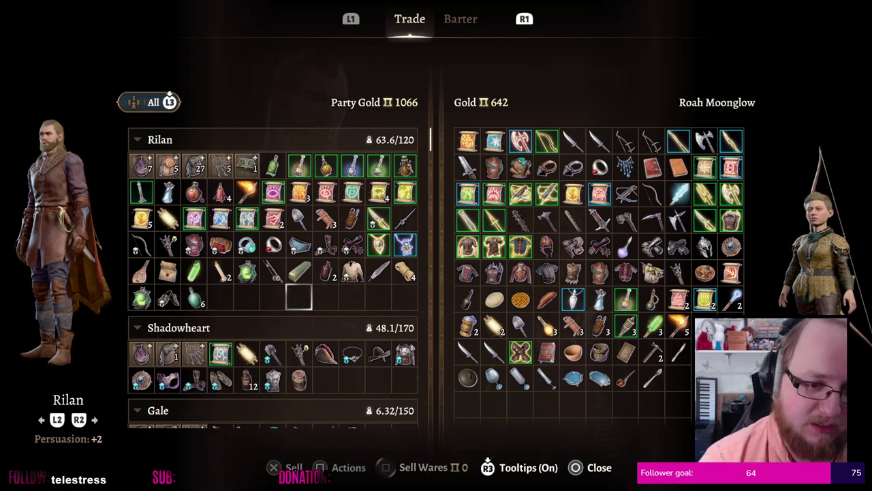
{"action": "key", "text": "Right"}
{"action": "key", "text": "Right"}
{"action": "key", "text": "Left"}
{"action": "key", "text": "Left"}
{"action": "key", "text": "Left"}
{"action": "key", "text": "Left"}
{"action": "key", "text": "Left"}
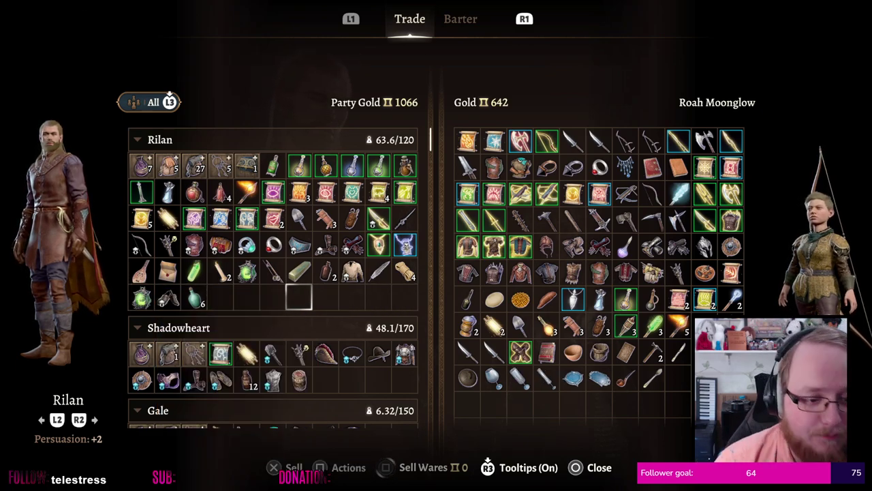
{"action": "key", "text": "Up"}
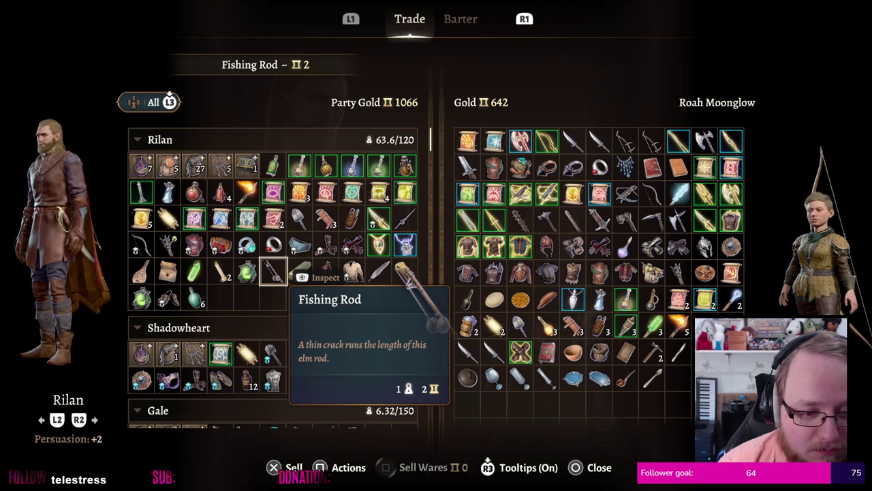
{"action": "key", "text": "Left"}
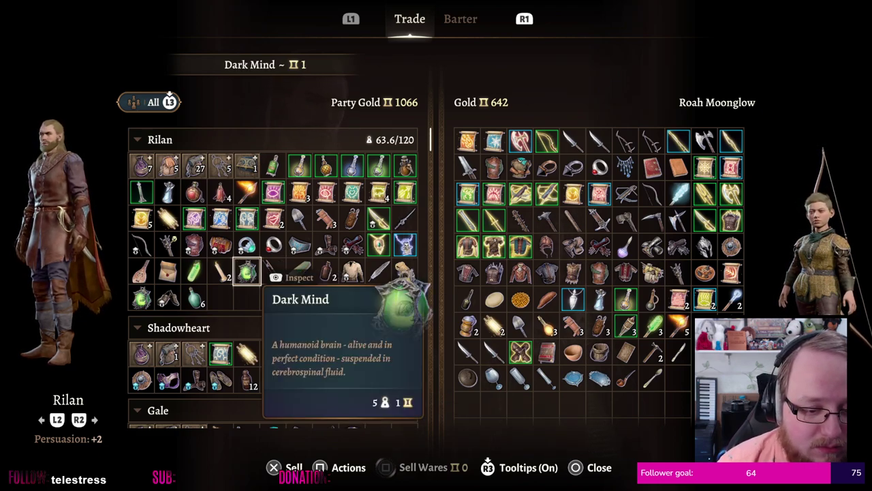
{"action": "key", "text": "Right"}
{"action": "key", "text": "Right"}
{"action": "key", "text": "Right"}
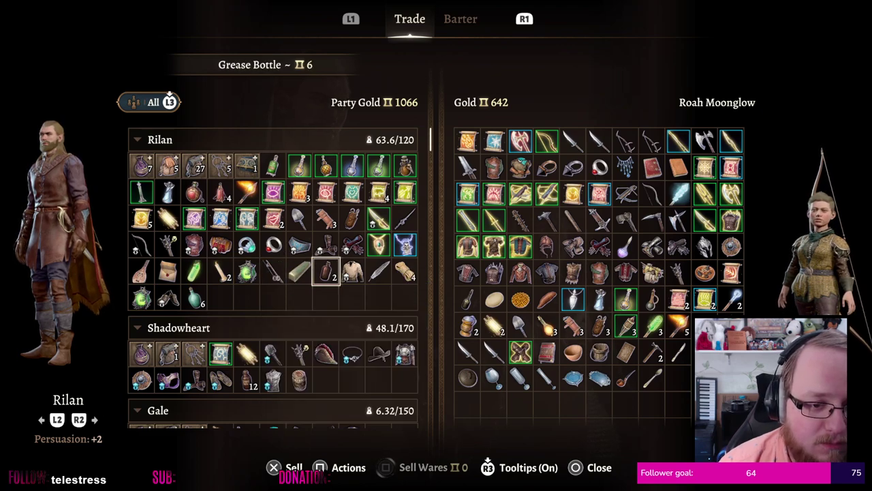
{"action": "key", "text": "Right"}
{"action": "key", "text": "Right"}
Check the spells of the Beastmaster's Chain and The Amulet of Lost Voices, and sell the Scroll of Speak with Dead
{"action": "key", "text": "Up"}
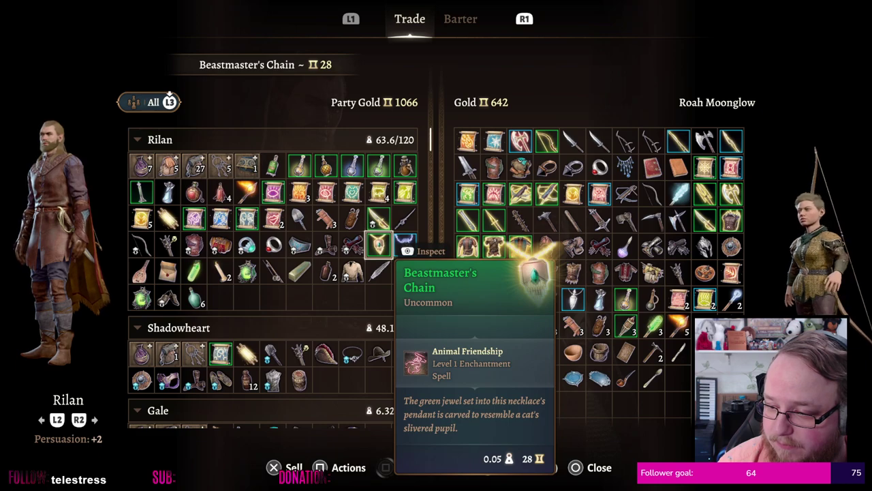
{"action": "key", "text": "Right"}
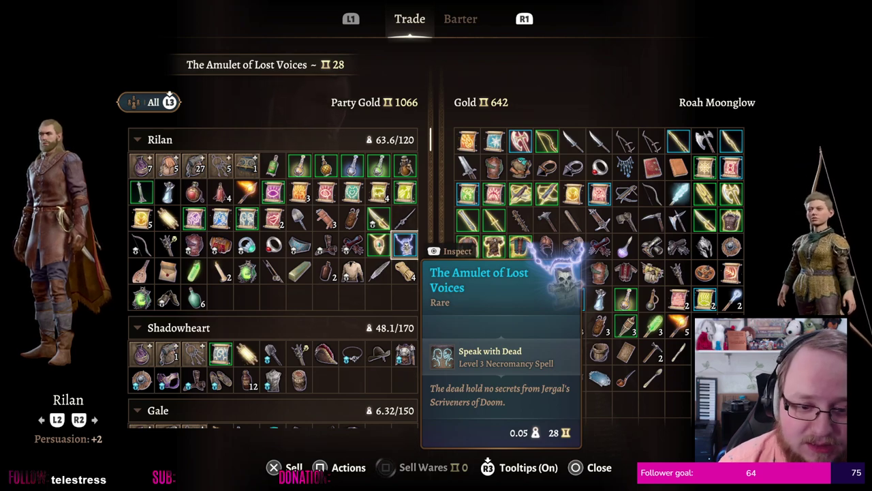
{"action": "key", "text": "Left"}
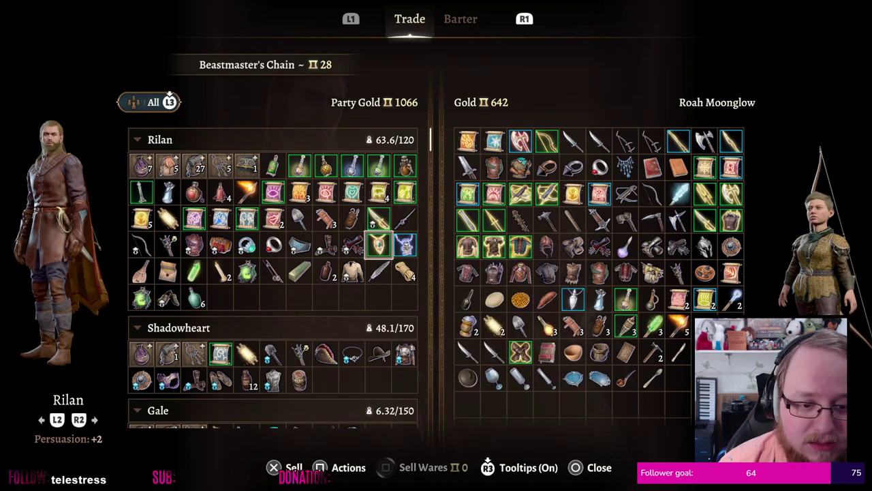
{"action": "key", "text": "Left"}
{"action": "key", "text": "Right"}
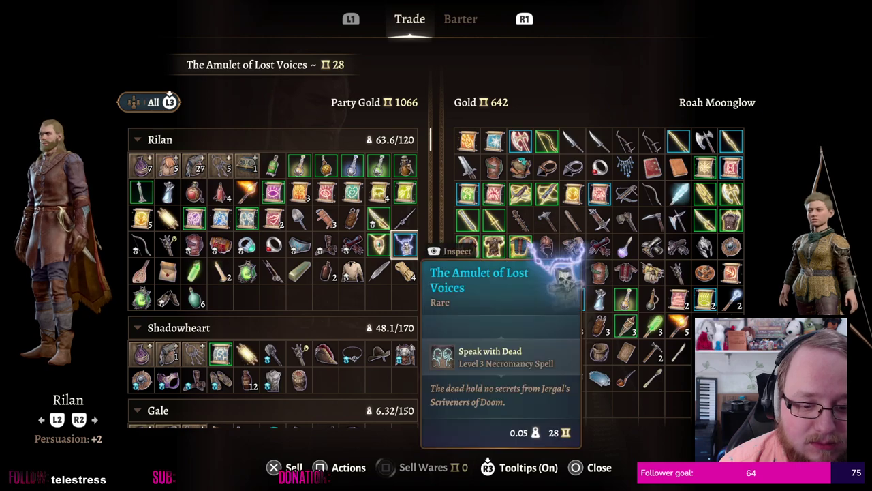
{"action": "key", "text": "Left"}
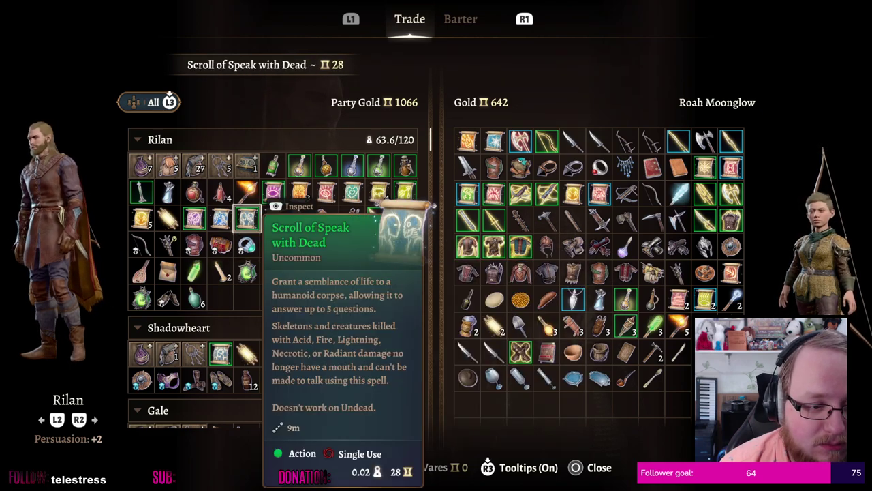
{"action": "key", "text": "Return"}
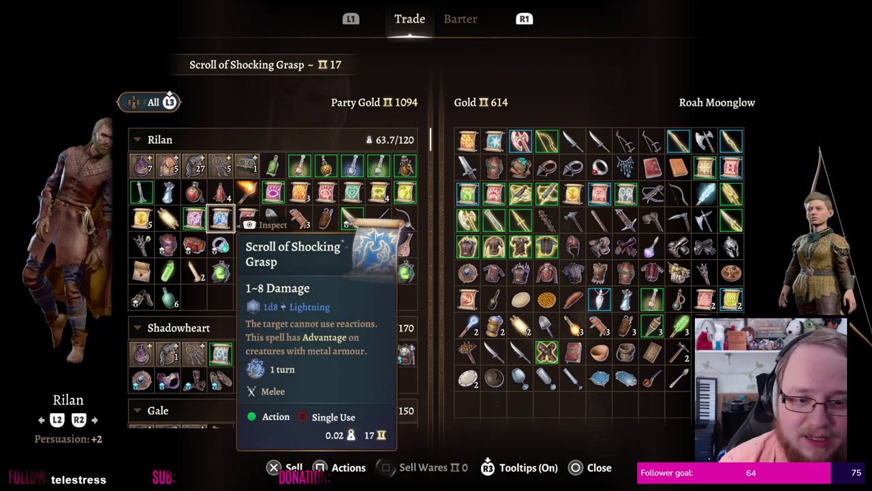
Sell the Gold Ingot from Rilan's inventory to Roah Moonglow
{"action": "key", "text": "Right"}
{"action": "key", "text": "Right"}
{"action": "key", "text": "Right"}
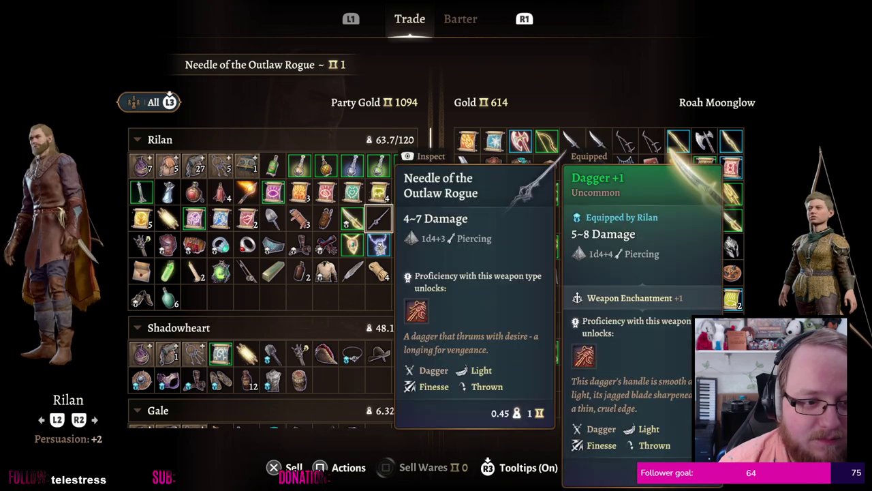
{"action": "key", "text": "Up"}
{"action": "key", "text": "Up"}
{"action": "key", "text": "Up"}
{"action": "key", "text": "Down"}
{"action": "key", "text": "Down"}
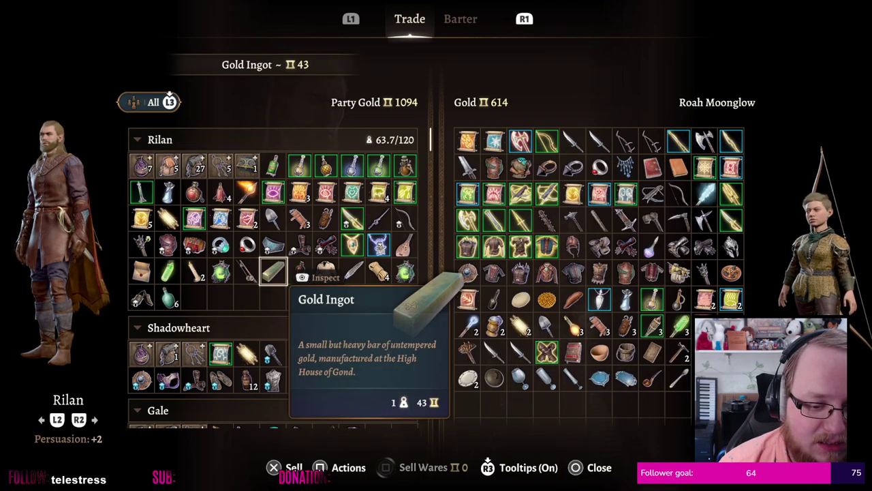
{"action": "key", "text": "x"}
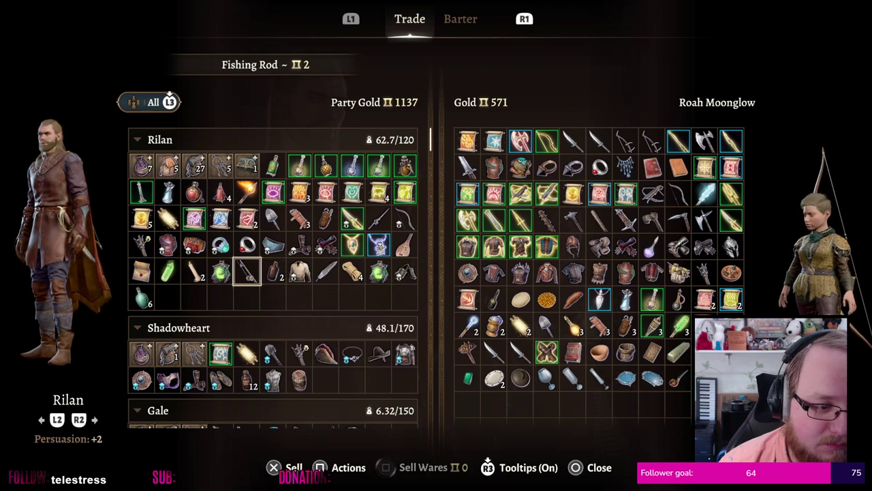
Sell both Candles and the small blade beside the Rope, keeping the Rope in Rilan's inventory
{"action": "key", "text": "x"}
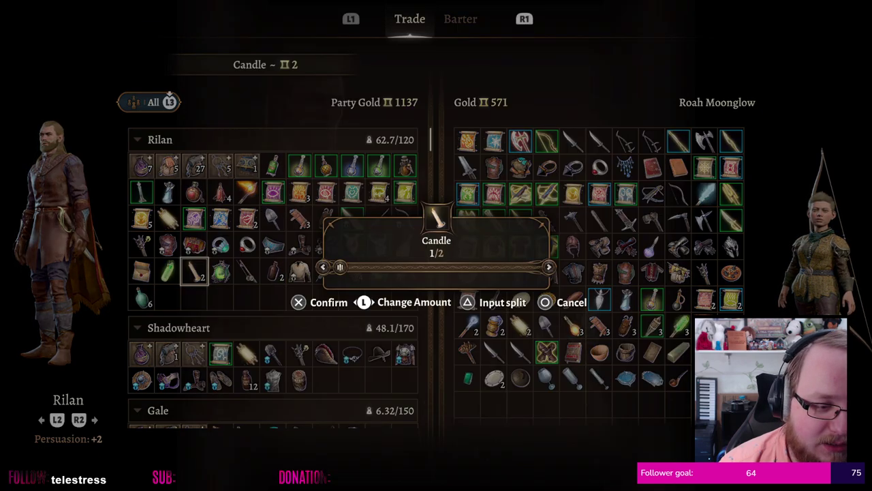
{"action": "key", "text": "Return"}
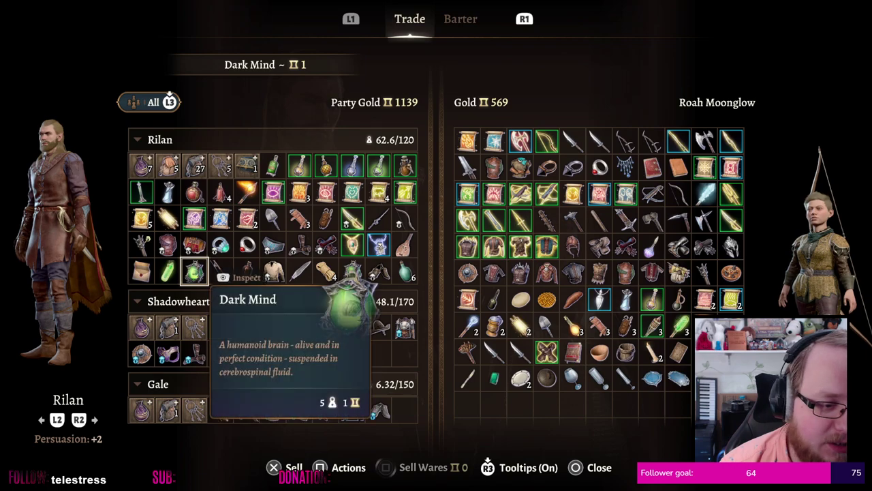
{"action": "key", "text": "Left"}
{"action": "key", "text": "Right"}
{"action": "key", "text": "Right"}
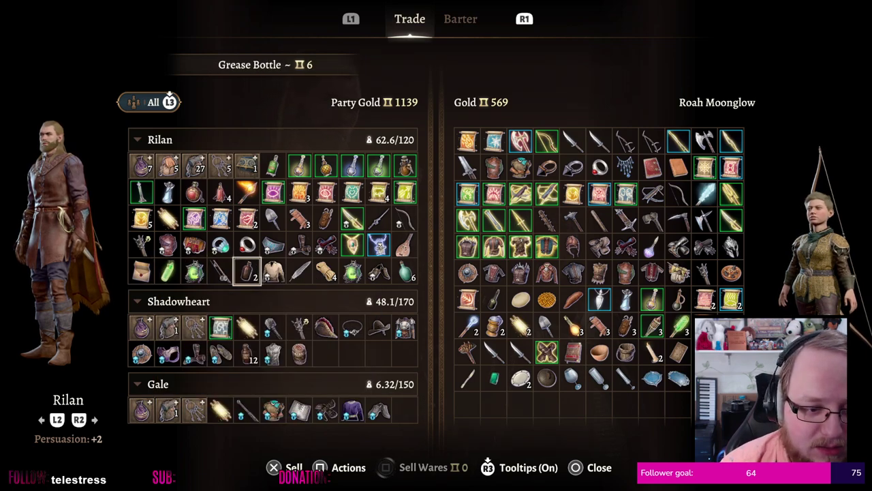
{"action": "key", "text": "Return"}
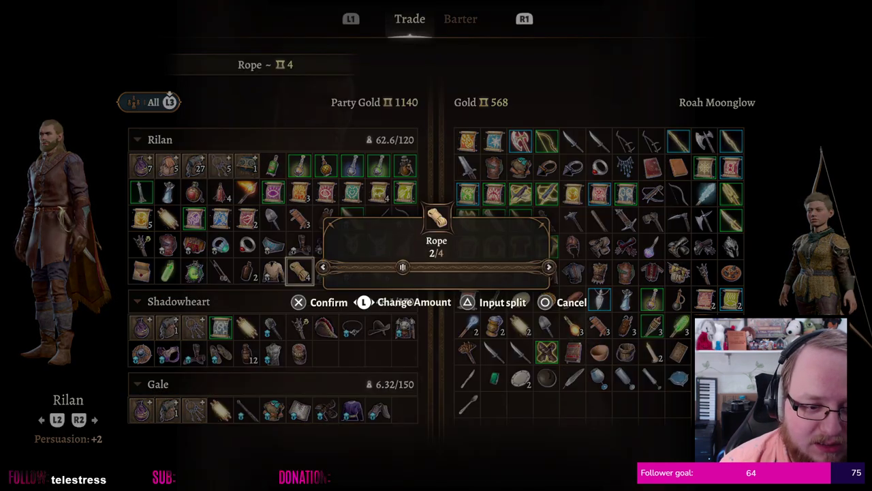
{"action": "key", "text": "Escape"}
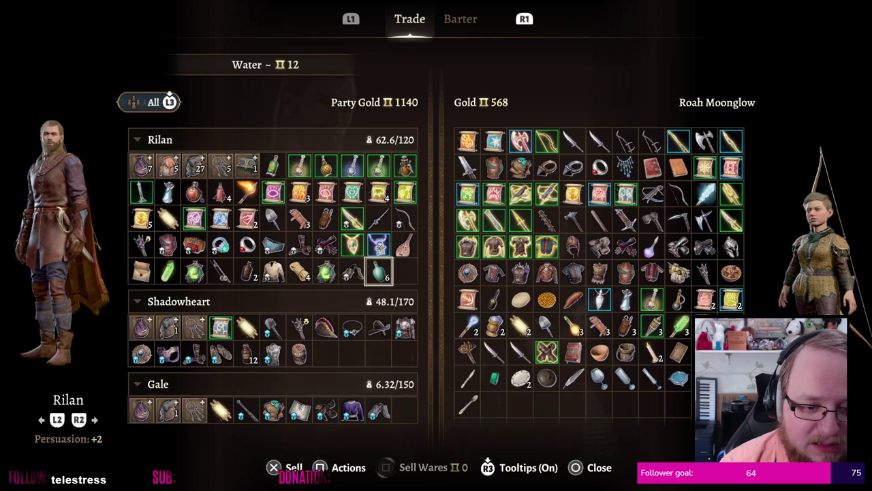
Check Rilan's remaining items up to the Arrow of Fire and close the trade with Roah Moonglow
{"action": "key", "text": "Right"}
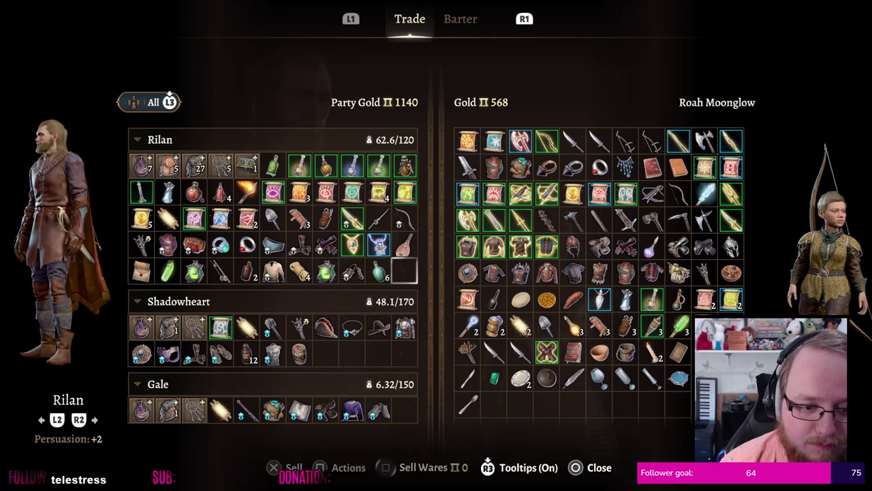
{"action": "key", "text": "Up"}
{"action": "key", "text": "Left"}
{"action": "key", "text": "Left"}
{"action": "key", "text": "Left"}
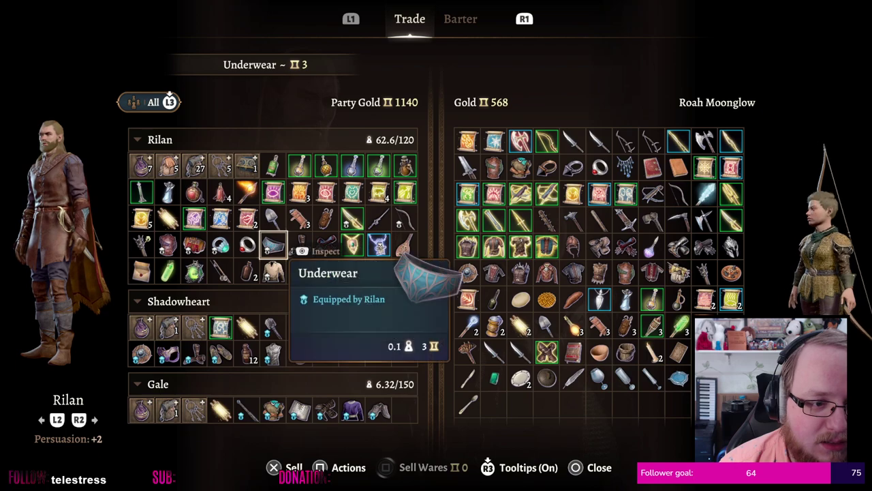
{"action": "key", "text": "Up"}
{"action": "key", "text": "Up"}
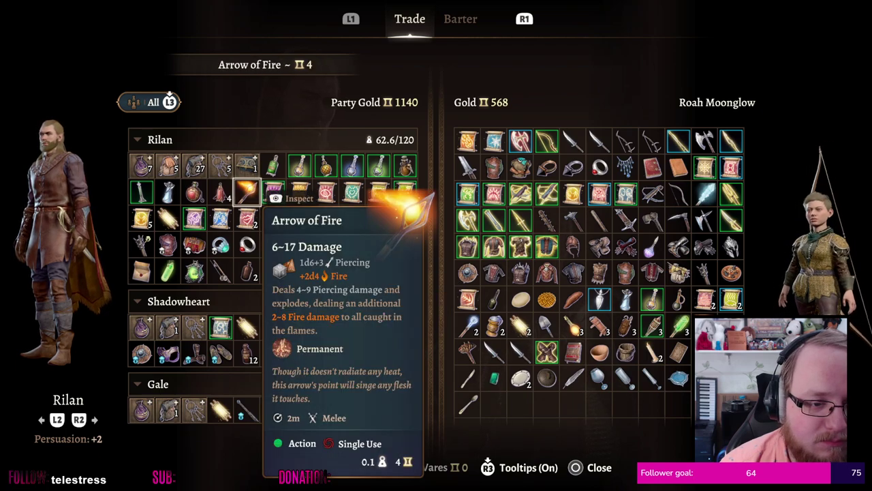
{"action": "key", "text": "Escape"}
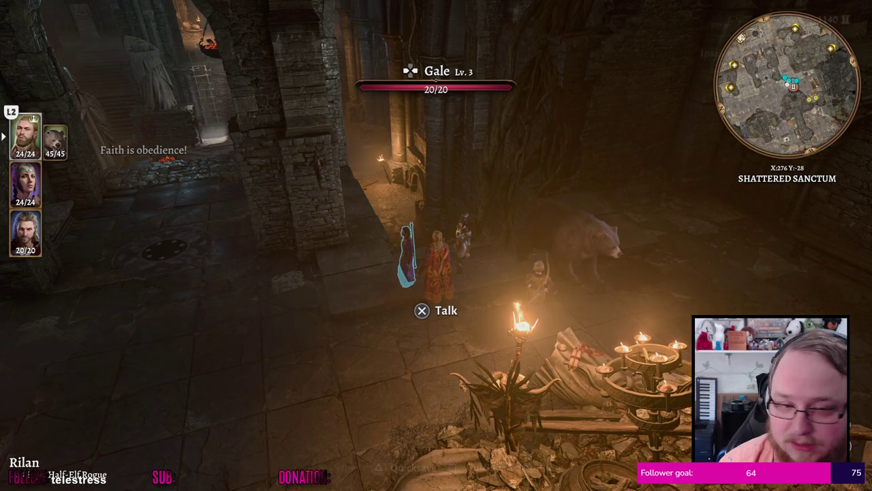
Open Rilan's inventory and equip the blue-framed amulet in the amulet slot
{"action": "key", "text": "Escape"}
{"action": "key", "text": "Return"}
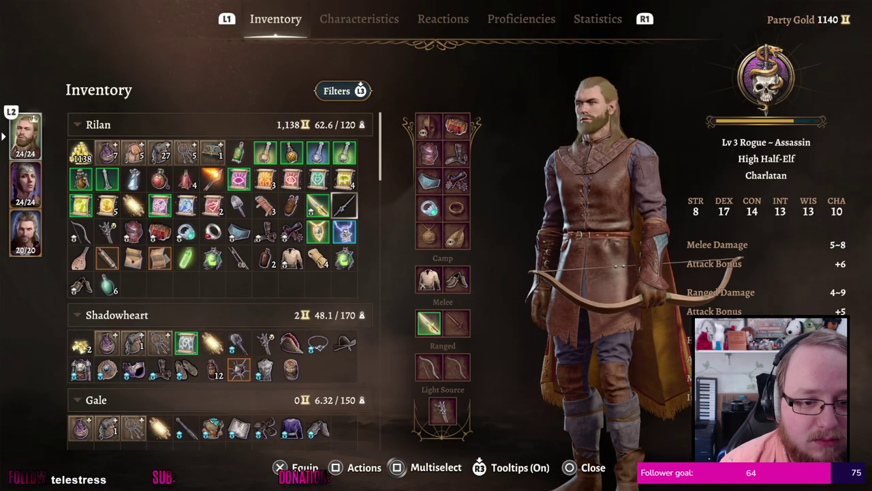
{"action": "key", "text": "Return"}
{"action": "key", "text": "Left"}
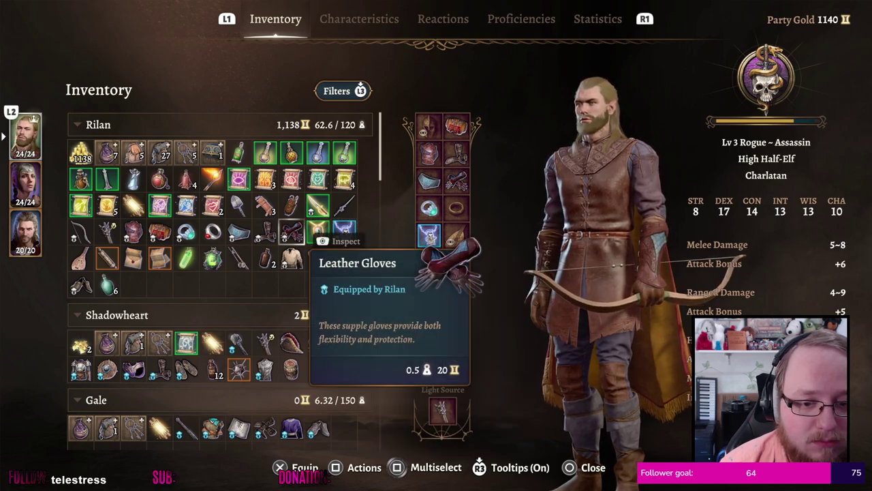
Equip the Ruby Ring alongside the Peridot Ring on Rilan and close the inventory
{"action": "key", "text": "Left"}
{"action": "key", "text": "Left"}
{"action": "key", "text": "Left"}
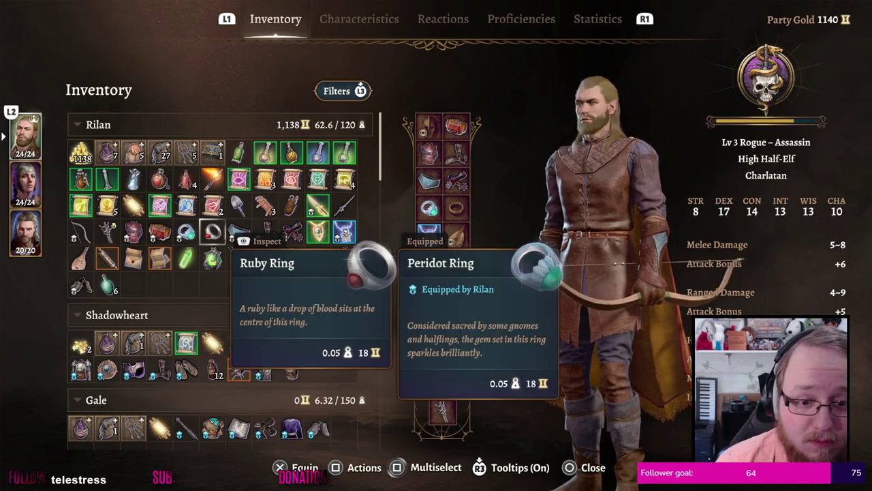
{"action": "key", "text": "Right"}
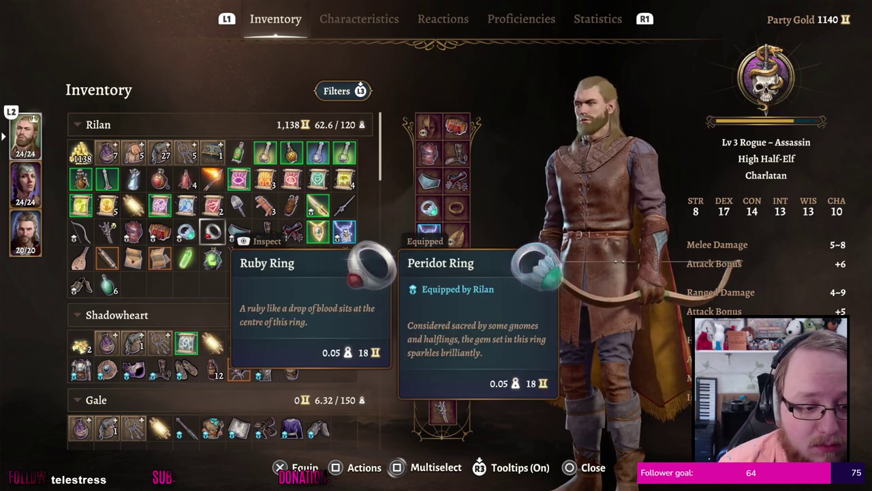
{"action": "key", "text": "Return"}
{"action": "key", "text": "Left"}
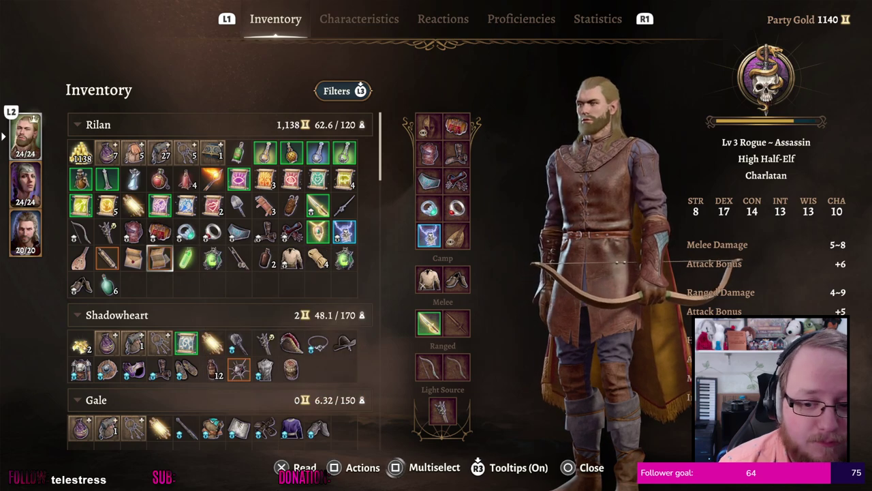
{"action": "key", "text": "Down"}
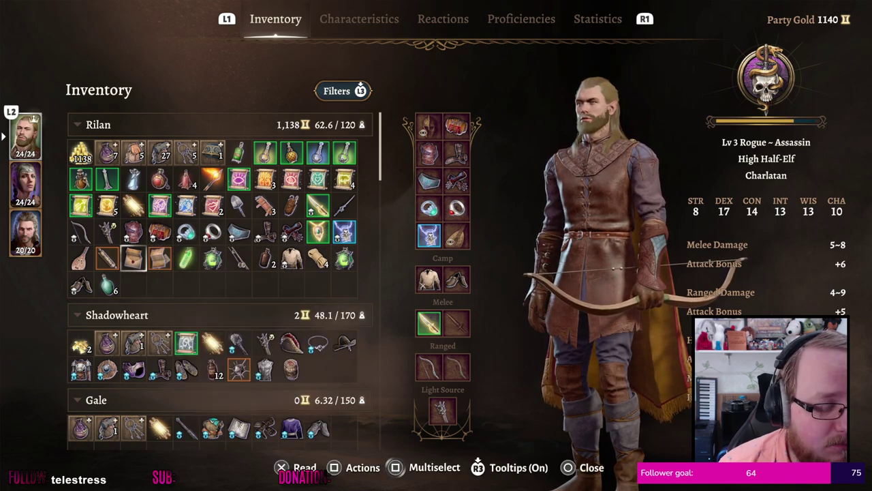
{"action": "key", "text": "Escape"}
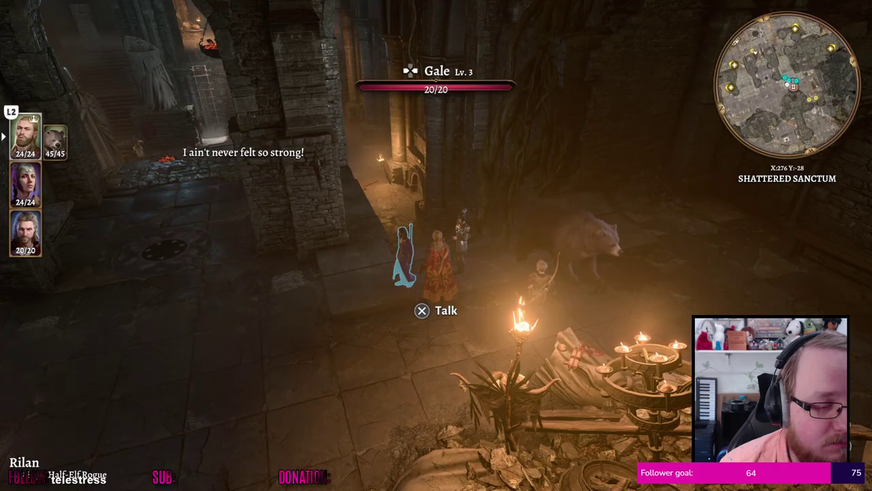
Lead the party away from the trader's corner to the cobbled ledge overlooking the lower hall of the Shattered Sanctum
{"action": "key", "text": "w"}
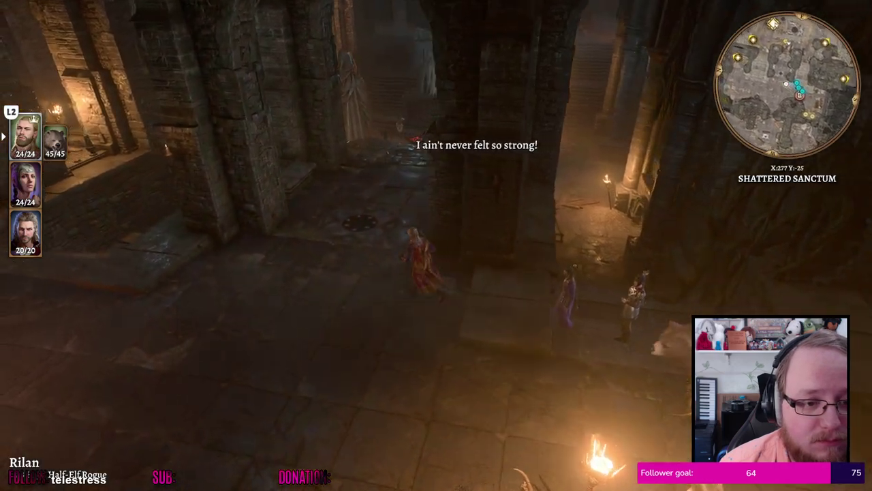
{"action": "key", "text": "w"}
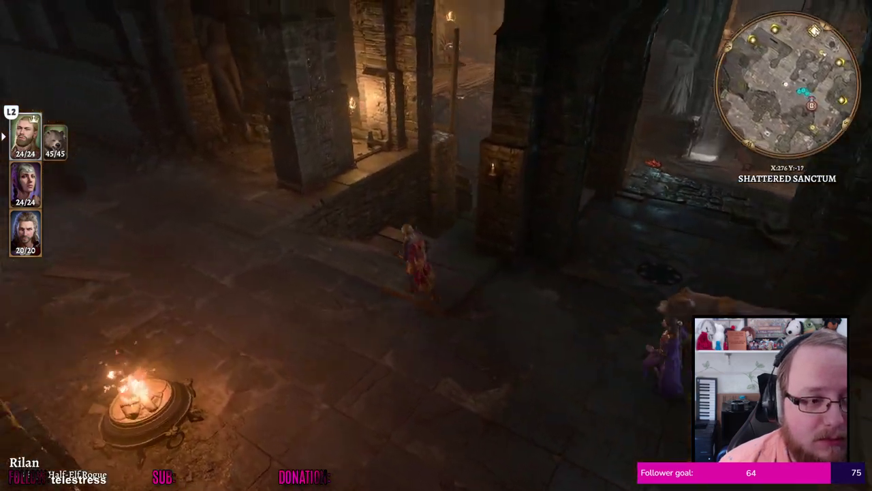
{"action": "key", "text": "w"}
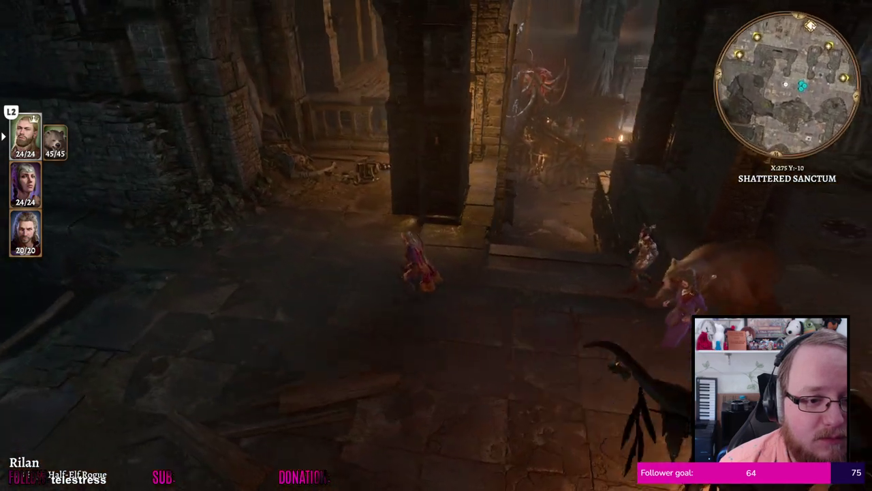
{"action": "key", "text": "w"}
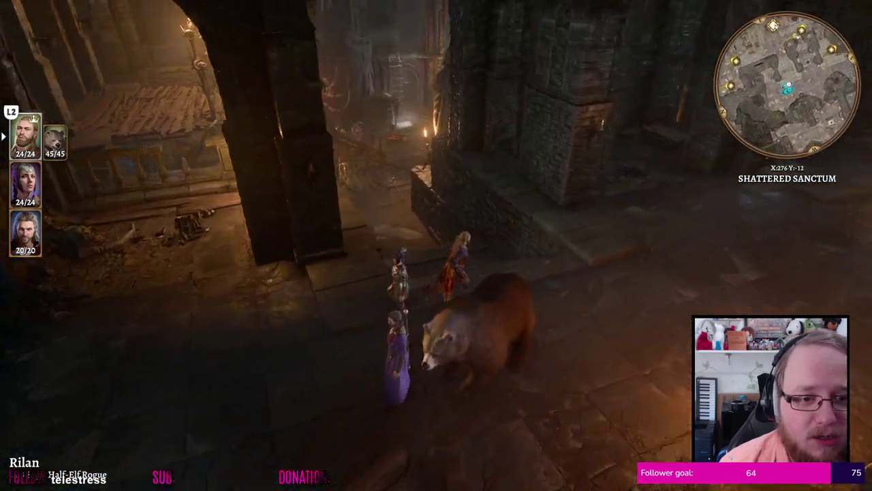
{"action": "key", "text": "w"}
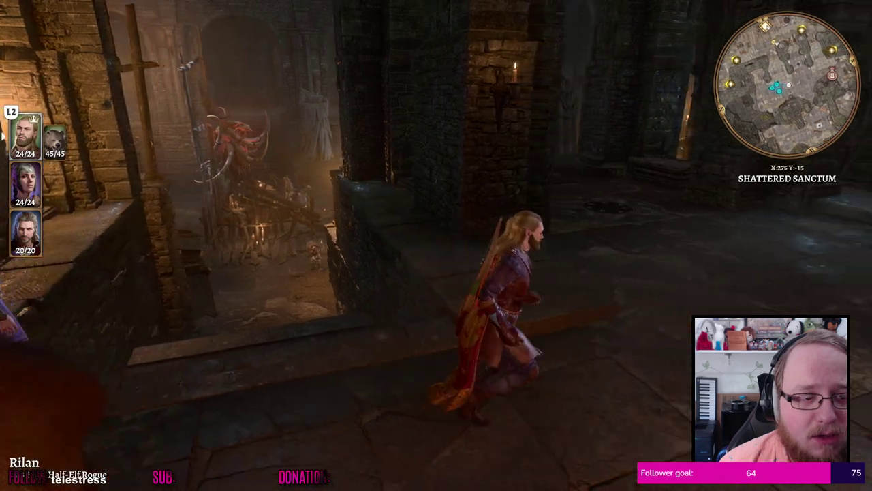
{"action": "key", "text": "w"}
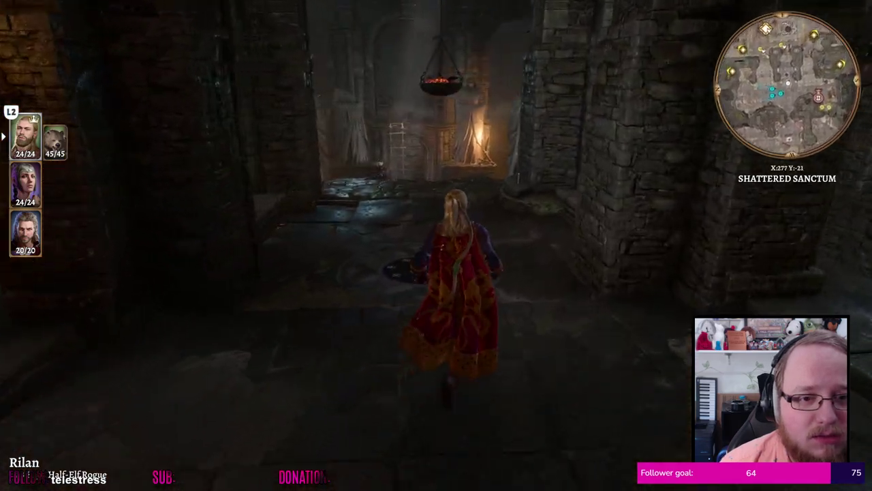
{"action": "key", "text": "w"}
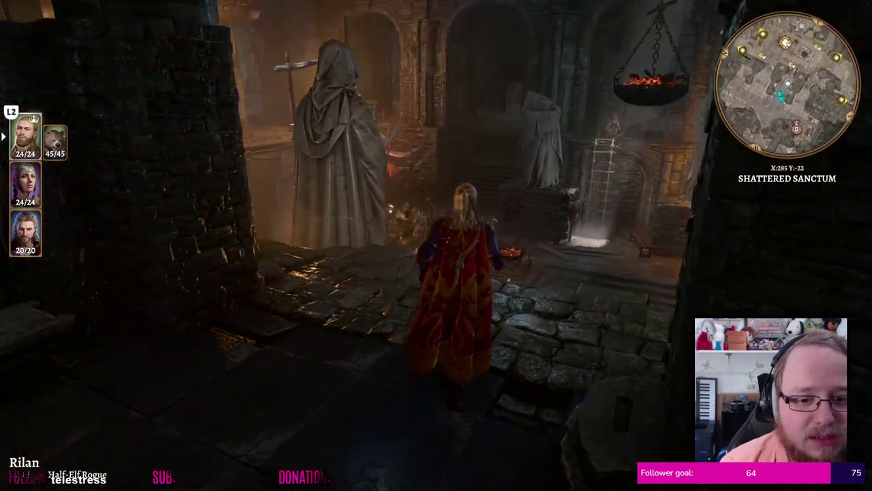
Survey the lower hall from the ledge, examining the horned idol, the hooded statues and the routes down
{"action": "key", "text": "Left"}
{"action": "key", "text": "Escape"}
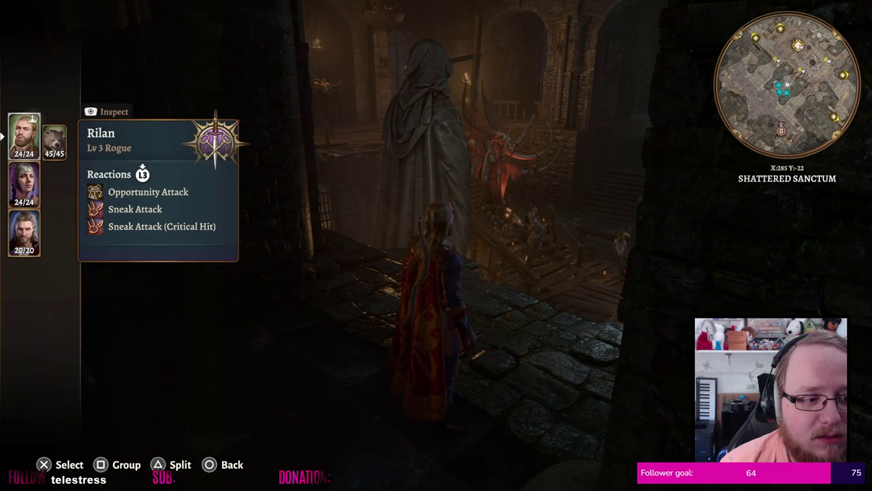
{"action": "key", "text": "w"}
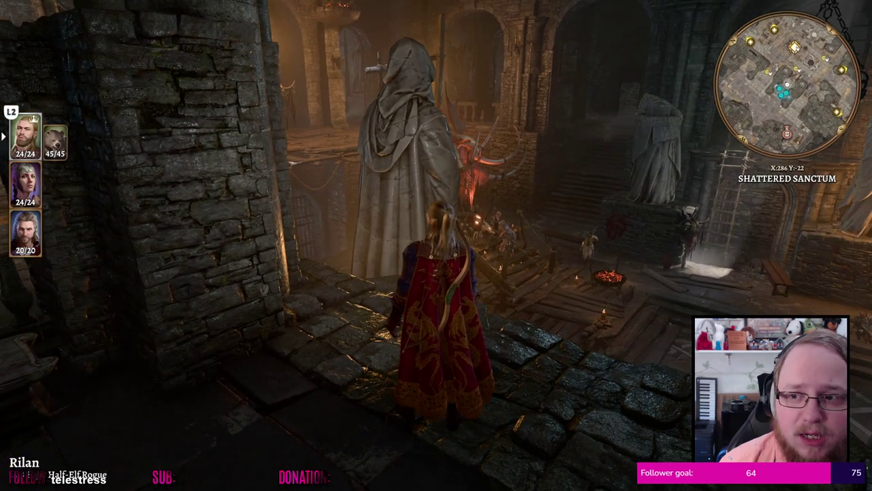
{"action": "scroll", "coordinate": [436, 245], "scroll_direction": "down", "scroll_amount": 5}
{"action": "key", "text": "Left"}
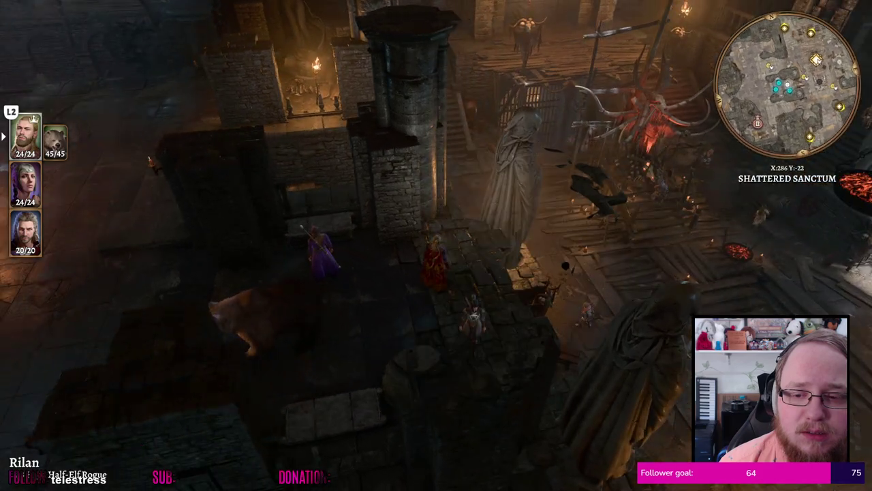
{"action": "scroll", "coordinate": [436, 246], "scroll_direction": "up", "scroll_amount": 5}
{"action": "scroll", "coordinate": [436, 245], "scroll_direction": "down", "scroll_amount": 5}
{"action": "key", "text": "Left"}
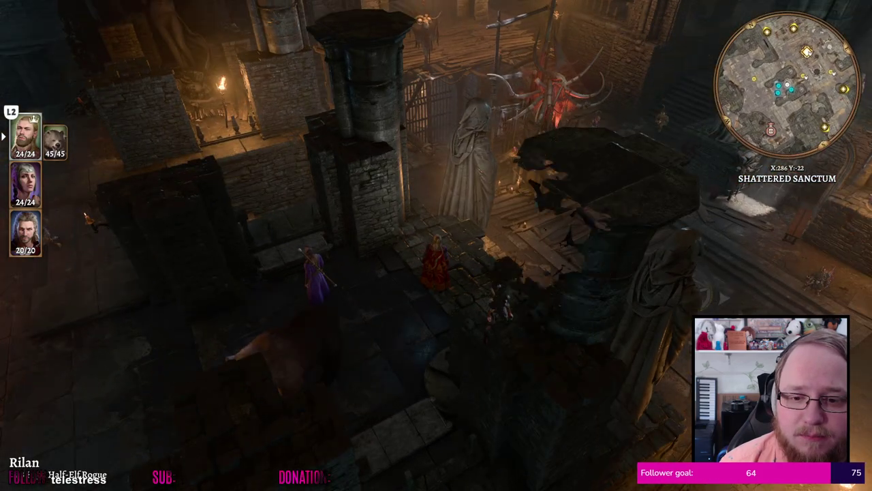
{"action": "key", "text": "Left"}
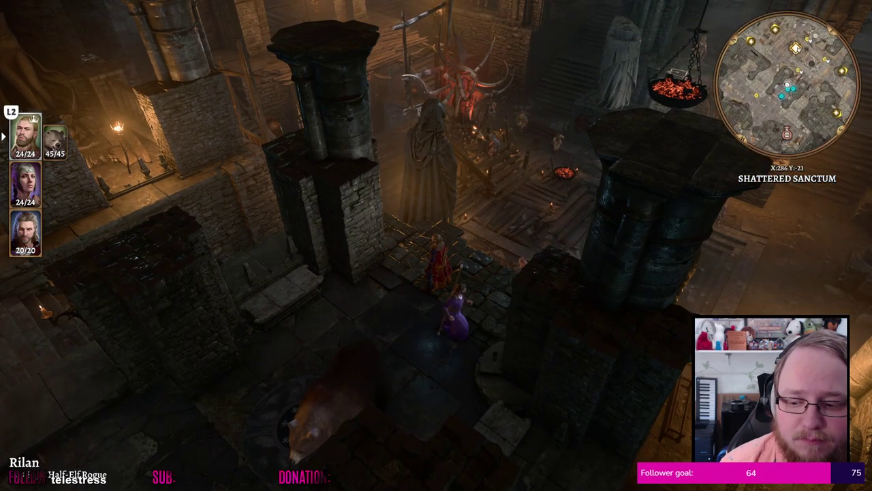
{"action": "key", "text": "Left"}
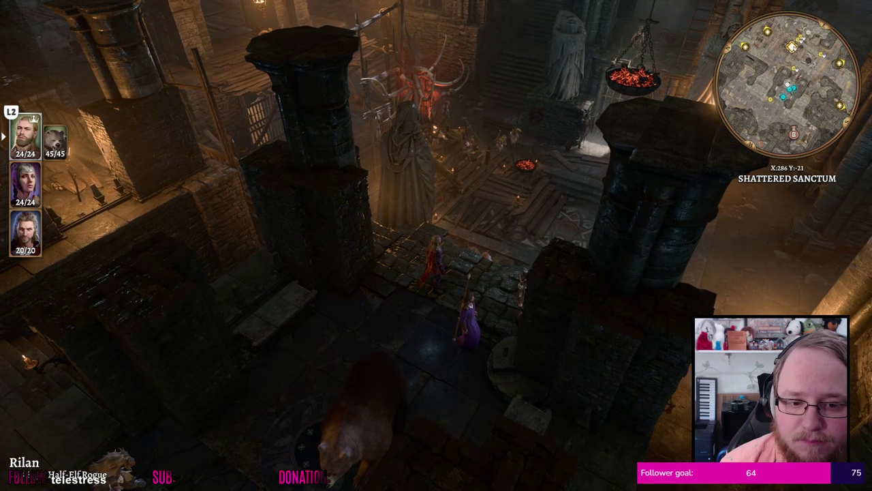
{"action": "key", "text": "Left"}
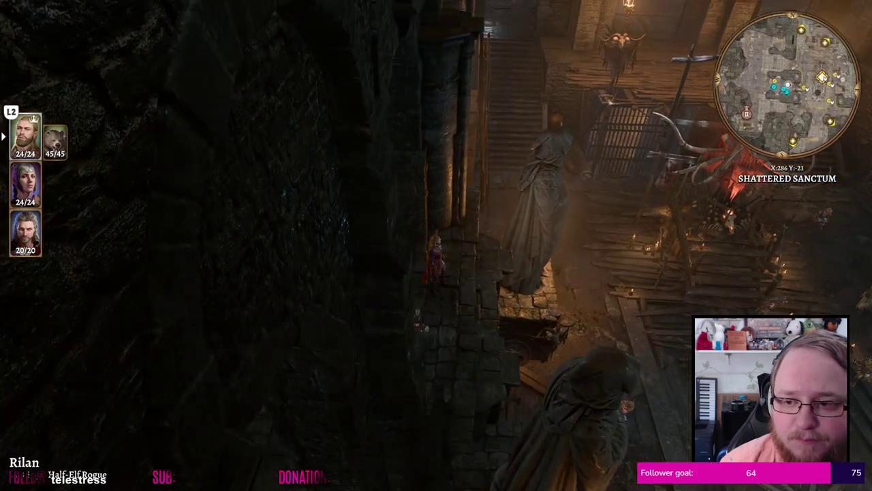
{"action": "key", "text": "Left"}
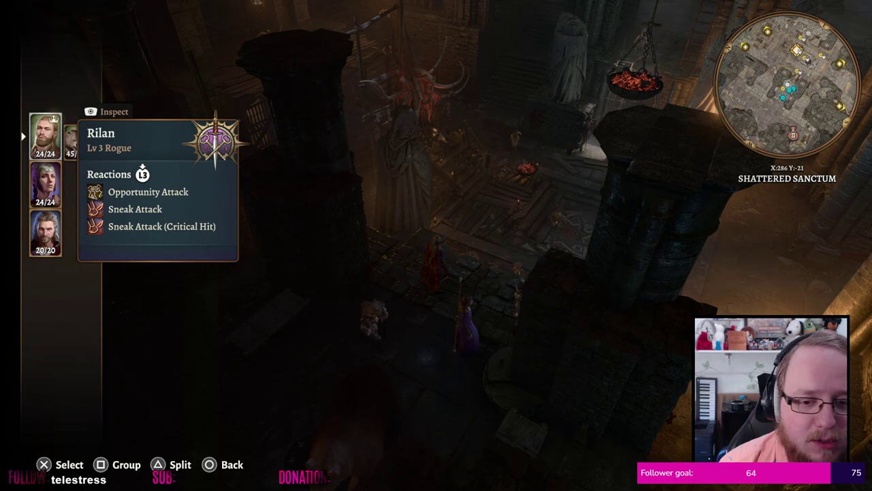
{"action": "key", "text": "Escape"}
{"action": "key", "text": "Left"}
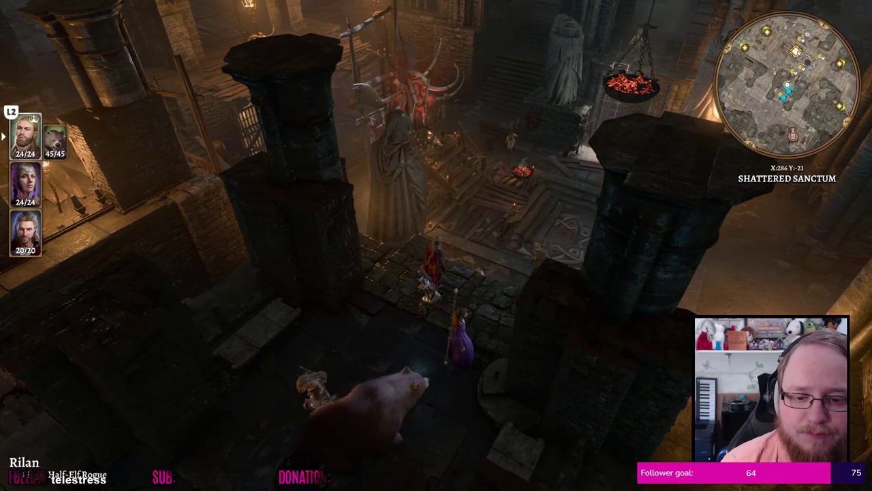
Lead the party back from the ledge and down the stone stairs towards the horned idol in the lower hall
{"action": "key", "text": "Left"}
{"action": "key", "text": "Up"}
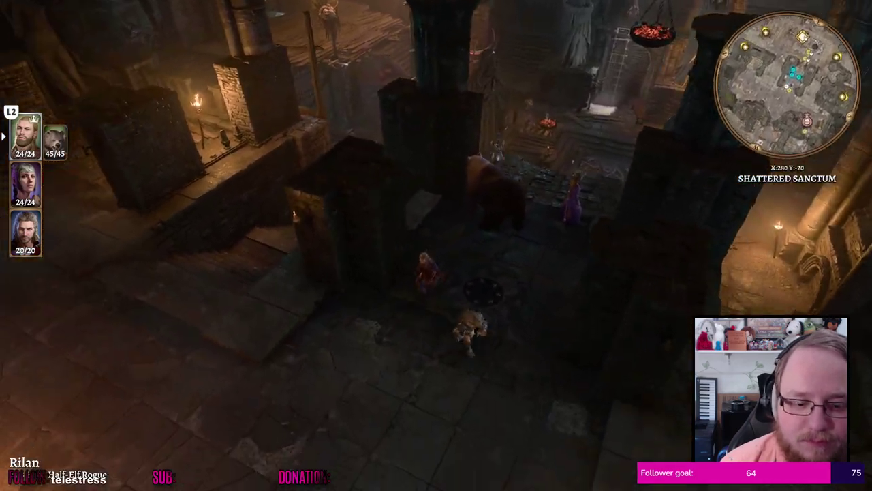
{"action": "key", "text": "Left"}
{"action": "key", "text": "Up"}
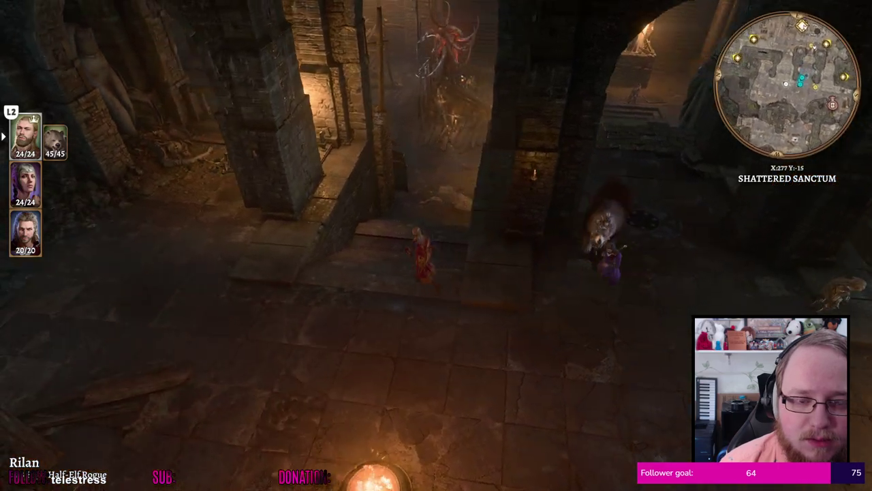
{"action": "key", "text": "Left"}
{"action": "key", "text": "Up"}
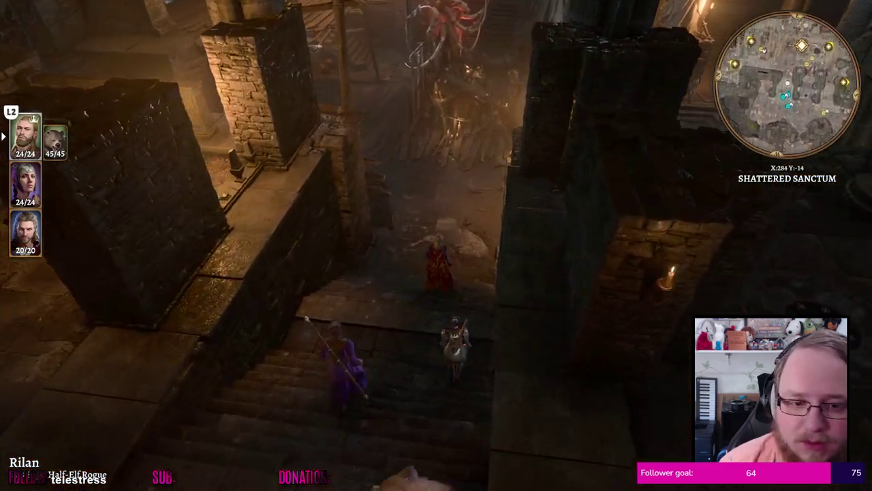
{"action": "key", "text": "Left"}
{"action": "key", "text": "Up"}
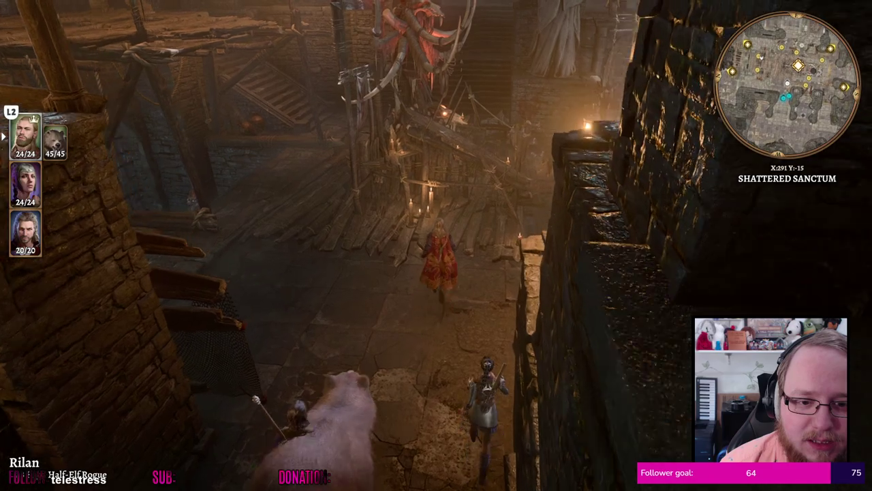
Explore the wooden floor around the horned idol and continue past the ritual circle to the benches
{"action": "key", "text": "Left"}
{"action": "key", "text": "Up"}
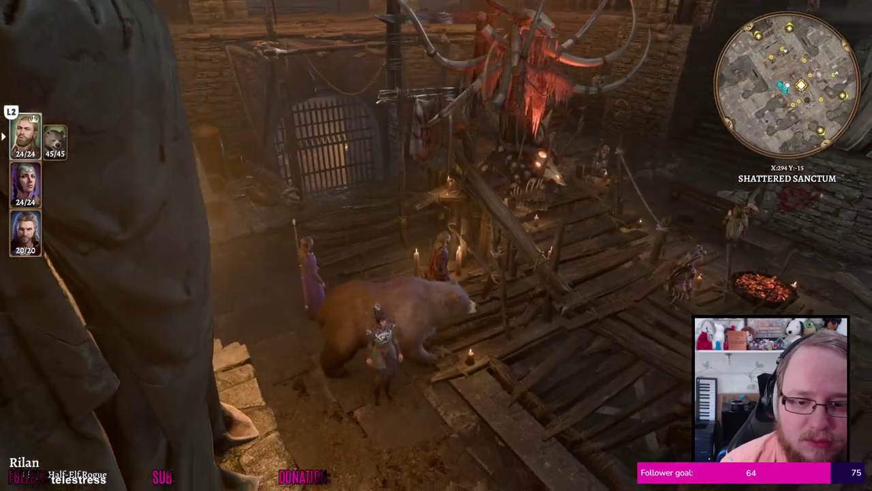
{"action": "key", "text": "Left"}
{"action": "key", "text": "Up"}
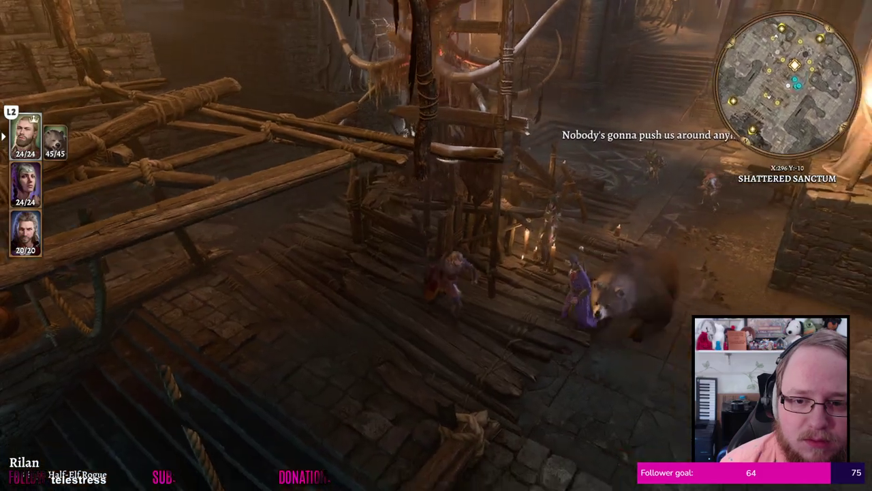
{"action": "key", "text": "Left"}
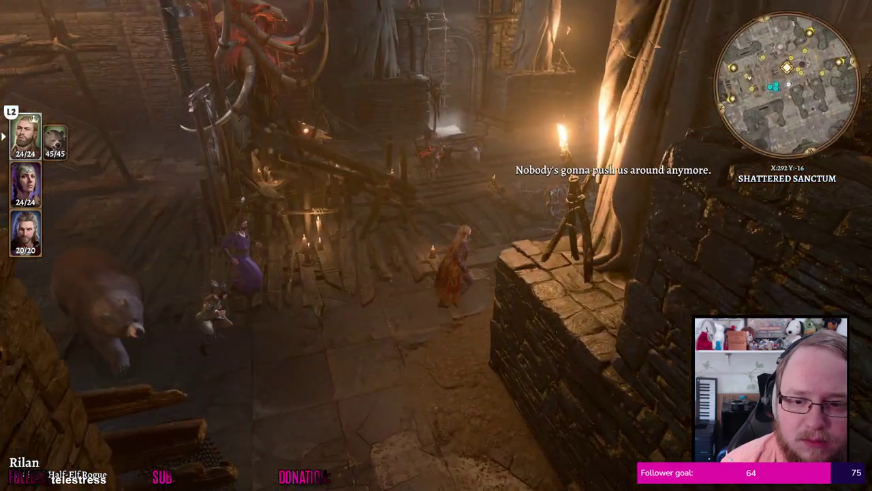
{"action": "key", "text": "Left"}
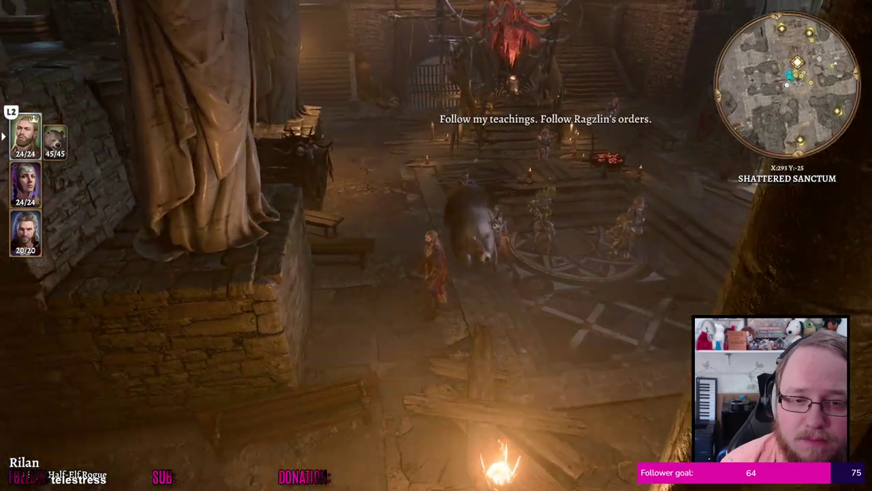
Lead the party away from the benches, up the stairs and past the burning brazier to the upper landing
{"action": "scroll", "coordinate": [436, 246], "scroll_direction": "up", "scroll_amount": 5}
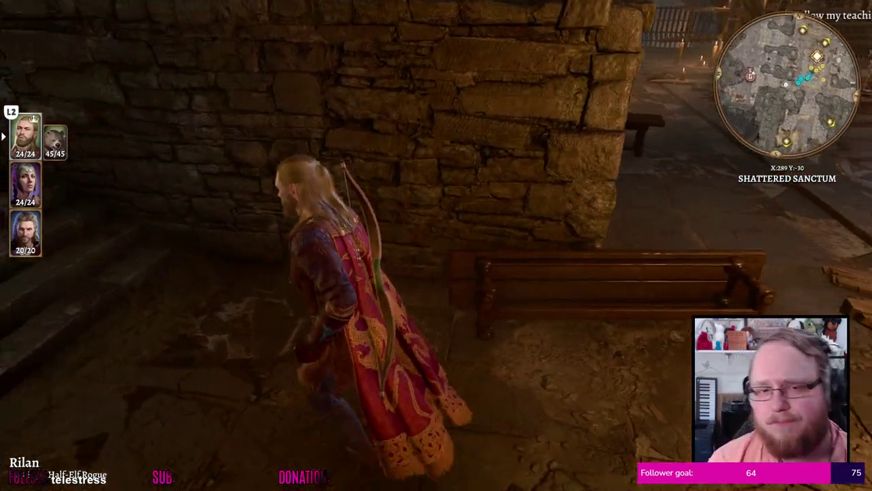
{"action": "key", "text": "Left"}
{"action": "key", "text": "Left"}
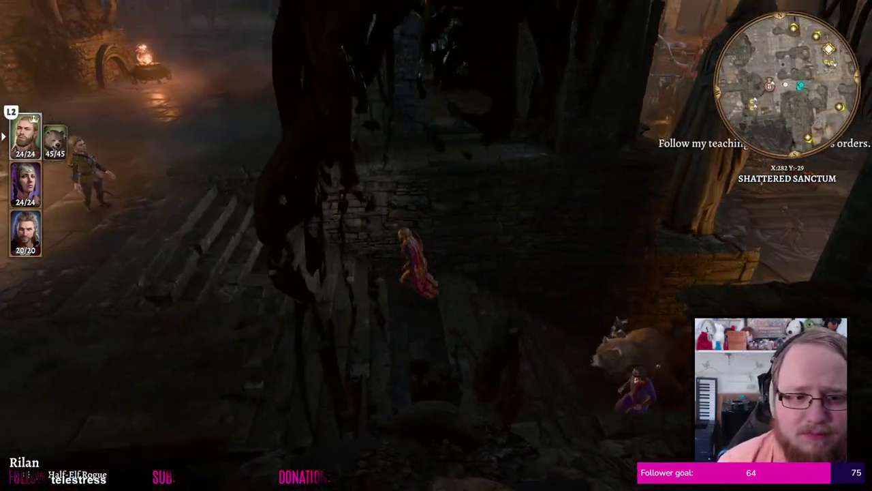
{"action": "key", "text": "Left"}
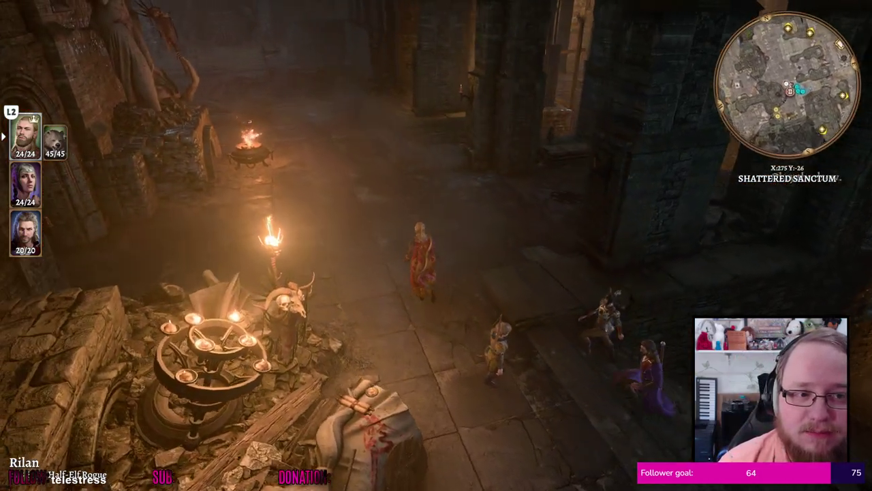
{"action": "key", "text": "Left"}
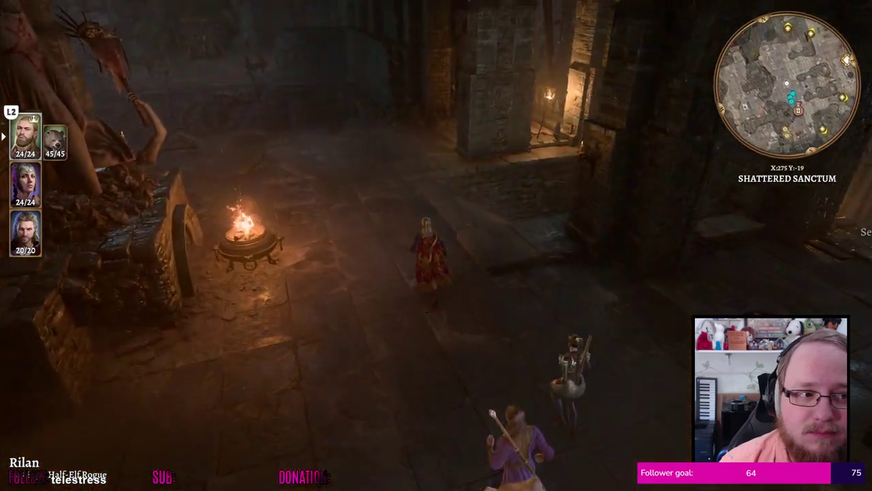
{"action": "key", "text": "Left"}
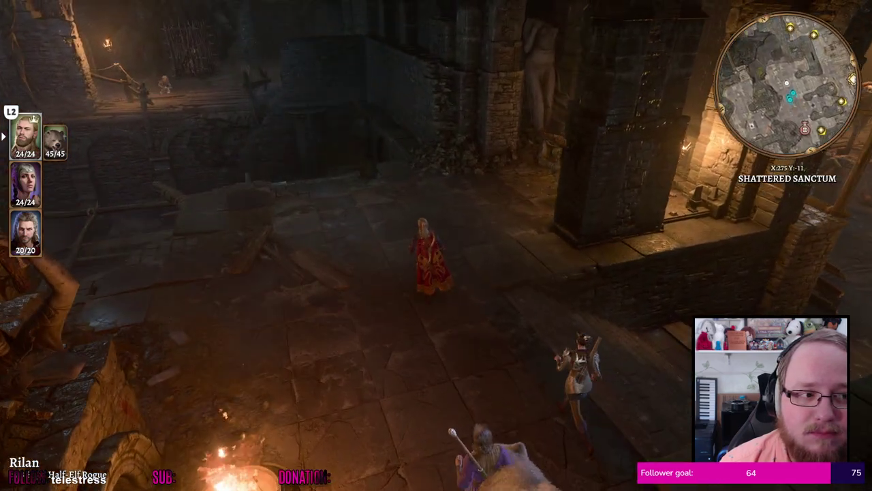
Explore the rubble-strewn balcony with the torch and stone balustrade overlooking the horned idol
{"action": "key", "text": "Left"}
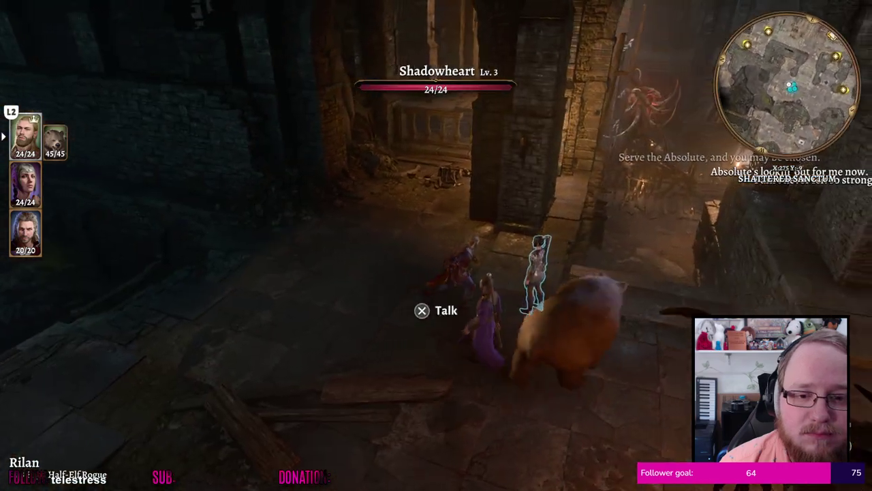
{"action": "key", "text": "Left"}
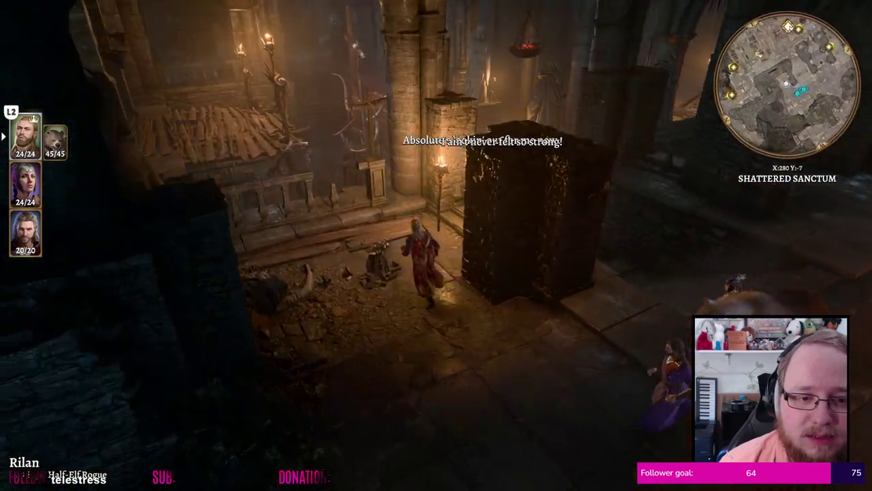
{"action": "key", "text": "Left"}
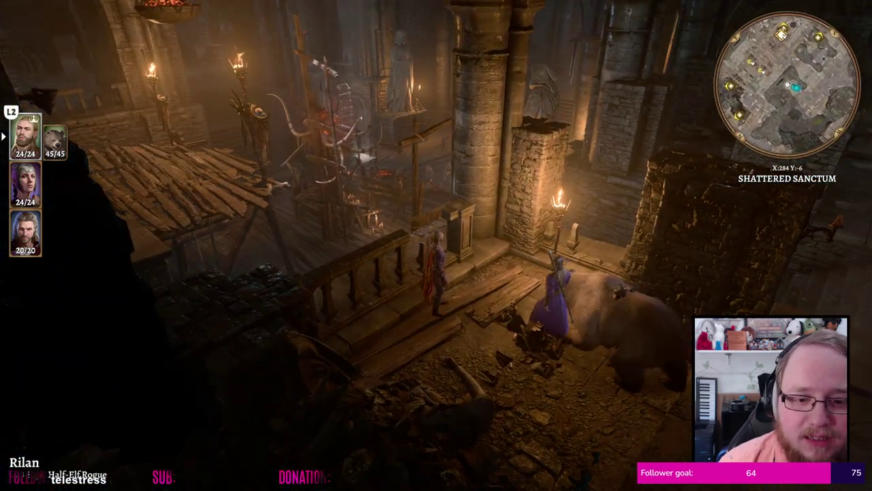
{"action": "key", "text": "Left"}
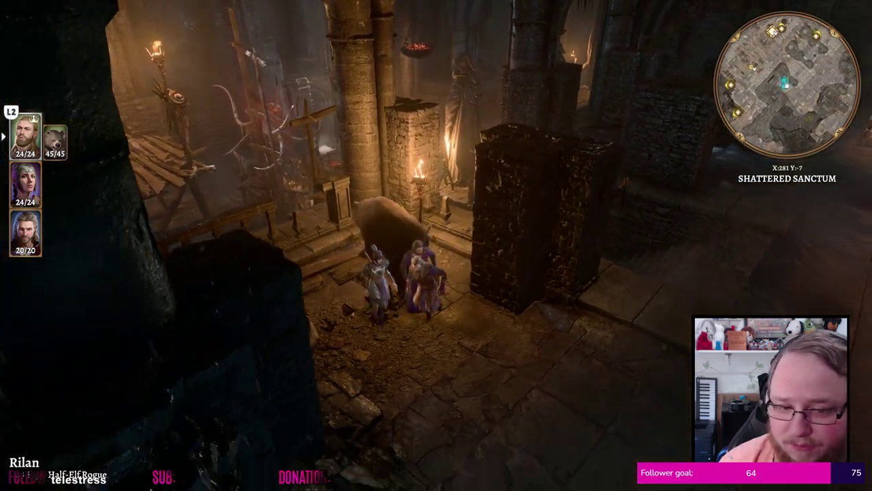
Lead the party back from the balcony to the broken floor at the edge of the chasm
{"action": "key", "text": "Left"}
{"action": "key", "text": "Left"}
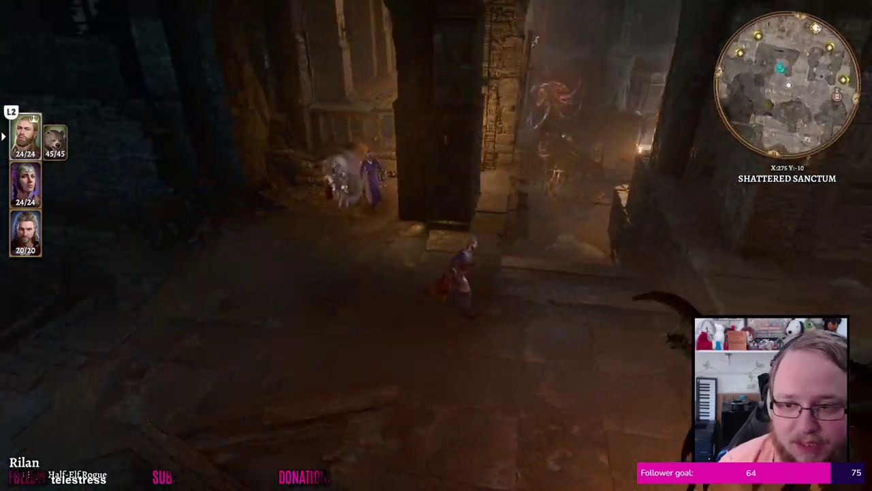
{"action": "key", "text": "Left"}
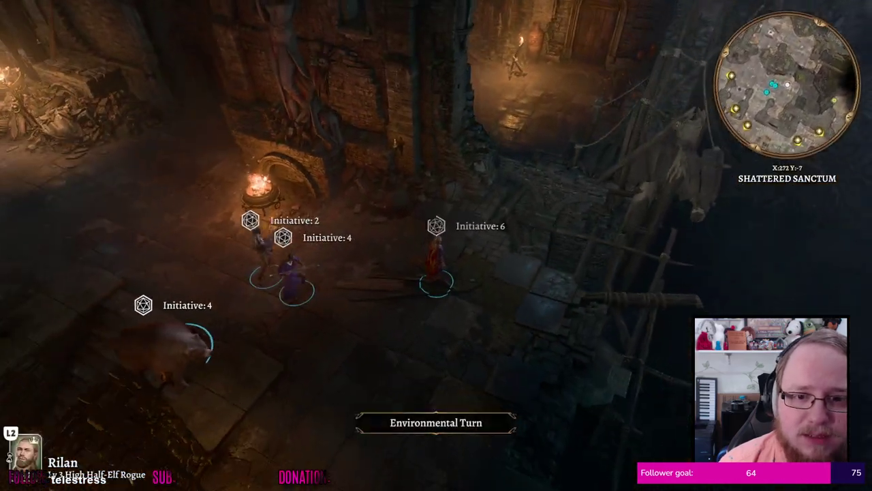
Survey the chasm edge and the lower hall on Rilan's turn, checking the ranged attack on Devout Mrak
{"action": "key", "text": "Up"}
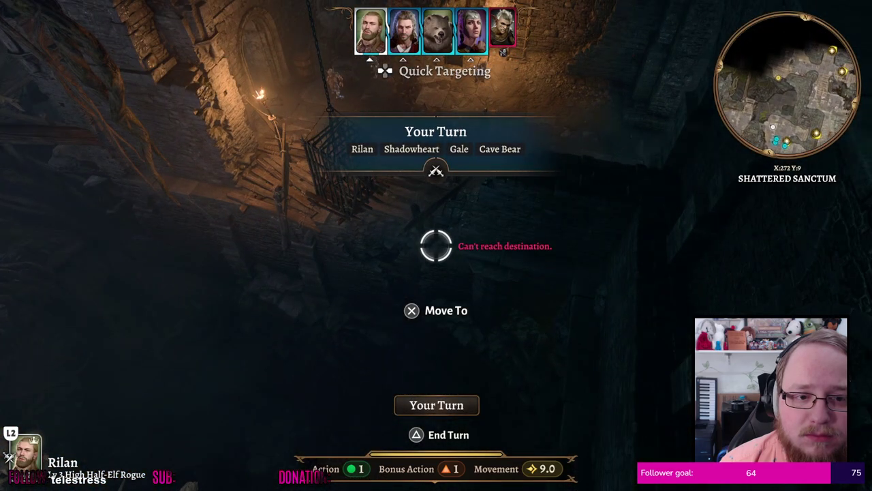
{"action": "key", "text": "Down"}
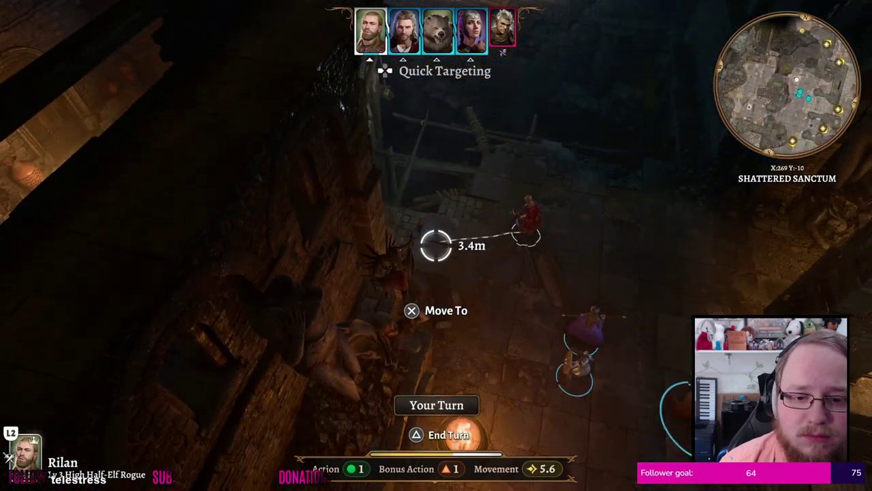
{"action": "key", "text": "Up"}
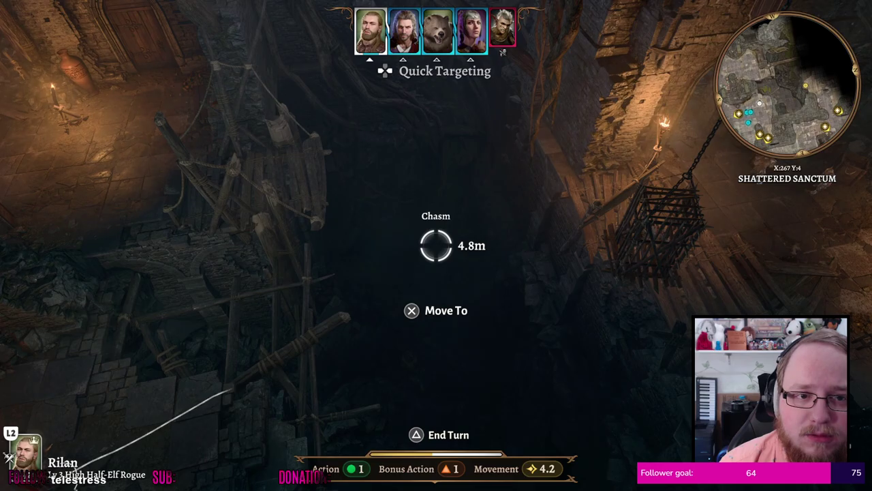
{"action": "key", "text": "Right"}
{"action": "key", "text": "Right"}
{"action": "key", "text": "Right"}
{"action": "key", "text": "Right"}
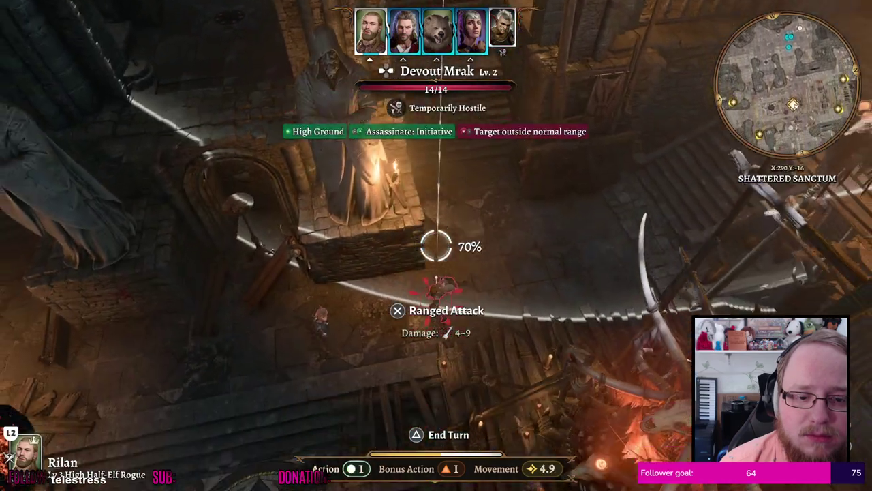
Shoot Devout Mrak beside the hooded statue with Rilan's ranged attack from the upper landing
{"action": "key", "text": "Left"}
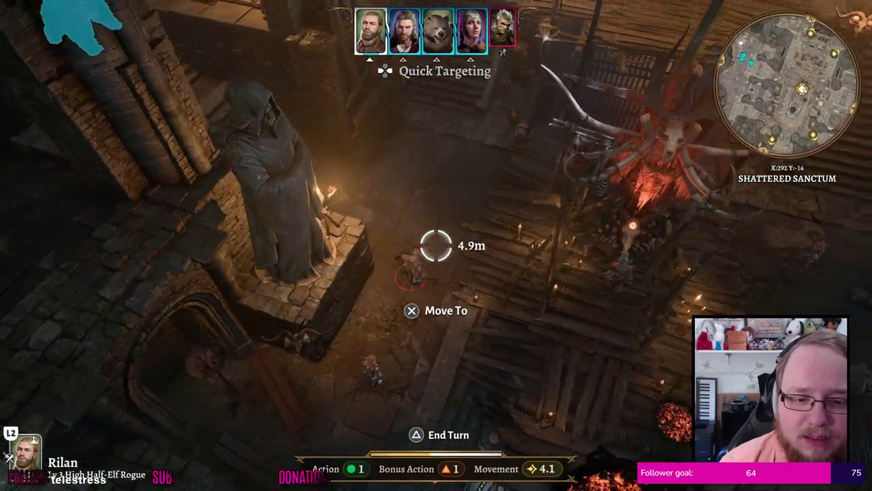
{"action": "key", "text": "Down"}
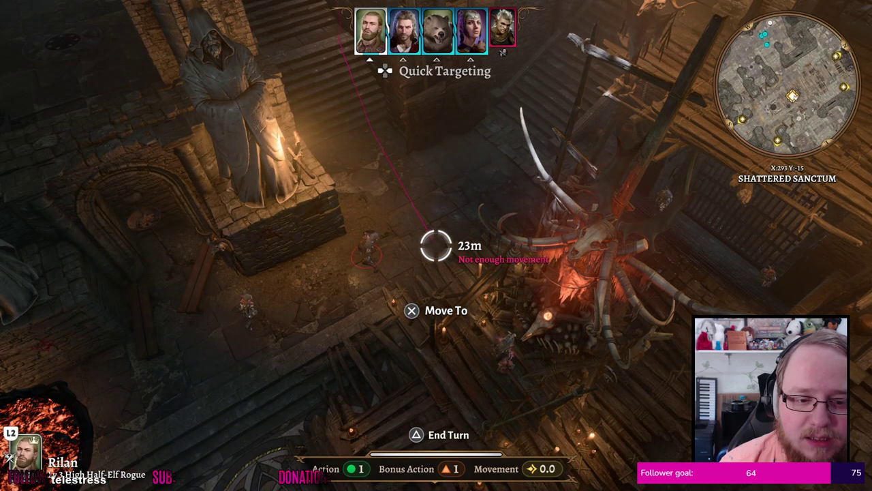
{"action": "key", "text": "Up"}
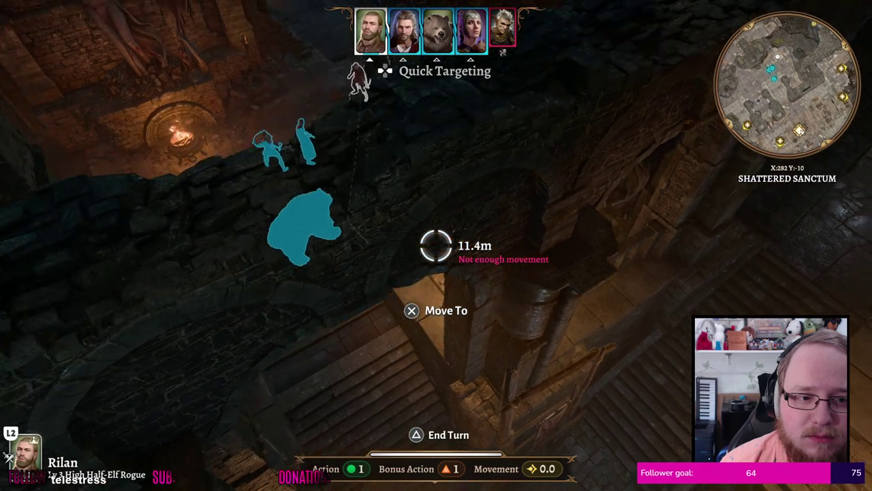
{"action": "key", "text": "Up"}
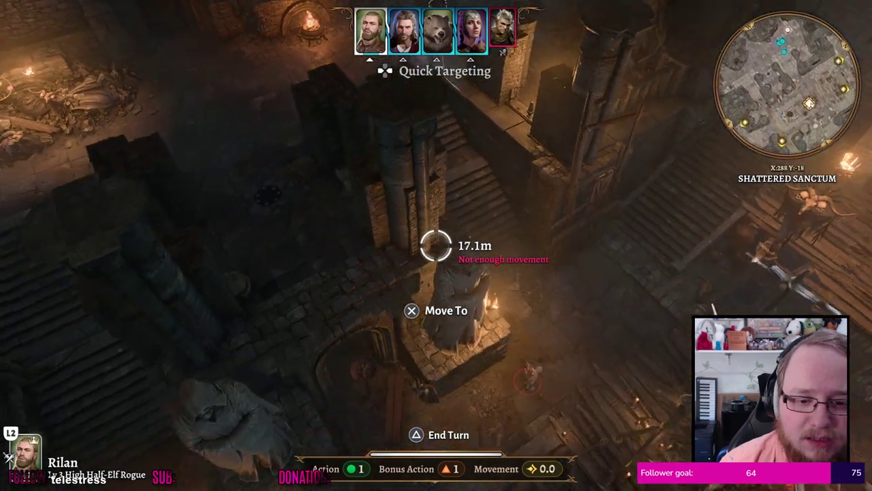
{"action": "key", "text": "Up"}
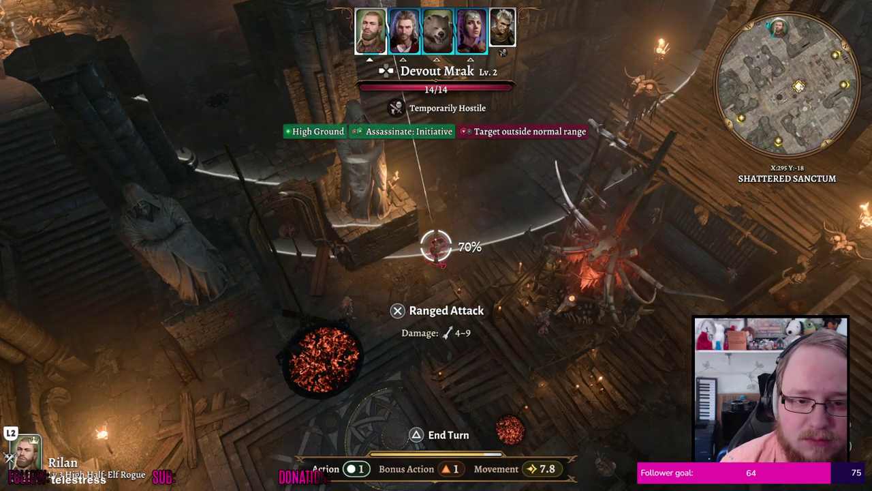
{"action": "key", "text": "x"}
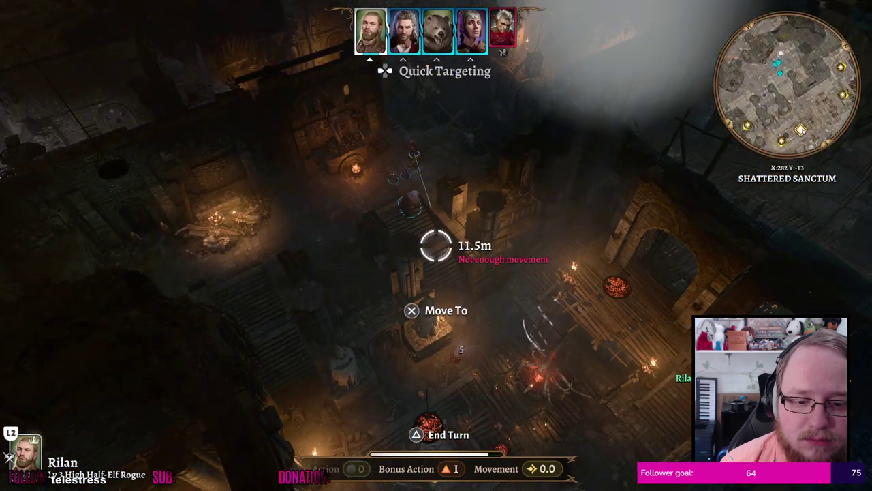
Check Rilan's possible routes towards the stairs, end Rilan's turn and switch to Gale
{"action": "key", "text": "Up"}
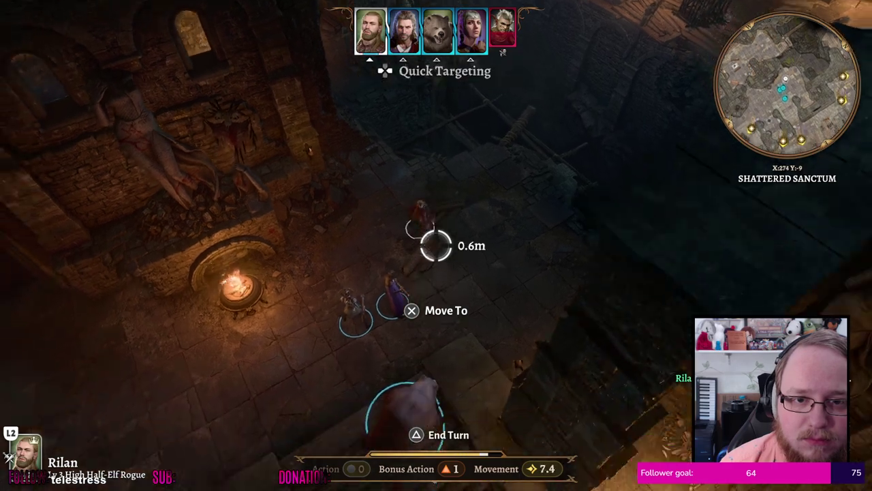
{"action": "key", "text": "Down"}
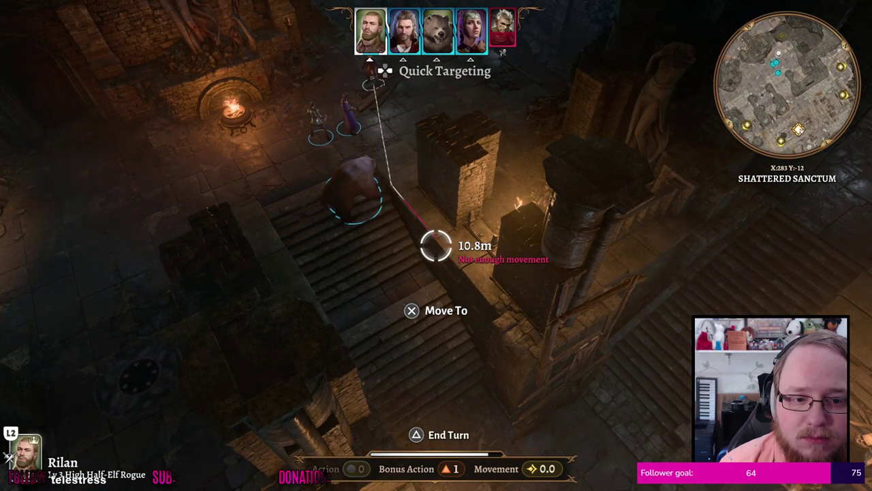
{"action": "key", "text": "Up"}
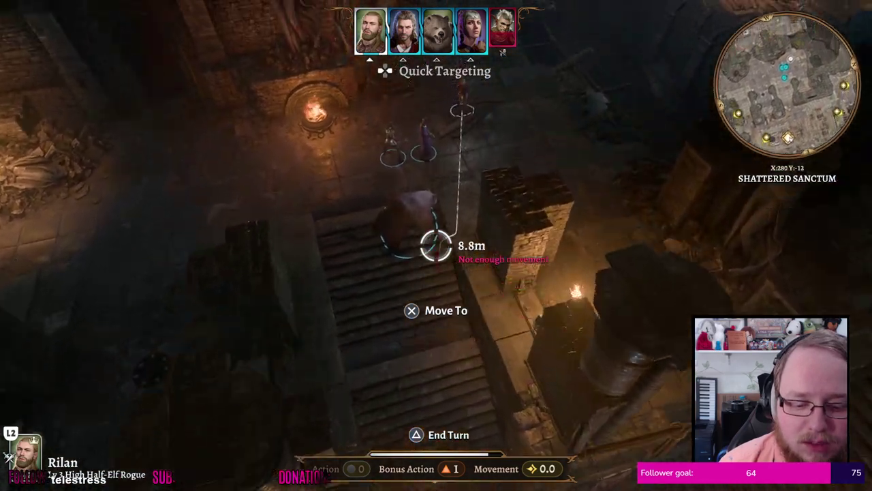
{"action": "key", "text": "Up"}
{"action": "key", "text": "space"}
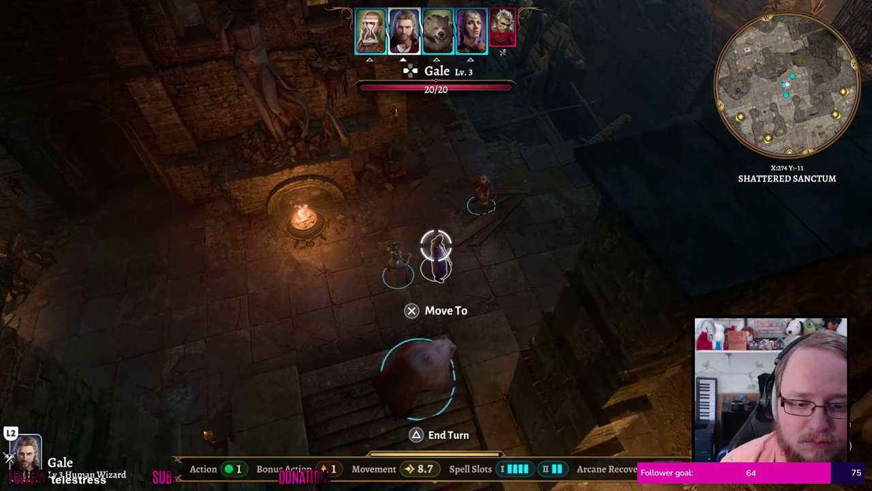
Check Gale's reach to Devout Mrak and move Gale onto the stone stairs just beyond the cave bear
{"action": "key", "text": "Down"}
{"action": "key", "text": "Up"}
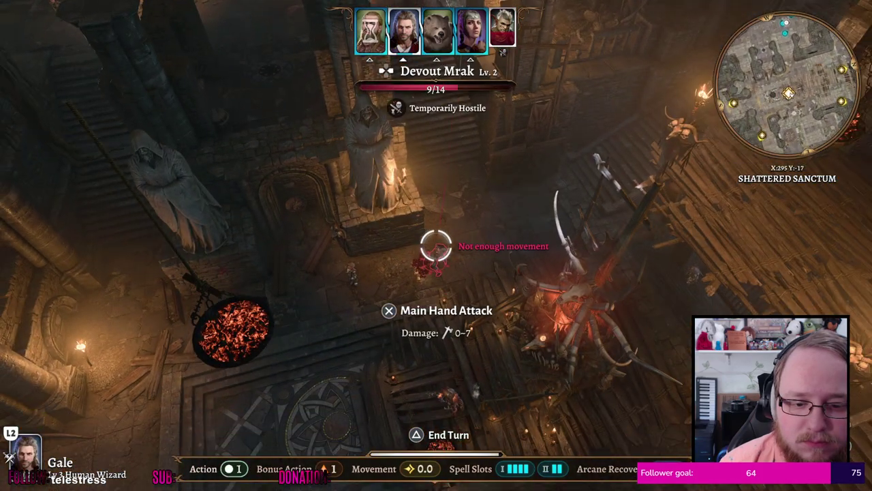
{"action": "key", "text": "Up"}
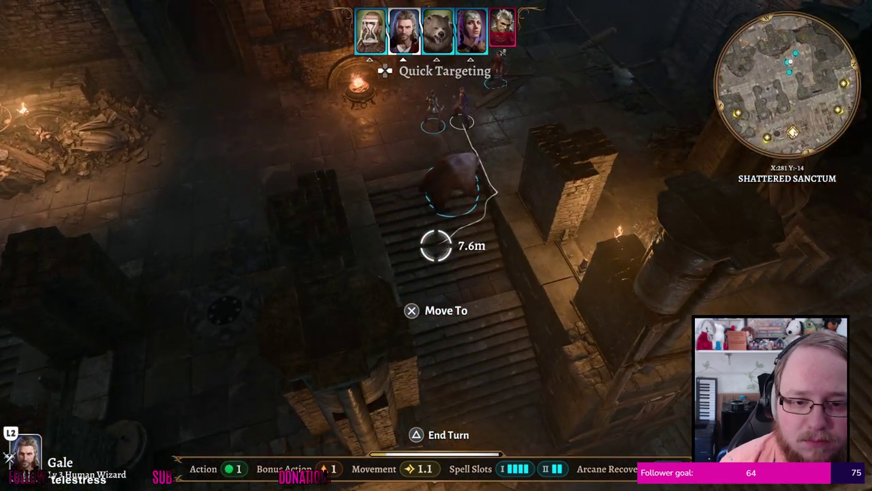
{"action": "key", "text": "Right"}
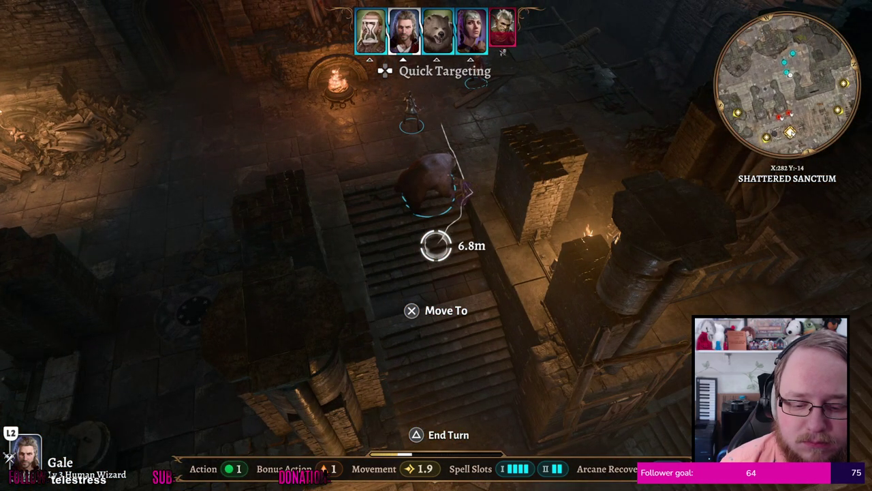
{"action": "key", "text": "Return"}
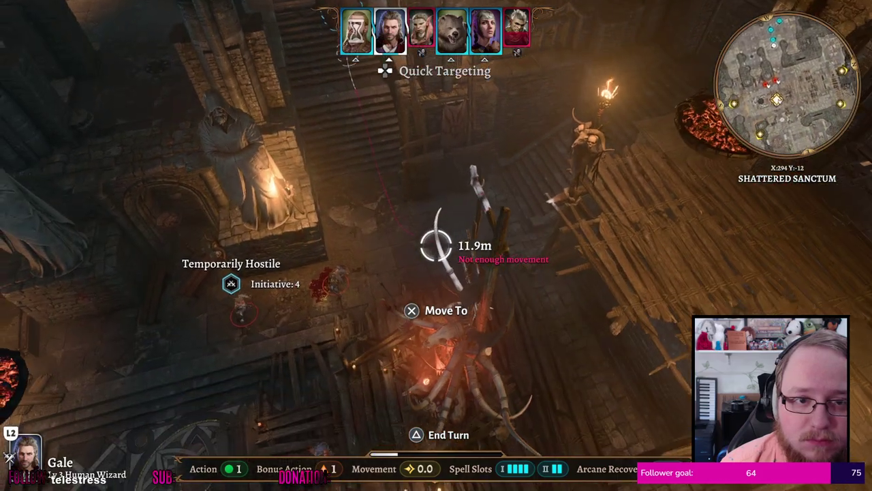
Survey the enemies and open ground between the hooded statues and the burning horned idol on Gale's turn
{"action": "key", "text": "Down"}
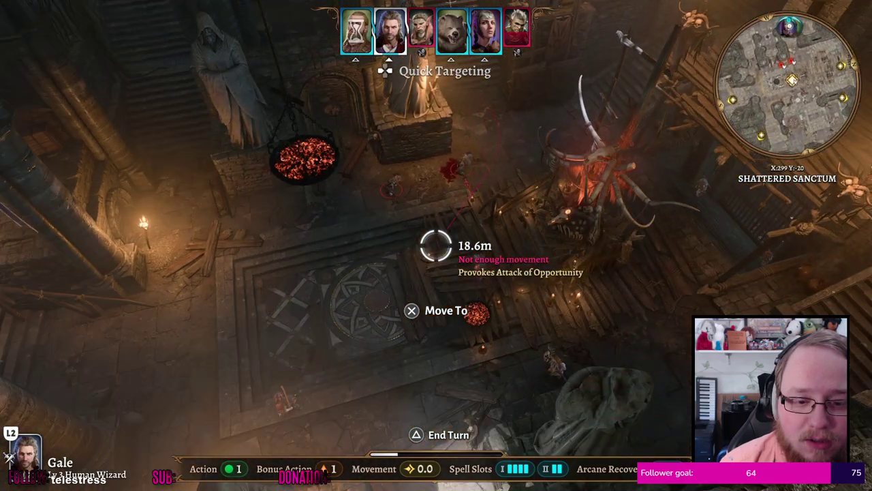
{"action": "key", "text": "Up"}
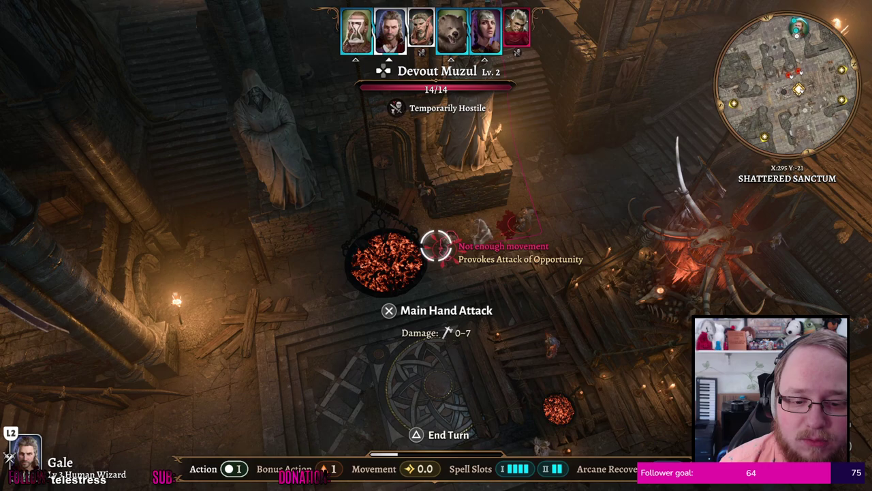
{"action": "key", "text": "Right"}
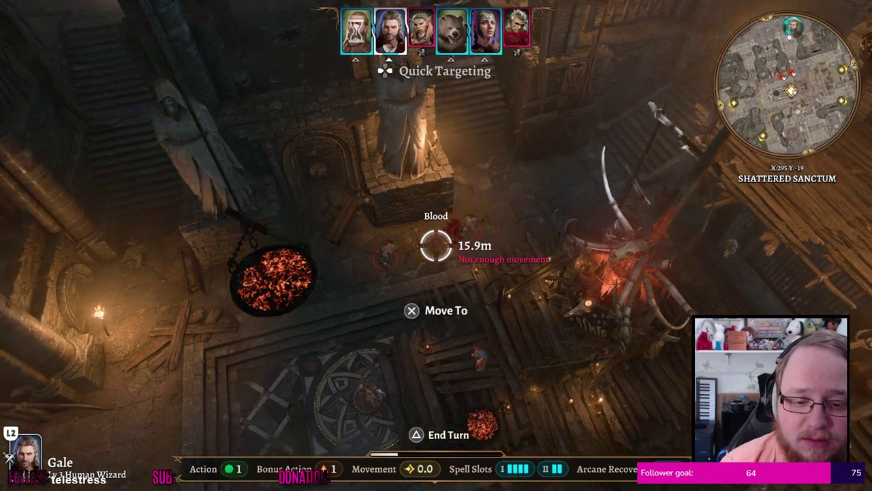
{"action": "key", "text": "Left"}
{"action": "key", "text": "Right"}
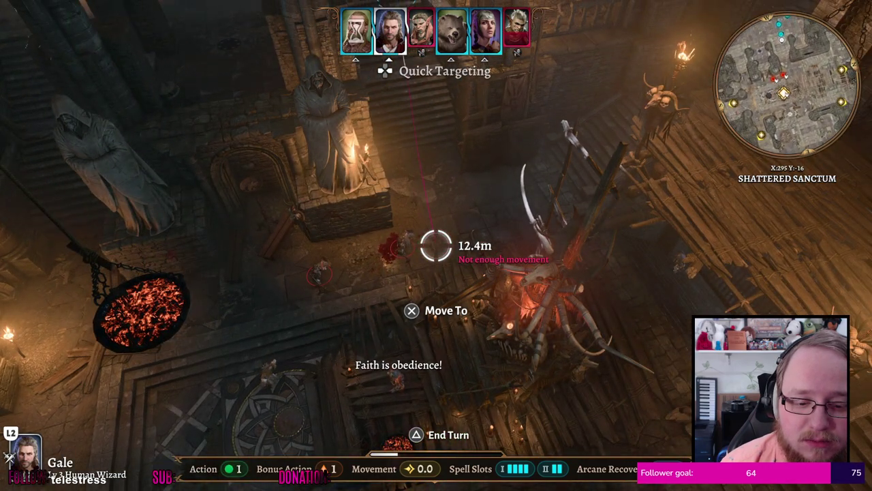
{"action": "key", "text": "Tab"}
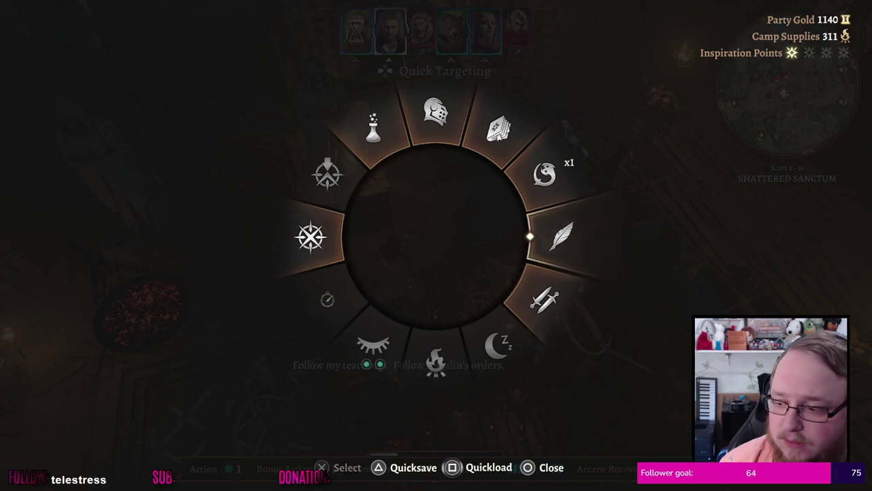
{"action": "key", "text": "Escape"}
Look through Gale's spells and cast Fire Bolt at Devout Mrak beside the hooded statue
{"action": "key", "text": "Tab"}
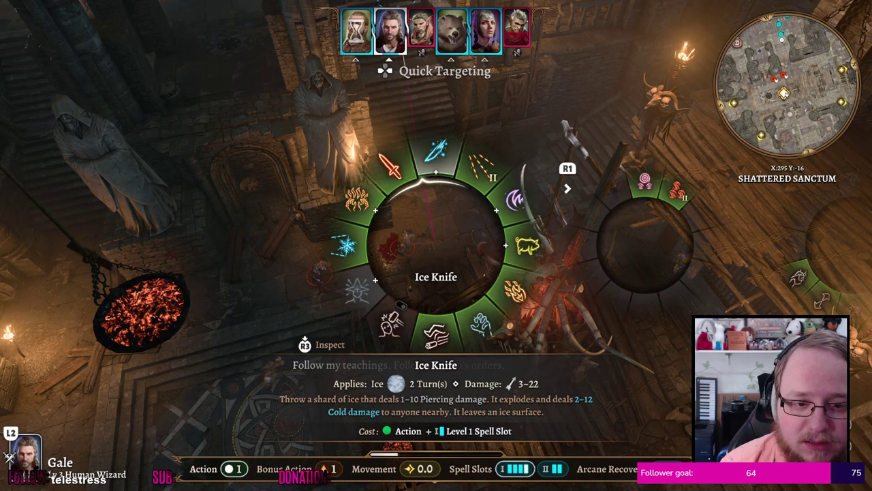
{"action": "key", "text": "Left"}
{"action": "key", "text": "Right"}
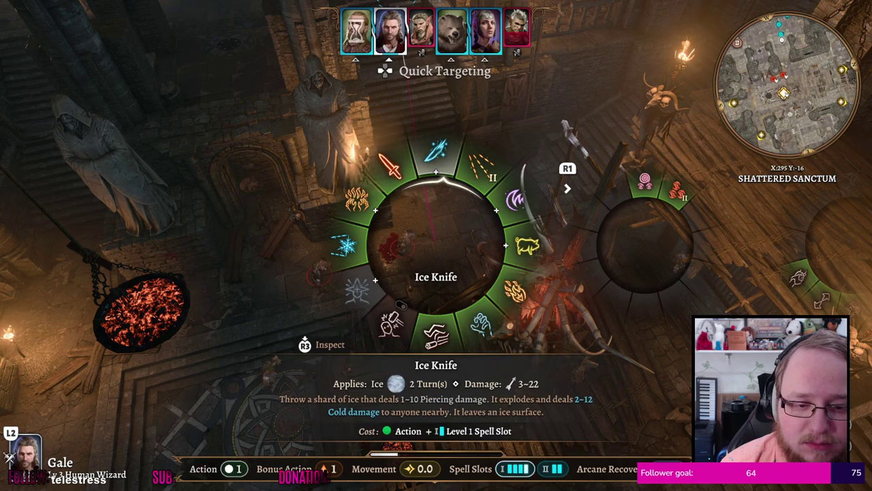
{"action": "key", "text": "Left"}
{"action": "key", "text": "Left"}
{"action": "key", "text": "Right"}
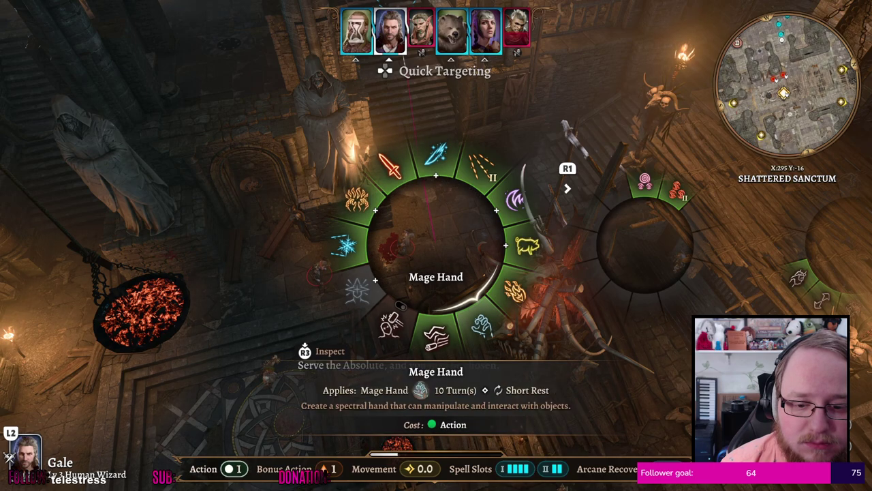
{"action": "key", "text": "Right"}
{"action": "key", "text": "Right"}
{"action": "key", "text": "Return"}
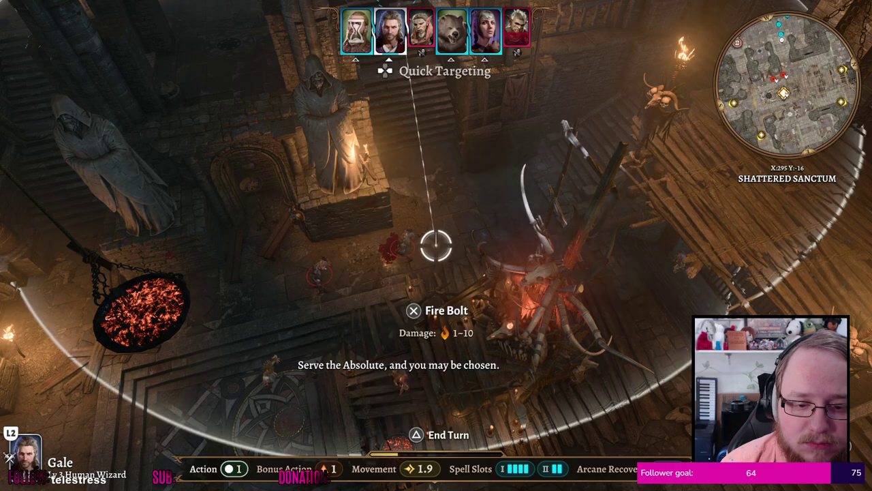
{"action": "key", "text": "Return"}
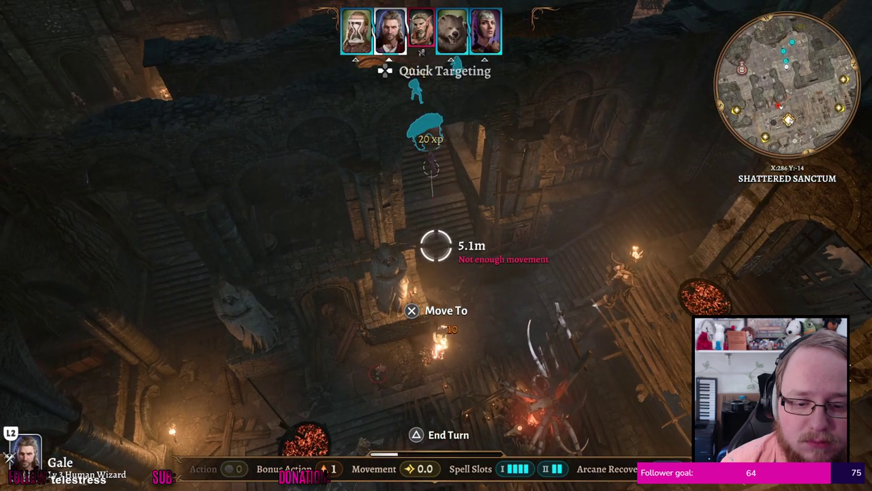
Inspect Devout Mrak's body, check the way back to the stairs and end Gale's turn
{"action": "key", "text": "Right"}
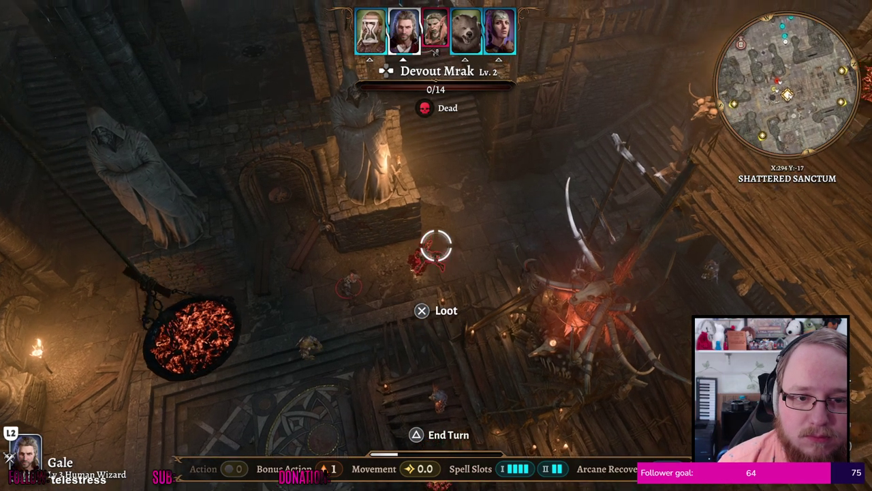
{"action": "key", "text": "Up"}
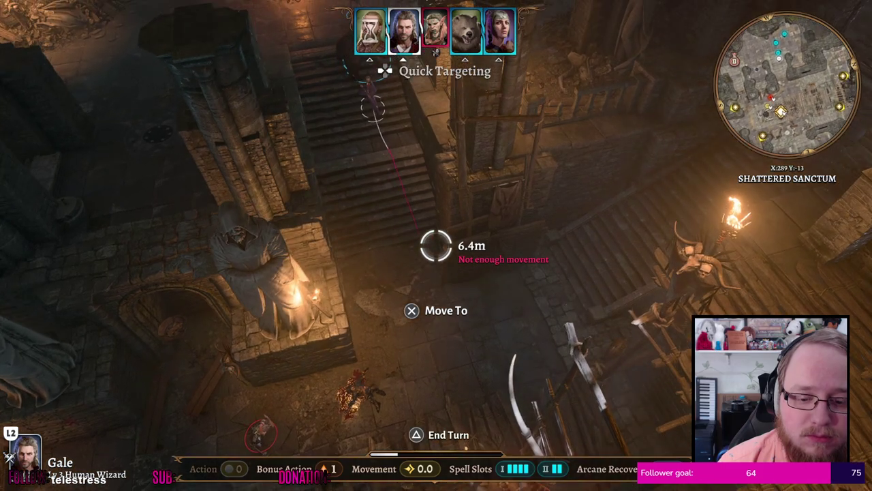
{"action": "key", "text": "space"}
Move the cave bear about 2.4 m across the head of the stone stairs to the opposite side
{"action": "key", "text": "Up"}
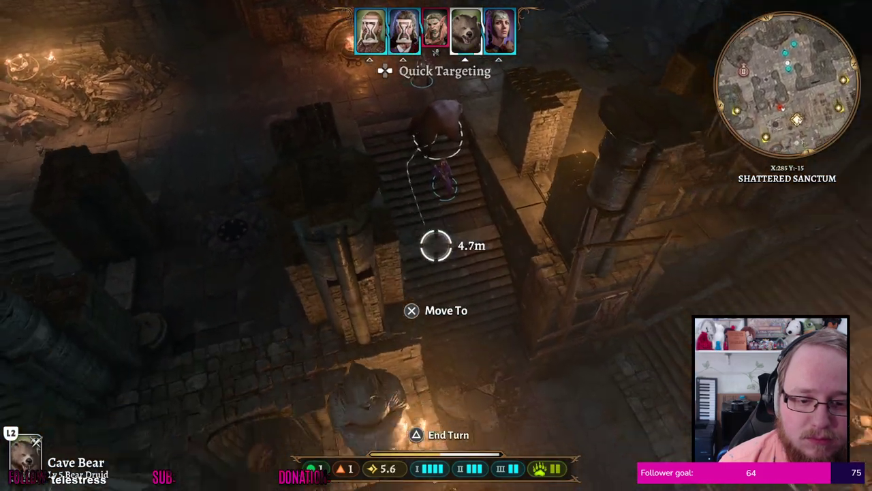
{"action": "key", "text": "Up"}
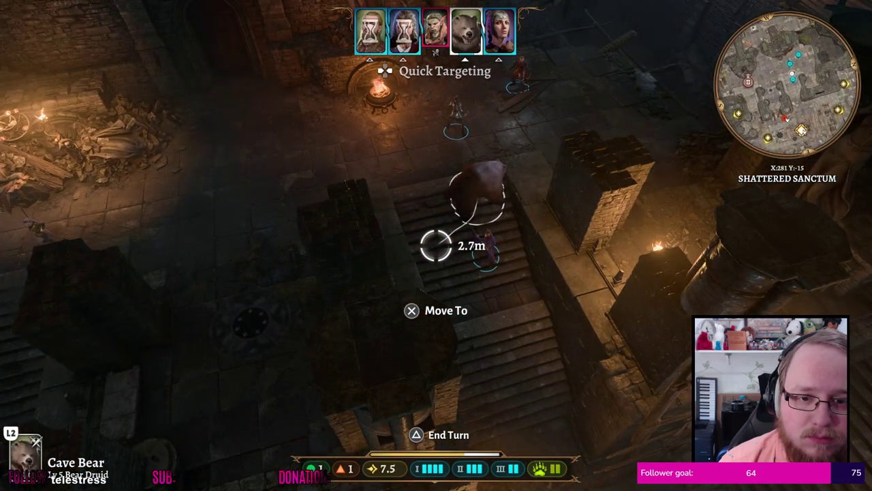
{"action": "key", "text": "Up"}
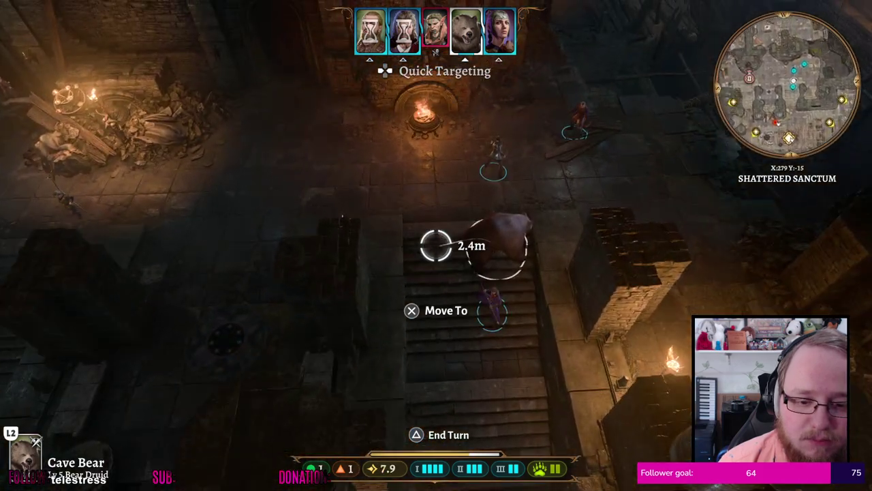
{"action": "key", "text": "Left"}
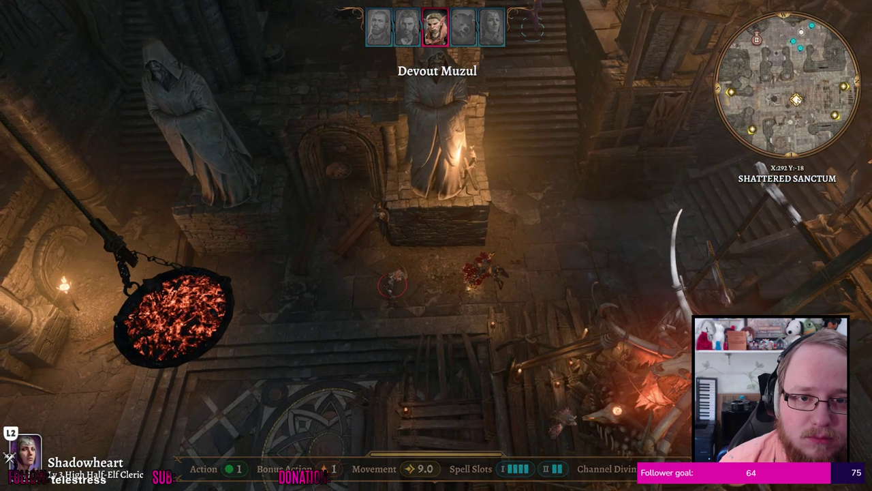
Move Rilan about 5.1 m across the upper landing to the head of the stone stairs
{"action": "key", "text": "d"}
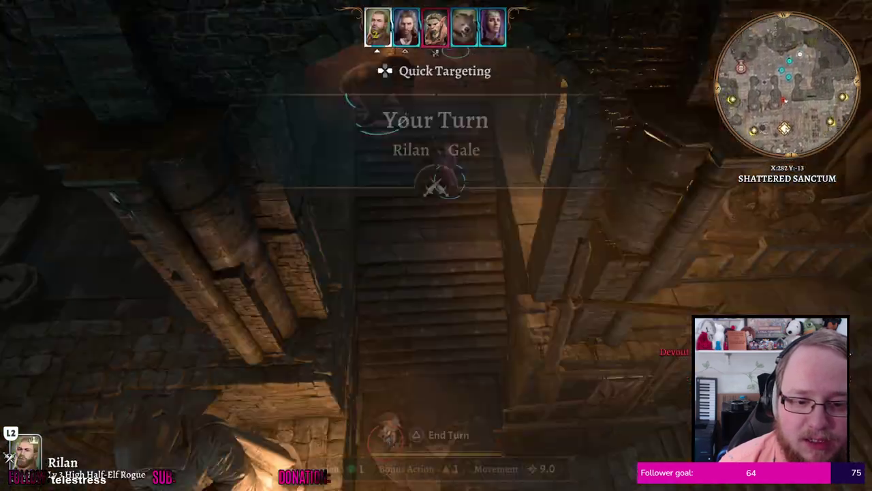
{"action": "key", "text": "s"}
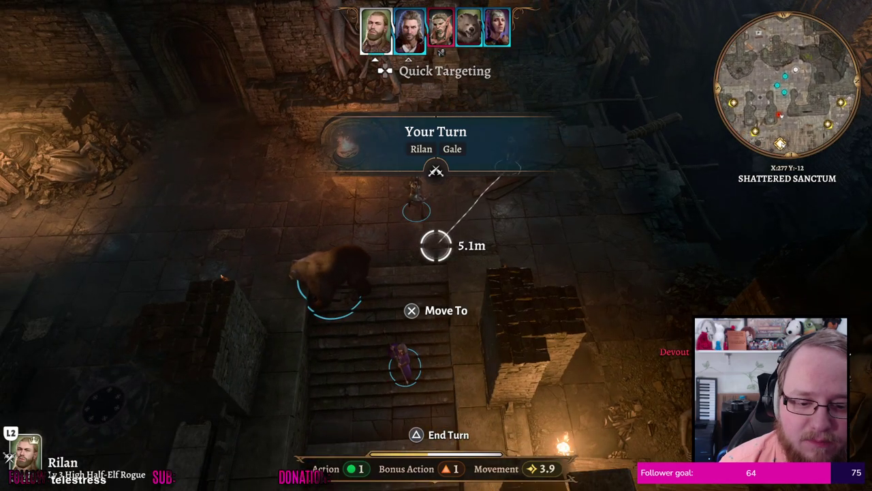
{"action": "left_click", "coordinate": [437, 245]}
Compare Rilan's Sneak Attack (Ranged) and shoot Devout Muzul below the stairs with a normal Ranged Attack from high ground
{"action": "key", "text": "s"}
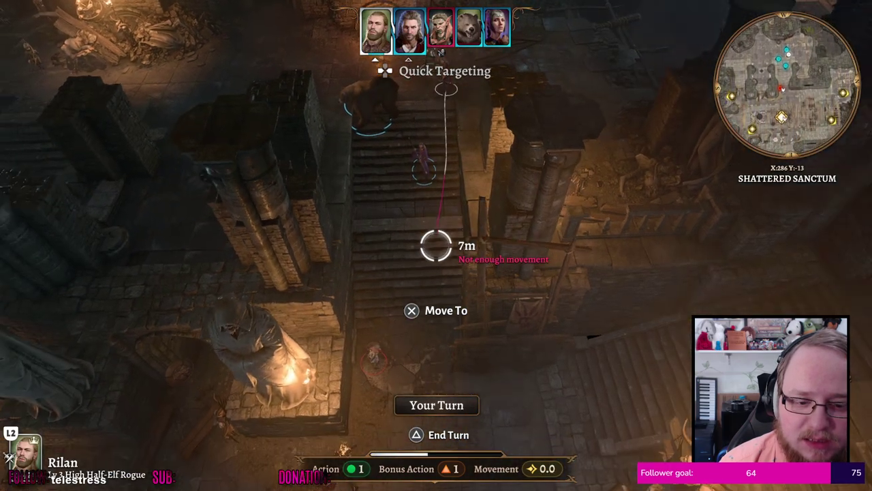
{"action": "key", "text": "s"}
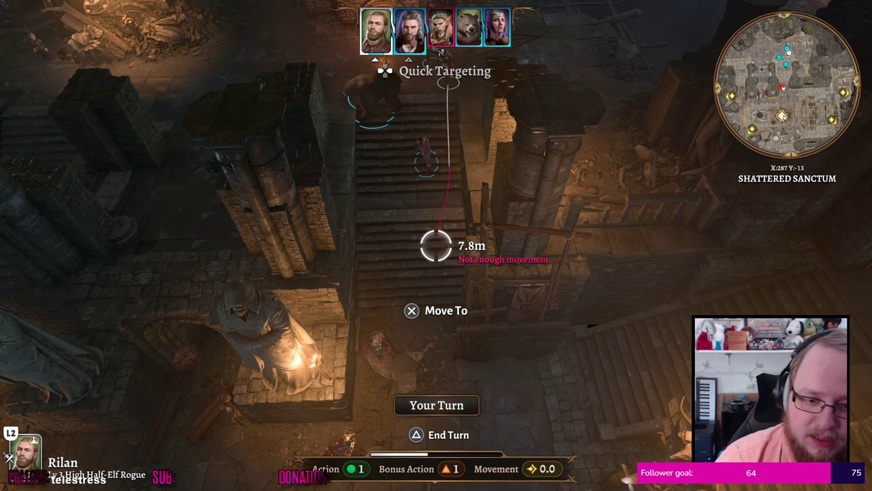
{"action": "key", "text": "Tab"}
{"action": "key", "text": "Left"}
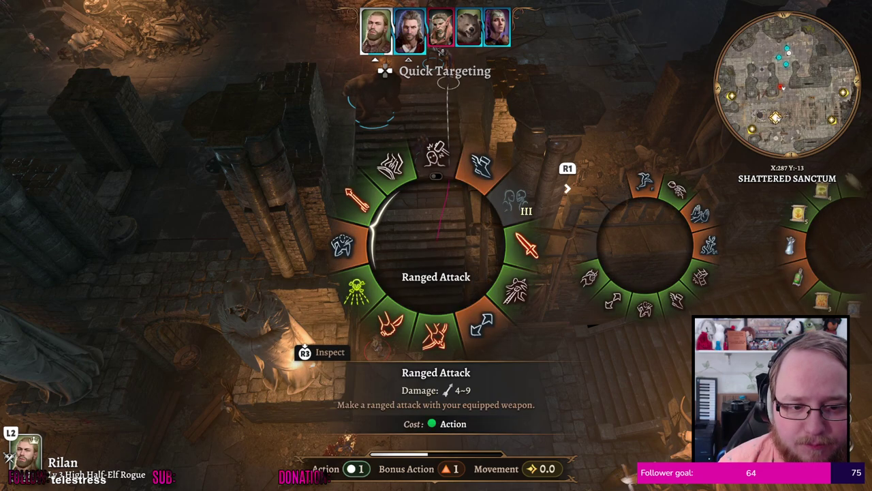
{"action": "key", "text": "Down"}
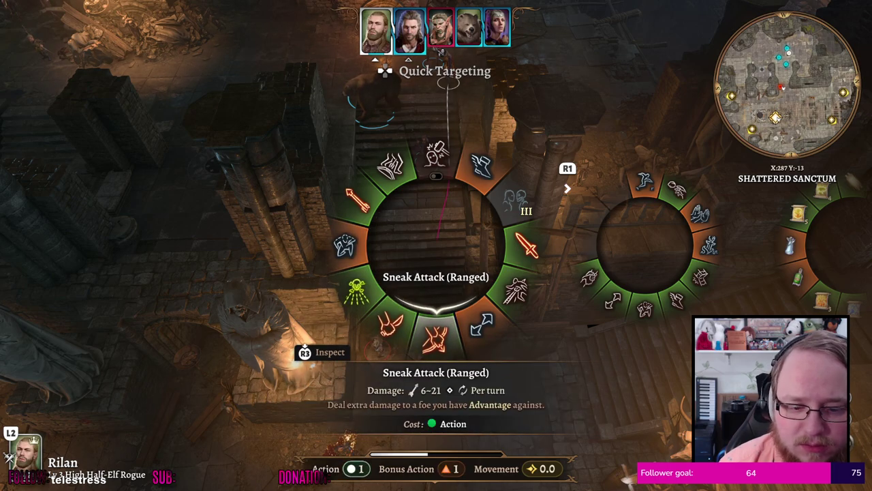
{"action": "key", "text": "Return"}
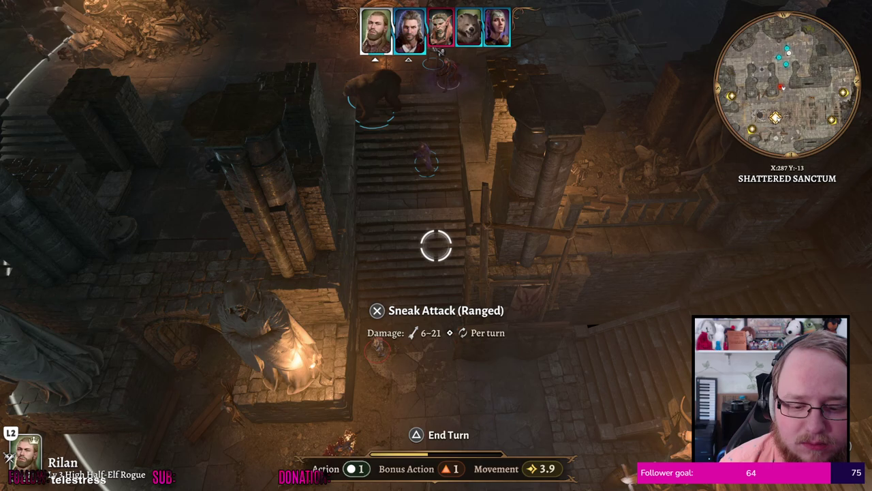
{"action": "key", "text": "Escape"}
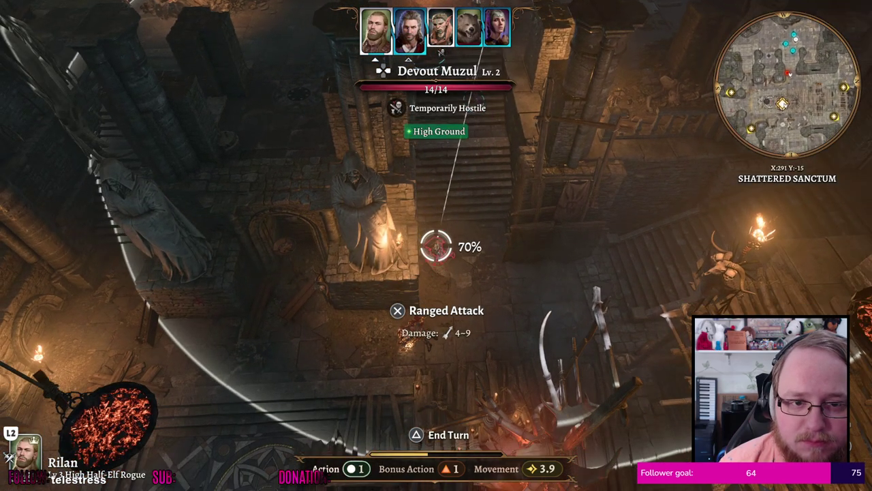
{"action": "key", "text": "Return"}
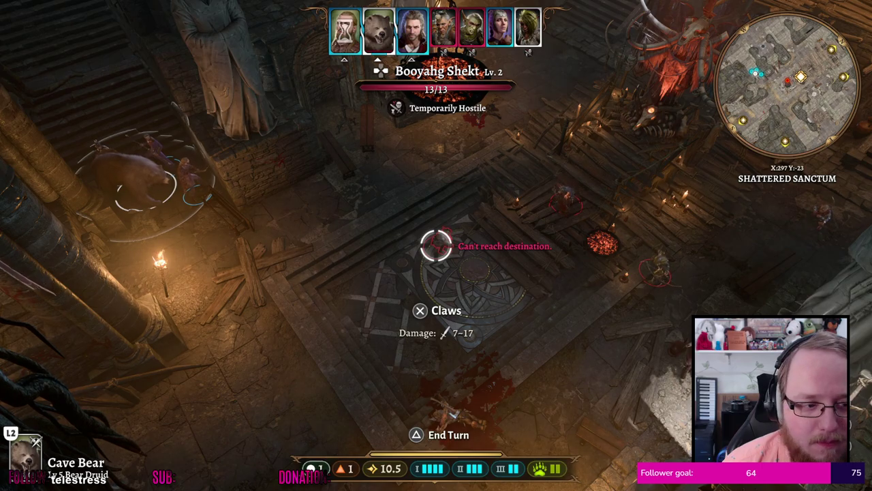
Move the cave bear onto the stepped platform next to Booyahg Shekt on the round floor mosaic
{"action": "key", "text": "Escape"}
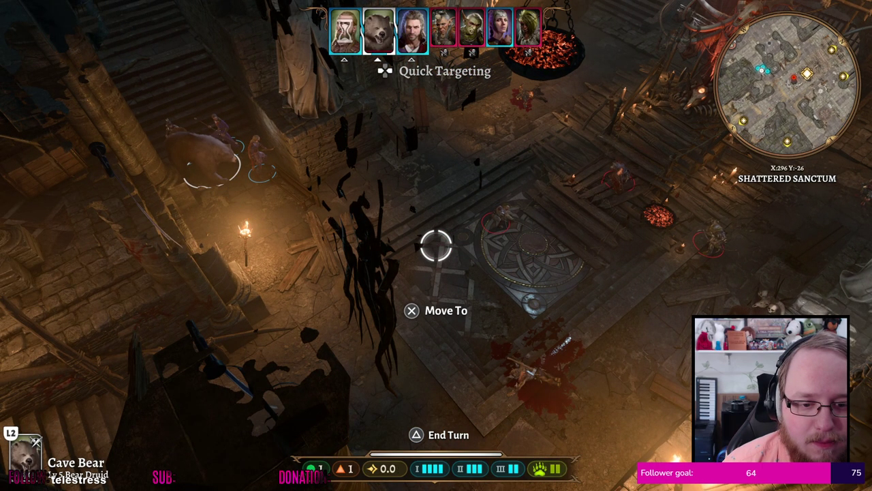
{"action": "left_click", "coordinate": [436, 246]}
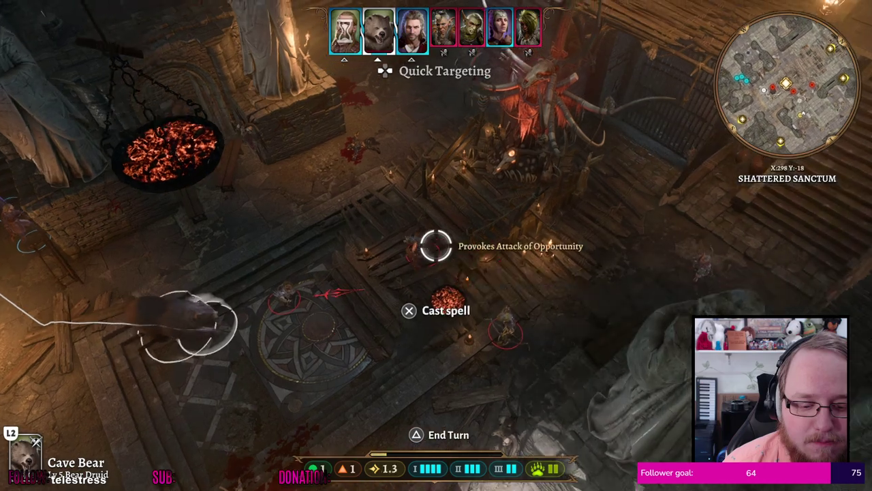
{"action": "key", "text": "a"}
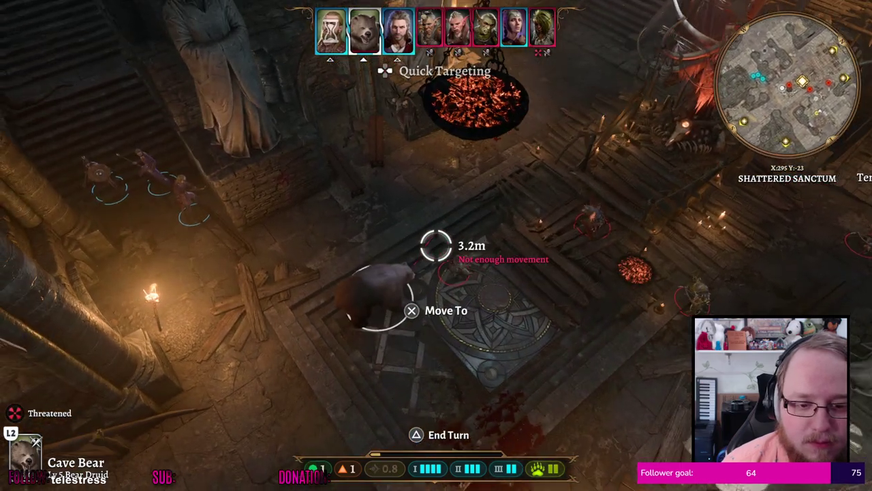
Check the cave bear's Claws attack on Booyahg Shekt and end the bear's turn
{"action": "key", "text": "s"}
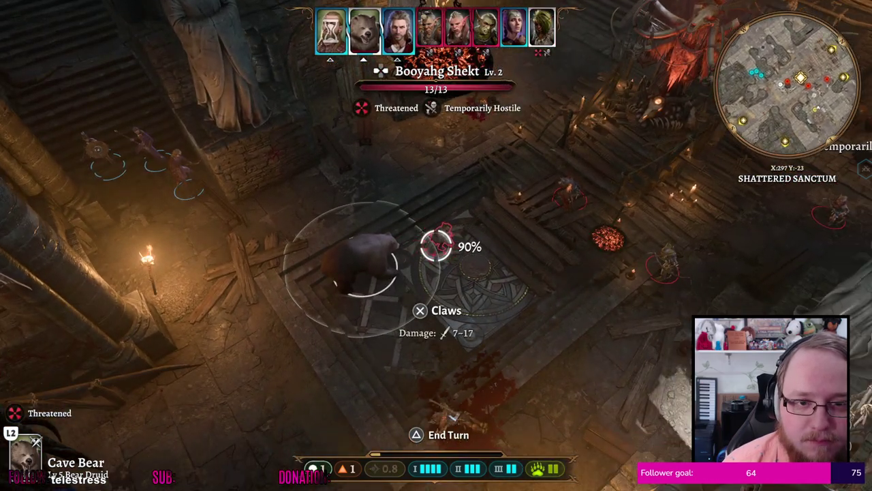
{"action": "key", "text": "s"}
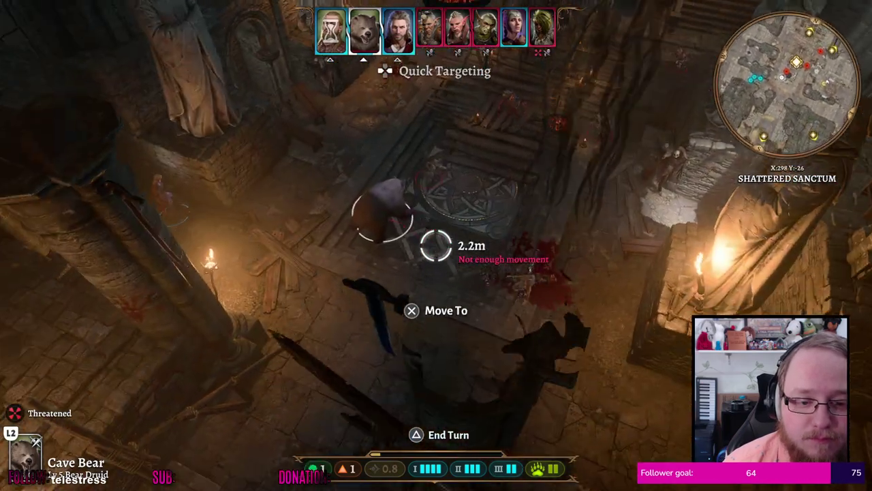
{"action": "key", "text": "space"}
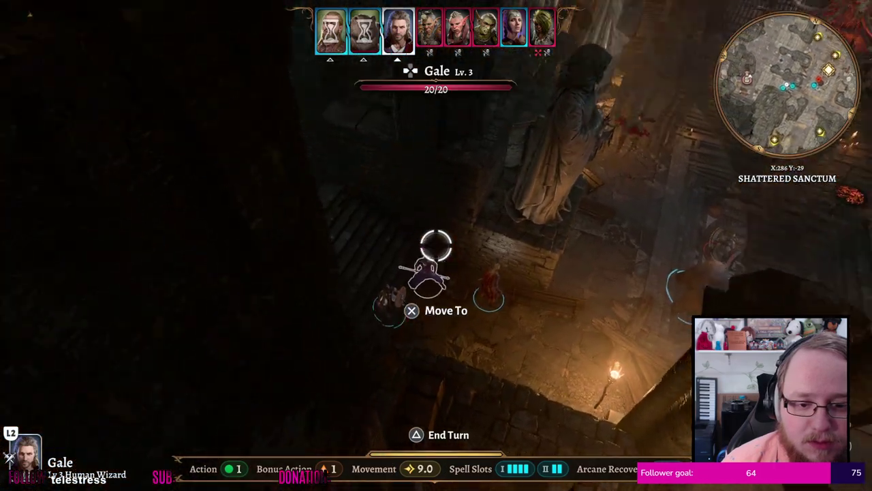
Move Gale about 5 m from the foot of the stairs to the standing torch beside the broken planks
{"action": "key", "text": "s"}
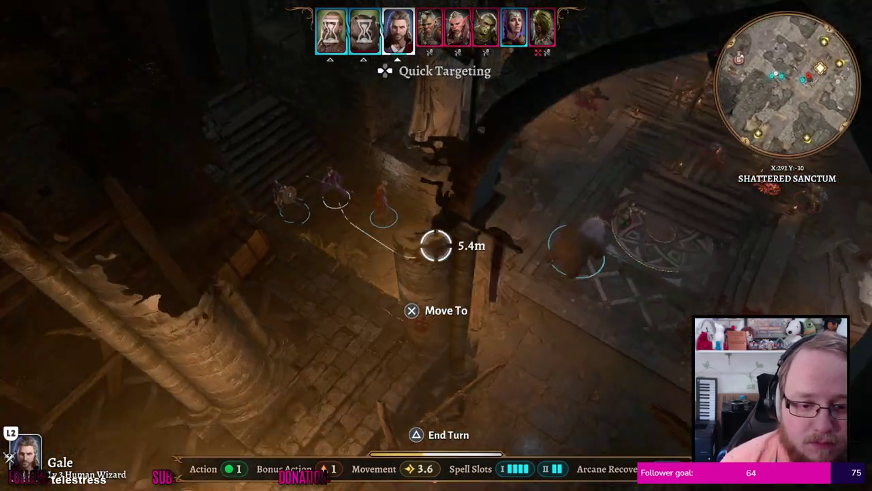
{"action": "key", "text": "a"}
{"action": "key", "text": "Return"}
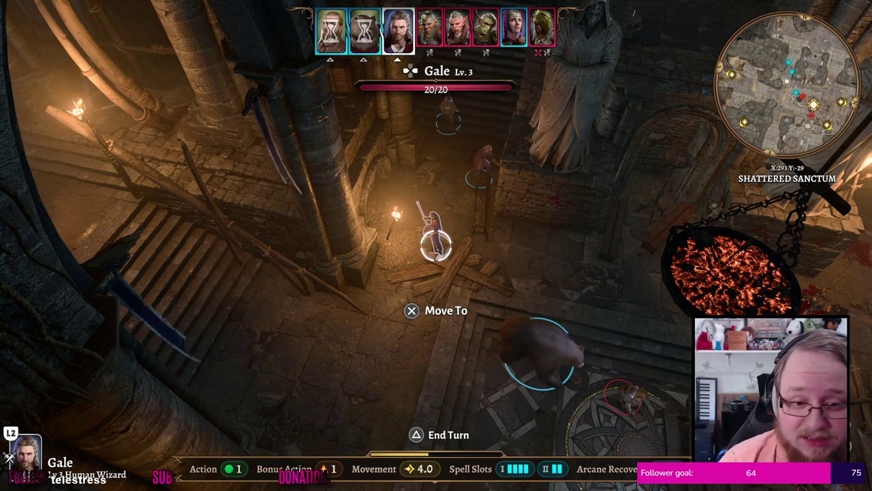
Survey the enemies around the round mosaic and compare Gale's Ray of Frost and Fire Bolt cantrips
{"action": "key", "text": "d"}
{"action": "key", "text": "s"}
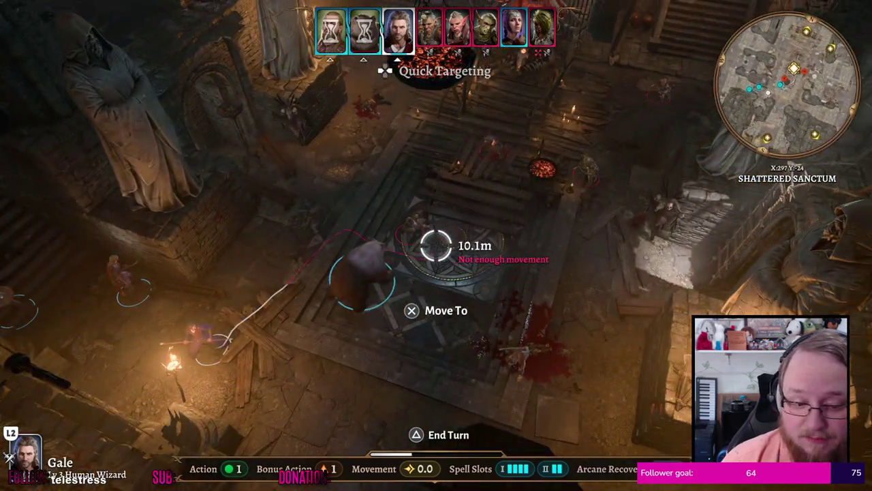
{"action": "key", "text": "Return"}
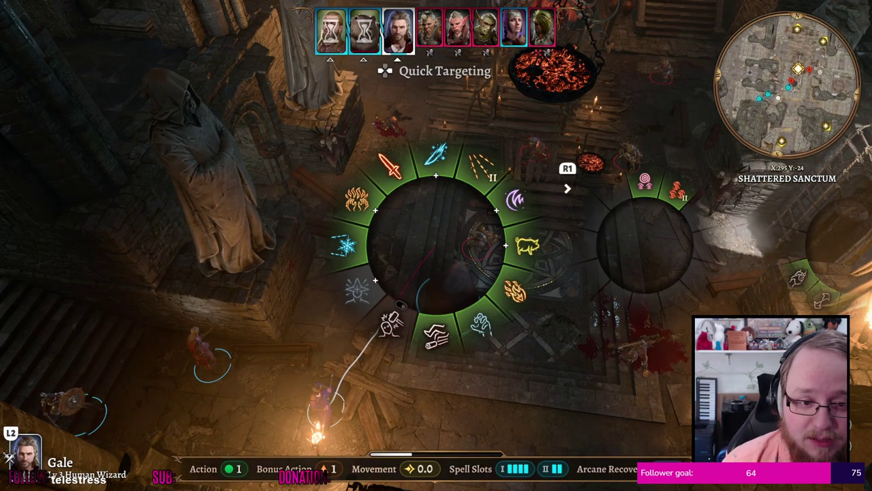
{"action": "key", "text": "Left"}
{"action": "key", "text": "Up"}
{"action": "key", "text": "Down"}
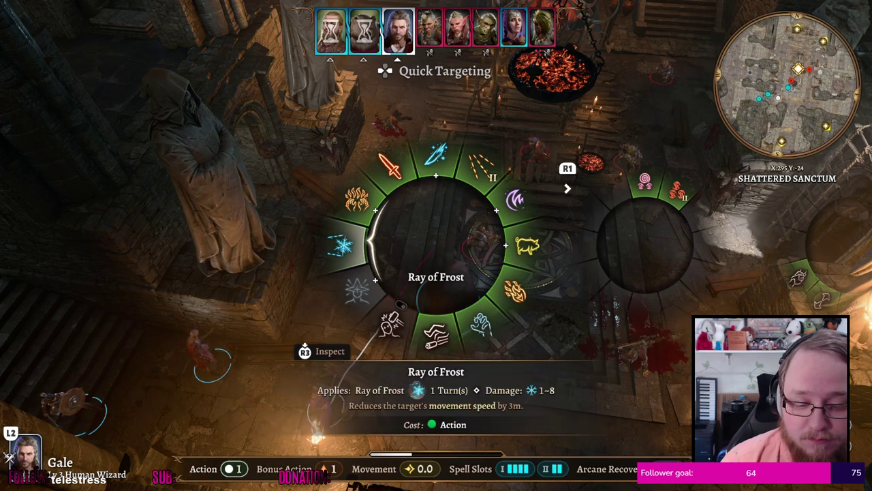
{"action": "key", "text": "Down"}
{"action": "key", "text": "Right"}
{"action": "key", "text": "Right"}
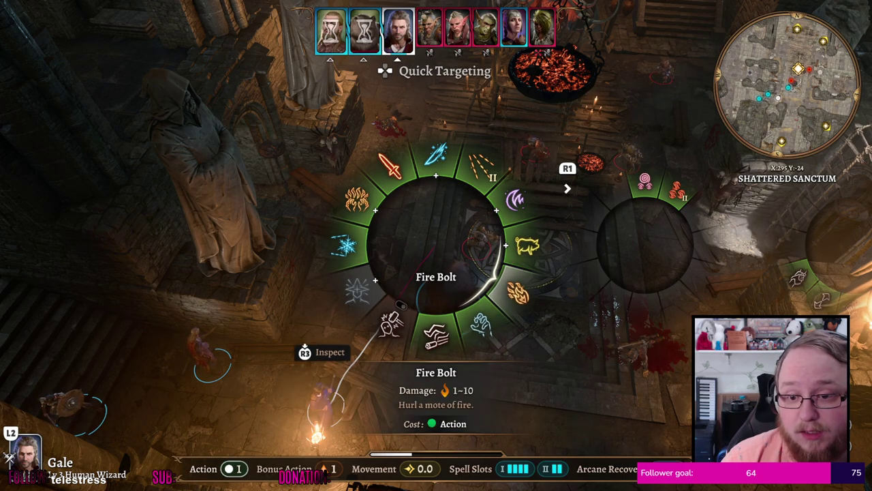
Cast Gale's level 2 Cloud of Daggers on the enemies beside the small brazier on the wooden platform
{"action": "key", "text": "Right"}
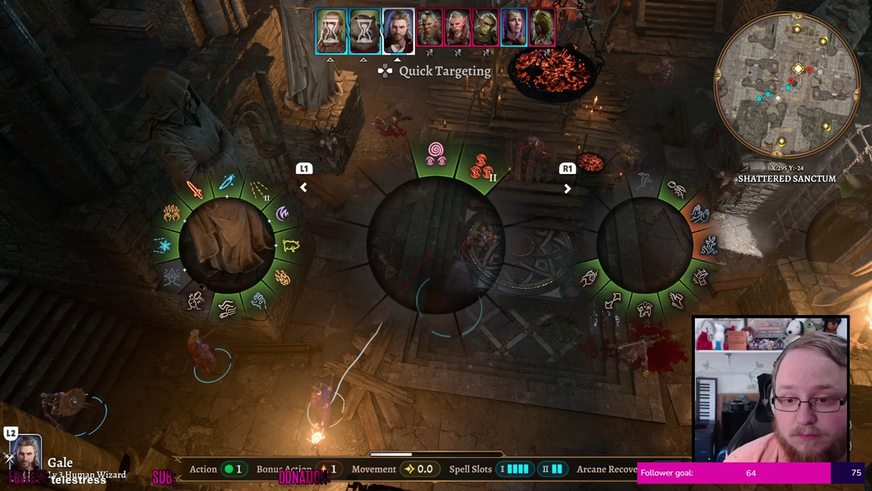
{"action": "key", "text": "Up"}
{"action": "key", "text": "Return"}
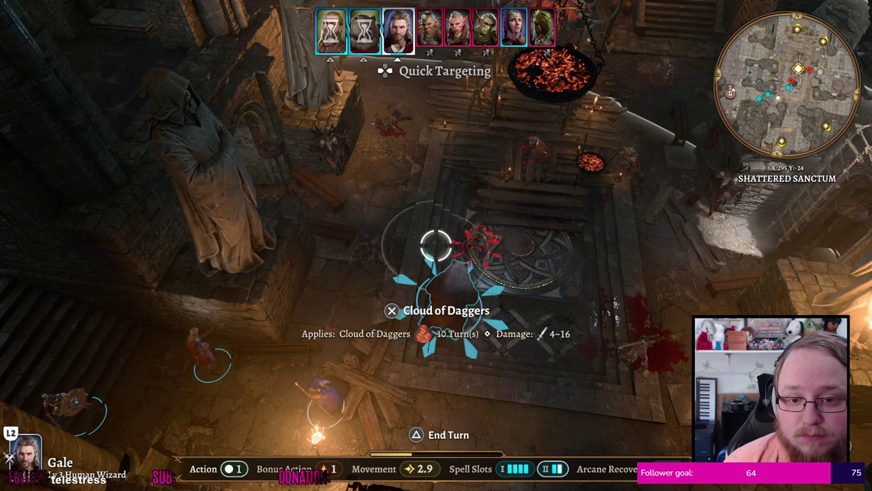
{"action": "key", "text": "Up"}
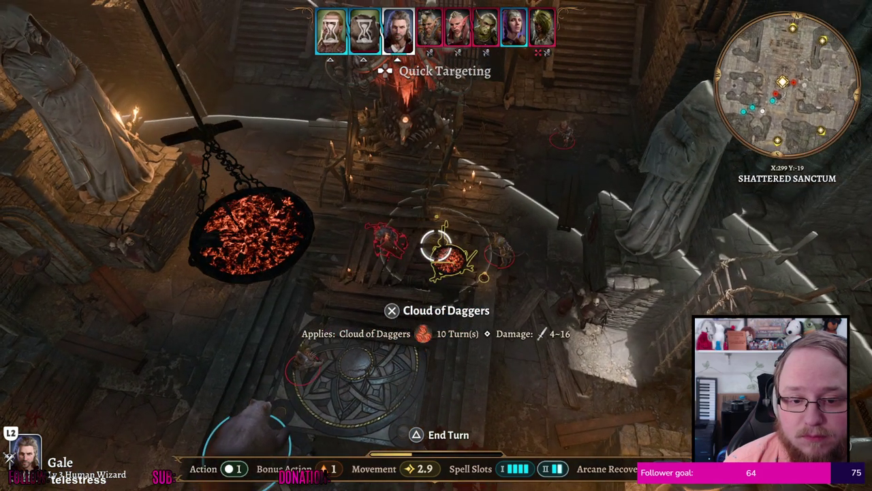
{"action": "key", "text": "Escape"}
{"action": "key", "text": "Return"}
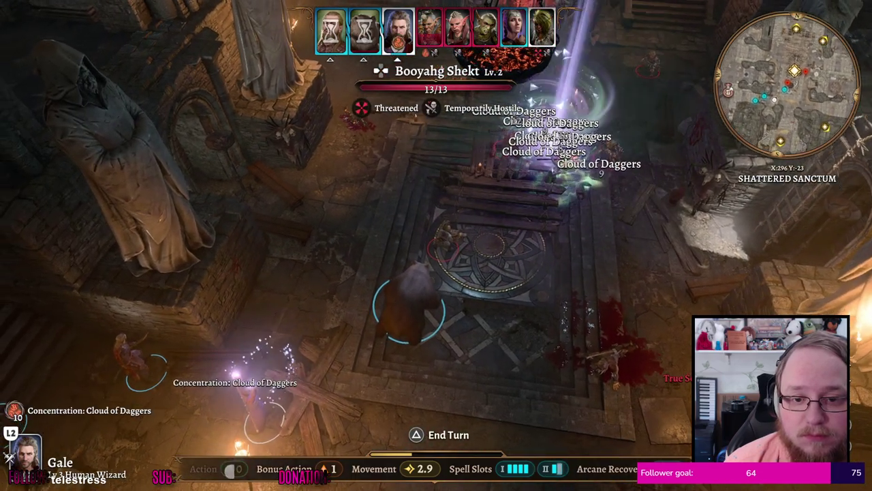
Check Gale's remaining movement range around the mosaic and end his turn
{"action": "key", "text": "Up"}
{"action": "key", "text": "Down"}
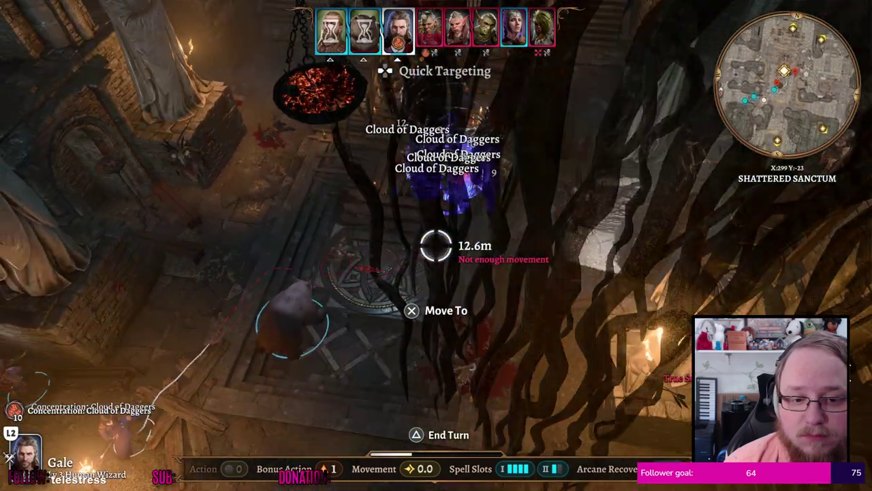
{"action": "key", "text": "Left"}
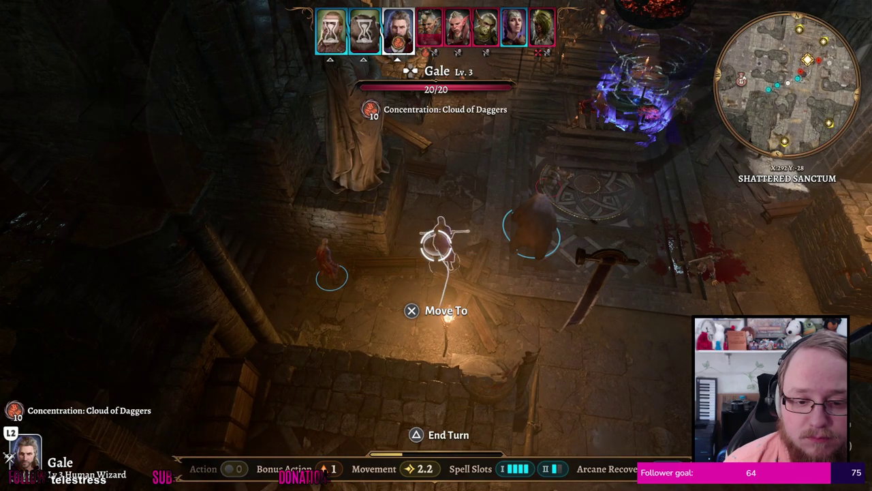
{"action": "key", "text": "space"}
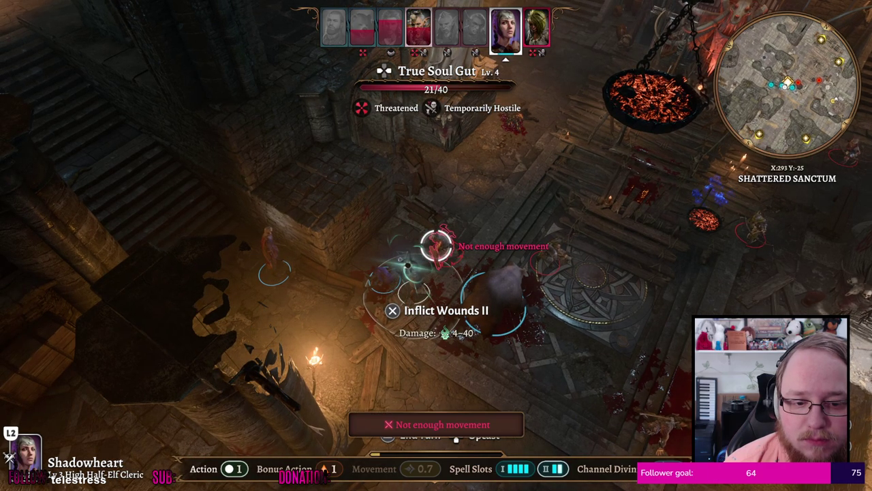
Cancel Shadowheart's level 2 Inflict Wounds on True Soul Gut and end her turn
{"action": "key", "text": "Escape"}
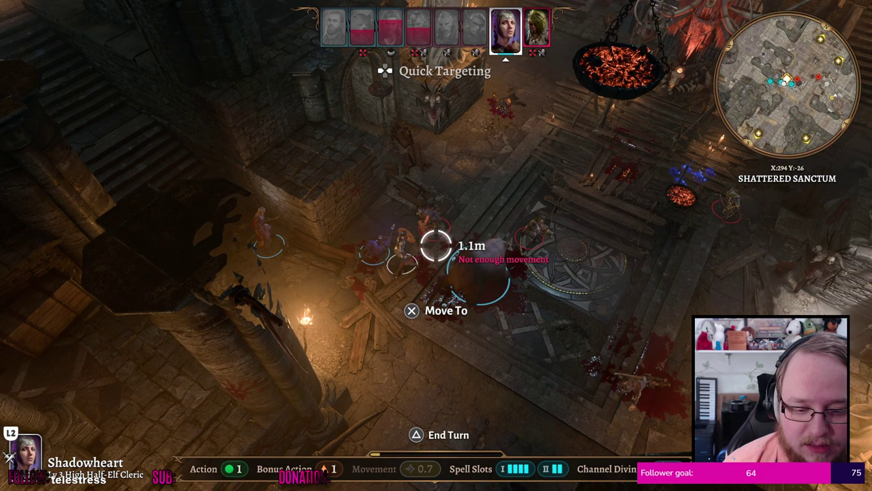
{"action": "key", "text": "space"}
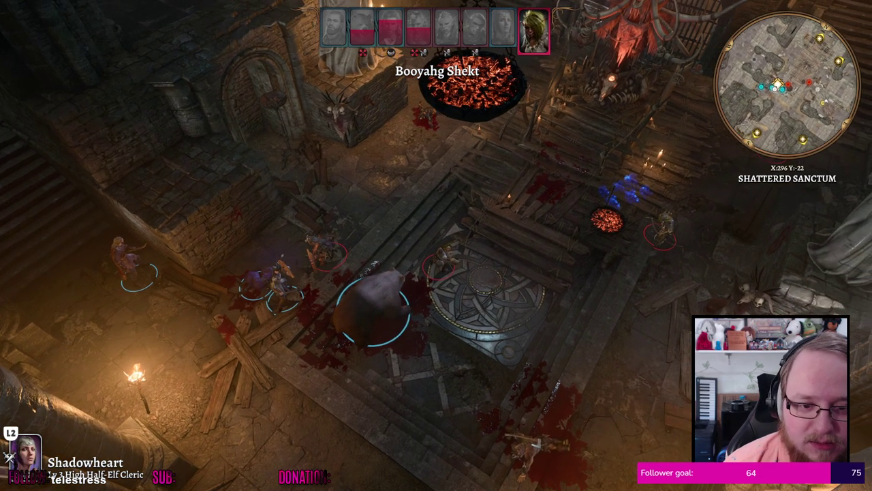
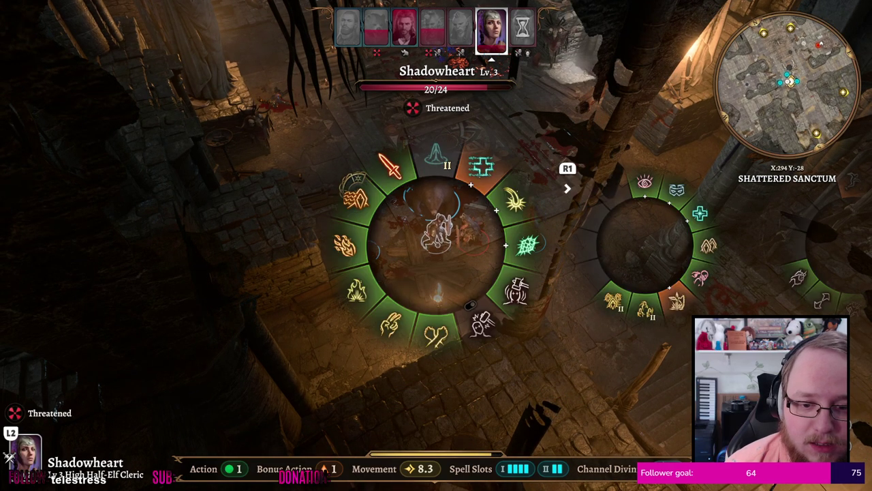
Cast Shadowheart's Inflict Wounds with a level 2 spell slot on True Soul Gut and end her turn
{"action": "key", "text": "Return"}
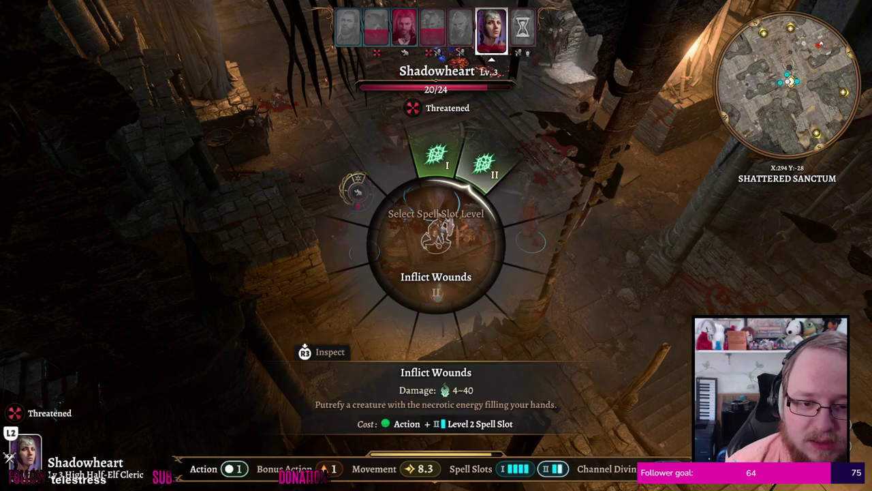
{"action": "key", "text": "Return"}
{"action": "key", "text": "Escape"}
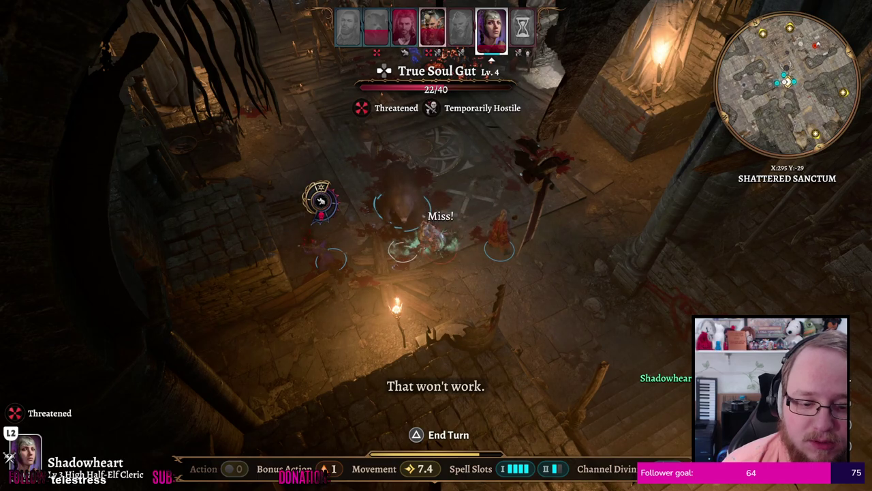
{"action": "key", "text": "Return"}
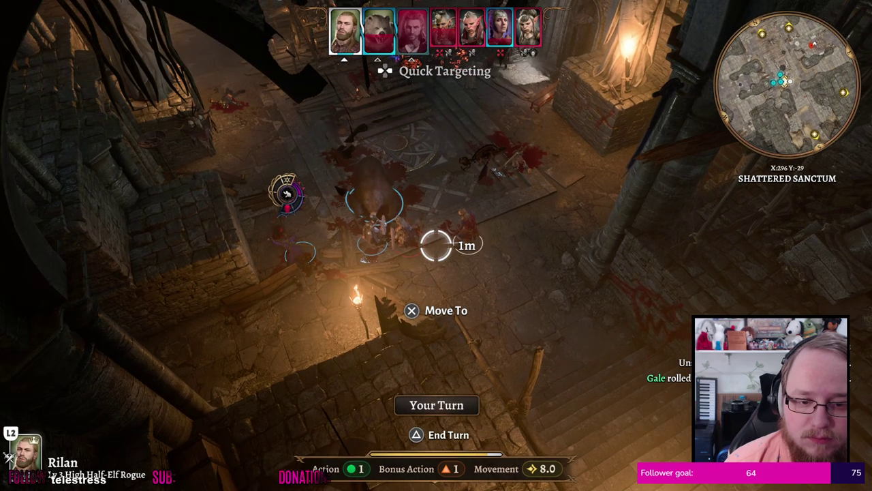
Use Rilan's Sneak Attack (Melee) on the adjacent True Soul Gut and end his turn
{"action": "key", "text": "Return"}
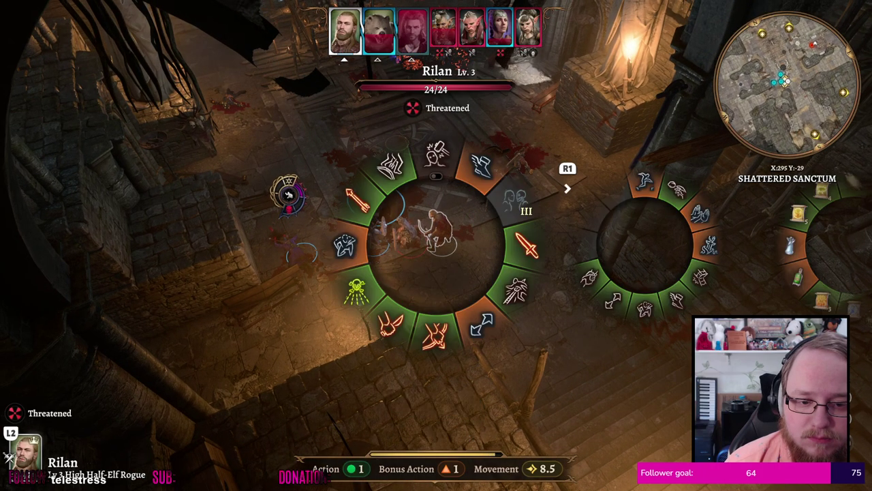
{"action": "key", "text": "Right"}
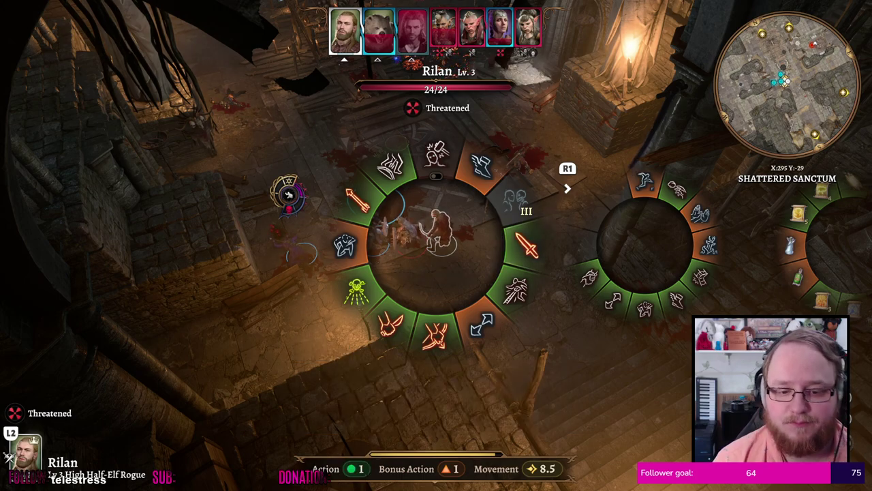
{"action": "key", "text": "Down"}
{"action": "key", "text": "Return"}
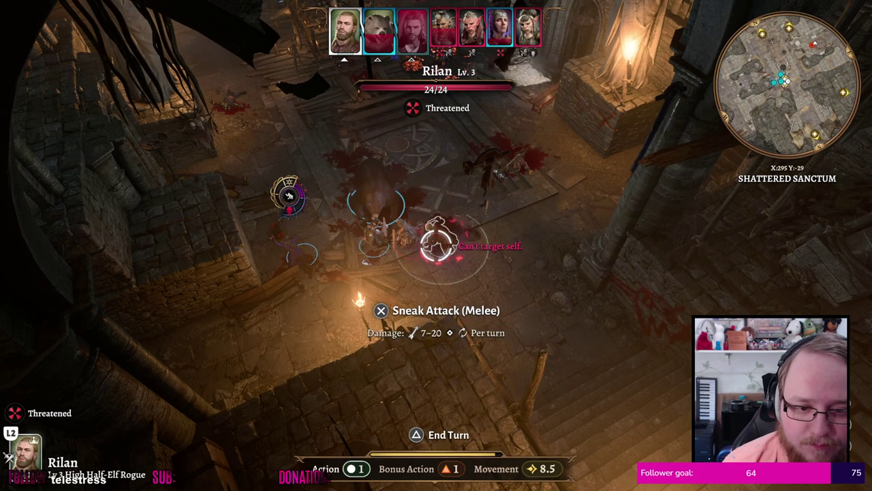
{"action": "key", "text": "Return"}
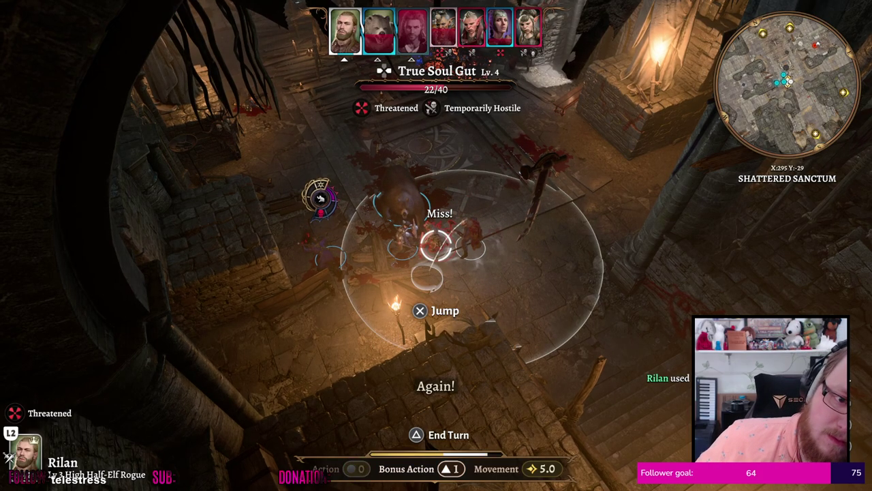
{"action": "key", "text": "space"}
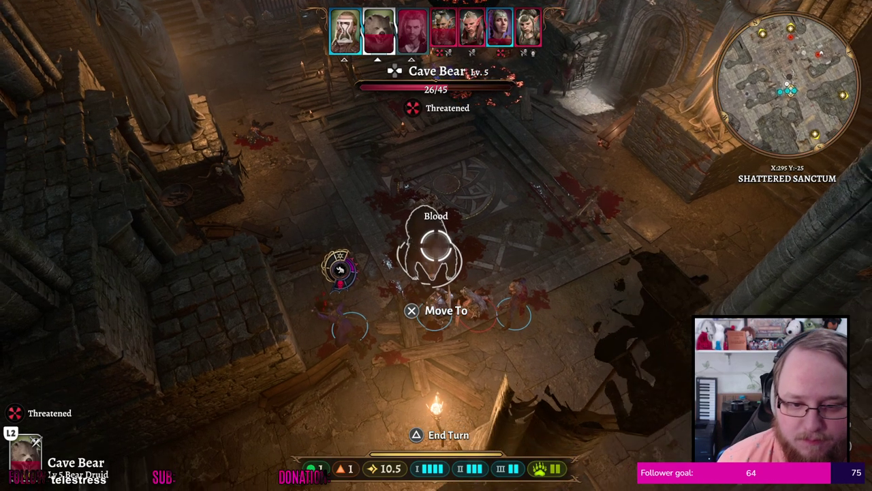
Attack True Soul Gut with the cave bear, check its Jump action and end the bear's turn
{"action": "key", "text": "Return"}
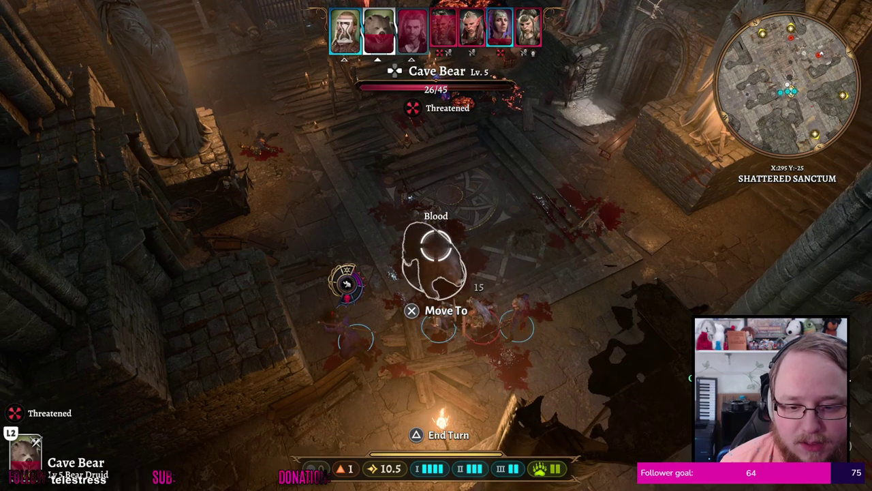
{"action": "key", "text": "r"}
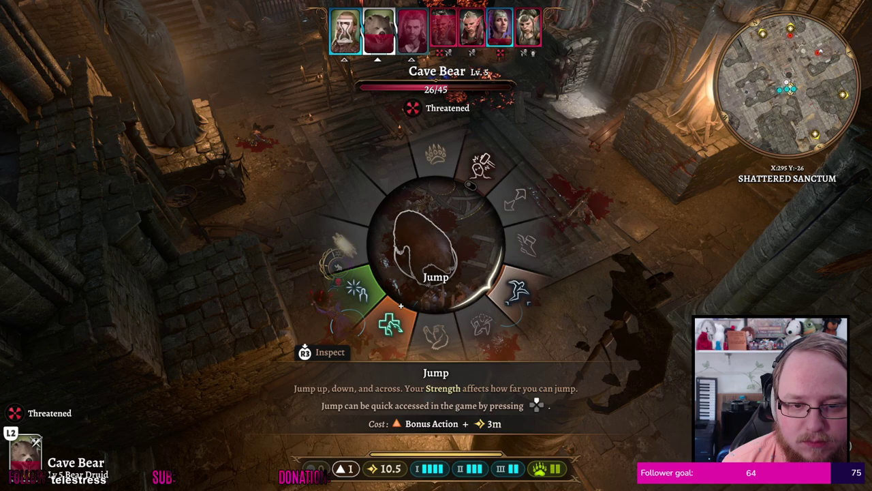
{"action": "key", "text": "Escape"}
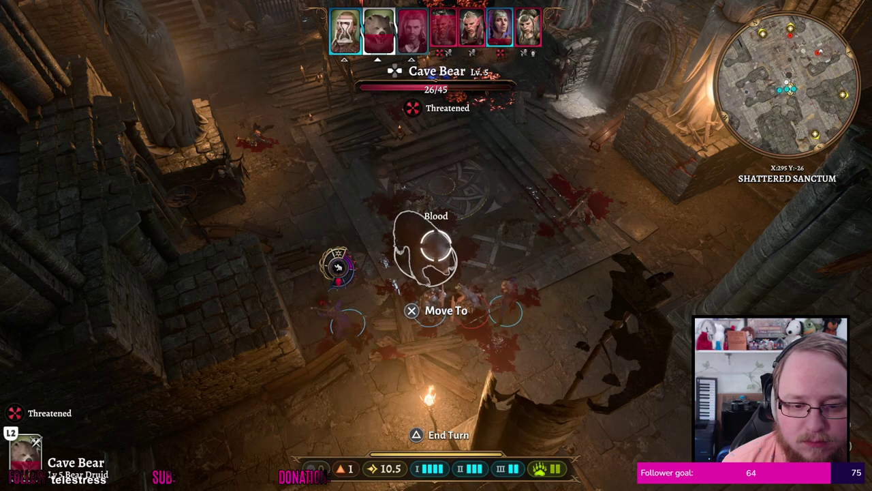
{"action": "key", "text": "space"}
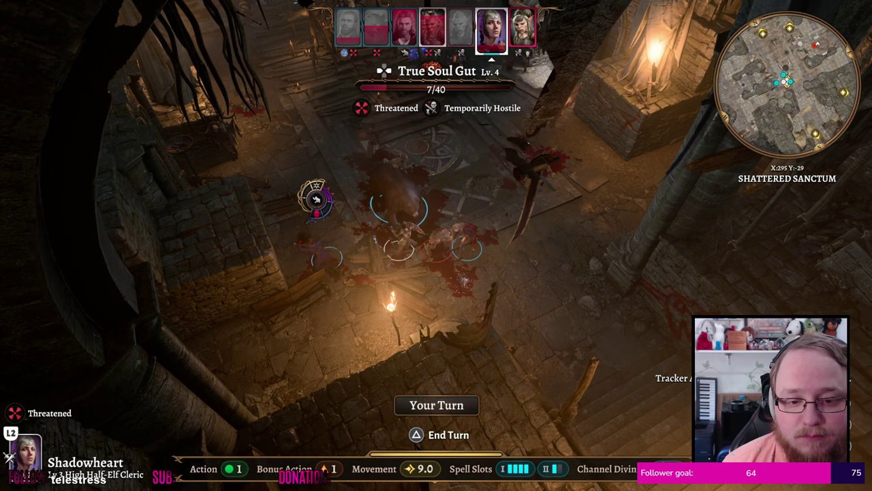
Attack True Soul Gut with Shadowheart, use Rilan's attack and end his turn
{"action": "key", "text": "Return"}
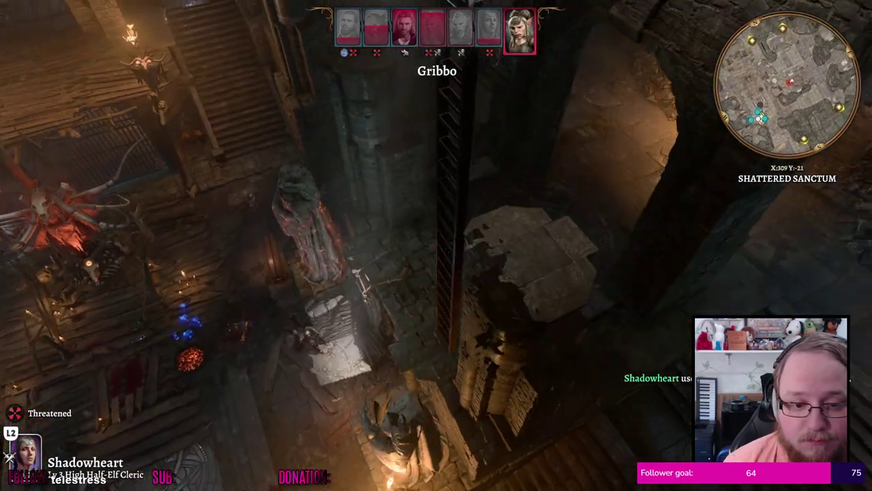
{"action": "key", "text": "Return"}
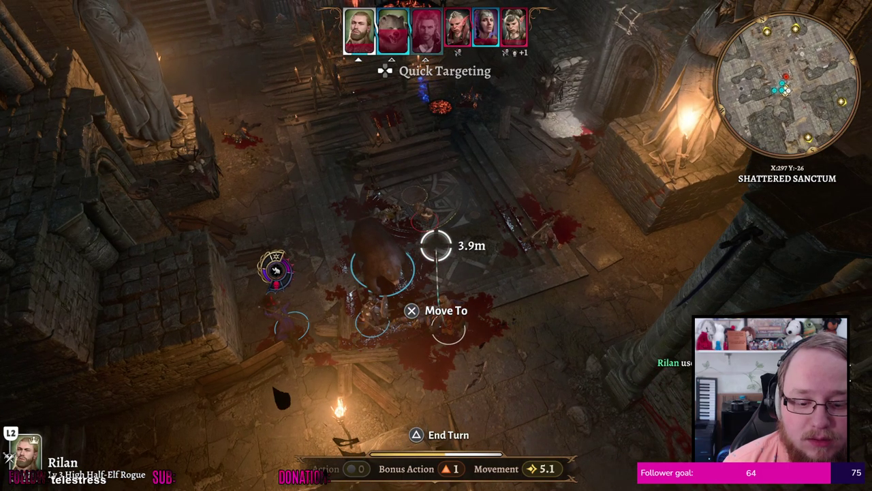
{"action": "key", "text": "space"}
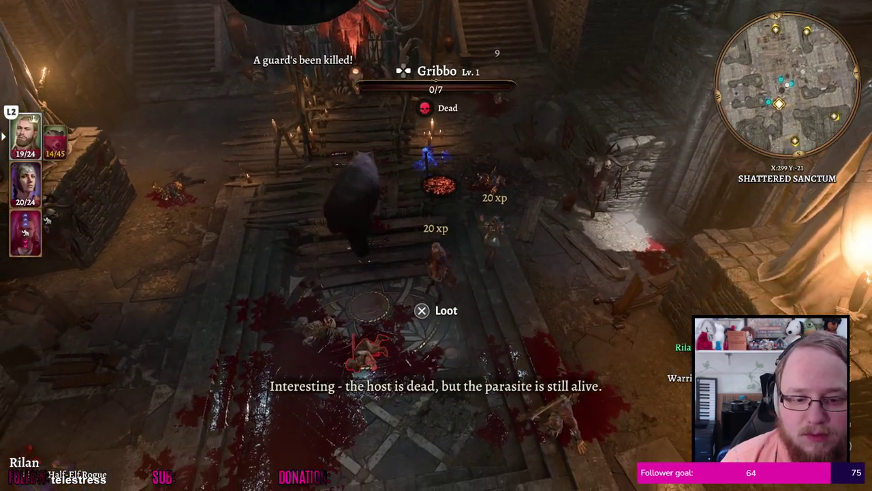
Check the loot on the bodies of Gribbo and Booyahg Shekt
{"action": "key", "text": "Return"}
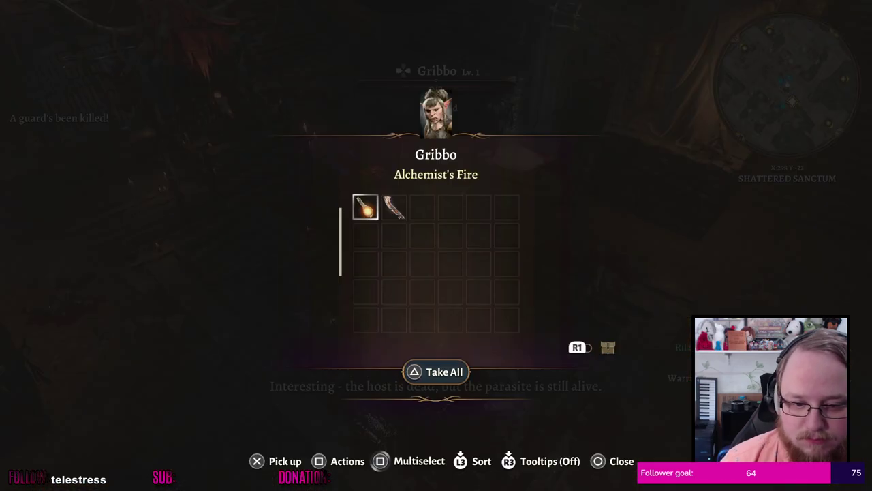
{"action": "key", "text": "Right"}
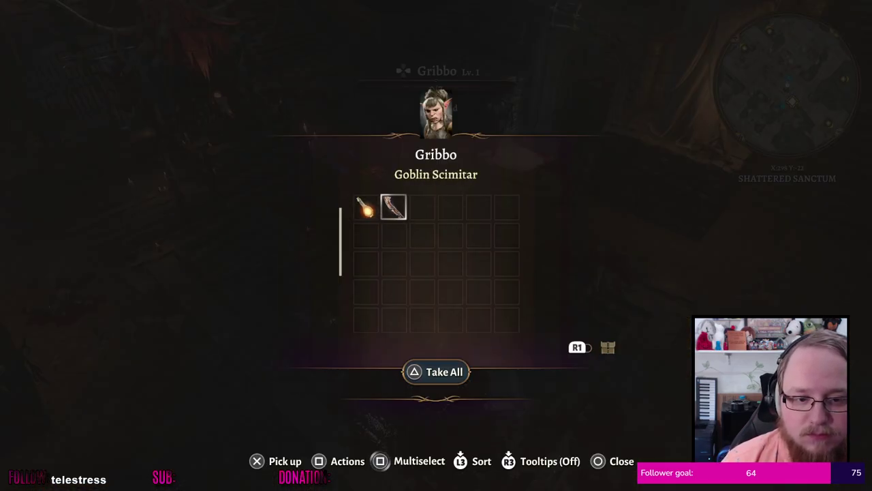
{"action": "key", "text": "Escape"}
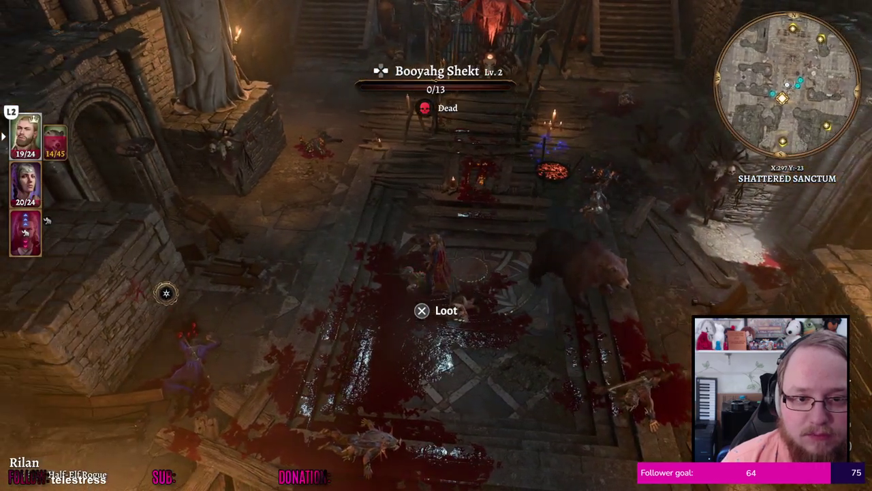
{"action": "key", "text": "Return"}
{"action": "key", "text": "Escape"}
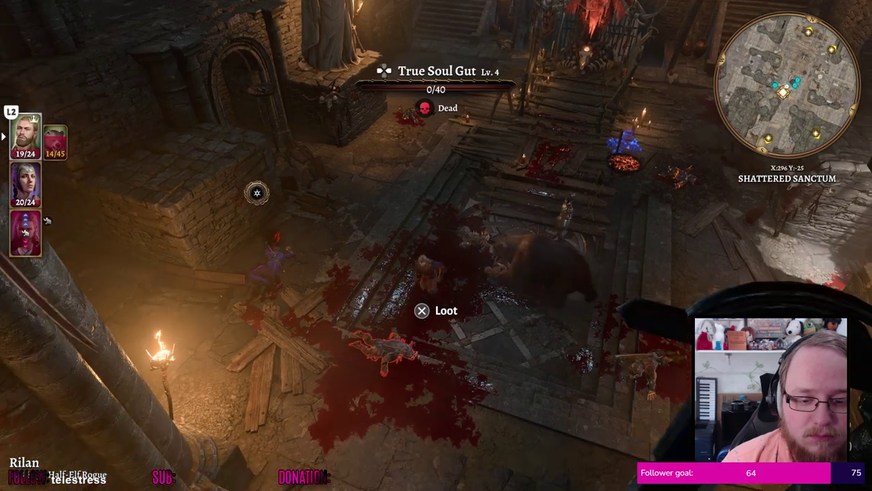
Take the Priestess' Key from True Soul Gut's body, and read and pick up the Rancid Note
{"action": "key", "text": "Return"}
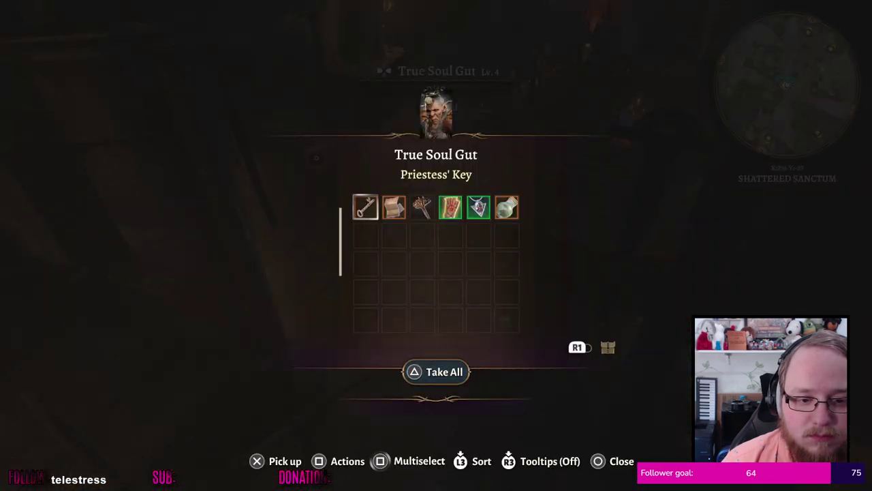
{"action": "key", "text": "Right"}
{"action": "key", "text": "Left"}
{"action": "key", "text": "Right"}
{"action": "key", "text": "Left"}
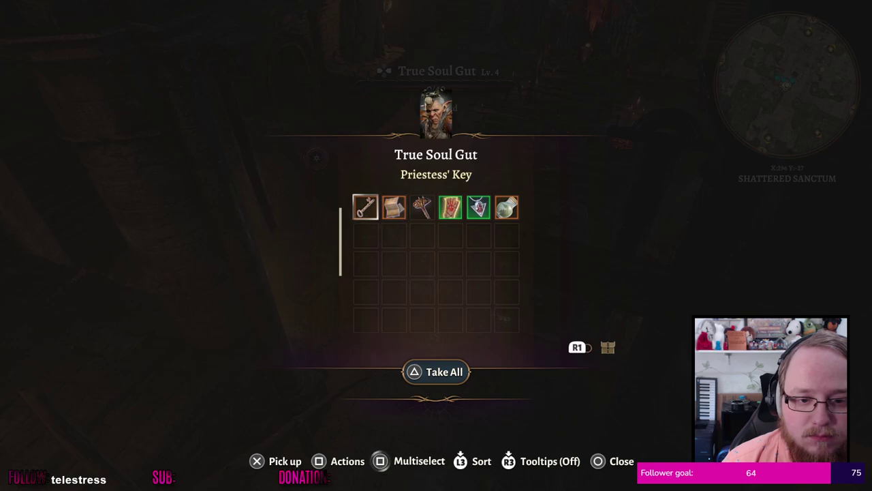
{"action": "key", "text": "Return"}
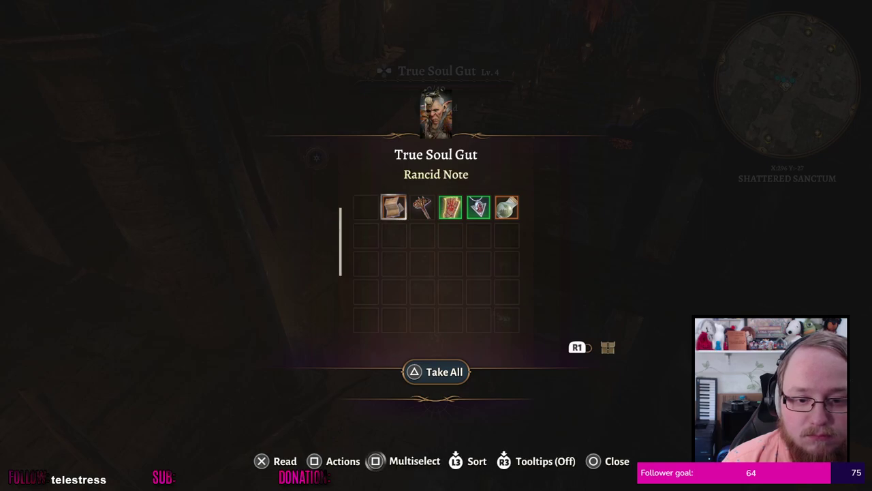
{"action": "key", "text": "Return"}
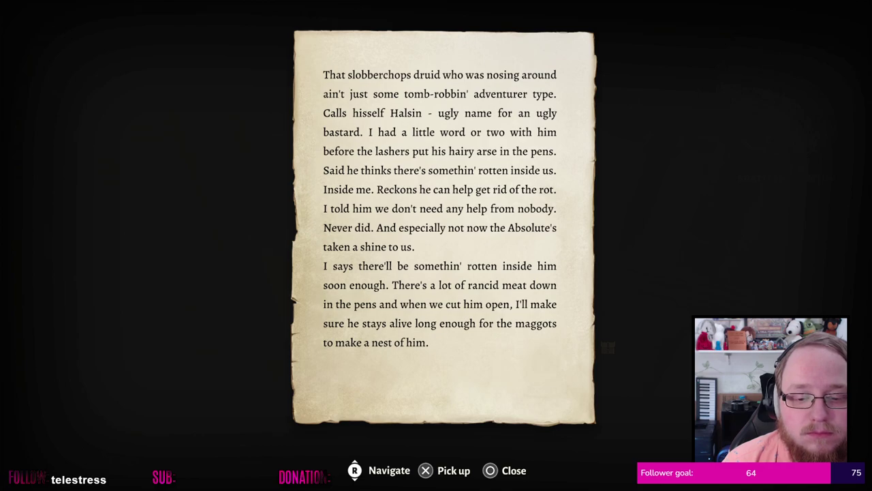
{"action": "key", "text": "Escape"}
Take the green-rarity item beside the talisman, the Absolute's Talisman and the Mind Flayer Parasite Specimen from True Soul Gut's body
{"action": "key", "text": "Right"}
{"action": "key", "text": "Right"}
{"action": "key", "text": "Right"}
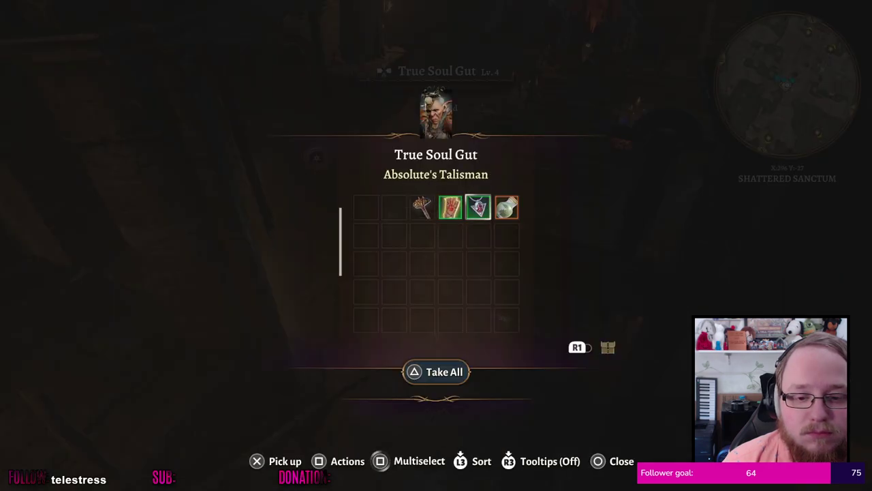
{"action": "key", "text": "Left"}
{"action": "key", "text": "Return"}
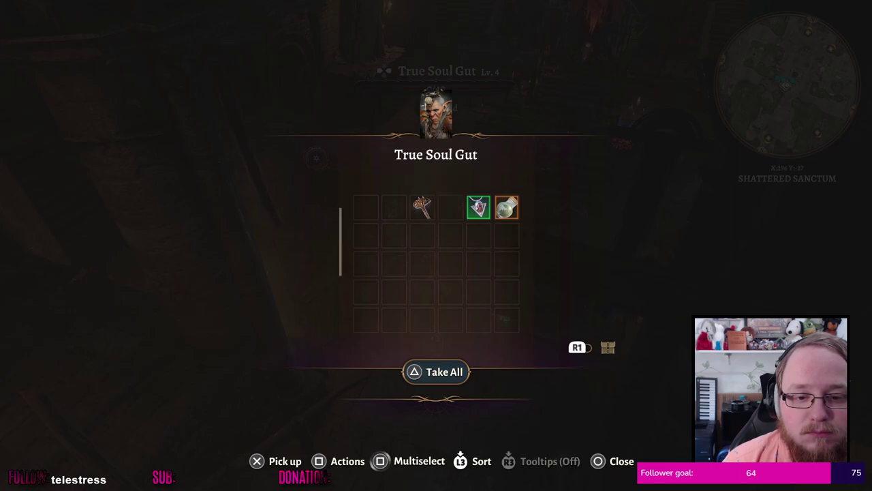
{"action": "key", "text": "Right"}
{"action": "key", "text": "Return"}
{"action": "key", "text": "Right"}
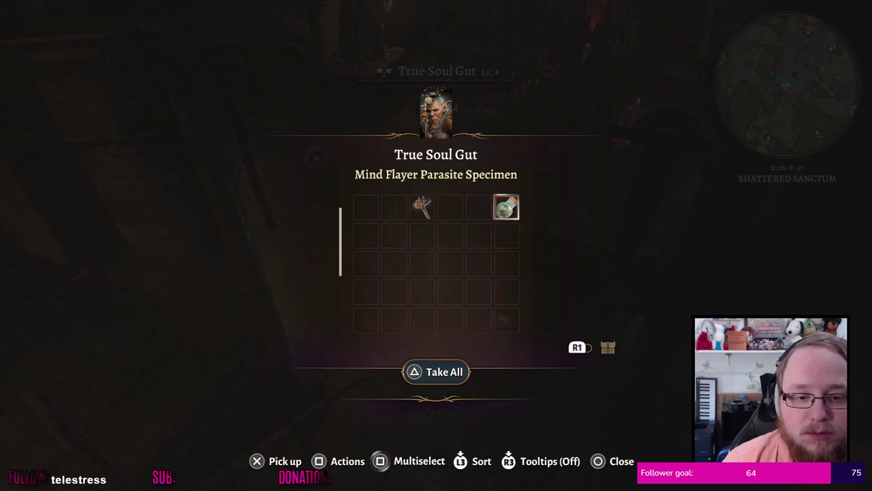
{"action": "key", "text": "Return"}
{"action": "key", "text": "Escape"}
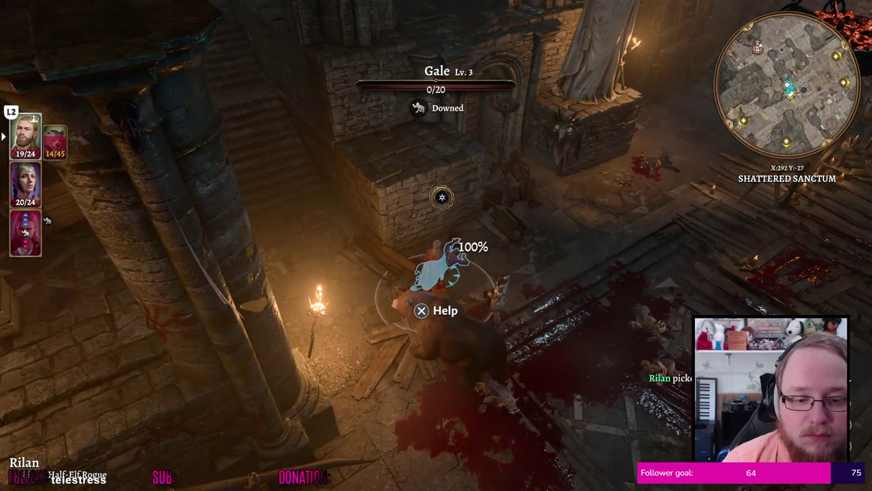
Have Rilan help the downed Gale back to his feet
{"action": "key", "text": "Return"}
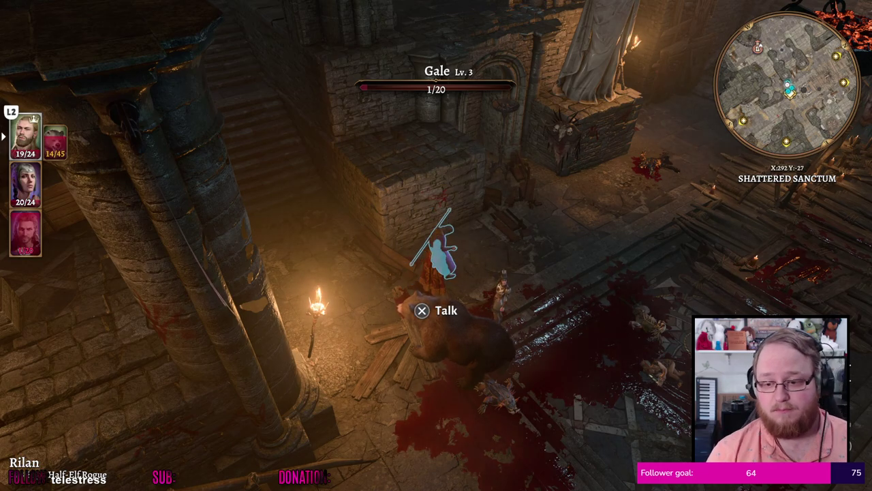
{"action": "key", "text": "e"}
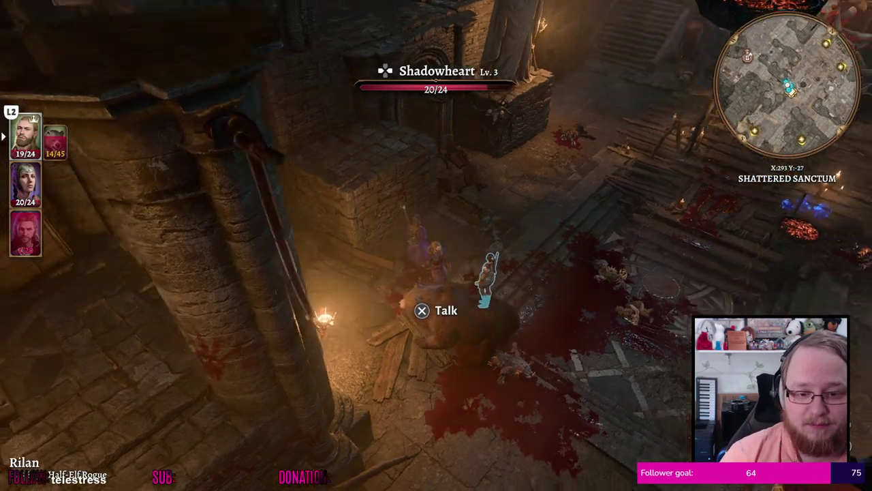
{"action": "key", "text": "e"}
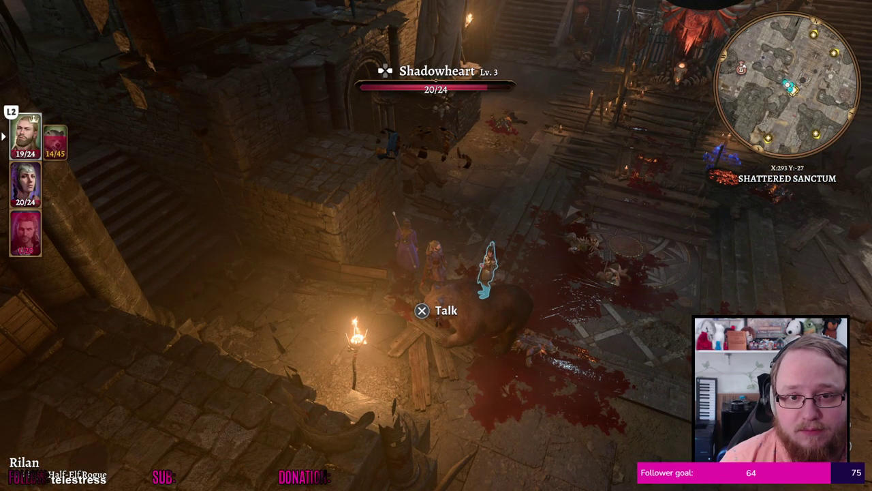
Open Rilan's character sheet and look through the items in his inventory, including the Ruby Ring
{"action": "key", "text": "Tab"}
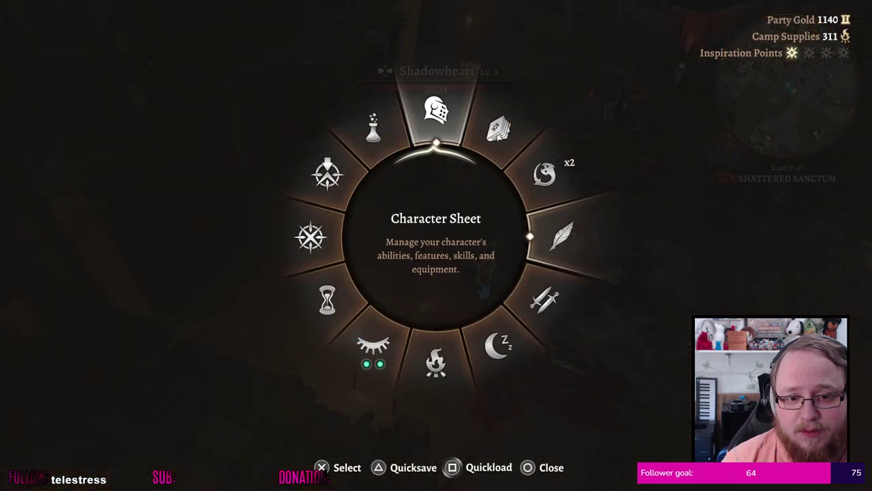
{"action": "key", "text": "Return"}
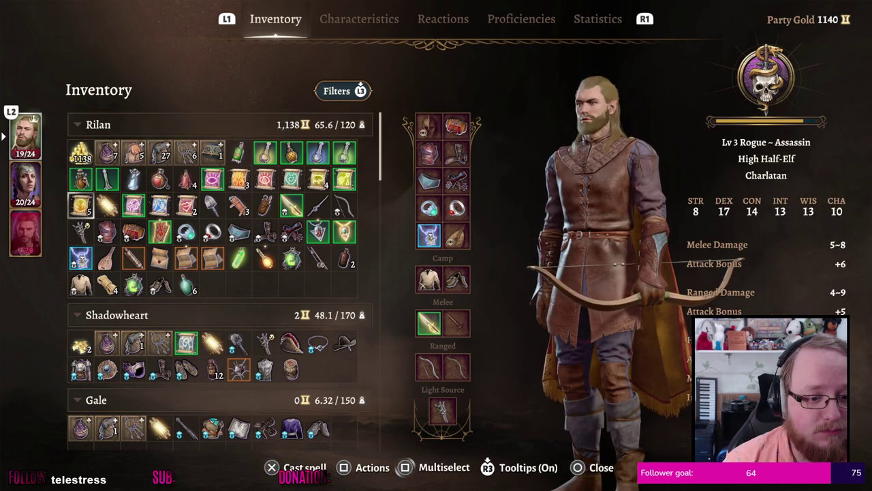
{"action": "key", "text": "Right"}
{"action": "key", "text": "Right"}
{"action": "key", "text": "Right"}
{"action": "key", "text": "Down"}
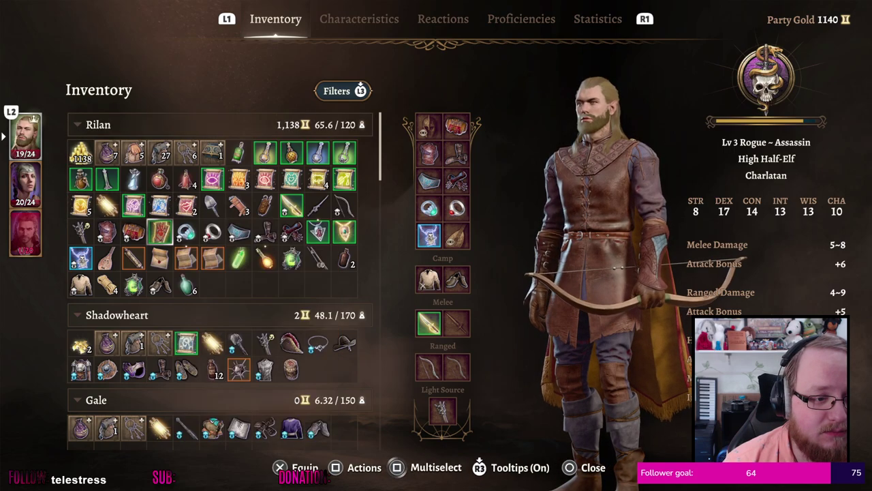
{"action": "key", "text": "Down"}
{"action": "key", "text": "Down"}
{"action": "key", "text": "Right"}
{"action": "key", "text": "Right"}
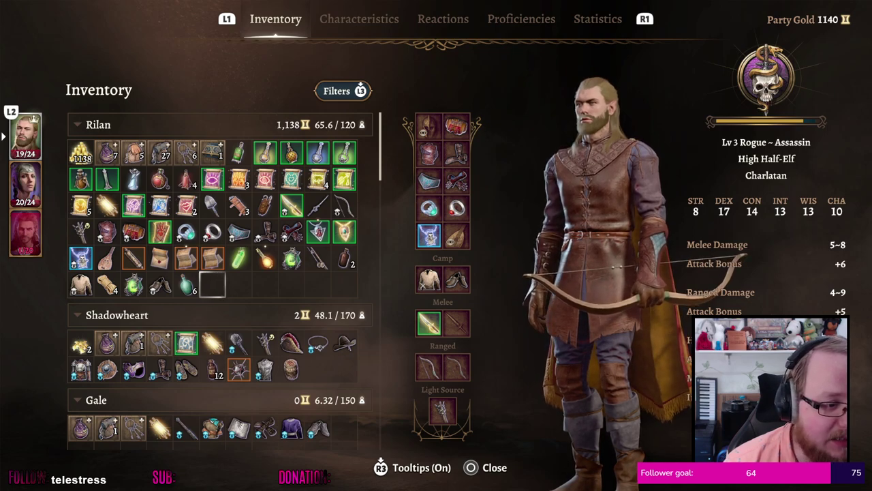
{"action": "key", "text": "Up"}
{"action": "key", "text": "Down"}
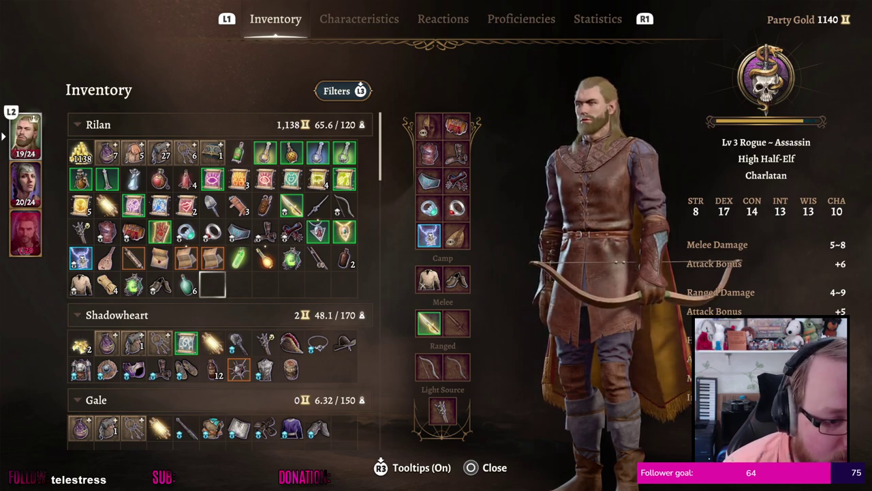
{"action": "key", "text": "Up"}
{"action": "key", "text": "Up"}
{"action": "key", "text": "Up"}
{"action": "key", "text": "Up"}
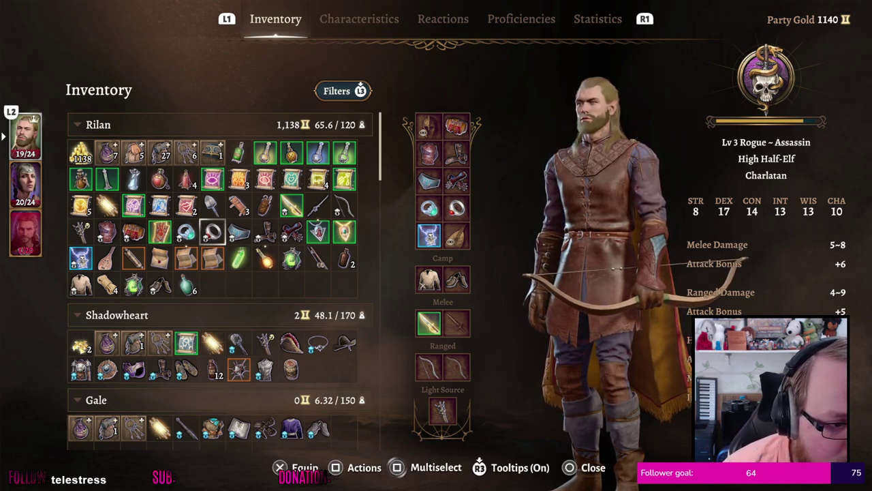
{"action": "key", "text": "Down"}
{"action": "key", "text": "Down"}
{"action": "key", "text": "Down"}
{"action": "key", "text": "Down"}
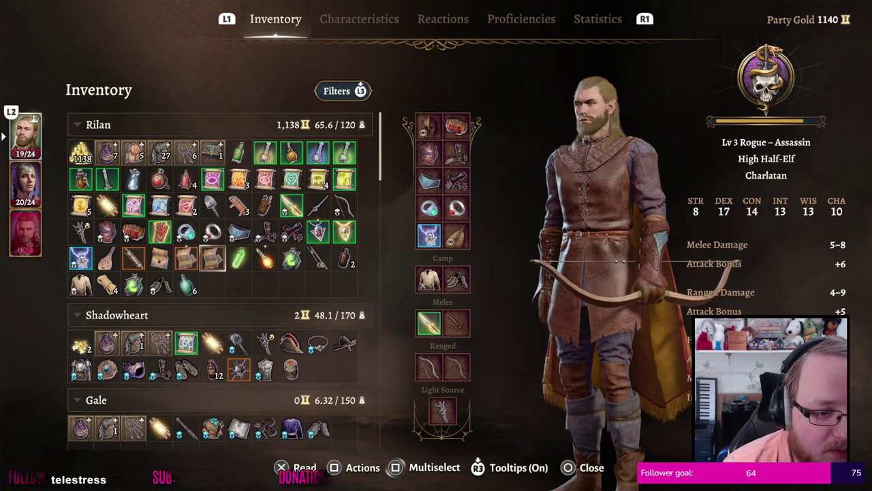
{"action": "key", "text": "Left"}
{"action": "key", "text": "Left"}
{"action": "key", "text": "Left"}
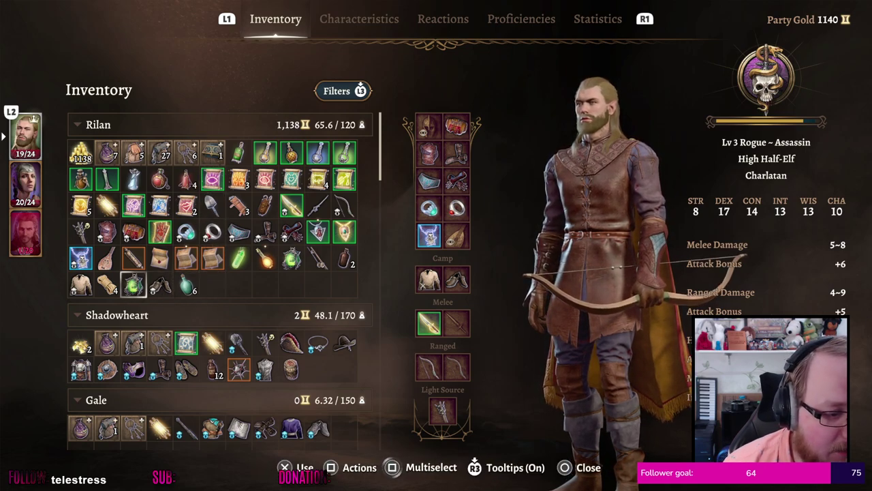
{"action": "key", "text": "Right"}
{"action": "key", "text": "Right"}
{"action": "key", "text": "Right"}
{"action": "key", "text": "Right"}
{"action": "key", "text": "Up"}
{"action": "key", "text": "Right"}
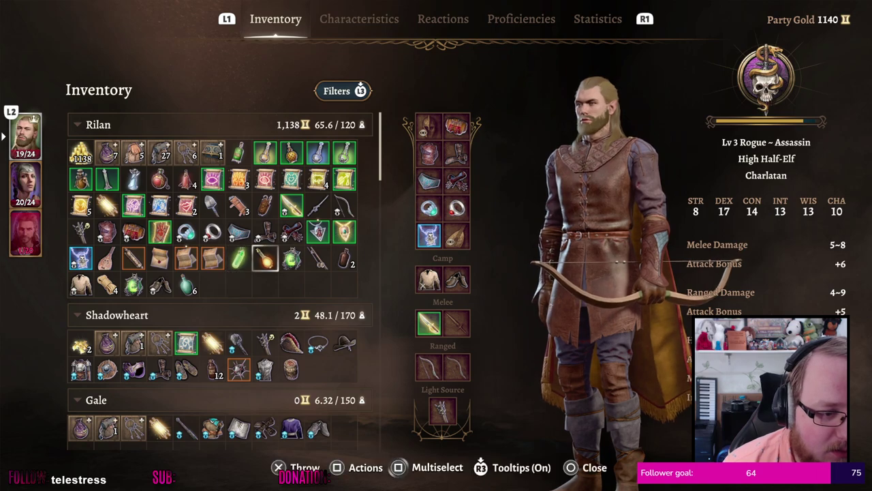
{"action": "key", "text": "Left"}
{"action": "key", "text": "Left"}
{"action": "key", "text": "Down"}
{"action": "key", "text": "Up"}
{"action": "key", "text": "Up"}
{"action": "key", "text": "Up"}
{"action": "key", "text": "Up"}
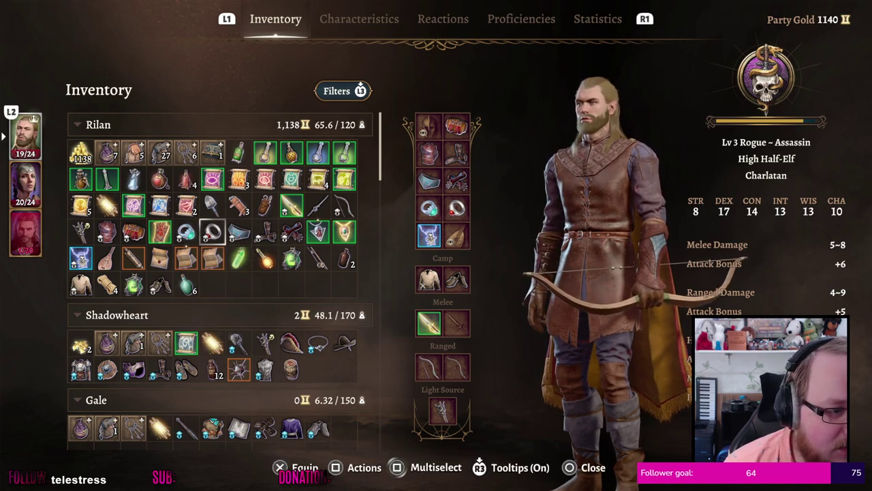
{"action": "key", "text": "Down"}
{"action": "key", "text": "Down"}
{"action": "key", "text": "Down"}
{"action": "key", "text": "Down"}
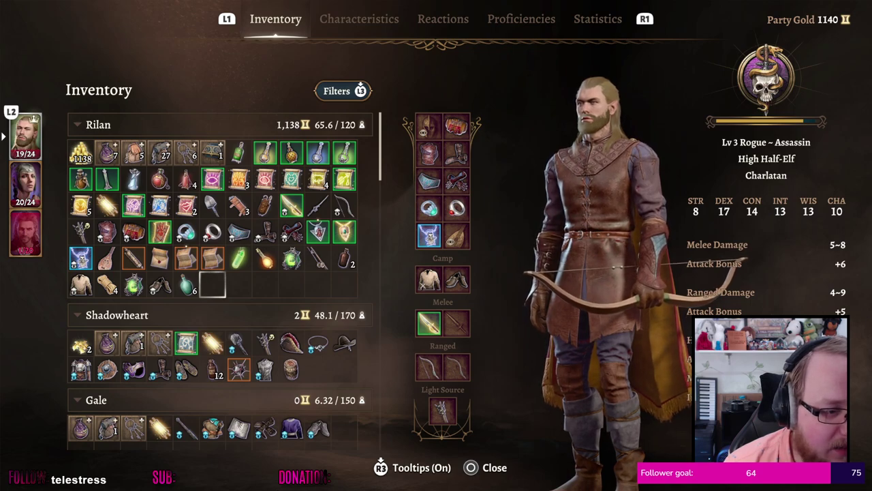
{"action": "key", "text": "Up"}
{"action": "key", "text": "Up"}
{"action": "key", "text": "Up"}
{"action": "key", "text": "Up"}
{"action": "key", "text": "Up"}
{"action": "key", "text": "Up"}
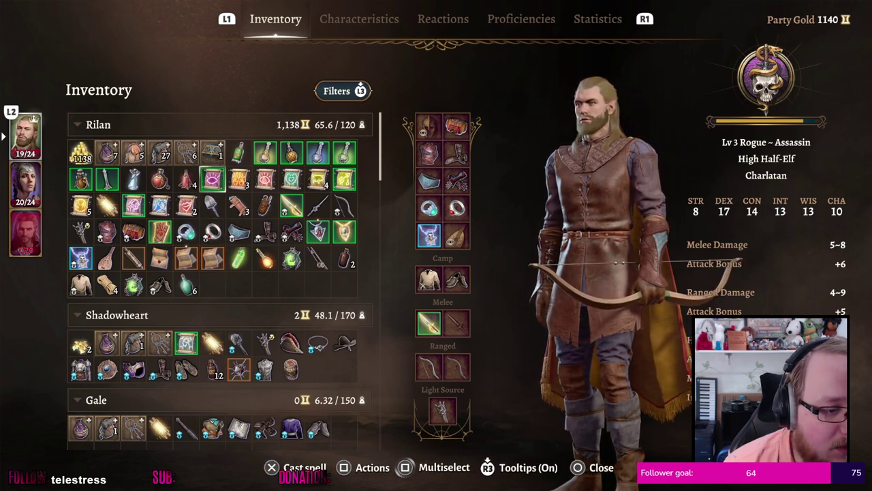
{"action": "key", "text": "Down"}
{"action": "key", "text": "Down"}
{"action": "key", "text": "Down"}
{"action": "key", "text": "Down"}
{"action": "key", "text": "Down"}
{"action": "key", "text": "Down"}
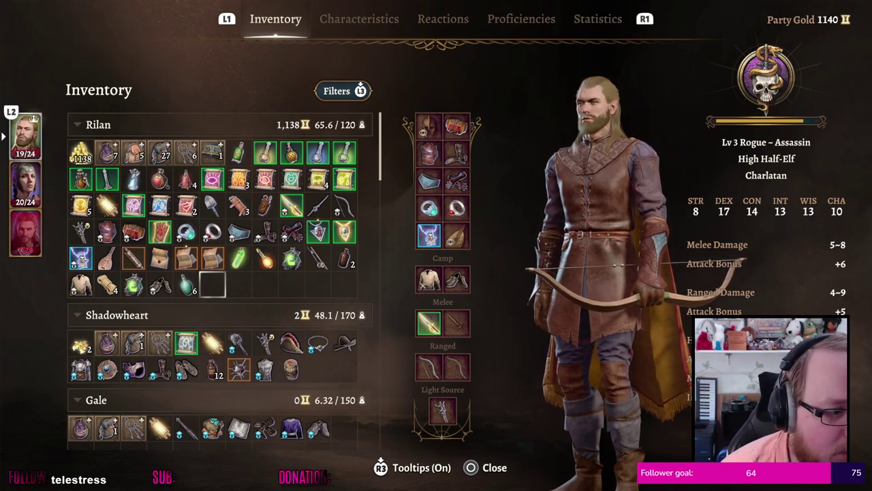
{"action": "key", "text": "Up"}
{"action": "key", "text": "Up"}
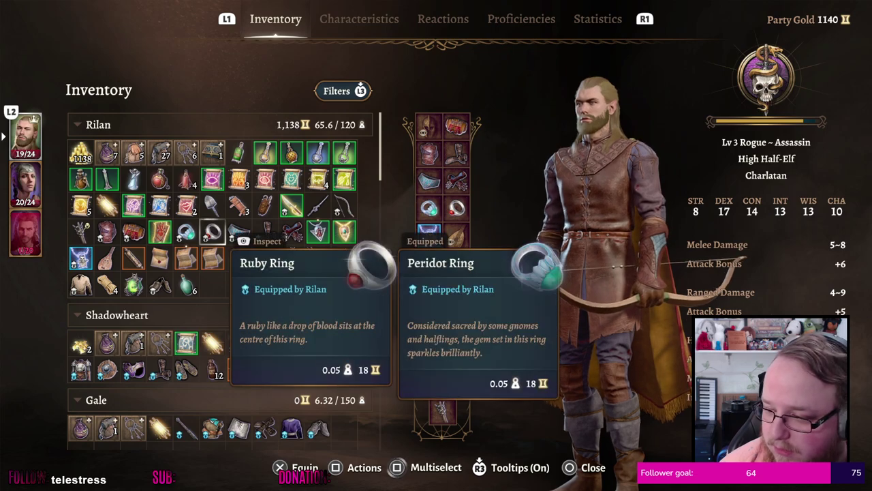
Look over the items in Shadowheart's part of the party inventory
{"action": "key", "text": "Down"}
{"action": "key", "text": "Down"}
{"action": "key", "text": "Down"}
{"action": "key", "text": "Down"}
{"action": "key", "text": "Down"}
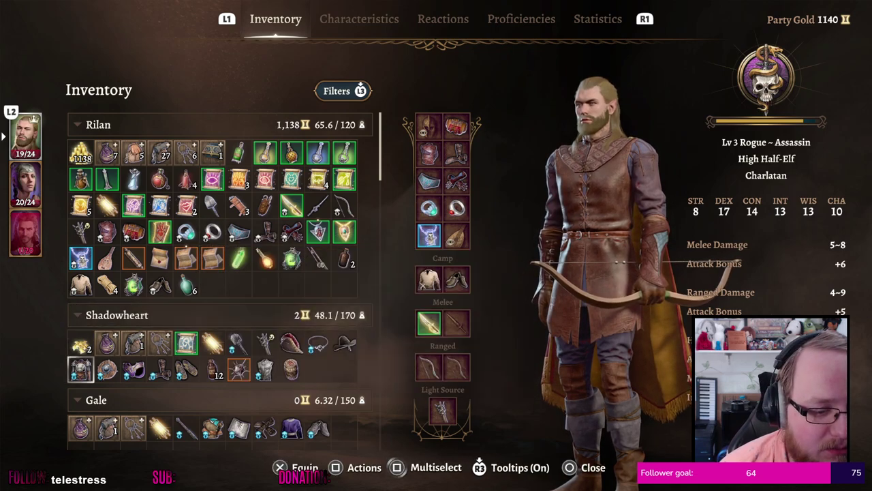
{"action": "key", "text": "Down"}
{"action": "key", "text": "Up"}
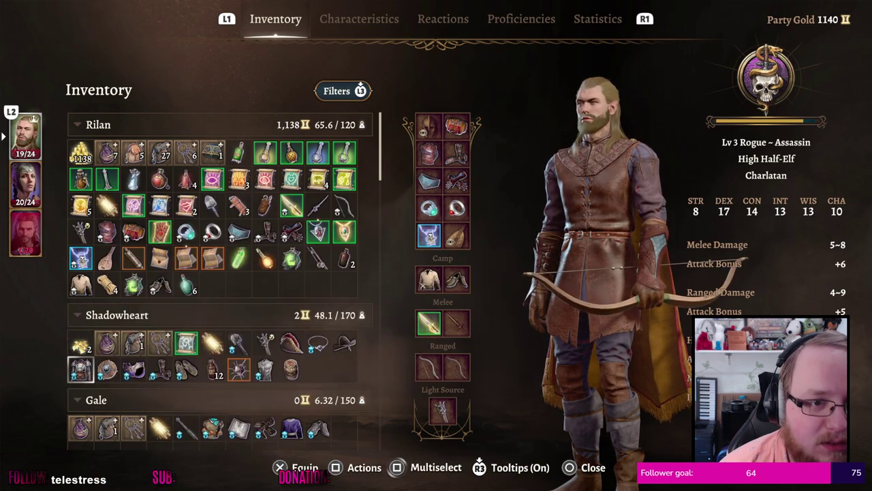
{"action": "key", "text": "Up"}
Check Rilan's reactions and the experience he needs for his next level, and close the character sheet
{"action": "key", "text": "e"}
{"action": "key", "text": "e"}
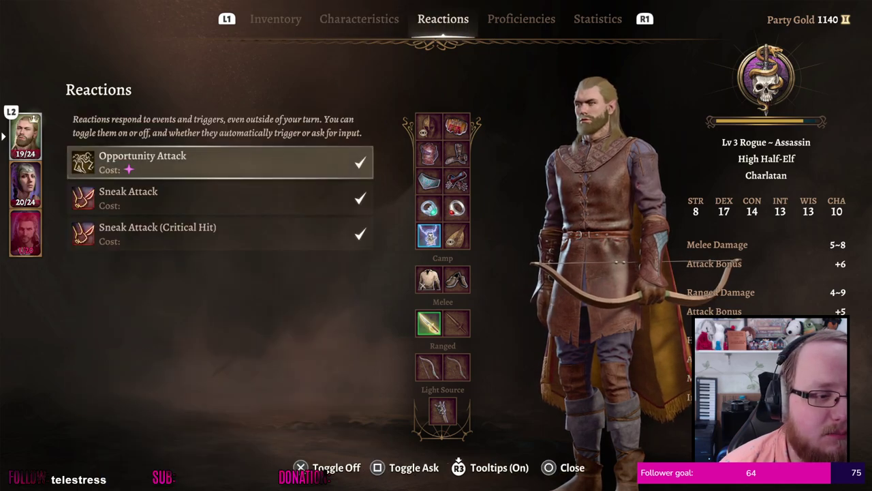
{"action": "key", "text": "e"}
{"action": "key", "text": "e"}
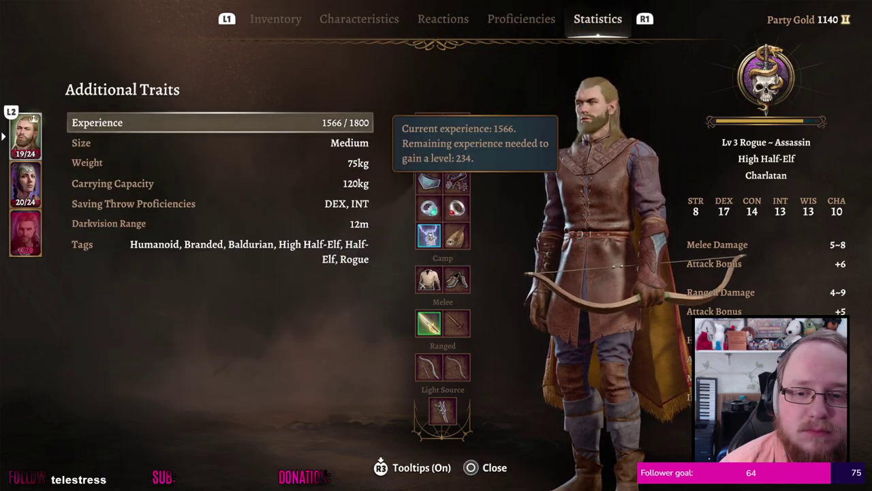
{"action": "key", "text": "Escape"}
Close Rilan's character sheet and open the management of his tadpole powers
{"action": "key", "text": "Tab"}
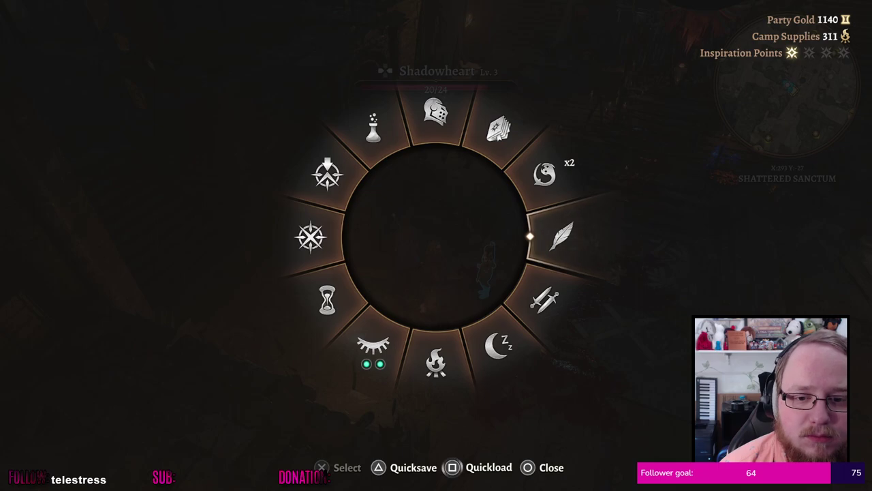
{"action": "key", "text": "Up"}
{"action": "key", "text": "Return"}
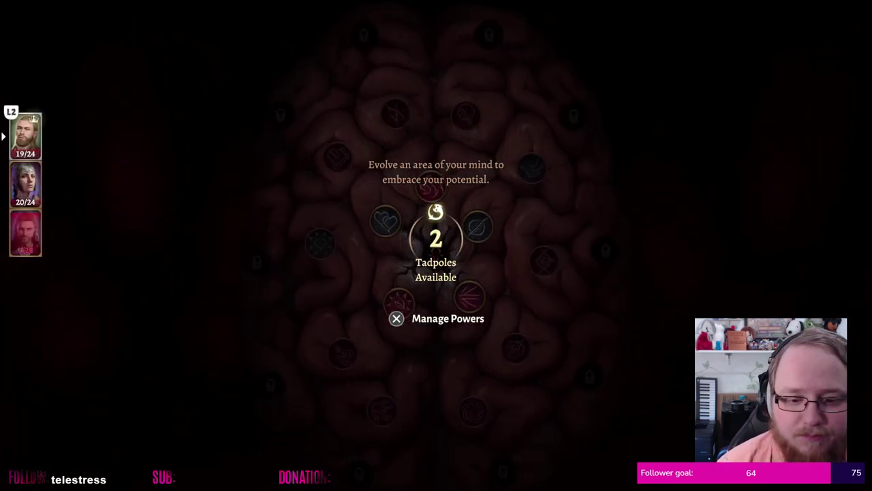
{"action": "key", "text": "Return"}
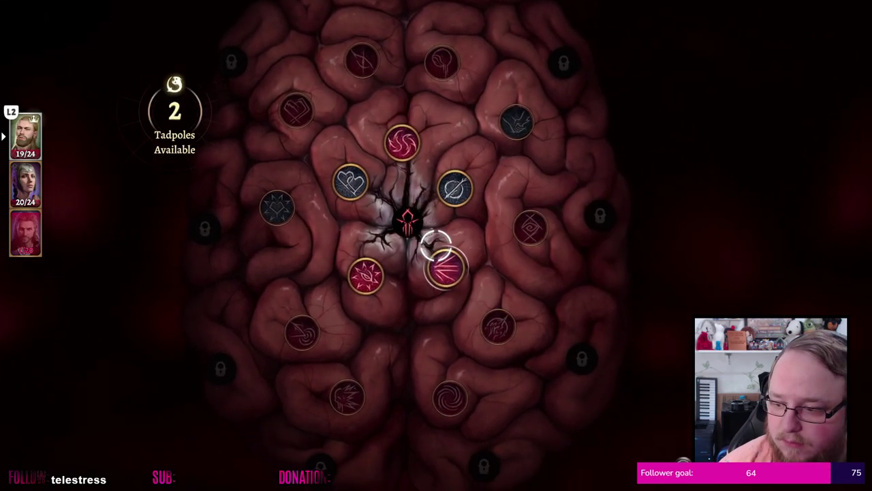
Compare the Favourable Beginnings, Force Tunnel and Concentrated Blast powers, and spend a tadpole on Concentrated Blast for Rilan
{"action": "mouse_move", "coordinate": [436, 249]}
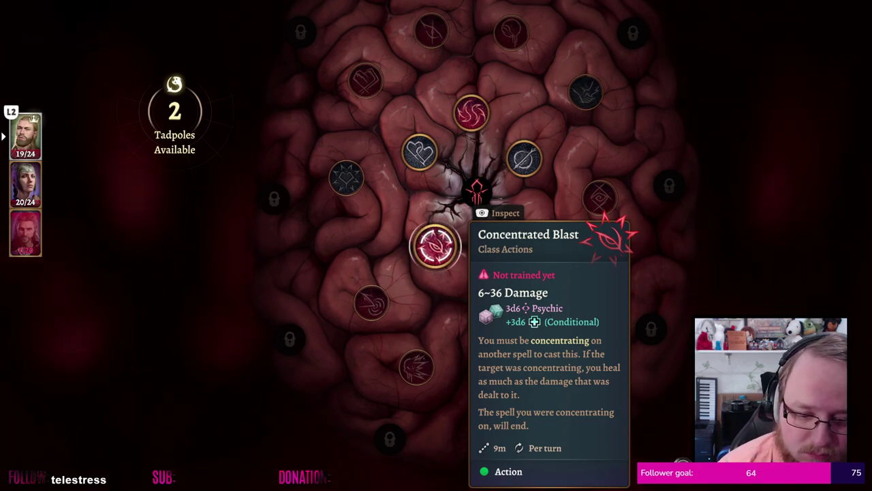
{"action": "key", "text": "Up"}
{"action": "mouse_move", "coordinate": [437, 254]}
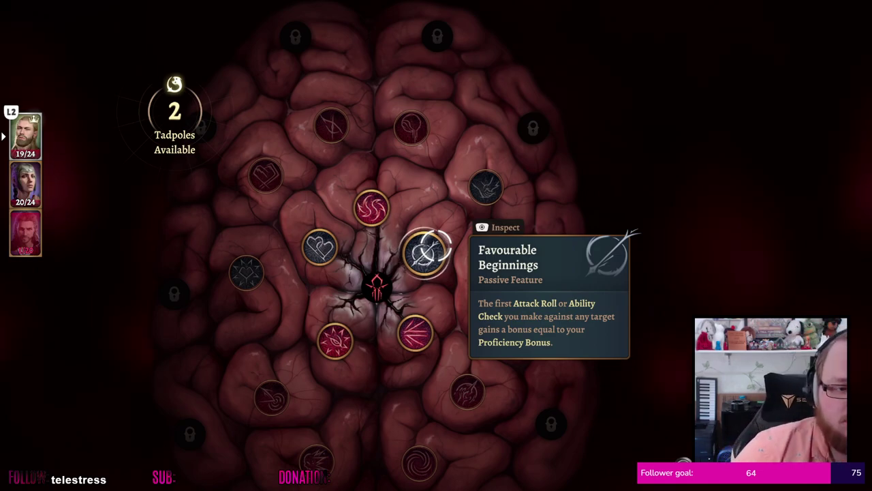
{"action": "key", "text": "Down"}
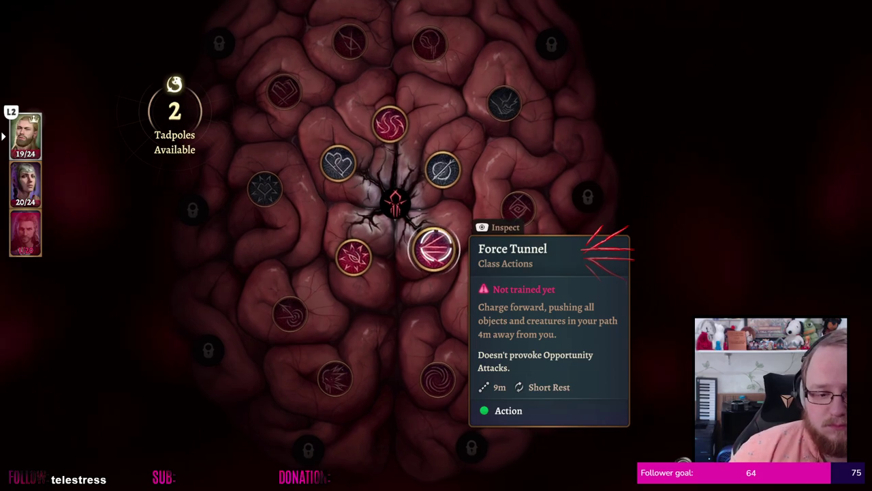
{"action": "key", "text": "Left"}
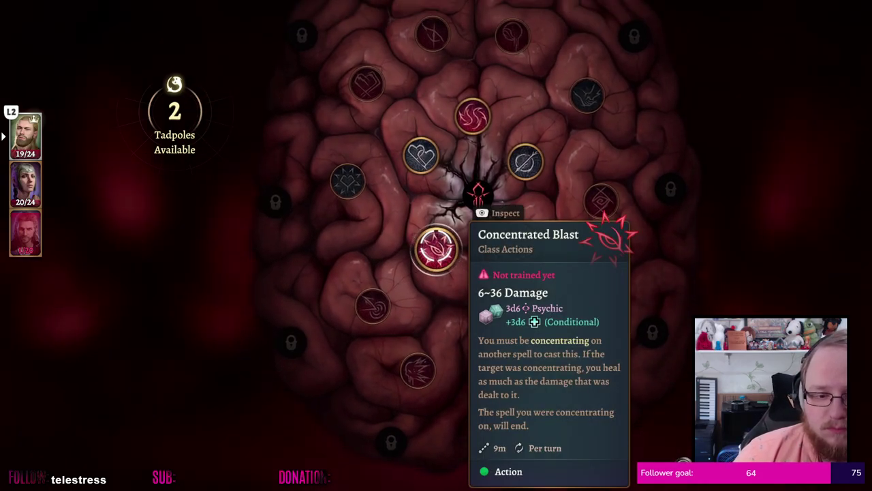
{"action": "key", "text": "Return"}
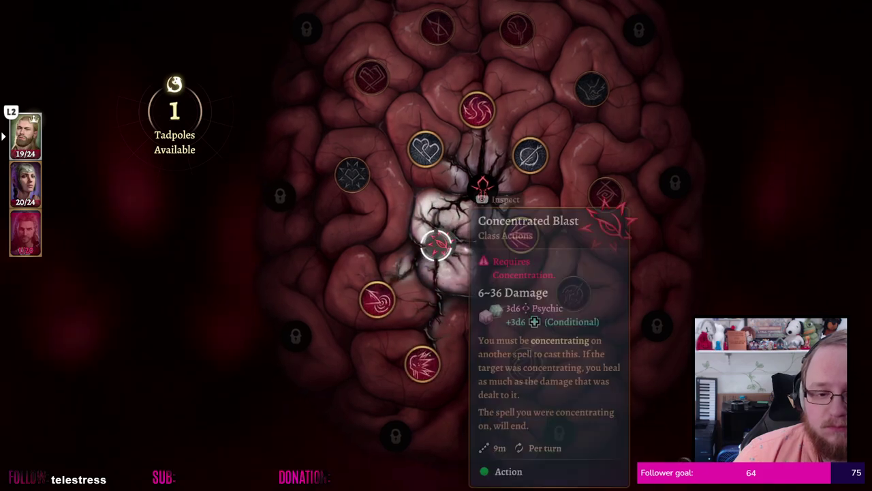
Spend Rilan's other tadpole on the Cull the Weak power and leave the powers screen
{"action": "key", "text": "Down"}
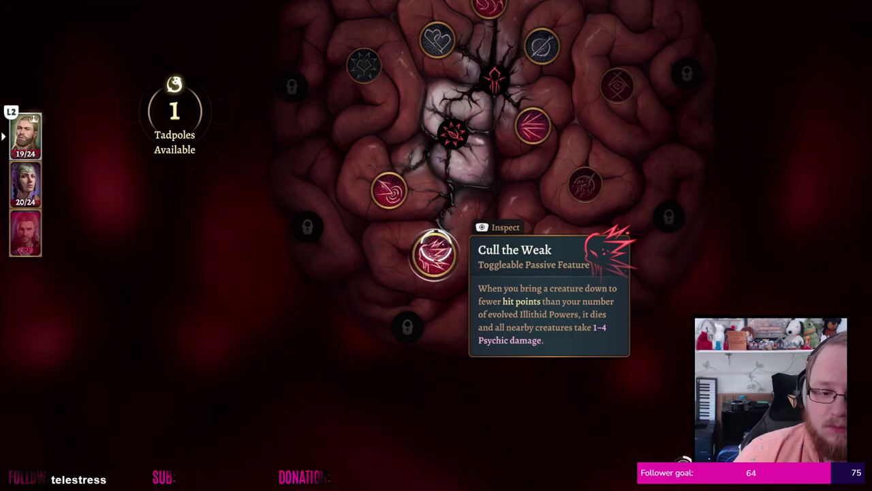
{"action": "key", "text": "Return"}
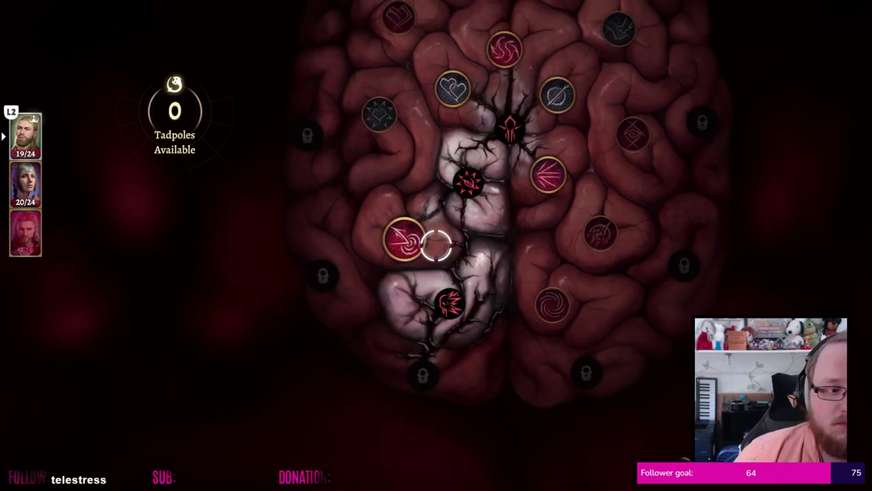
{"action": "key", "text": "Escape"}
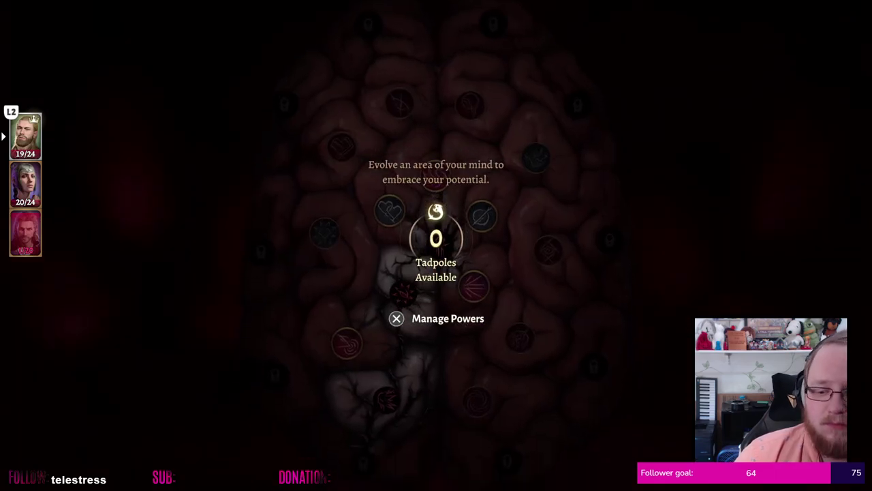
{"action": "key", "text": "Escape"}
Check the dead bodies of Gribbo and Warlock Greez for loot
{"action": "key", "text": "e"}
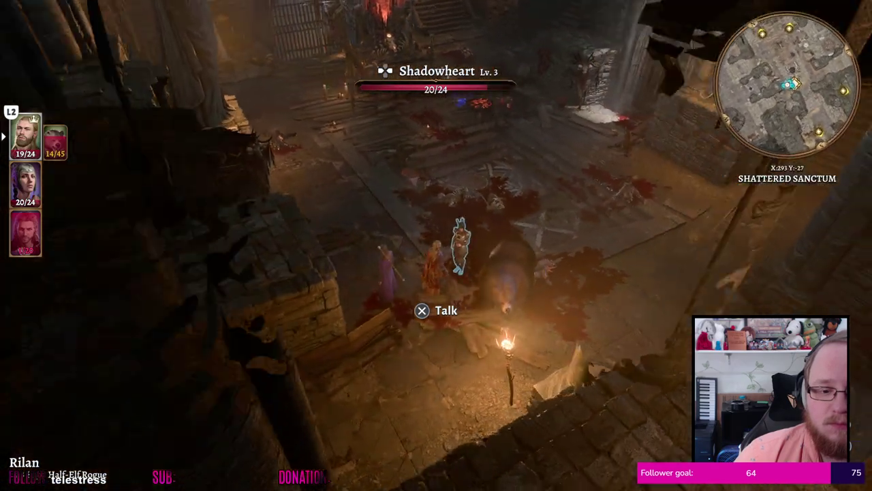
{"action": "key", "text": "e"}
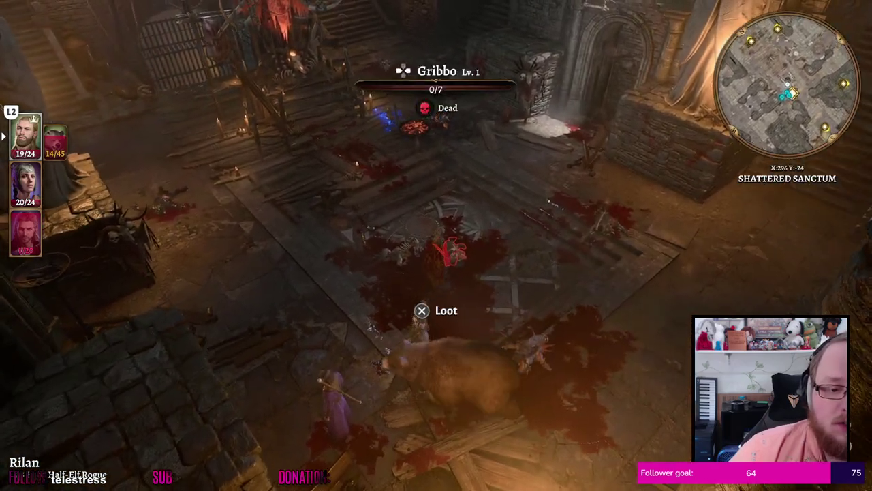
{"action": "key", "text": "Return"}
{"action": "key", "text": "Escape"}
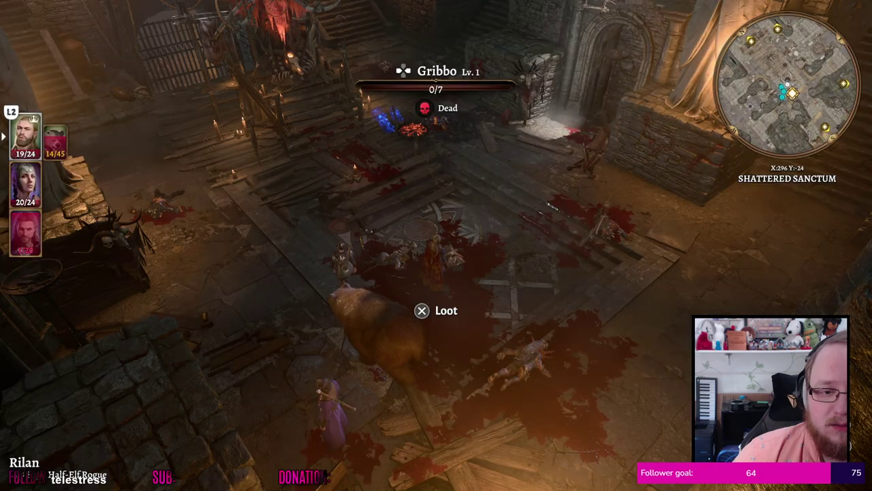
{"action": "key", "text": "e"}
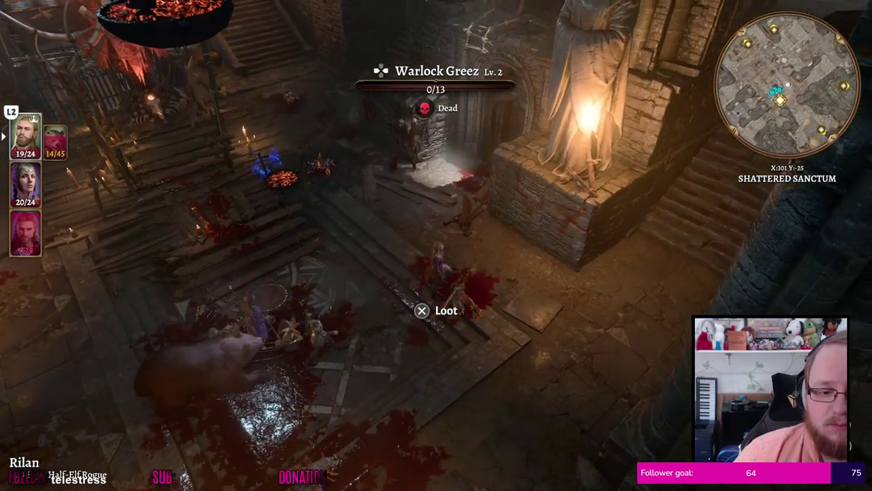
{"action": "key", "text": "Return"}
{"action": "key", "text": "Escape"}
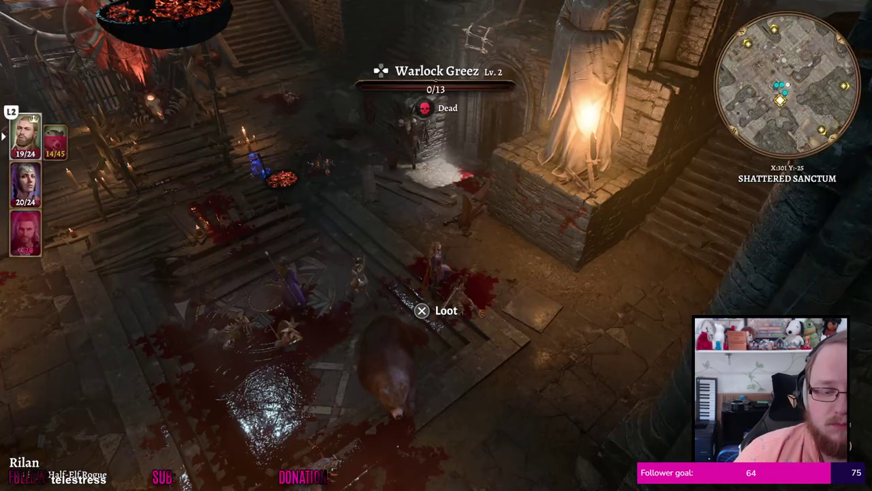
Lead the party across the sanctum, past the brazier, and over to the wide stone stairs
{"action": "key", "text": "e"}
{"action": "key", "text": "e"}
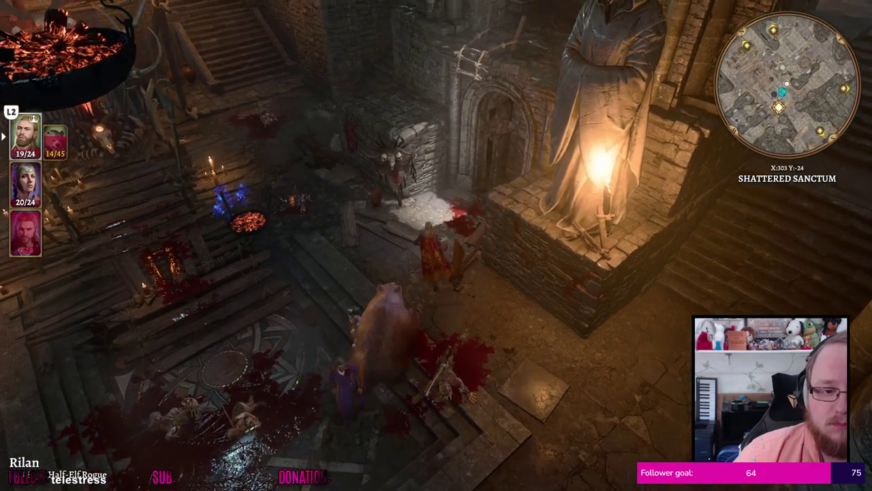
{"action": "key", "text": "e"}
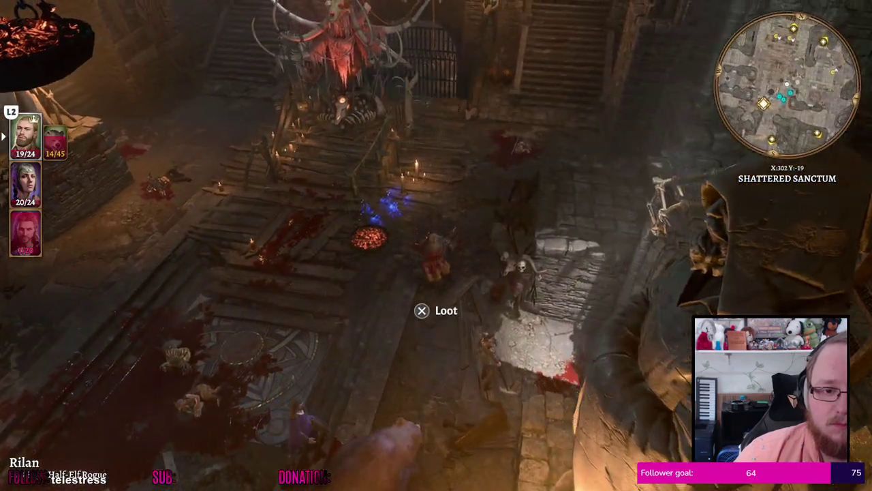
{"action": "key", "text": "e"}
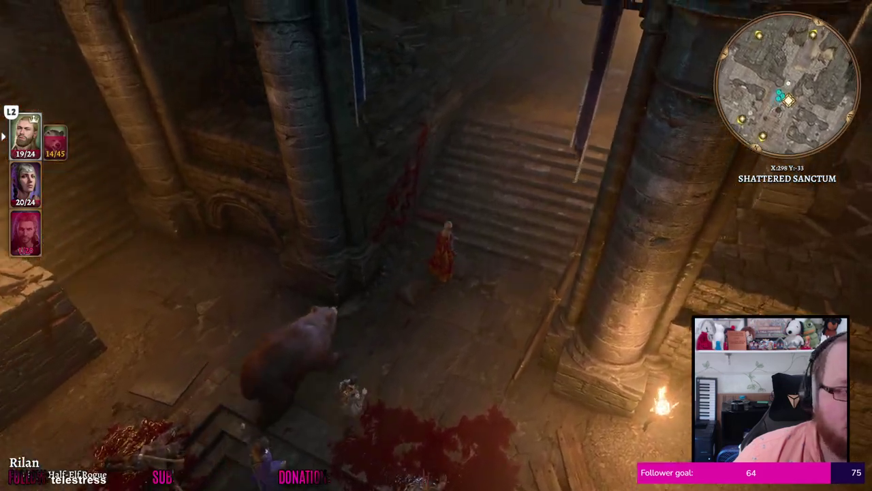
Try to go to camp, and answer Halsin's objection with "Of course. Let's focus on that."
{"action": "key", "text": "Tab"}
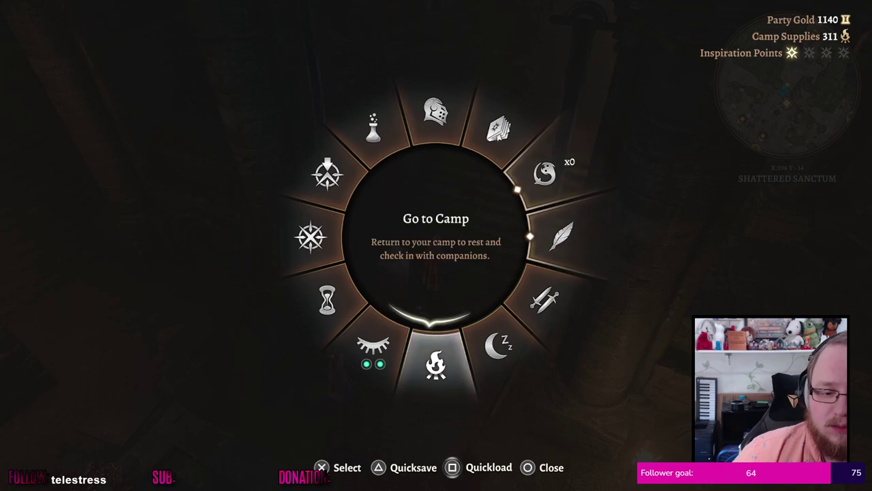
{"action": "key", "text": "Return"}
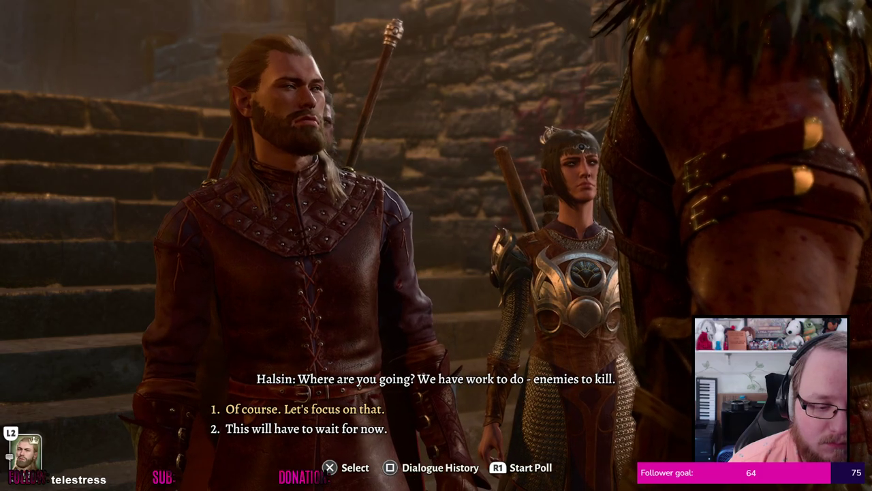
{"action": "key", "text": "Return"}
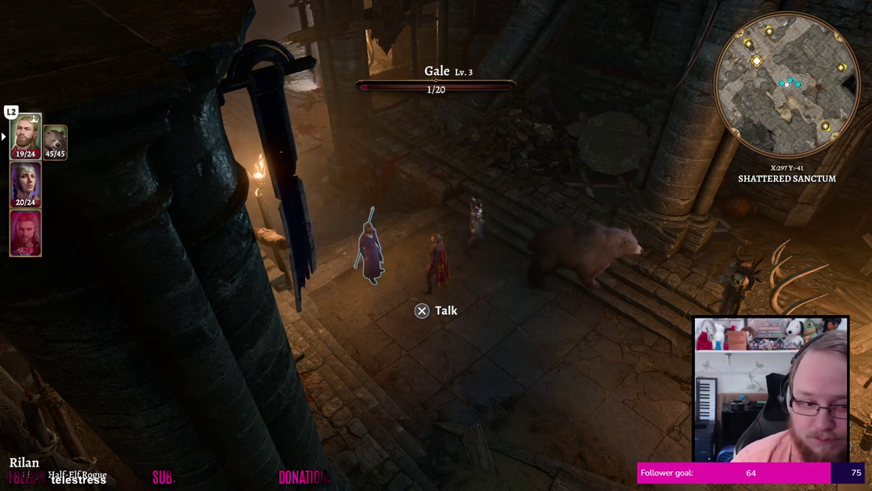
Open the party inventory and send the single round red potion from Rilan to Gale
{"action": "key", "text": "Escape"}
{"action": "key", "text": "Return"}
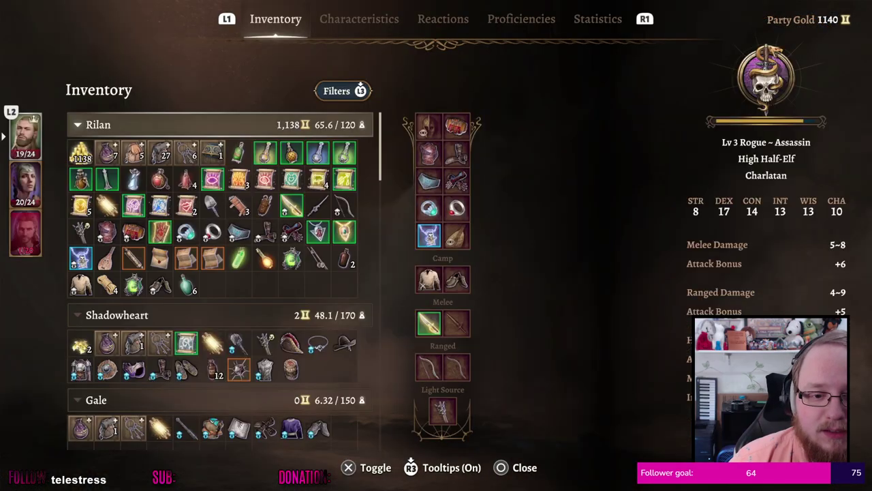
{"action": "key", "text": "Down"}
{"action": "key", "text": "Down"}
{"action": "key", "text": "Right"}
{"action": "key", "text": "Right"}
{"action": "key", "text": "Right"}
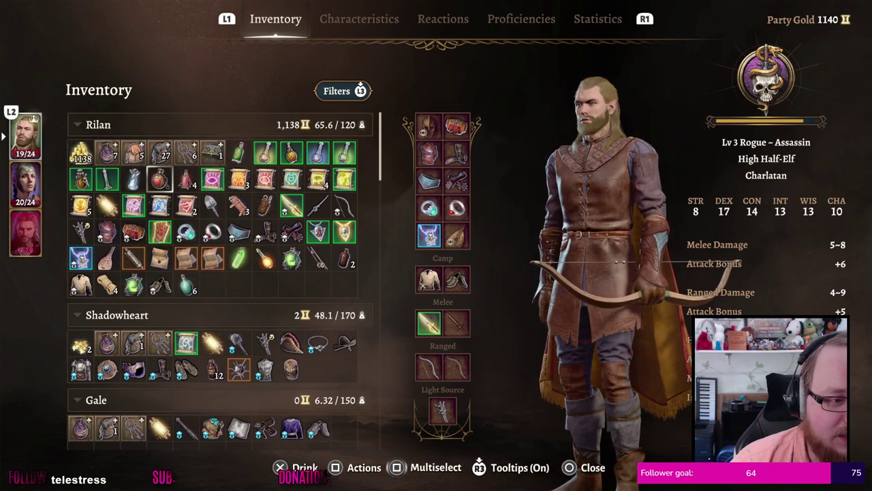
{"action": "key", "text": "x"}
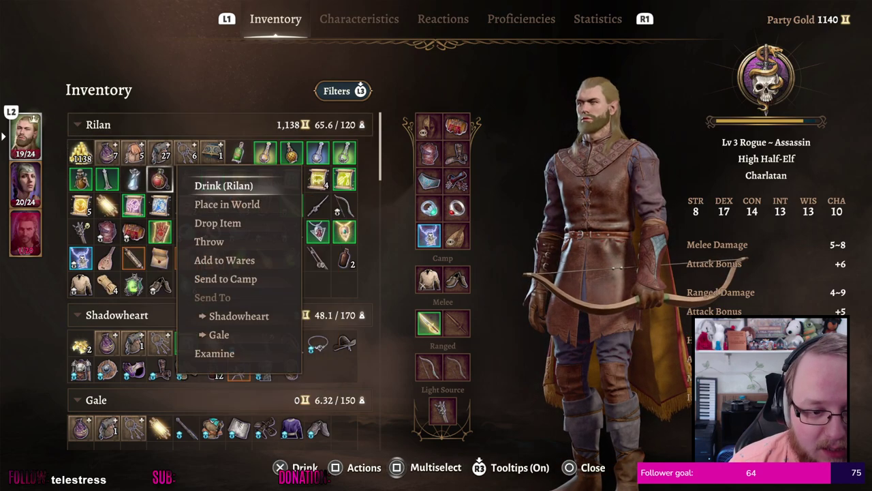
{"action": "key", "text": "Down"}
{"action": "key", "text": "Down"}
{"action": "key", "text": "Down"}
{"action": "key", "text": "Down"}
{"action": "key", "text": "Down"}
{"action": "key", "text": "Down"}
{"action": "key", "text": "Down"}
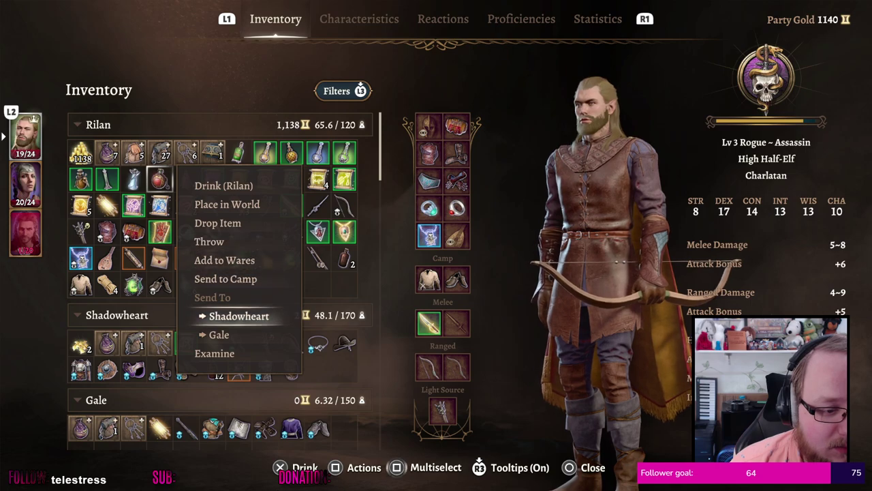
{"action": "key", "text": "Return"}
{"action": "key", "text": "Down"}
{"action": "key", "text": "Down"}
{"action": "key", "text": "Down"}
{"action": "key", "text": "Down"}
{"action": "key", "text": "Down"}
{"action": "key", "text": "Down"}
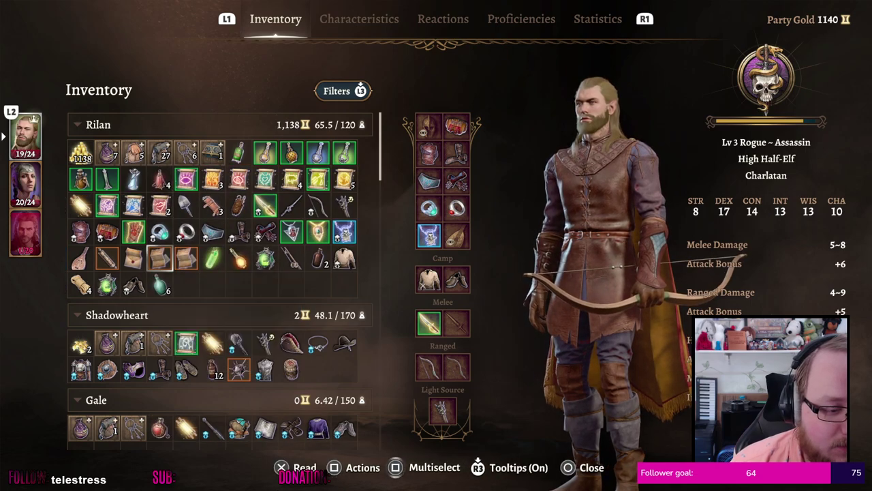
{"action": "key", "text": "Down"}
{"action": "key", "text": "Right"}
{"action": "key", "text": "Right"}
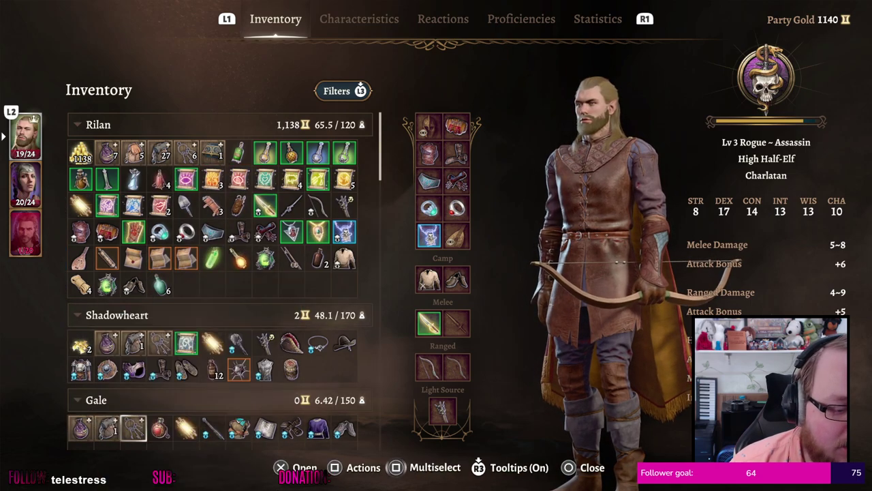
{"action": "key", "text": "Right"}
{"action": "key", "text": "Return"}
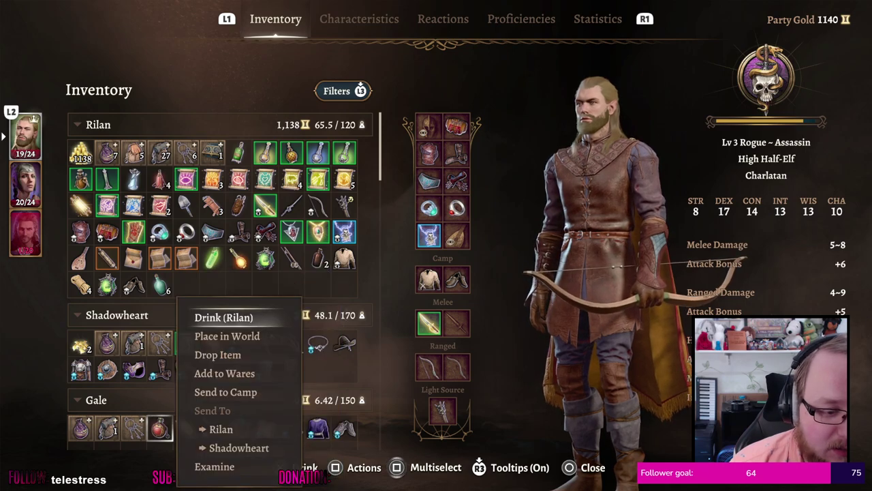
{"action": "key", "text": "Down"}
{"action": "key", "text": "Down"}
{"action": "key", "text": "Down"}
{"action": "key", "text": "Down"}
{"action": "key", "text": "Down"}
{"action": "key", "text": "Down"}
{"action": "key", "text": "Down"}
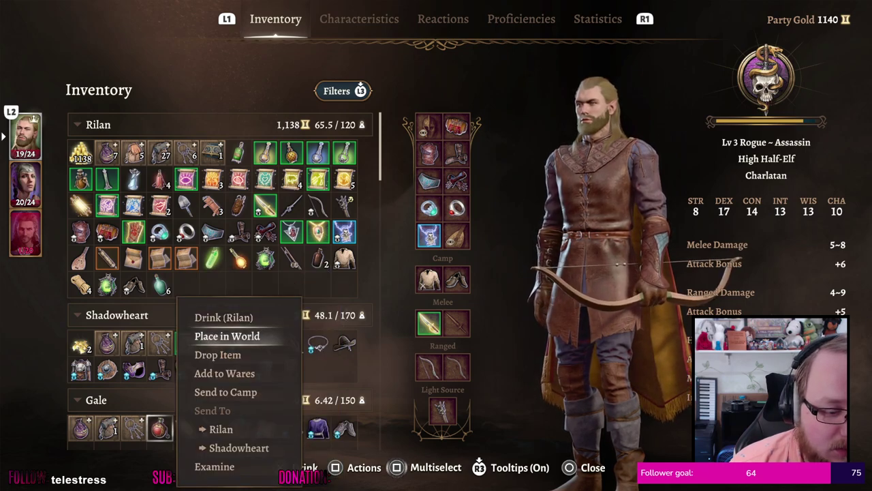
{"action": "key", "text": "Down"}
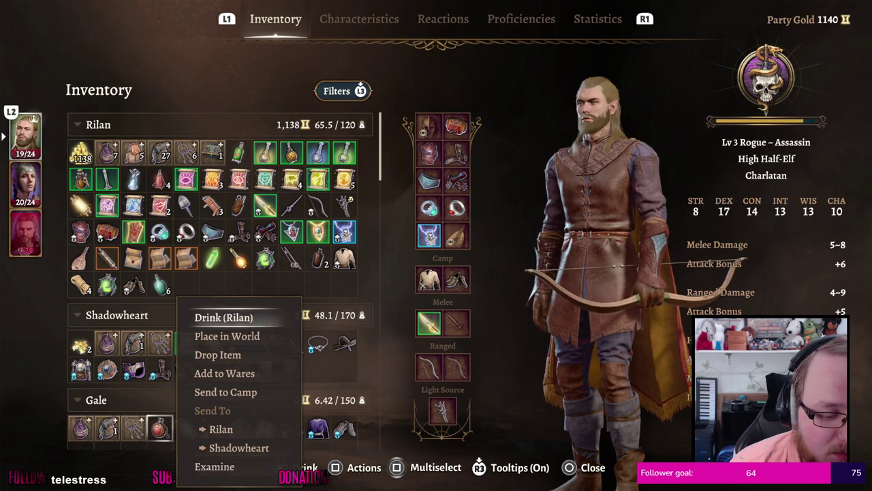
{"action": "key", "text": "Up"}
{"action": "key", "text": "Up"}
{"action": "key", "text": "Up"}
{"action": "key", "text": "Up"}
{"action": "key", "text": "Up"}
{"action": "key", "text": "Up"}
{"action": "key", "text": "Up"}
{"action": "key", "text": "Up"}
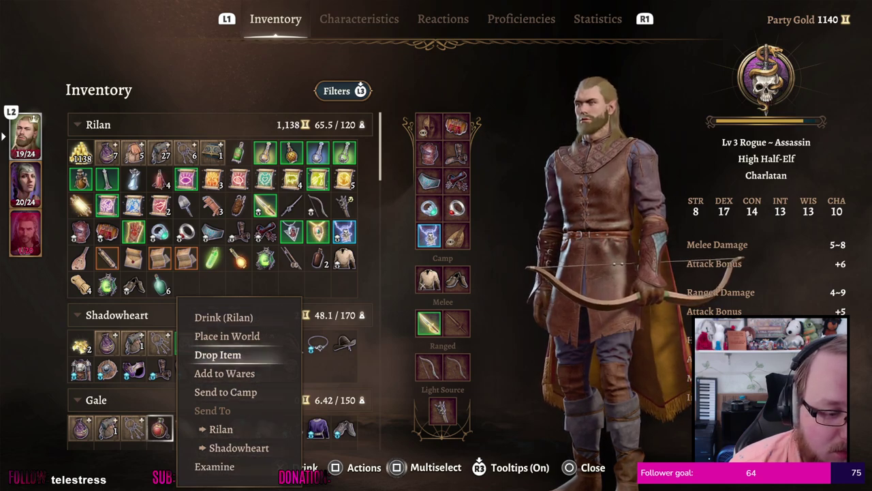
{"action": "key", "text": "Down"}
{"action": "key", "text": "Down"}
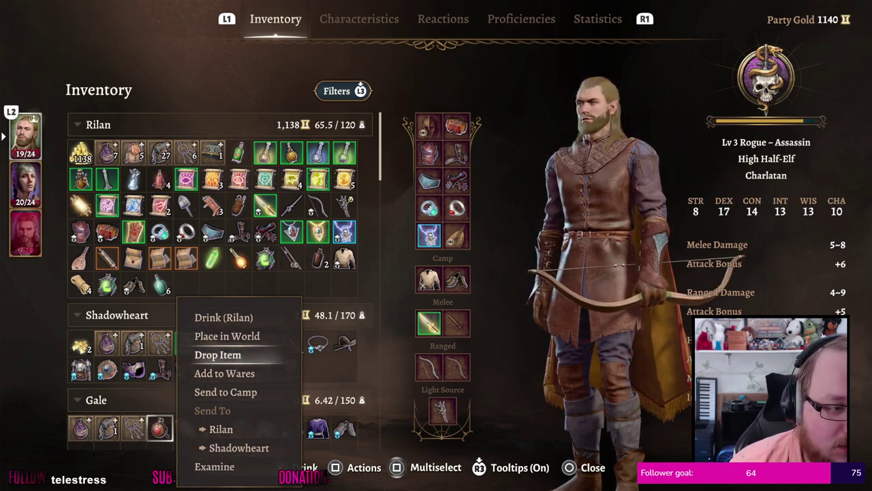
{"action": "key", "text": "Escape"}
Close the inventory and switch control from Rilan to Gale
{"action": "key", "text": "Escape"}
{"action": "key", "text": "Tab"}
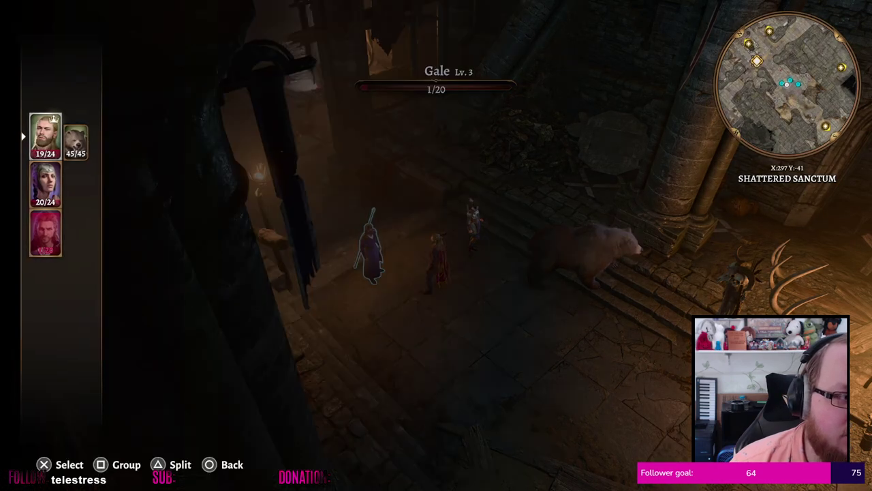
{"action": "key", "text": "Down"}
{"action": "key", "text": "Down"}
{"action": "key", "text": "Return"}
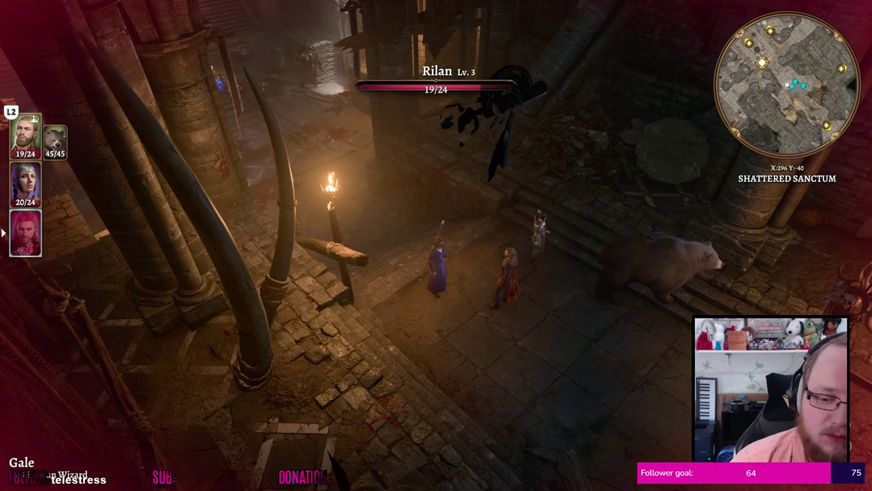
Open Gale's inventory, have him drink the round red potion, and close the inventory
{"action": "key", "text": "Tab"}
{"action": "key", "text": "Return"}
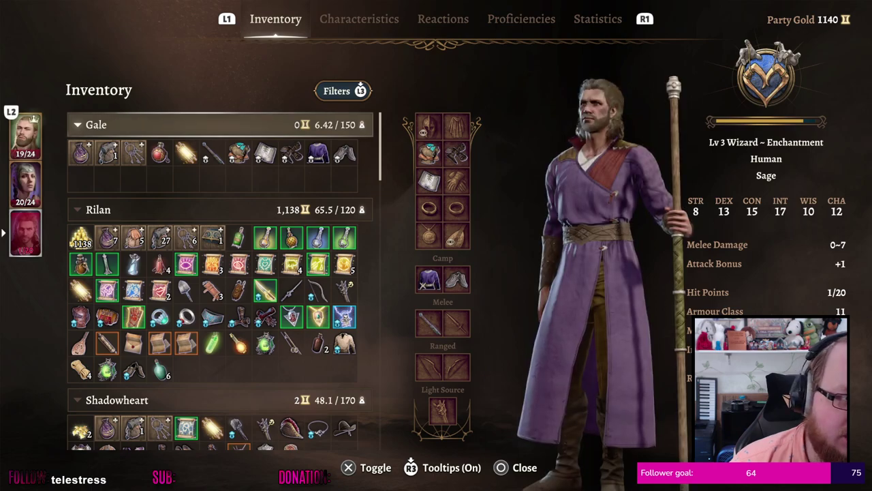
{"action": "key", "text": "Down"}
{"action": "key", "text": "Right"}
{"action": "key", "text": "Right"}
{"action": "key", "text": "Right"}
{"action": "key", "text": "Return"}
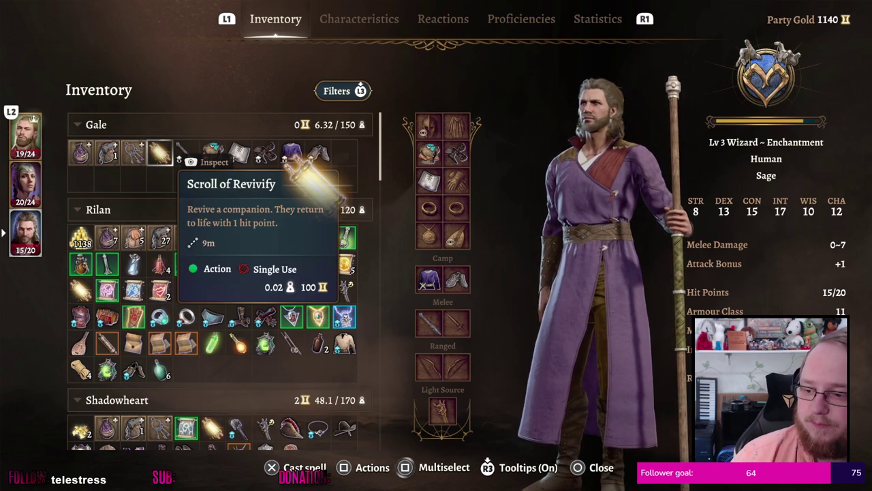
{"action": "key", "text": "Down"}
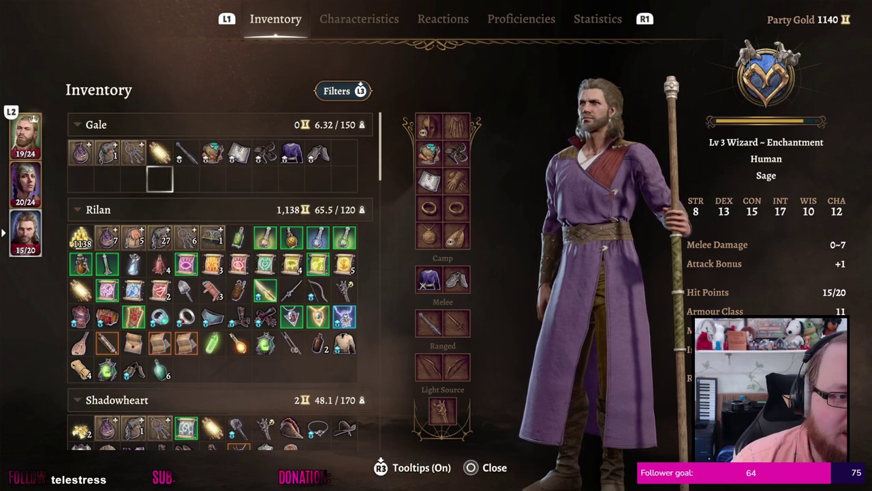
{"action": "key", "text": "Right"}
{"action": "key", "text": "Right"}
{"action": "key", "text": "Right"}
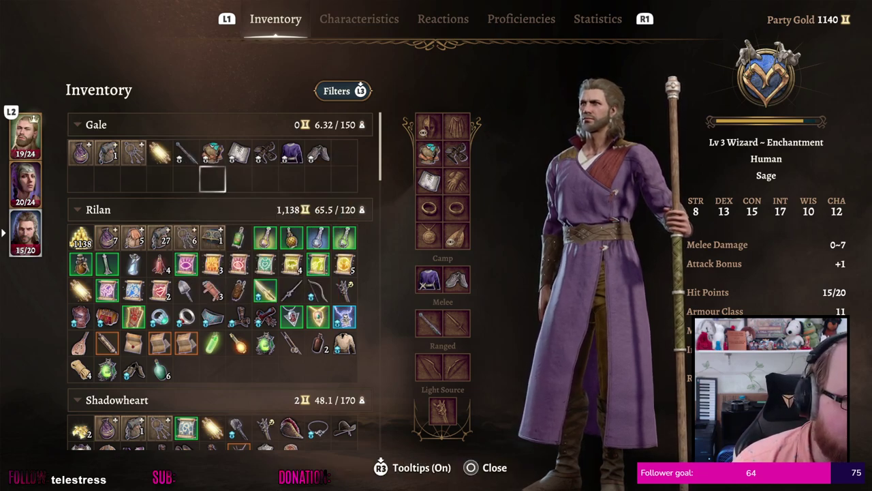
{"action": "key", "text": "Escape"}
Take a short rest with the party and switch control from Gale to Rilan
{"action": "key", "text": "Tab"}
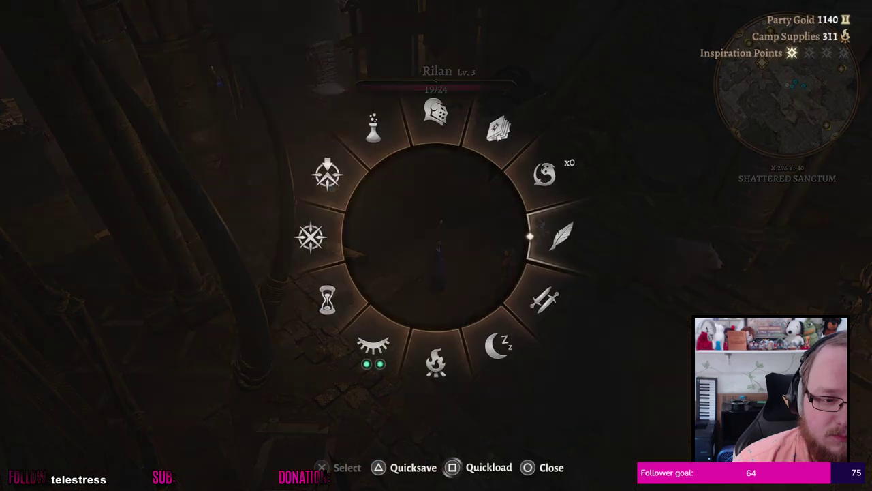
{"action": "key", "text": "Return"}
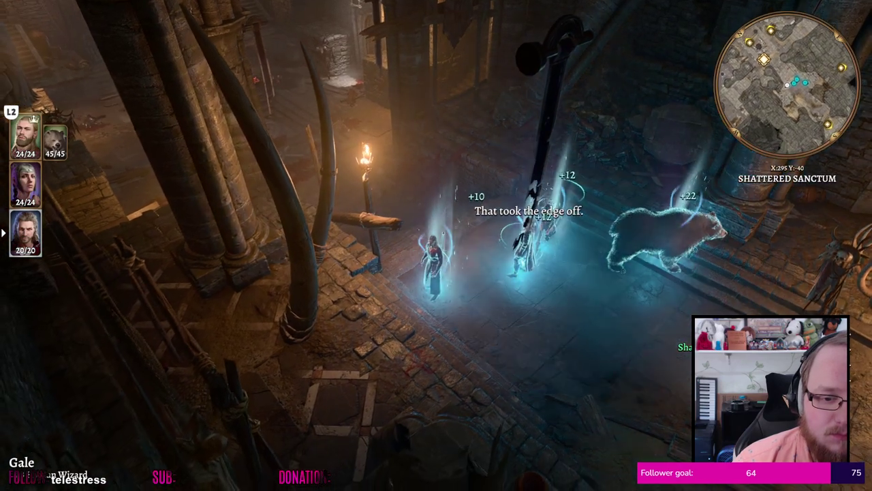
{"action": "key", "text": "Up"}
{"action": "key", "text": "Up"}
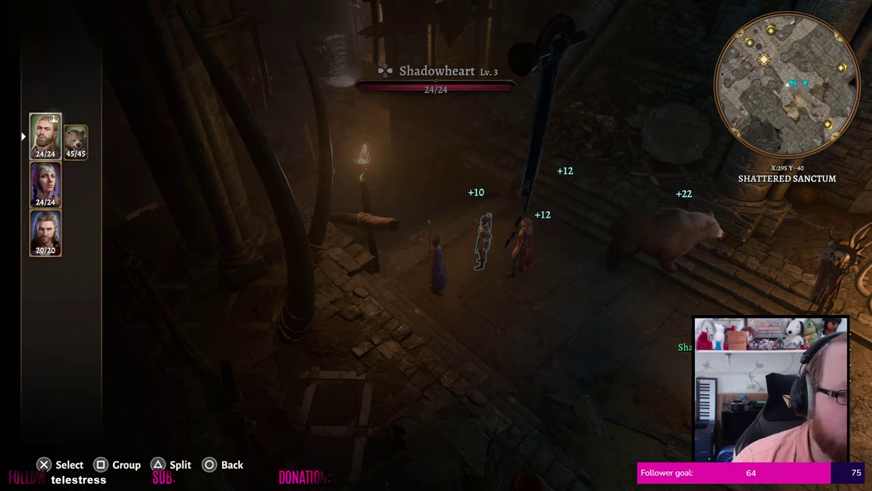
{"action": "key", "text": "Return"}
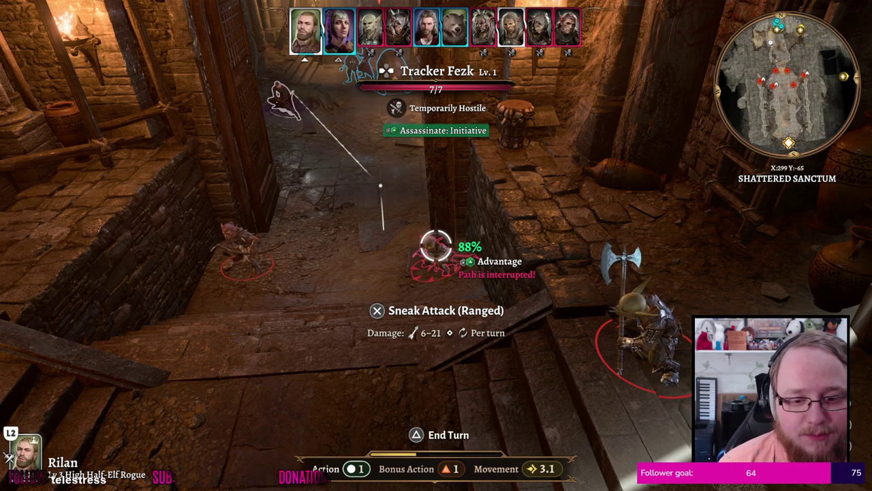
End Rilan's turn and have Shadowheart cast Fire Bolt at Tracker Fezk by the open doors
{"action": "key", "text": "Tab"}
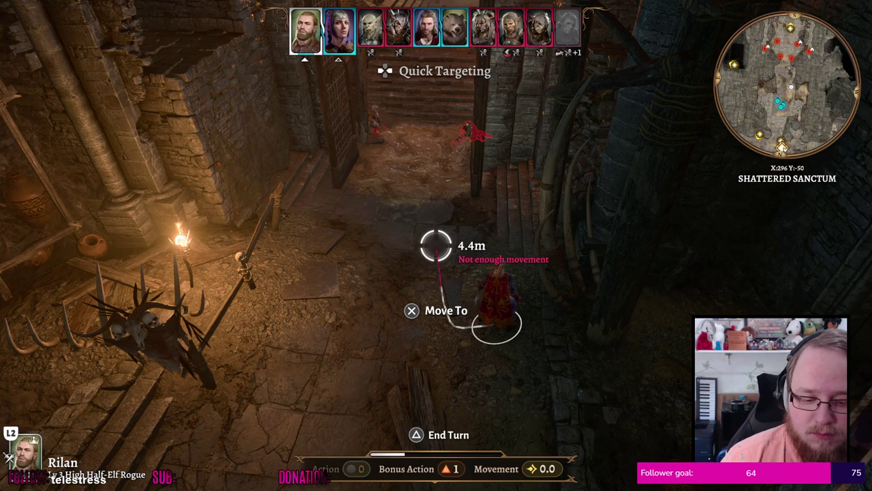
{"action": "key", "text": "space"}
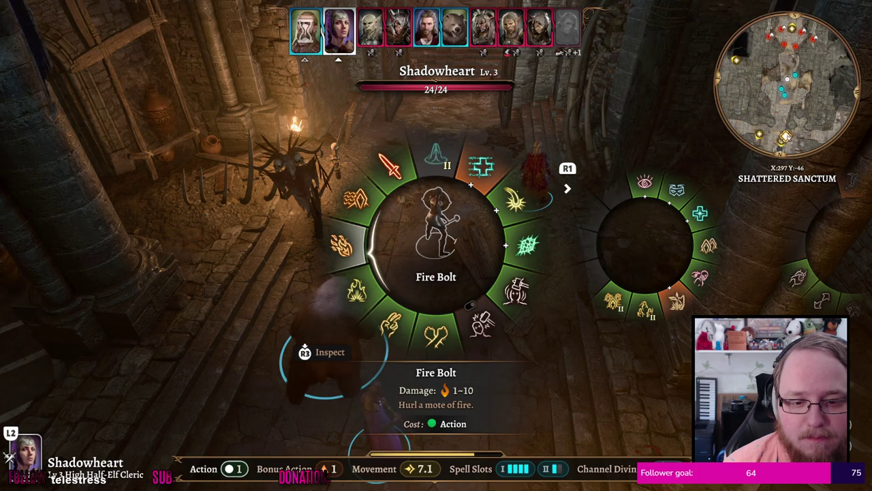
{"action": "key", "text": "Return"}
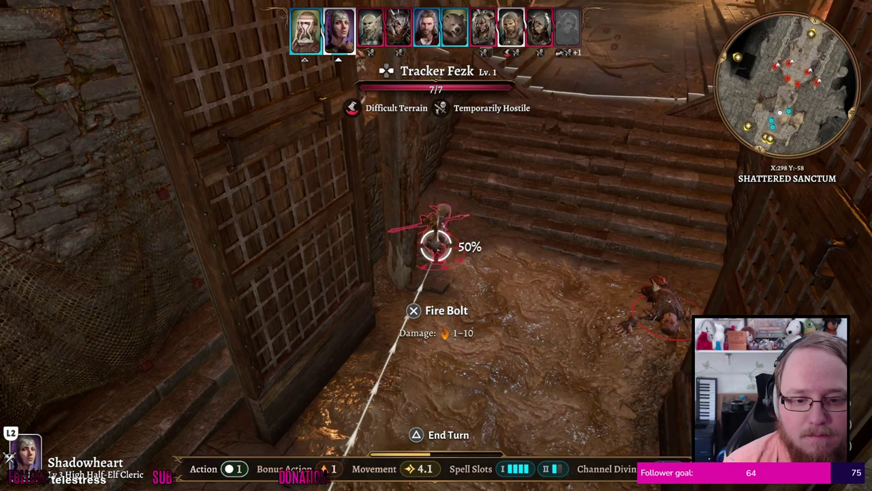
{"action": "key", "text": "Return"}
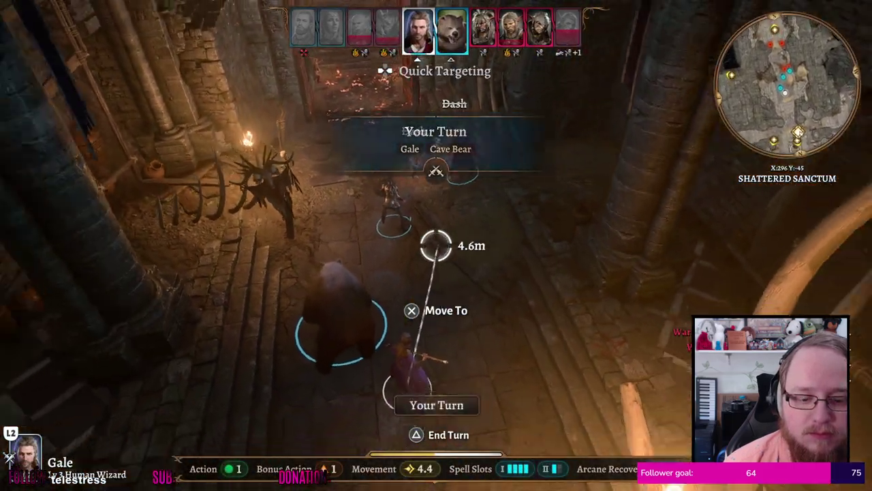
Have Gale cast Cloud of Daggers over the burning ground in the open doorway and end his turn
{"action": "key", "text": "x"}
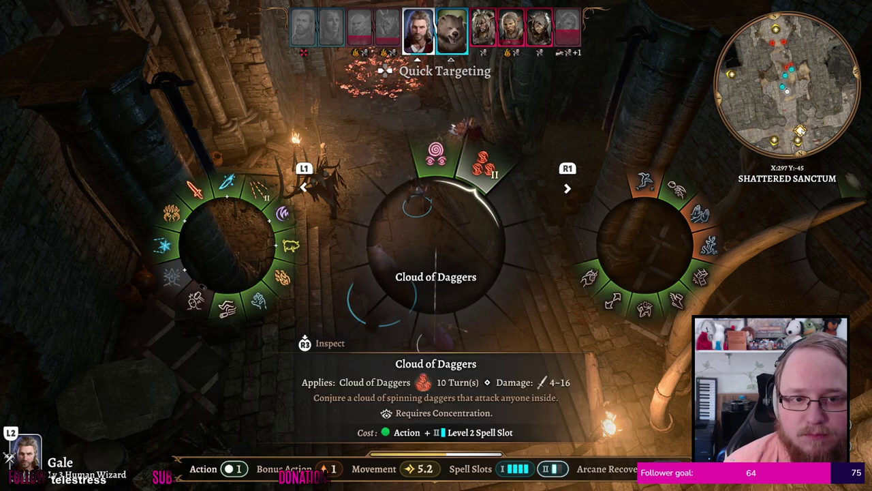
{"action": "key", "text": "Return"}
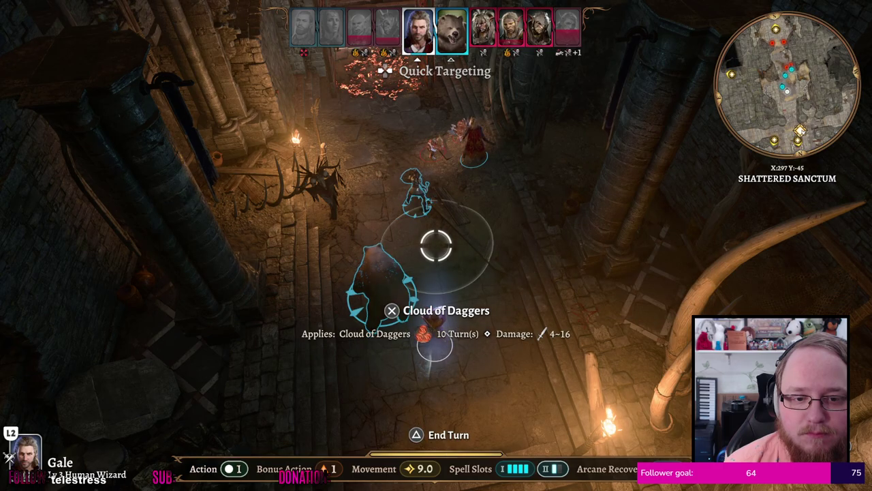
{"action": "key", "text": "Up"}
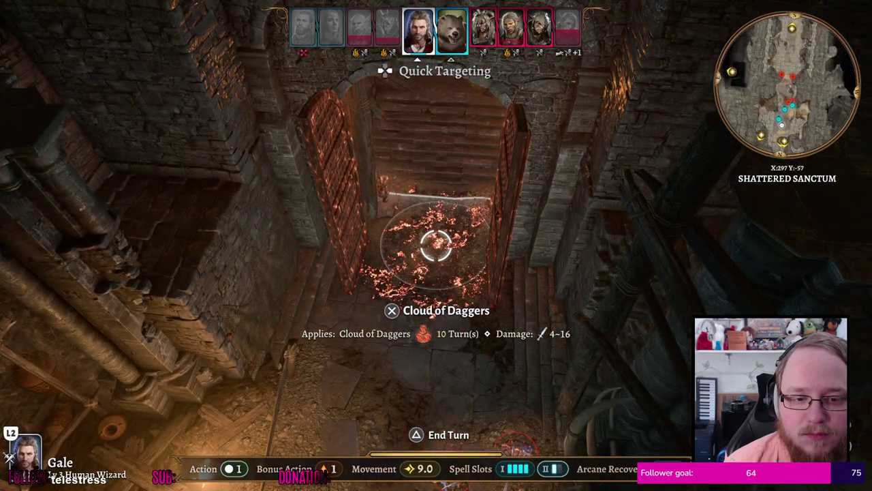
{"action": "key", "text": "Up"}
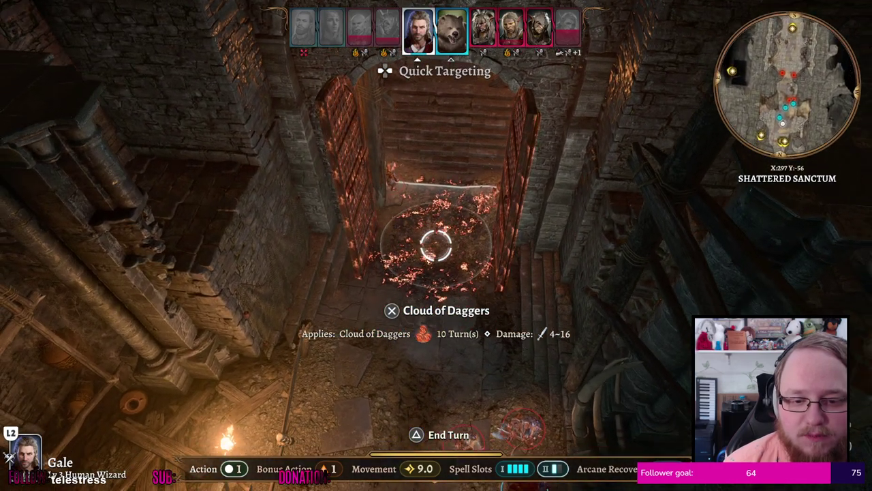
{"action": "key", "text": "Return"}
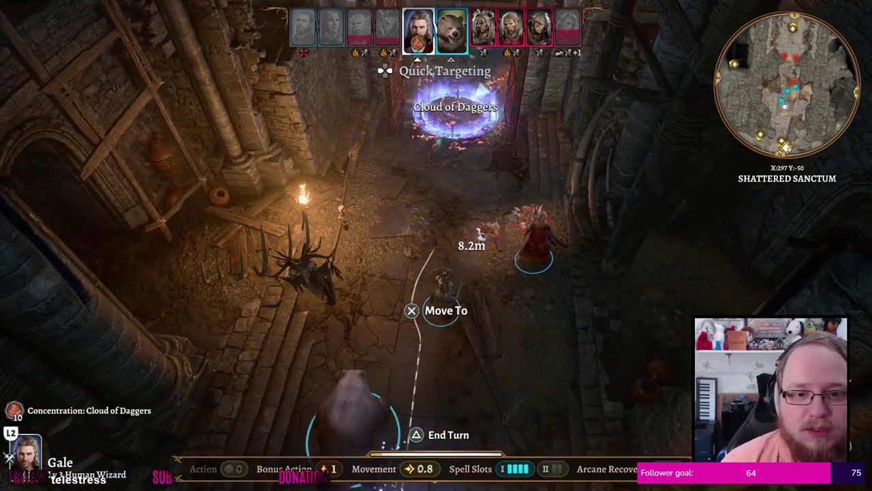
{"action": "key", "text": "Up"}
{"action": "key", "text": "Down"}
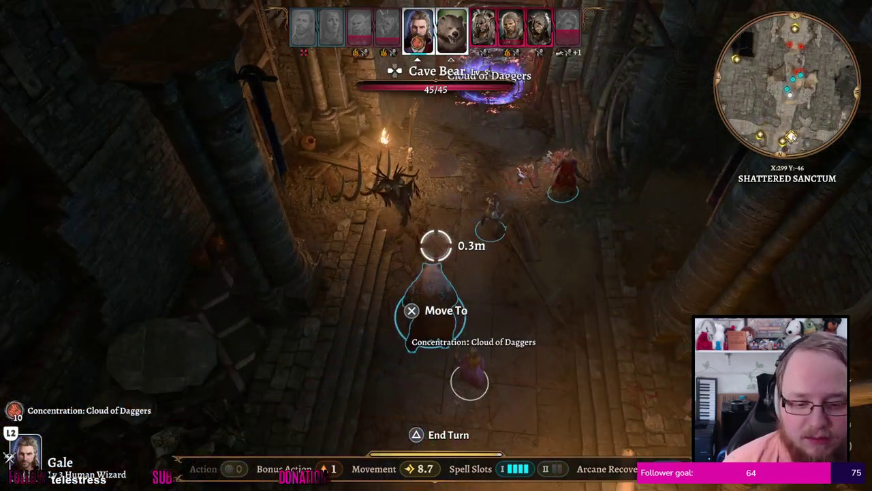
{"action": "key", "text": "space"}
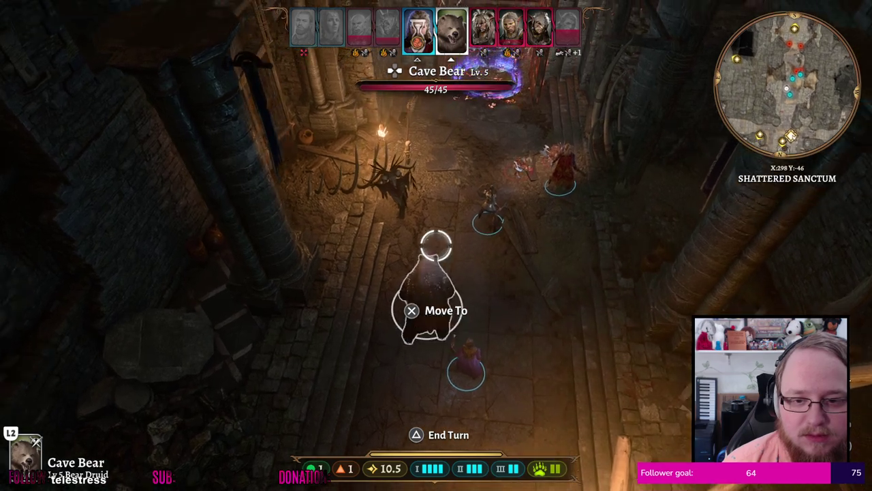
Attack Warrior Trinzas with the Cave Bear and Warrior Nrog with Rilan, ending Rilan's turn
{"action": "key", "text": "Up"}
{"action": "key", "text": "Return"}
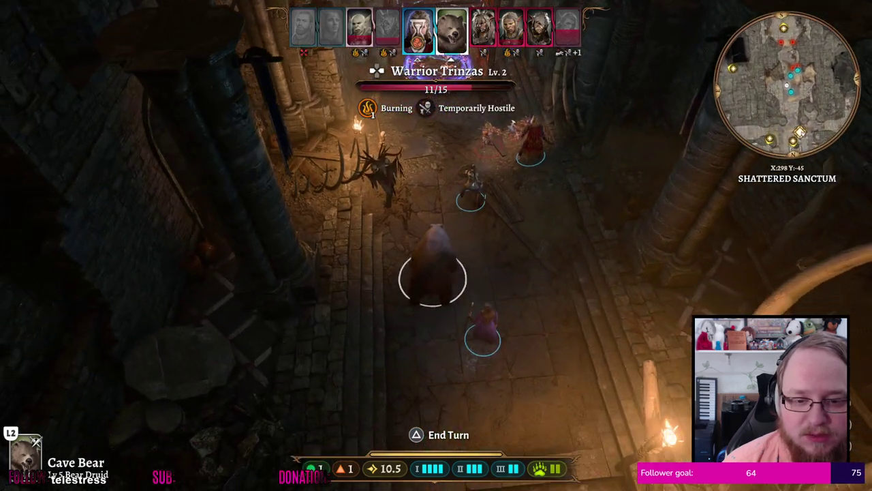
{"action": "key", "text": "Return"}
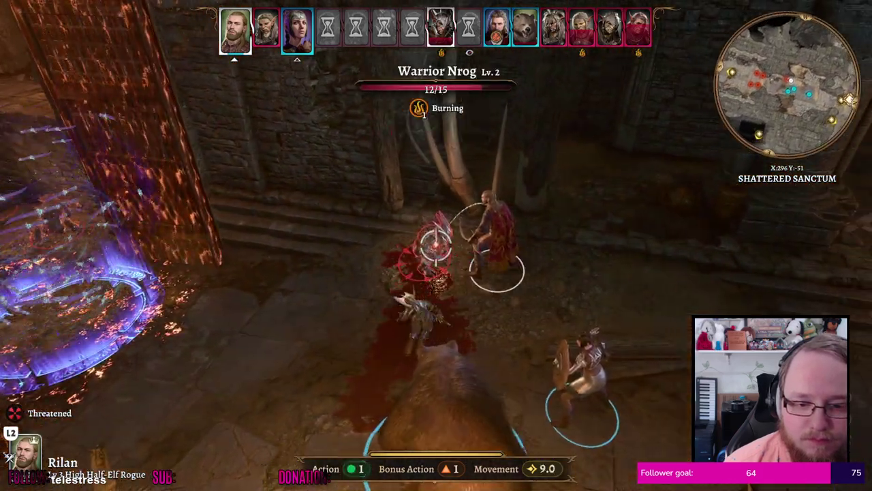
{"action": "key", "text": "Return"}
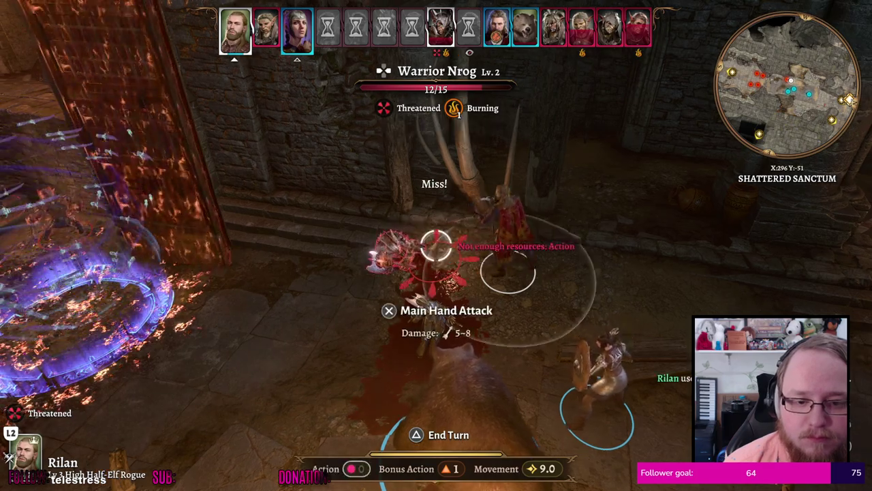
{"action": "key", "text": "space"}
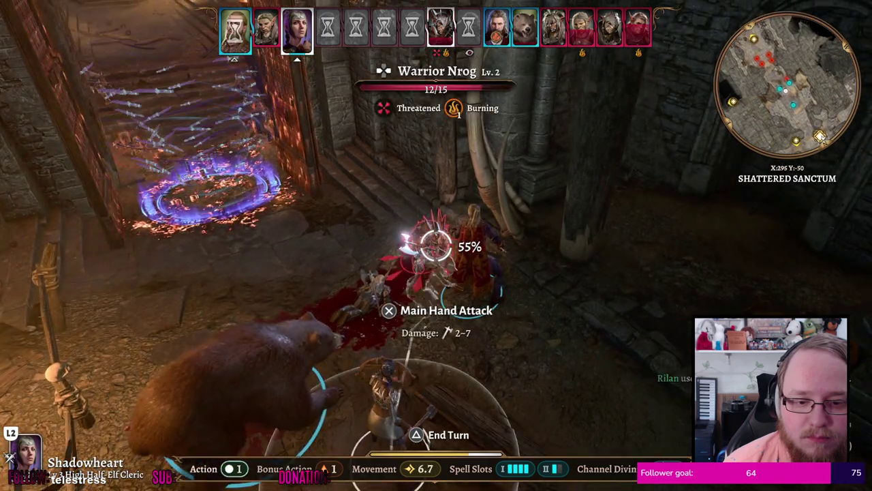
Have Shadowheart cast Inflict Wounds with a level I spell slot on Warrior Nrog and end her turn
{"action": "key", "text": "Tab"}
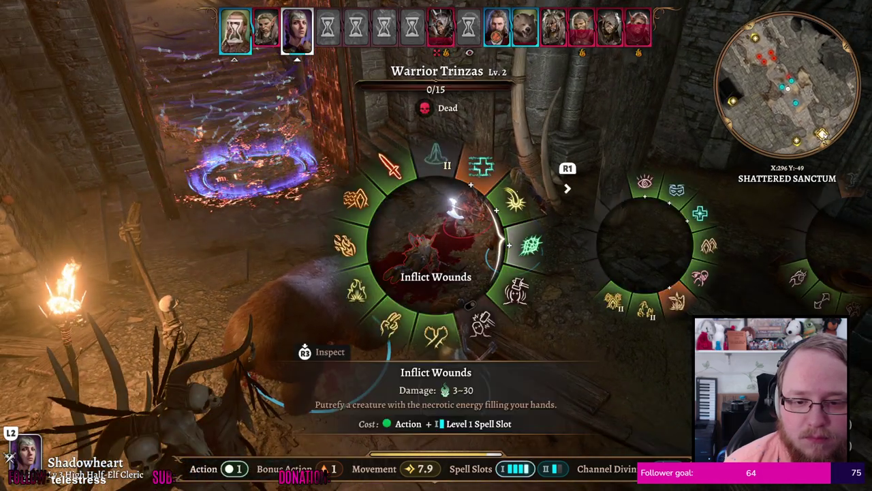
{"action": "key", "text": "Return"}
{"action": "key", "text": "Up"}
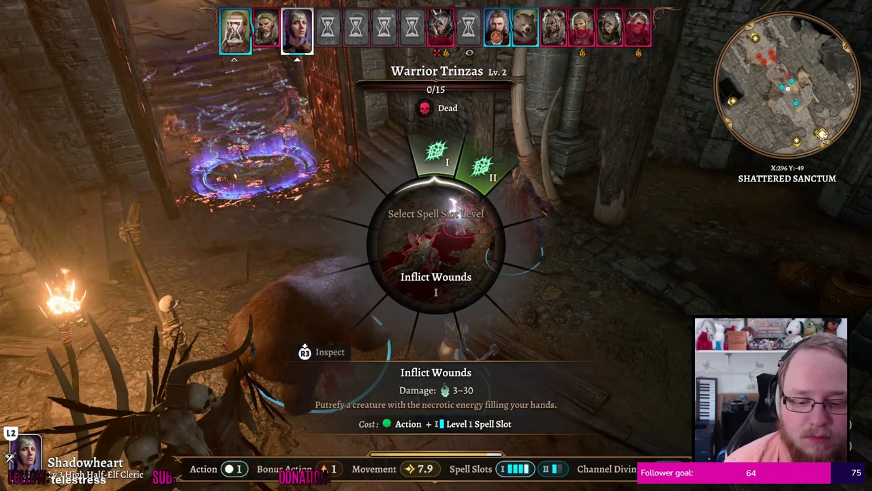
{"action": "key", "text": "Return"}
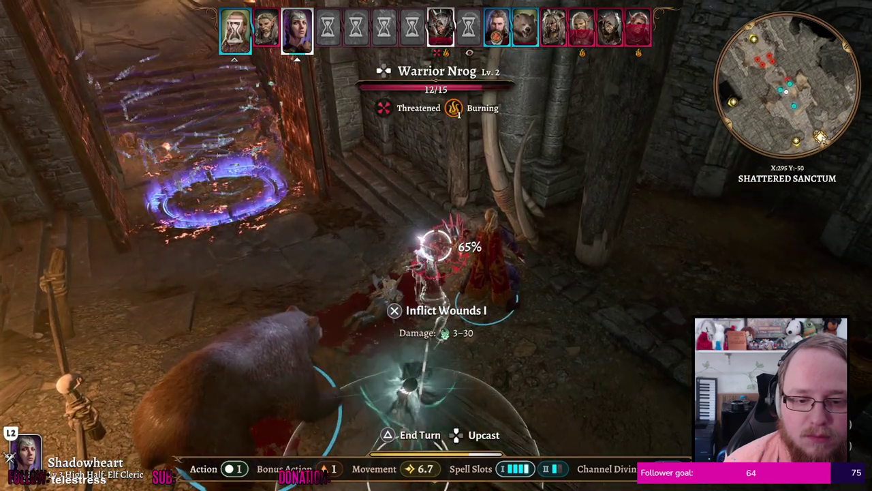
{"action": "key", "text": "Escape"}
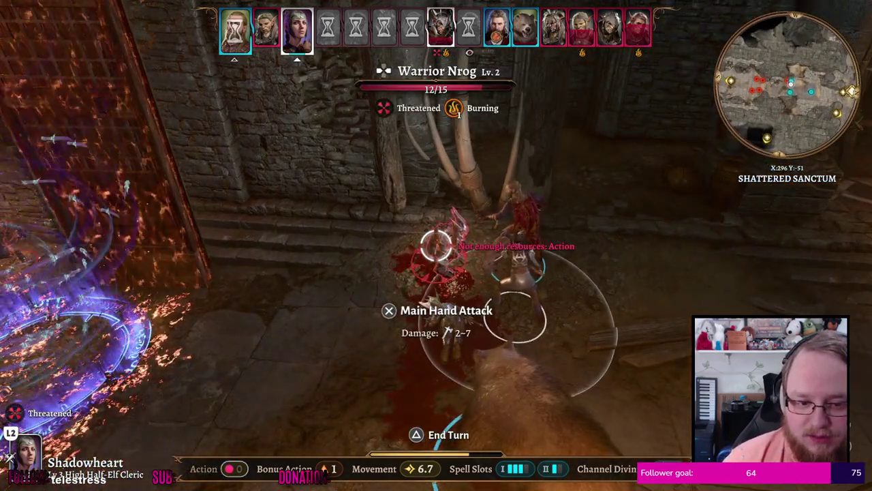
{"action": "key", "text": "space"}
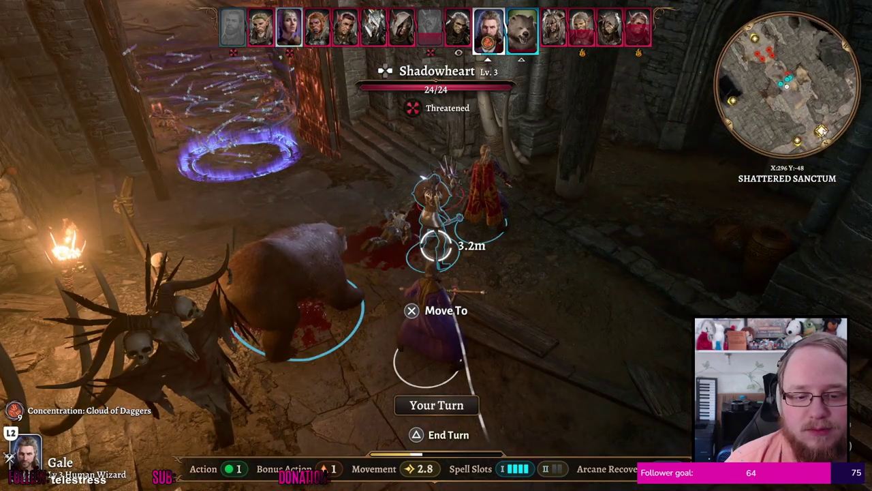
Have Gale cast Fire Bolt at the goblin warrior beside Shadowheart and end his turn
{"action": "key", "text": "Tab"}
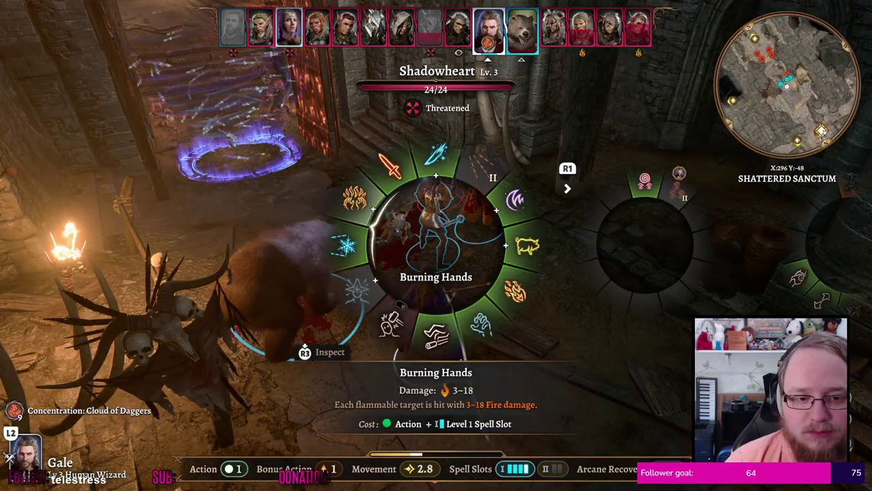
{"action": "key", "text": "Return"}
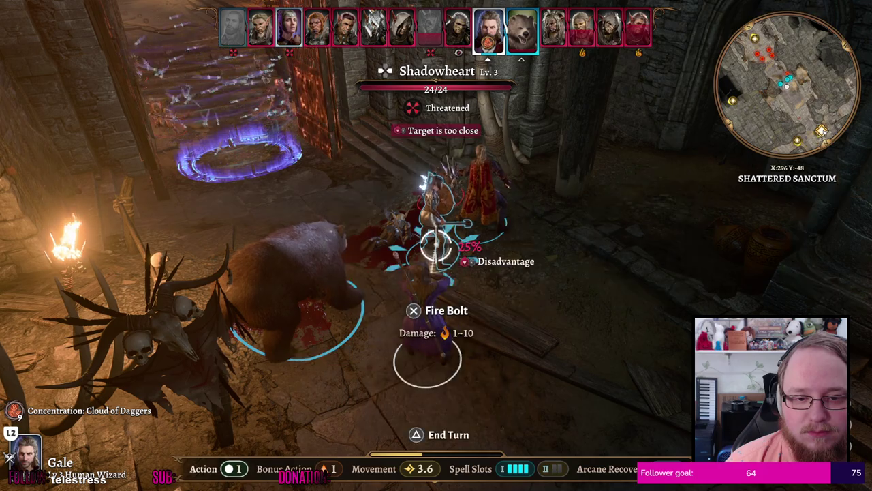
{"action": "key", "text": "Return"}
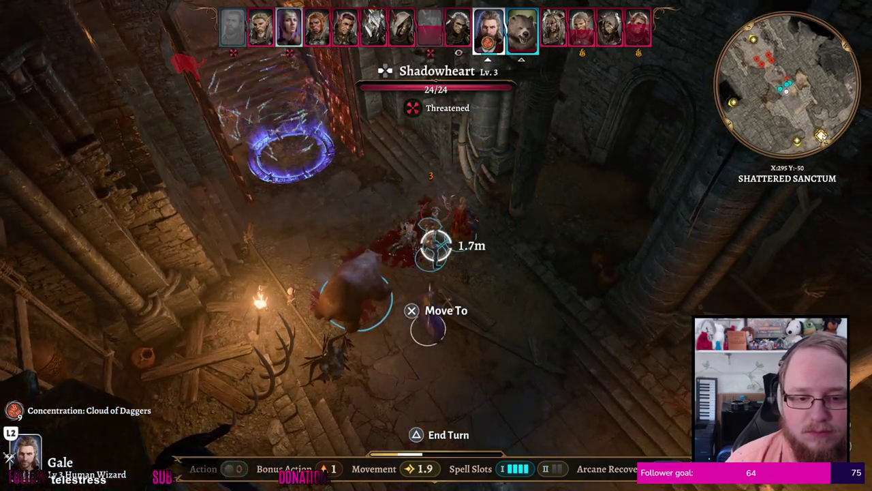
{"action": "key", "text": "space"}
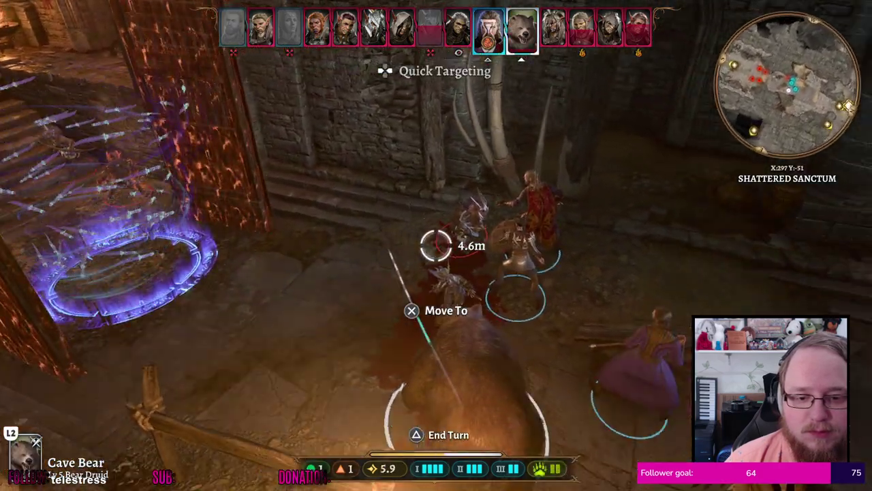
Attack Warrior Nrog with the Cave Bear, and end the bear's and Rilan's turns
{"action": "key", "text": "Return"}
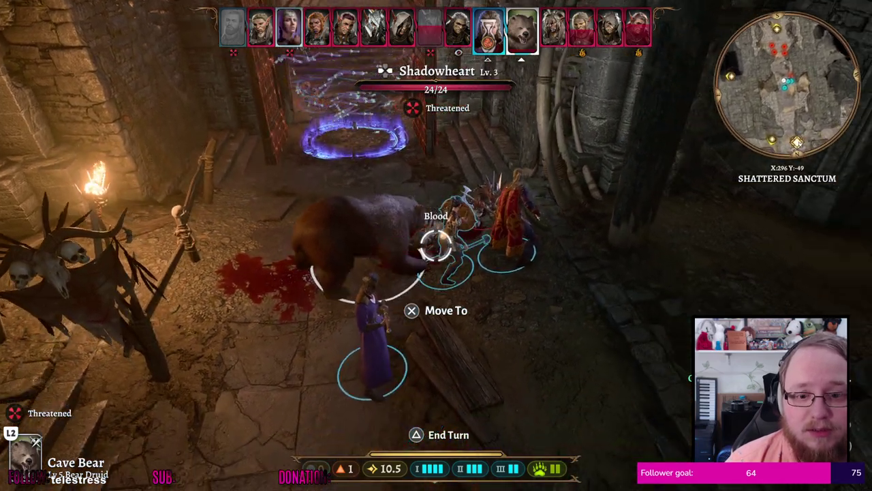
{"action": "key", "text": "space"}
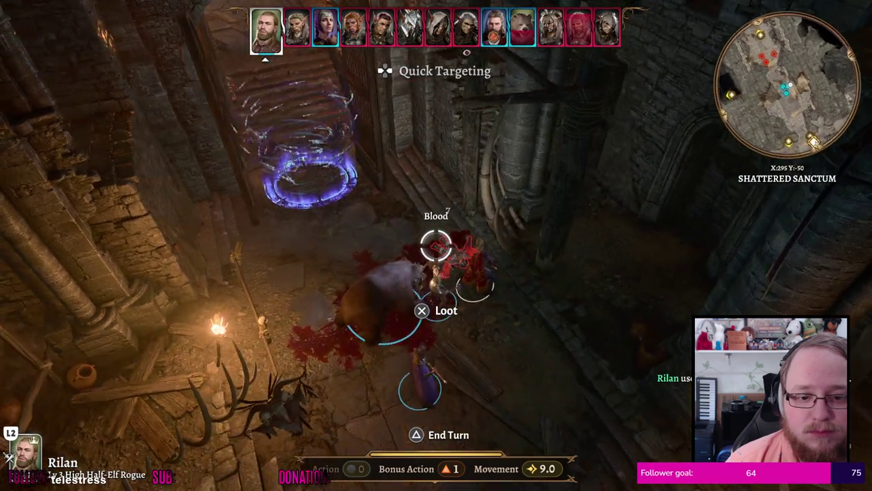
{"action": "key", "text": "space"}
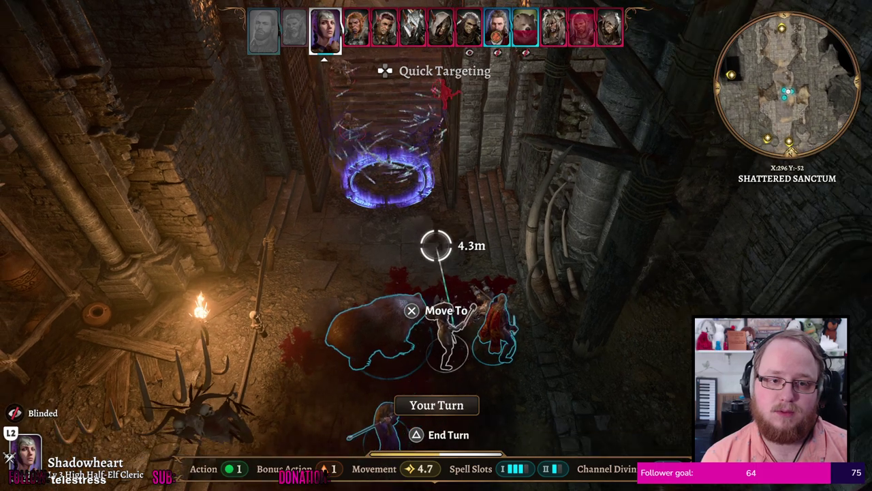
Review Shadowheart's spells and abilities, including Sacred Flame, Guidance, Pass Without Trace, Spiritual Weapon, Turn Undead and Charm Person
{"action": "key", "text": "Tab"}
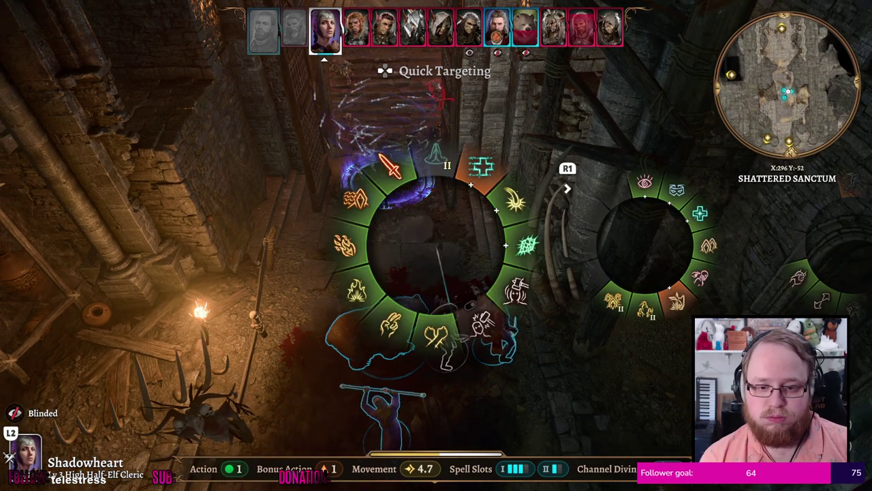
{"action": "key", "text": "Left"}
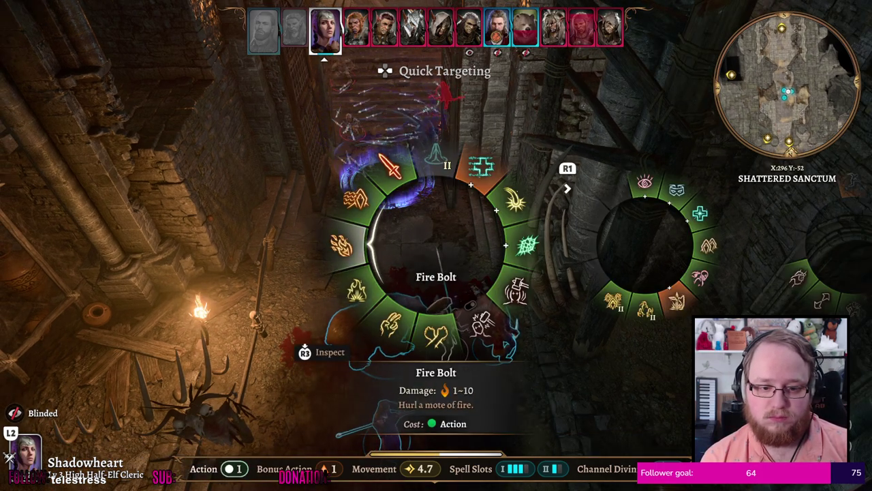
{"action": "key", "text": "Down"}
{"action": "key", "text": "Down"}
{"action": "key", "text": "Up"}
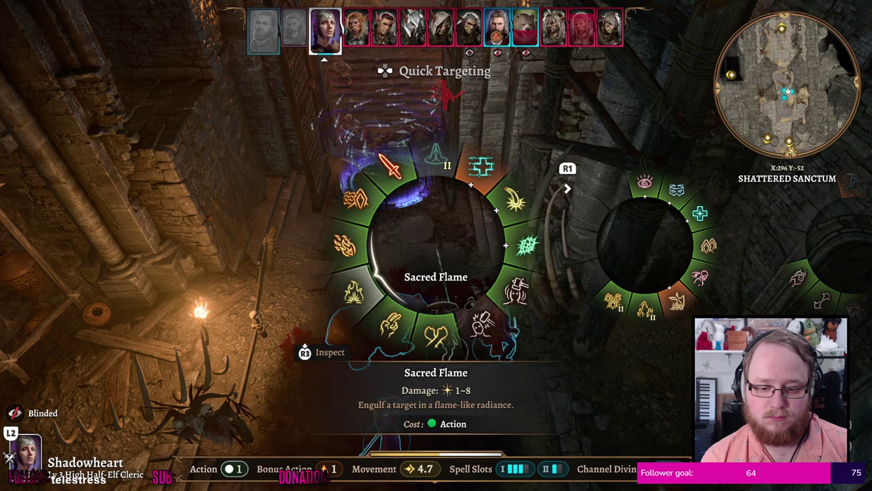
{"action": "key", "text": "Down"}
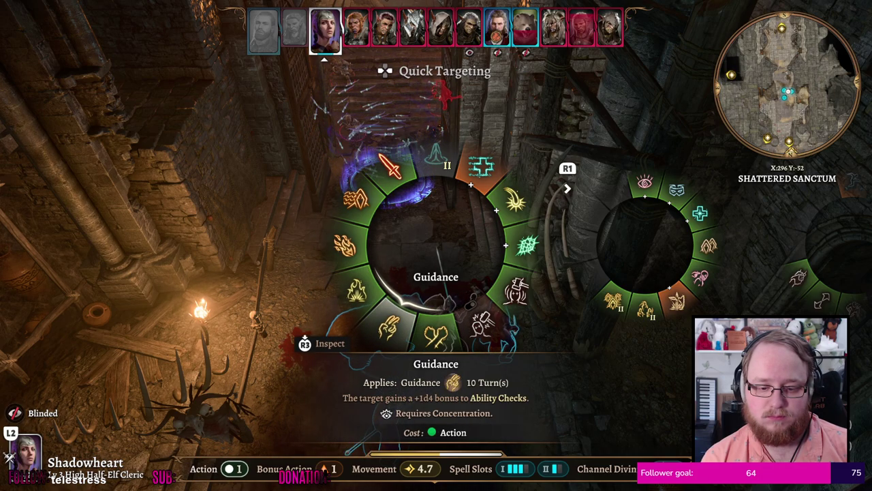
{"action": "key", "text": "Down"}
{"action": "key", "text": "Down"}
{"action": "key", "text": "Right"}
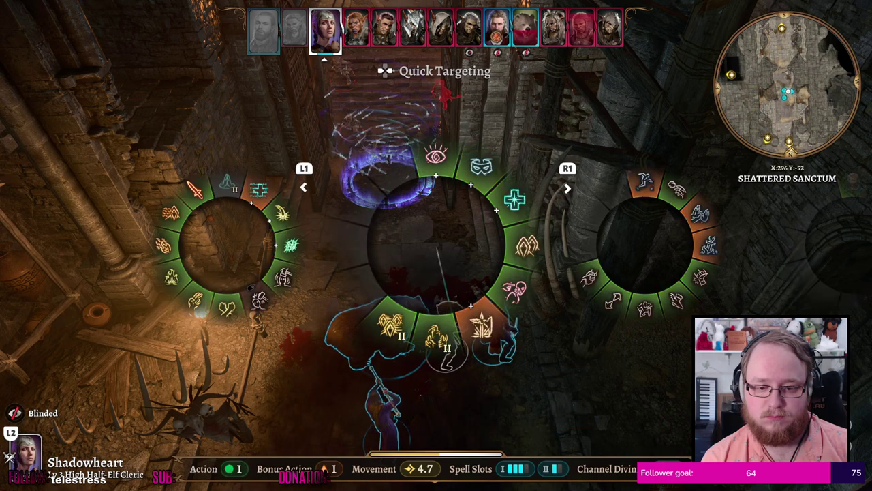
{"action": "key", "text": "Down"}
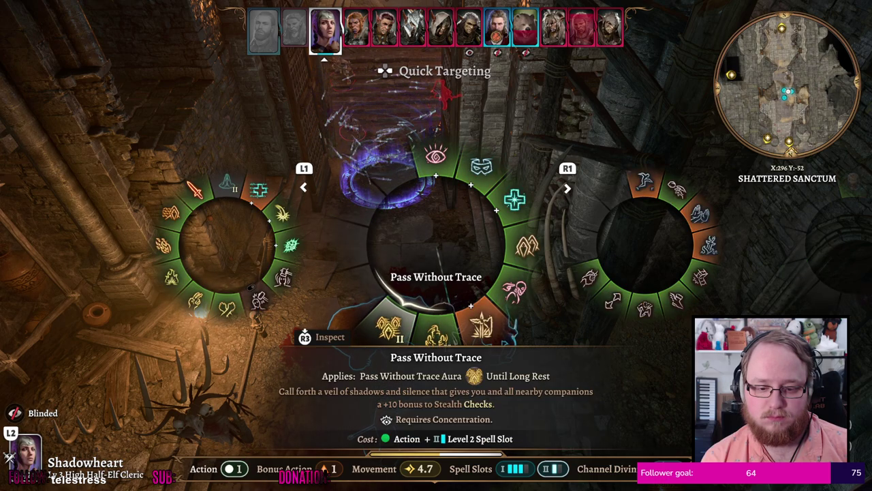
{"action": "key", "text": "Down"}
{"action": "key", "text": "Down"}
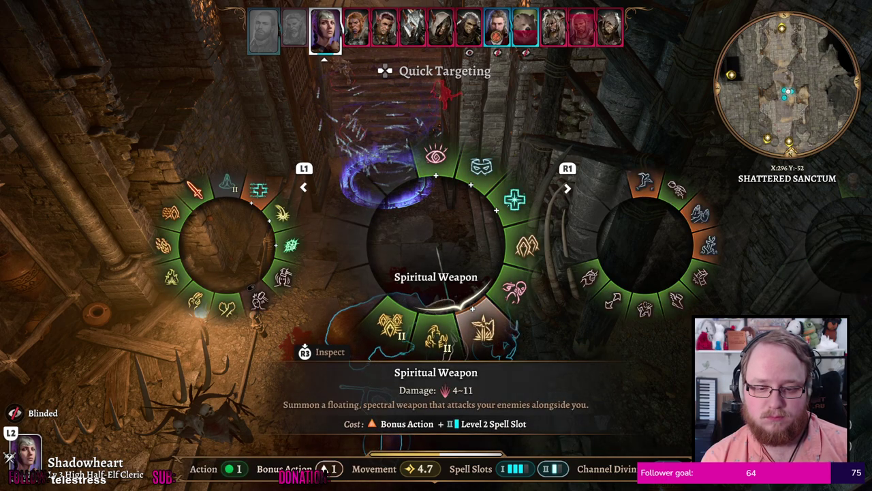
{"action": "key", "text": "Down"}
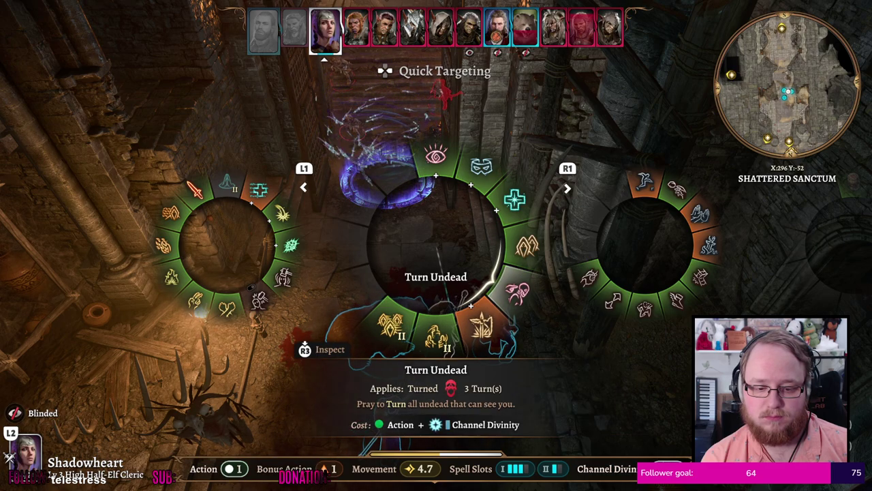
{"action": "key", "text": "Down"}
{"action": "key", "text": "Down"}
{"action": "key", "text": "Down"}
{"action": "key", "text": "Down"}
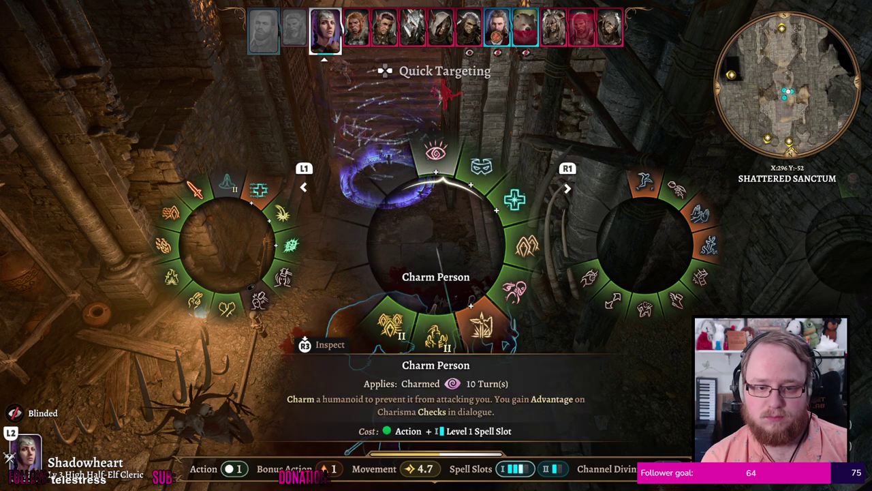
{"action": "key", "text": "Down"}
{"action": "key", "text": "Left"}
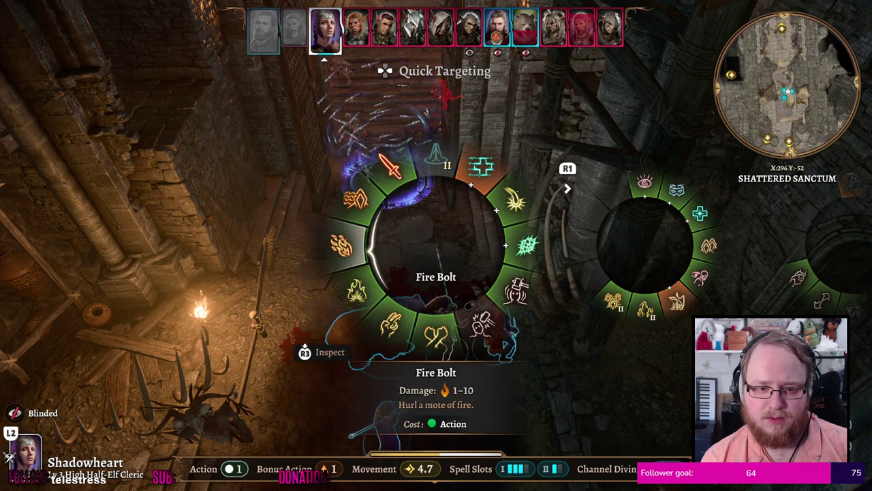
Compare Shadowheart's attack options Guiding Bolt, Concussive Smash and Fire Bolt
{"action": "key", "text": "Up"}
{"action": "key", "text": "Up"}
{"action": "key", "text": "Up"}
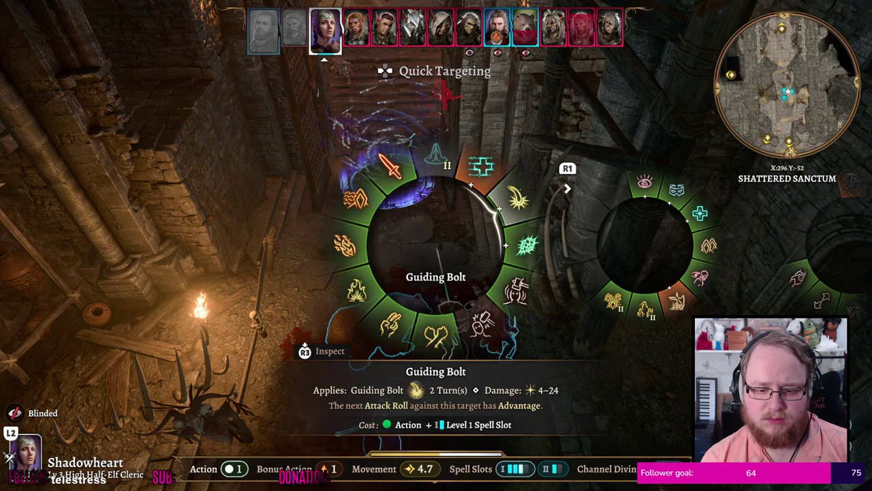
{"action": "key", "text": "Up"}
{"action": "key", "text": "Down"}
{"action": "key", "text": "Down"}
{"action": "key", "text": "Down"}
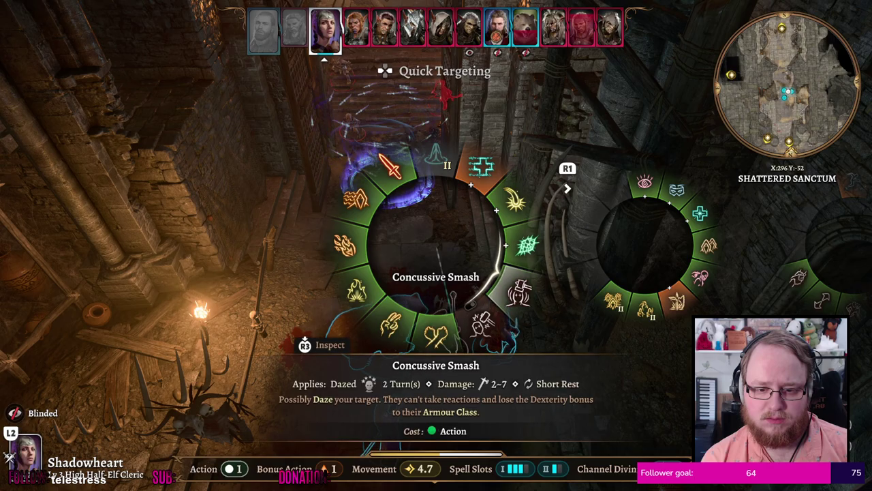
{"action": "key", "text": "Down"}
{"action": "key", "text": "Down"}
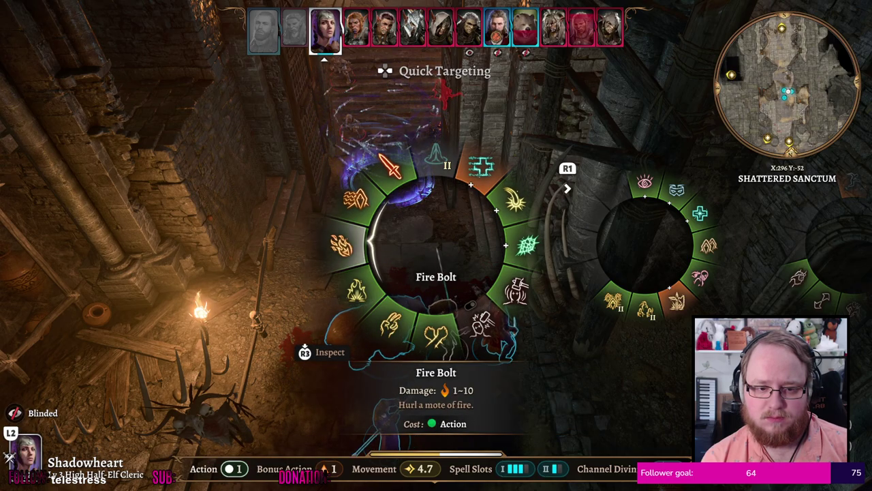
{"action": "key", "text": "Return"}
{"action": "key", "text": "Up"}
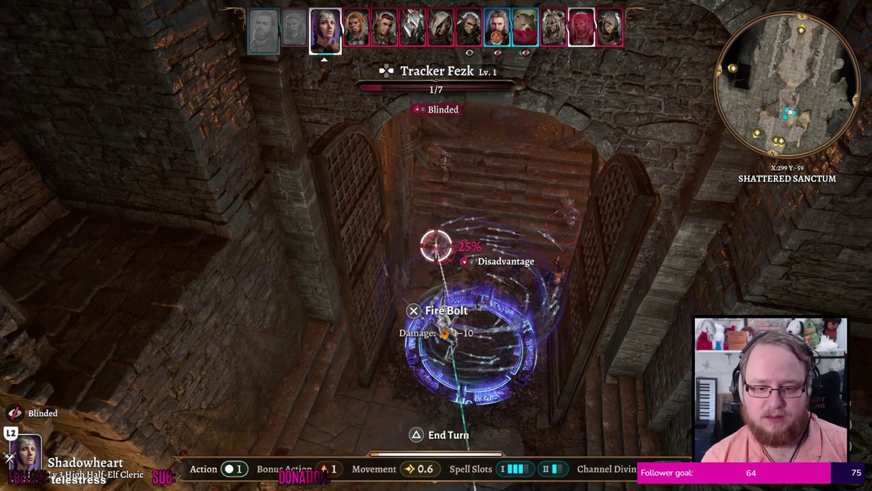
{"action": "key", "text": "Left"}
{"action": "key", "text": "Right"}
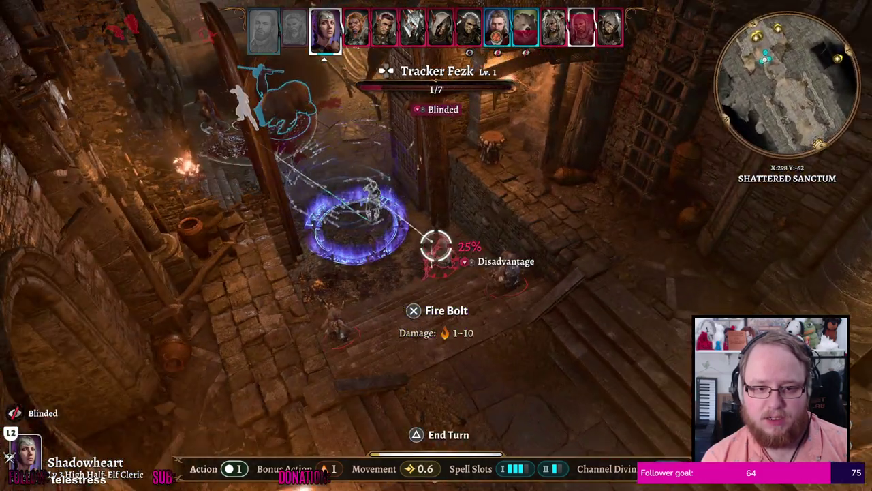
{"action": "key", "text": "Right"}
{"action": "key", "text": "Right"}
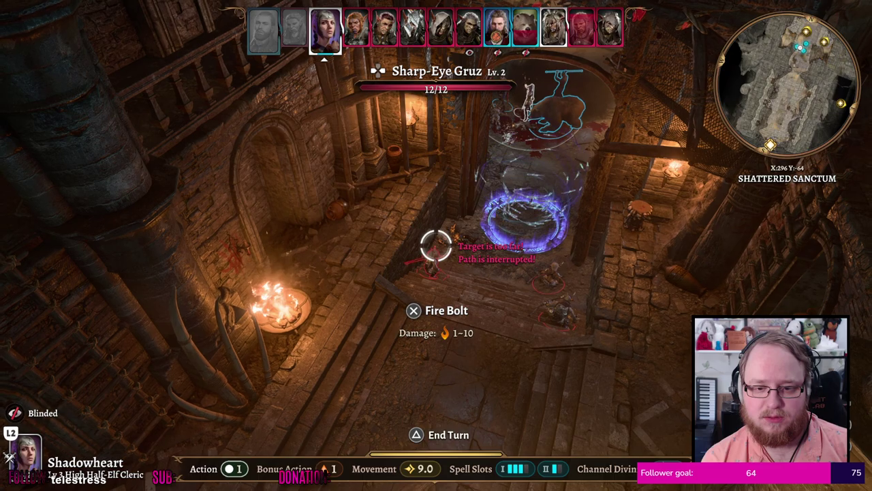
{"action": "key", "text": "Left"}
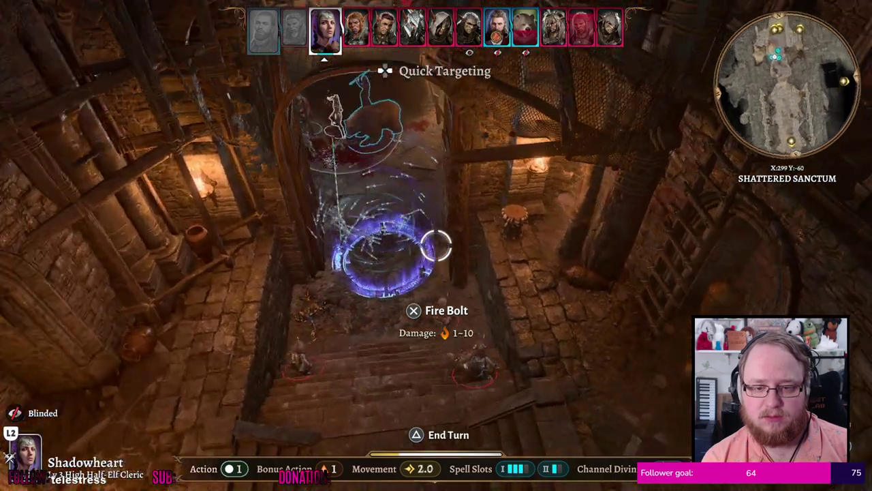
{"action": "key", "text": "Down"}
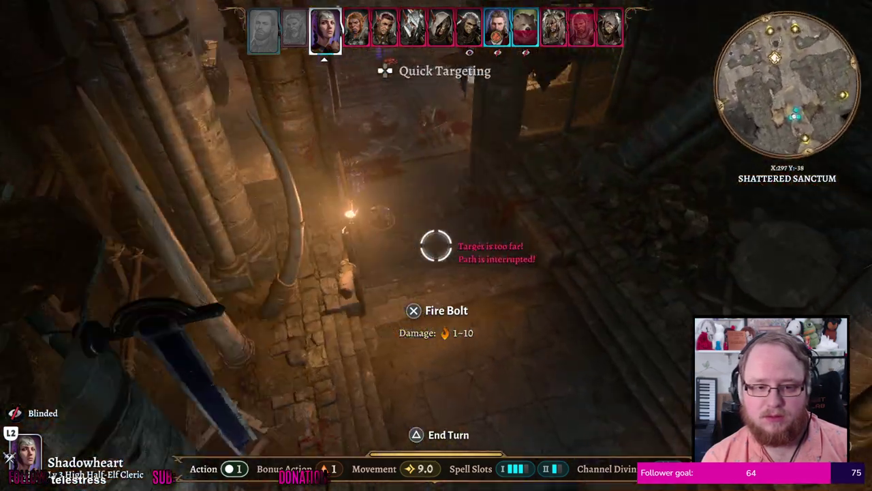
{"action": "key", "text": "Right"}
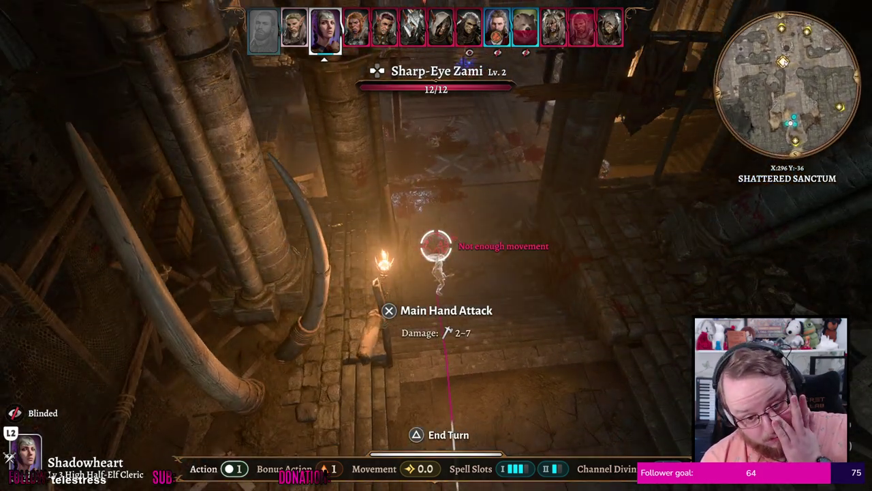
End the combat turns of Shadowheart and Gale
{"action": "key", "text": "space"}
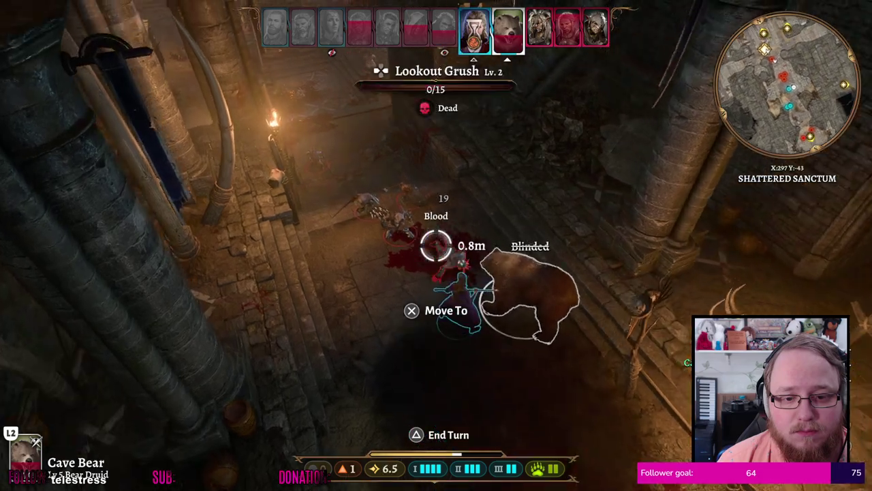
{"action": "key", "text": "Escape"}
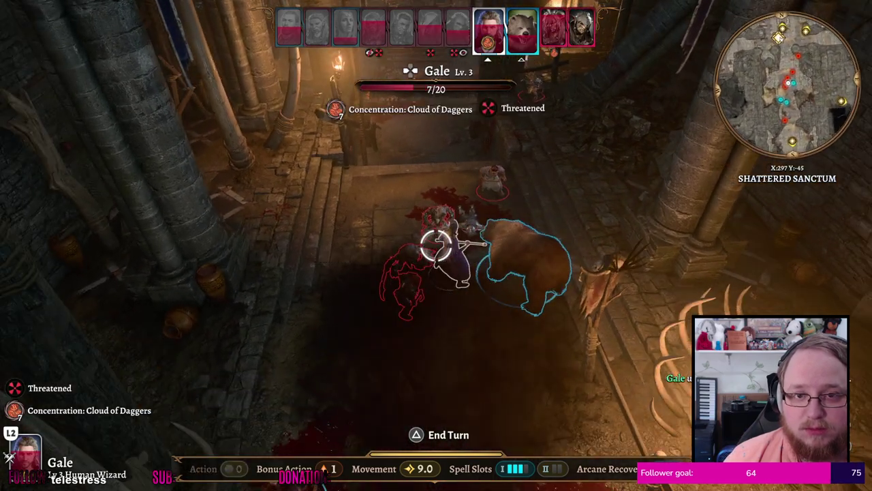
{"action": "key", "text": "space"}
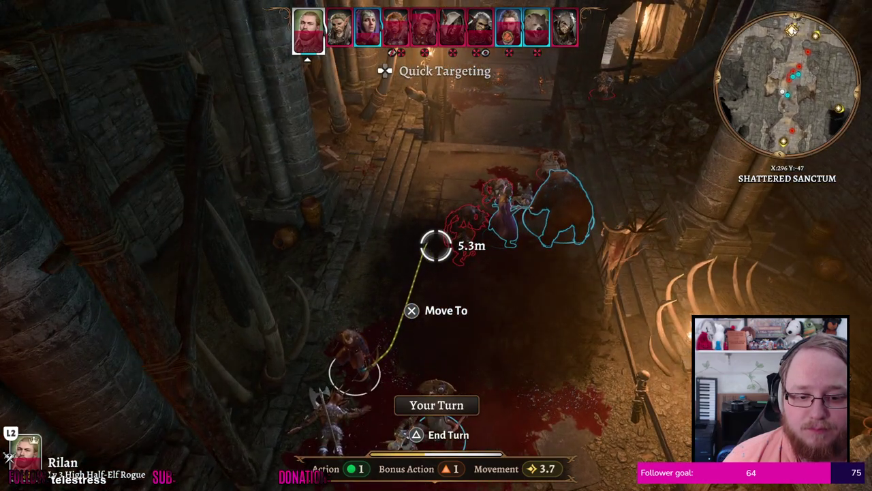
{"action": "key", "text": "Tab"}
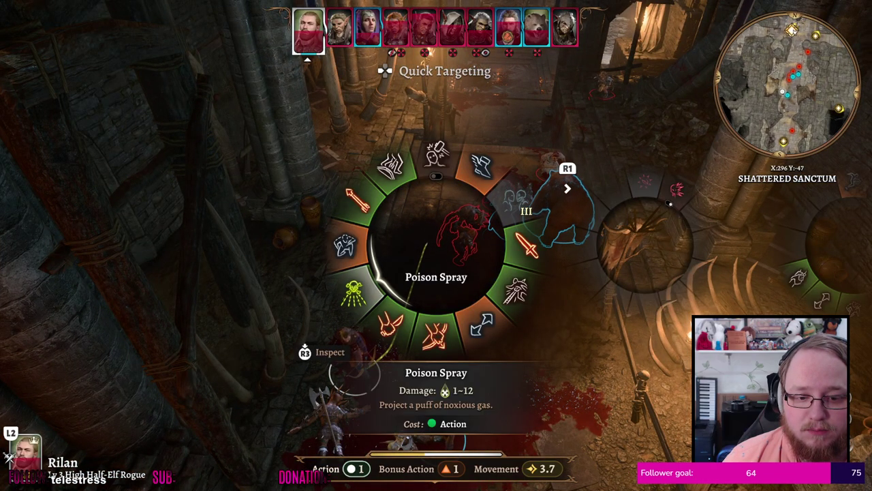
{"action": "key", "text": "Return"}
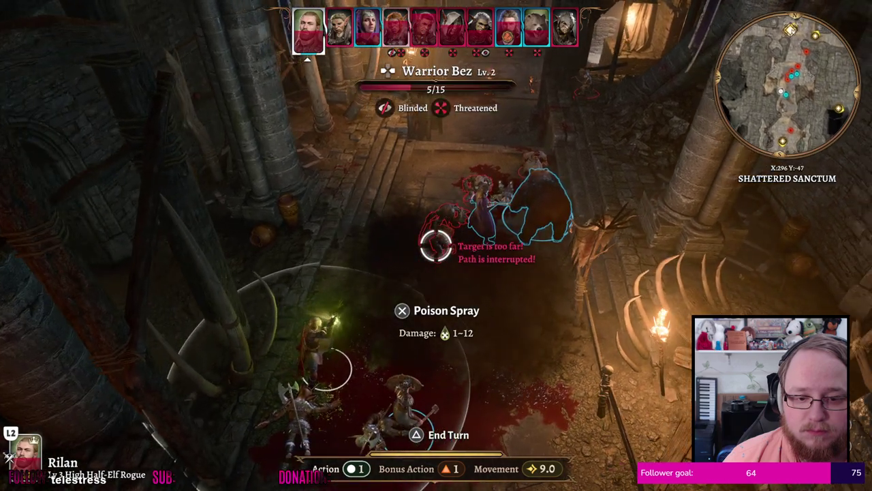
{"action": "key", "text": "Escape"}
{"action": "key", "text": "Escape"}
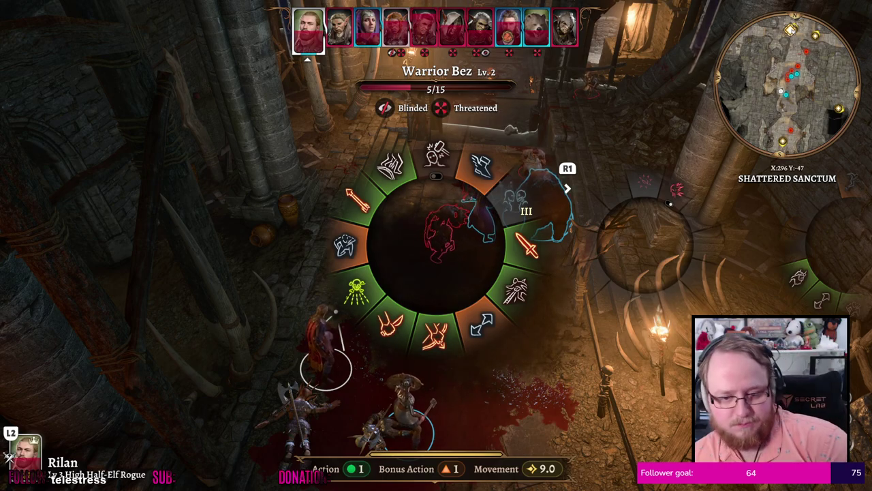
Have Rilan use a Scroll of Burning Hands on Warrior Bez and end his turn
{"action": "key", "text": "R1"}
{"action": "key", "text": "Up"}
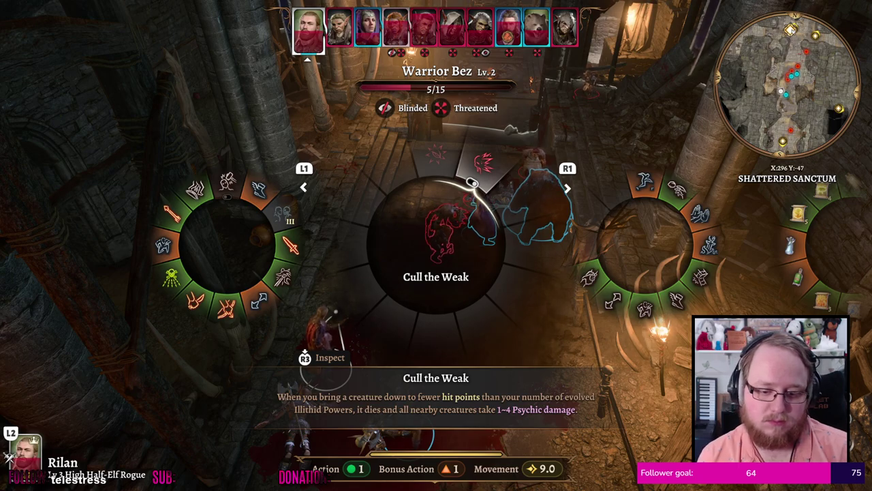
{"action": "key", "text": "Right"}
{"action": "key", "text": "Right"}
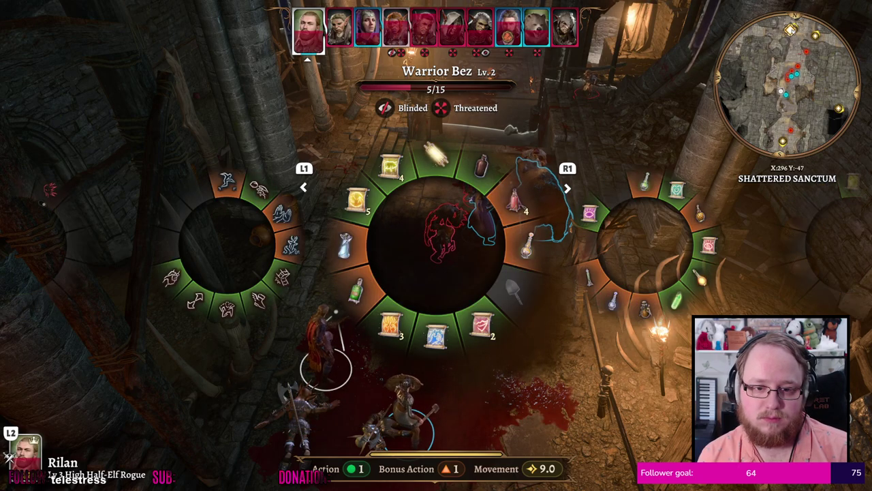
{"action": "key", "text": "Down"}
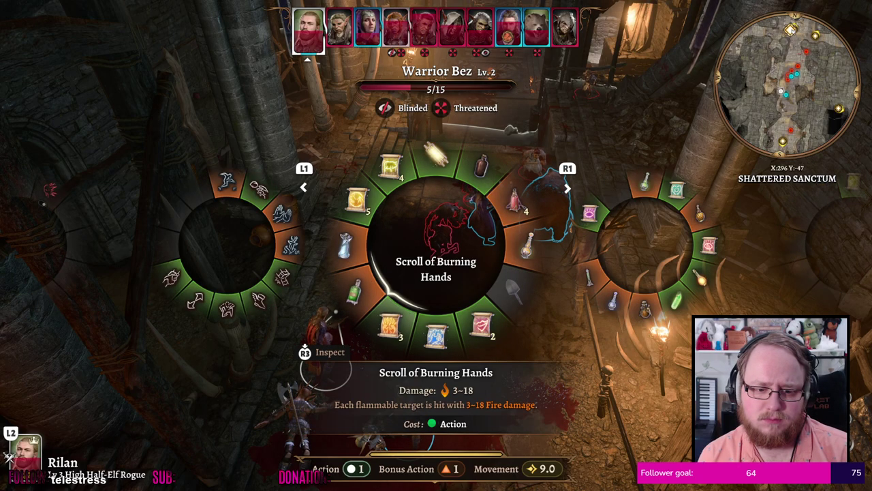
{"action": "key", "text": "Return"}
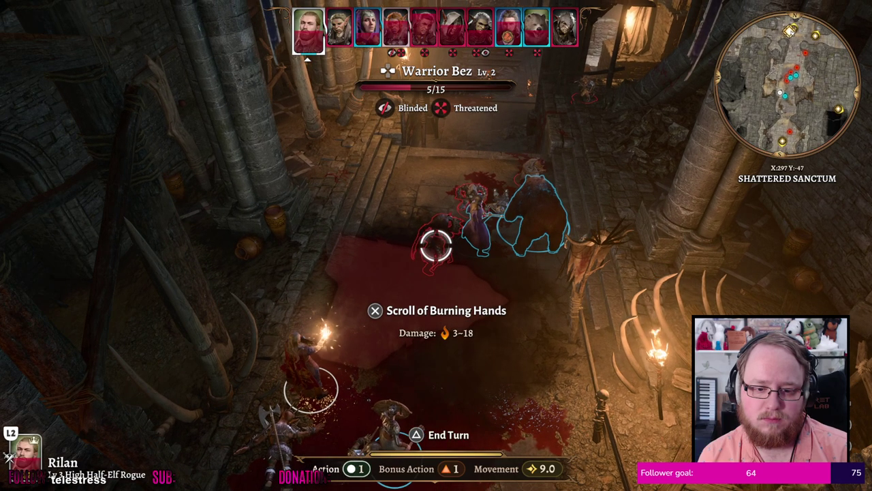
{"action": "key", "text": "Escape"}
{"action": "key", "text": "Return"}
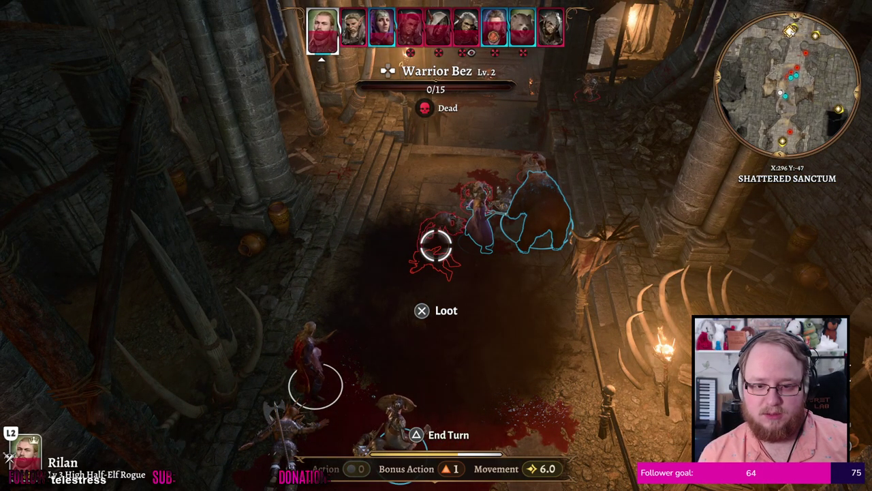
{"action": "key", "text": "space"}
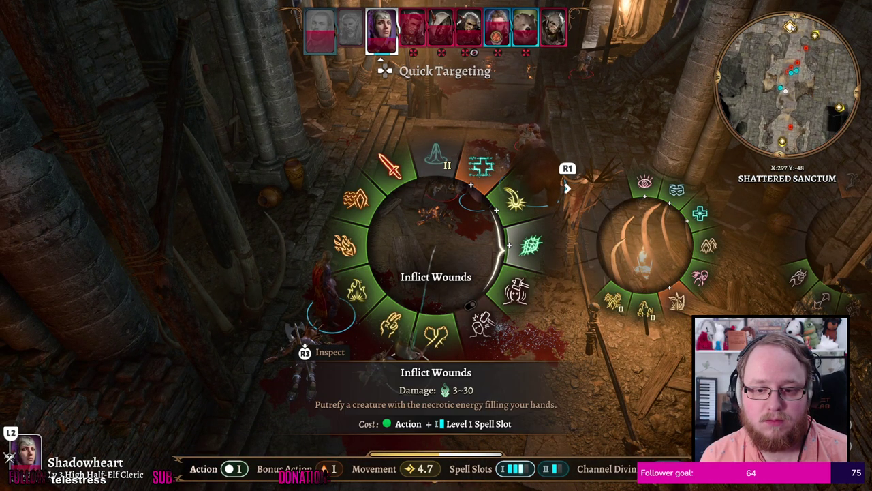
Have Shadowheart cast Inflict Wounds with a level I spell slot on Warrior Druk
{"action": "key", "text": "Return"}
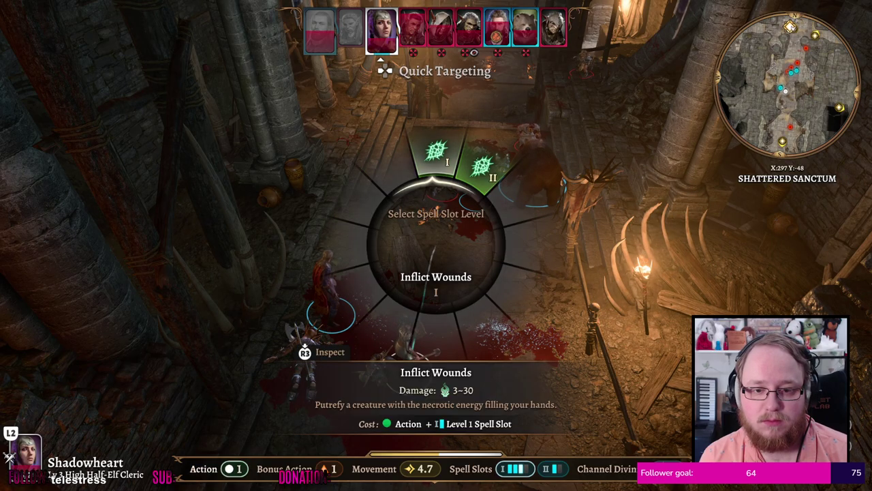
{"action": "key", "text": "Return"}
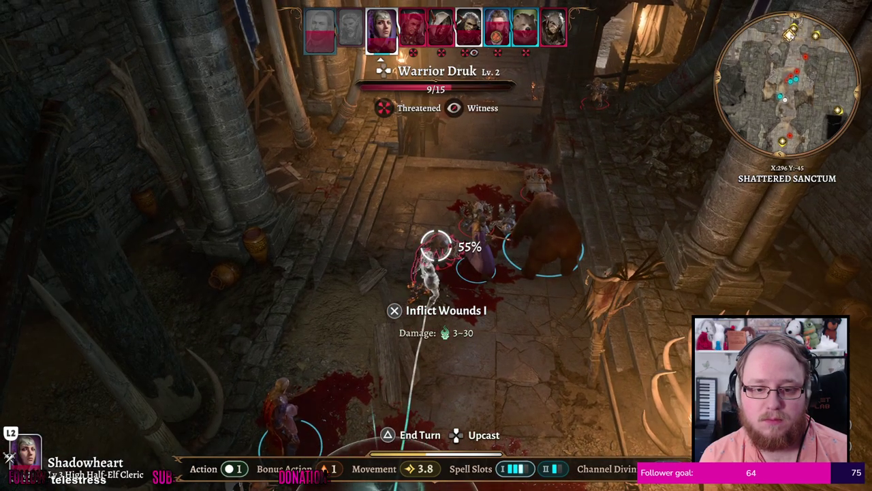
{"action": "key", "text": "Escape"}
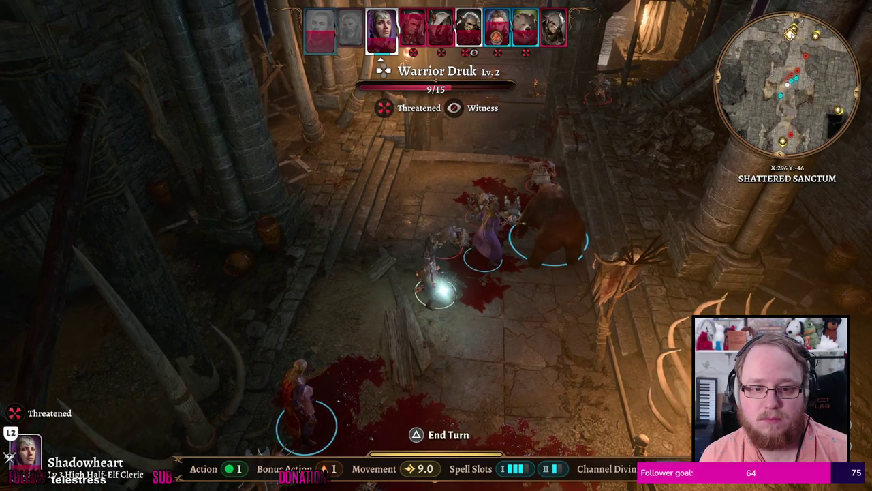
{"action": "key", "text": "Return"}
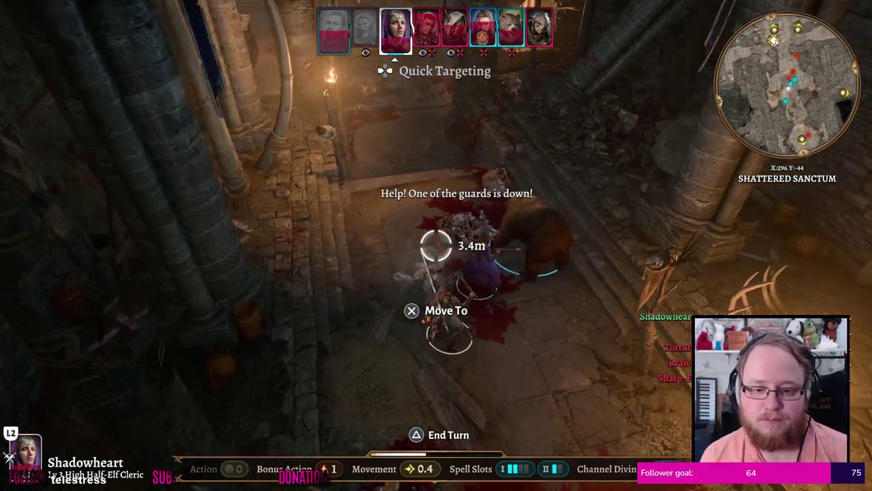
End Shadowheart's turn, and have Rilan make a ranged attack on Sharp-Eye Nozk and end his turn
{"action": "key", "text": "space"}
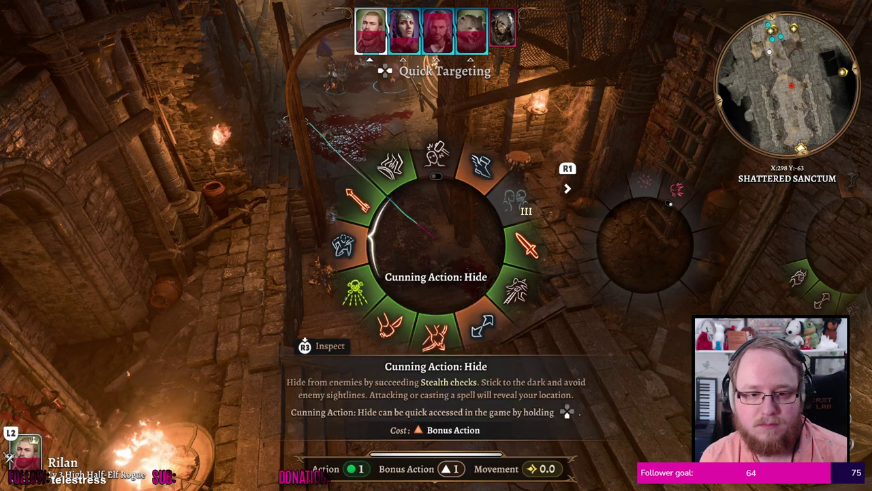
{"action": "key", "text": "Return"}
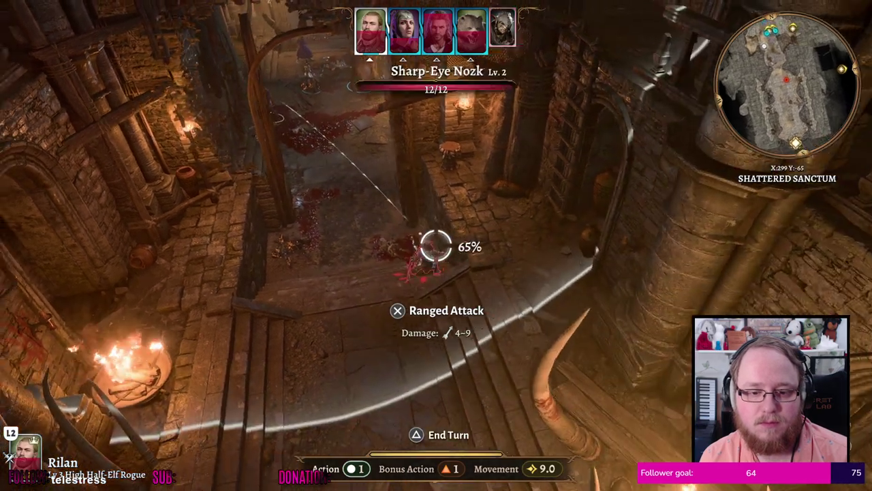
{"action": "key", "text": "Return"}
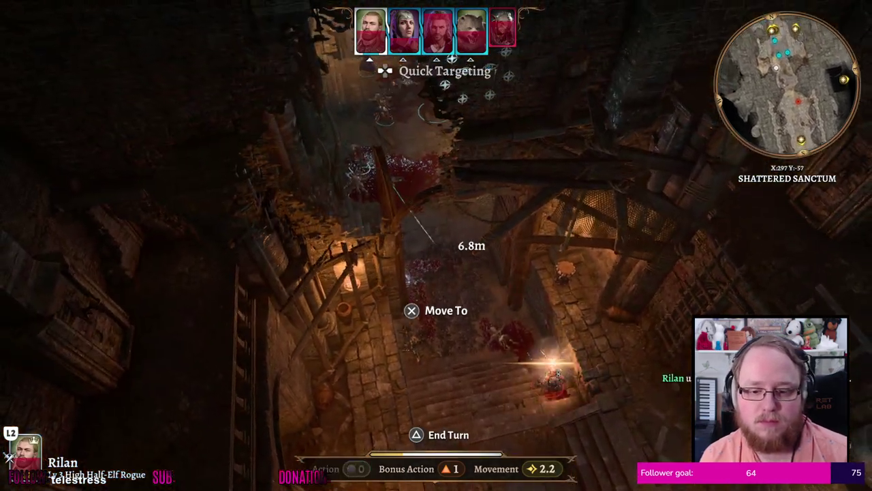
{"action": "key", "text": "Tab"}
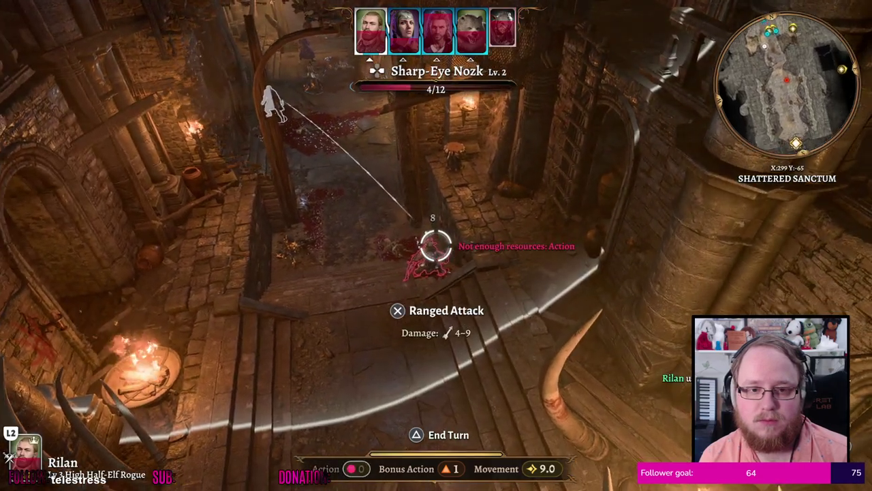
{"action": "key", "text": "space"}
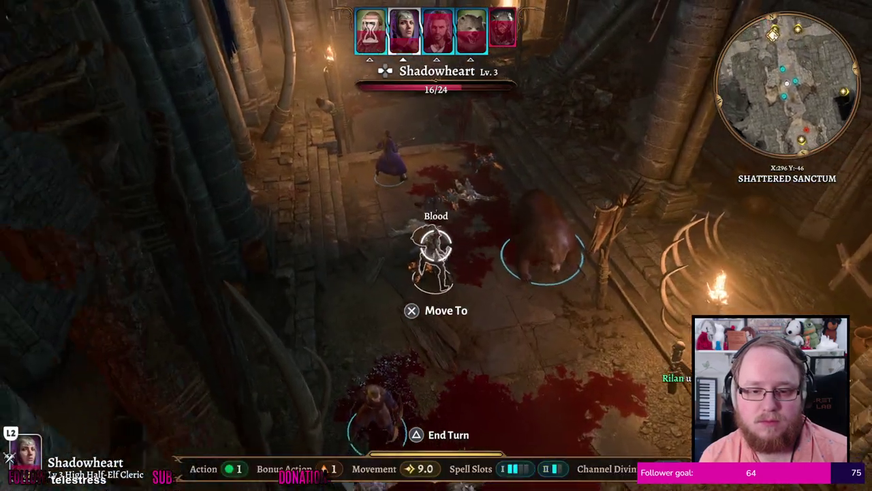
Move Shadowheart toward the sanctum doorway, have her cast Fire Bolt on Sharp-Eye Nozk and end her turn
{"action": "key", "text": "Up"}
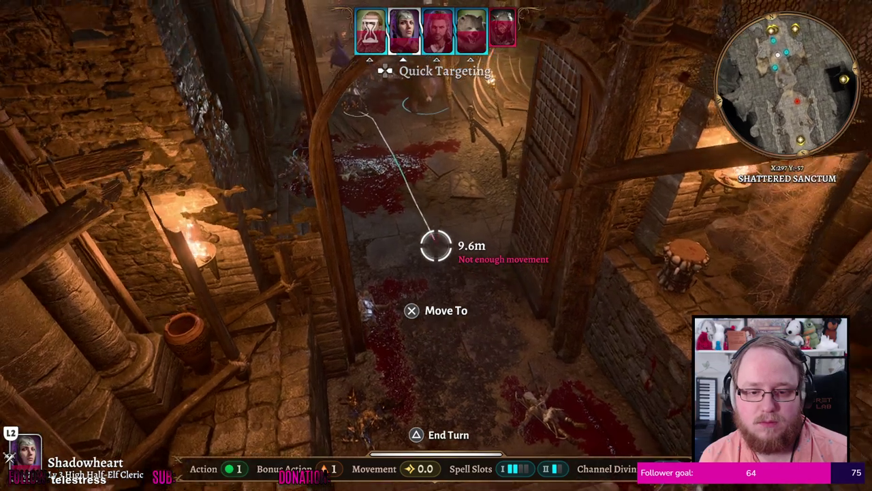
{"action": "key", "text": "Left"}
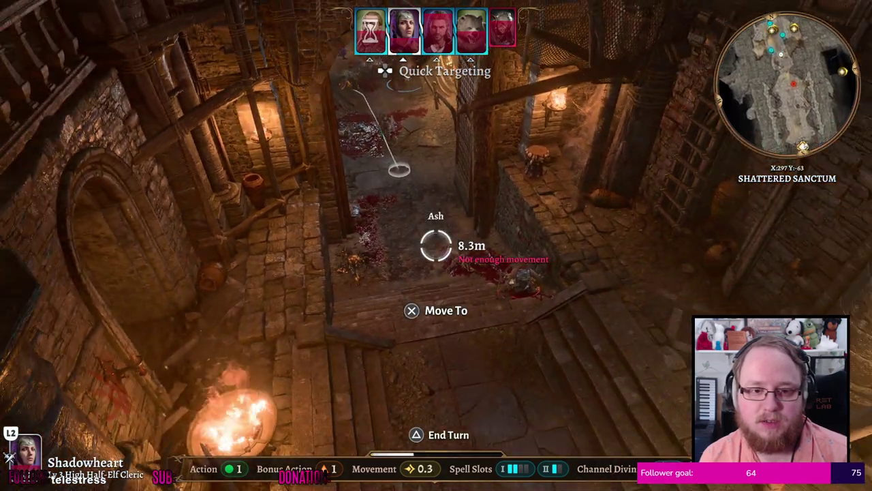
{"action": "key", "text": "Up"}
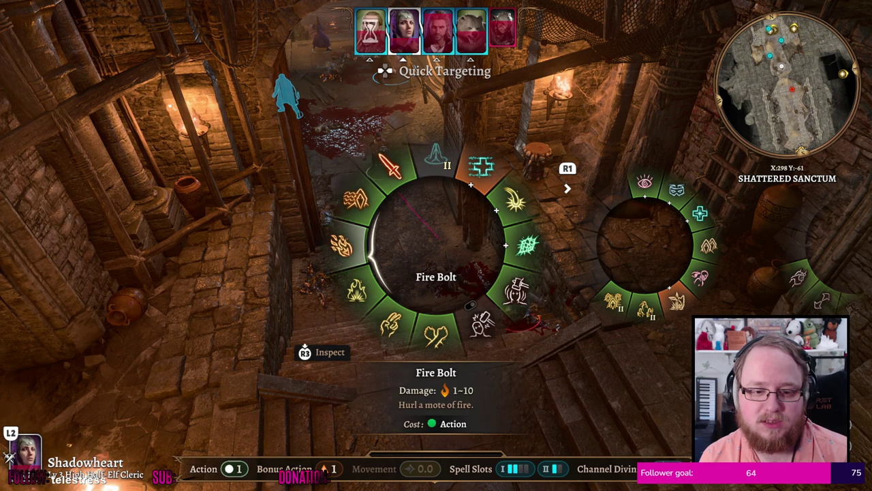
{"action": "key", "text": "Down"}
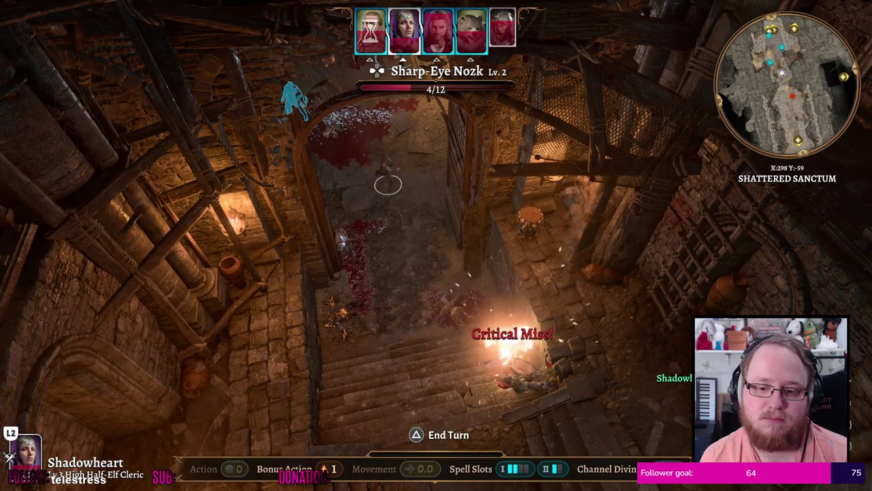
{"action": "key", "text": "space"}
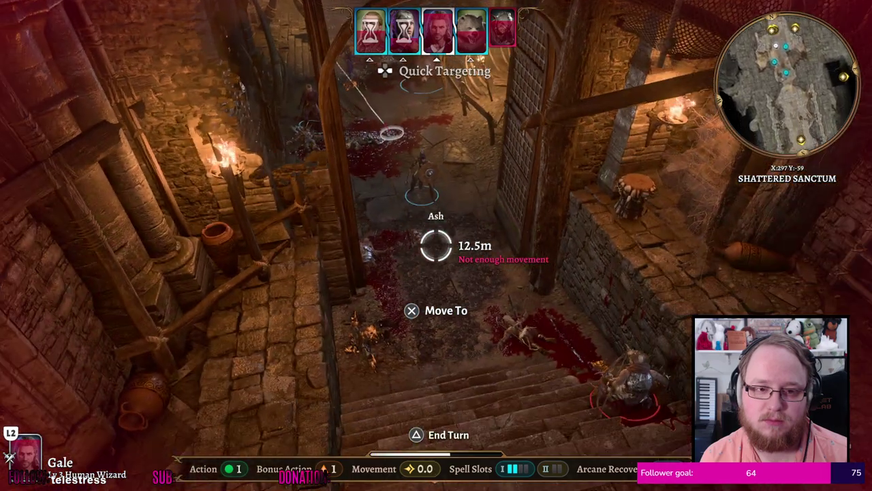
Have Gale cast Fire Bolt on Sharp-Eye Nozk and end his turn
{"action": "key", "text": "Tab"}
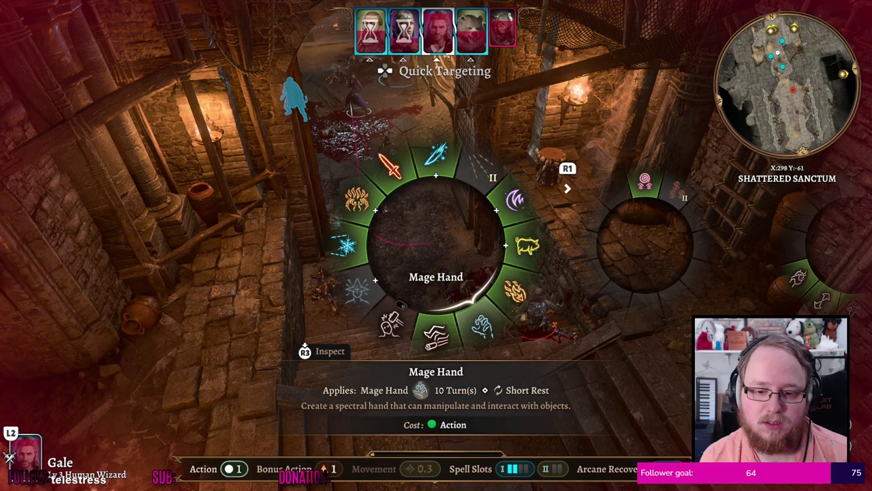
{"action": "key", "text": "Return"}
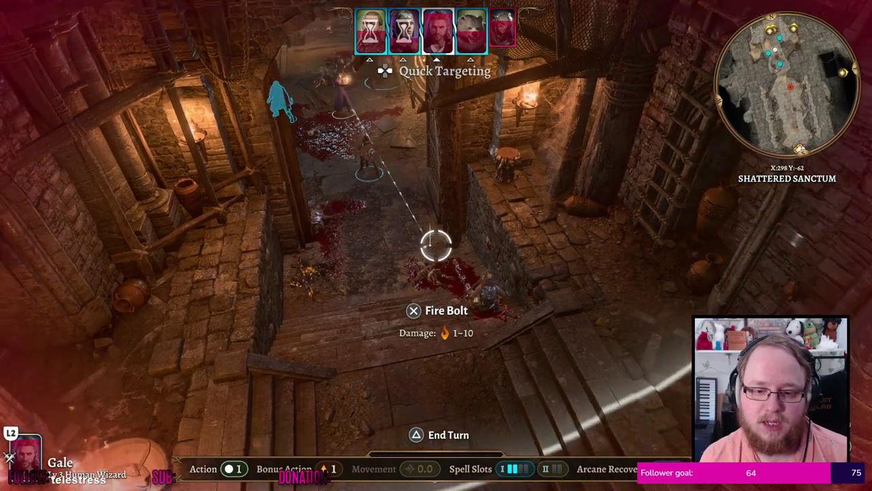
{"action": "key", "text": "Return"}
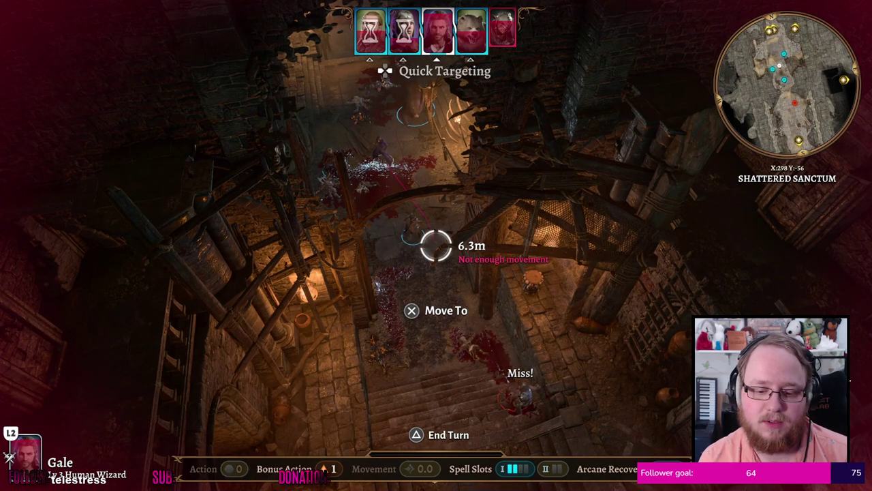
{"action": "key", "text": "space"}
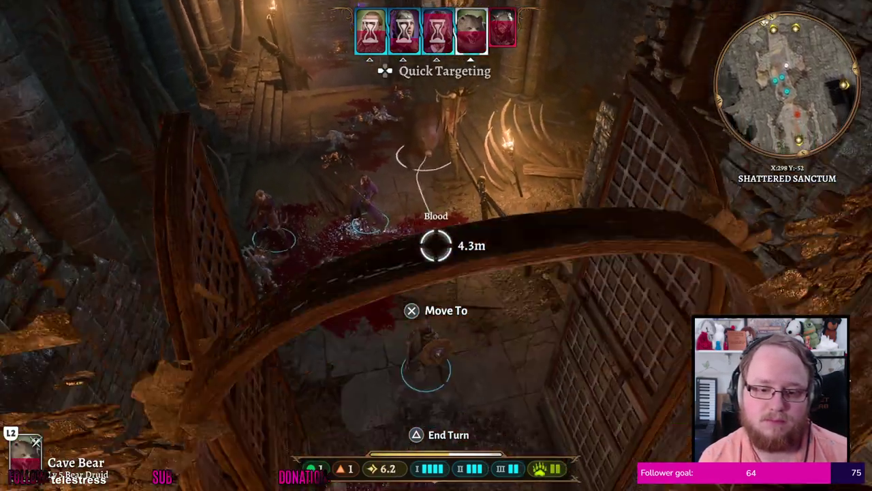
Move the Cave Bear through the doorway toward Sharp-Eye Nozk and have Rilan make a ranged attack on Nozk
{"action": "key", "text": "w"}
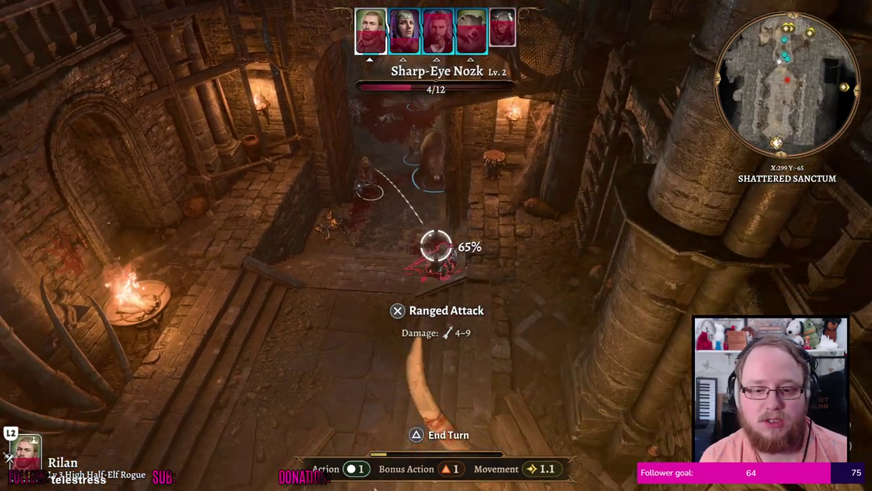
{"action": "key", "text": "Return"}
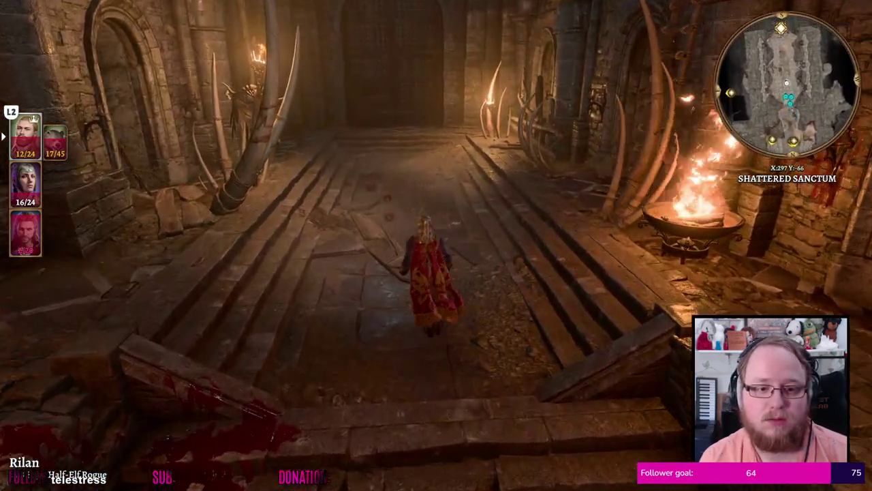
Save the game by overwriting the AutoSave_12 file
{"action": "key", "text": "Escape"}
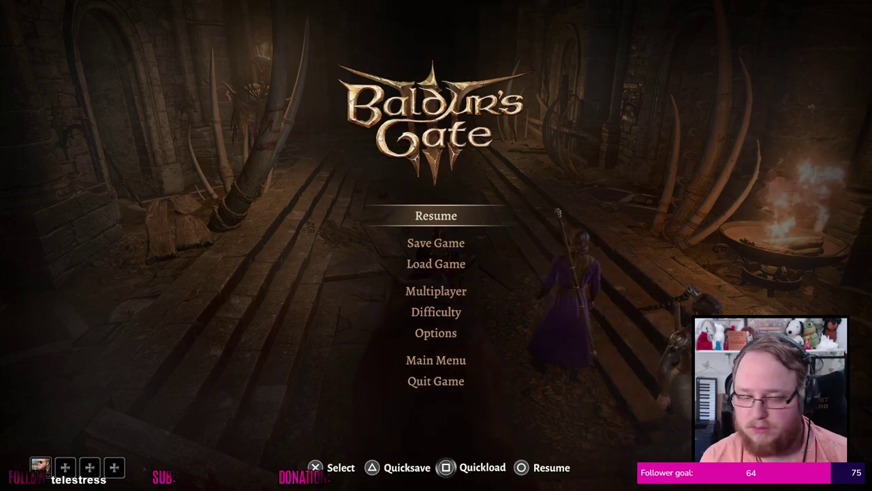
{"action": "key", "text": "Down"}
{"action": "key", "text": "Down"}
{"action": "key", "text": "Up"}
{"action": "key", "text": "Return"}
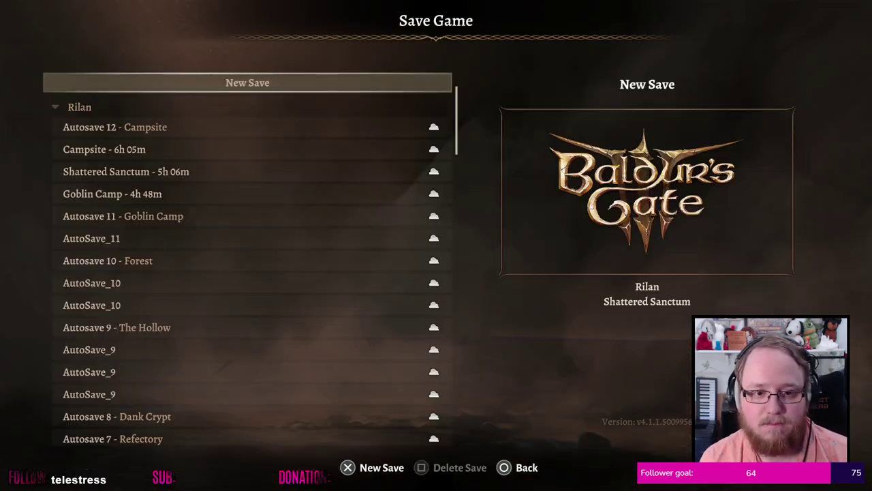
{"action": "key", "text": "Down"}
{"action": "key", "text": "Down"}
{"action": "key", "text": "Up"}
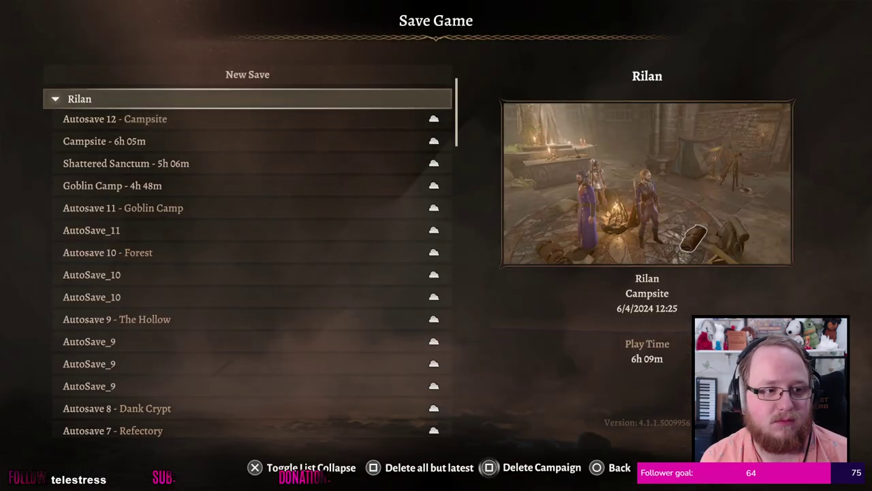
{"action": "key", "text": "Down"}
{"action": "key", "text": "Return"}
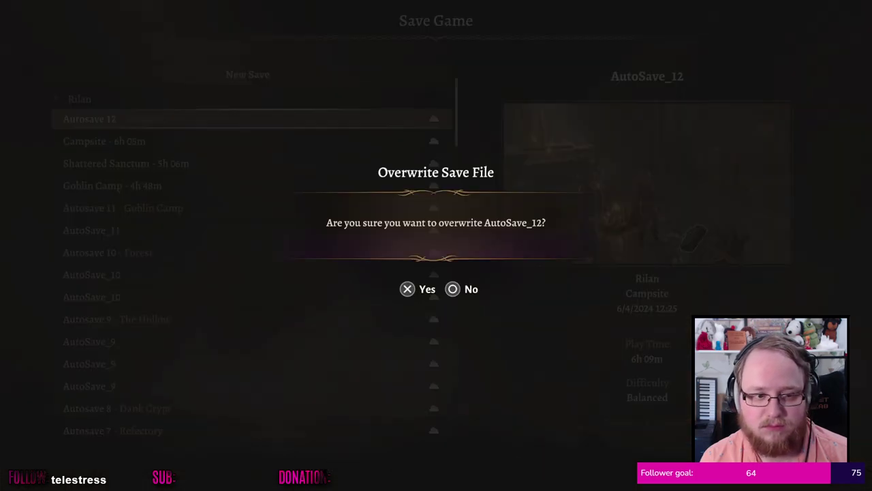
{"action": "key", "text": "Return"}
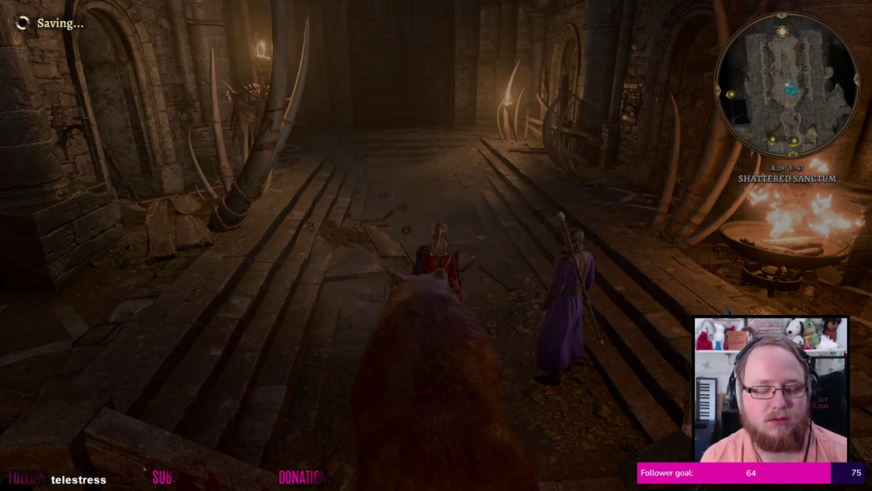